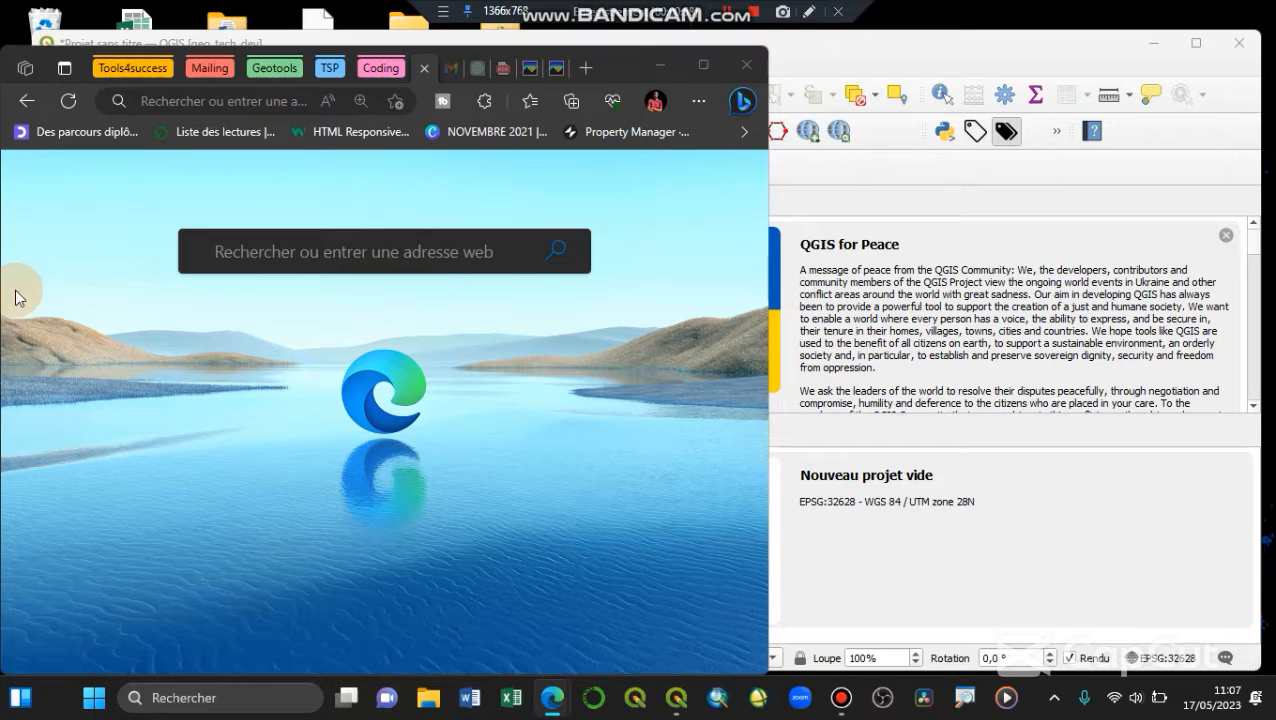
Search the web for "qgis" and open the official QGIS project website from the results
left_click(304, 91)
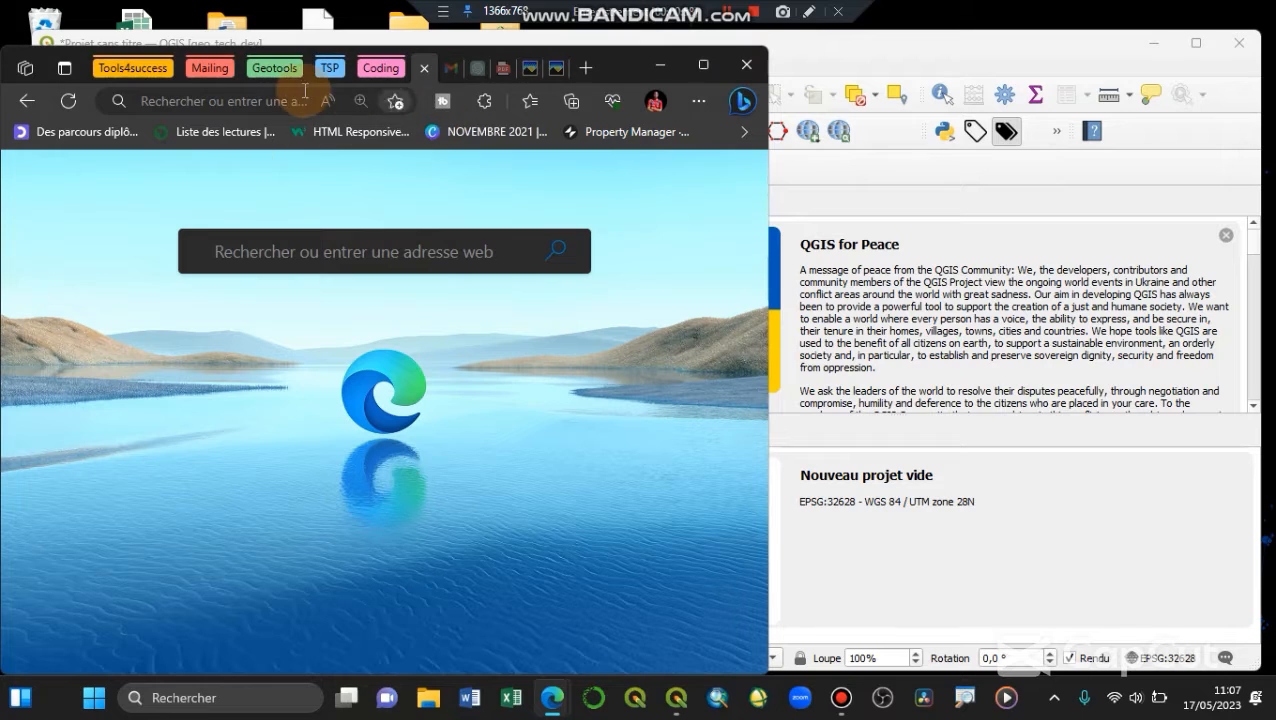
left_click(295, 105)
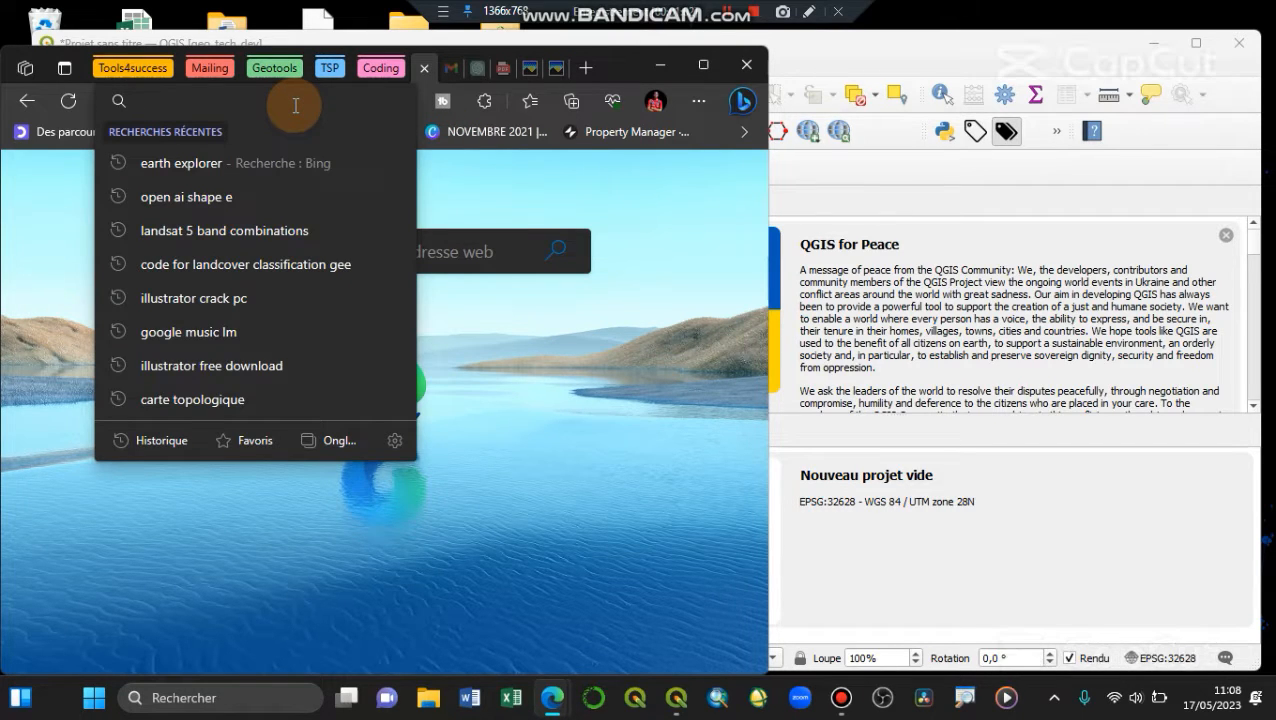
type("qgis")
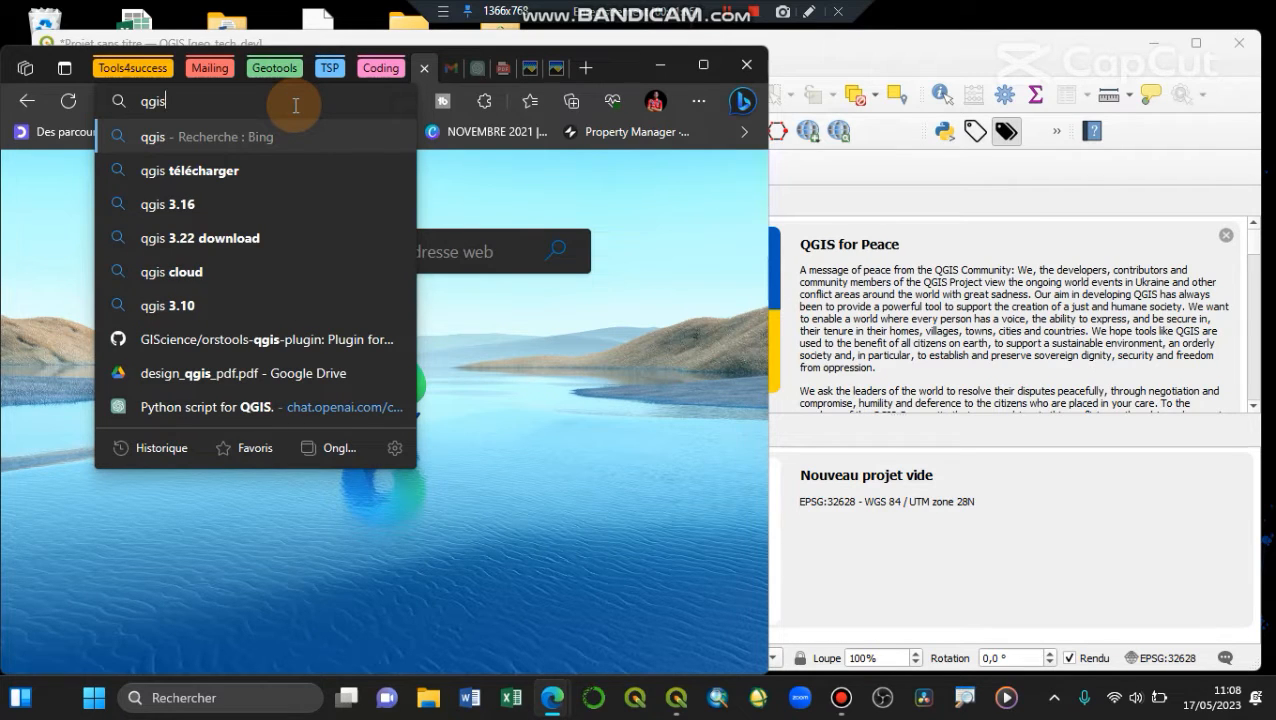
key("Return")
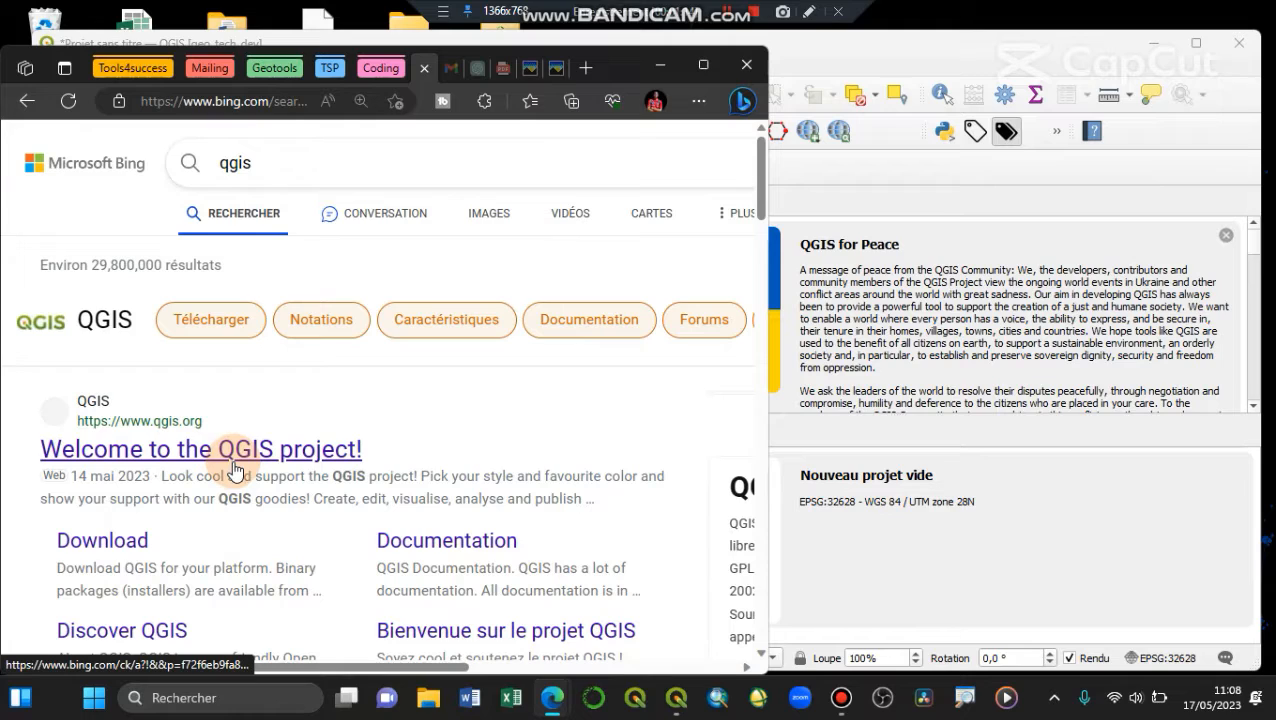
left_click(236, 468)
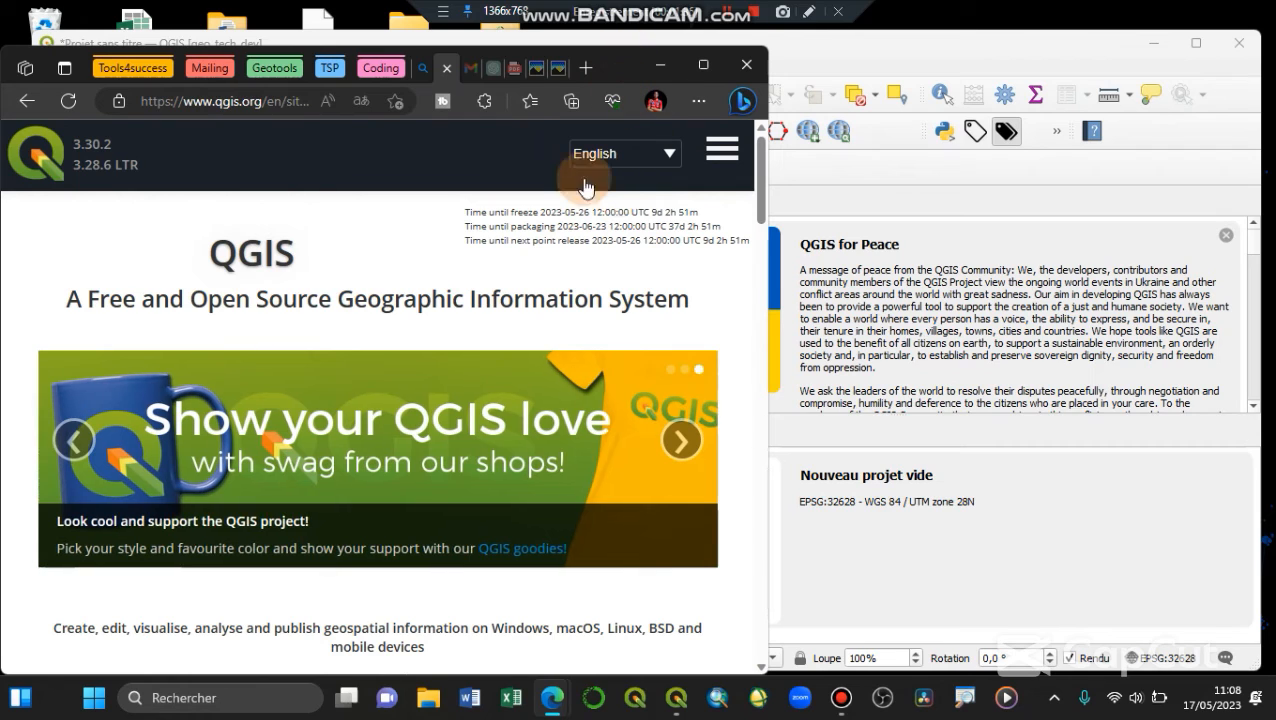
Minimize the QGIS project window and open the download page from the QGIS website's home page
scroll(562, 285, "down", 4)
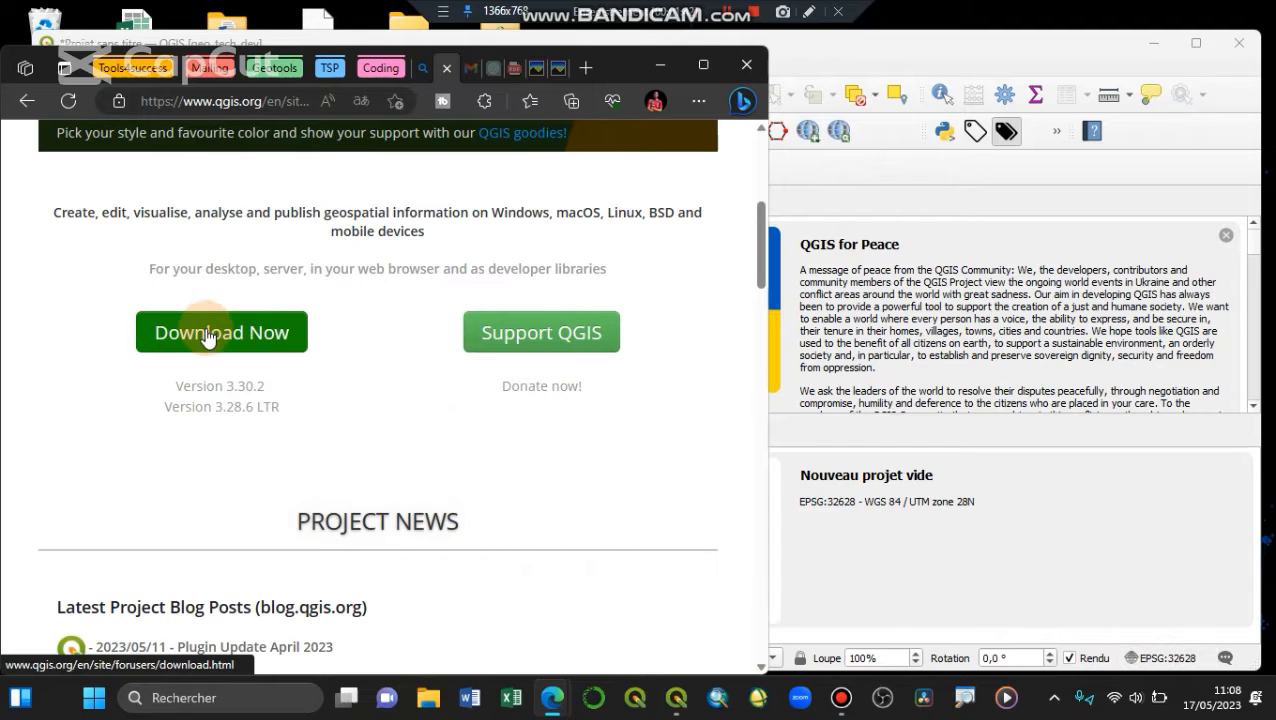
scroll(241, 336, "up", 2)
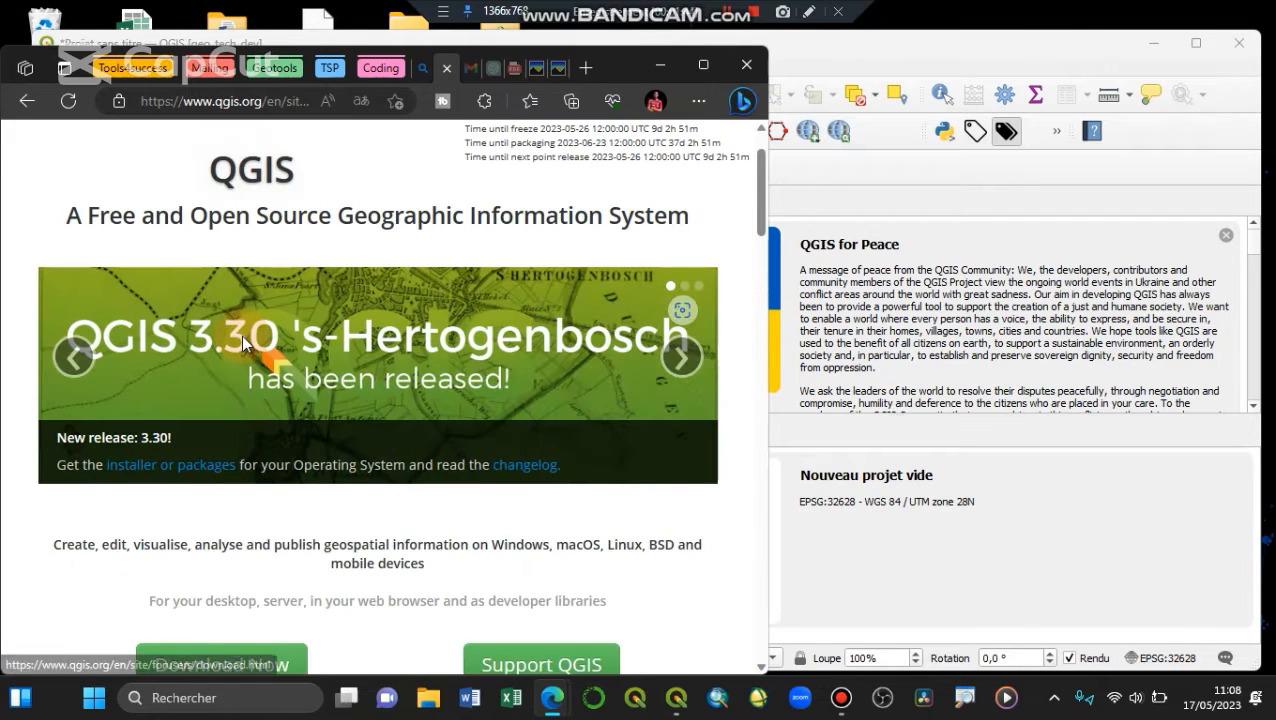
scroll(210, 430, "down", 7)
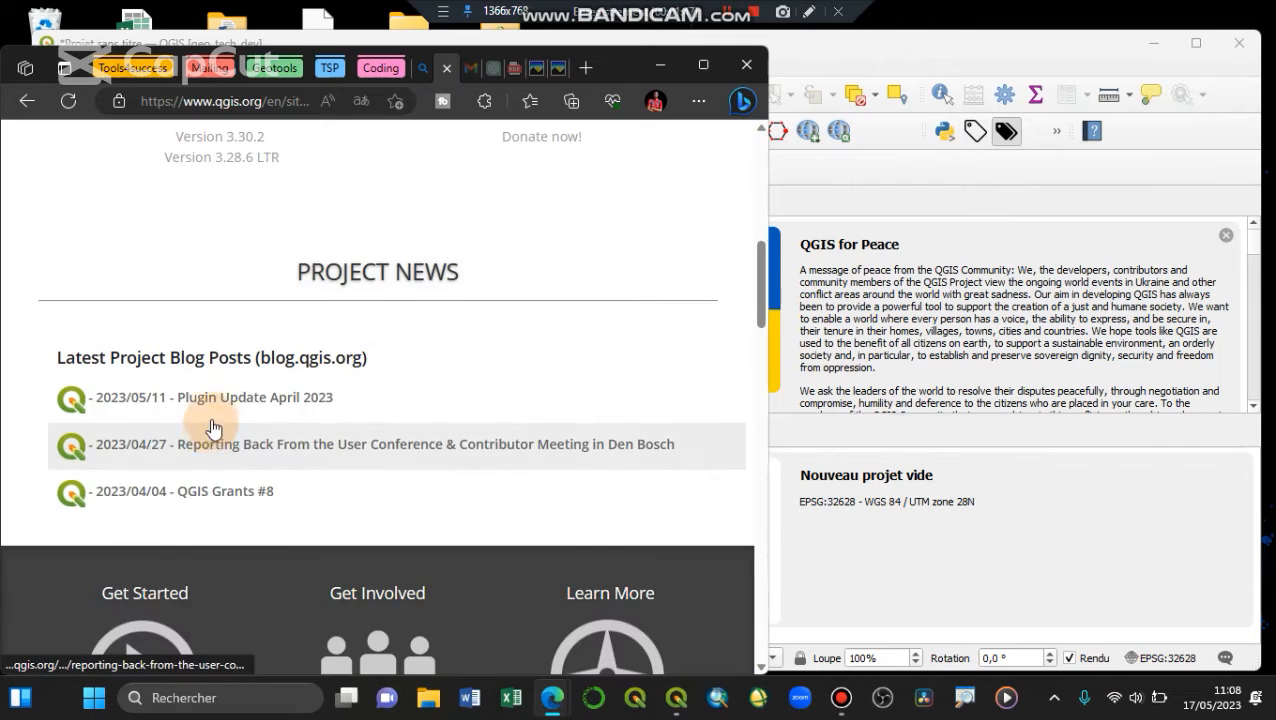
scroll(220, 405, "up", 3)
scroll(222, 403, "down", 6)
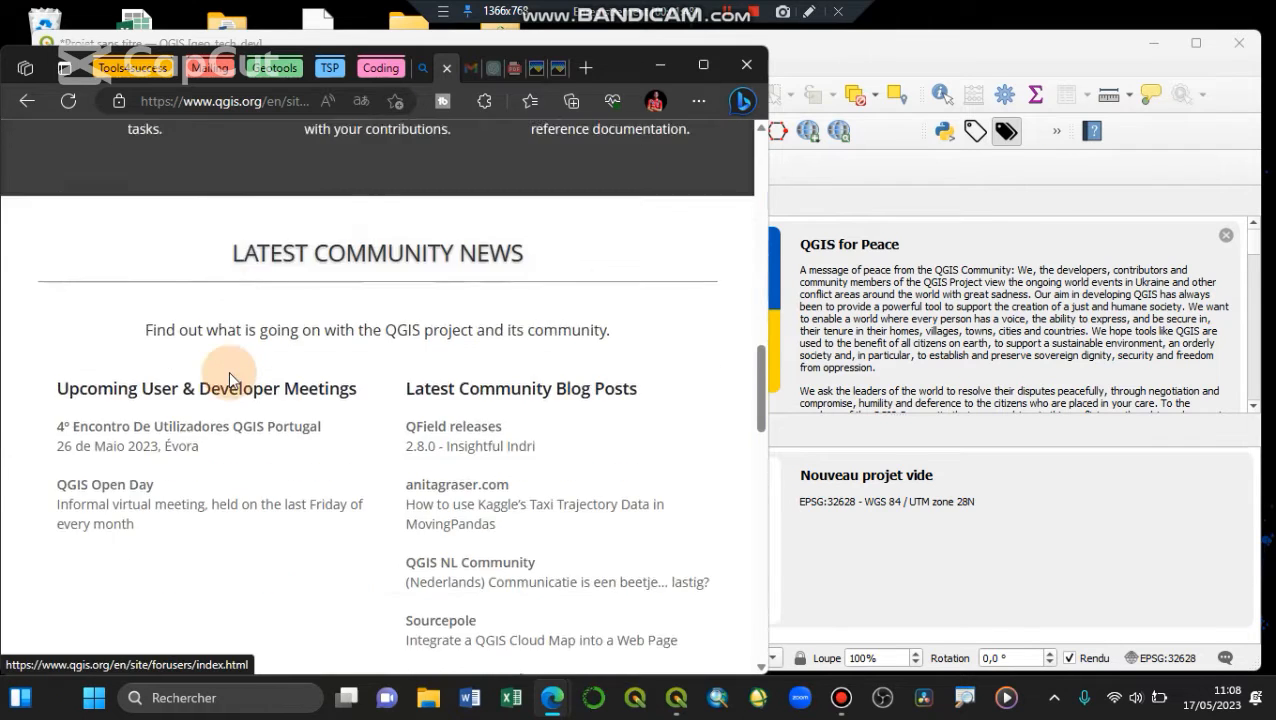
scroll(236, 365, "up", 8)
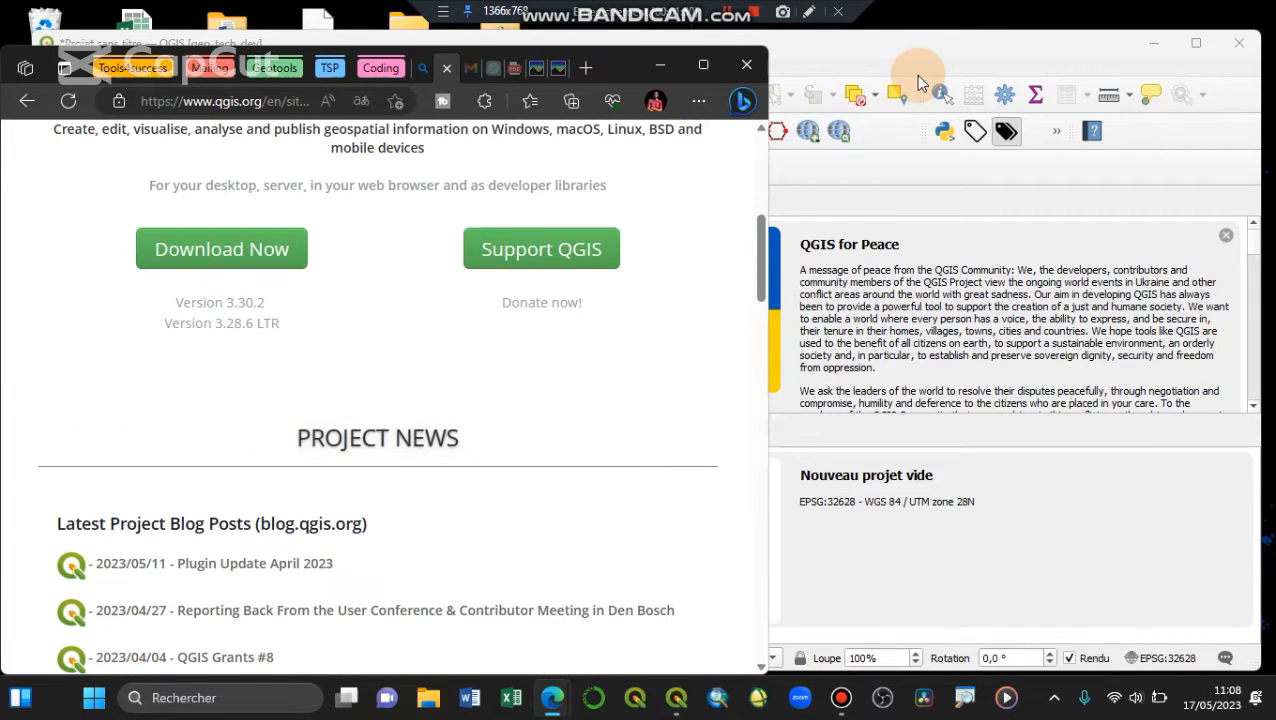
left_click(921, 72)
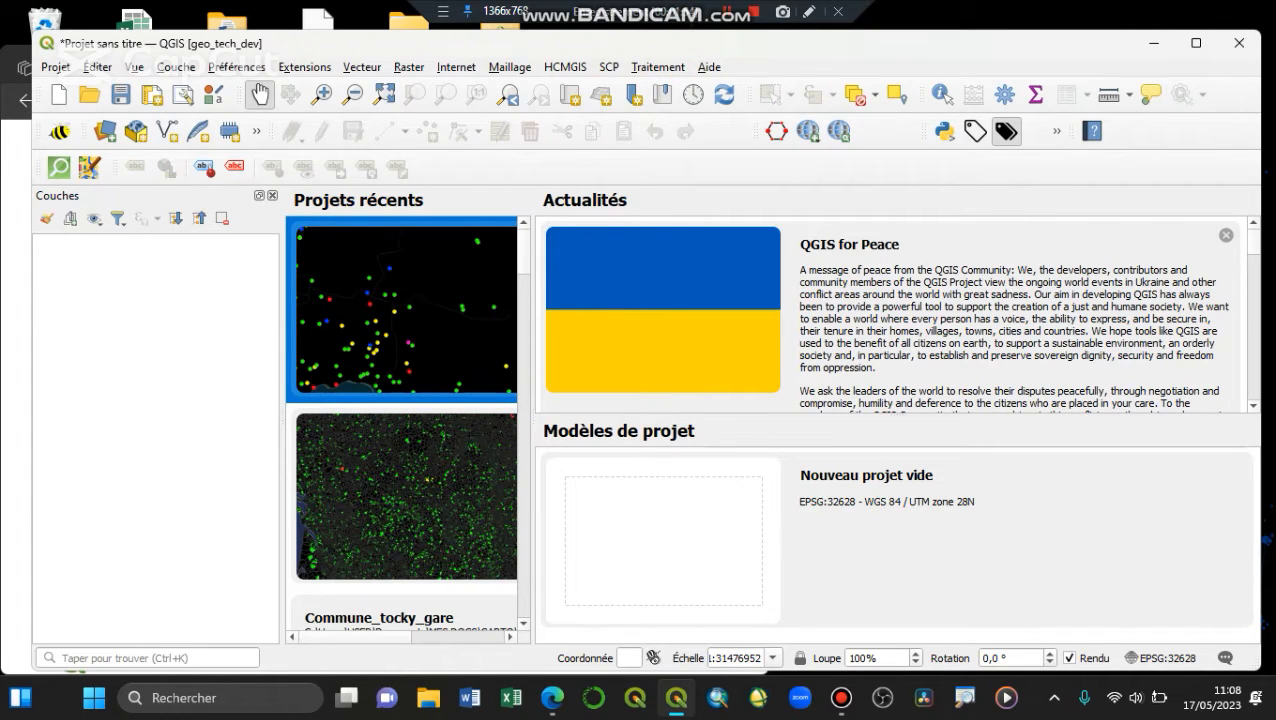
left_click(1156, 49)
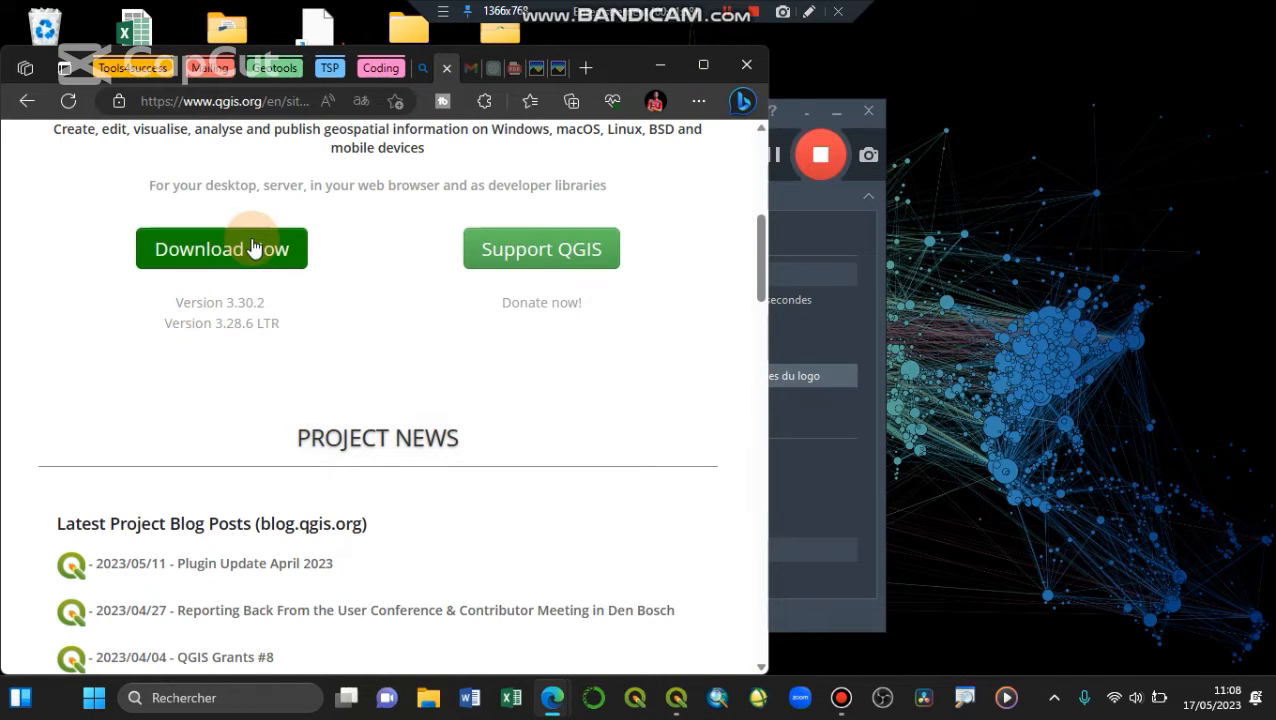
scroll(253, 157, "up", 3)
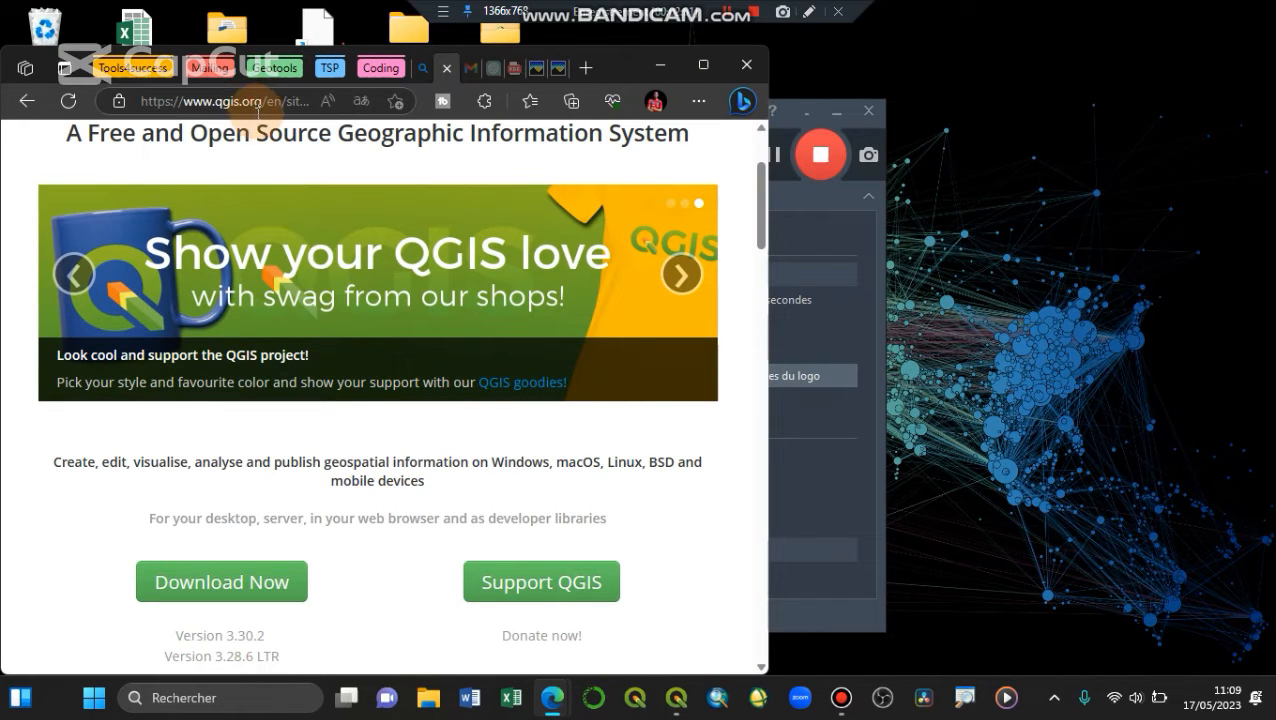
scroll(270, 400, "down", 1)
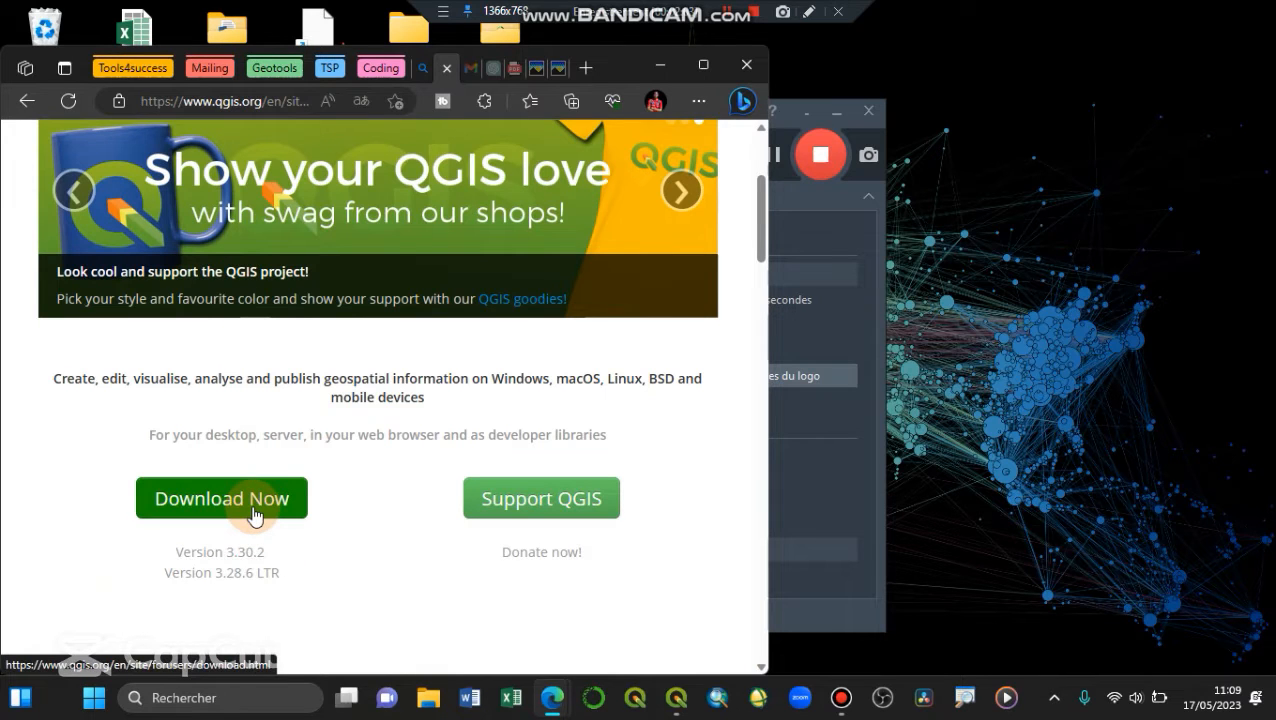
left_click(252, 514)
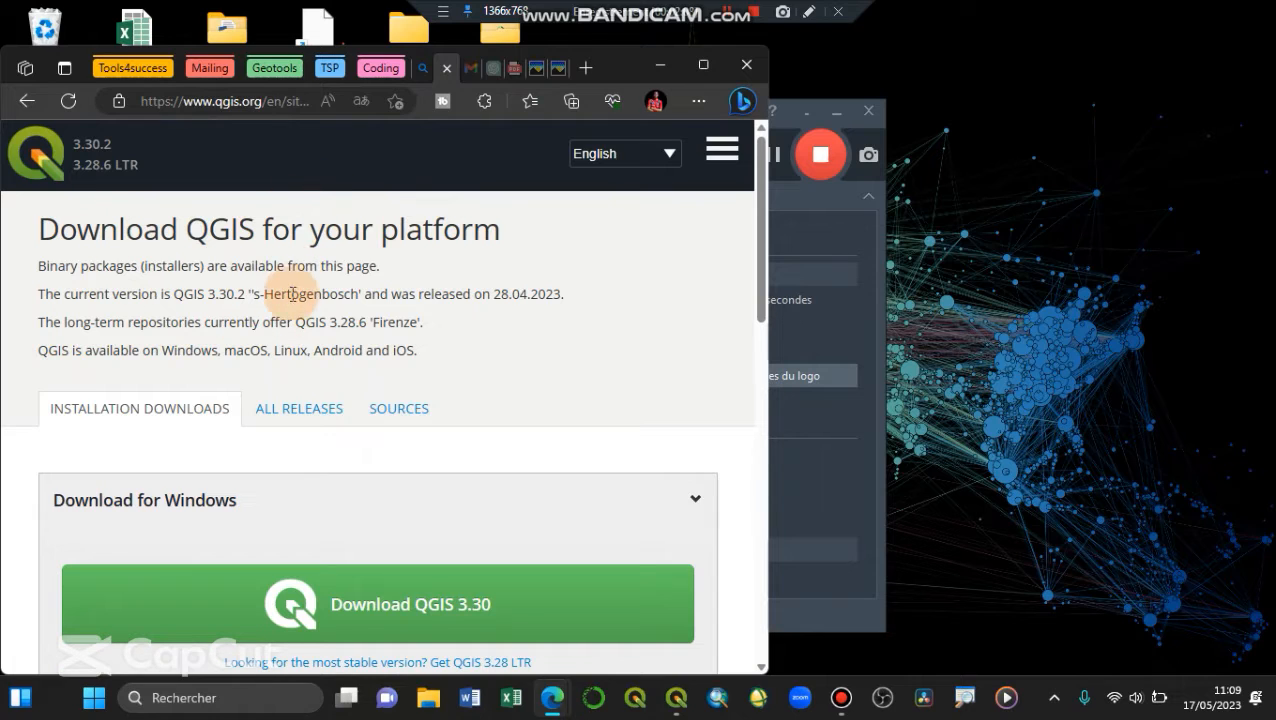
Switch the QGIS website's language to Français
left_click(662, 156)
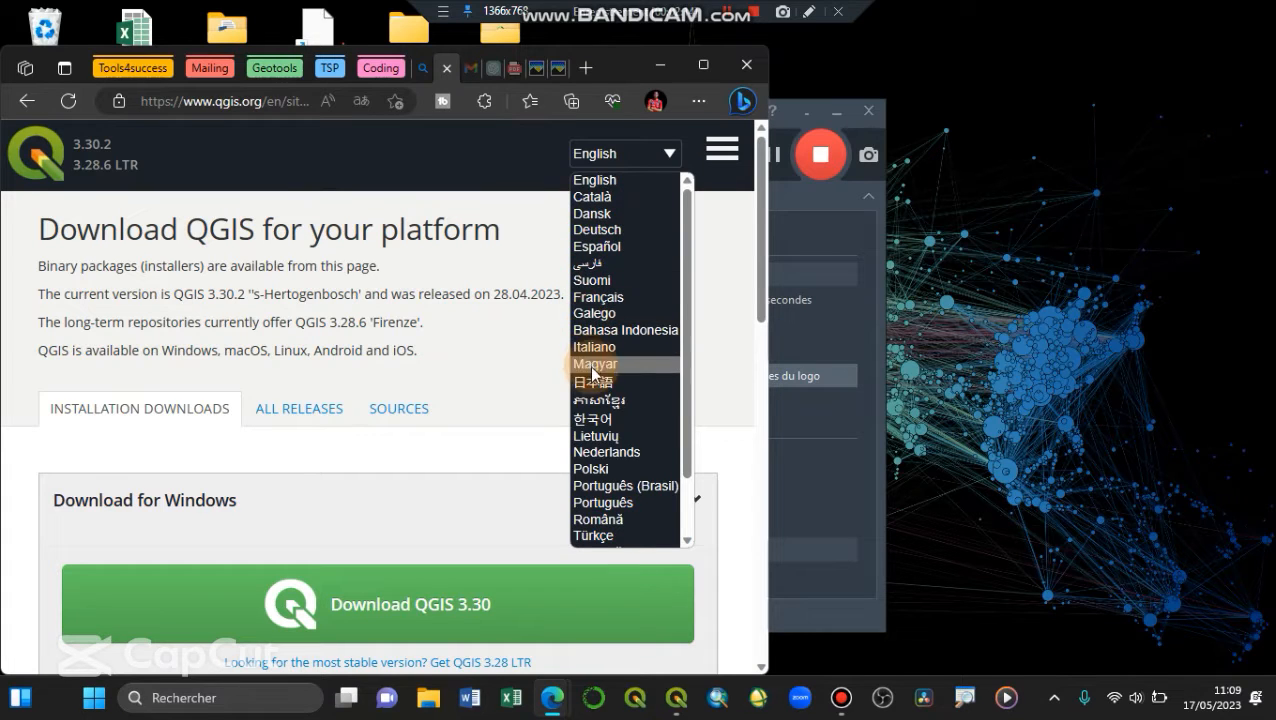
left_click(598, 297)
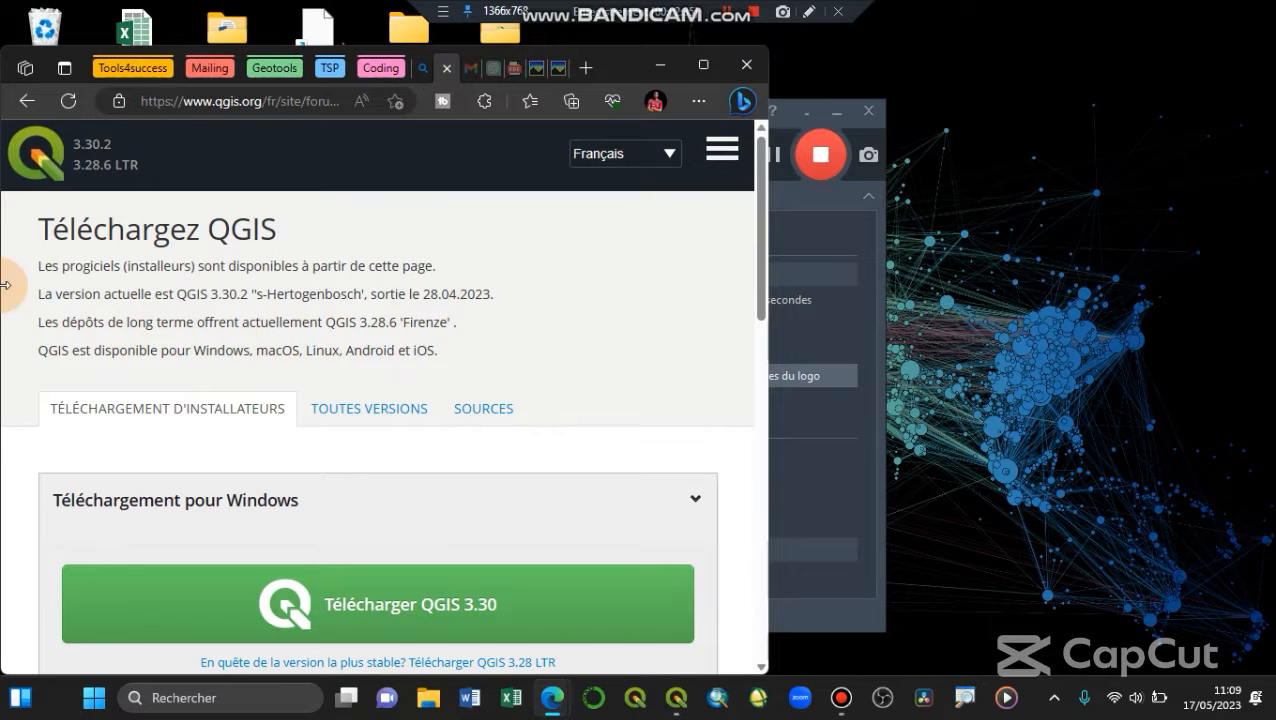
left_click_drag(326, 322, 332, 342)
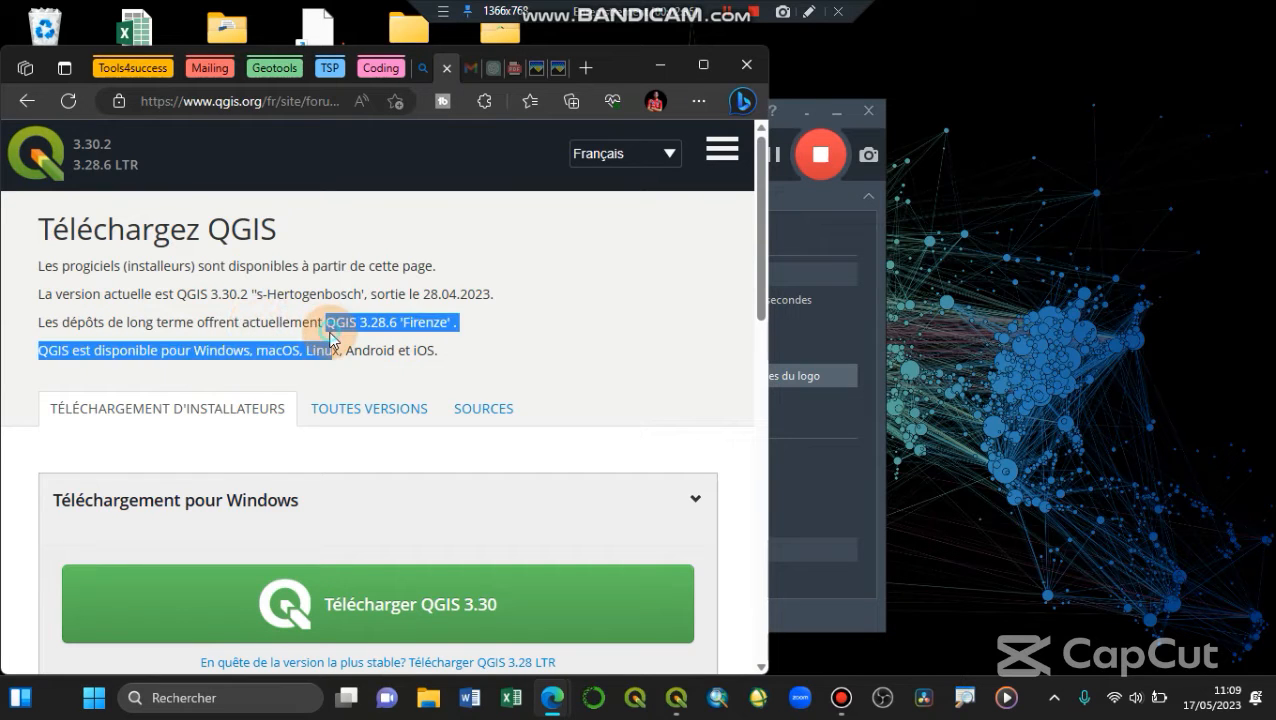
left_click(425, 340)
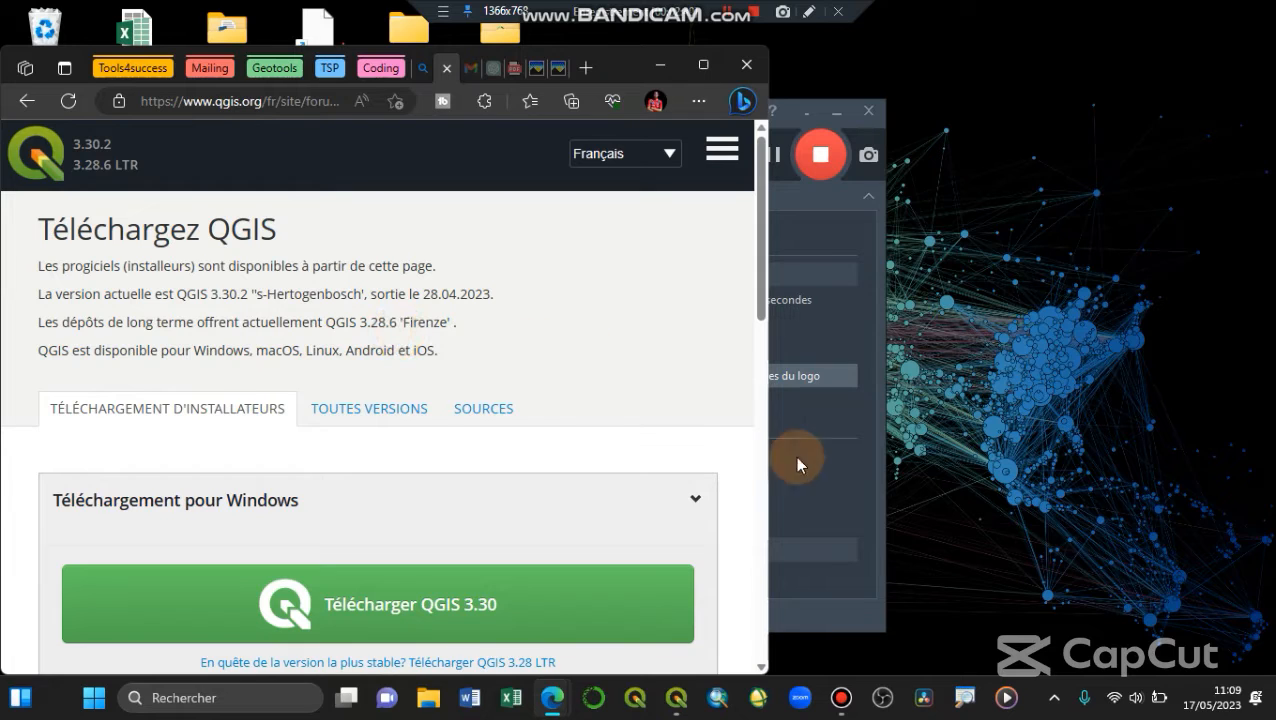
Check which QGIS Desktop version is installed on the computer
left_click(676, 705)
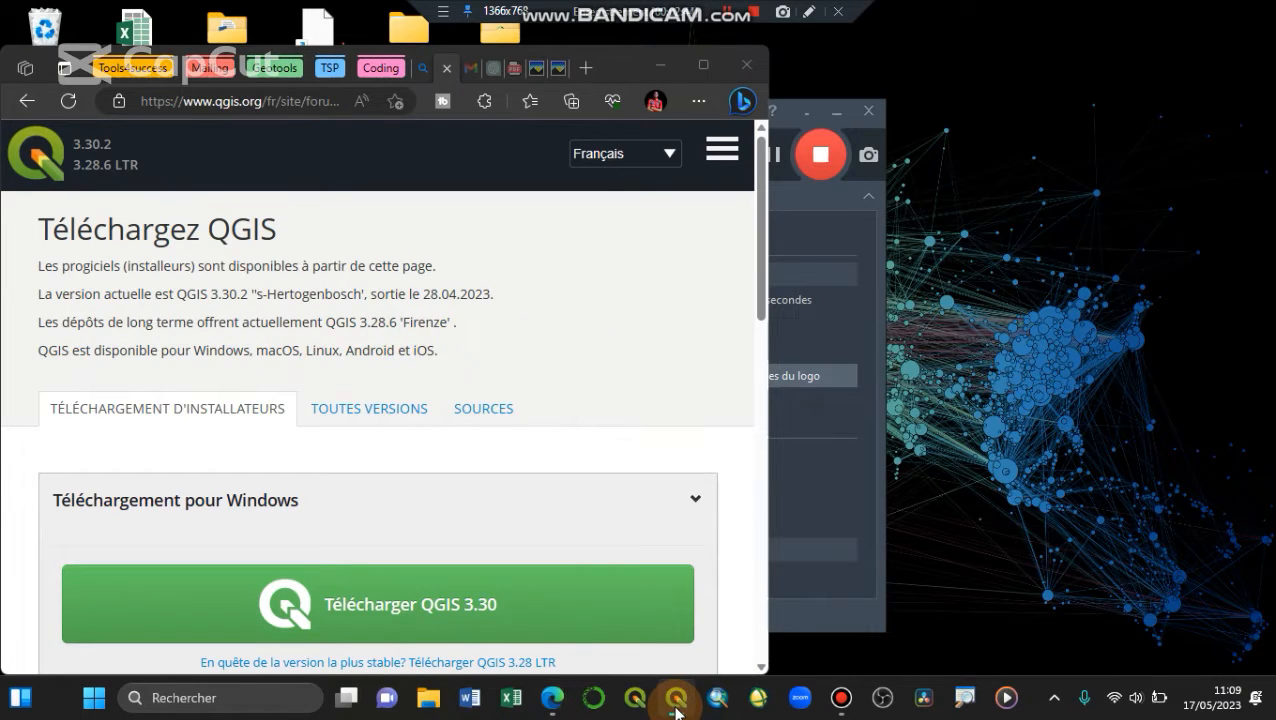
right_click(678, 706)
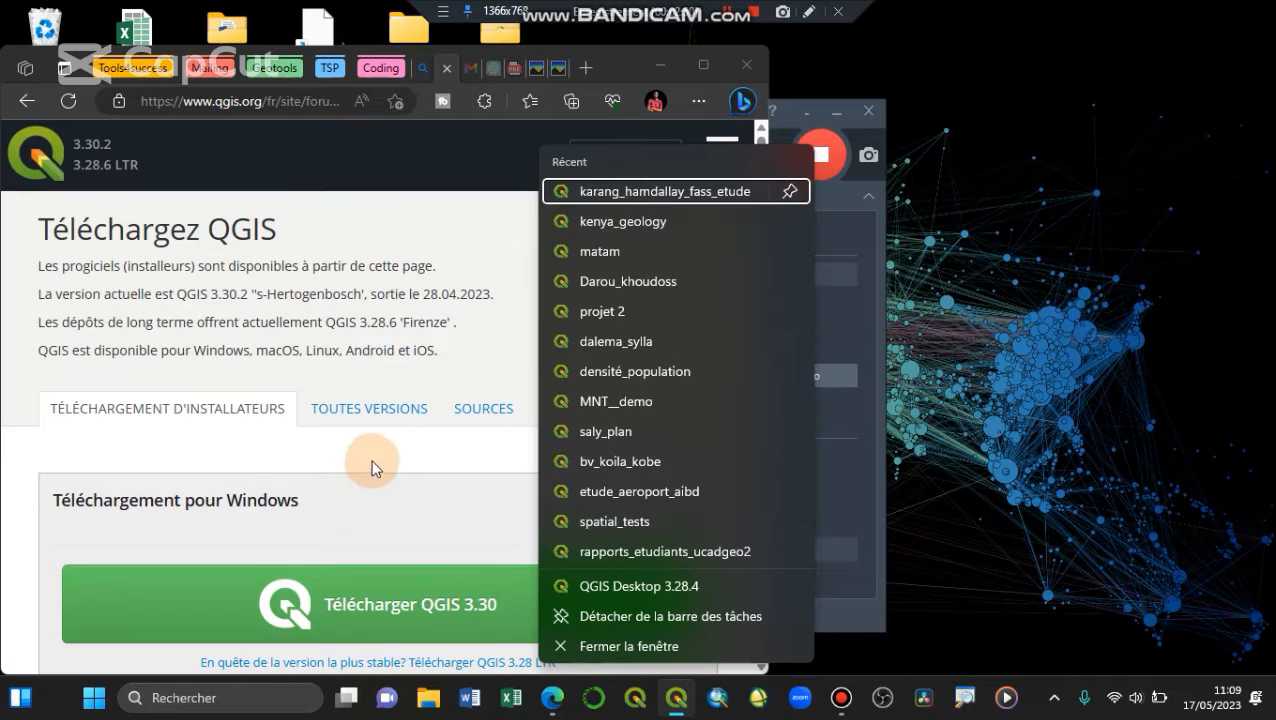
left_click(430, 326)
Start downloading the more stable QGIS 3.28 LTR installer for Windows
scroll(428, 326, "down", 1)
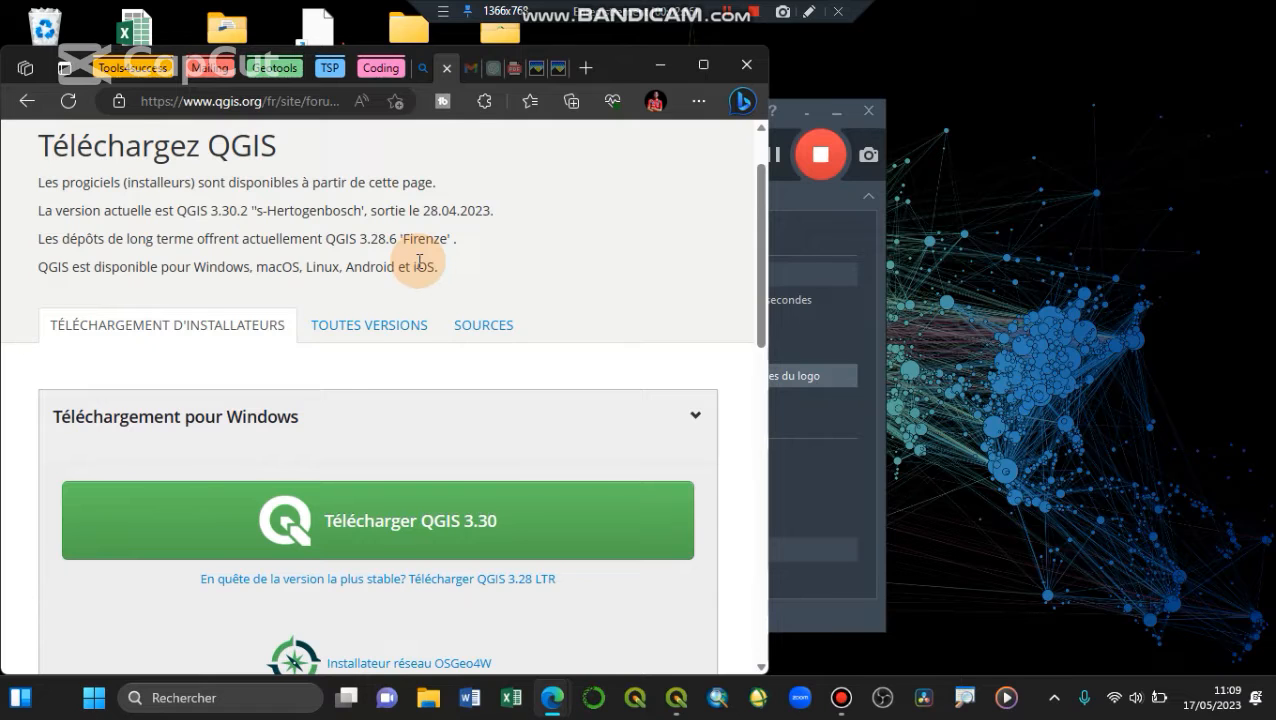
scroll(419, 262, "down", 2)
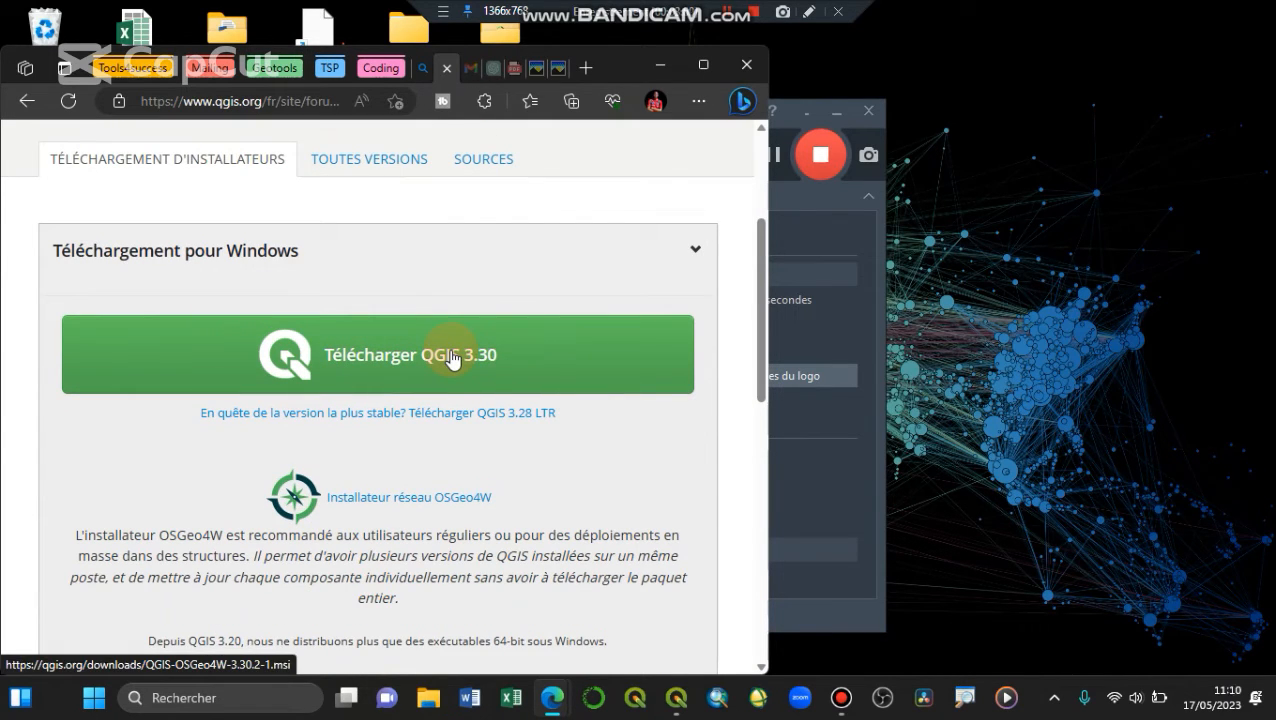
scroll(452, 358, "up", 3)
scroll(296, 311, "down", 3)
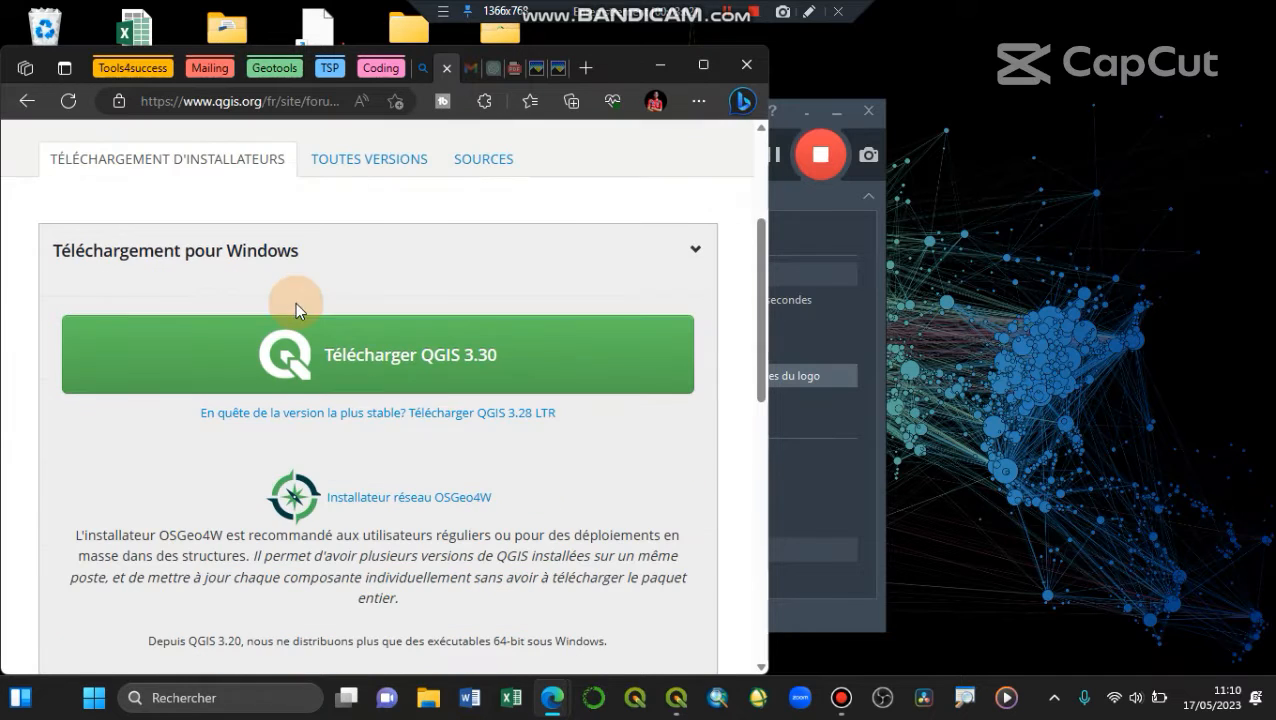
left_click(529, 422)
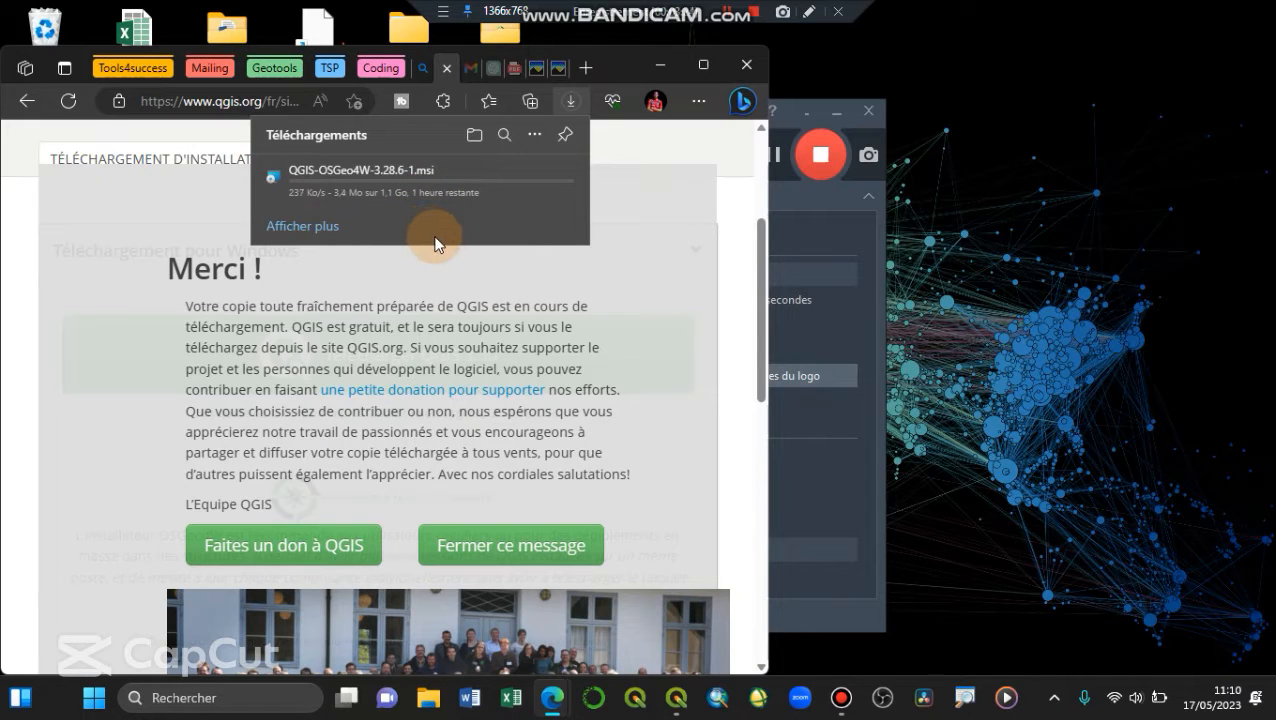
Cancel the download of QGIS-OSGeo4W-3.28.6-1.msi and dismiss the download list
mouse_move(450, 214)
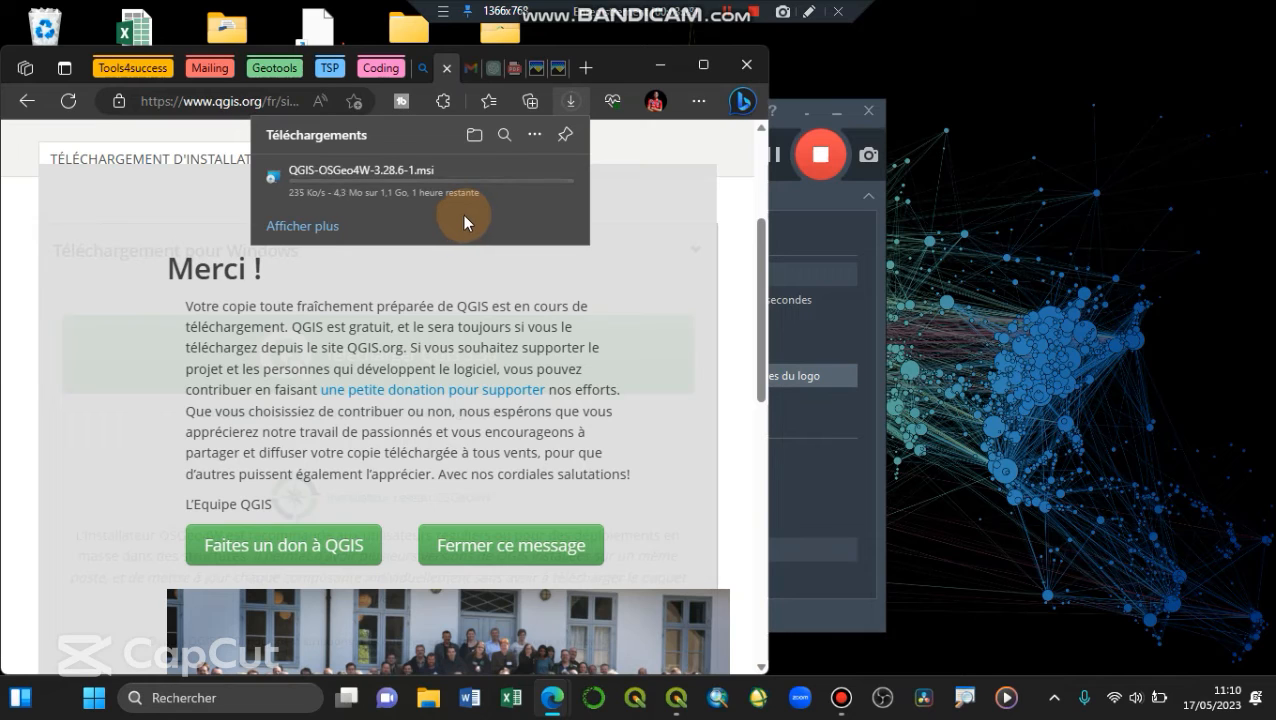
mouse_move(555, 183)
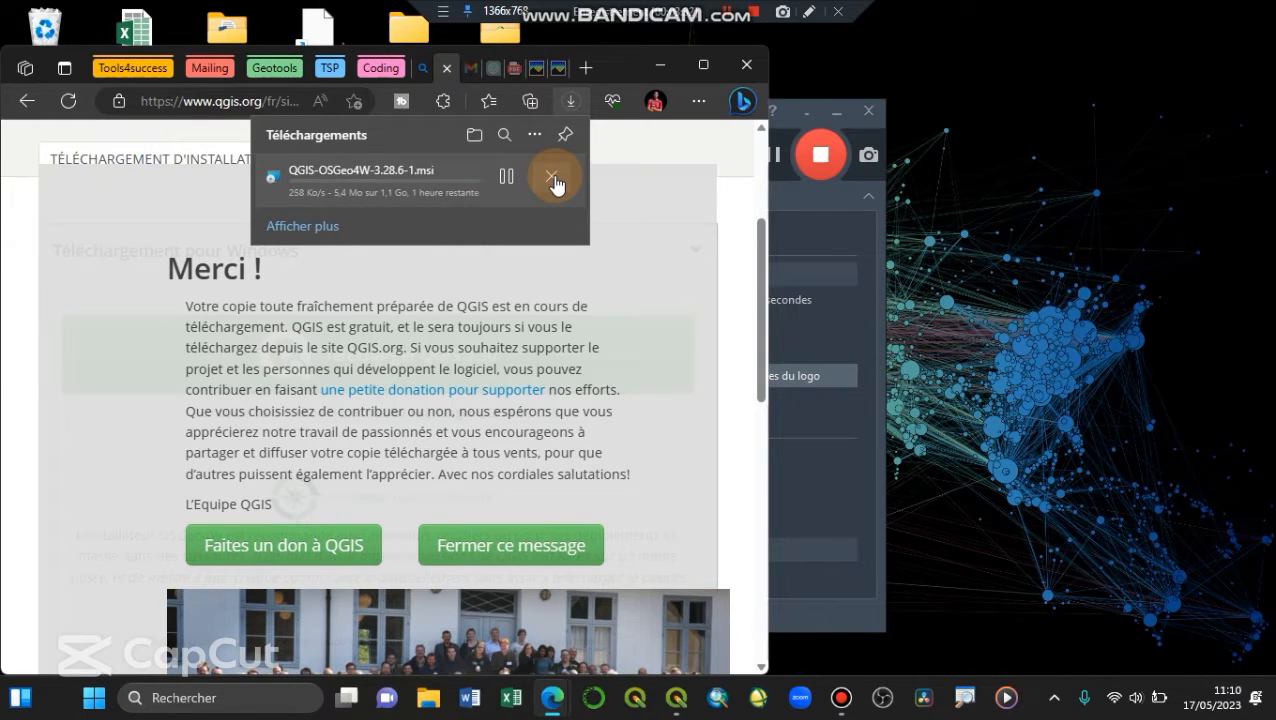
left_click(552, 179)
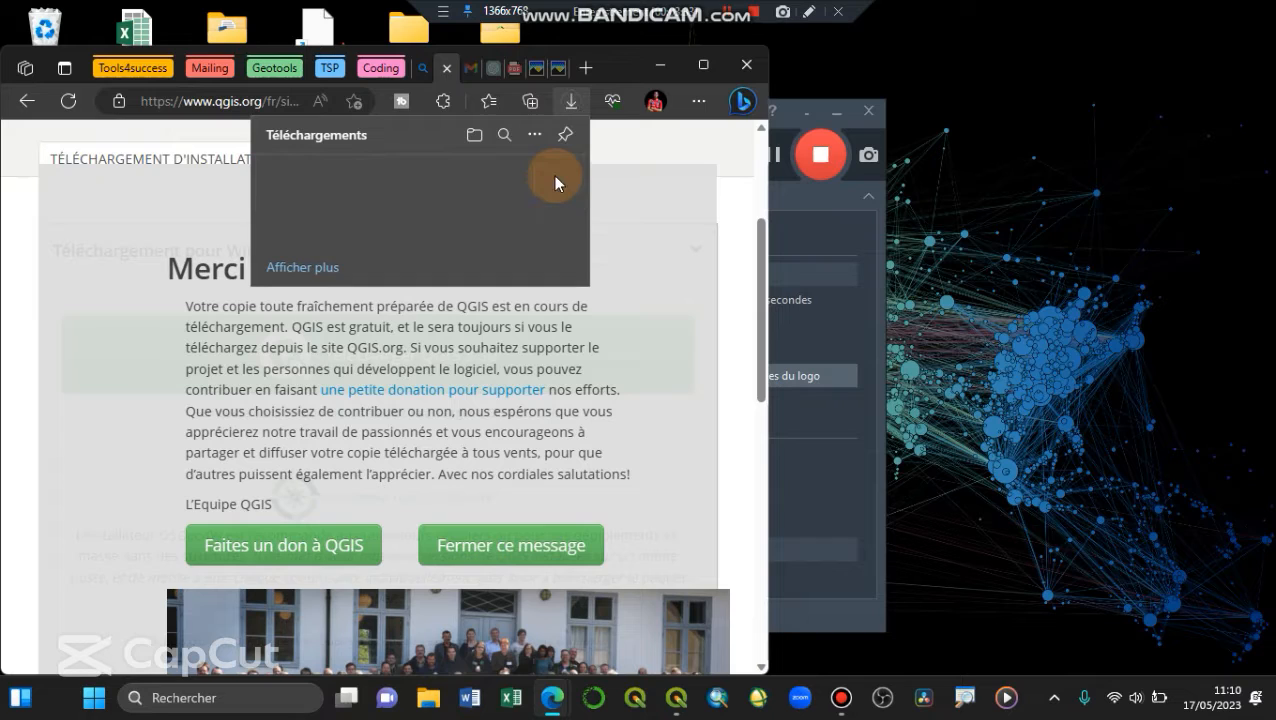
left_click(646, 146)
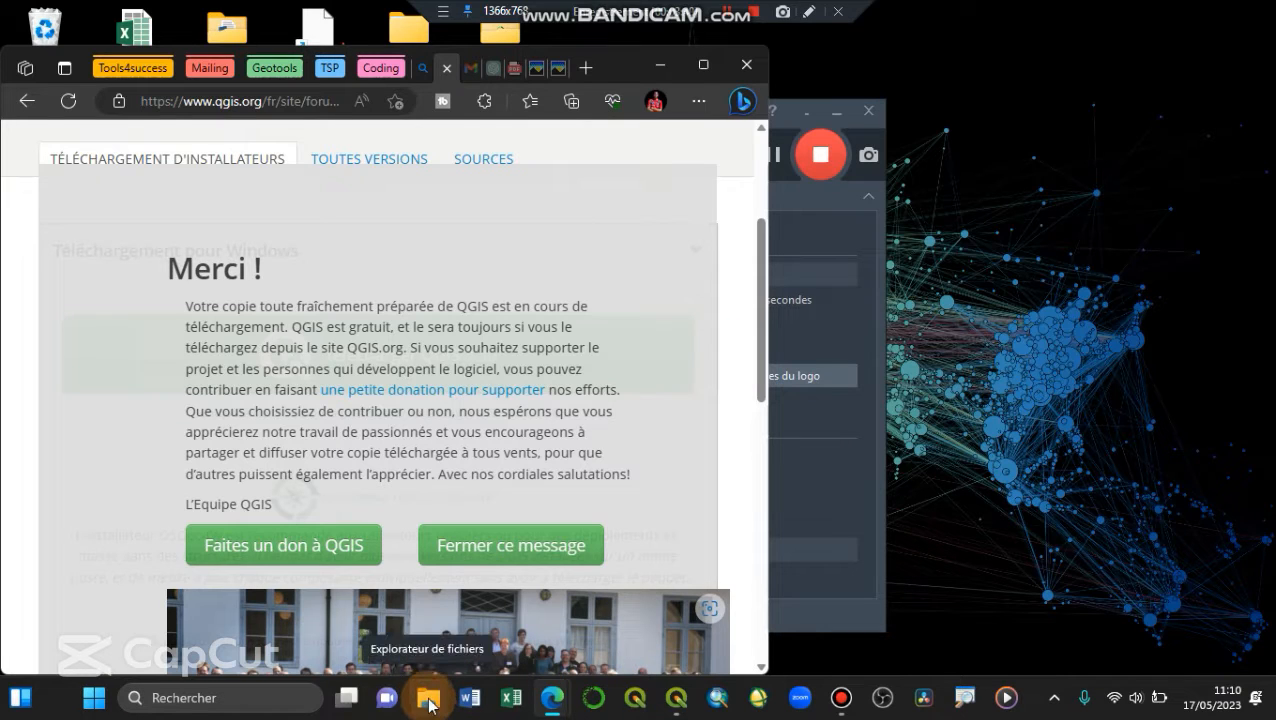
Clear the desktop by minimizing the screen recorder and File Explorer windows and shifting the browser window slightly
left_click(428, 702)
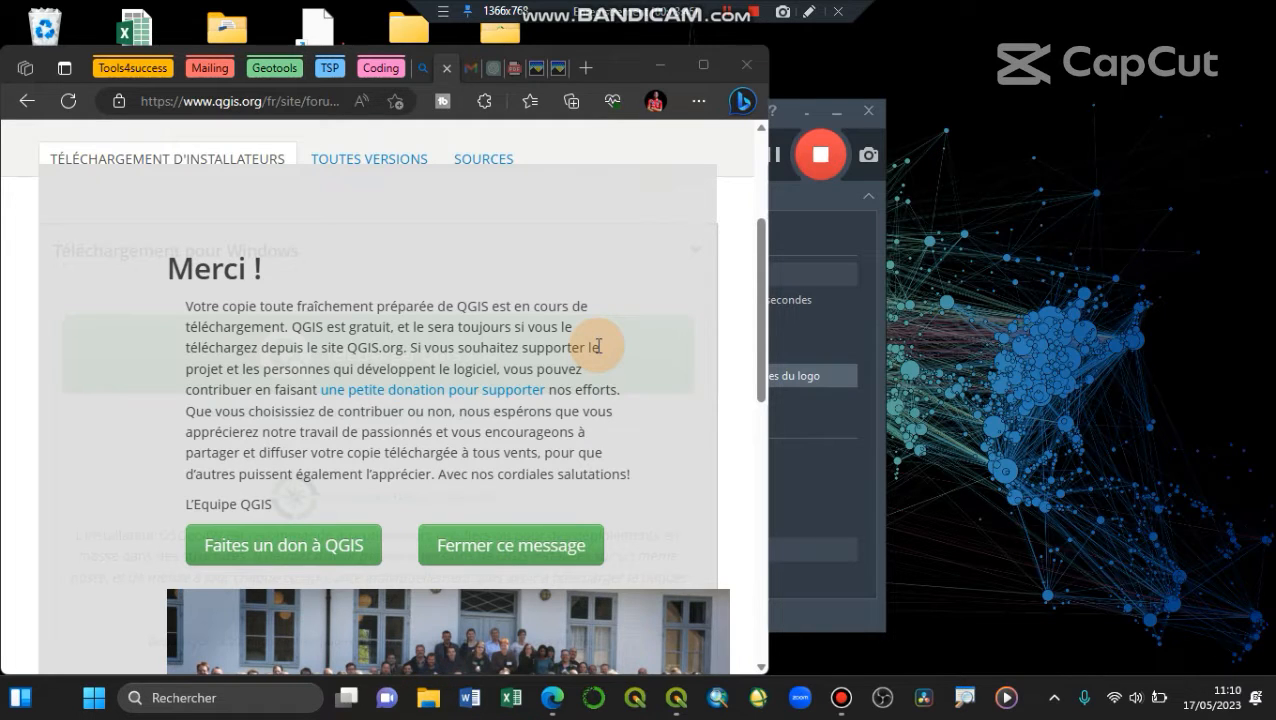
left_click(838, 117)
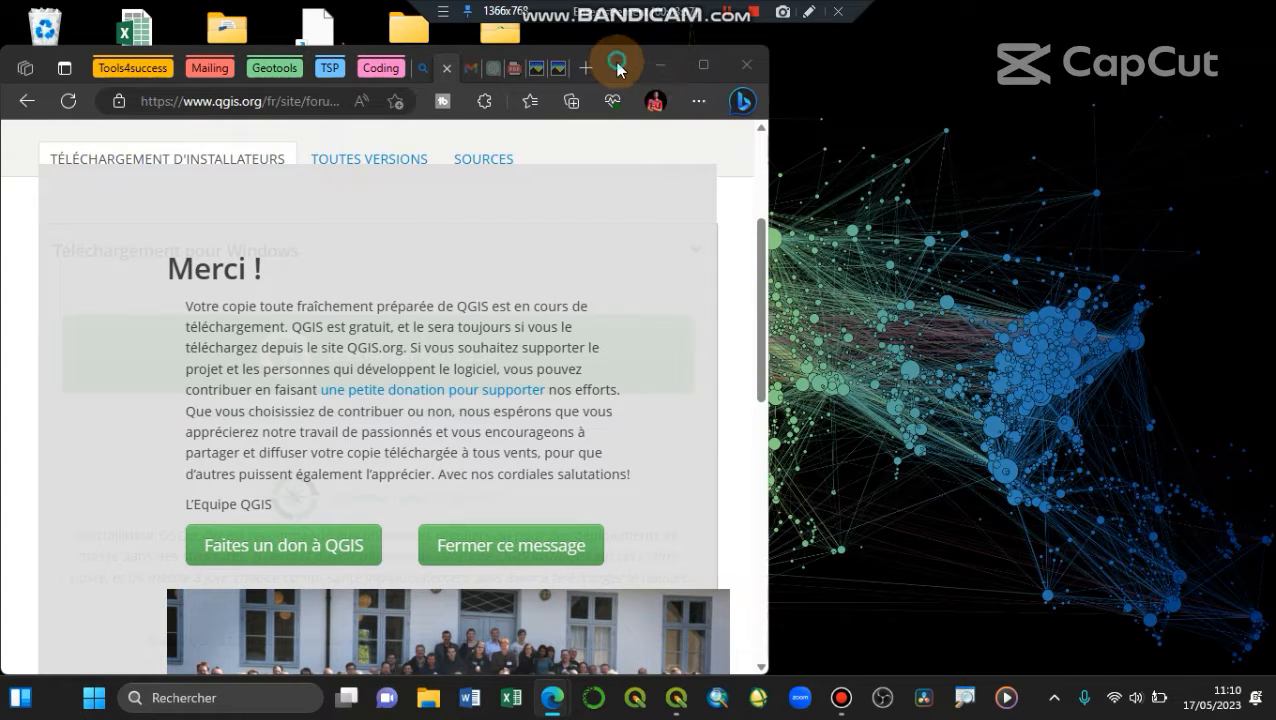
left_click_drag(618, 68, 639, 64)
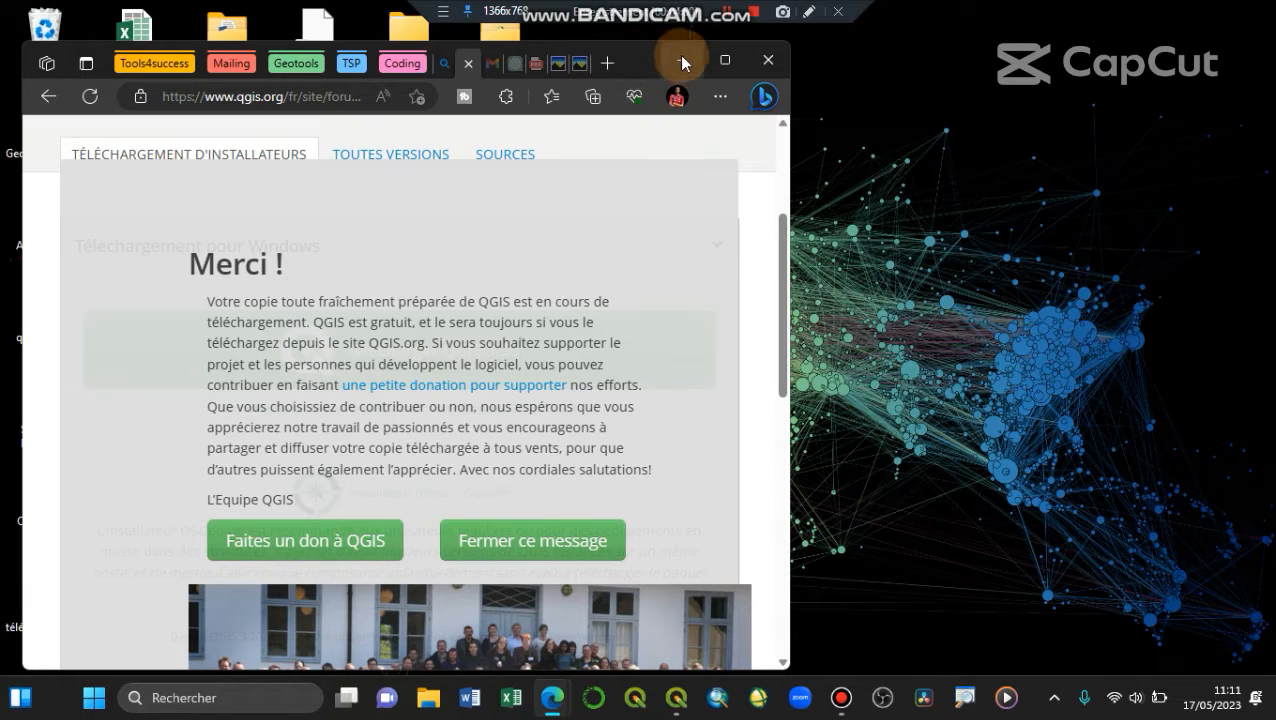
key("super+e")
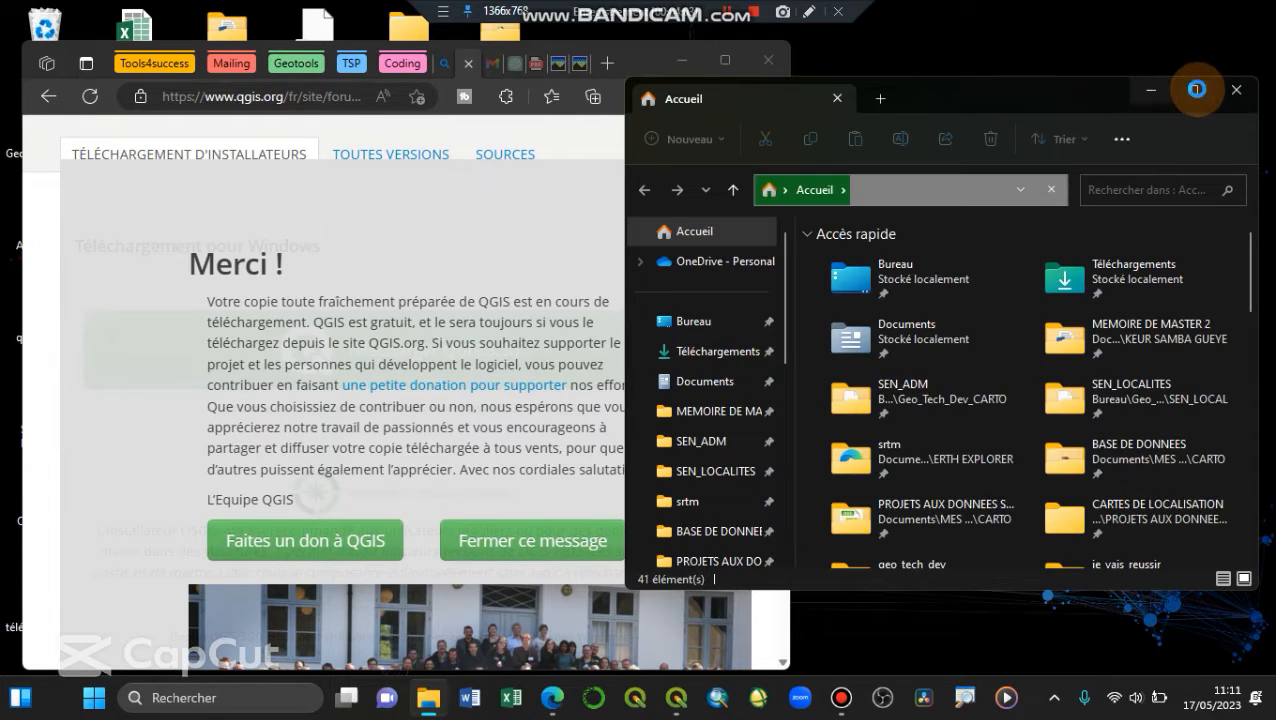
left_click(1148, 93)
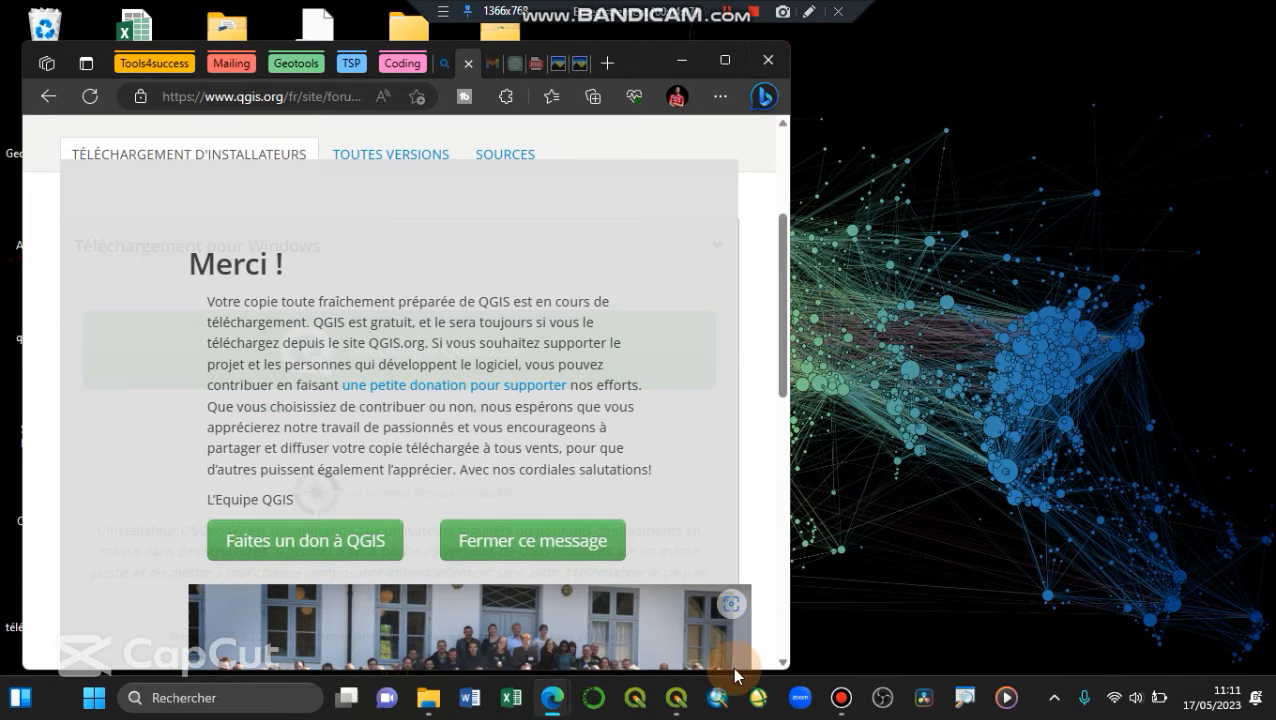
Launch QGIS 3.22 alongside the open project and minimize the QGIS and browser windows to reveal its startup screen
mouse_move(673, 710)
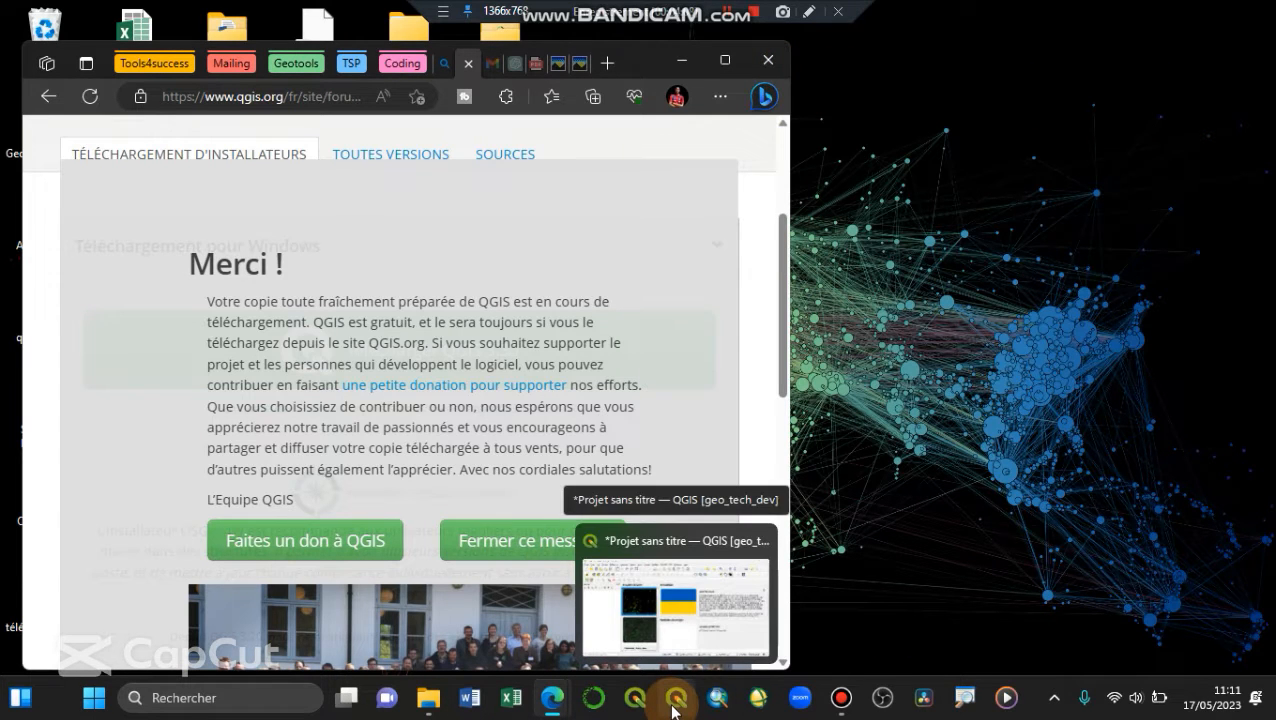
left_click(675, 700)
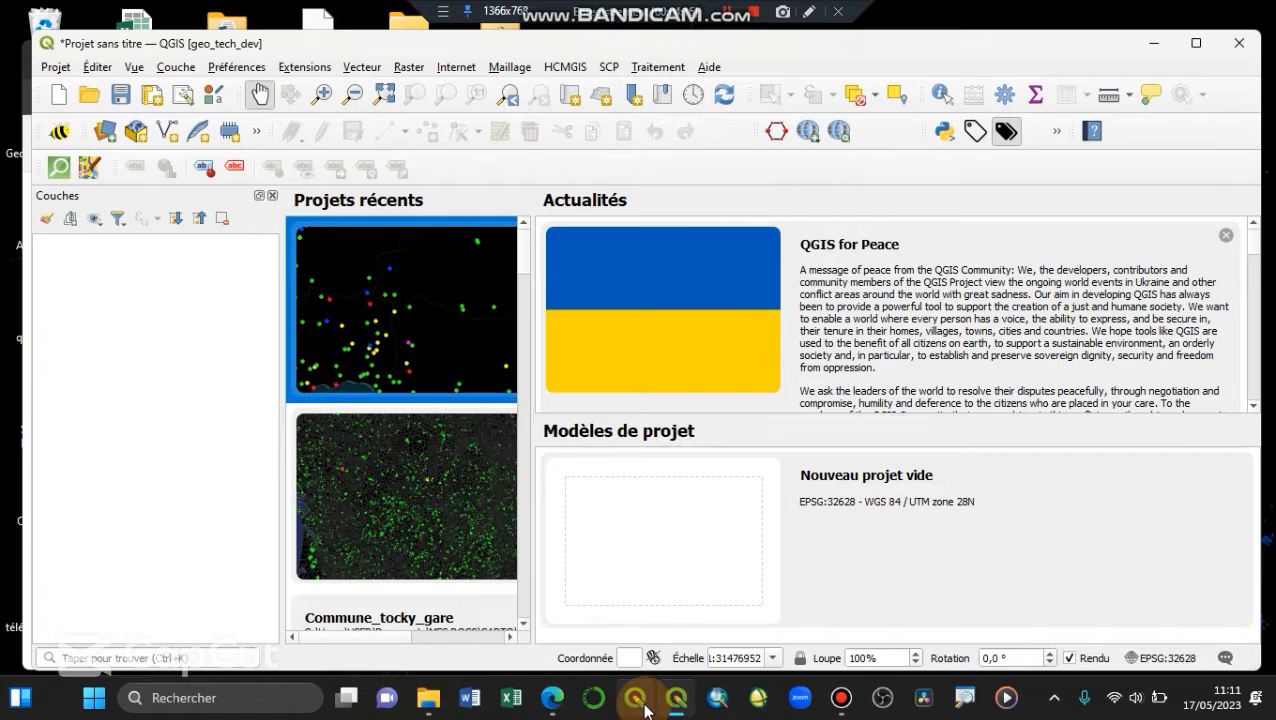
left_click(643, 710)
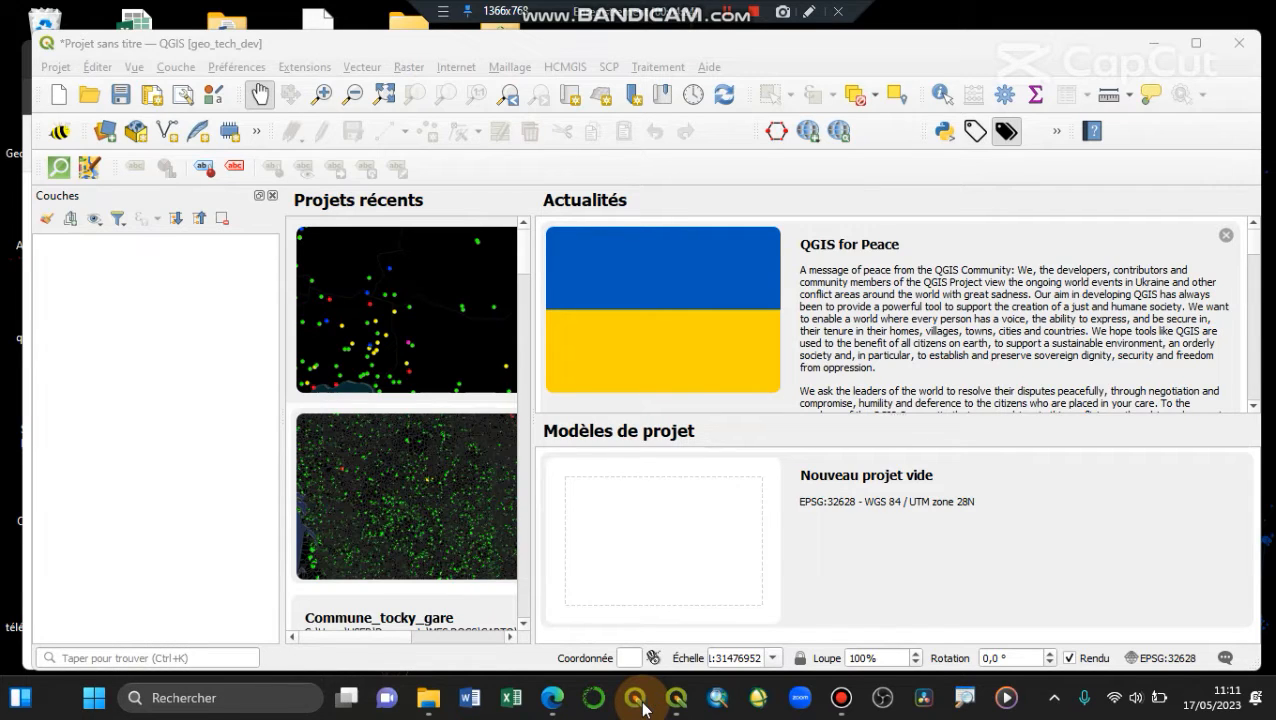
left_click(1153, 46)
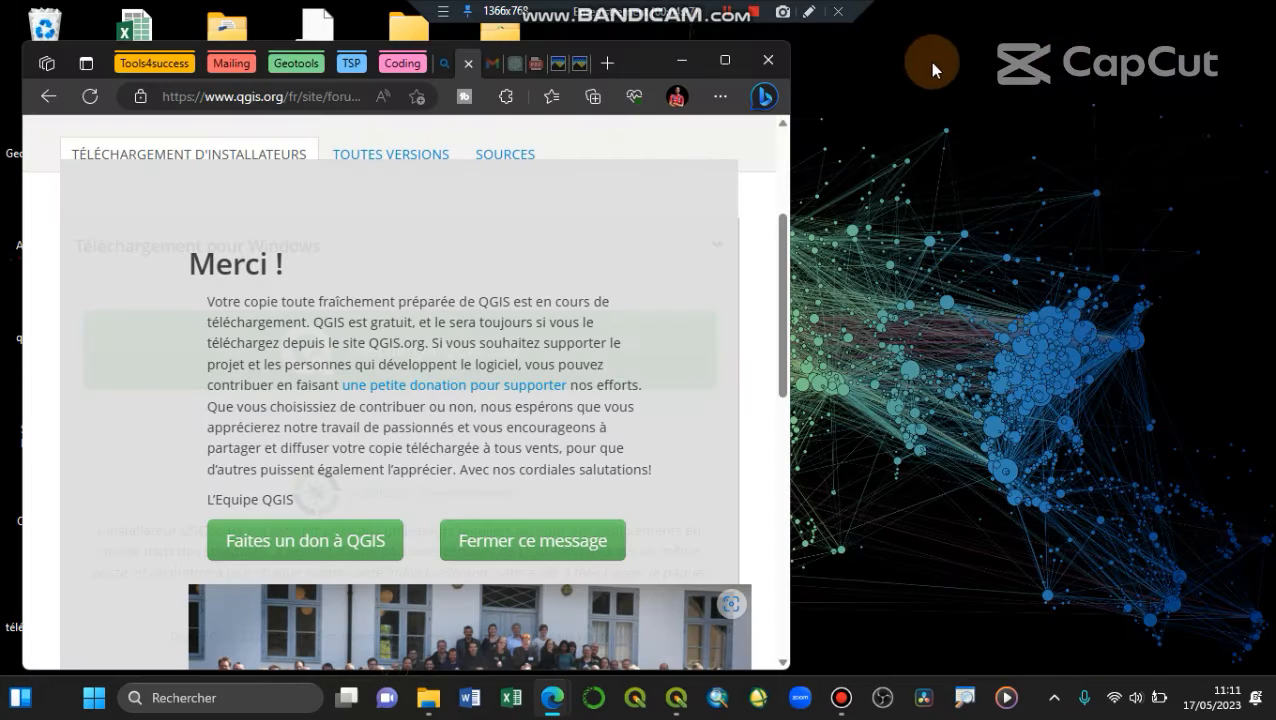
left_click(682, 66)
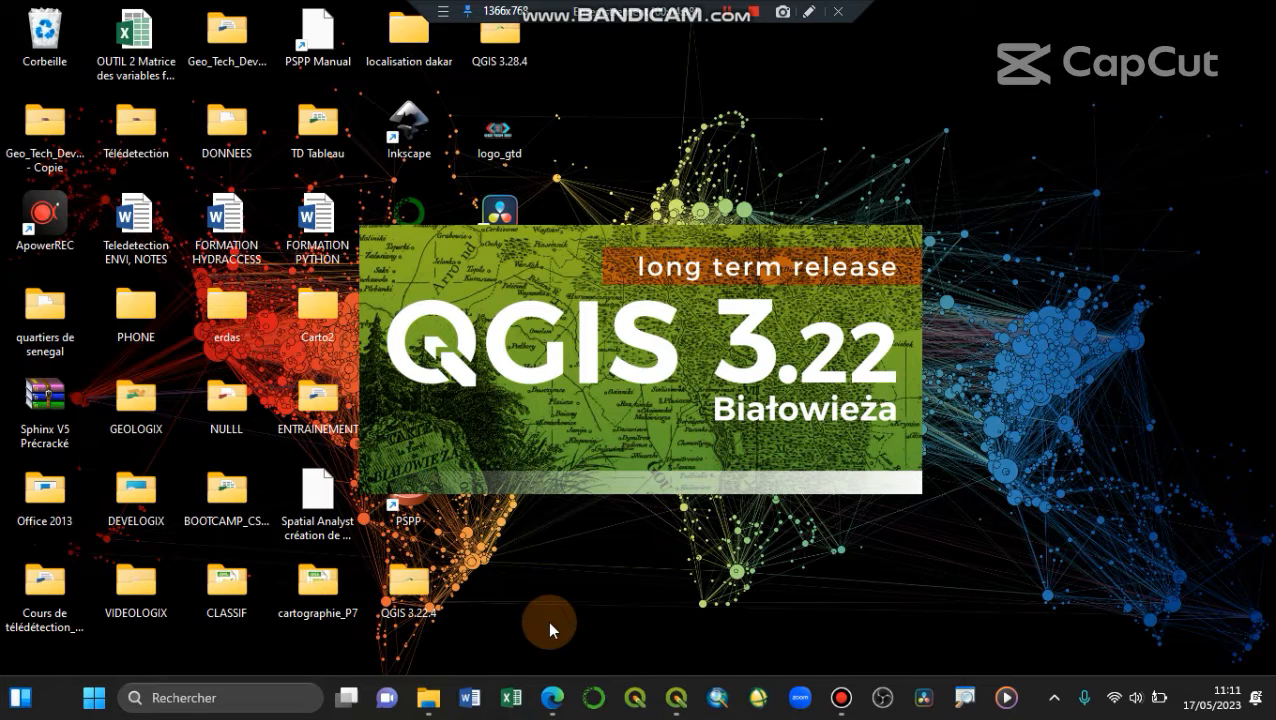
Bring the untitled QGIS project window back and look through the list of recent projects
left_click(678, 708)
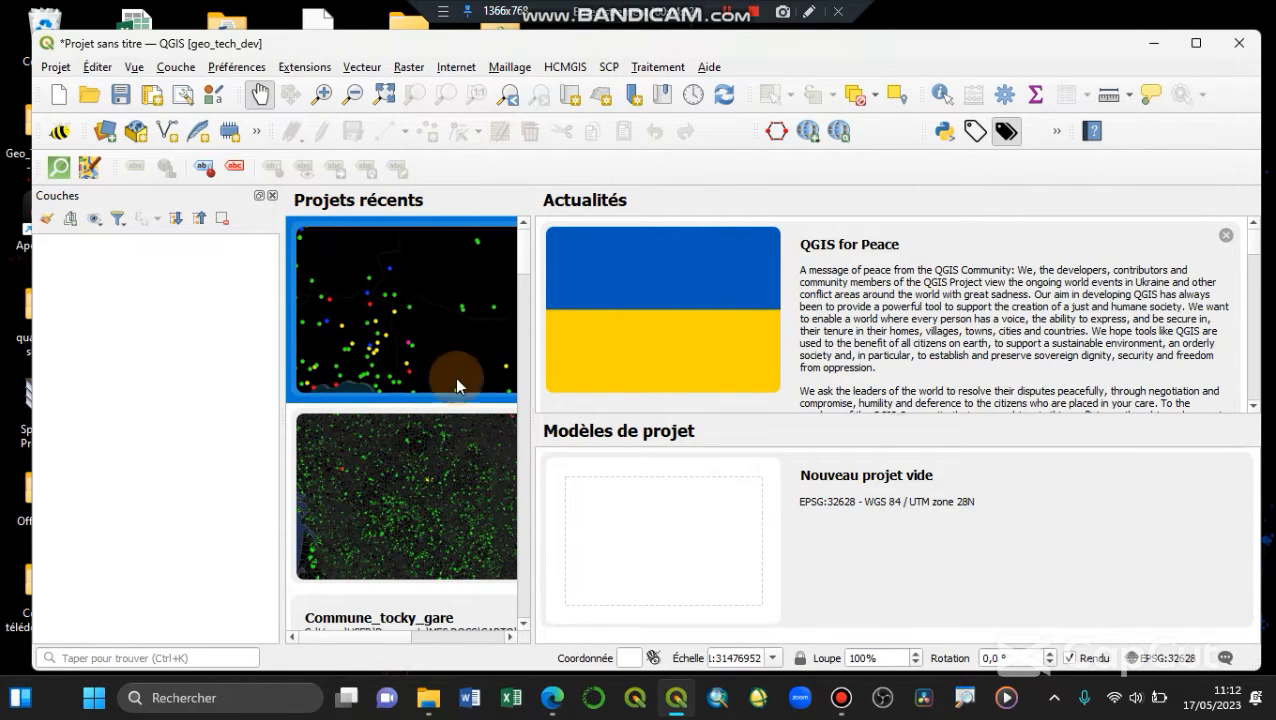
scroll(458, 352, "down", 10)
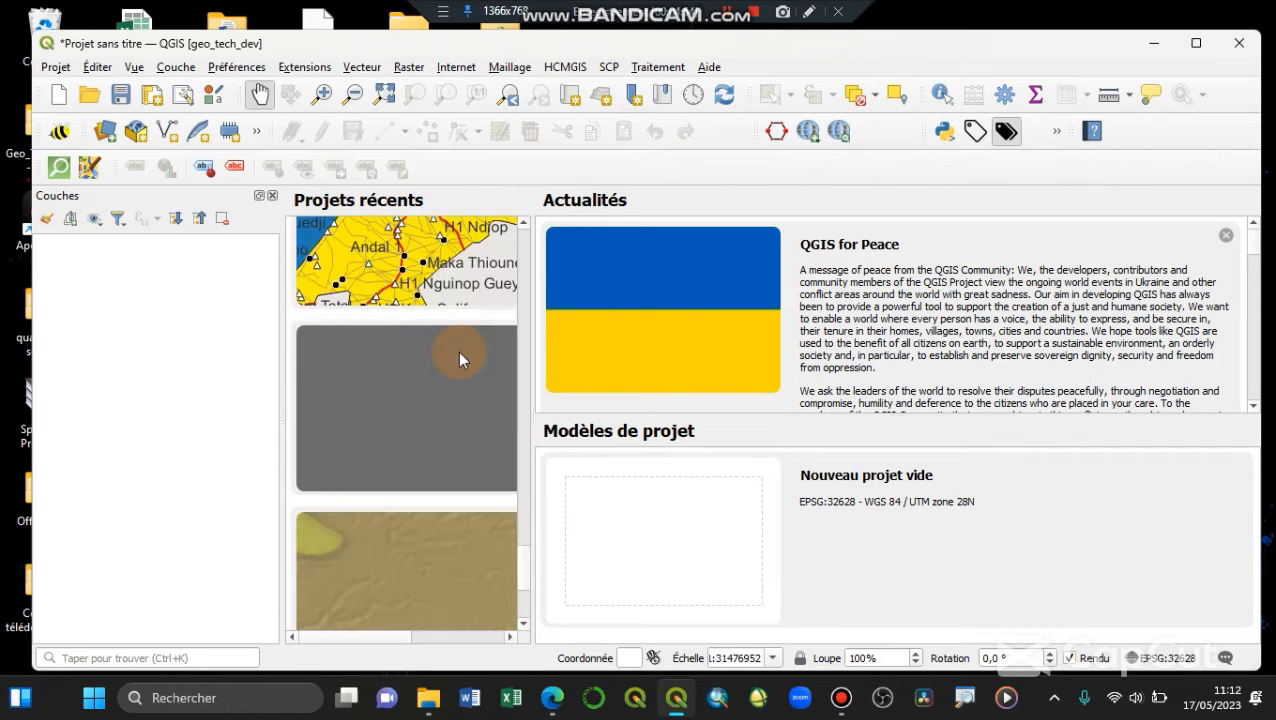
scroll(458, 351, "down", 3)
scroll(458, 351, "up", 6)
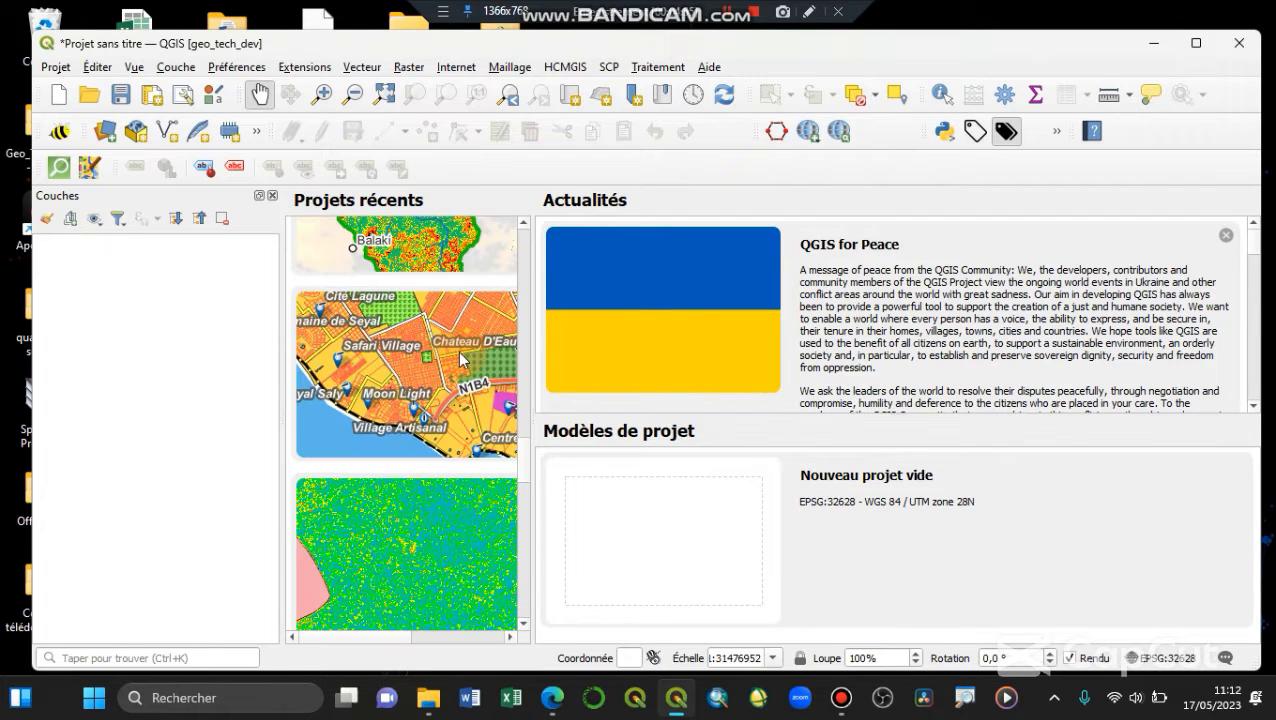
scroll(460, 357, "up", 7)
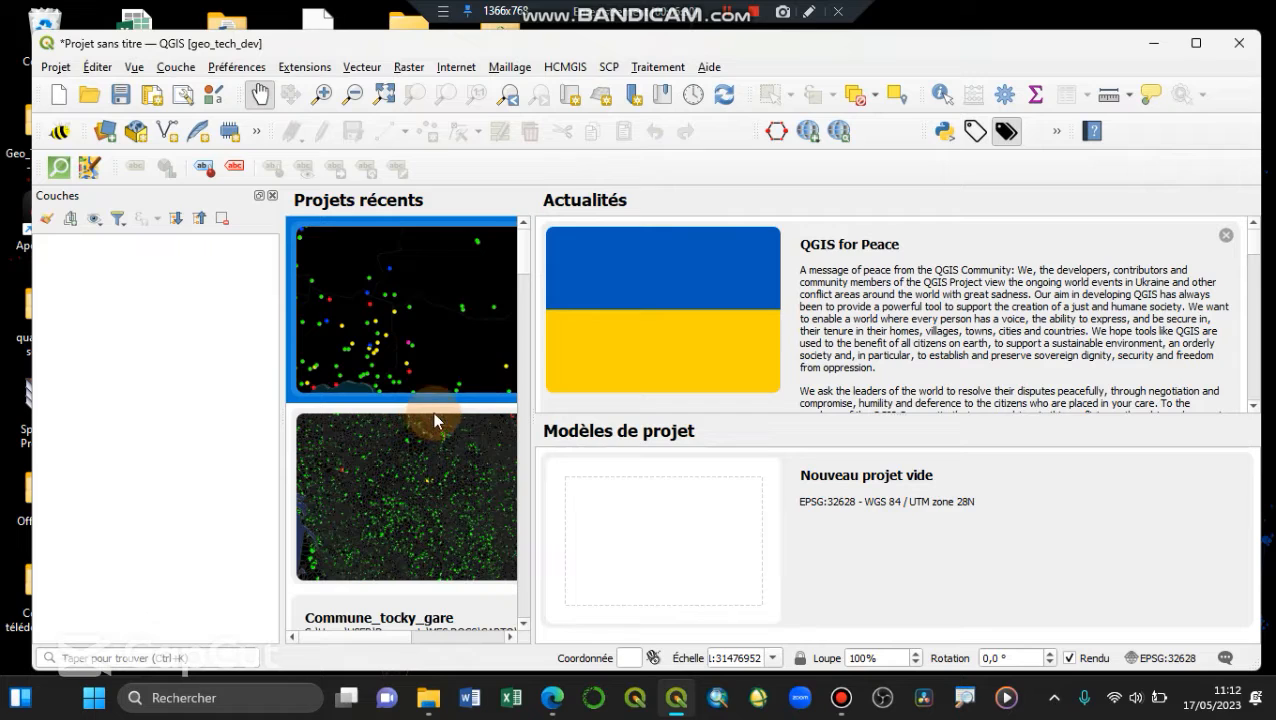
Create a new empty project, discarding the current untitled project without saving it
left_click(55, 70)
left_click(57, 72)
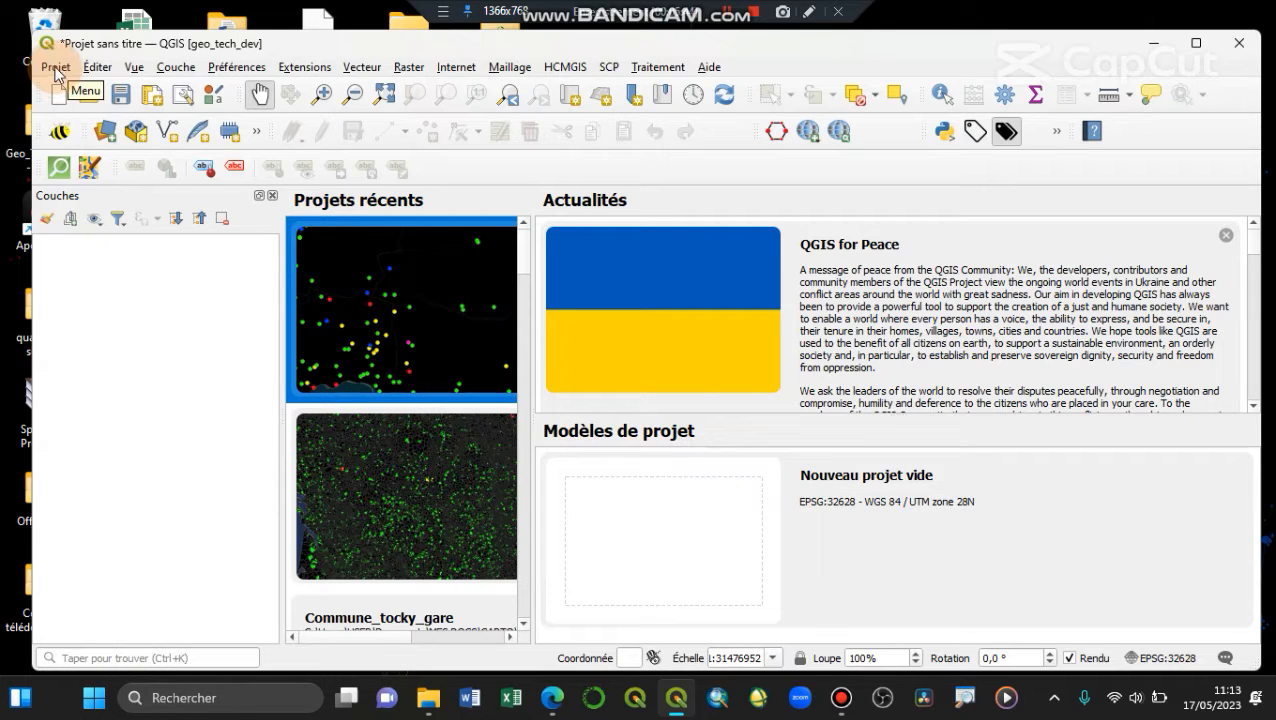
left_click(55, 68)
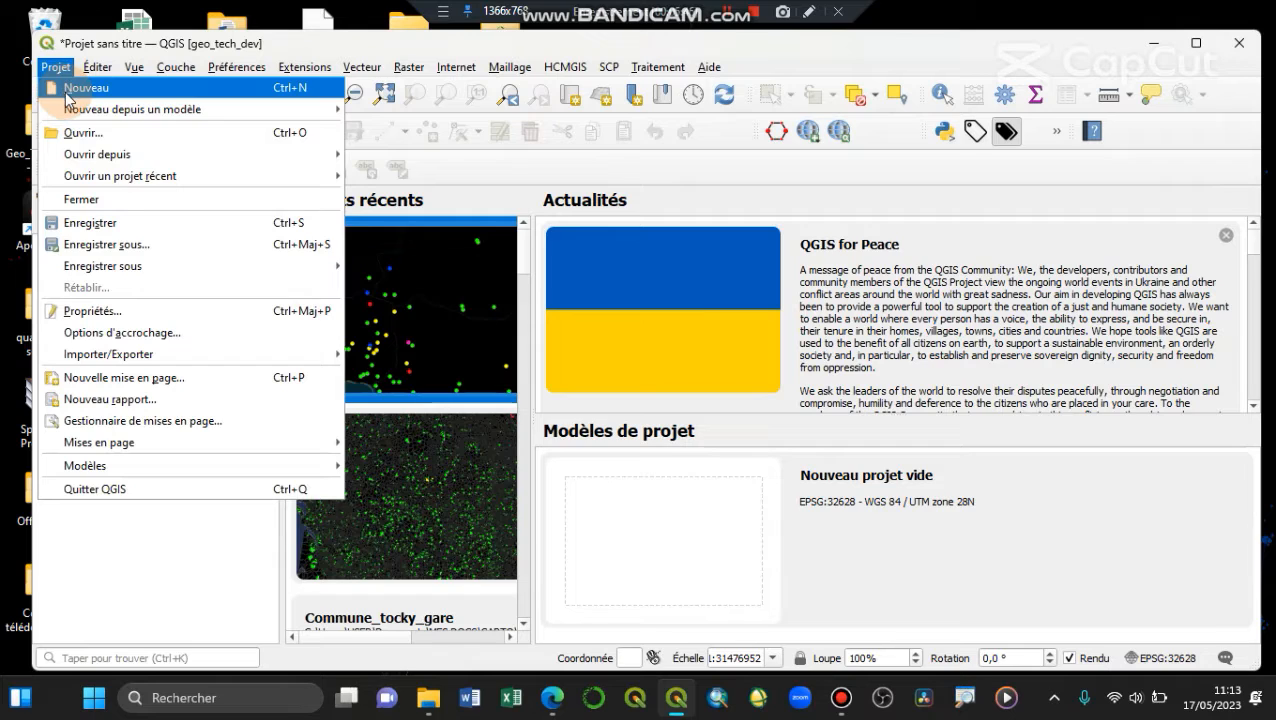
left_click(68, 90)
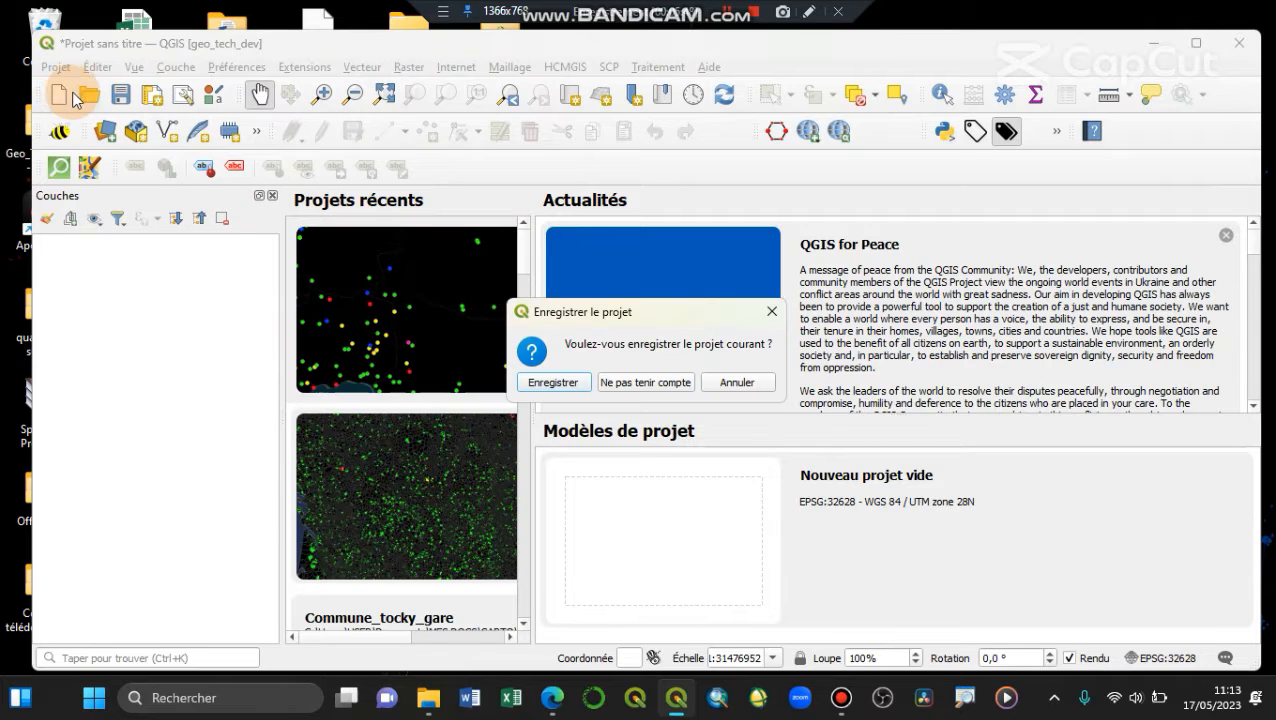
left_click(660, 384)
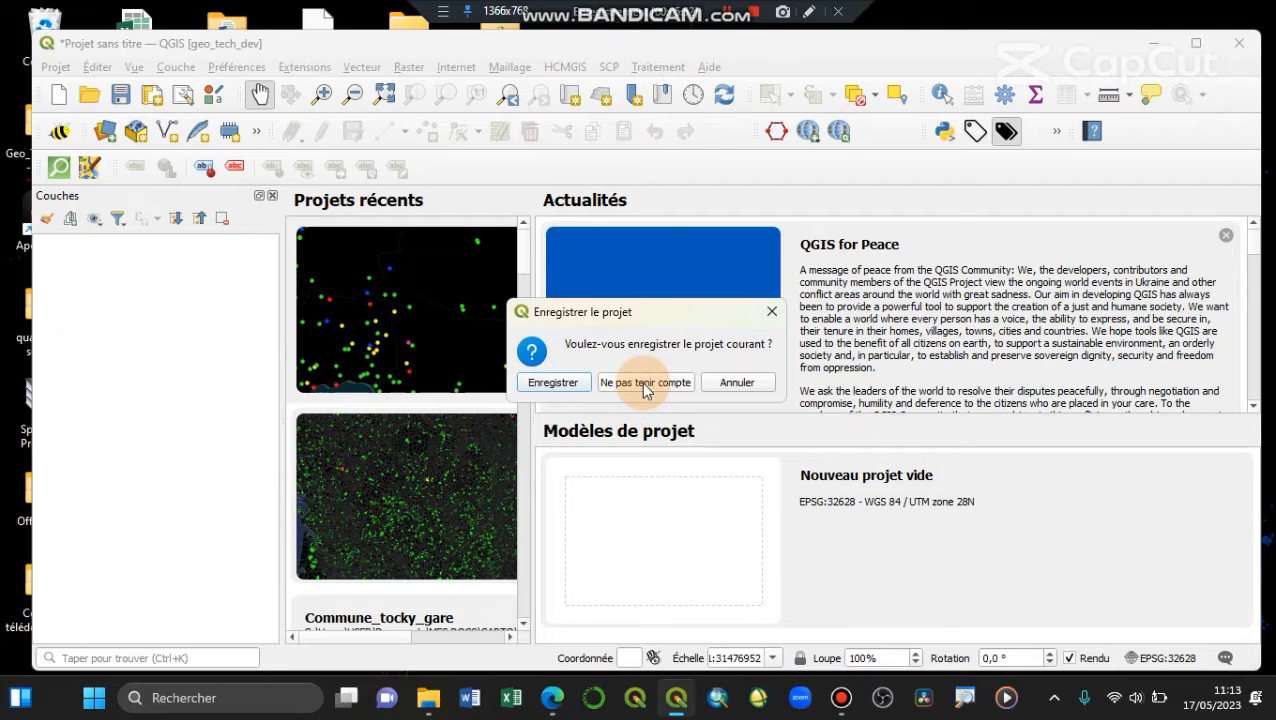
left_click(645, 384)
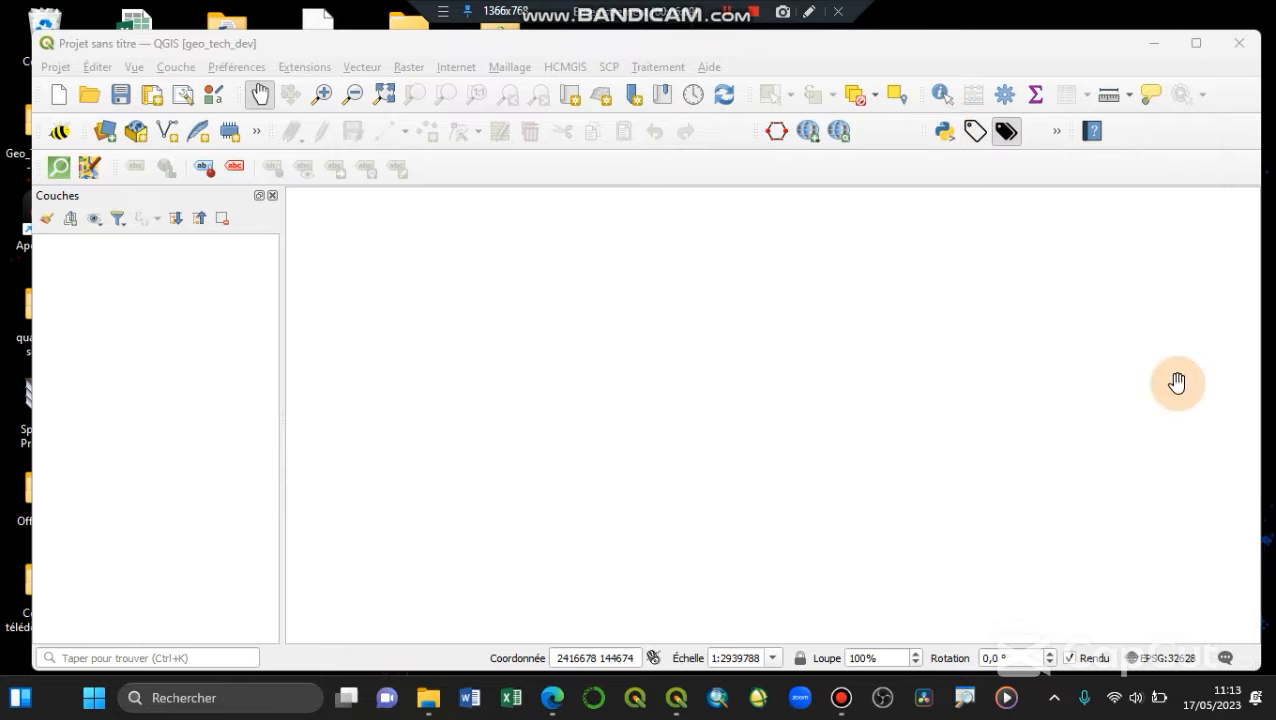
Examine the title bar and the menu bar's commands from Projet through Aide
left_click(84, 48)
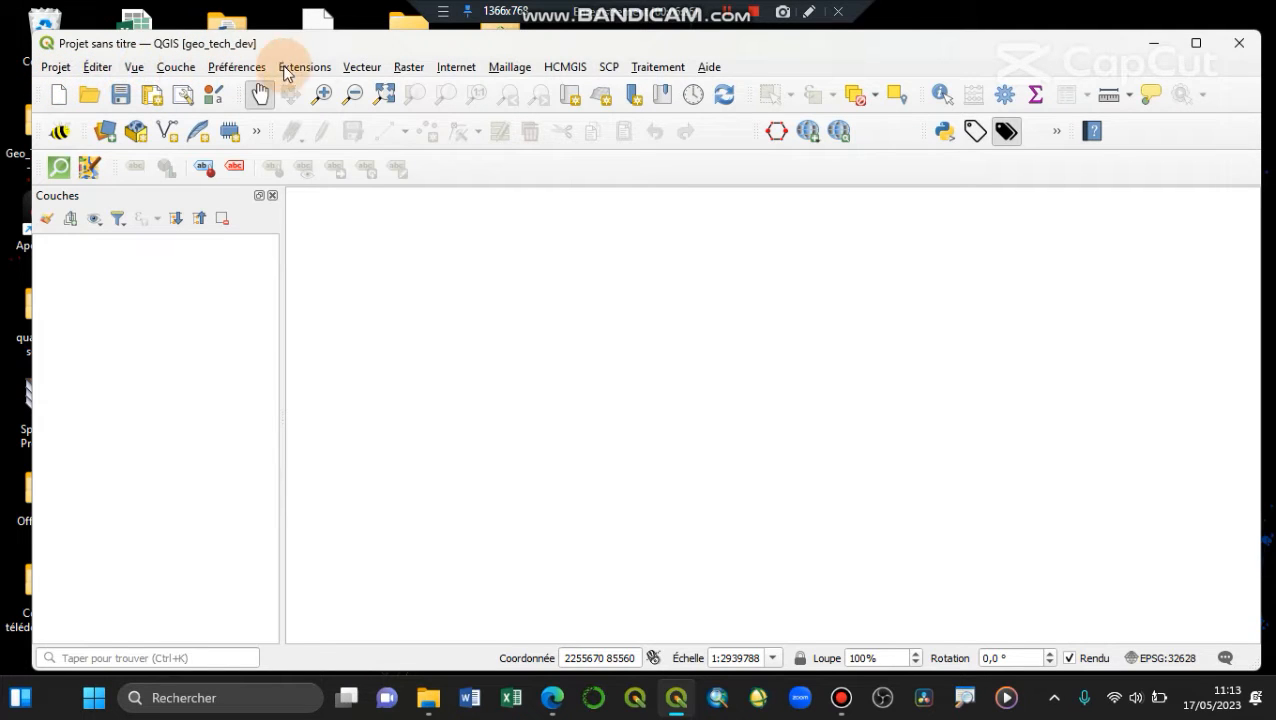
left_click(57, 67)
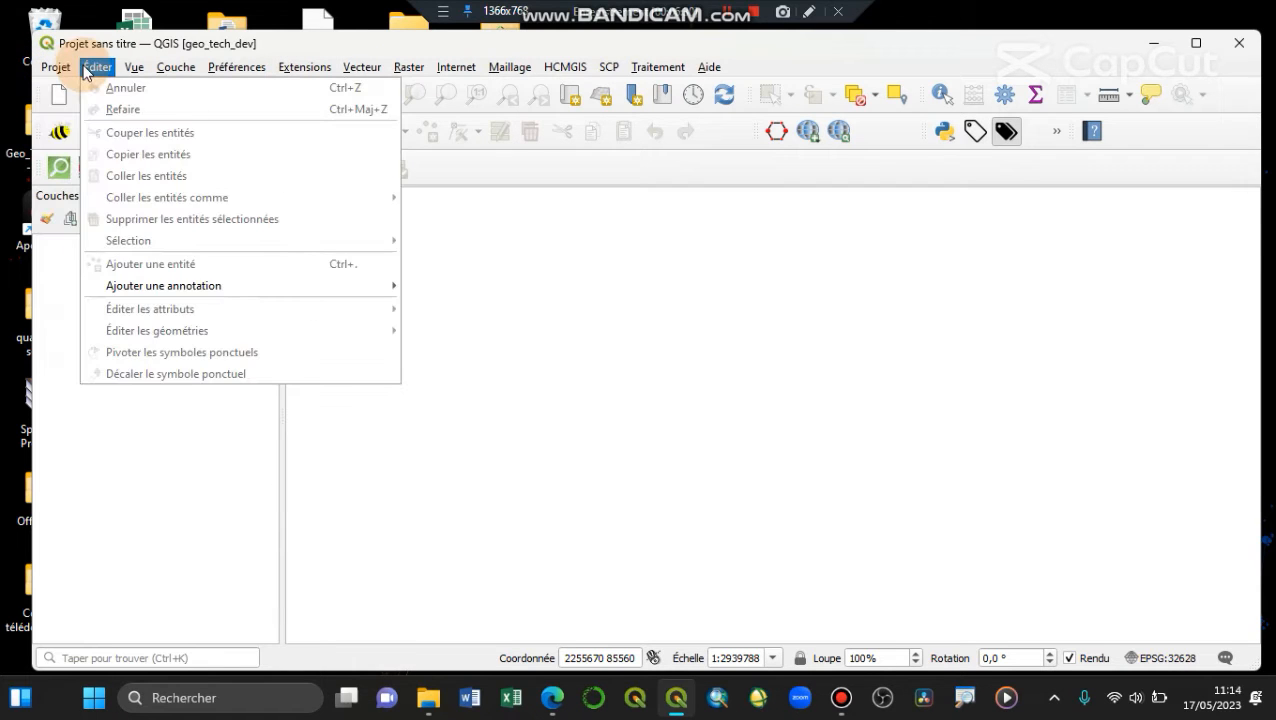
left_click(176, 67)
key("Right")
key("Right")
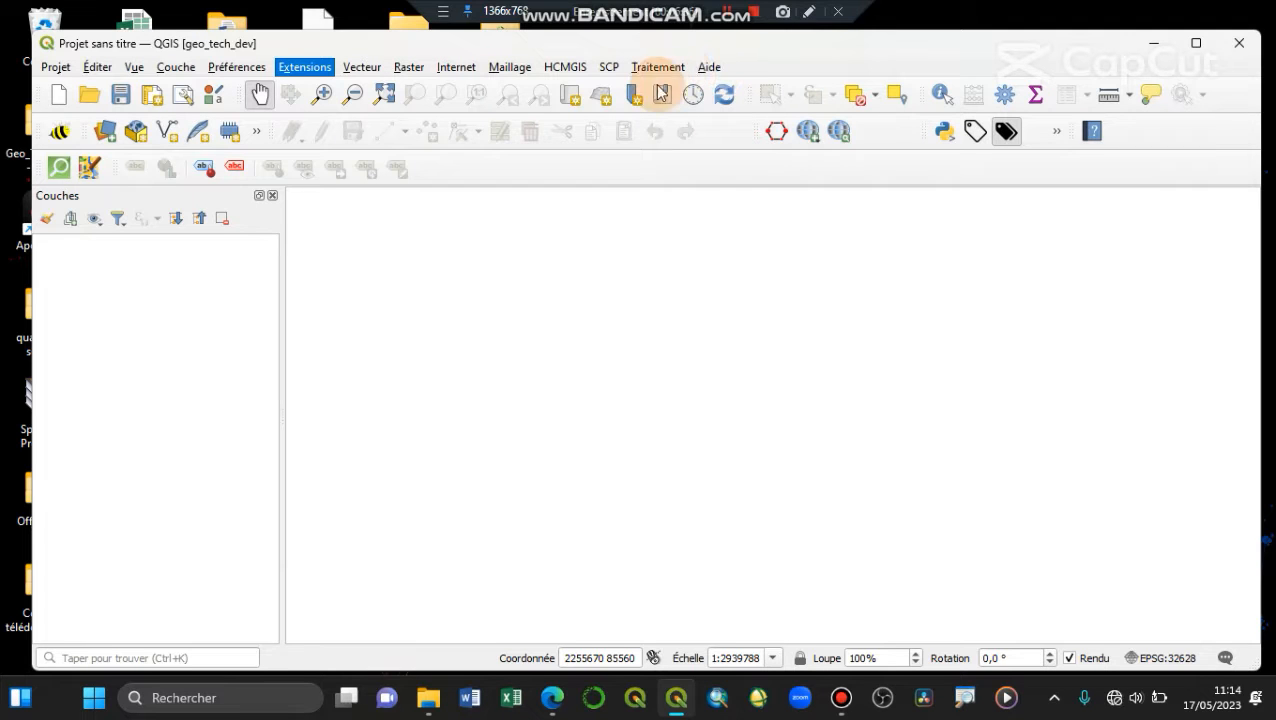
left_click(97, 67)
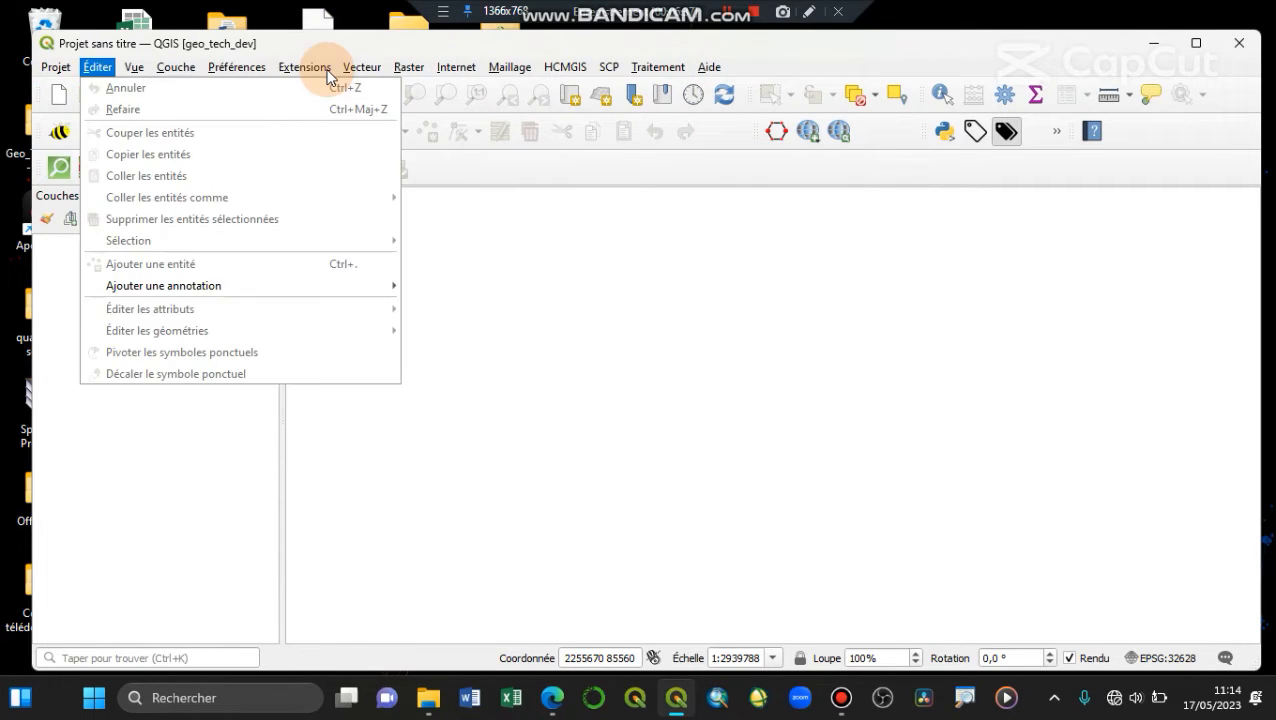
key("Escape")
left_click(709, 67)
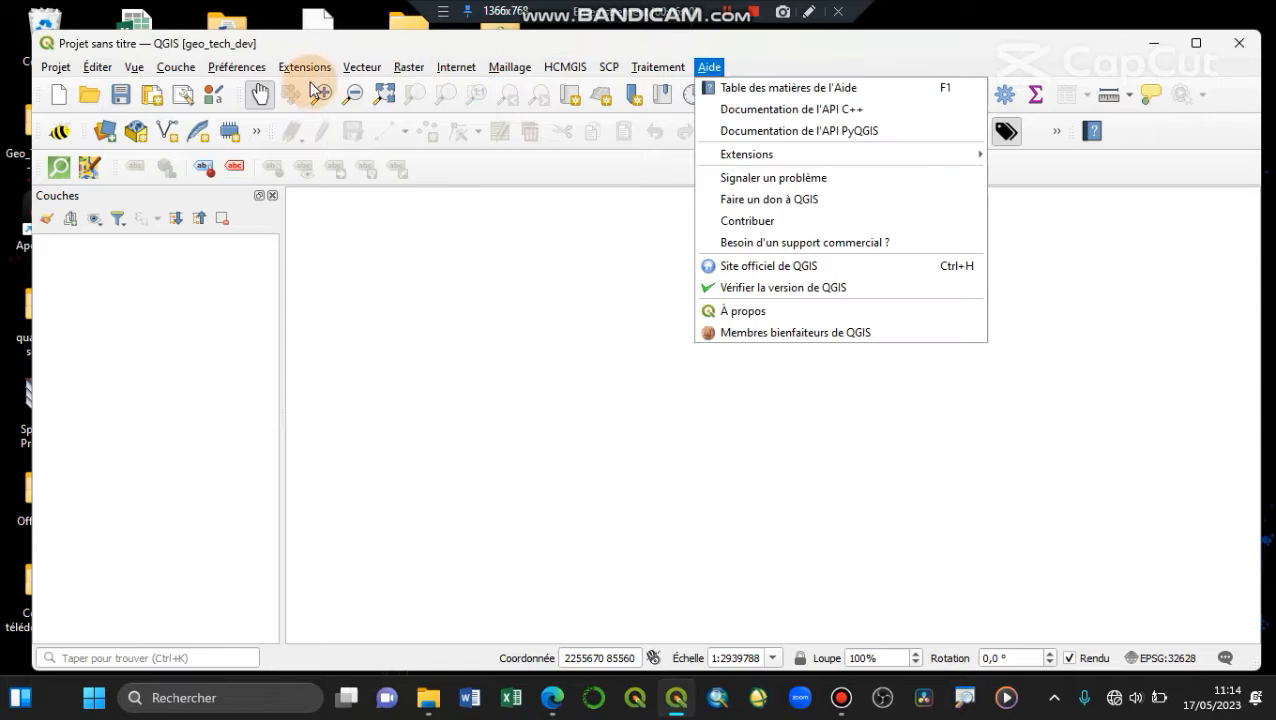
left_click(641, 173)
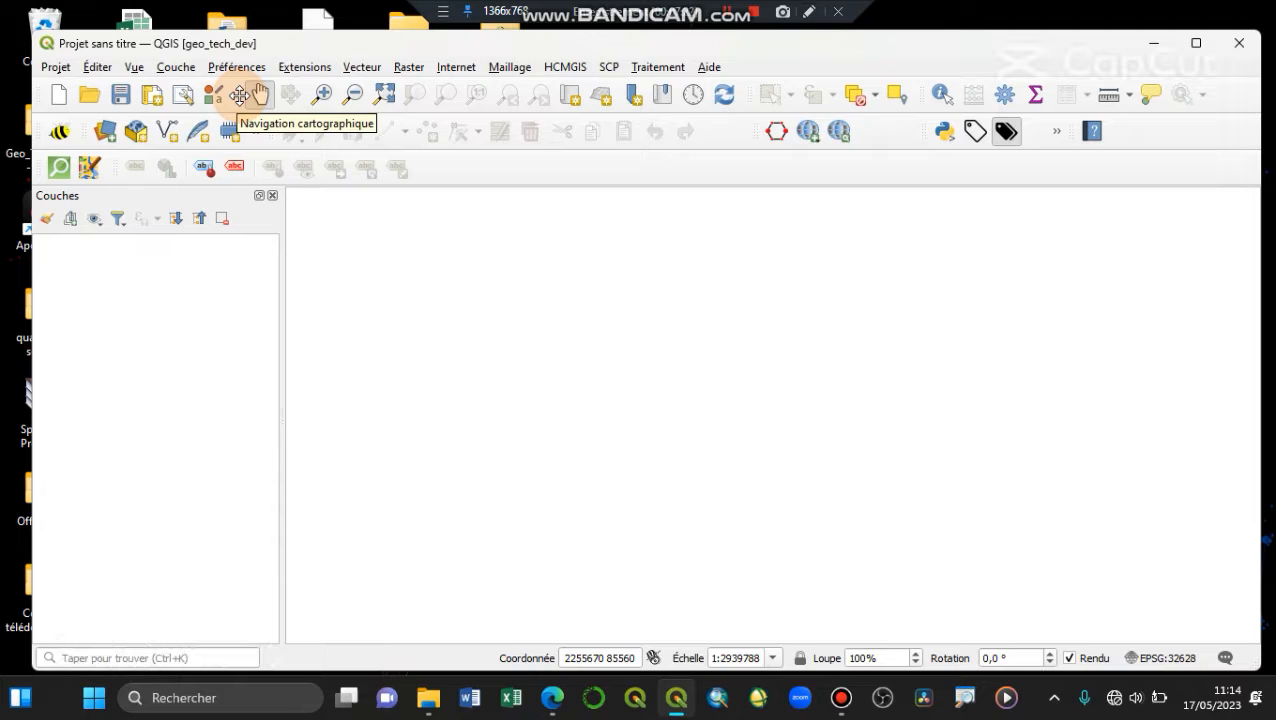
Move the Sélection toolbar down to the third toolbar row, directly after the QuickOSM tools
left_click_drag(238, 95, 37, 96)
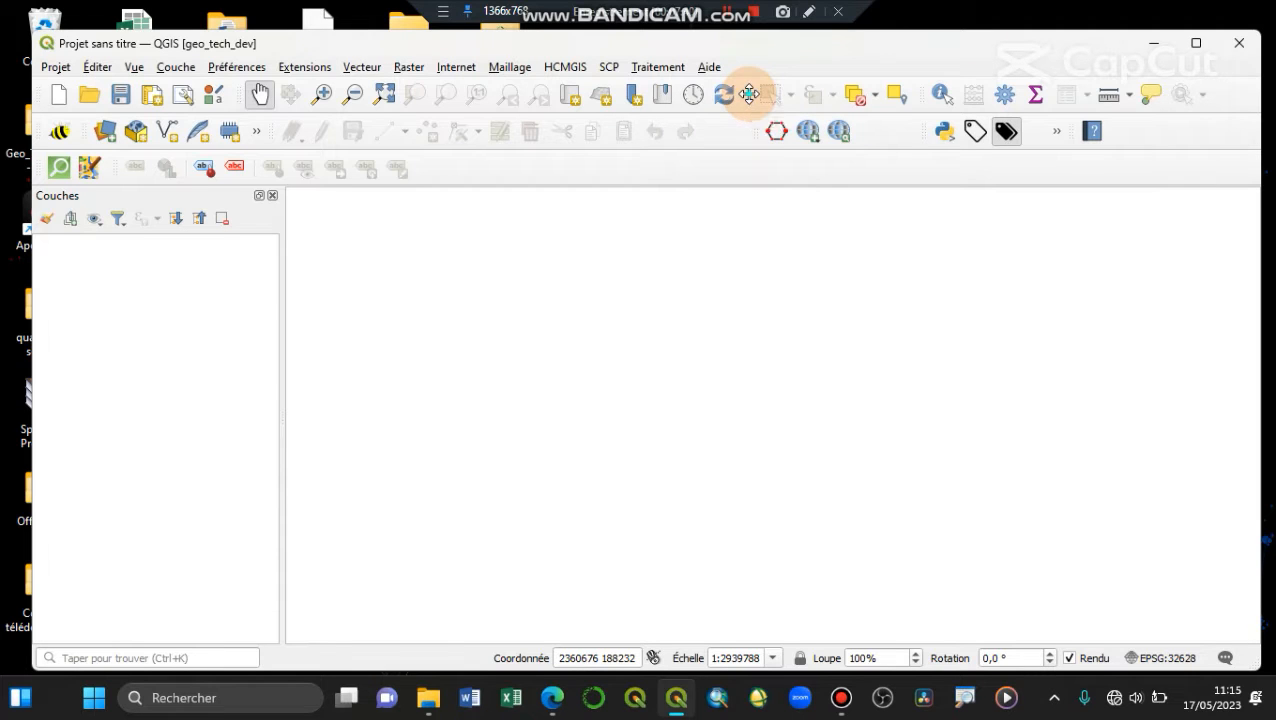
left_click_drag(749, 94, 152, 175)
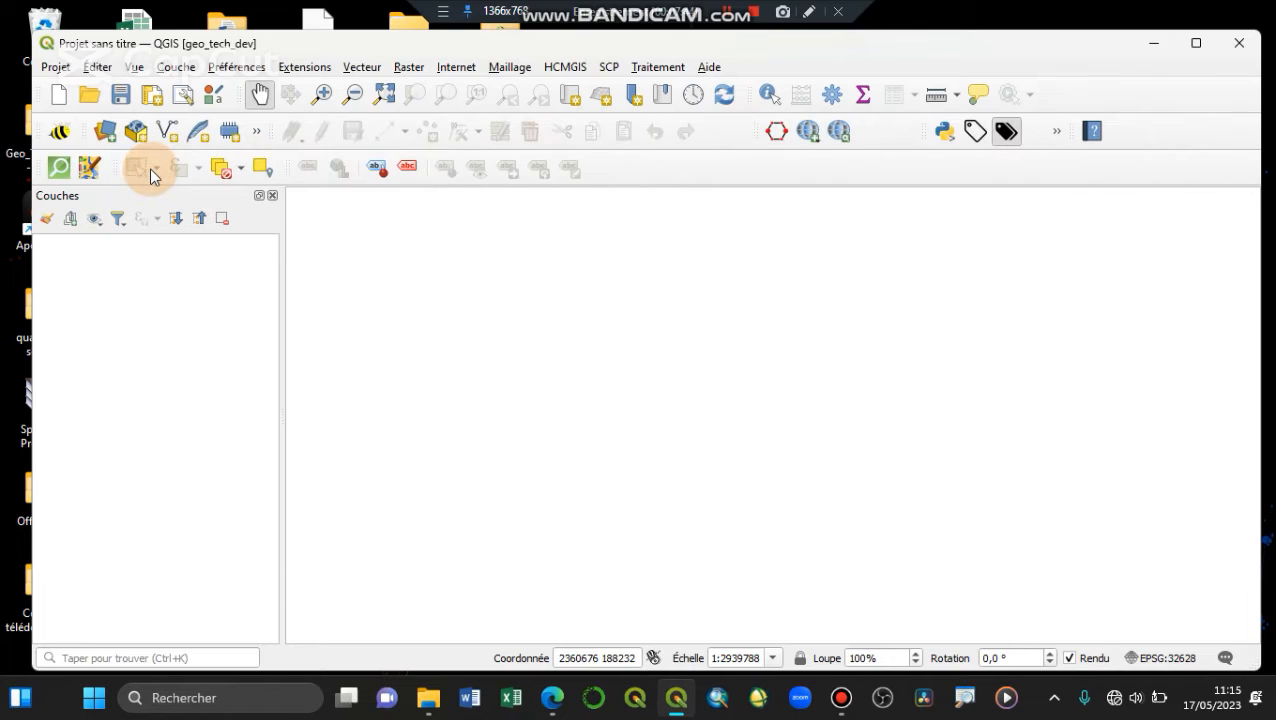
left_click(775, 136)
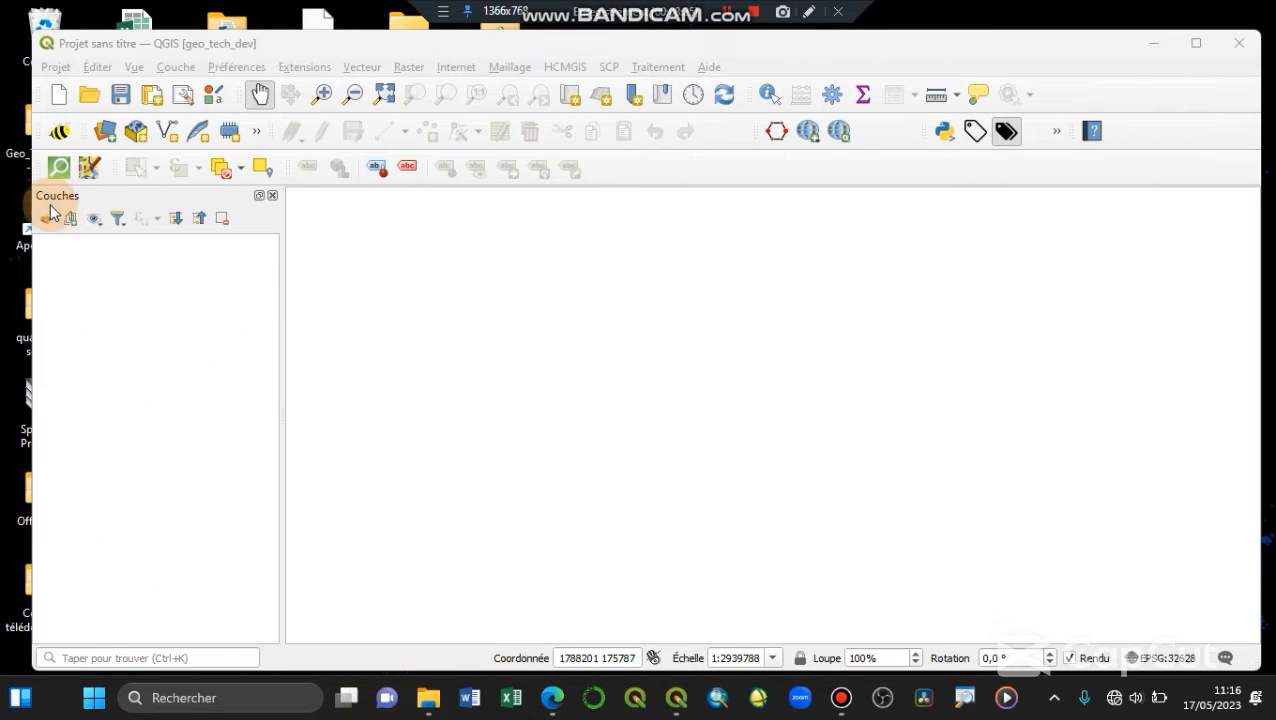
Undock the Couches panel into a floating window and dock it back in its original place
left_click(259, 196)
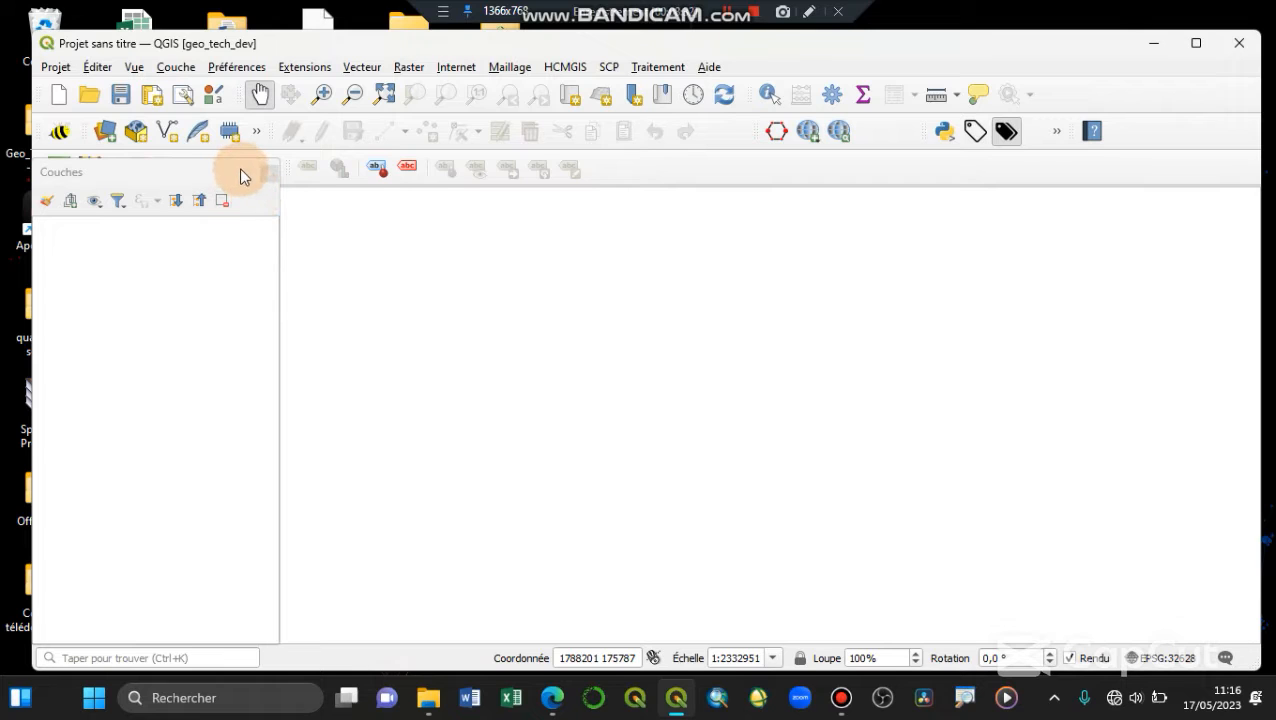
left_click(107, 177)
left_click_drag(107, 177, 90, 240)
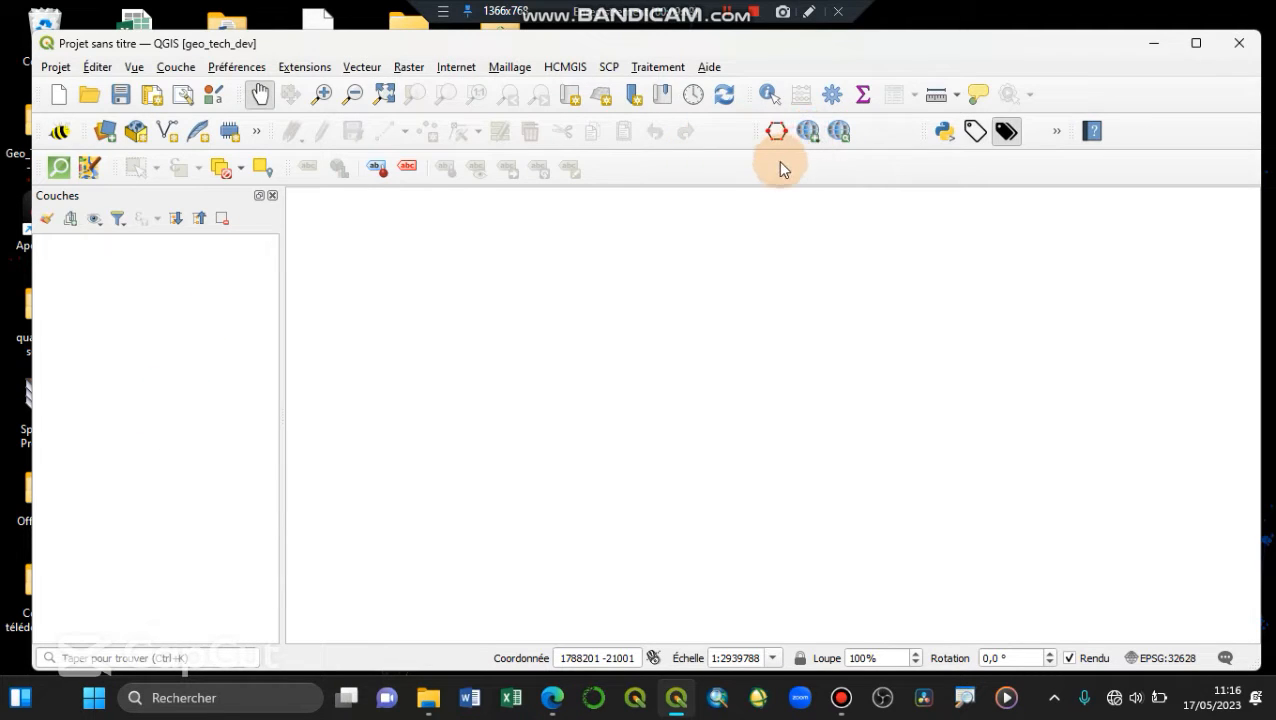
Display the Explorateur panel beneath the Couches panel and close it again
right_click(806, 131)
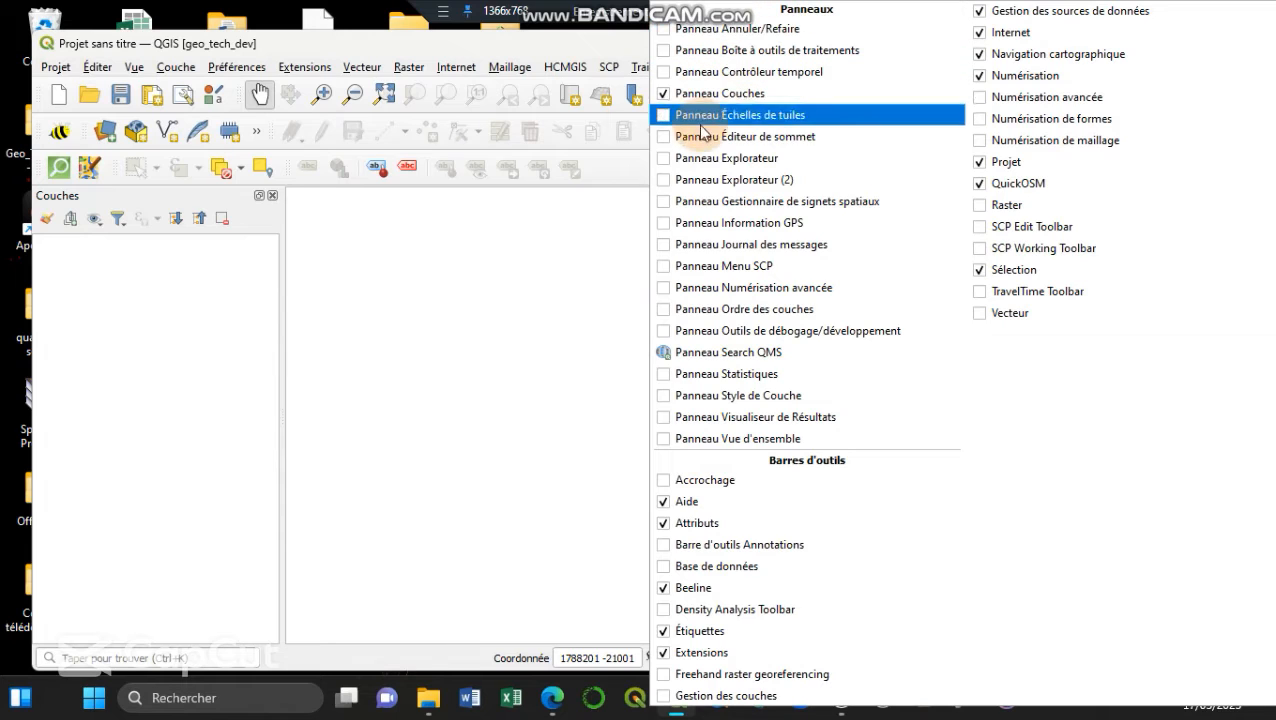
left_click(697, 158)
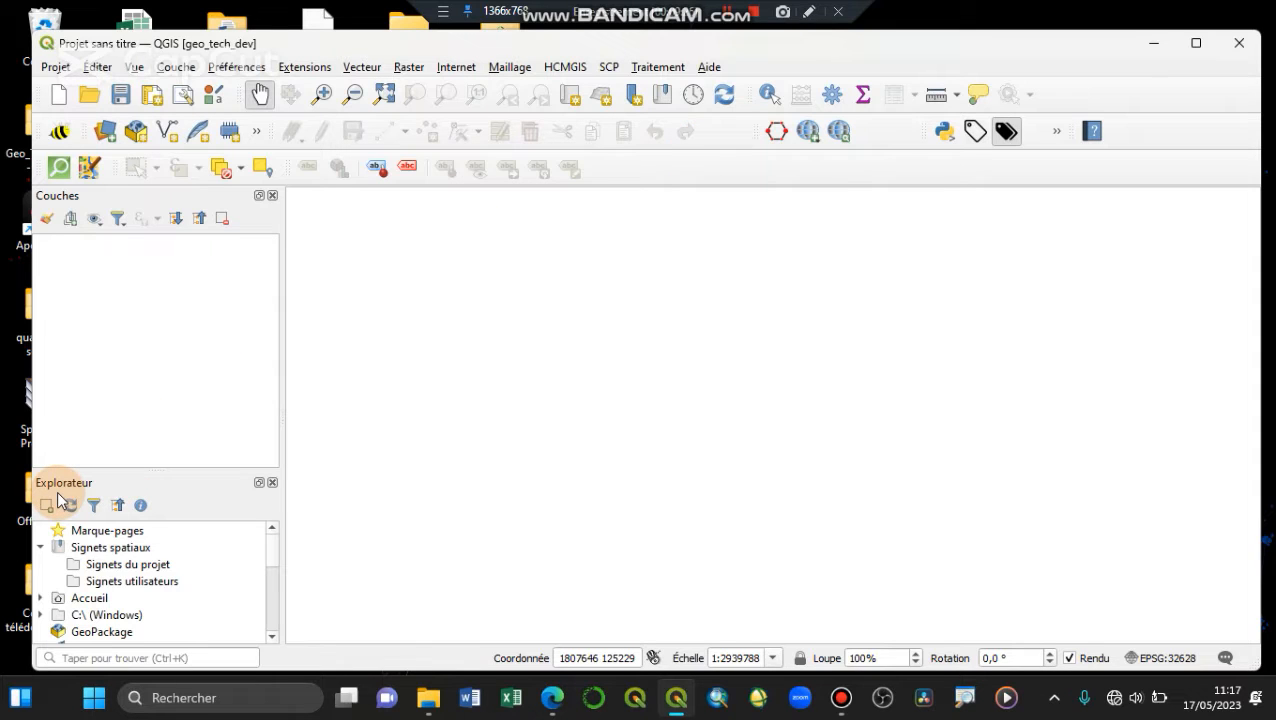
left_click(700, 20)
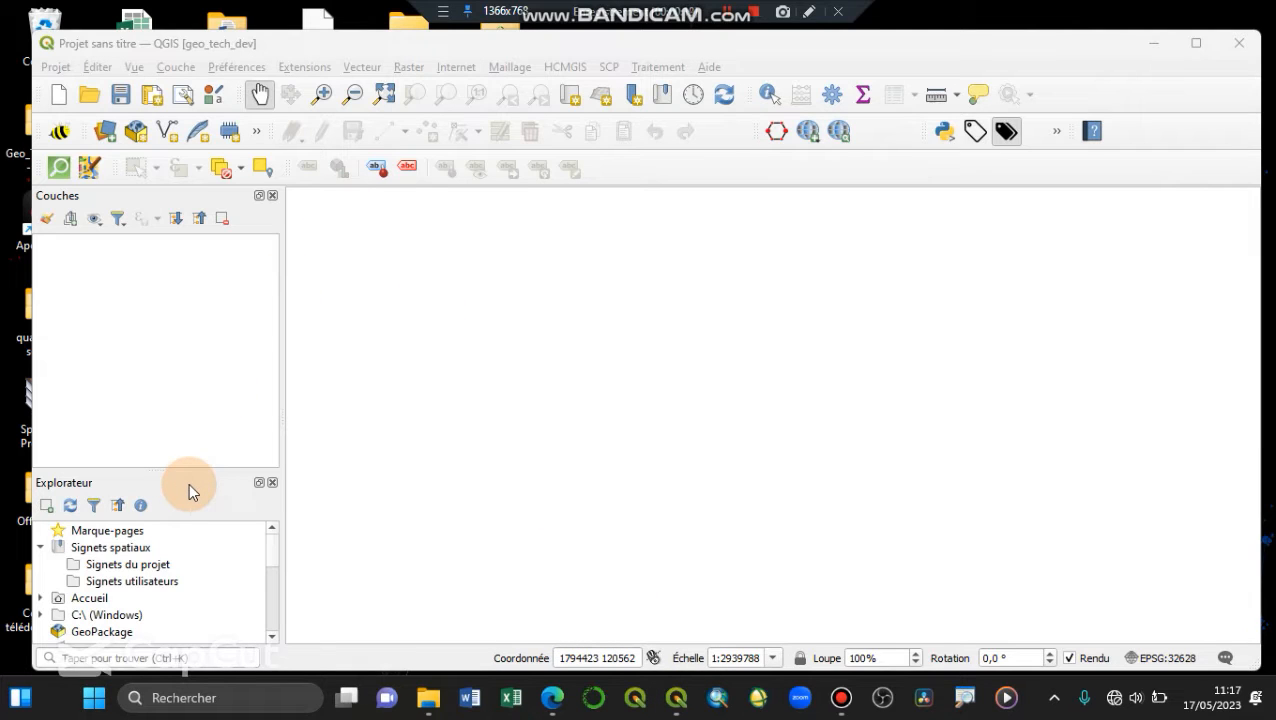
left_click(272, 484)
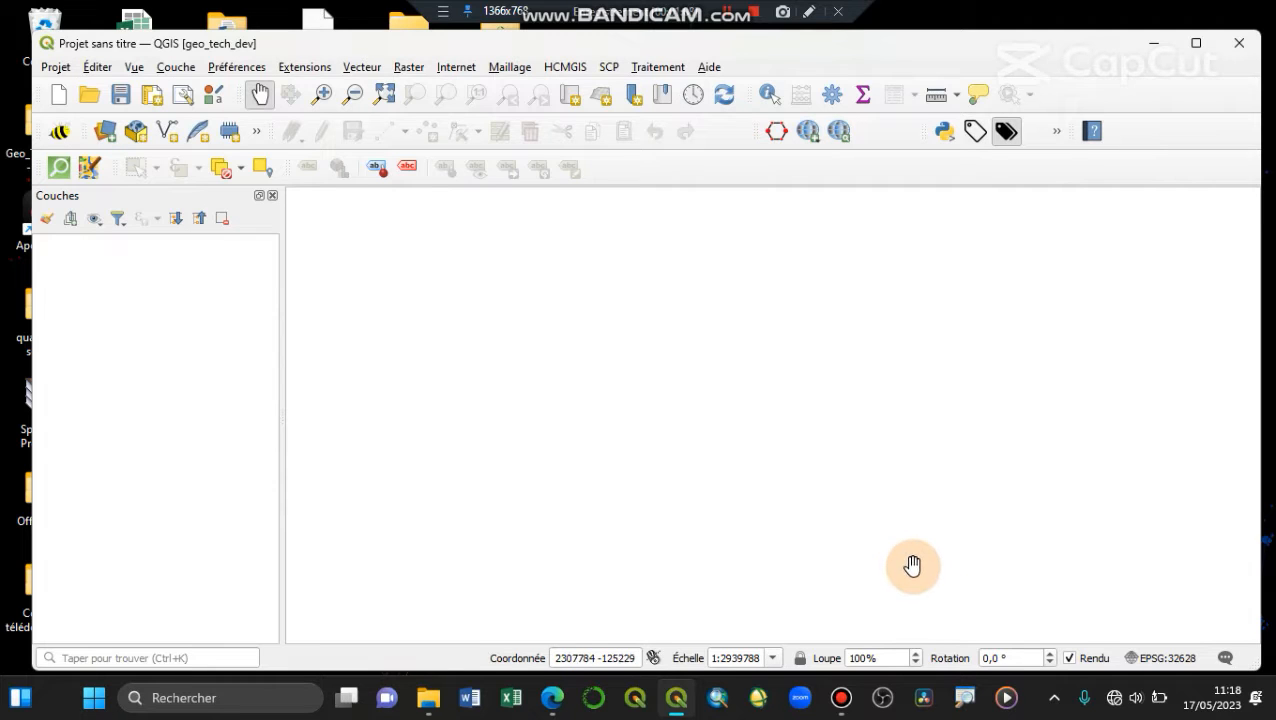
Switch to the Edge window with the QGIS download page and dismiss its thank-you message
left_click(152, 76)
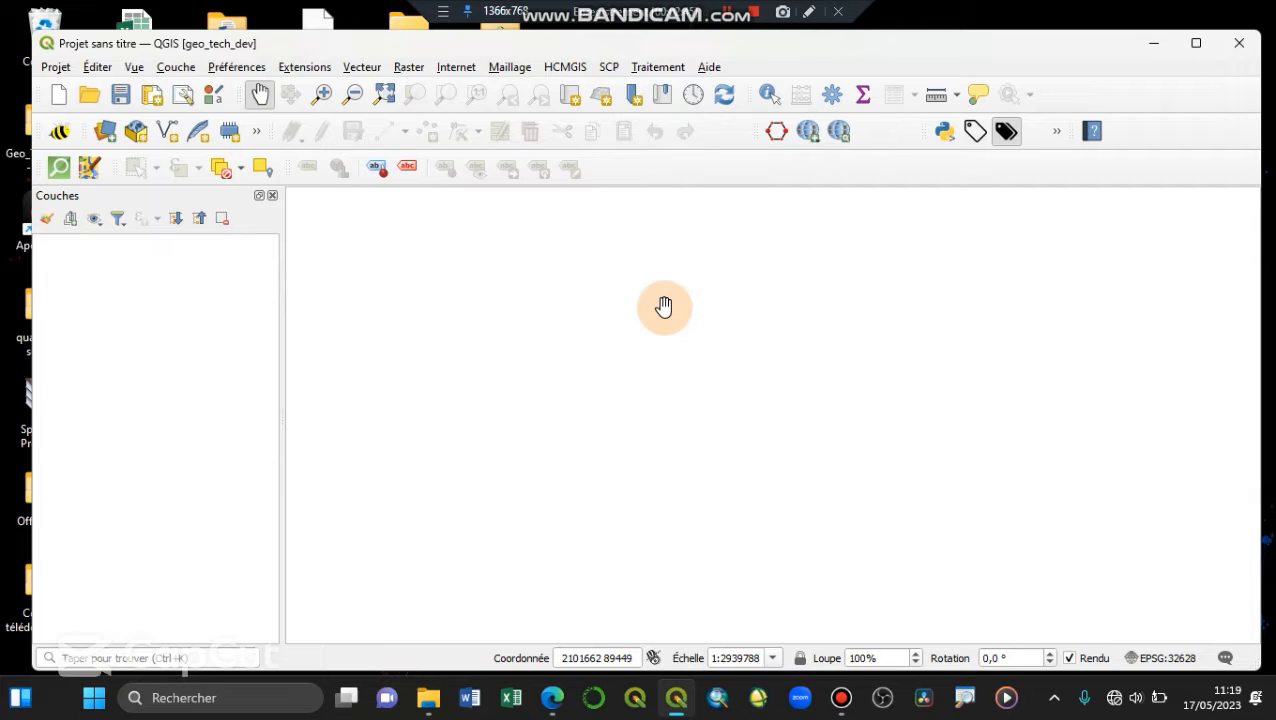
left_click(1113, 700)
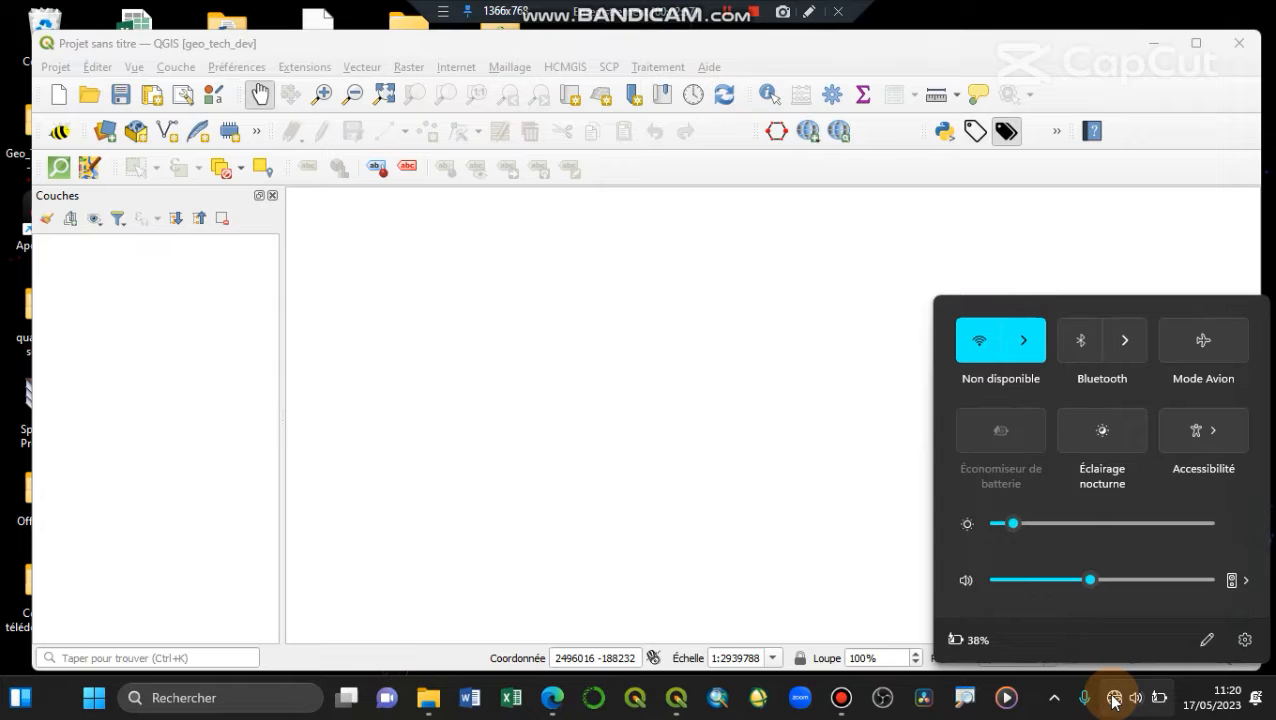
left_click(543, 713)
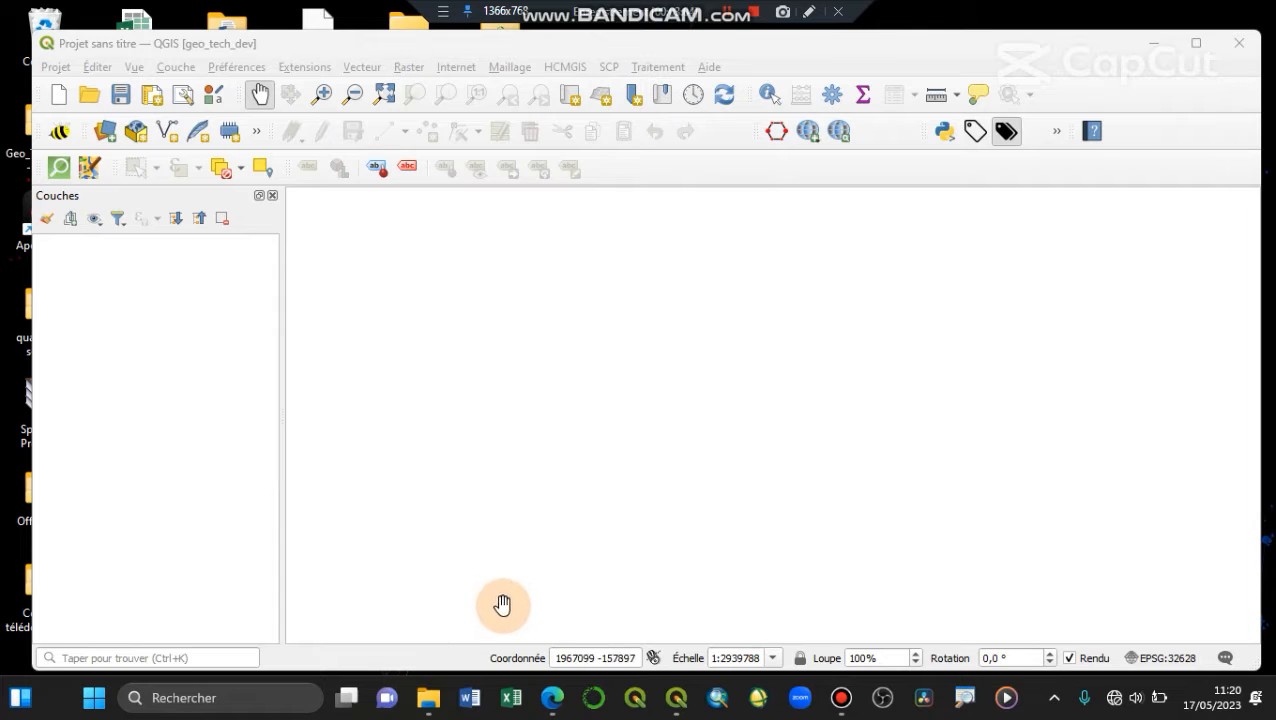
mouse_move(557, 710)
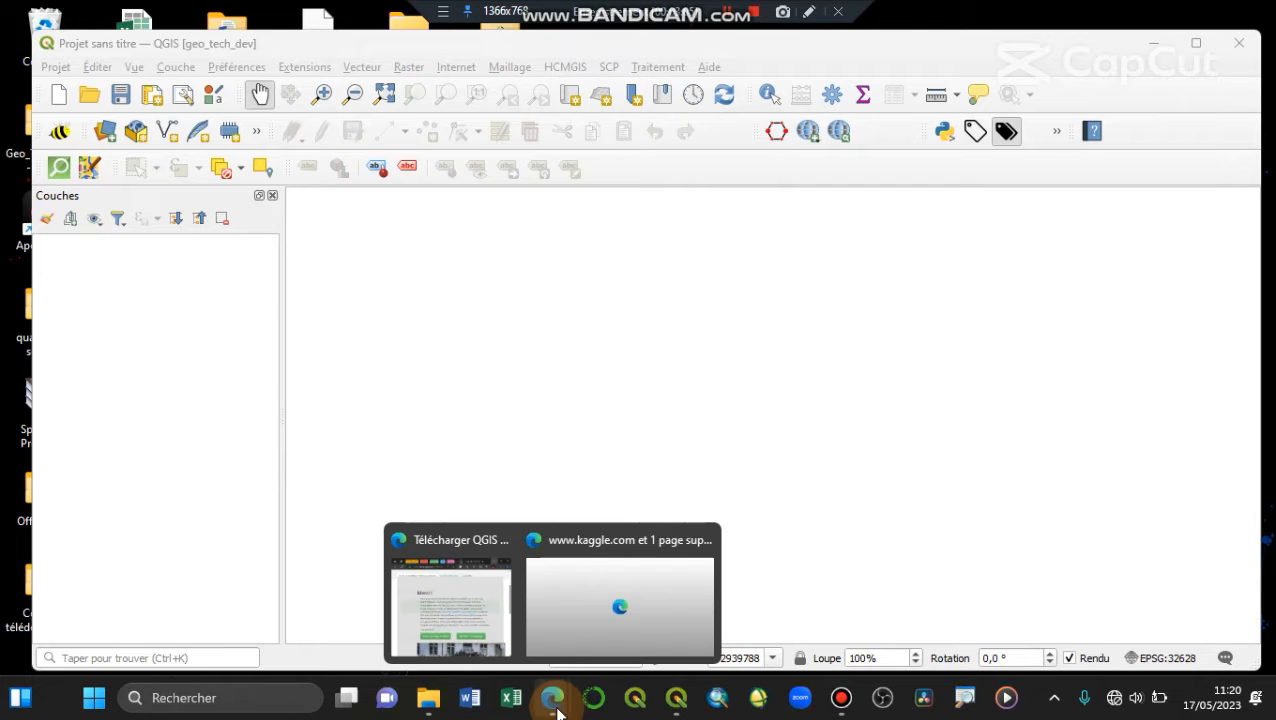
left_click(441, 560)
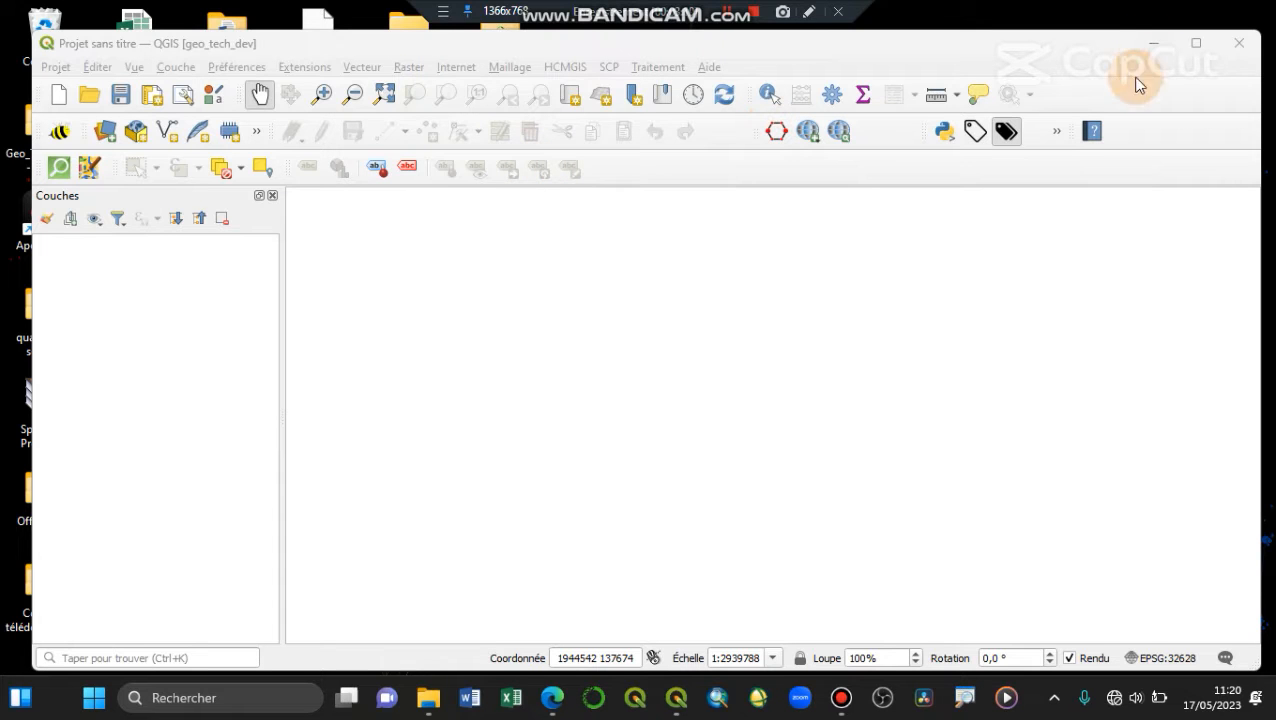
mouse_move(553, 698)
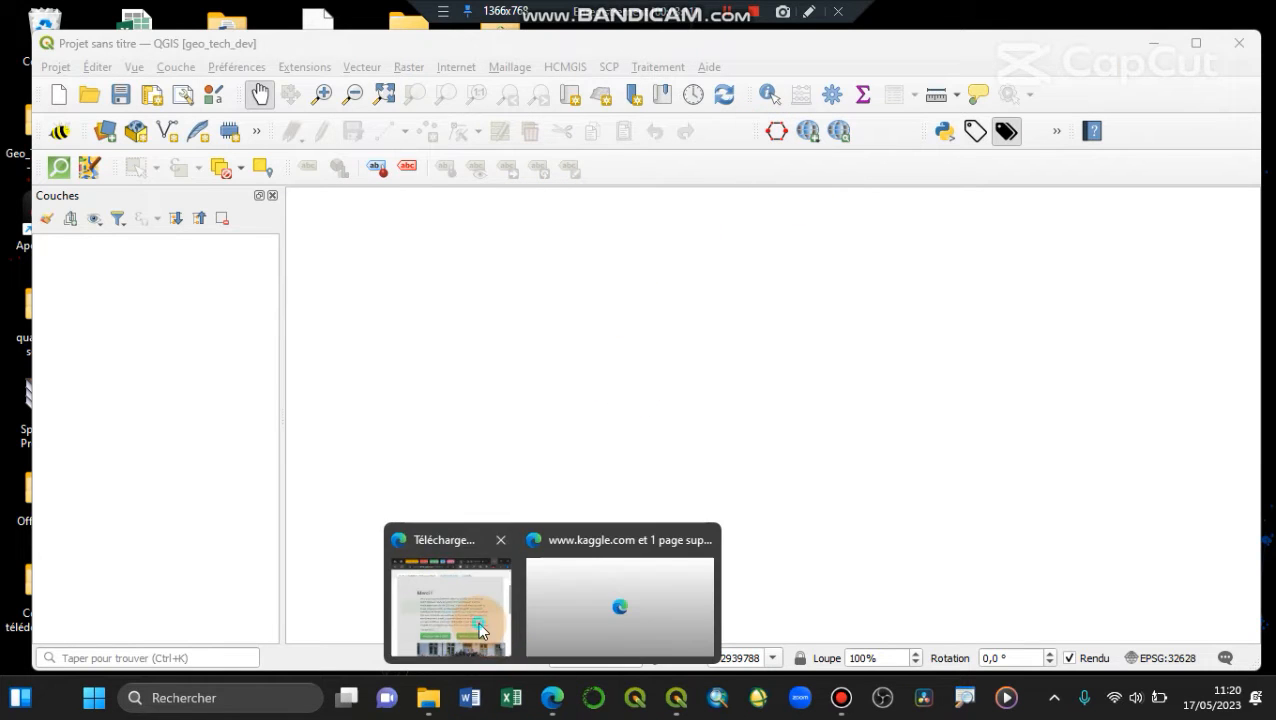
left_click(478, 621)
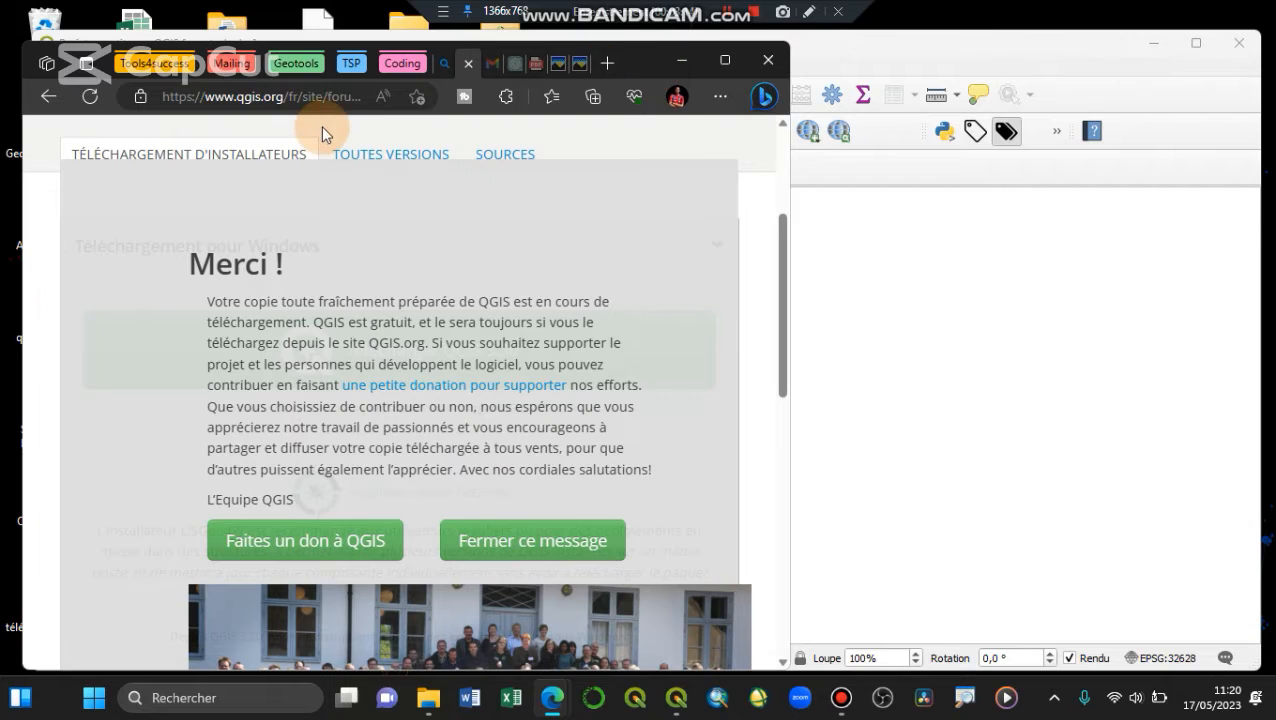
left_click(326, 100)
left_click(660, 220)
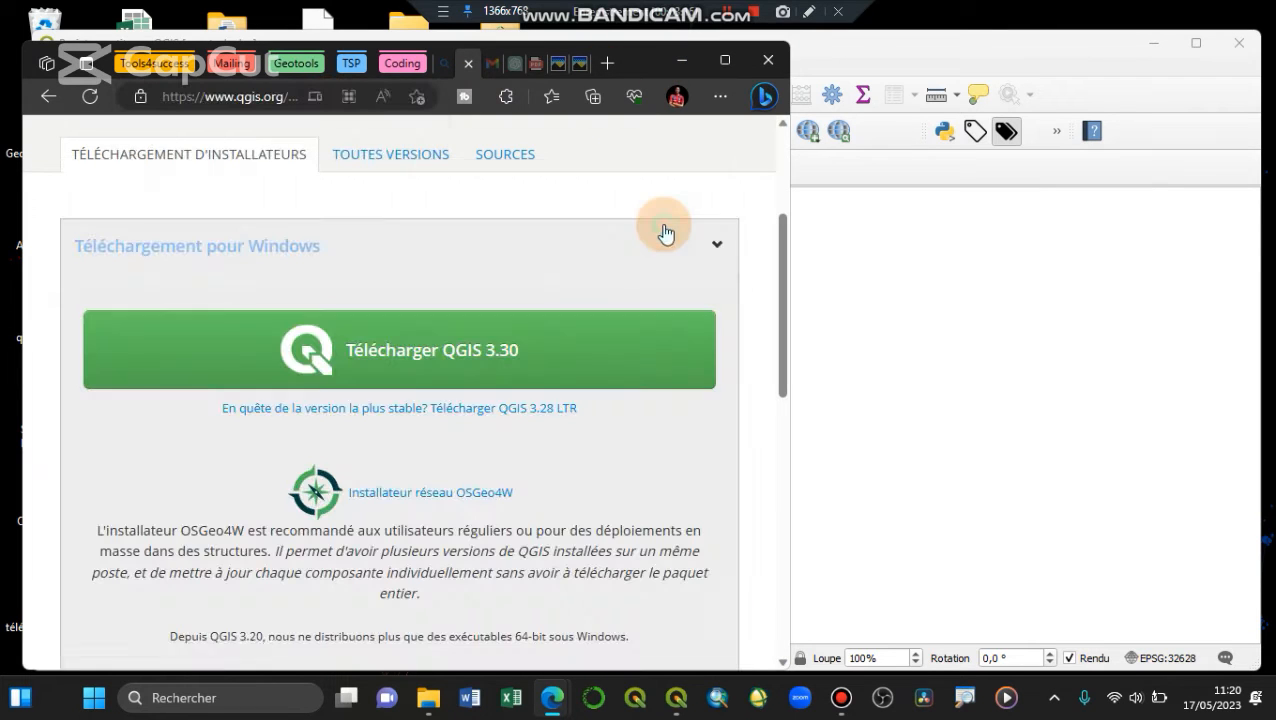
Search the web for "natural earth data" and open the Natural Earth website without translating it
left_click(281, 96)
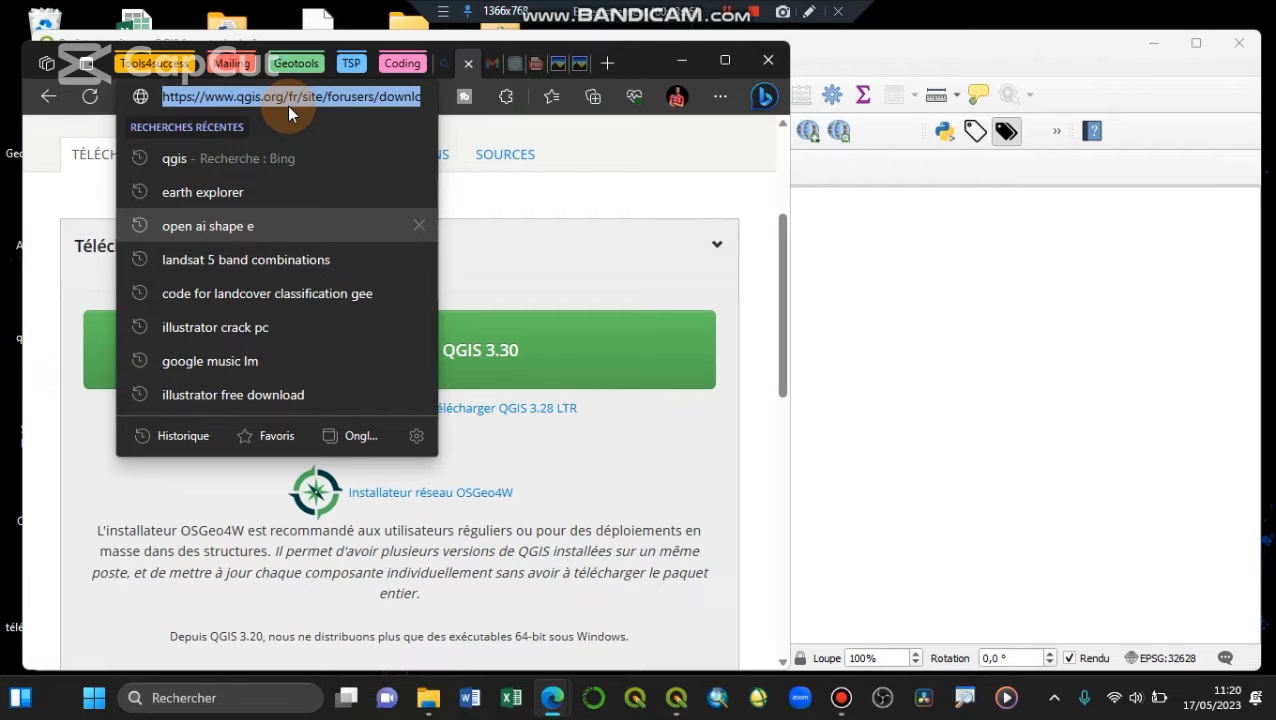
type("N")
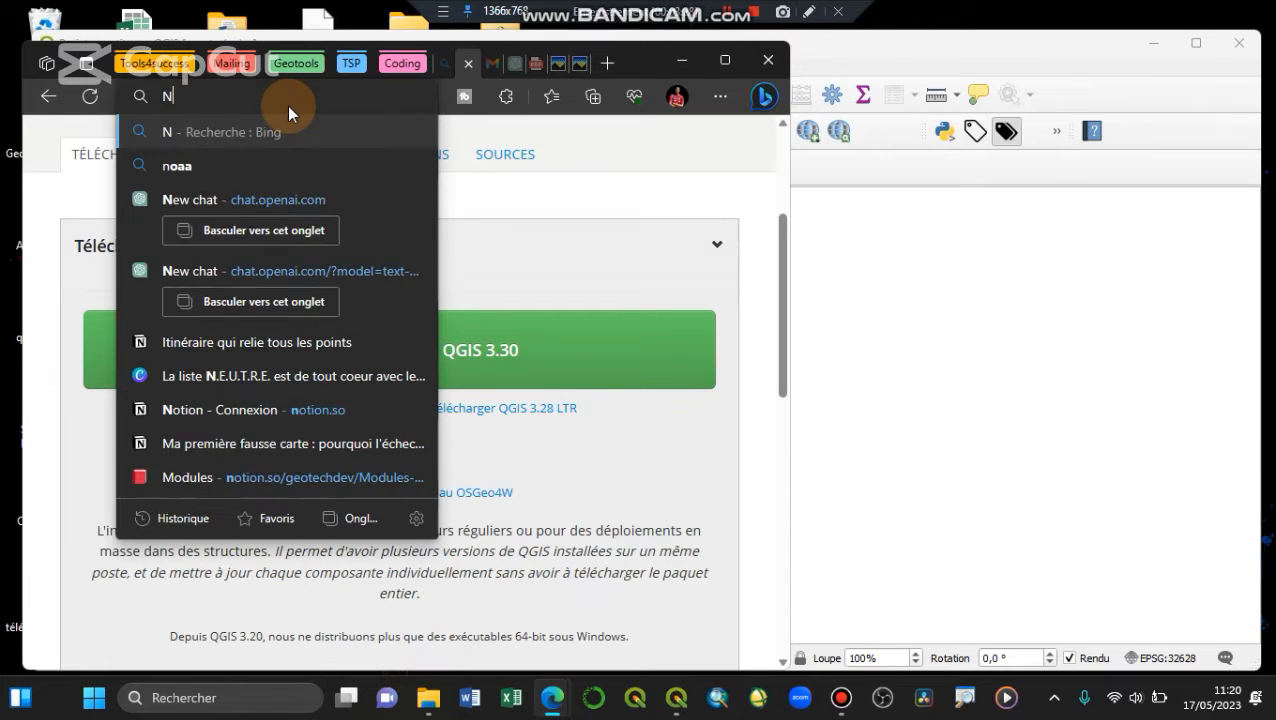
type("atur")
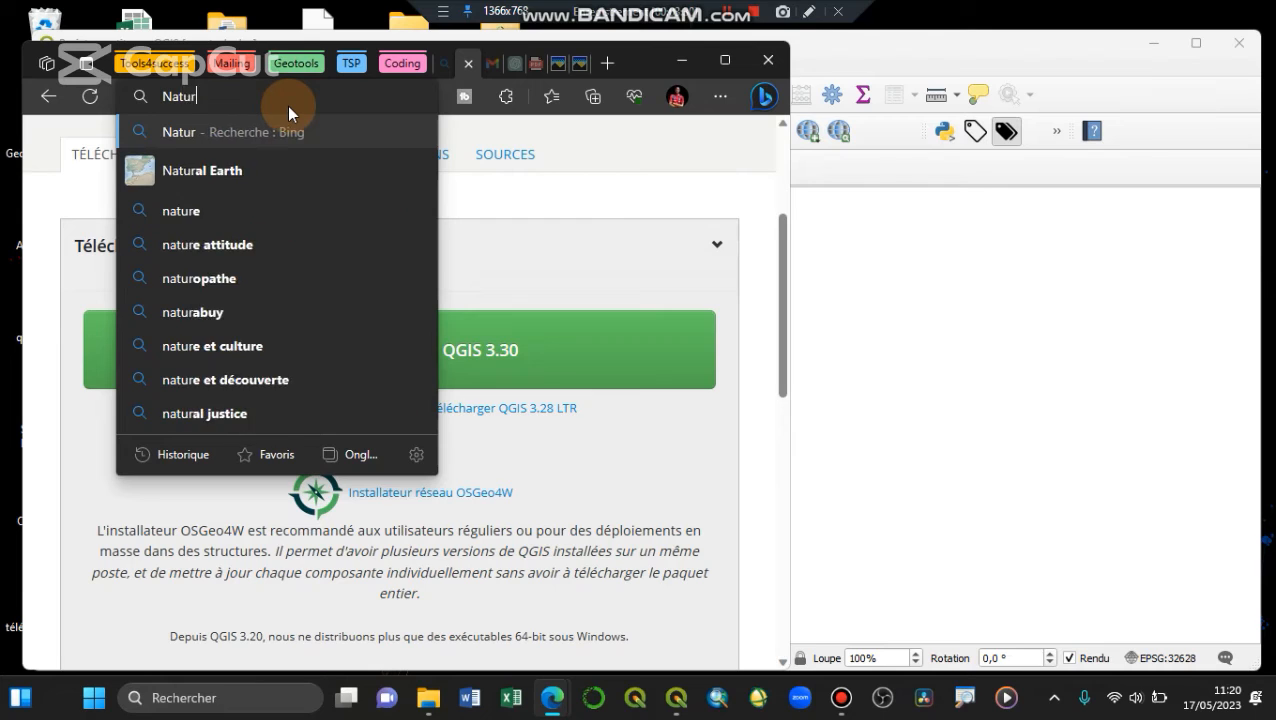
type("al ea")
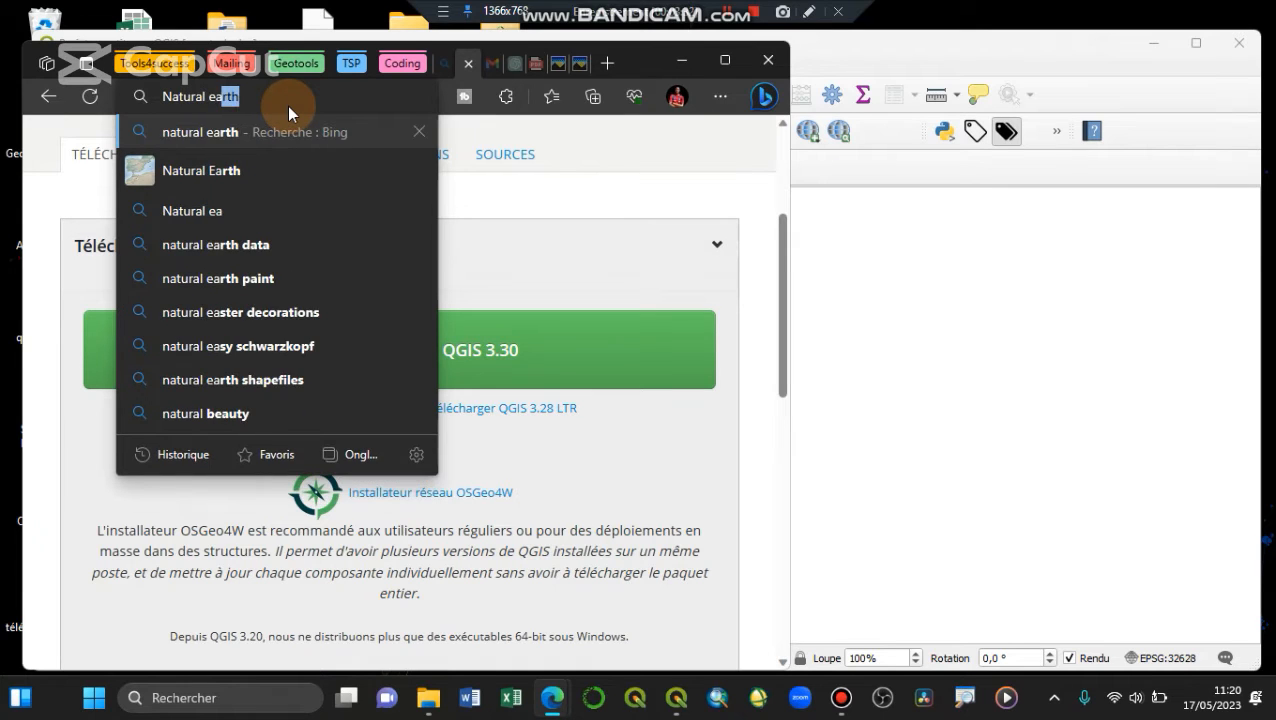
type("rth")
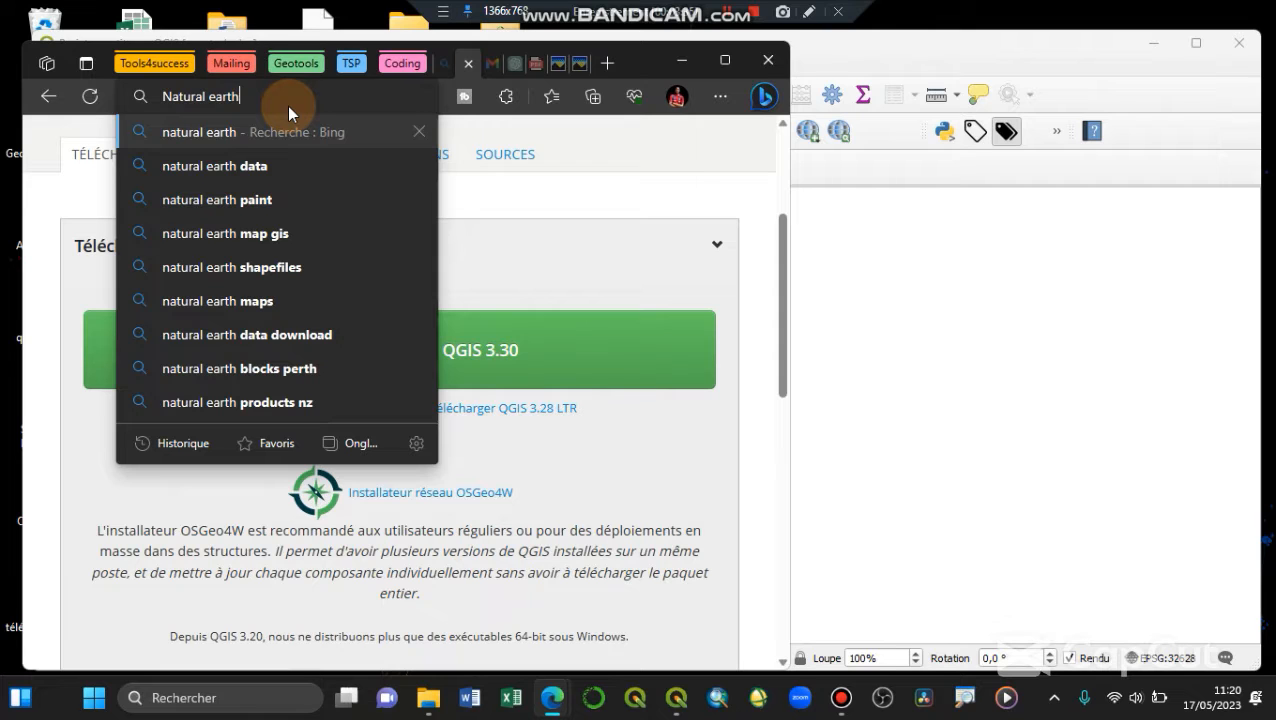
left_click(258, 170)
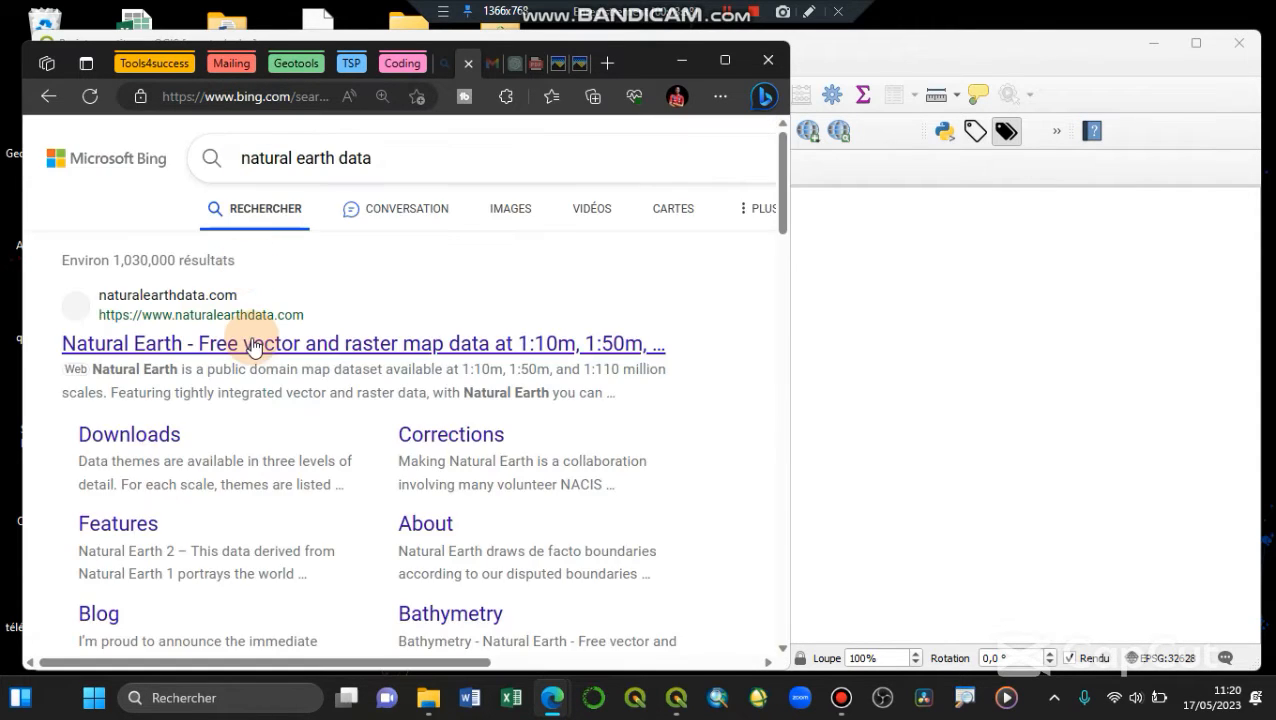
left_click(255, 350)
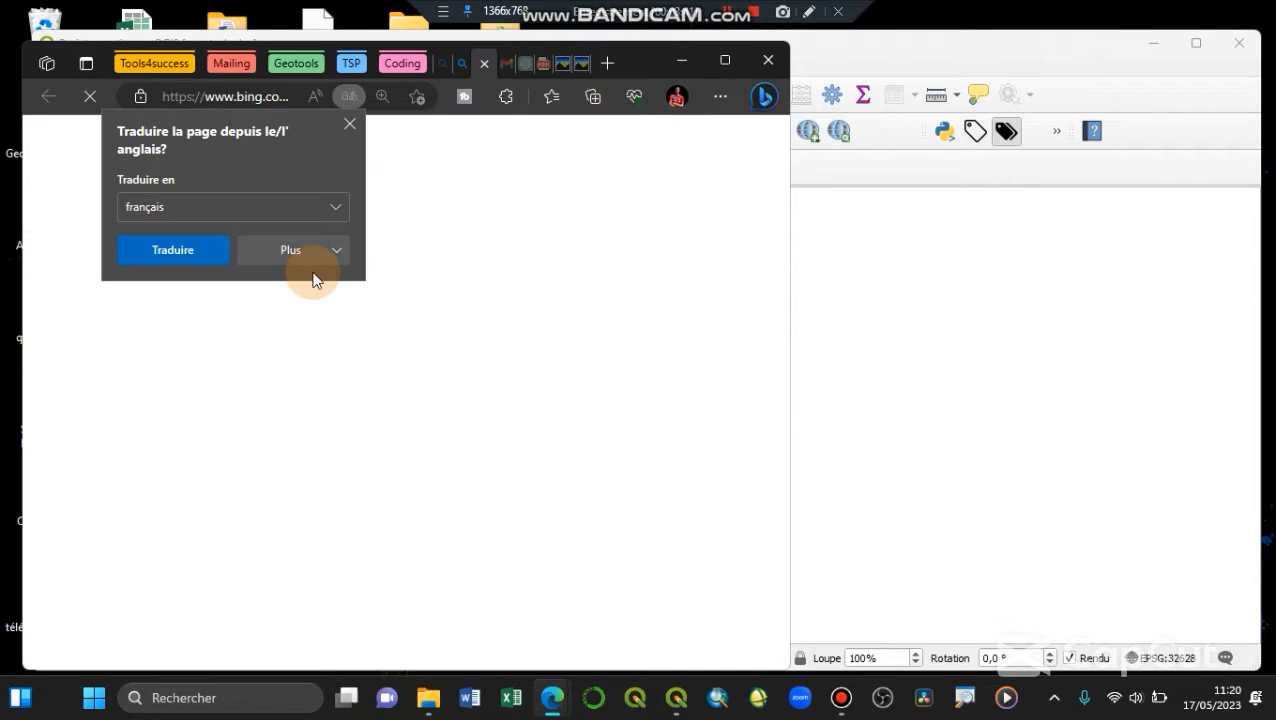
left_click(349, 123)
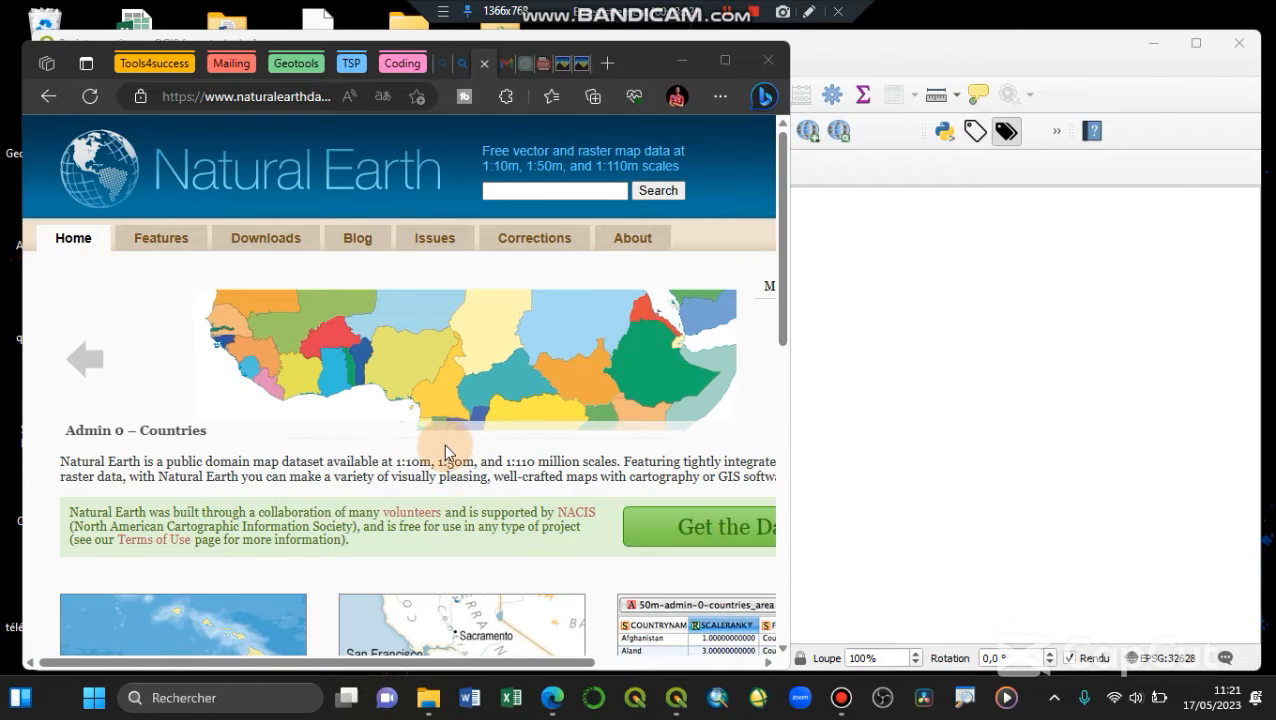
Examine the Natural Earth home page, including the map carousel and the Convenience, Neatness Counts and GIS Attributes sections
scroll(462, 455, "down", 2)
scroll(458, 437, "down", 2)
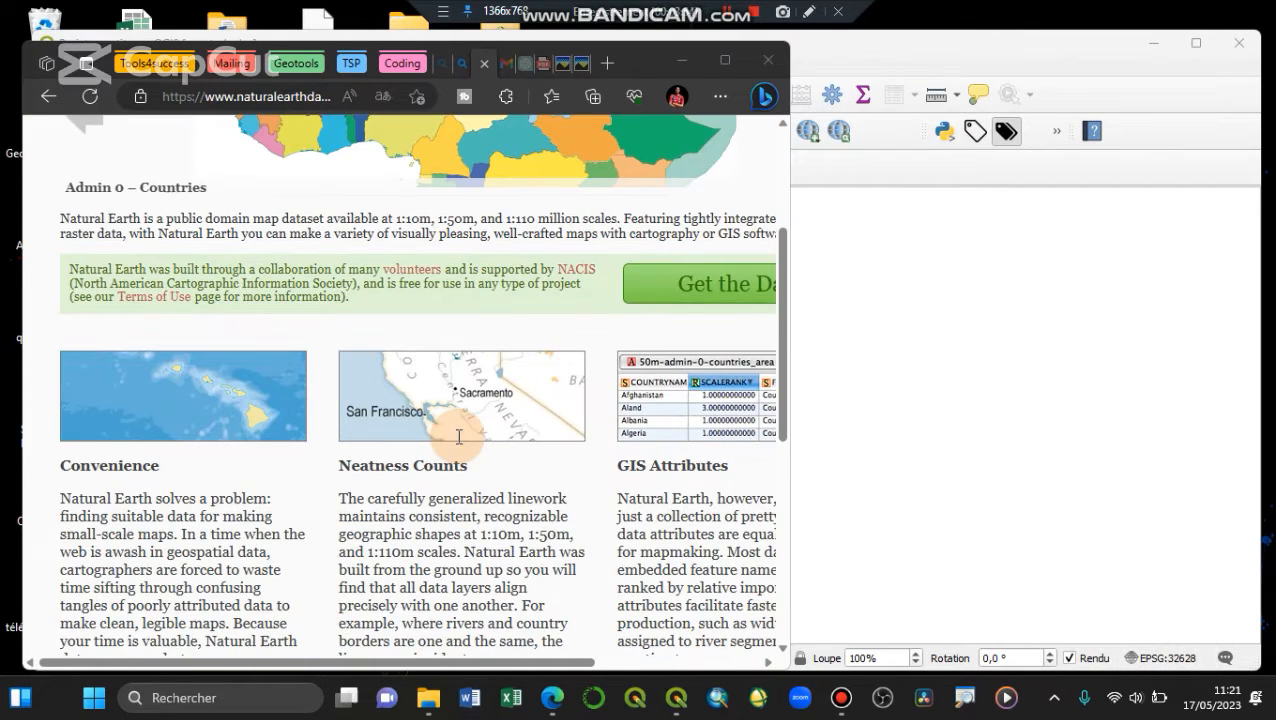
scroll(460, 437, "up", 3)
scroll(460, 437, "up", 1)
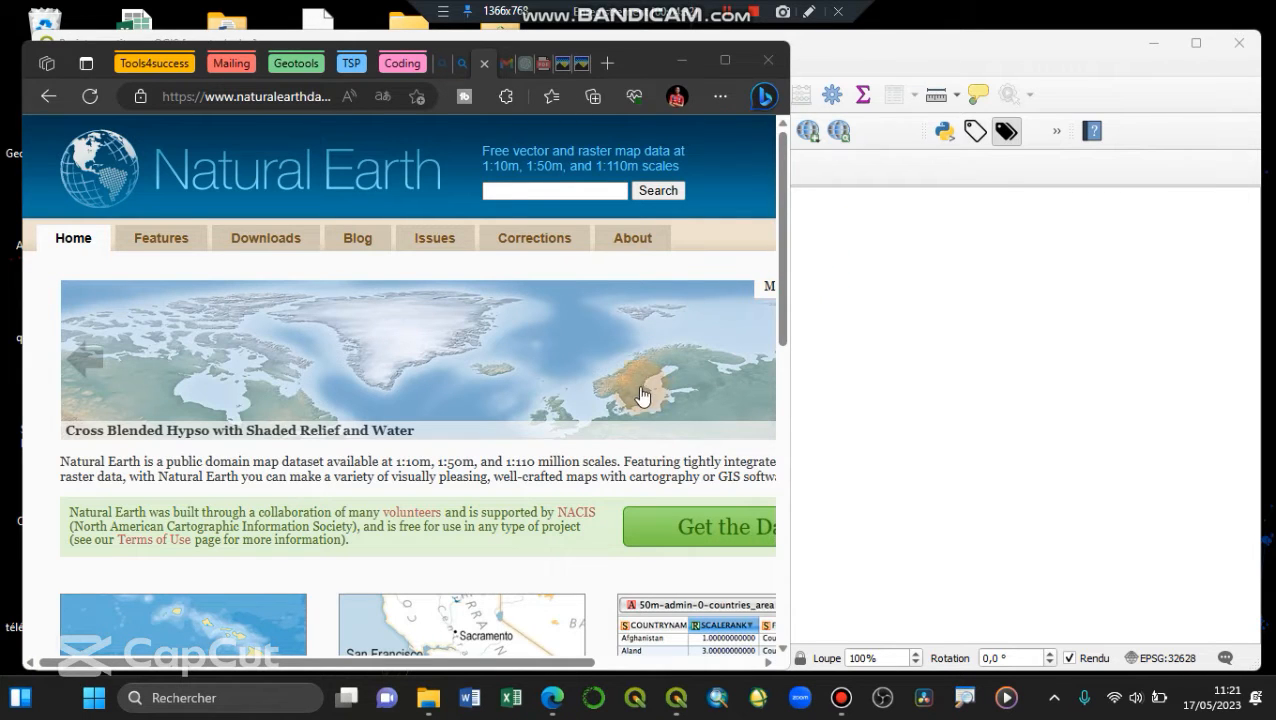
scroll(642, 395, "down", 3)
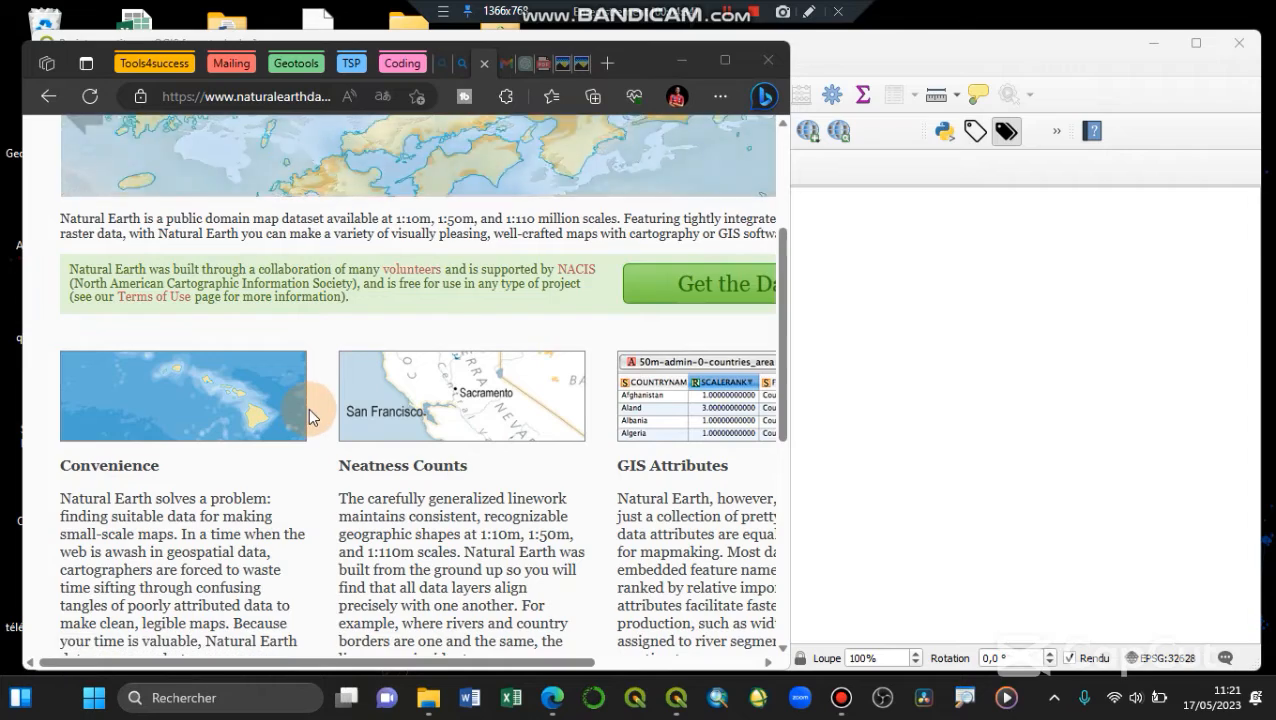
scroll(310, 408, "down", 2)
scroll(315, 403, "down", 3)
scroll(315, 403, "up", 3)
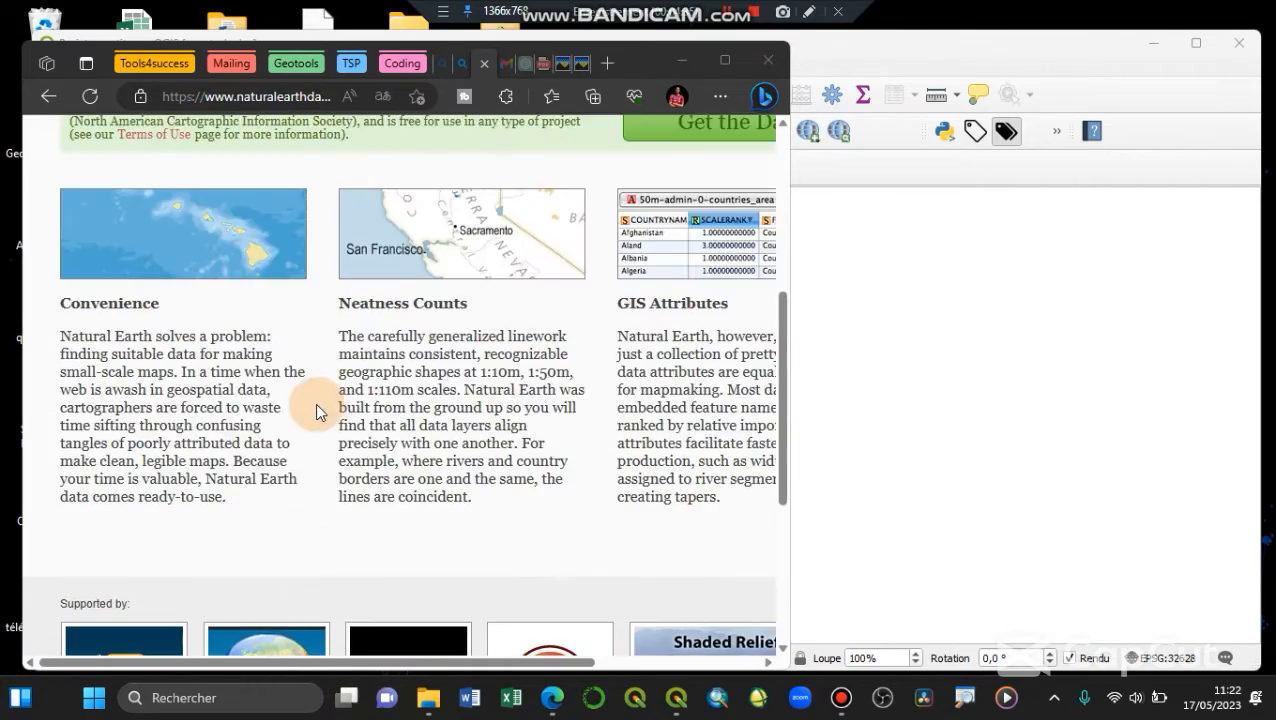
scroll(317, 408, "up", 4)
scroll(380, 410, "down", 3)
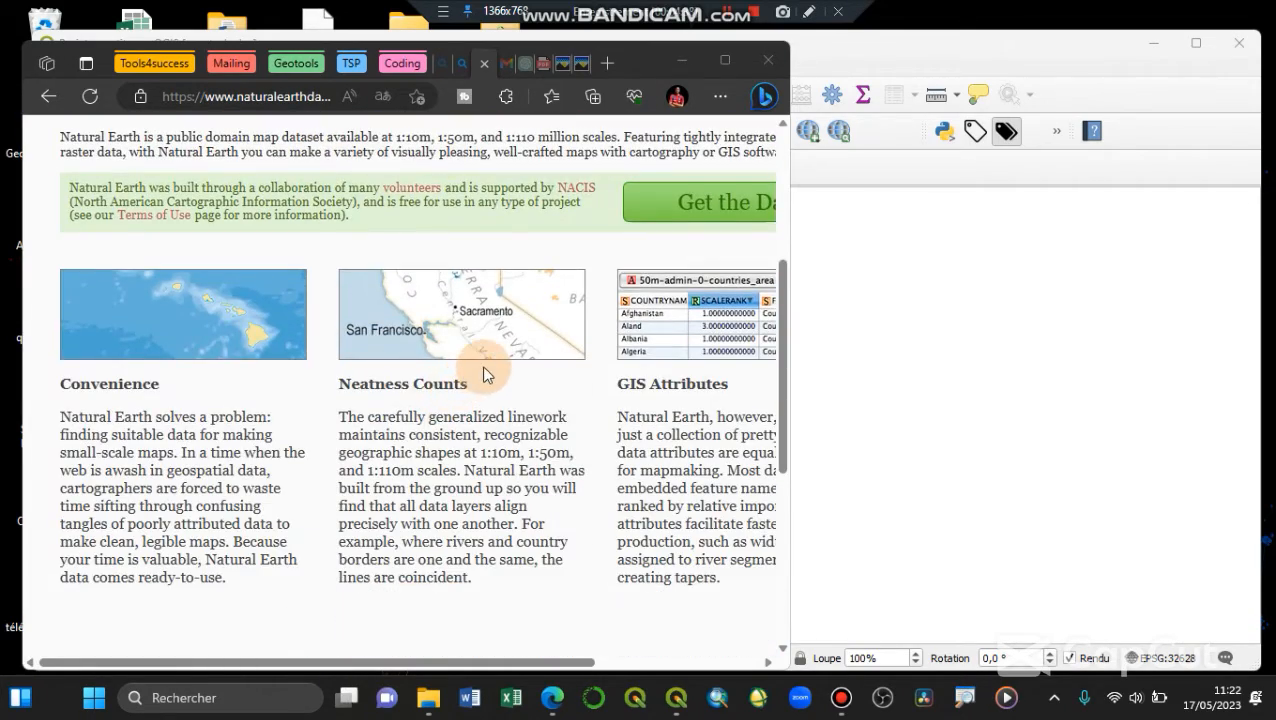
scroll(481, 365, "down", 2)
scroll(481, 365, "up", 2)
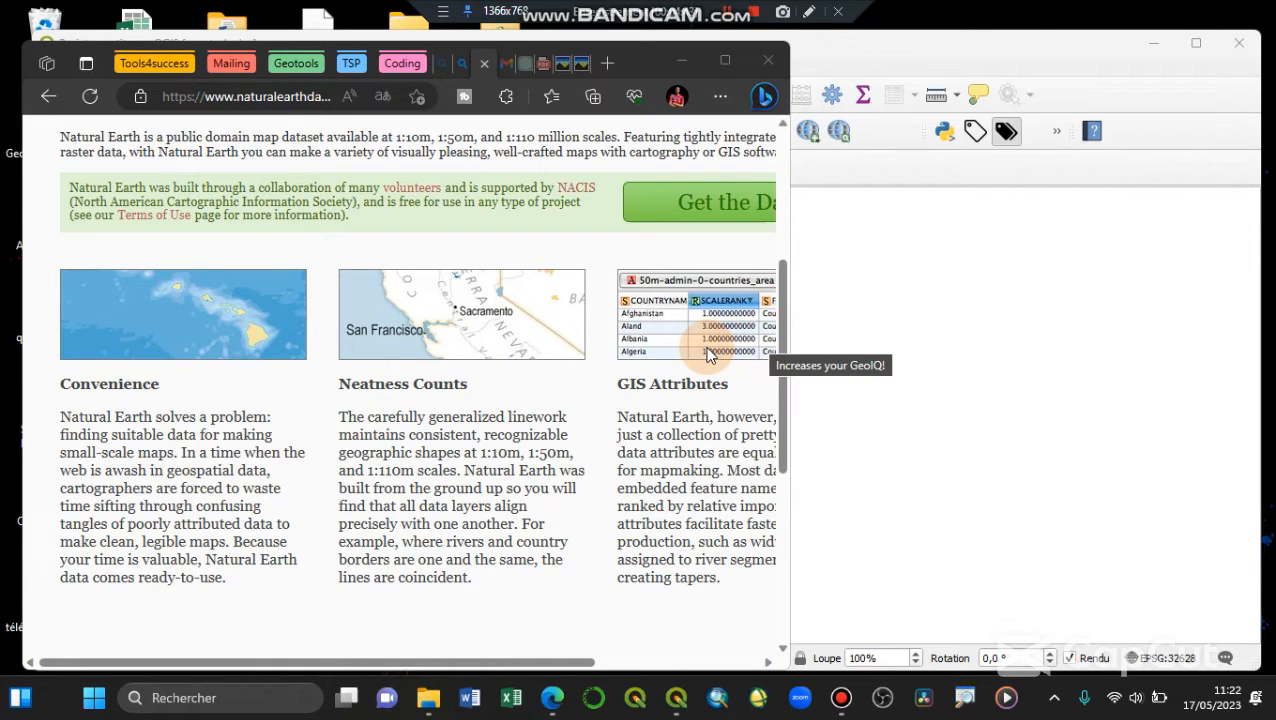
scroll(707, 352, "up", 3)
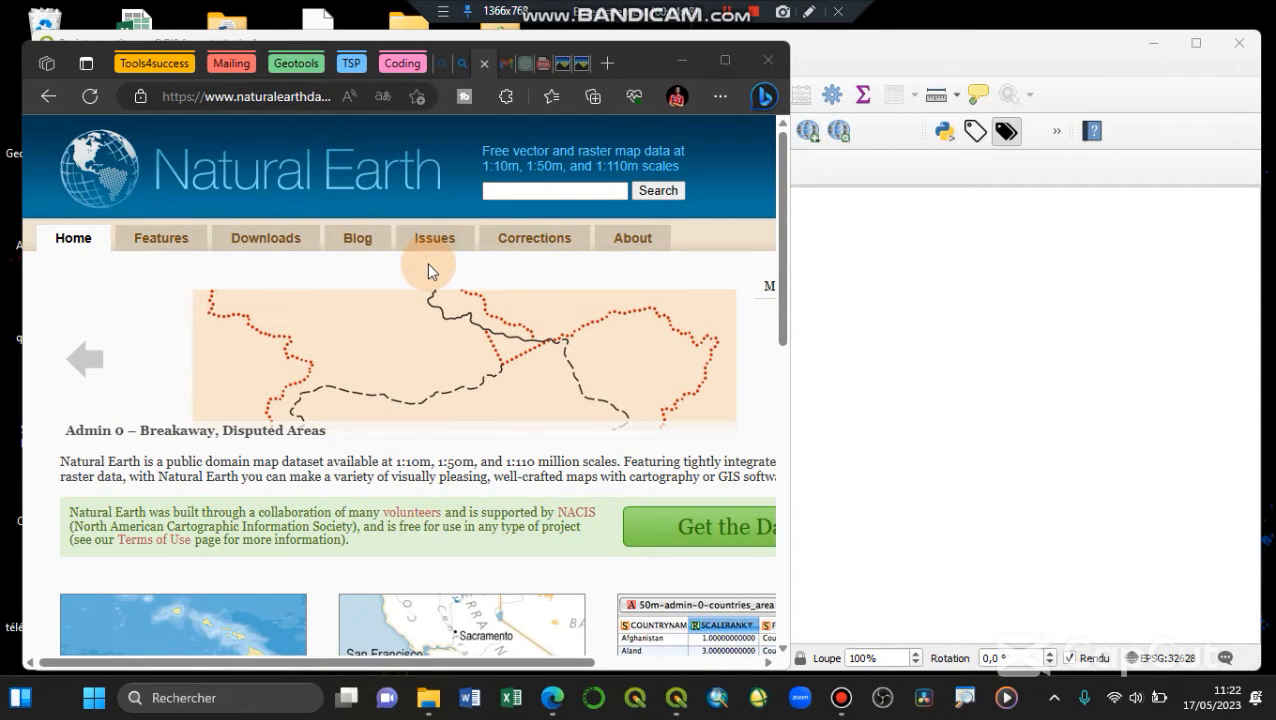
scroll(427, 262, "down", 1)
scroll(424, 278, "up", 1)
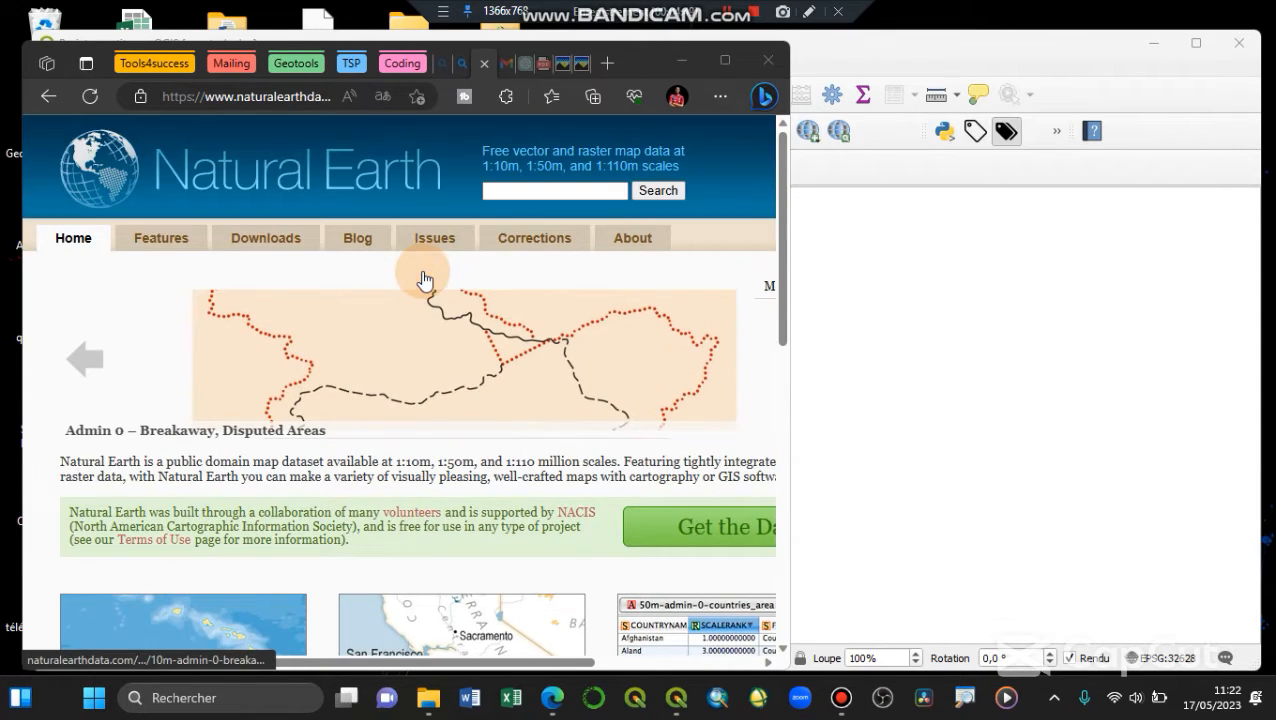
Search the Natural Earth site for "admin data"
left_click(538, 192)
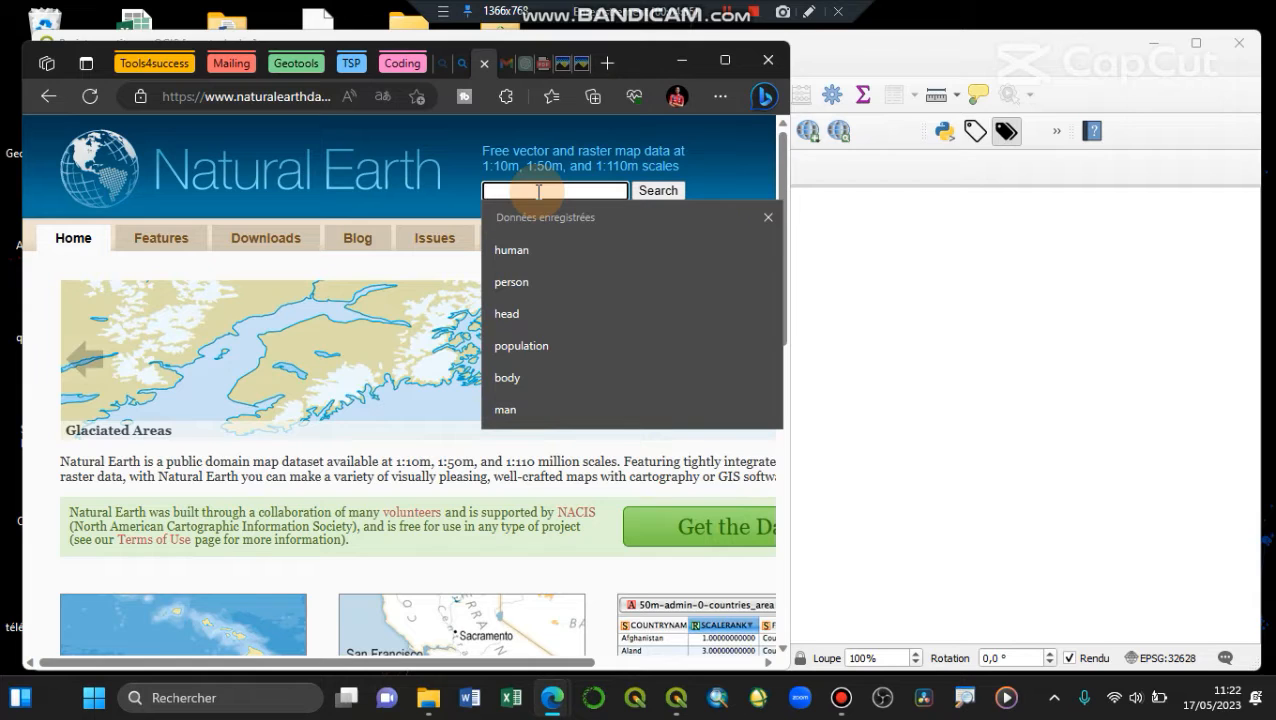
type("a")
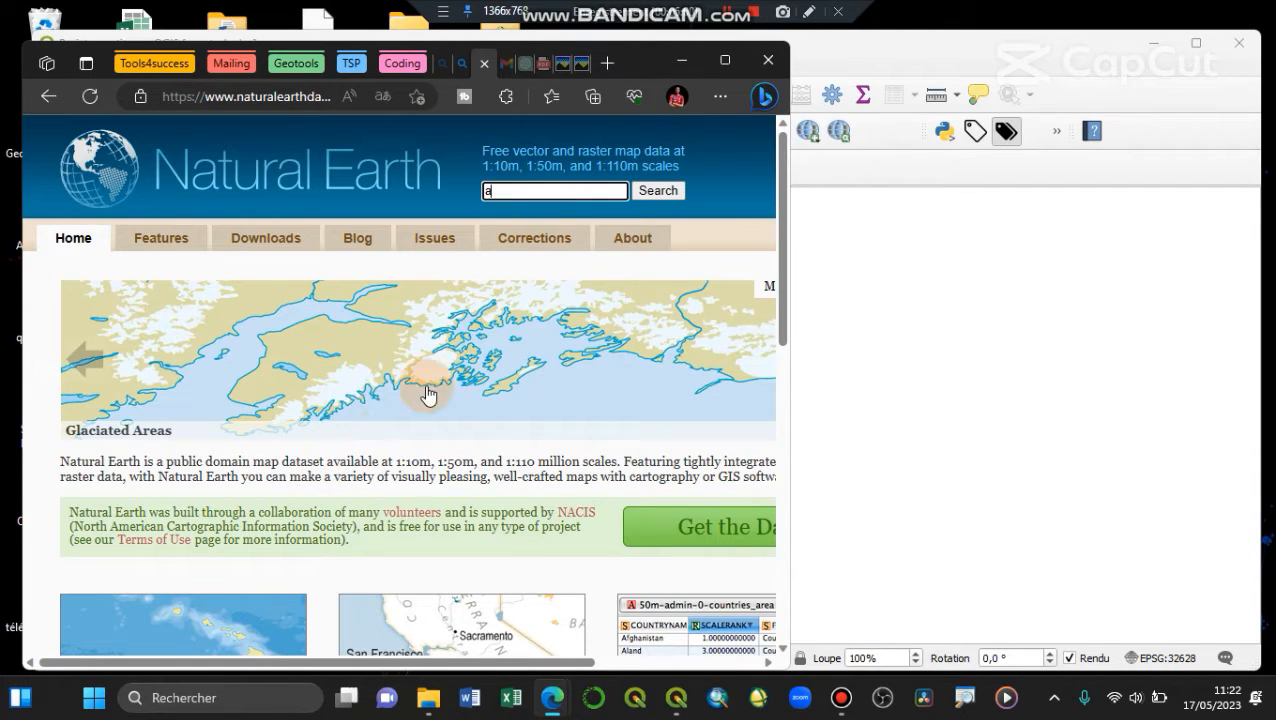
type("dm")
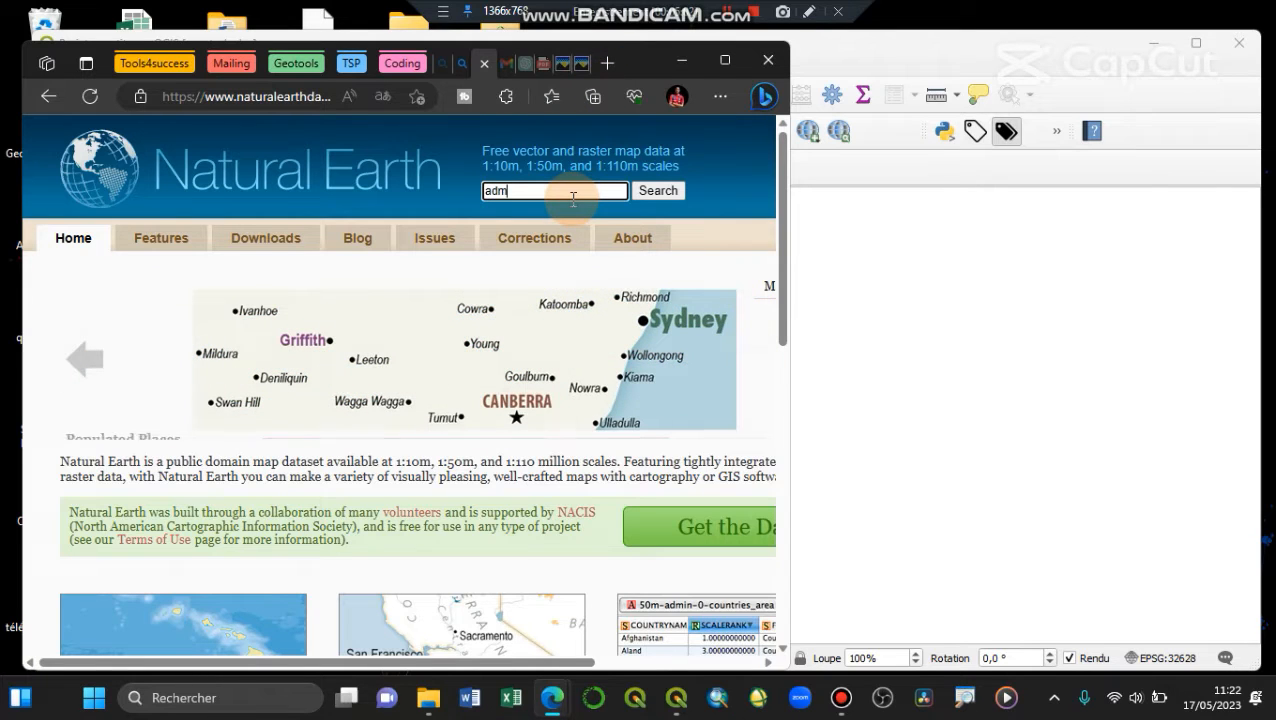
type("in data")
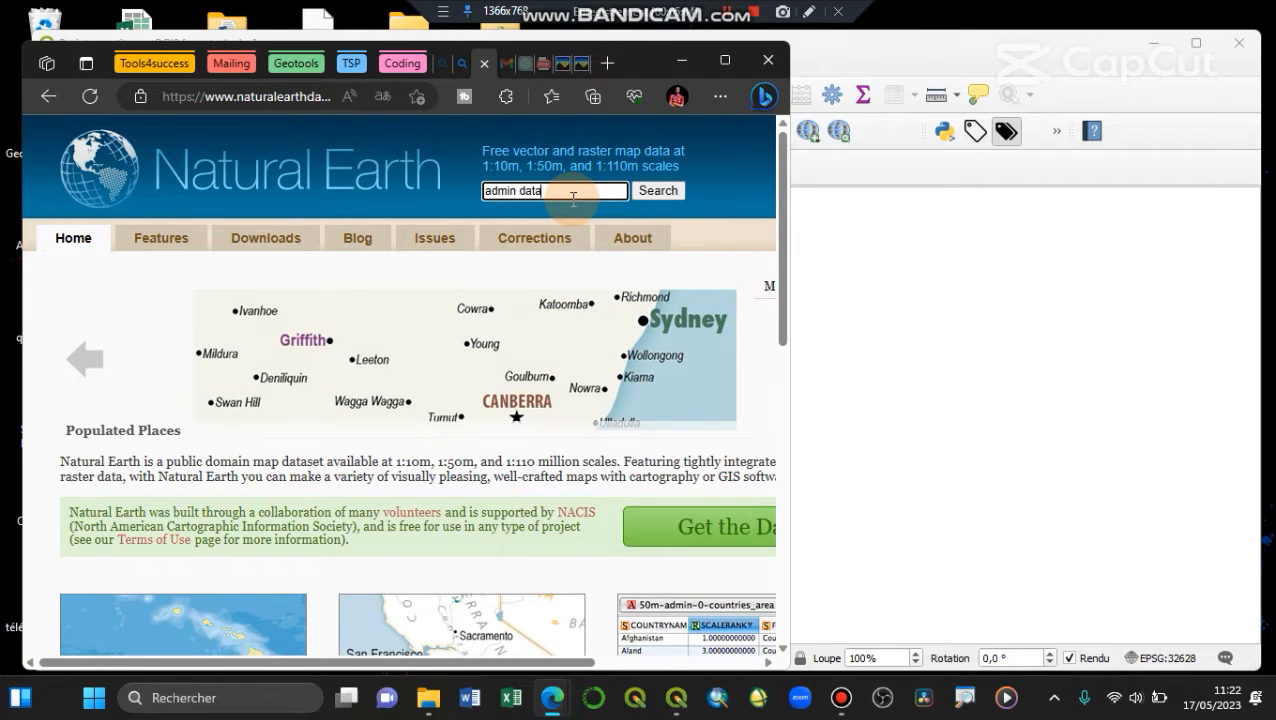
key("Return")
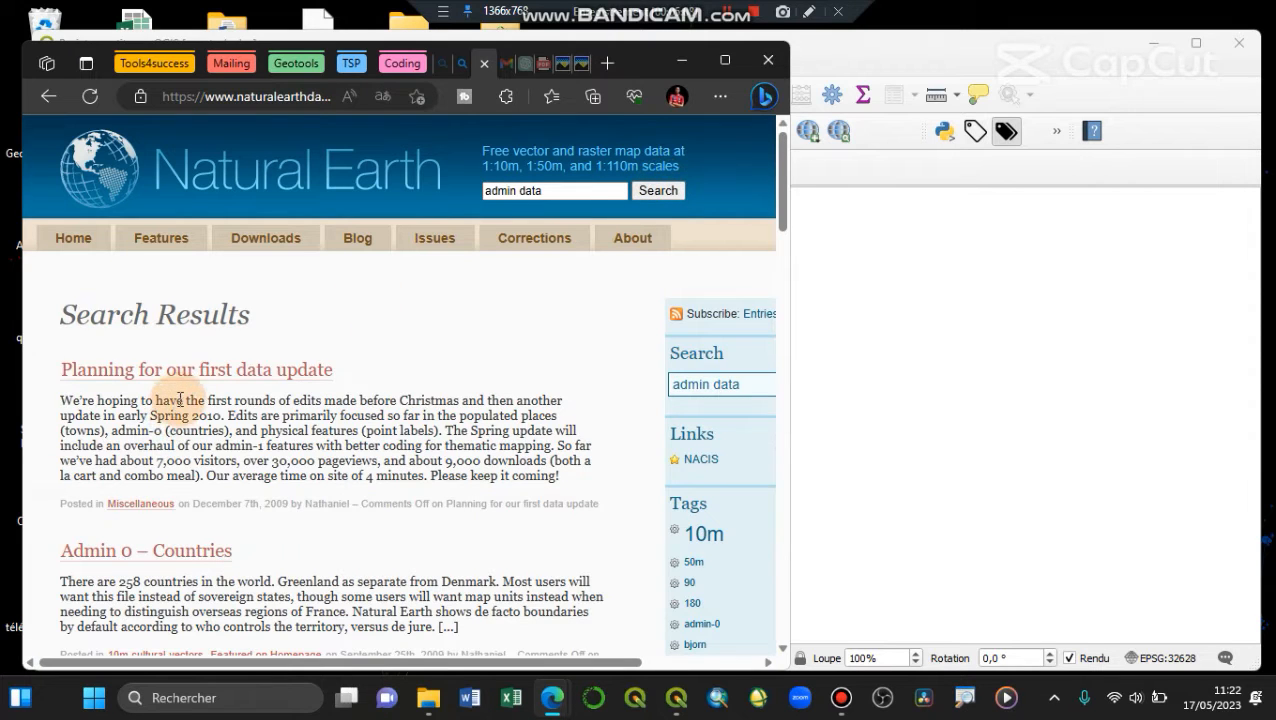
Open the first "Admin 0 – Countries" page from the search results
scroll(180, 435, "down", 2)
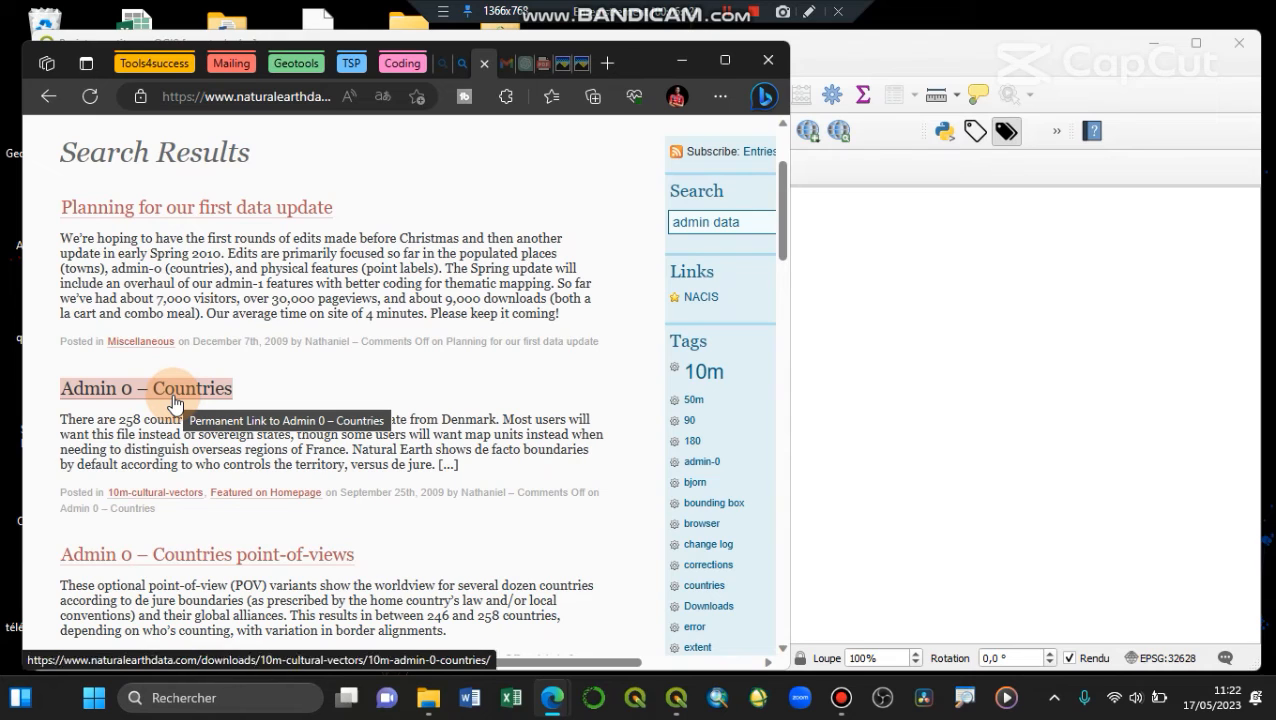
scroll(175, 395, "down", 1)
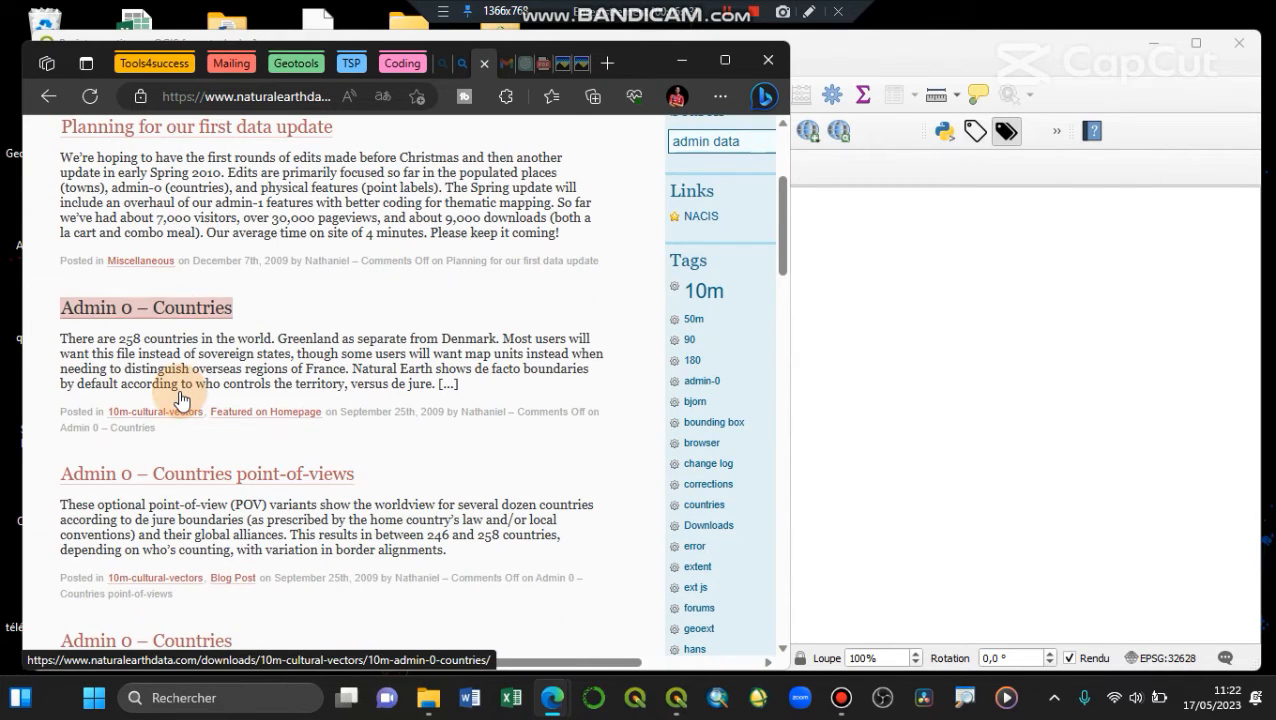
left_click(183, 320)
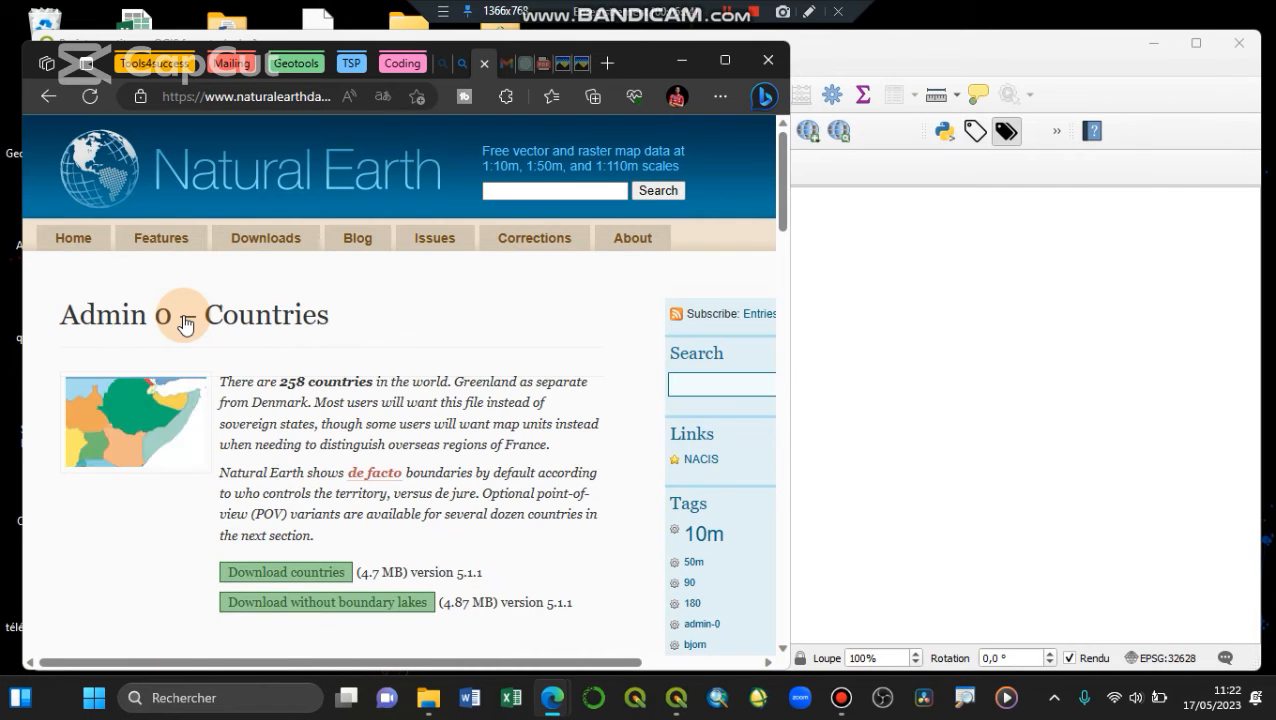
Download the countries dataset without the boundary-lakes variant and open the archive ne_10m_admin_0_countries.zip
scroll(364, 362, "down", 3)
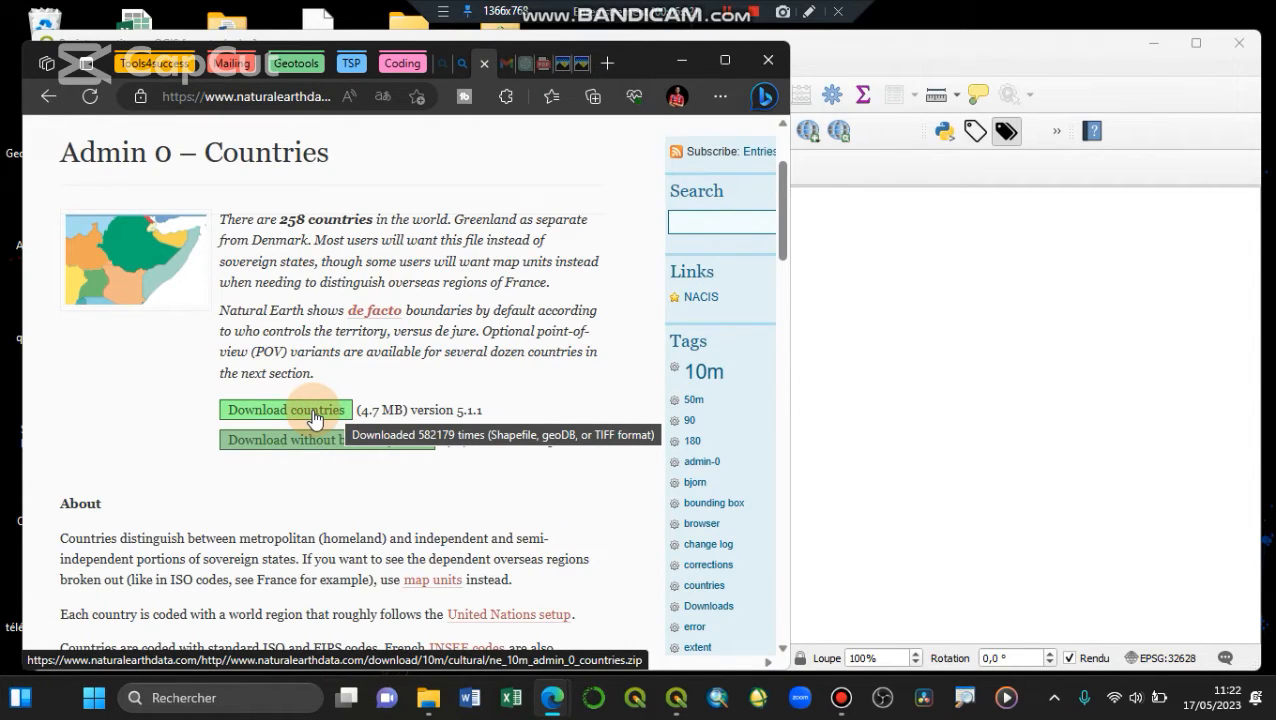
left_click(312, 418)
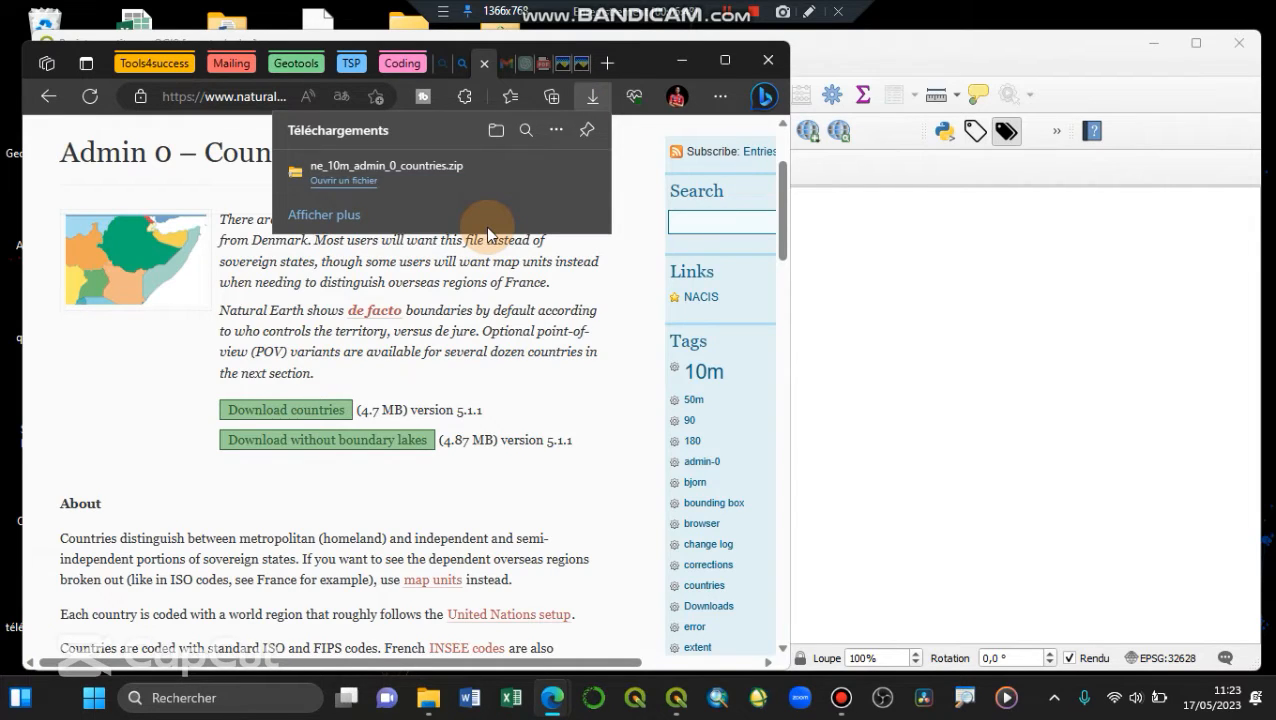
left_click(350, 190)
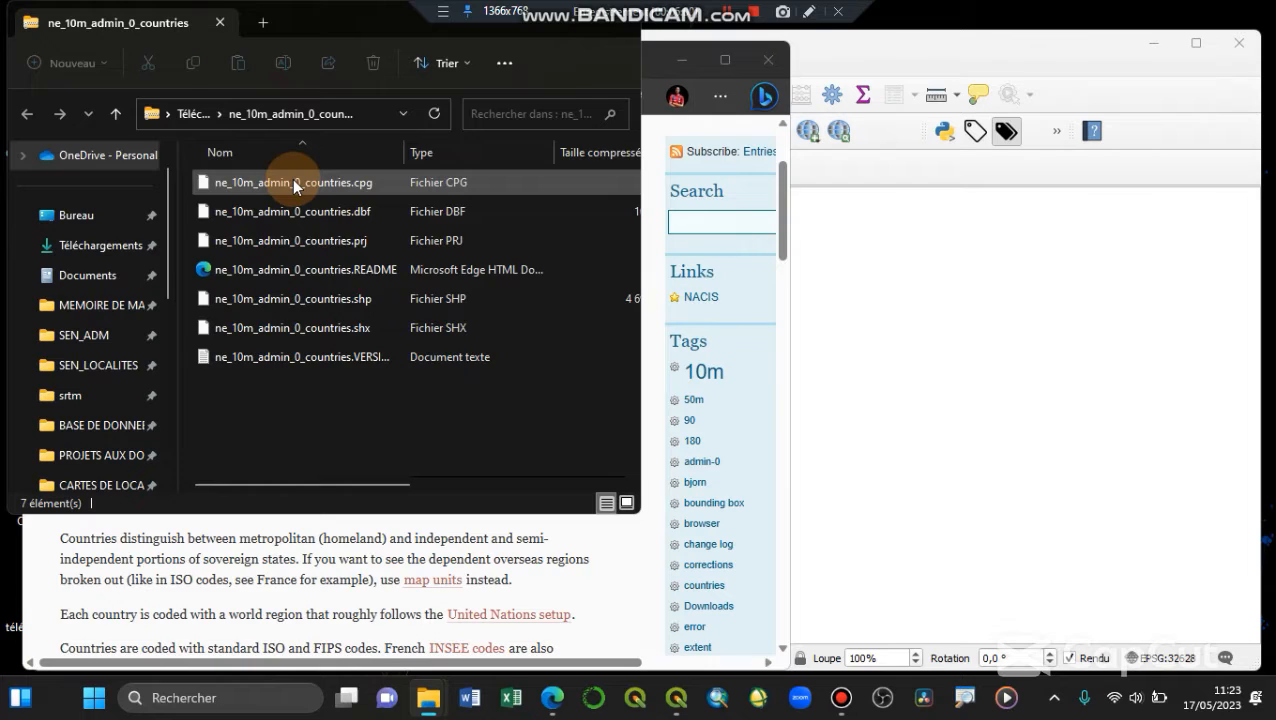
Move the compressed folder ne_10m_admin_0_countries from Téléchargements to Bureau
left_click(191, 120)
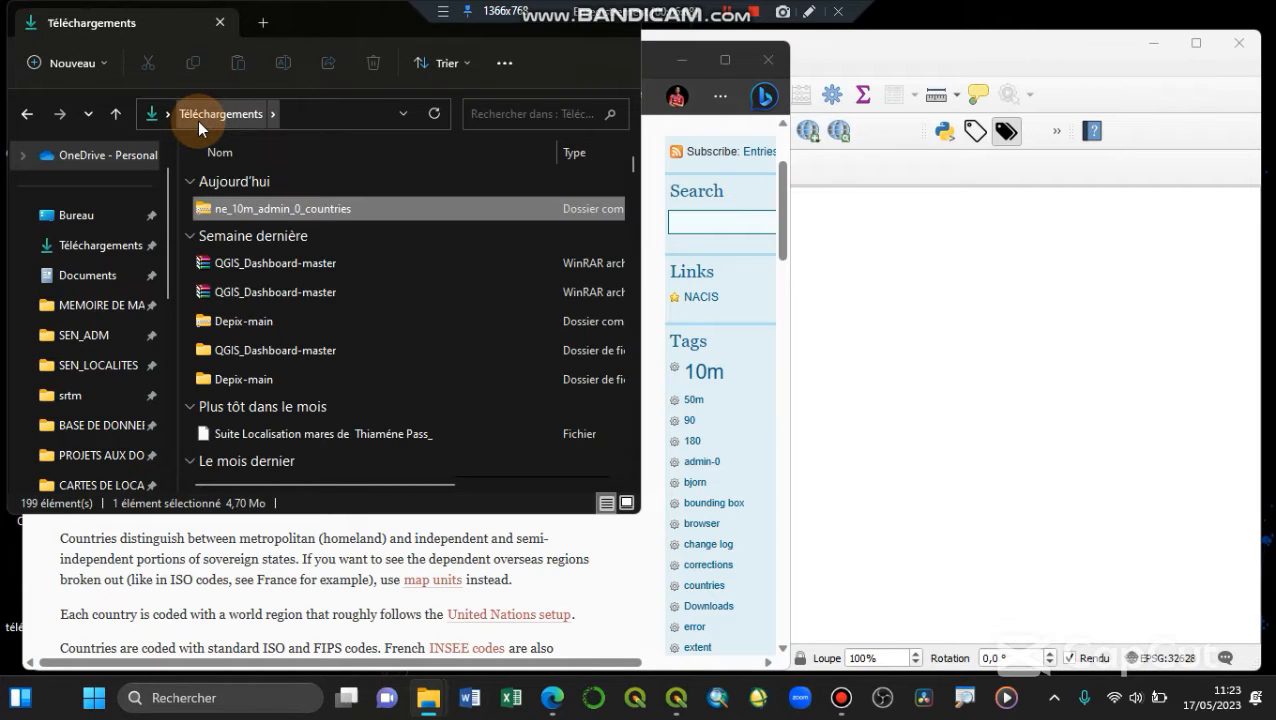
left_click(302, 208)
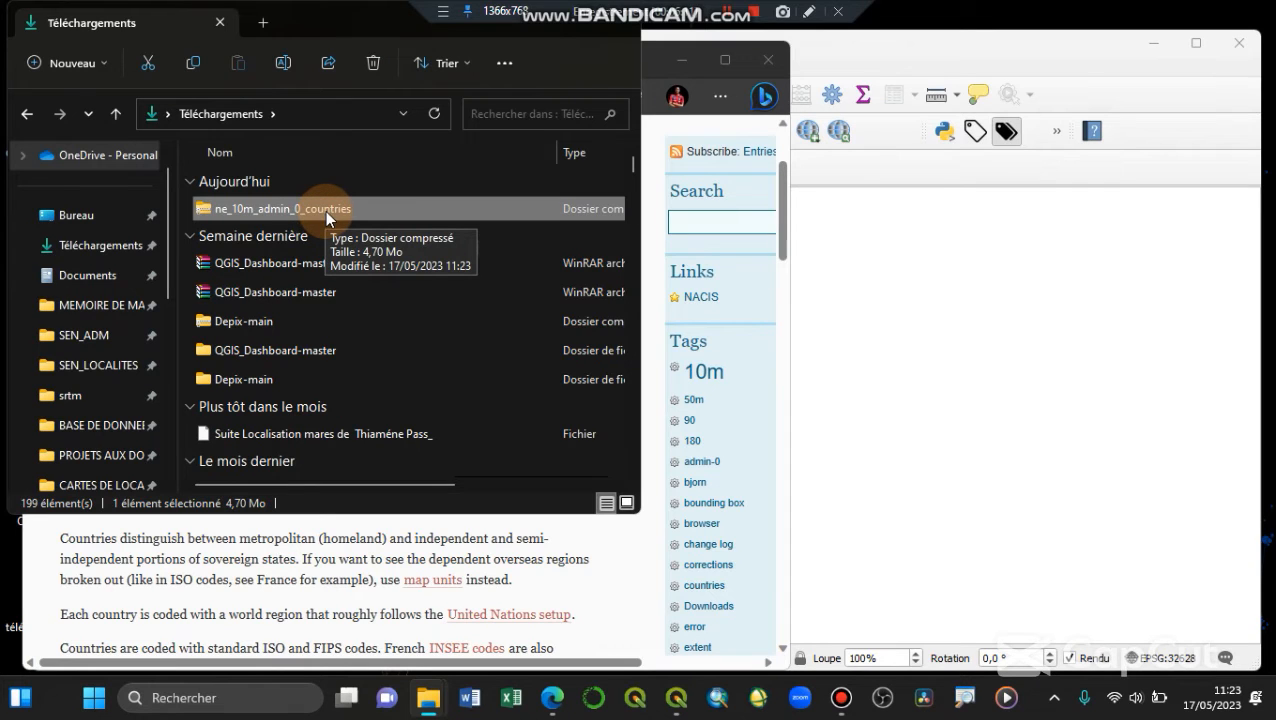
left_click(196, 65)
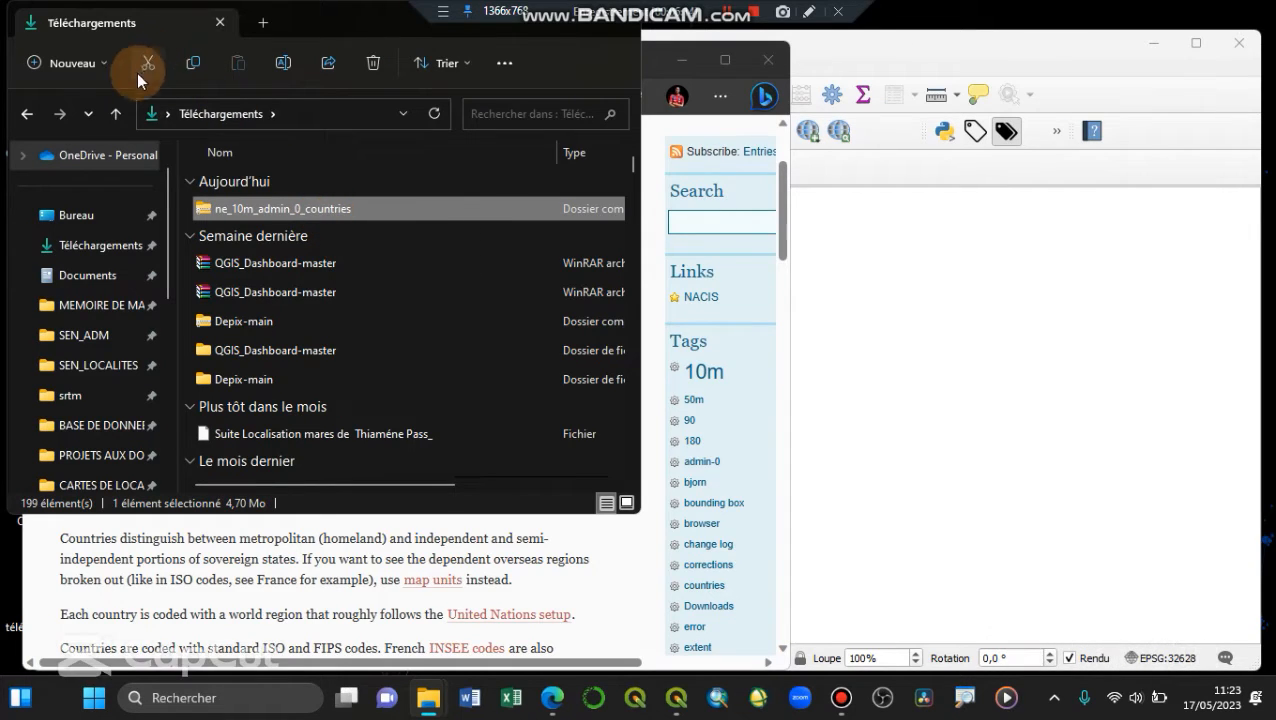
left_click(225, 212)
right_click(226, 208)
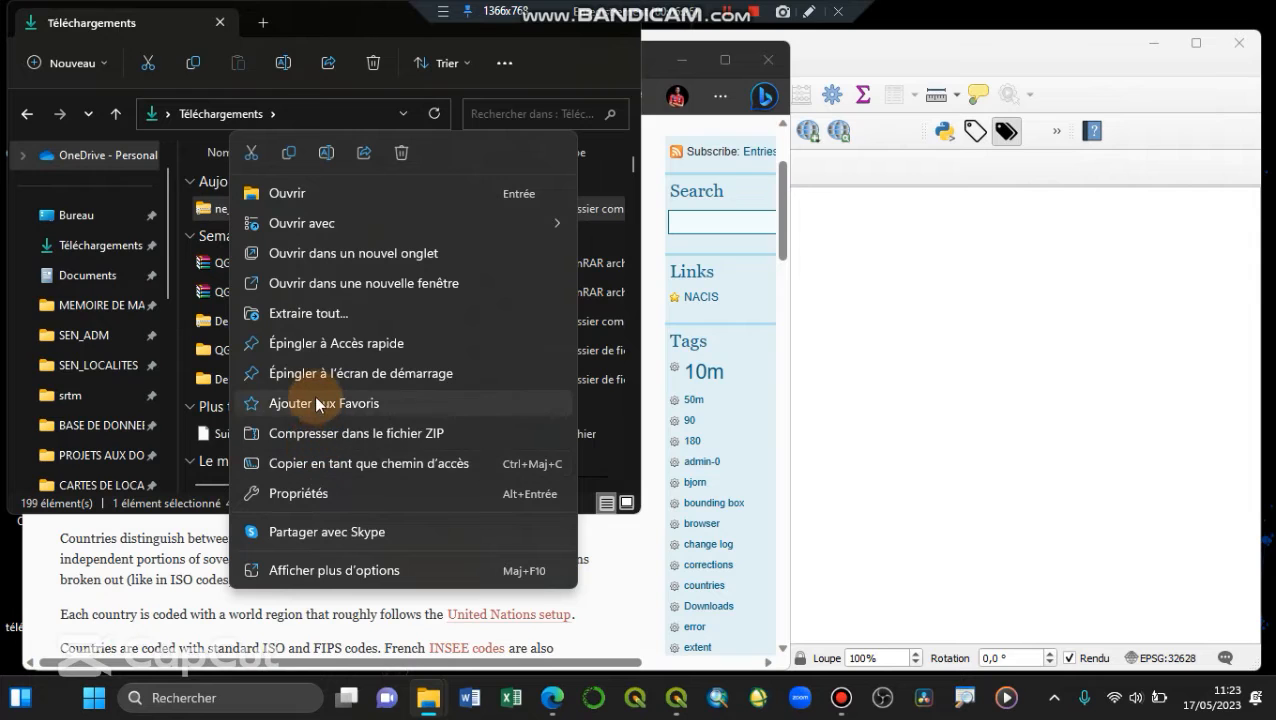
left_click(294, 572)
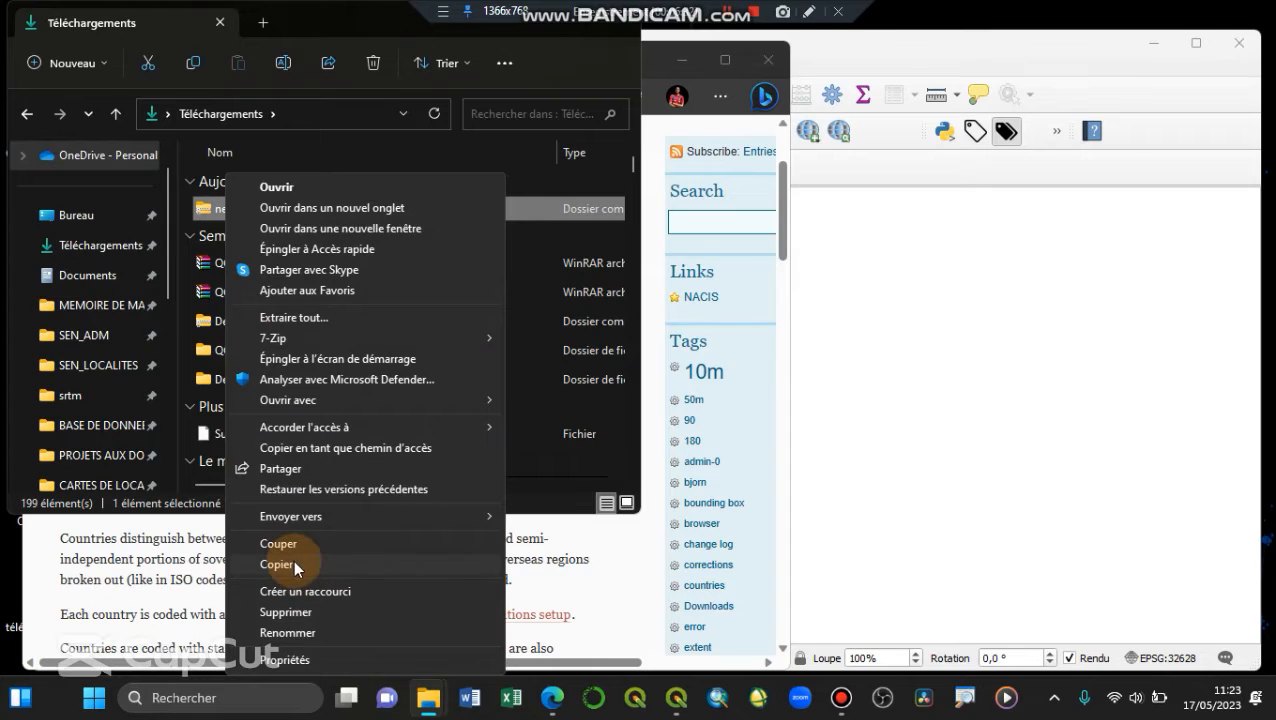
left_click(298, 541)
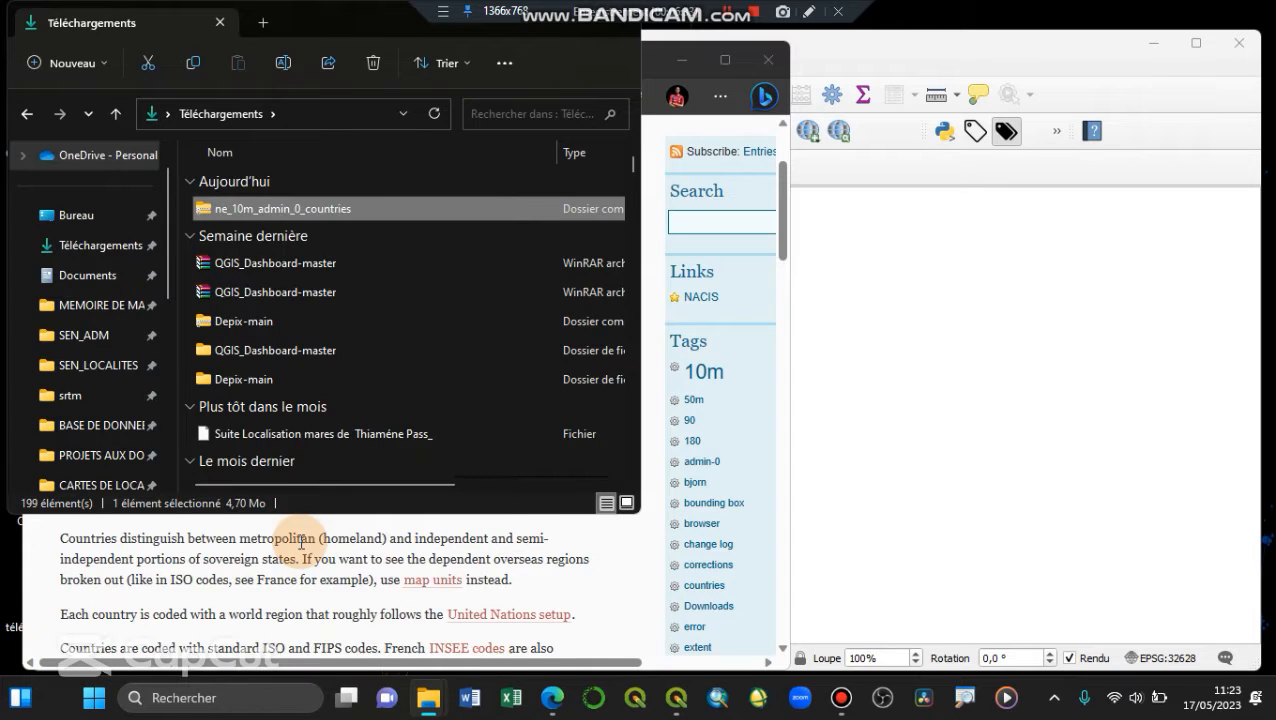
left_click(110, 226)
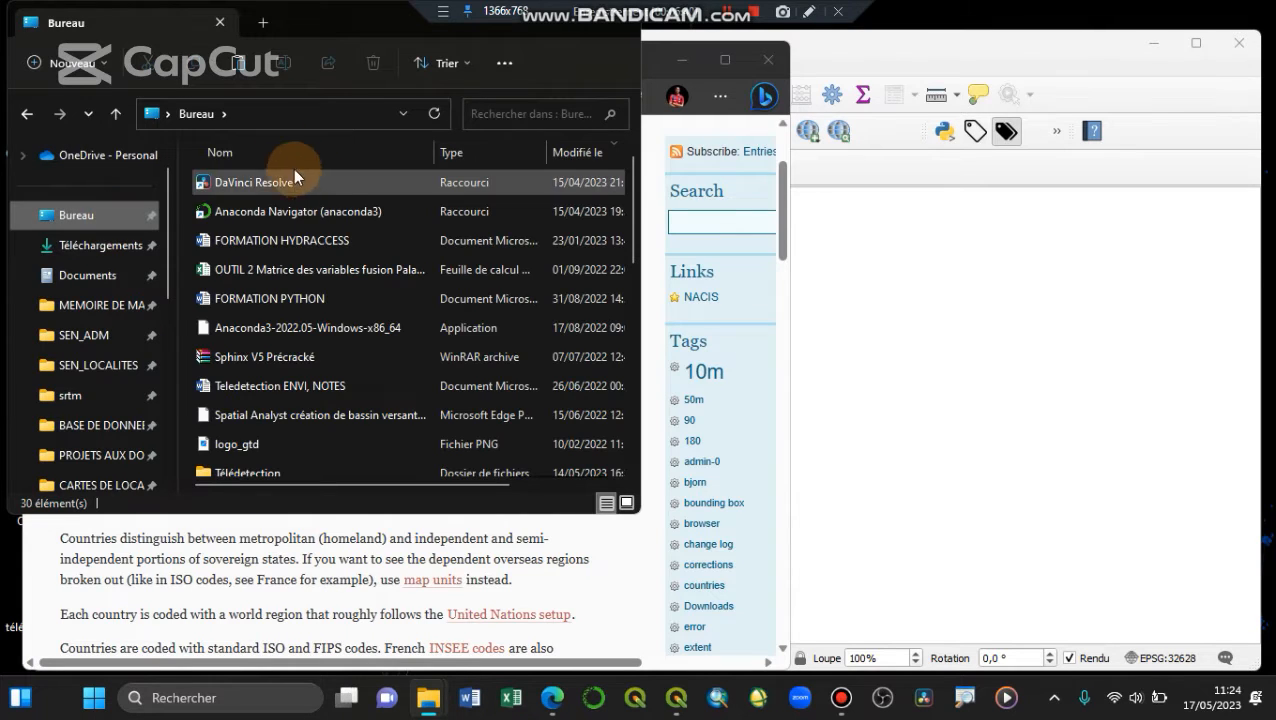
left_click(236, 63)
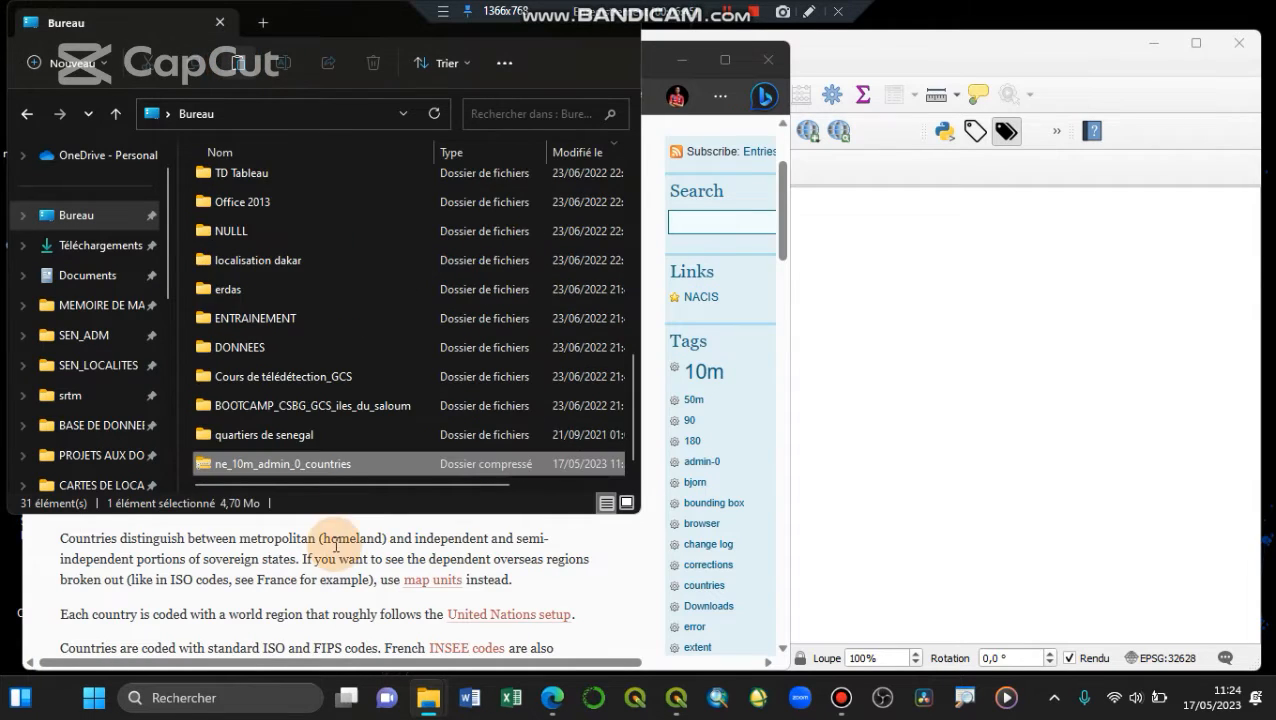
Extract the archive on Bureau with 7-Zip into its own ne_10m_admin_0_countries folder and open that folder
right_click(321, 465)
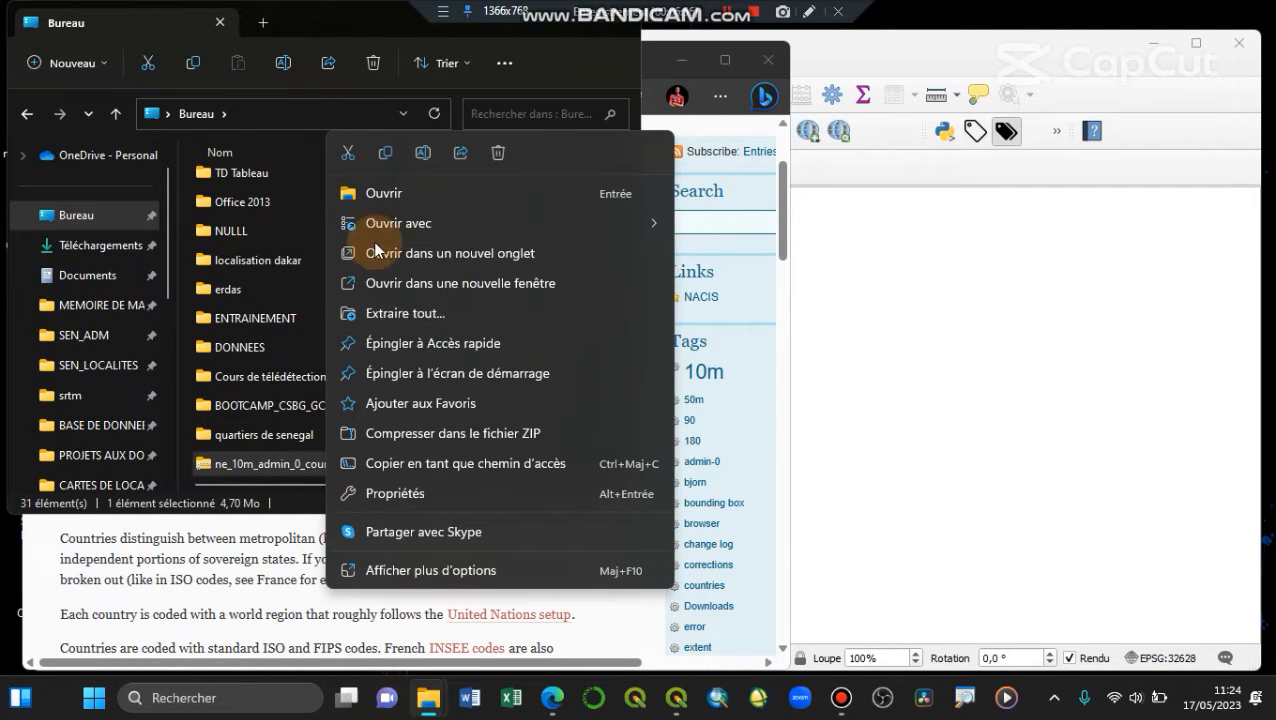
left_click(463, 571)
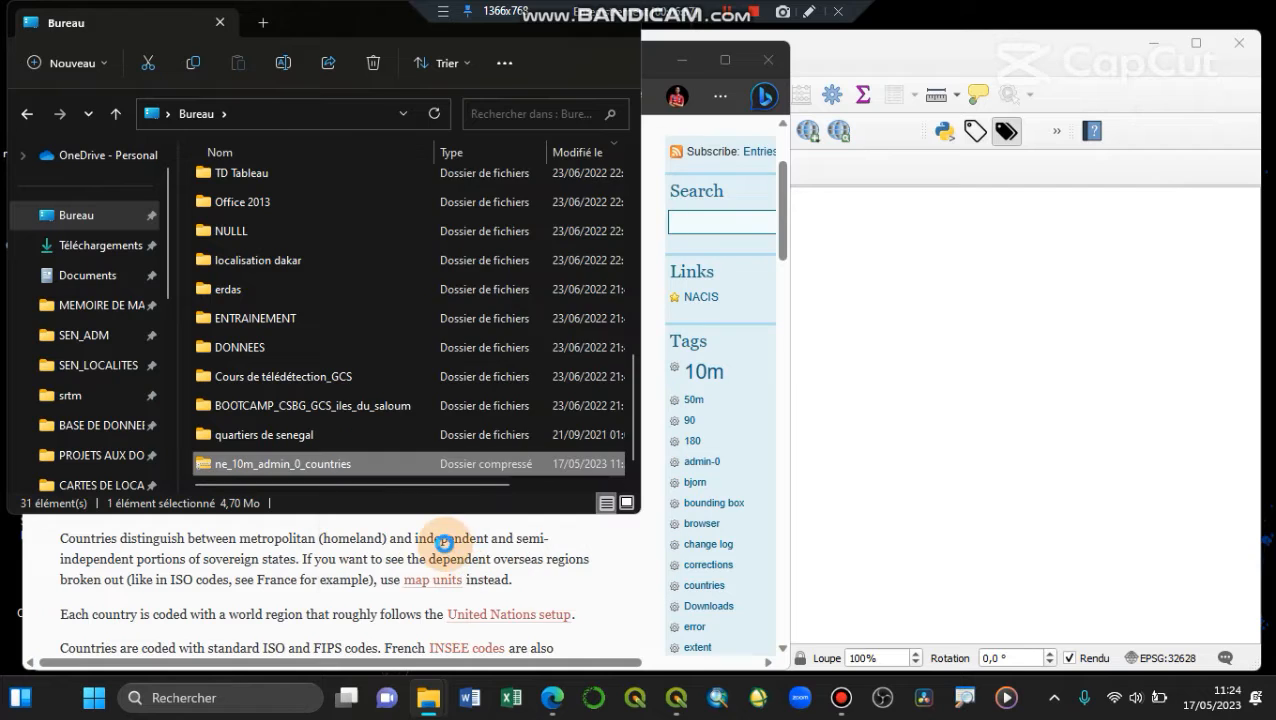
mouse_move(396, 341)
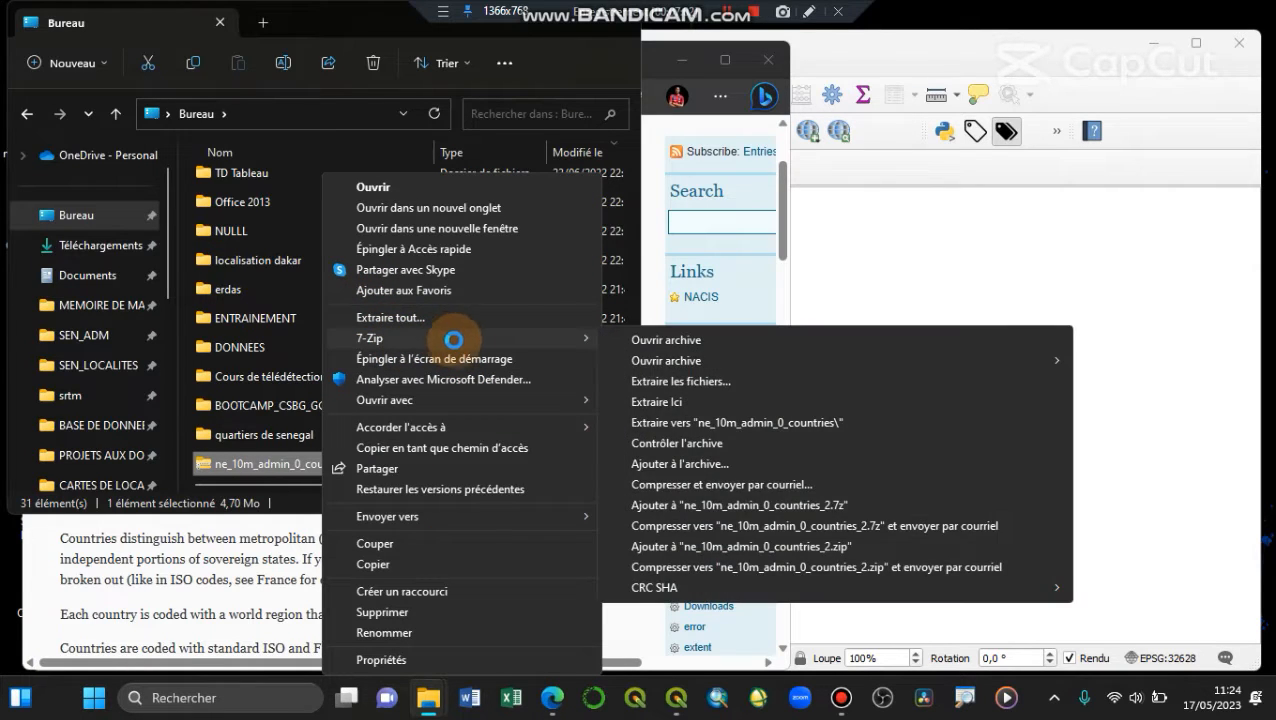
left_click(710, 424)
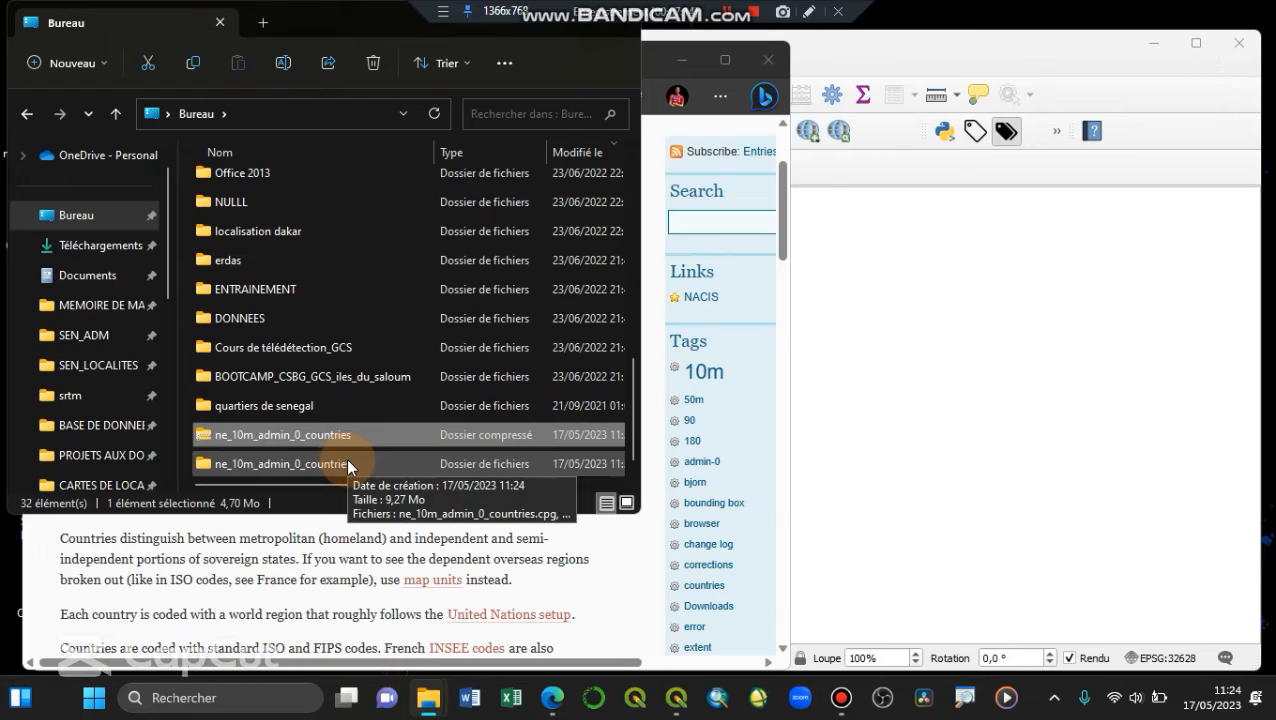
left_click(347, 463)
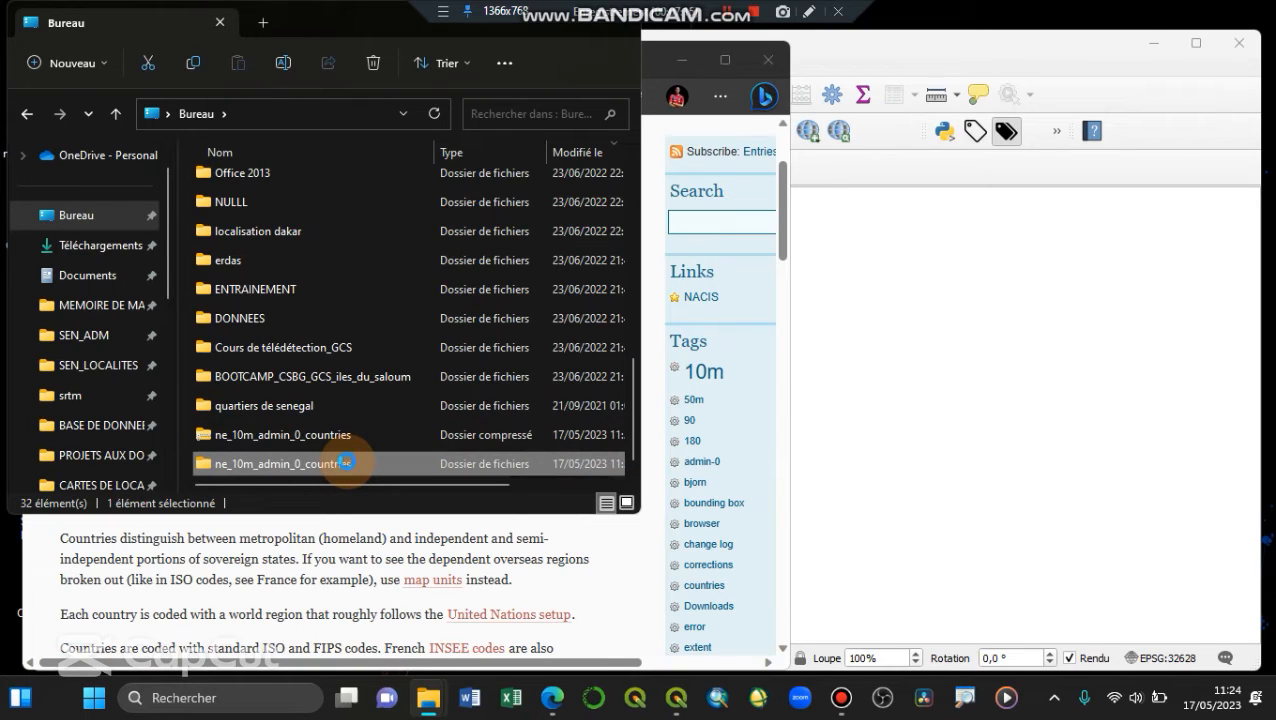
double_click(346, 462)
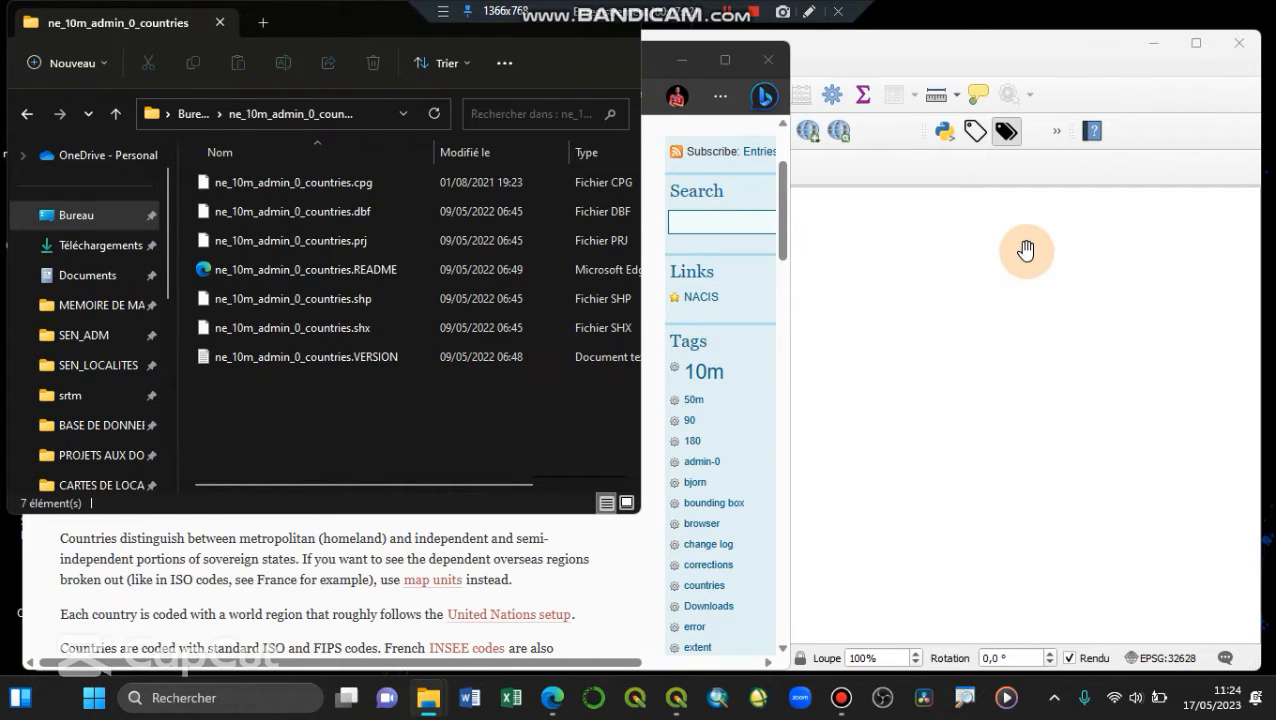
Switch to QGIS and start adding a vector layer in the data source manager
left_click(1018, 45)
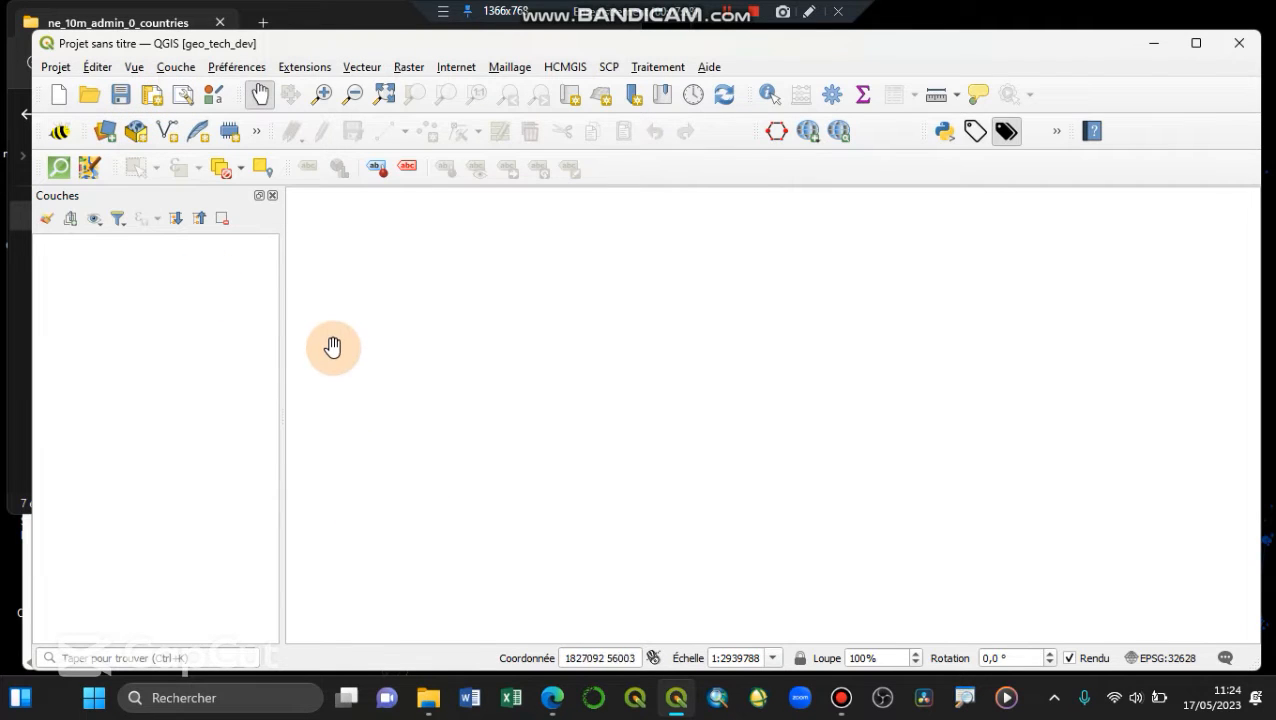
left_click(190, 74)
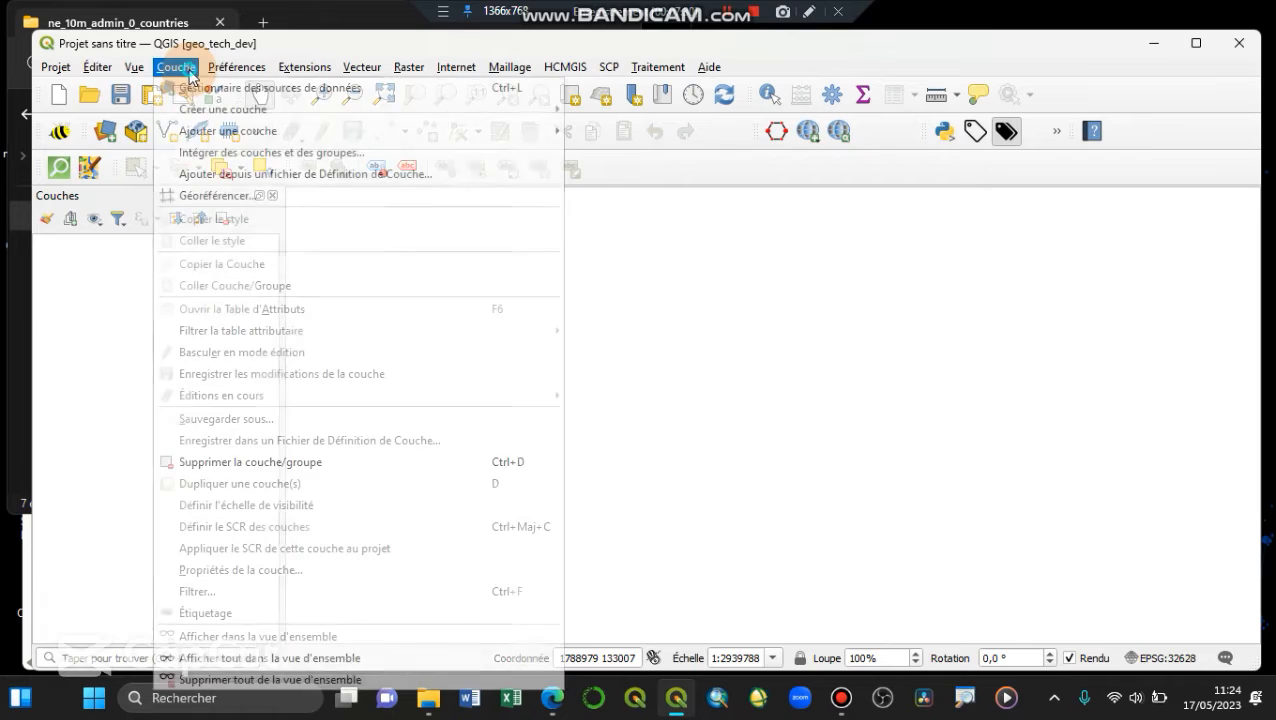
left_click(722, 12)
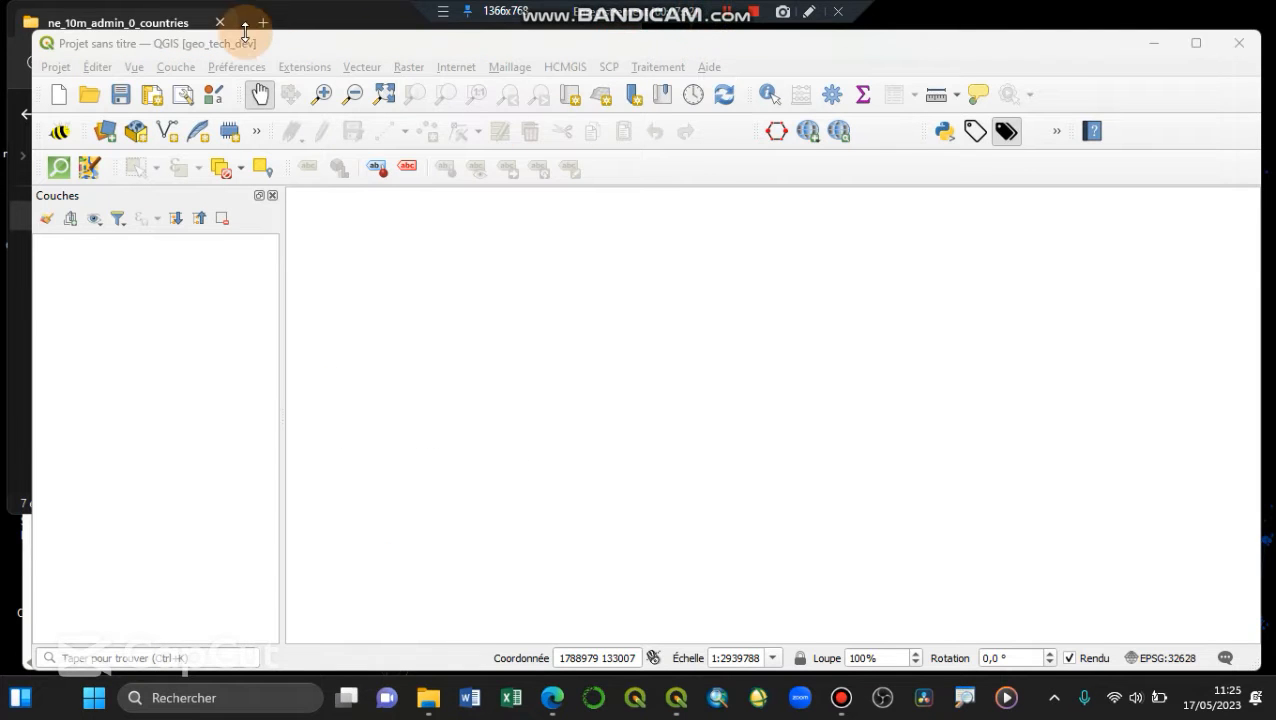
left_click(176, 67)
mouse_move(228, 137)
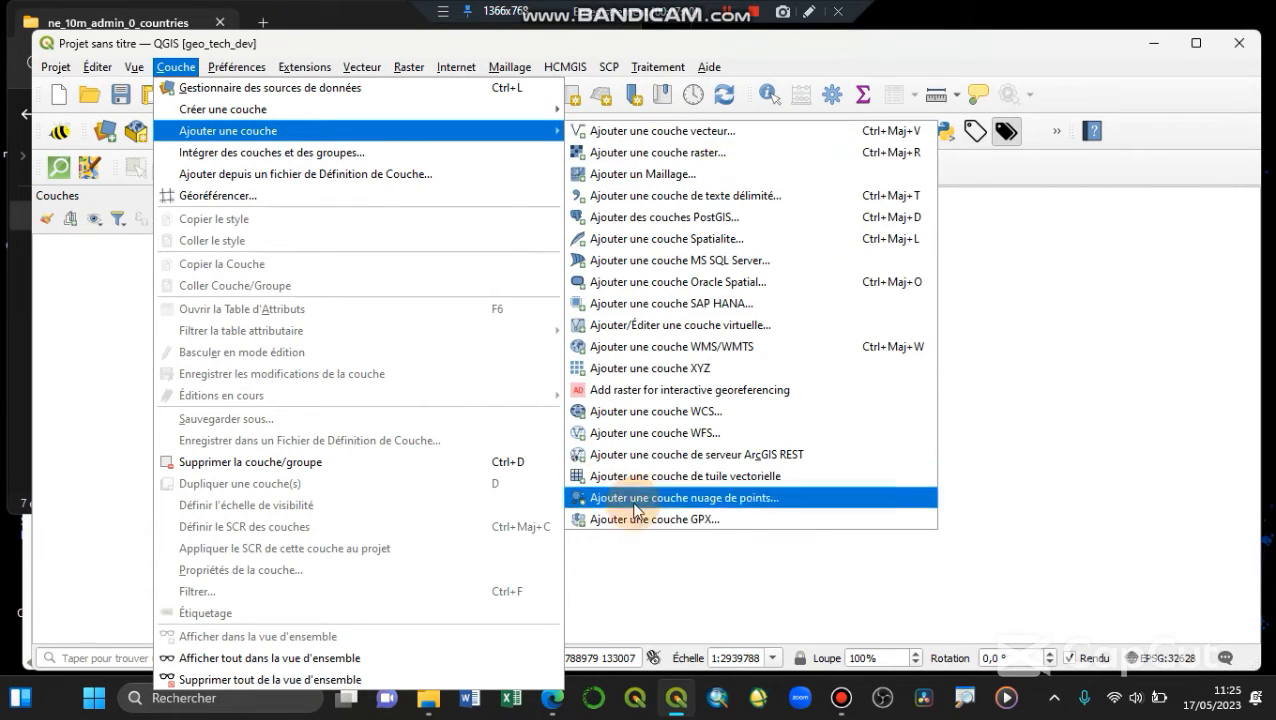
left_click(657, 66)
mouse_move(327, 75)
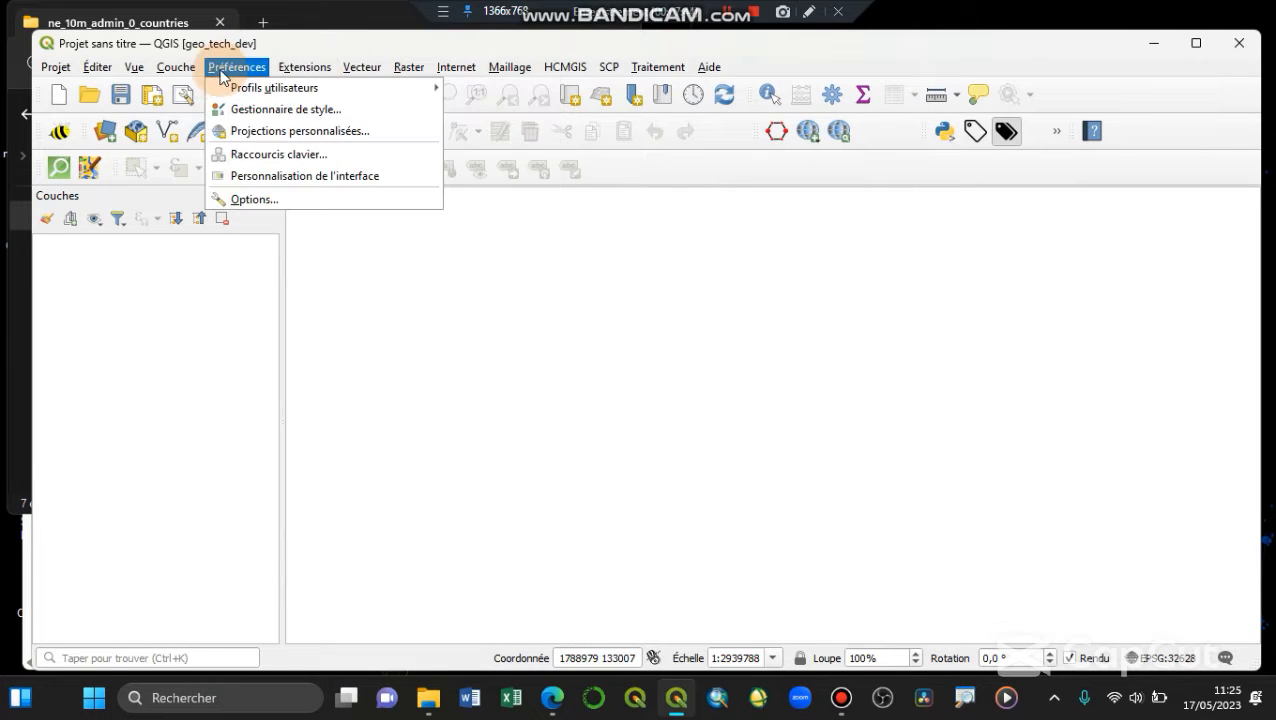
mouse_move(188, 78)
mouse_move(290, 131)
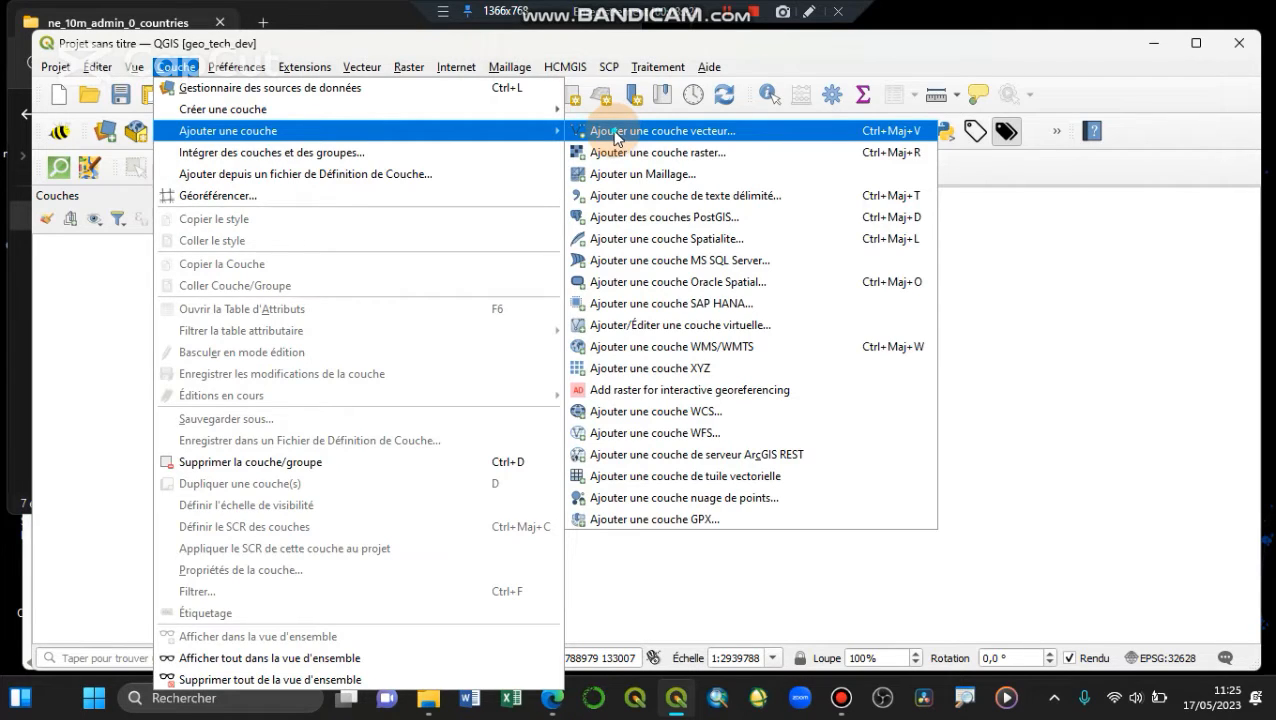
left_click(614, 135)
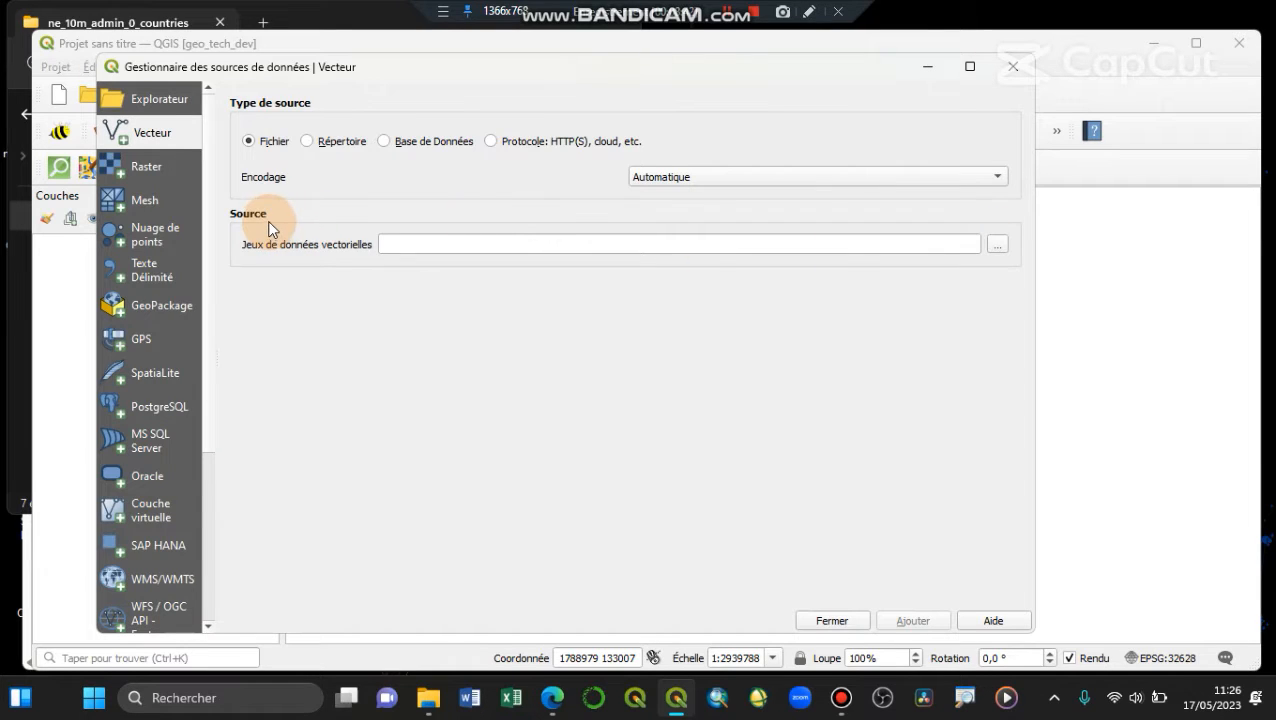
Browse for the vector dataset in Bureau with the file type filter set to ESRI Shapefiles
left_click(998, 250)
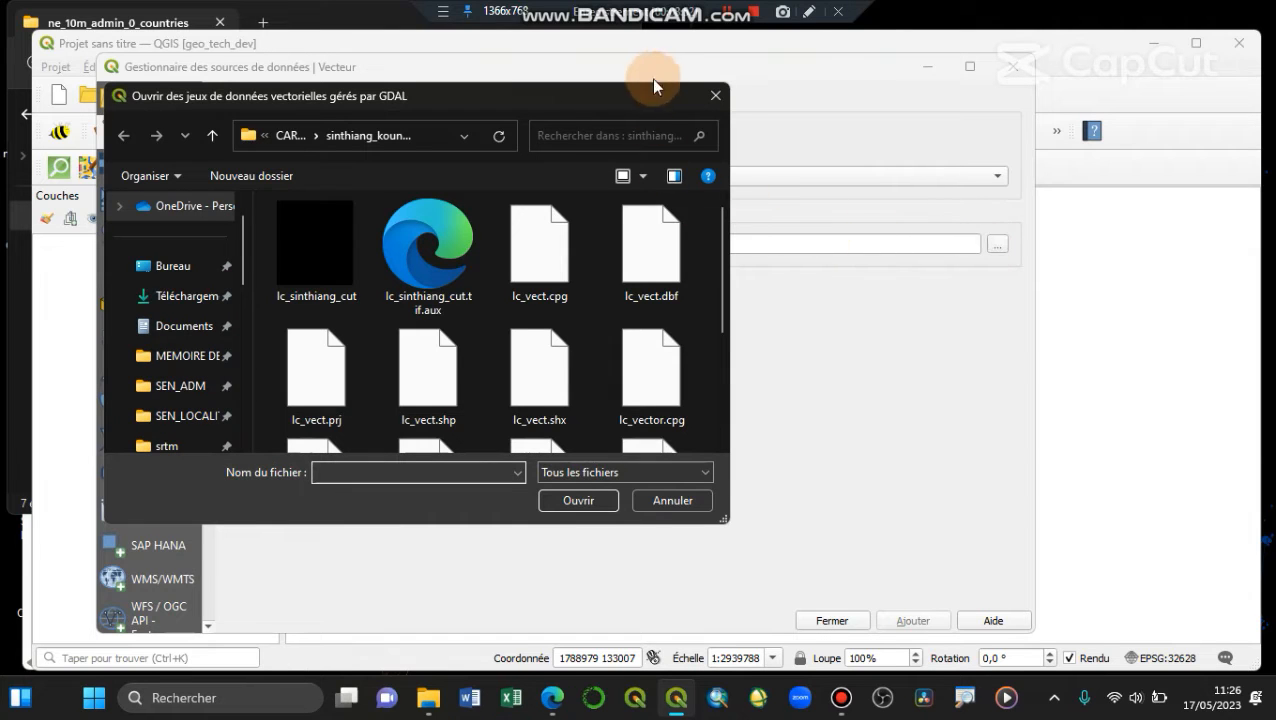
left_click(162, 273)
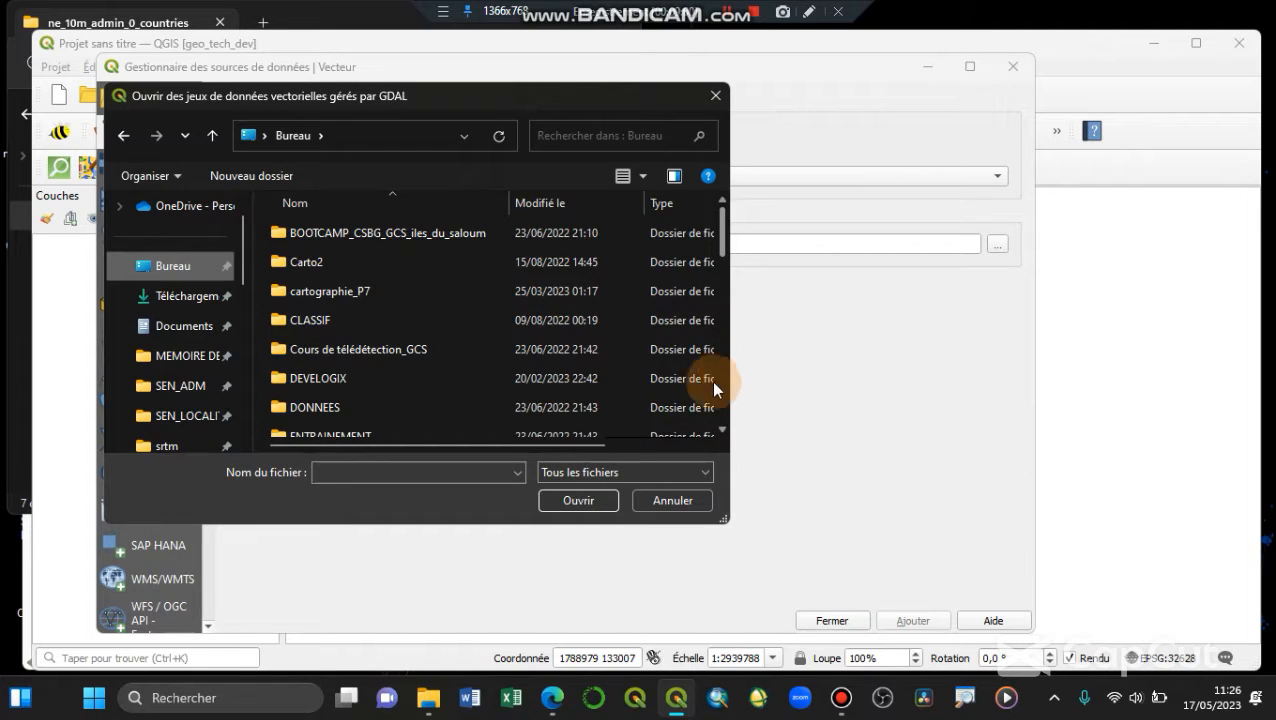
left_click(627, 473)
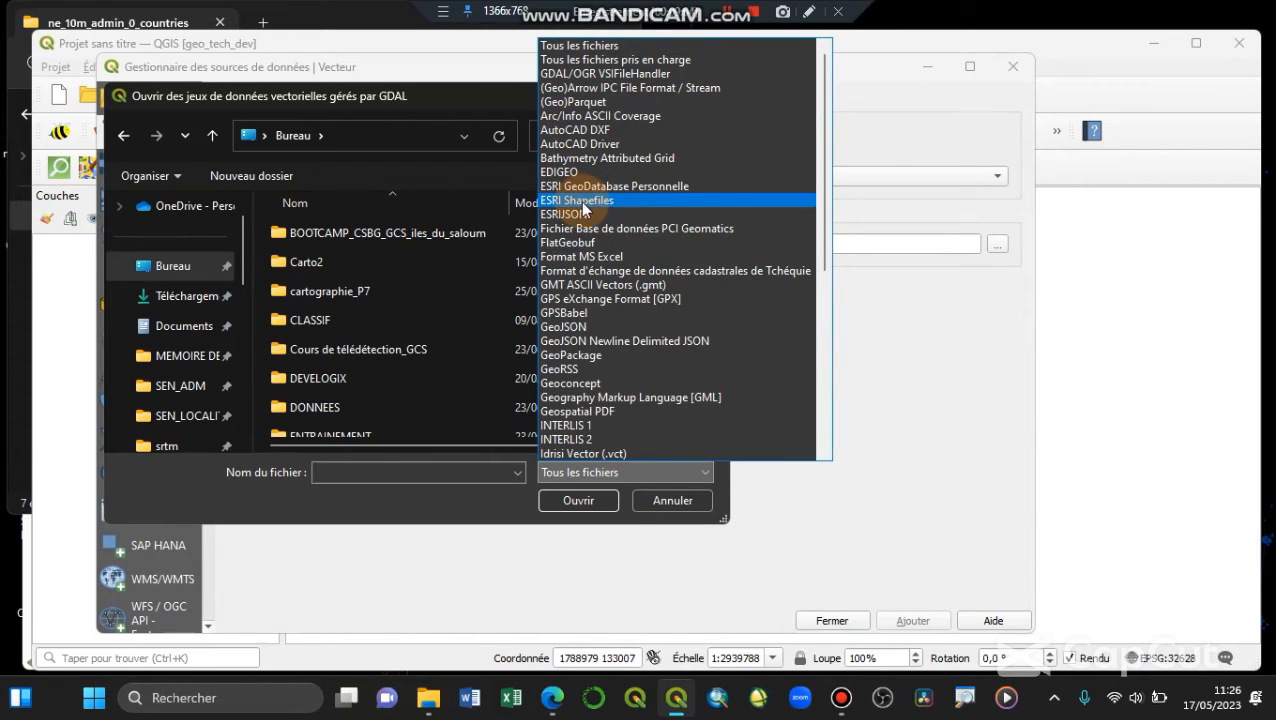
left_click(580, 201)
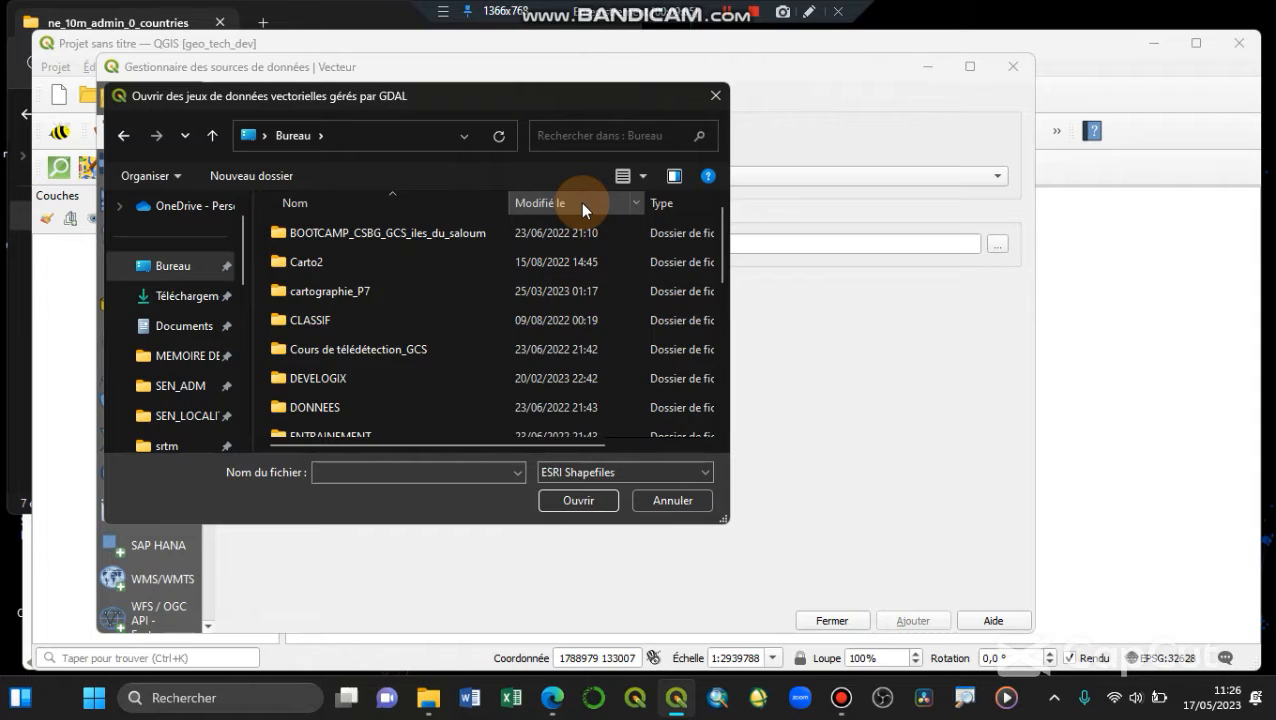
left_click(586, 476)
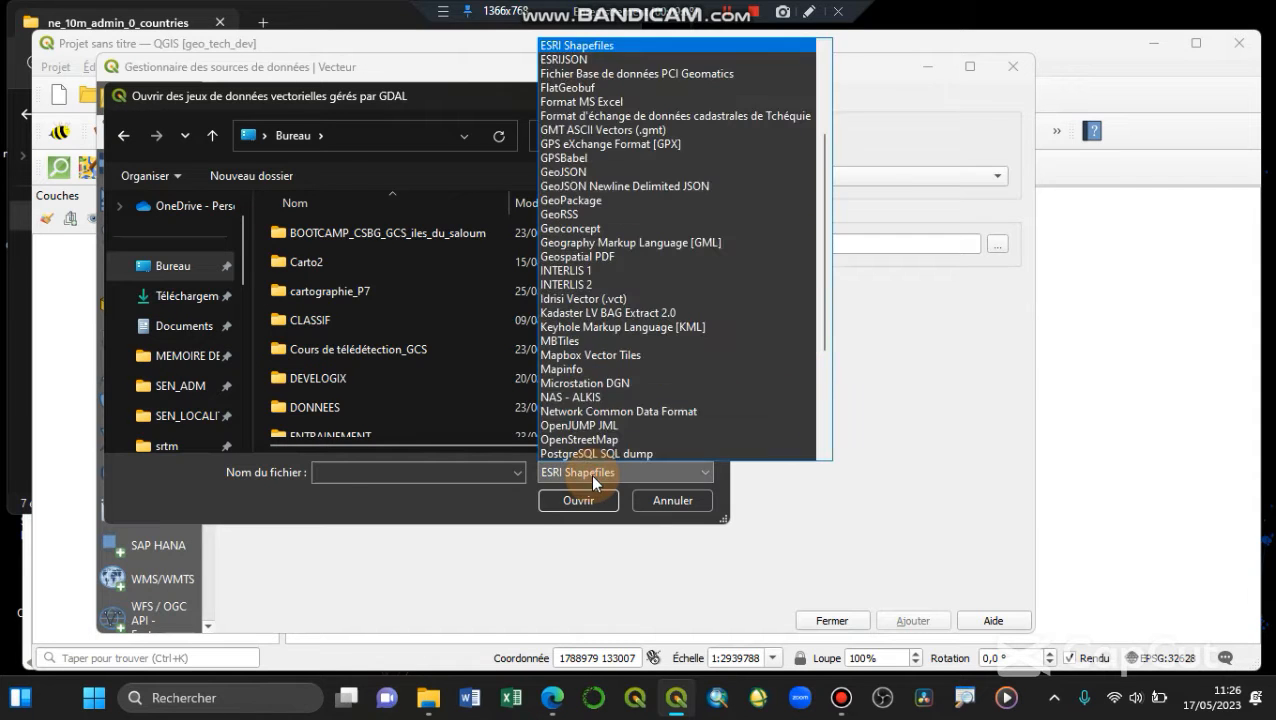
left_click(586, 47)
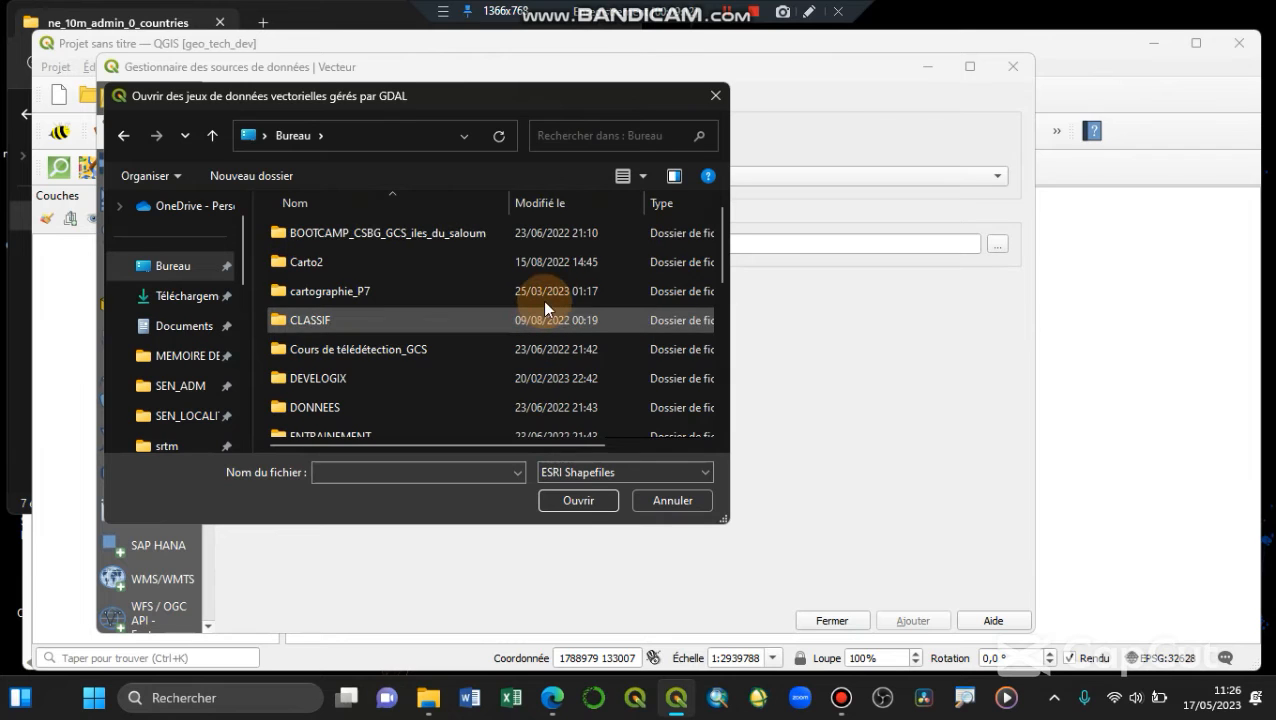
Select ne_10m_admin_0_countries.shp inside the ne_10m_admin_0_countries folder
scroll(542, 300, "down", 5)
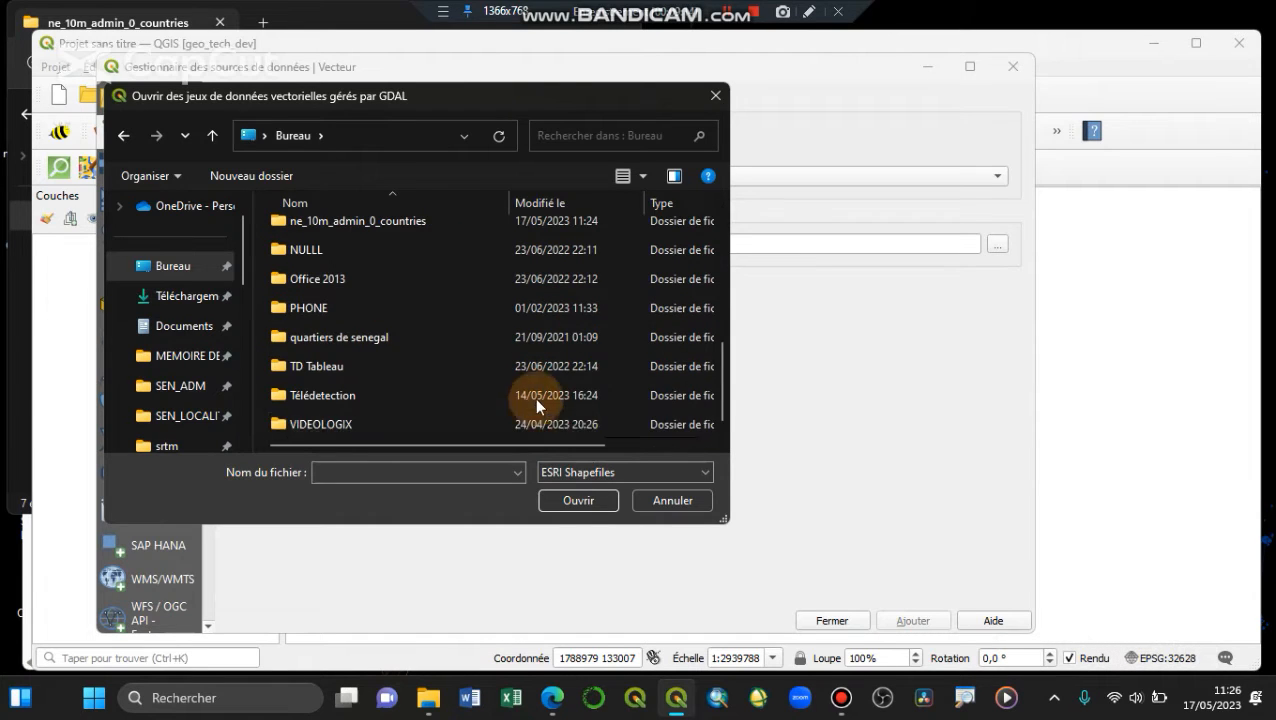
scroll(536, 390, "up", 5)
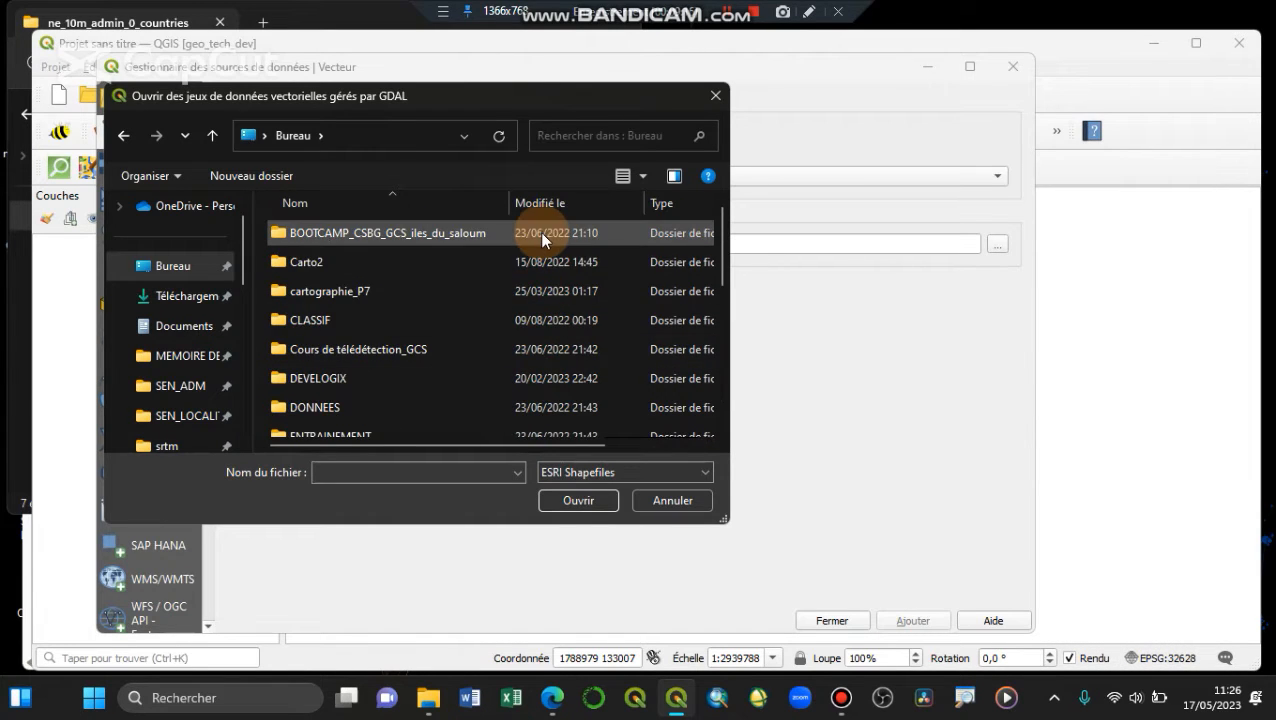
scroll(539, 235, "down", 5)
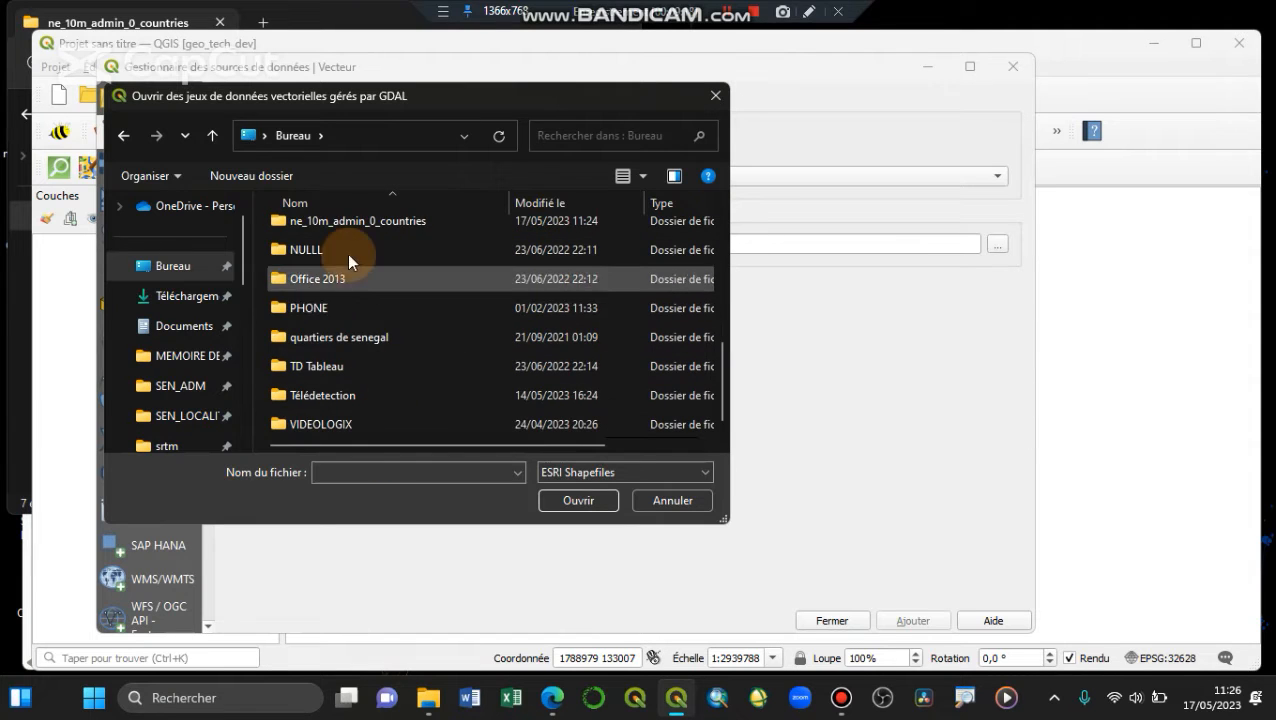
double_click(362, 227)
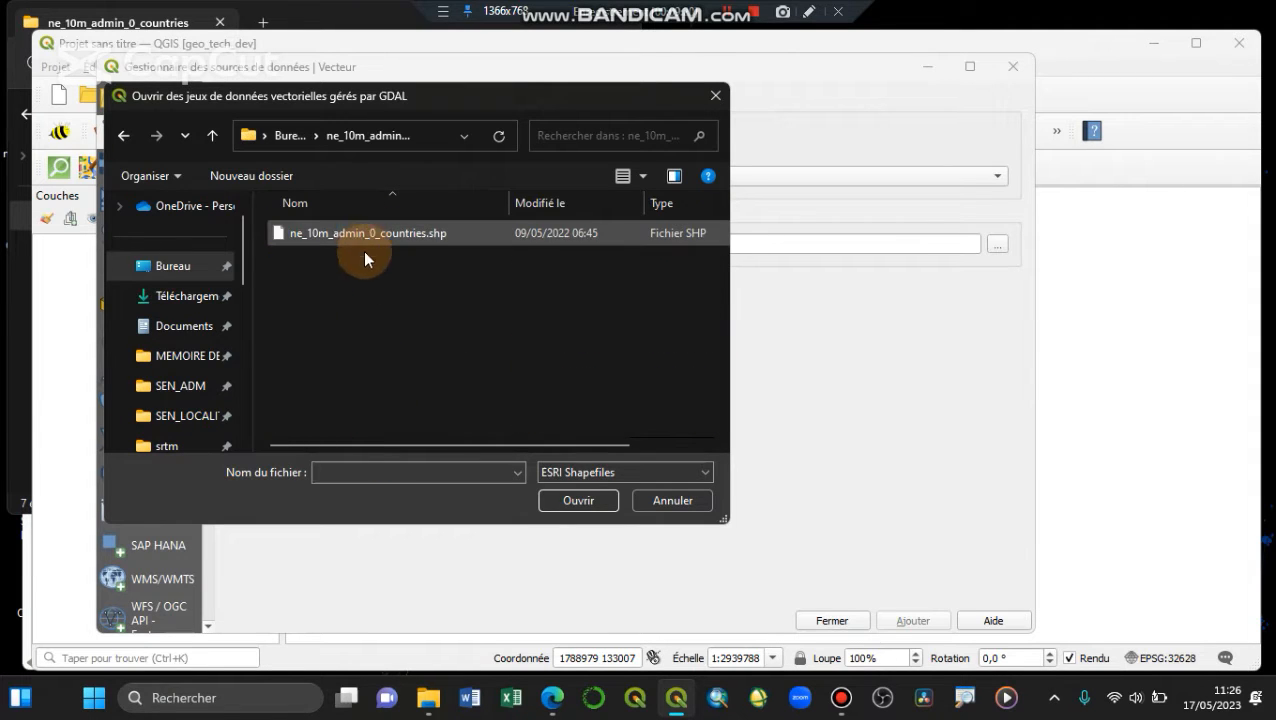
left_click(466, 240)
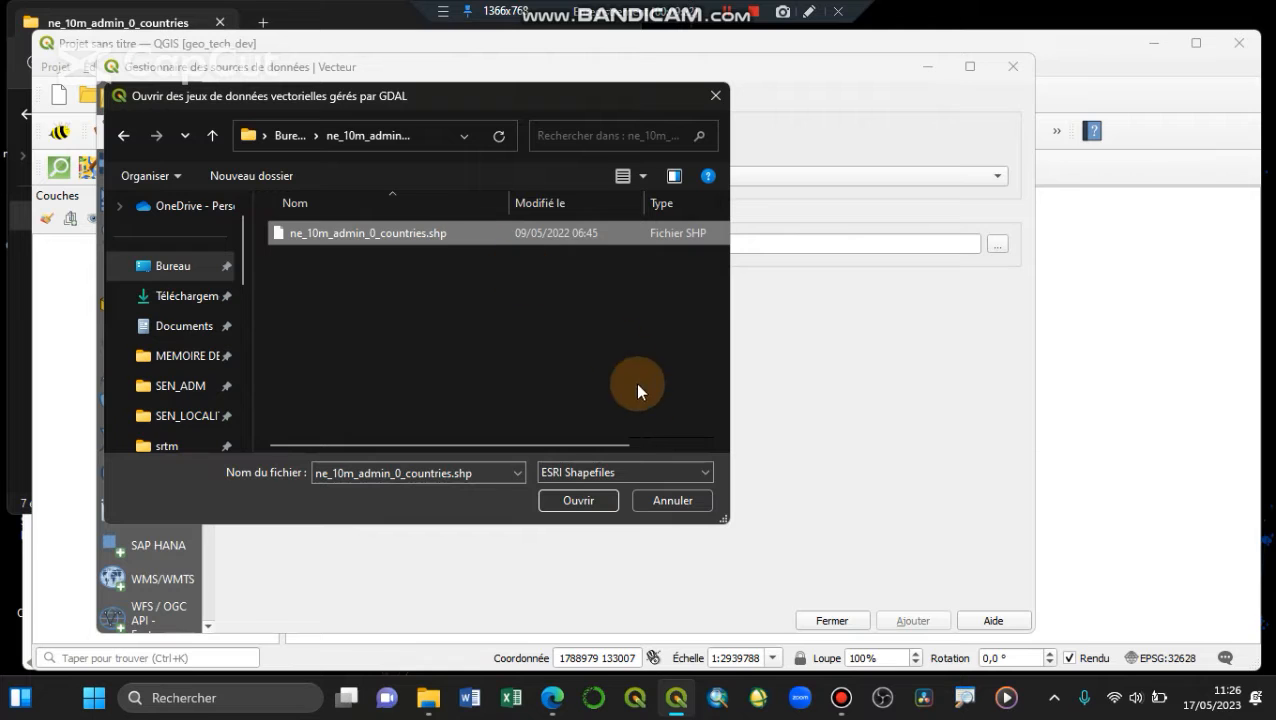
Set the file type filter to Tous les fichiers for the countries folder
left_click(629, 470)
scroll(605, 60, "up", 1)
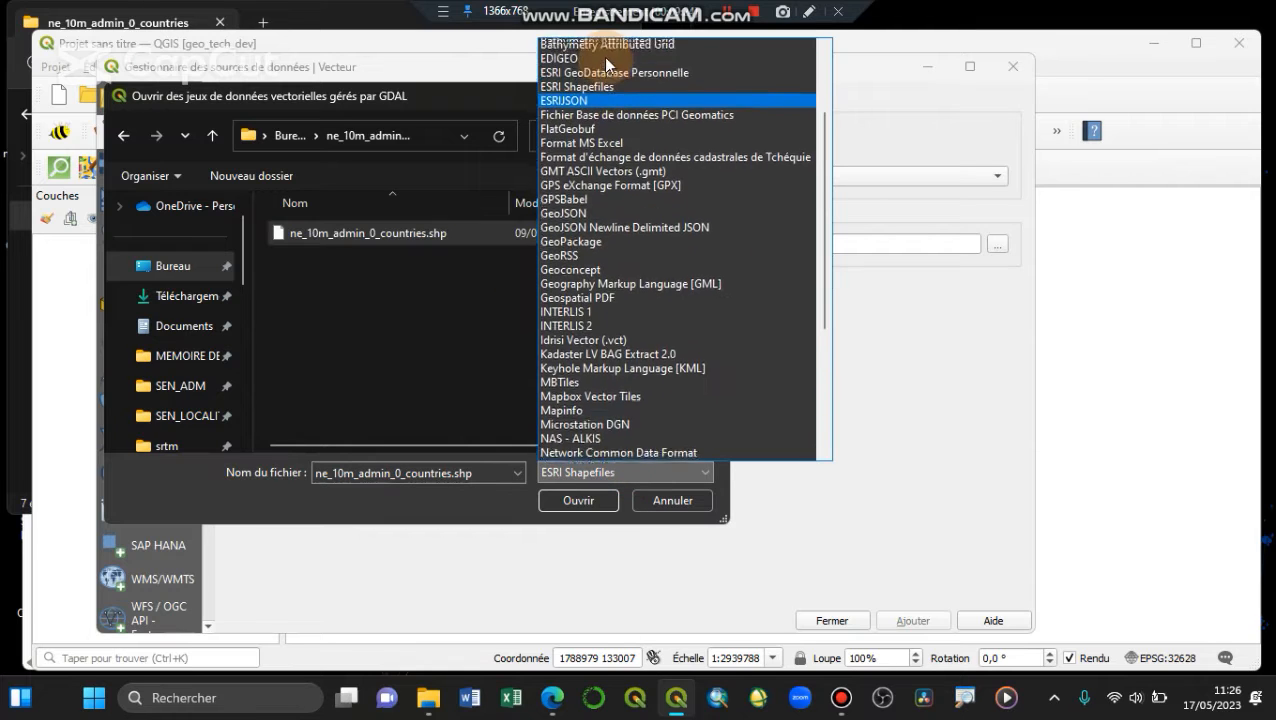
scroll(603, 57, "up", 3)
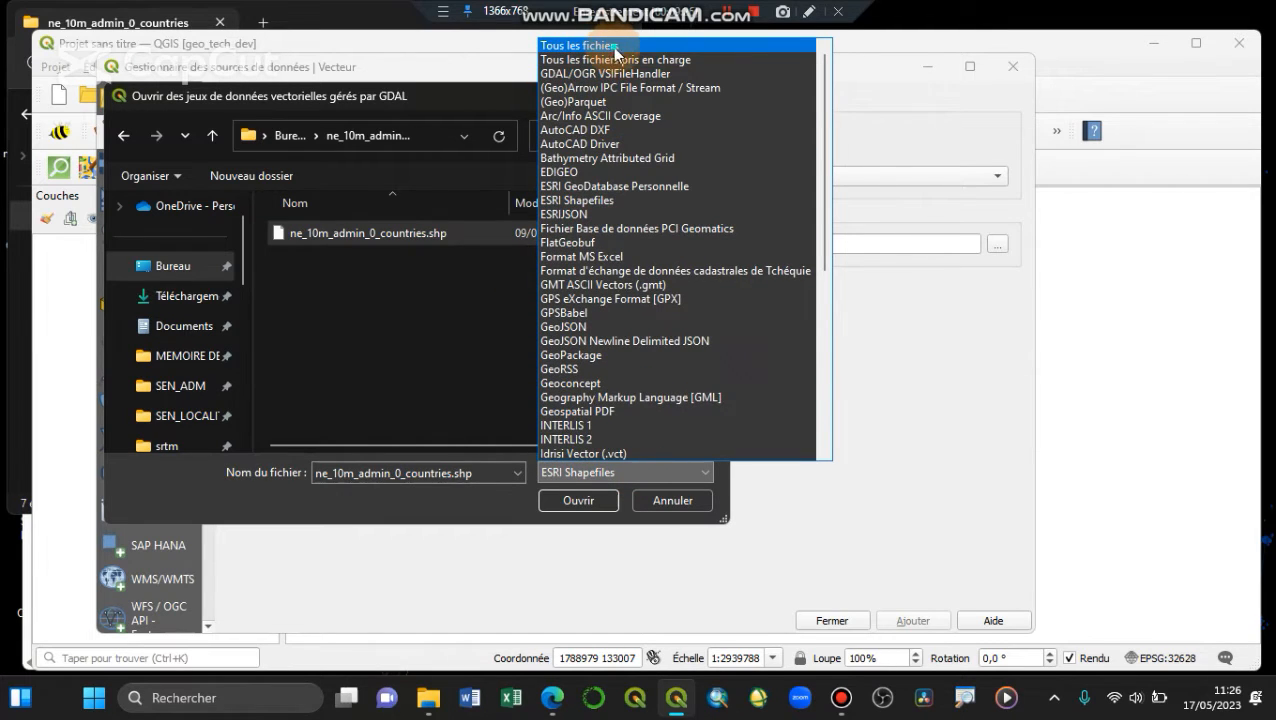
left_click(610, 45)
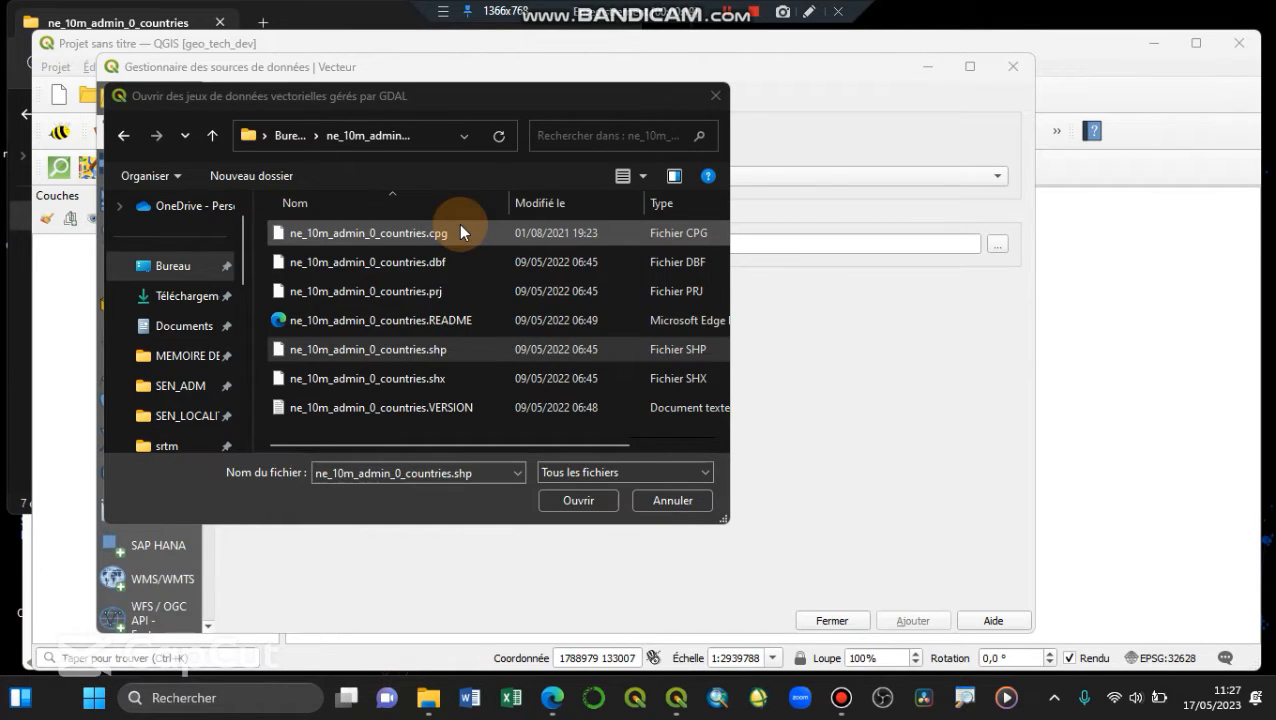
Select ne_10m_admin_0_countries.shp and set the file type filter back to ESRI Shapefiles
left_click(437, 351)
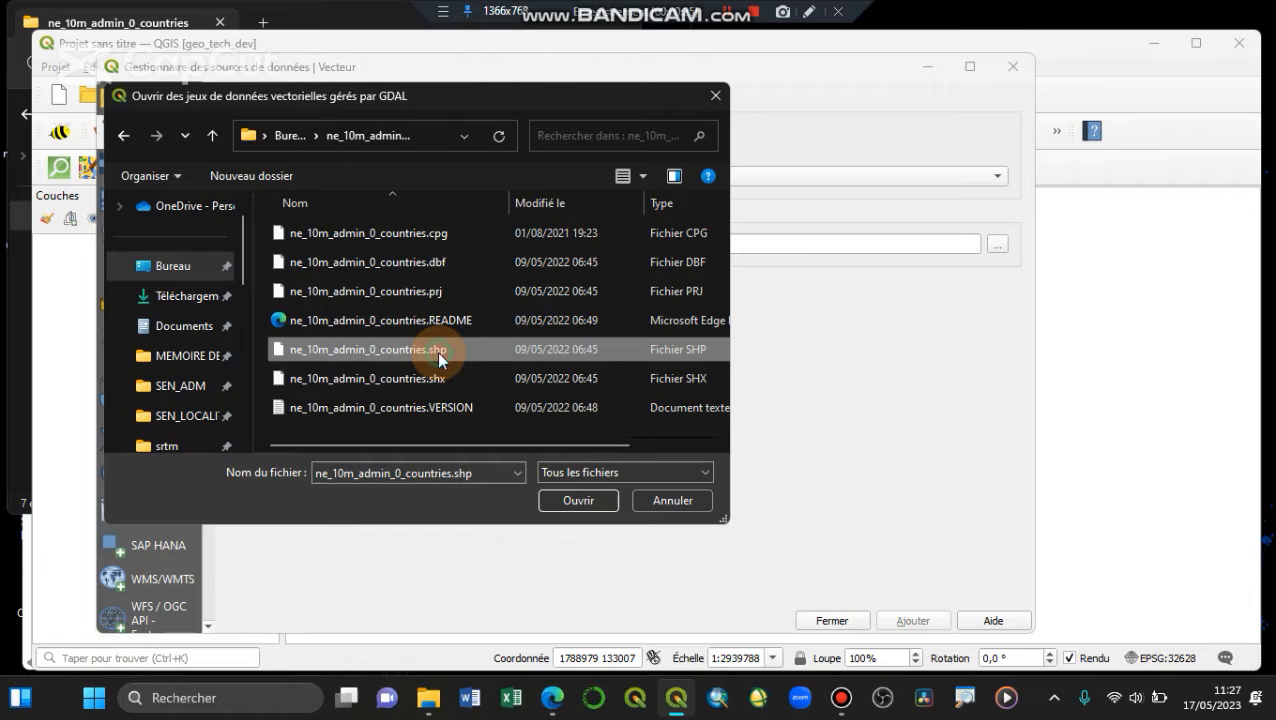
left_click(575, 476)
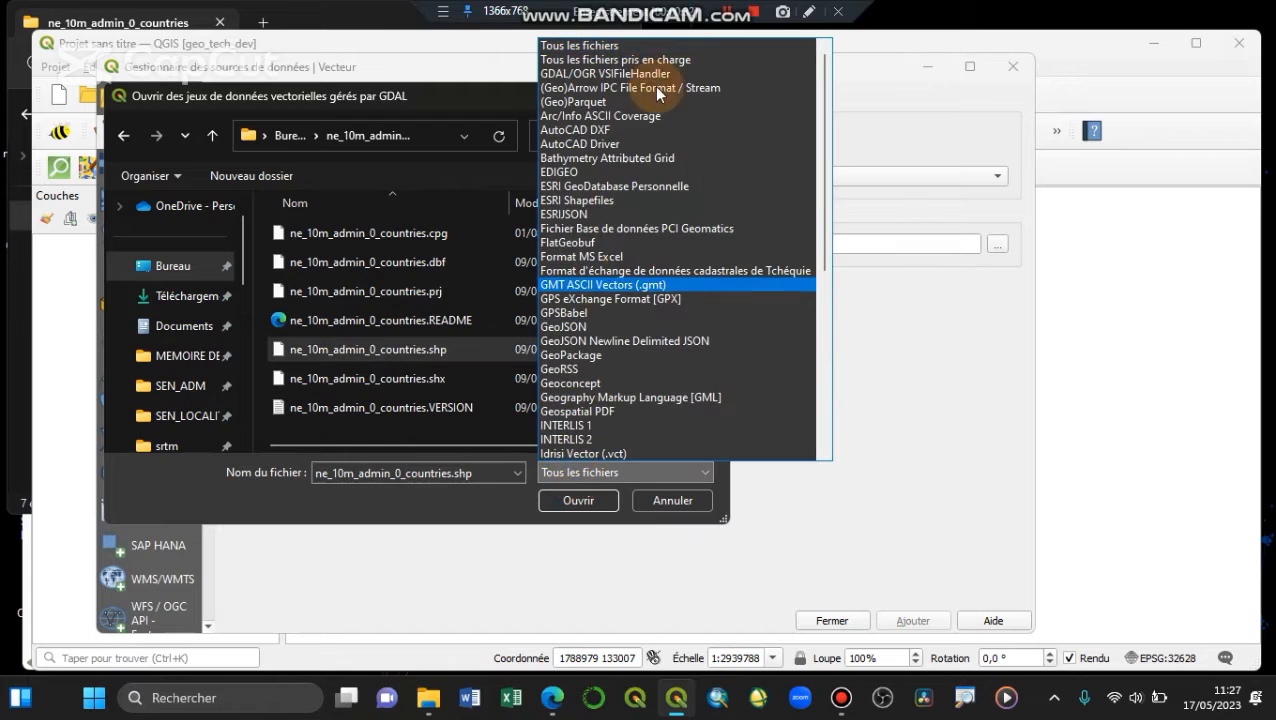
left_click(588, 201)
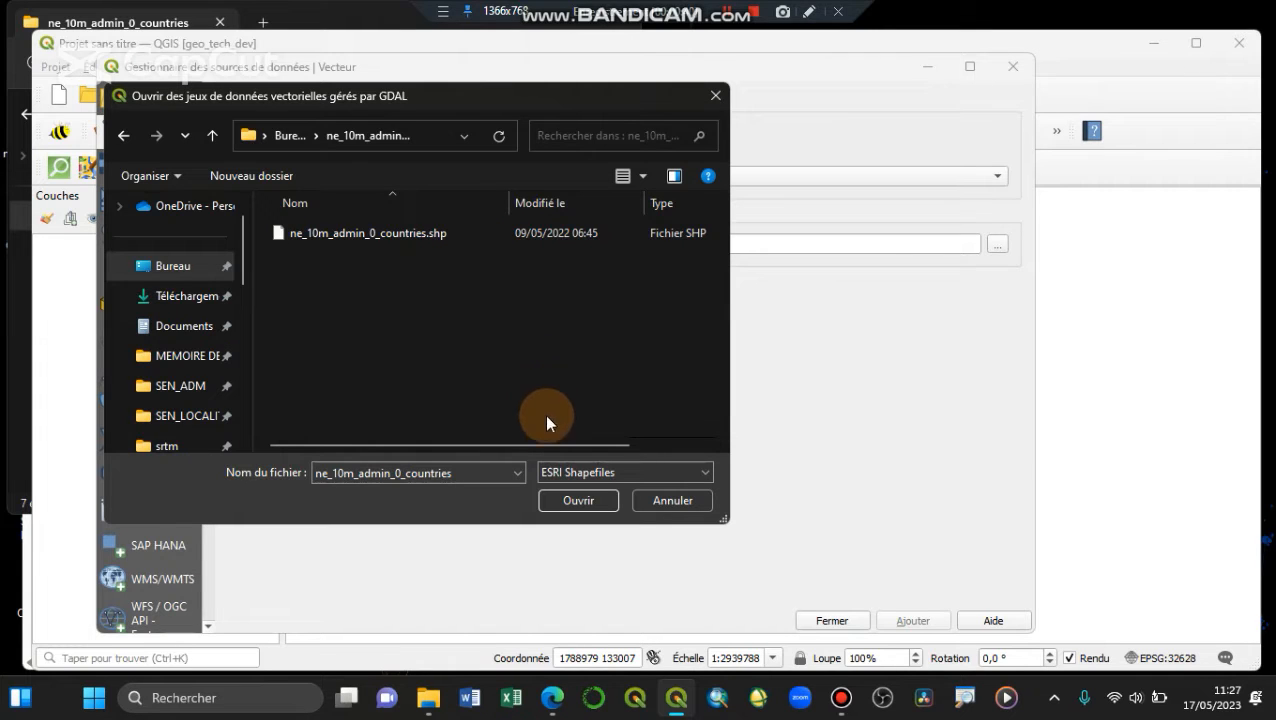
Look through the other supported vector formats, keep ESRI Shapefiles, and open ne_10m_admin_0_countries.shp as the source dataset
left_click(560, 474)
scroll(565, 110, "down", 4)
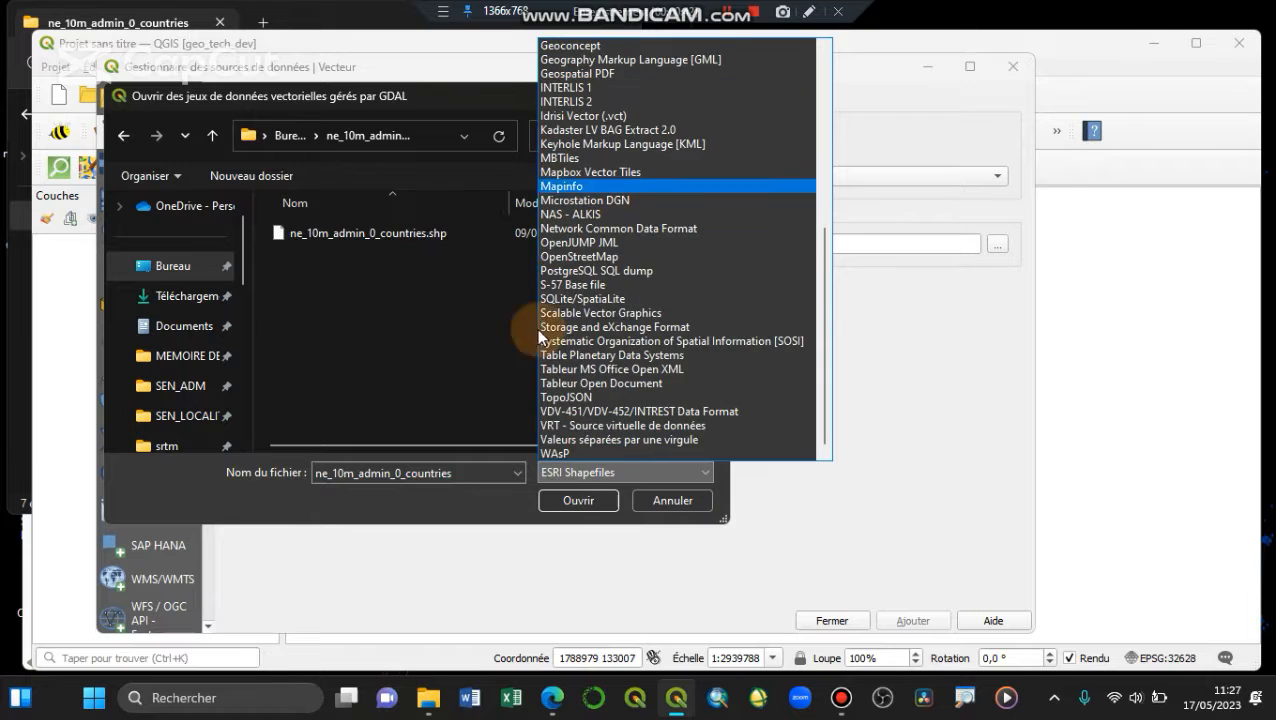
scroll(652, 336, "up", 3)
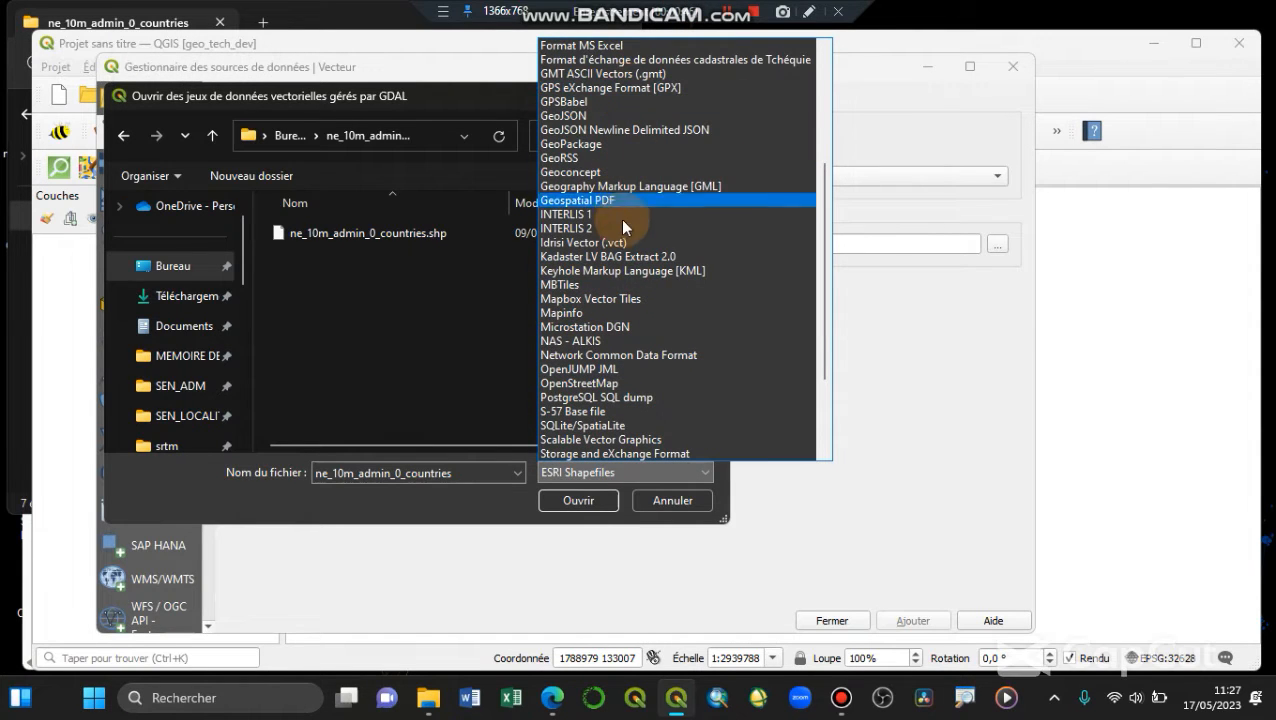
left_click(462, 344)
left_click(412, 232)
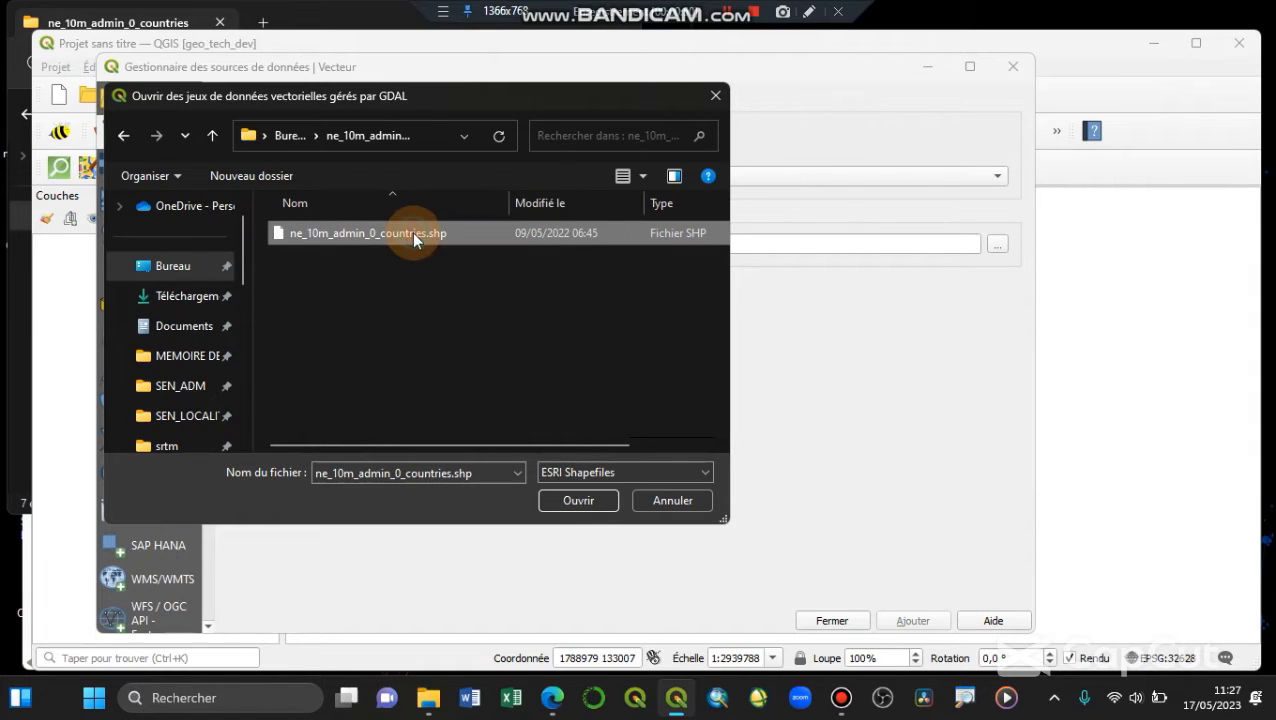
left_click(577, 501)
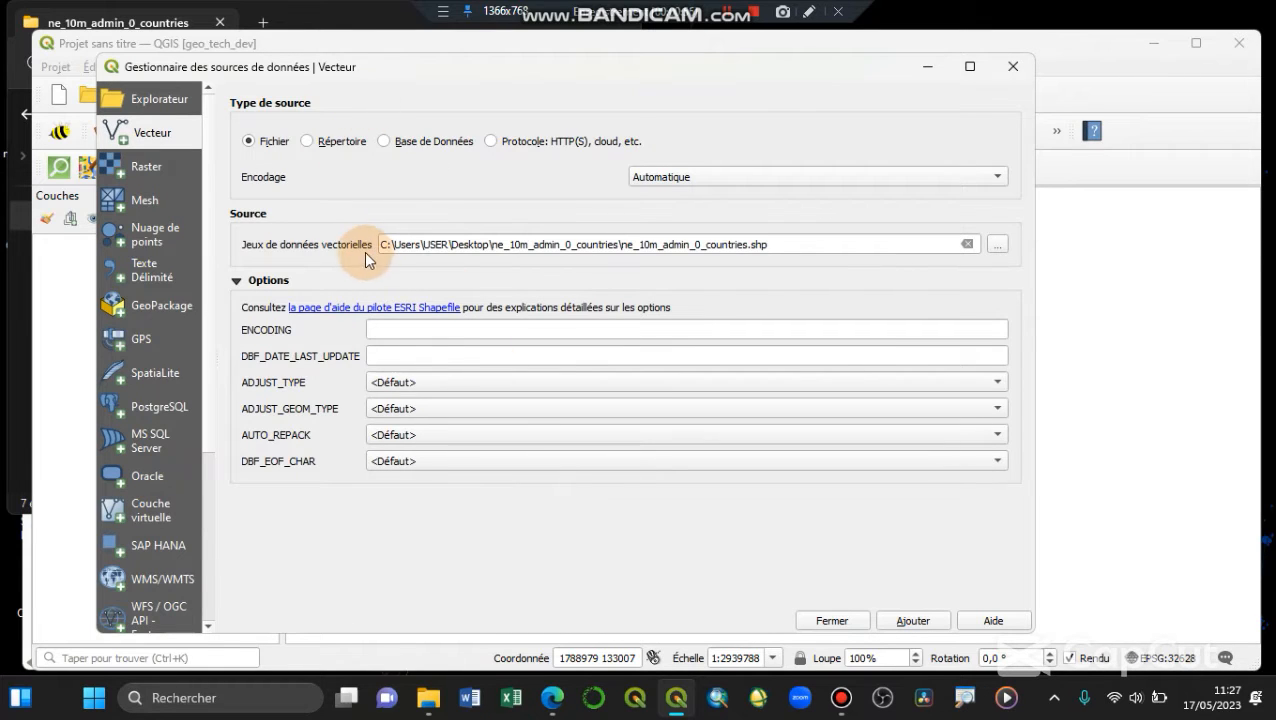
Add the ne_10m_admin_0_countries shapefile to the project as a vector layer and close the data source manager
left_click_drag(388, 244, 778, 244)
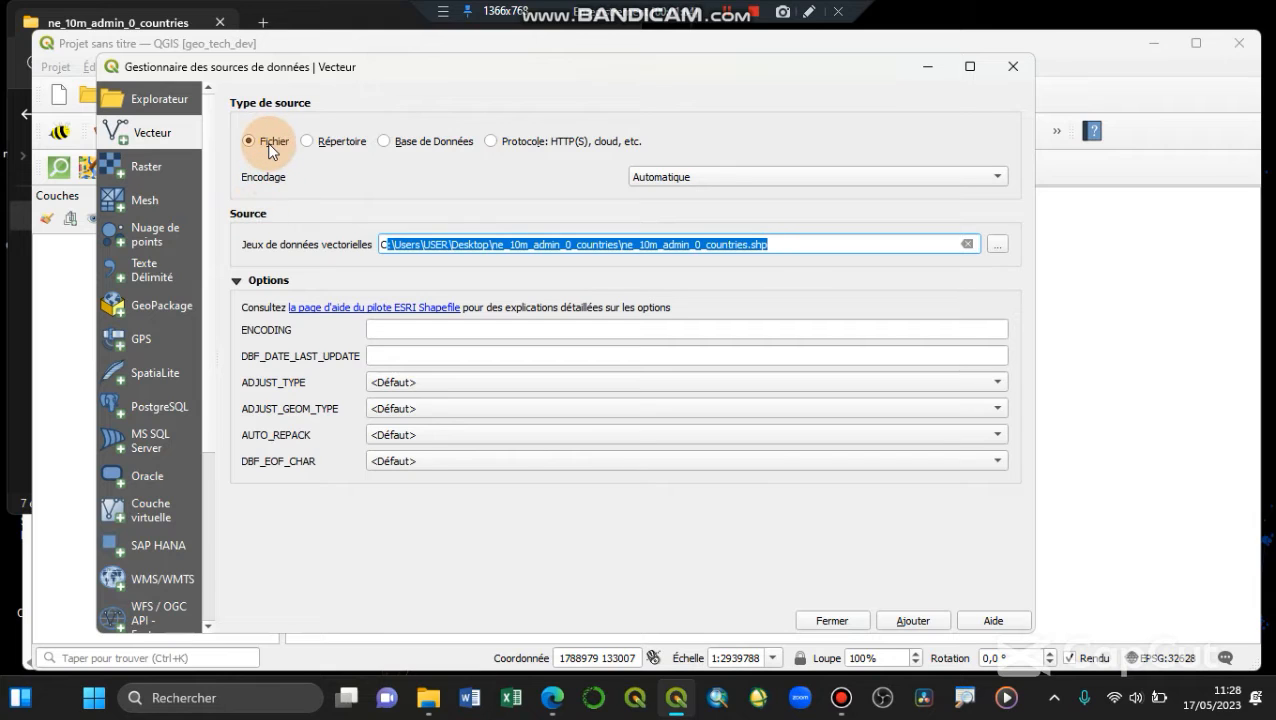
left_click(574, 282)
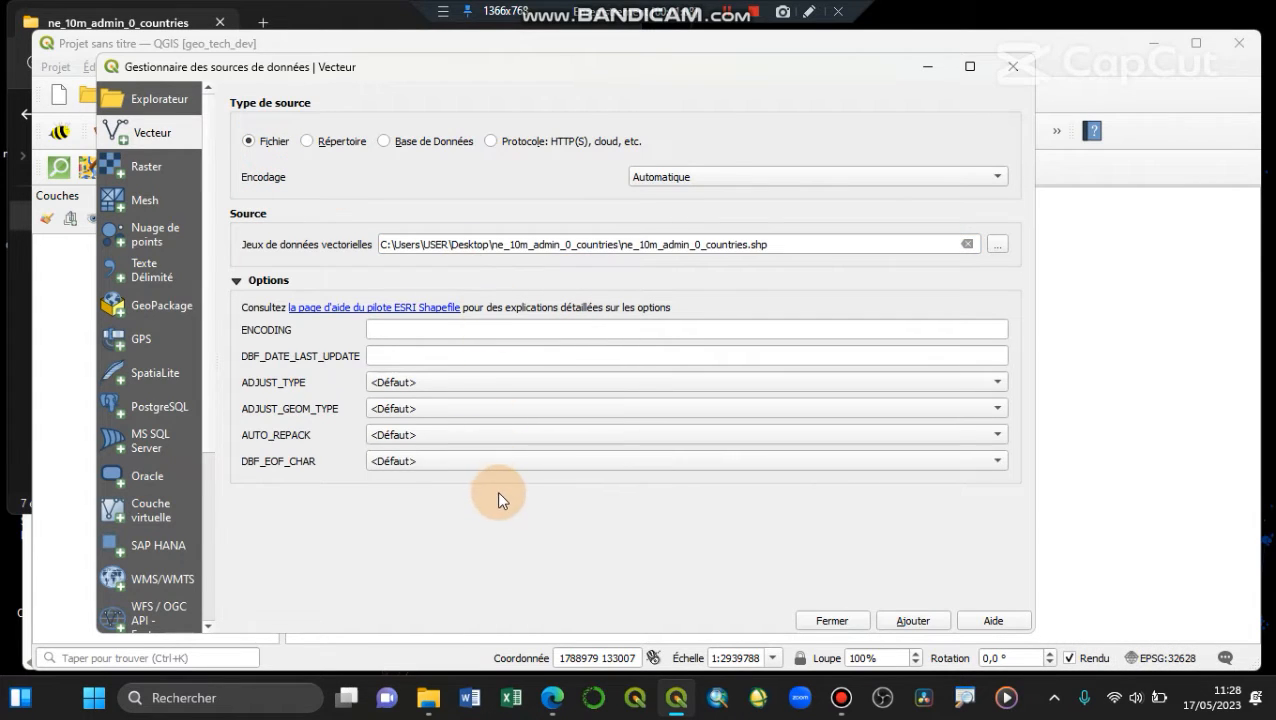
left_click(915, 620)
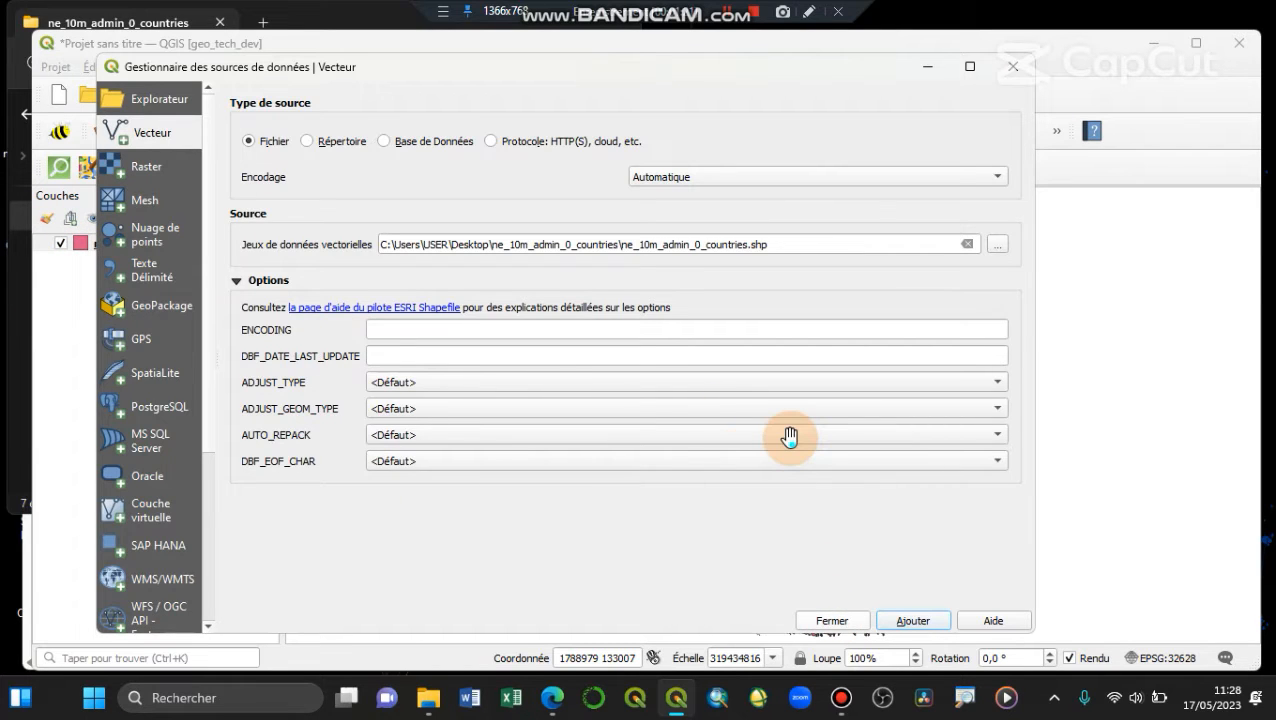
key("Escape")
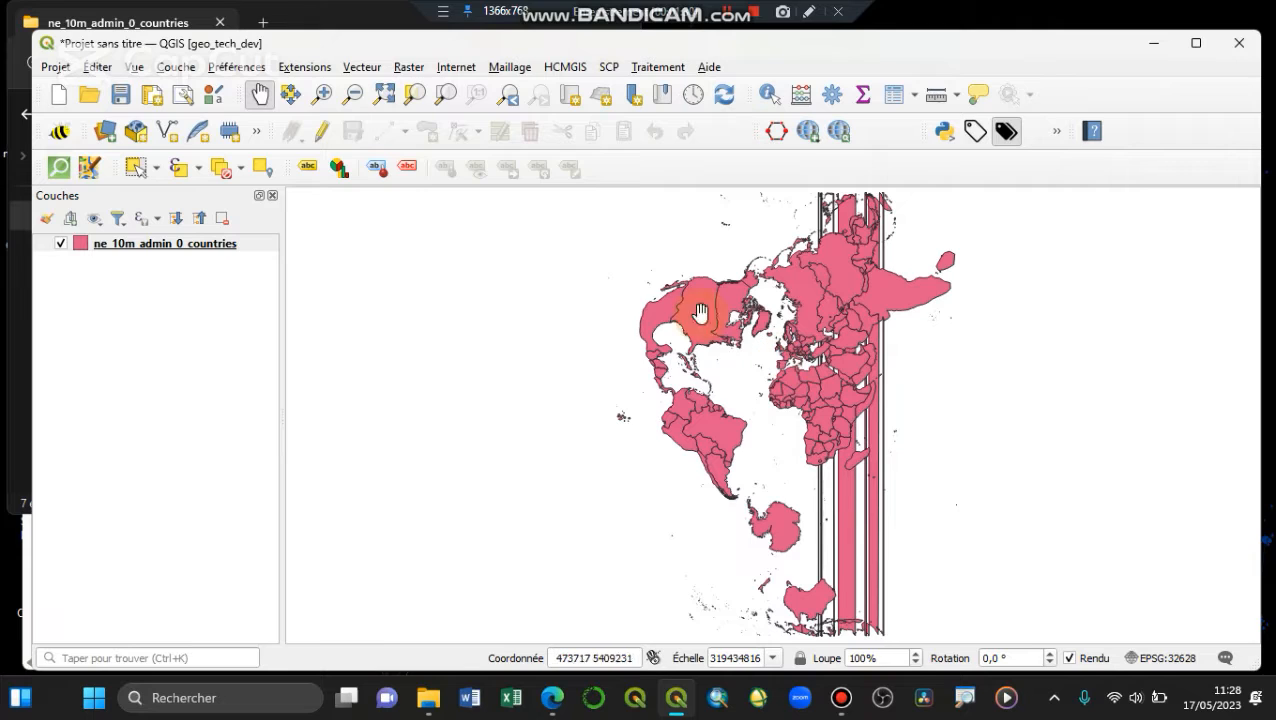
left_click(122, 246)
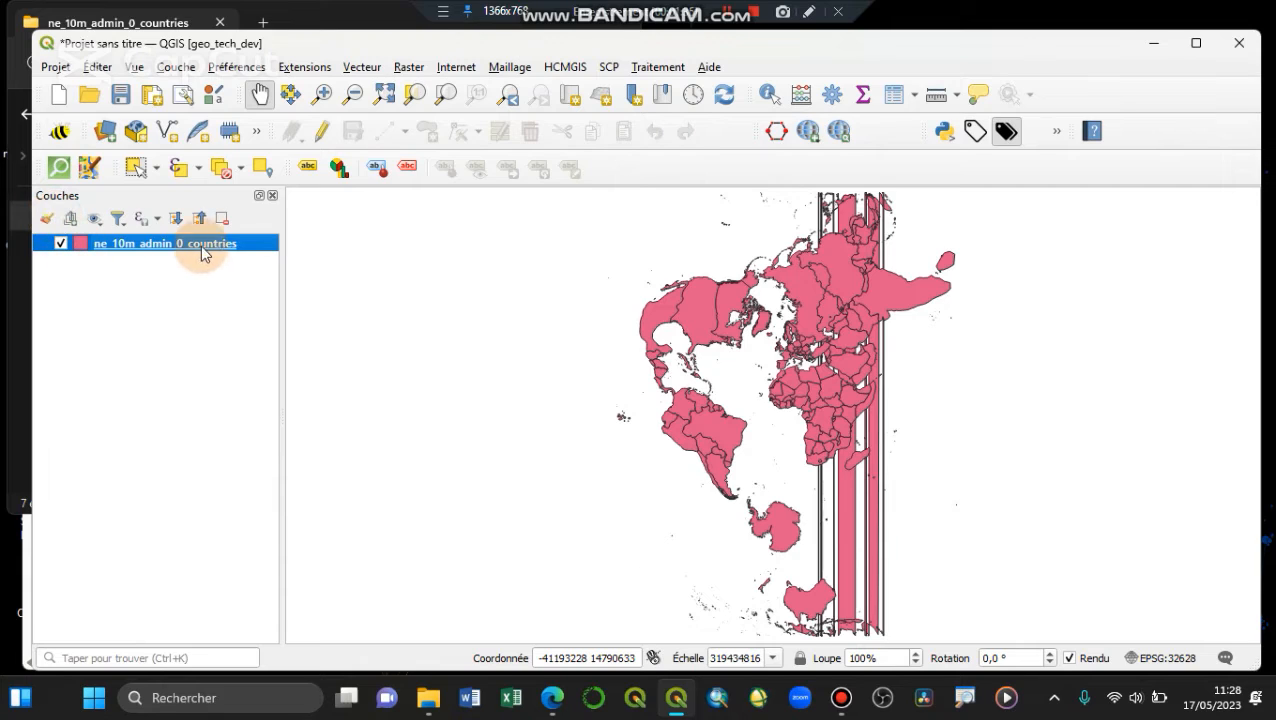
right_click(146, 250)
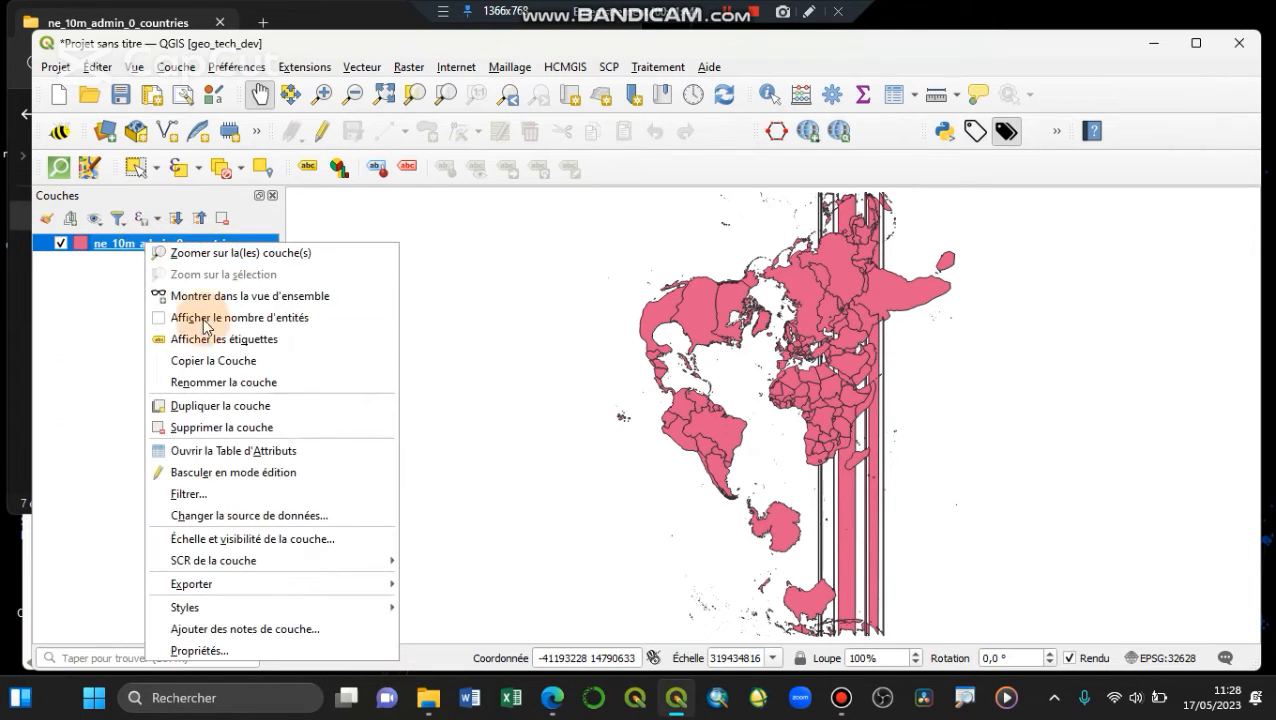
left_click(109, 294)
left_click(148, 248)
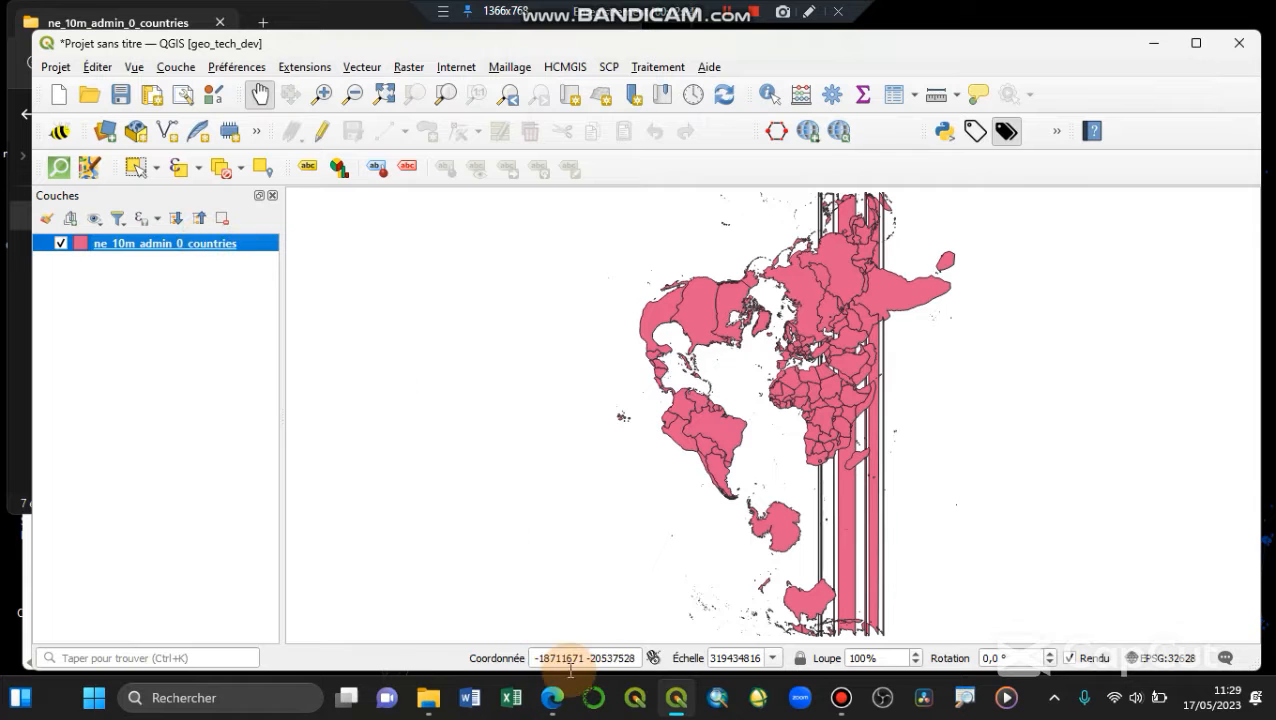
Switch to the Edge browser, search the web for "epsg code ?" and open the EPSG.io site
left_click(552, 697)
left_click(426, 612)
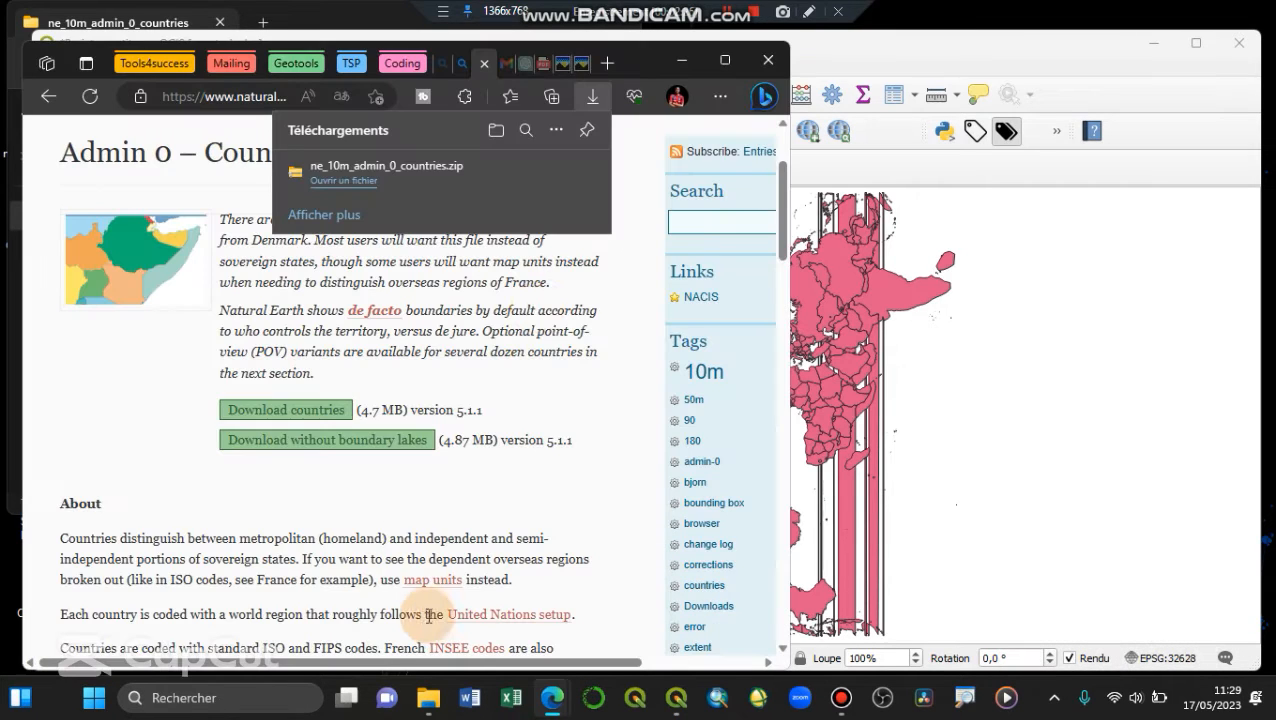
left_click(461, 64)
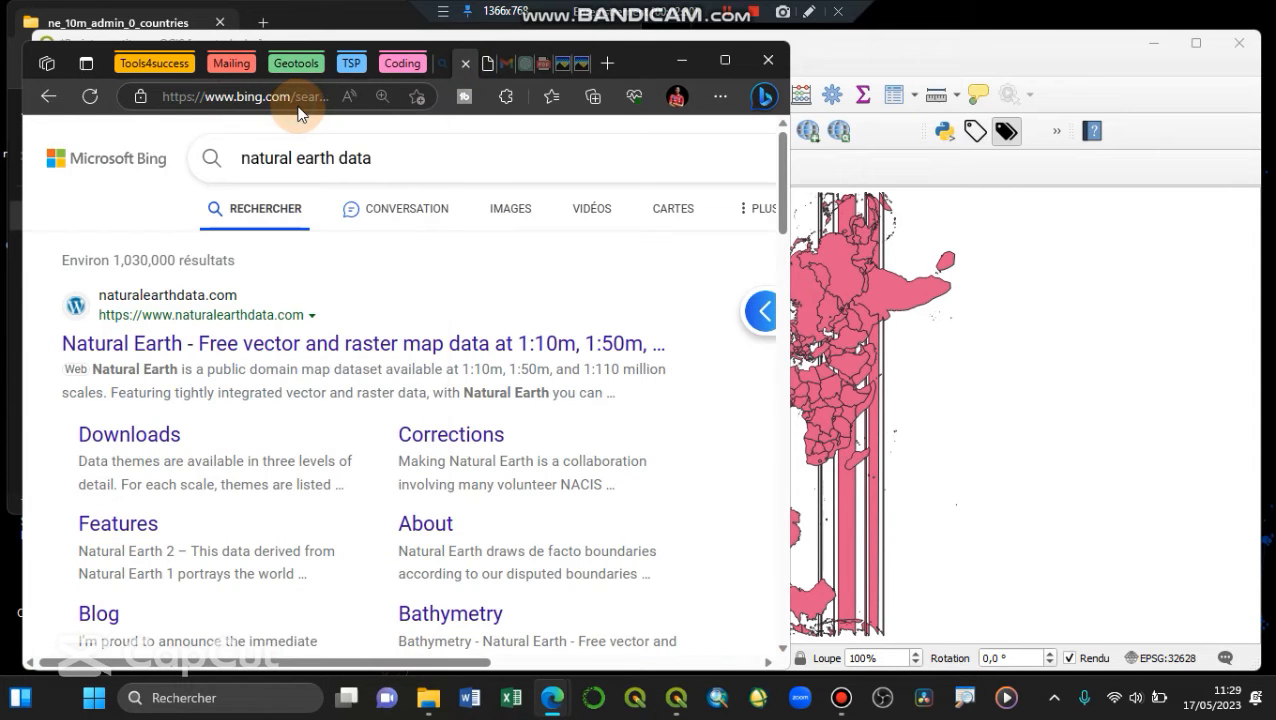
left_click(297, 106)
type("epsg c")
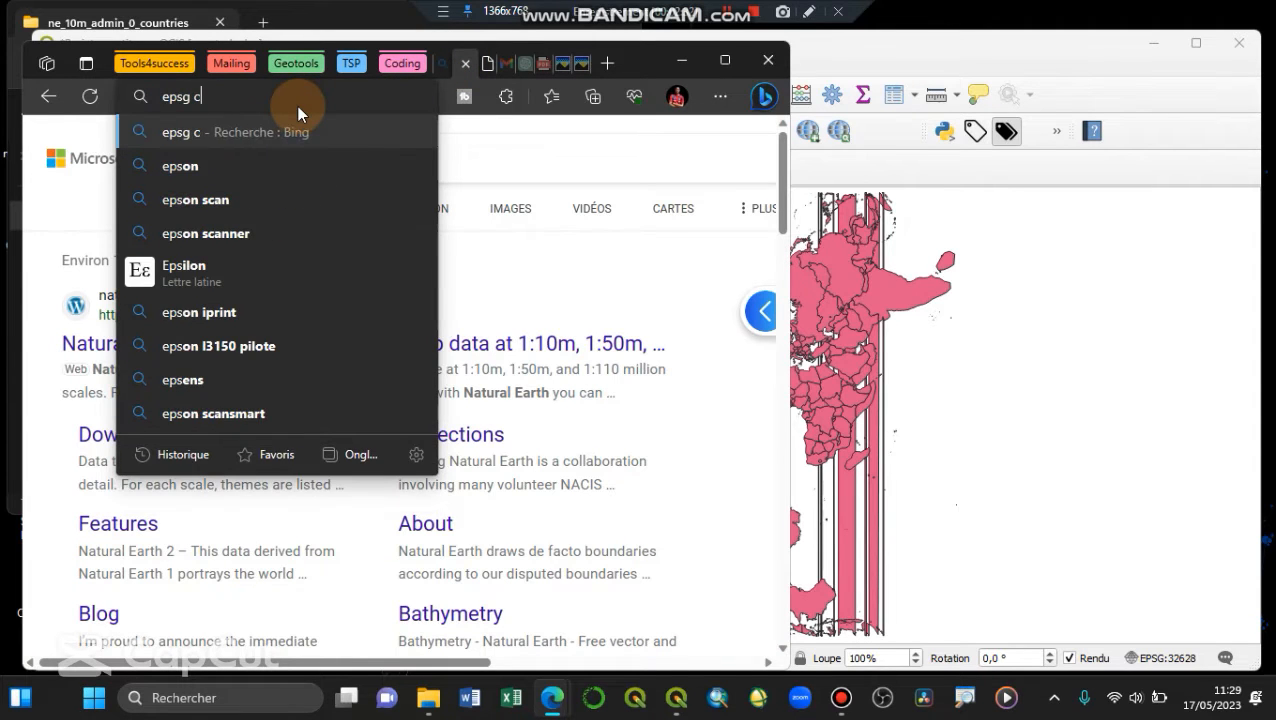
type("ode ?")
key("Return")
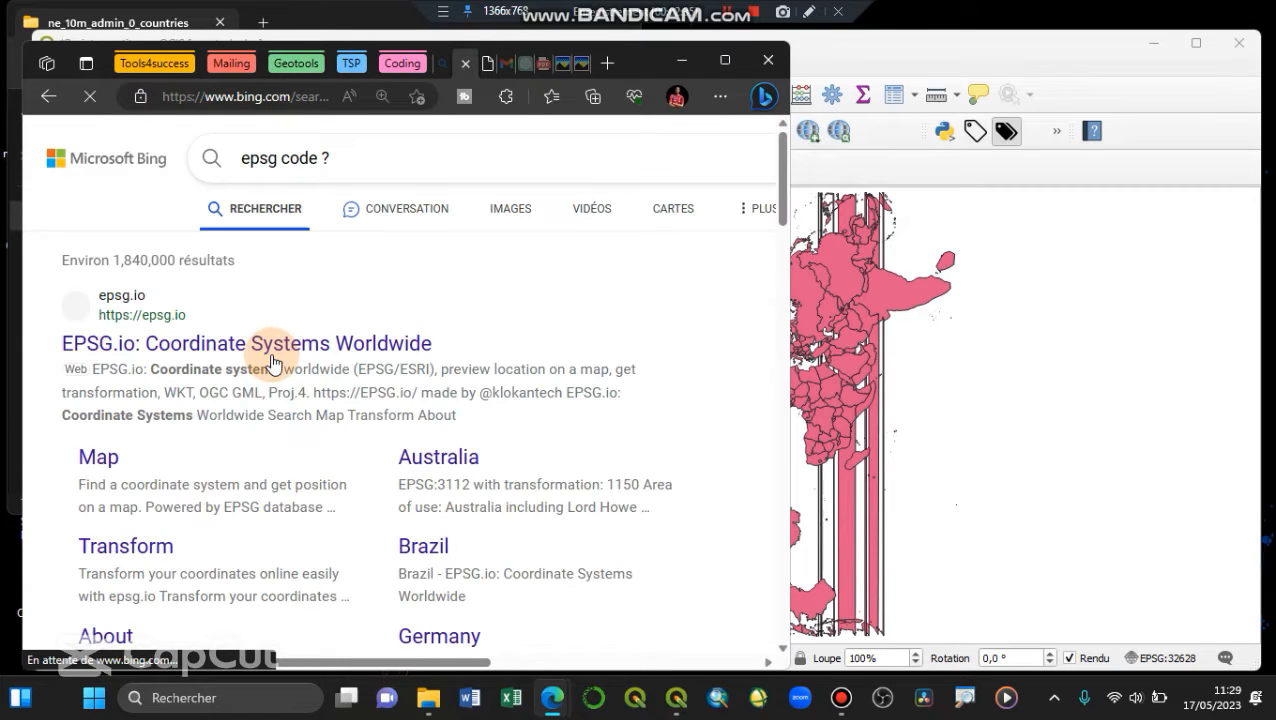
left_click(270, 345)
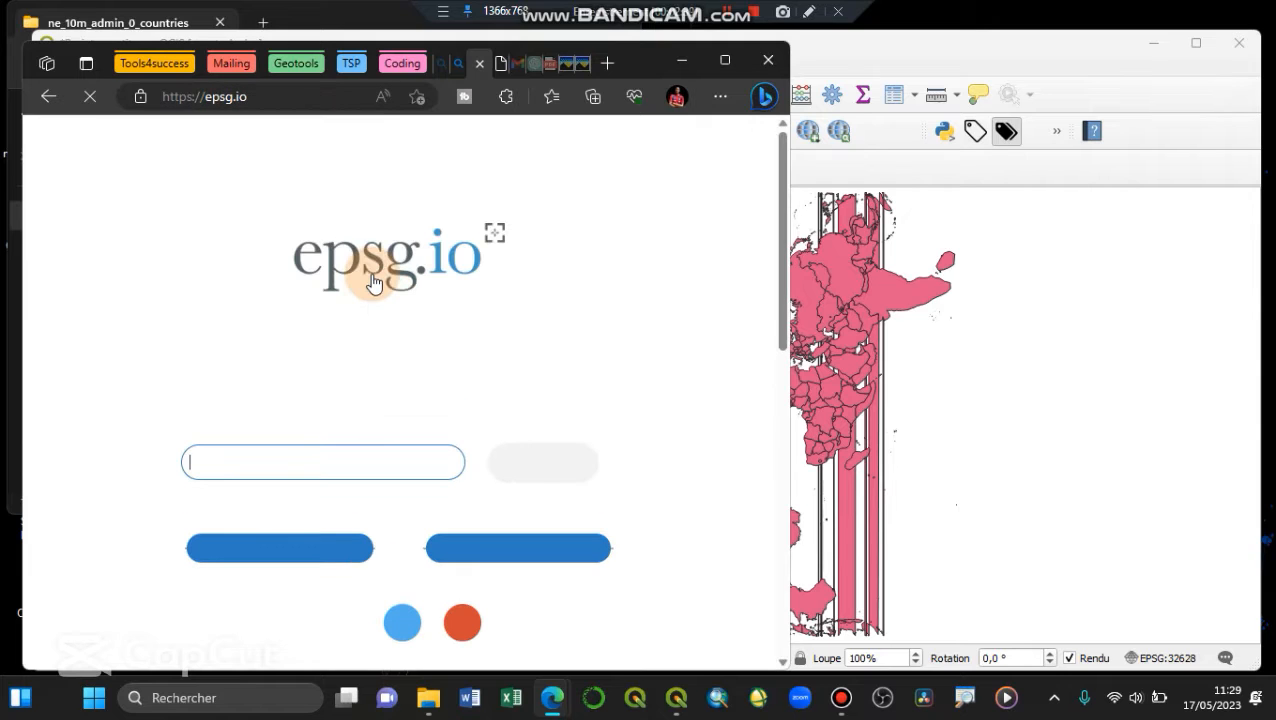
Search EPSG.io for the coordinate system code 4326
scroll(399, 300, "down", 2)
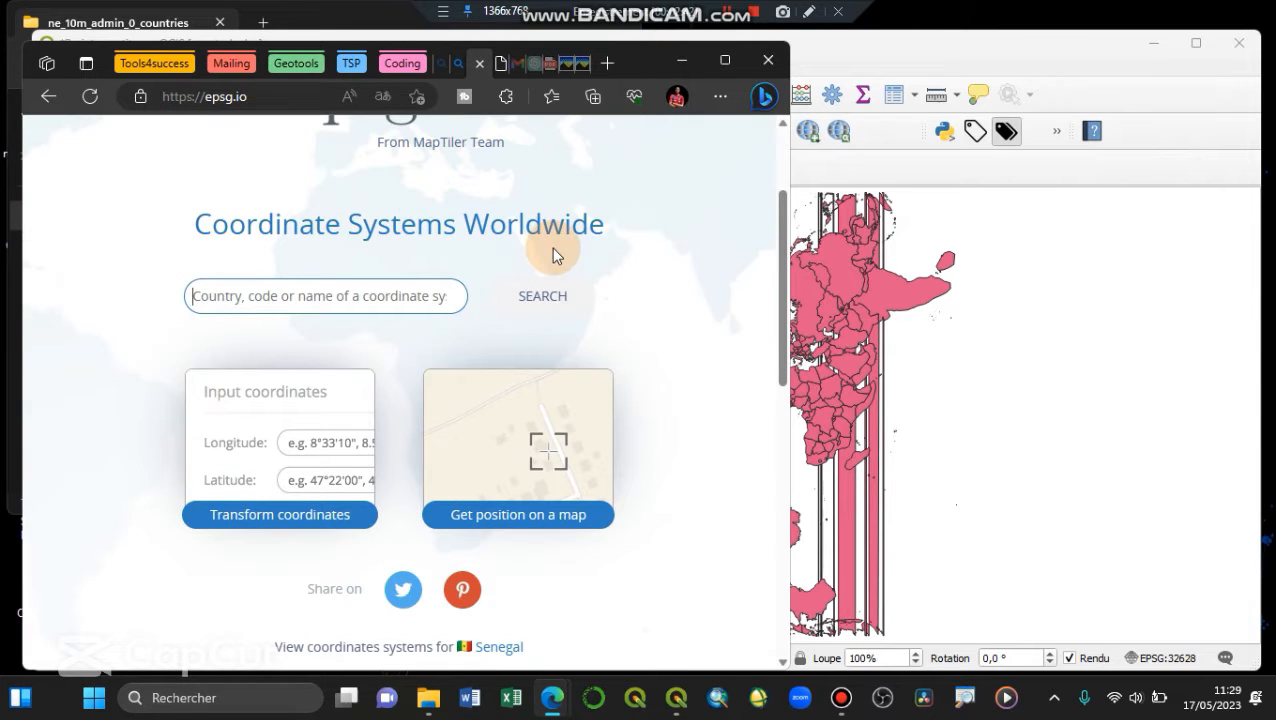
scroll(555, 260, "down", 6)
scroll(555, 280, "up", 5)
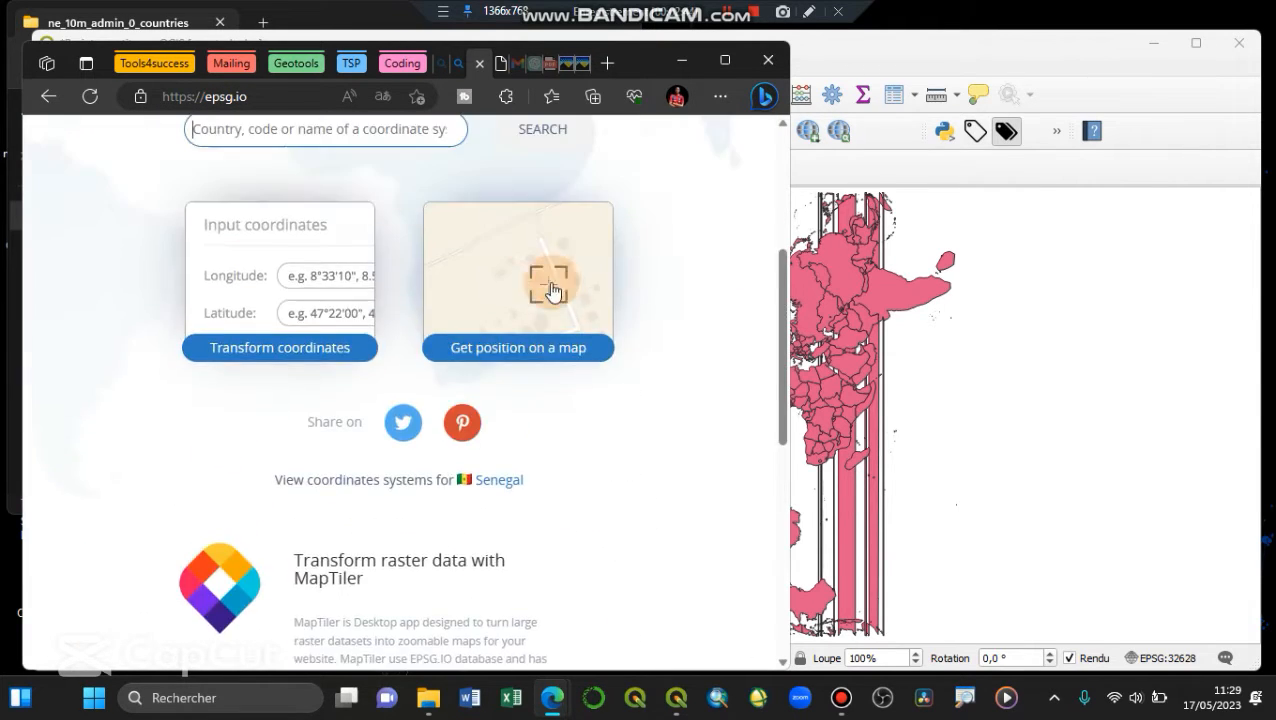
scroll(430, 268, "up", 3)
left_click(364, 378)
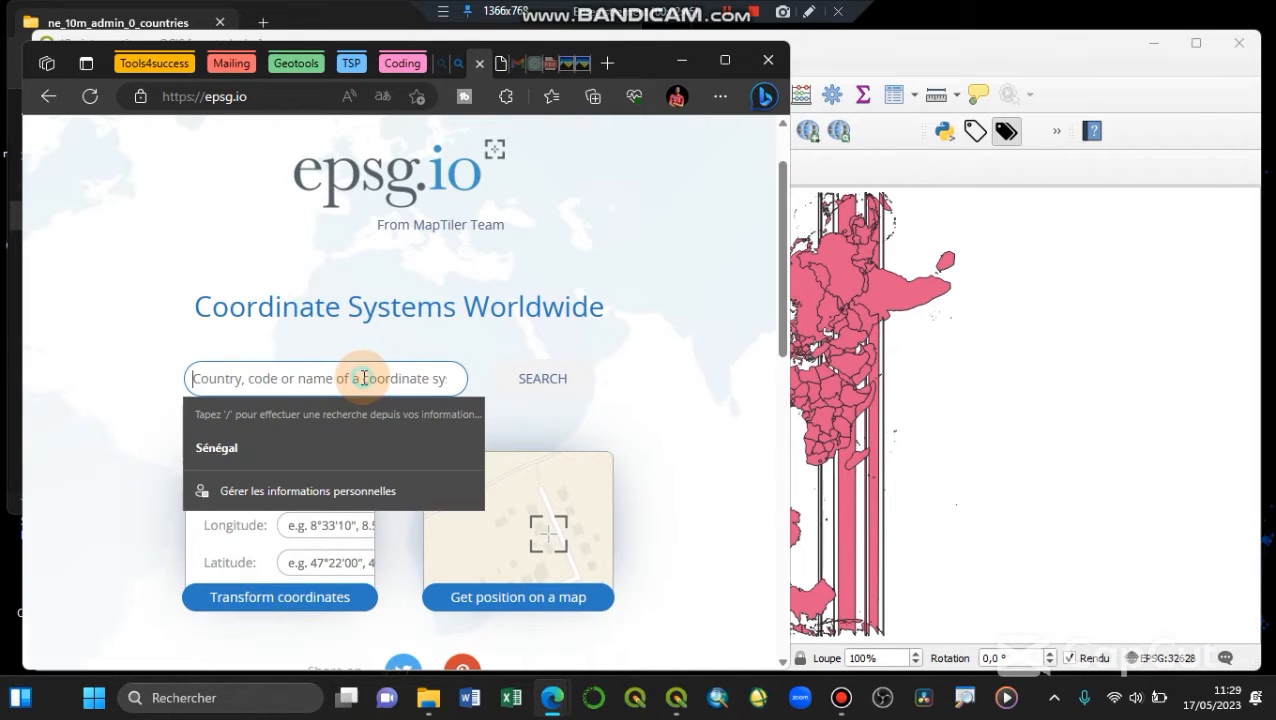
type("4326")
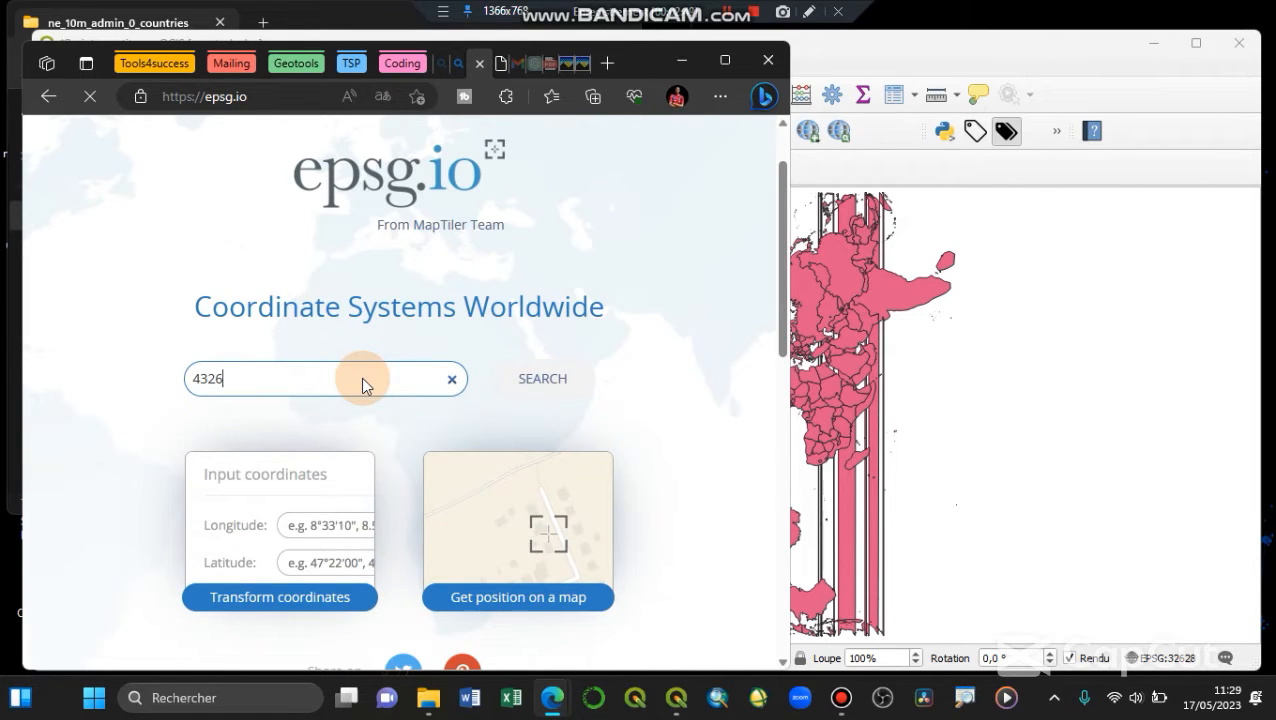
key("Return")
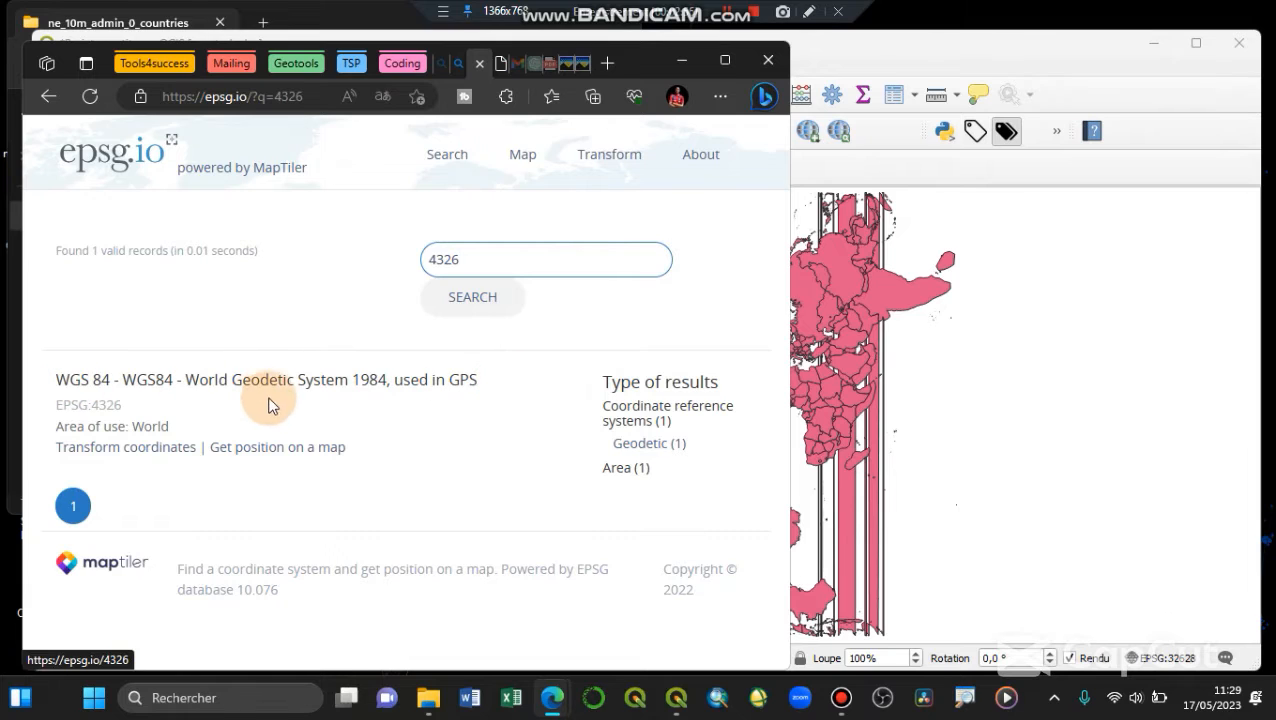
Open the WGS 84 record for EPSG:4326 and examine its unit and other attributes
left_click(236, 378)
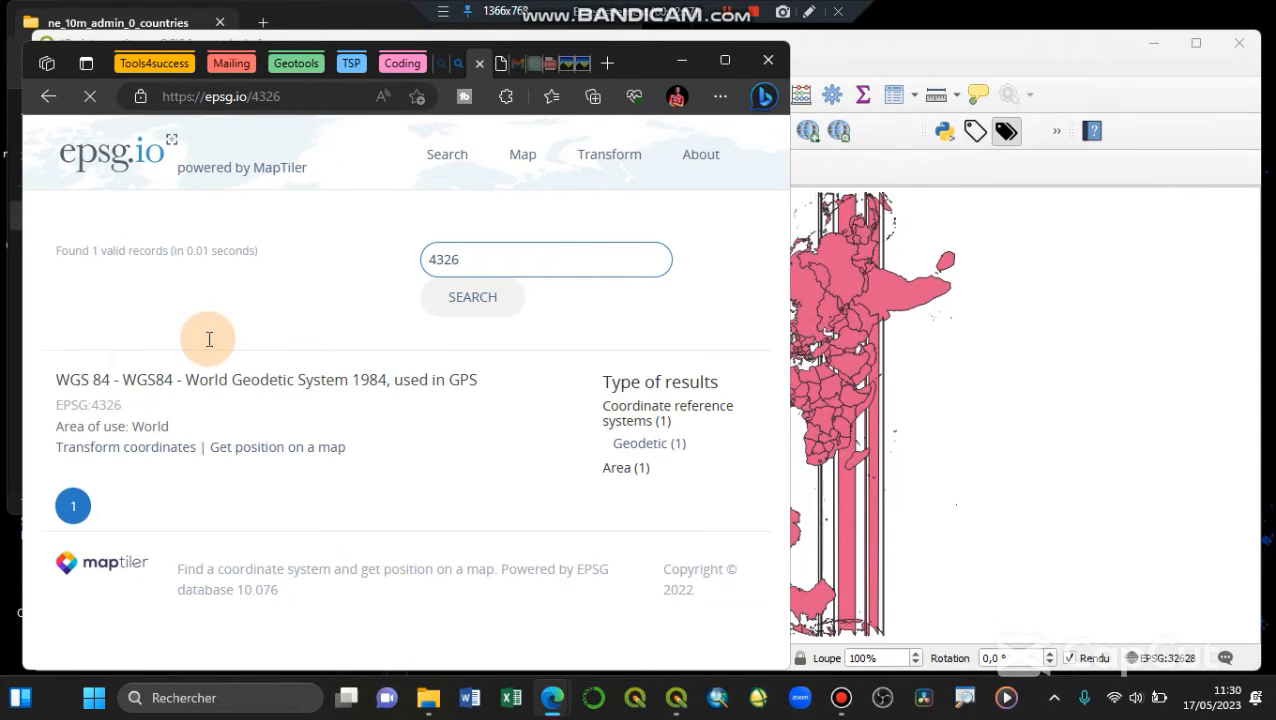
scroll(160, 355, "down", 2)
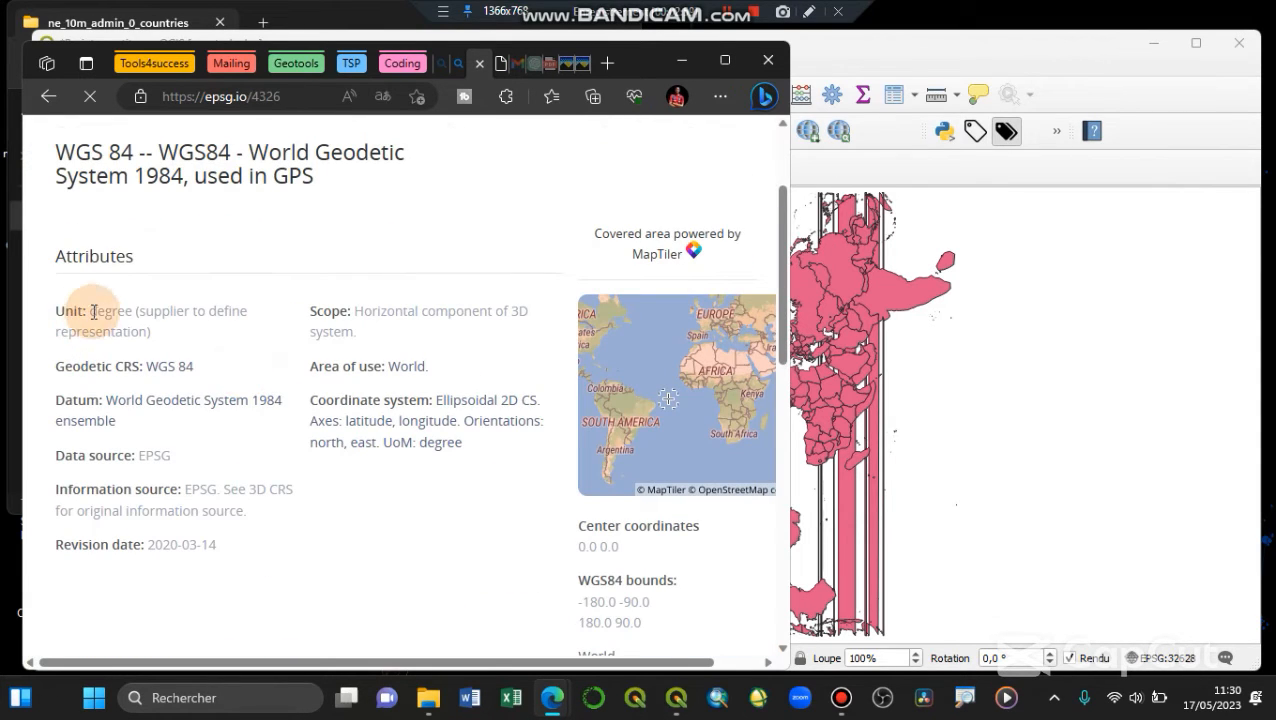
left_click_drag(90, 313, 133, 312)
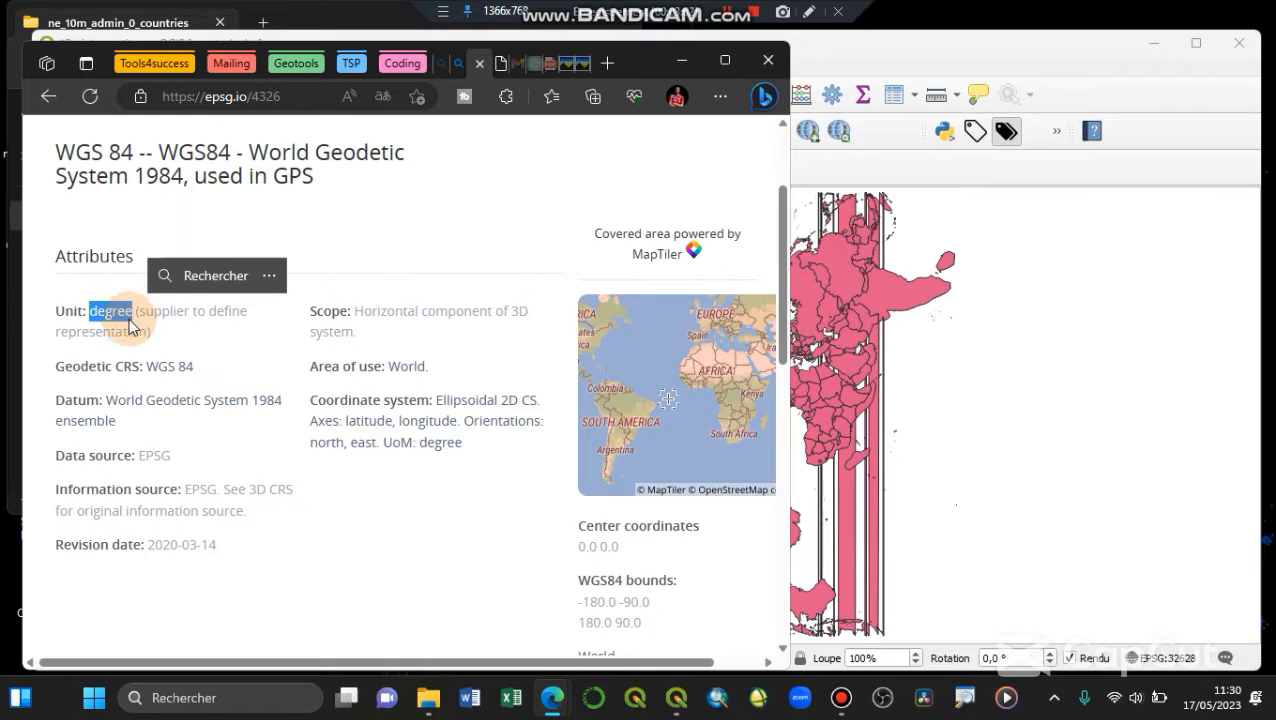
left_click(112, 418)
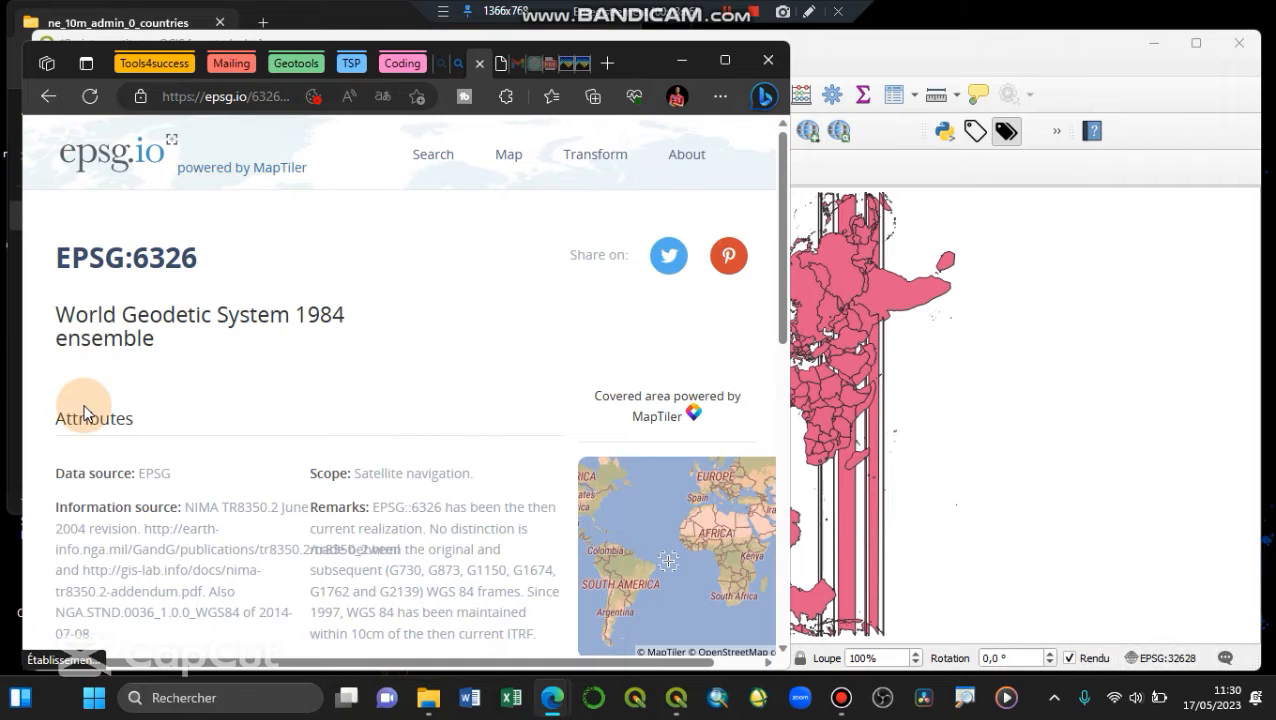
left_click(48, 99)
scroll(339, 383, "down", 2)
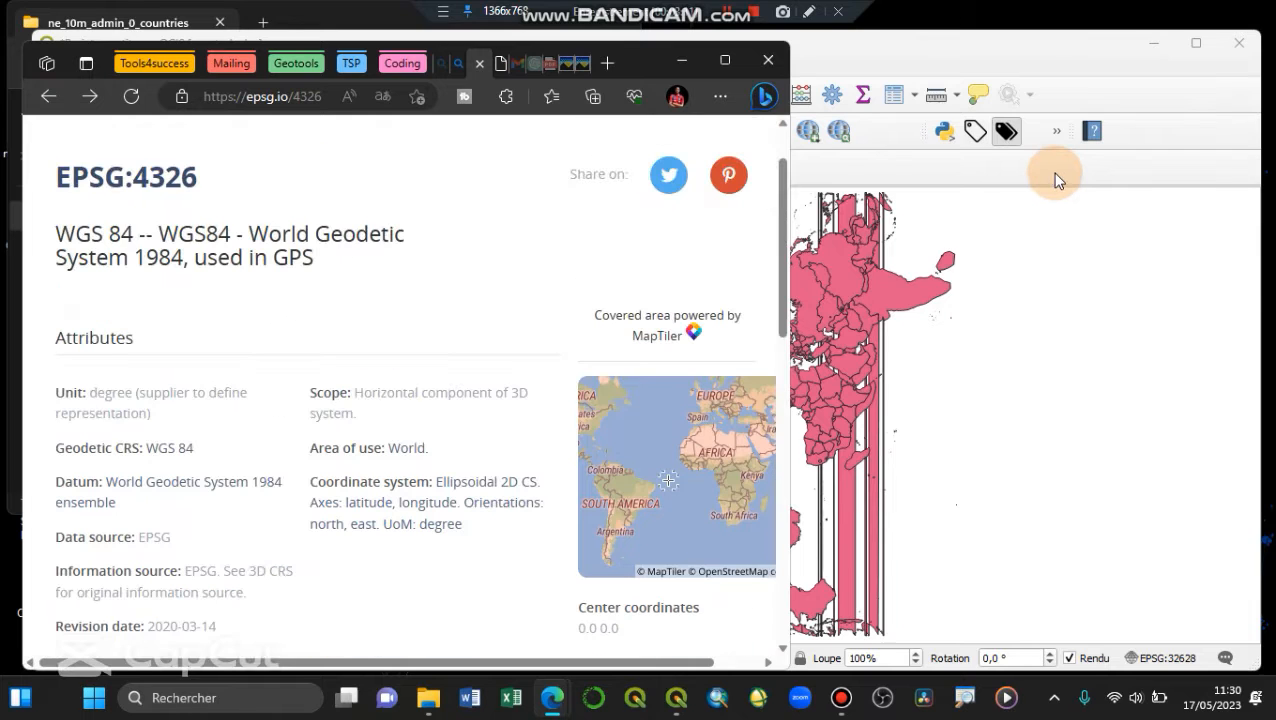
Check the project's current coordinate reference system in QGIS and search for code 32628 on EPSG.io in Edge
left_click(1052, 172)
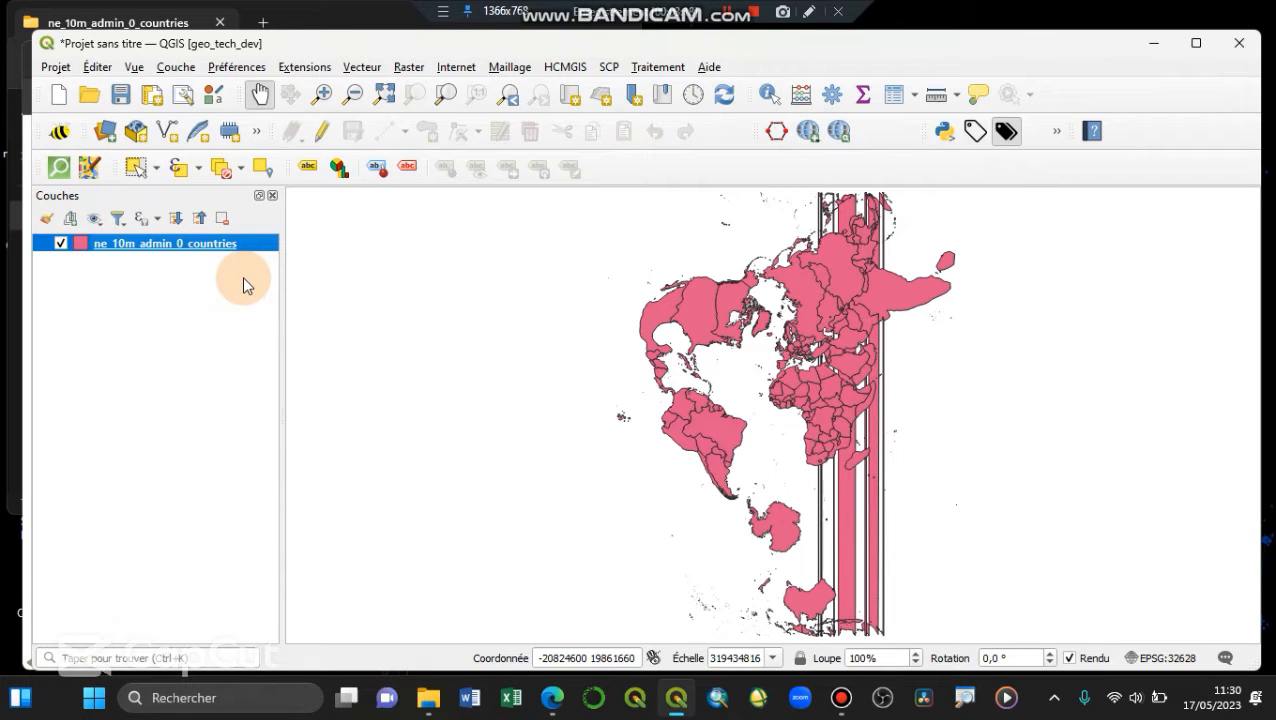
mouse_move(215, 255)
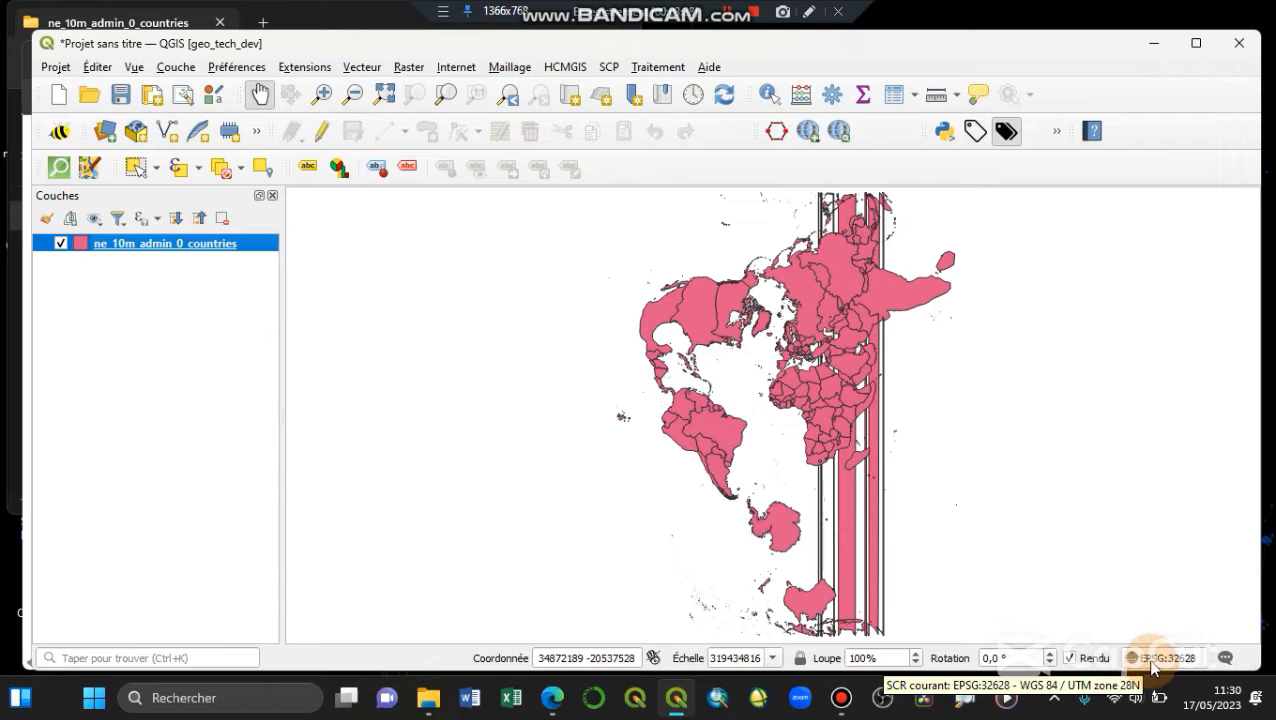
left_click(552, 697)
left_click(447, 594)
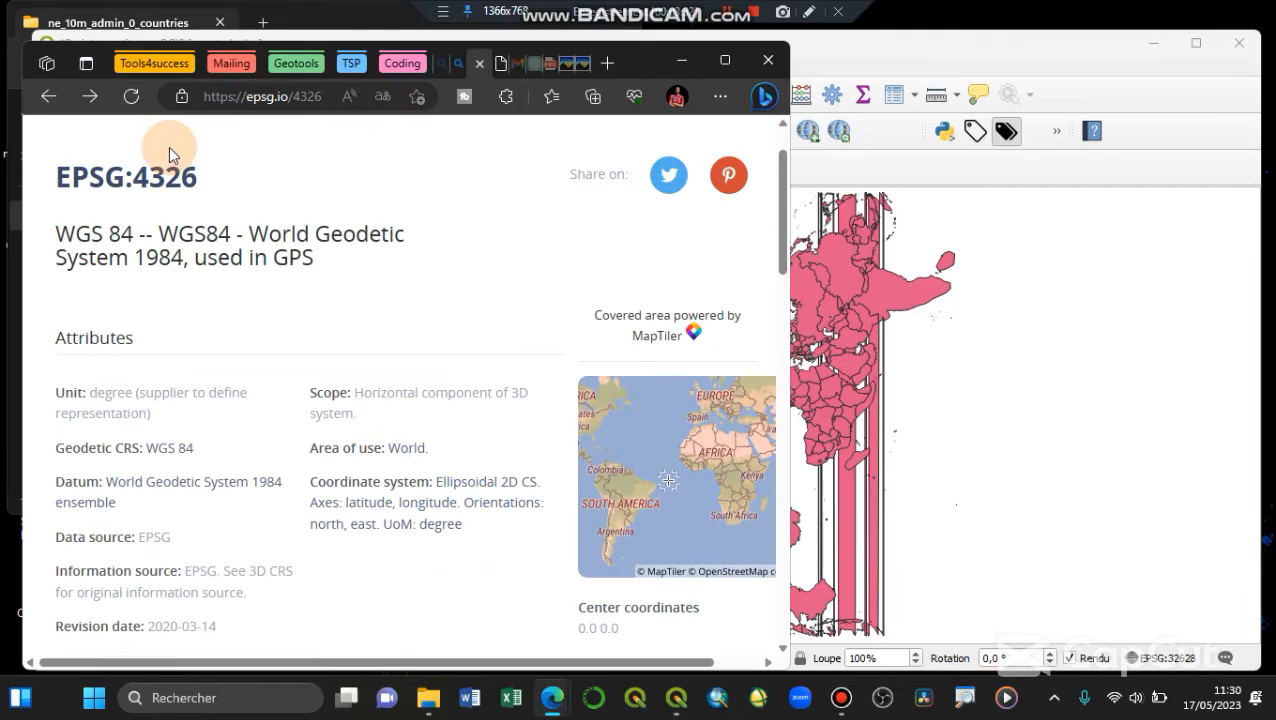
left_click(47, 97)
left_click(527, 259)
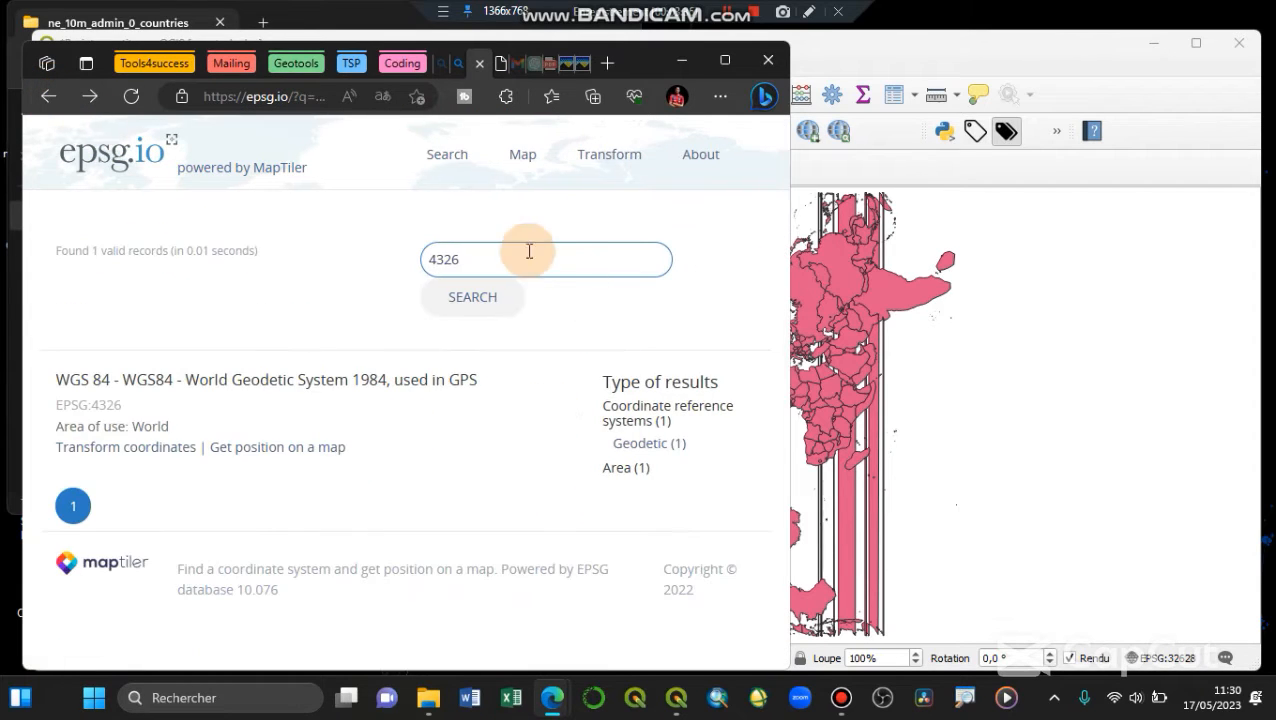
double_click(458, 259)
type("32")
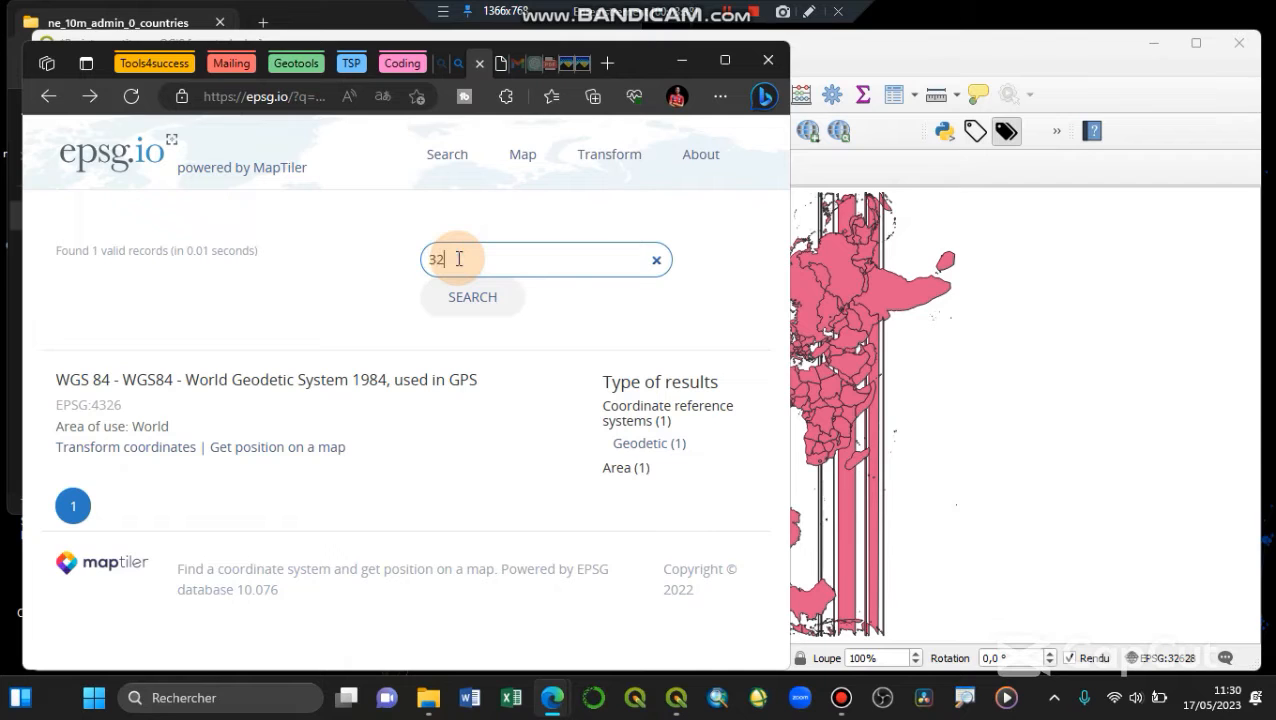
type("628")
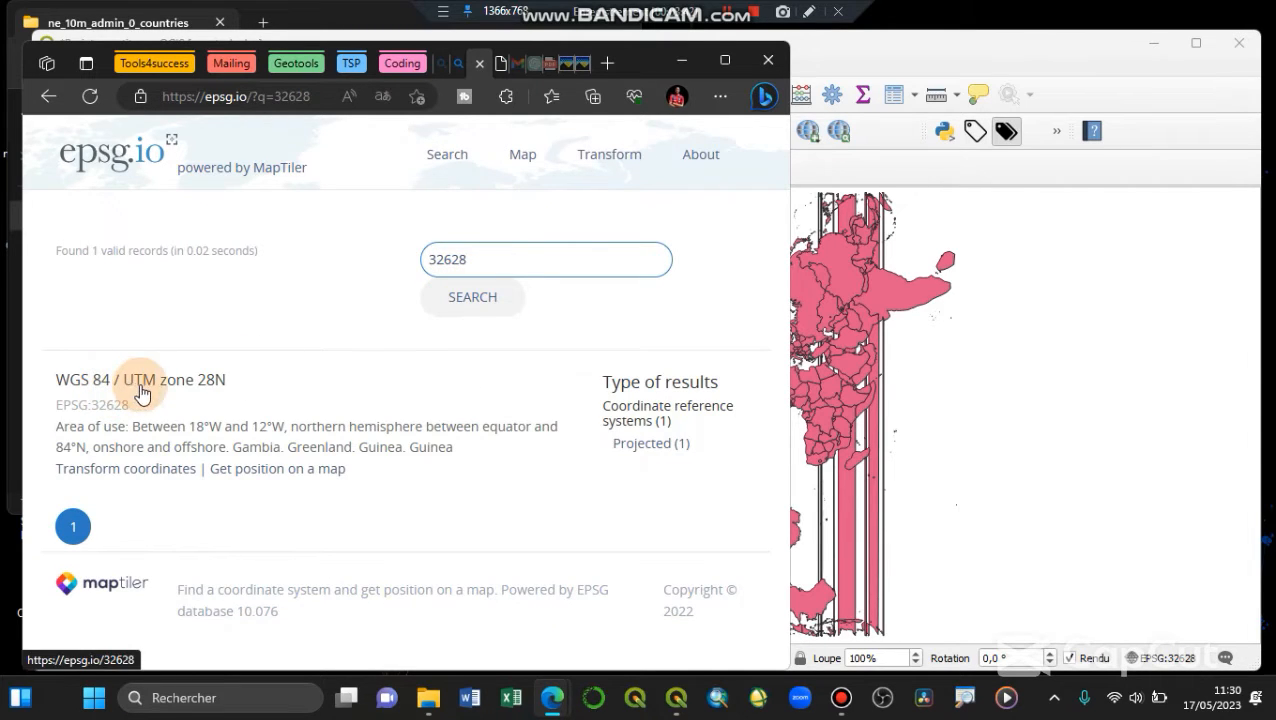
Open the WGS 84 / UTM zone 28N record on EPSG.io and examine its unit, area of use and coordinate system
left_click(204, 388)
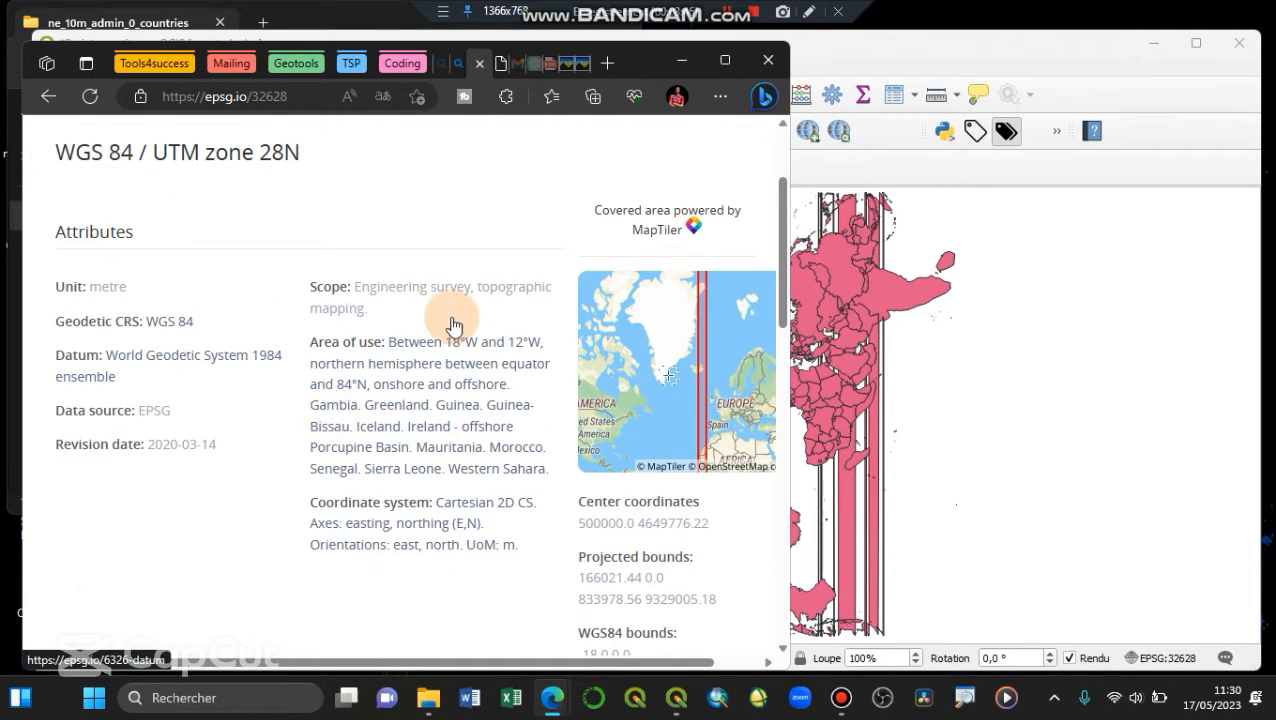
scroll(420, 315, "down", 2)
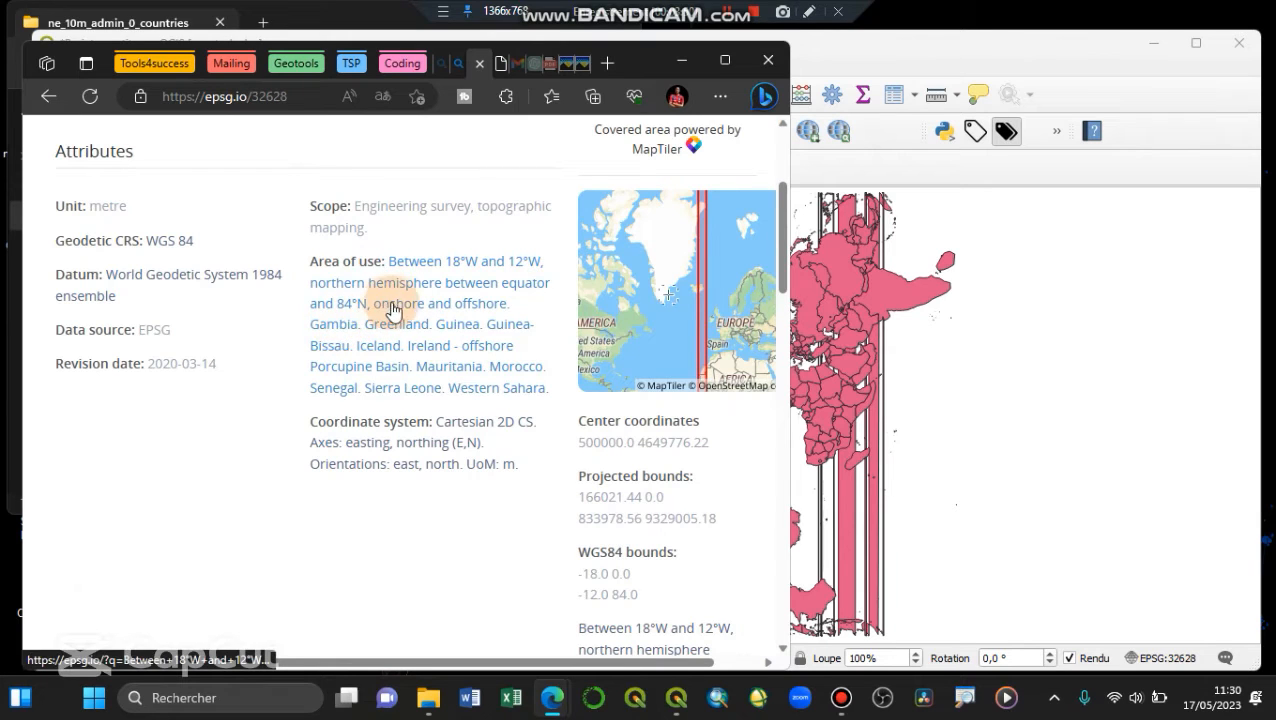
left_click(470, 332)
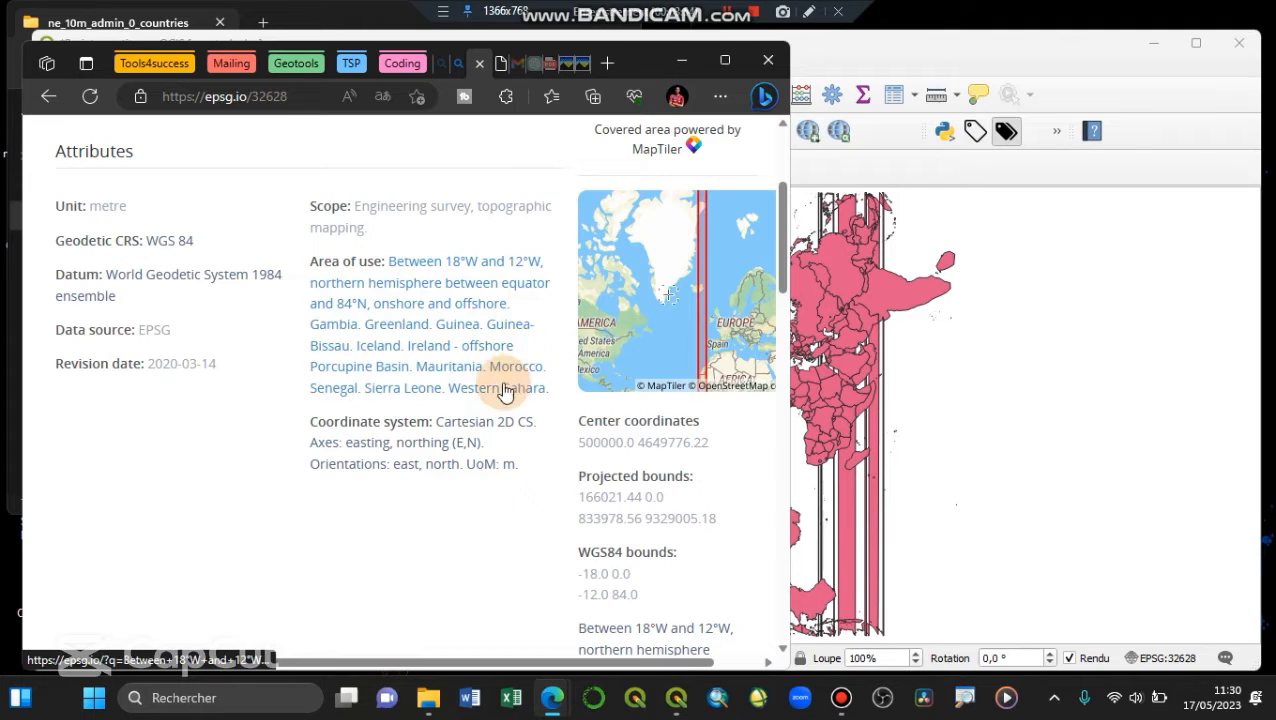
left_click(404, 387)
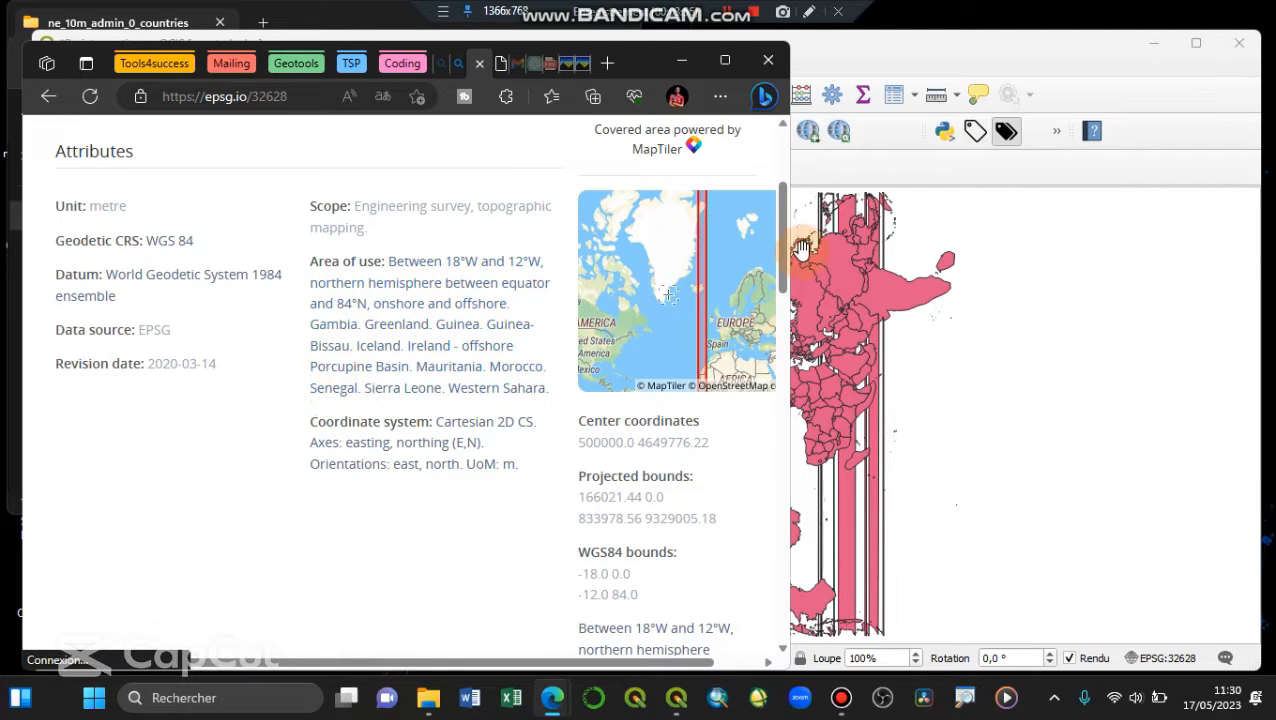
Switch back to QGIS, open the project's coordinate reference system settings and toggle the no-CRS option on and off
left_click(871, 170)
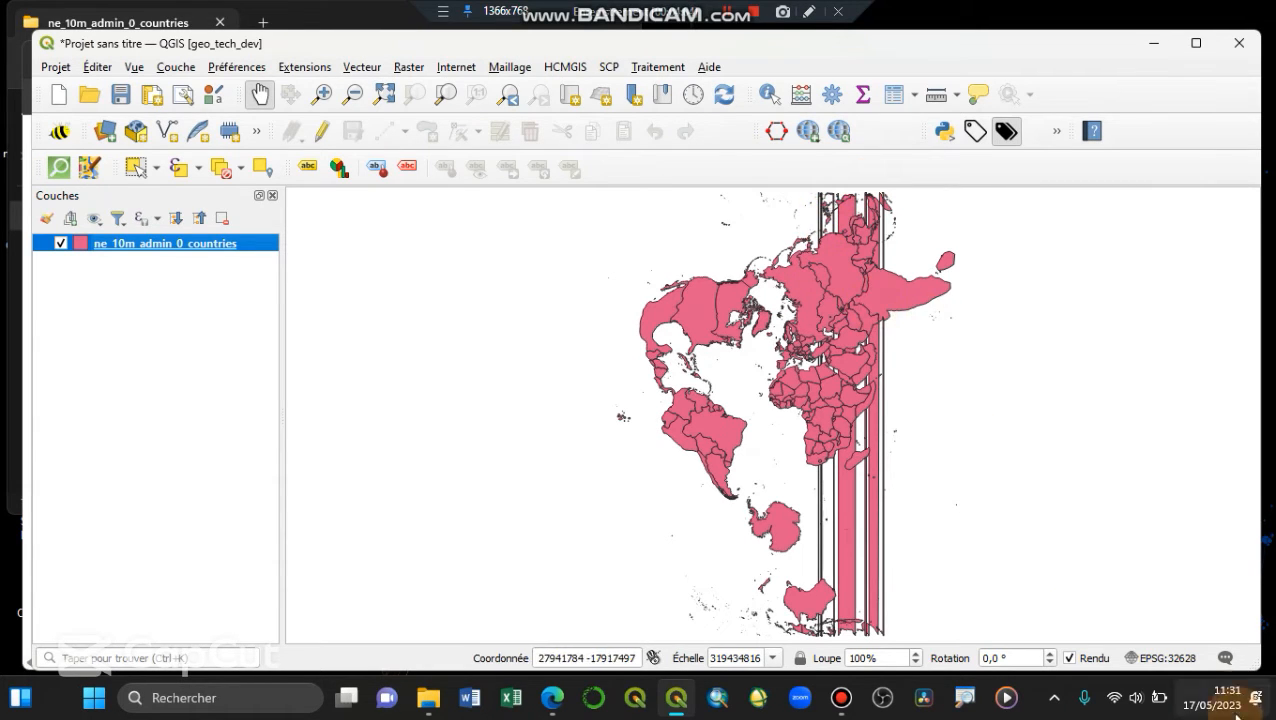
left_click(1163, 660)
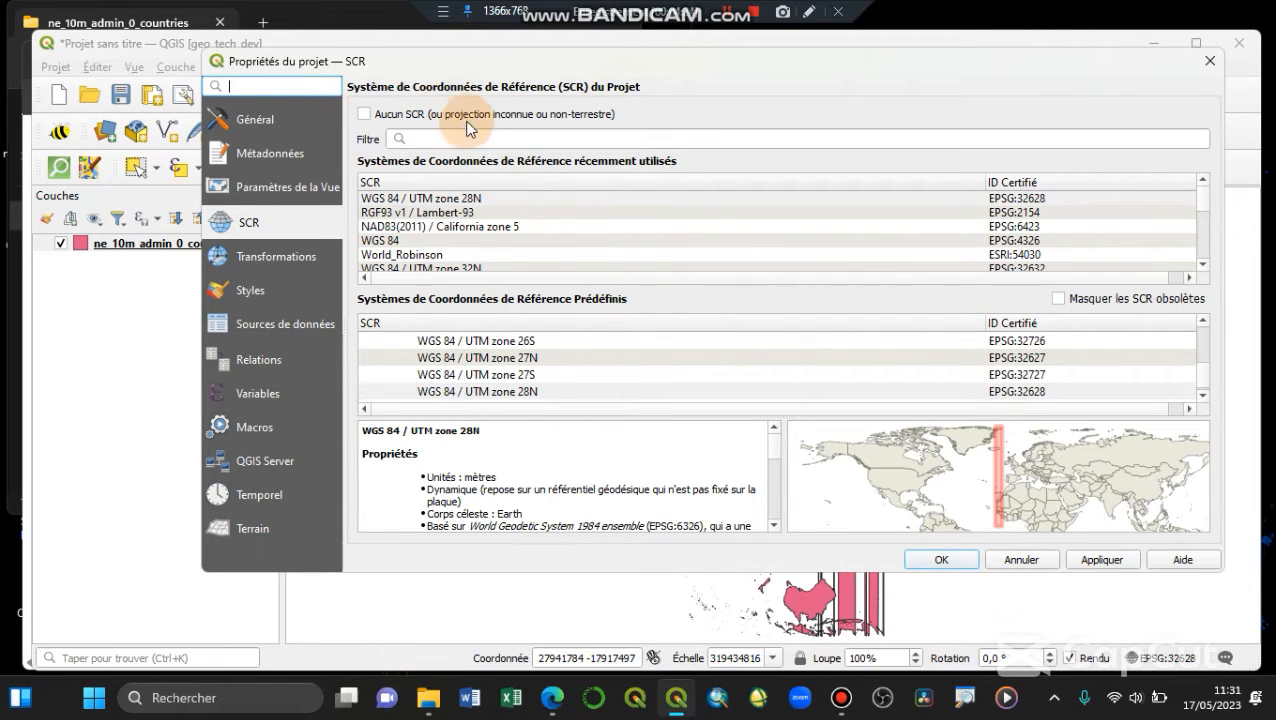
left_click(383, 115)
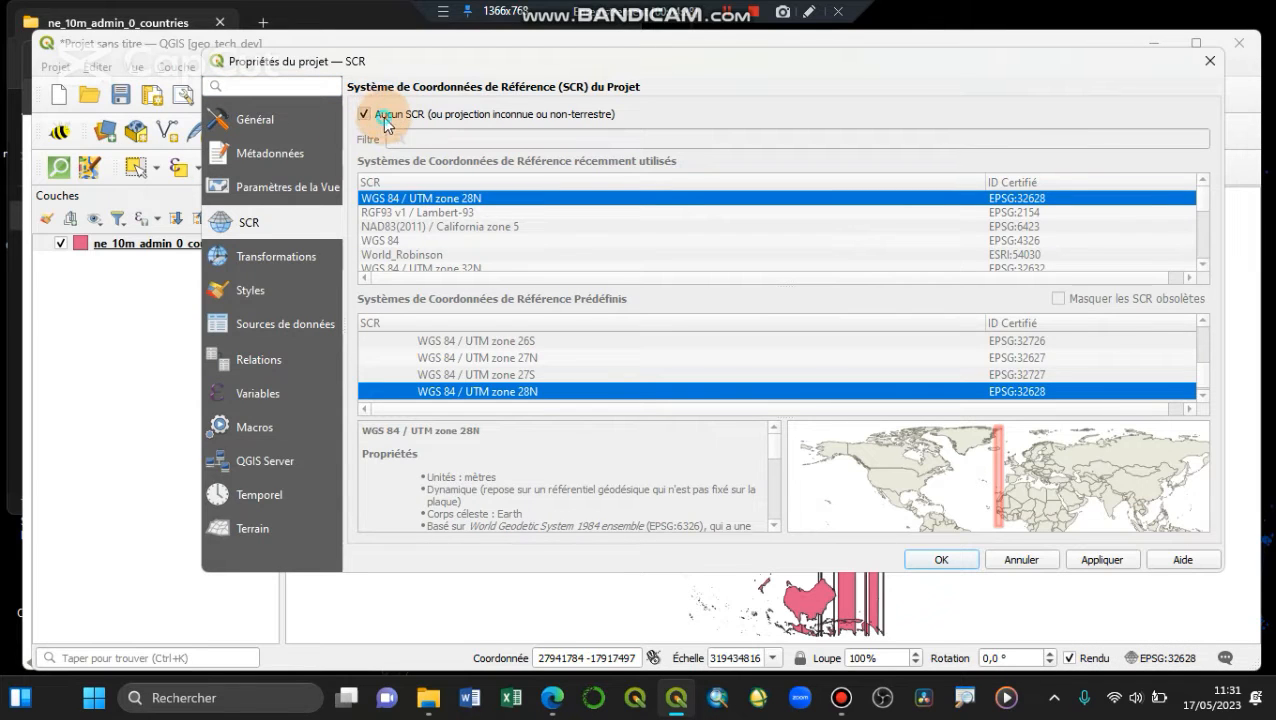
left_click(398, 120)
left_click(421, 139)
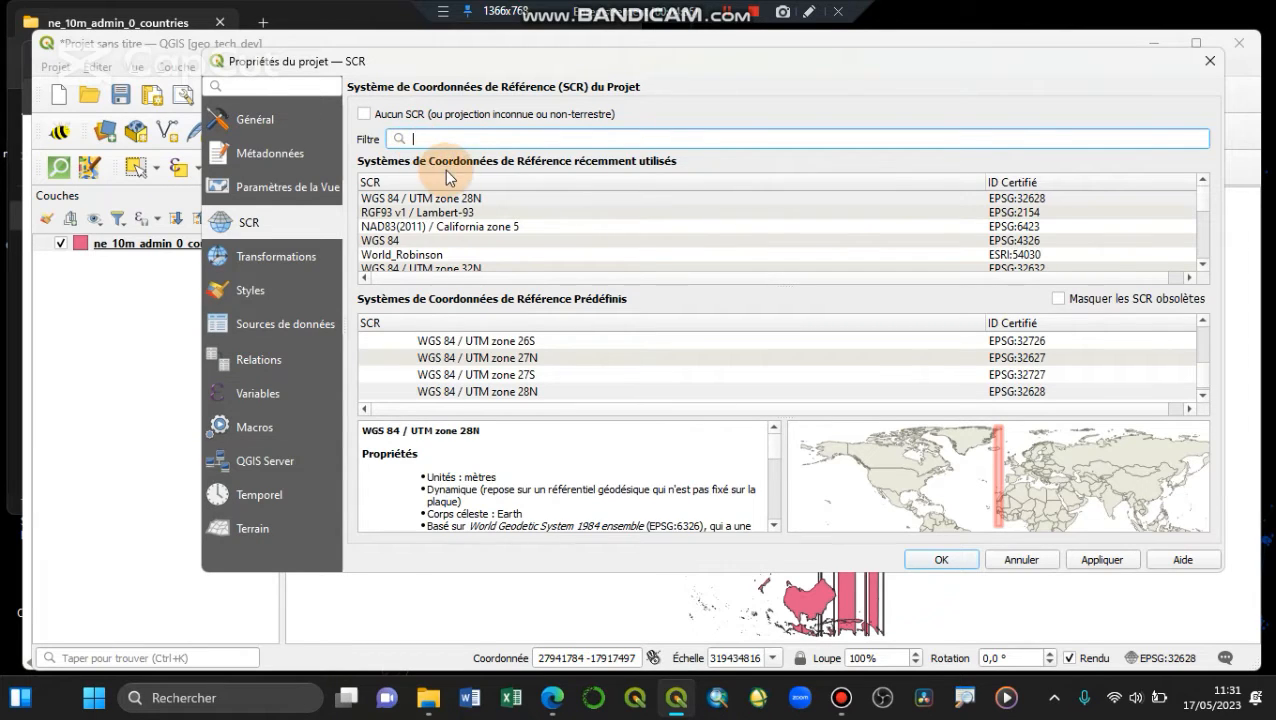
Switch to Edge, search EPSG.io for "WORLD" and look through the resulting coordinate systems and their EPSG codes
mouse_move(551, 700)
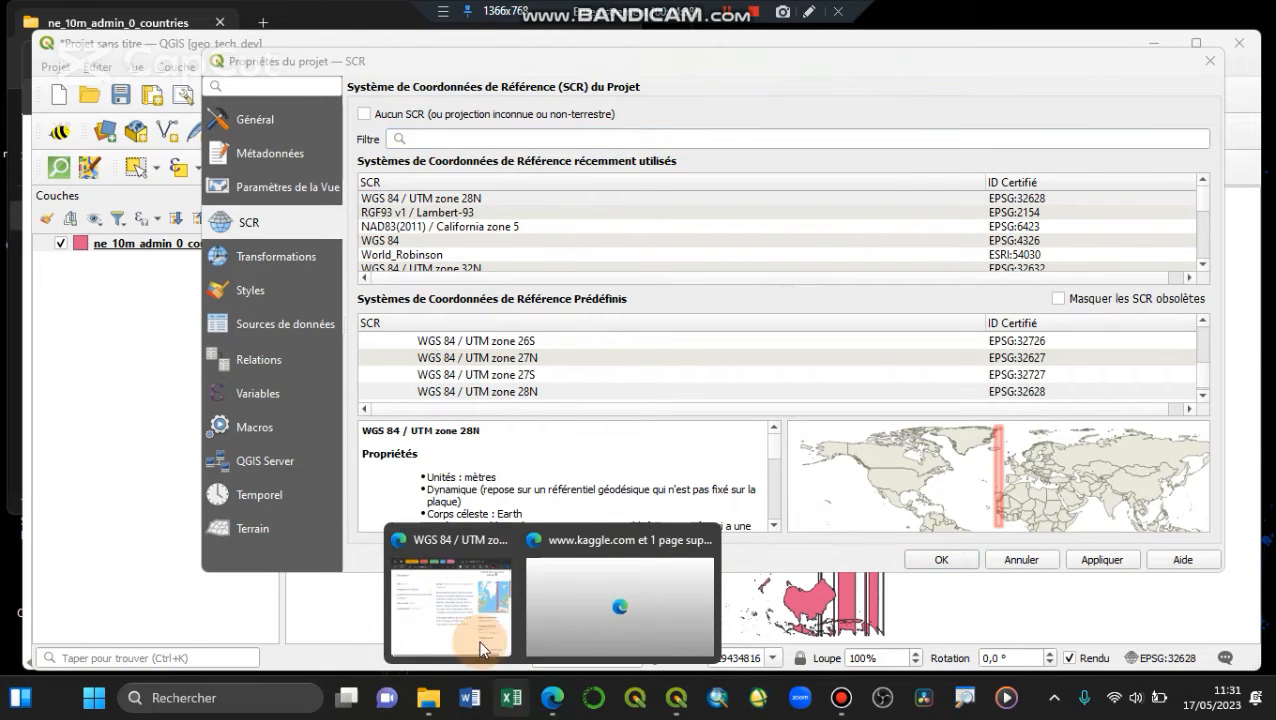
left_click(439, 608)
scroll(262, 333, "up", 3)
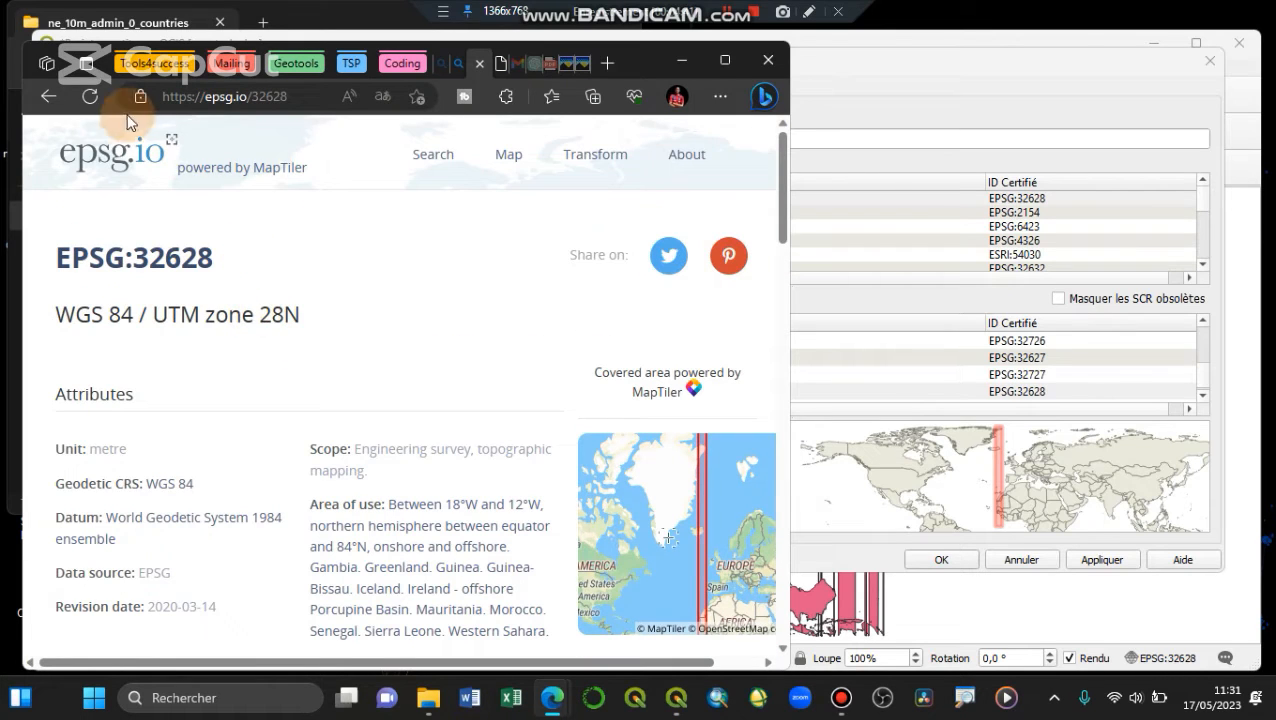
left_click(48, 96)
double_click(445, 260)
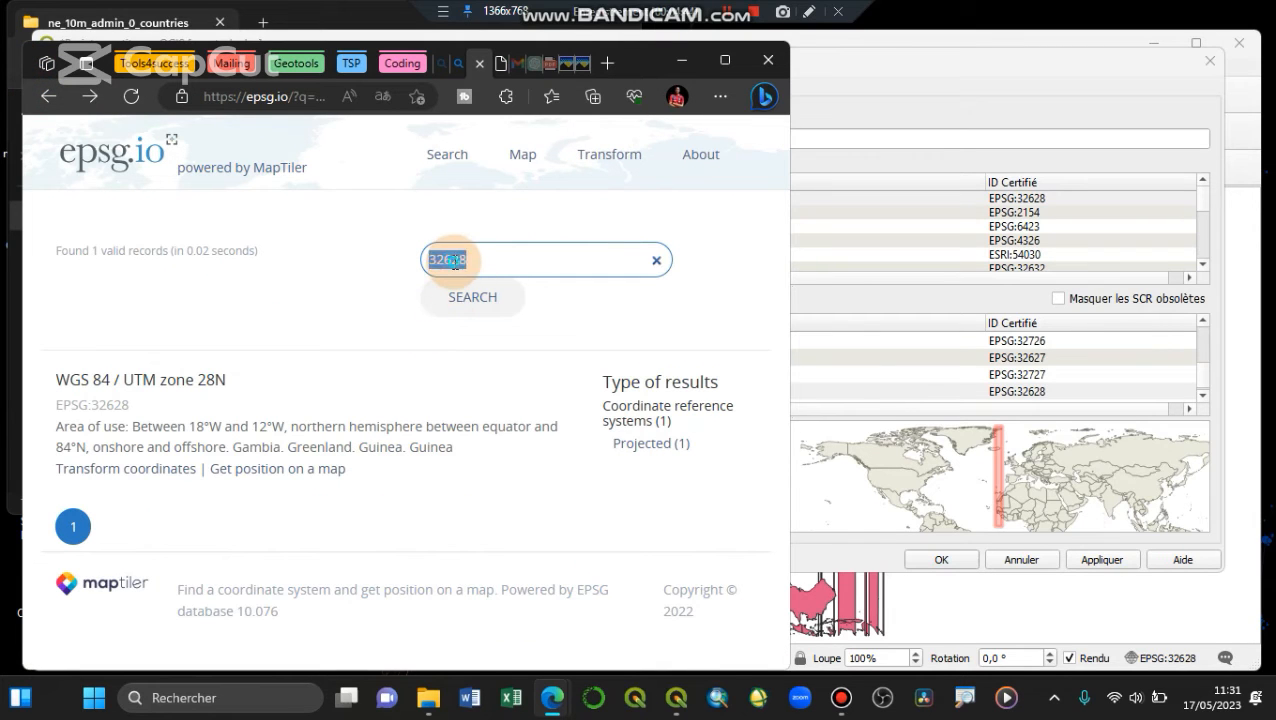
type("WORLD")
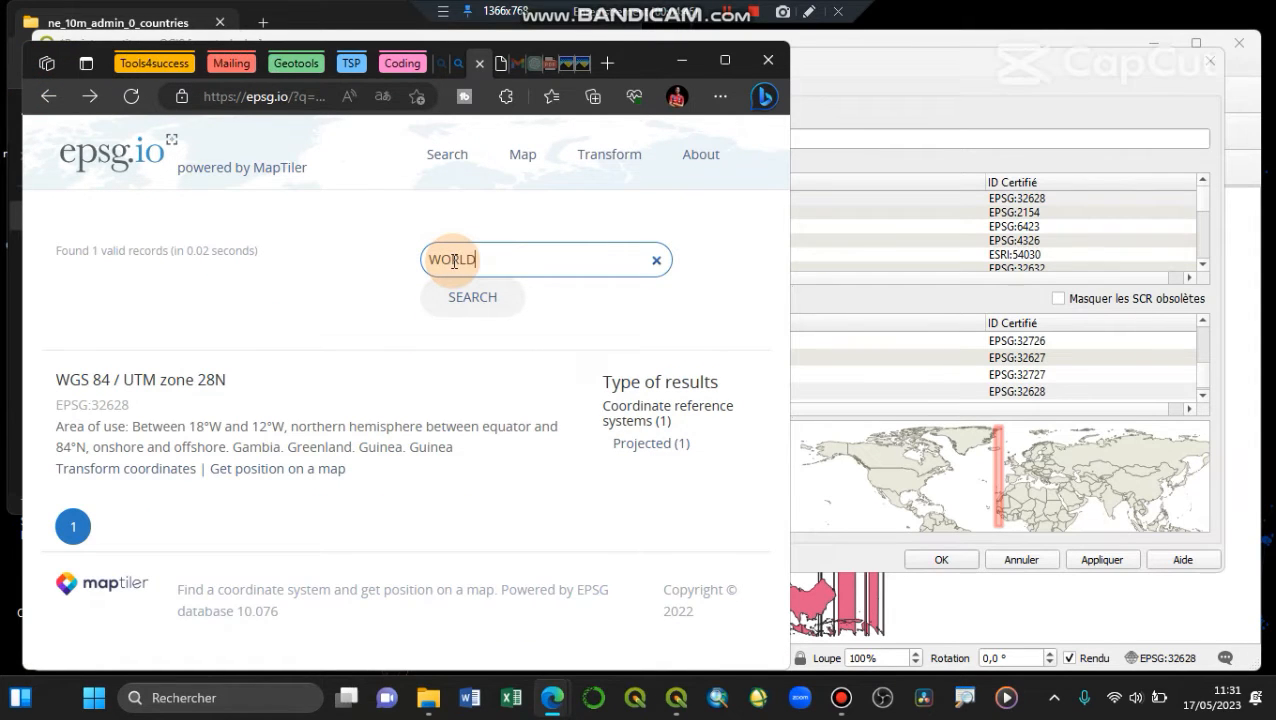
key("Return")
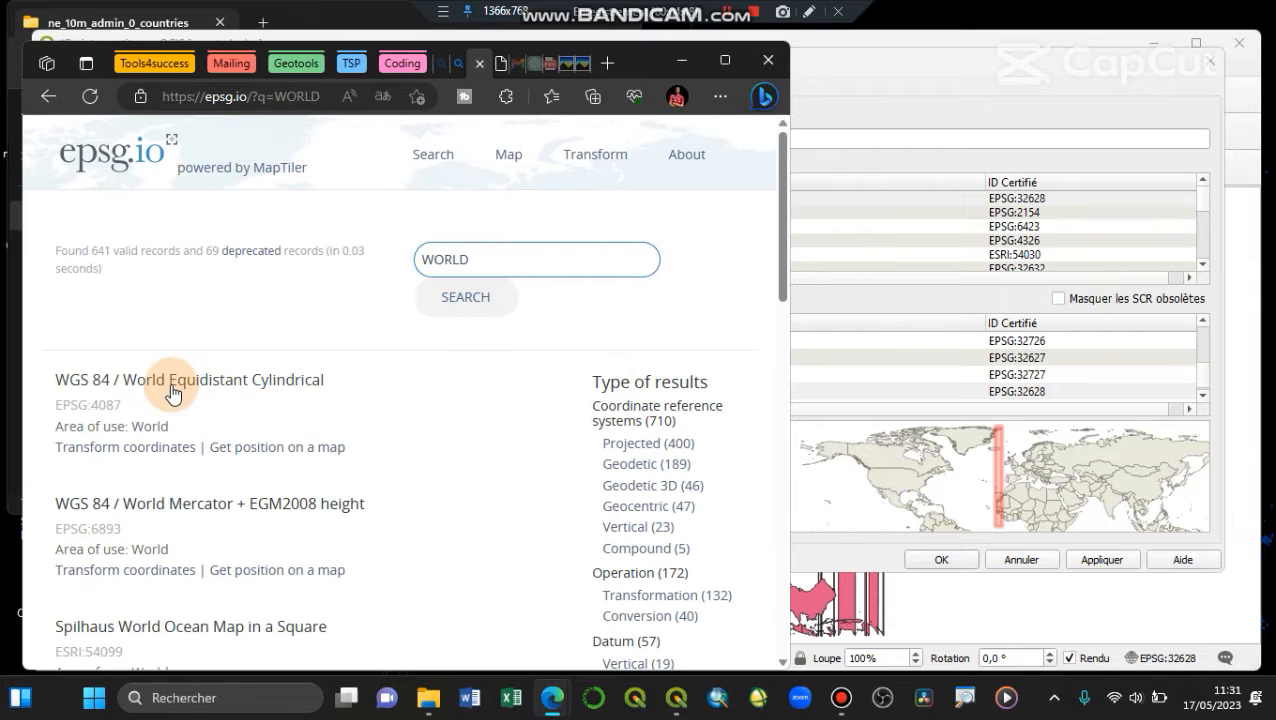
scroll(190, 400, "down", 7)
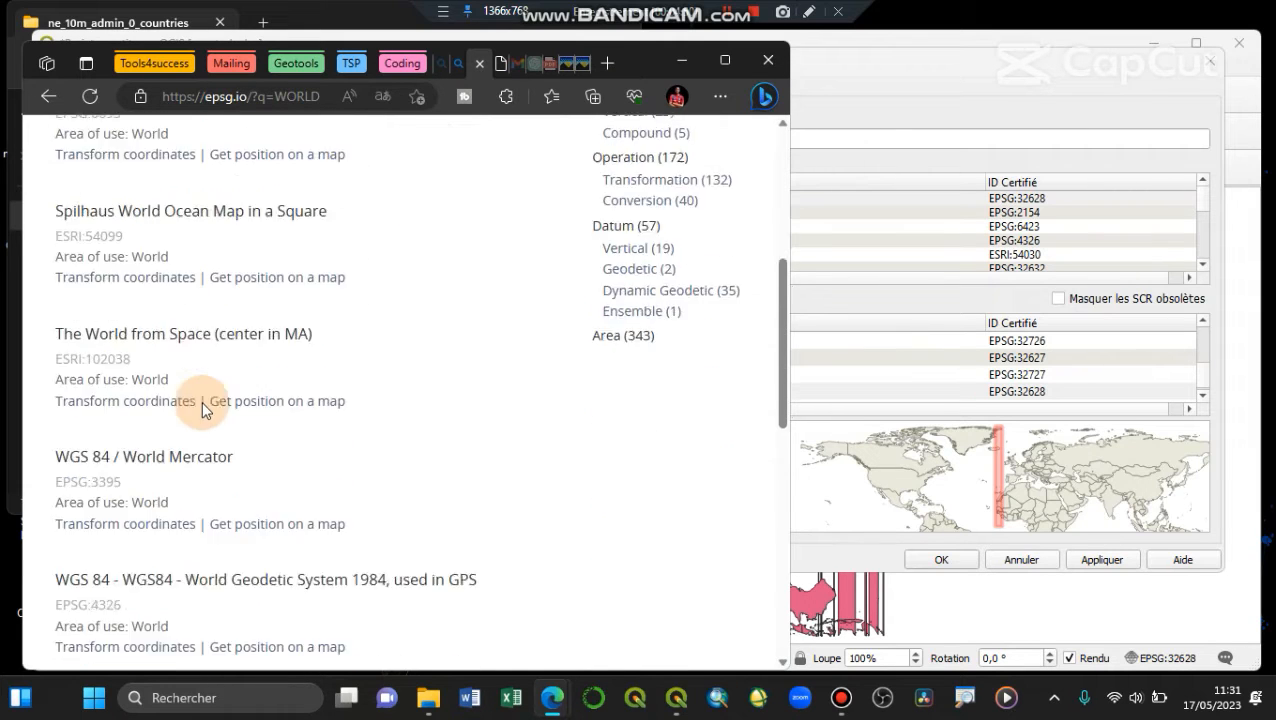
scroll(202, 400, "down", 2)
scroll(200, 398, "up", 3)
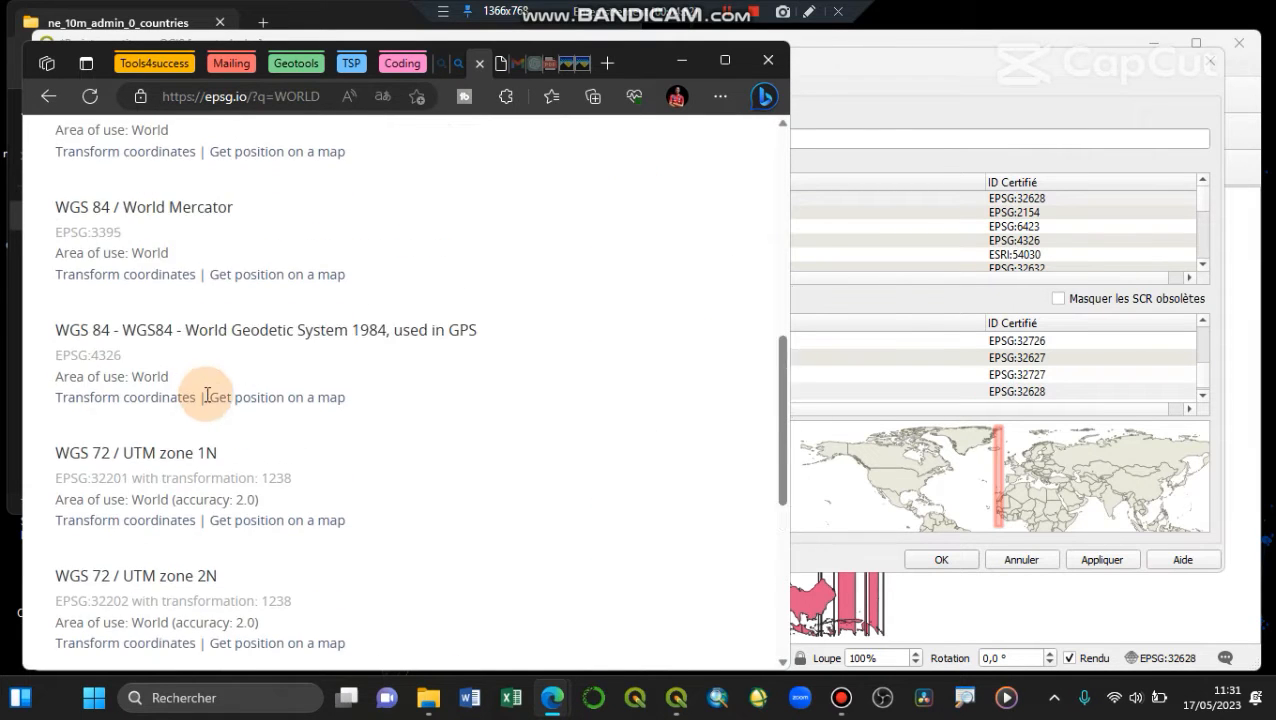
Return to QGIS and set the project's coordinate reference system to WGS 84 (EPSG:4326)
left_click(917, 62)
left_click(505, 138)
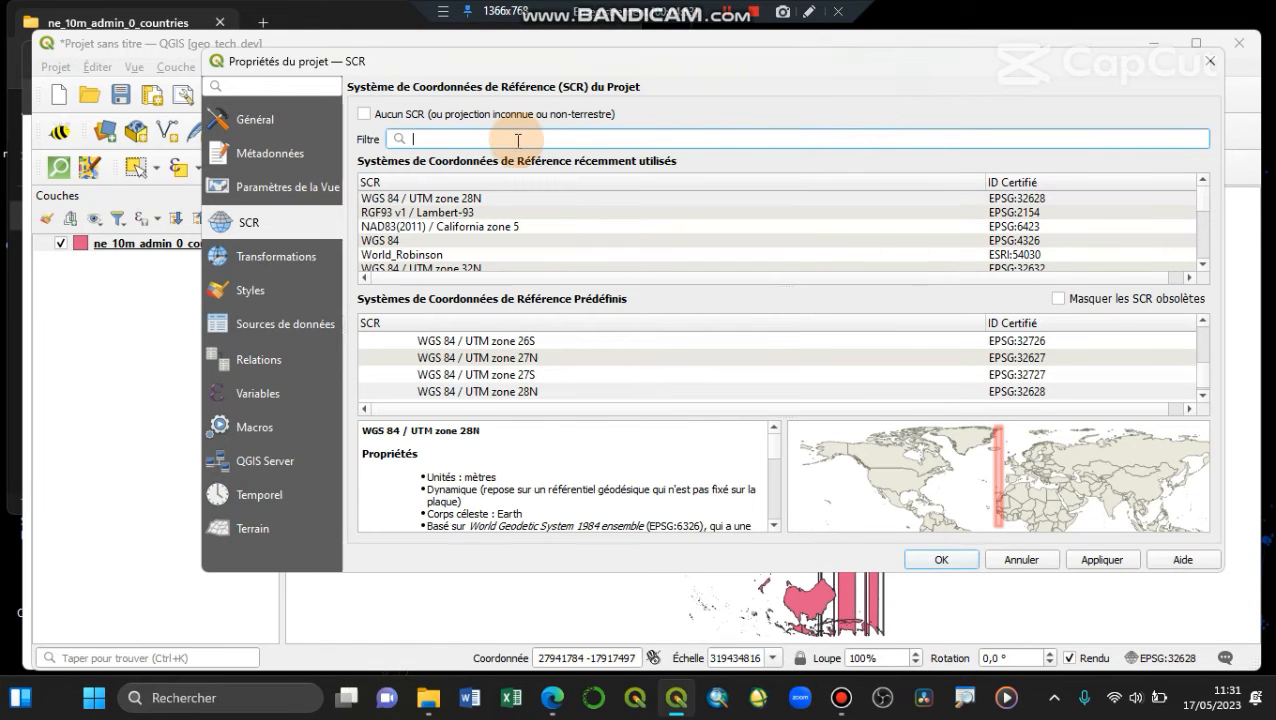
type("43")
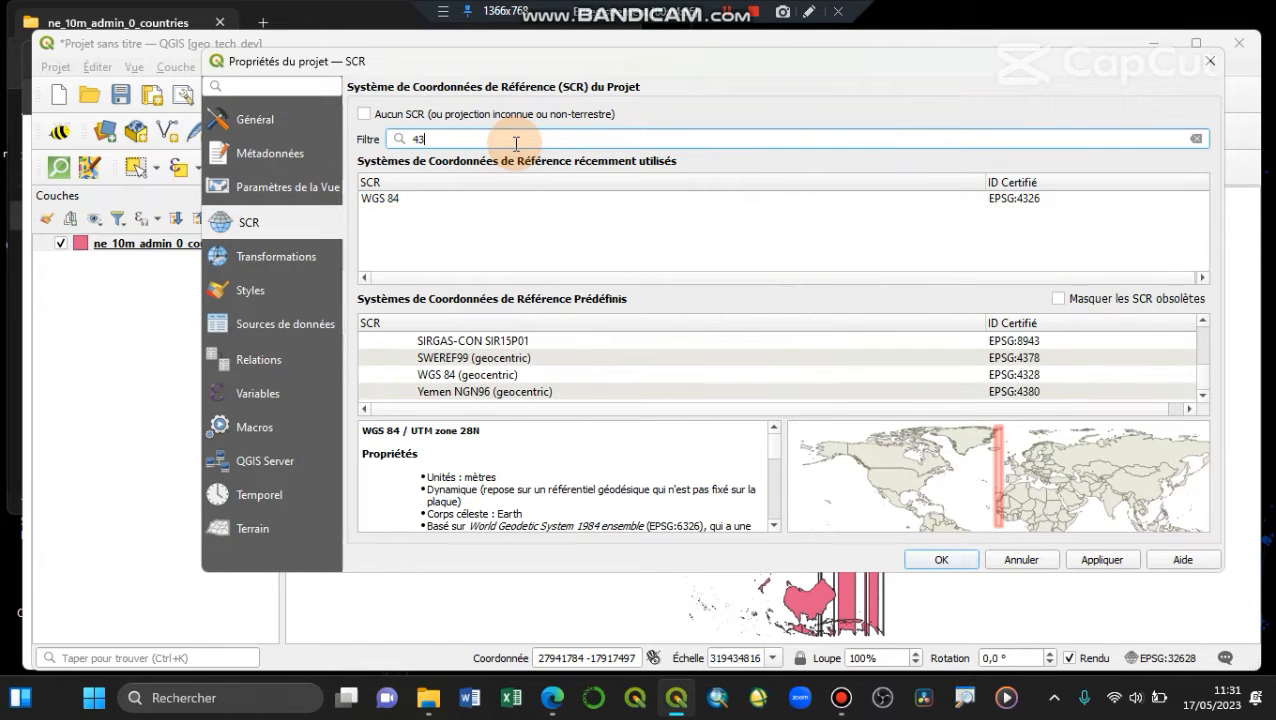
type("26")
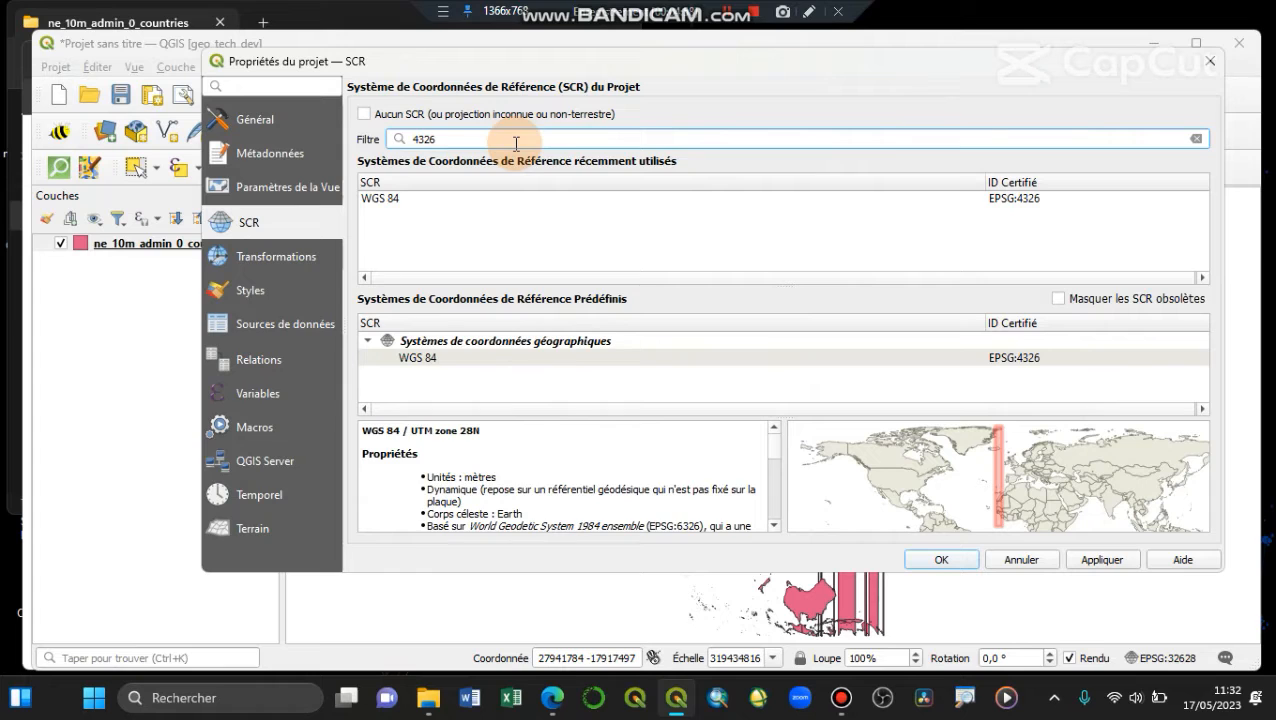
left_click(441, 362)
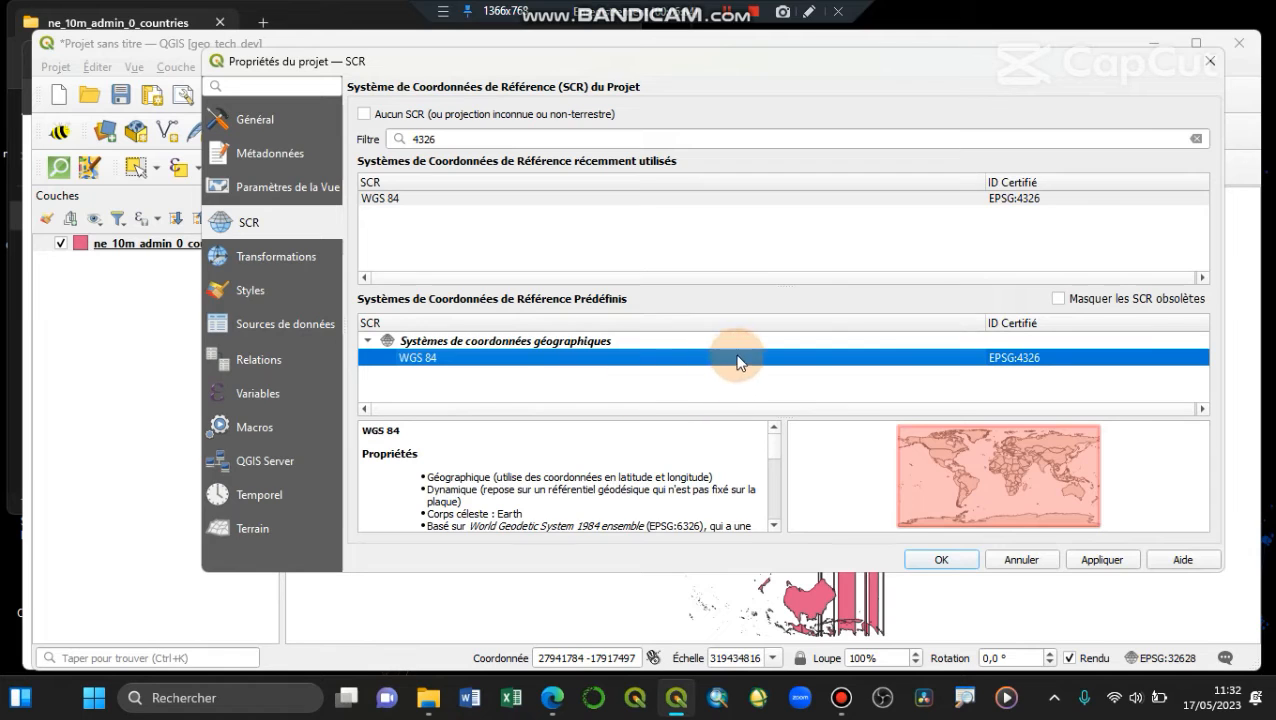
left_click(1112, 562)
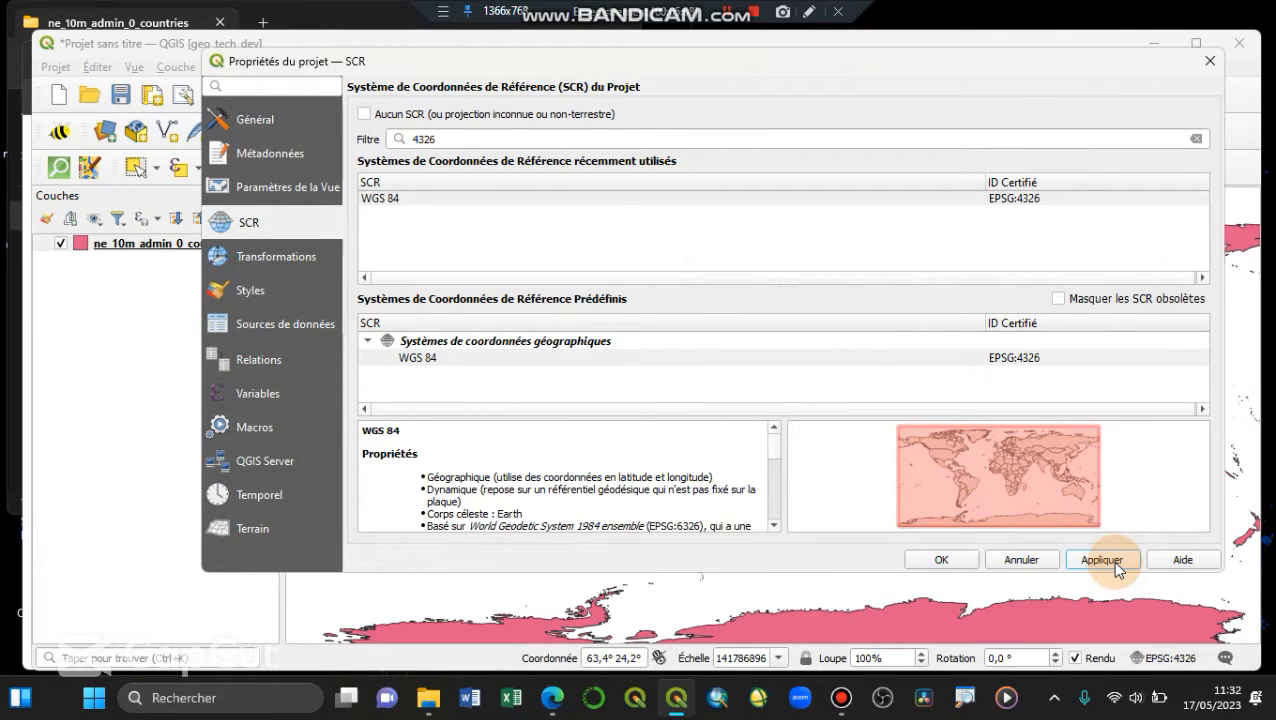
left_click(940, 560)
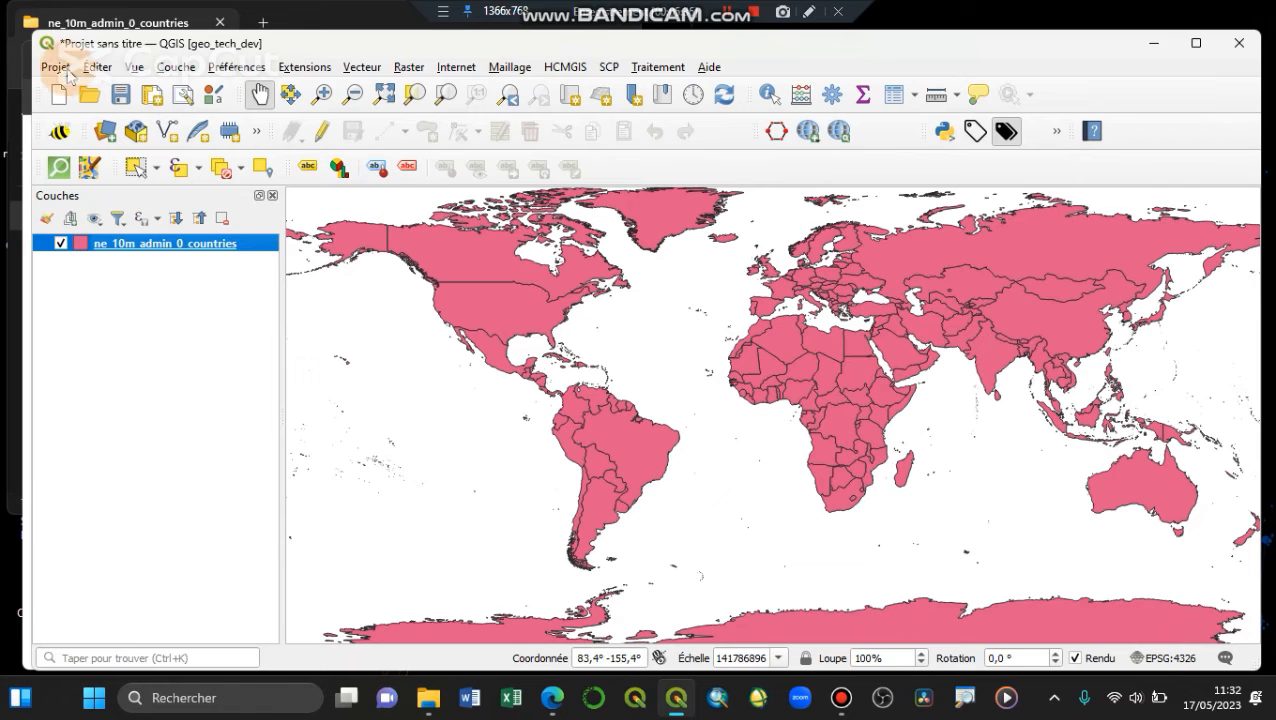
In the QGIS options, set the default CRS for new projects to the project CRS, EPSG:4326 - WGS 84
left_click(238, 68)
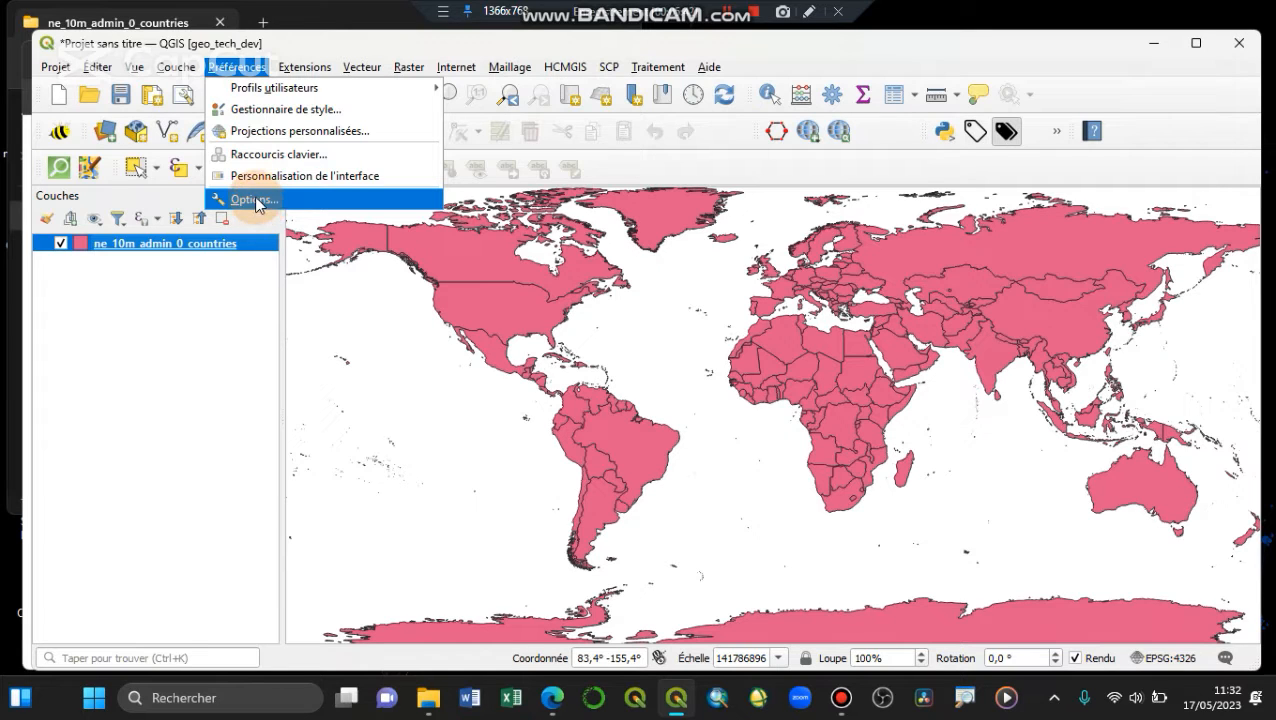
left_click(258, 201)
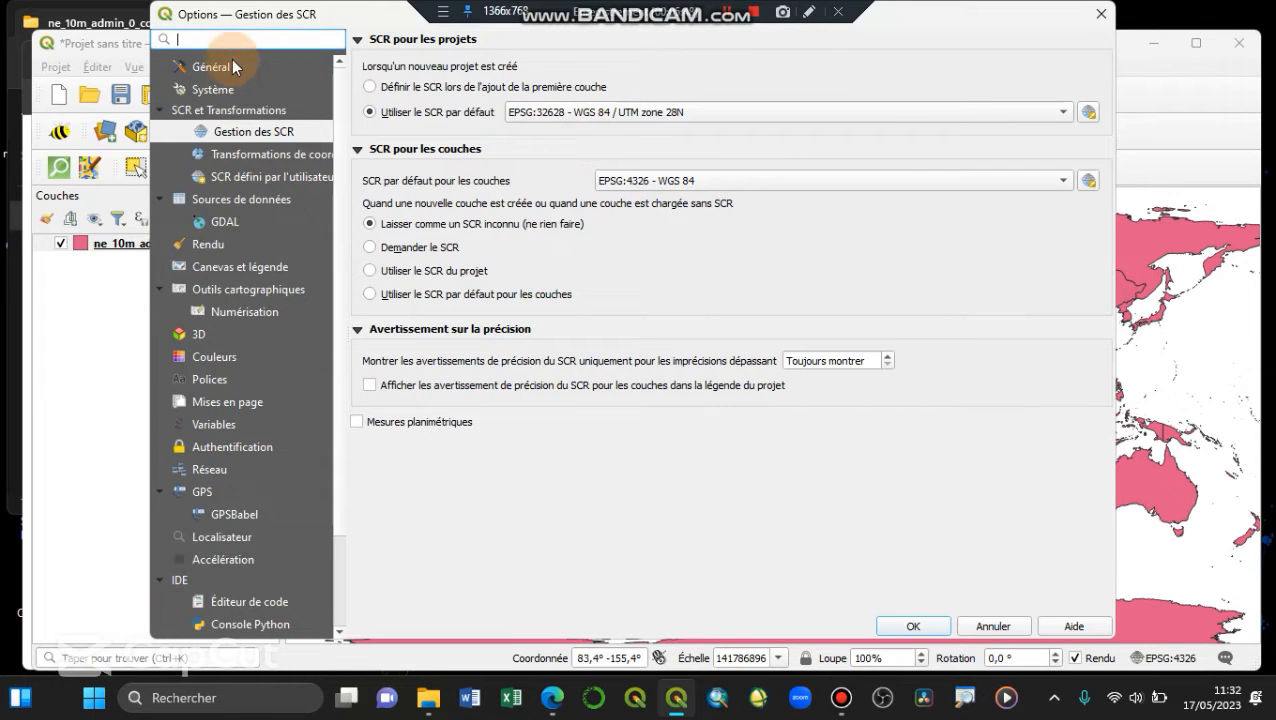
left_click(206, 67)
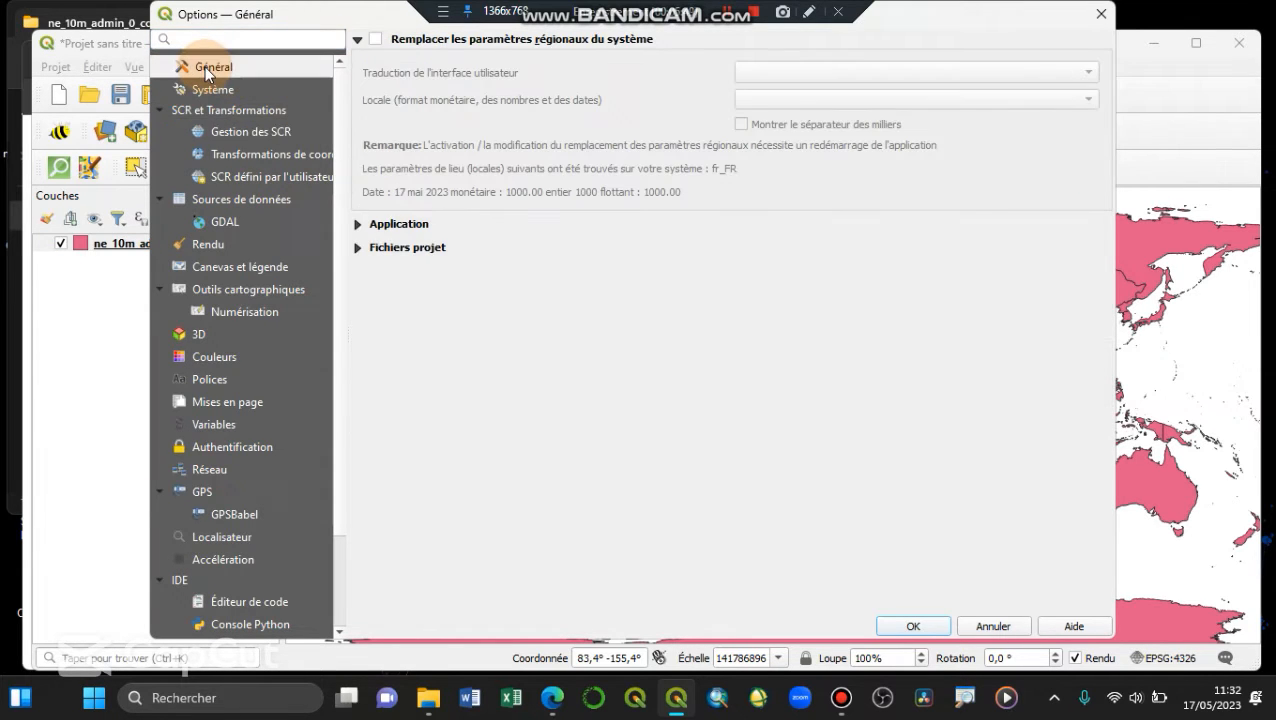
left_click(245, 135)
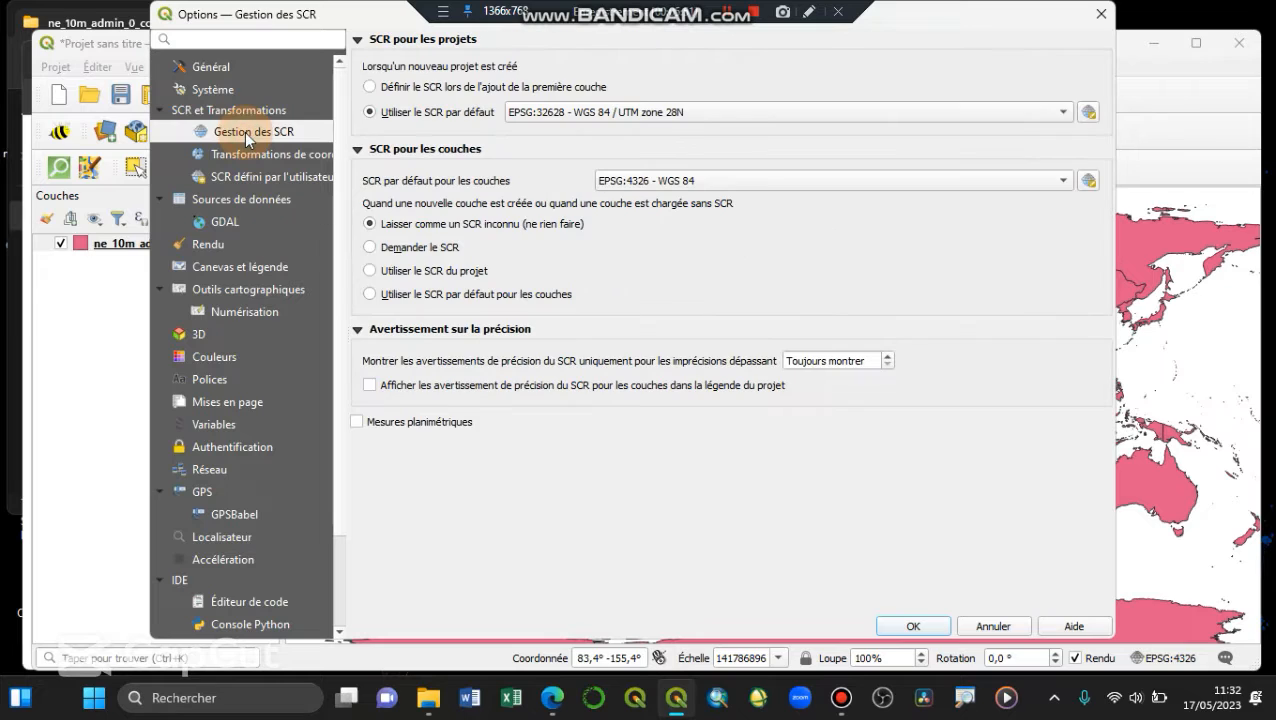
left_click(433, 115)
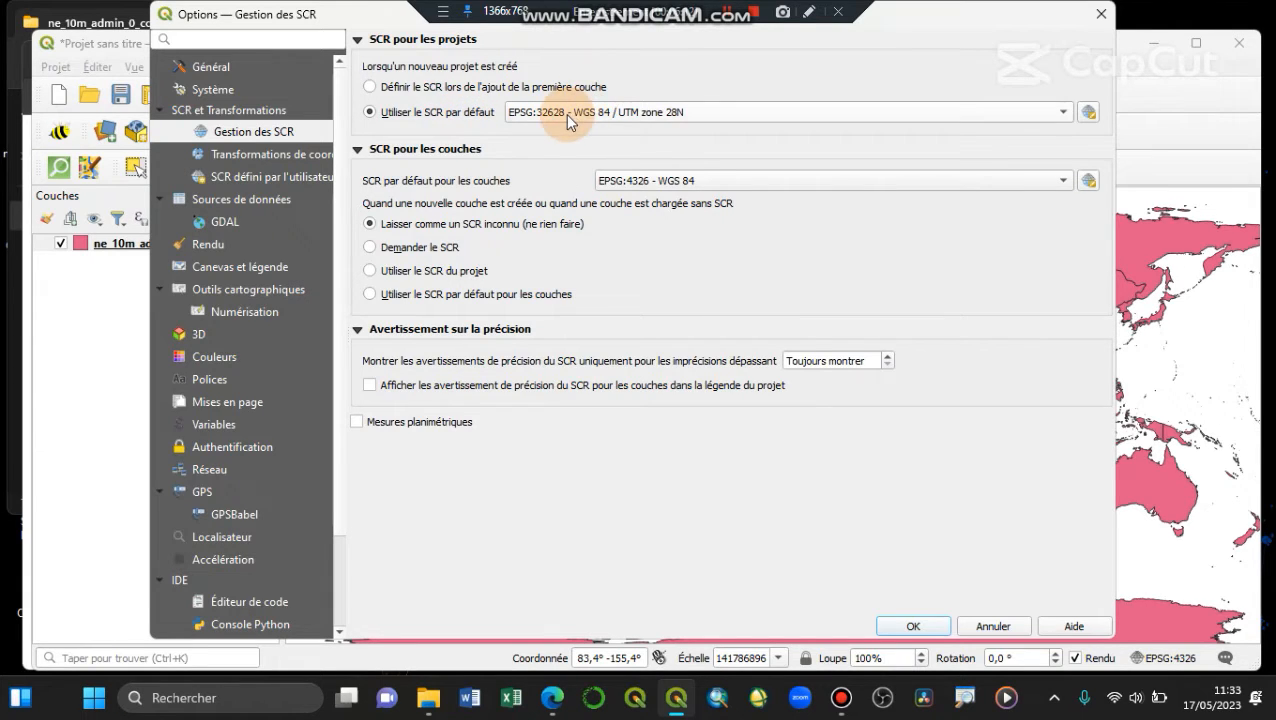
mouse_move(565, 113)
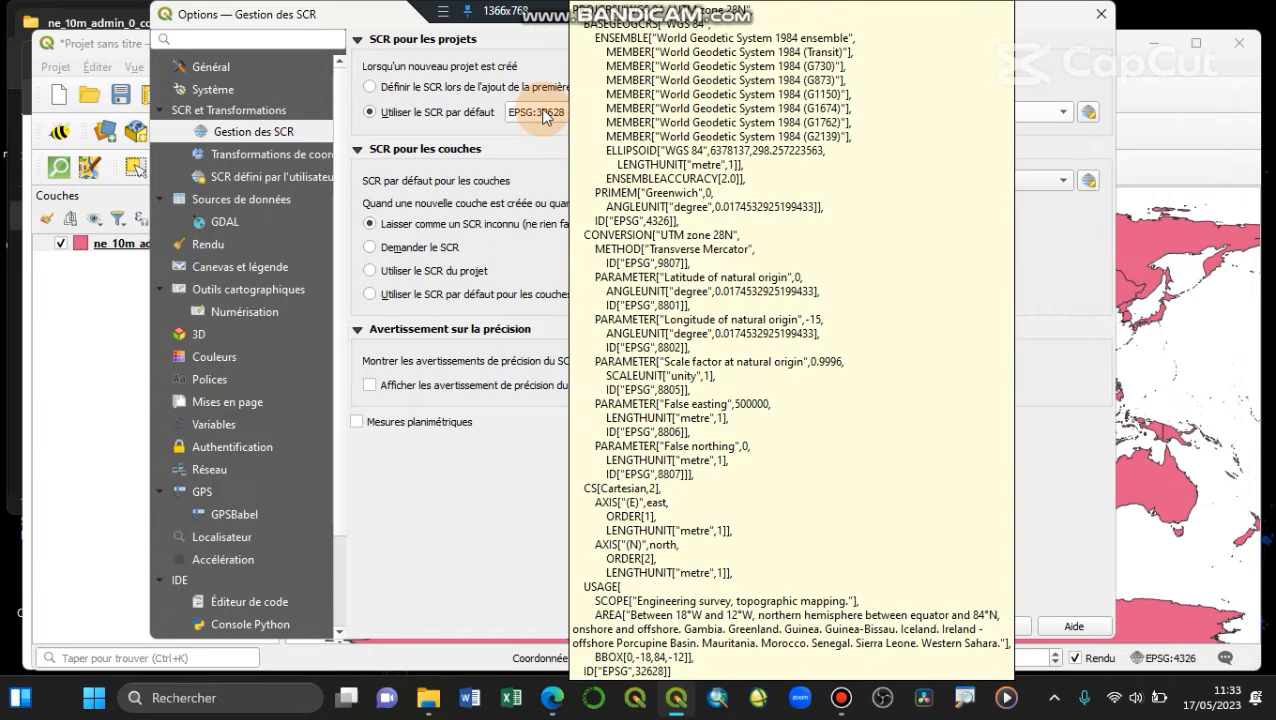
left_click(545, 117)
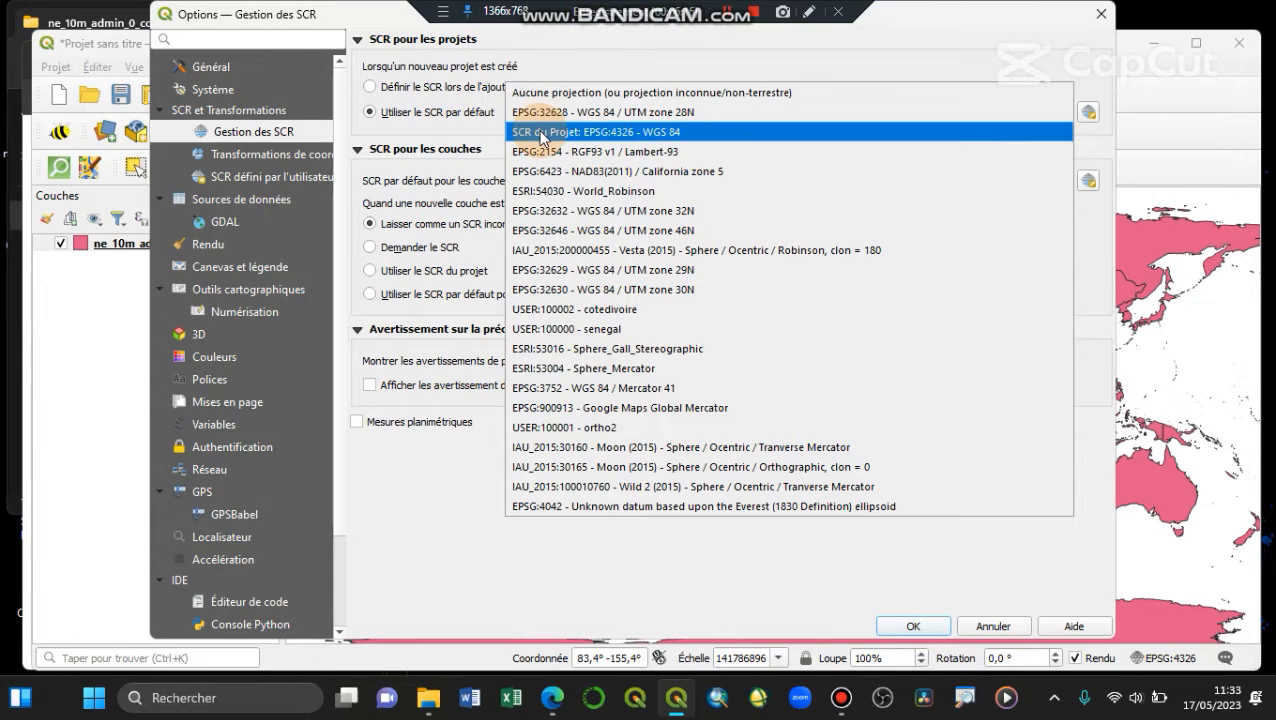
left_click(541, 134)
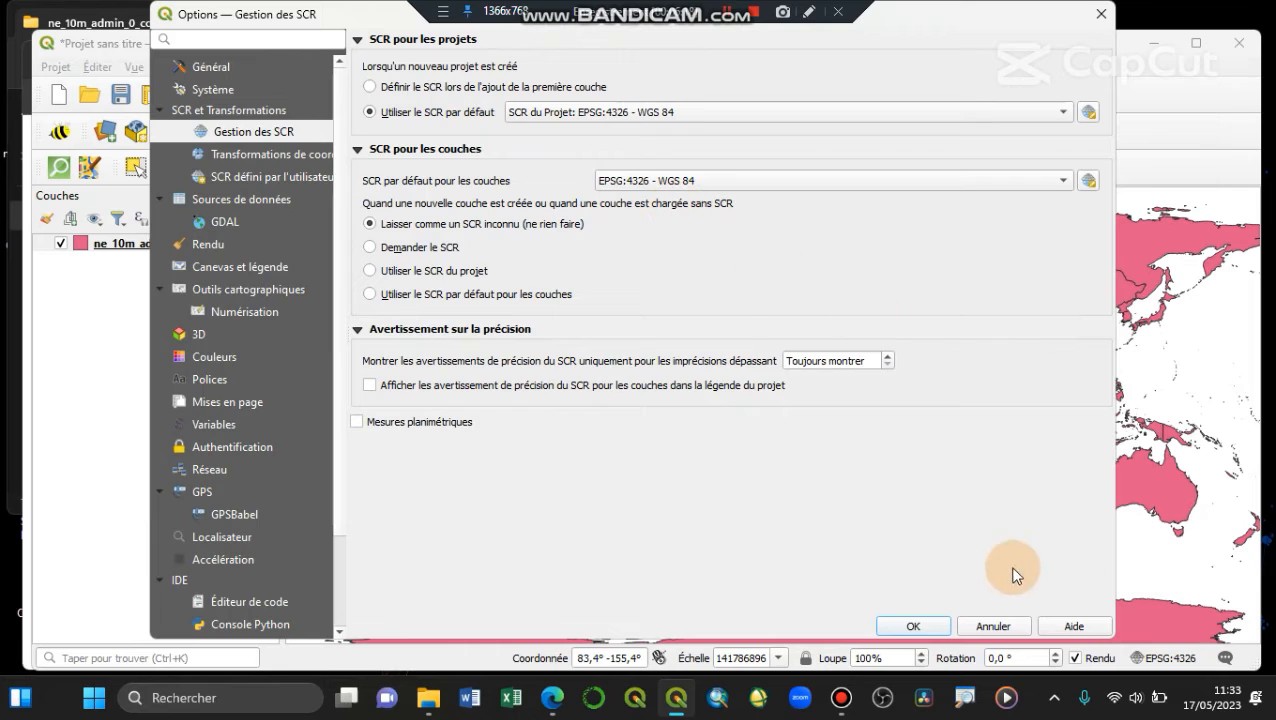
left_click(930, 626)
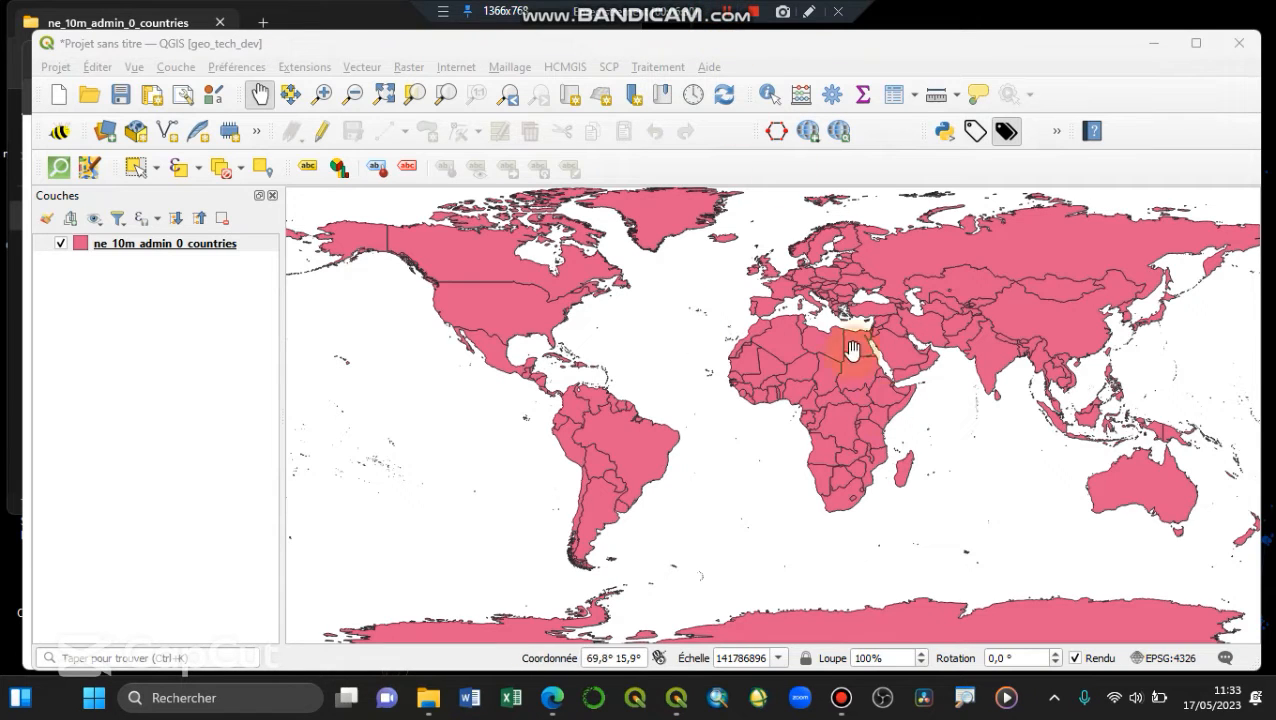
Switch the current project's coordinate reference system to WGS 84 / UTM zone 28N (EPSG:32628)
left_click(1160, 658)
left_click(1058, 212)
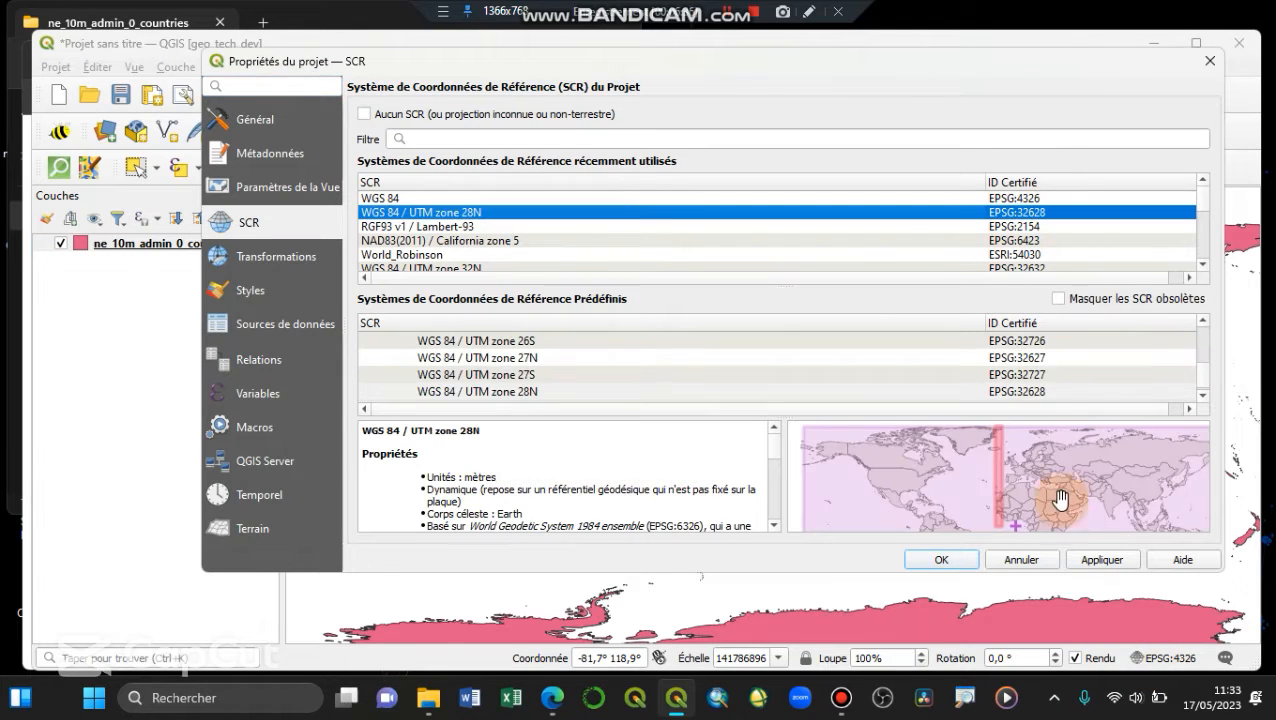
left_click(1090, 559)
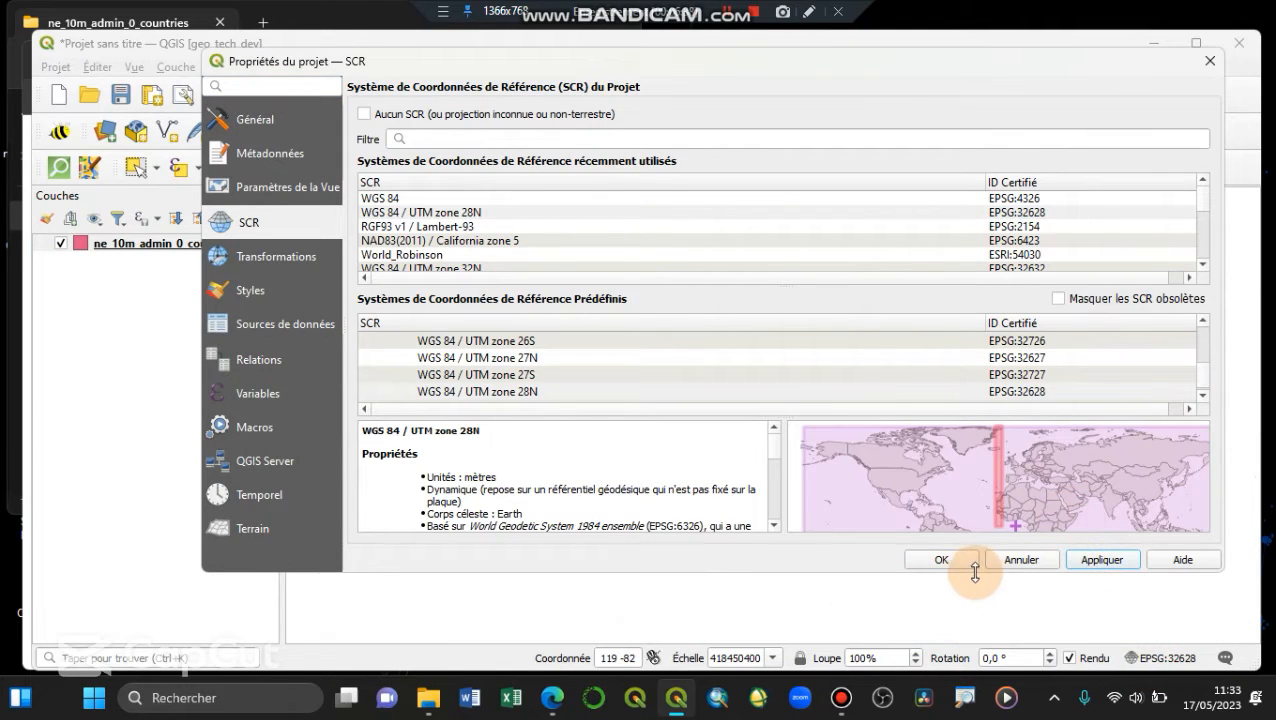
left_click(942, 560)
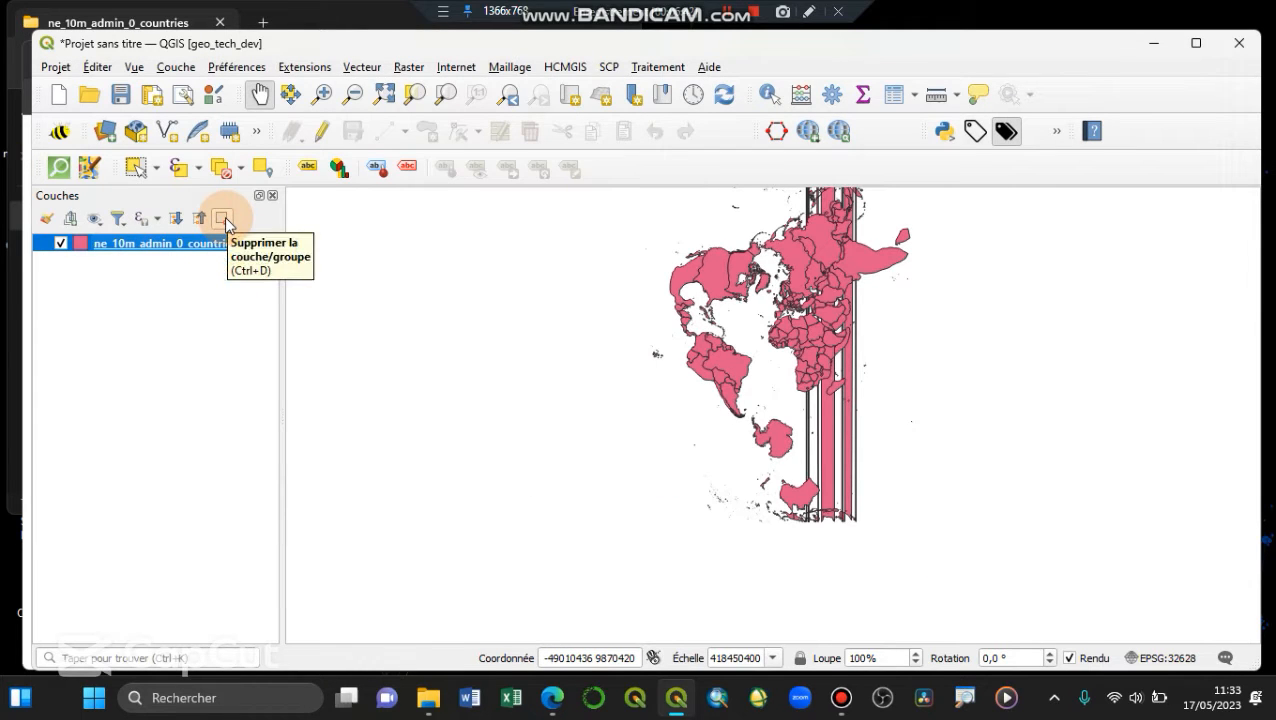
Create a new empty project, discarding the current one without saving
left_click(62, 95)
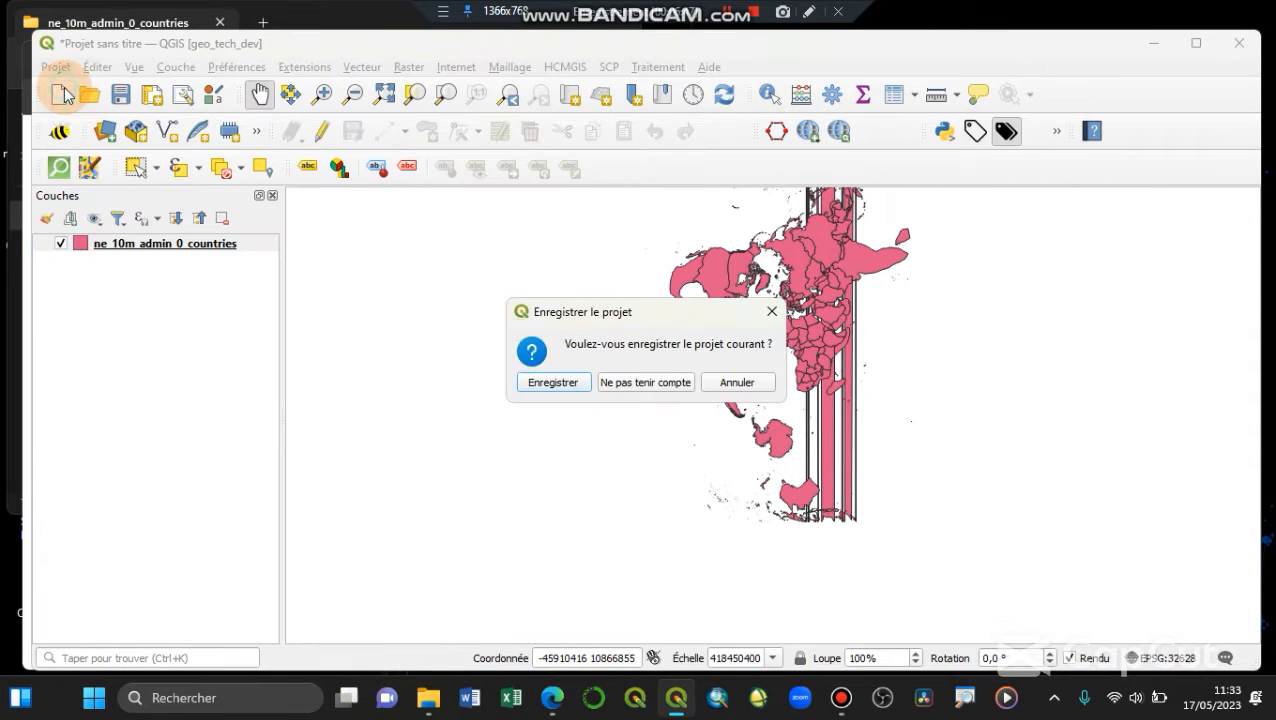
left_click(621, 388)
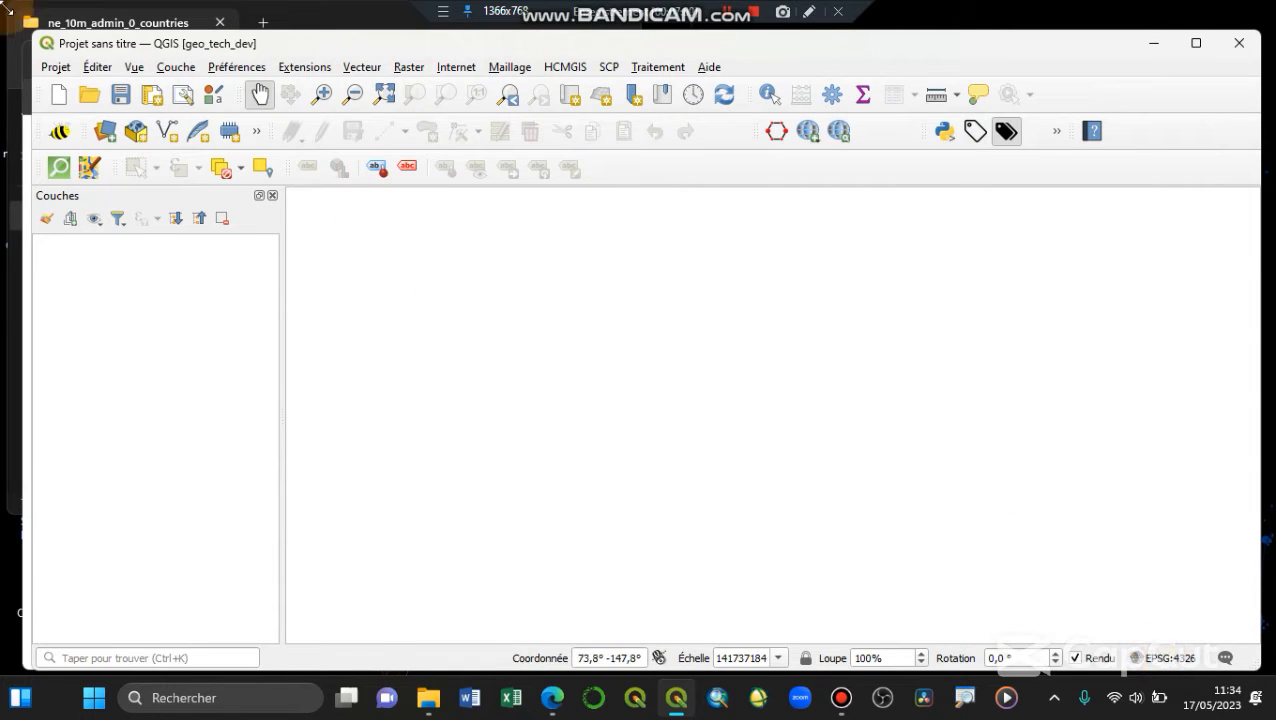
In the QGIS options, make new projects take their CRS from the first added layer, and select EPSG:32628 - WGS 84 / UTM zone 28N as default CRS
left_click(55, 67)
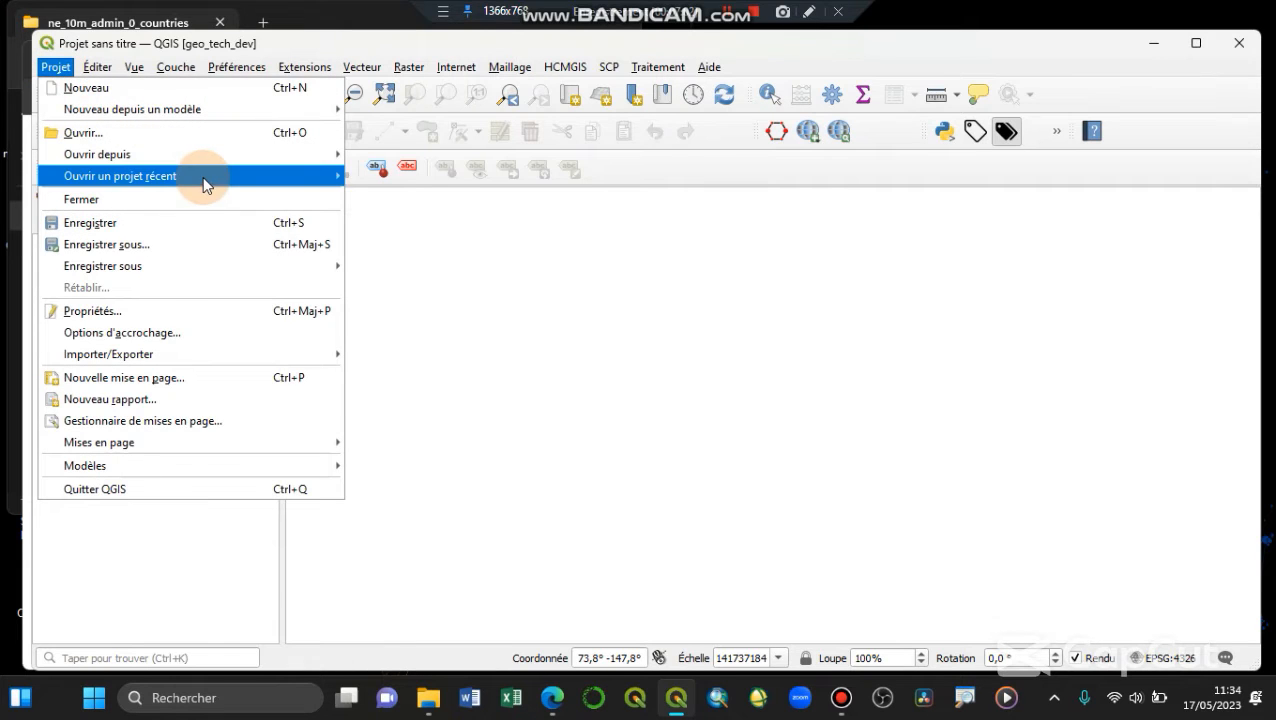
mouse_move(263, 70)
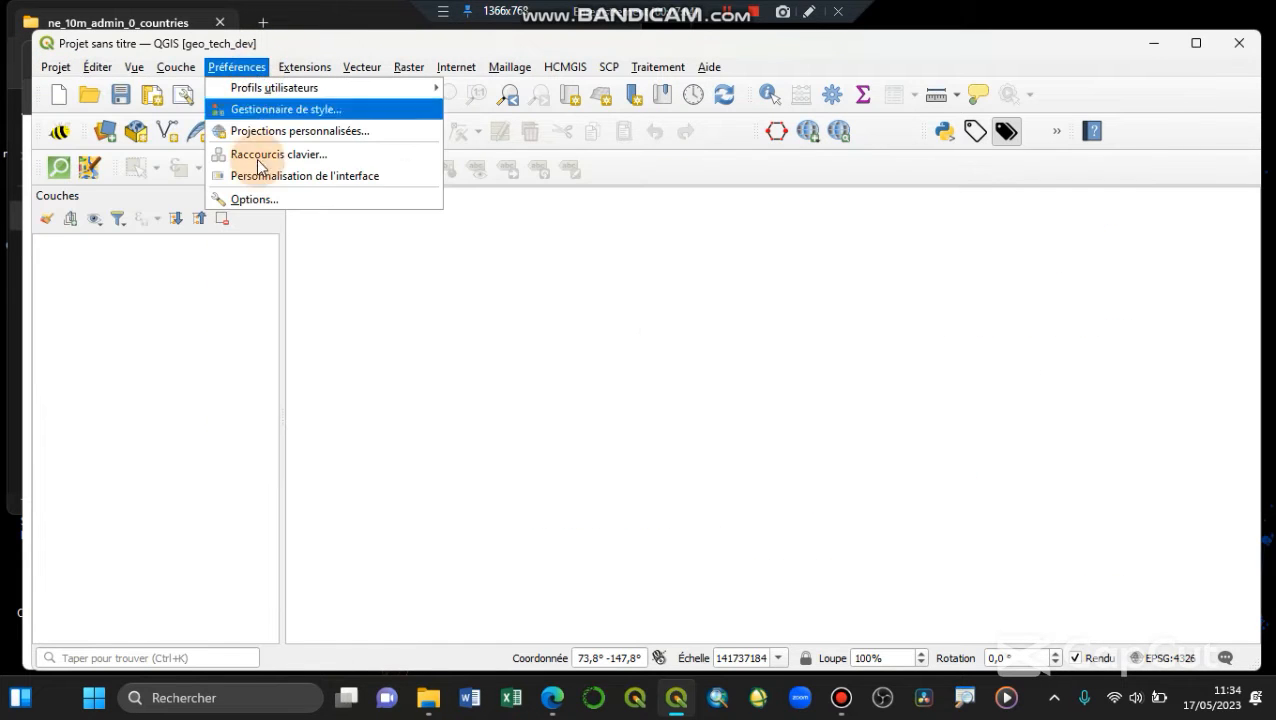
left_click(256, 200)
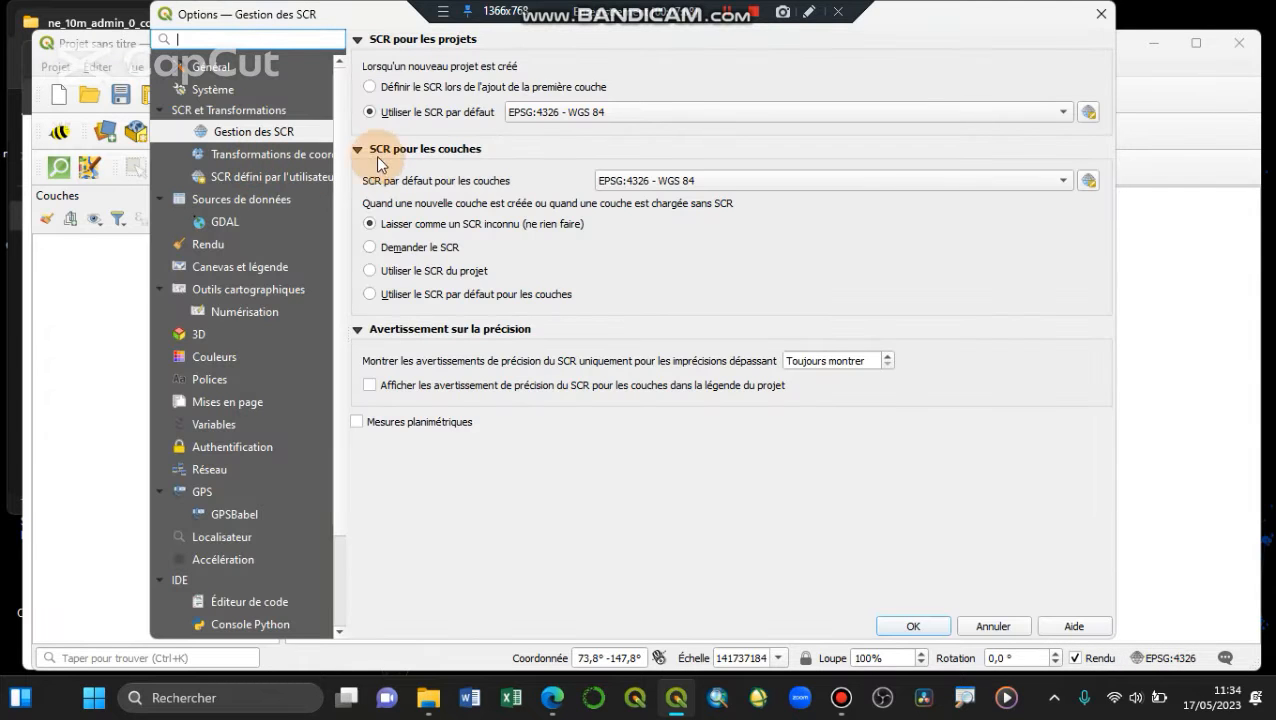
left_click(447, 92)
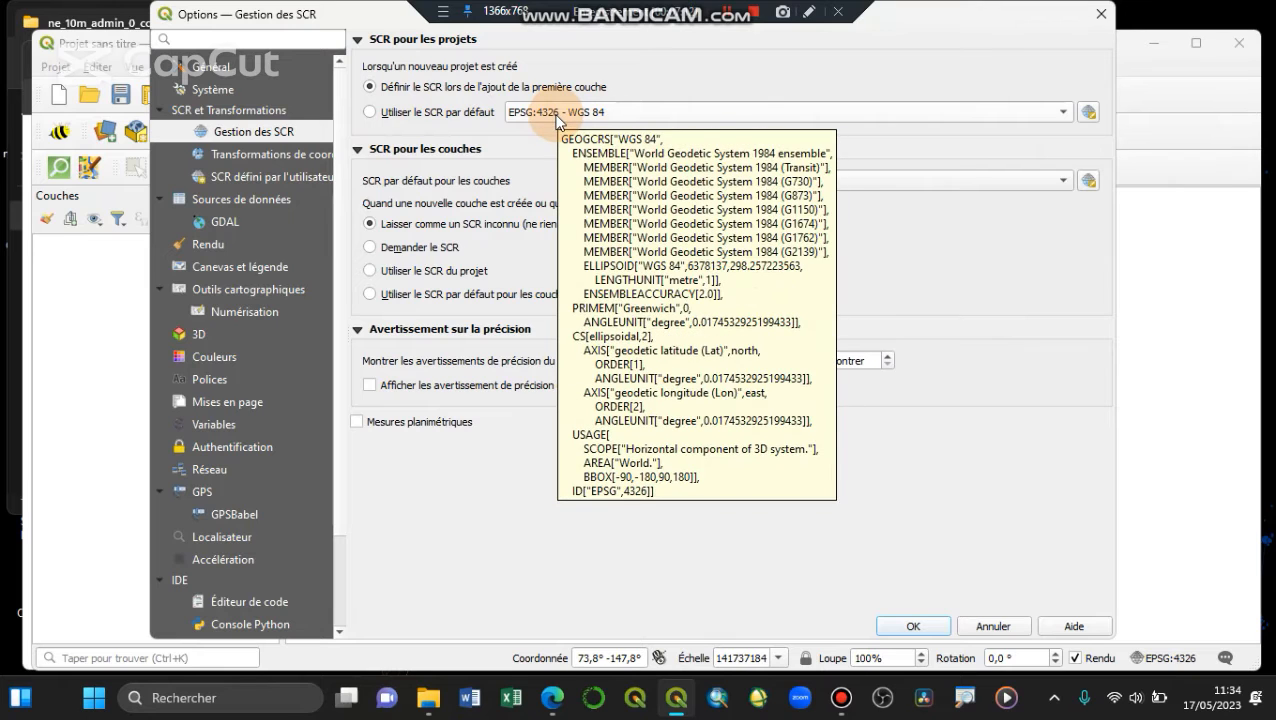
left_click(558, 115)
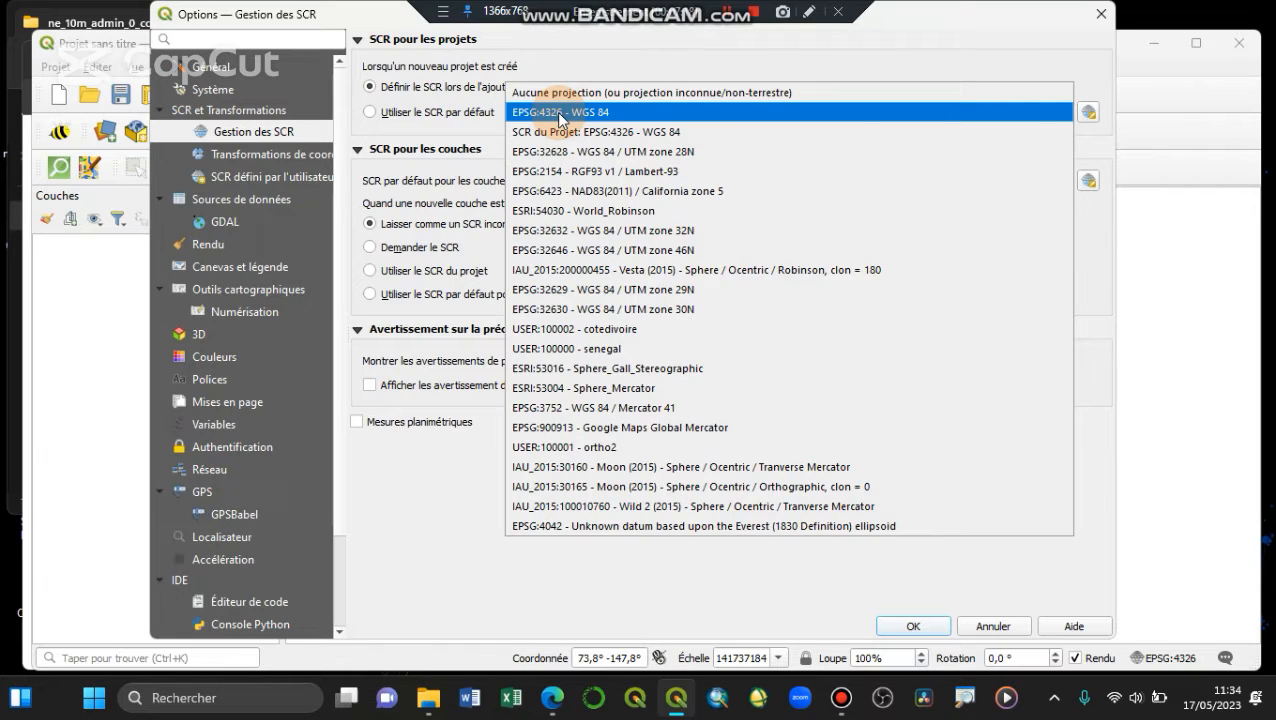
left_click(559, 113)
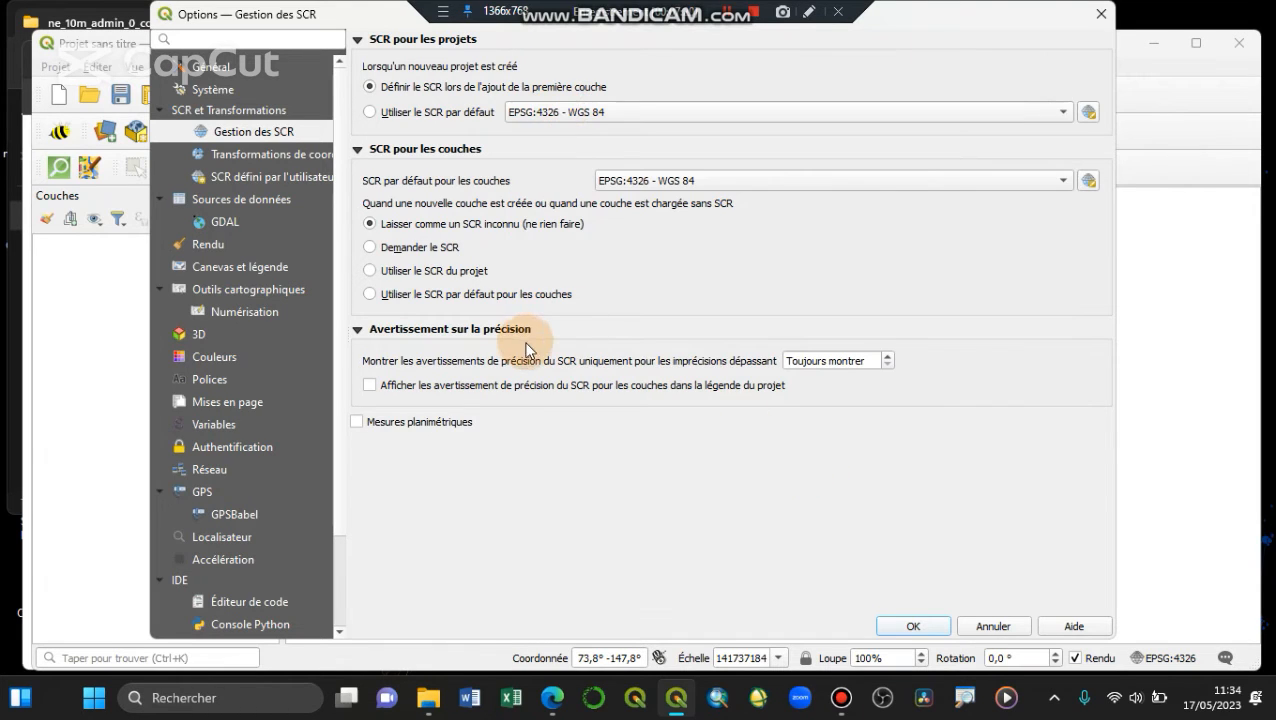
left_click(565, 114)
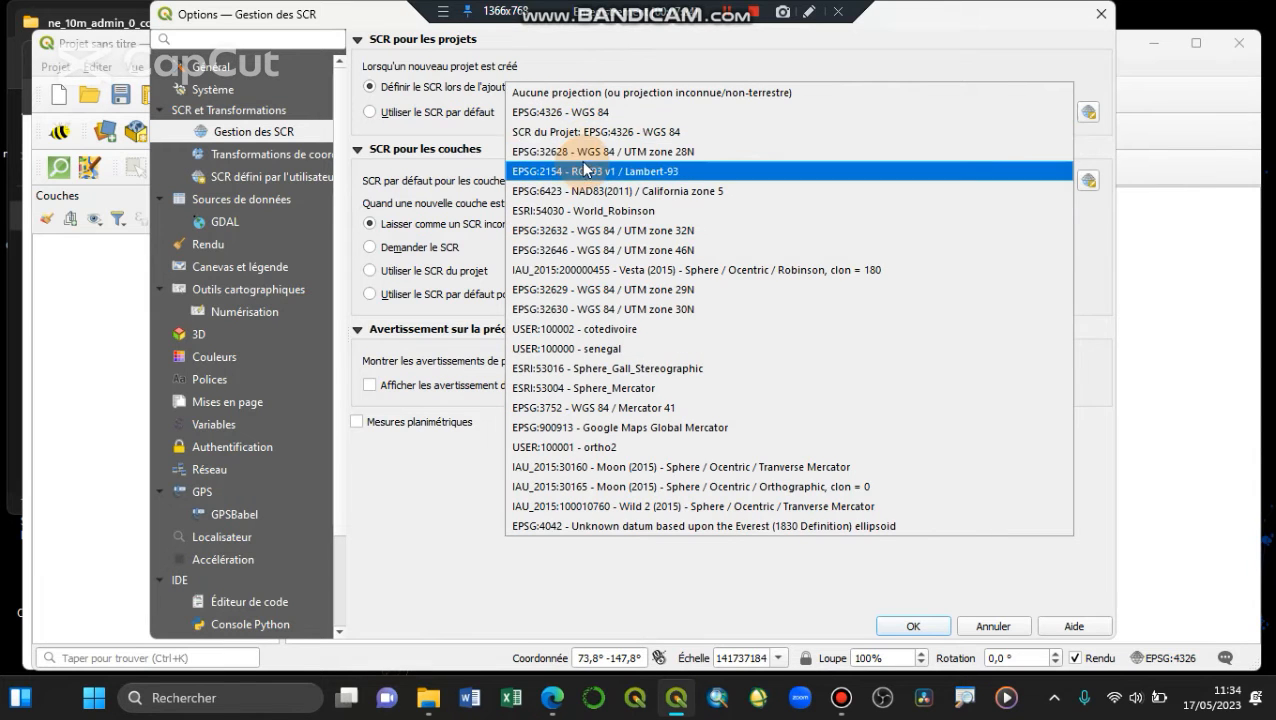
left_click(625, 153)
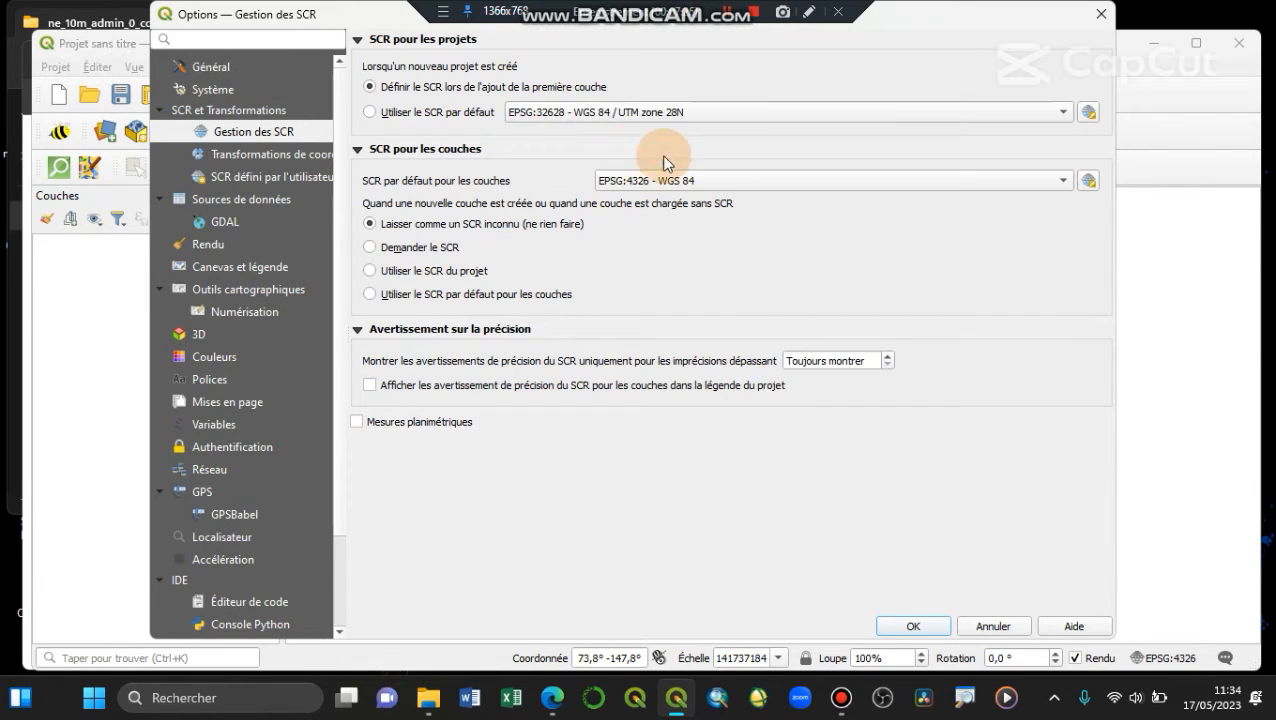
left_click(931, 630)
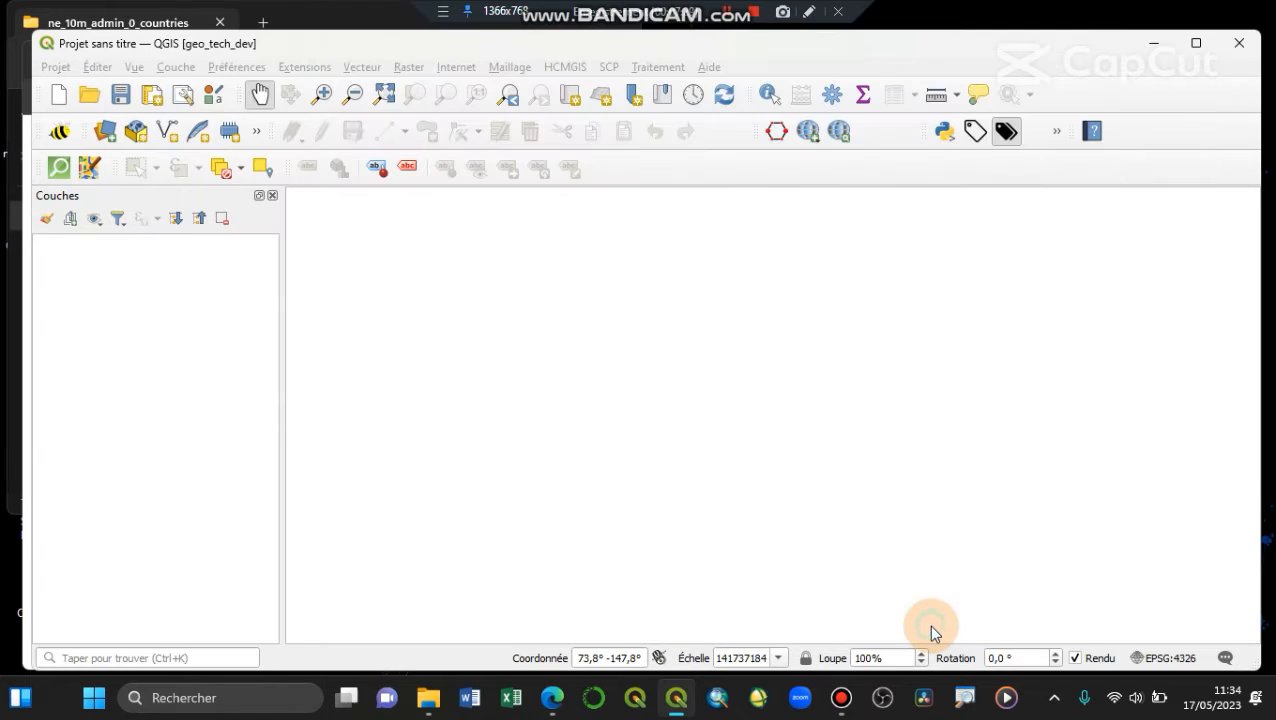
Put the empty project in the WGS 84 / UTM zone 28N (EPSG:32628) coordinate reference system
left_click(1170, 657)
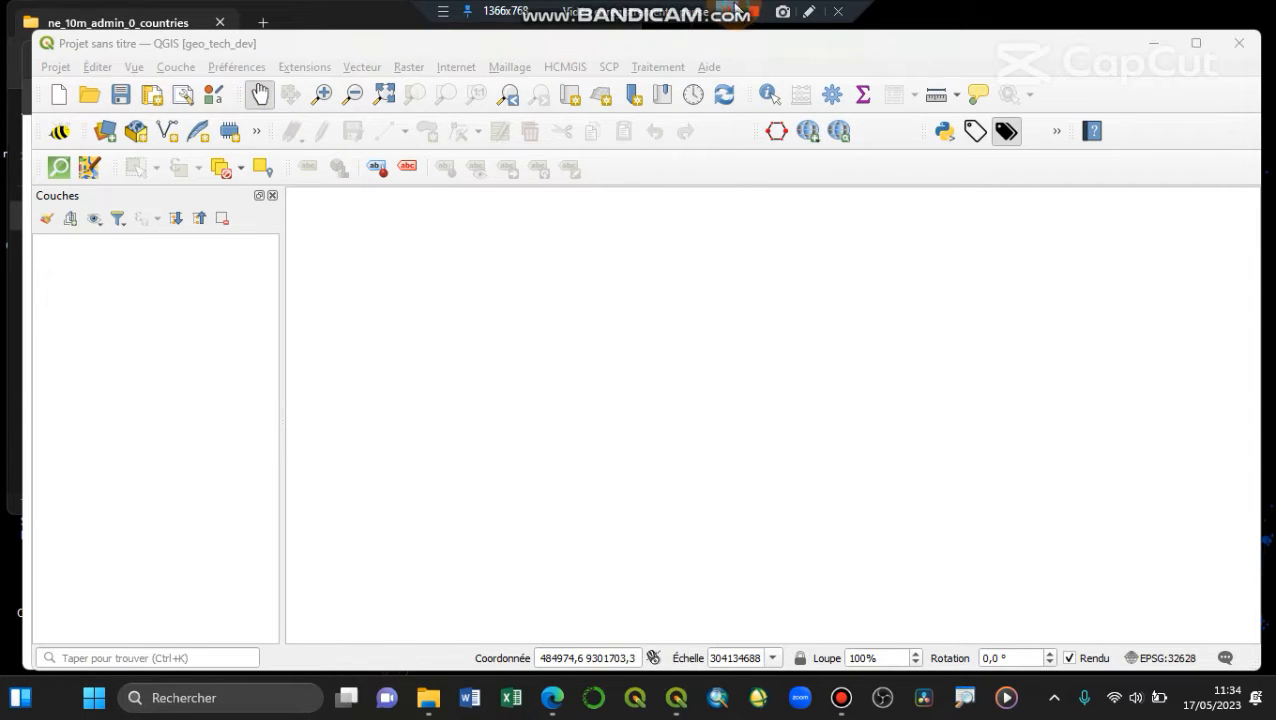
left_click(1160, 658)
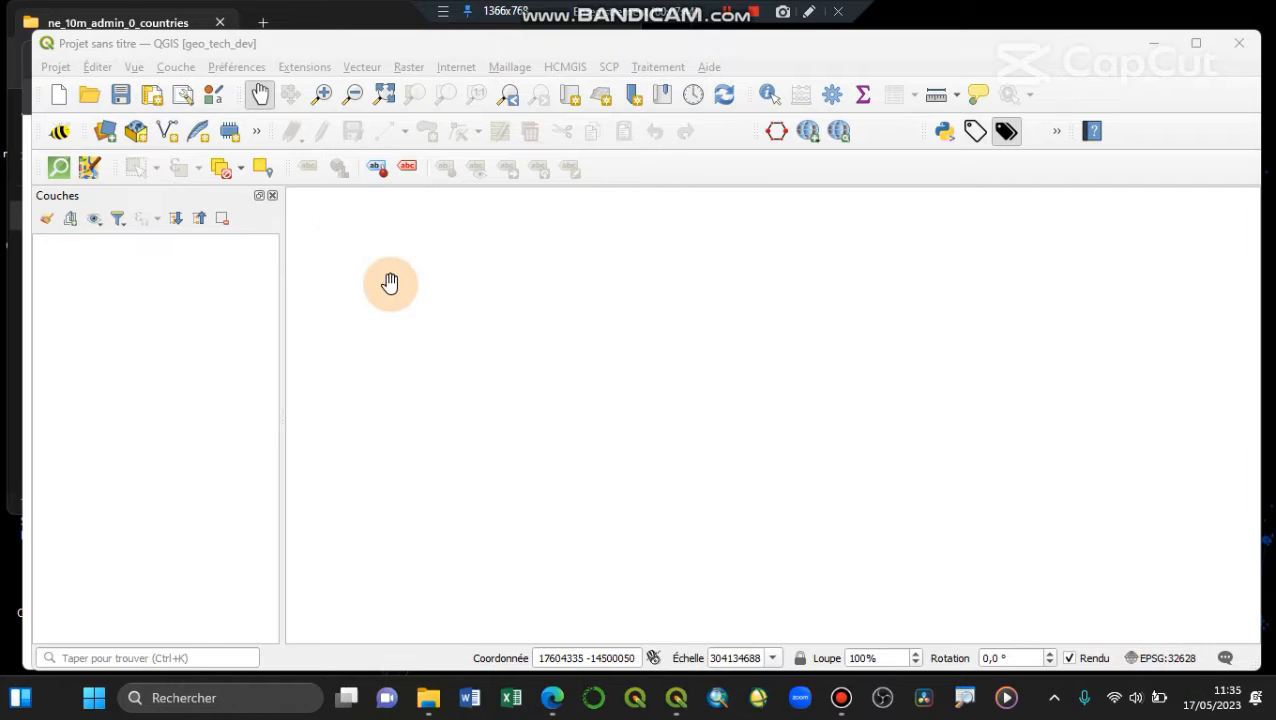
Add the ne_10m_admin_0_countries.shp shapefile to the project as a vector layer and close the data source manager
left_click(176, 67)
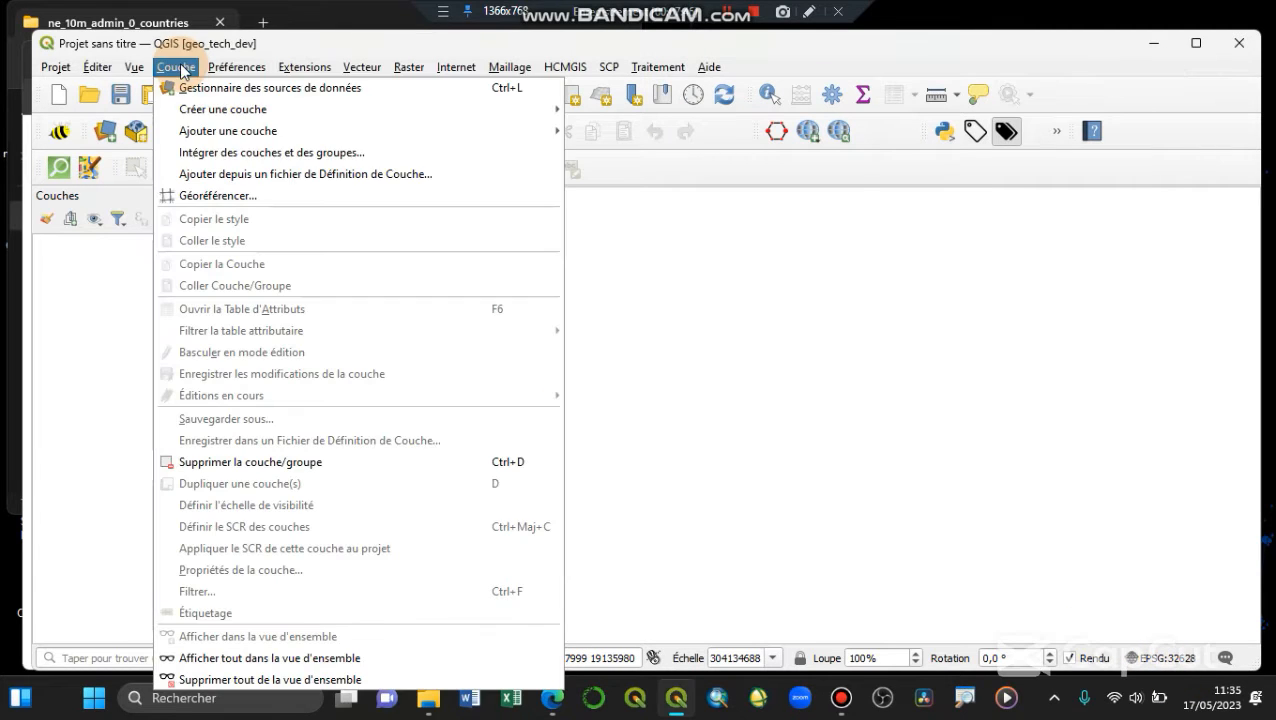
mouse_move(356, 134)
left_click(662, 131)
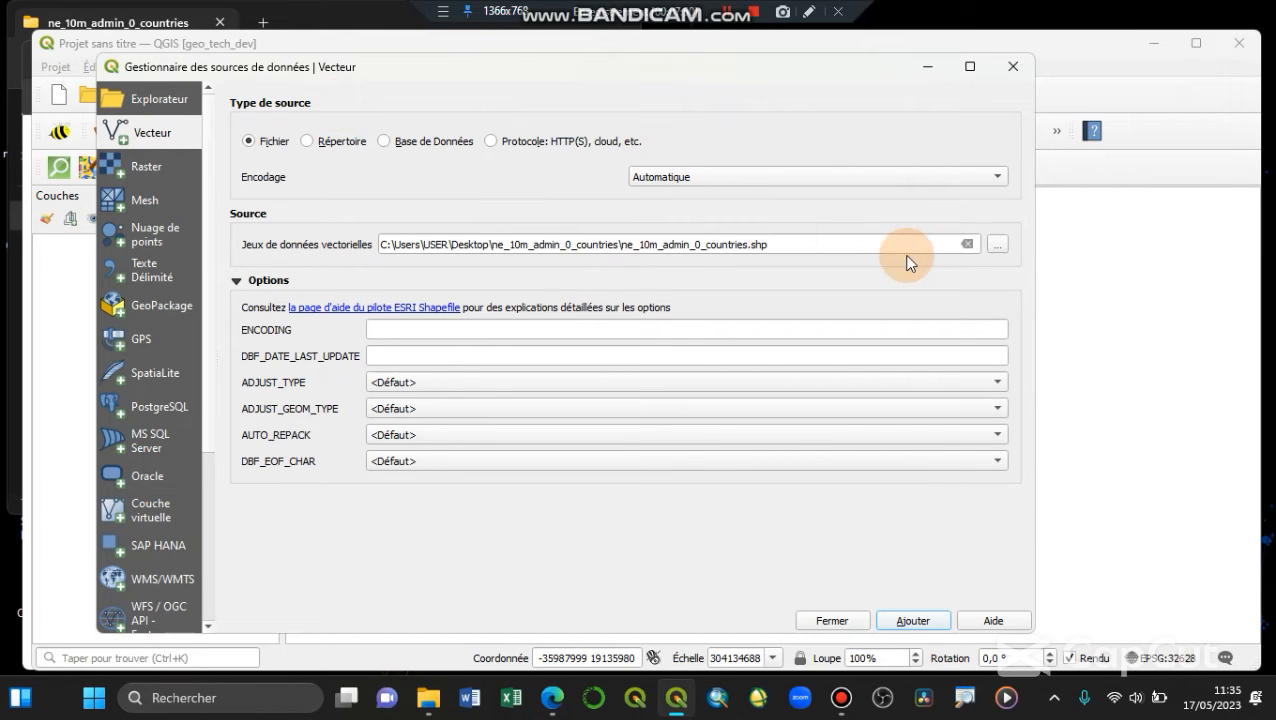
left_click(997, 244)
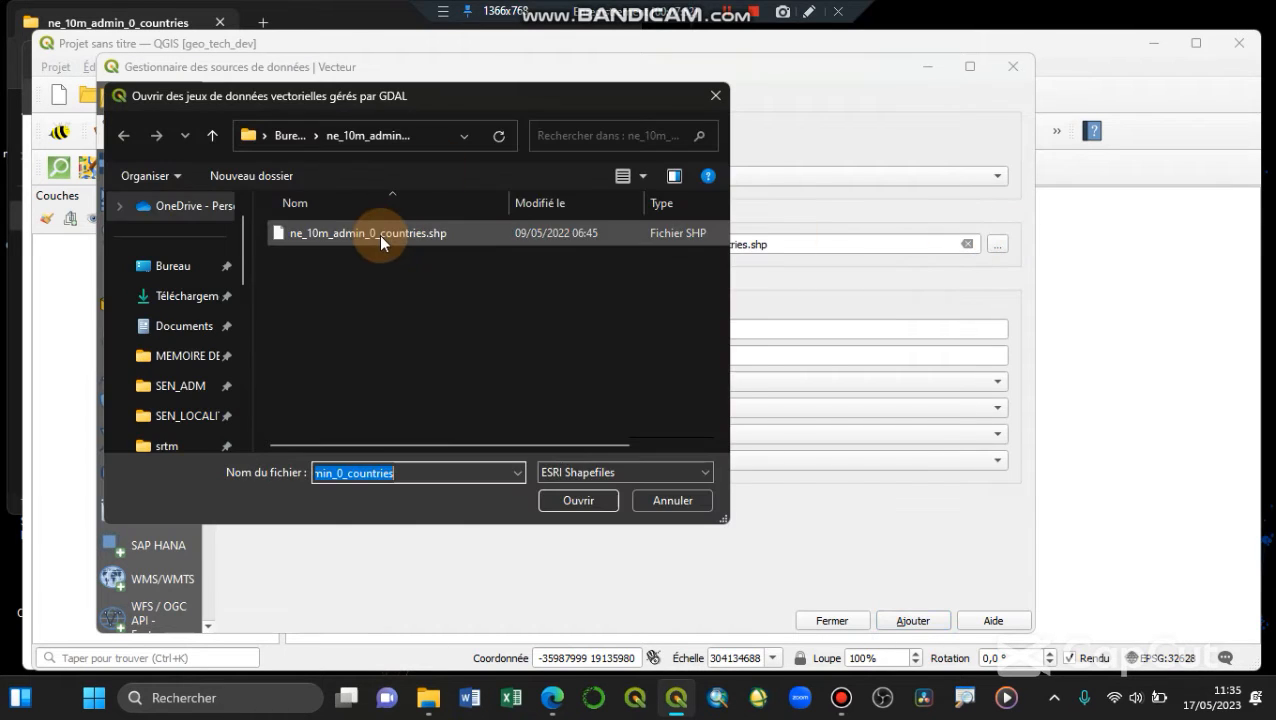
left_click(379, 234)
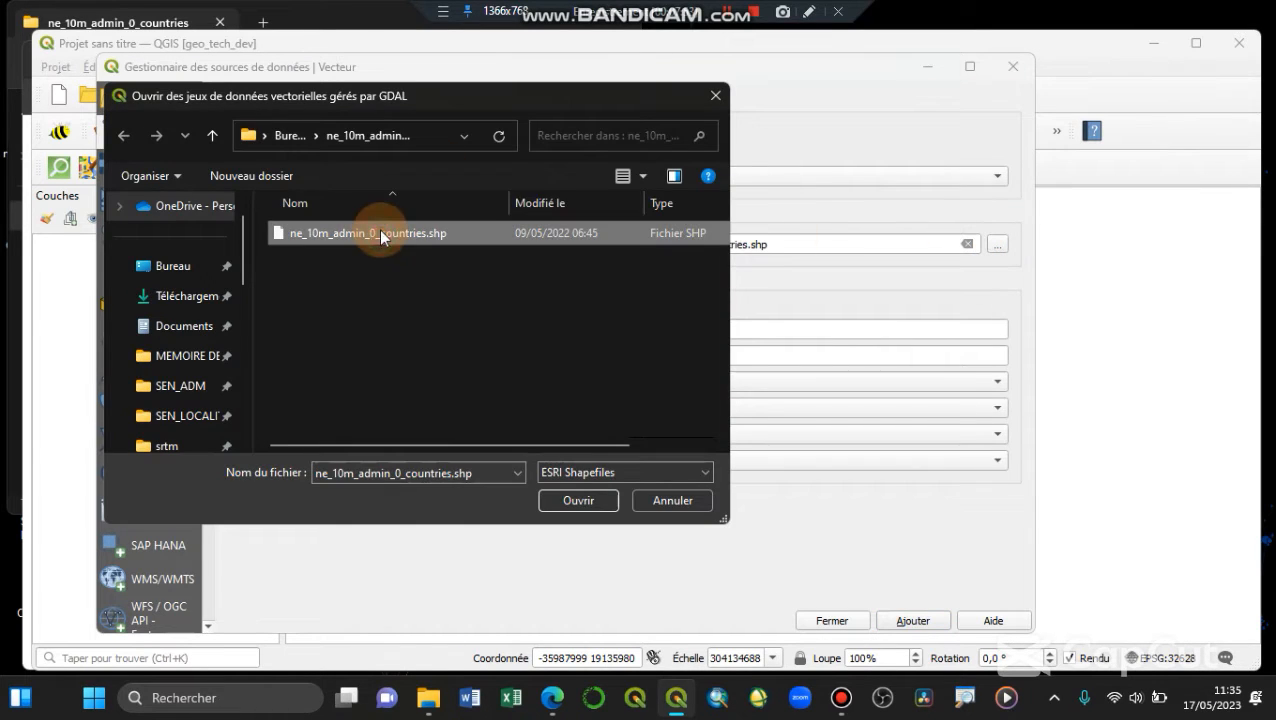
left_click(583, 500)
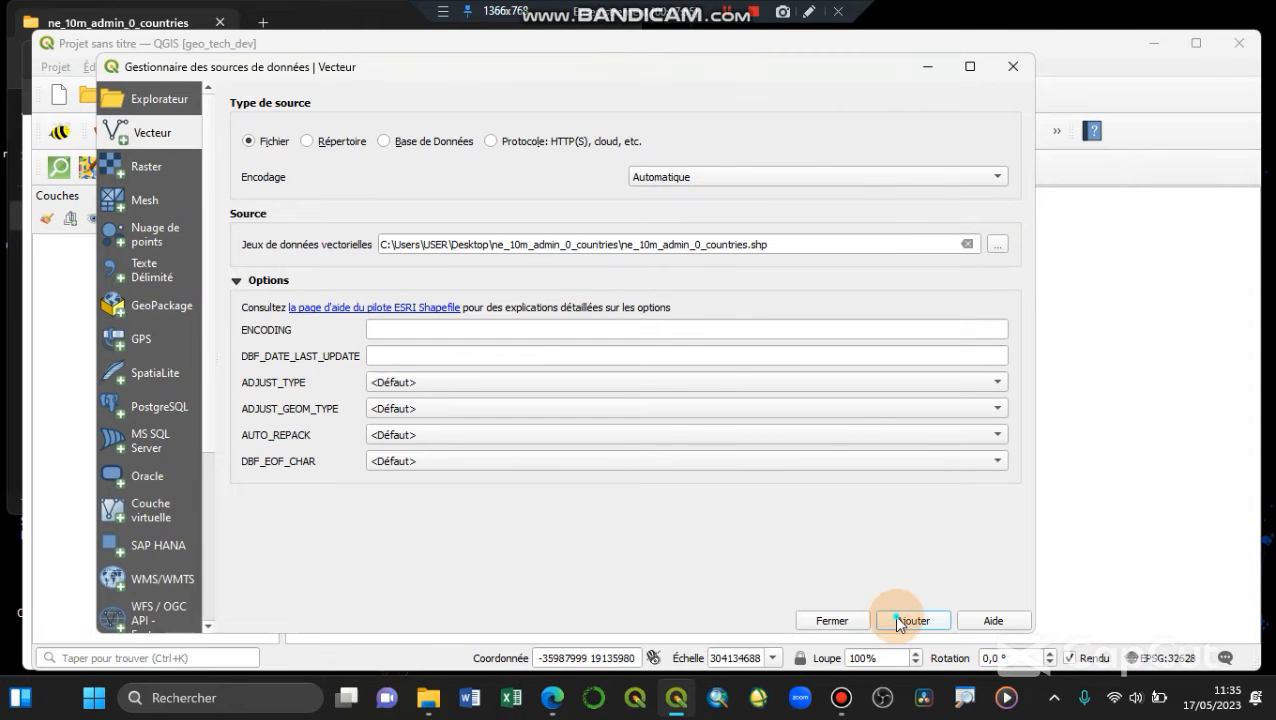
left_click(897, 621)
left_click(835, 621)
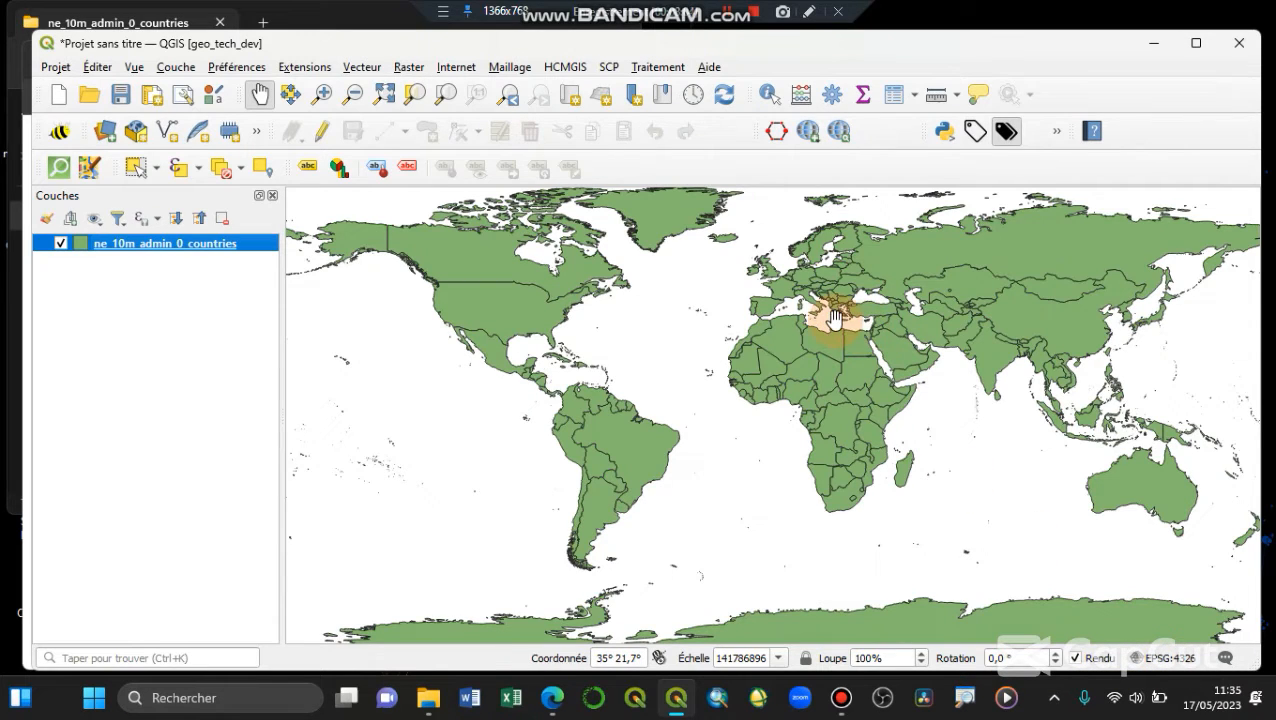
left_click(724, 12)
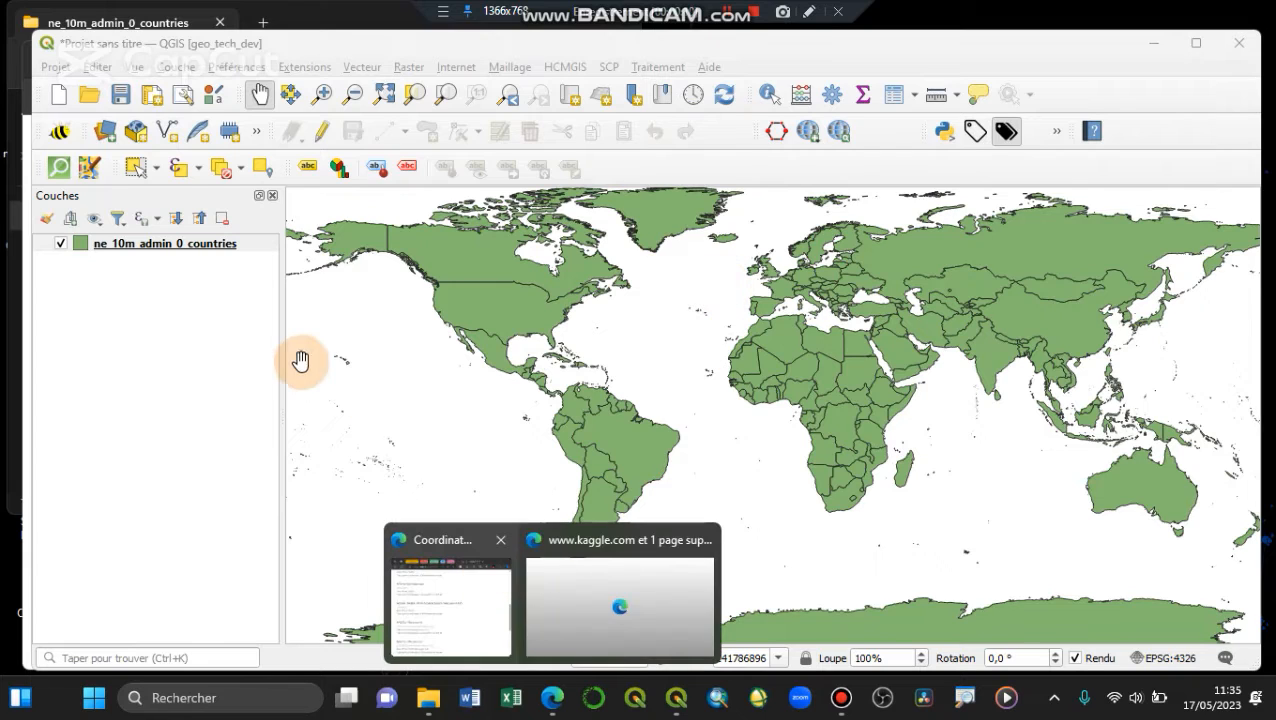
Move around the world map with the Pan tool, shifting between Asia, Africa and the Americas
left_click(263, 98)
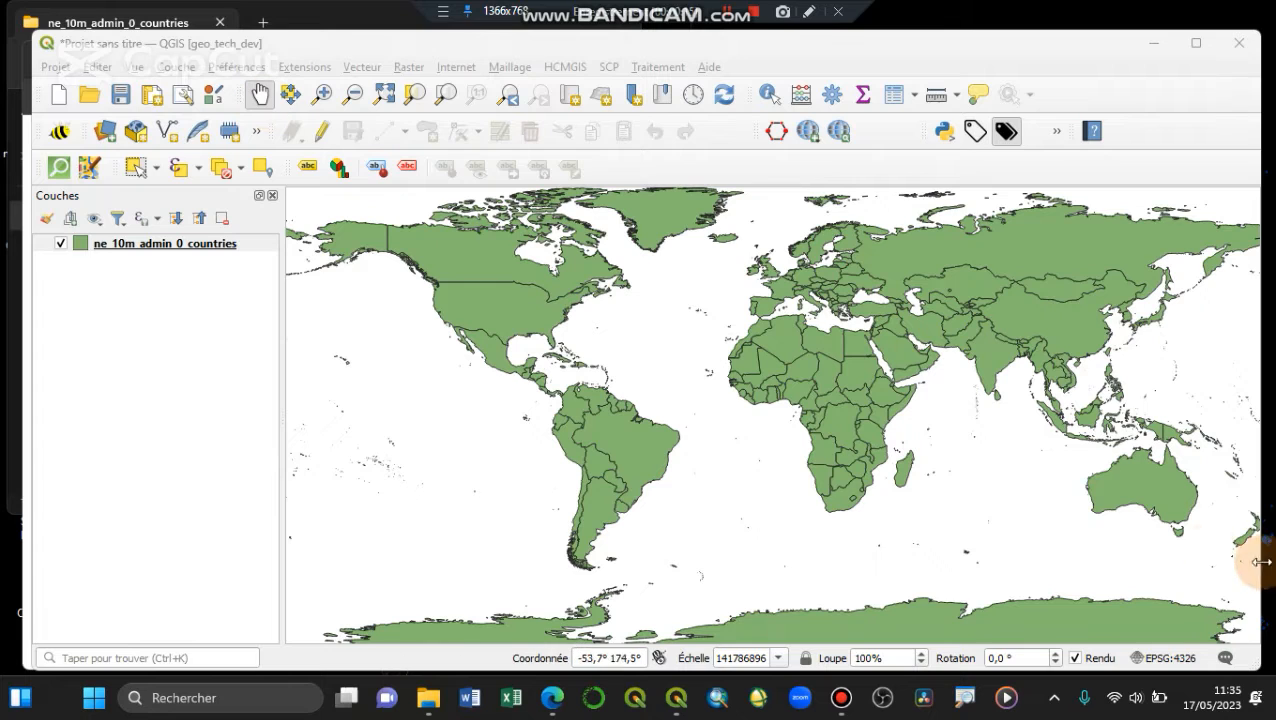
left_click(935, 302)
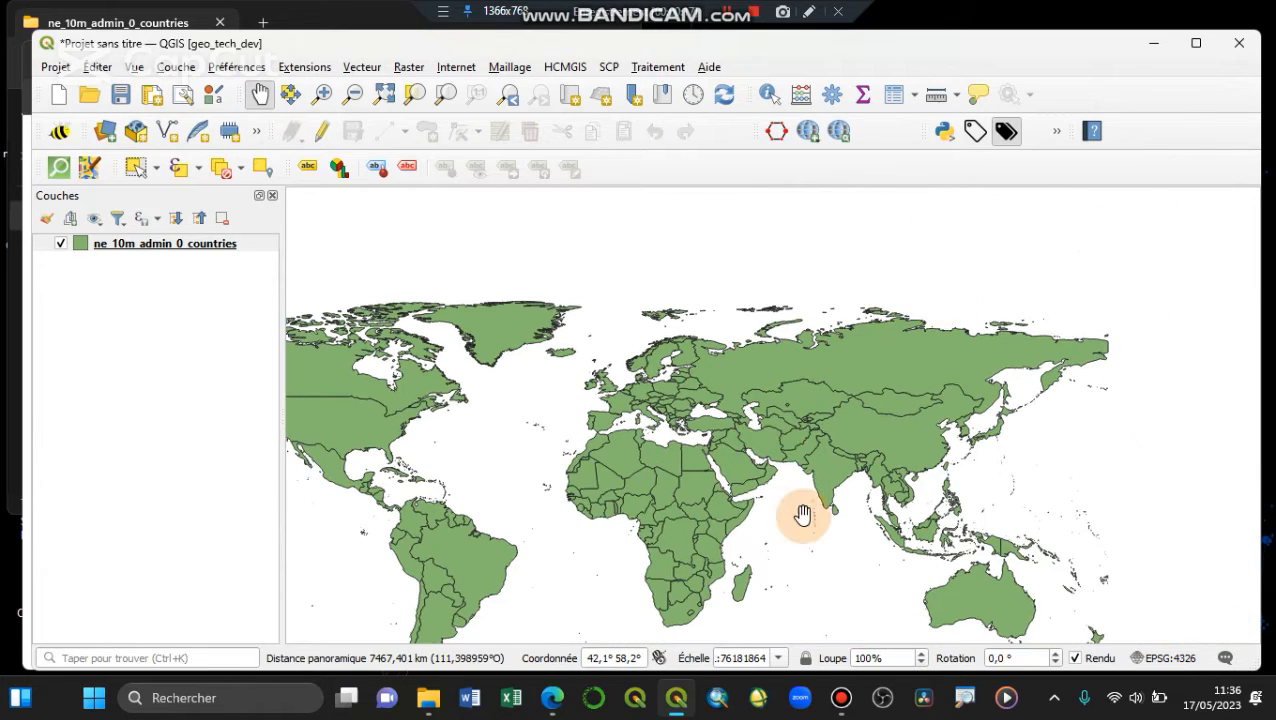
left_click_drag(850, 429, 931, 318)
left_click_drag(795, 337, 726, 348)
left_click_drag(843, 317, 648, 342)
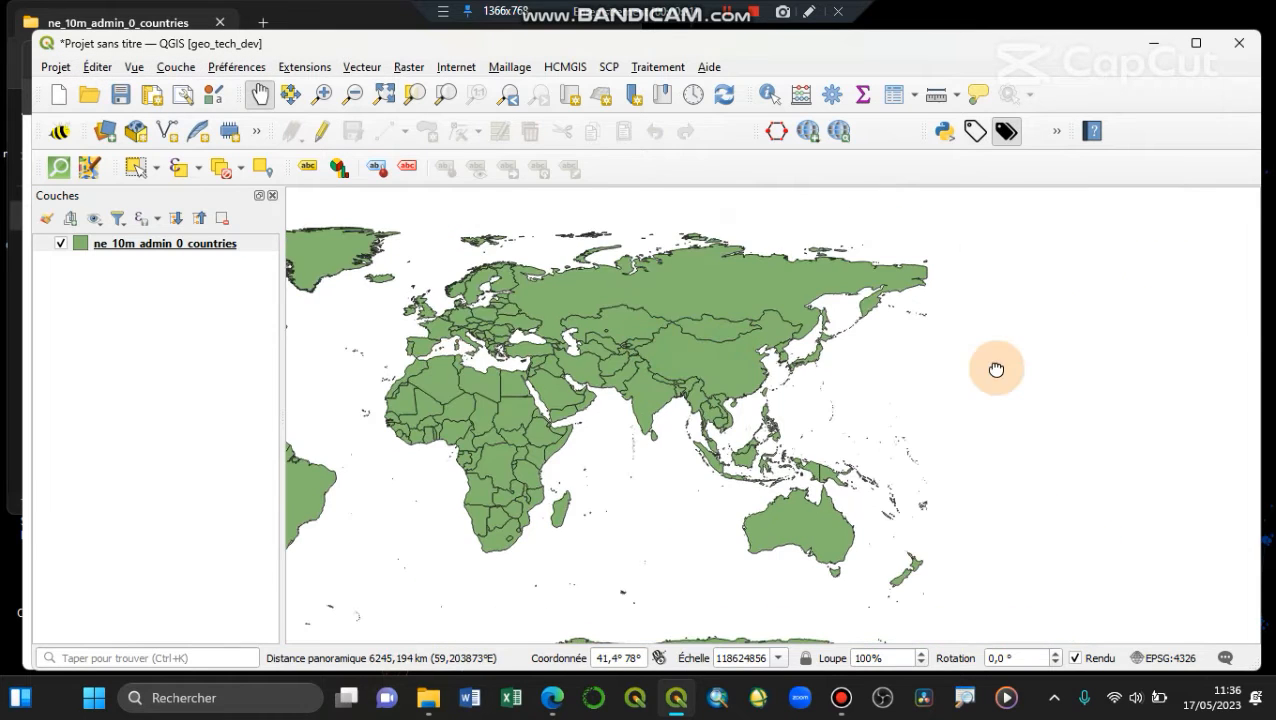
left_click_drag(656, 410, 917, 547)
left_click_drag(834, 407, 812, 433)
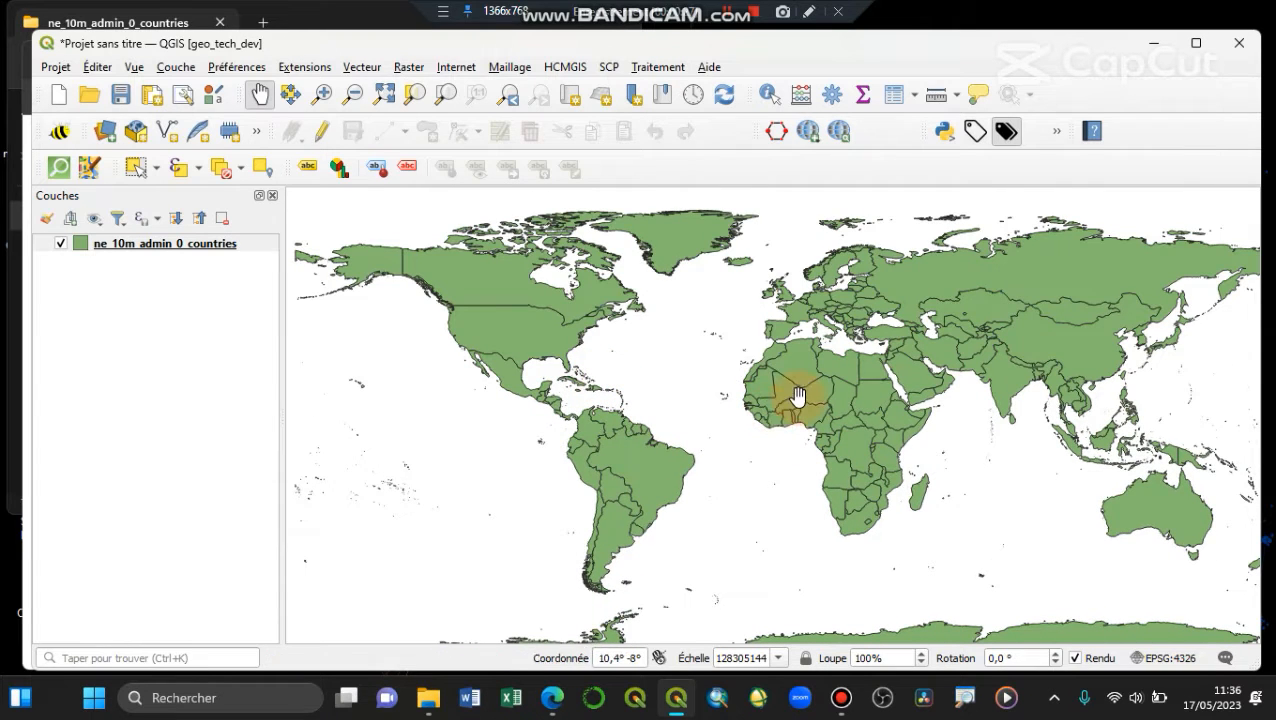
Zoom in on France in the countries layer and back out to the whole world
scroll(789, 288, "up", 2)
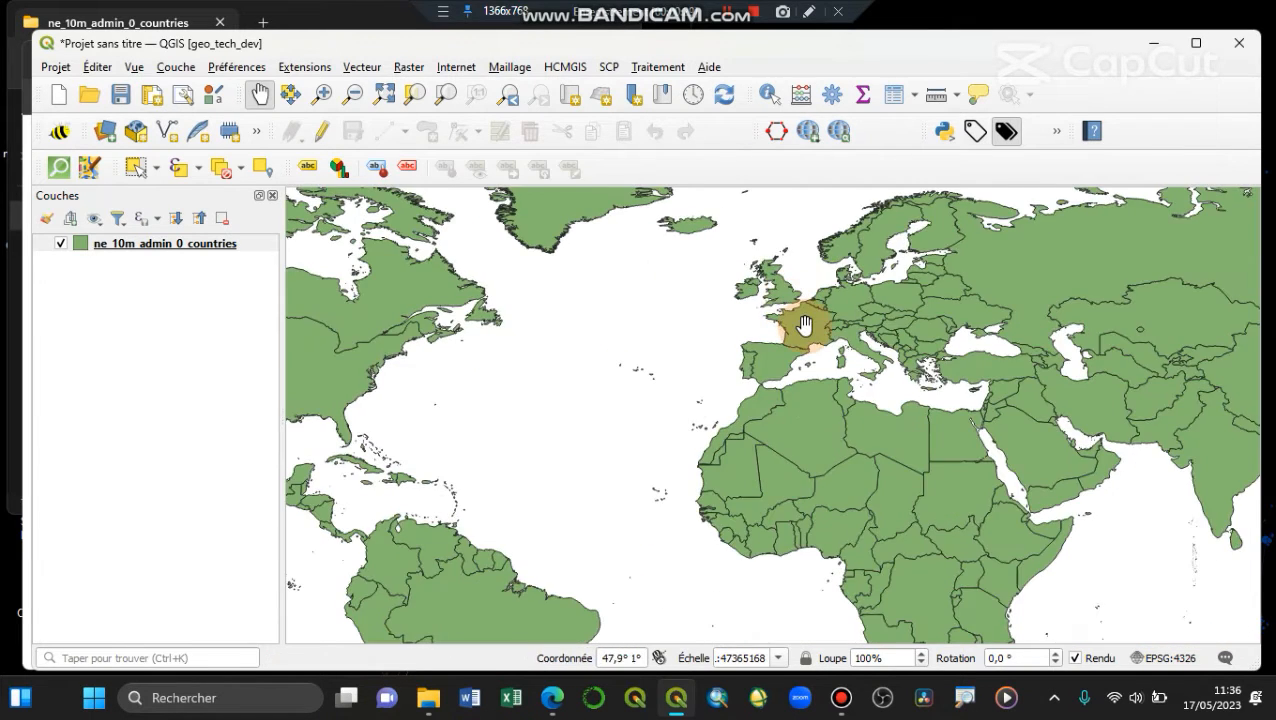
scroll(803, 328, "up", 2)
scroll(812, 271, "up", 1)
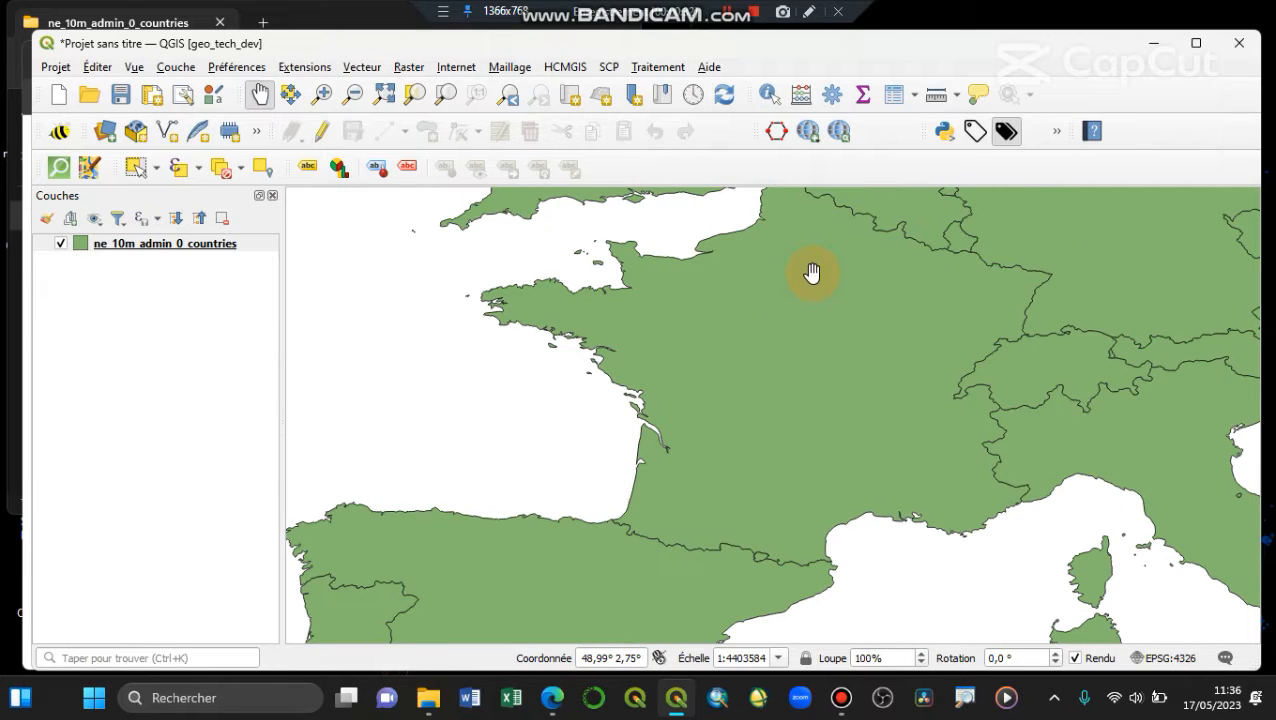
scroll(770, 326, "down", 2)
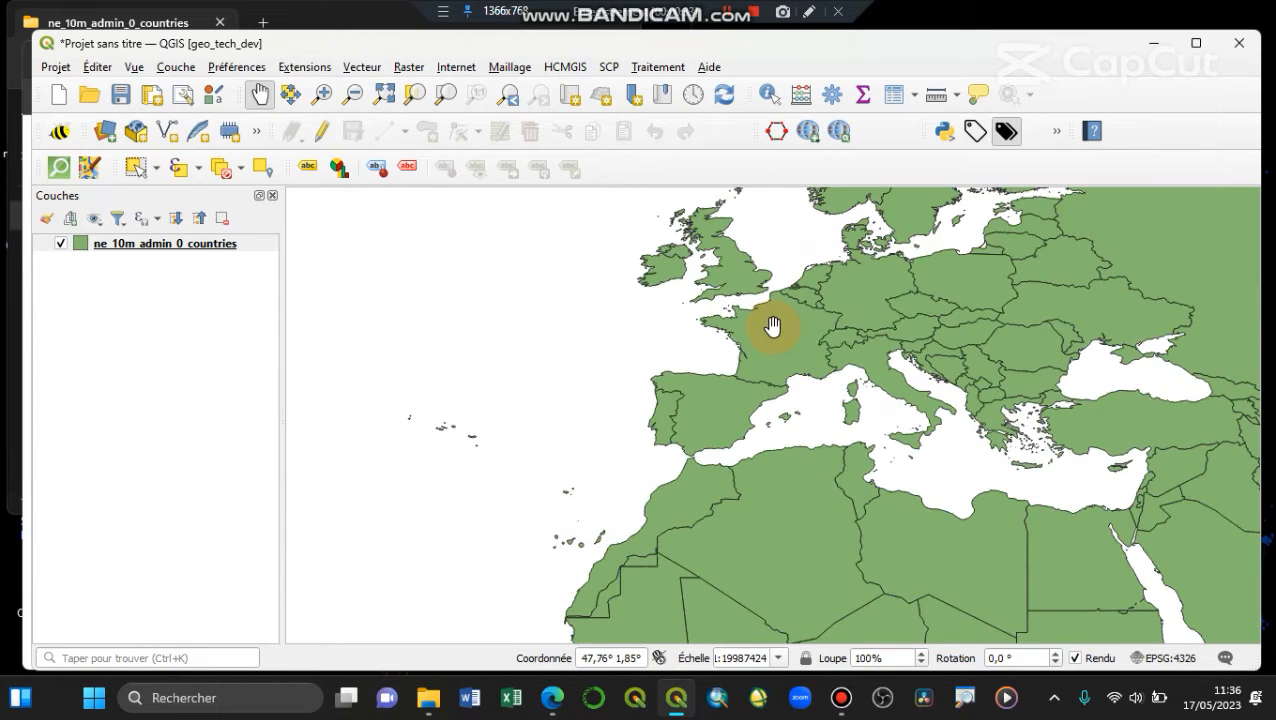
scroll(773, 325, "down", 1)
scroll(772, 325, "down", 1)
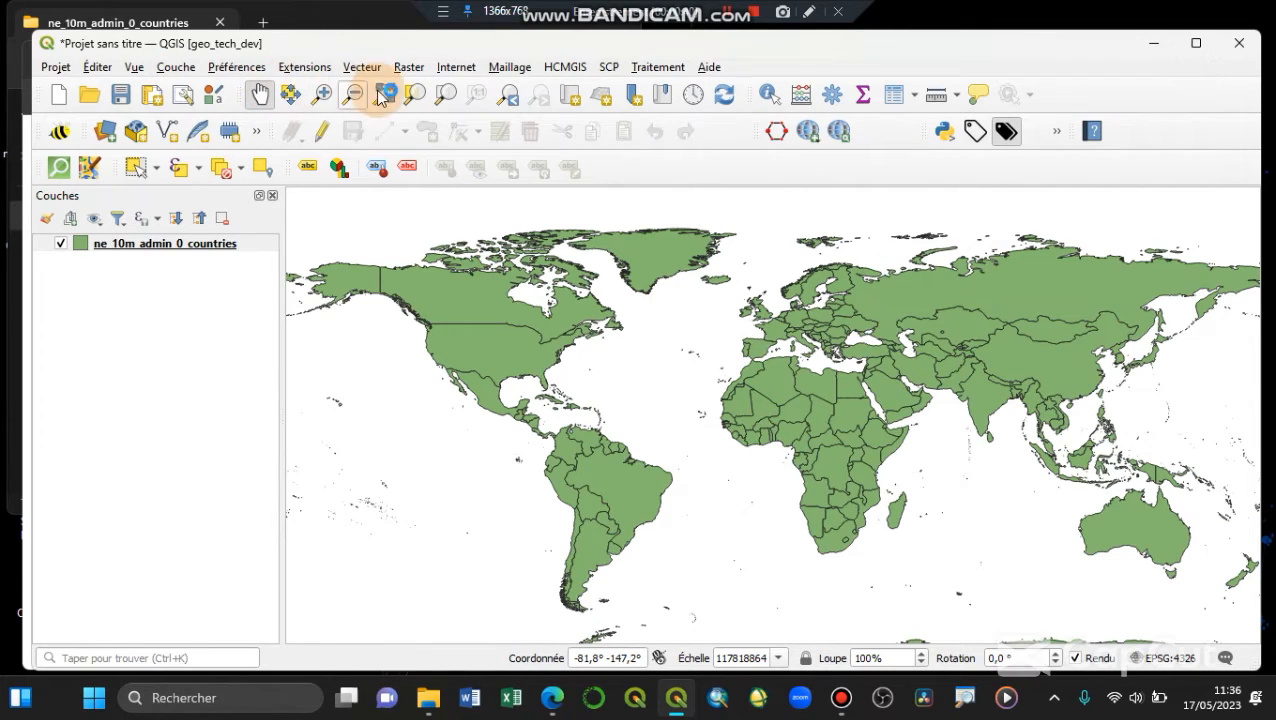
Use the Zoom In tool to enlarge Africa, framing West Africa and finally the Cape Verde islands with zoom rectangles
left_click(322, 96)
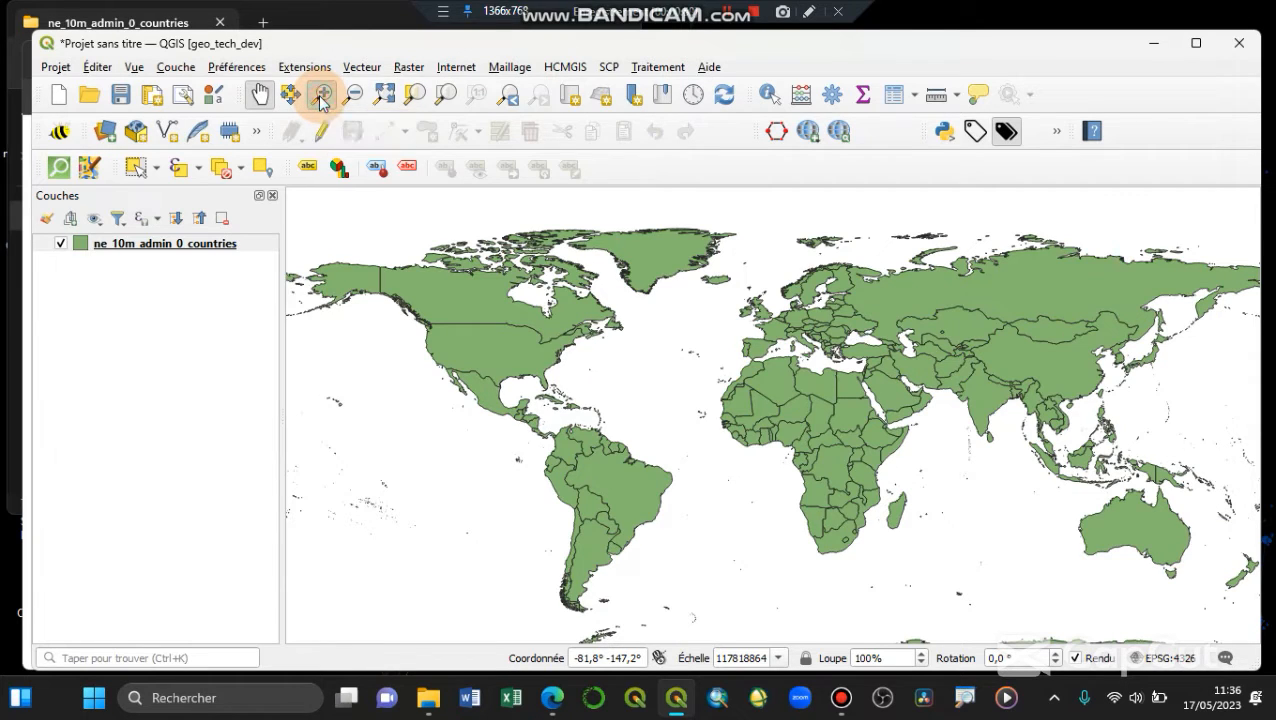
left_click(811, 424)
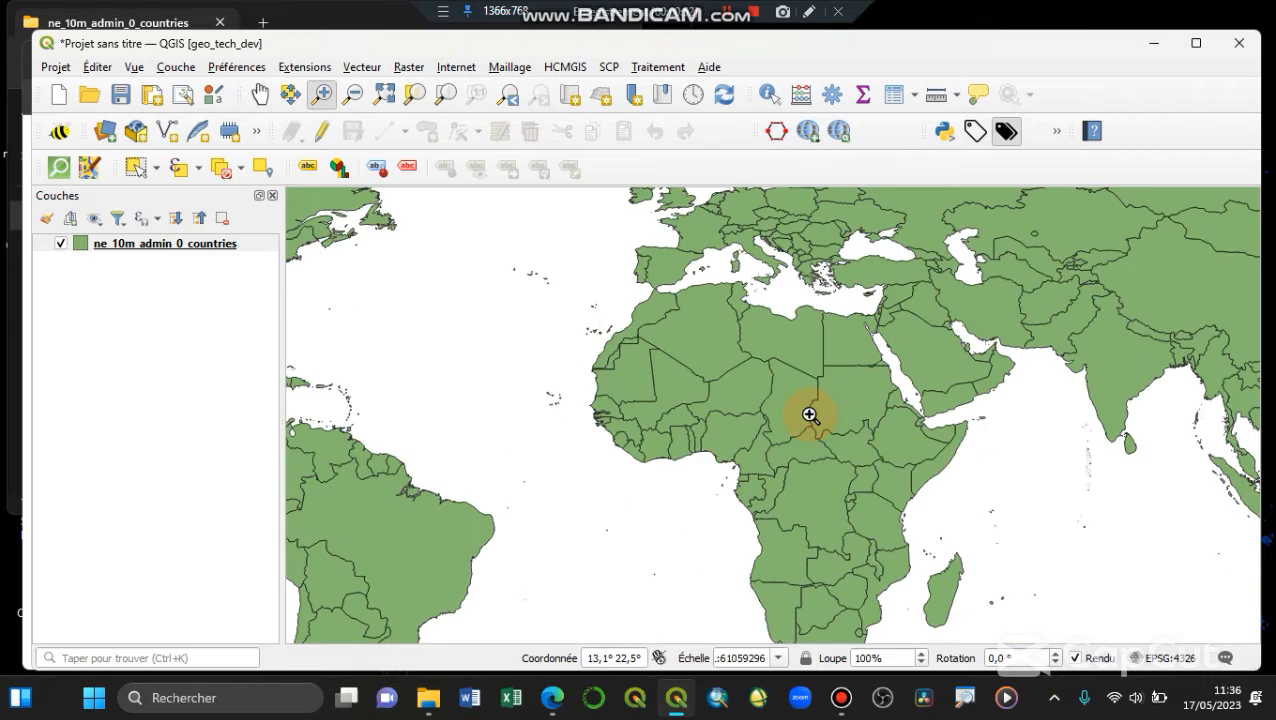
left_click(806, 414)
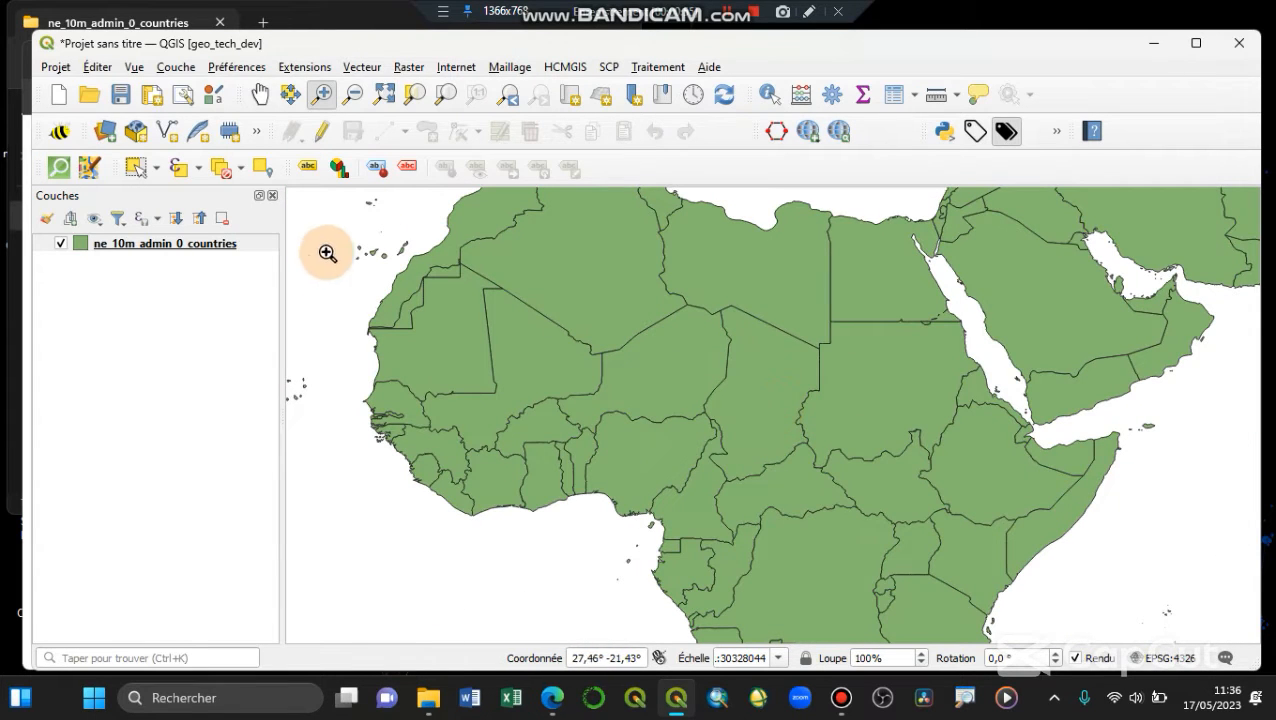
left_click_drag(377, 244, 897, 604)
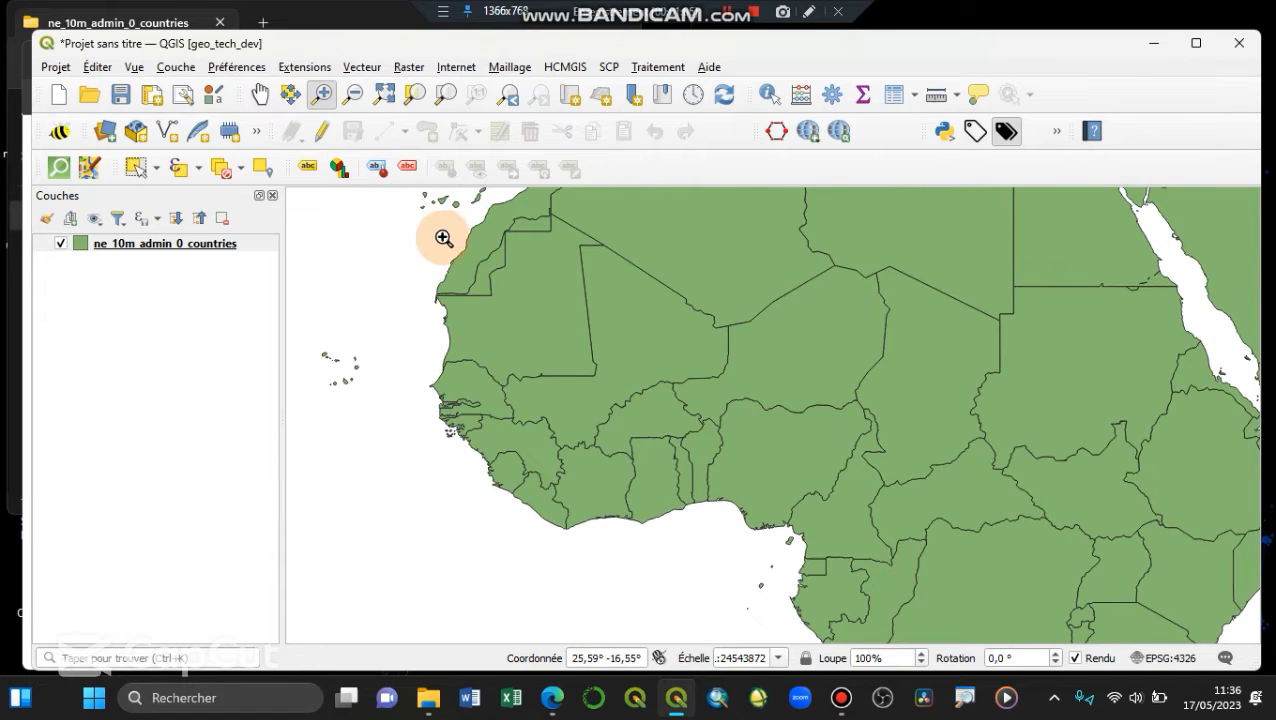
left_click_drag(355, 310, 550, 461)
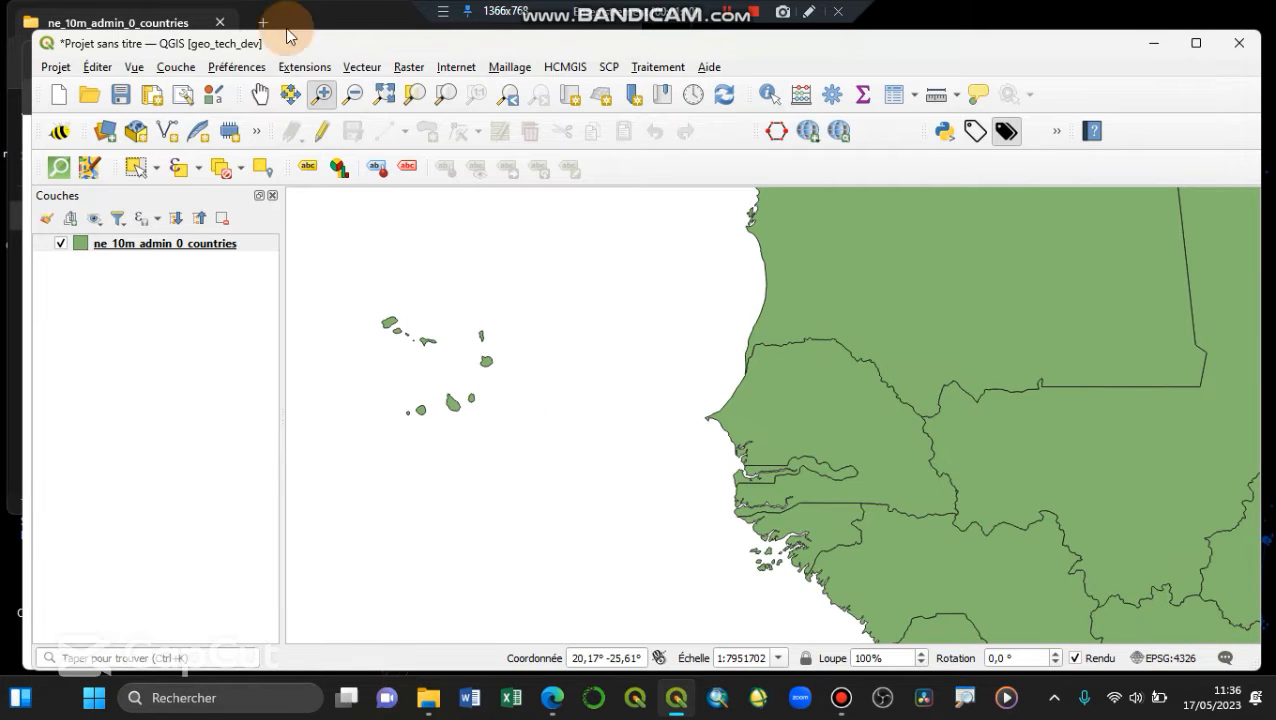
Use the Zoom Out tool to widen the map from Cape Verde to several continents, and return to the previous map extent
left_click(352, 97)
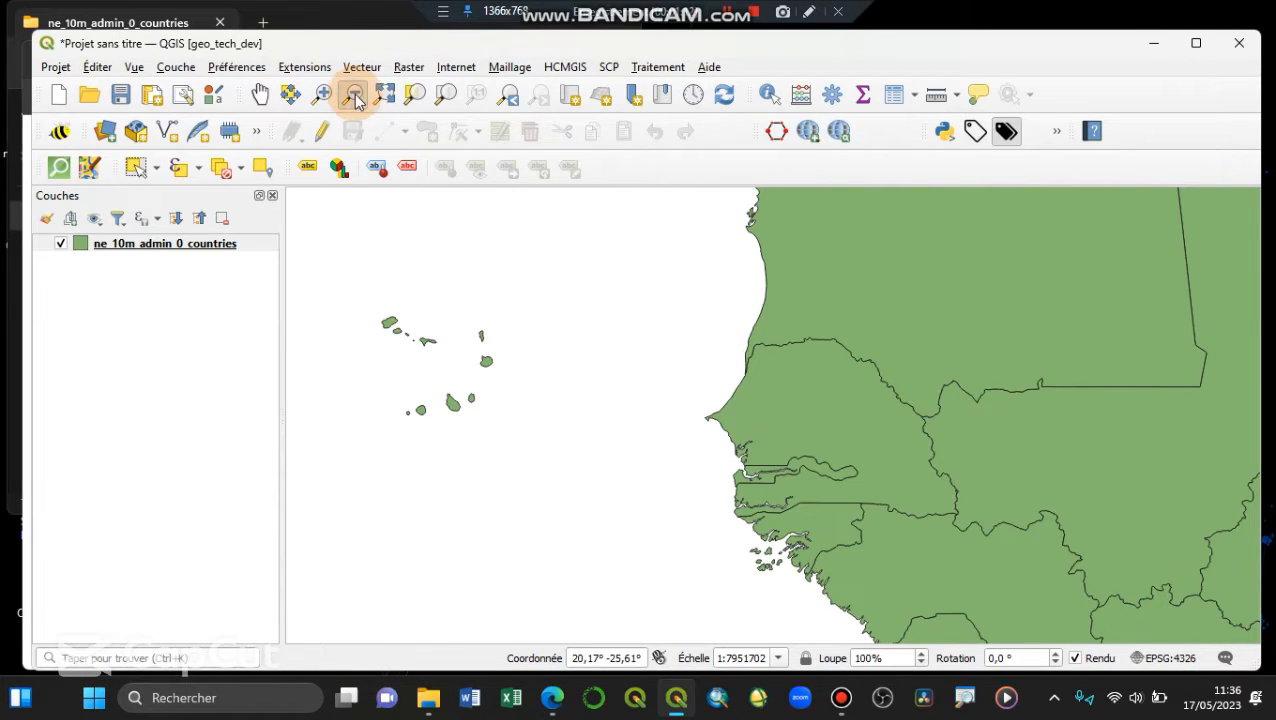
left_click(842, 426)
left_click(690, 447)
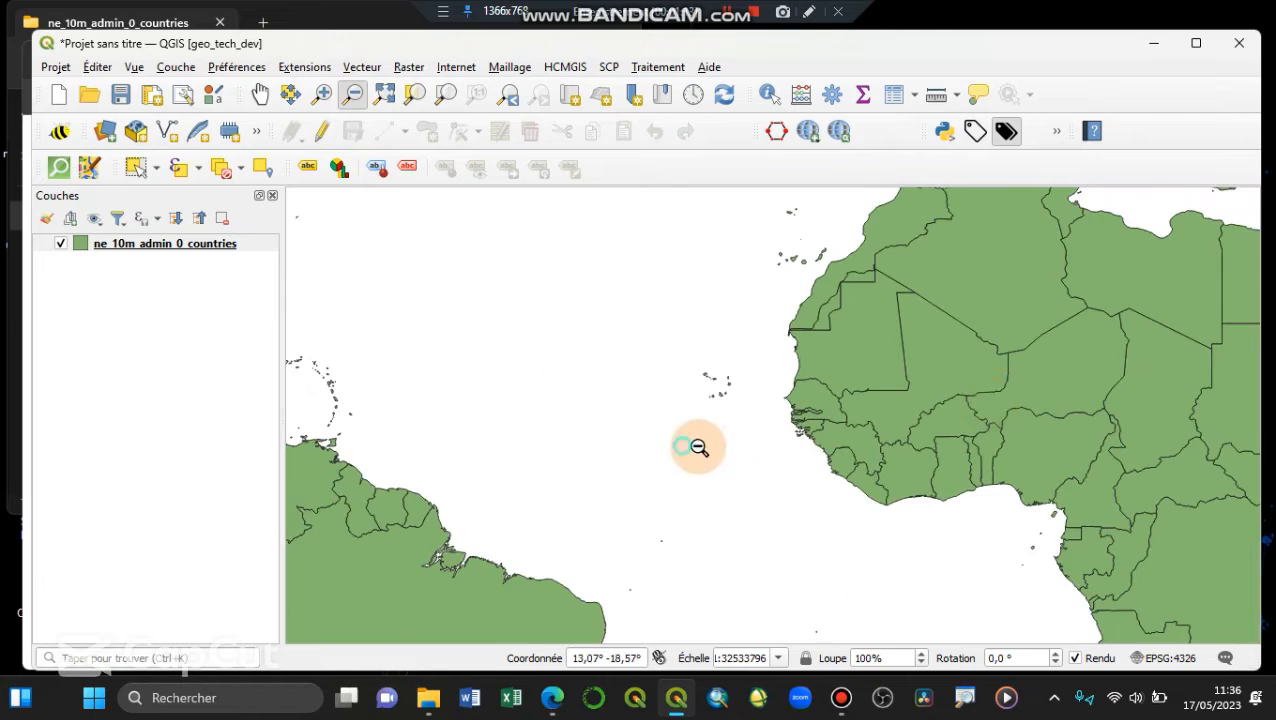
left_click(988, 404)
left_click_drag(497, 231, 1069, 590)
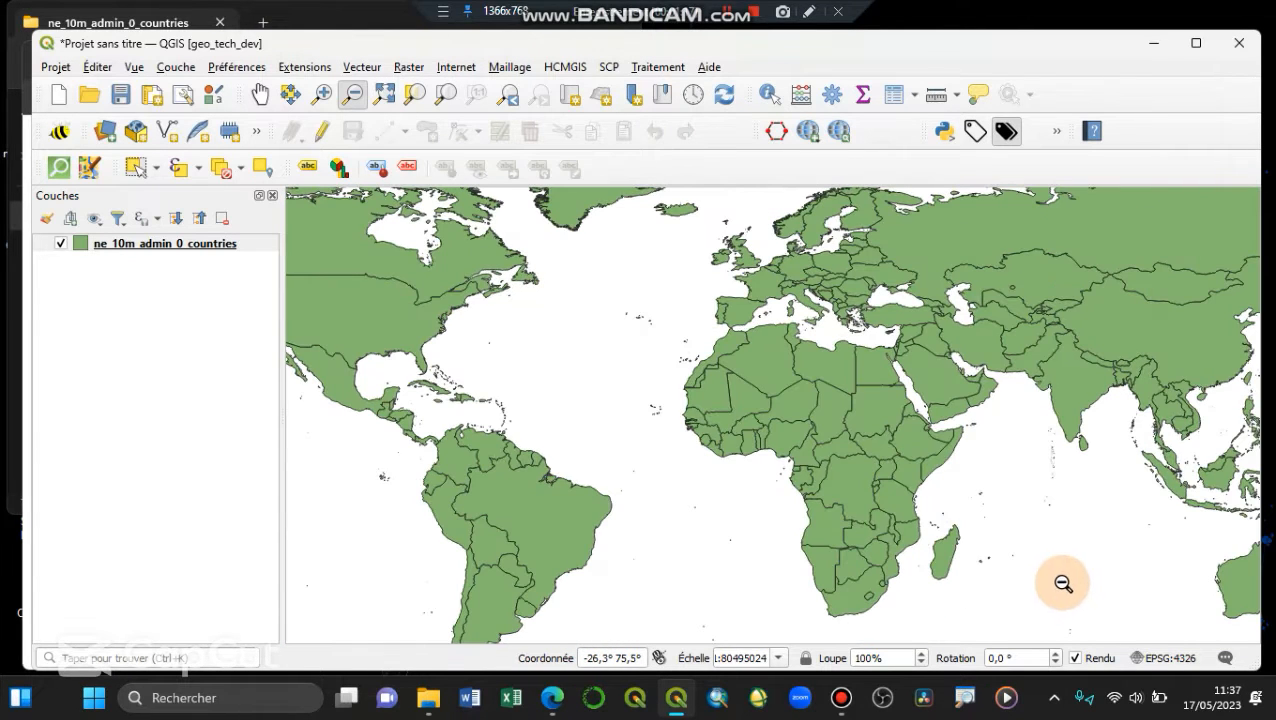
left_click(507, 100)
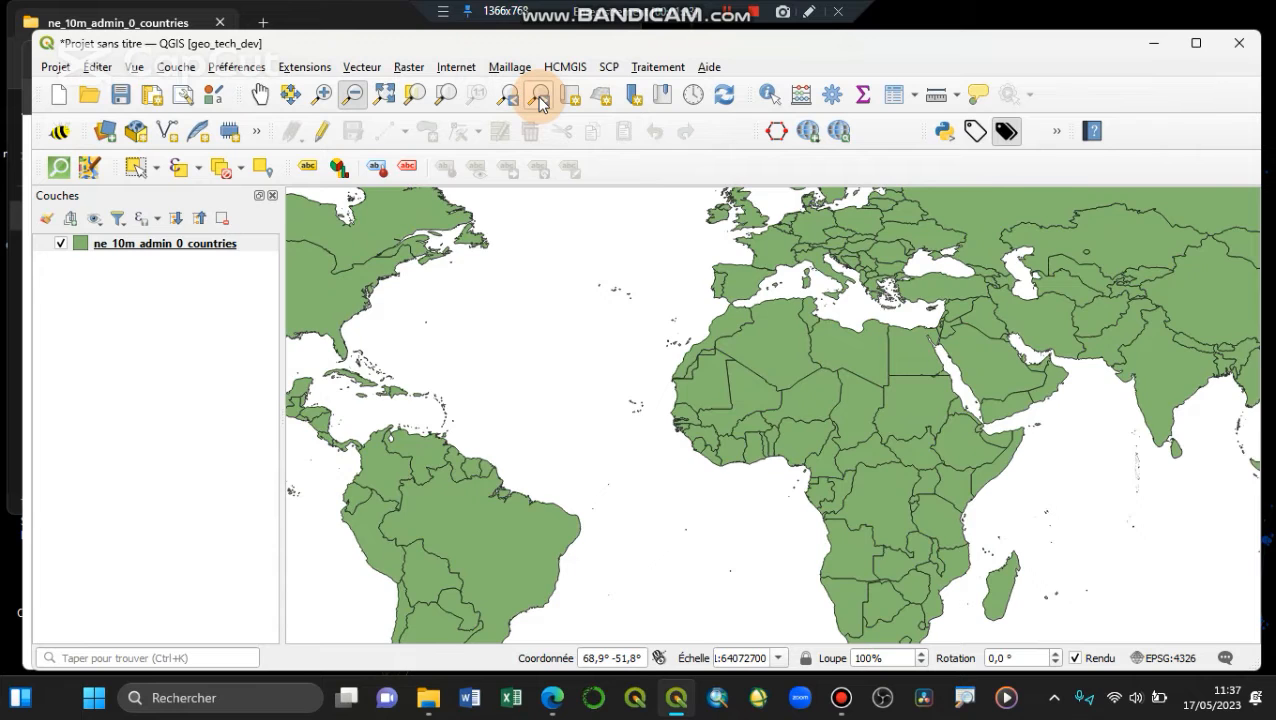
Step back and forth through the previous and next map extents, and zoom to the full extent of the world map
left_click(540, 100)
left_click(507, 100)
left_click(507, 100)
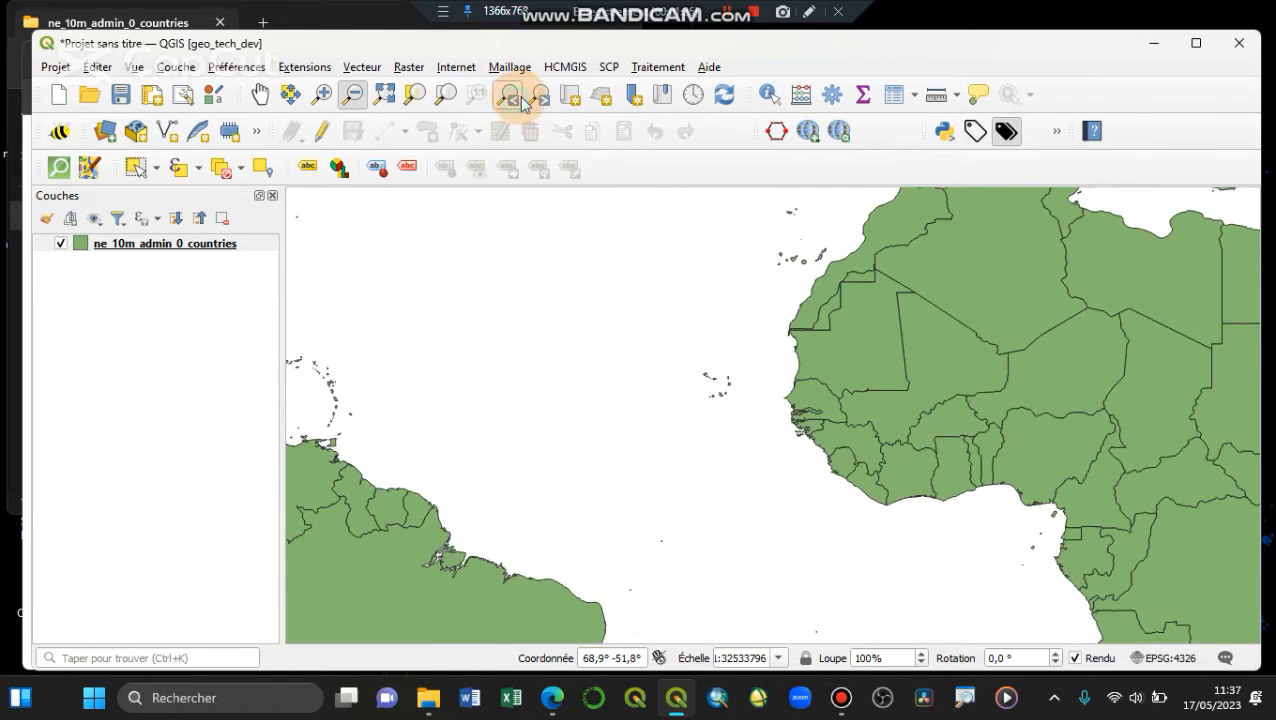
left_click(538, 100)
left_click(538, 100)
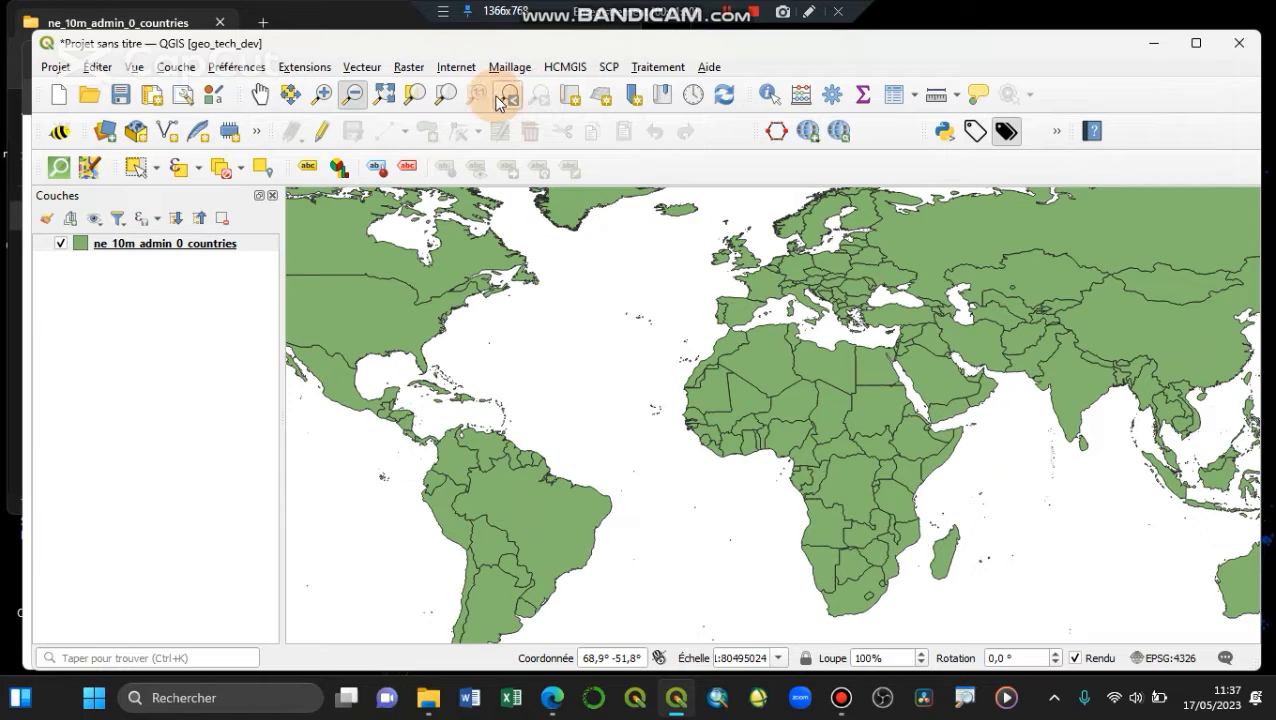
left_click(507, 100)
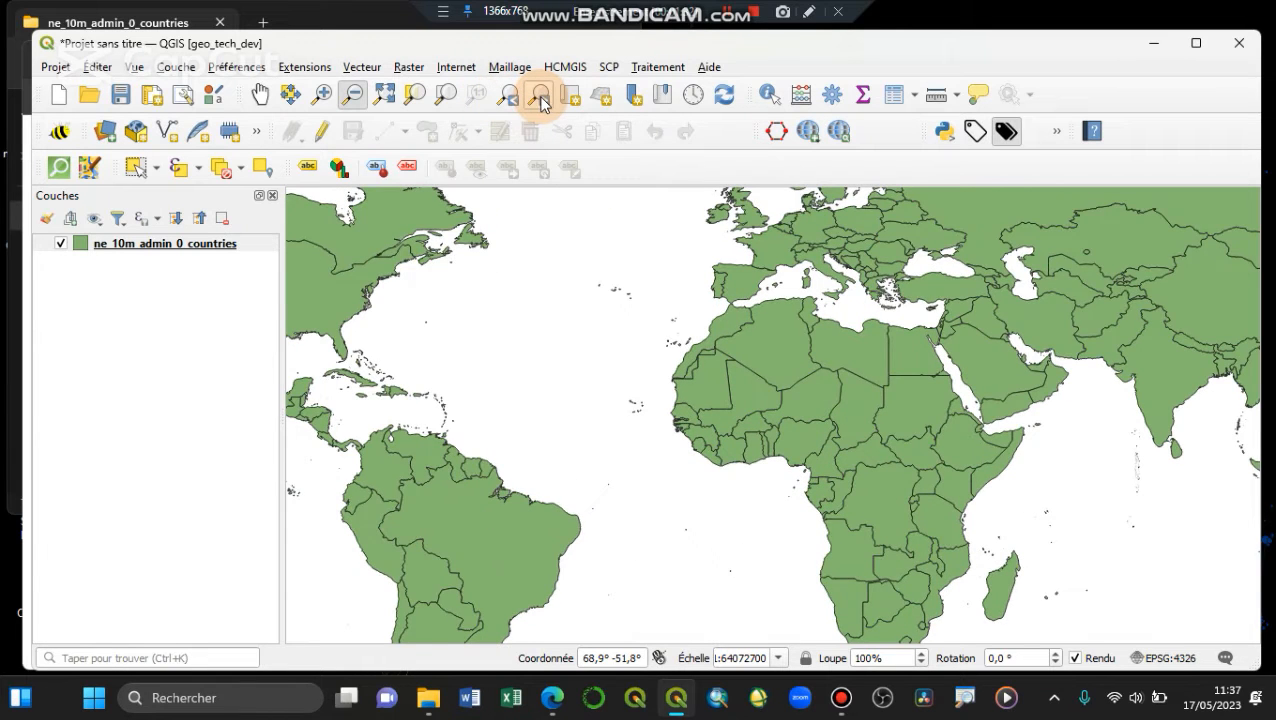
left_click(540, 100)
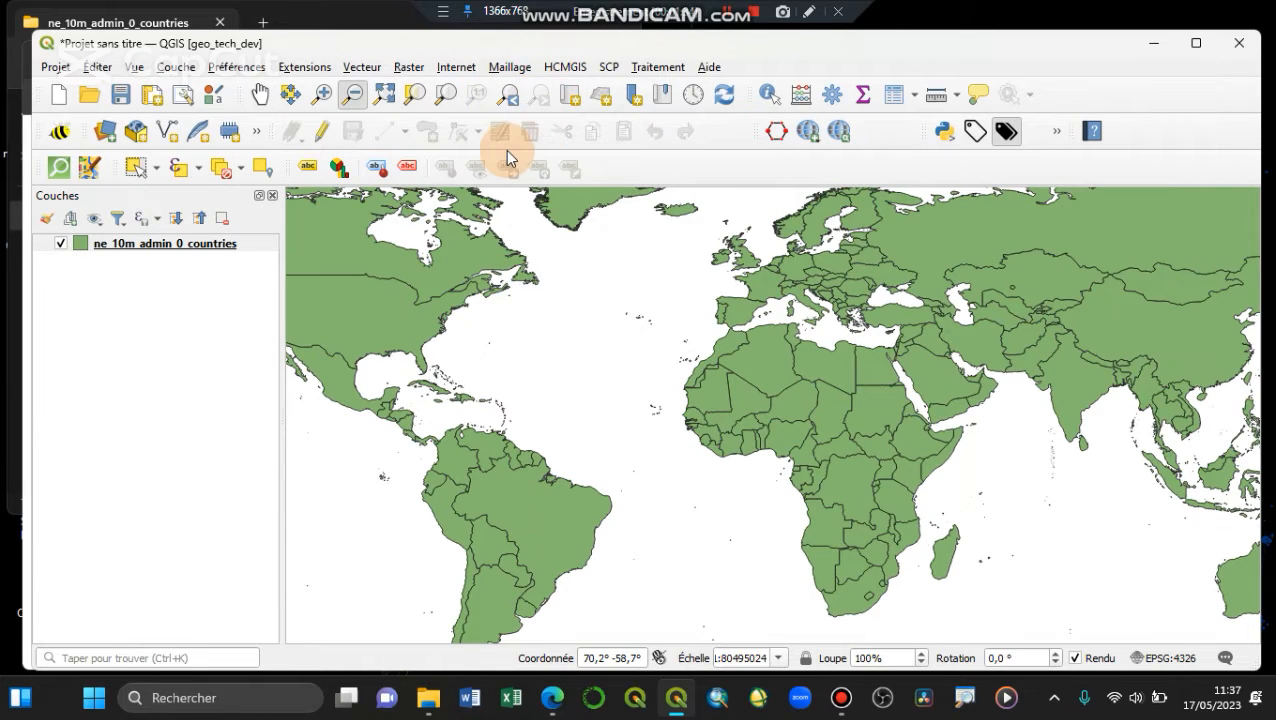
left_click(386, 97)
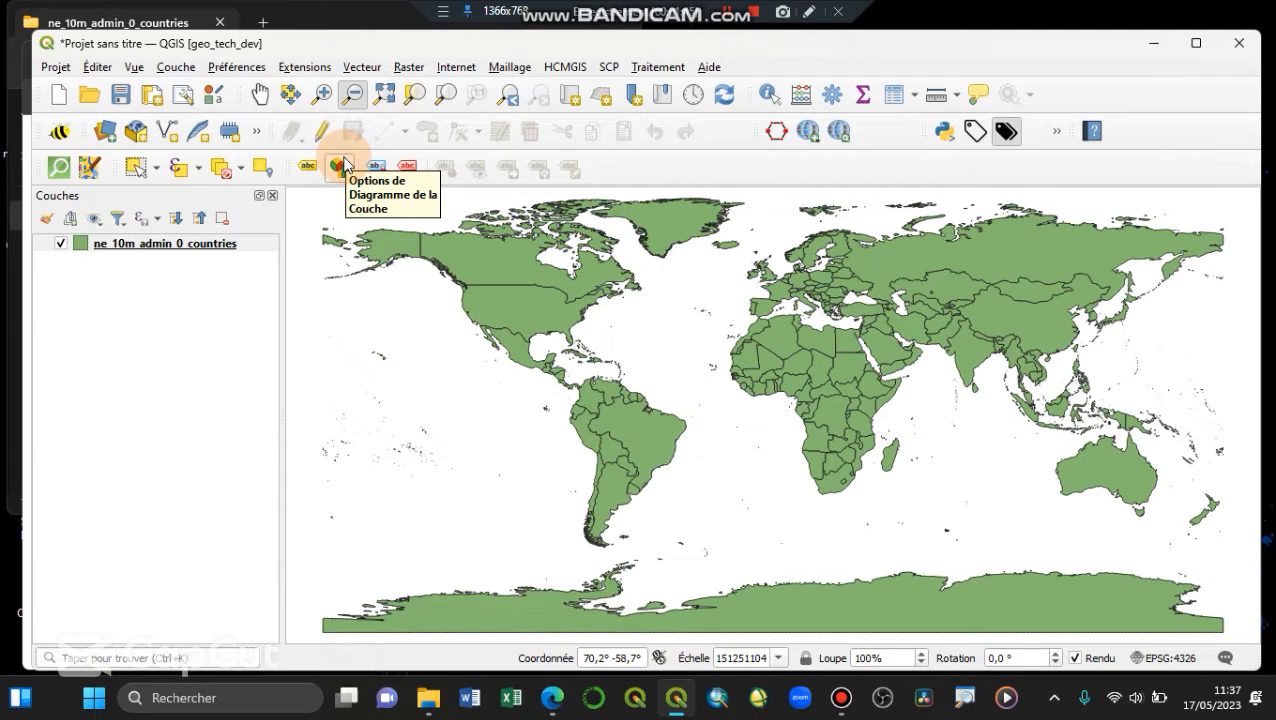
Enlarge West Africa around Senegal with zoom rectangles in the ne_10m_admin_0_countries layer, and widen the map back to the whole world
left_click(205, 246)
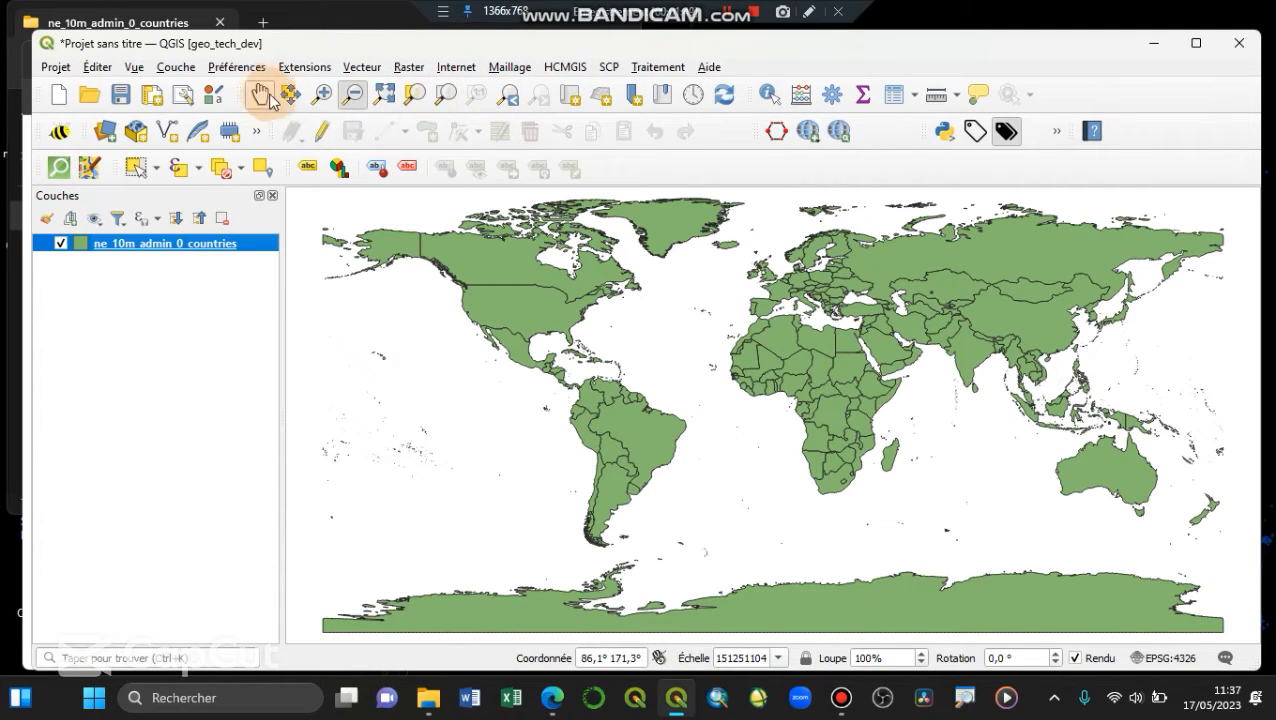
left_click(355, 96)
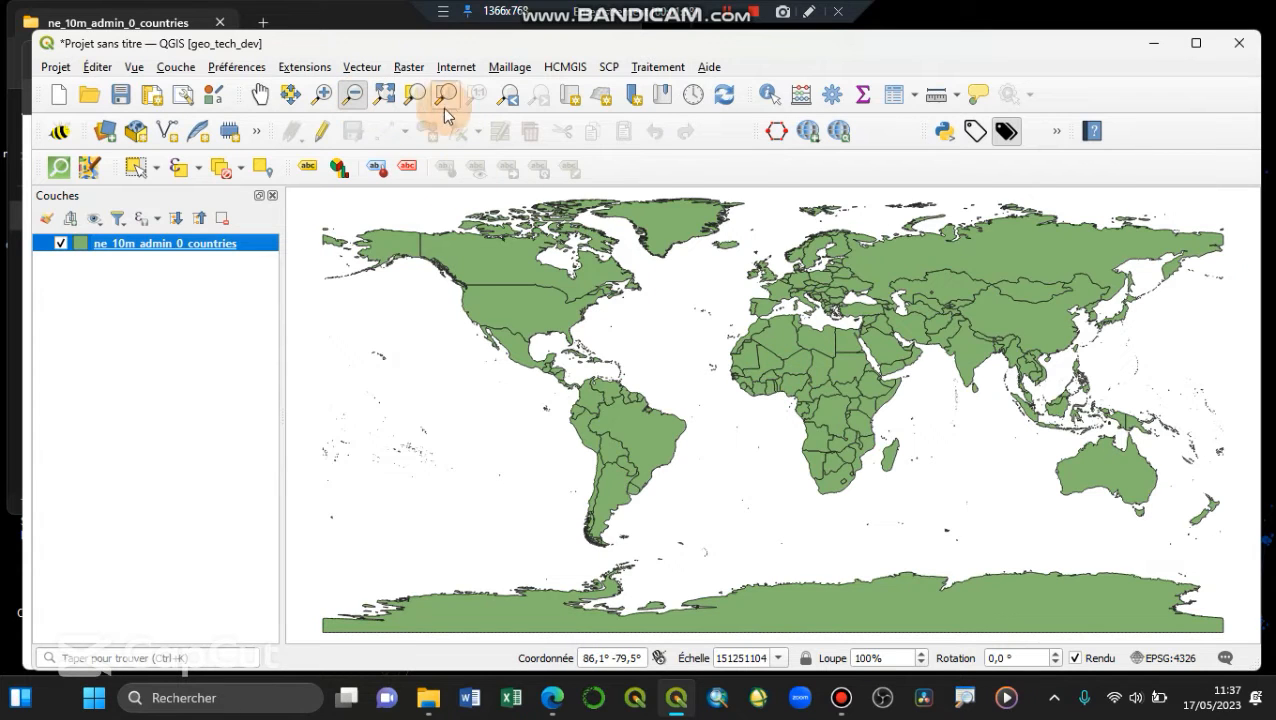
left_click(323, 96)
left_click_drag(714, 343, 777, 407)
left_click_drag(599, 312, 780, 450)
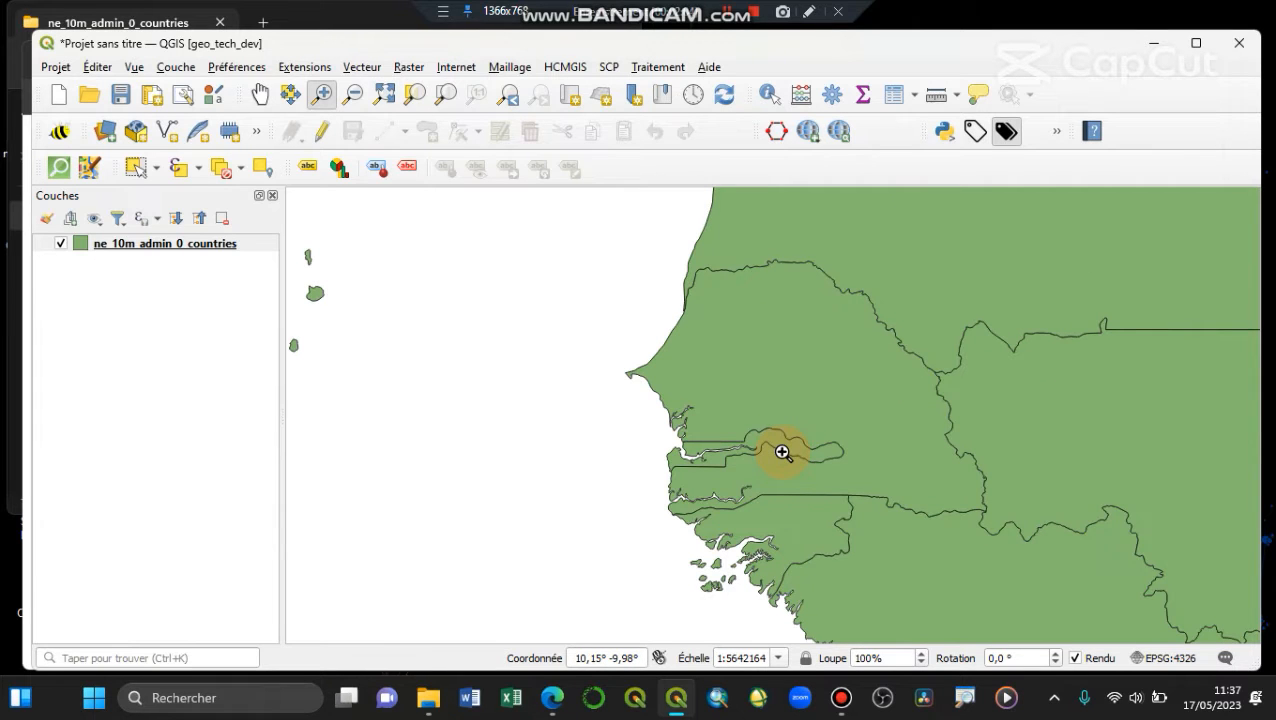
scroll(480, 300, "down", 5)
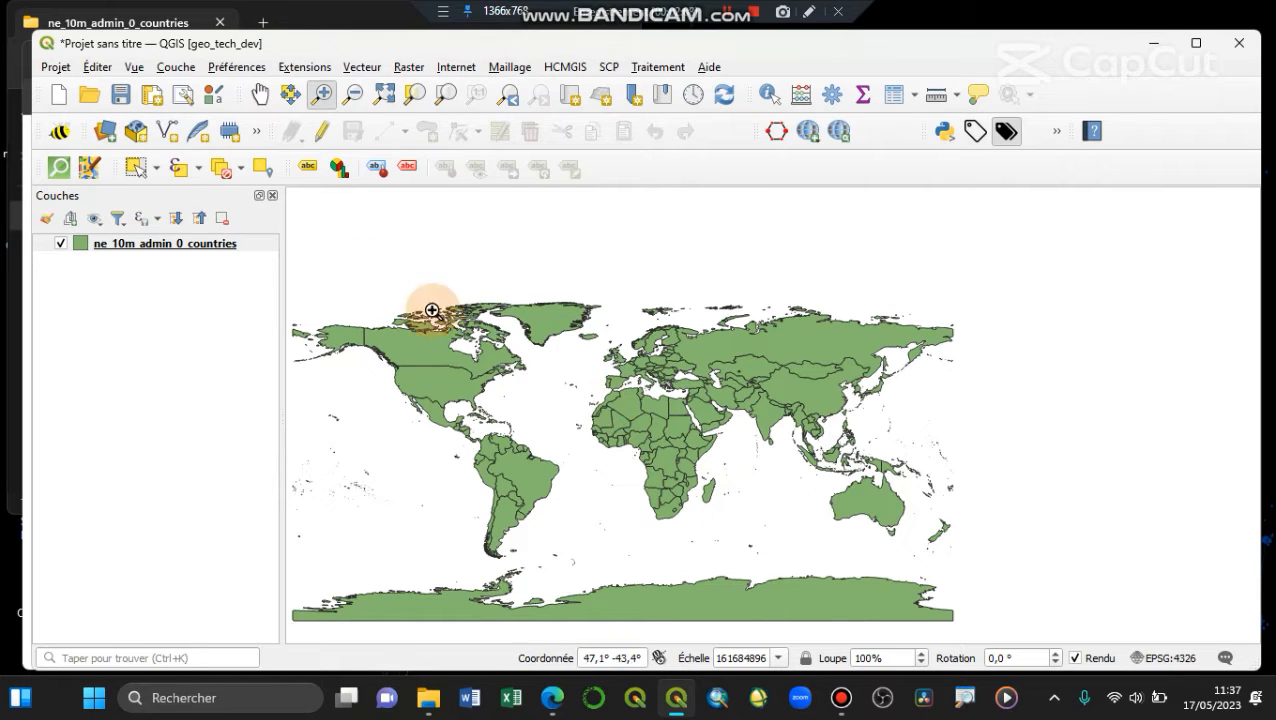
Move the Selection toolbar beside the map navigation tools and activate the Select Features tool for the countries layer
left_click(256, 243)
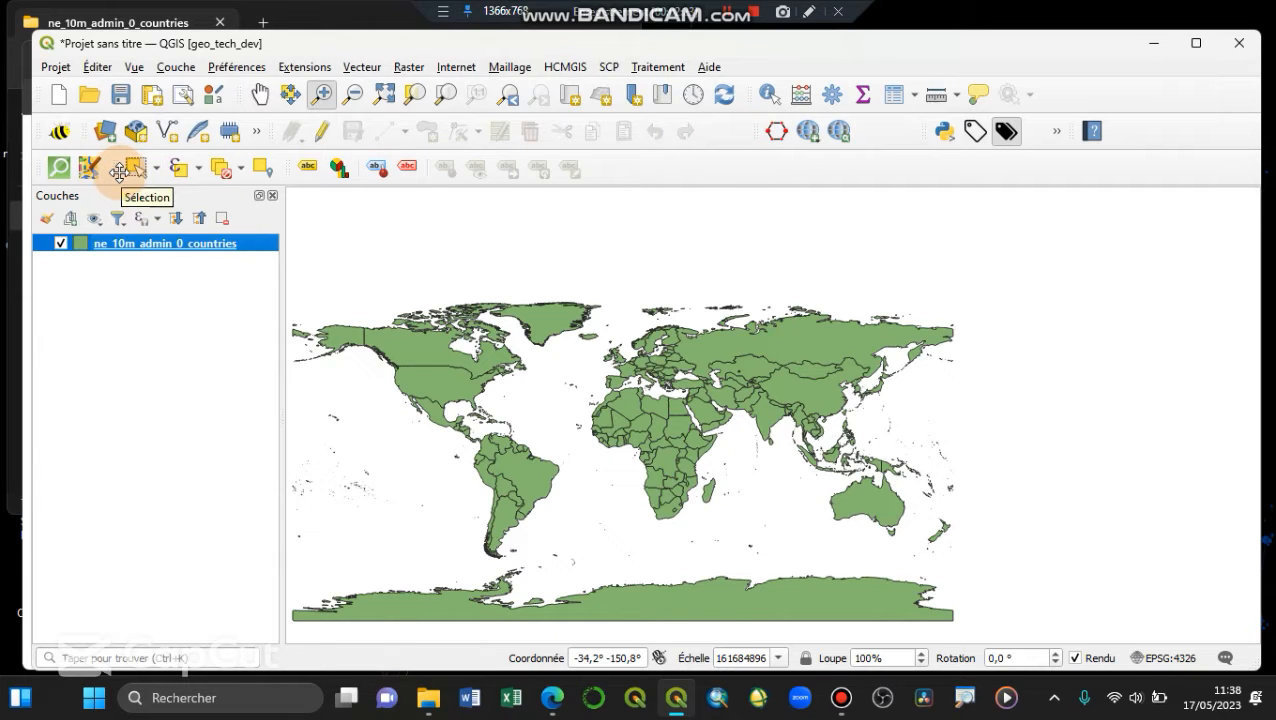
left_click_drag(112, 168, 748, 92)
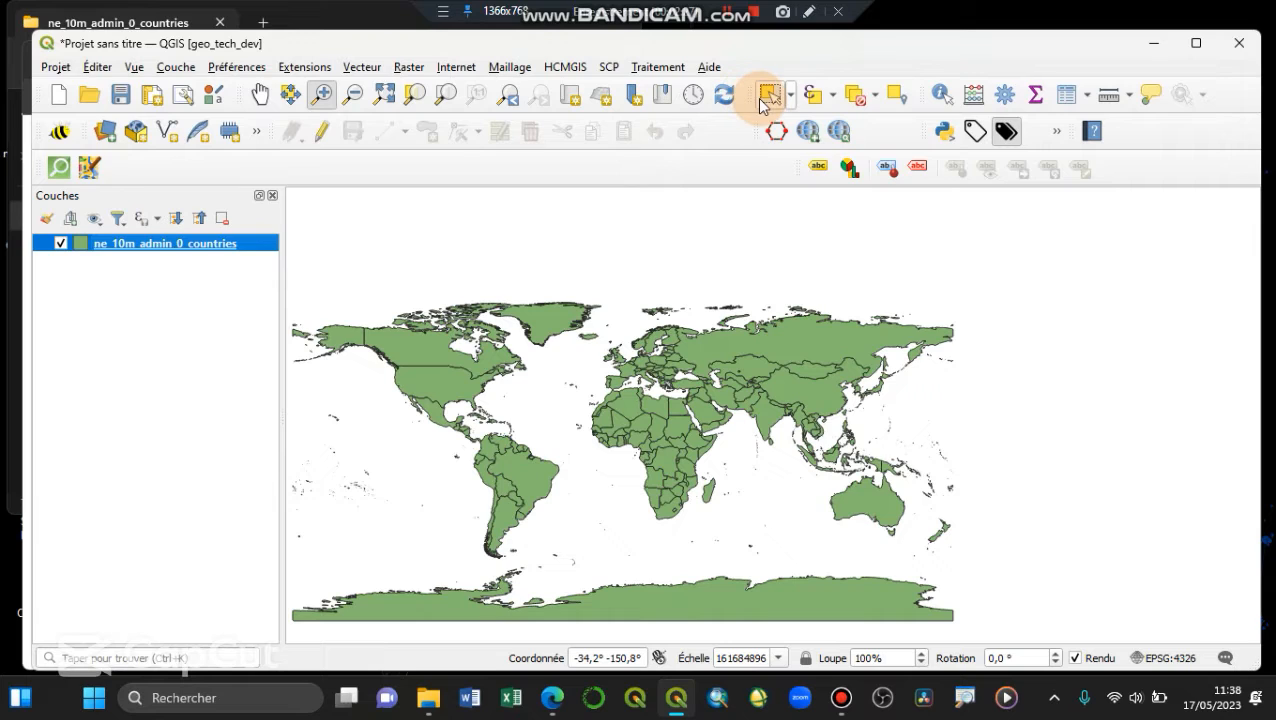
left_click(793, 96)
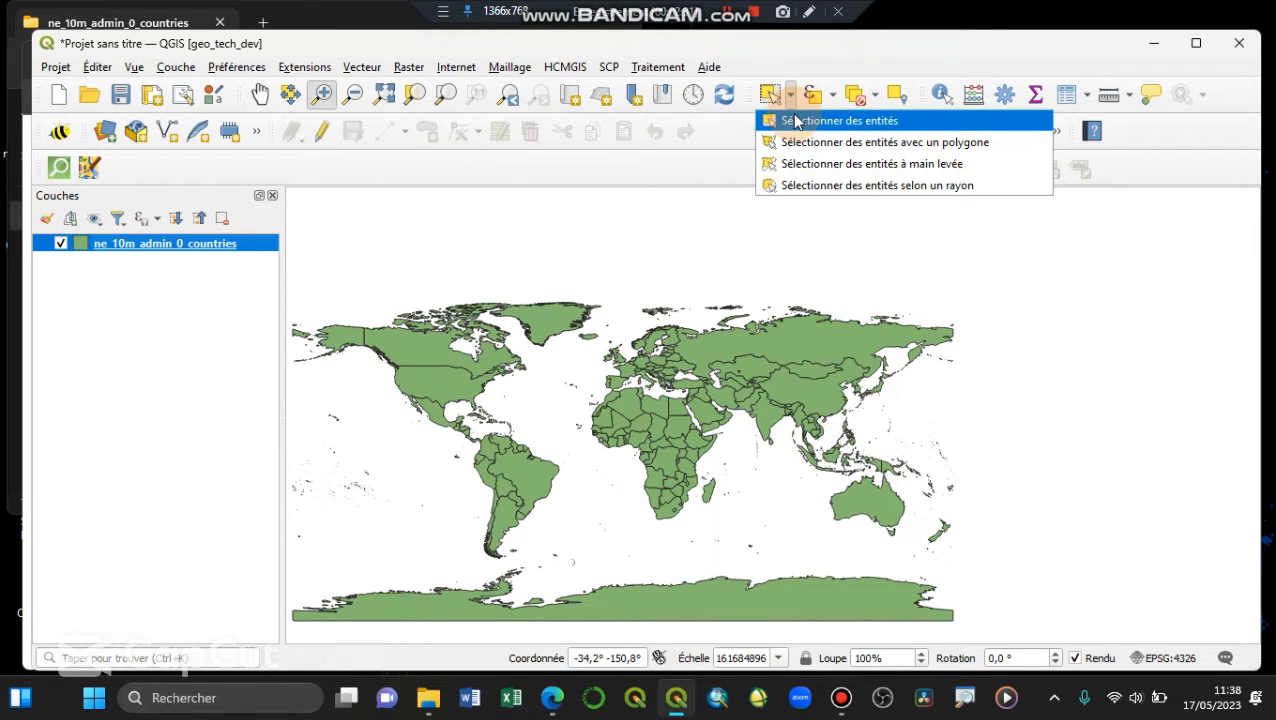
left_click(796, 121)
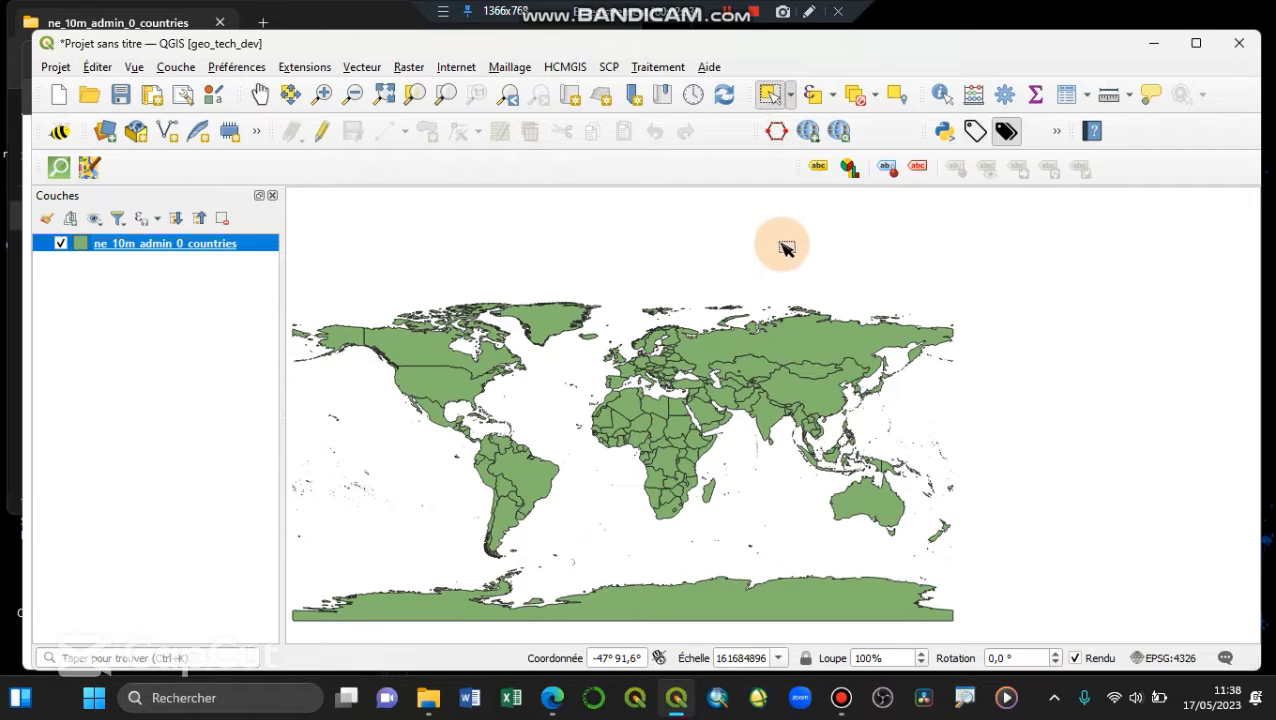
Select Russia, Canada, the United States and Brazil one after another on the map
left_click(798, 346)
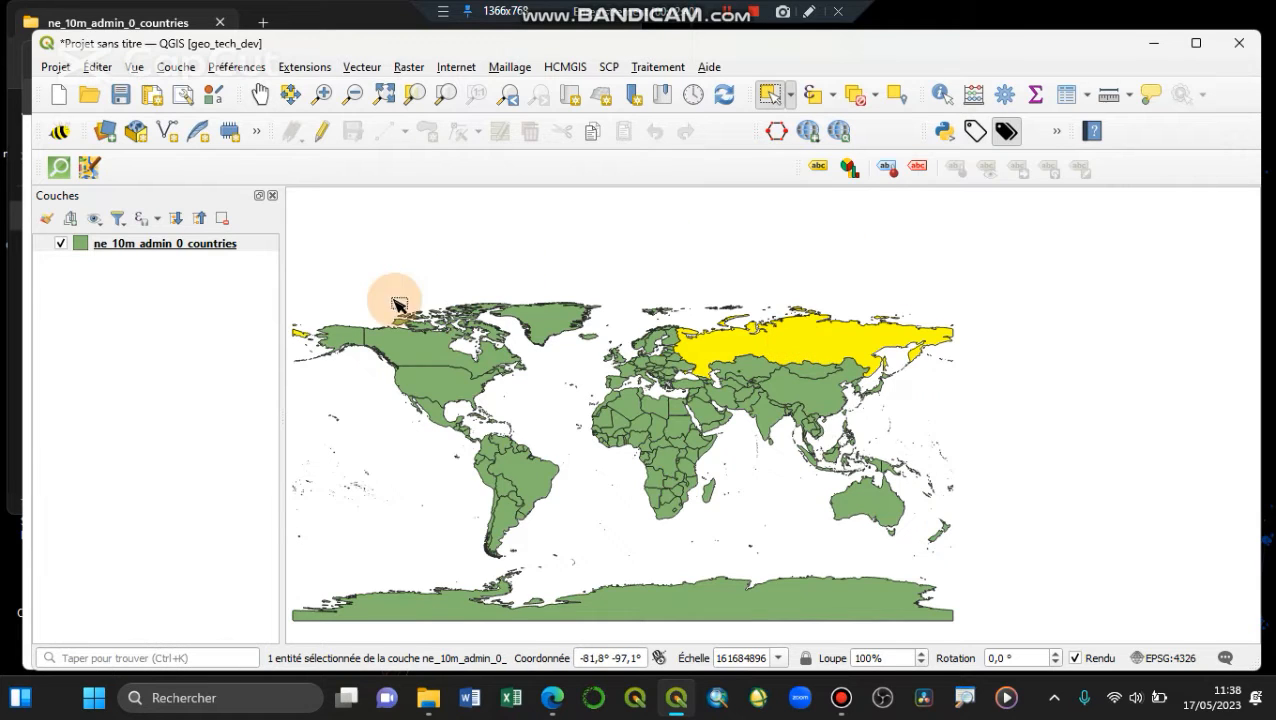
left_click(432, 357)
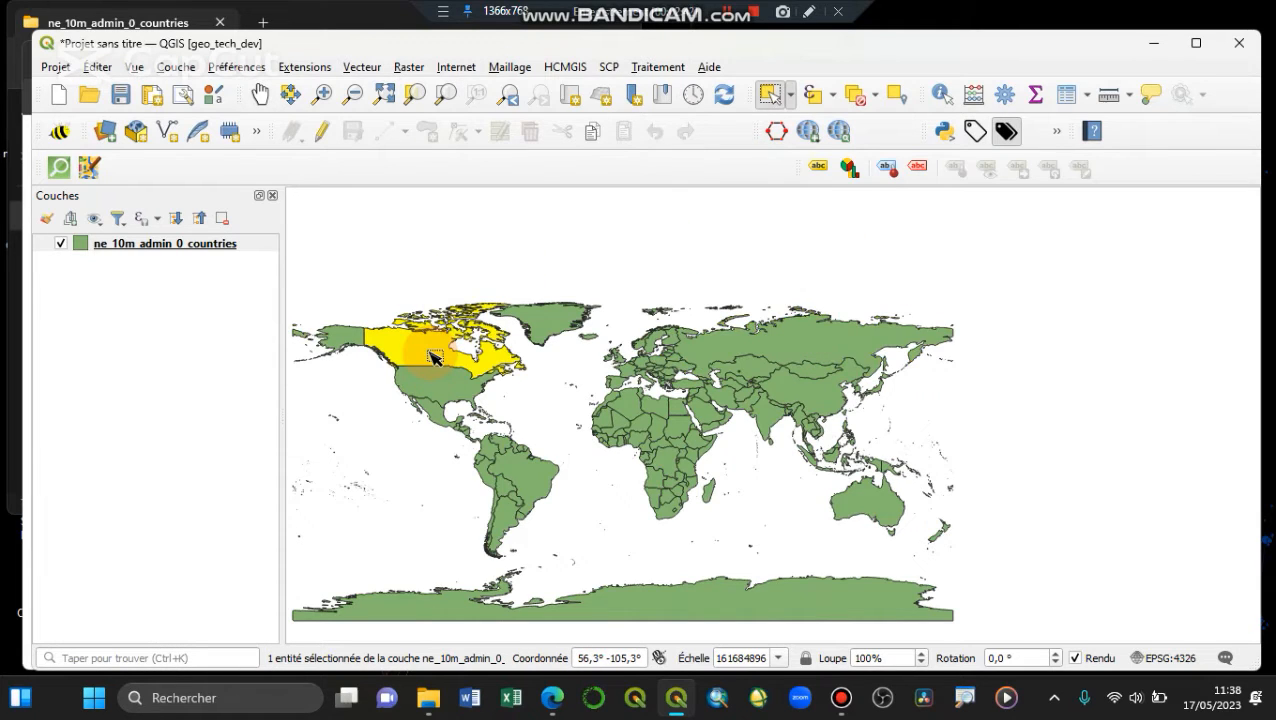
left_click(439, 385)
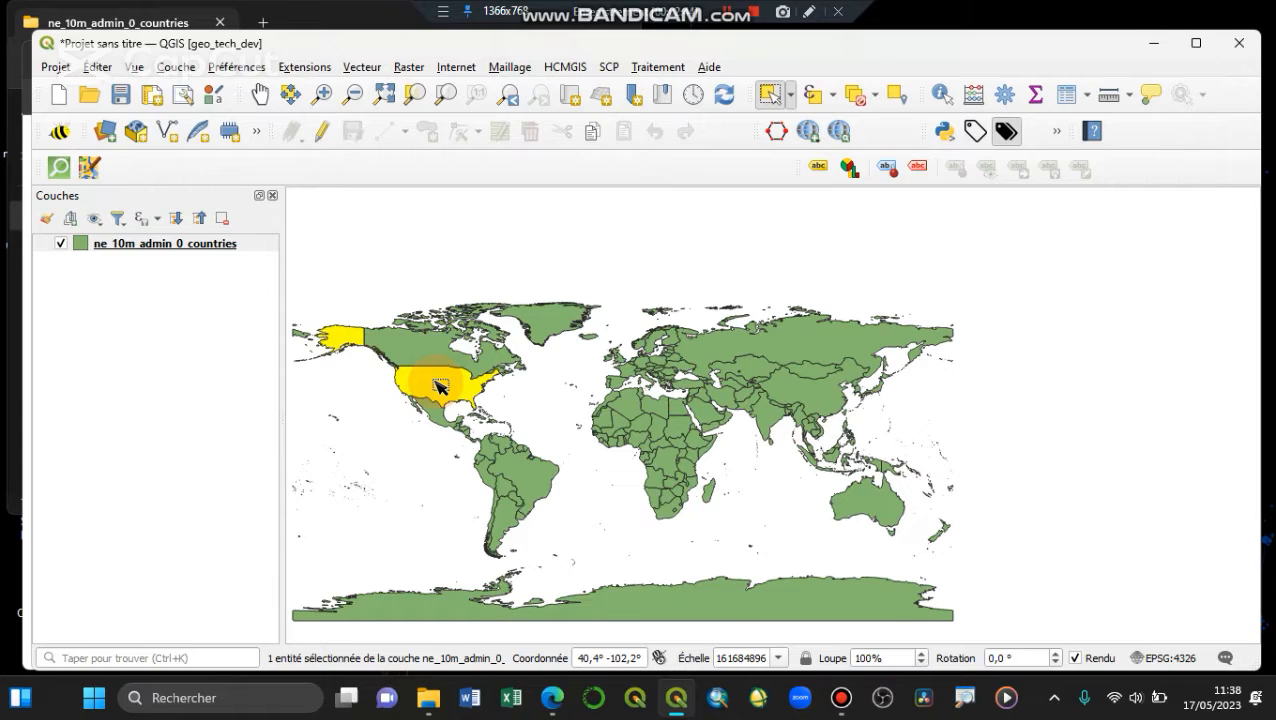
left_click(527, 474)
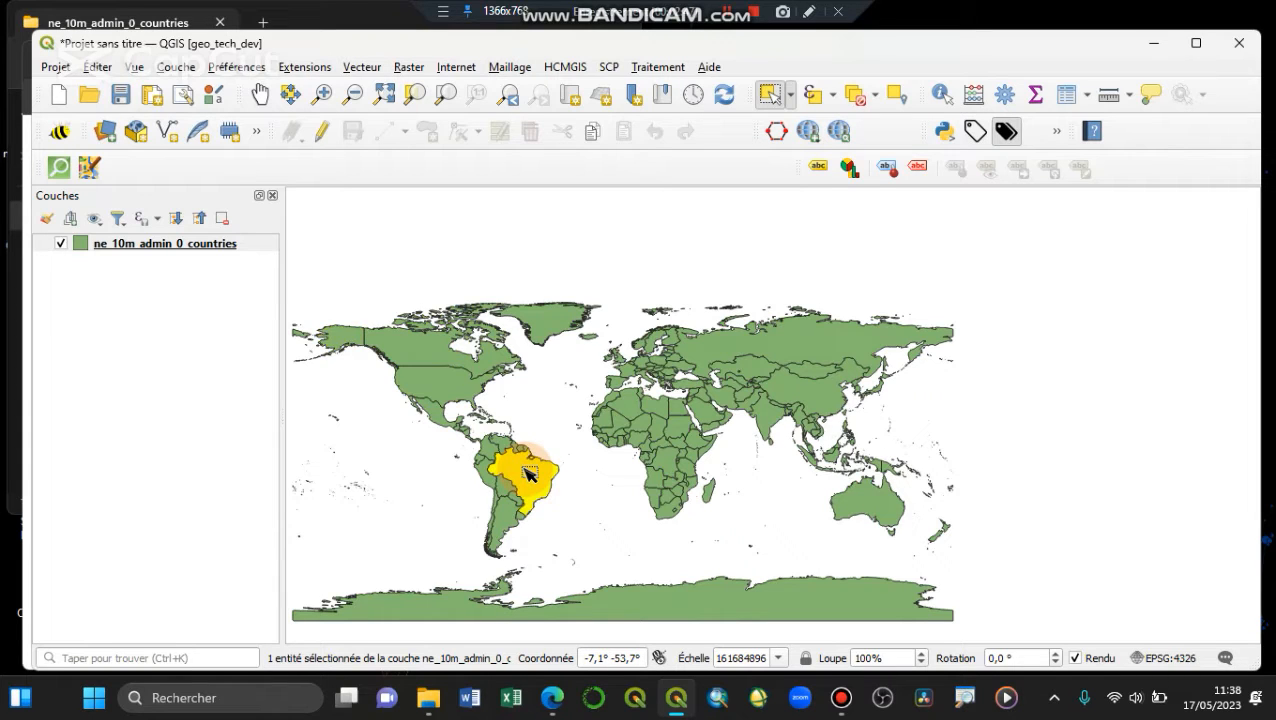
Select Senegal on the West African coast with the Select Features tool
left_click(598, 432)
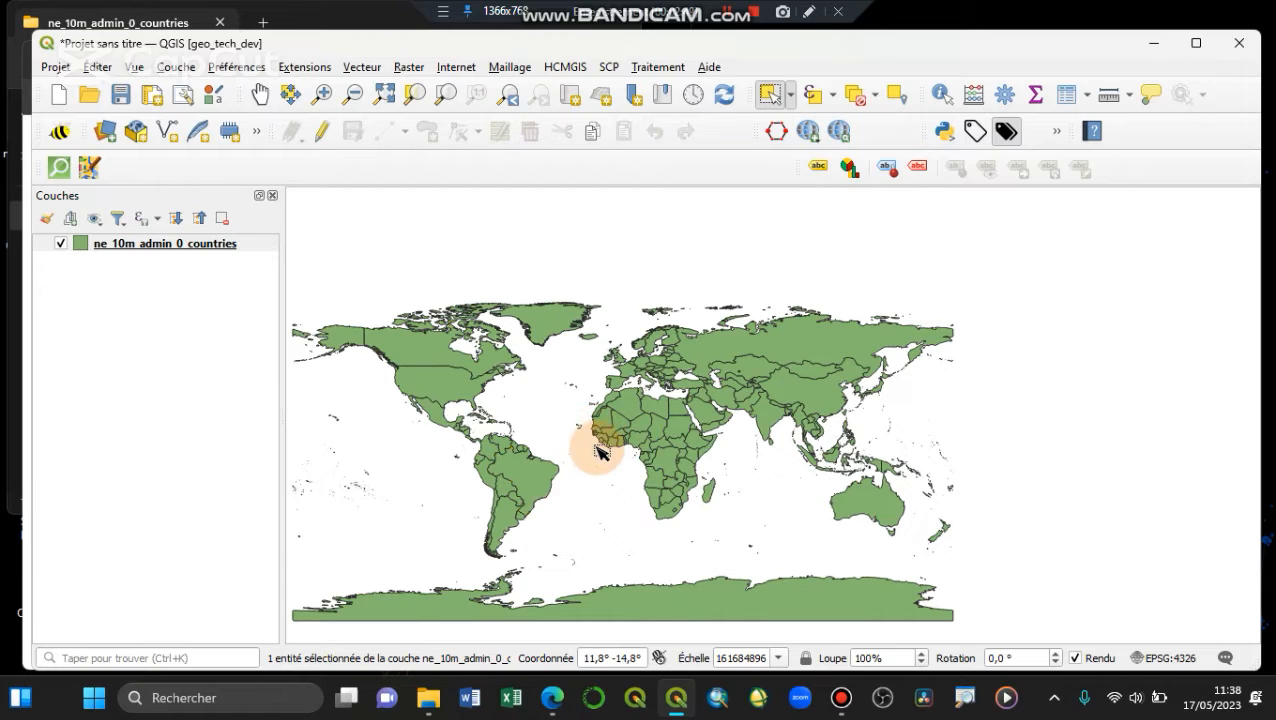
scroll(603, 448, "up", 2)
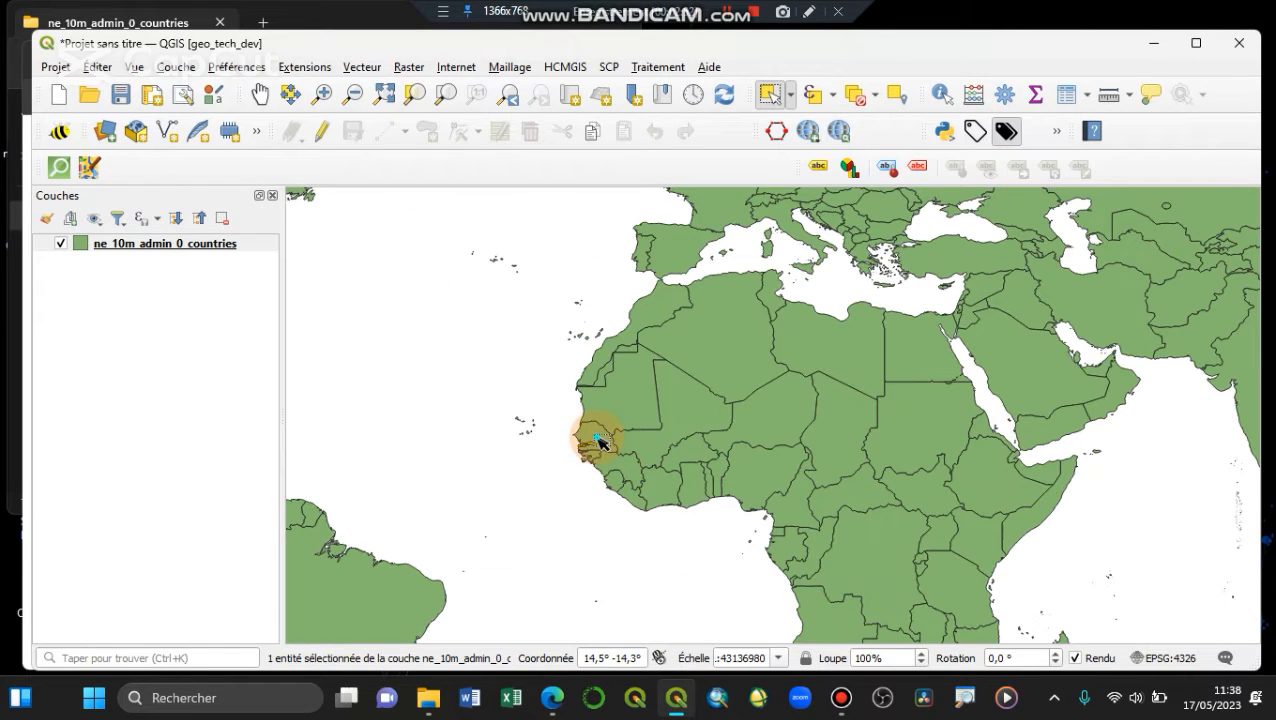
left_click(596, 442)
scroll(617, 417, "down", 2)
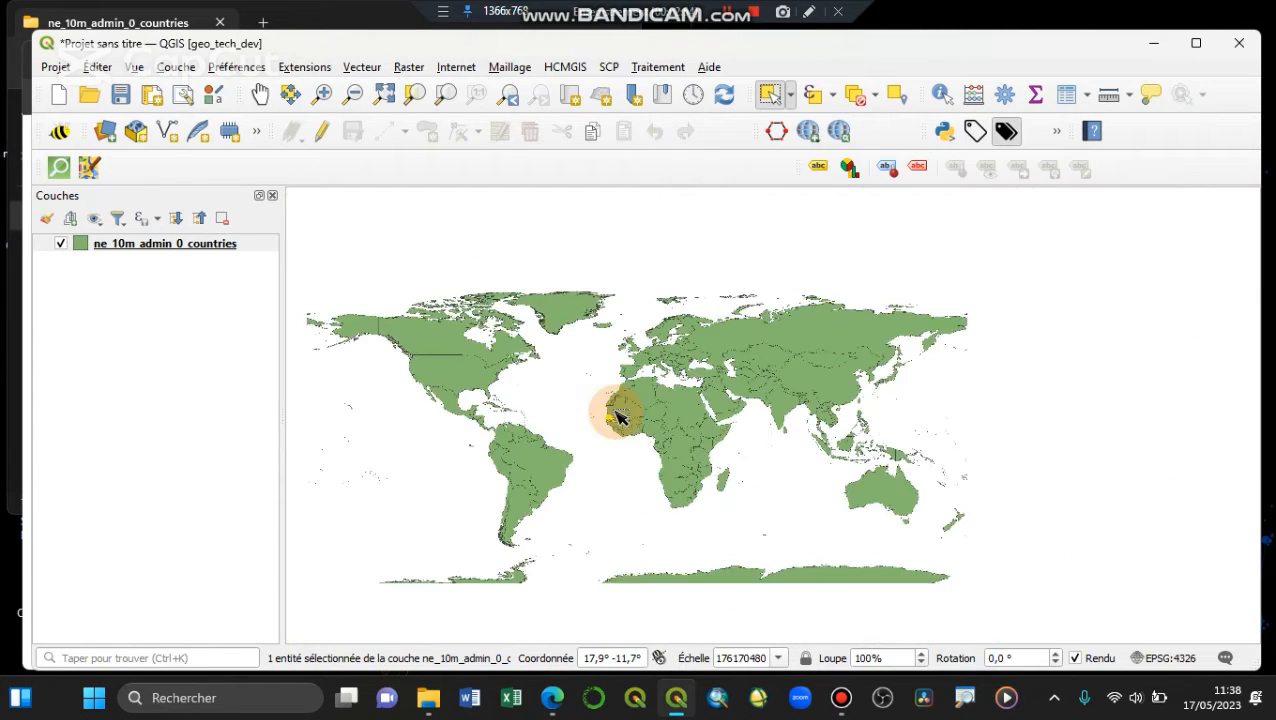
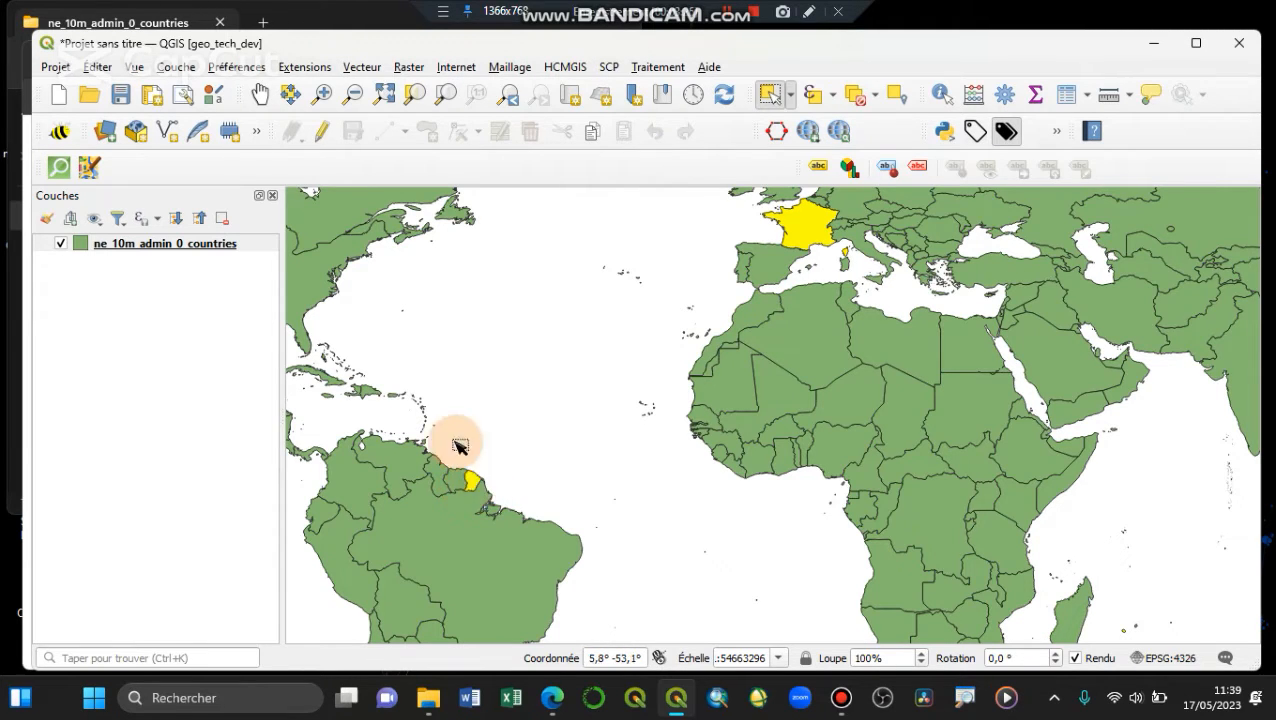
Examine the parts of the selected France feature around the Caribbean, Europe and the Indian Ocean, and zoom to the selection
scroll(320, 288, "up", 1)
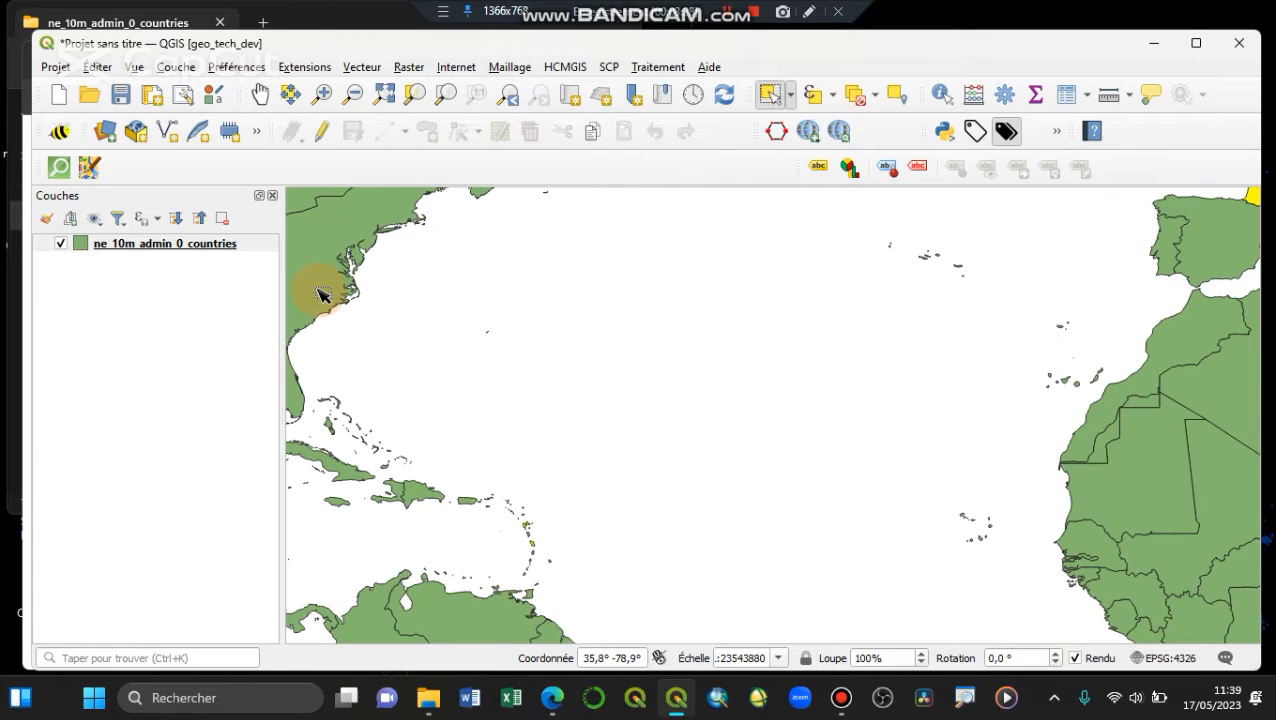
left_click_drag(412, 338, 421, 431)
scroll(418, 420, "up", 1)
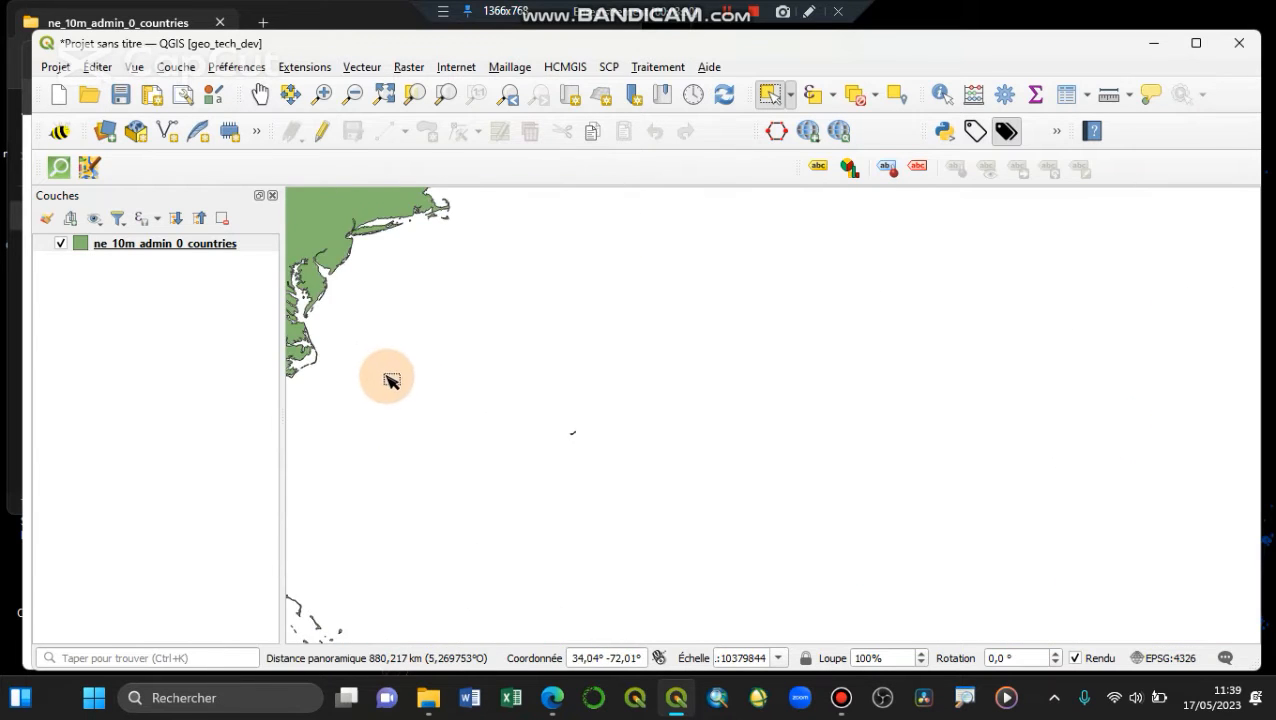
scroll(388, 376, "down", 2)
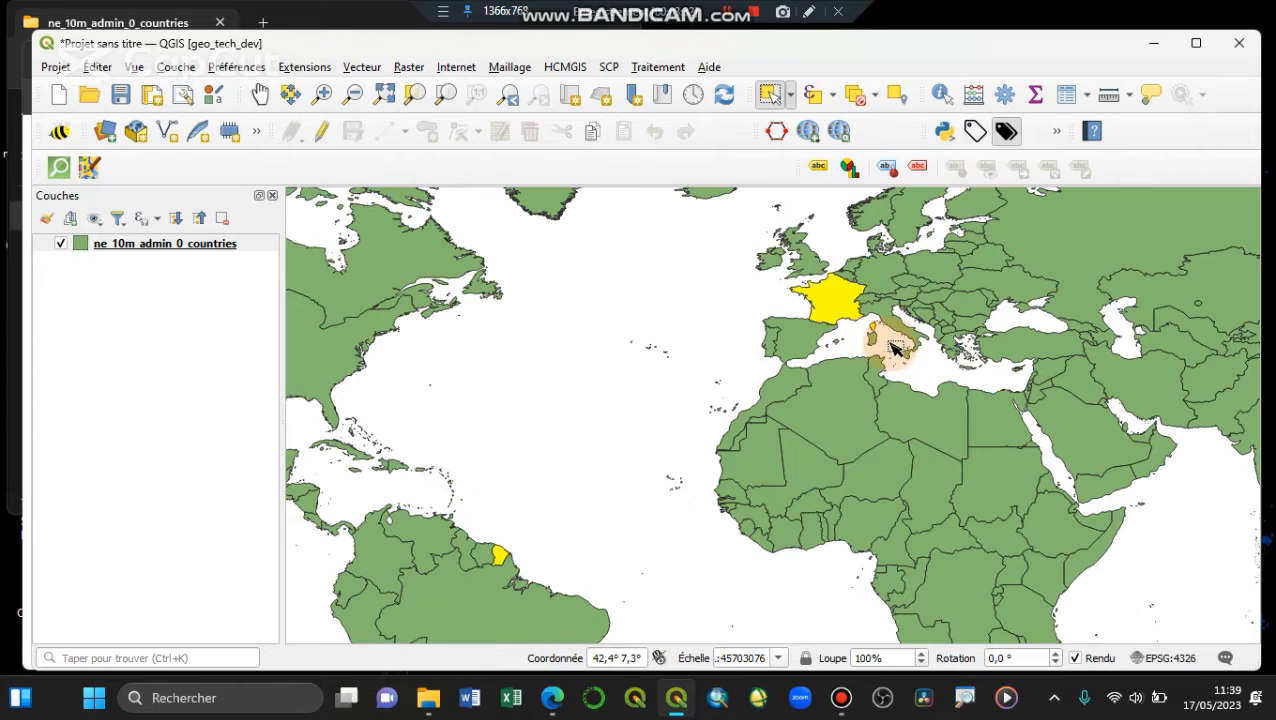
scroll(681, 555, "down", 1)
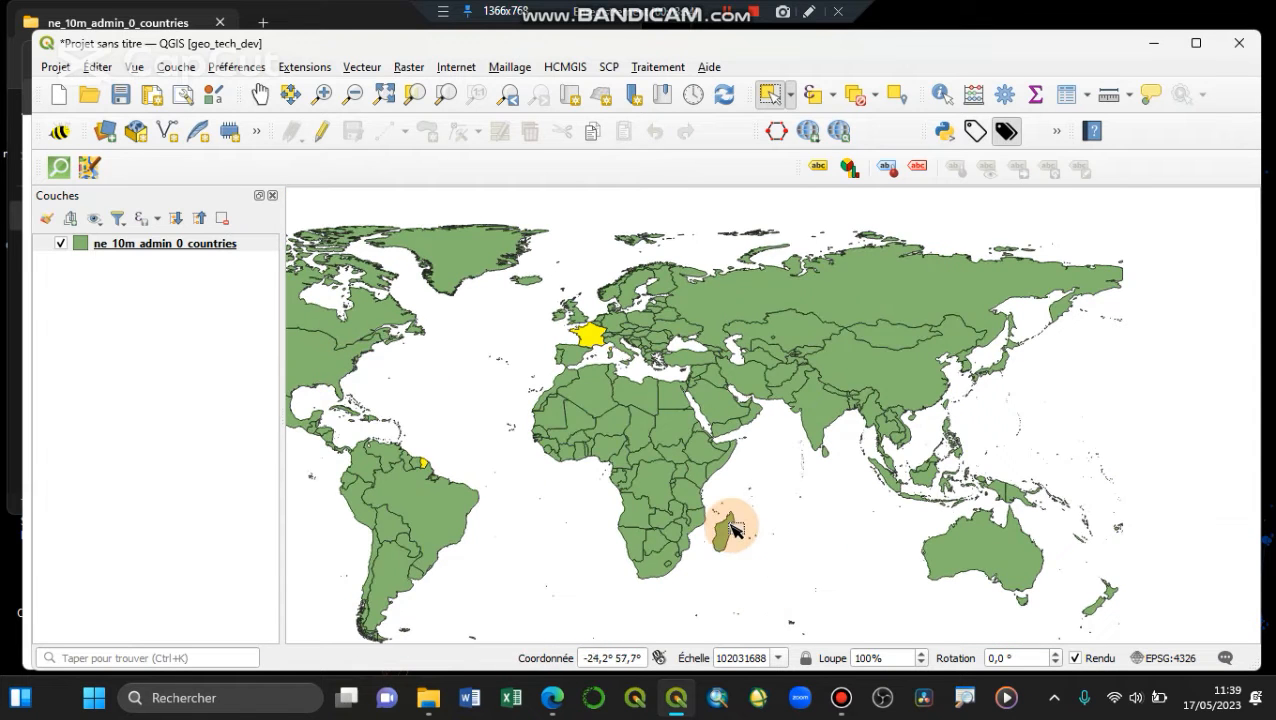
scroll(672, 482, "up", 2)
scroll(686, 532, "down", 2)
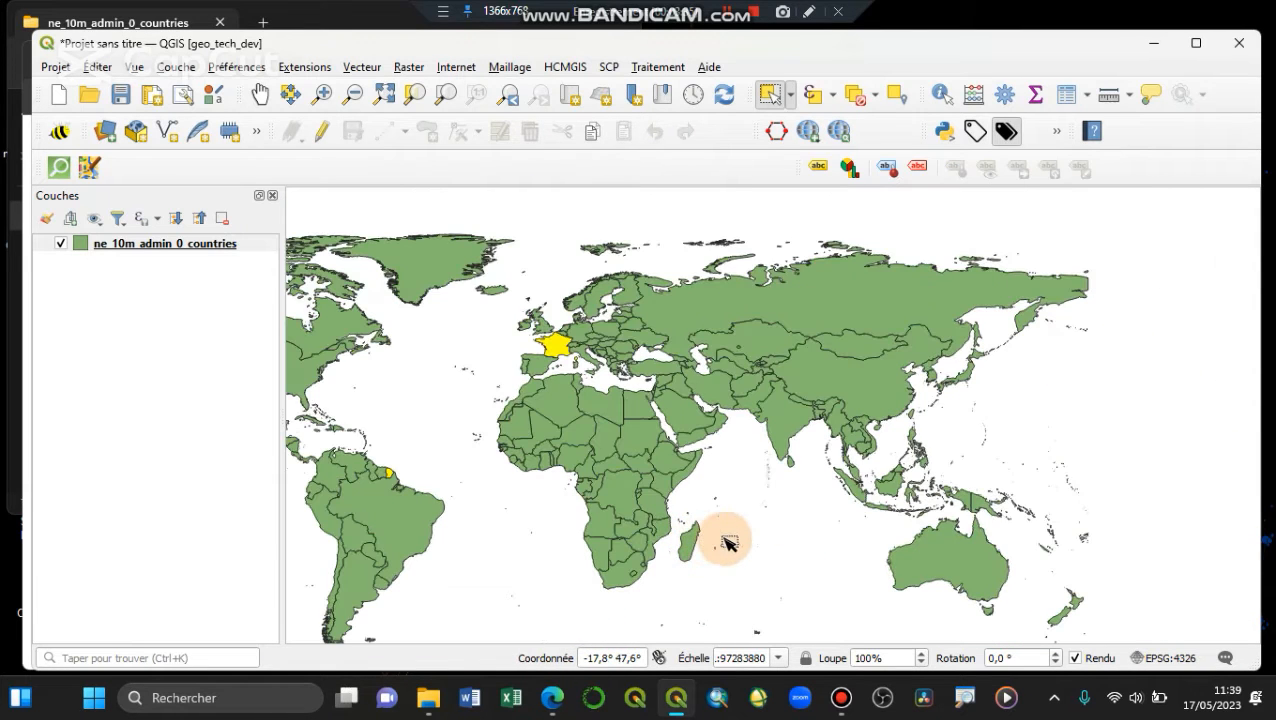
left_click(414, 94)
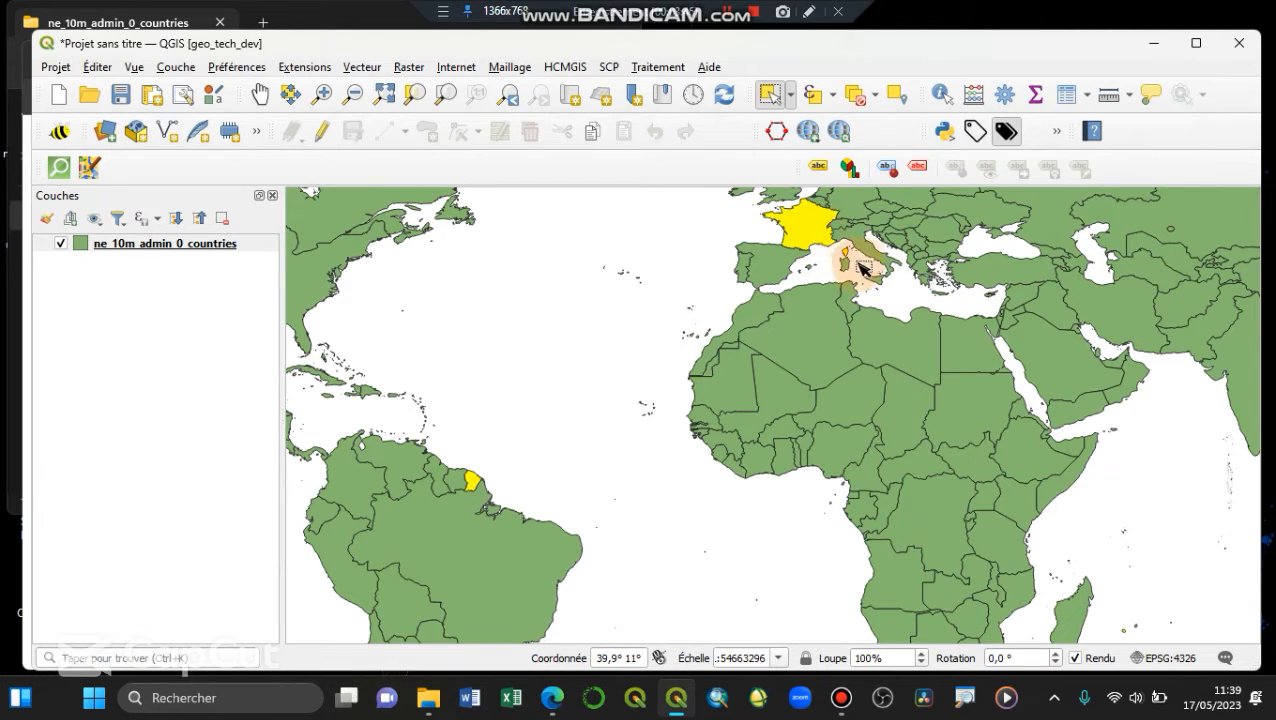
Select Senegal instead of France and zoom the map to the selection
left_click(810, 226)
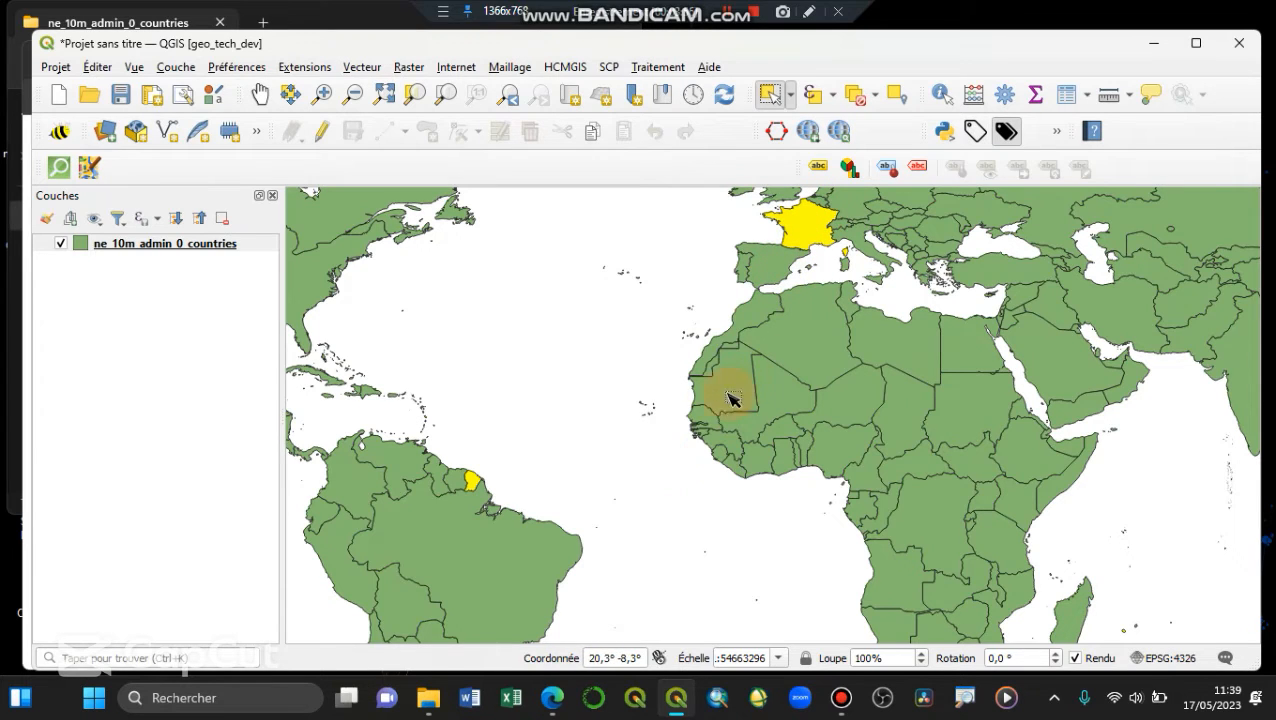
left_click(705, 418)
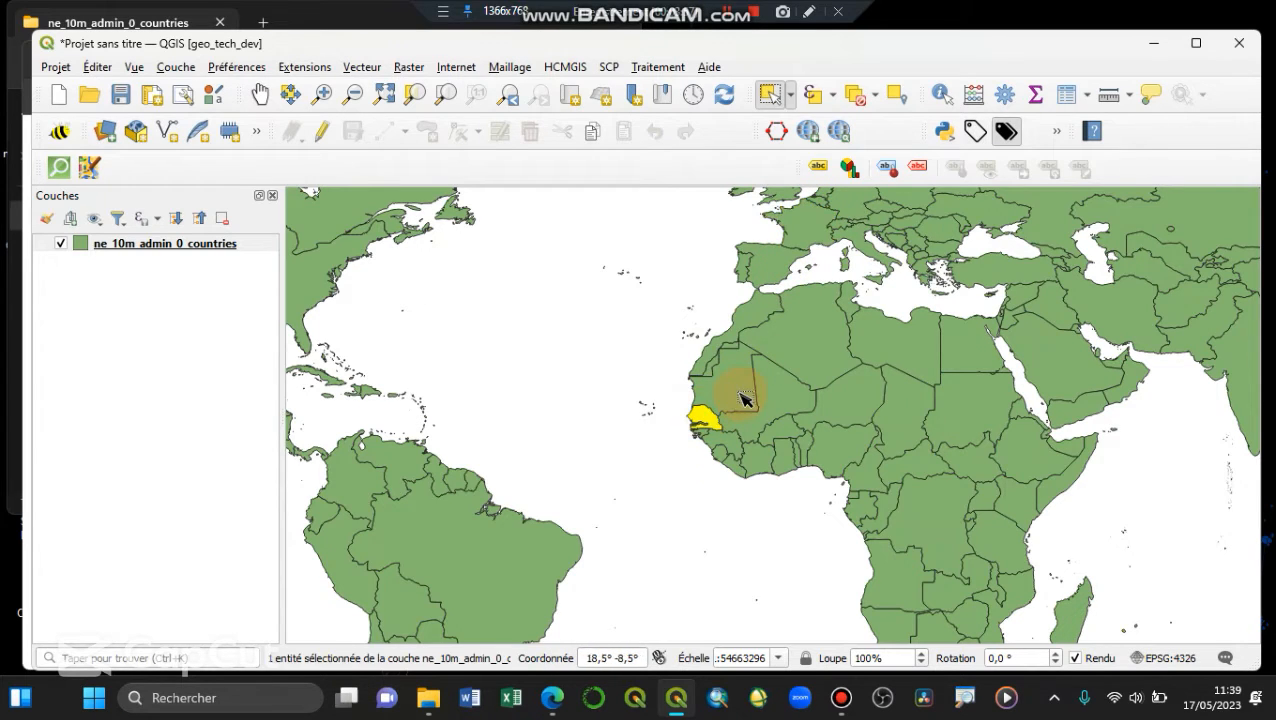
left_click(414, 93)
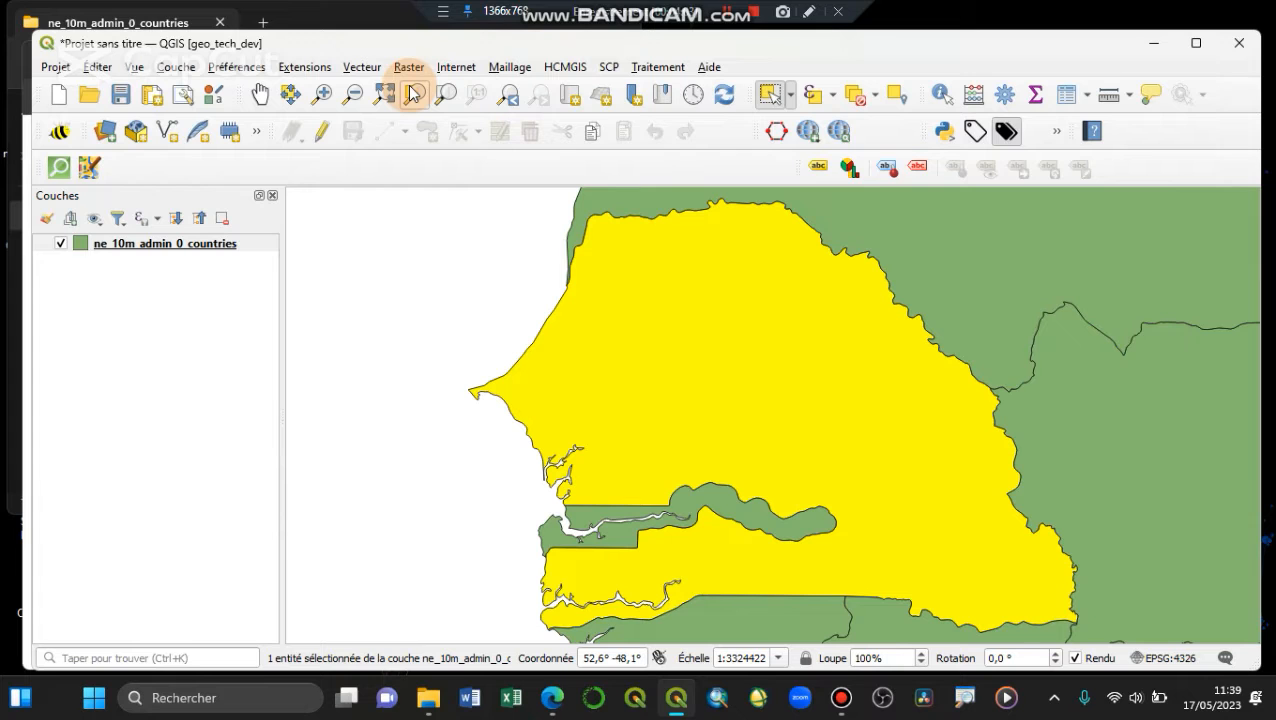
Select Italy in the countries layer
scroll(515, 390, "down", 4)
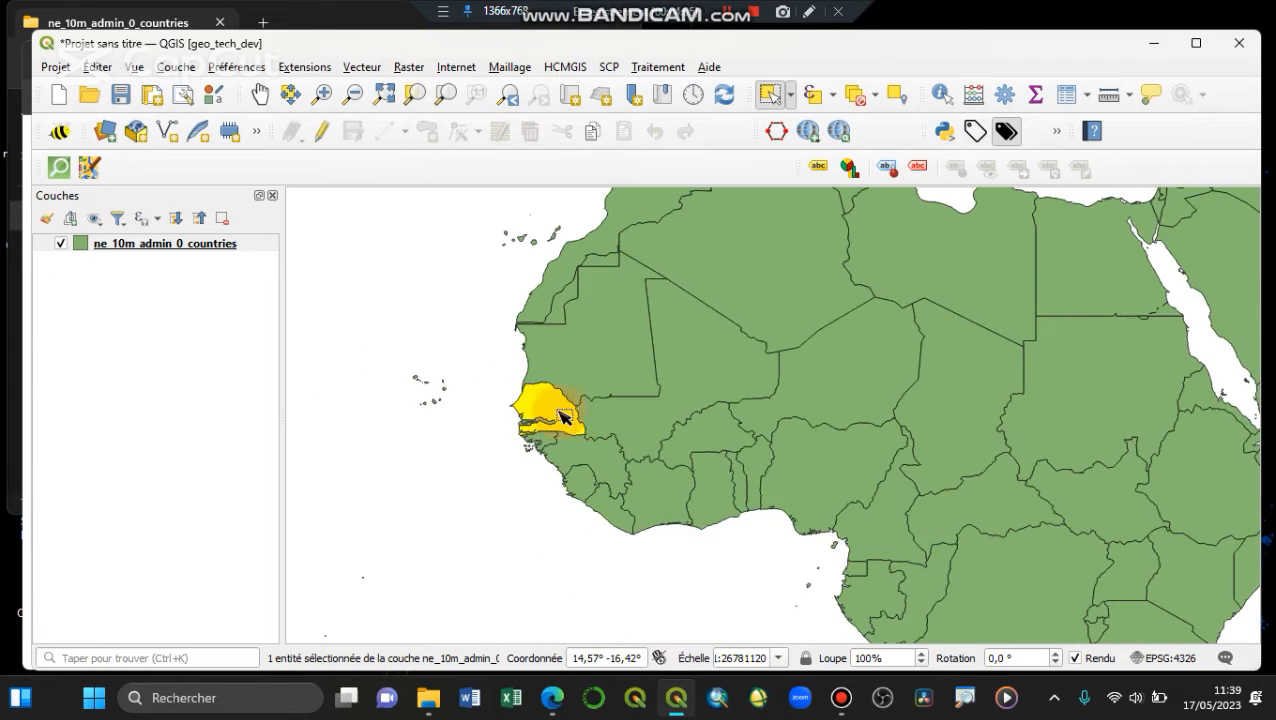
scroll(595, 422, "down", 2)
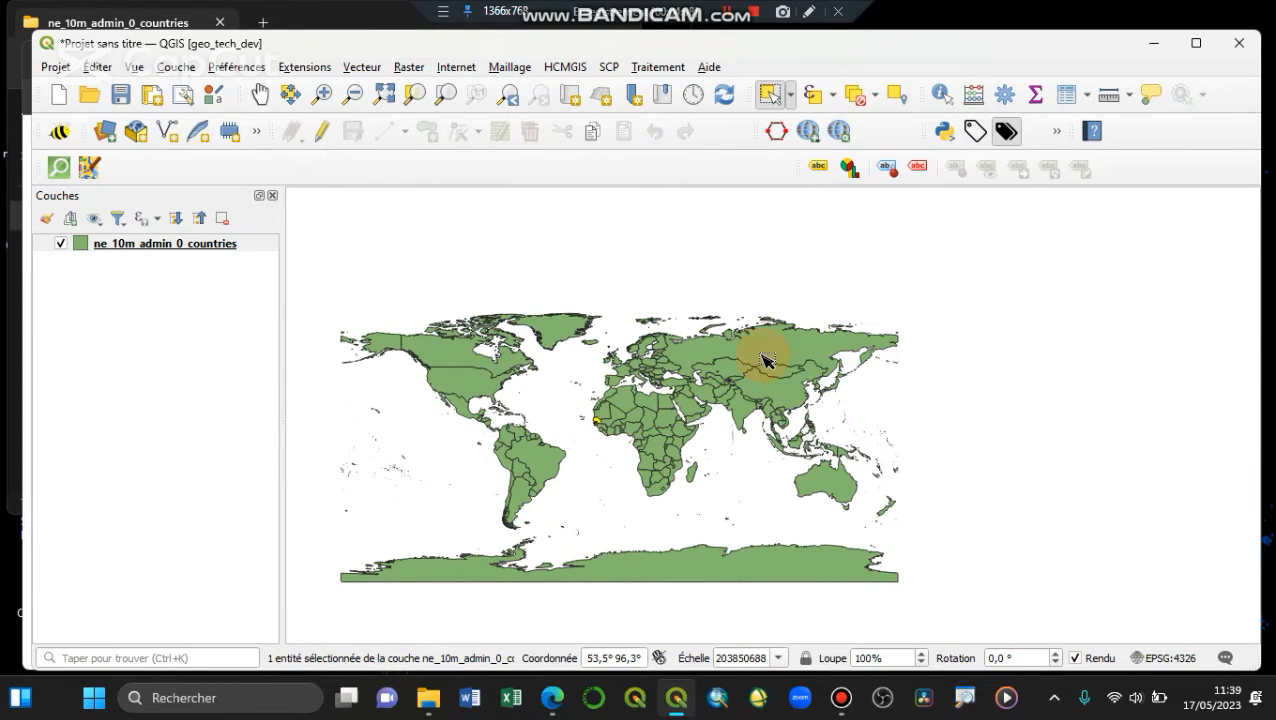
scroll(762, 360, "up", 3)
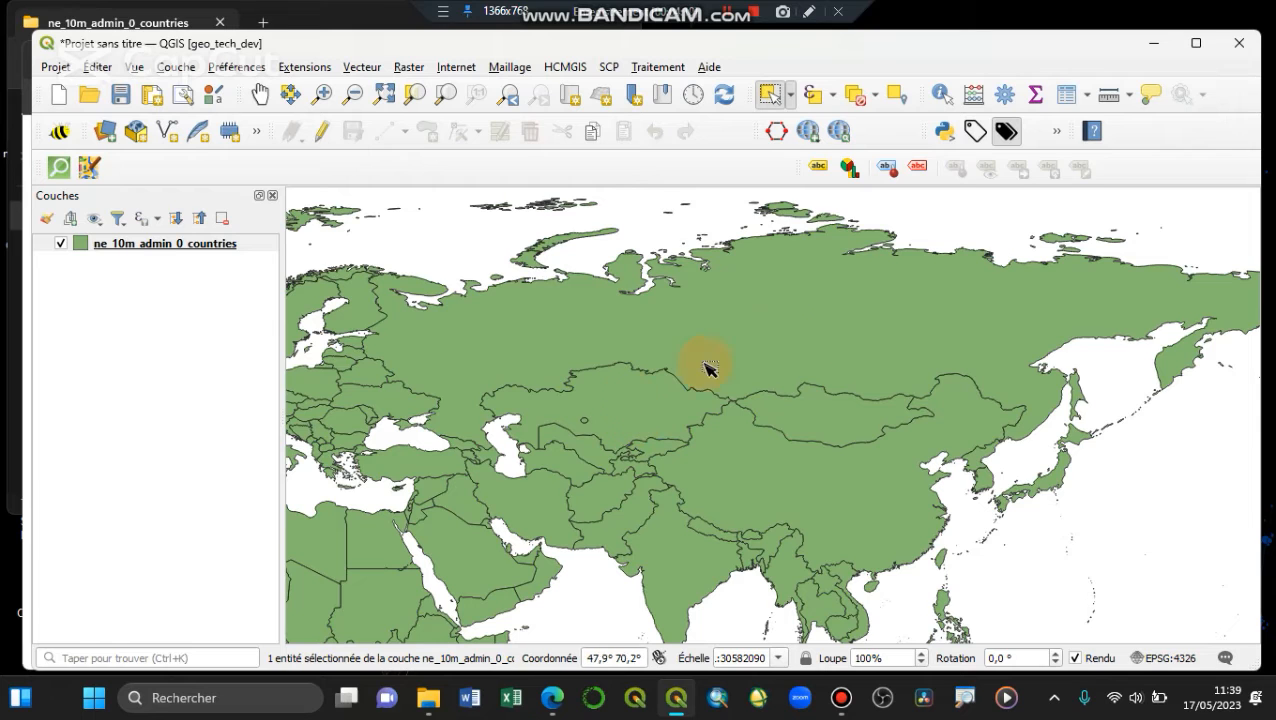
scroll(790, 350, "down", 1)
scroll(541, 399, "up", 2)
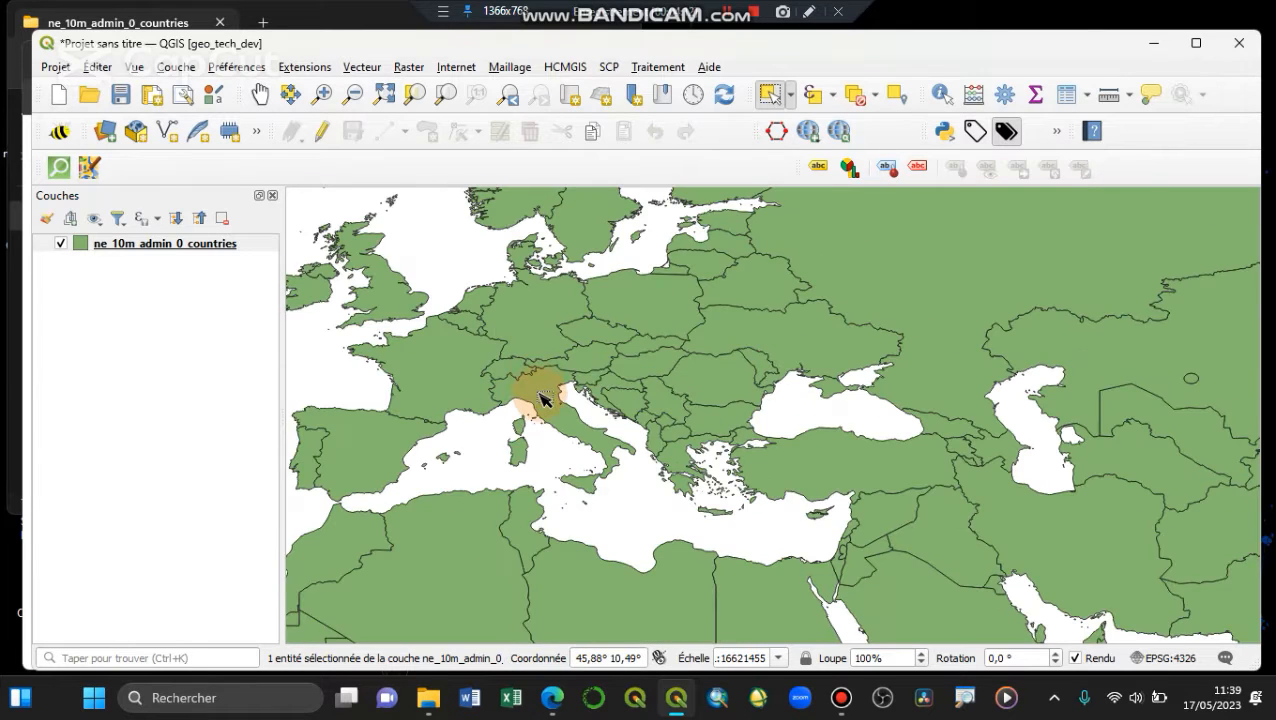
left_click(541, 399)
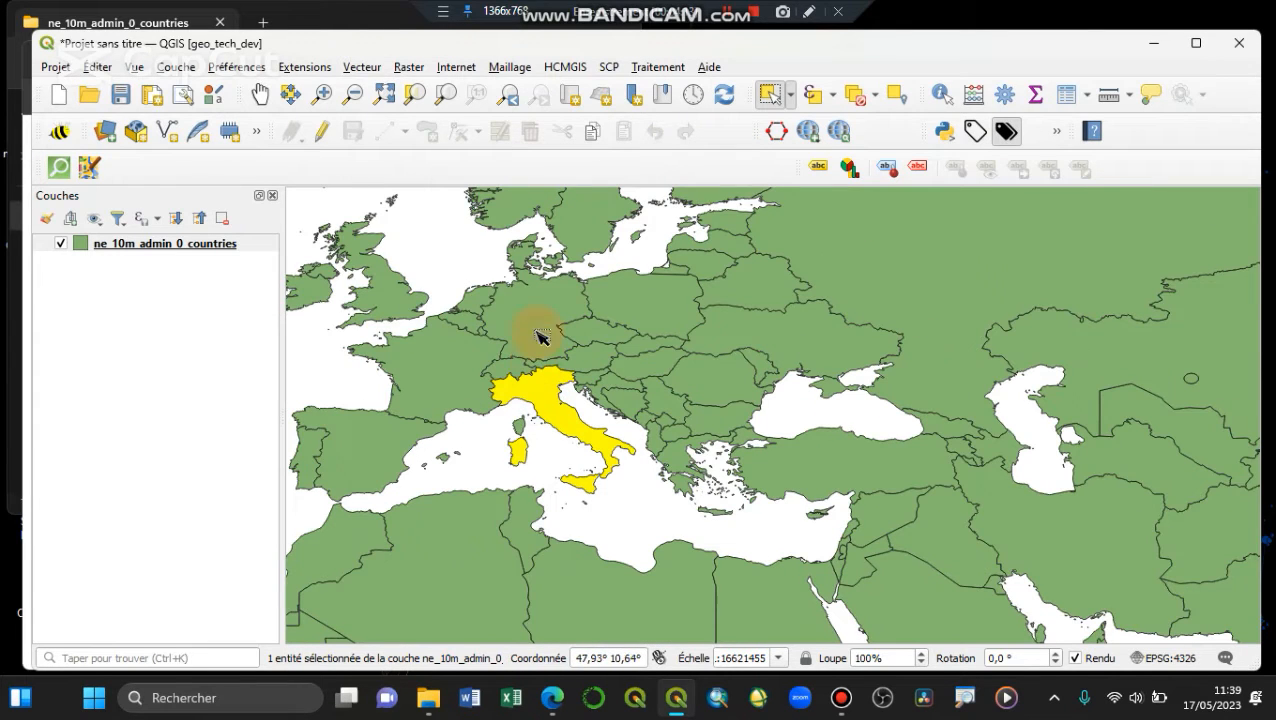
Zoom the map to the selected Italy feature
left_click(413, 95)
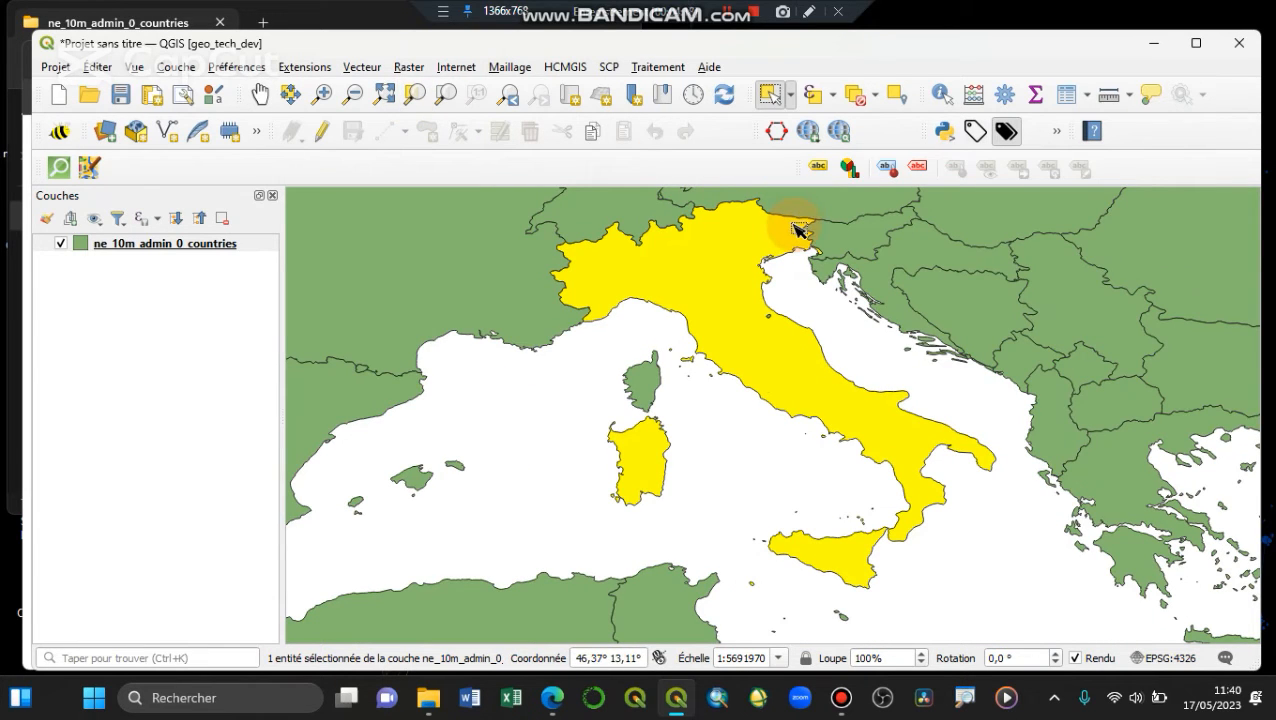
left_click(727, 13)
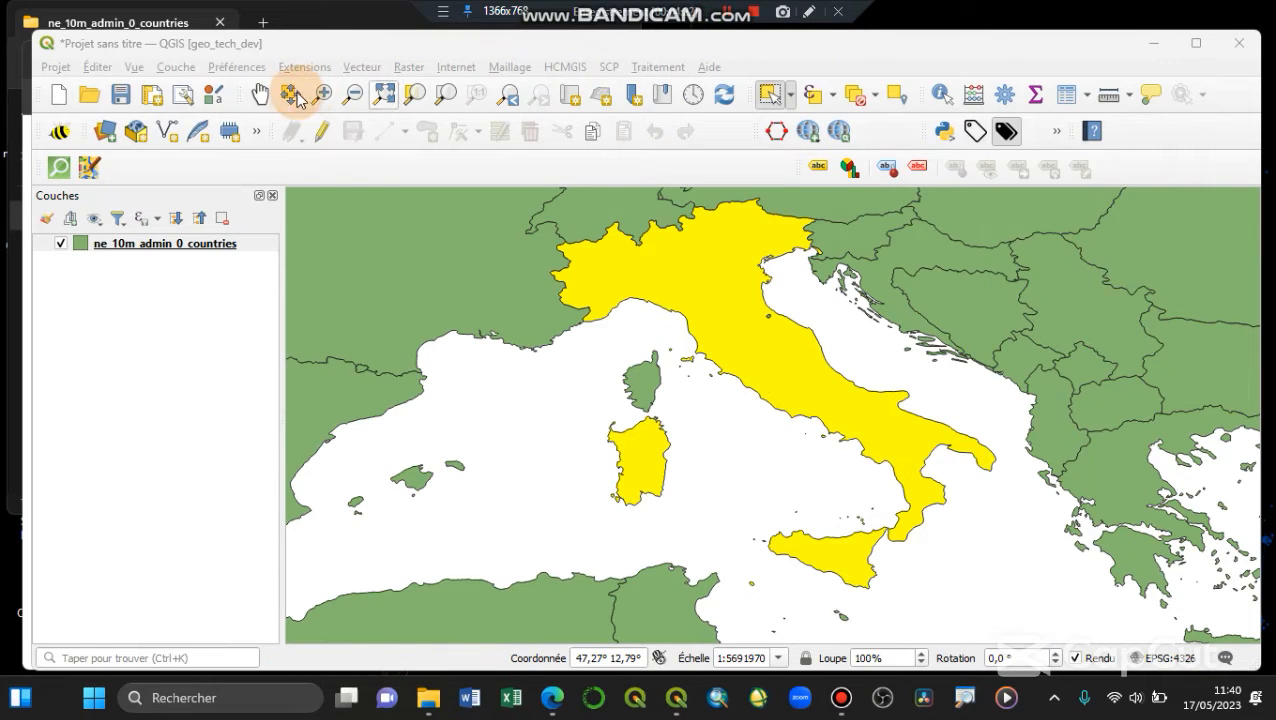
Pan west to Spain and east to Turkey with the Pan Map tool, recentring the map on the selected Italy each time
left_click(262, 97)
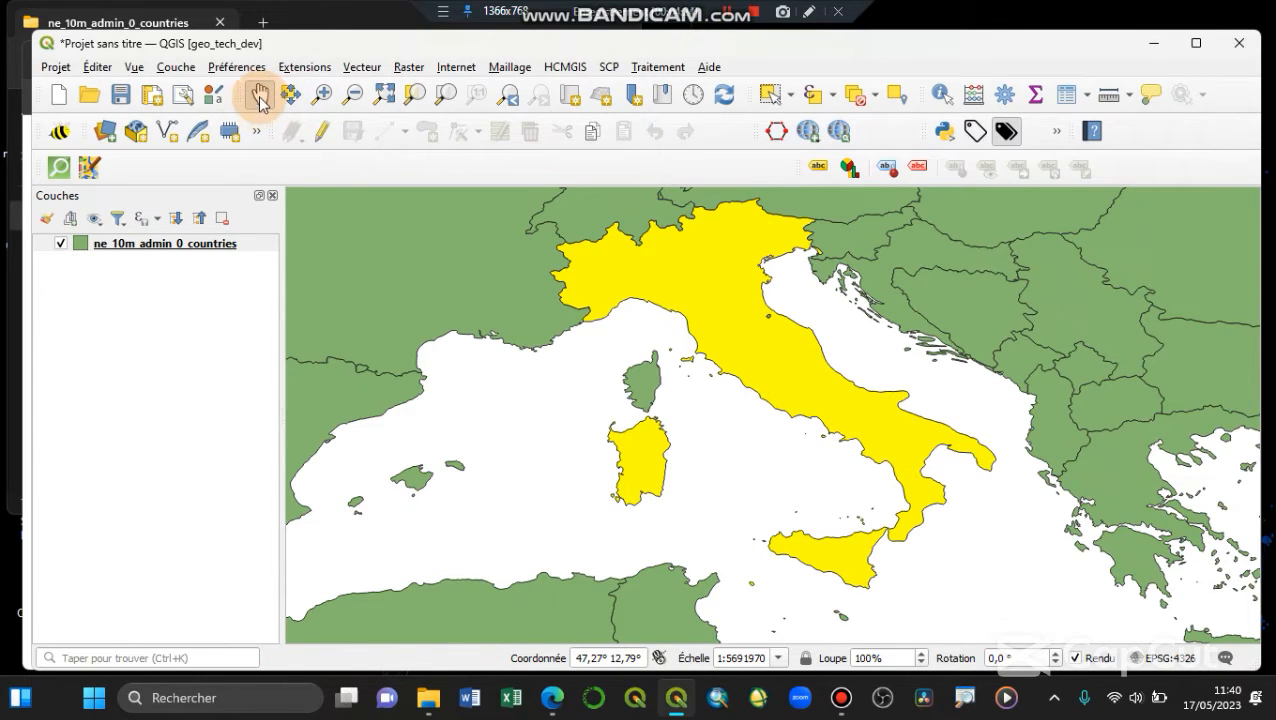
left_click_drag(419, 339, 996, 357)
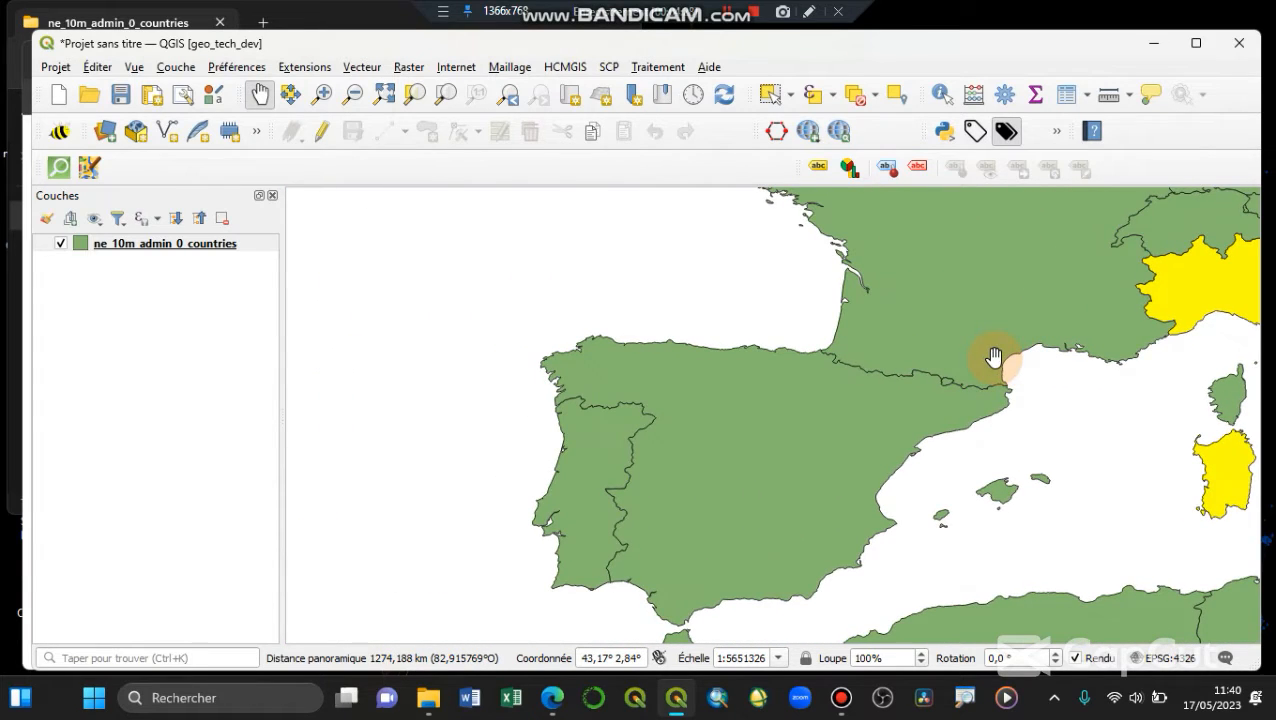
left_click(290, 95)
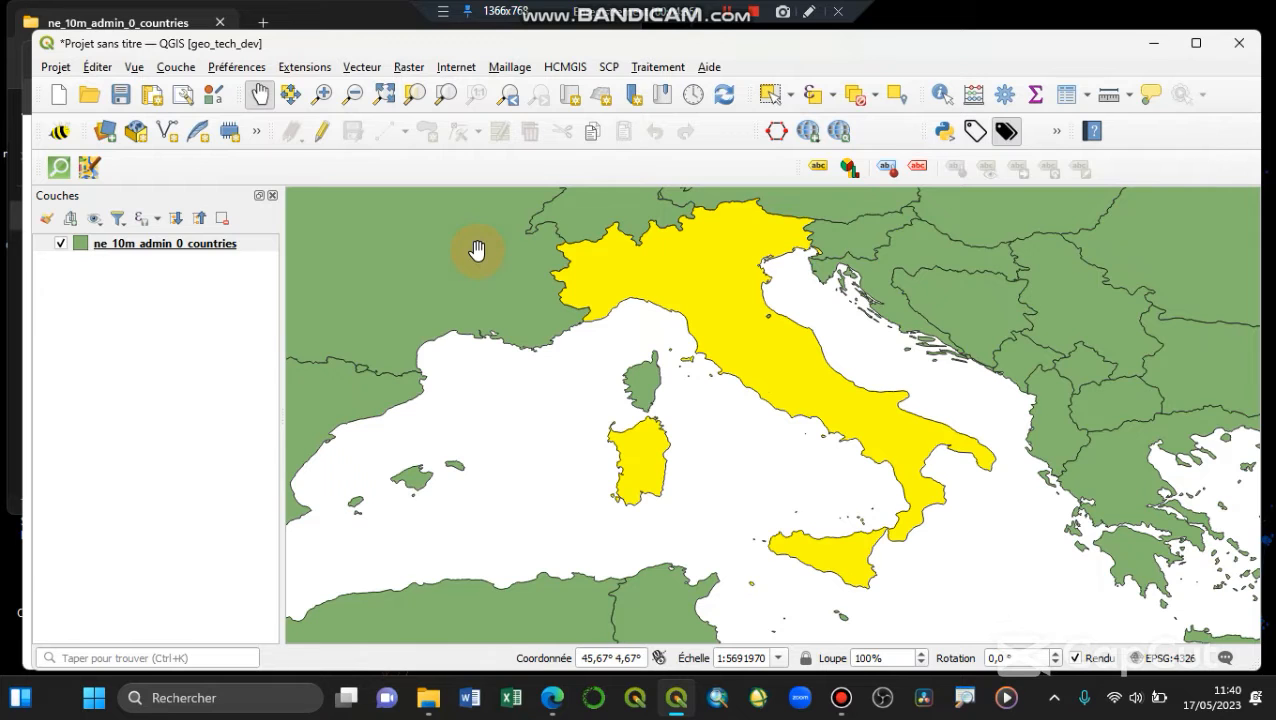
scroll(474, 294, "down", 1)
left_click_drag(683, 407, 493, 402)
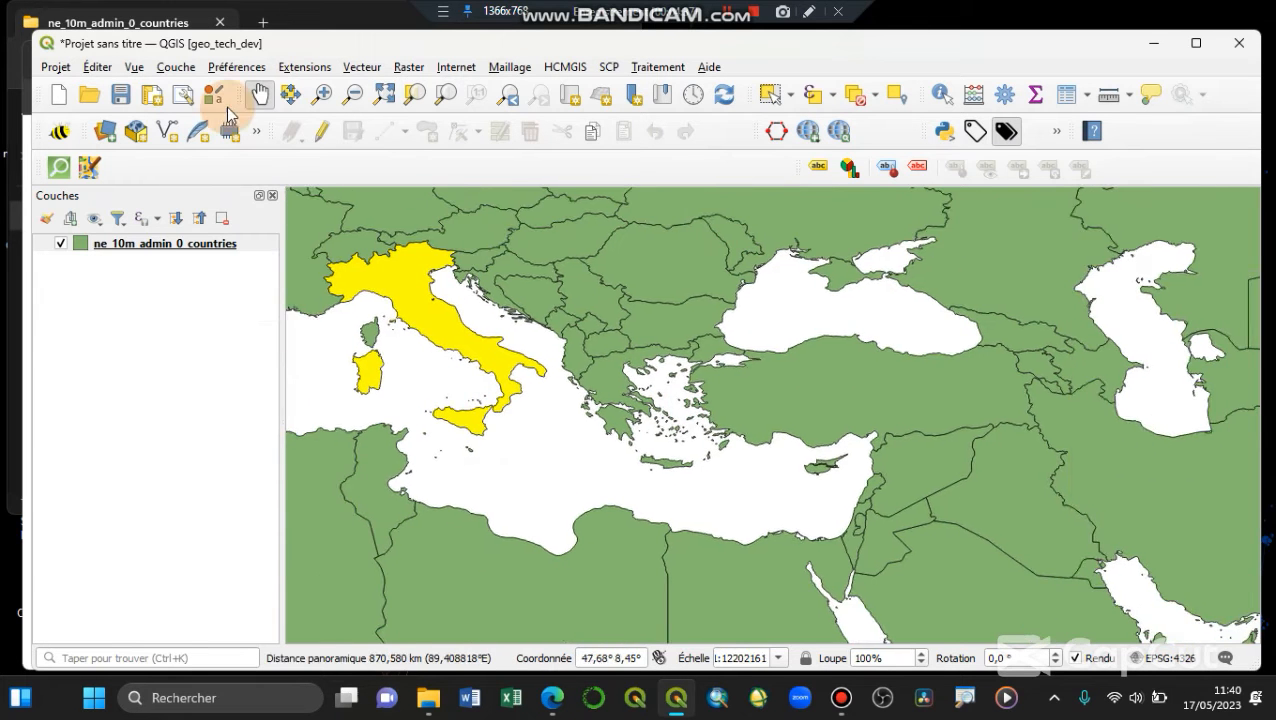
left_click(289, 95)
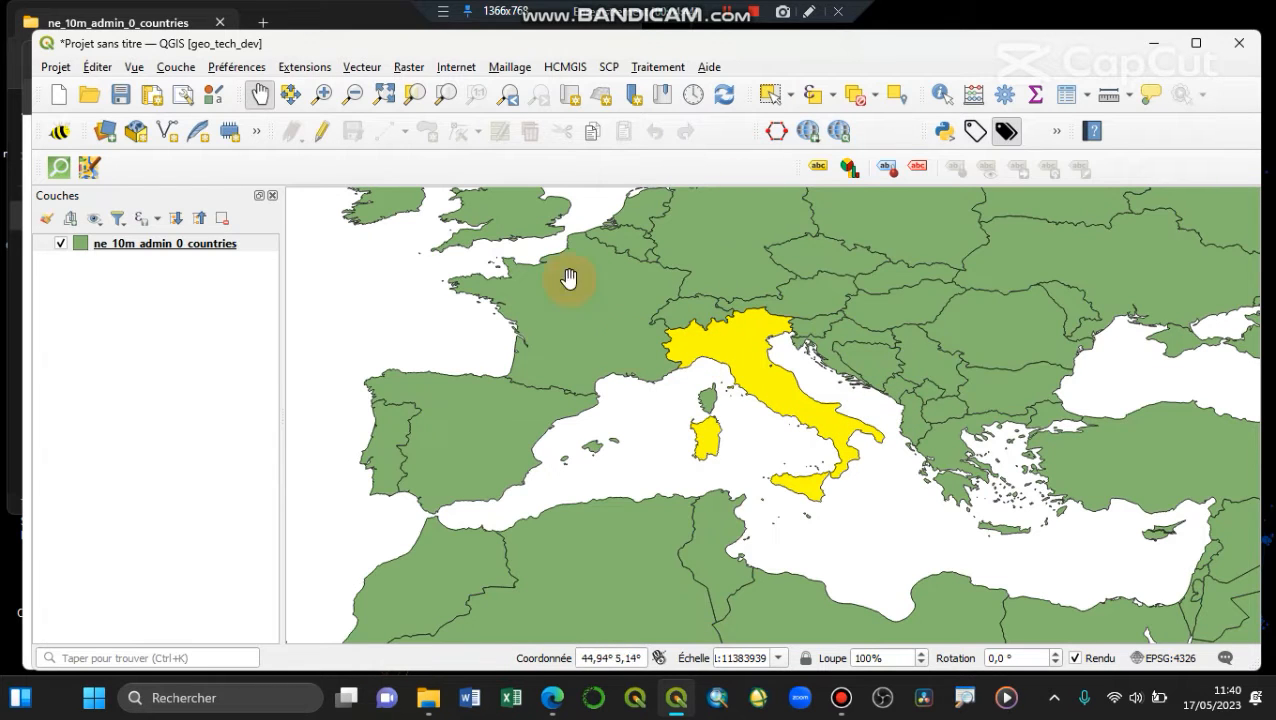
Zoom to selected Italy, zoom out and pan to the wider Europe and North Africa region, and zoom back to the selection
left_click(416, 98)
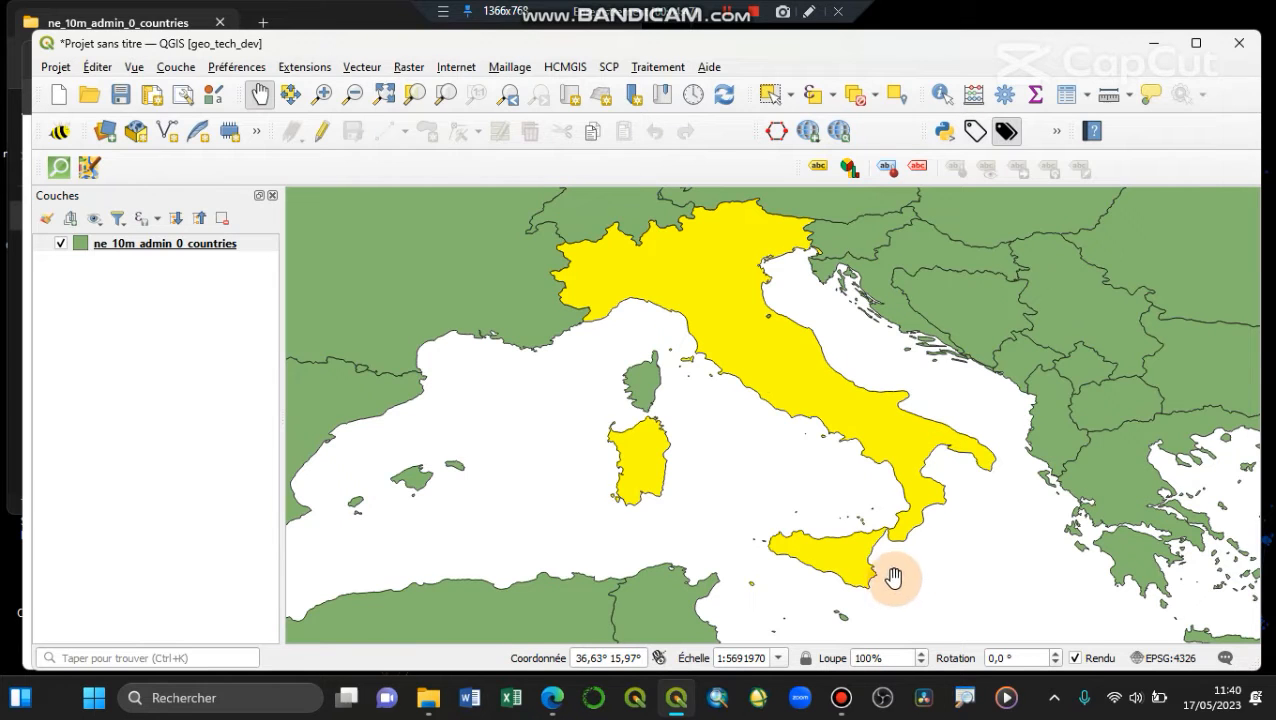
scroll(843, 530, "down", 1)
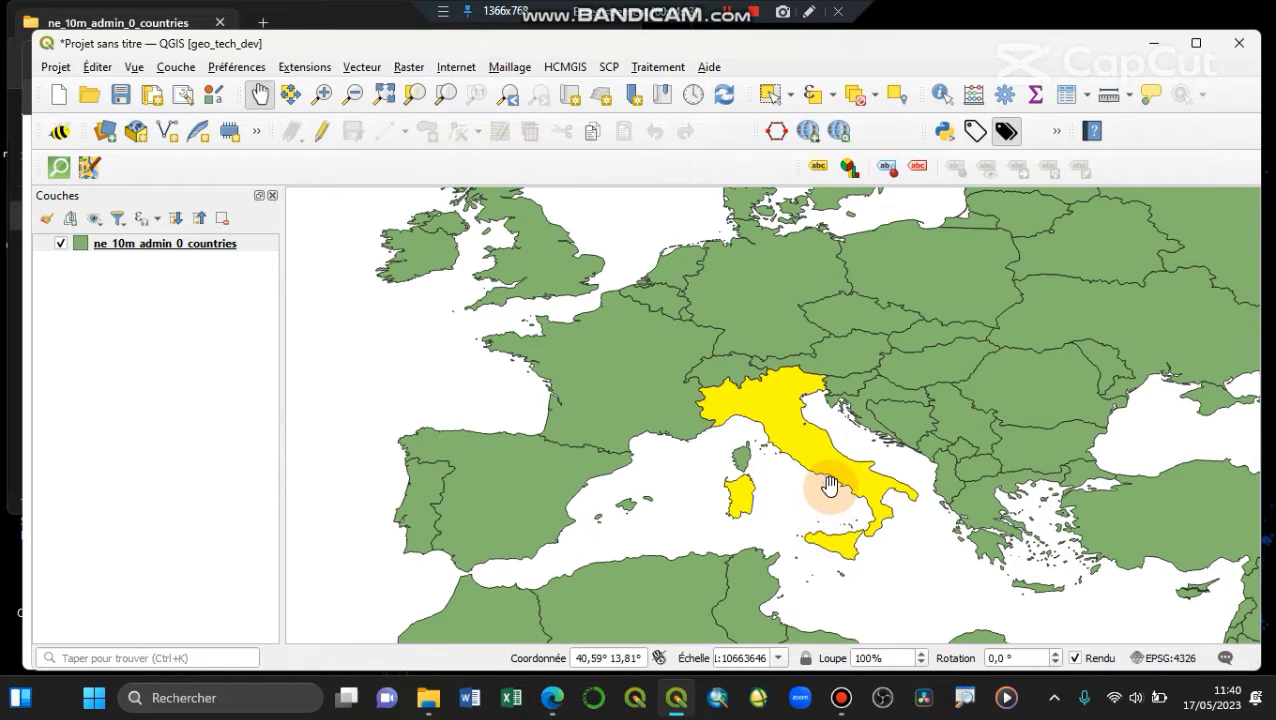
scroll(822, 502, "down", 1)
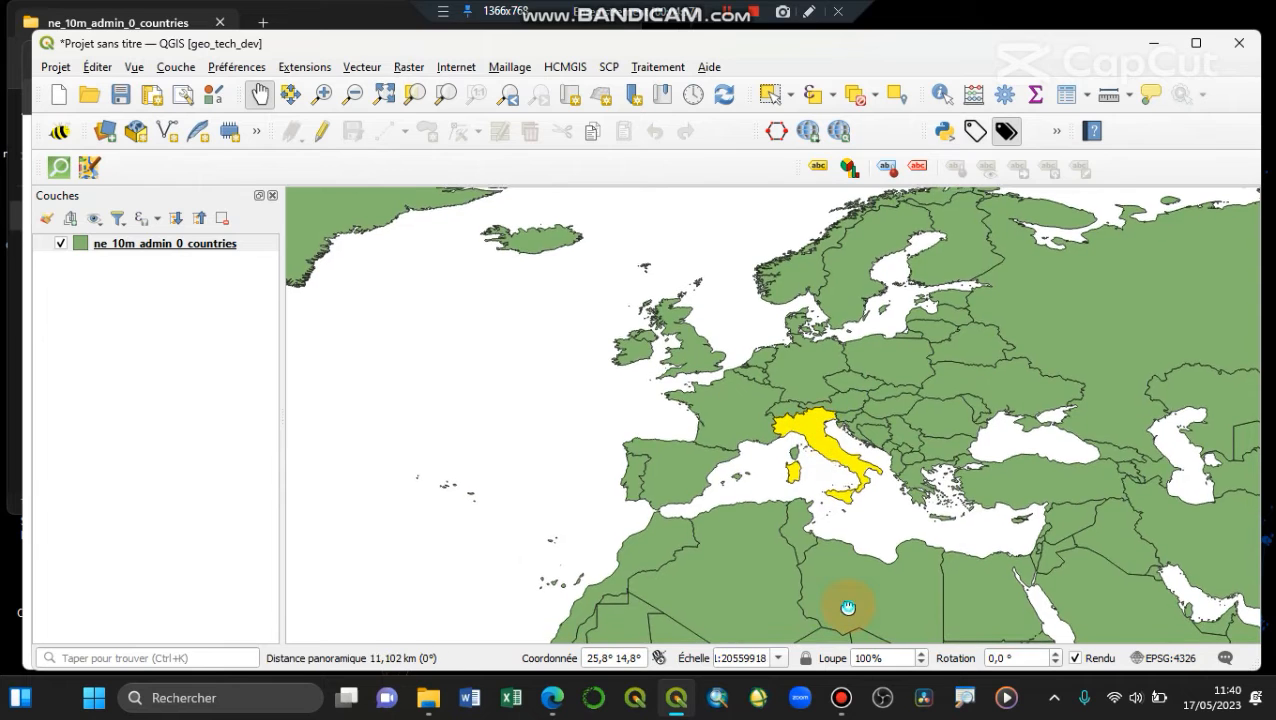
left_click_drag(846, 607, 812, 450)
left_click(411, 94)
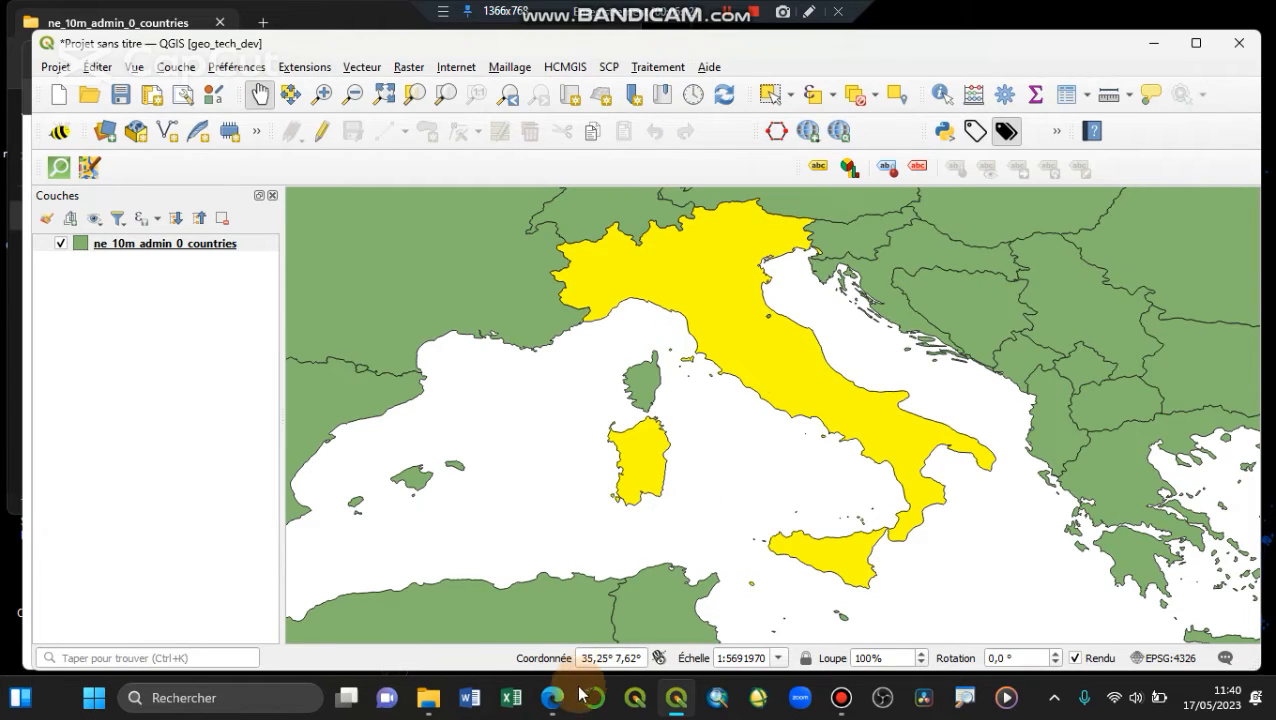
Switch to the Natural Earth page in the Edge browser and search the site for "italy roads"
mouse_move(550, 692)
left_click(456, 630)
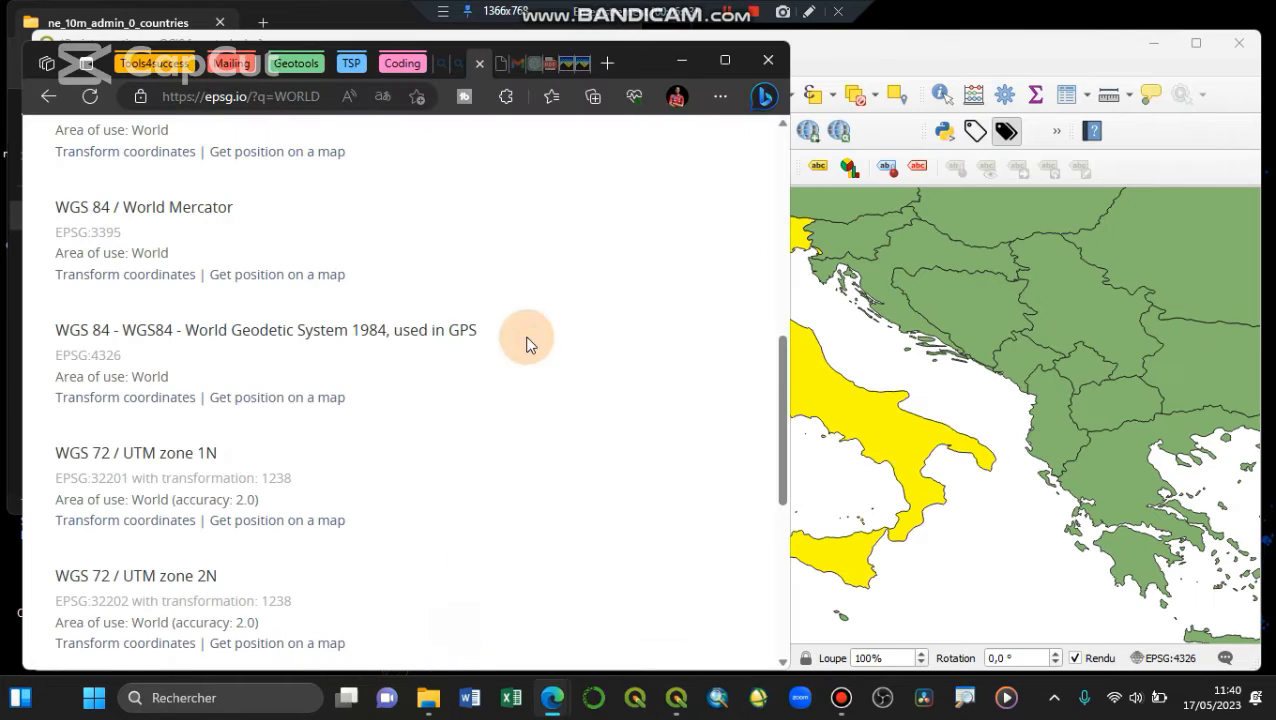
left_click(503, 72)
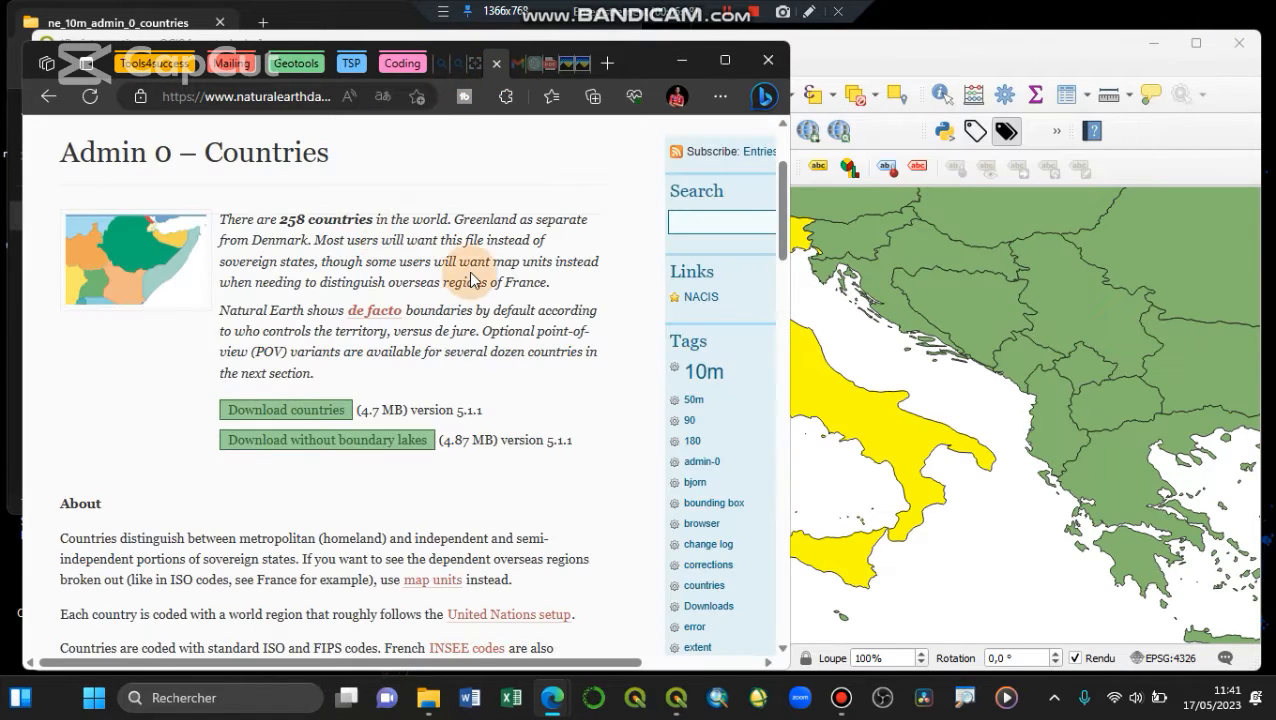
left_click(590, 191)
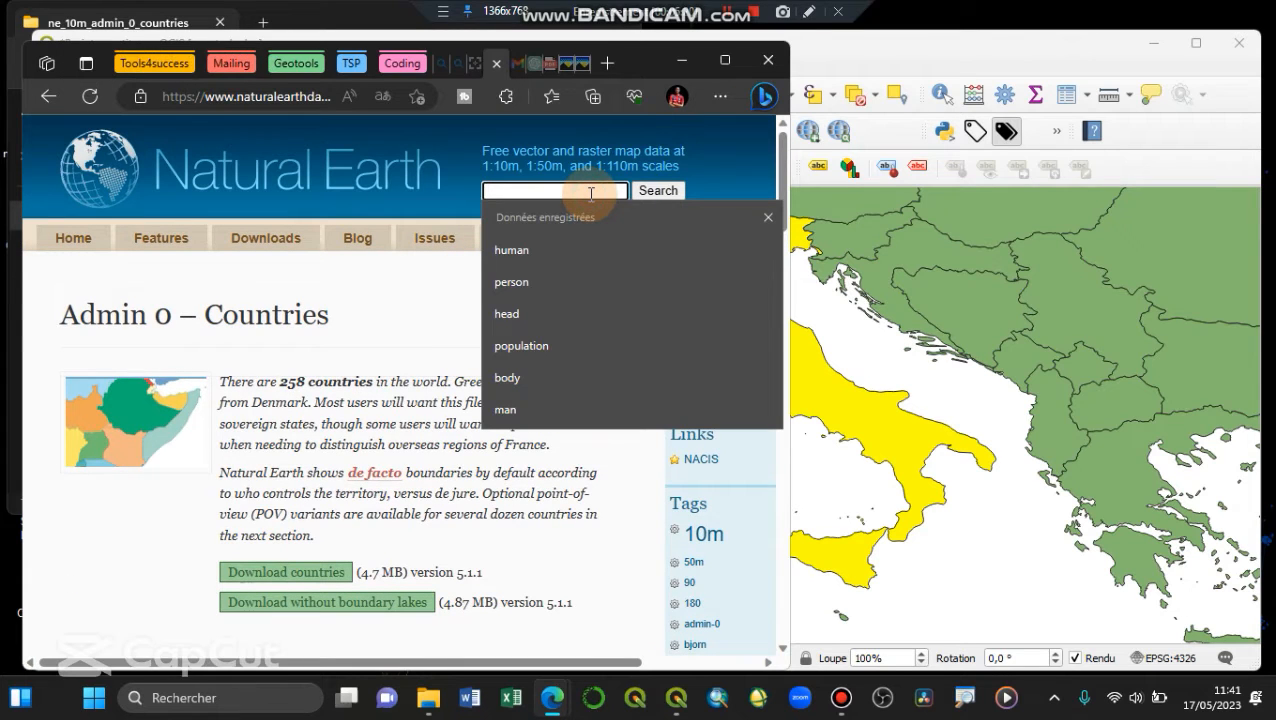
left_click(591, 193)
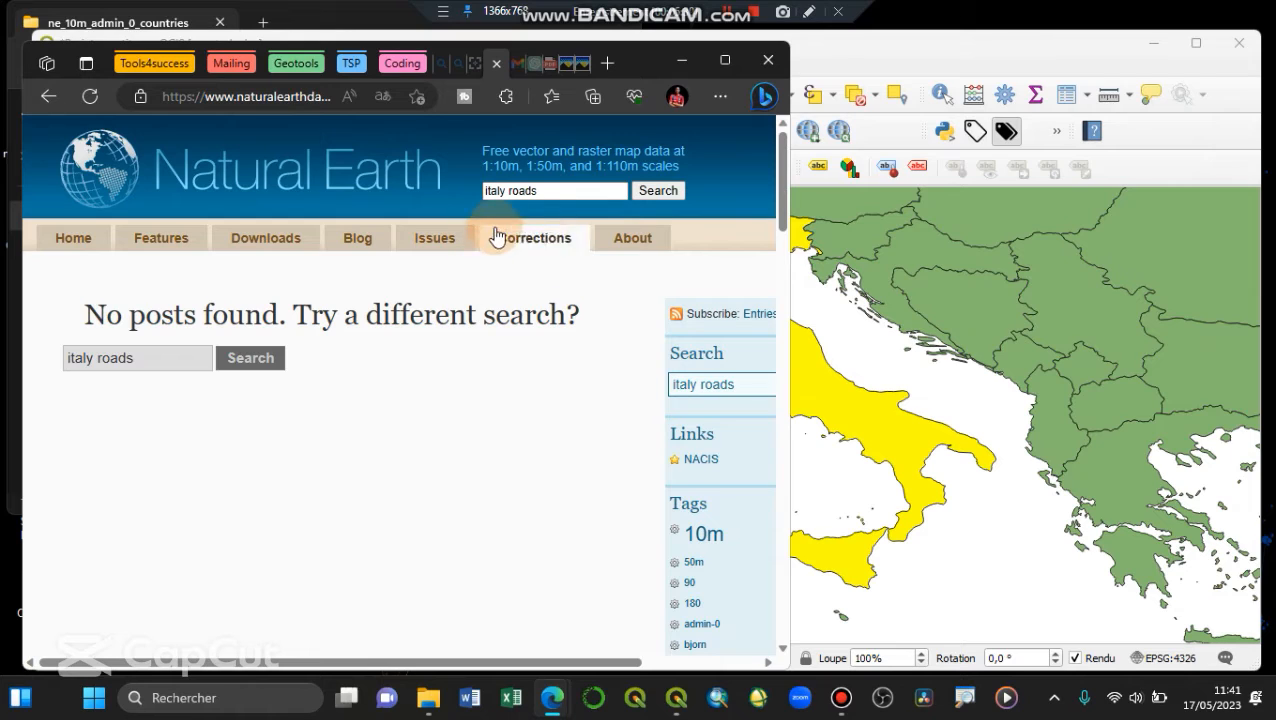
Shorten the Natural Earth search to "roads" and look through the results for a road dataset
left_click_drag(510, 194, 478, 198)
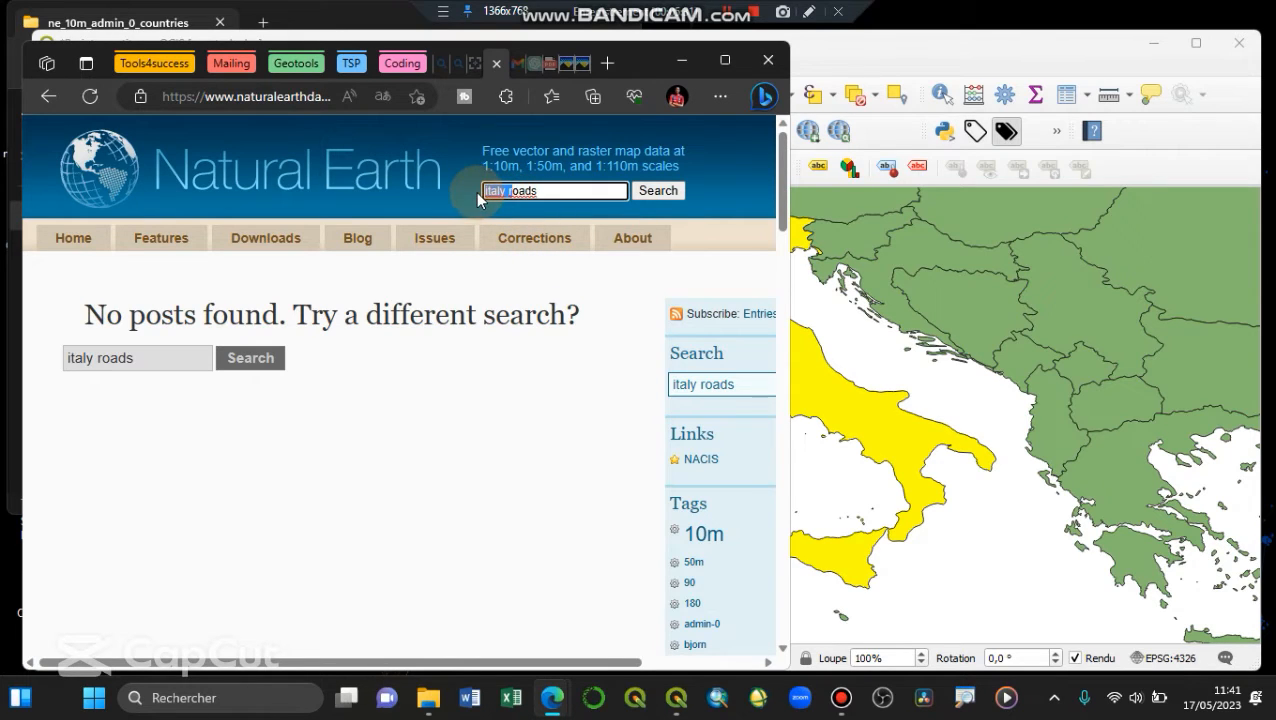
key("BackSpace")
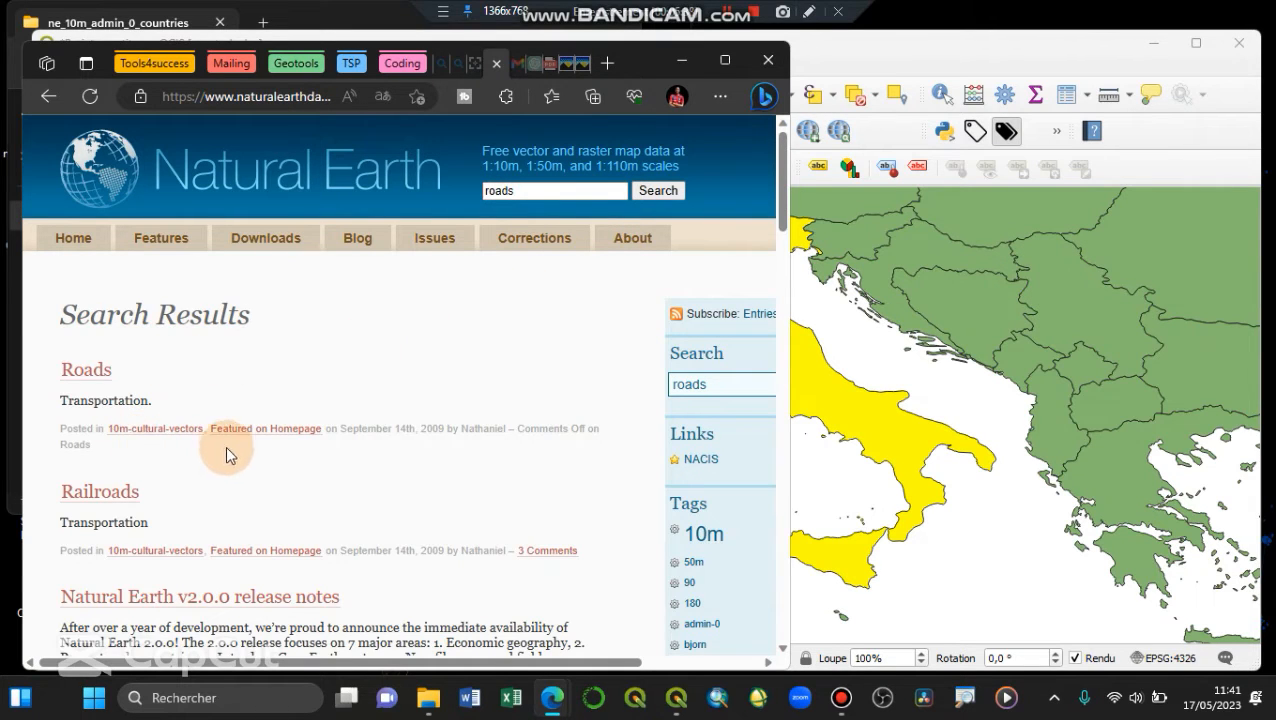
scroll(300, 444, "down", 2)
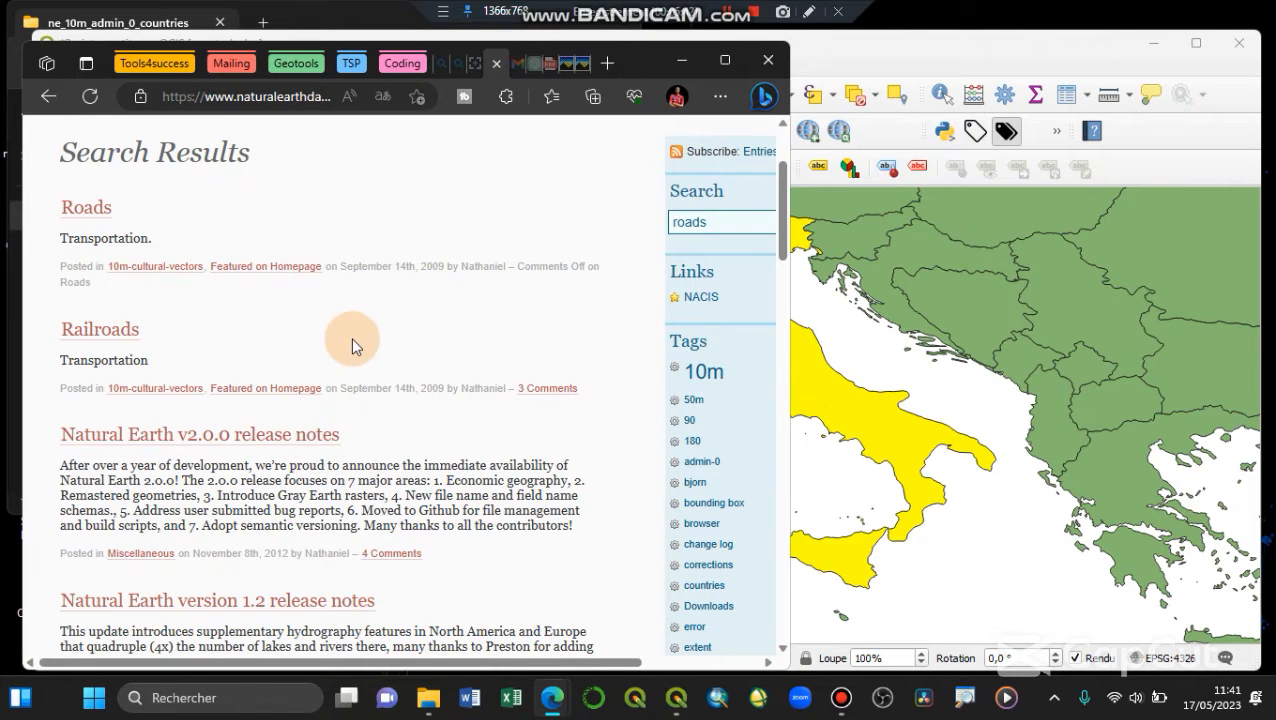
scroll(351, 337, "down", 2)
scroll(353, 338, "down", 2)
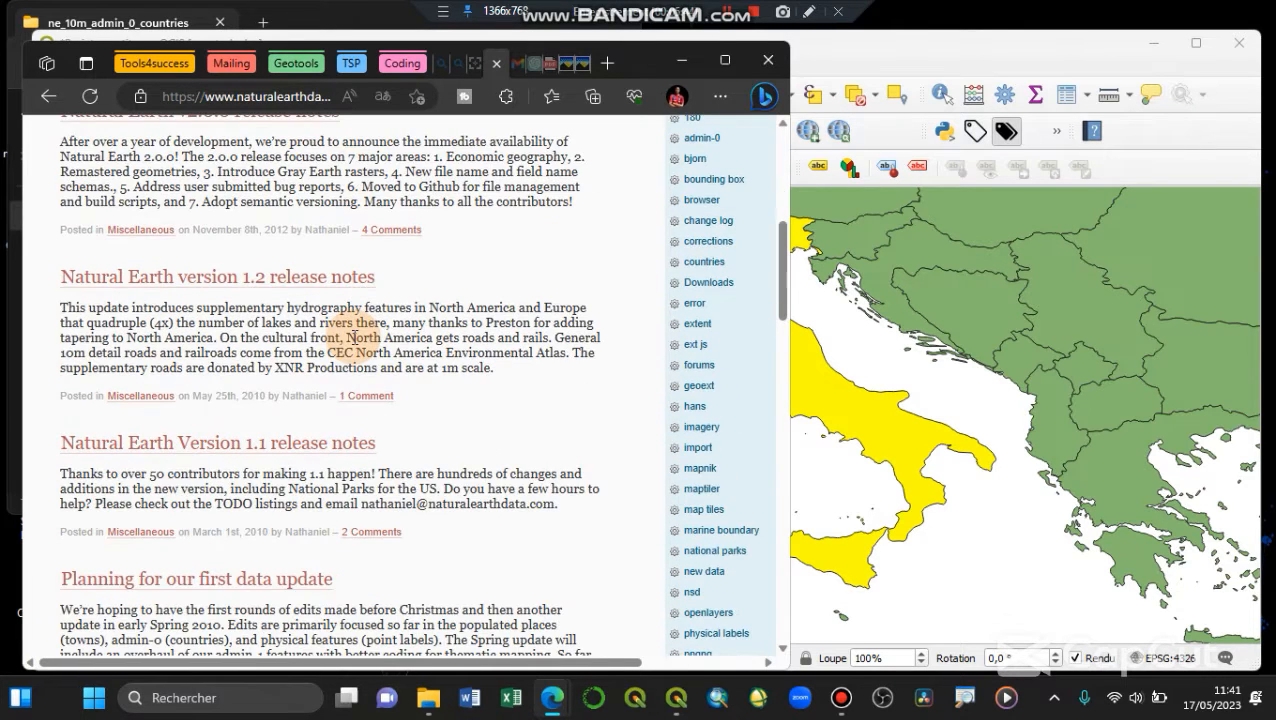
scroll(353, 338, "down", 1)
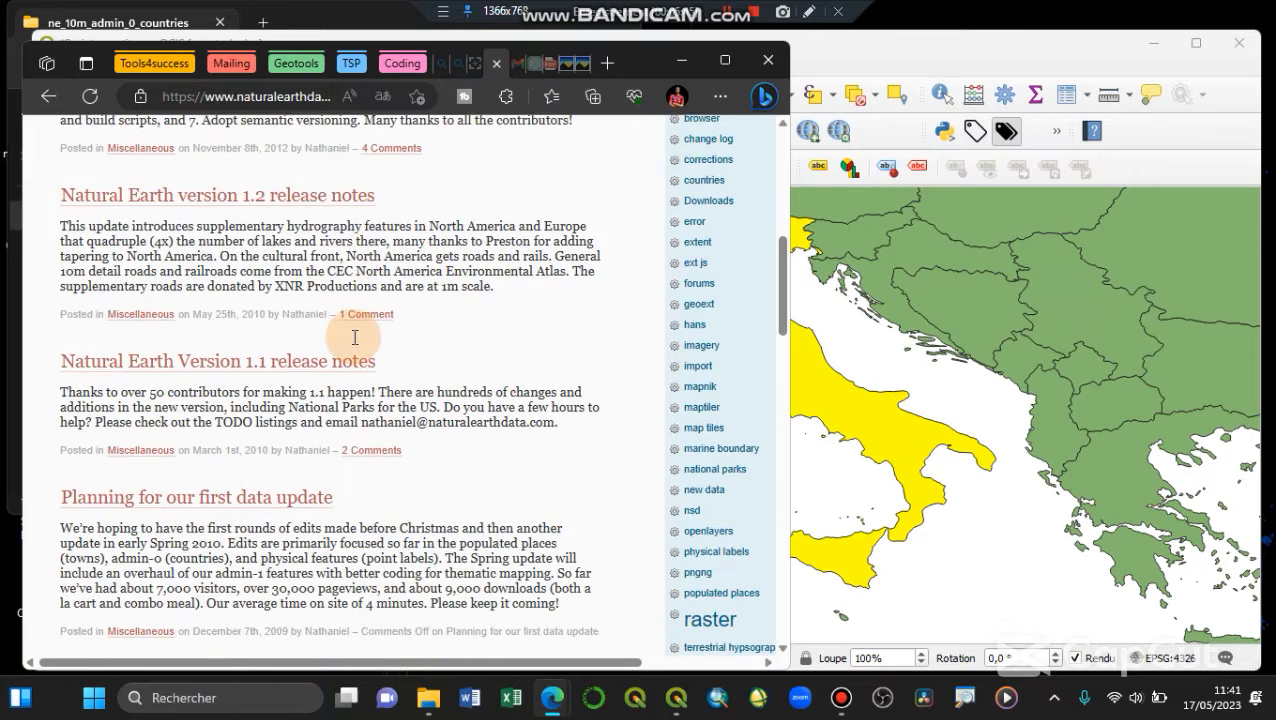
scroll(353, 336, "up", 6)
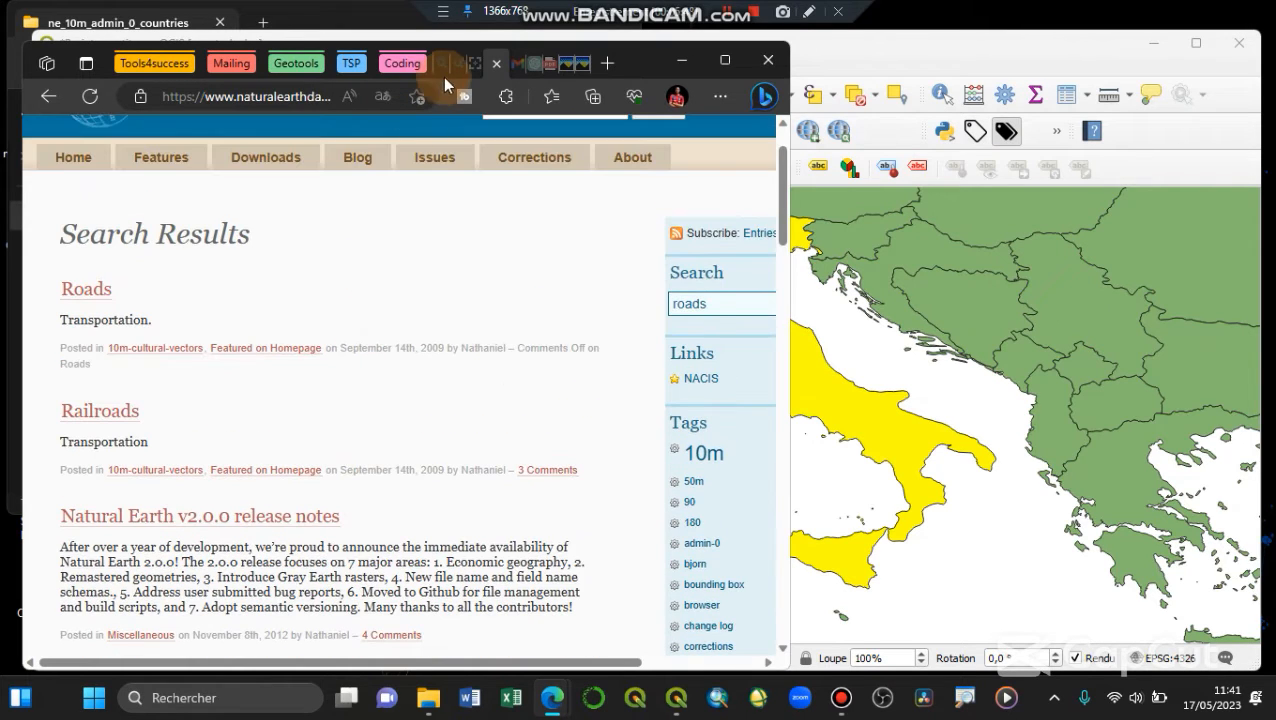
Search the web for "italy roads shp" from the browser page with the earlier QGIS search
left_click(447, 67)
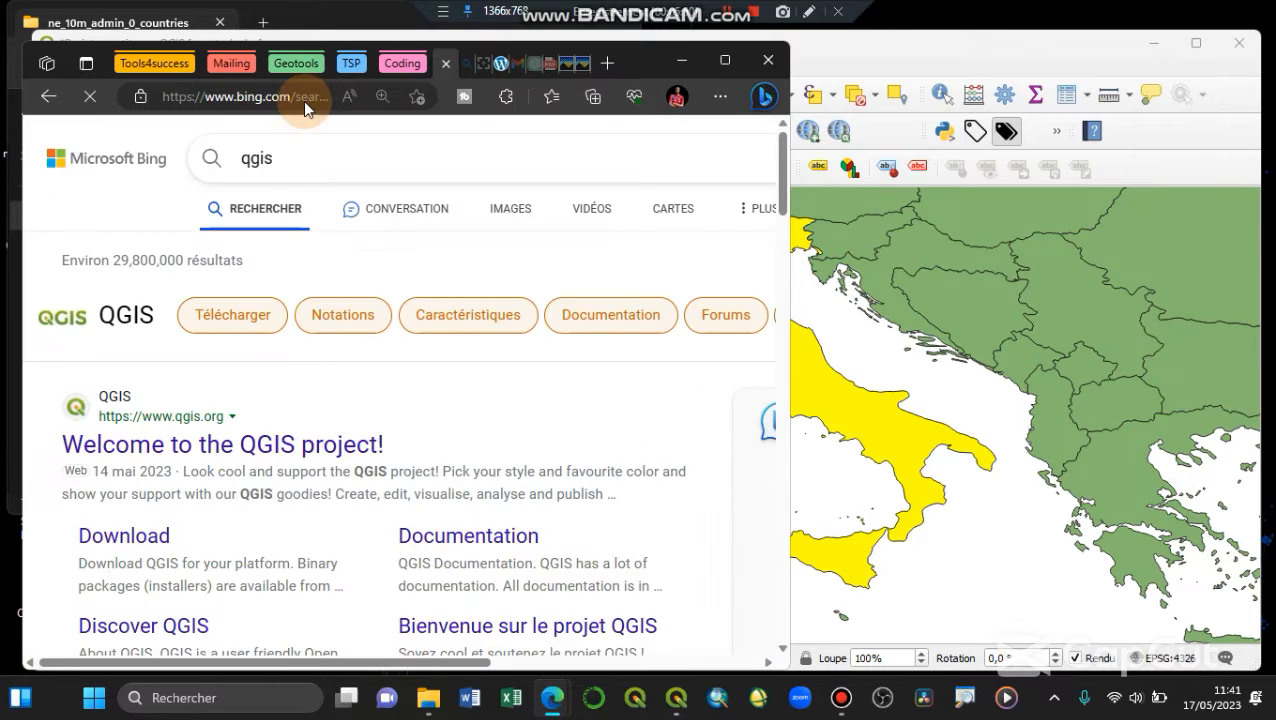
left_click(303, 101)
type("i")
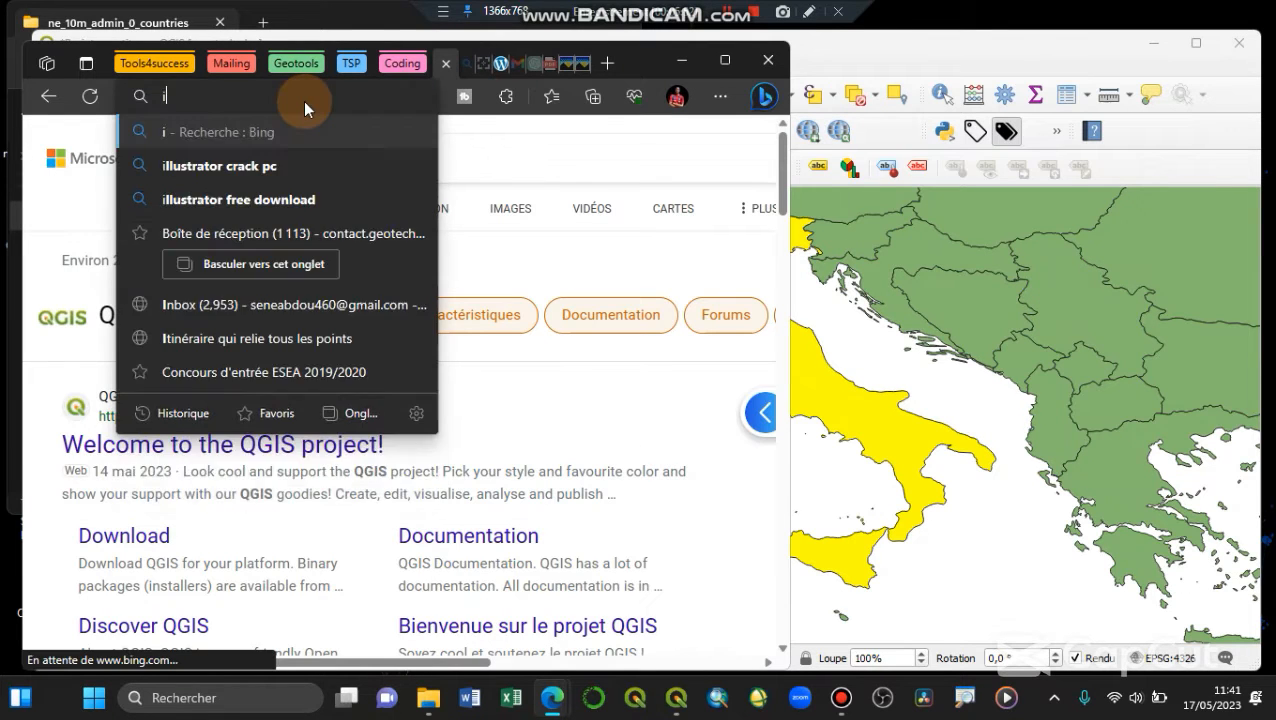
type("taly roads shp")
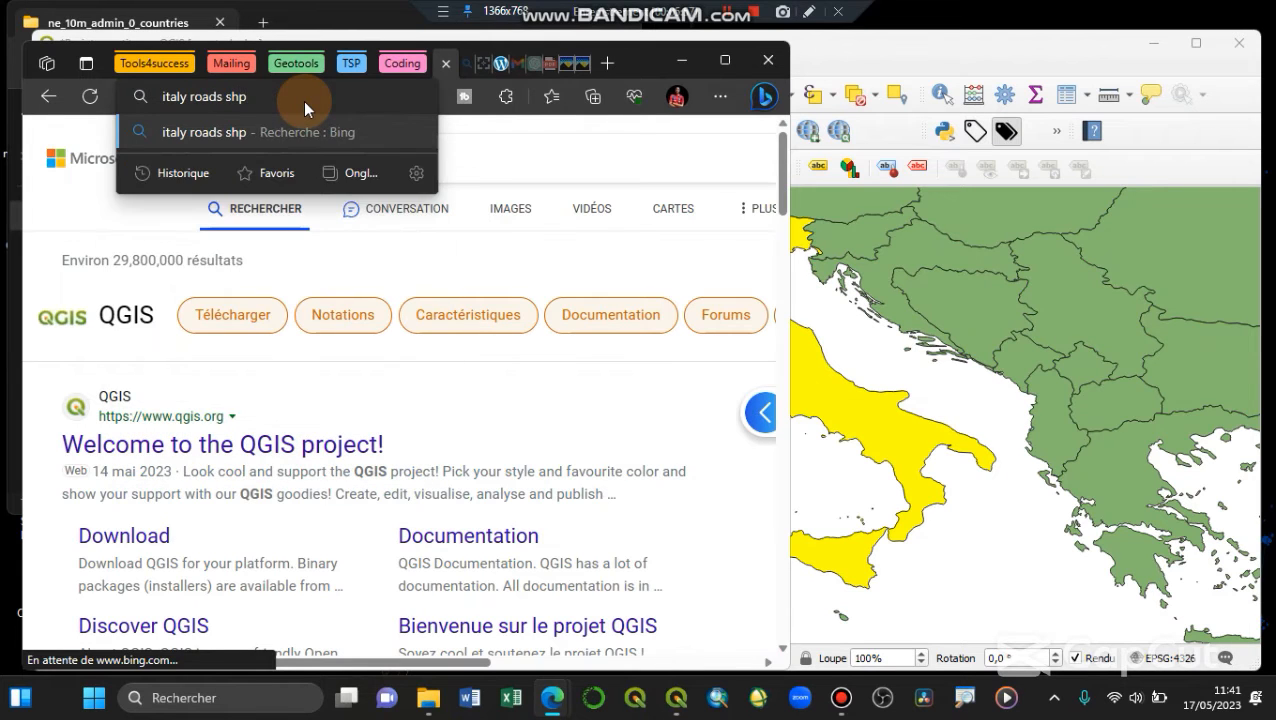
key("Return")
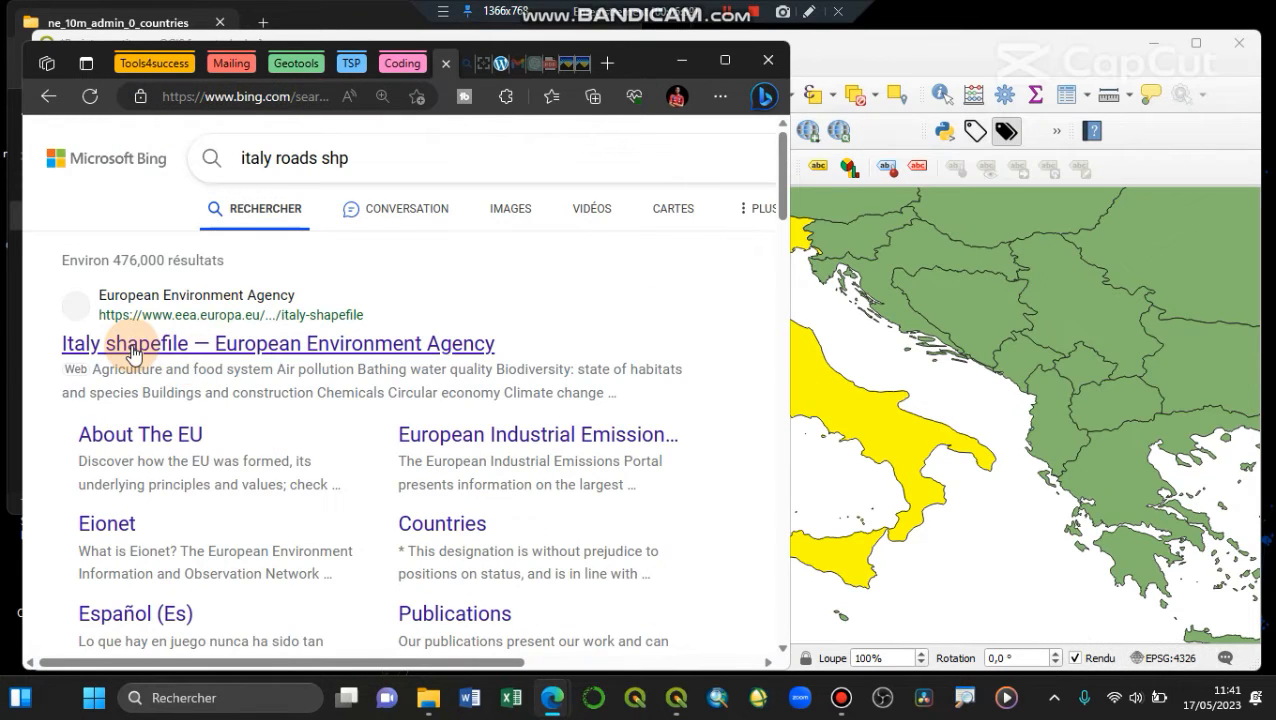
Look through the web results and open the Stack Exchange question "Italy, road network shapefile with full speed information"
left_click(185, 344)
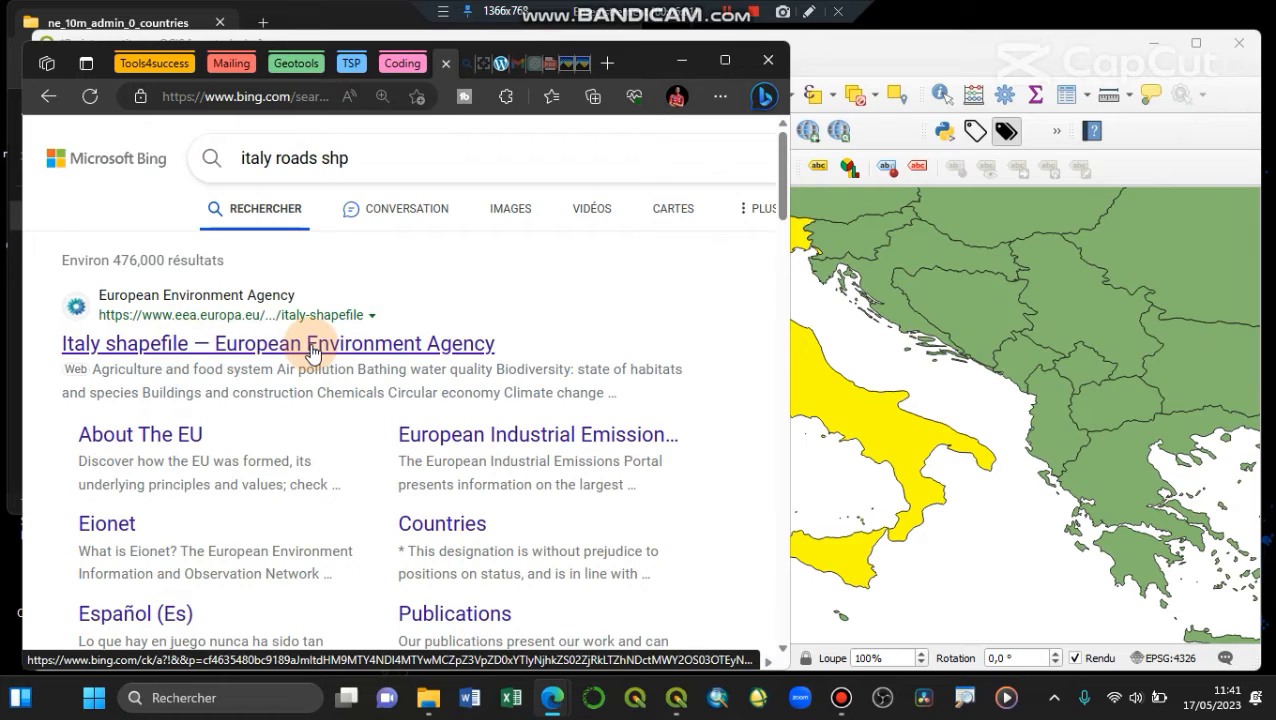
scroll(310, 352, "down", 2)
scroll(200, 355, "down", 3)
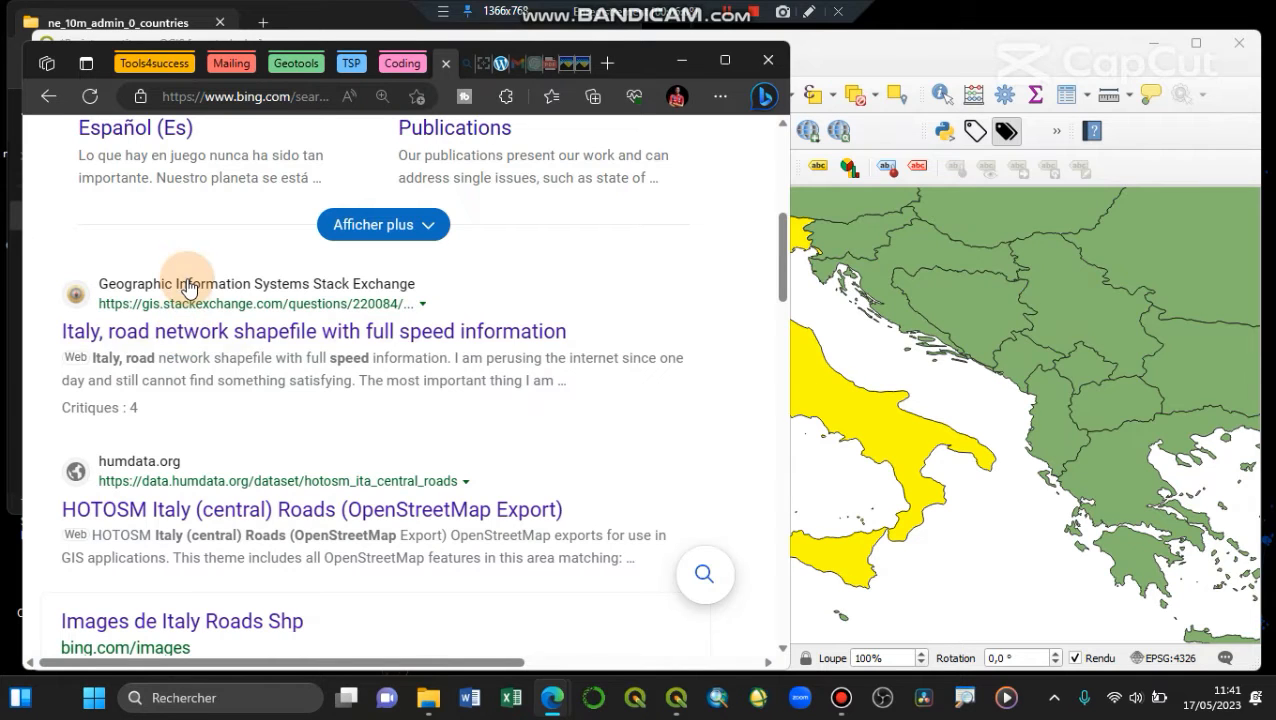
left_click(211, 334)
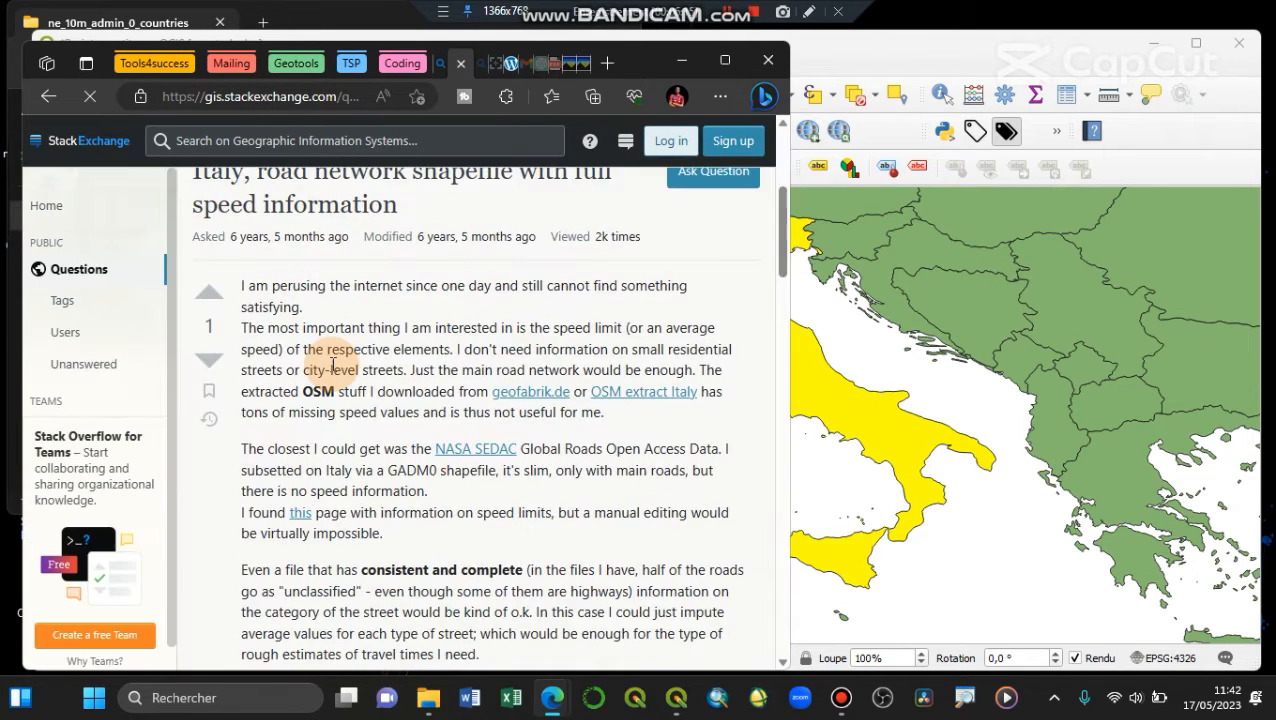
Read the Stack Exchange question for its linked sources of Italian road data
scroll(332, 371, "down", 2)
scroll(332, 371, "down", 2)
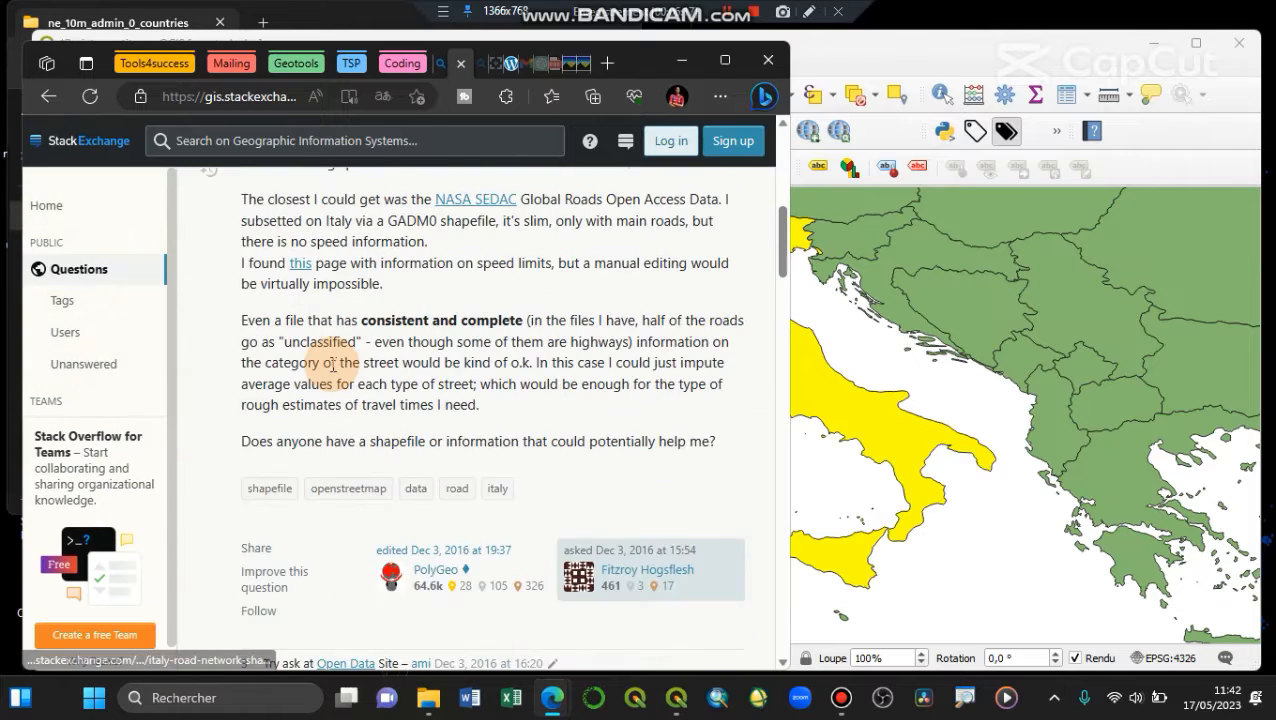
scroll(332, 364, "up", 1)
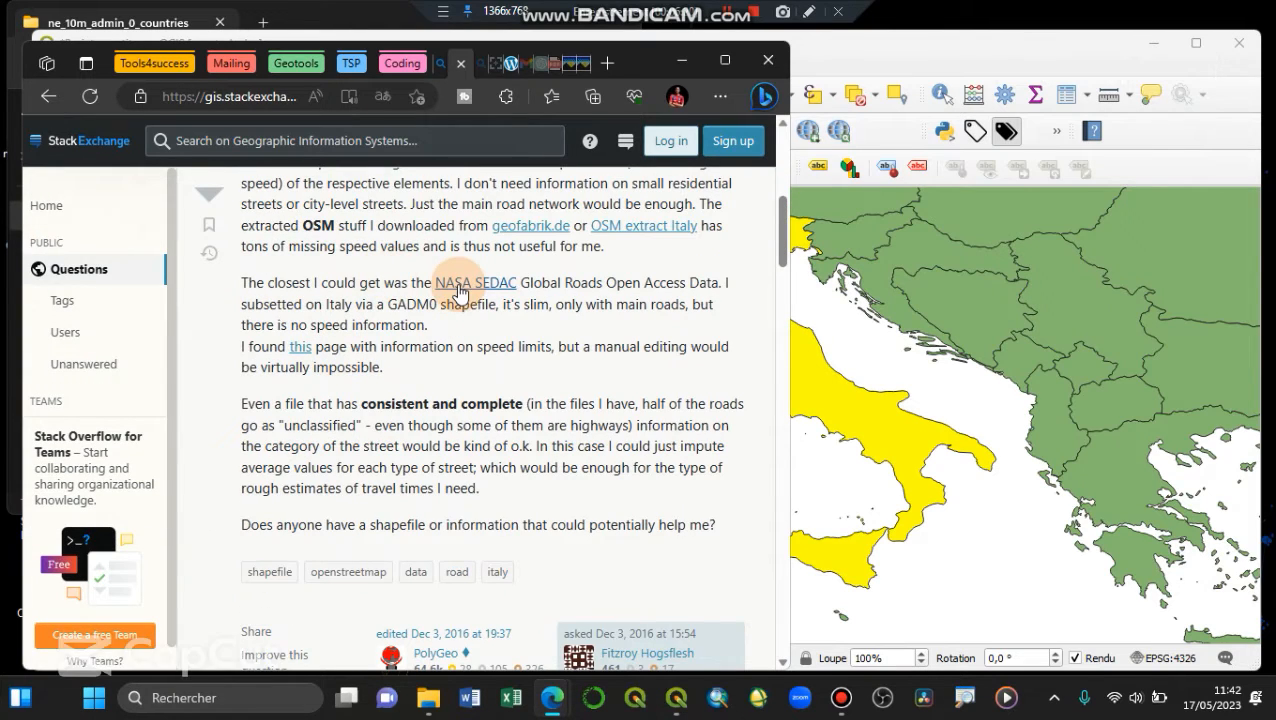
scroll(496, 253, "up", 2)
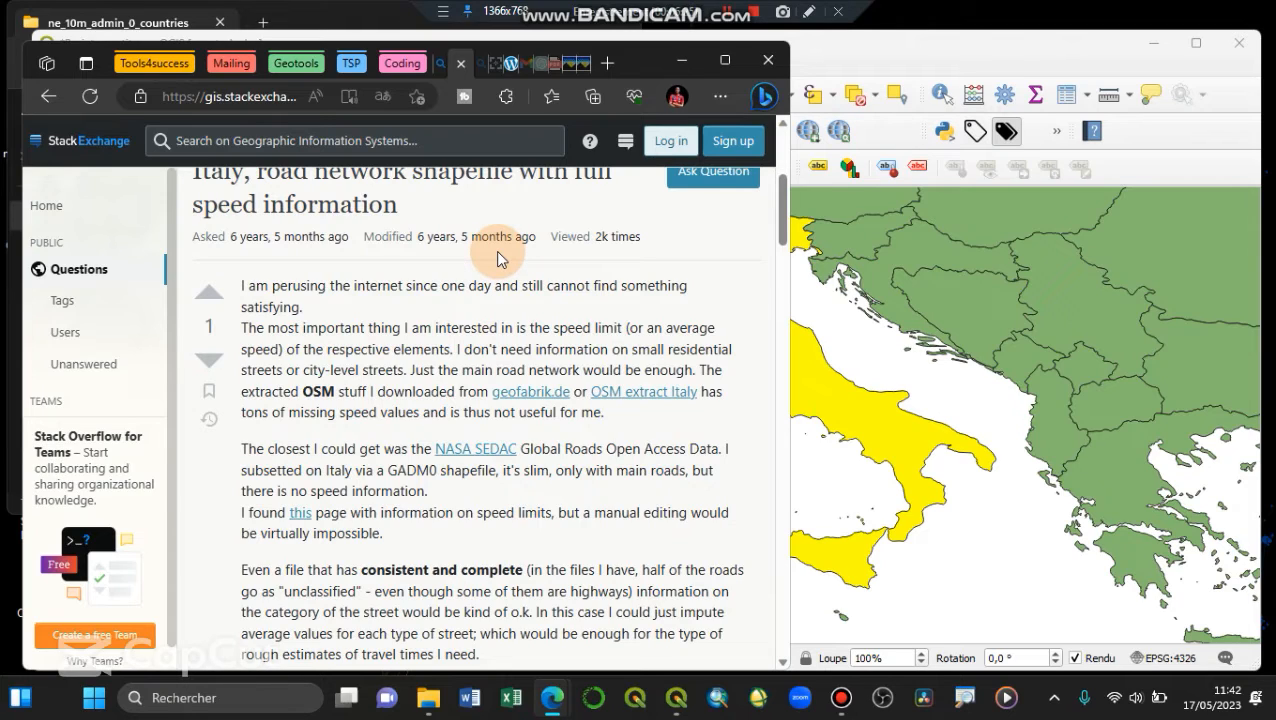
scroll(498, 258, "up", 5)
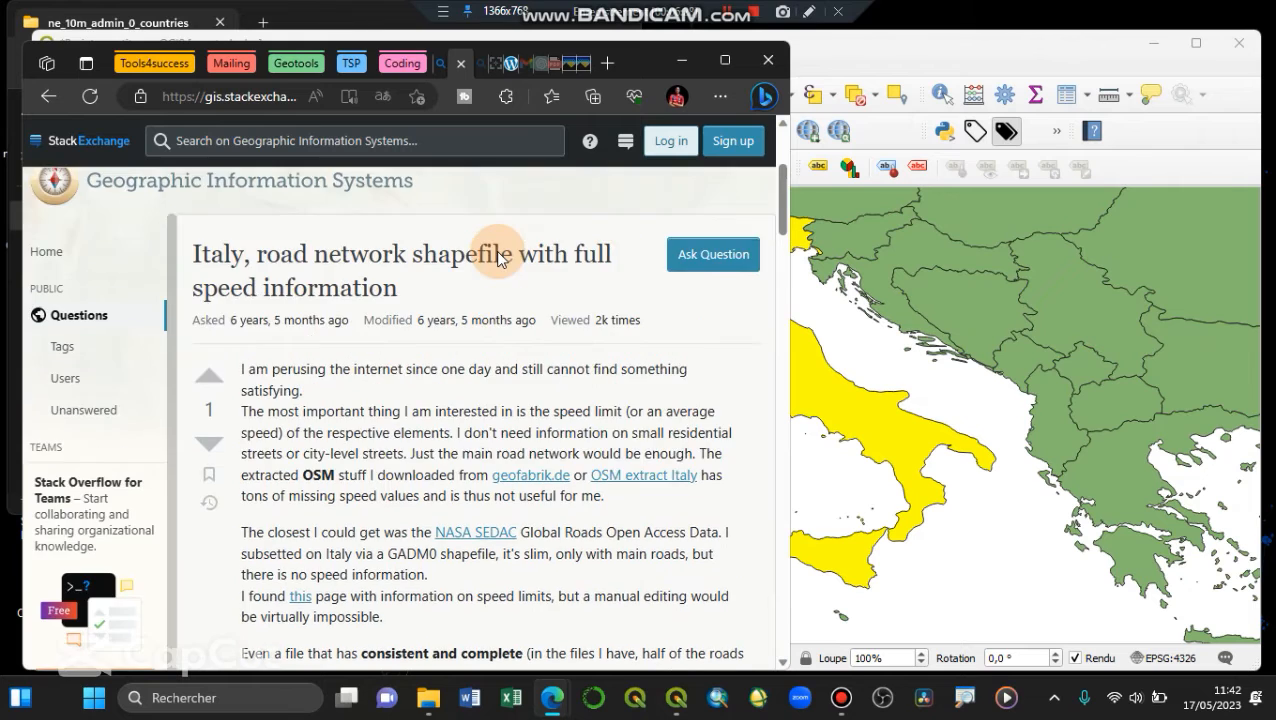
Return to QGIS, make the ne_10m_admin_0_countries layer active, and shift the map slightly down around Italy
left_click(681, 66)
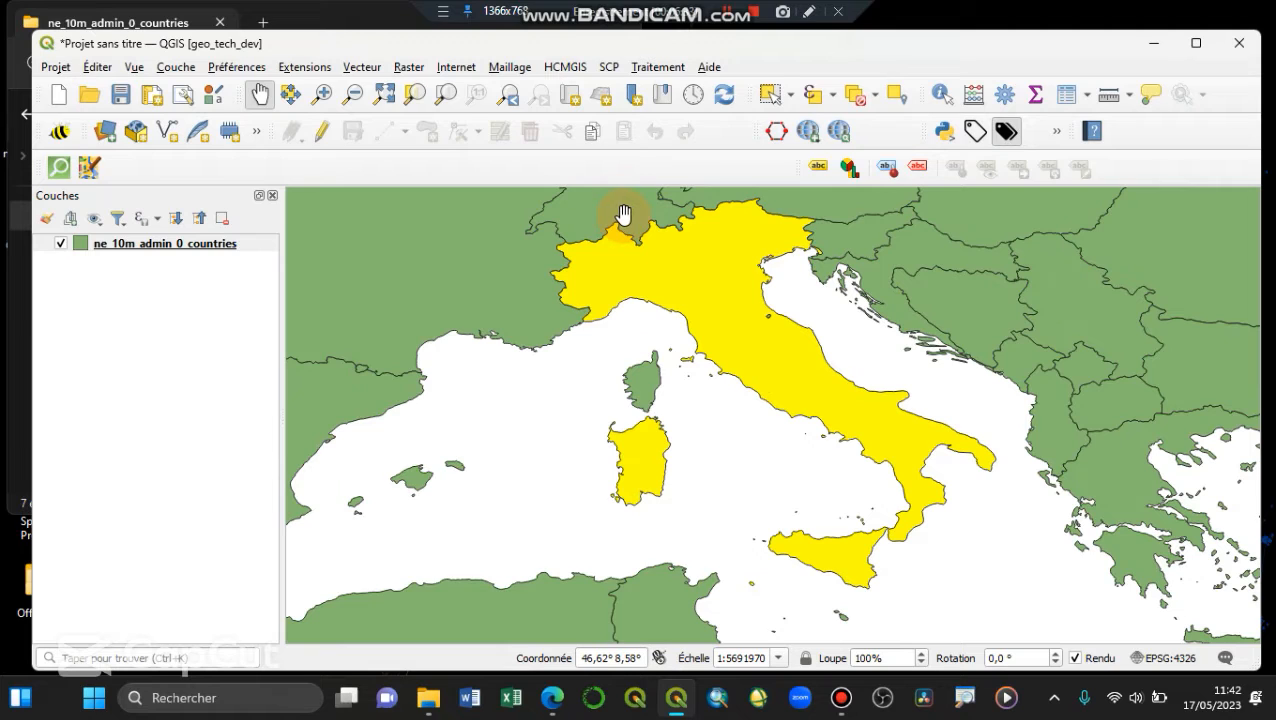
left_click(258, 244)
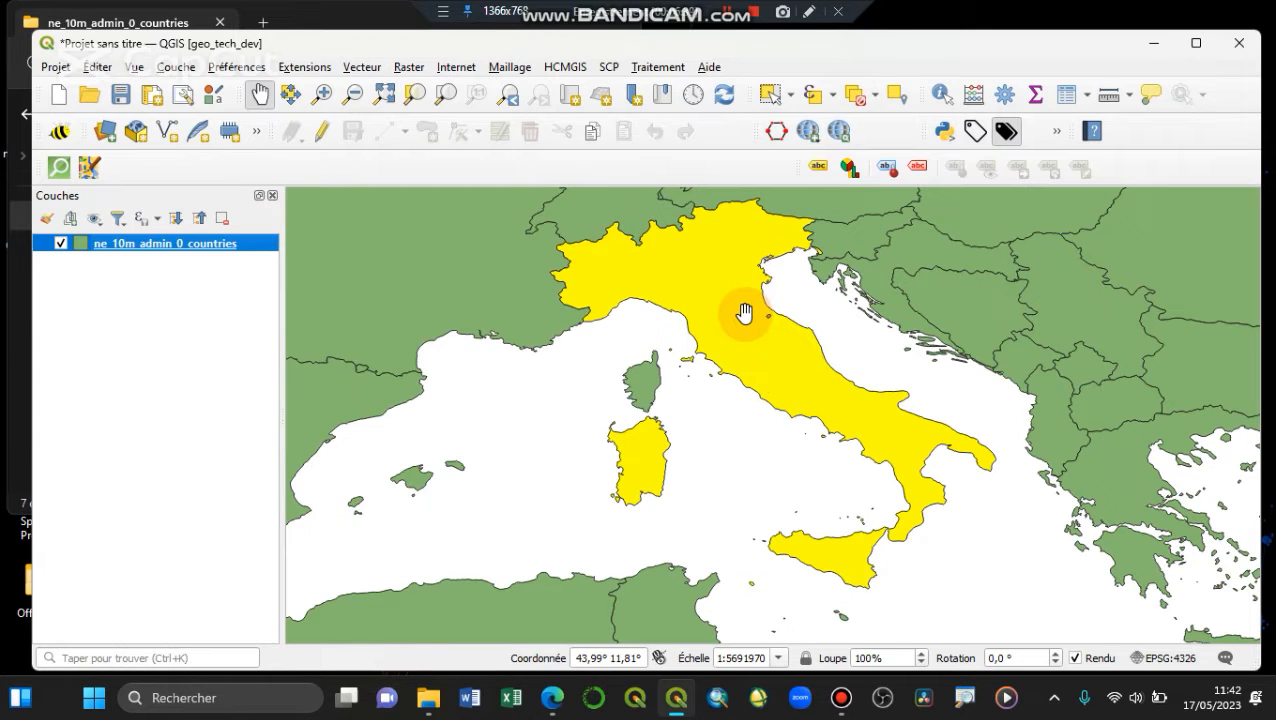
left_click_drag(745, 312, 743, 326)
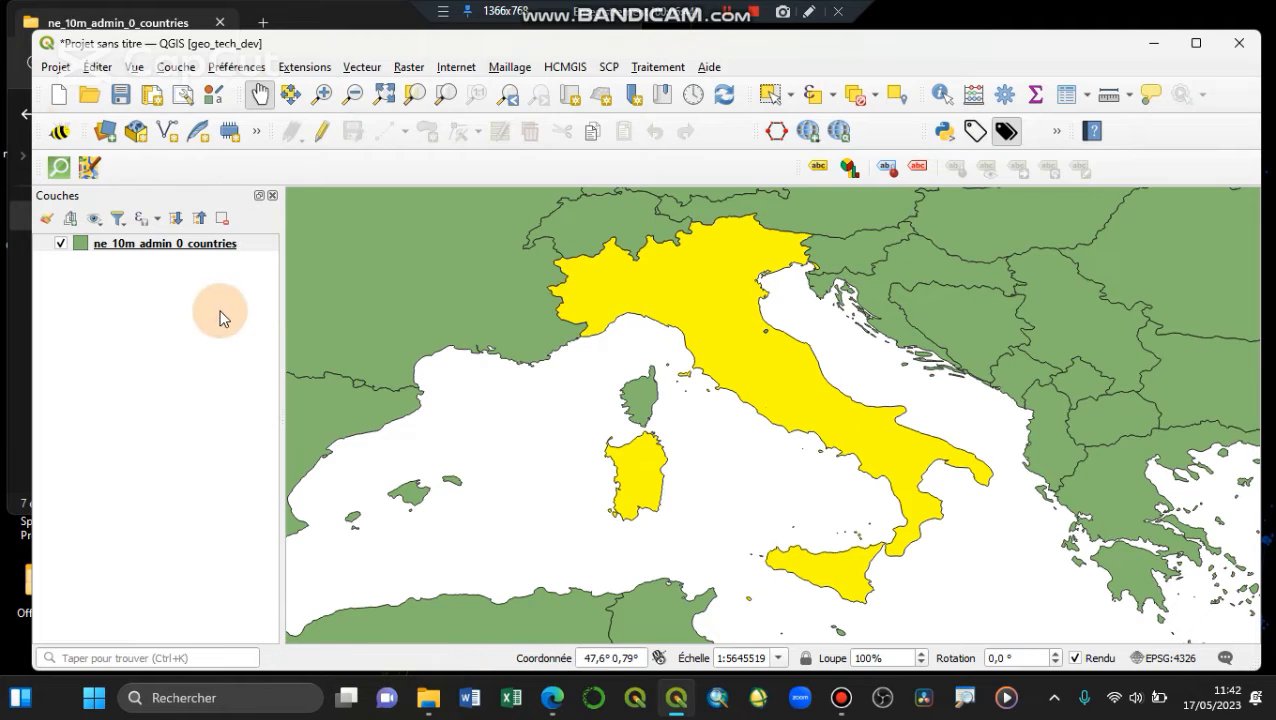
Start an export of only the selected features from the ne_10m_admin_0_countries layer
left_click(222, 245)
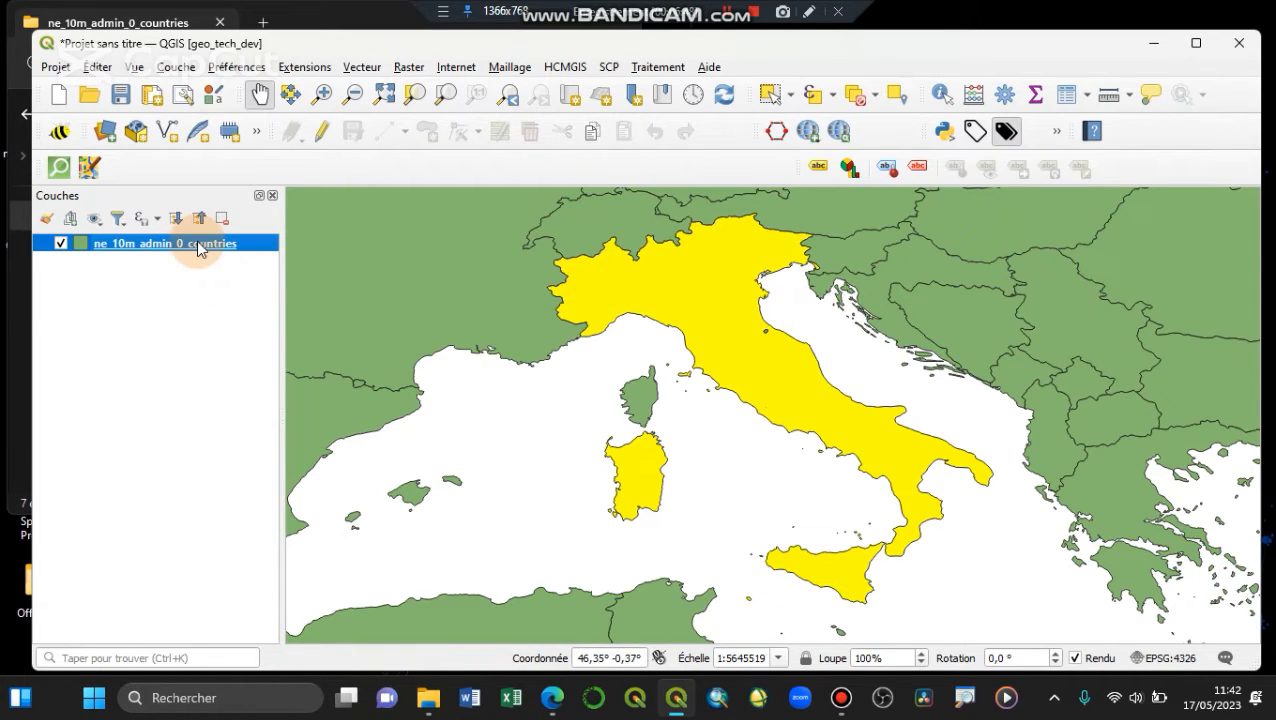
right_click(197, 248)
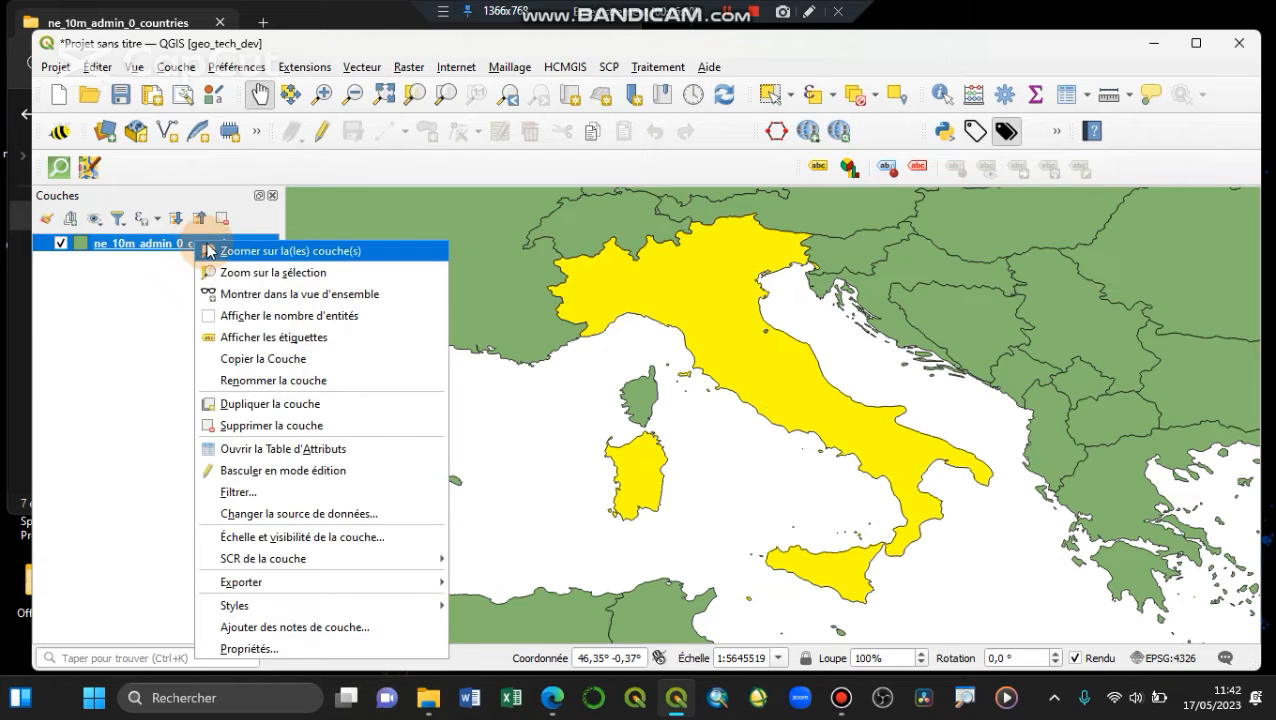
mouse_move(289, 601)
mouse_move(310, 580)
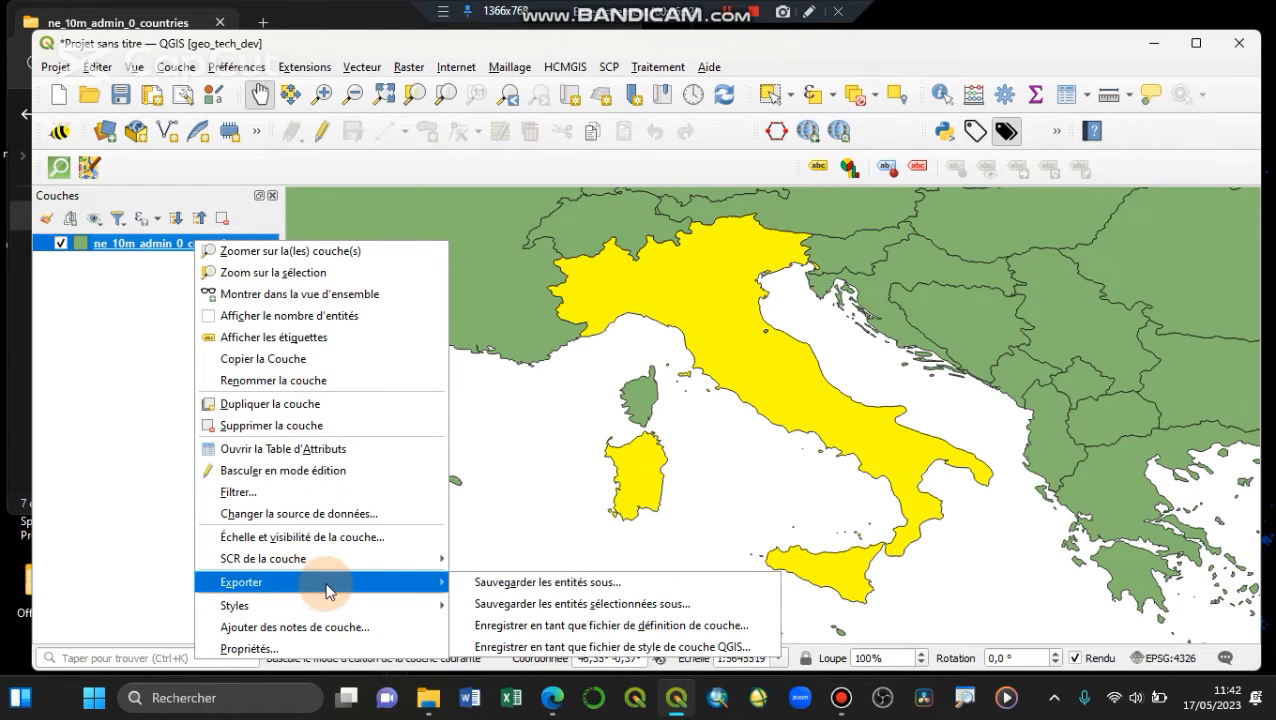
left_click(607, 605)
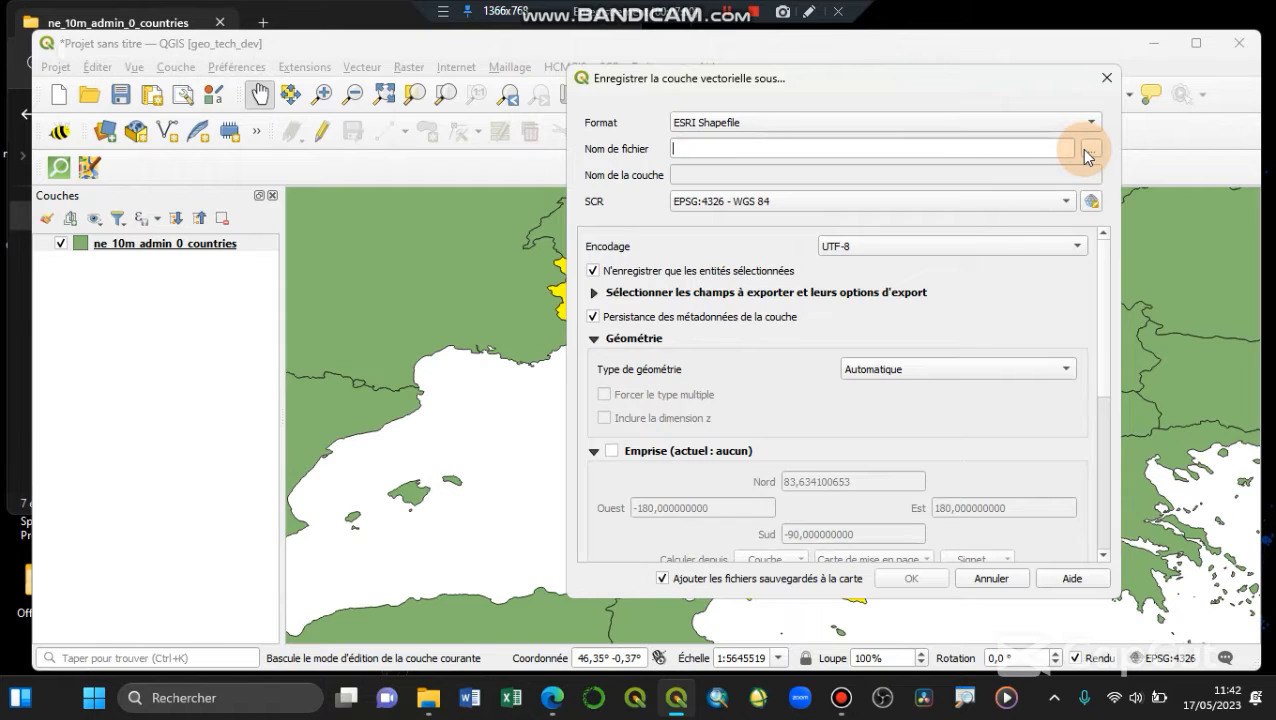
Browse for the export's output location and create a new folder named tuto_beguinner_ on the desktop (Bureau)
left_click(1082, 149)
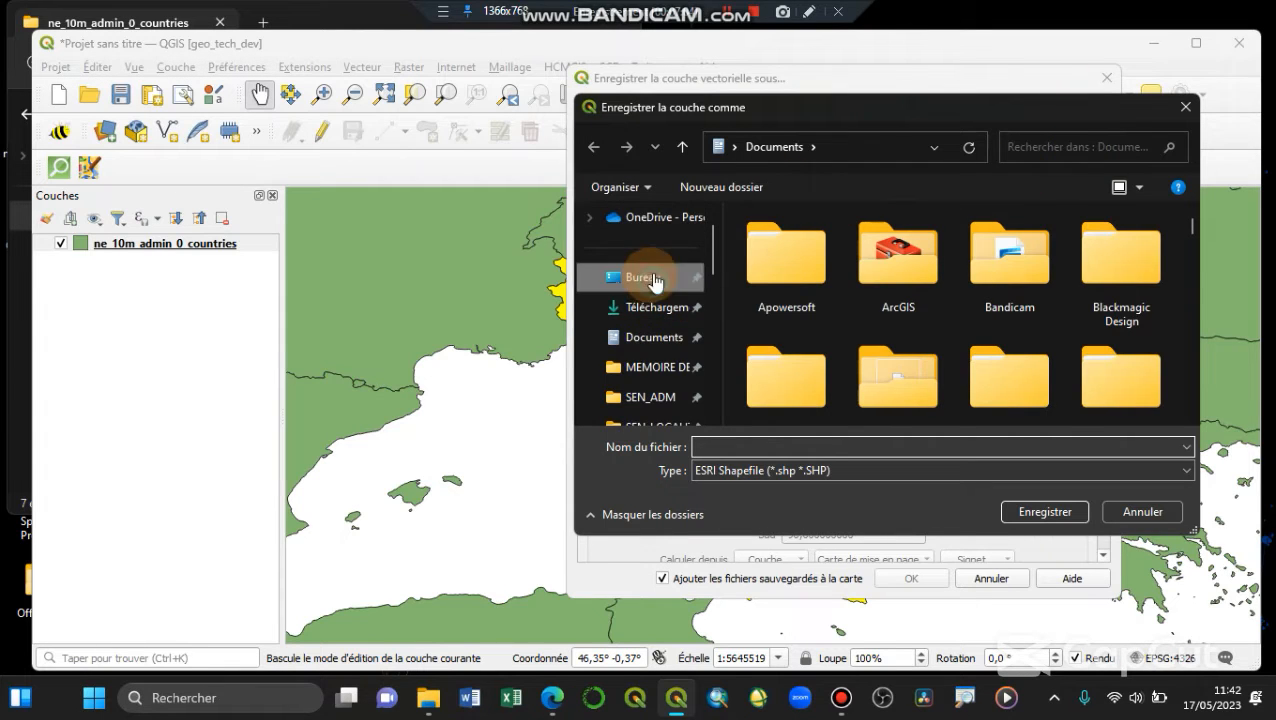
left_click(650, 277)
left_click(740, 448)
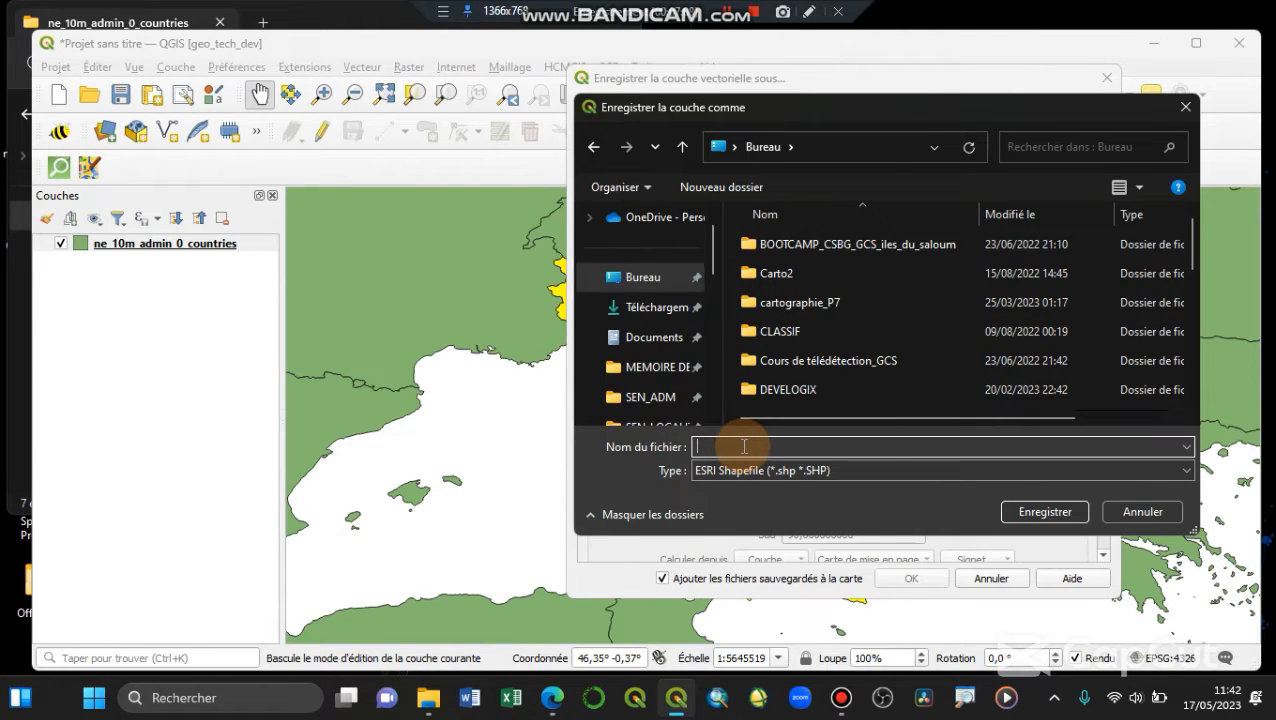
left_click(733, 189)
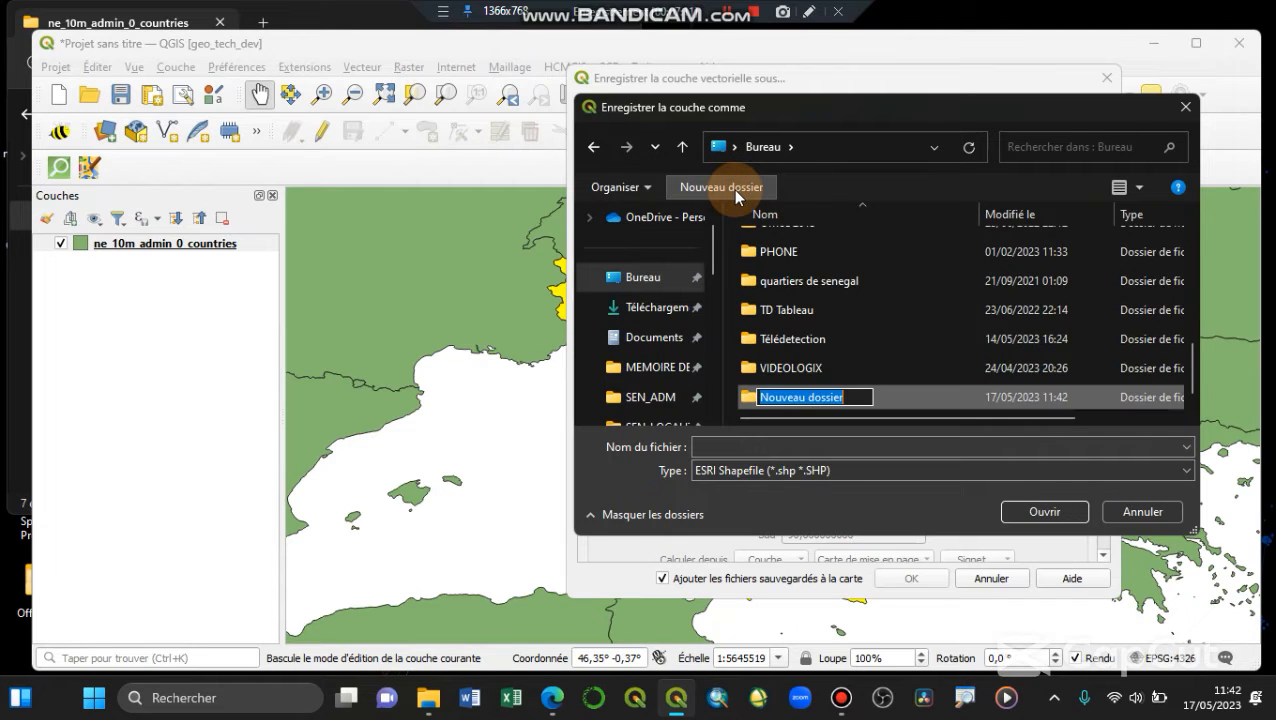
type("tuto_begui")
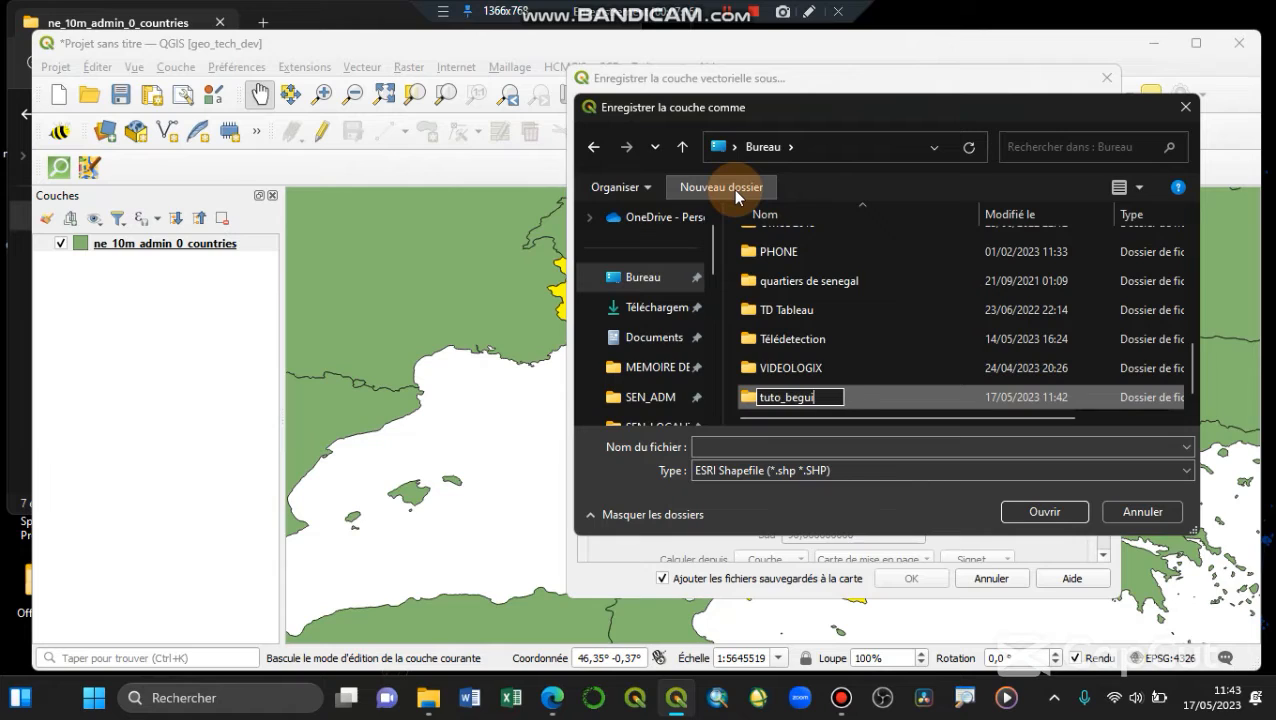
type("nner_i")
key("BackSpace")
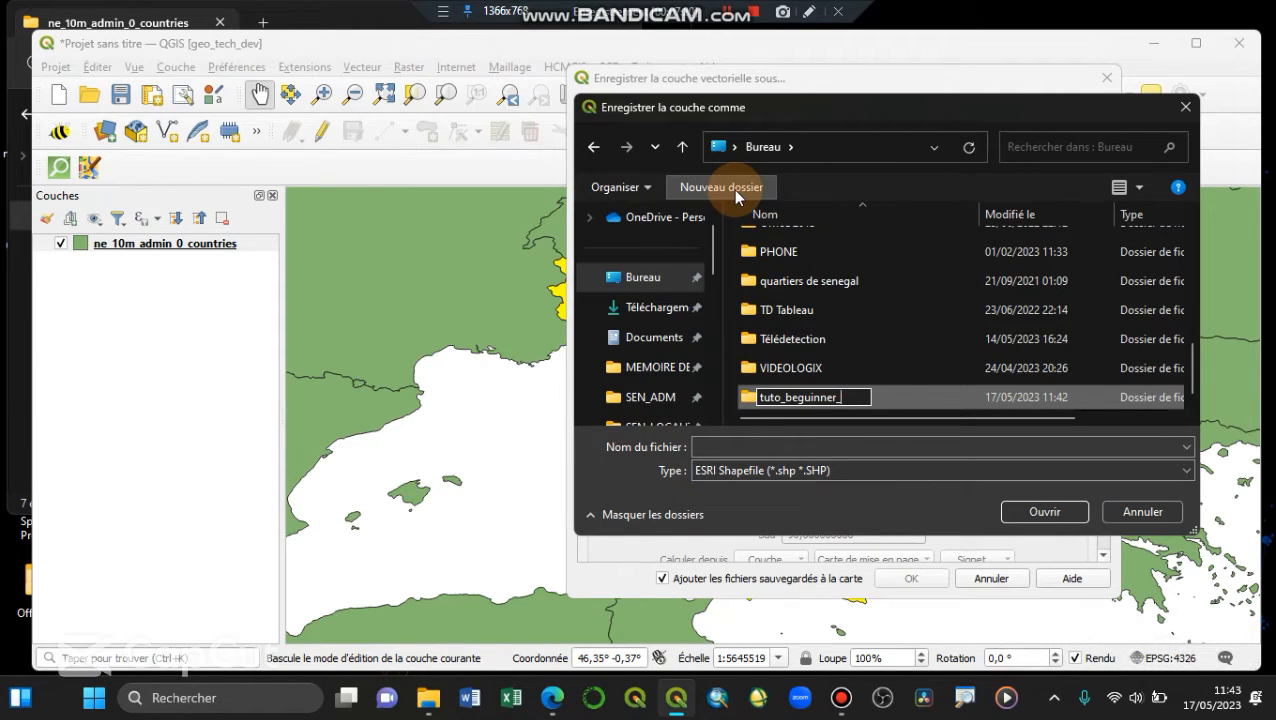
key("Return")
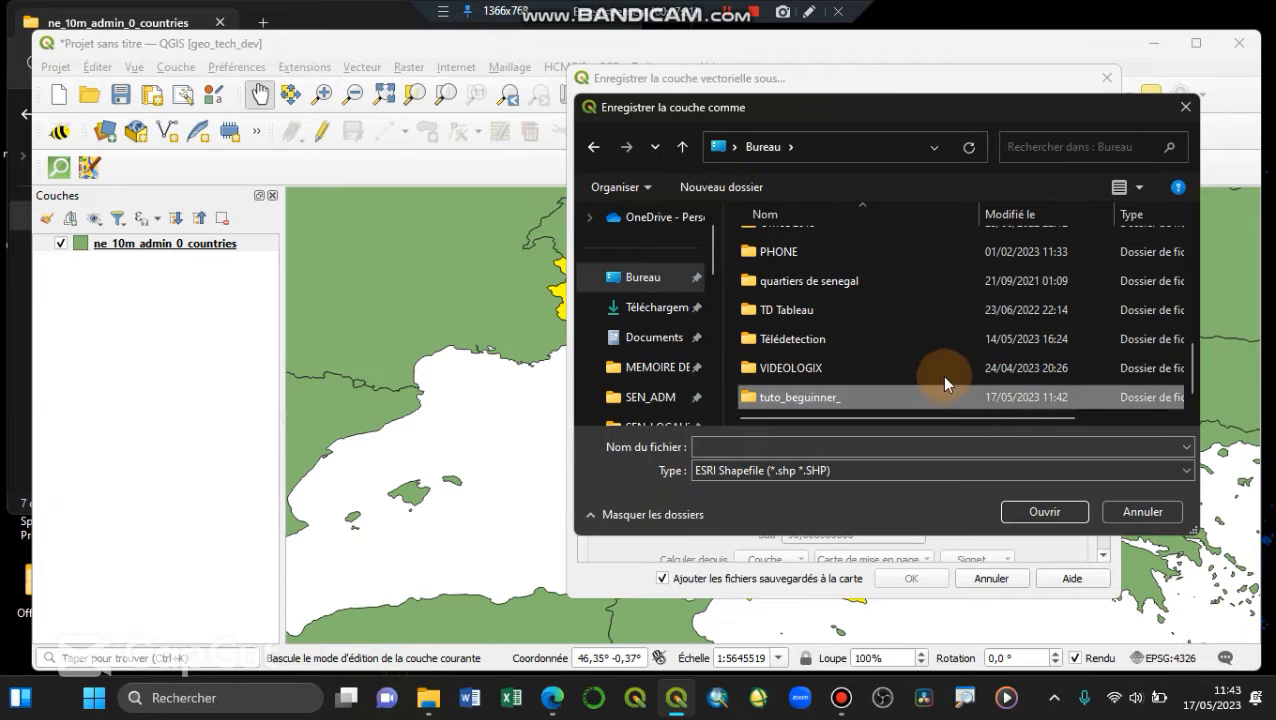
Open the tuto_beguinner_ folder as the save location and begin entering the exported shapefile's file name
left_click(845, 370)
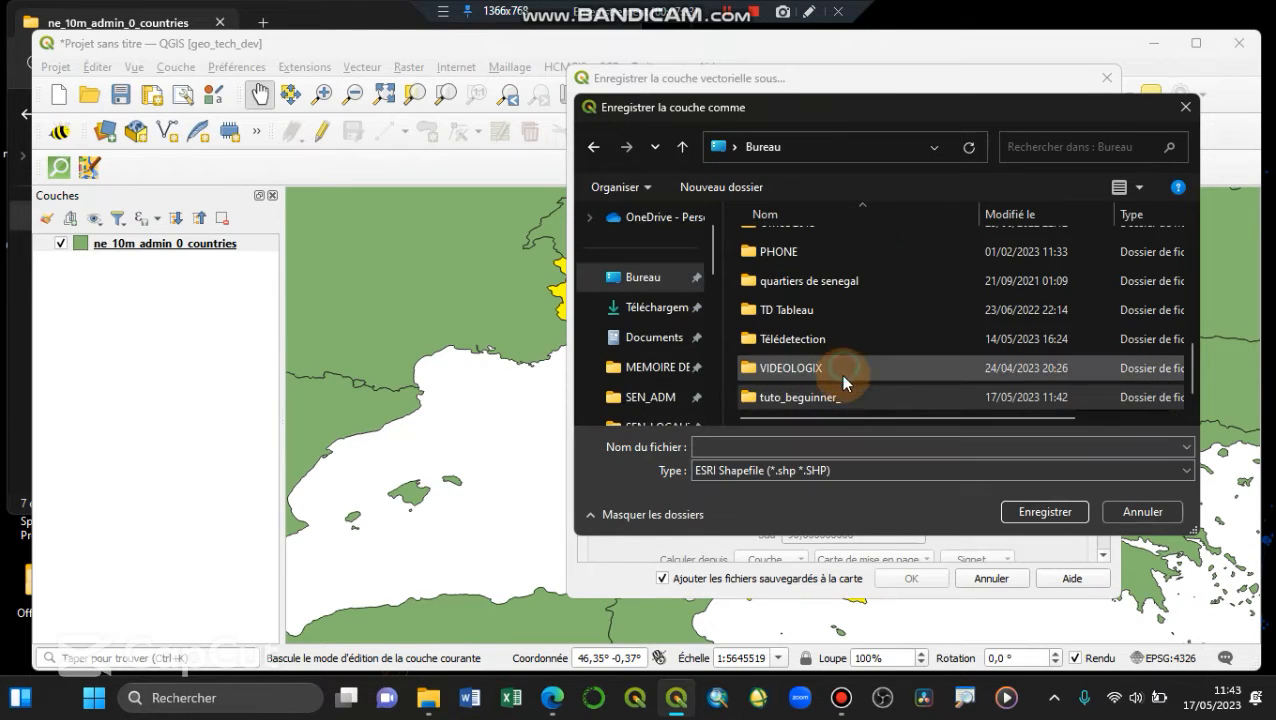
double_click(838, 398)
left_click(818, 450)
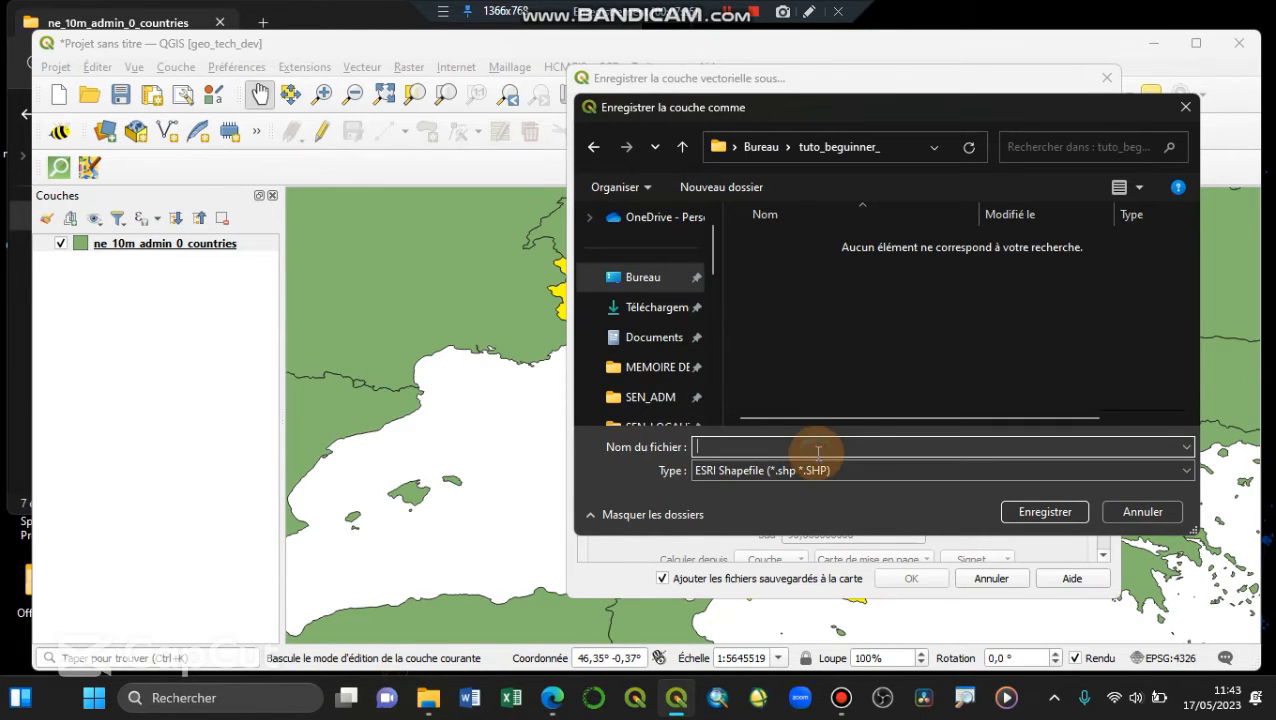
Export the selected Italy feature as the ESRI Shapefile italy_shp in the tuto_beguinner_ folder, with SCR EPSG:4326 - WGS 84
type("italy_shp")
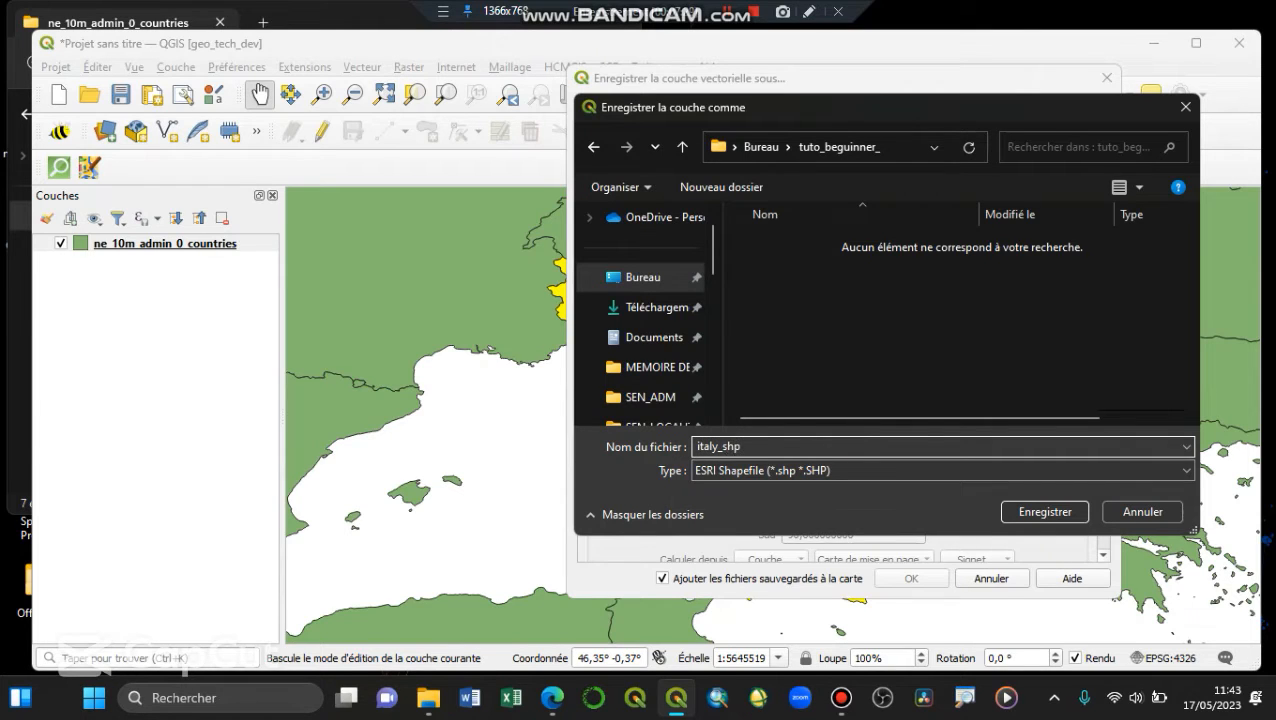
key("Return")
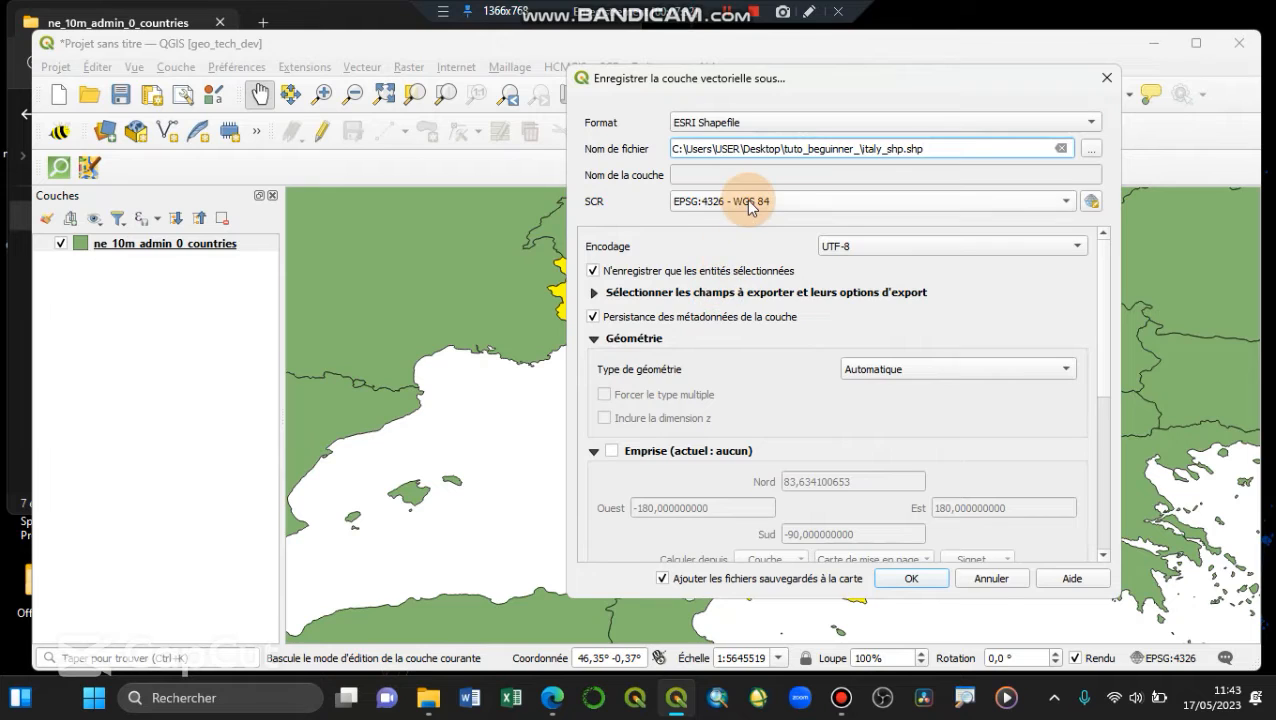
left_click(749, 206)
left_click(751, 205)
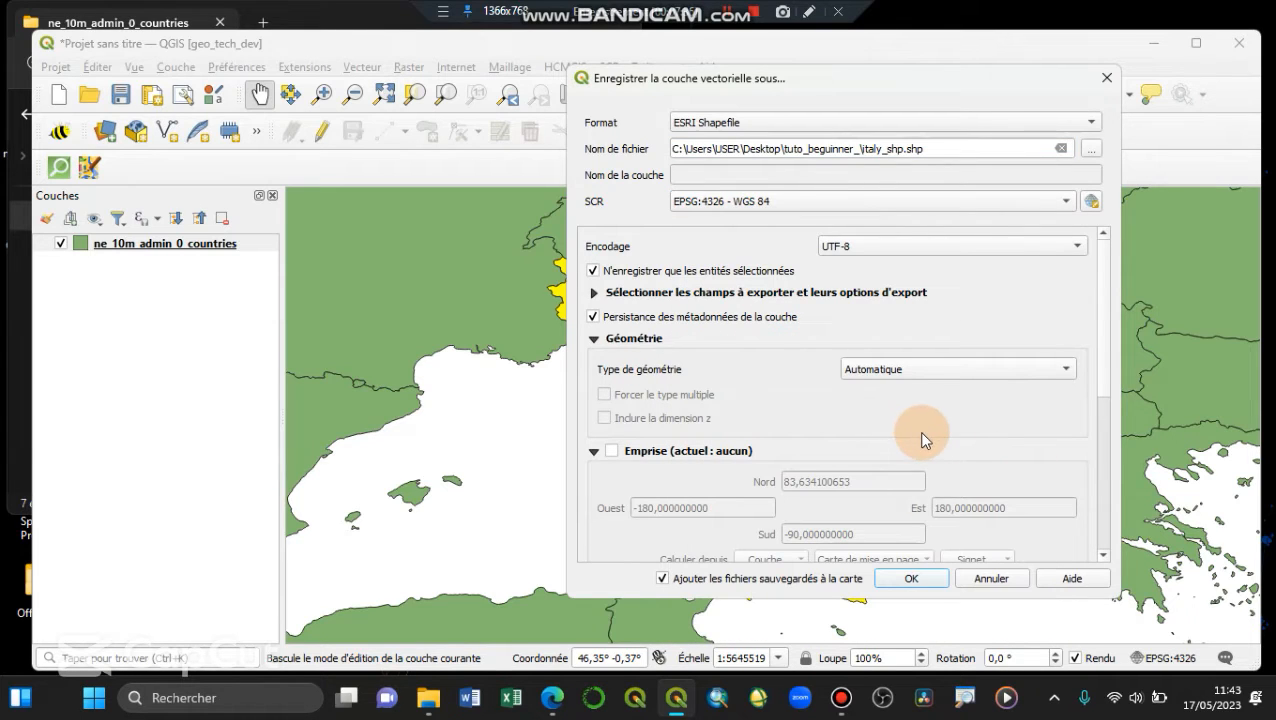
left_click(927, 580)
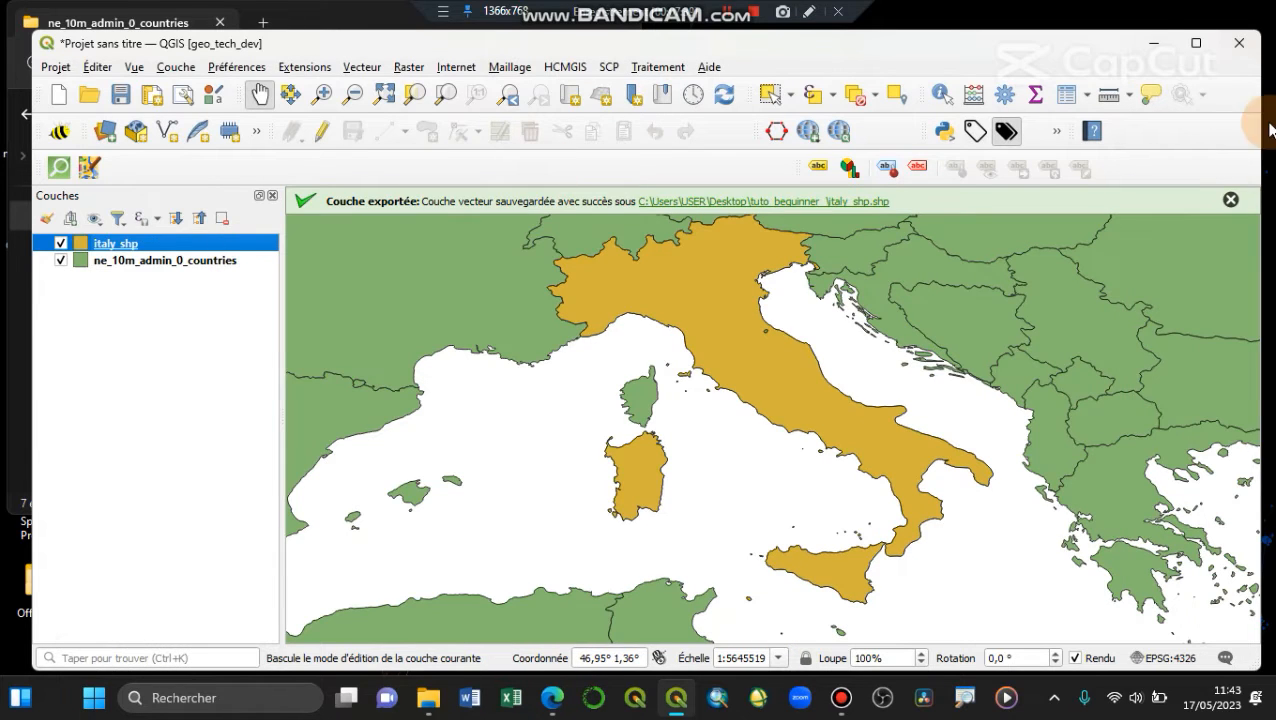
left_click(1230, 199)
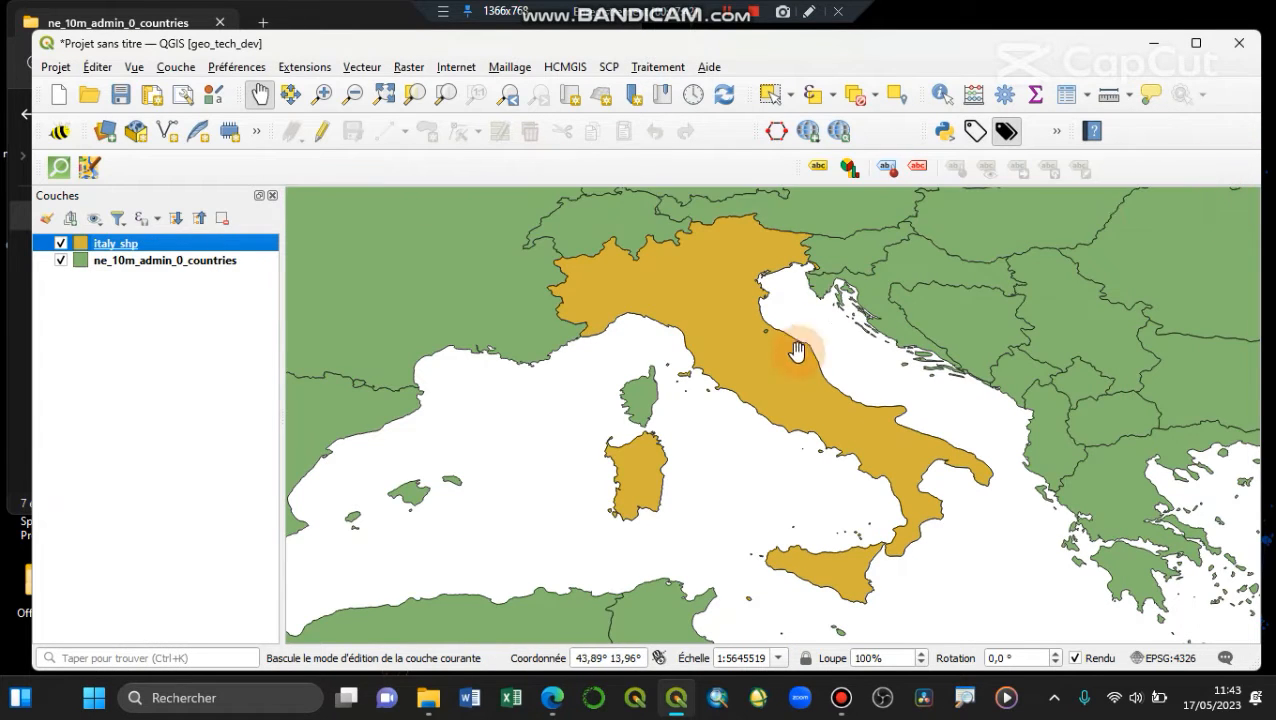
Hide the italy_shp layer and deselect all features in ne_10m_admin_0_countries
left_click(61, 262)
left_click(61, 263)
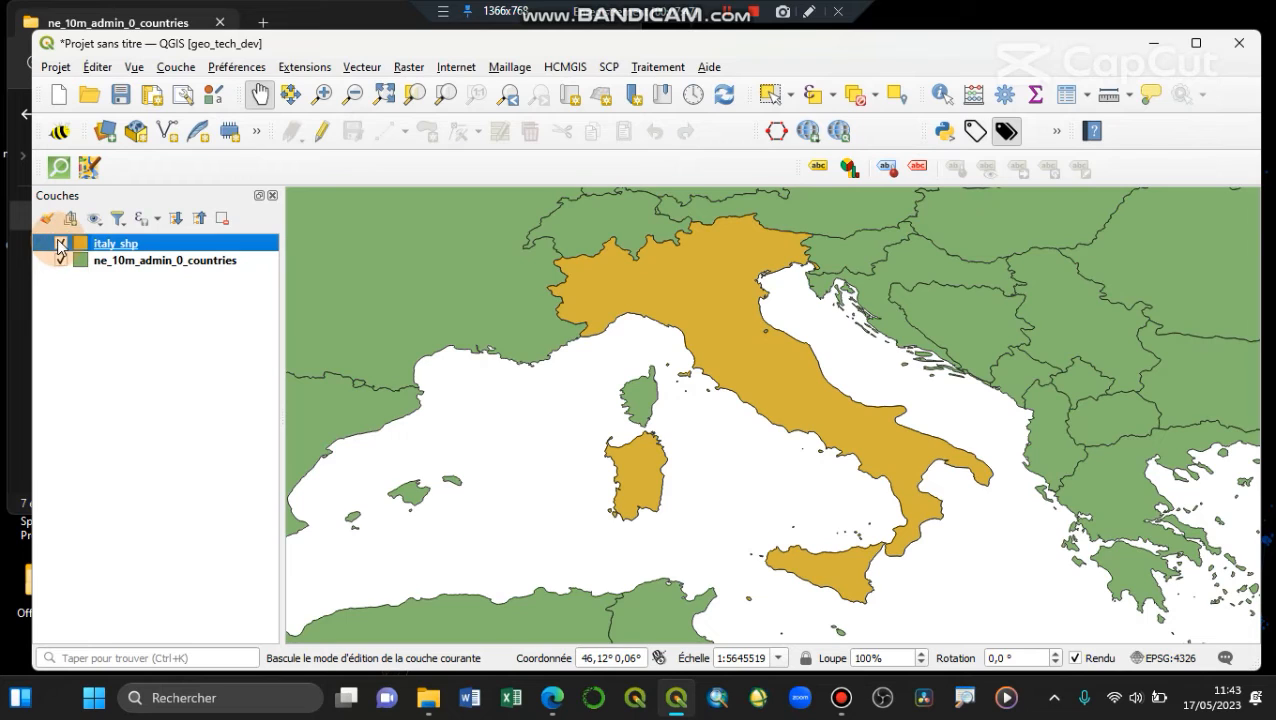
left_click(60, 244)
left_click(165, 262)
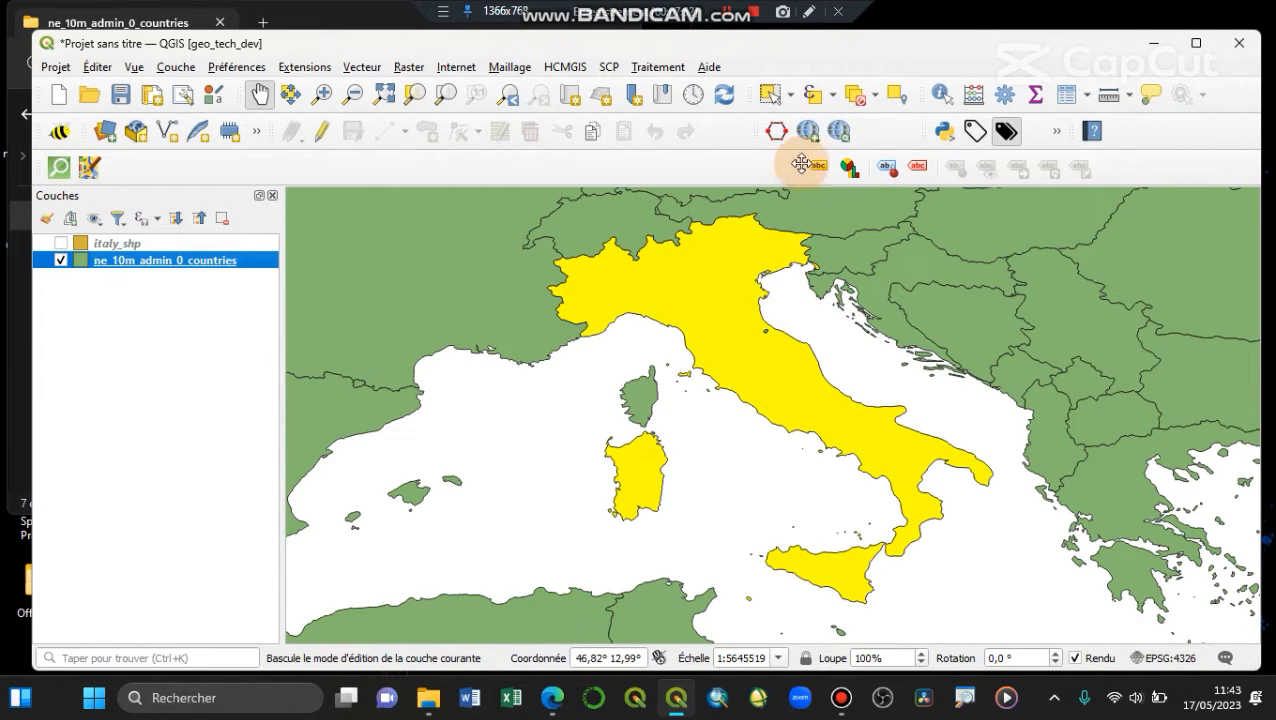
left_click(858, 95)
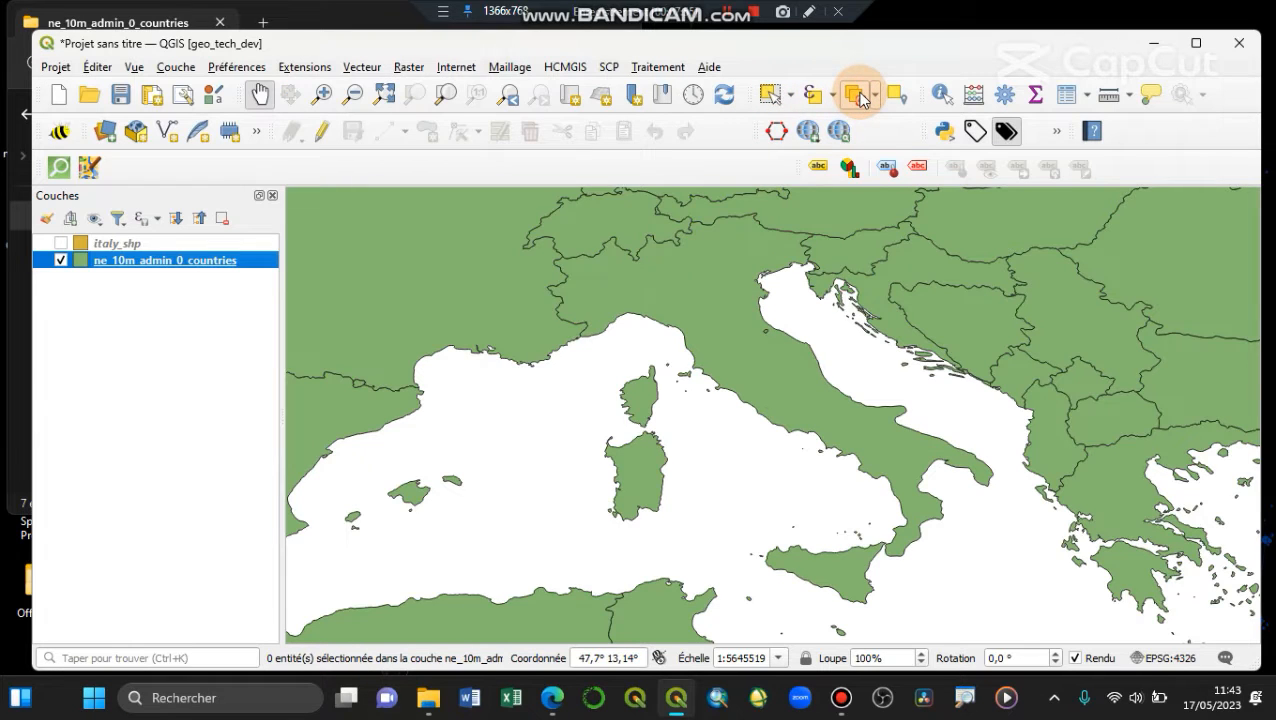
View italy_shp alone with ne_10m_admin_0_countries hidden, before displaying both layers and making italy_shp the active one
left_click(61, 244)
left_click(61, 261)
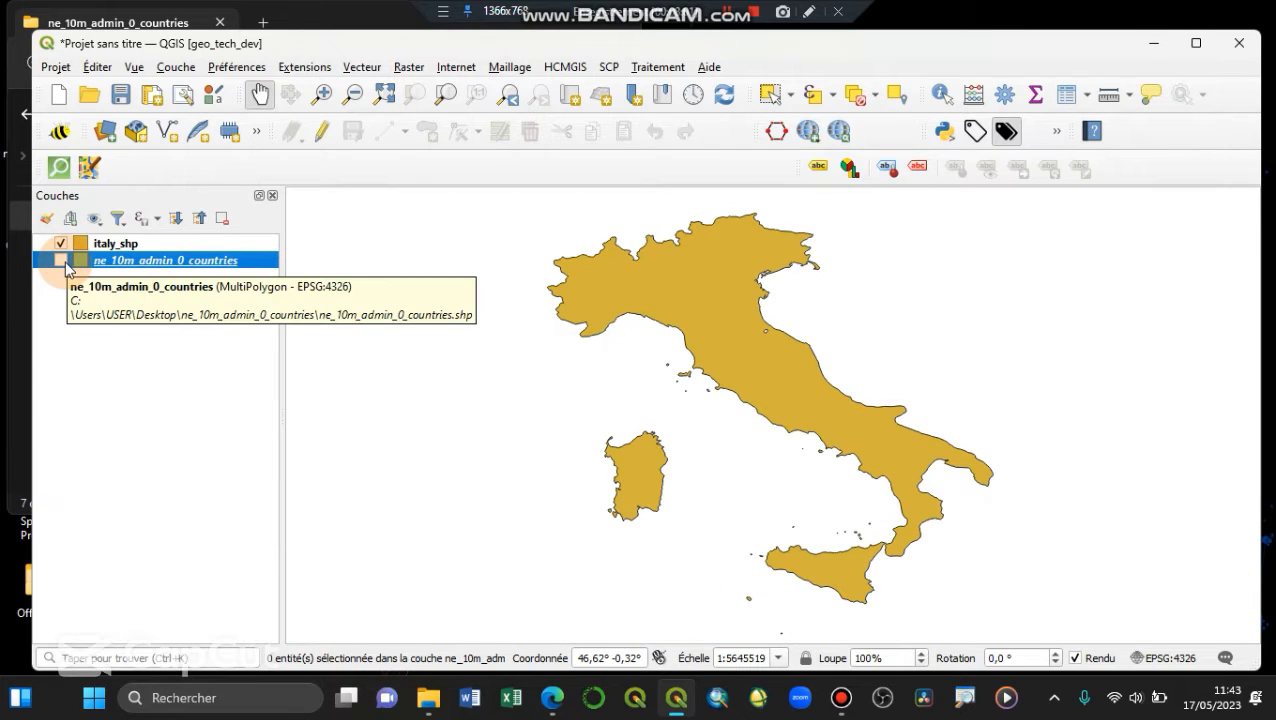
right_click(128, 261)
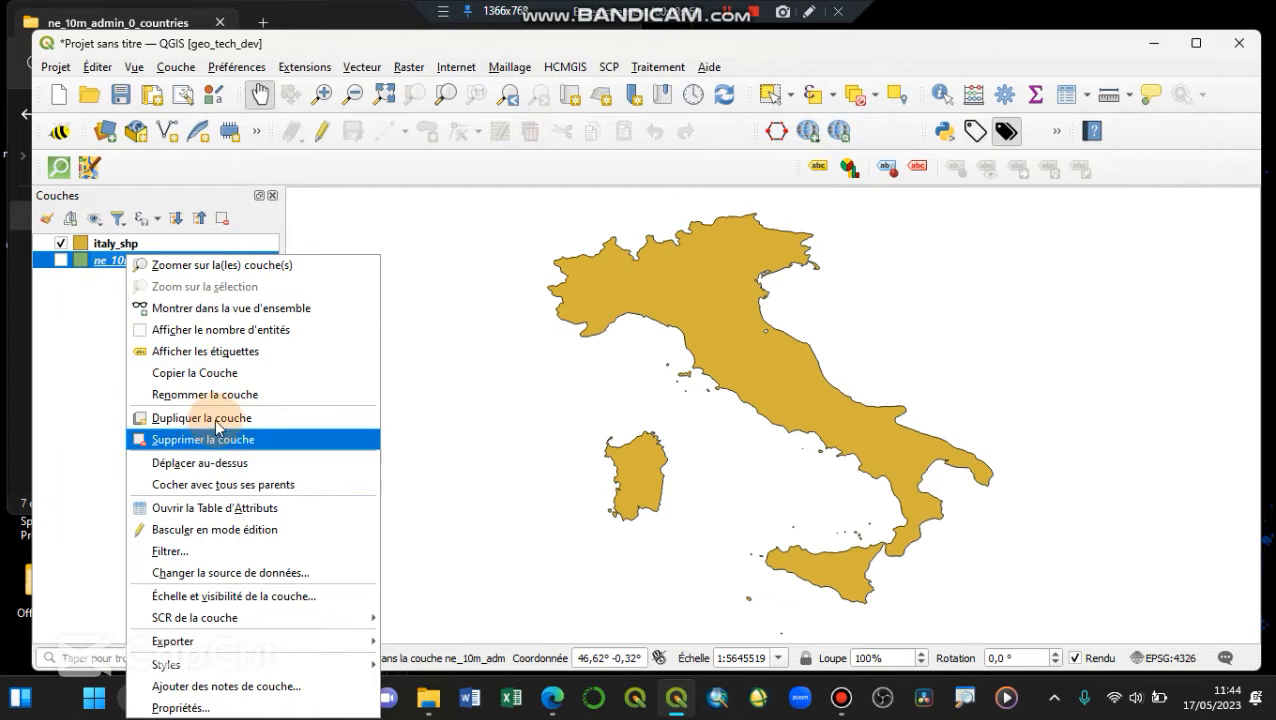
left_click(58, 262)
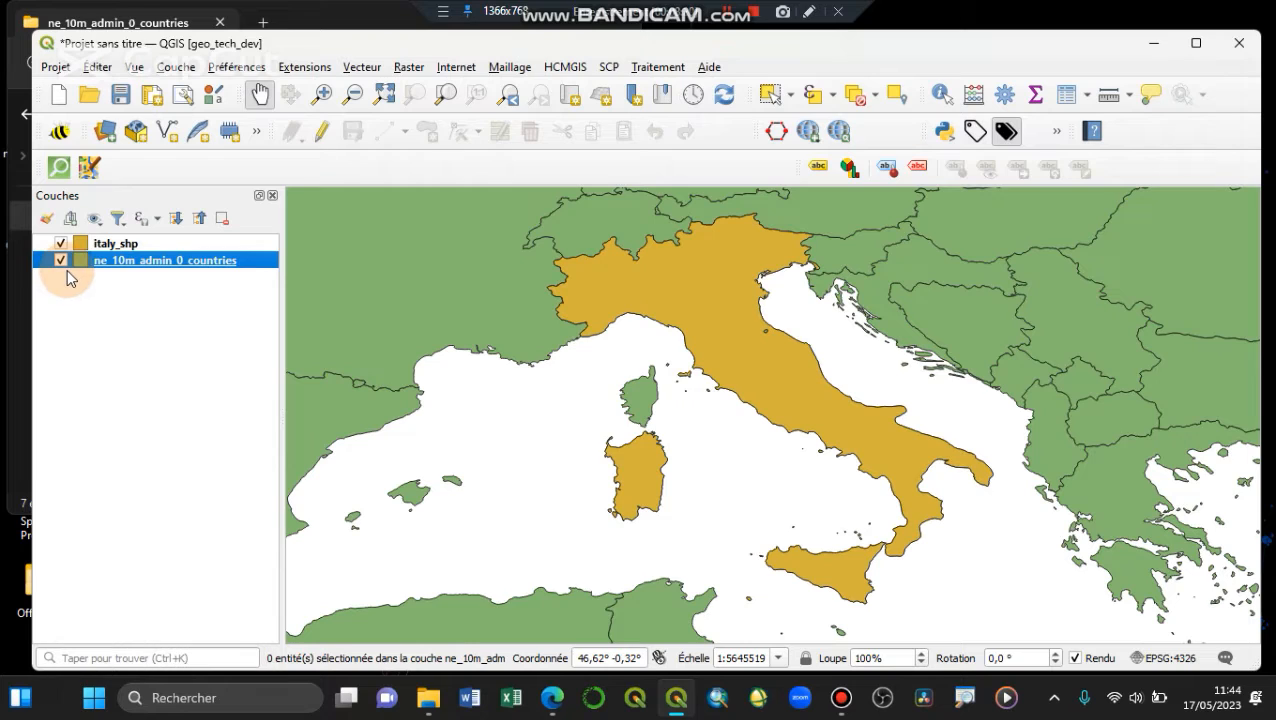
left_click(97, 246)
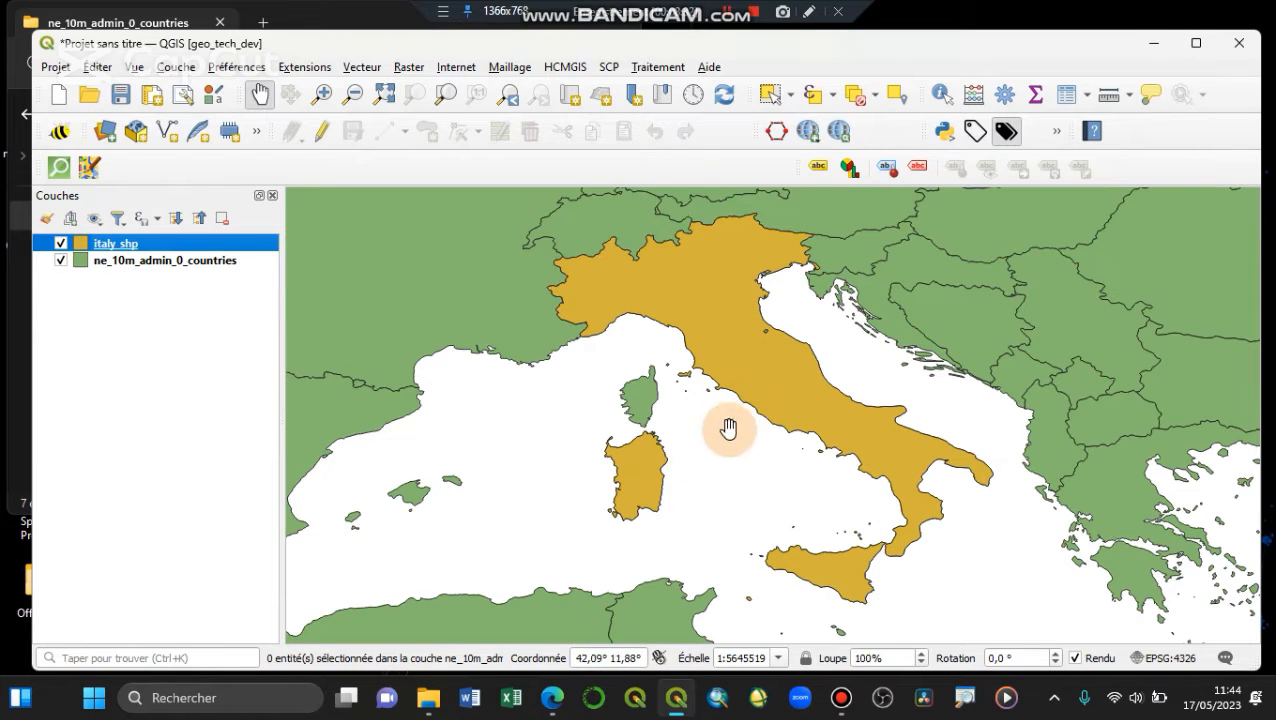
scroll(620, 510, "up", 2)
left_click_drag(690, 405, 690, 444)
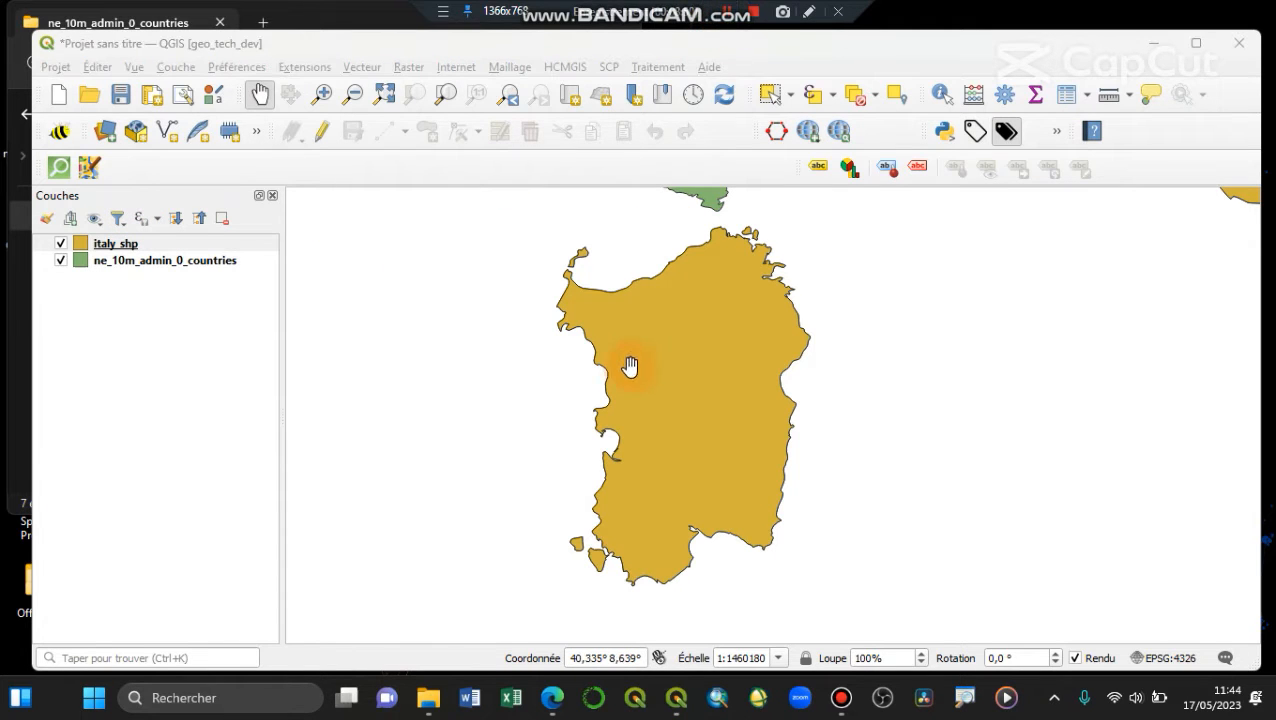
scroll(615, 438, "down", 2)
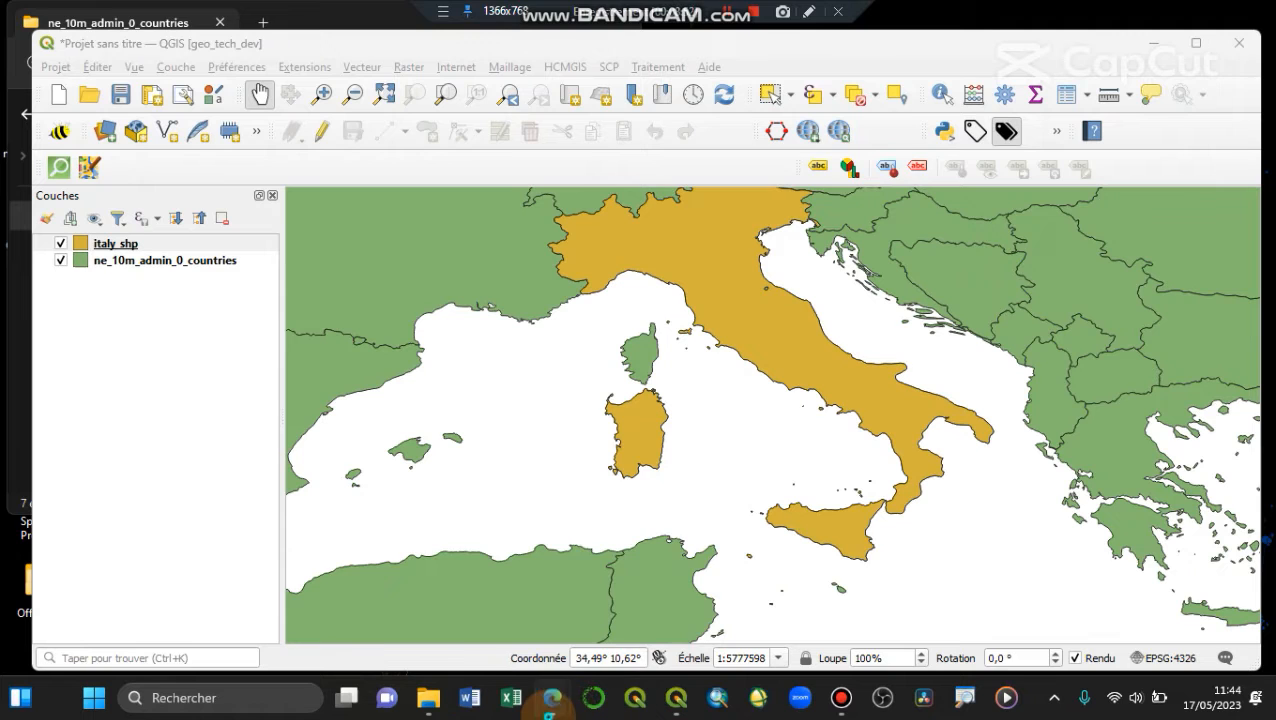
Switch to the Edge browser and read the Stack Exchange question about an Italy road network shapefile
mouse_move(552, 698)
left_click(480, 618)
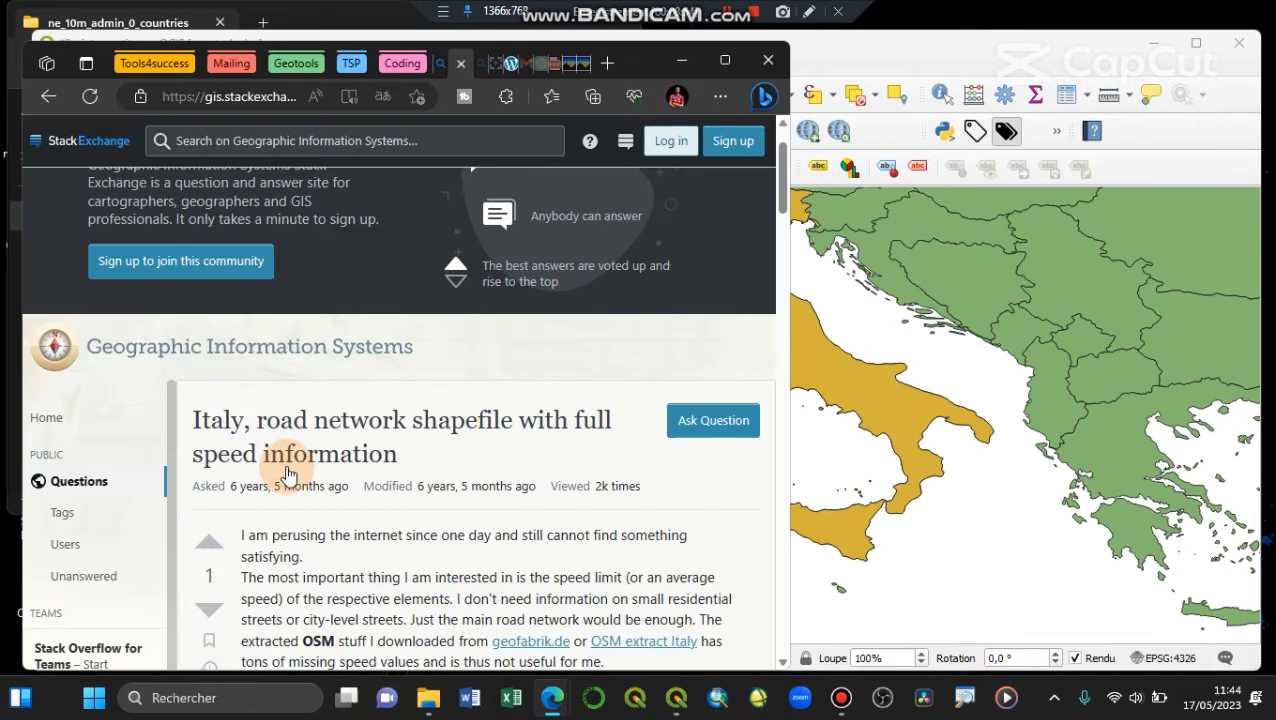
scroll(367, 447, "down", 1)
scroll(367, 447, "down", 3)
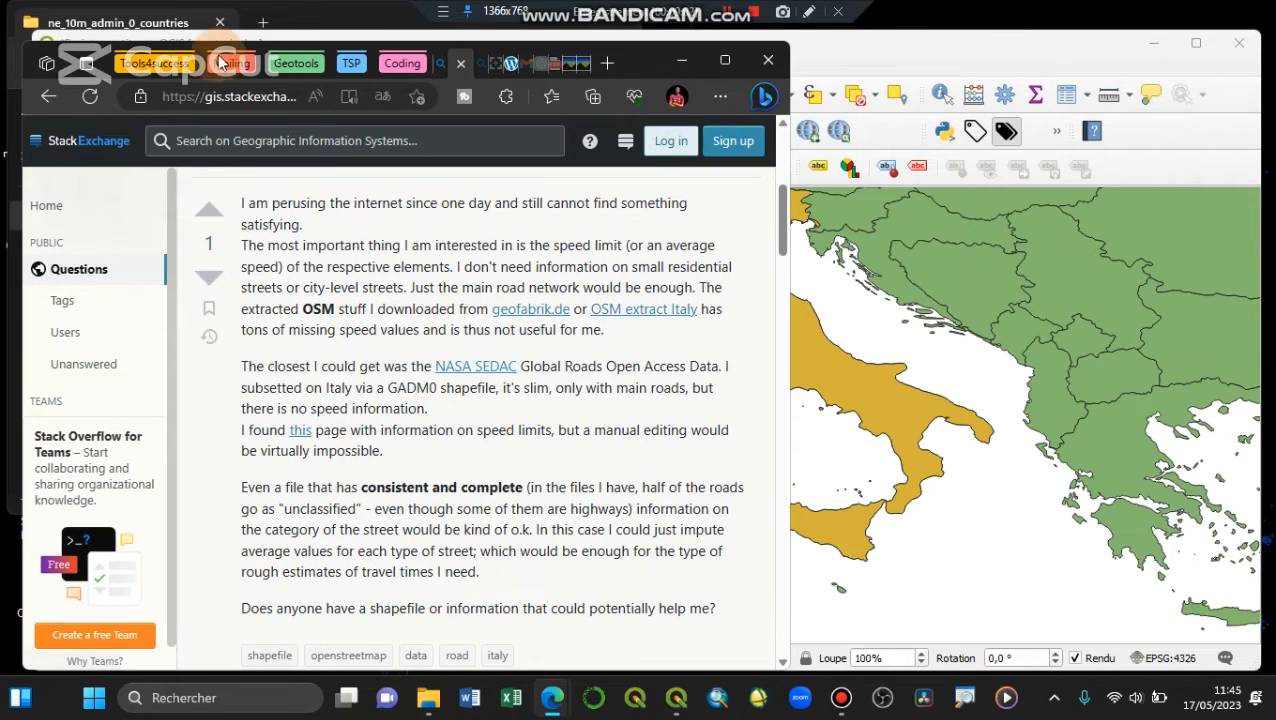
Return to the Bing search results and open the humdata.org page for HOTOSM Italy (central) Roads (OpenStreetMap Export)
left_click(47, 112)
scroll(564, 328, "down", 3)
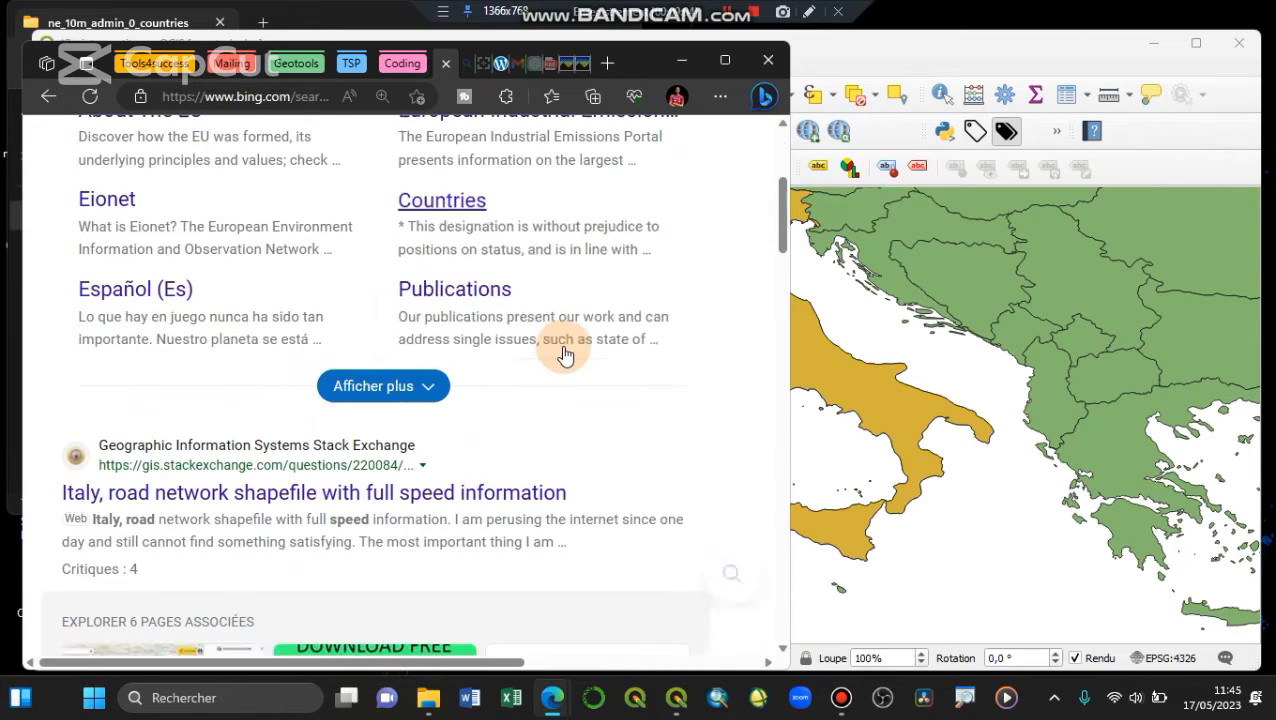
scroll(564, 353, "down", 1)
scroll(563, 352, "down", 4)
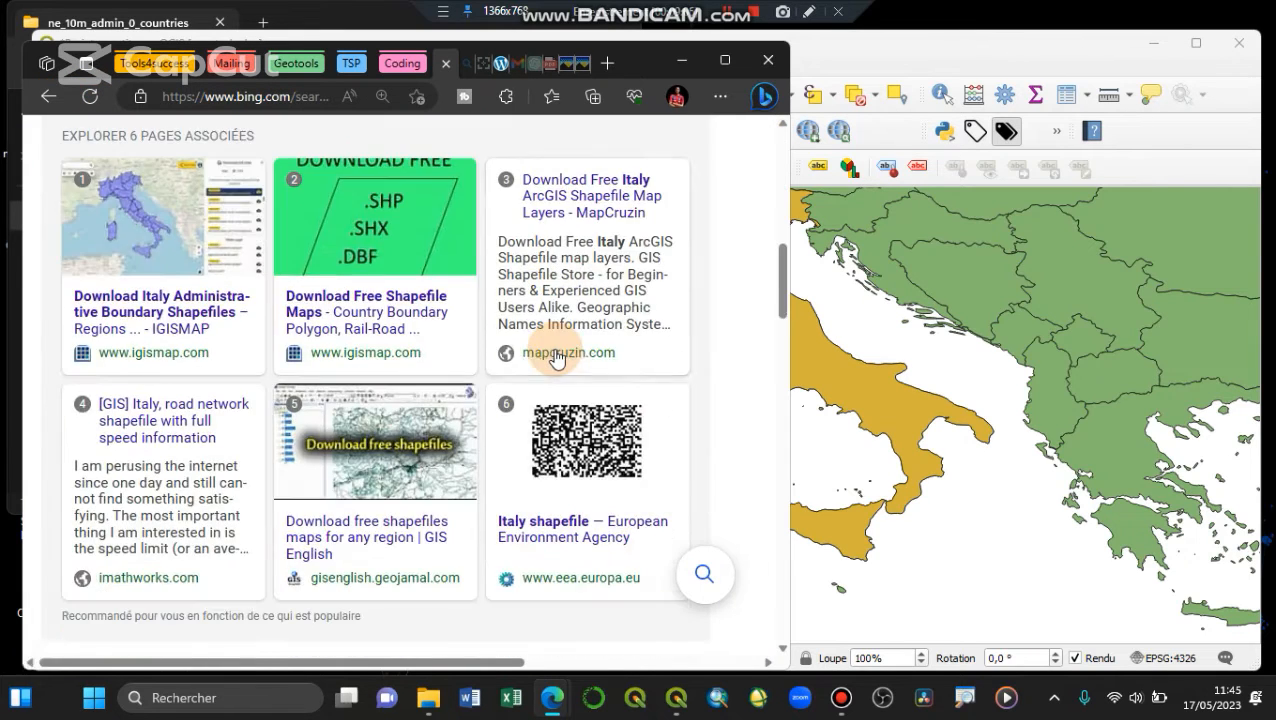
scroll(558, 355, "down", 3)
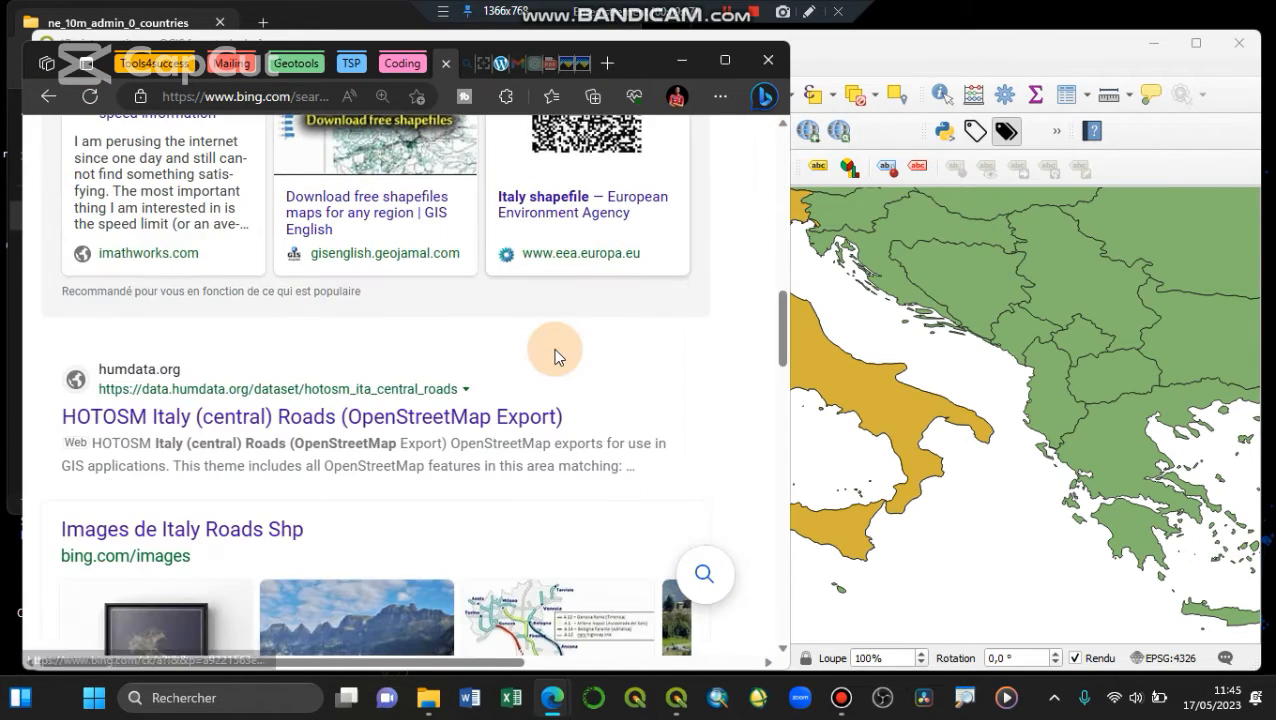
left_click(398, 428)
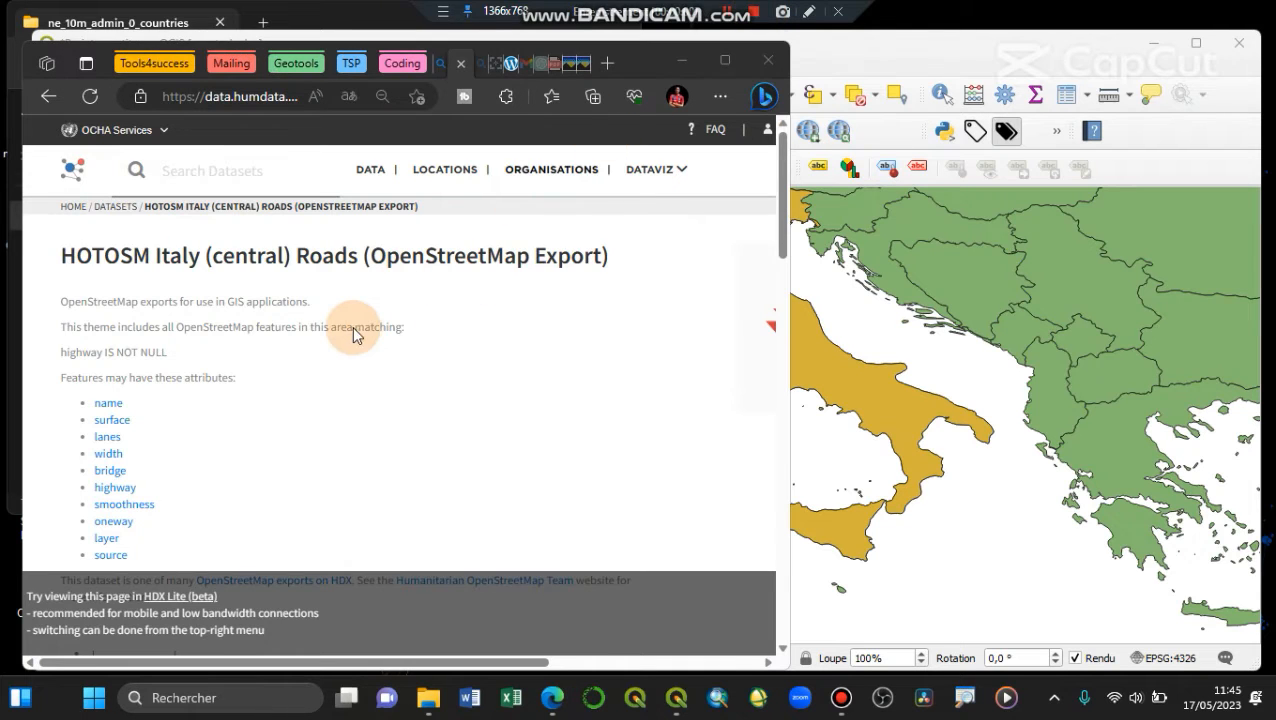
Examine the feature attributes and the downloadable files of the HOTOSM Italy (central) Roads dataset
scroll(353, 328, "down", 1)
scroll(148, 310, "down", 6)
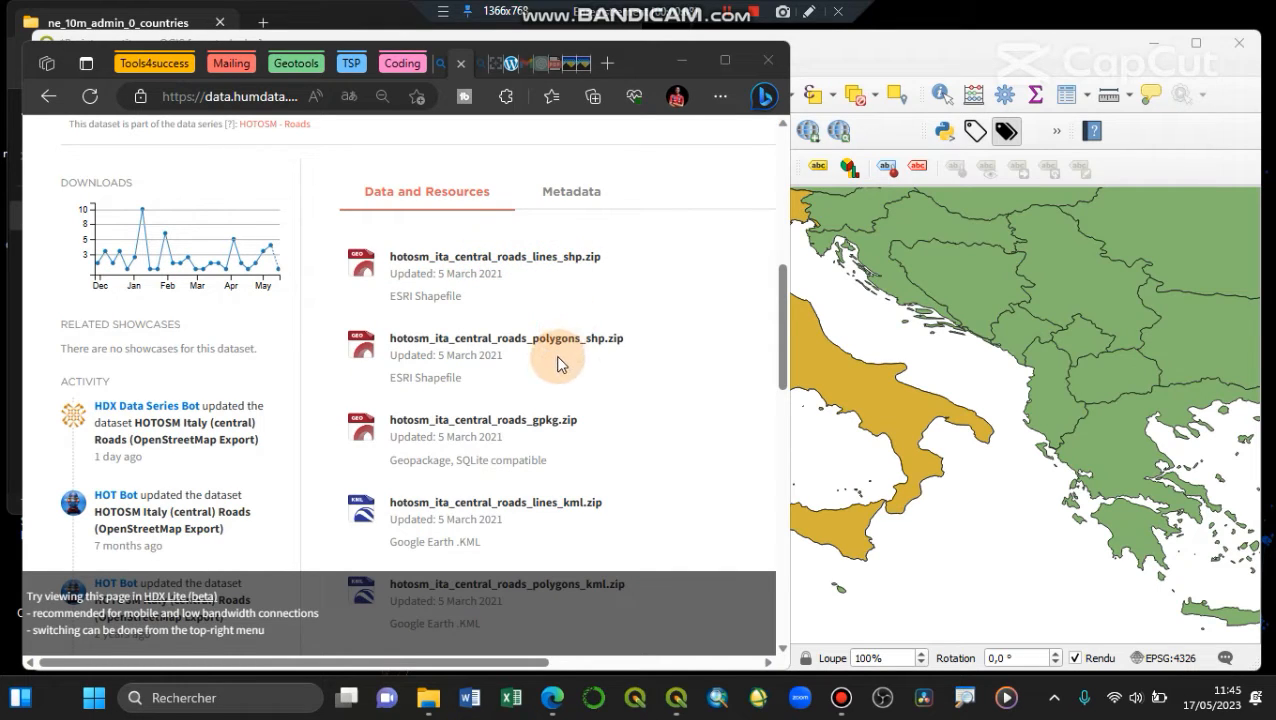
left_click(562, 262)
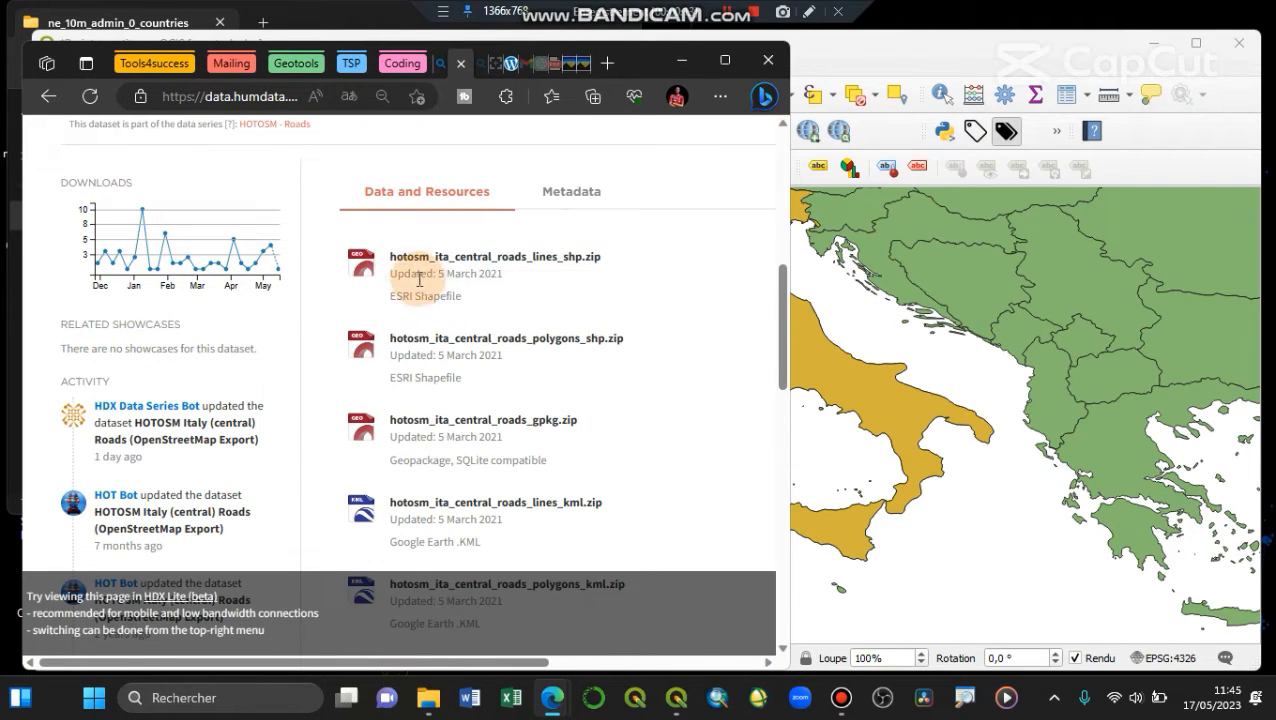
scroll(421, 281, "down", 3)
scroll(421, 281, "up", 3)
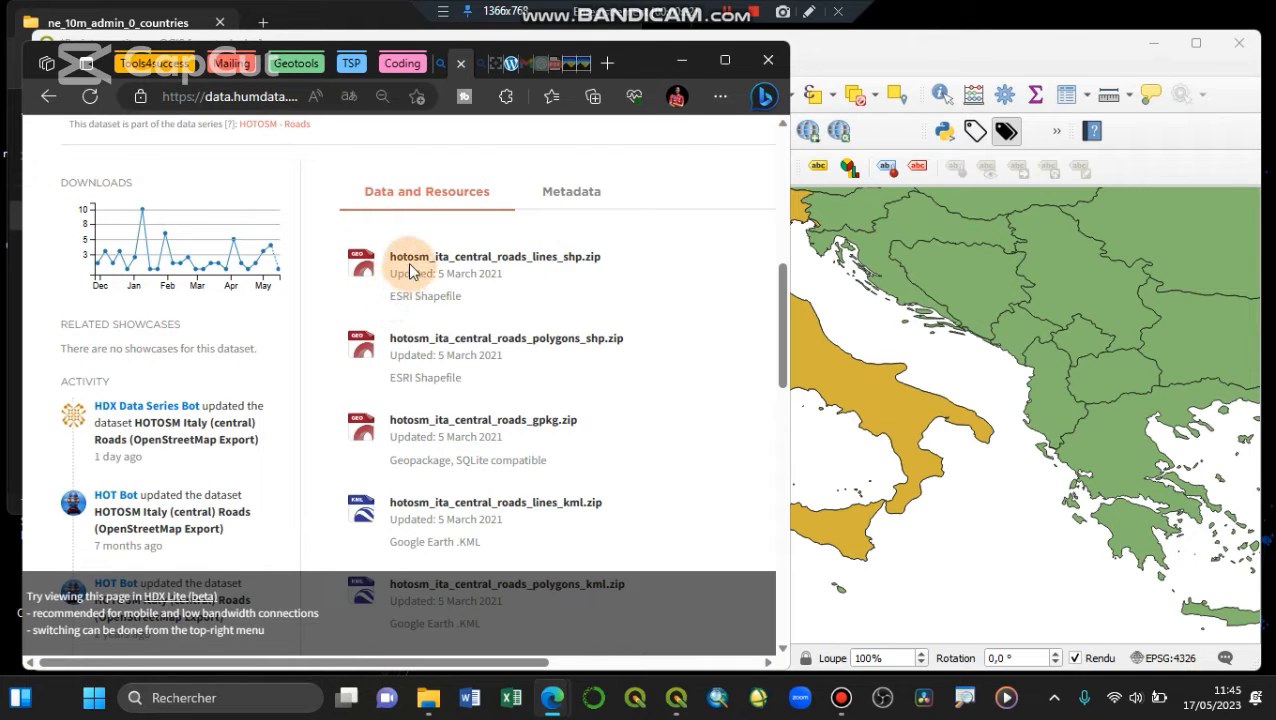
scroll(430, 276, "up", 3)
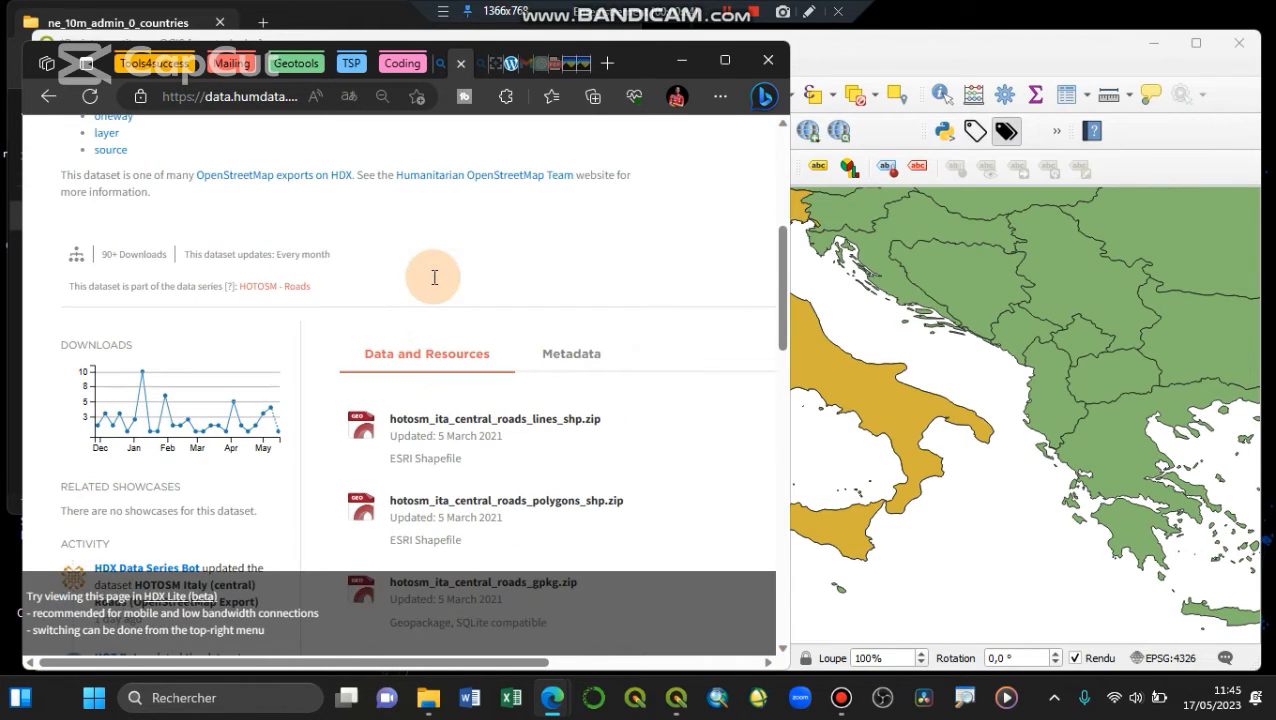
scroll(466, 358, "up", 2)
scroll(474, 362, "down", 5)
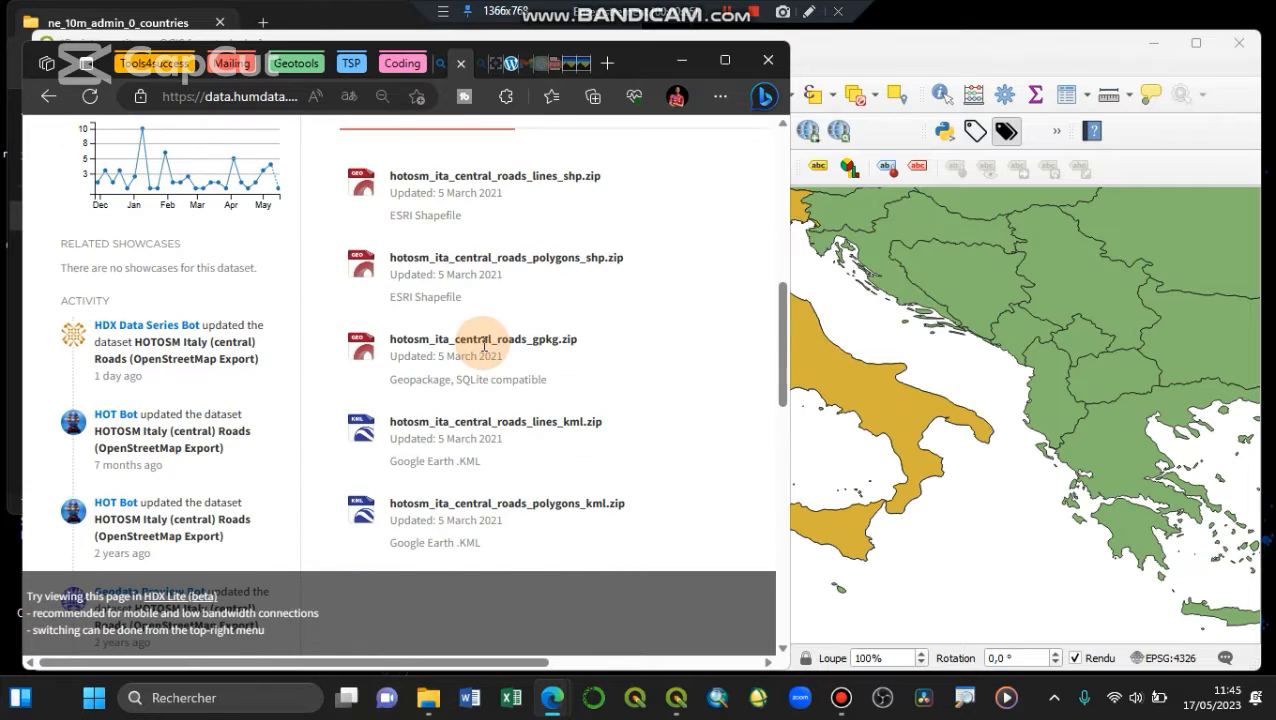
scroll(480, 355, "down", 5)
scroll(483, 350, "up", 5)
scroll(480, 343, "up", 1)
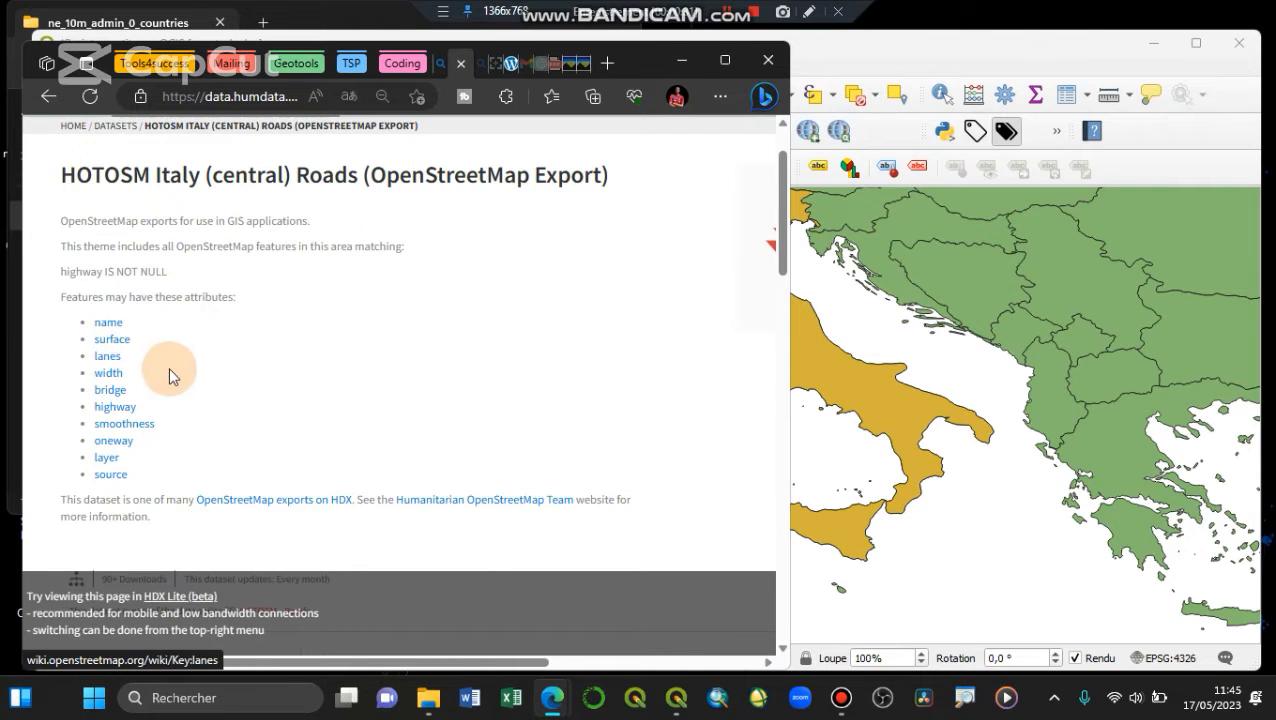
Download hotosm_ita_central_roads_lines_shp.zip from the dataset's resources, pausing and resuming the transfer once
scroll(252, 383, "down", 3)
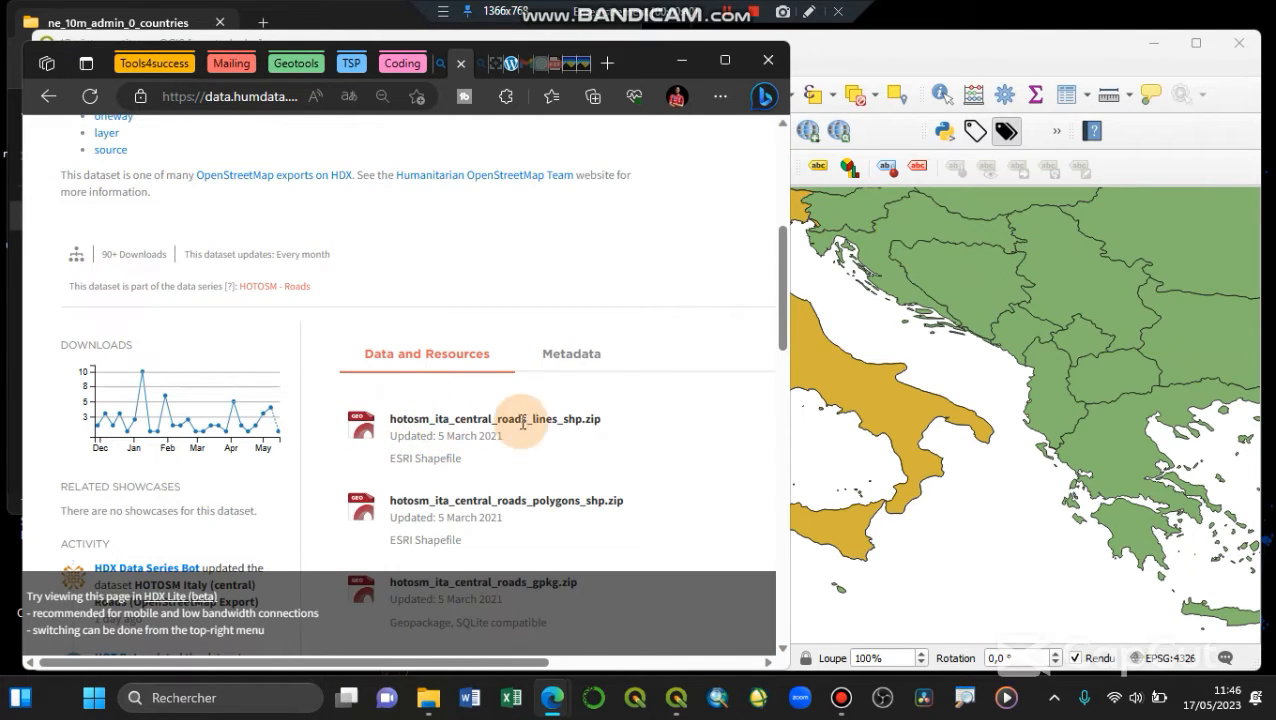
left_click_drag(517, 664, 728, 660)
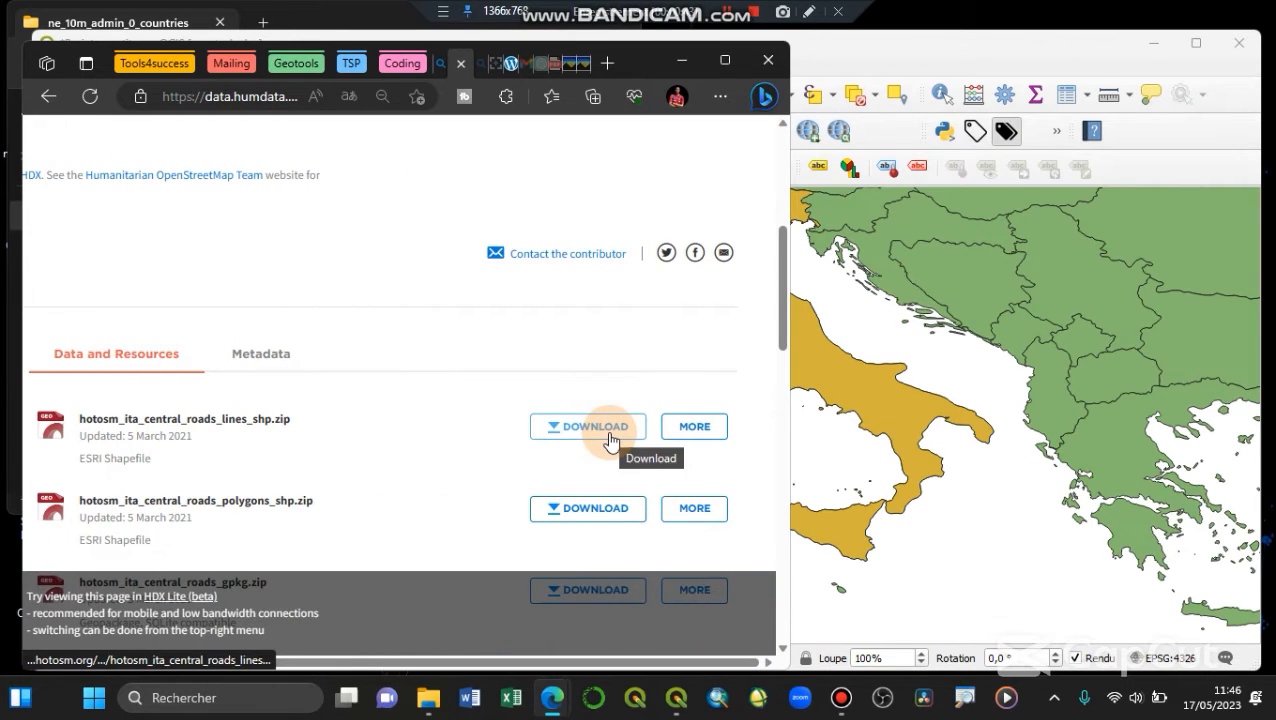
left_click(612, 440)
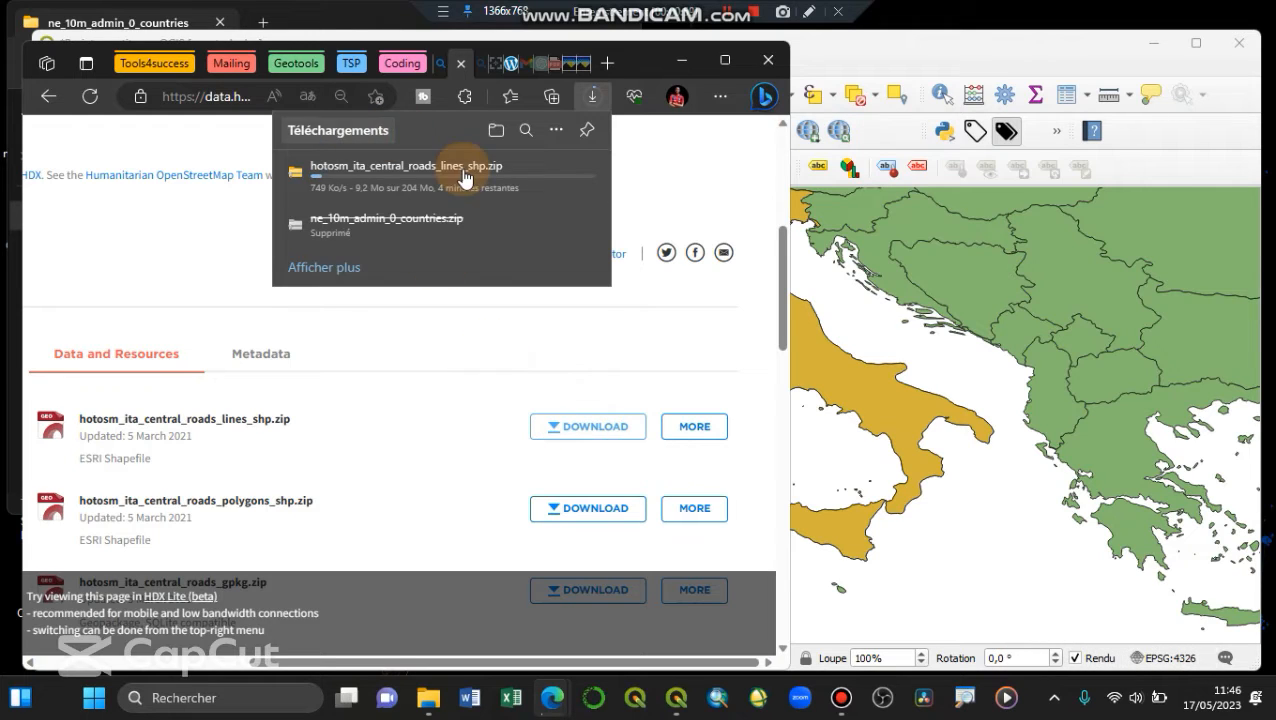
left_click(522, 173)
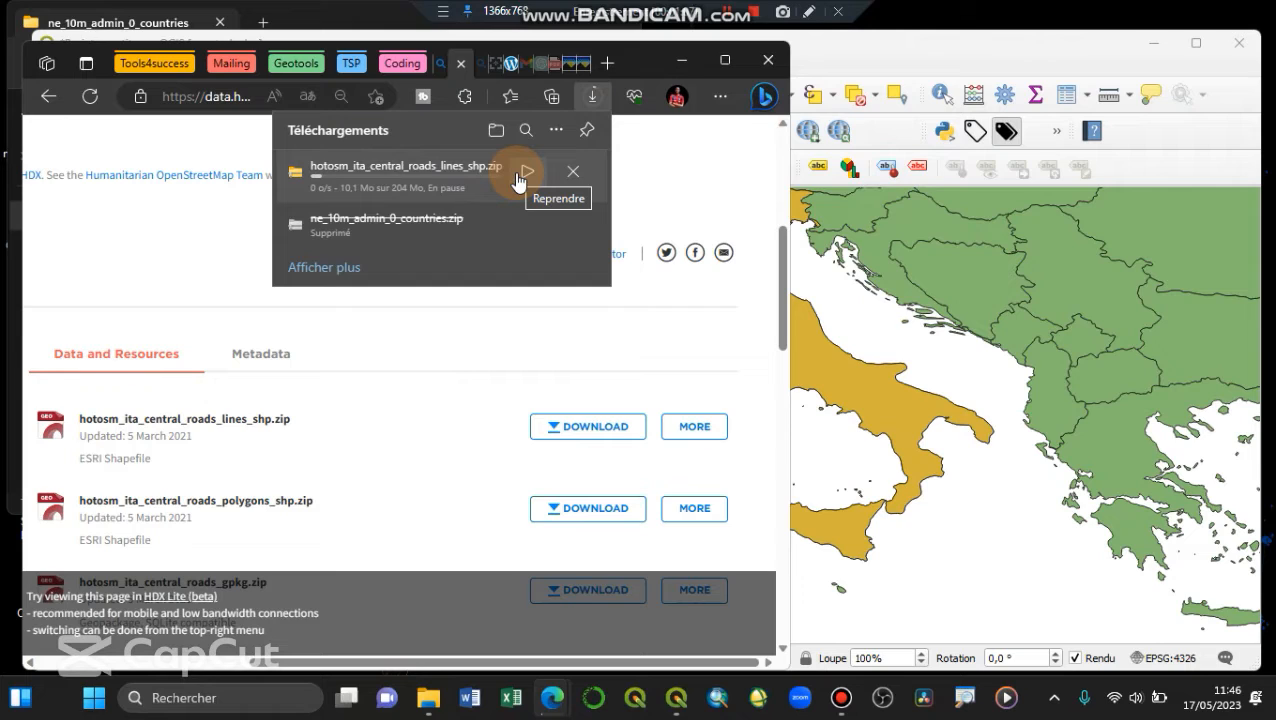
left_click(518, 174)
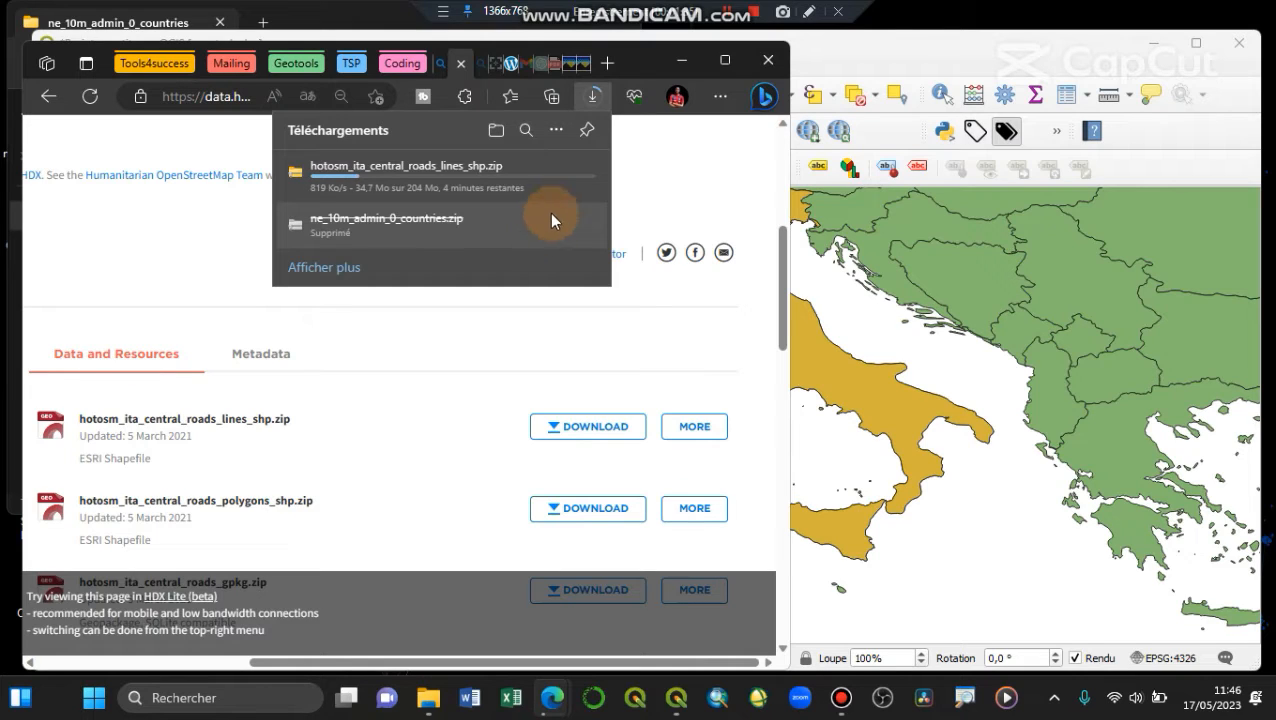
Move the downloaded hotosm_ita_central_roads_lines_shp (1) archive from the Téléchargements folder into the tuto_beguinner_ folder on the desktop
mouse_move(535, 195)
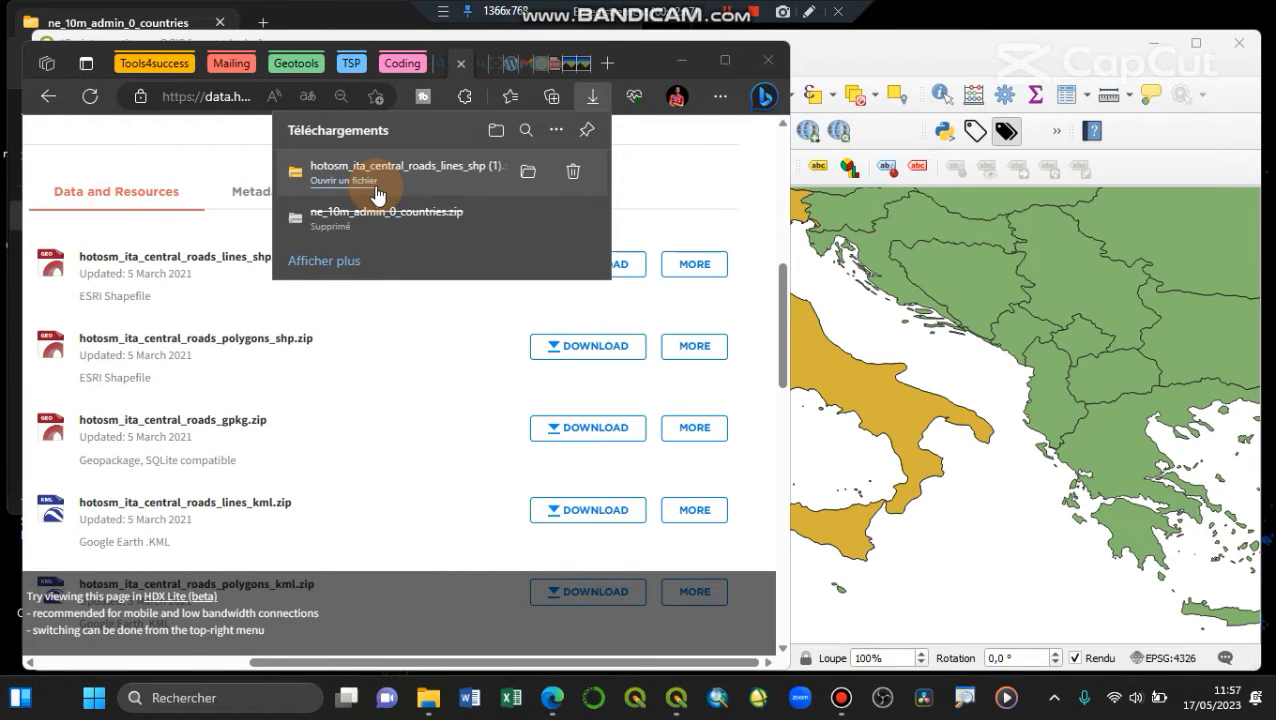
left_click(368, 190)
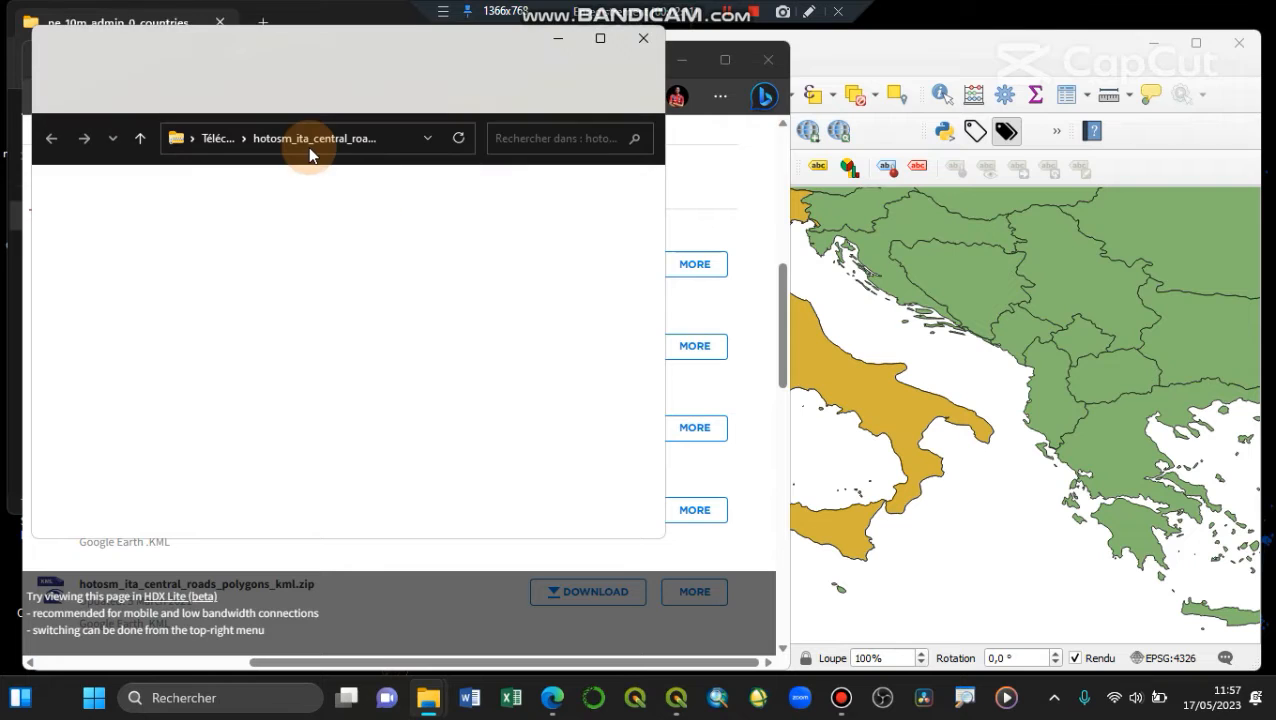
left_click(214, 138)
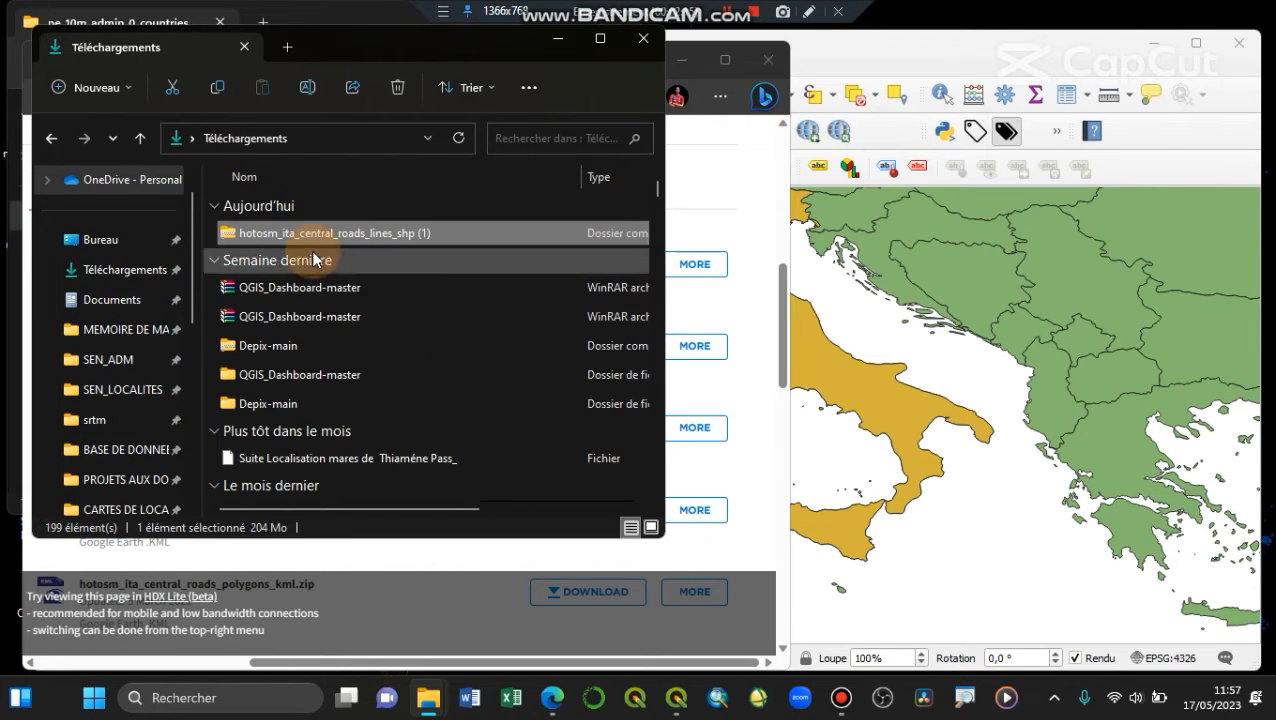
left_click(181, 90)
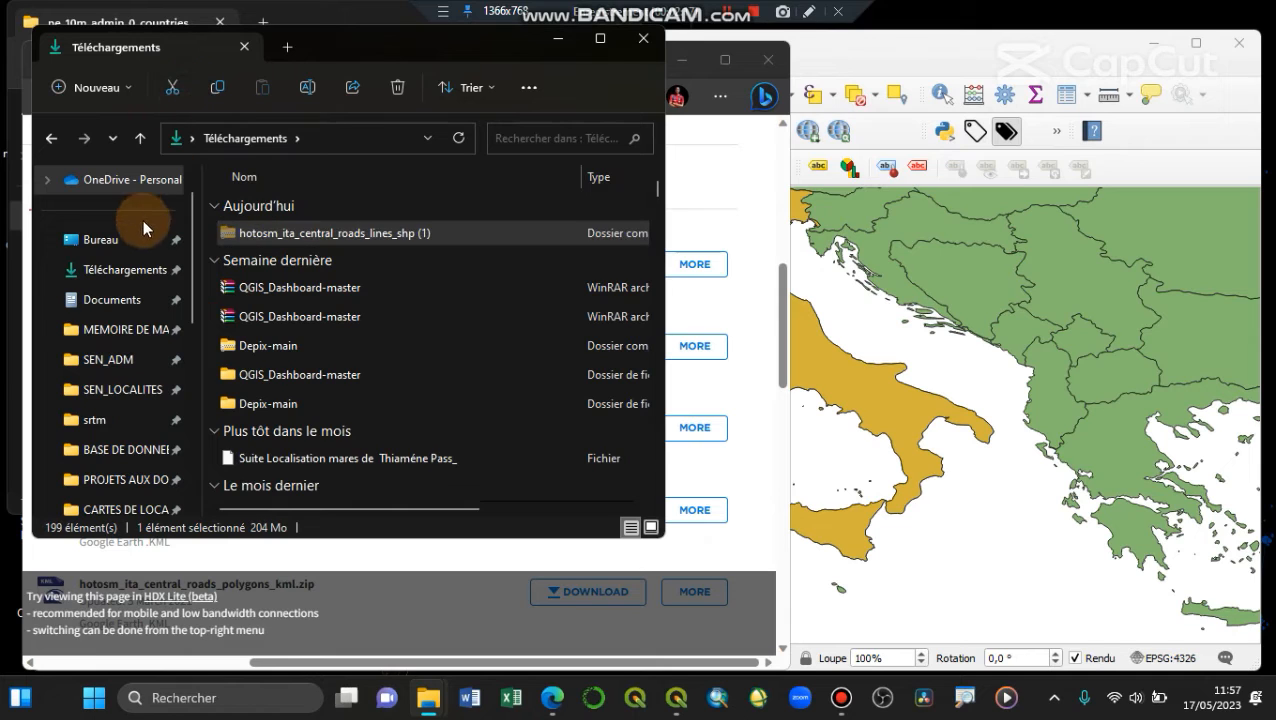
left_click(125, 243)
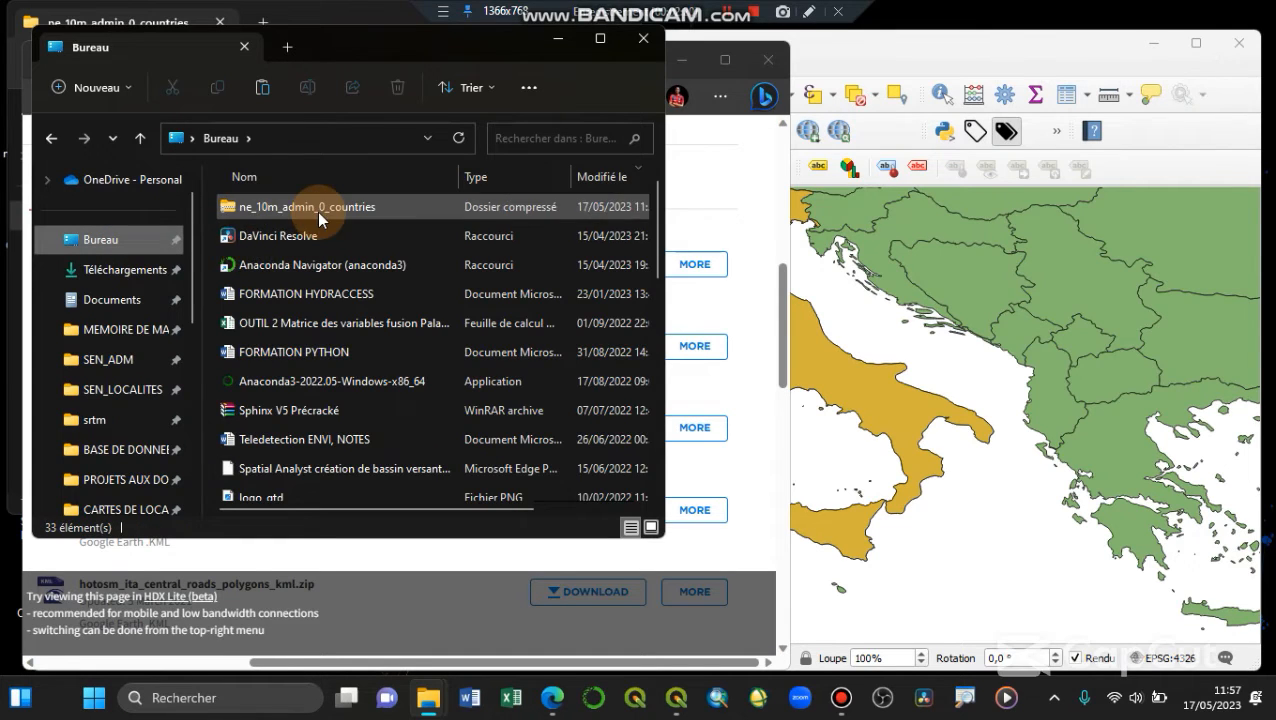
left_click(609, 181)
left_click(609, 181)
scroll(524, 266, "down", 5)
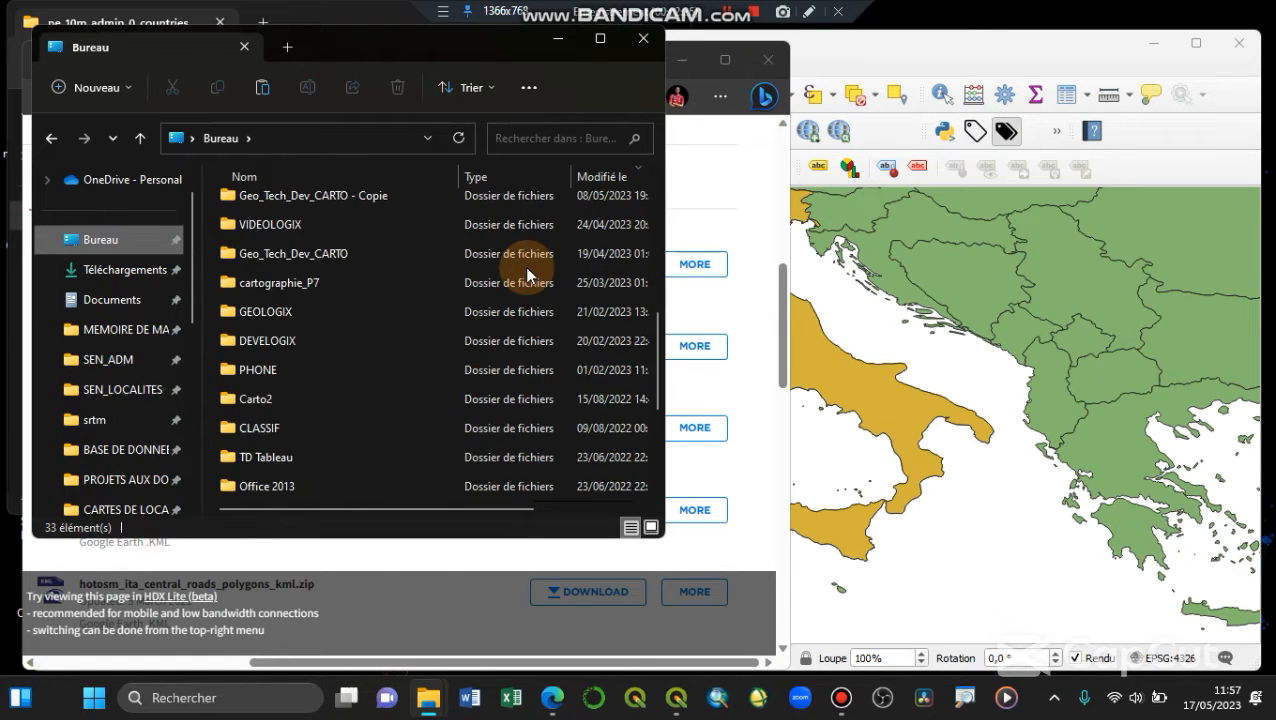
scroll(524, 266, "up", 2)
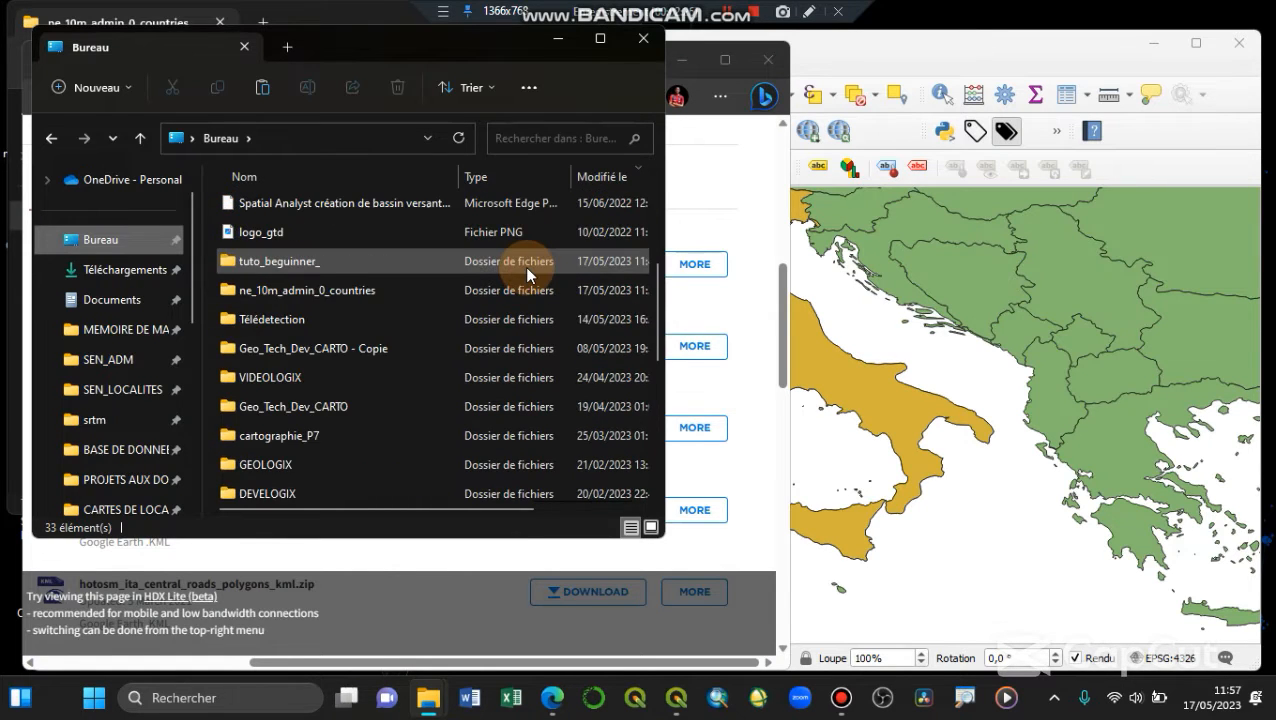
double_click(367, 261)
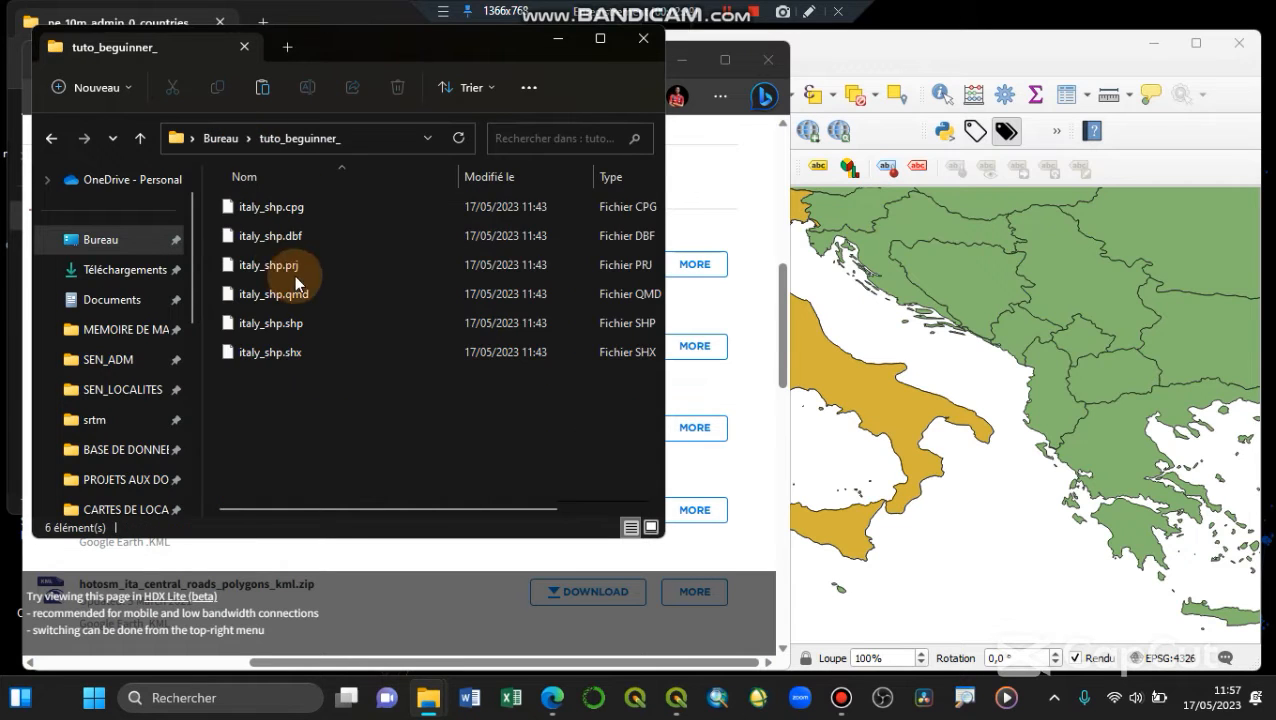
left_click(267, 87)
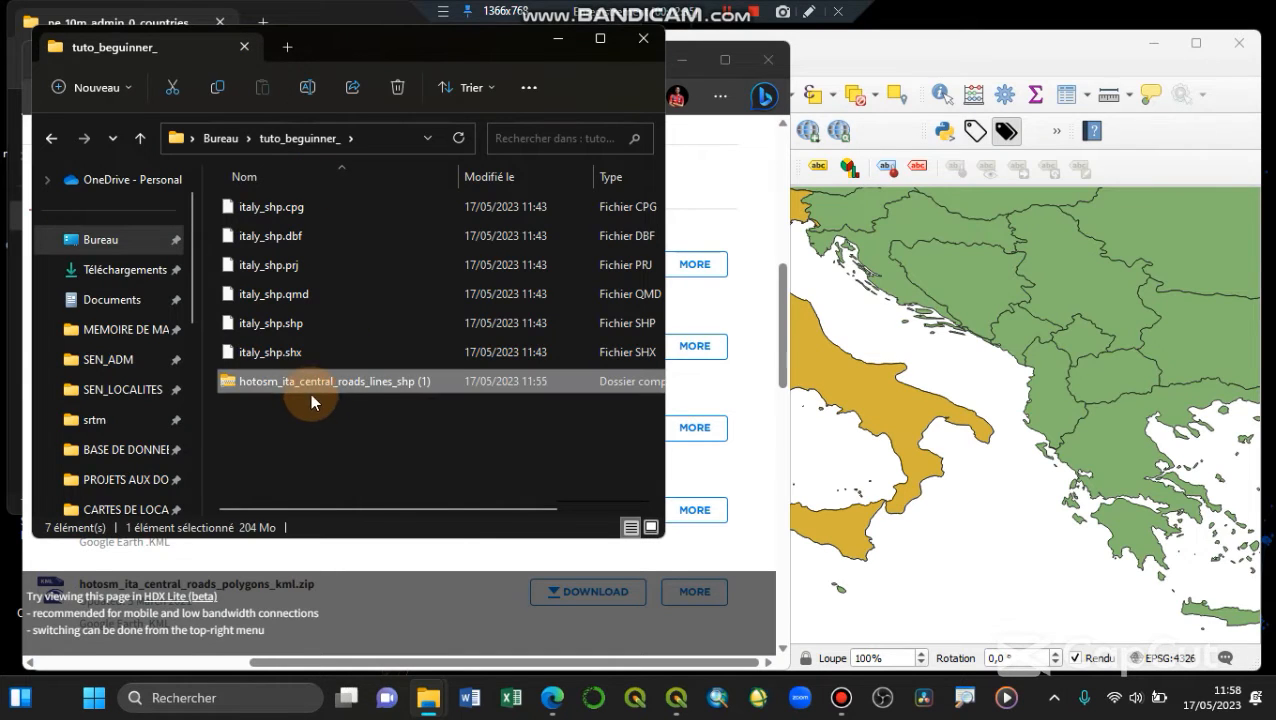
Extract the hotosm_ita_central_roads_lines_shp (1) archive into its own folder inside tuto_beguinner_, and switch to QGIS
right_click(310, 380)
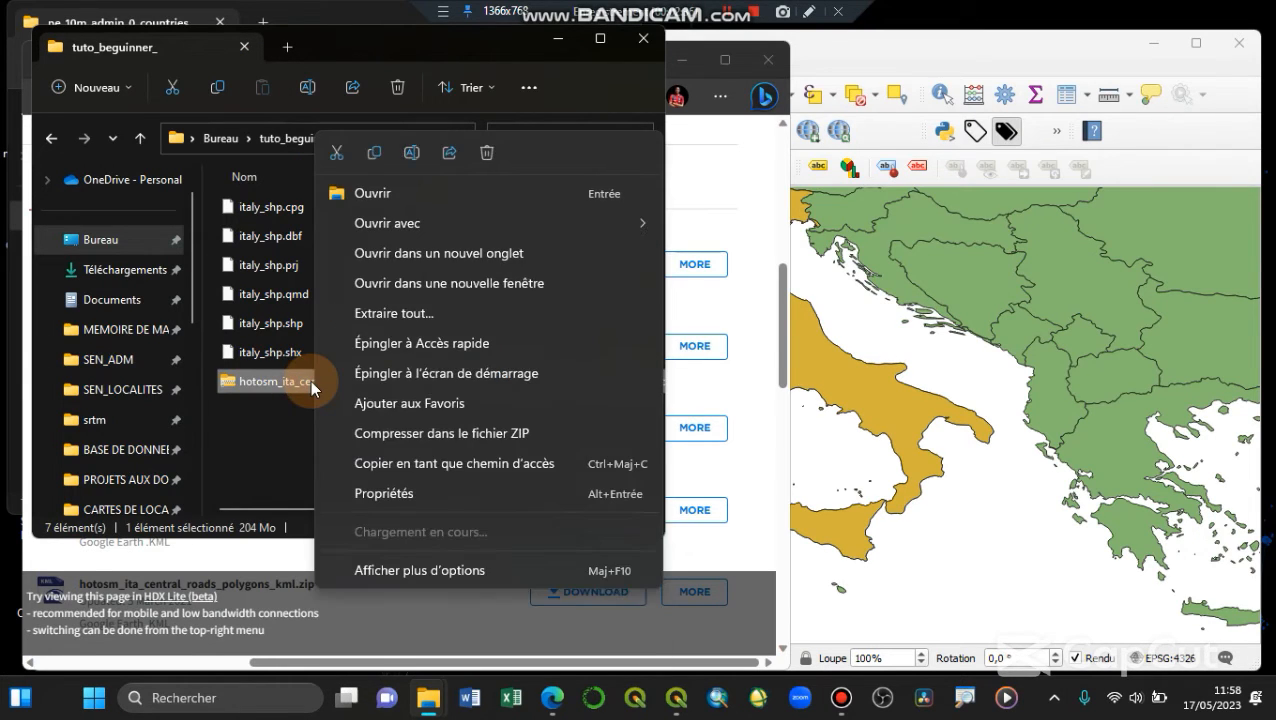
left_click(379, 311)
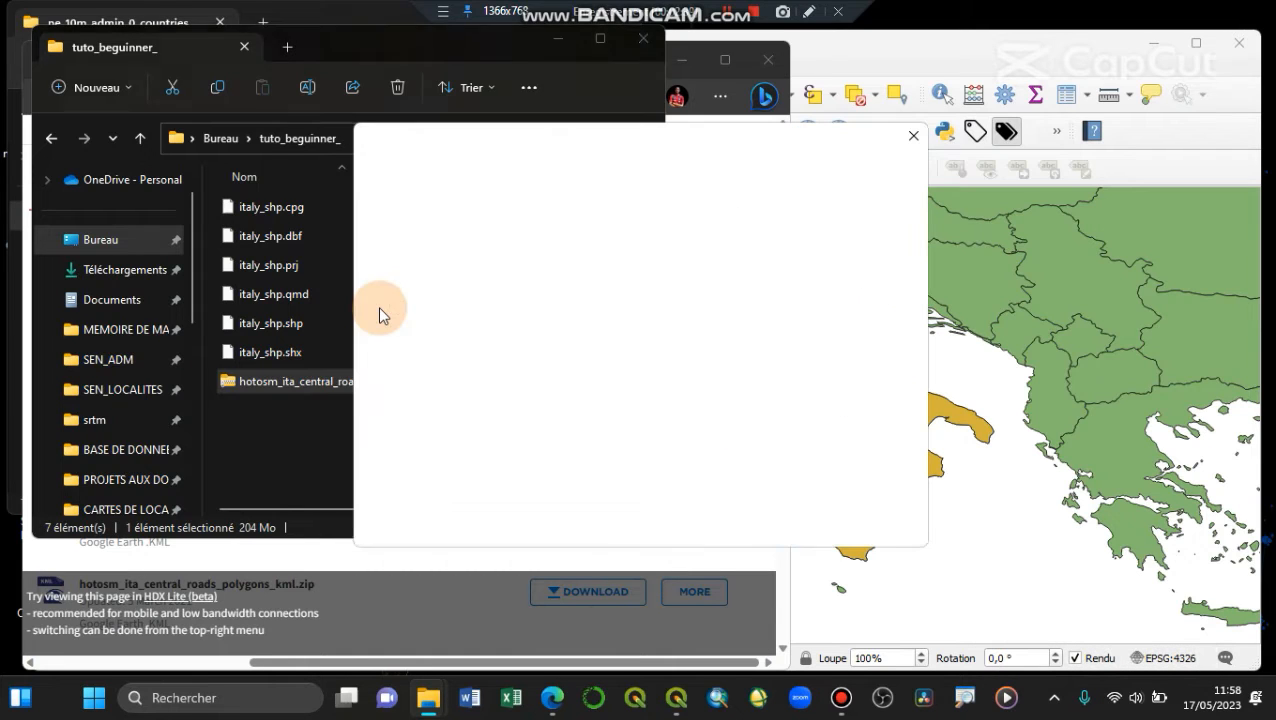
left_click(799, 527)
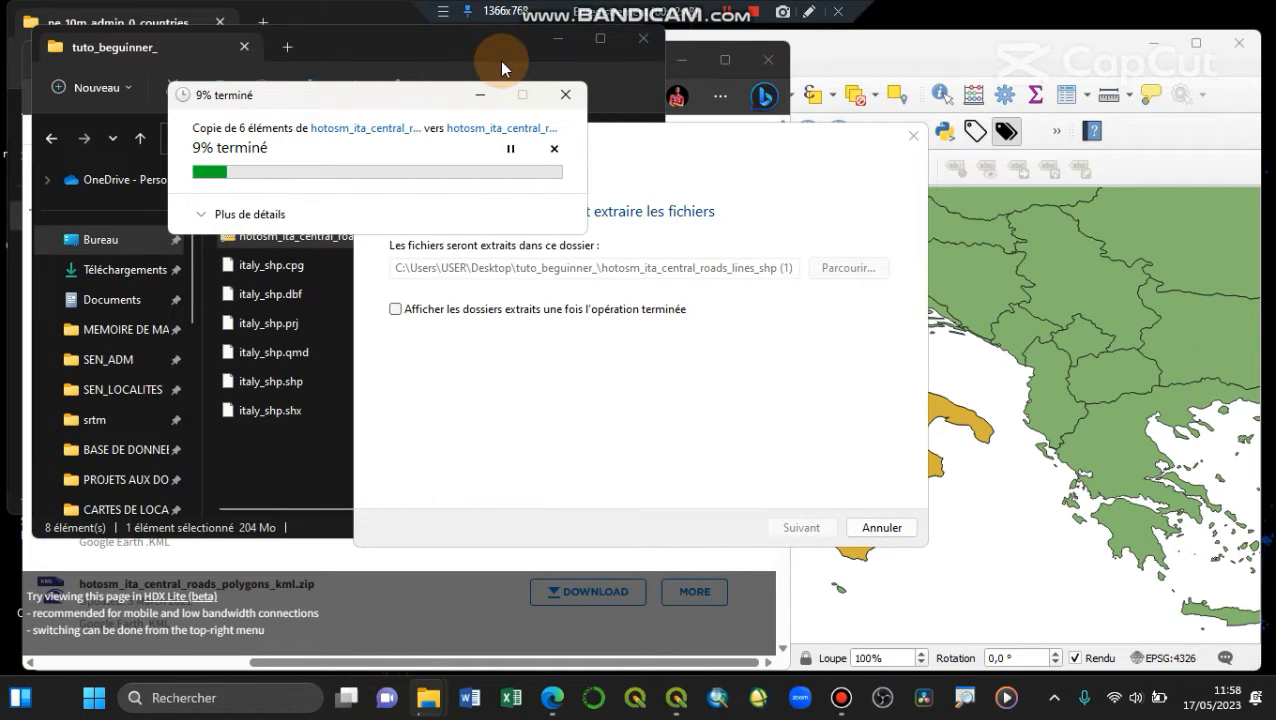
left_click(698, 45)
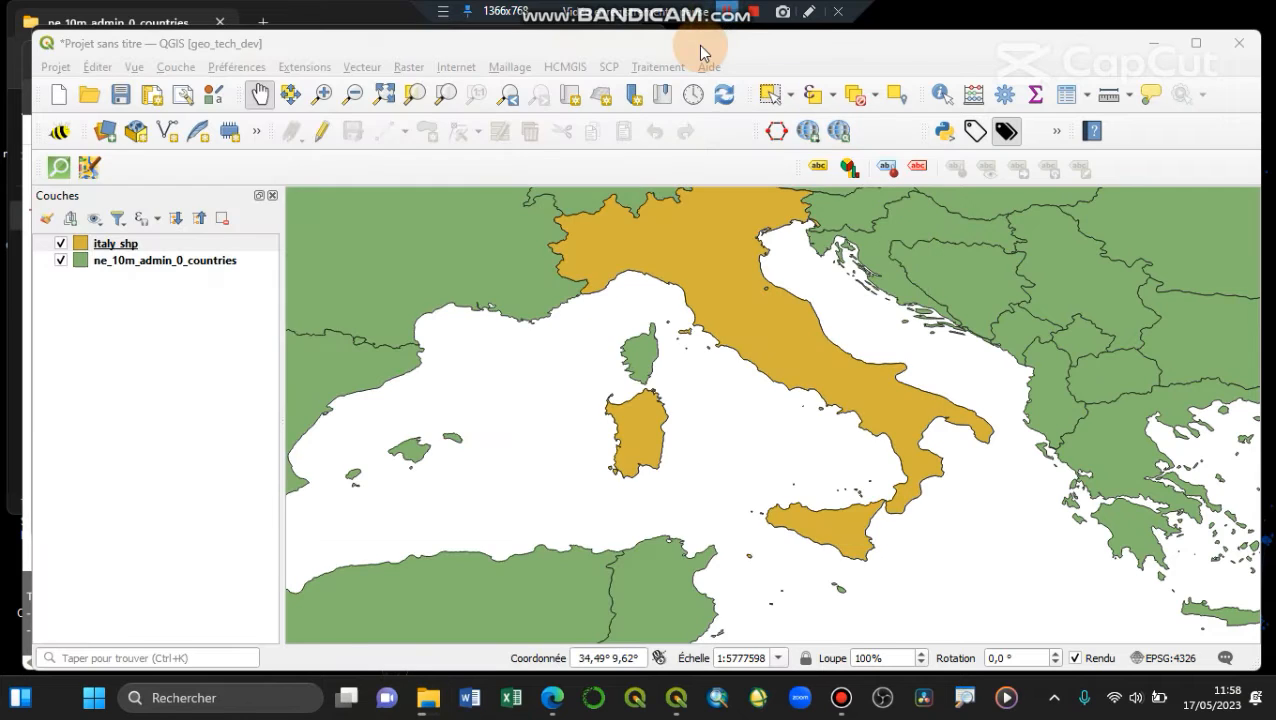
left_click(175, 66)
mouse_move(275, 140)
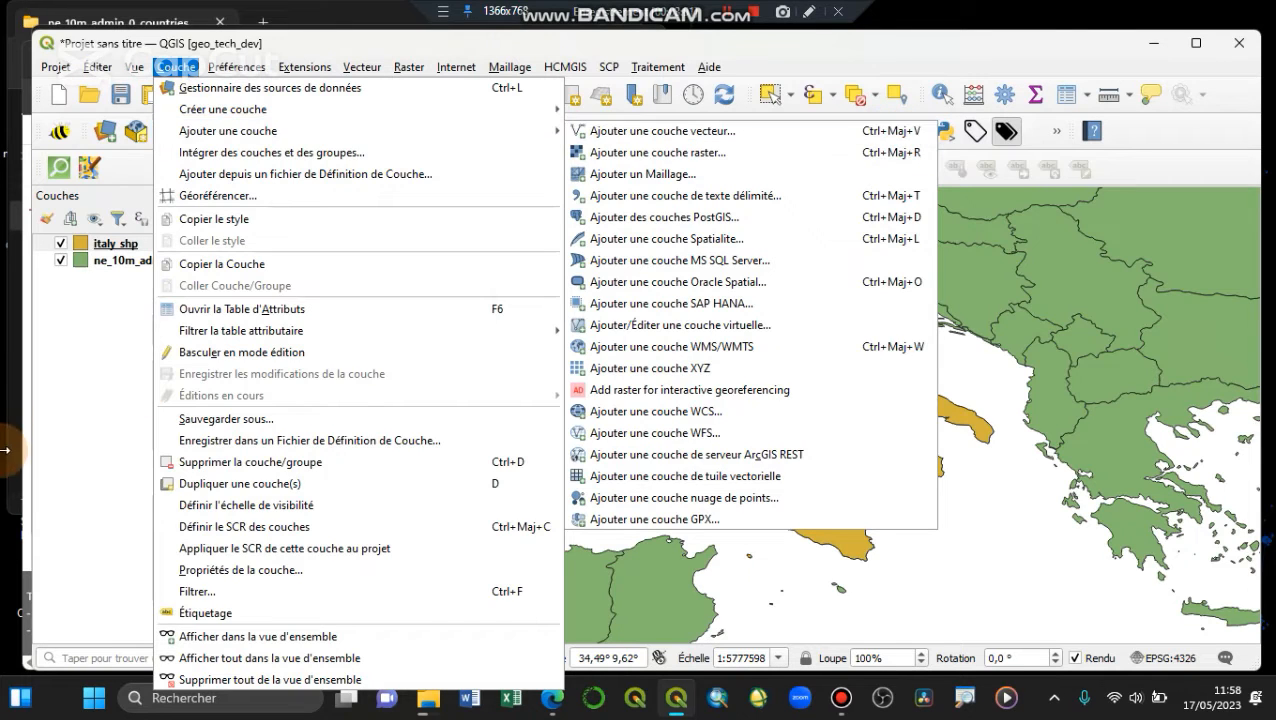
left_click(99, 470)
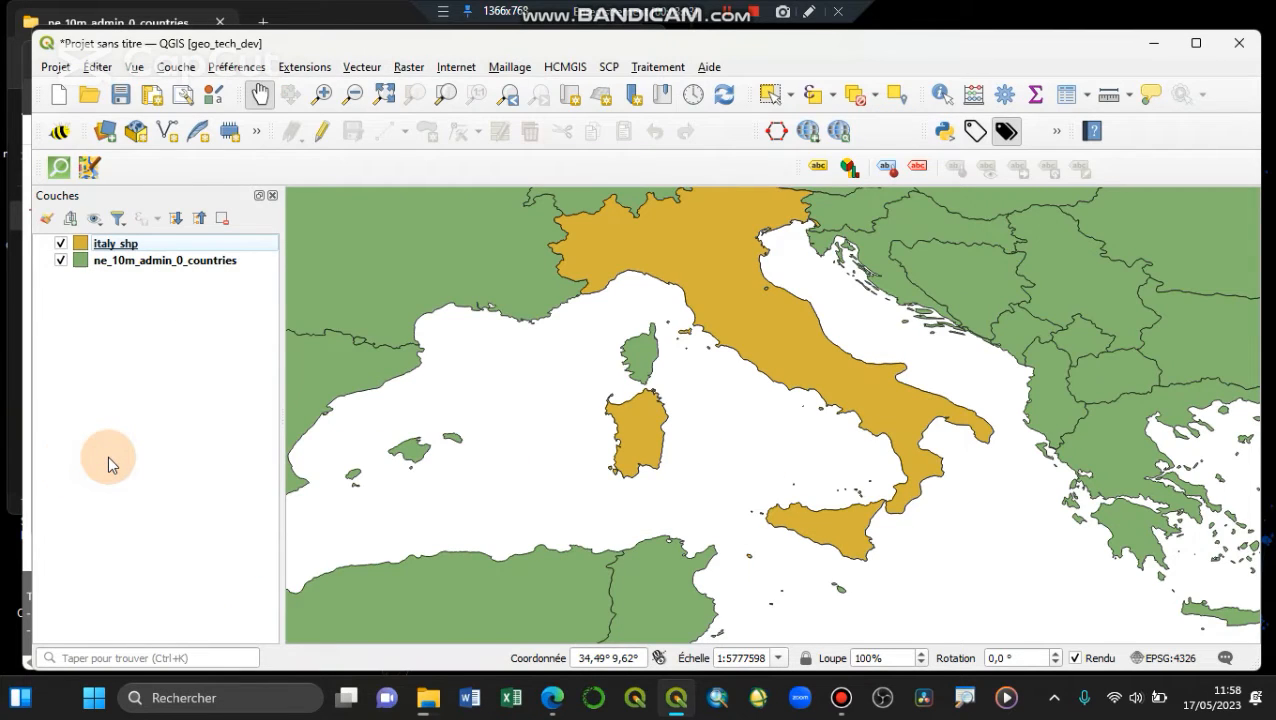
double_click(108, 456)
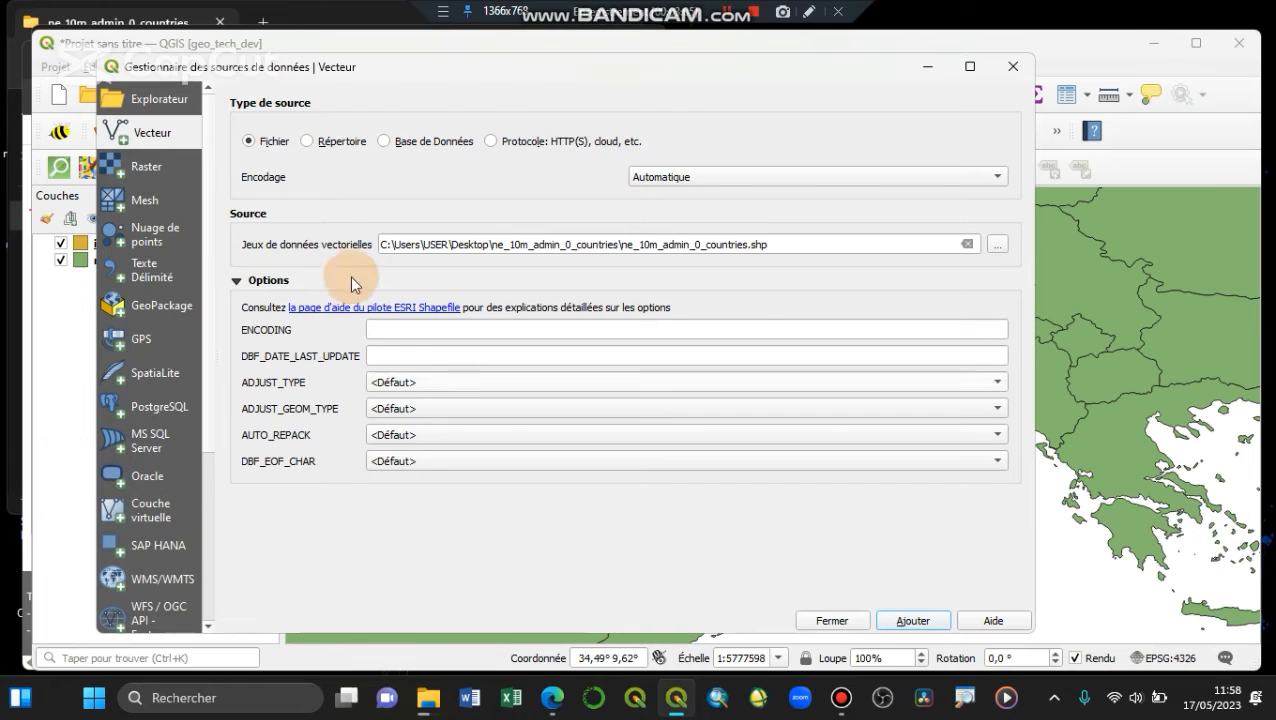
left_click(1012, 67)
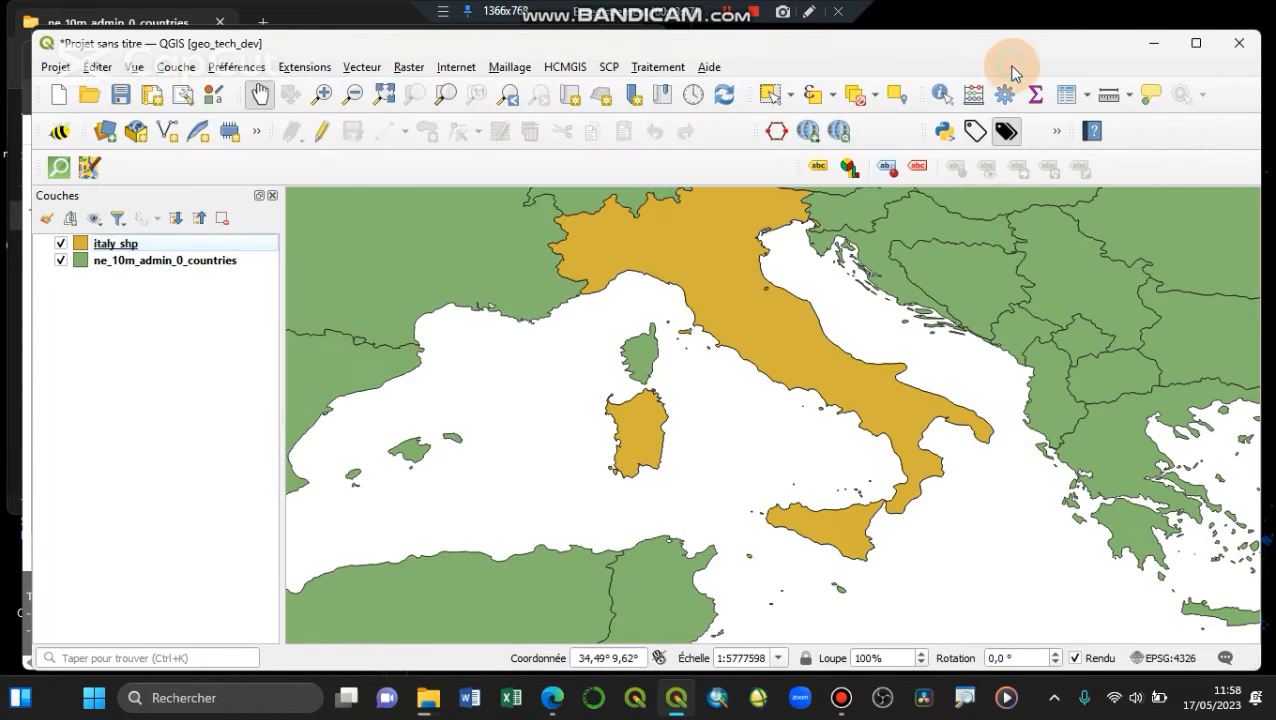
Display the Gestion des couches toolbar in the QGIS interface
right_click(776, 130)
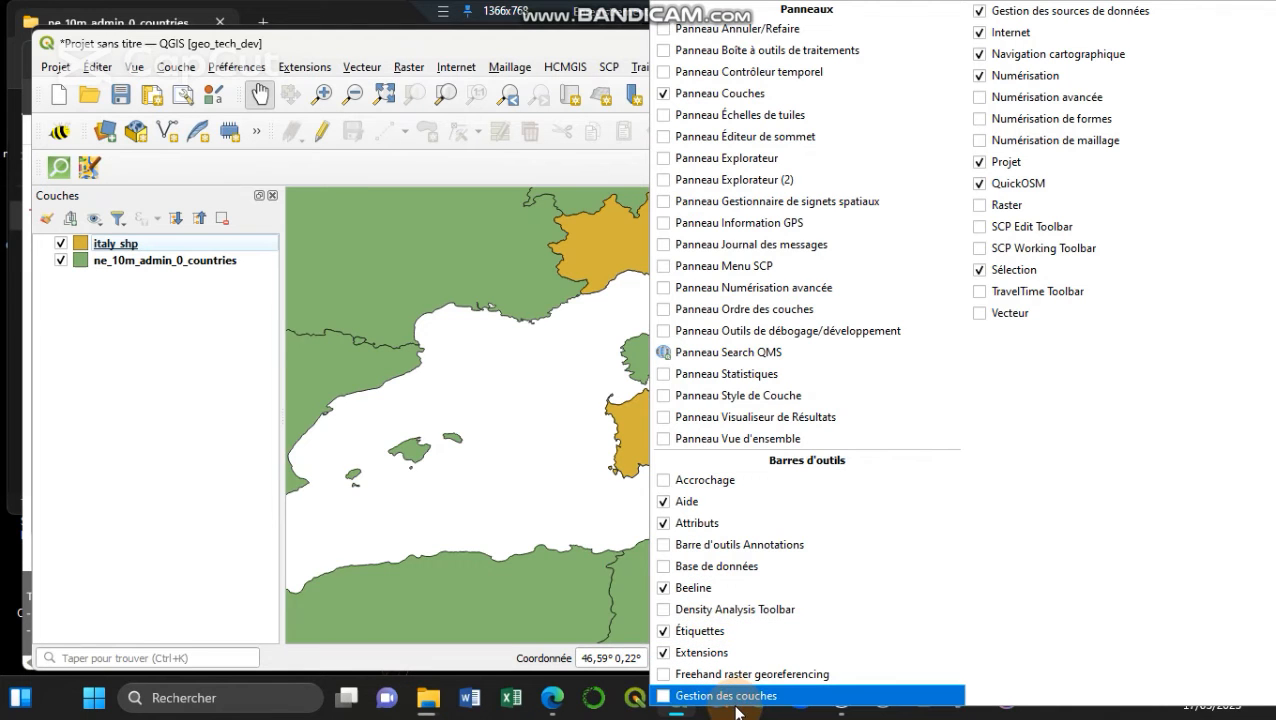
left_click(673, 697)
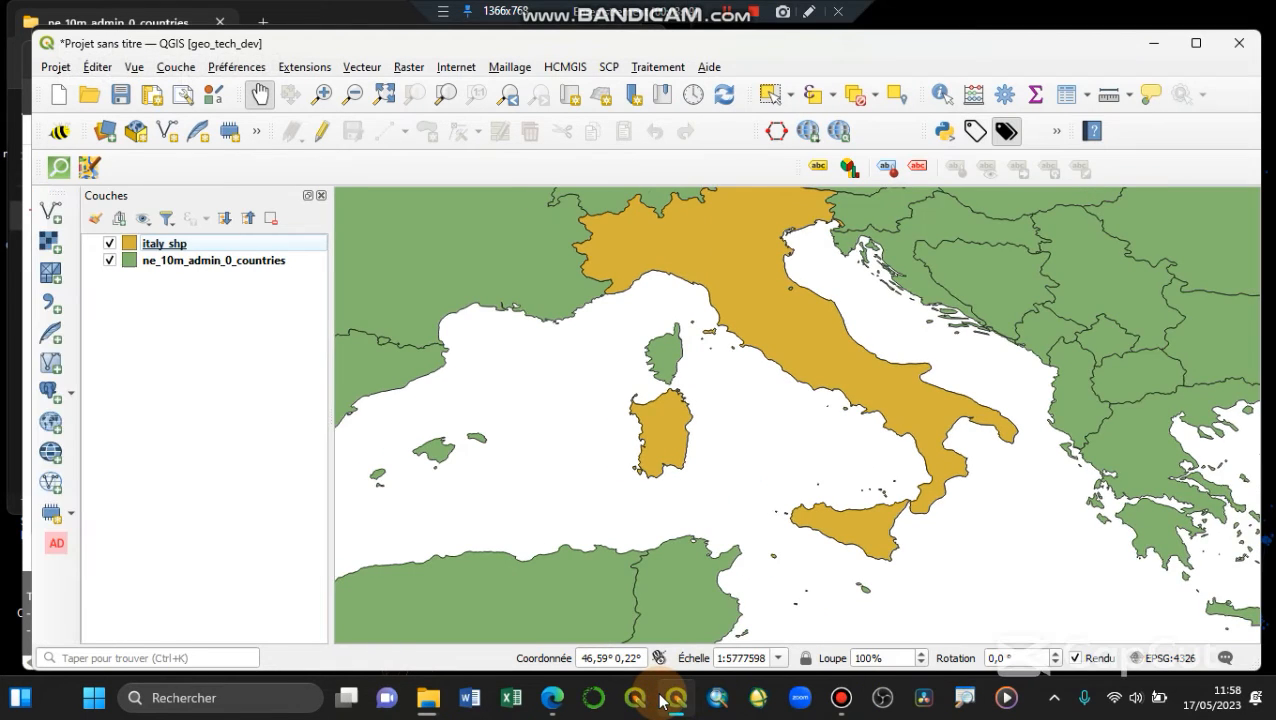
mouse_move(676, 700)
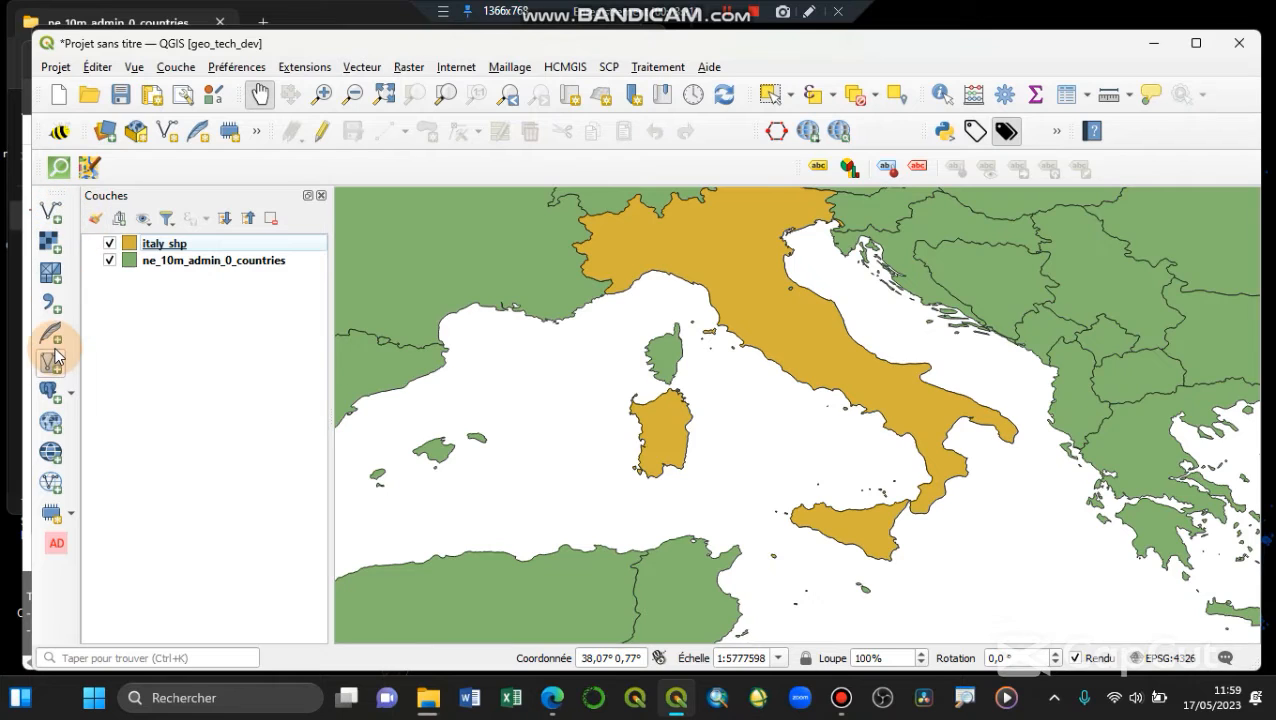
Add hotosm_ita_central_roads_lines.shp from the extracted folder in tuto_beguinner_ to the project as a vector layer
left_click(50, 215)
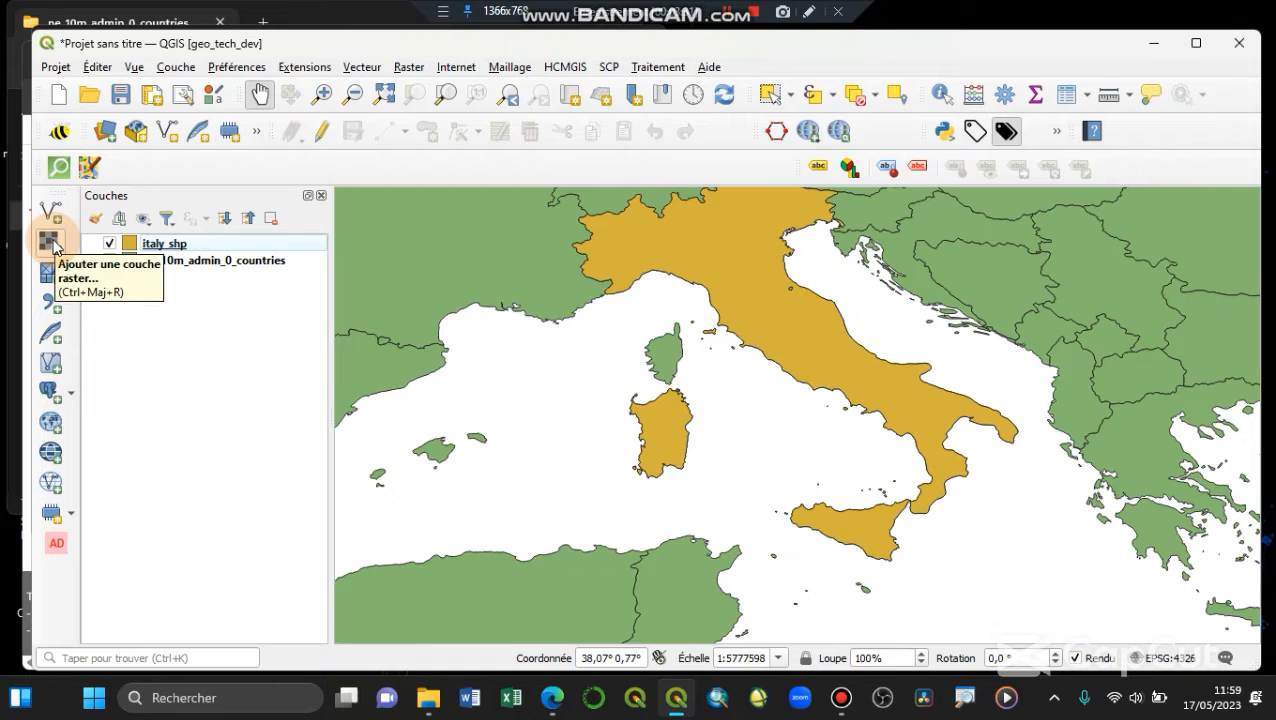
left_click(51, 220)
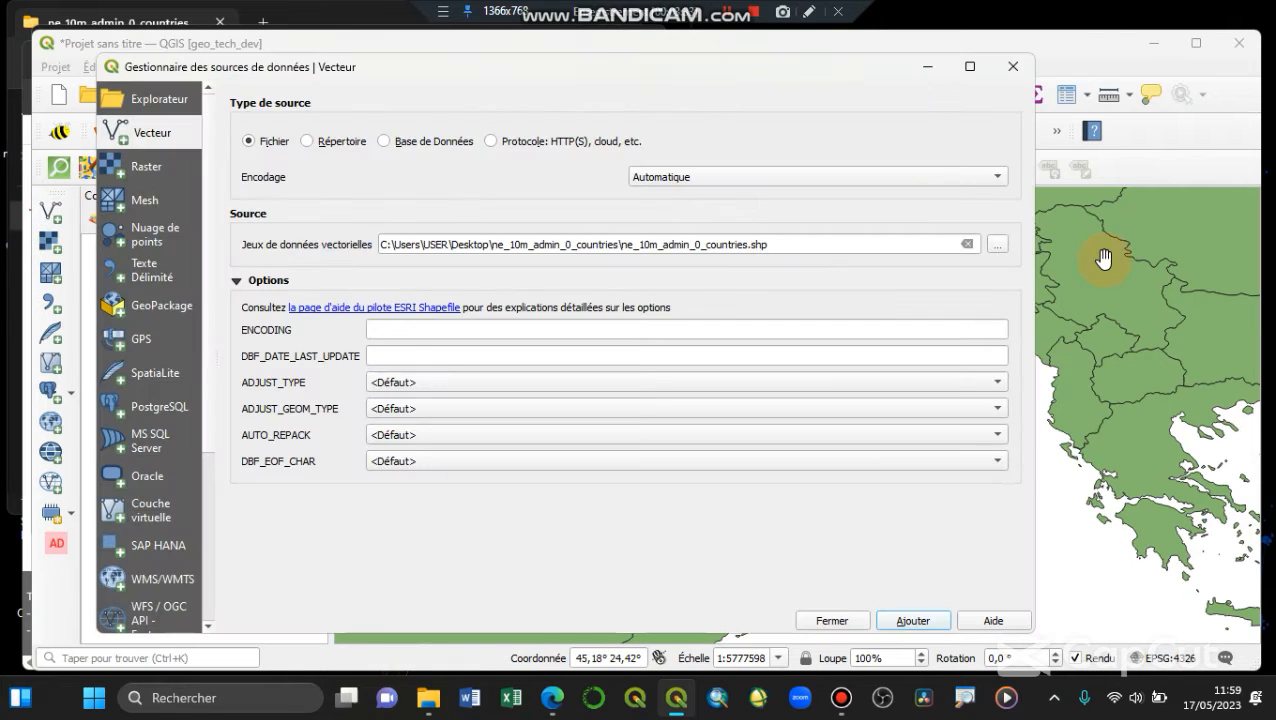
left_click(997, 246)
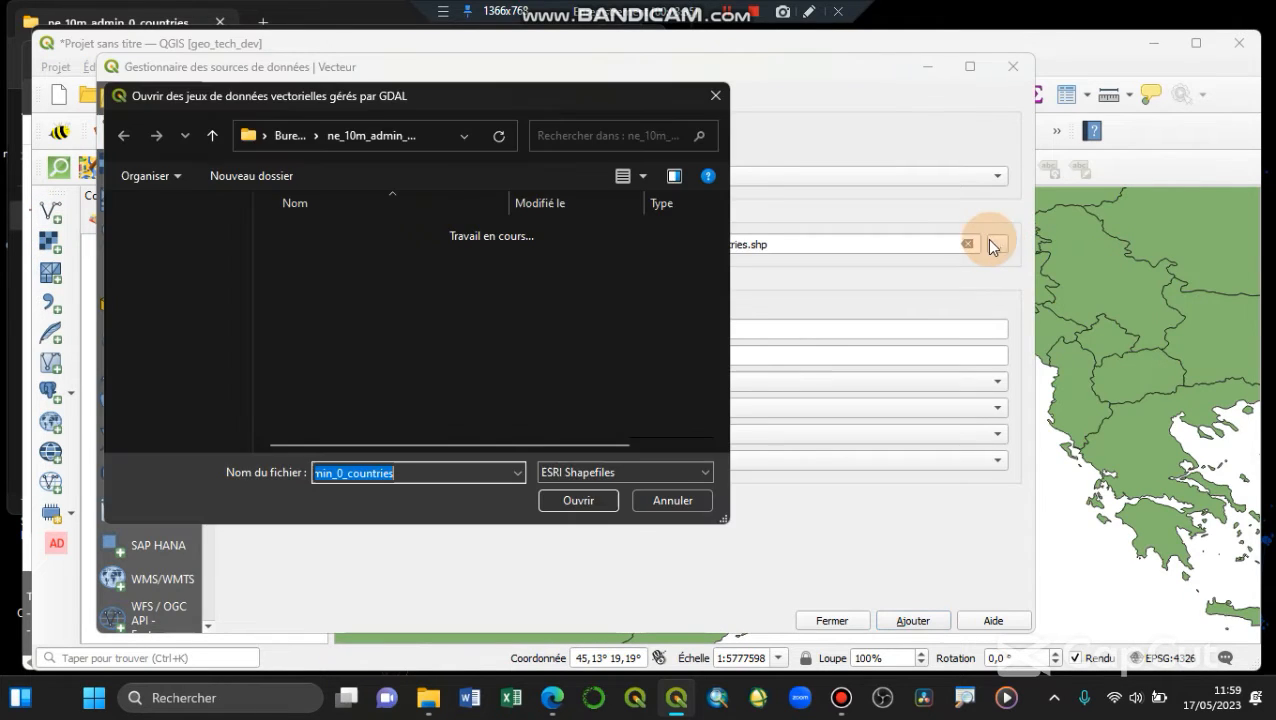
left_click(288, 138)
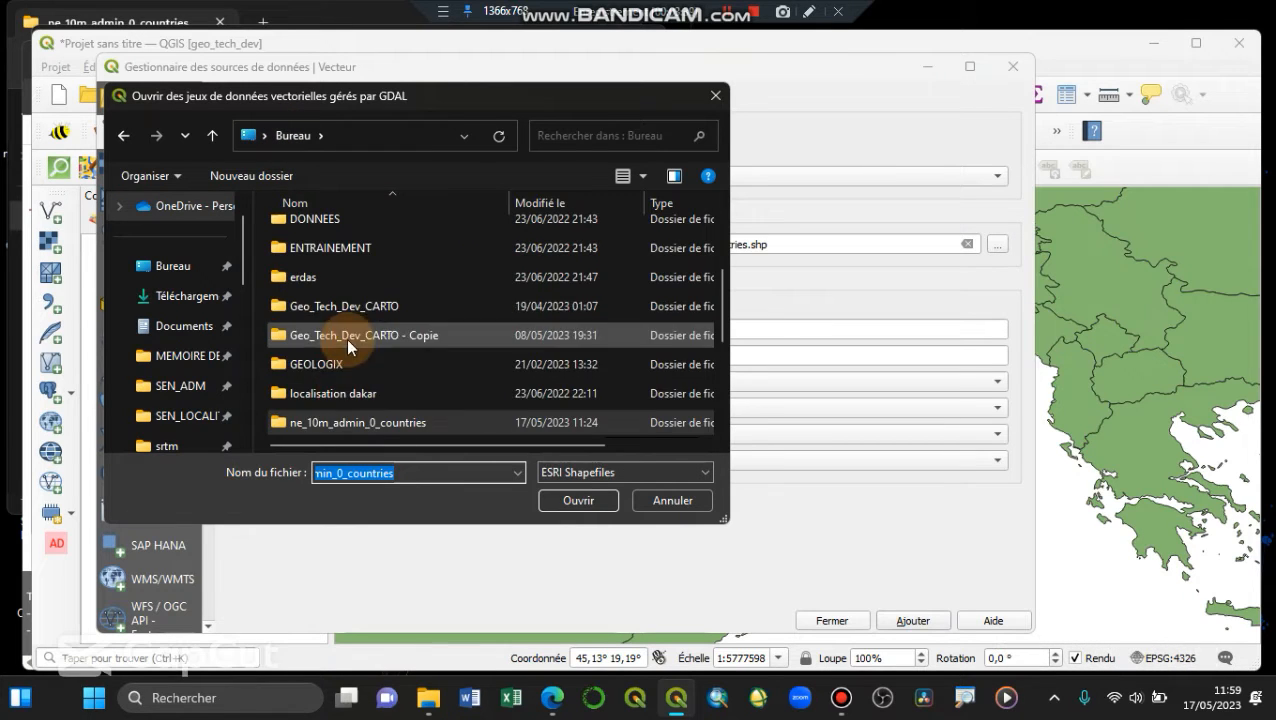
scroll(346, 338, "up", 3)
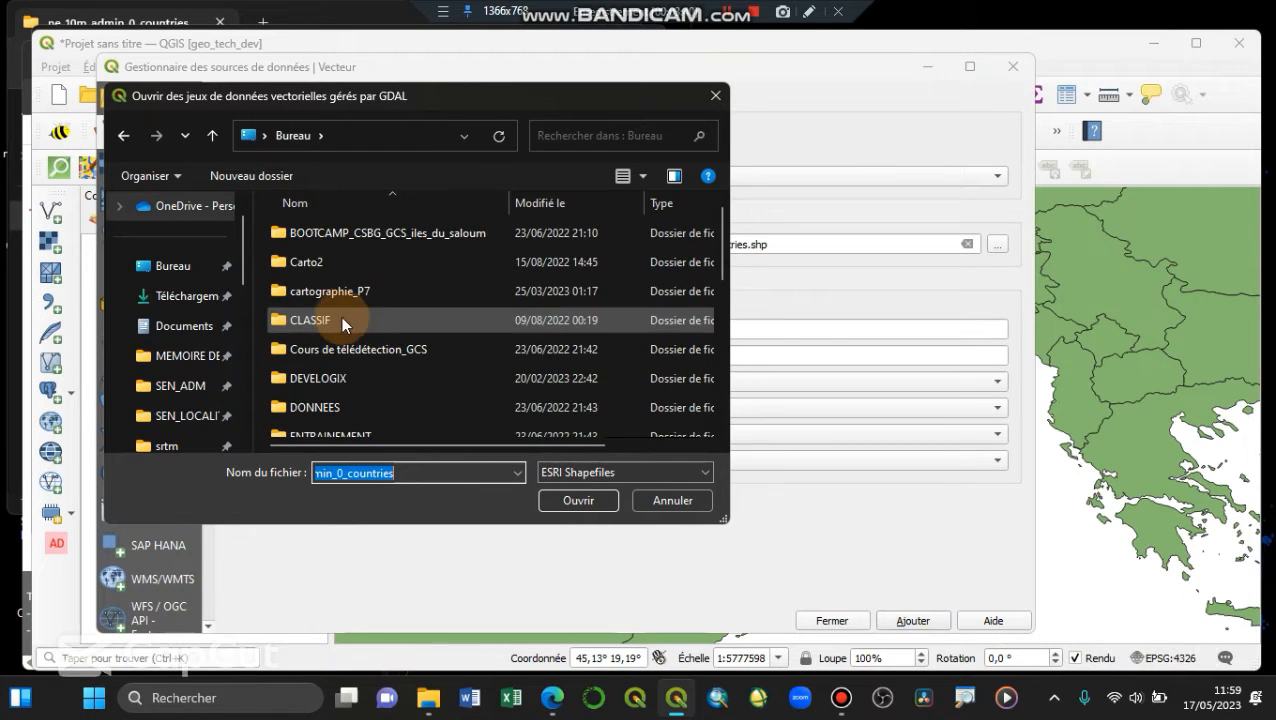
left_click(578, 203)
double_click(429, 238)
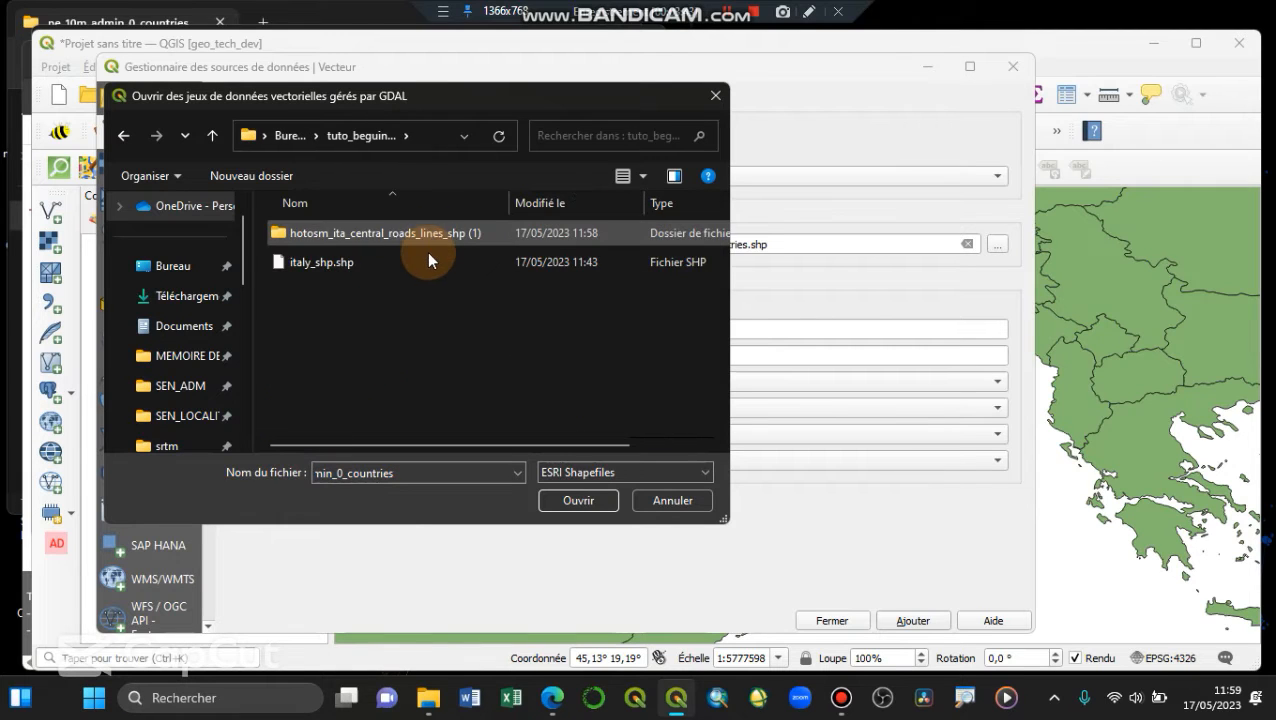
double_click(406, 240)
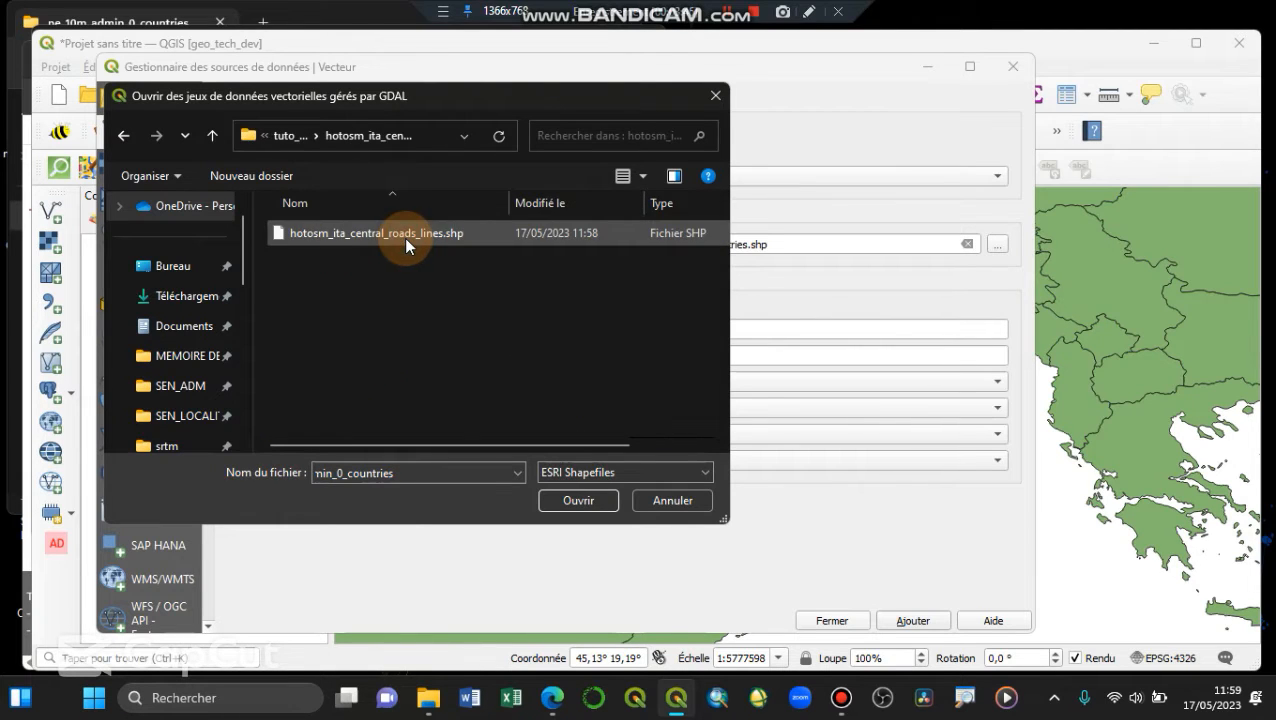
left_click(404, 236)
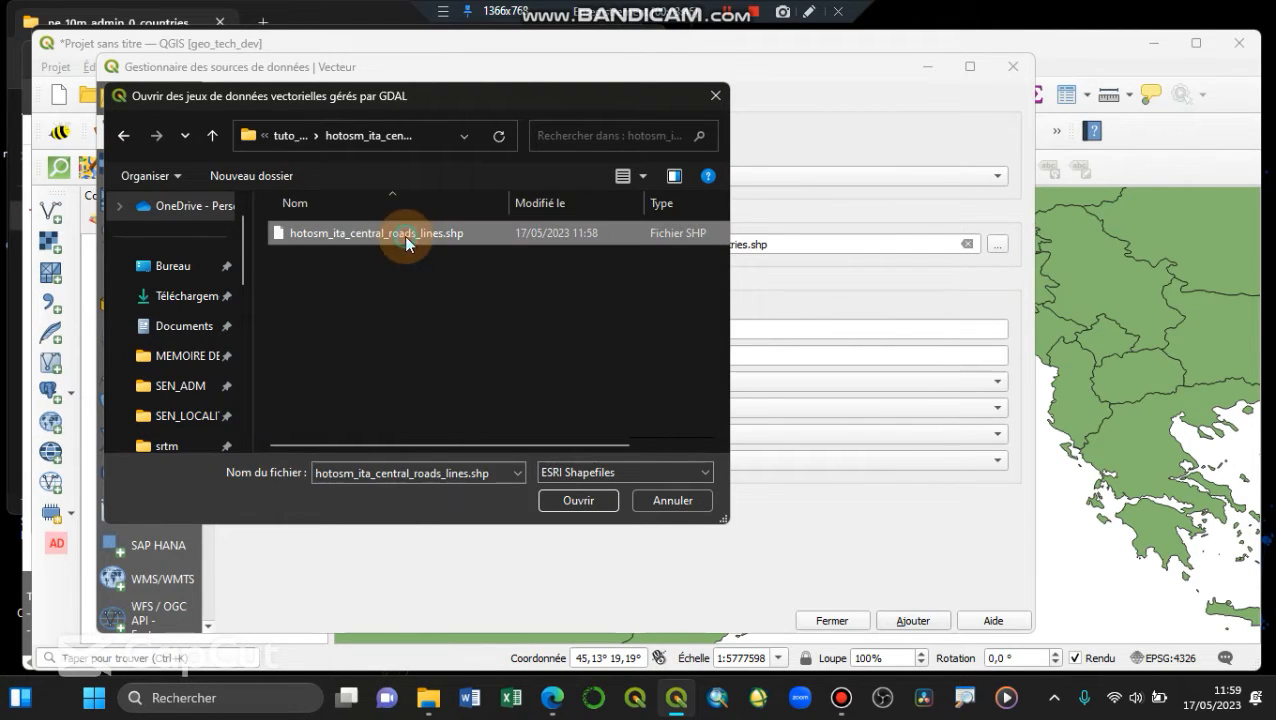
left_click(586, 499)
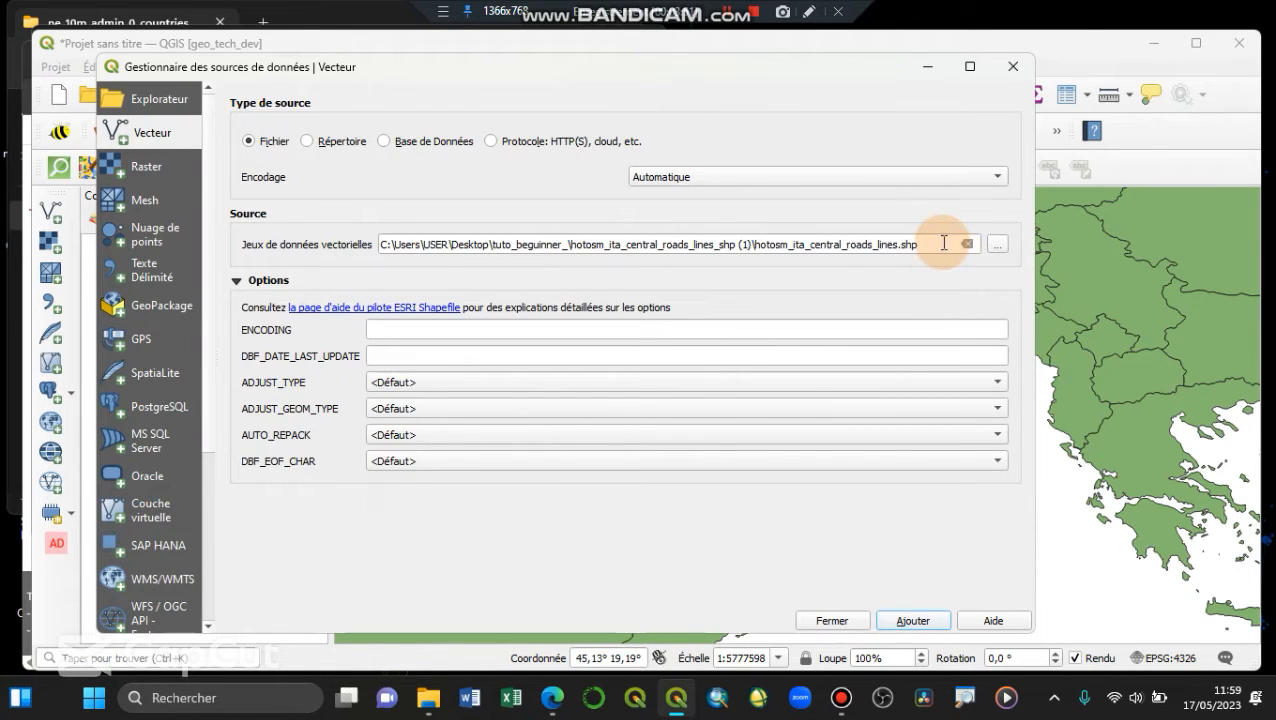
left_click(913, 621)
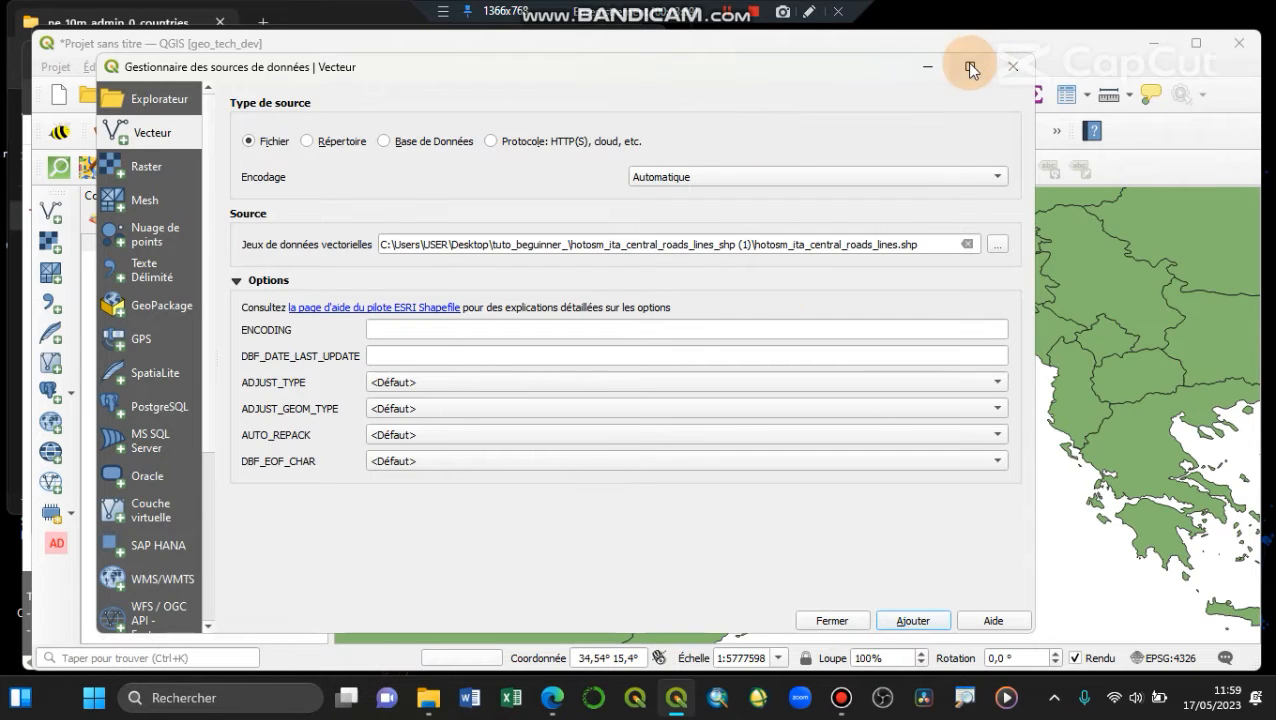
left_click(832, 621)
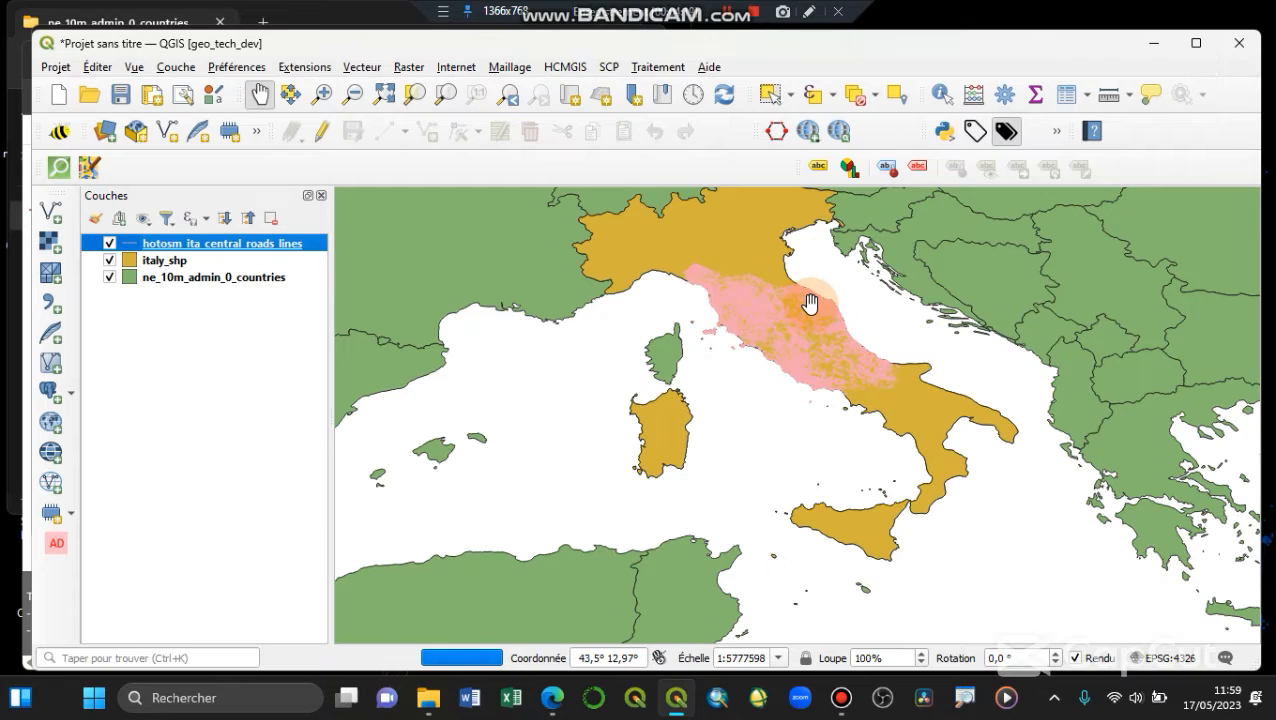
Examine the coverage of the road lines over central Italy and Sardinia at closer scales
scroll(810, 303, "up", 3)
scroll(810, 303, "down", 1)
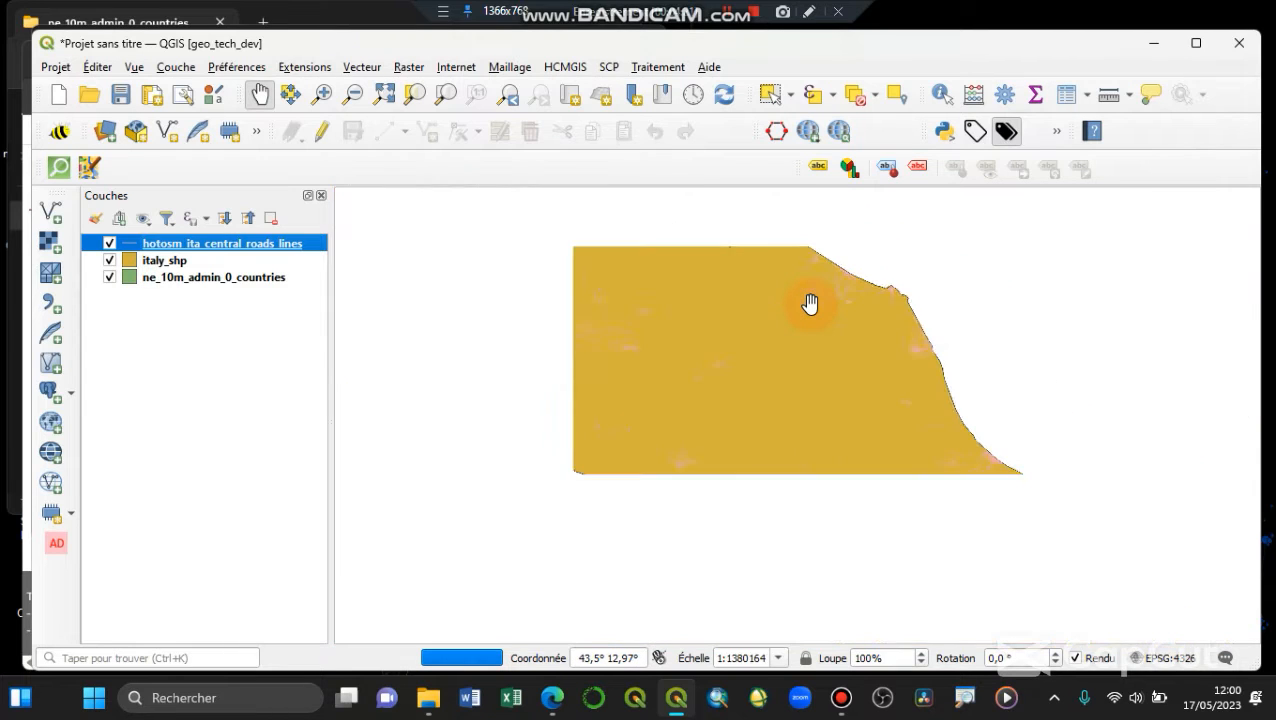
scroll(810, 303, "up", 1)
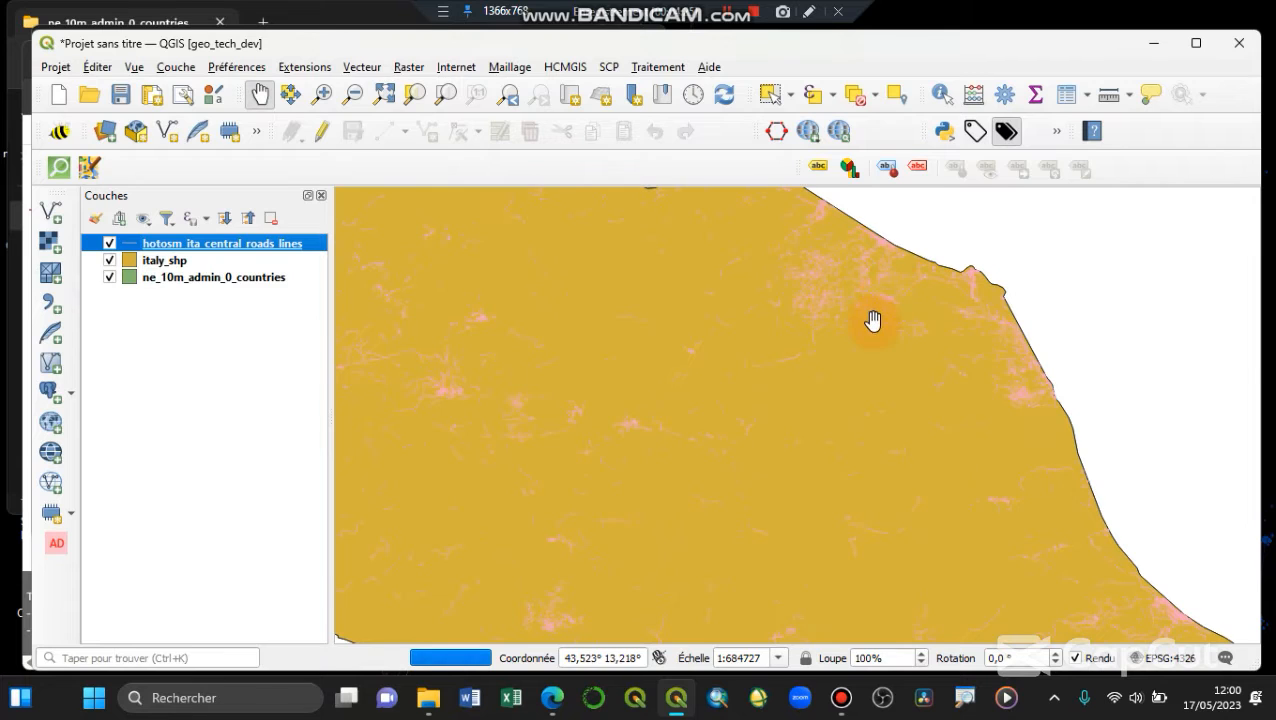
scroll(872, 318, "down", 2)
scroll(527, 613, "up", 2)
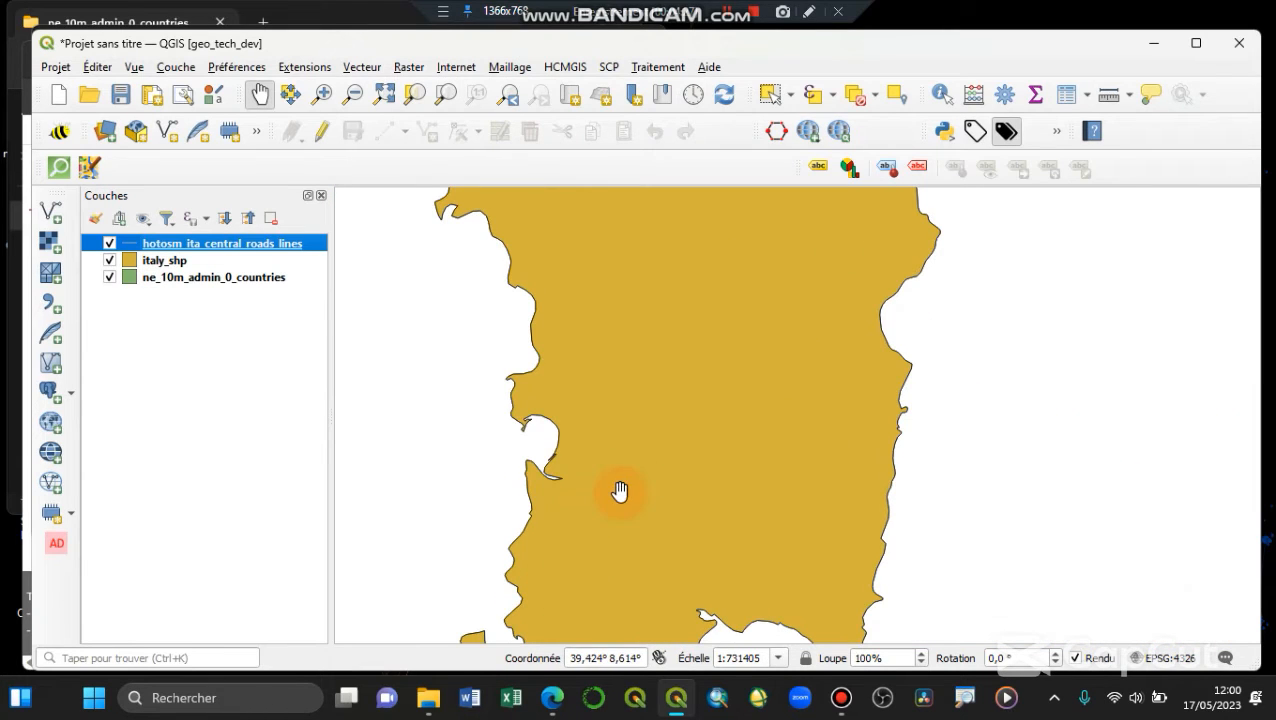
left_click_drag(803, 480, 707, 405)
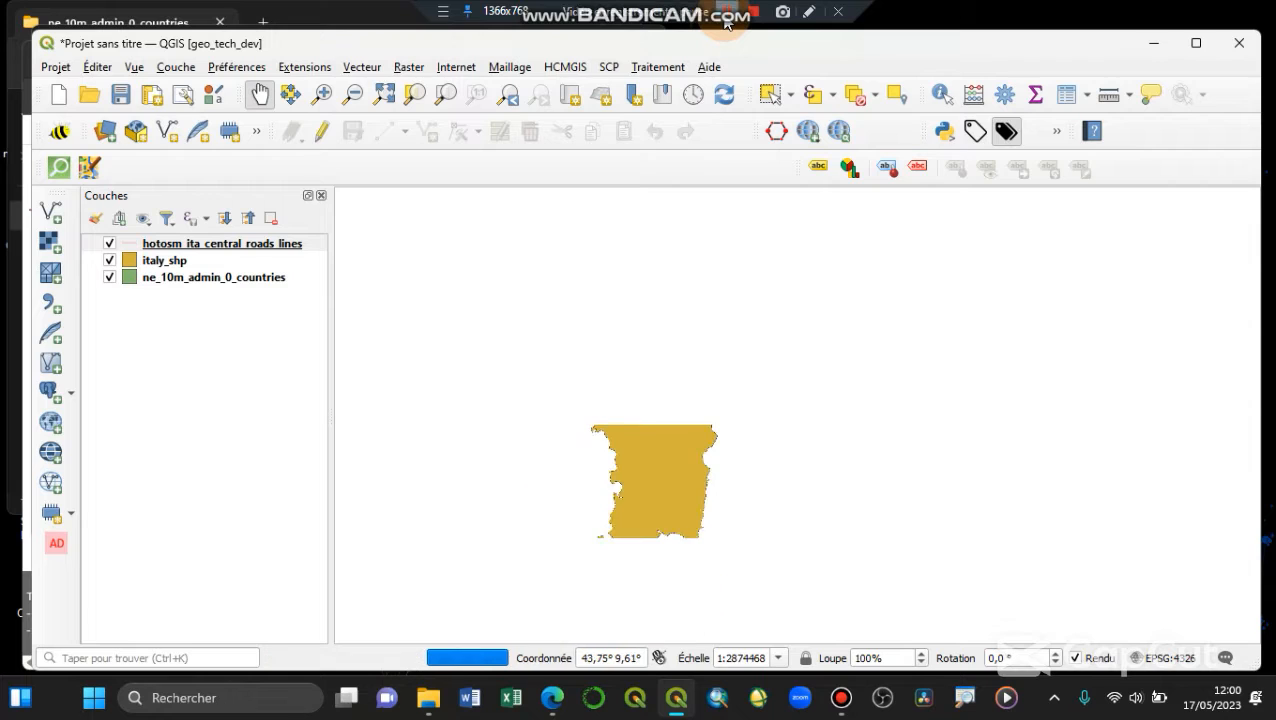
Start saving the project and create a folder named projets inside tuto_beguinner_ as its location
left_click(730, 14)
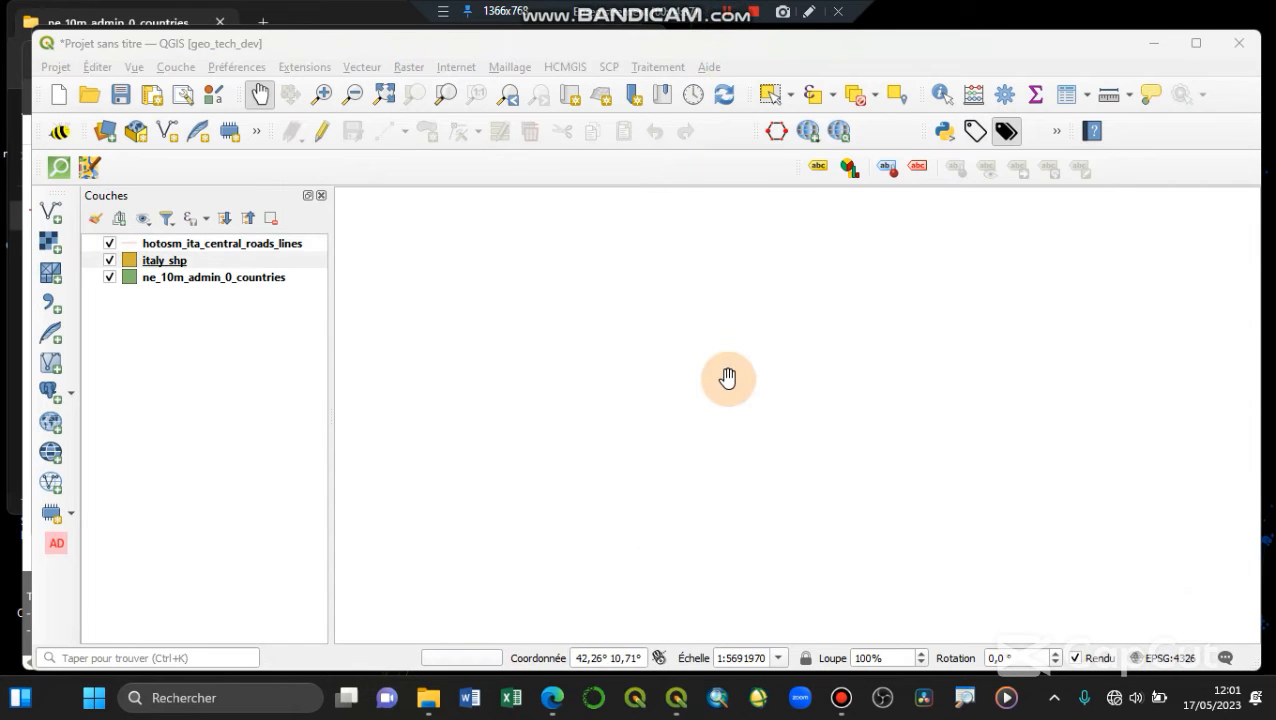
left_click(251, 246)
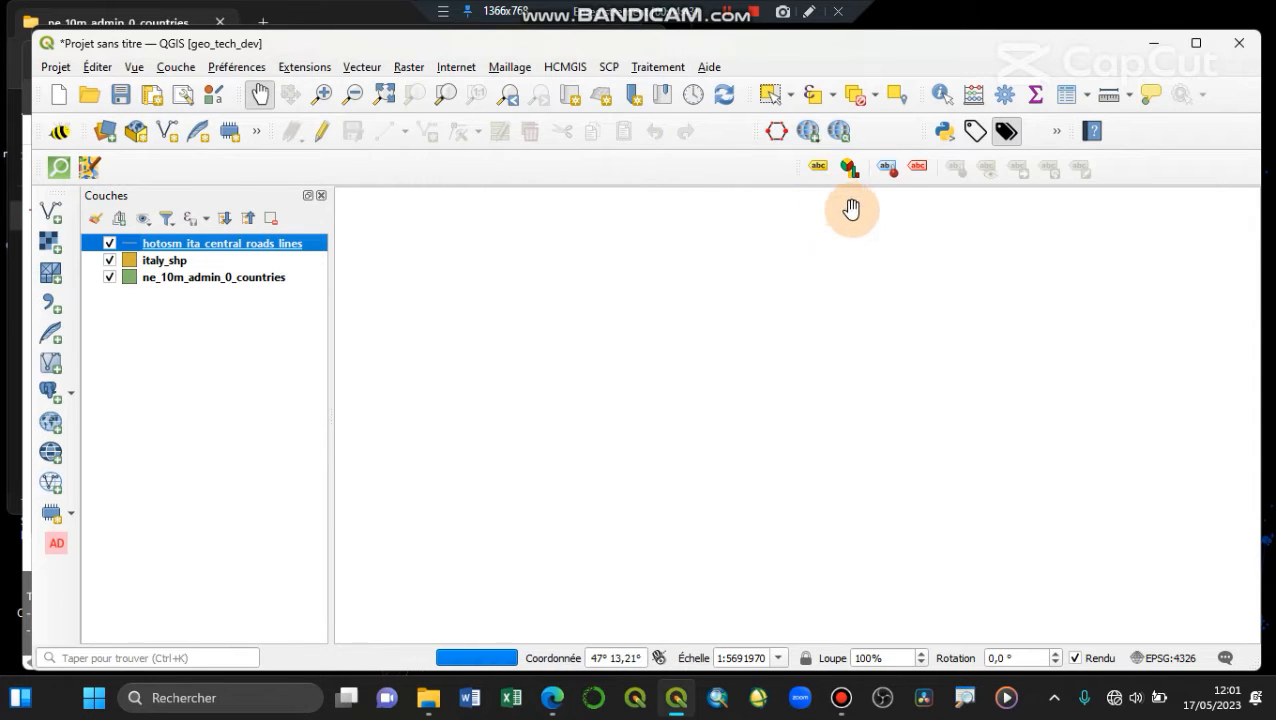
left_click(55, 68)
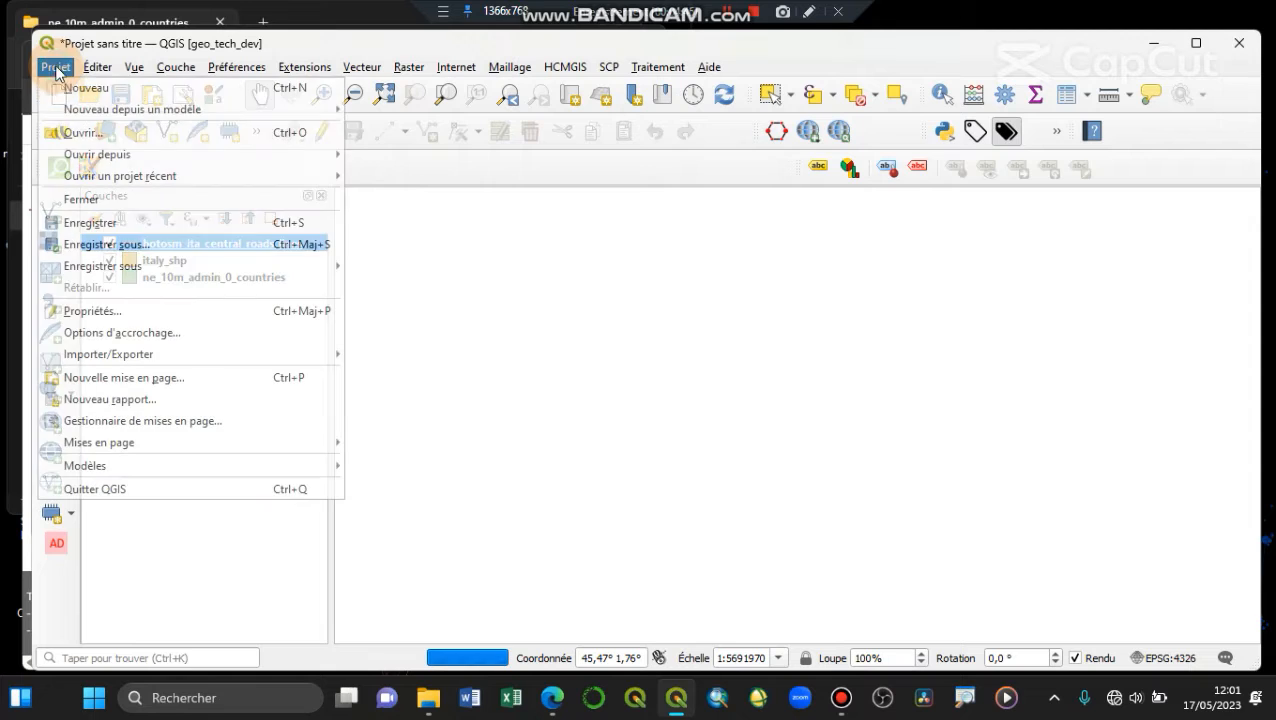
left_click(88, 232)
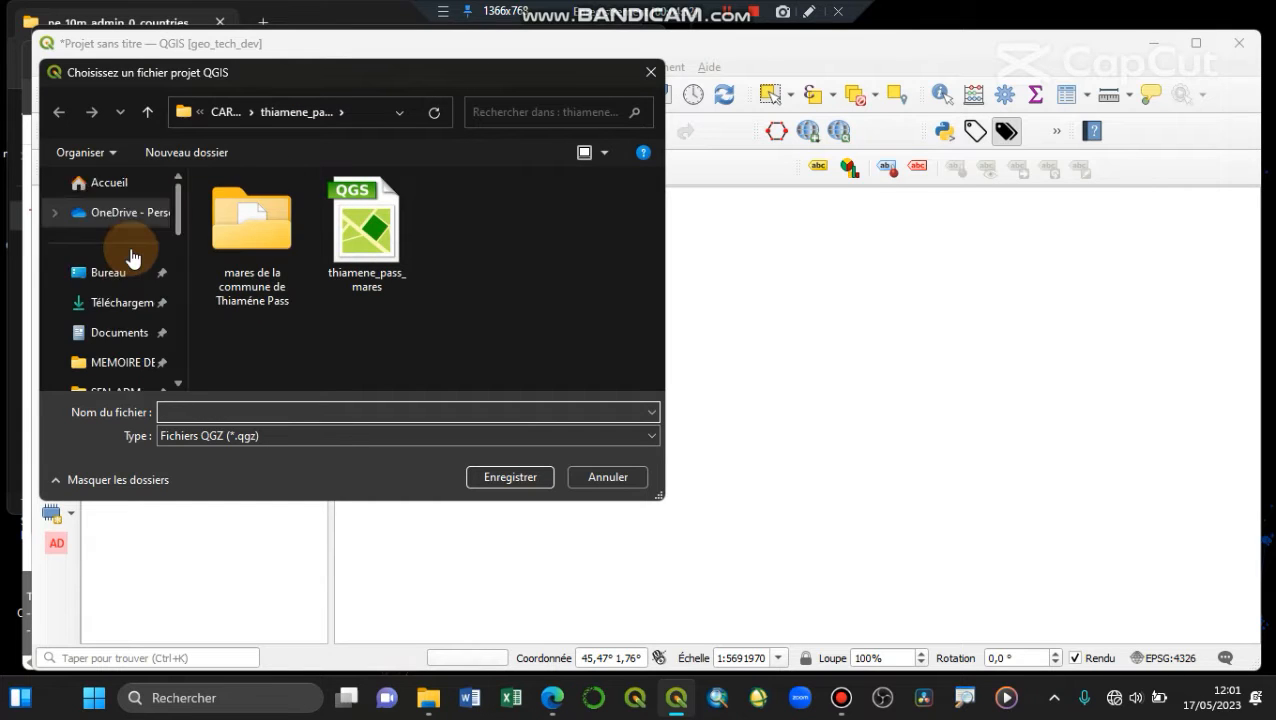
left_click(128, 248)
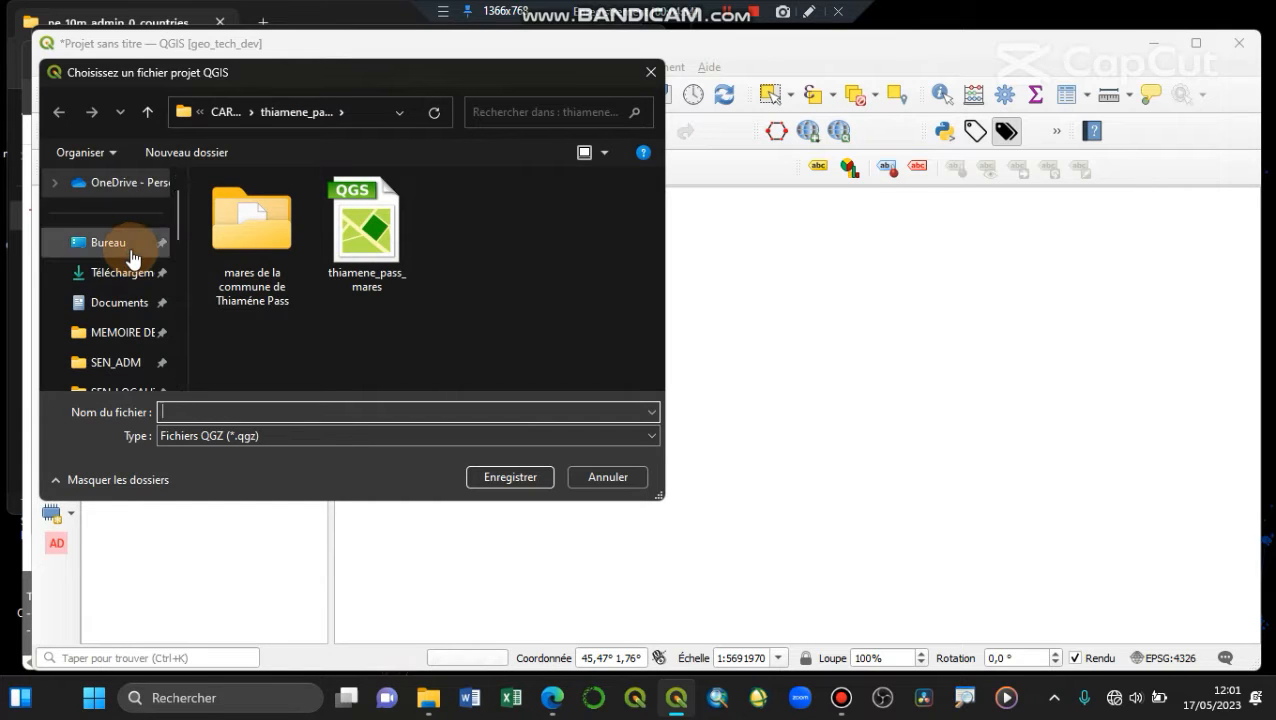
left_click(277, 410)
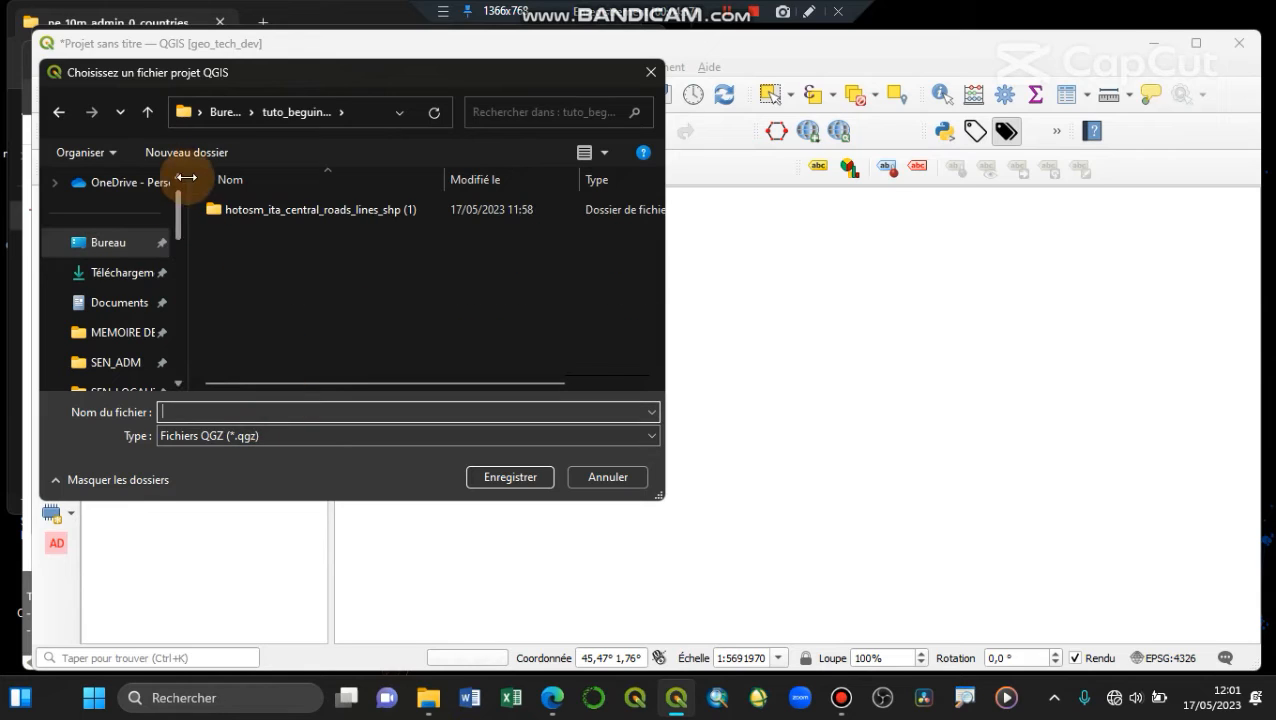
left_click(196, 158)
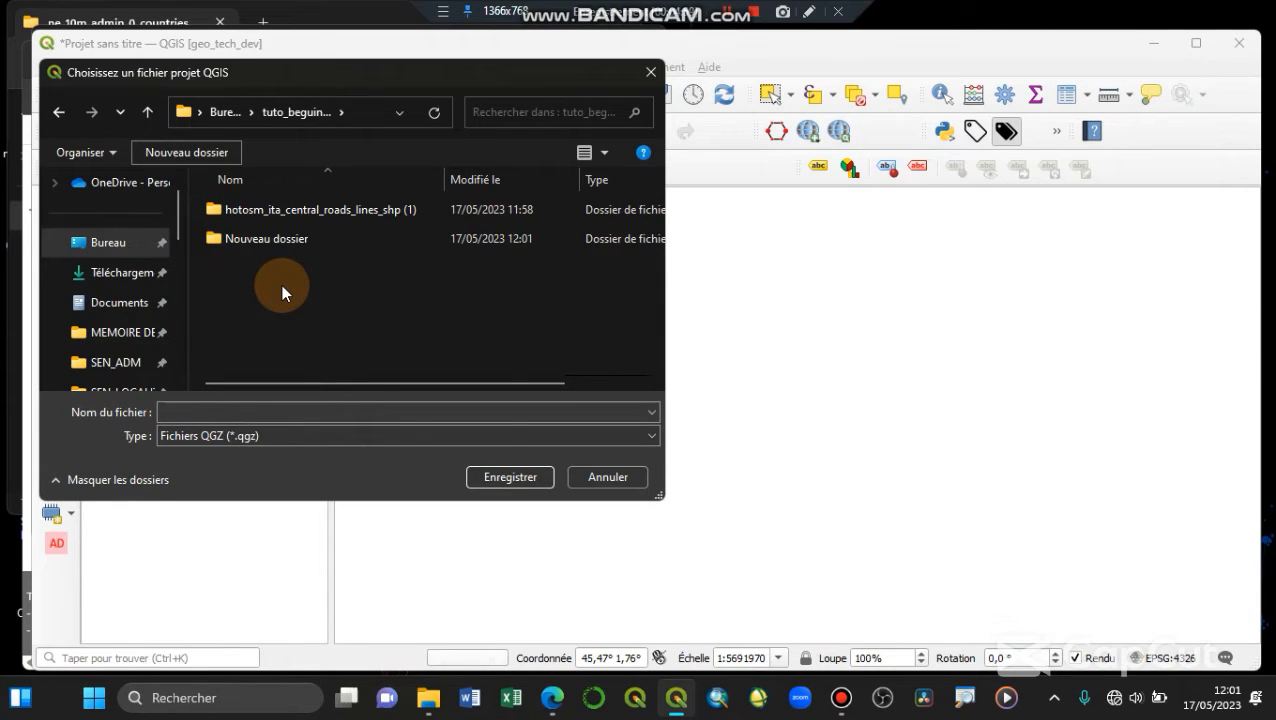
type("projets")
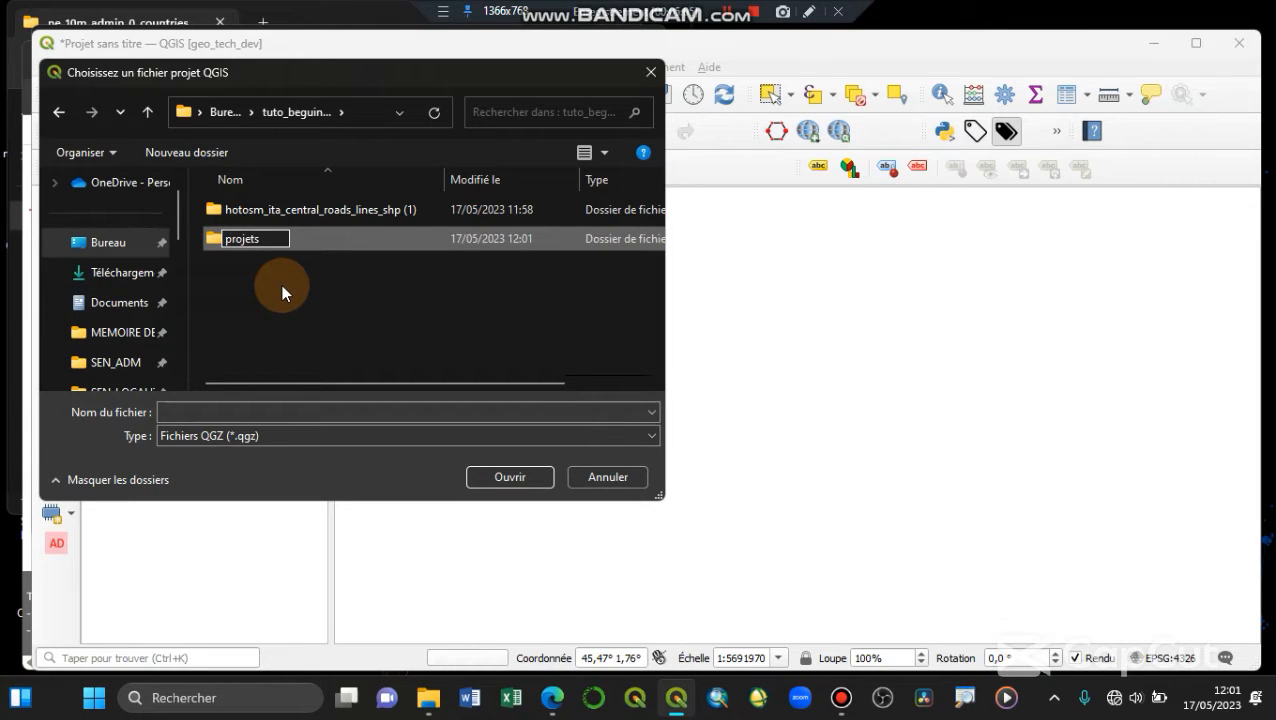
double_click(315, 240)
Save the project as Tuto_bg_italy in QGZ format in the projets folder
left_click(272, 413)
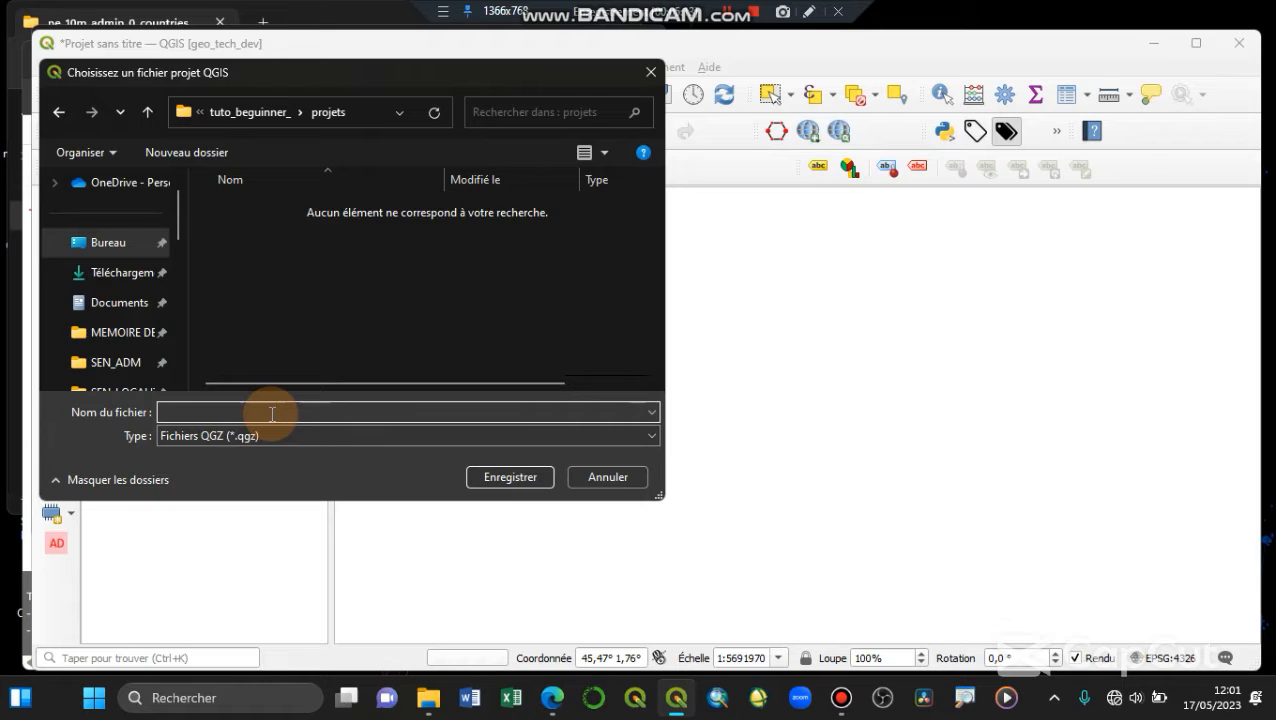
type("Tuto")
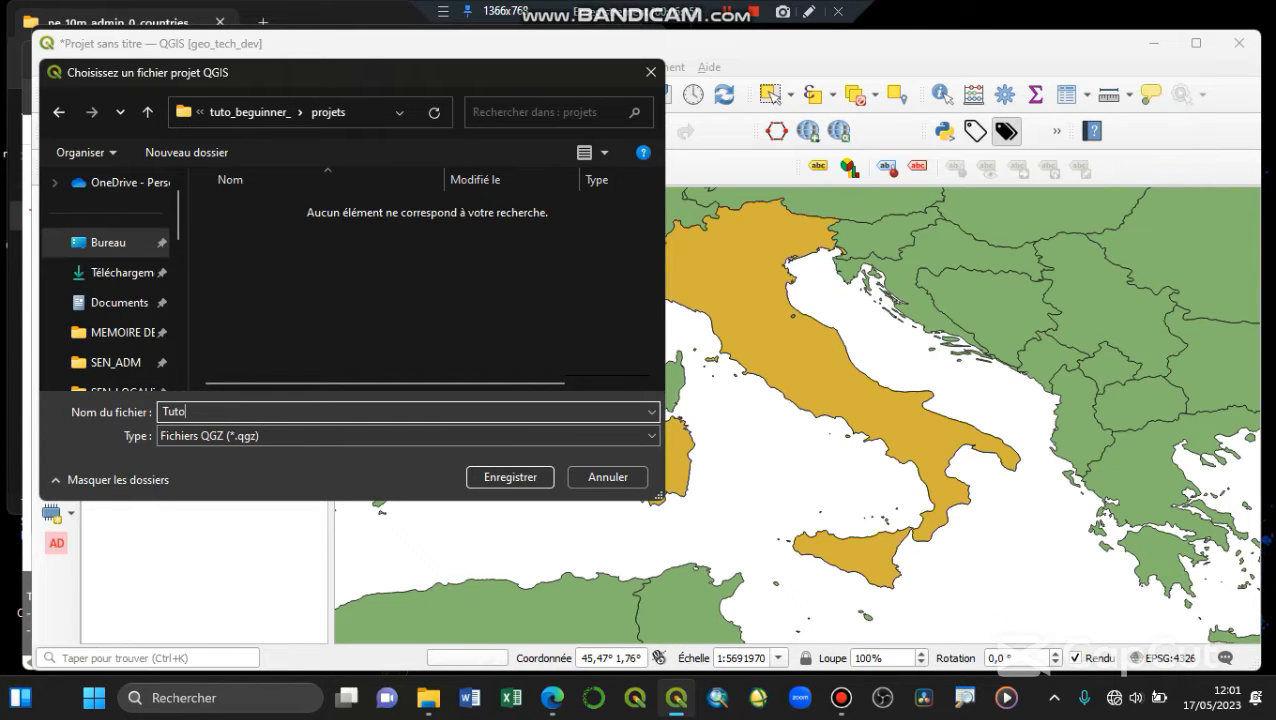
type("_bg_italy")
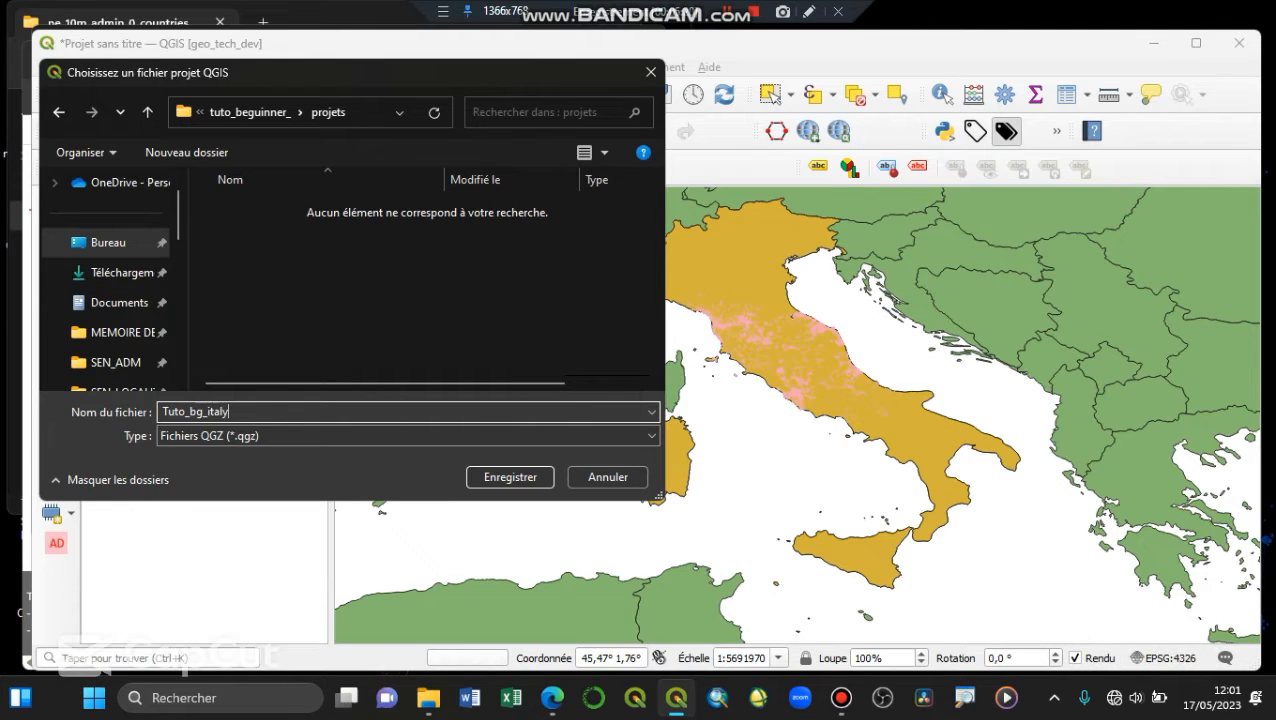
key("Return")
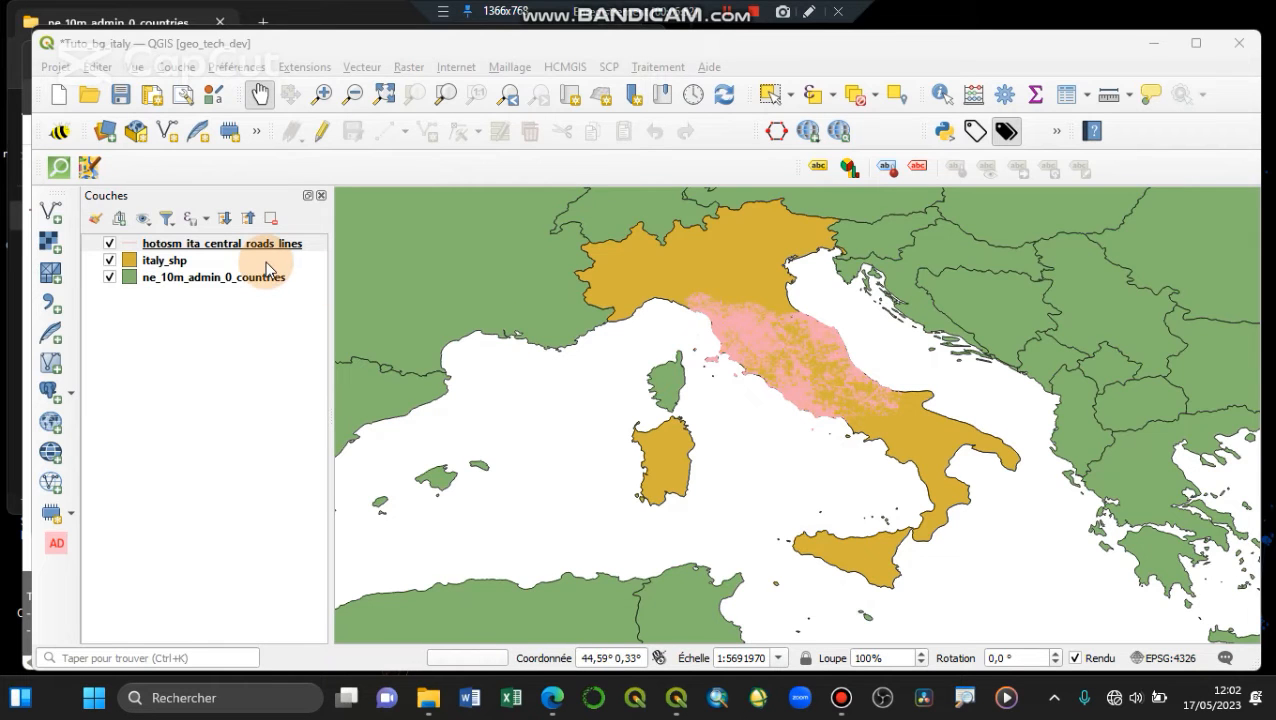
Create a temporary scratch layer named Boite with Polygone geometry and the project CRS EPSG:4326 - WGS 84
left_click(178, 70)
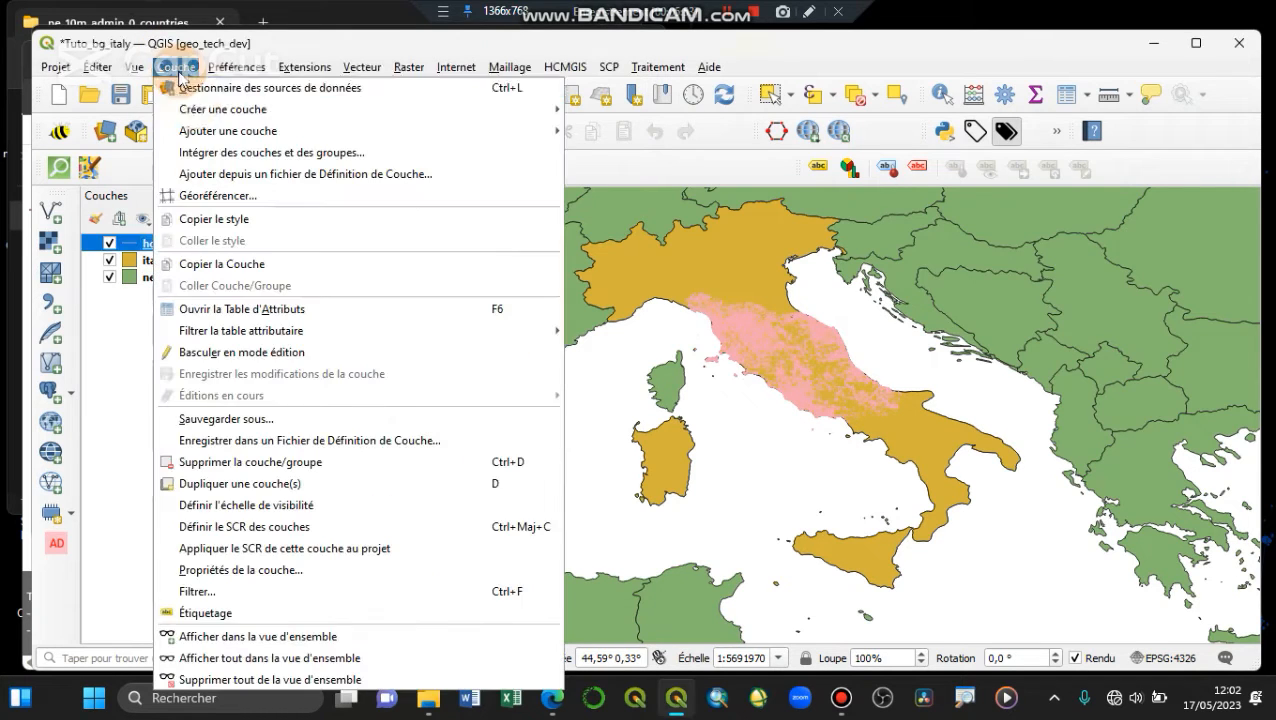
mouse_move(218, 112)
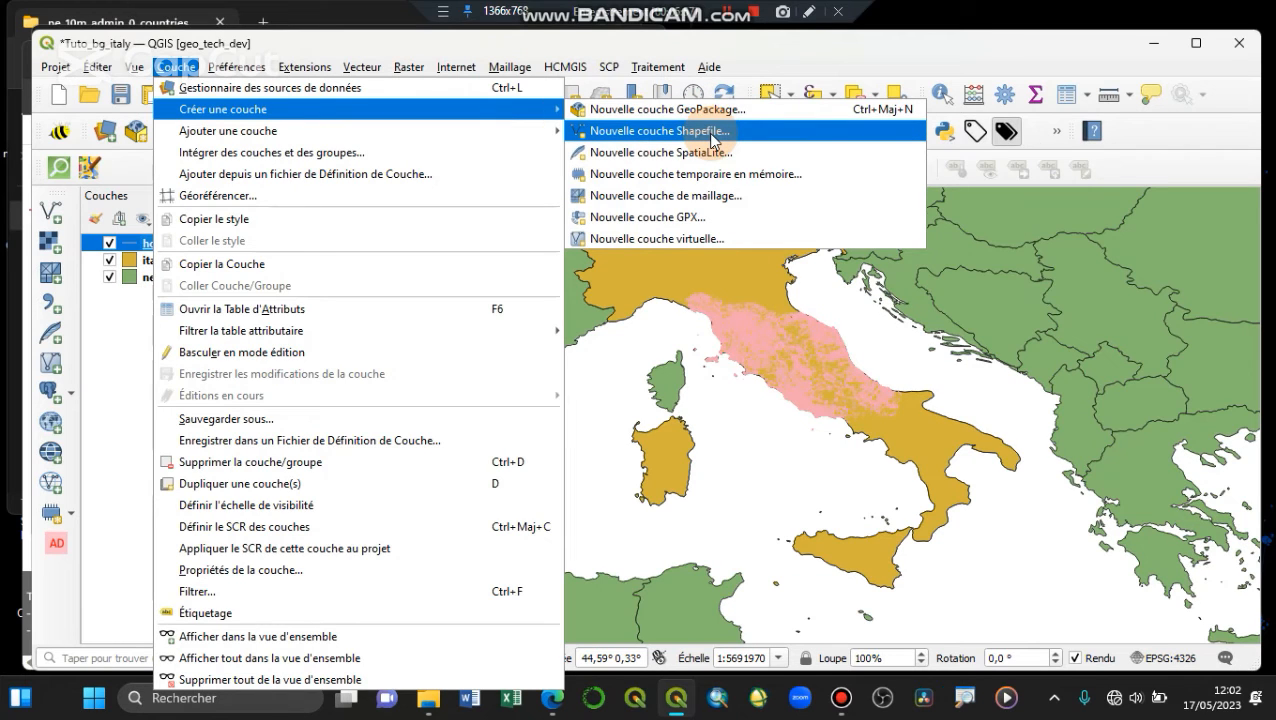
left_click(668, 176)
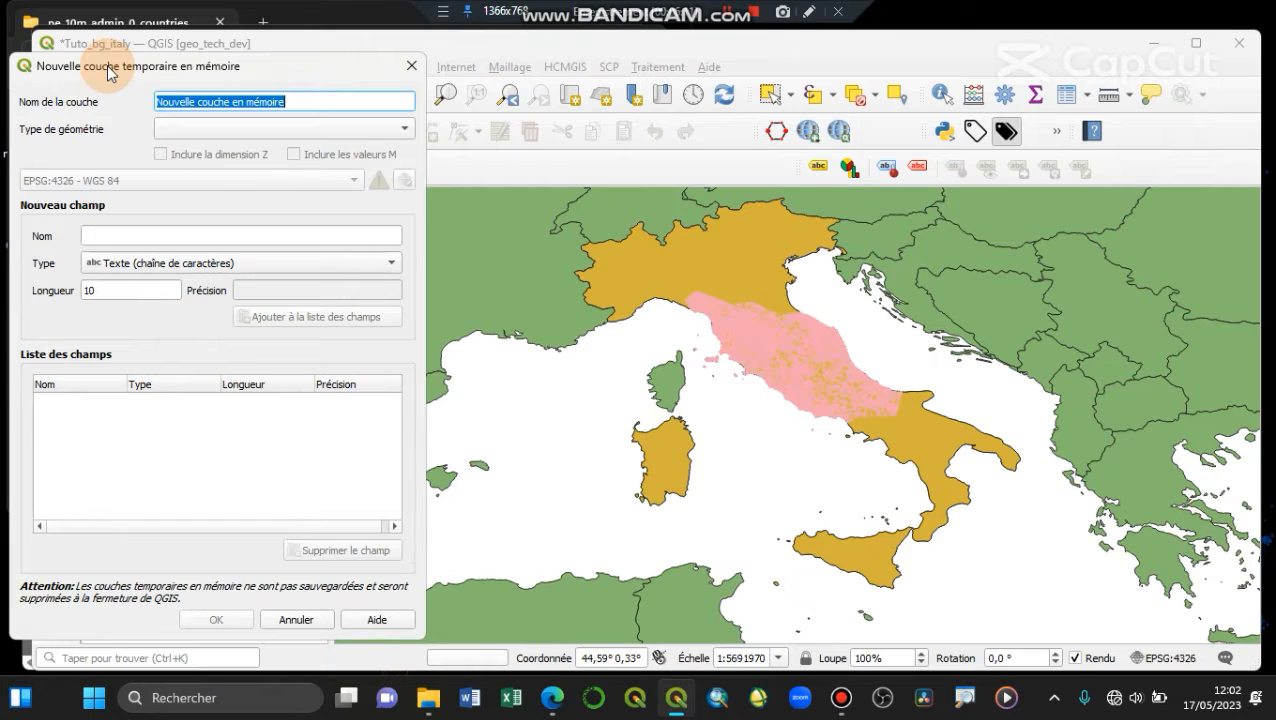
type("Boite")
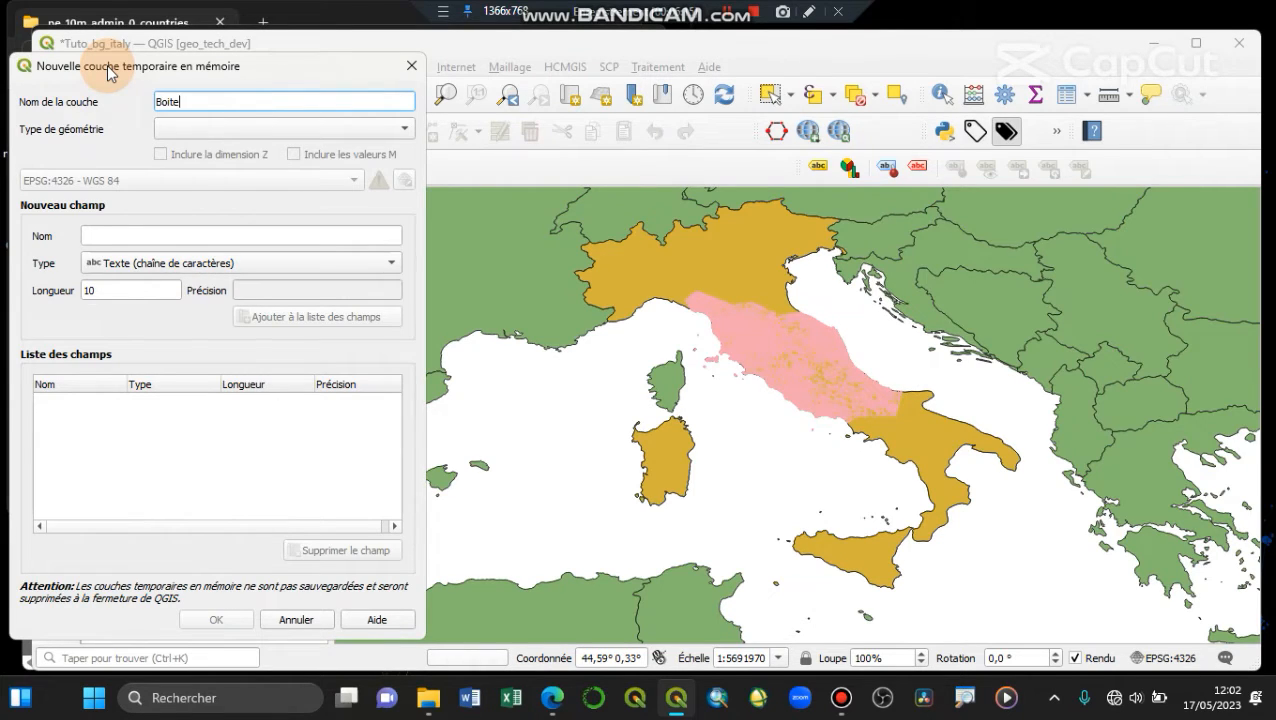
left_click_drag(185, 72, 237, 73)
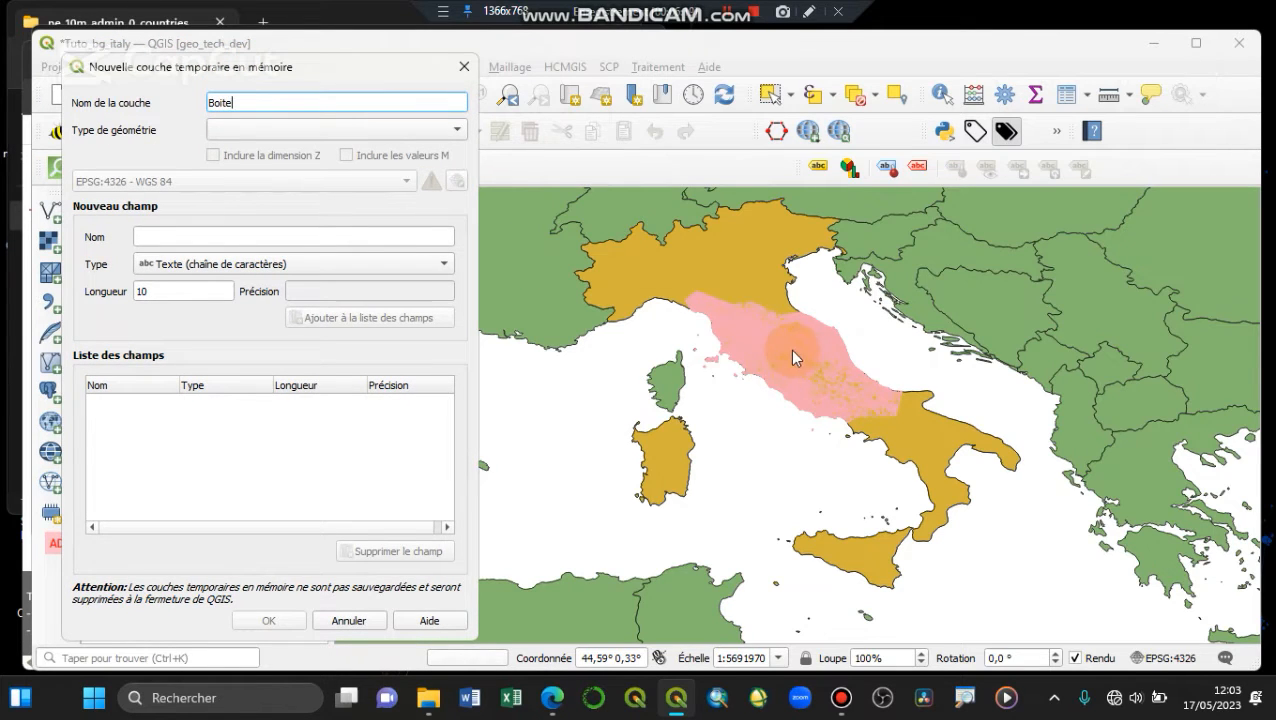
left_click(268, 130)
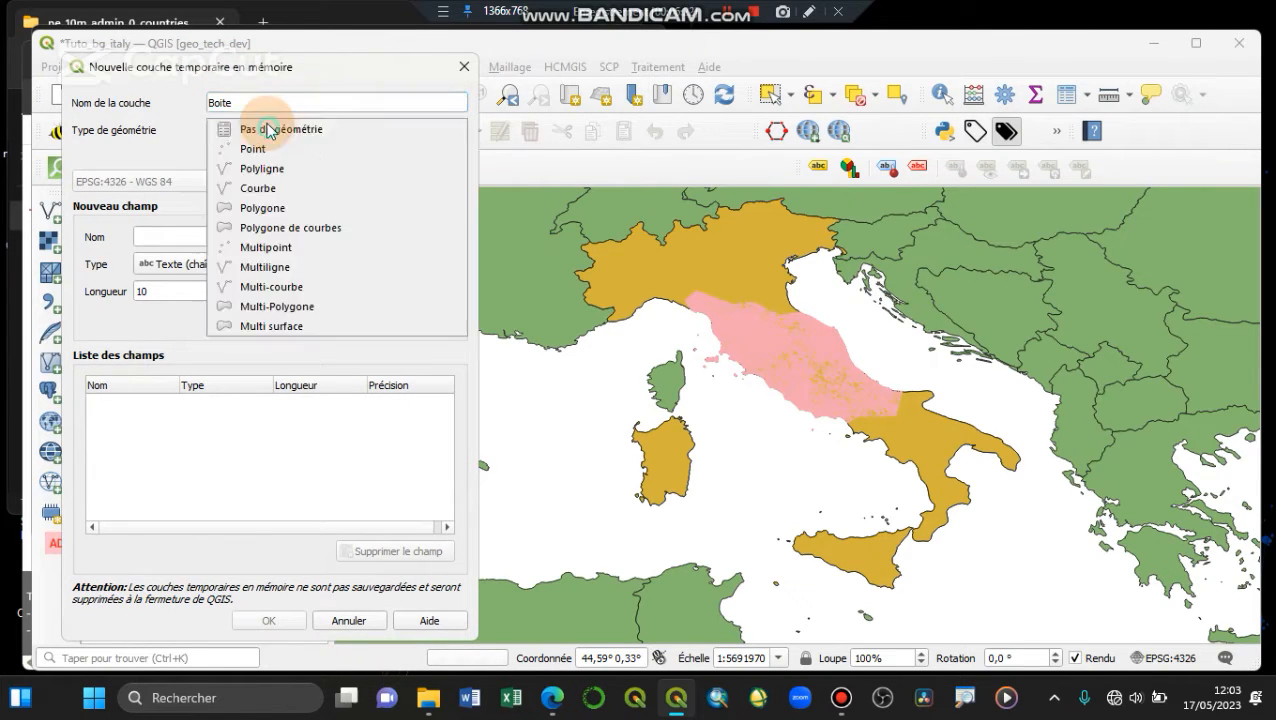
left_click(299, 208)
left_click(200, 181)
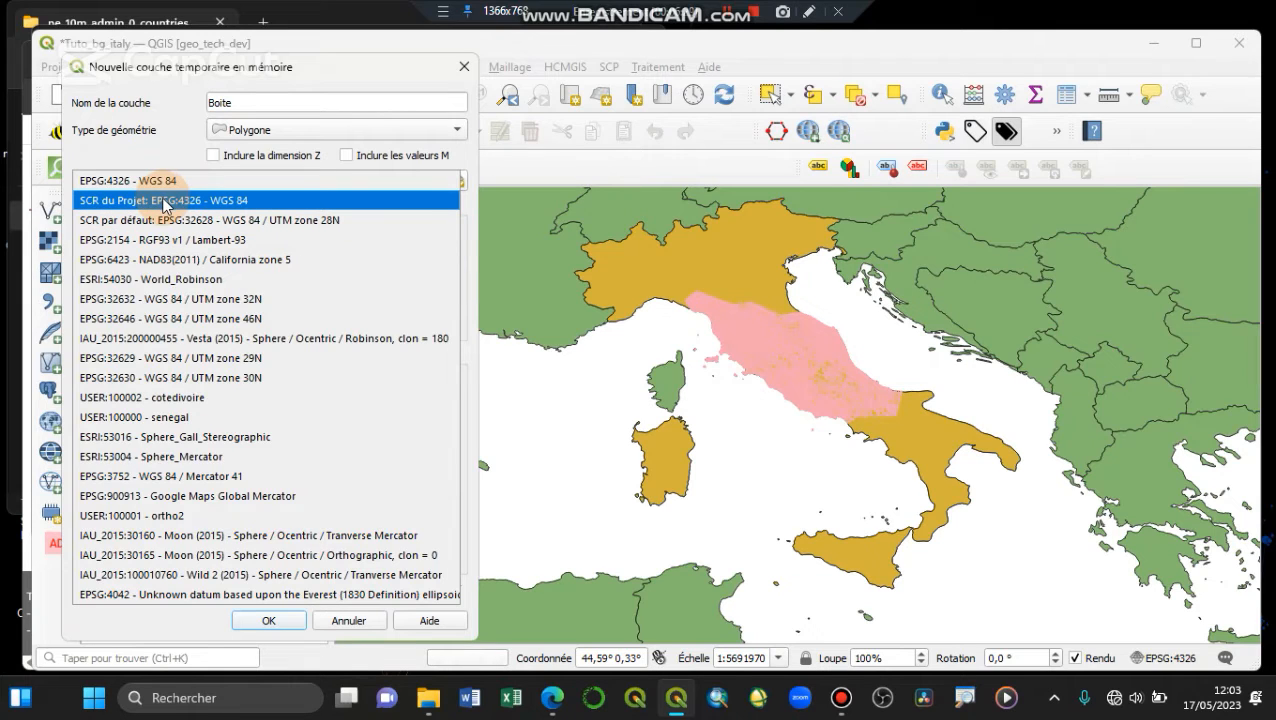
left_click(166, 201)
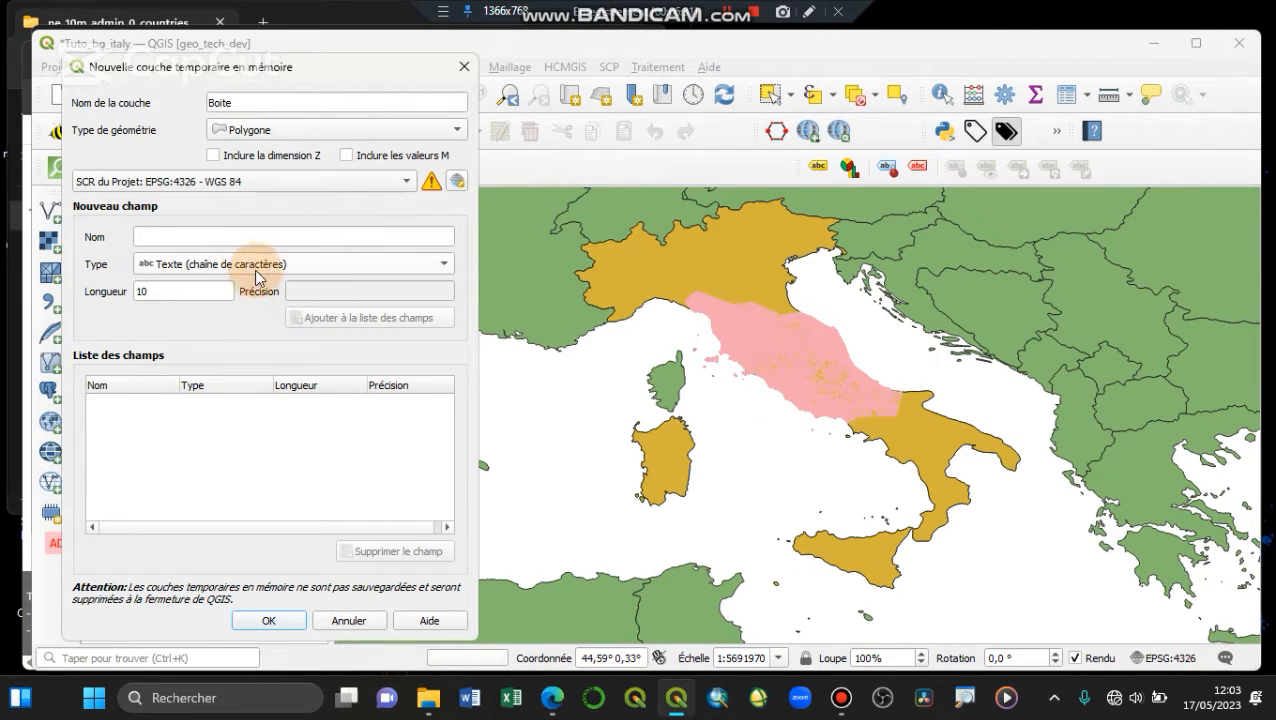
left_click(266, 620)
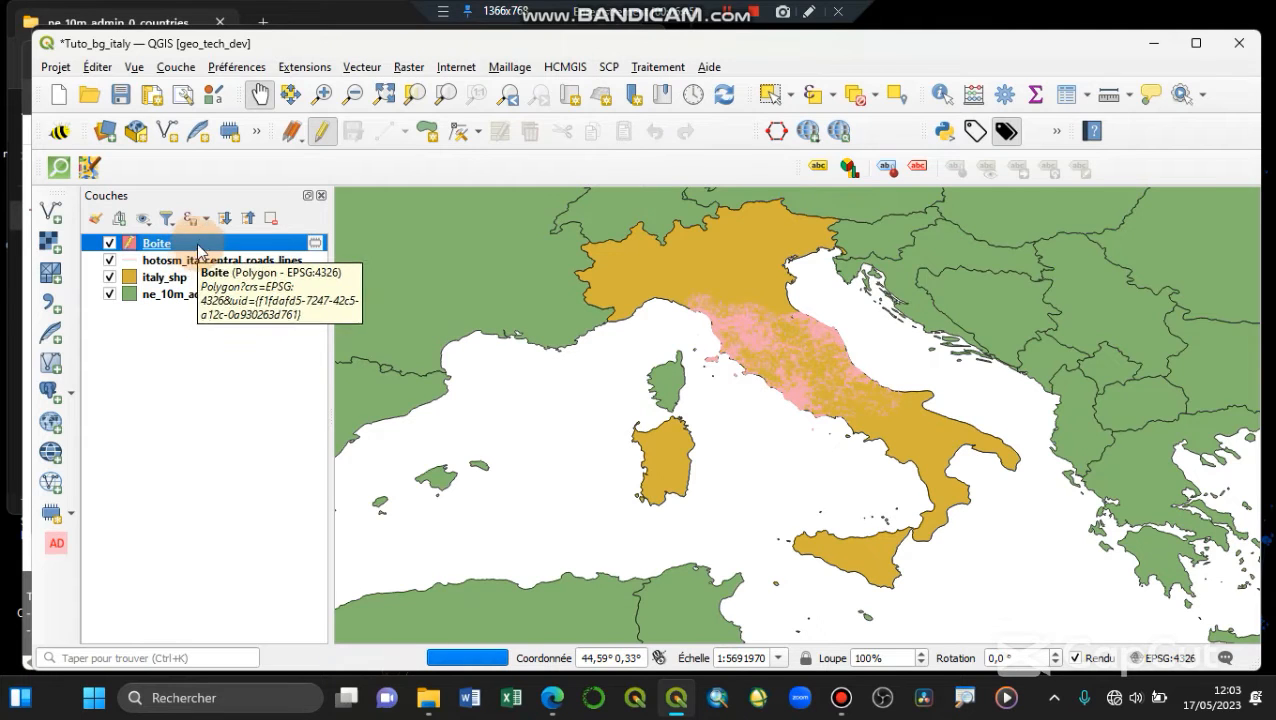
Digitize a four-sided polygon on the Boite layer over the road lines in central Italy
right_click(320, 133)
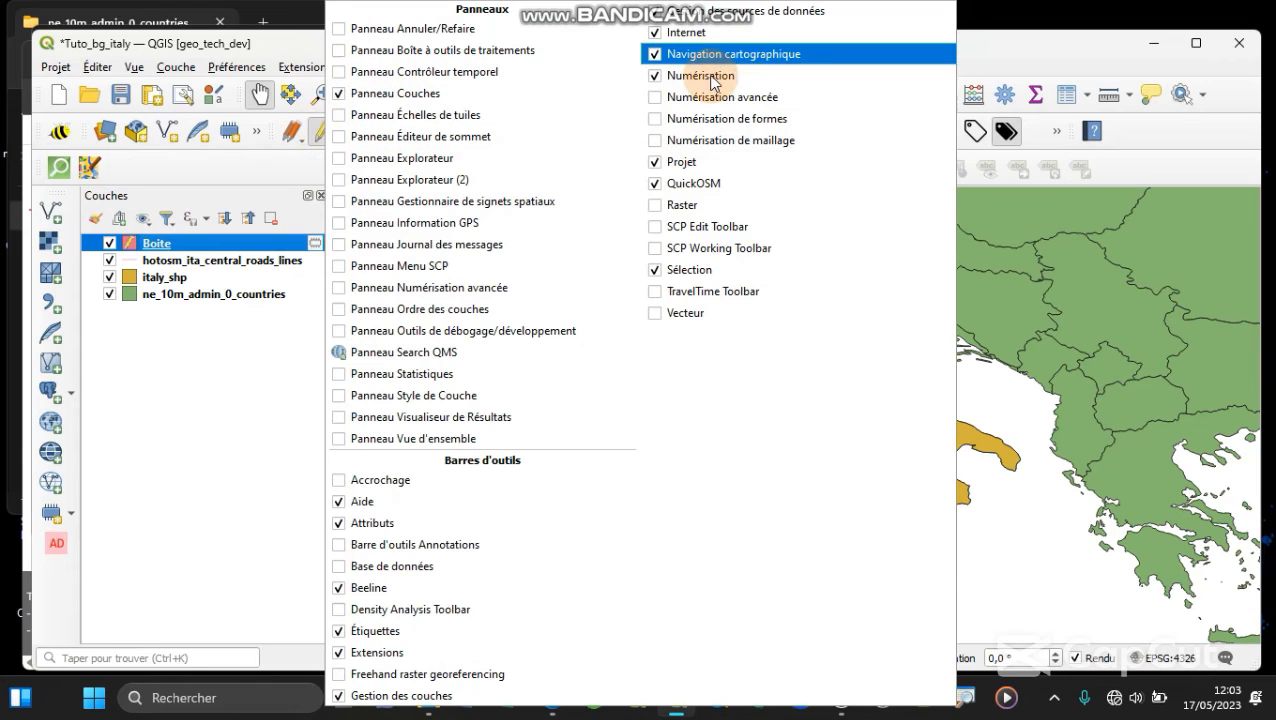
left_click(276, 162)
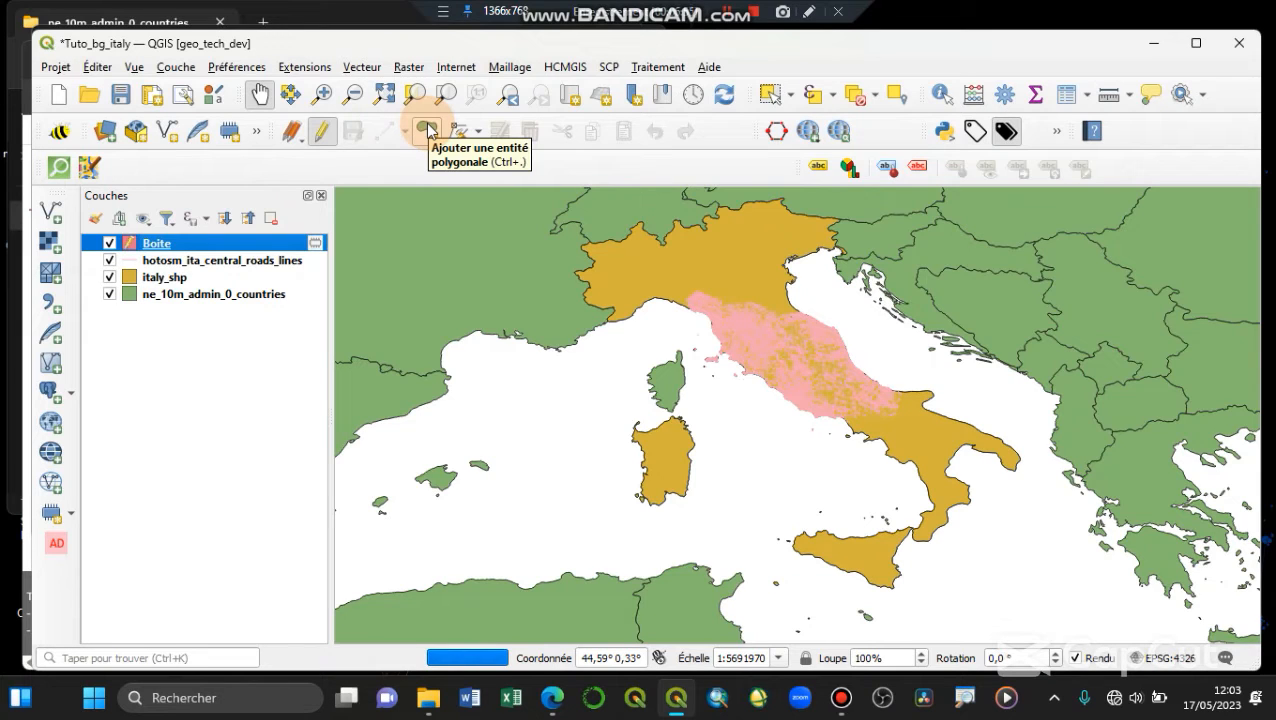
left_click(427, 131)
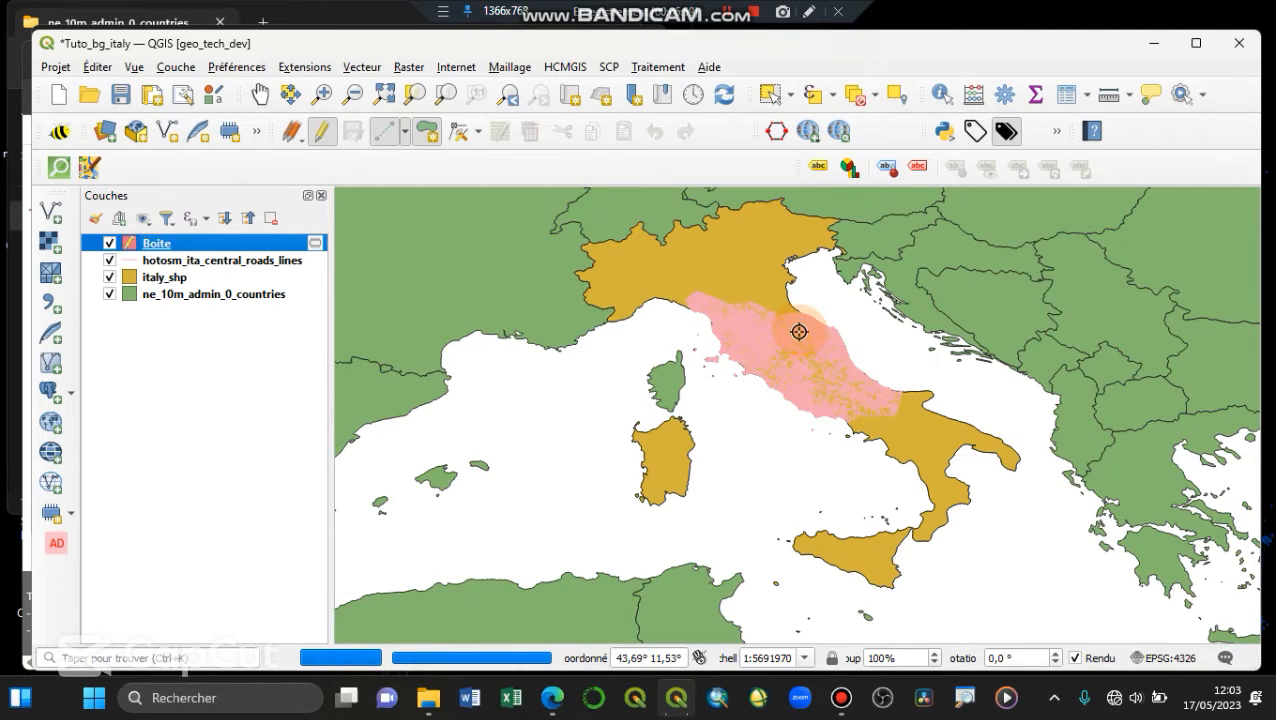
left_click(799, 328)
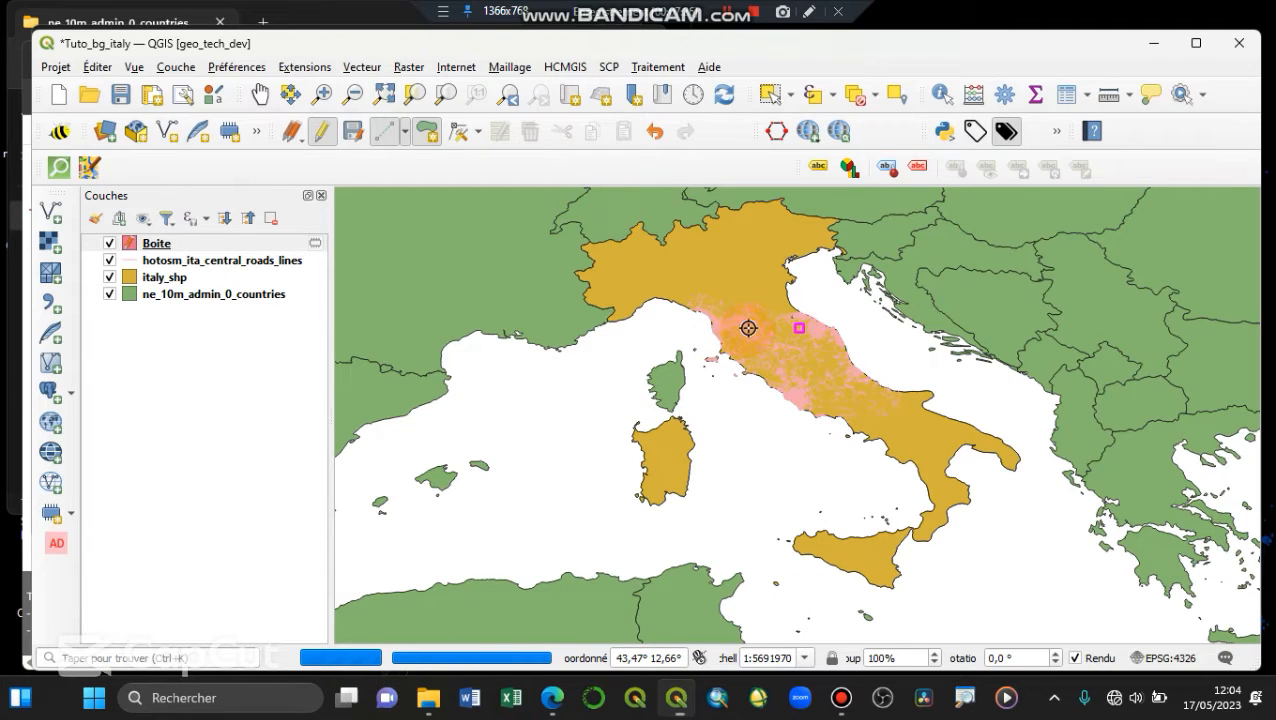
left_click(759, 355)
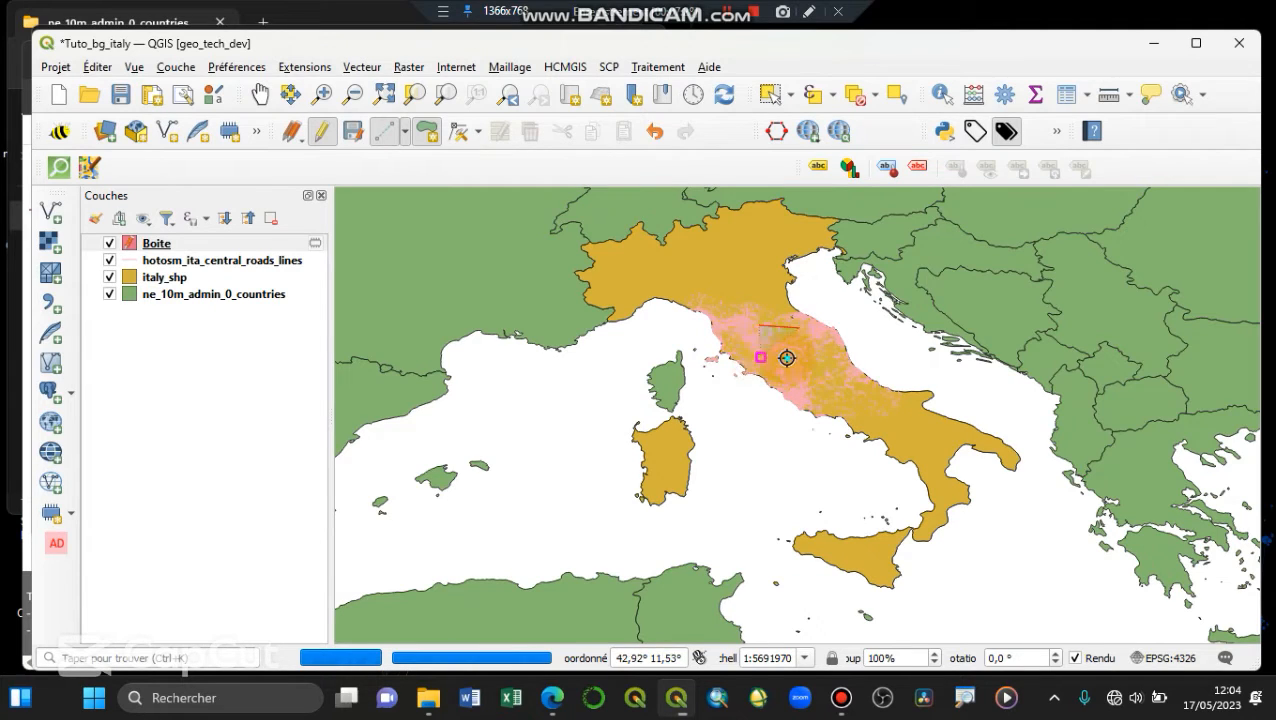
right_click(804, 352)
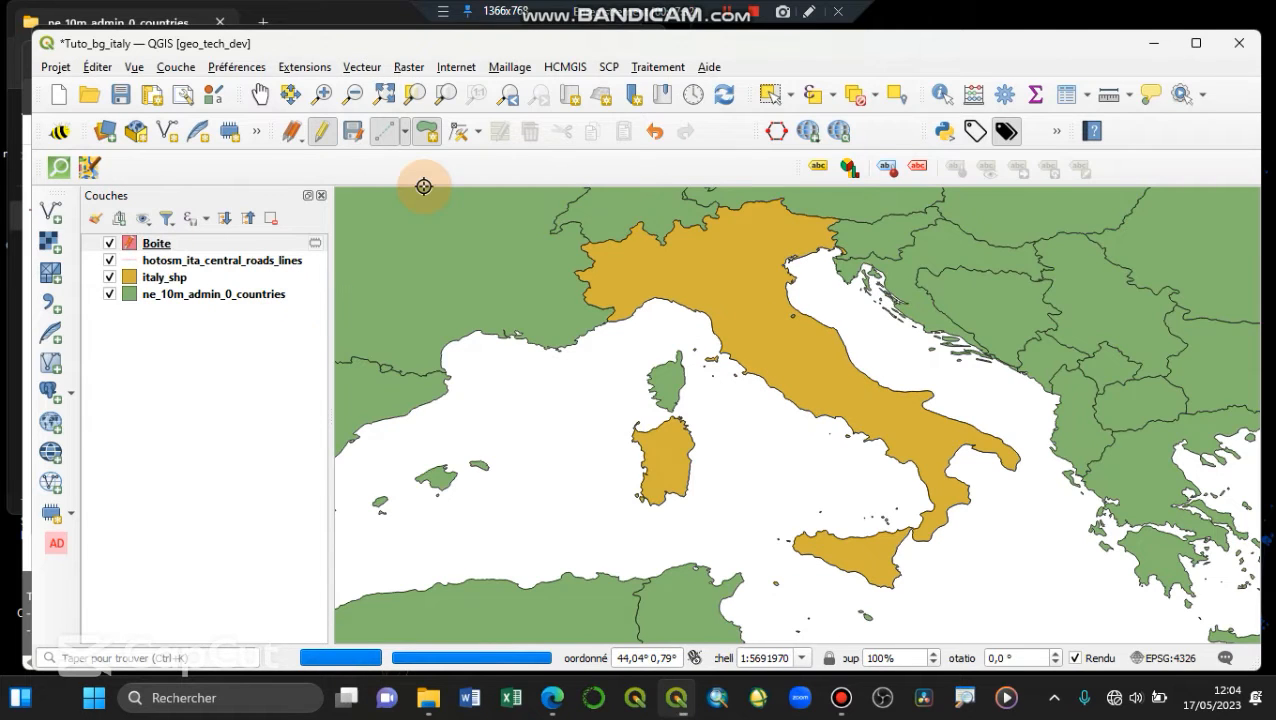
Zoom to the Boite layer, end its editing session and save the changes
left_click(446, 94)
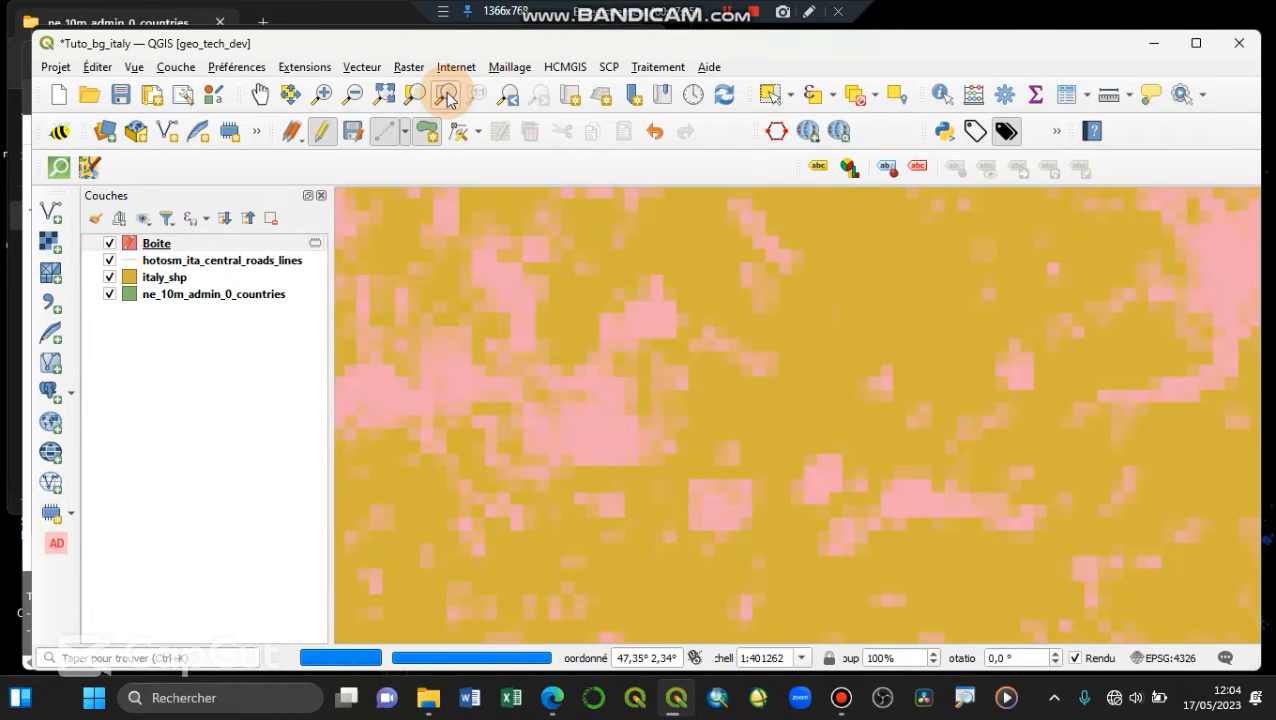
left_click(321, 133)
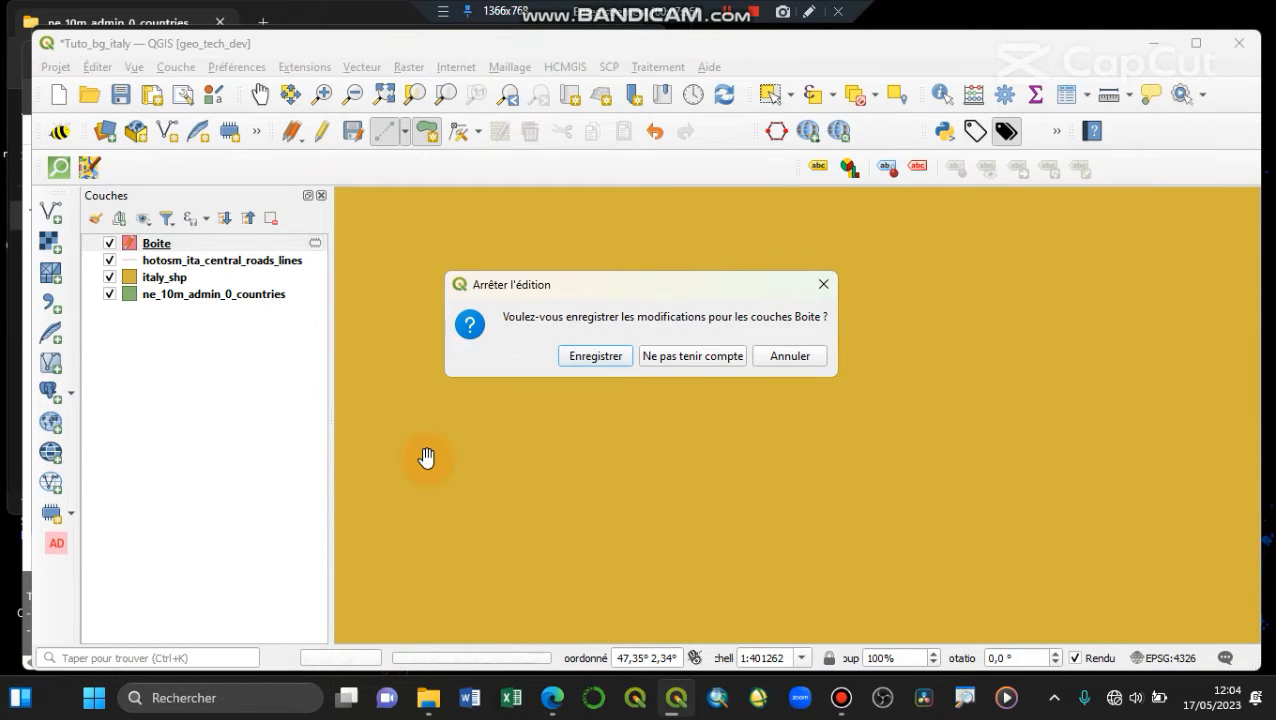
key("Return")
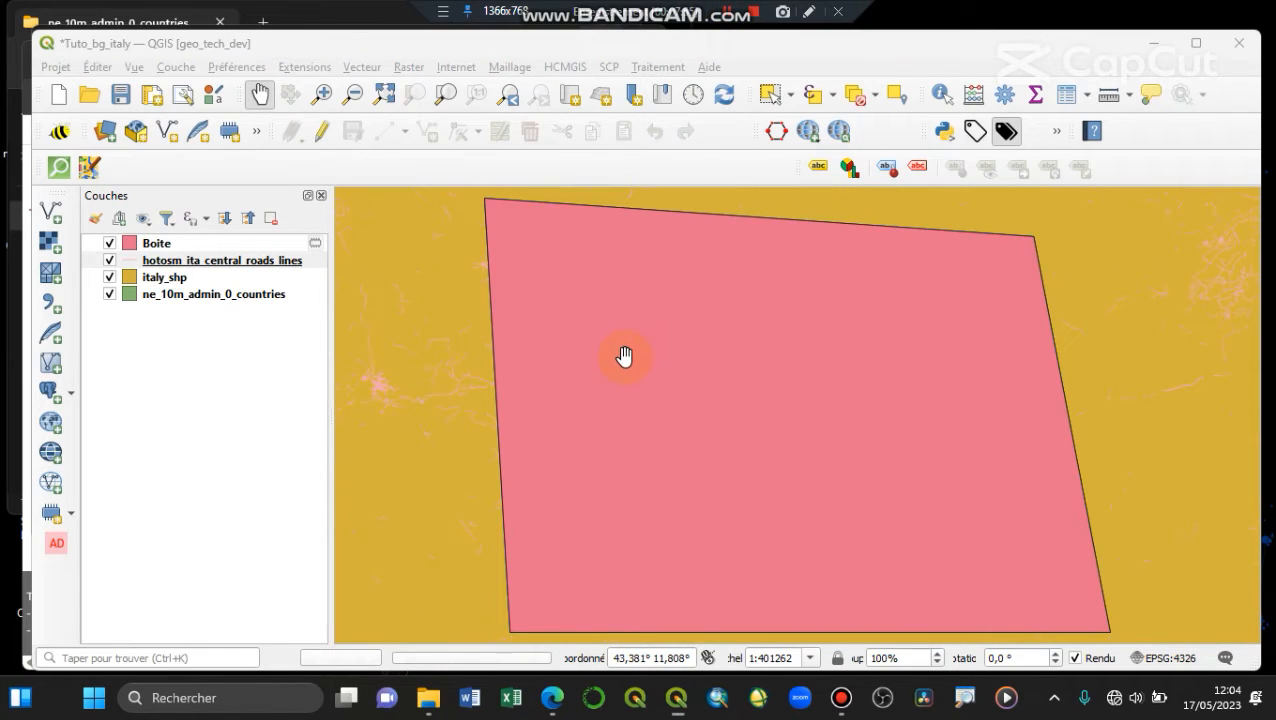
scroll(624, 356, "down", 1)
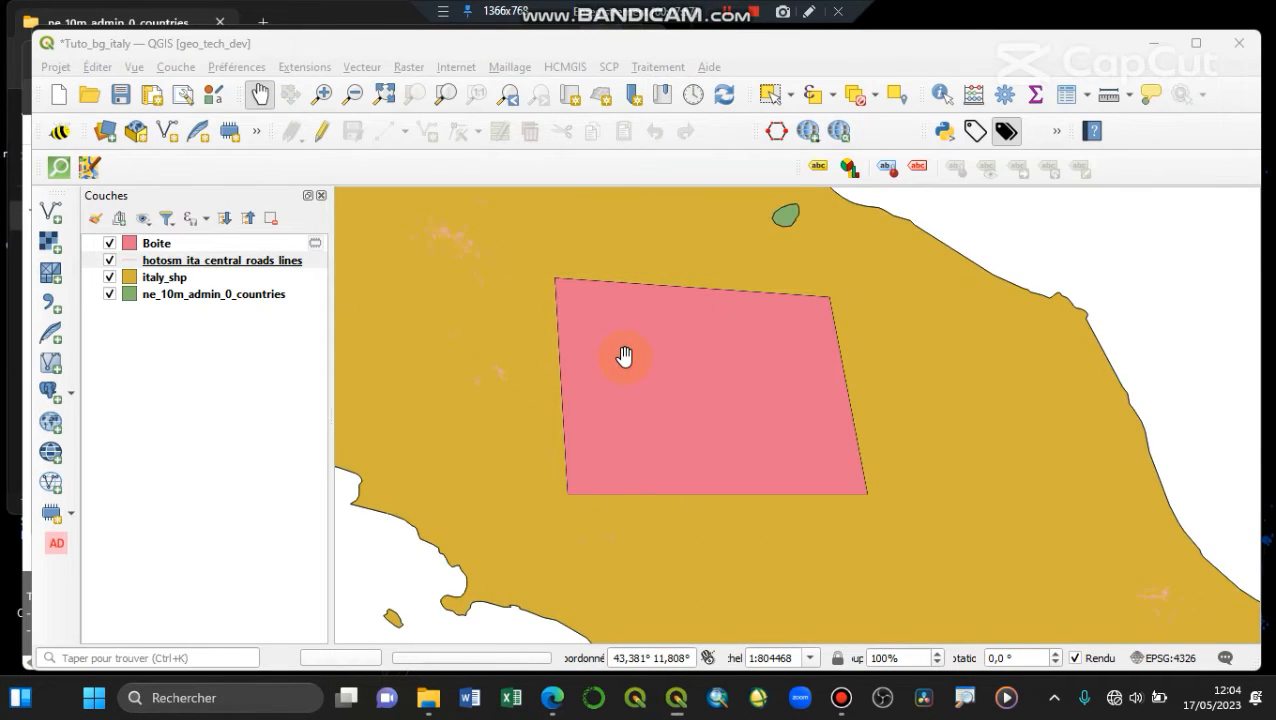
Open the attribute table of the Boite layer to check its polygon features
left_click(285, 255)
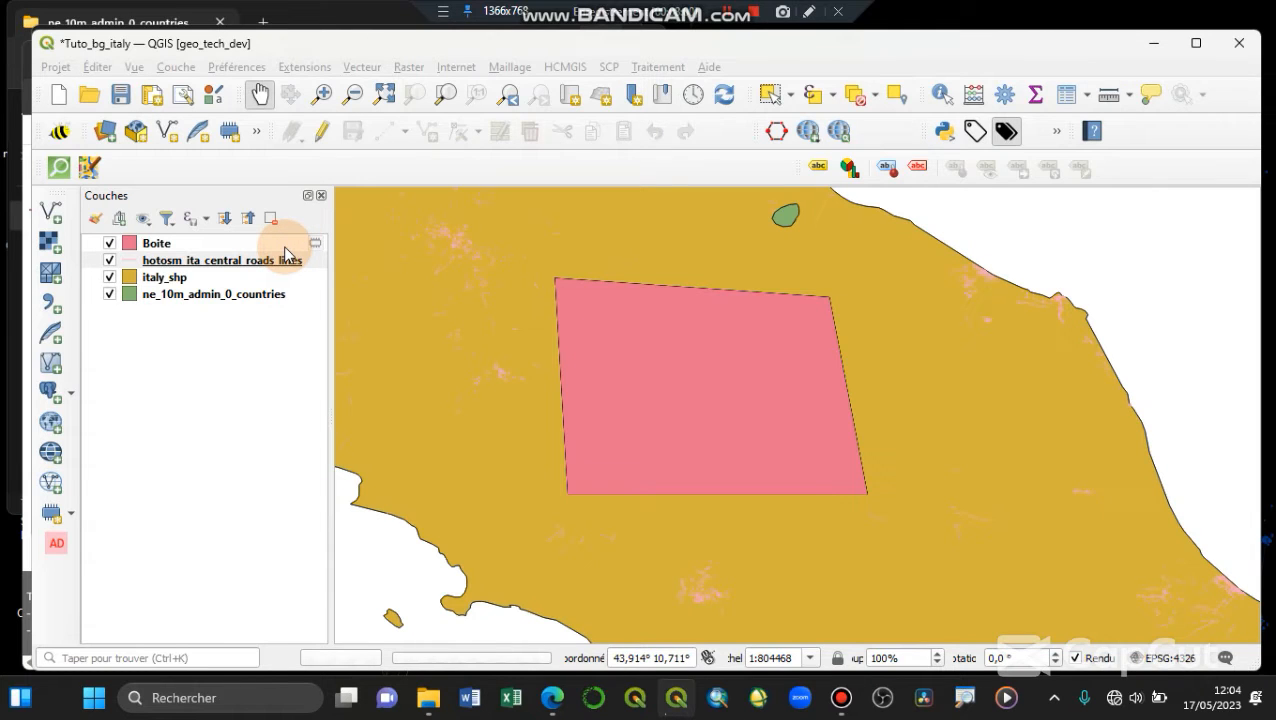
left_click(285, 247)
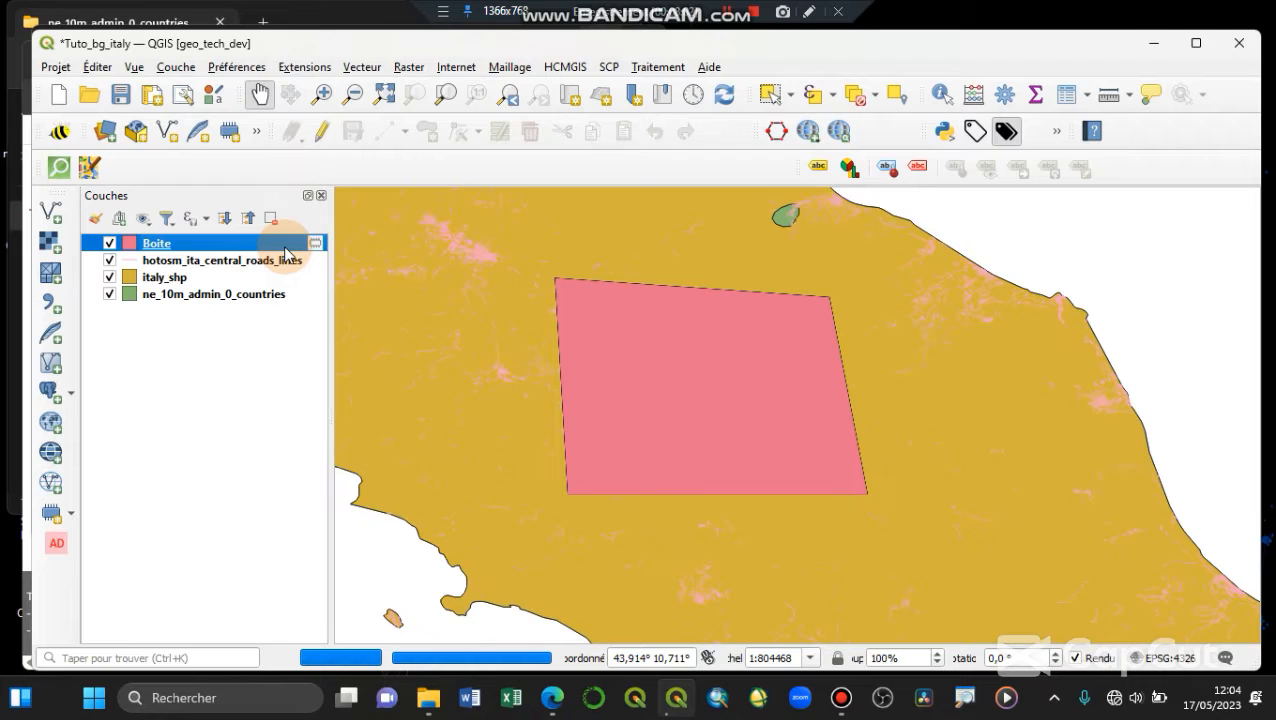
right_click(286, 250)
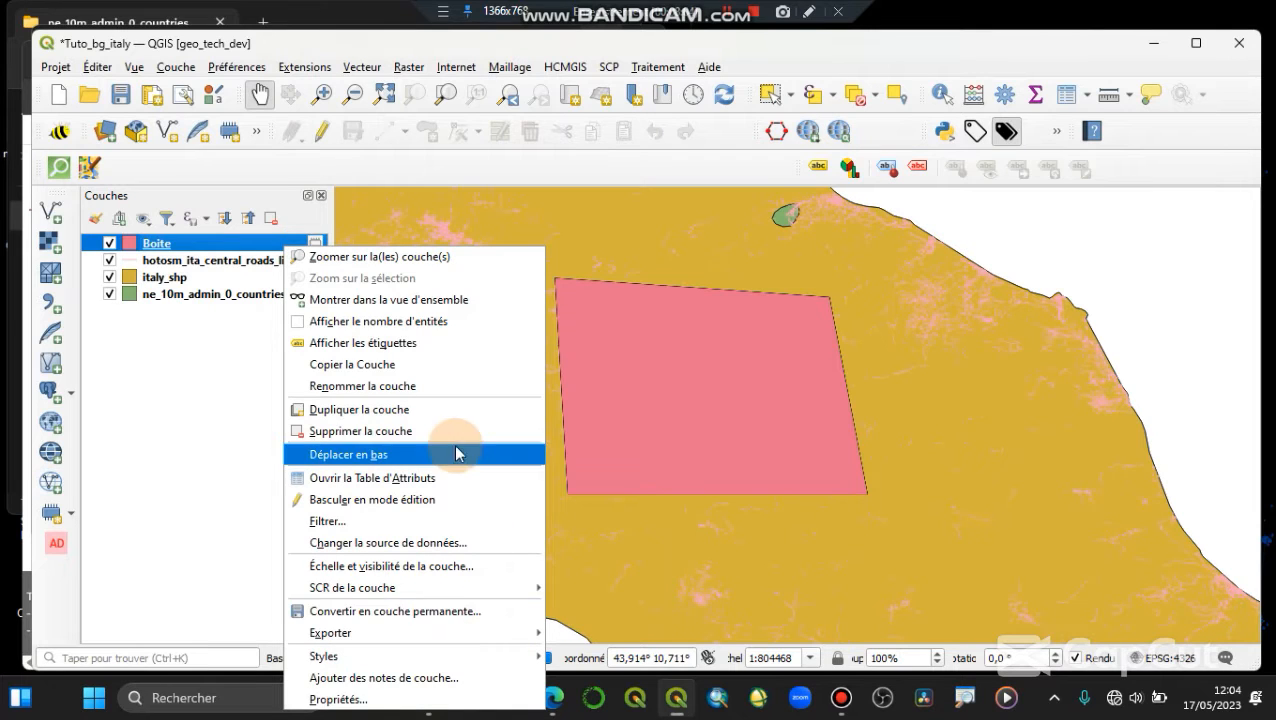
left_click(438, 470)
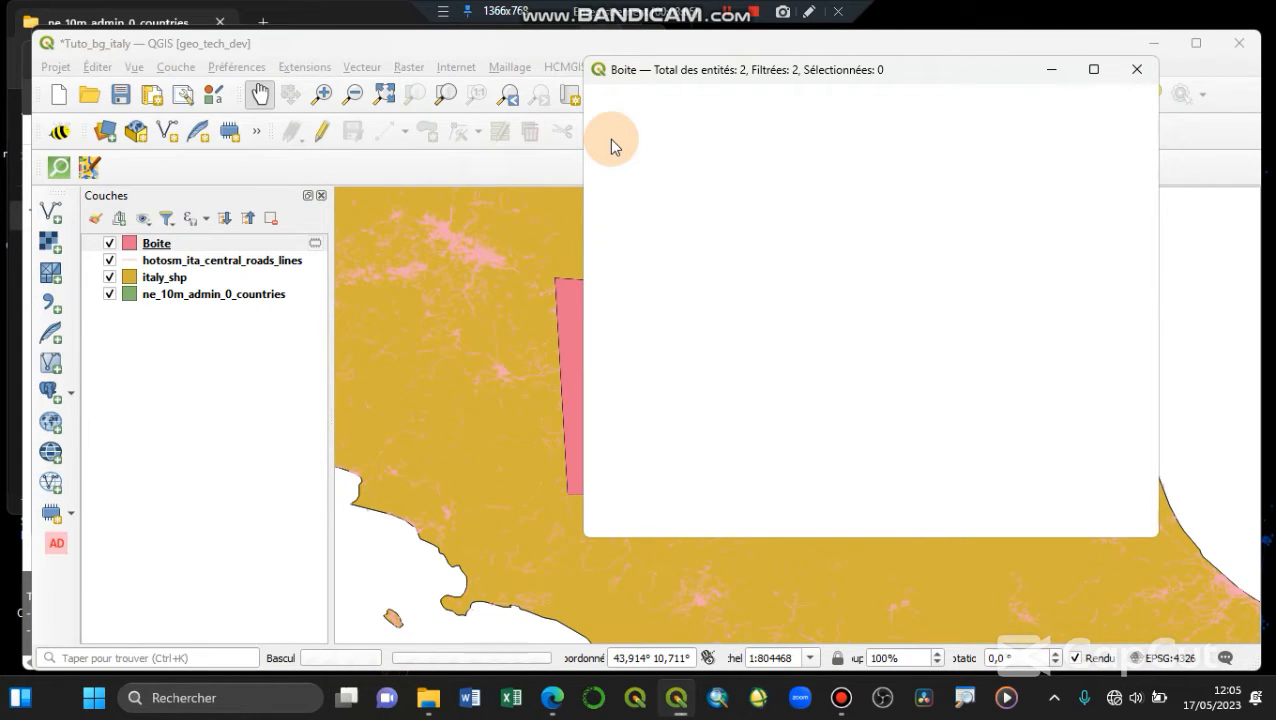
Put the Boite layer in edit mode, delete one of its two overlapping polygons and save the layer edits
left_click(596, 98)
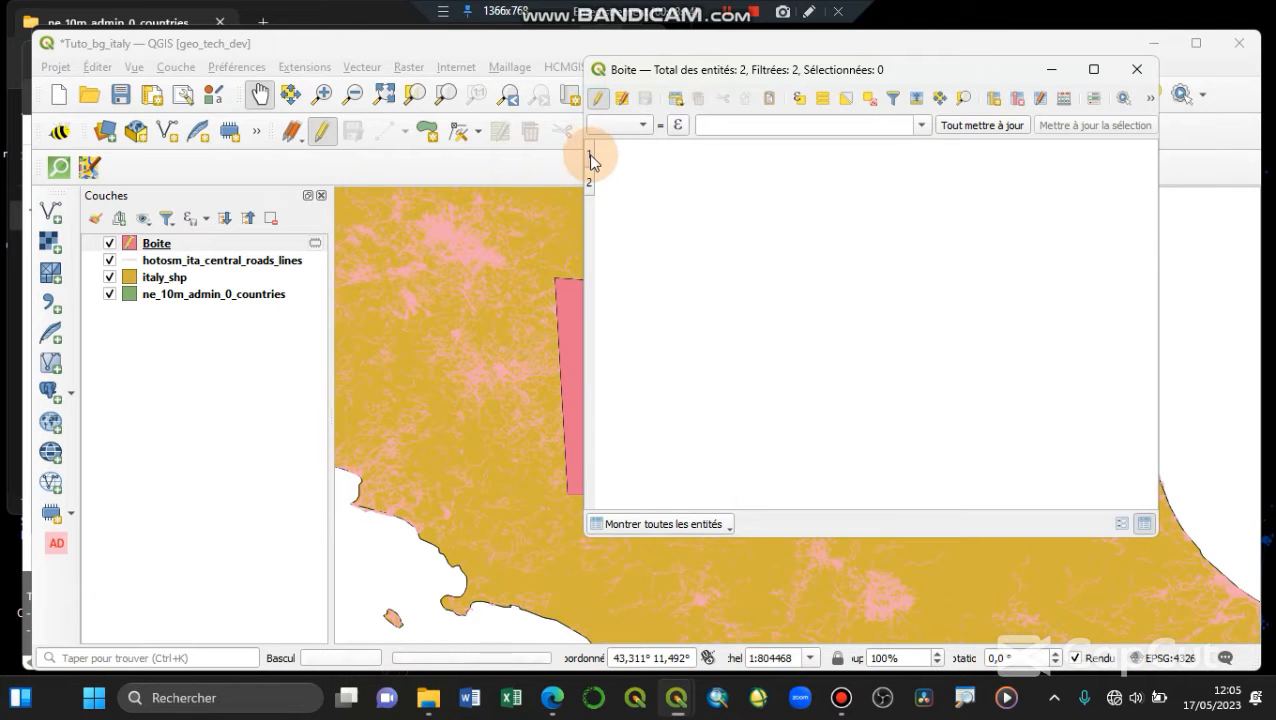
left_click(1137, 71)
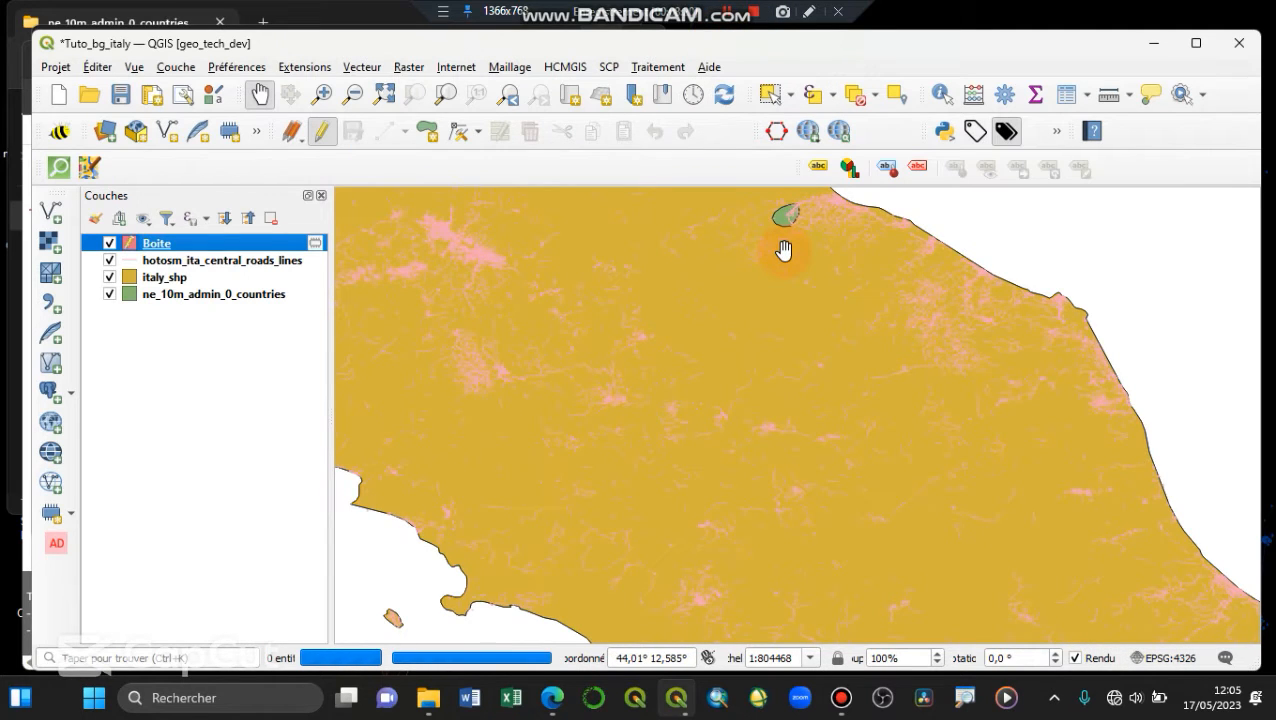
scroll(800, 207, "up", 2)
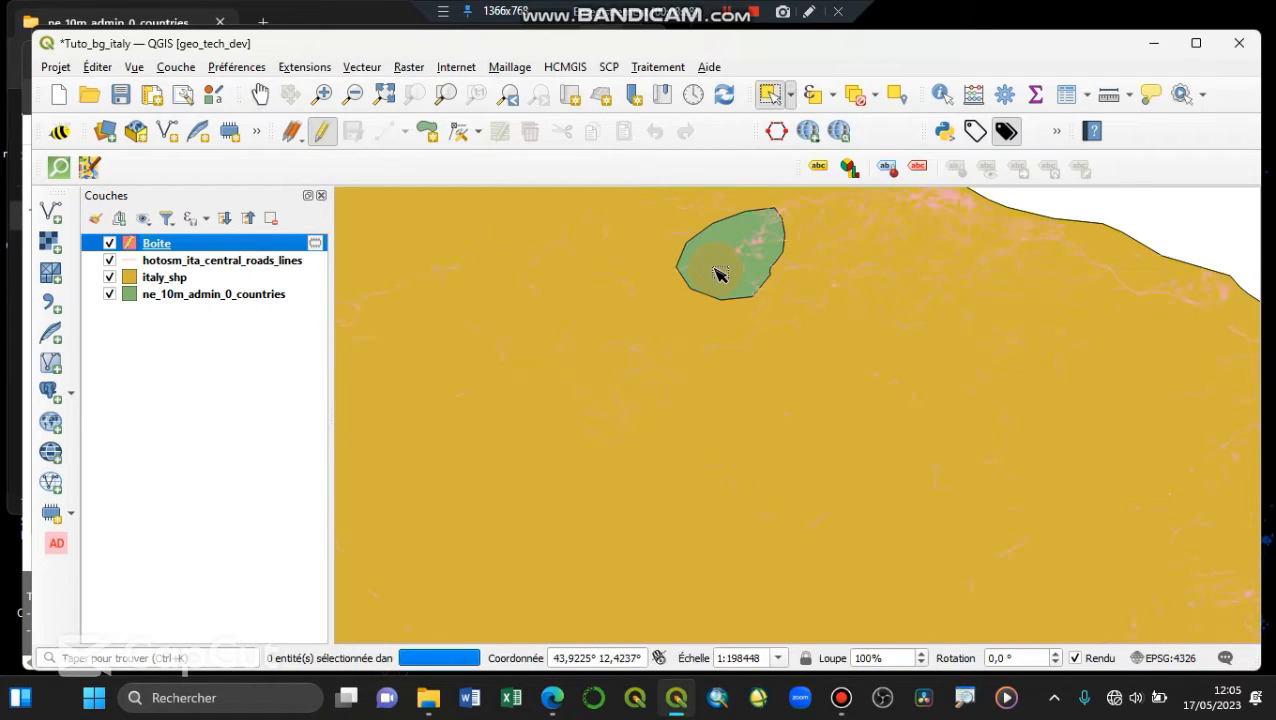
scroll(722, 276, "down", 2)
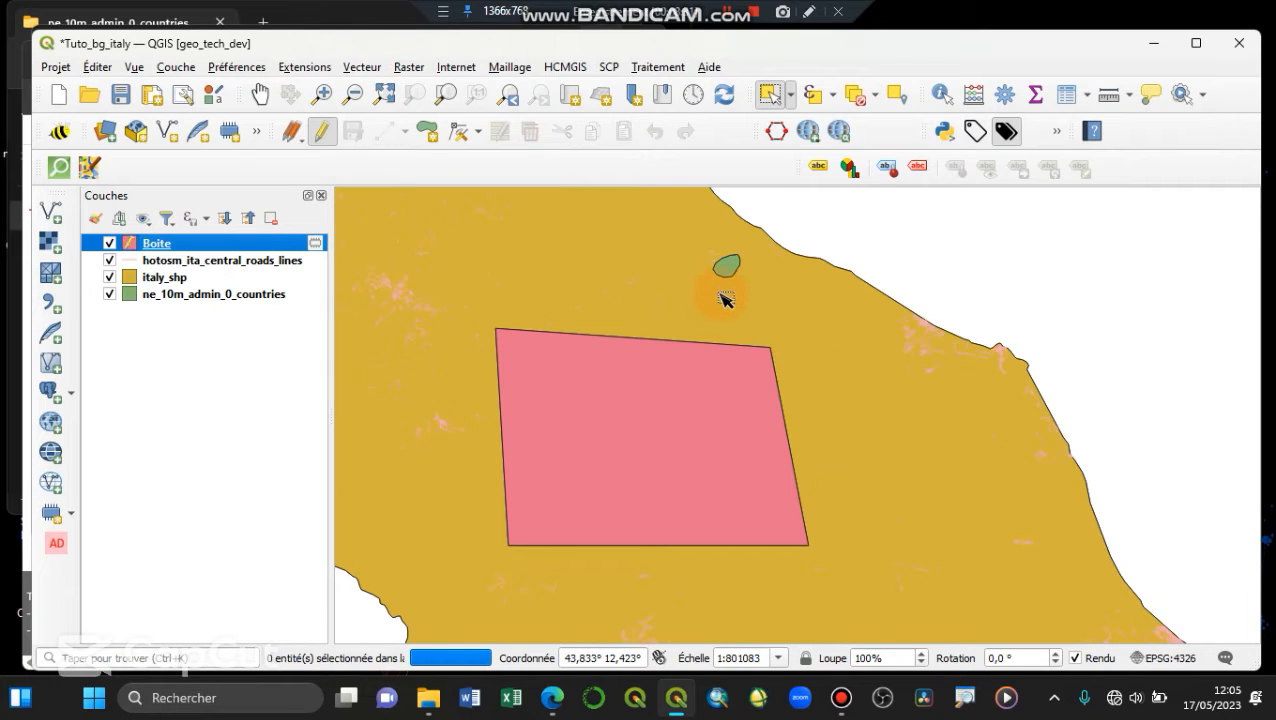
left_click(648, 500)
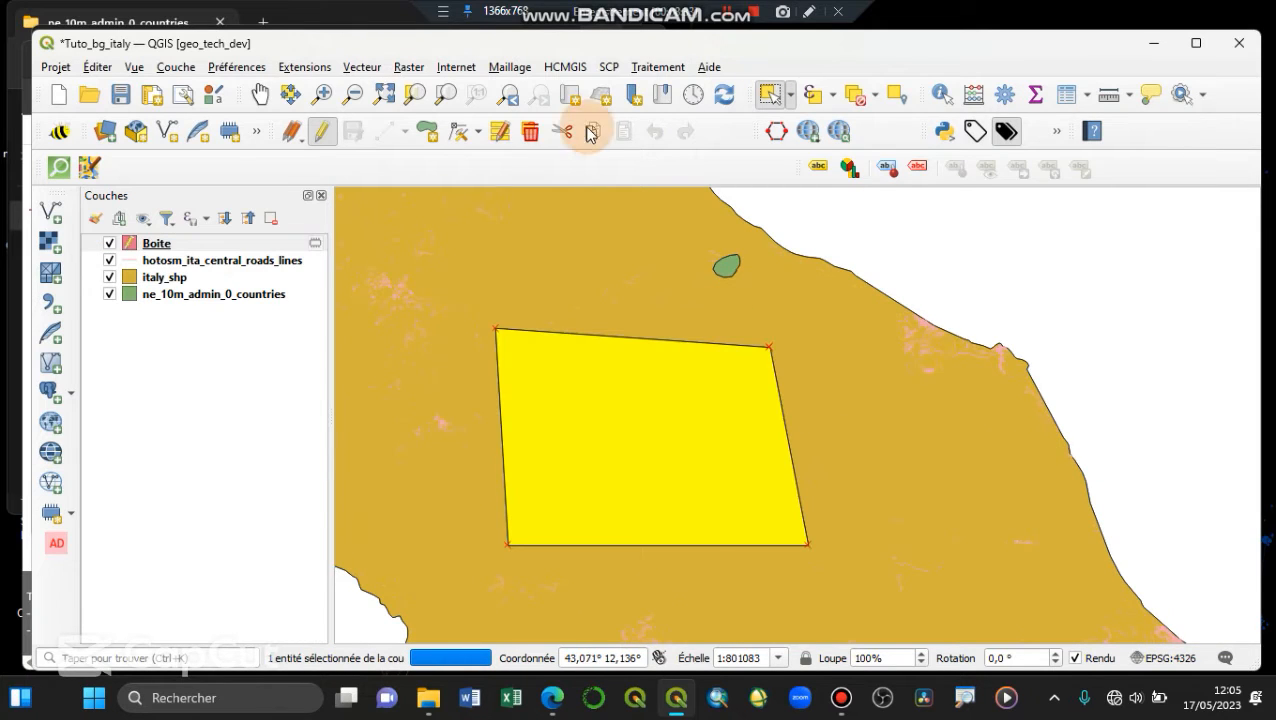
left_click(530, 131)
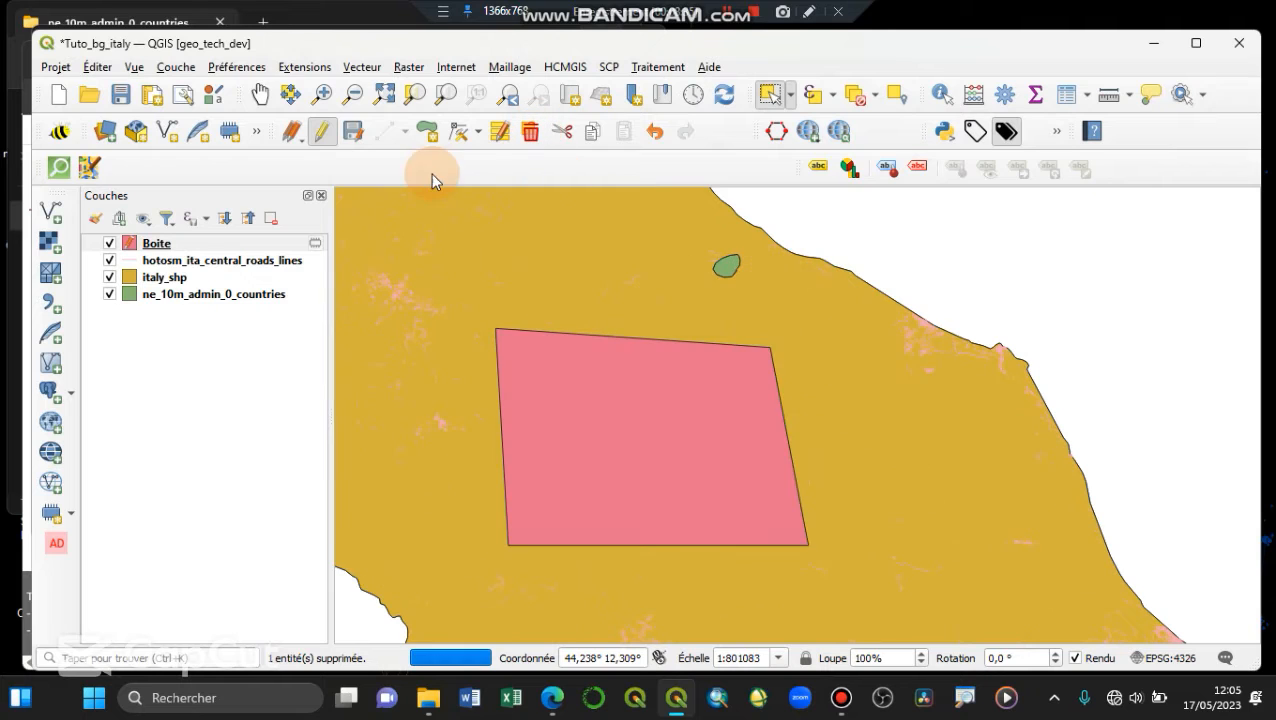
left_click(321, 131)
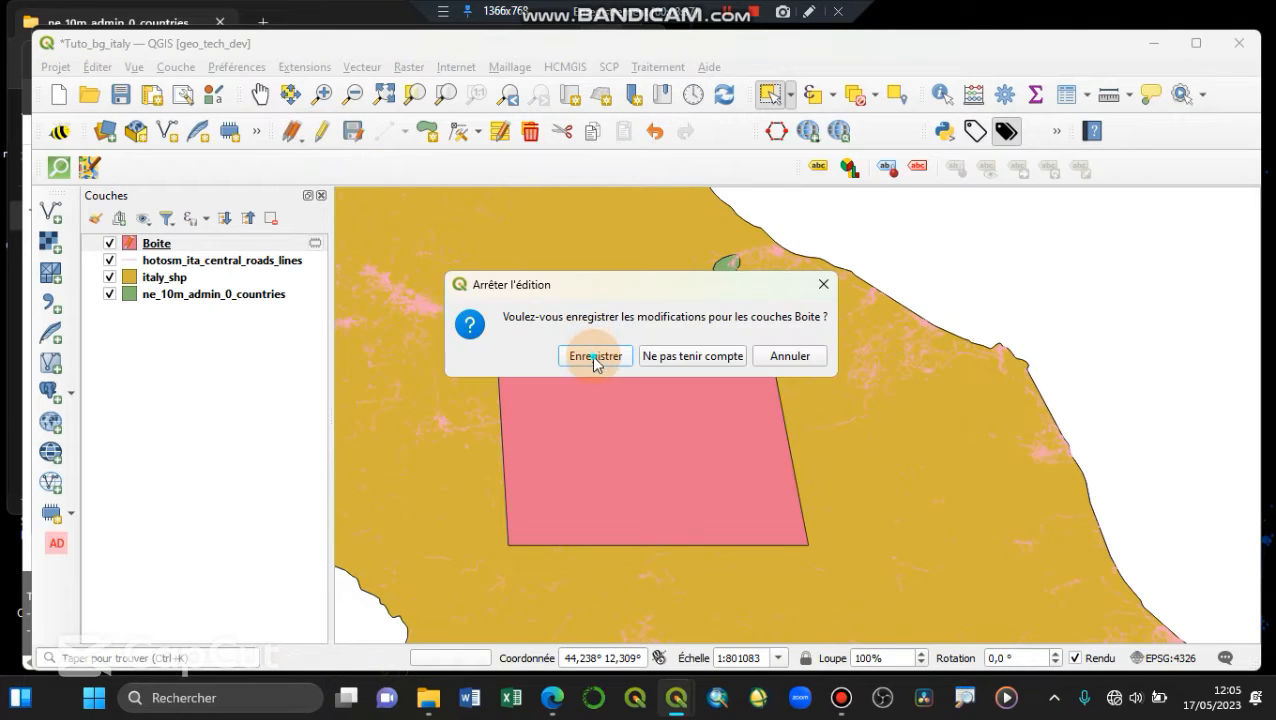
left_click(595, 357)
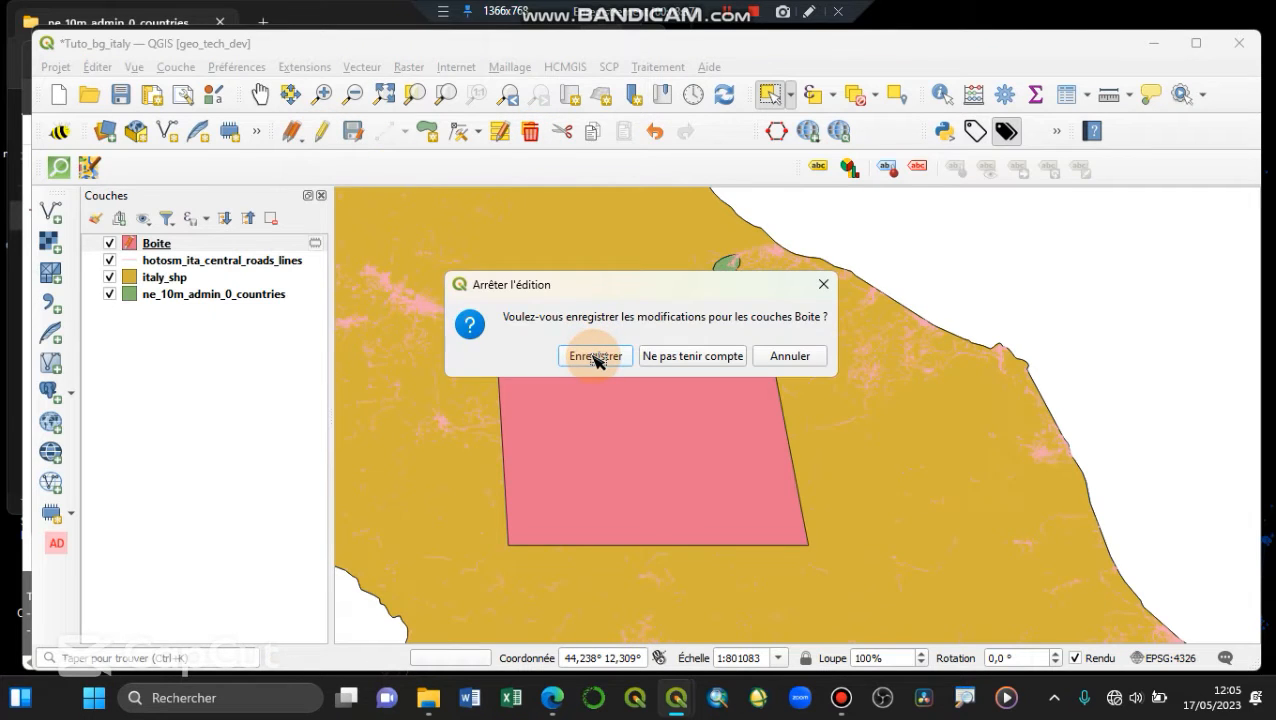
Clip (Couper) the hotosm_ita_central_roads_lines layer with Boite as the overlay layer, outputting to a temporary layer
left_click(226, 261)
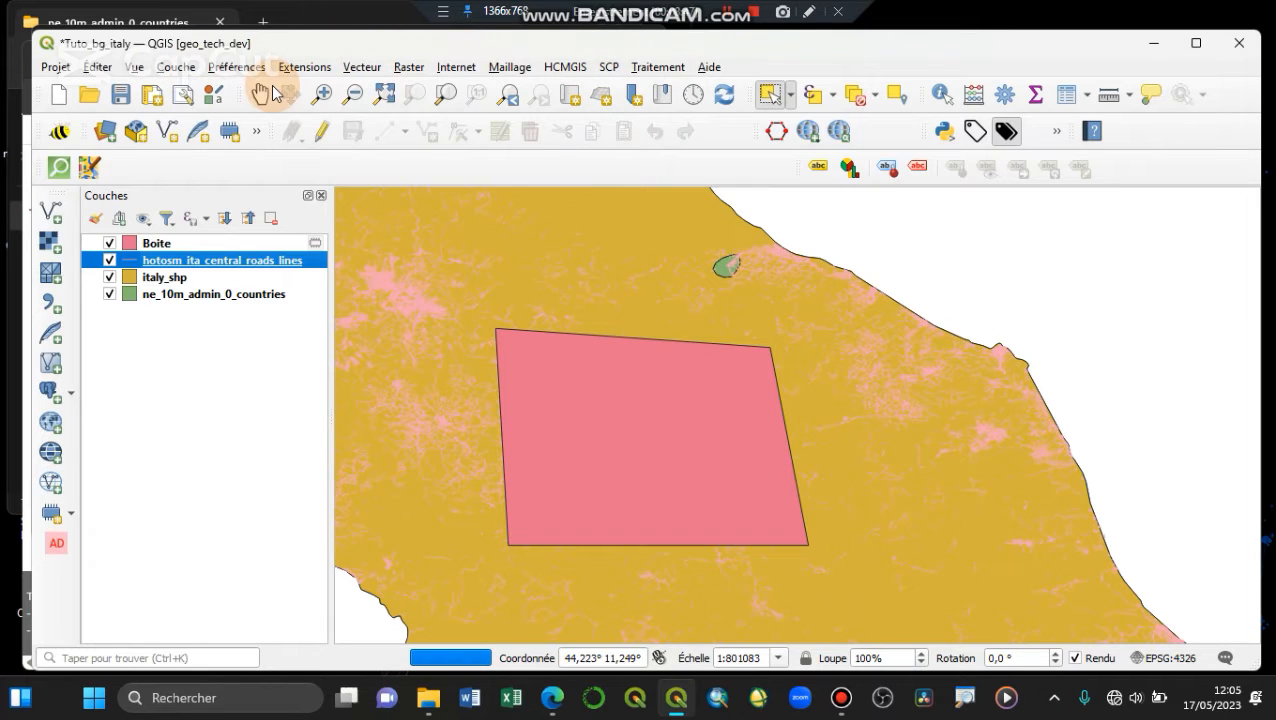
left_click(362, 70)
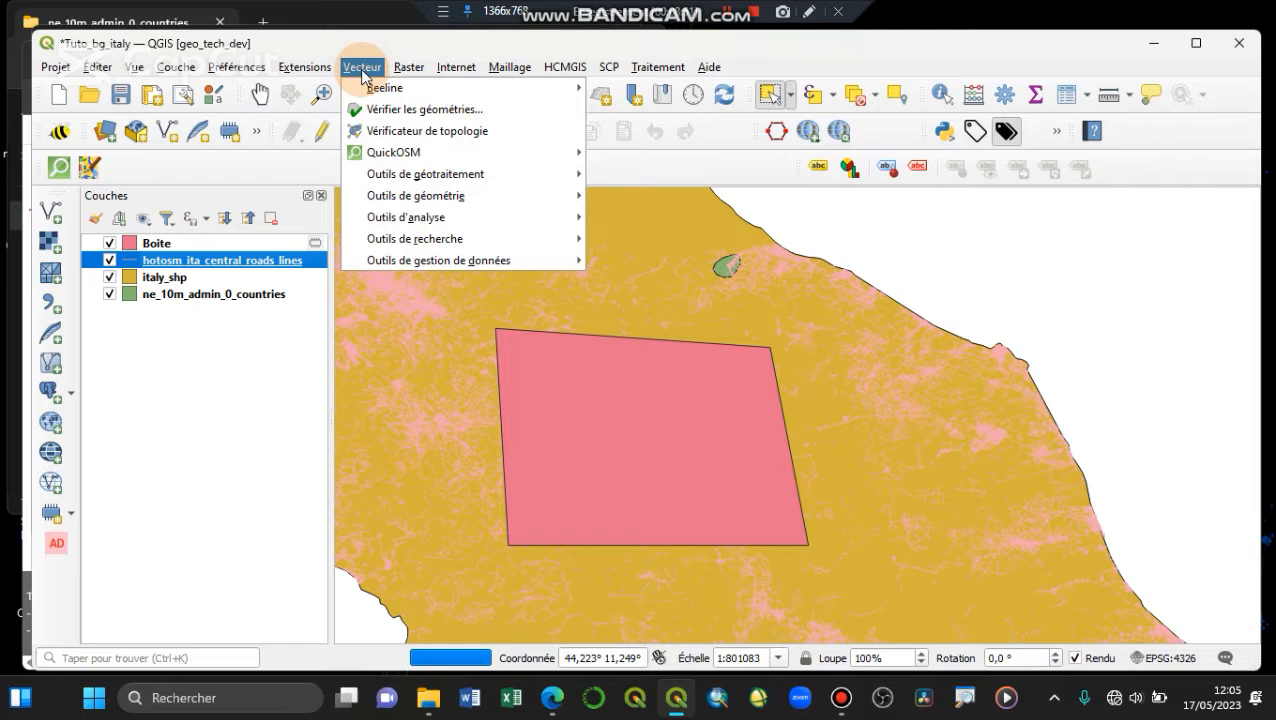
mouse_move(413, 171)
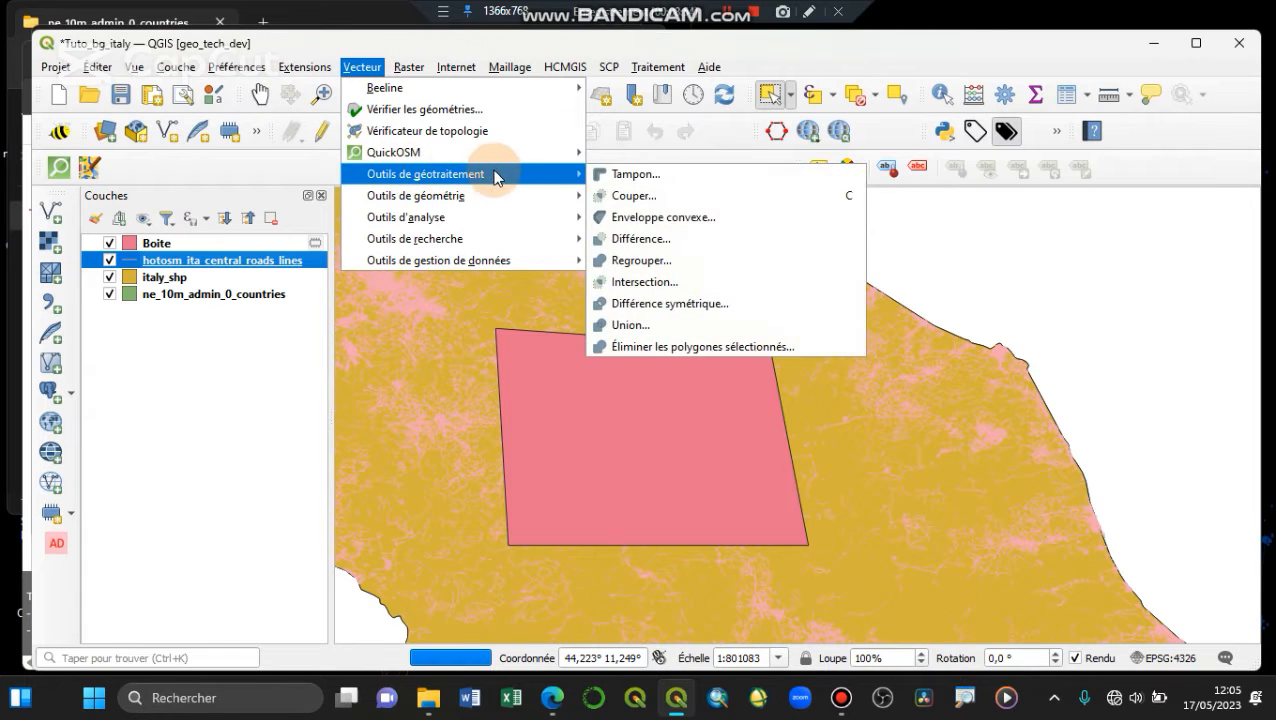
left_click(630, 199)
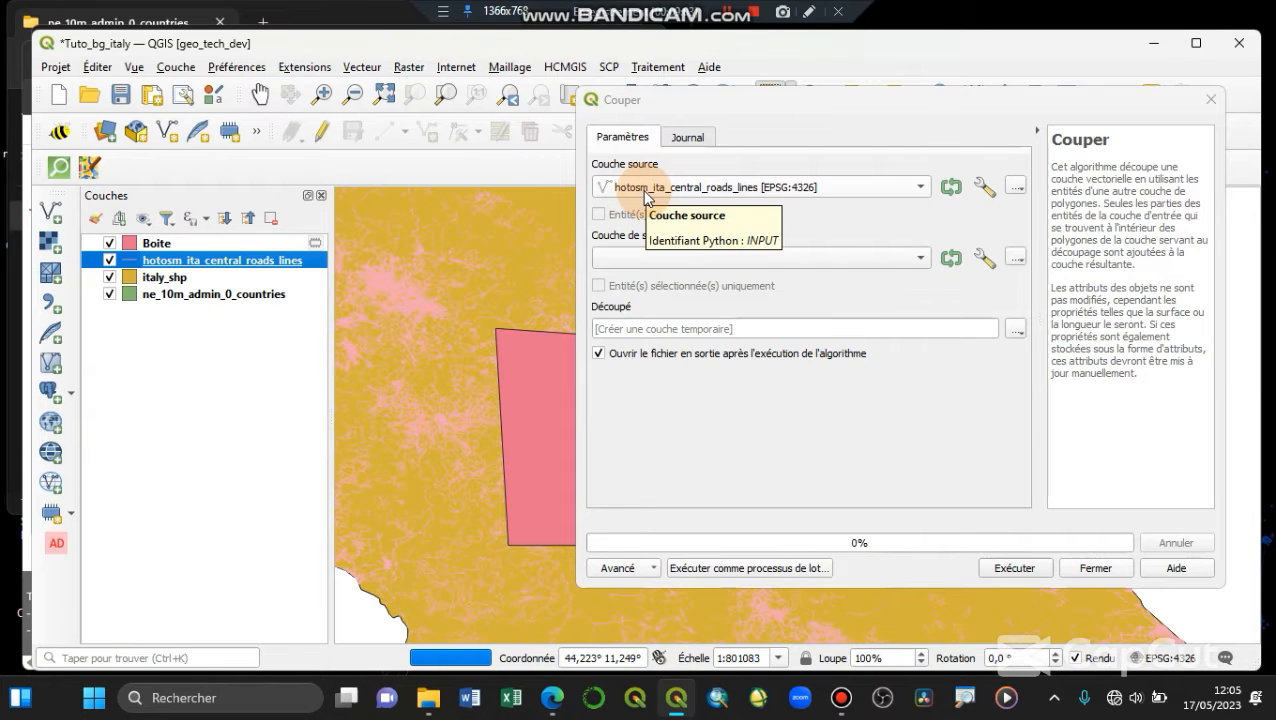
left_click(698, 258)
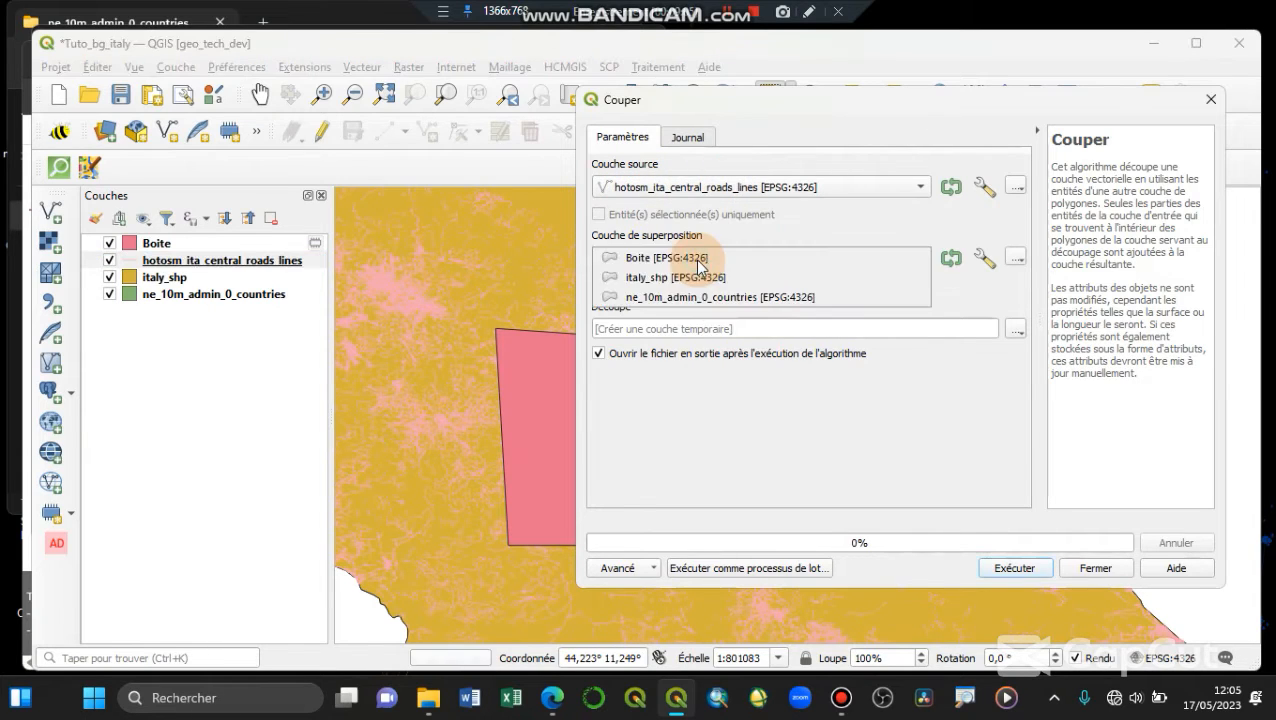
left_click(692, 258)
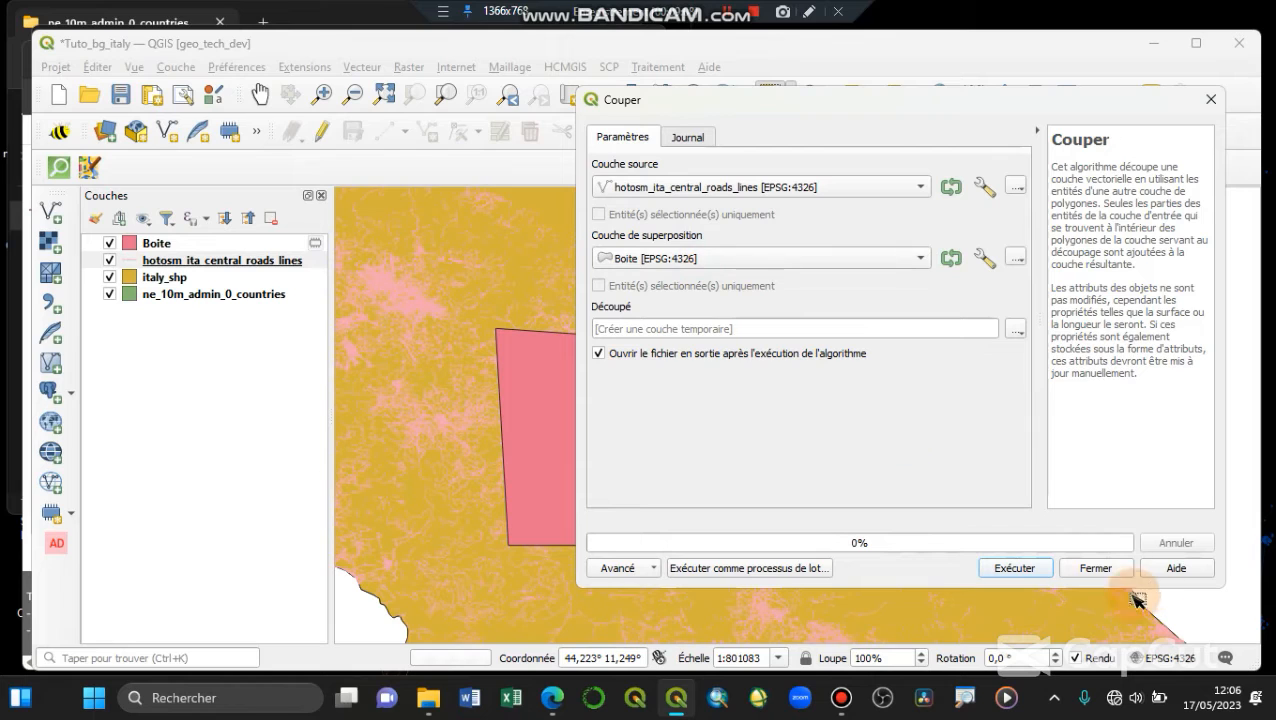
left_click(1002, 570)
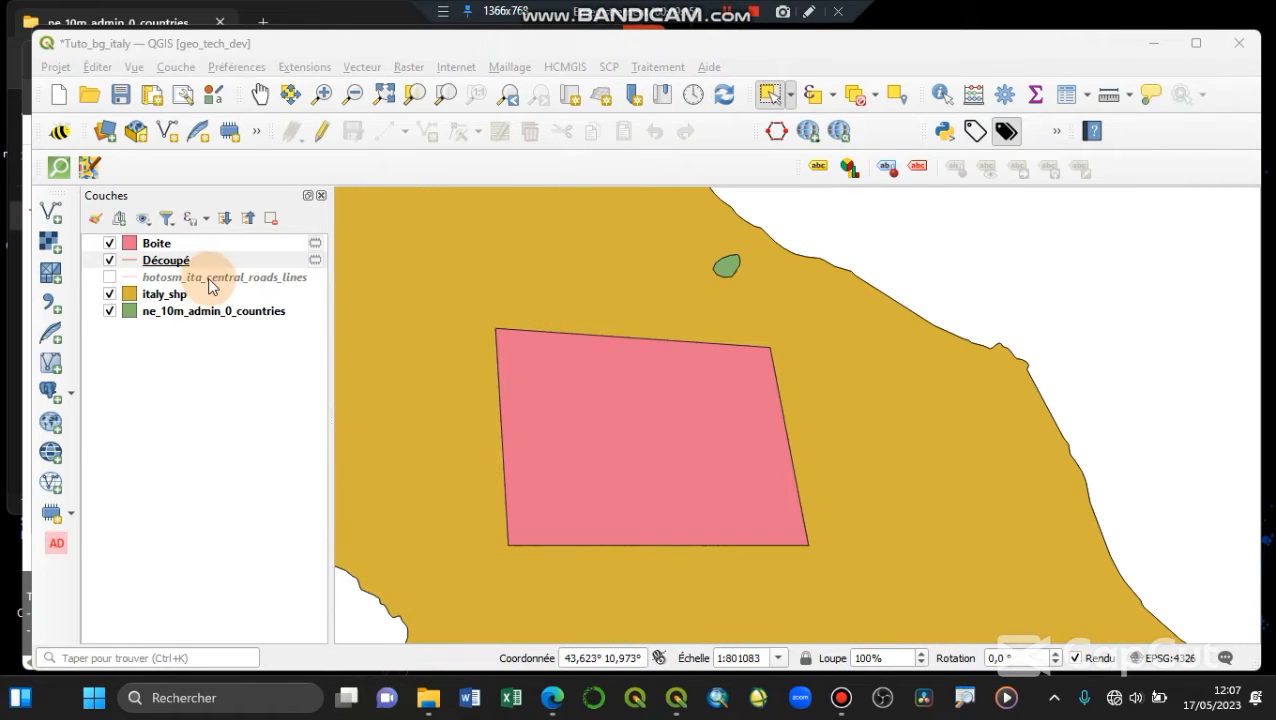
Remove the original hotosm_ita_central_roads_lines layer from the project
left_click(208, 276)
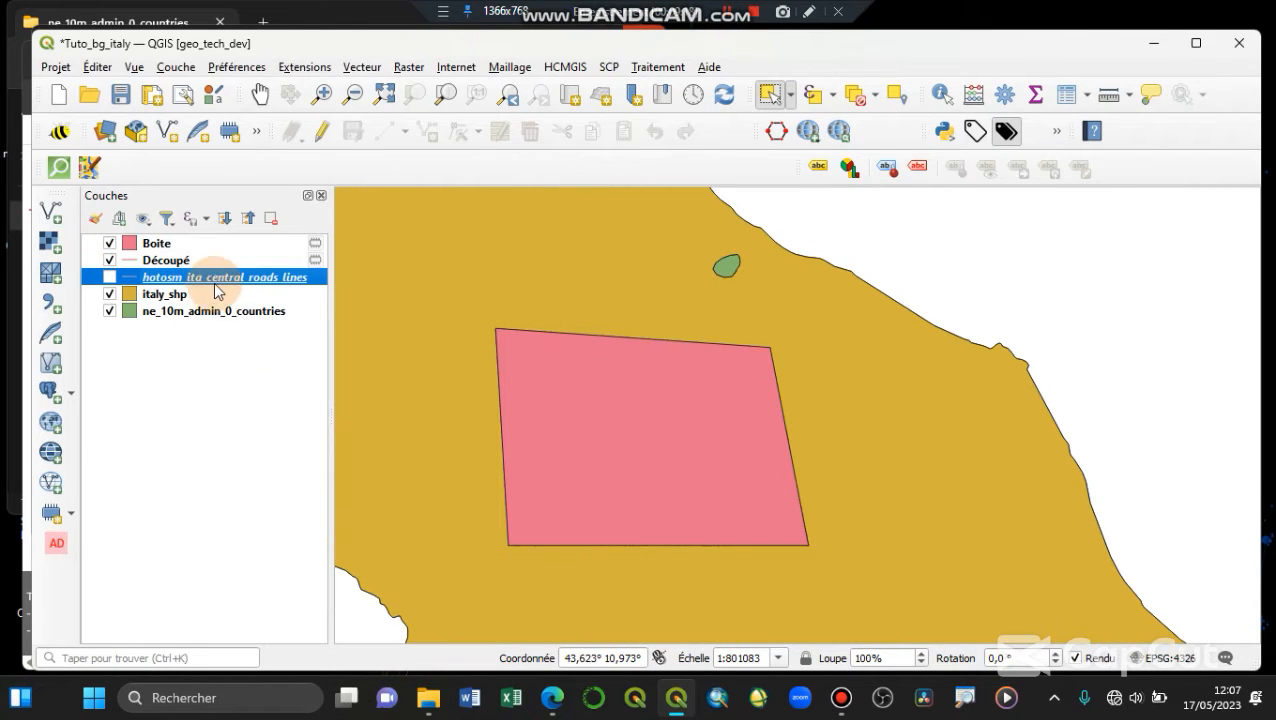
left_click(270, 219)
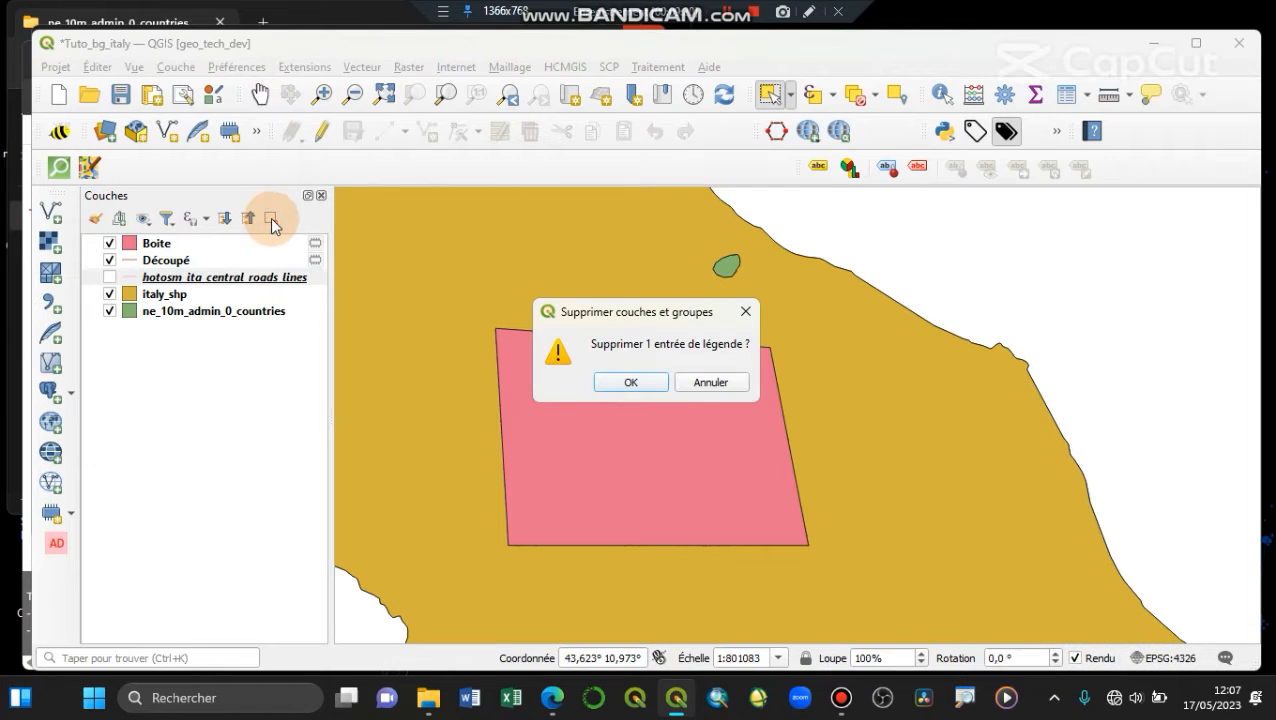
left_click(641, 383)
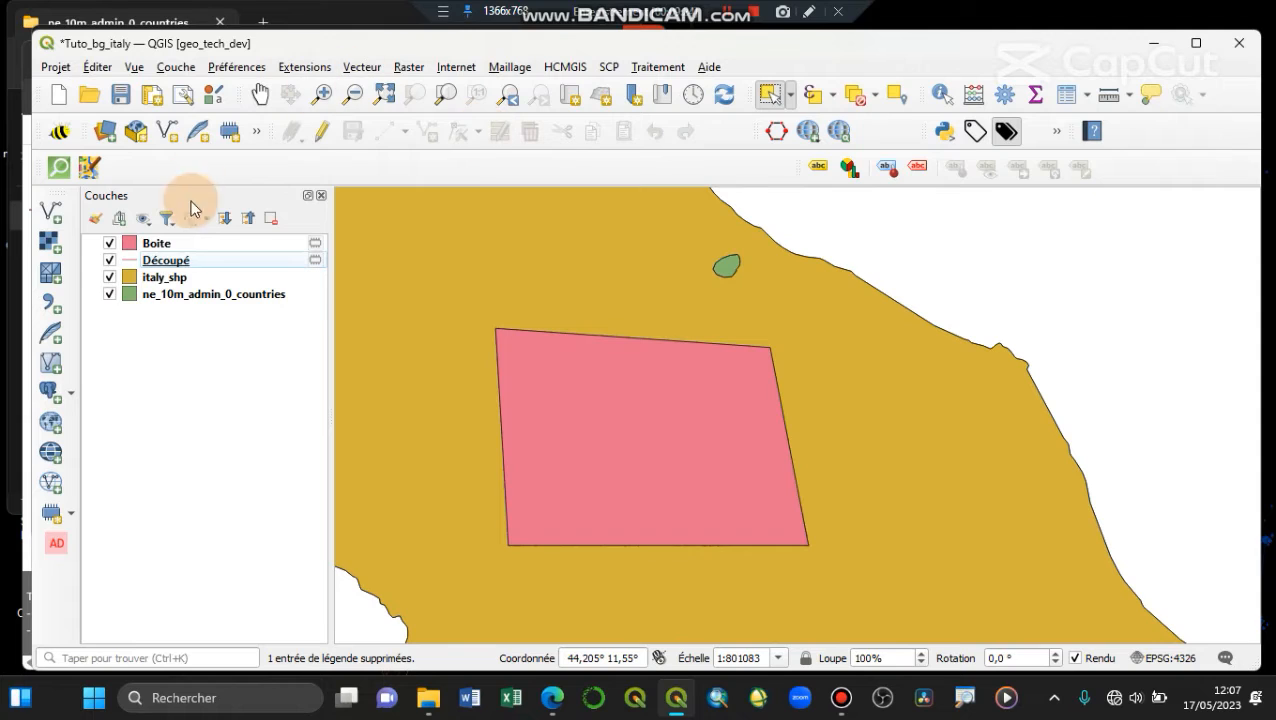
Move the clipped roads layer Découpé above Boite in the layer order and zoom to its extent
left_click(183, 260)
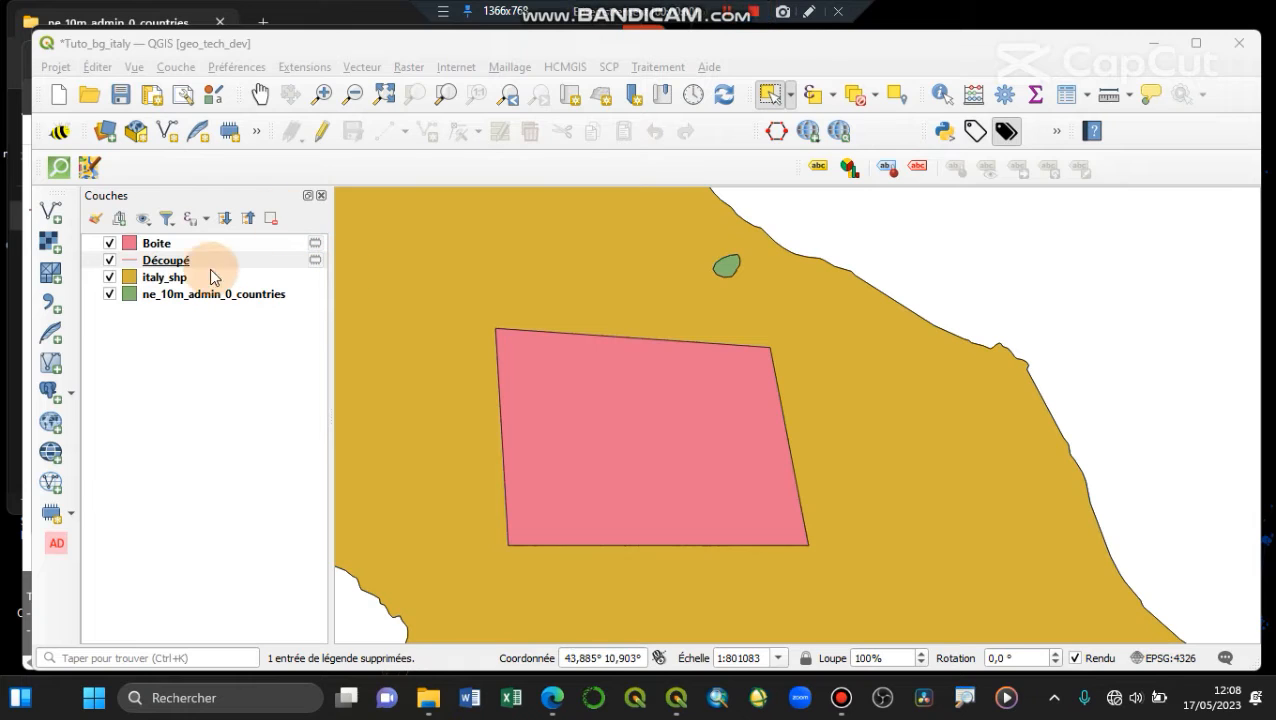
left_click(175, 266)
left_click_drag(175, 264, 229, 244)
left_click(193, 245)
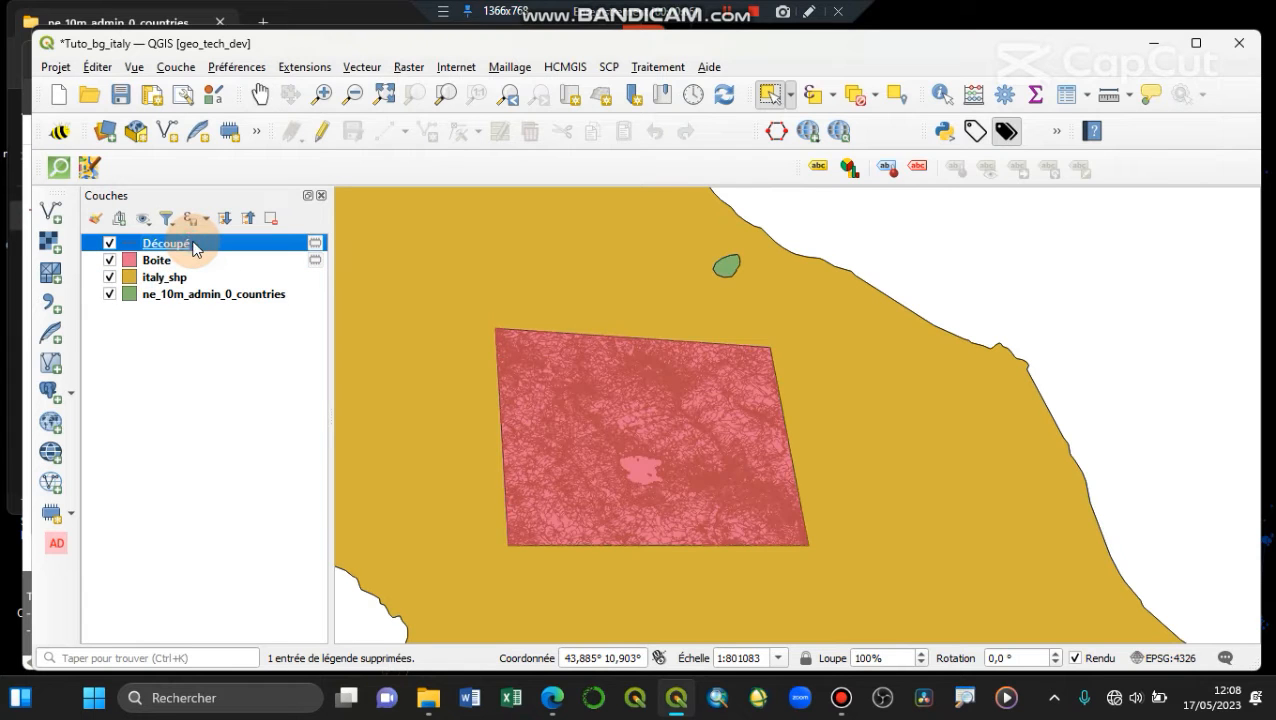
left_click(442, 99)
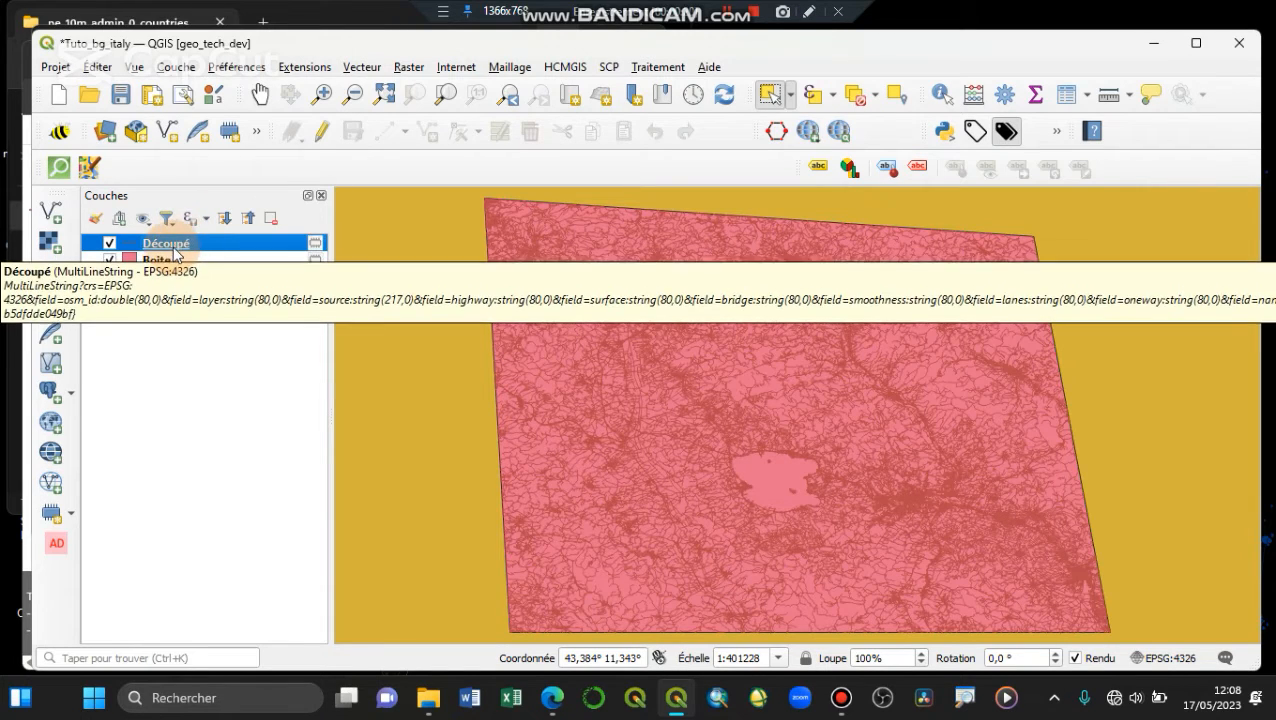
Hide the Découpé and Boite layers briefly and show them again to compare the clipped roads with the box
left_click_drag(166, 248, 214, 256)
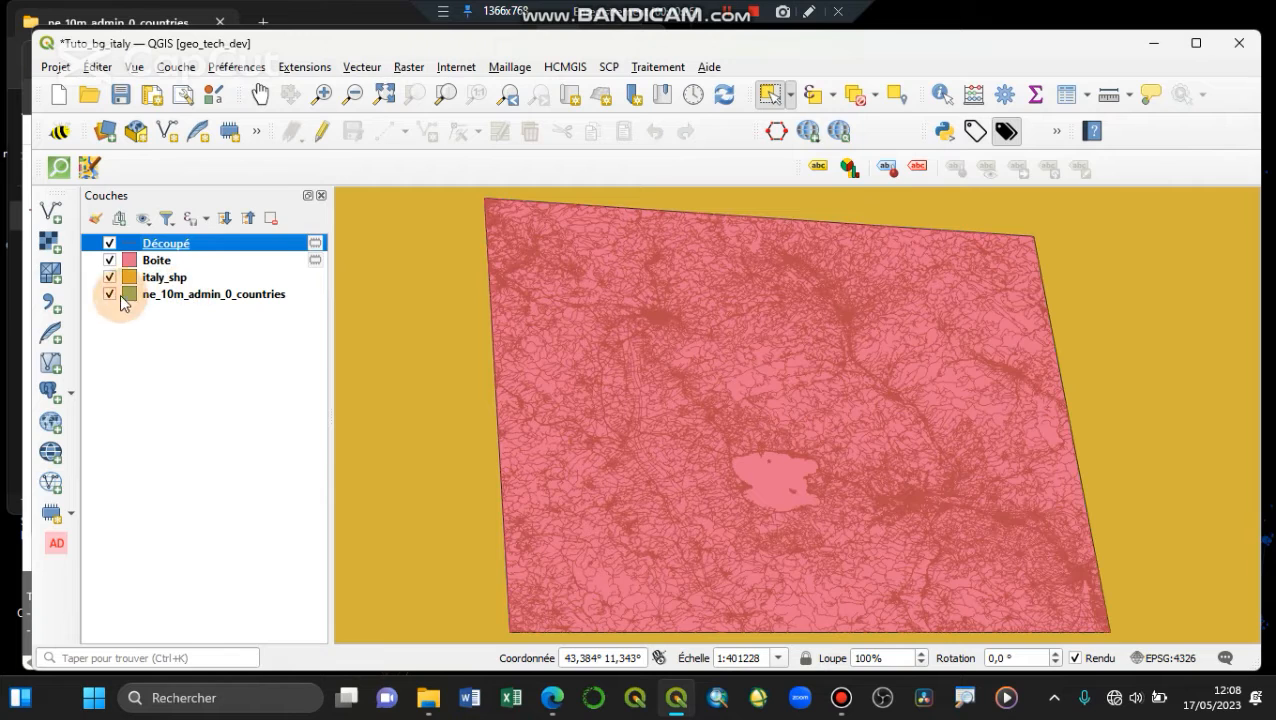
left_click(109, 243)
left_click(109, 260)
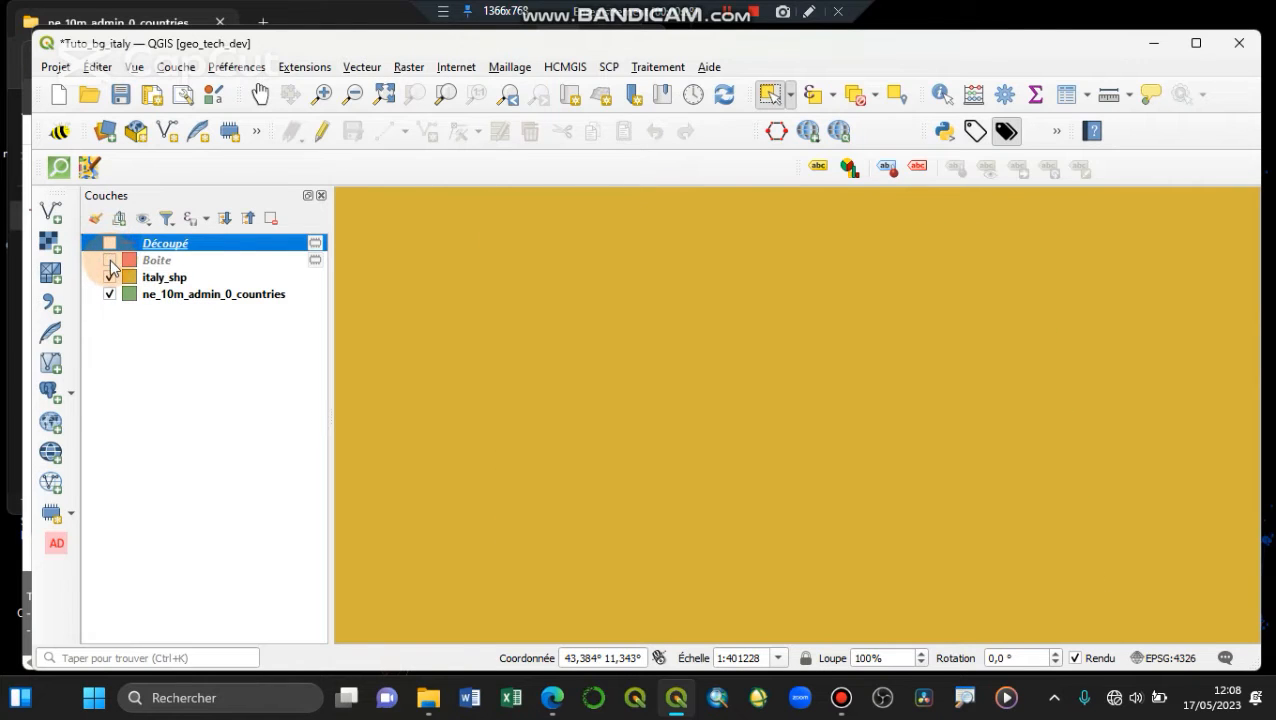
left_click(109, 260)
left_click(109, 243)
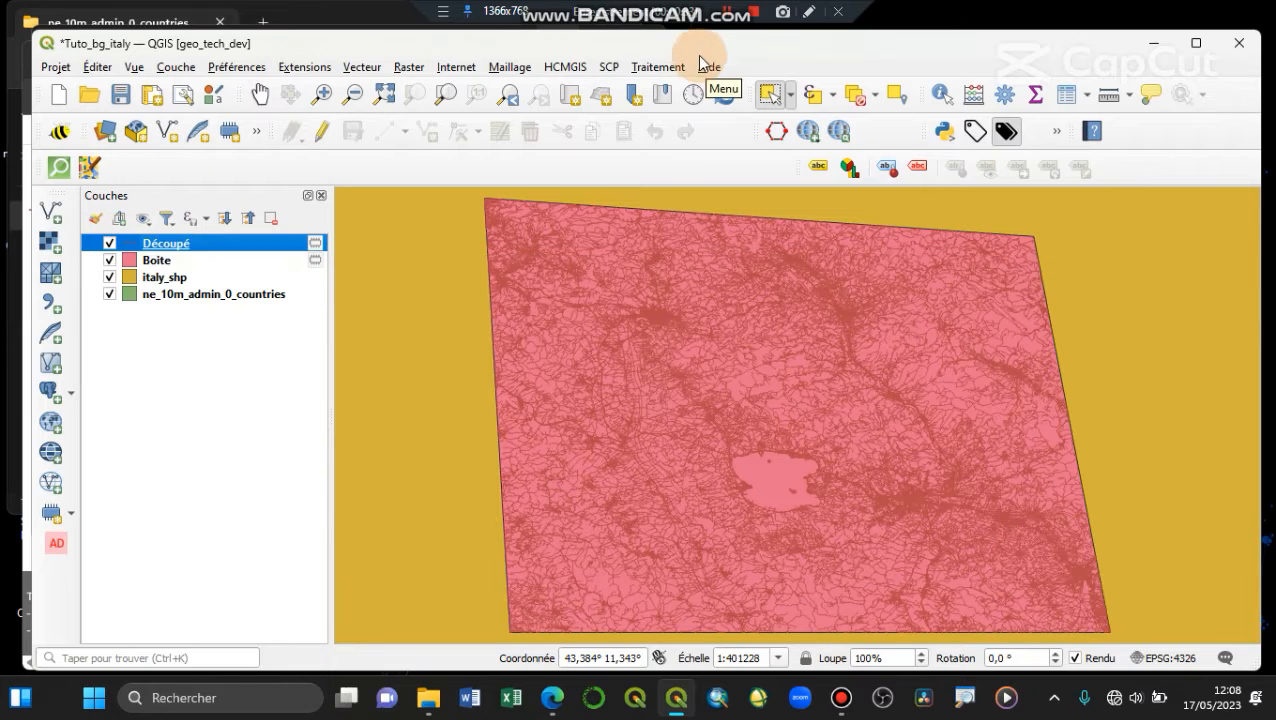
left_click(714, 24)
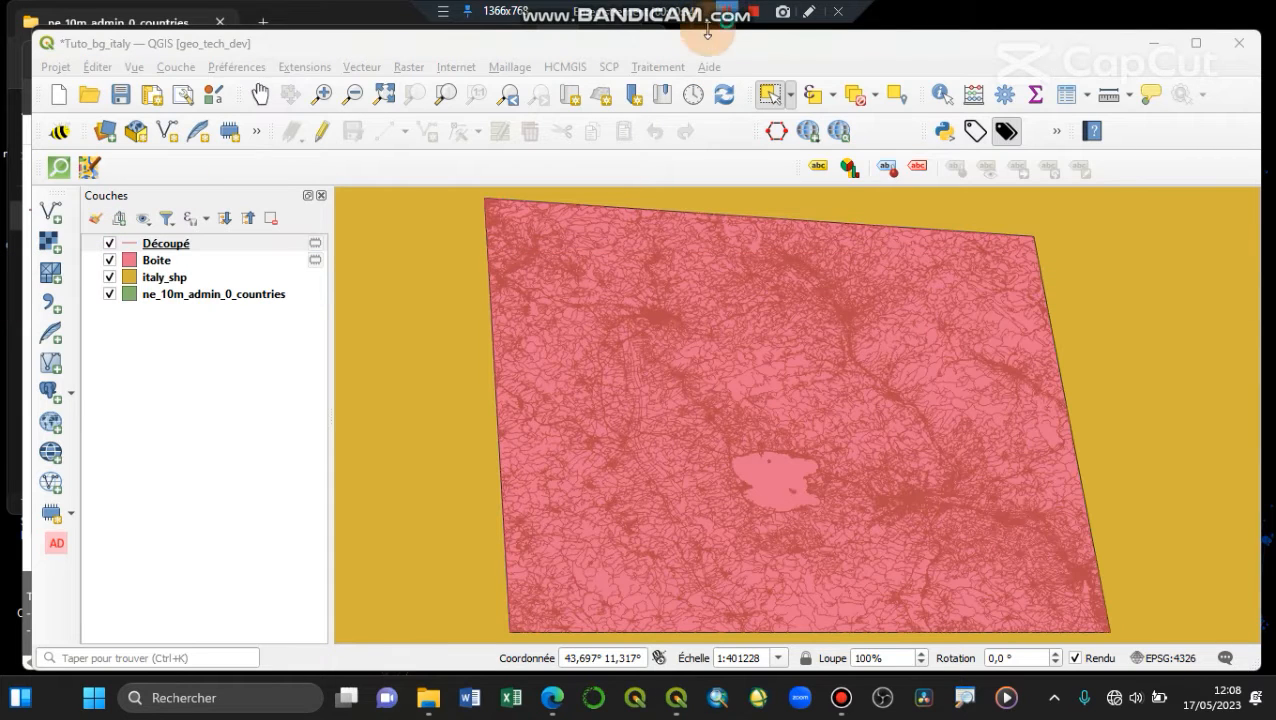
left_click(252, 247)
left_click(246, 260)
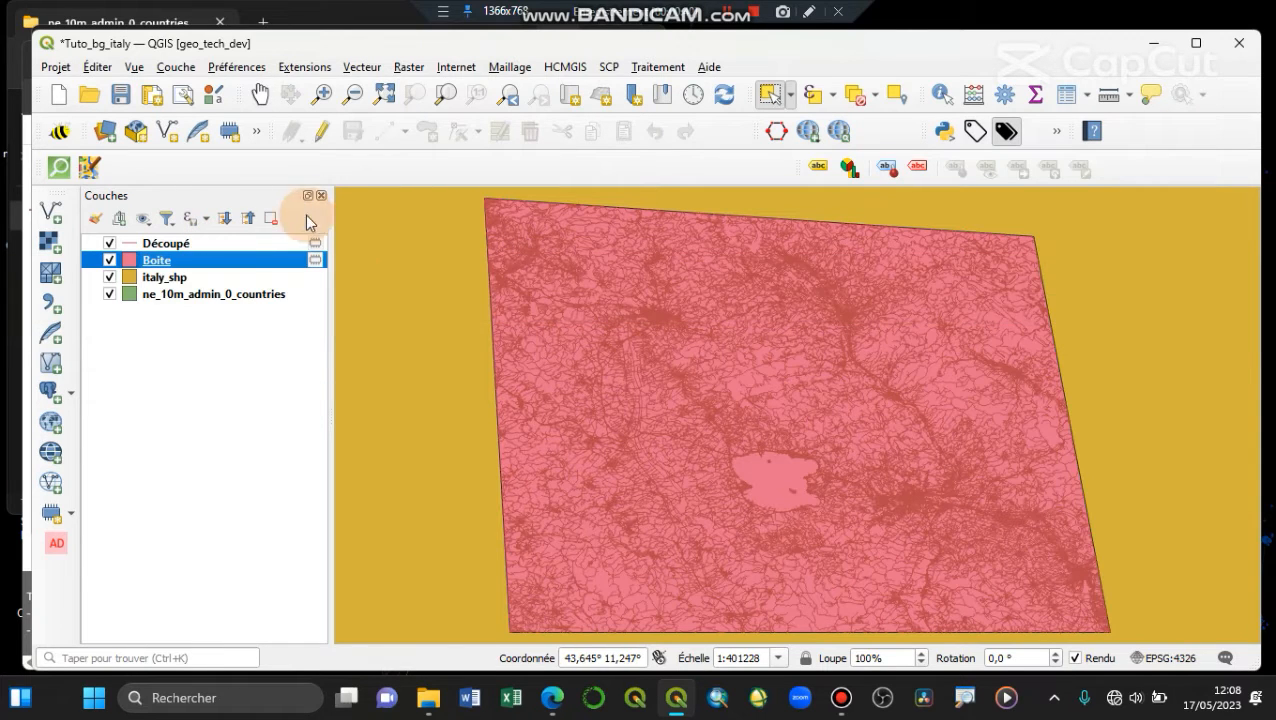
left_click(243, 247)
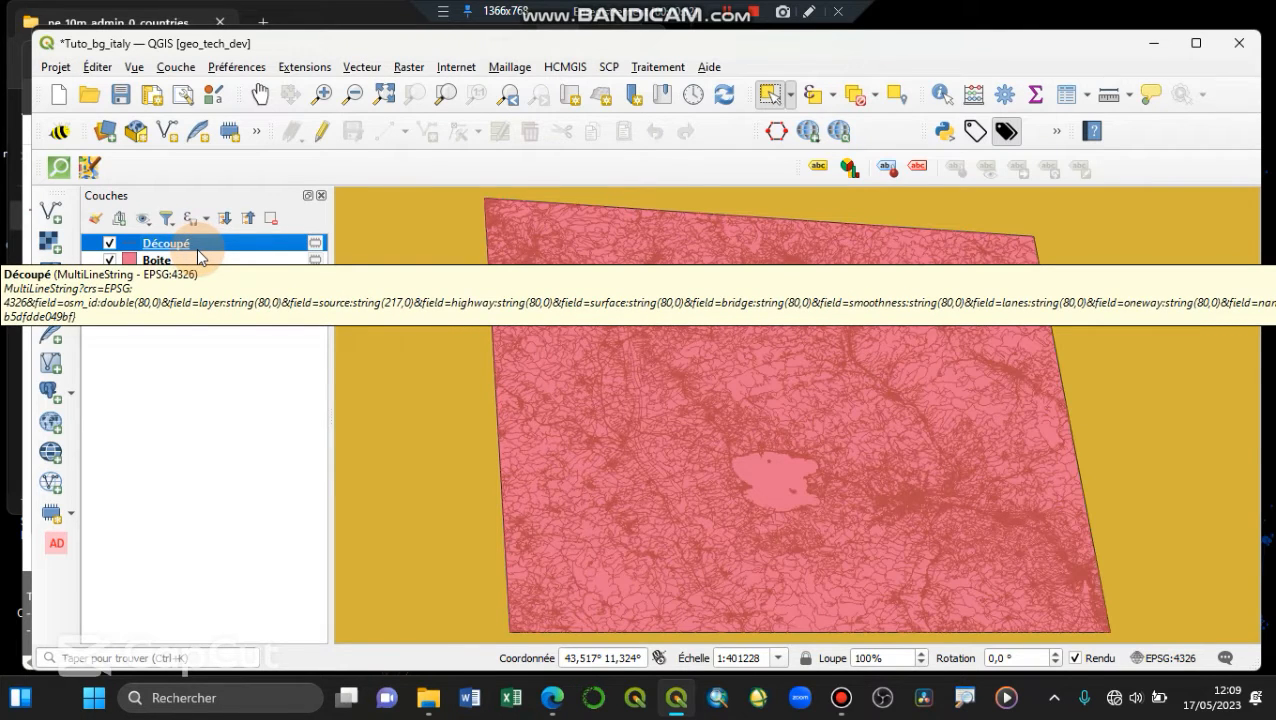
left_click(850, 358)
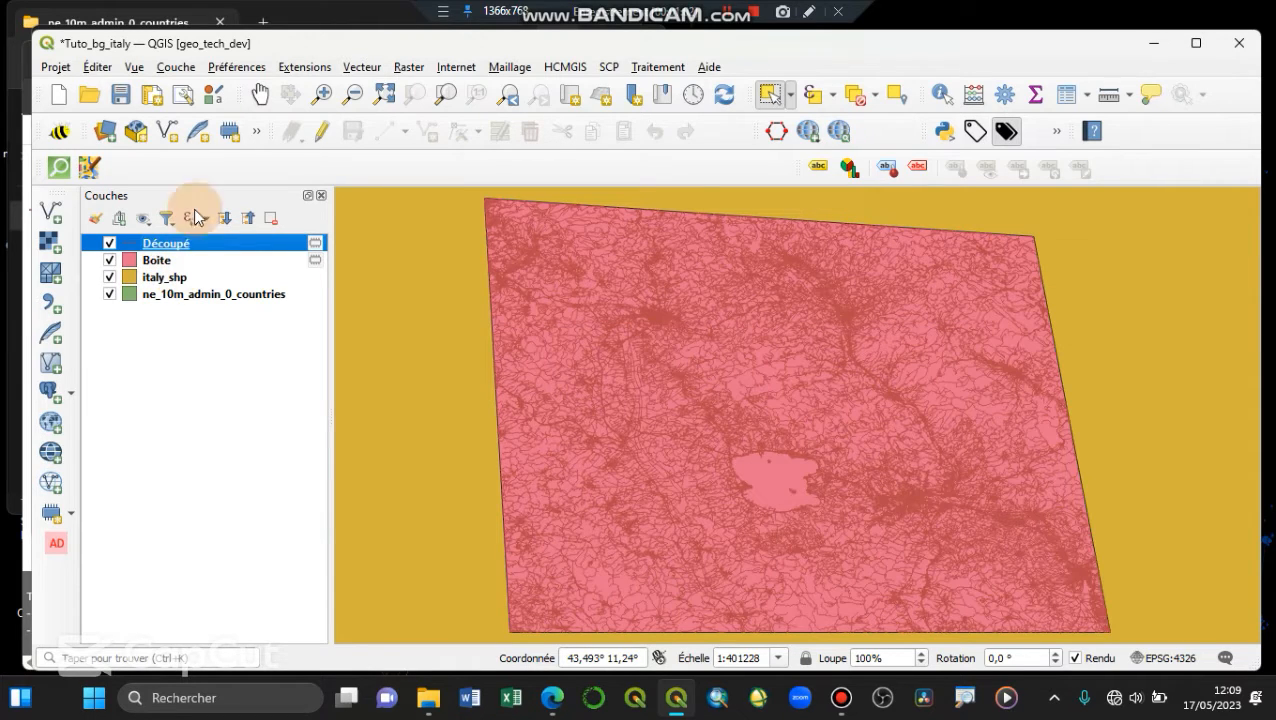
right_click(222, 261)
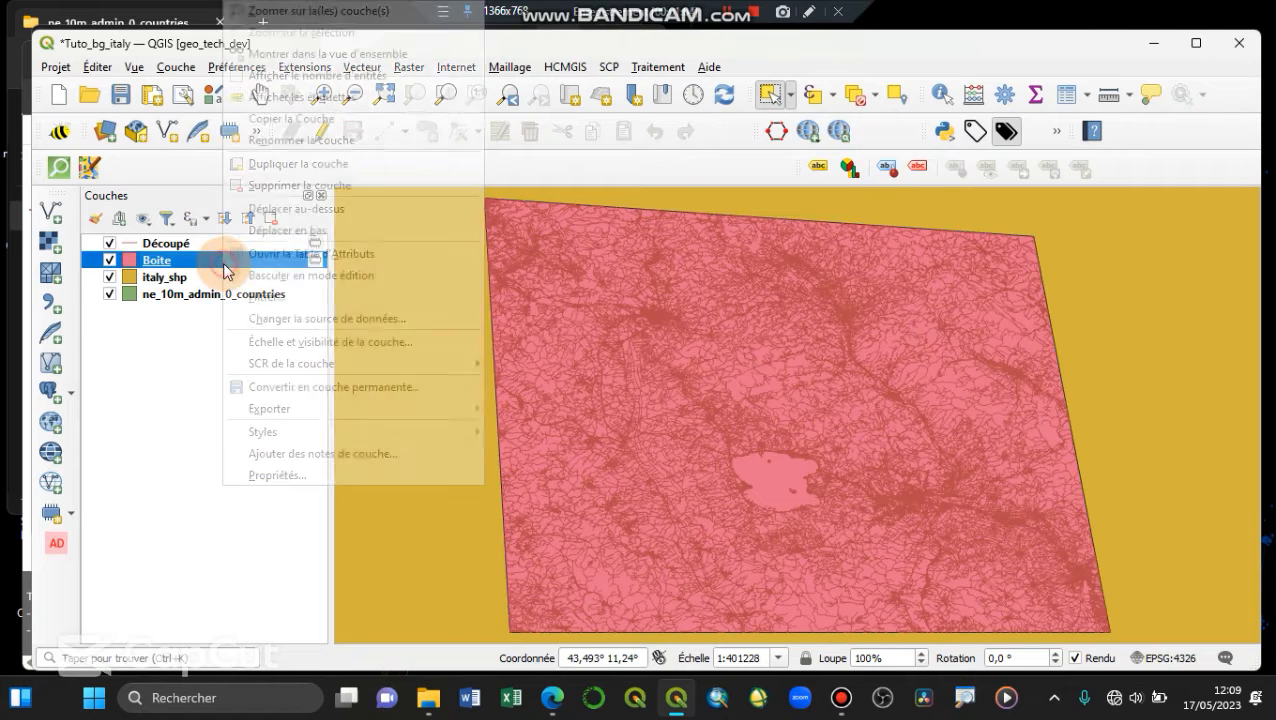
left_click(184, 243)
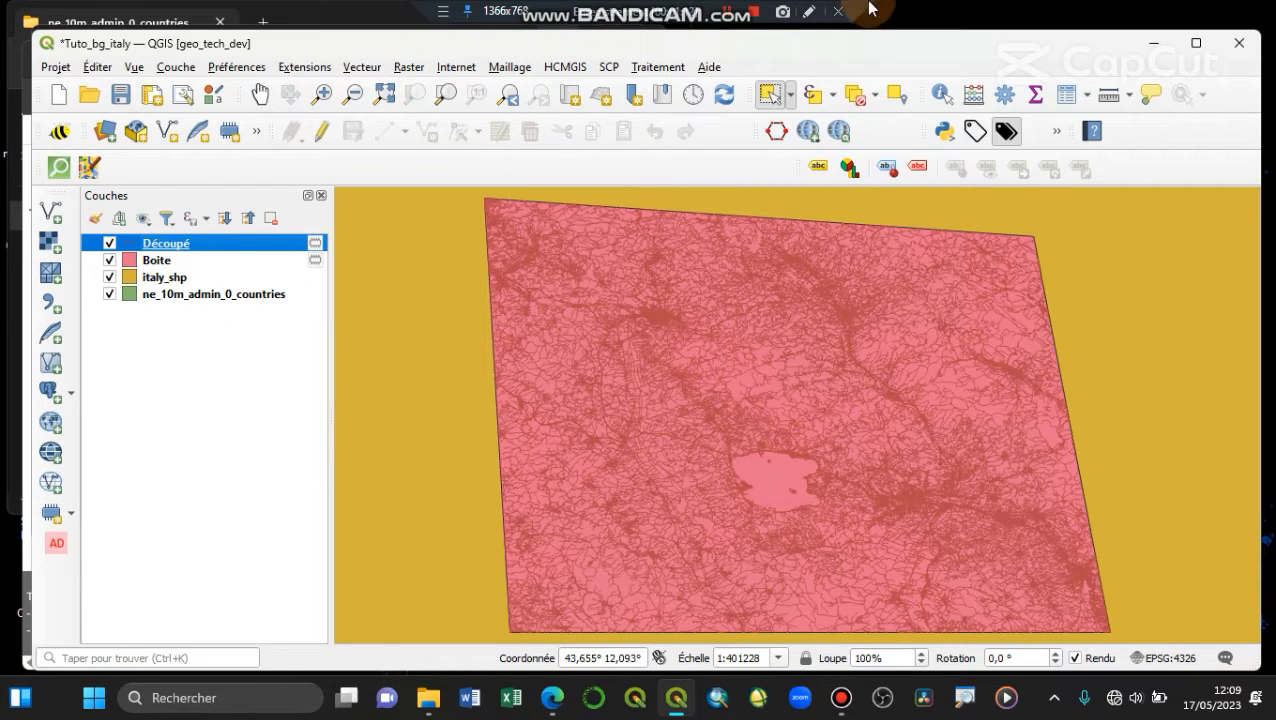
Select the Boite polygon on the map with the feature selection tool and clear the selection
left_click(790, 97)
left_click(800, 122)
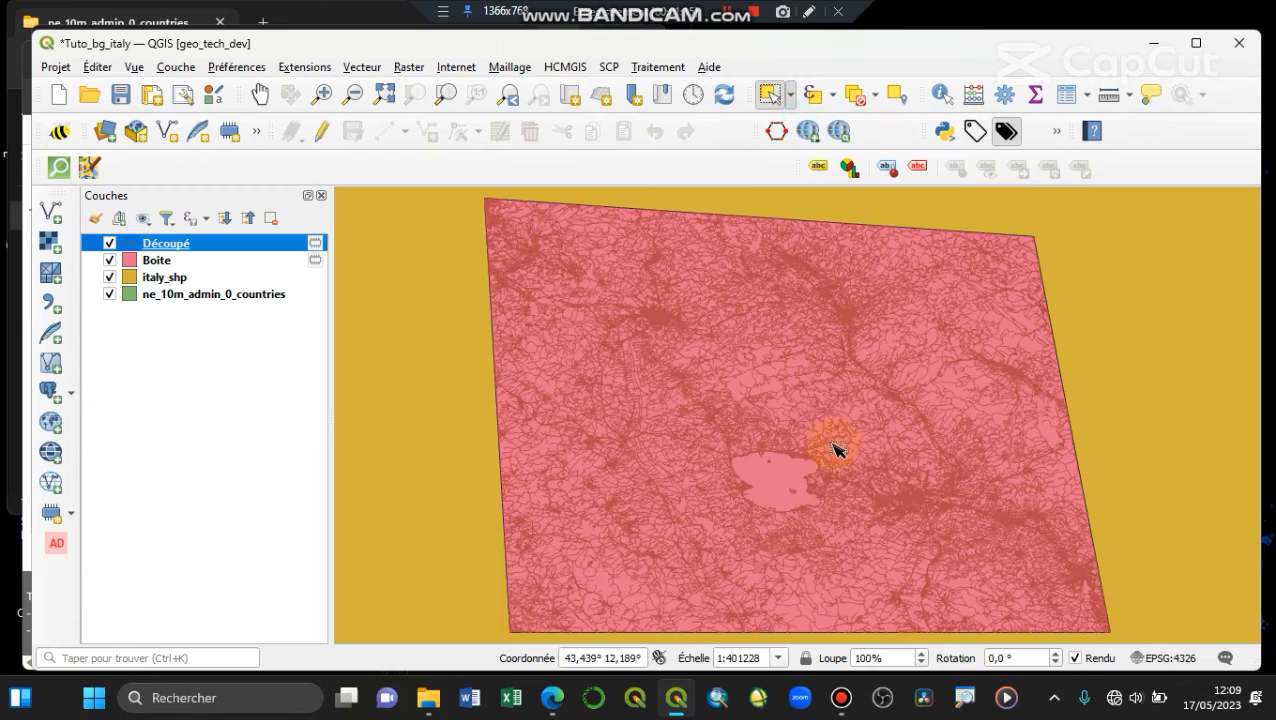
left_click(761, 476)
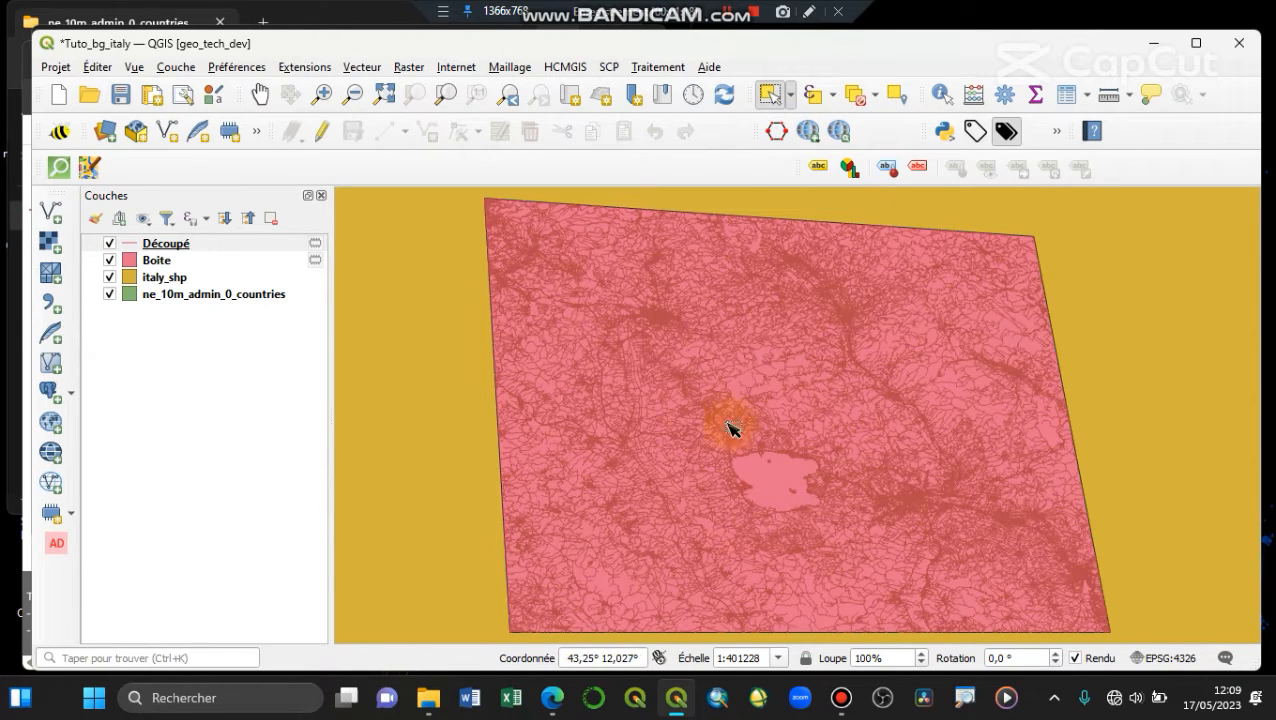
left_click(160, 261)
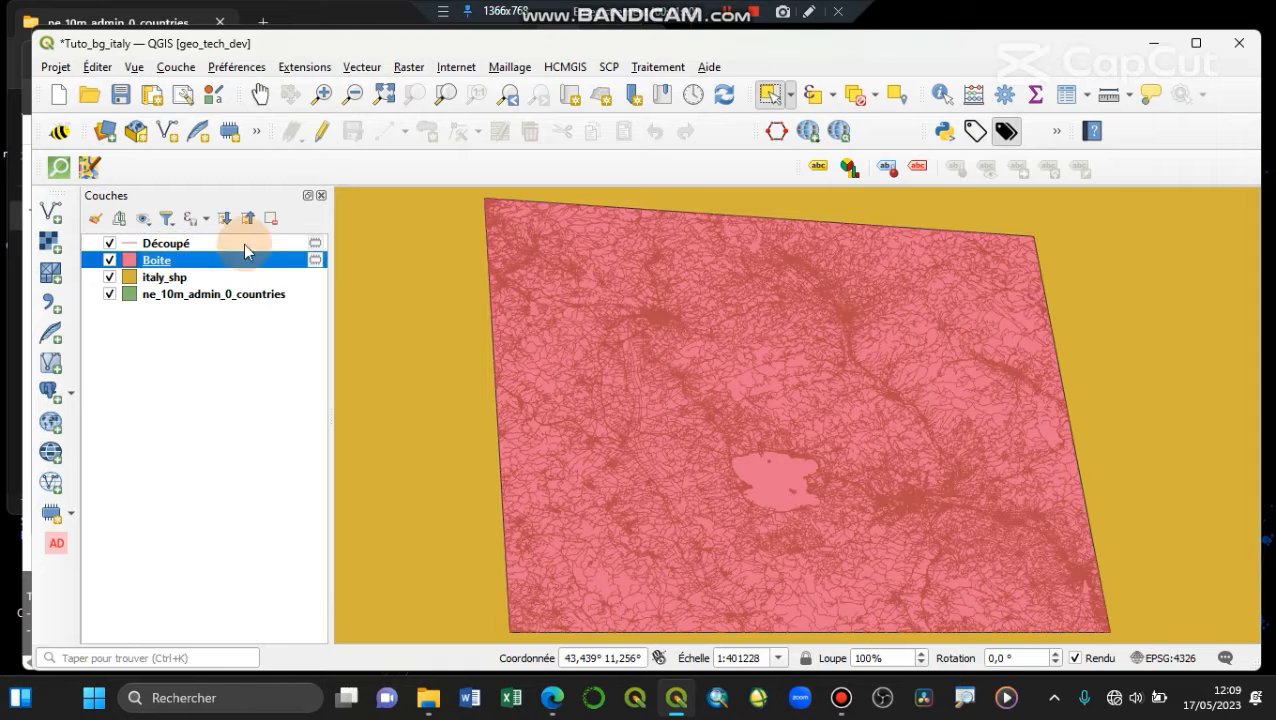
left_click(772, 103)
left_click(766, 484)
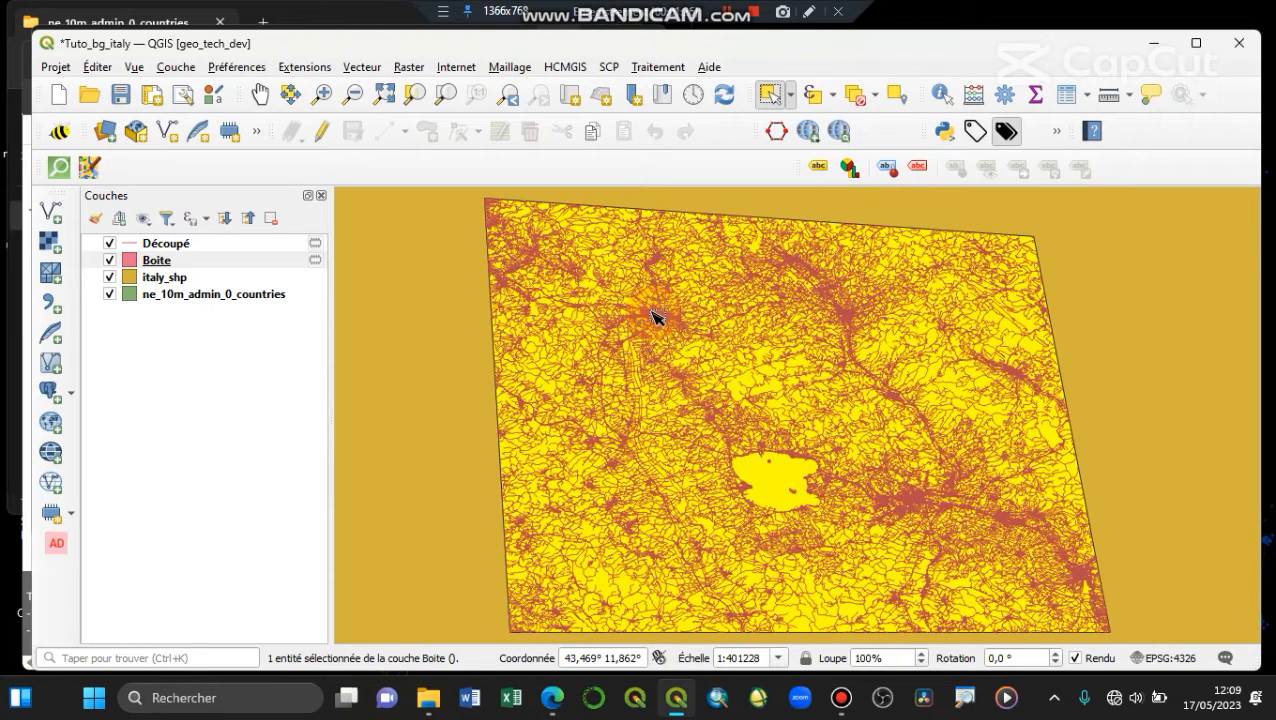
left_click(857, 95)
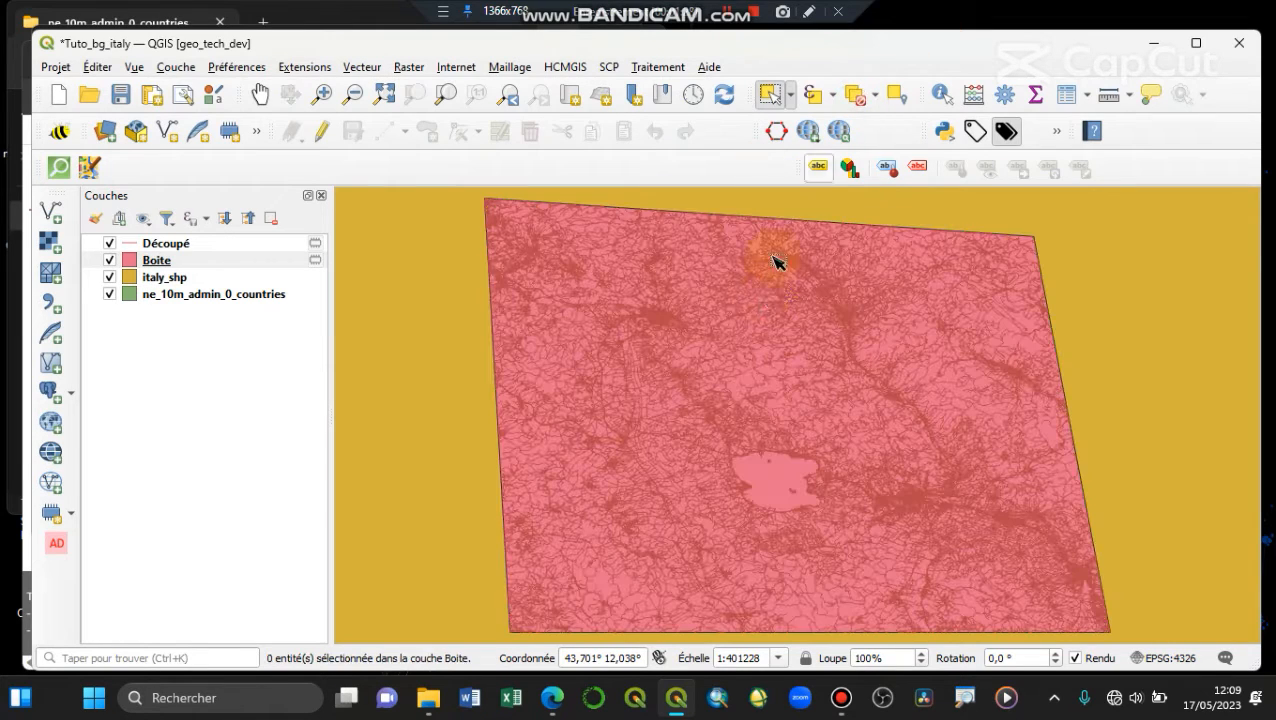
Select the Boite polygon and then the Italy polygon of italy_shp on the map, clearing the selection after each one
left_click(666, 326)
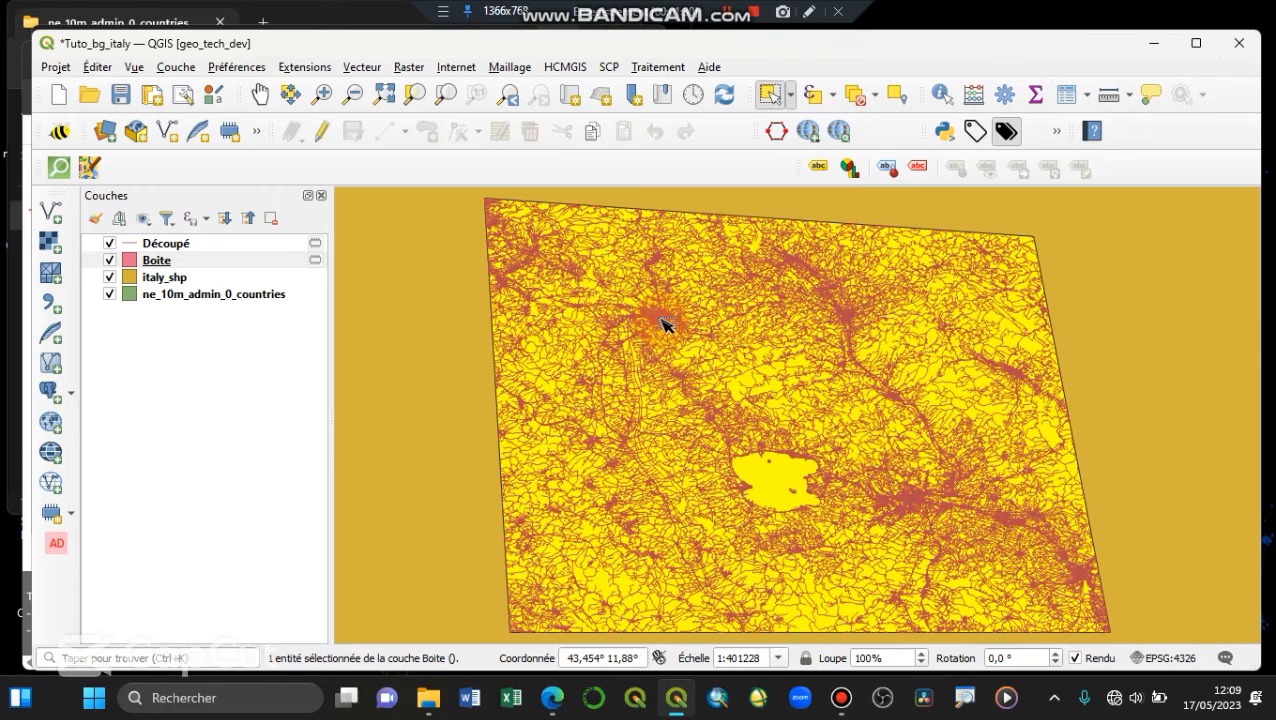
left_click(856, 95)
left_click(255, 278)
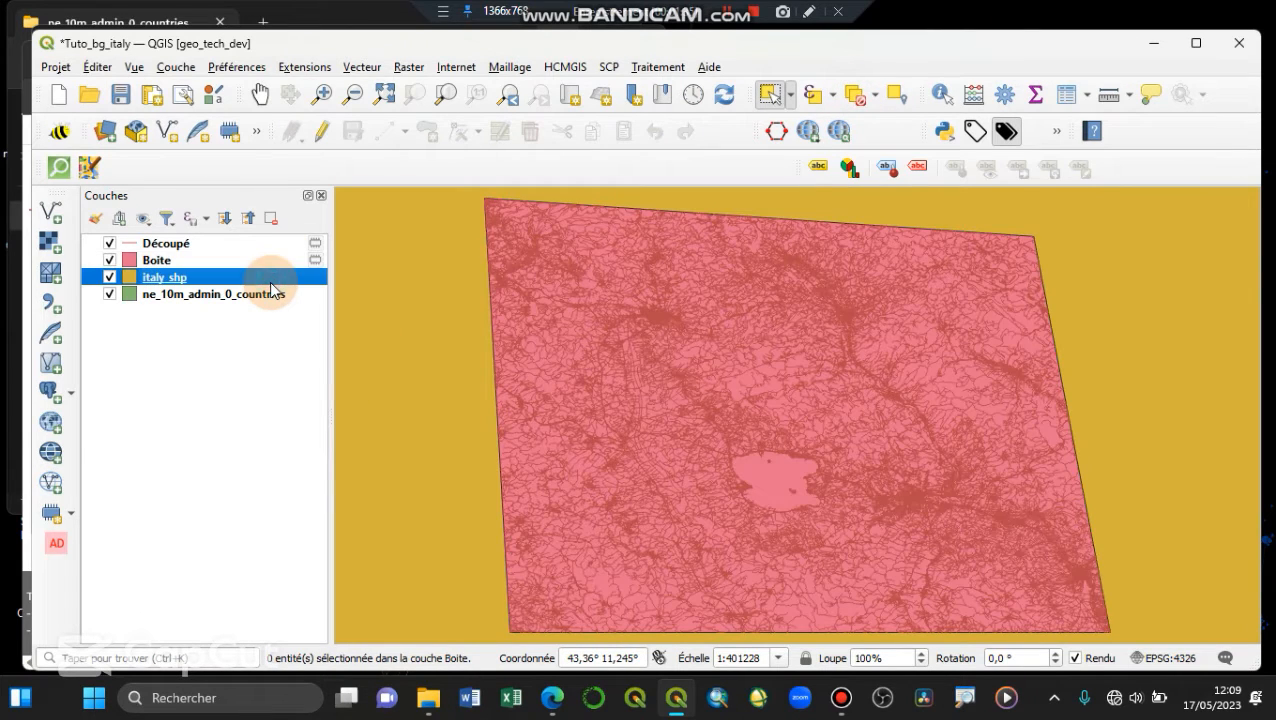
left_click(772, 380)
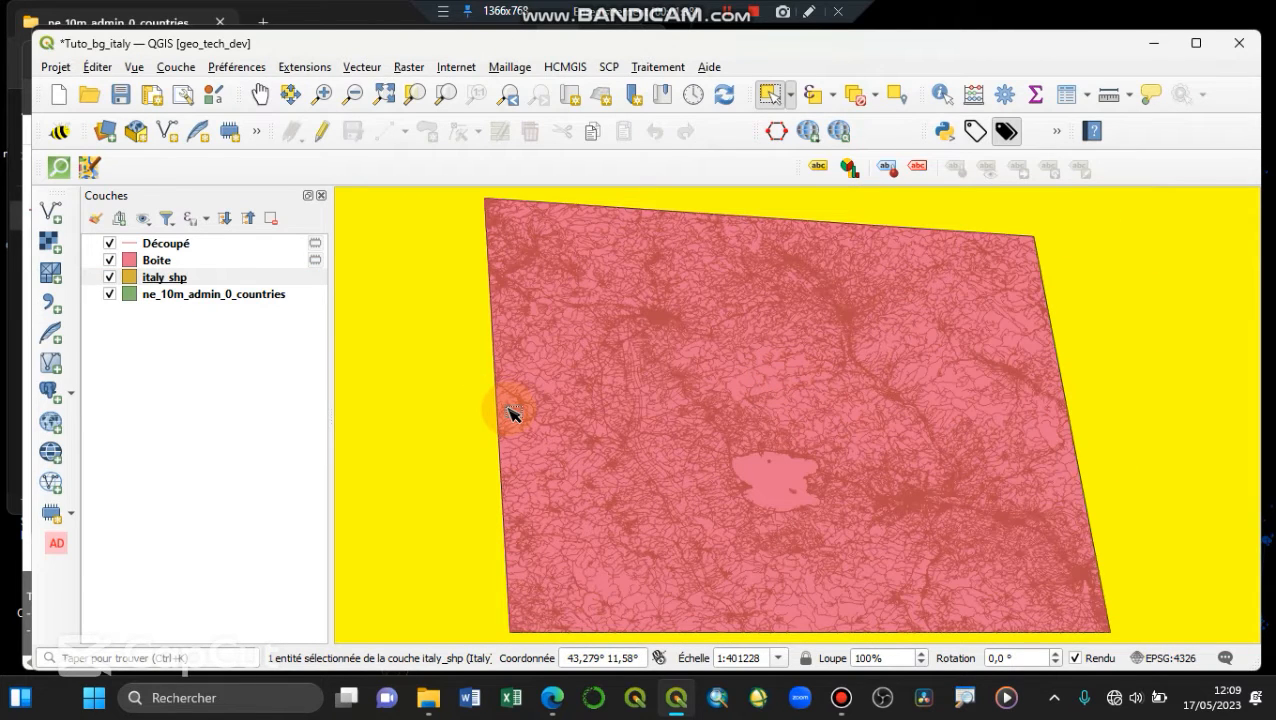
left_click(856, 95)
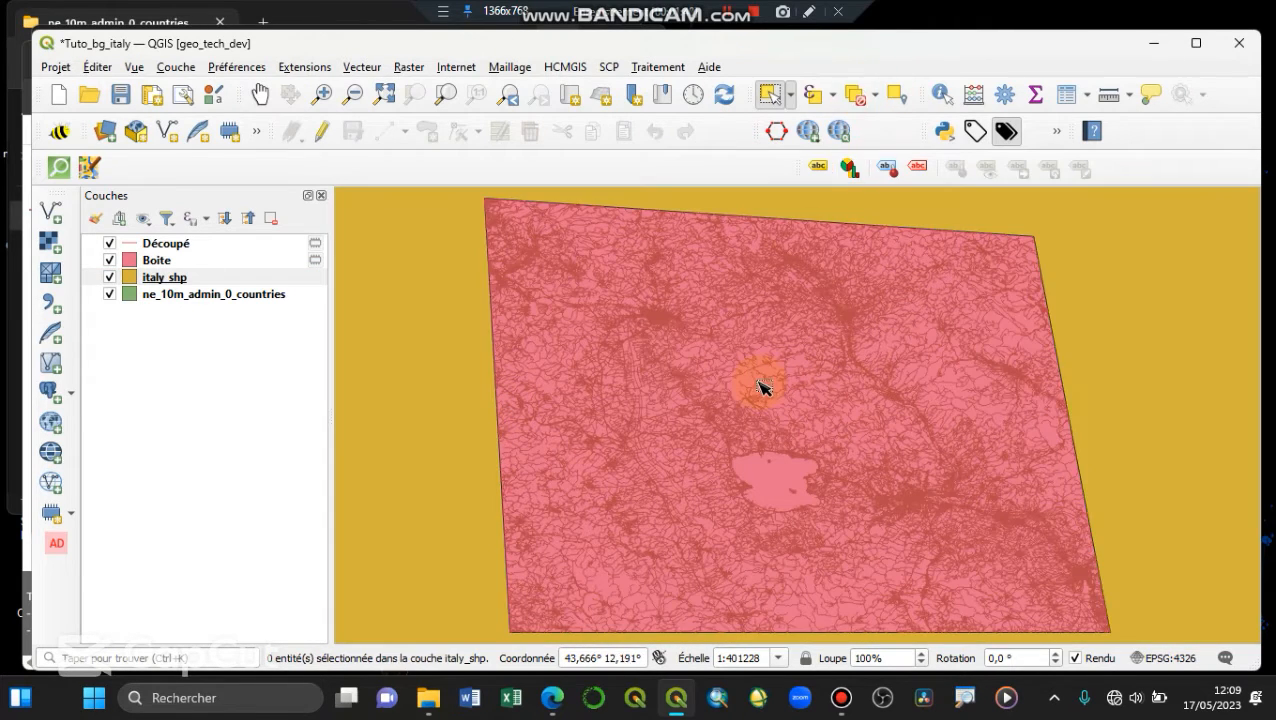
Select the Italy polygon of italy_shp from within the Boite area and check the highlighted area around the box
scroll(760, 387, "up", 2)
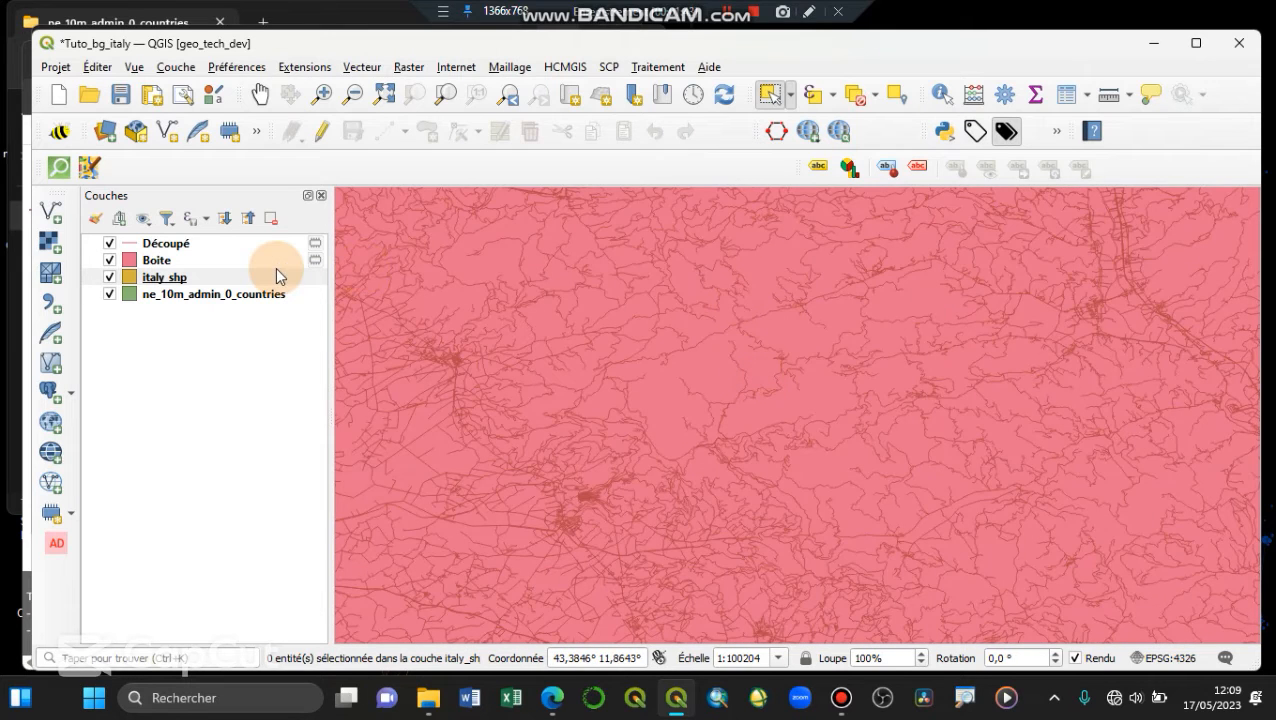
left_click(276, 283)
left_click(824, 398)
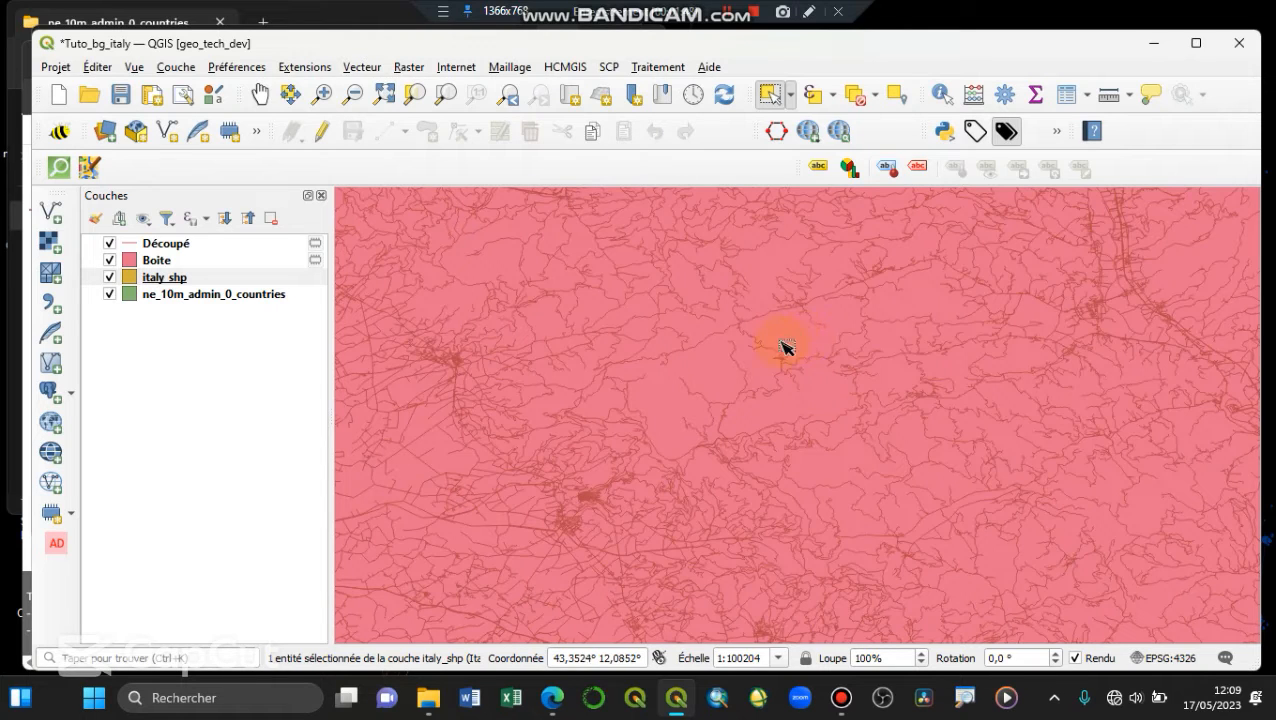
left_click(207, 277)
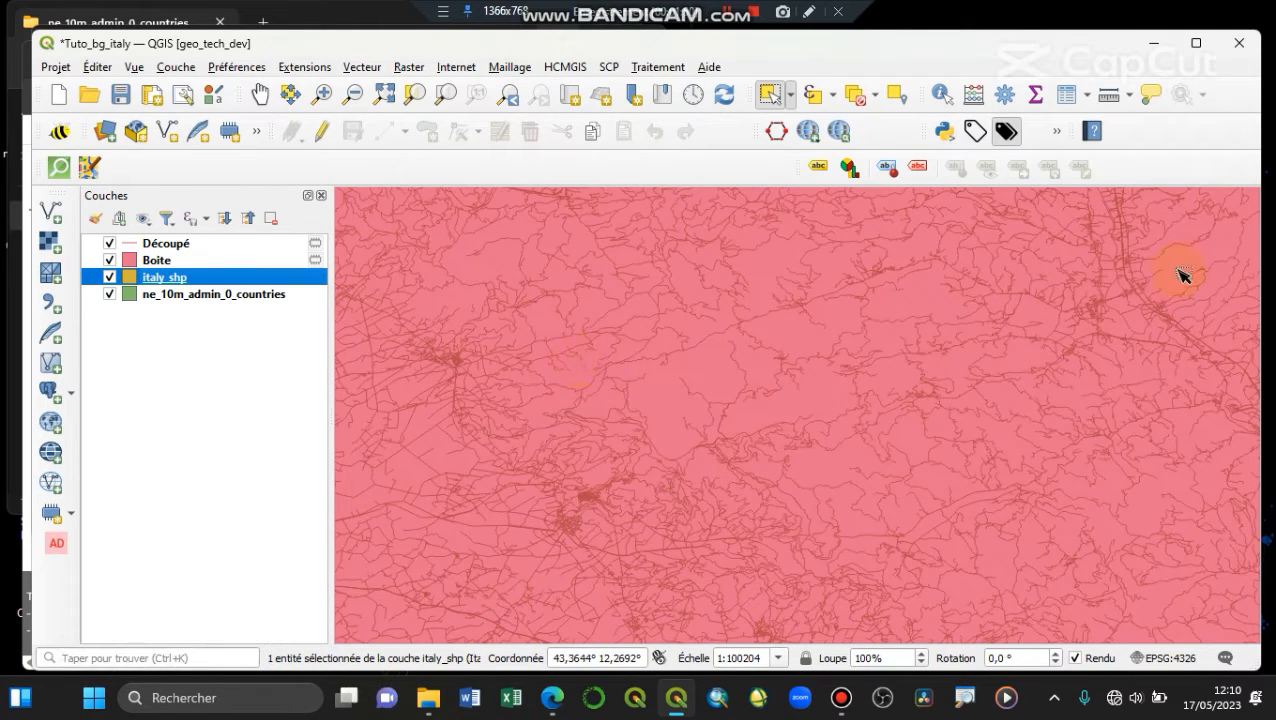
scroll(646, 410, "down", 2)
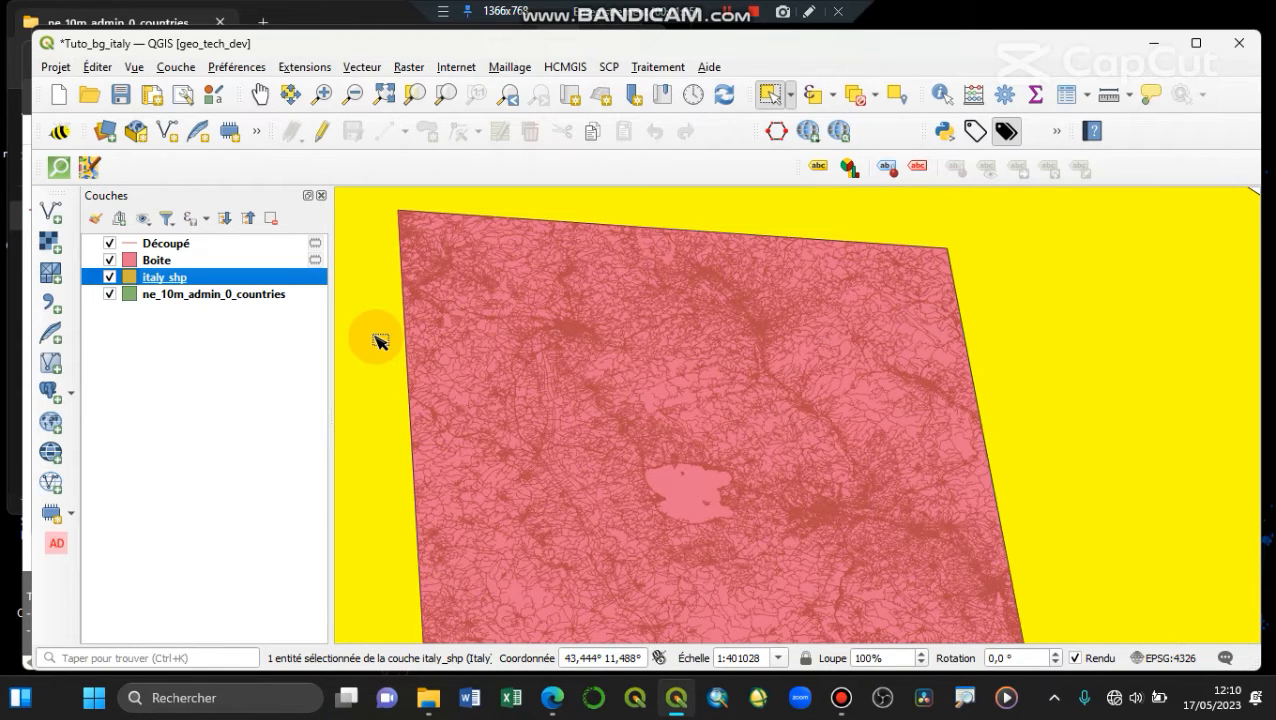
Select a single road in the Découpé layer, replace it with a rectangular selection of neighbouring roads, and view the selected group
left_click(210, 246)
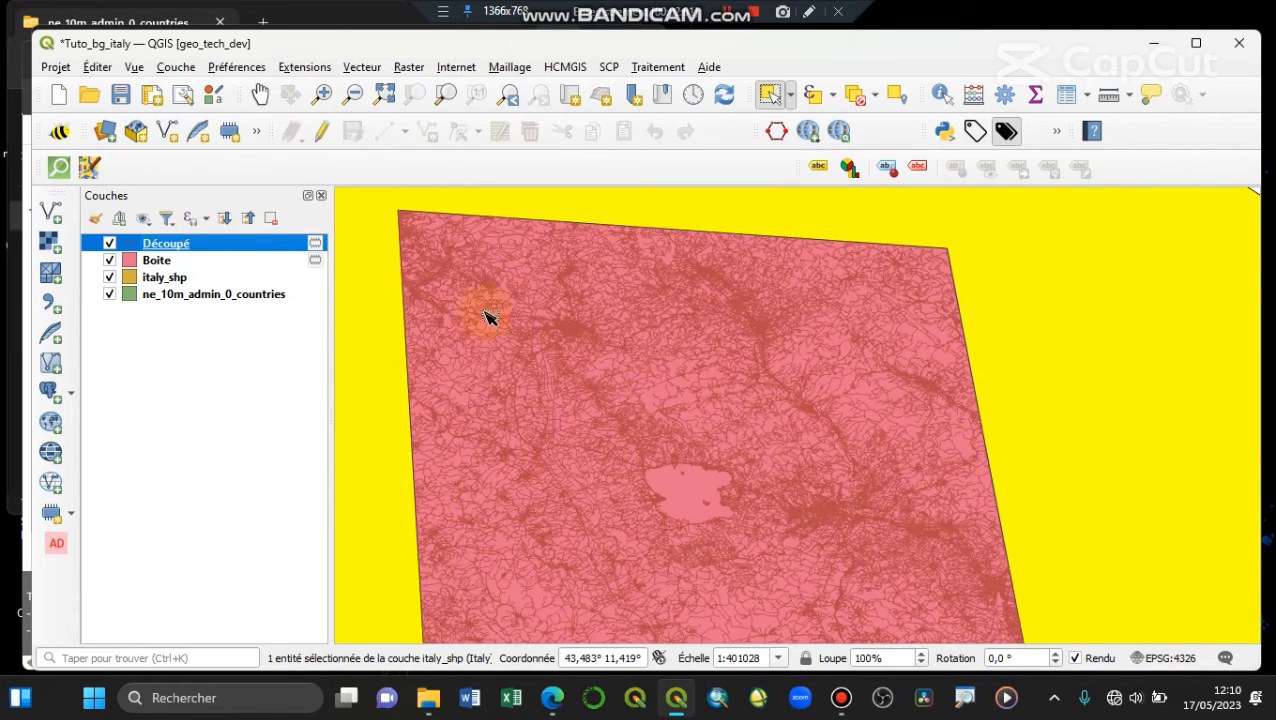
scroll(573, 332, "up", 1)
scroll(573, 332, "up", 1)
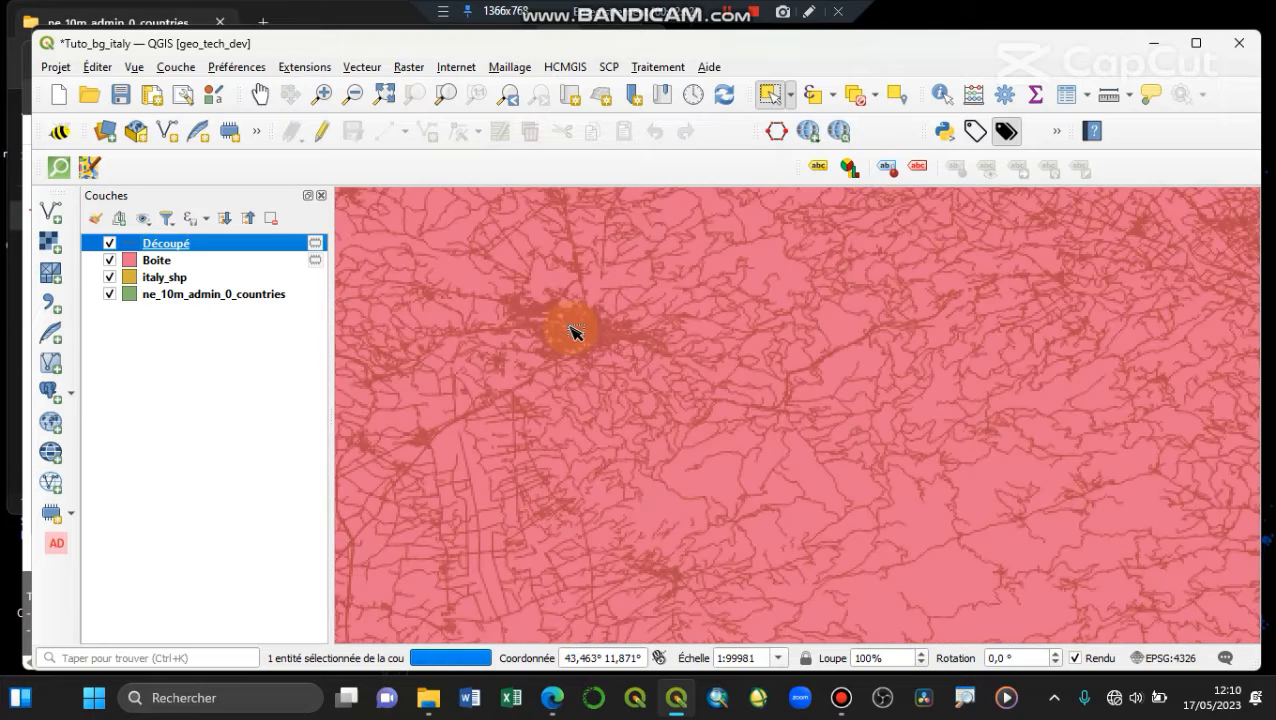
scroll(530, 364, "up", 3)
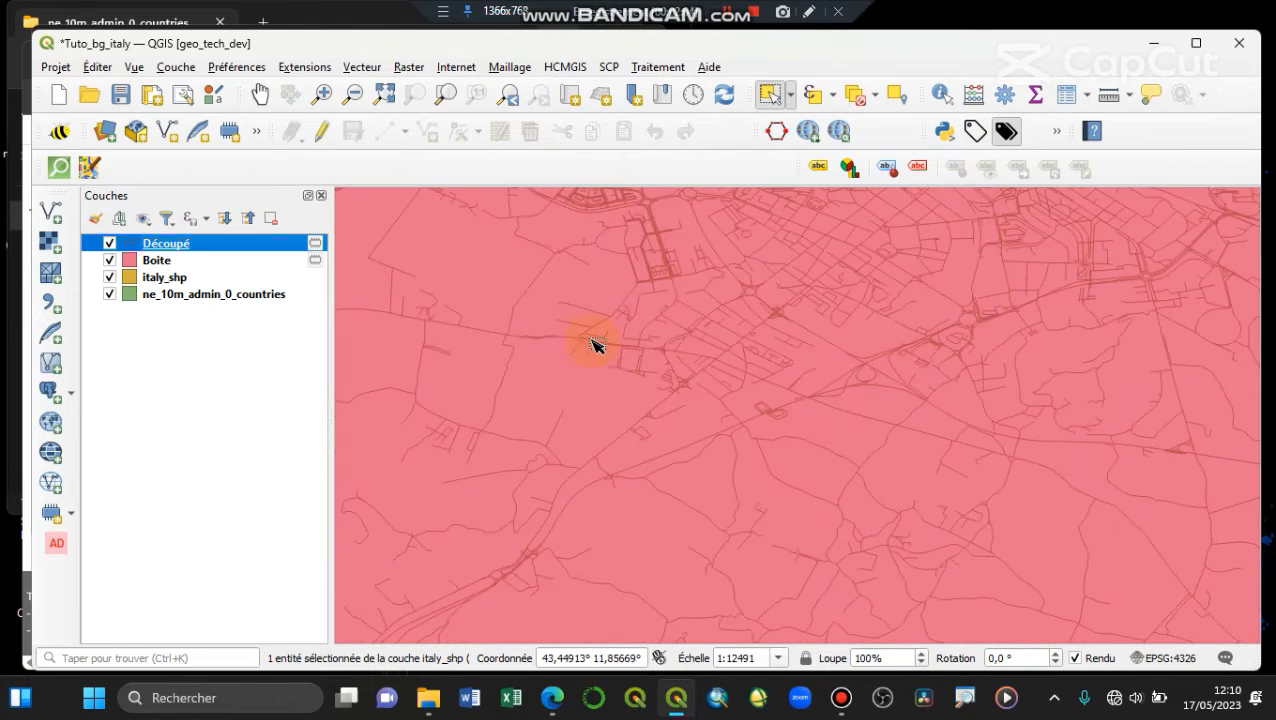
left_click(500, 341)
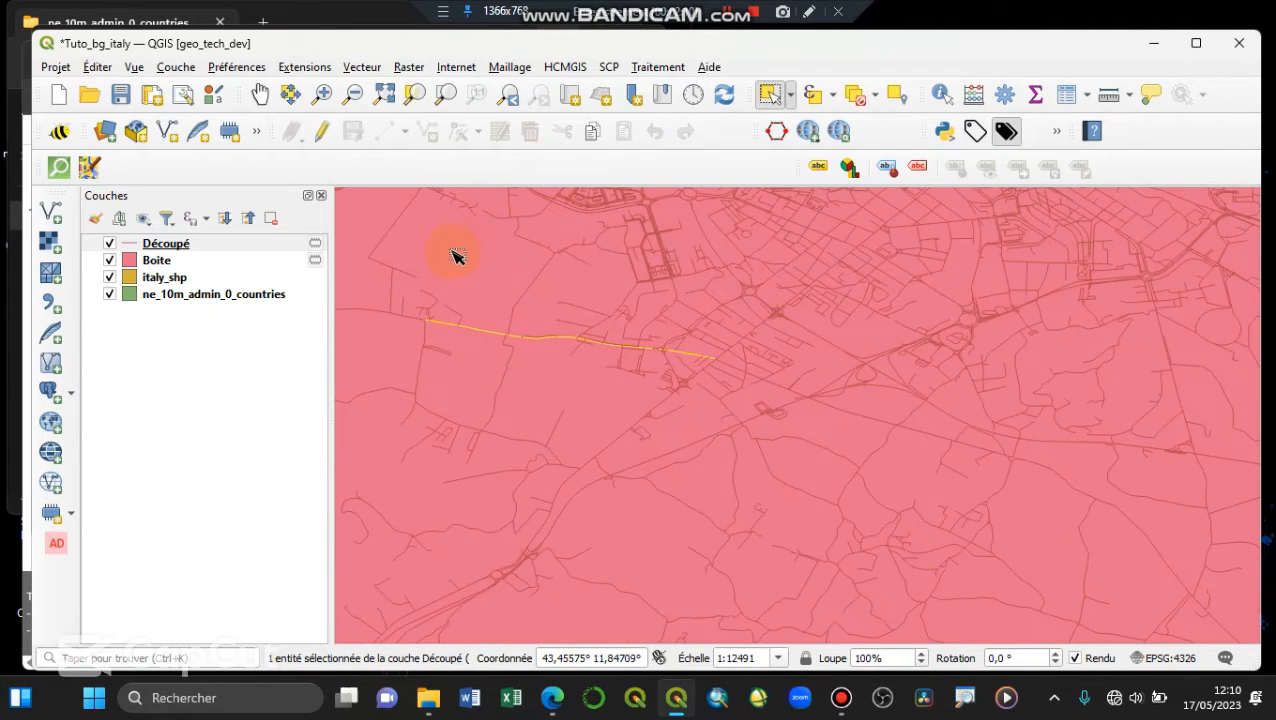
left_click_drag(493, 295, 1079, 368)
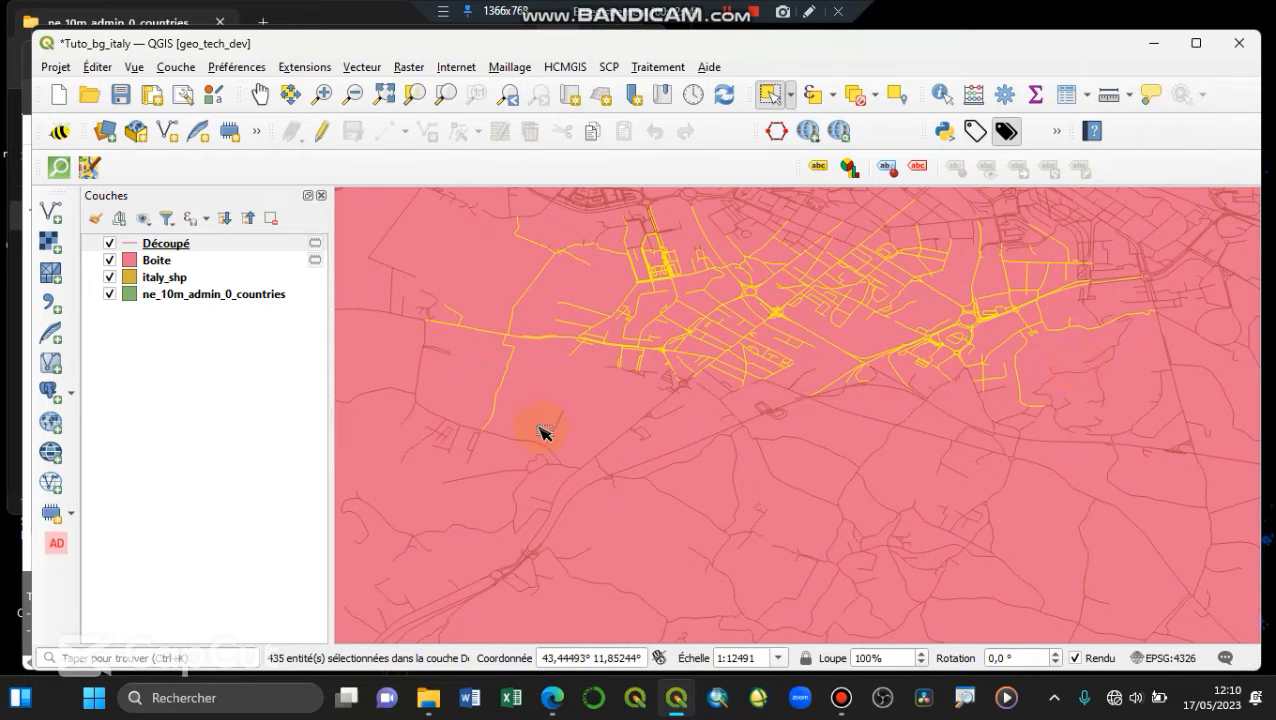
scroll(541, 433, "down", 3)
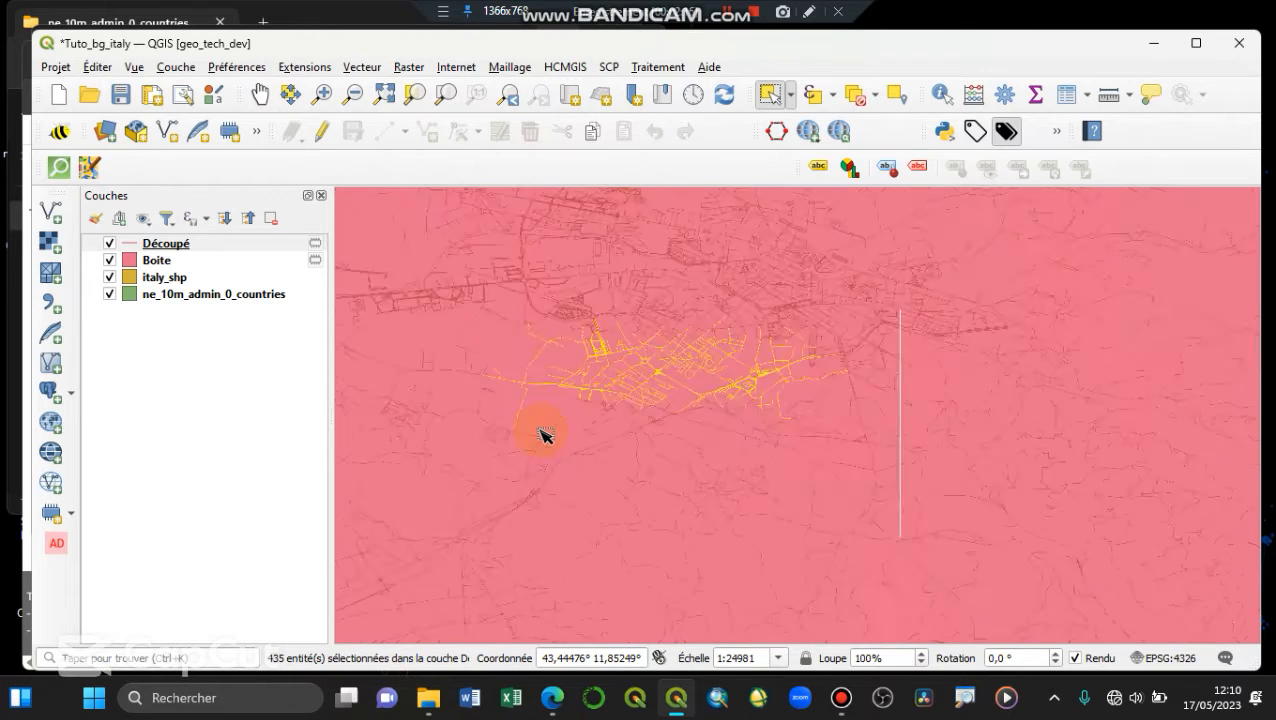
Hide the Boite, Découpé and italy_shp layers and make ne_10m_admin_0_countries the active layer, with Europe in view
left_click(110, 261)
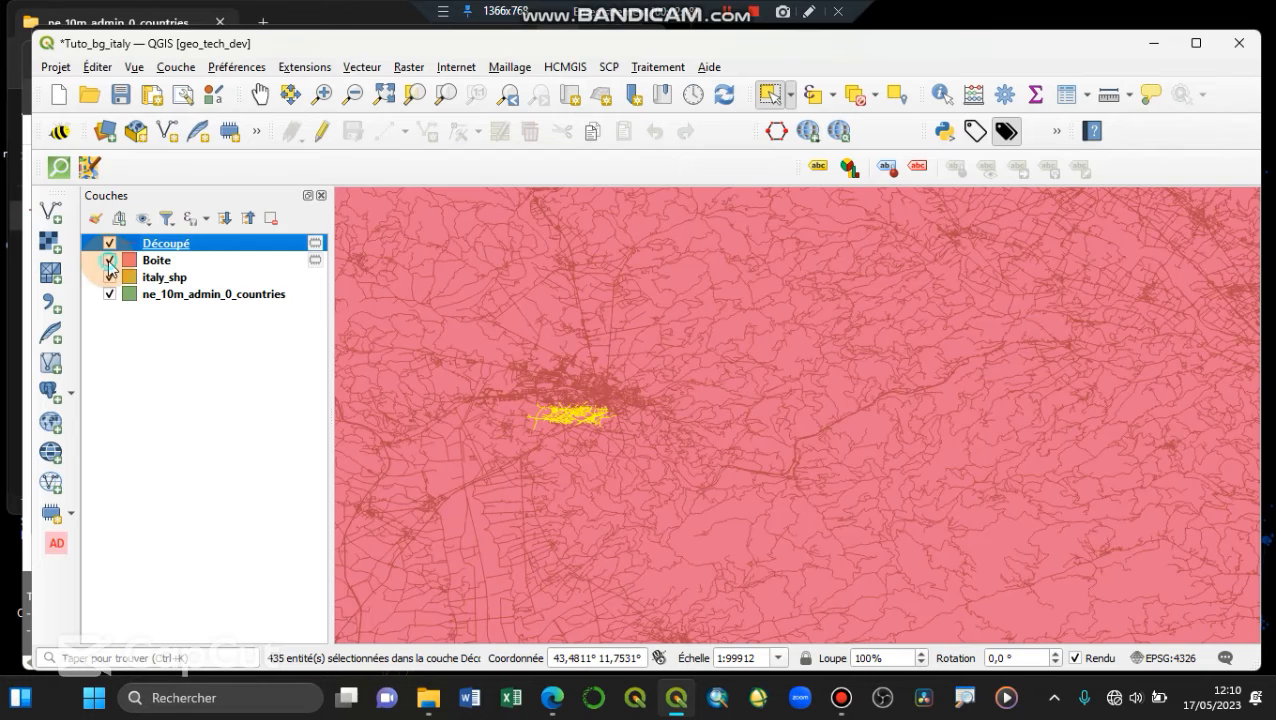
left_click(110, 243)
left_click(110, 277)
left_click(160, 295)
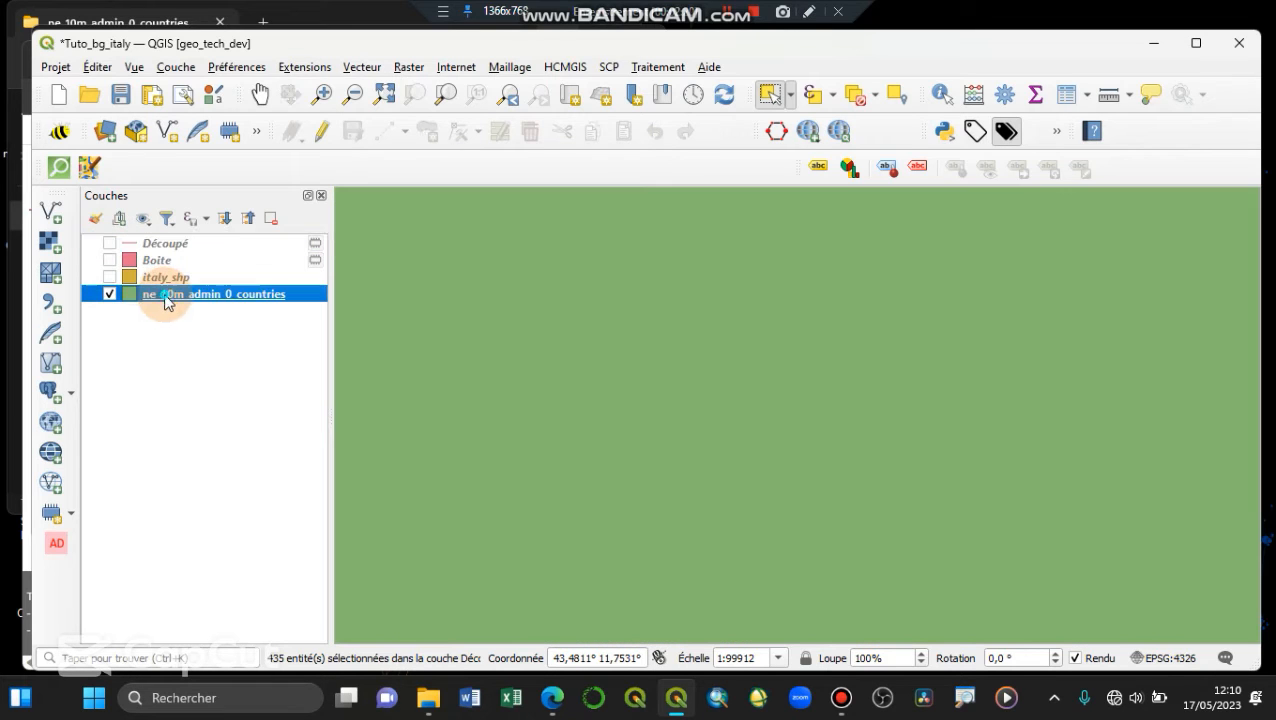
scroll(601, 396, "down", 7)
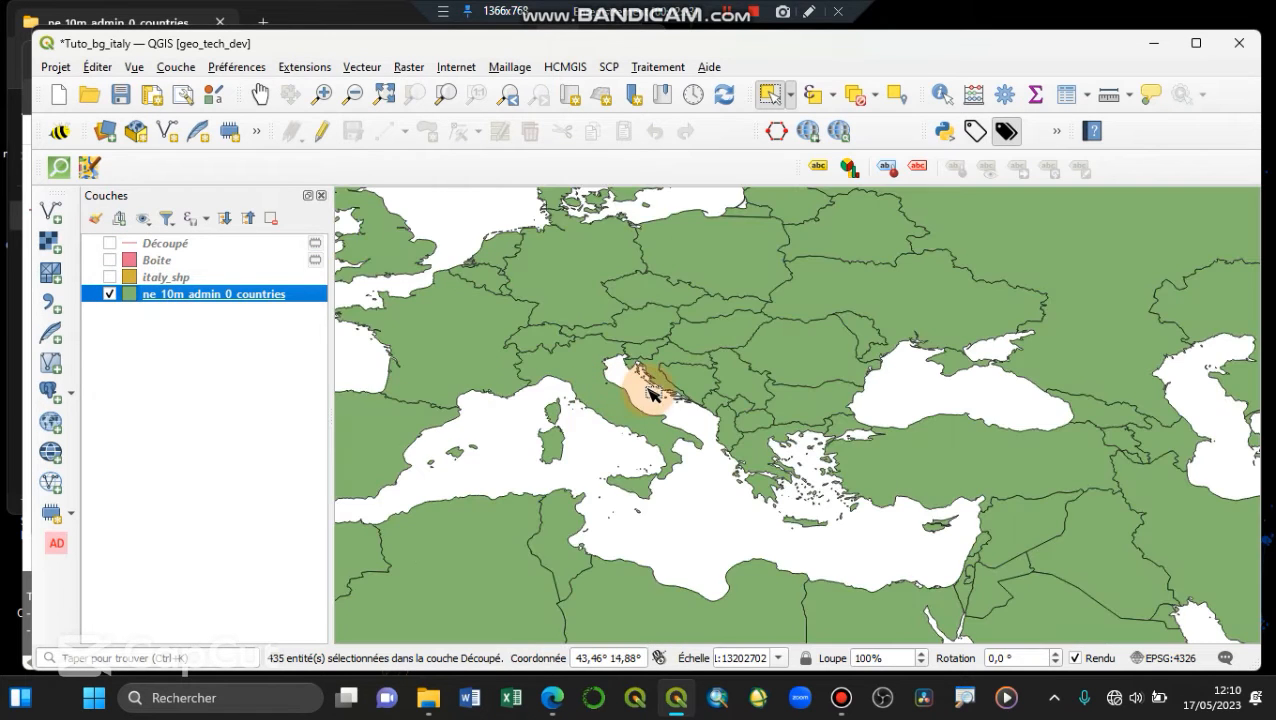
Select Italy in ne_10m_admin_0_countries and add France, Germany, Poland, Hungary, Romania and Ukraine to the selection
left_click(571, 368)
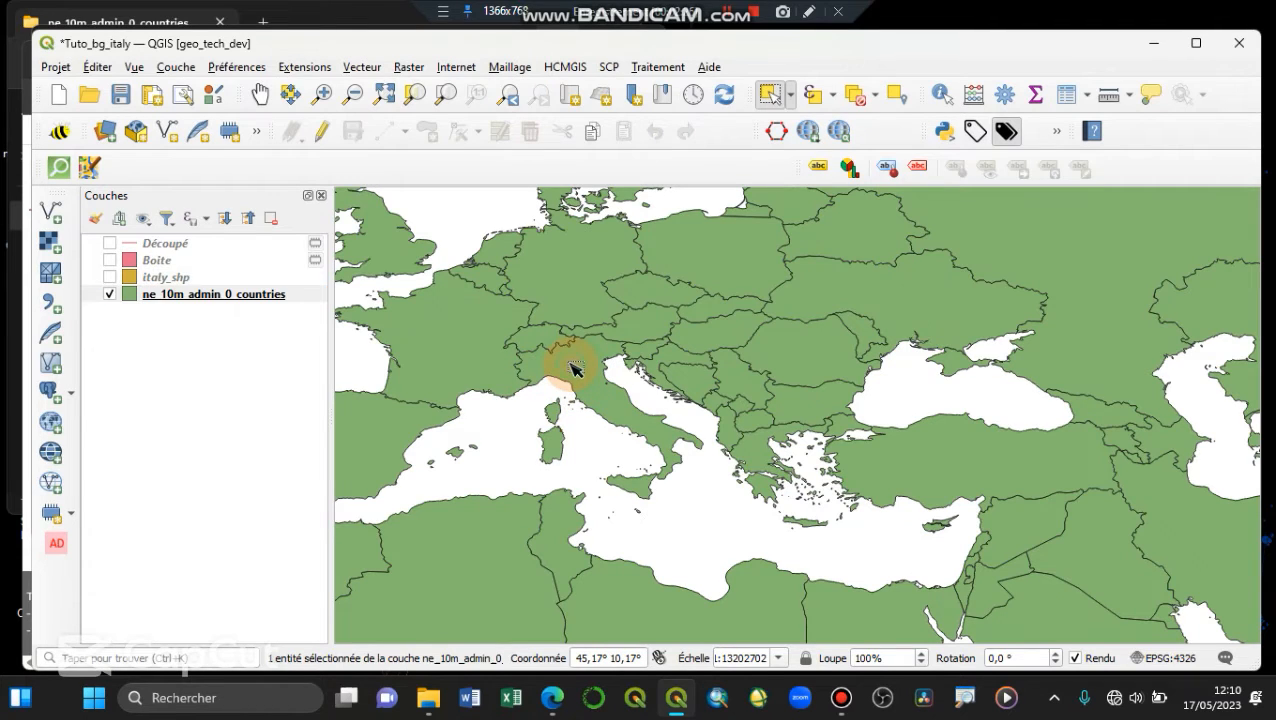
left_click(487, 369, "shift")
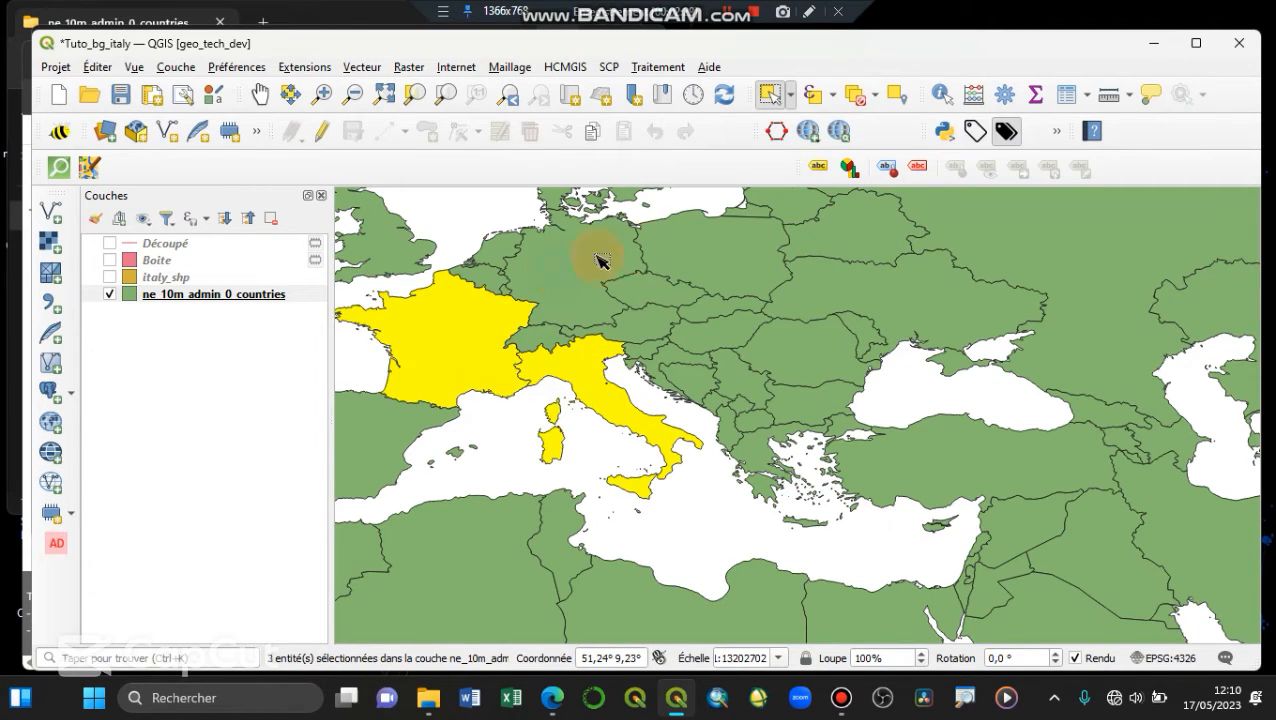
left_click(709, 257, "shift")
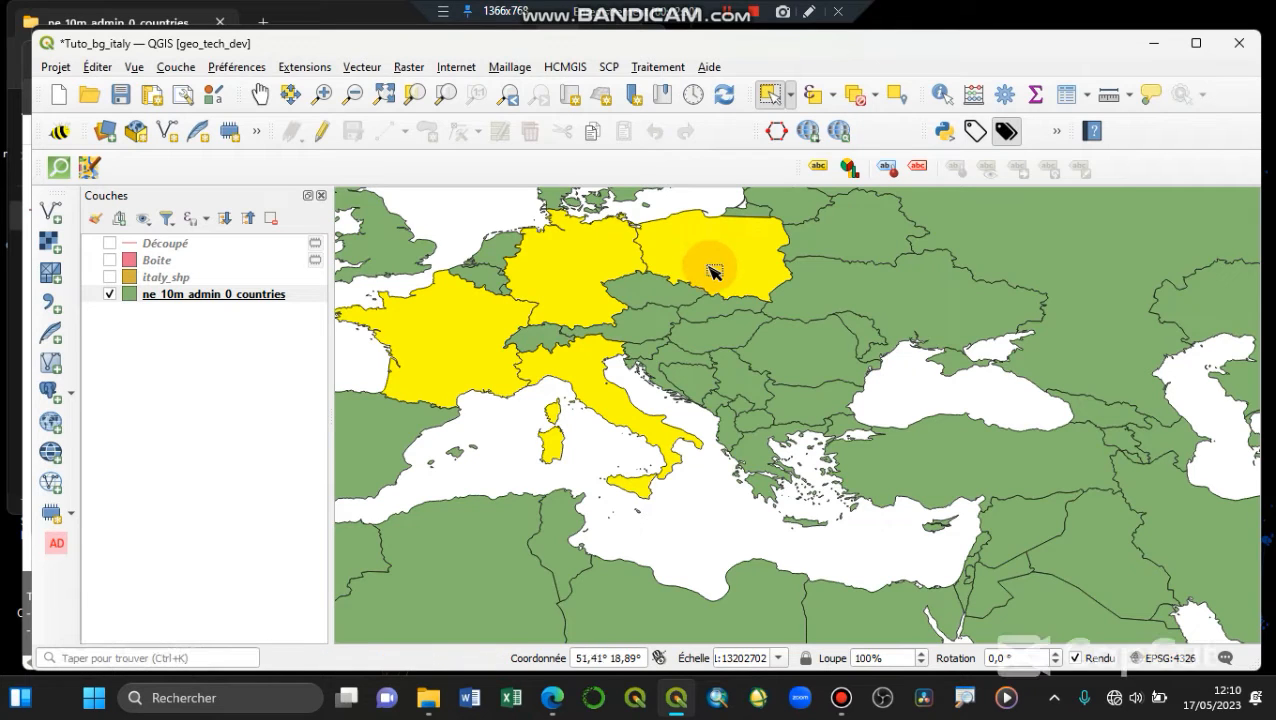
left_click(735, 345, "shift")
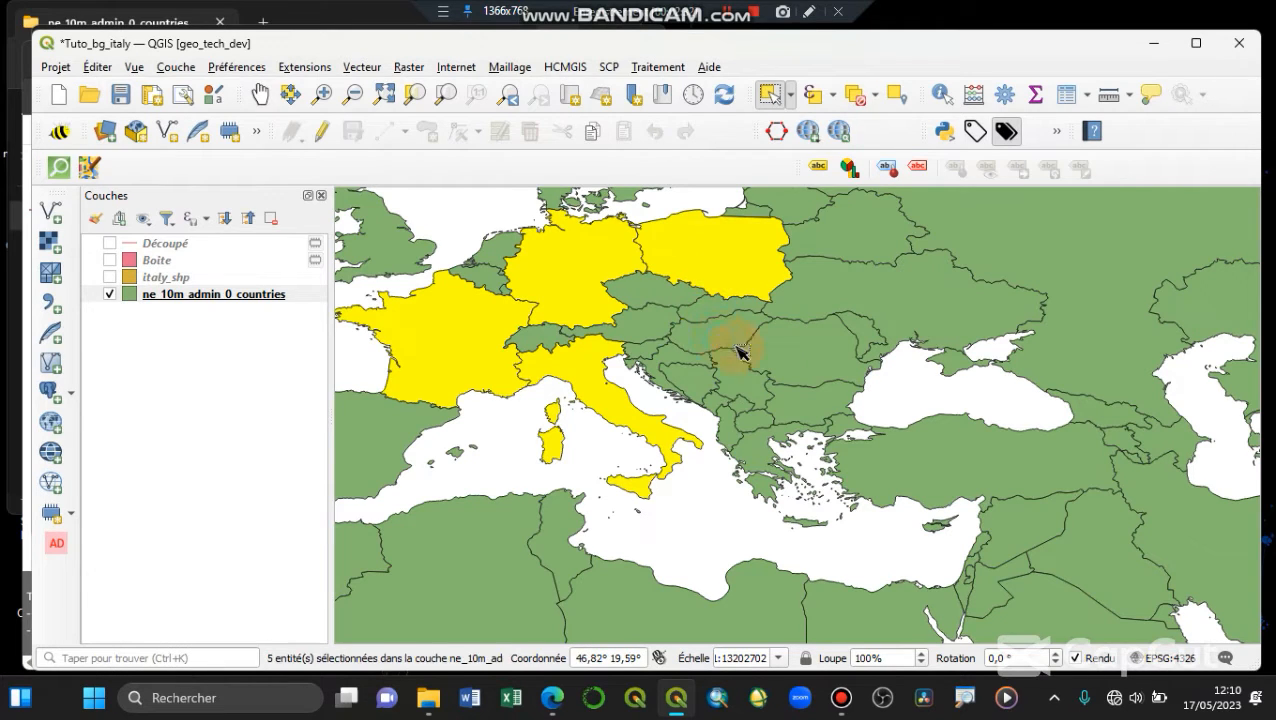
left_click(845, 318, "shift")
left_click(850, 308, "shift")
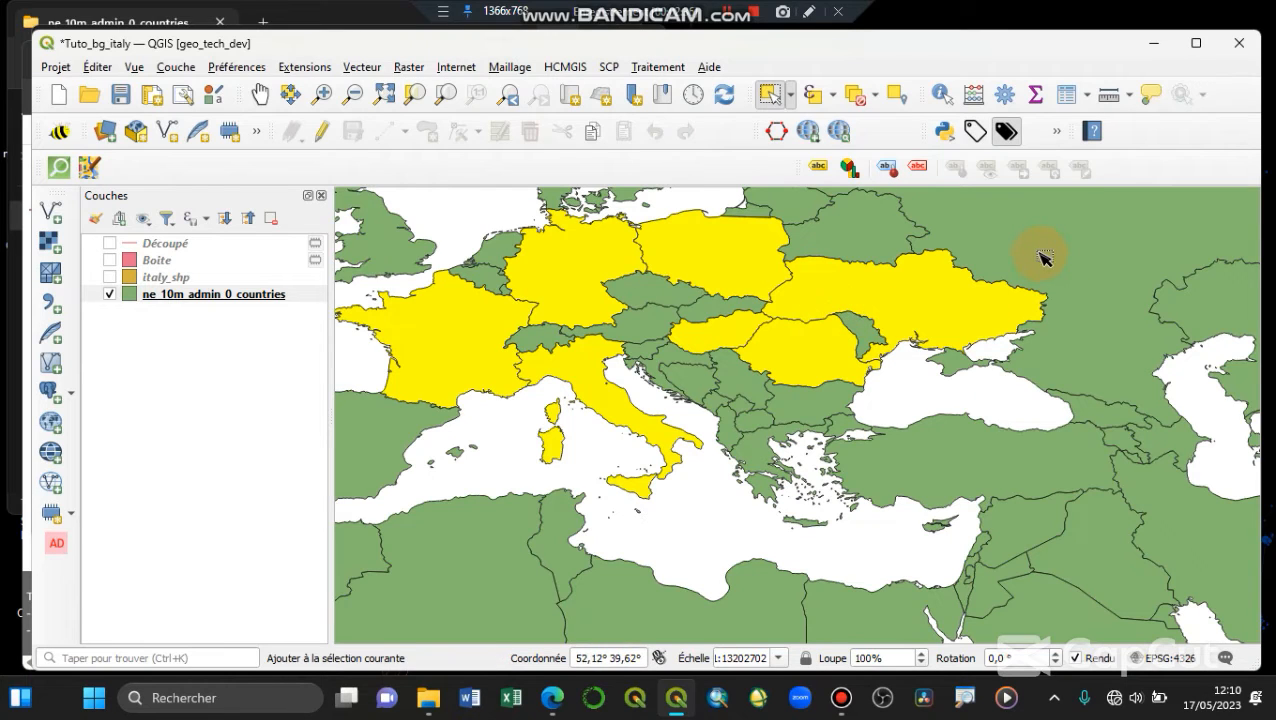
Replace the selection with Serbia, then add Romania and a rectangular selection covering Ukraine, Belarus and Russia
left_click(750, 408)
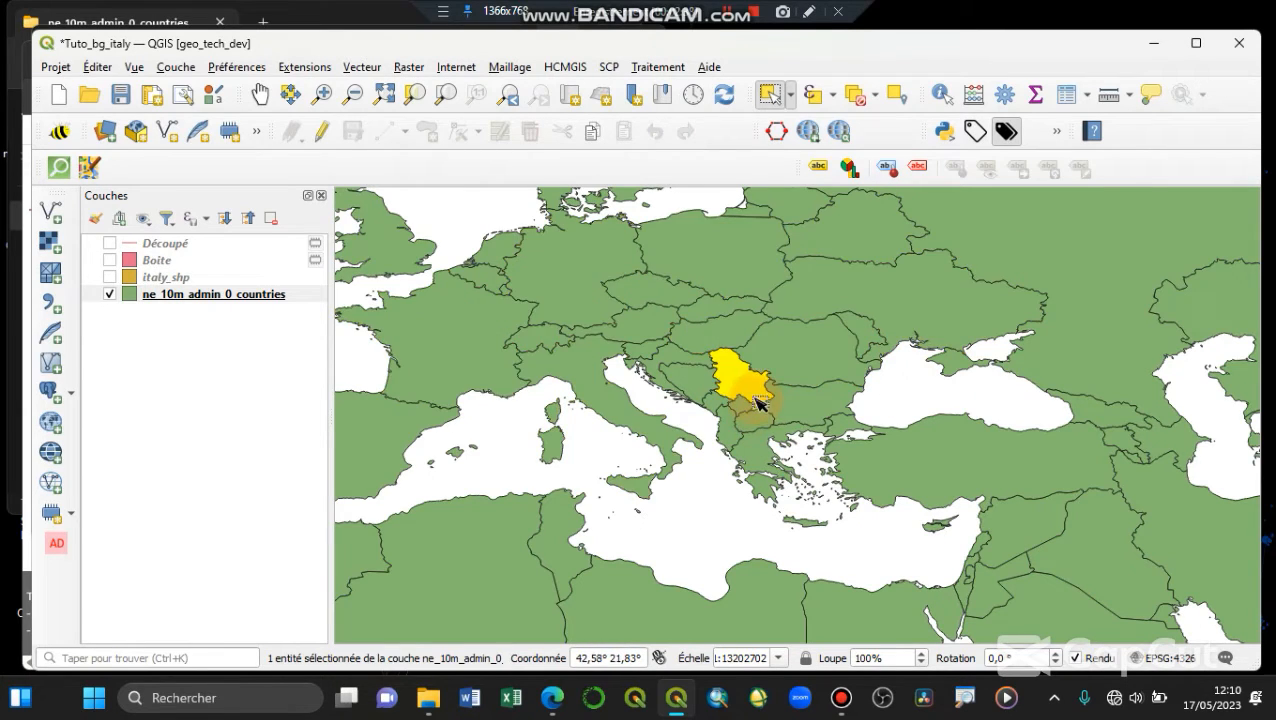
left_click(797, 351, "shift")
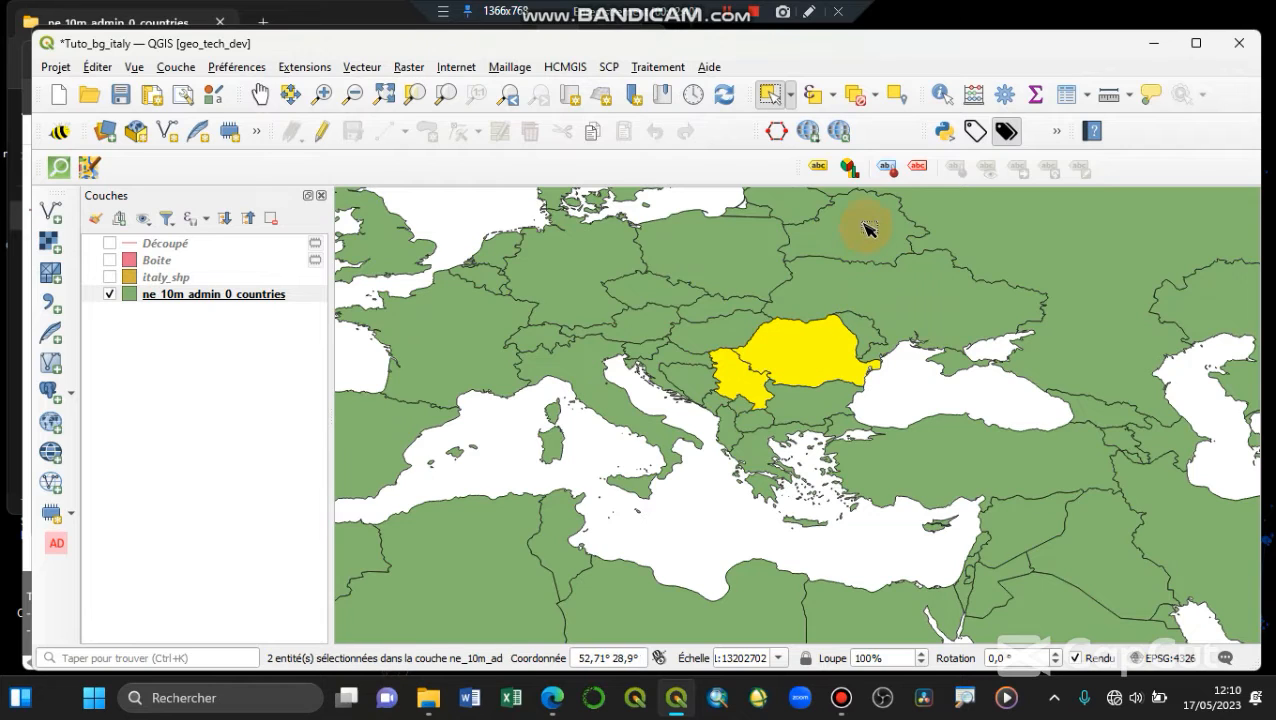
left_click_drag(860, 268, 1041, 305)
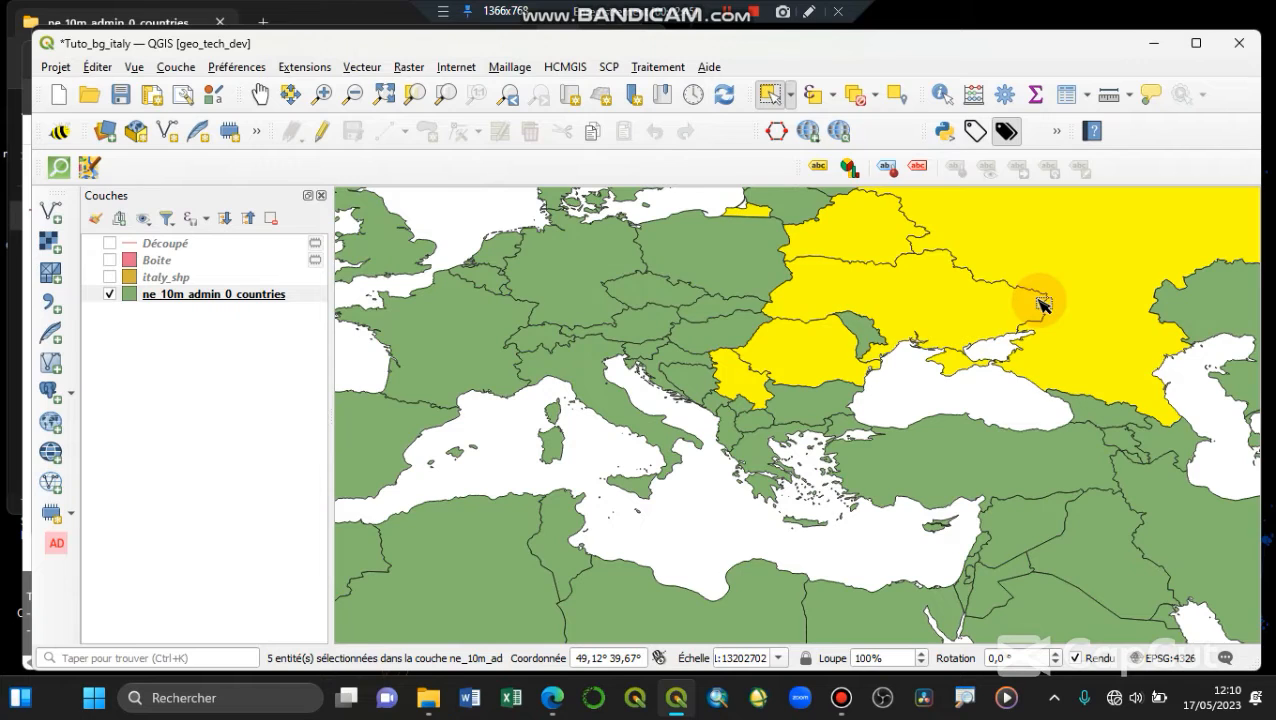
Select France, add Germany and a rectangular selection of eastern countries including Poland, Ukraine and Russia, and clear the selection
left_click(438, 367)
left_click(441, 368)
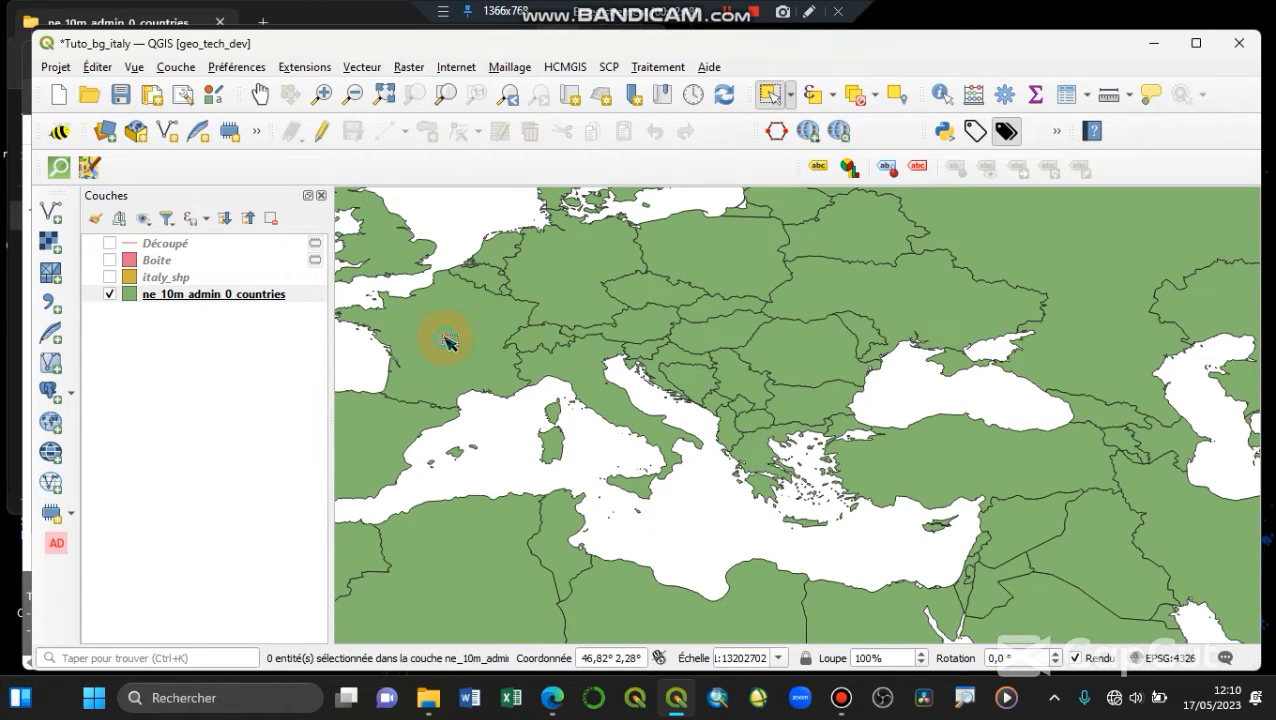
left_click(446, 342)
left_click_drag(605, 262, 800, 323)
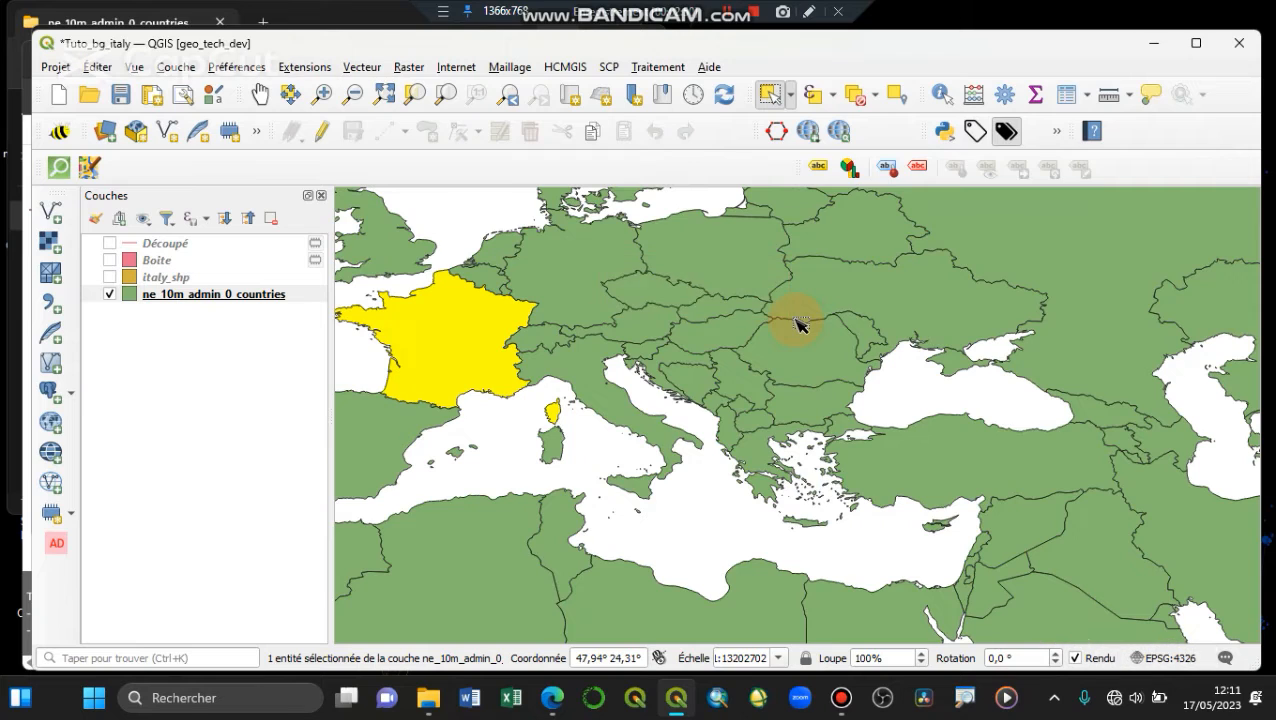
left_click_drag(616, 262, 880, 400)
left_click_drag(735, 307, 818, 352)
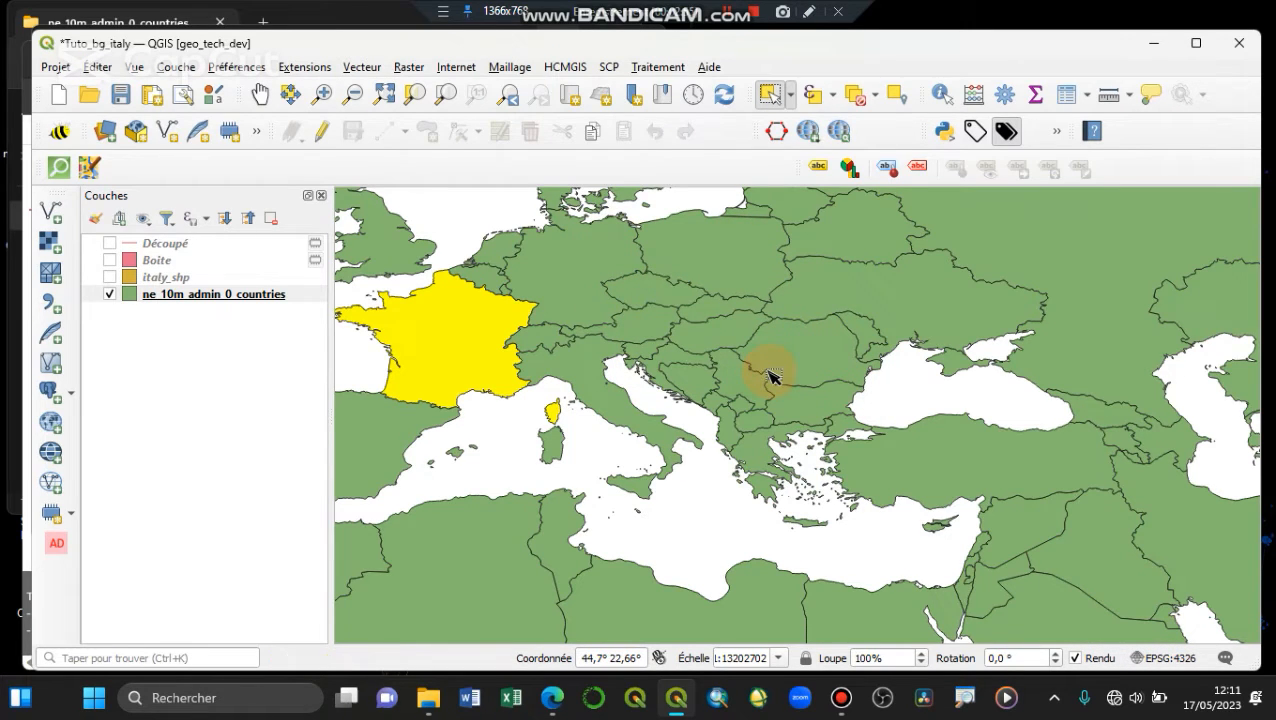
left_click(595, 270, "shift")
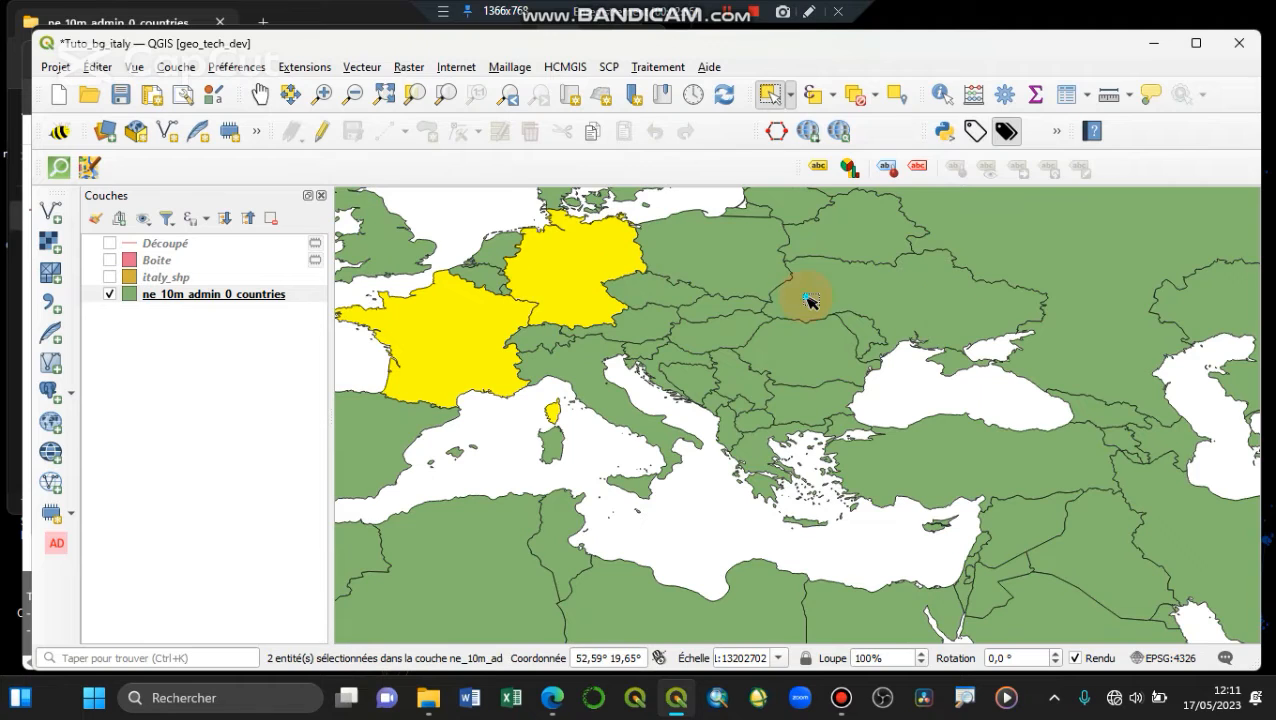
left_click_drag(764, 246, 967, 305)
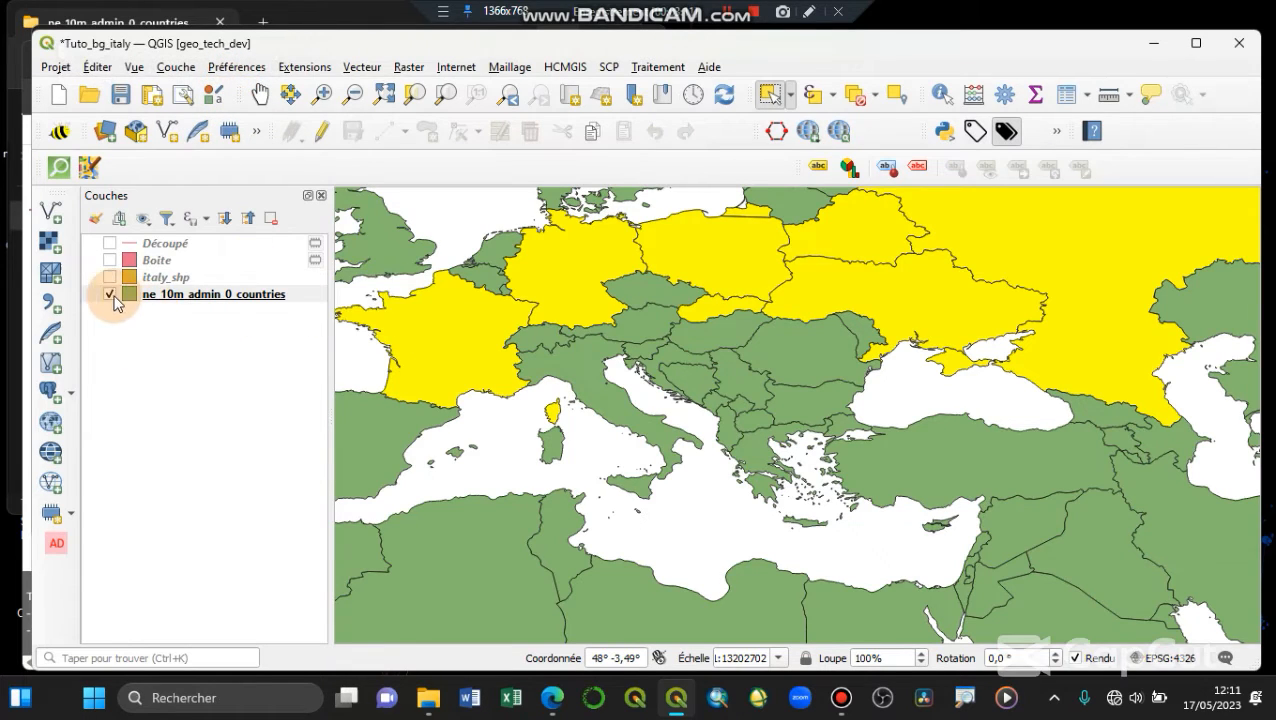
left_click(855, 95)
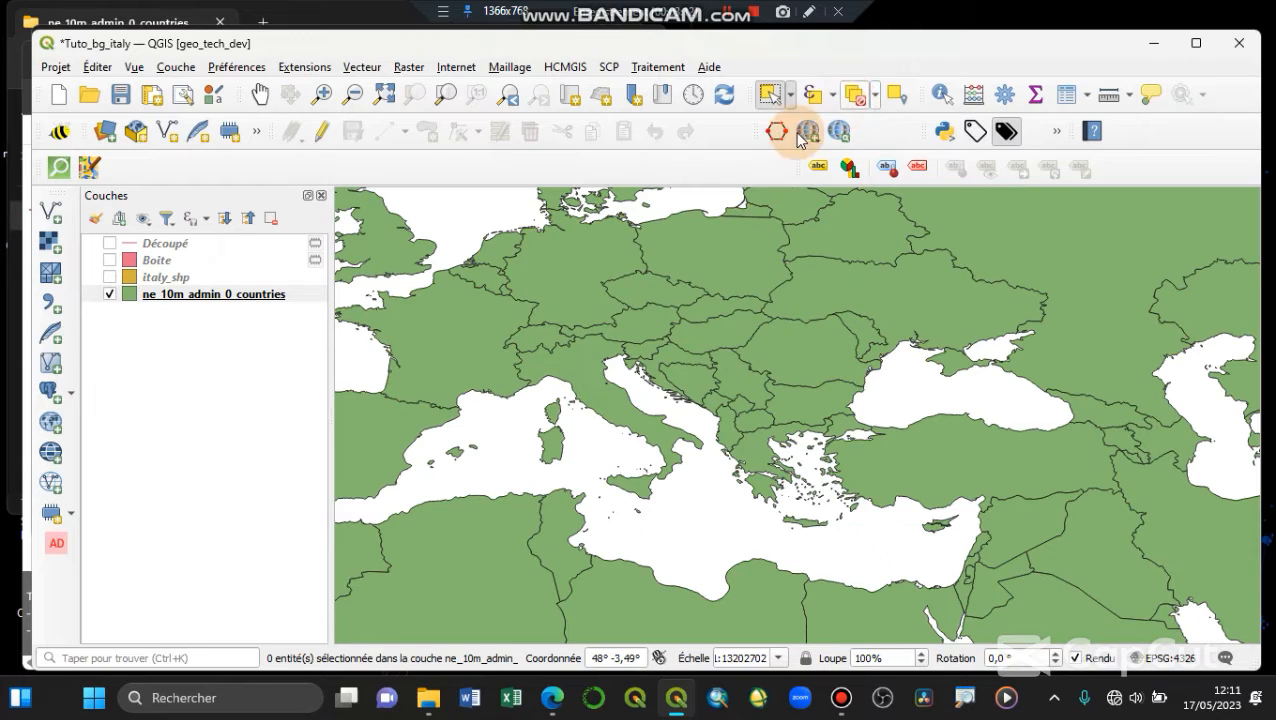
Show the italy_shp layer again over ne_10m_admin_0_countries and frame Italy with its surrounding countries
left_click(108, 279)
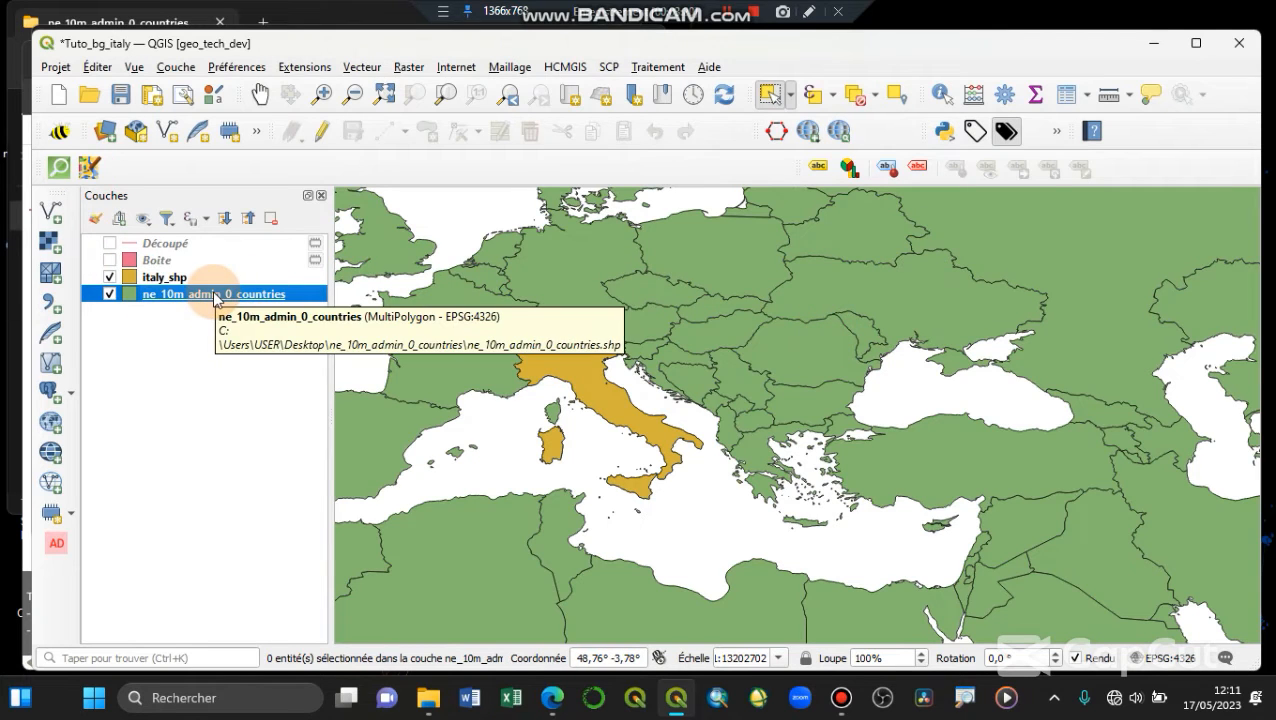
scroll(911, 362, "down", 2)
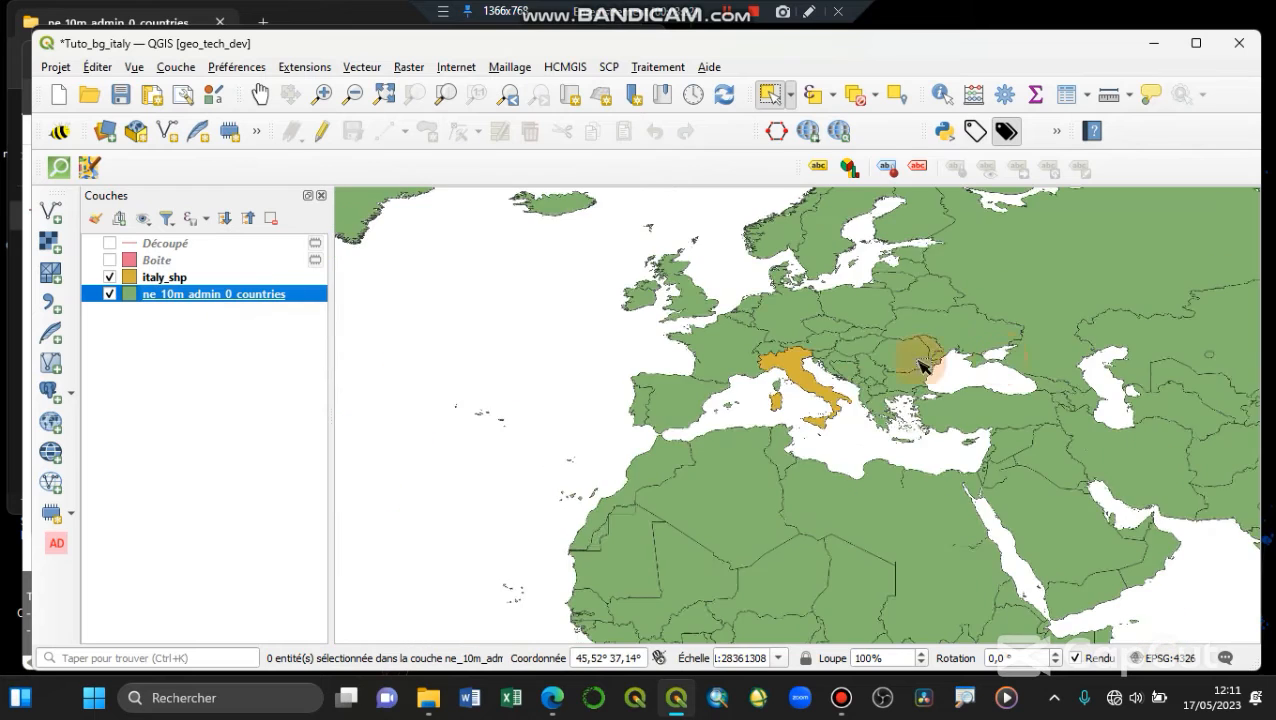
scroll(826, 407, "up", 1)
scroll(478, 316, "up", 1)
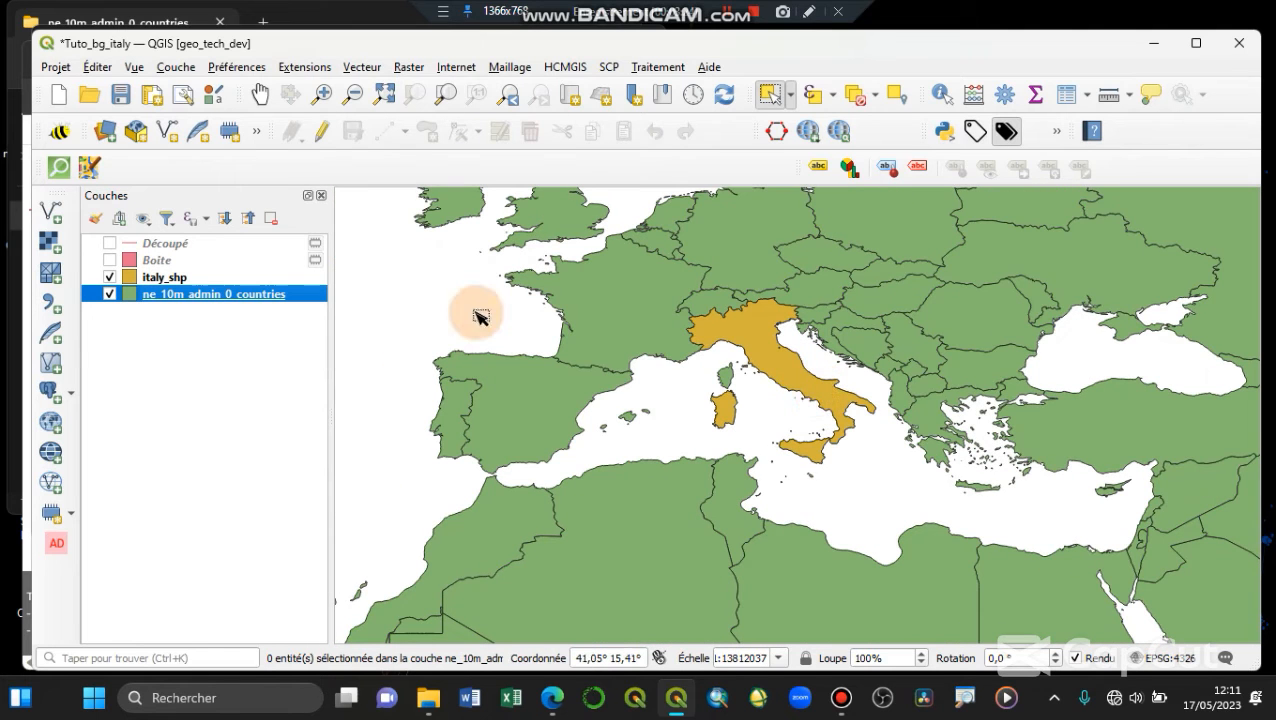
Change the fill colour of the ne_10m_admin_0_countries layer to near-black in its symbology properties and apply it to the map
right_click(222, 297)
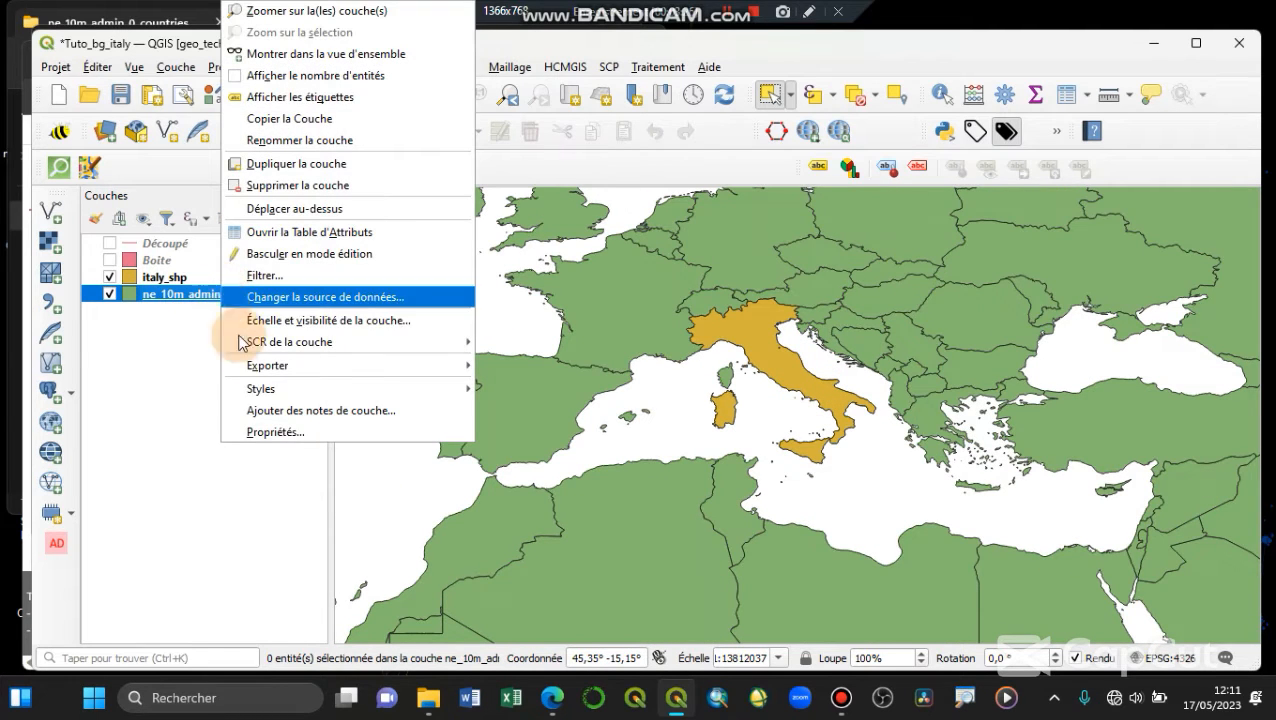
left_click(299, 431)
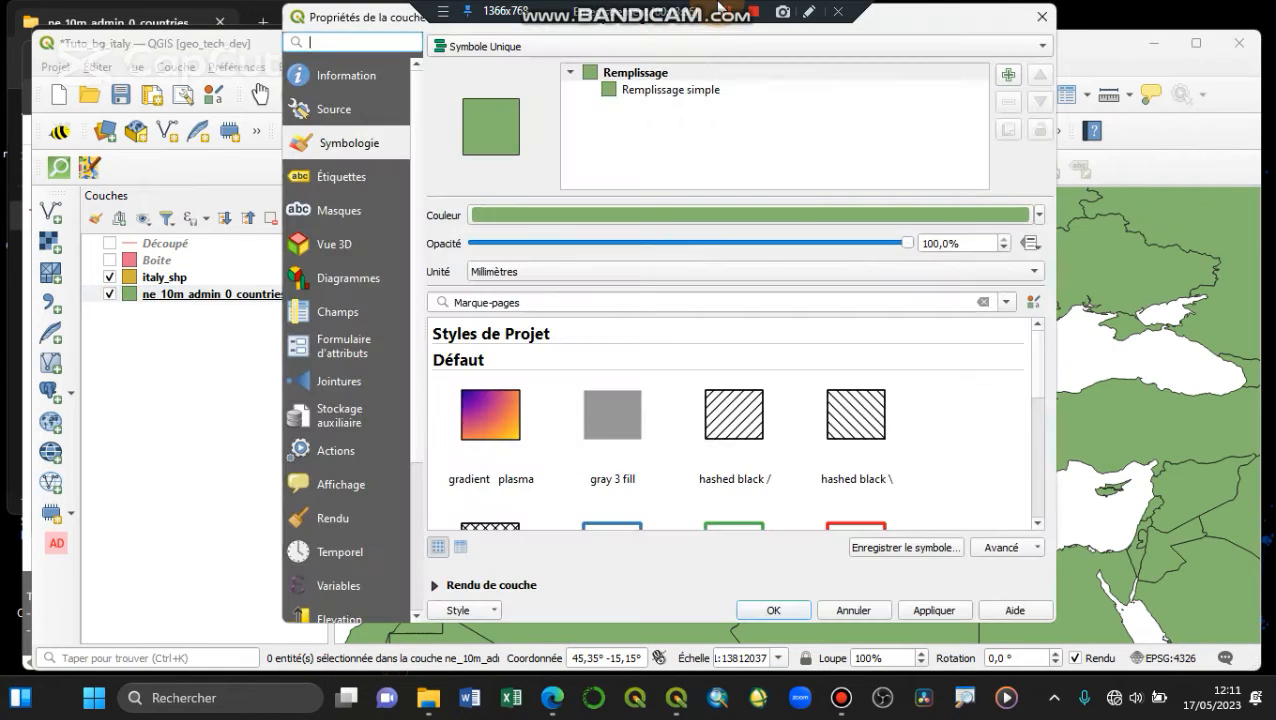
left_click_drag(962, 18, 715, 42)
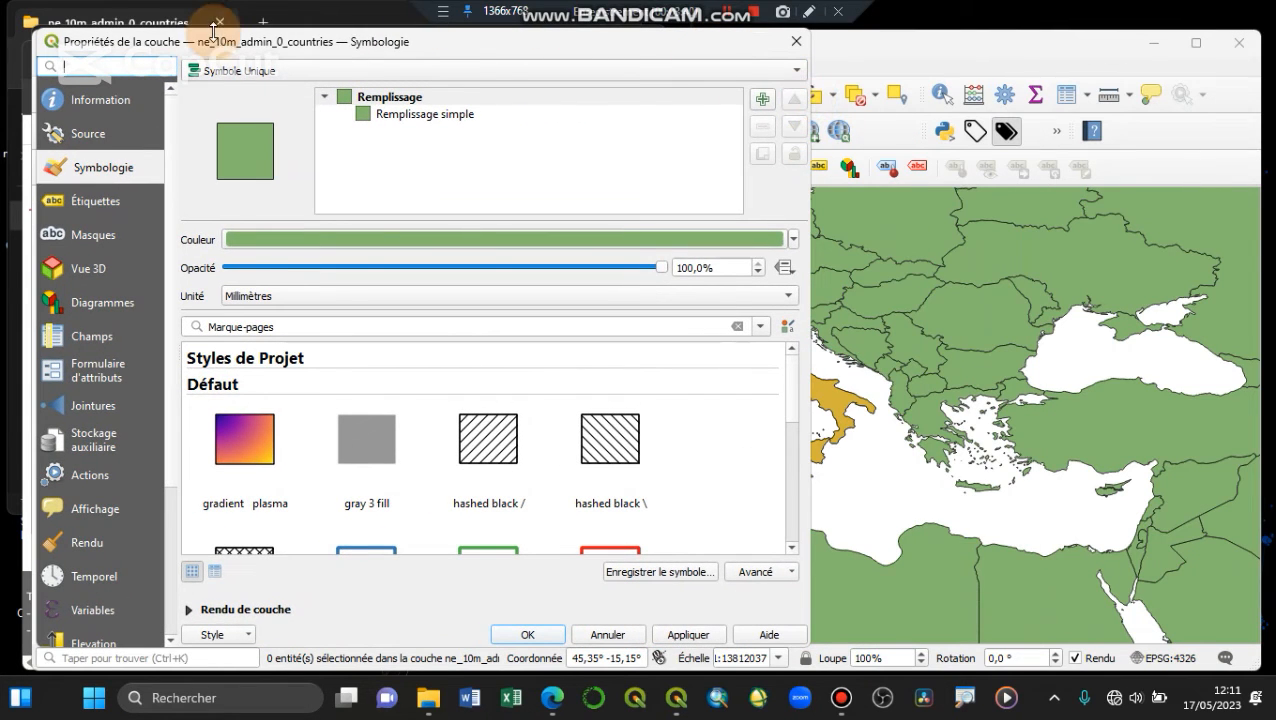
left_click_drag(217, 31, 279, 77)
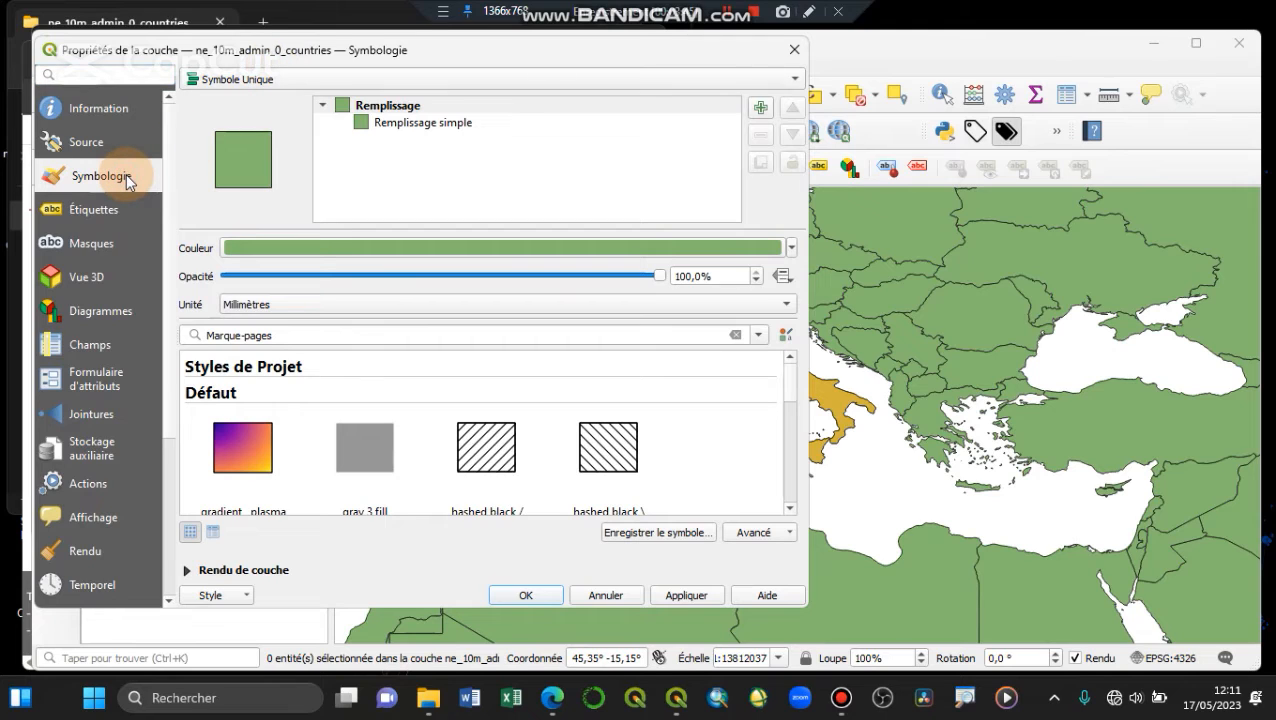
left_click(790, 249)
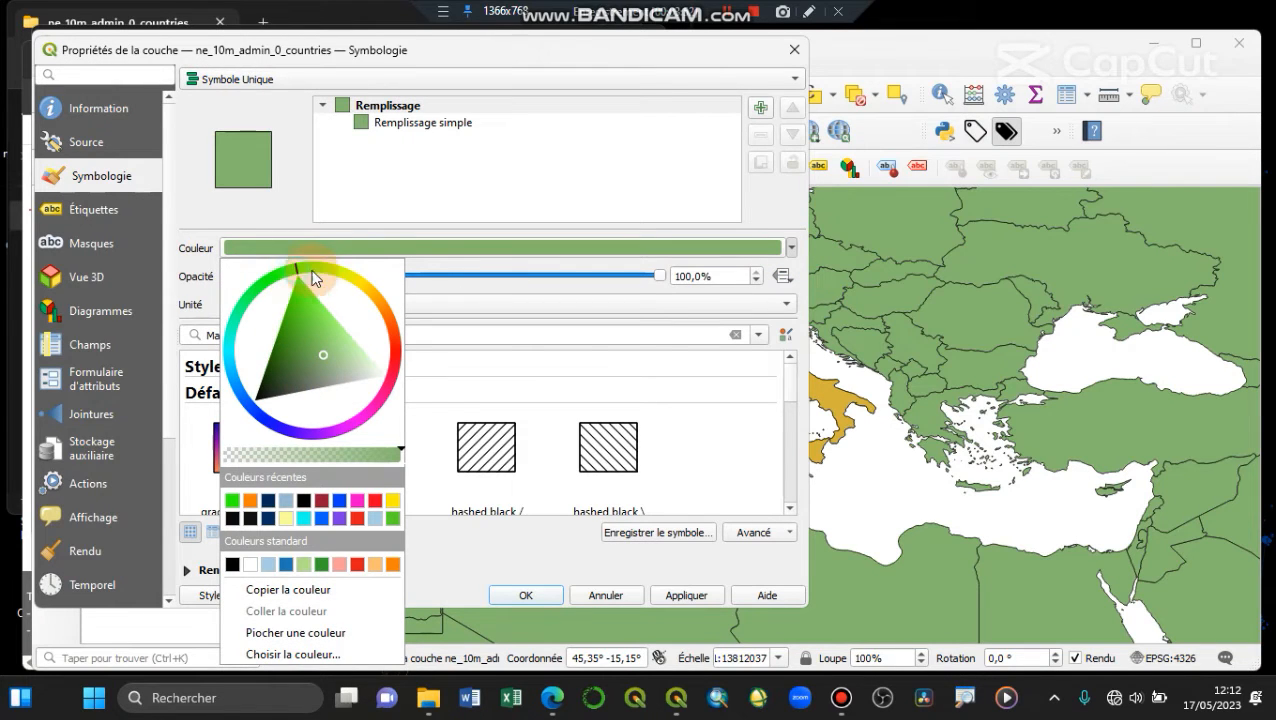
left_click_drag(348, 281, 398, 352)
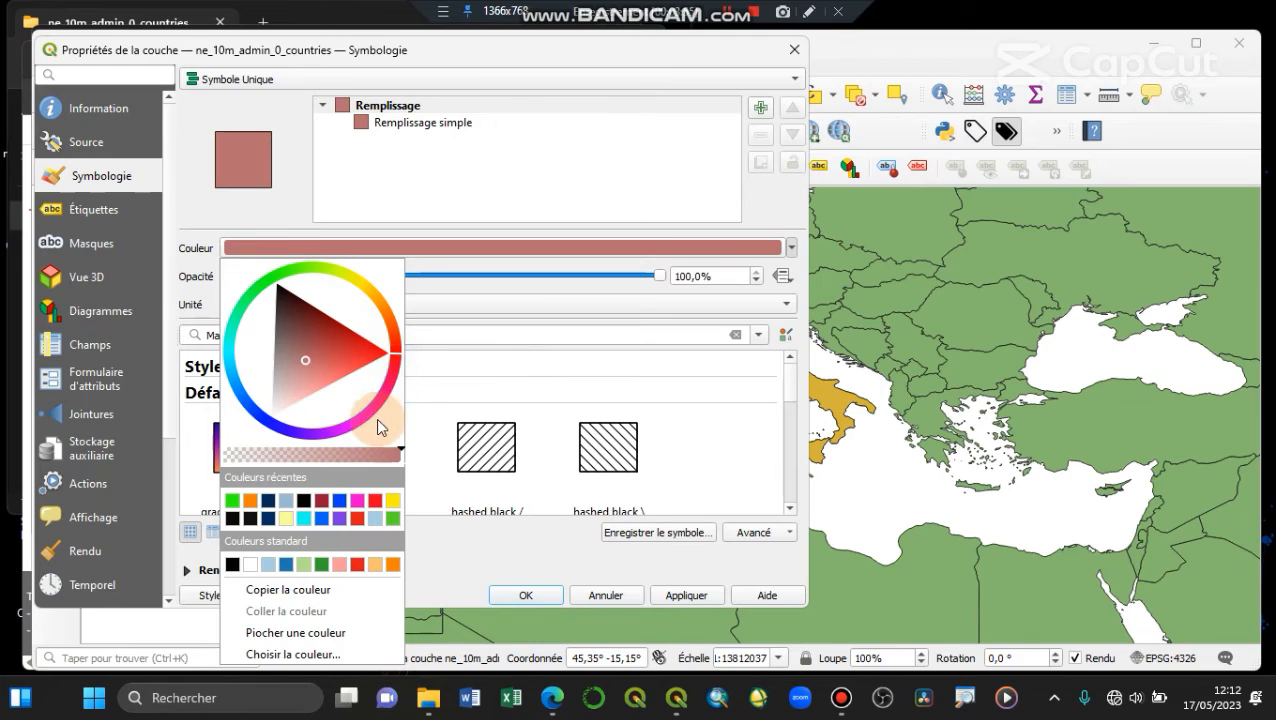
mouse_move(306, 358)
left_mouse_down()
mouse_move(306, 381)
mouse_move(334, 354)
mouse_move(328, 329)
mouse_move(285, 373)
mouse_move(332, 380)
mouse_move(401, 360)
mouse_move(310, 301)
mouse_move(265, 250)
mouse_move(278, 440)
mouse_move(311, 356)
mouse_move(333, 370)
mouse_move(308, 356)
mouse_move(318, 347)
mouse_move(323, 358)
mouse_move(365, 276)
mouse_move(378, 432)
mouse_move(310, 439)
mouse_move(245, 410)
mouse_move(216, 360)
mouse_move(222, 341)
mouse_move(247, 344)
mouse_move(299, 313)
mouse_move(304, 347)
mouse_move(291, 333)
left_mouse_up()
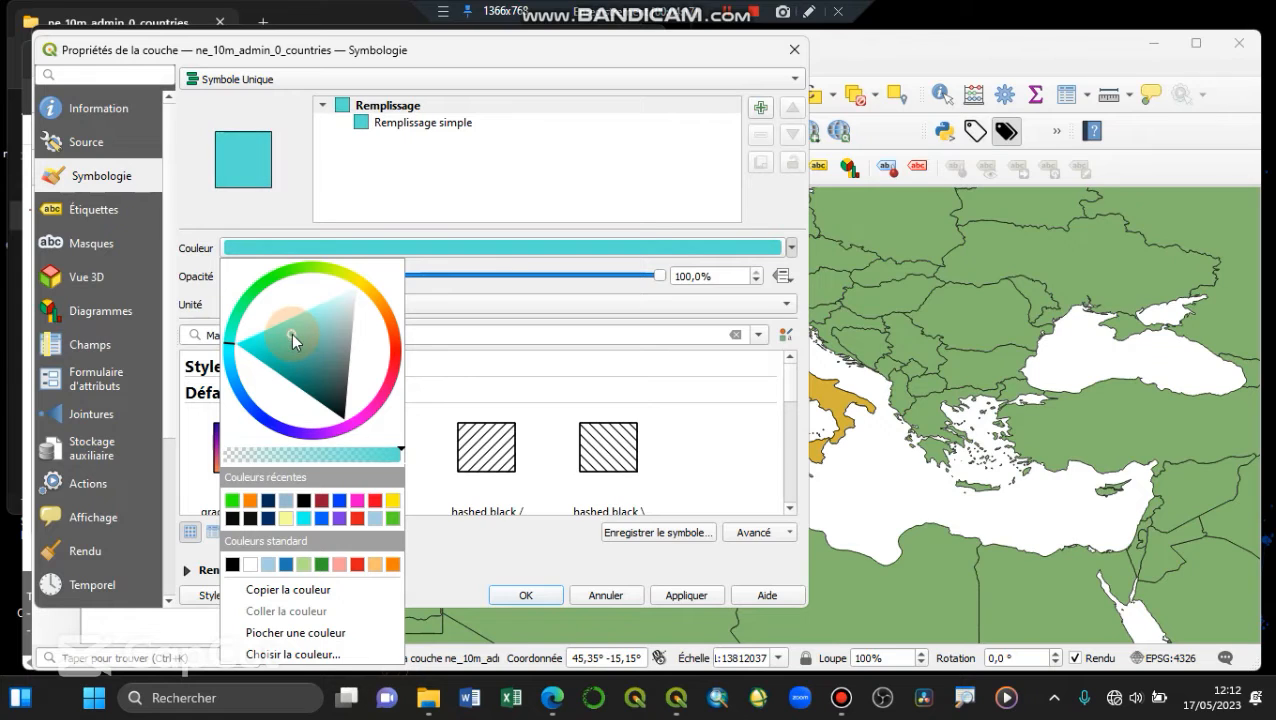
left_click_drag(347, 374, 350, 403)
left_click(683, 606)
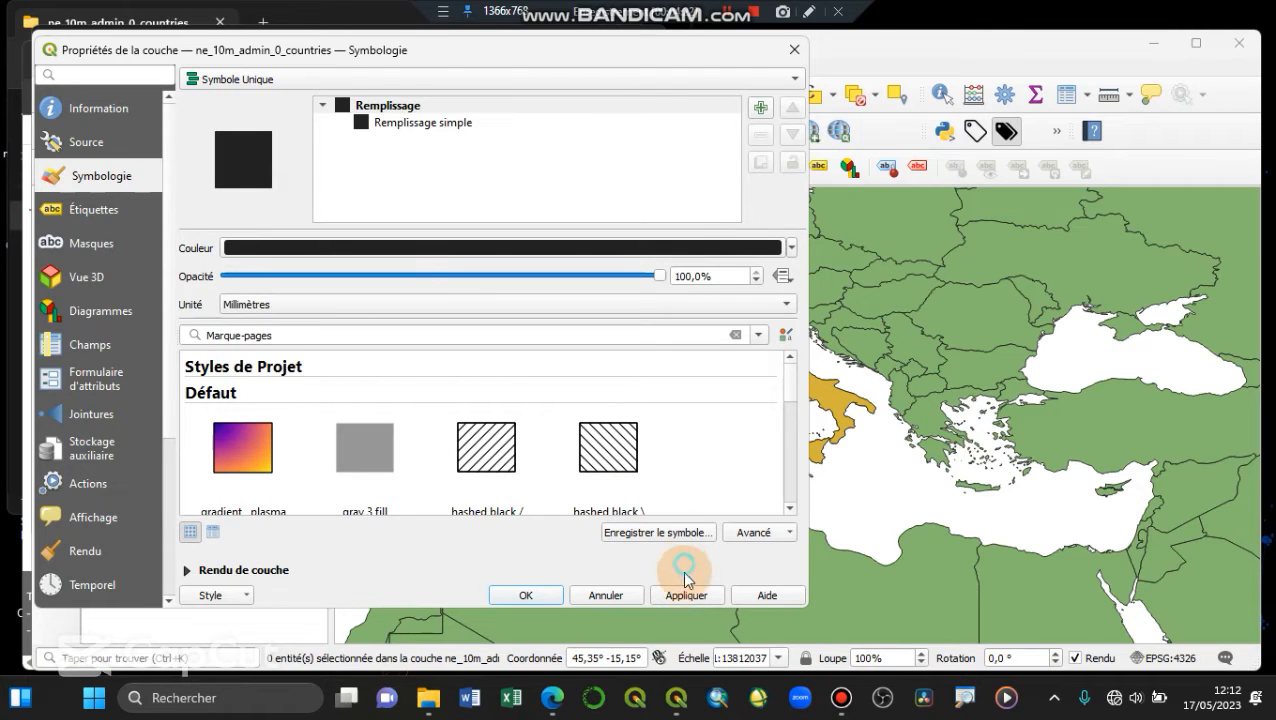
left_click(688, 598)
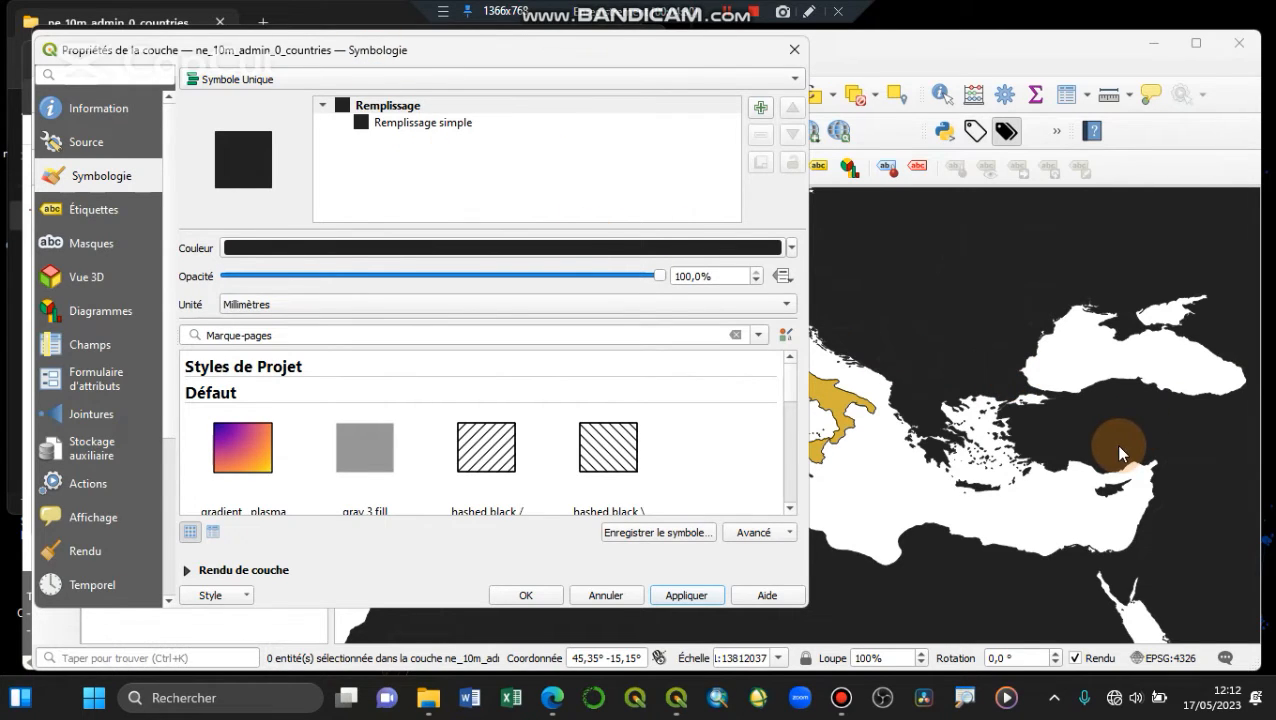
Set the simple fill style of ne_10m_admin_0_countries to BDiagonale and apply the hatching to the map
left_click(405, 123)
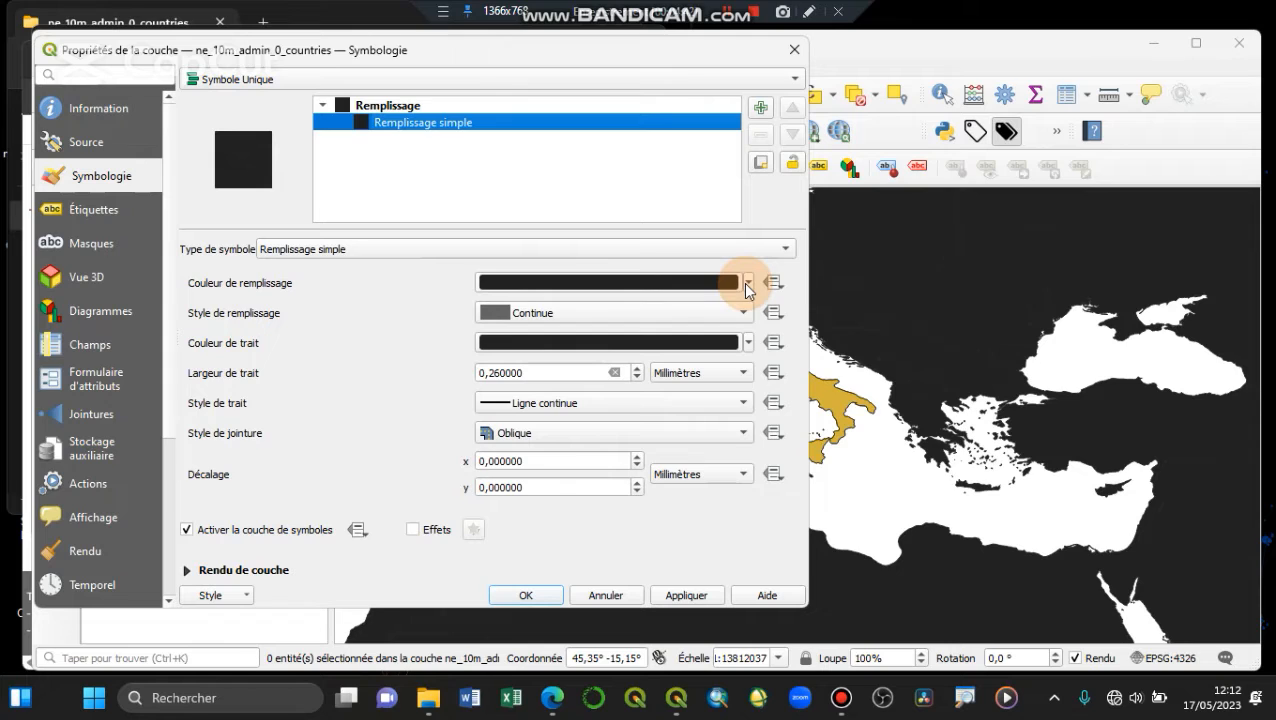
left_click(557, 313)
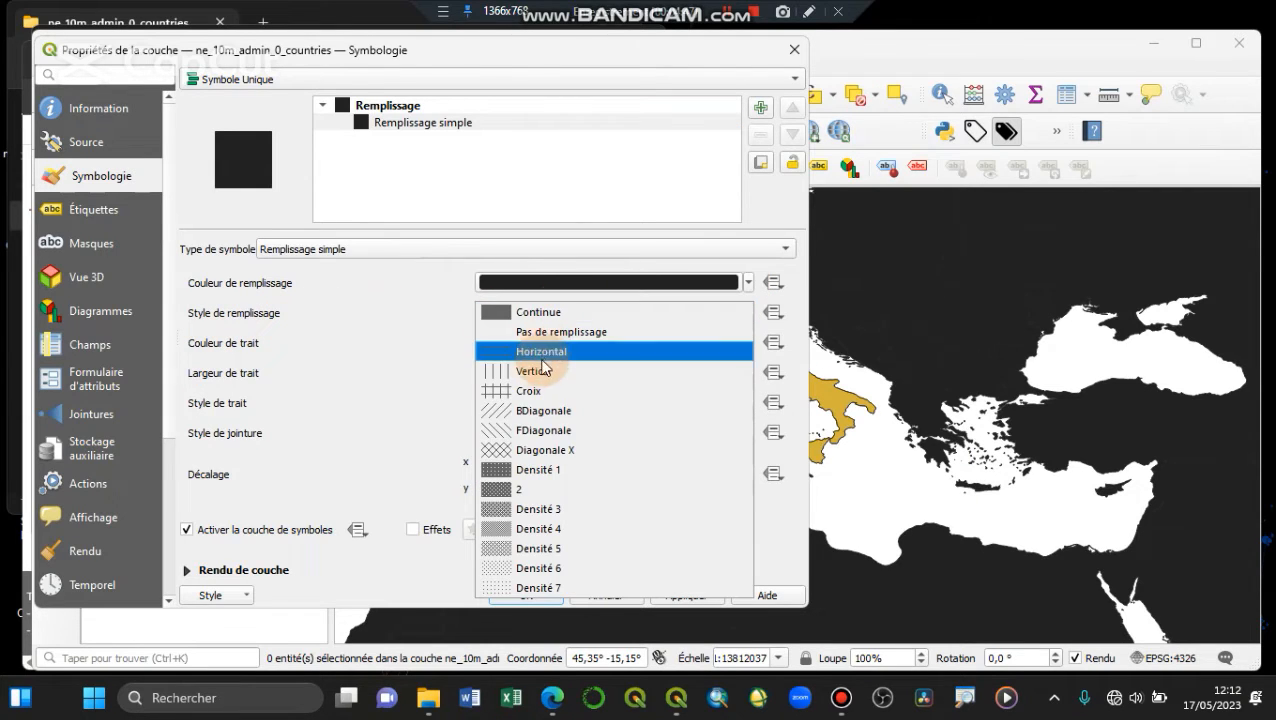
left_click(530, 411)
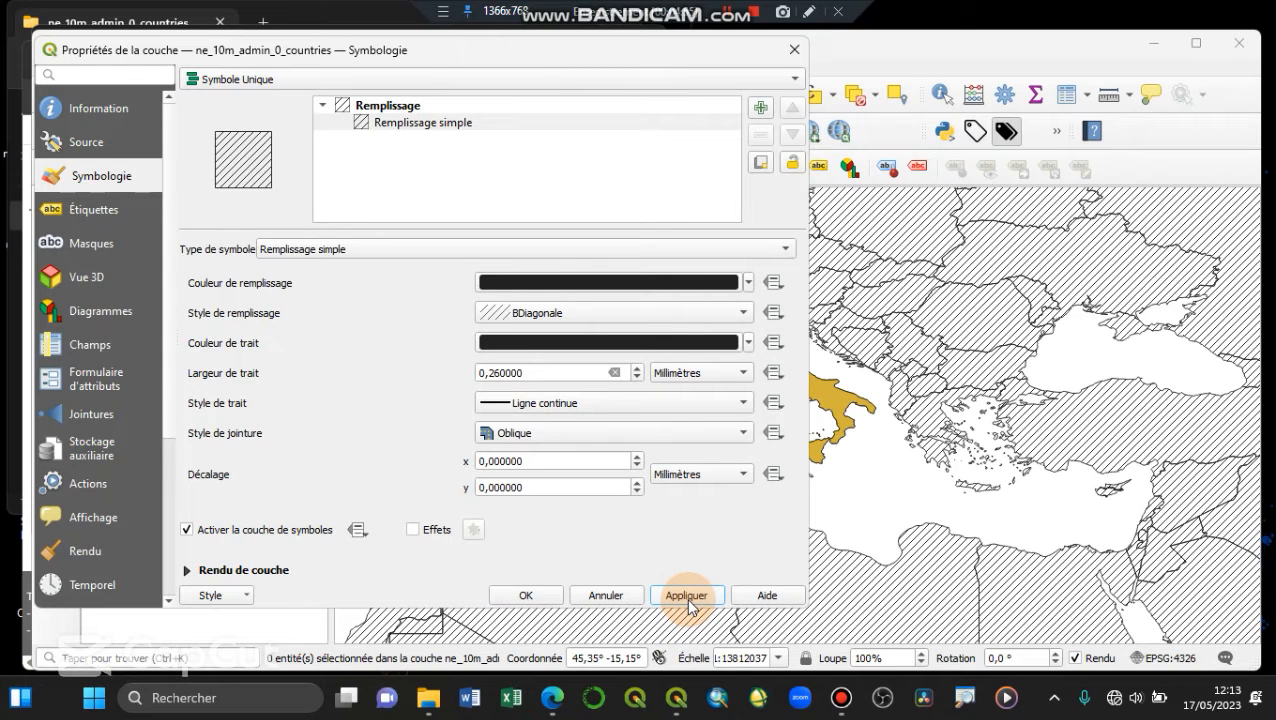
Replace the countries' hatched fill with the Densité 4 style, apply it and close the layer properties
left_click(618, 313)
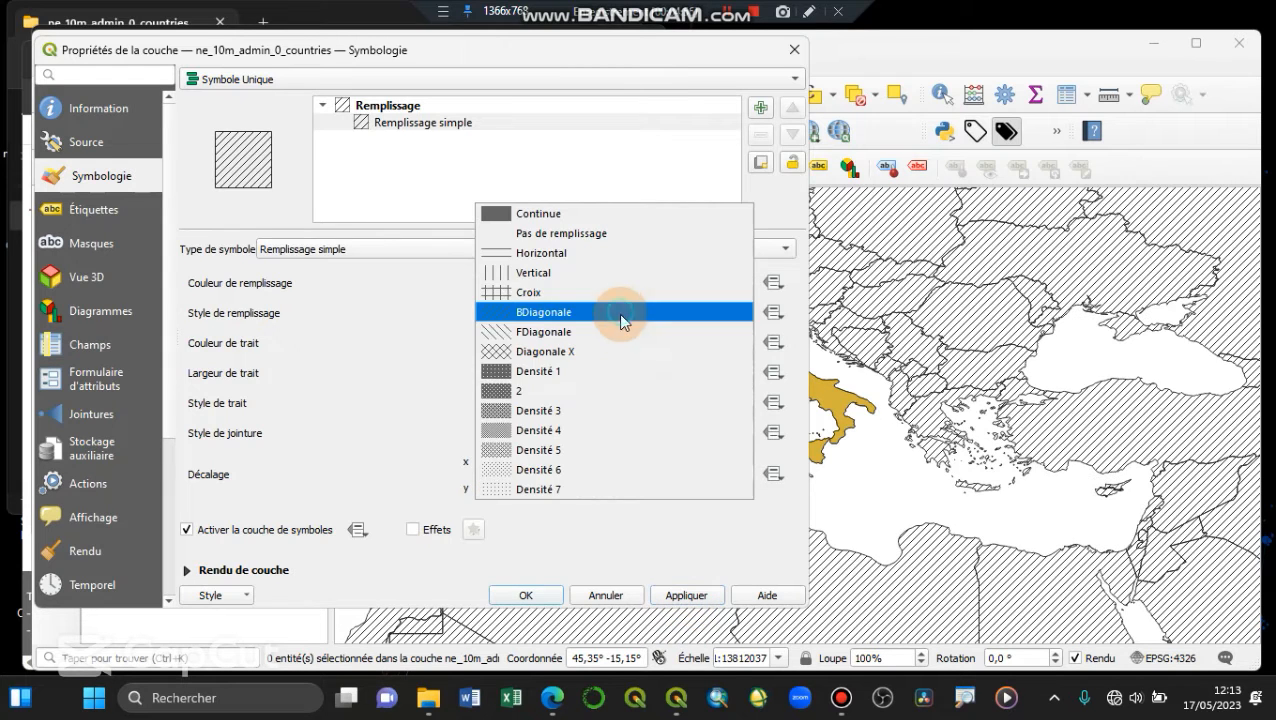
left_click(585, 430)
left_click(663, 595)
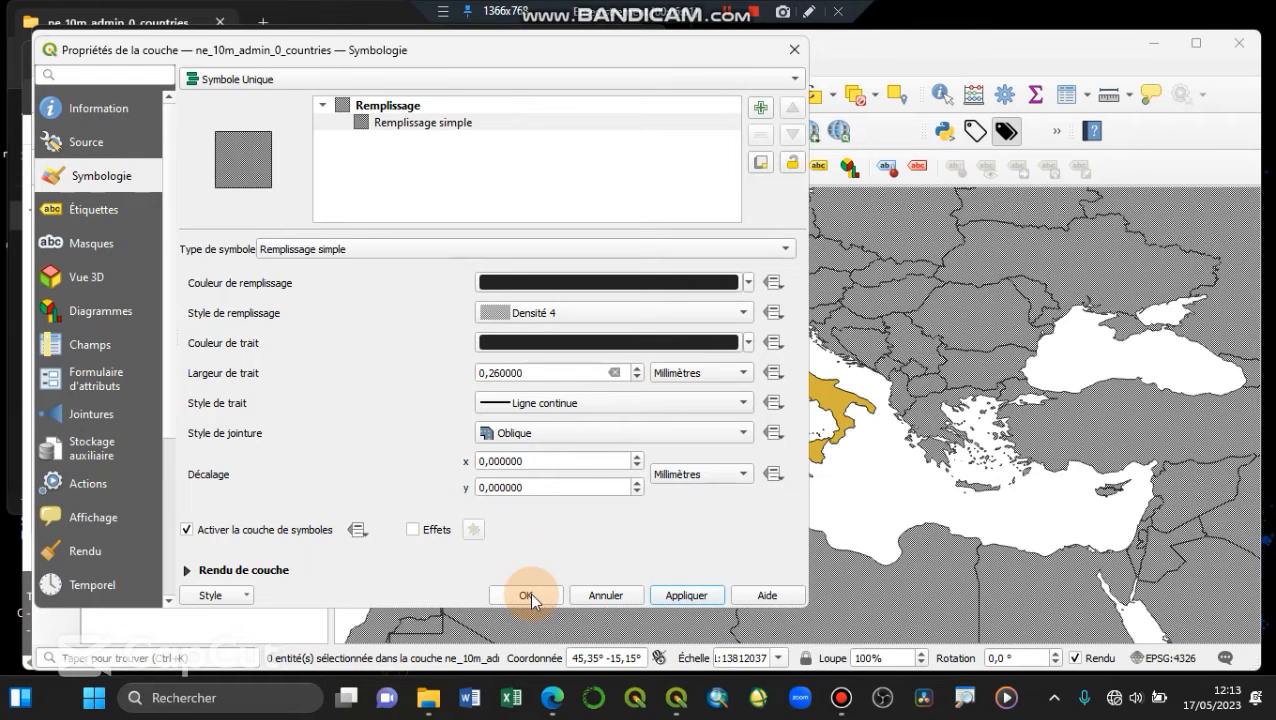
left_click(527, 595)
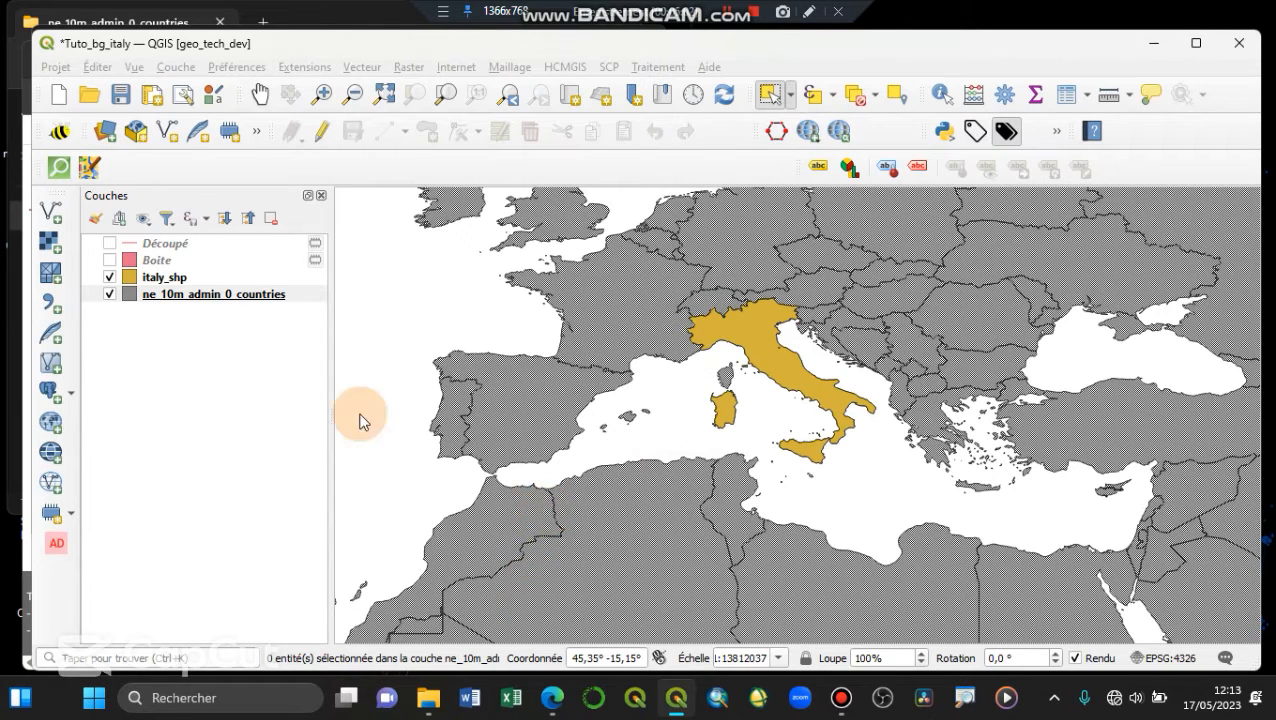
Show live layer styling for ne_10m_admin_0_countries beside the map, widen it, and set the simple fill style to Continue
left_click(255, 303)
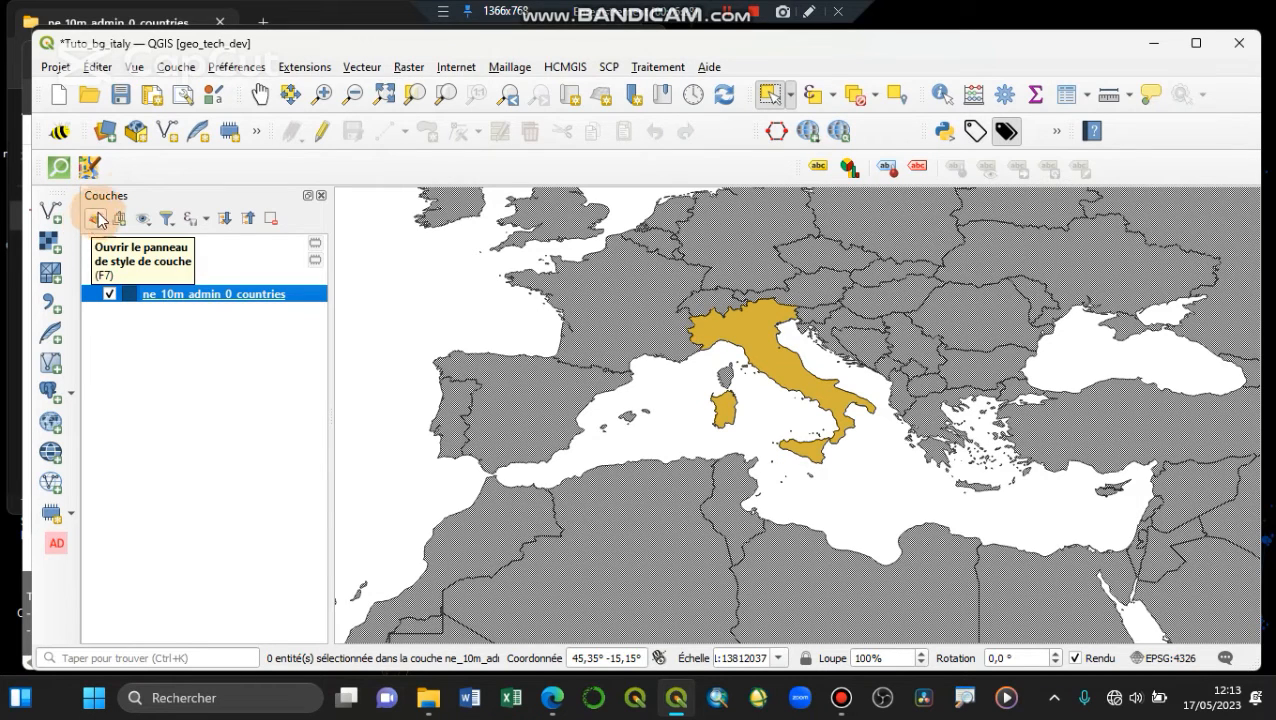
right_click(782, 141)
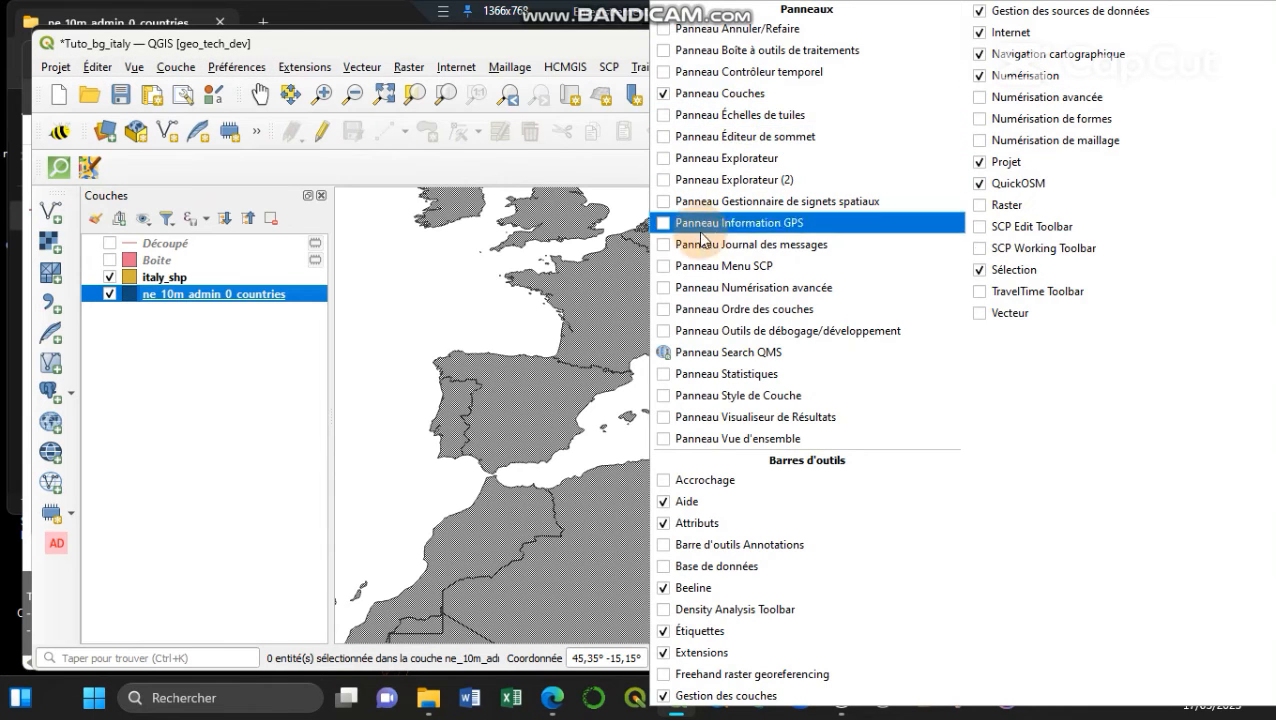
left_click(736, 395)
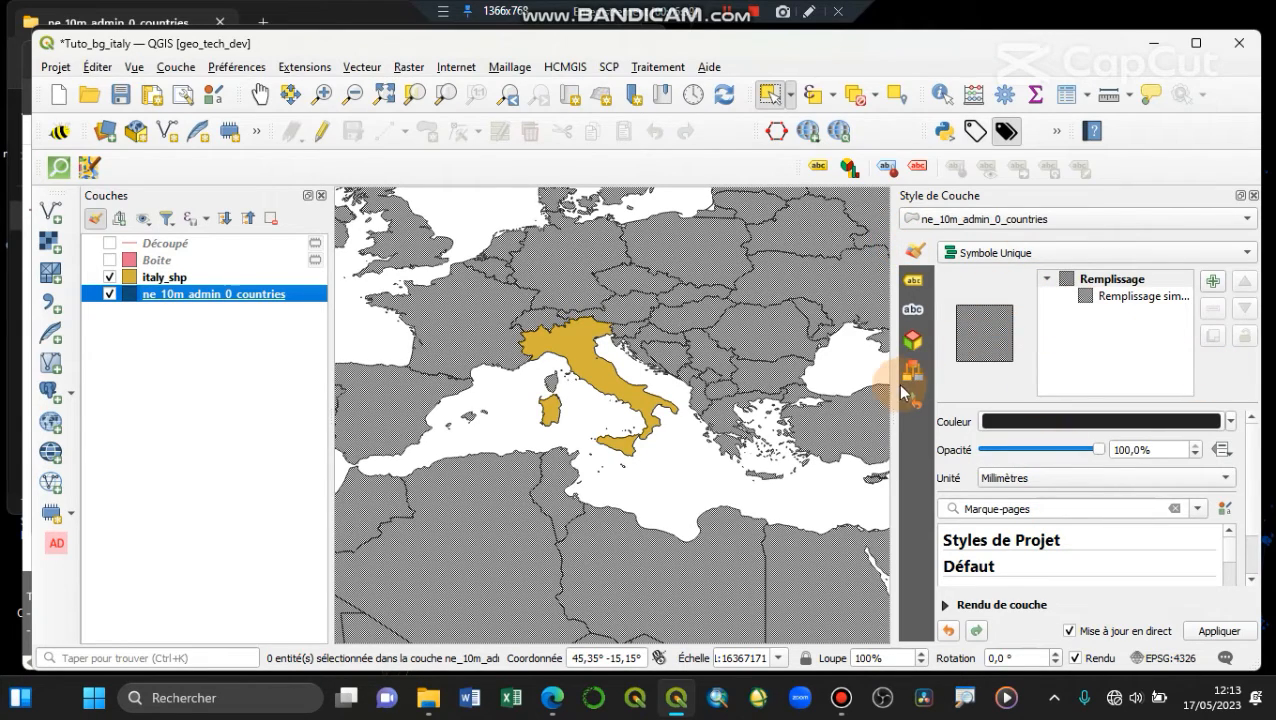
left_click_drag(892, 394, 769, 393)
left_click(1057, 297)
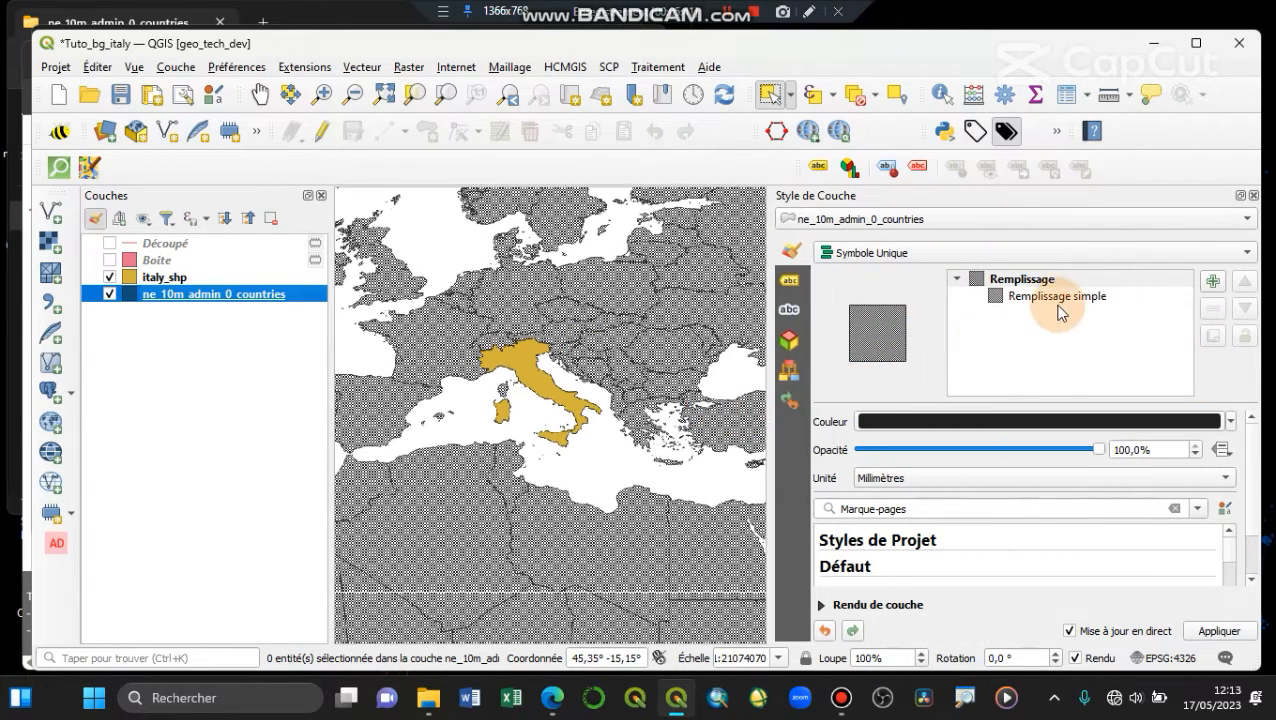
left_click(1080, 486)
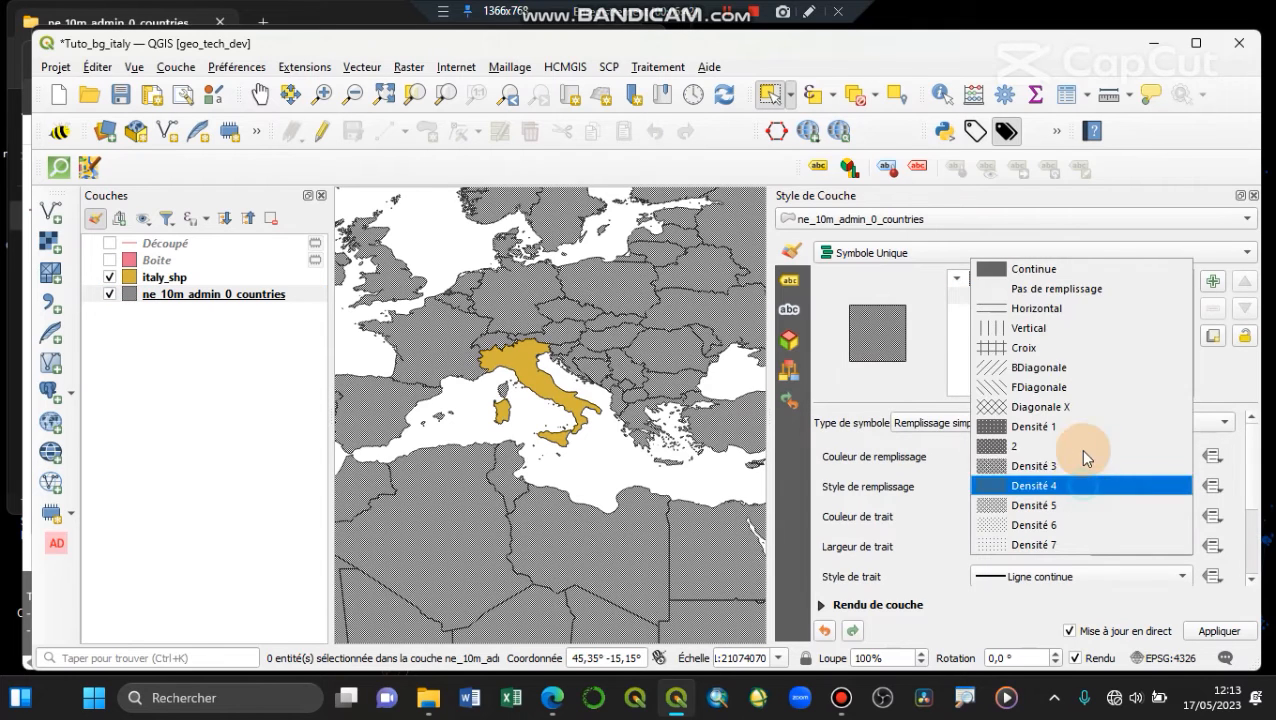
left_click(1091, 262)
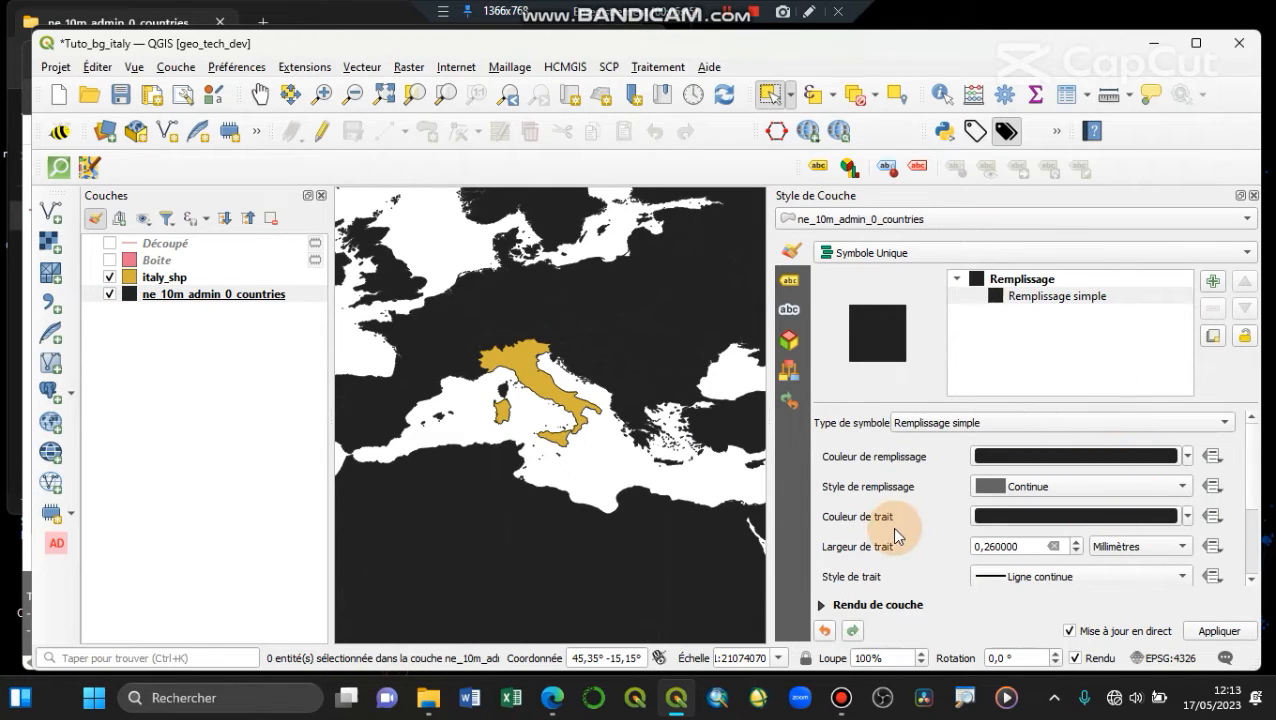
Set the stroke colour of the ne_10m_admin_0_countries borders to white
left_click(1188, 517)
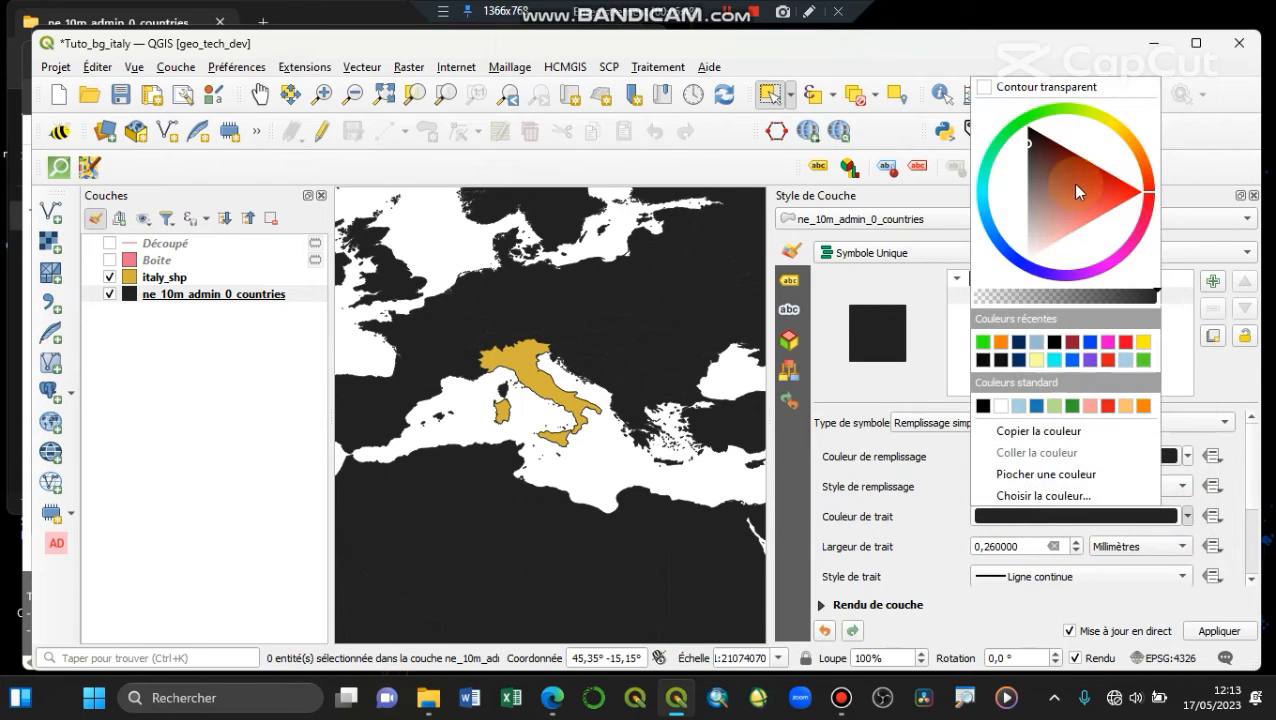
left_click_drag(1063, 179, 1000, 347)
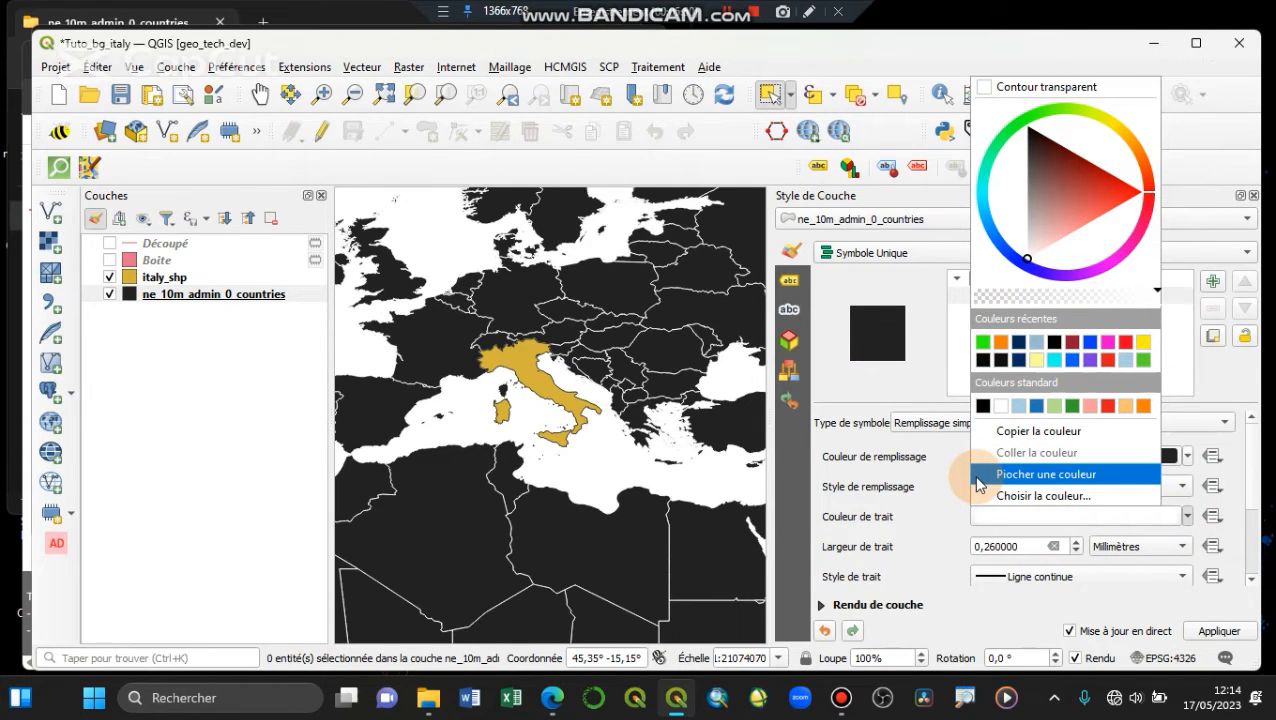
left_click(948, 519)
Set the stroke style of the country borders to Ligne en pointillé and give the map more room beside the styling settings
scroll(930, 490, "down", 3)
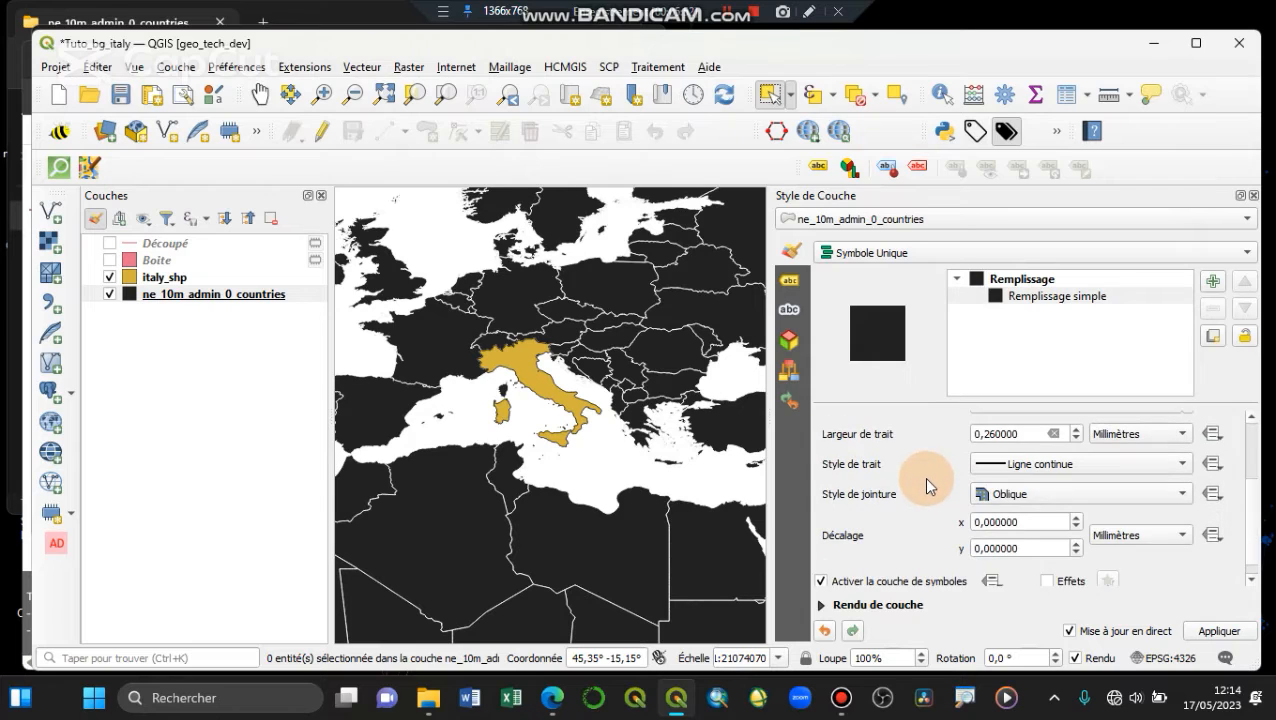
scroll(928, 484, "up", 3)
scroll(940, 497, "down", 2)
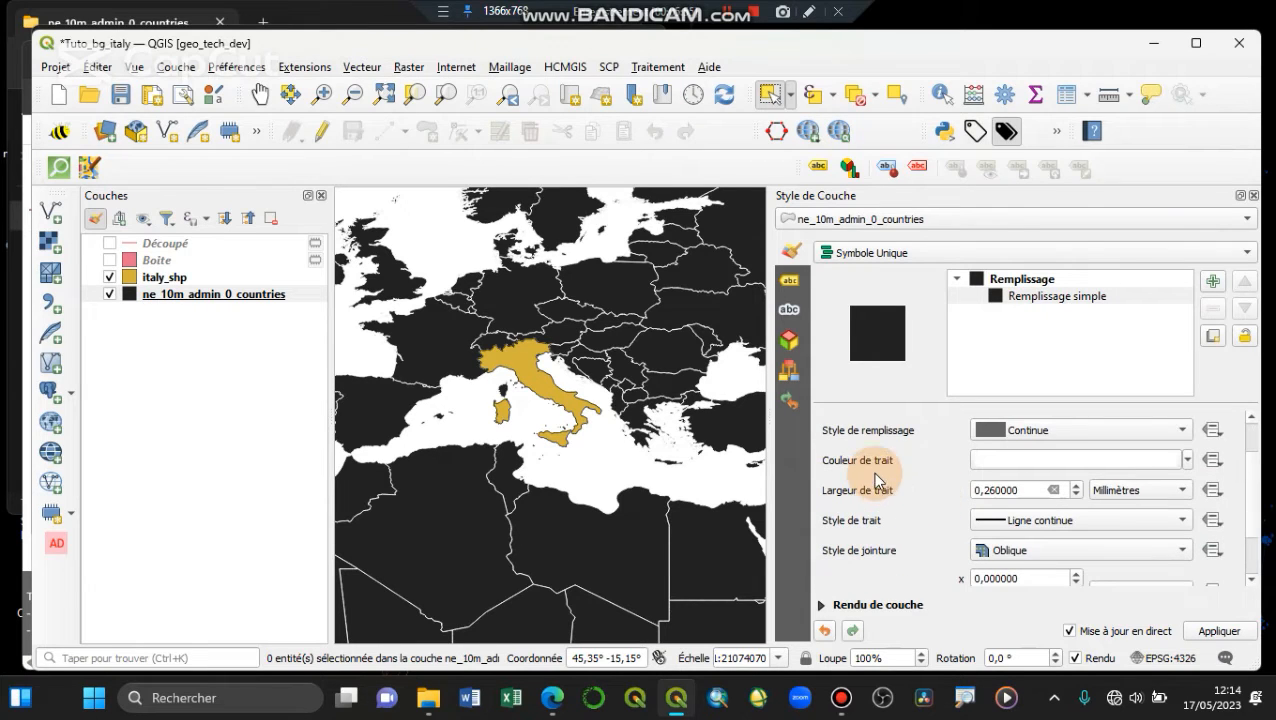
left_click(1017, 520)
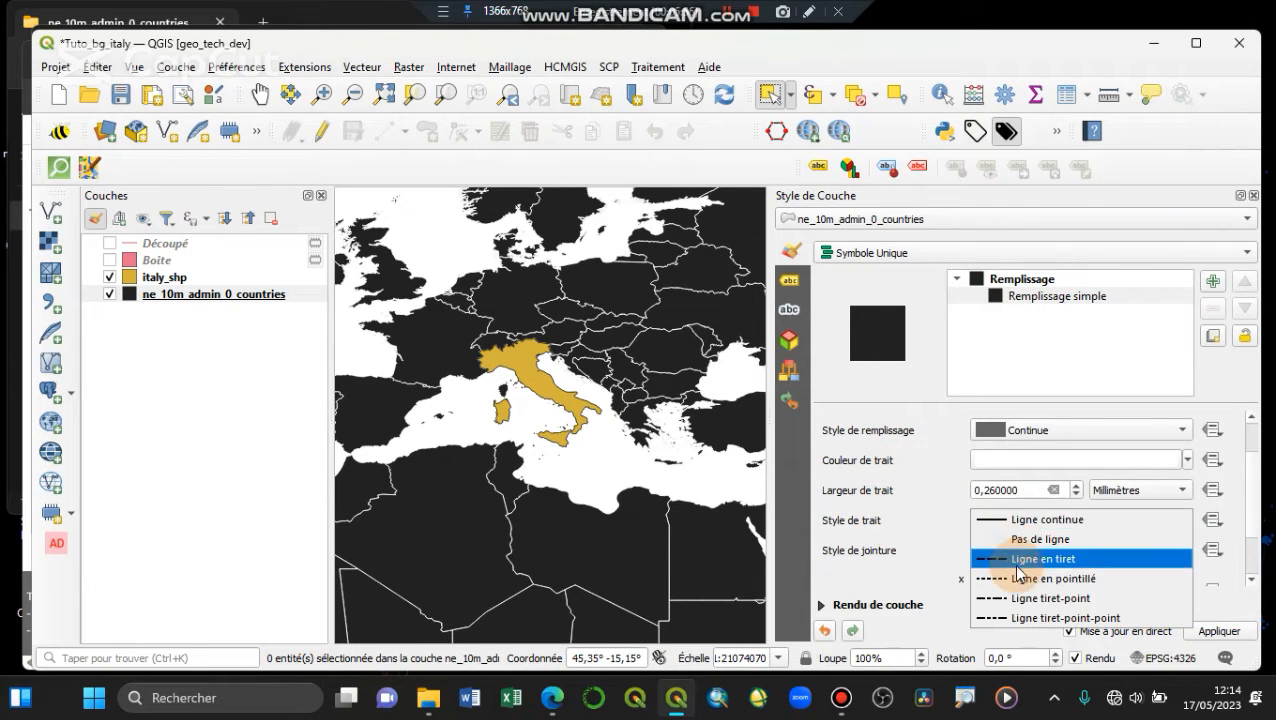
left_click(1020, 578)
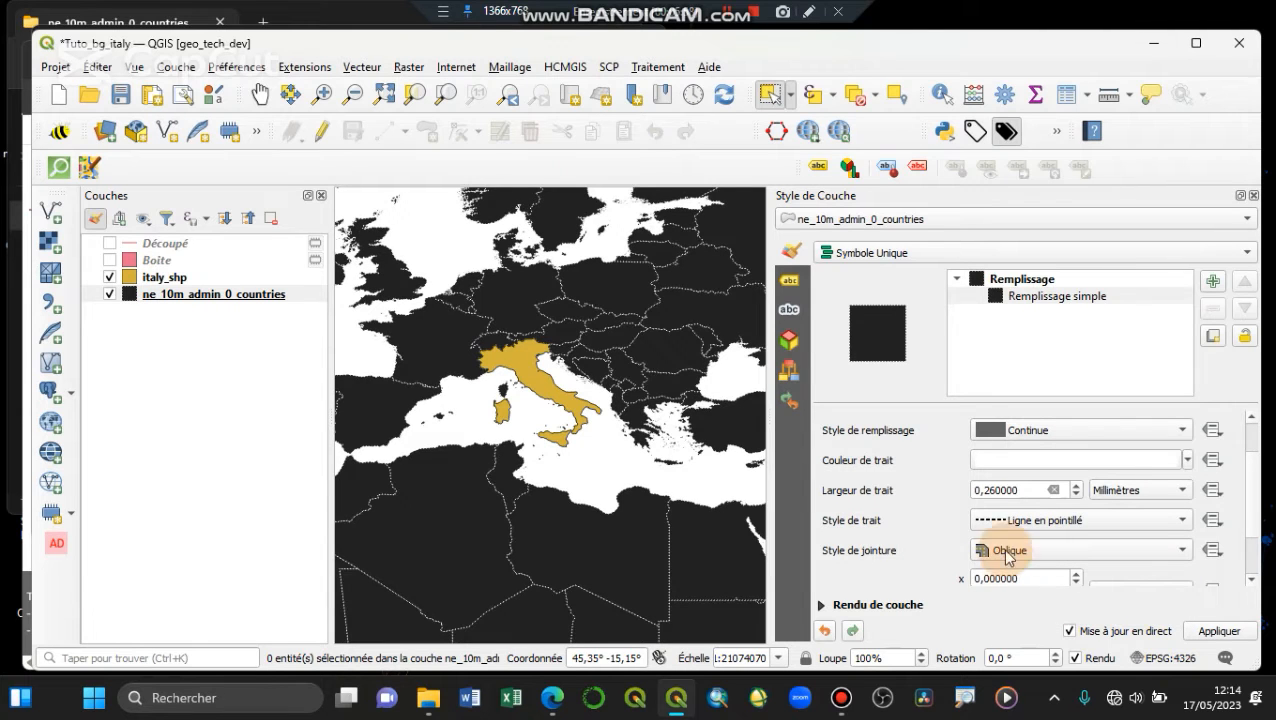
left_click_drag(770, 340, 888, 343)
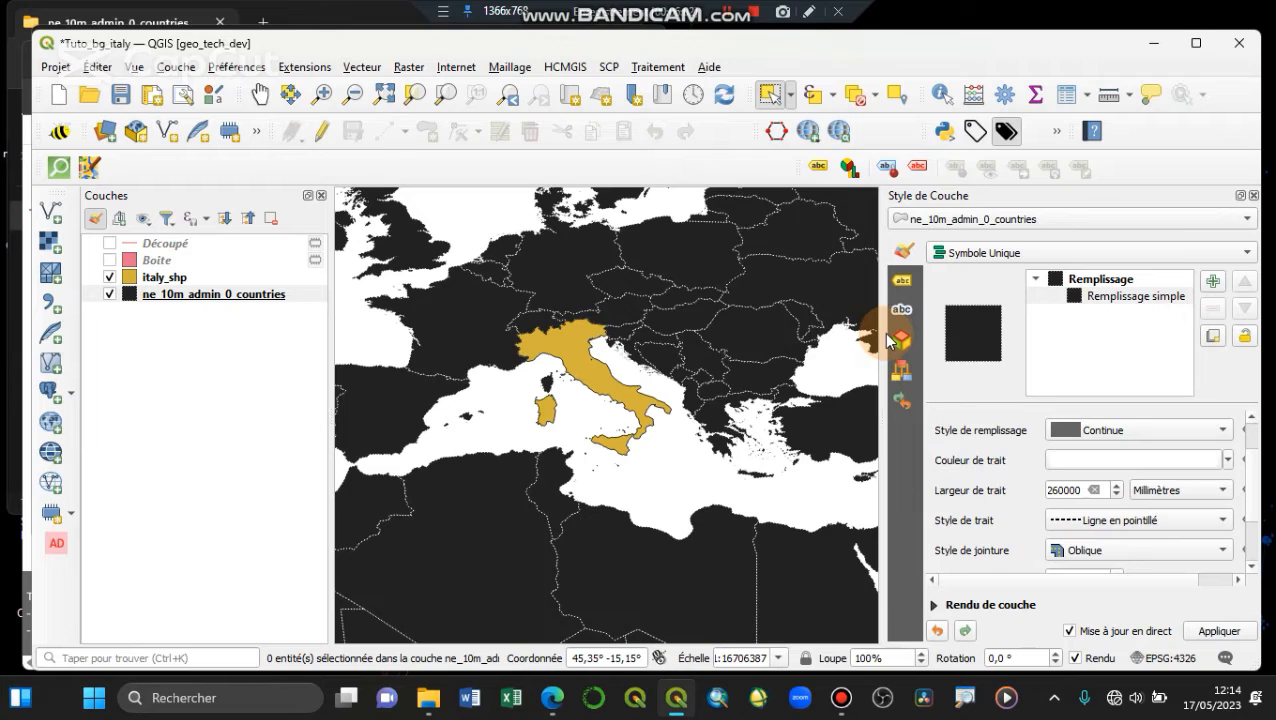
left_click(792, 370)
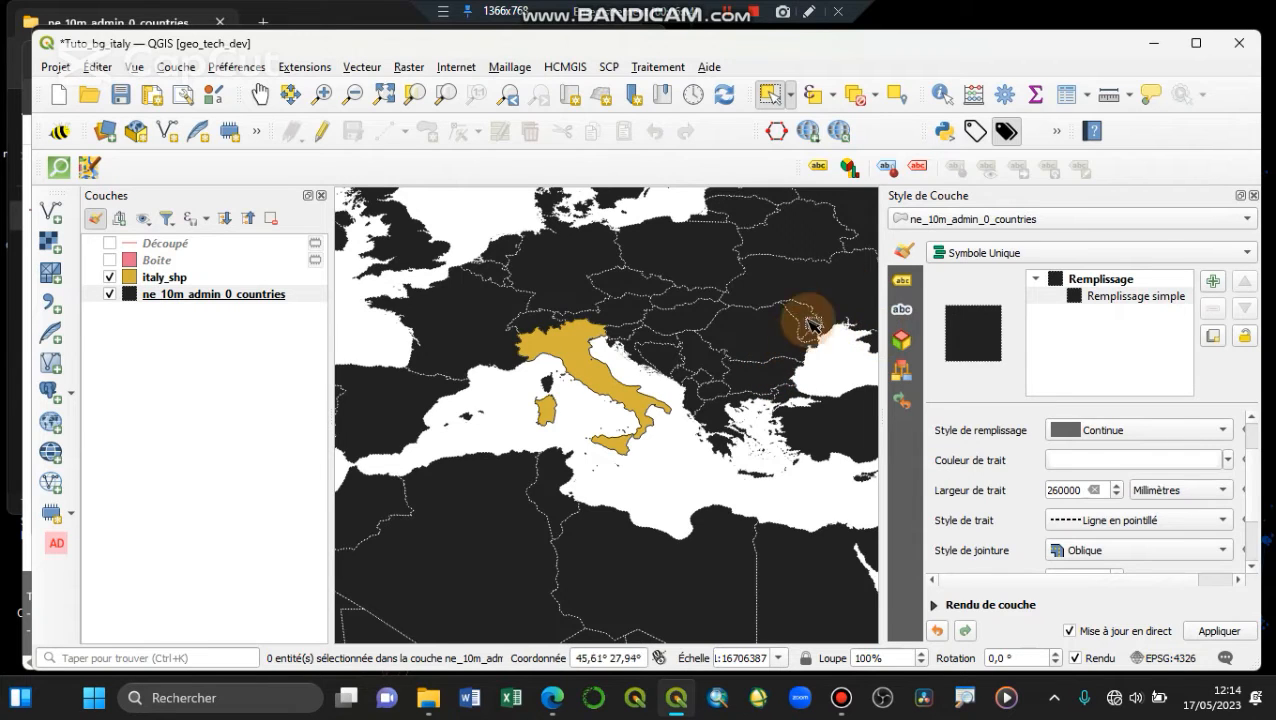
Enable Étiquettes simples on ne_10m_admin_0_countries, using the NAME field as the label value
left_click(902, 284)
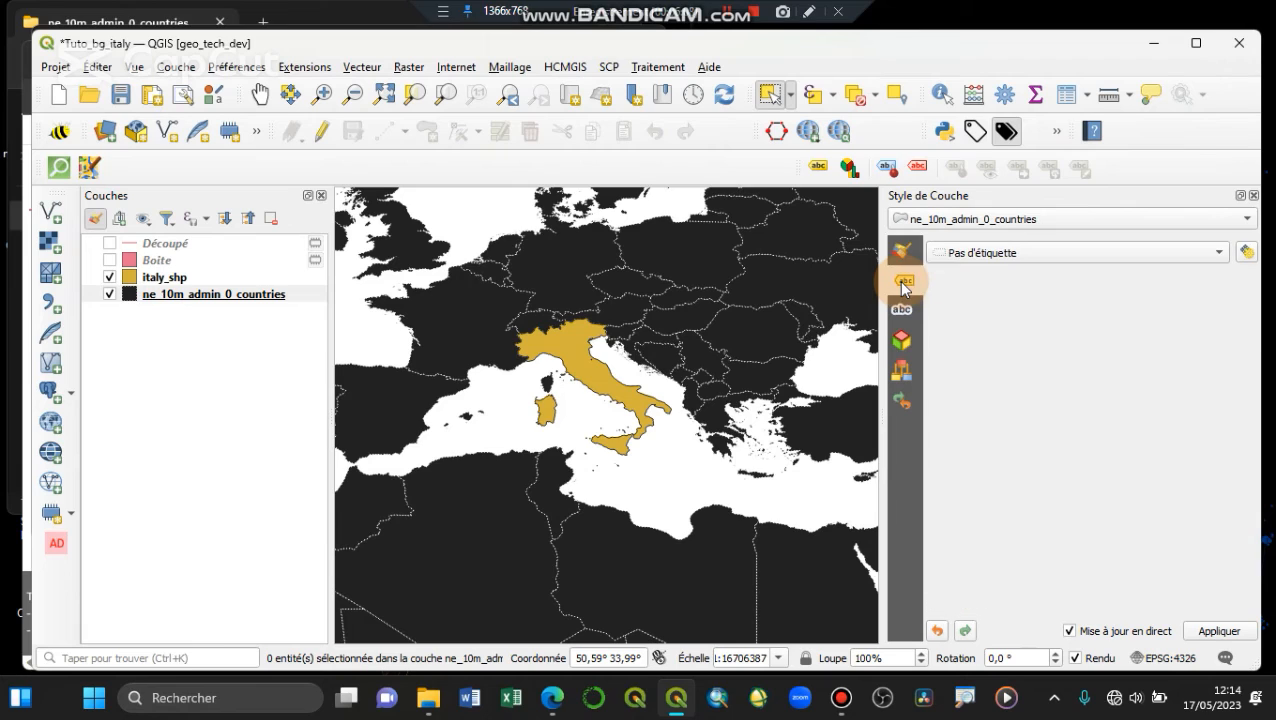
left_click(990, 260)
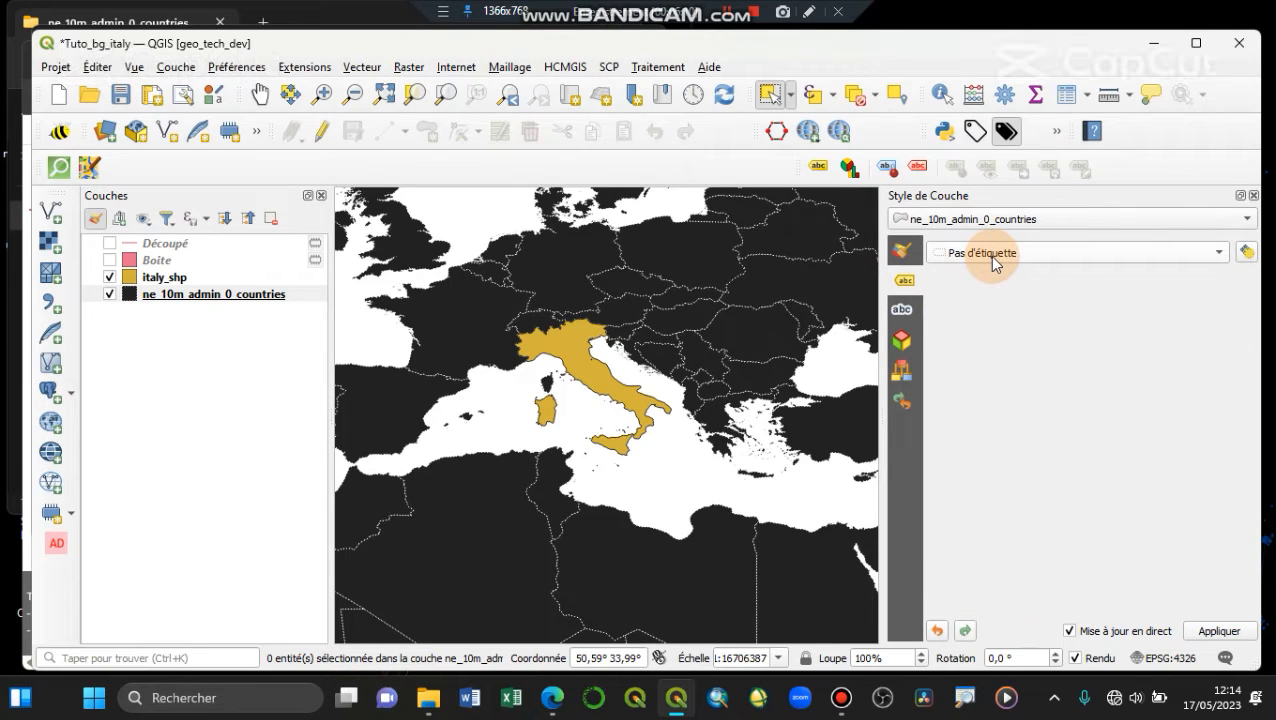
left_click(992, 258)
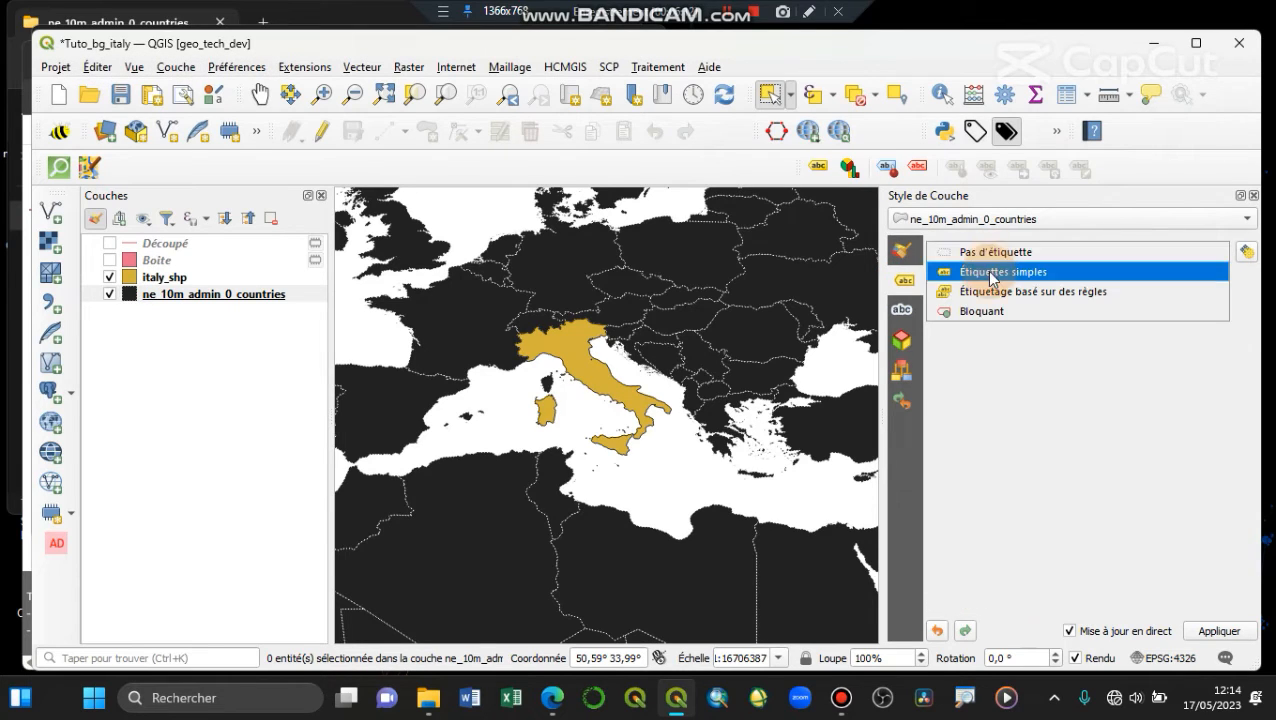
left_click(989, 276)
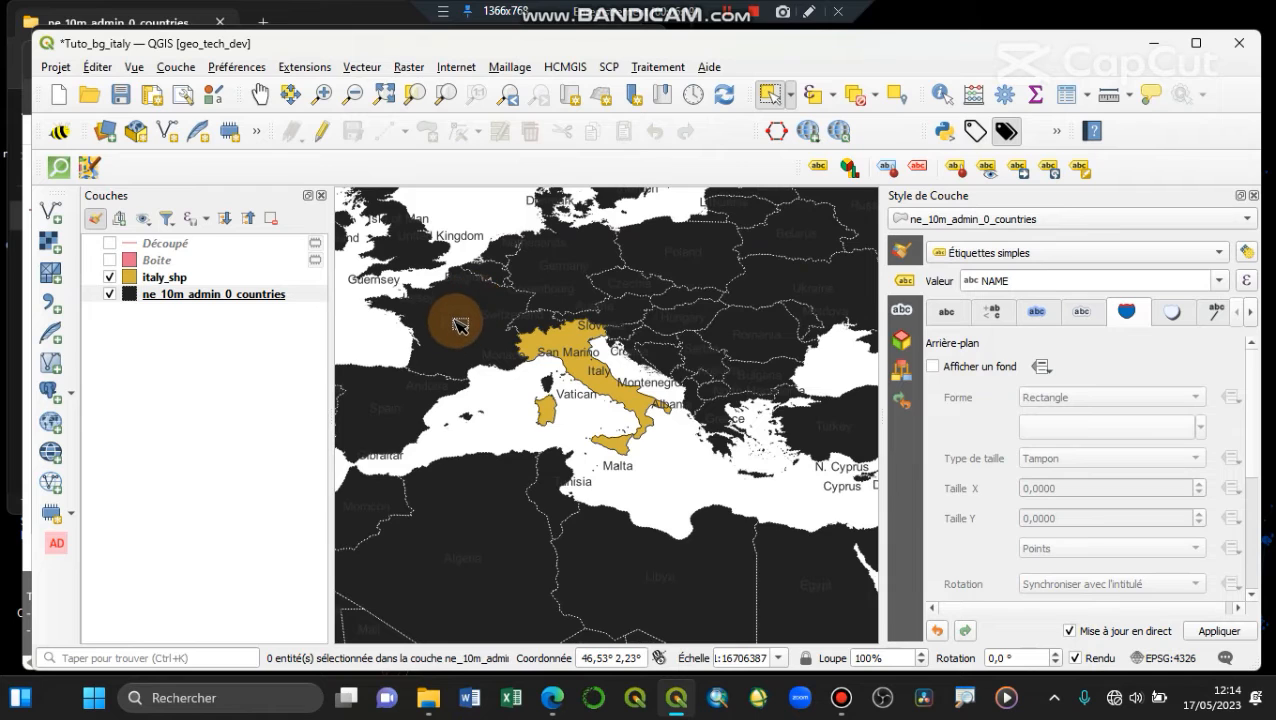
scroll(456, 324, "up", 1)
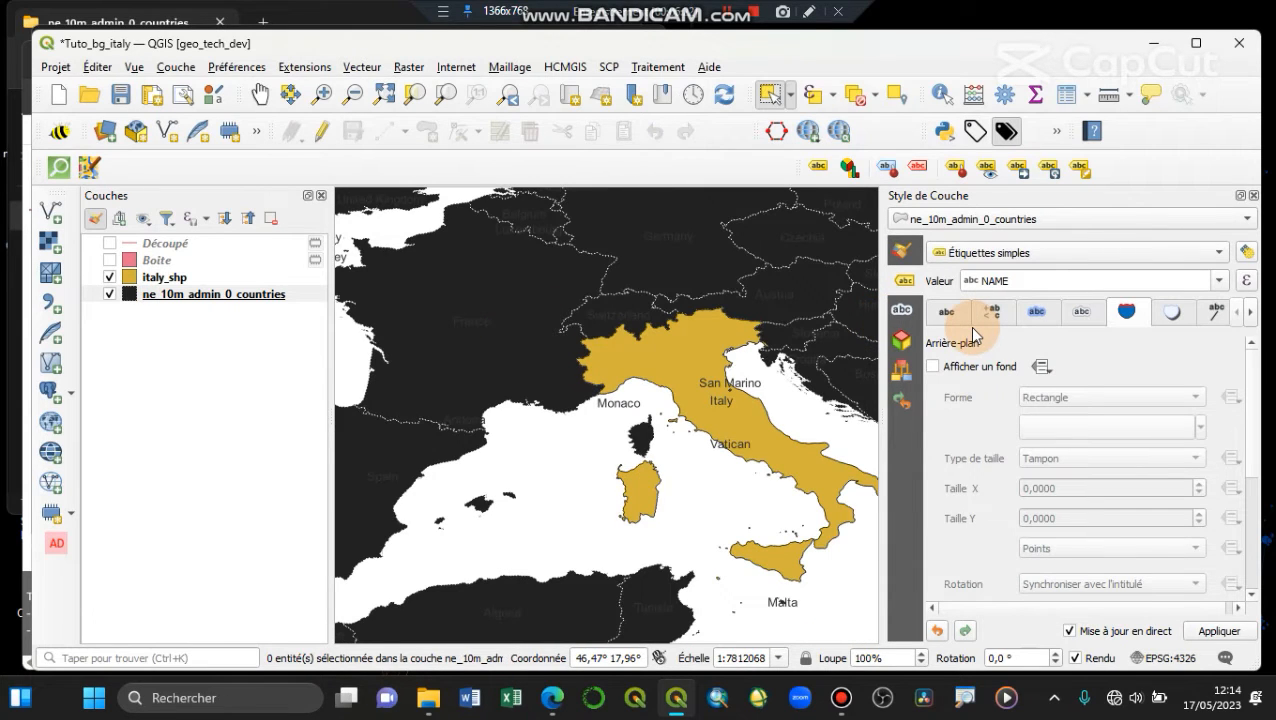
left_click(304, 296)
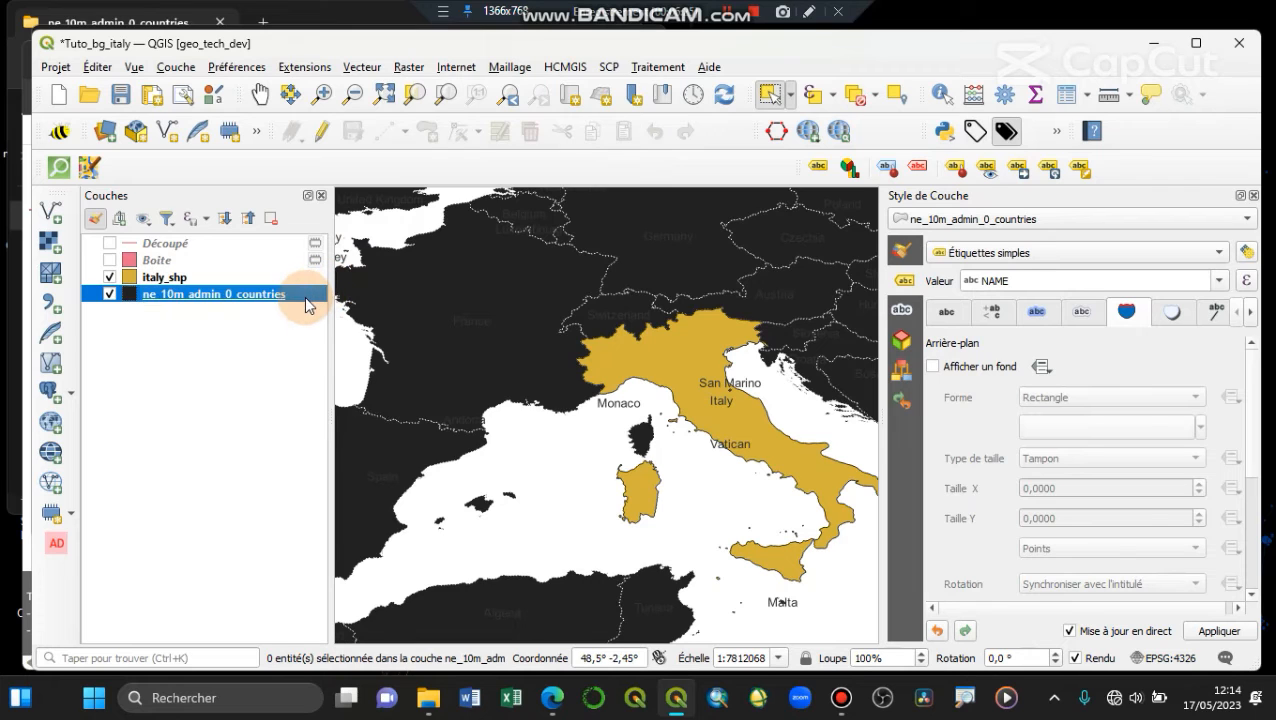
Open the attribute table of ne_10m_admin_0_countries and look through its columns as far as the language-specific name fields
right_click(246, 300)
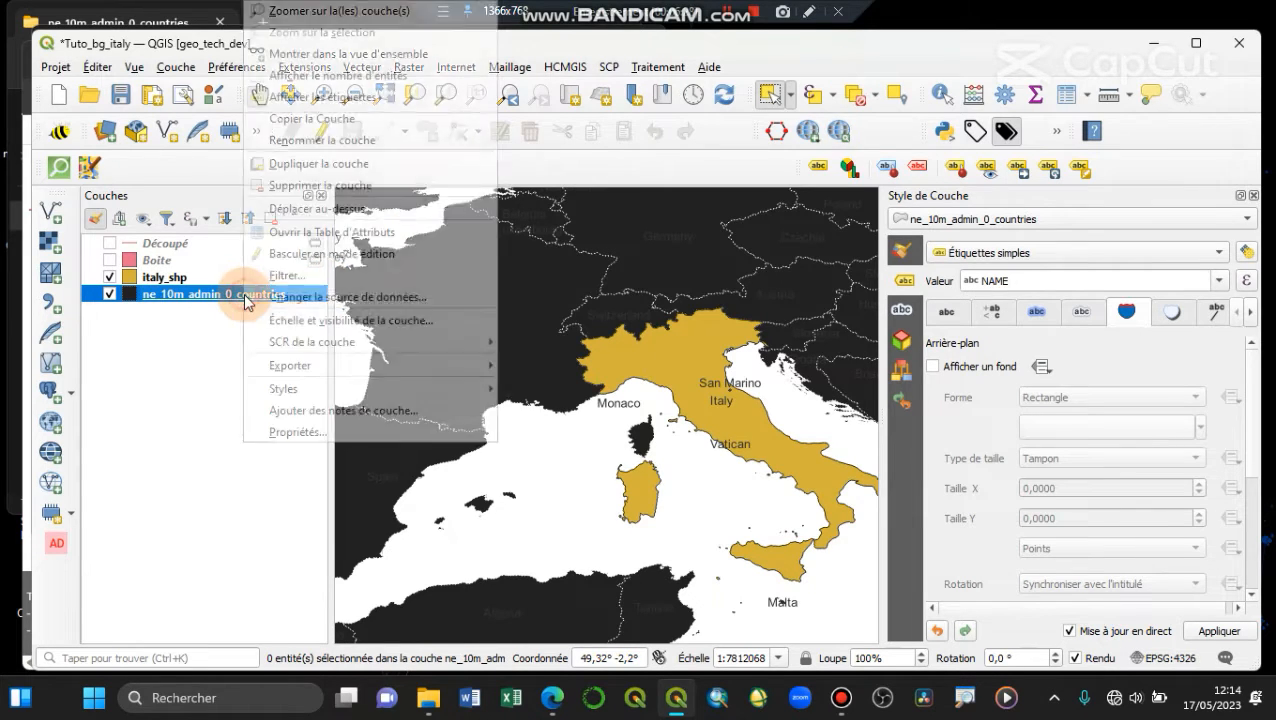
left_click(338, 234)
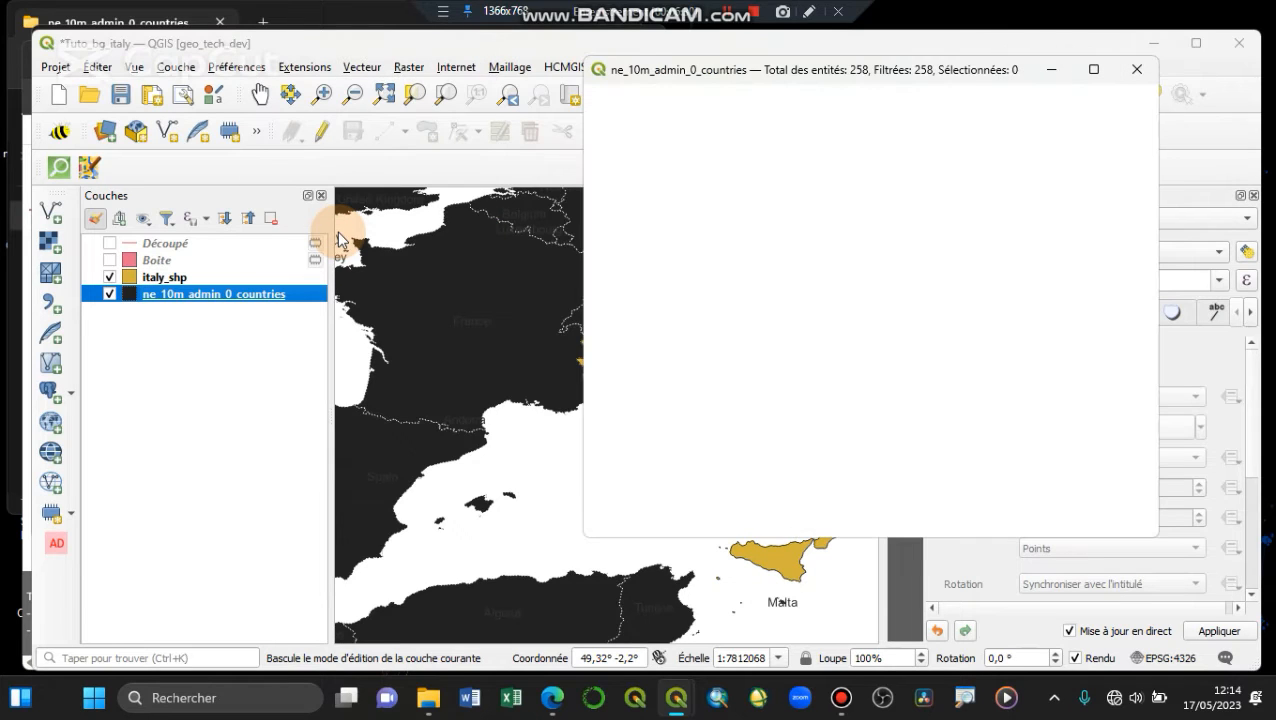
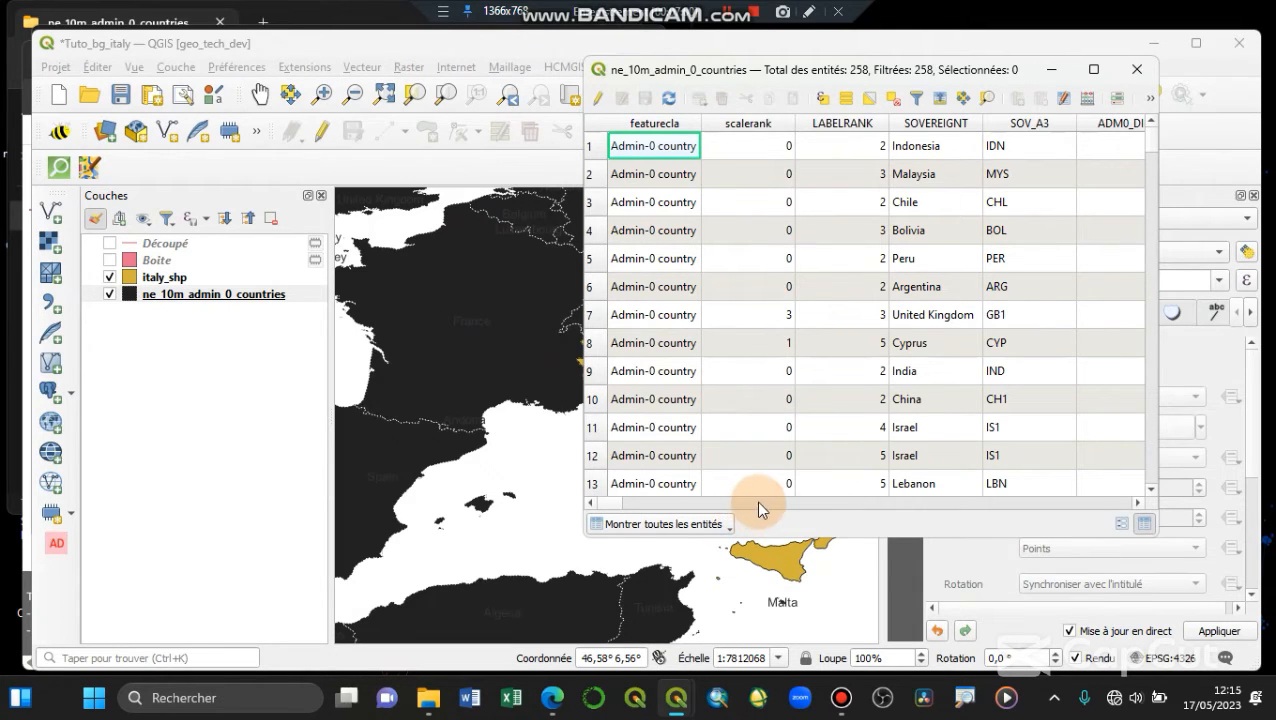
left_click_drag(611, 503, 640, 505)
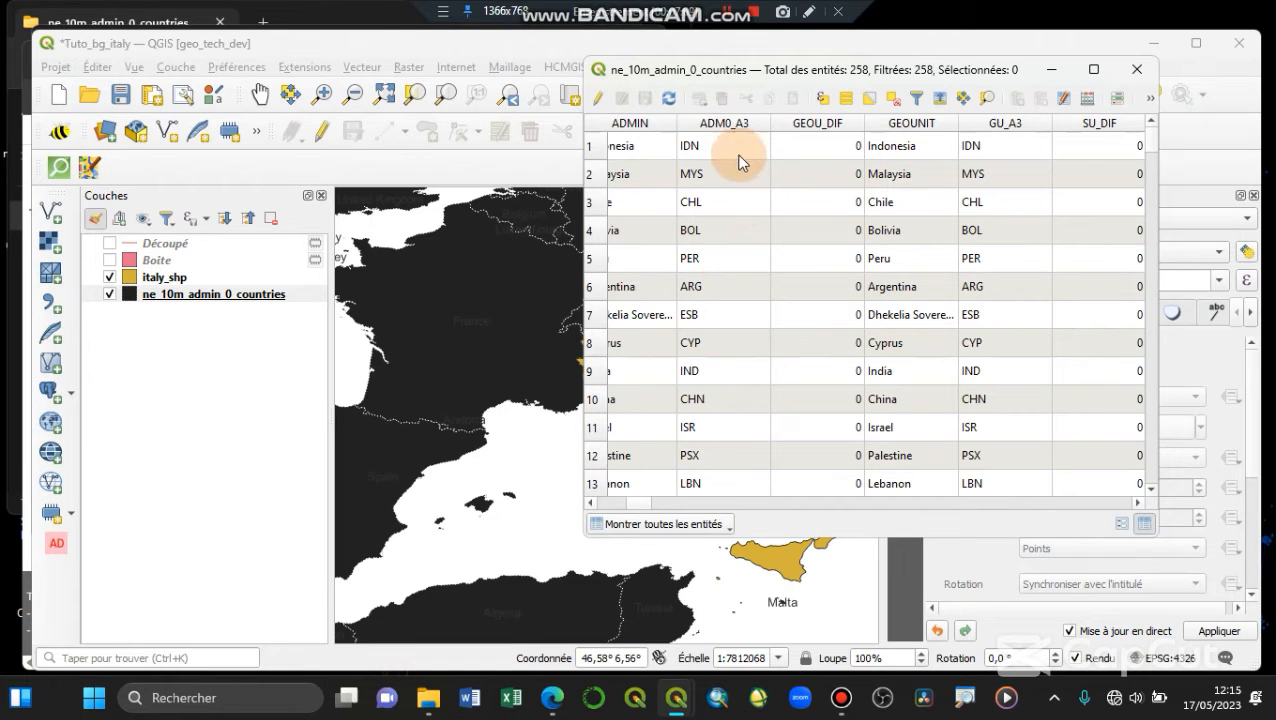
left_click_drag(634, 505, 596, 505)
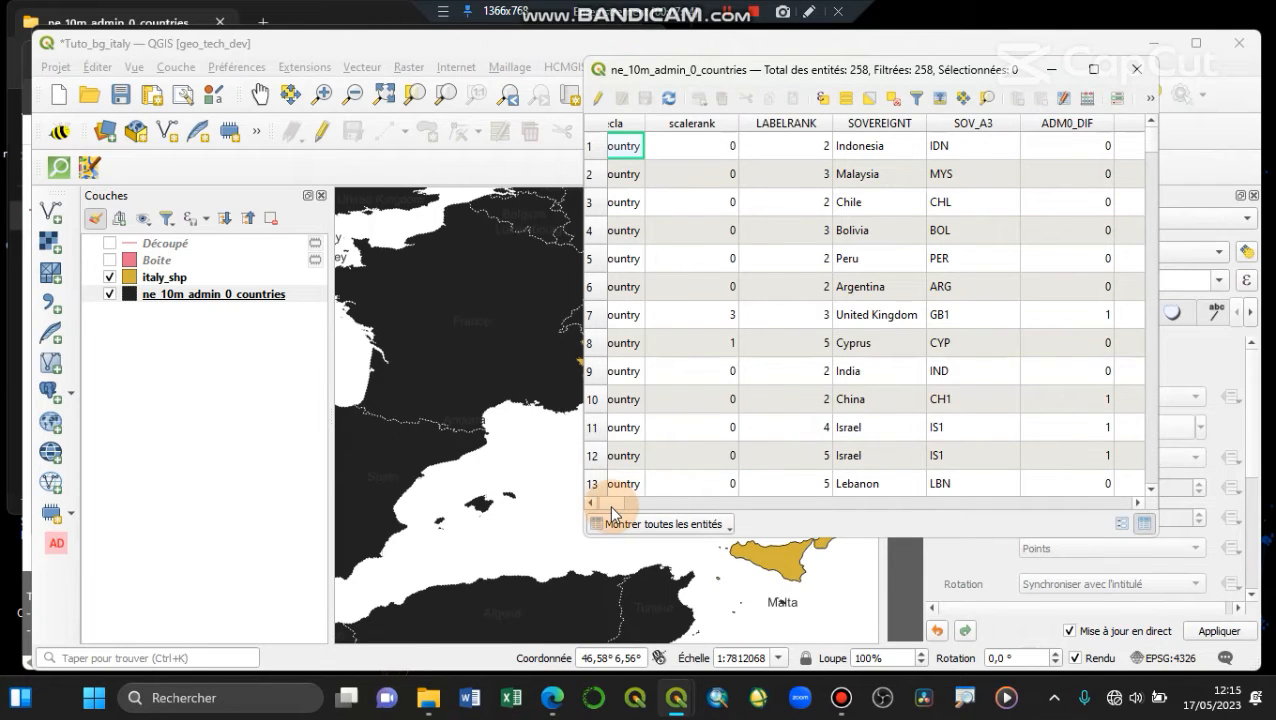
left_click_drag(611, 507, 597, 506)
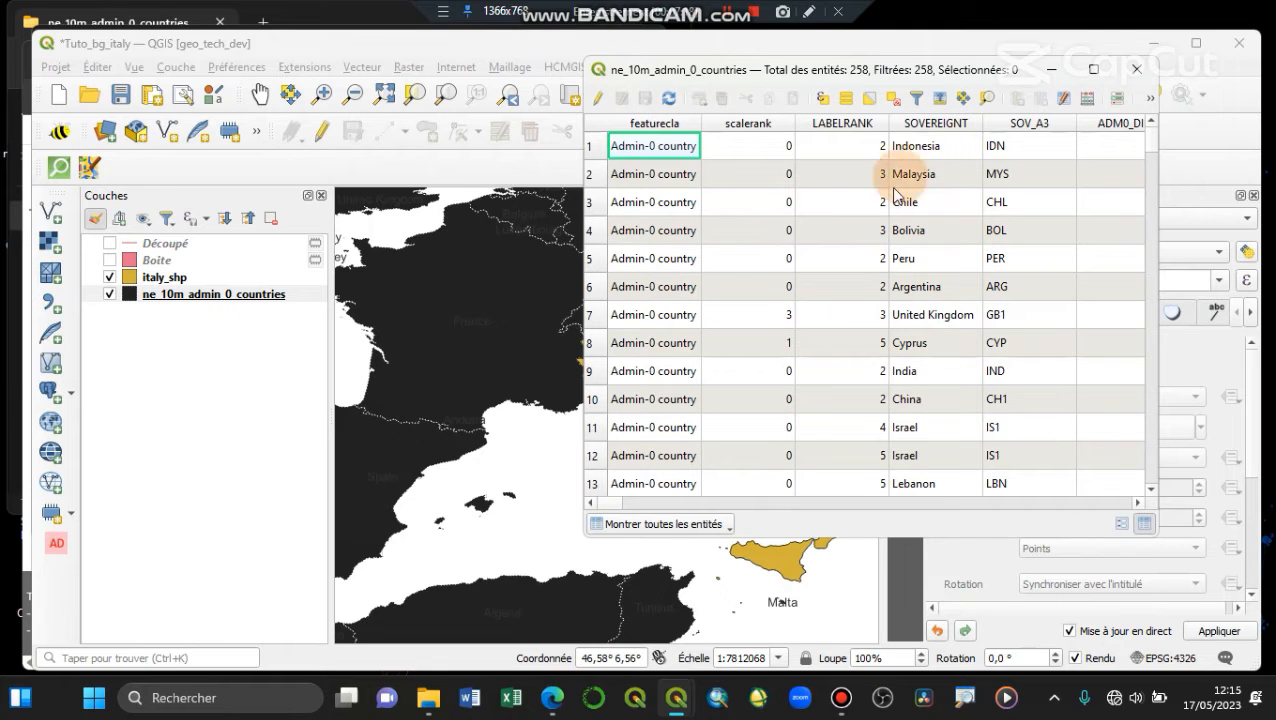
left_click_drag(616, 503, 938, 508)
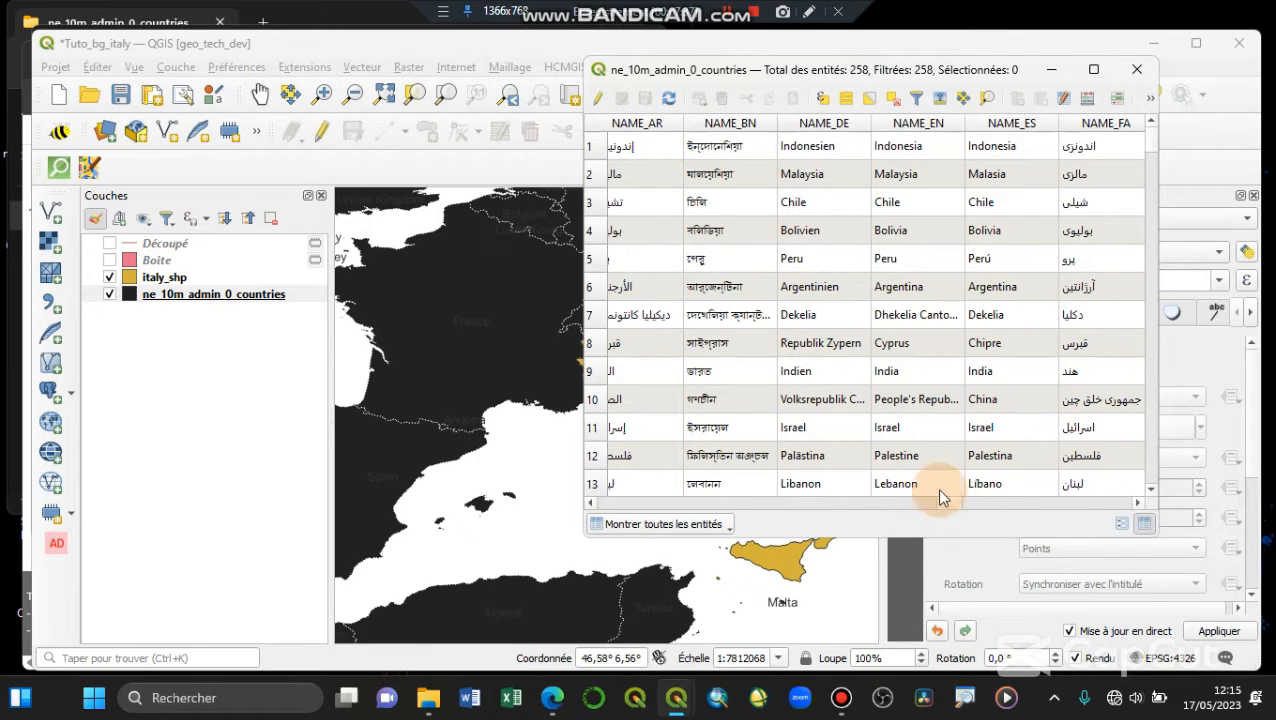
Examine the translated country-name columns in the attribute table, from NAME_AR through NAME_ZHT
left_click_drag(940, 80, 768, 80)
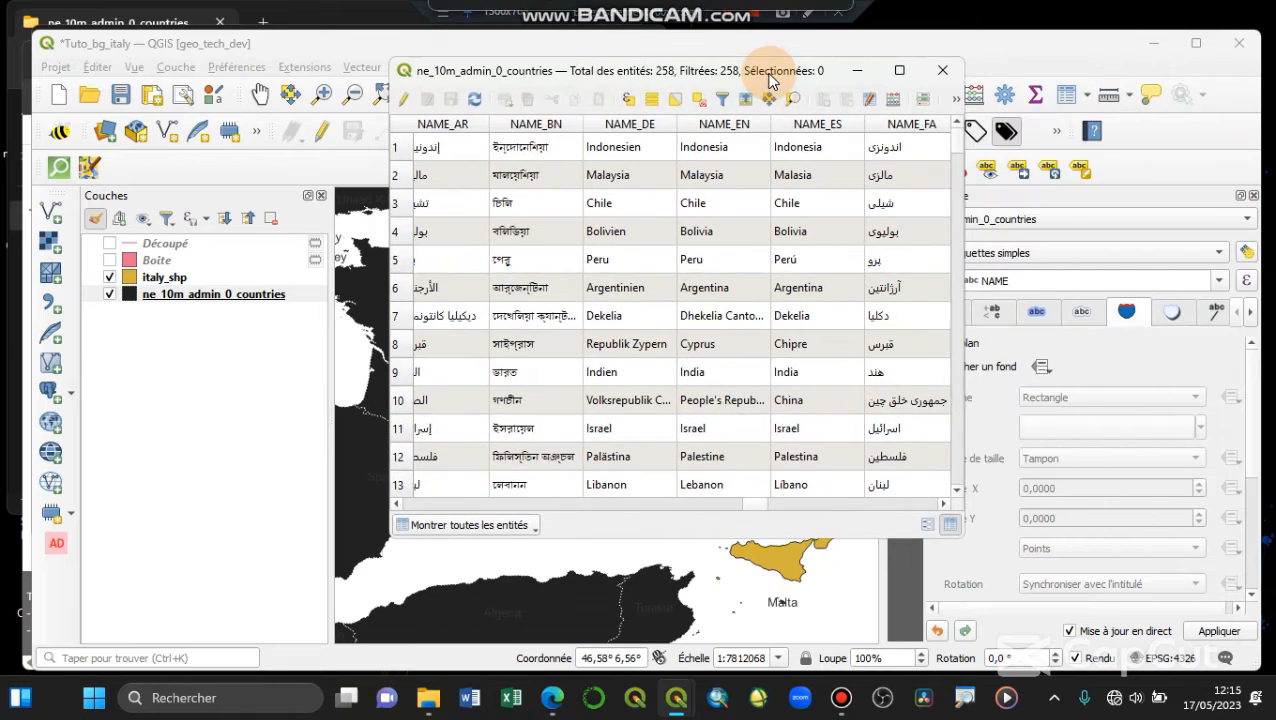
left_click(617, 501)
left_click(617, 501)
left_click(808, 505)
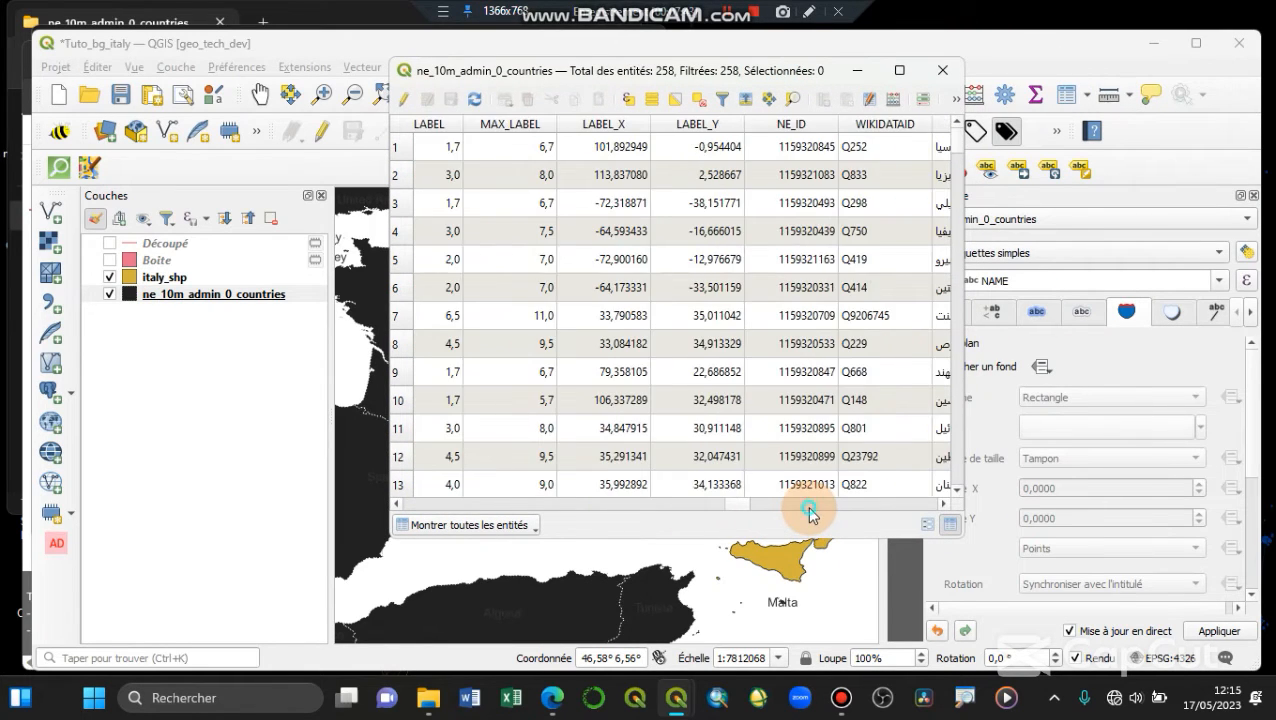
left_click(808, 505)
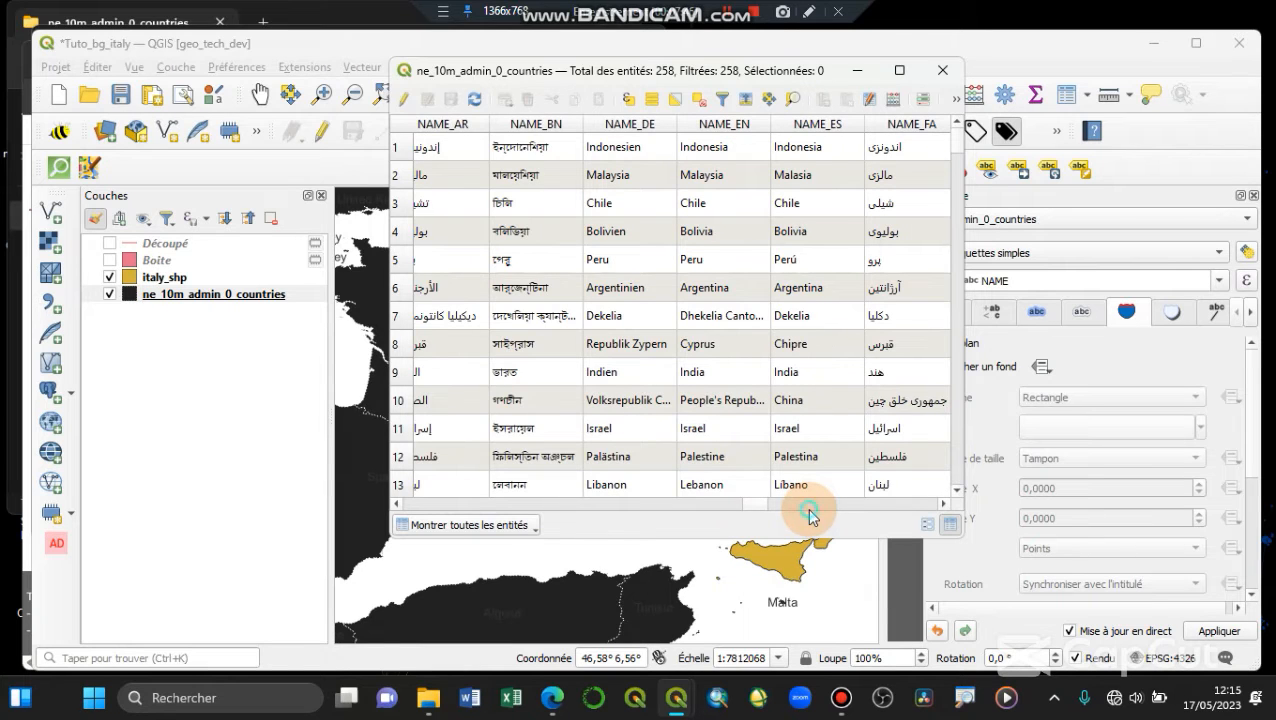
left_click(806, 505)
left_click(790, 503)
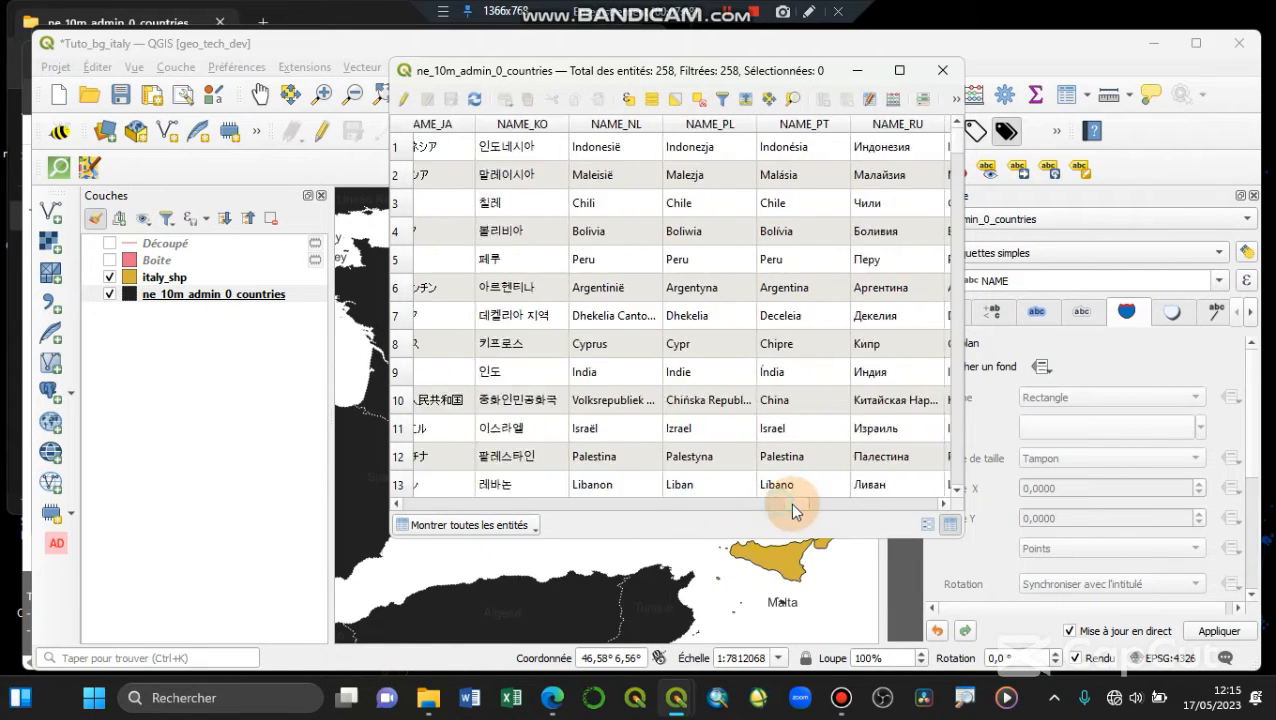
left_click(806, 505)
left_click(820, 505)
left_click(808, 505)
left_click(808, 506)
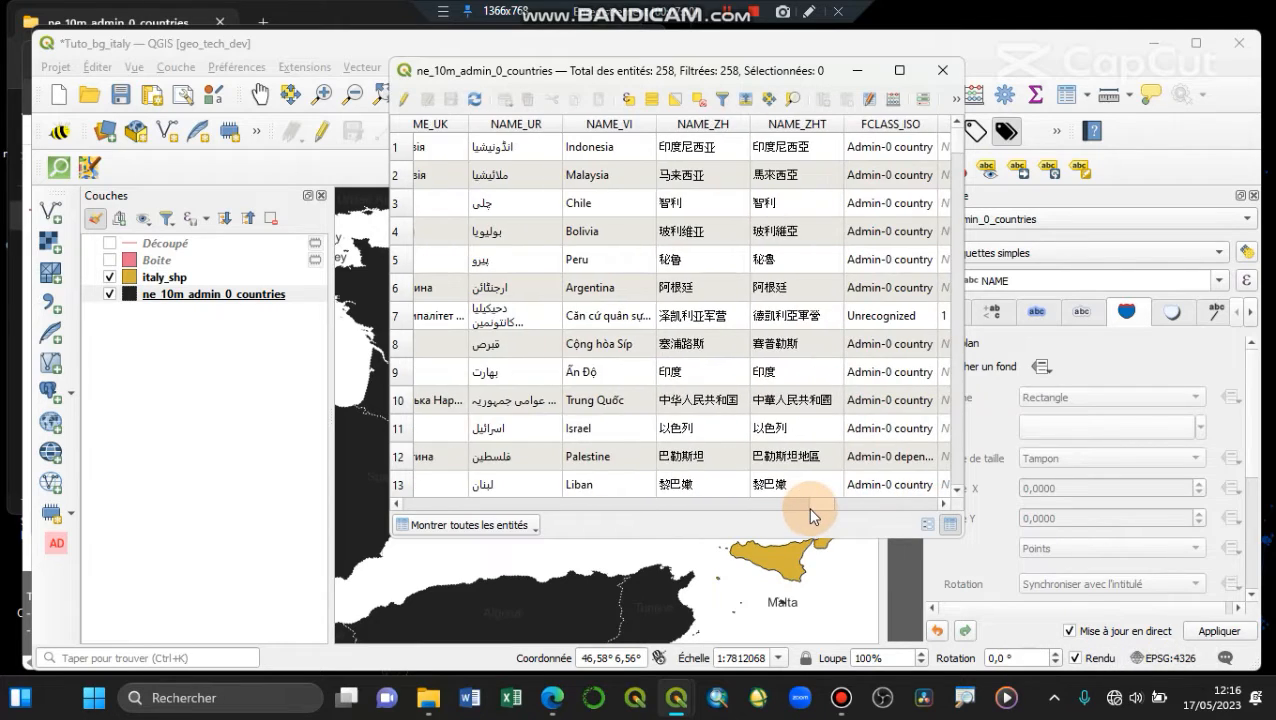
left_click(803, 510)
mouse_move(799, 508)
left_mouse_down()
mouse_move(786, 506)
mouse_move(903, 511)
mouse_move(798, 495)
left_mouse_up()
left_click(794, 487)
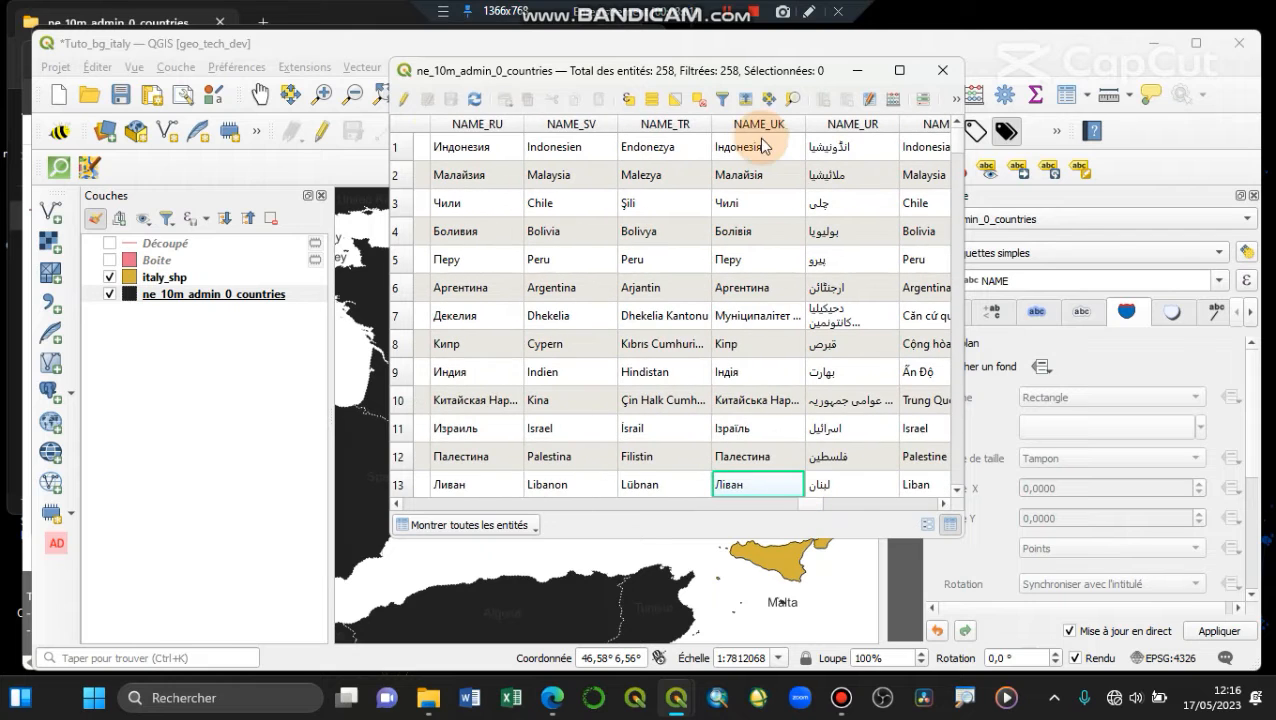
Find the NAME column used for the labels, sort the country records by it, and close the attribute table
left_click(695, 504)
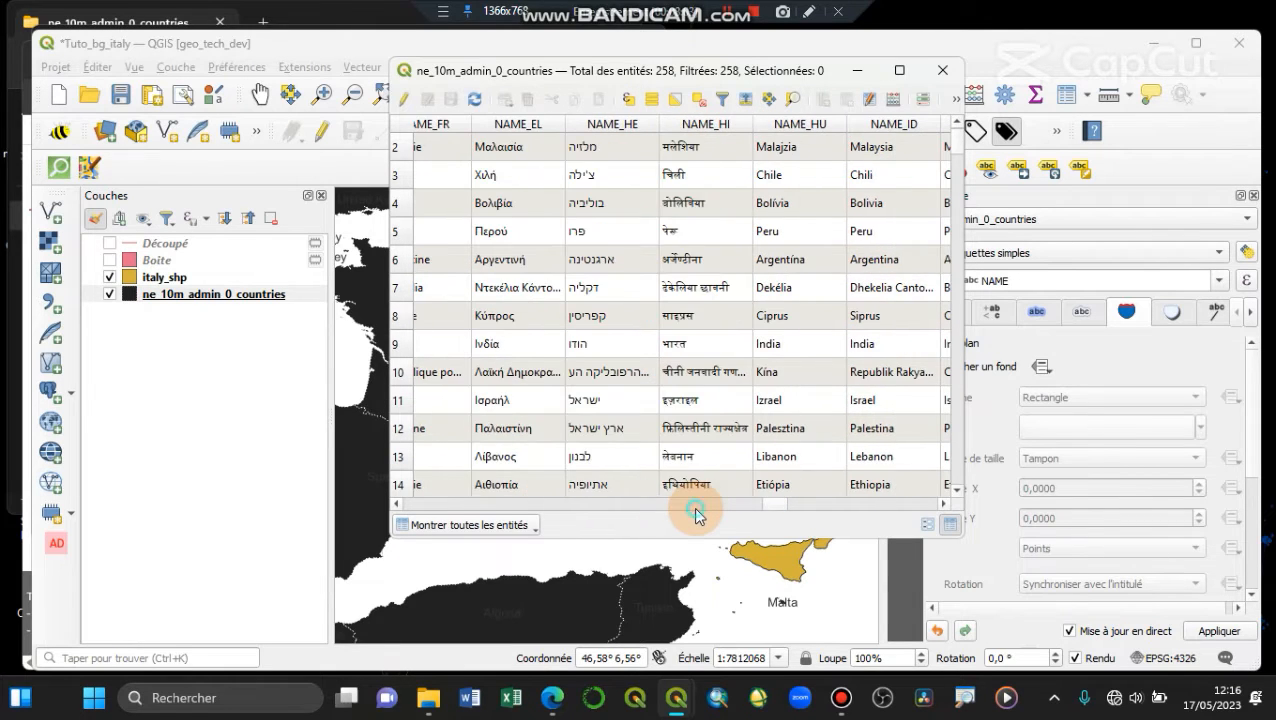
left_click(695, 505)
left_click(695, 505)
left_click(695, 505)
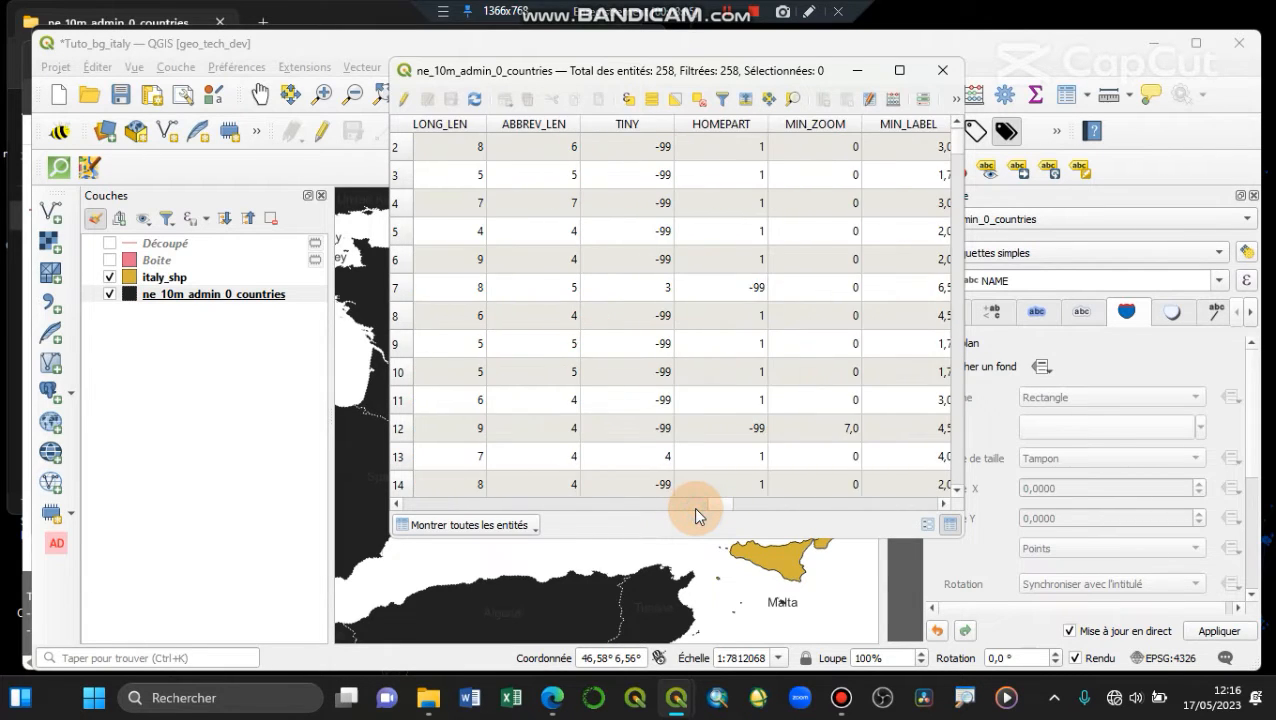
left_click(695, 505)
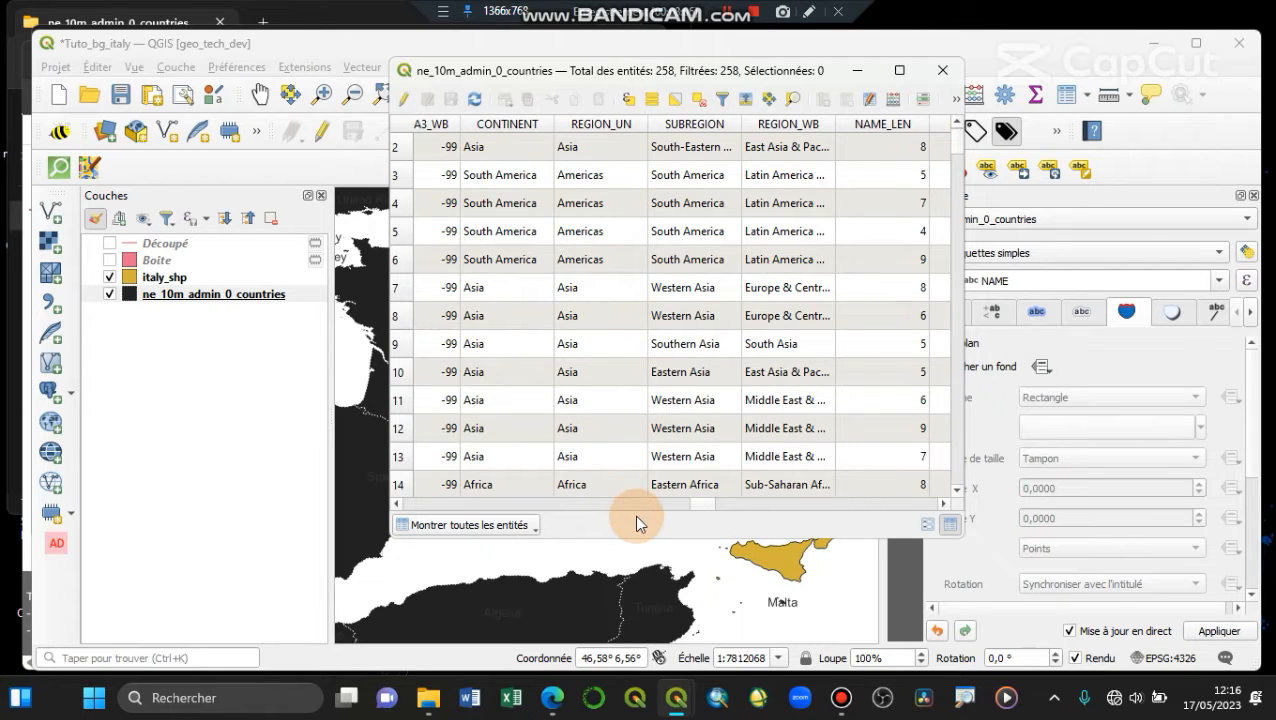
left_click(612, 507)
left_click(612, 507)
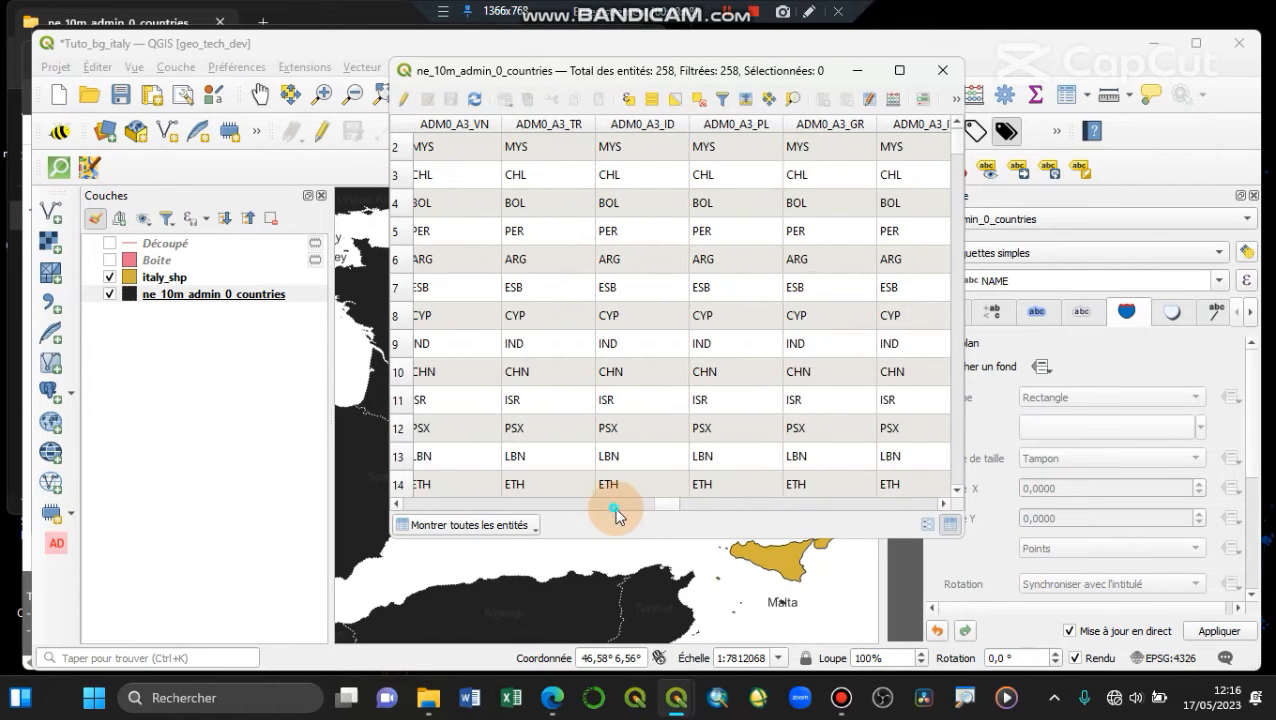
left_click(614, 508)
left_click(615, 507)
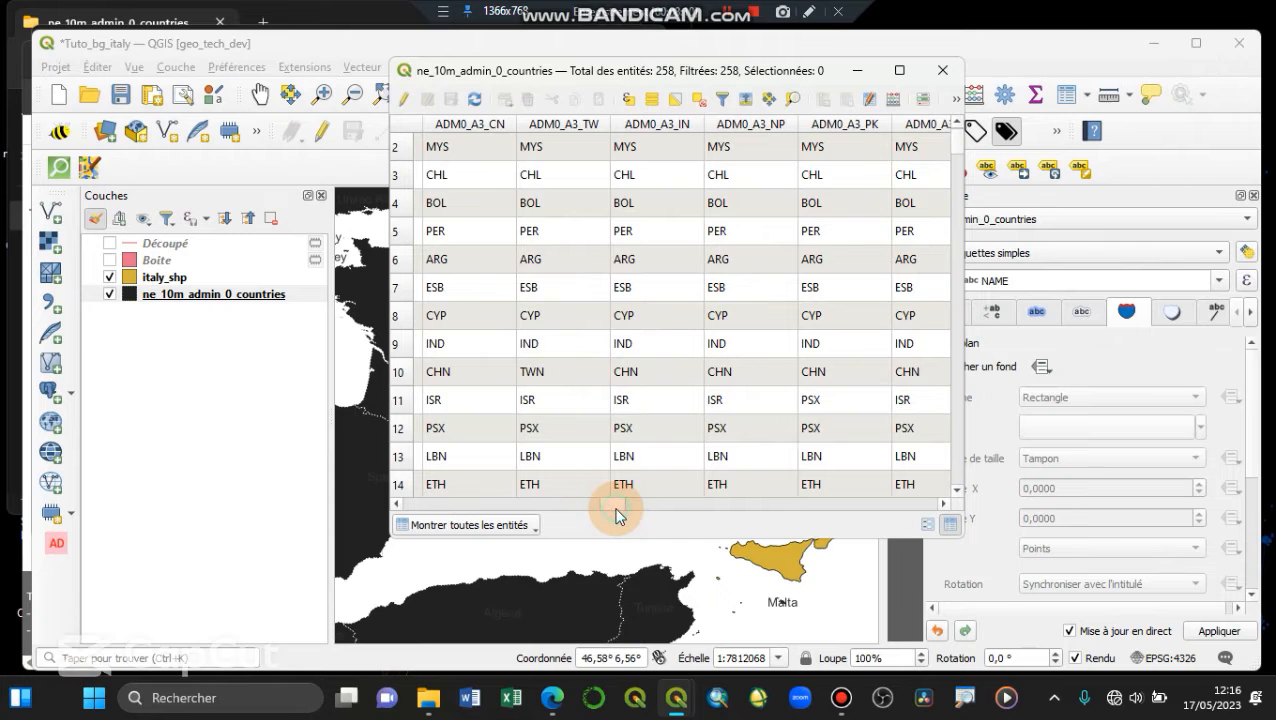
left_click(580, 505)
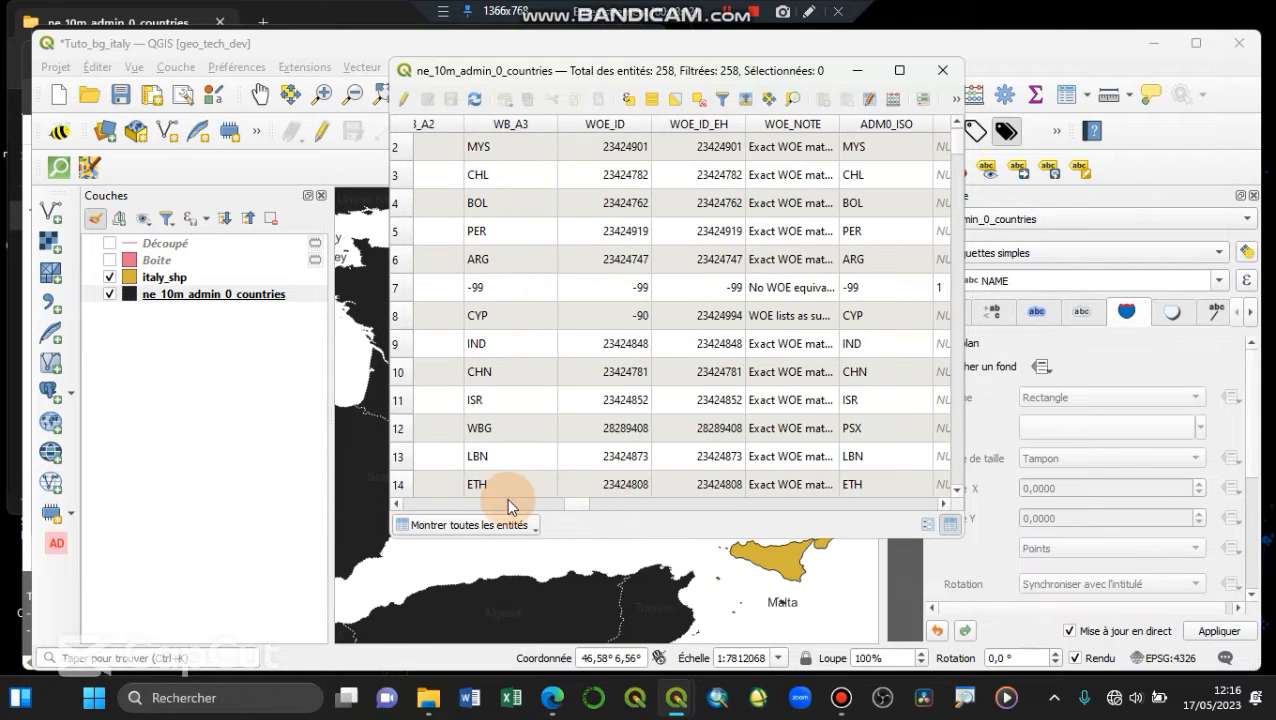
left_click(478, 503)
left_click(478, 503)
left_click(478, 503)
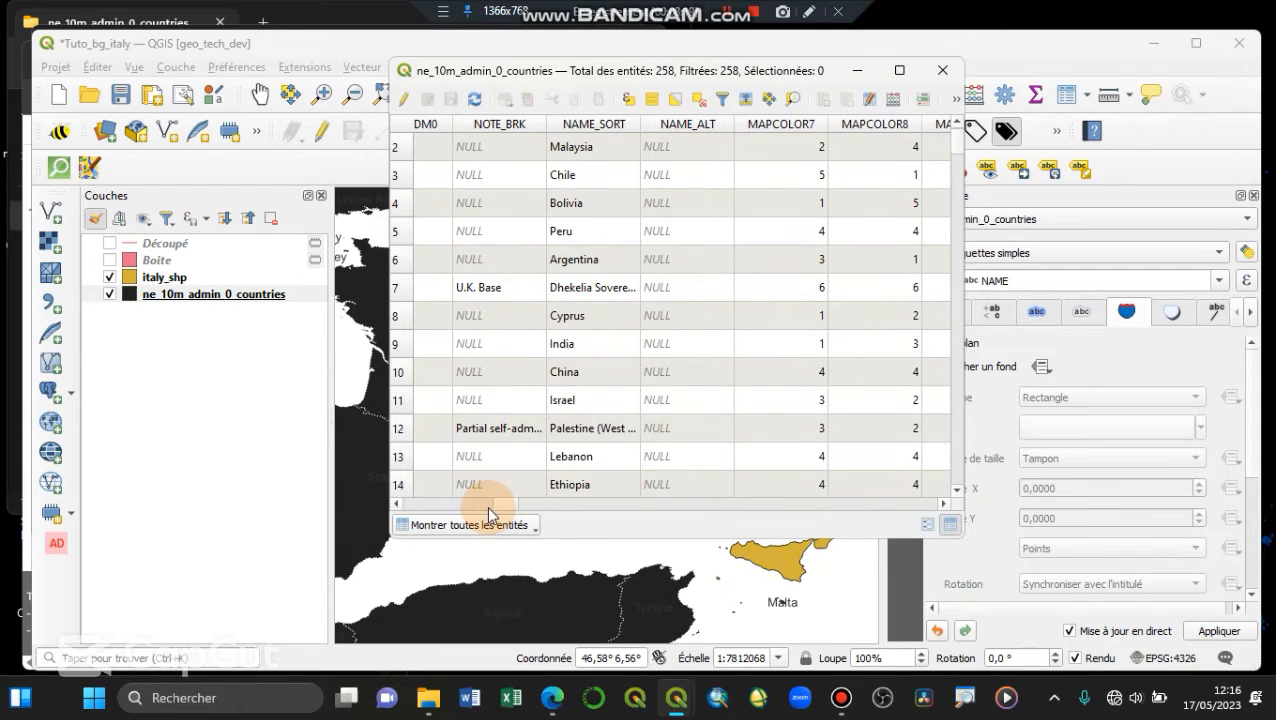
left_click(486, 505)
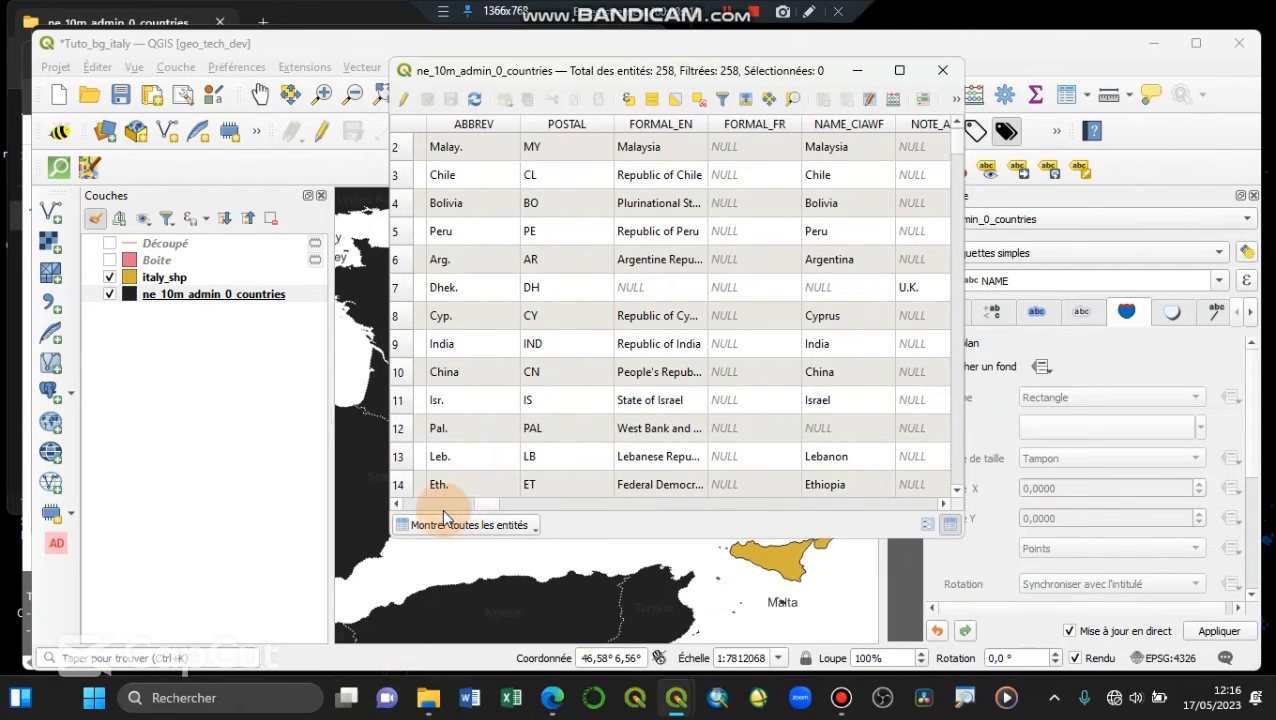
left_click(436, 505)
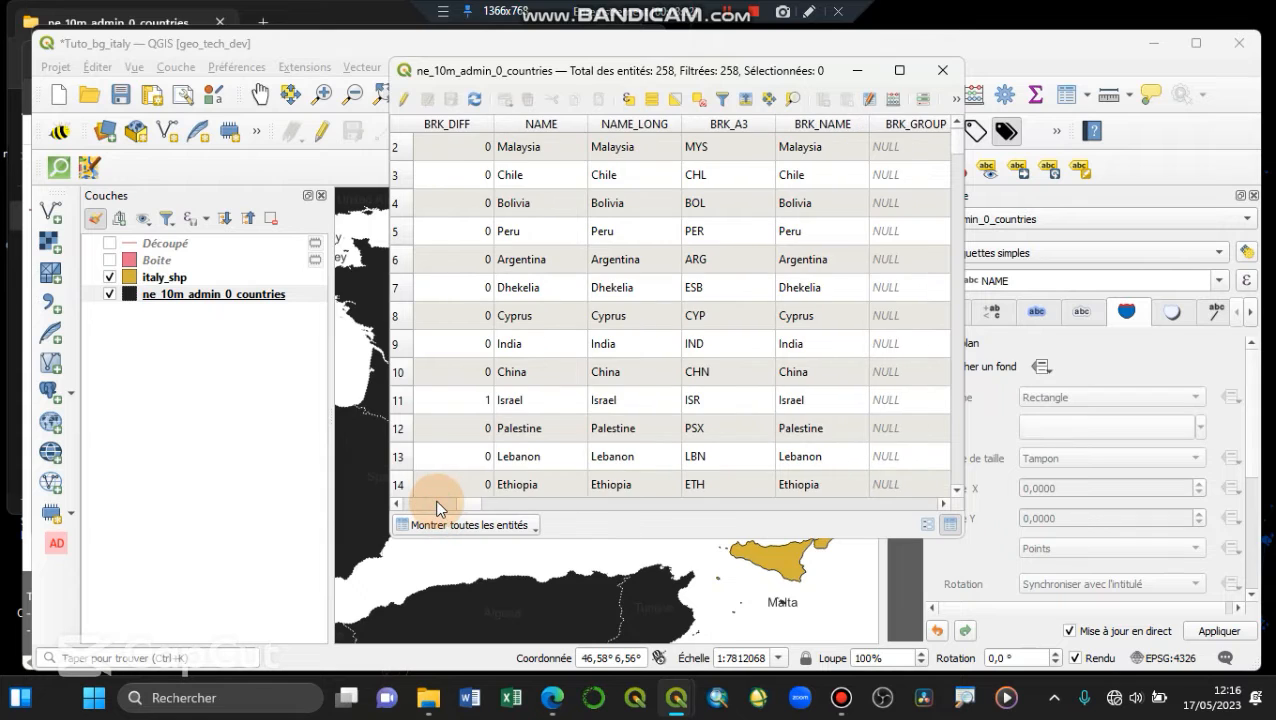
left_click(547, 121)
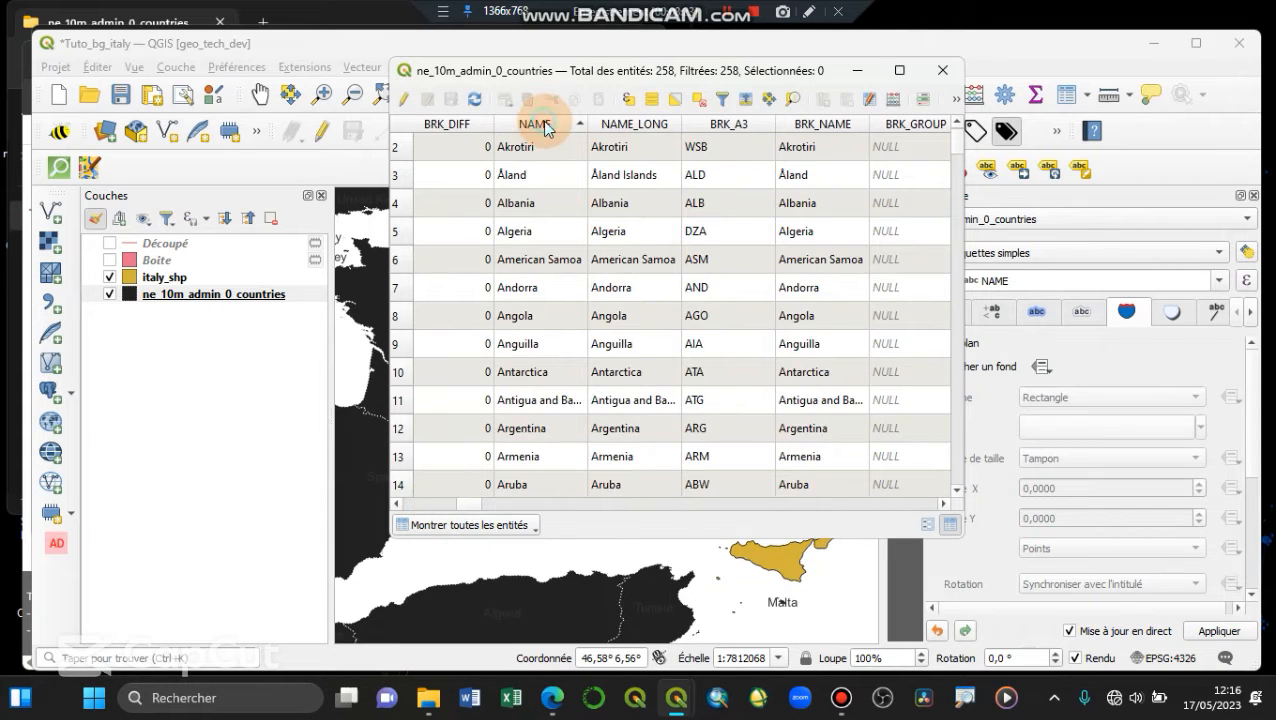
left_click(944, 72)
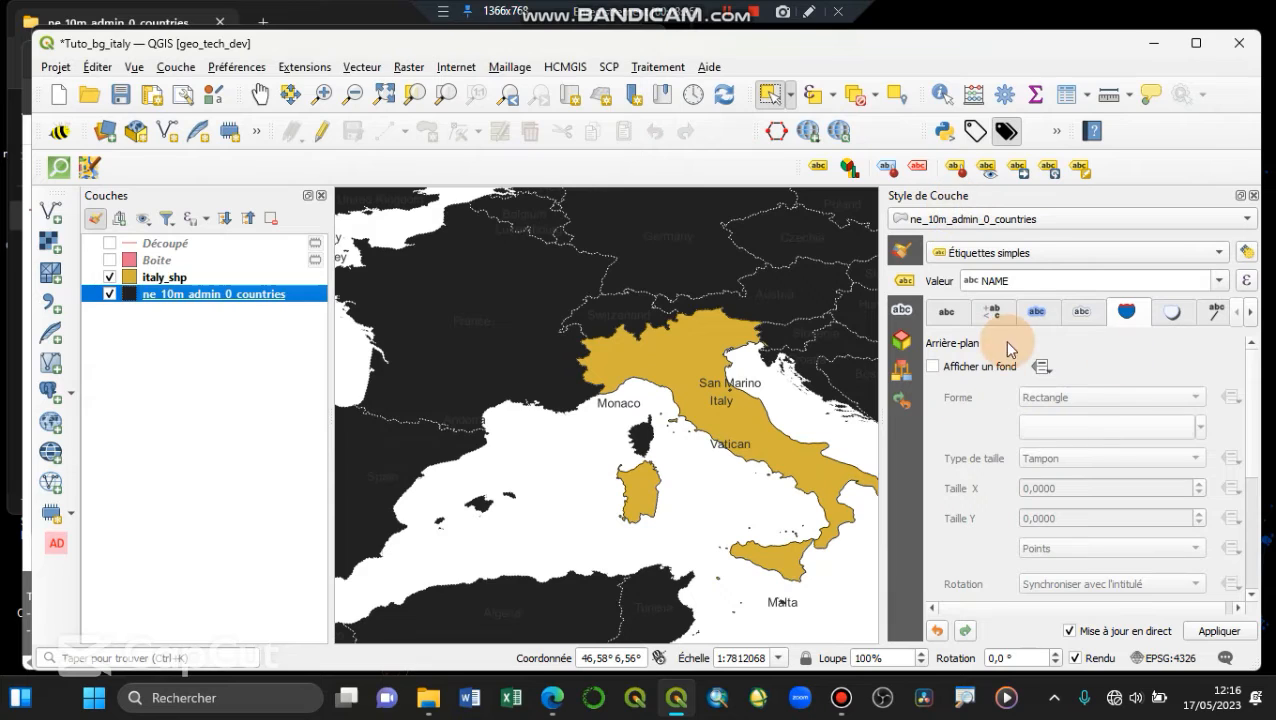
Review the country labels' text, formatting and buffer settings, and set the label text colour to light grey
left_click(947, 313)
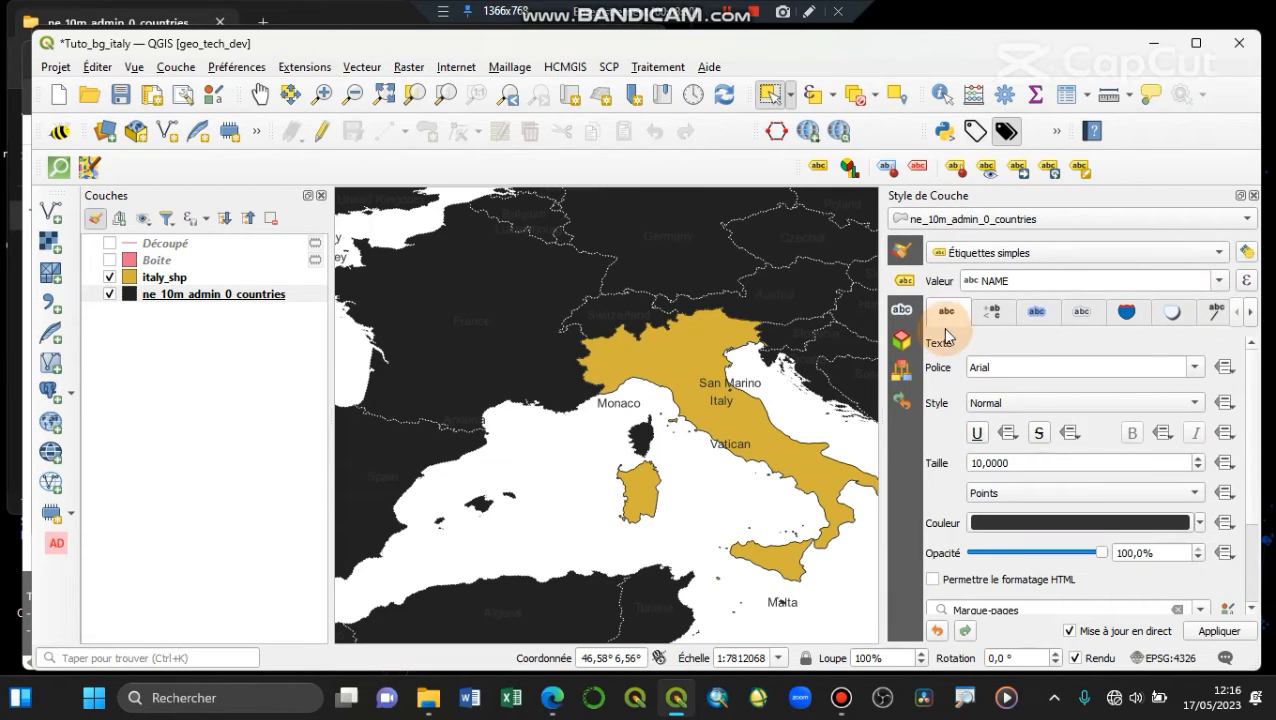
left_click(990, 314)
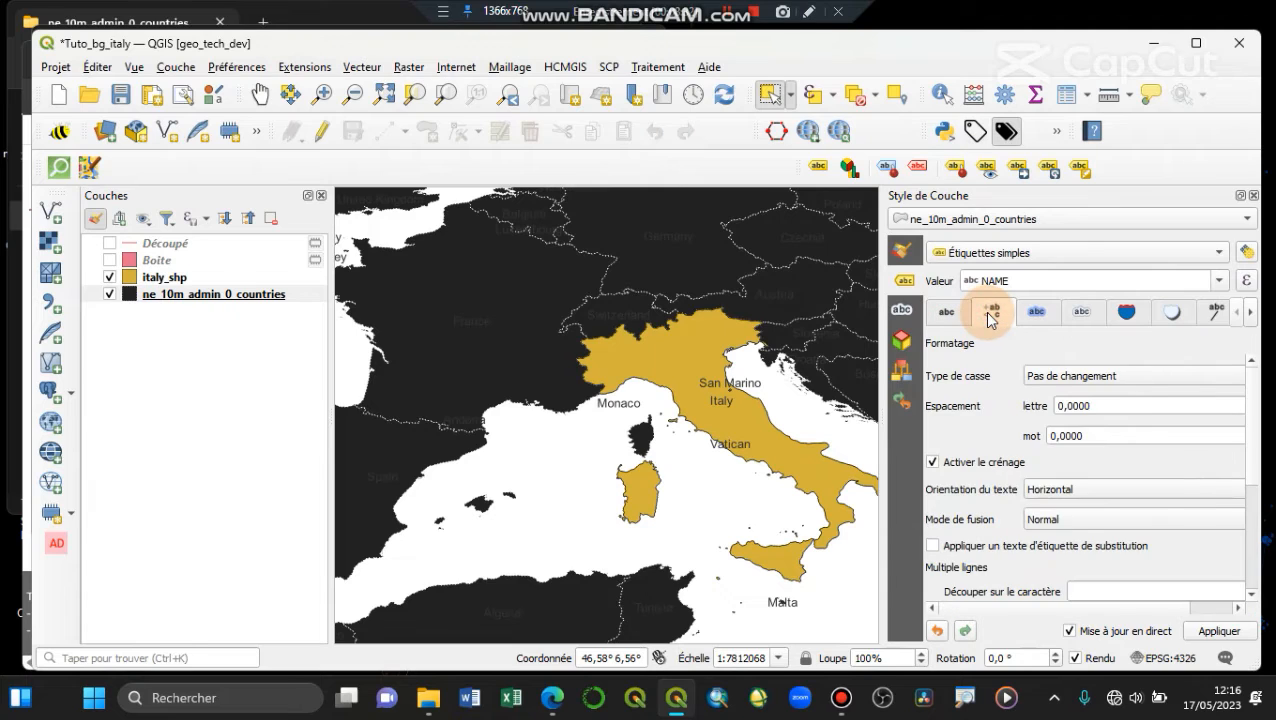
left_click(1038, 314)
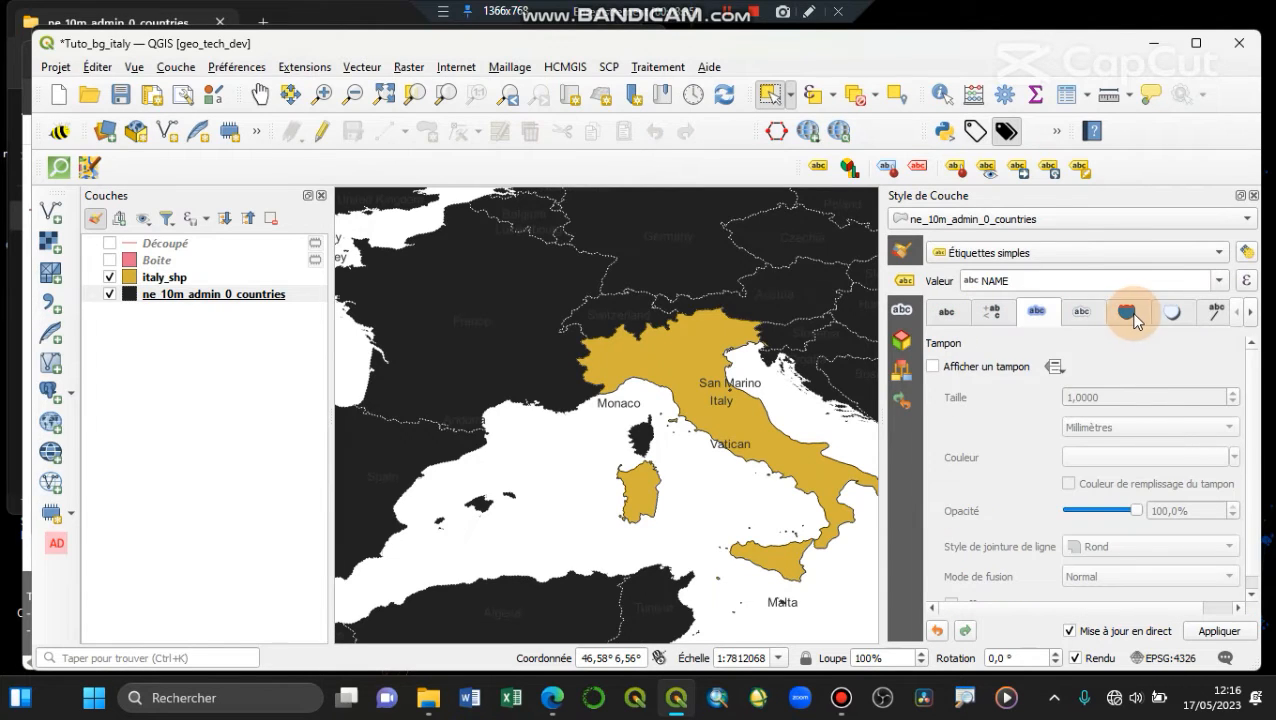
left_click(945, 314)
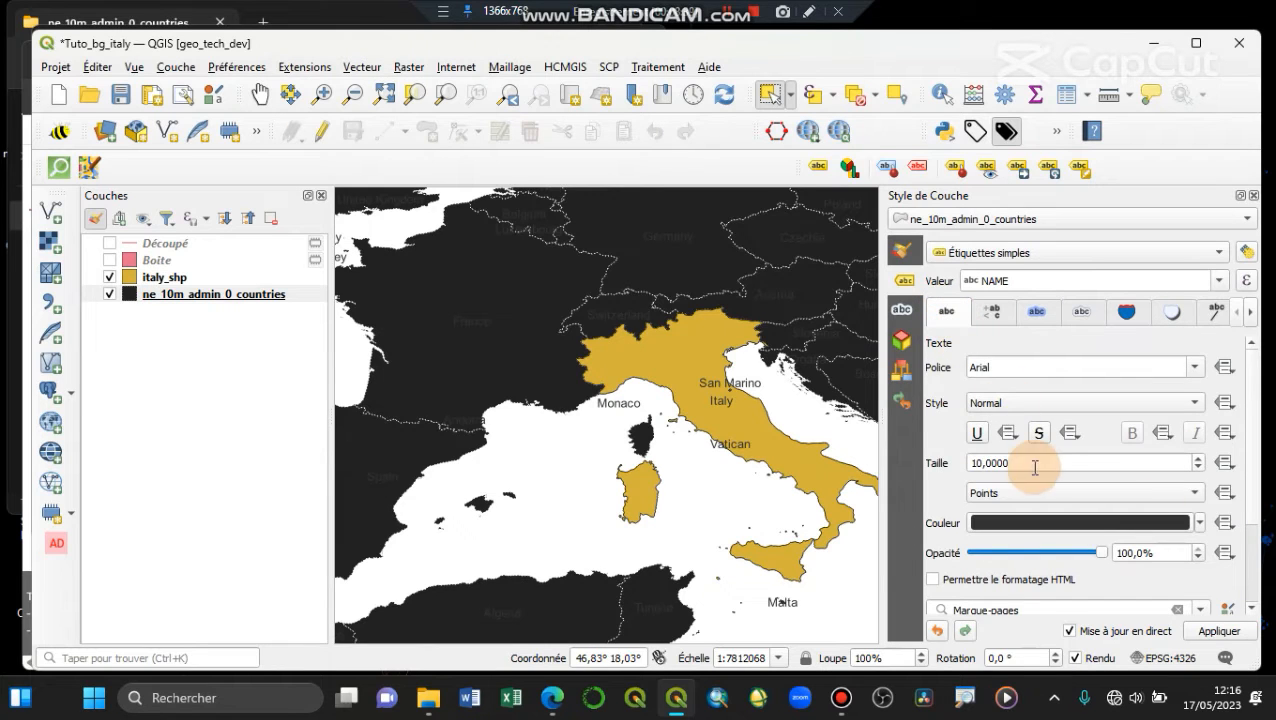
left_click(1199, 523)
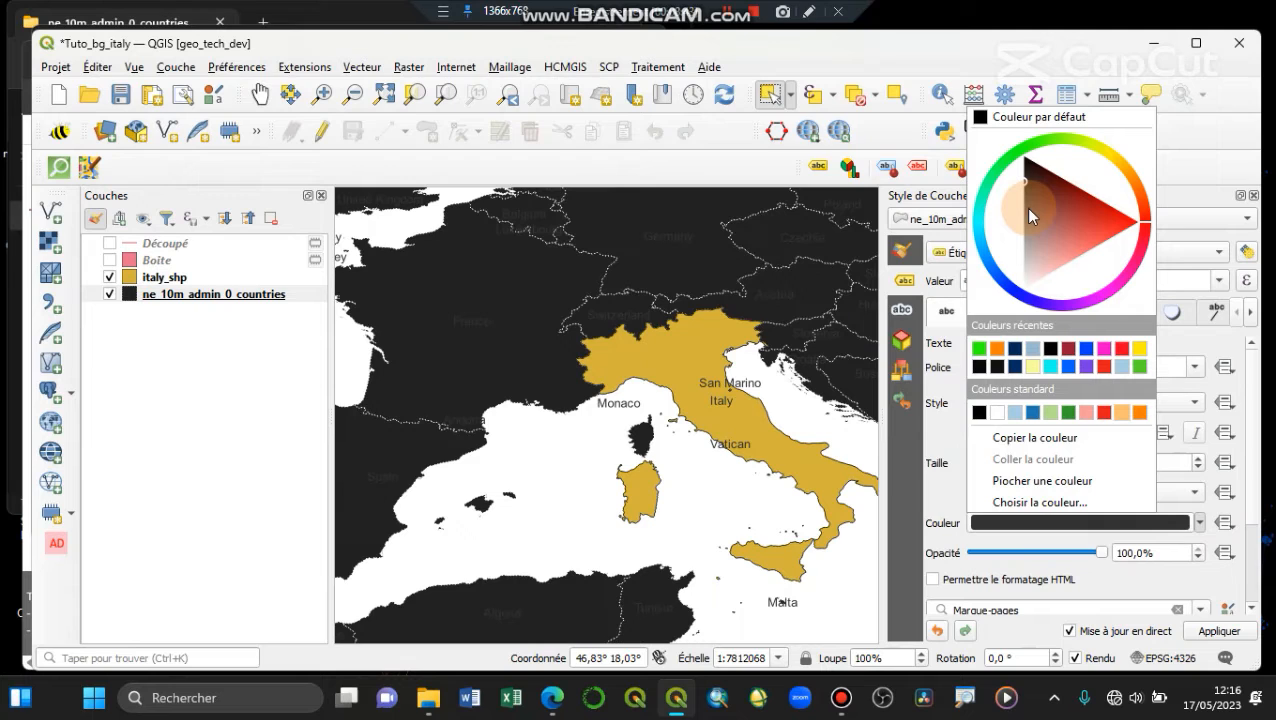
left_click(1017, 246)
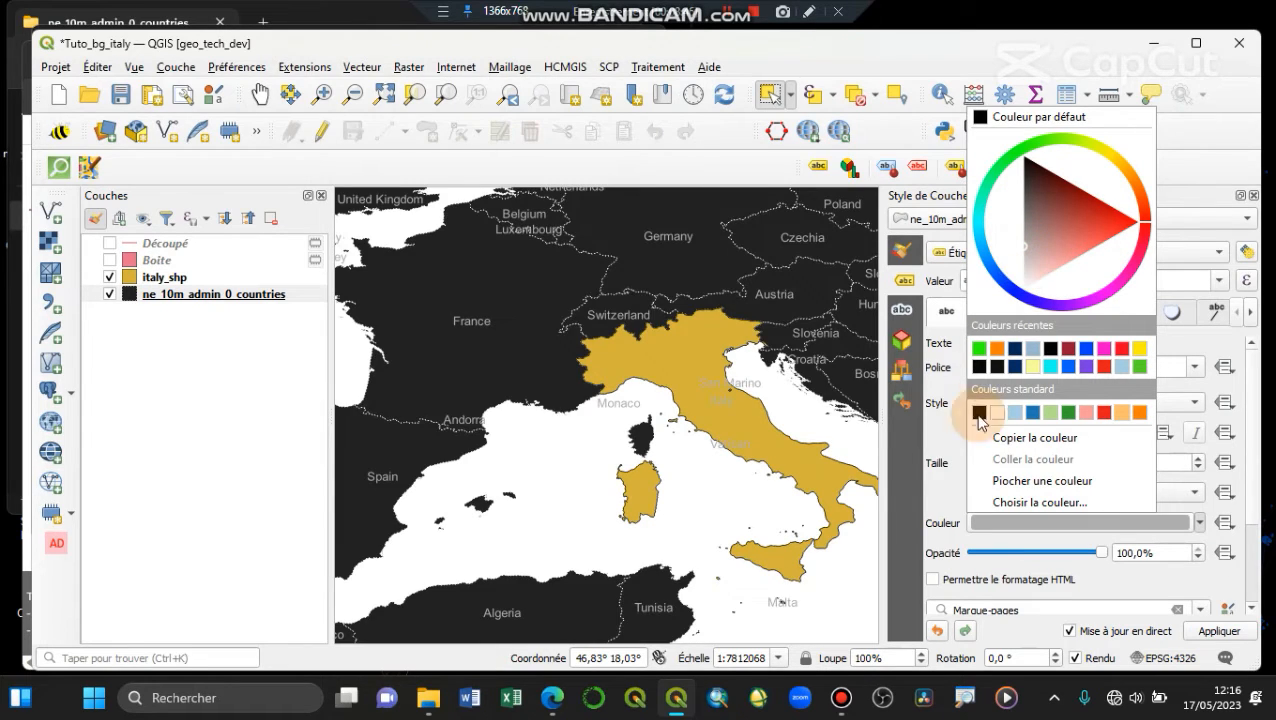
left_click(945, 505)
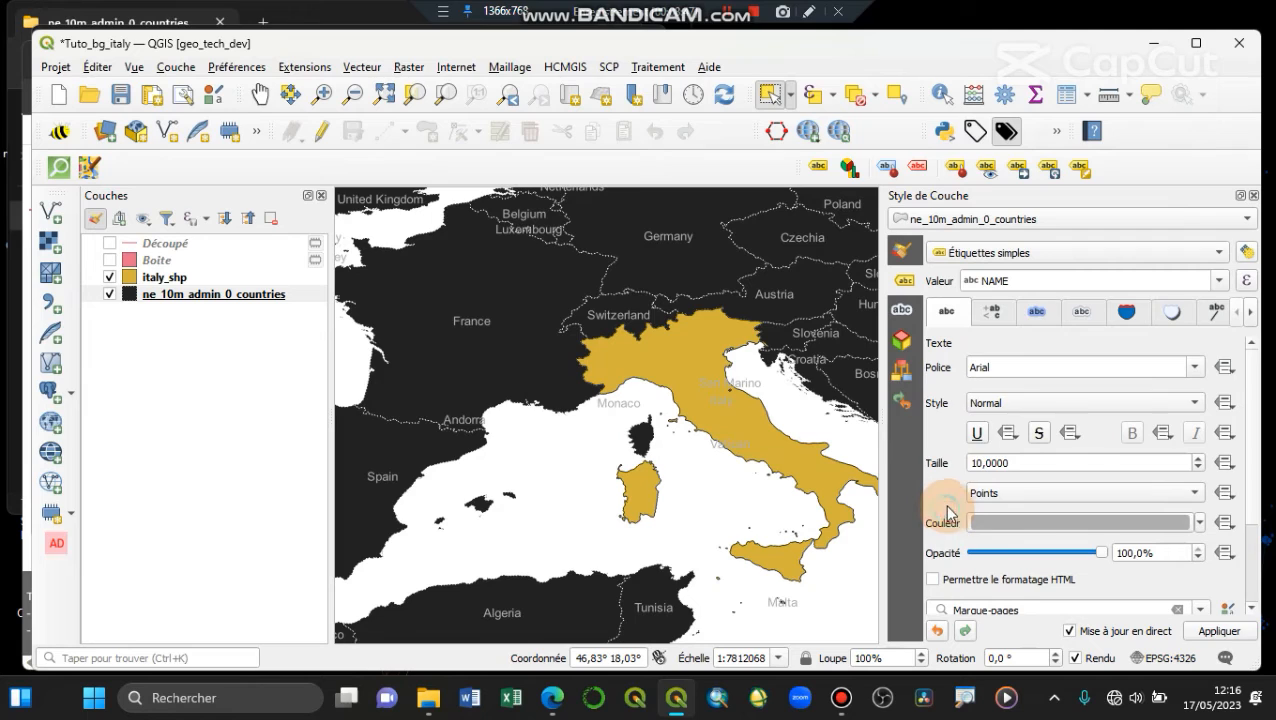
Enable a text buffer (Afficher un tampon) on the country labels and set the label text colour to black
left_click(1037, 314)
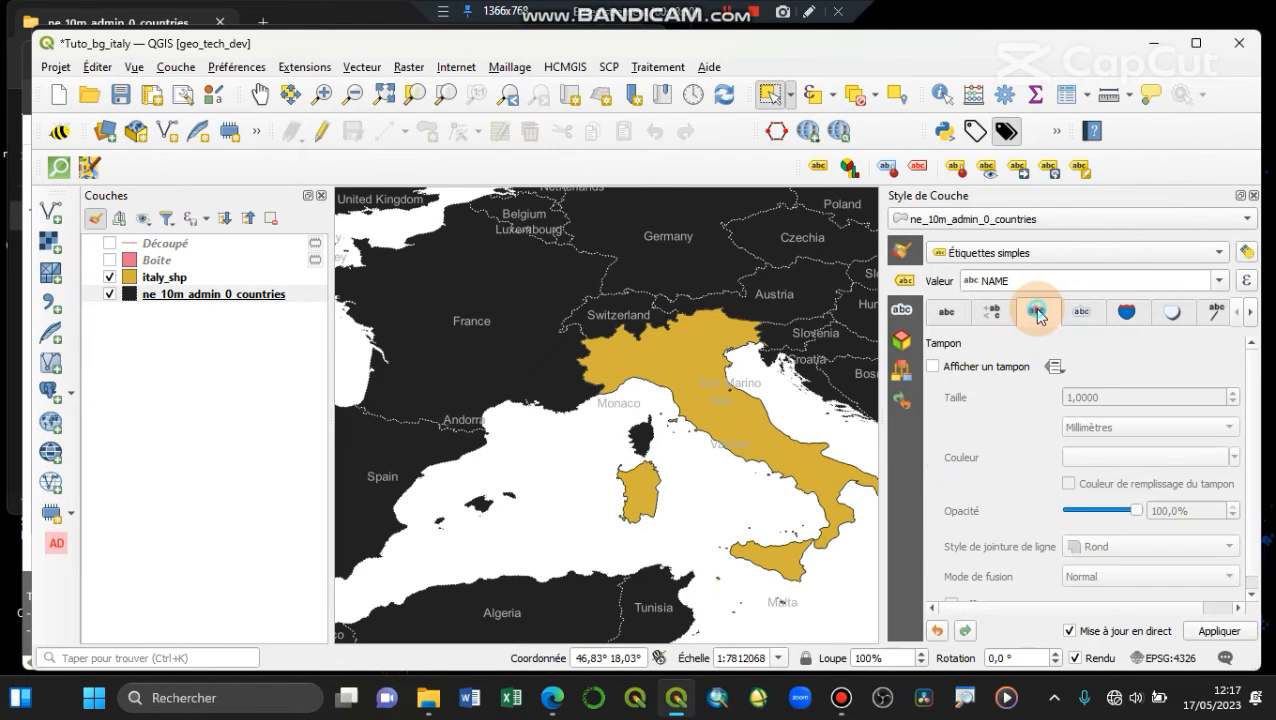
left_click(966, 370)
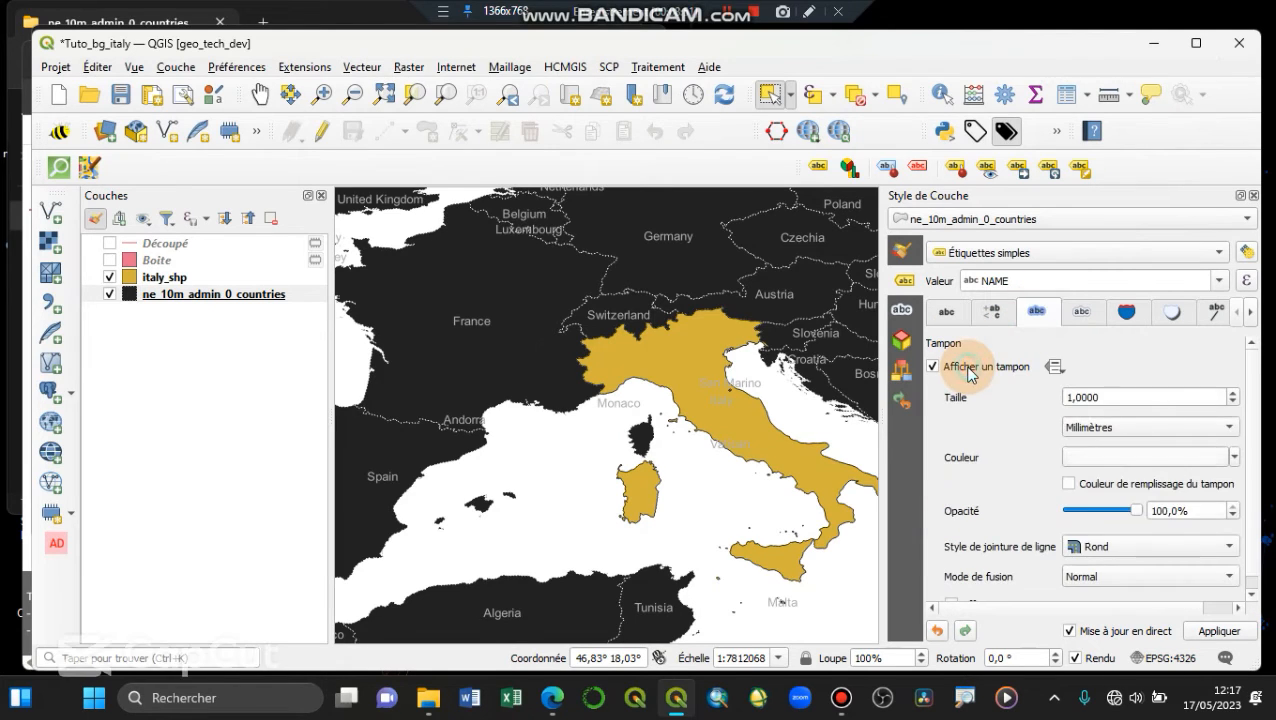
left_click(946, 312)
left_click(1203, 530)
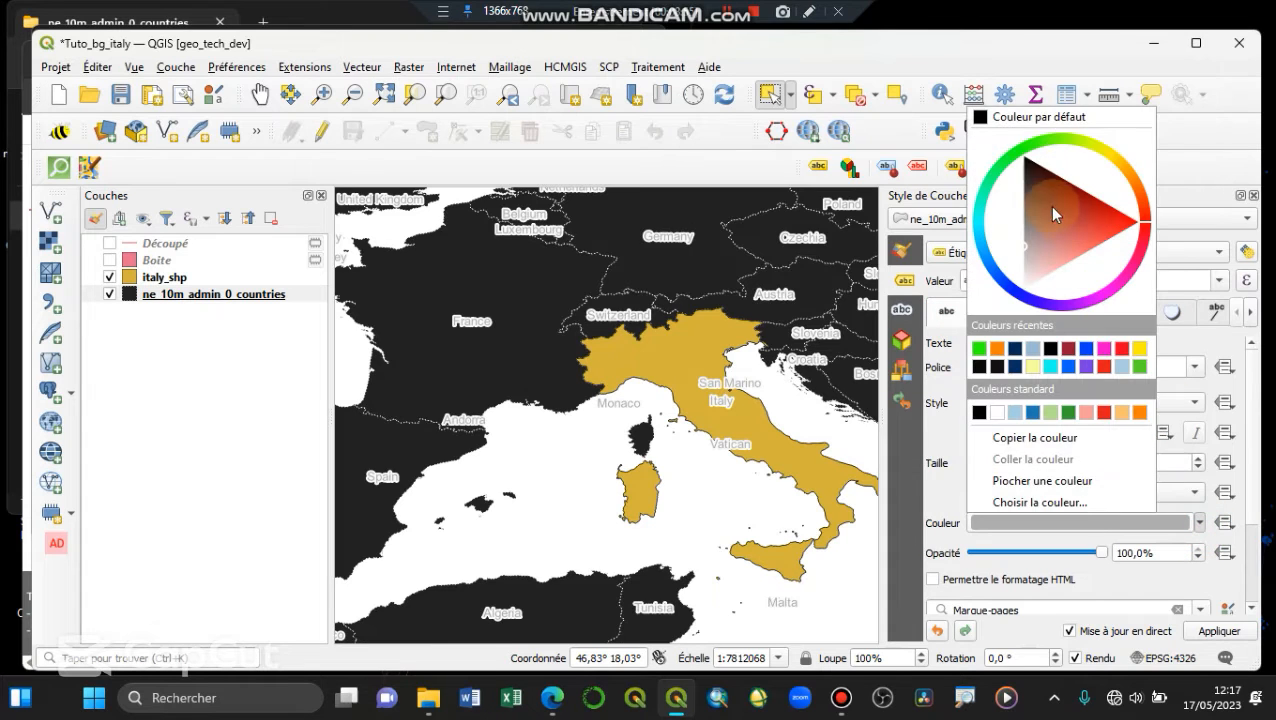
left_click_drag(1049, 205, 1022, 155)
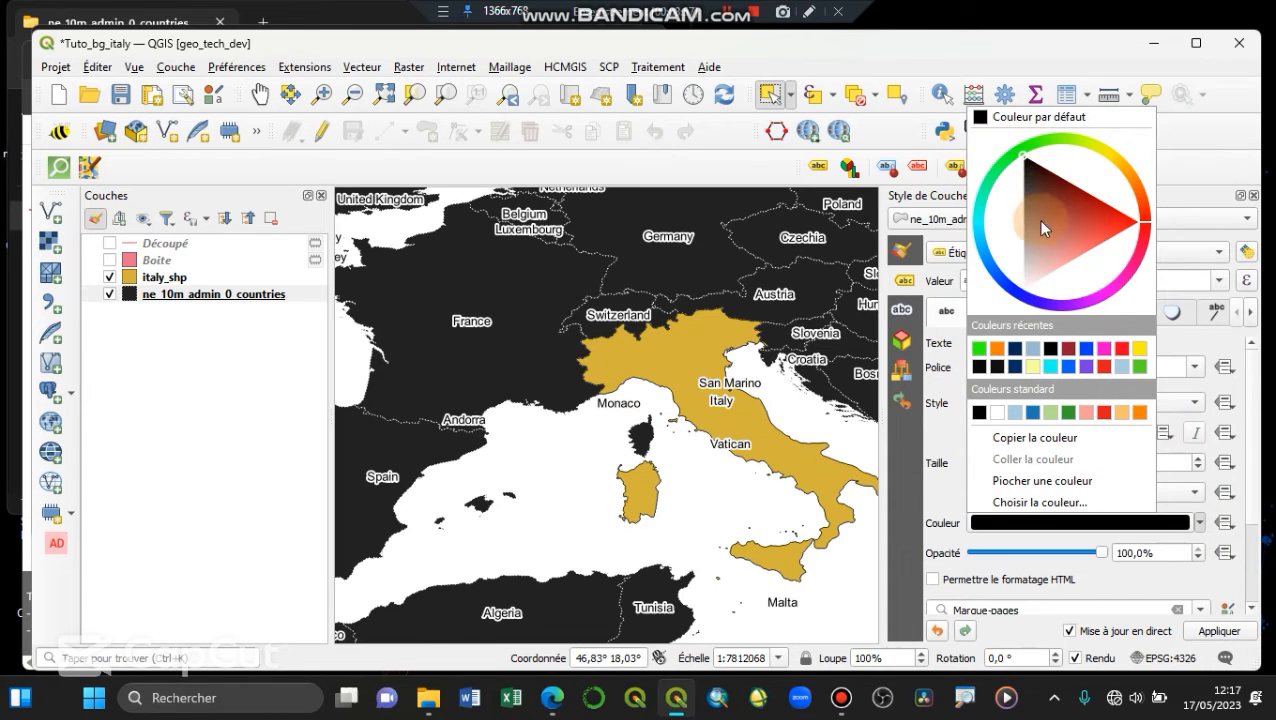
Set the text colour of the country labels to light grey
left_click(1016, 250)
left_click(946, 448)
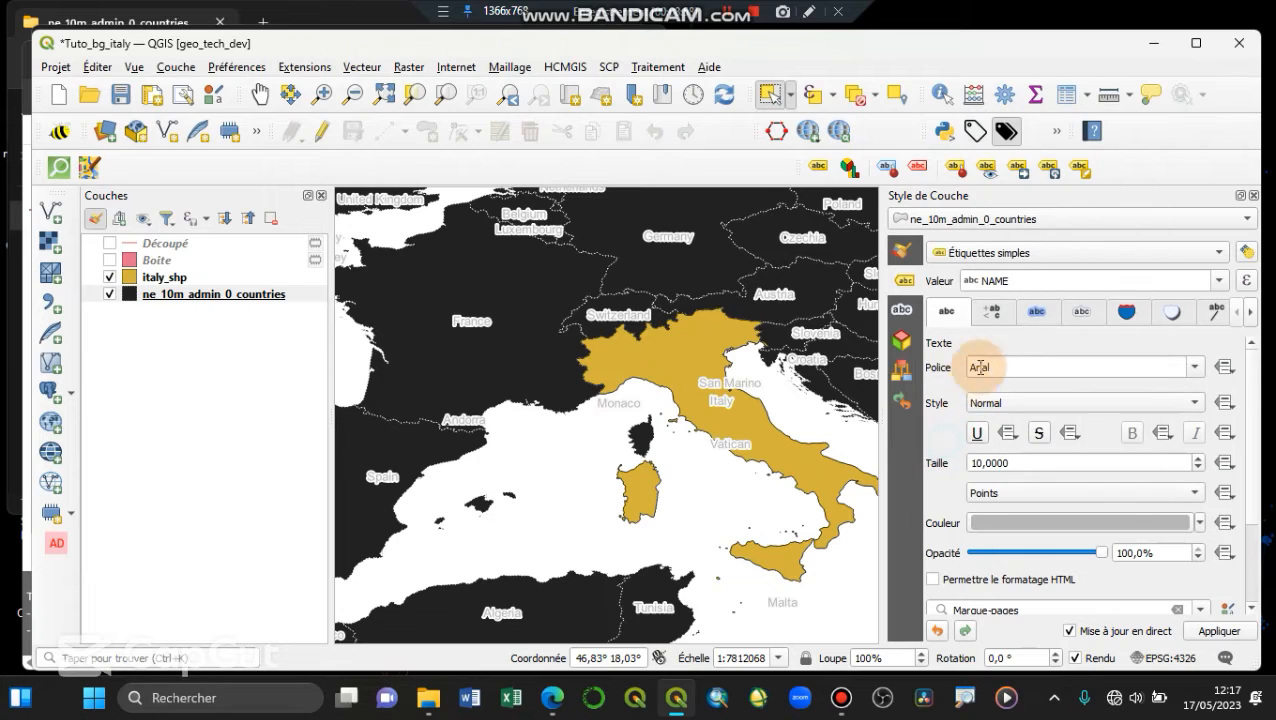
Try a dark grey buffer colour on the country labels and turn off their text buffer (Afficher un tampon)
left_click(1036, 311)
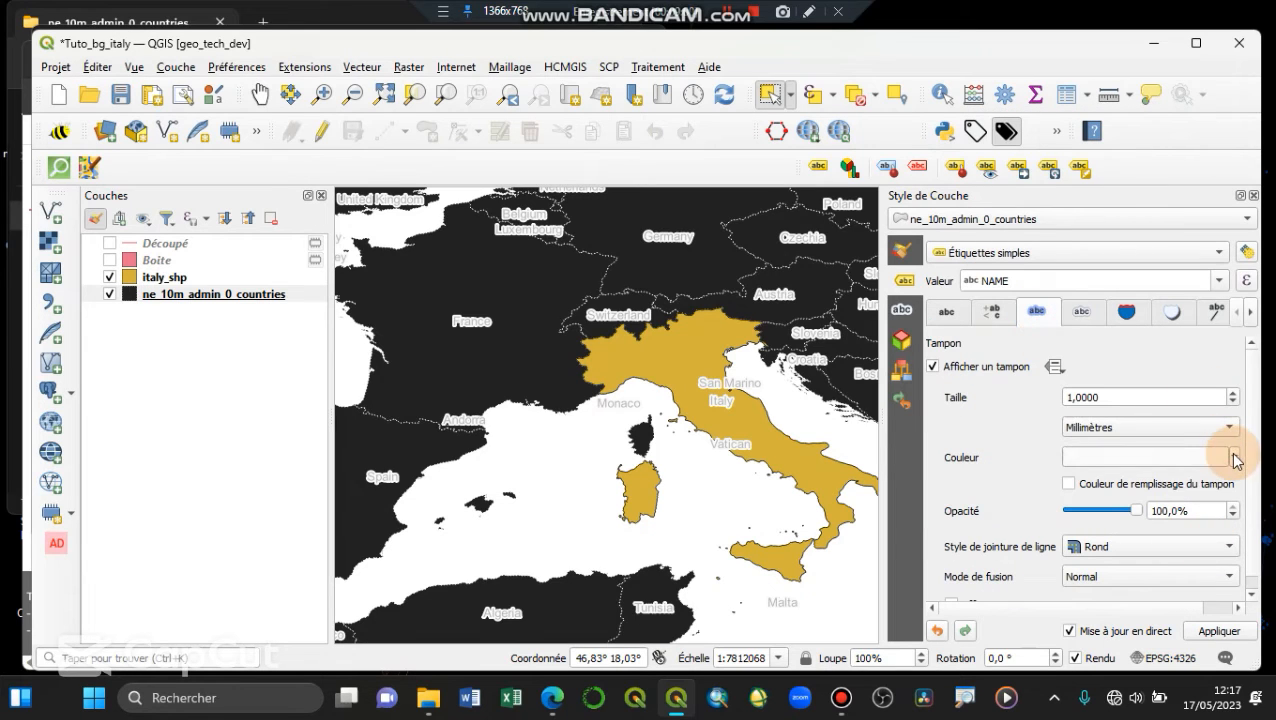
left_click(1234, 458)
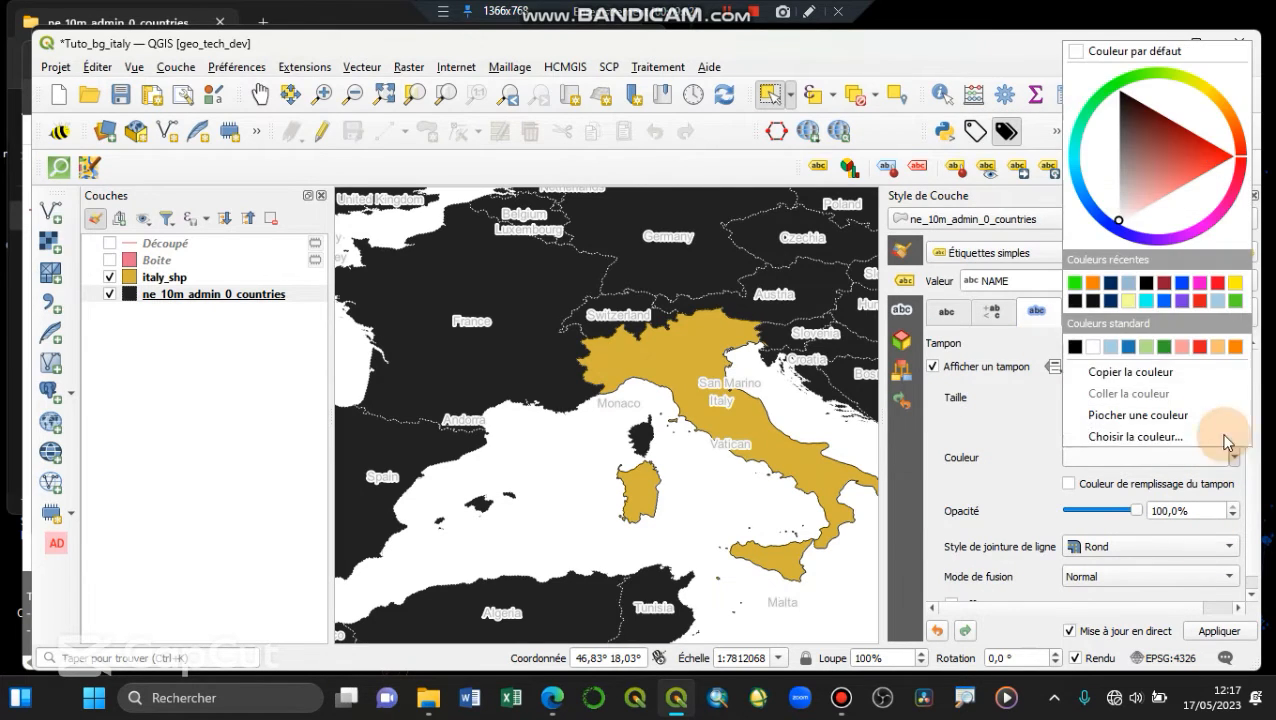
left_click(1114, 126)
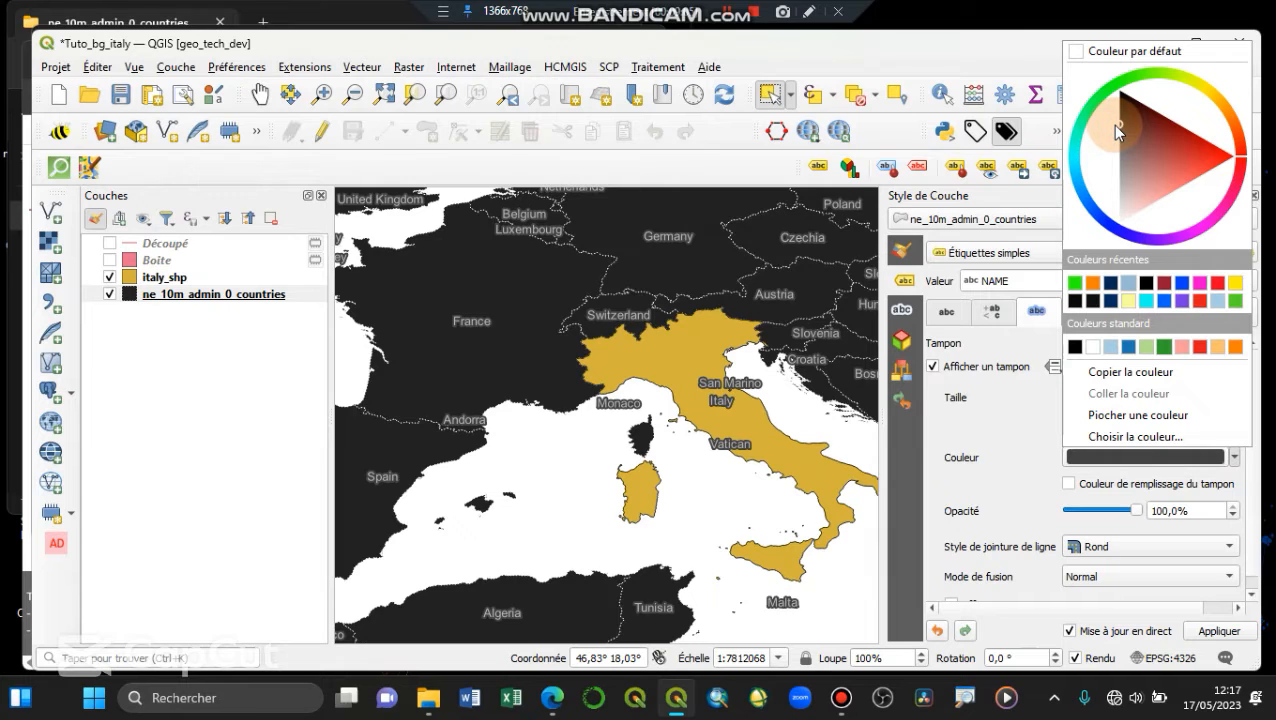
left_click_drag(1115, 111, 1110, 120)
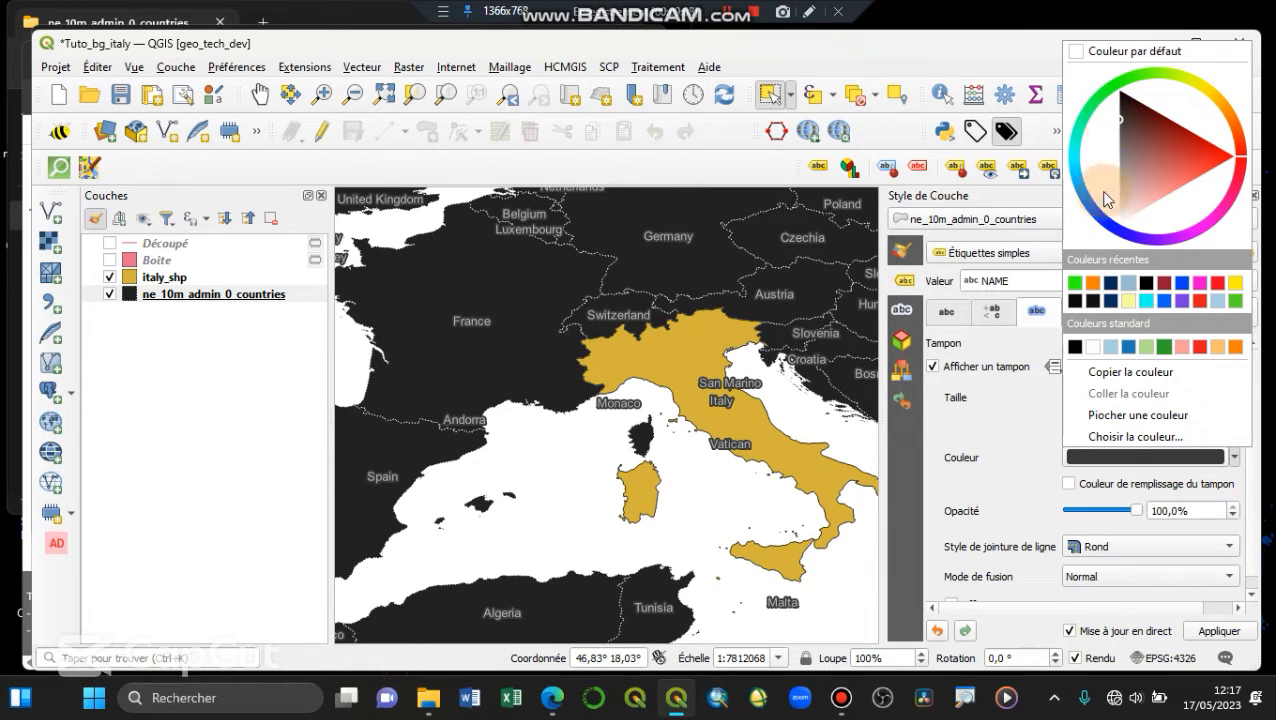
left_click(957, 369)
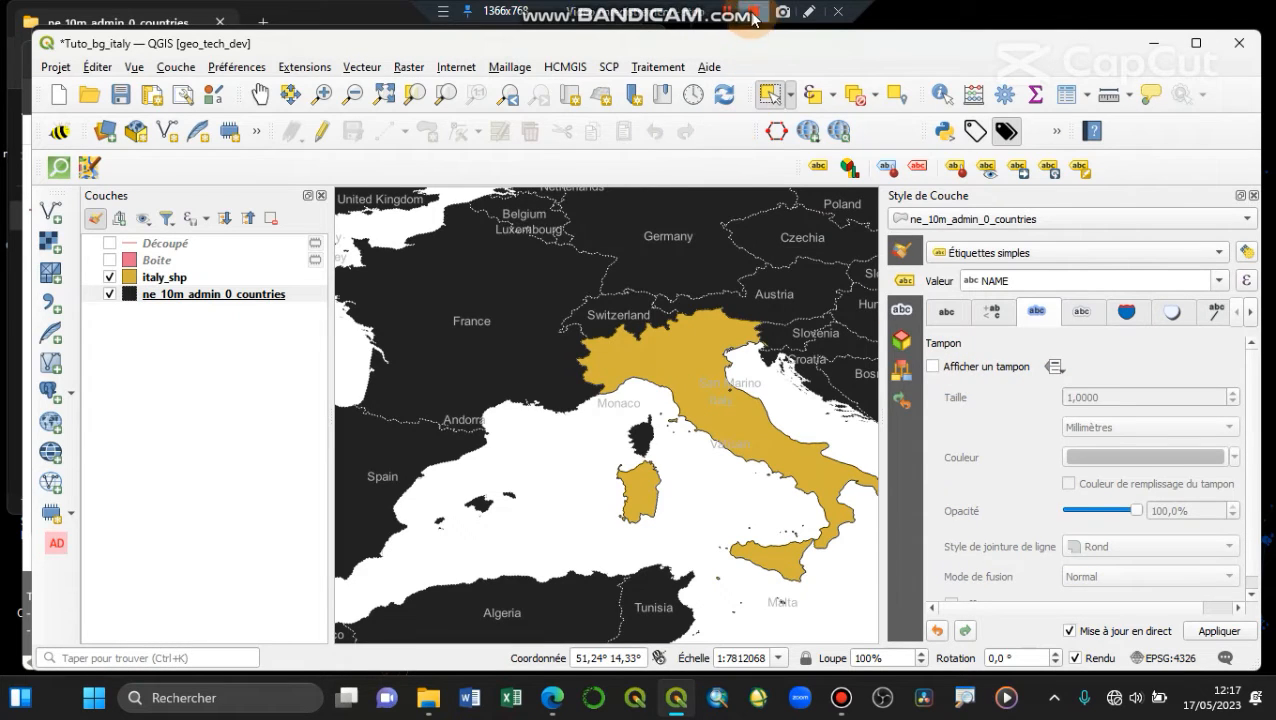
left_click(528, 332)
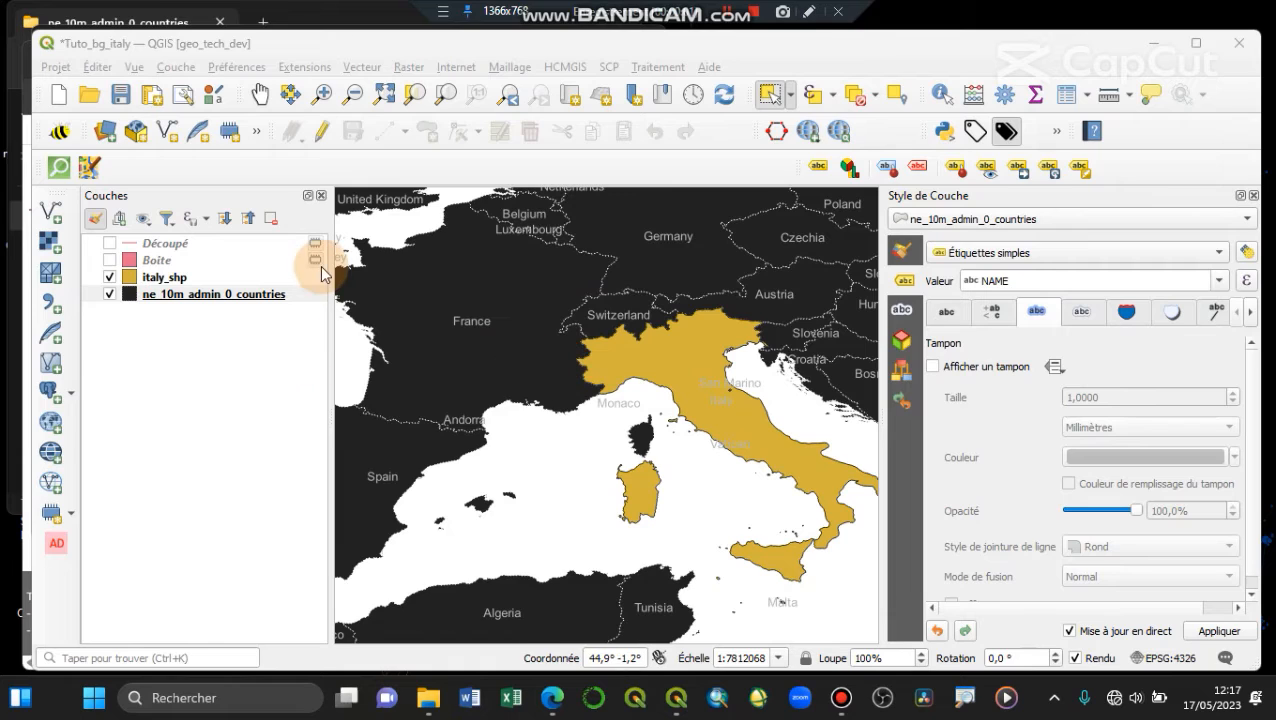
Bring up the symbology of the italy_shp layer, try a pale yellow fill and set it to bright yellow
left_click(236, 281)
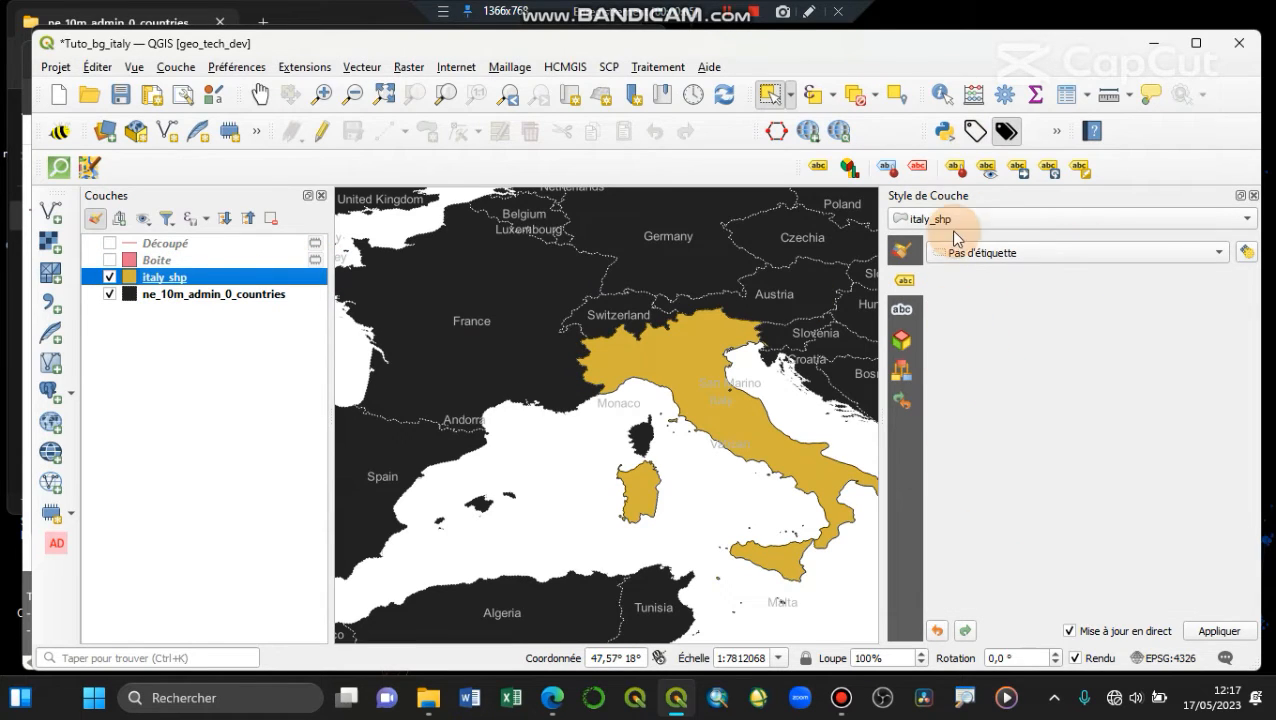
left_click(898, 252)
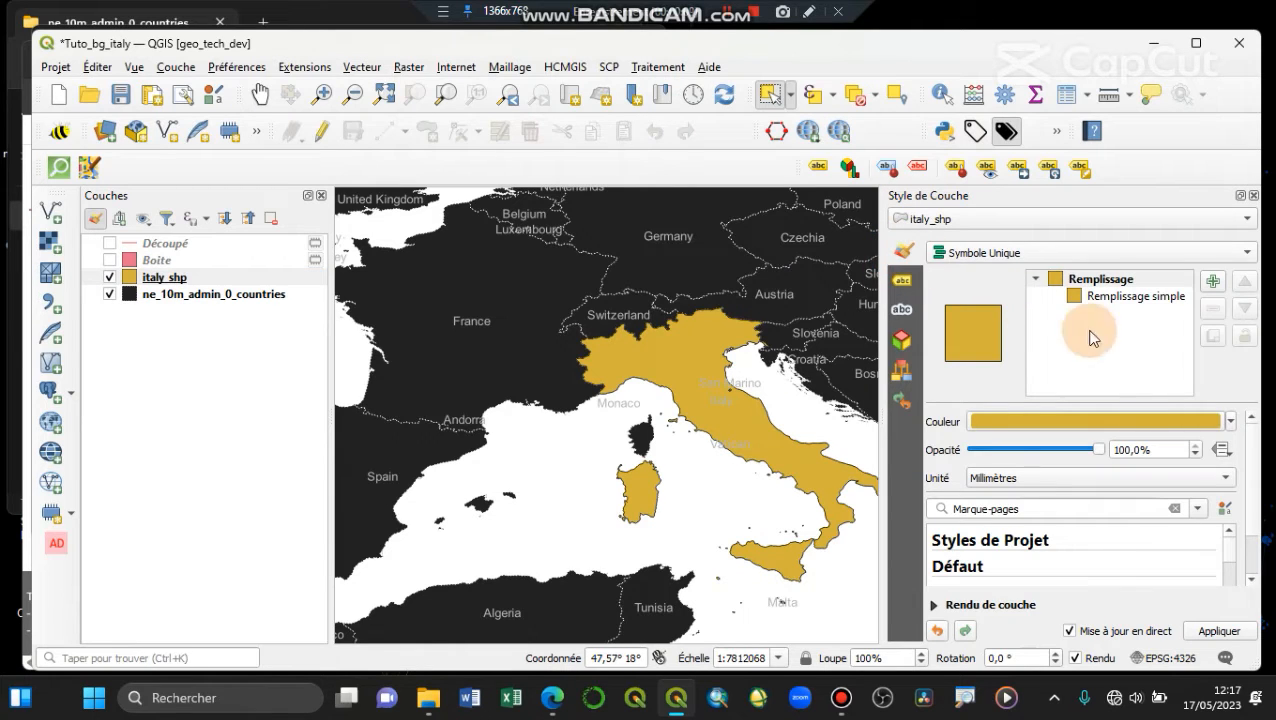
left_click(1230, 425)
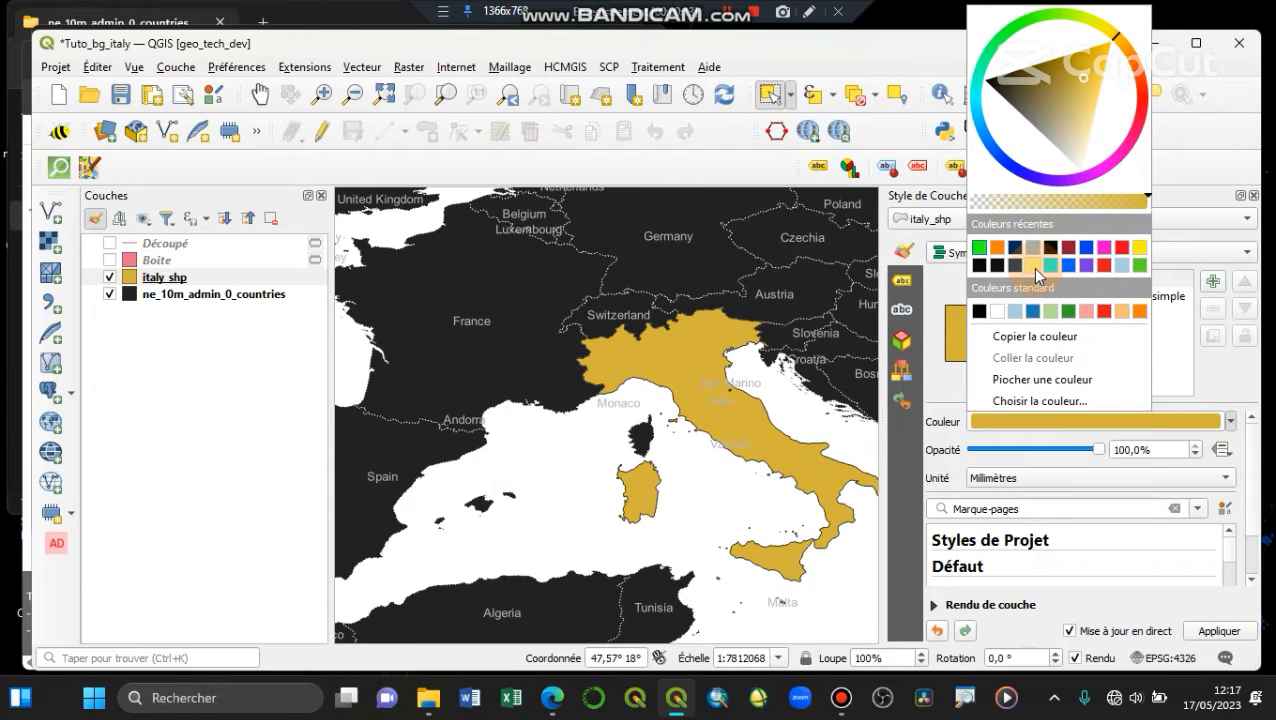
left_click(1032, 267)
left_click(1226, 424)
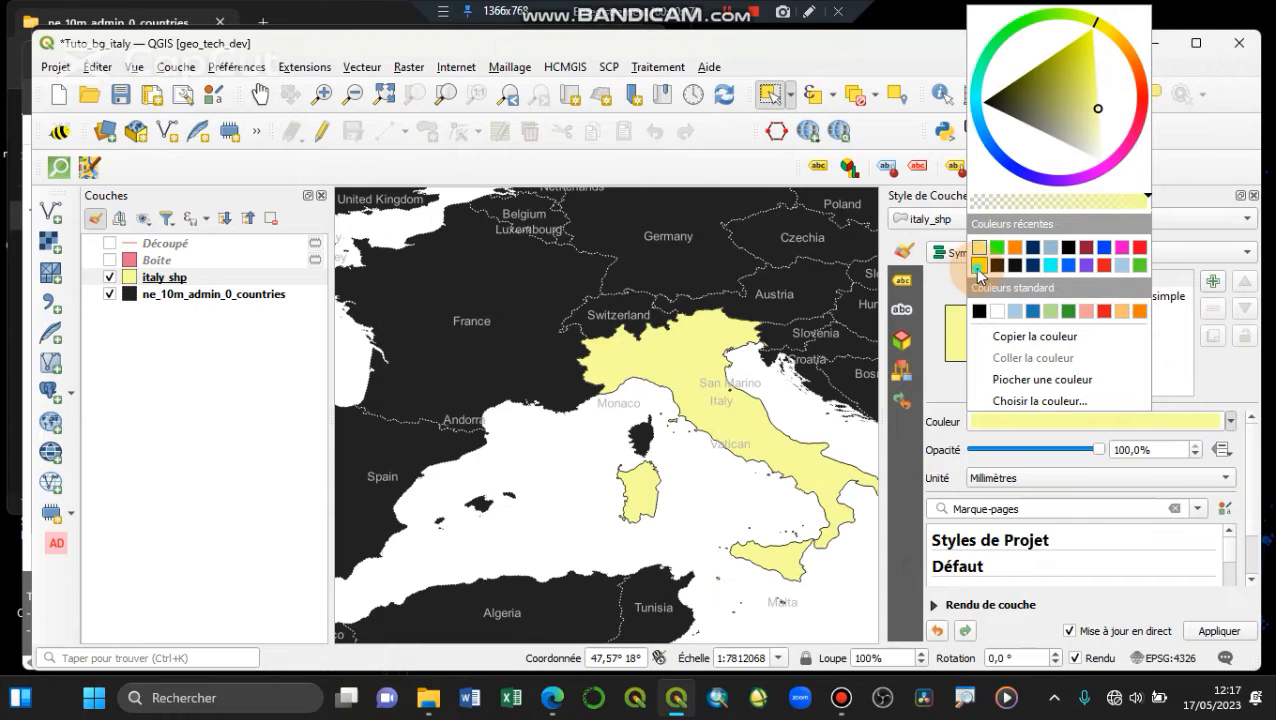
left_click(979, 265)
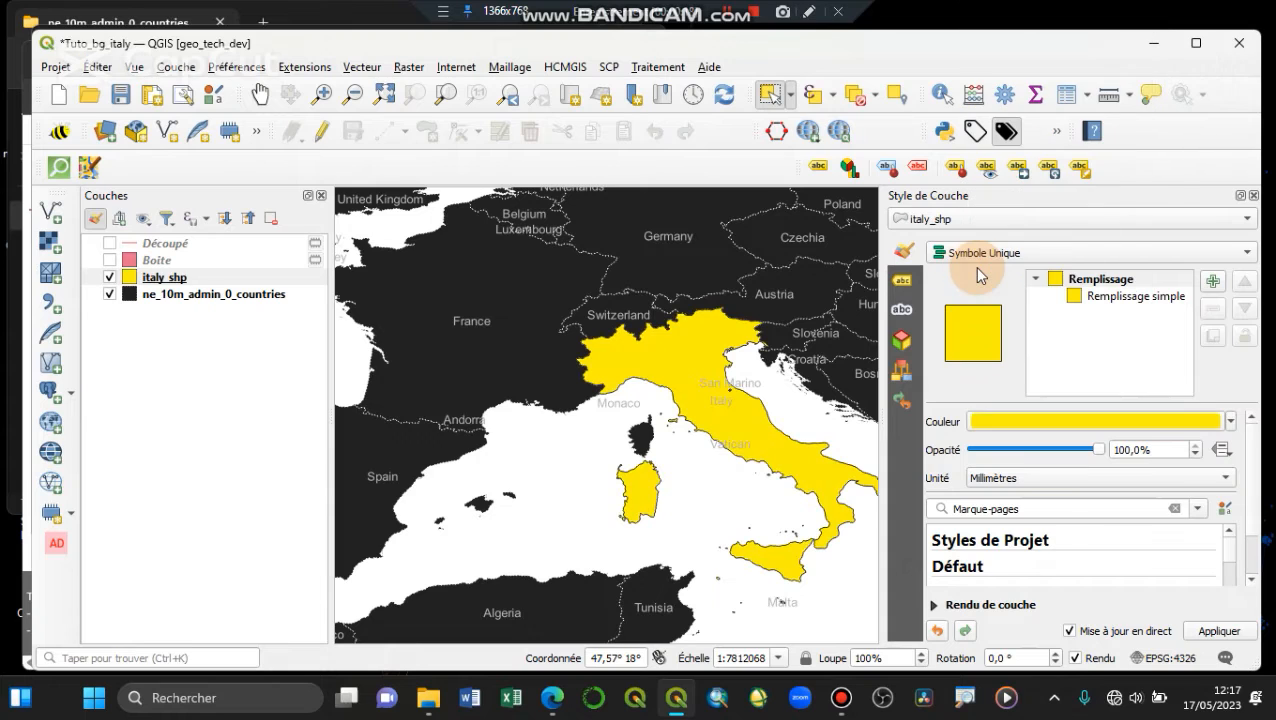
Try orange and dark blue fills on the italy_shp layer and settle on a muted dark green
left_click(1229, 423)
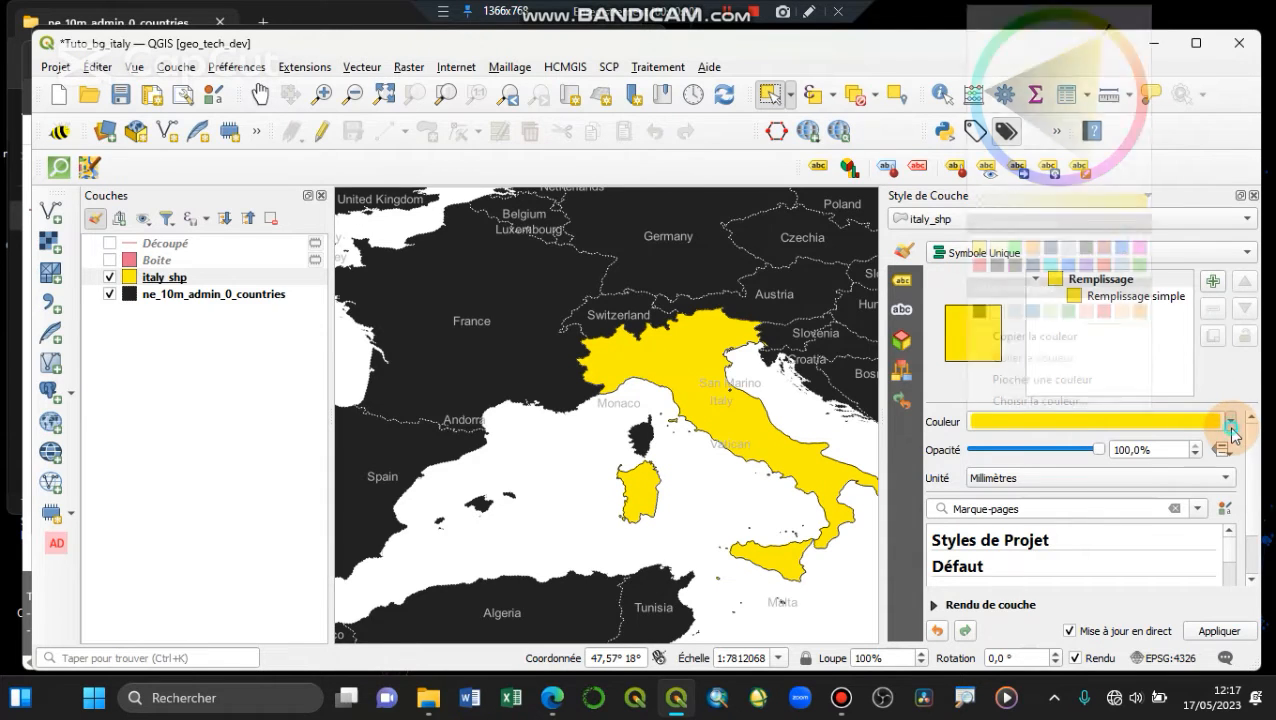
left_click(1130, 61)
left_click(1082, 89)
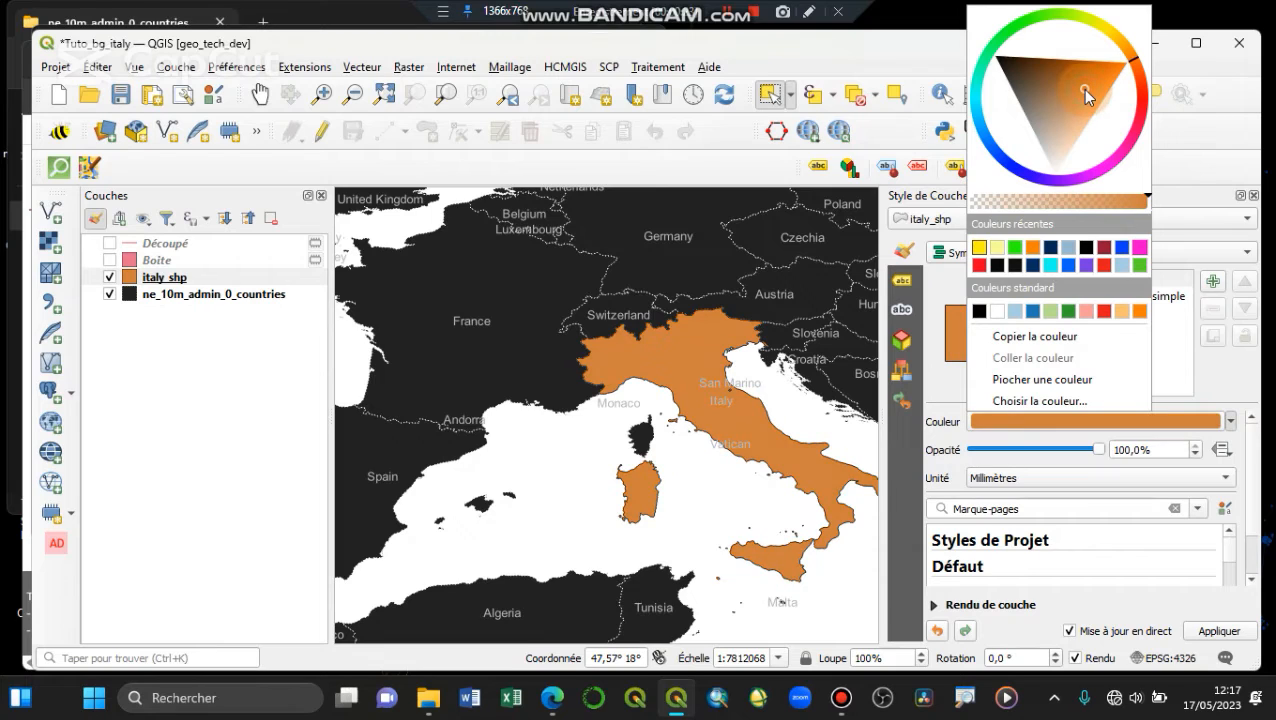
left_click(986, 147)
left_click(1066, 129)
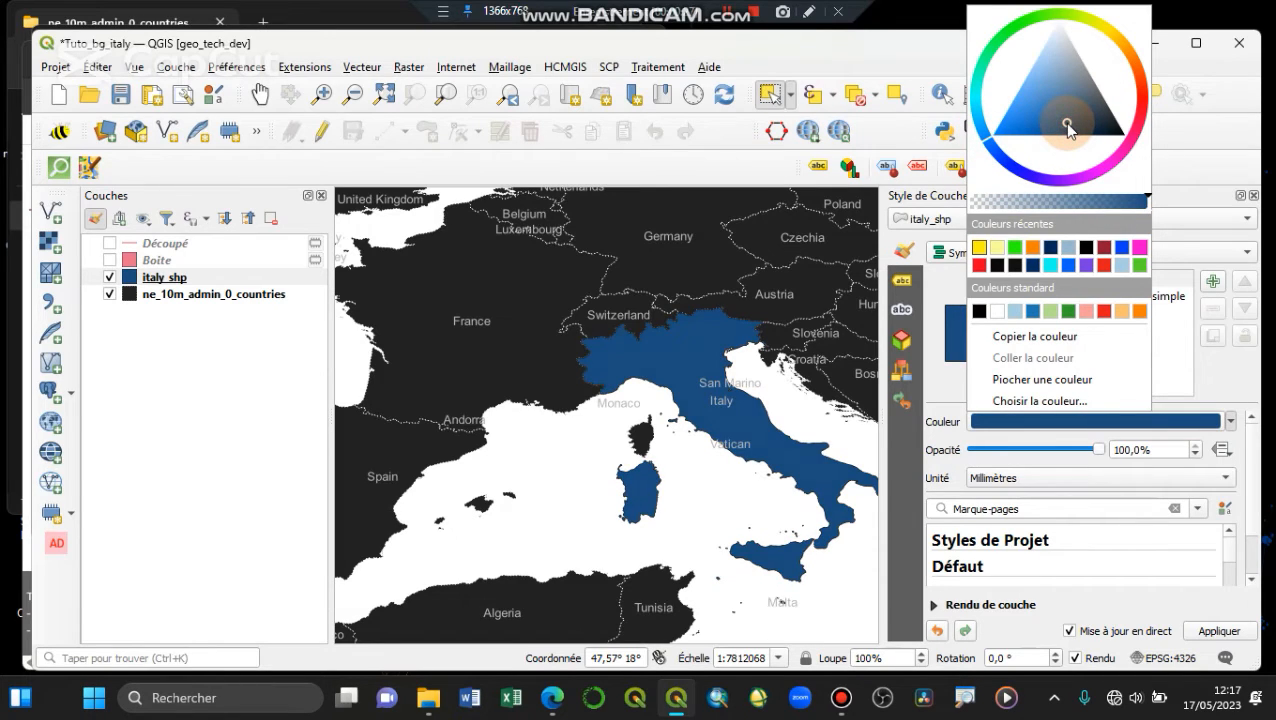
left_click(986, 47)
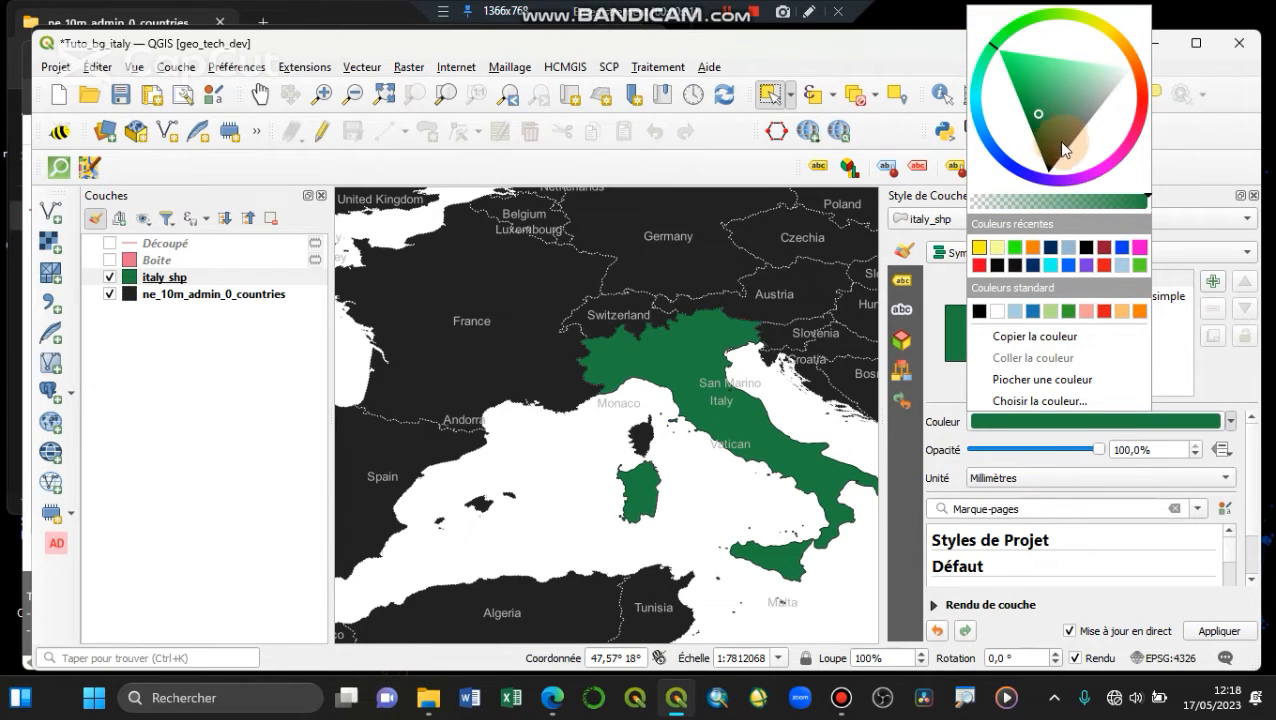
left_click(1049, 114)
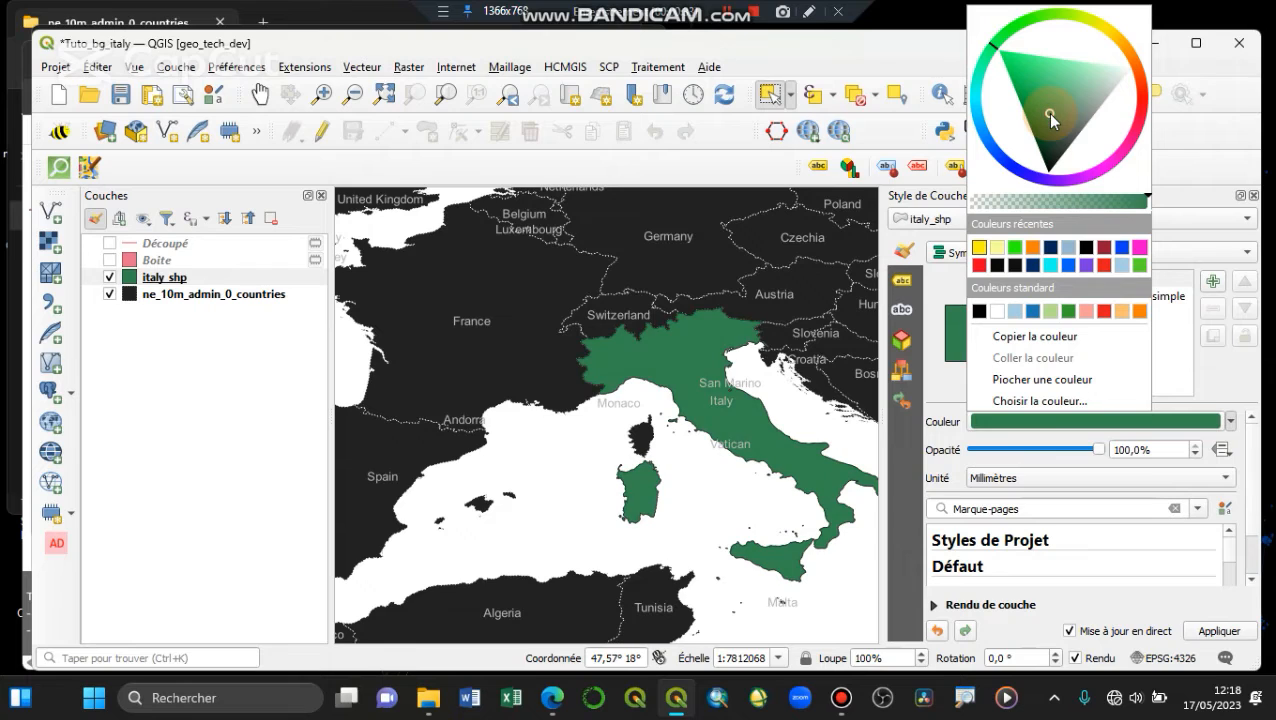
left_click(555, 696)
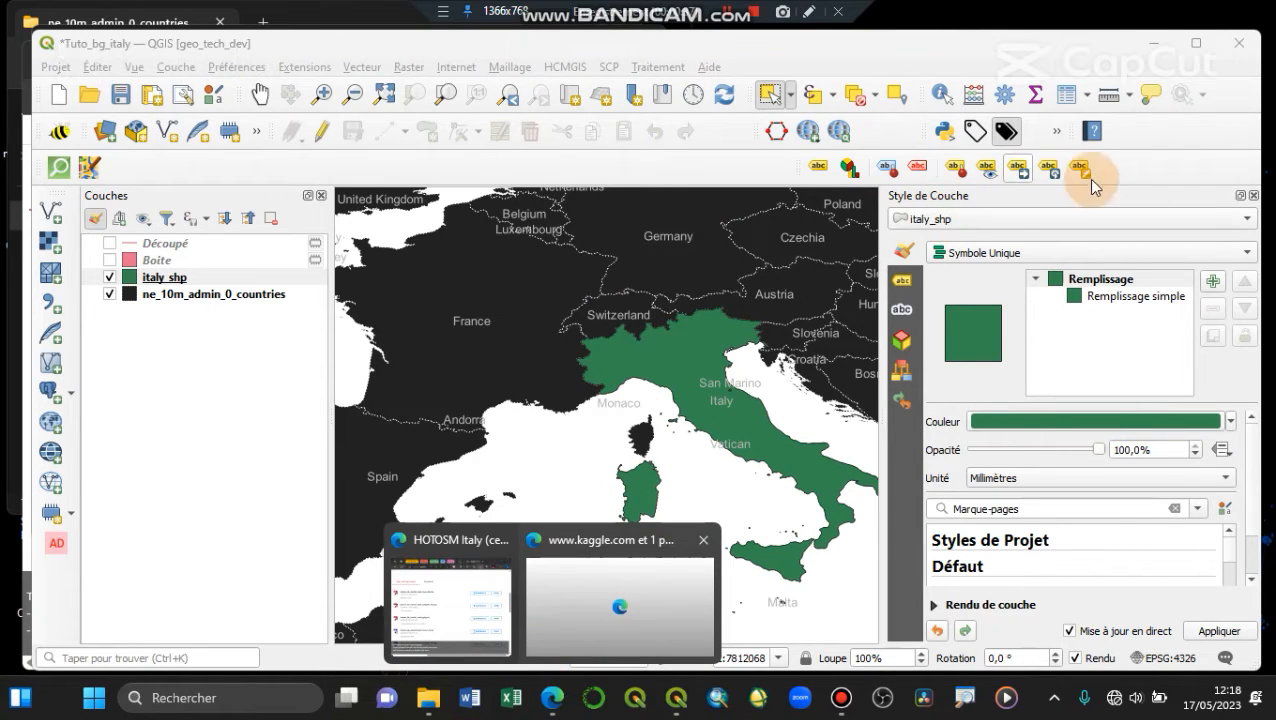
left_click(1182, 167)
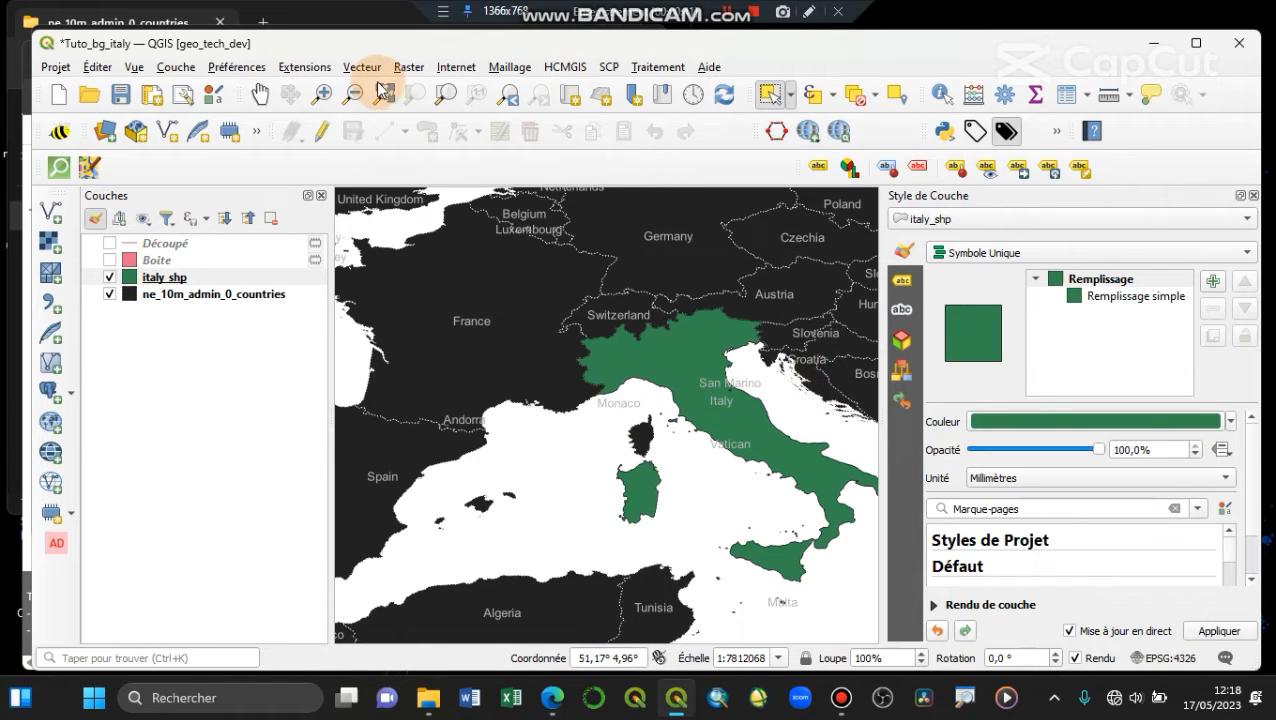
Make the Découpé roads layer visible and zoom the map to its extent
left_click(446, 97)
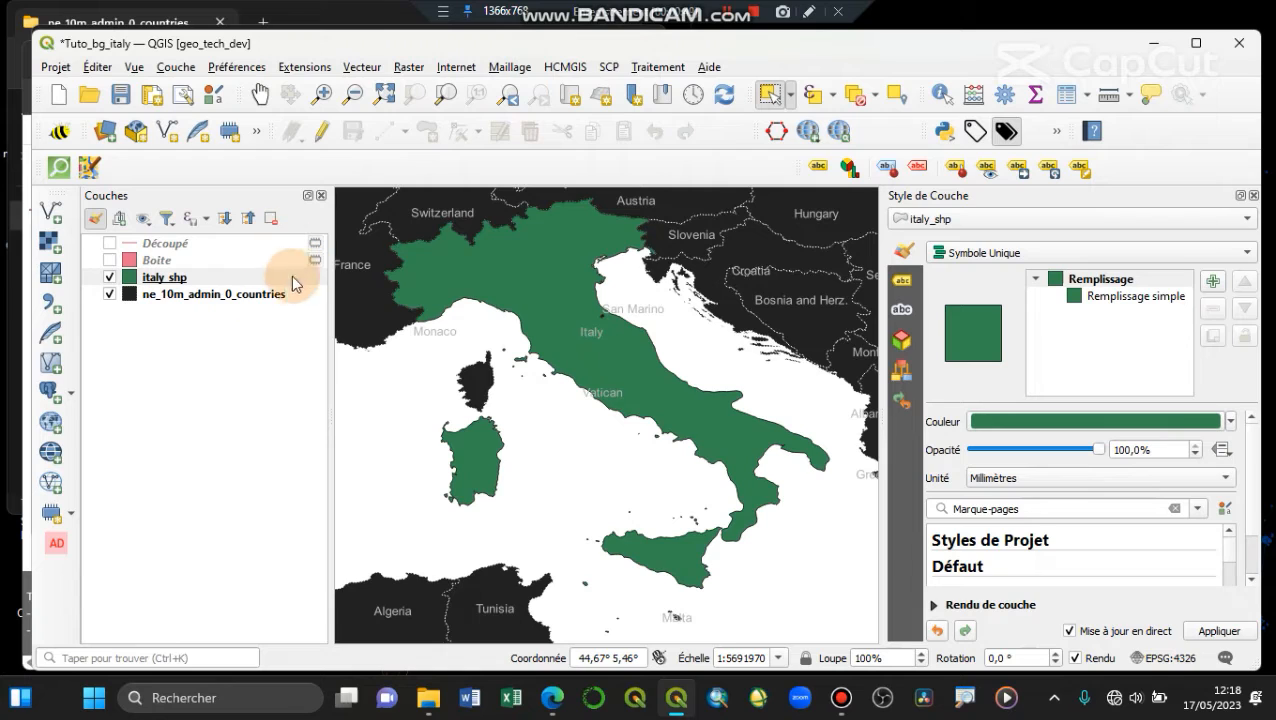
left_click(112, 248)
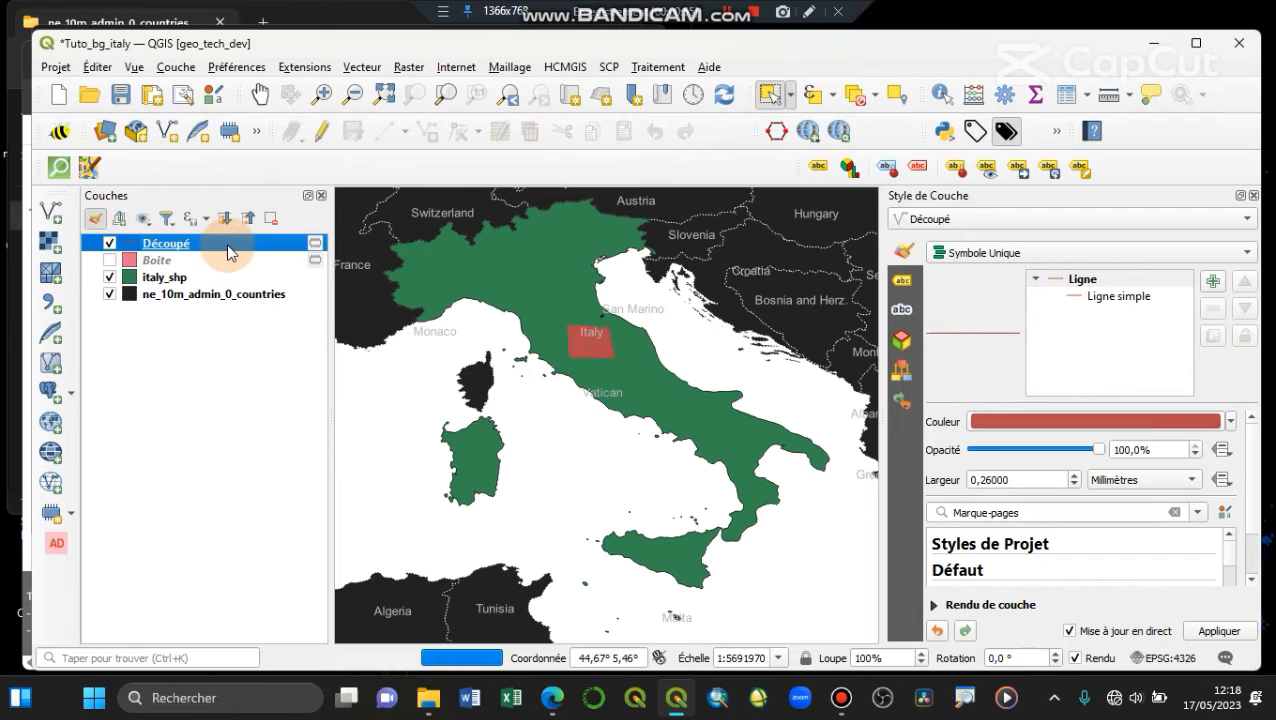
left_click(445, 95)
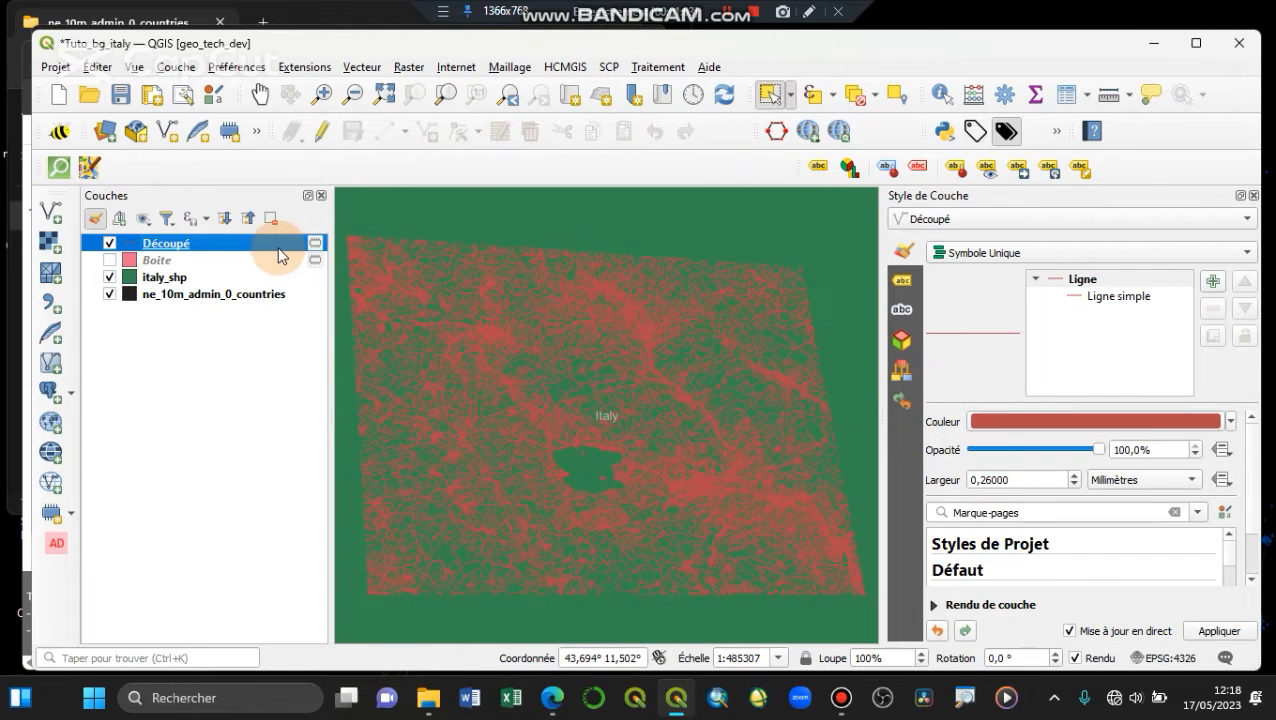
Examine the road types in the highway column of the Découpé layer's attribute table and close the table
right_click(279, 247)
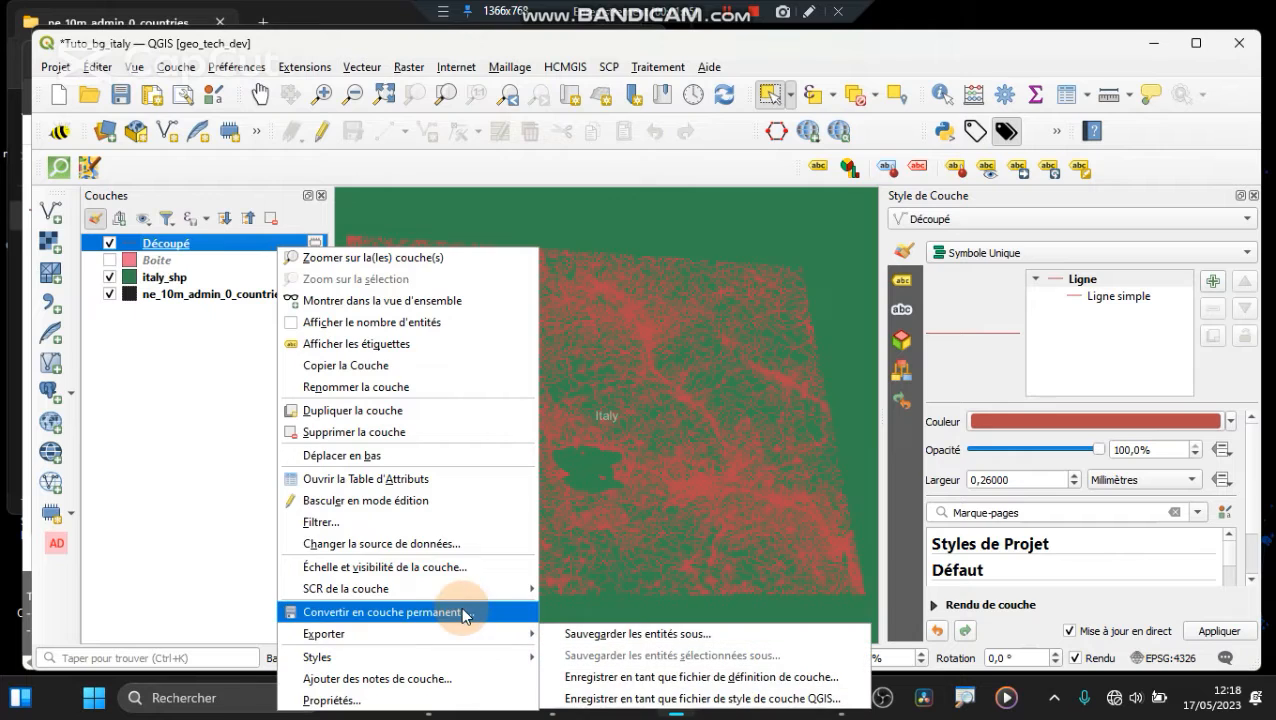
left_click(395, 484)
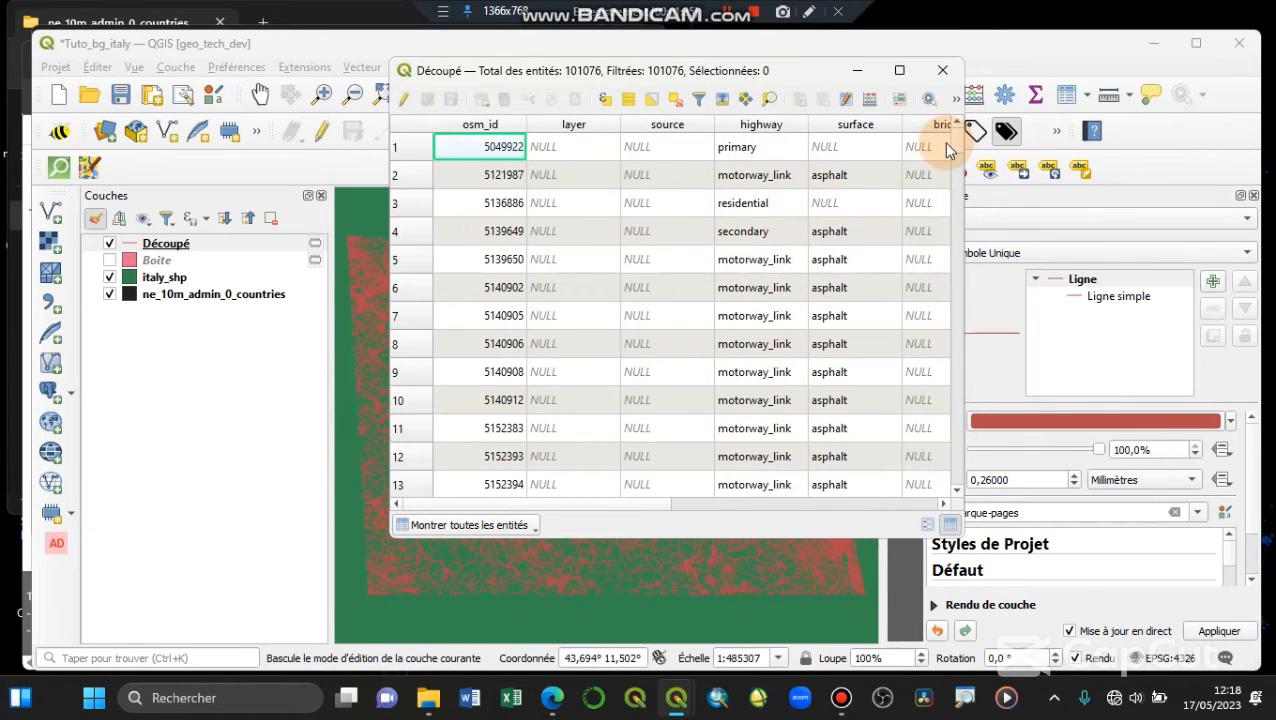
left_click_drag(952, 140, 942, 415)
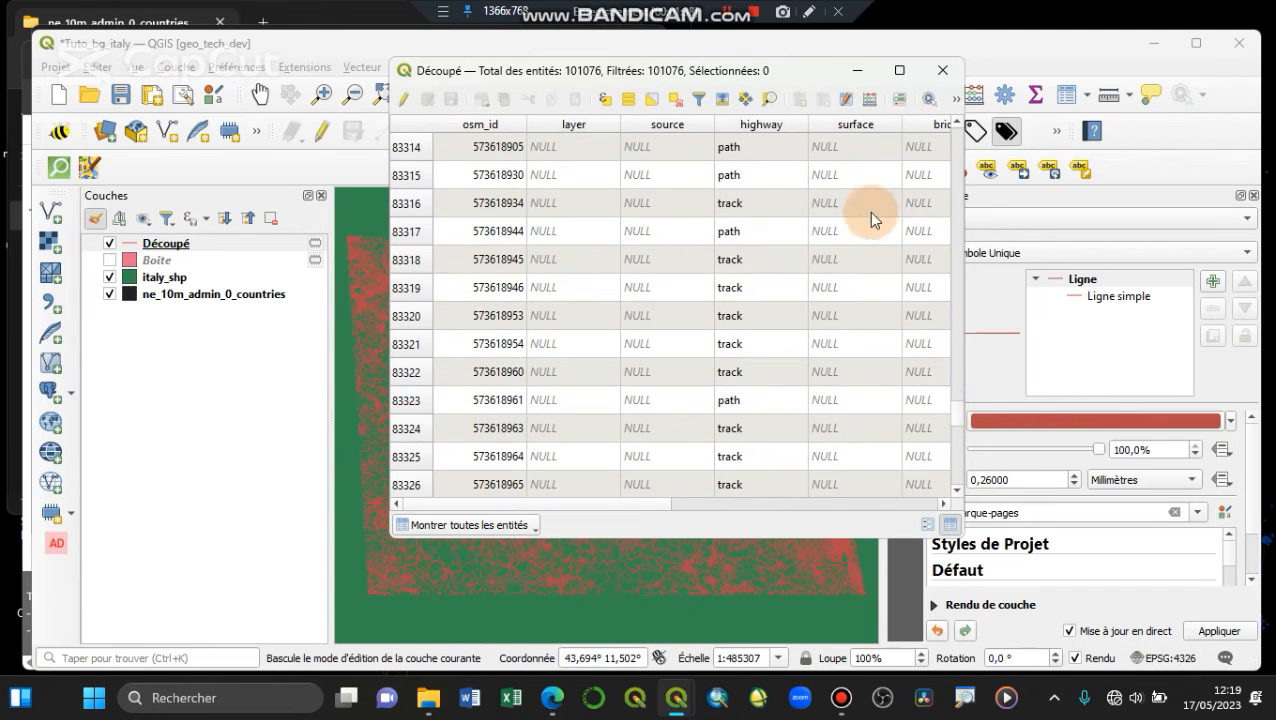
left_click(940, 72)
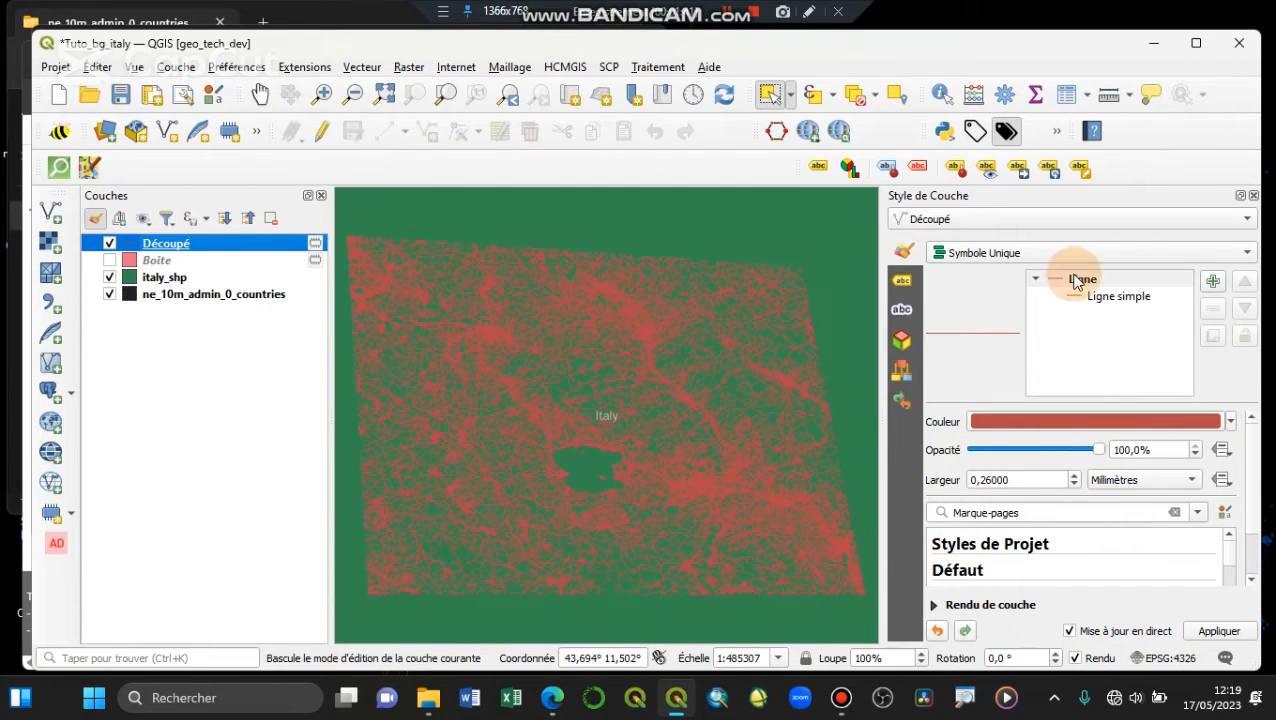
Switch to the browser, review the HOTOSM Italy (central) Roads dataset page's files and attribute list, and return to QGIS
left_click(1230, 421)
left_click(1234, 427)
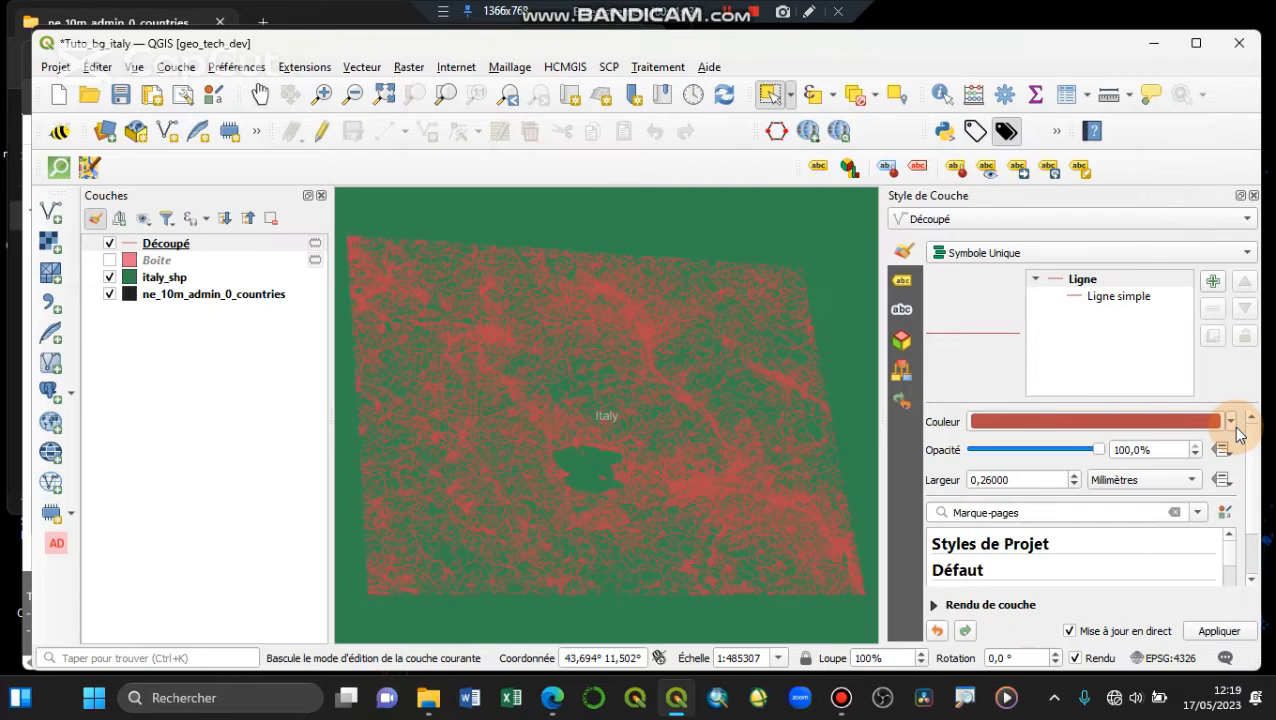
mouse_move(556, 710)
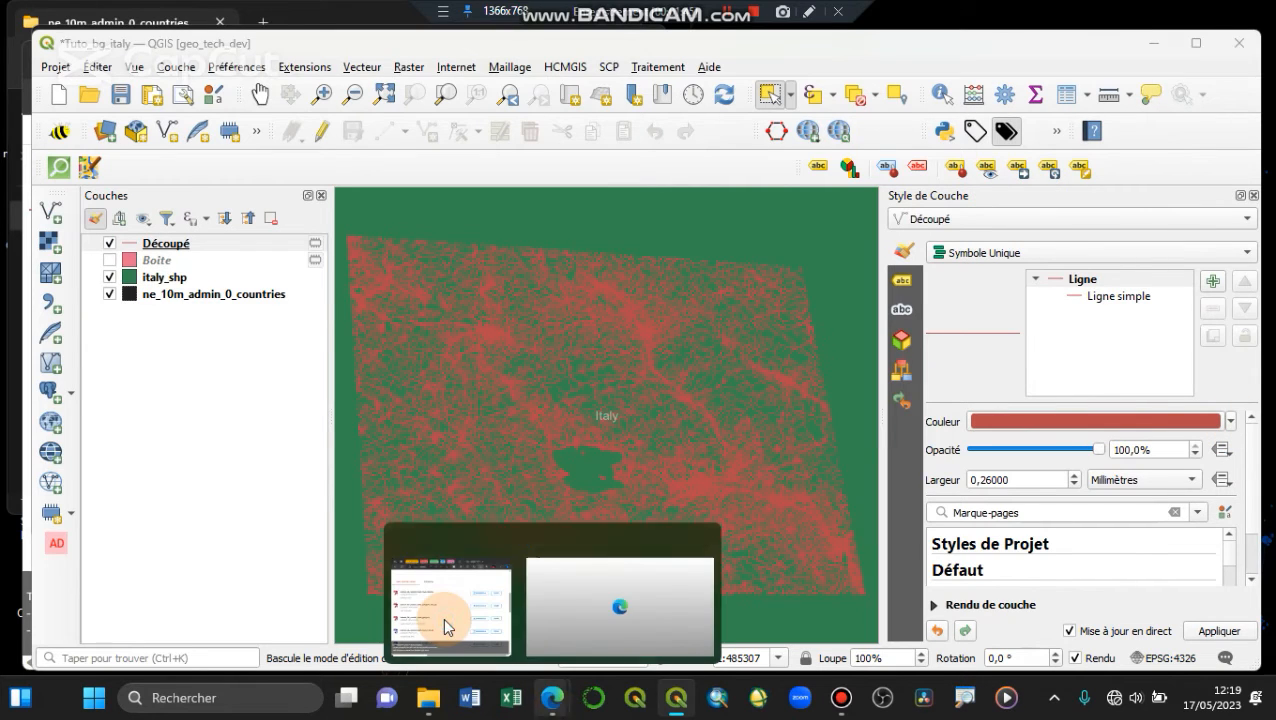
left_click(443, 617)
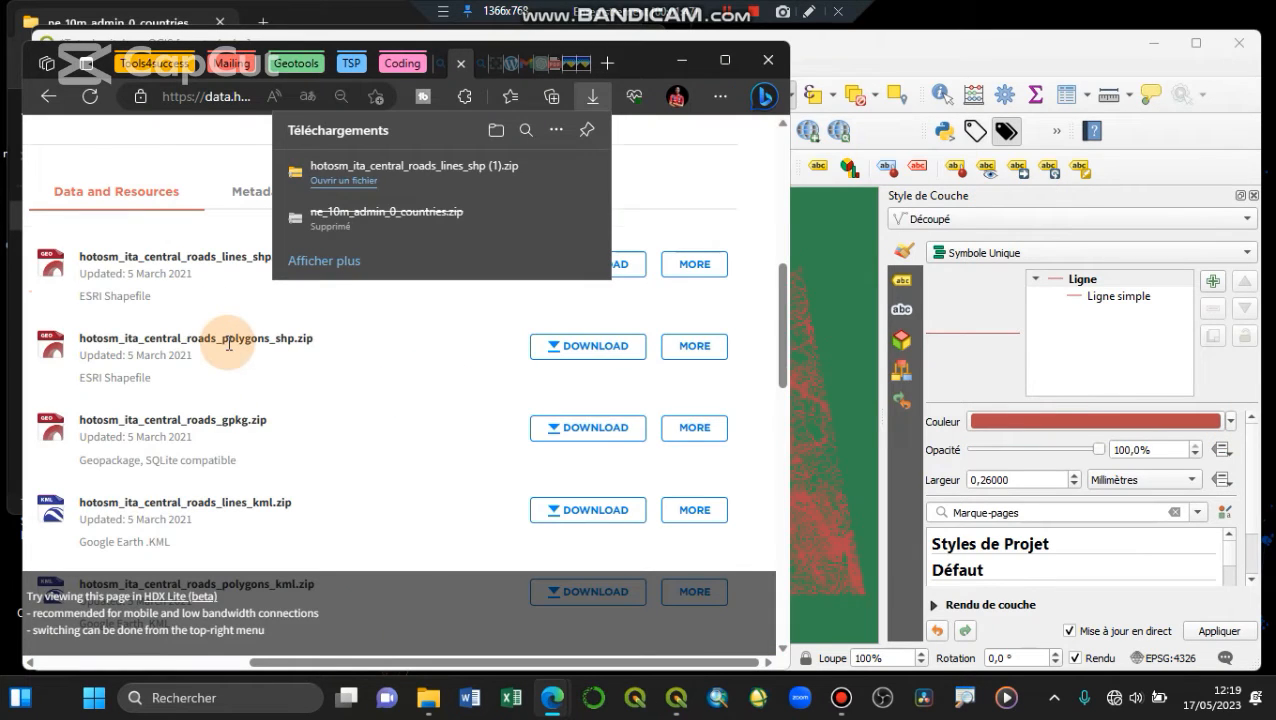
scroll(228, 340, "up", 1)
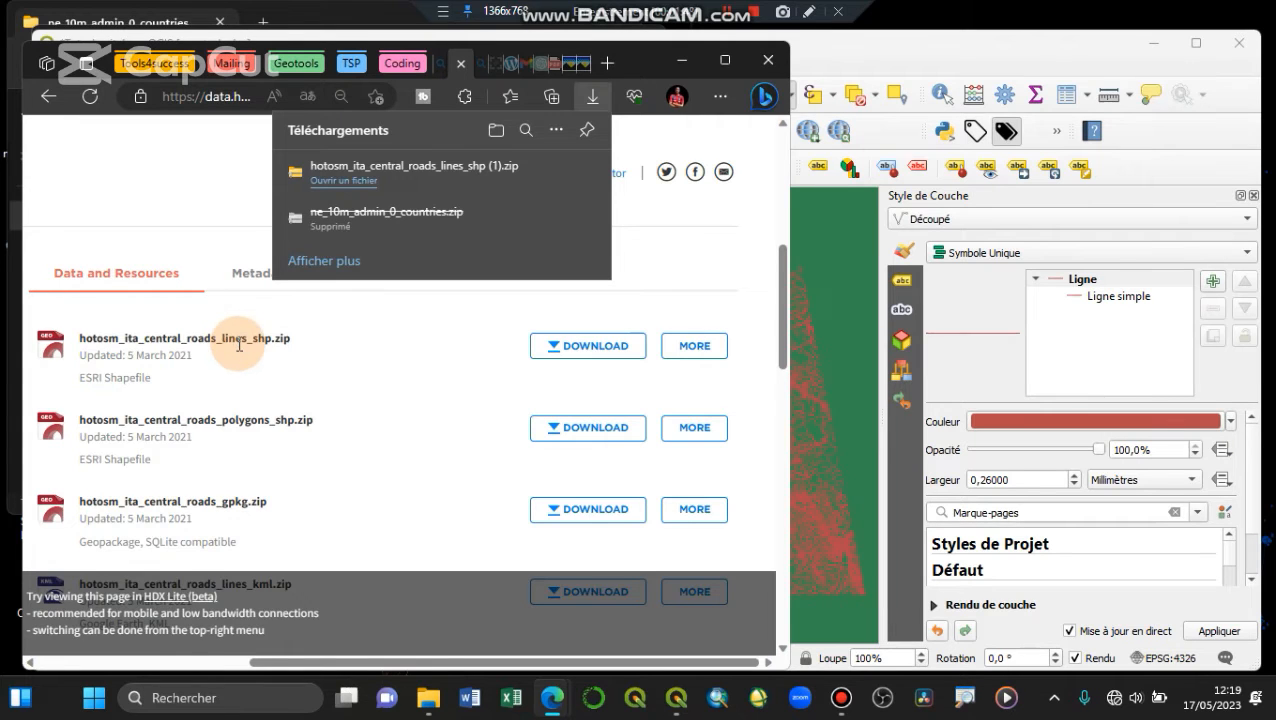
scroll(223, 361, "up", 5)
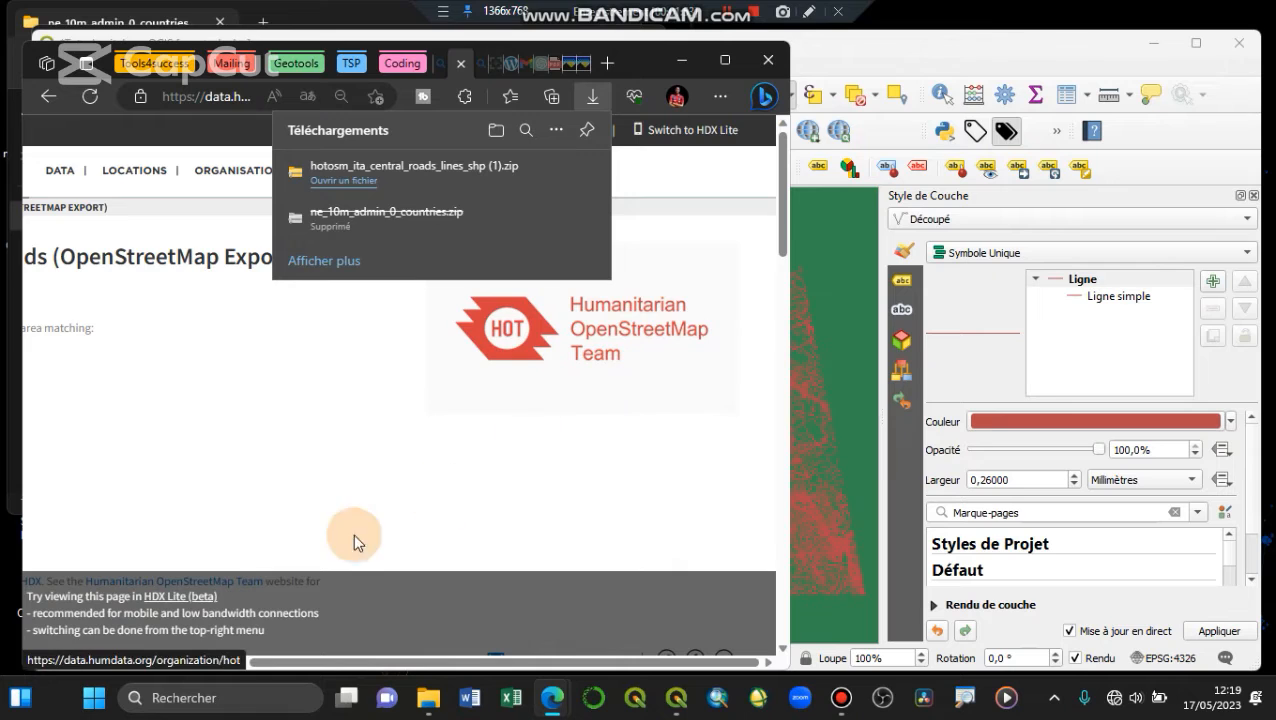
left_click_drag(257, 663, 91, 662)
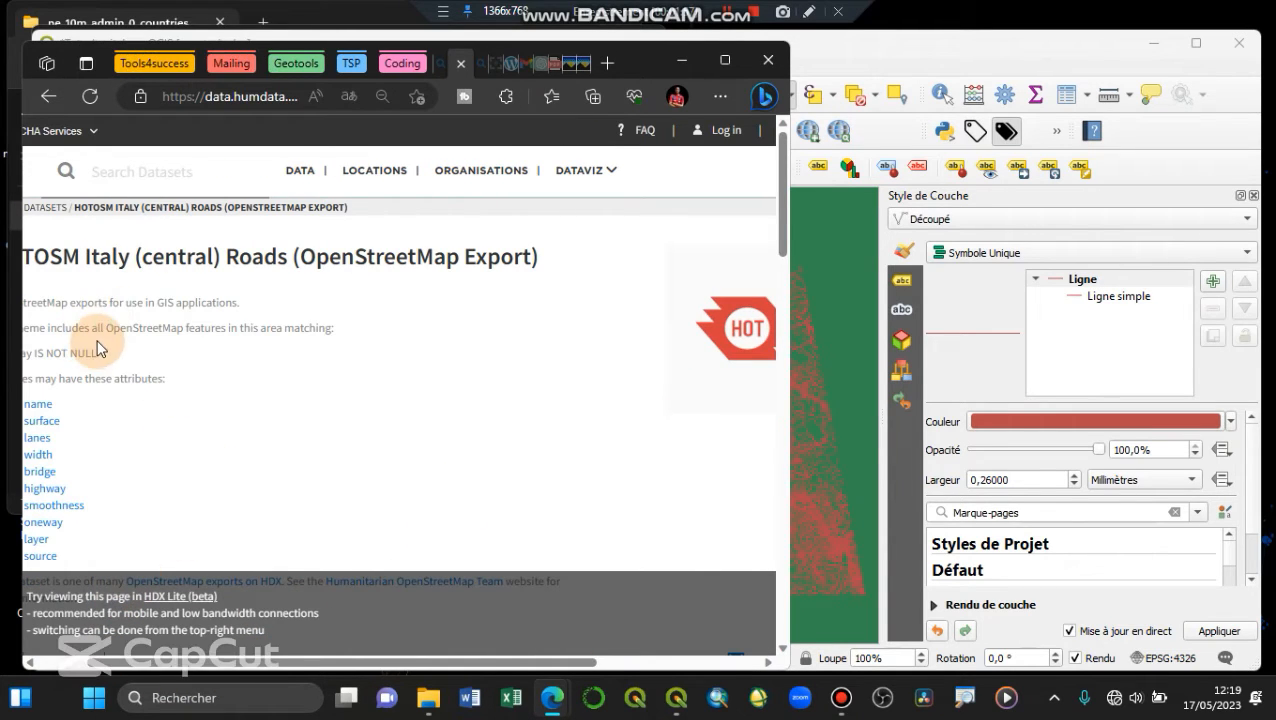
left_click(73, 665)
left_click(967, 45)
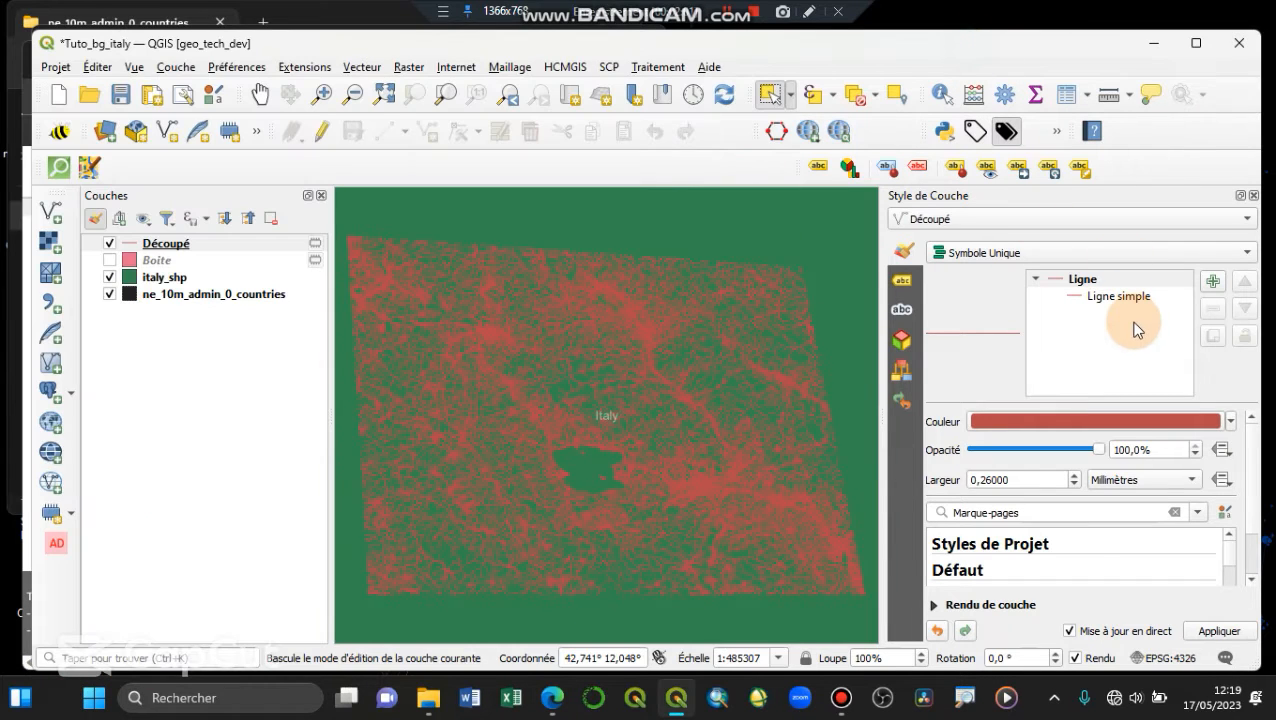
Switch the Découpé layer to categorised symbology on the highway field with random colours and classify its values
left_click(1045, 258)
left_click(1027, 273)
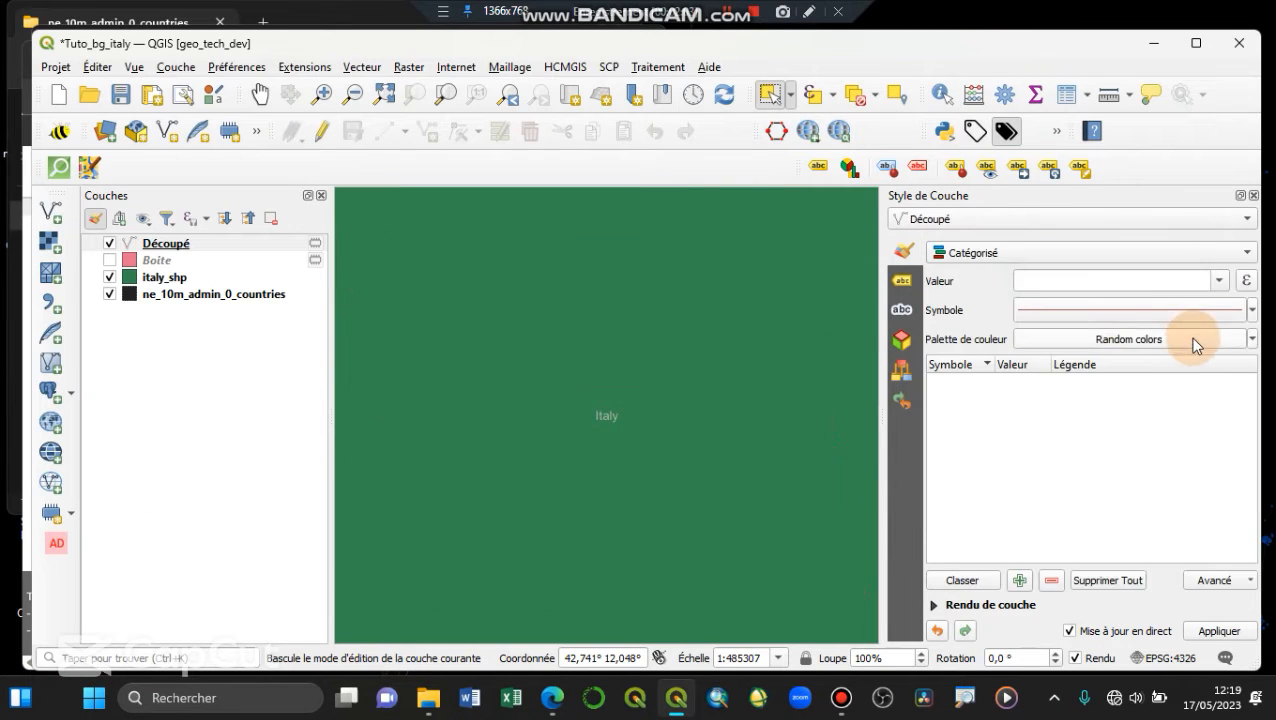
left_click(1200, 285)
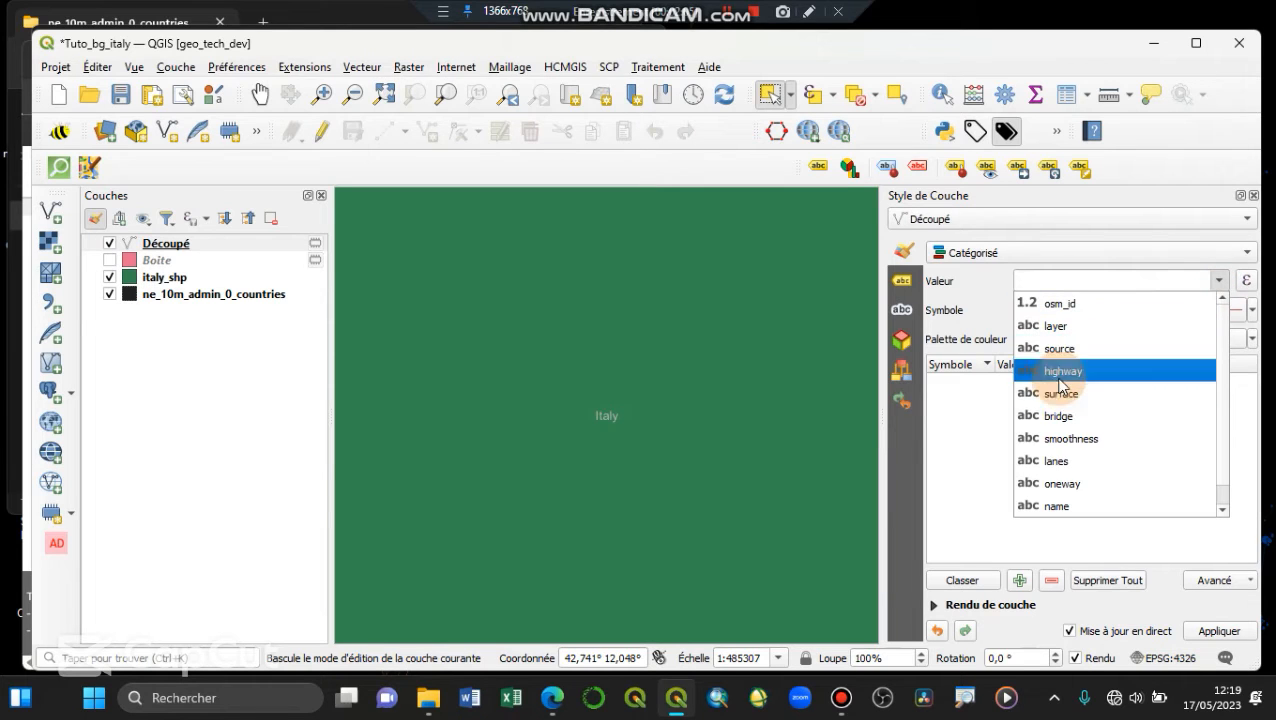
left_click(1062, 368)
left_click(960, 586)
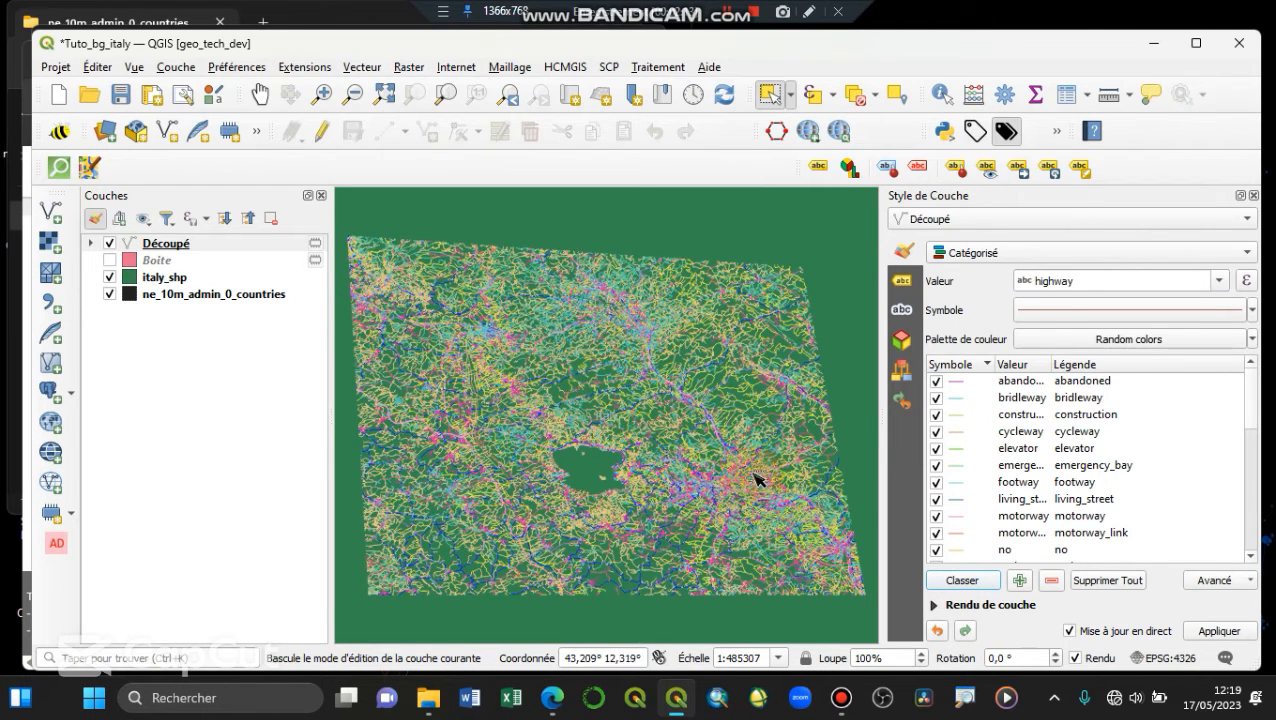
scroll(737, 510, "up", 2)
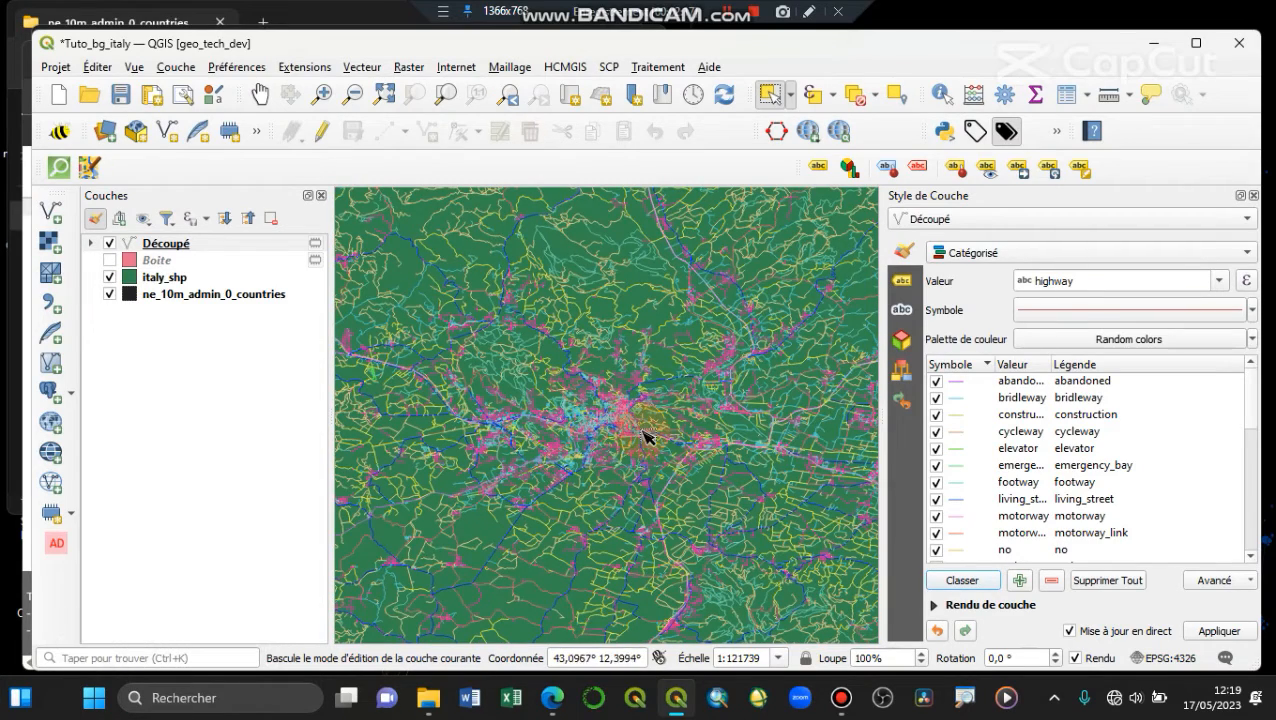
scroll(625, 418, "up", 3)
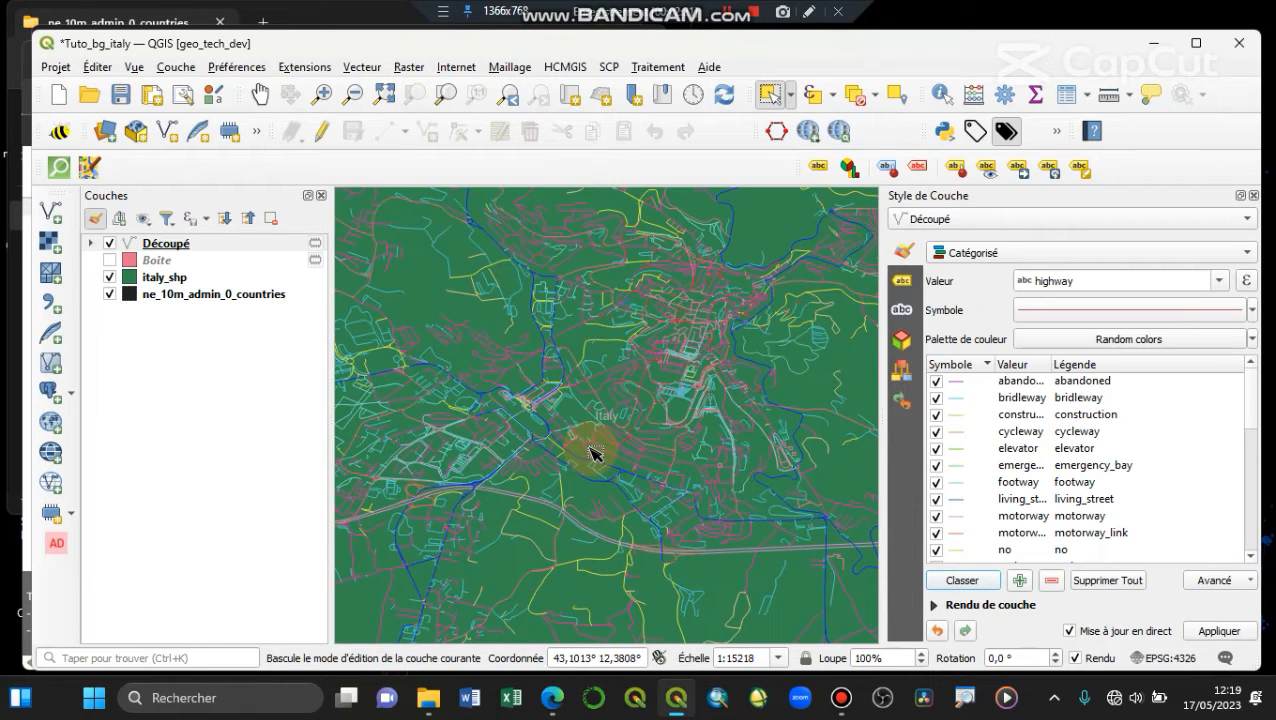
Look through the highway categories, from abandoned and bridleway to proposed and primary_link, and inspect the primary category's symbol settings
left_click(955, 381)
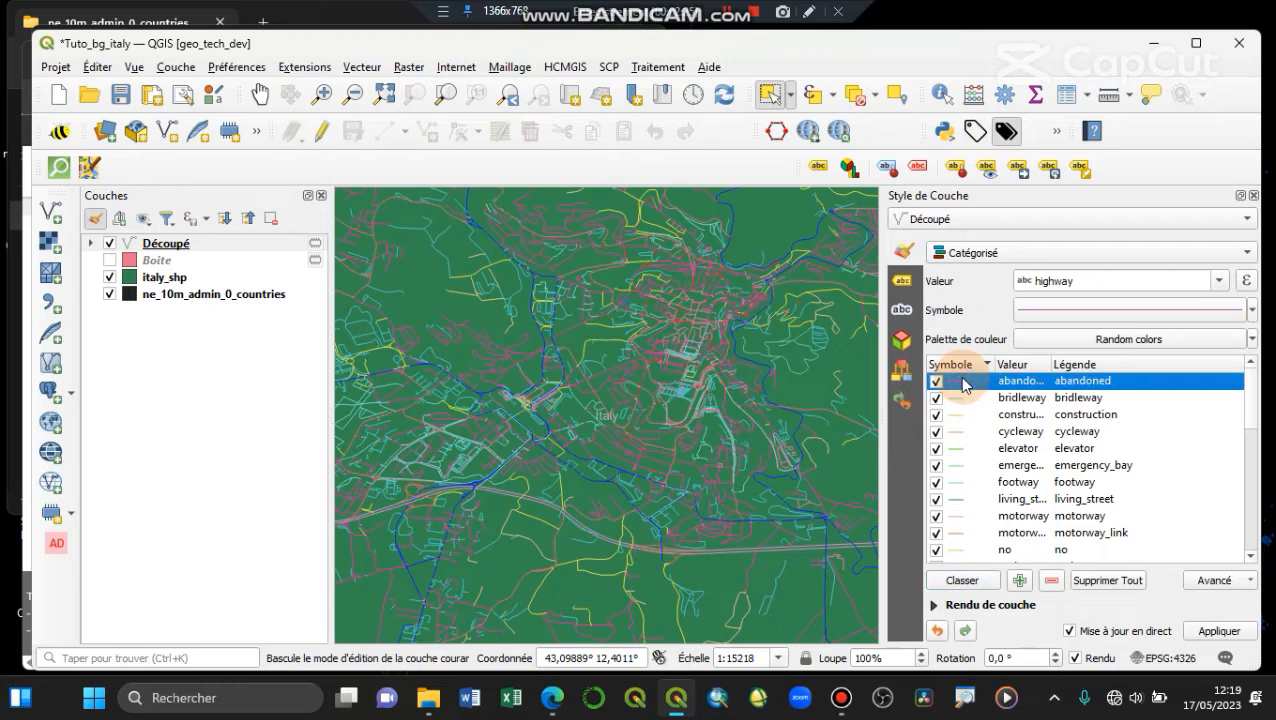
left_click(965, 399)
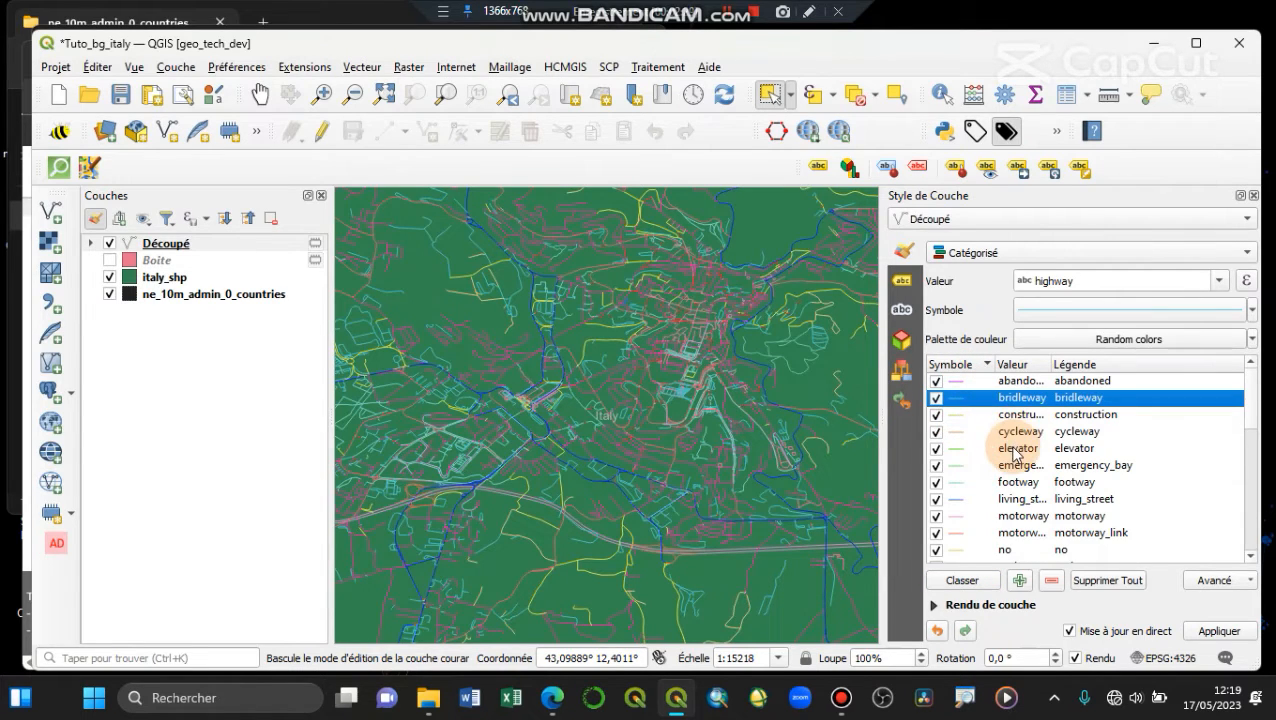
scroll(1015, 460, "down", 4)
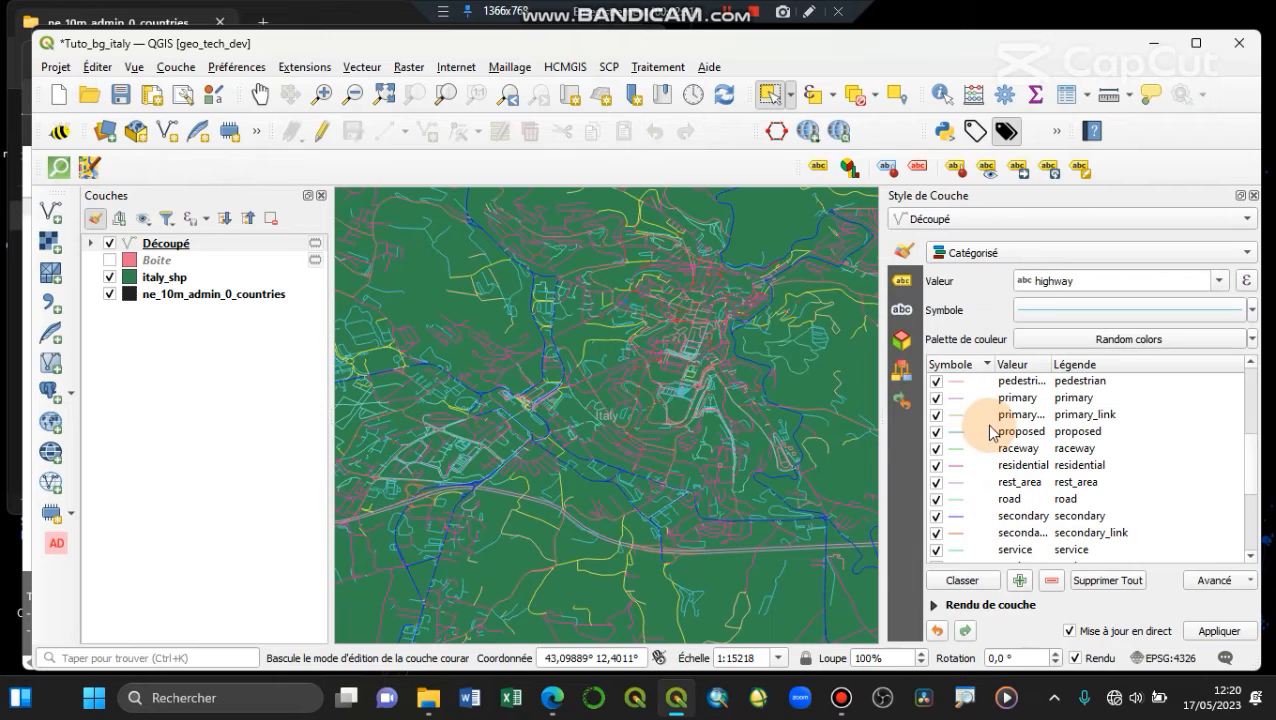
left_click(966, 402)
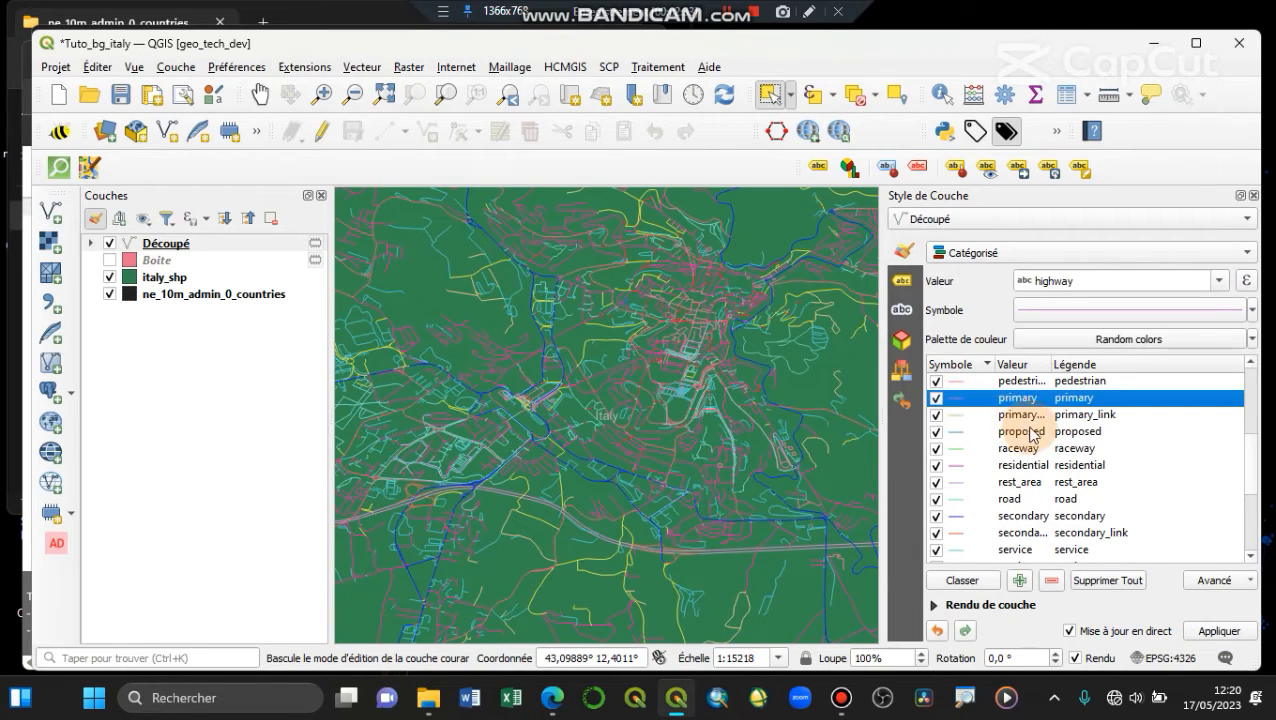
left_click(1013, 430)
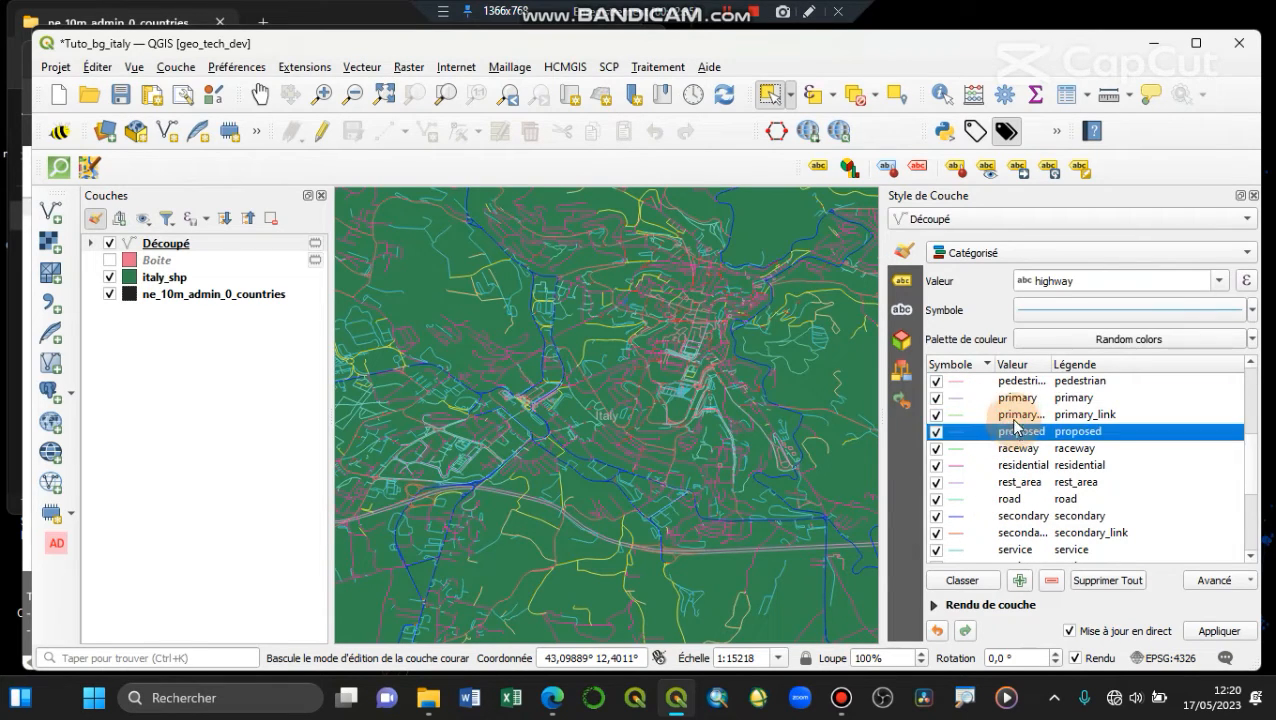
left_click(1016, 416)
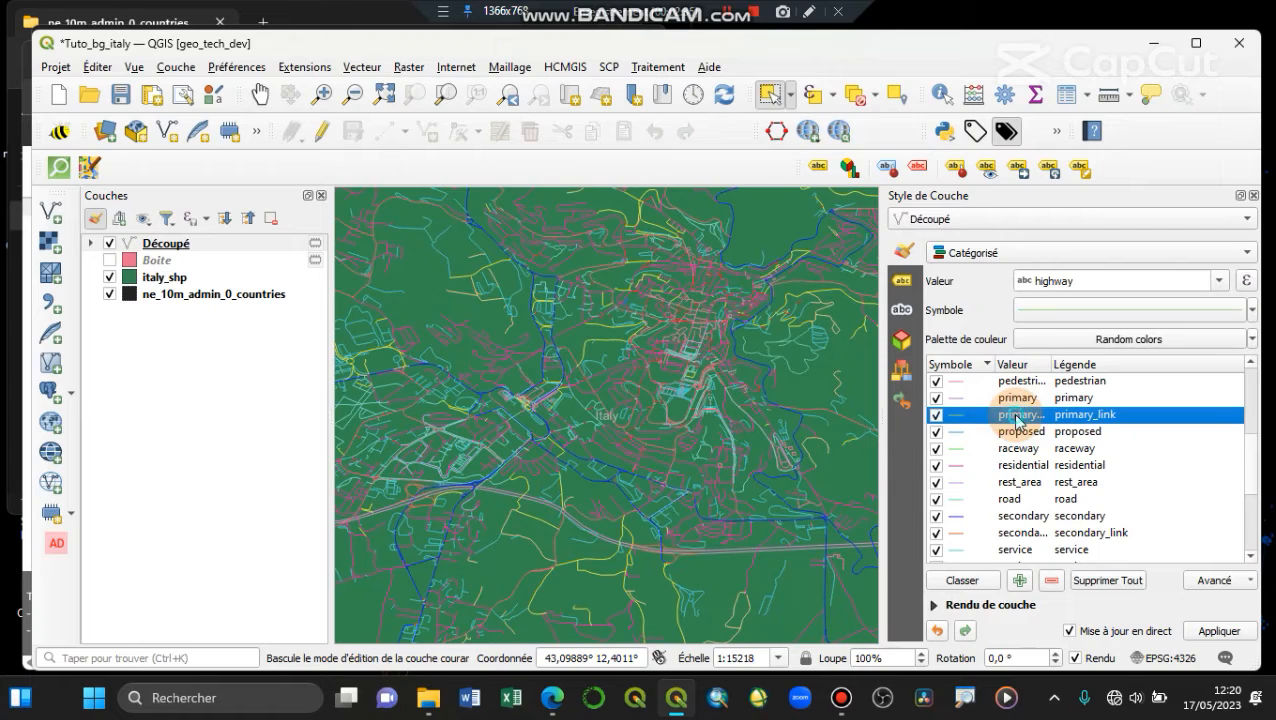
left_click(960, 383)
left_click(962, 399)
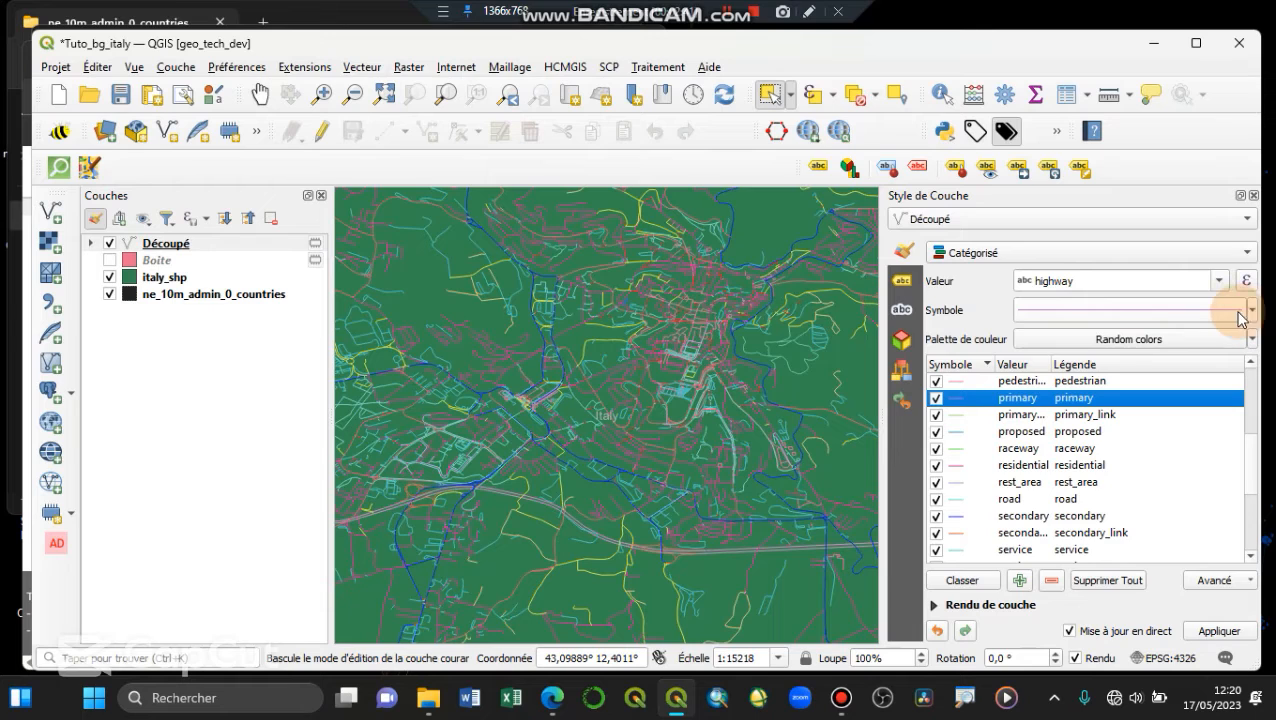
double_click(957, 407)
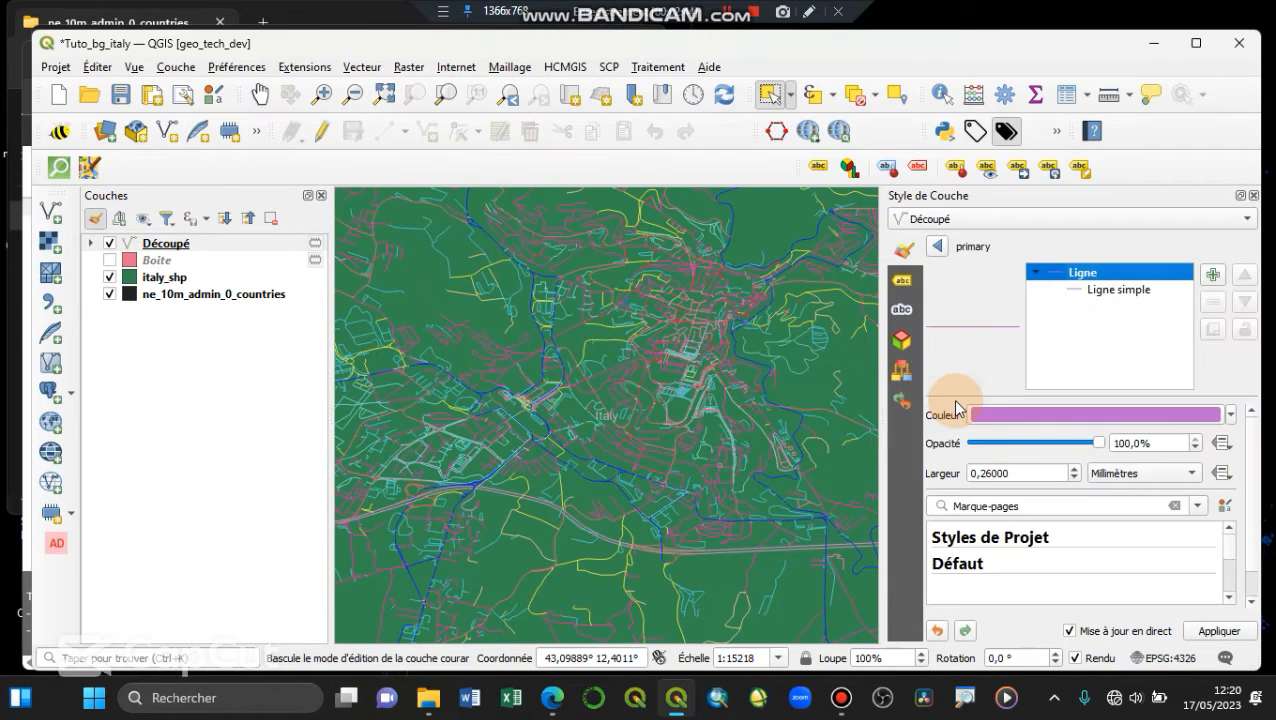
left_click(938, 251)
left_click(959, 416)
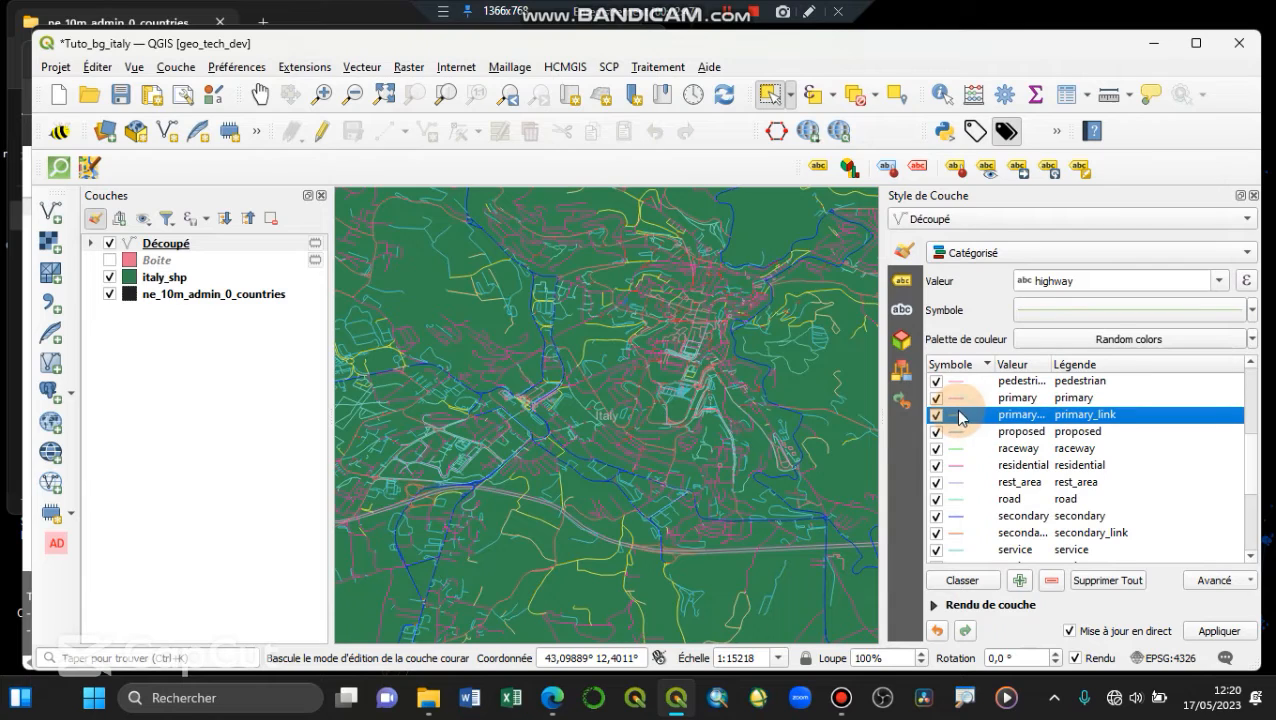
left_click(957, 400)
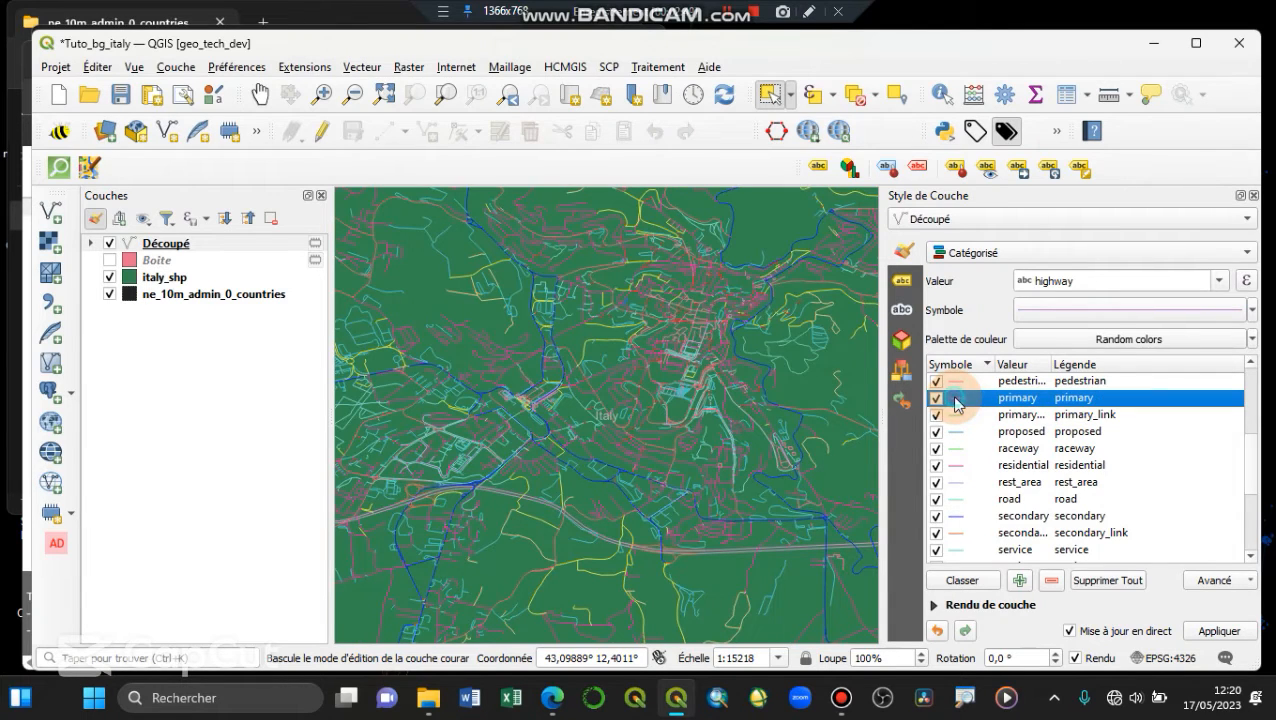
Style the primary road category with a red line 0.86 mm wide and return to the category list
double_click(955, 401)
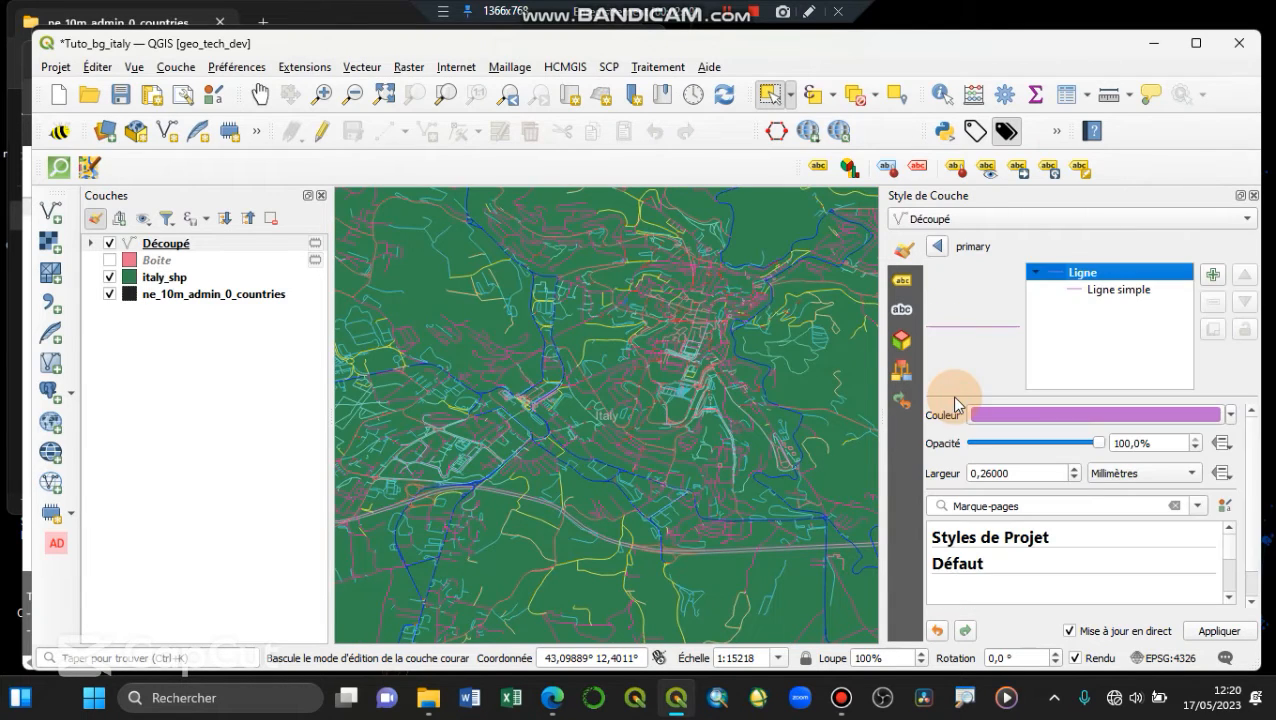
left_click(1229, 418)
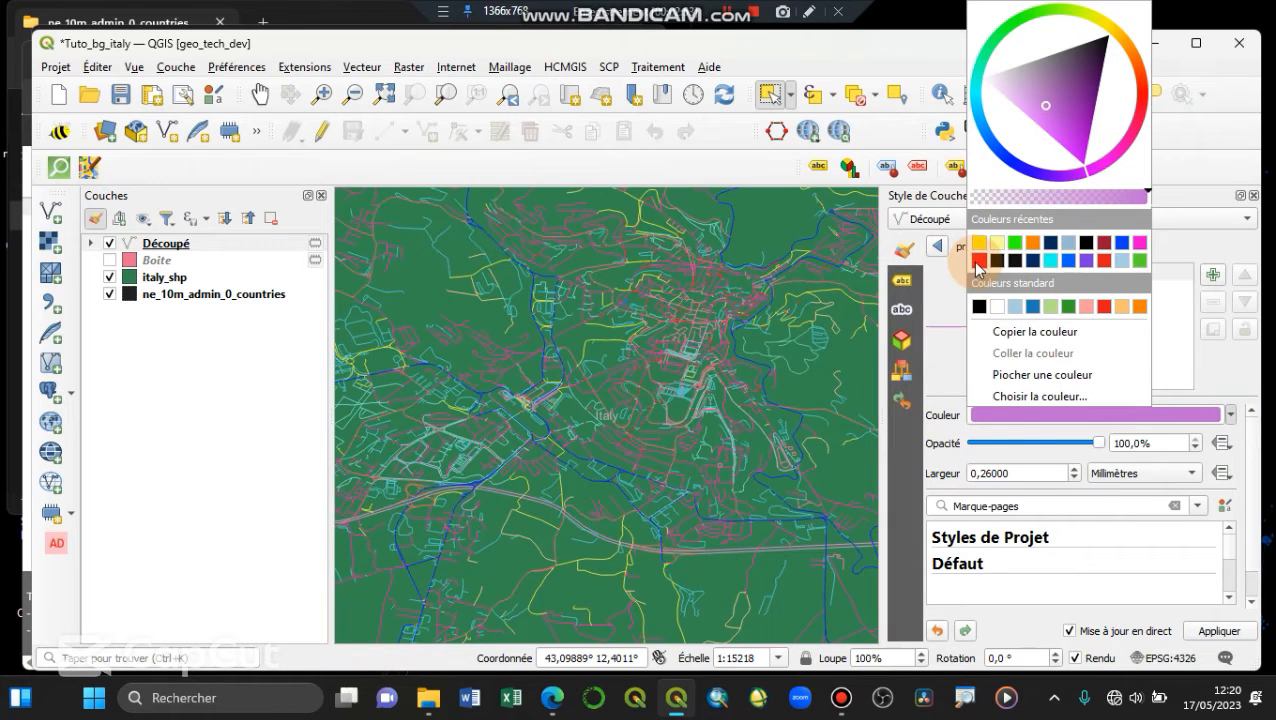
left_click(979, 262)
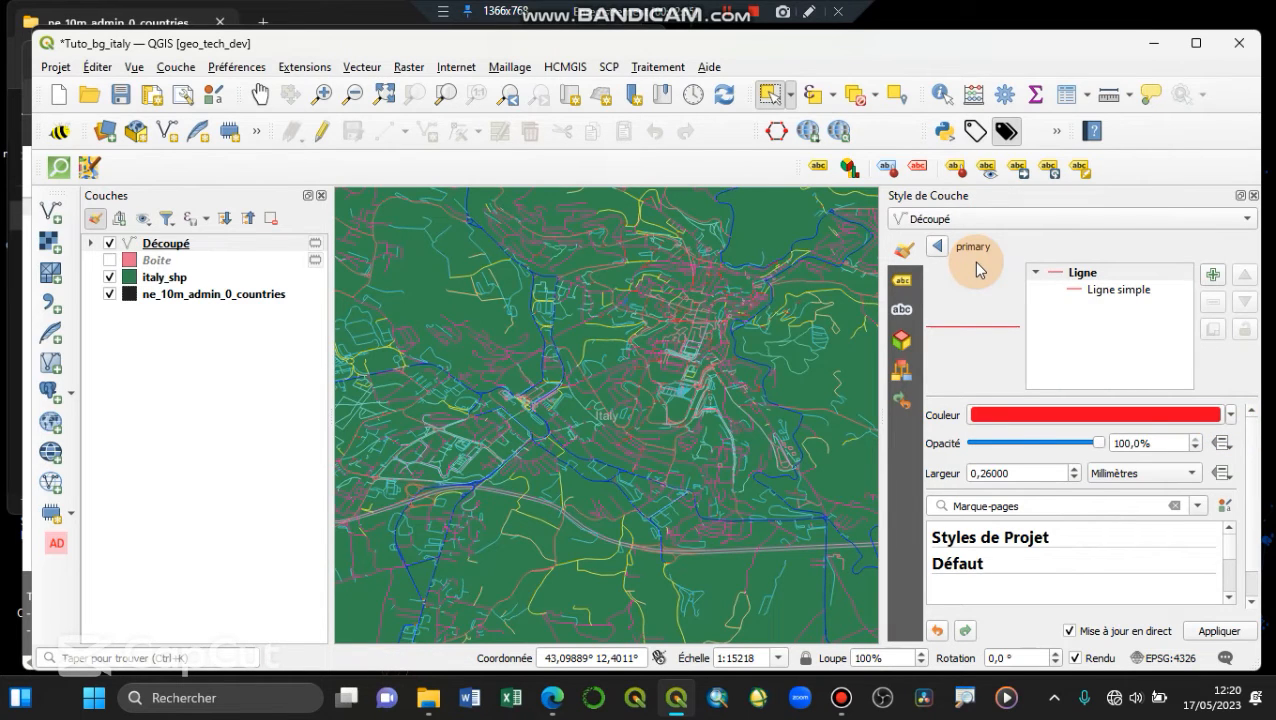
left_click(1075, 469)
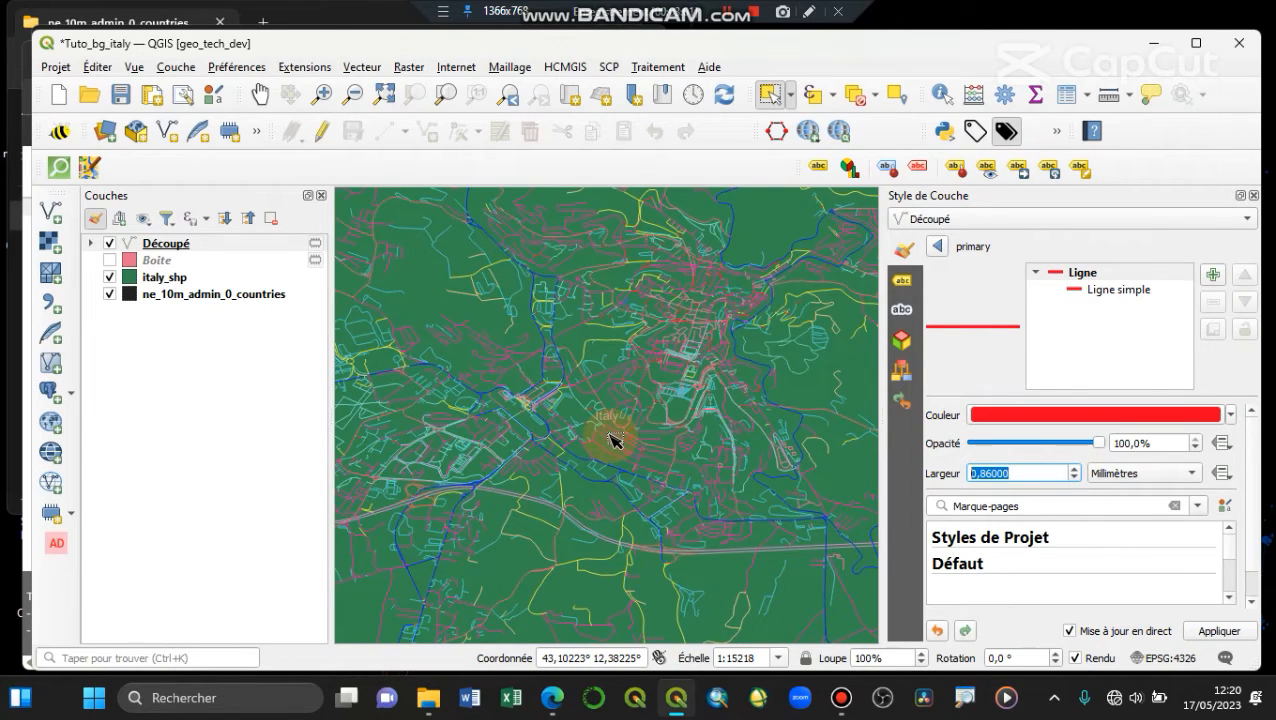
scroll(605, 432, "down", 2)
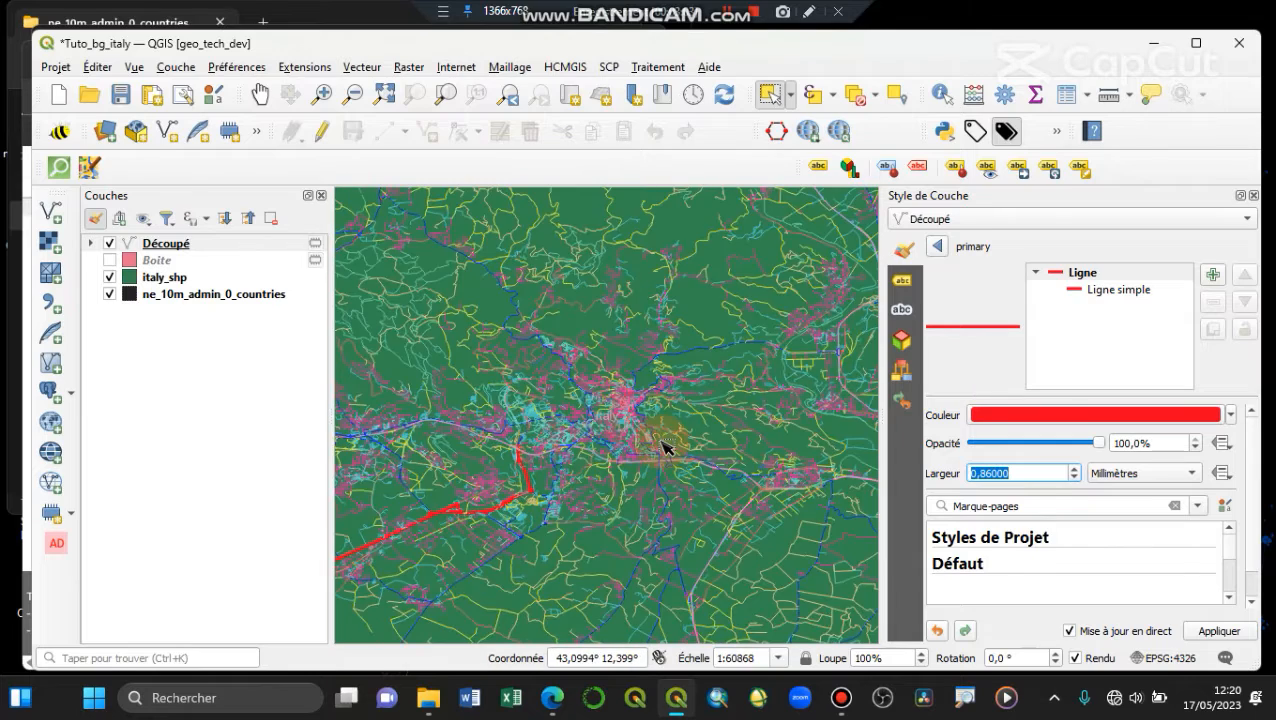
scroll(614, 497, "down", 1)
scroll(720, 460, "down", 1)
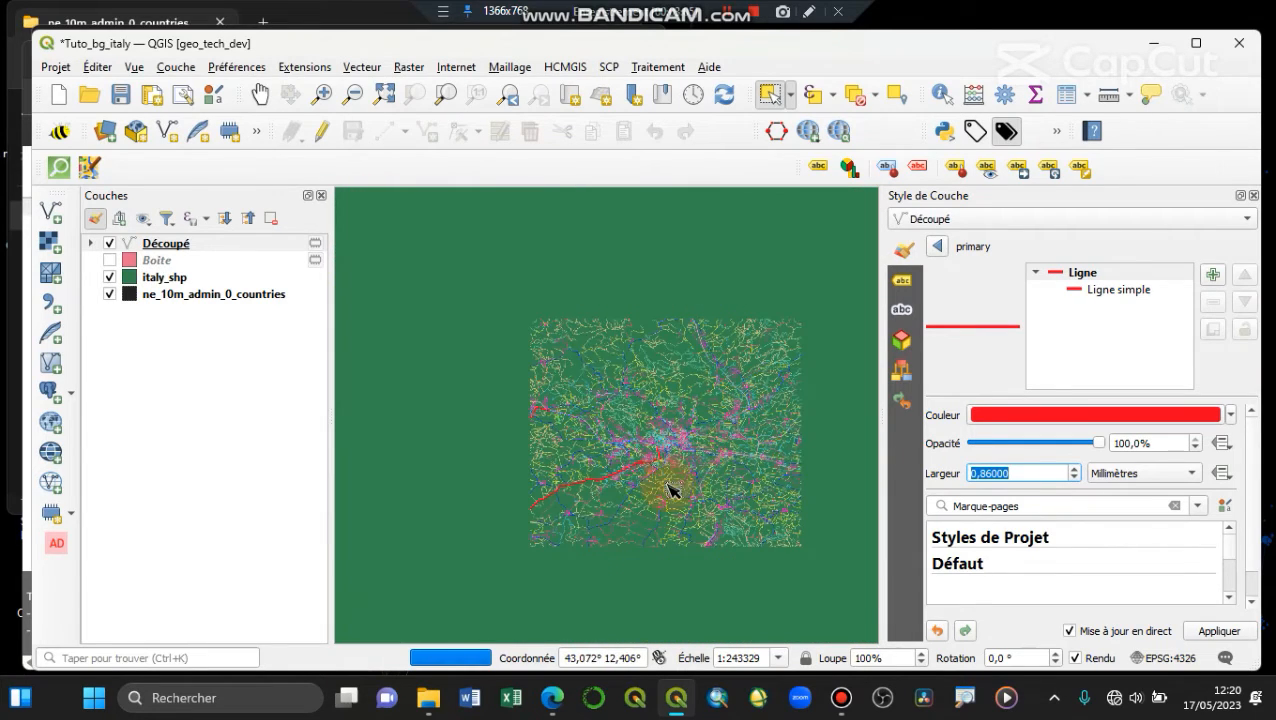
scroll(650, 490, "down", 1)
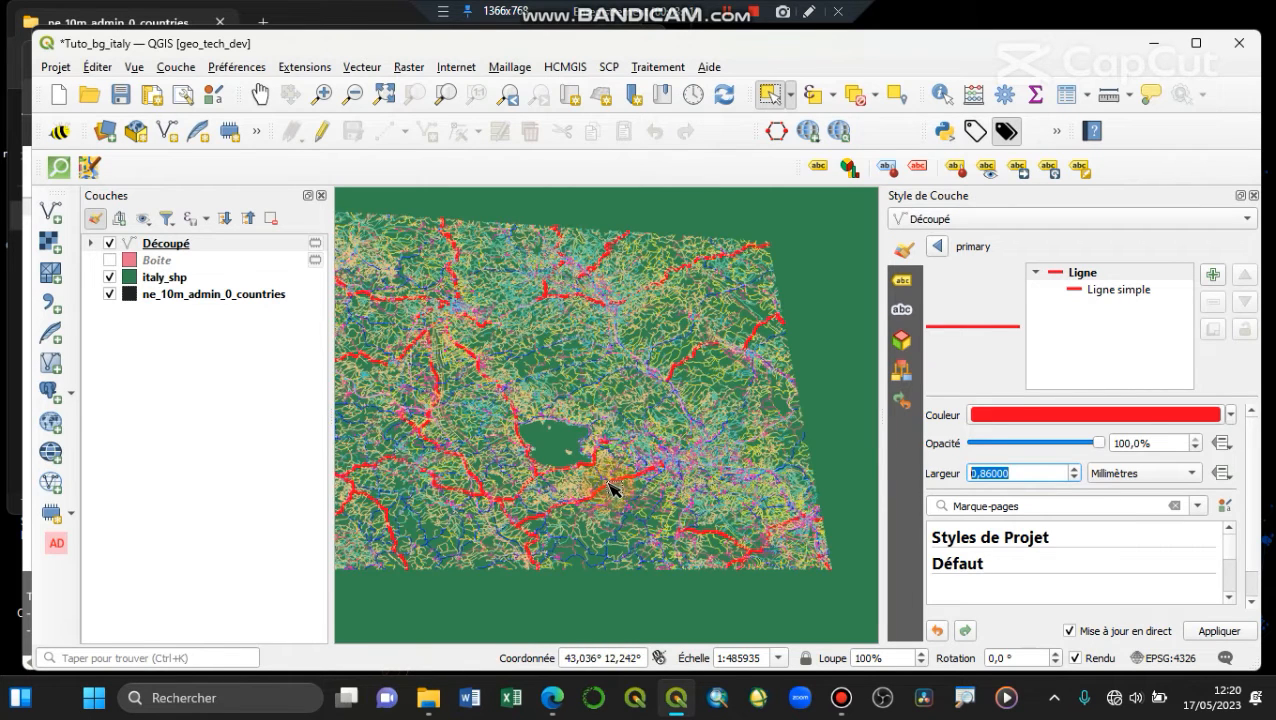
left_click(936, 248)
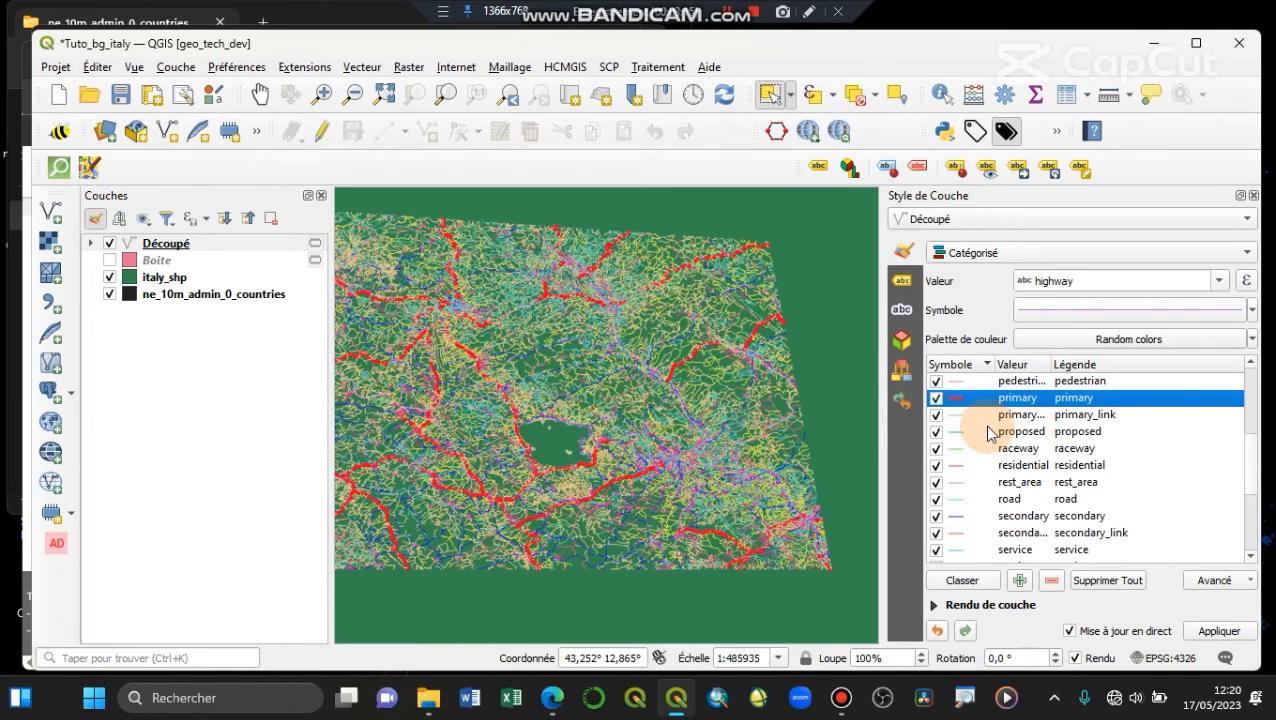
Hide the residential, rest_area, service and services categories of the Découpé roads layer
left_click(937, 466)
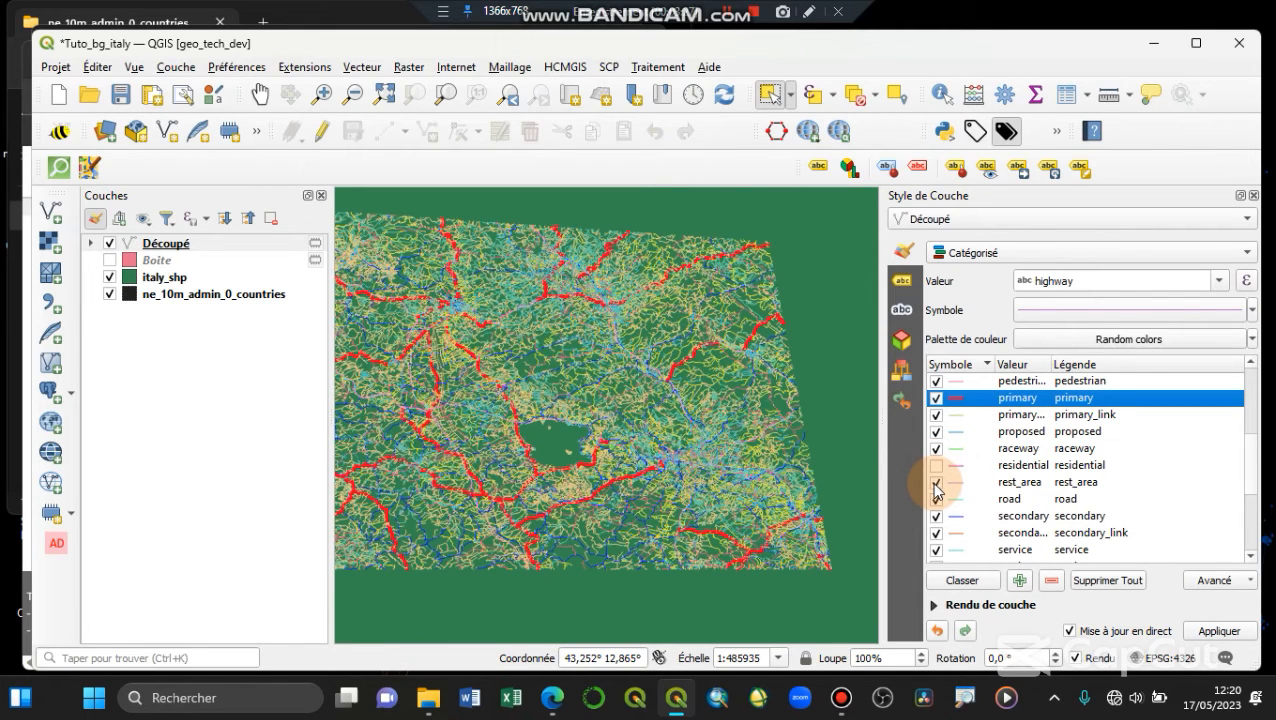
left_click(937, 483)
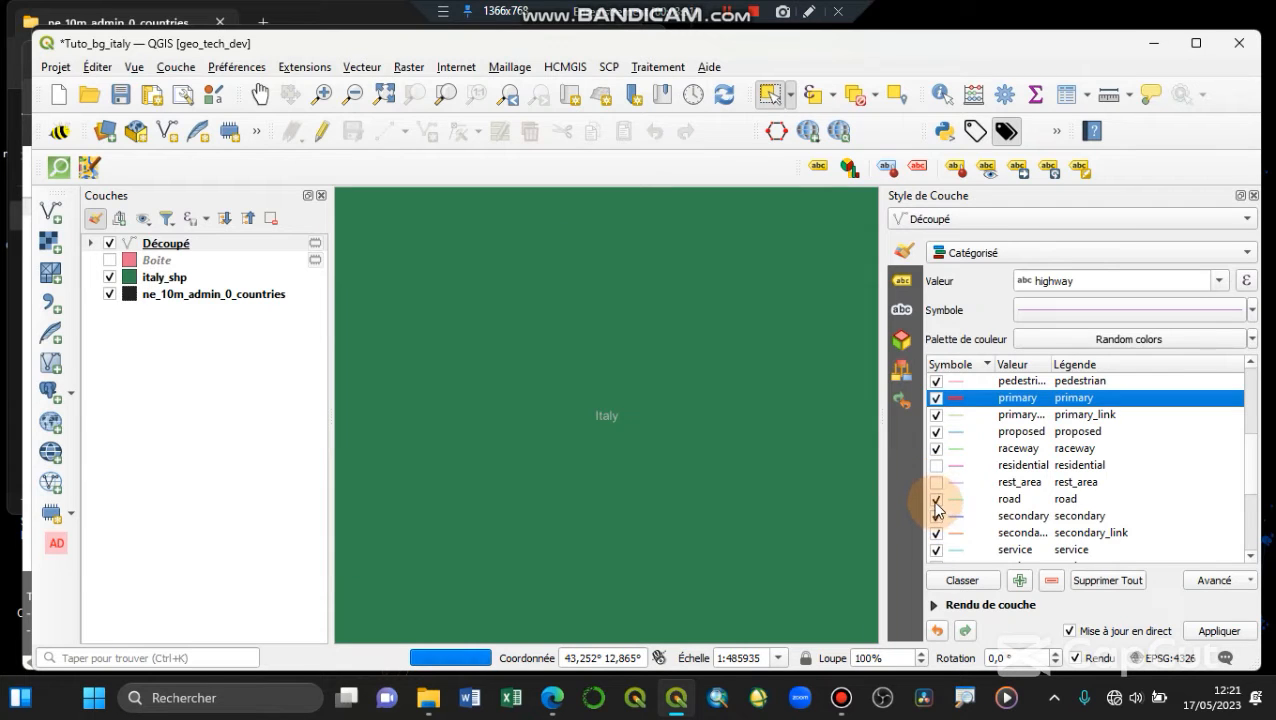
scroll(937, 505, "down", 3)
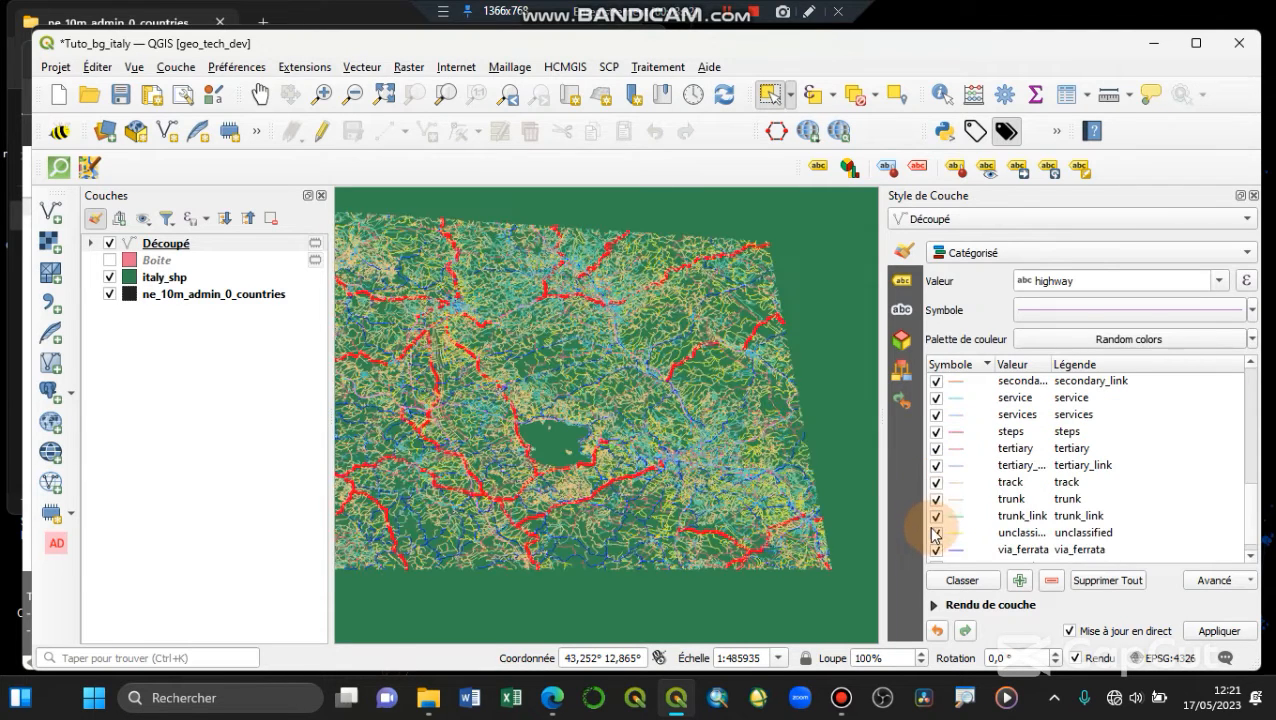
left_click(937, 414)
left_click(936, 397)
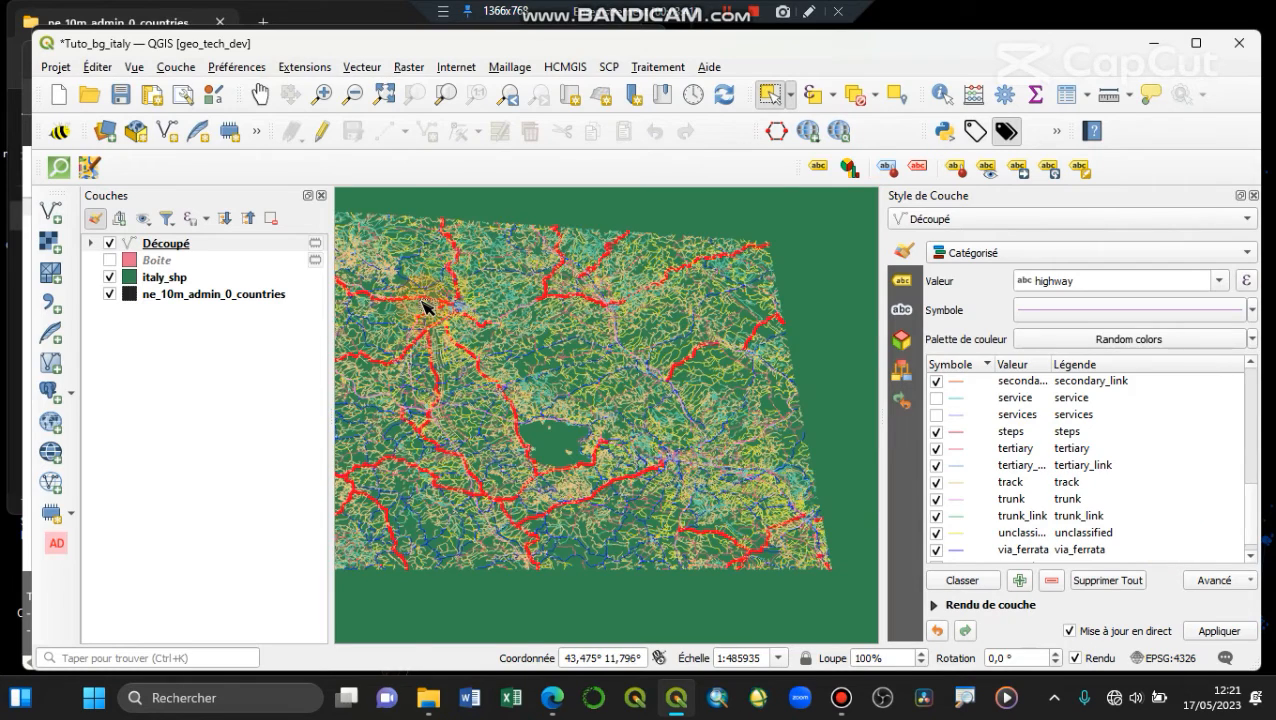
scroll(424, 306, "up", 3)
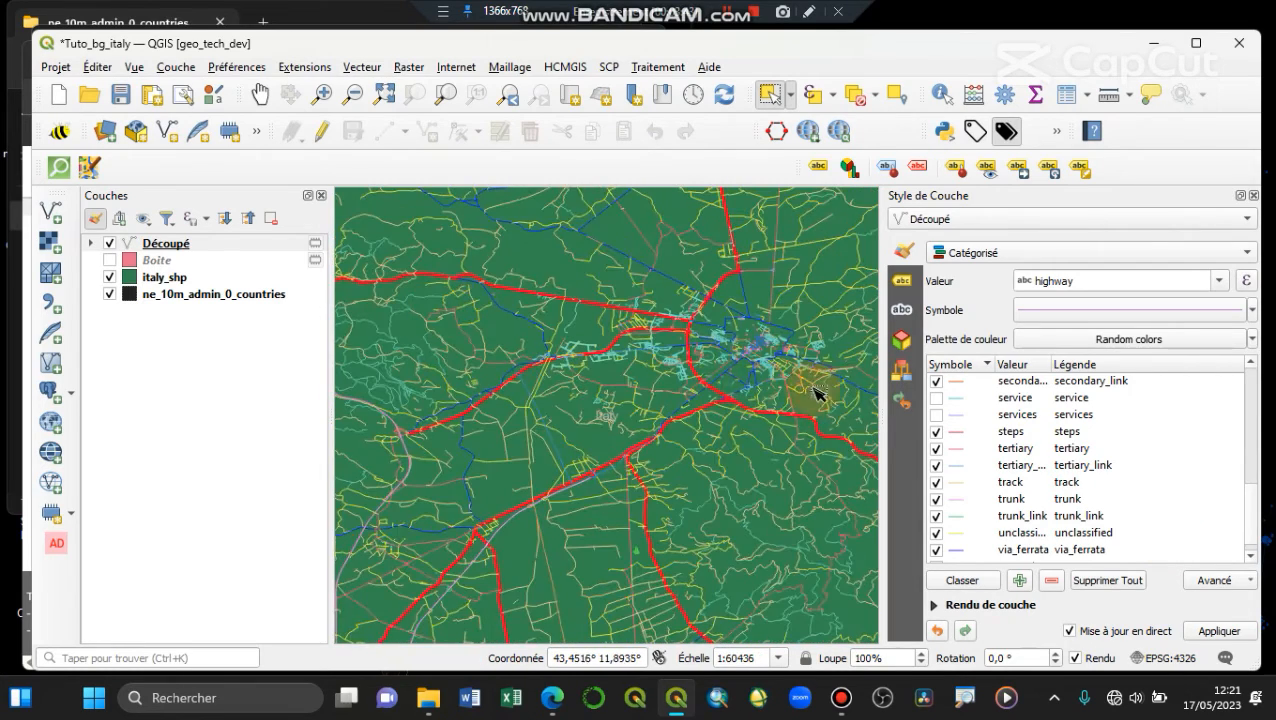
Set the simple line colour of the secondary road category to orange
scroll(996, 455, "up", 7)
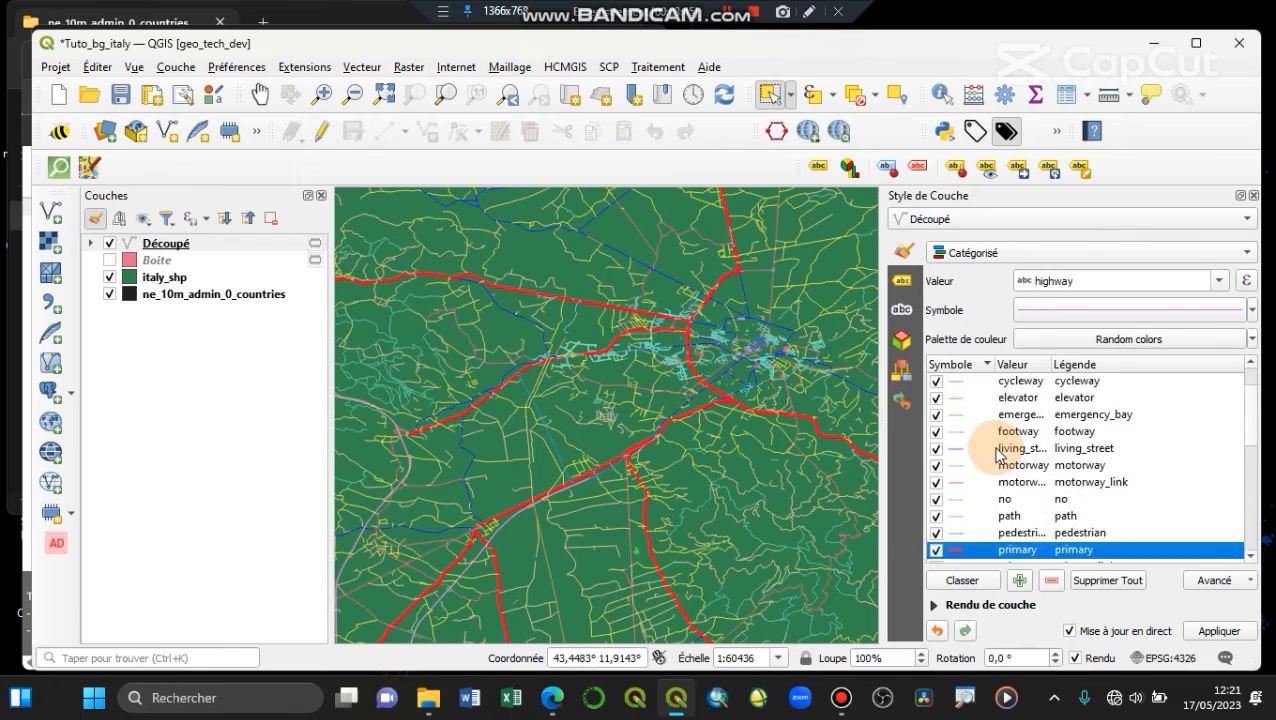
scroll(996, 455, "down", 3)
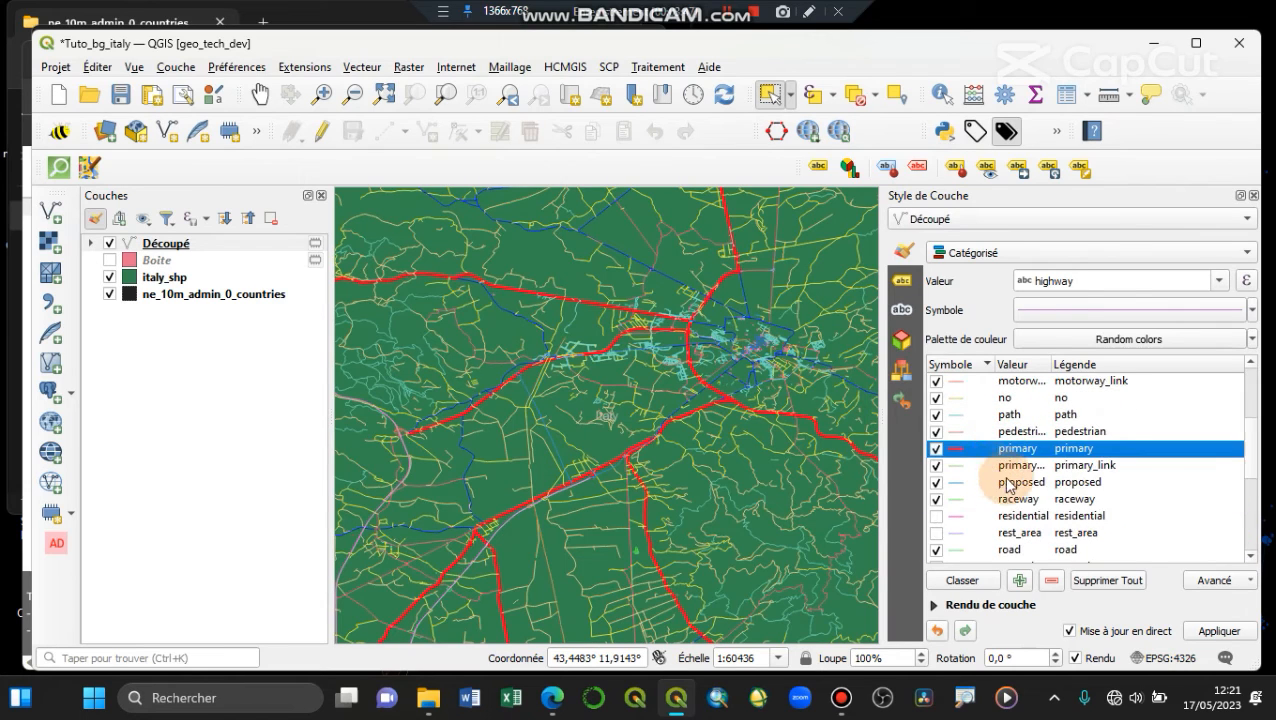
scroll(1008, 480, "down", 3)
scroll(1008, 480, "up", 1)
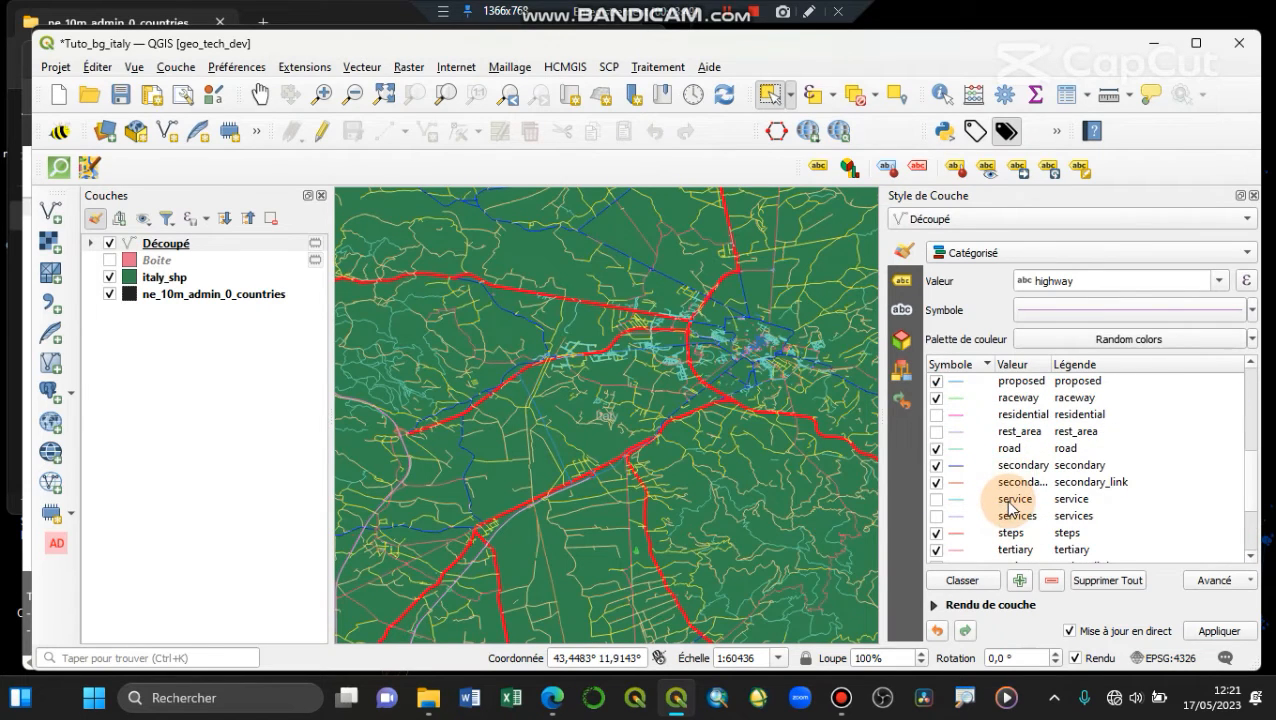
left_click(968, 466)
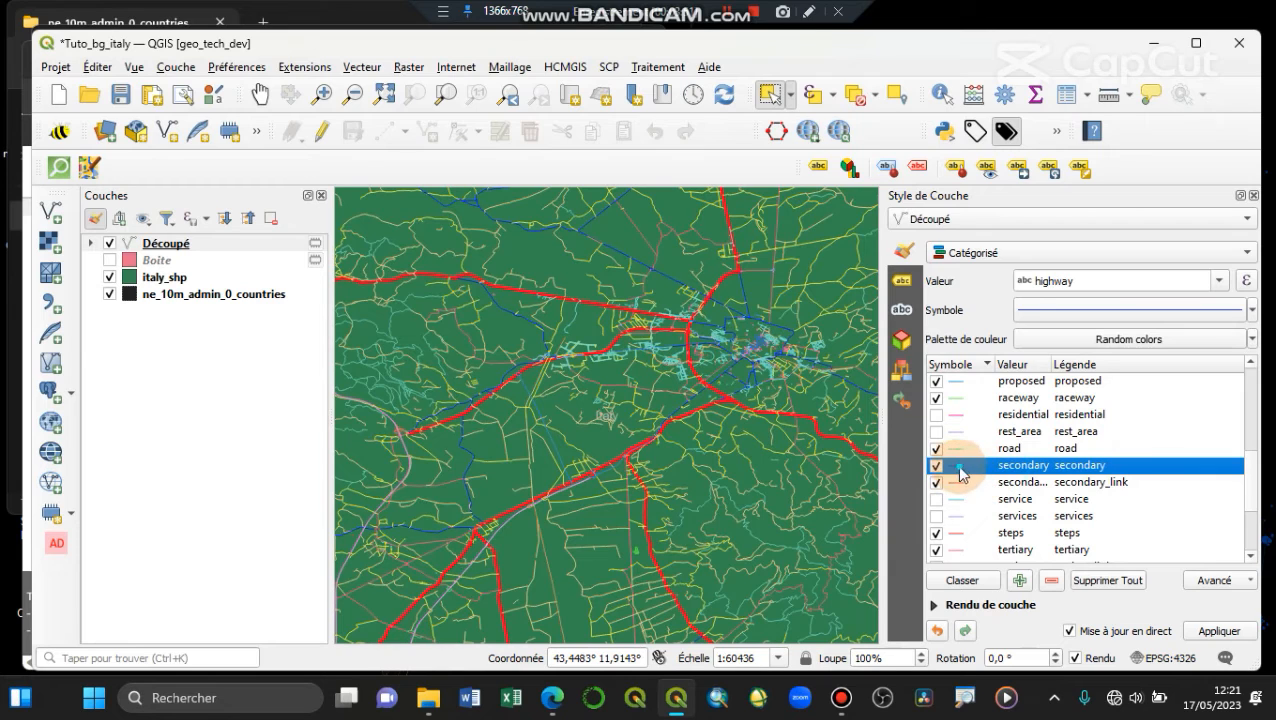
double_click(959, 473)
left_click(1138, 290)
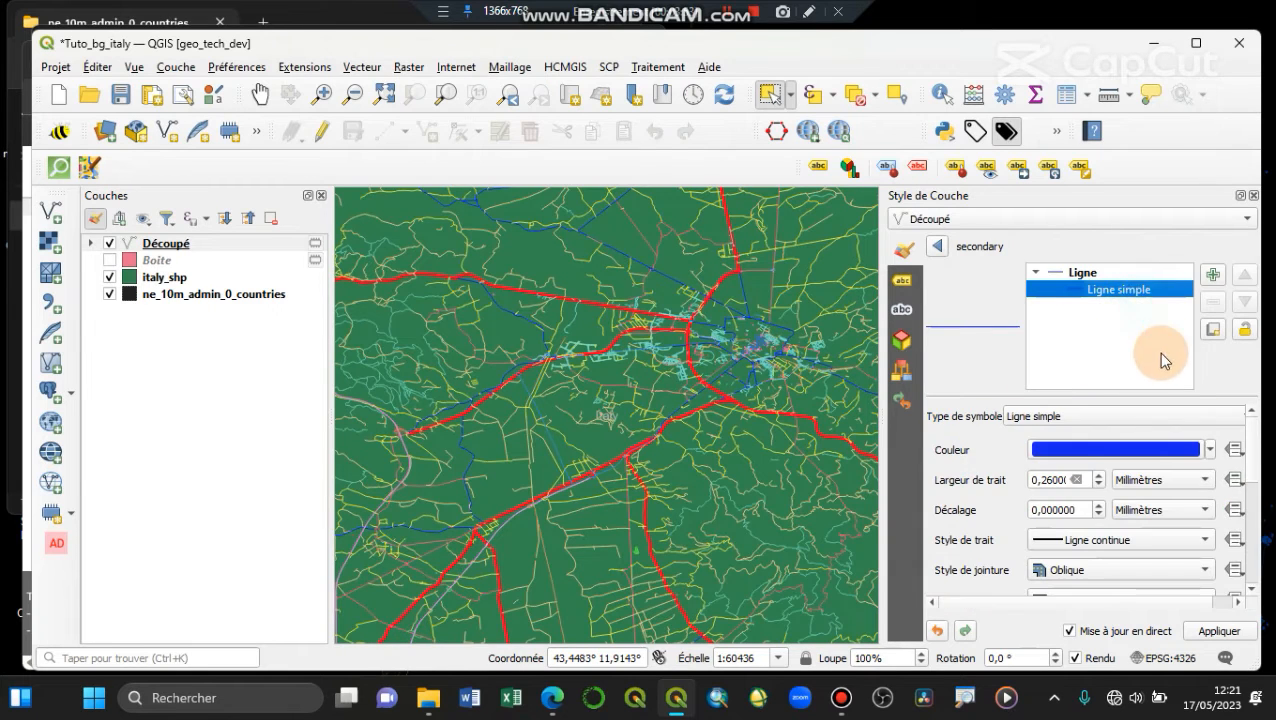
left_click(1209, 450)
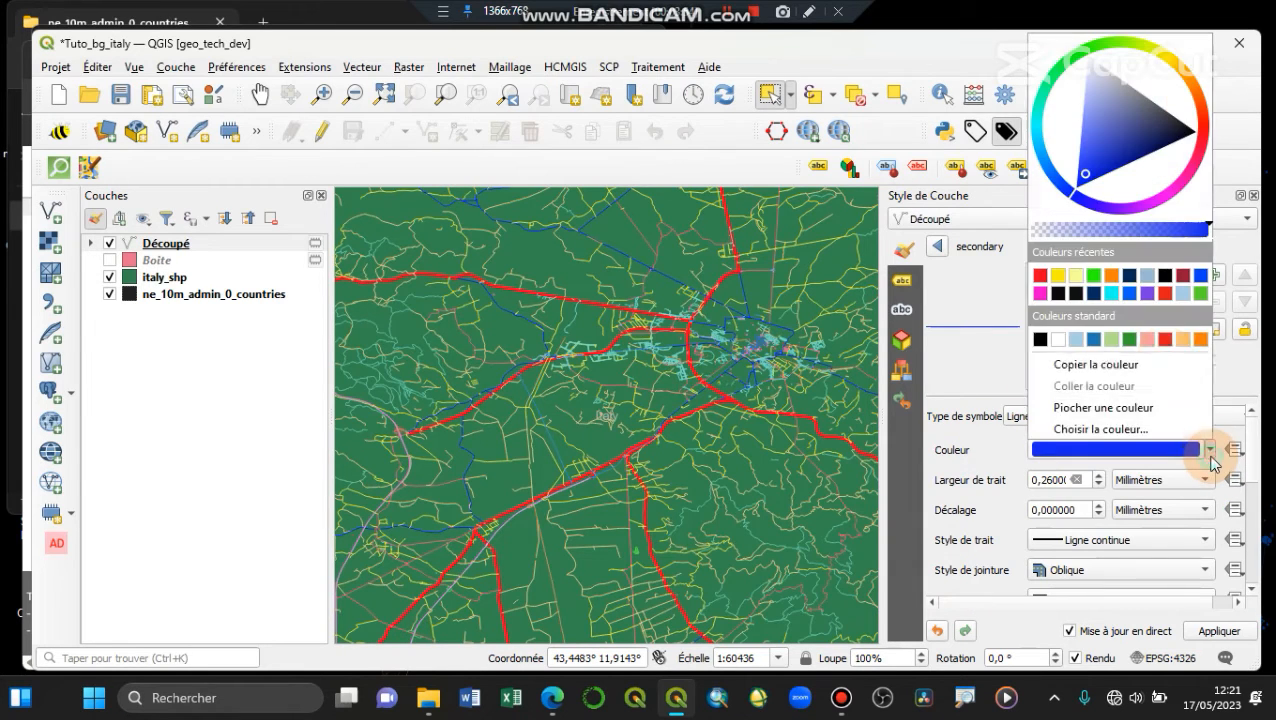
left_click(1201, 340)
left_click(1136, 292)
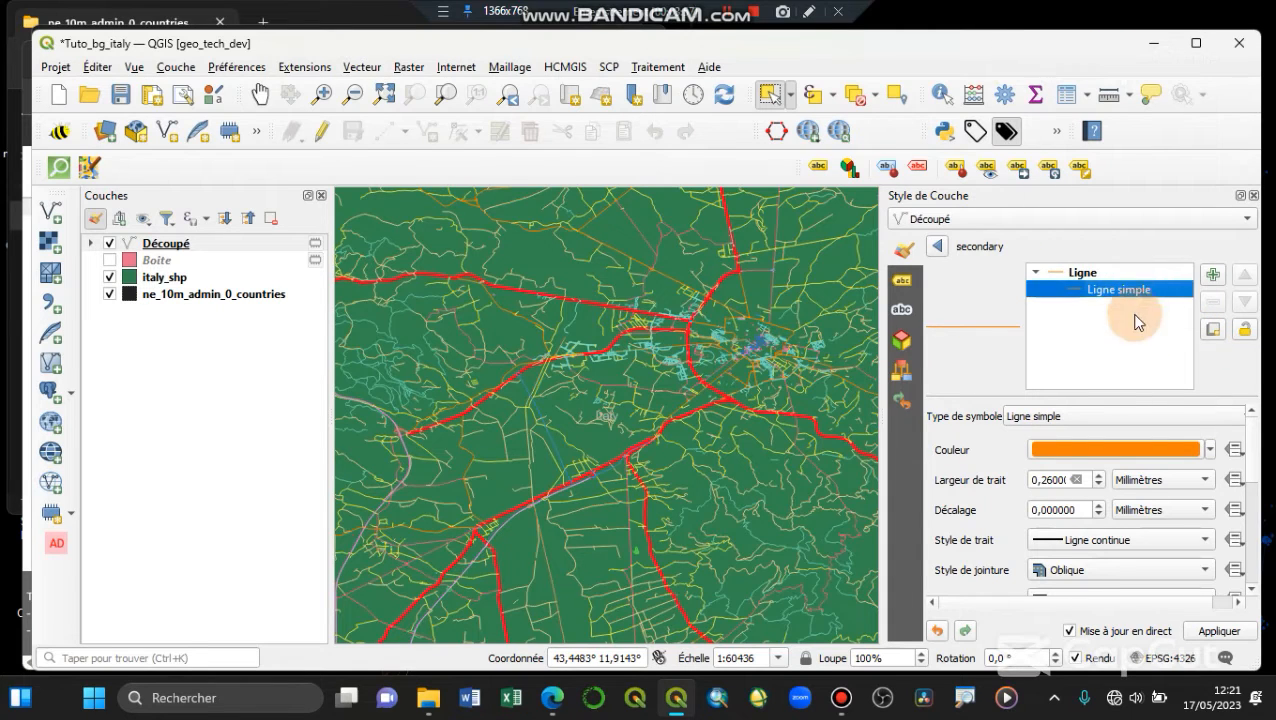
Set the secondary road category's stroke width to 0.66 mm and return to the category list
left_click(1099, 476)
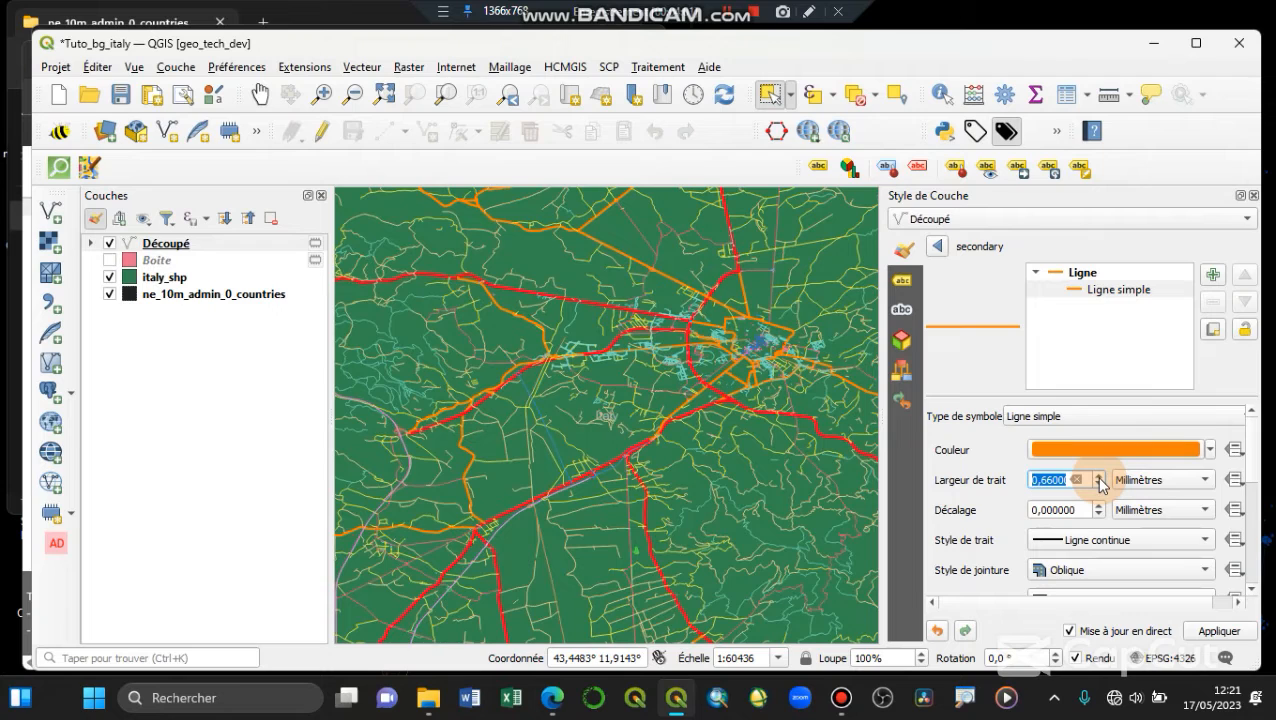
left_click(940, 248)
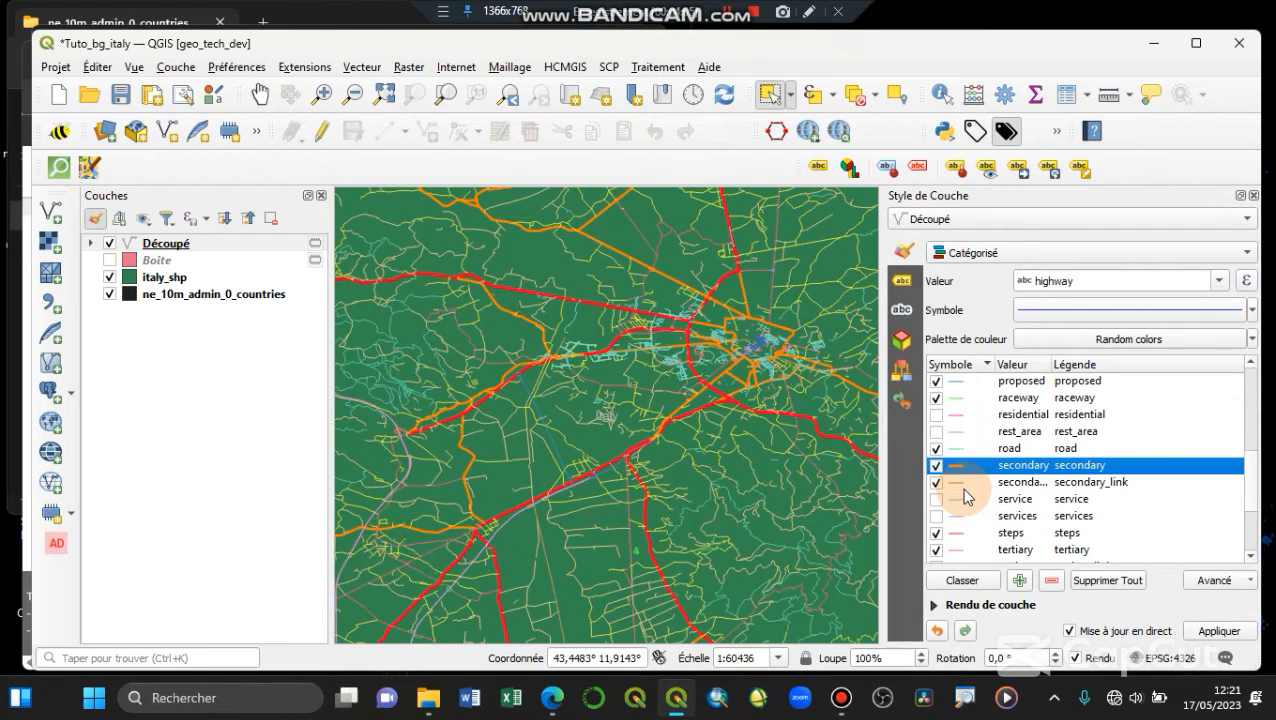
Choose a light orange colour and a 0.66 mm line width for the tertiary road category, and return to the category list
left_click(955, 551)
double_click(955, 552)
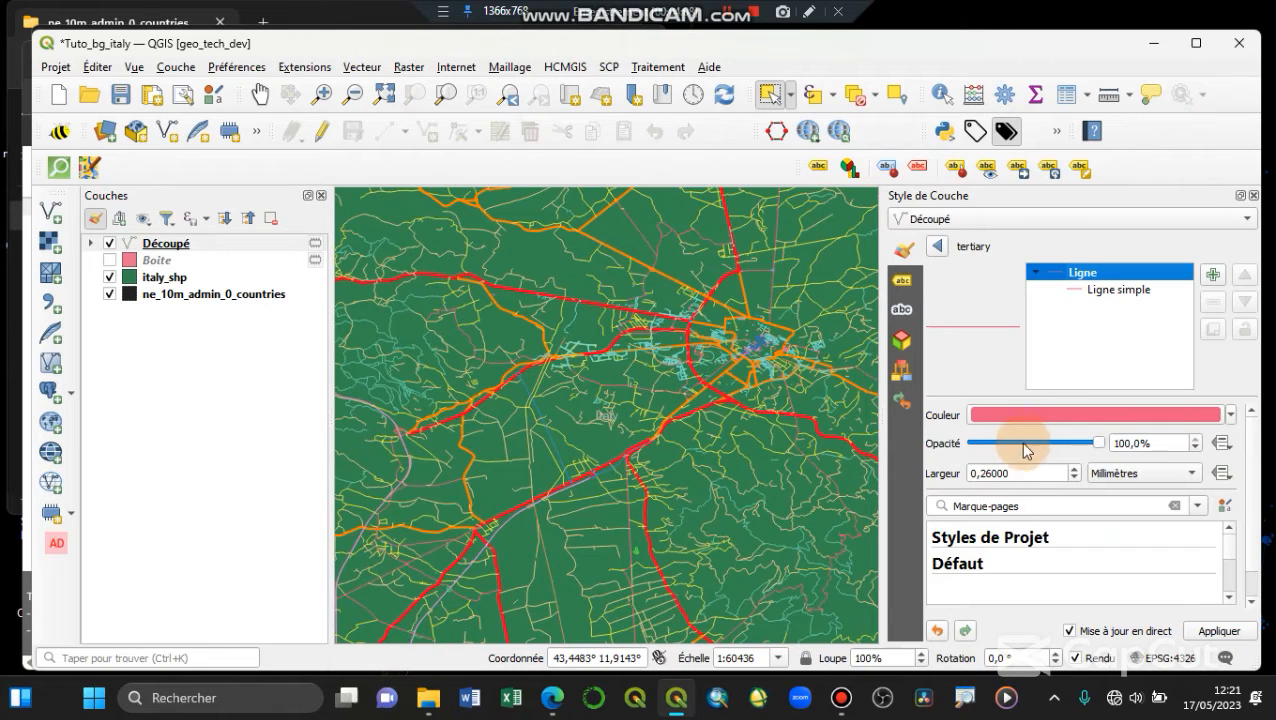
left_click(1230, 414)
left_click(1122, 312)
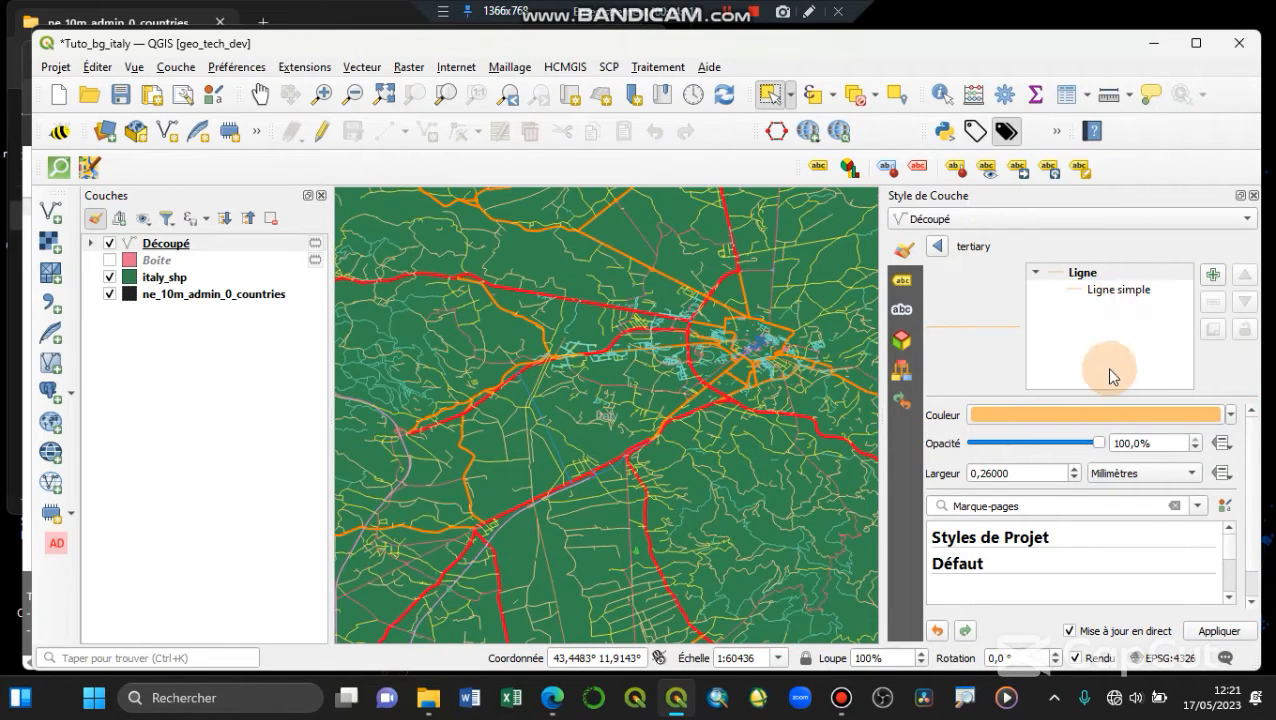
left_click(1074, 468)
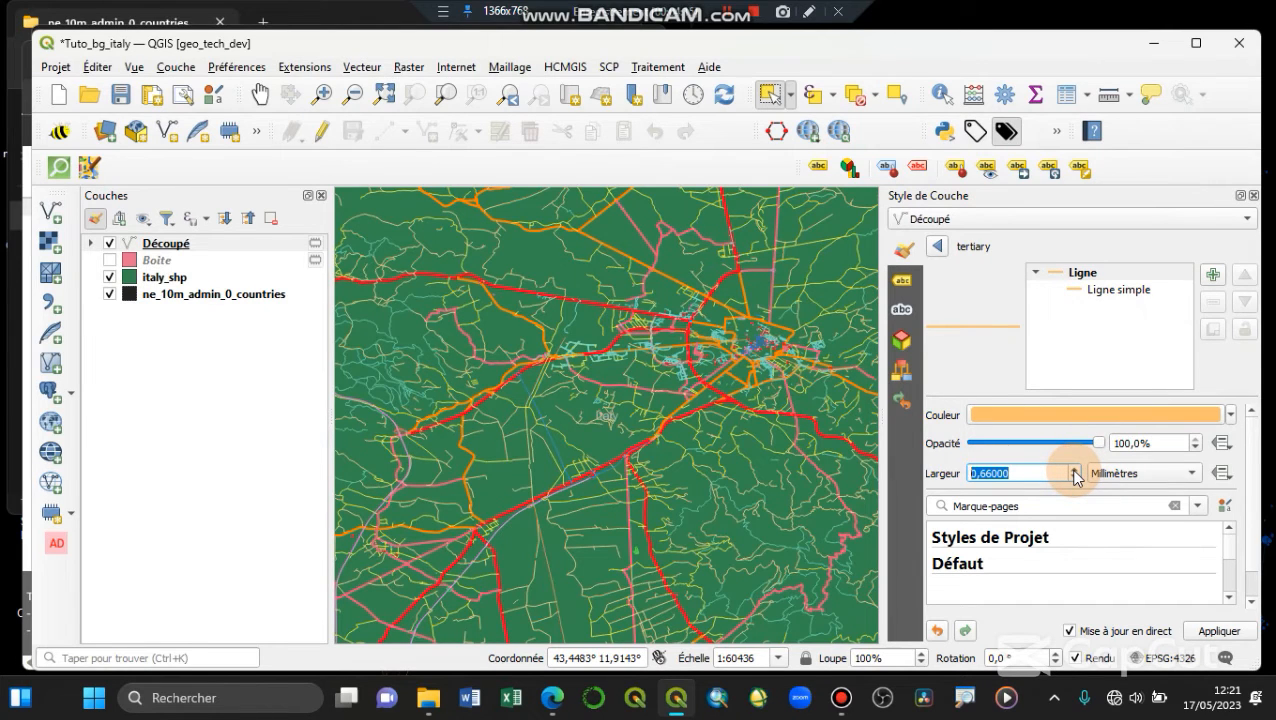
left_click(937, 246)
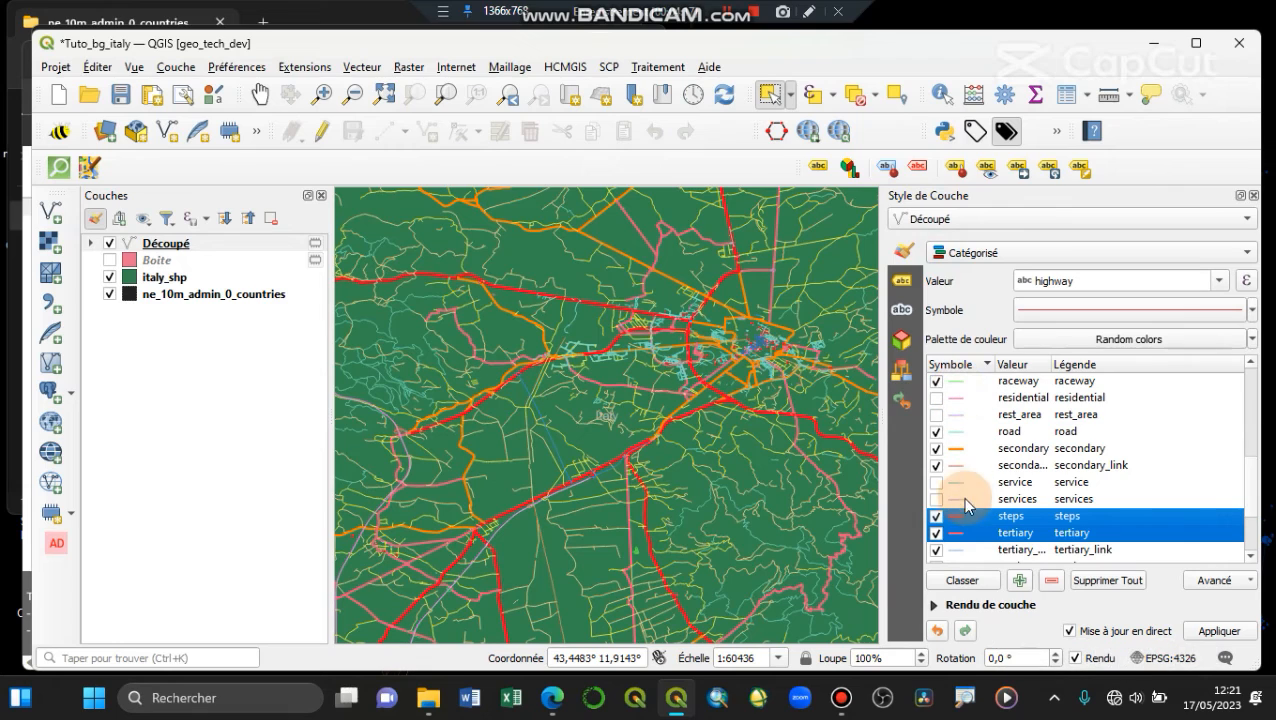
Add a second simple line layer to the primary road category's symbol and move it beneath the red line
left_click(953, 531)
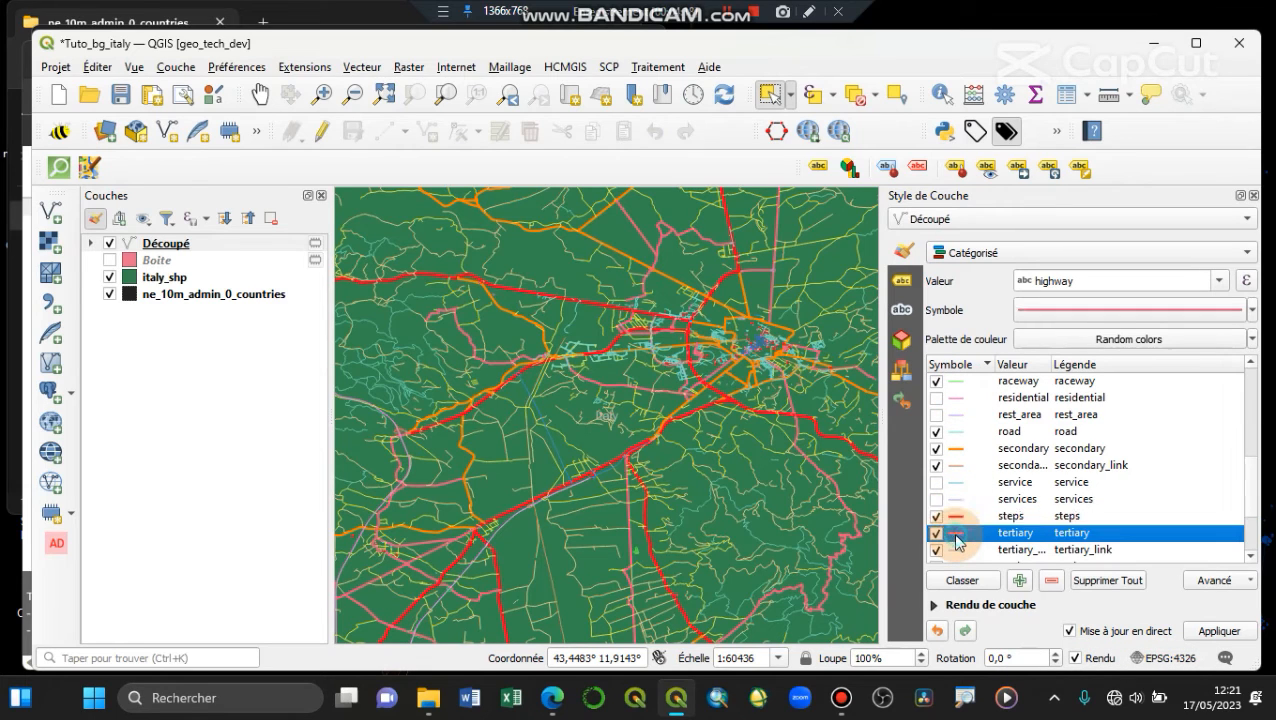
left_click(958, 446)
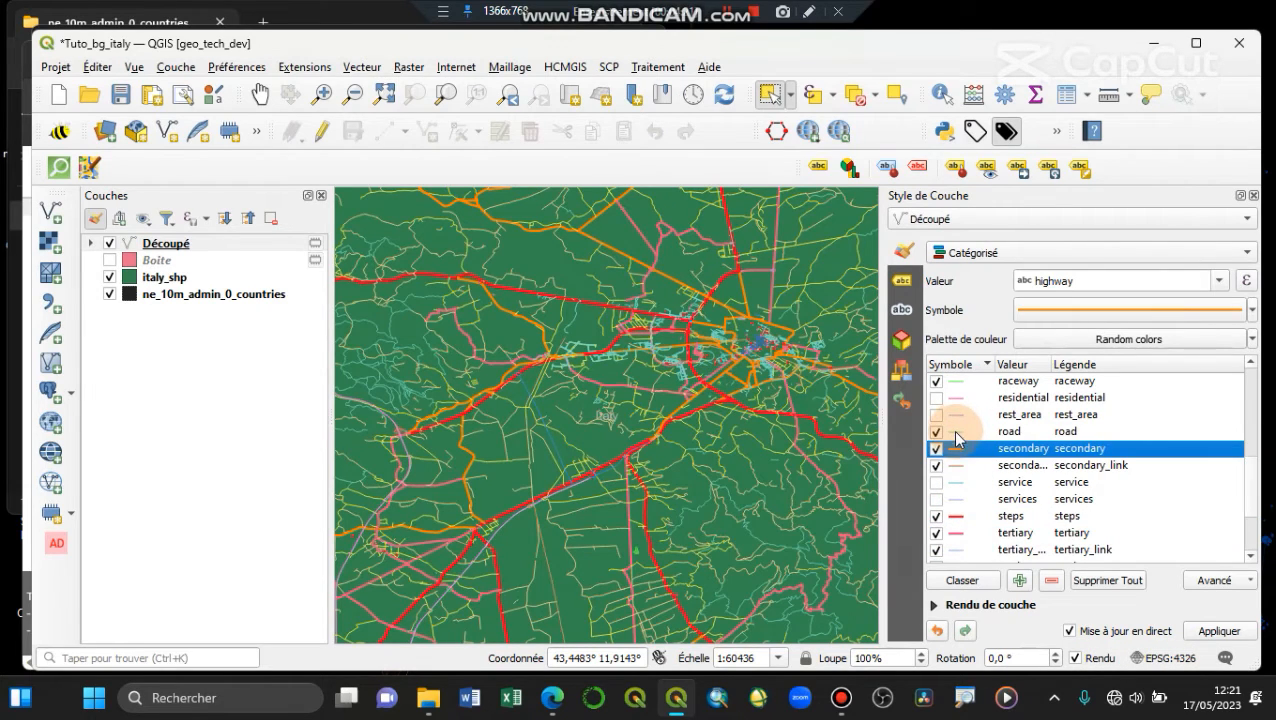
scroll(956, 440, "up", 1)
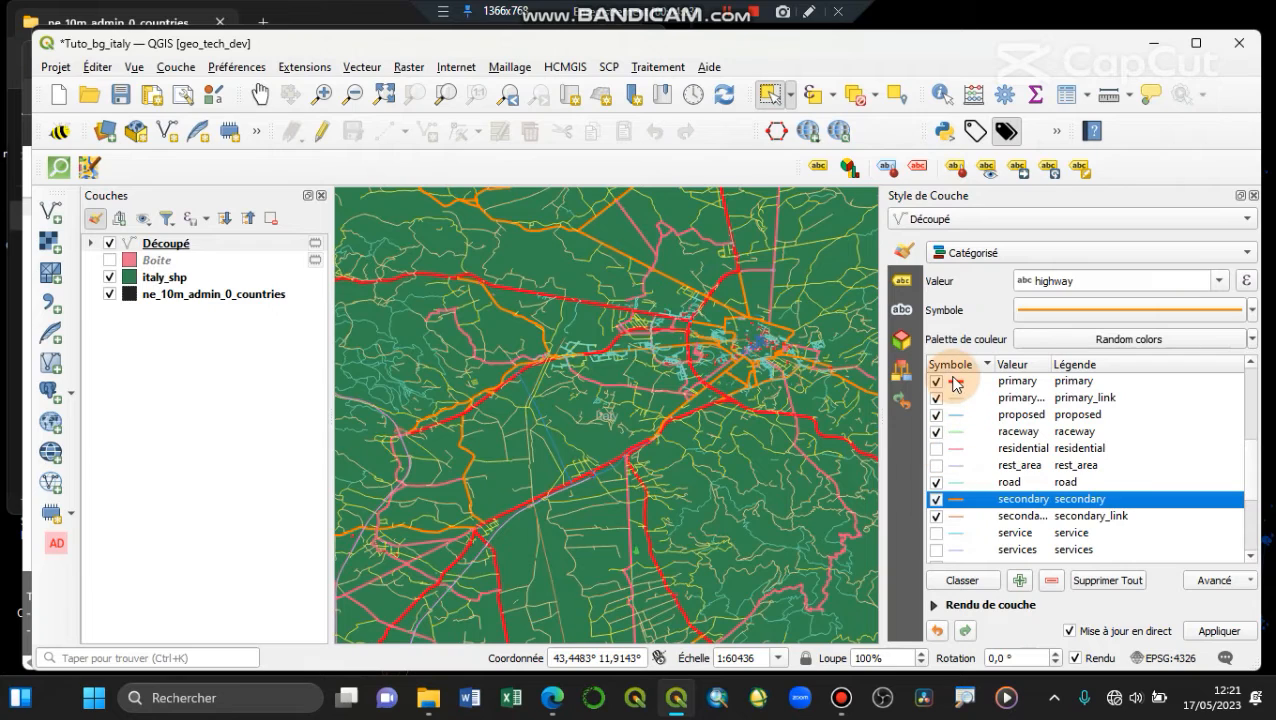
double_click(956, 384)
left_click(1115, 295)
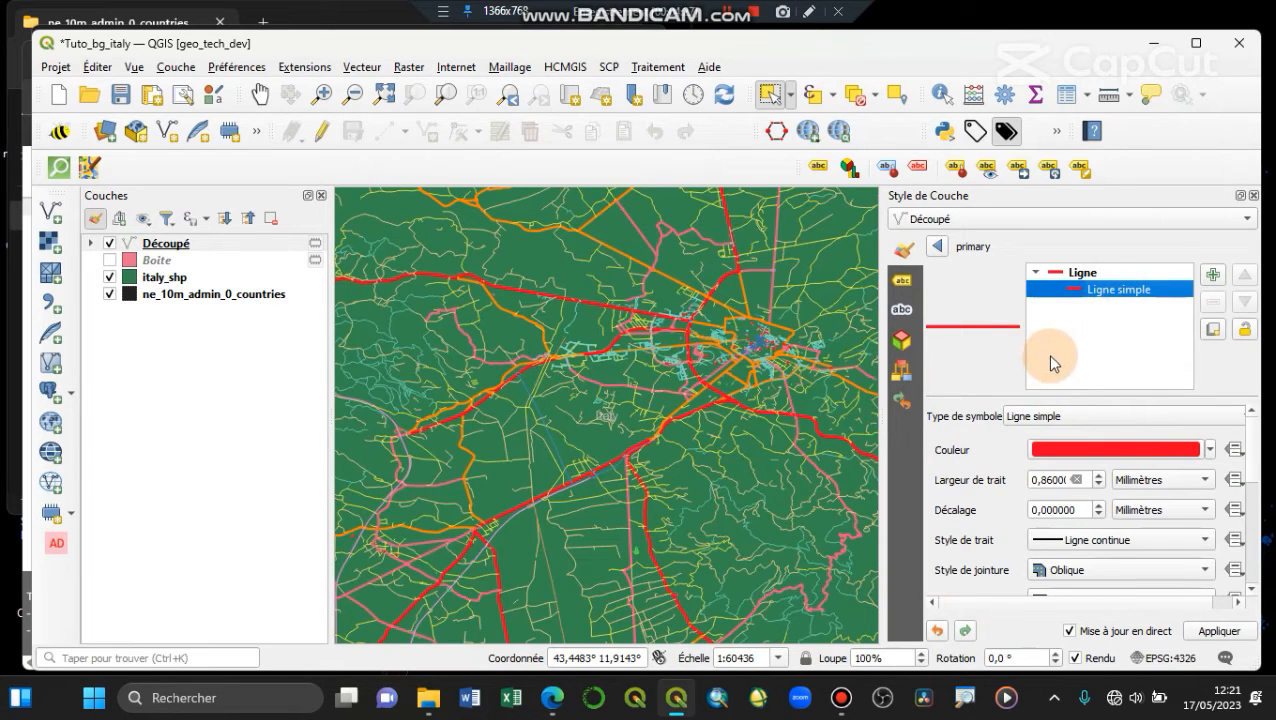
left_click(1210, 281)
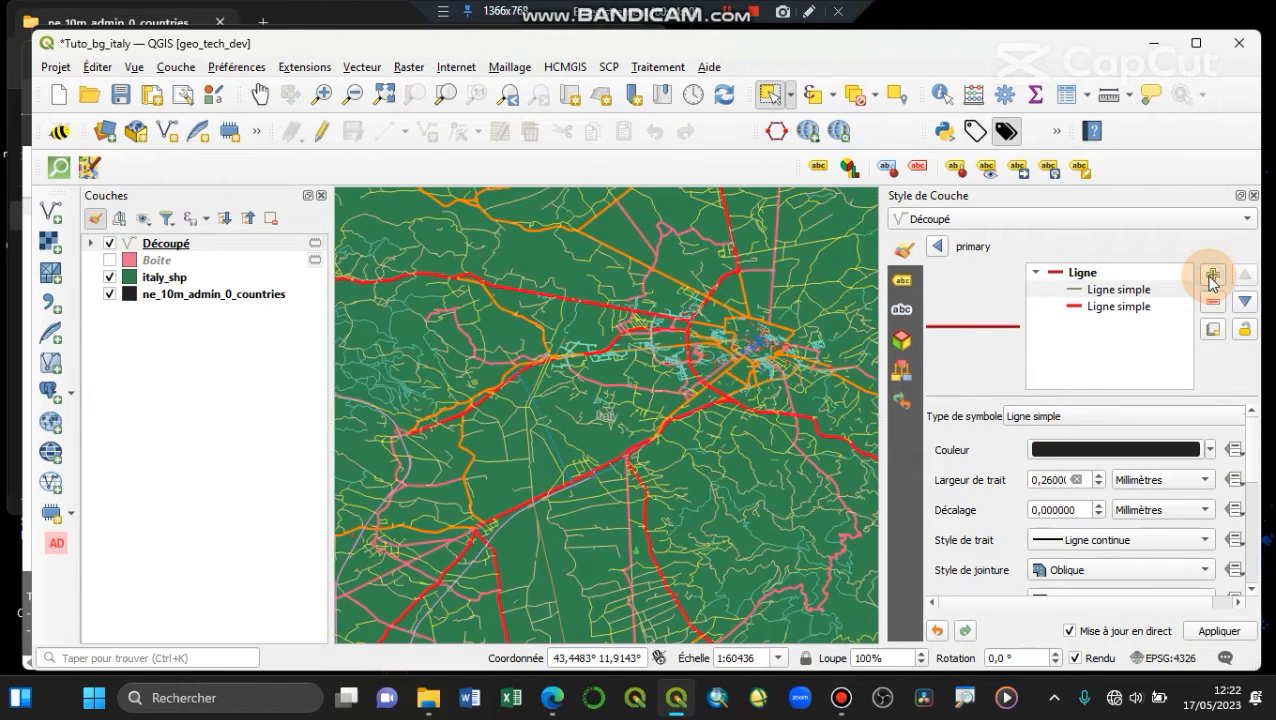
left_click(1128, 292)
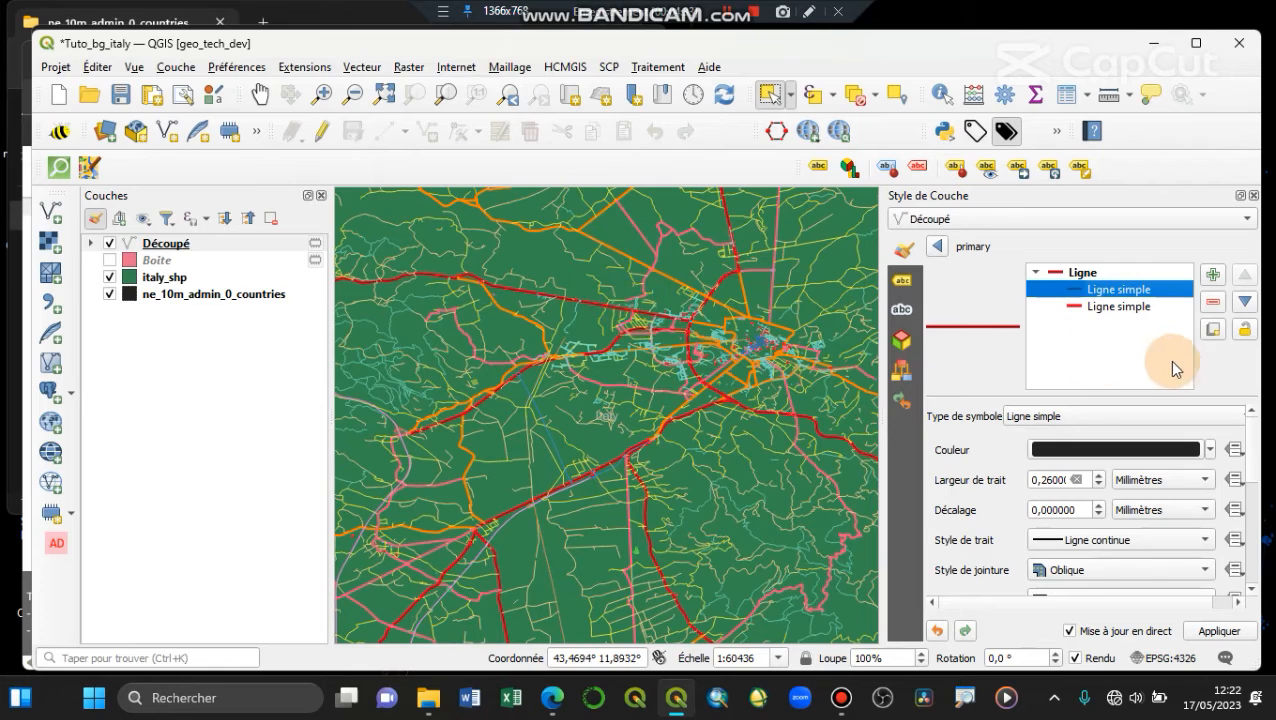
left_click(1245, 305)
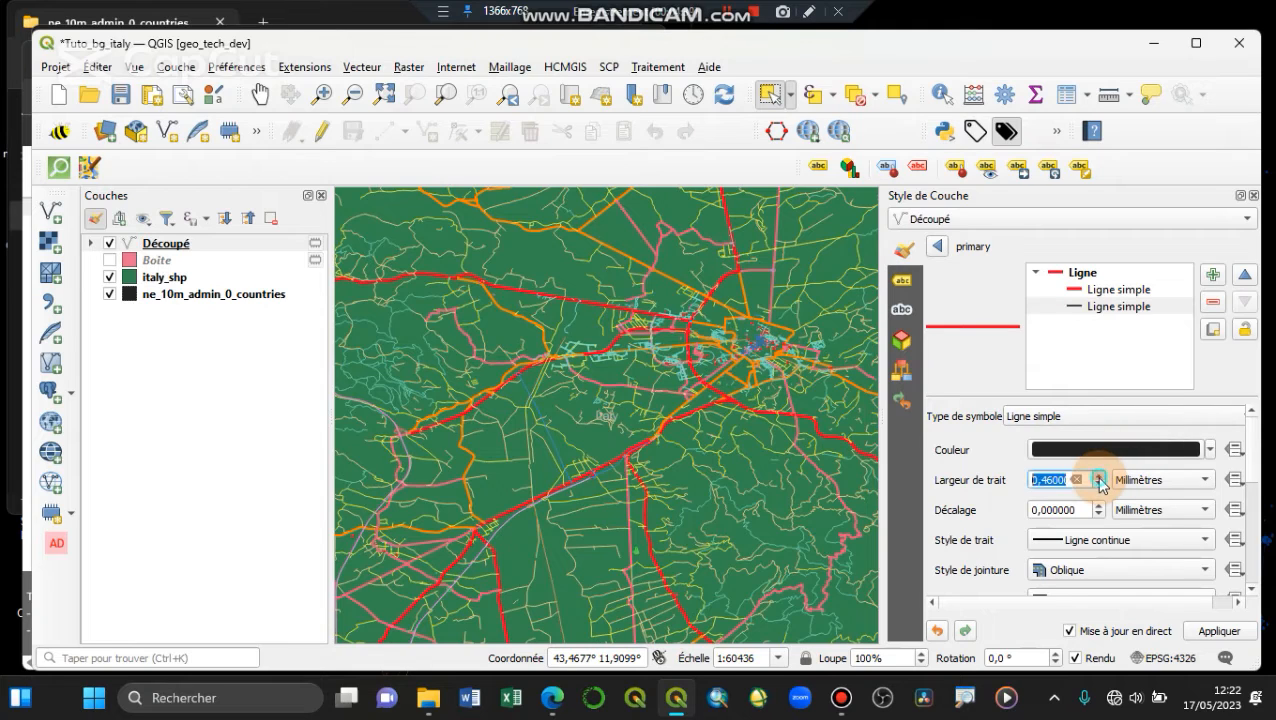
Widen the black simple line in the primary road symbol to a stroke width of 1.26 mm
left_click(1099, 476)
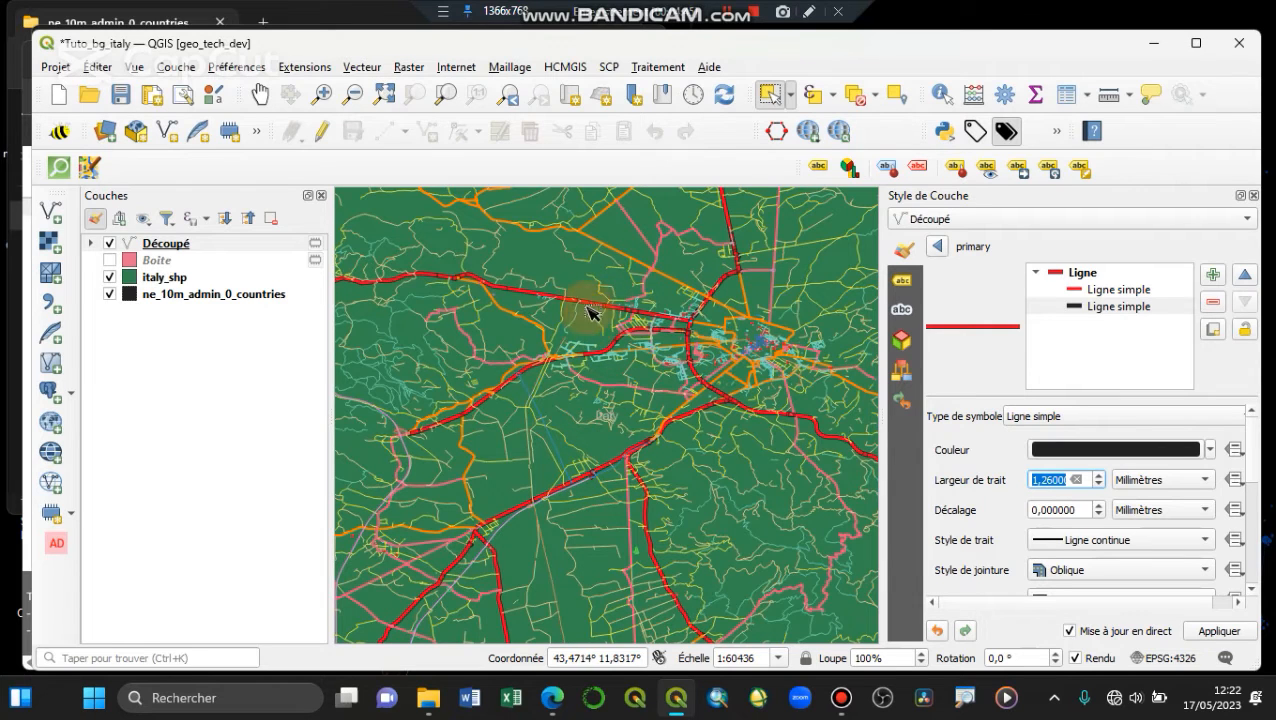
left_click(938, 256)
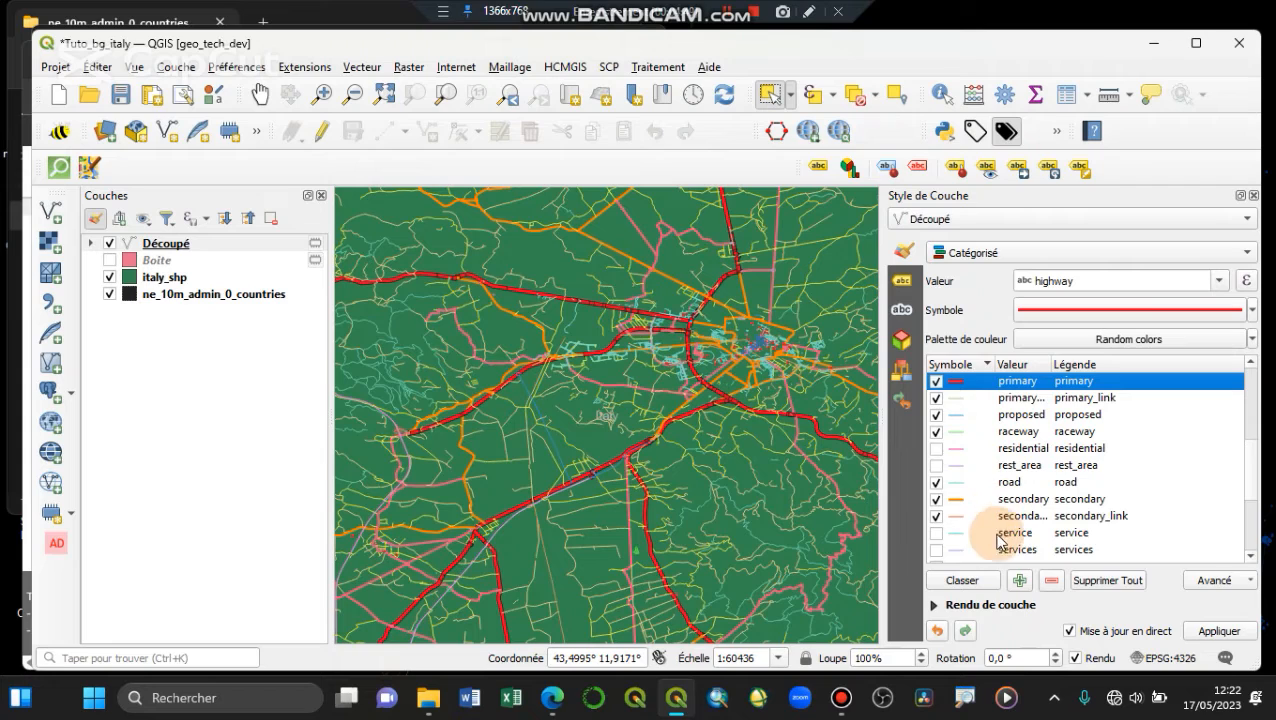
Enable symbol levels for the categorized Découpé road layer
left_click(1138, 448)
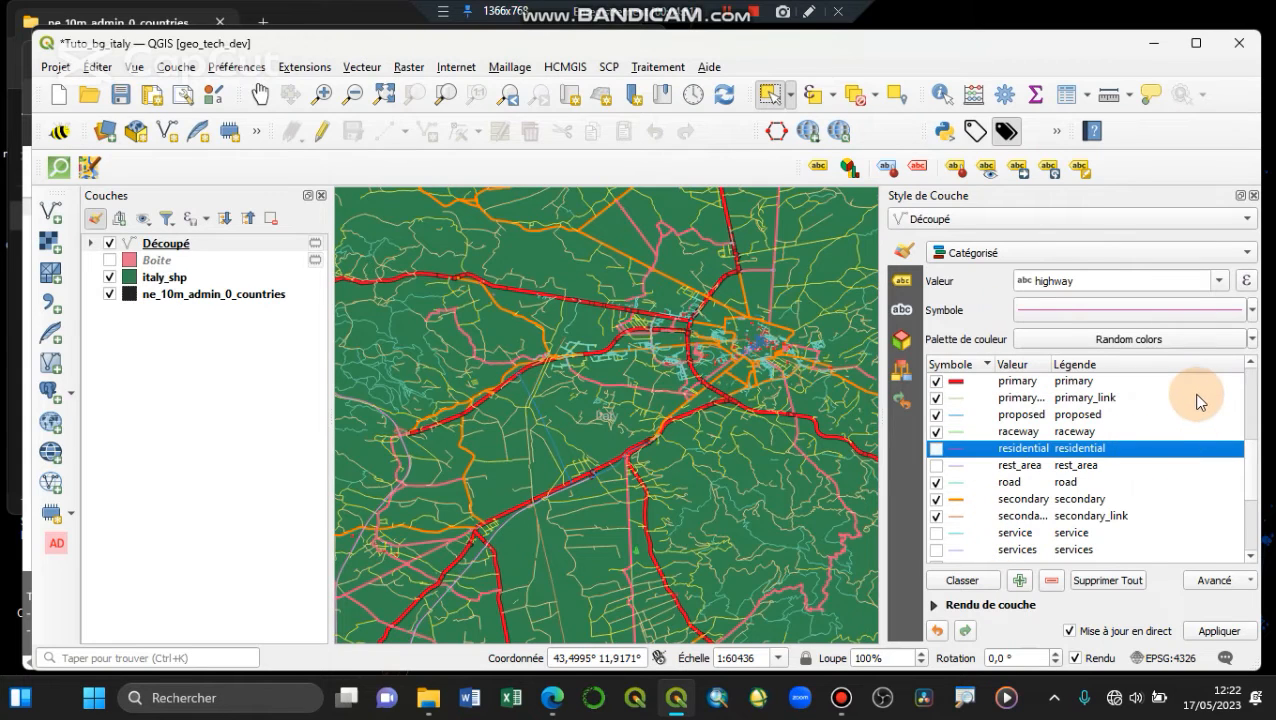
left_click(1211, 582)
left_click(1097, 644)
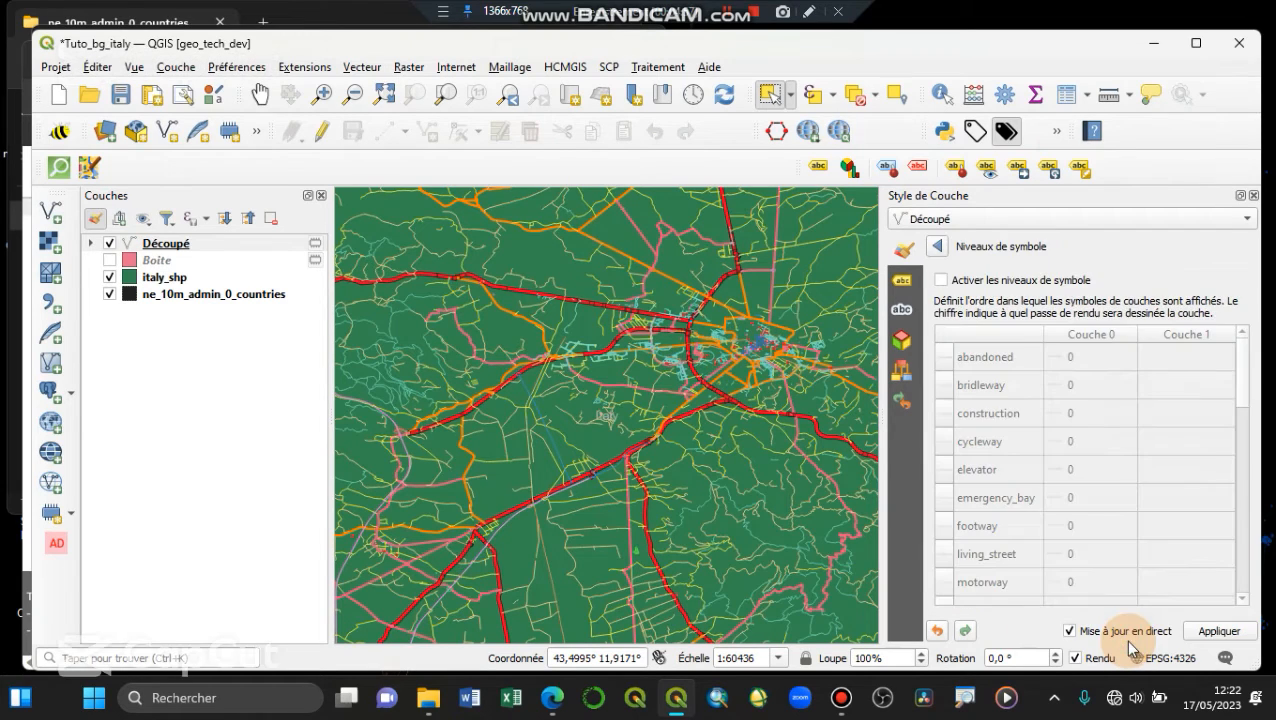
left_click(940, 281)
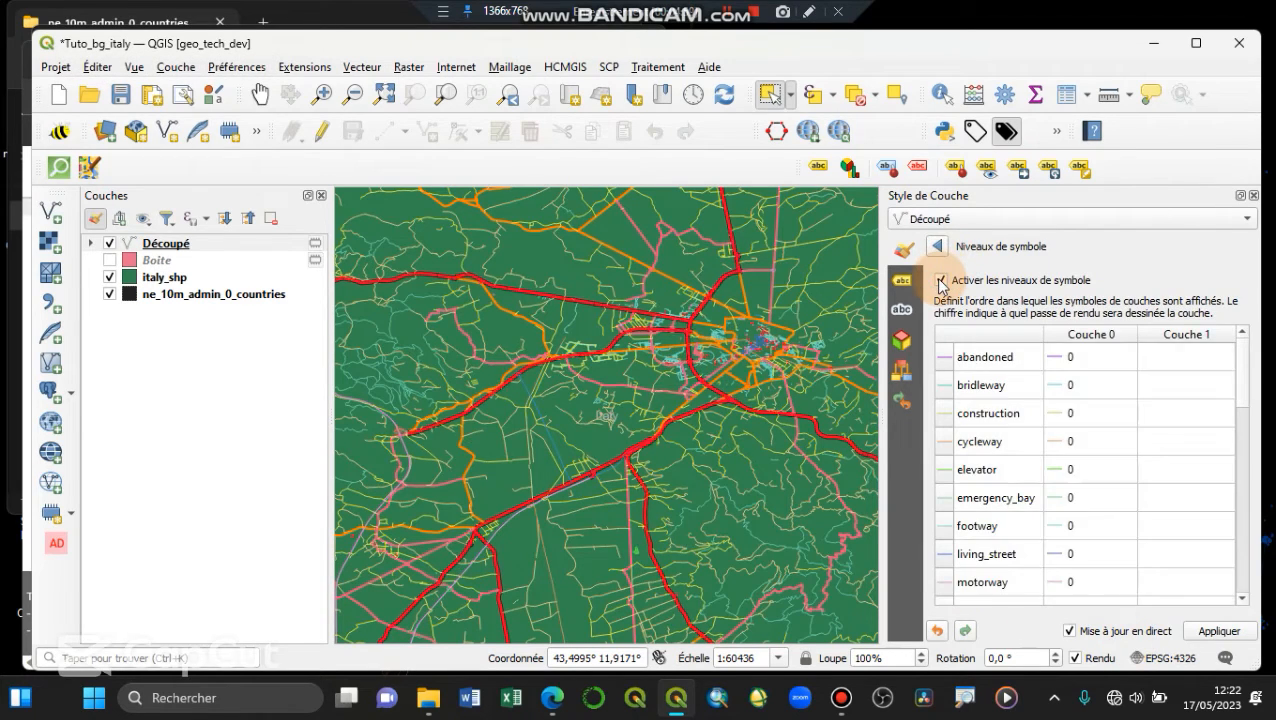
left_click(937, 247)
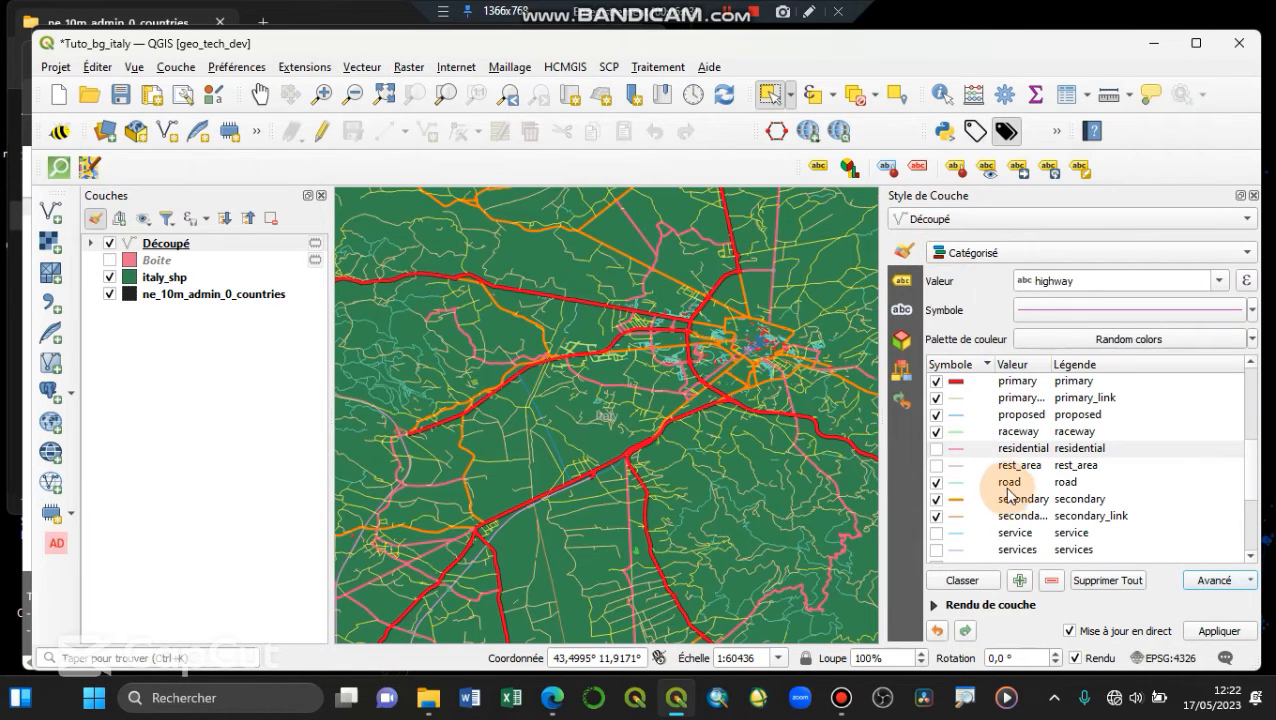
Try an offset of 0.6 mm on the red simple line of the primary symbol and reset it to 0
scroll(997, 478, "up", 2)
scroll(1004, 428, "up", 1)
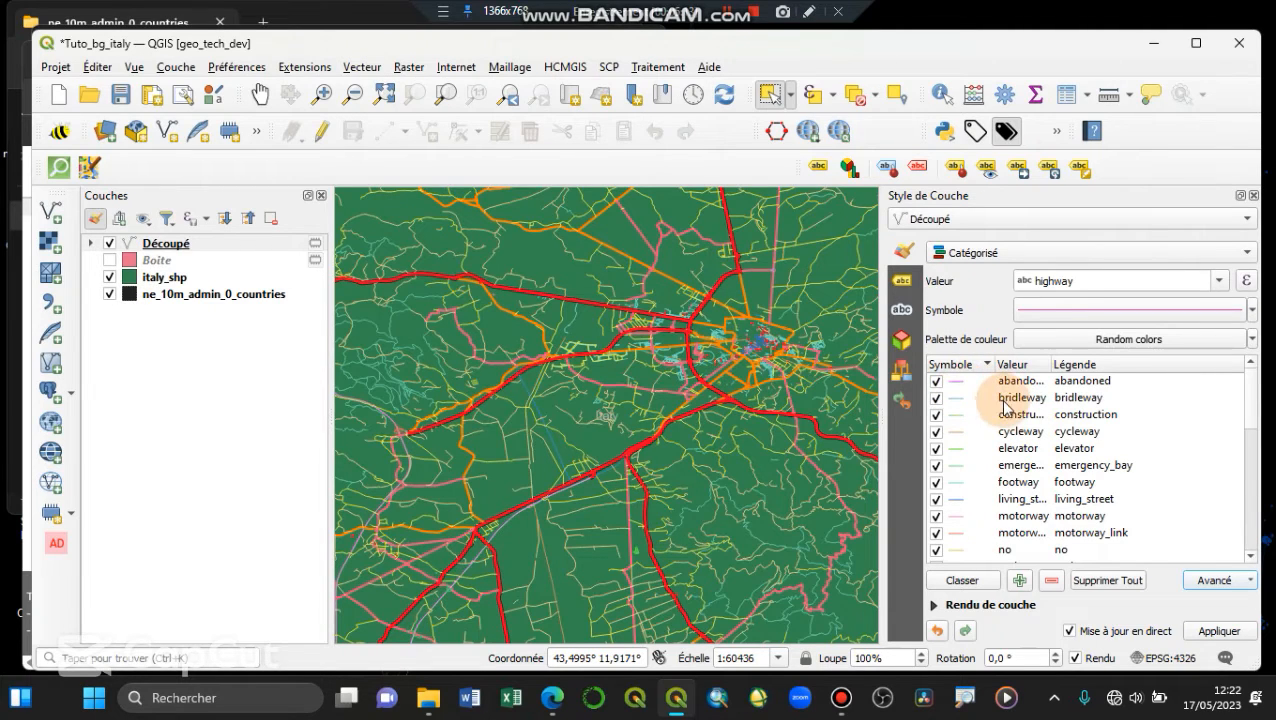
scroll(960, 390, "down", 3)
left_click(960, 455)
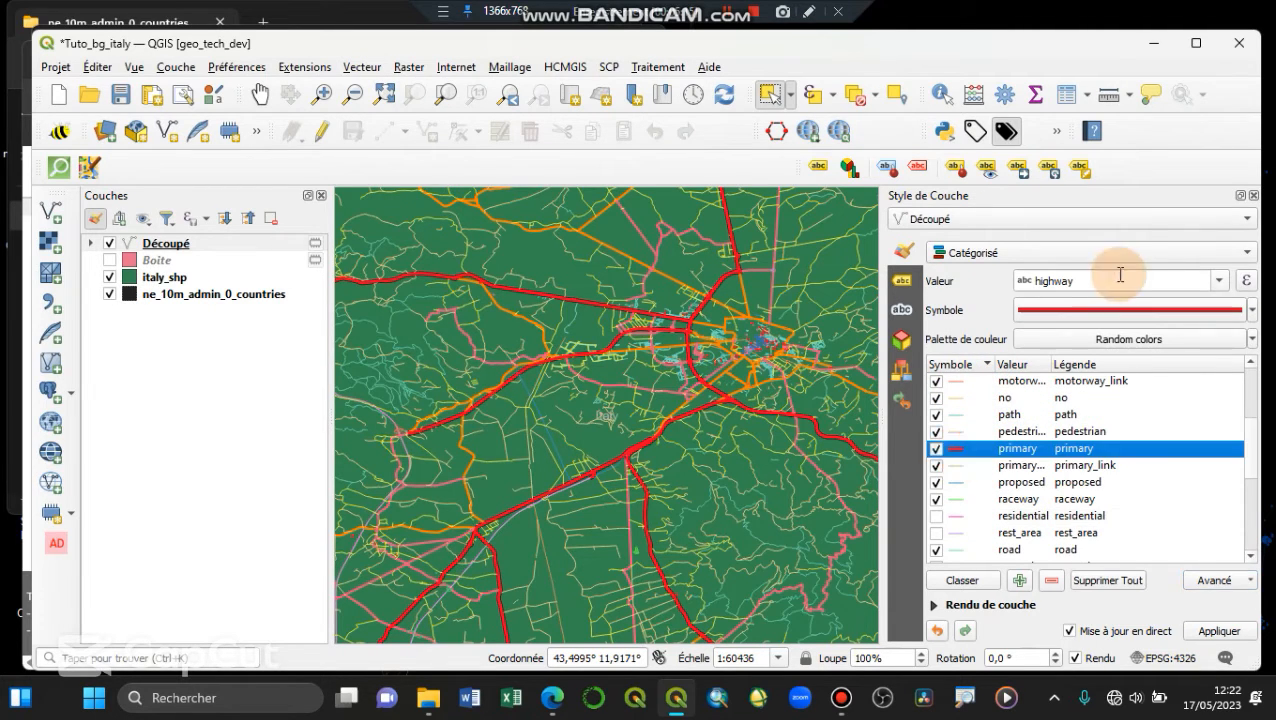
left_click(1105, 312)
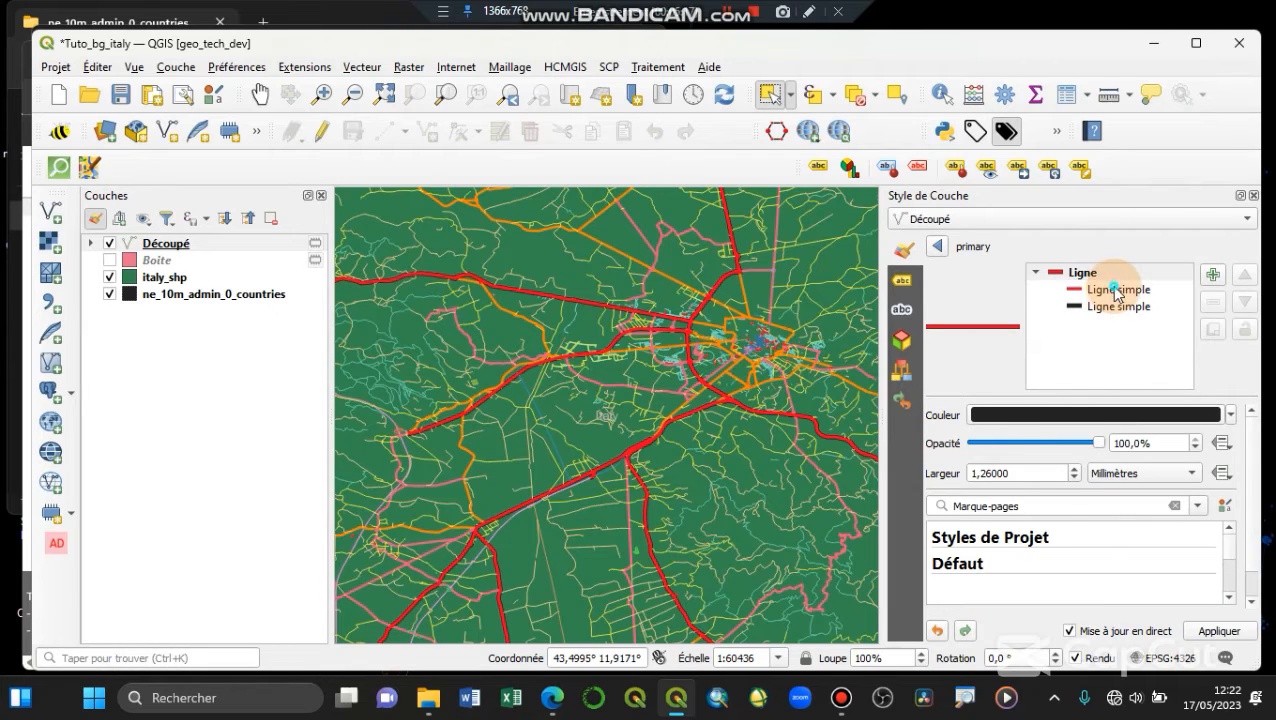
left_click(1098, 290)
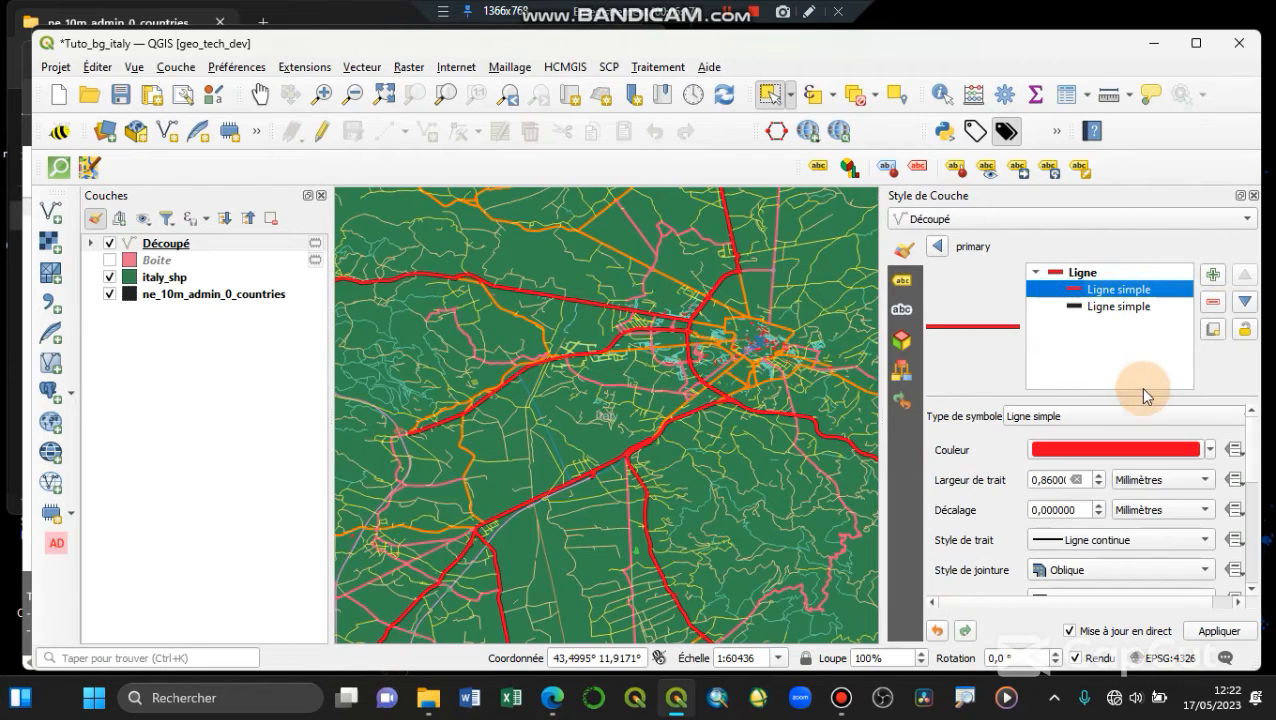
left_click(1128, 307)
left_click(1131, 292)
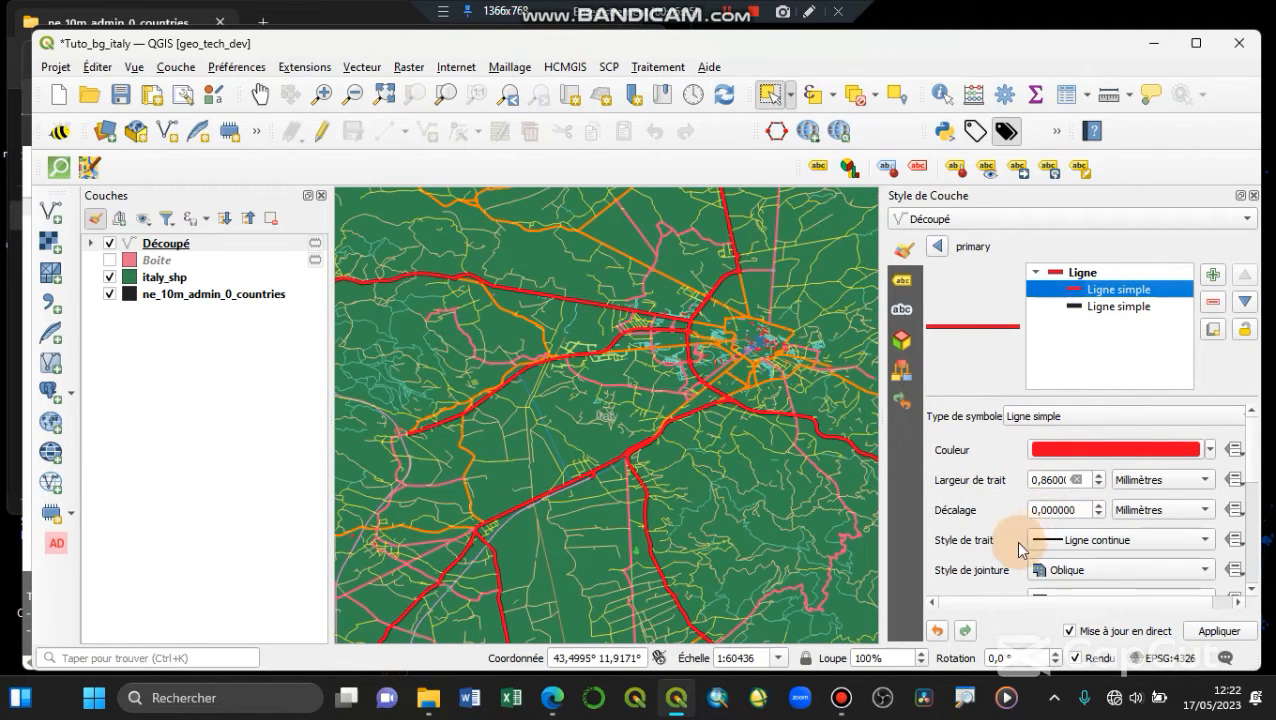
left_click(1098, 506)
left_click(1098, 506)
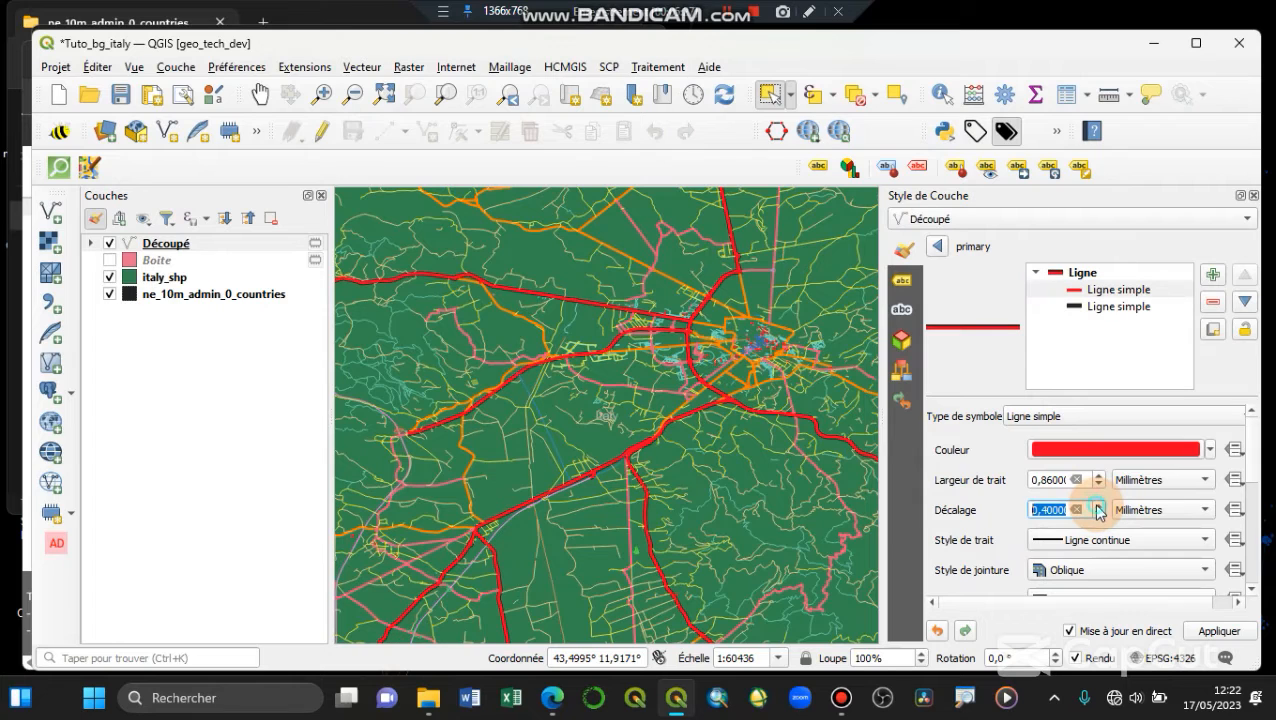
left_click(1098, 506)
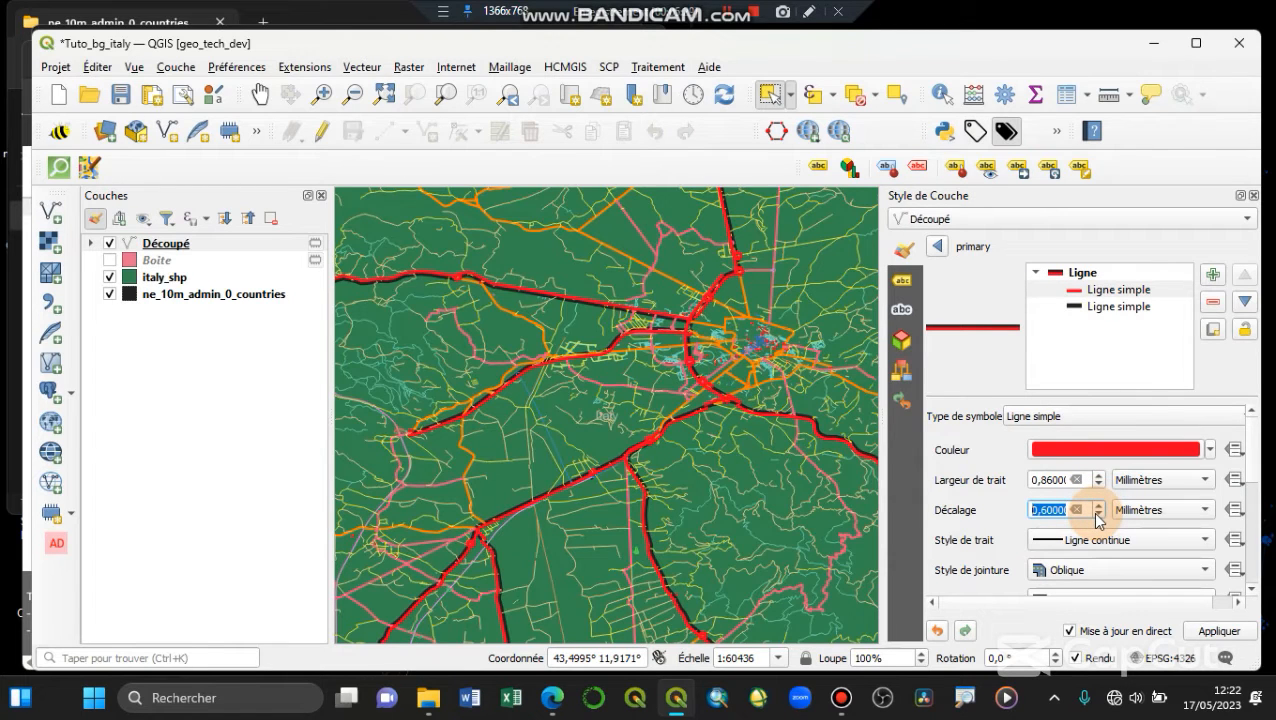
left_click(1076, 509)
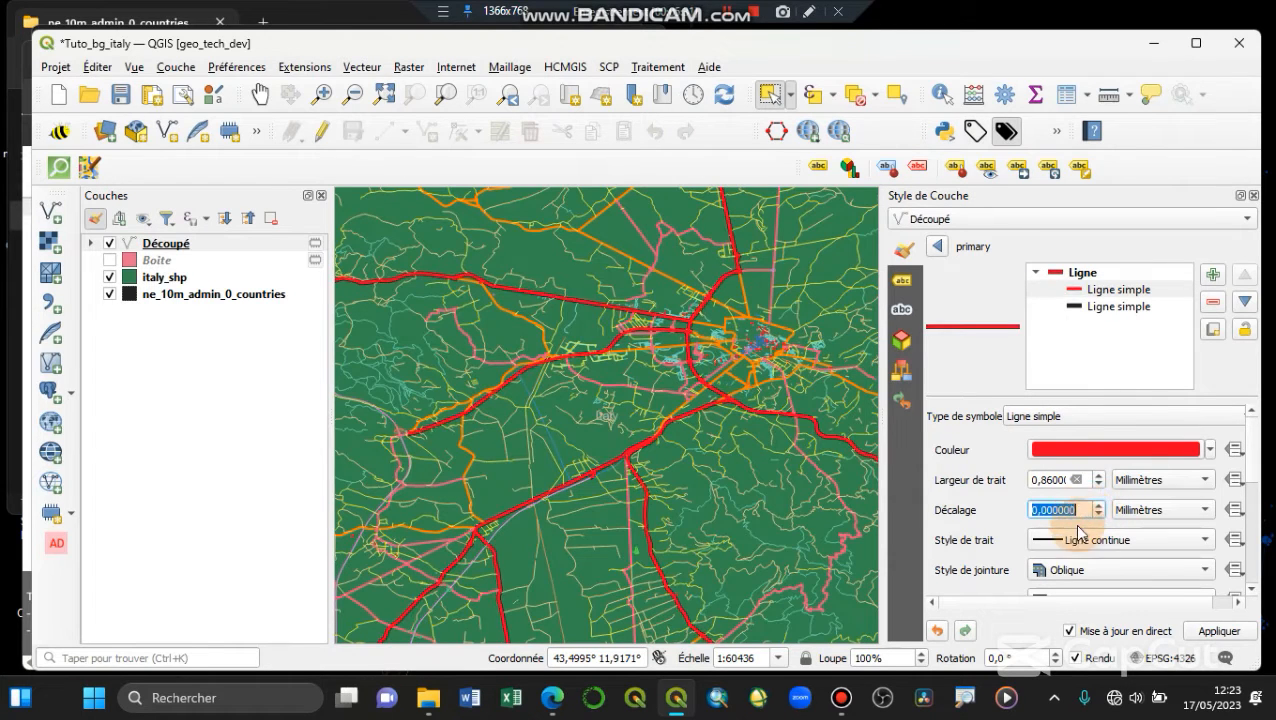
Try the dashed stroke style (Ligne en pointillé) on the primary symbol's red line and restore the continuous line
left_click(1075, 540)
left_click(1076, 598)
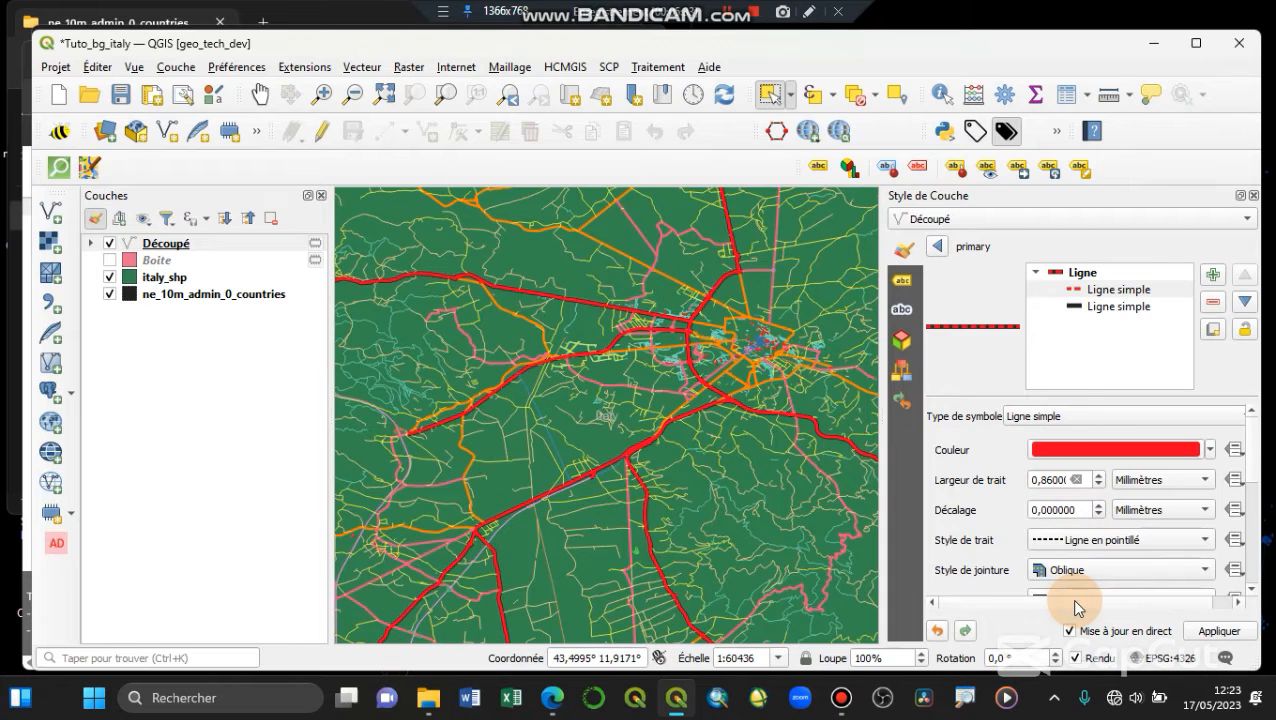
left_click(1072, 540)
left_click(1090, 481)
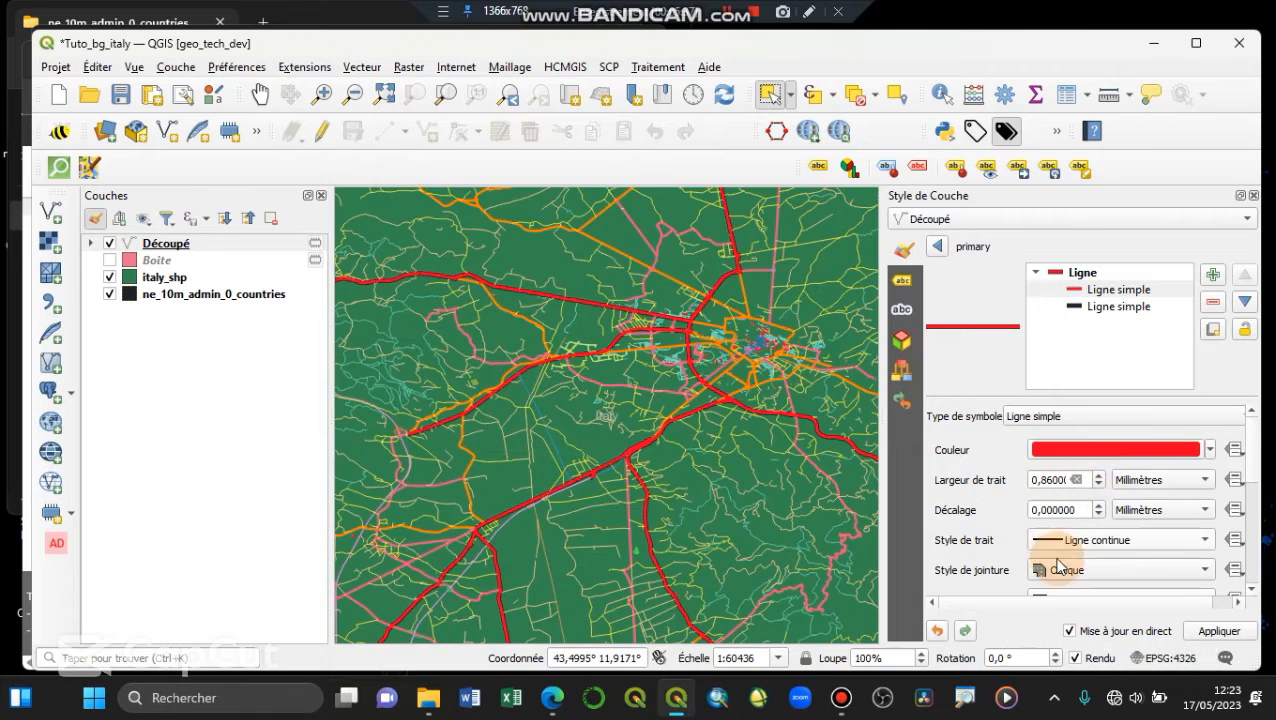
scroll(965, 518, "down", 1)
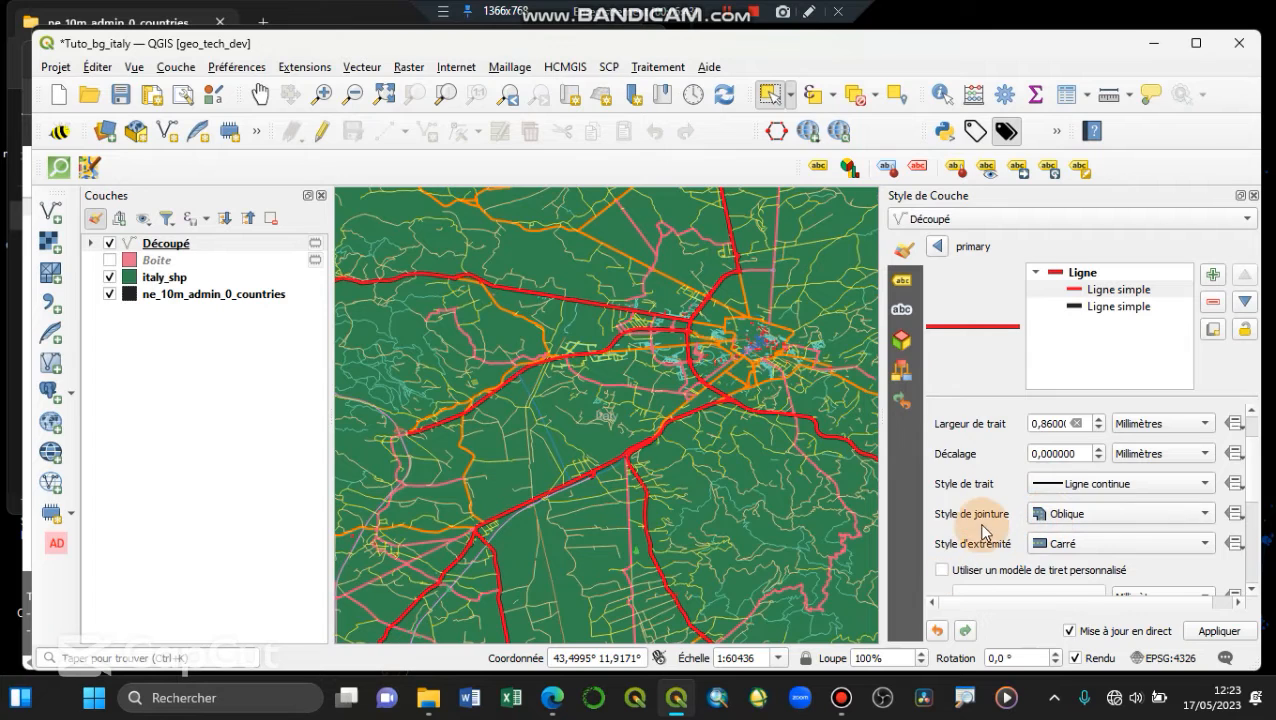
scroll(987, 520, "down", 3)
scroll(982, 522, "down", 1)
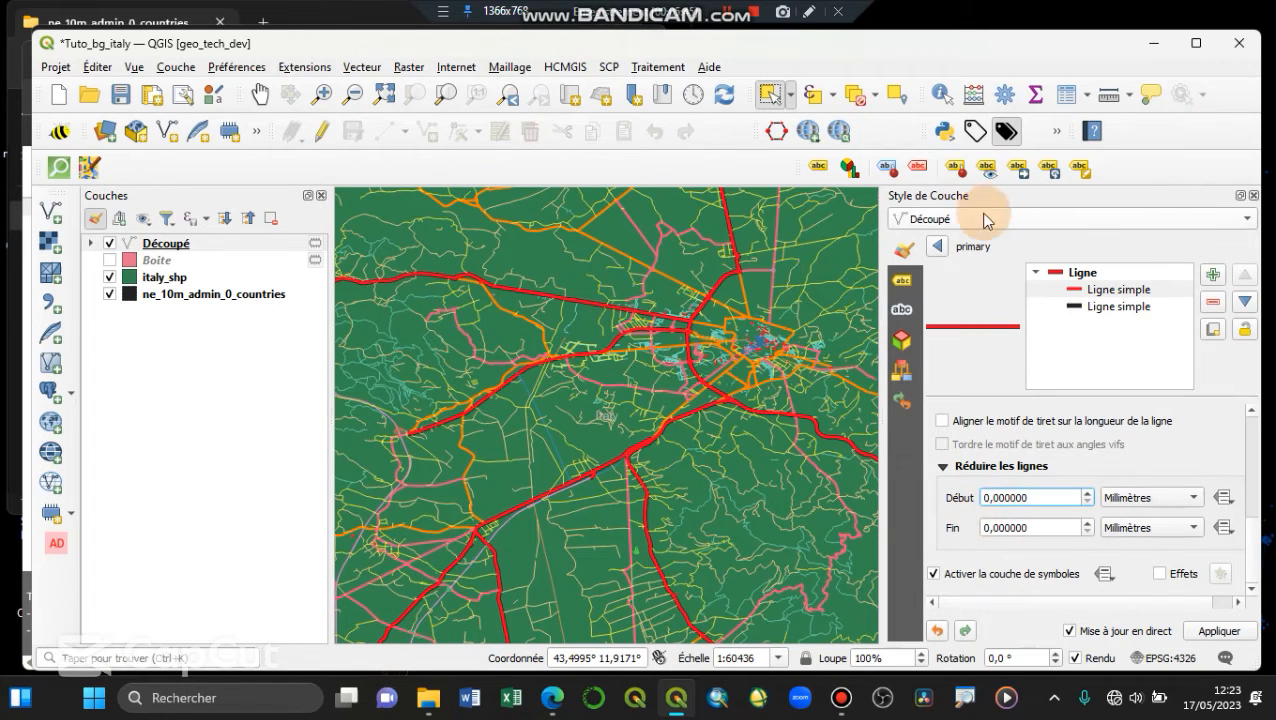
left_click(938, 247)
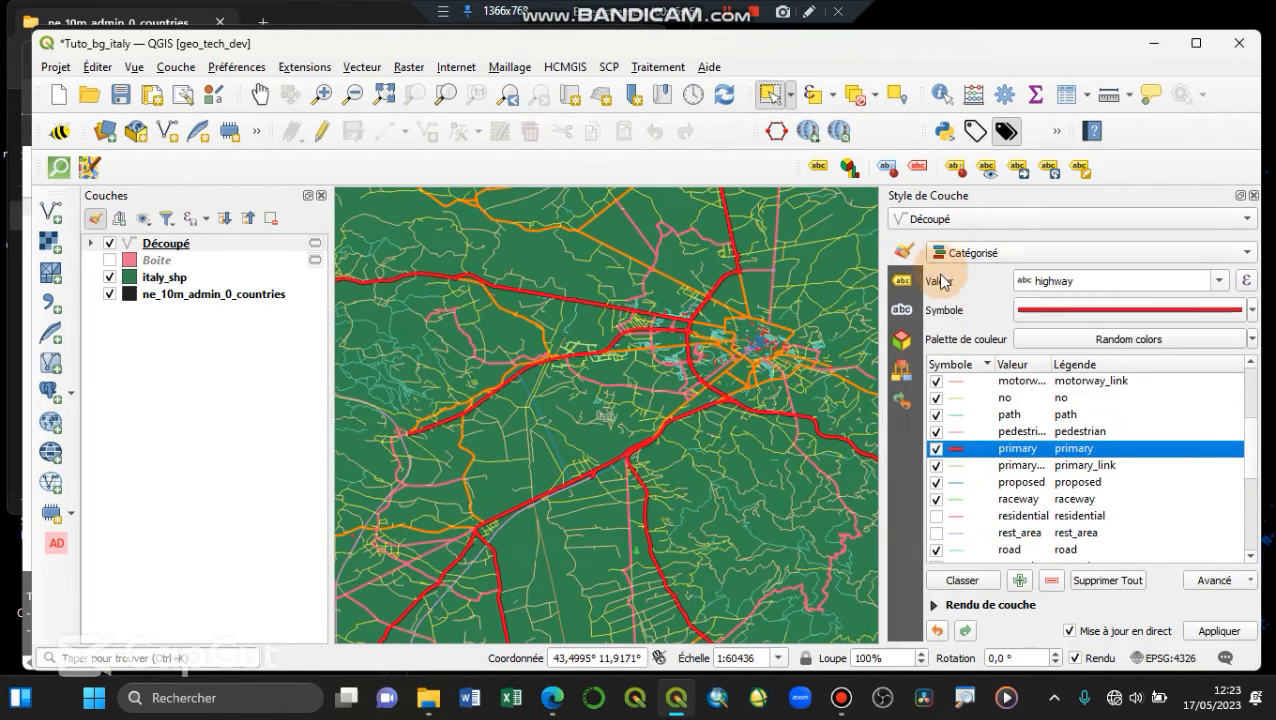
left_click(239, 388)
left_click(244, 250)
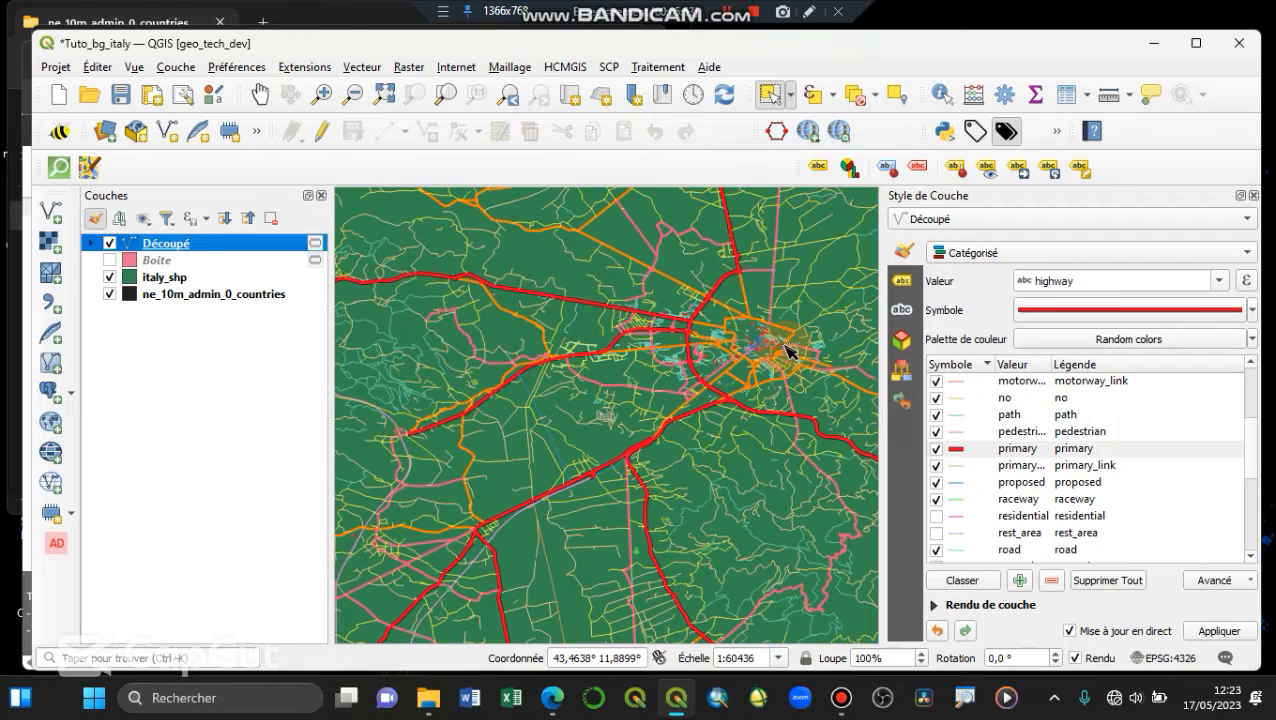
left_click(801, 313)
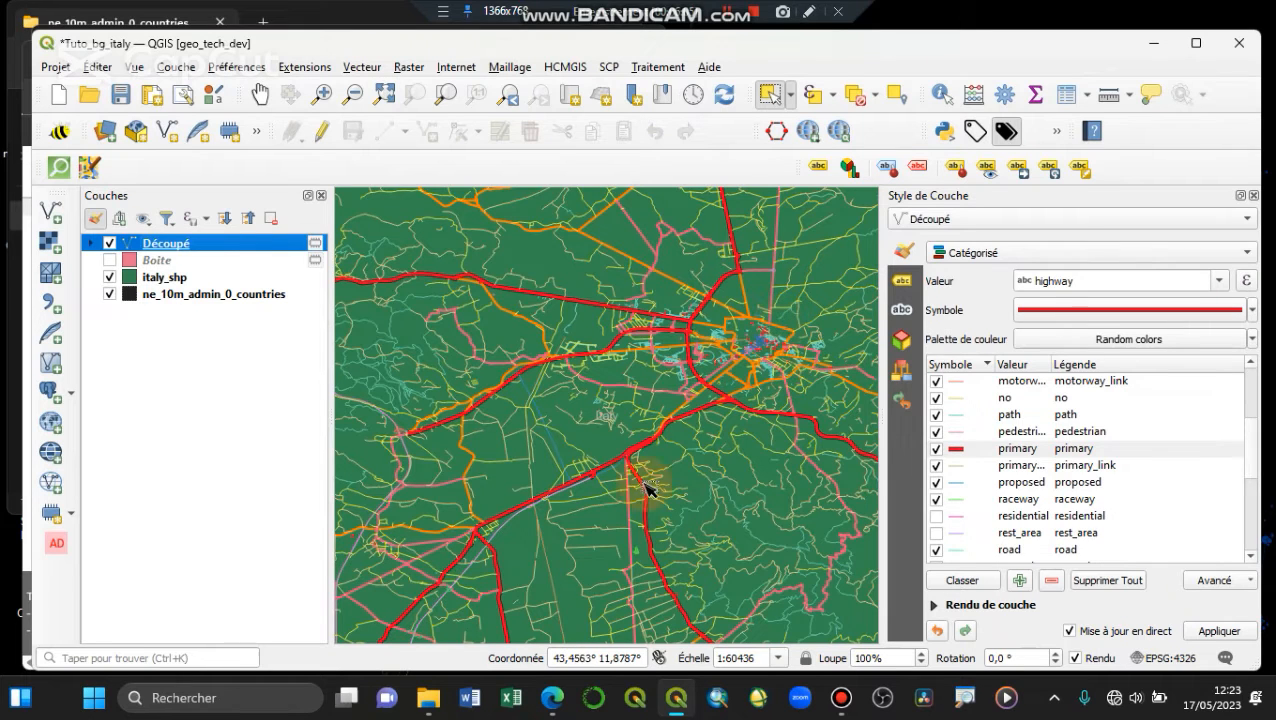
Check the HOTOSM Italy (central) Roads dataset page in the browser and return to the QGIS map
left_click(556, 697)
left_click(488, 638)
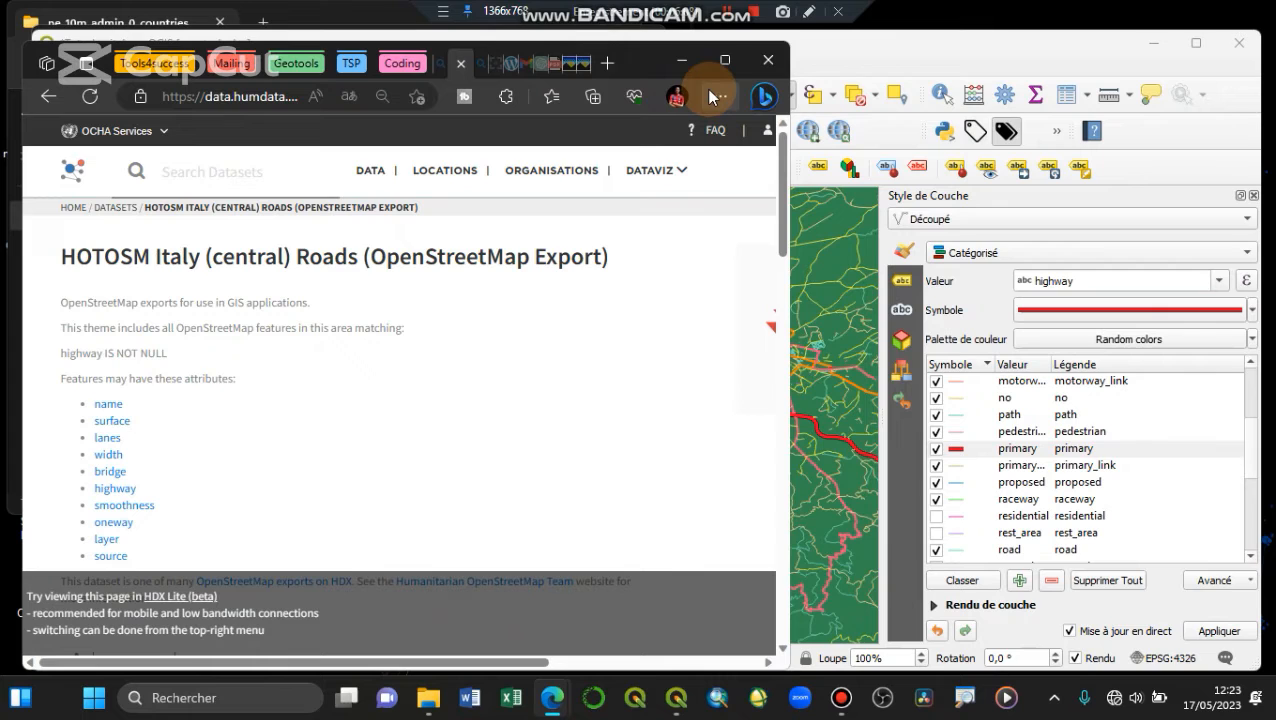
left_click(894, 38)
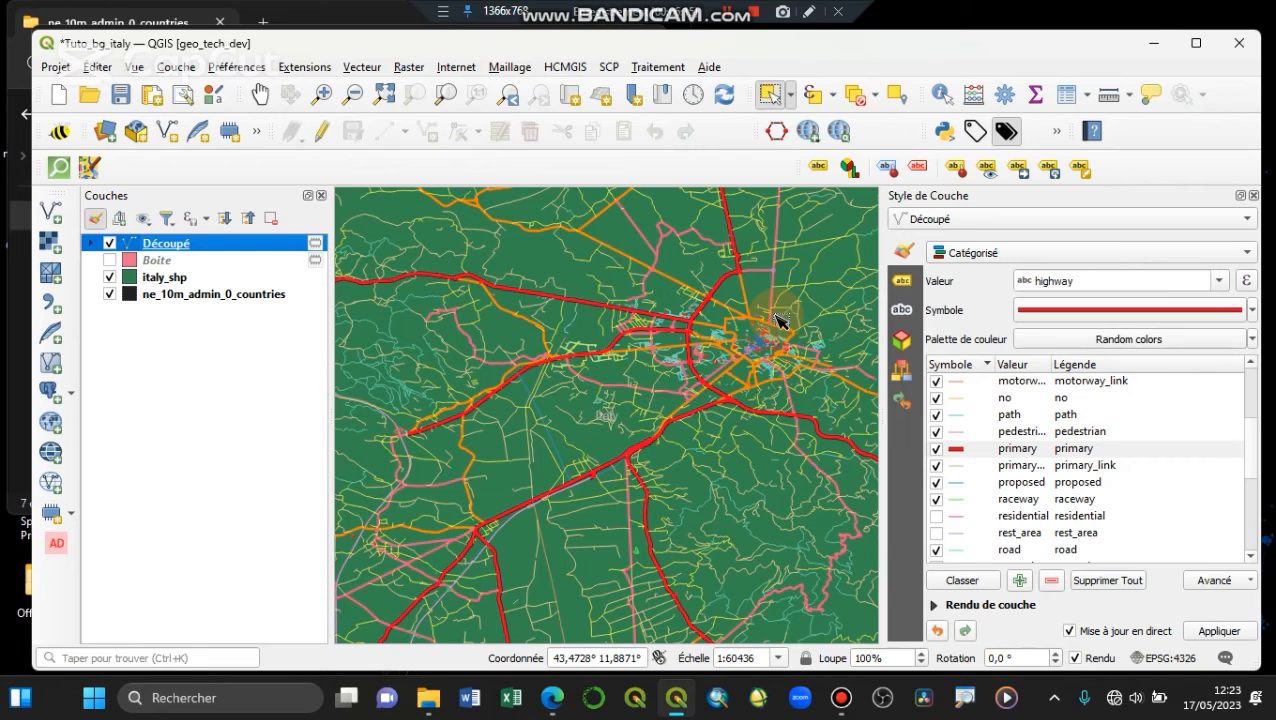
left_click_drag(776, 320, 720, 336)
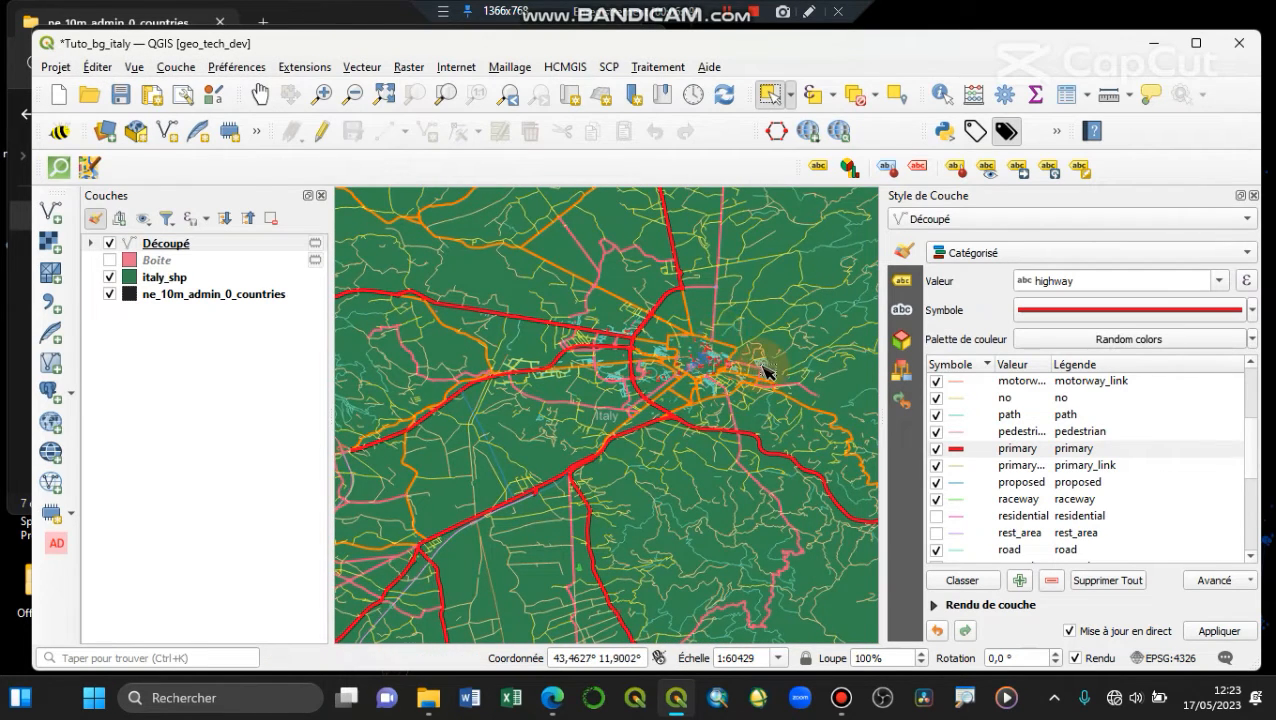
Search the plugin manager for "QUICK" and check the QuickOSM extension's details
left_click(316, 68)
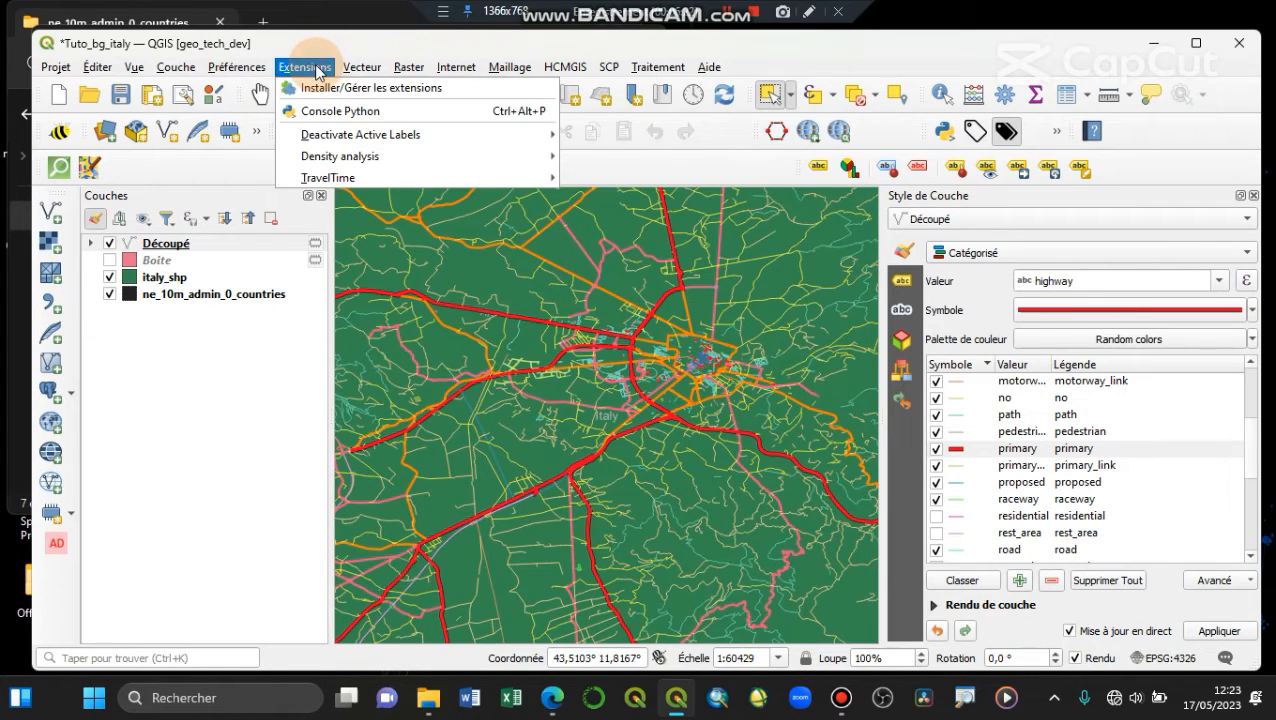
left_click(366, 92)
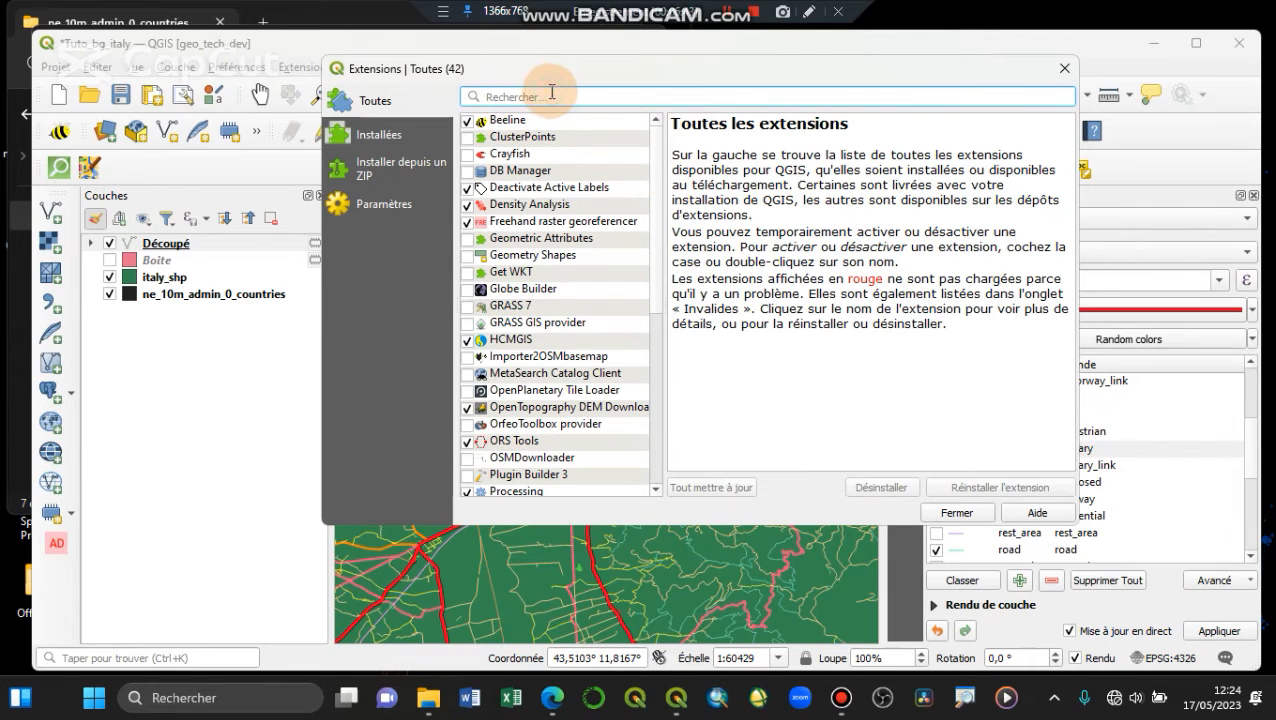
type("QUICK")
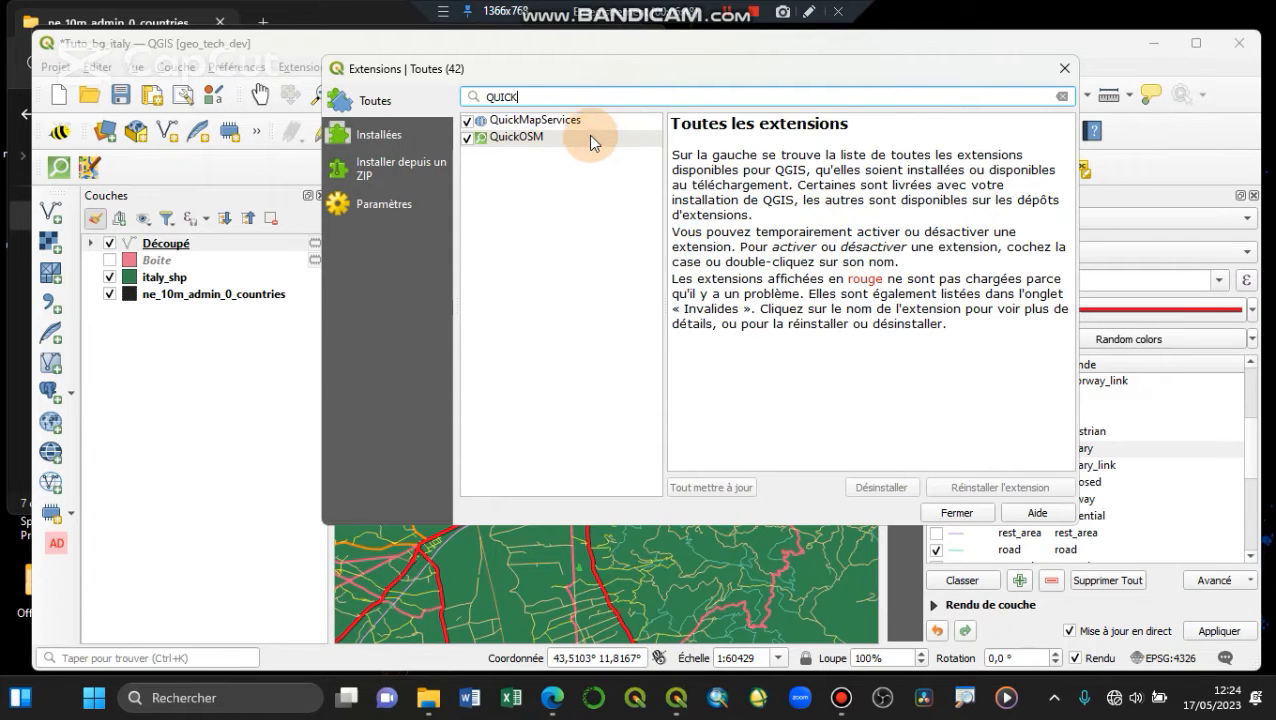
left_click(588, 136)
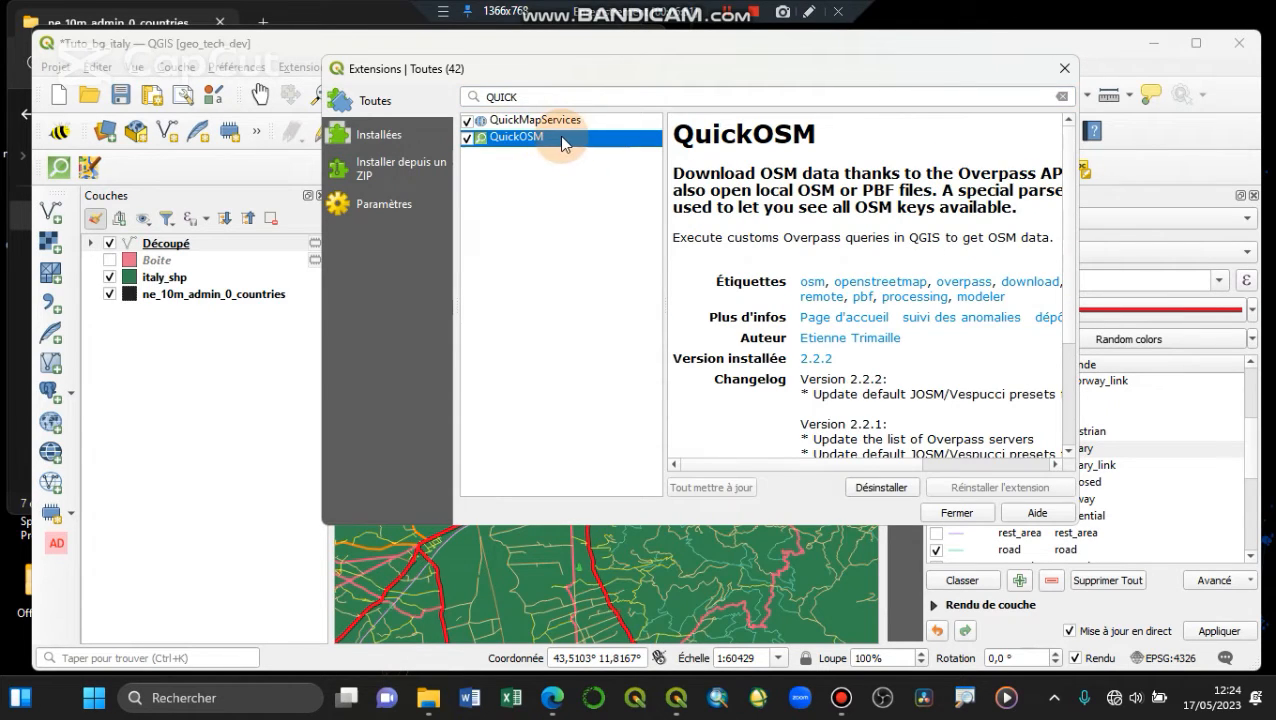
left_click(955, 512)
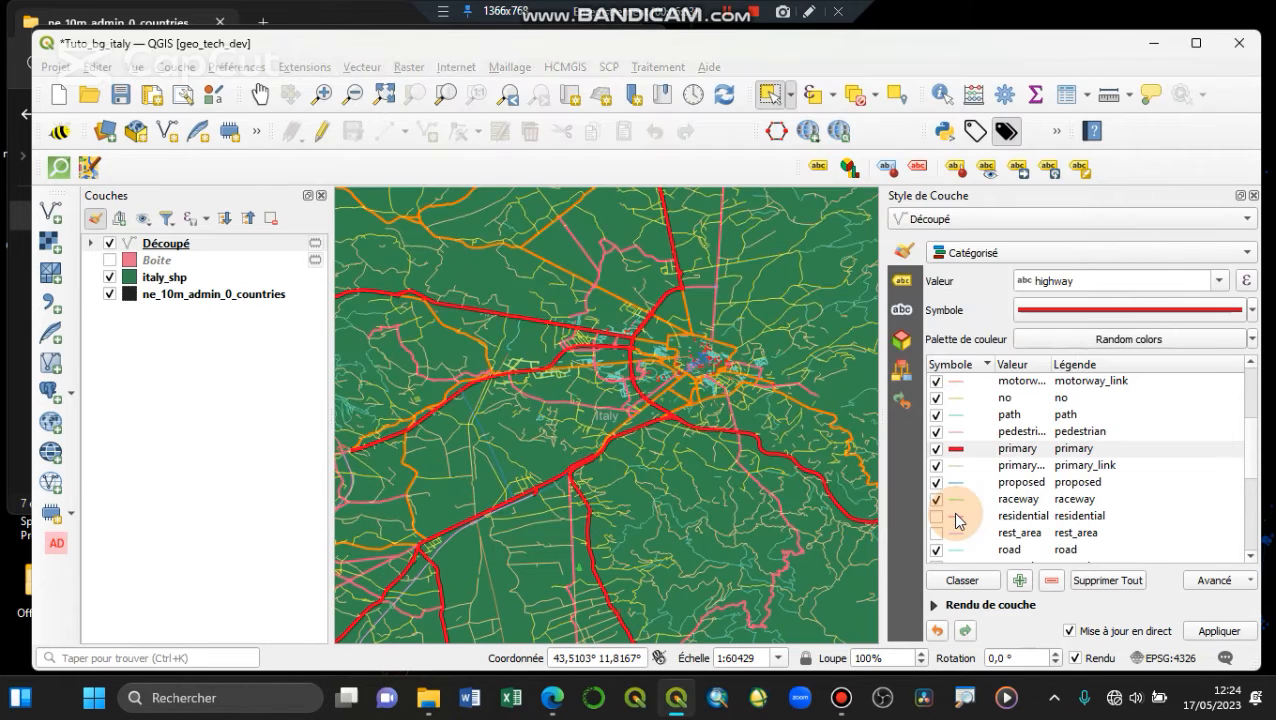
Move the QuickOSM toolbar up into the toolbar row above, beside the advanced editing tools
left_click(231, 247)
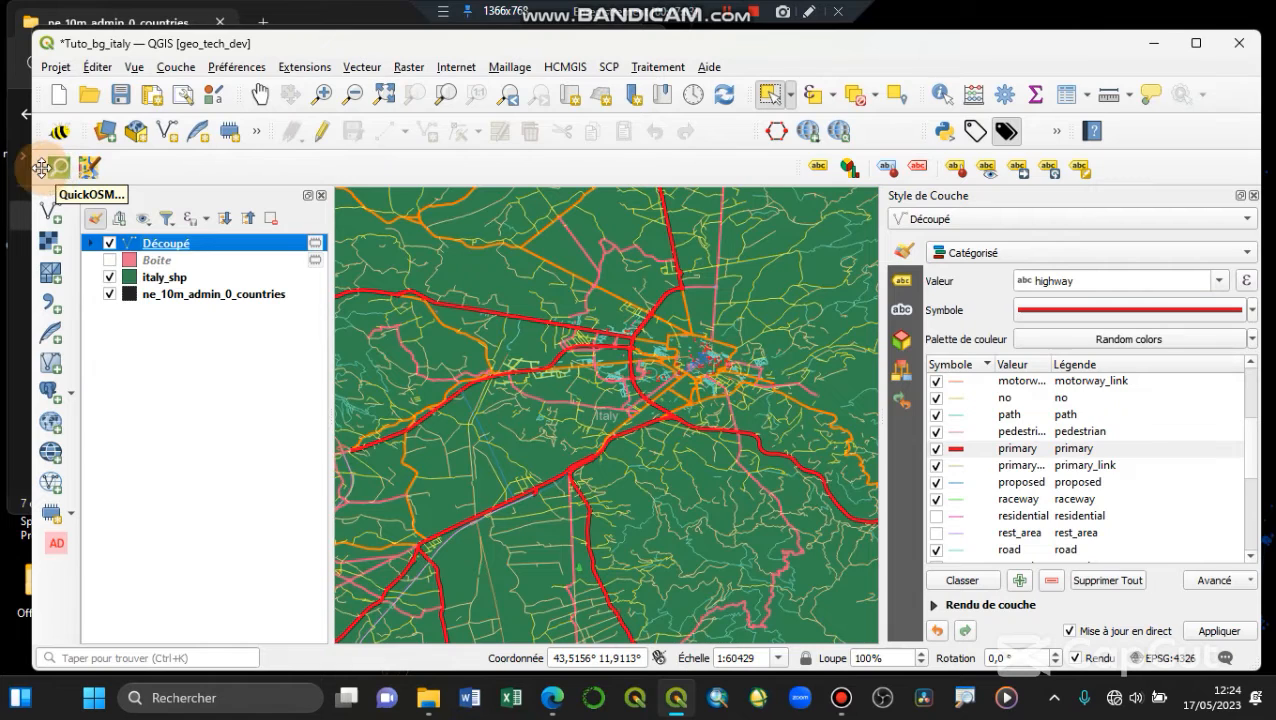
left_click_drag(47, 166, 735, 139)
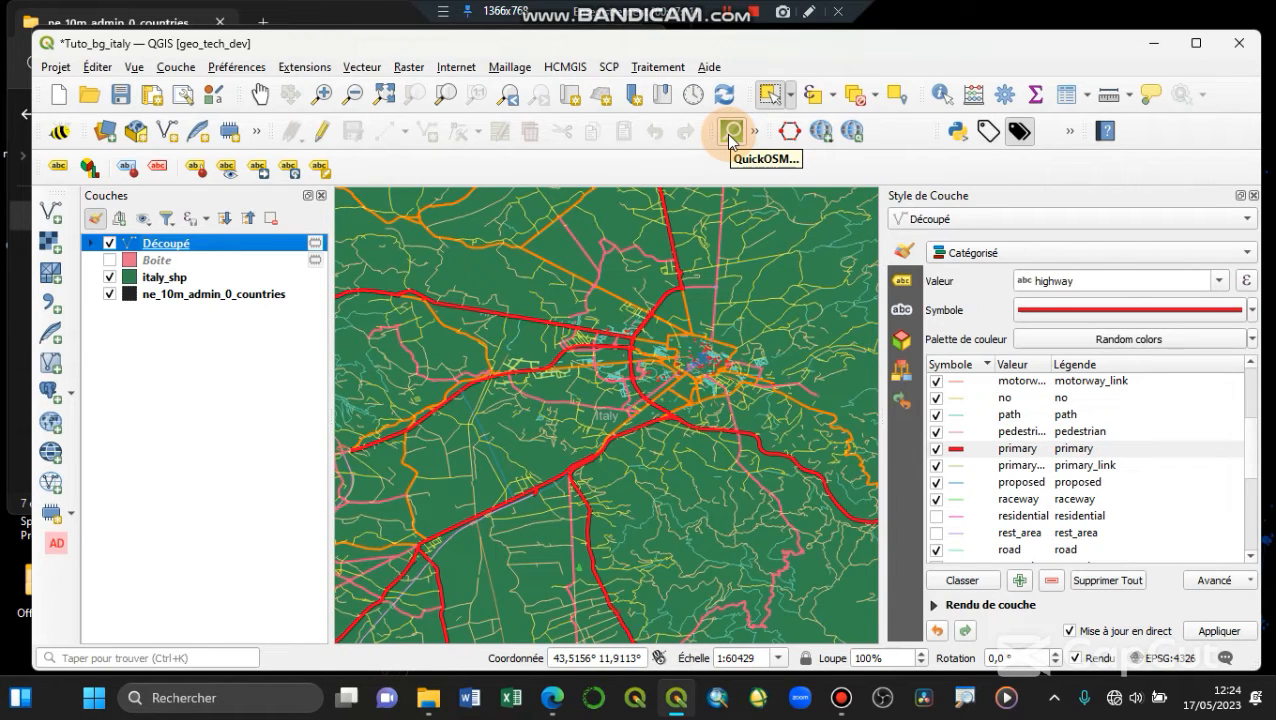
Open the list of available Wi-Fi networks to get online and launch QuickOSM
left_click(1128, 698)
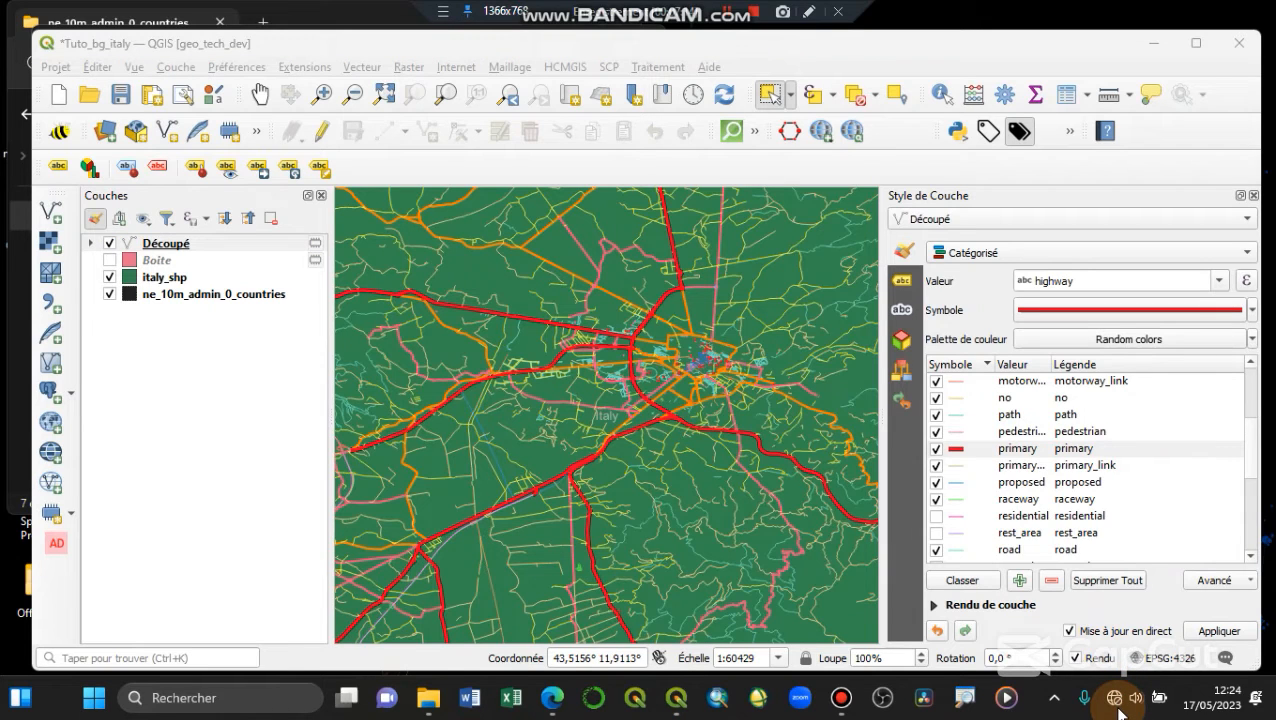
left_click(1120, 705)
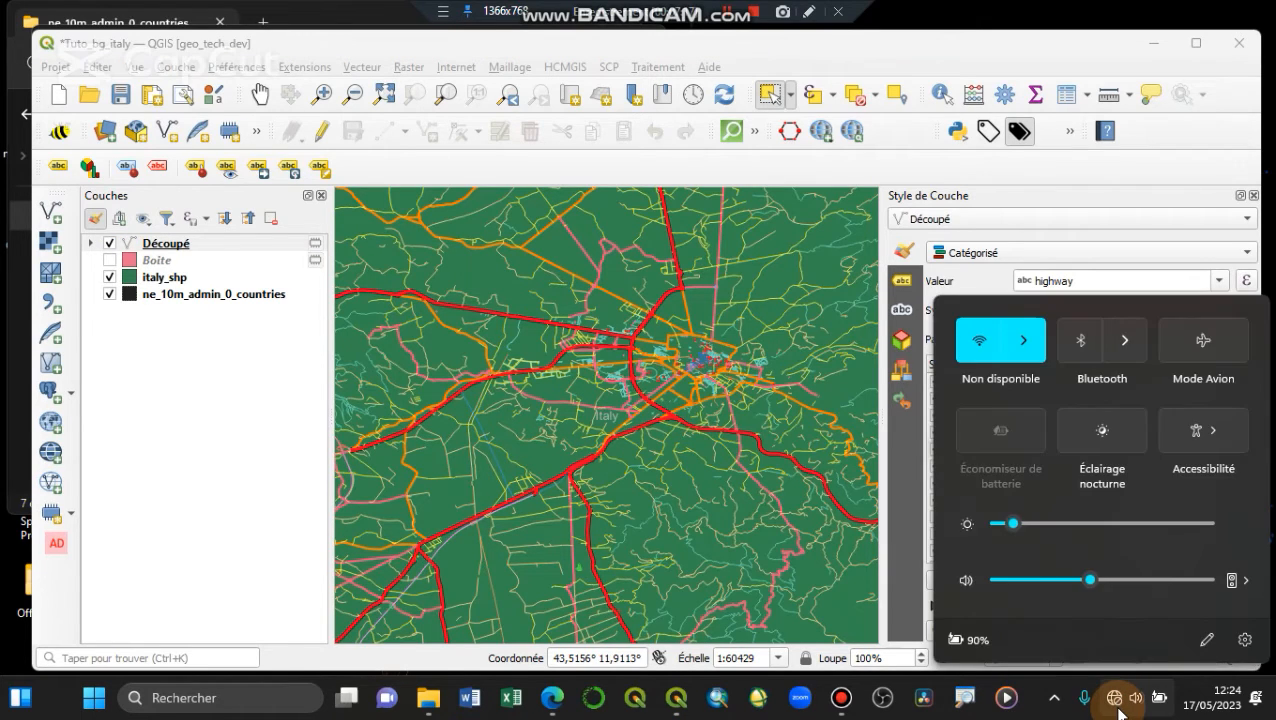
left_click(1025, 344)
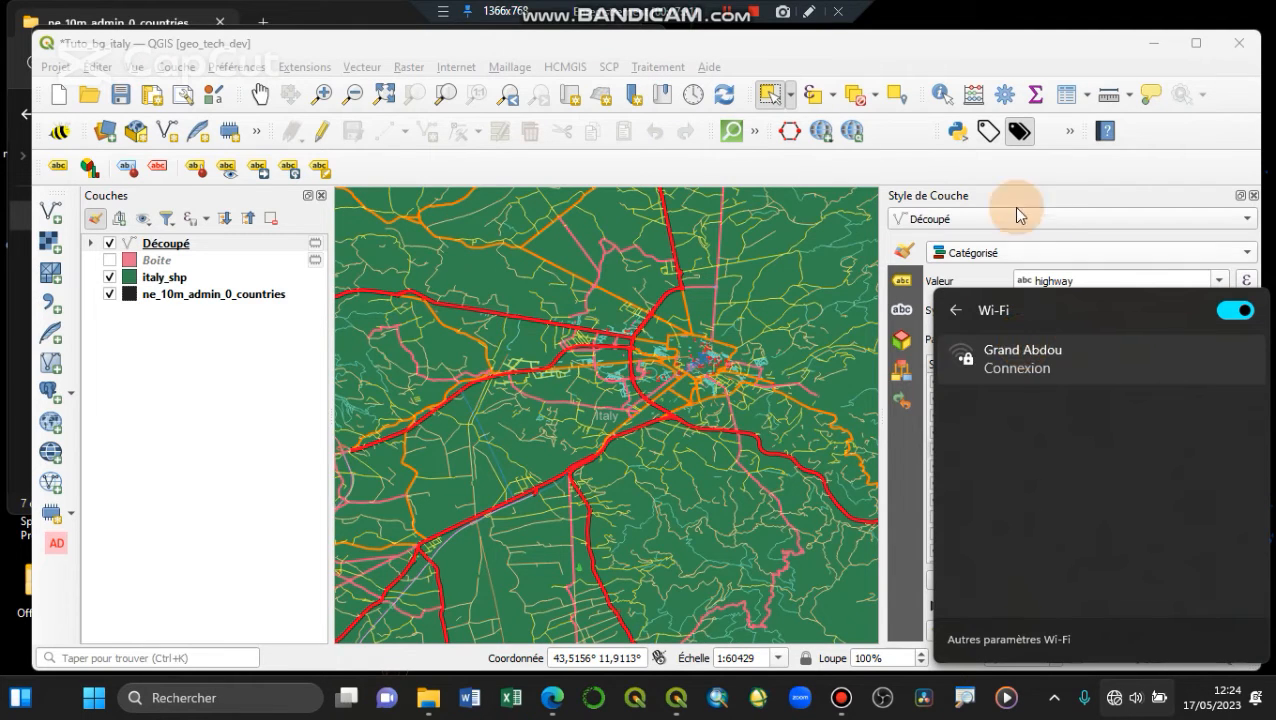
left_click(733, 138)
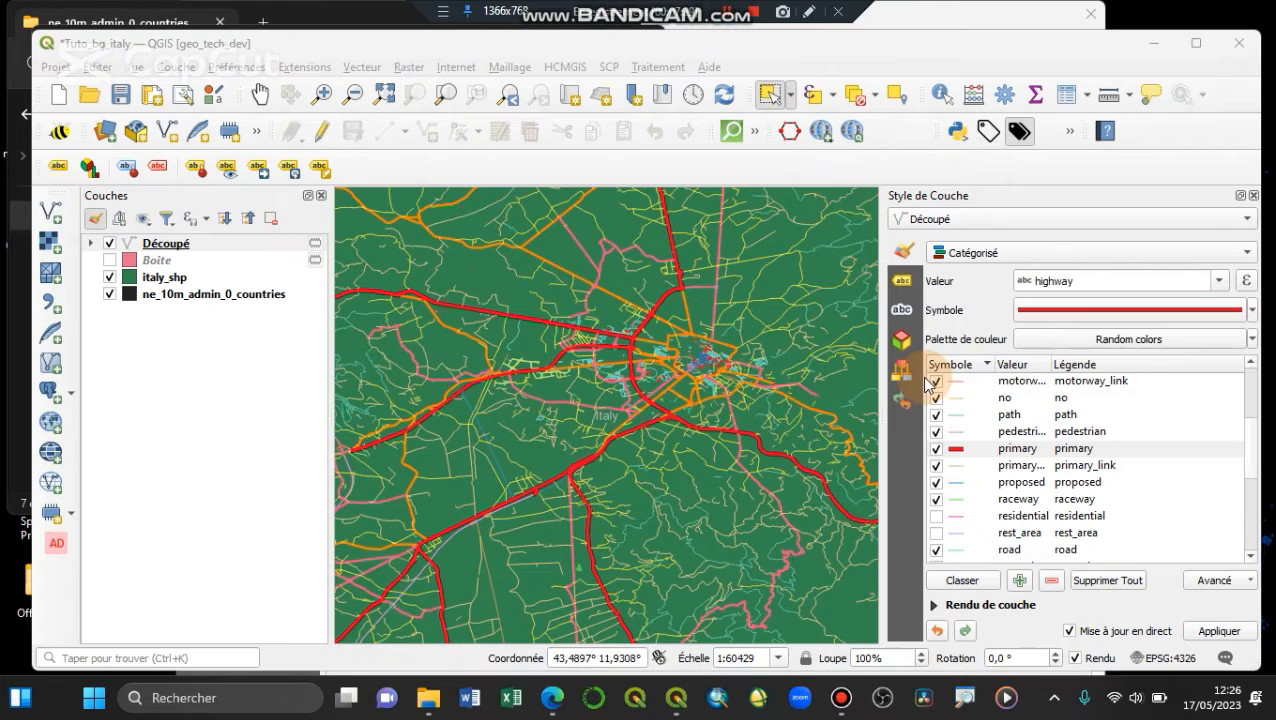
Bring the QuickOSM window forward and load the preset "Géographie/Toponymie/Bloc (ville)" into the quick query
mouse_move(677, 700)
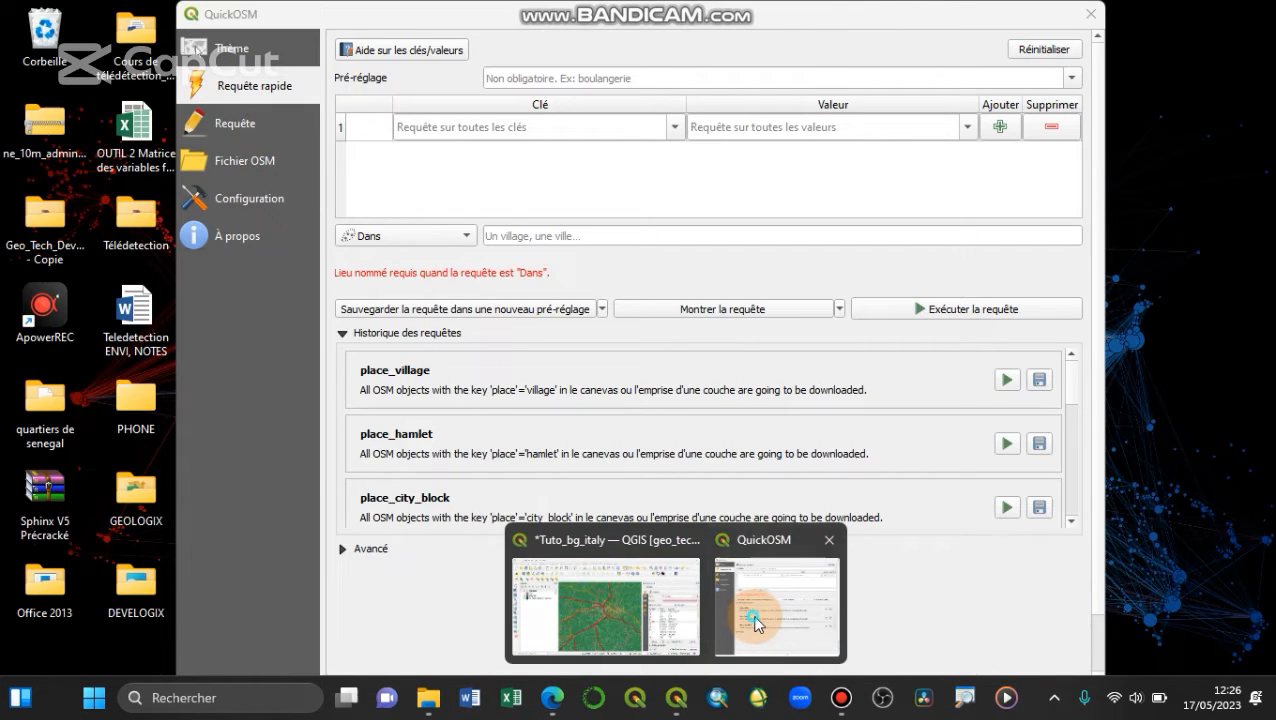
left_click(752, 615)
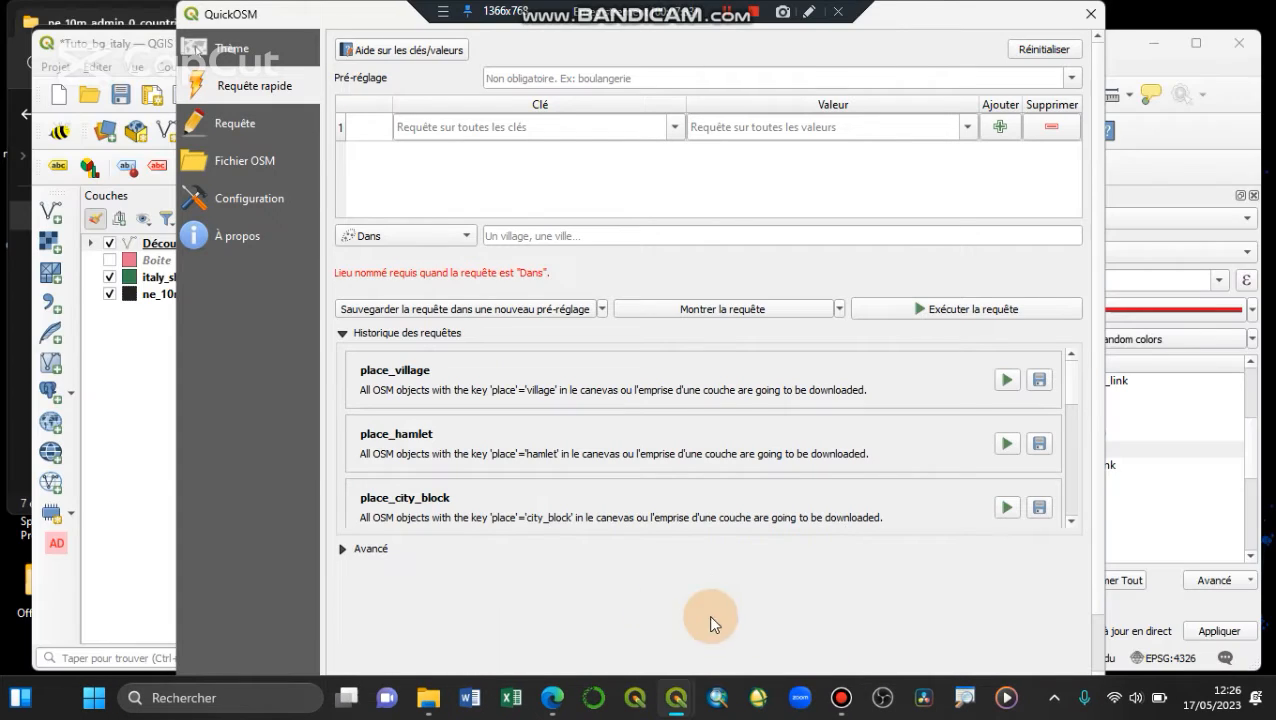
left_click_drag(334, 10, 439, 57)
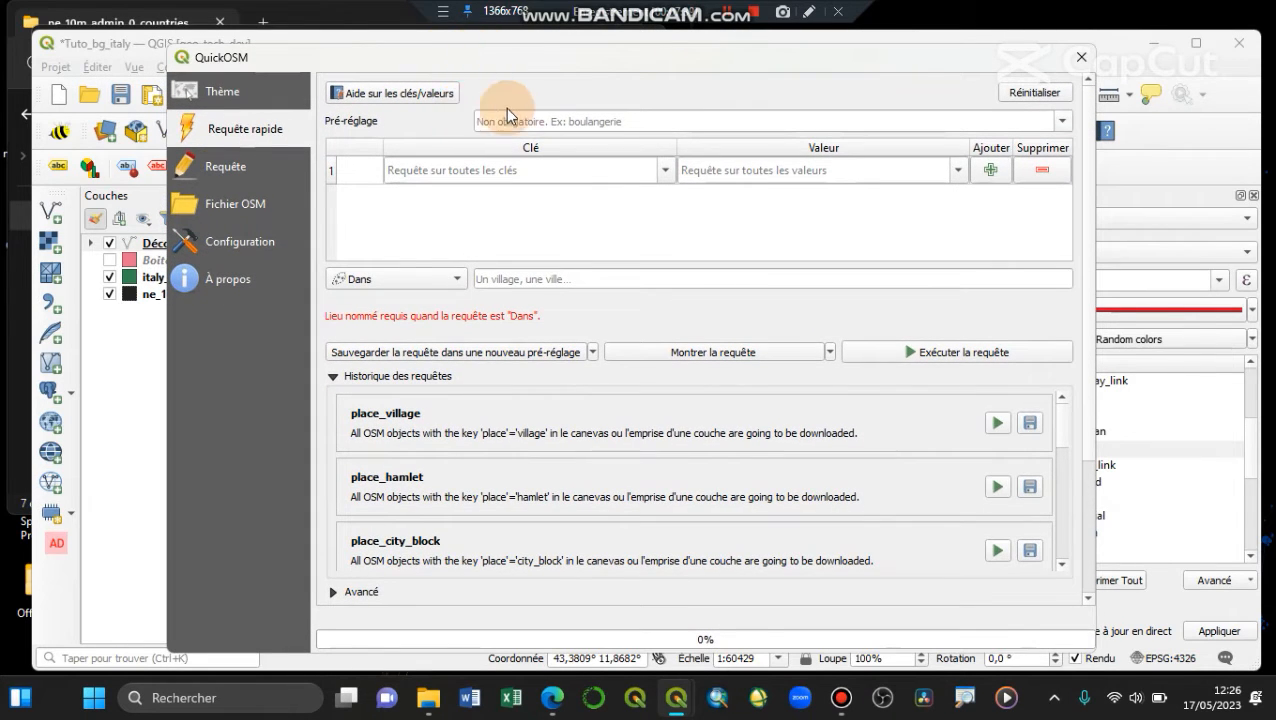
left_click(538, 121)
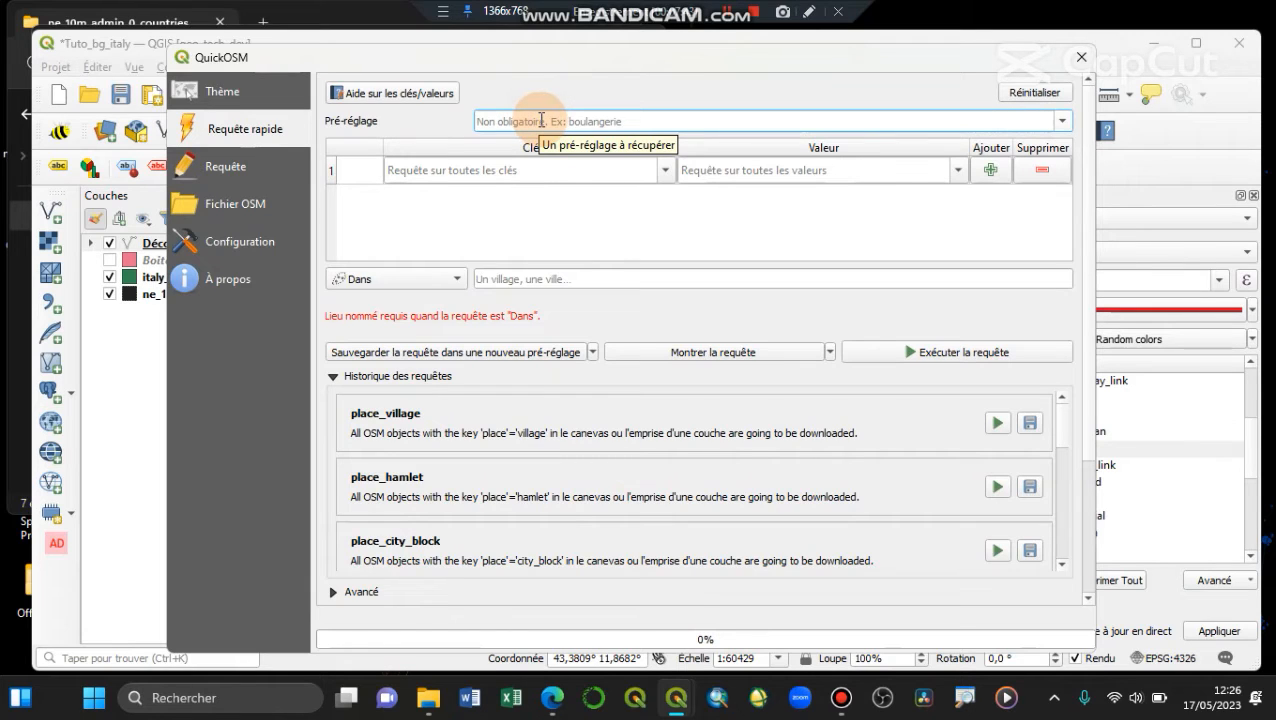
type("ville")
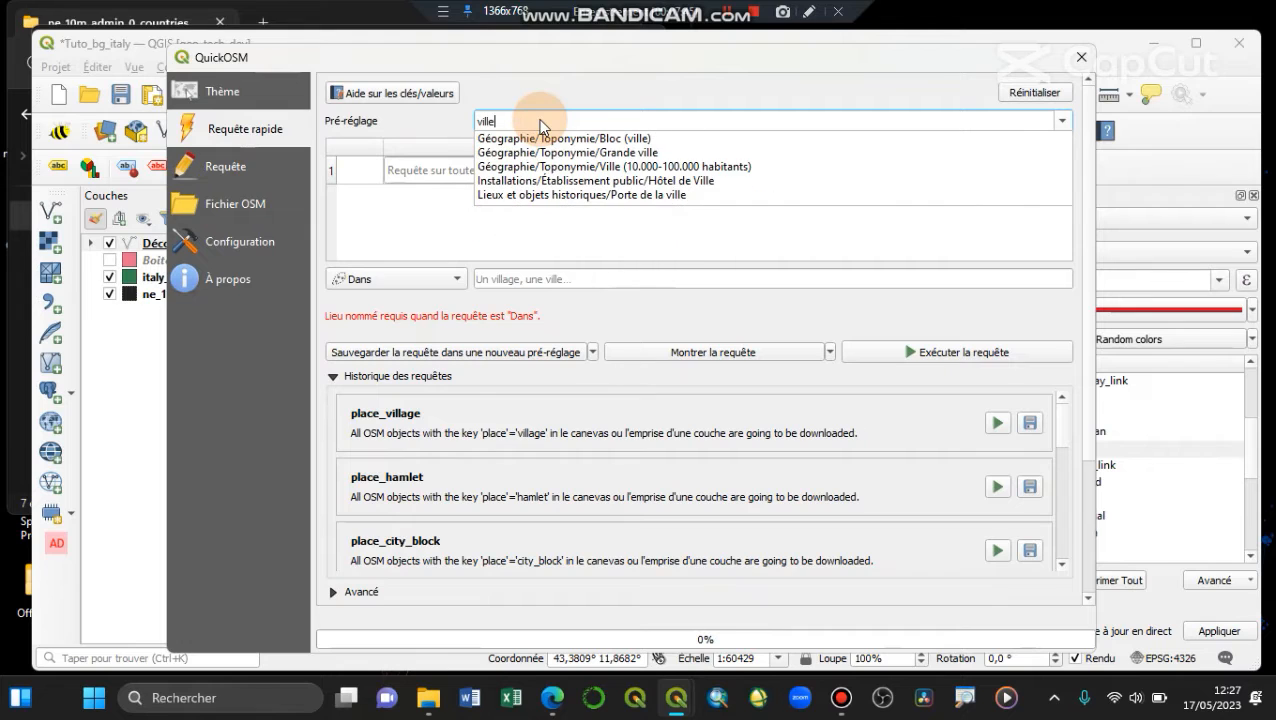
left_click(666, 139)
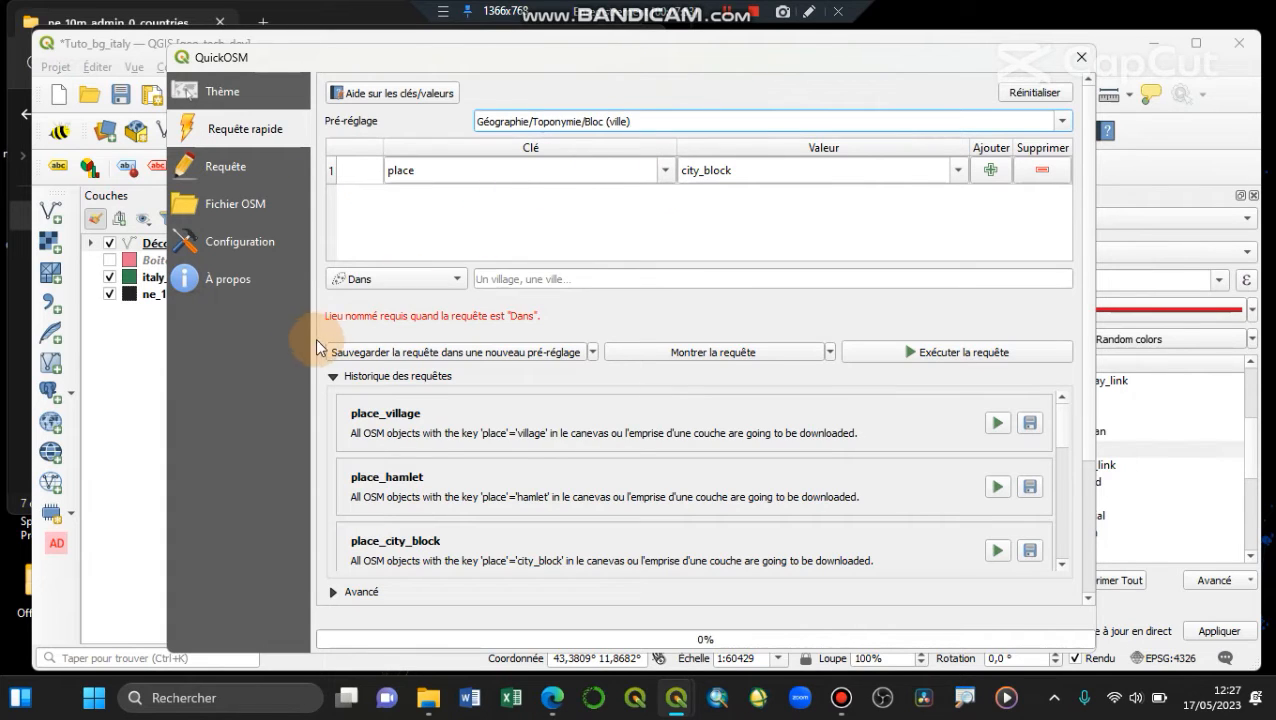
left_click(328, 177)
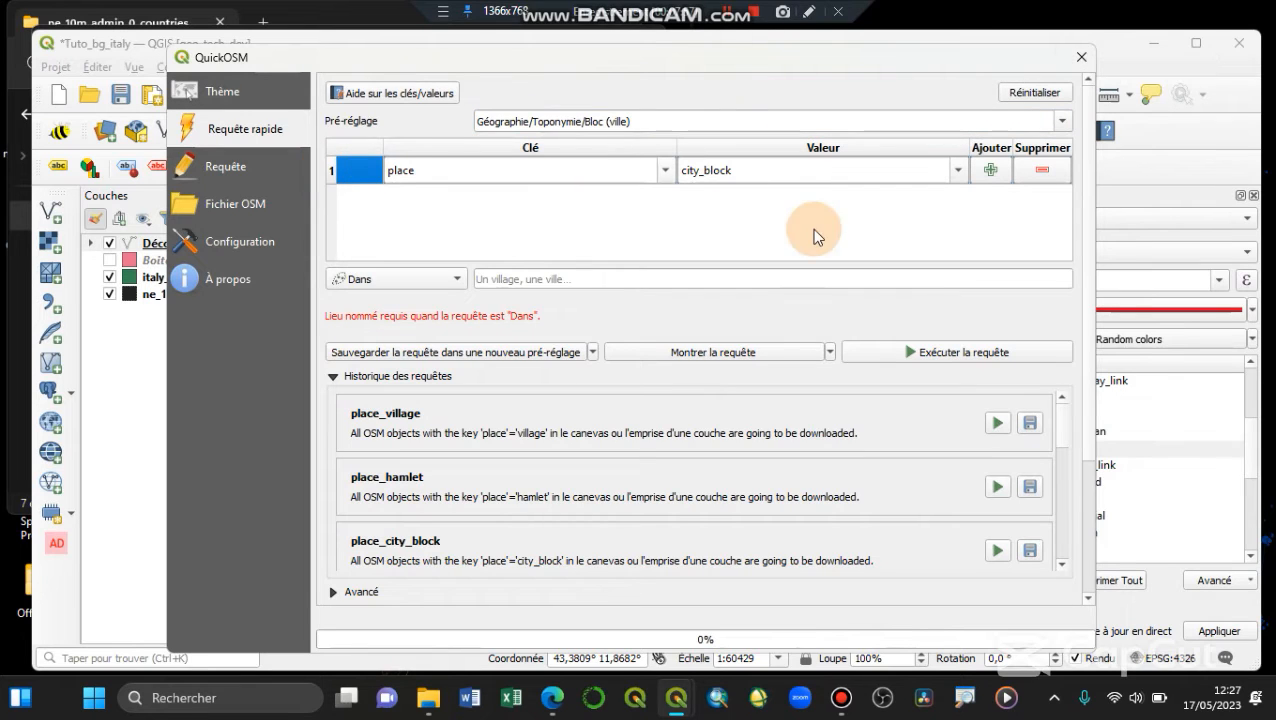
left_click(620, 205)
Restrict the query to a layer's extent, using the Boite layer
left_click(368, 281)
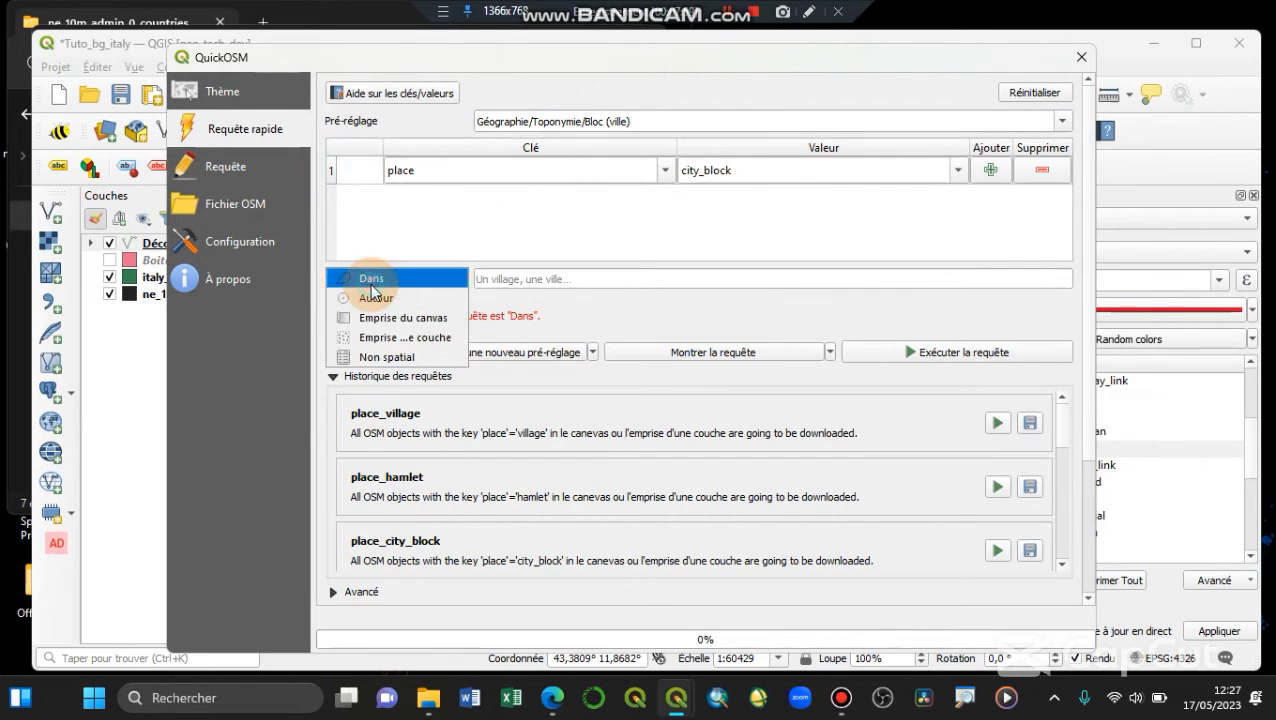
left_click(388, 339)
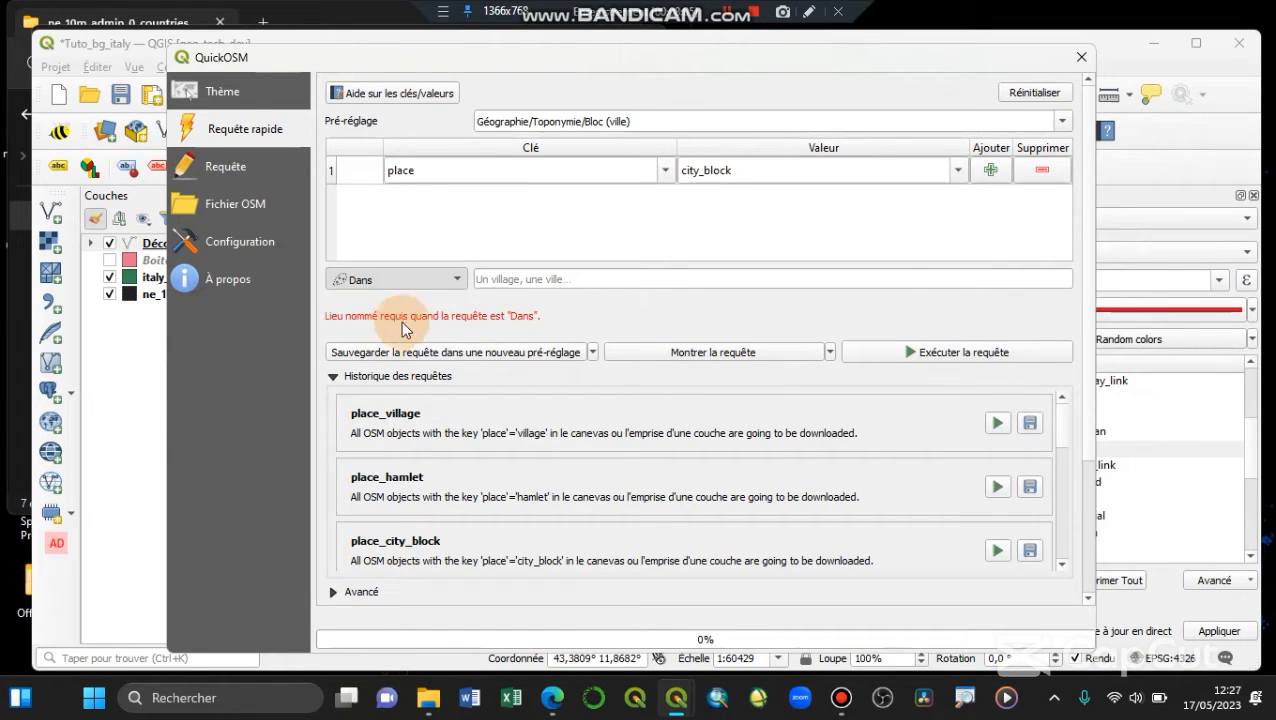
left_click(590, 278)
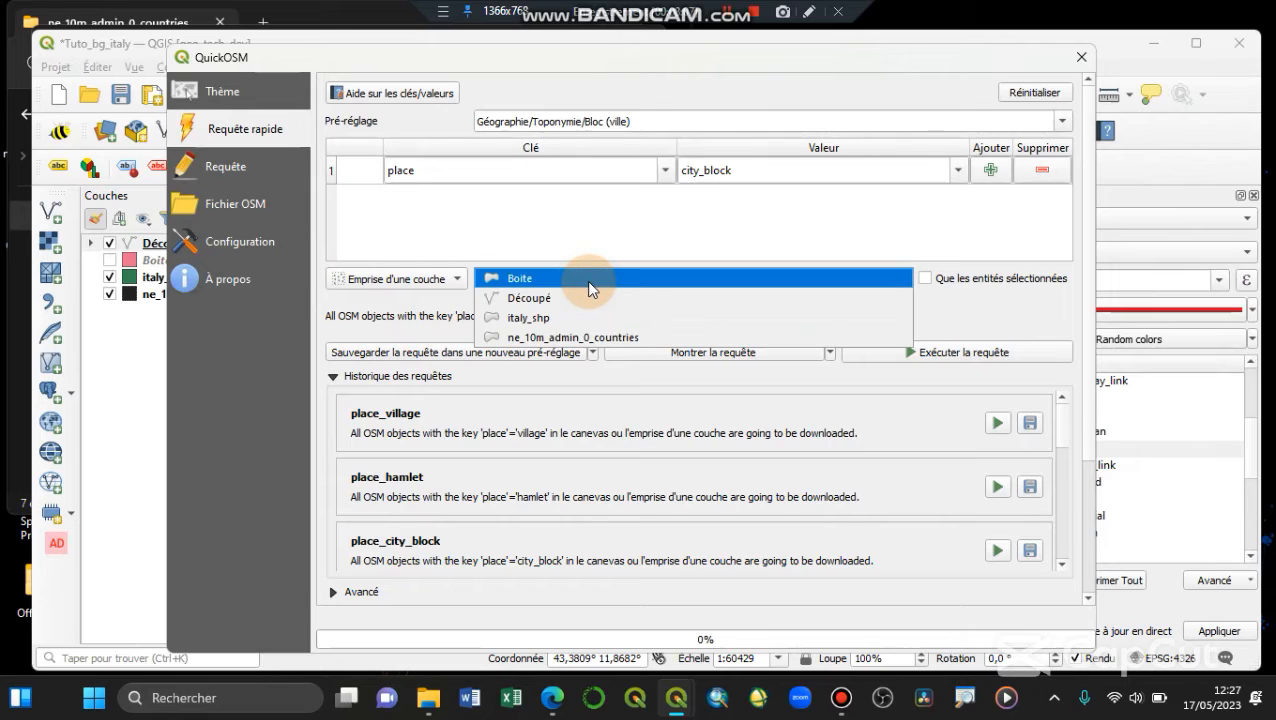
left_click(586, 280)
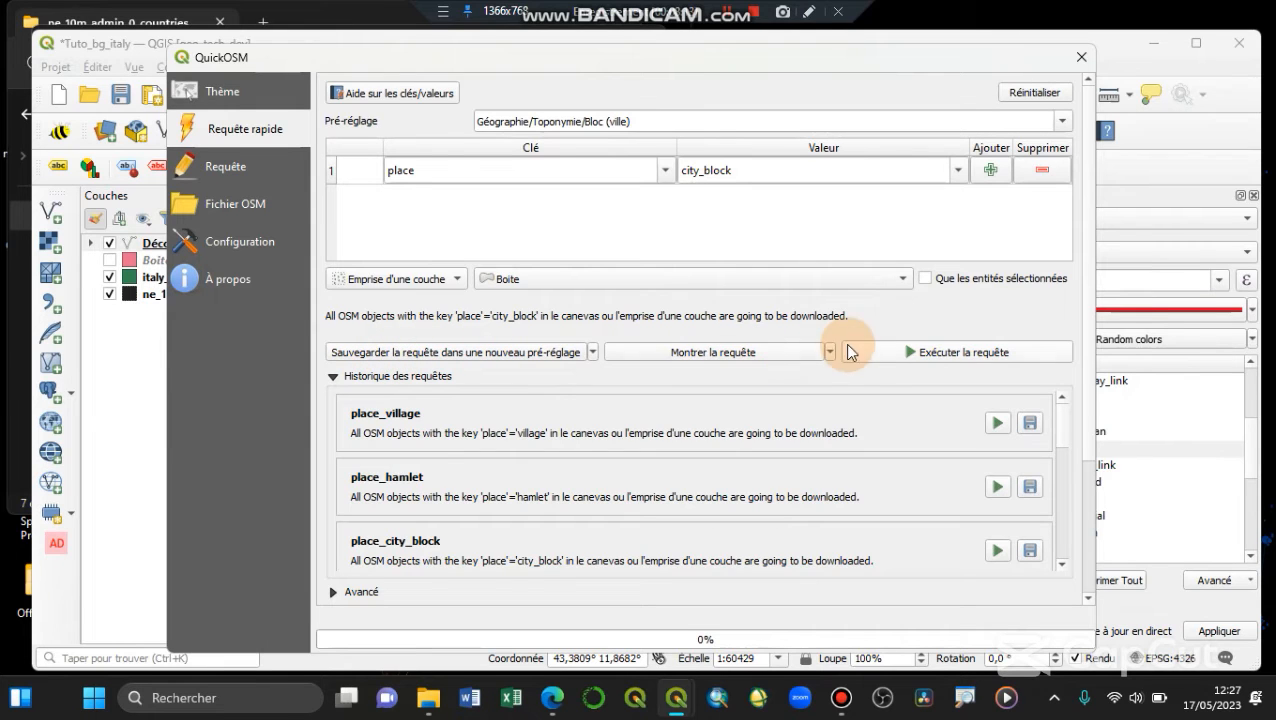
Collapse the query history, set the advanced maximum time to 60, and run the city_block query
scroll(421, 447, "down", 10)
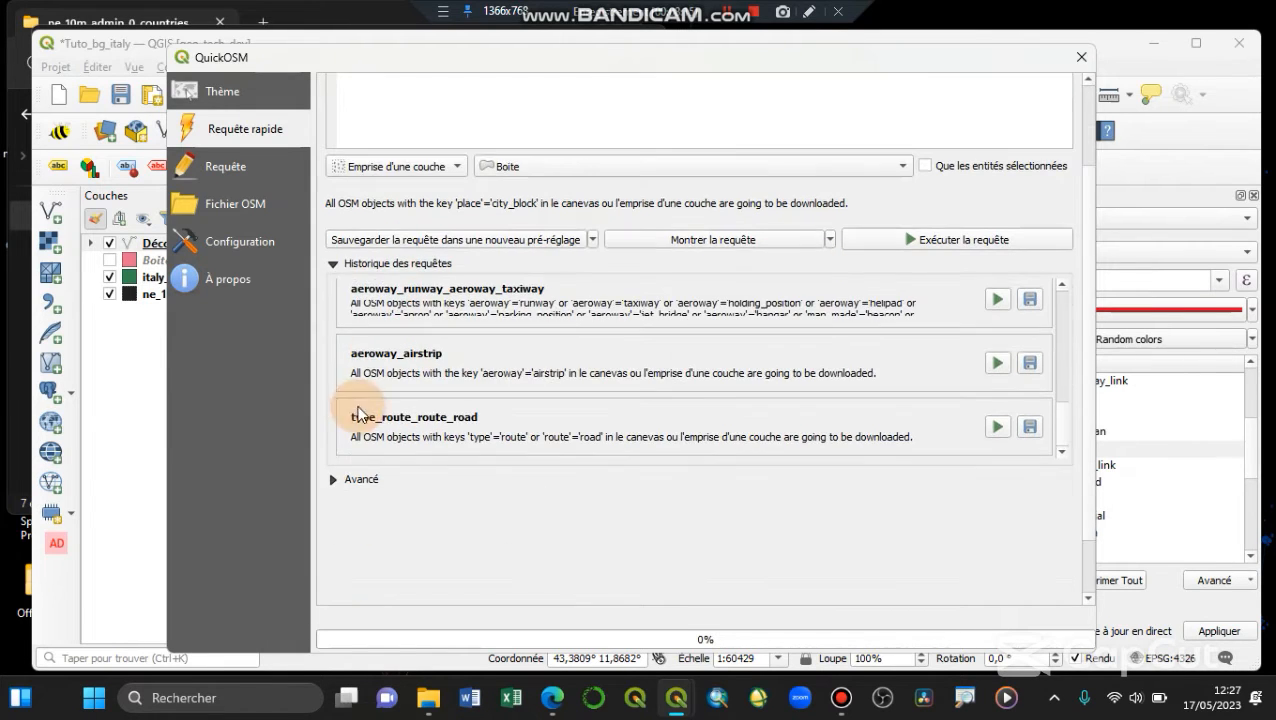
left_click(333, 265)
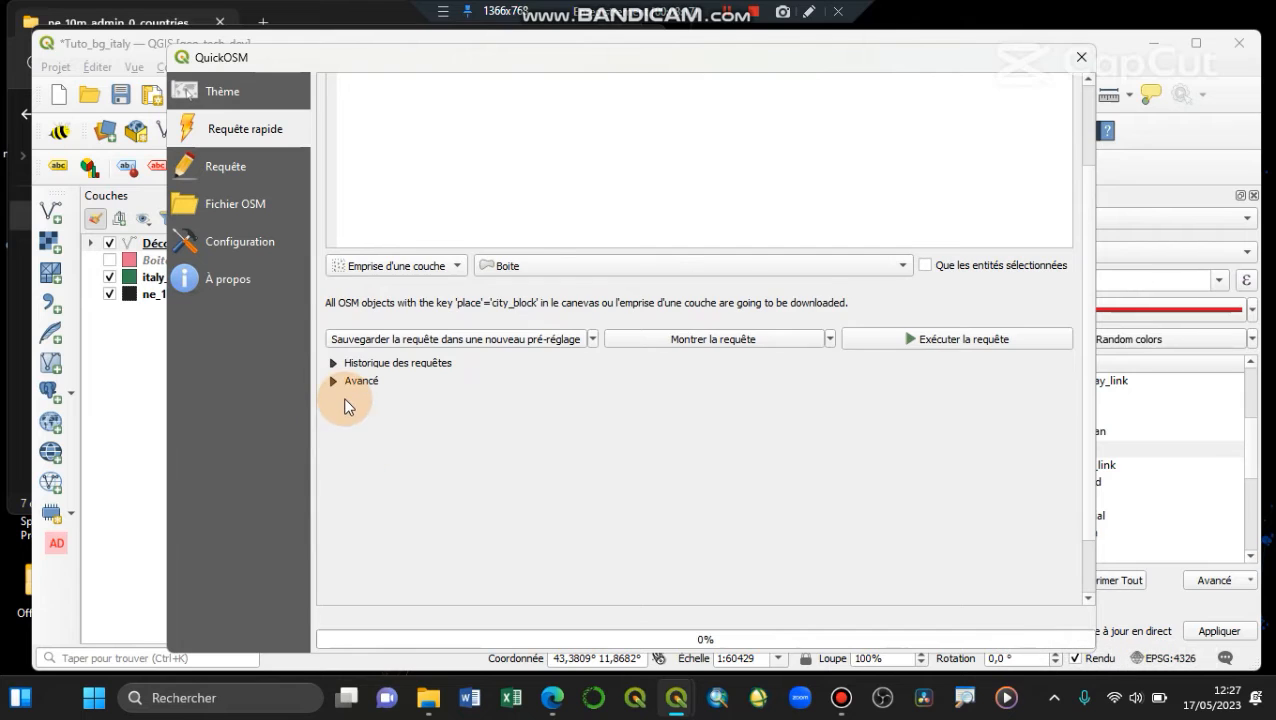
left_click(335, 308)
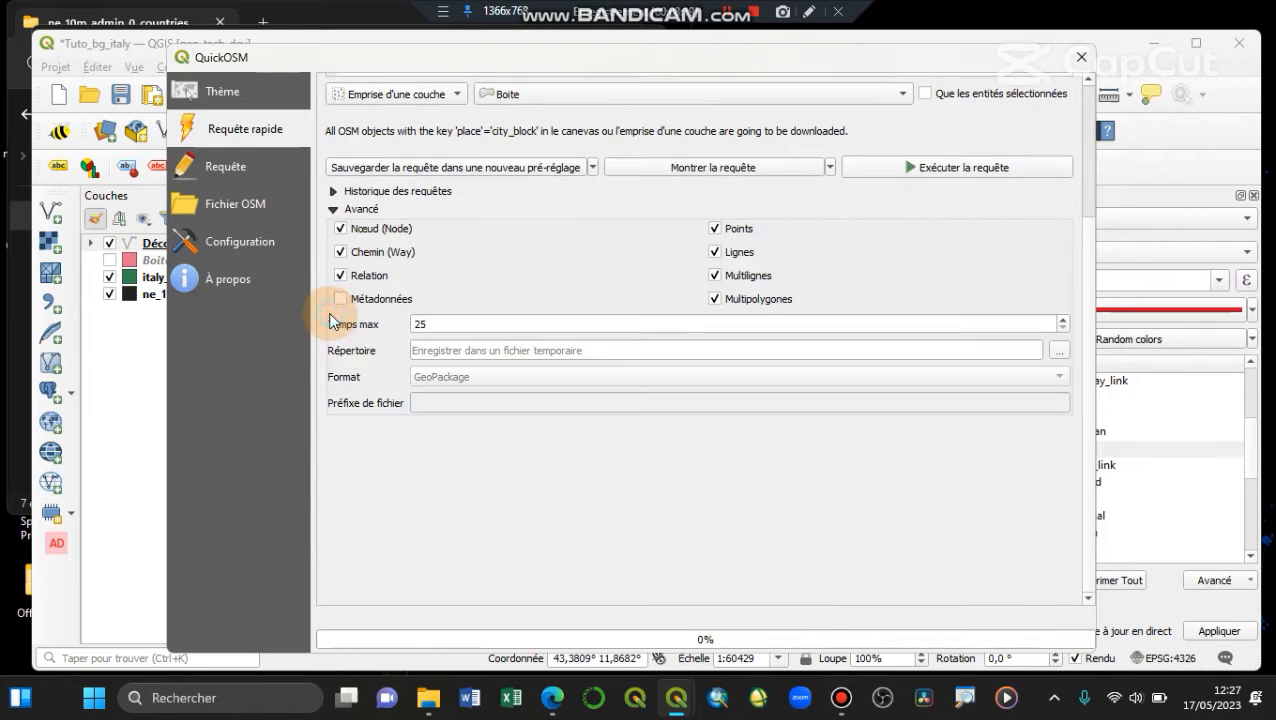
left_click(437, 323)
double_click(437, 323)
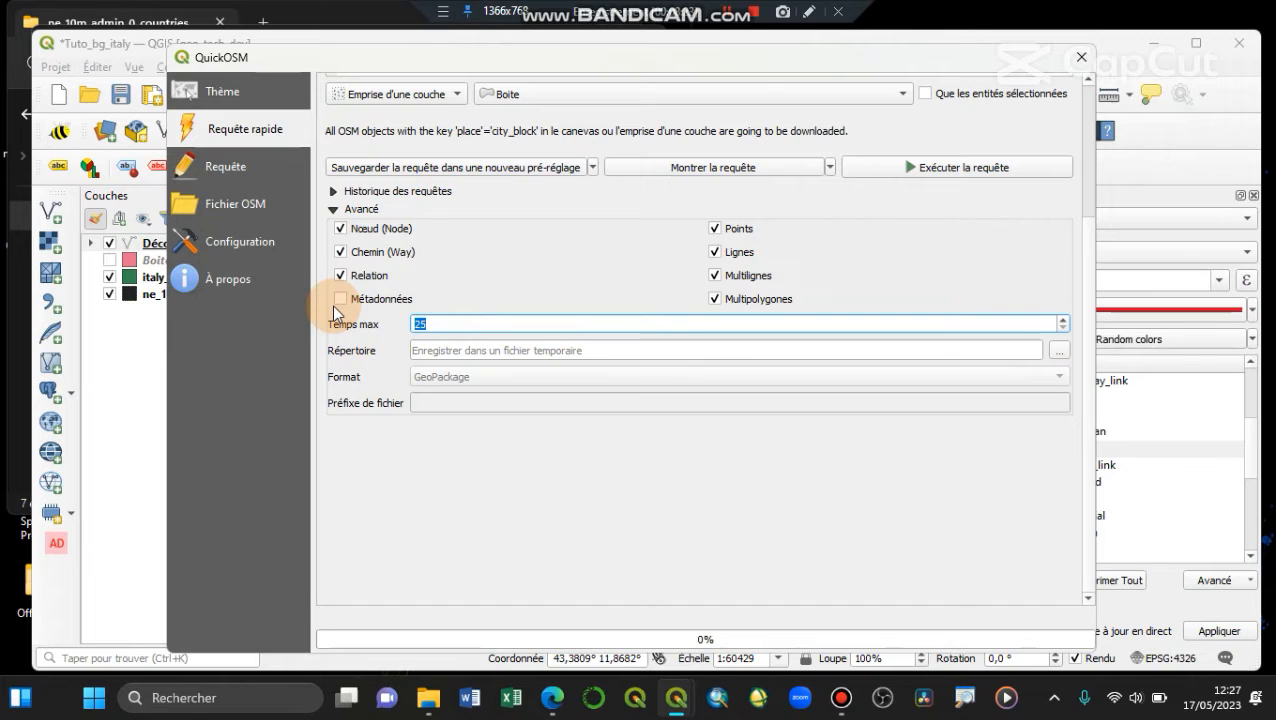
type("60")
scroll(898, 261, "up", 3)
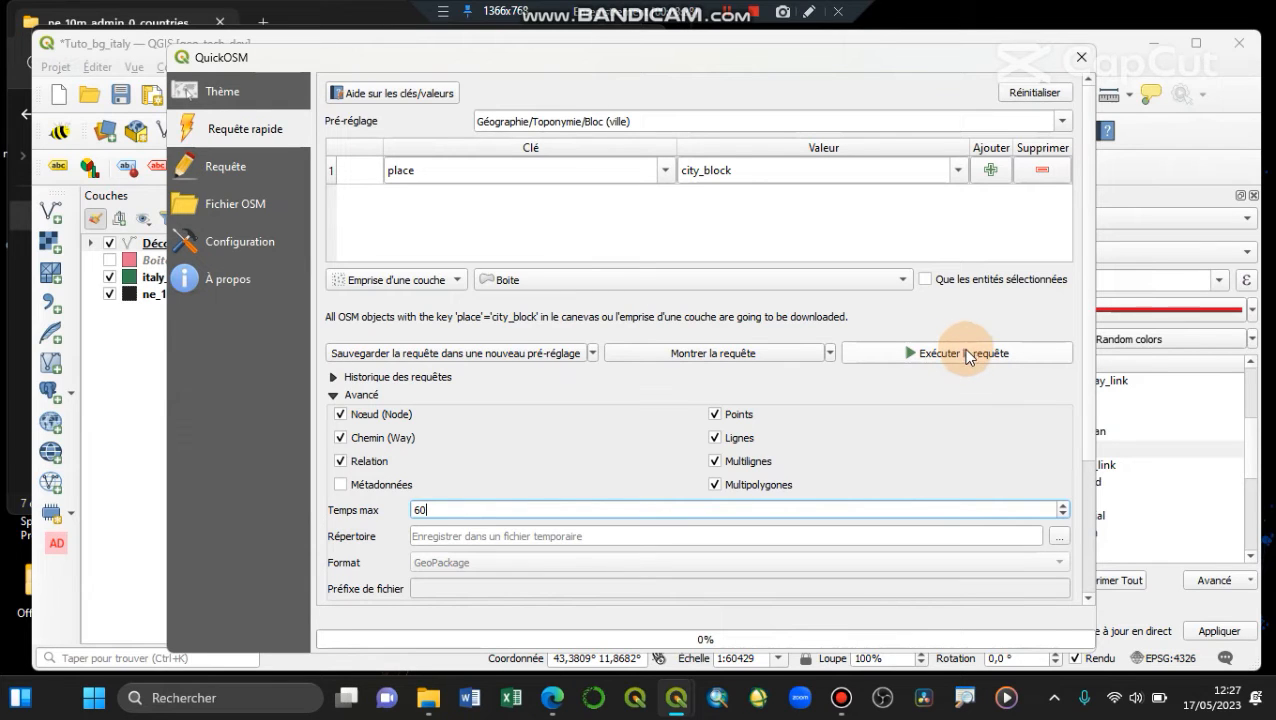
left_click(968, 354)
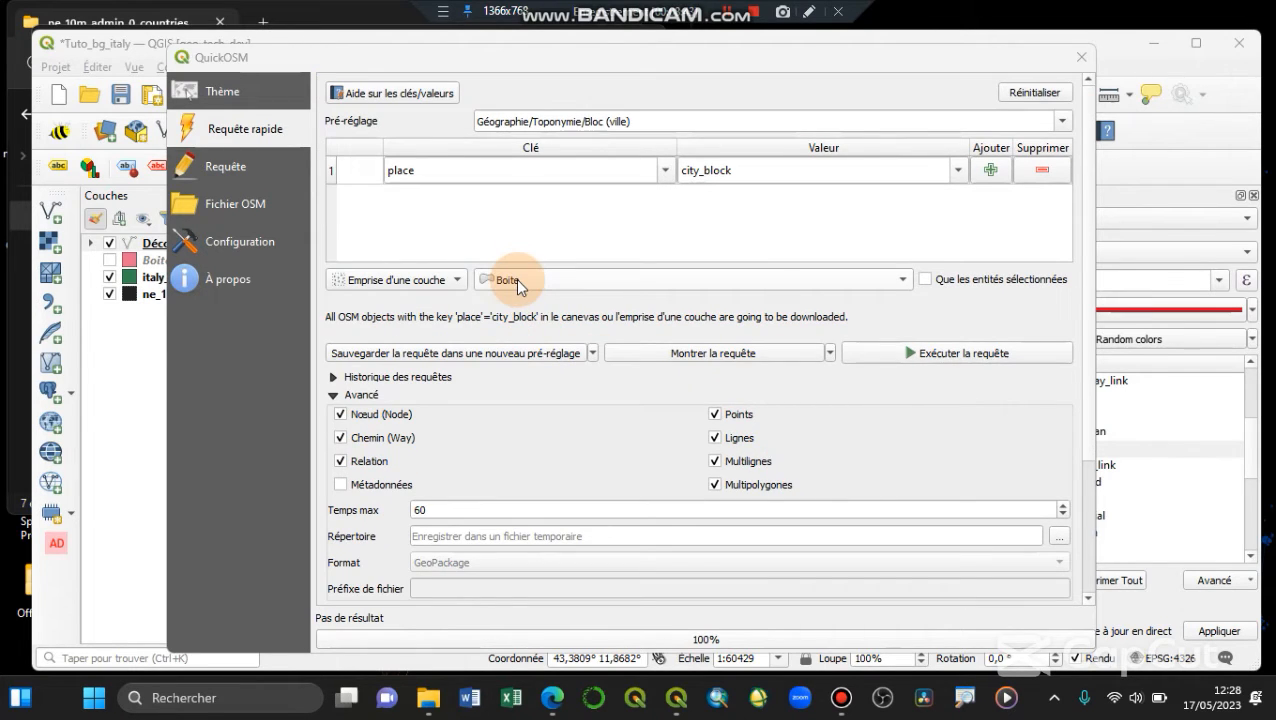
Rerun the query with the italy_shp layer as the extent and close QuickOSM
left_click(515, 279)
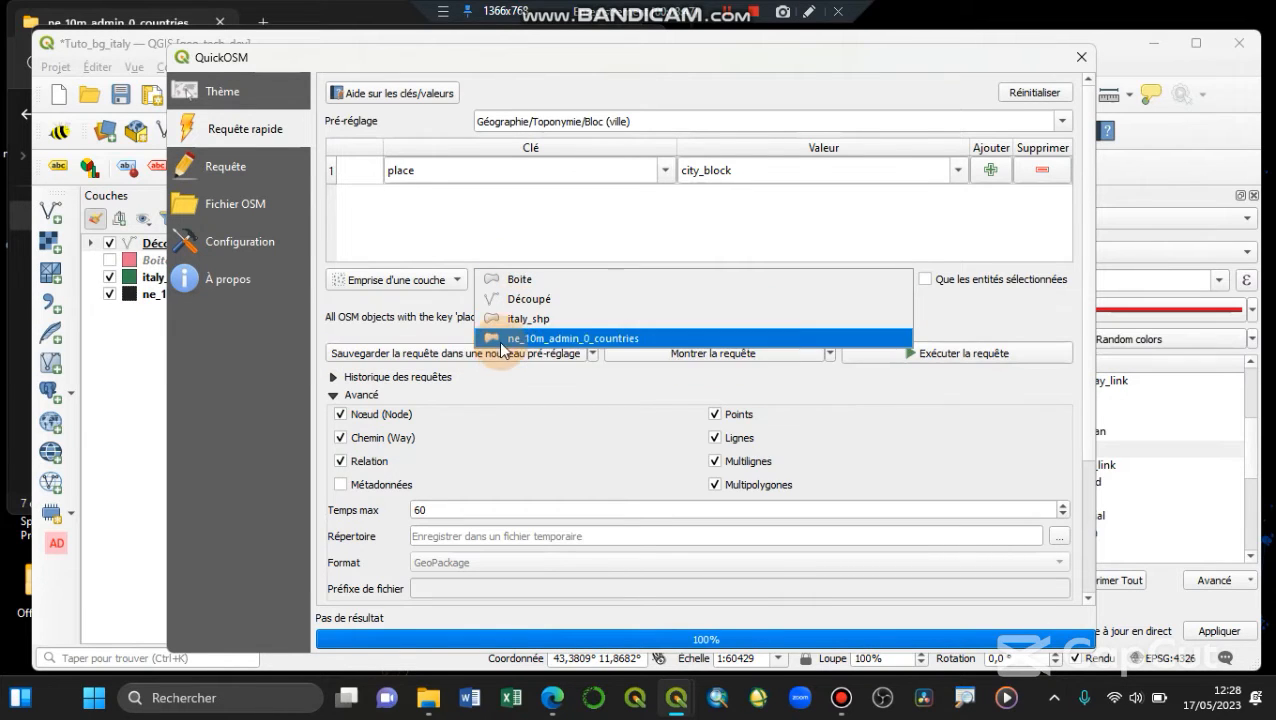
left_click(558, 320)
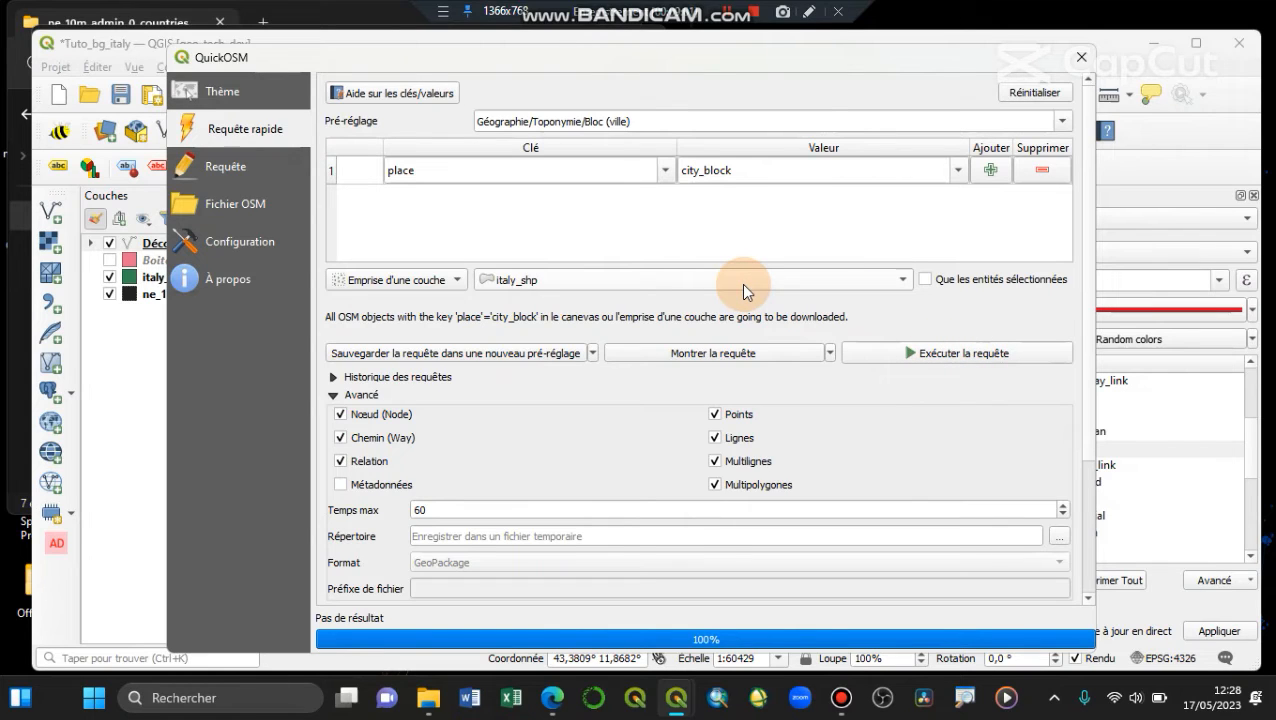
left_click(960, 356)
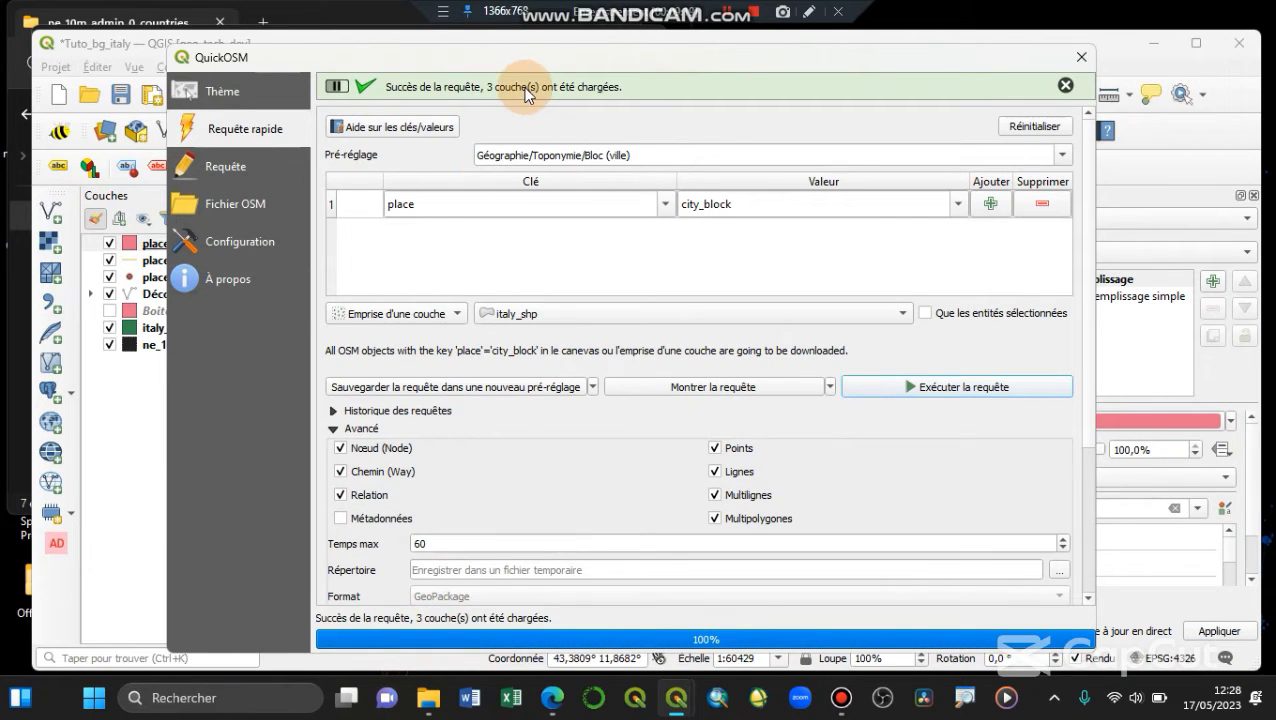
left_click(1081, 57)
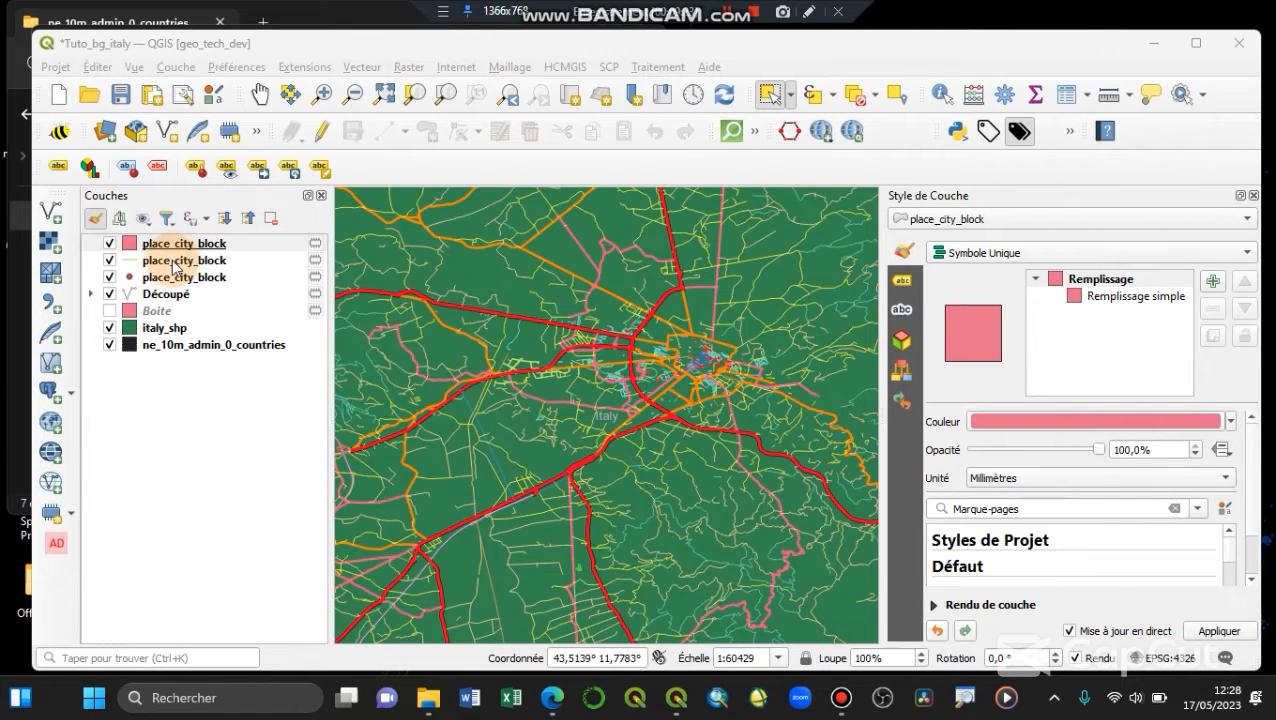
Zoom to the polygon place_city_block layer to check its coverage, and return to the previous map view
left_click(110, 245)
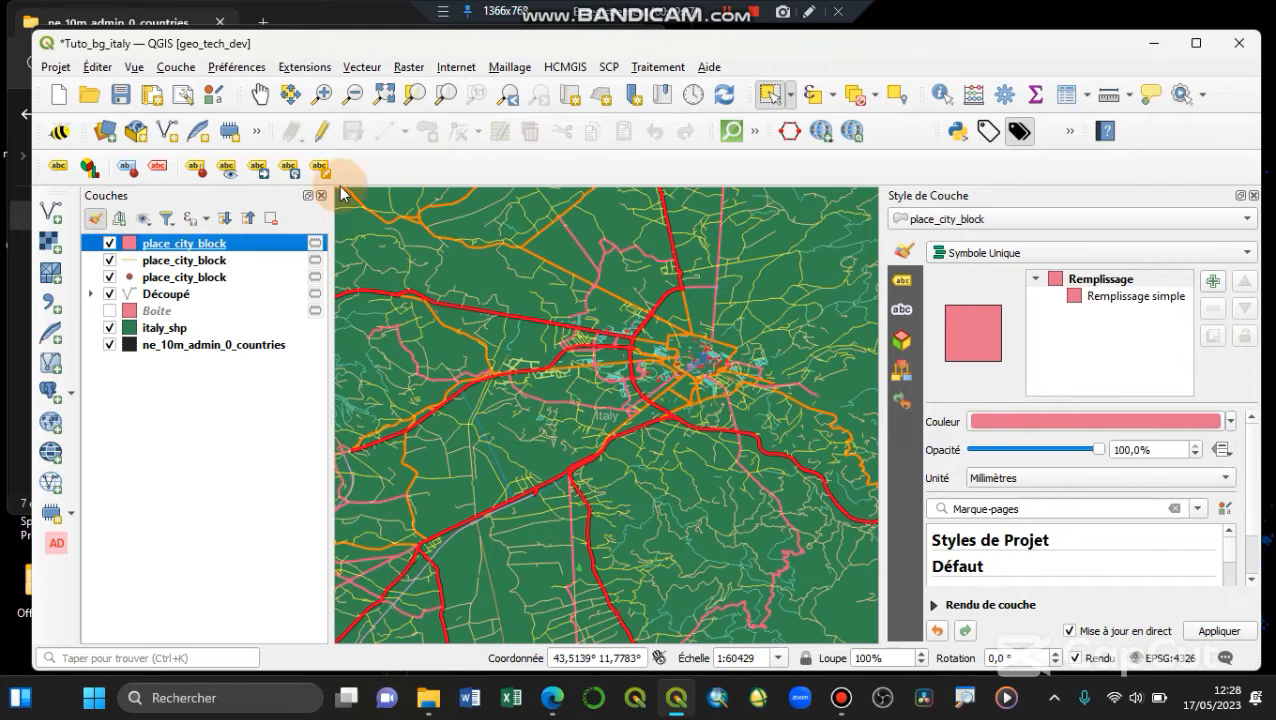
left_click(443, 95)
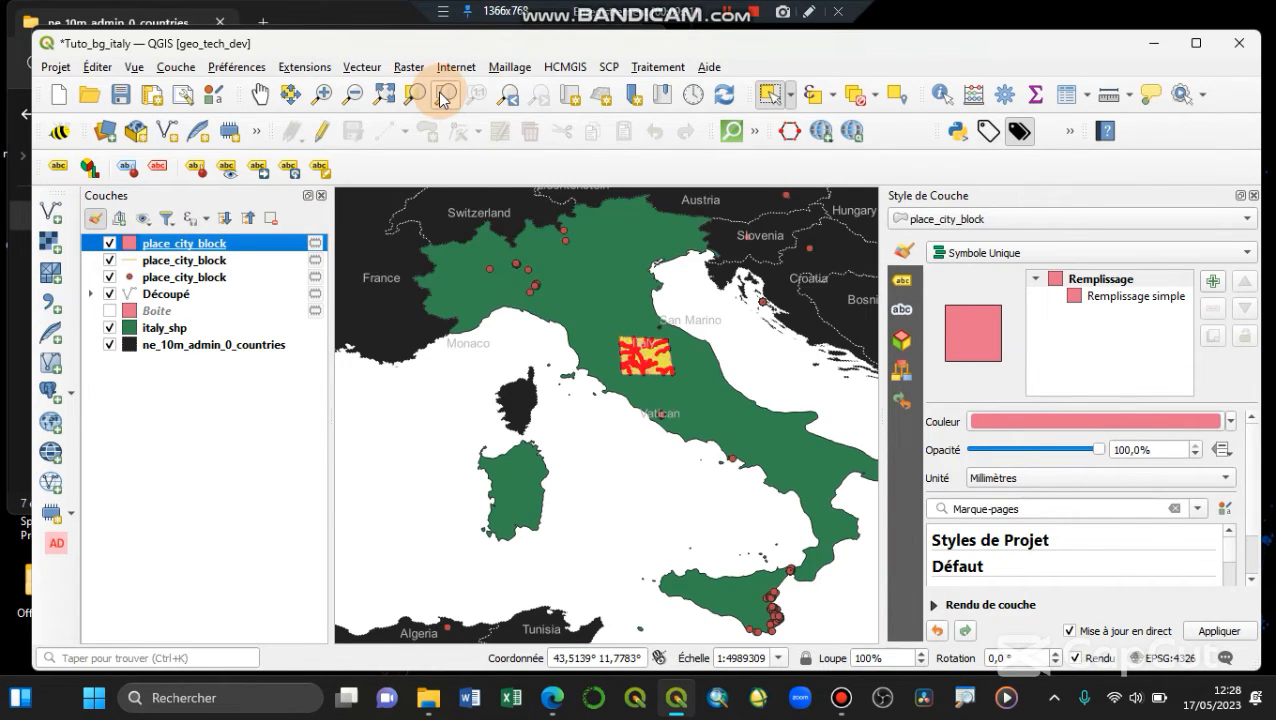
left_click(501, 104)
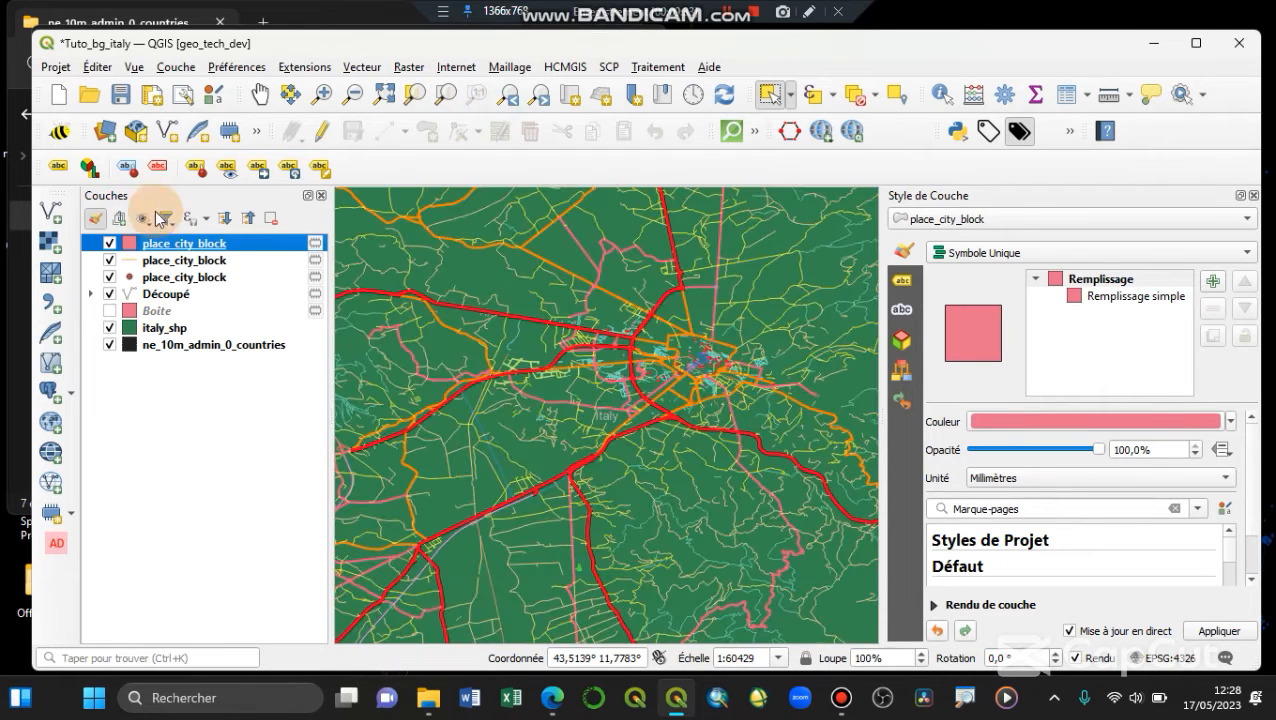
Remove the polygon and line place_city_block layers from the project
right_click(240, 253)
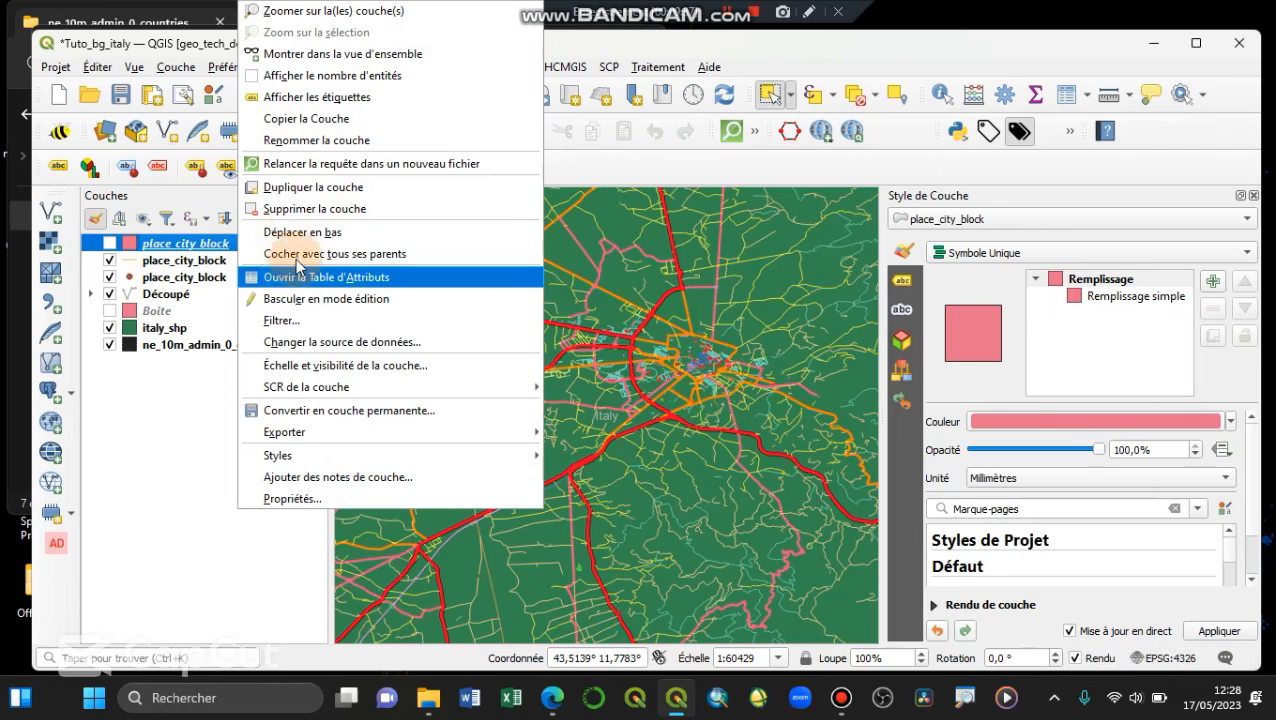
left_click(302, 208)
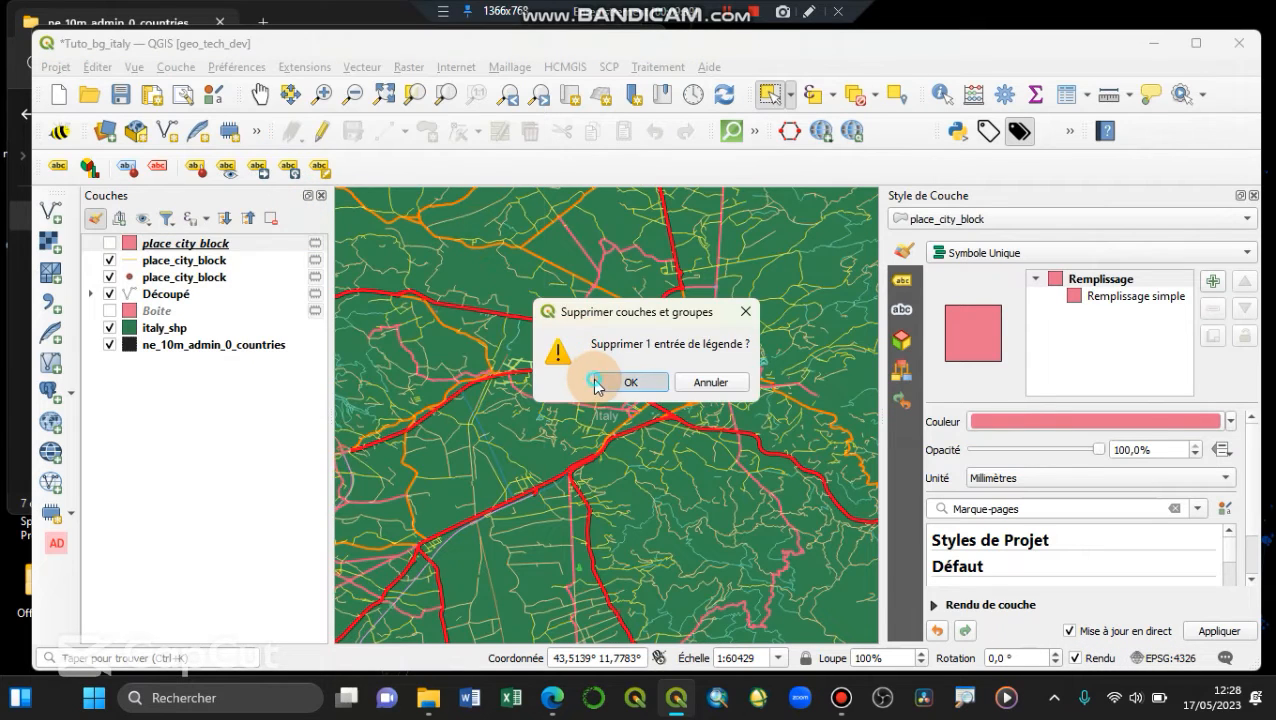
left_click(600, 380)
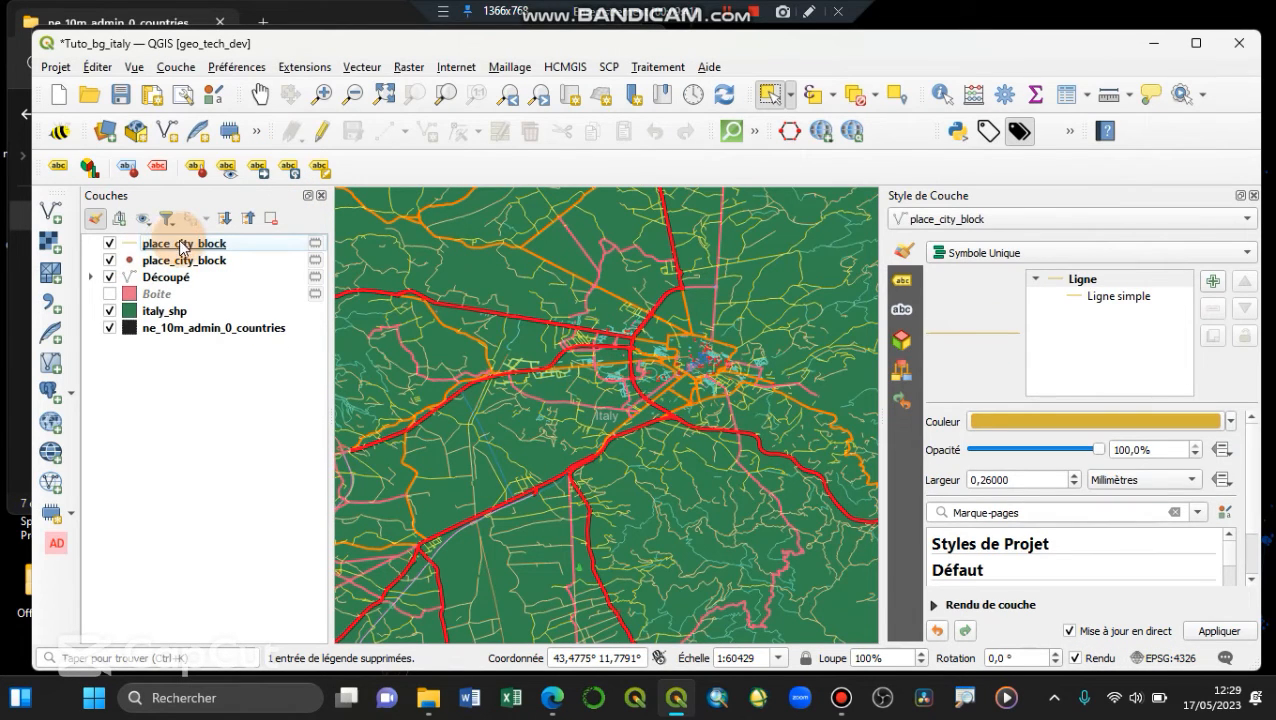
right_click(180, 248)
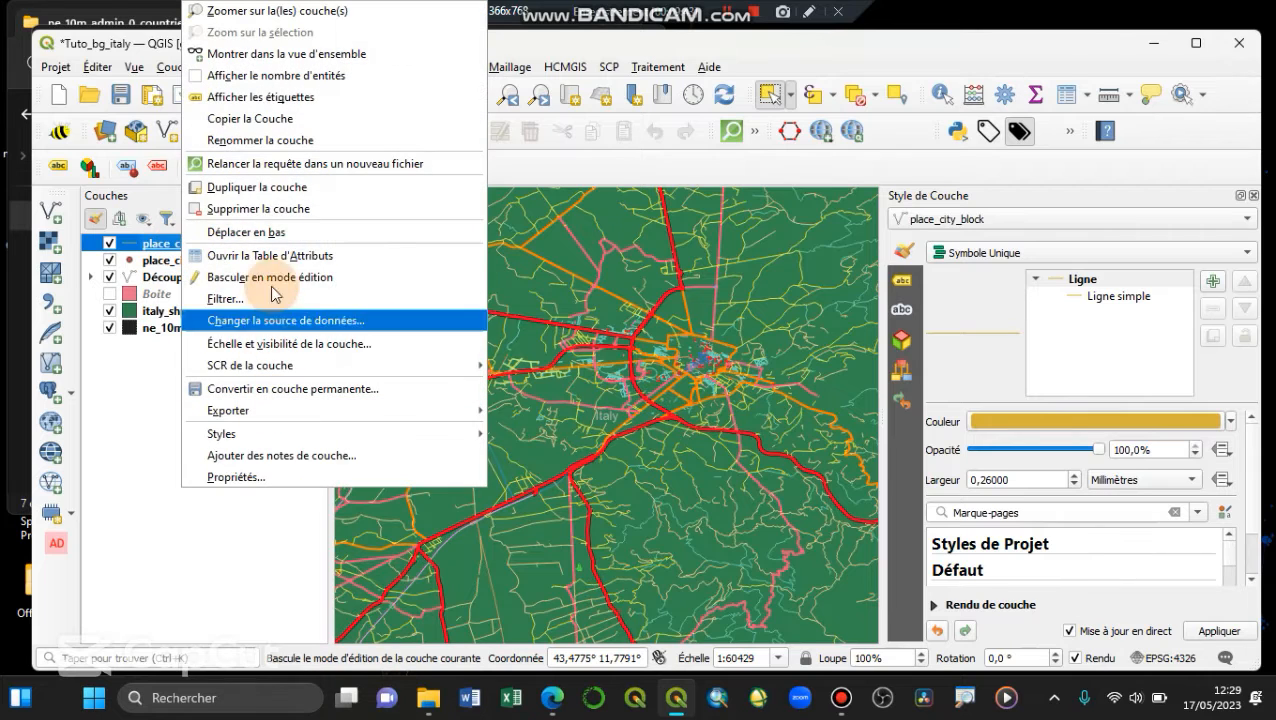
left_click(245, 208)
left_click(607, 385)
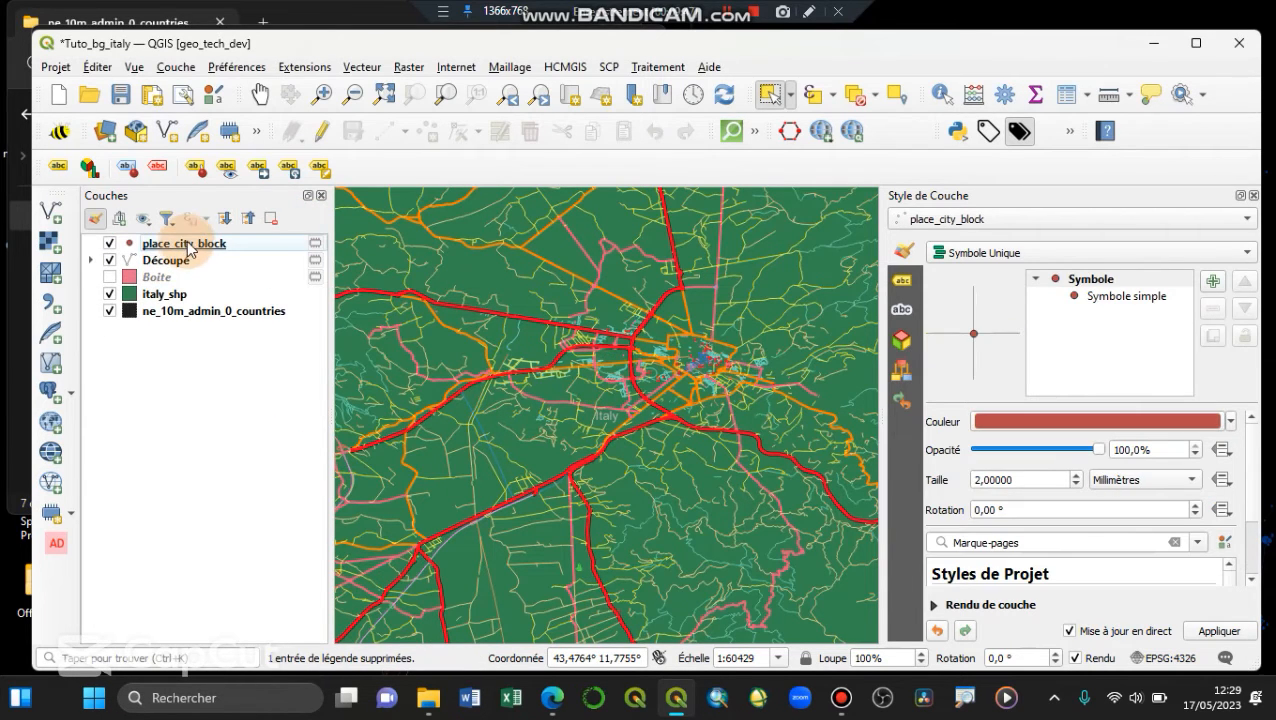
Zoom to the point place_city_block layer to examine where its points lie across Italy
left_click(185, 246)
left_click(444, 96)
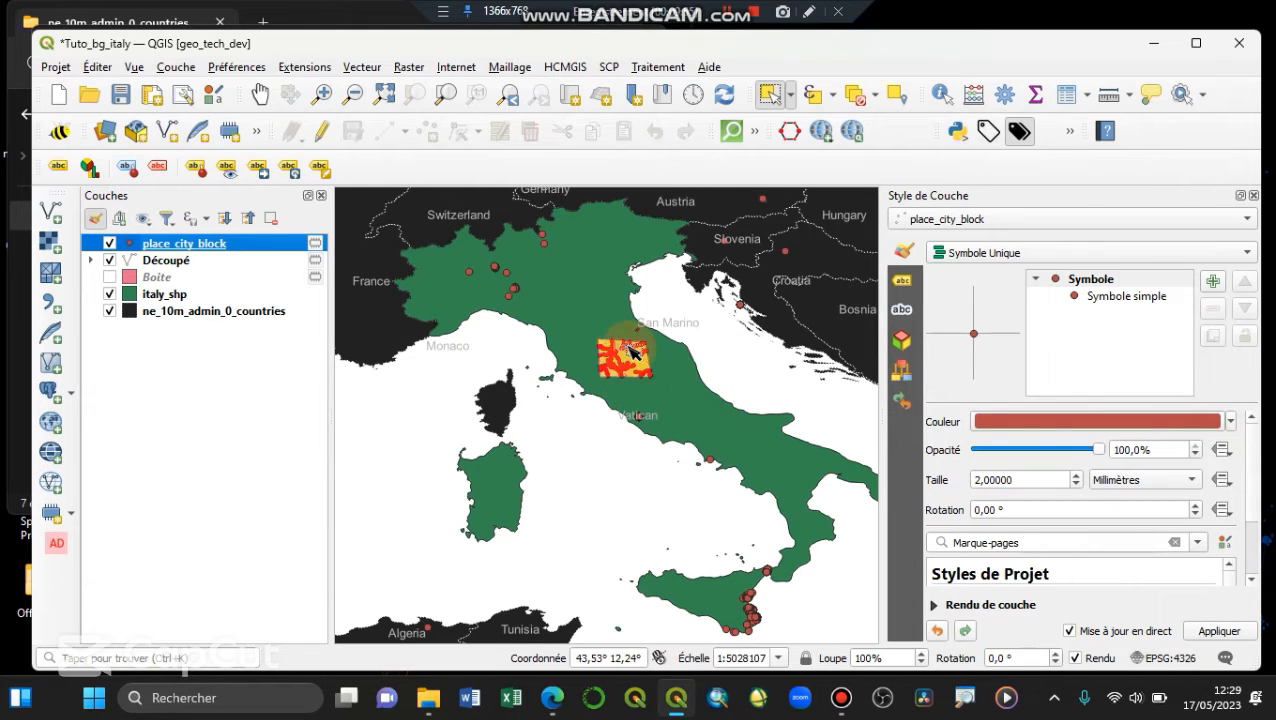
scroll(628, 350, "up", 1)
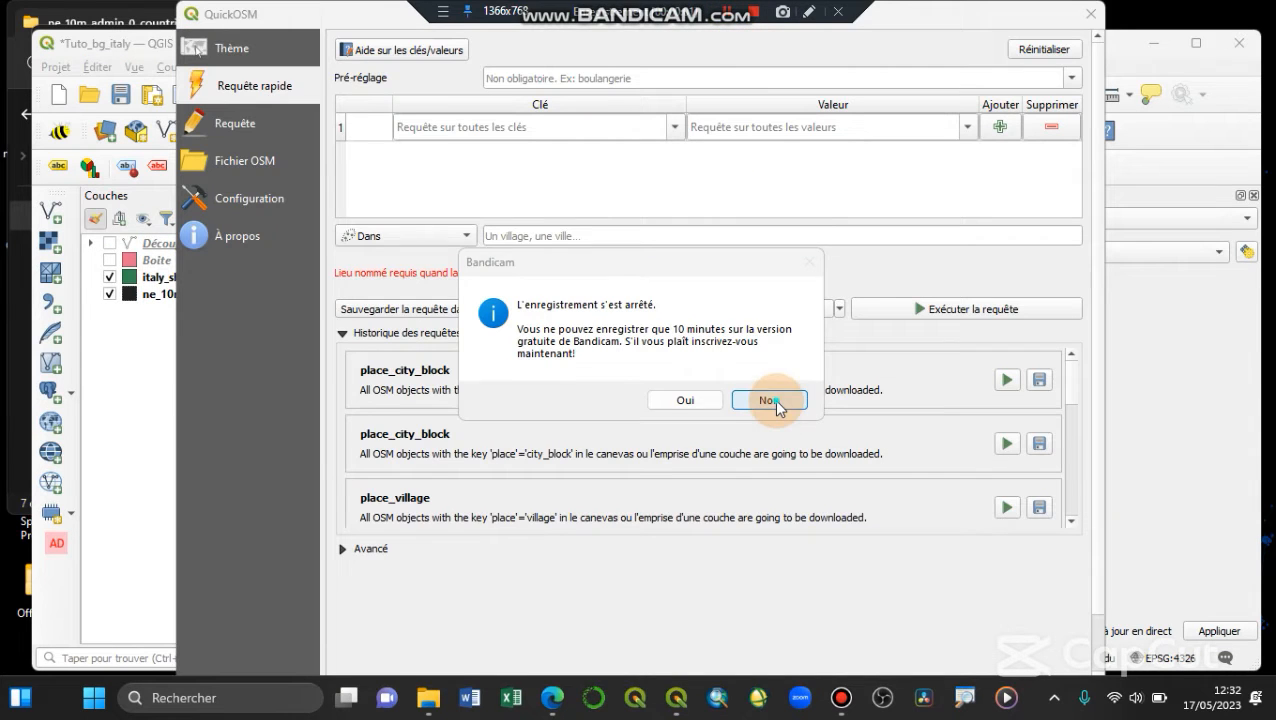
Start a fresh QuickOSM quick query from the Géographie/Toponymie/Bloc (ville) preset
left_click(769, 400)
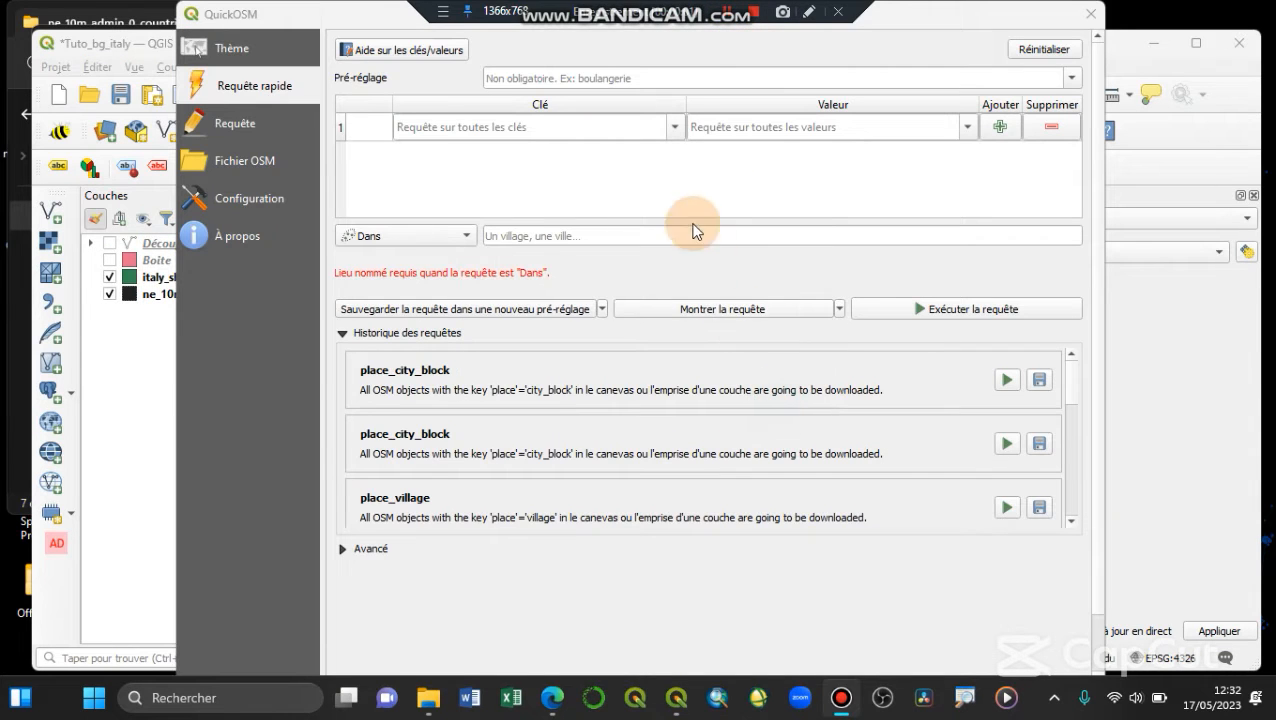
left_click(1090, 13)
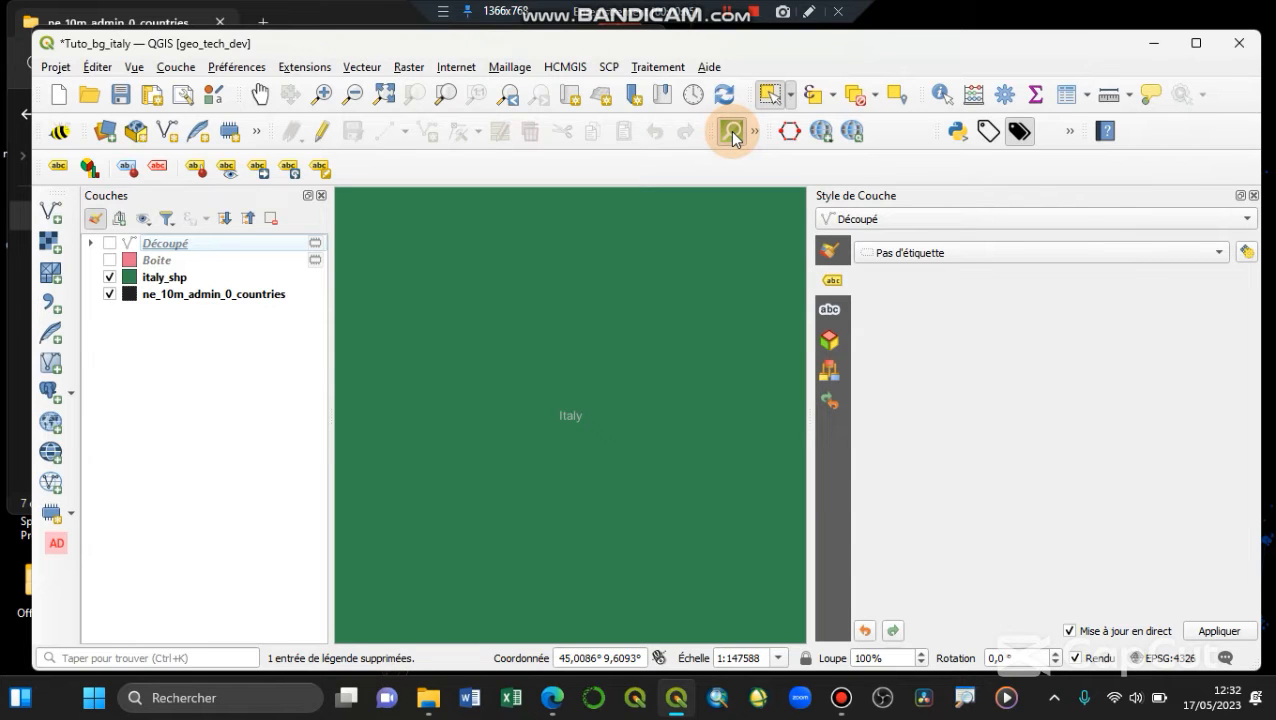
left_click(732, 133)
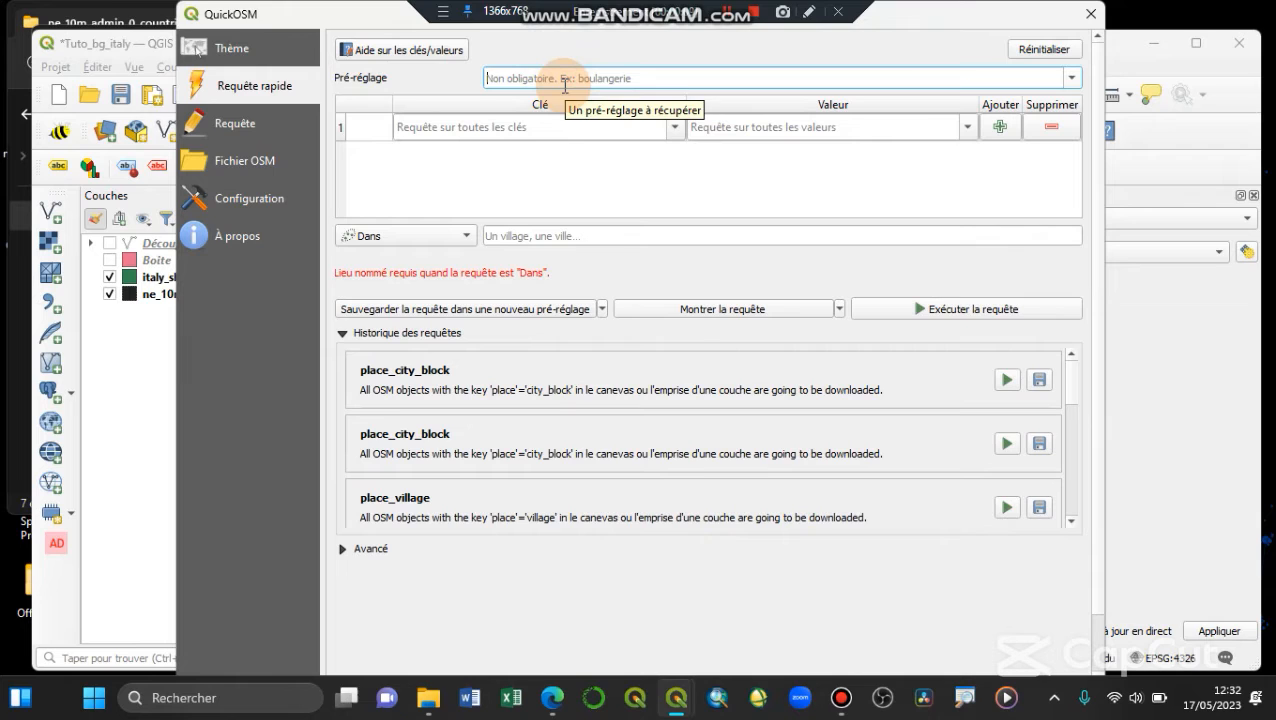
type("ville")
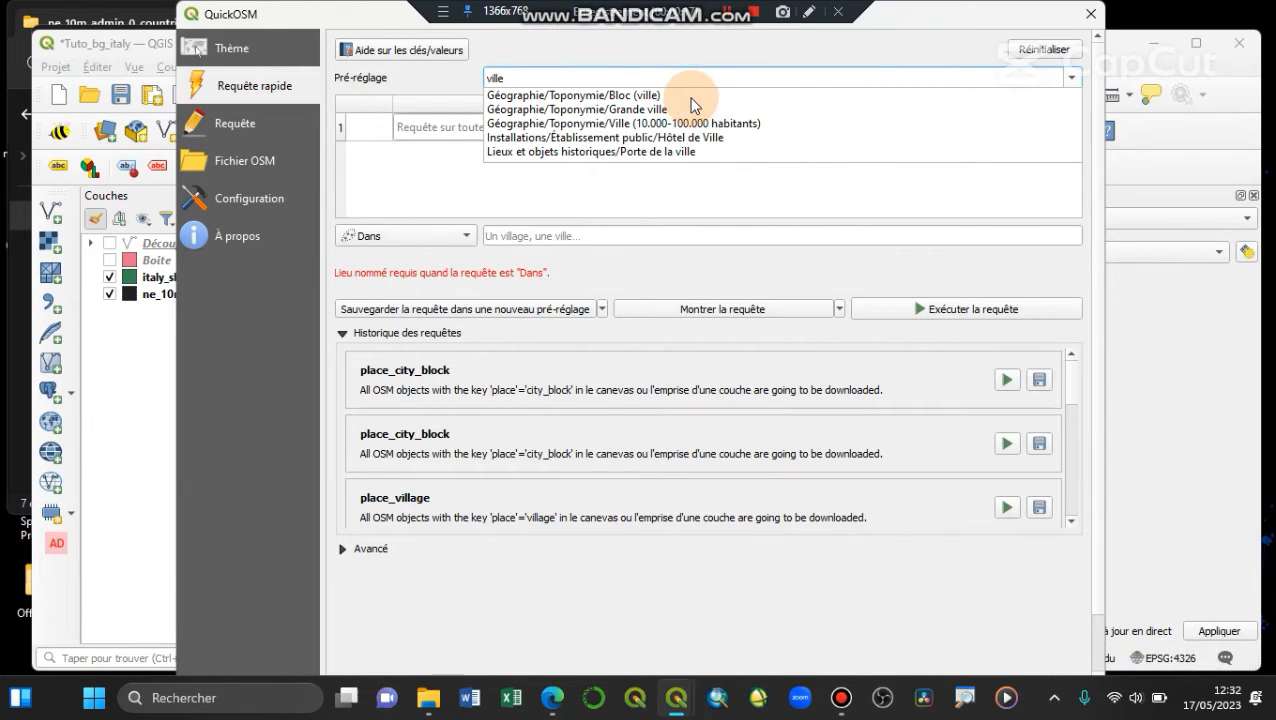
left_click(697, 95)
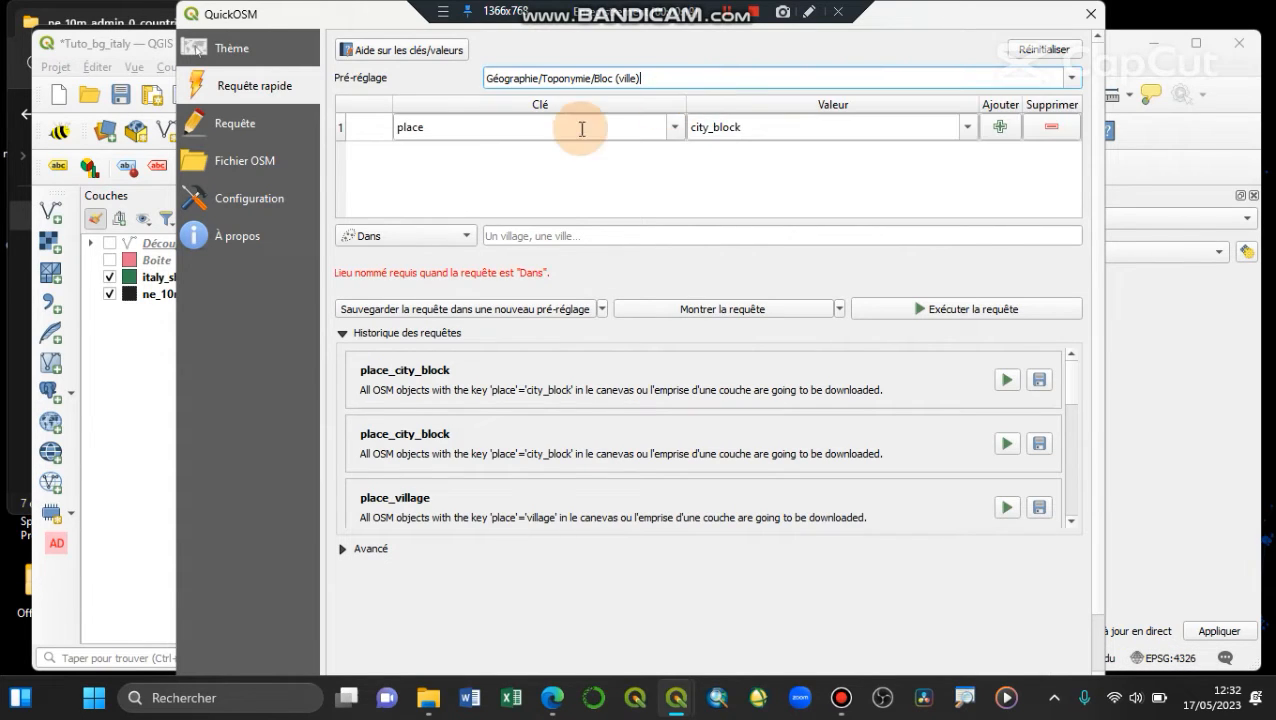
Restrict the place=city_block query to the extent of the italy_shp layer
left_click(404, 238)
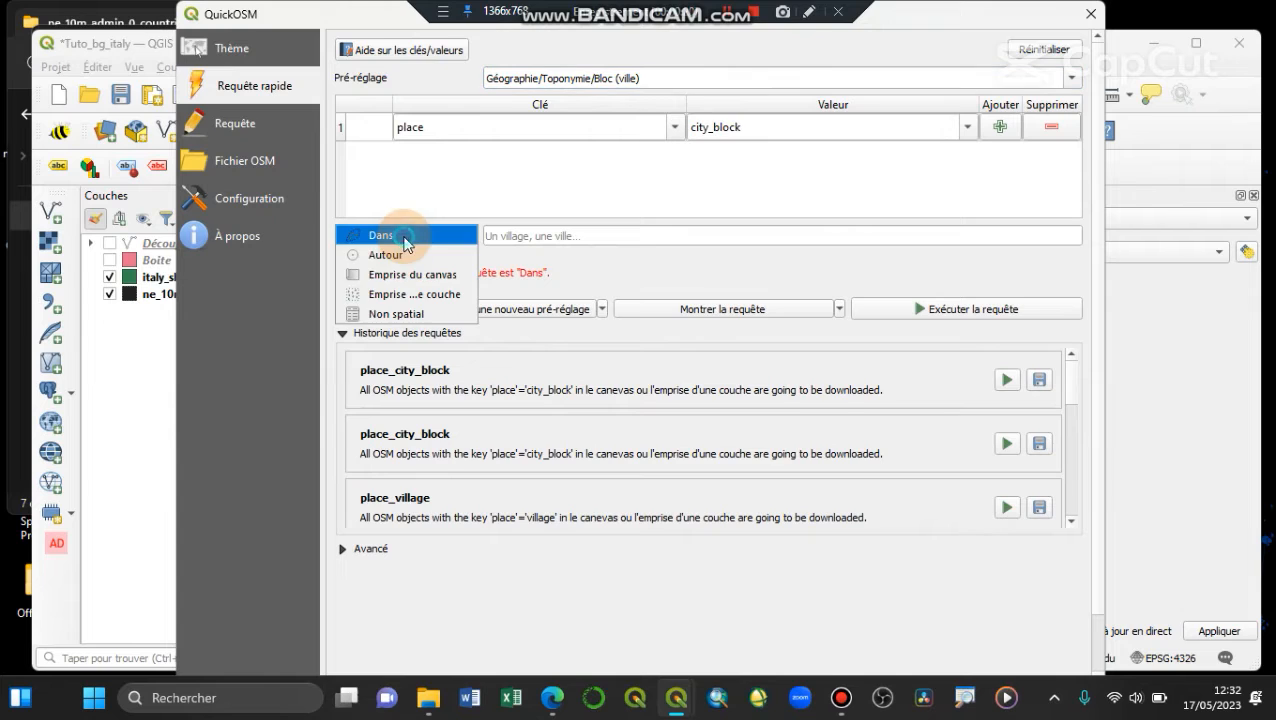
left_click(427, 302)
left_click(556, 238)
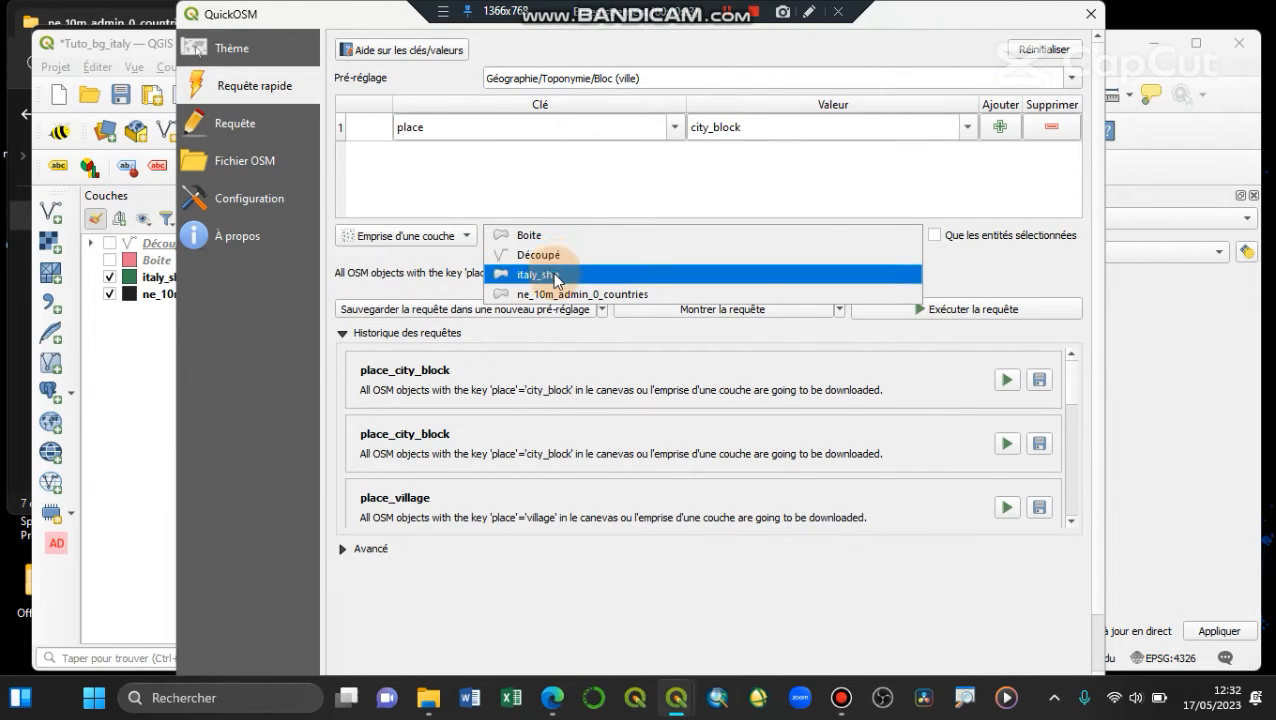
left_click(556, 274)
Set the query's maximum time to 60 in the advanced options, run the query and close QuickOSM
scroll(399, 378, "down", 5)
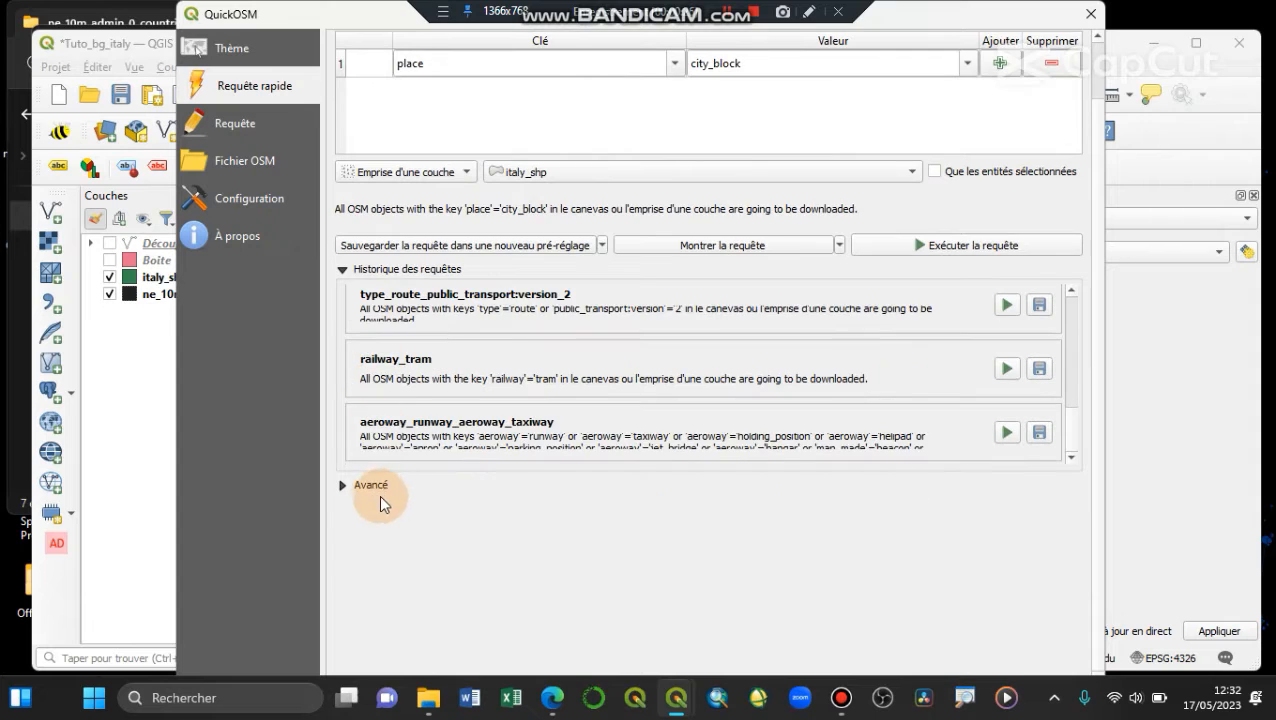
left_click(342, 487)
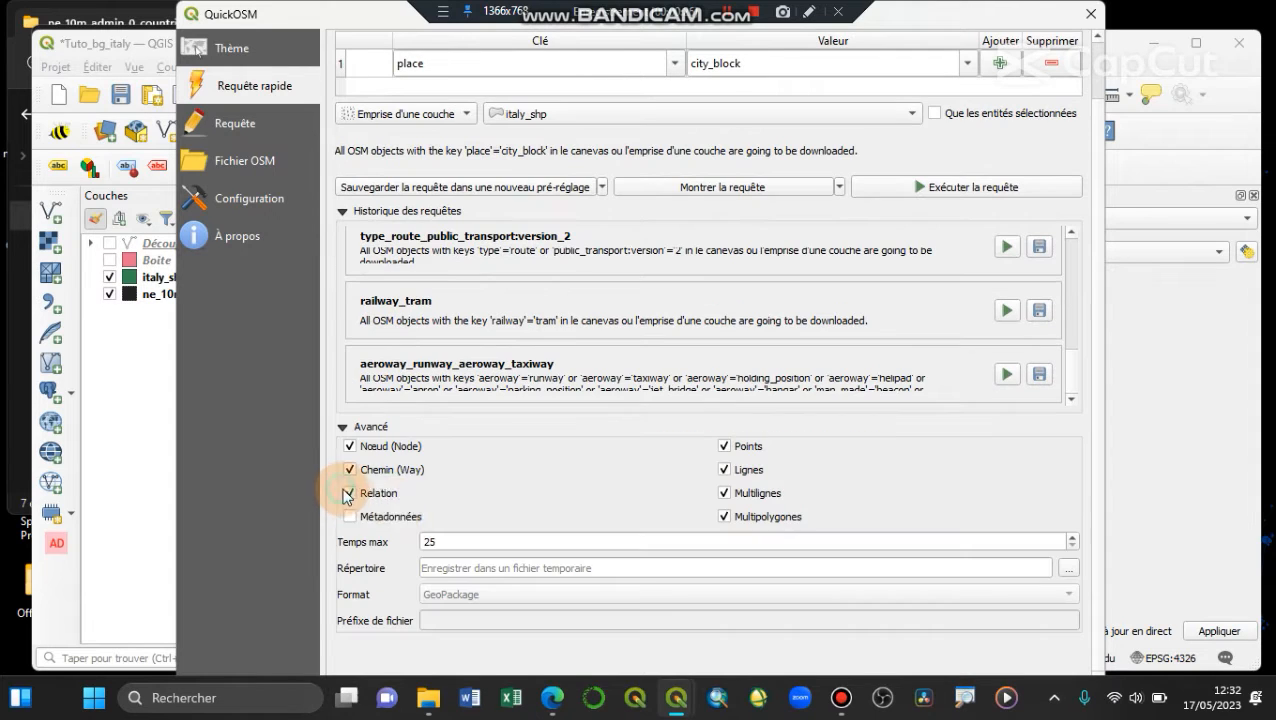
left_click(431, 542)
double_click(431, 542)
type("60")
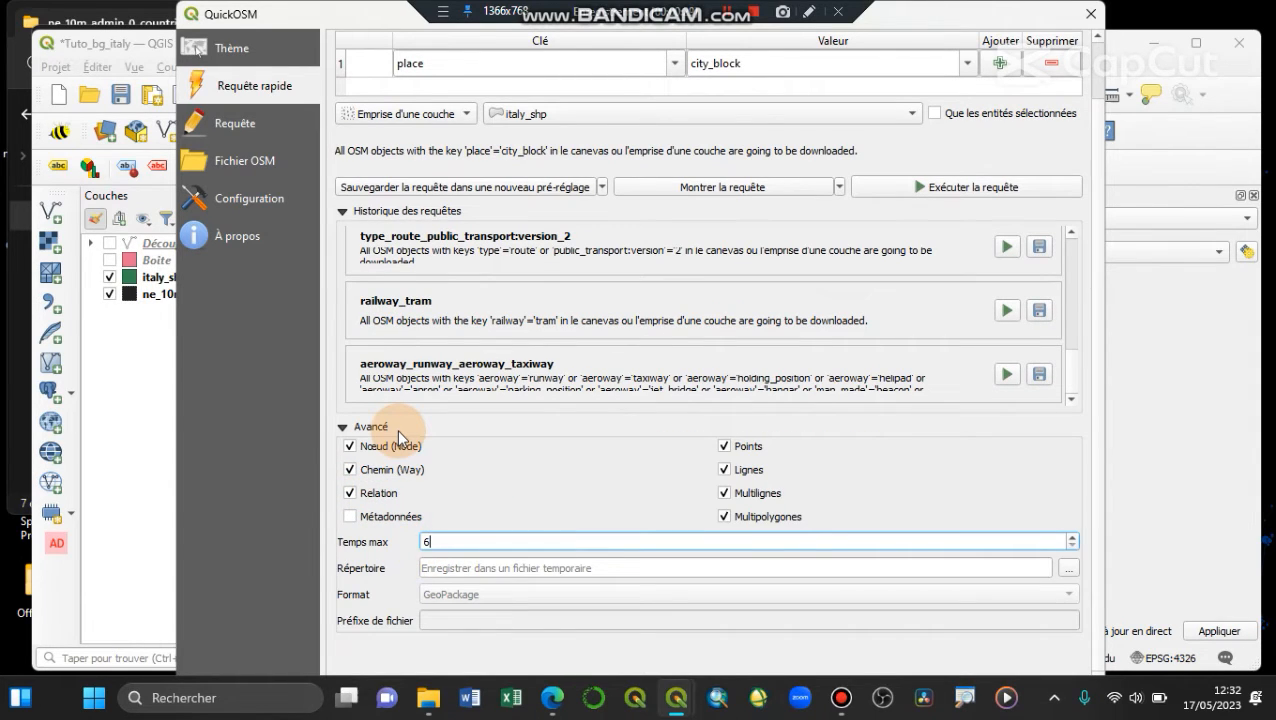
left_click(943, 193)
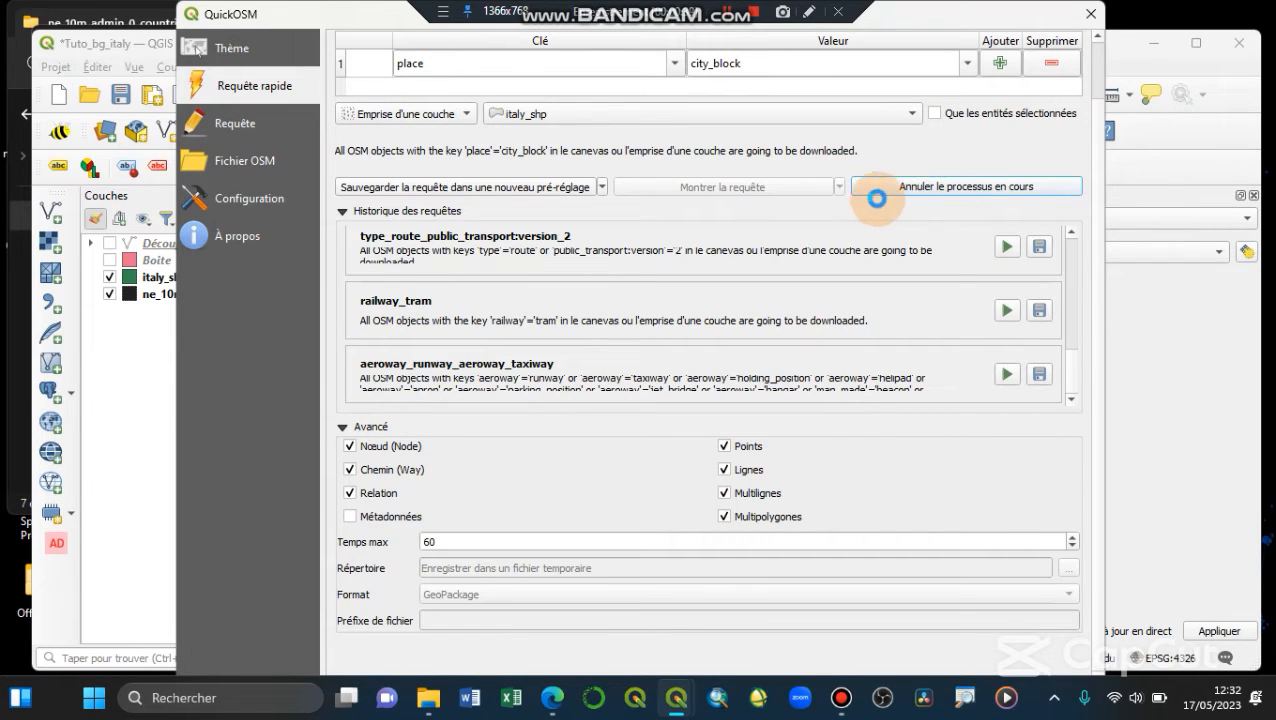
scroll(719, 162, "down", 1)
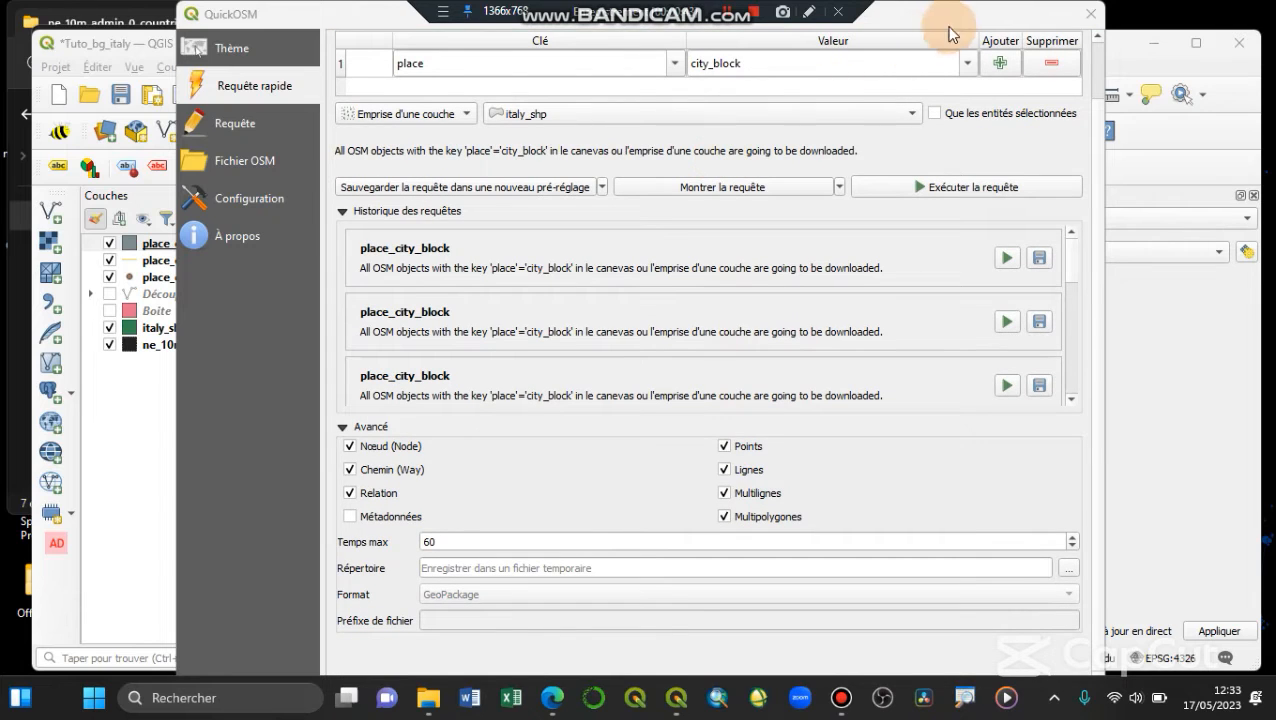
left_click(1091, 14)
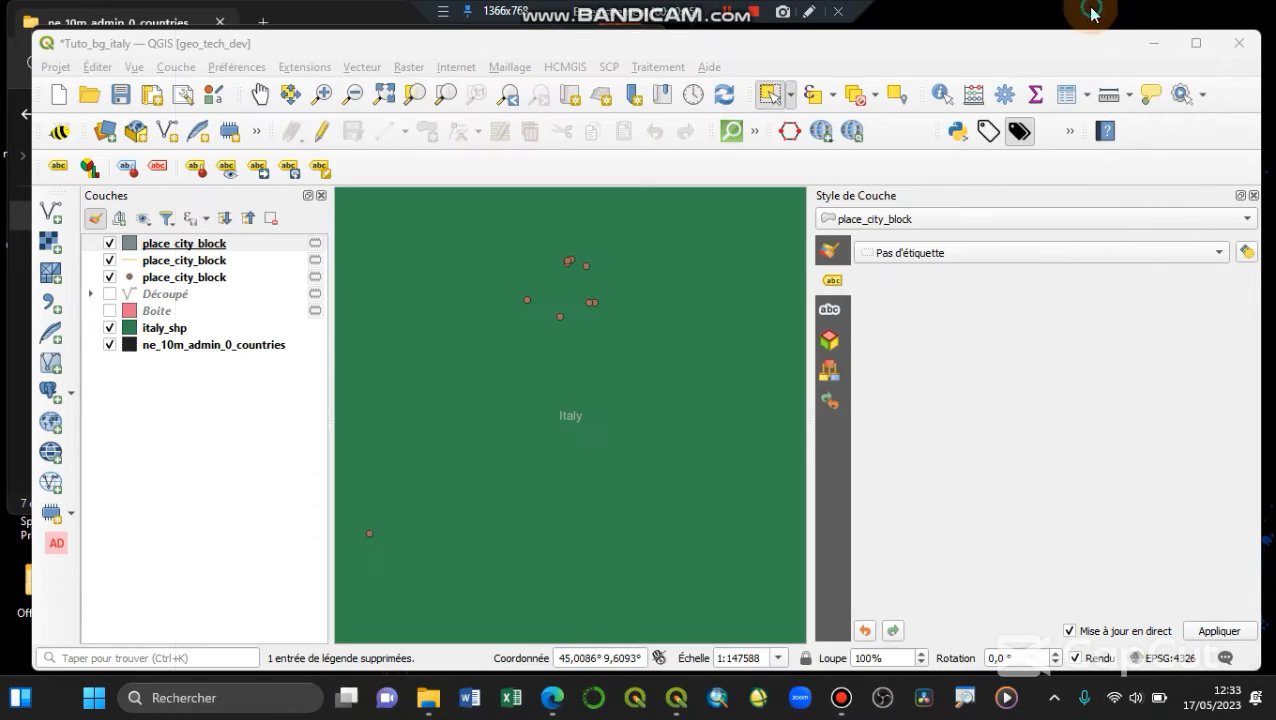
Remove the newly downloaded polygon and line place_city_block layers, keeping only the point layer
left_click(222, 246)
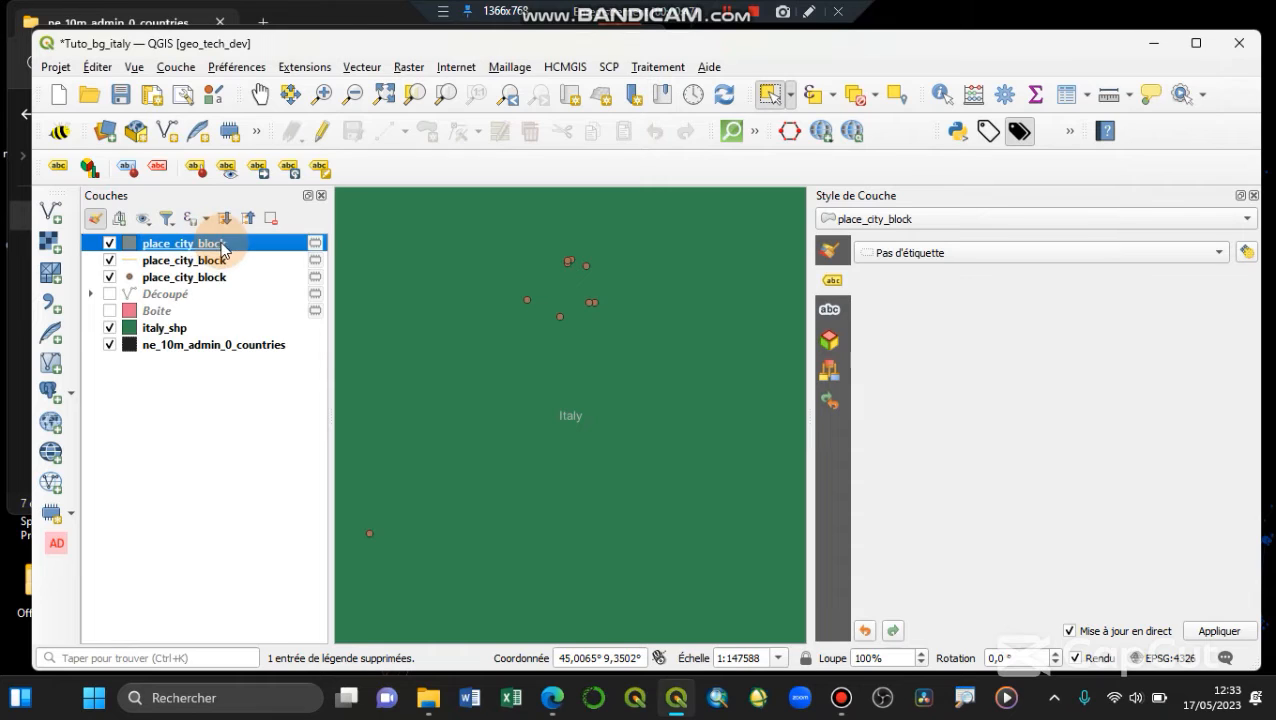
left_click(167, 262, "ctrl")
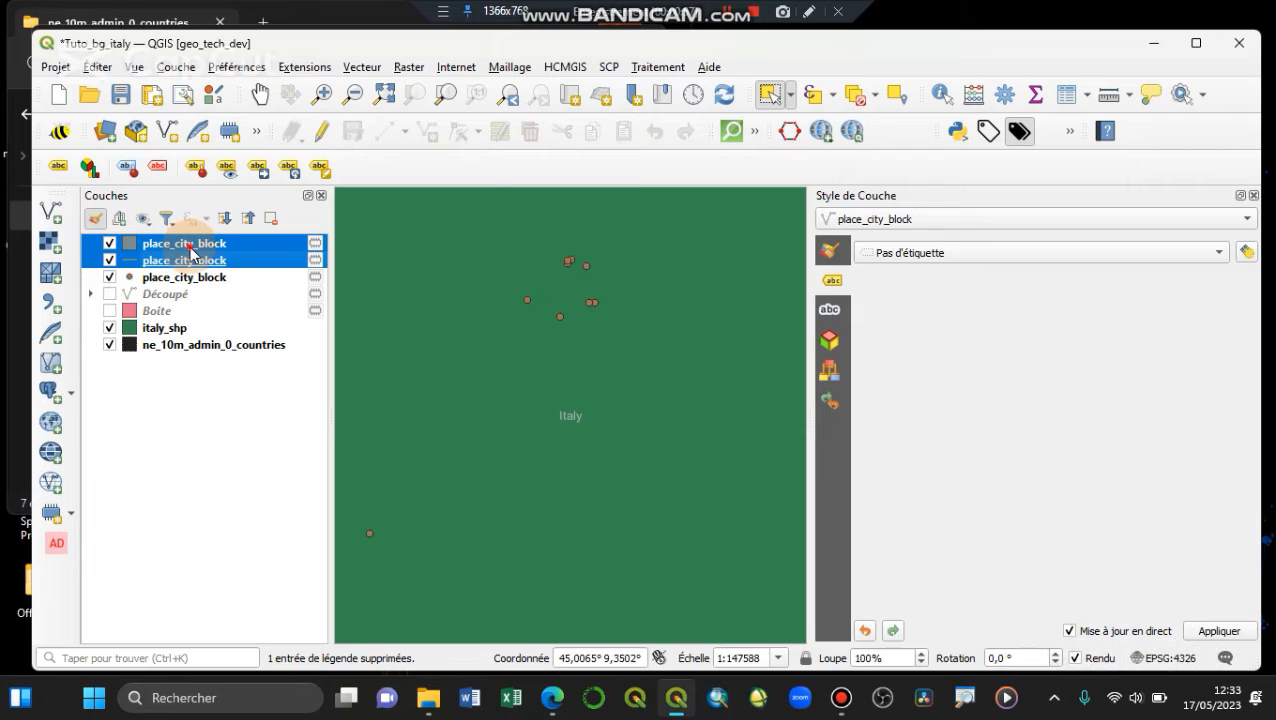
right_click(193, 259)
left_click(688, 310)
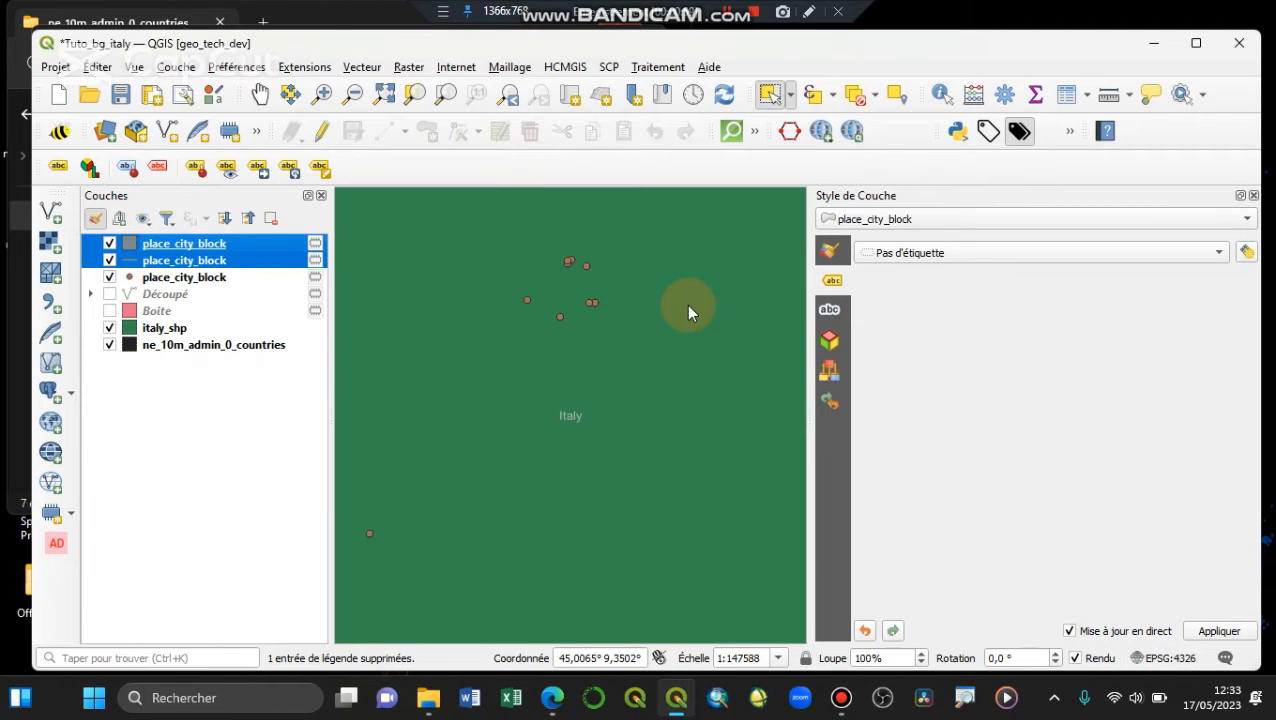
key("ctrl+d")
left_click(634, 377)
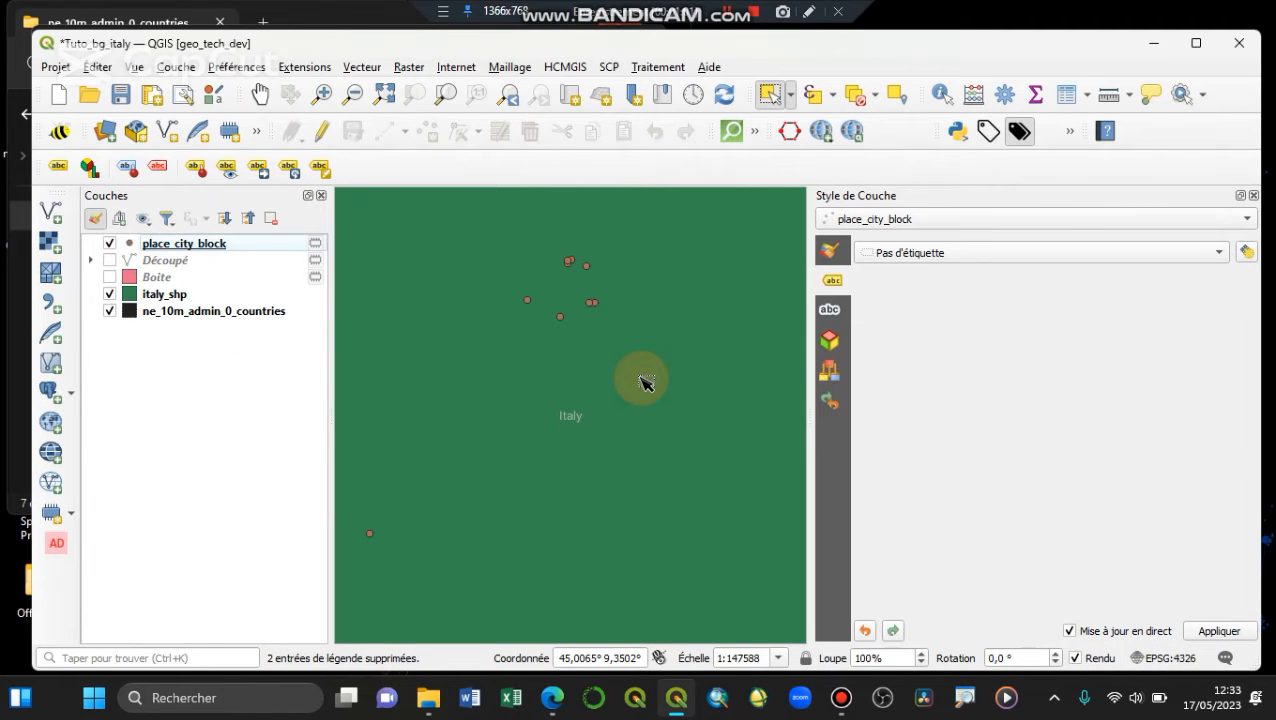
Clip the place_city_block point layer with italy_shp as the overlay, output to a temporary layer
left_click(226, 246)
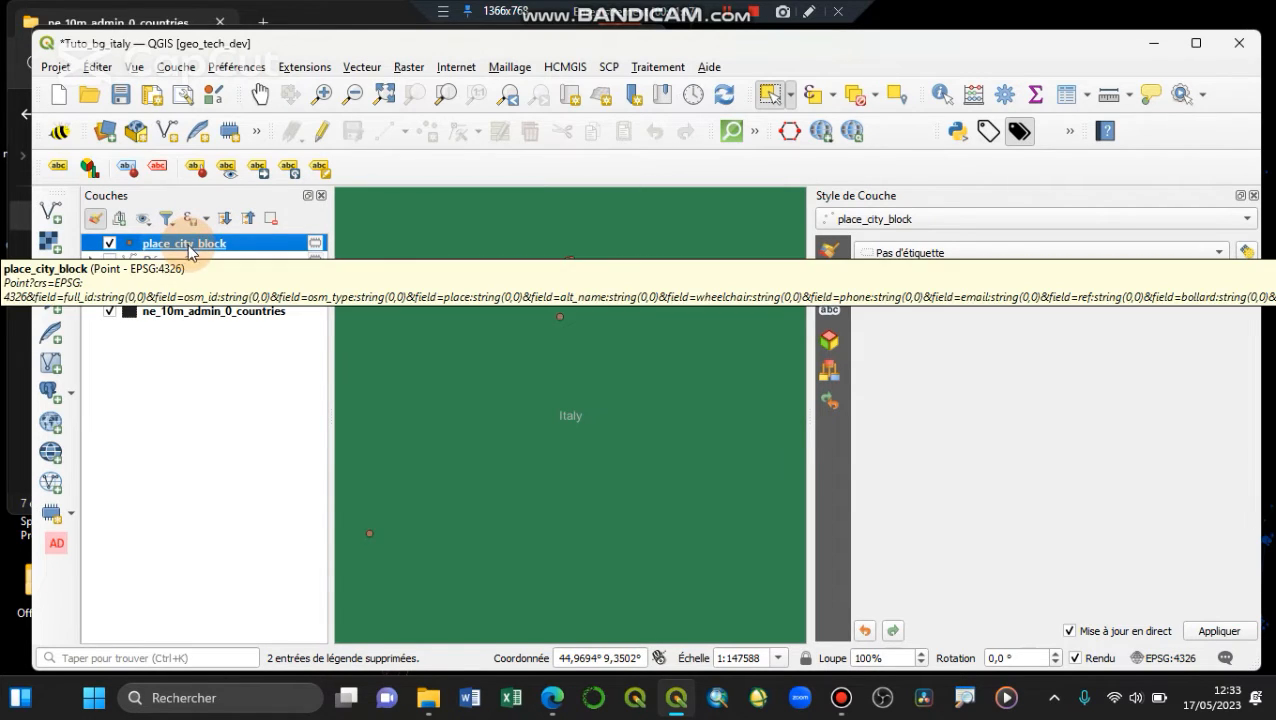
left_click(443, 94)
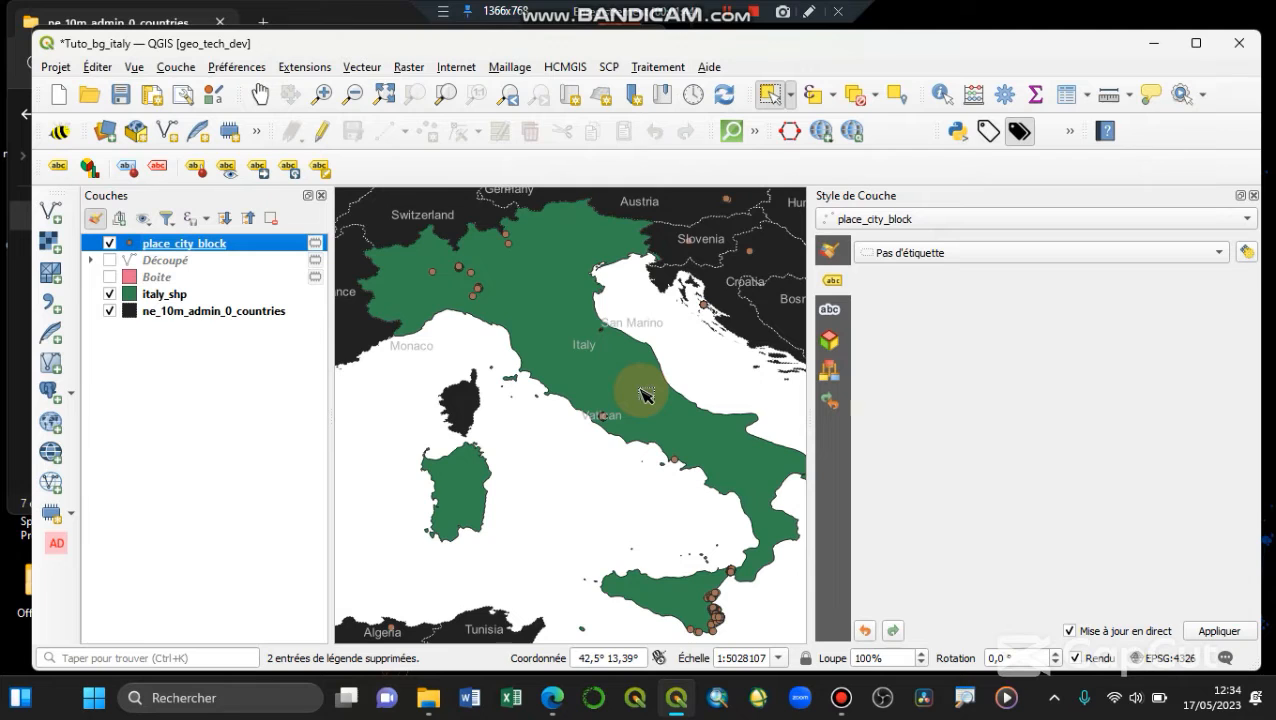
left_click(370, 69)
mouse_move(560, 175)
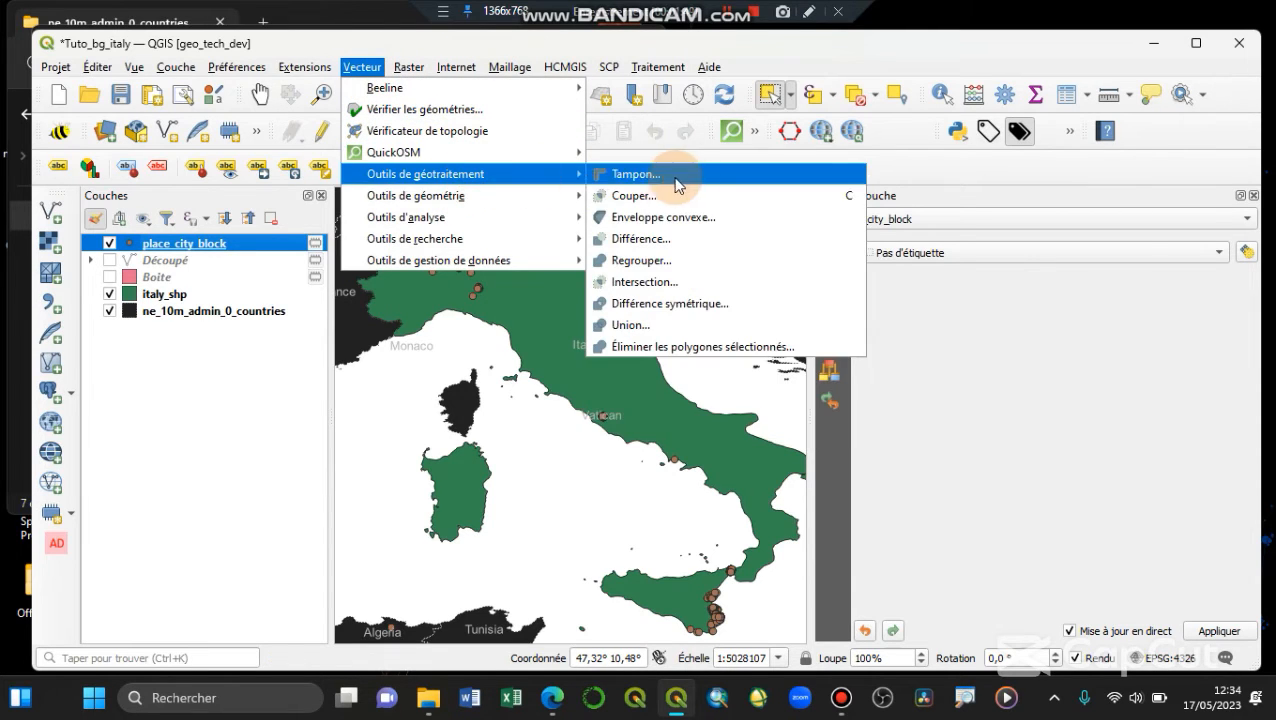
left_click(652, 195)
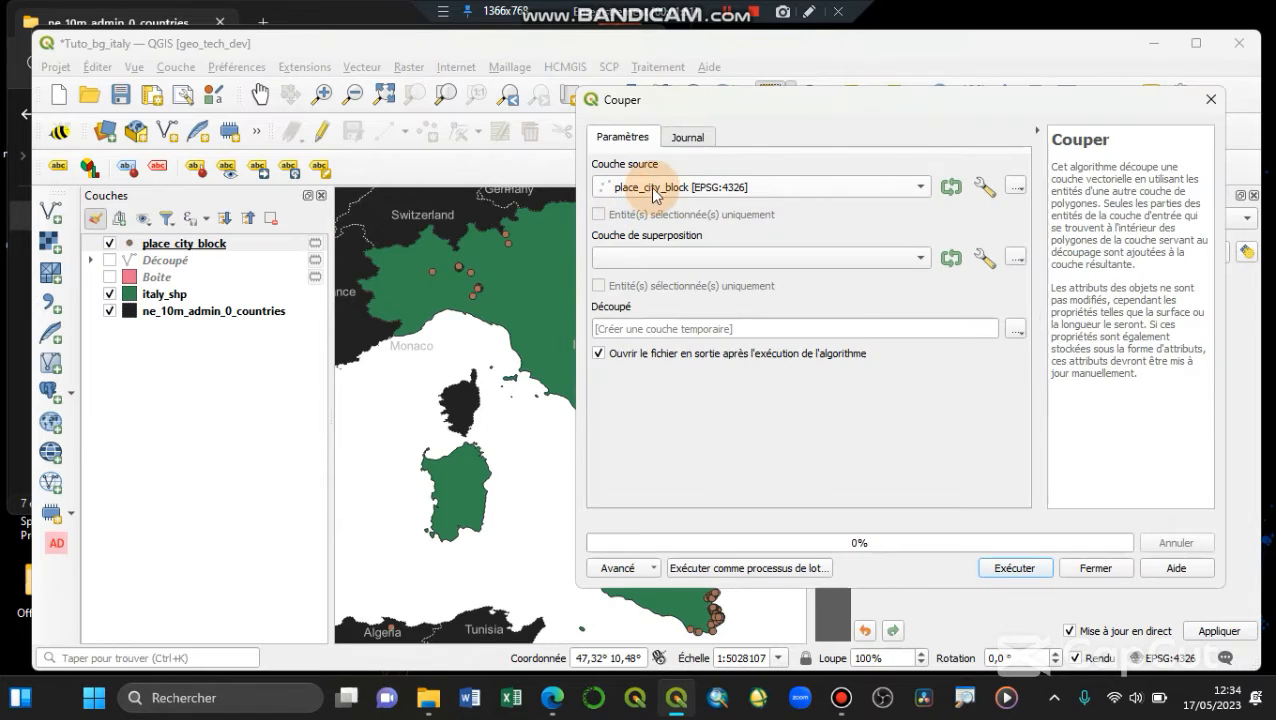
left_click(712, 257)
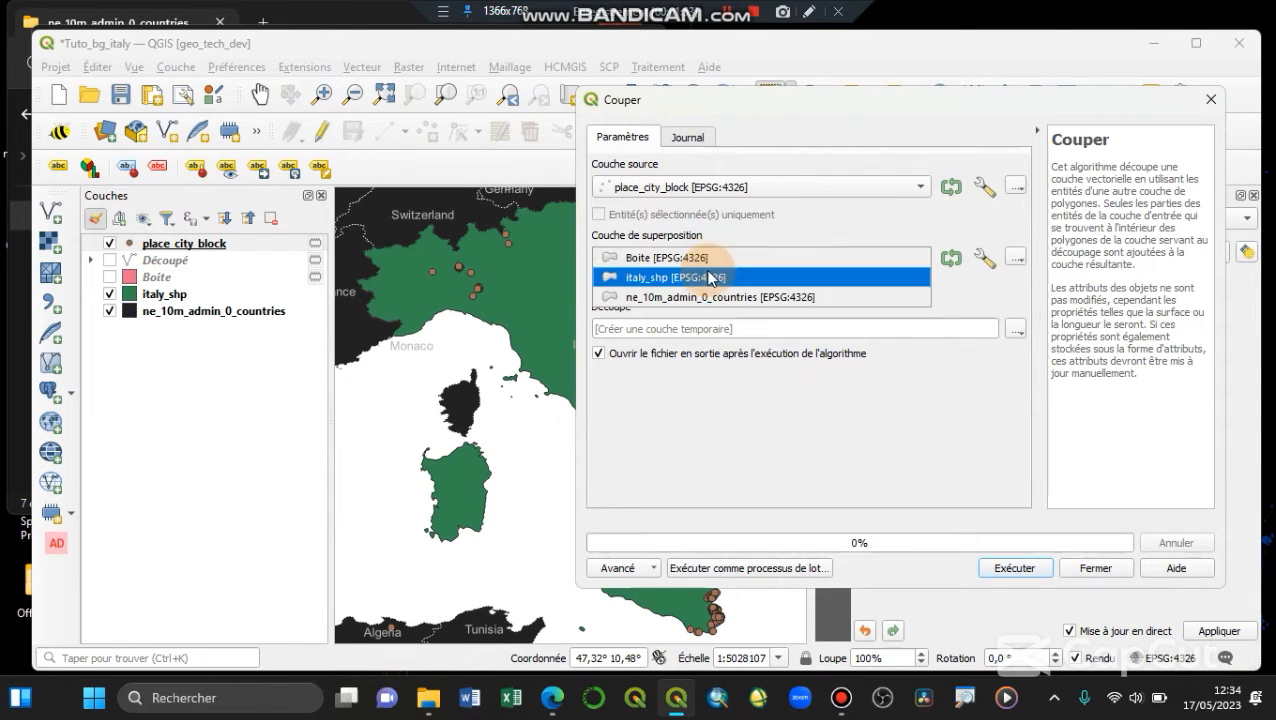
left_click(709, 278)
left_click(1005, 568)
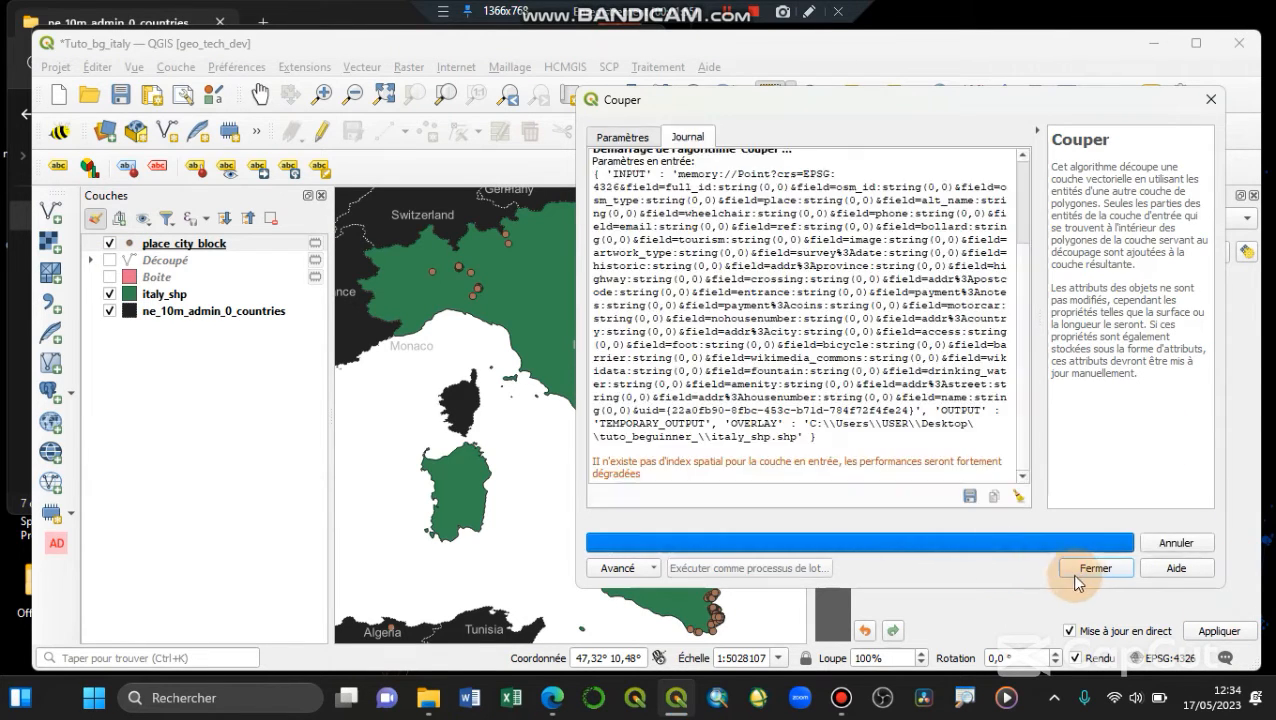
left_click(1088, 570)
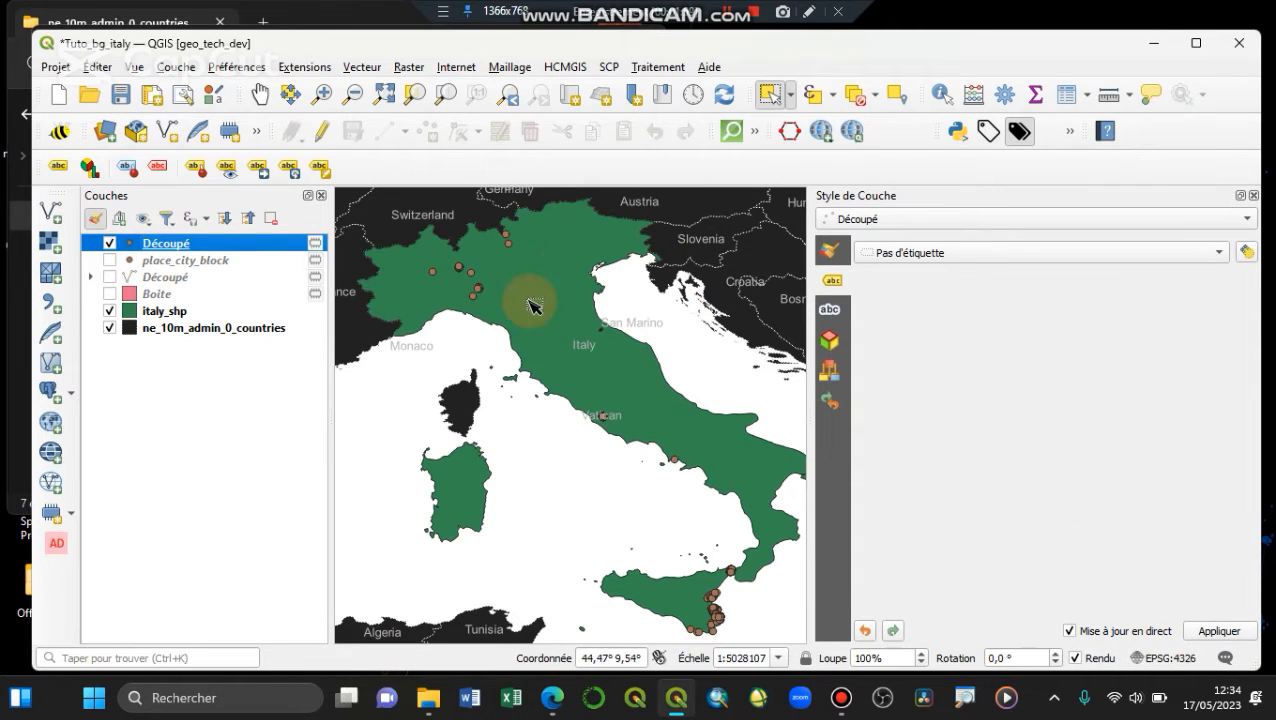
Rename the clipped point layer as "Localité Italy"
right_click(231, 245)
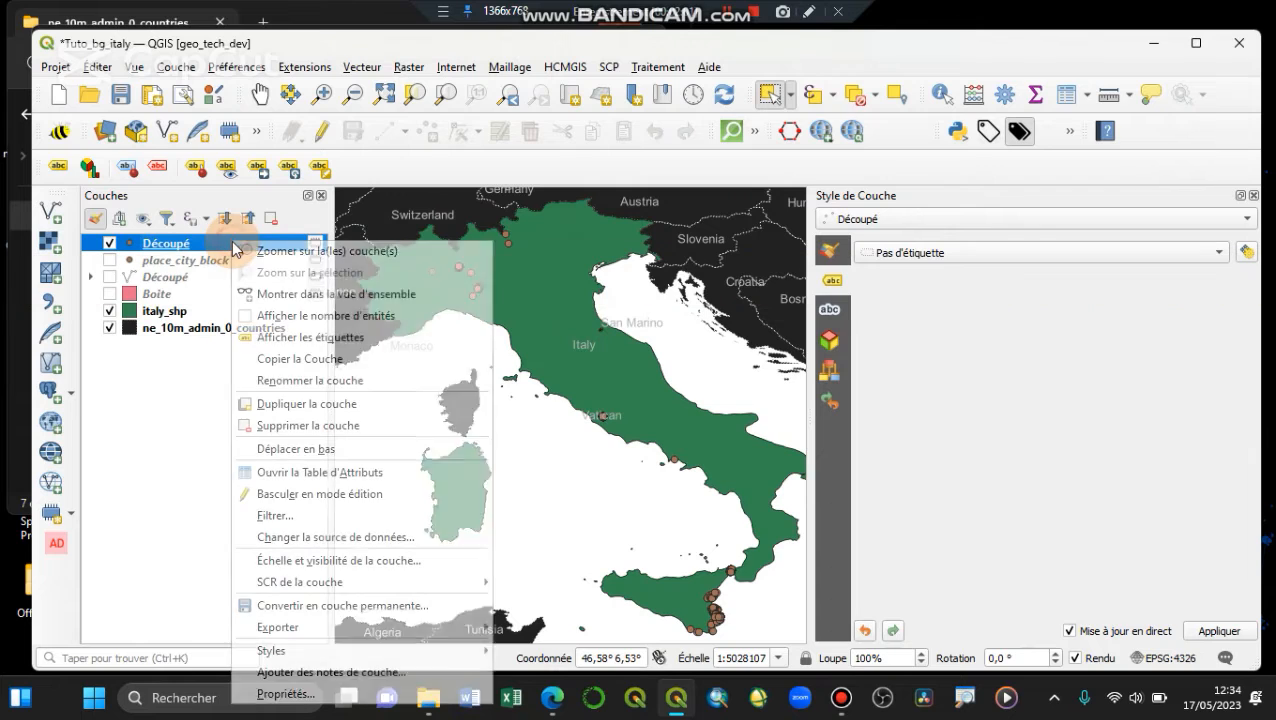
left_click(326, 379)
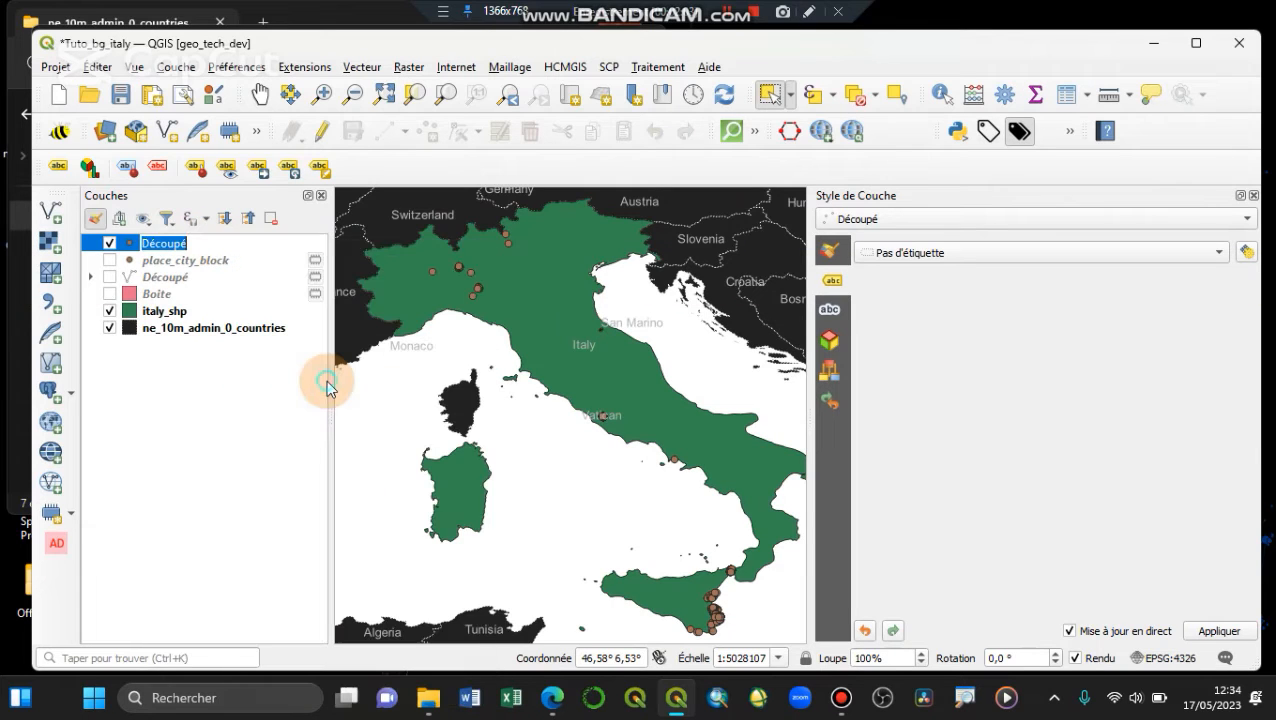
type("Localité Italy")
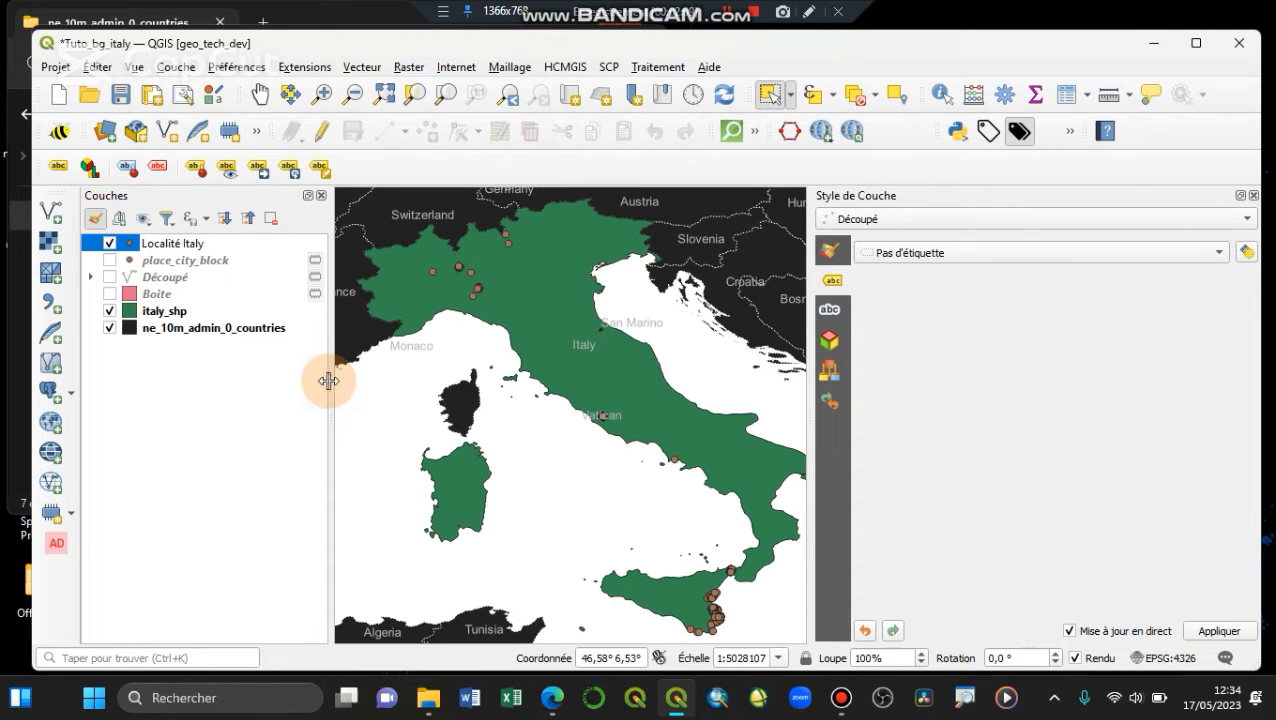
key("Return")
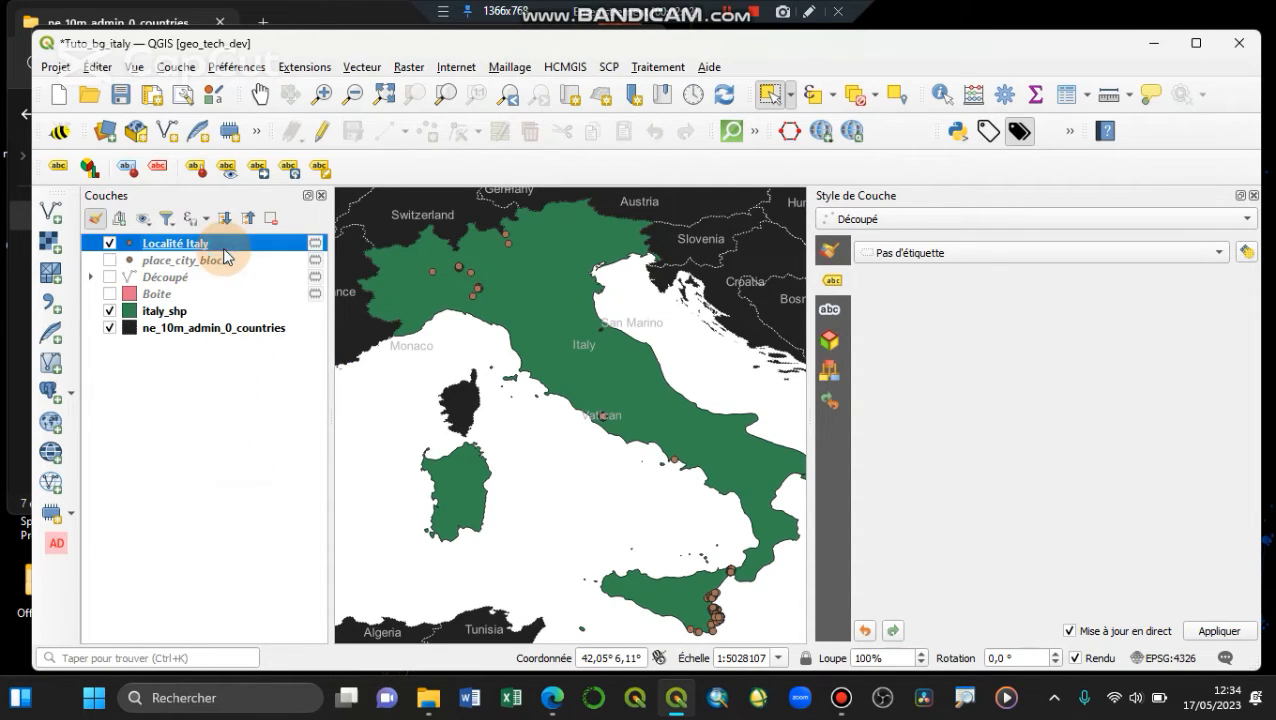
Set the marker color of the Localité Italy layer to red
left_click(829, 256)
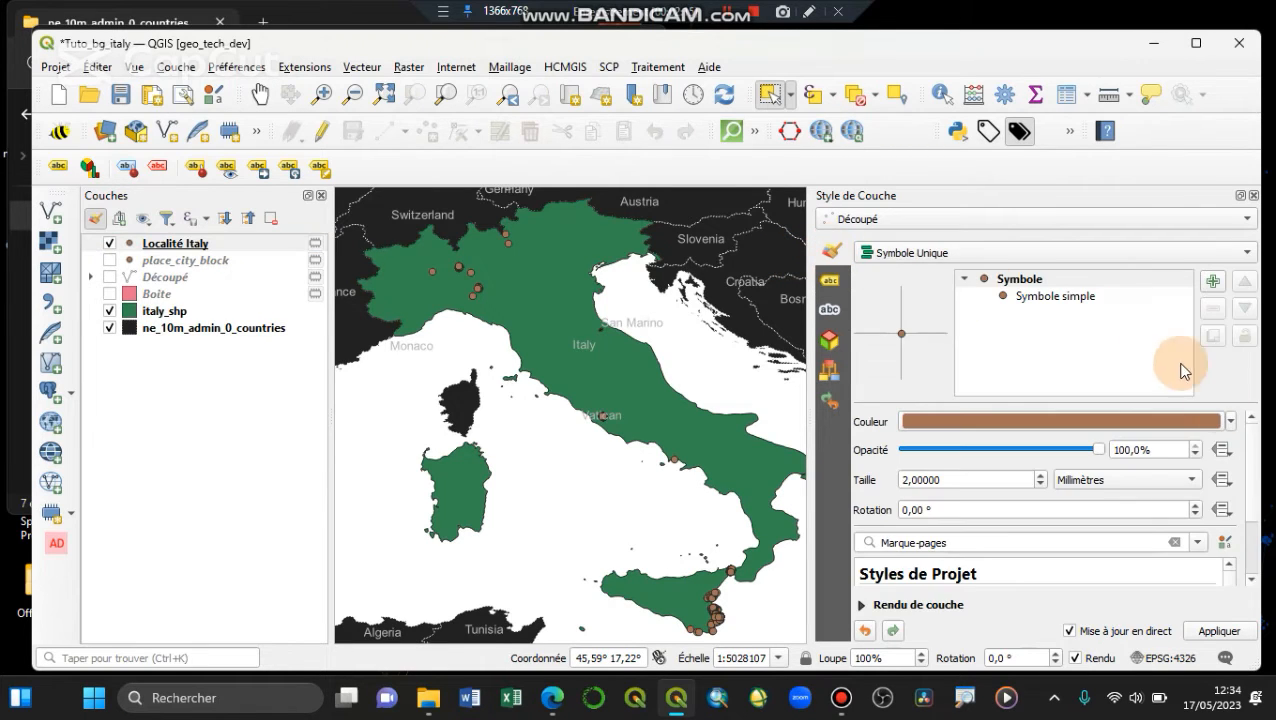
left_click(1232, 424)
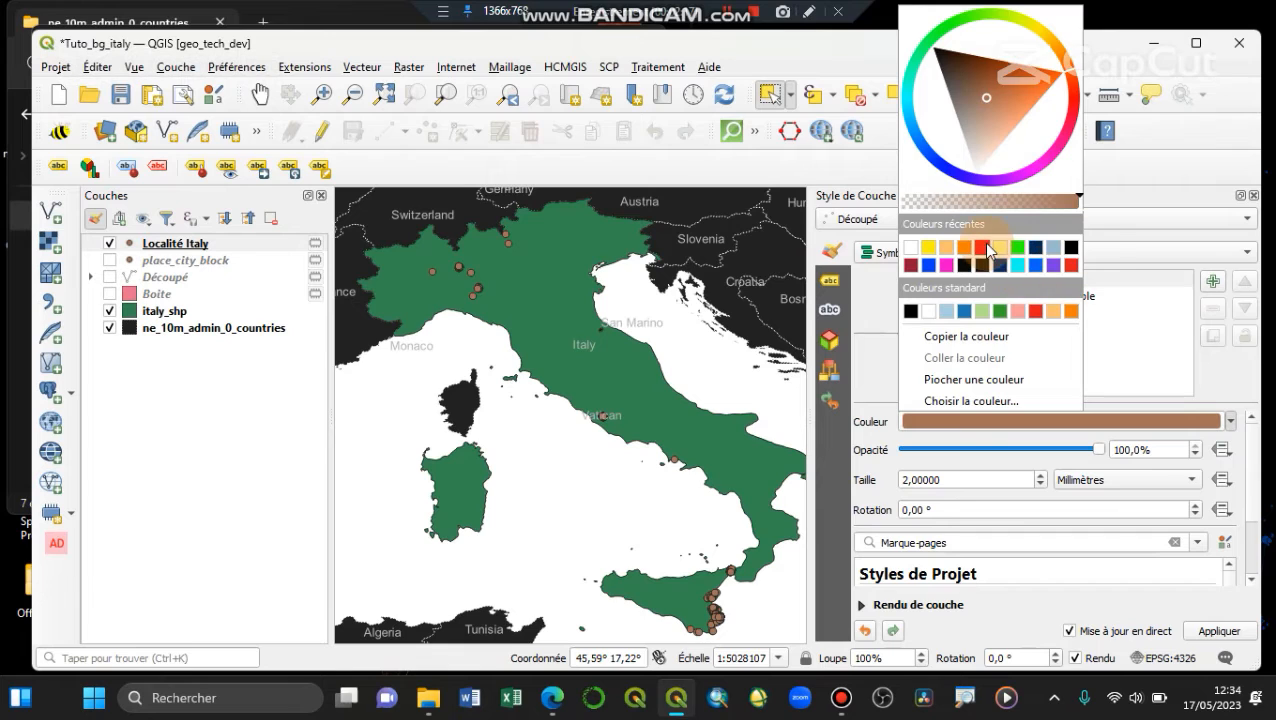
left_click(985, 249)
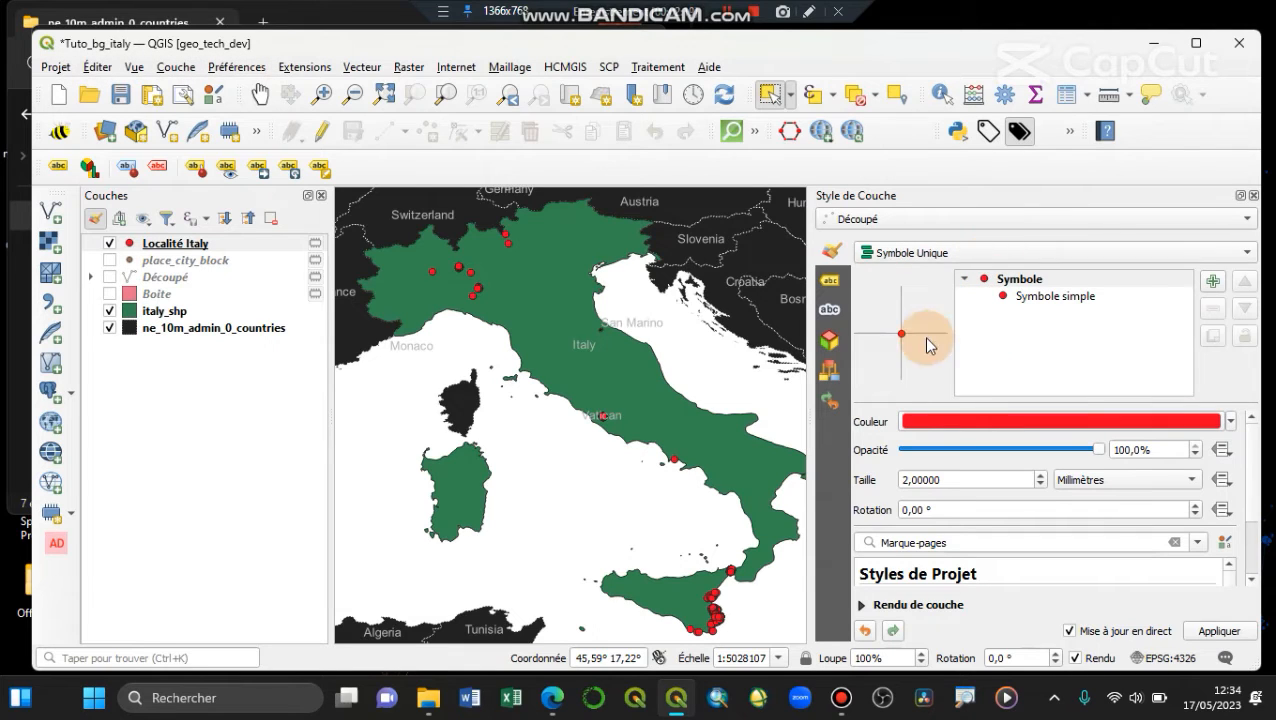
Apply the preset "topo pop capital" symbol to the Localité Italy layer
scroll(881, 525, "down", 1)
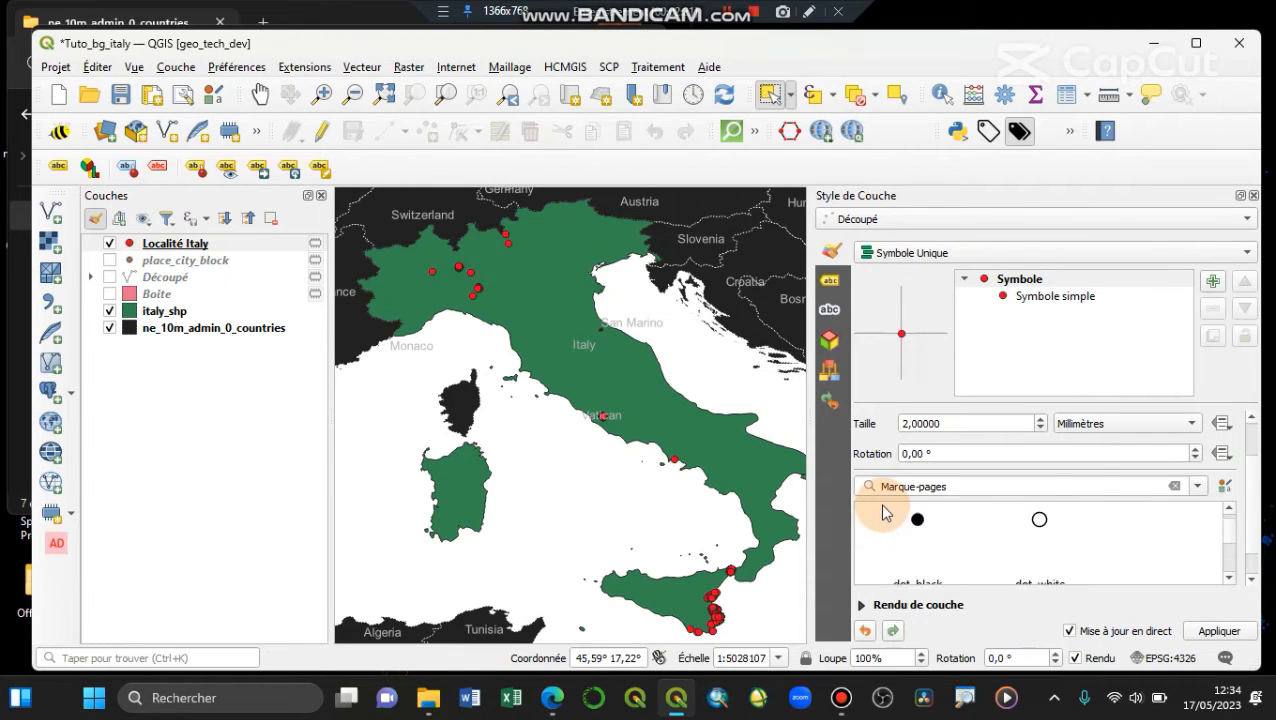
scroll(883, 521, "up", 1)
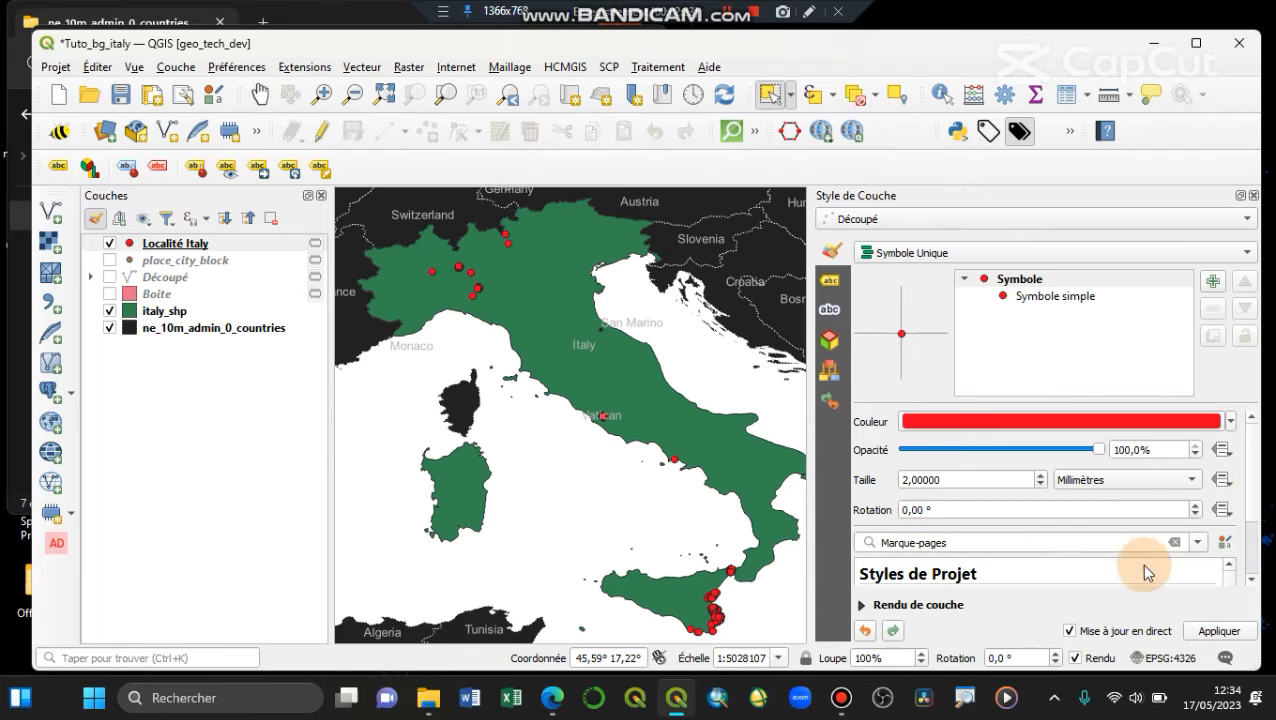
left_click_drag(1252, 499, 1250, 528)
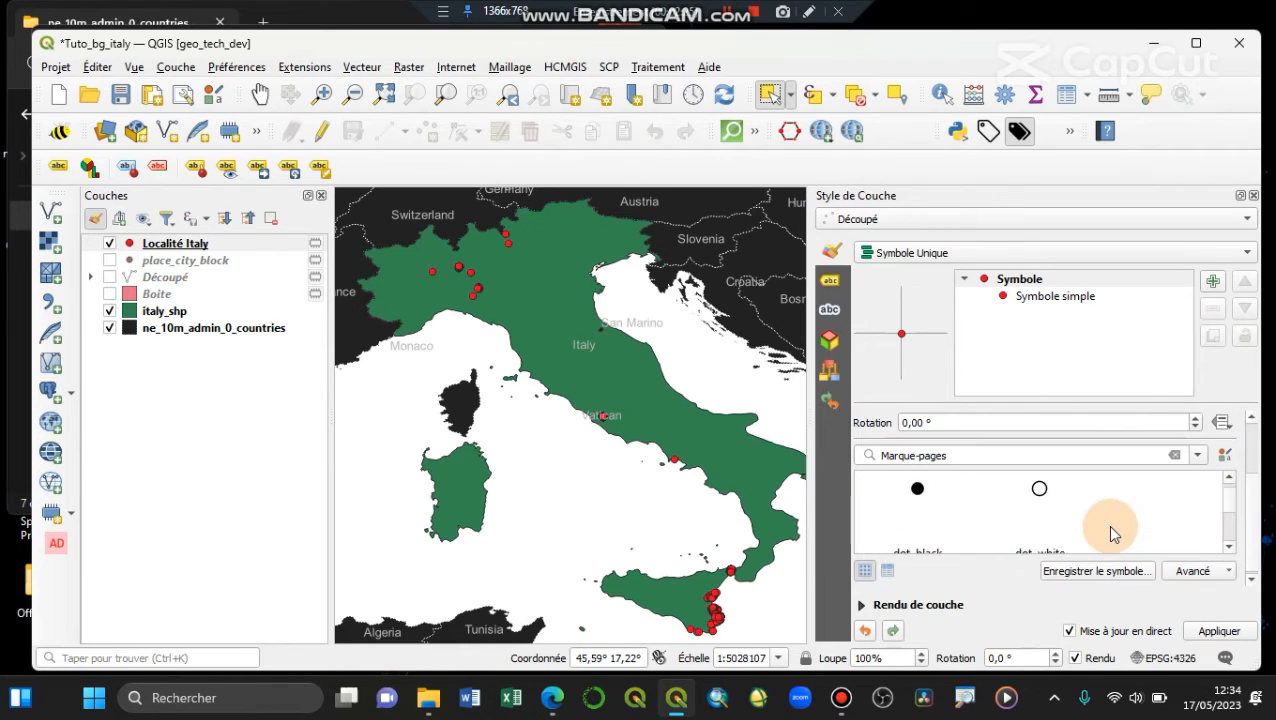
scroll(1106, 524, "down", 4)
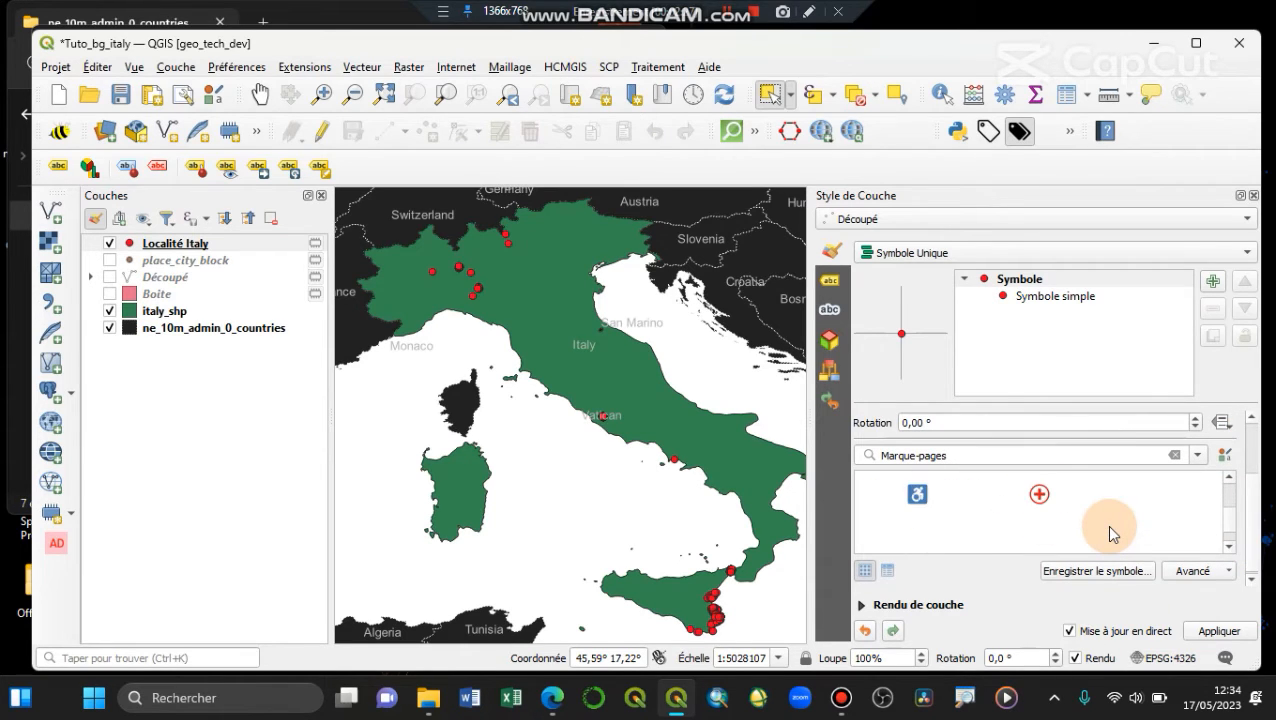
left_click(938, 516)
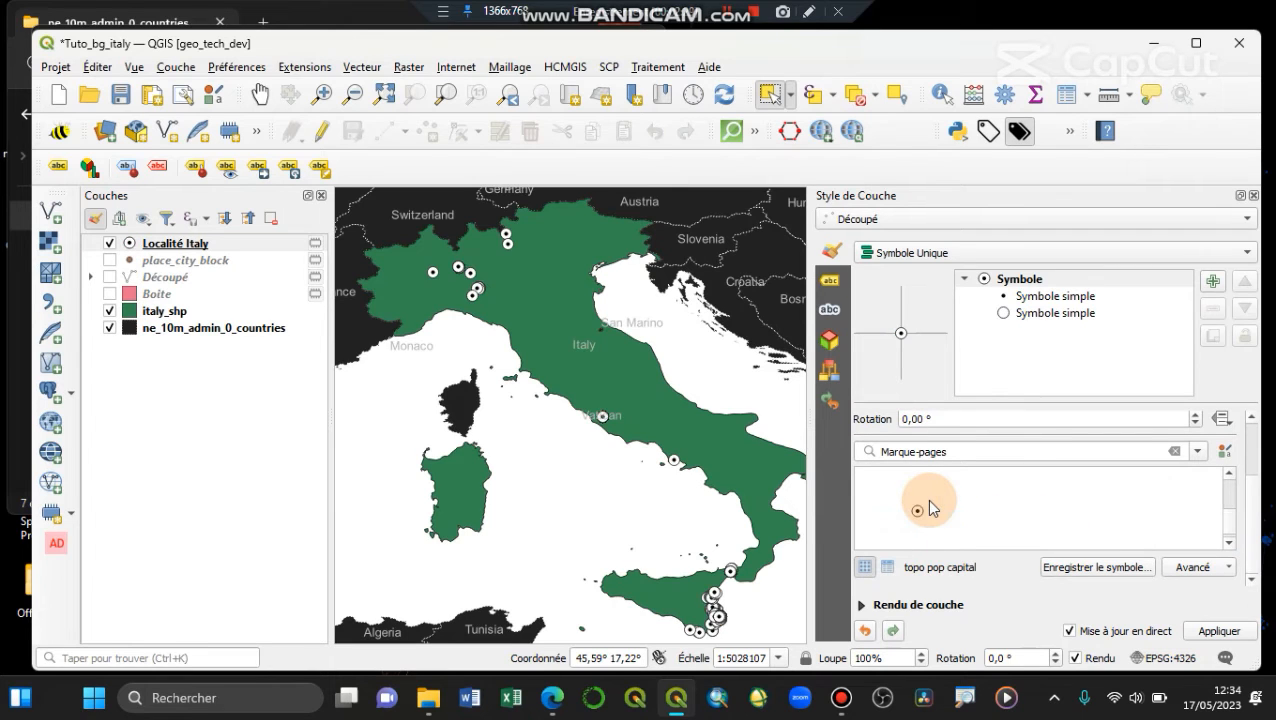
Delete the white circle layer from the Localité Italy symbol and add a new simple marker layer
left_click(1043, 297)
left_click(1055, 314)
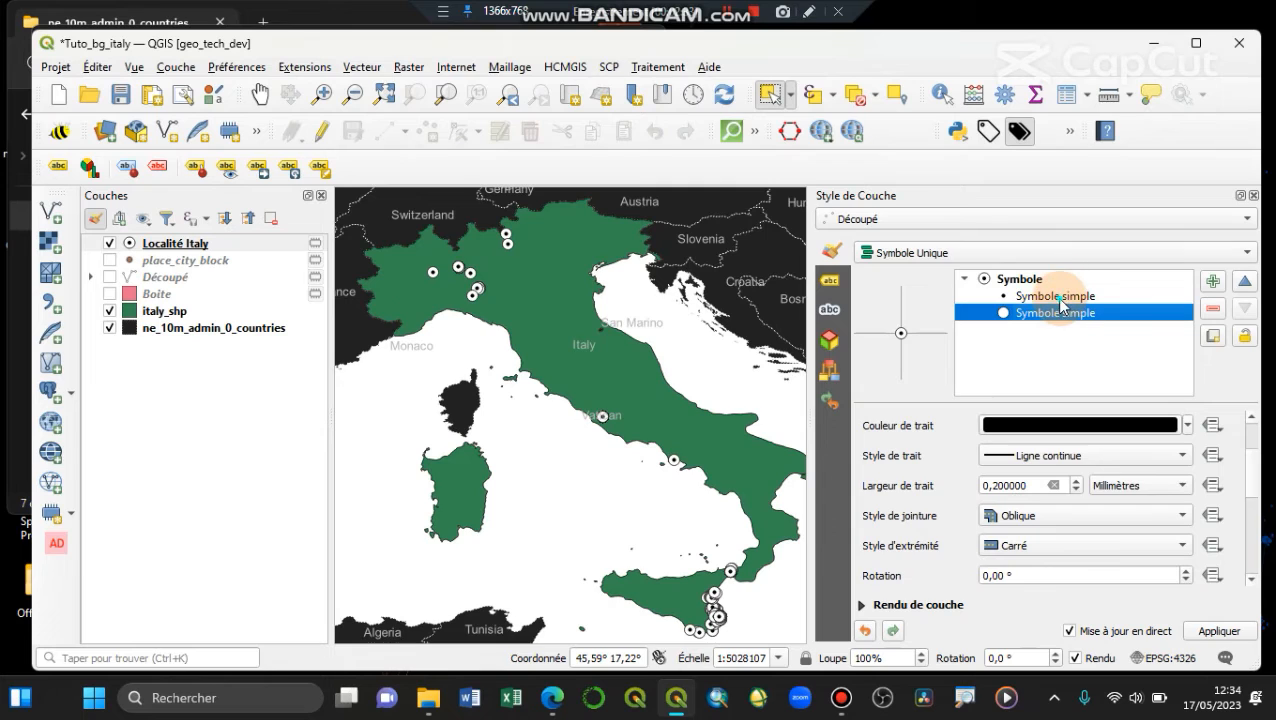
left_click(1056, 294)
left_click(1073, 314)
left_click(1213, 308)
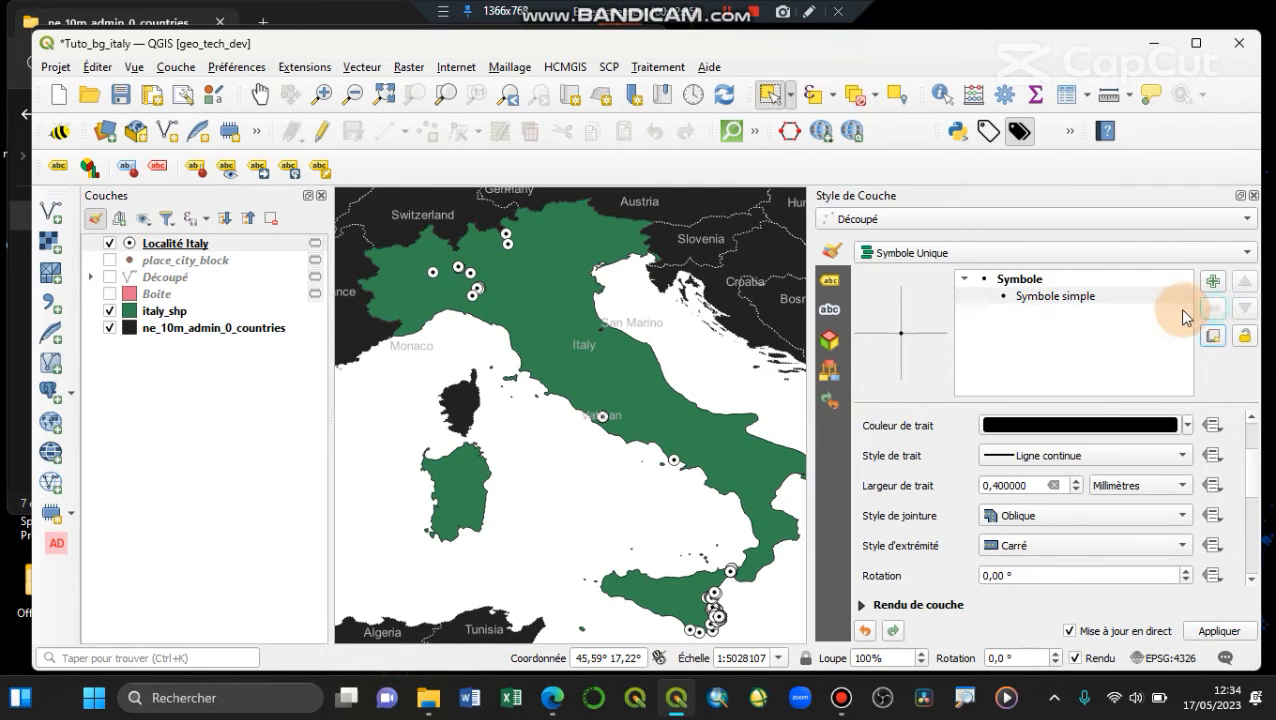
left_click(1153, 296)
left_click(1211, 283)
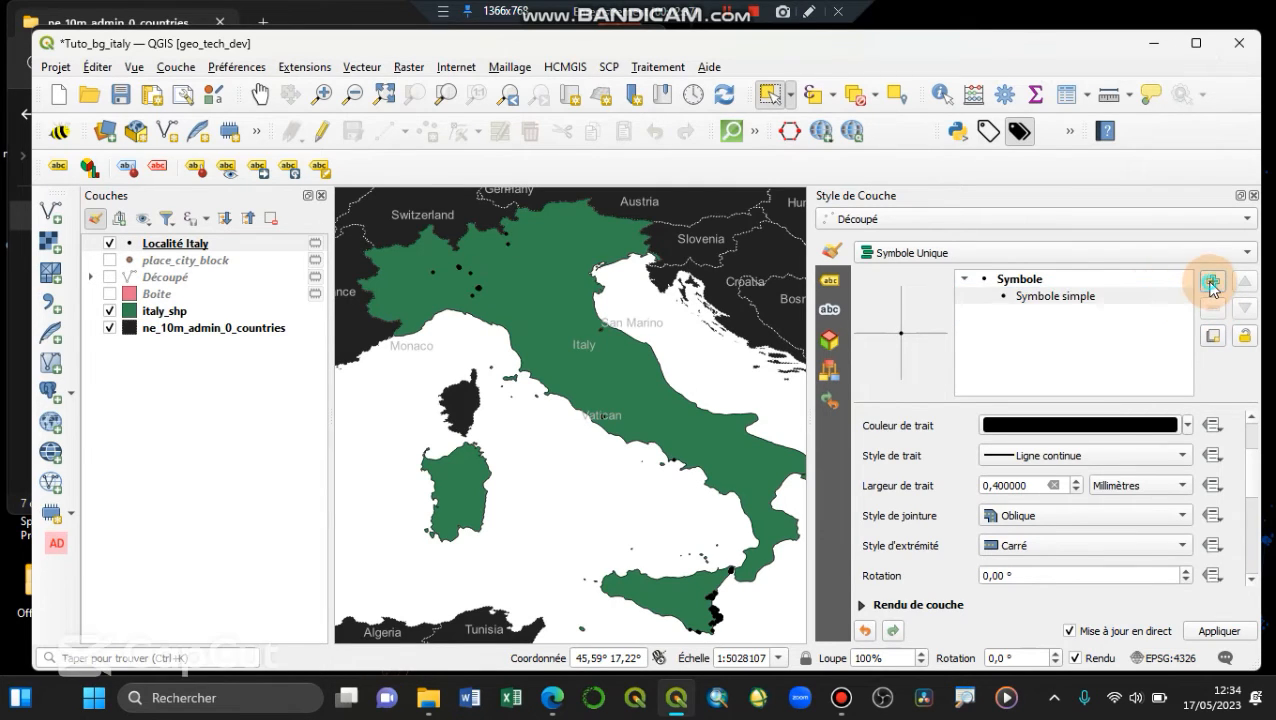
Set the fill color of the newly added marker layer to black
left_click(1112, 298)
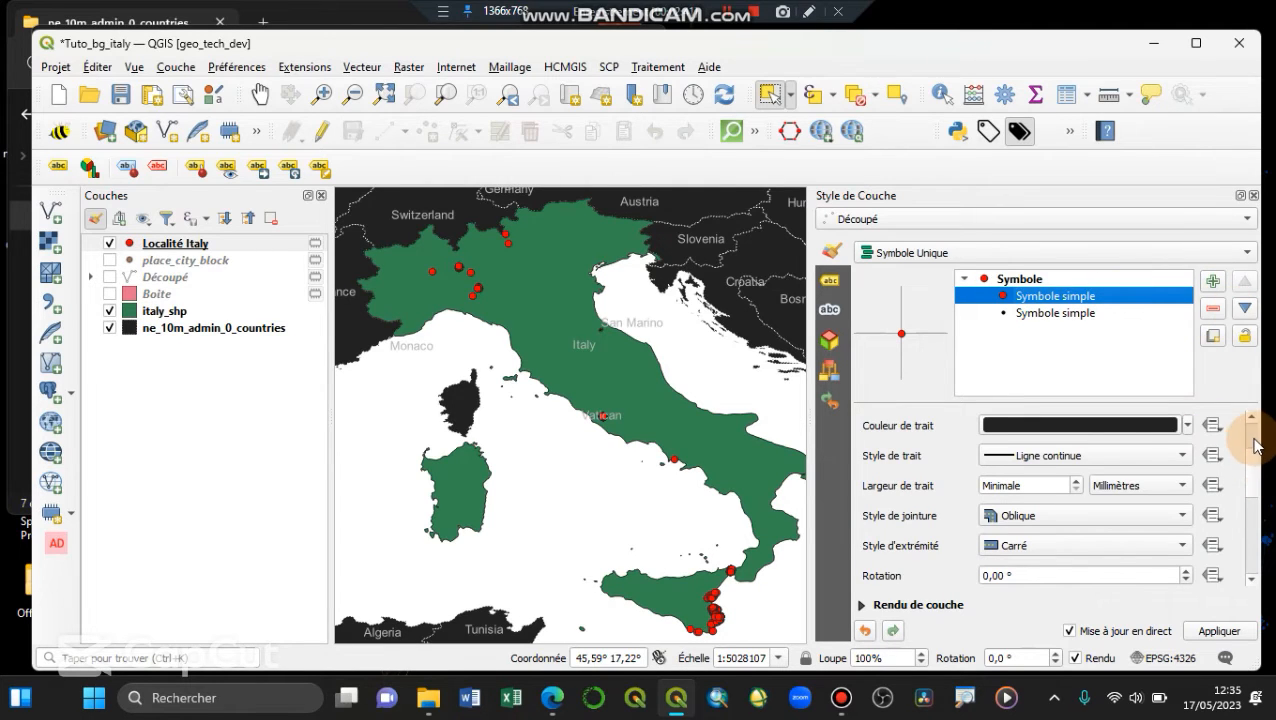
scroll(1257, 447, "up", 3)
left_click(1187, 486)
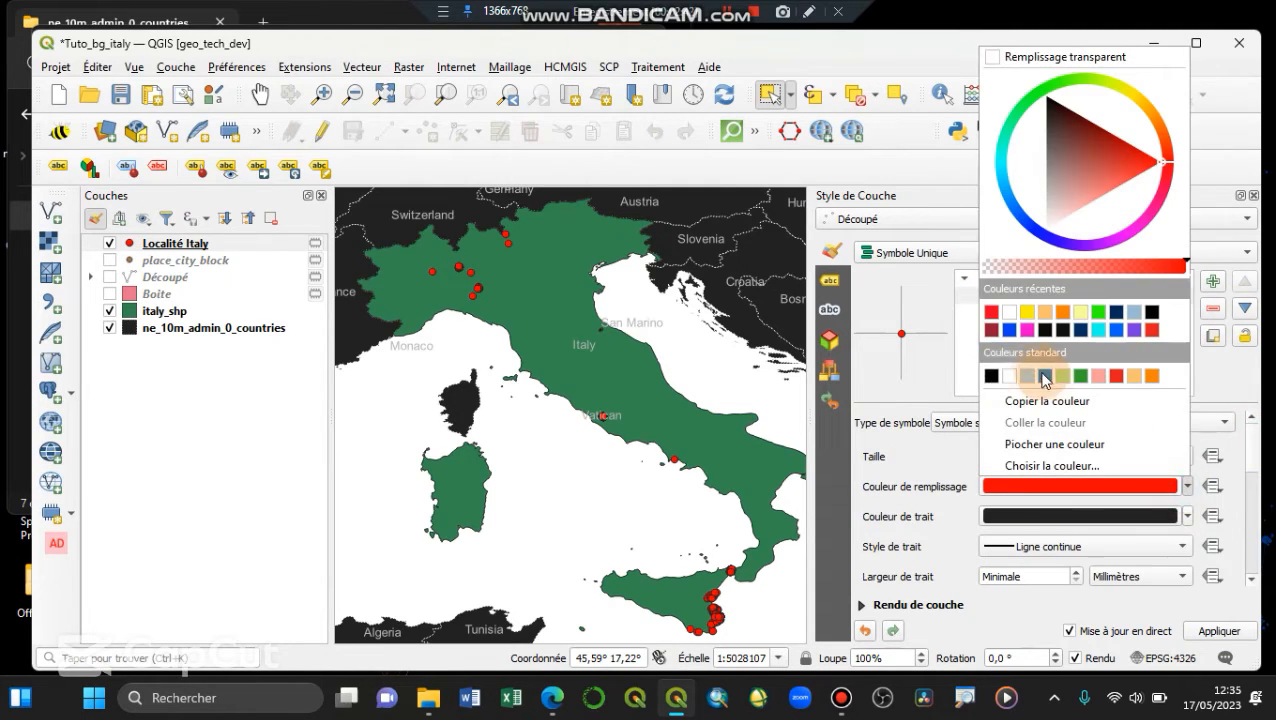
left_click(989, 376)
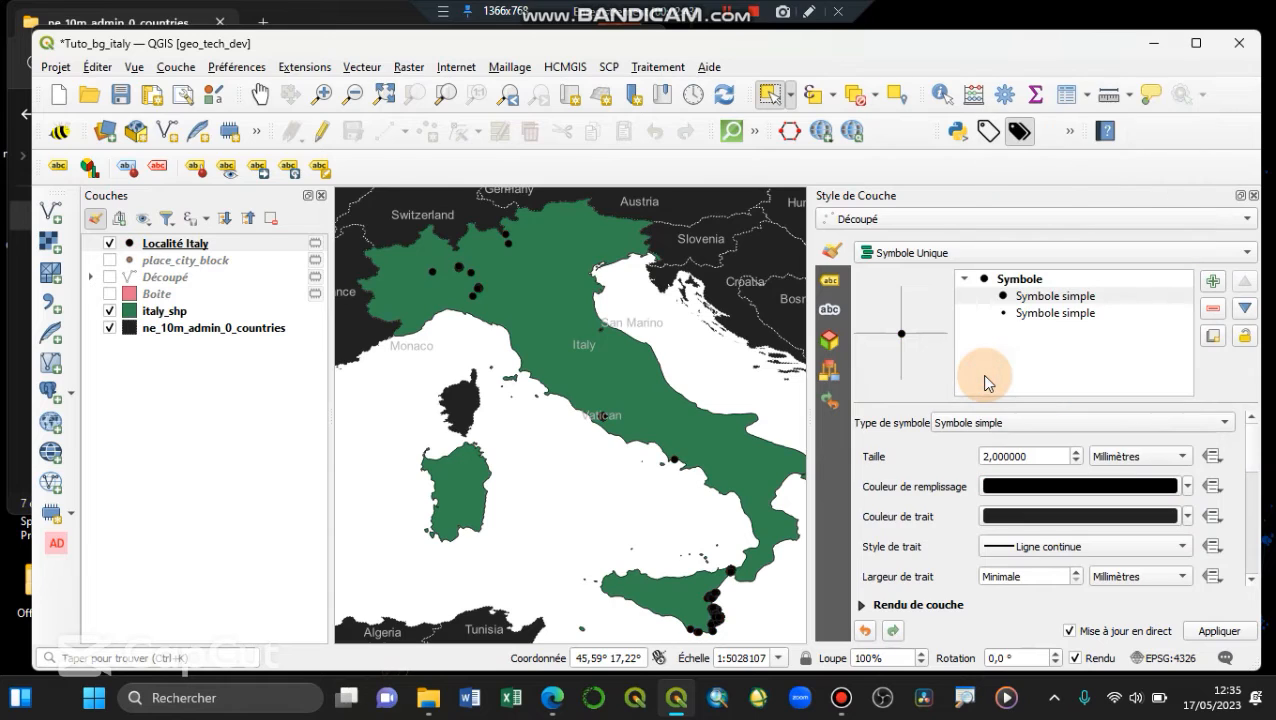
Give the lower marker layer of the symbol a white fill and a size of 3.5 mm
left_click(1041, 315)
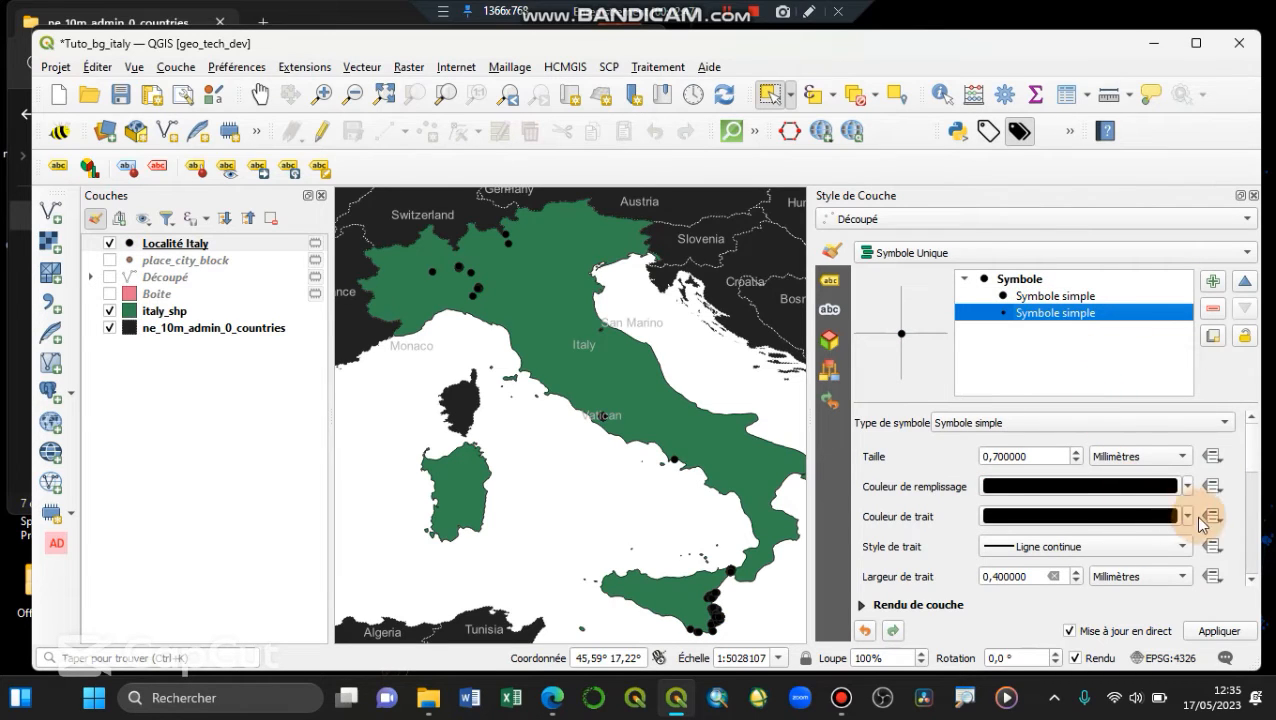
left_click(1187, 486)
left_click(1006, 377)
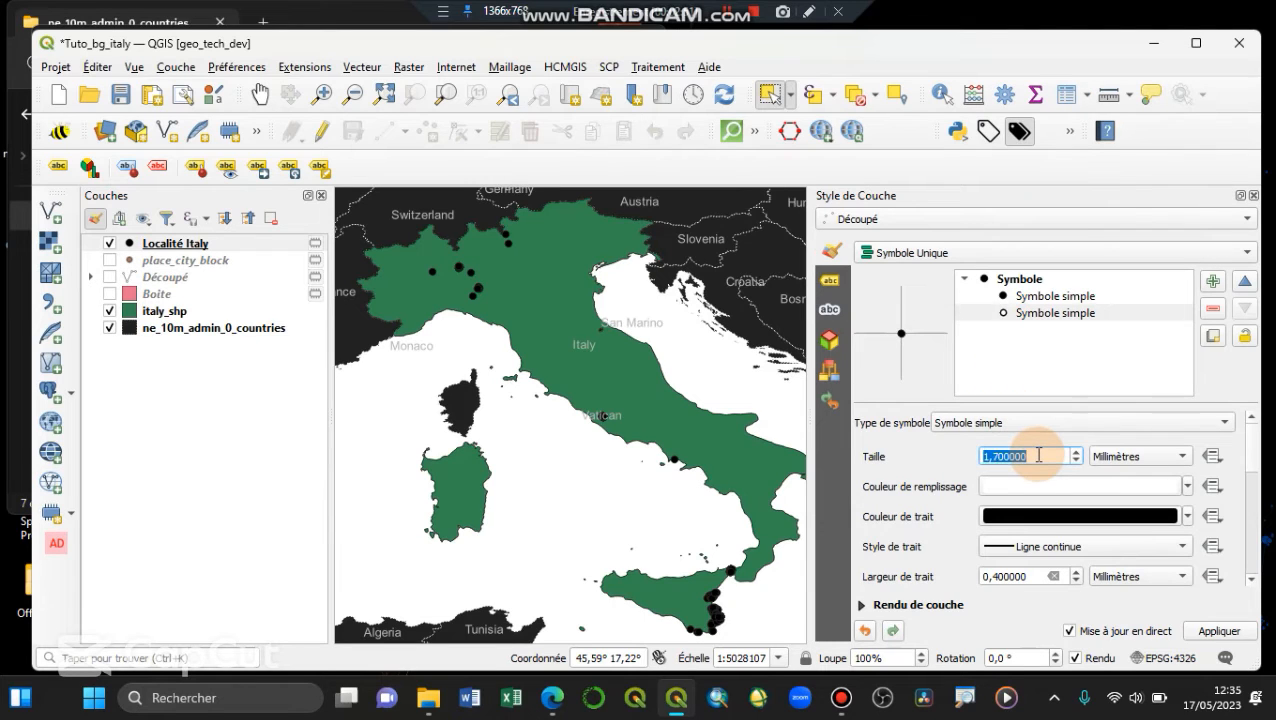
scroll(1038, 455, "up", 8)
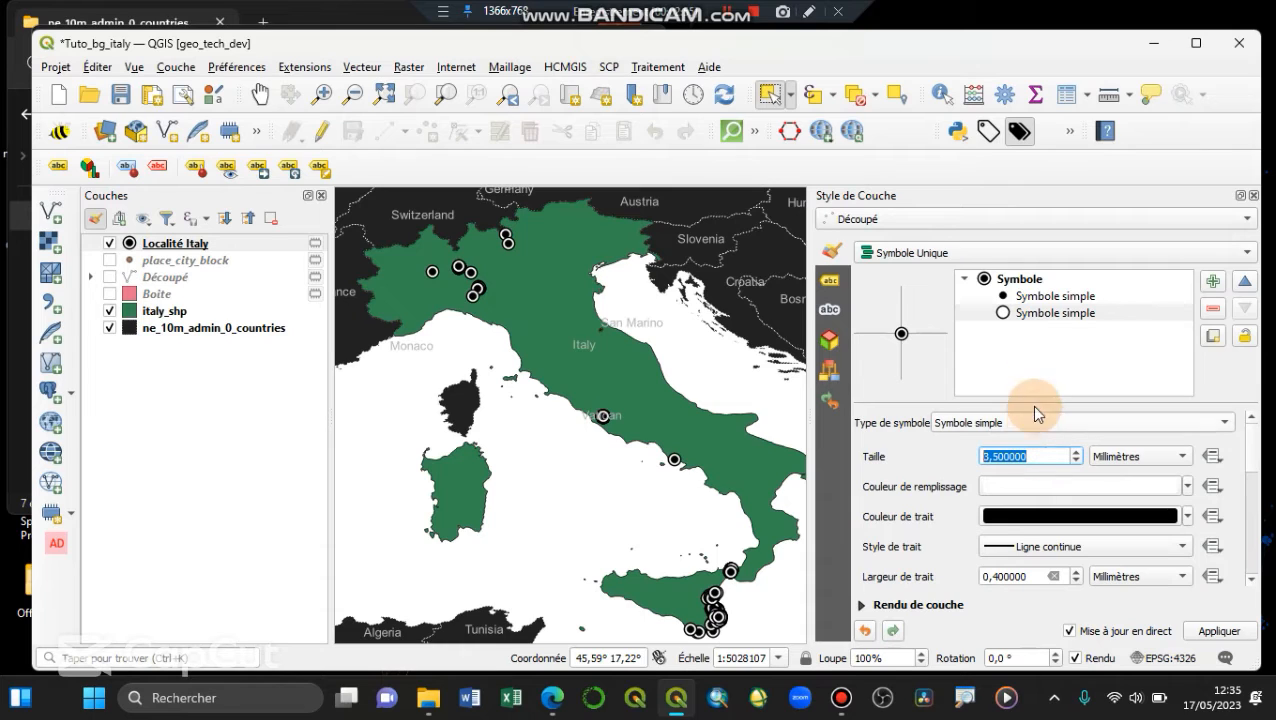
Set the black center dot's size to 1 mm and the white circle's stroke width to 0.2 mm
left_click(1060, 296)
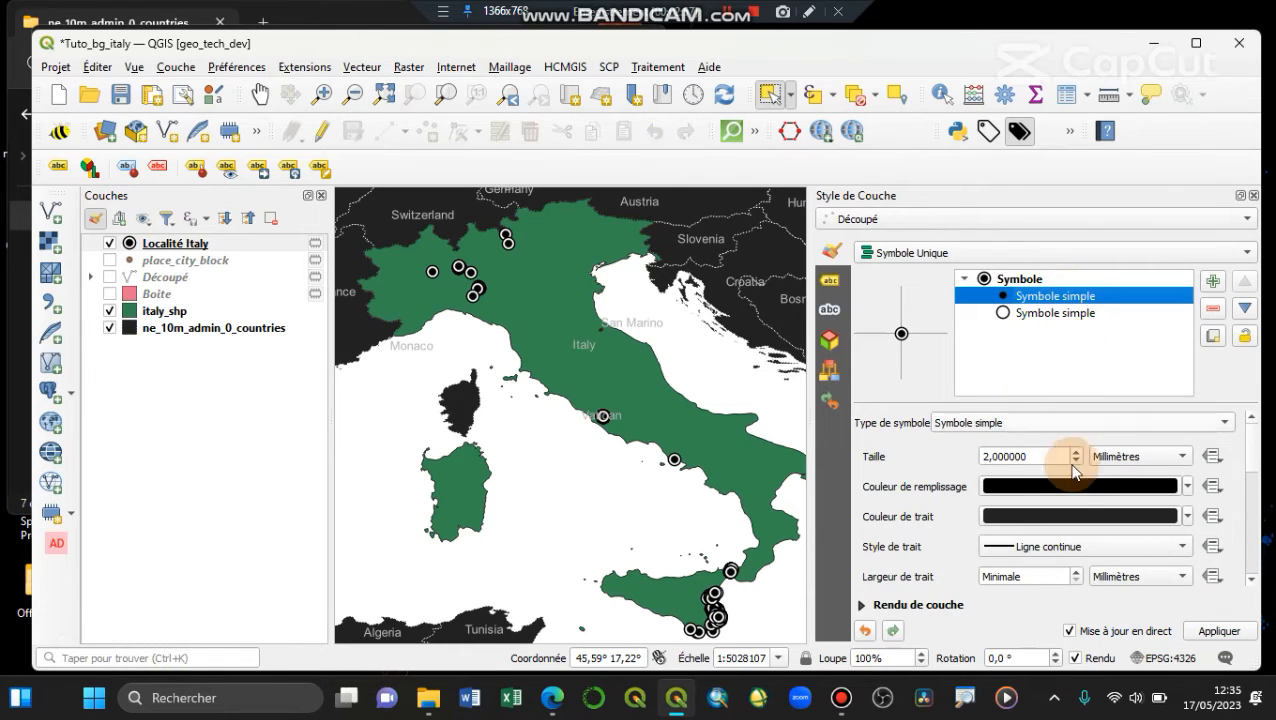
scroll(1056, 456, "down", 2)
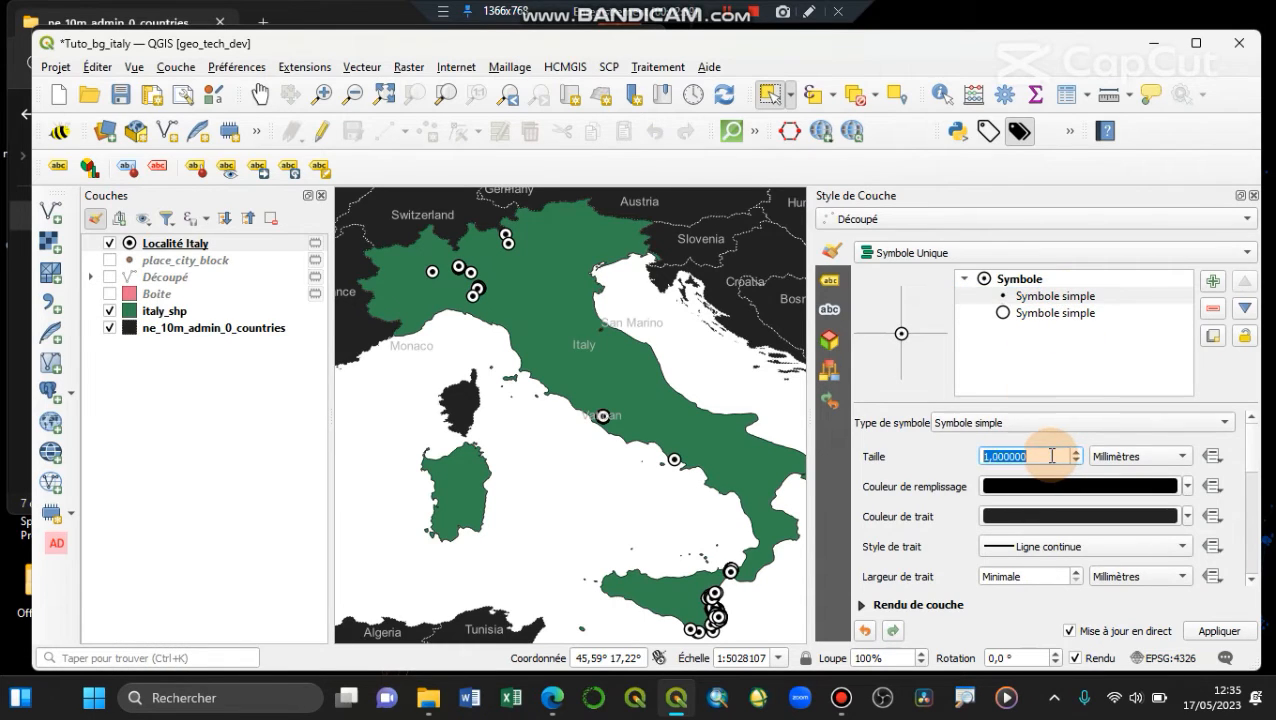
left_click(1058, 313)
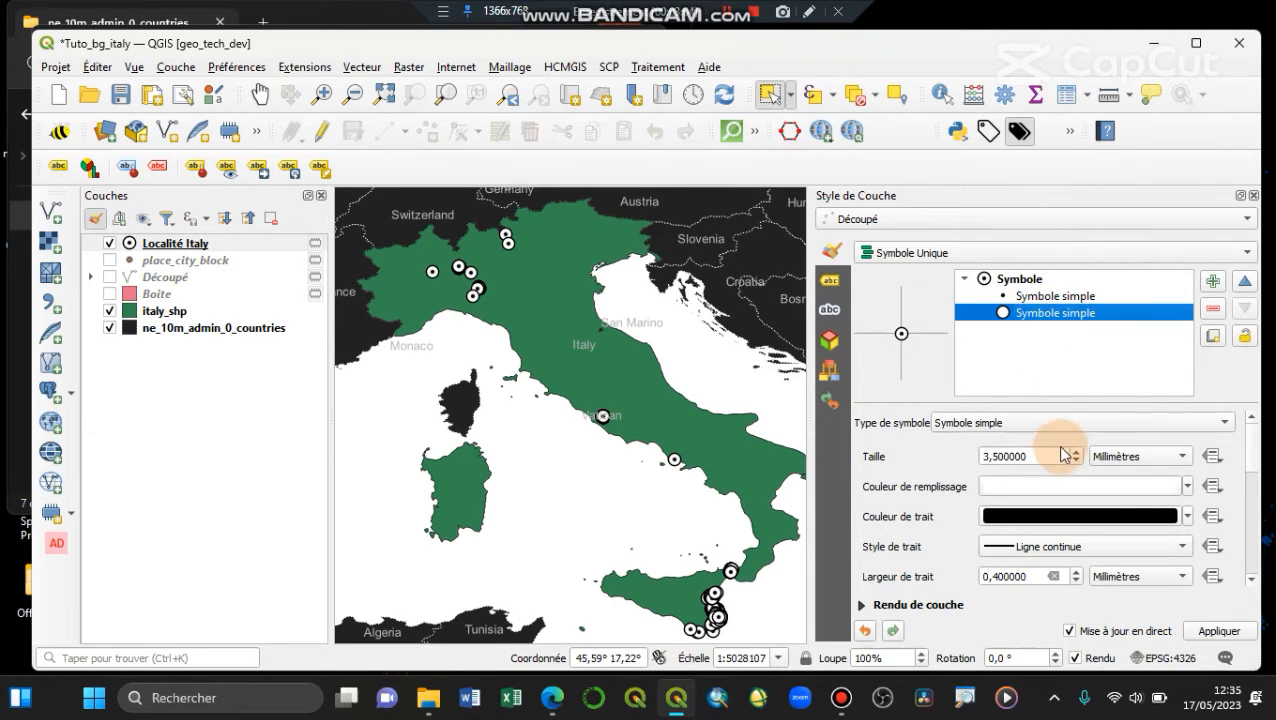
left_click(1076, 581)
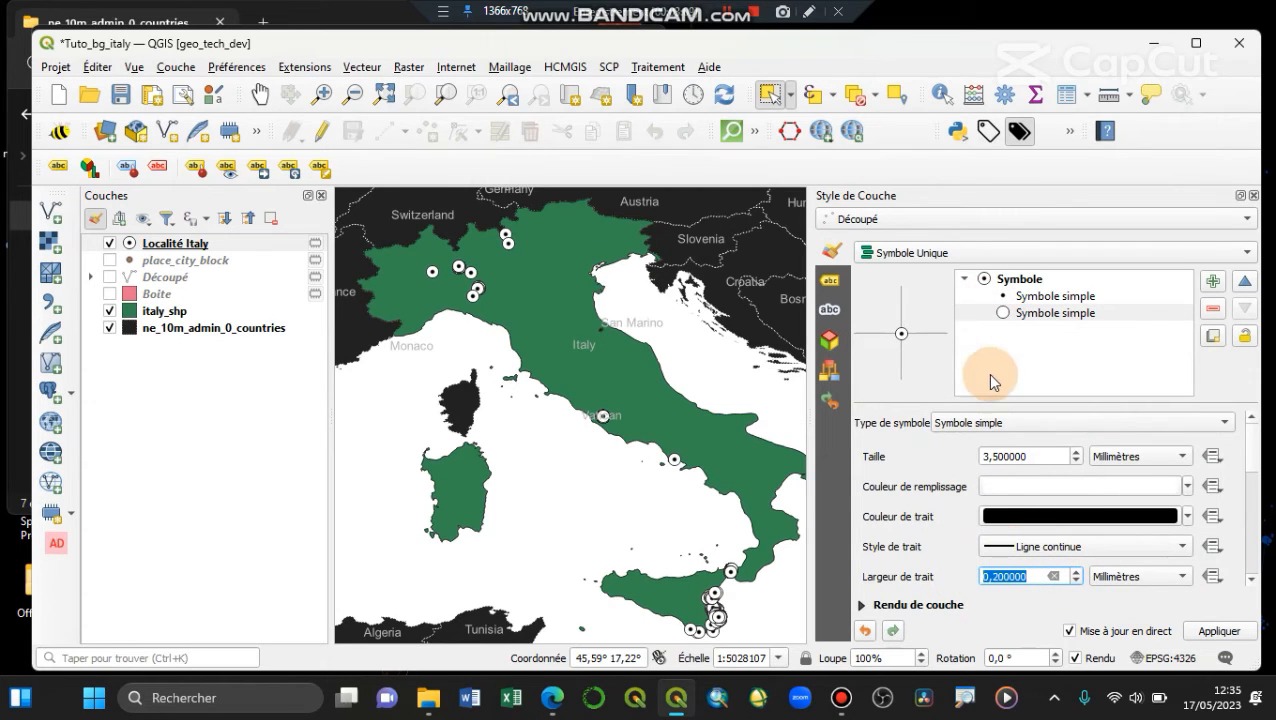
Turn on simple labels (Étiquettes simples) for the Localité Italy layer
left_click(840, 285)
left_click(922, 252)
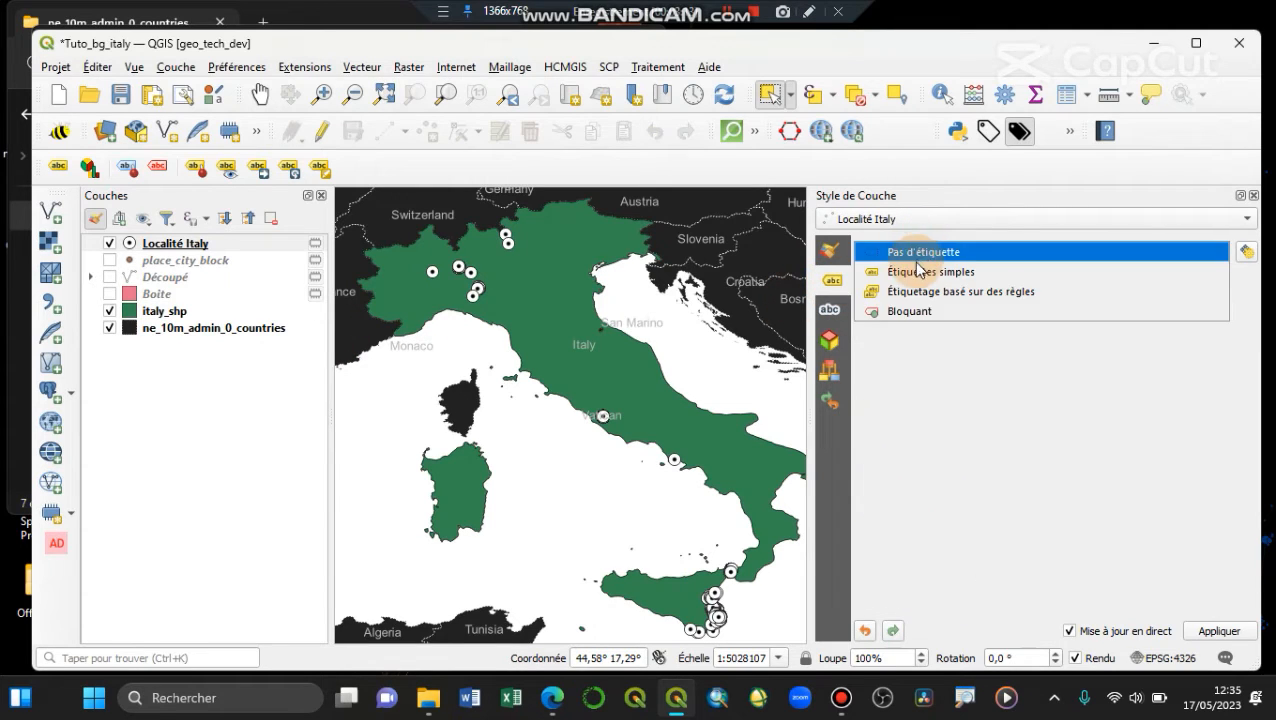
left_click(917, 264)
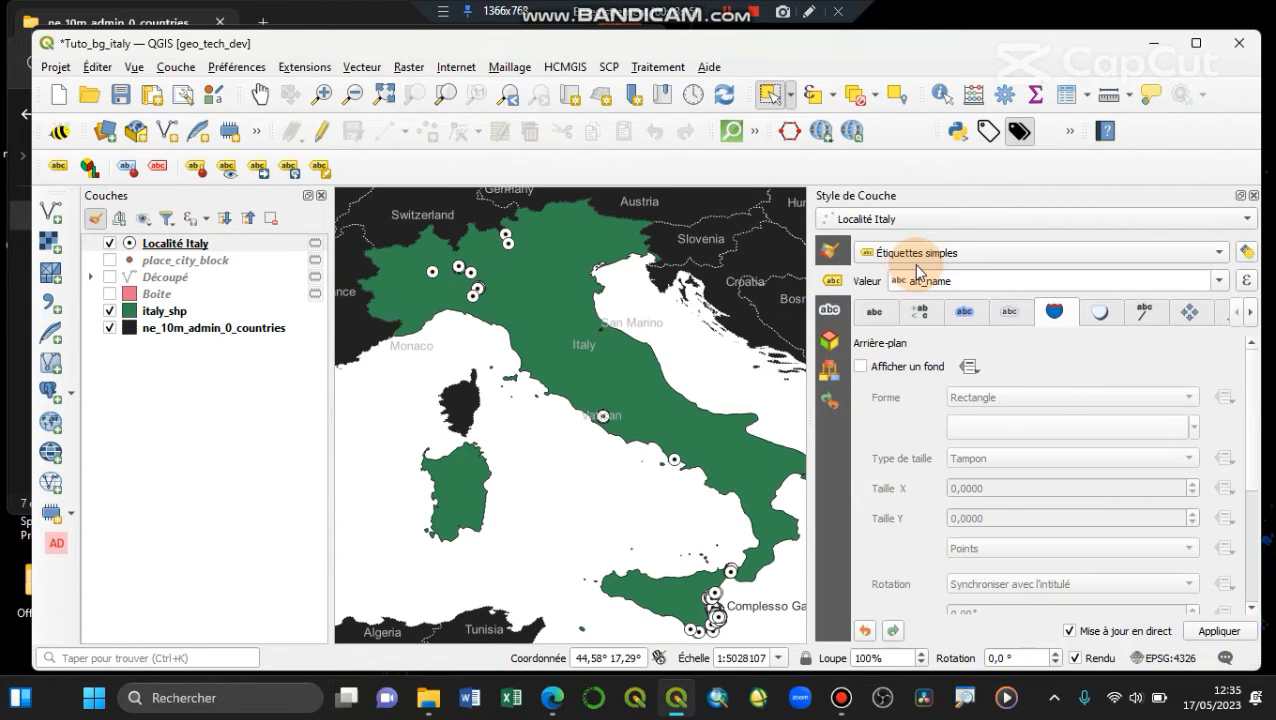
Look through the fields in the Localité Italy attribute table and set the label value to the name field
right_click(233, 243)
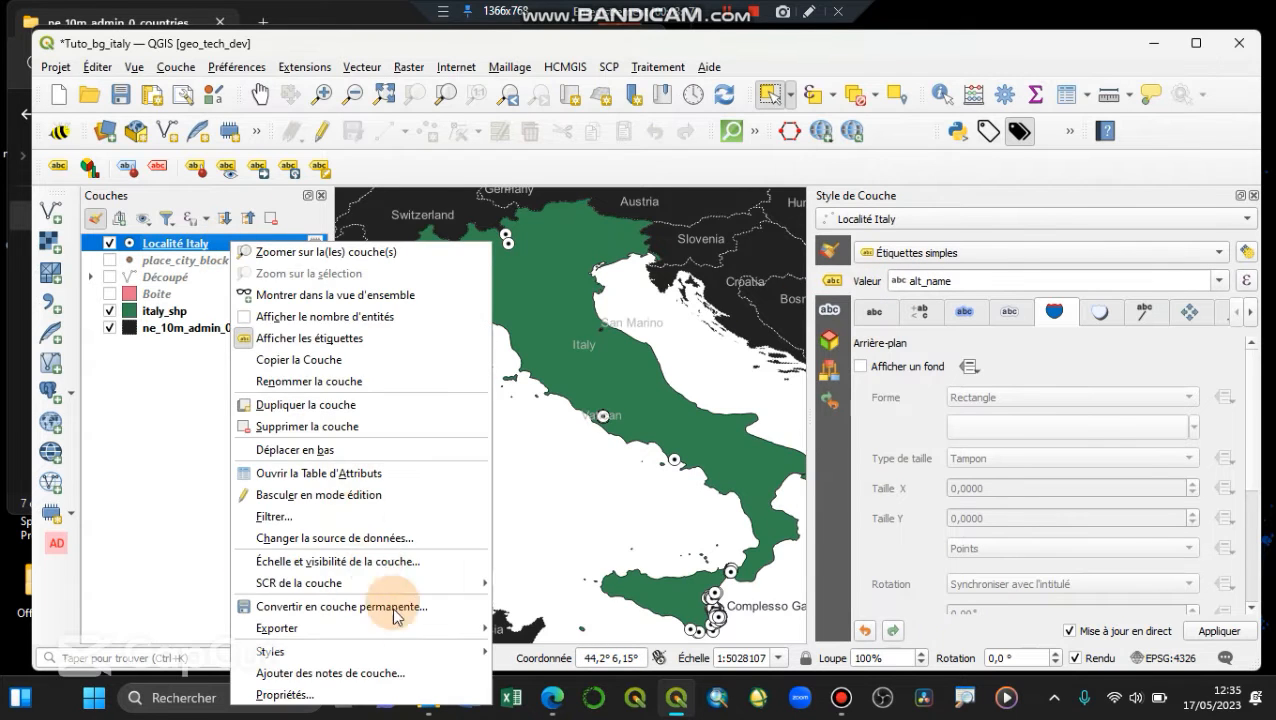
left_click(381, 473)
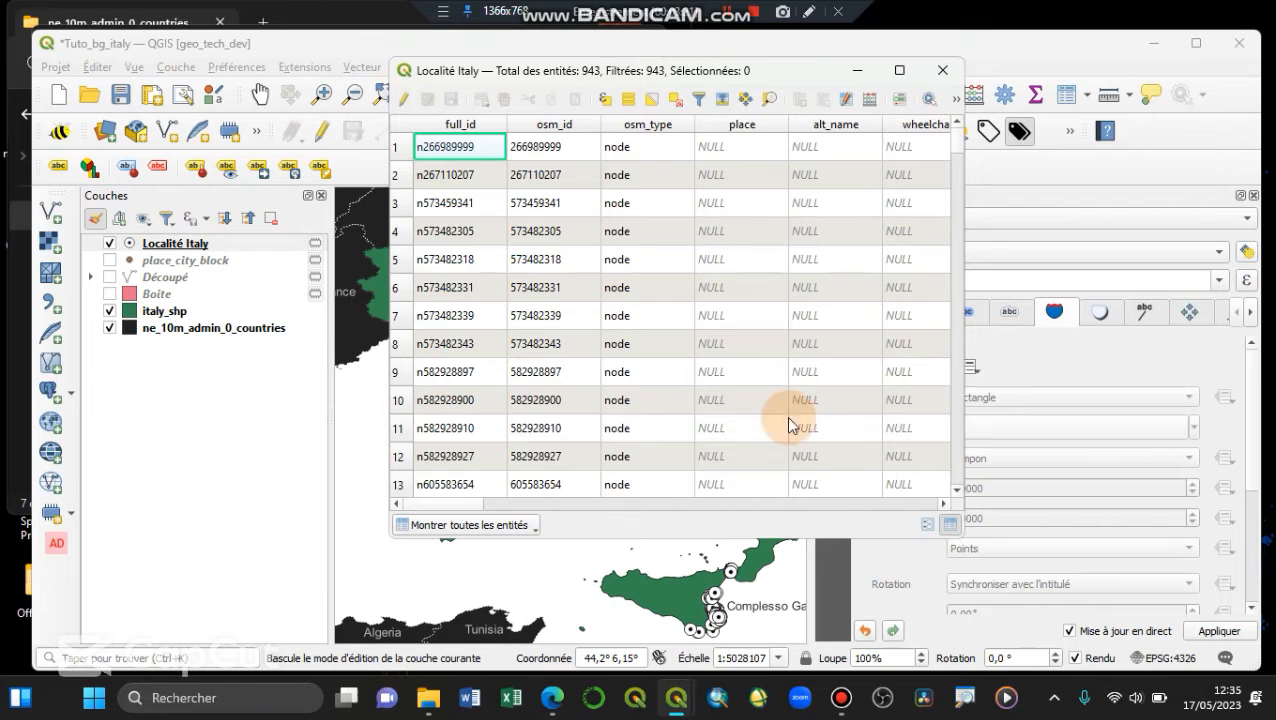
scroll(810, 503, "right", 10)
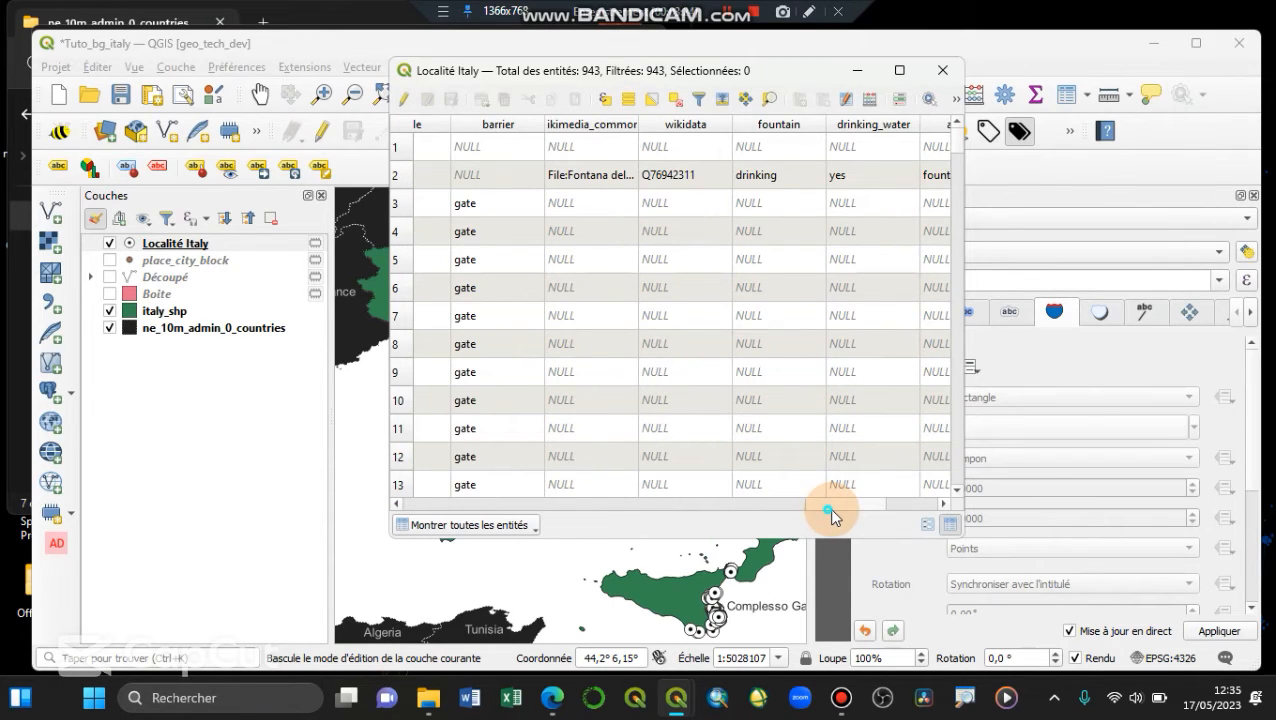
scroll(828, 507, "right", 3)
left_click(1247, 342)
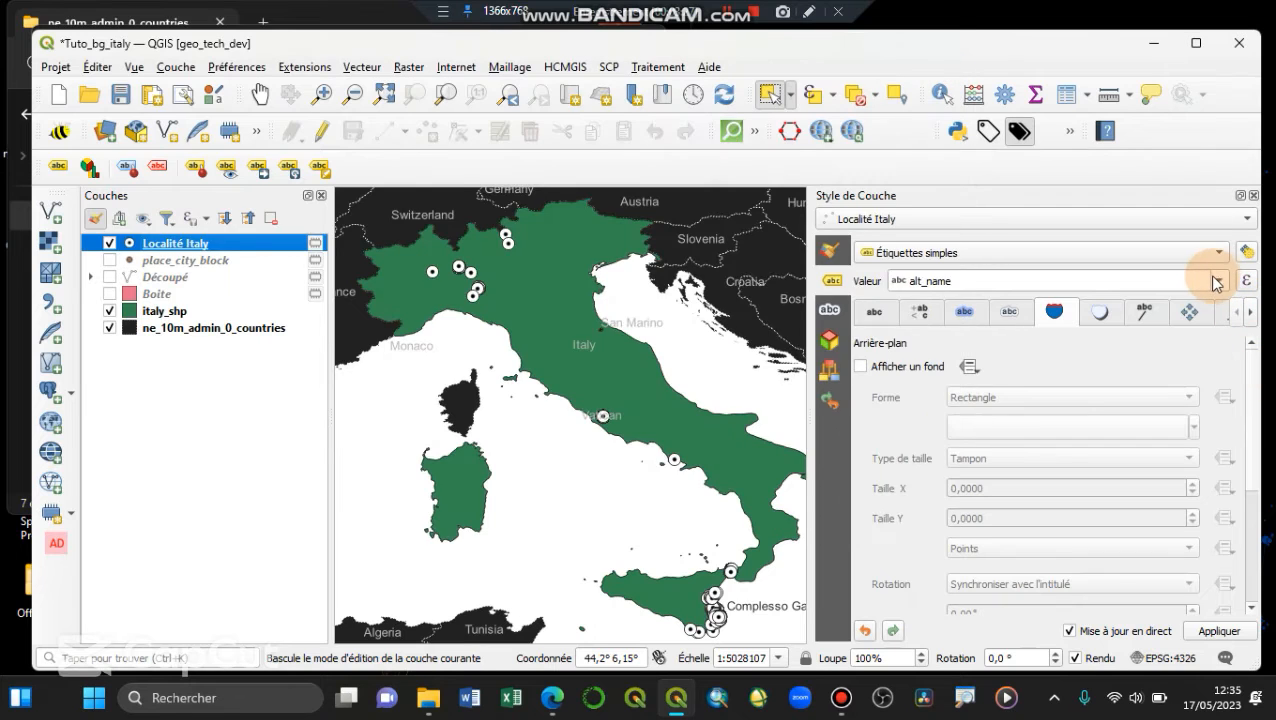
left_click(1219, 280)
scroll(966, 445, "down", 10)
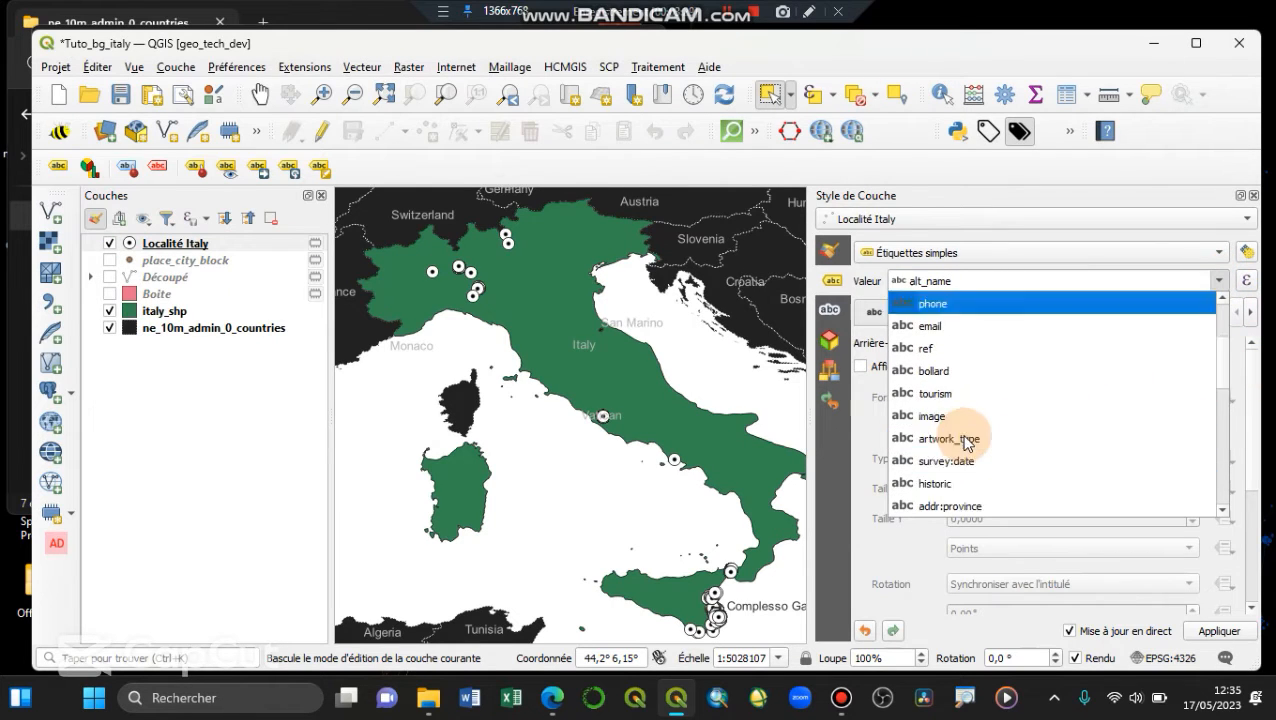
left_click(938, 506)
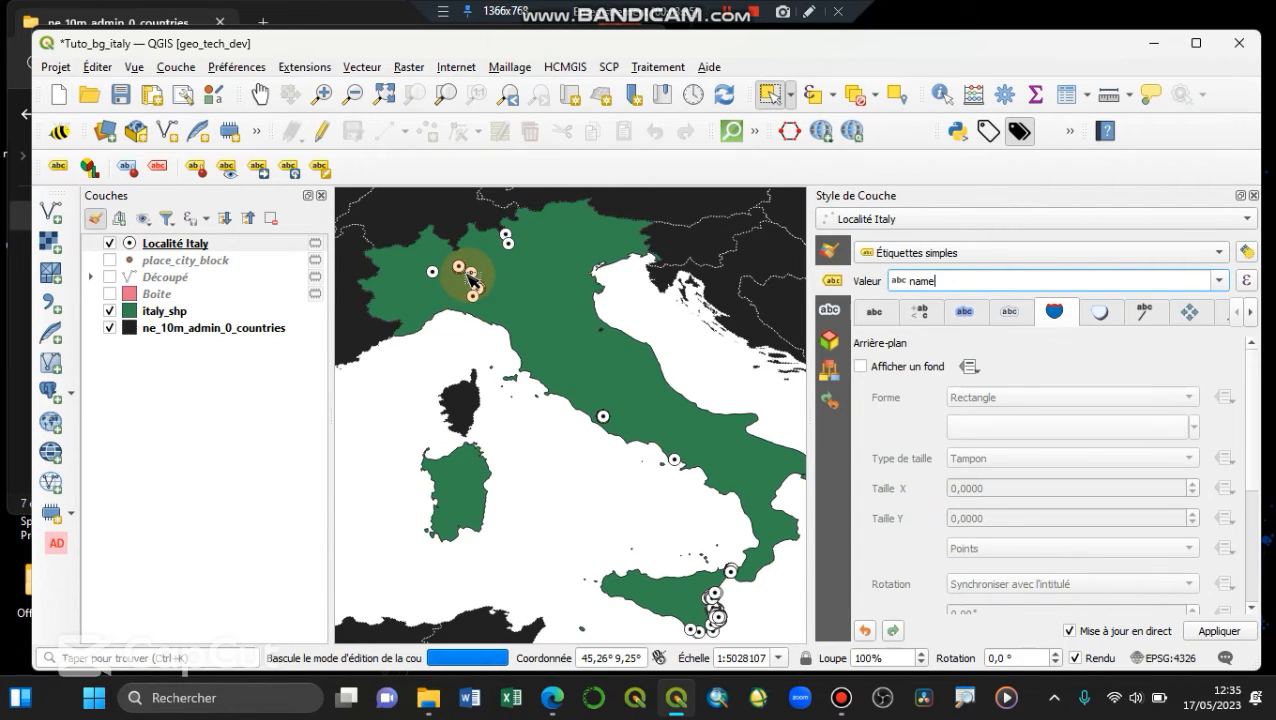
Turn on the text buffer (Afficher un tampon) for the Localité Italy labels
scroll(468, 268, "up", 2)
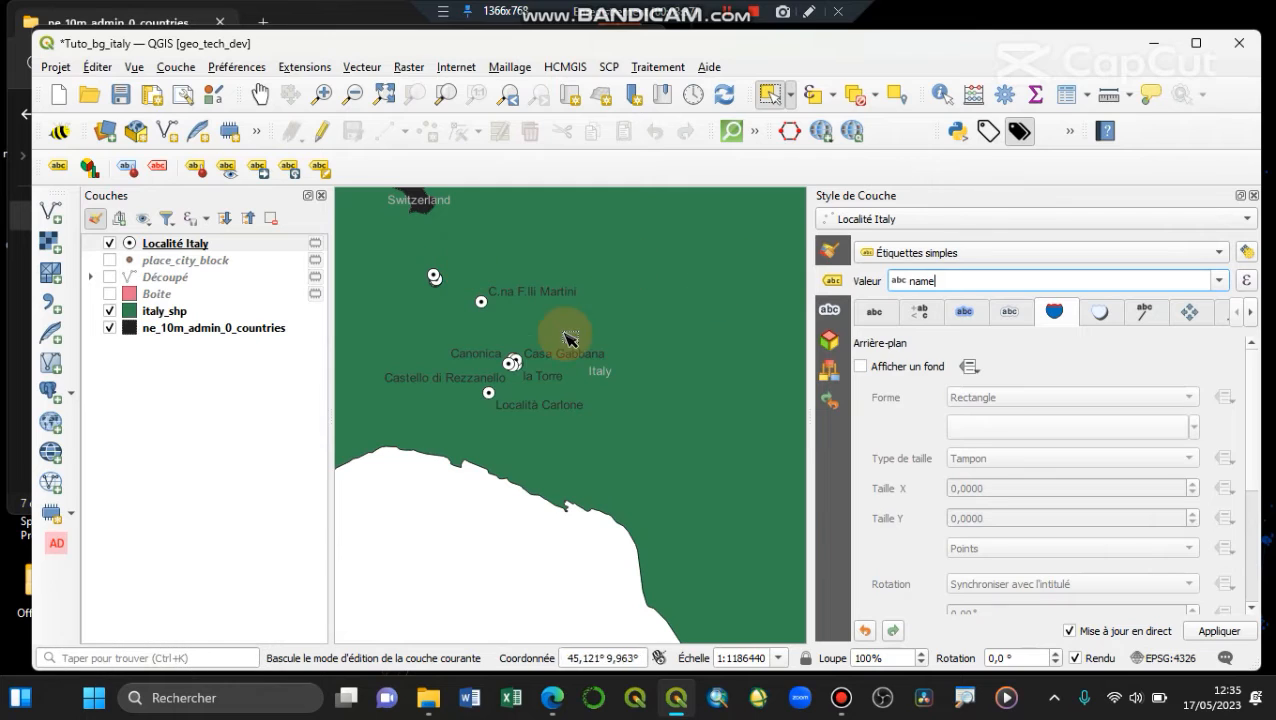
scroll(507, 293, "up", 1)
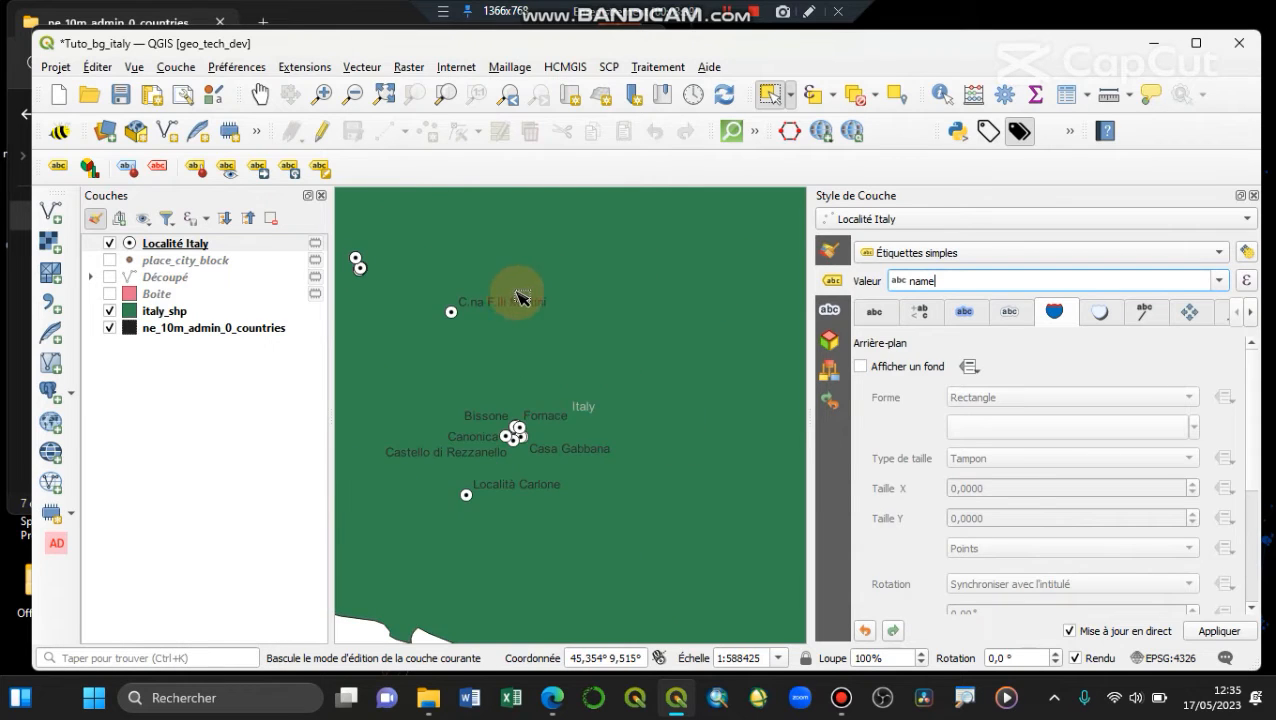
scroll(515, 293, "down", 1)
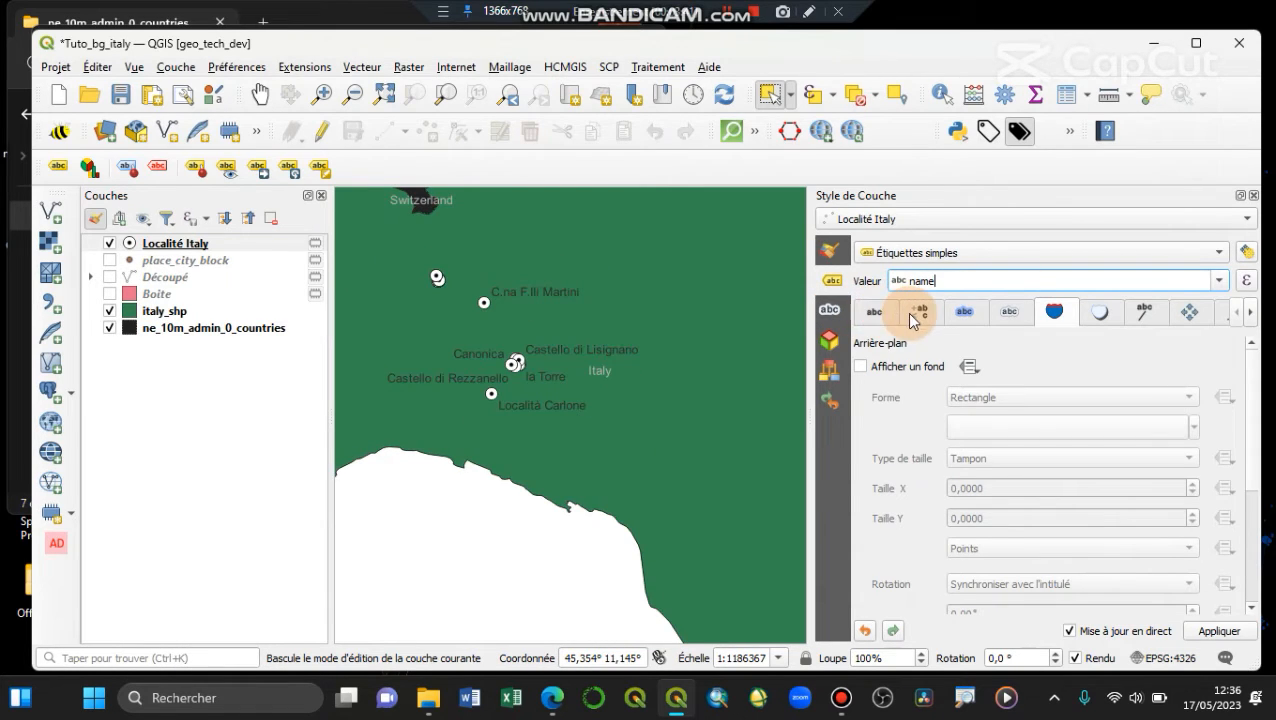
left_click(964, 311)
left_click(884, 368)
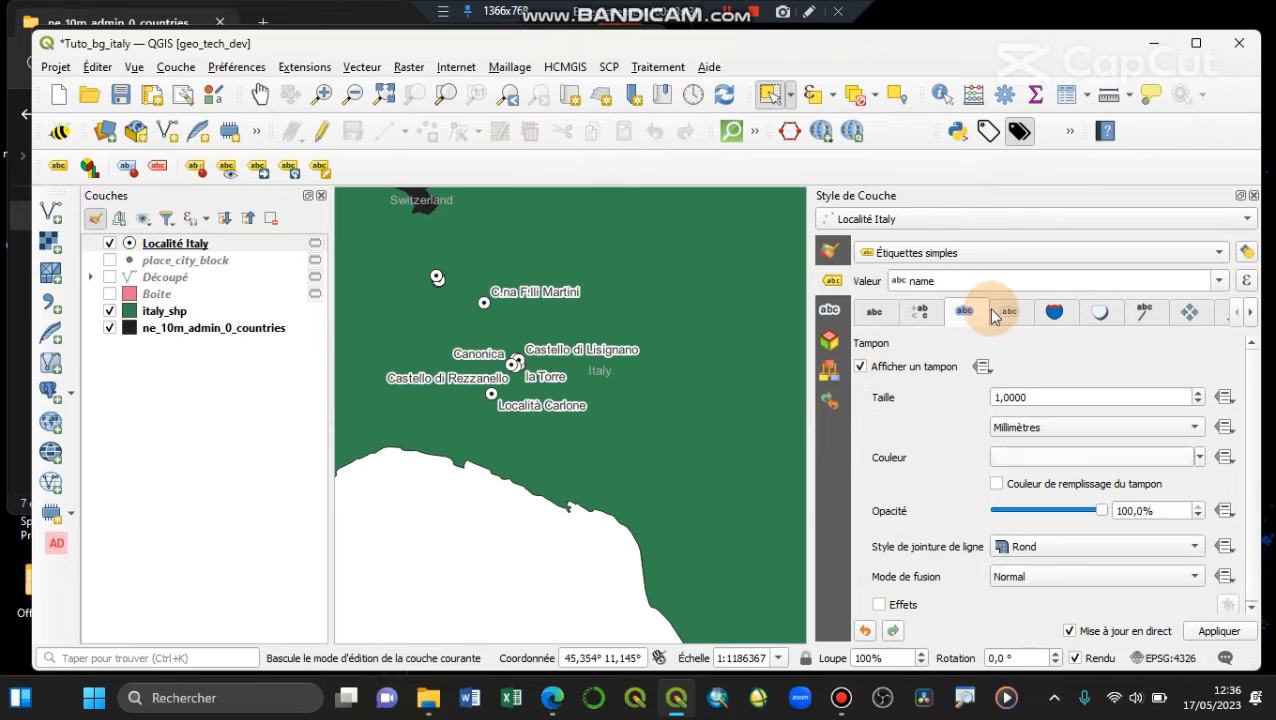
Turn on the rectangular background and the drop shadow for the Localité Italy labels
left_click(1054, 311)
left_click(916, 368)
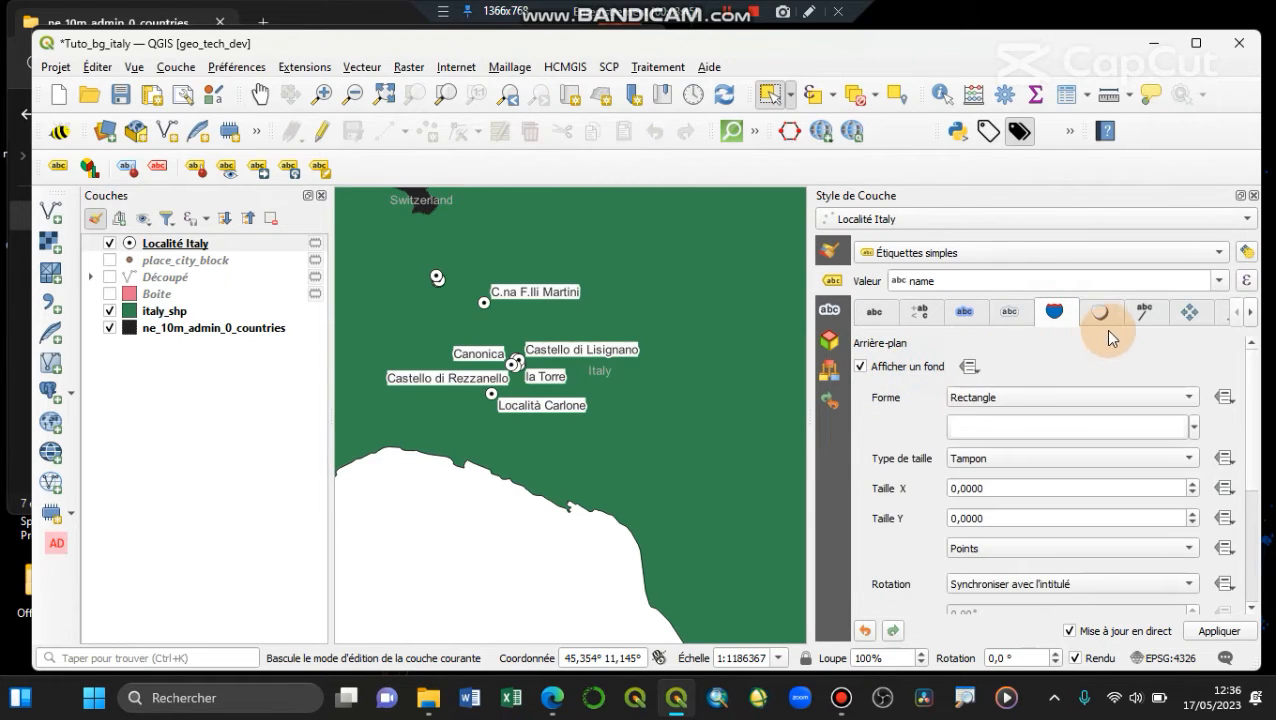
left_click(1100, 313)
left_click(918, 368)
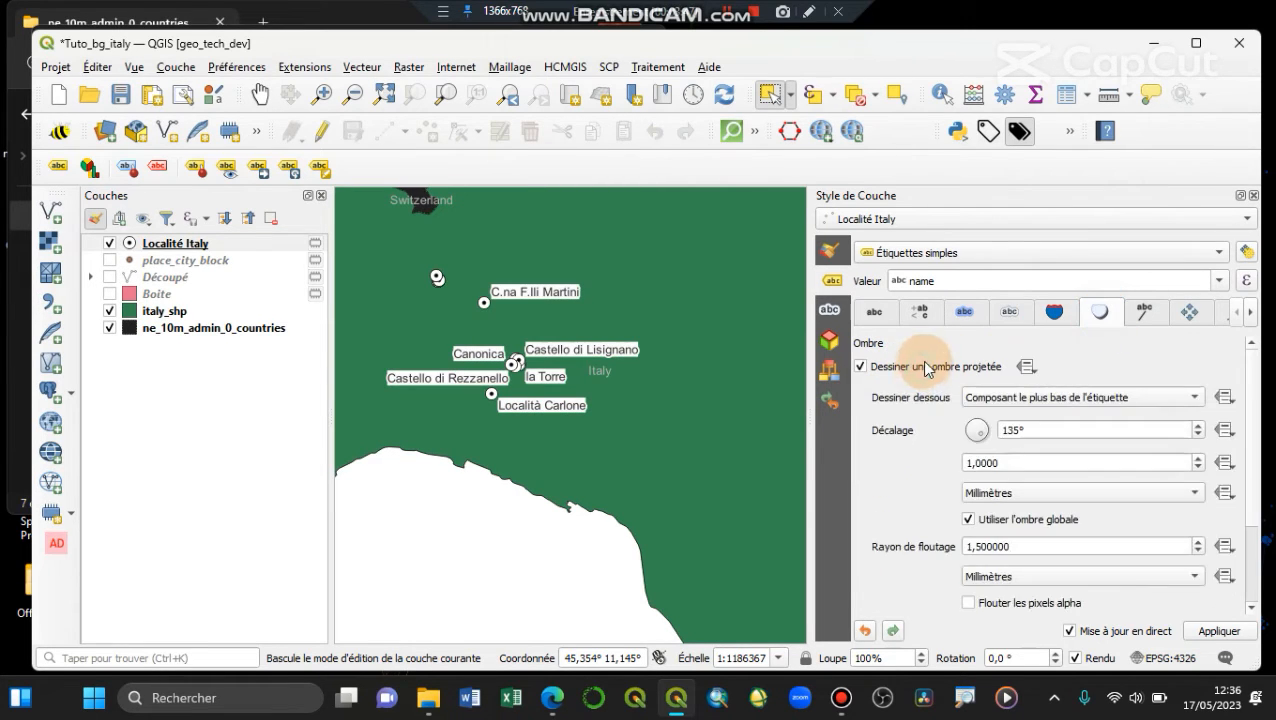
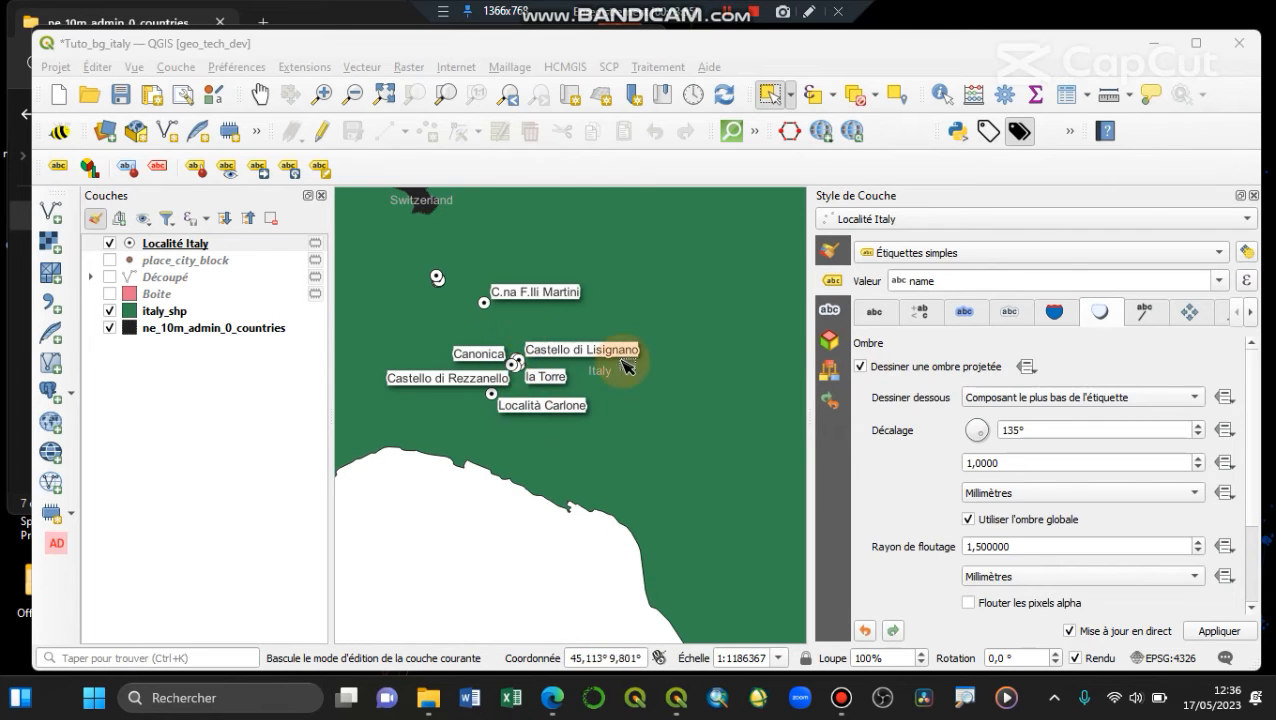
scroll(440, 295, "up", 1)
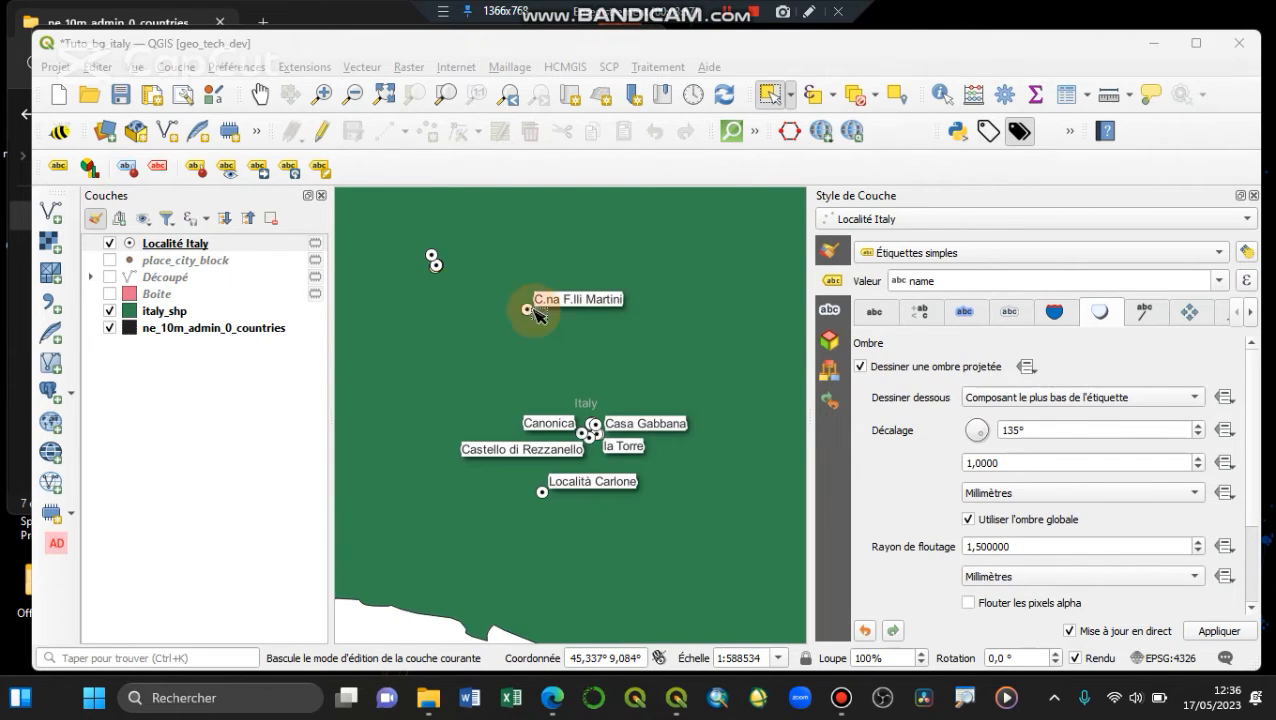
scroll(645, 315, "down", 1)
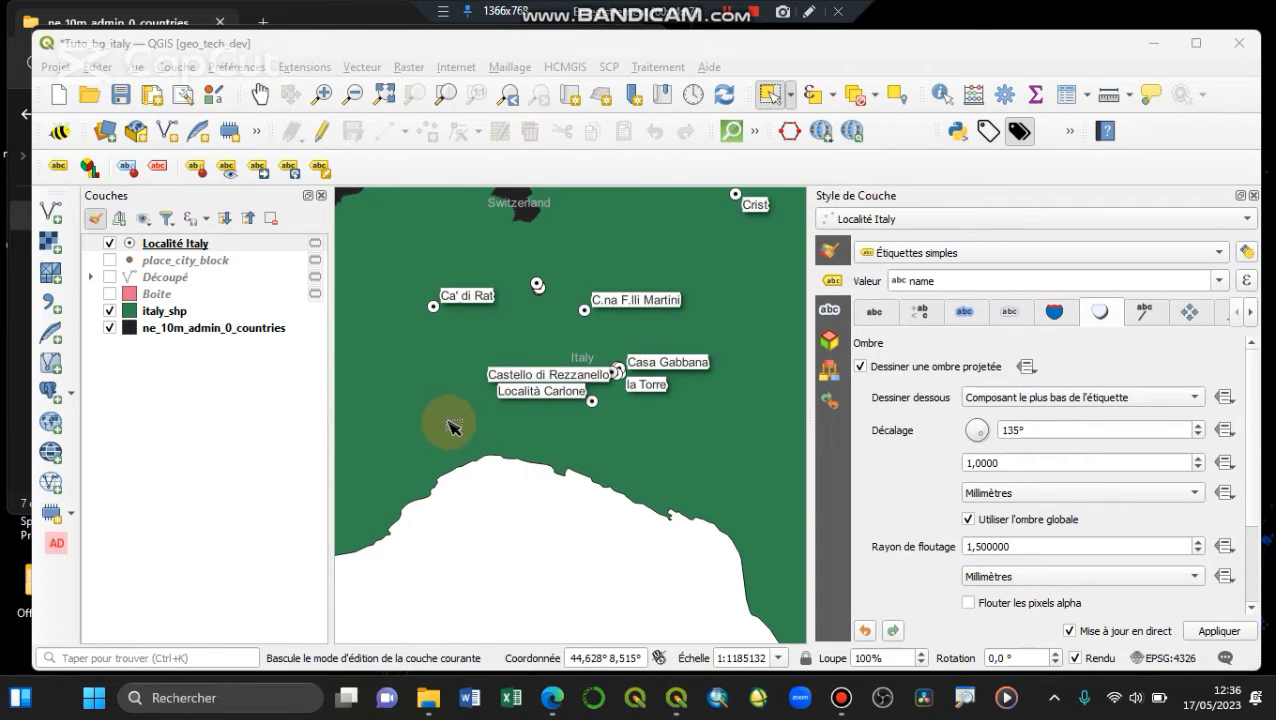
Search the available extensions for "Quickmapse" and view the details of the QuickMapServices extension
left_click(312, 67)
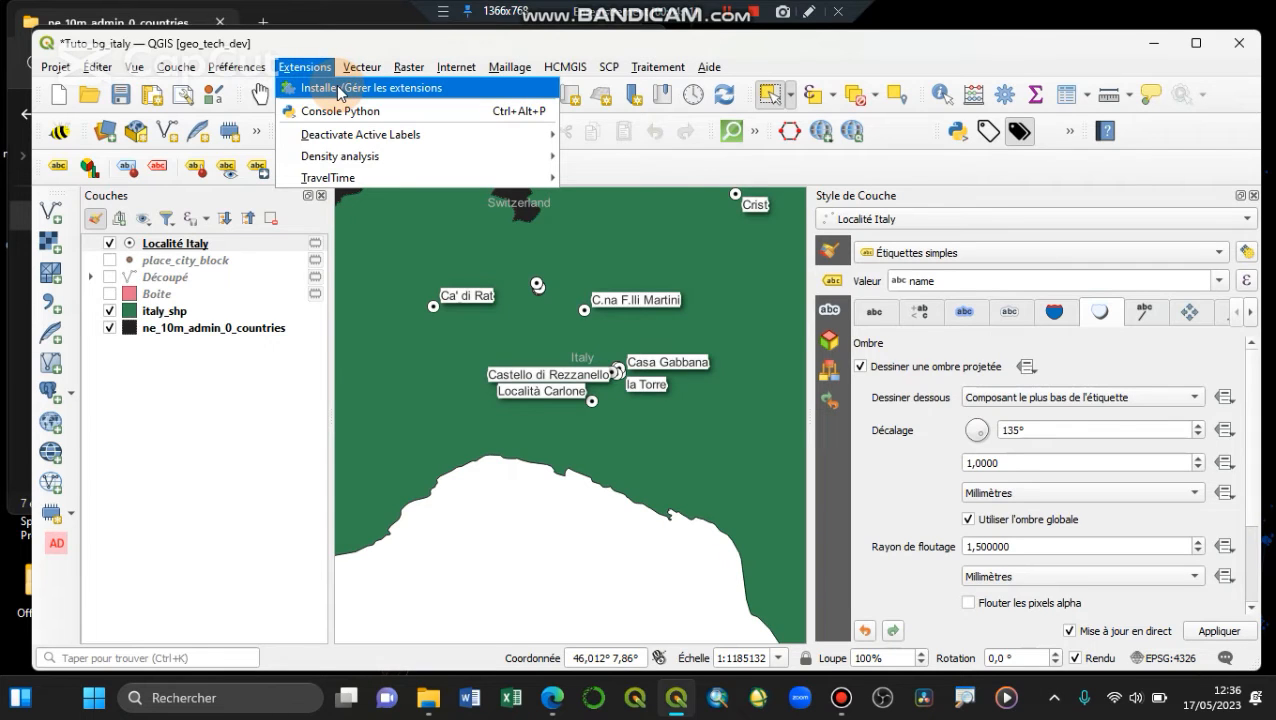
mouse_move(456, 67)
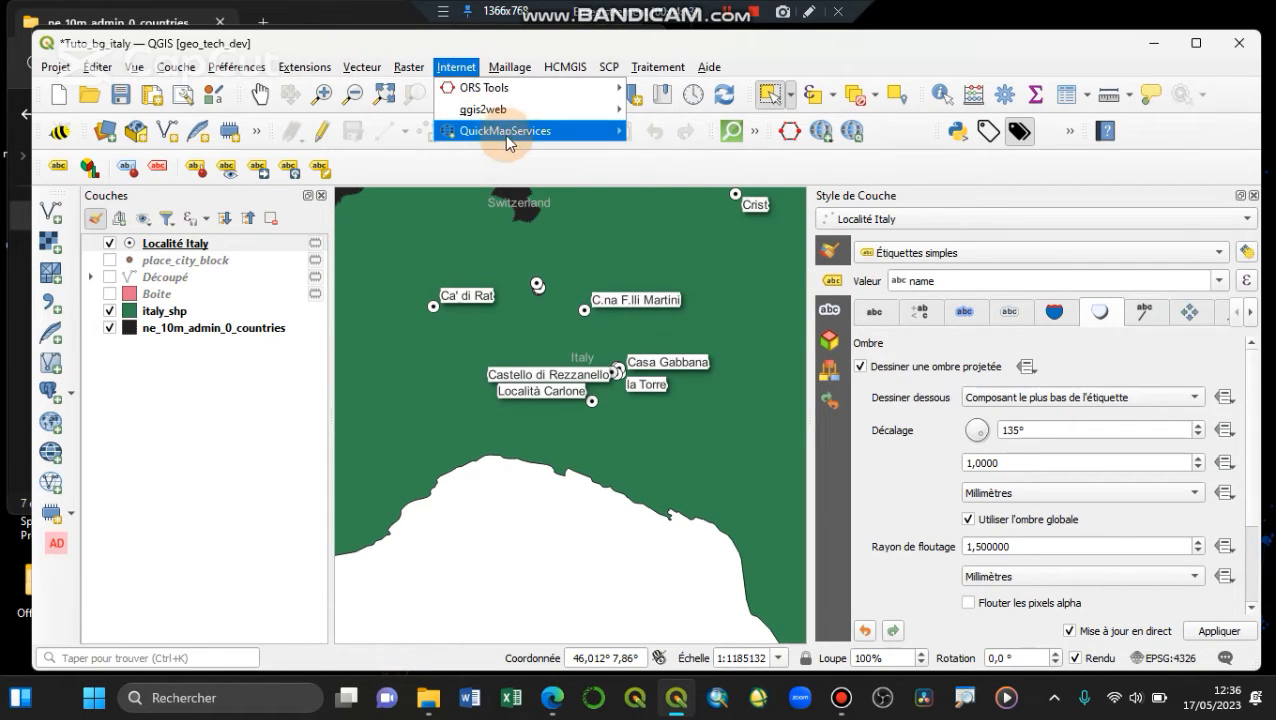
mouse_move(530, 131)
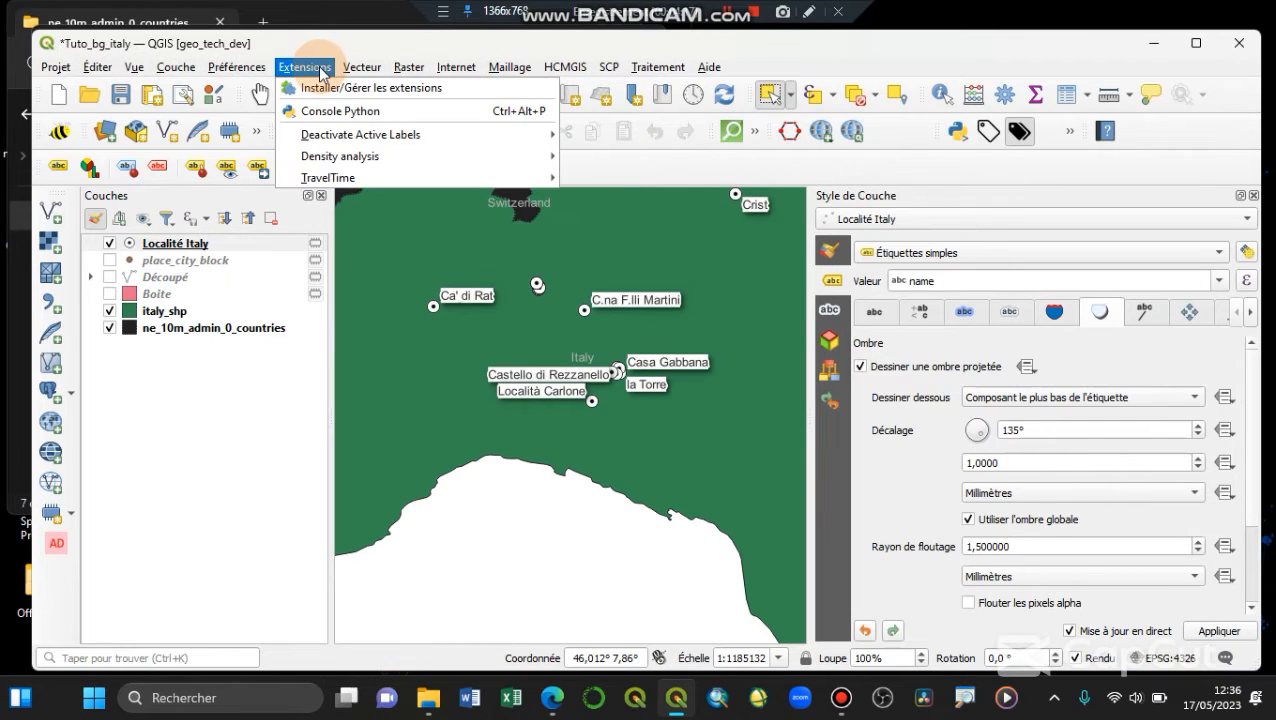
left_click(322, 87)
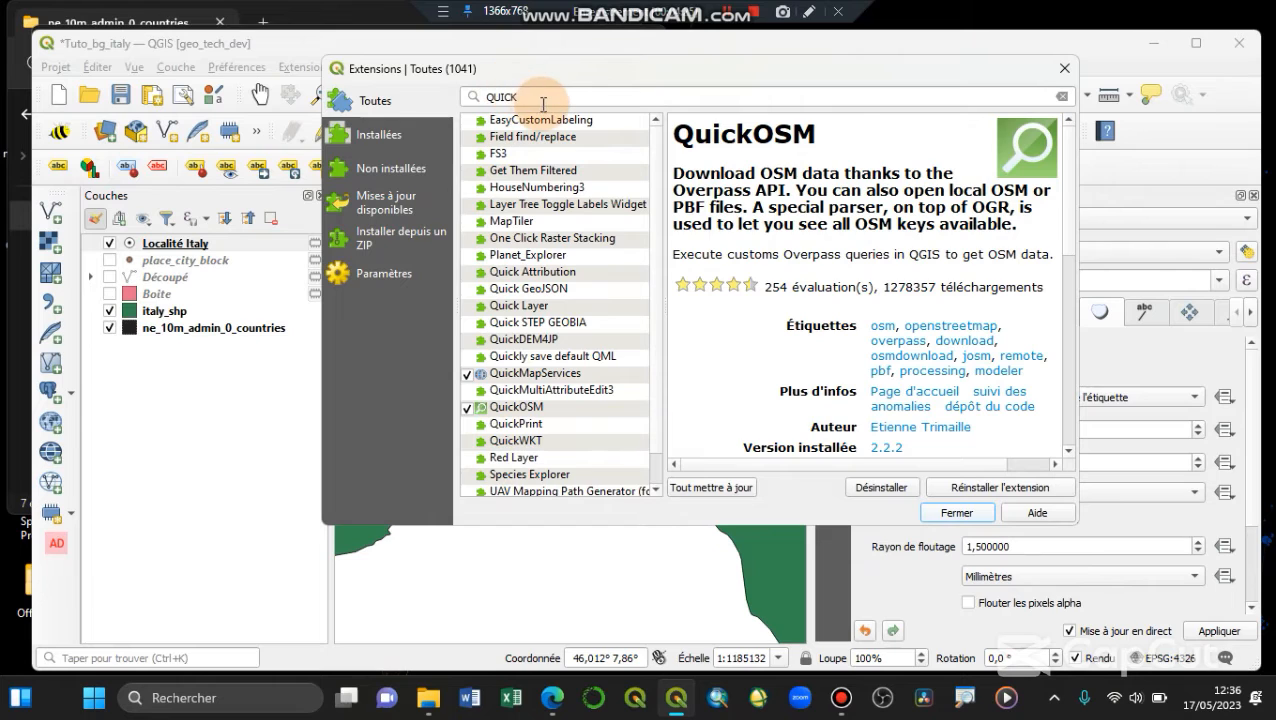
double_click(478, 100)
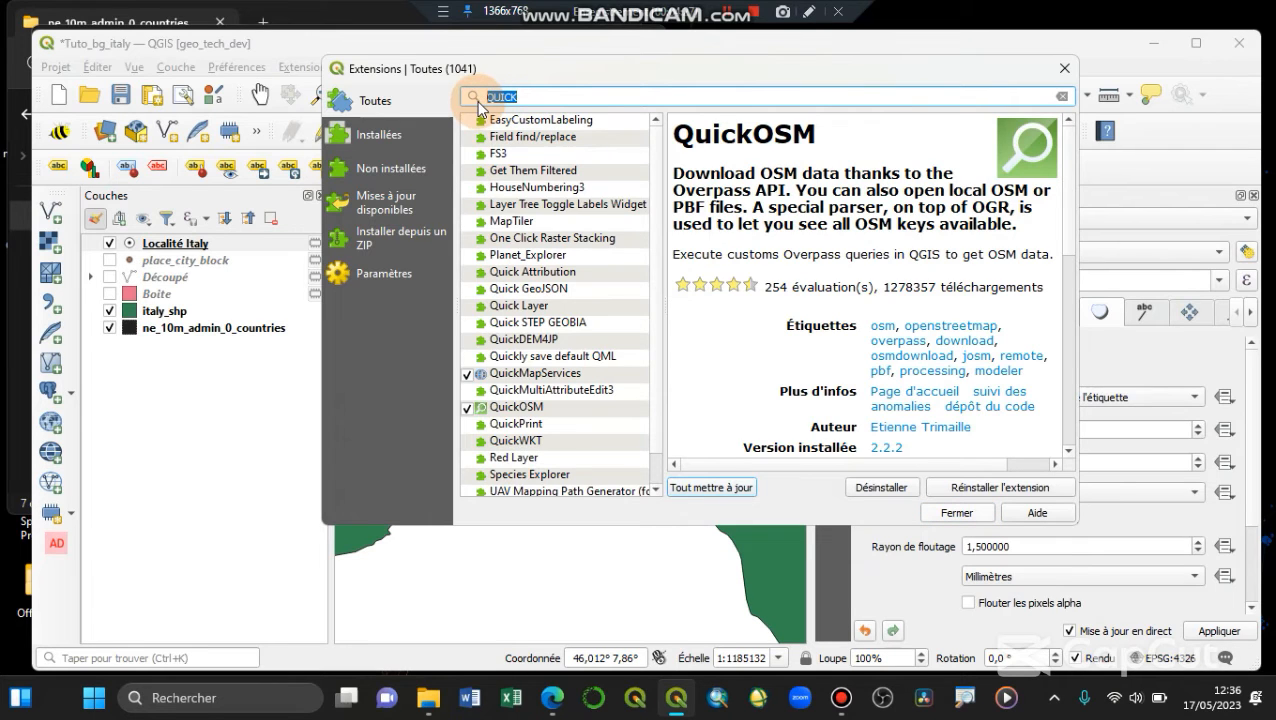
type("Quickm")
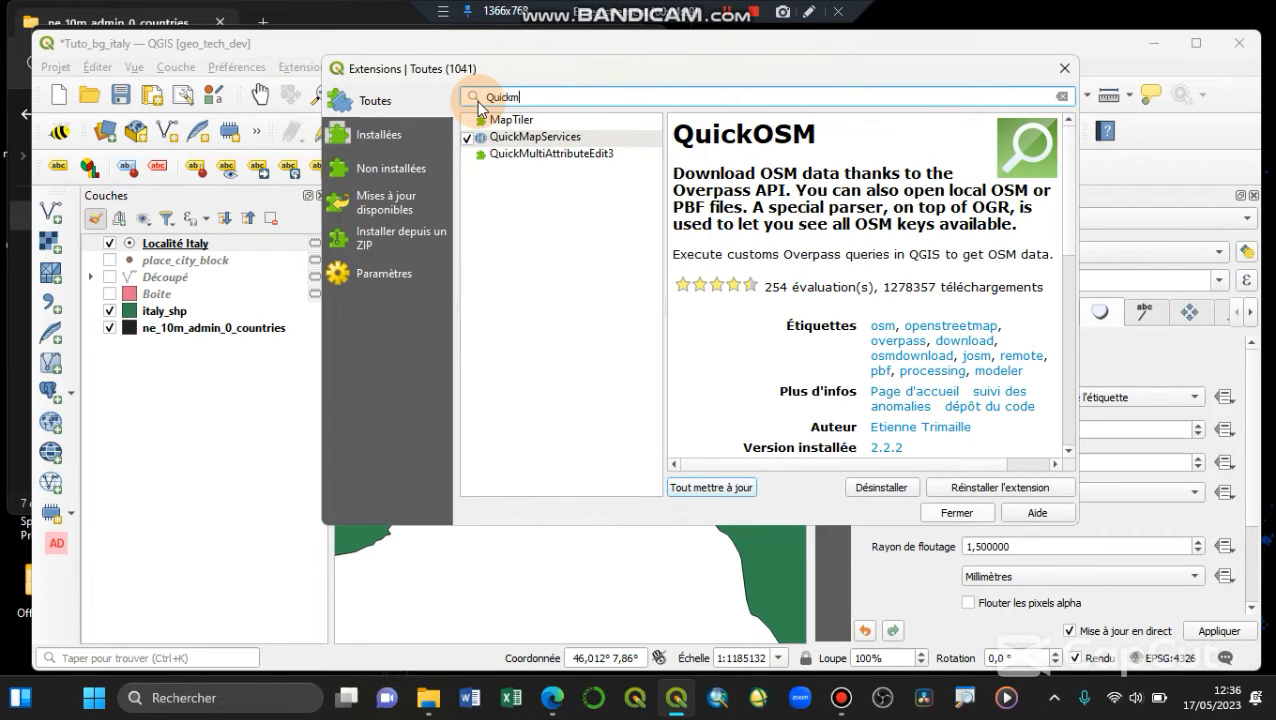
type("apse")
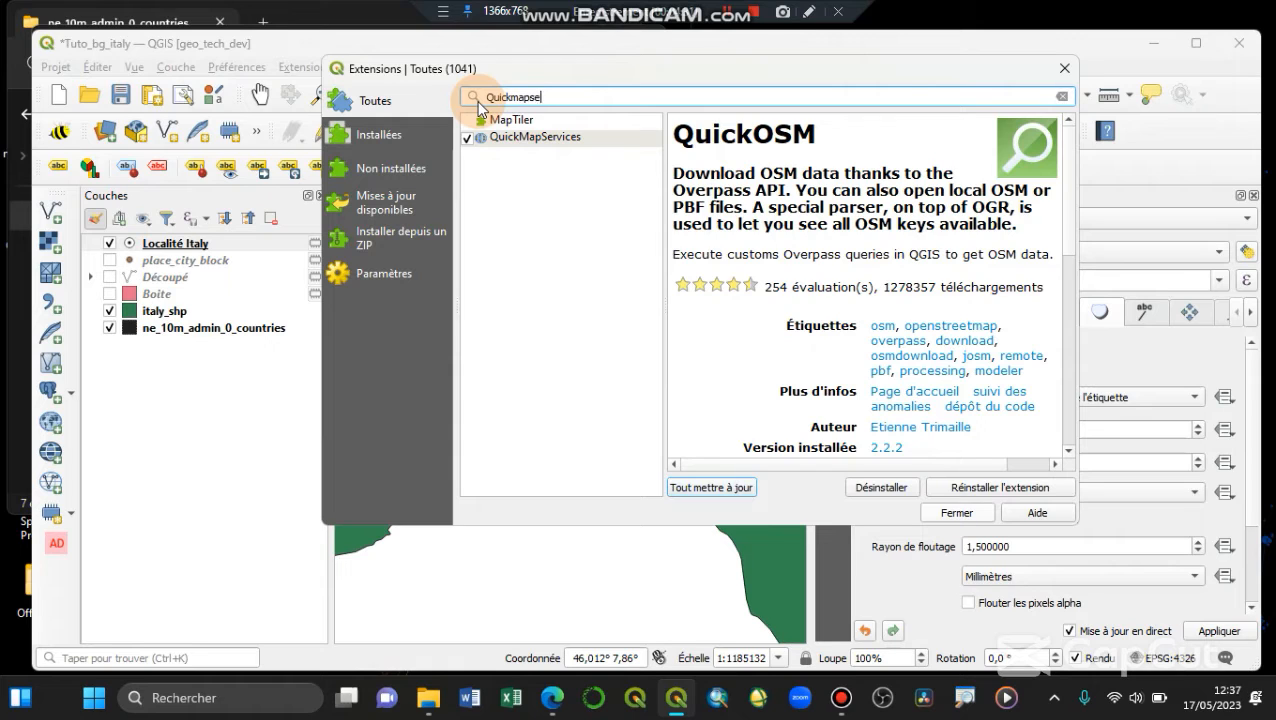
left_click(501, 138)
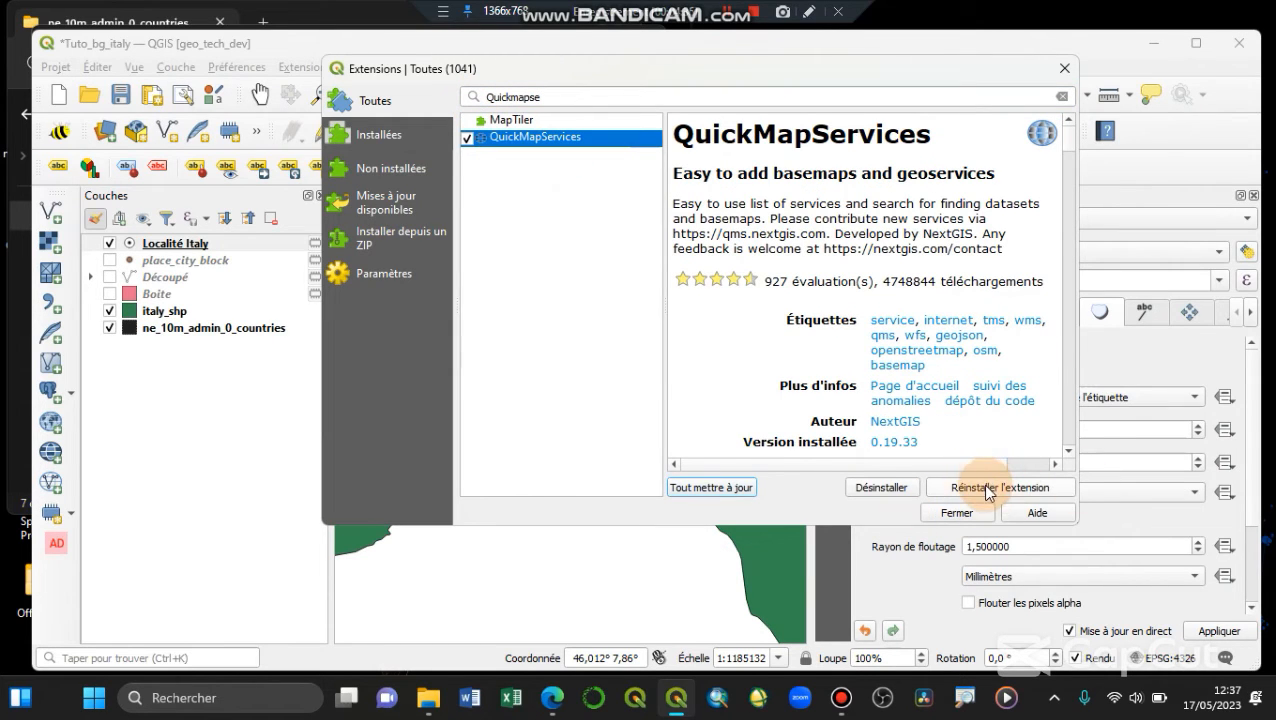
left_click(956, 512)
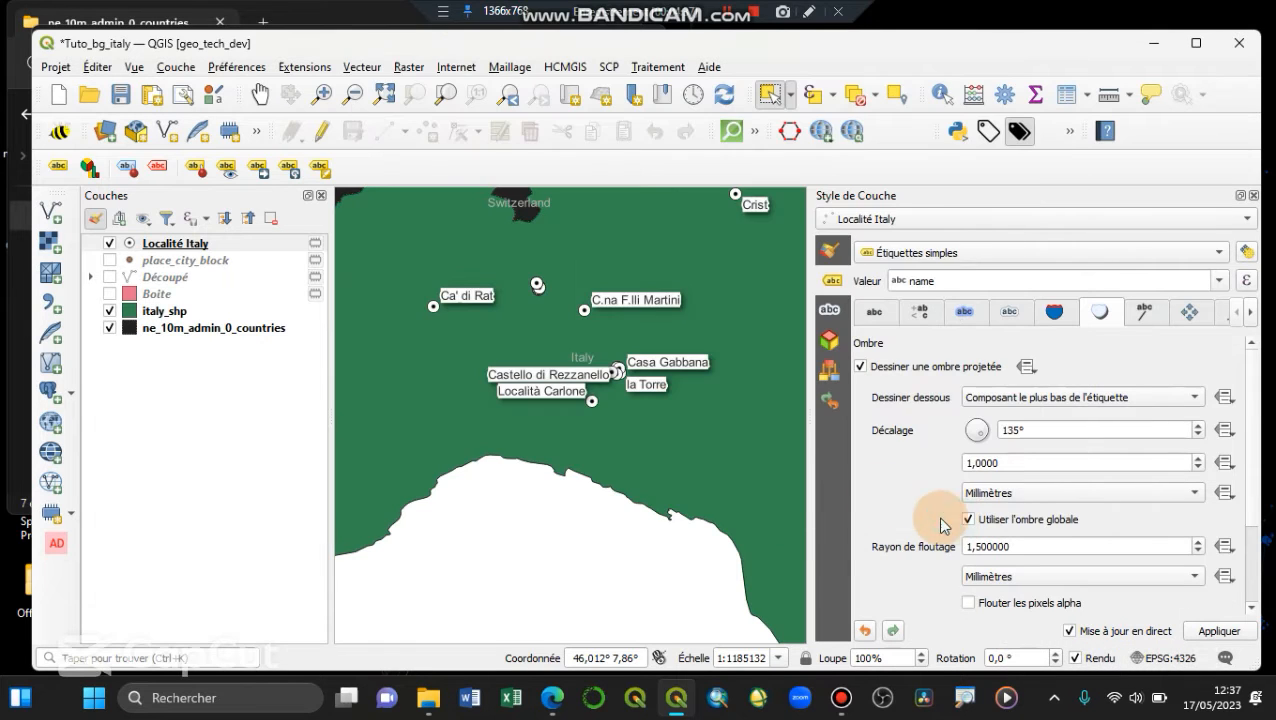
Add the OSM Standard basemap to the project from QuickMapServices
left_click(456, 67)
left_click(469, 75)
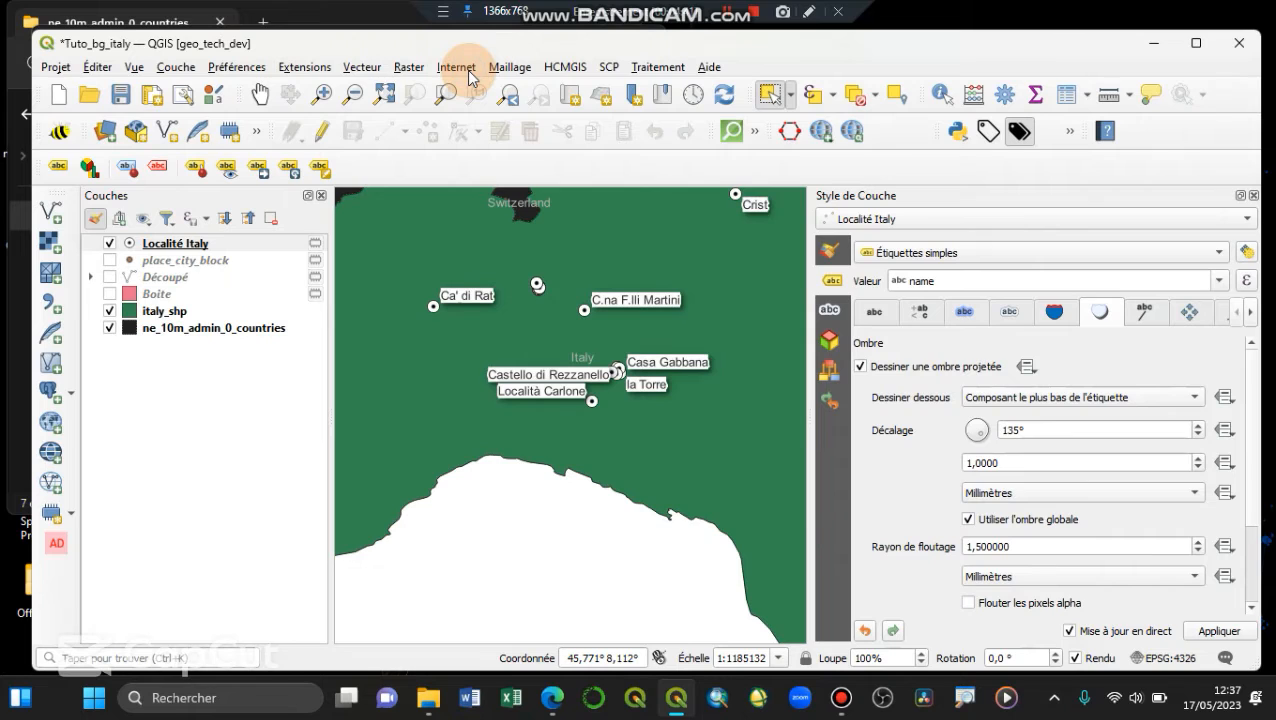
left_click(469, 75)
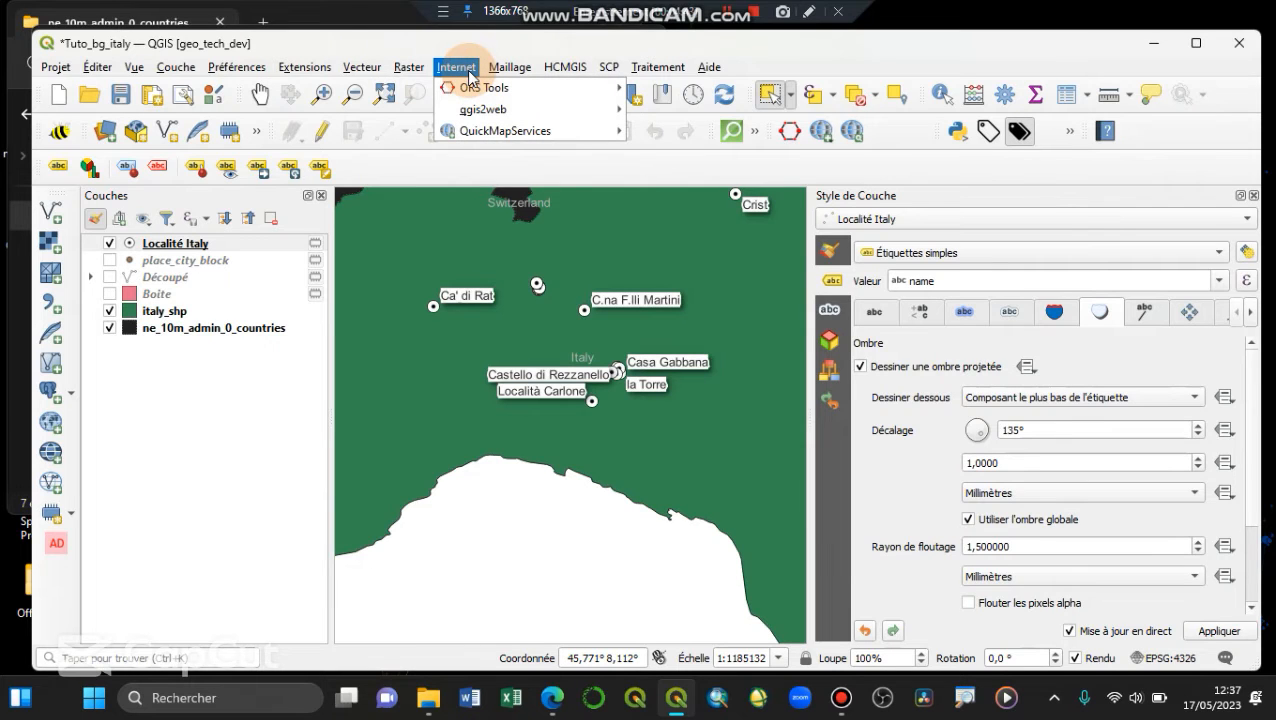
mouse_move(485, 90)
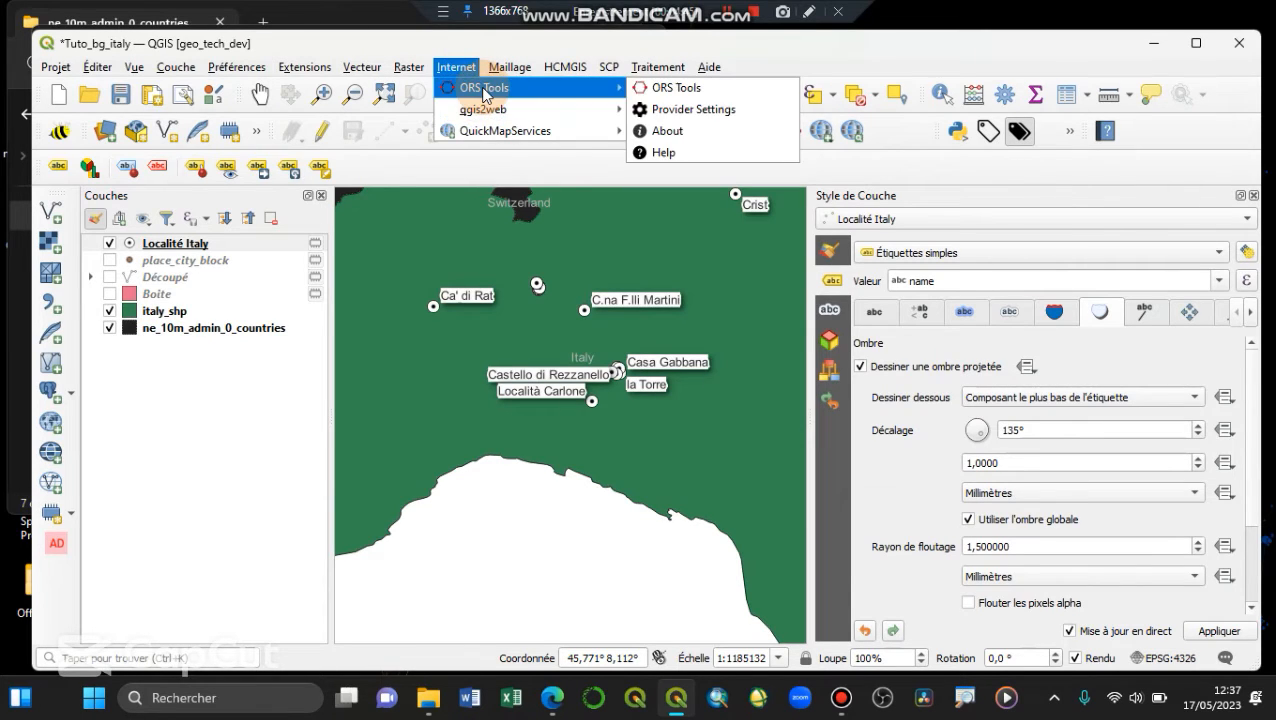
mouse_move(478, 114)
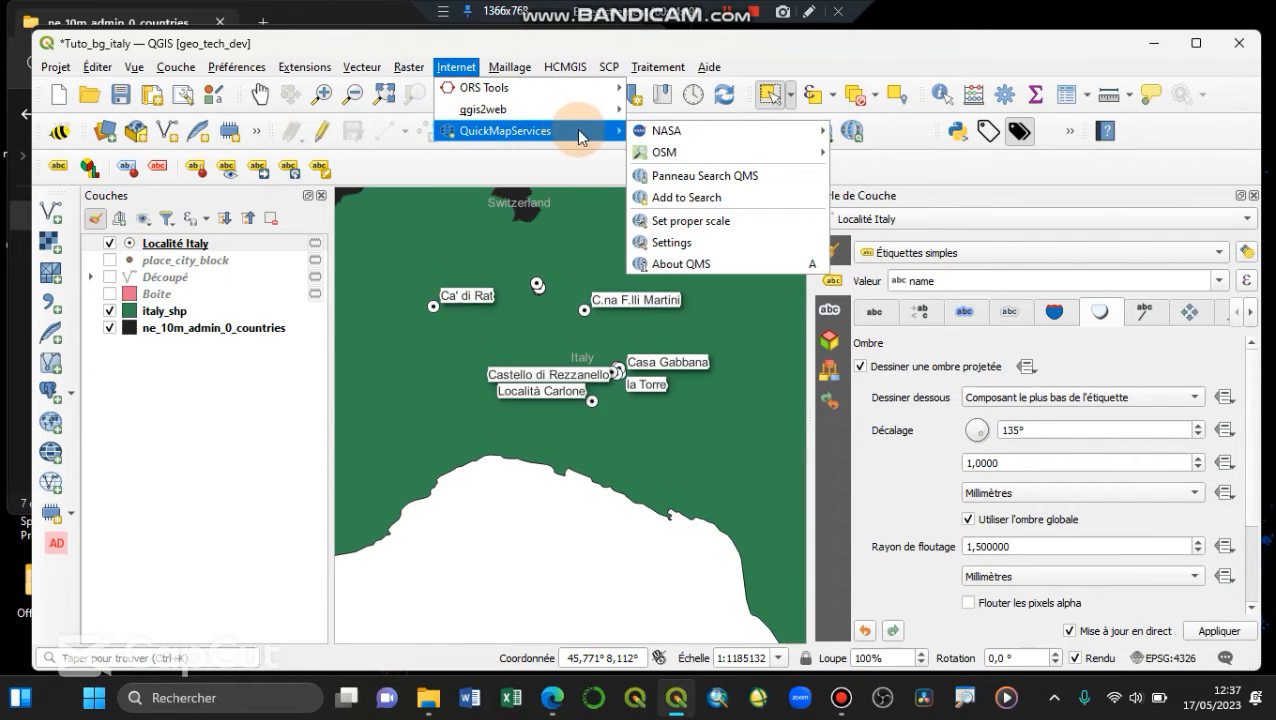
mouse_move(714, 156)
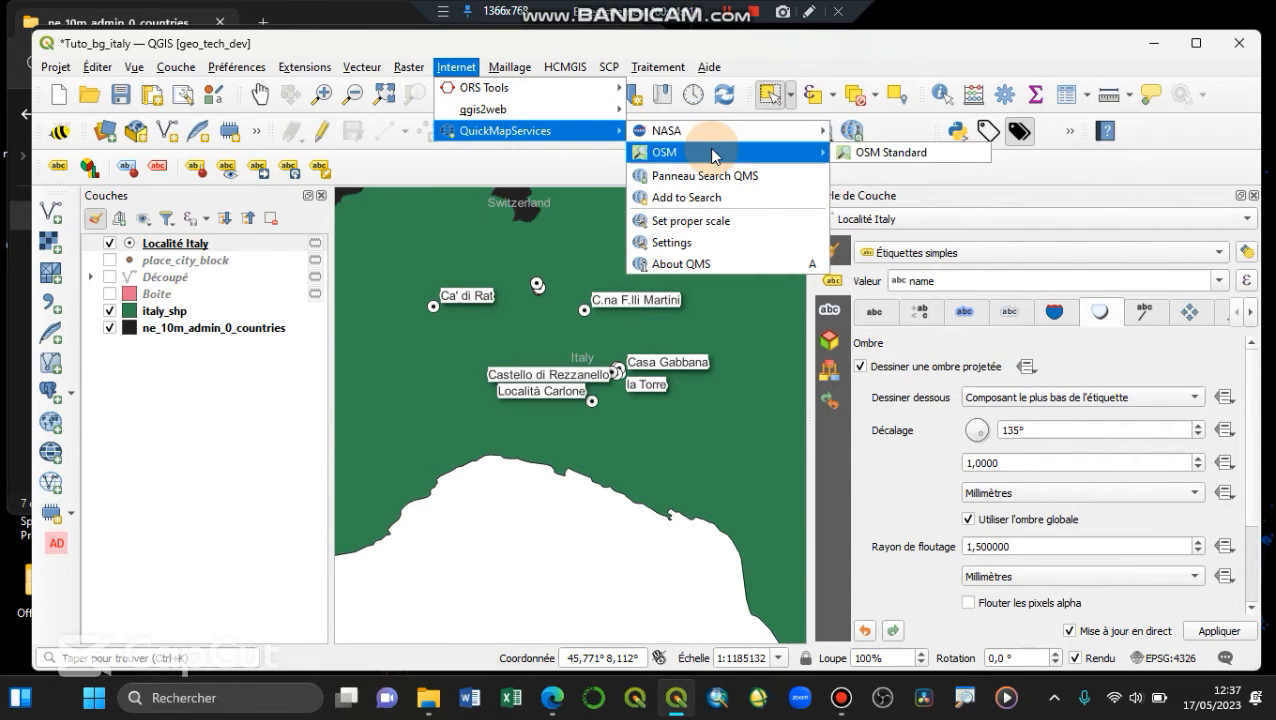
left_click(871, 155)
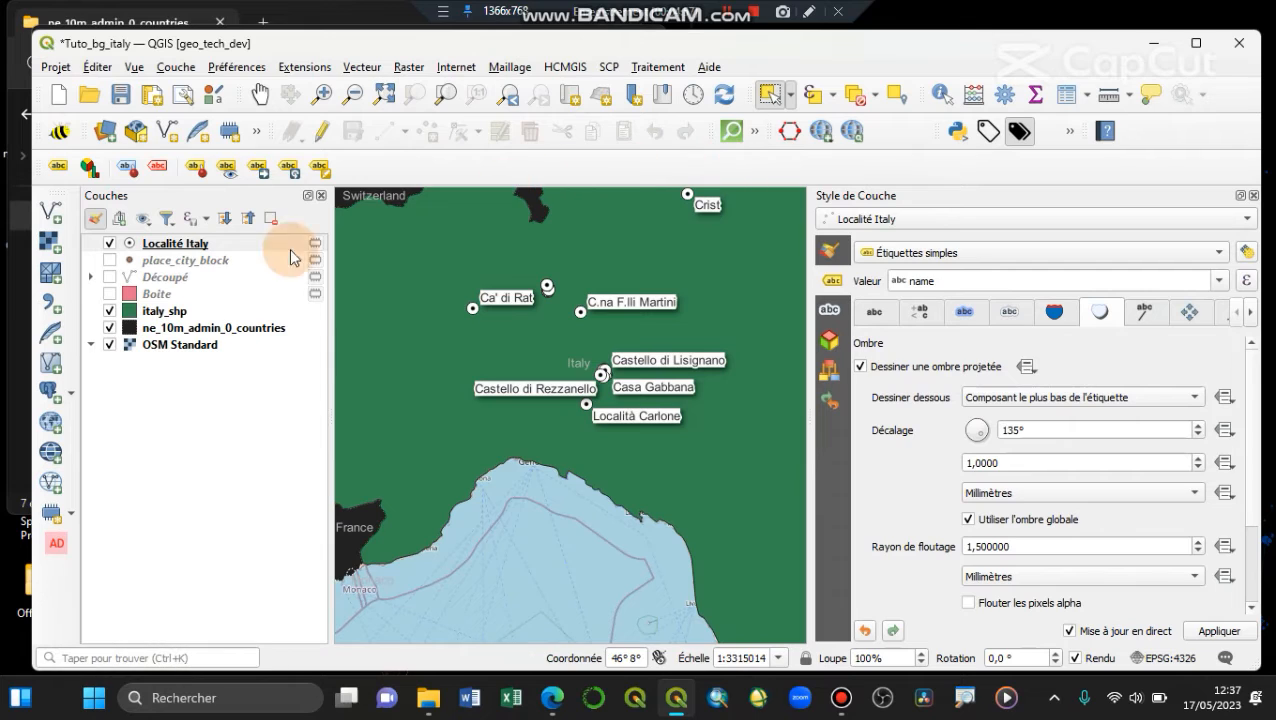
Select the OSM Standard layer and hide the italy_shp and ne_10m_admin_0_countries layers covering it
left_click(209, 347)
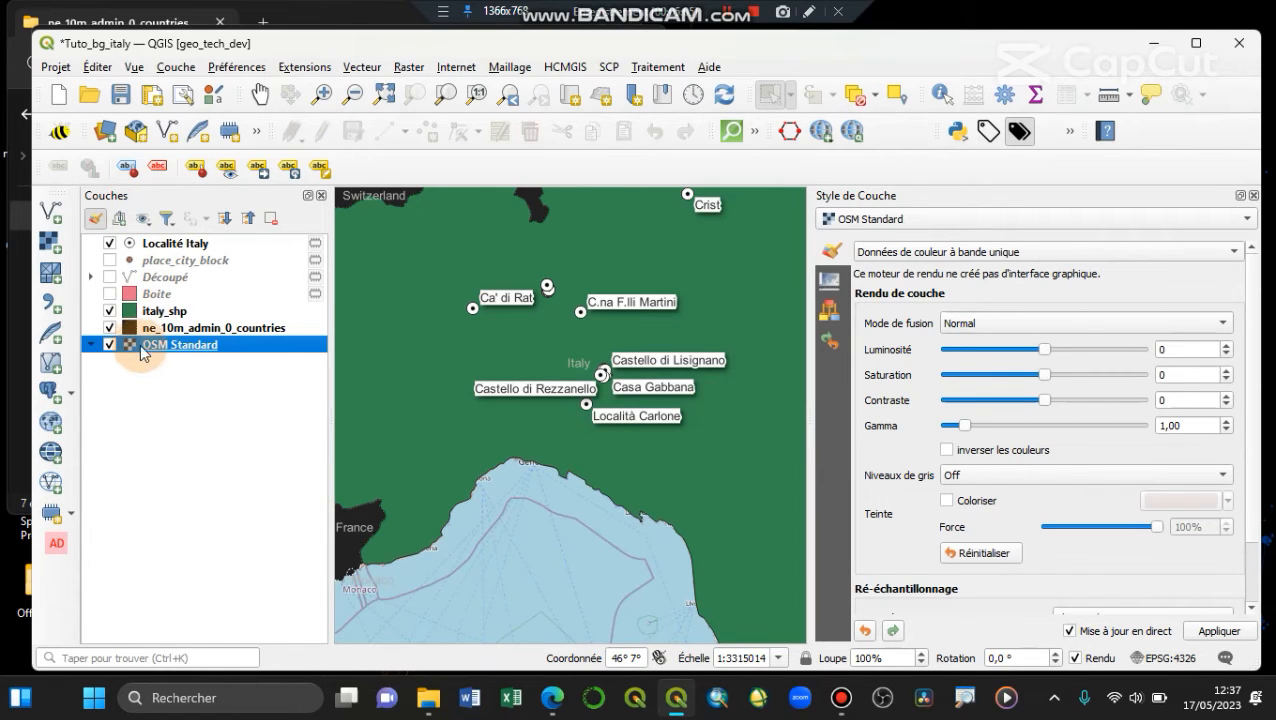
left_click(159, 398)
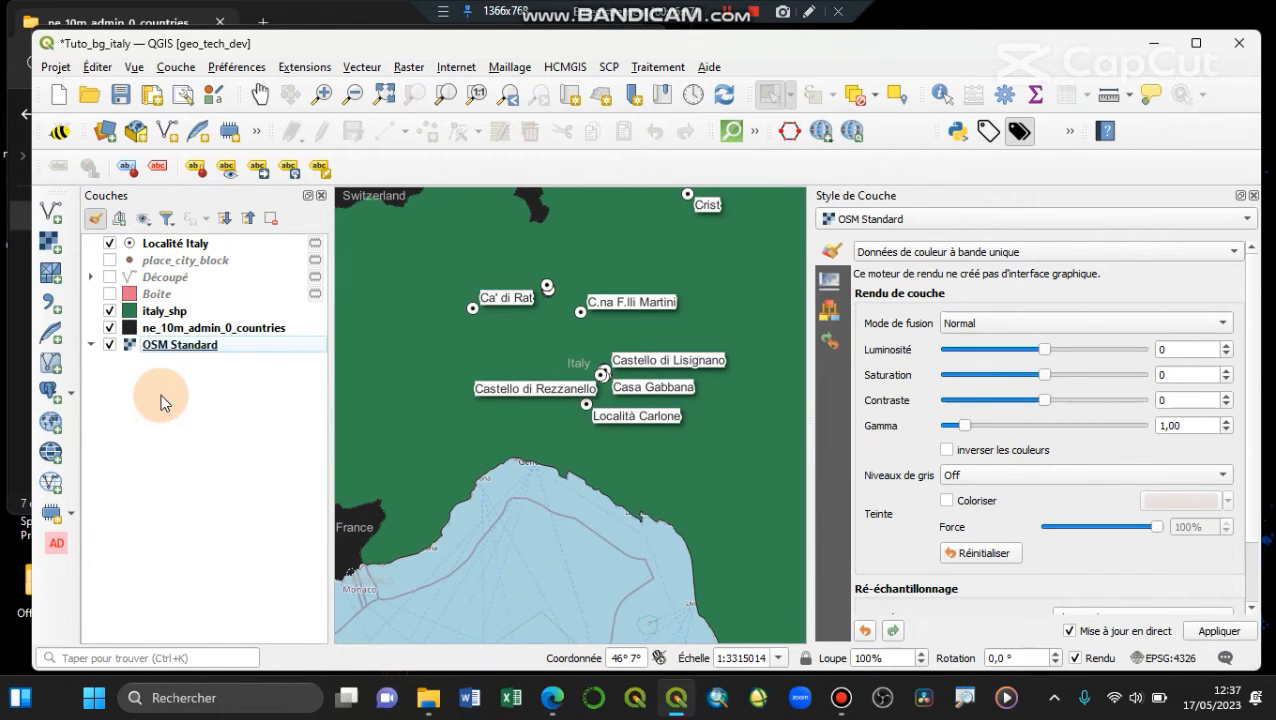
left_click(176, 343)
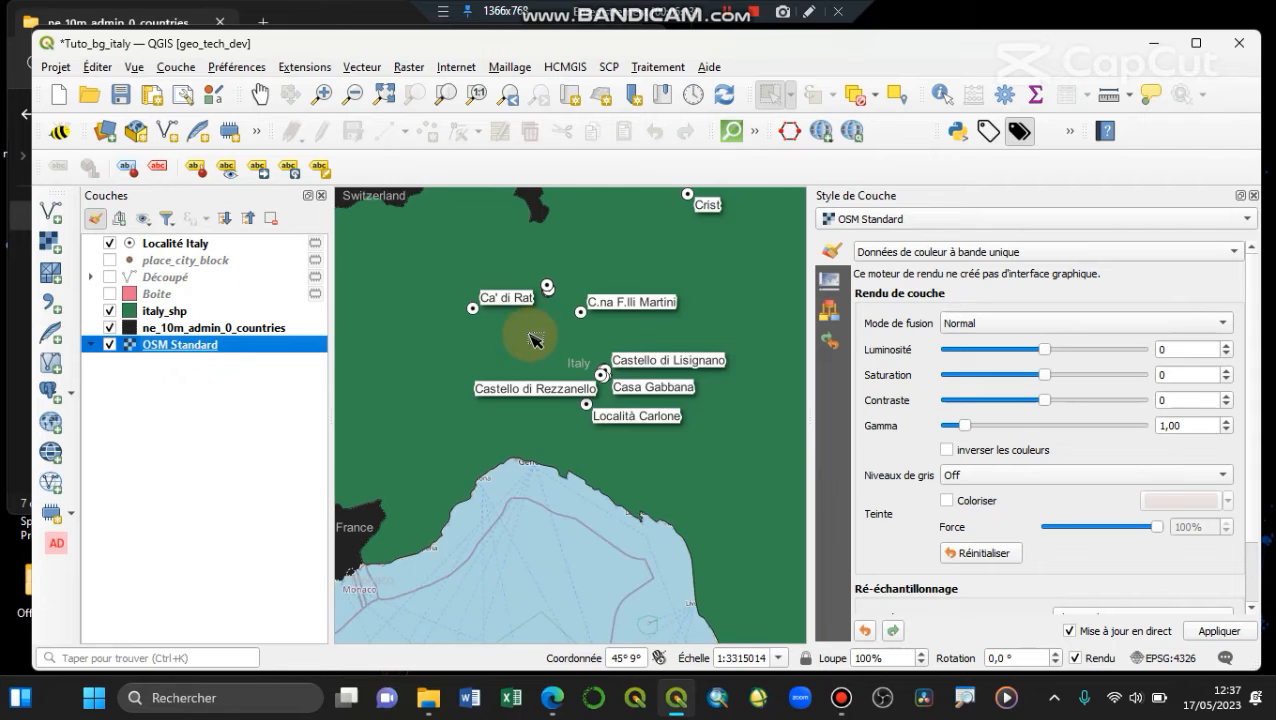
scroll(526, 332, "down", 3)
scroll(566, 363, "up", 1)
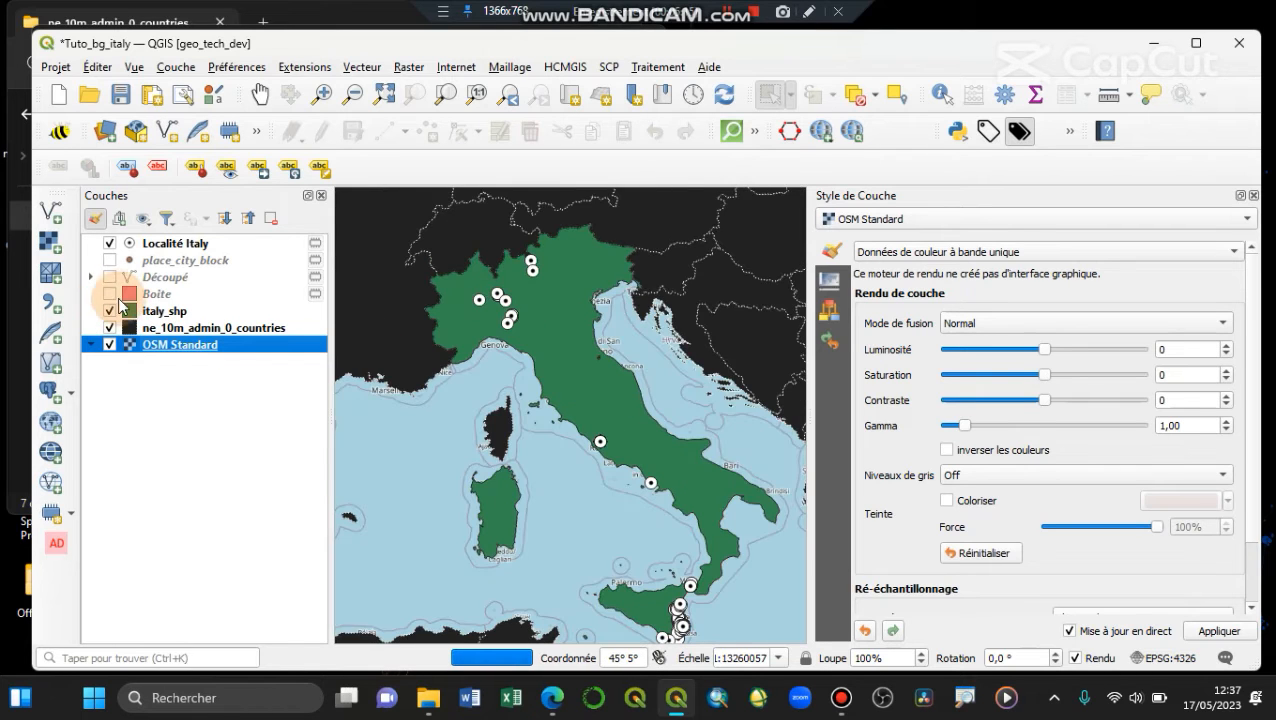
left_click(111, 312)
left_click(111, 328)
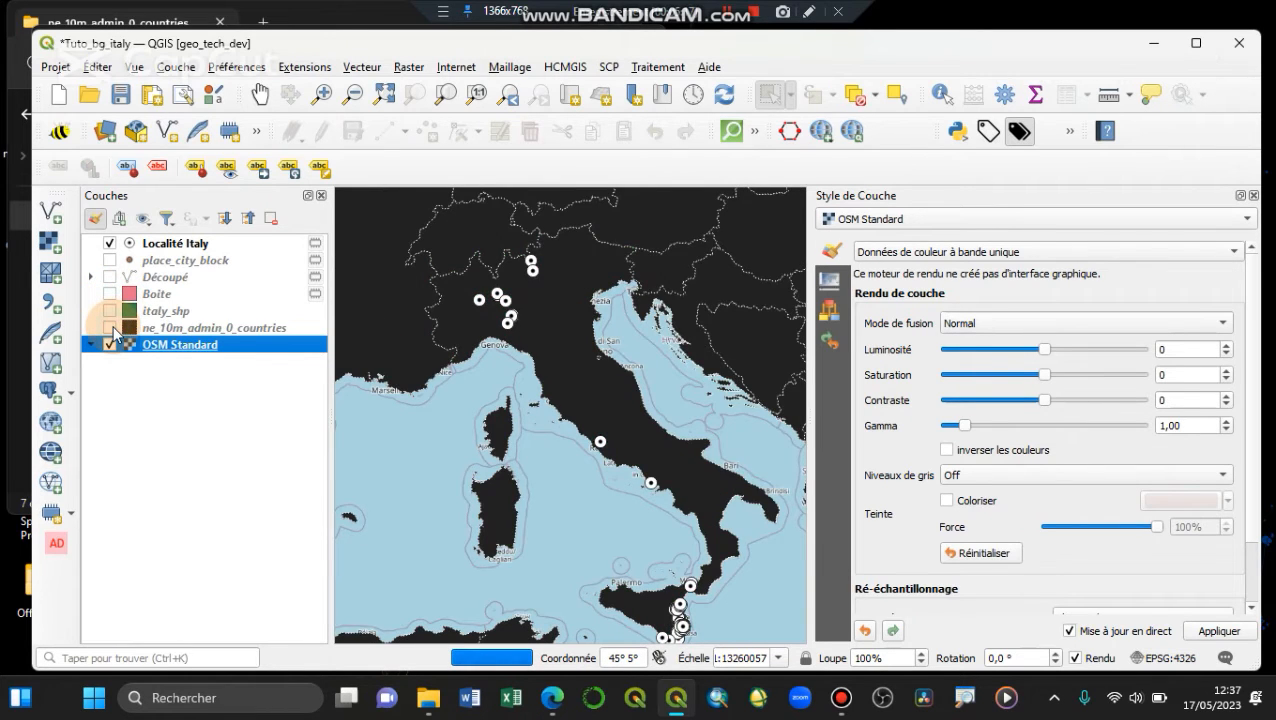
Compare the Localité Italy points with the OSM basemap by switching the layer off and on, examining the area around Località Carlone
scroll(540, 270, "up", 1)
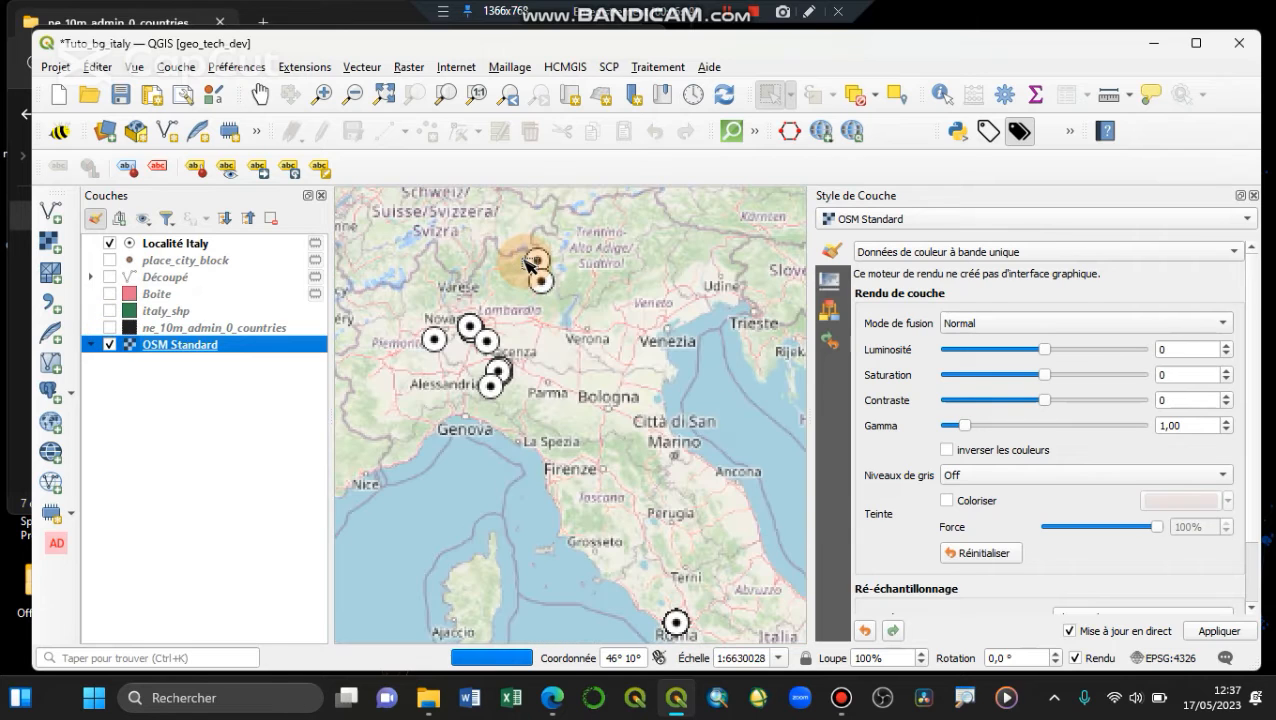
scroll(443, 330, "up", 1)
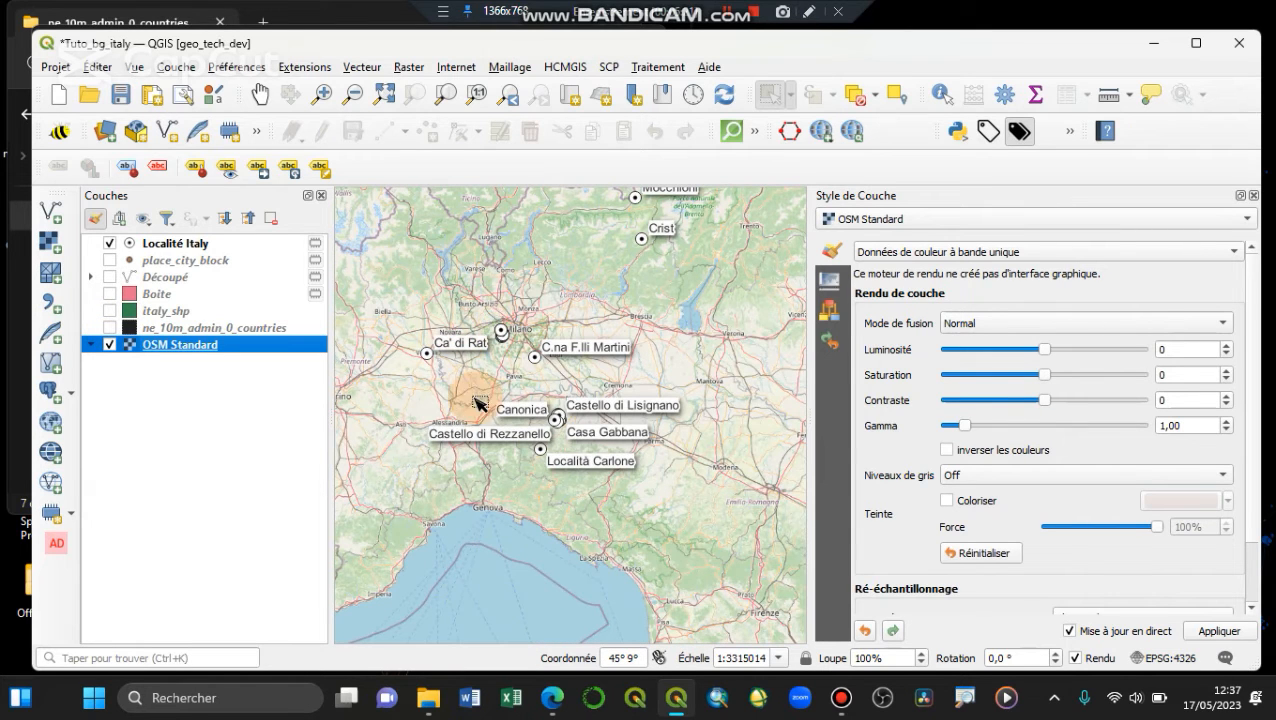
left_click(110, 244)
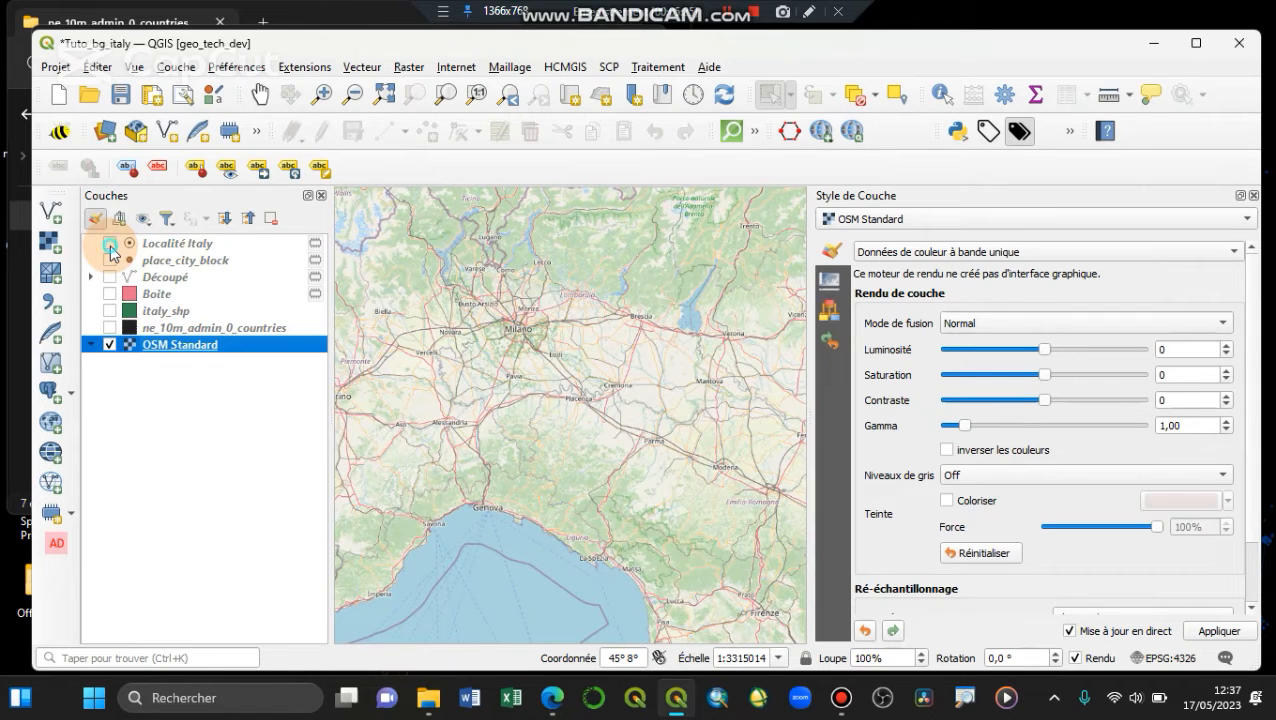
left_click(110, 245)
scroll(540, 455, "up", 2)
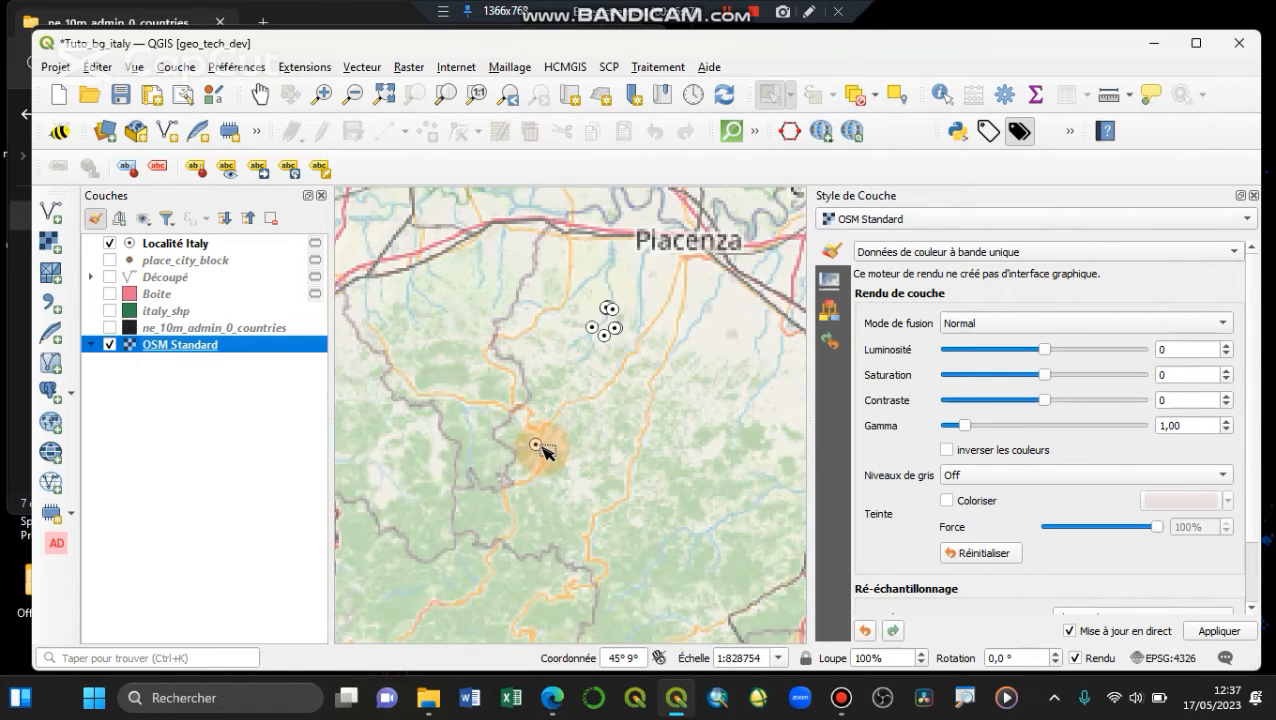
scroll(540, 452, "up", 3)
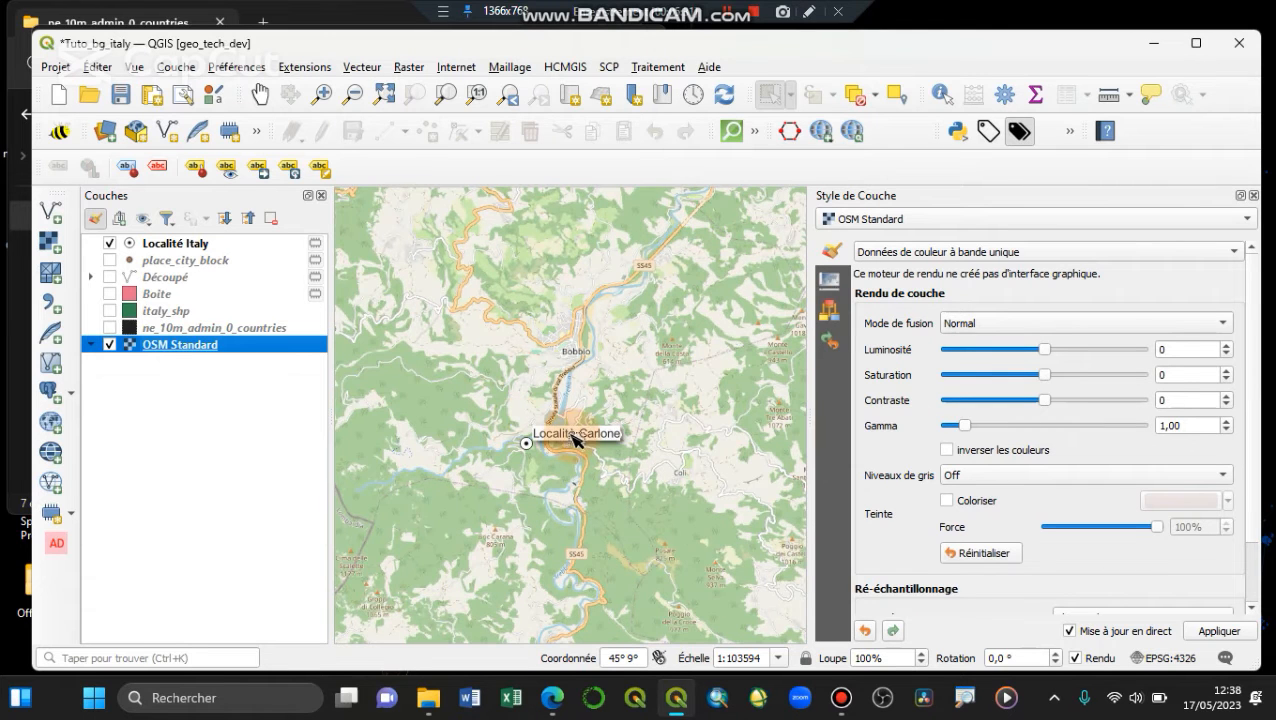
left_click(110, 244)
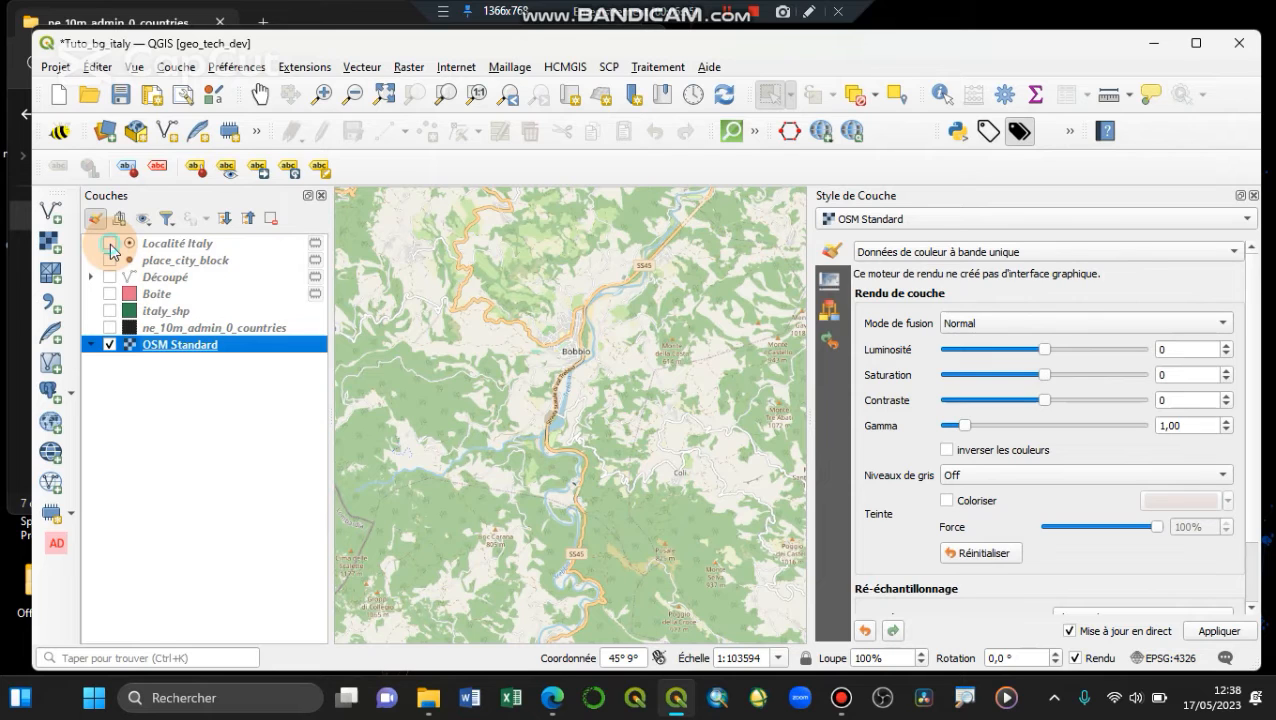
left_click(110, 244)
scroll(535, 445, "up", 3)
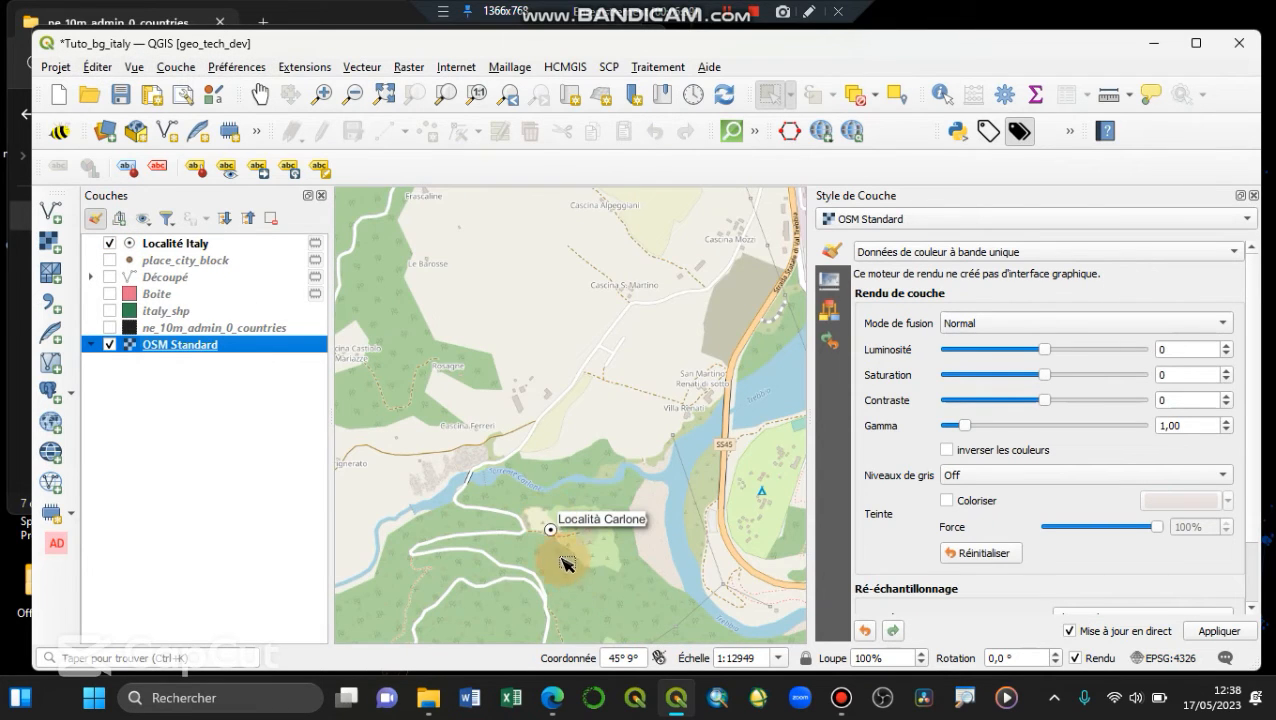
scroll(549, 541, "up", 1)
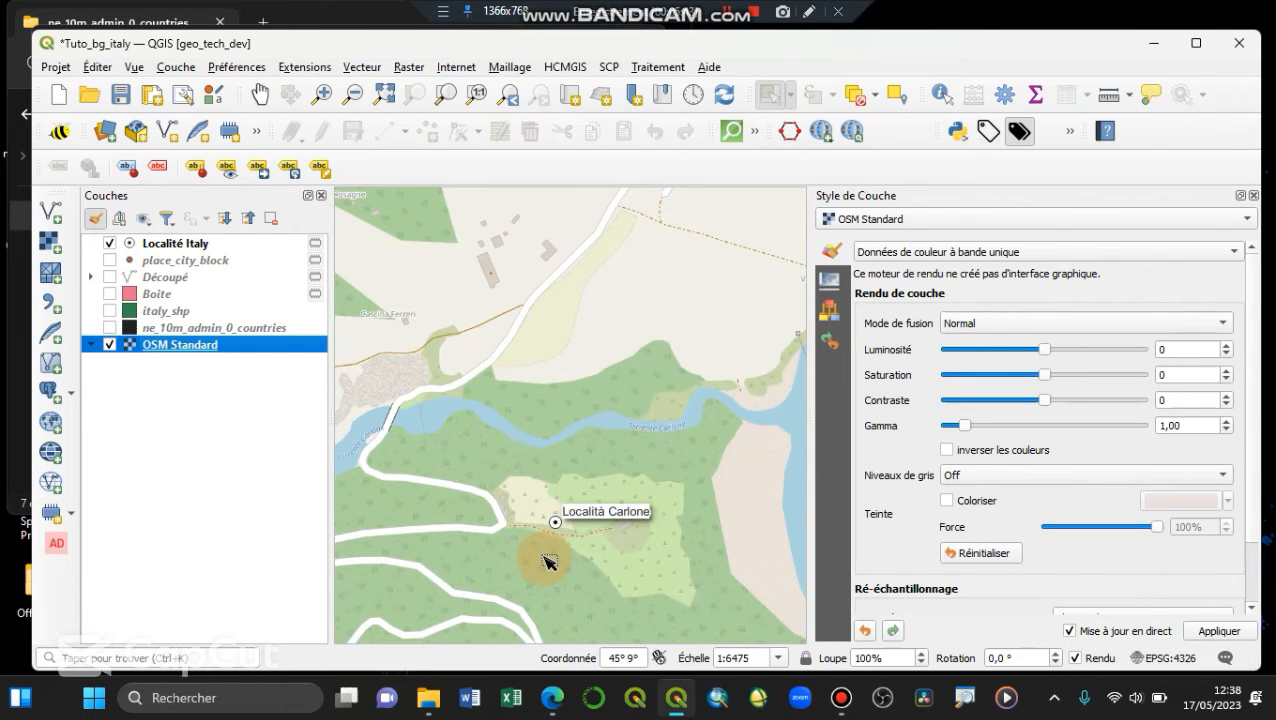
Examine the other Localité Italy points north of Località Carlone against the basemap, down to Canonica
scroll(547, 558, "down", 3)
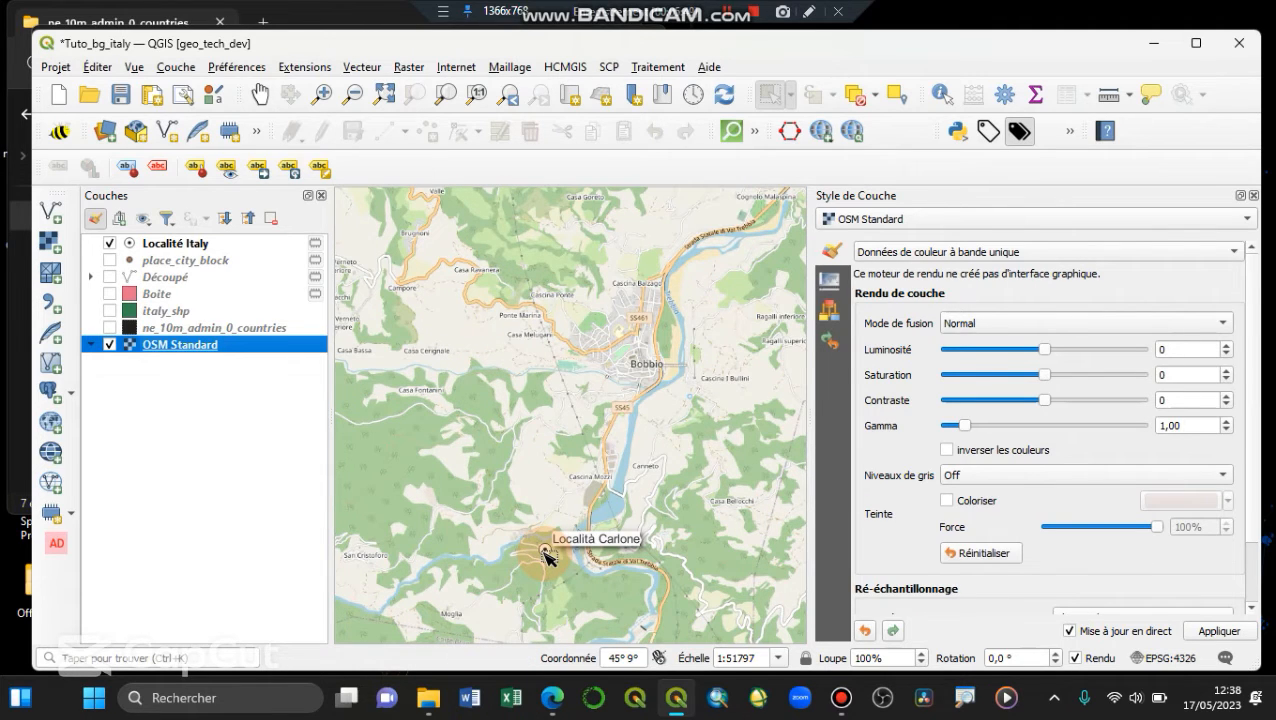
scroll(546, 556, "down", 1)
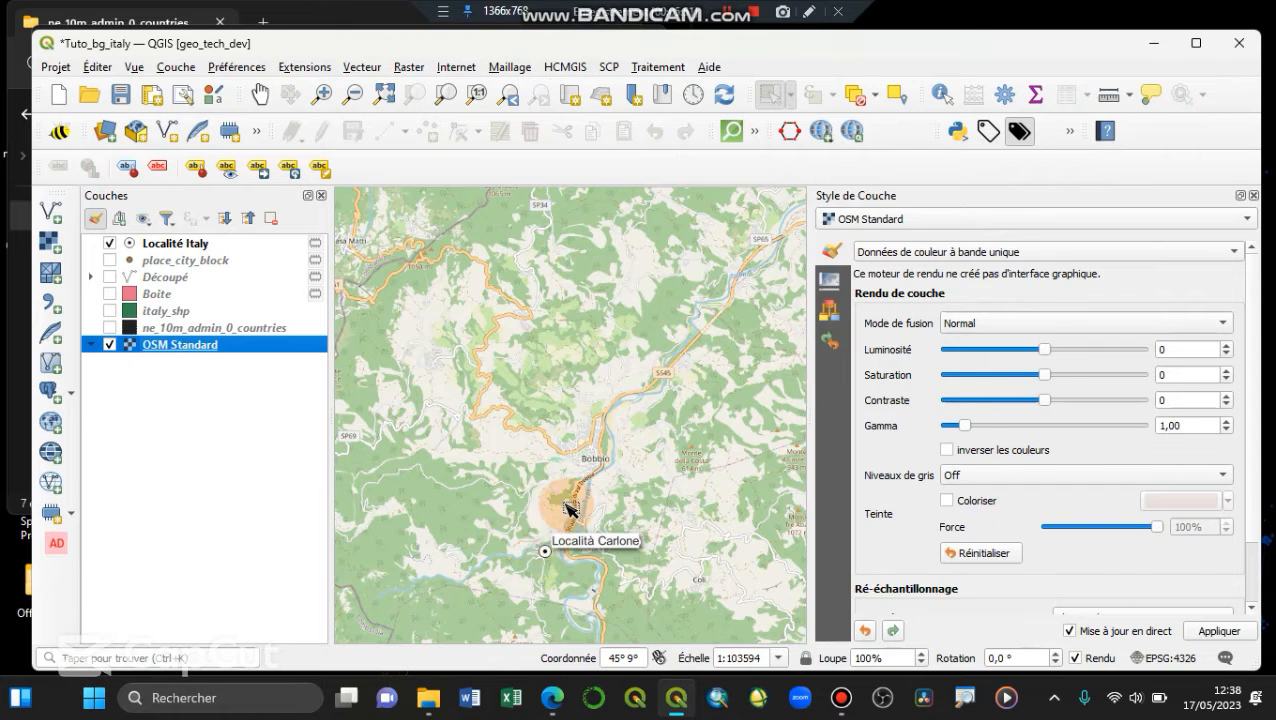
scroll(566, 510, "down", 1)
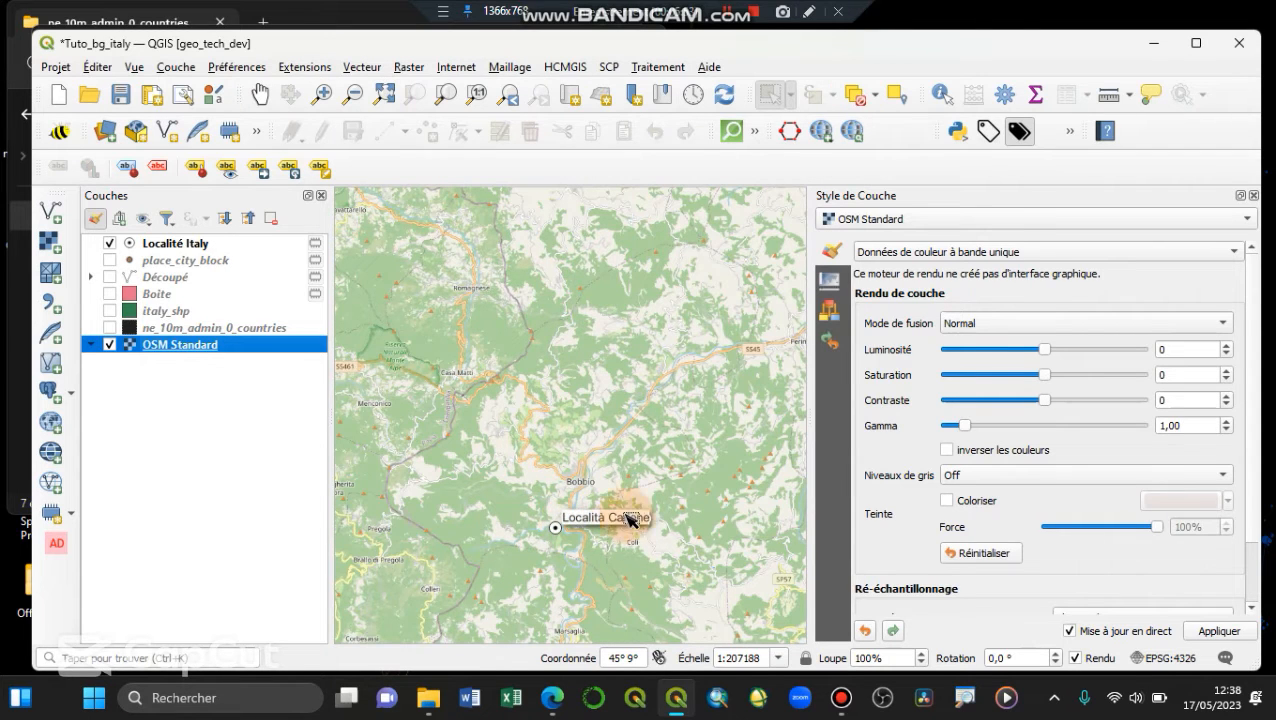
scroll(658, 455, "down", 1)
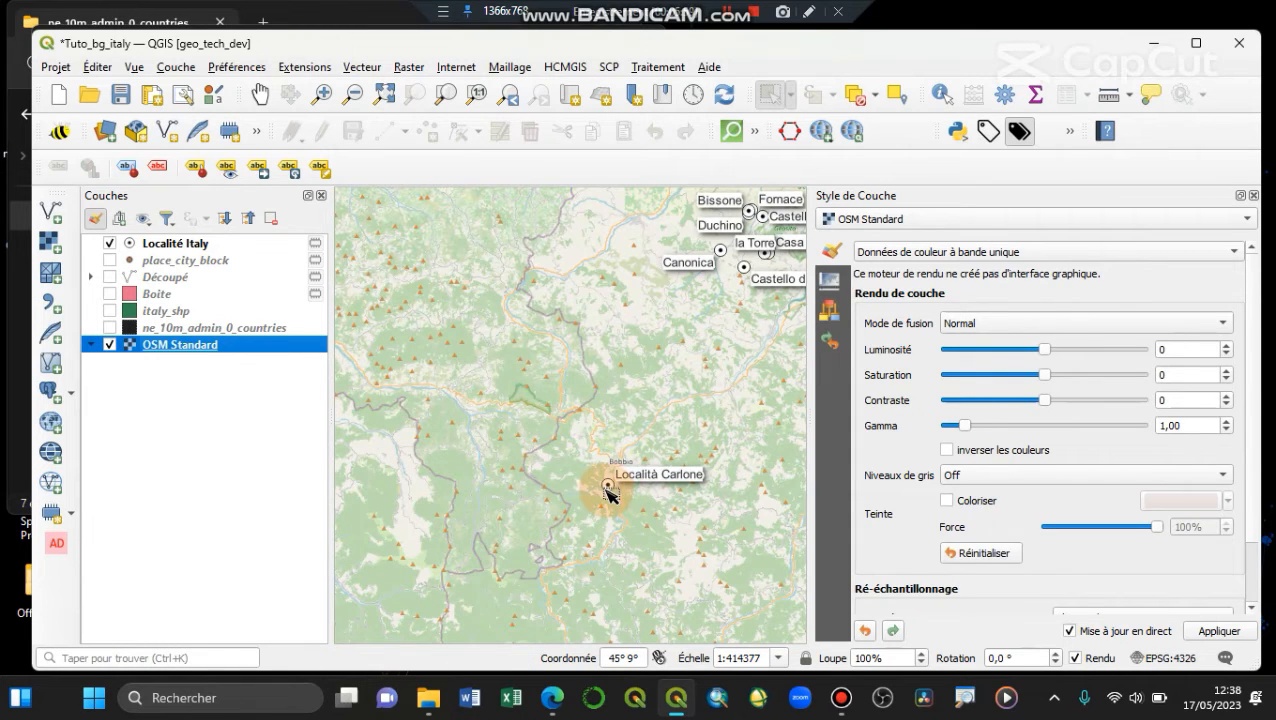
scroll(607, 484, "down", 1)
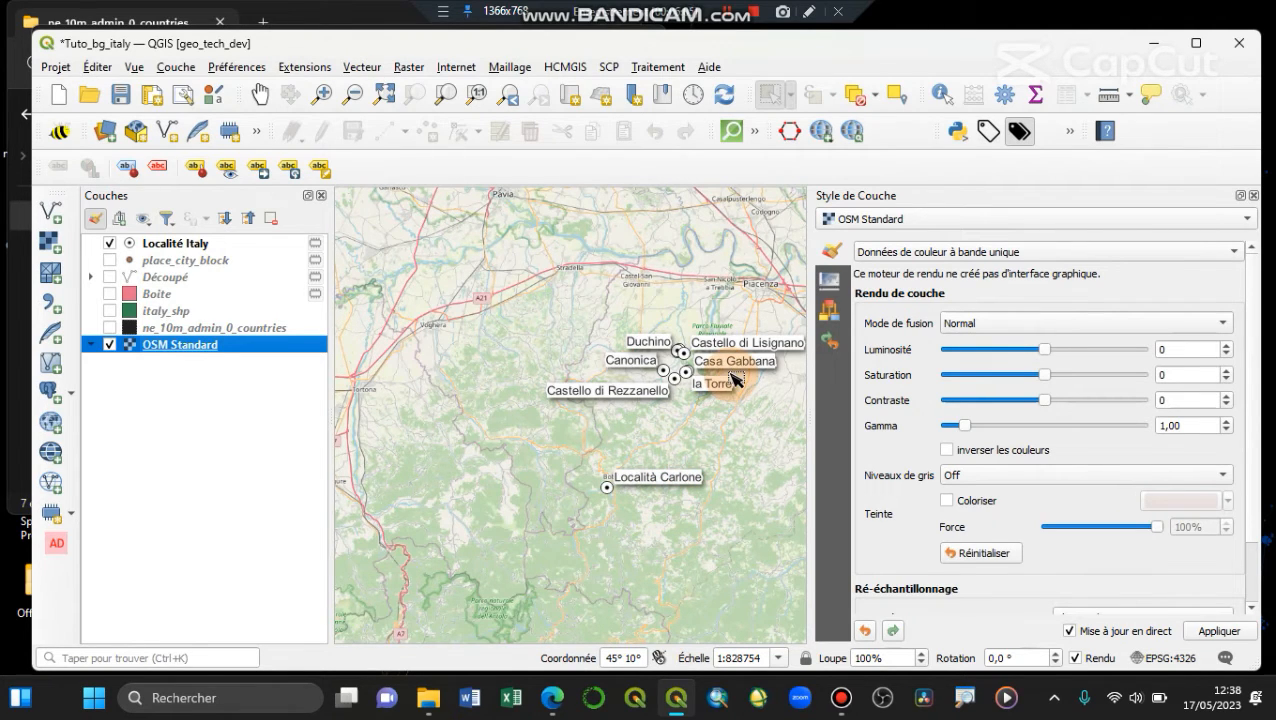
scroll(710, 380, "up", 2)
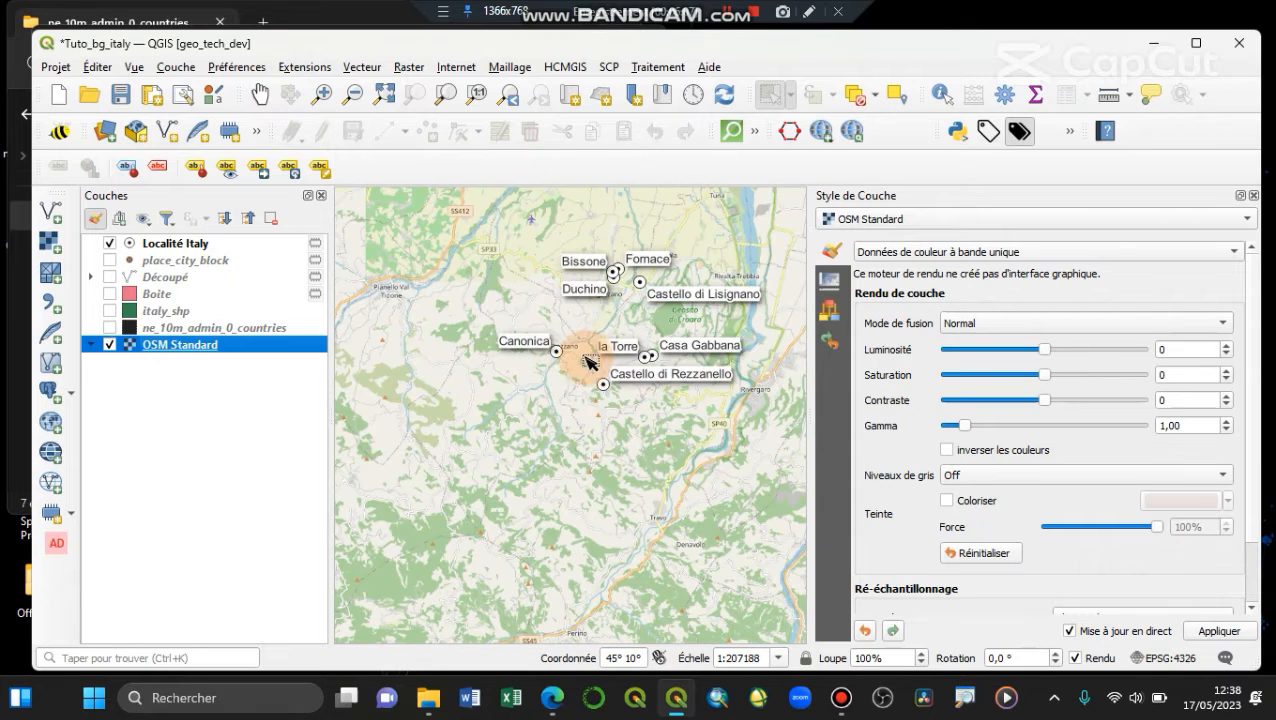
scroll(558, 340, "up", 2)
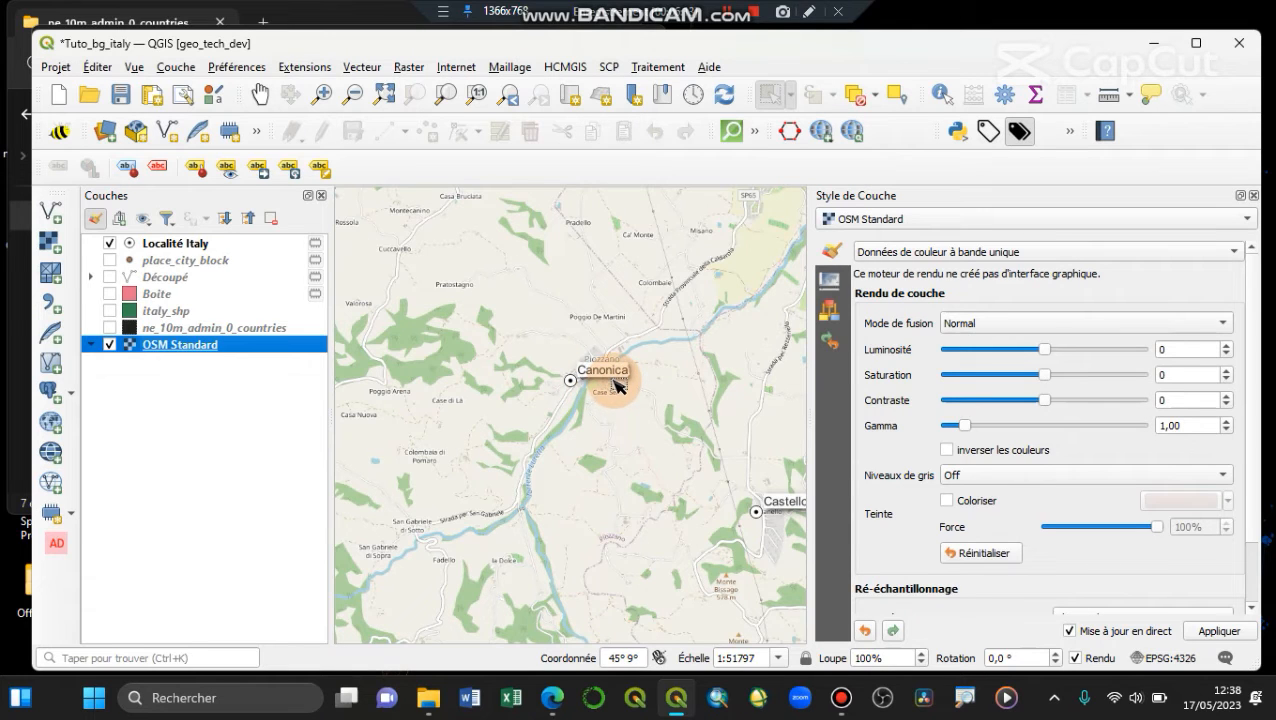
Examine the Localité Italy points from Canonica to Castello di Lisignano and the basemap northeast toward Piacenza
scroll(614, 386, "down", 2)
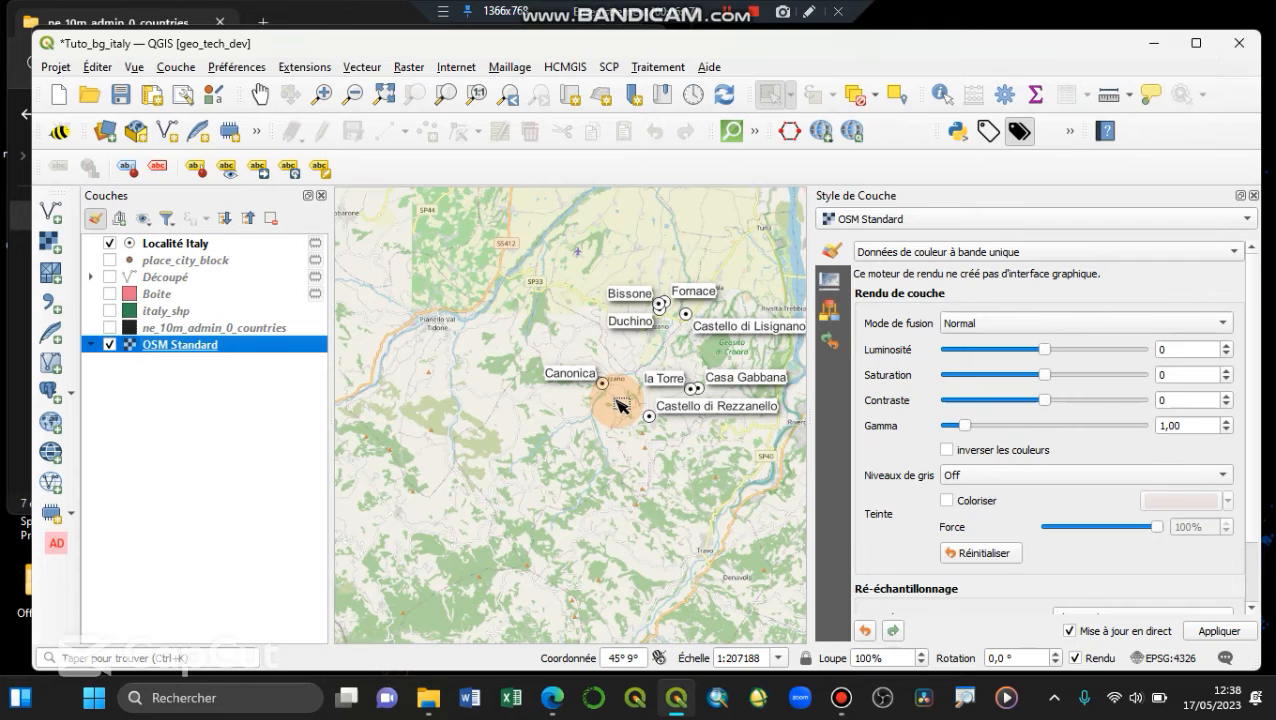
scroll(620, 404, "down", 2)
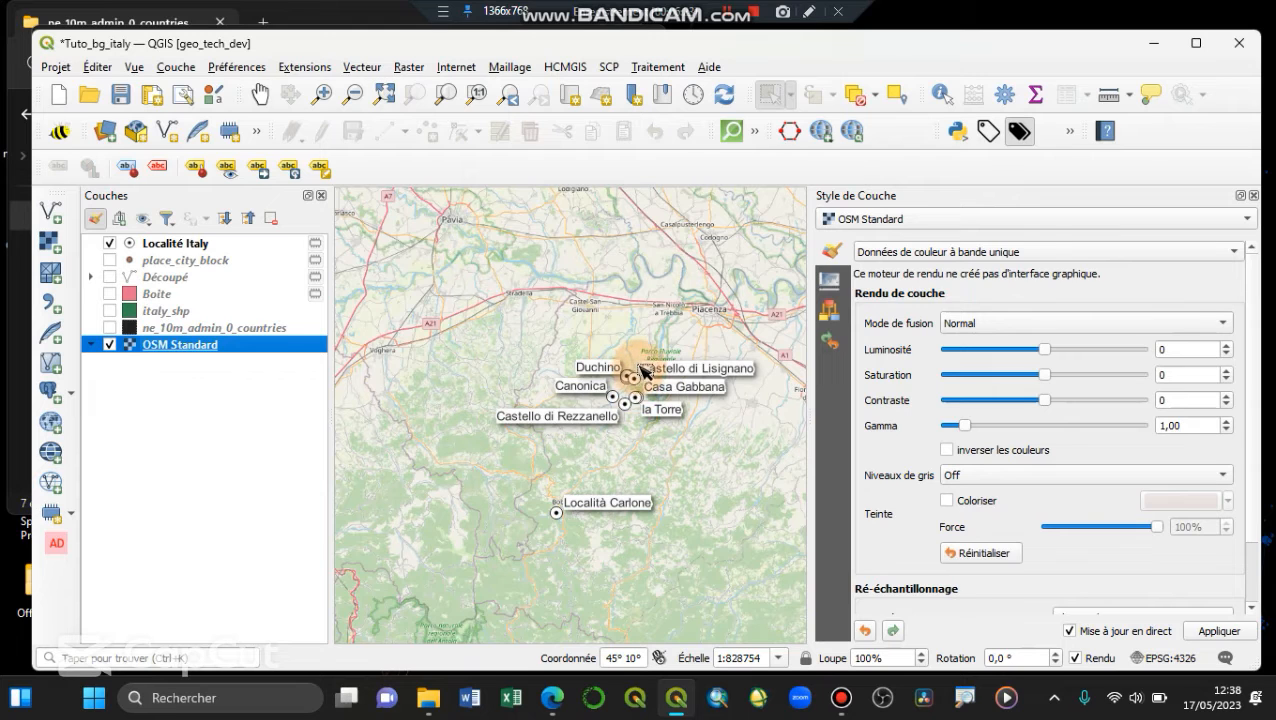
scroll(682, 254, "up", 1)
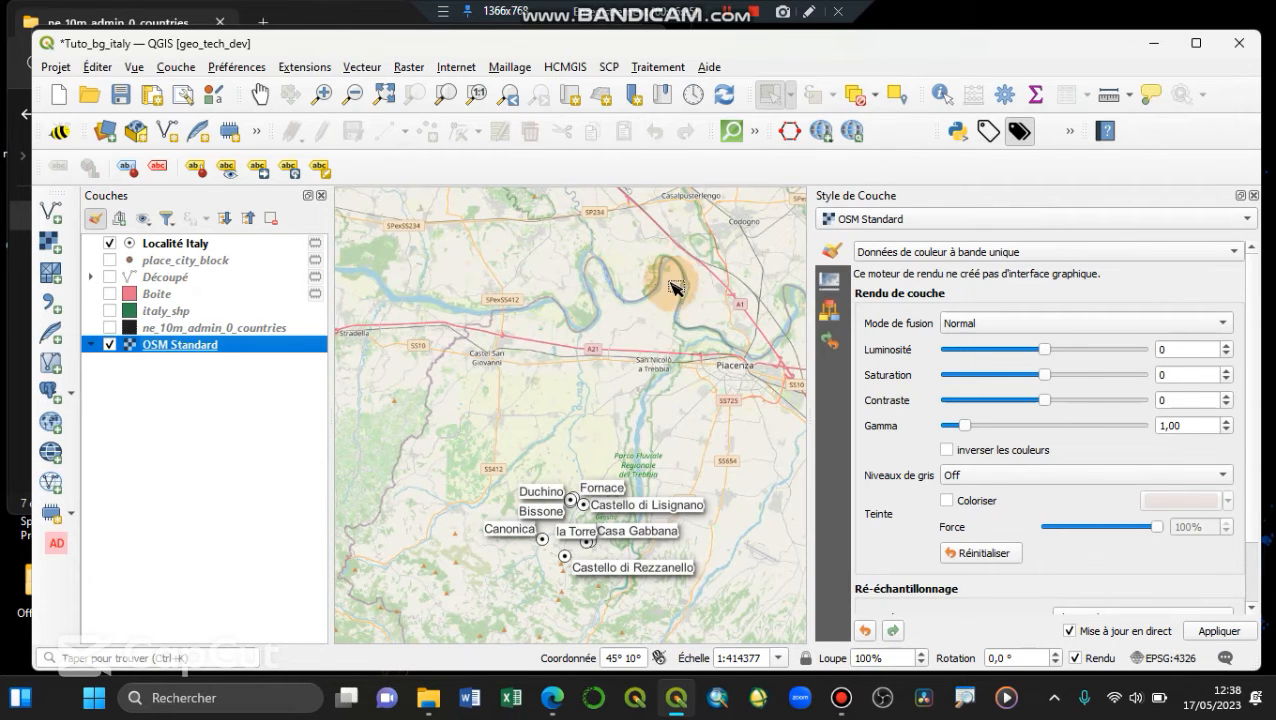
scroll(715, 342, "up", 1)
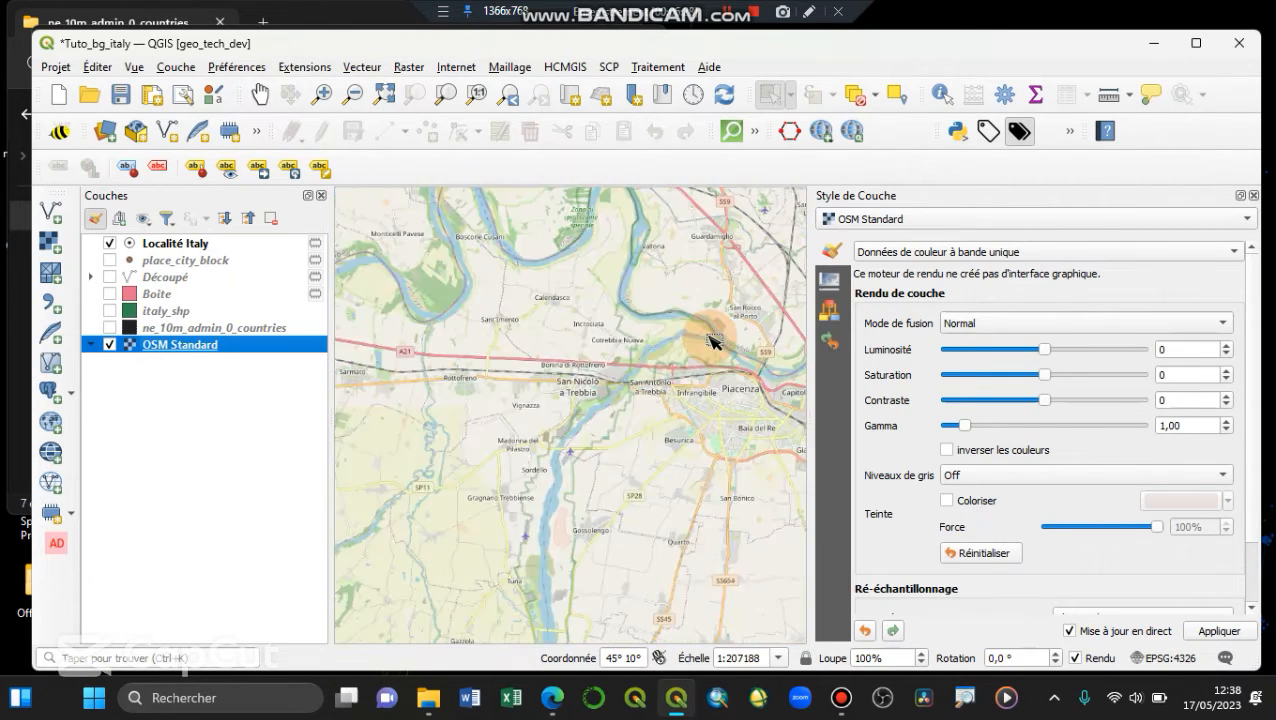
scroll(712, 342, "down", 2)
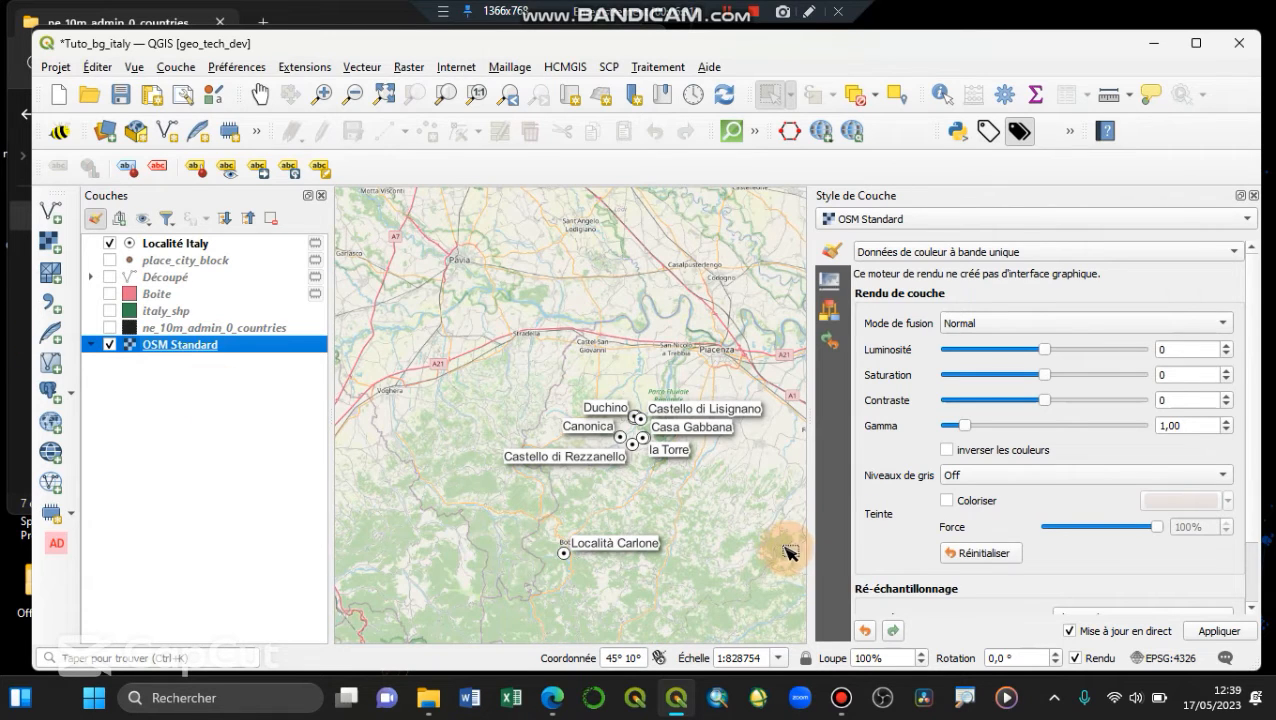
Select the Localité Italy layer and switch it to editing mode
left_click(230, 243)
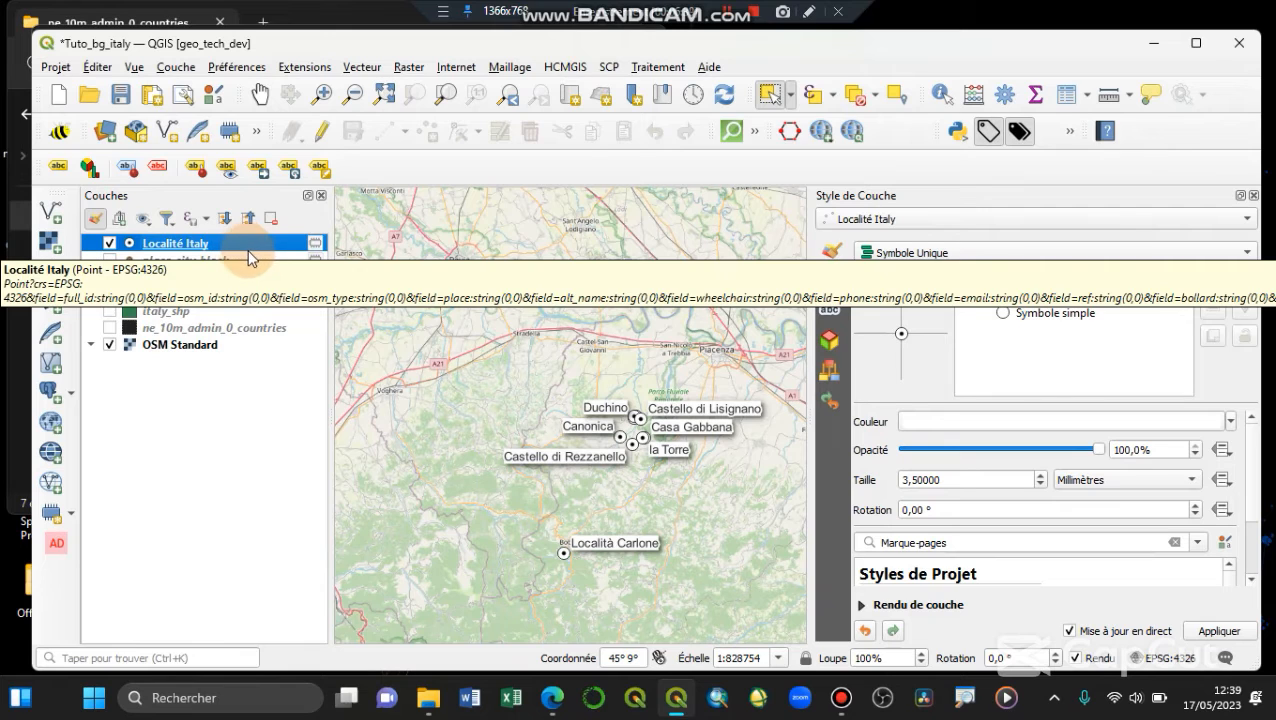
left_click(288, 167)
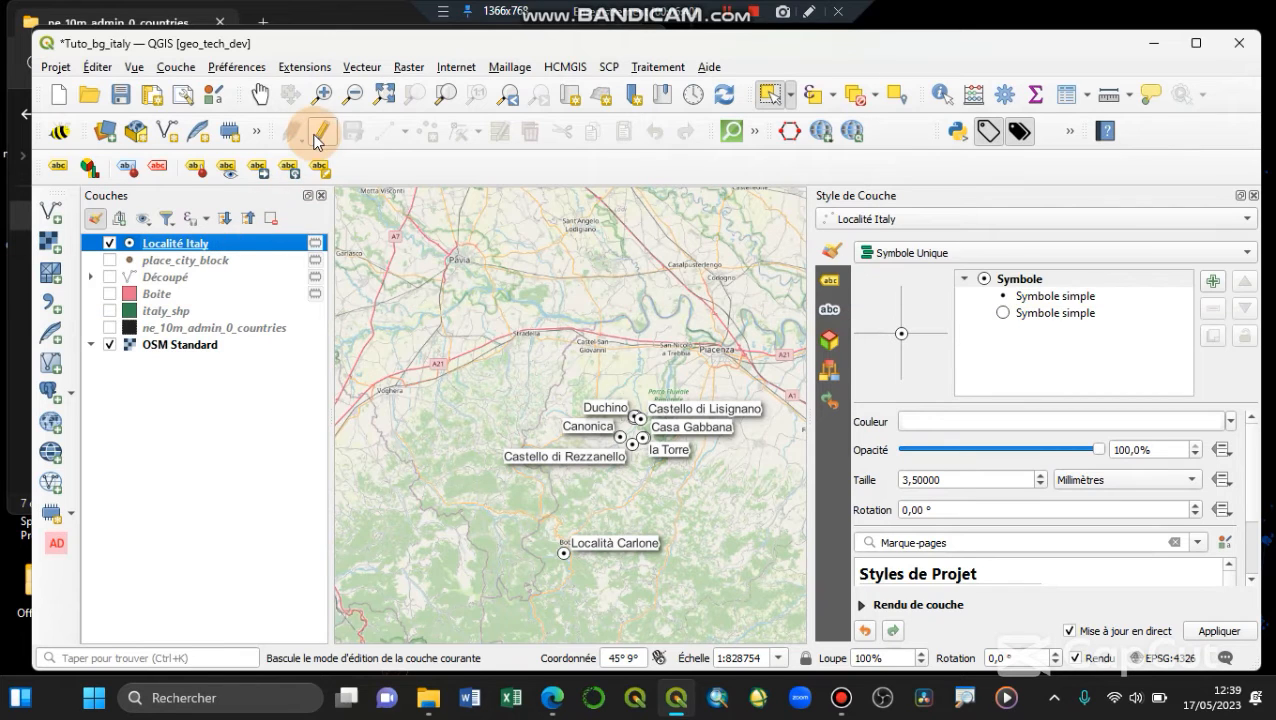
right_click(238, 249)
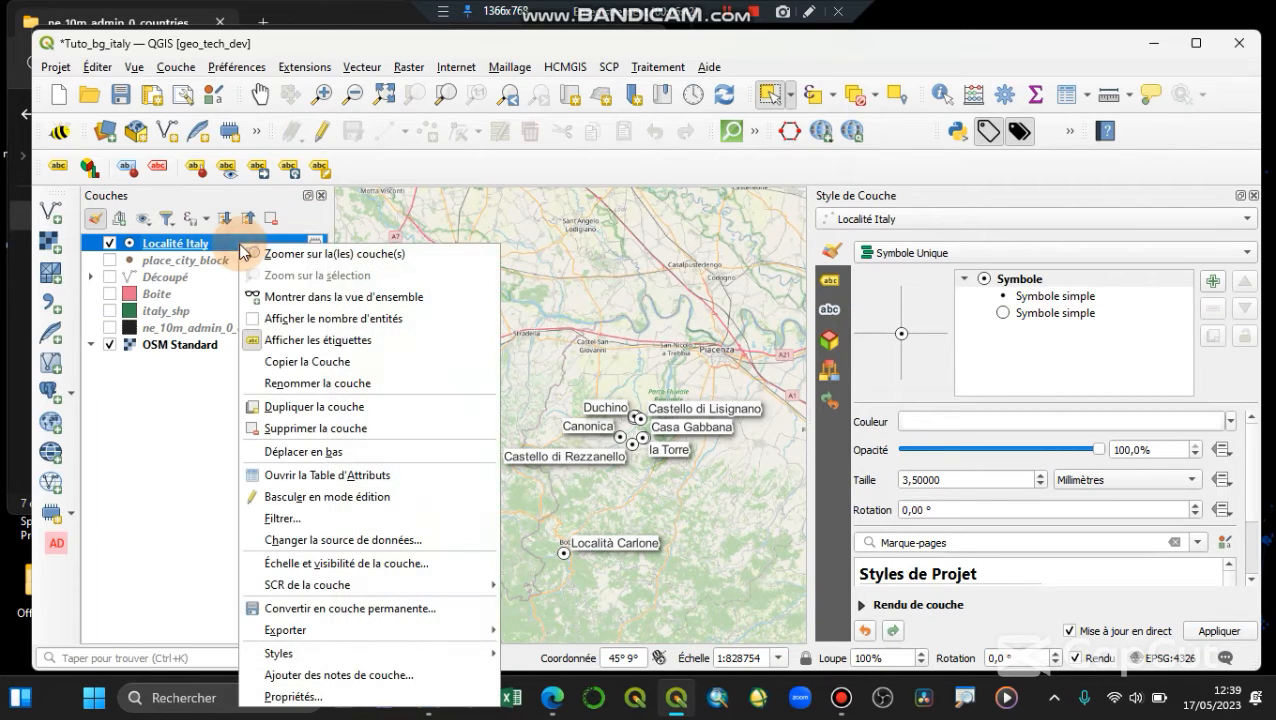
left_click(391, 489)
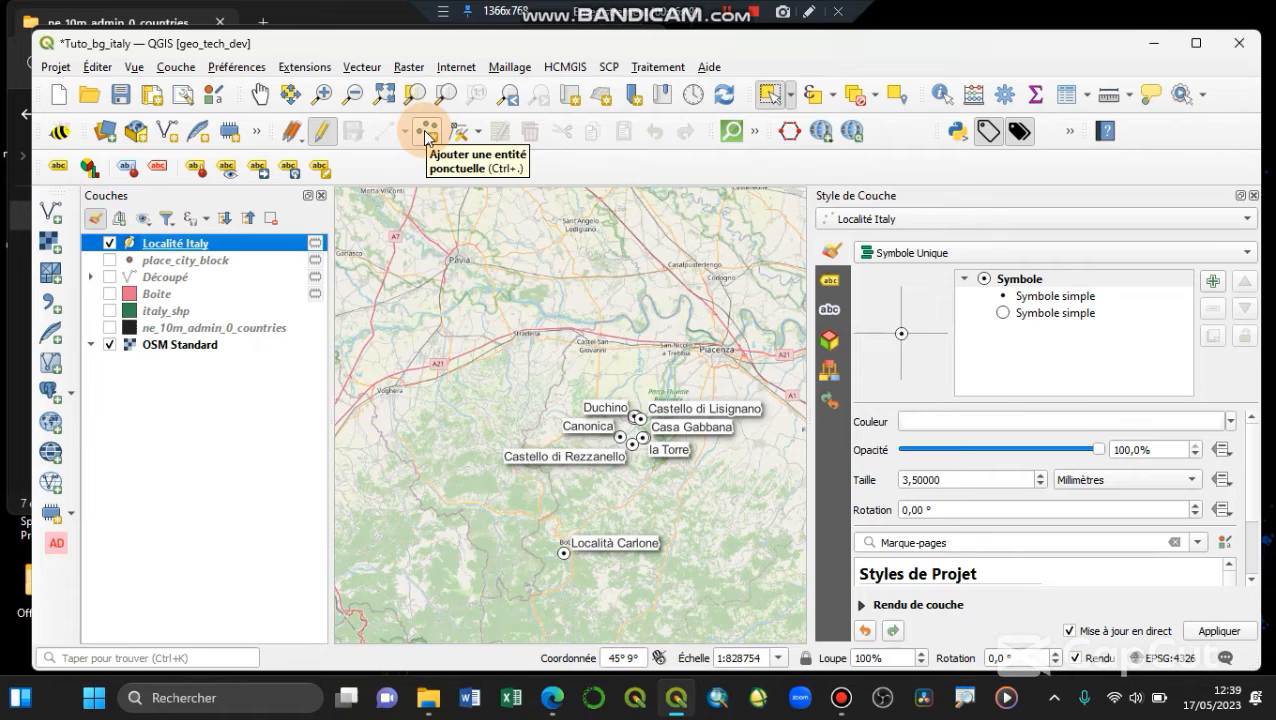
Add a point feature to Localité Italy at Castel San Giovanni, with the name attribute Ville Fantome
left_click(426, 133)
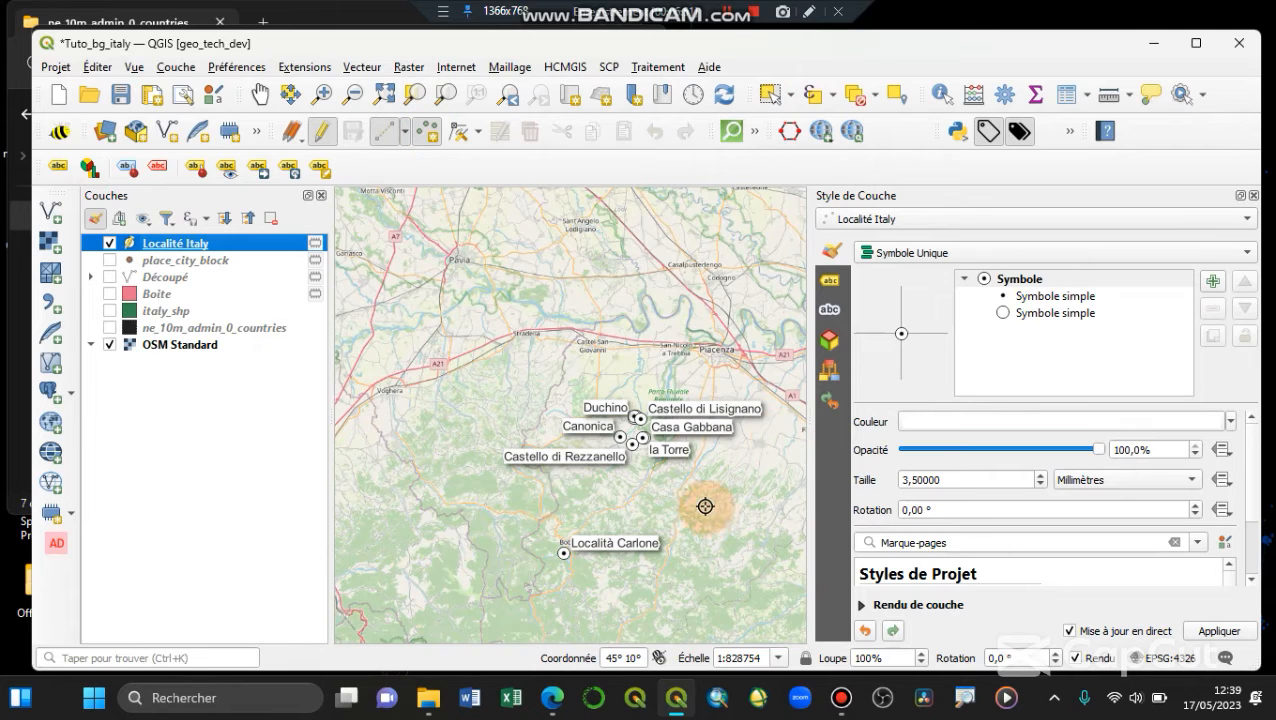
scroll(705, 507, "up", 1)
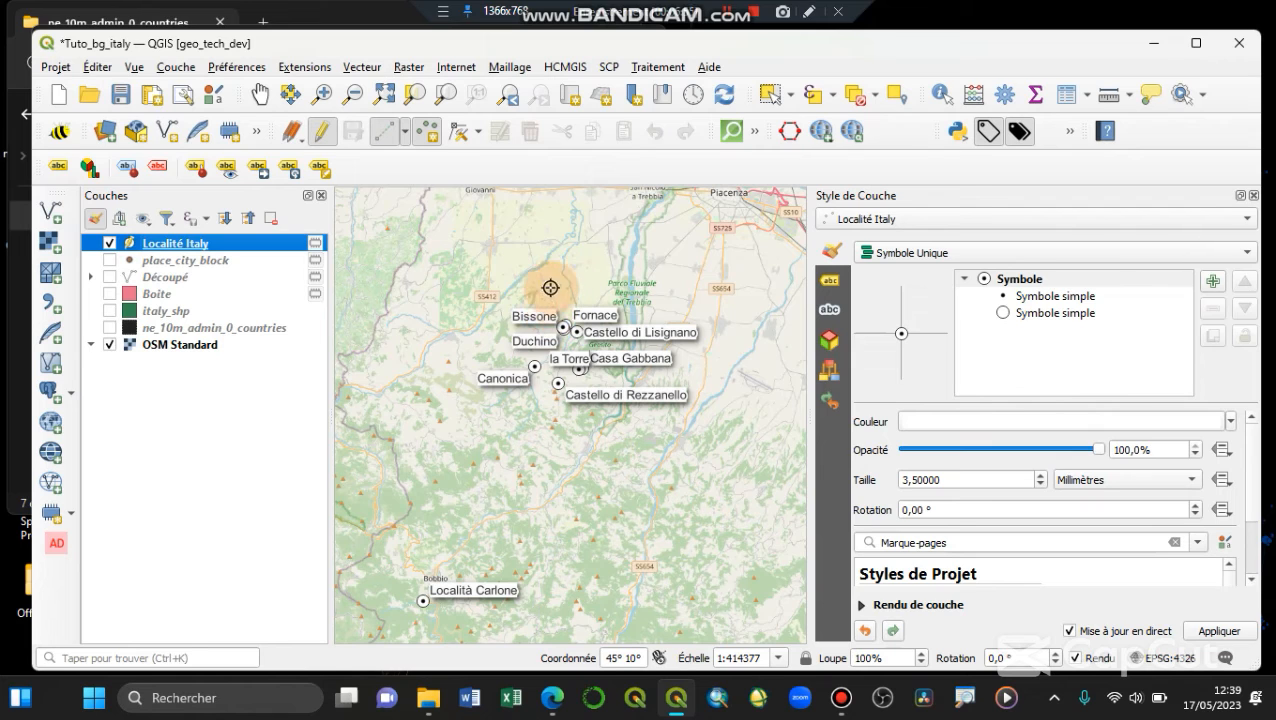
scroll(480, 345, "down", 1)
scroll(497, 255, "up", 1)
scroll(497, 255, "up", 1)
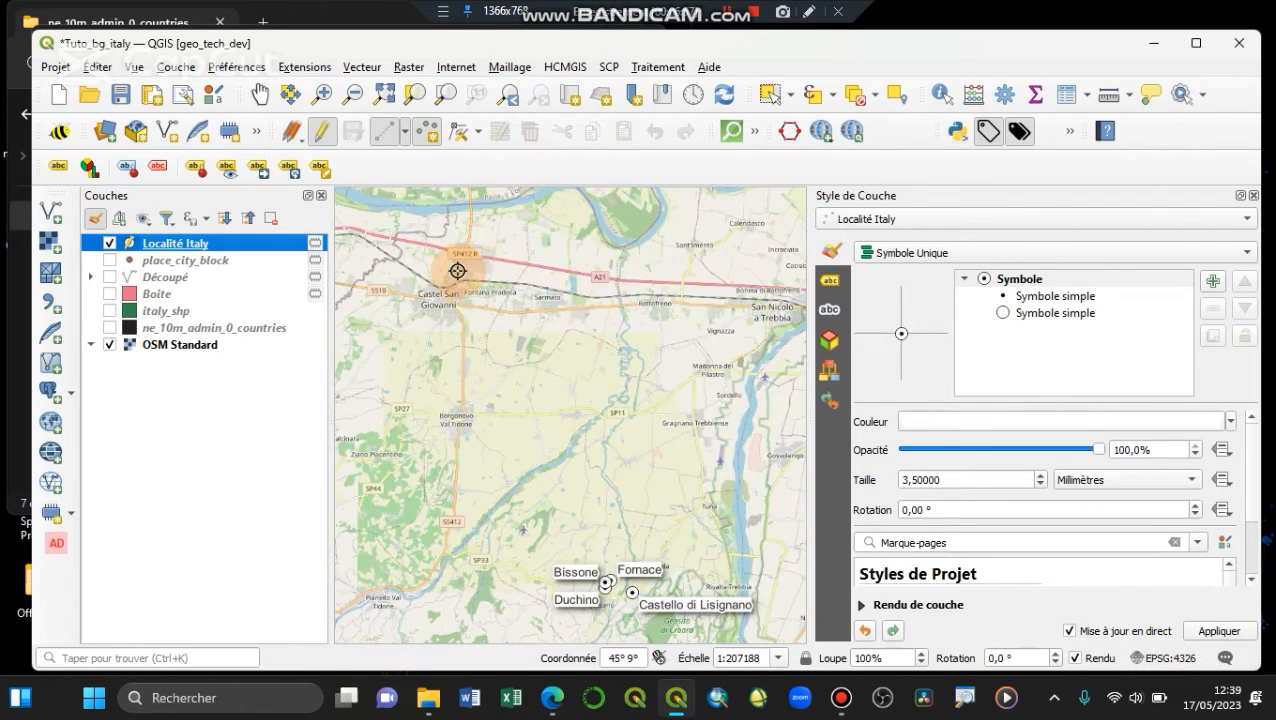
left_click(479, 422)
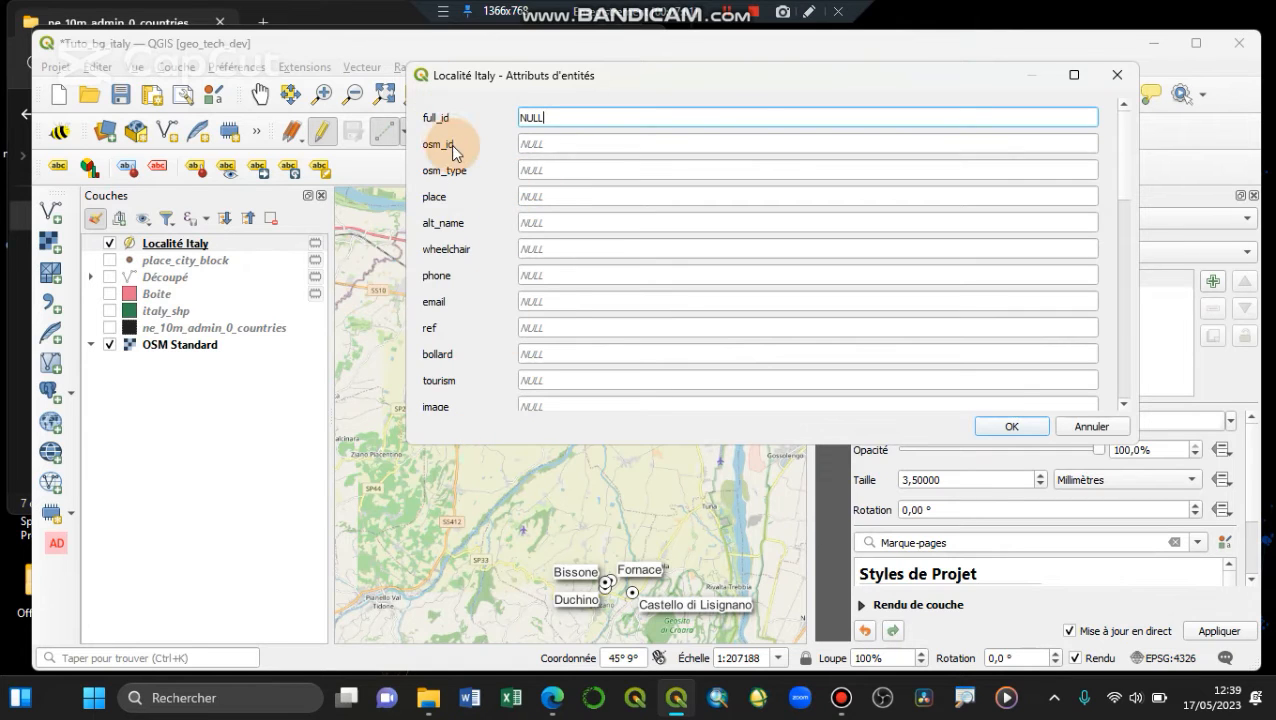
scroll(453, 146, "down", 3)
scroll(456, 152, "down", 6)
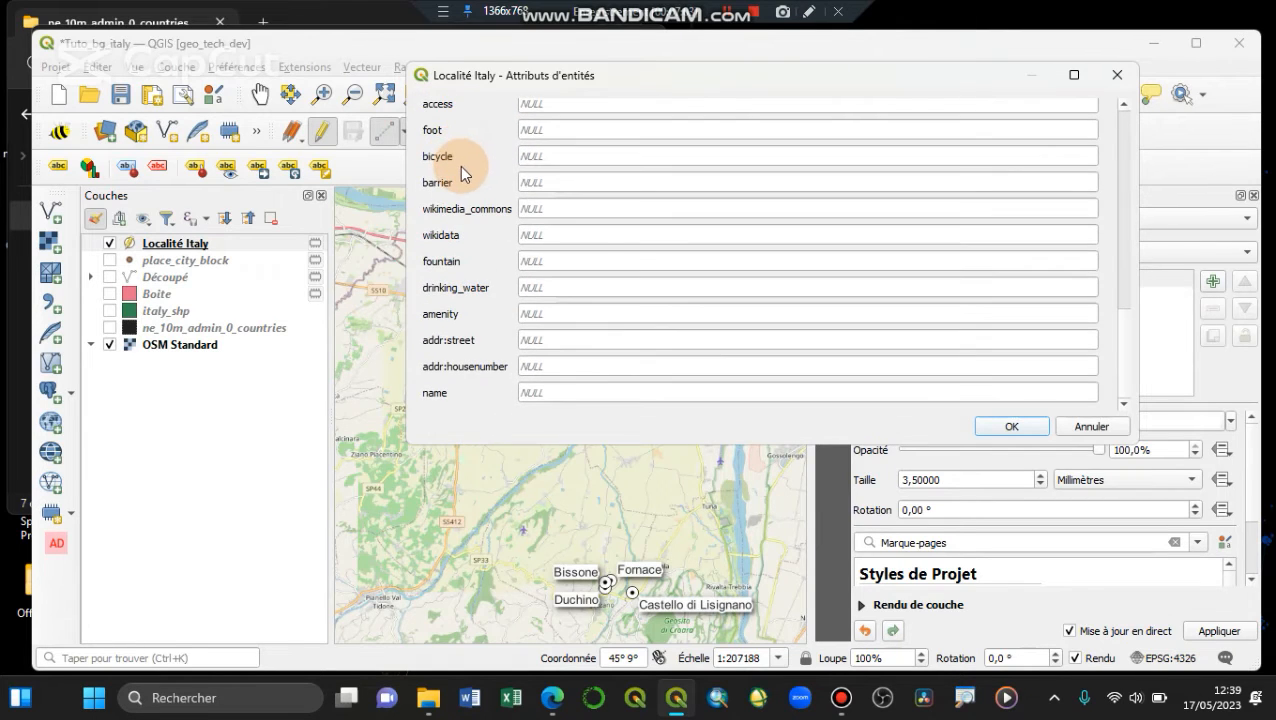
left_click(561, 396)
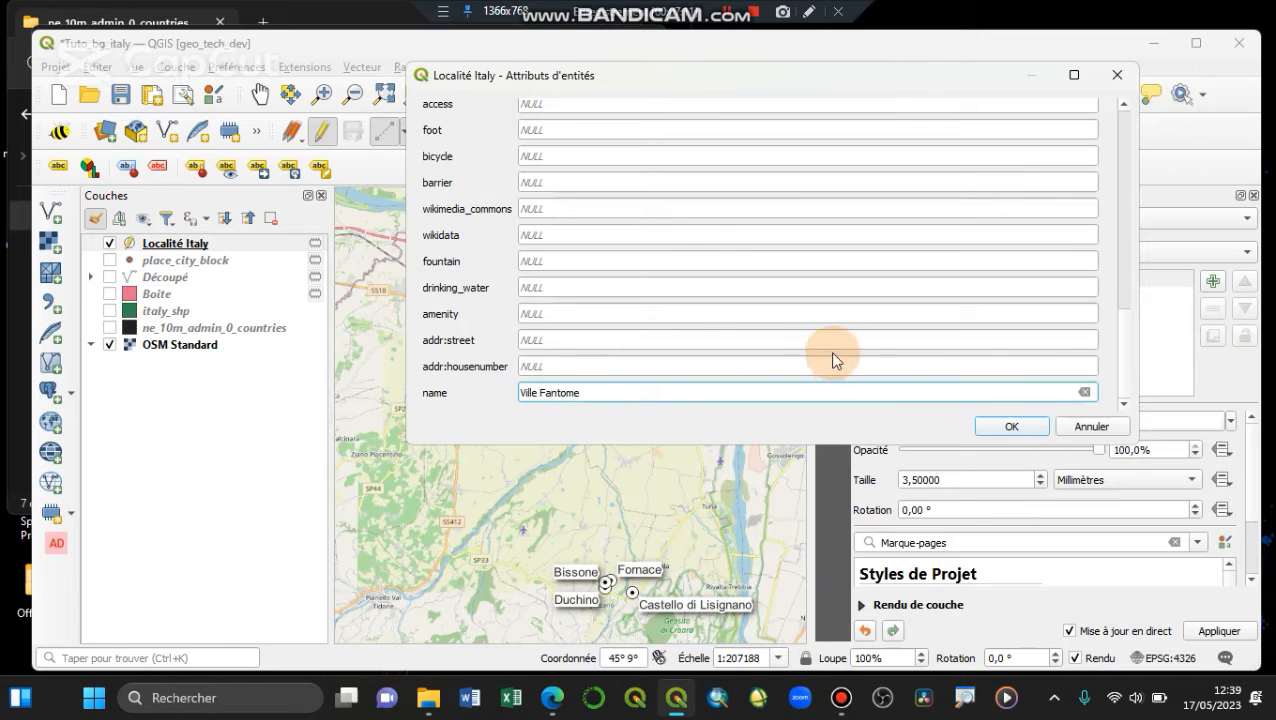
left_click(1012, 427)
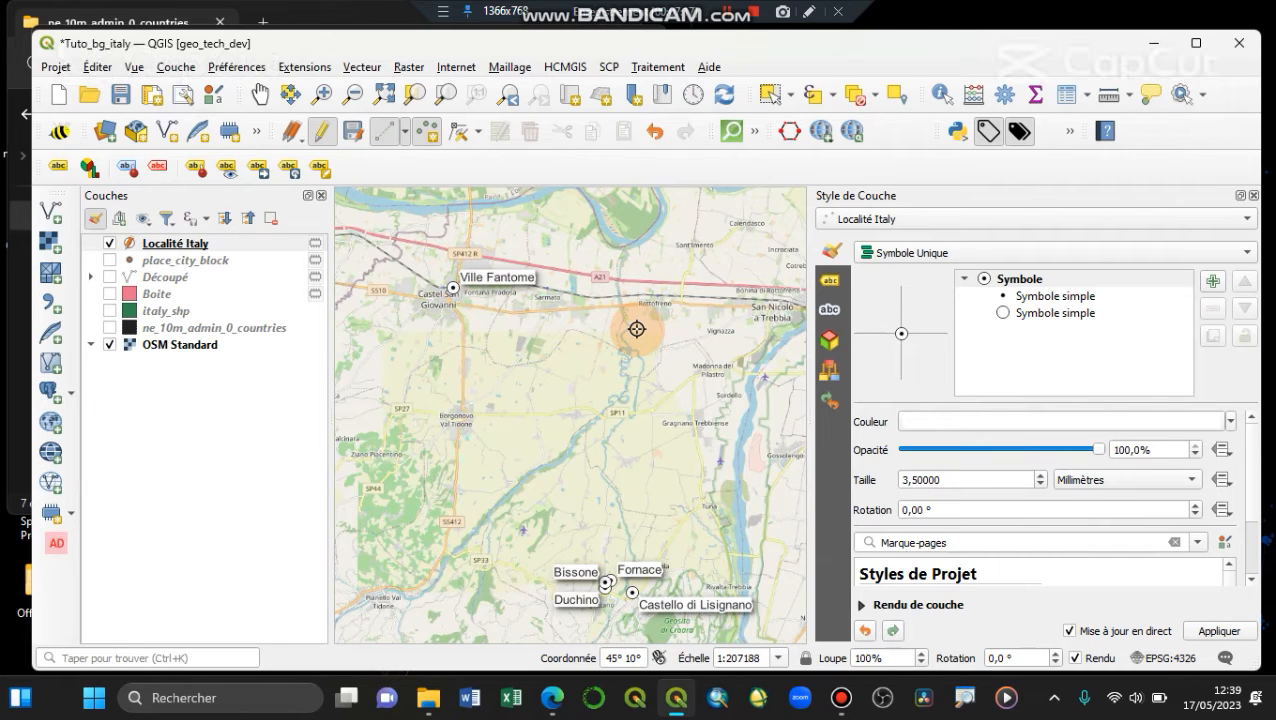
Use the vertex tool to move the Ville Fantome point east near Rottofreno and back west near Fontana Pradosa
left_click(460, 131)
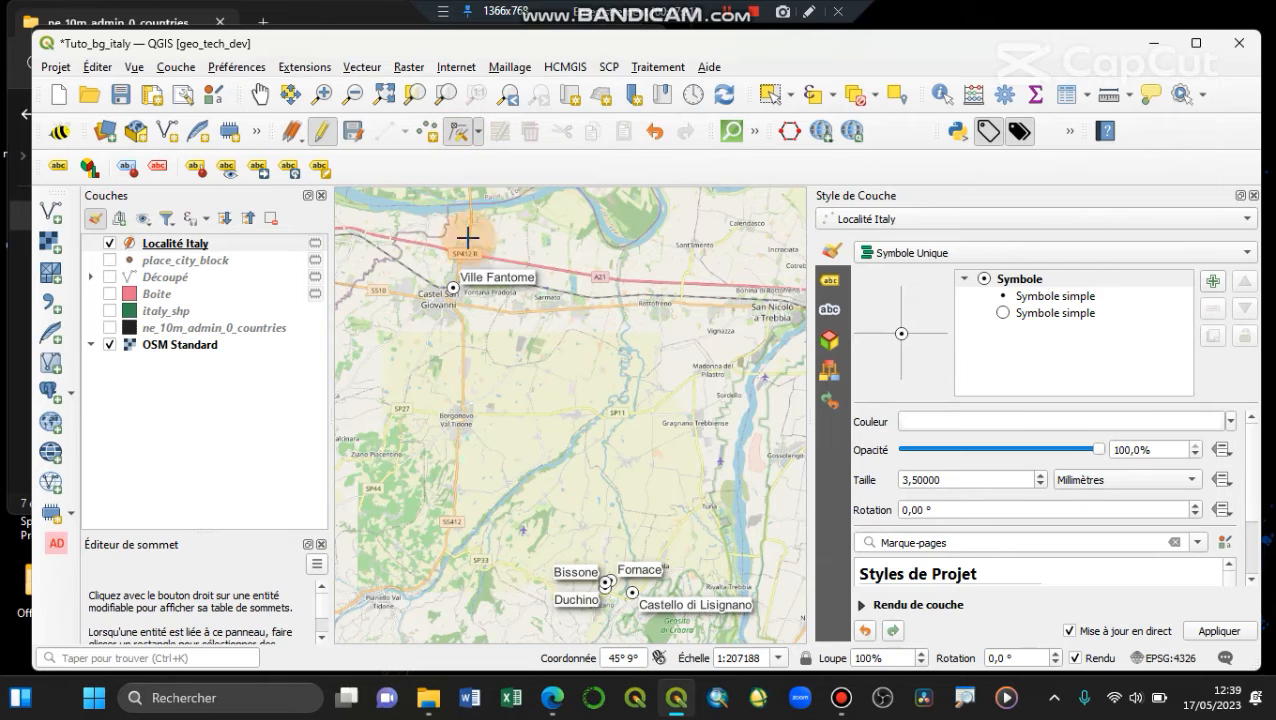
left_click(452, 288)
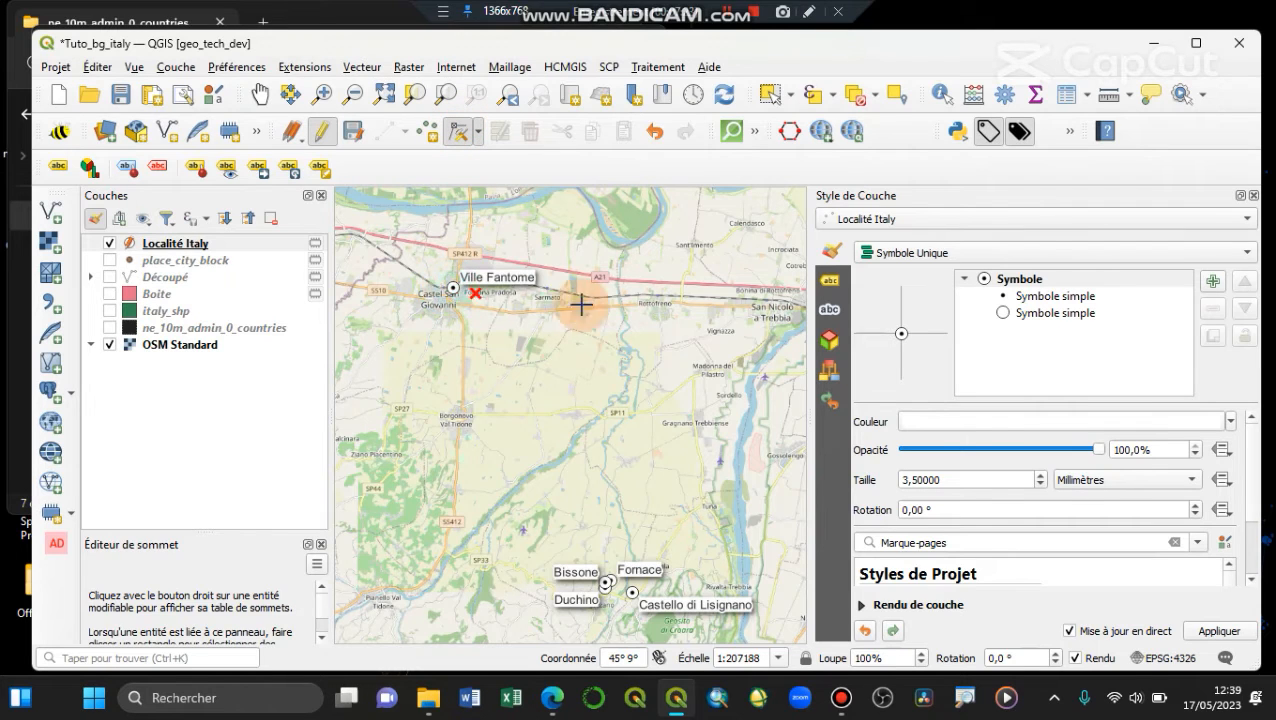
left_click(627, 290)
left_click(622, 295)
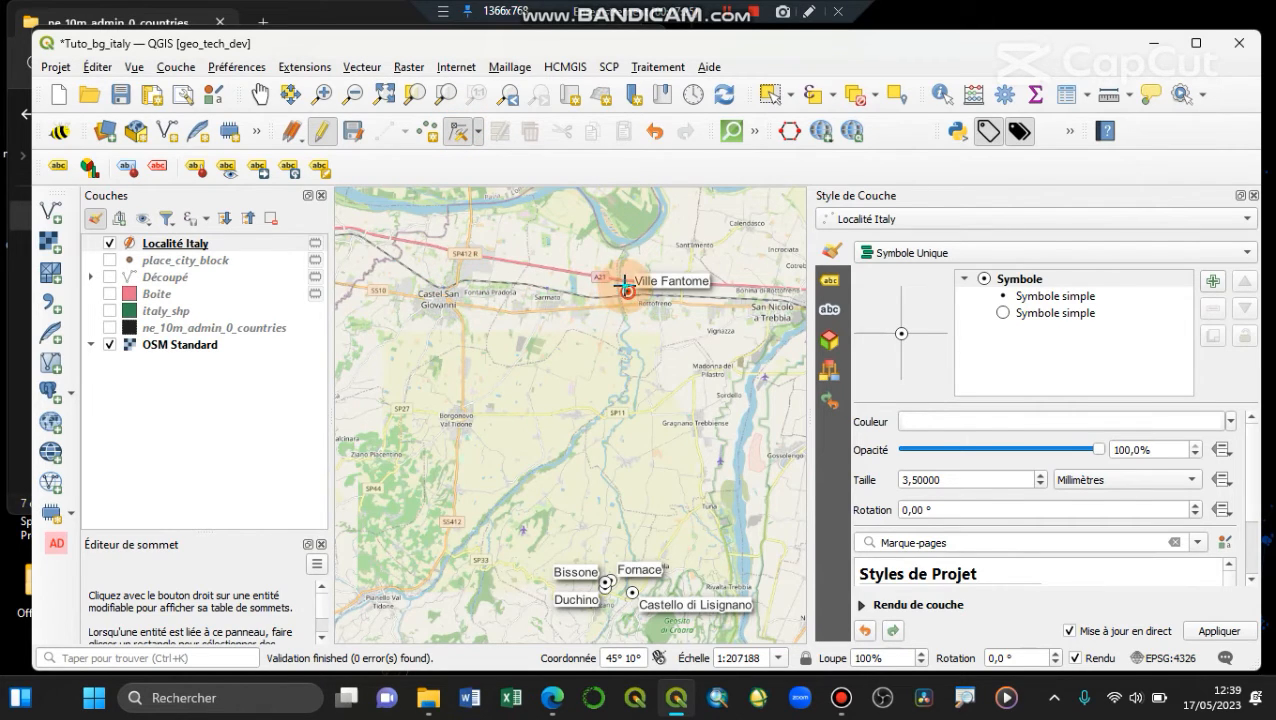
left_click(488, 288)
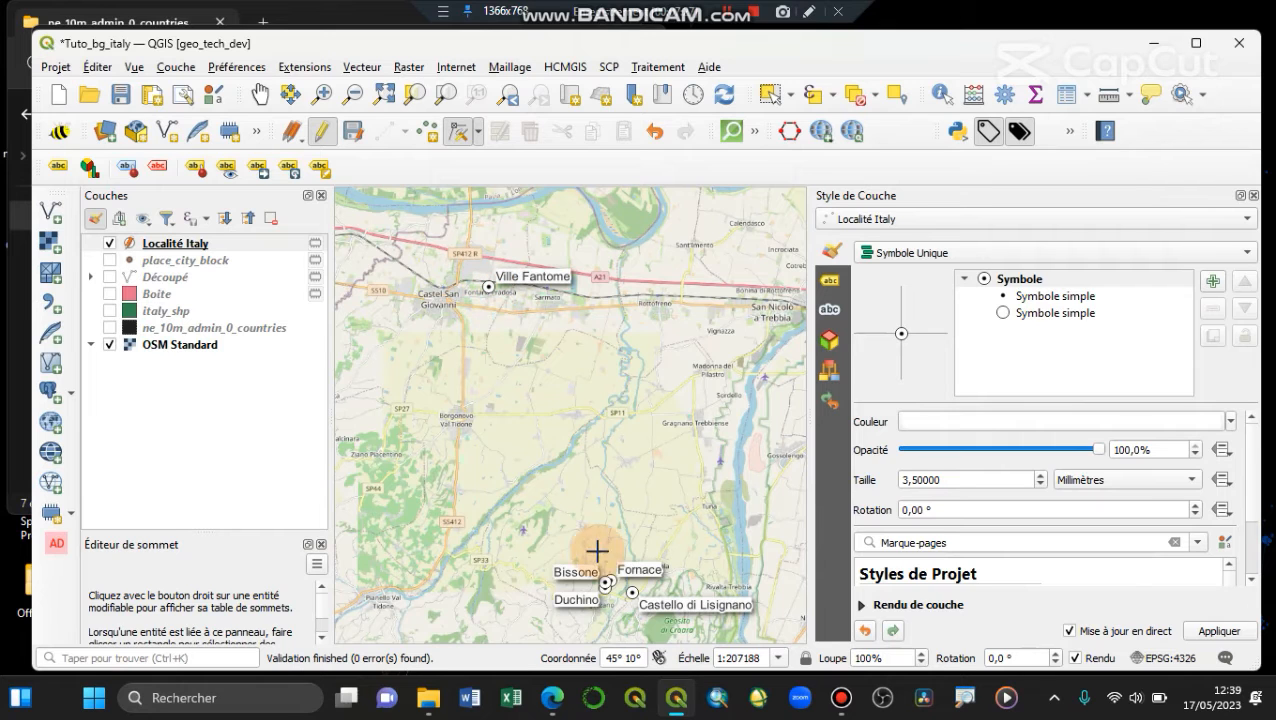
Inspect the points around Castello di Lisignano, and stop editing Localité Italy without keeping the changes
scroll(640, 631, "up", 2)
scroll(603, 498, "up", 1)
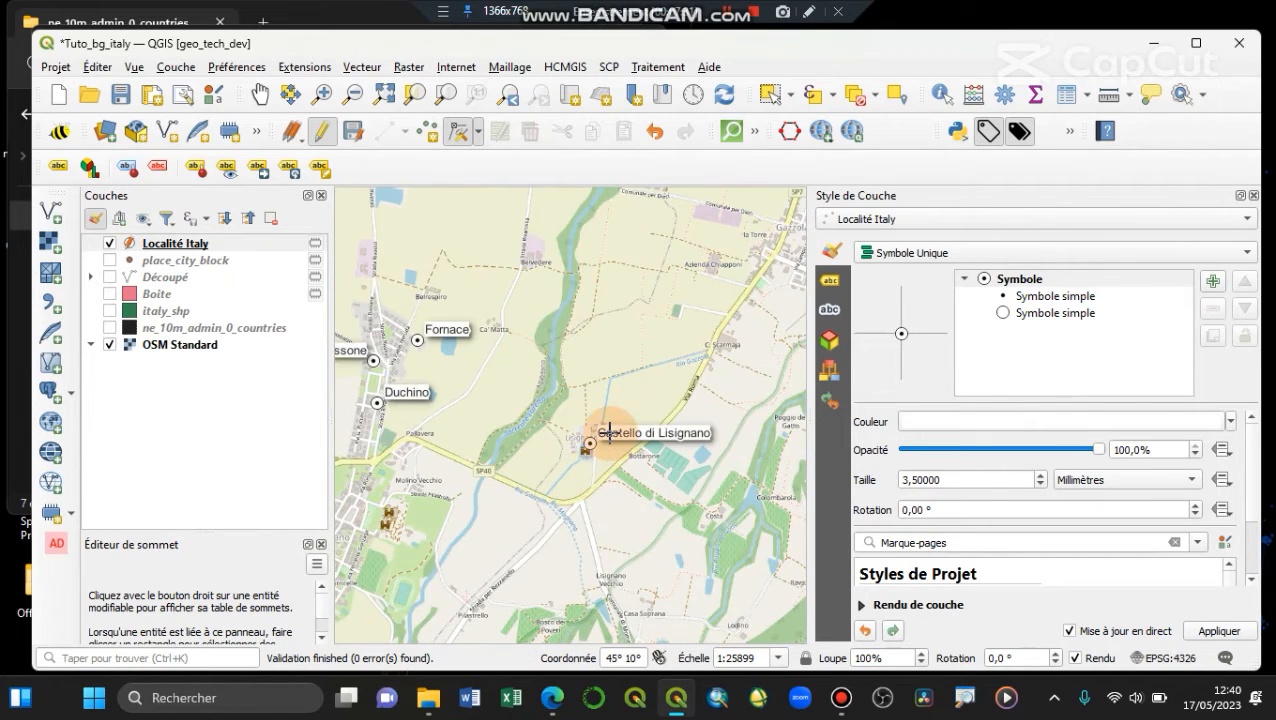
scroll(598, 438, "down", 1)
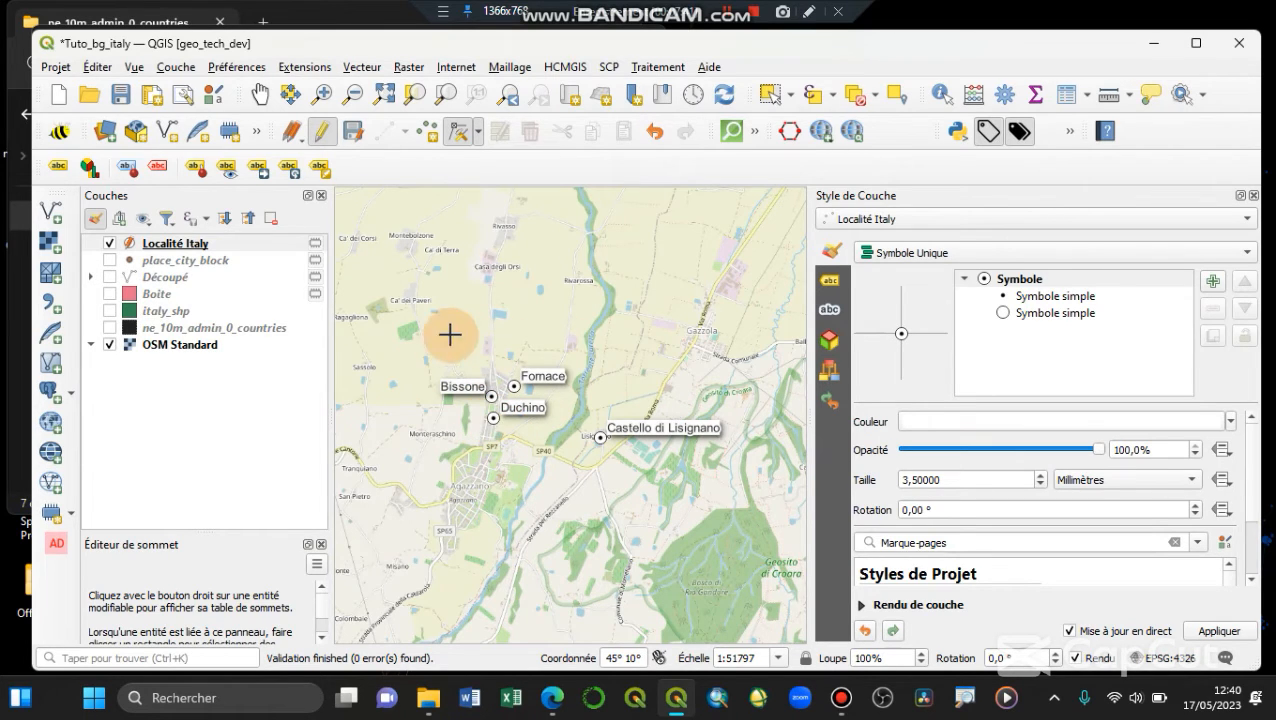
left_click(324, 137)
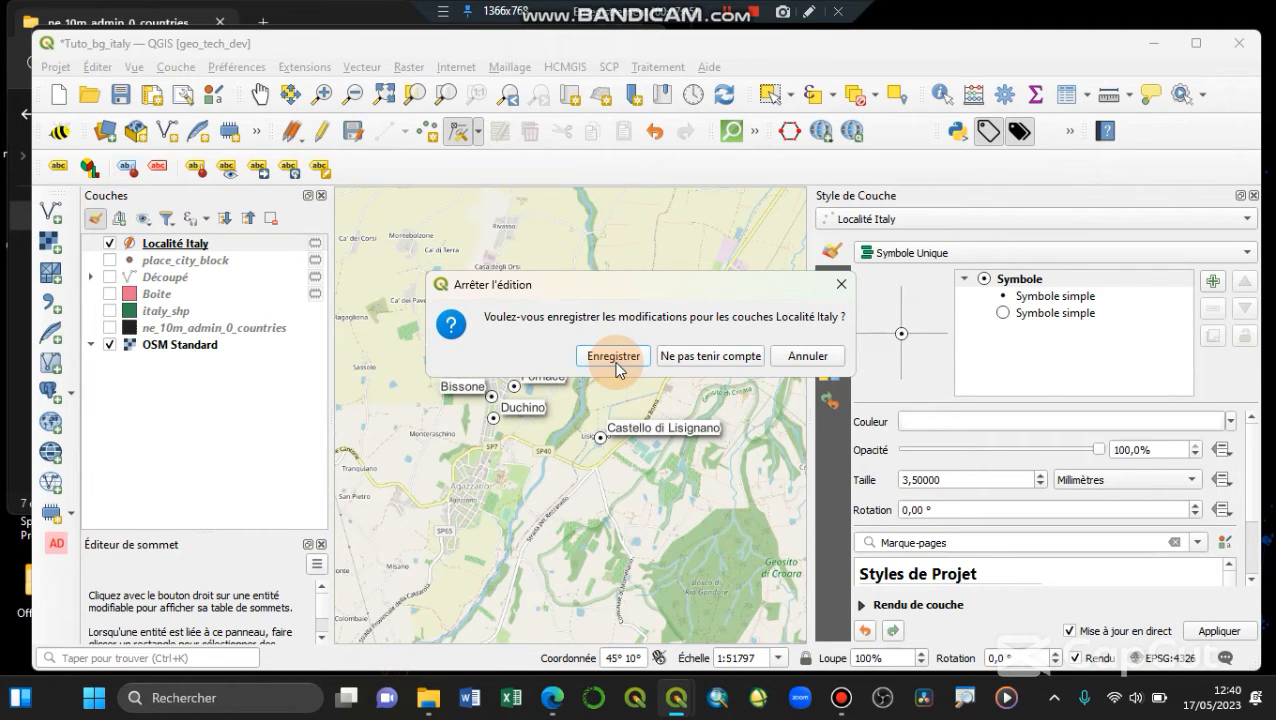
left_click(700, 355)
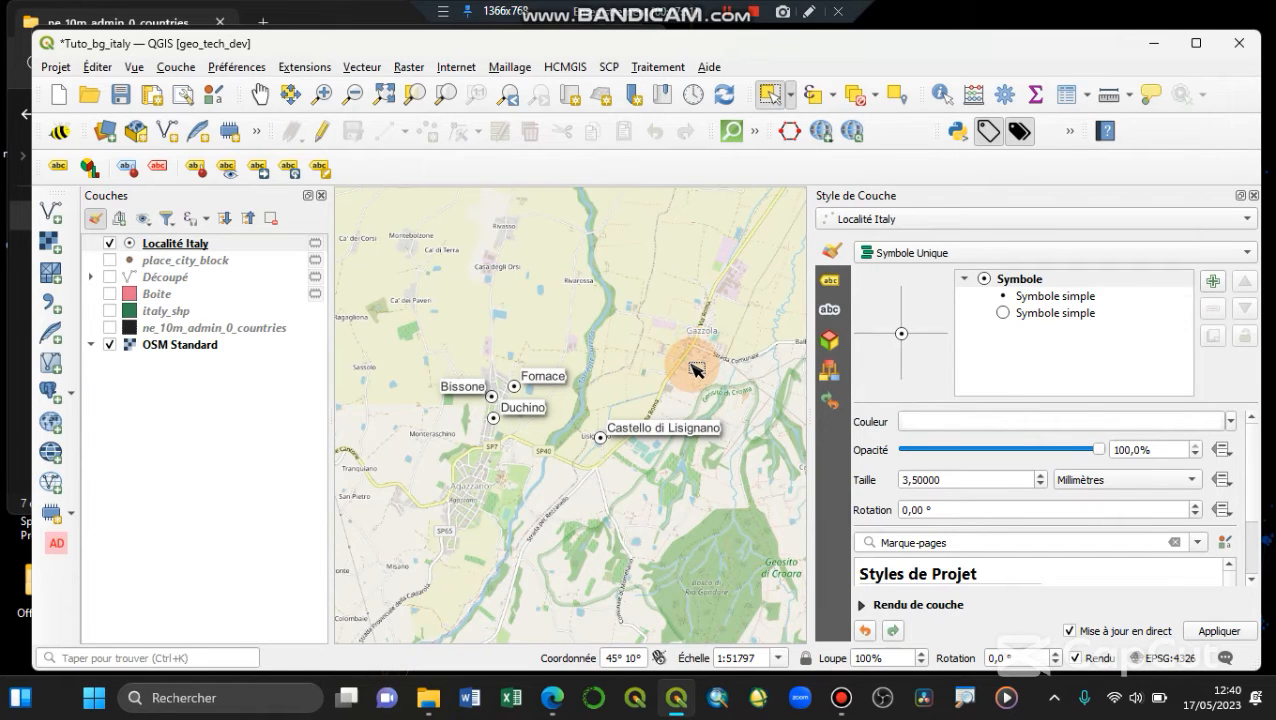
Hide OSM Standard, show the ne_10m_admin_0_countries and italy_shp layers, and fit the map to italy_shp
scroll(695, 368, "down", 3)
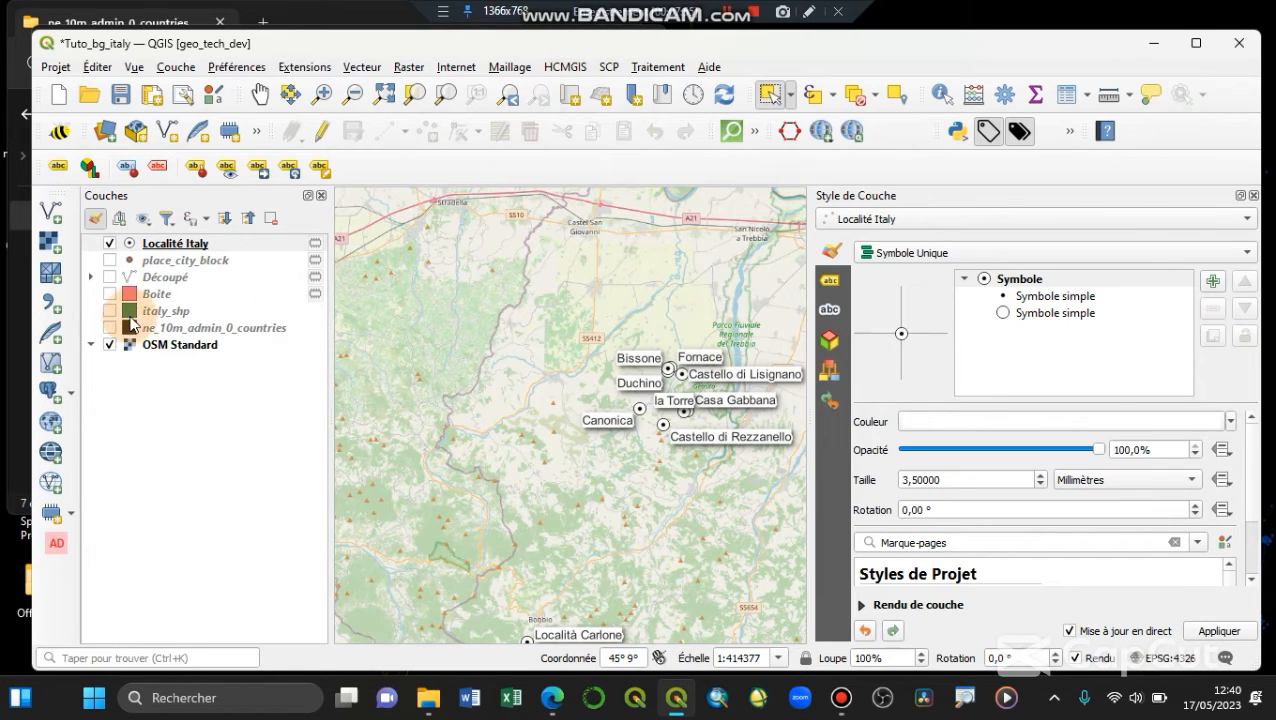
left_click(111, 345)
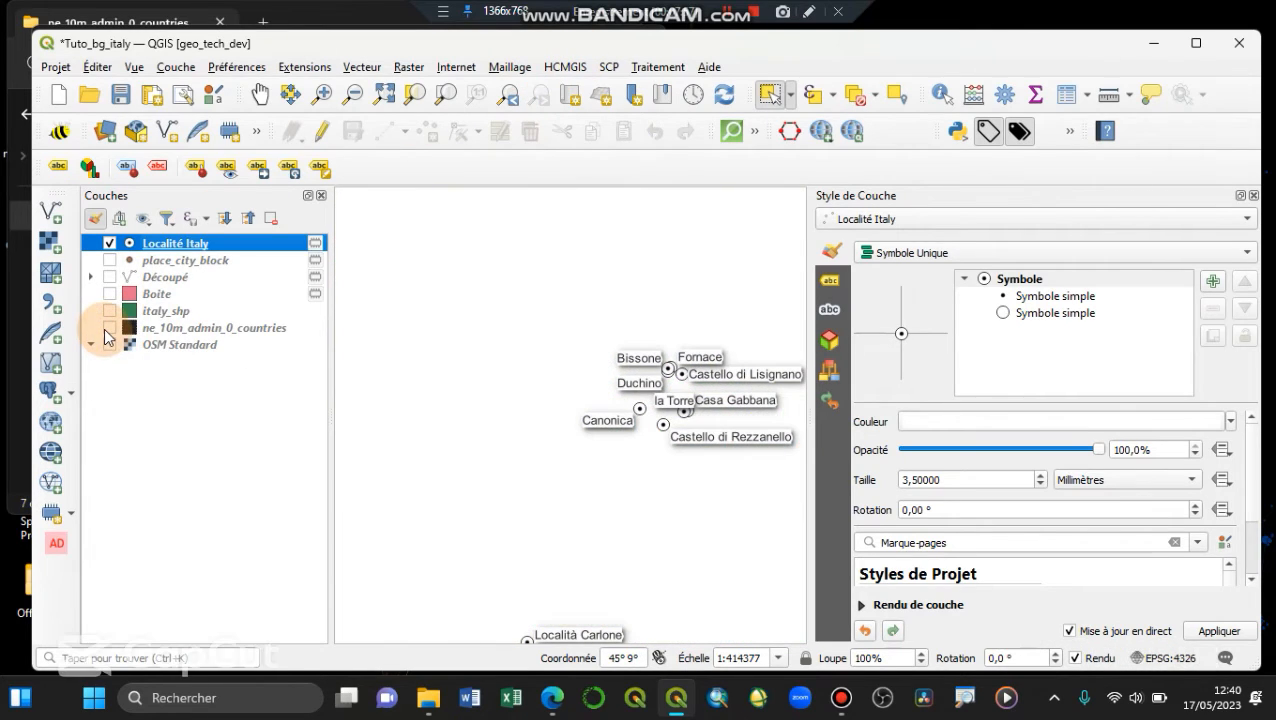
left_click(110, 326)
left_click(110, 312)
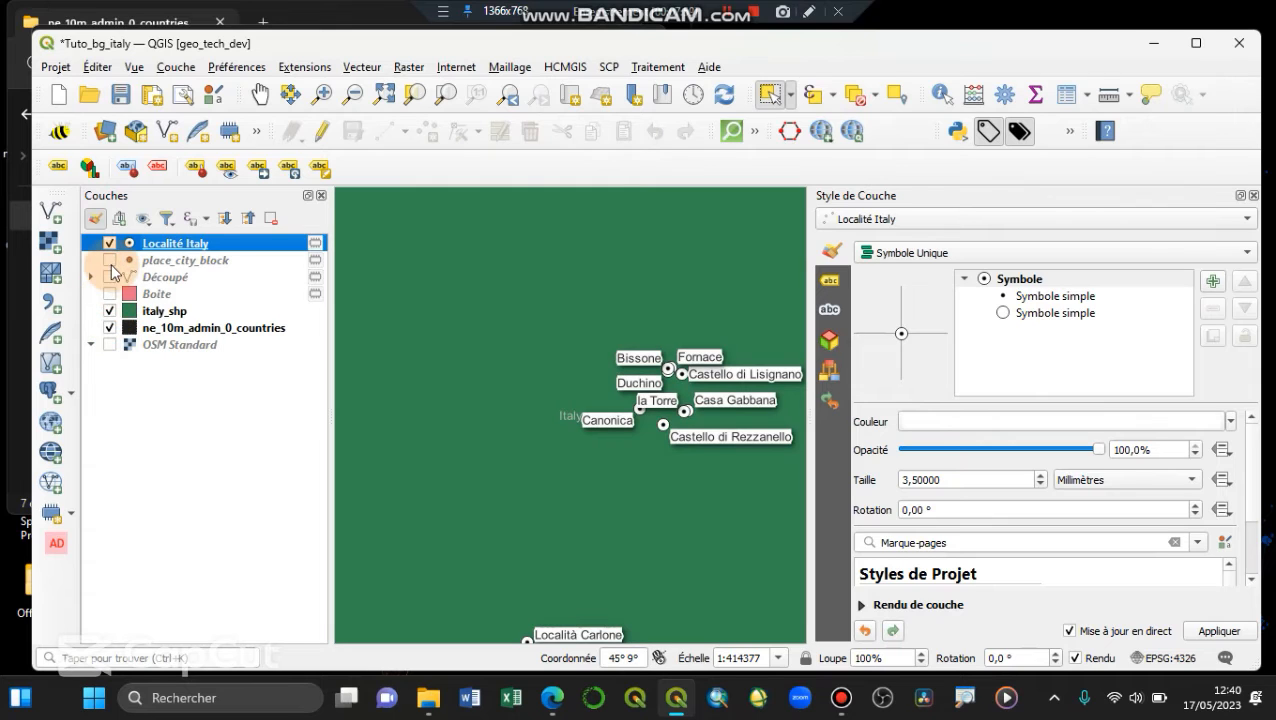
left_click(160, 311)
left_click(455, 96)
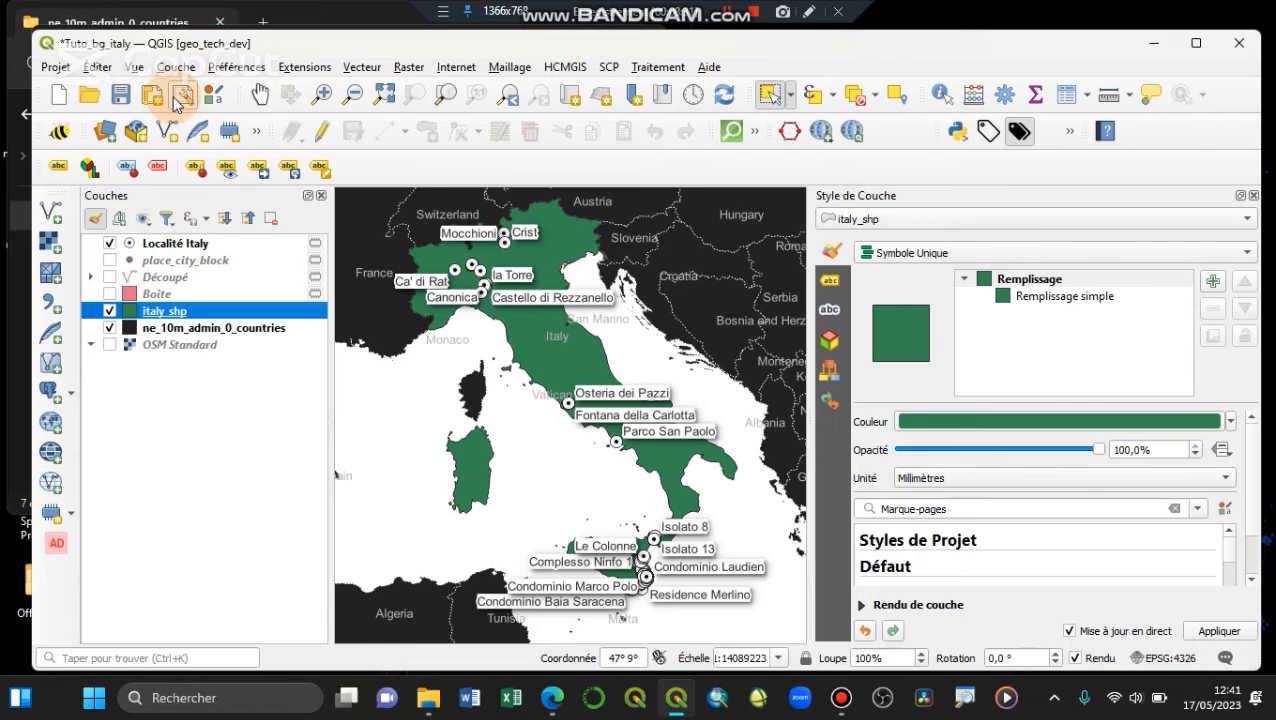
Create a new print layout titled tuto_bg
left_click(62, 70)
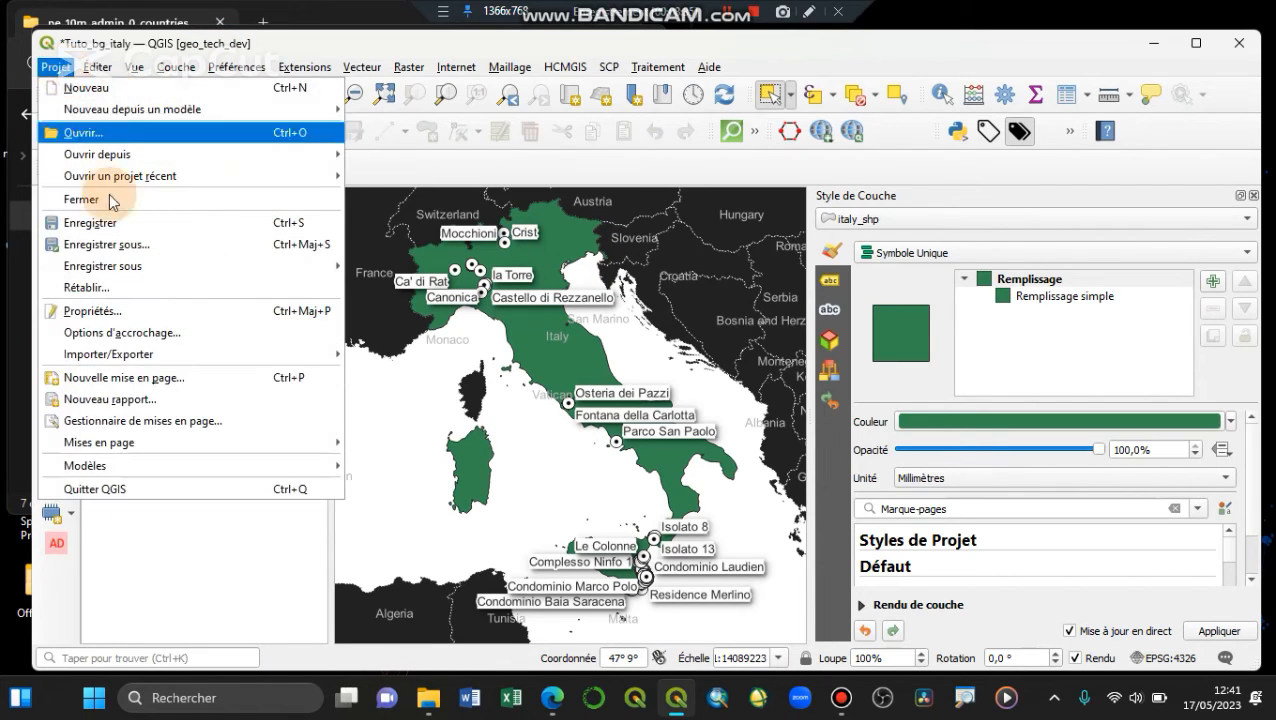
left_click(140, 377)
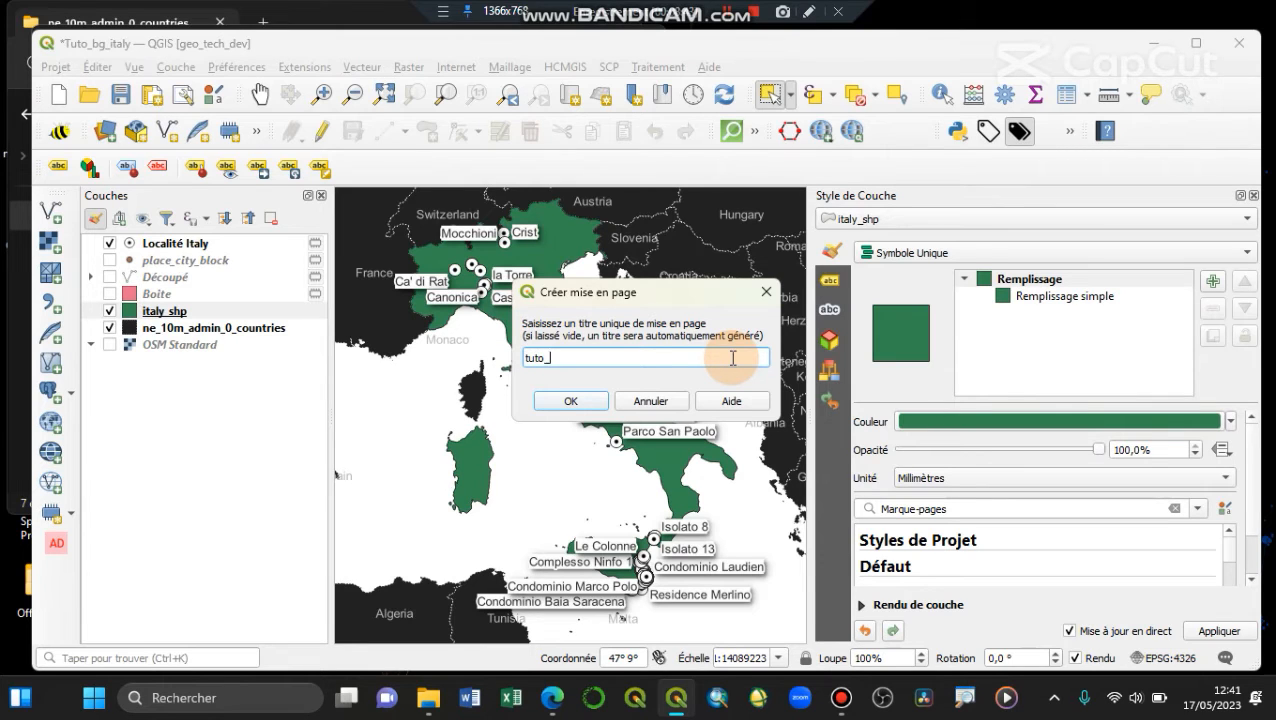
type("tuto_bg")
key("Return")
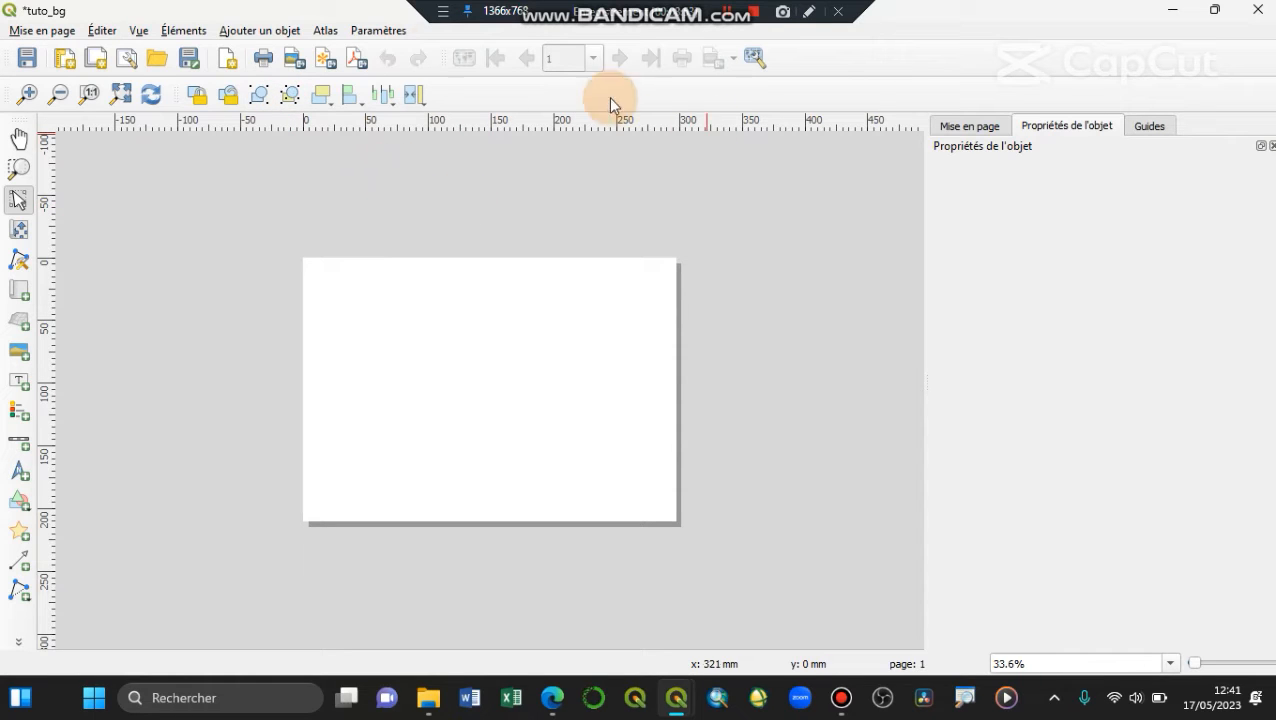
Draw a map about 280 mm wide over nearly the whole layout page and match its extent to the main canvas
left_click(254, 32)
left_click(268, 50)
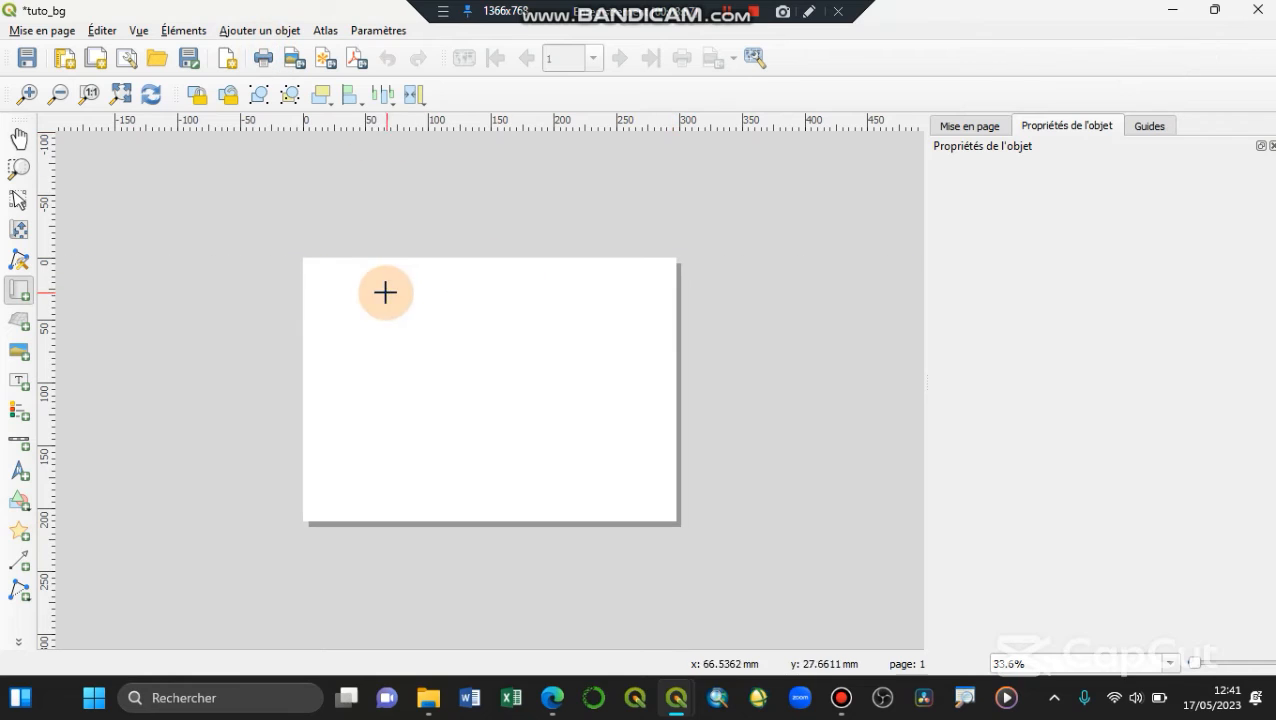
left_click_drag(311, 266, 660, 507)
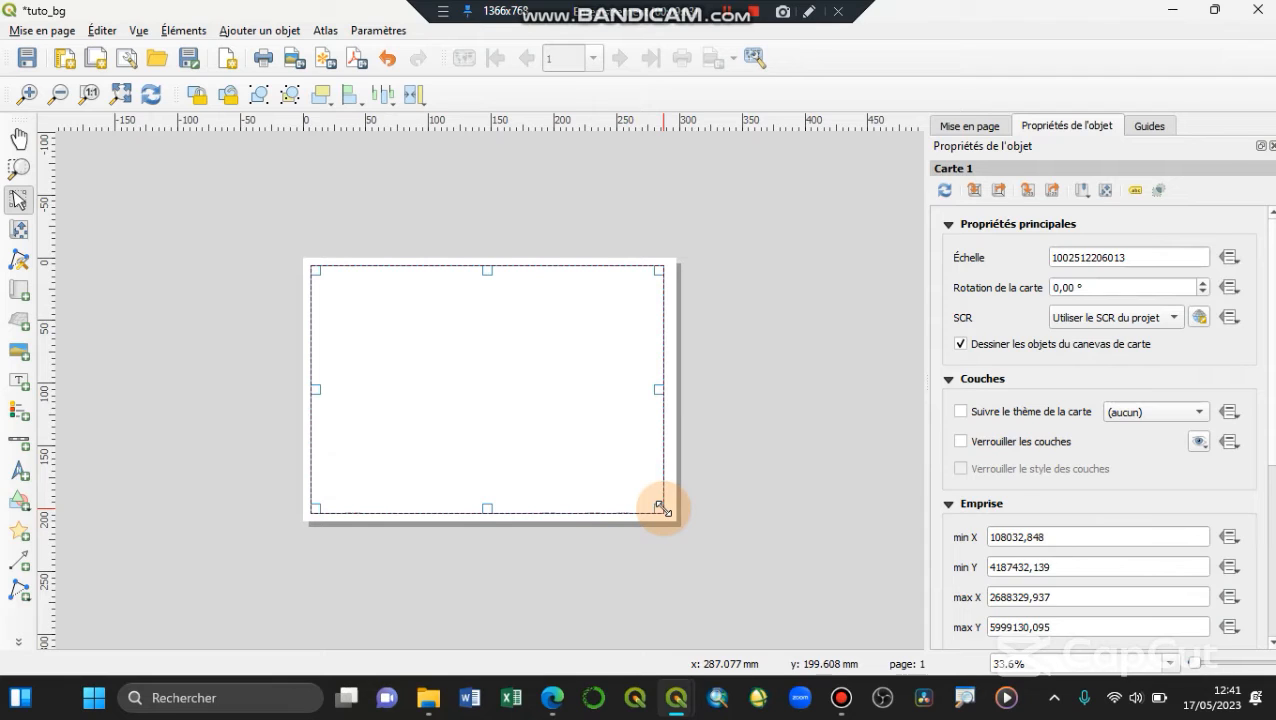
left_click(976, 192)
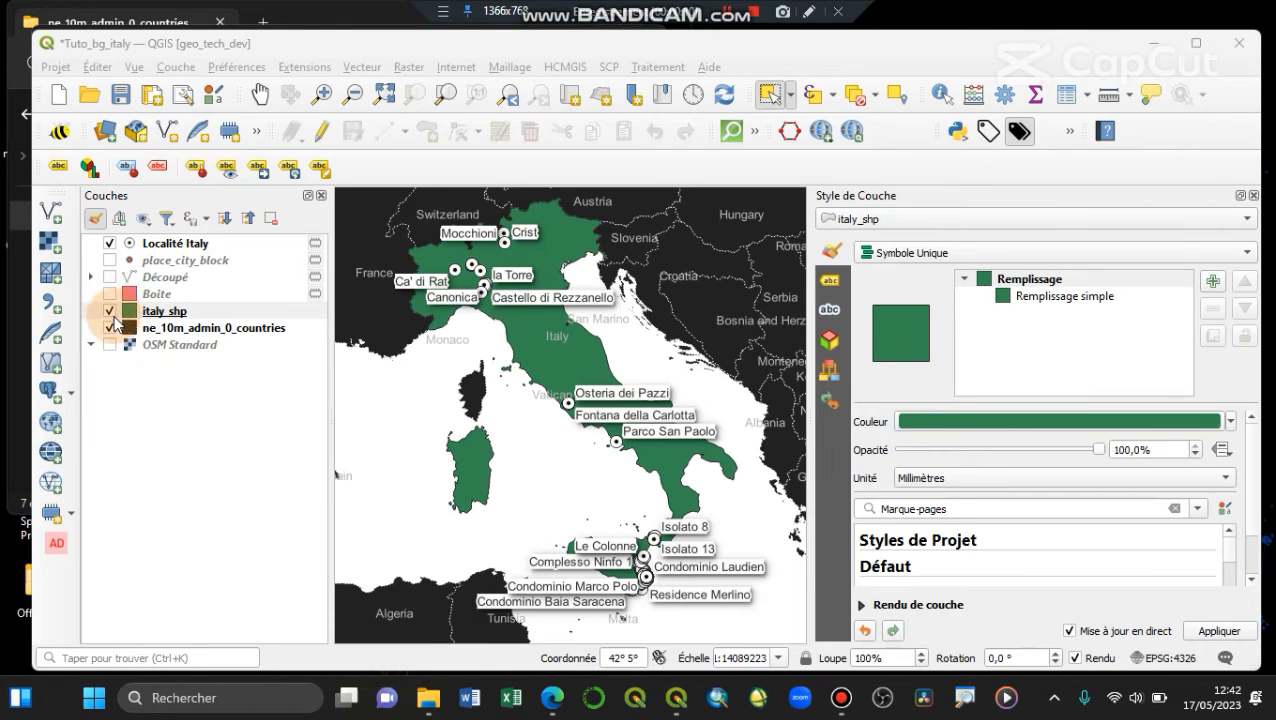
Delete the layers Localité Italy, place_city_block, Découpé and Boite from the project
left_click(197, 332)
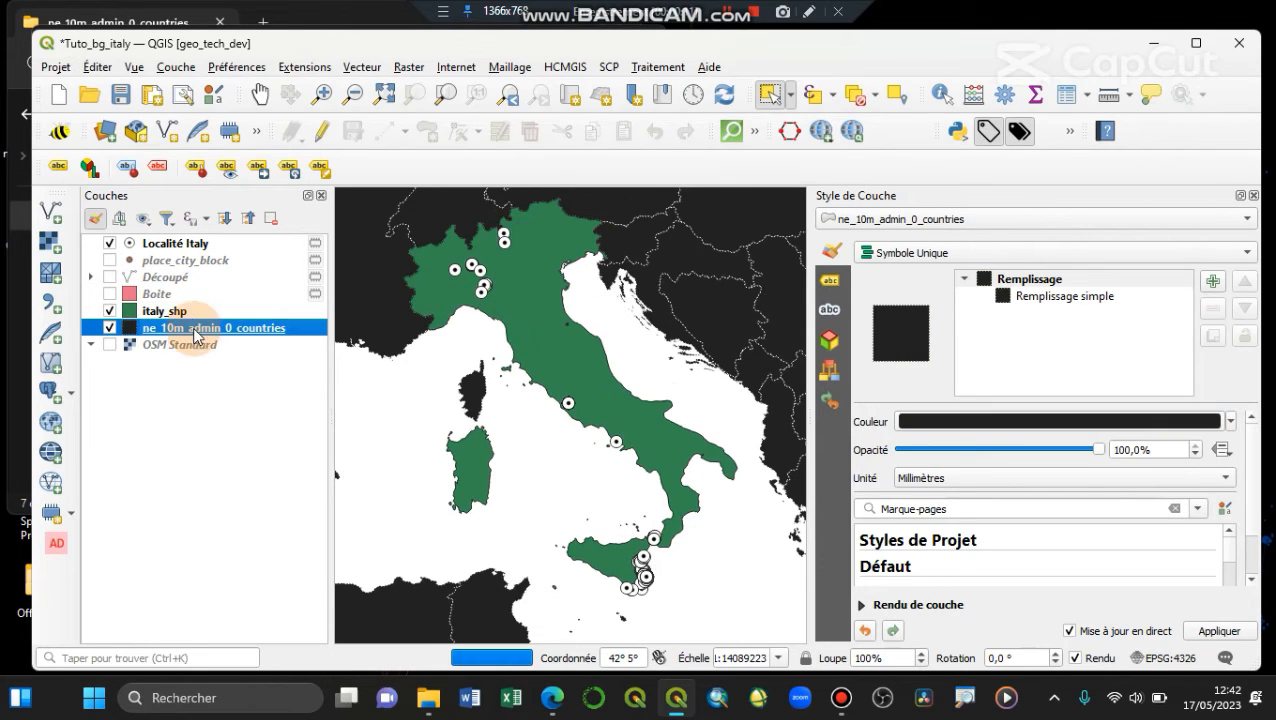
left_click(196, 294)
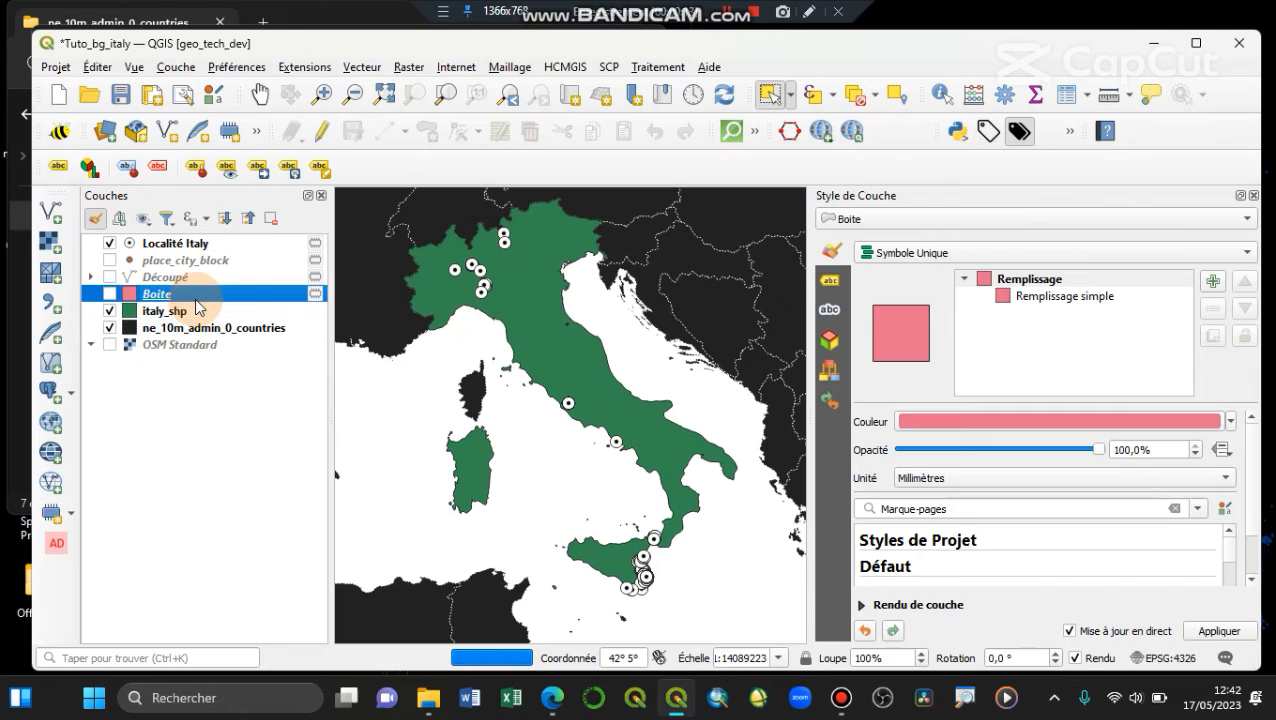
left_click(200, 246, "shift")
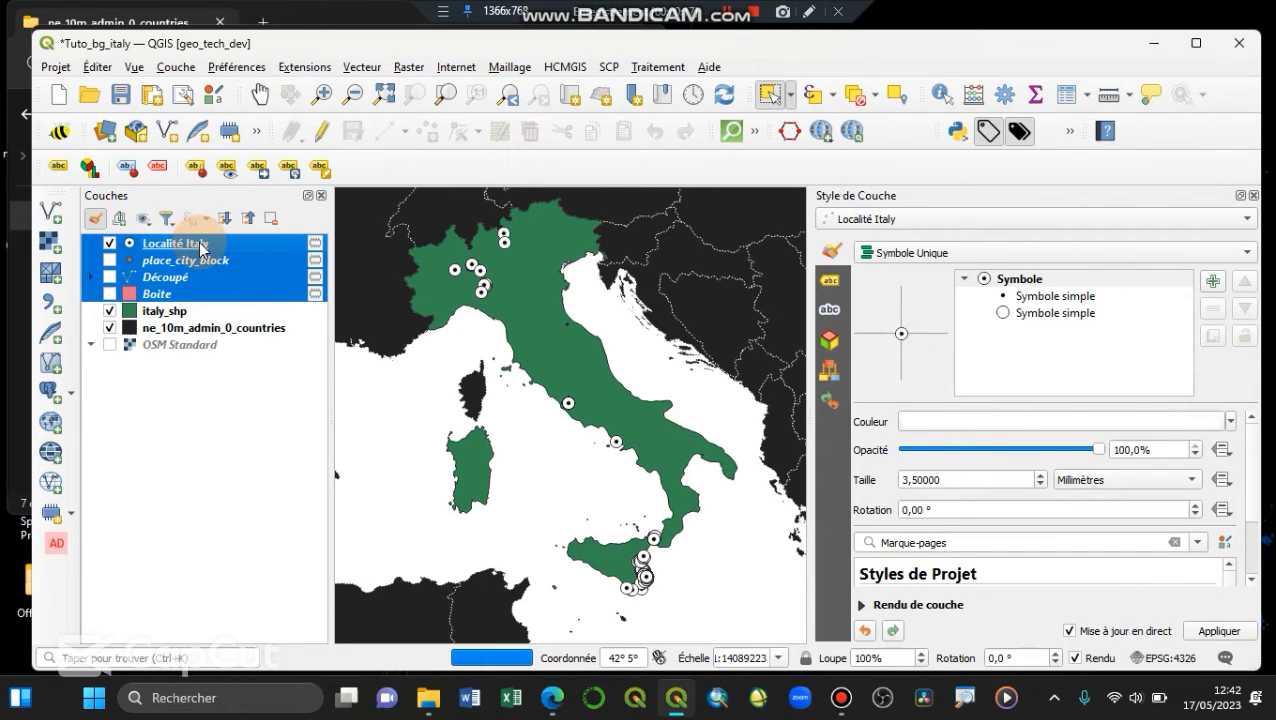
key("Delete")
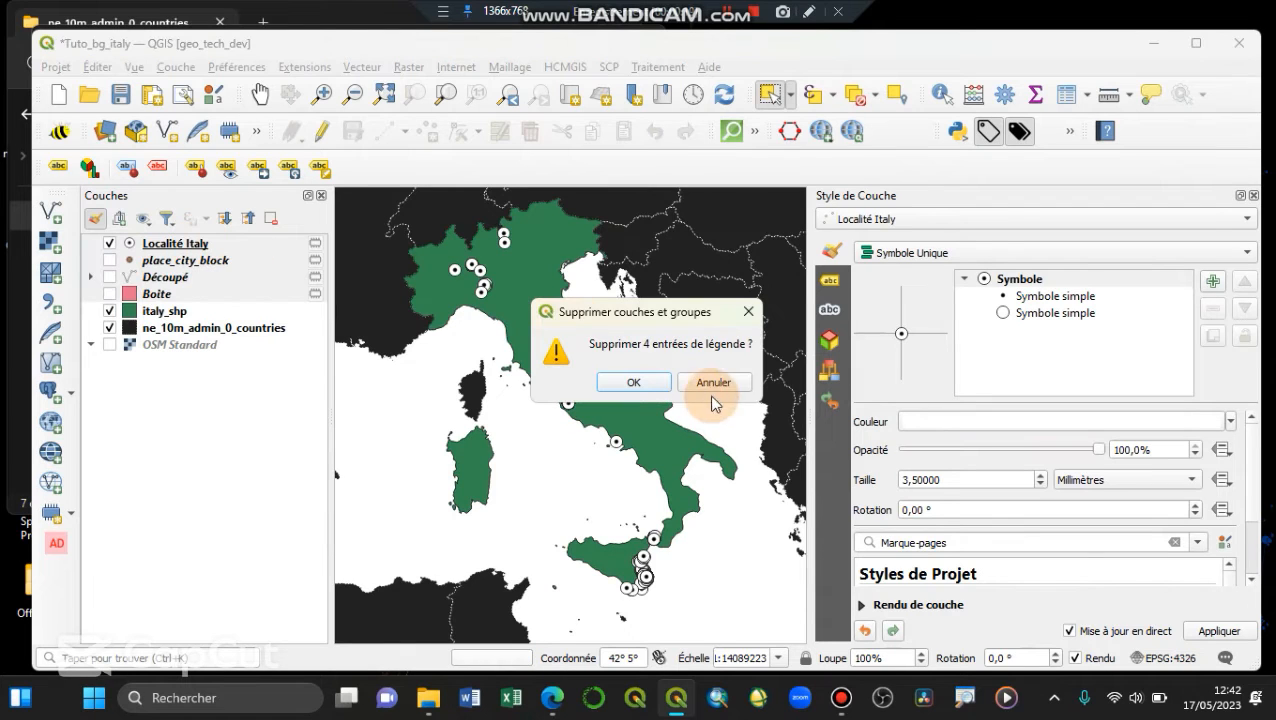
left_click(617, 383)
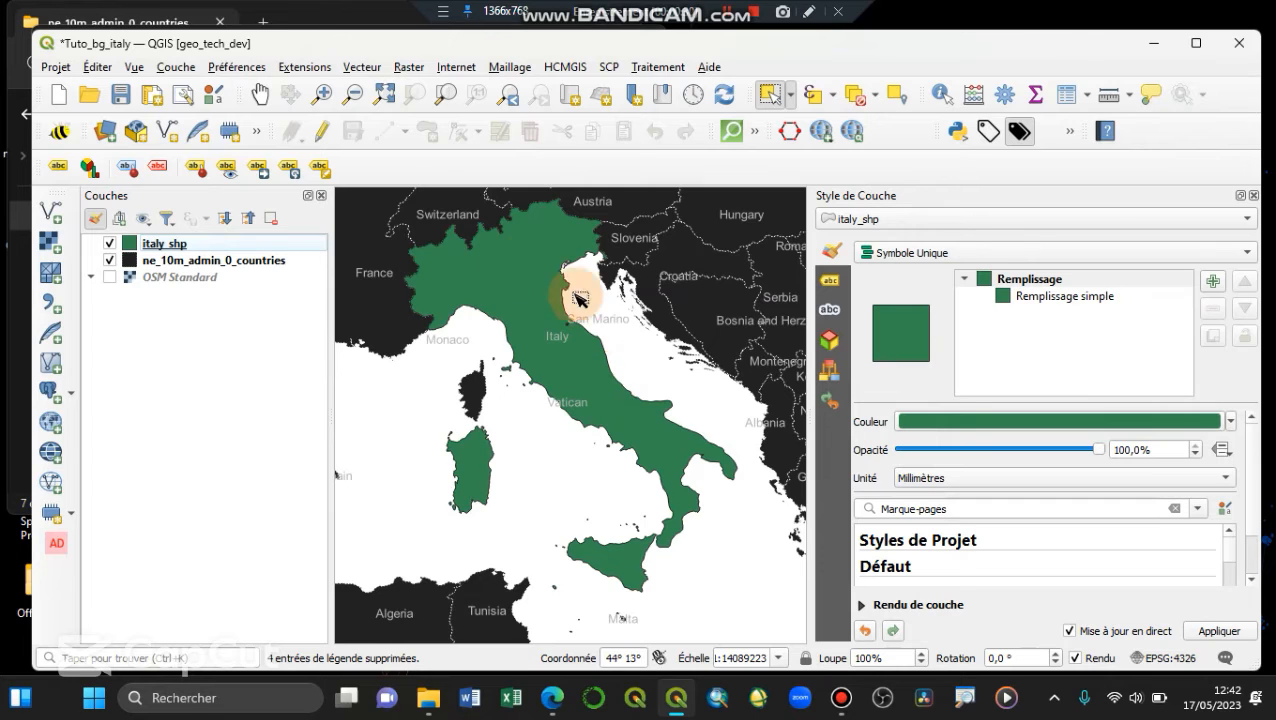
Select the italy_shp layer, open the processing toolbox and browse its tool groups
left_click(282, 244)
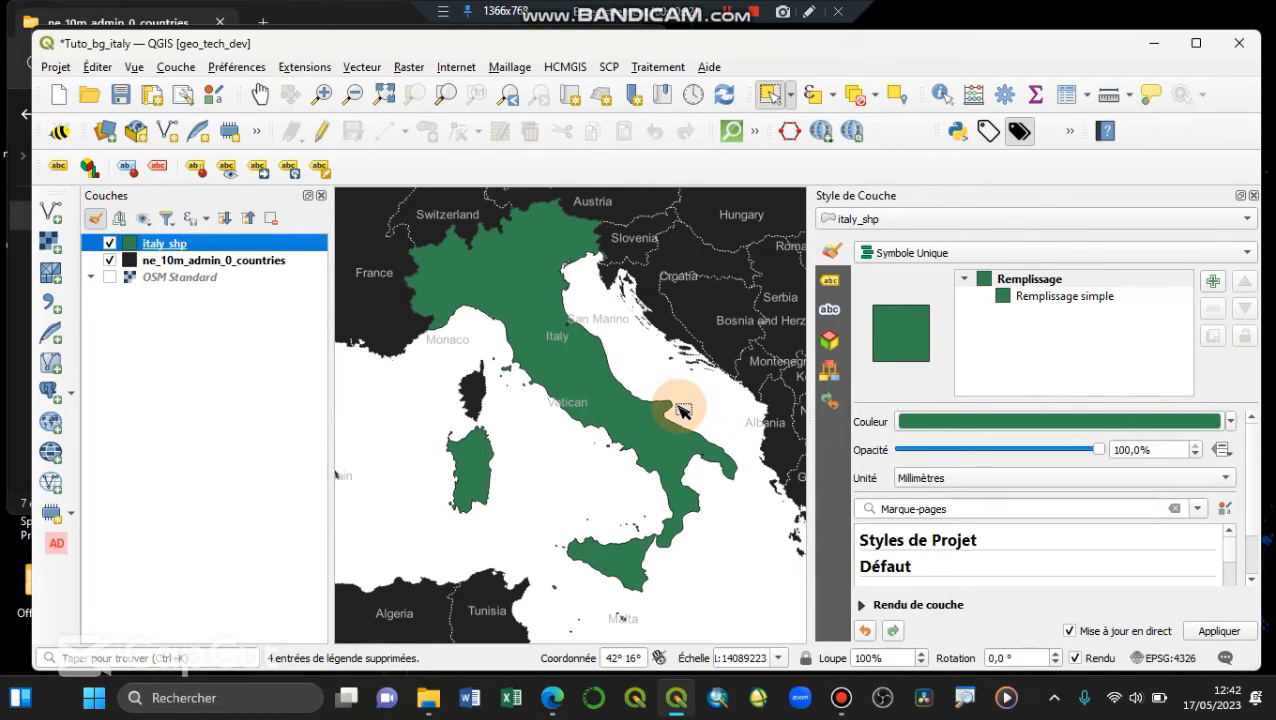
scroll(670, 418, "down", 1)
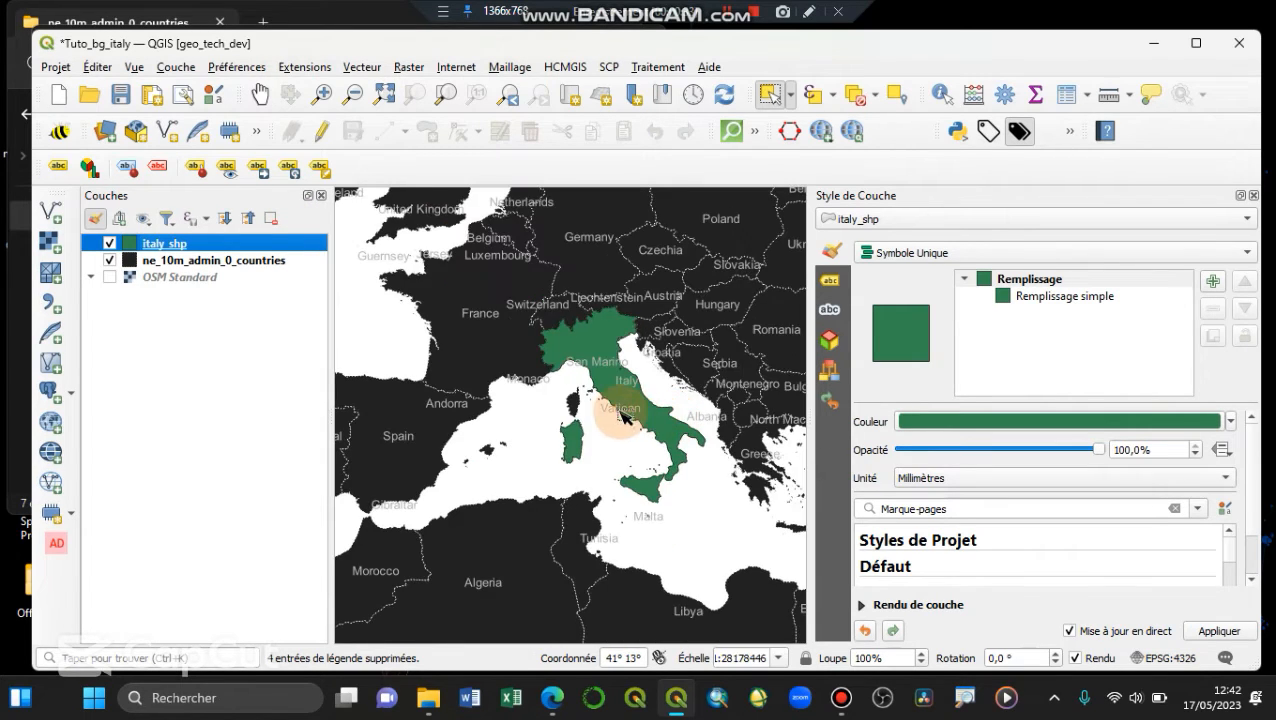
scroll(603, 361, "up", 1)
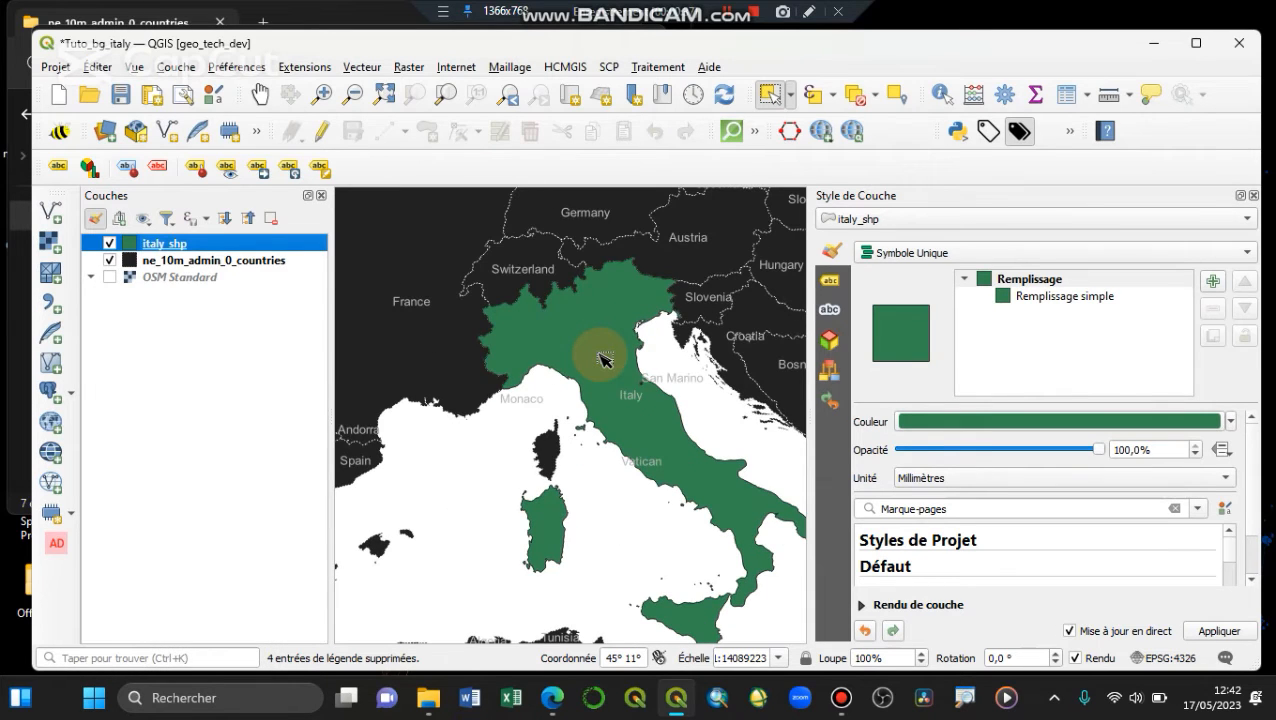
left_click(656, 70)
left_click(665, 88)
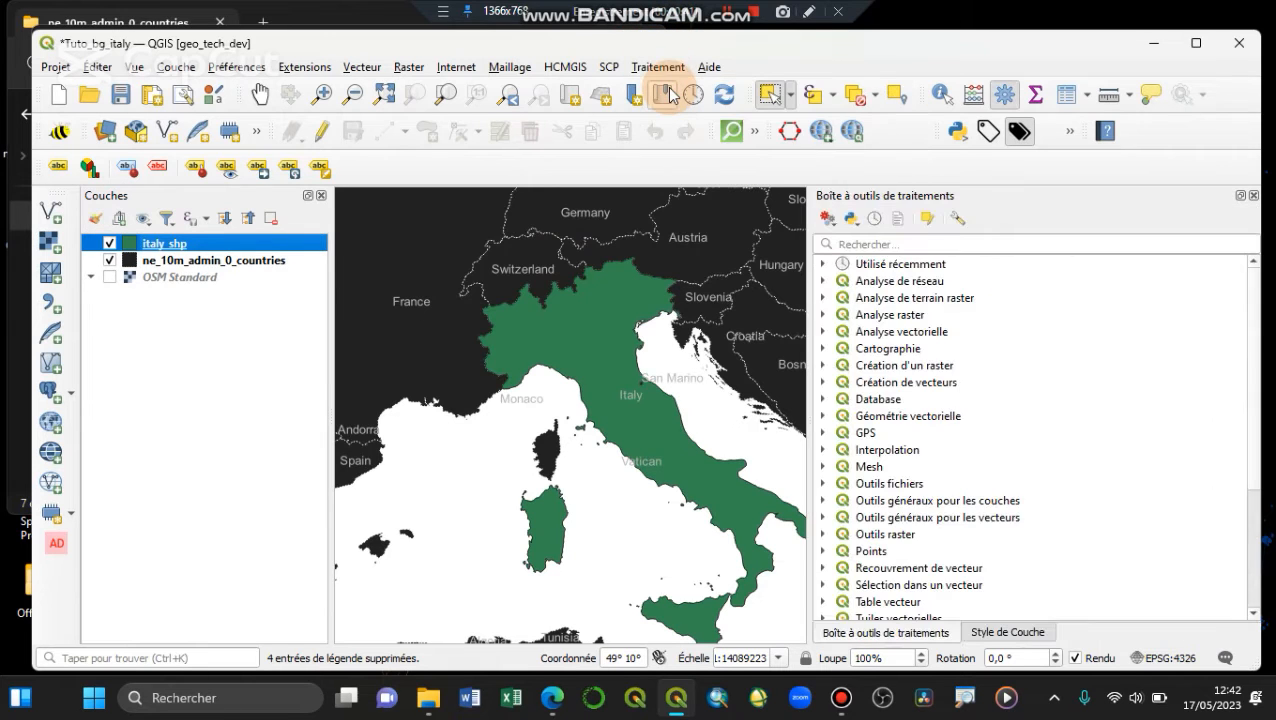
scroll(888, 345, "down", 4)
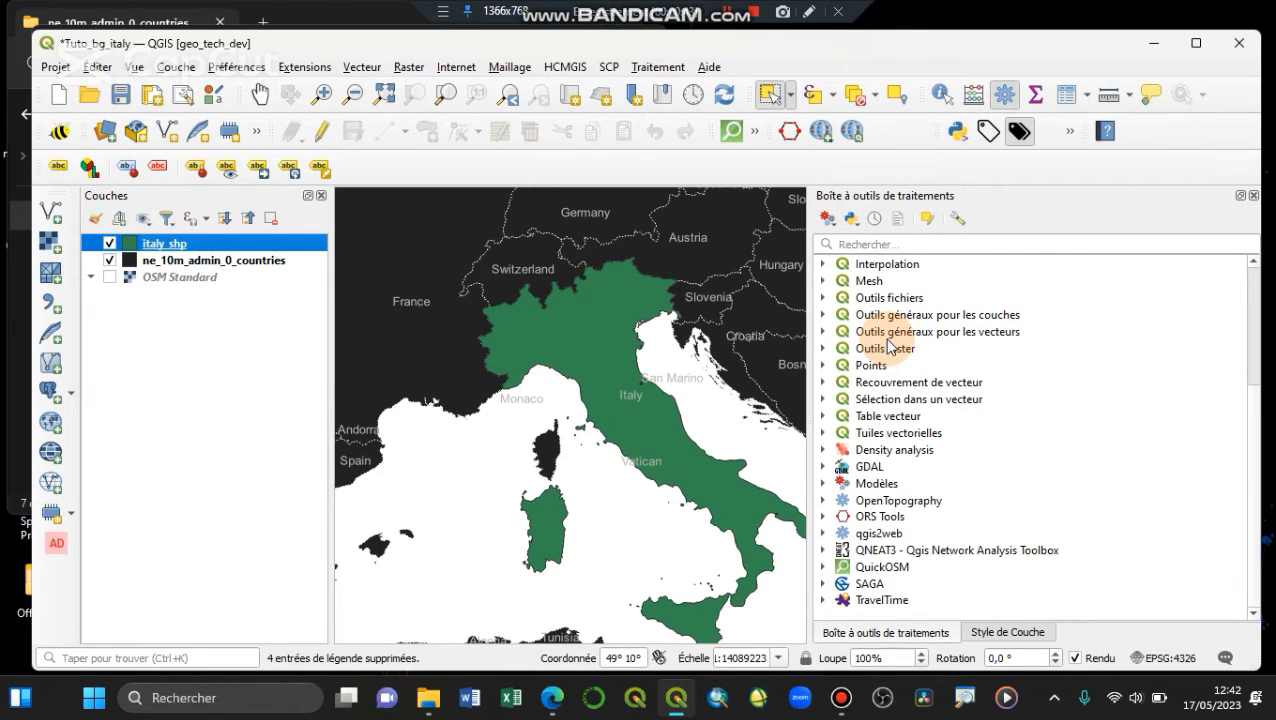
scroll(888, 345, "up", 4)
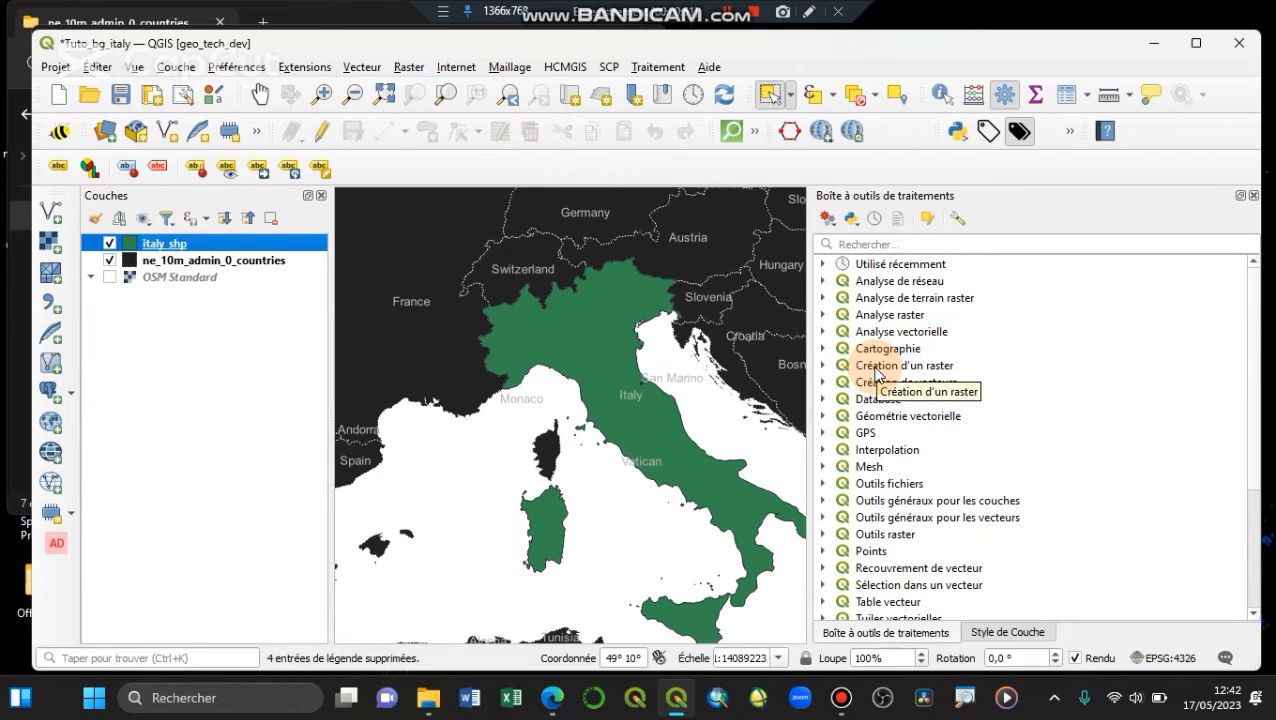
left_click(862, 243)
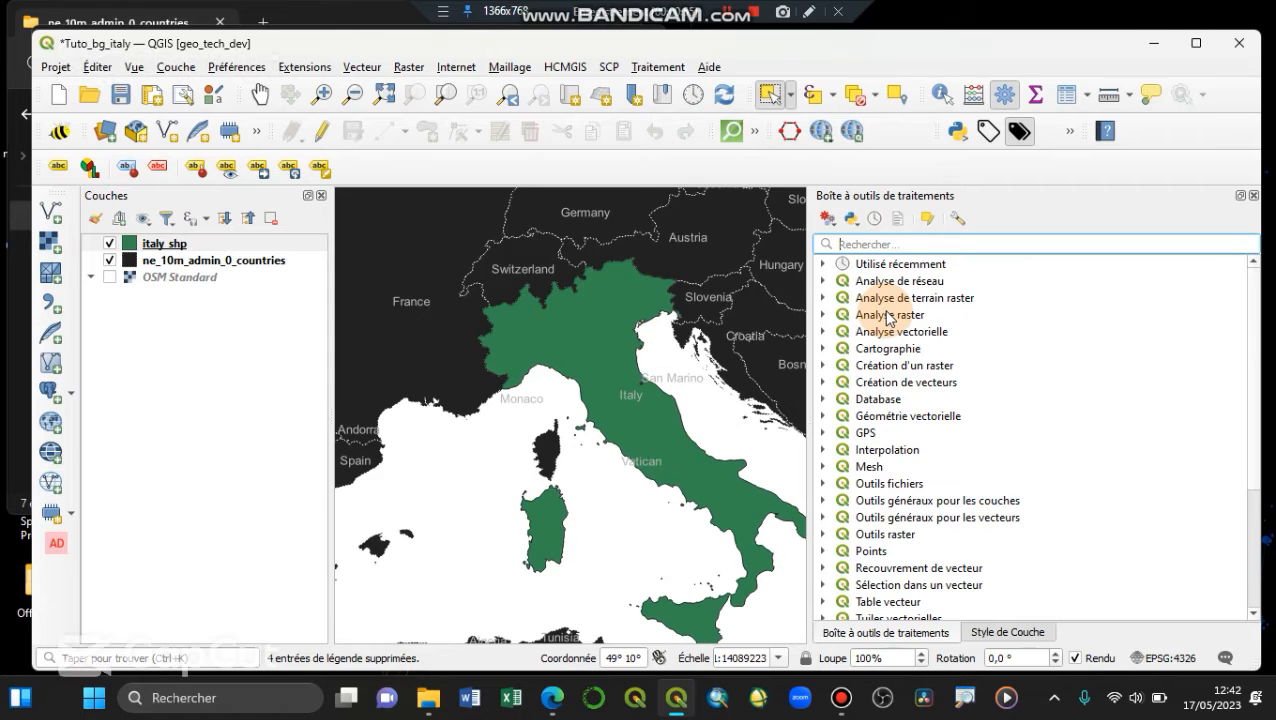
Check the distance unit in the Buffer (Tampon) tool for italy_shp, and close the tool without running it
left_click(372, 66)
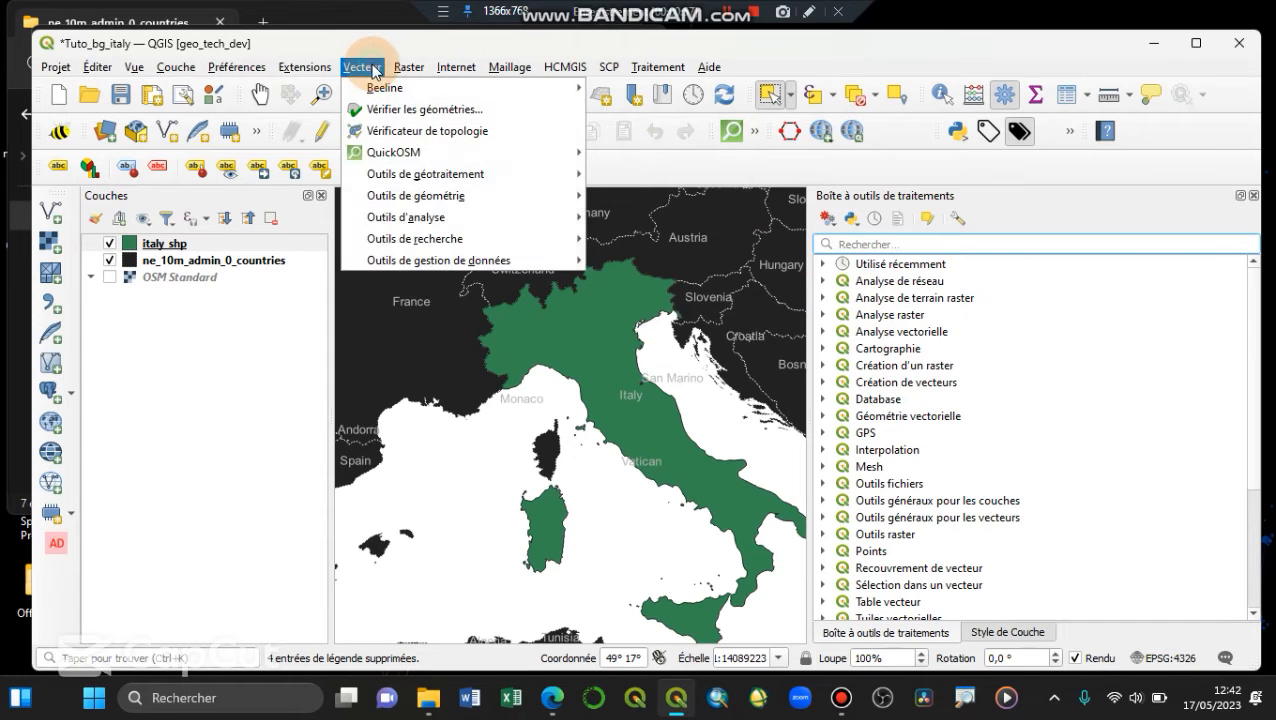
mouse_move(440, 174)
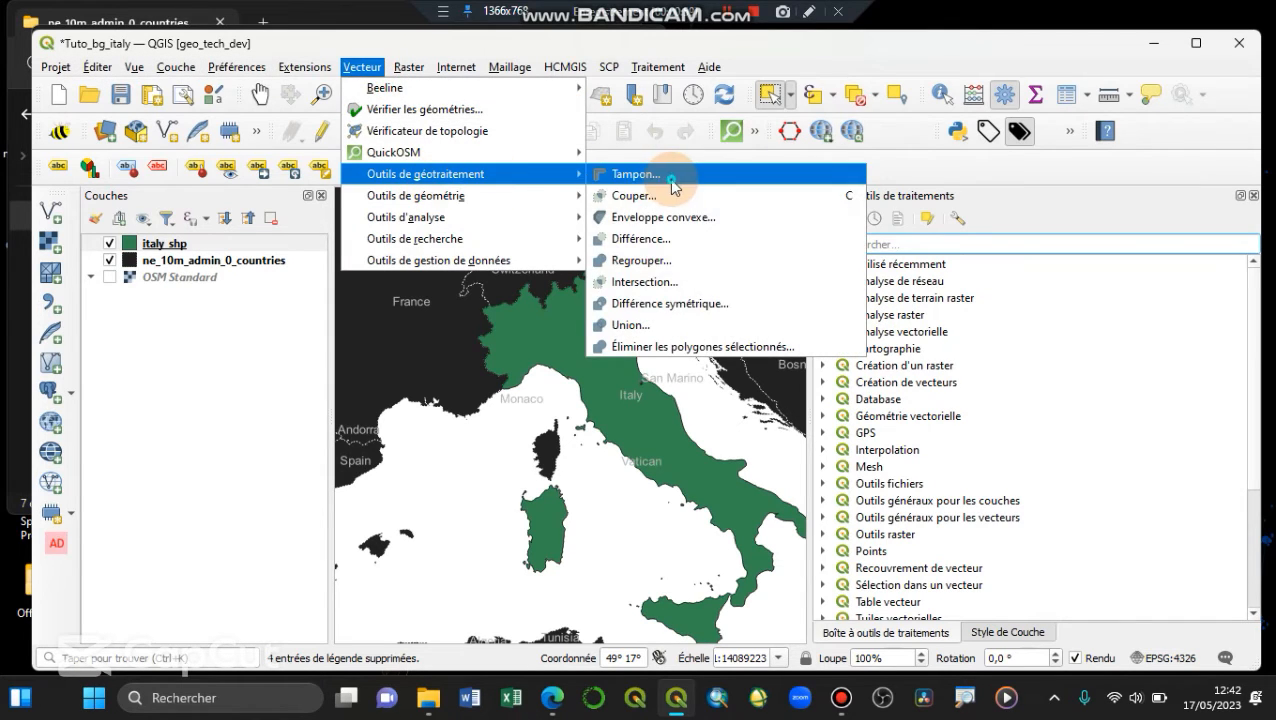
left_click(671, 182)
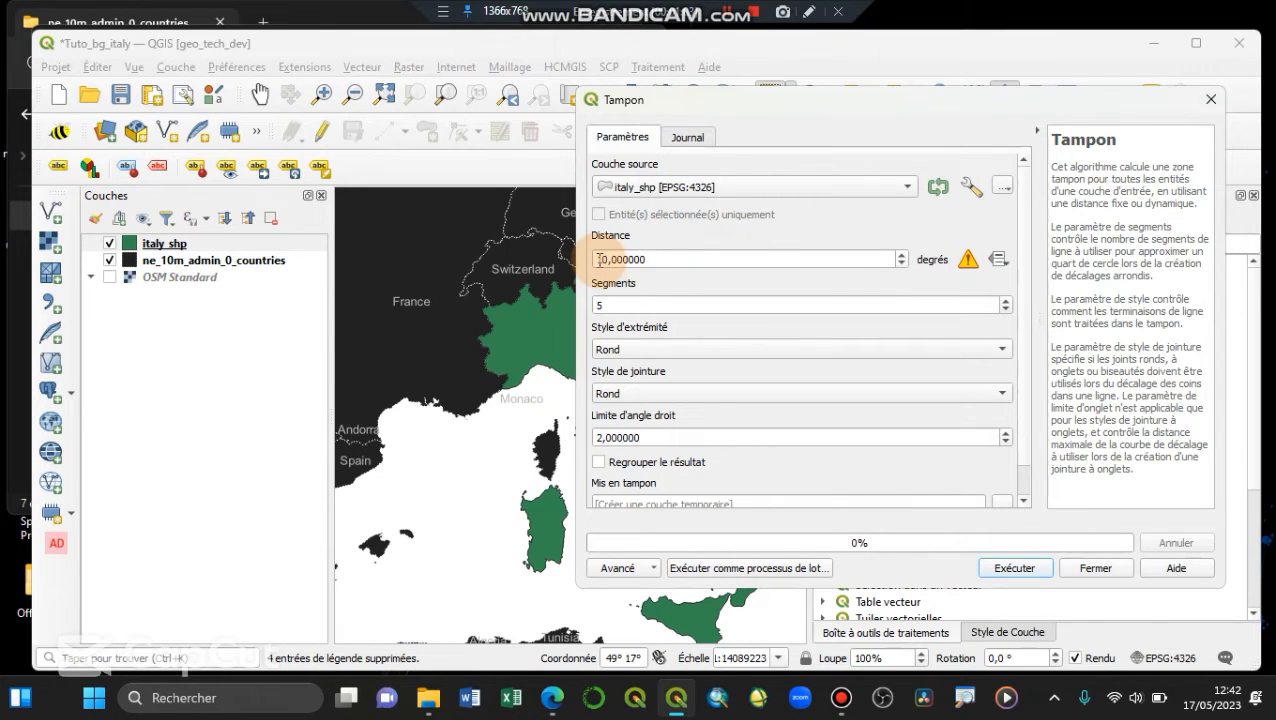
left_click_drag(720, 259, 533, 254)
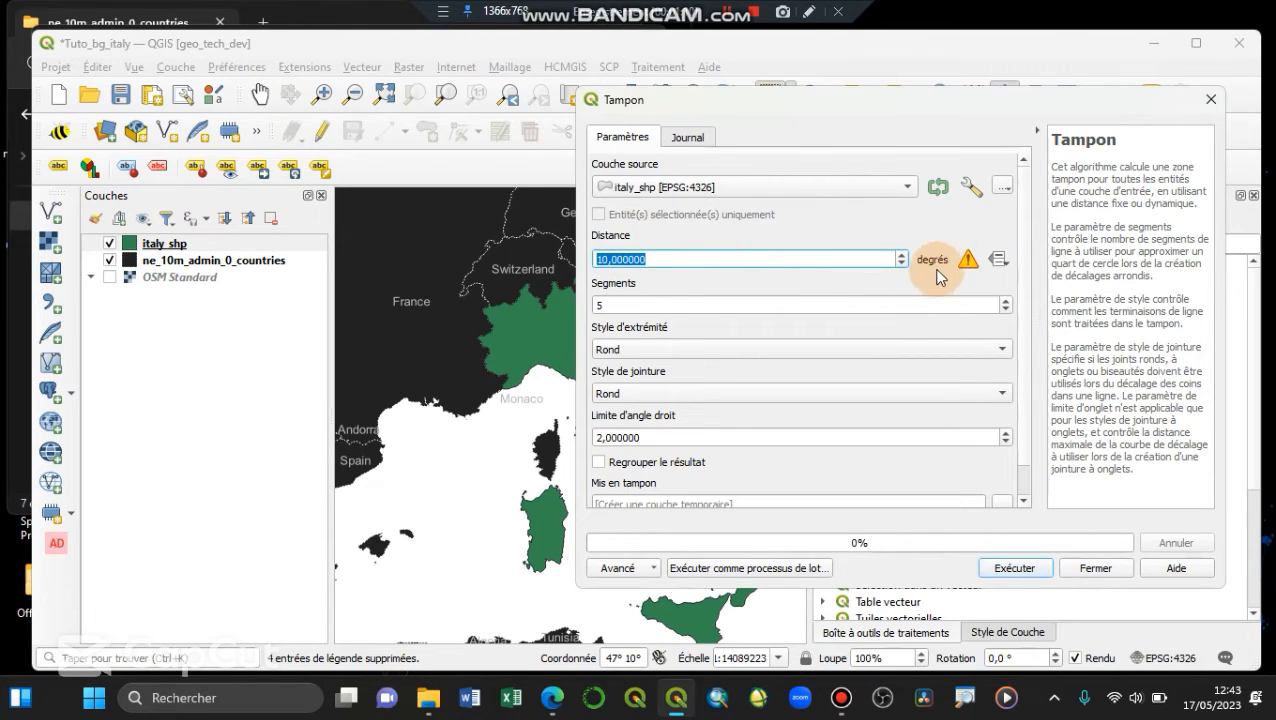
left_click(1095, 568)
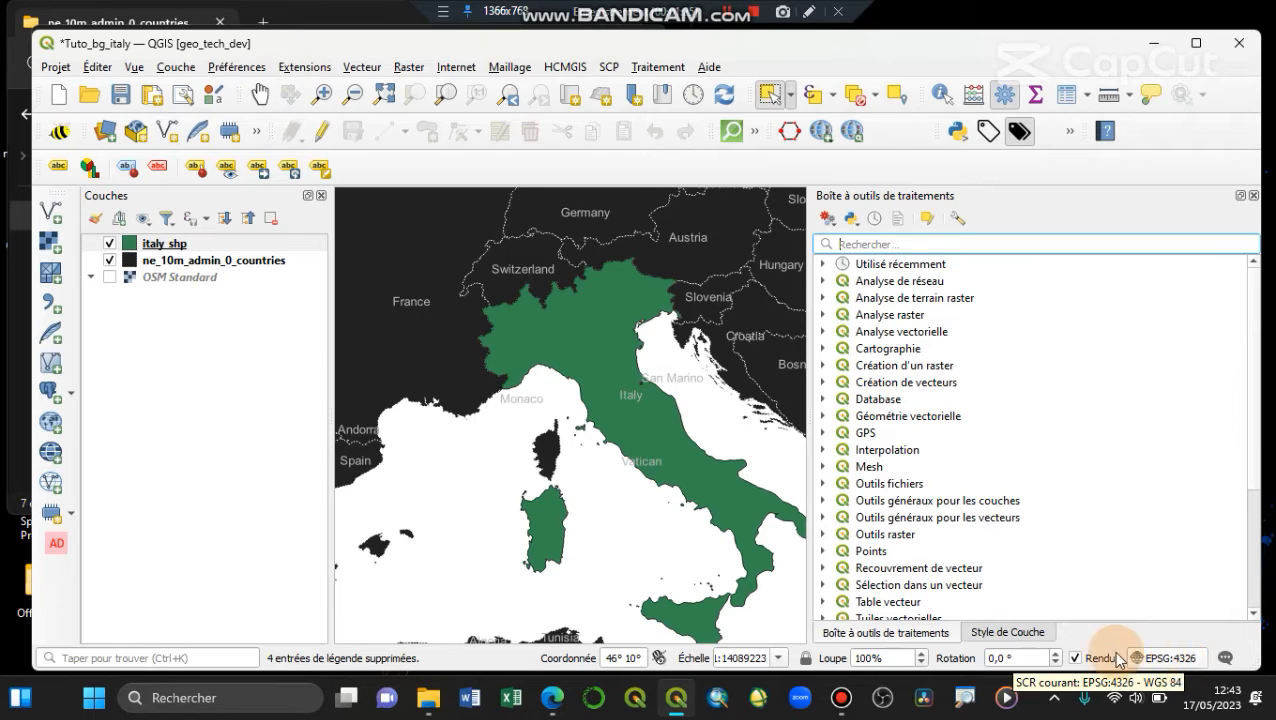
Bring up the Bing search page in Edge, and open the project's coordinate reference system settings in QGIS
mouse_move(552, 697)
left_click(485, 628)
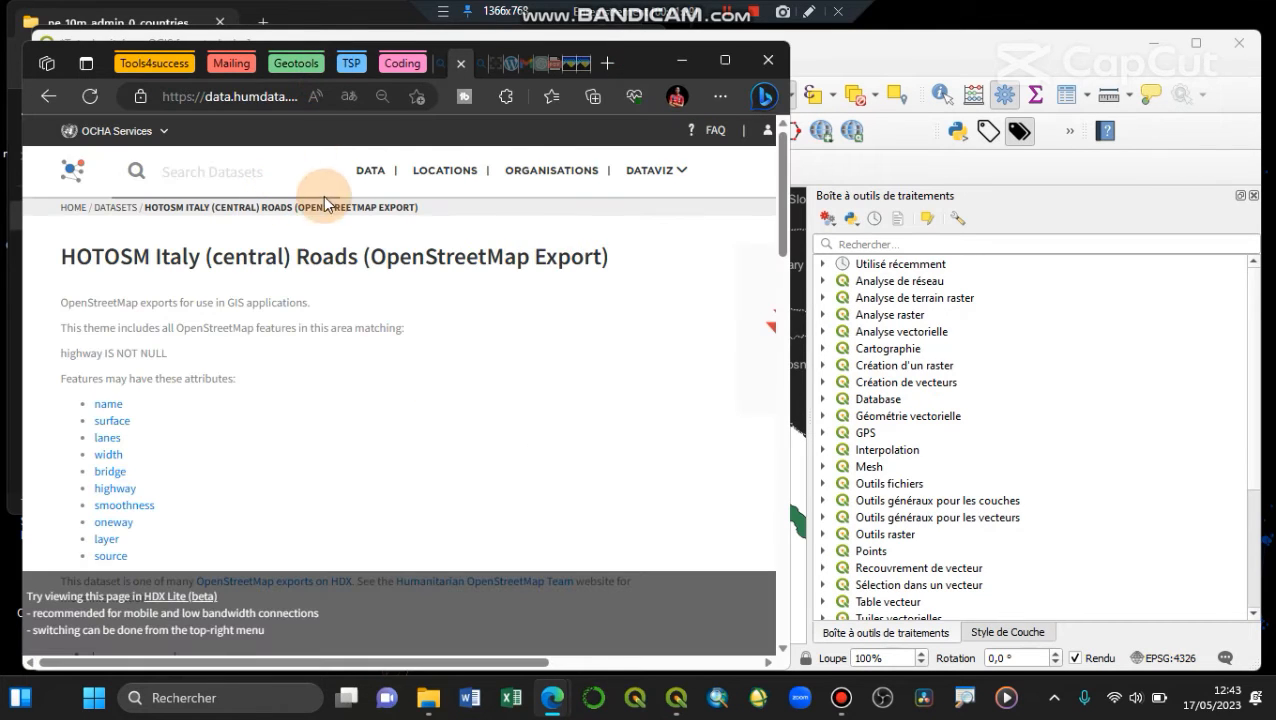
left_click(476, 66)
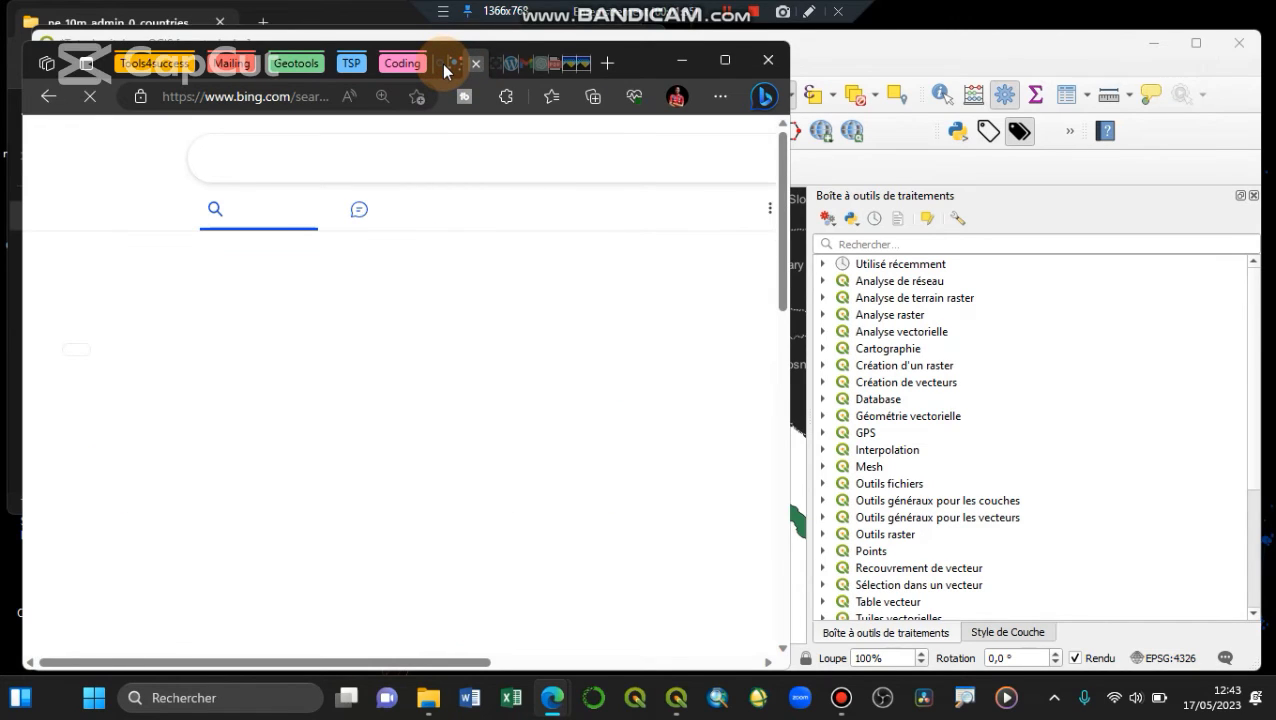
left_click(877, 46)
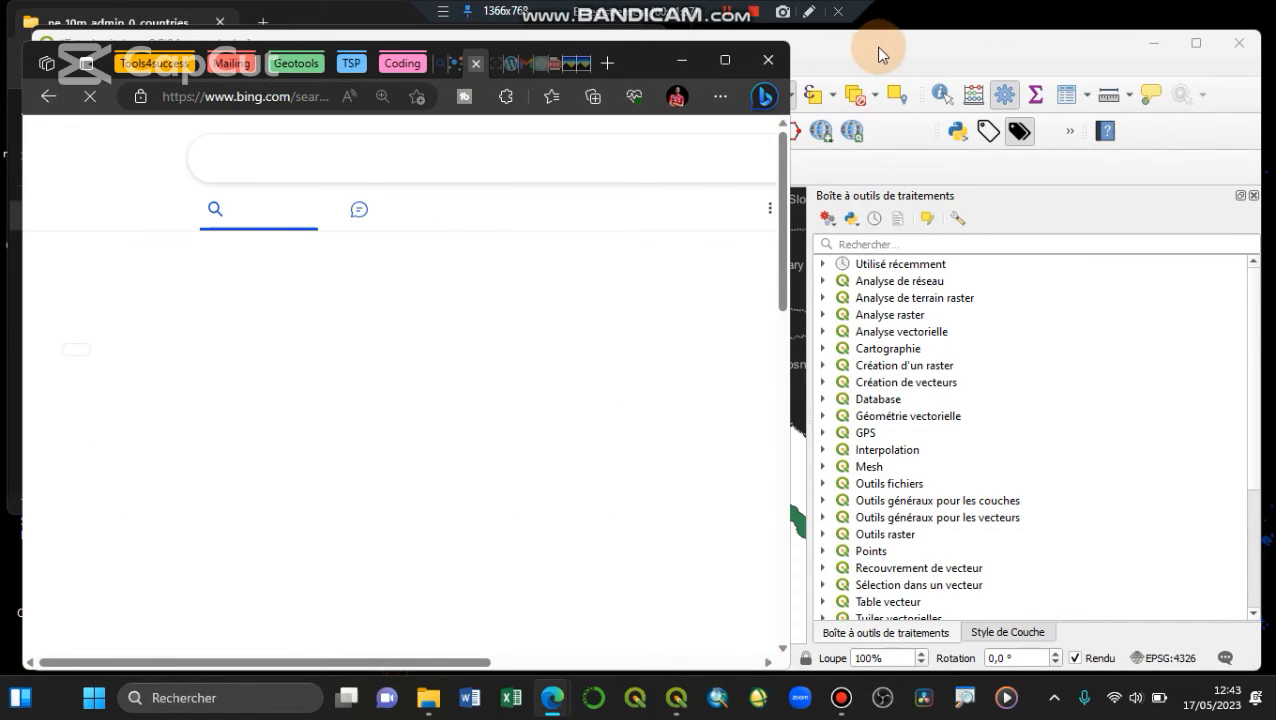
left_click(1173, 657)
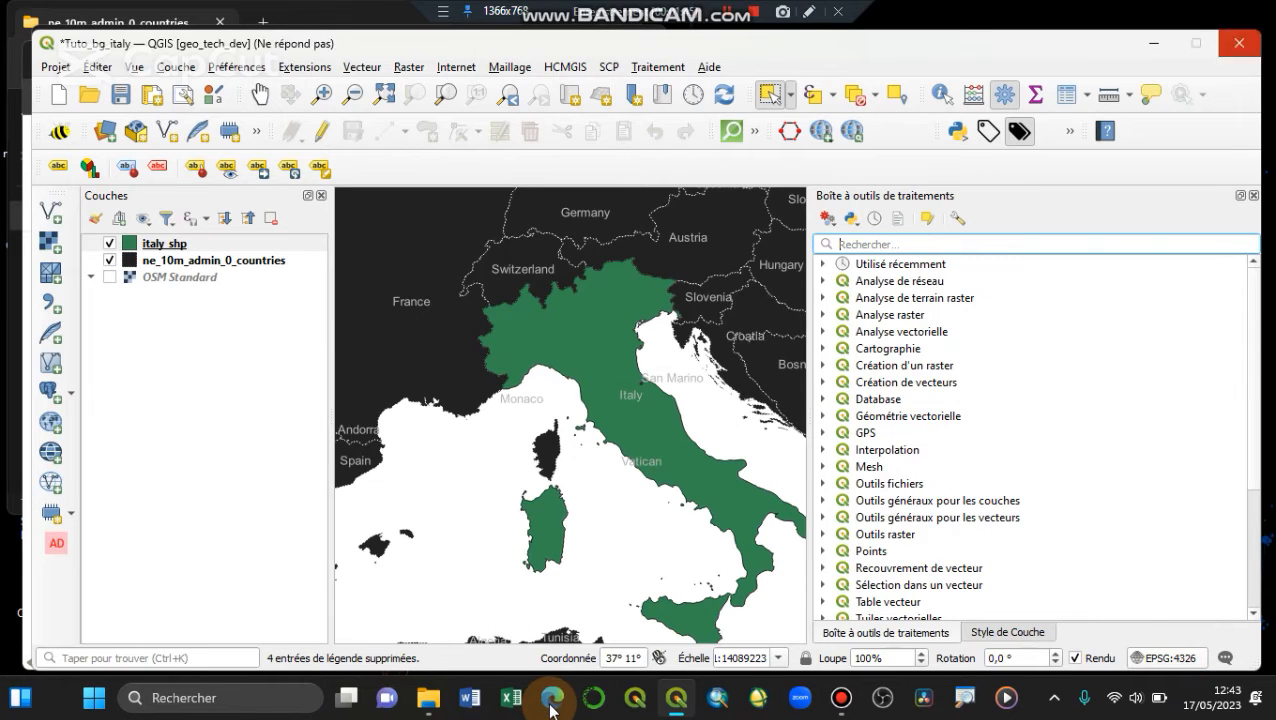
Switch to Edge, search Bing for "italy utm epsg code" and look through the results for Italy's EPSG code
left_click(447, 641)
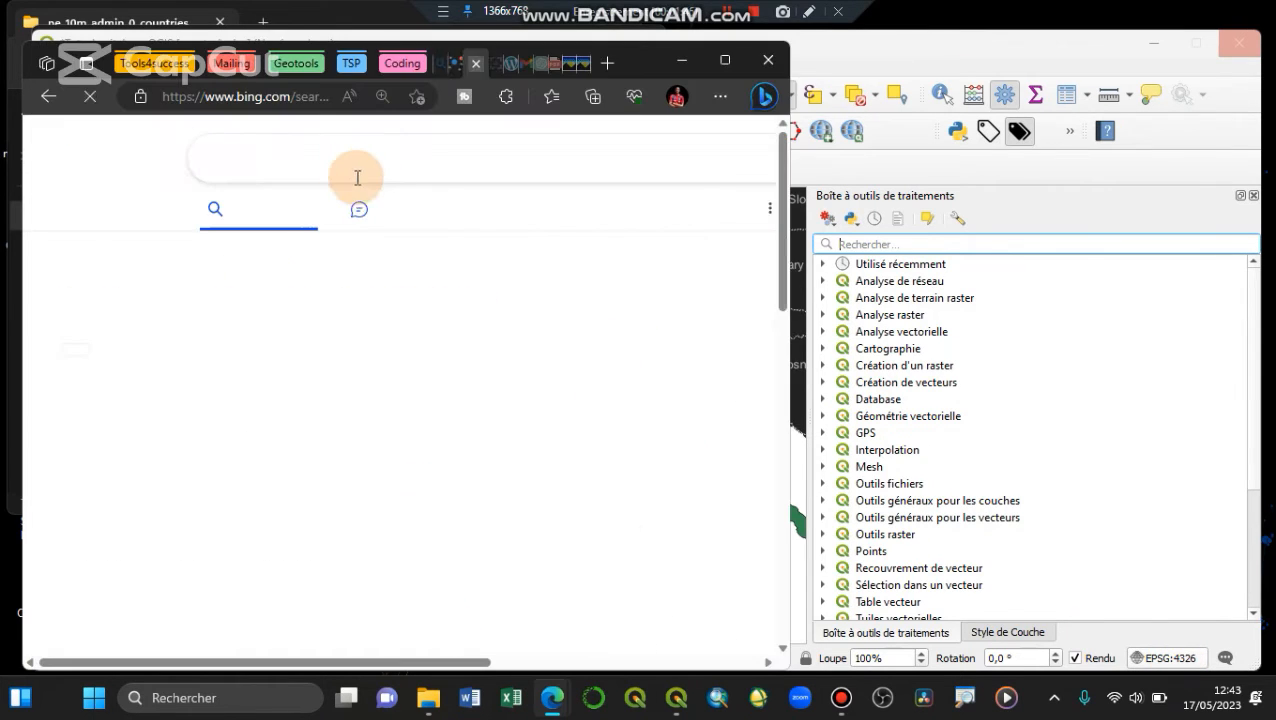
left_click_drag(356, 158, 282, 150)
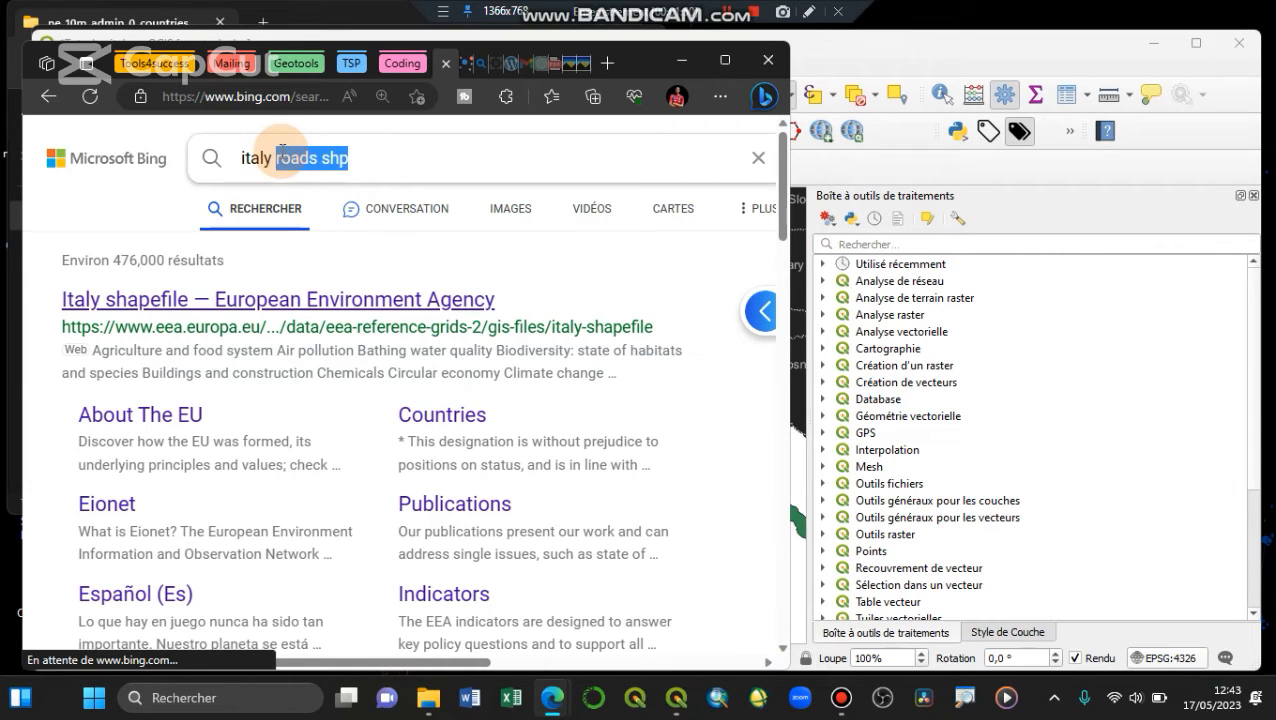
type("utm epsg code")
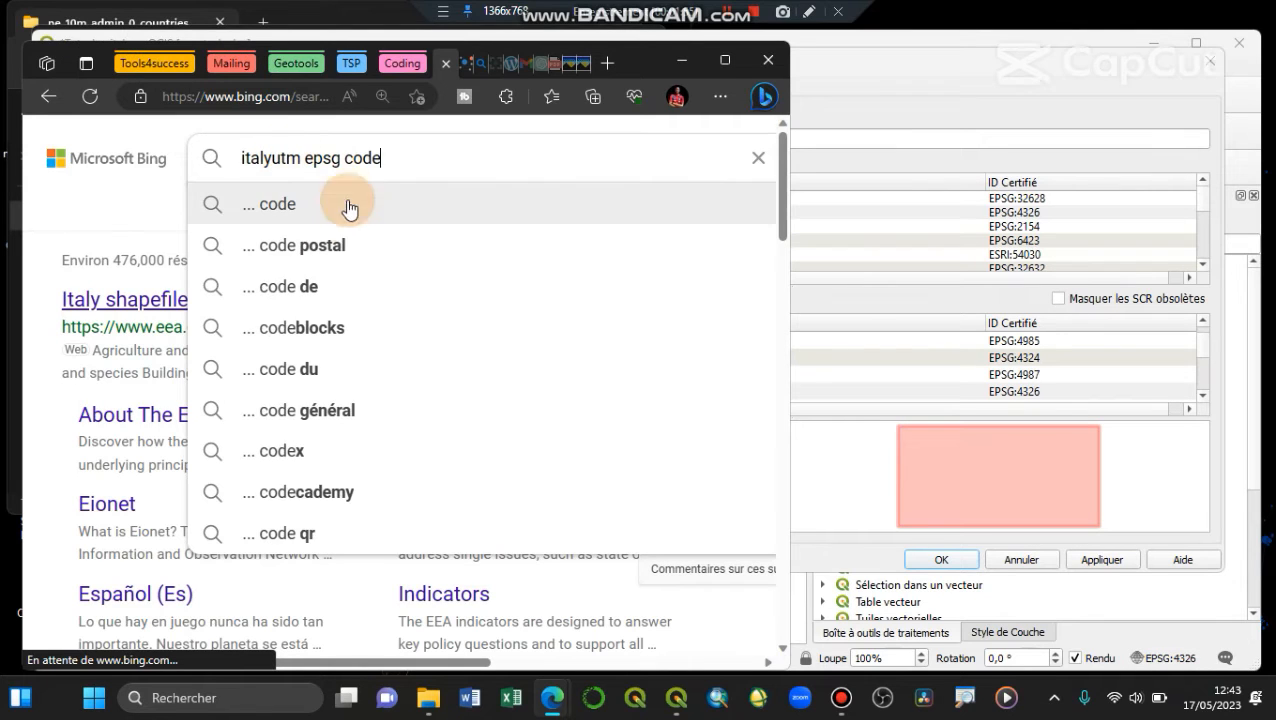
left_click(365, 205)
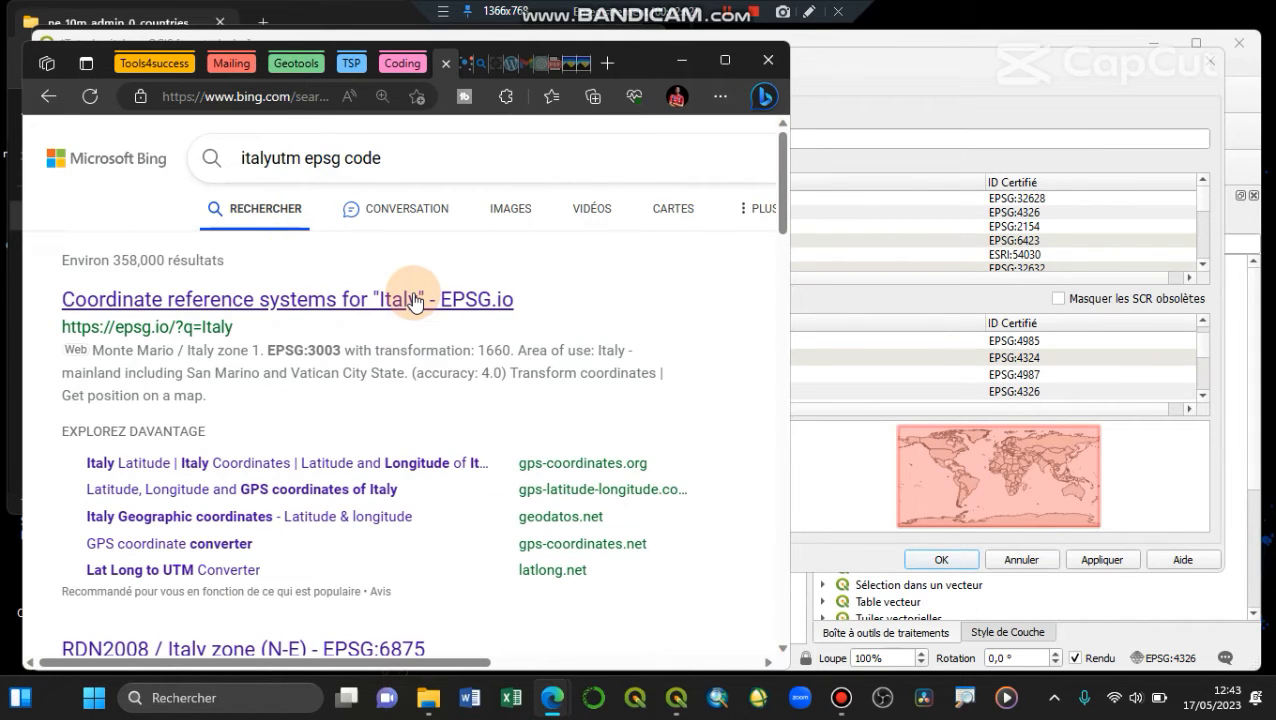
left_click(272, 162)
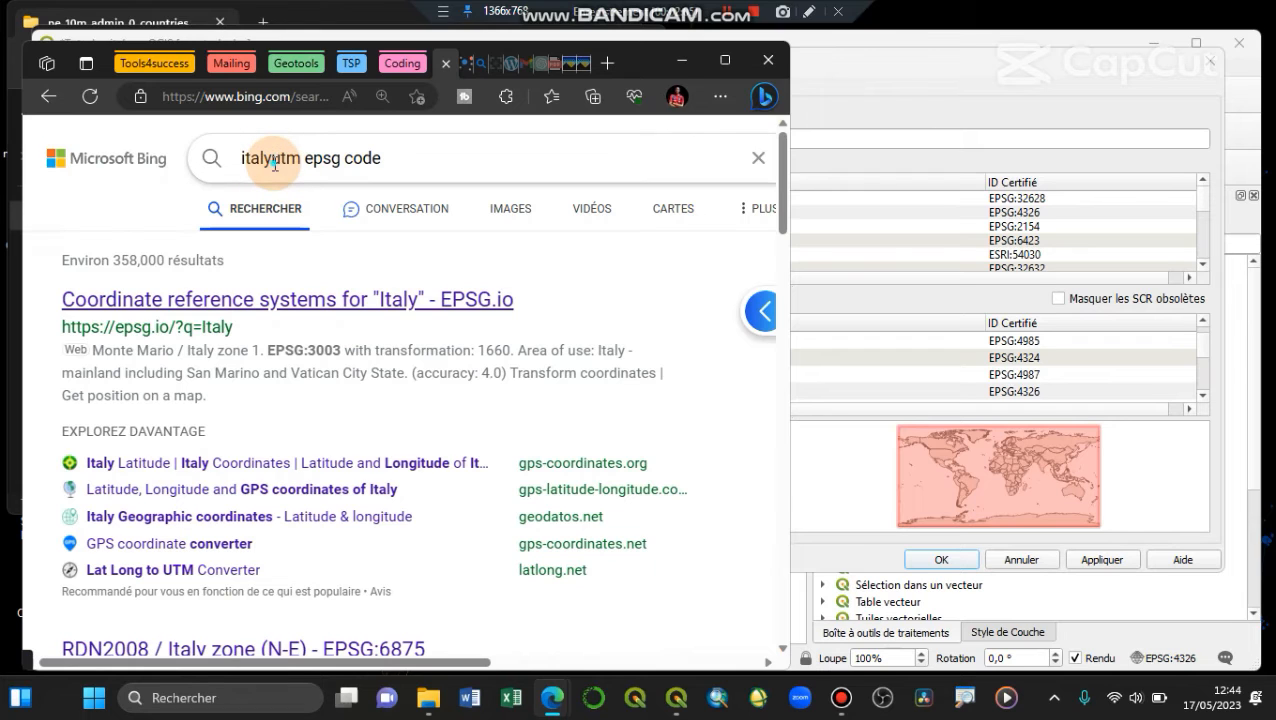
key("Return")
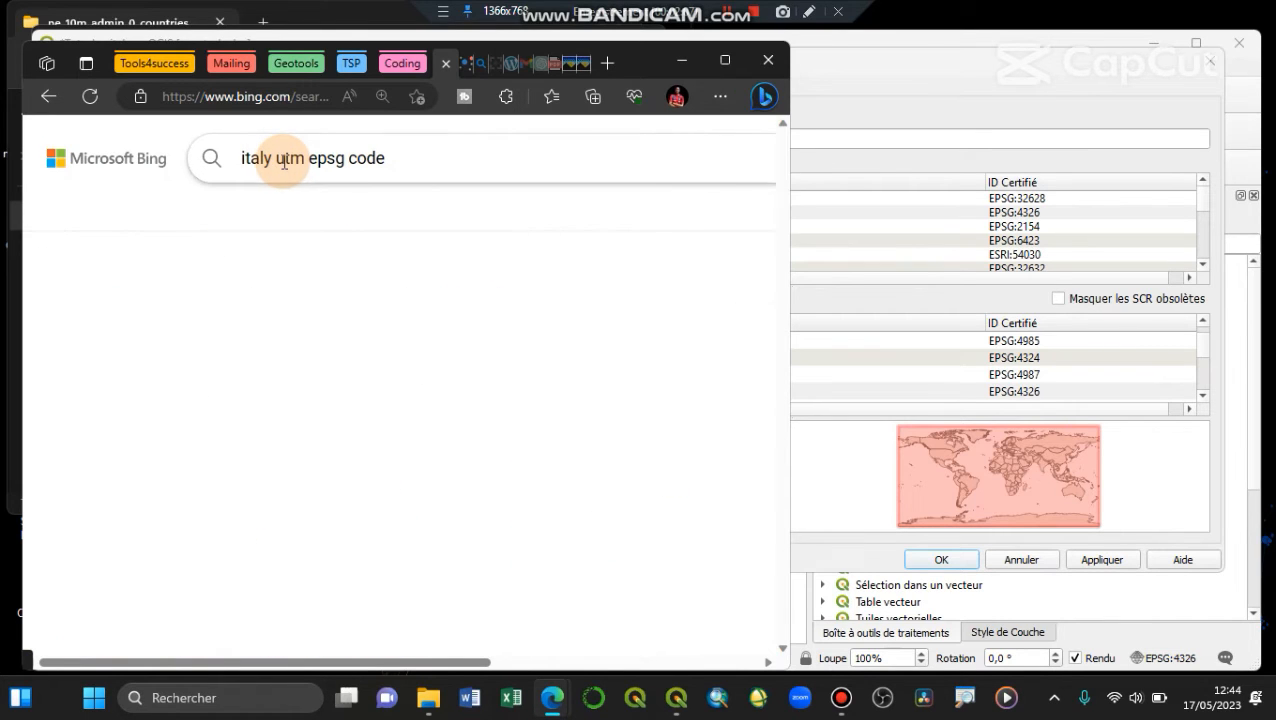
scroll(316, 332, "down", 3)
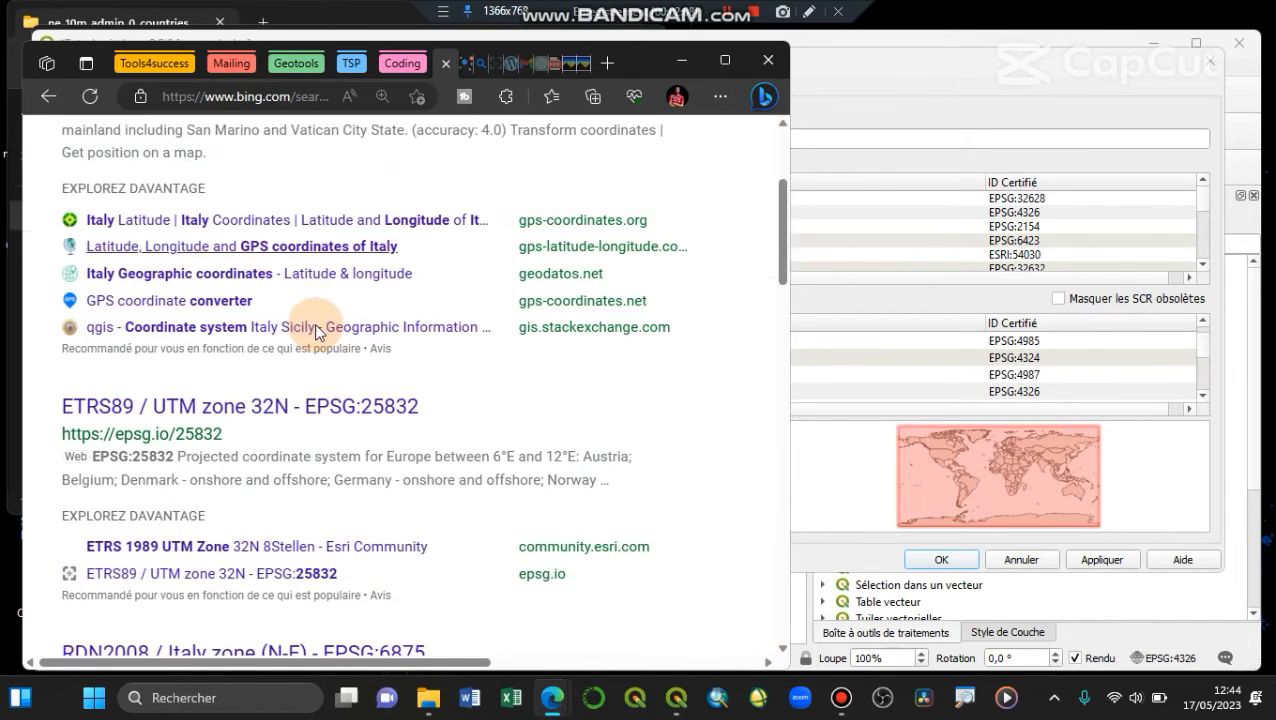
scroll(316, 332, "up", 3)
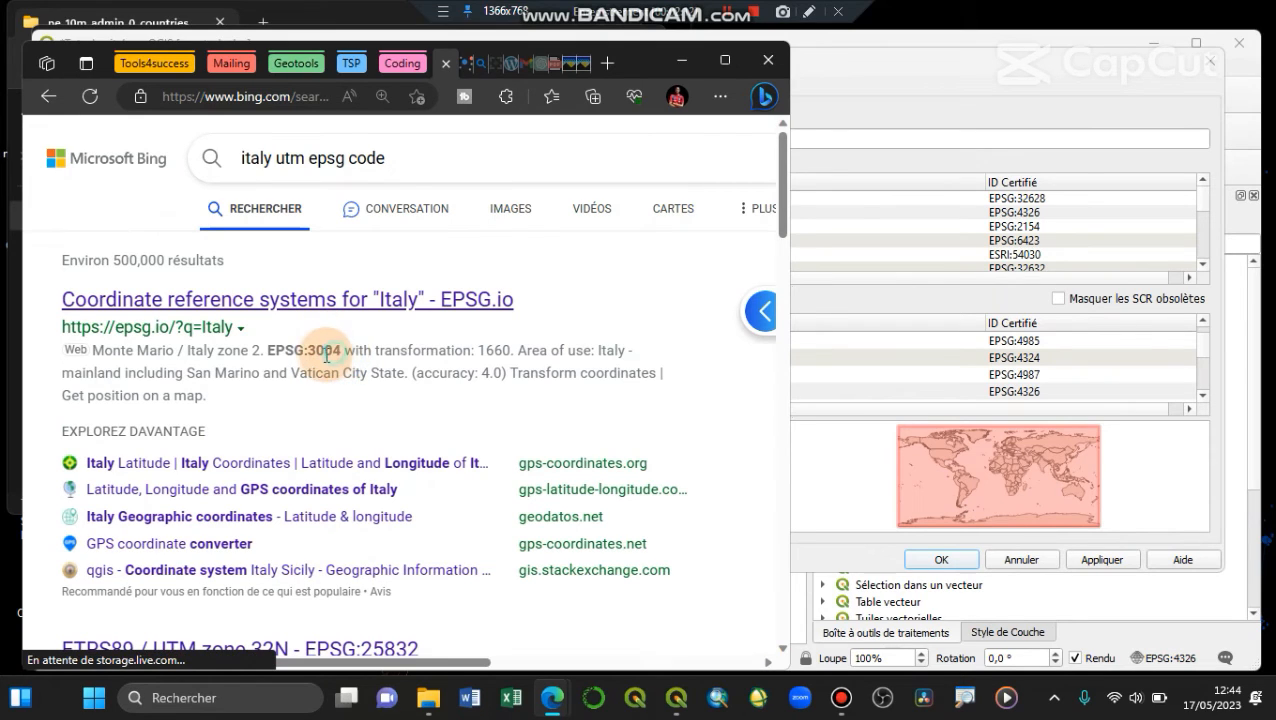
left_click_drag(324, 351, 333, 351)
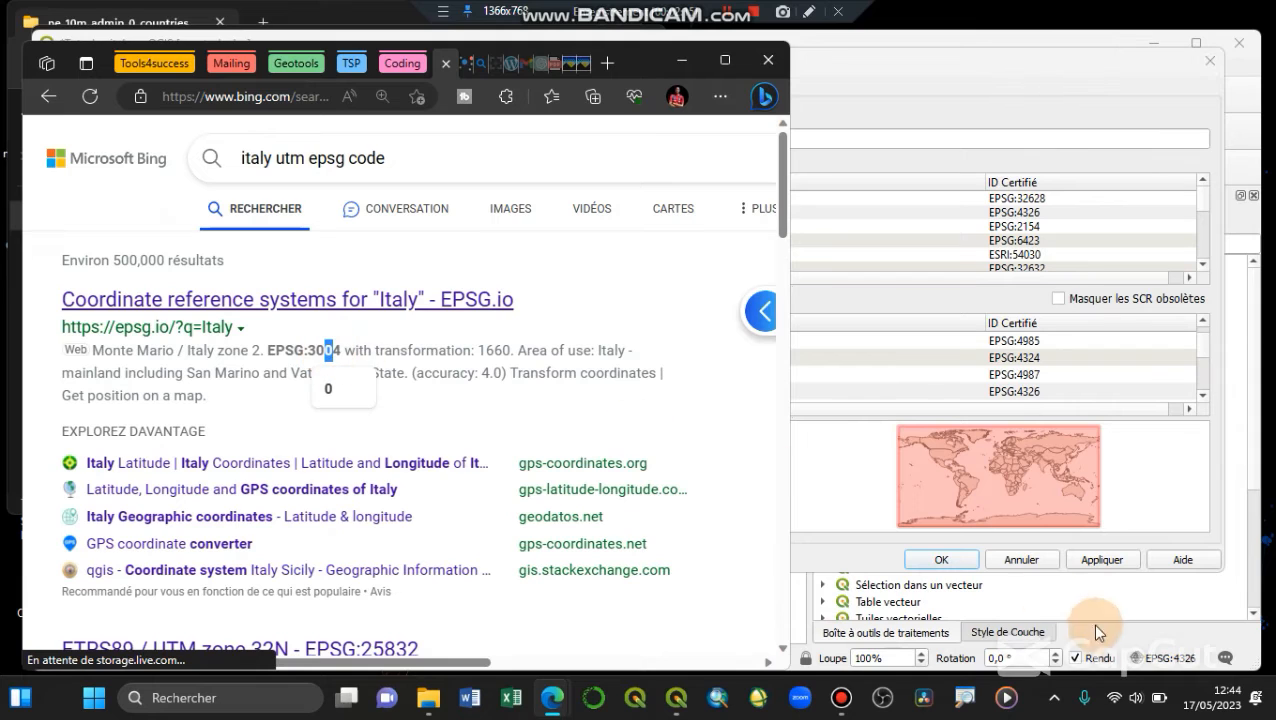
Return to QGIS, filter the project coordinate systems by 3004 and select Monte Mario / Italy zone 2 (EPSG:3004)
left_click(1004, 137)
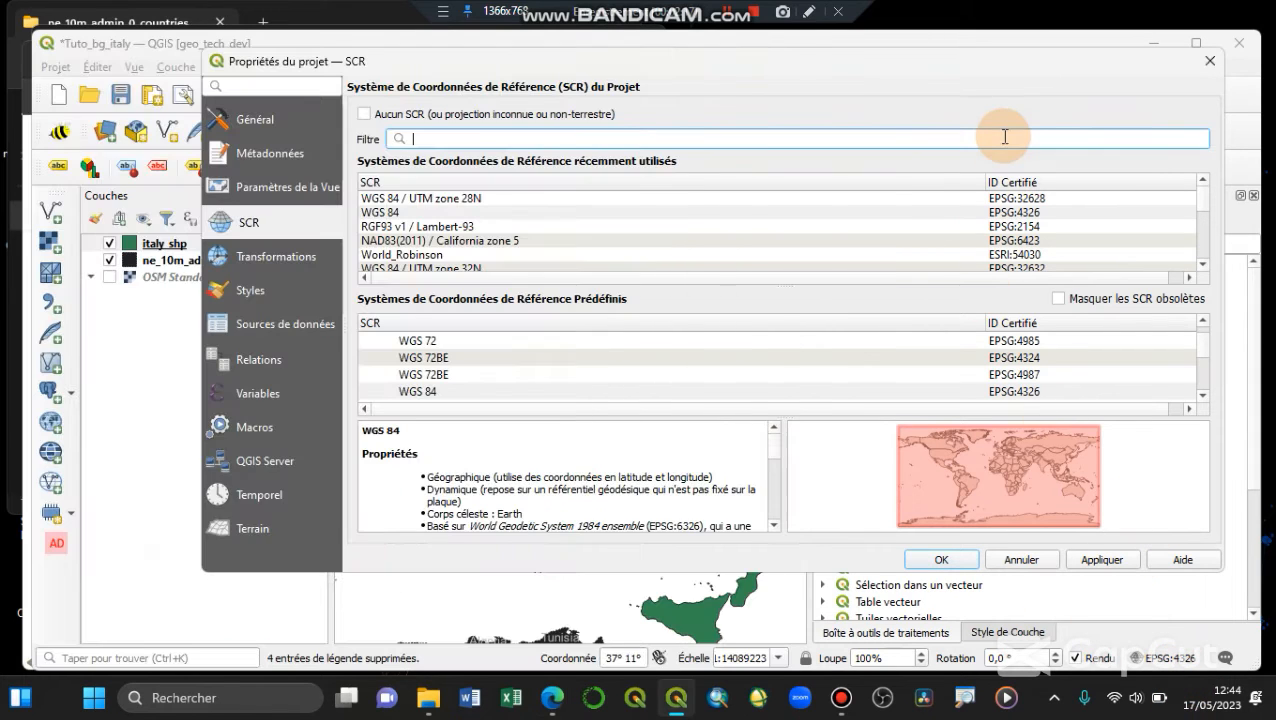
type("3004")
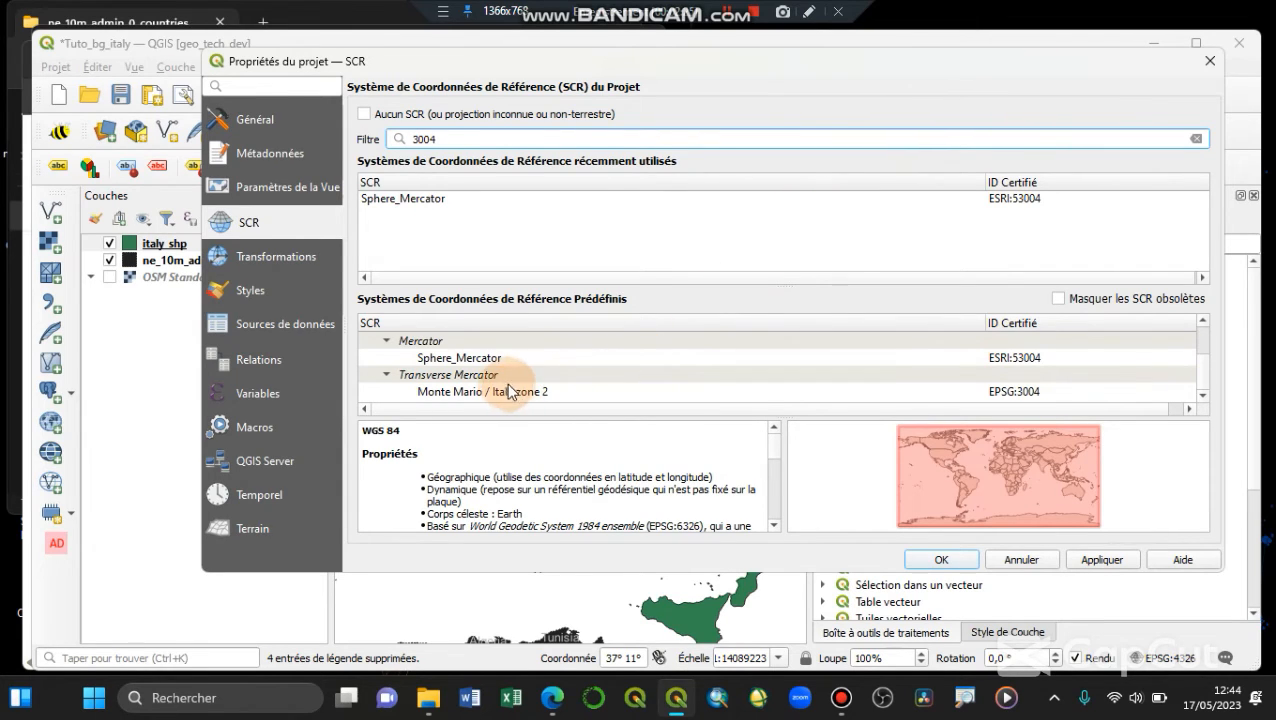
left_click(568, 391)
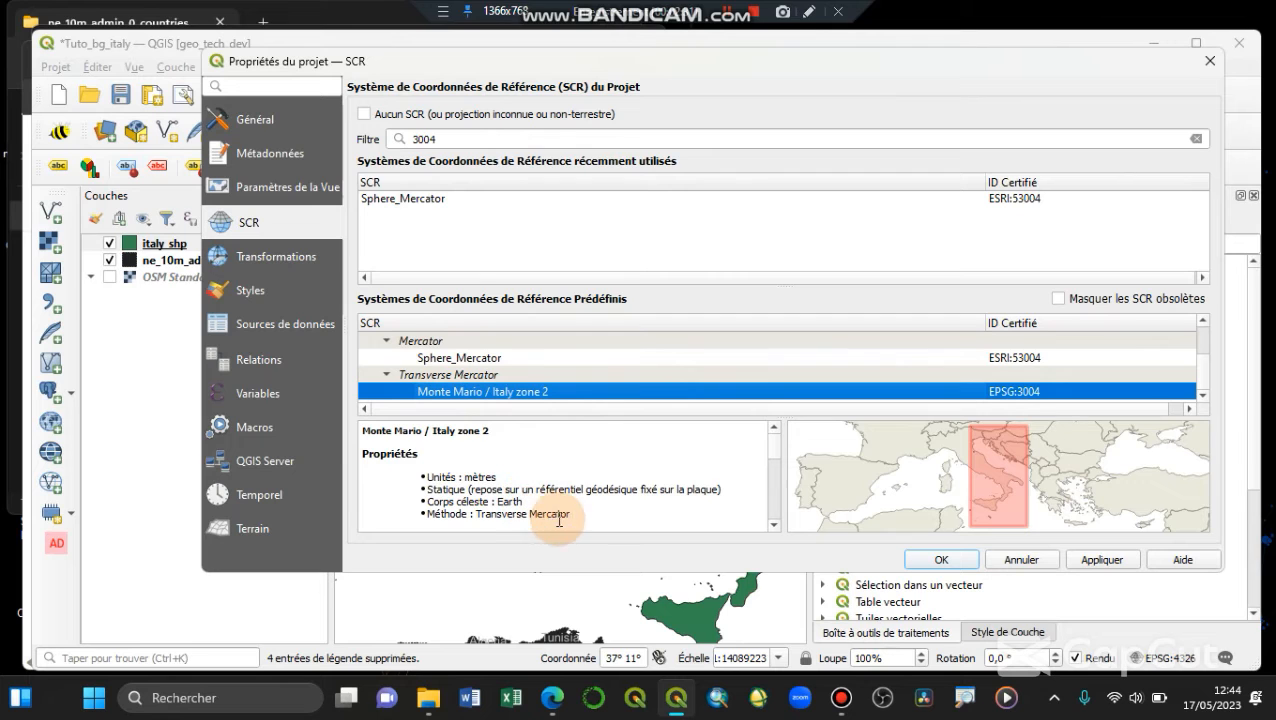
Switch to Edge and look through the Bing results for another EPSG code covering Italy
mouse_move(550, 703)
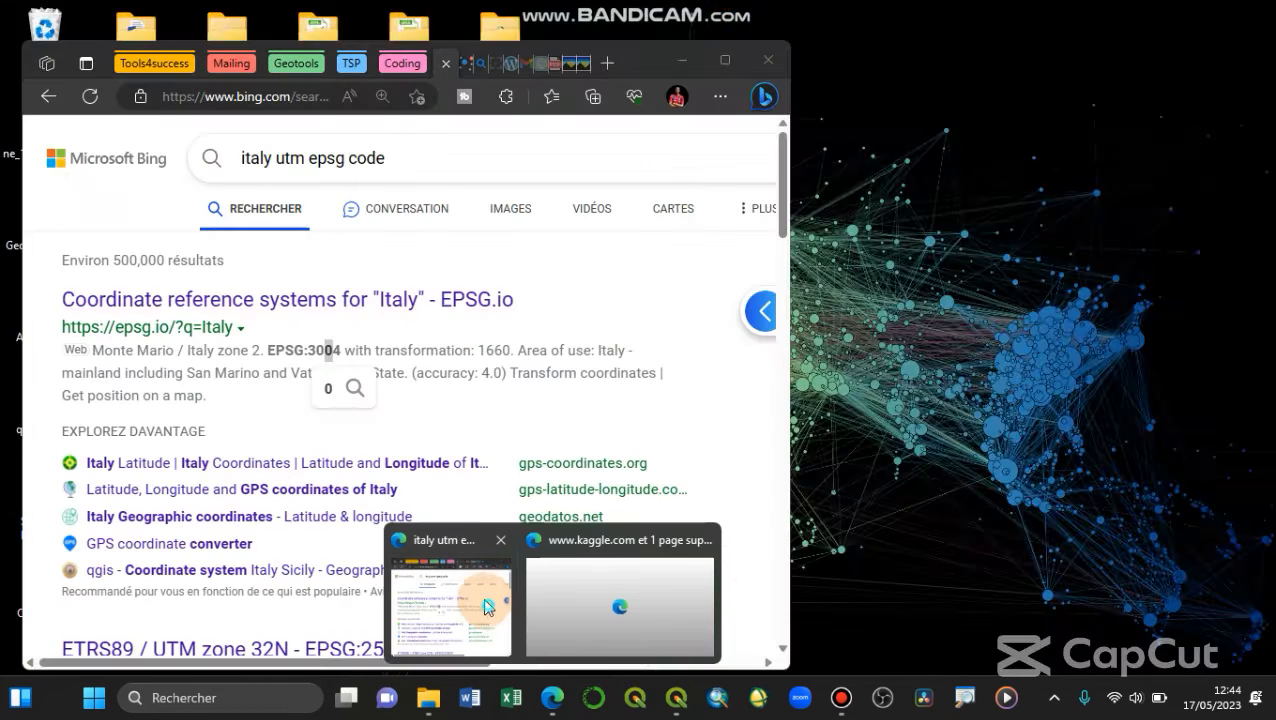
left_click(475, 600)
scroll(527, 414, "down", 3)
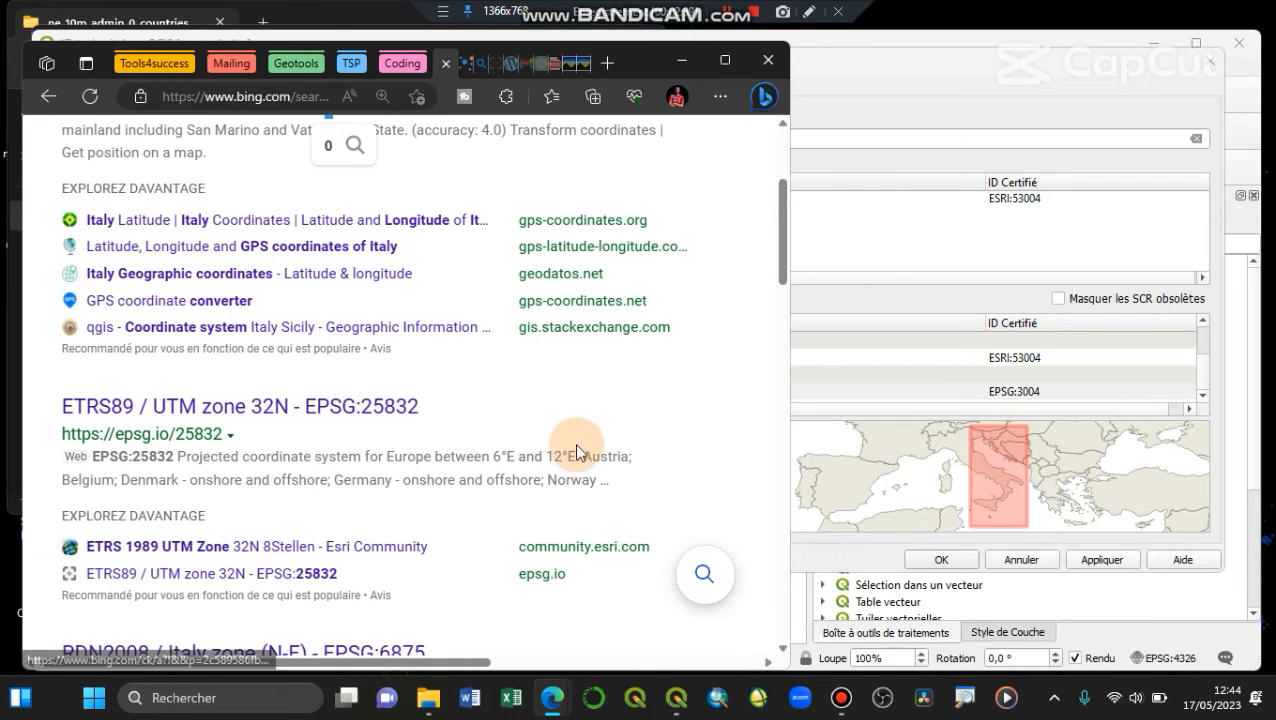
Return to QGIS, filter the project coordinate systems by 25832 and select ETRS89 / UTM zone 32N (EPSG:25832)
left_click(893, 394)
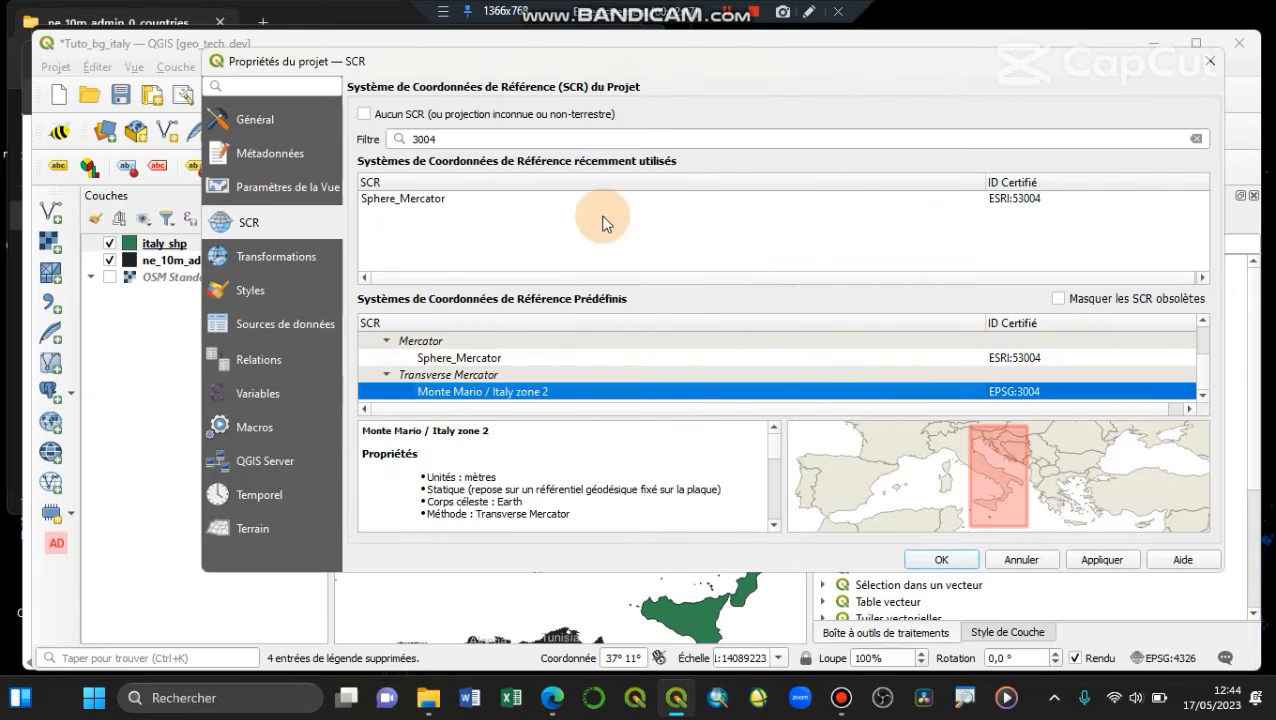
left_click(477, 117)
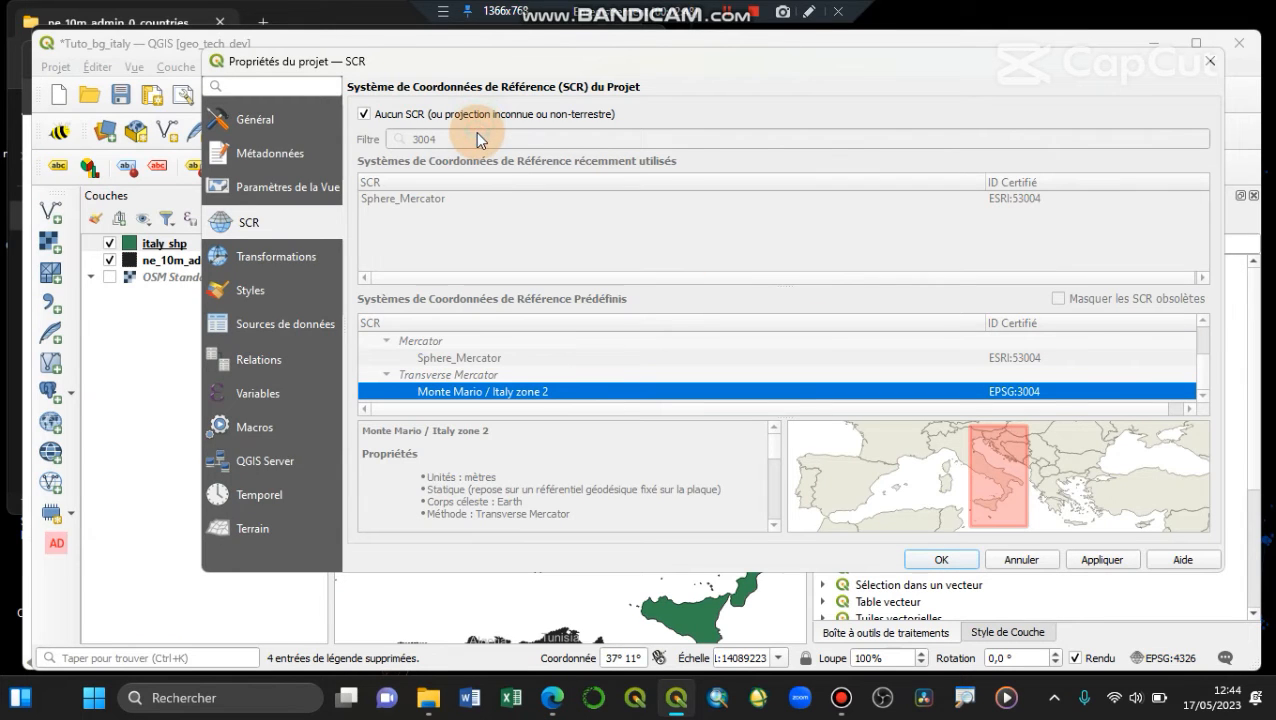
left_click(400, 114)
double_click(425, 139)
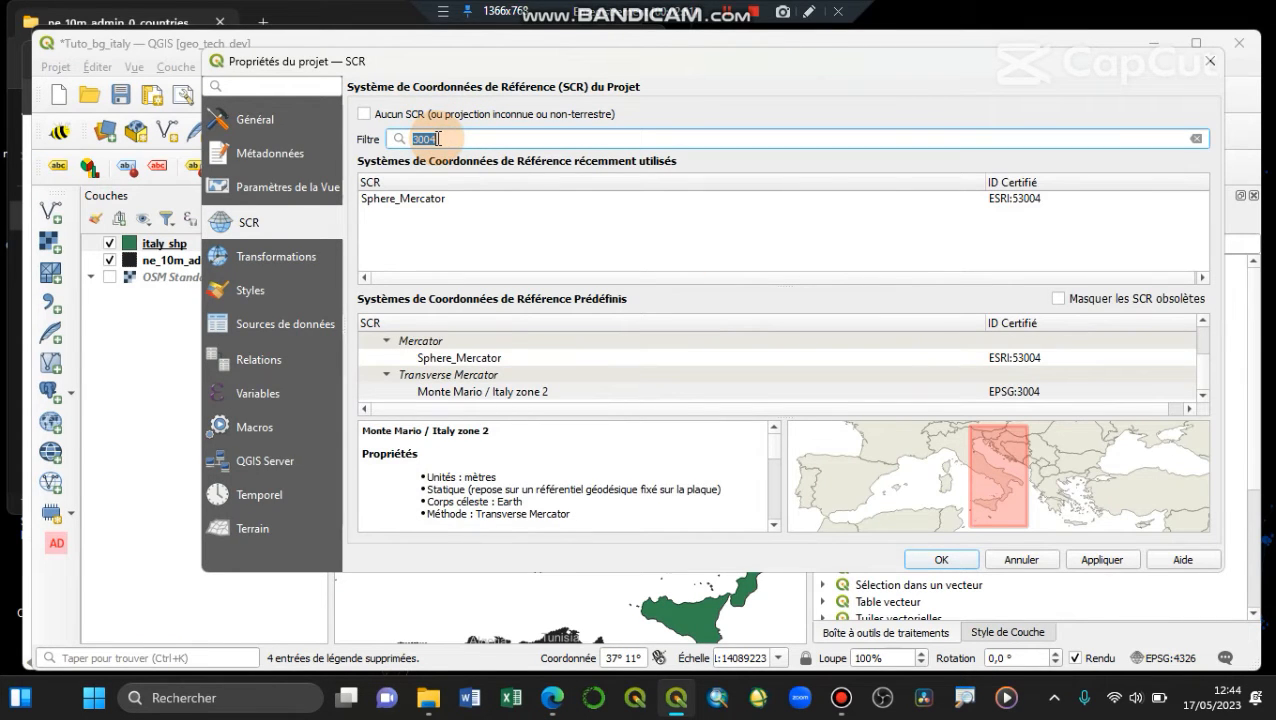
type("2583")
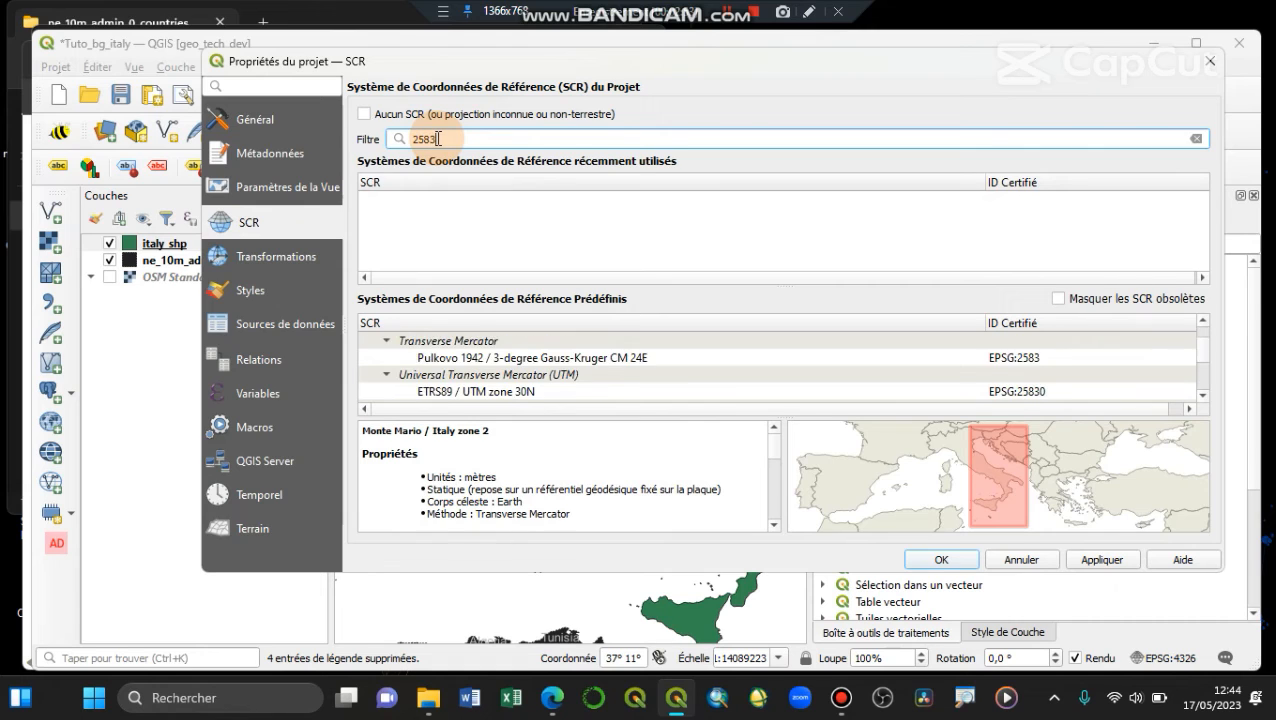
type("2")
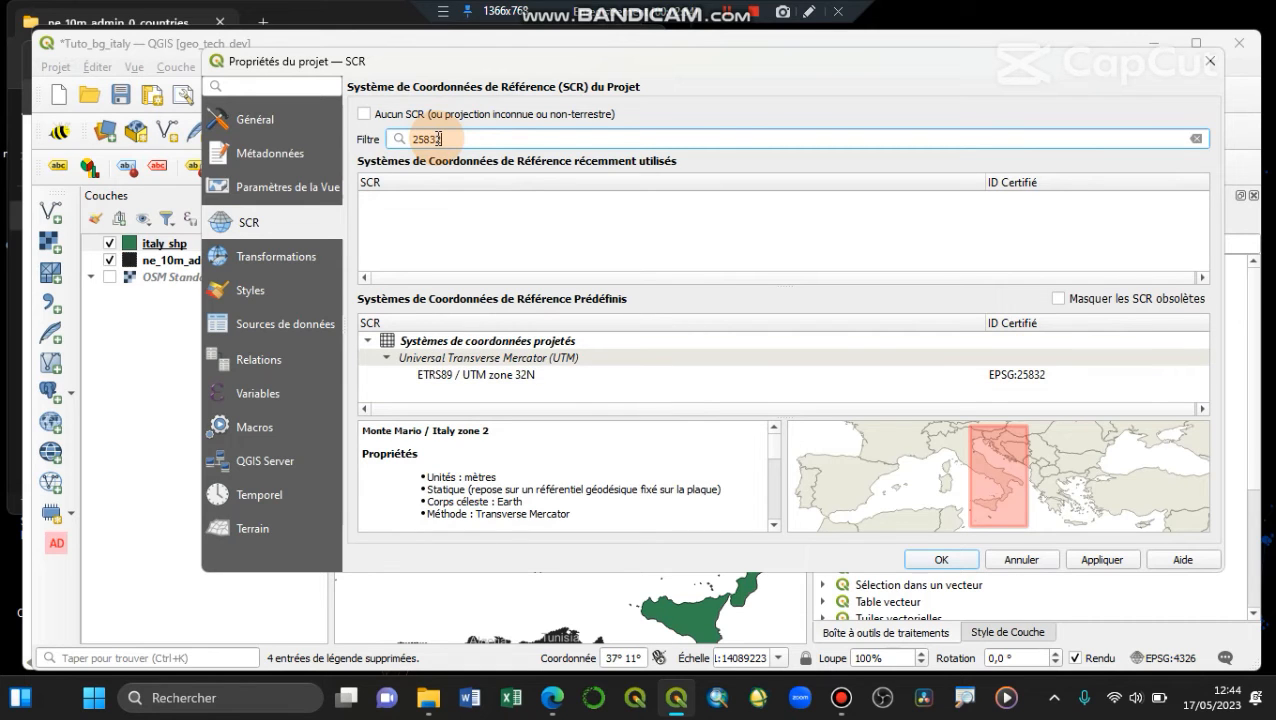
left_click(546, 371)
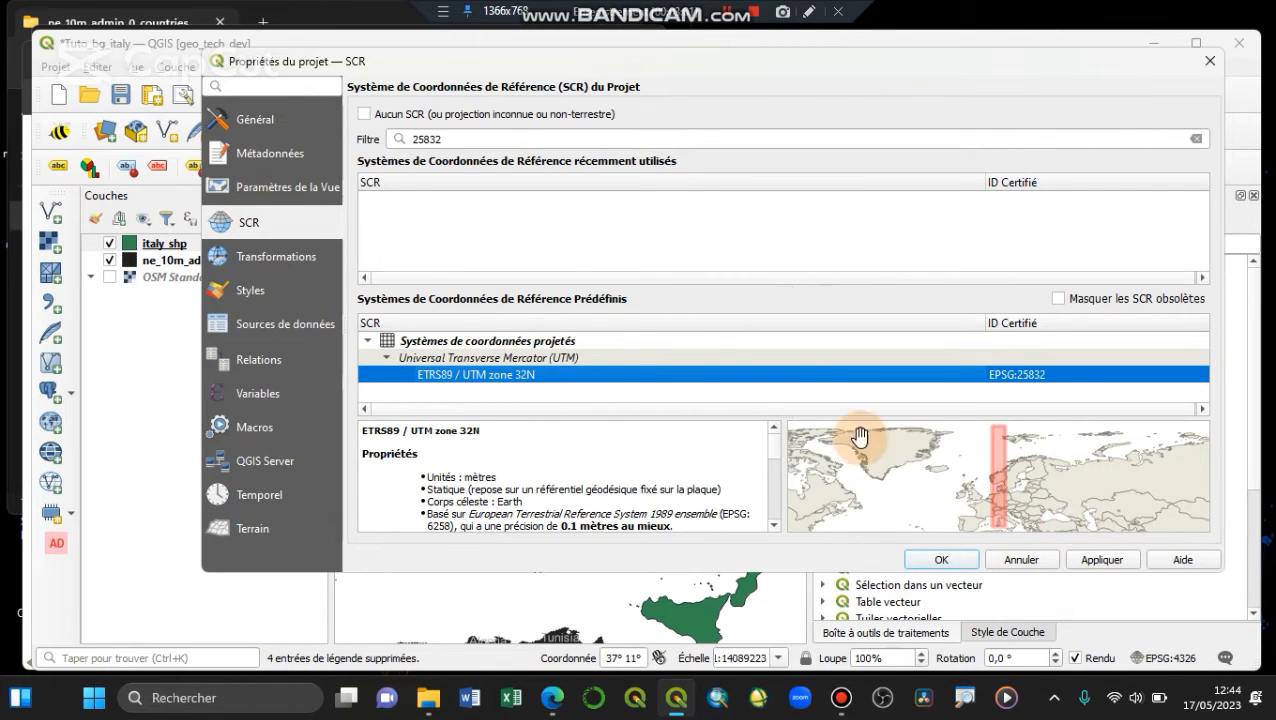
Go back to the Bing results in Edge and examine the other EPSG codes listed for Italy
mouse_move(556, 707)
left_click(440, 581)
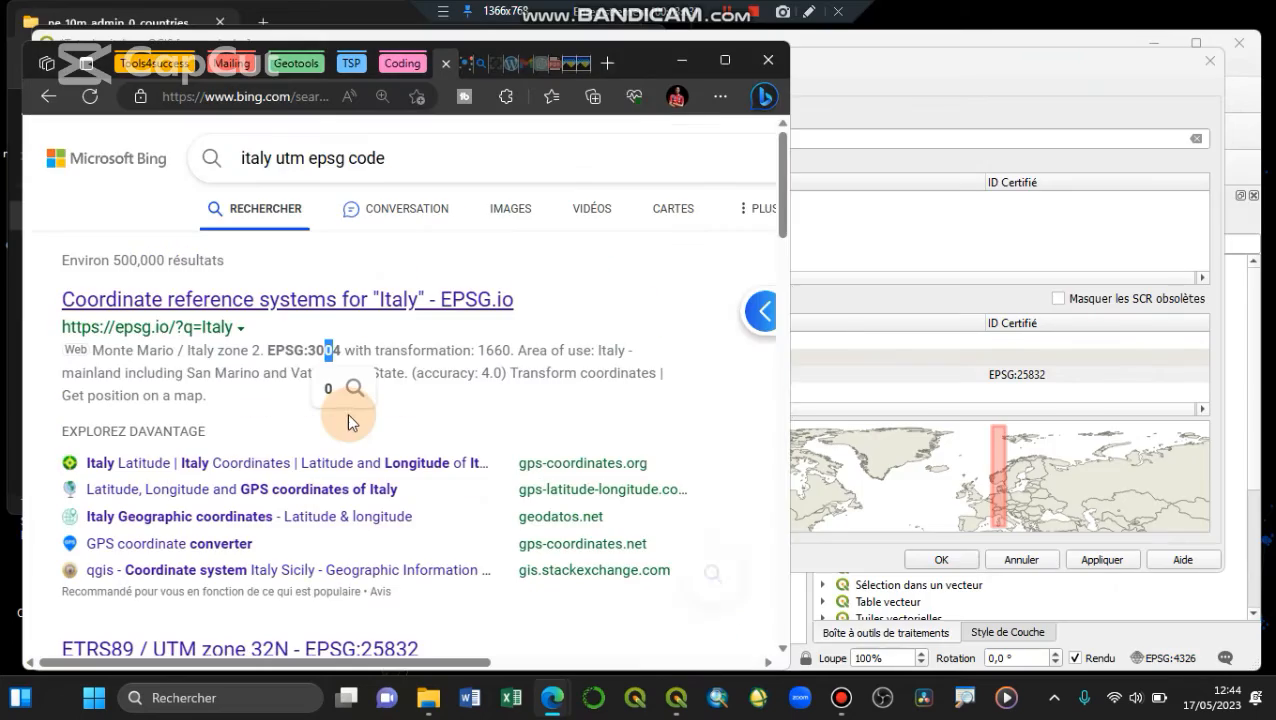
scroll(350, 412, "down", 2)
scroll(355, 418, "down", 5)
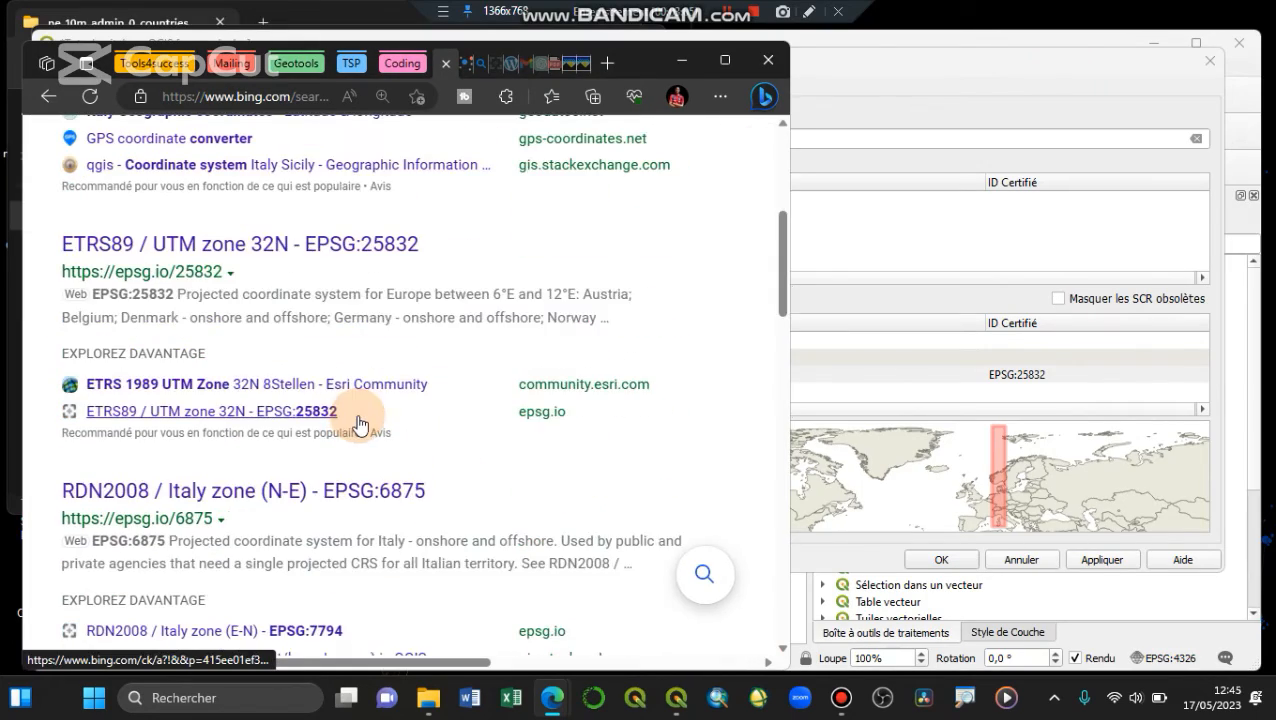
scroll(390, 418, "down", 2)
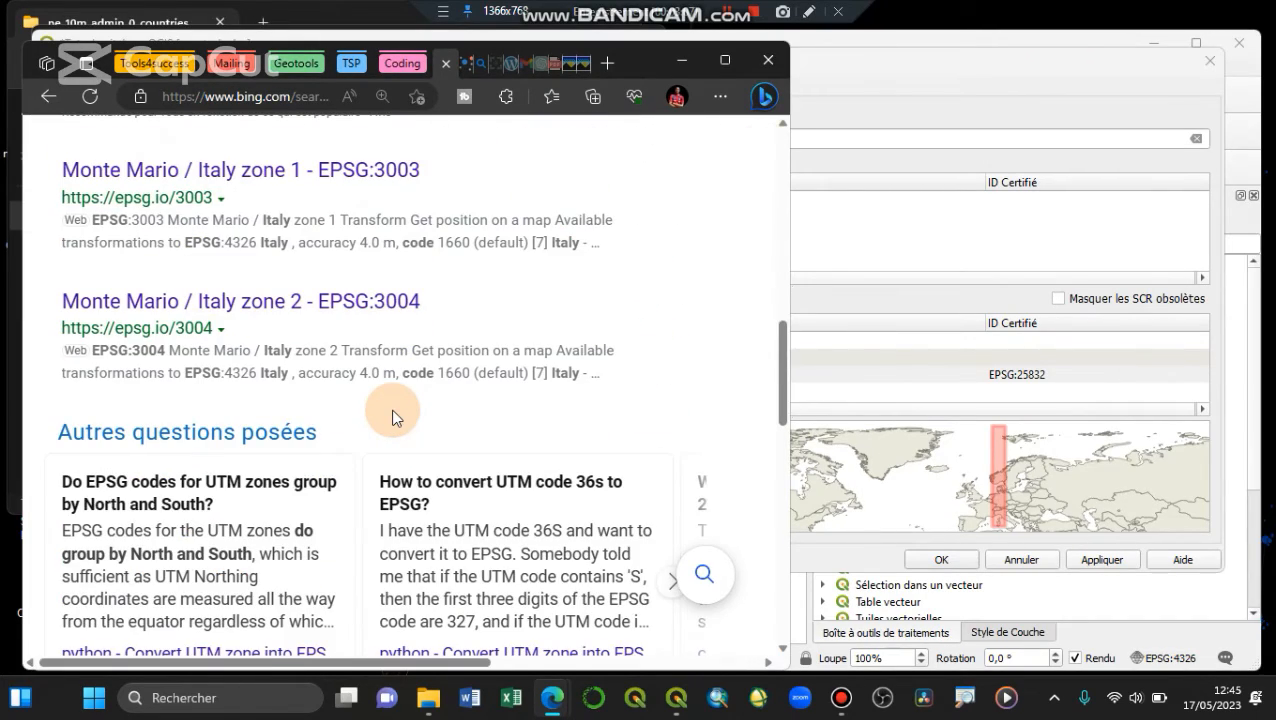
scroll(394, 418, "down", 2)
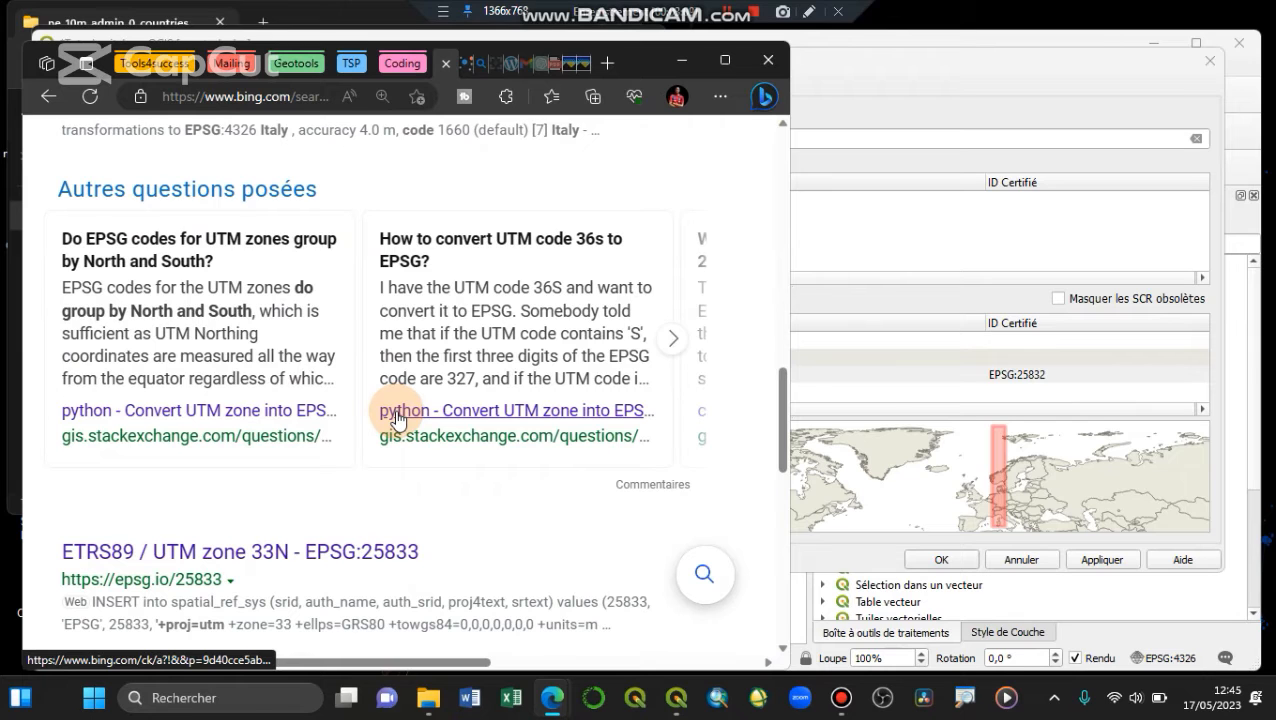
scroll(399, 418, "up", 9)
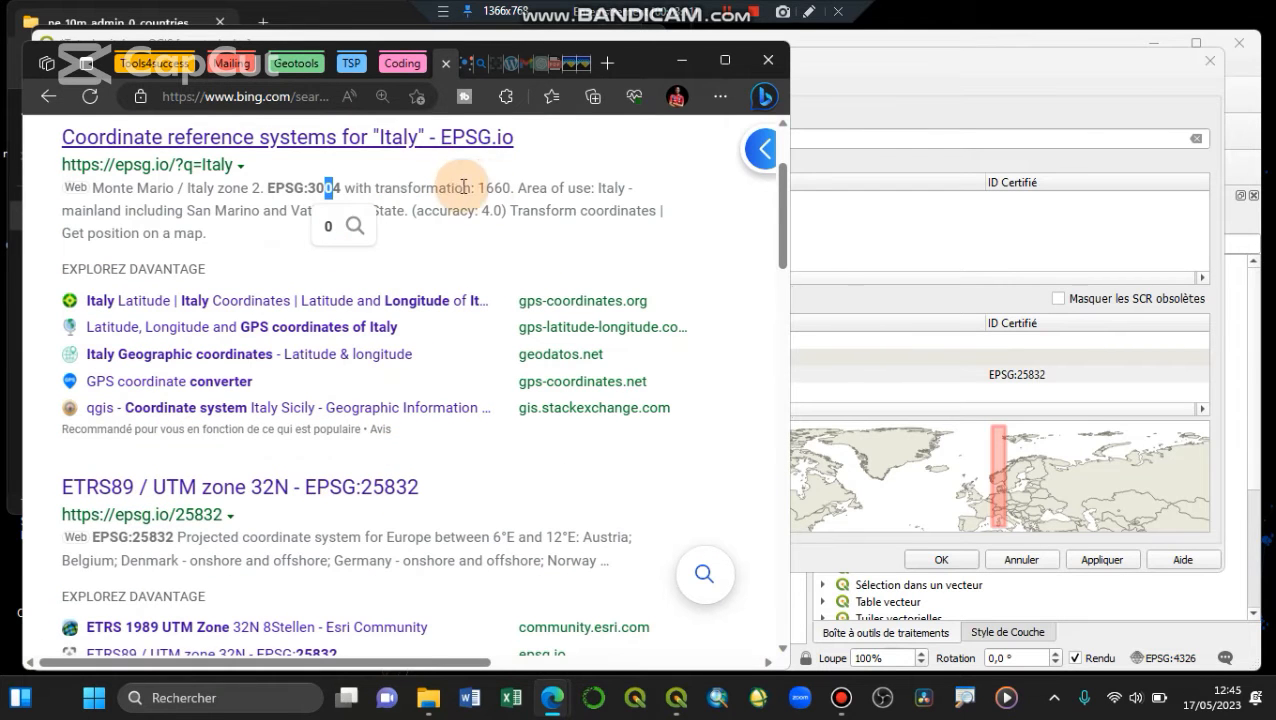
Open the EPSG.io result for Italy, look through its coordinate systems and refine the site's search to "Italy wgs"
left_click(470, 136)
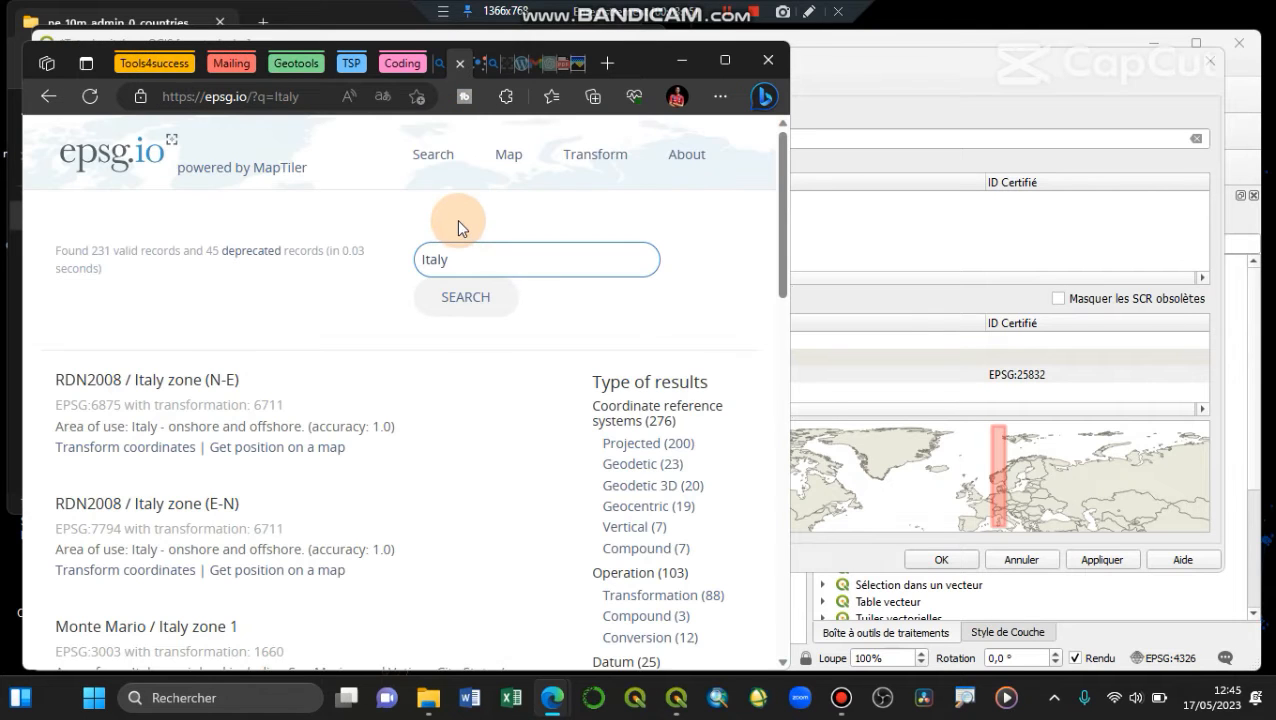
scroll(378, 352, "down", 2)
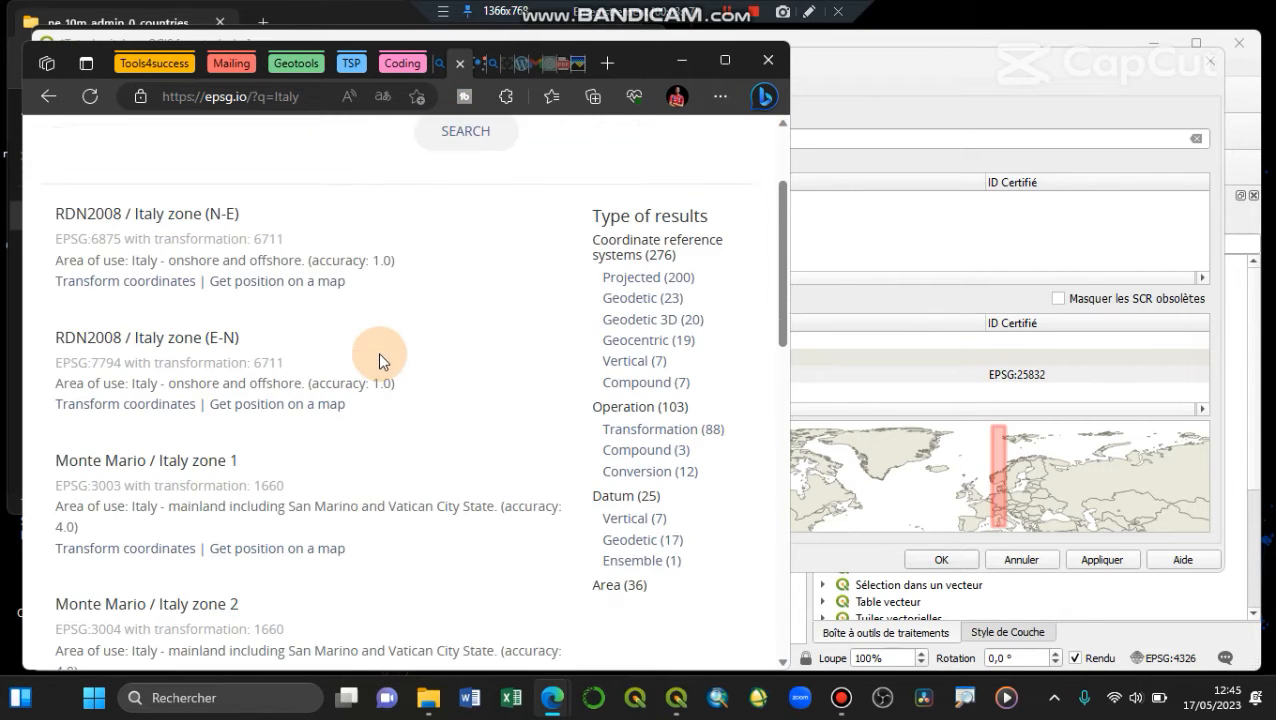
scroll(378, 352, "down", 2)
scroll(378, 352, "down", 3)
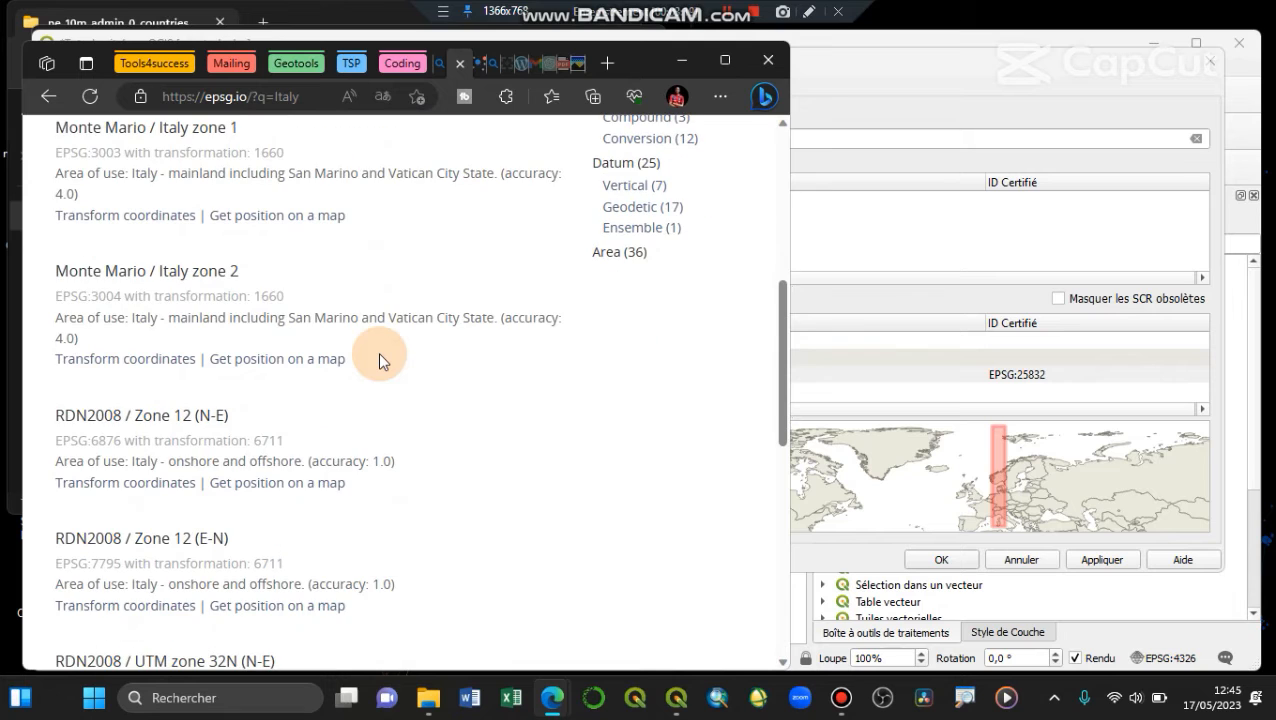
scroll(378, 352, "down", 1)
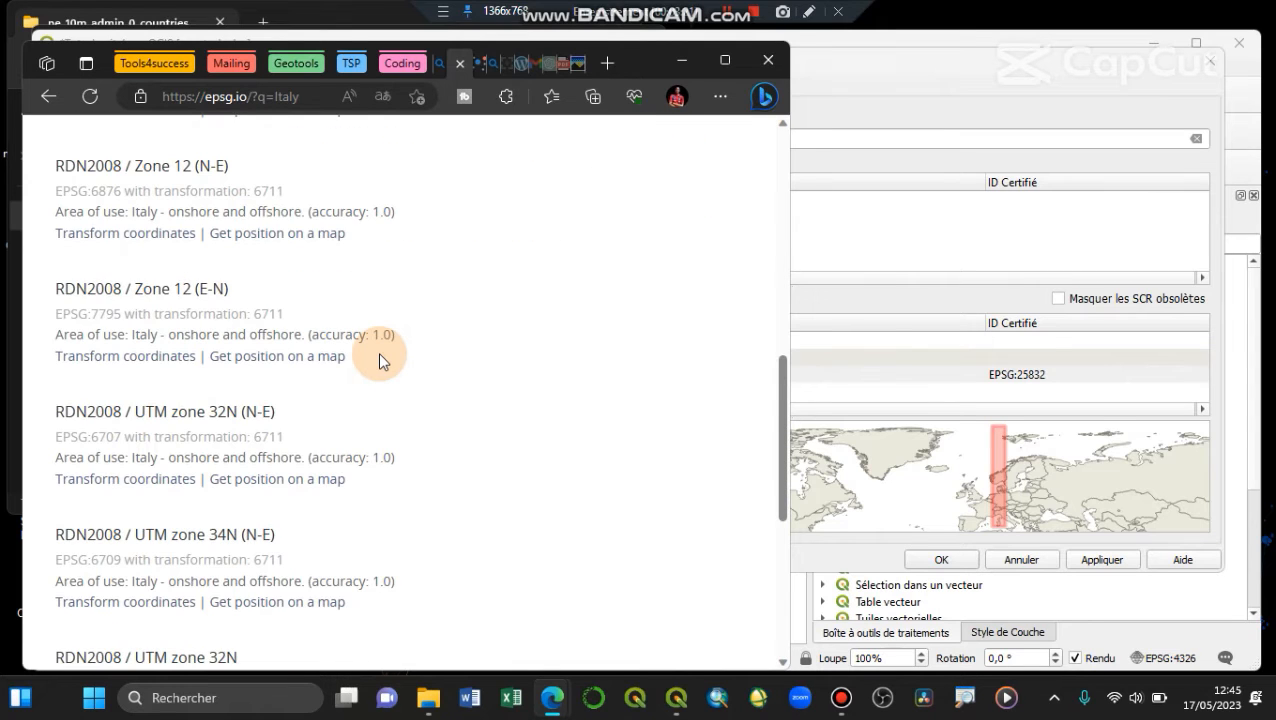
scroll(378, 352, "down", 2)
scroll(378, 352, "down", 2)
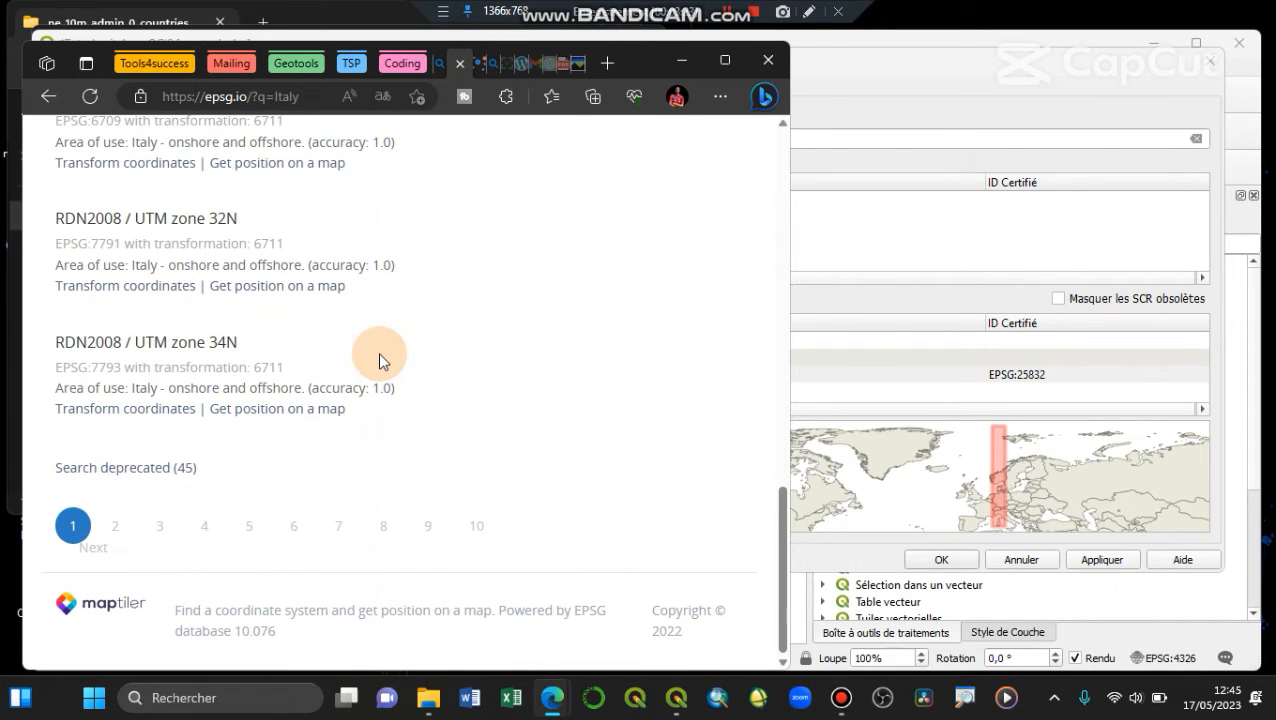
scroll(378, 352, "up", 10)
left_click(575, 259)
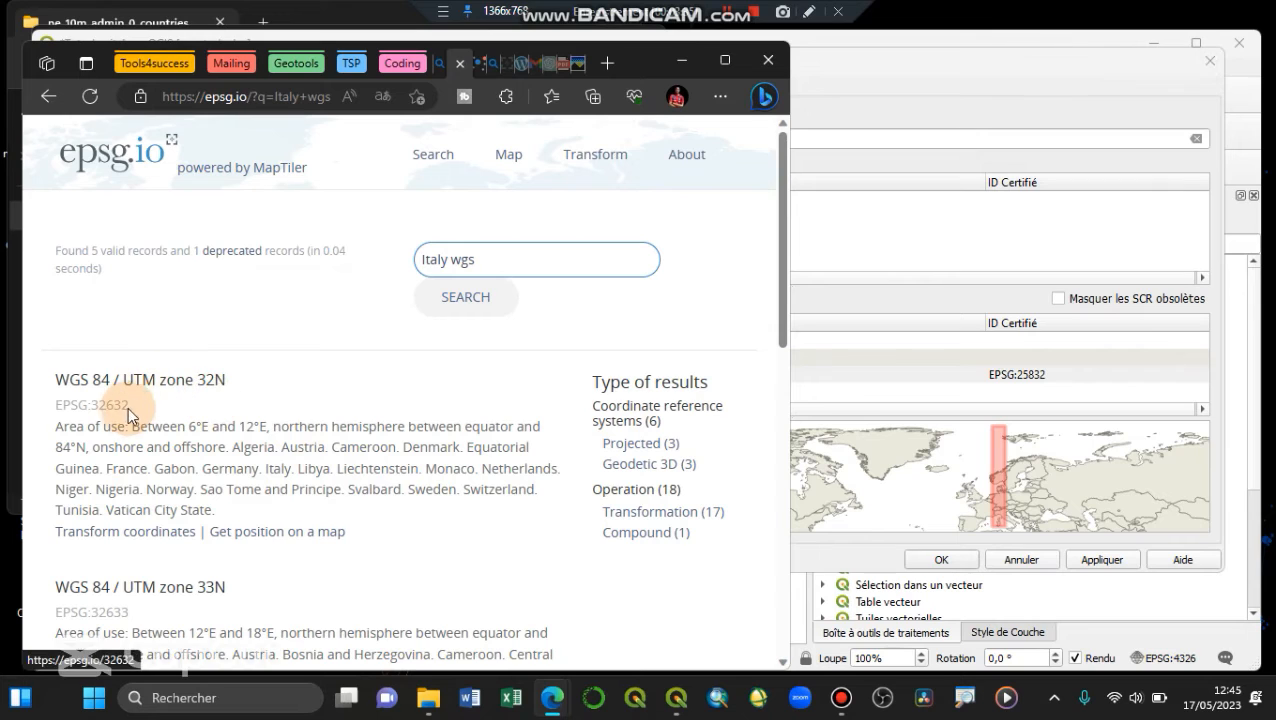
Return to QGIS, filter by 32632, select WGS 84 / UTM zone 32N and check its extent over Italy on the preview map
left_click(1062, 441)
left_click_drag(428, 139, 375, 138)
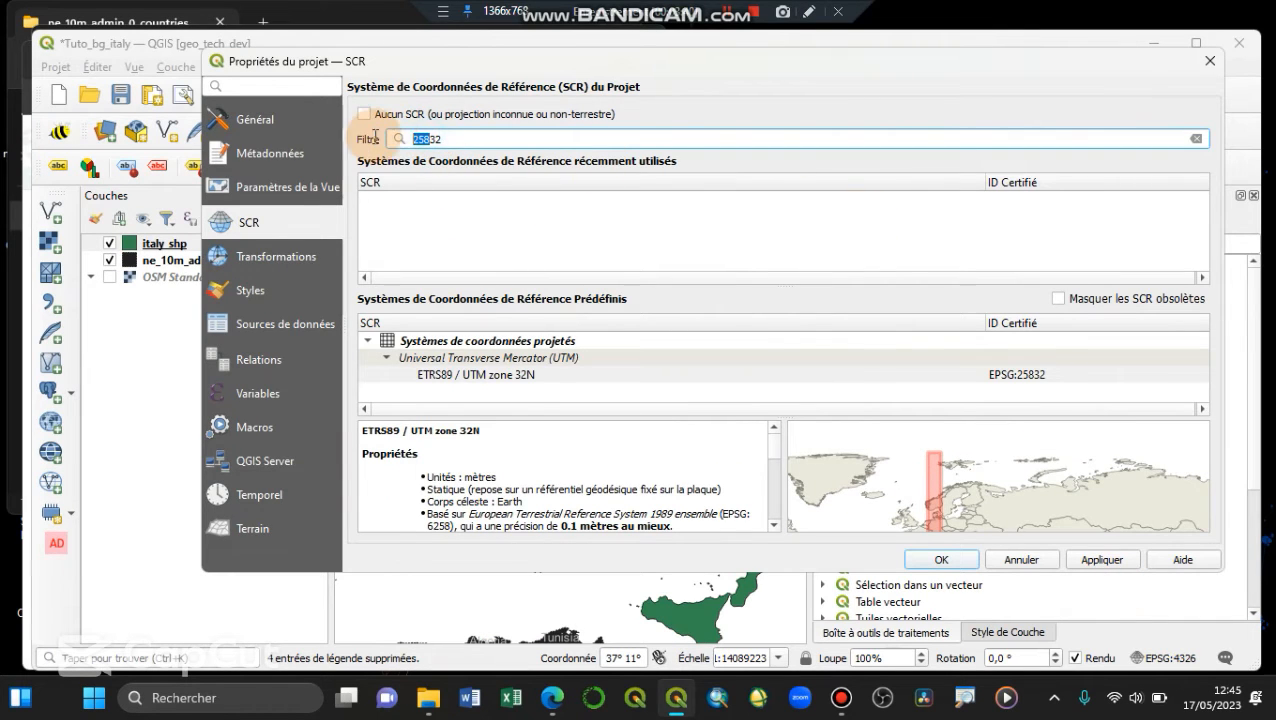
type("326")
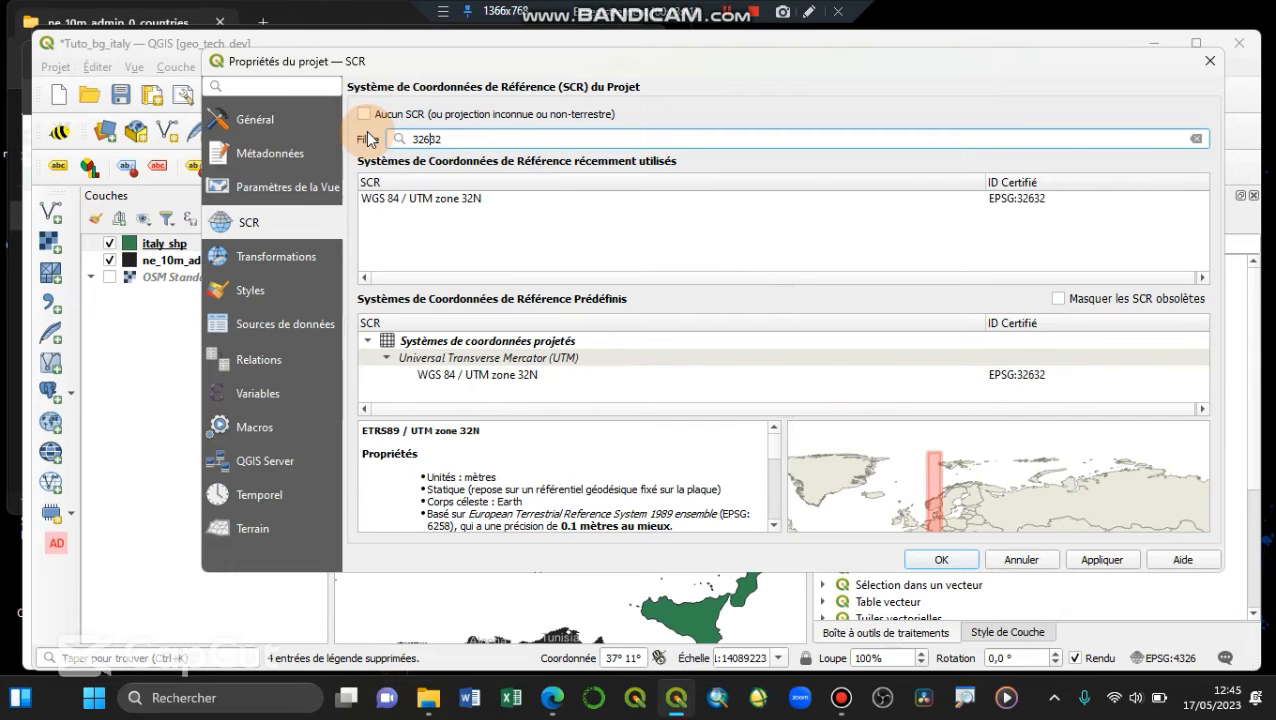
left_click(552, 378)
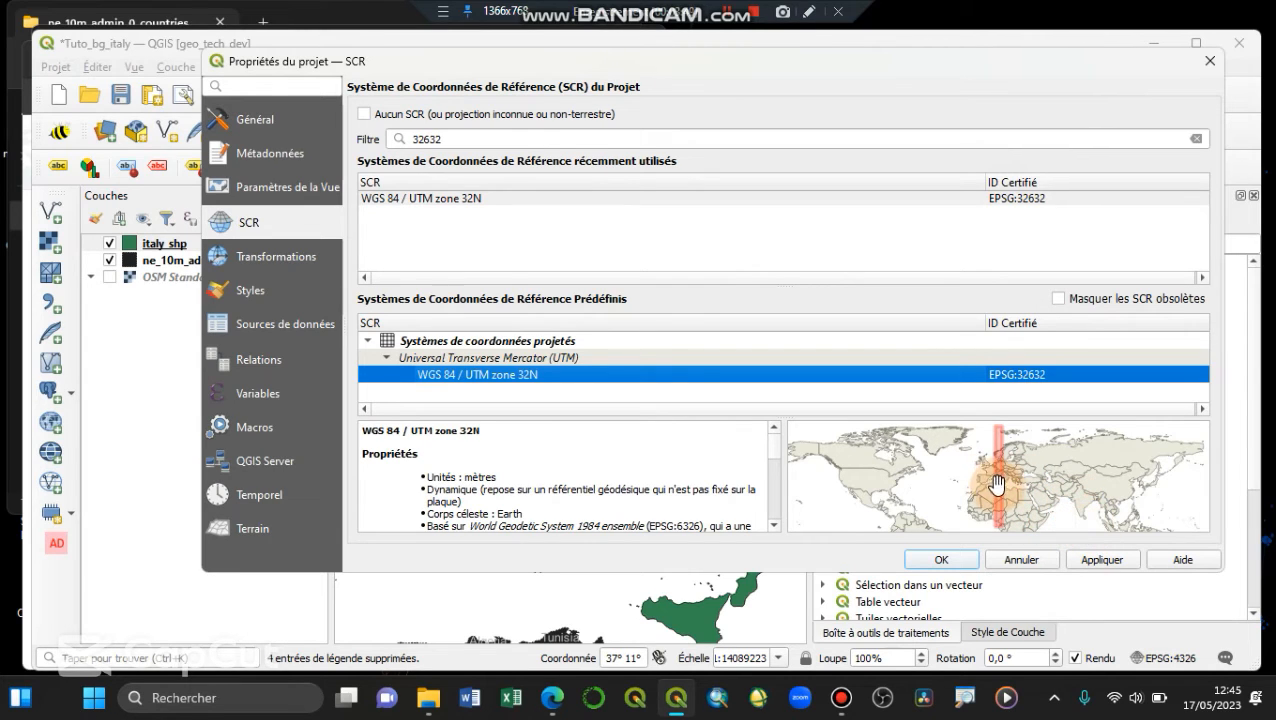
scroll(1006, 484, "up", 4)
scroll(1008, 485, "up", 1)
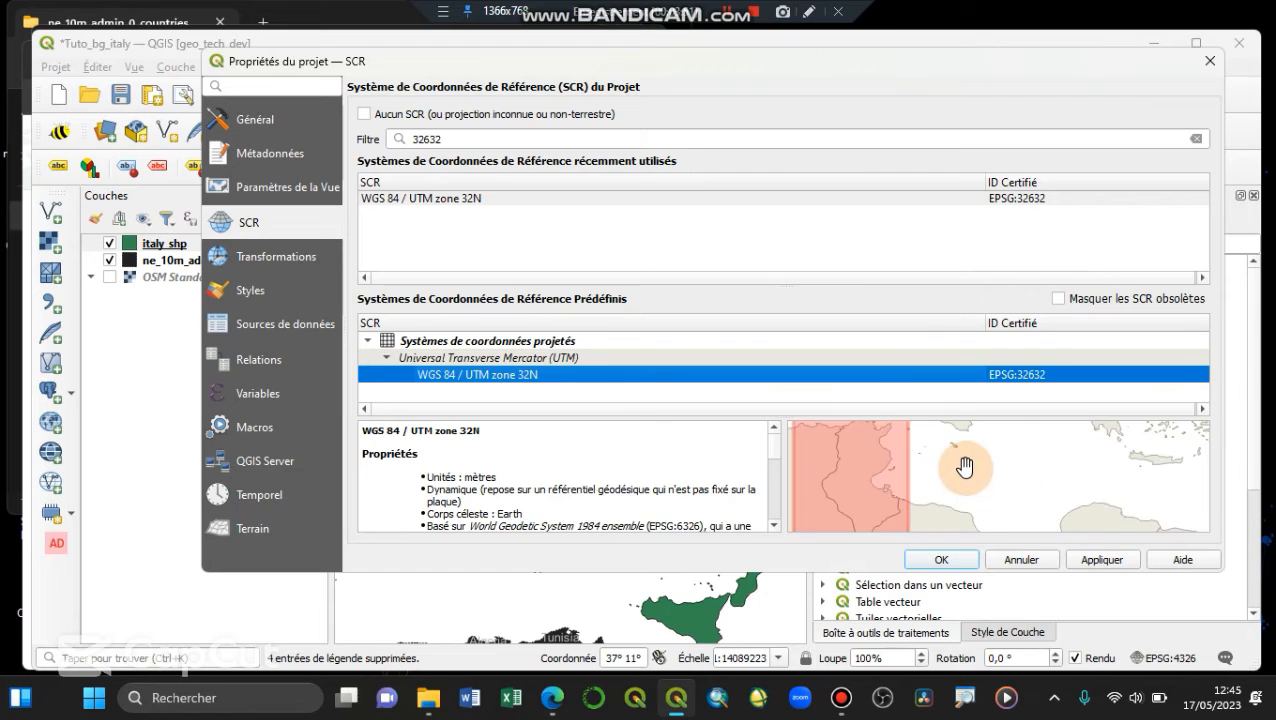
scroll(982, 461, "down", 3)
scroll(975, 441, "up", 2)
left_click_drag(968, 450, 963, 478)
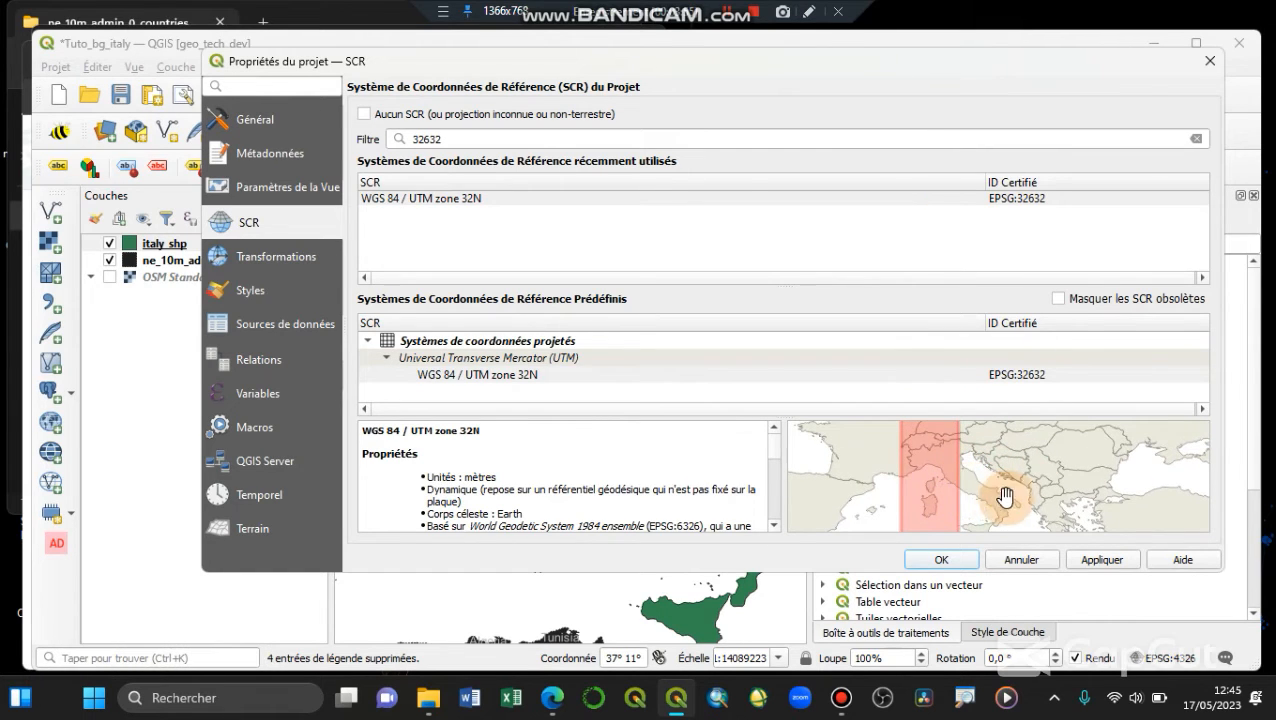
Filter by 32633, check the extent of WGS 84 / UTM zone 33N (EPSG:32633) and apply it as the project's coordinate system
left_click(466, 141)
key("BackSpace")
type("3")
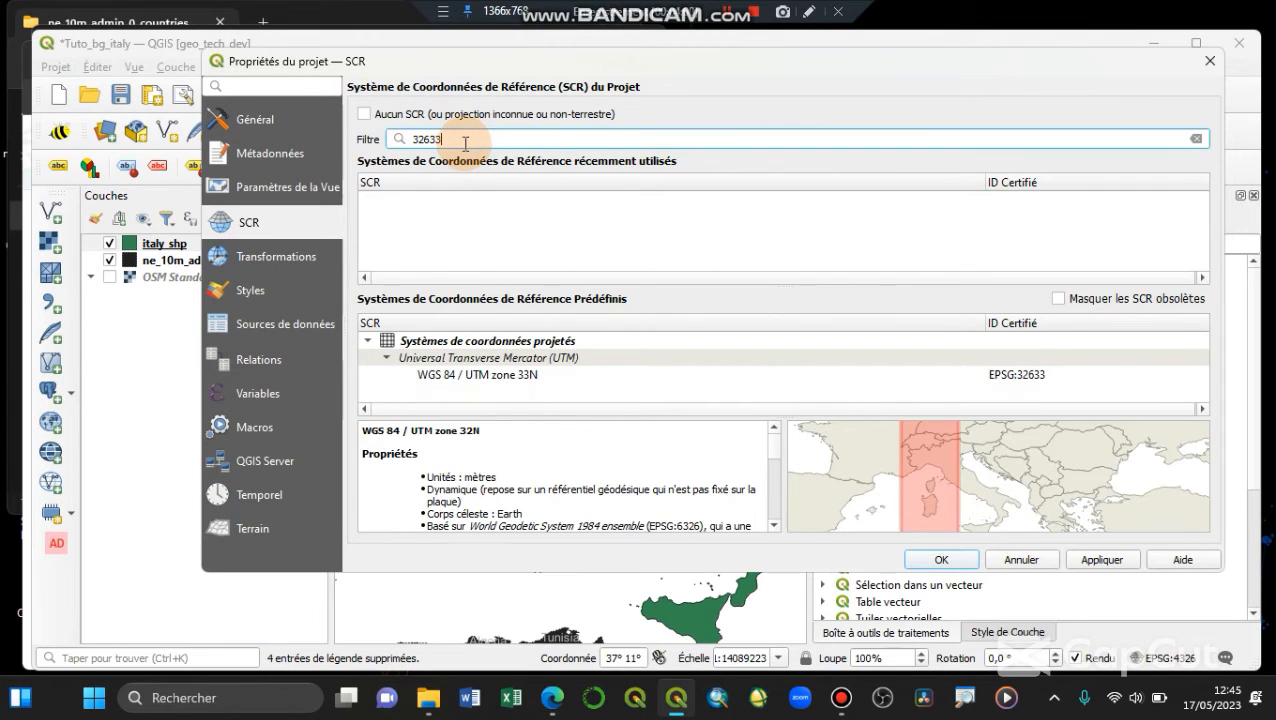
left_click(588, 374)
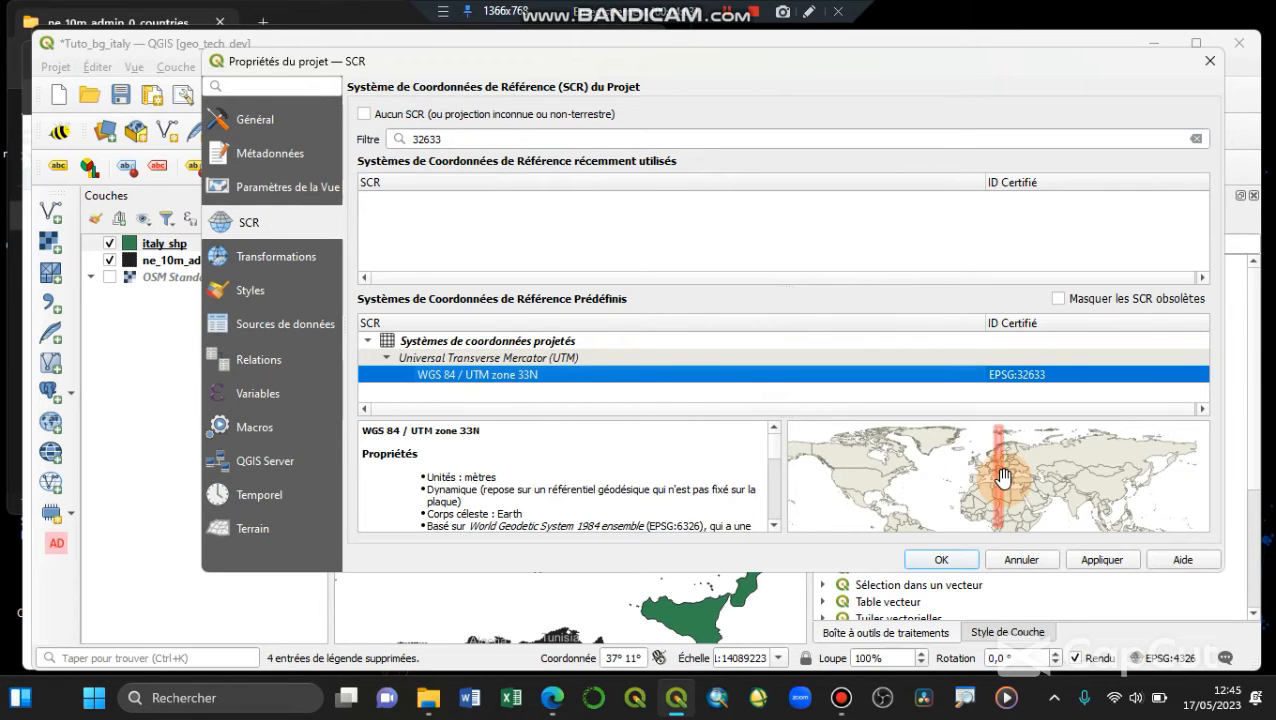
scroll(1003, 478, "up", 5)
left_click_drag(911, 447, 954, 490)
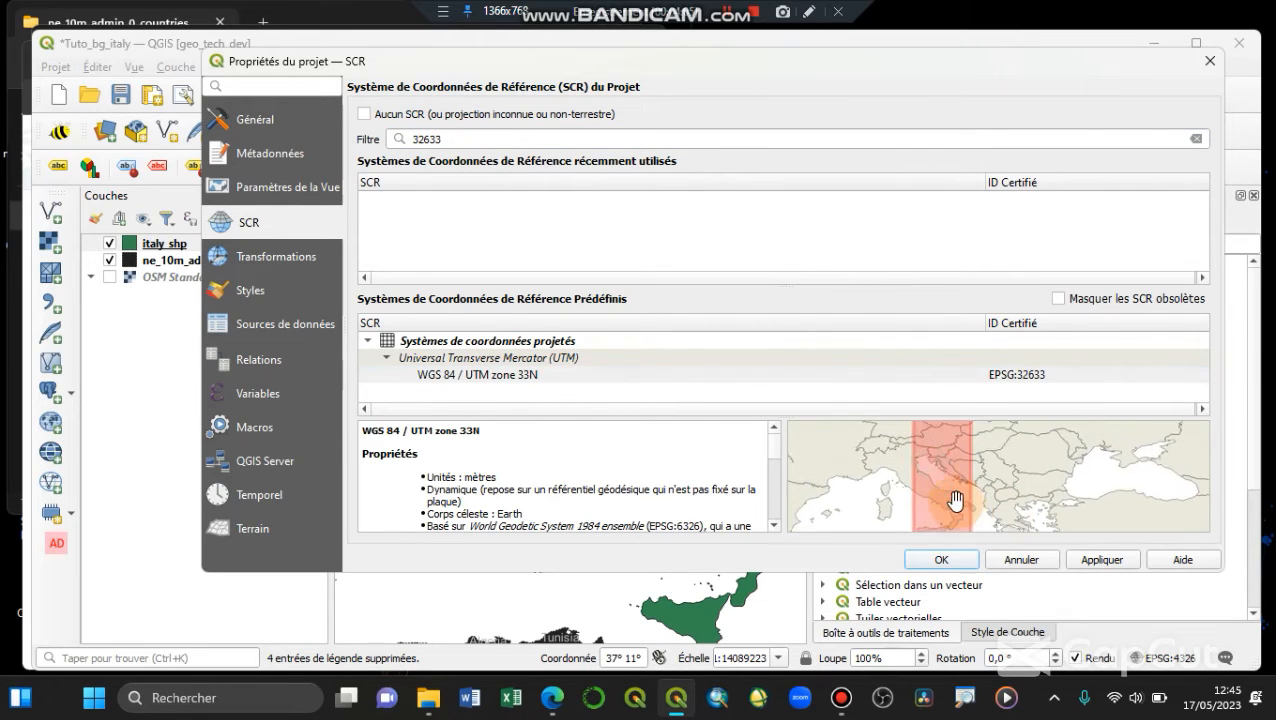
left_click(1083, 563)
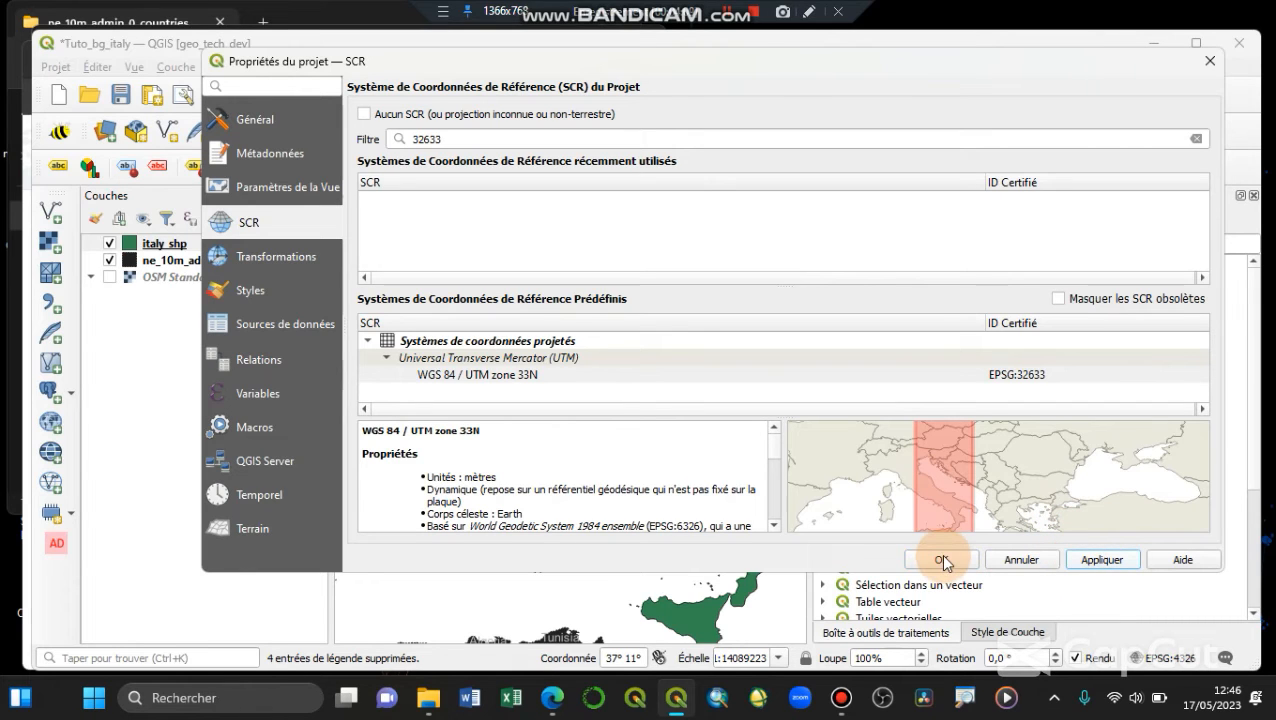
left_click(942, 560)
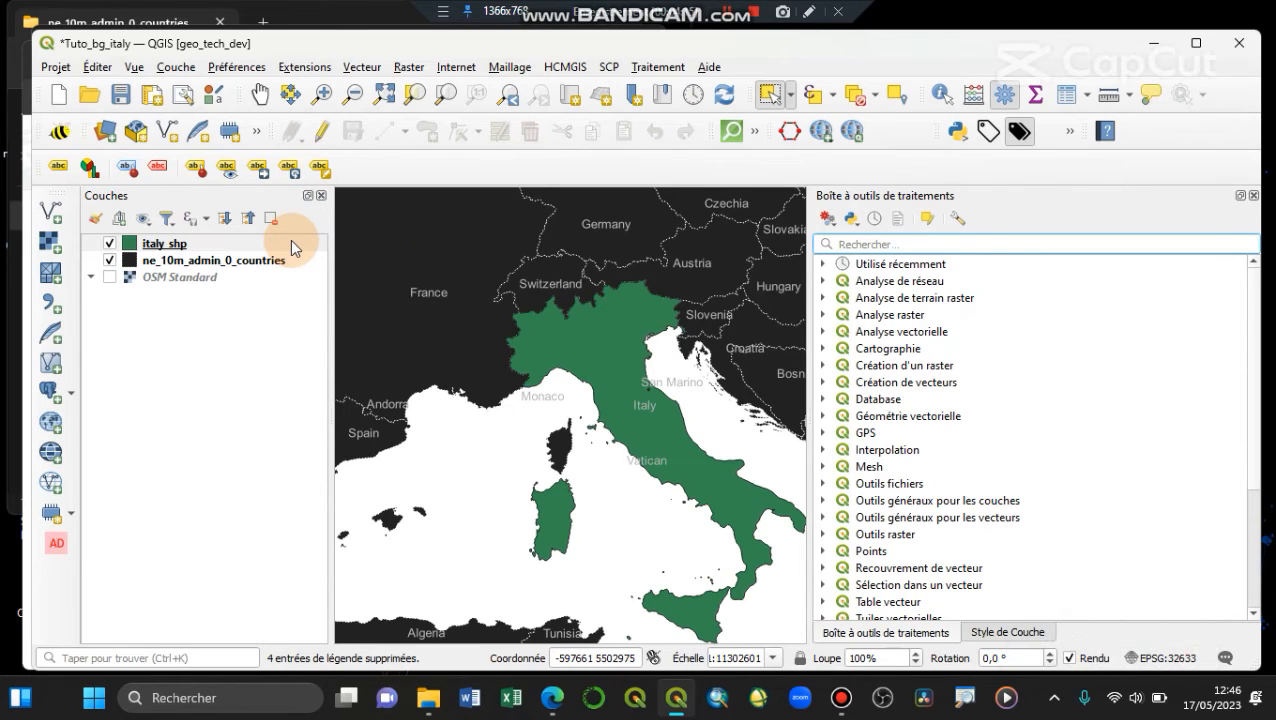
Try setting the italy_shp layer's coordinate system to EPSG:32633
mouse_move(291, 243)
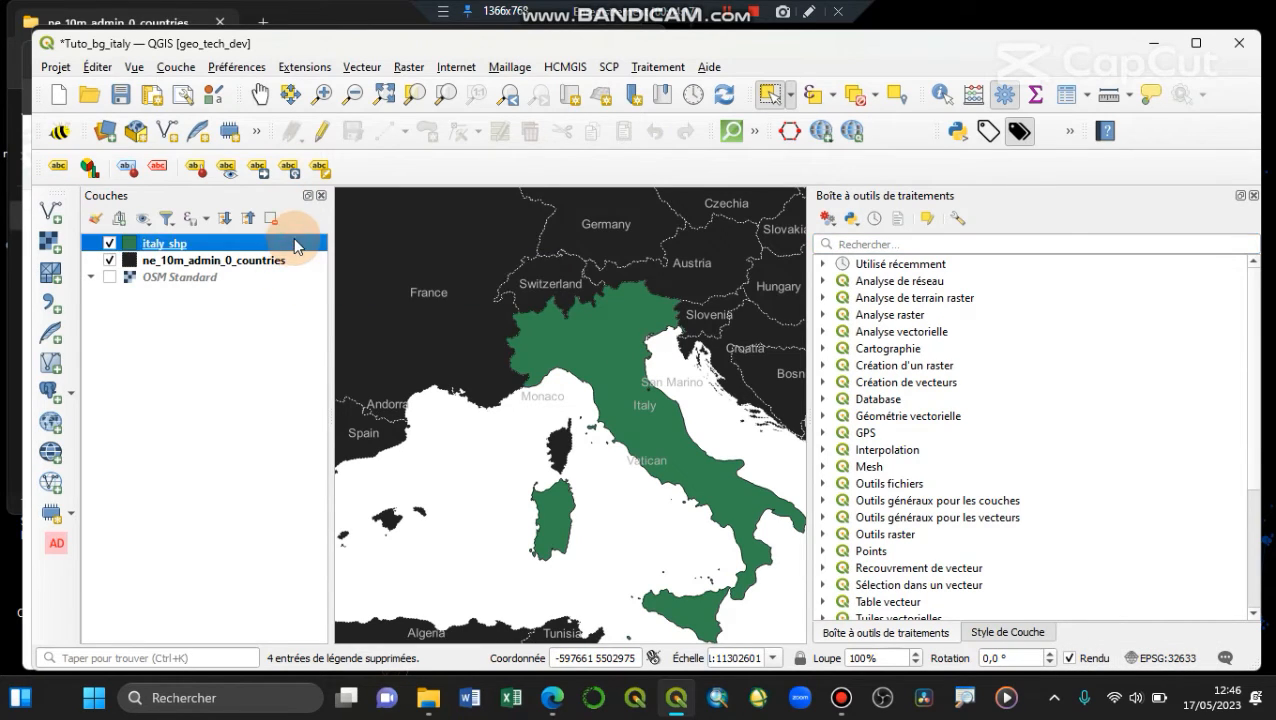
right_click(292, 243)
mouse_move(473, 582)
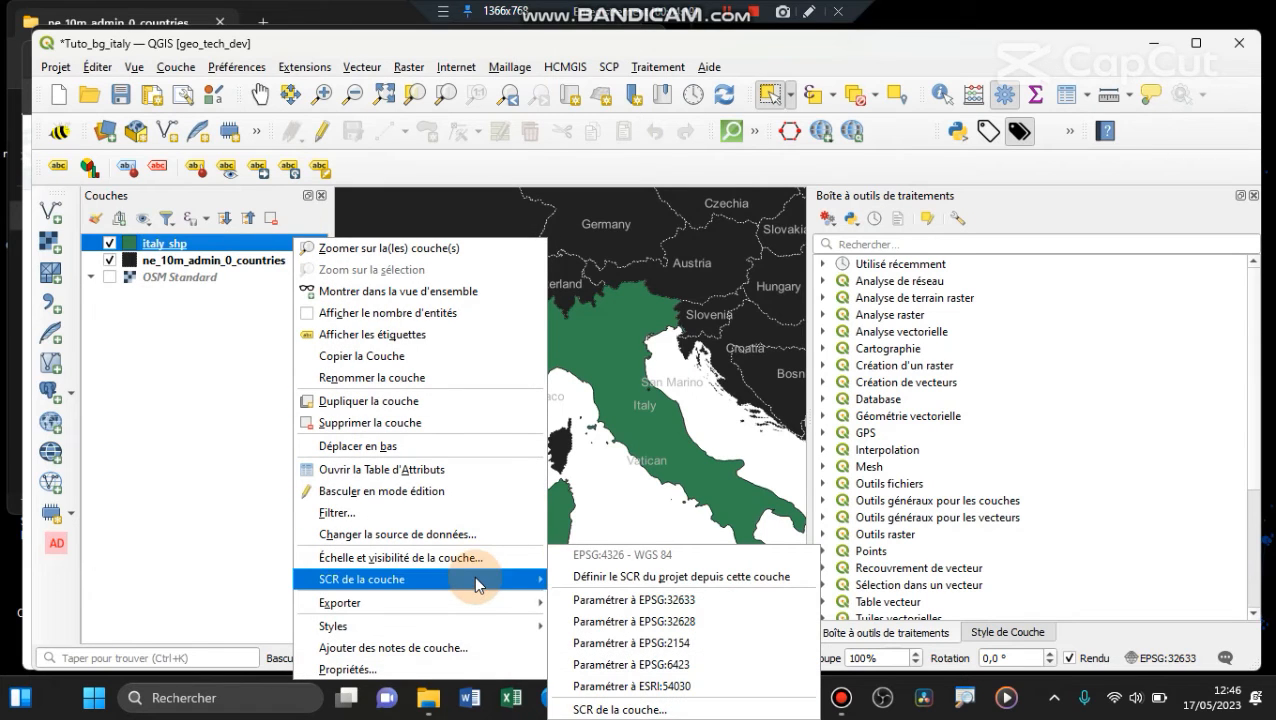
left_click(741, 602)
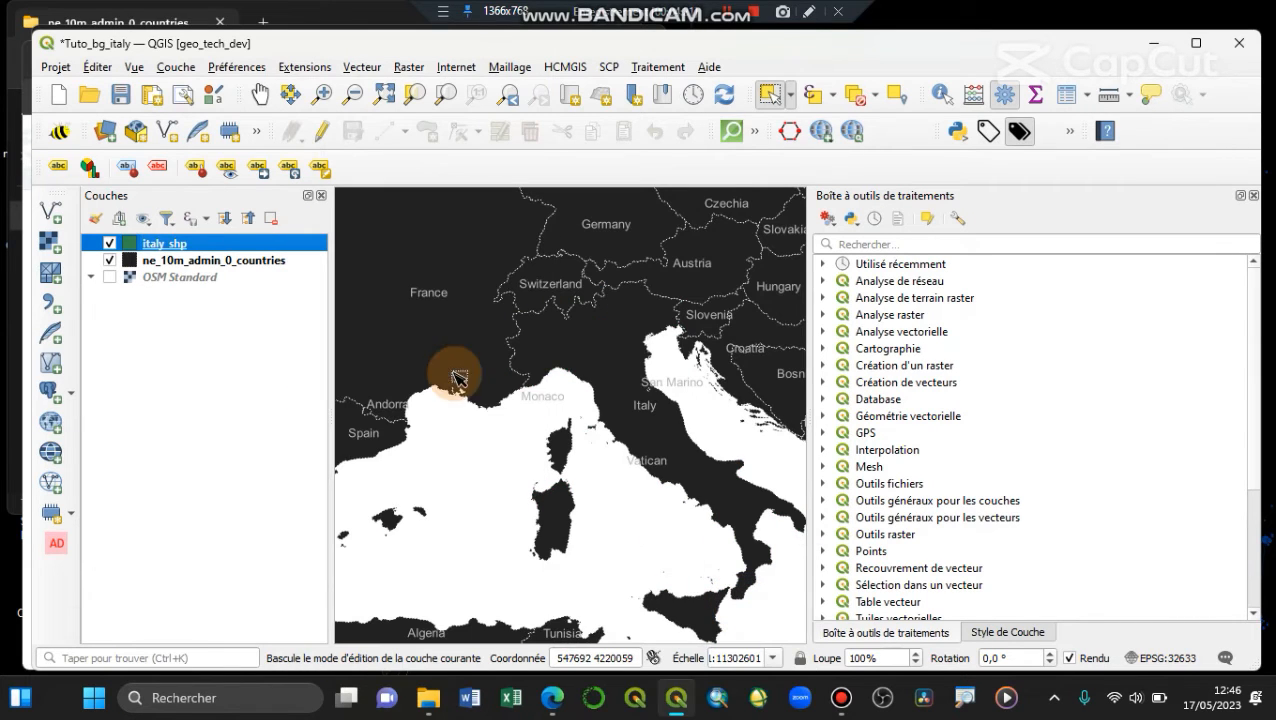
Set the italy_shp layer's coordinate system back to EPSG:4326
right_click(262, 243)
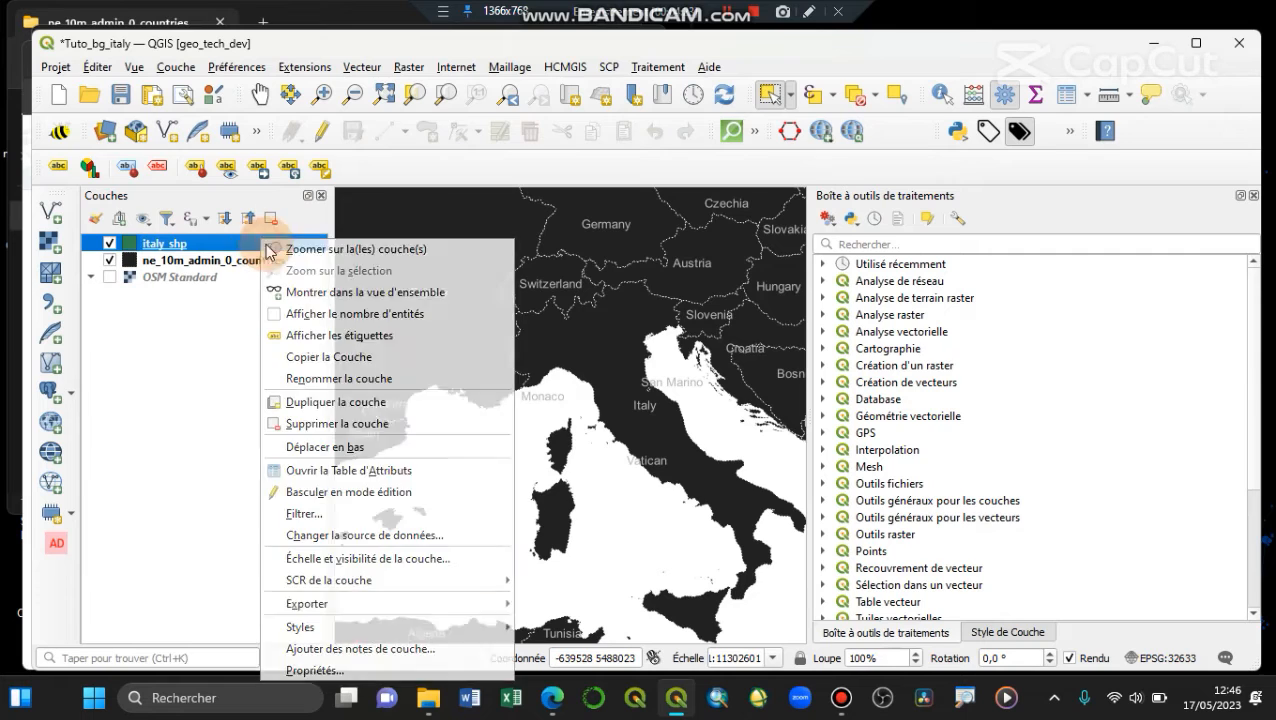
mouse_move(372, 588)
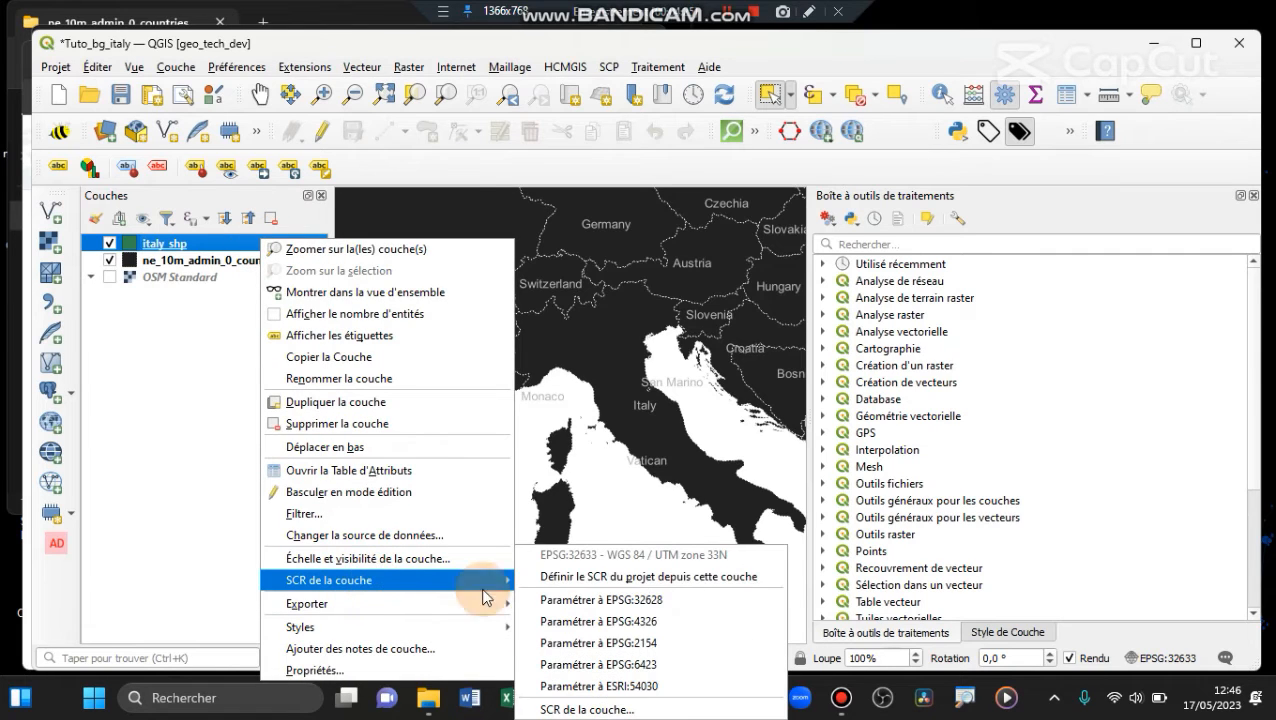
left_click(729, 622)
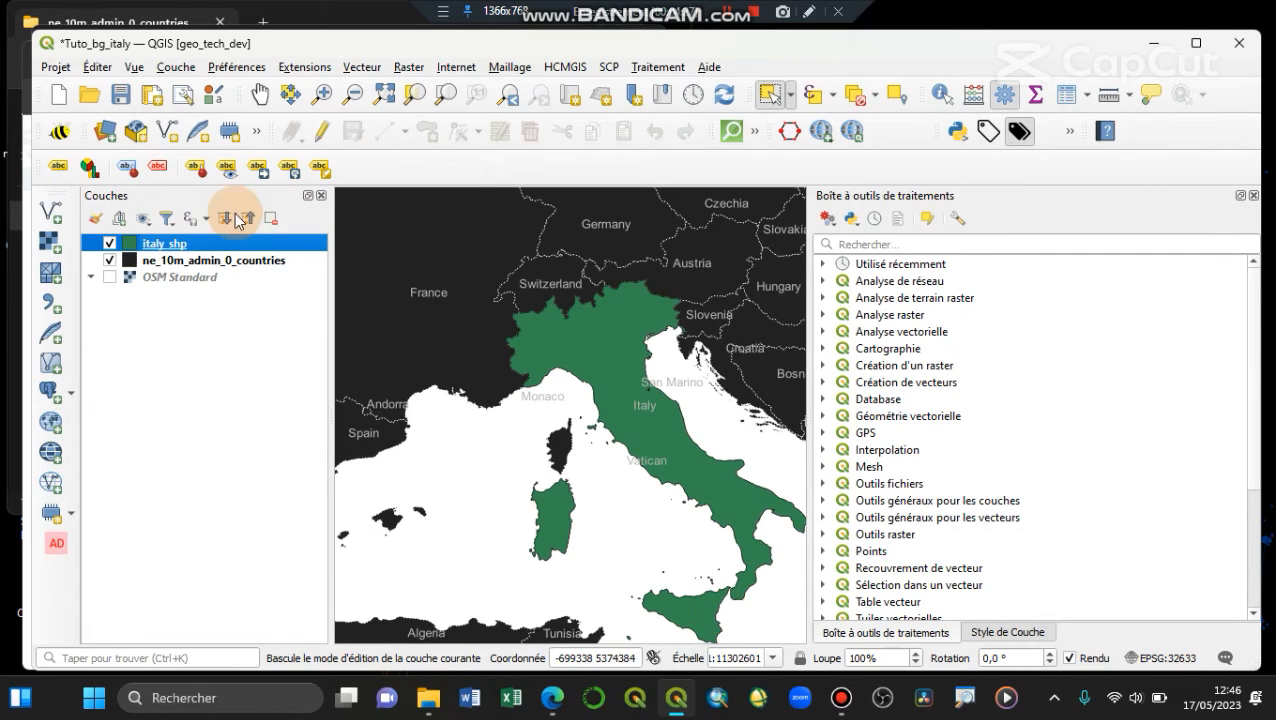
Export italy_shp as an ESRI Shapefile named italy_project in the tuto_beguinner_ folder, using the project's EPSG:32633 coordinate system
right_click(243, 243)
mouse_move(427, 606)
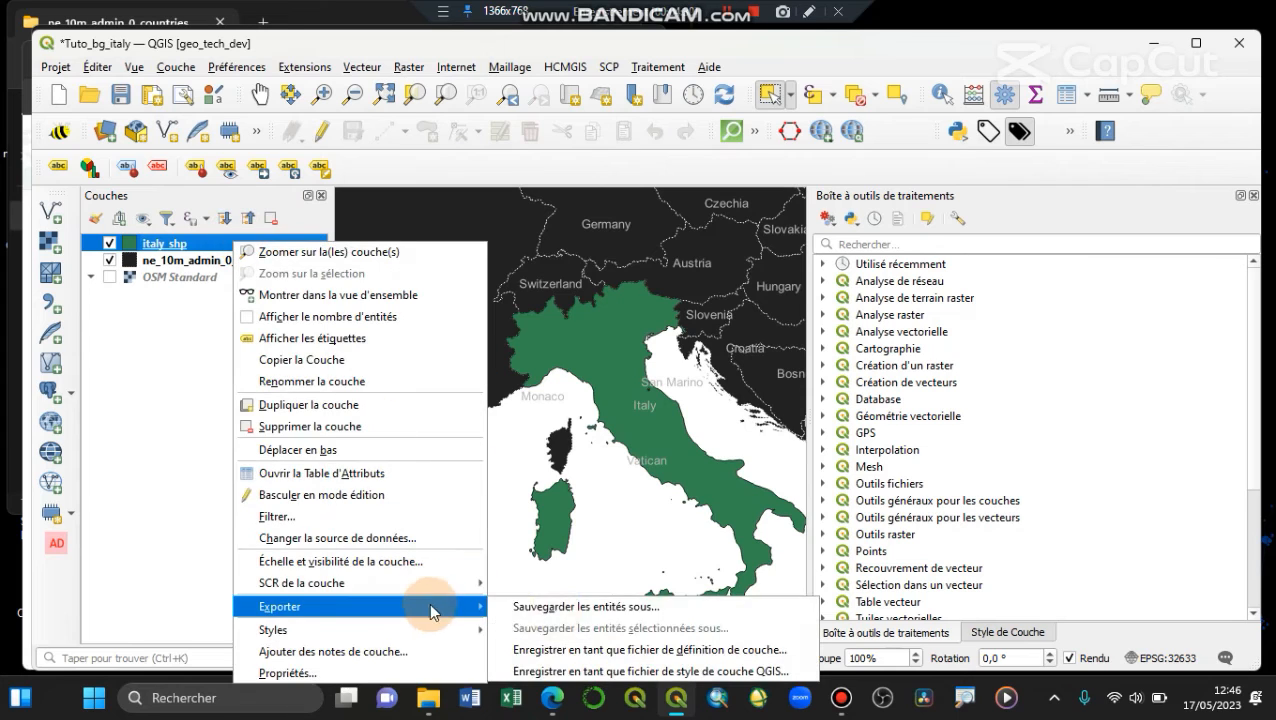
left_click(660, 607)
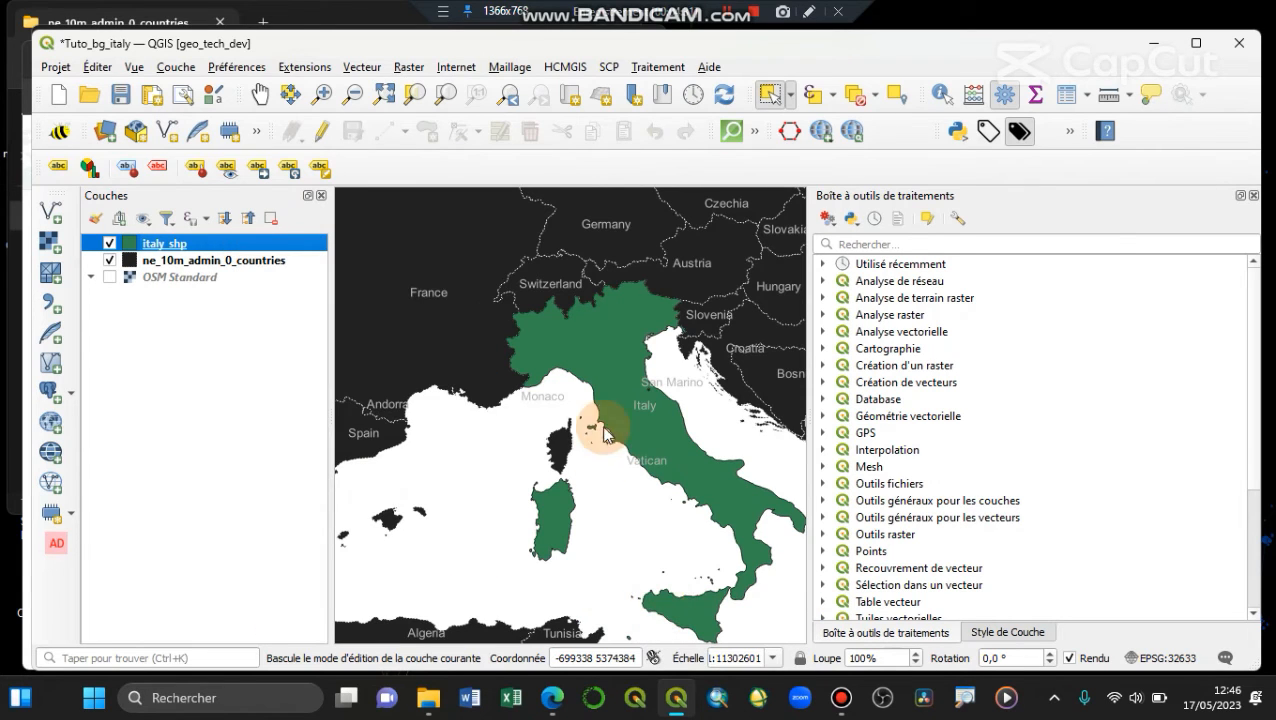
left_click(717, 205)
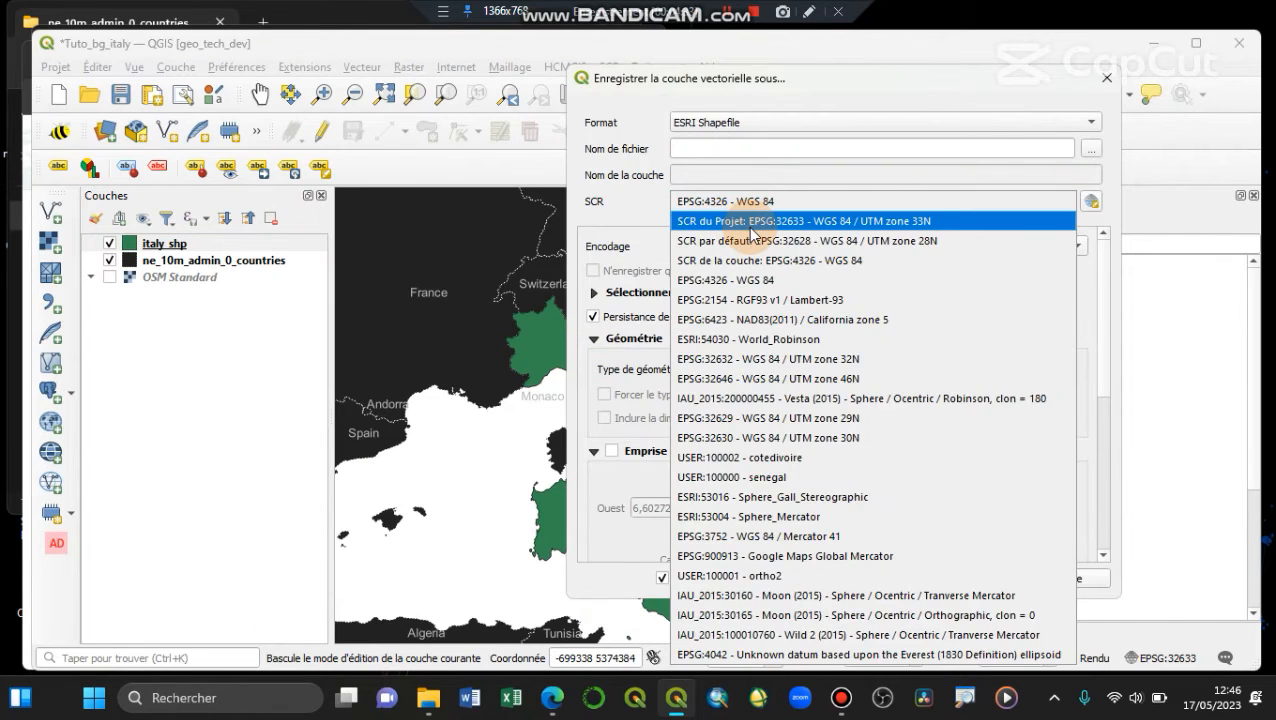
left_click(755, 222)
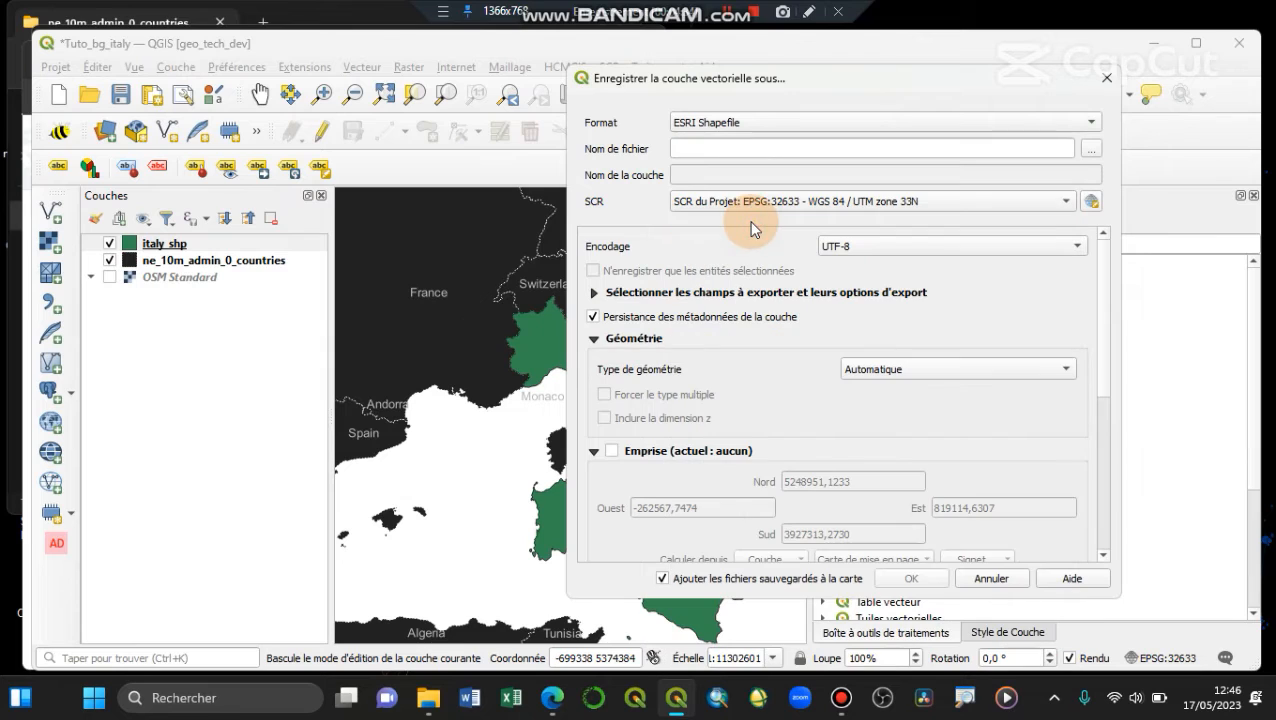
left_click(1092, 150)
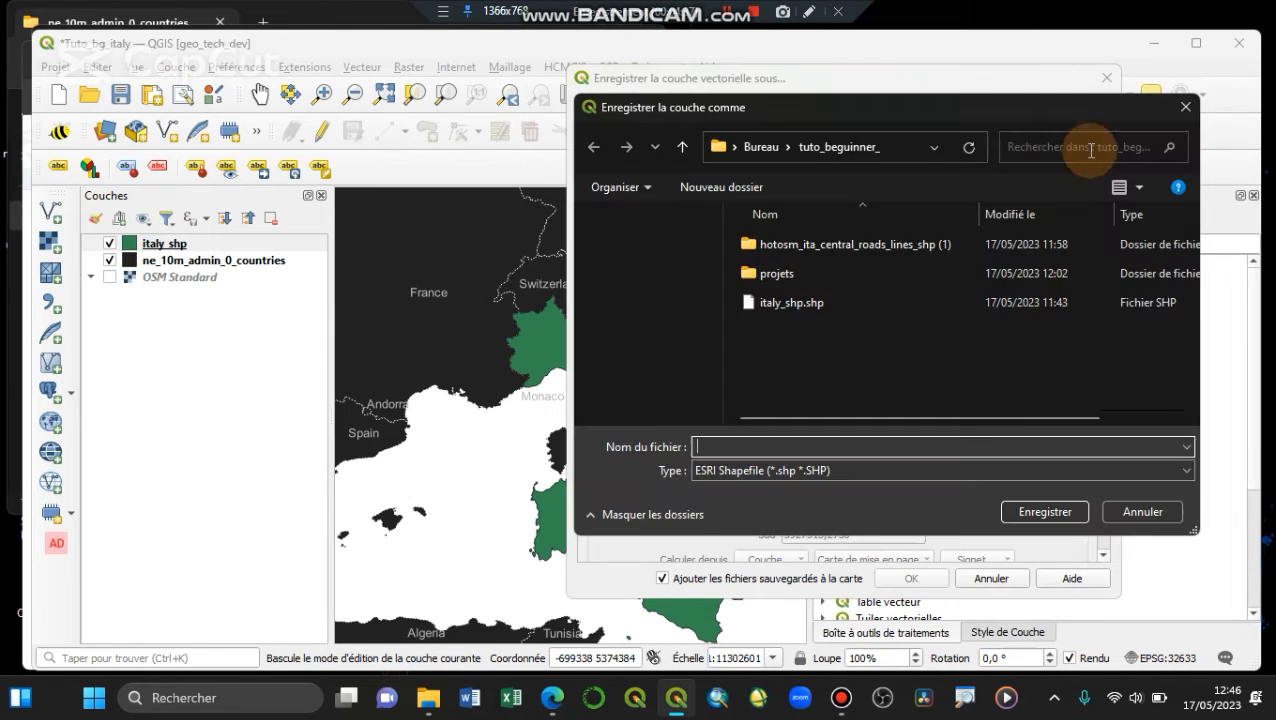
type("i")
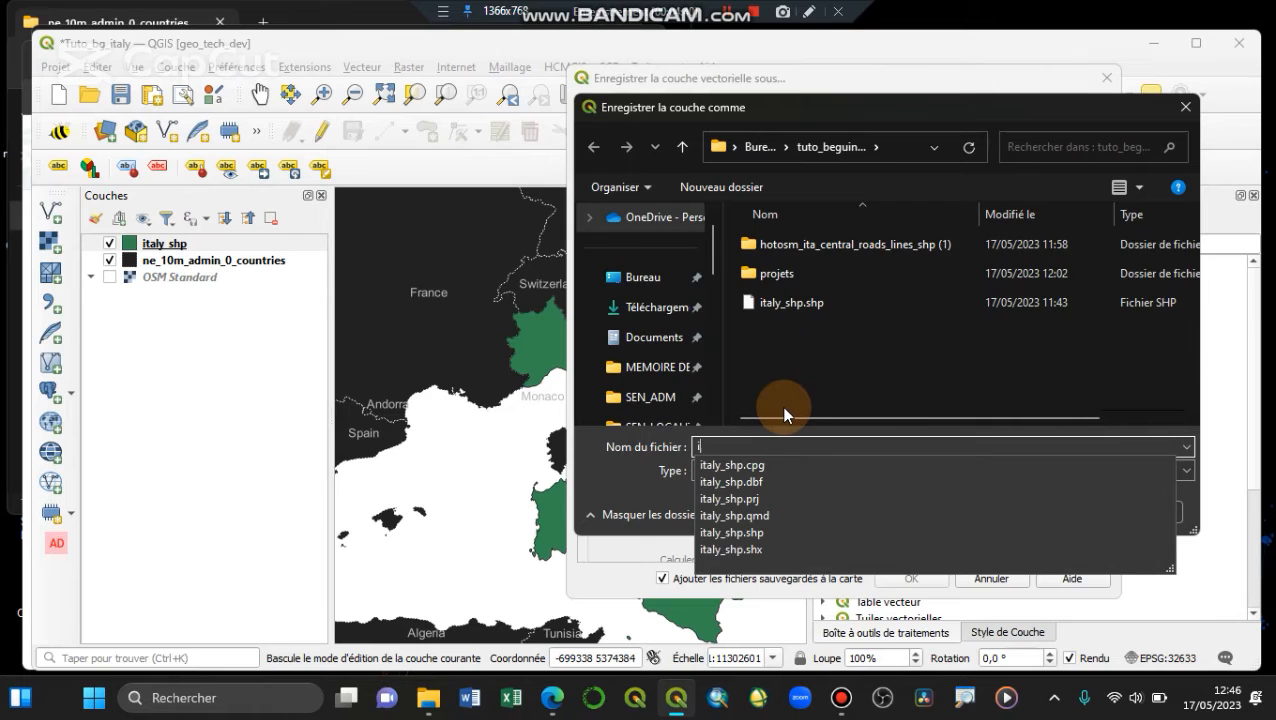
type("taly_project")
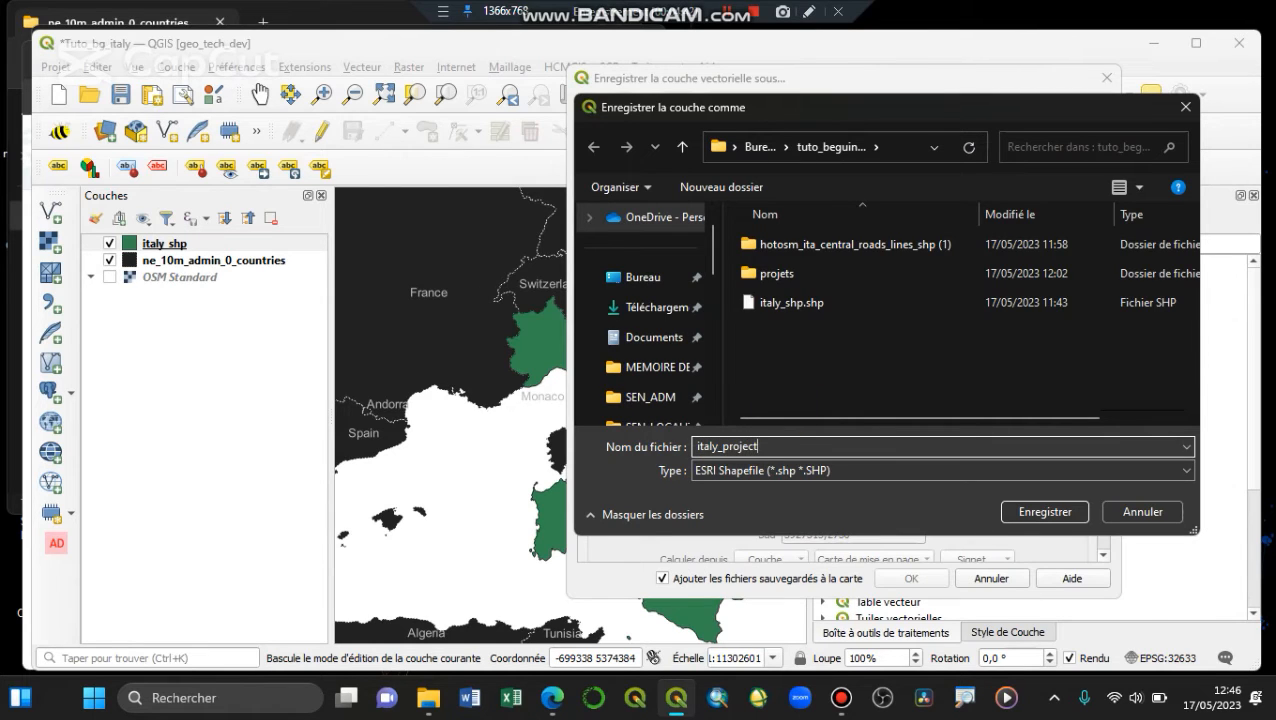
key("Return")
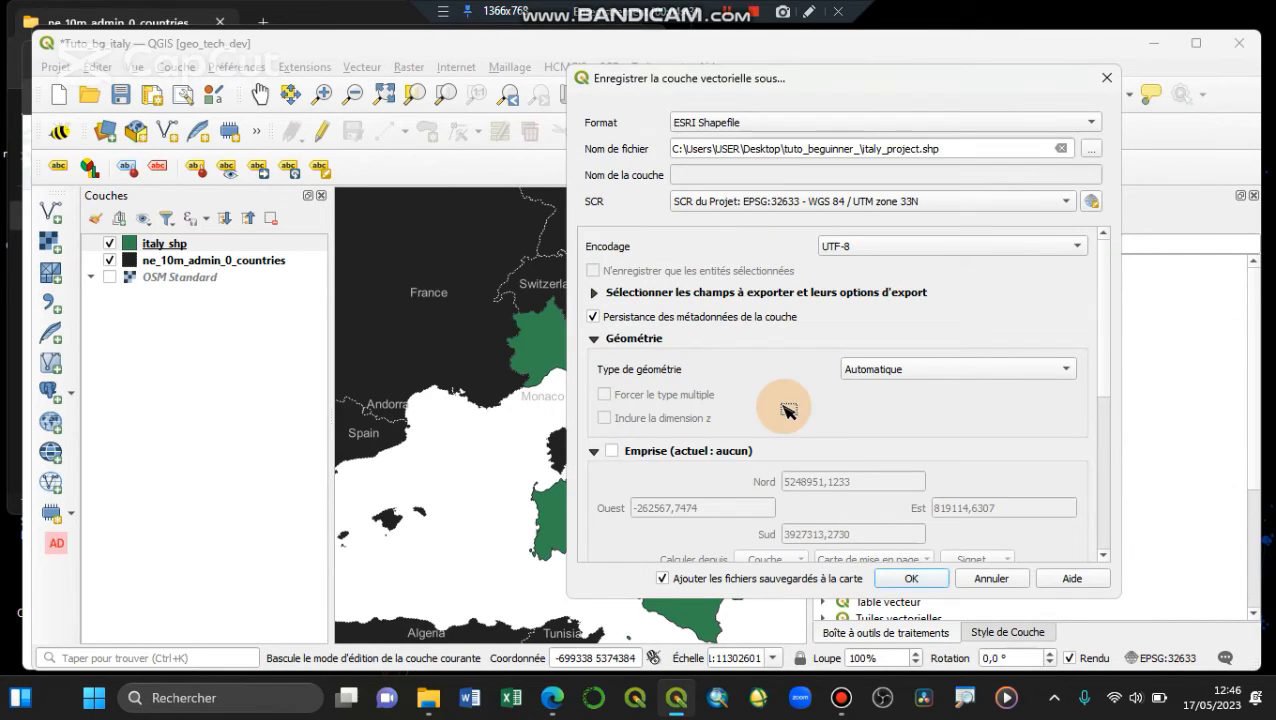
key("Return")
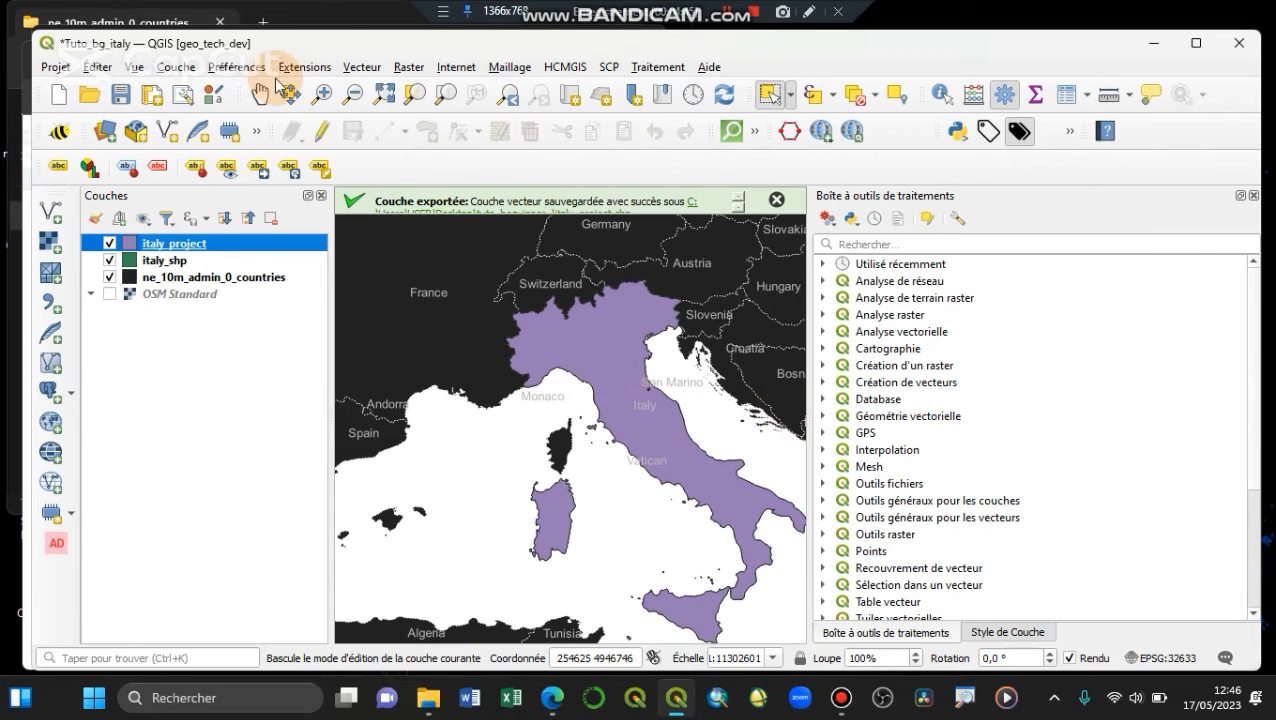
Create a temporary 10-kilometre buffer around italy_project with the result dissolved
left_click(370, 66)
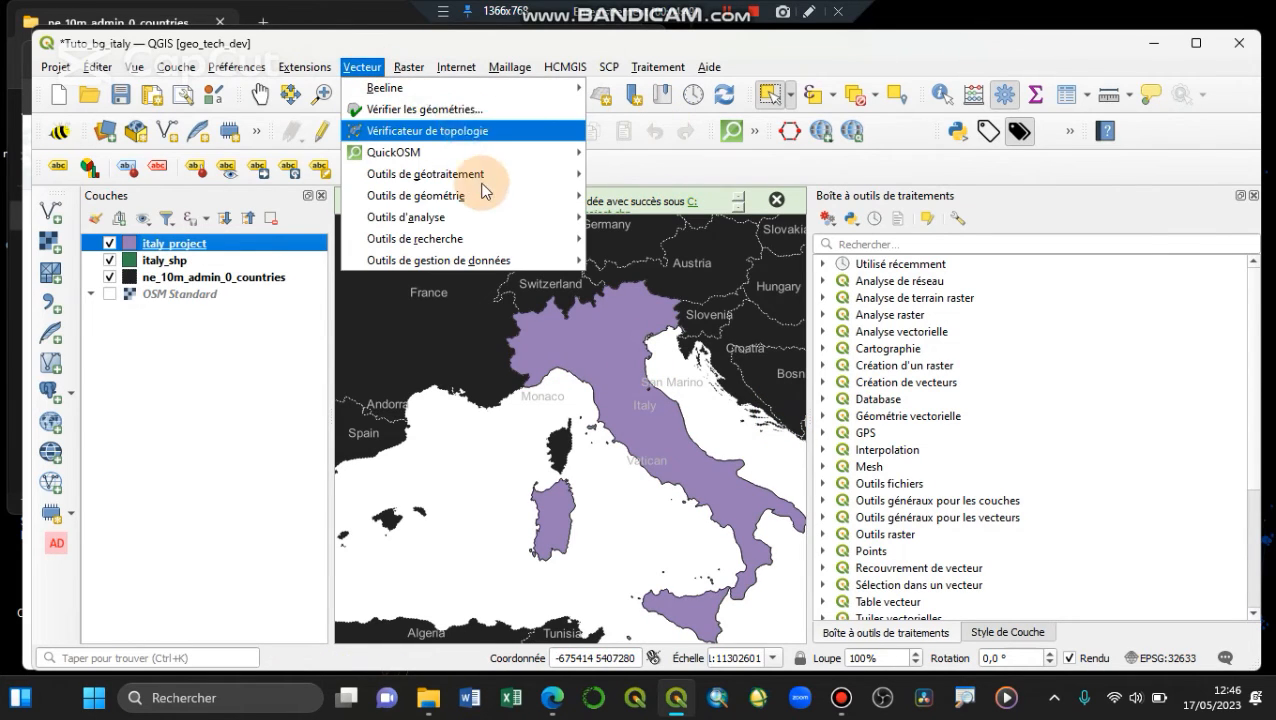
mouse_move(486, 175)
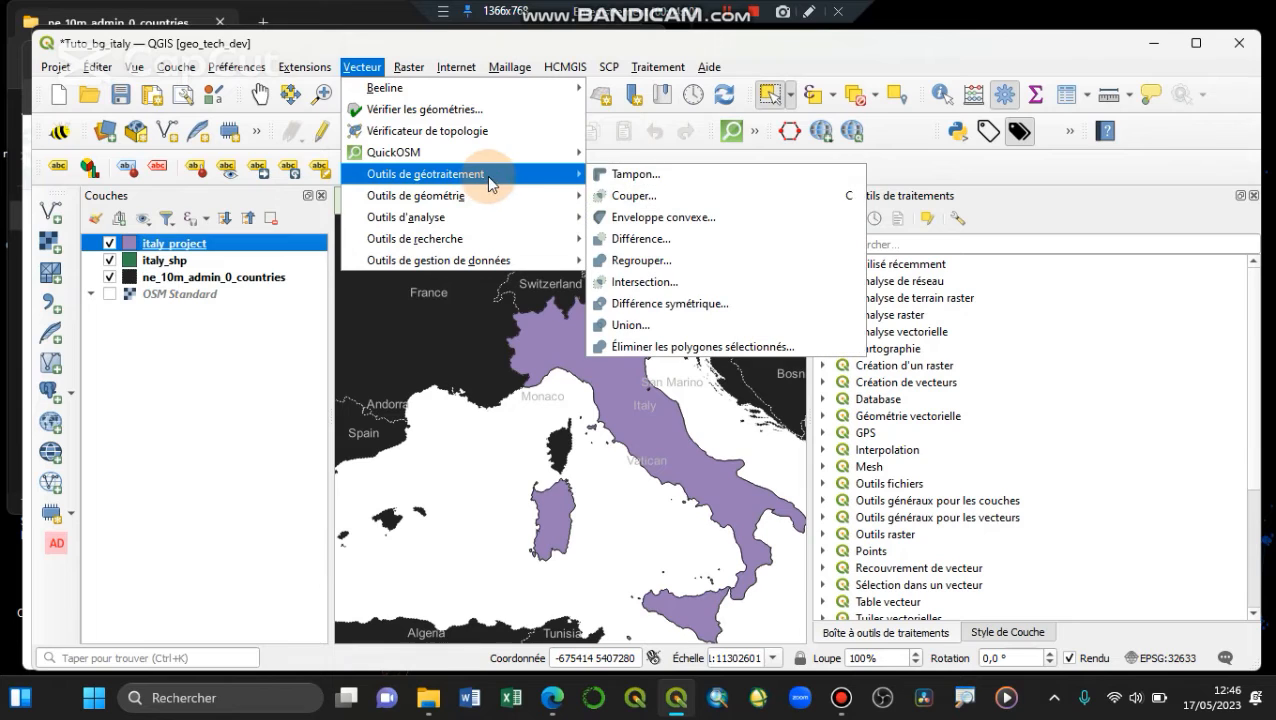
left_click(679, 187)
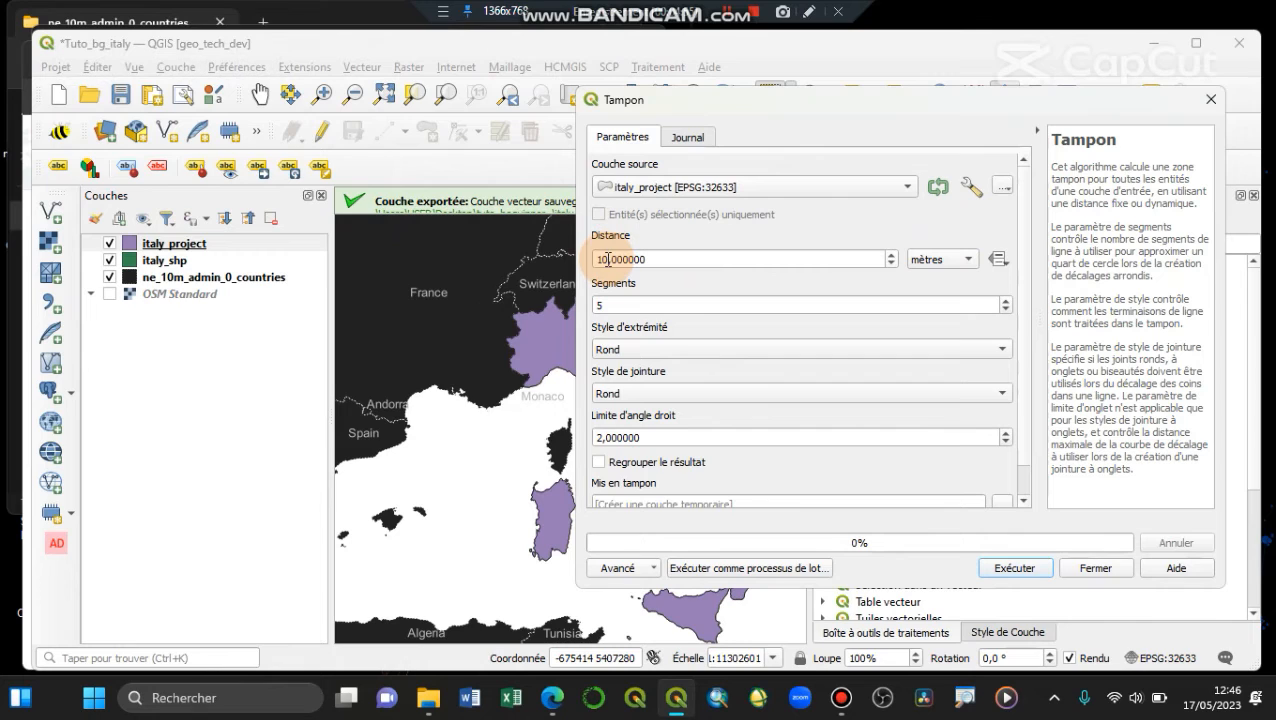
left_click(935, 259)
left_click(925, 276)
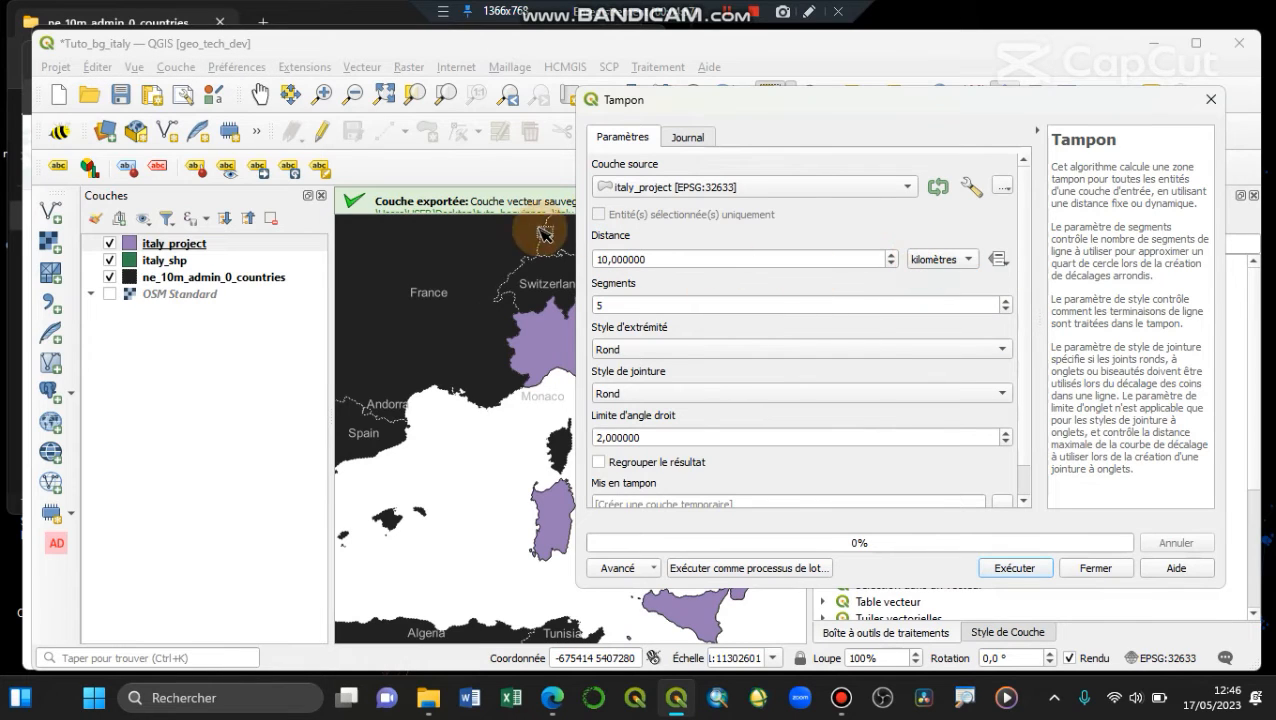
left_click(655, 465)
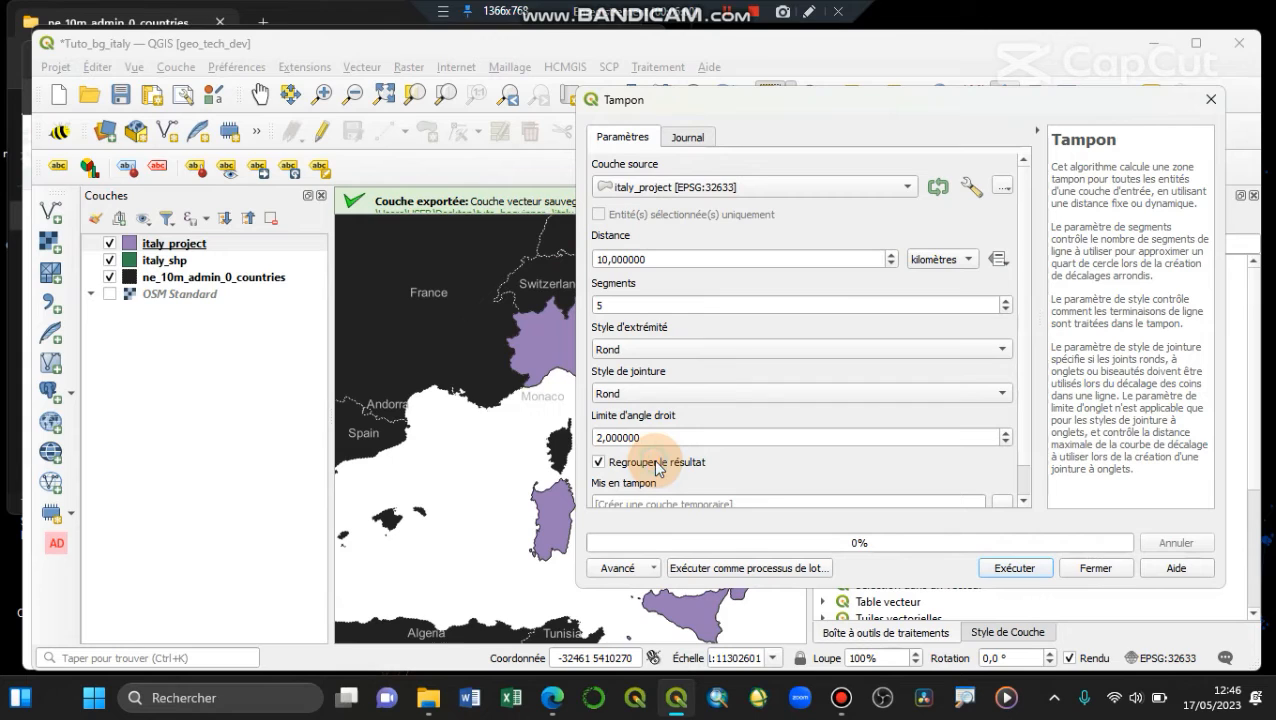
left_click(1042, 569)
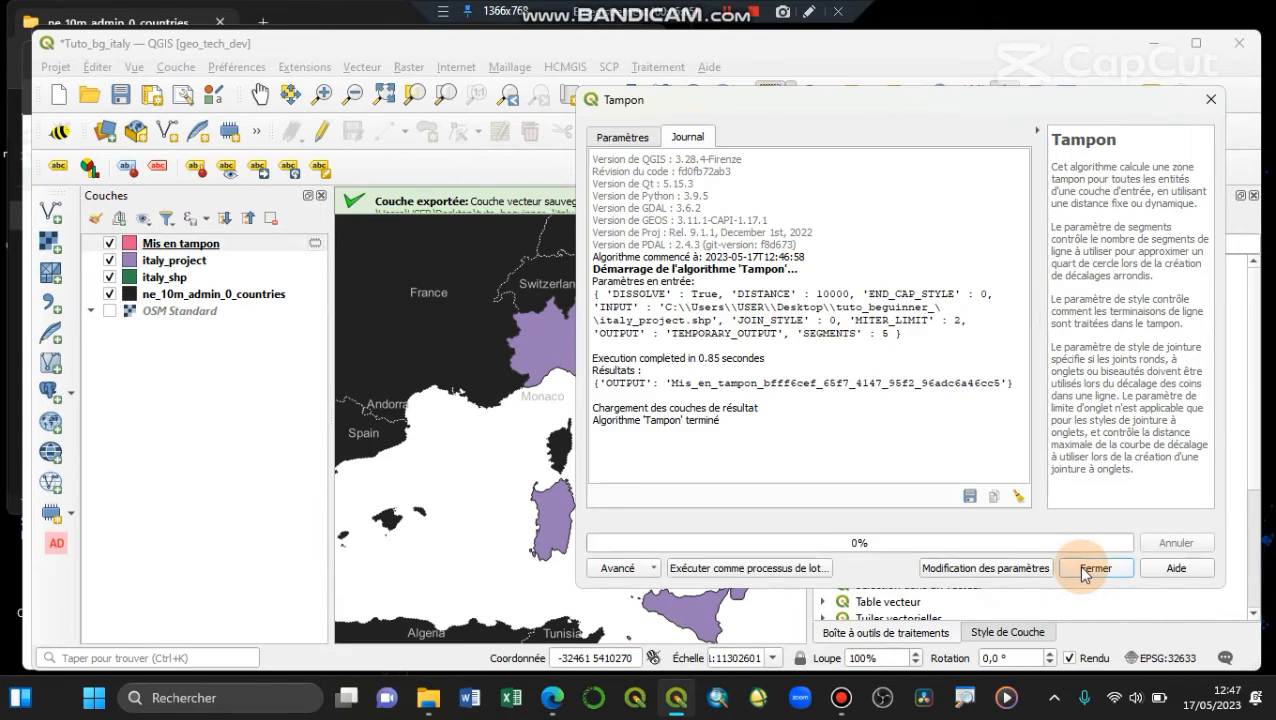
left_click(1088, 569)
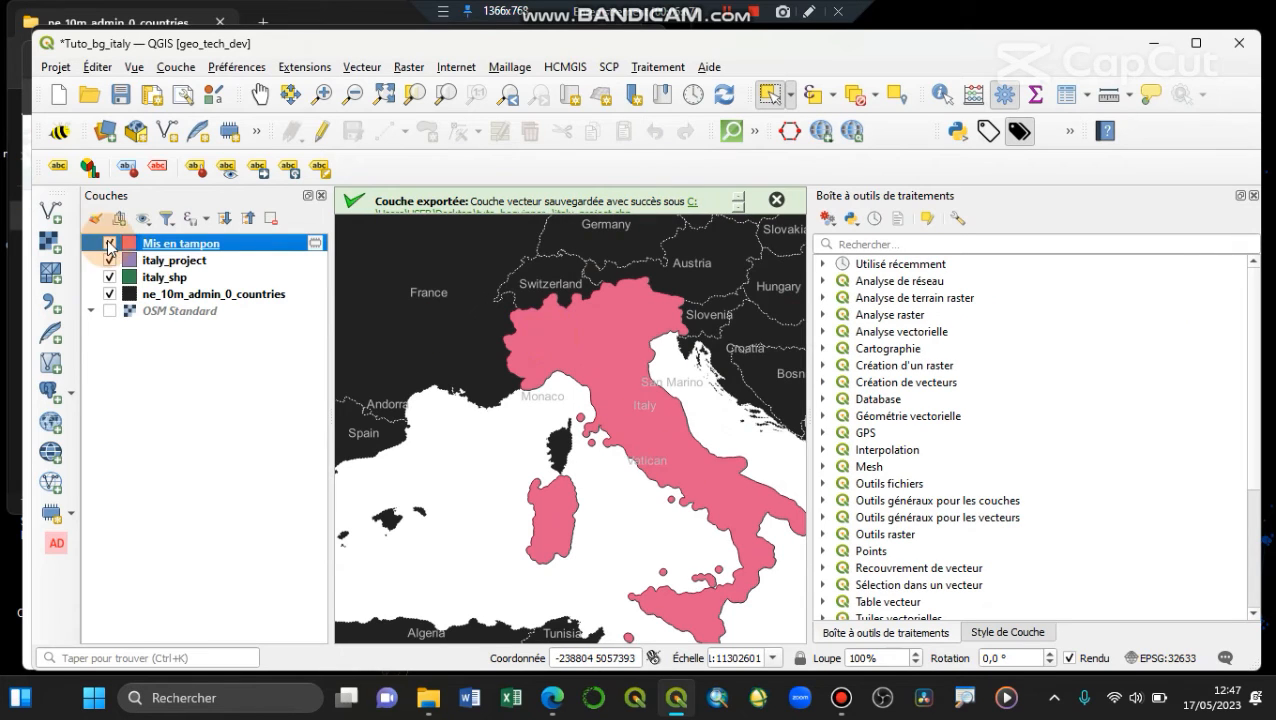
Place the buffer layer beneath italy_project and inspect the buffer along Italy's northern border
left_click_drag(186, 247, 254, 262)
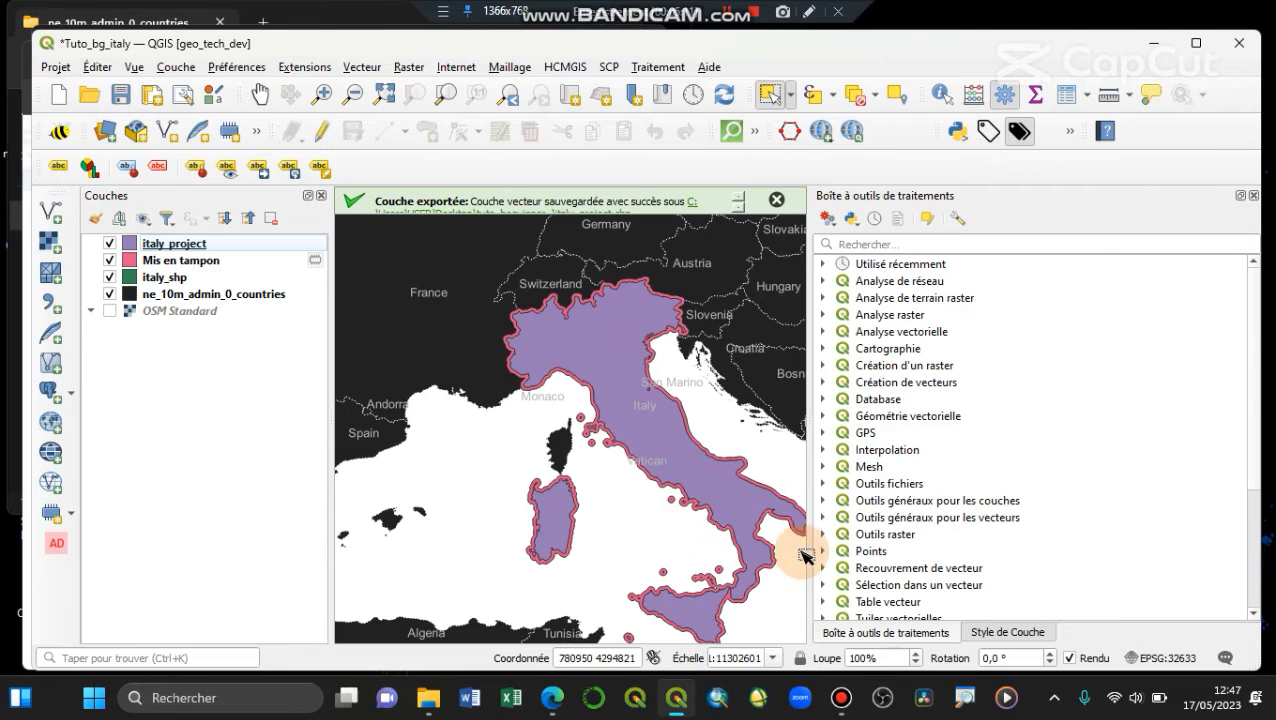
scroll(670, 288, "up", 3)
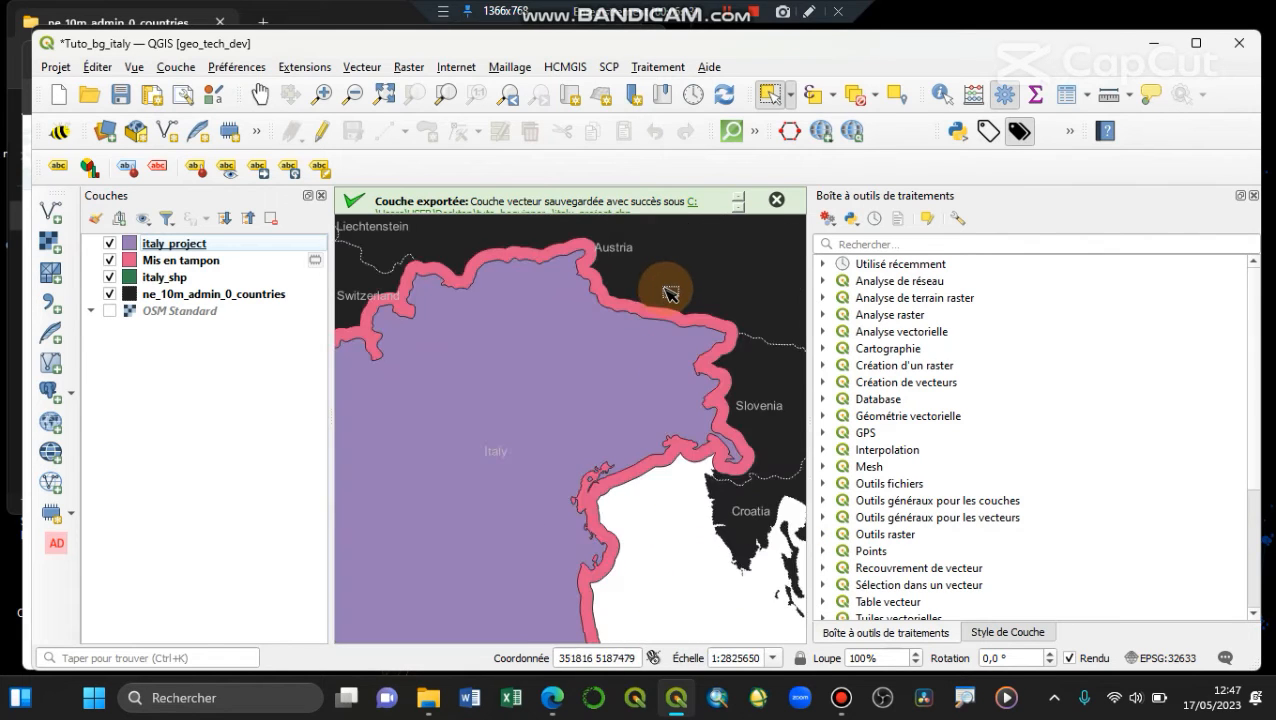
scroll(670, 288, "down", 2)
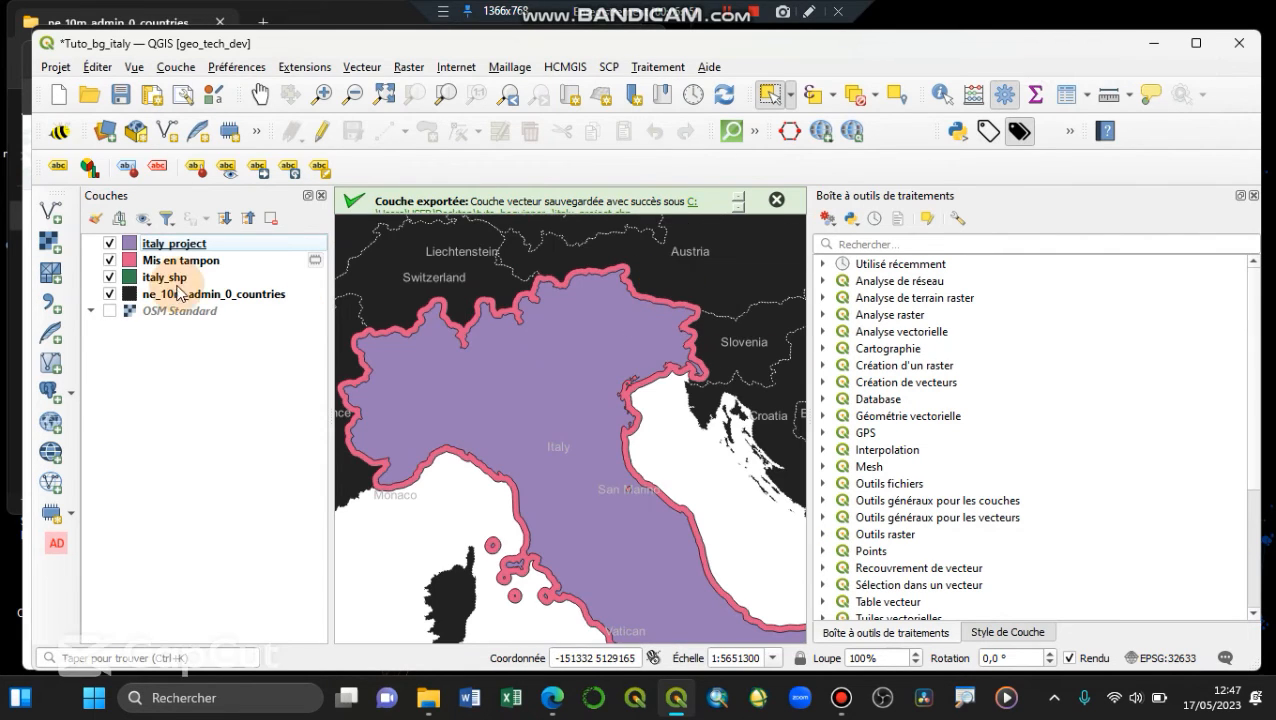
scroll(468, 323, "up", 1)
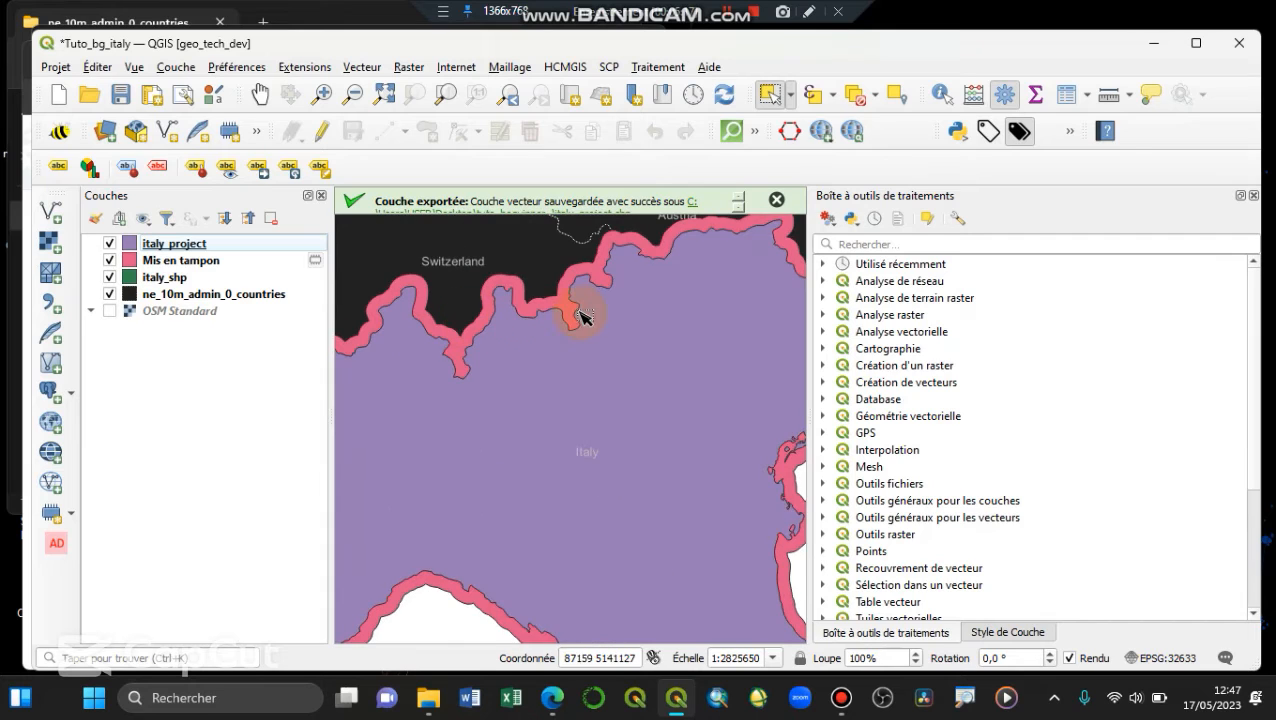
scroll(590, 305, "down", 1)
scroll(594, 371, "down", 1)
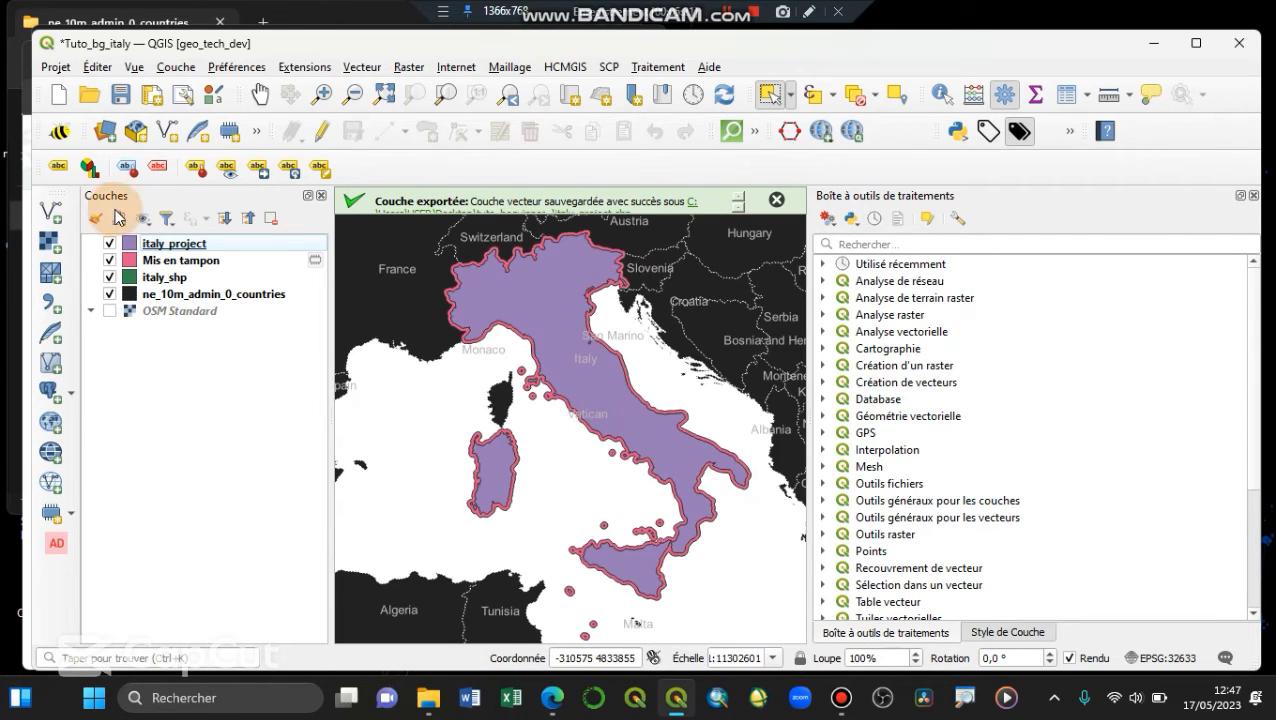
Hide the Mis en tampon buffer layer on the map
left_click(110, 244)
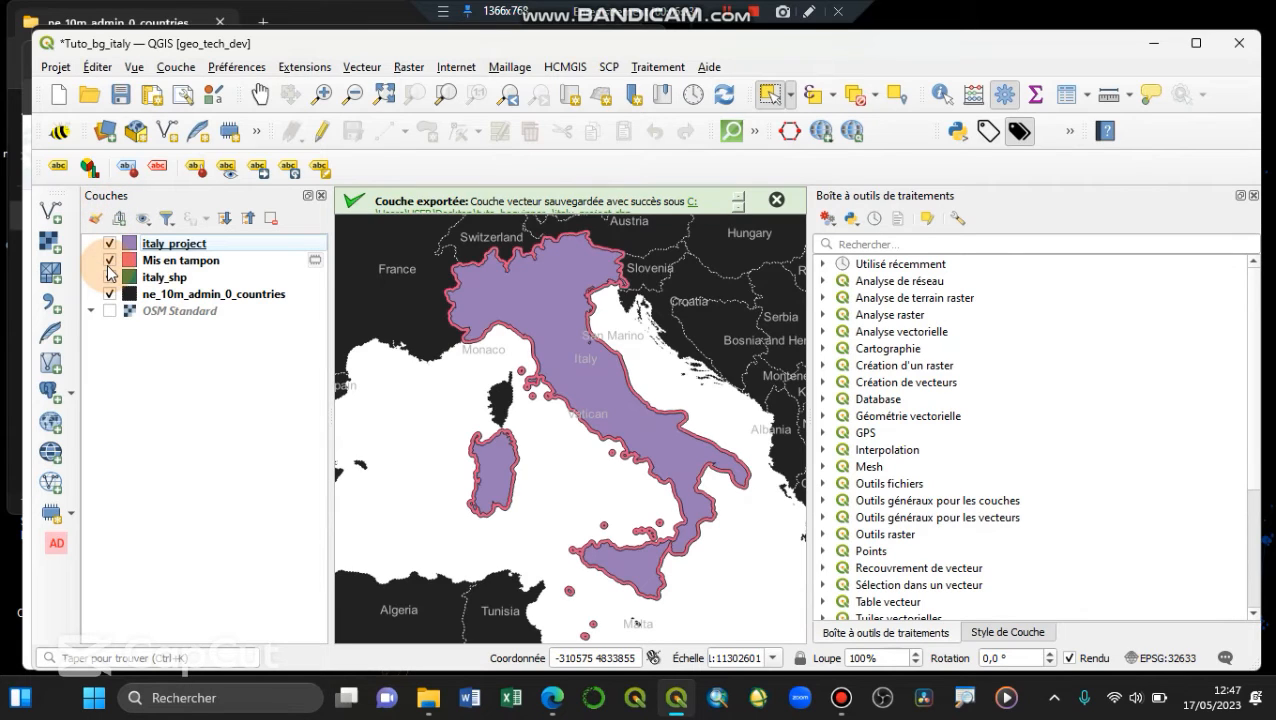
left_click(110, 261)
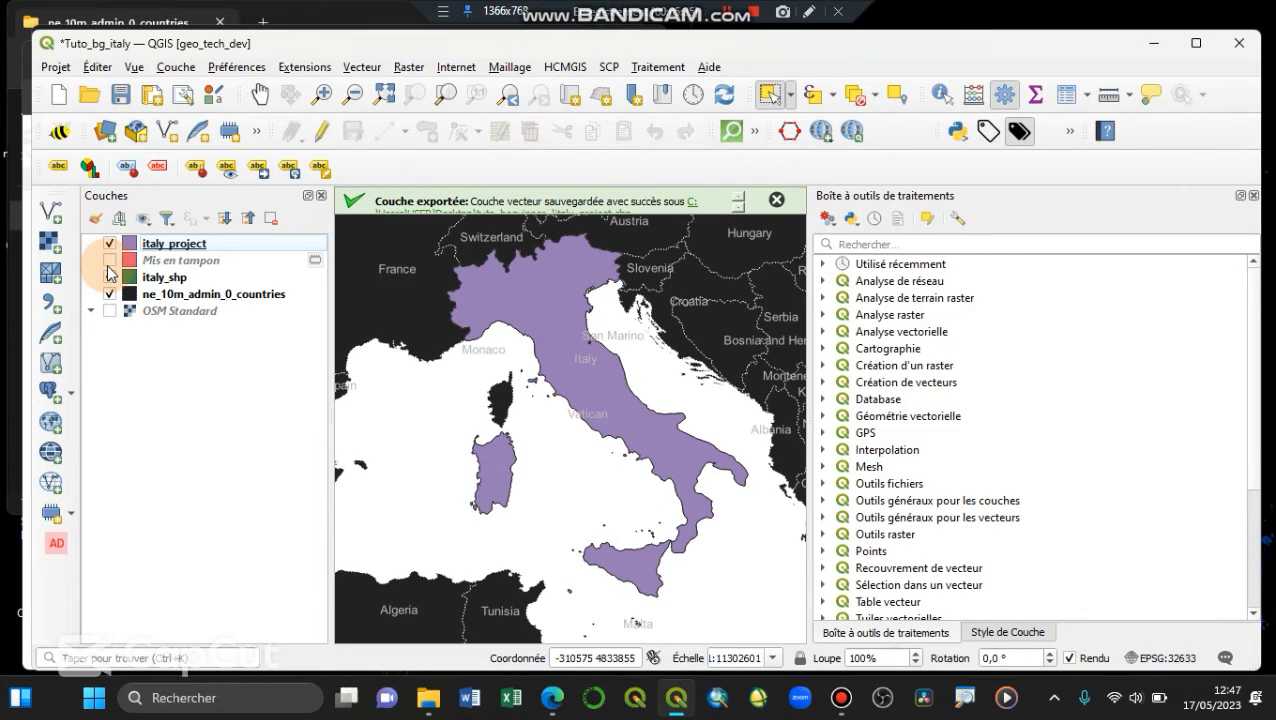
left_click(110, 277)
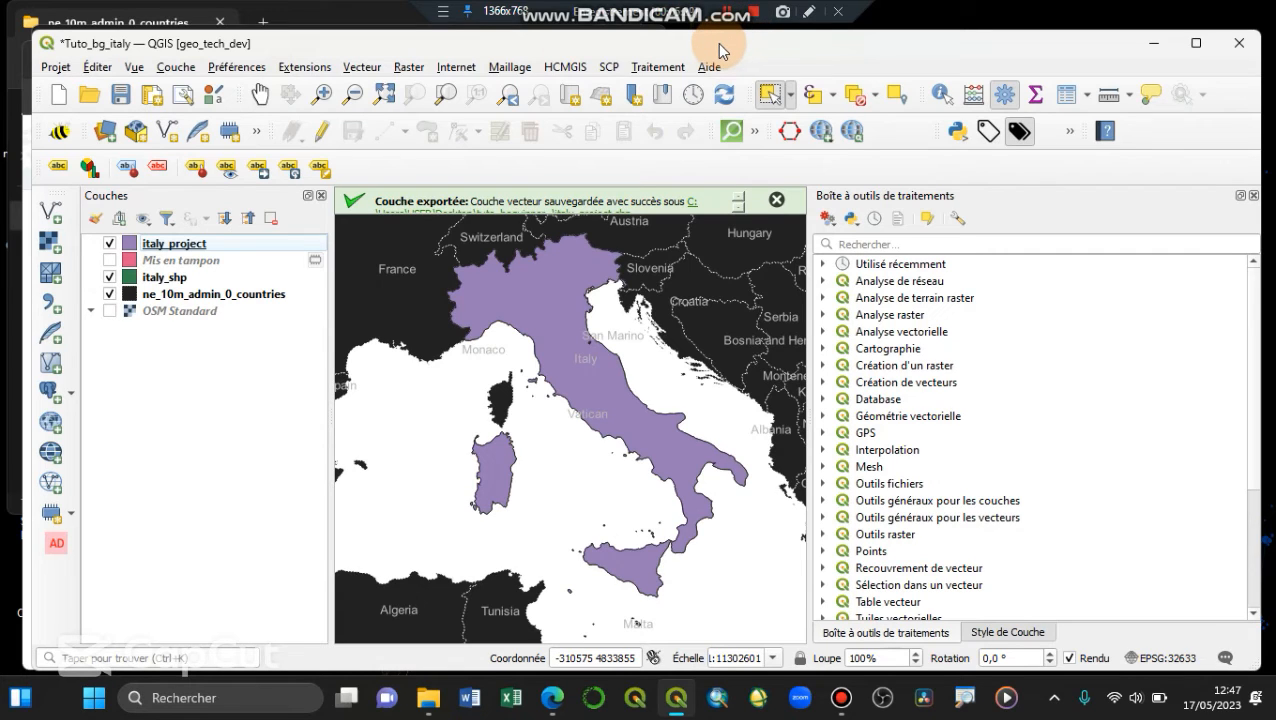
Dismiss the export message and select the italy_project and Mis en tampon layers together
left_click(777, 200)
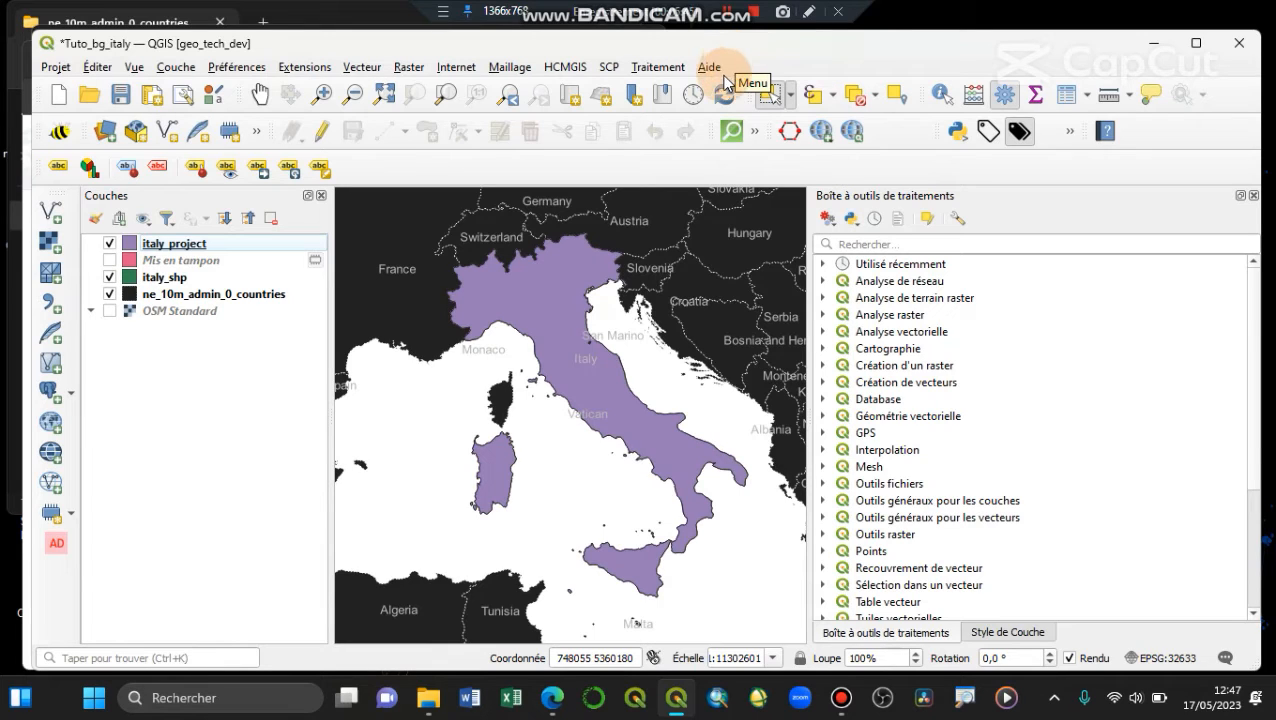
left_click(727, 12)
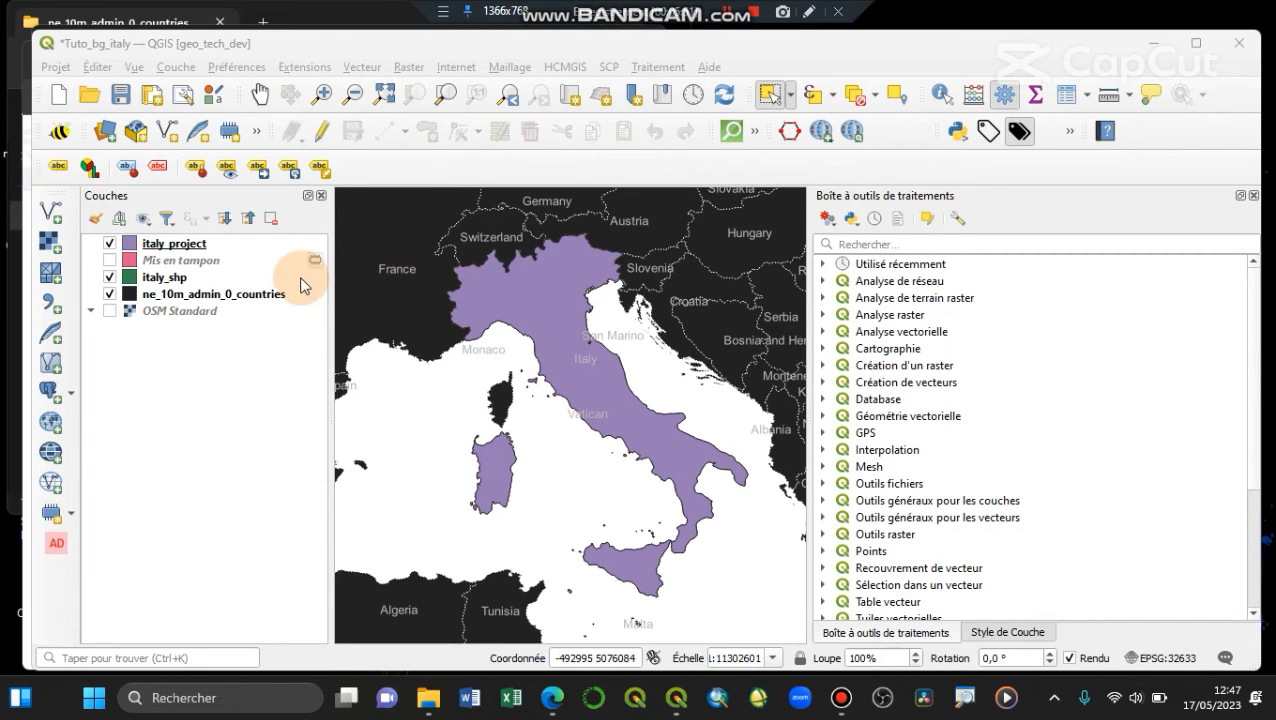
left_click(226, 249)
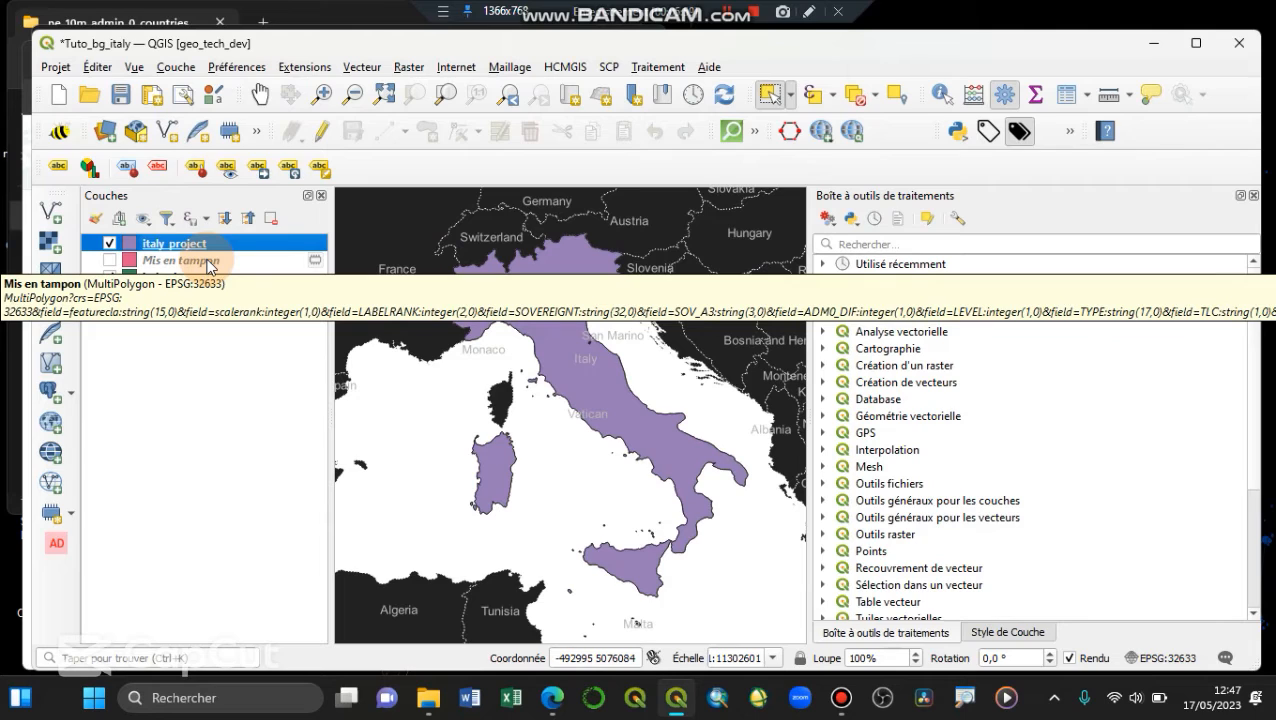
left_click(211, 262, "ctrl")
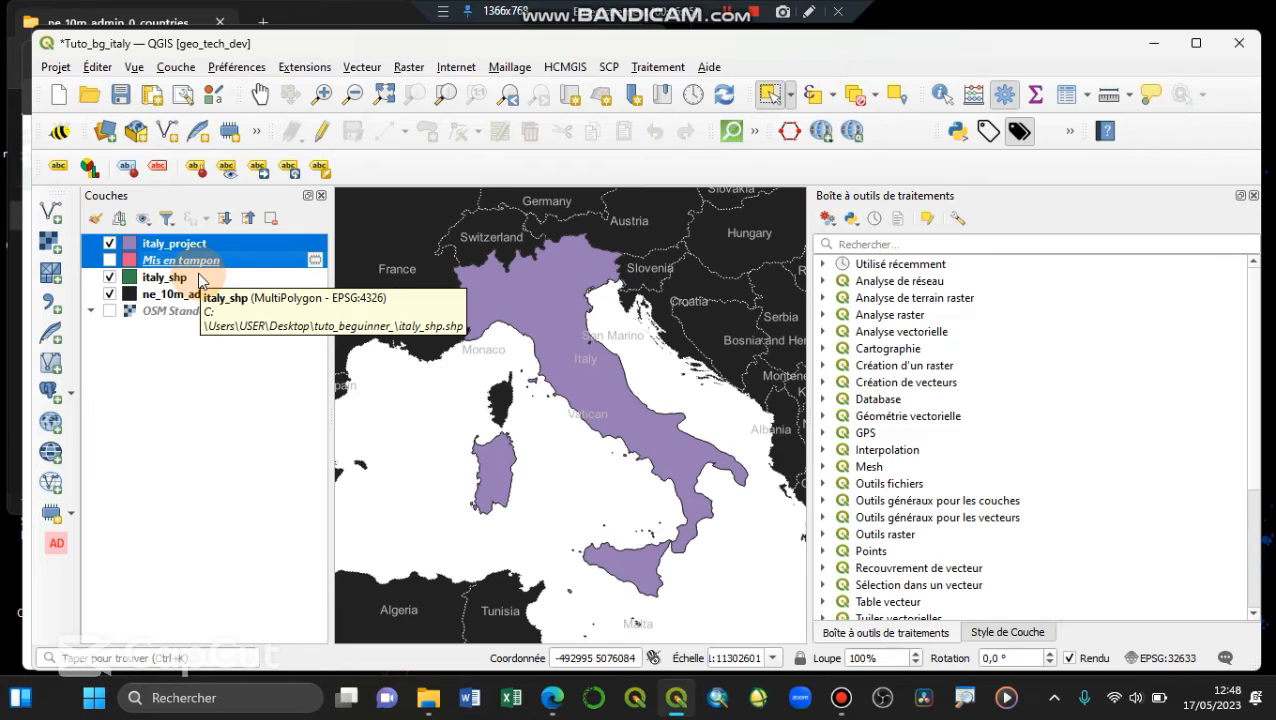
Search all plugins for "Opento" and look up the OpenTopography DEM Downloader plugin
left_click(318, 72)
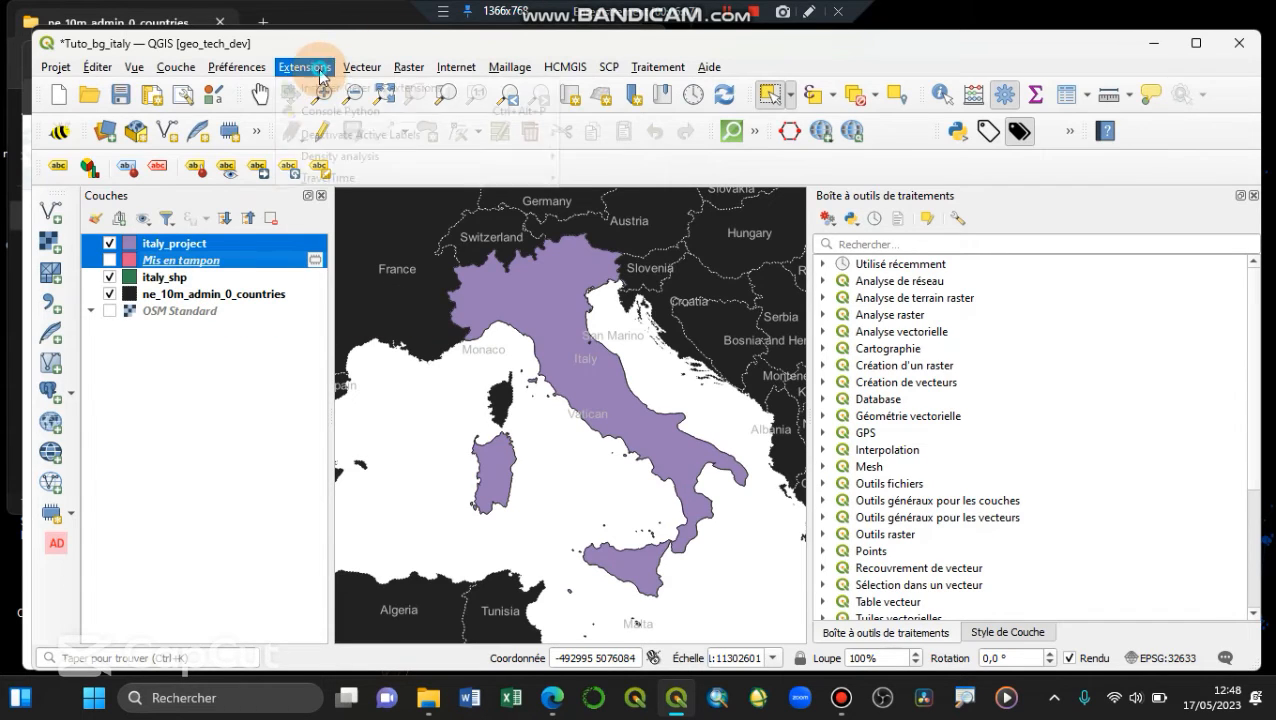
left_click(387, 89)
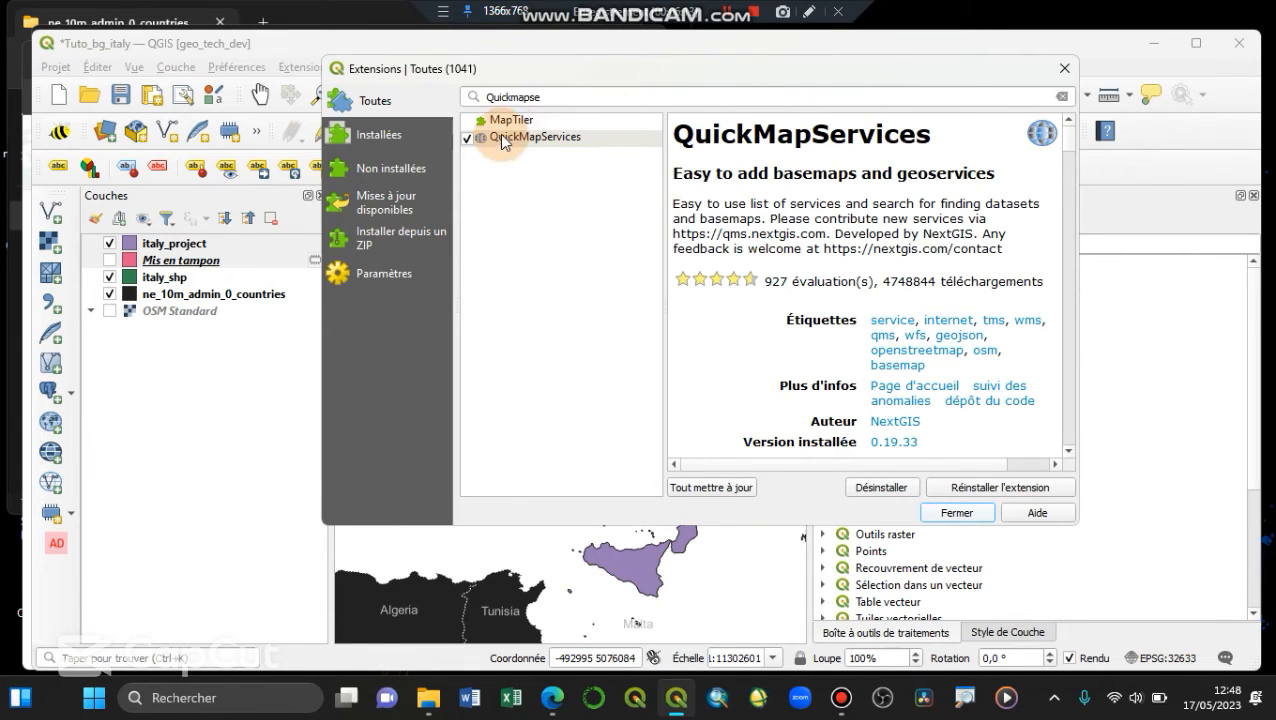
left_click(532, 97)
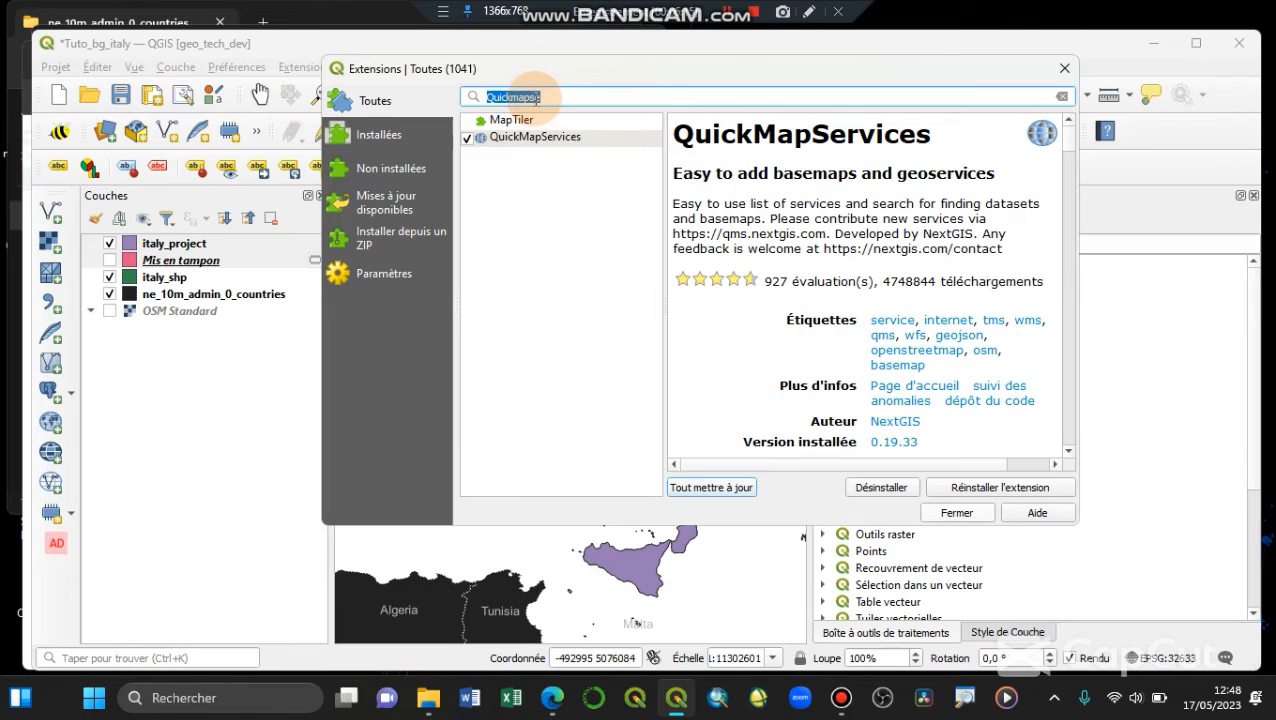
type("Opento")
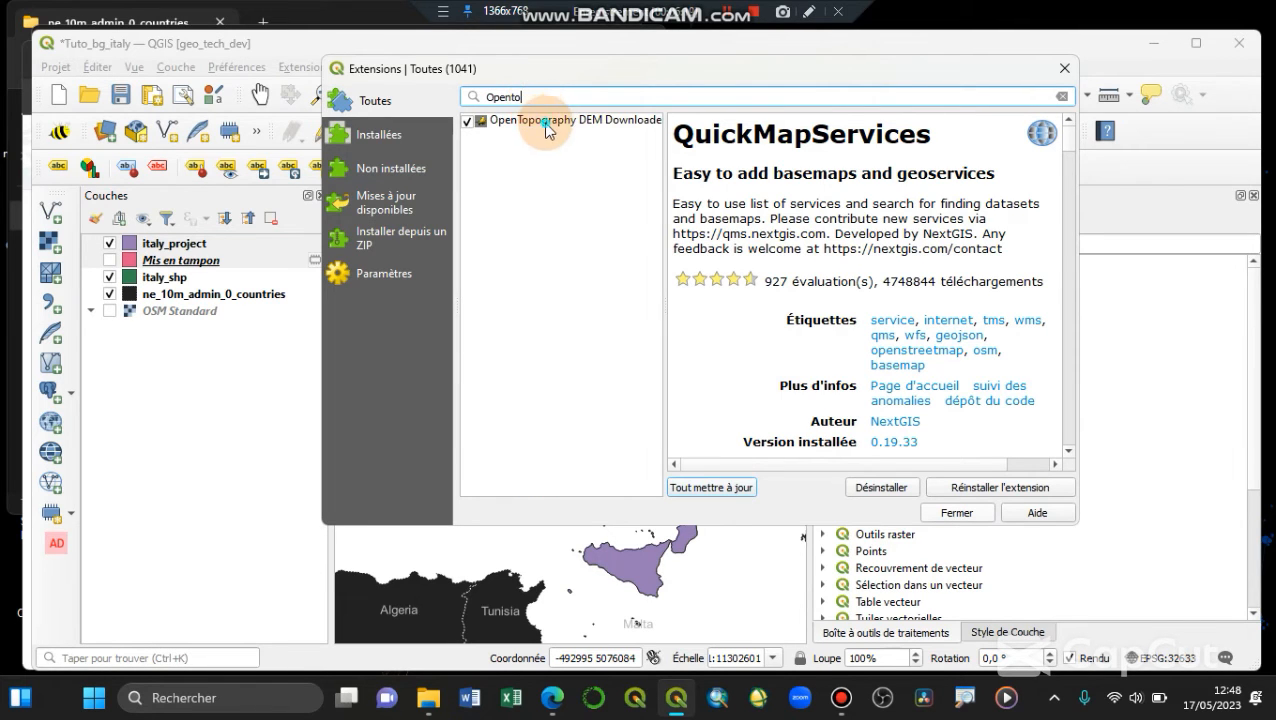
left_click(545, 121)
left_click(955, 513)
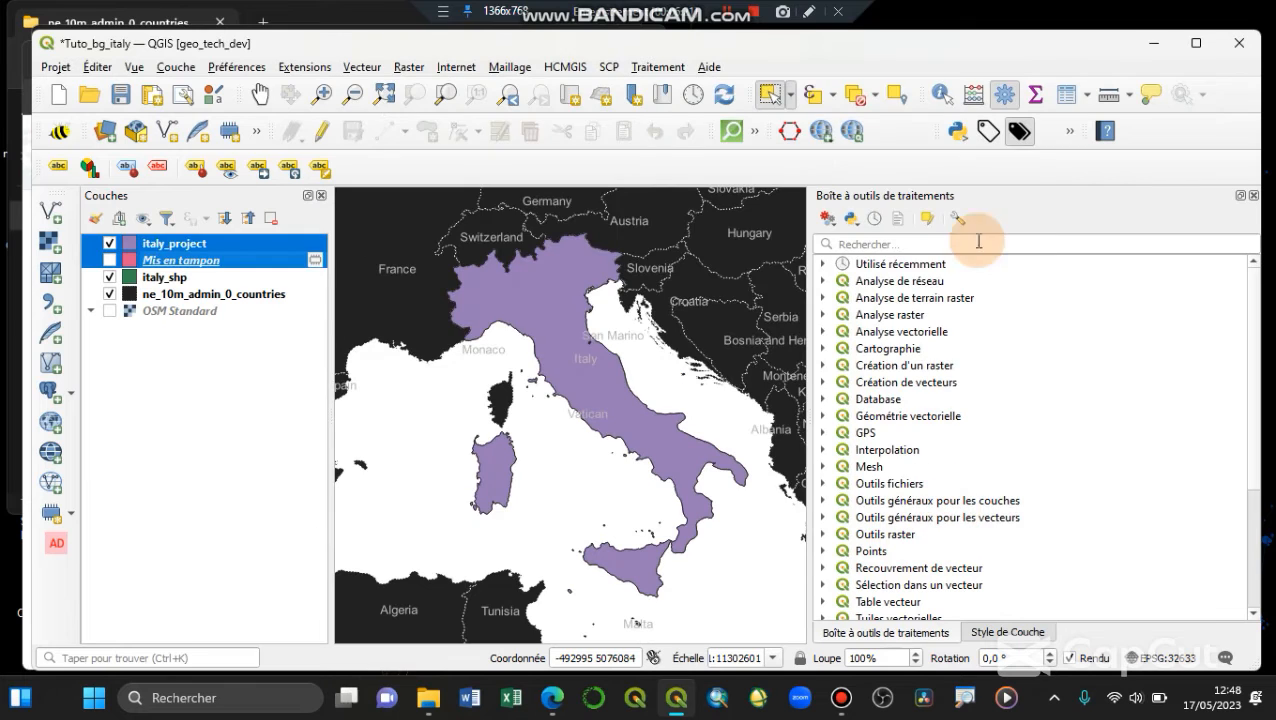
Rearrange the help and plugin toolbars so that the hidden plugin tools have room to show
left_click_drag(1084, 132, 1173, 135)
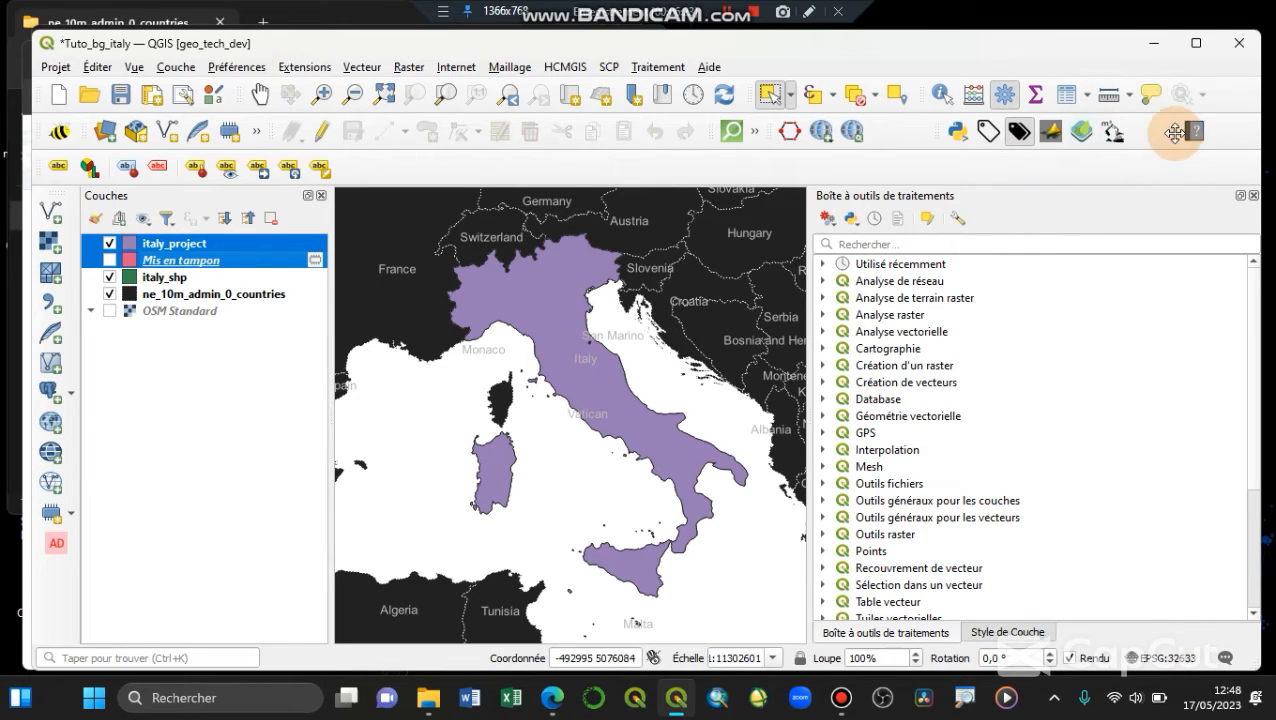
left_click_drag(940, 131, 1082, 131)
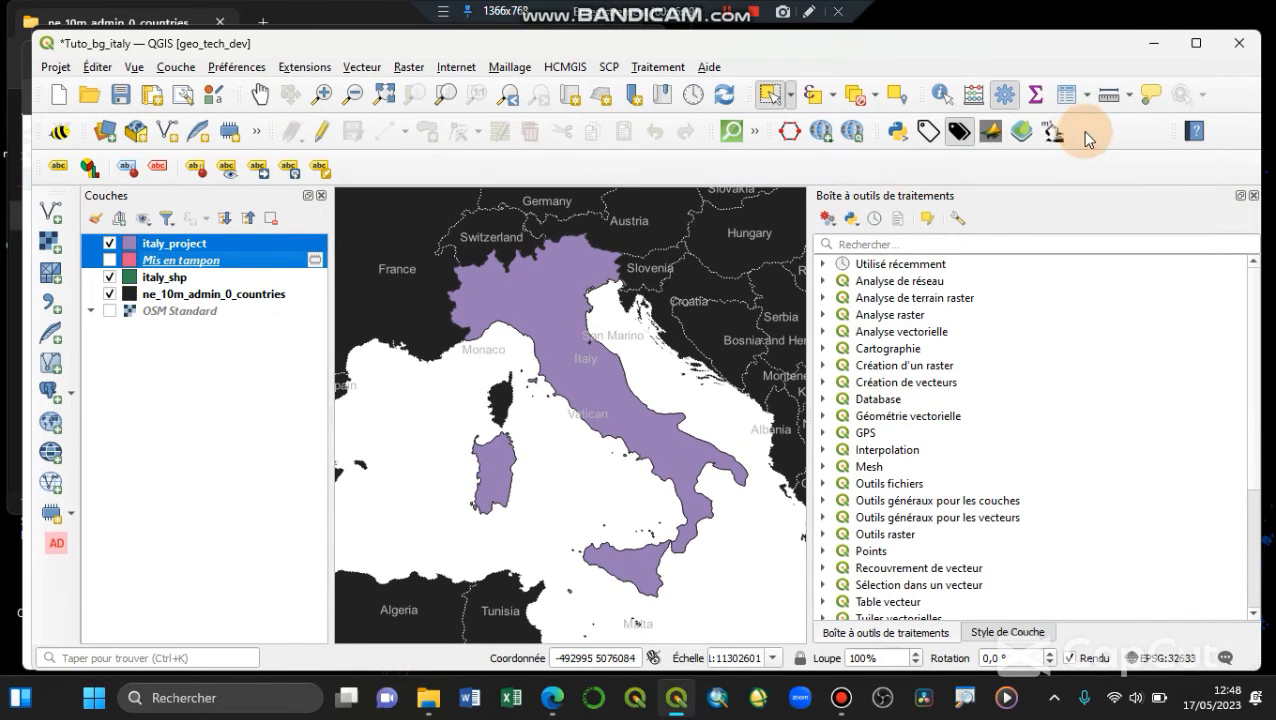
Open the OpenTopography DEM Downloader, choose the SRTM 30m DEM and start defining the download extent on the map over northern Italy
left_click(989, 134)
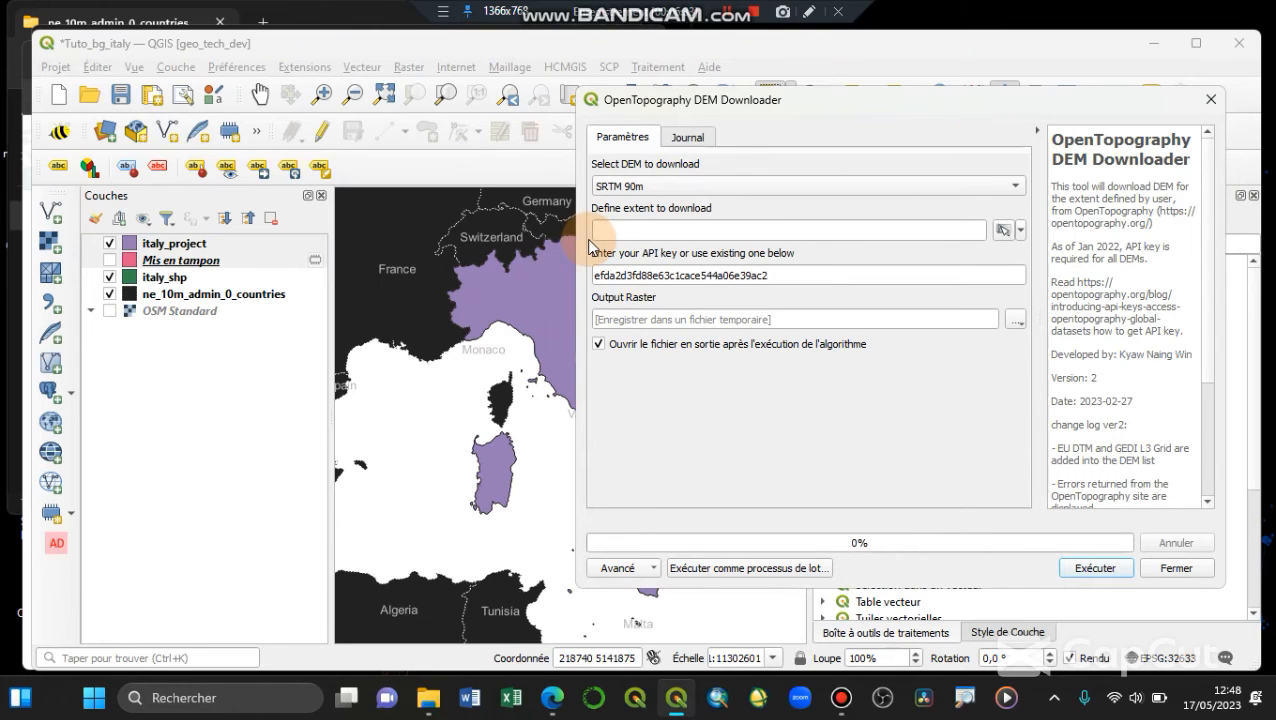
left_click(628, 187)
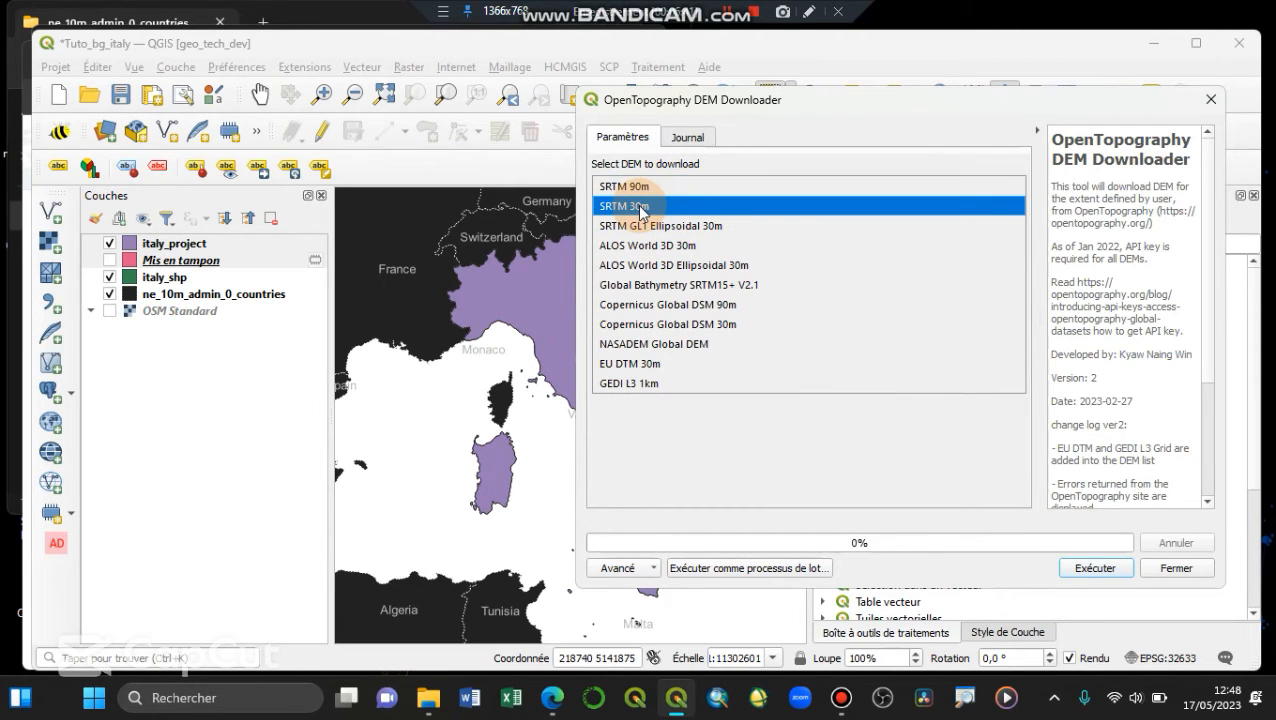
left_click(640, 208)
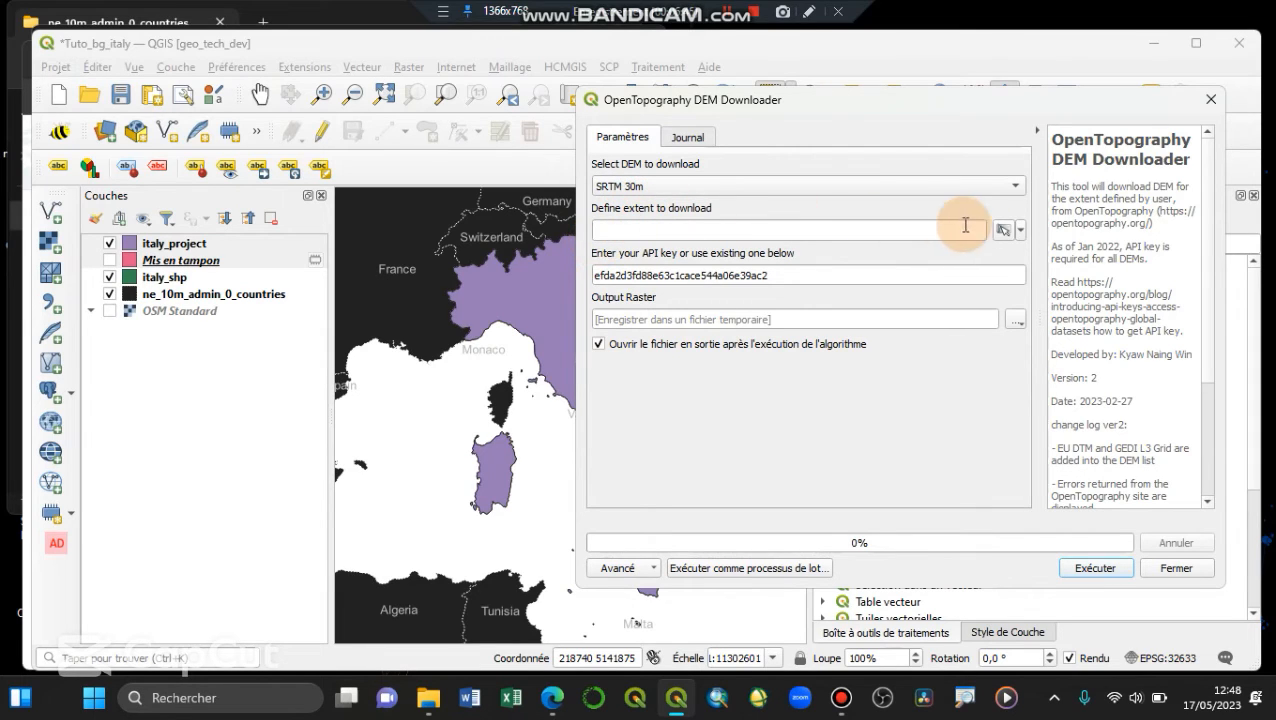
left_click(1020, 229)
left_click(1020, 340)
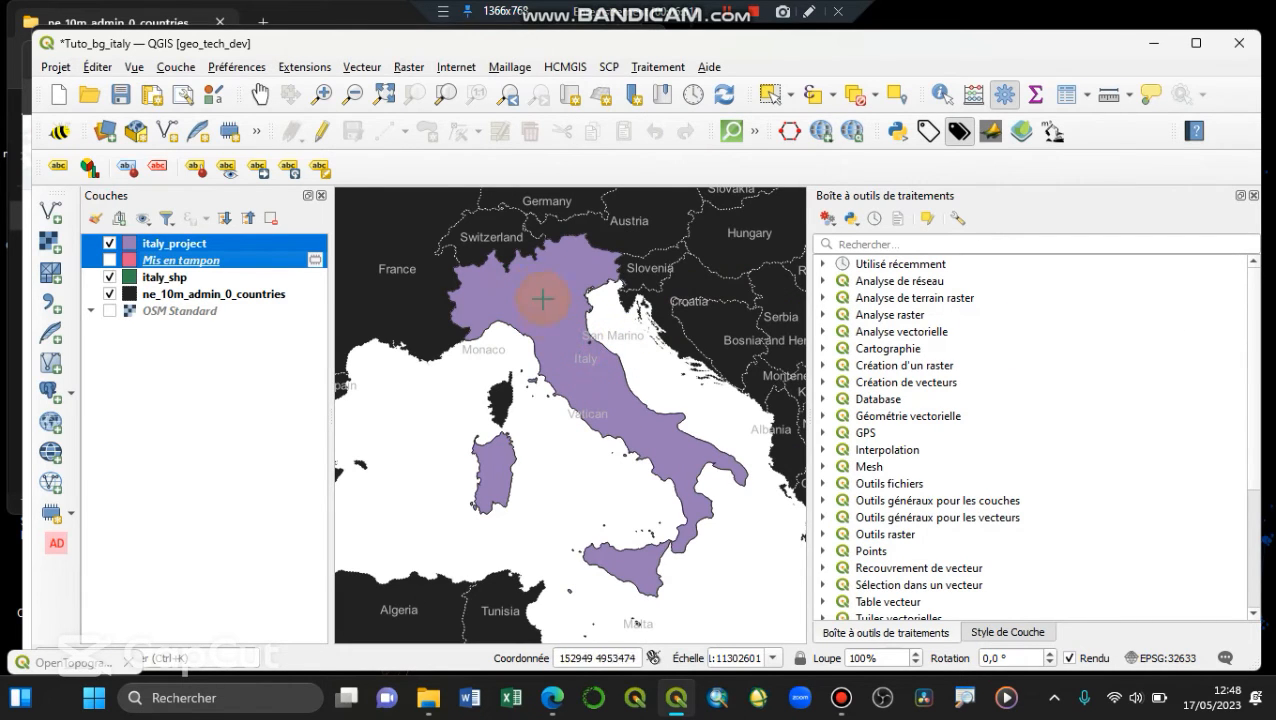
scroll(545, 299, "up", 1)
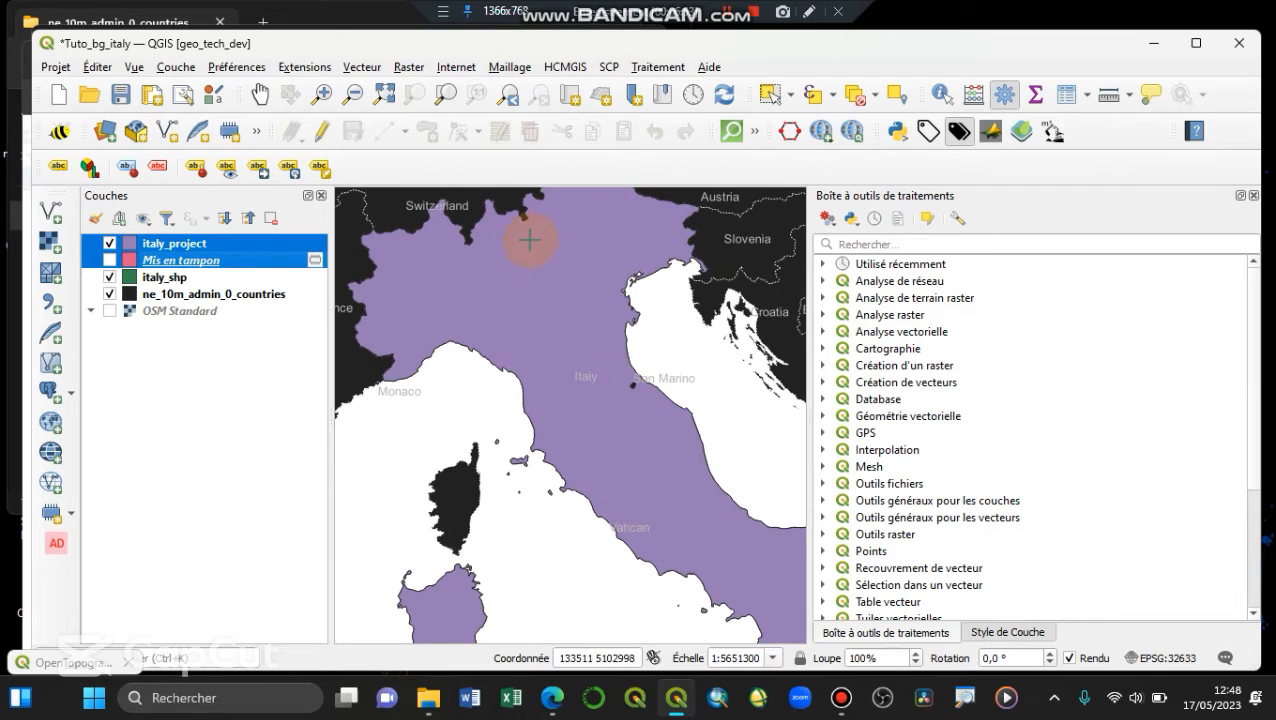
scroll(384, 250, "up", 2)
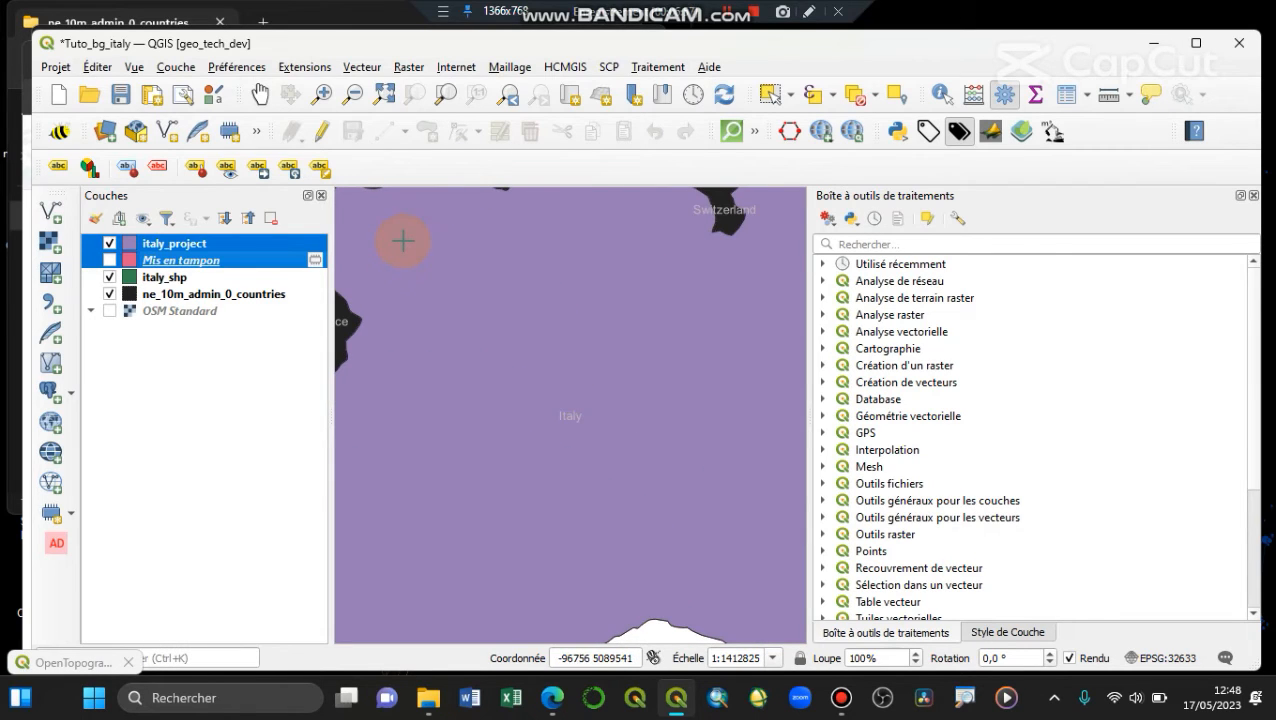
scroll(403, 240, "up", 1)
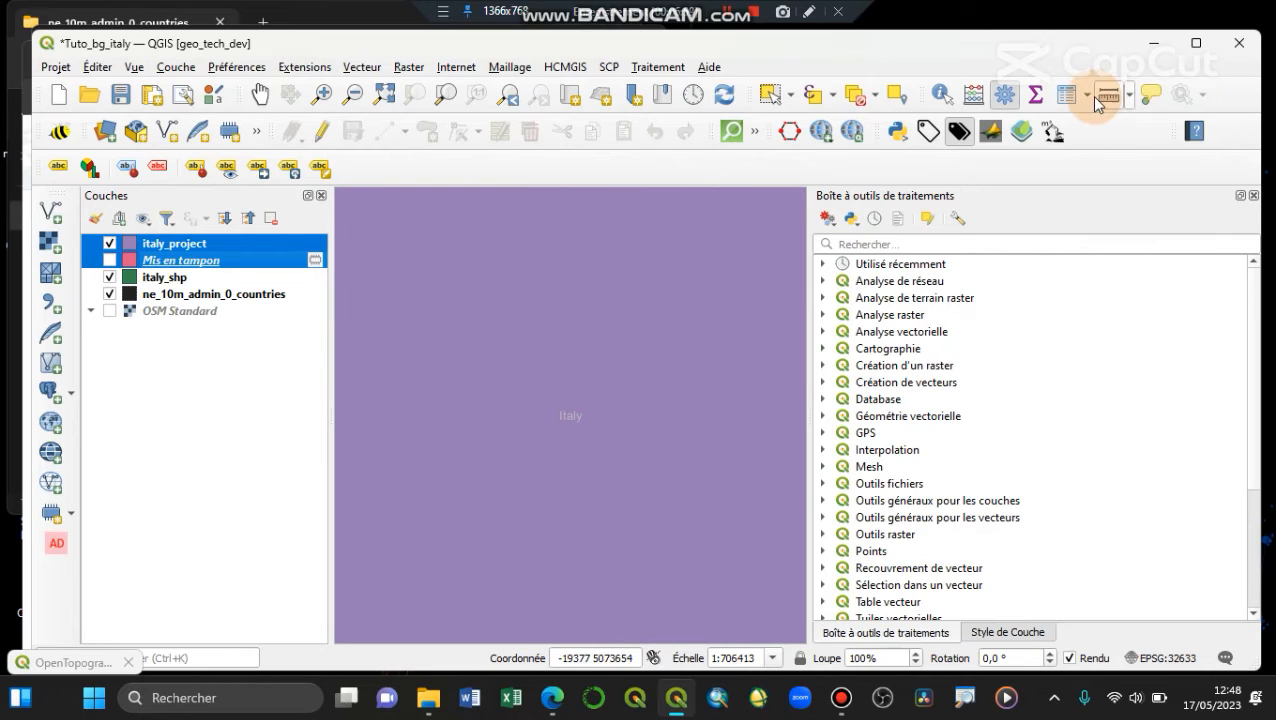
left_click(1137, 94)
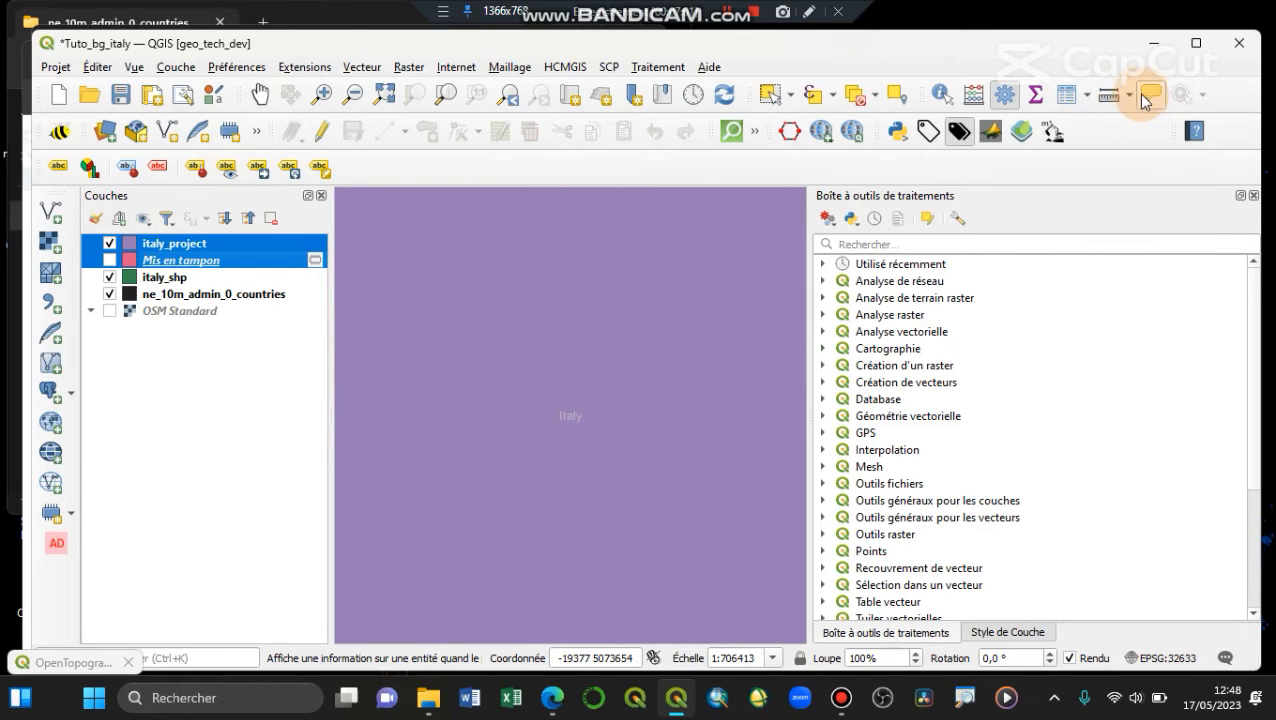
left_click(1110, 125)
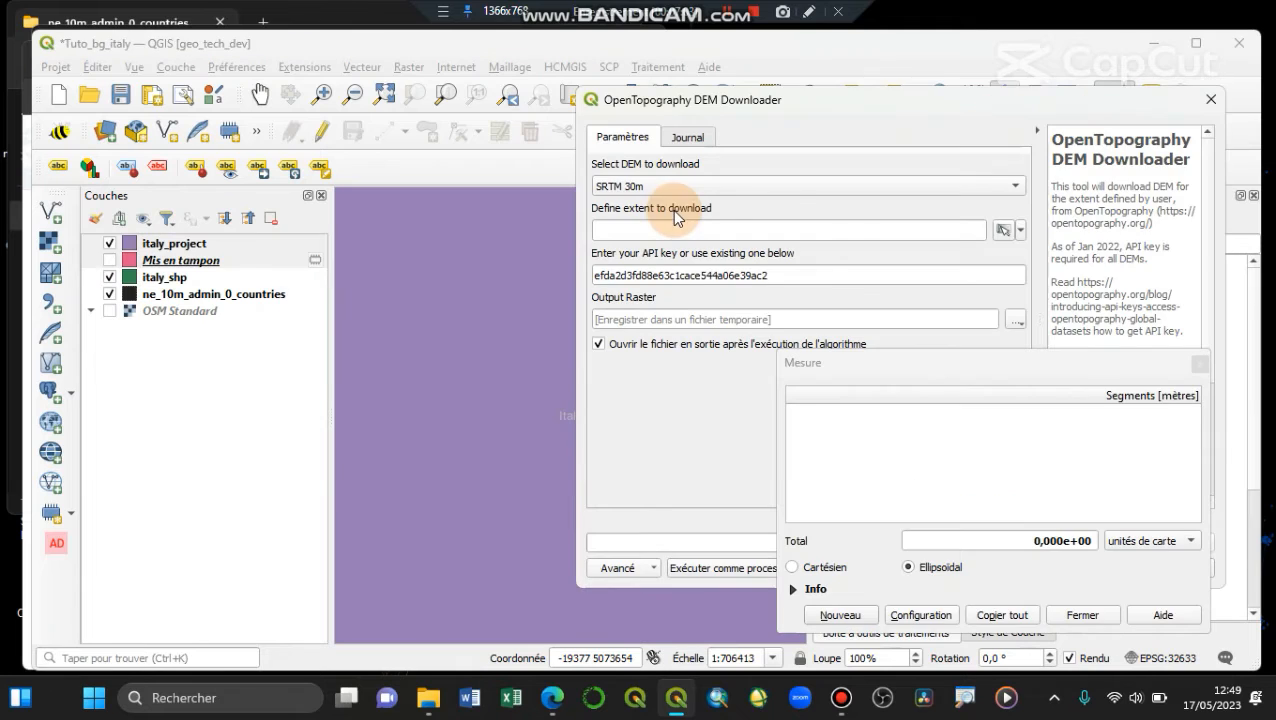
left_click(770, 193)
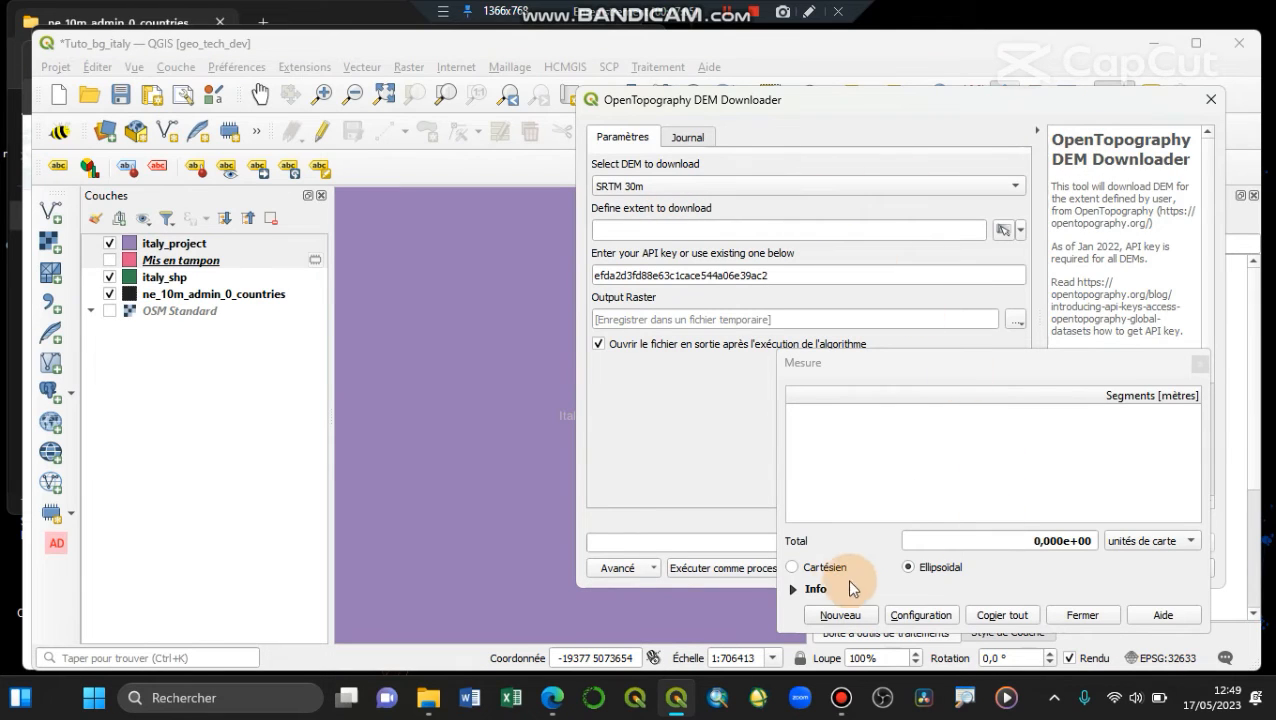
left_click(1200, 363)
left_click(1211, 99)
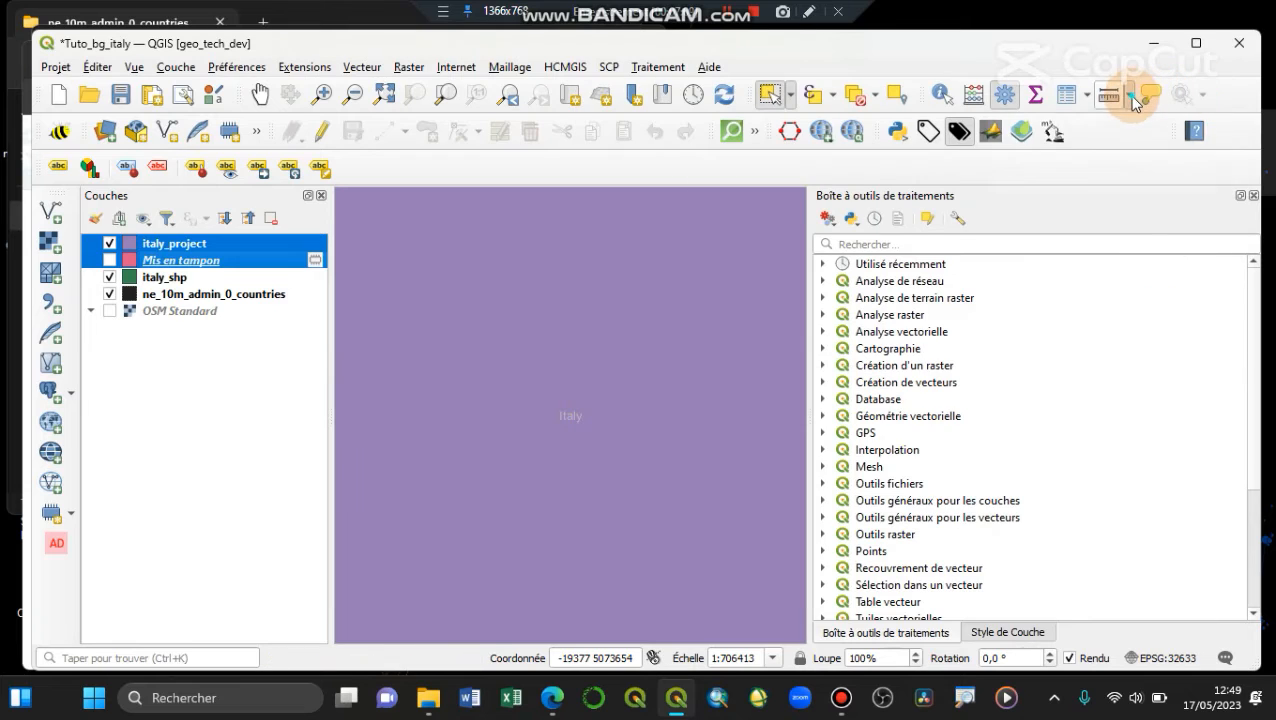
Start an area measurement with Cartesian calculation and square kilometres (Kilomètres carrés) as the unit
left_click(1128, 94)
left_click(1093, 143)
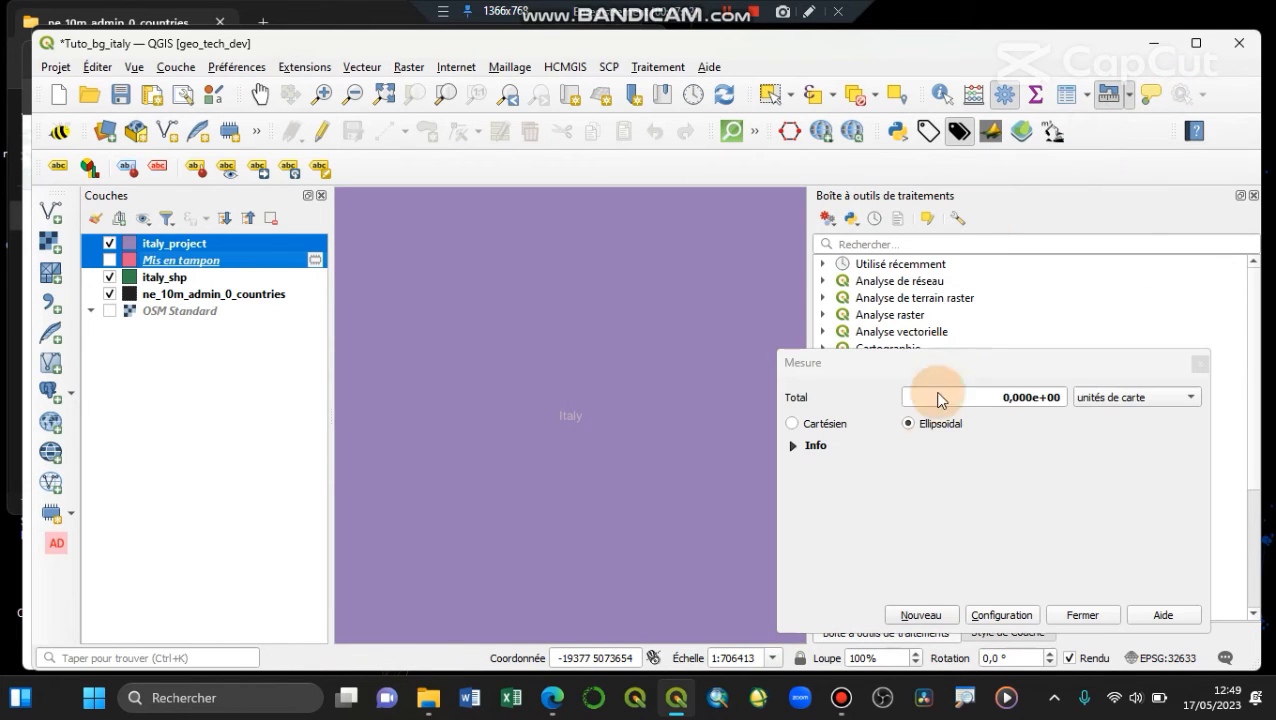
left_click(793, 423)
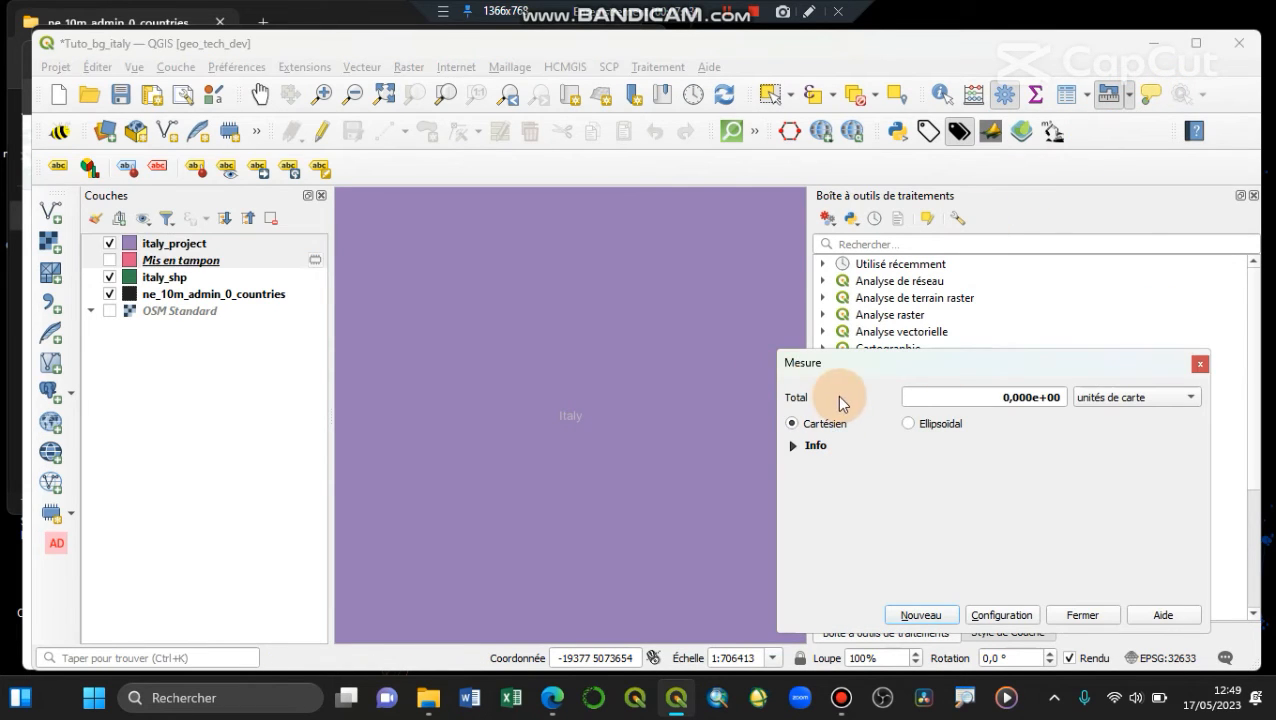
left_click(1140, 398)
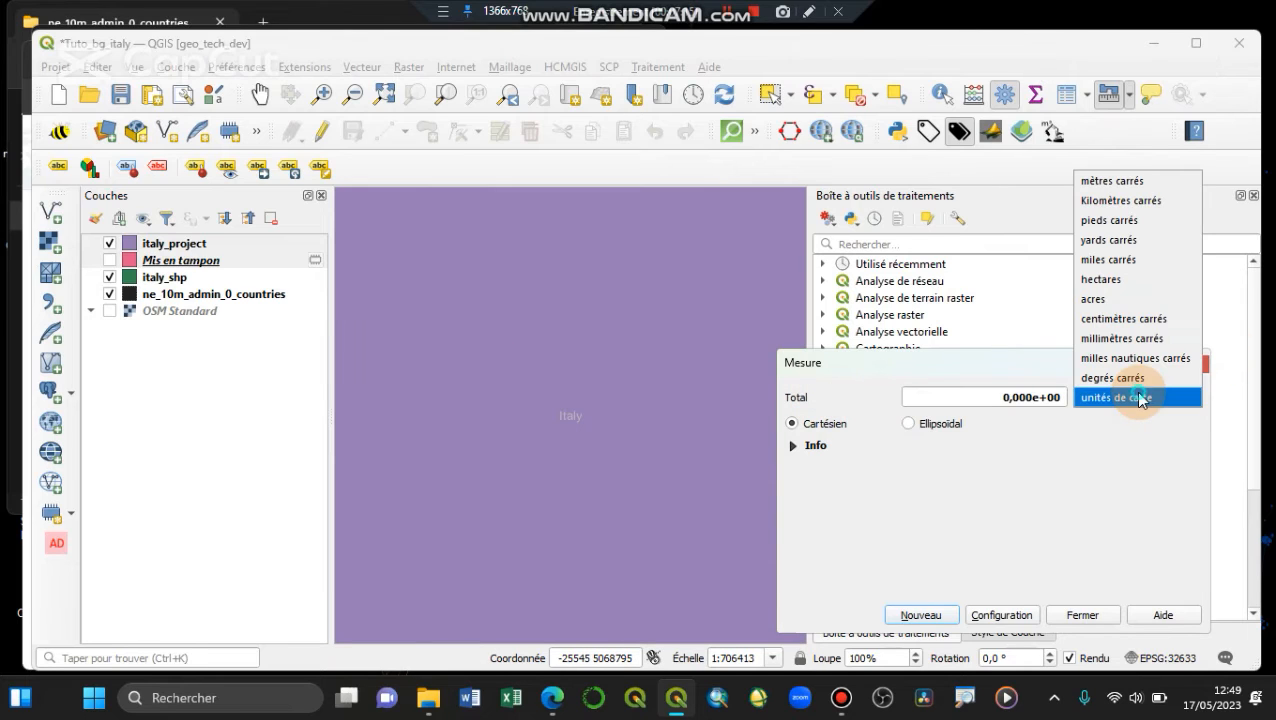
left_click(1110, 200)
Measure a four-cornered, roughly rectangular area inside northern Italy
left_click(444, 274)
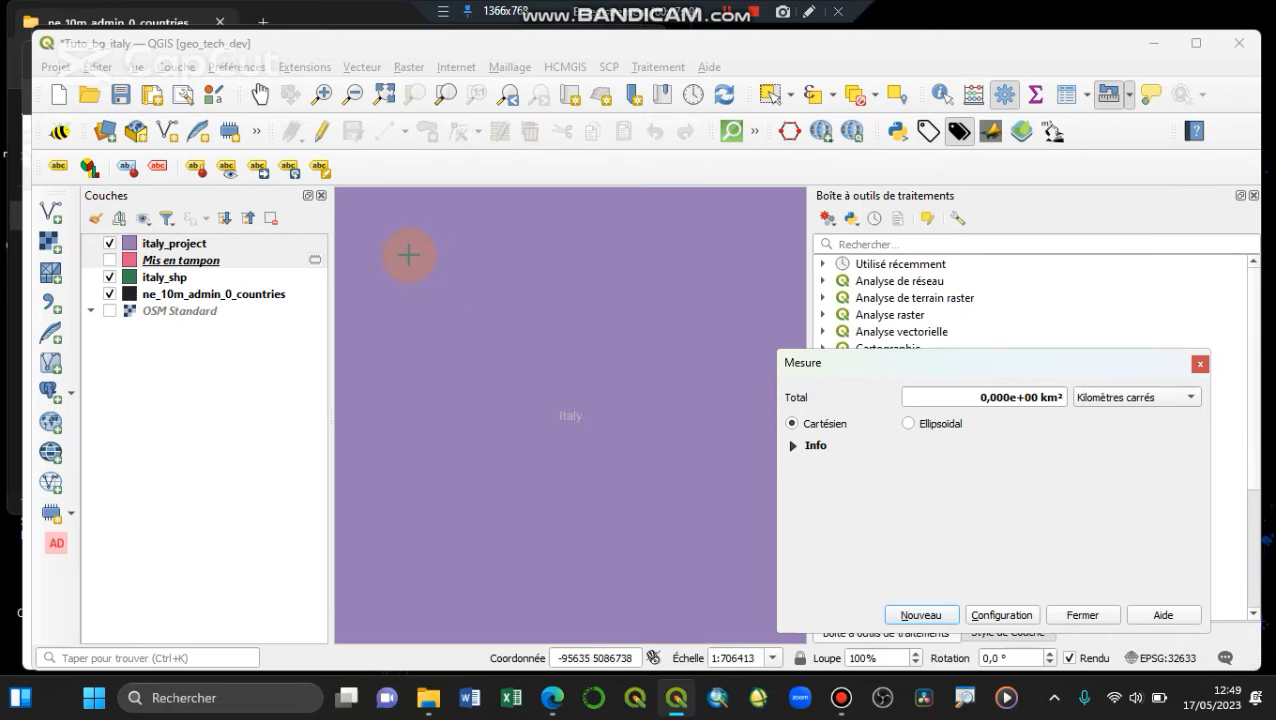
left_click(398, 263)
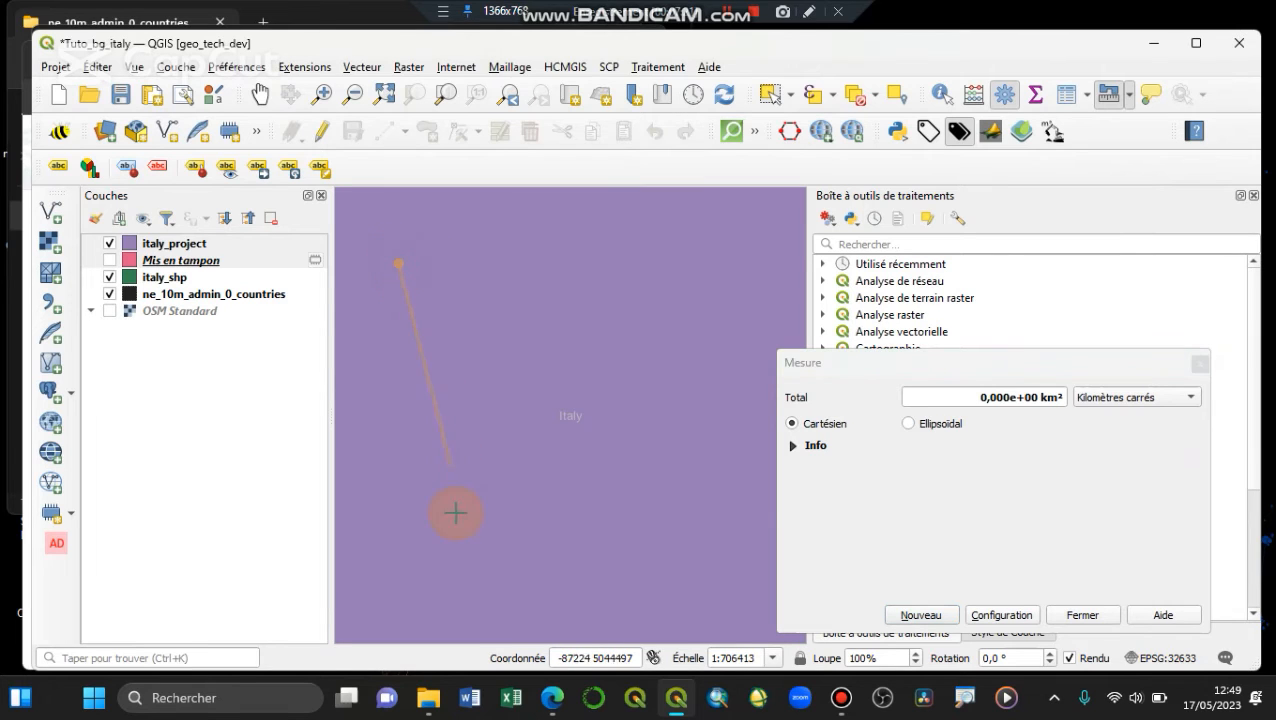
left_click(388, 502)
left_click(664, 504)
left_click(616, 263)
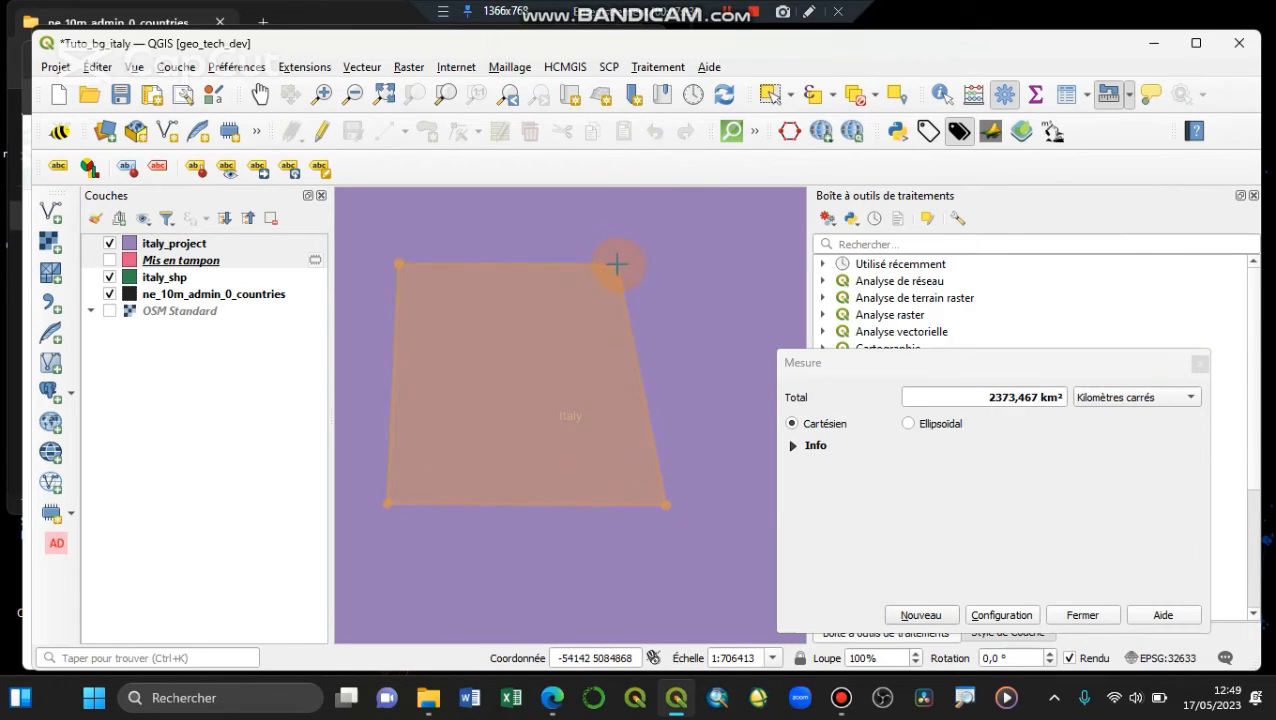
Complete the four-corner area measurement over Italy and measure a line drawn above the Italy label
left_click(621, 266)
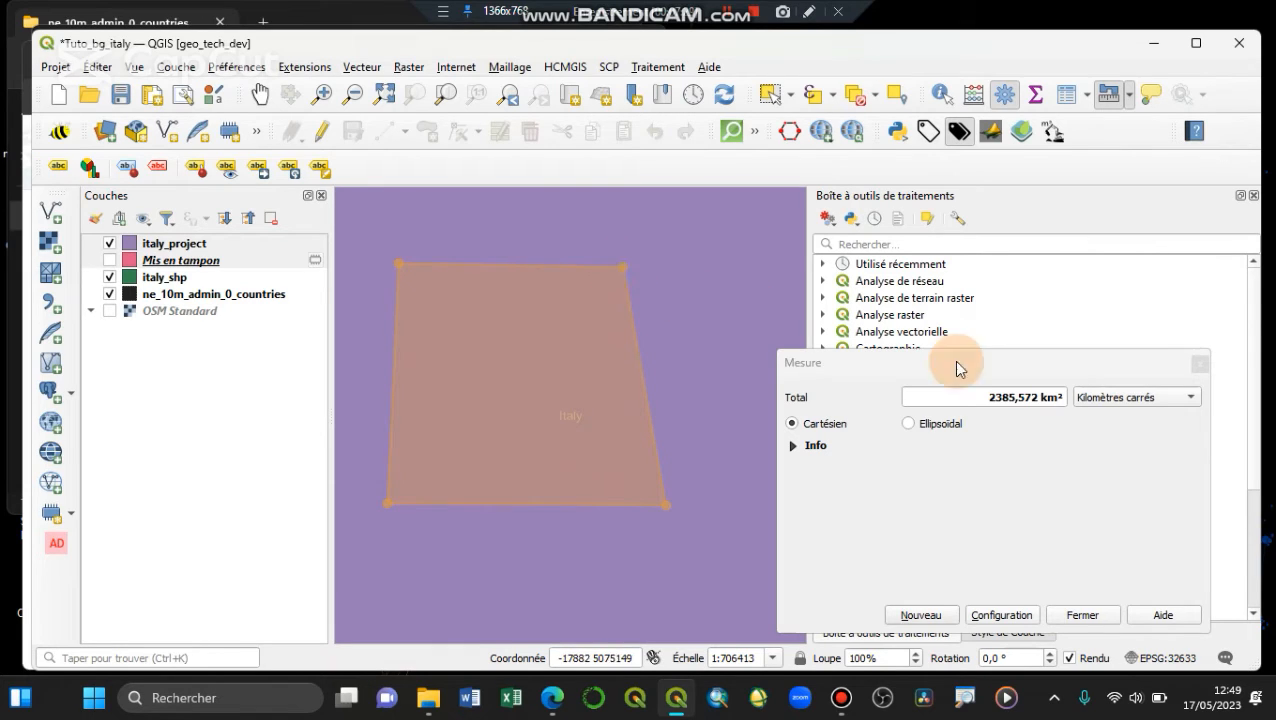
left_click(1128, 97)
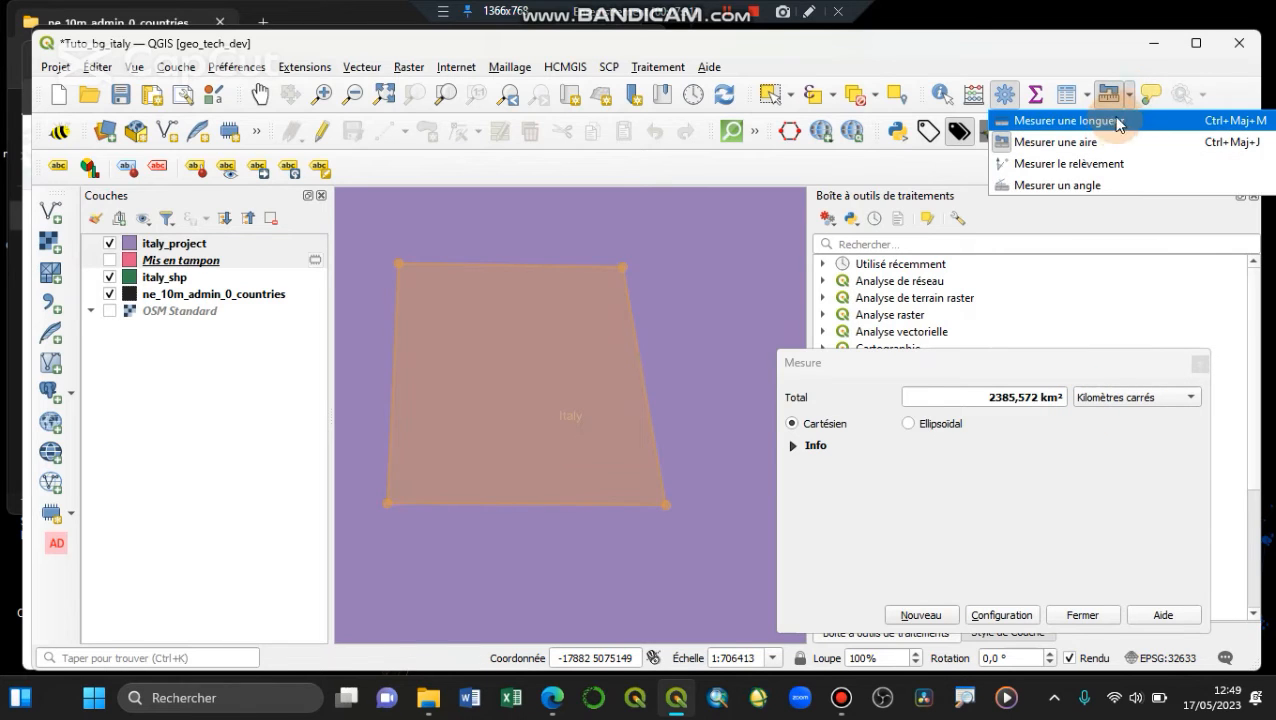
left_click(1095, 121)
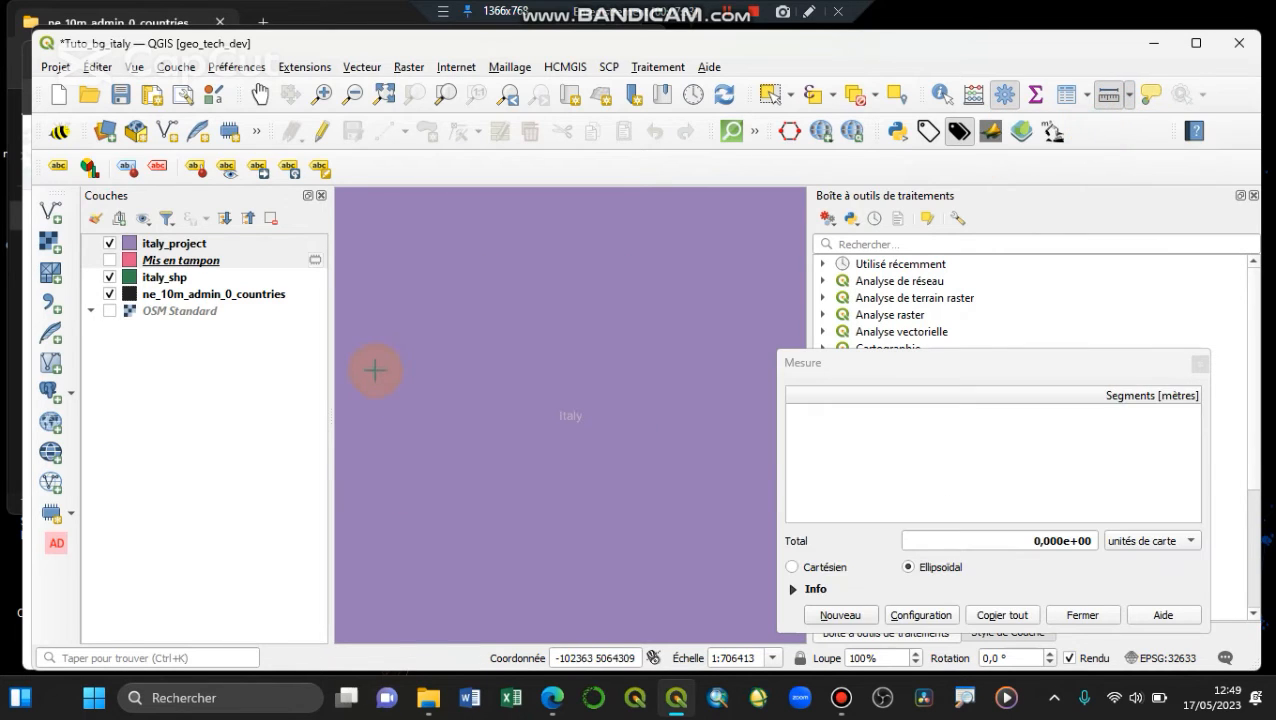
left_click(396, 365)
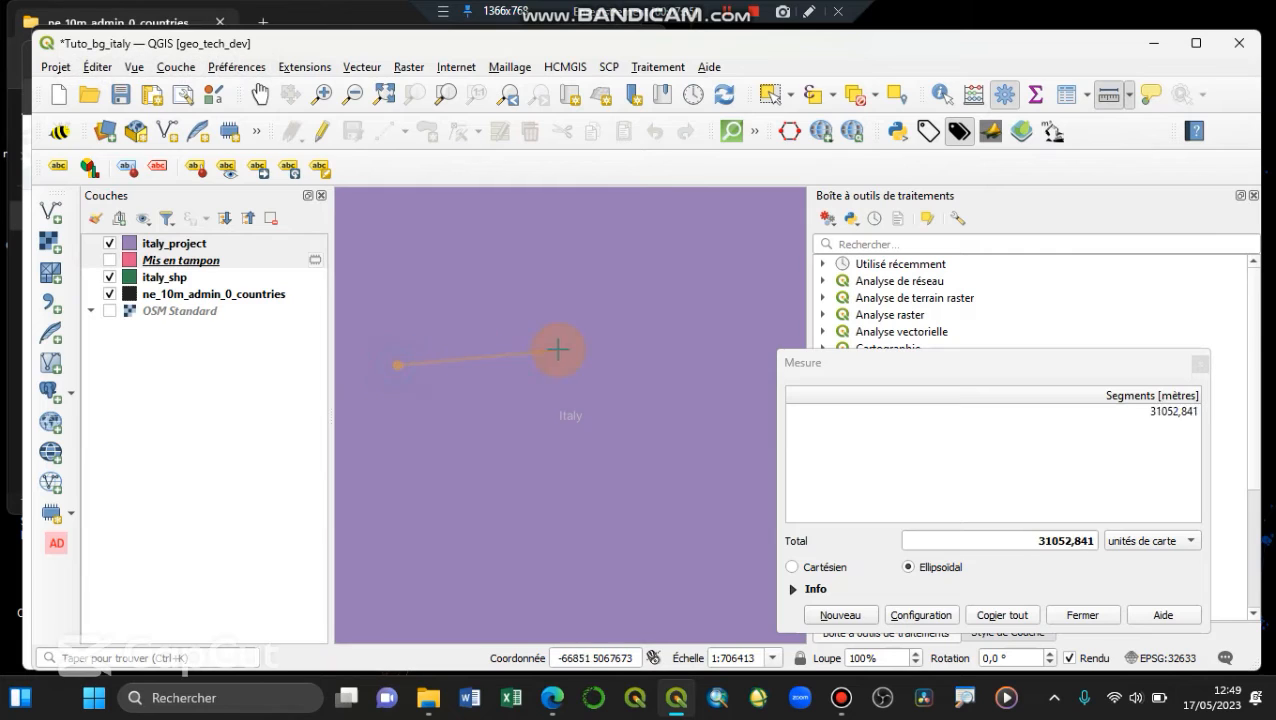
left_click(580, 351)
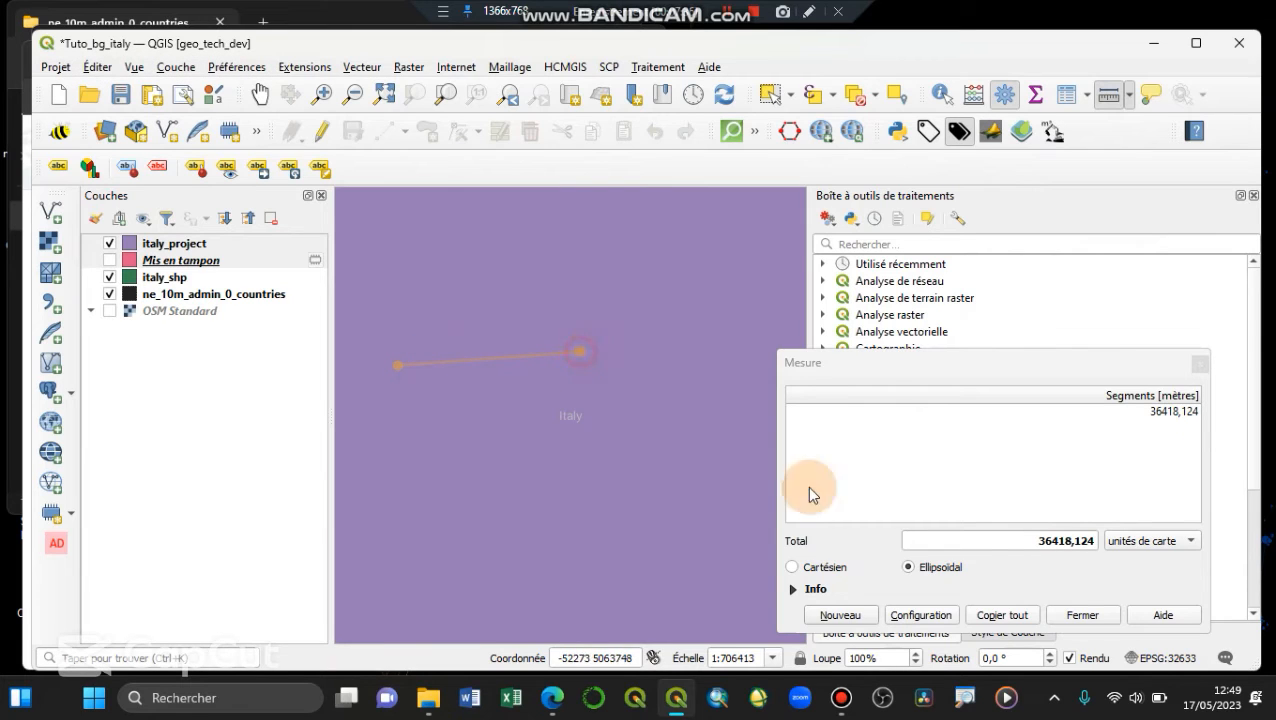
Switch the length measurement to Cartésien and kilomètres, and close the measurement window
left_click(792, 567)
left_click(1150, 541)
left_click(1149, 388)
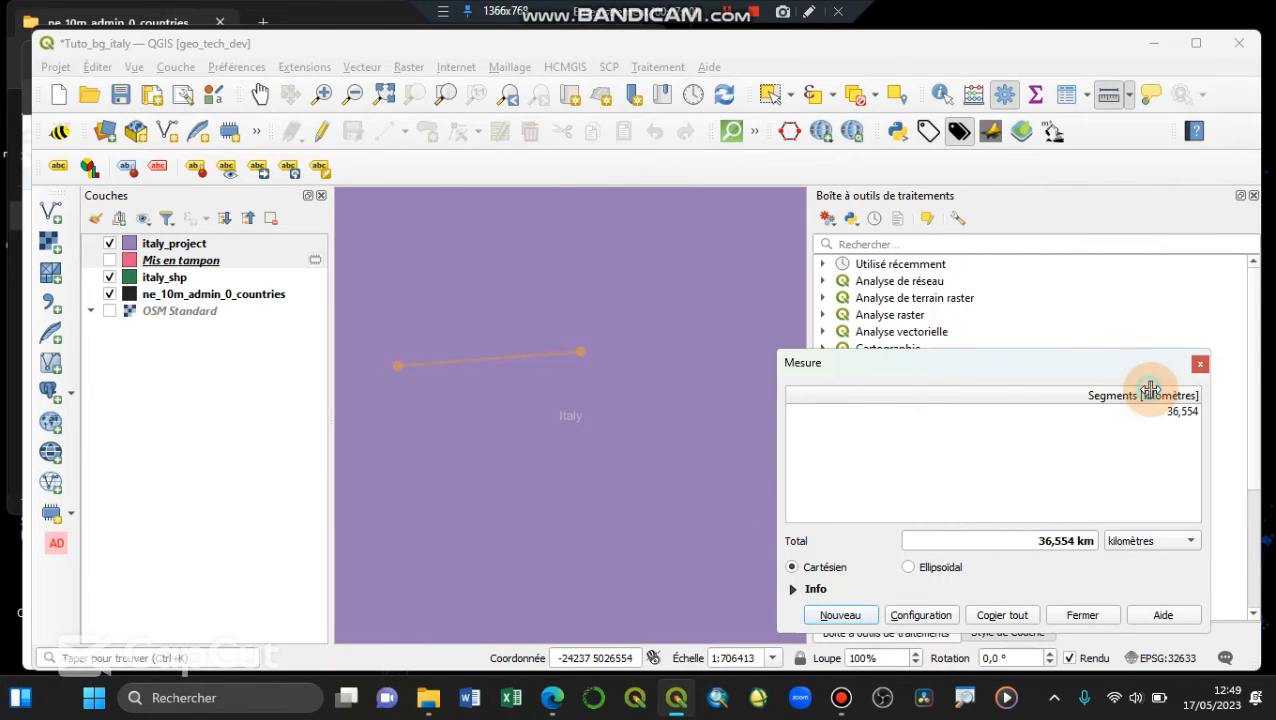
left_click(1079, 615)
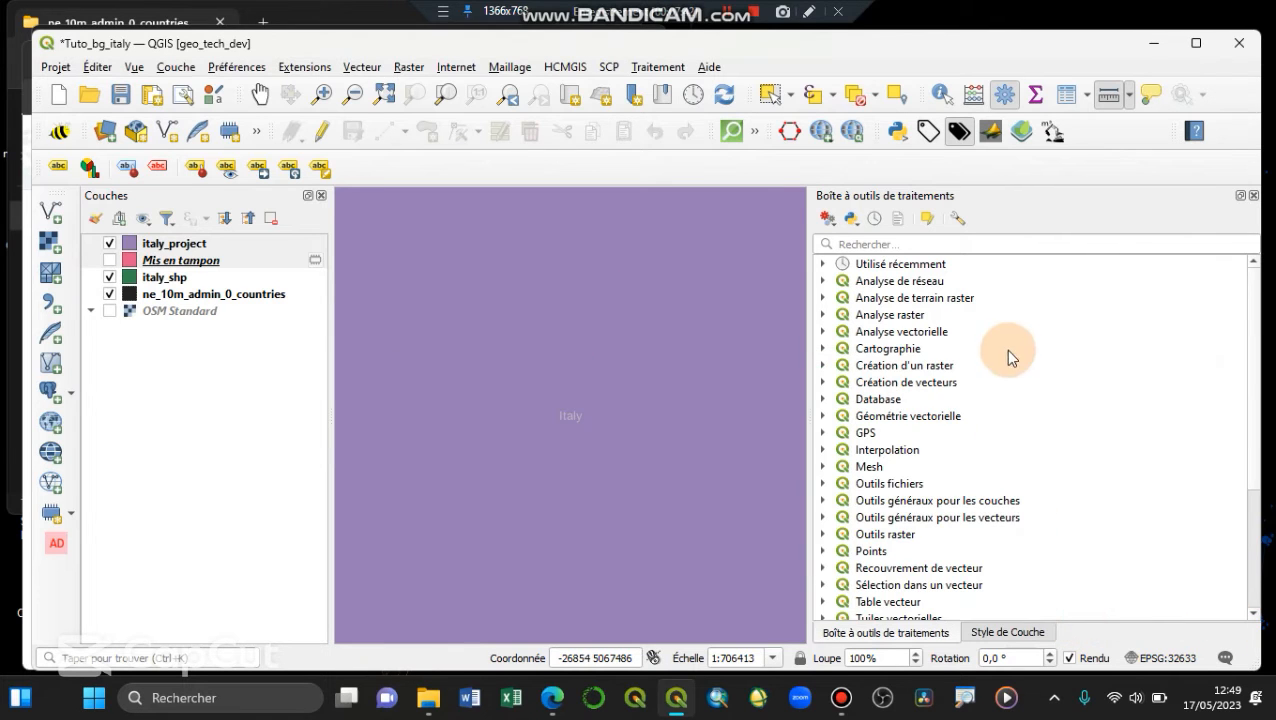
Open OpenTopography DEM Downloader, draw a download extent of about 78 by 61 km on the map, and choose the SRTM 30m DEM
left_click(990, 131)
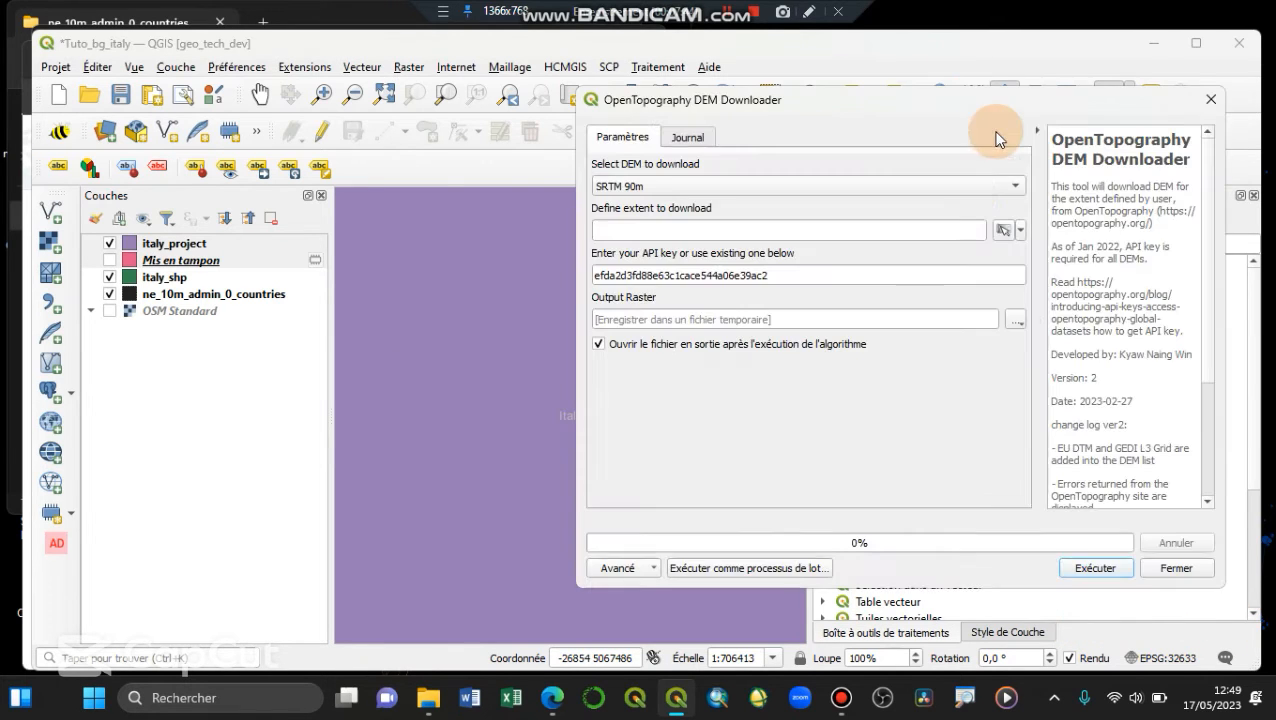
left_click(1020, 230)
left_click(1047, 341)
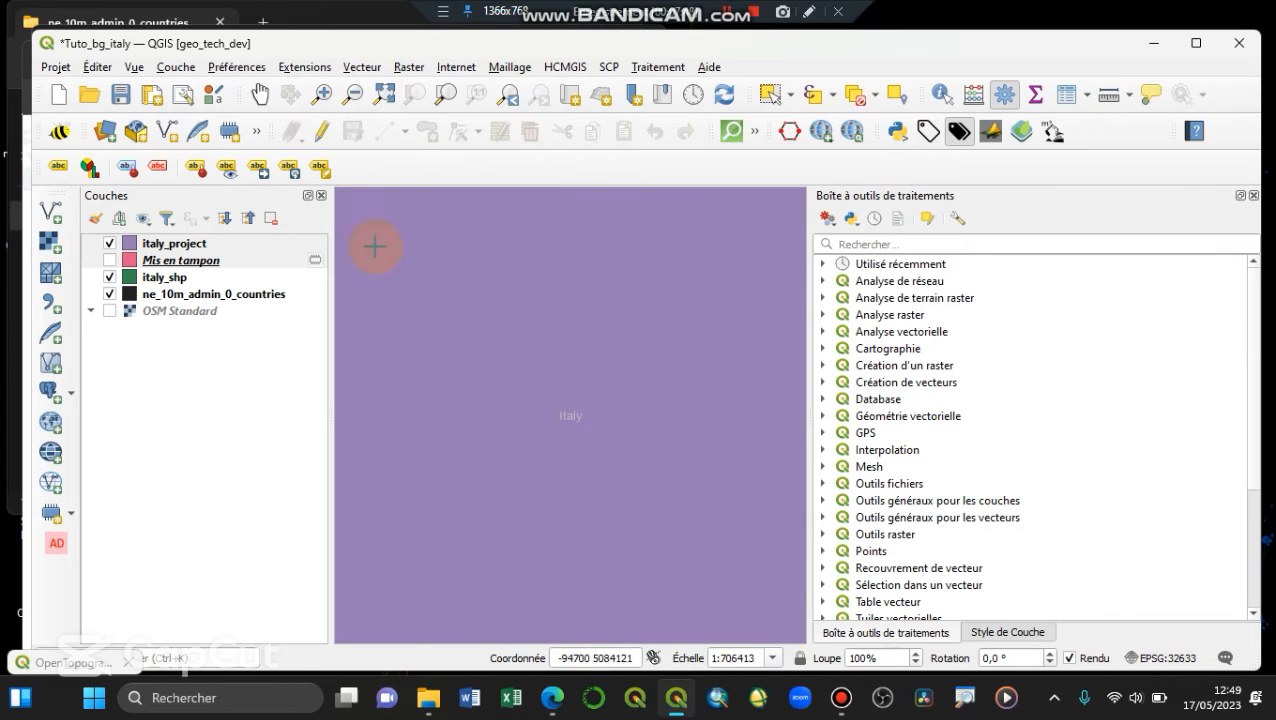
left_click_drag(375, 246, 764, 556)
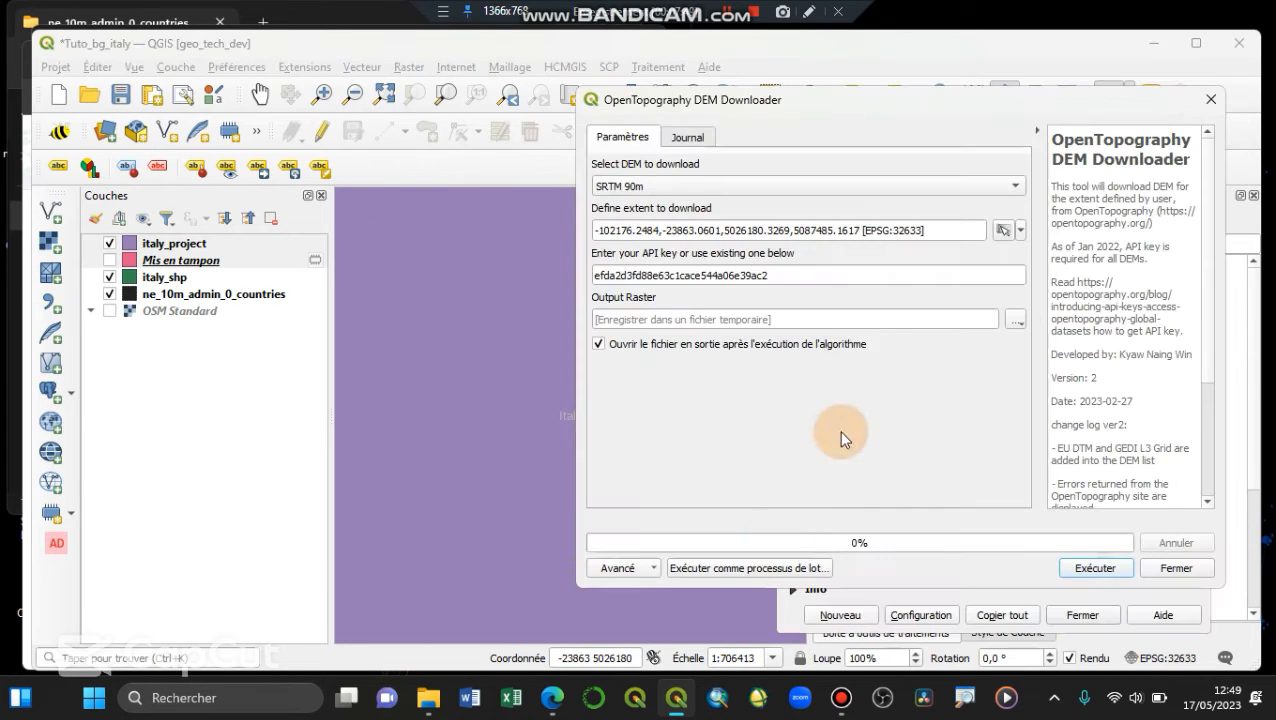
left_click(643, 187)
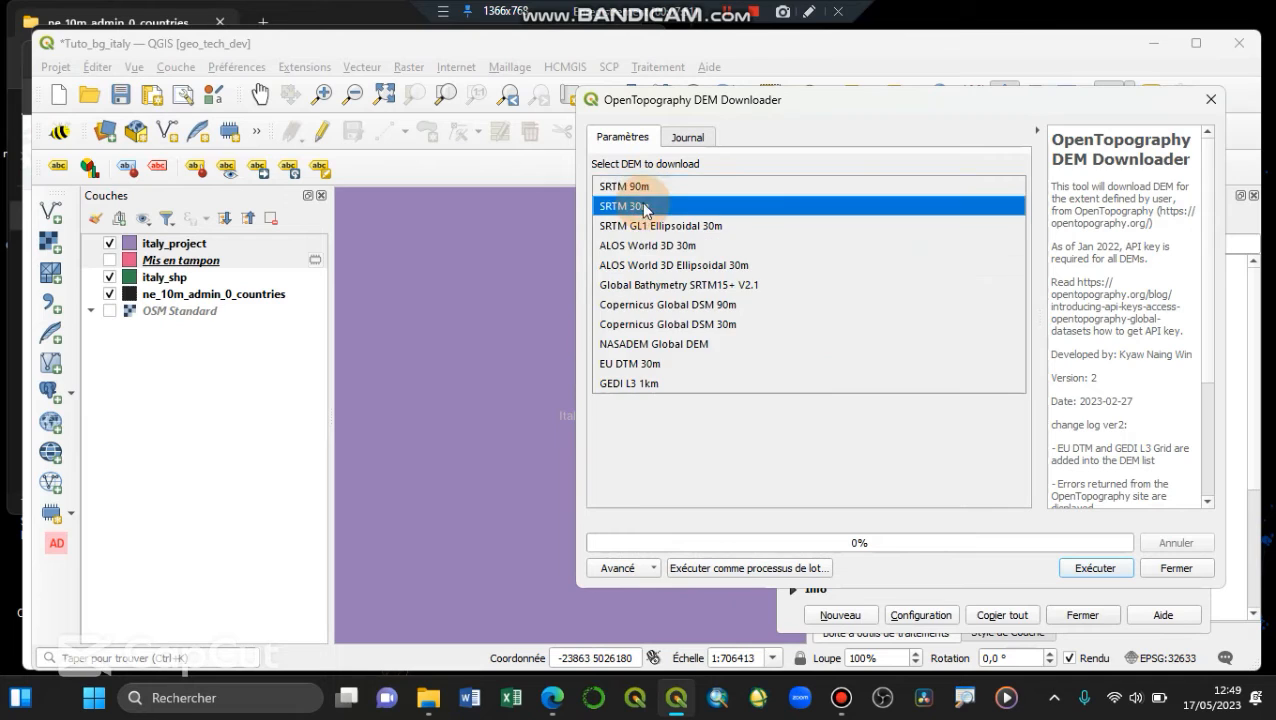
left_click(644, 205)
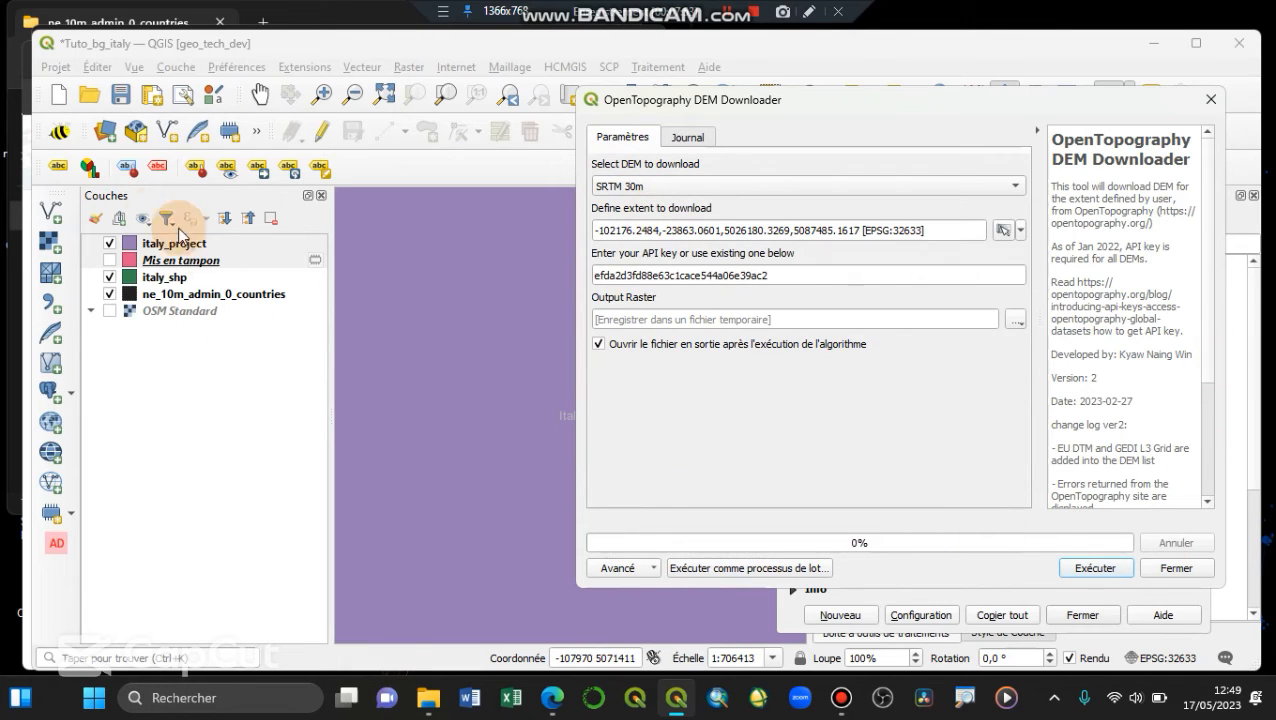
Show the OSM Standard basemap and hide the italy_project, italy_shp and ne_10m_admin_0_countries layers
left_click(110, 310)
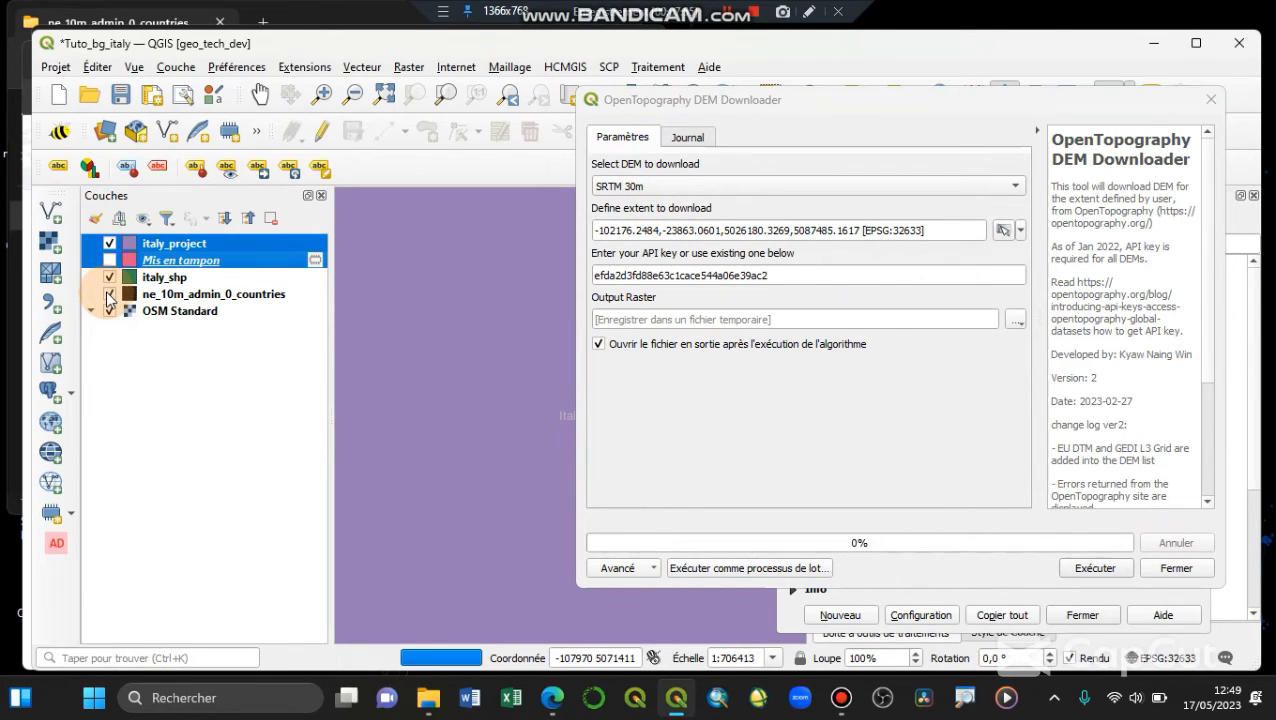
left_click(109, 294)
left_click(194, 314)
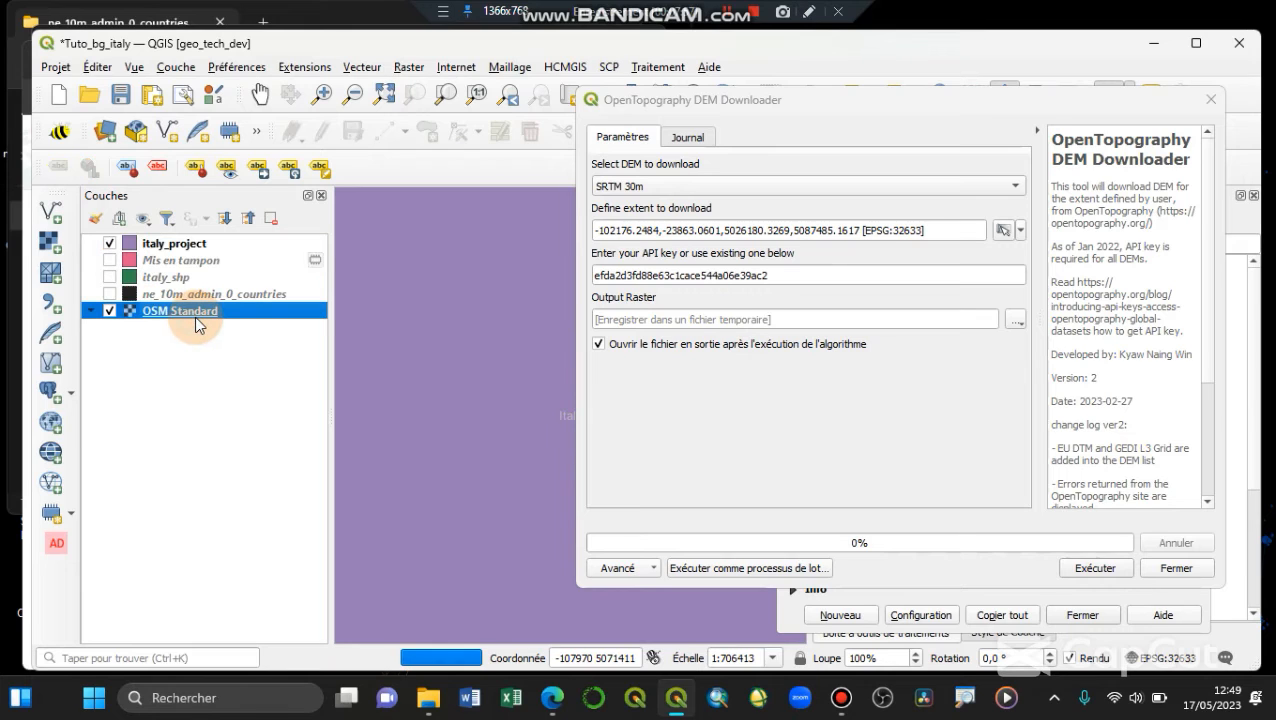
left_click(109, 245)
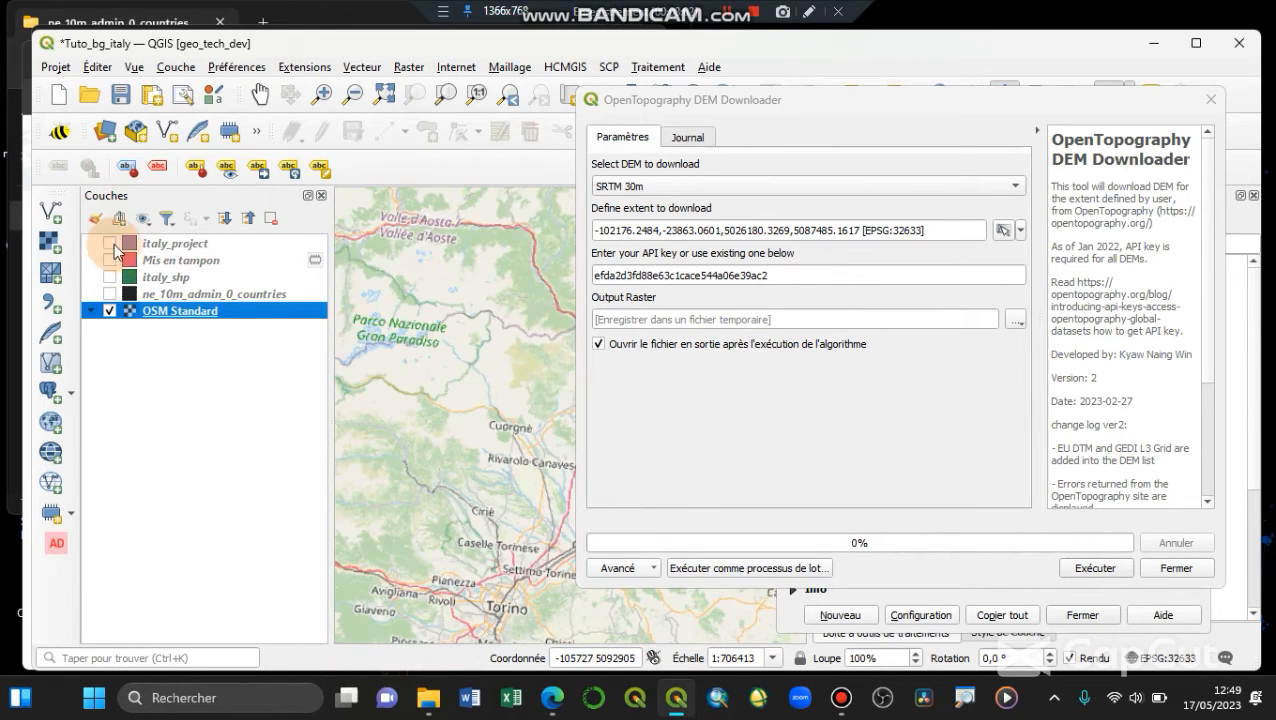
left_click_drag(760, 106, 940, 110)
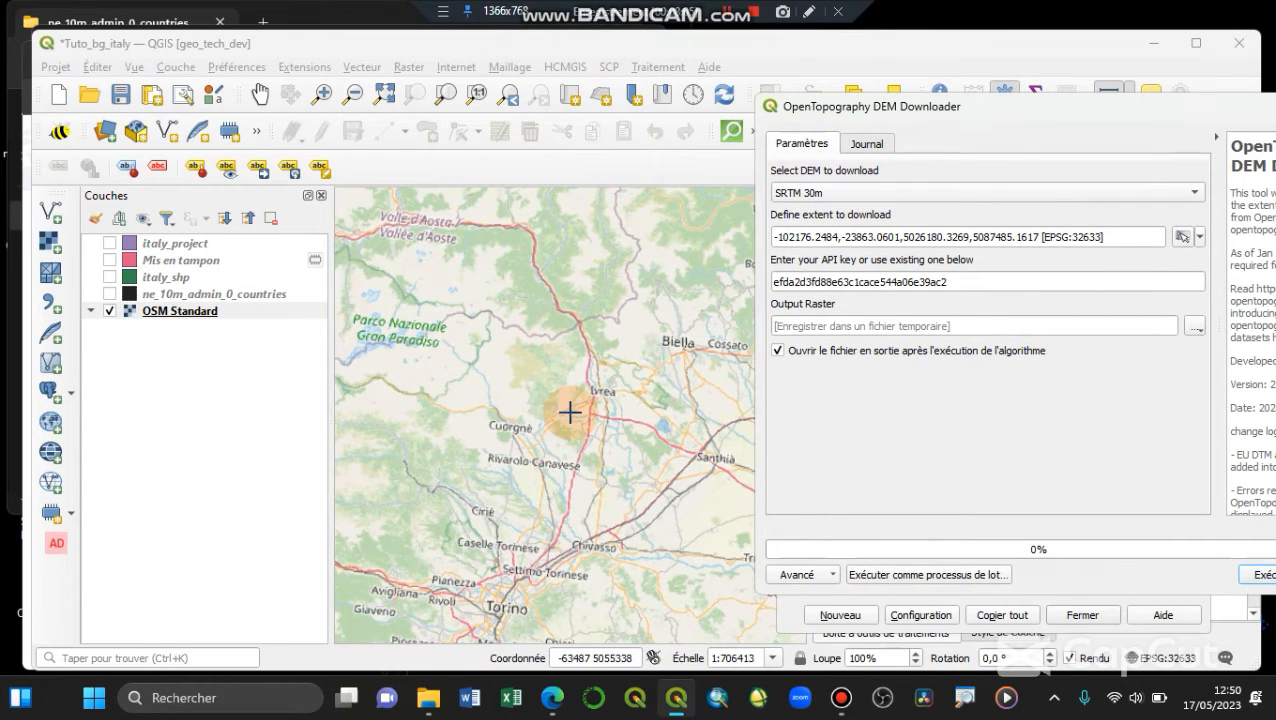
scroll(562, 481, "down", 1)
scroll(562, 481, "up", 1)
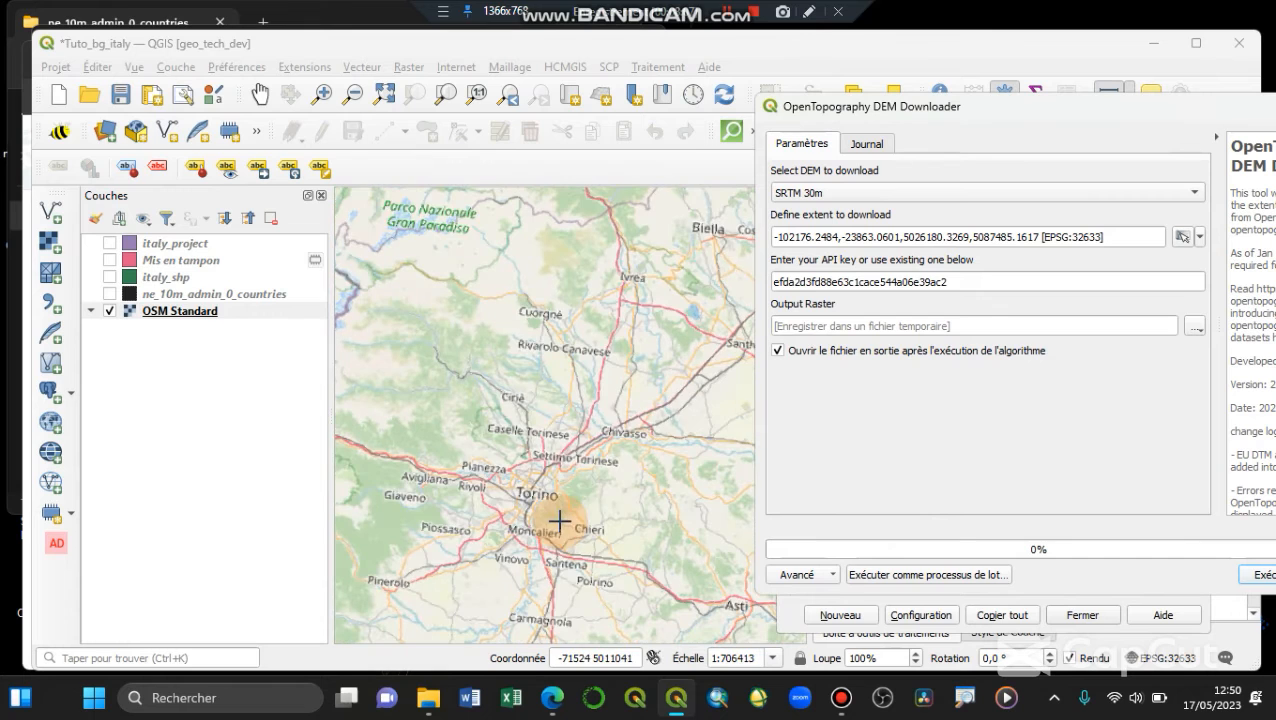
left_click(1200, 237)
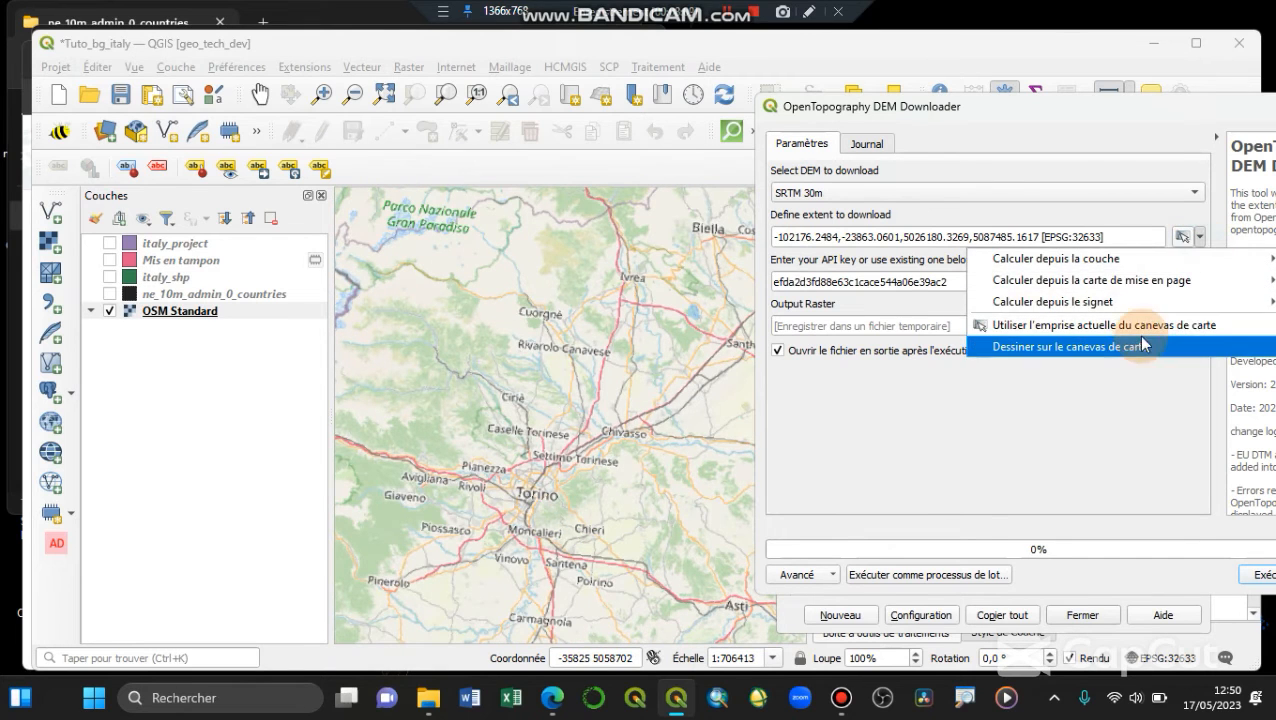
left_click(1090, 347)
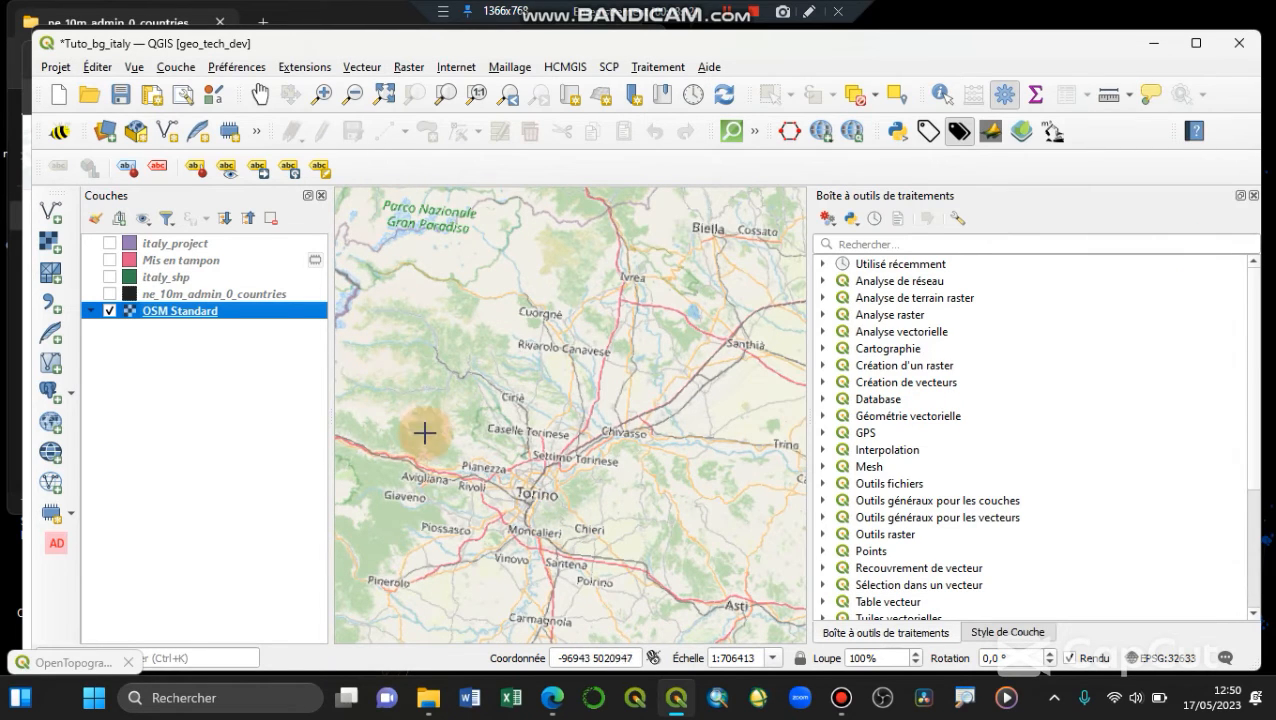
left_click_drag(430, 420, 433, 420)
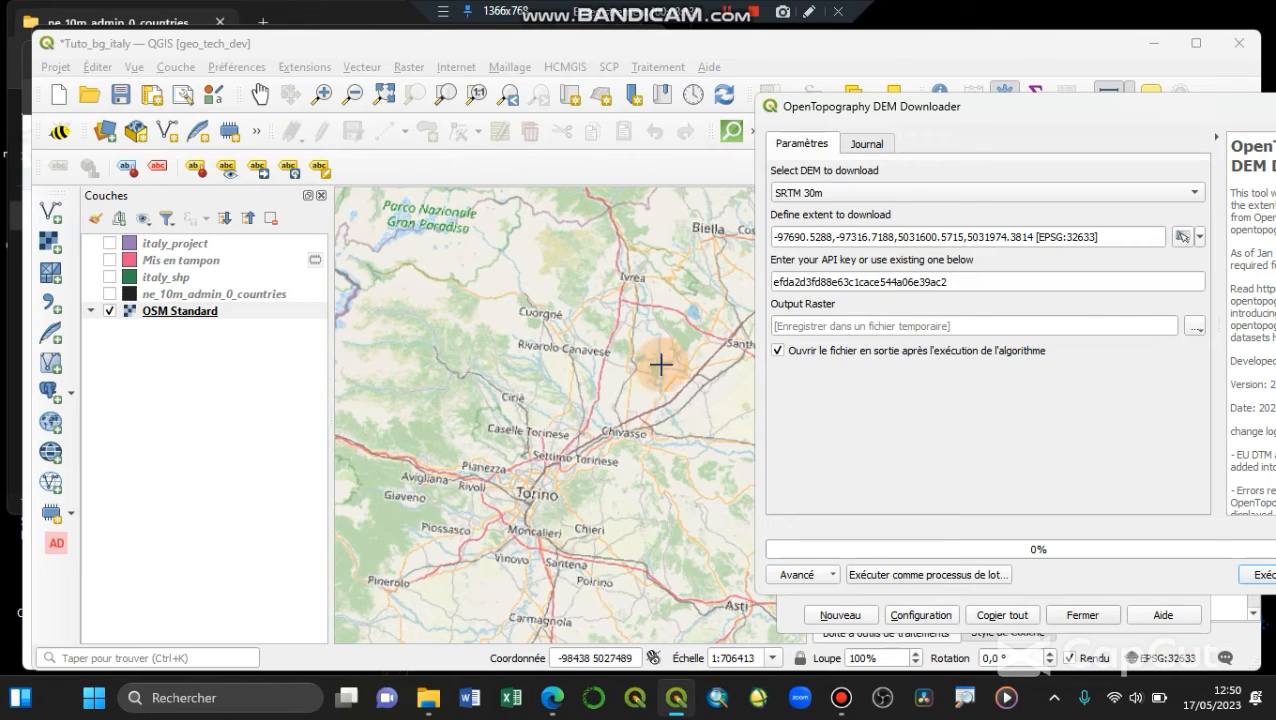
Redraw the DEM download extent on the map canvas as a rectangle of about 43 by 41 km around Torino
left_click(1199, 241)
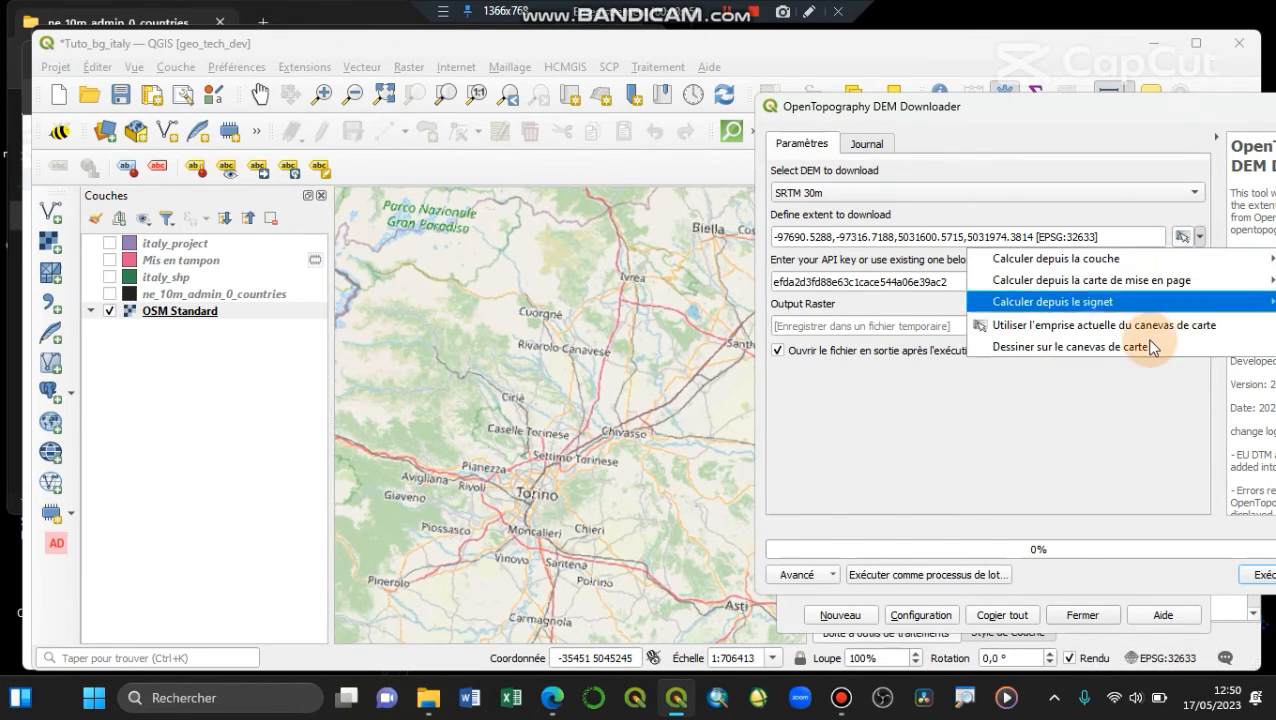
left_click(1090, 345)
left_click_drag(414, 390, 630, 597)
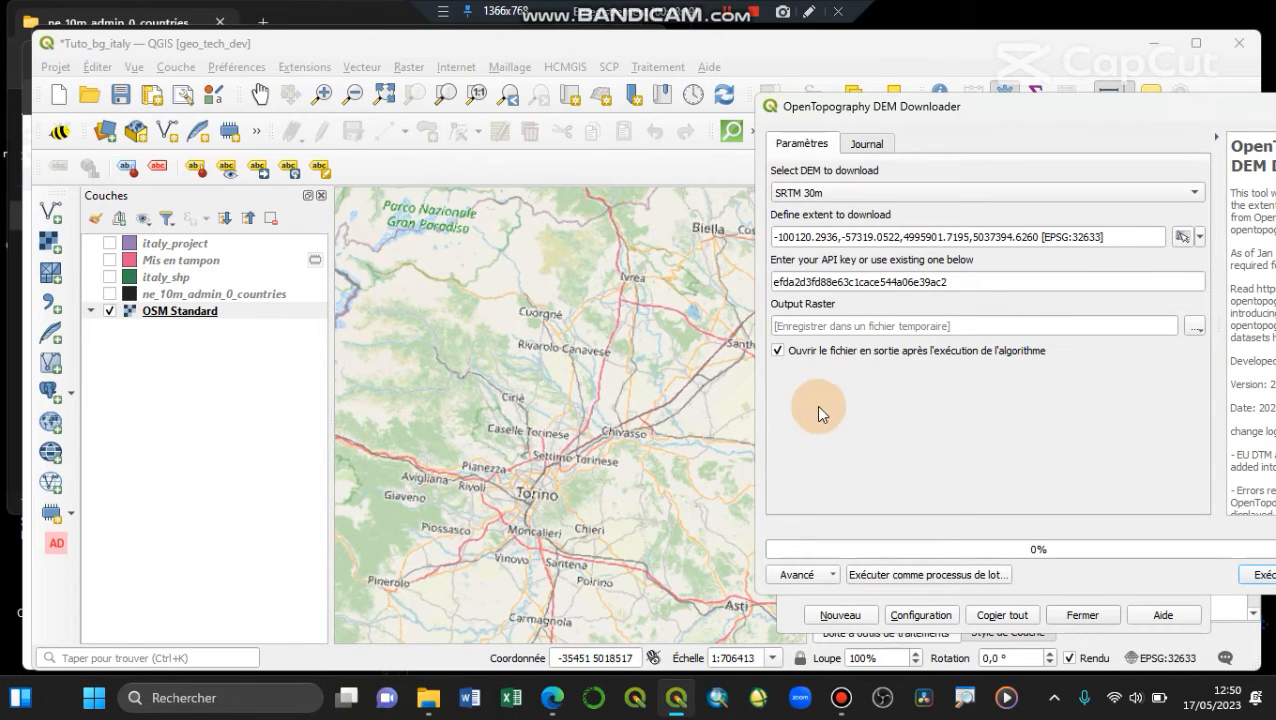
left_click(978, 284)
key("ctrl+a")
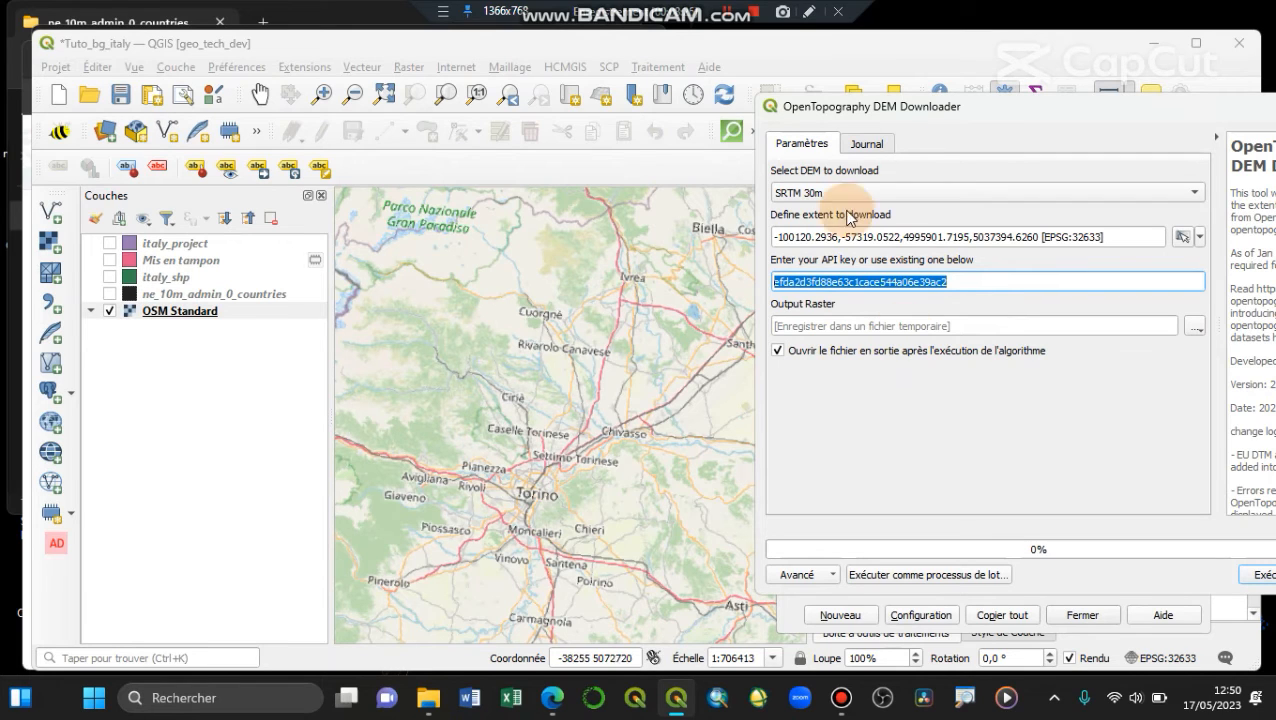
left_click(925, 285)
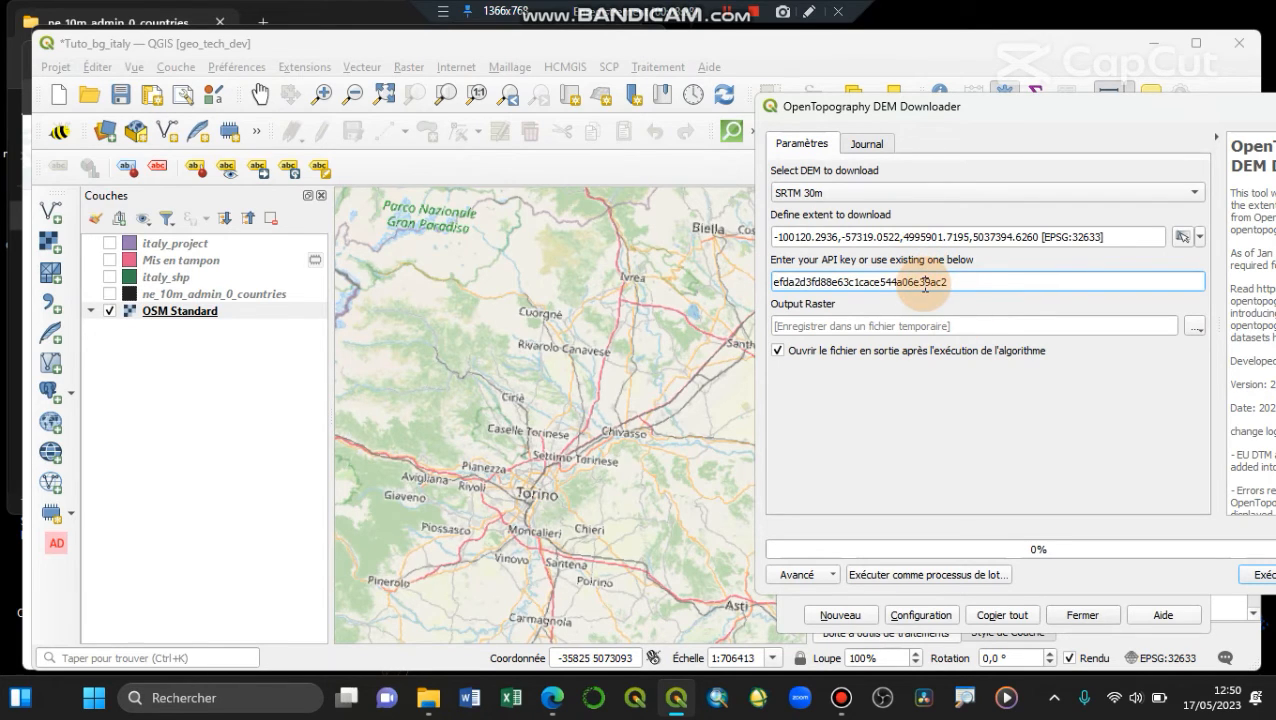
left_click_drag(960, 282, 838, 283)
left_click_drag(751, 263, 748, 265)
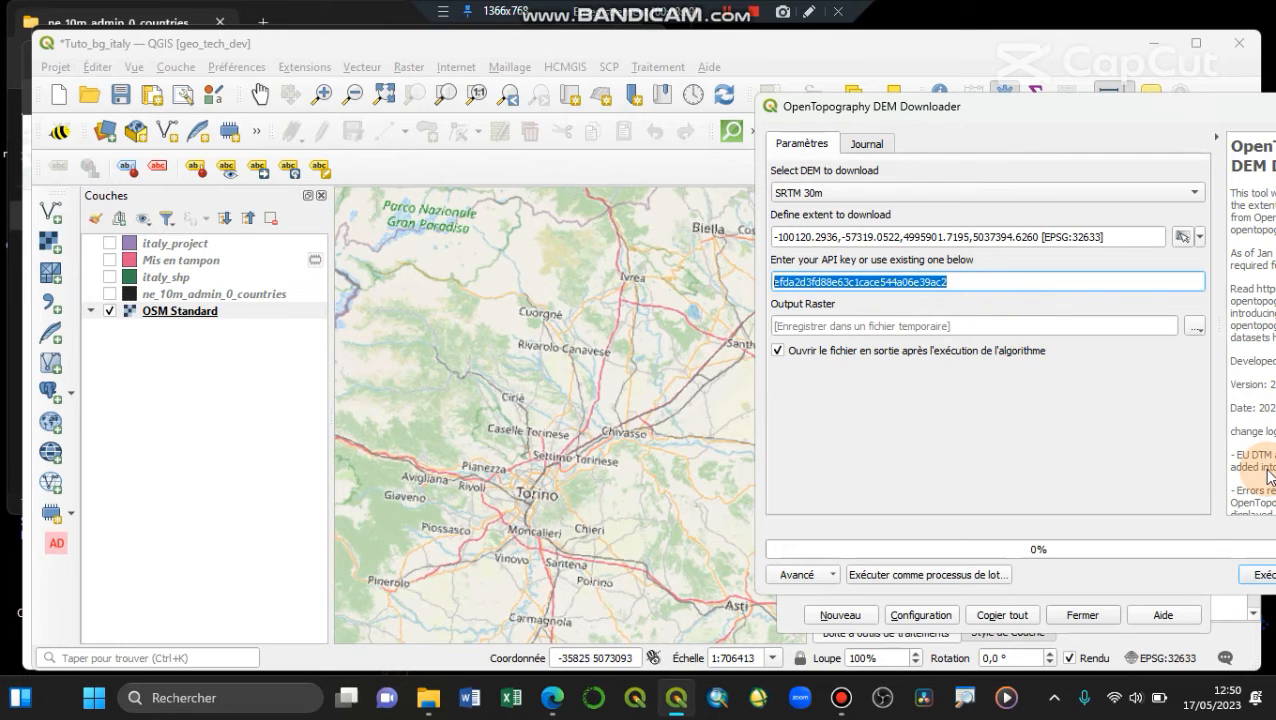
Run the SRTM 30m DEM download into a temporary raster and close the downloader
left_click_drag(1060, 111, 976, 118)
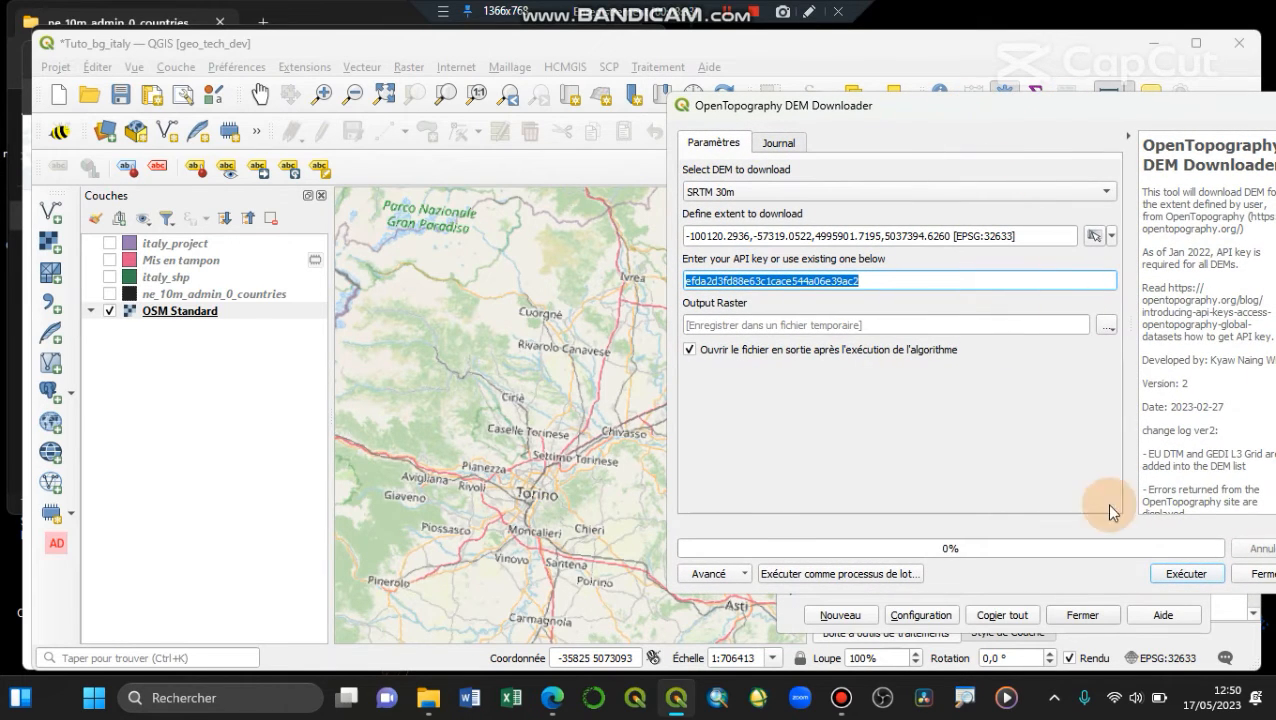
left_click(1190, 576)
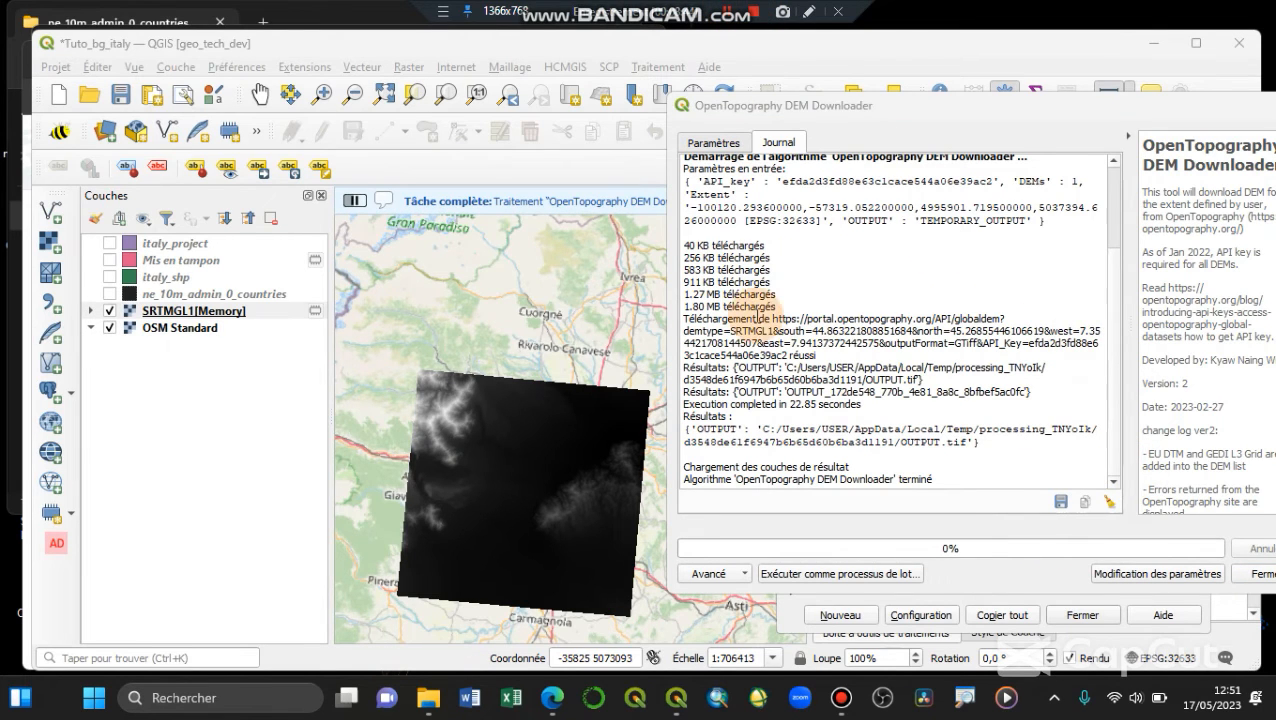
left_click_drag(790, 306, 630, 284)
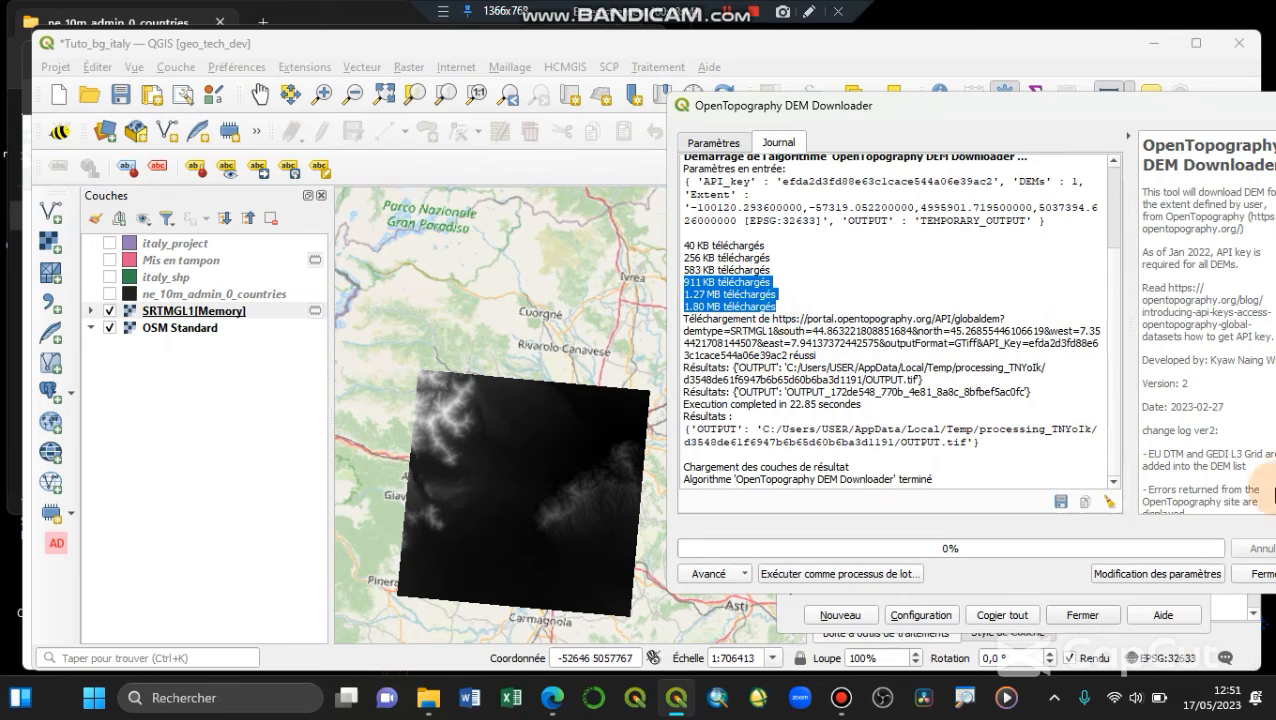
left_click(1258, 573)
Zoom the map to the SRTMGL1[Memory] layer, close the measurement window and activate the pan tool
left_click(267, 314)
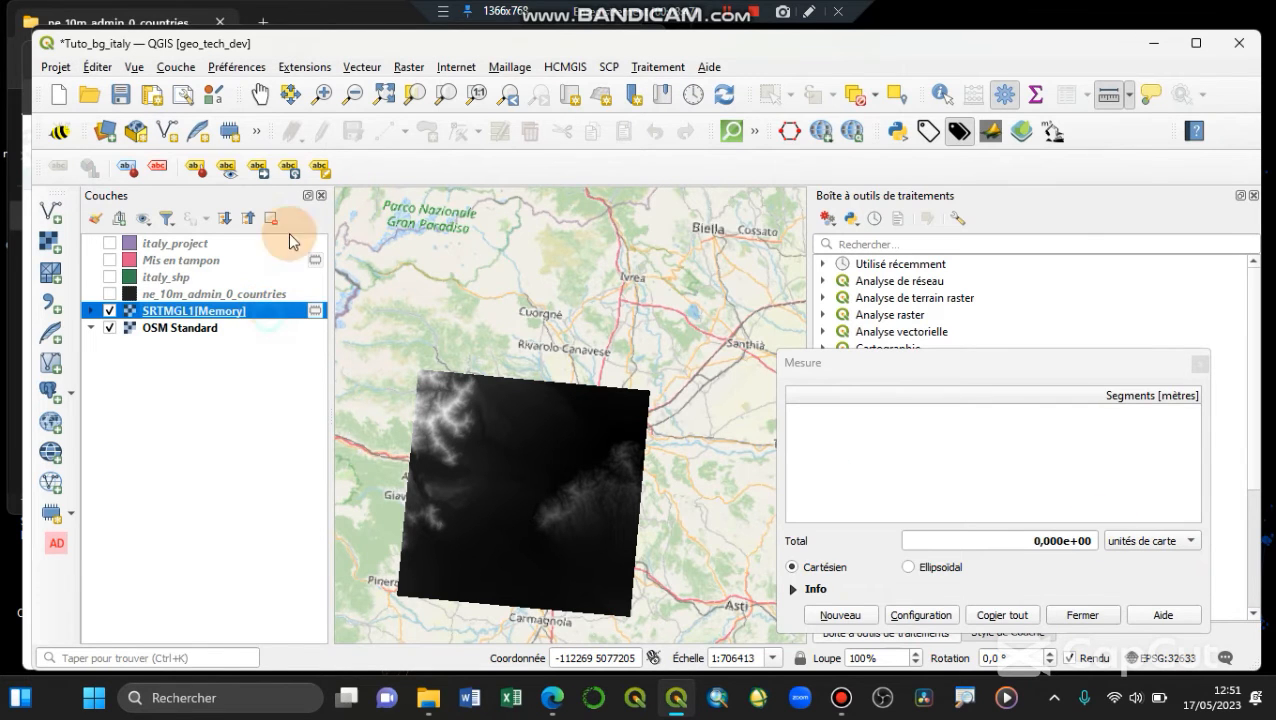
left_click(446, 94)
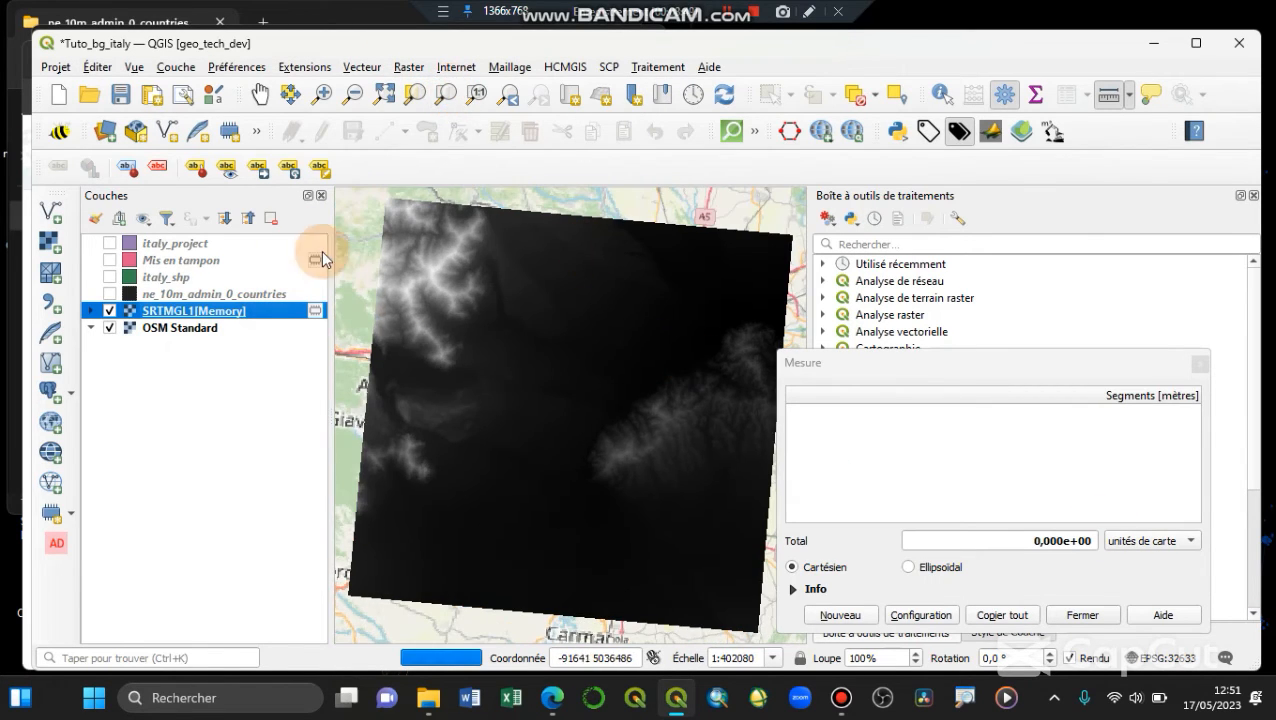
left_click(1200, 372)
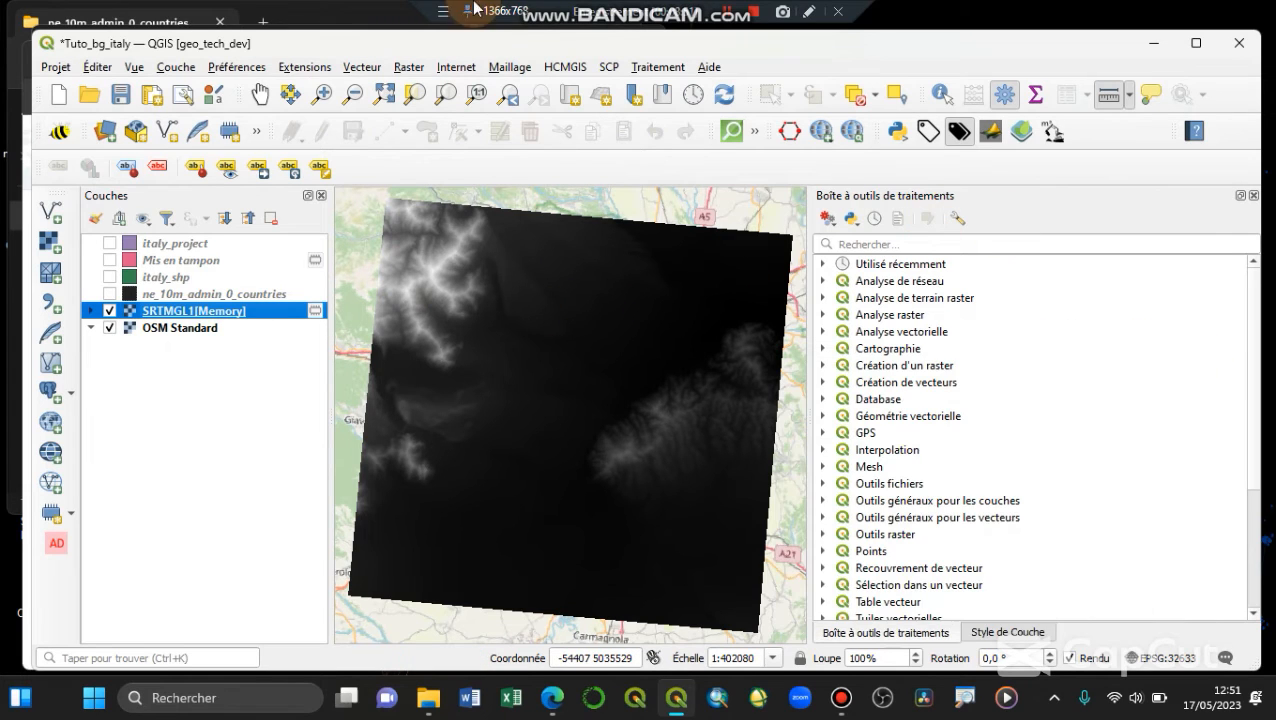
left_click(260, 97)
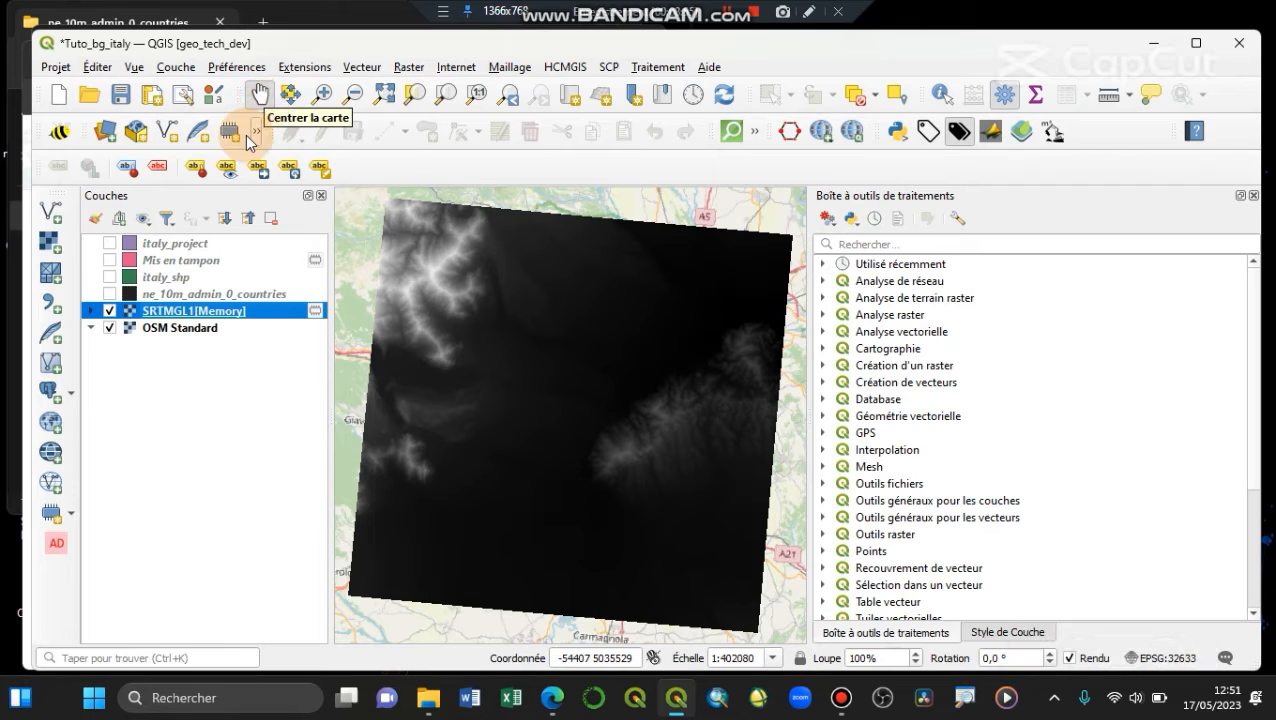
Close the processing toolbox and set the SRTMGL1[Memory] layer's rendering type to Pseudo-couleur à bande unique
left_click(1253, 196)
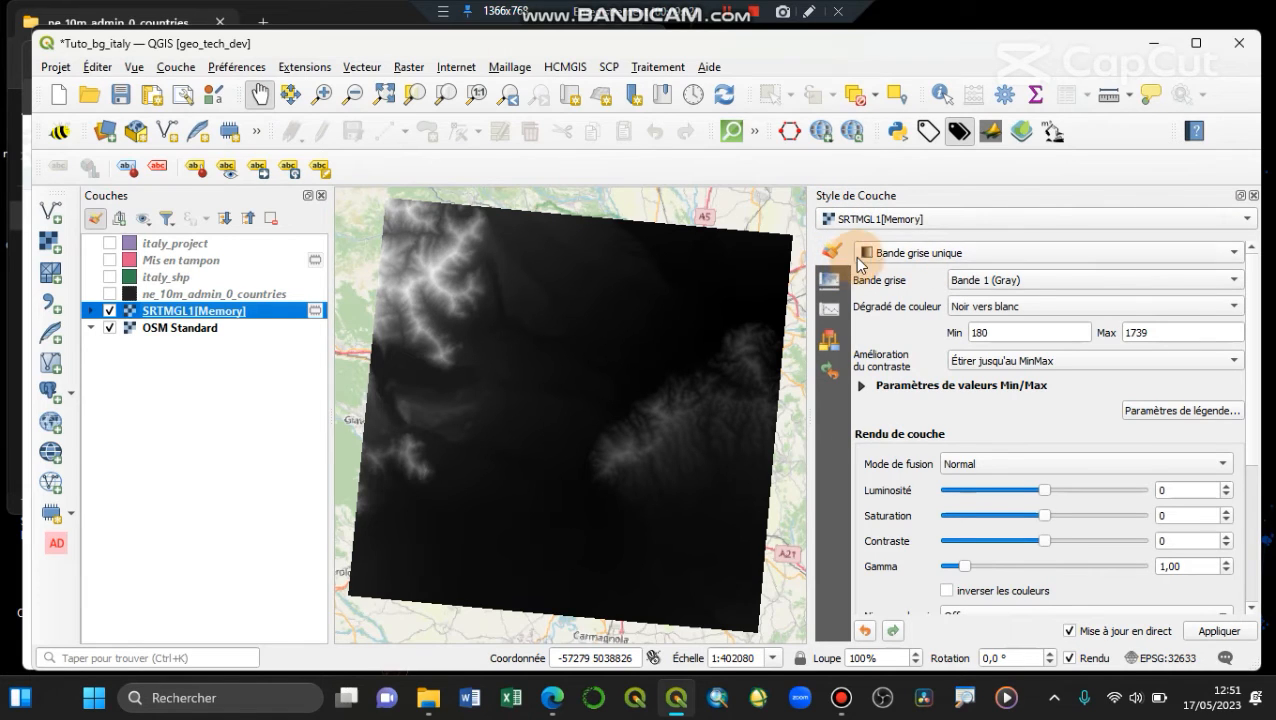
left_click(944, 256)
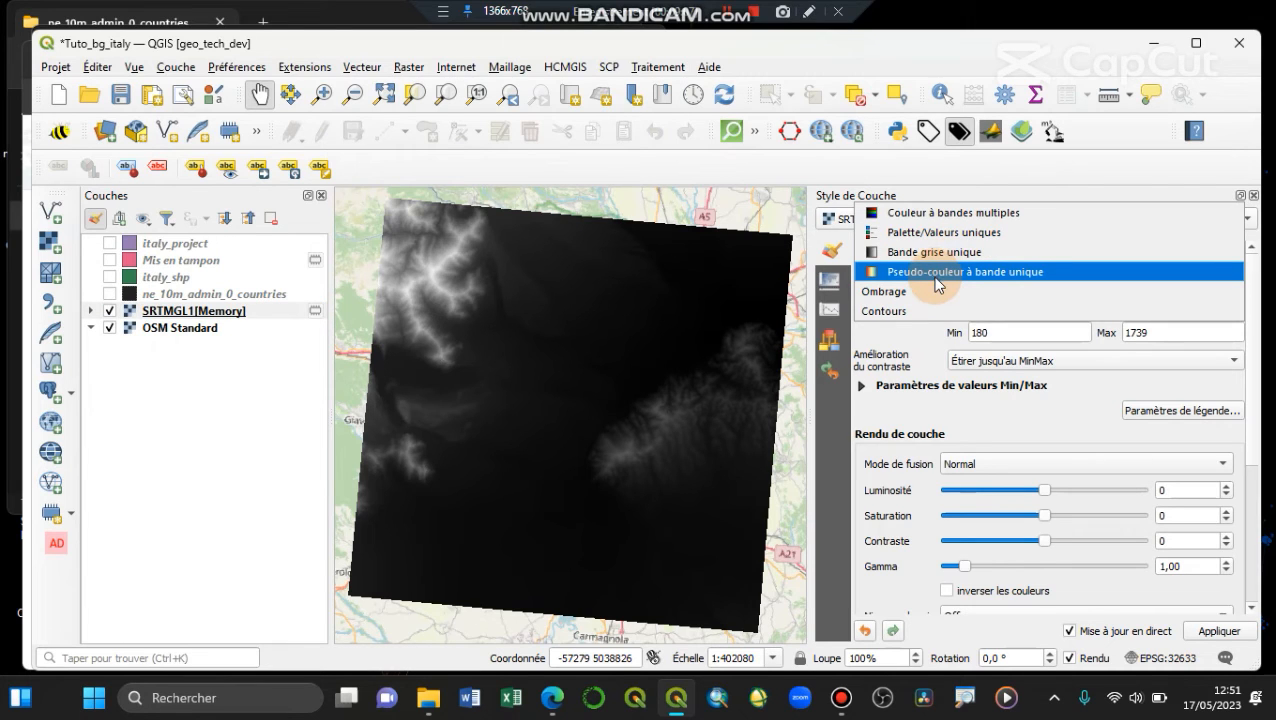
left_click(935, 274)
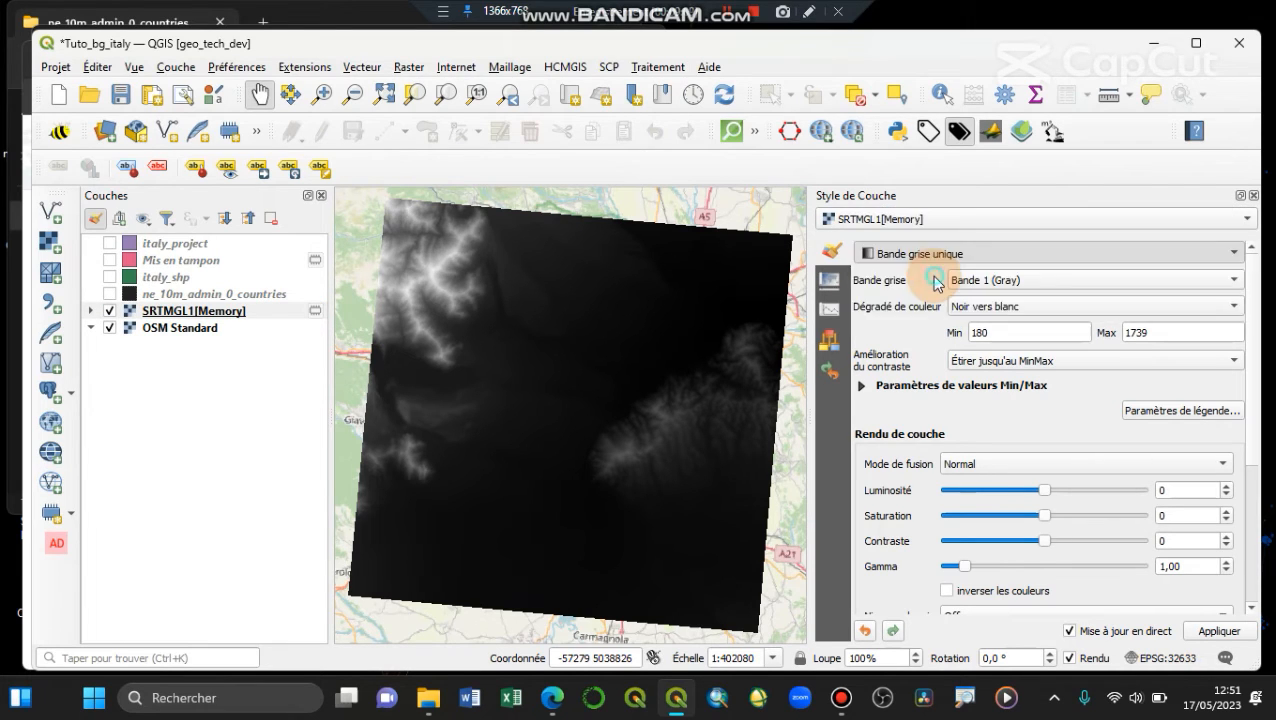
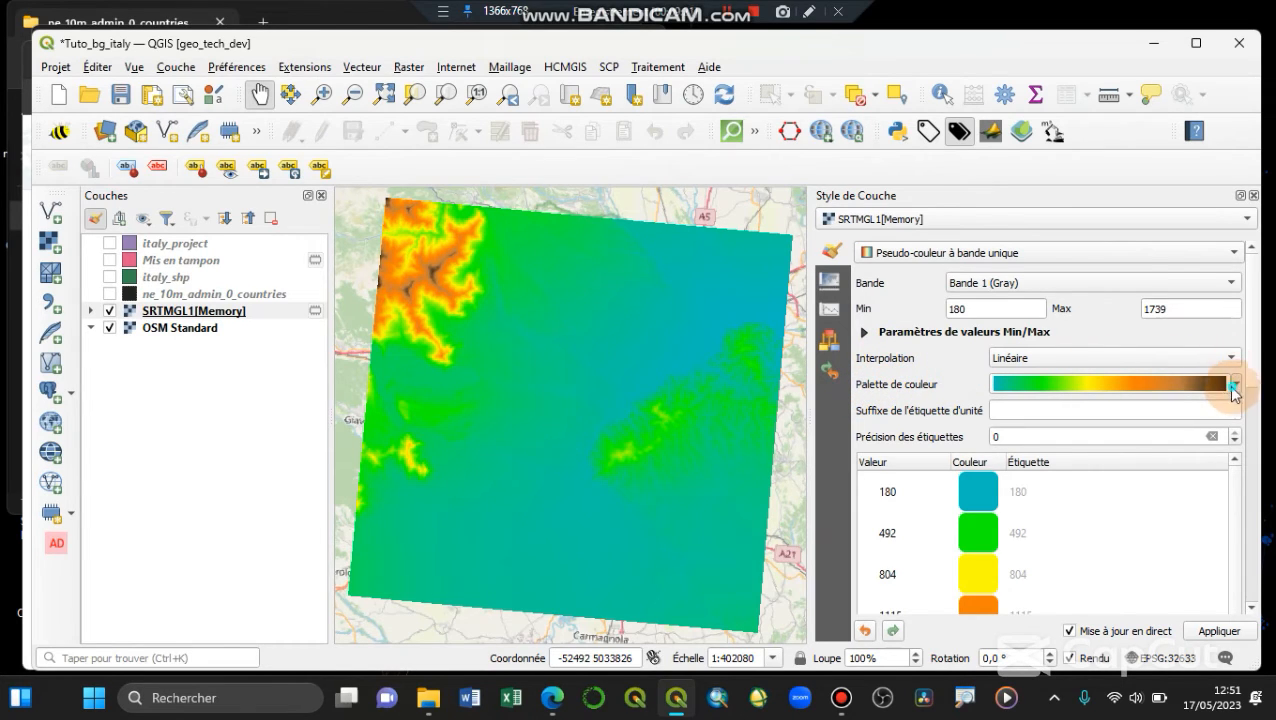
Try the Spectral and Oranges colour ramps on the SRTMGL1[Memory] layer
left_click(1237, 388)
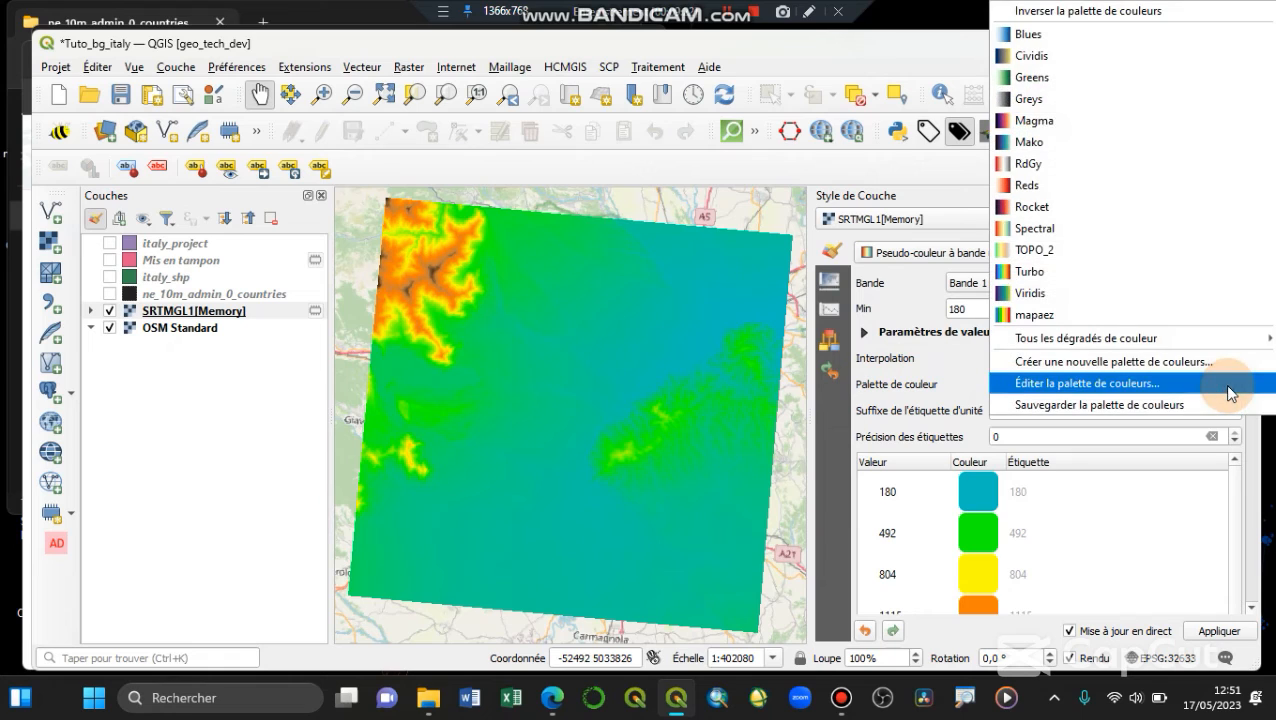
left_click(1040, 229)
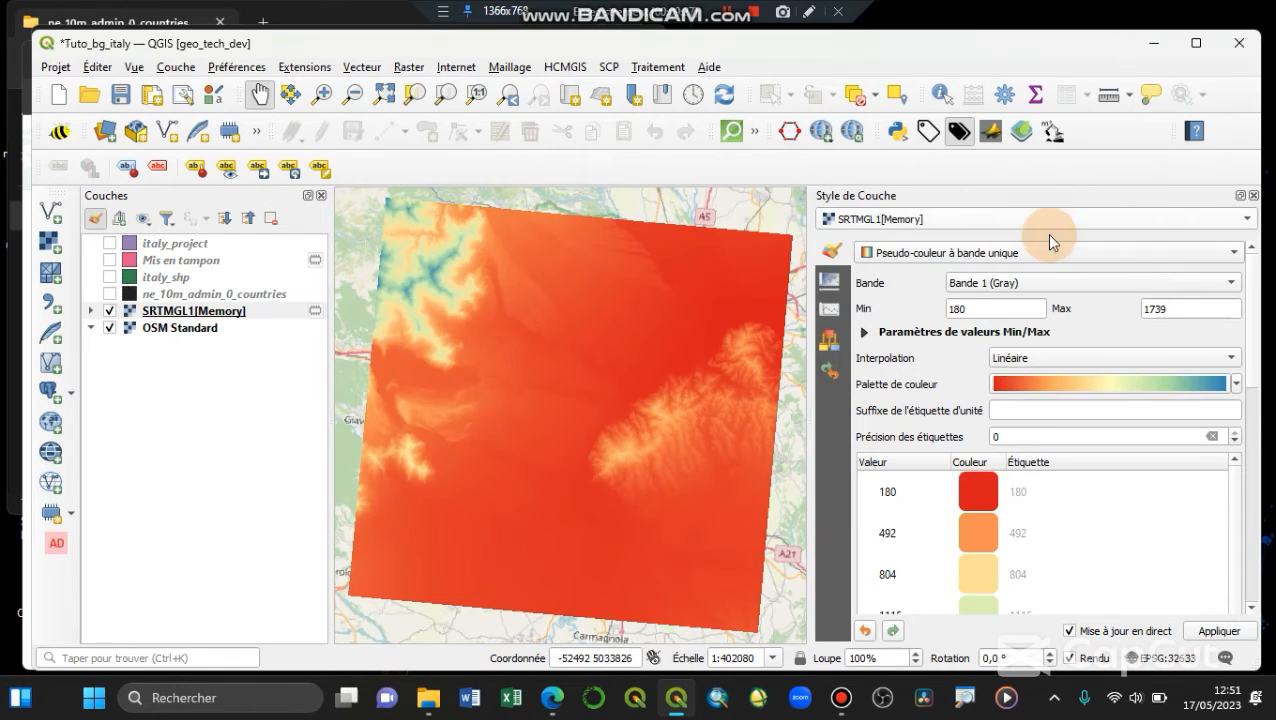
left_click(1238, 388)
mouse_move(1212, 338)
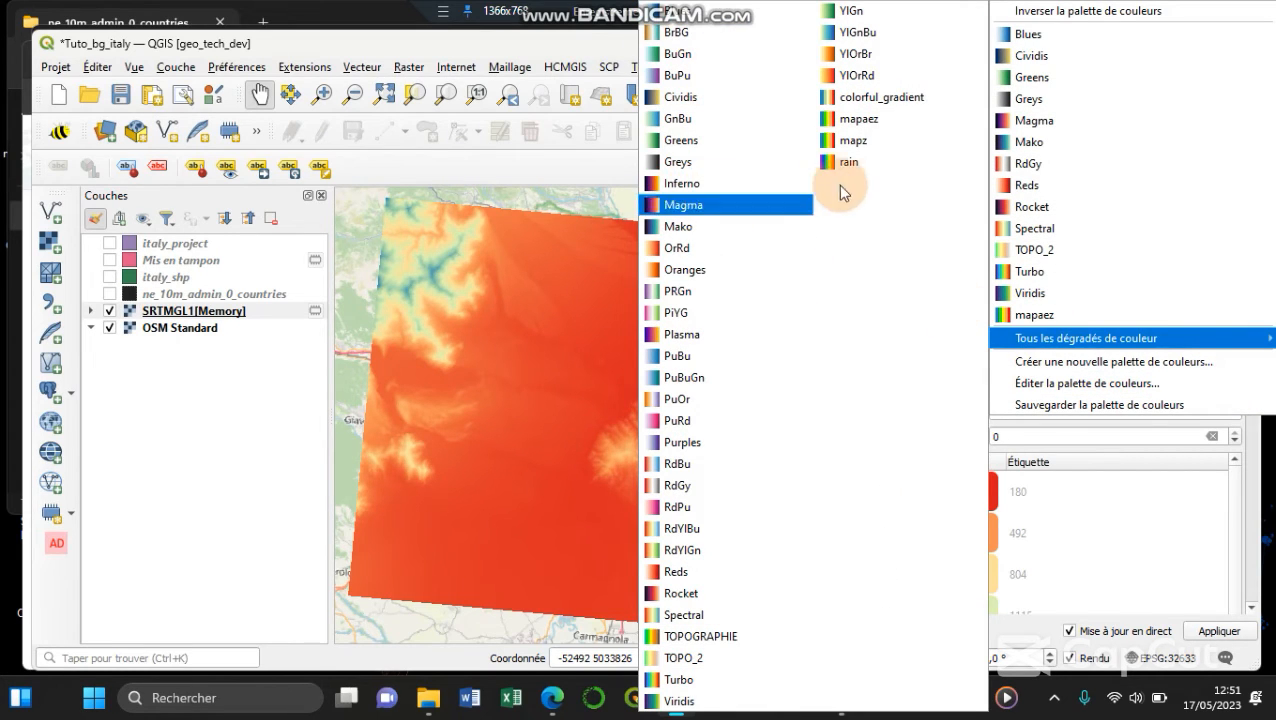
left_click(726, 277)
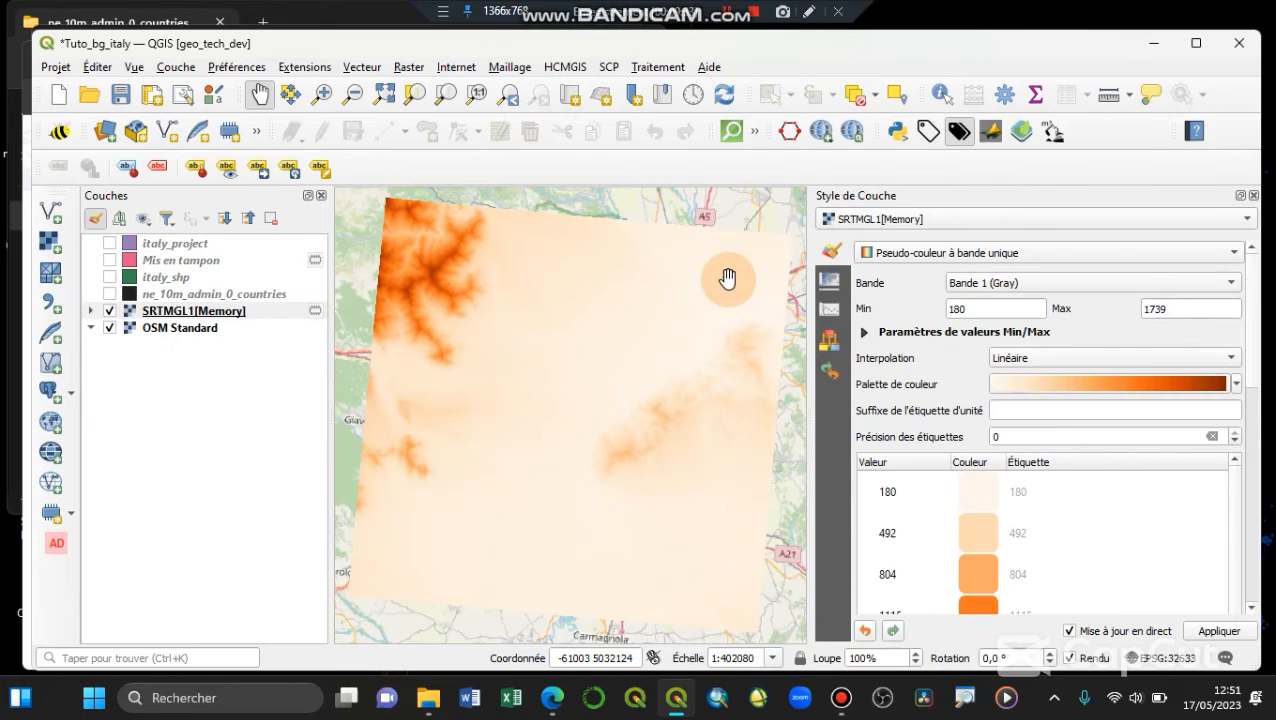
Start a new colour ramp for the SRTMGL1[Memory] layer using the type Catalogue: cpt-city
left_click(1236, 386)
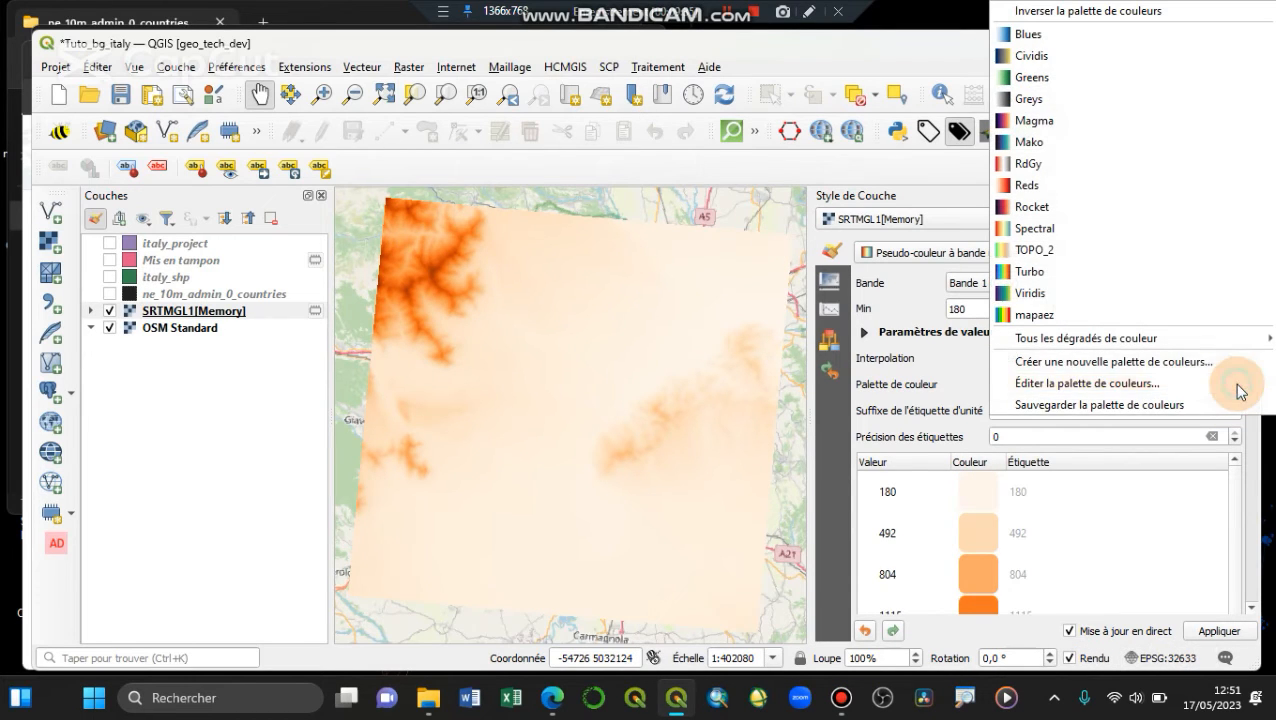
left_click(1196, 363)
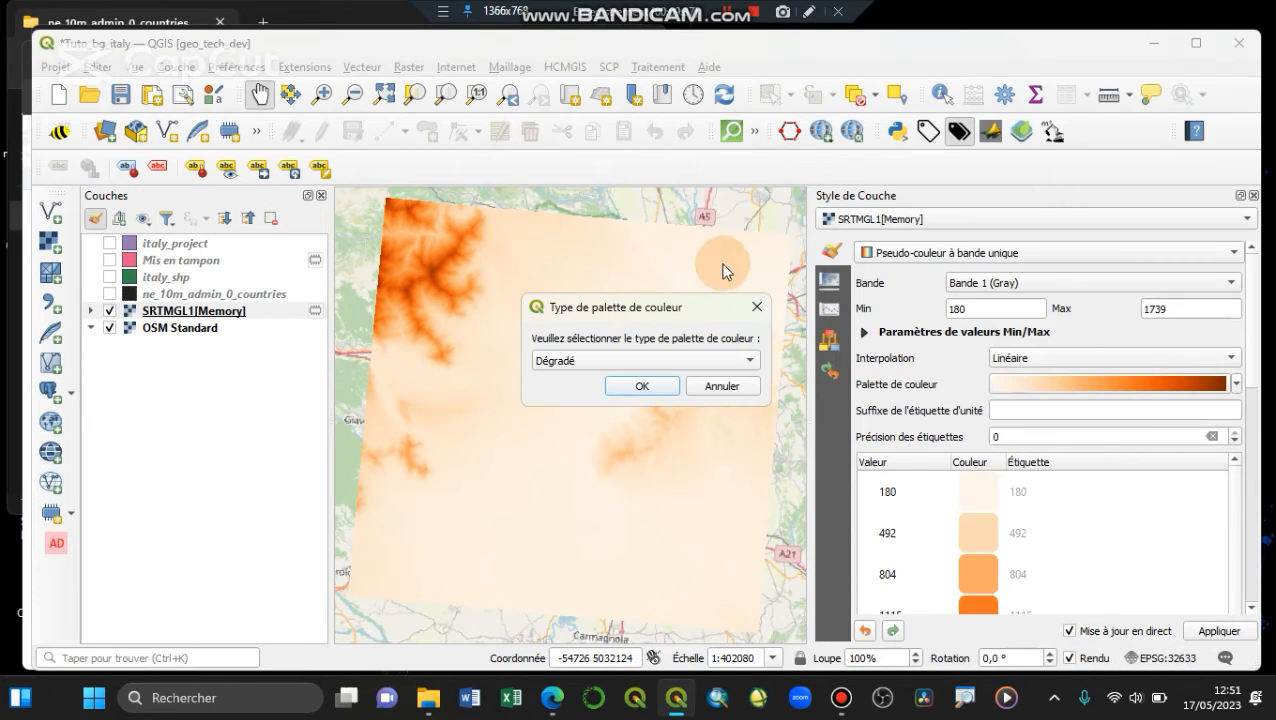
left_click(648, 358)
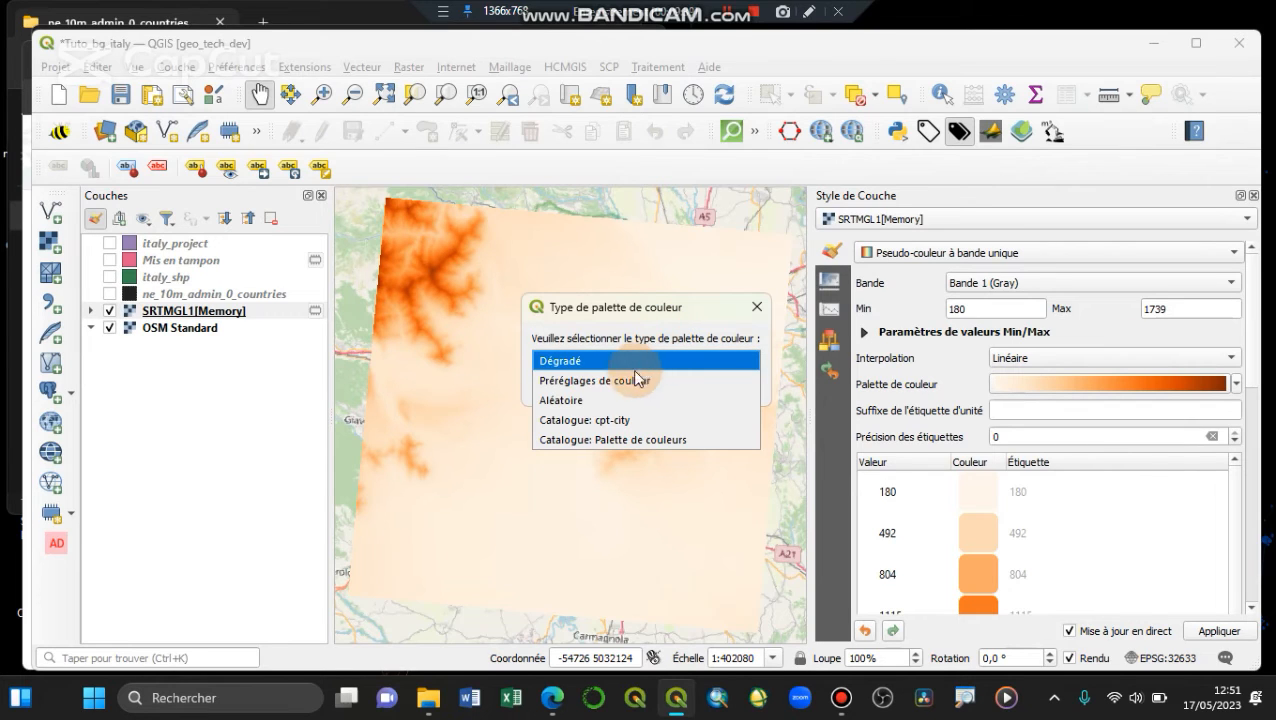
left_click(601, 419)
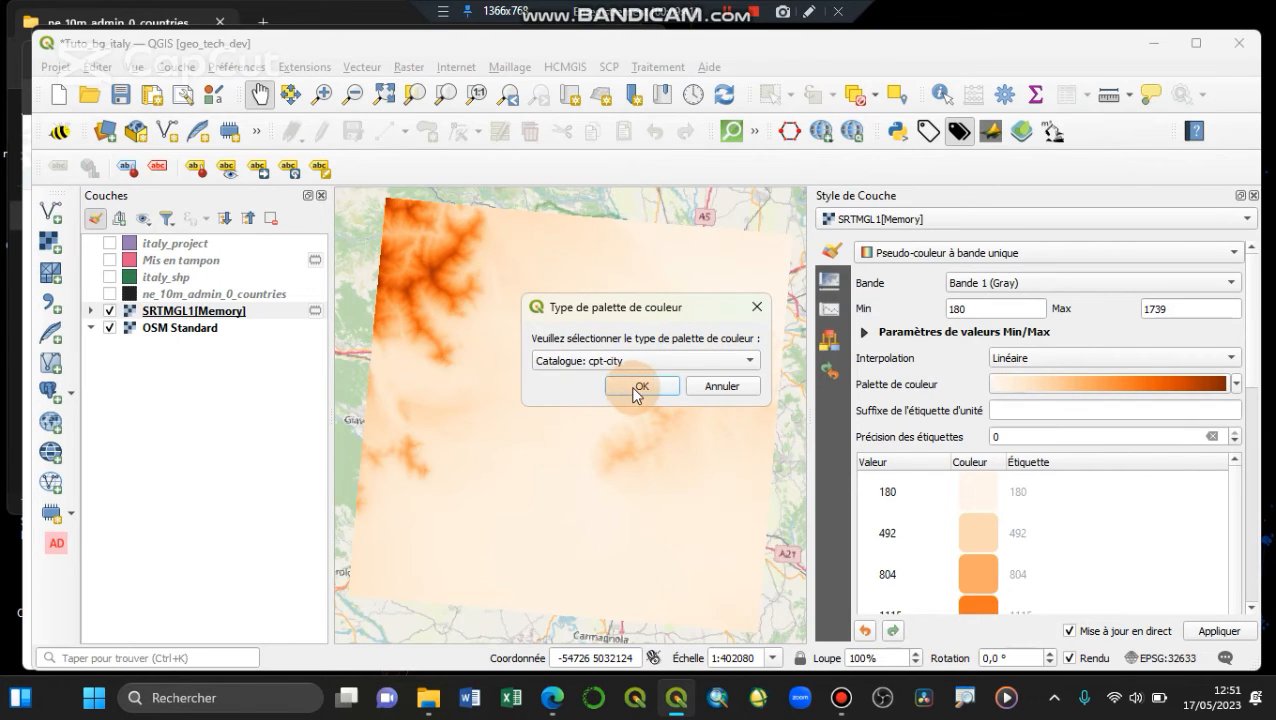
left_click(636, 388)
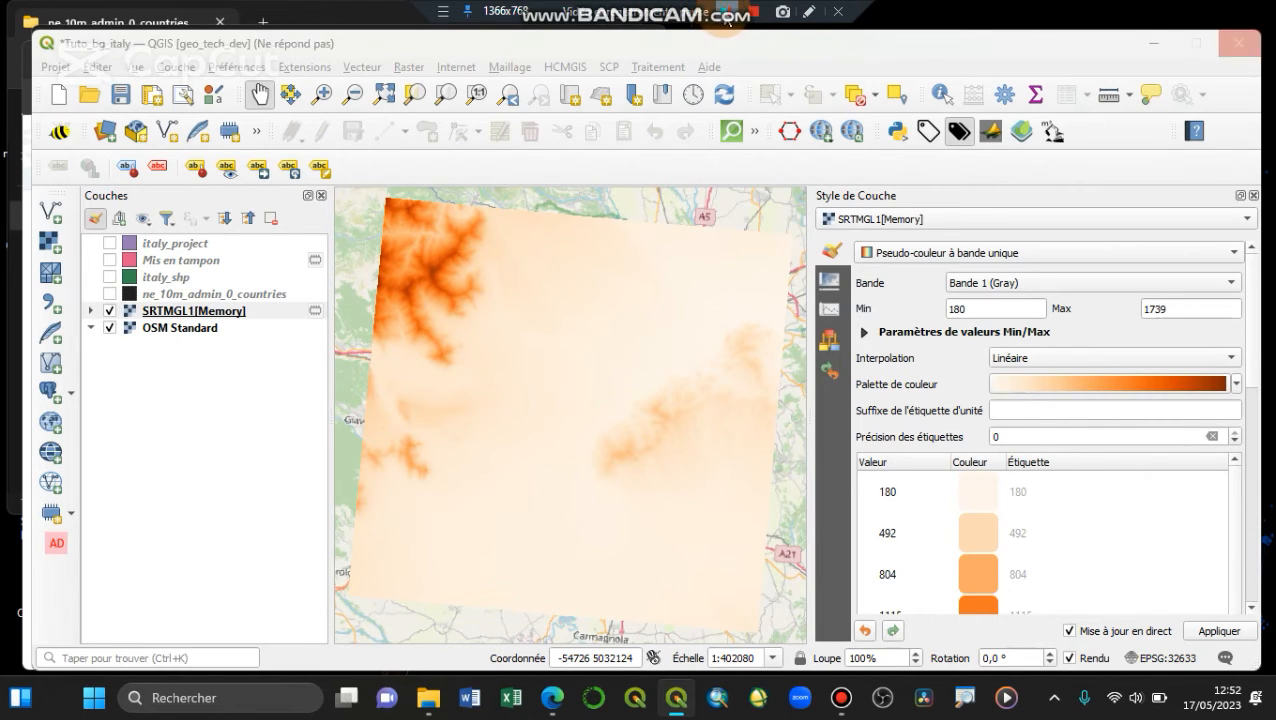
scroll(339, 246, "down", 3)
scroll(334, 245, "up", 3)
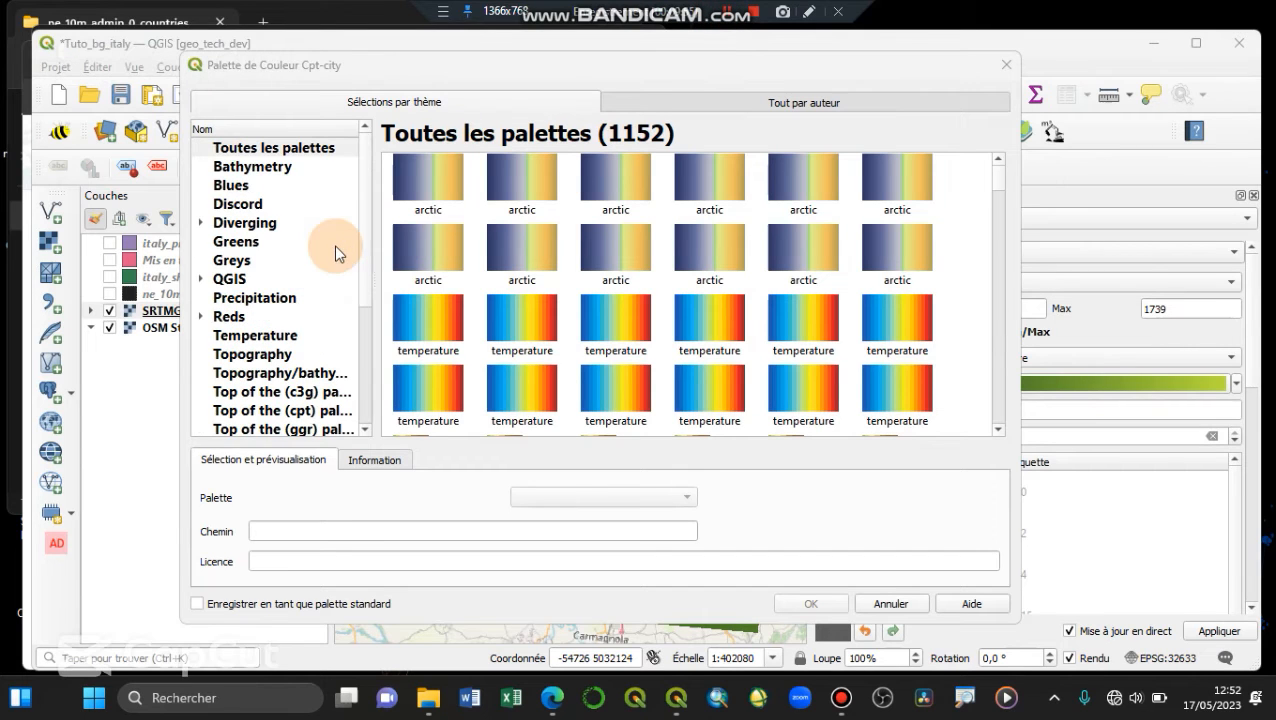
Browse the Topography palettes in the cpt-city catalogue and apply the DEM_screen palette to the layer
left_click(248, 355)
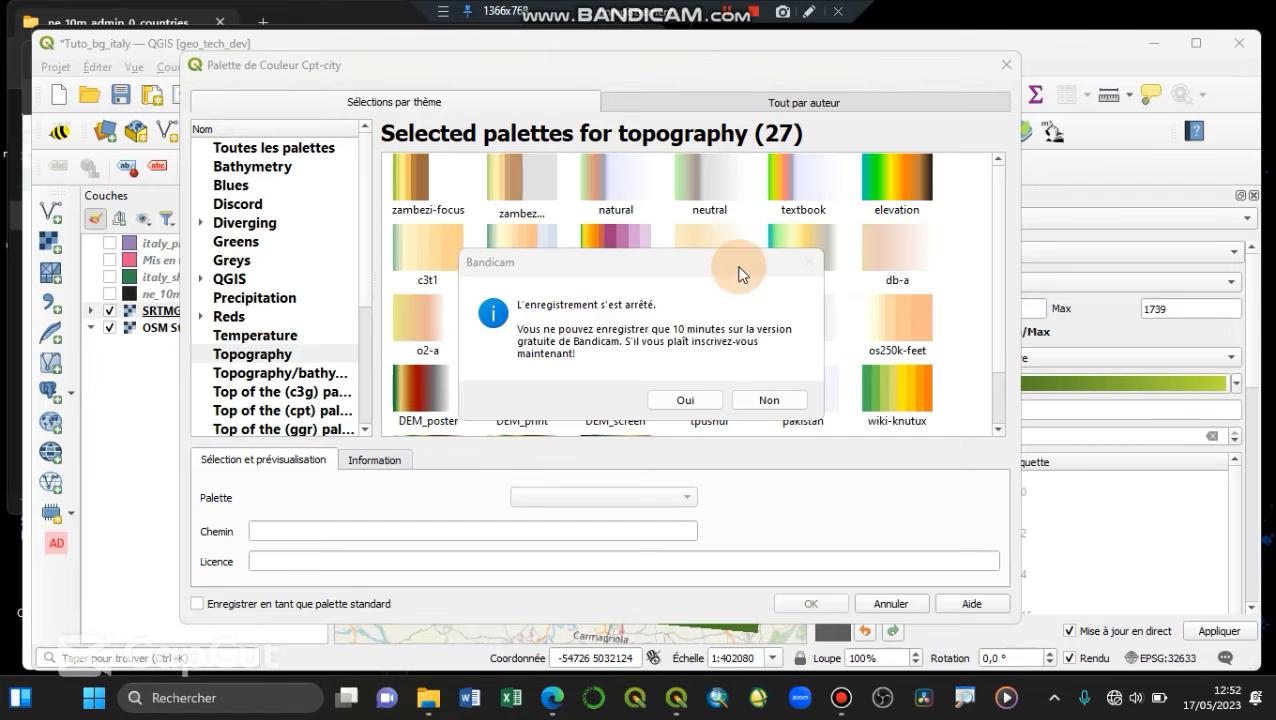
left_click(769, 400)
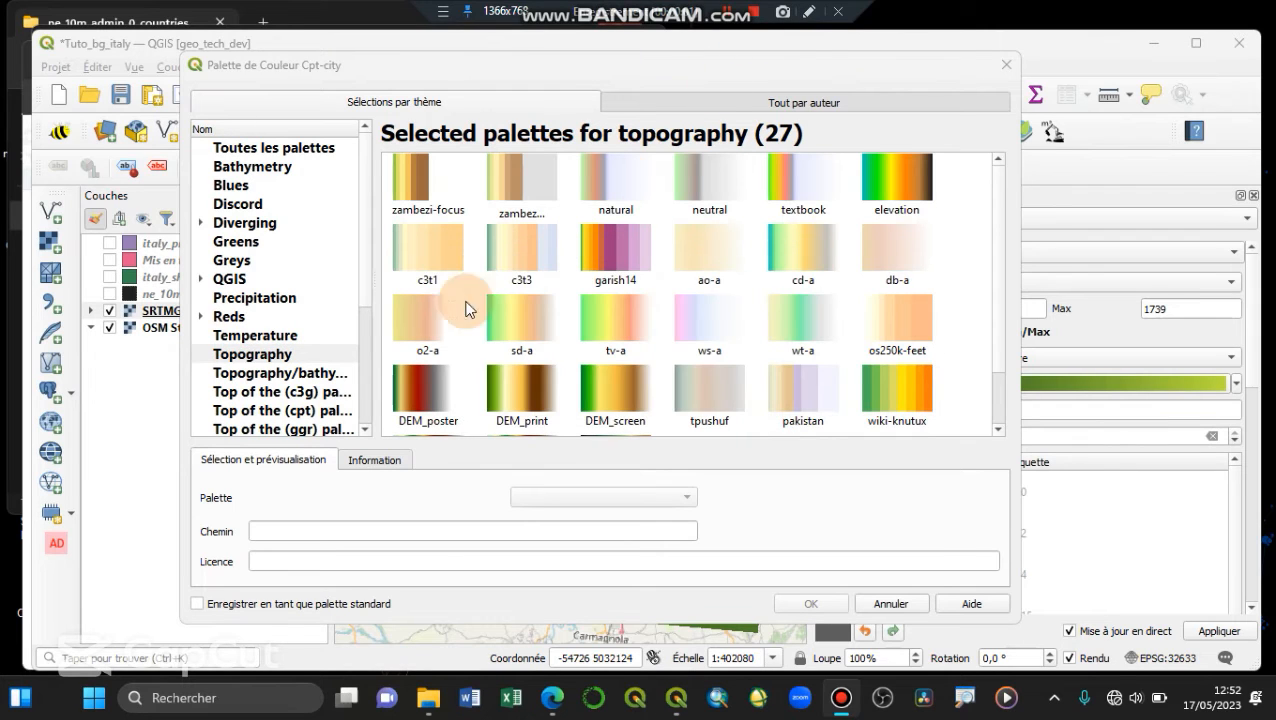
left_click(300, 352)
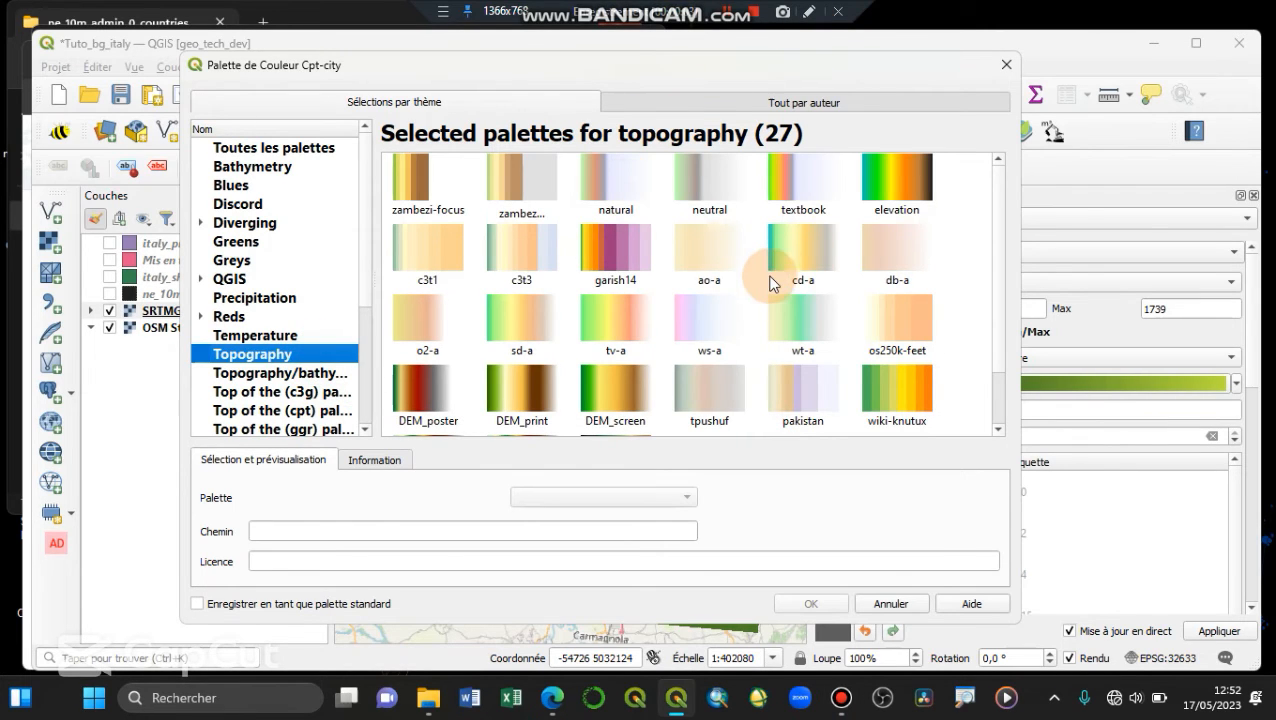
scroll(770, 285, "down", 1)
scroll(771, 278, "up", 1)
scroll(790, 310, "down", 1)
scroll(830, 345, "up", 1)
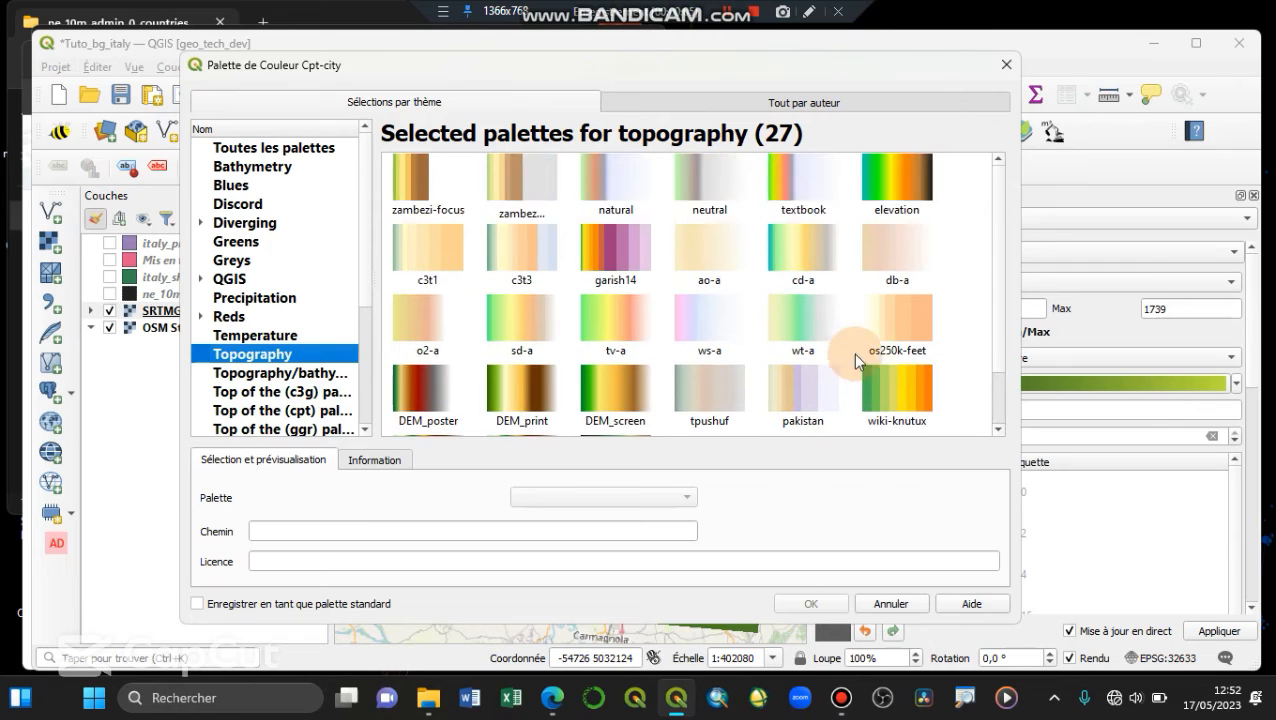
left_click(913, 207)
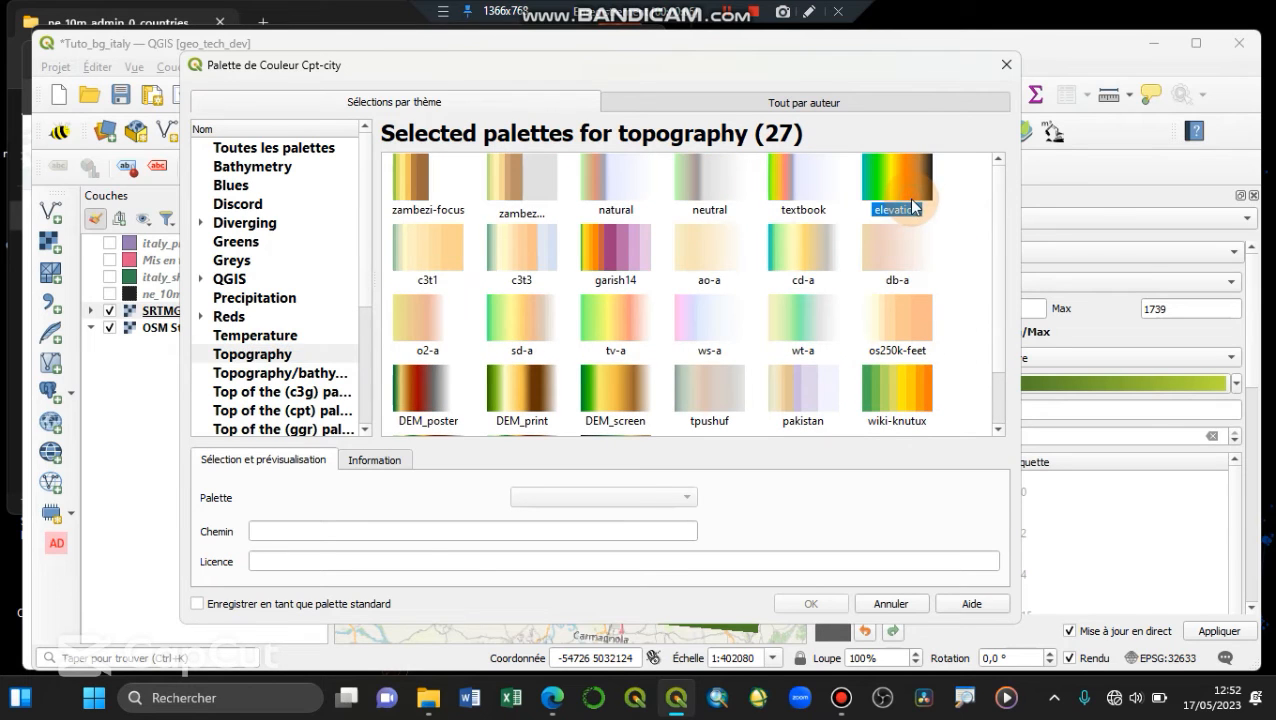
left_click(620, 394)
scroll(620, 390, "down", 1)
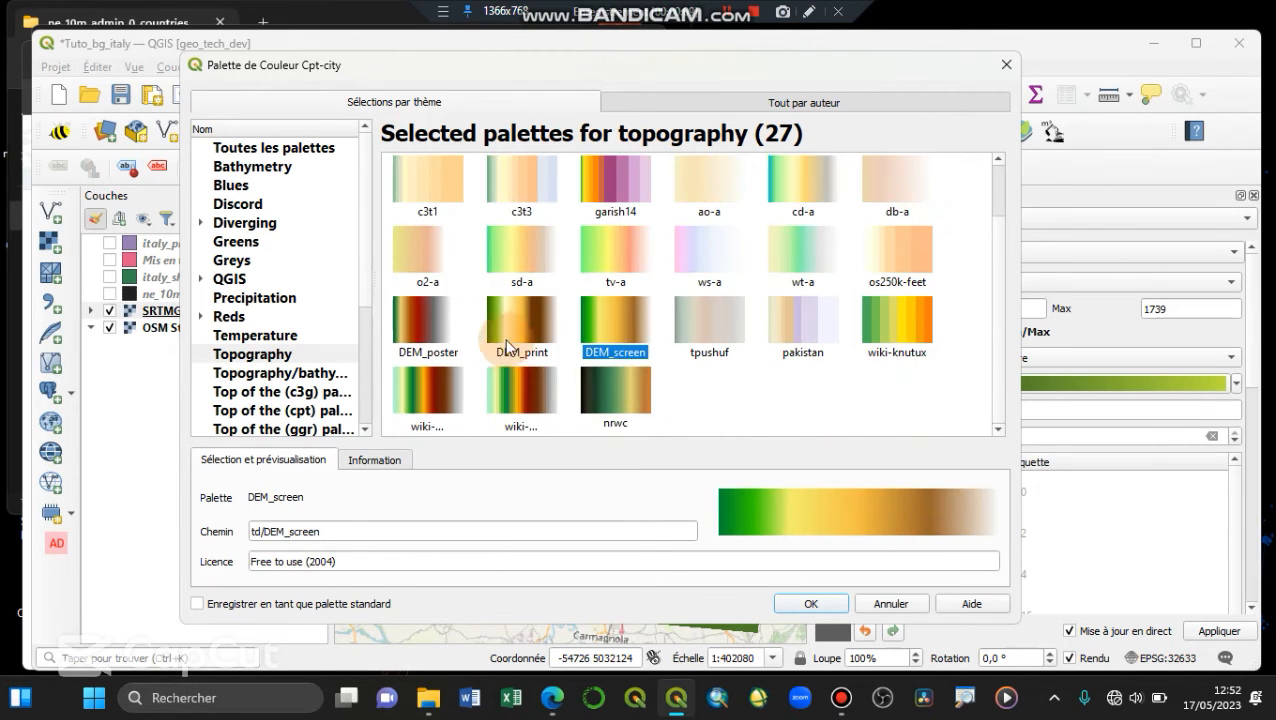
left_click(810, 603)
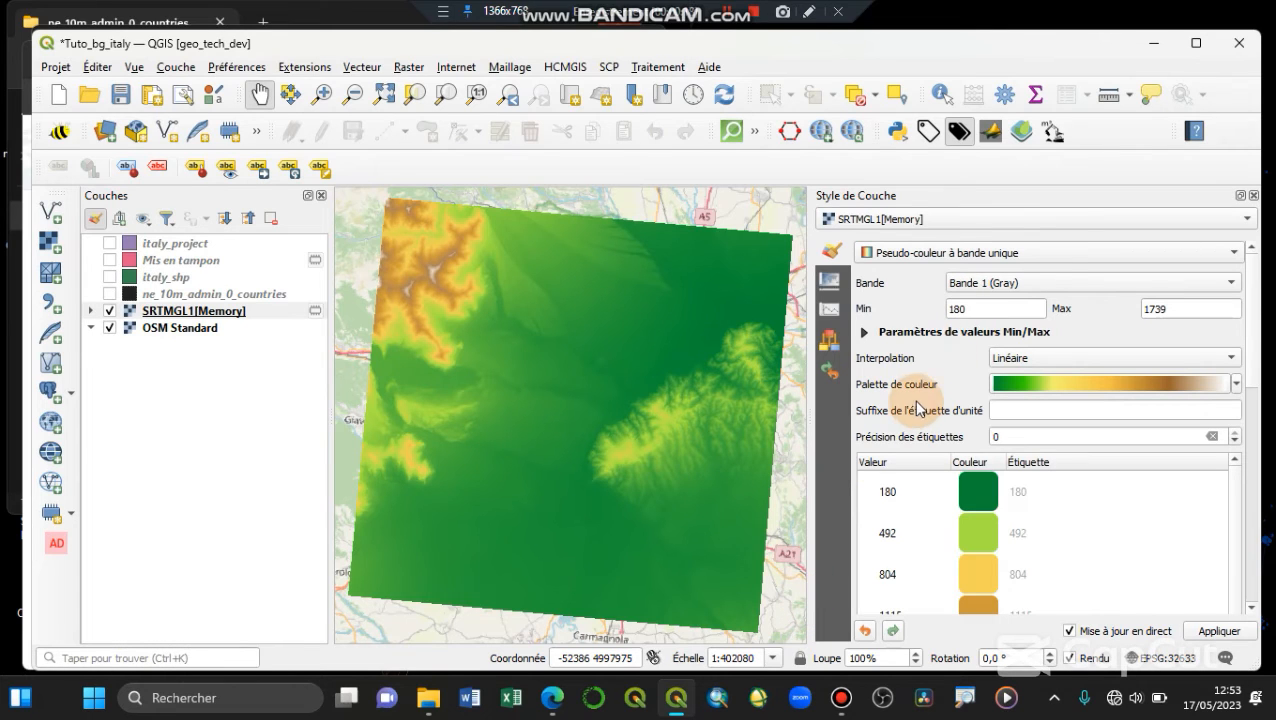
Examine the colour classes, layer rendering and resampling settings of the SRTMGL1[Memory] layer
scroll(951, 383, "down", 5)
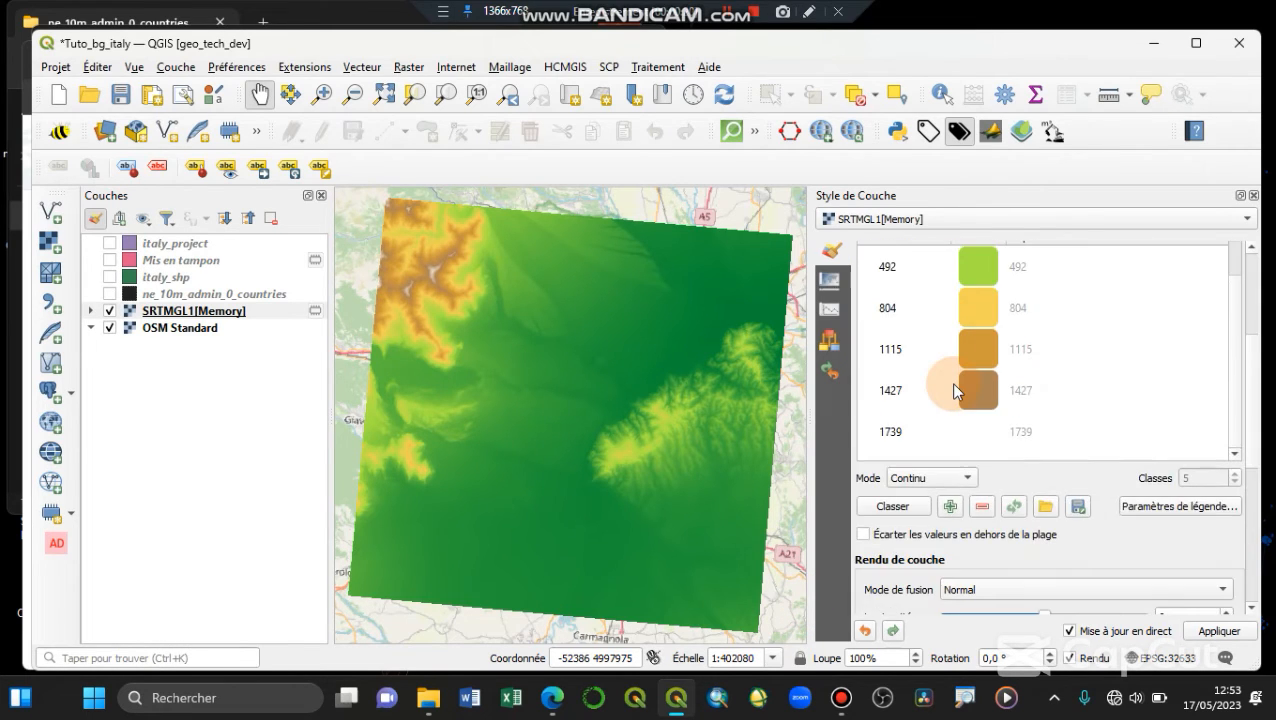
scroll(951, 383, "down", 3)
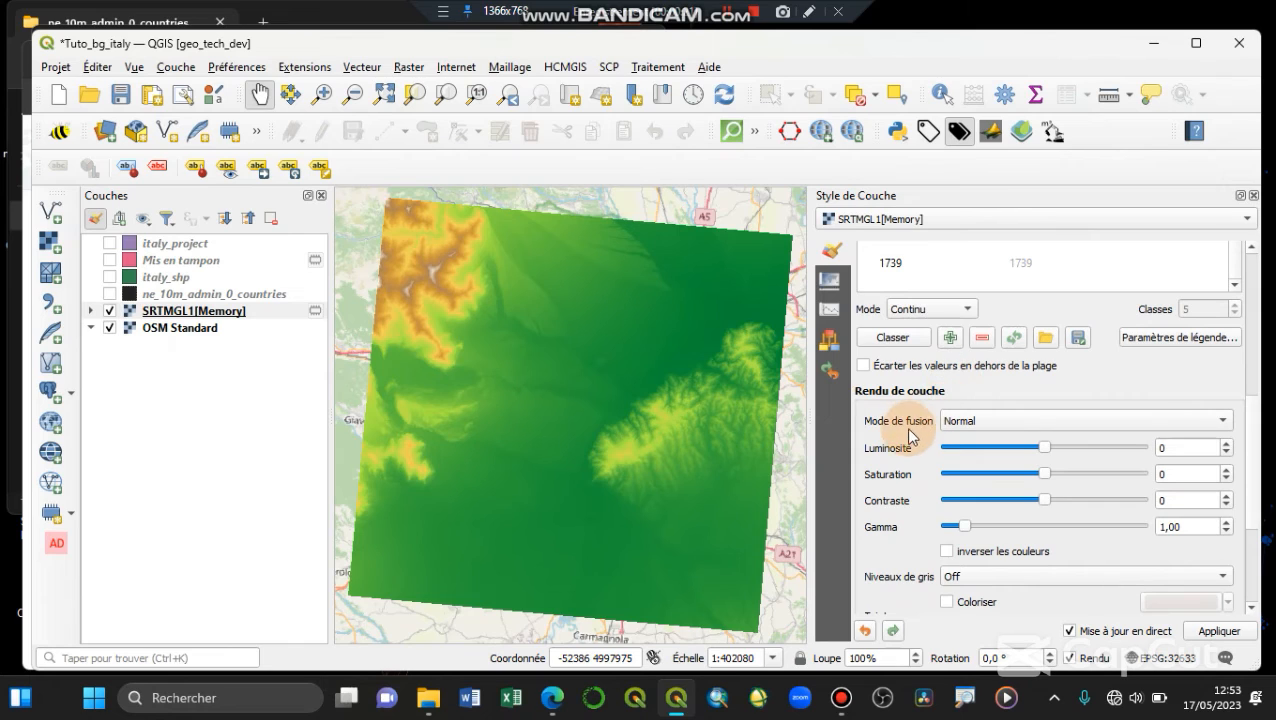
scroll(910, 435, "down", 3)
scroll(908, 441, "up", 3)
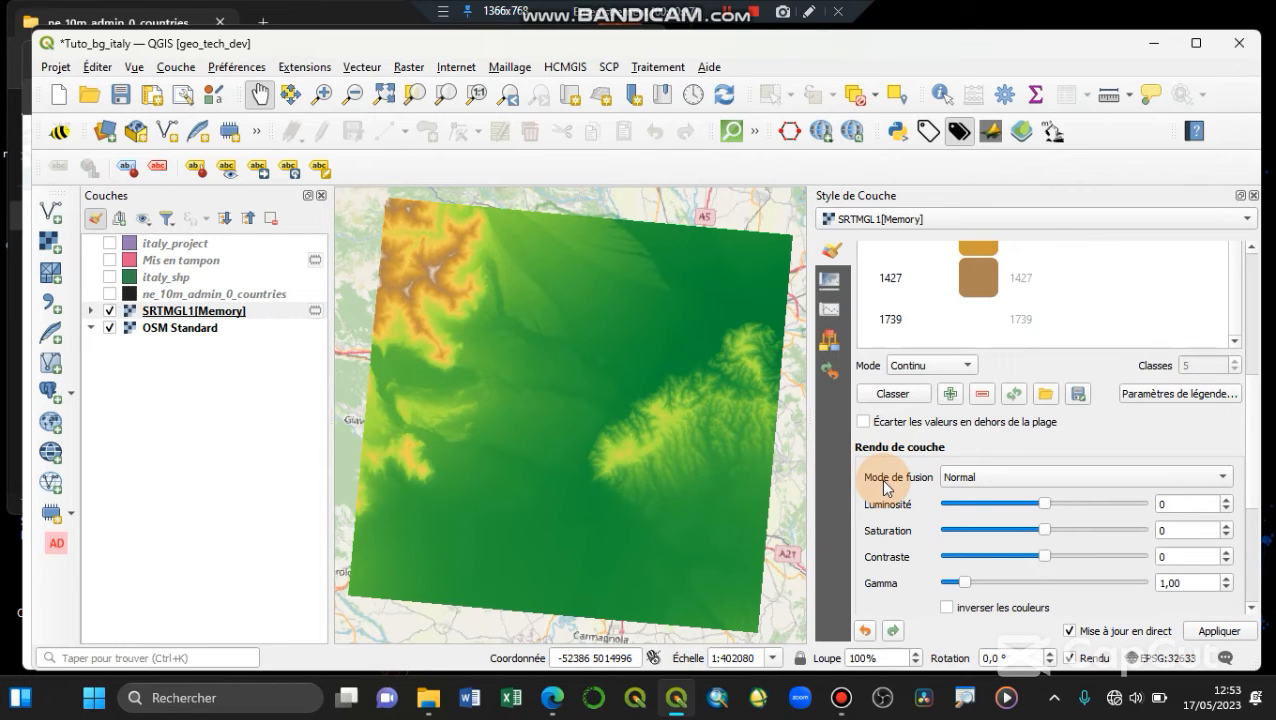
scroll(884, 484, "down", 4)
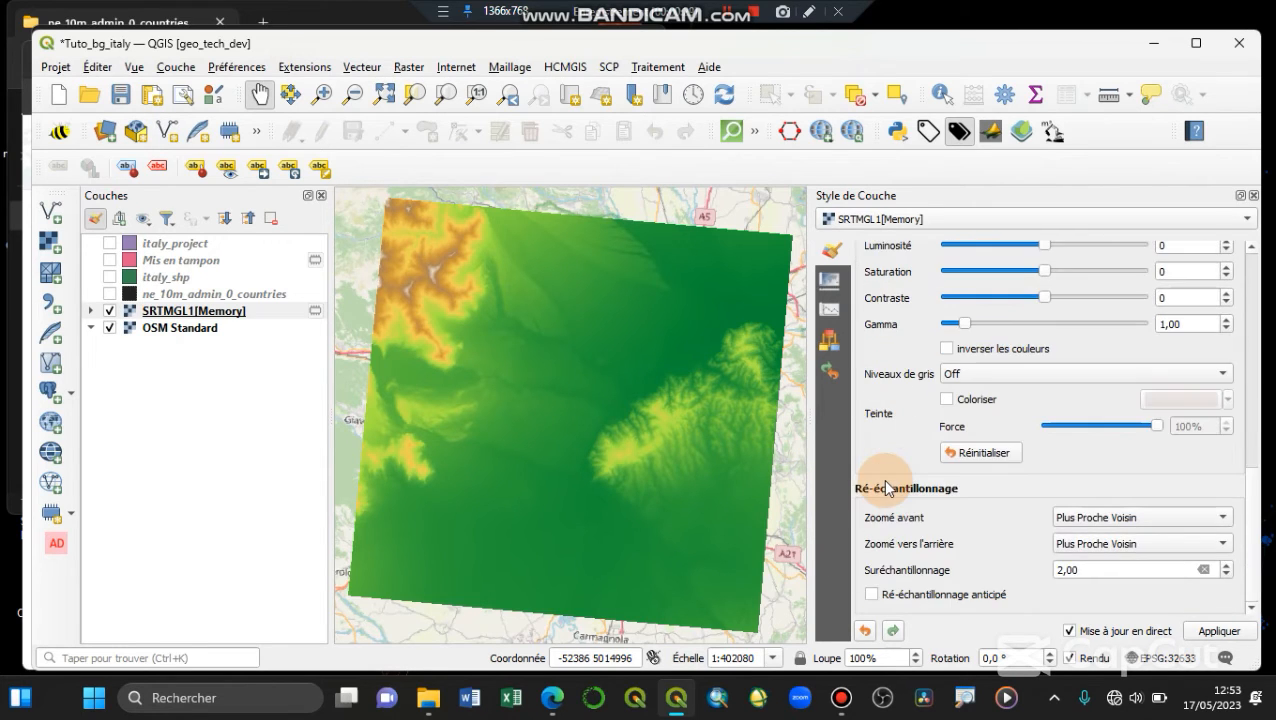
scroll(884, 484, "up", 2)
scroll(883, 480, "up", 1)
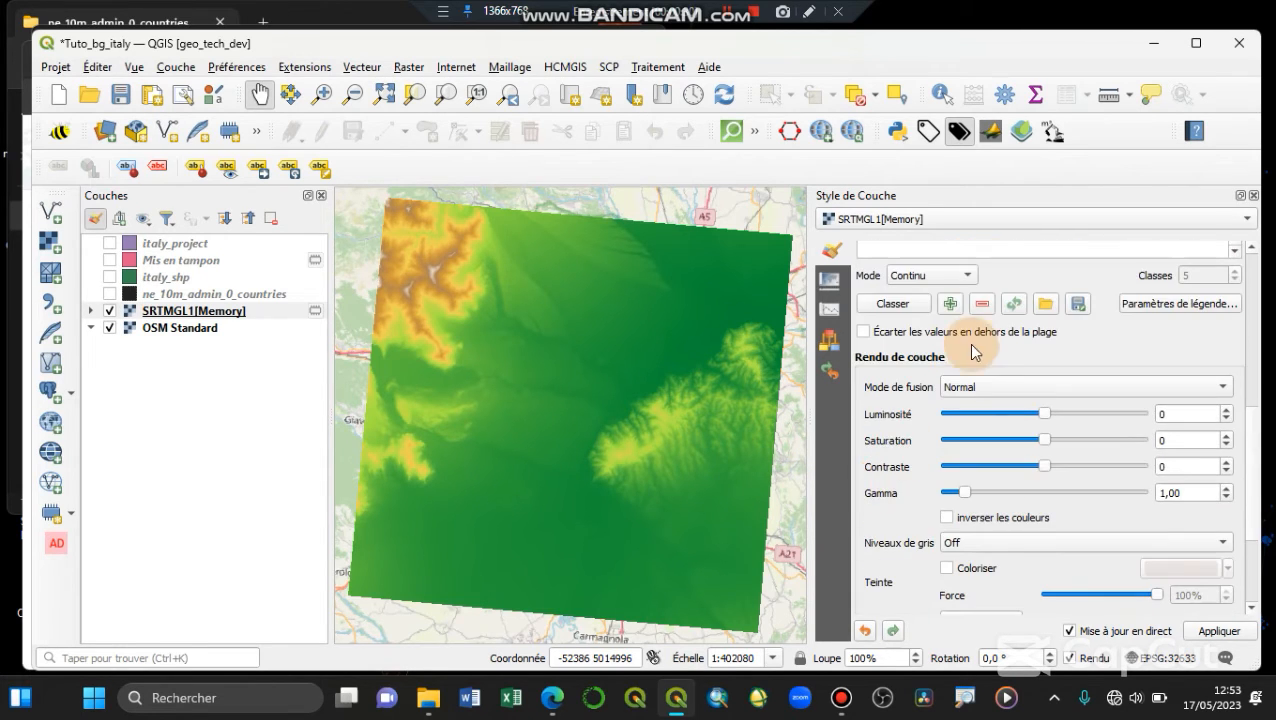
Try a lower brightness on the SRTMGL1[Memory] layer and return it to 0
left_click(965, 411)
left_click_drag(962, 410, 1036, 412)
left_click(1204, 413)
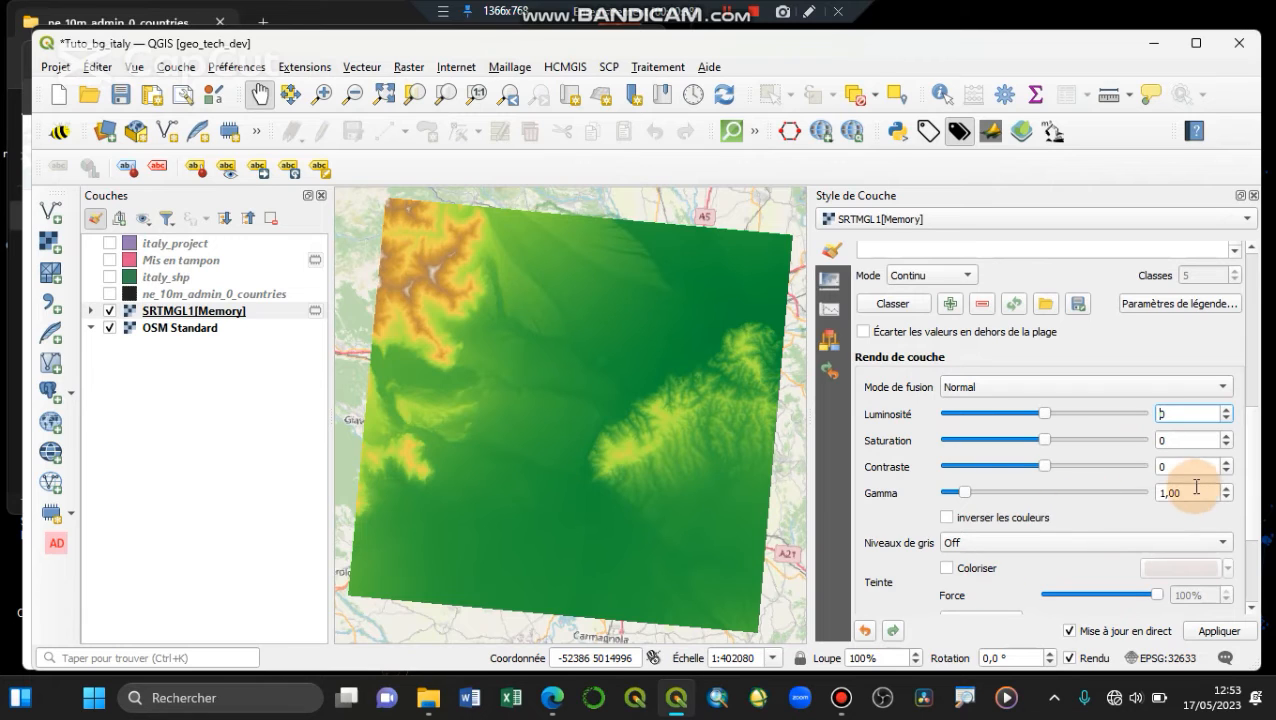
Set the SRTMGL1[Memory] layer's gamma to 0,70
left_click(1226, 498)
left_click(1226, 498)
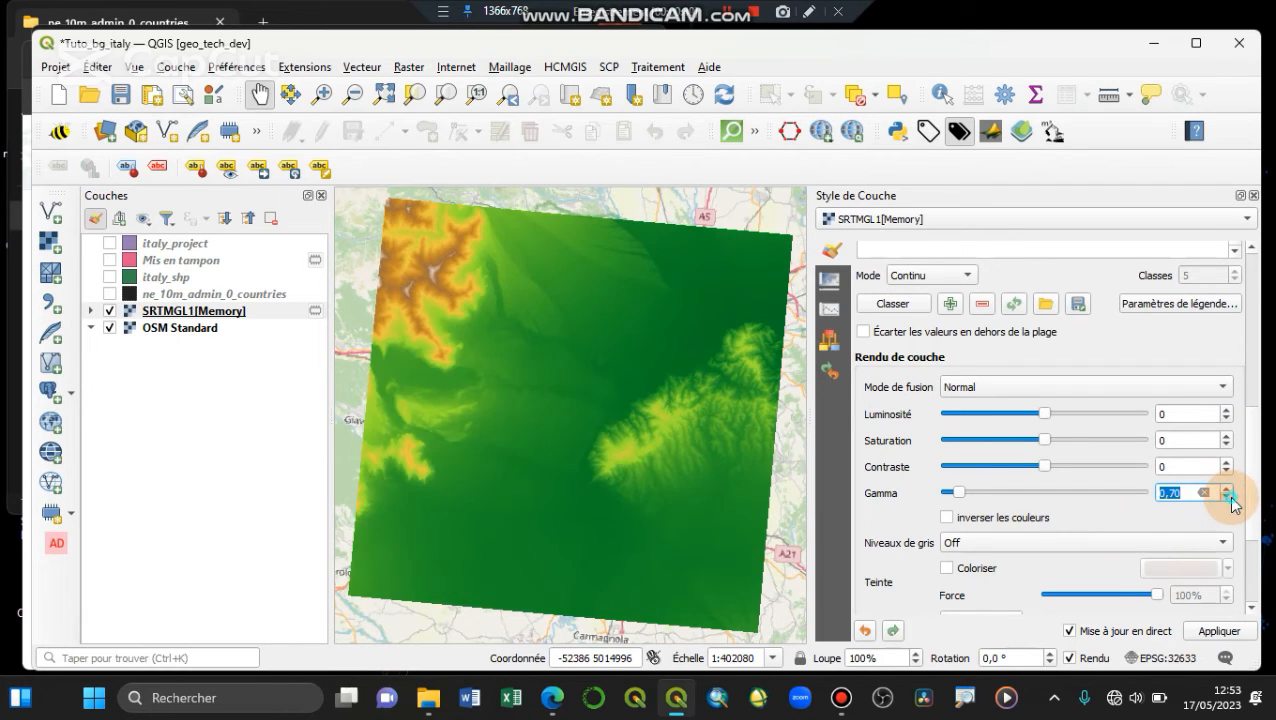
left_click(1226, 498)
scroll(866, 464, "up", 6)
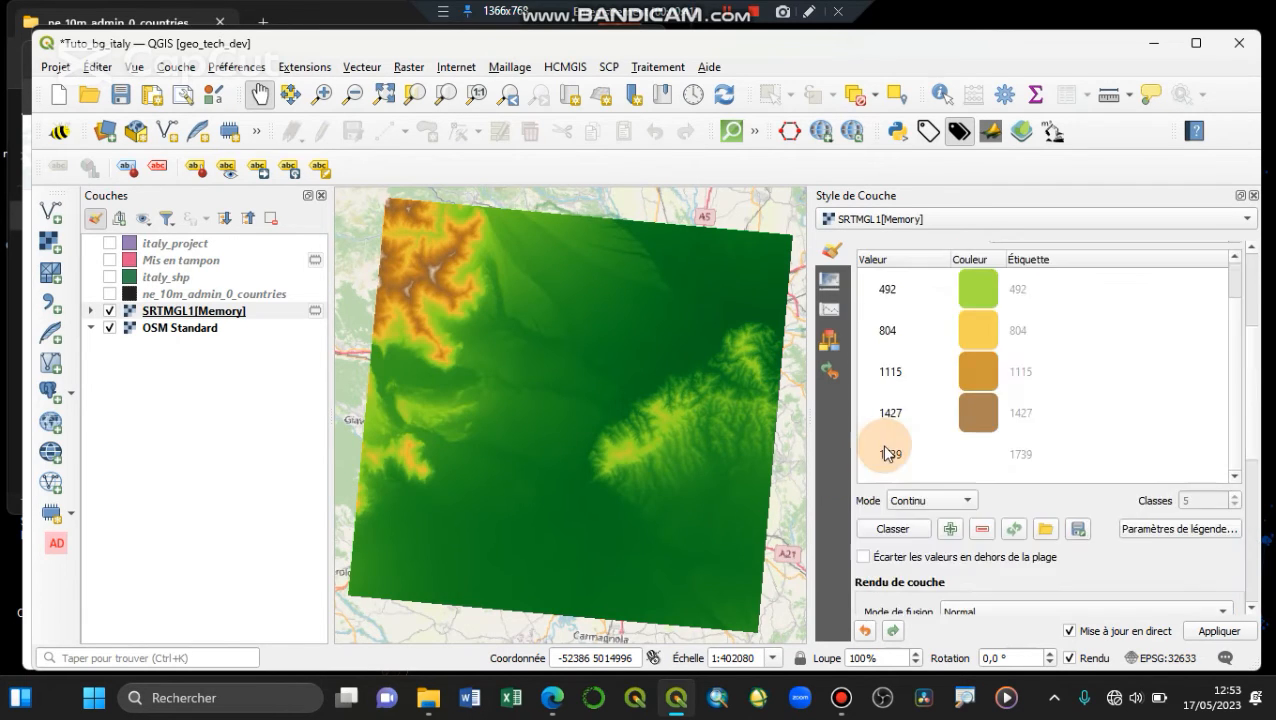
scroll(878, 425, "up", 1)
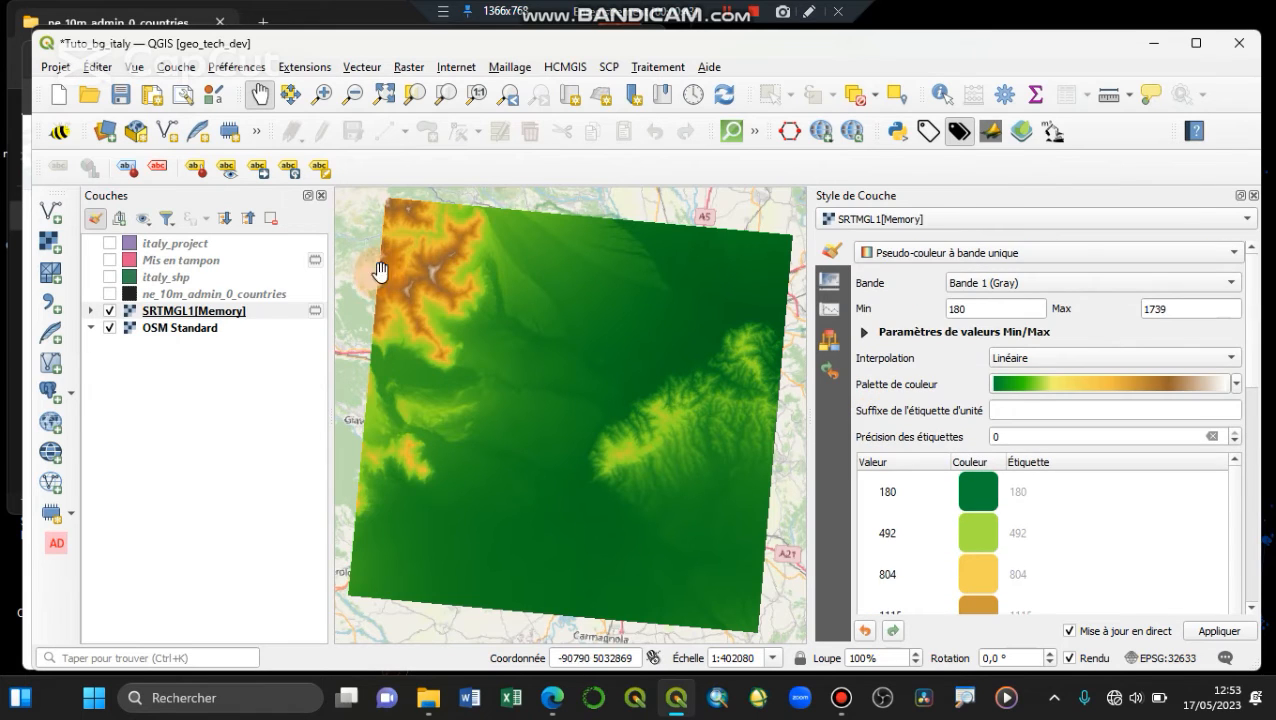
Duplicate the SRTMGL1[Memory] layer
left_click(248, 313)
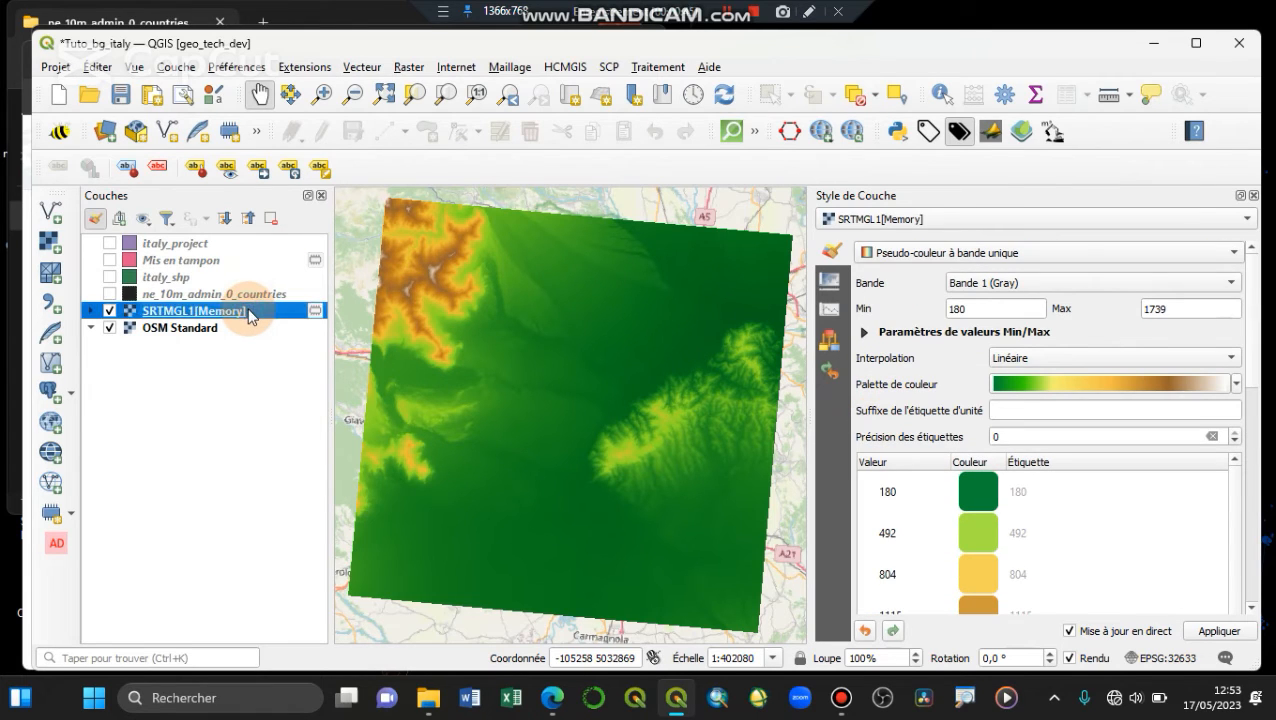
right_click(250, 316)
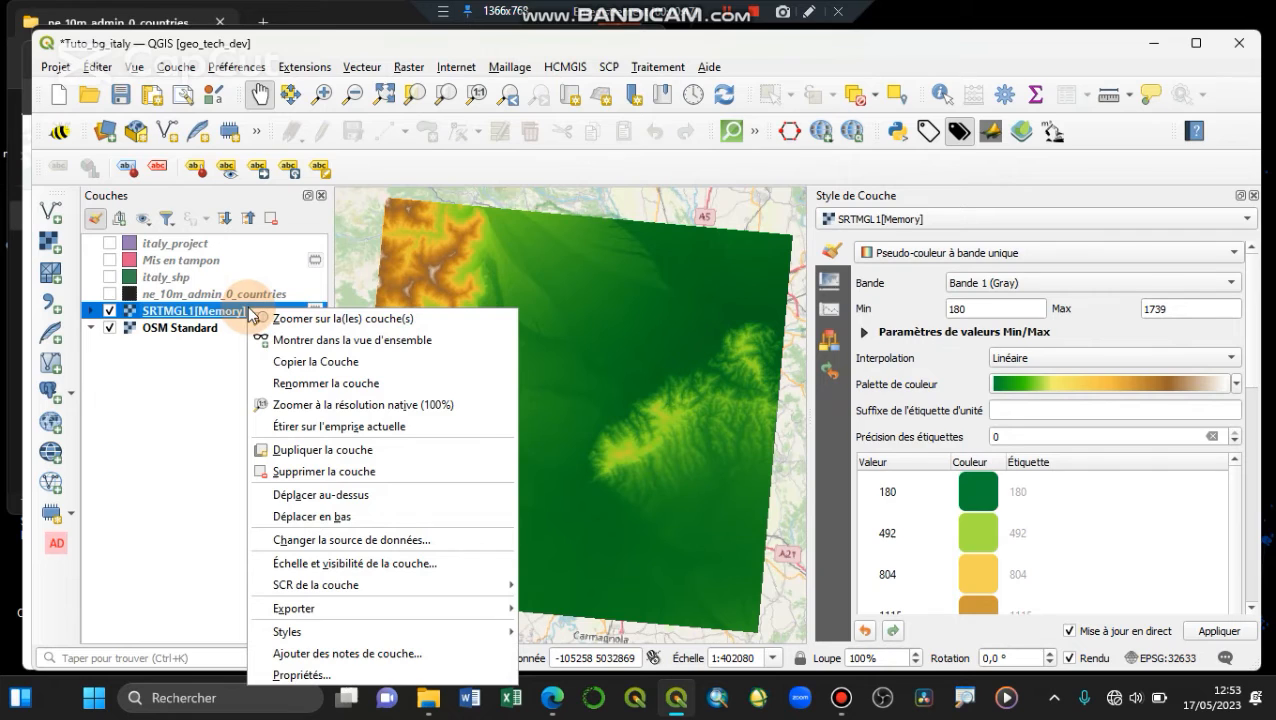
left_click(300, 450)
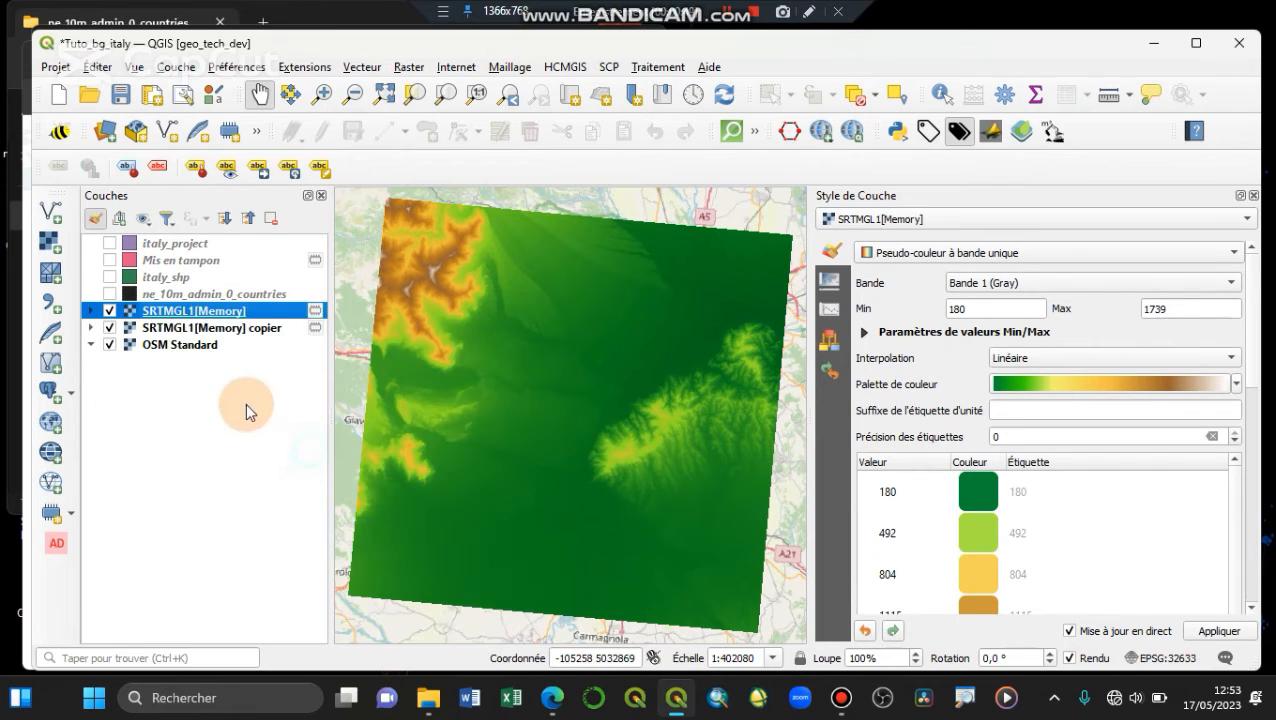
Set the SRTMGL1[Memory] copier layer's rendering type to Ombrage and briefly hide the SRTMGL1[Memory] layer to view the hillshade
left_click(160, 328)
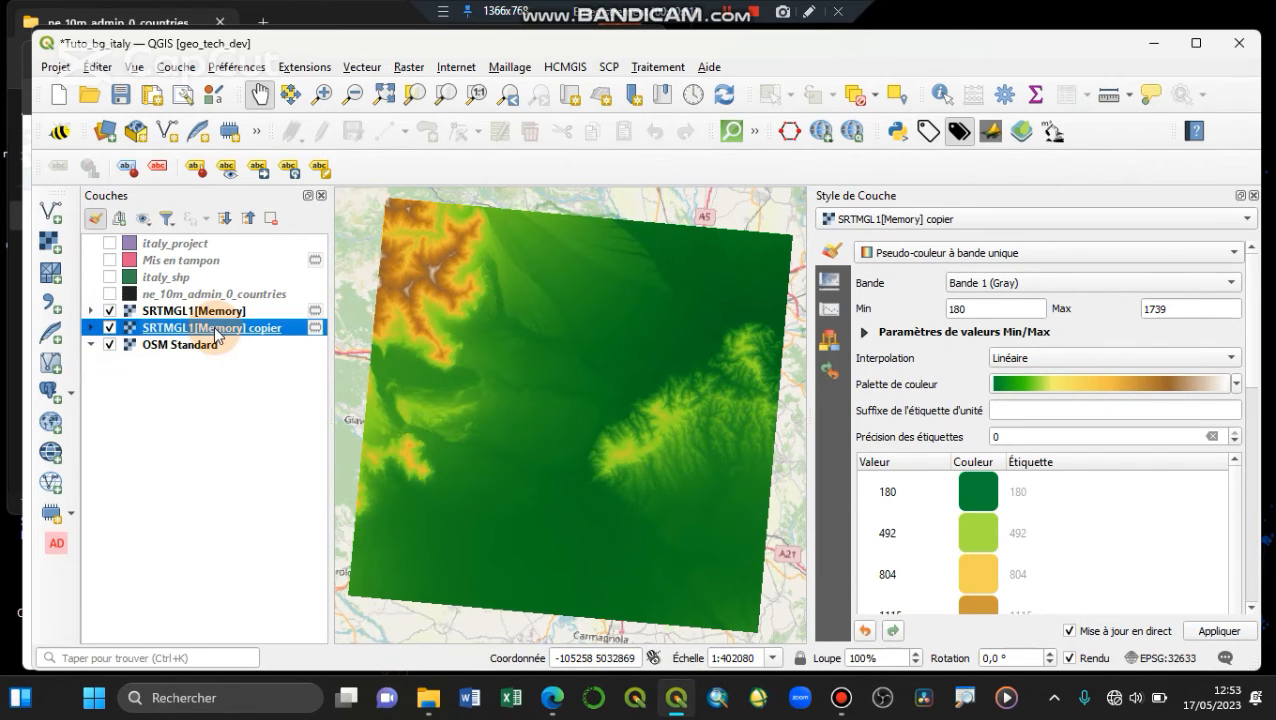
left_click(976, 256)
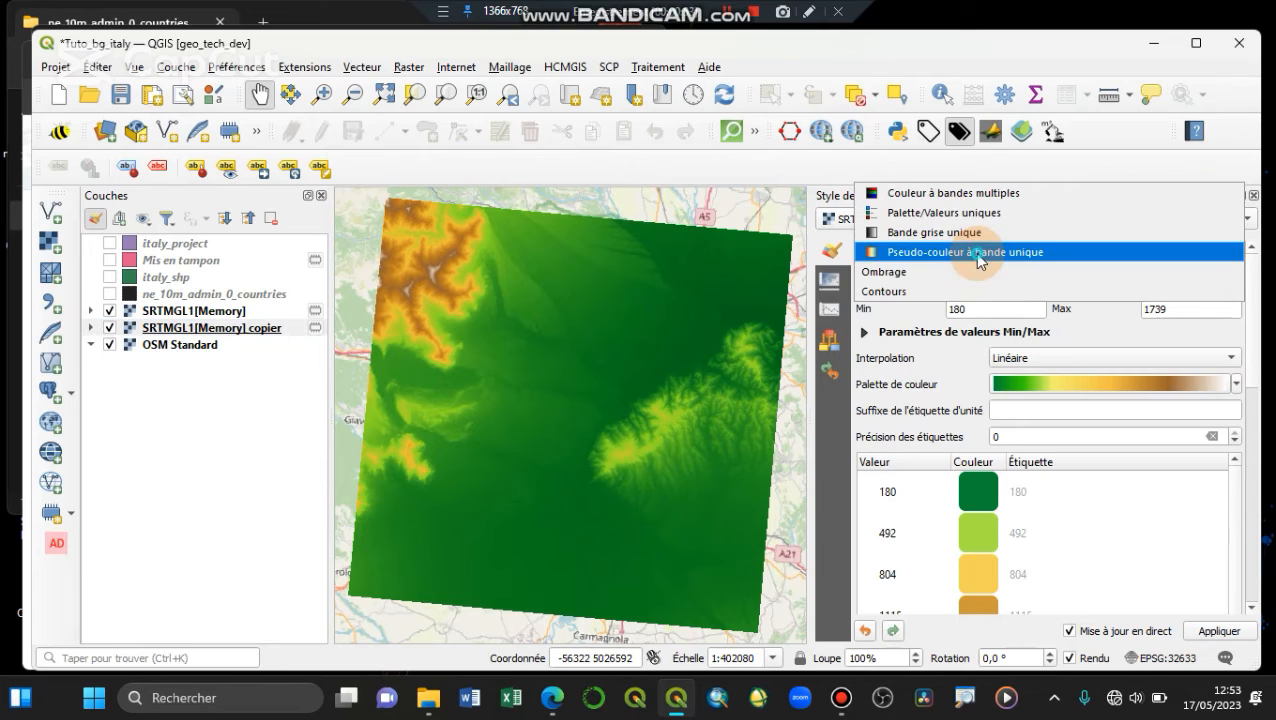
left_click(950, 272)
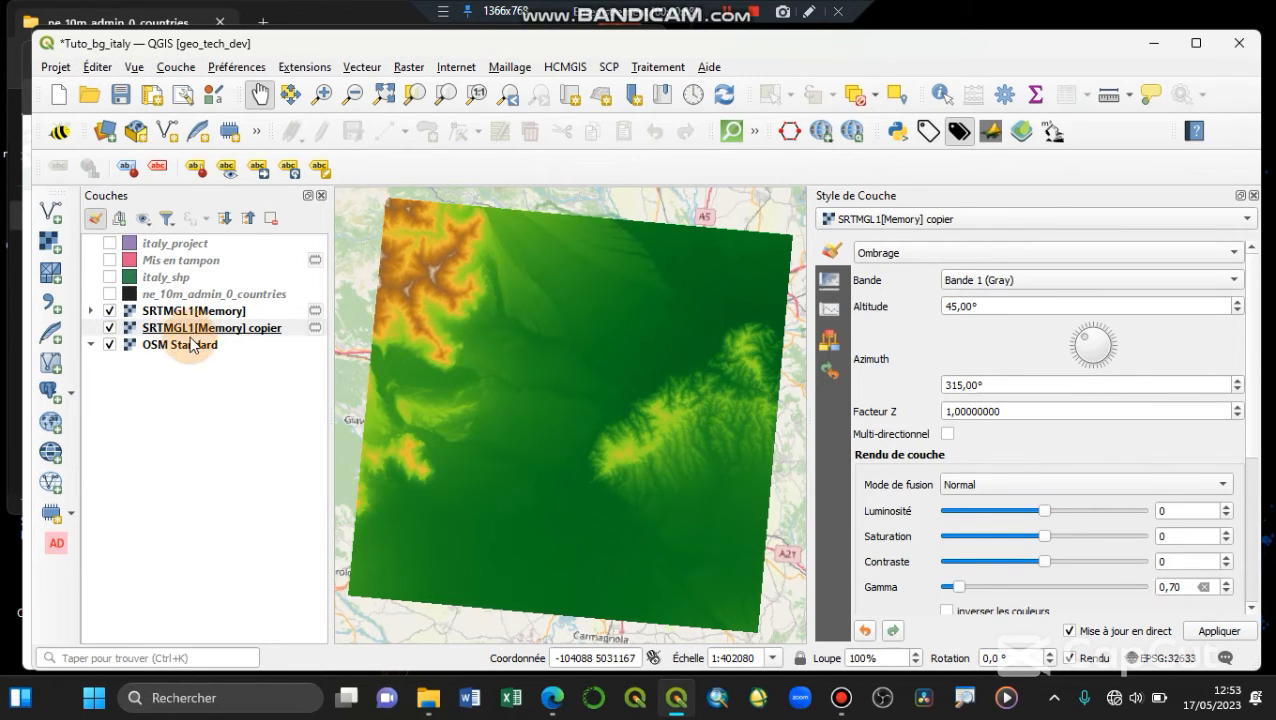
left_click(107, 318)
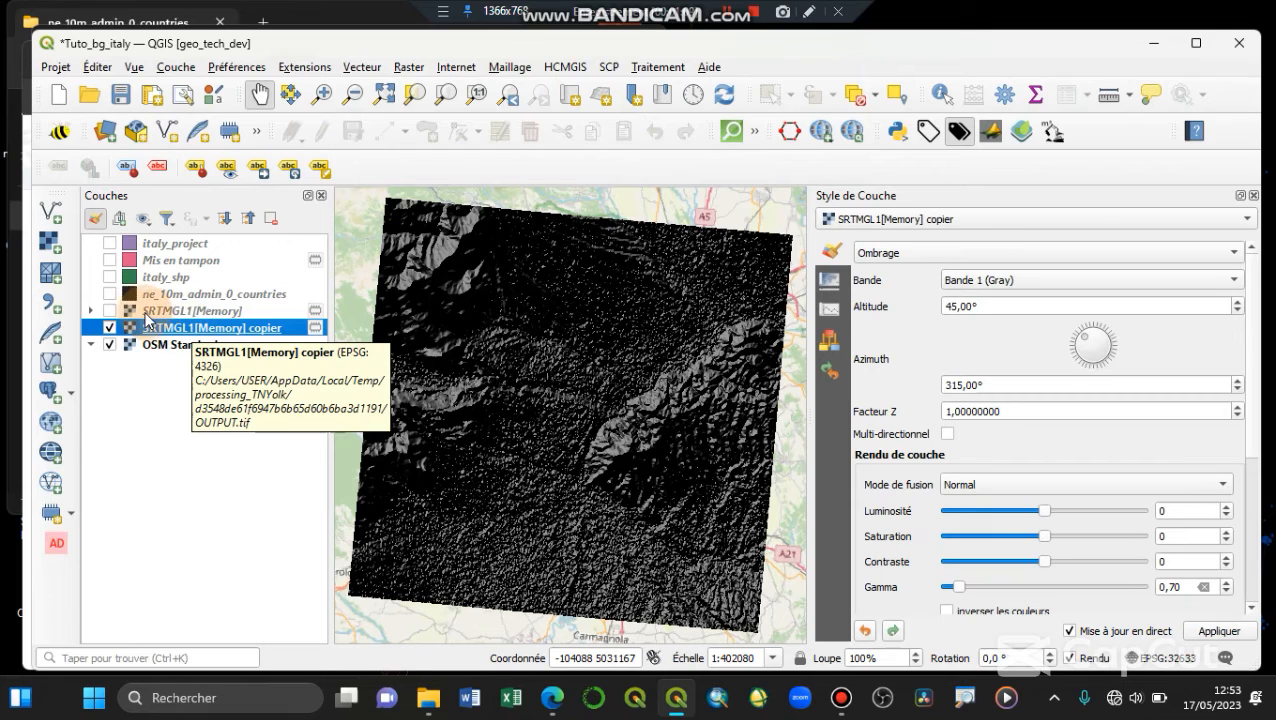
left_click(110, 311)
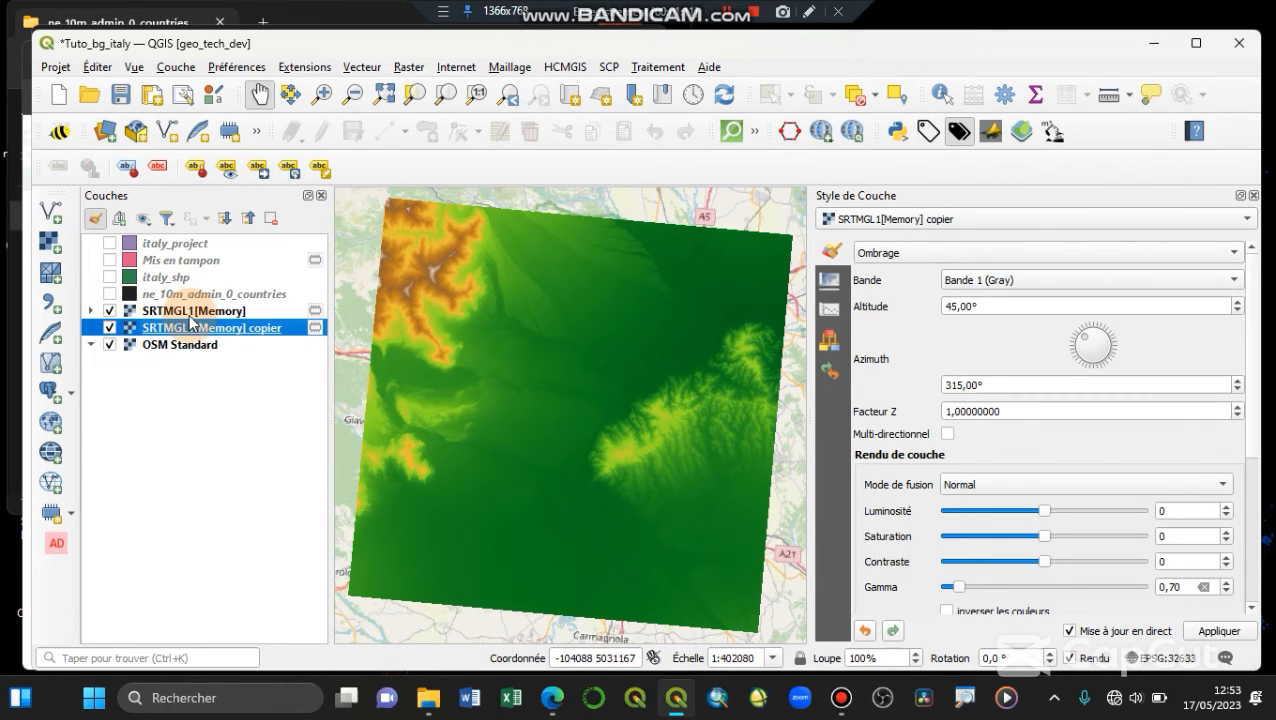
Delete the SRTMGL1[Memory] copier hillshade layer from the project
left_click(190, 312)
left_click(178, 329)
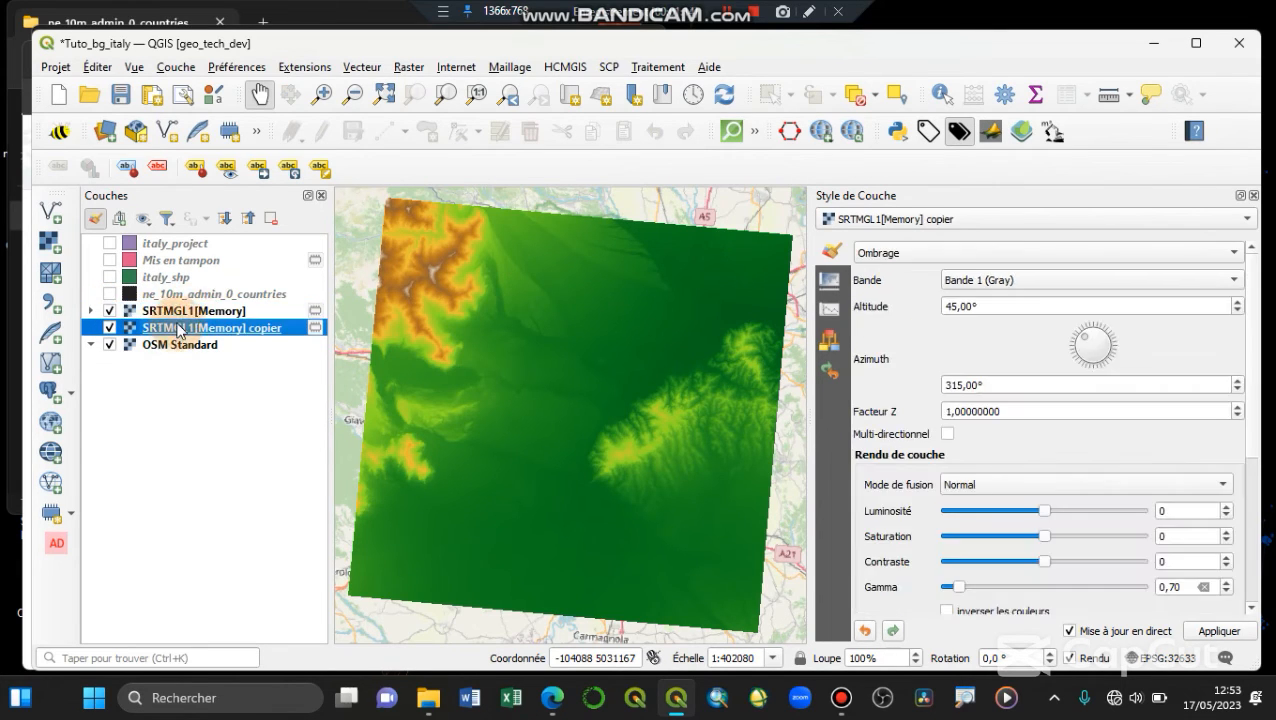
right_click(227, 330)
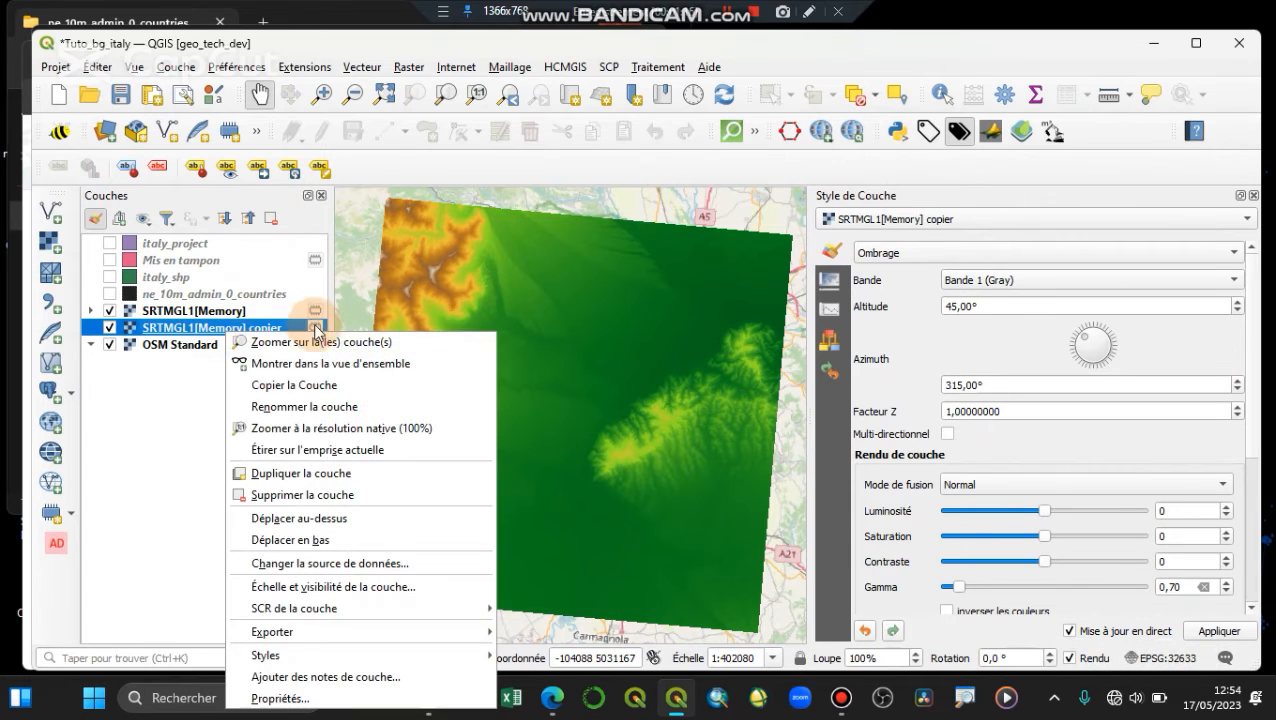
left_click(298, 494)
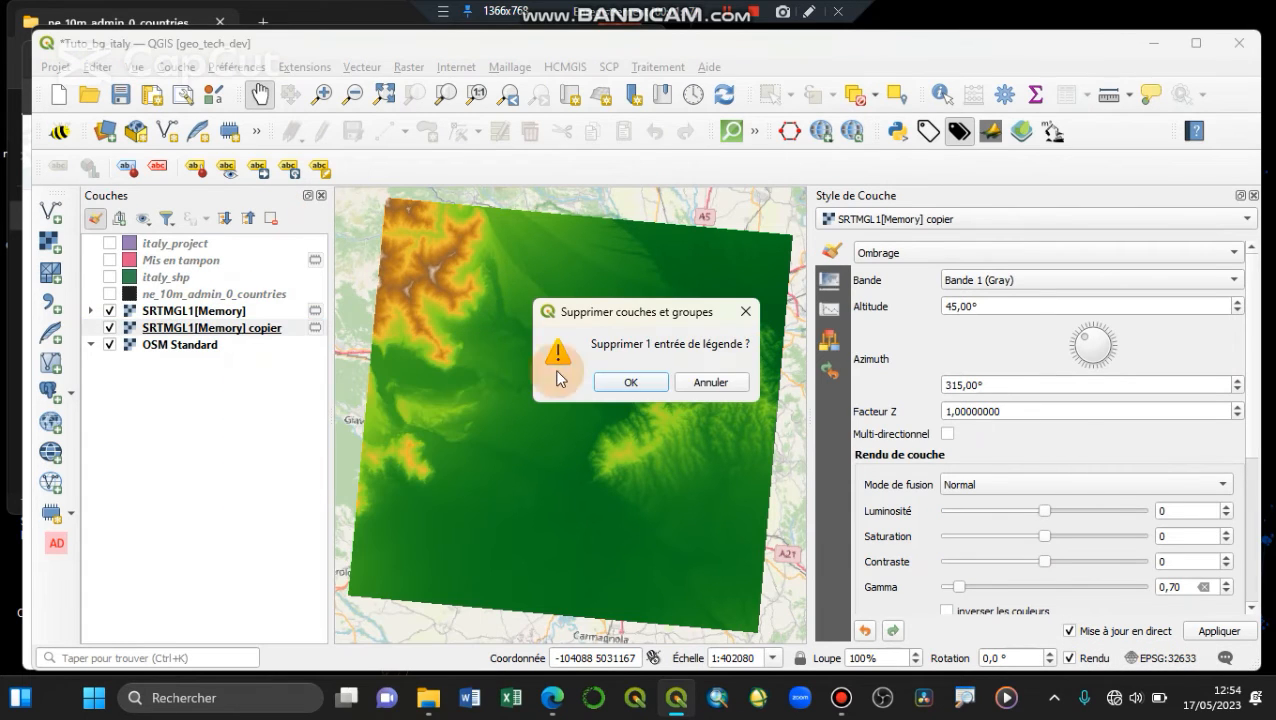
left_click(622, 378)
Reproject the SRTMGL1[Memory] raster with Projection (warp) to the project CRS, EPSG:32633 - WGS 84 / UTM zone 33N, as a temporary file
left_click(228, 311)
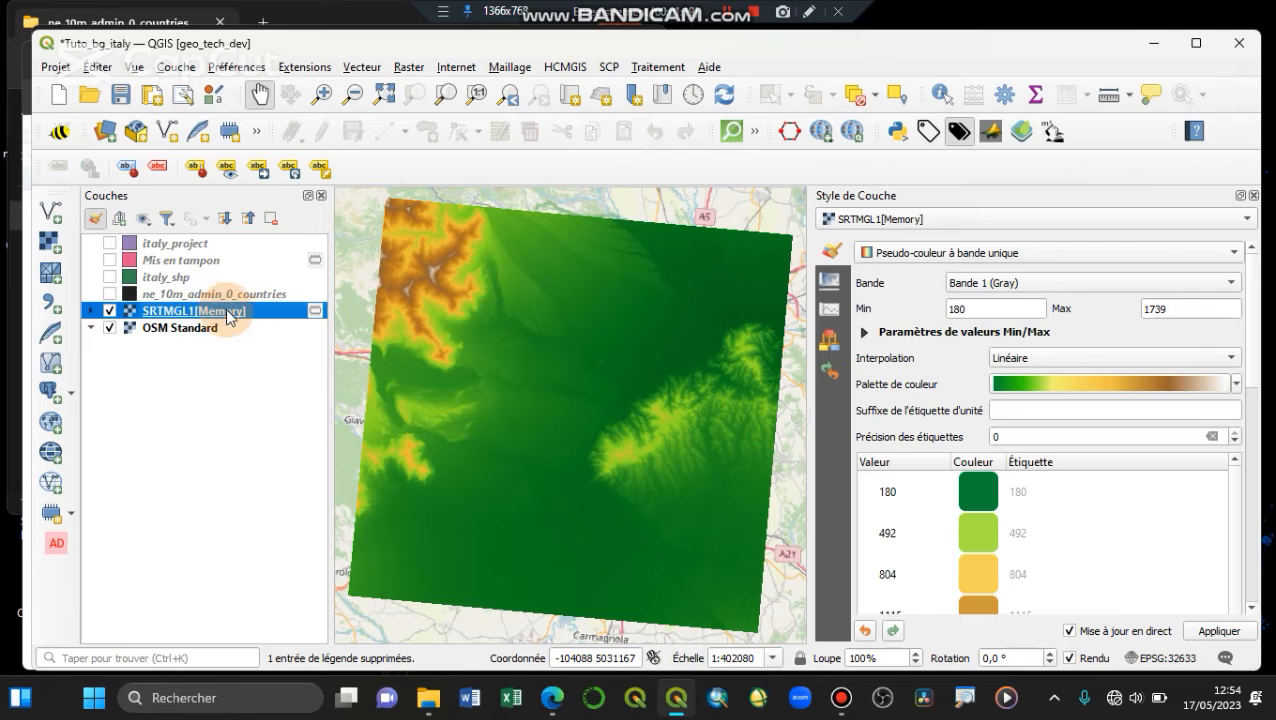
left_click(412, 68)
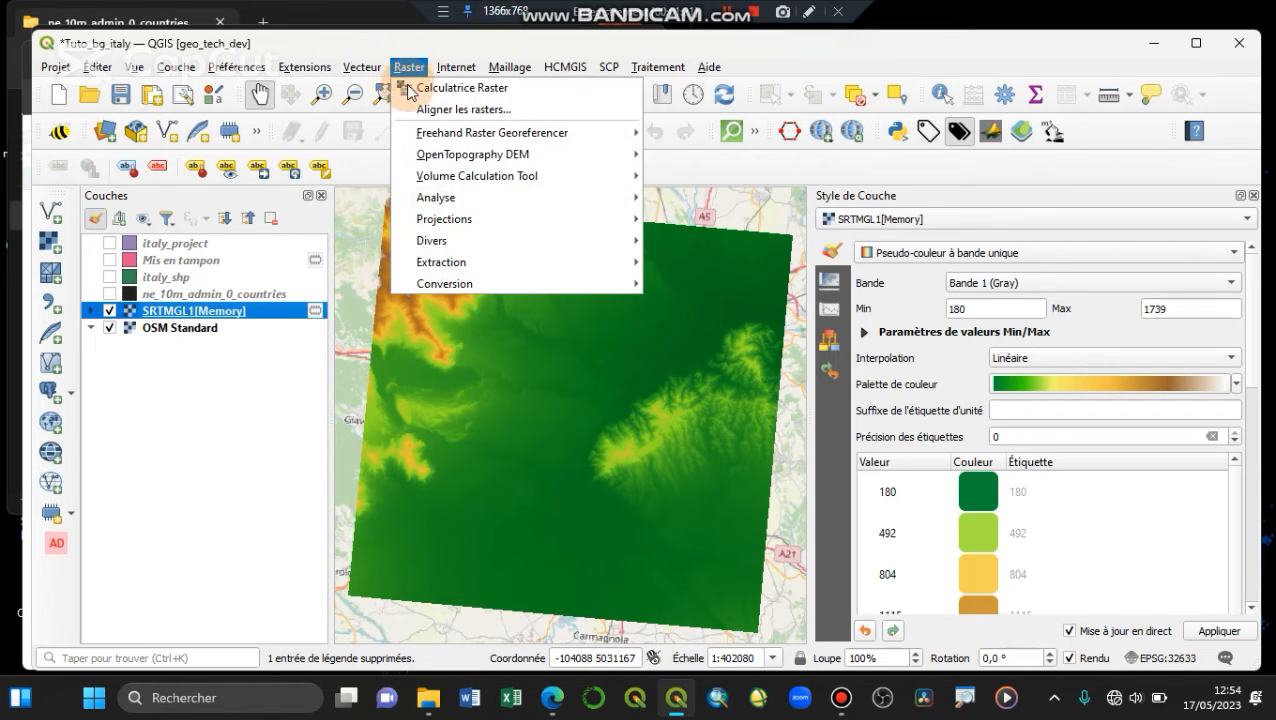
mouse_move(524, 266)
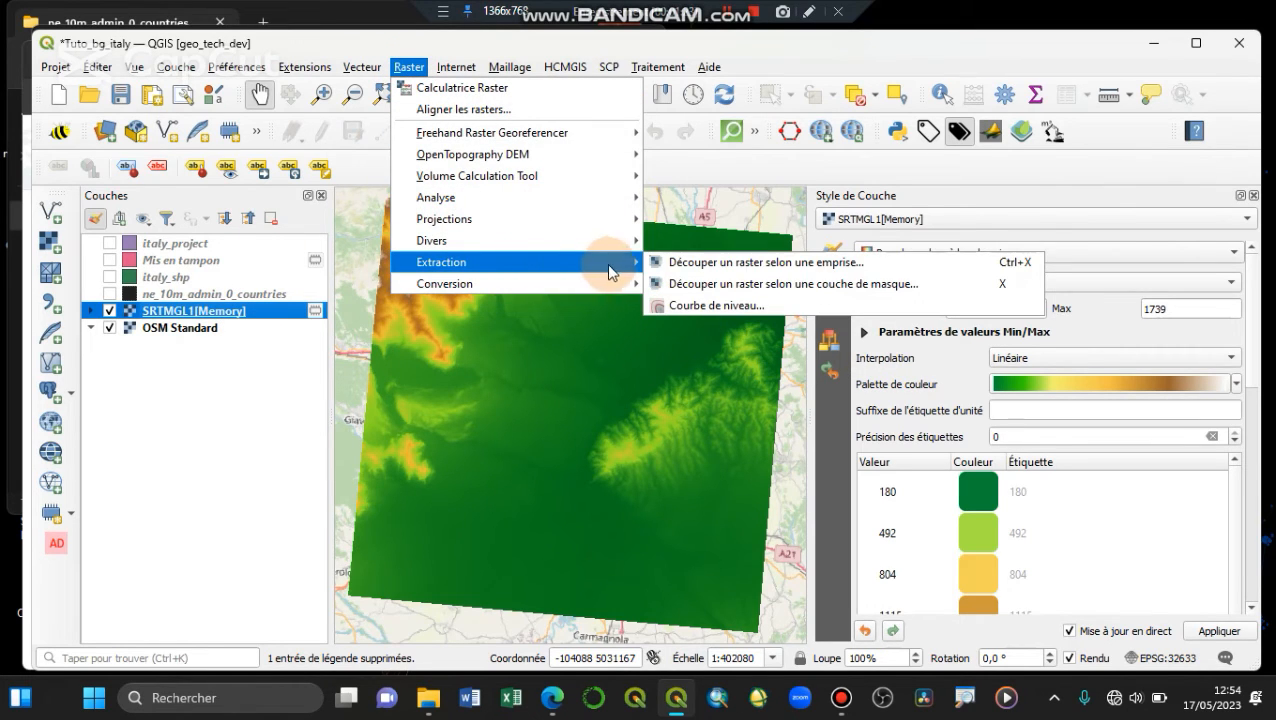
mouse_move(551, 285)
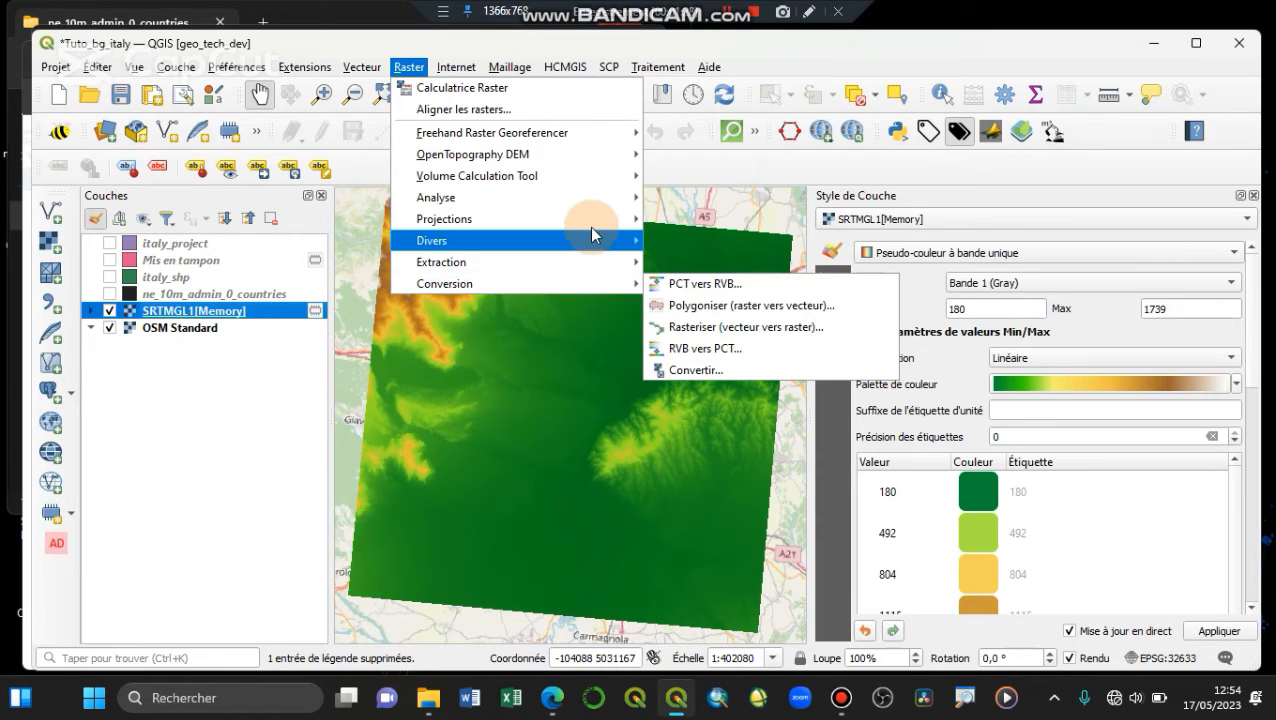
mouse_move(589, 212)
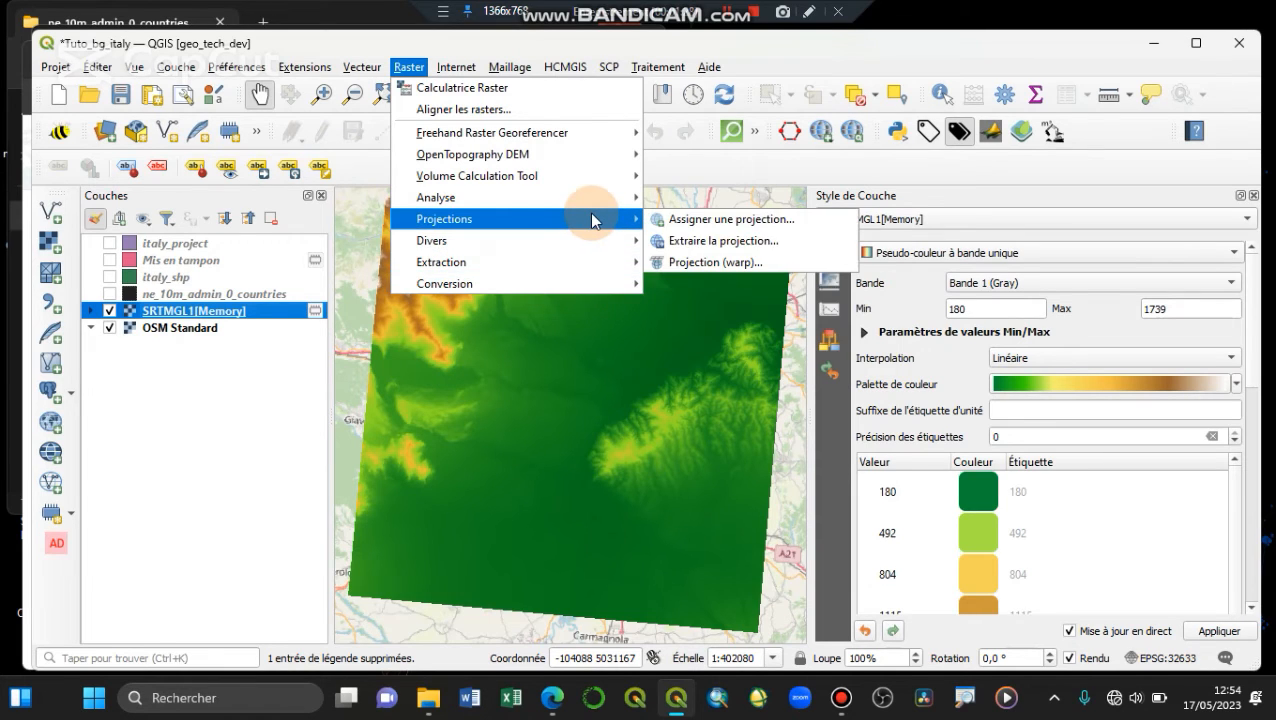
left_click(712, 263)
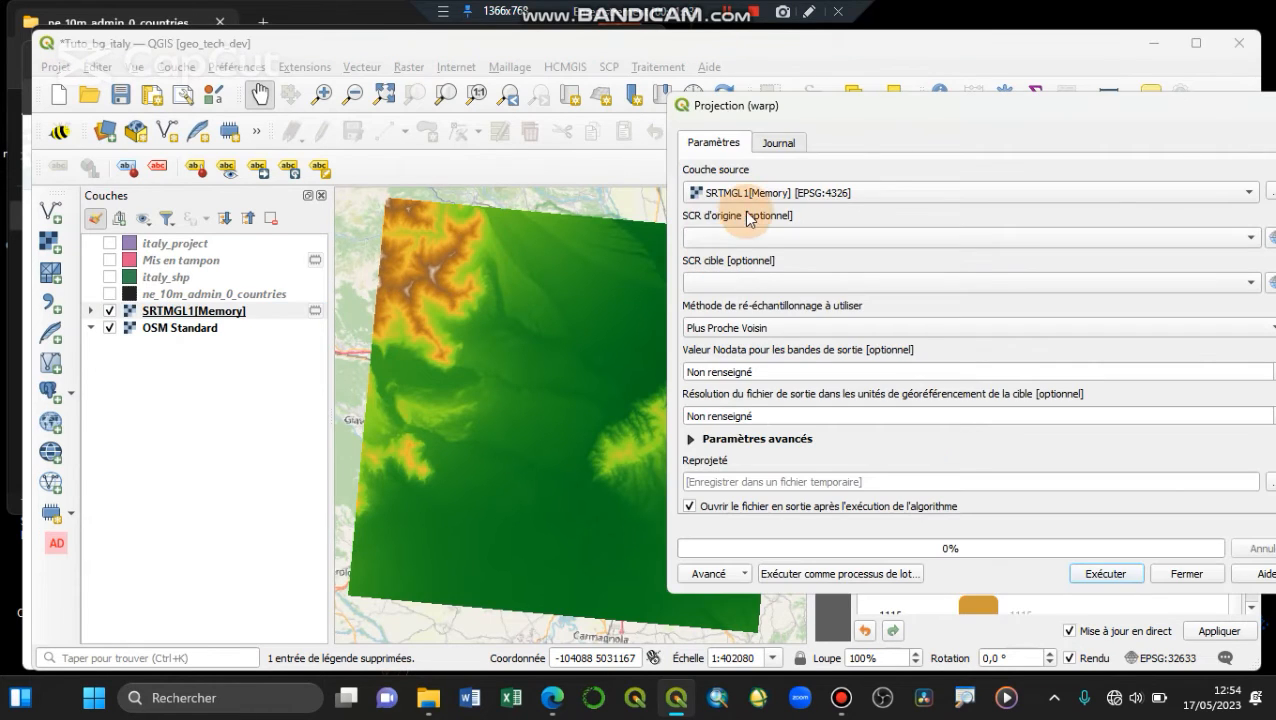
left_click(740, 283)
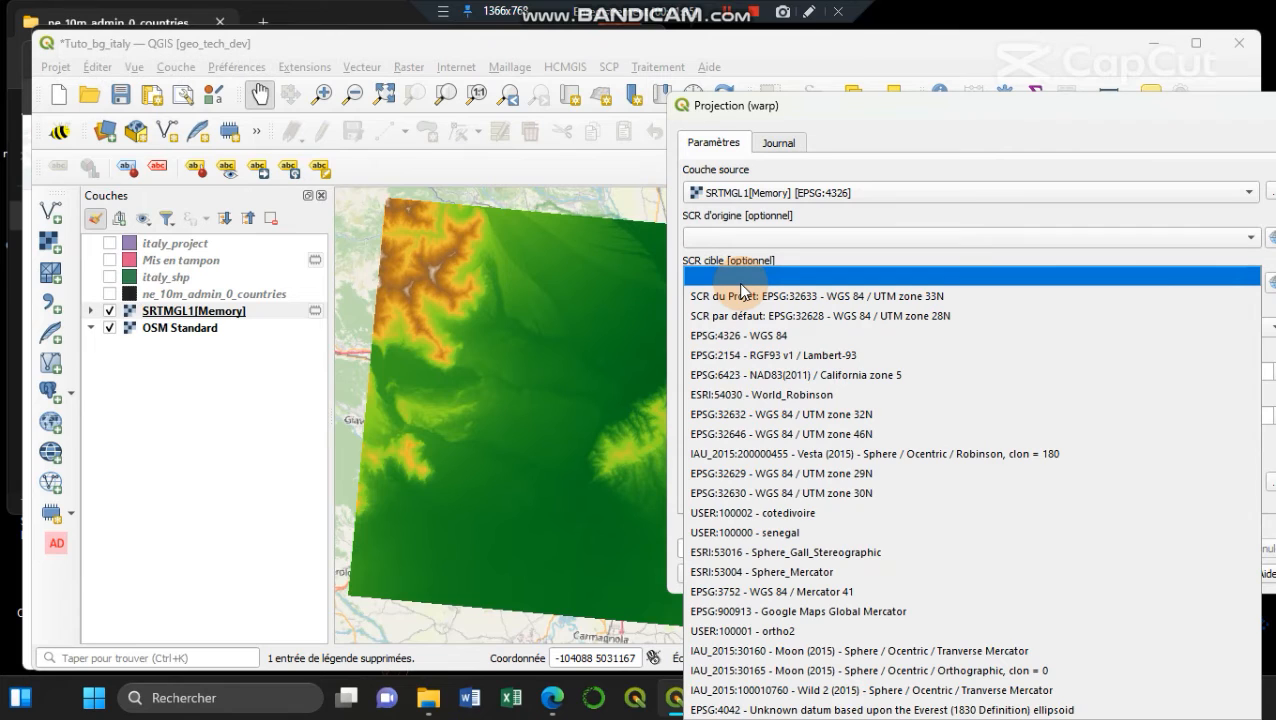
left_click(742, 295)
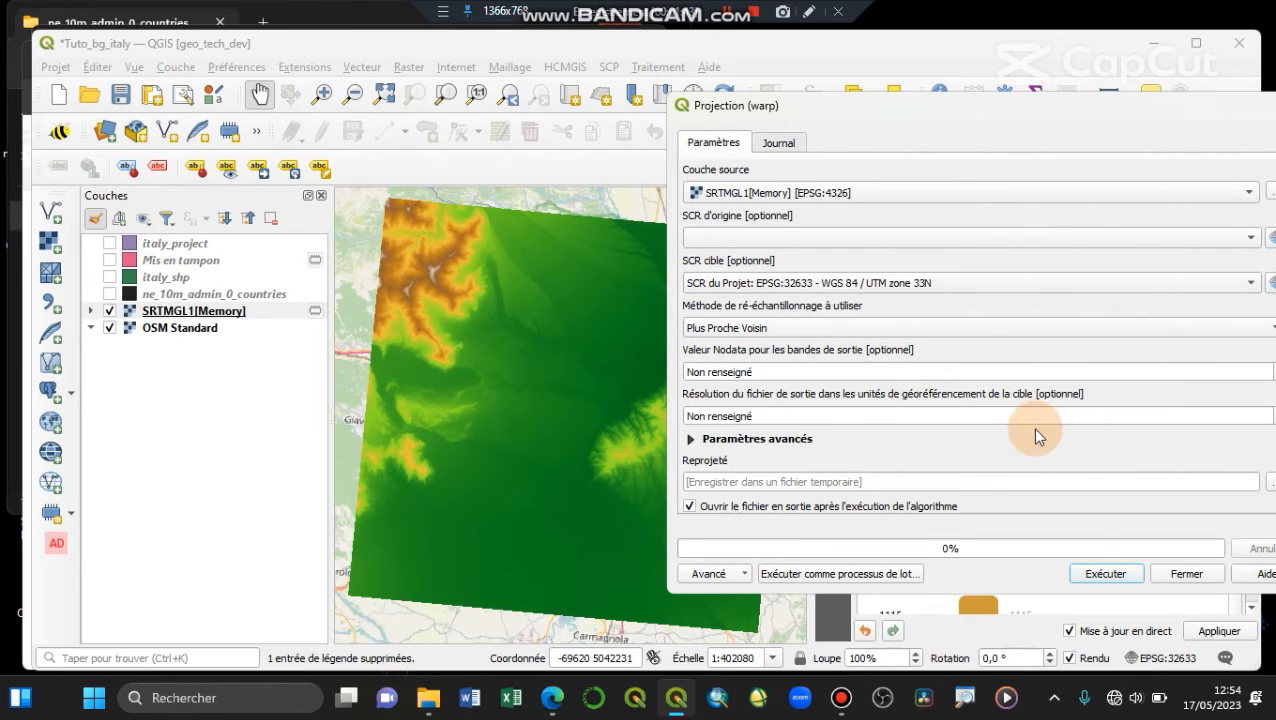
left_click(1093, 575)
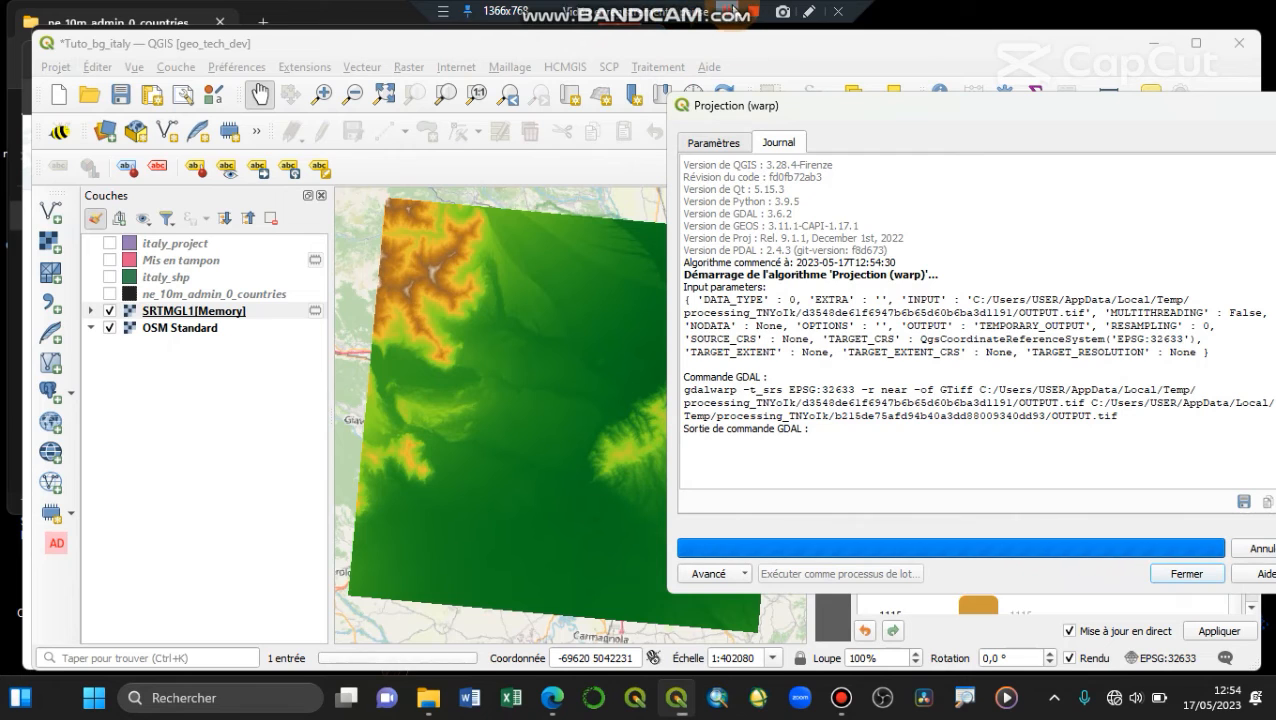
left_click(1186, 573)
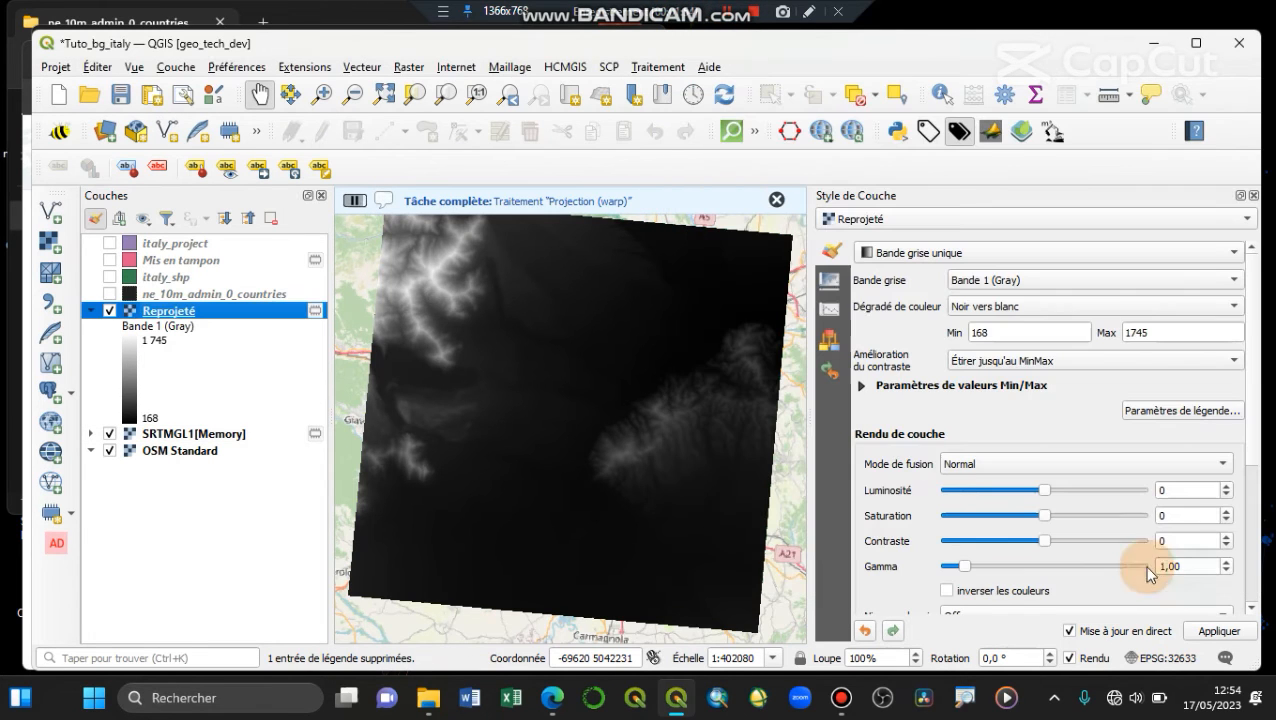
Copy the SRTMGL1[Memory] layer's style and paste it onto the Reprojeté layer
left_click(93, 312)
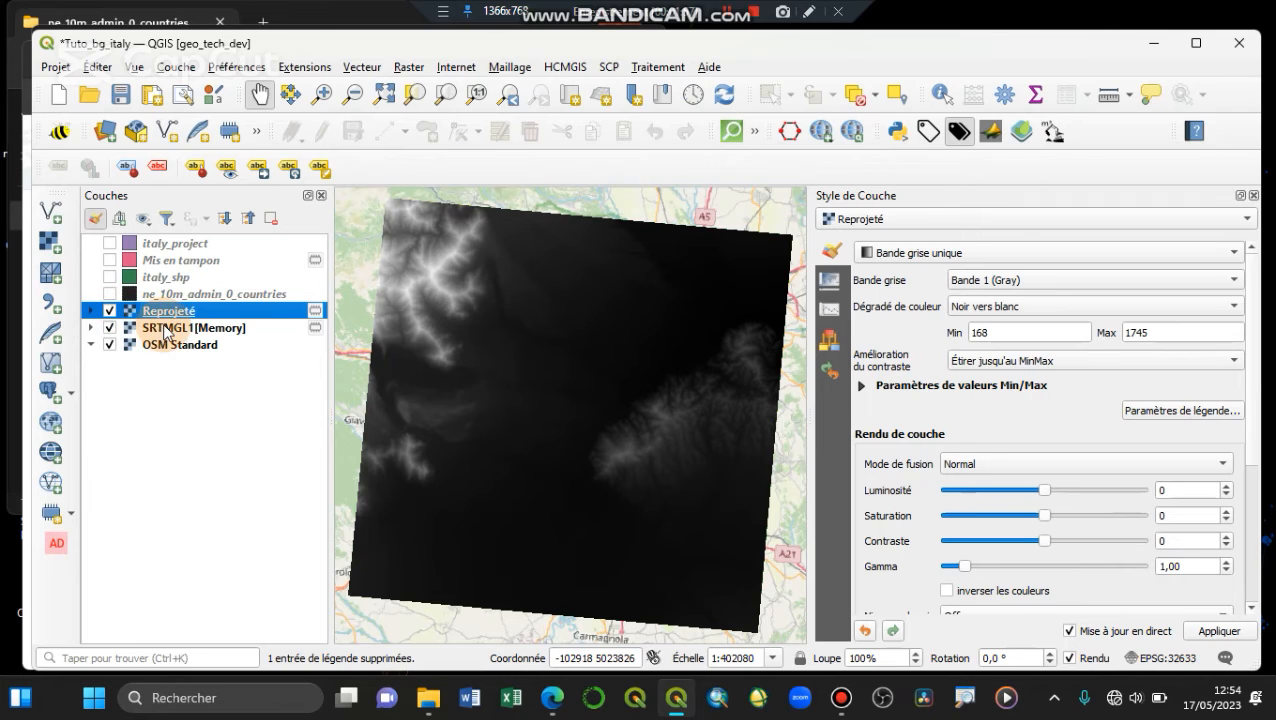
right_click(165, 330)
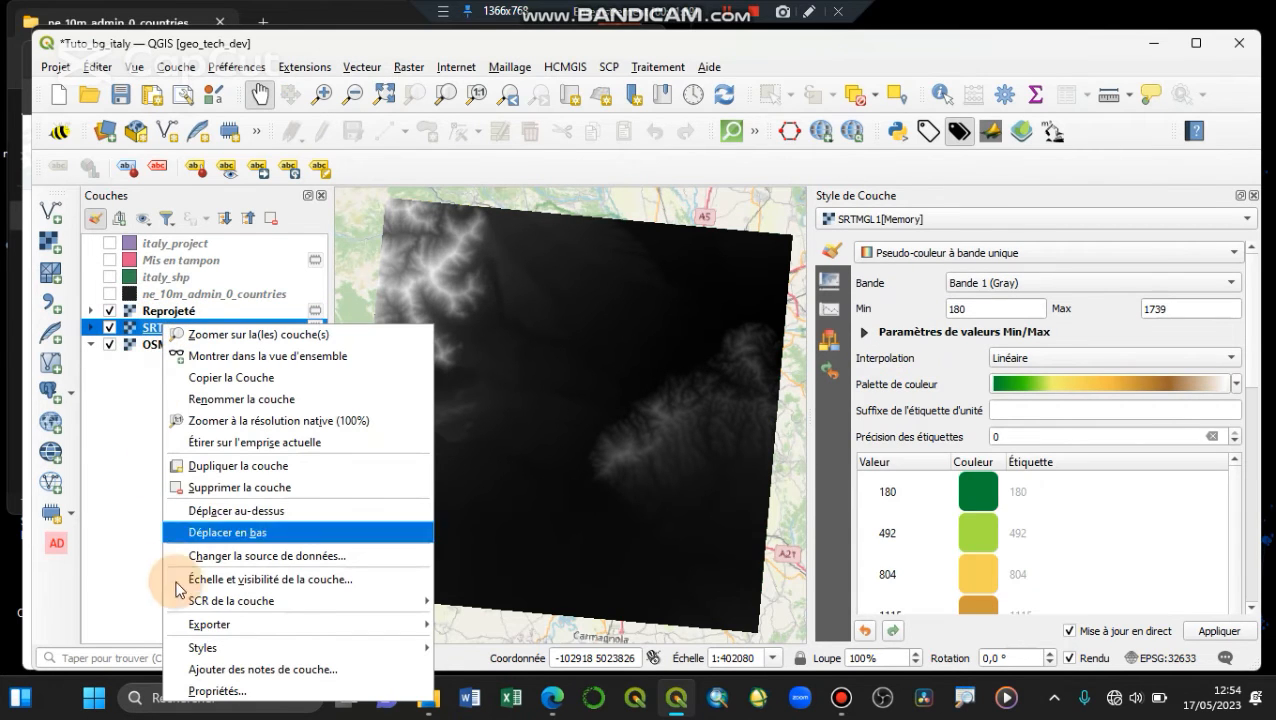
mouse_move(245, 650)
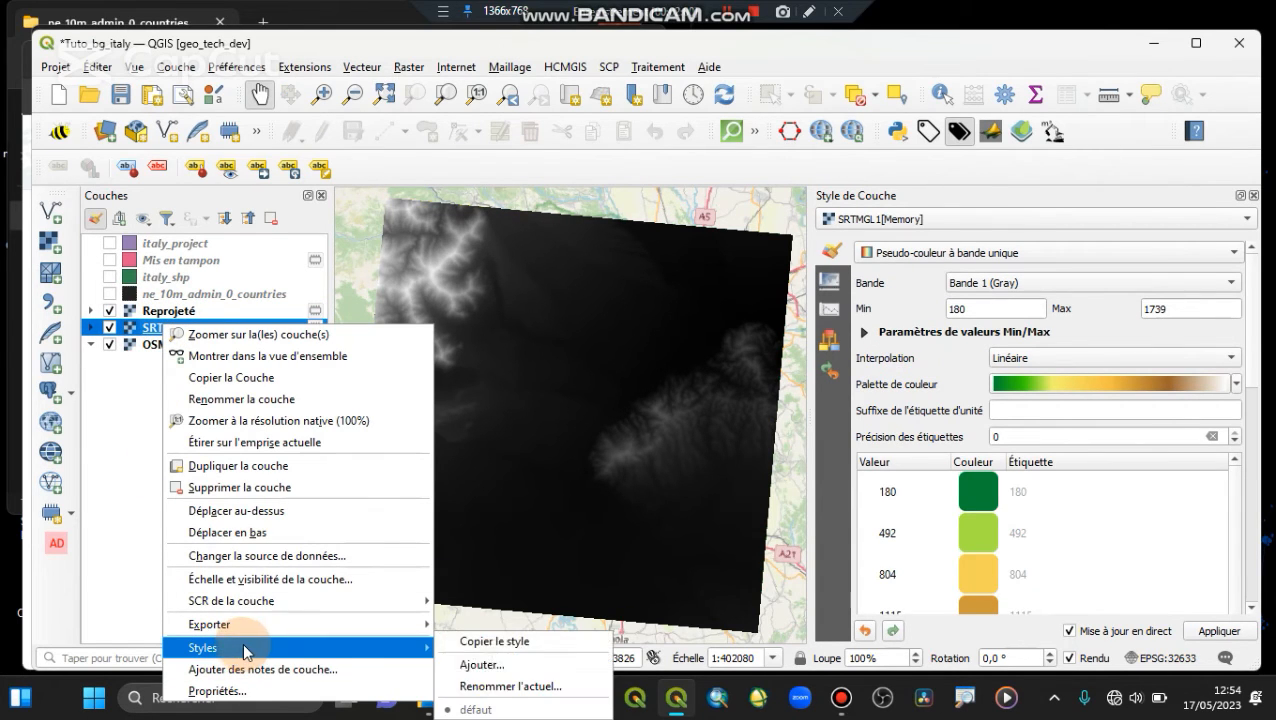
left_click(527, 641)
left_click(229, 312)
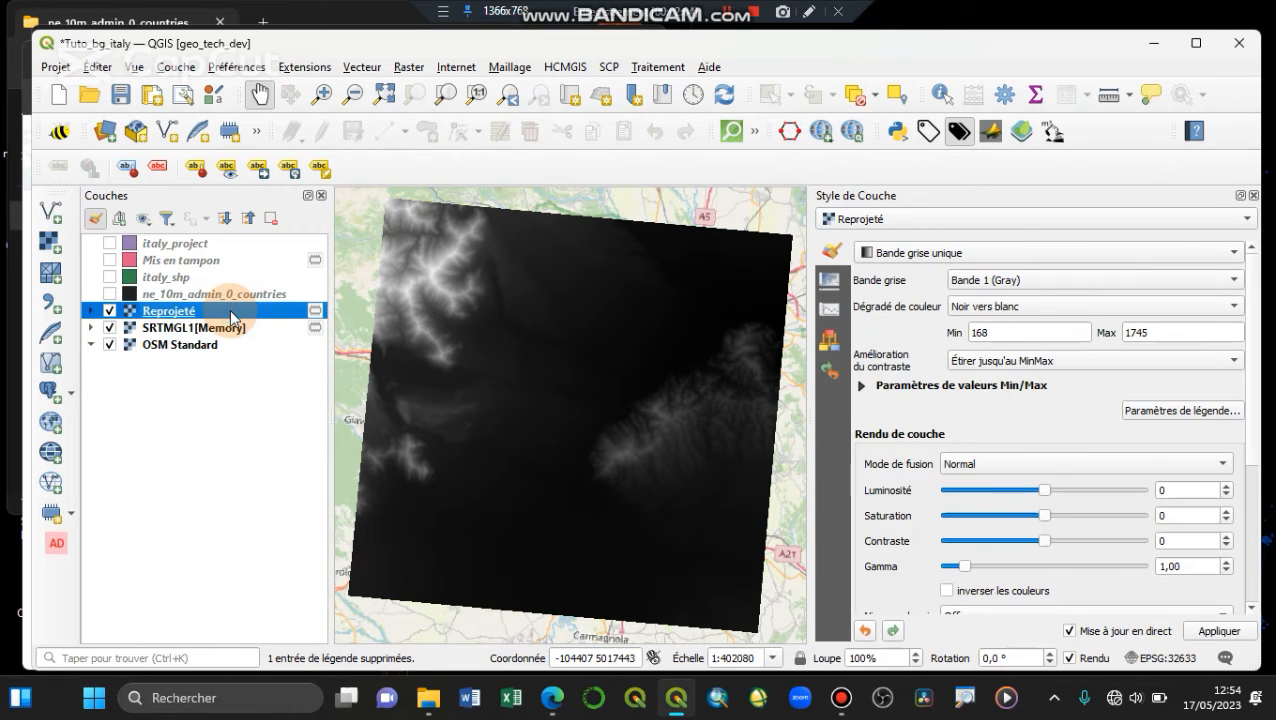
right_click(231, 314)
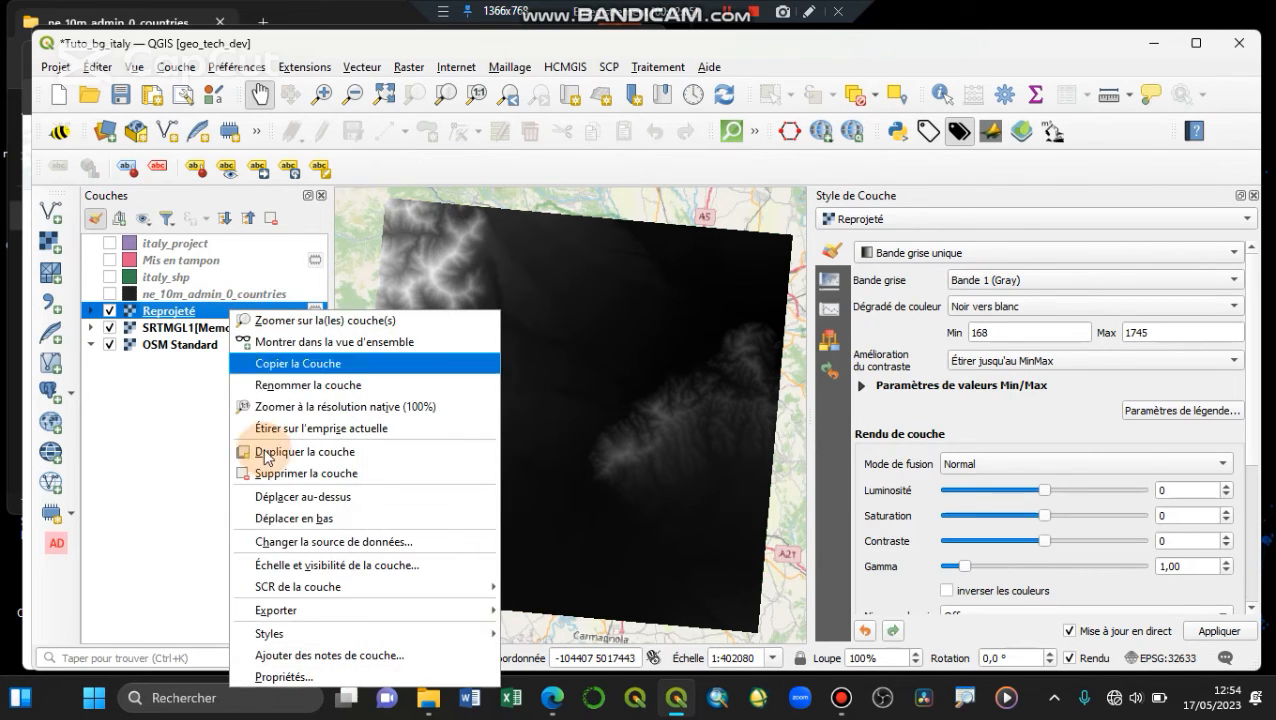
mouse_move(496, 636)
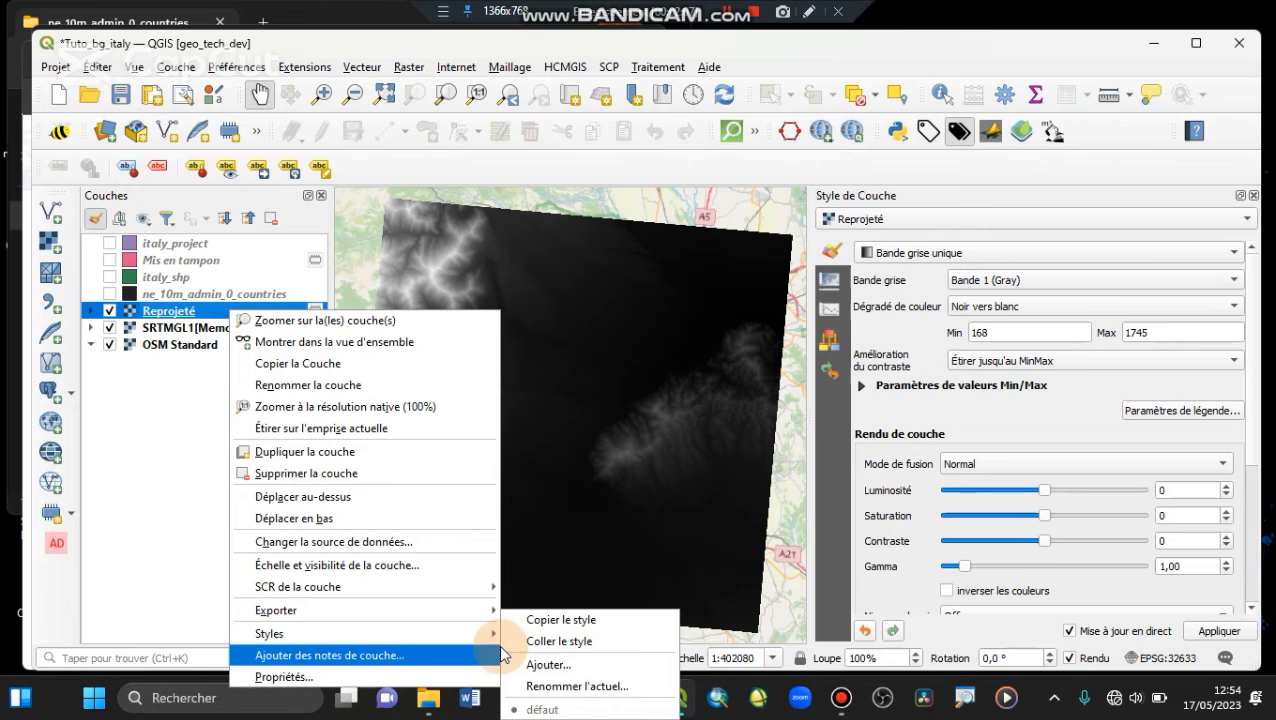
left_click(558, 640)
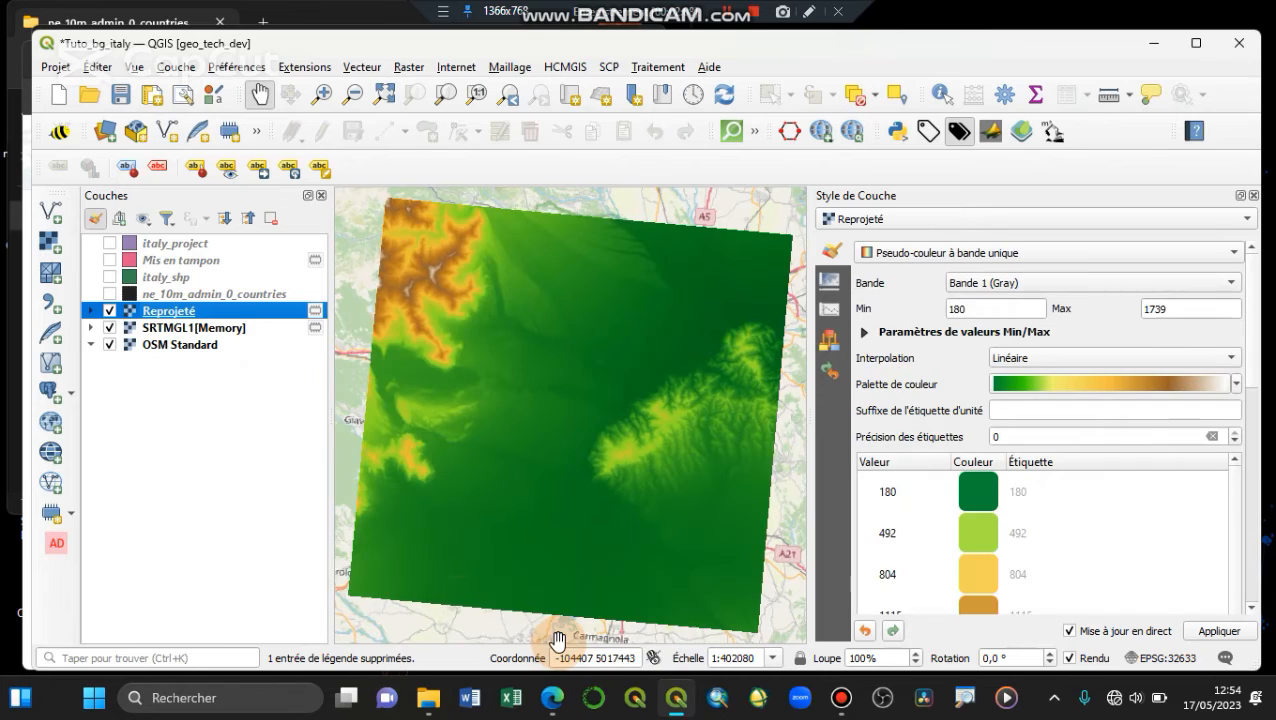
Delete the original SRTMGL1[Memory] layer
left_click(128, 333)
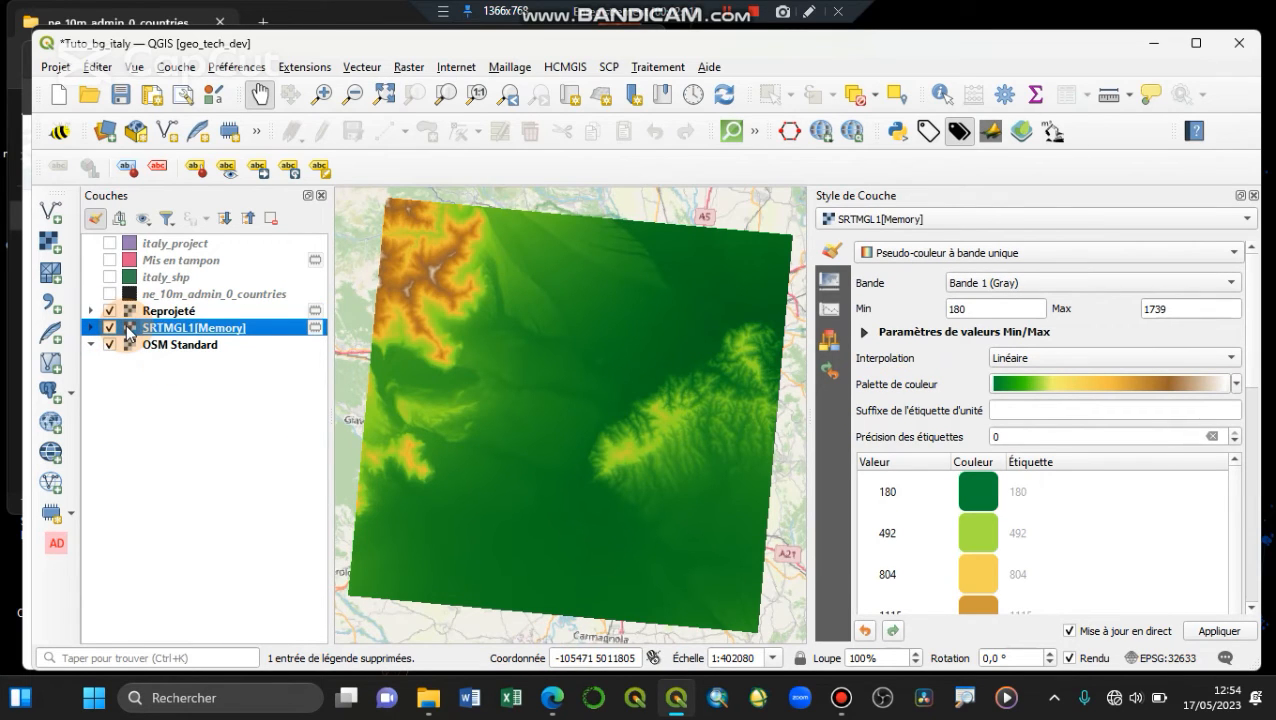
key("Delete")
key("Return")
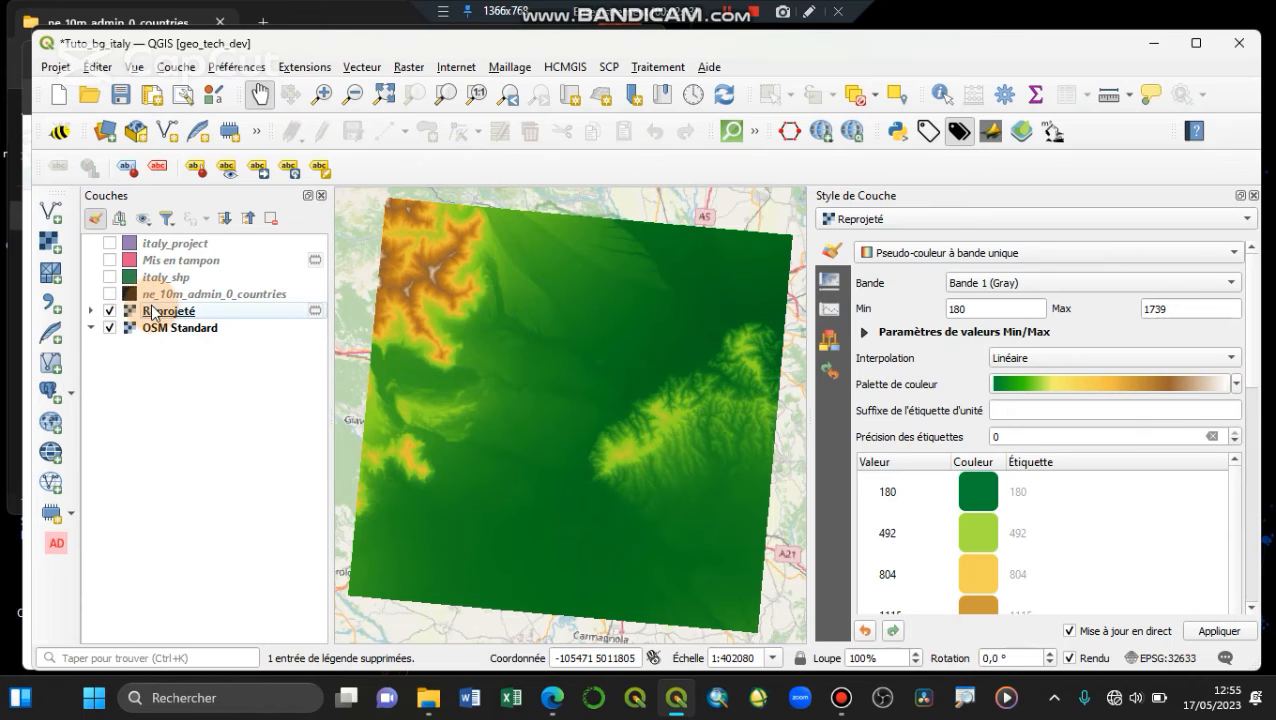
Duplicate the Reprojeté layer and make the copy visible
left_click(157, 314)
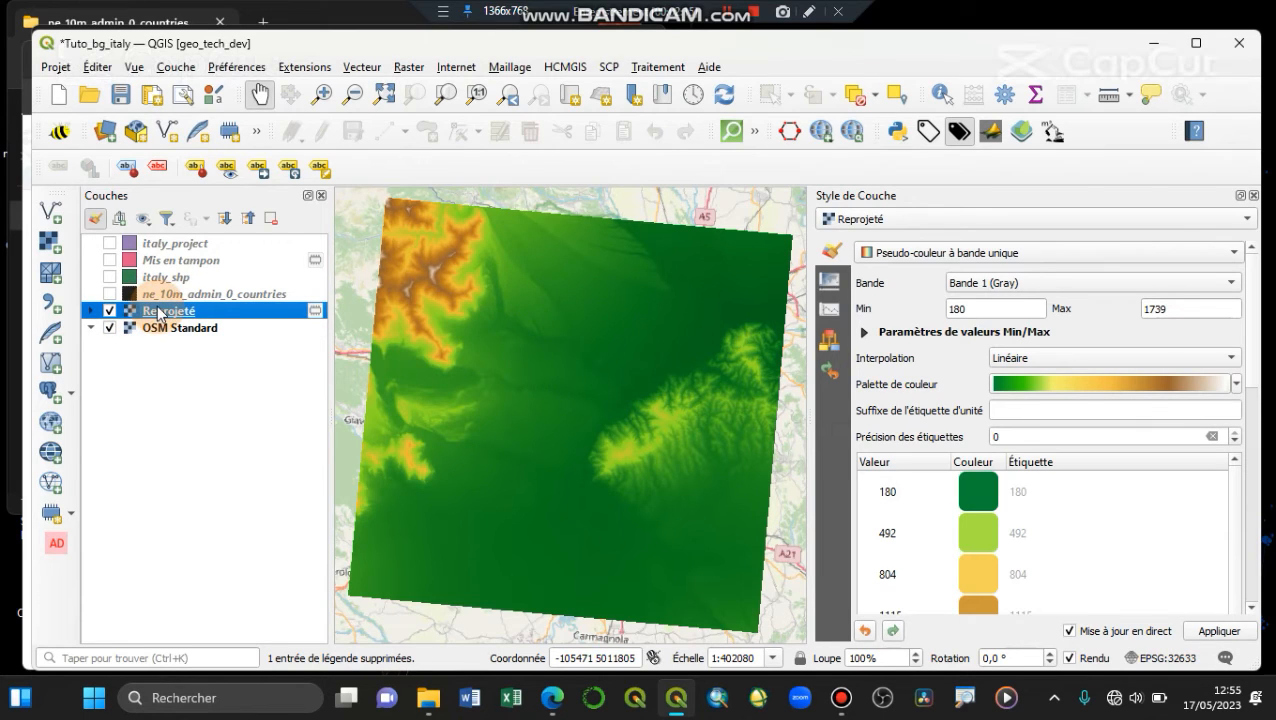
key("ctrl+d")
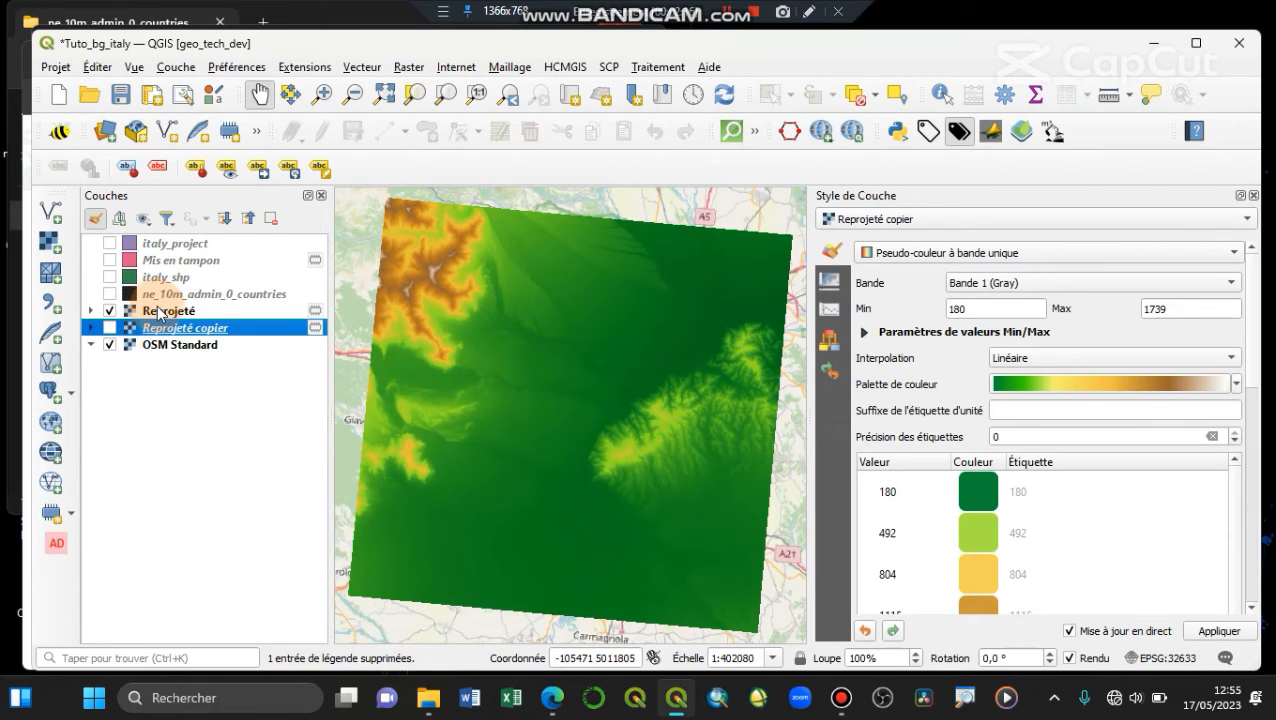
left_click(110, 327)
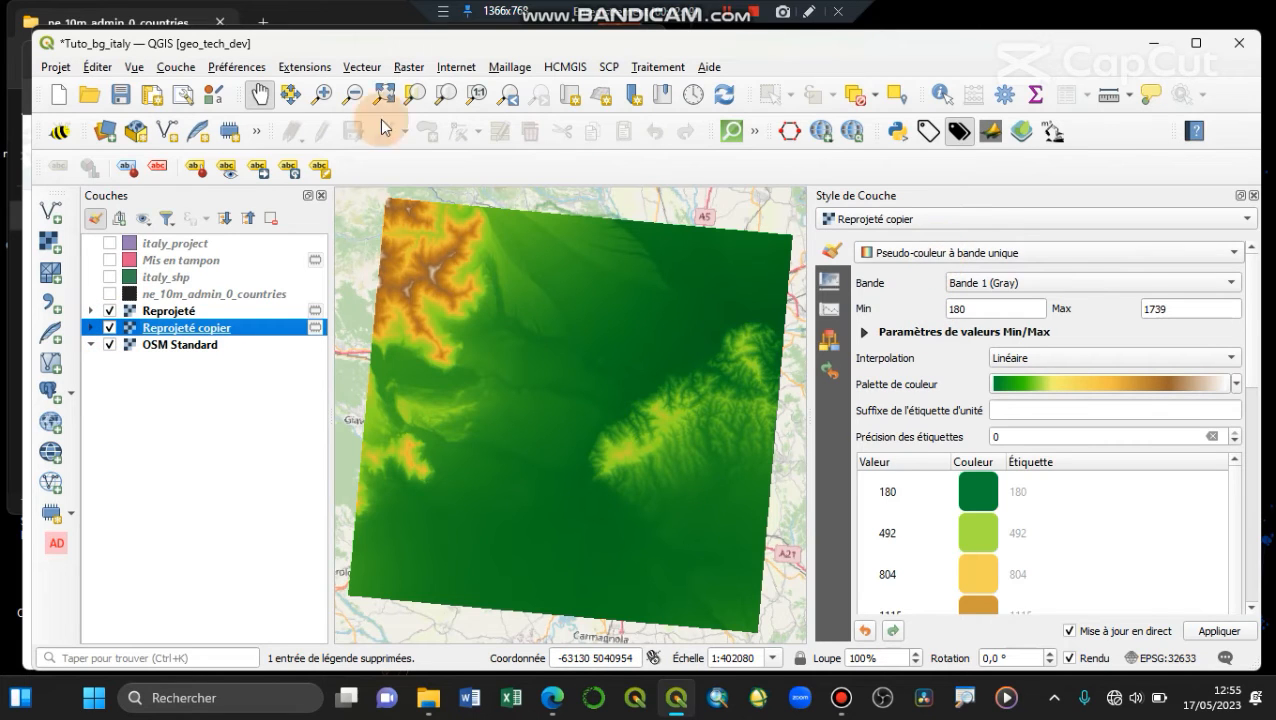
Set the Reprojeté copier layer's rendering type to Ombrage and briefly hide the Reprojeté layer to view the hillshade
left_click(902, 255)
left_click(895, 280)
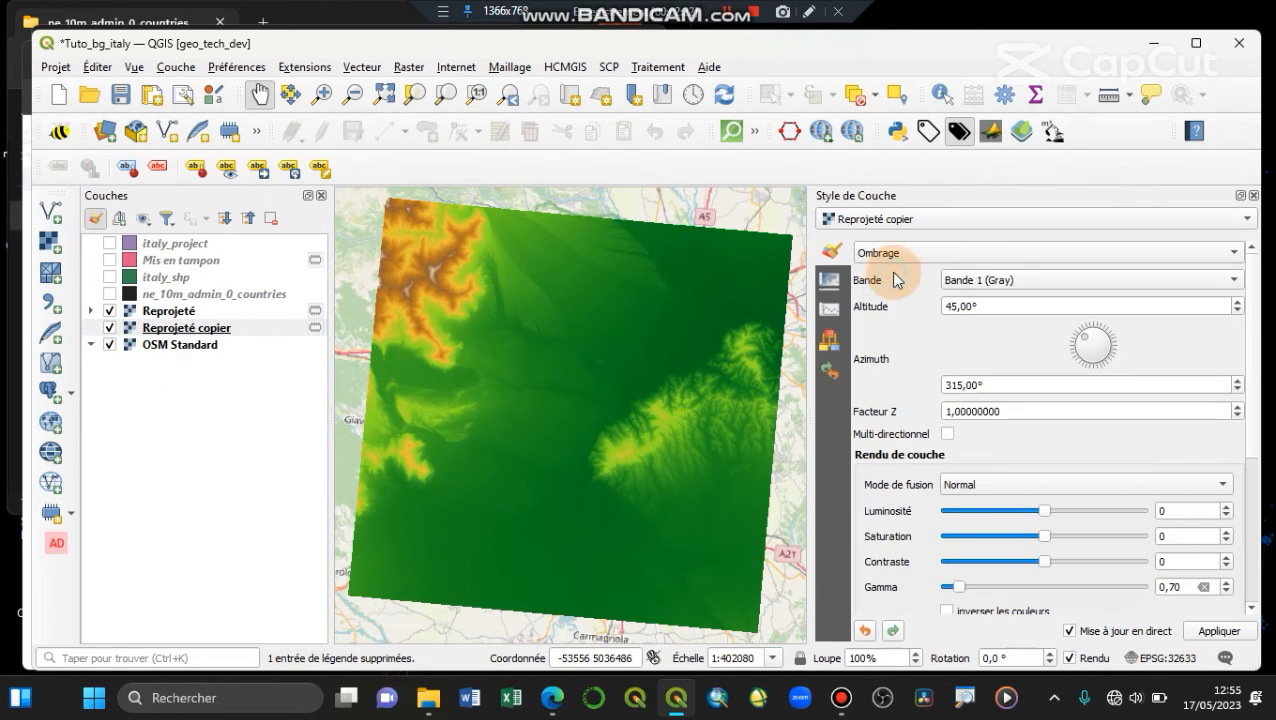
left_click(109, 313)
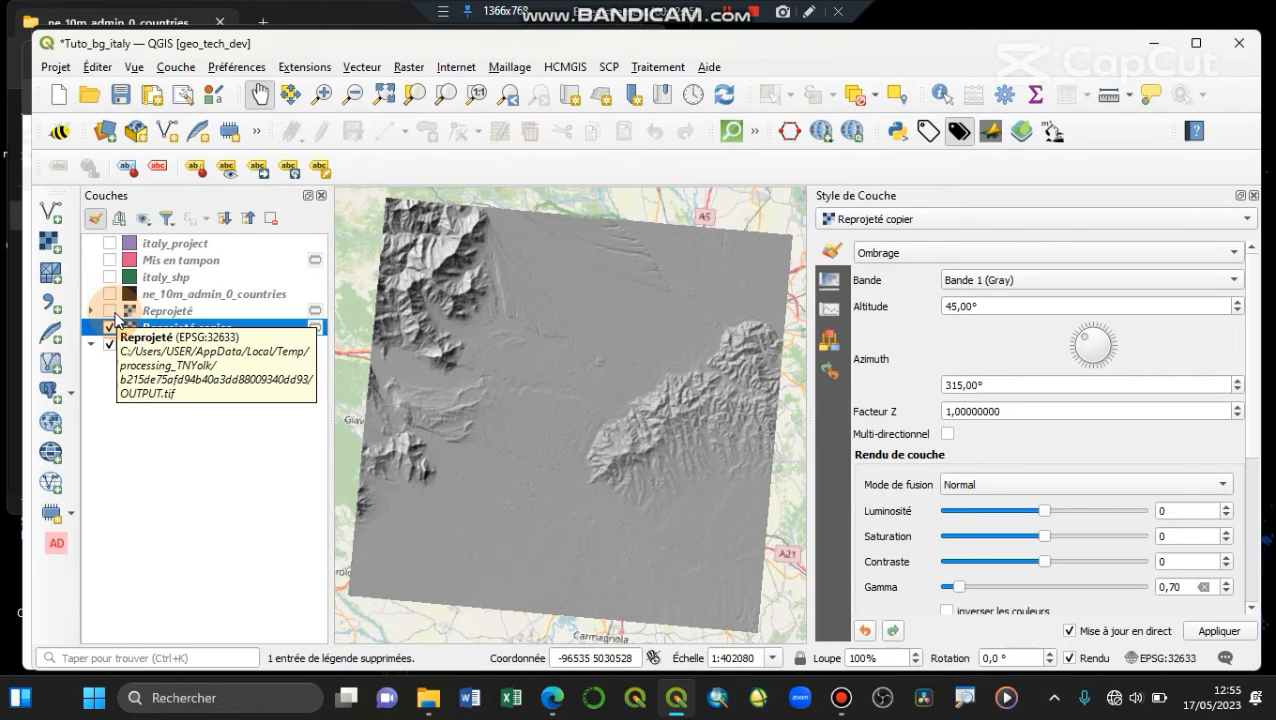
left_click(109, 311)
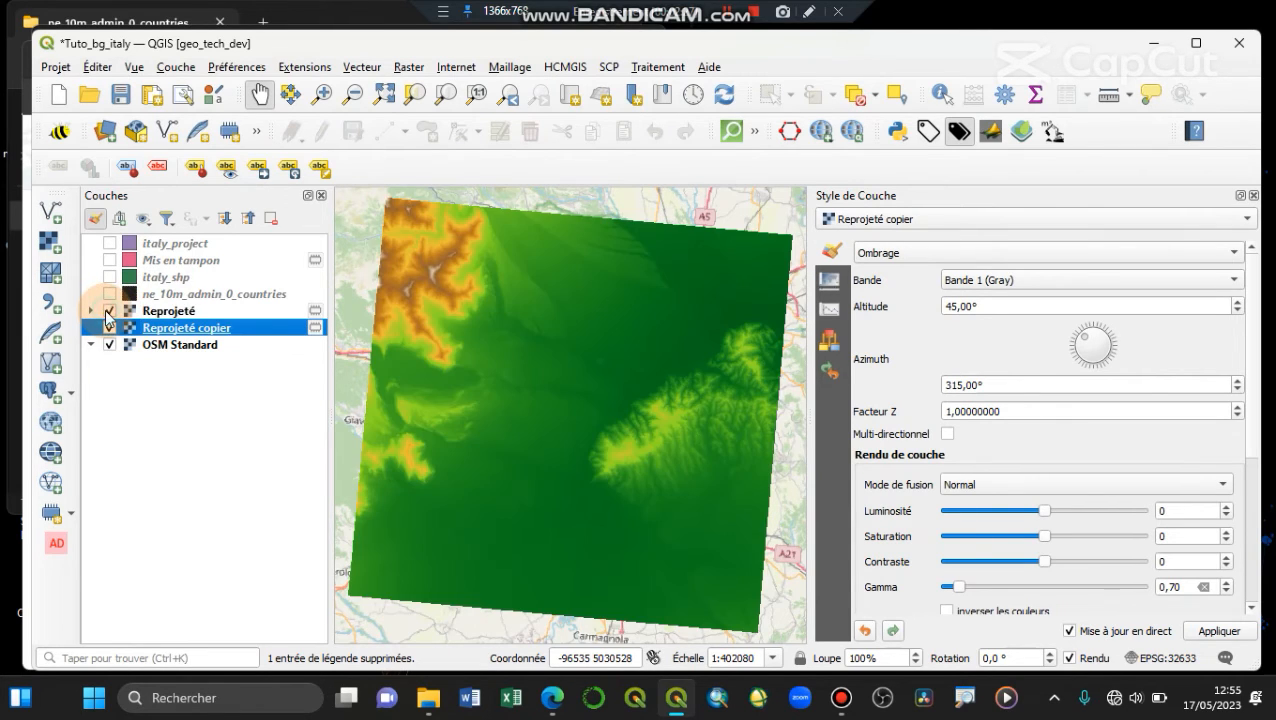
Set the Reprojeté layer's blending mode to Multiplier over the hillshade copy
left_click(190, 312)
left_click(187, 328)
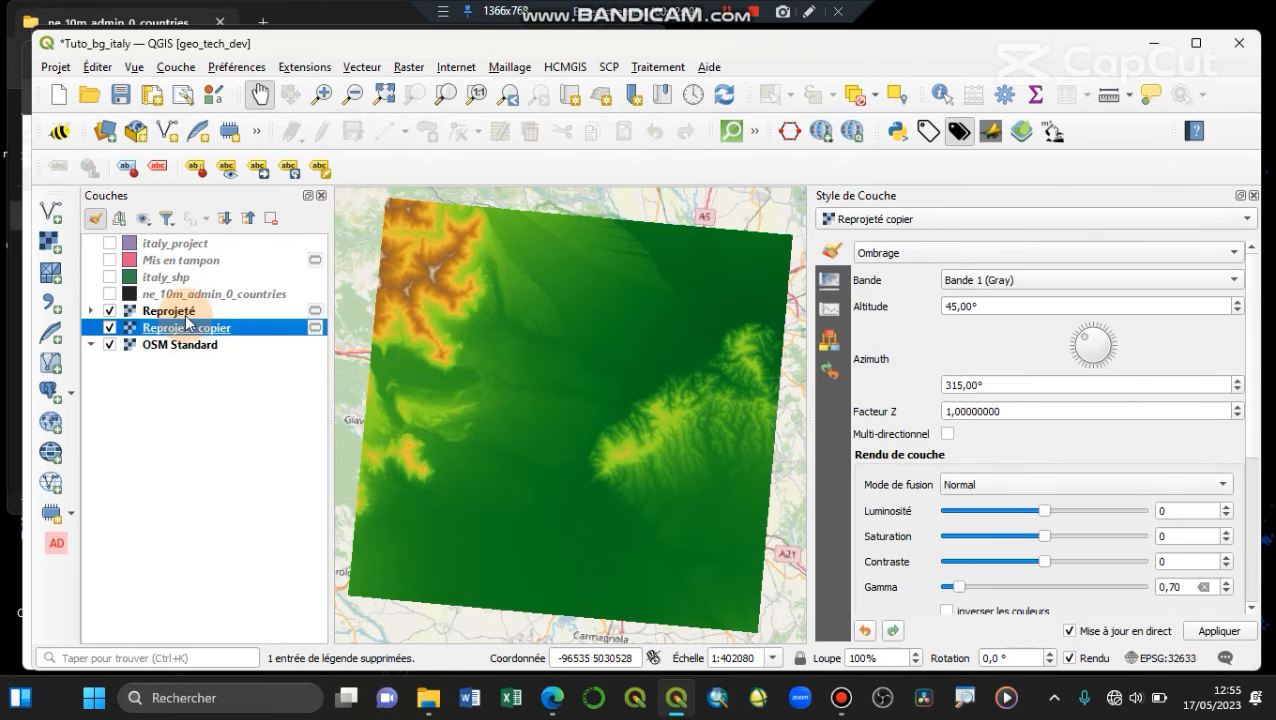
left_click(185, 313)
left_click(183, 330)
left_click(186, 315)
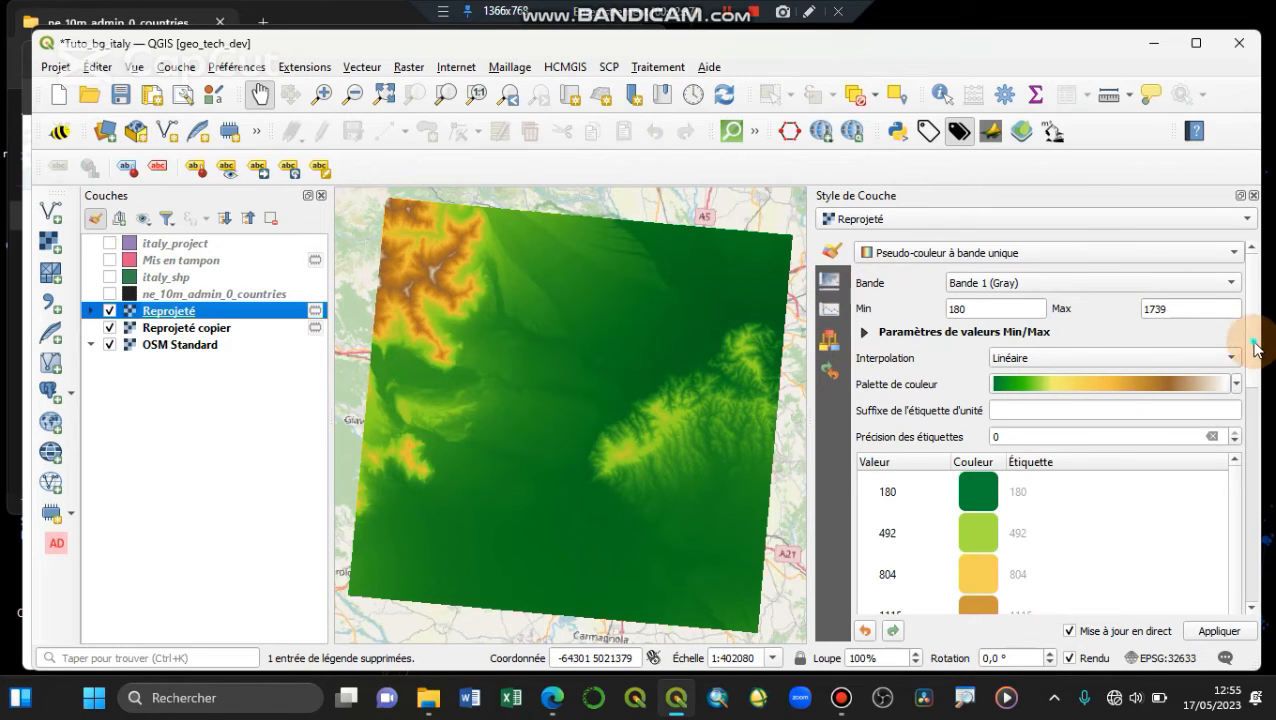
scroll(1256, 374, "down", 2)
scroll(1256, 374, "down", 6)
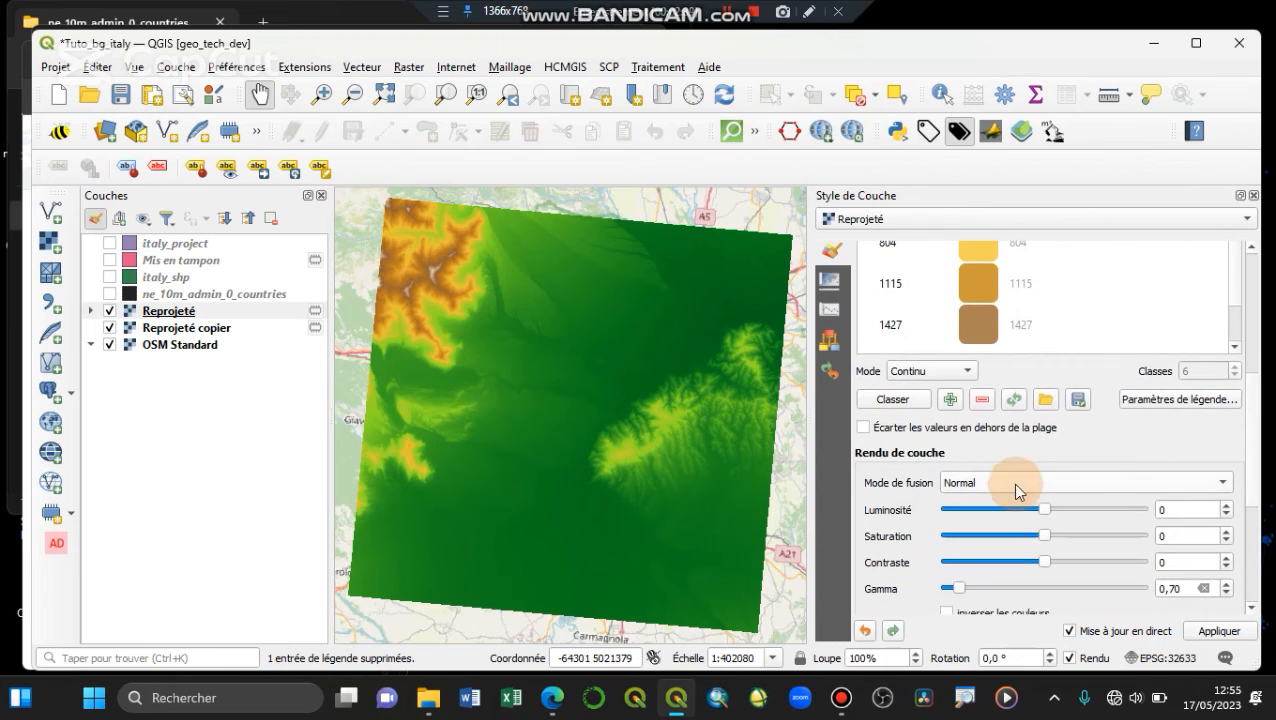
left_click(983, 488)
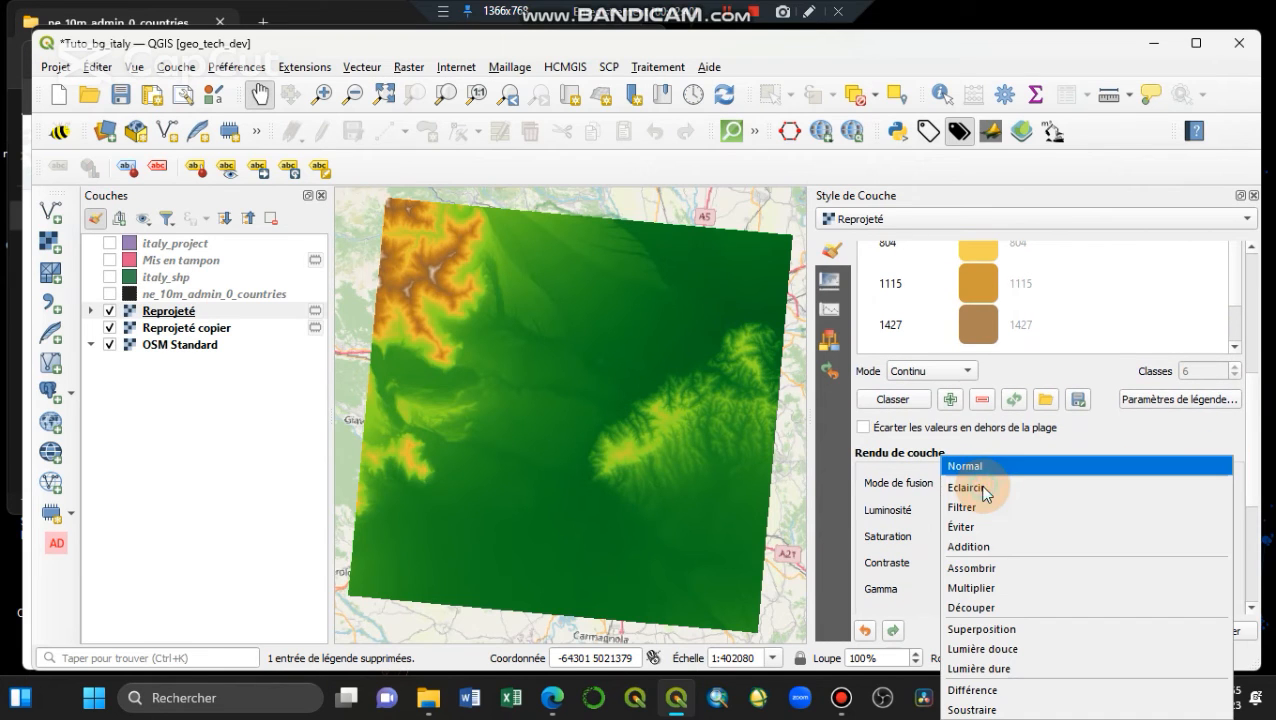
left_click(972, 588)
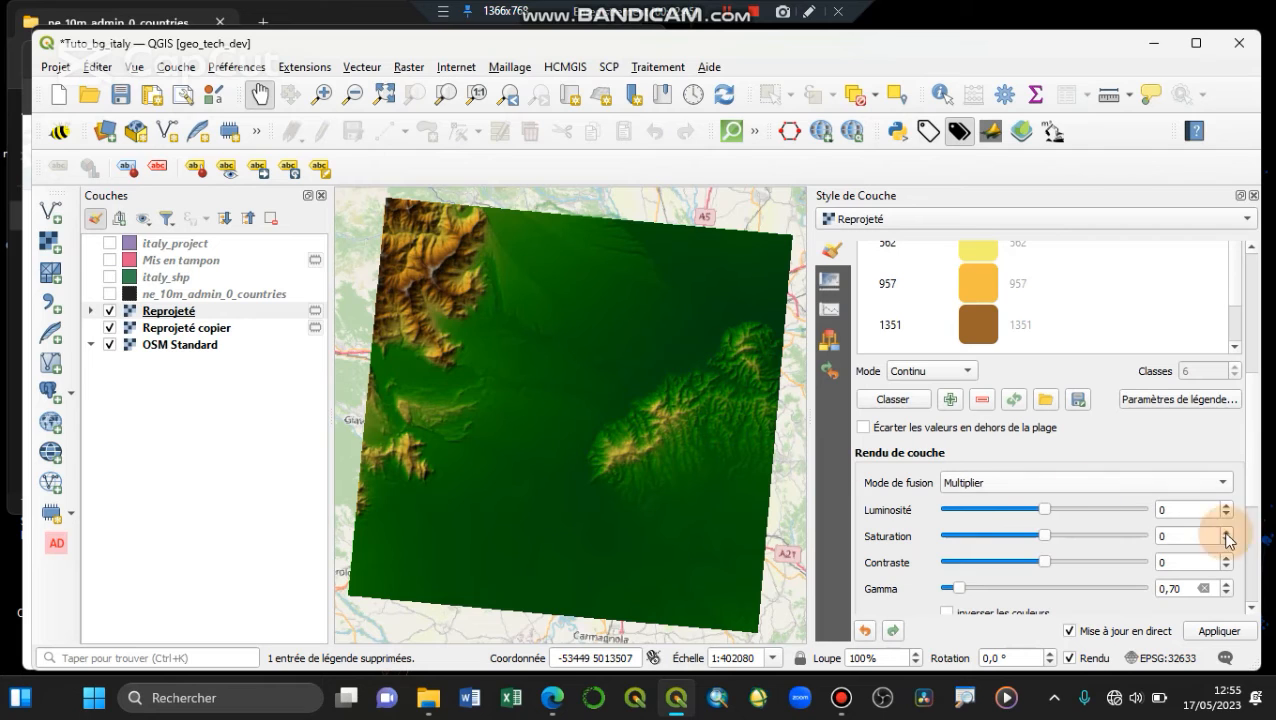
Set the Reprojeté layer's colour interpolation to Discrète
left_click_drag(1249, 452, 1090, 330)
left_click(1061, 353)
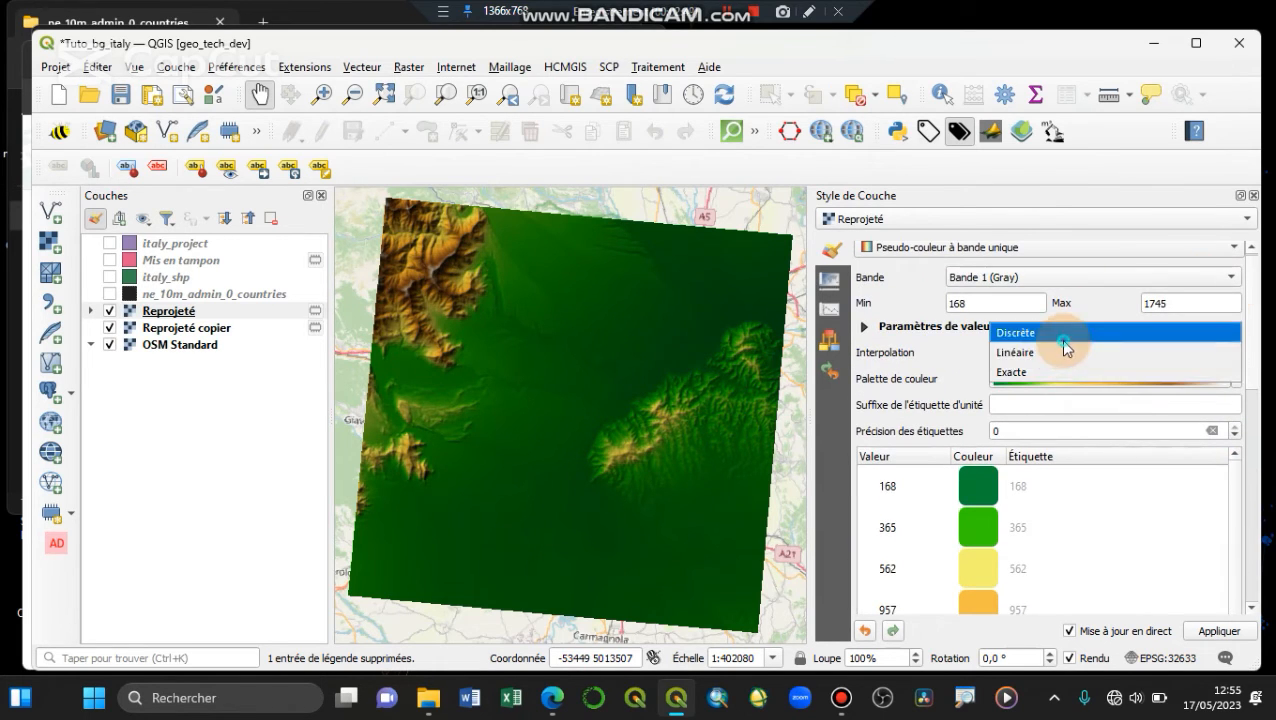
left_click(1060, 336)
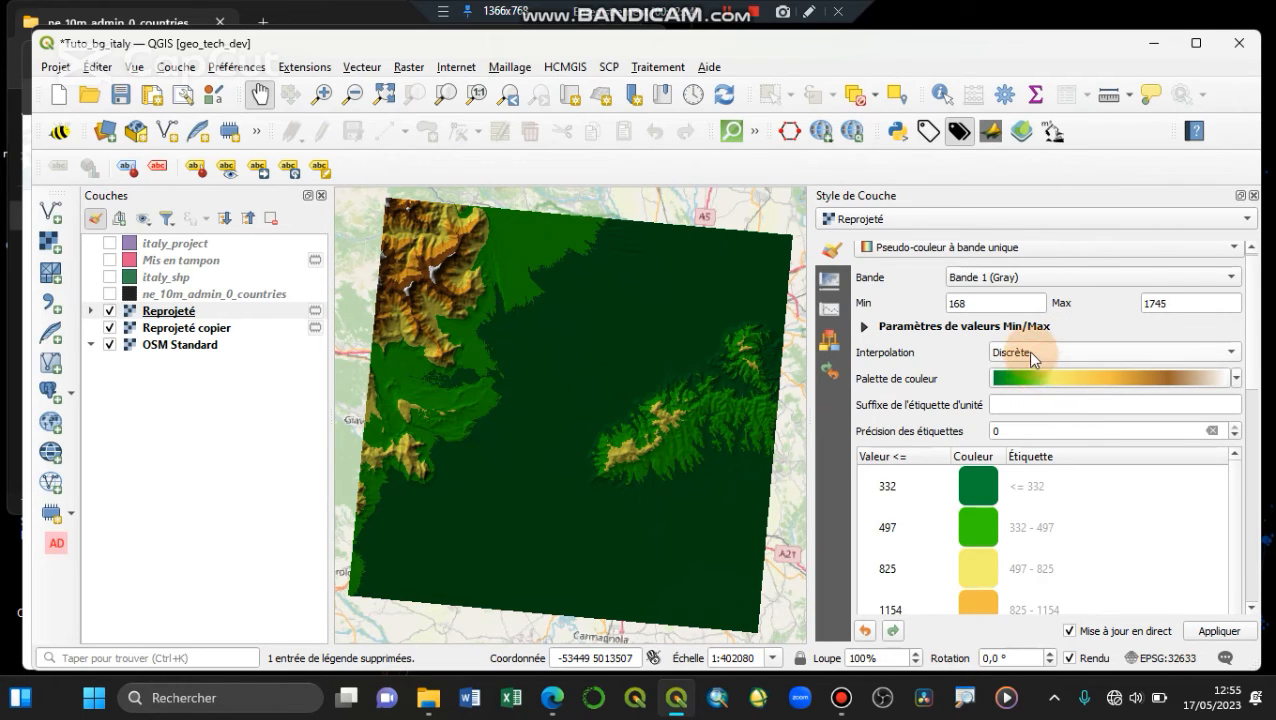
Set the Reprojeté layer's colour interpolation to Linéaire
left_click(1028, 351)
left_click(1030, 372)
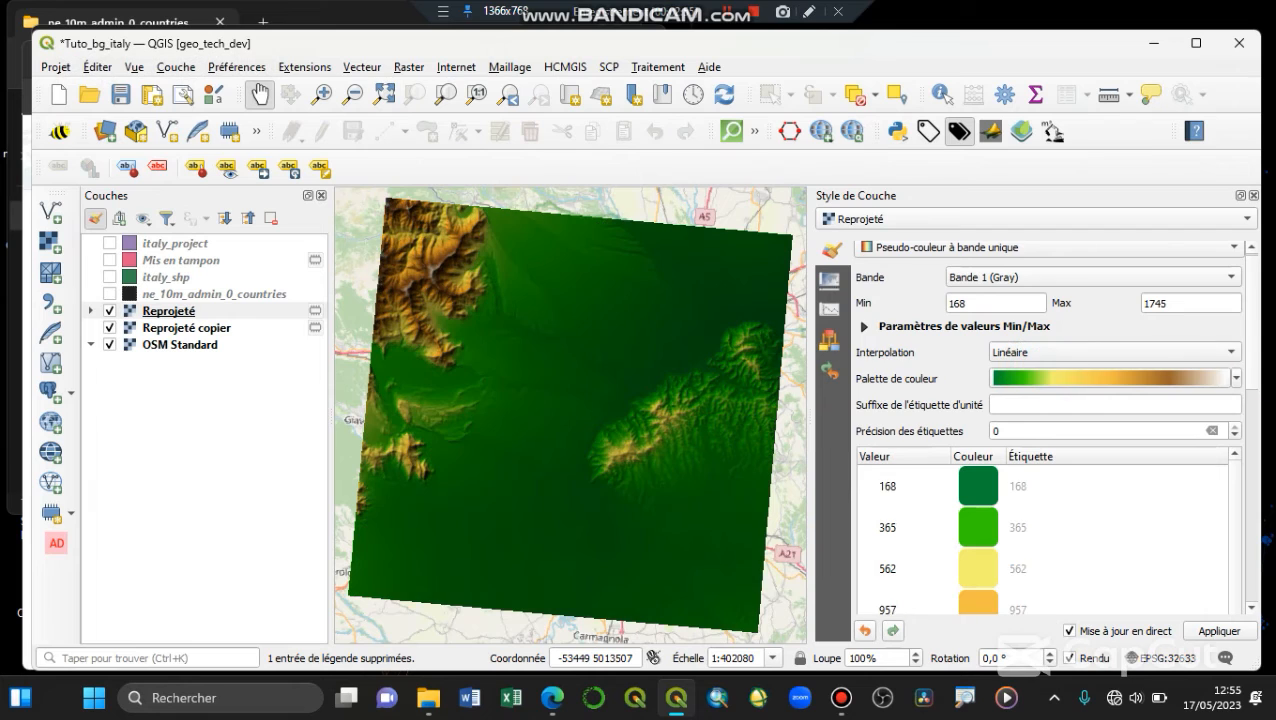
scroll(1248, 441, "down", 5)
scroll(1250, 416, "up", 5)
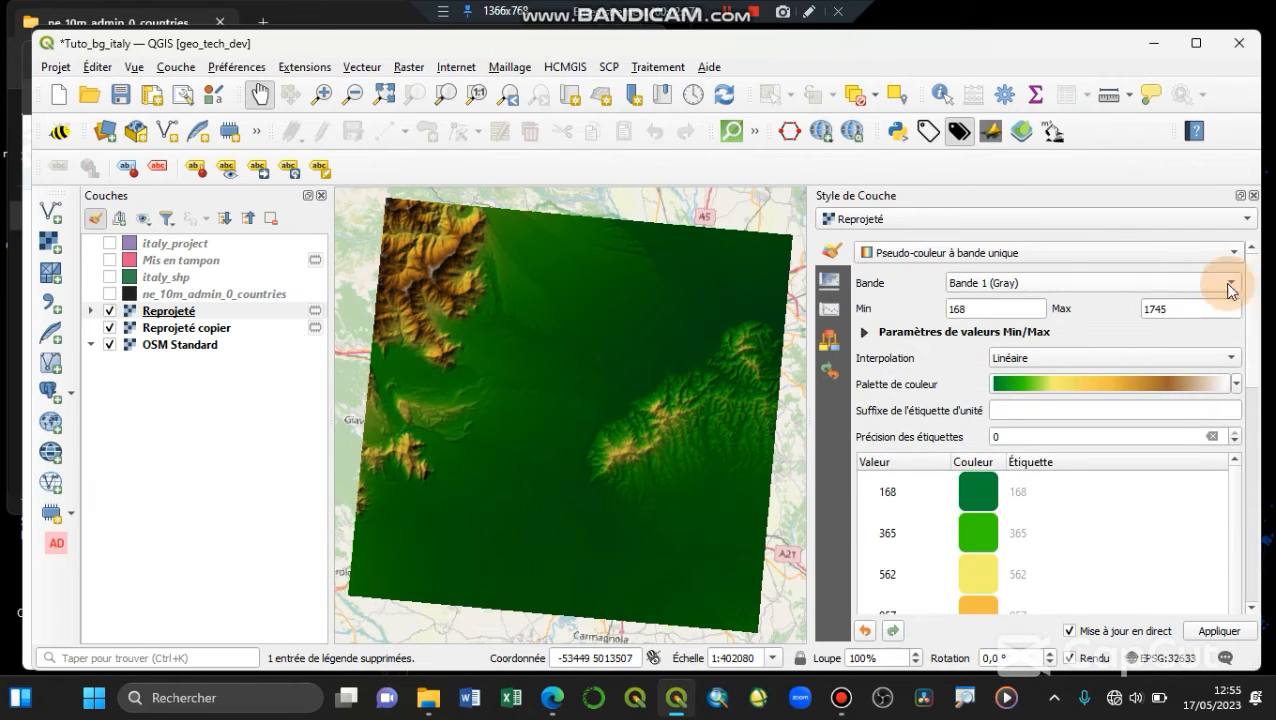
Set the Reprojeté layer's blending mode back to Normal
left_click(175, 311)
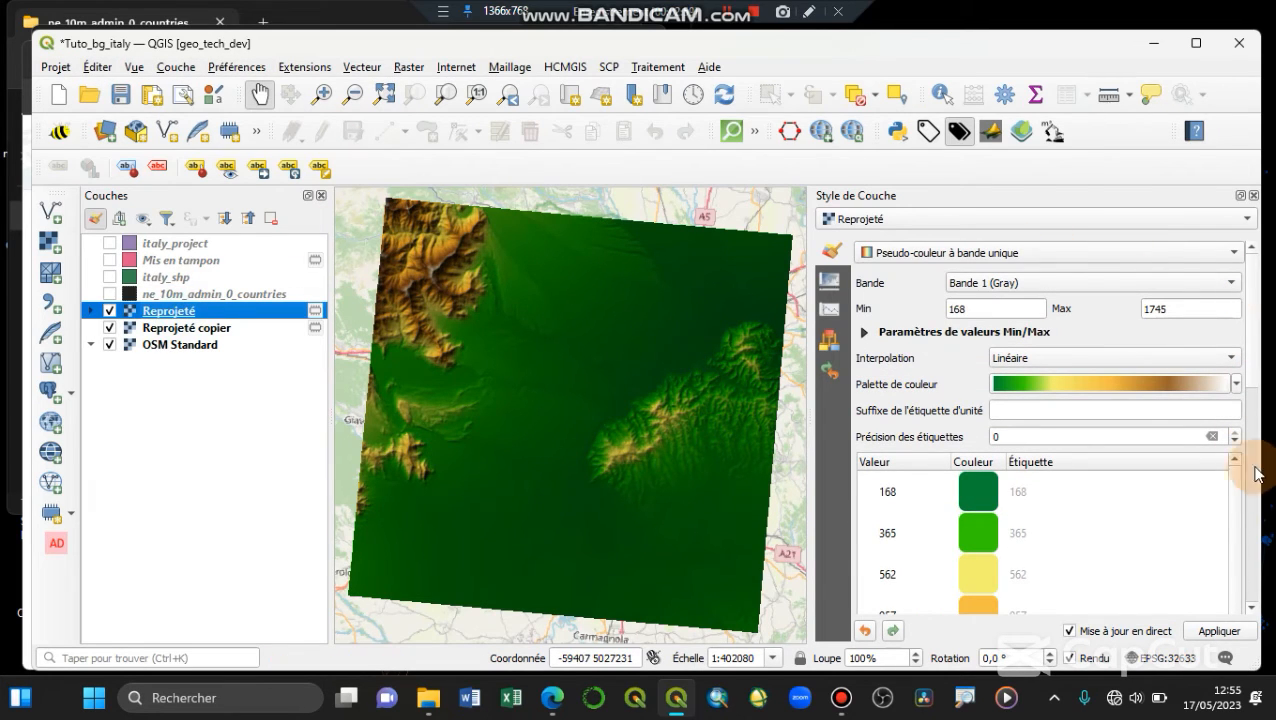
left_click_drag(1245, 333, 1225, 419)
left_click(1011, 462)
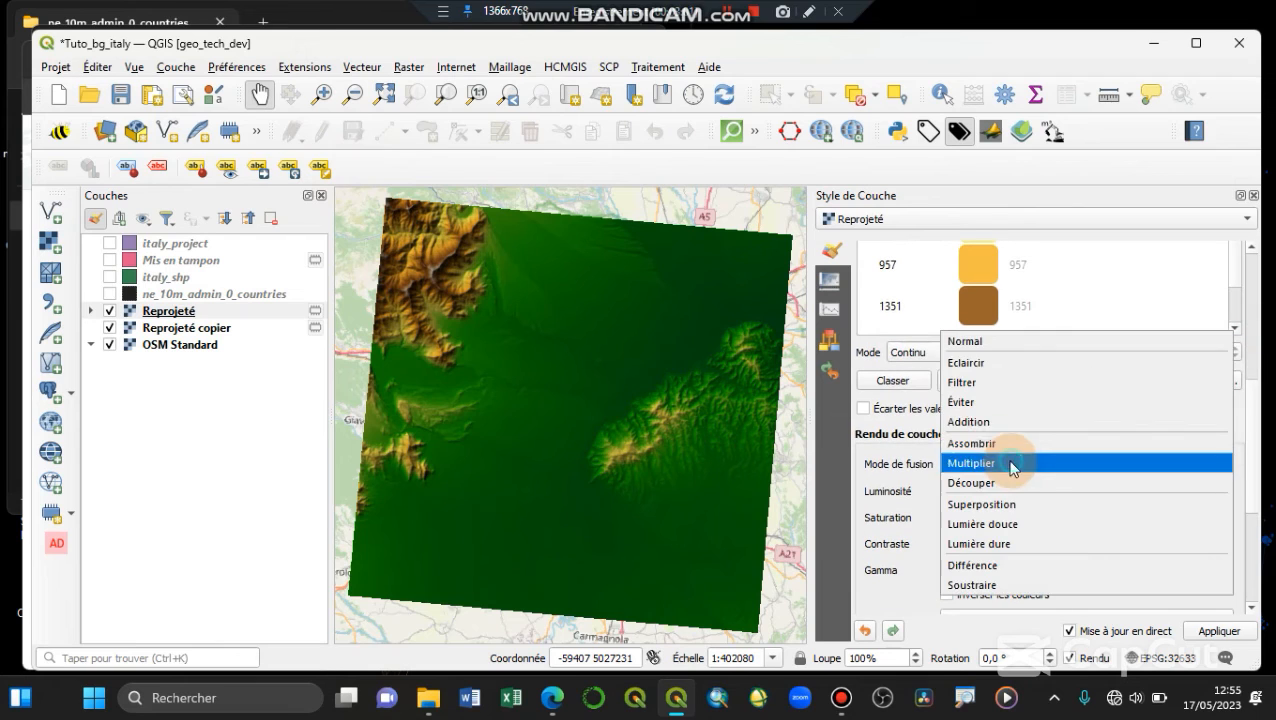
left_click(1015, 338)
Set the blending mode of the Reprojeté copier hillshade layer to Multiplier
left_click(195, 335)
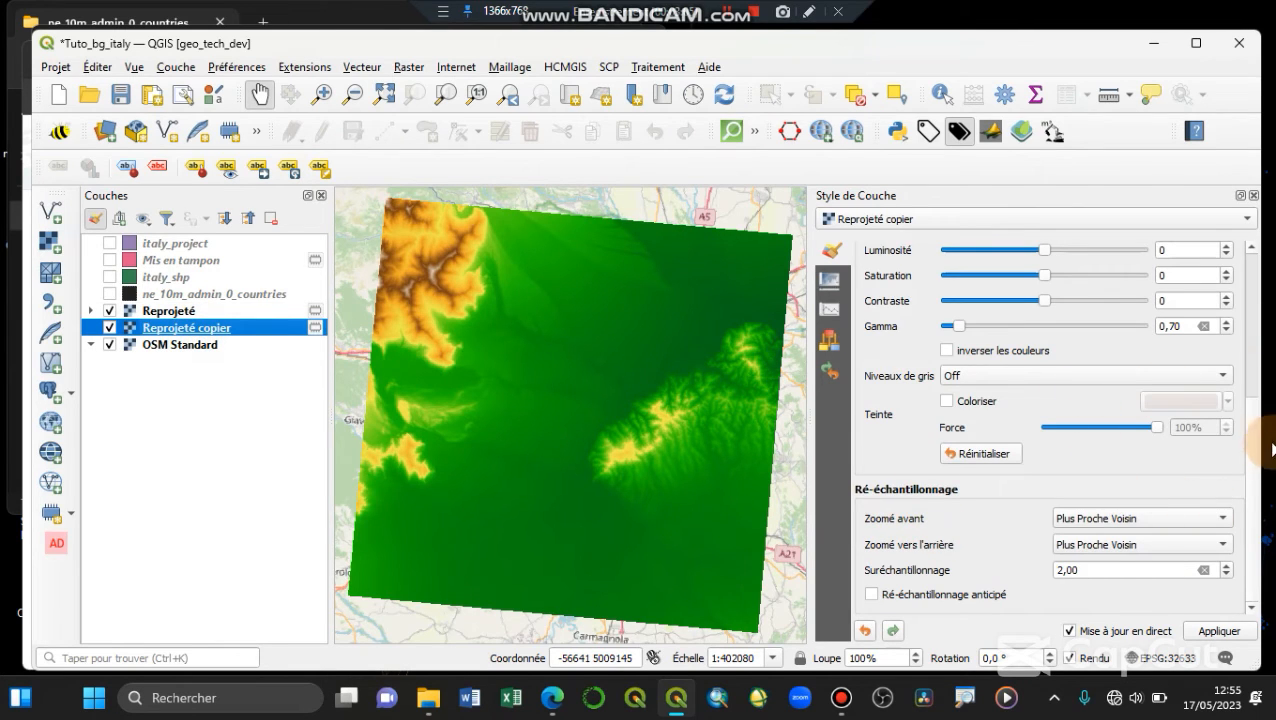
left_click(1251, 545)
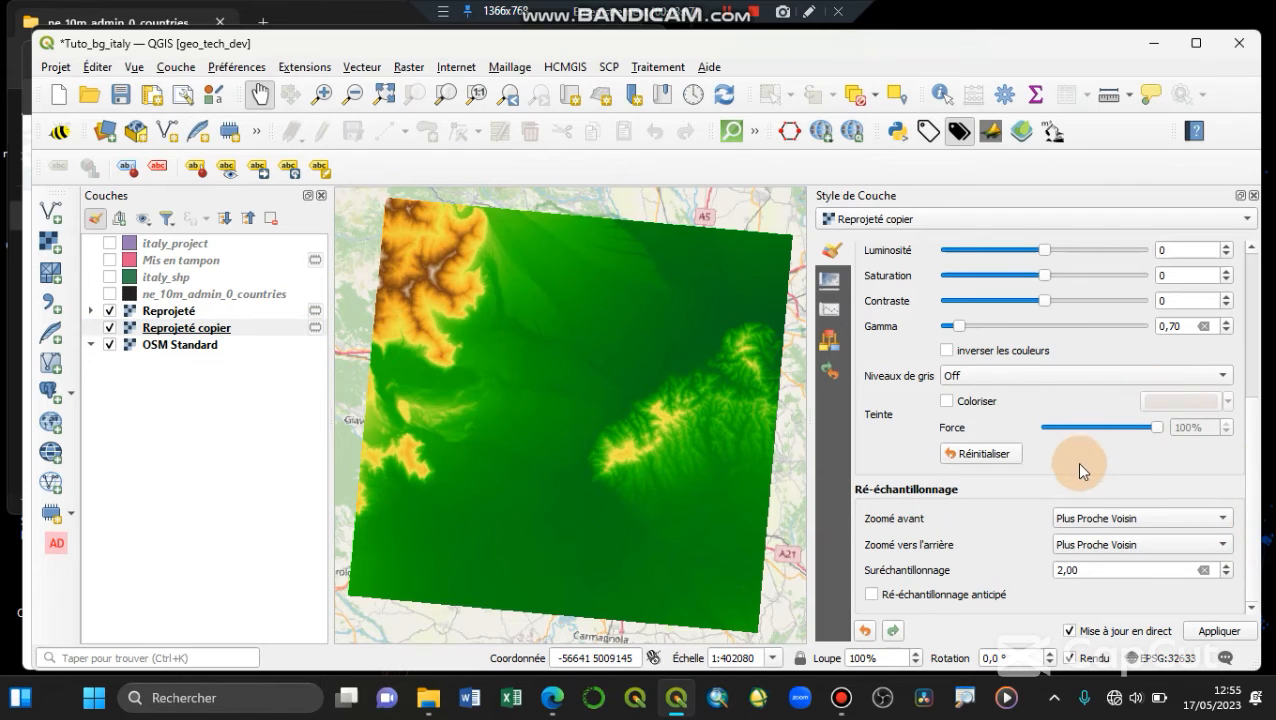
scroll(1060, 440, "up", 3)
left_click(1022, 395)
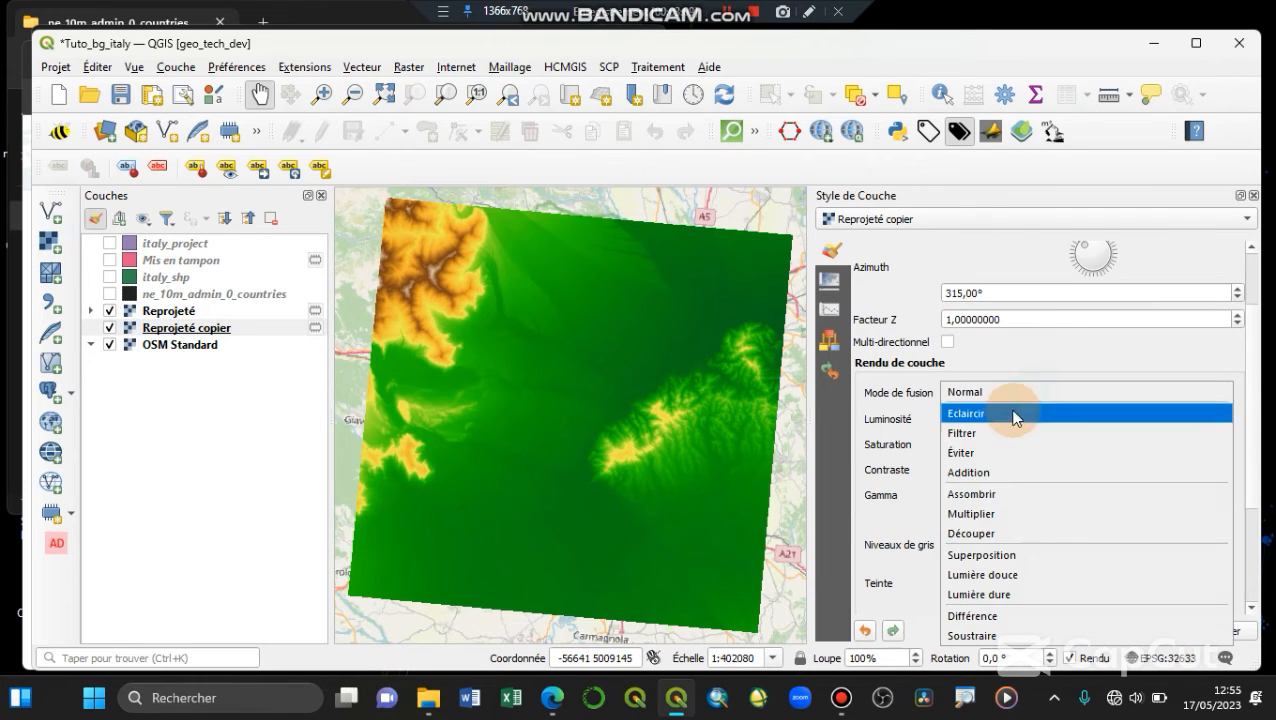
left_click(990, 514)
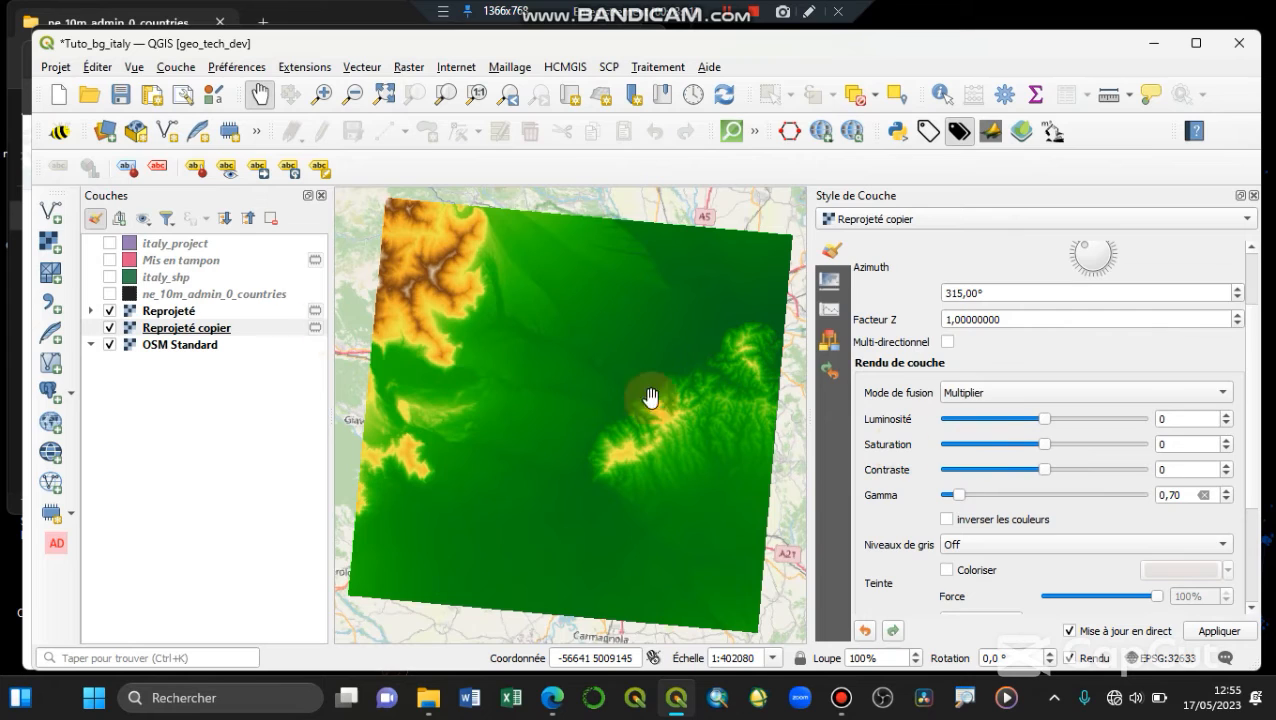
Move the Reprojeté copier layer above Reprojeté and check the blending mode of the Reprojeté layer
left_click(224, 330)
left_click_drag(224, 330, 251, 311)
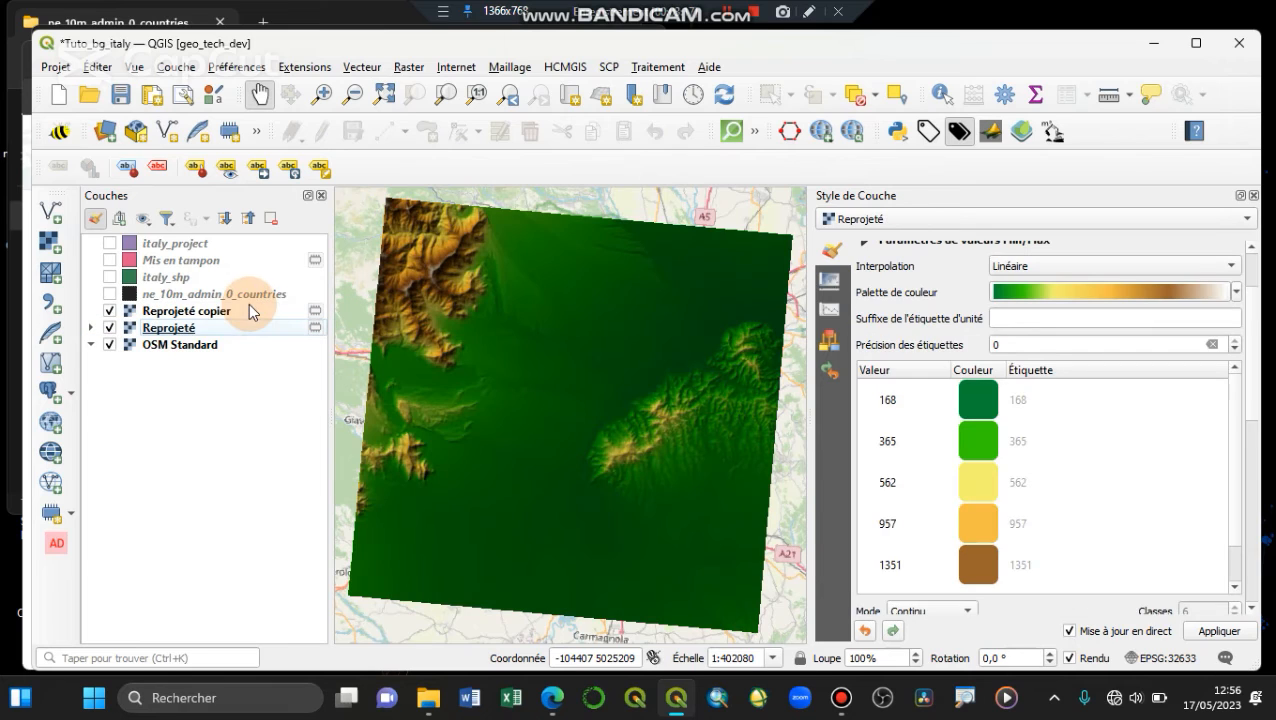
left_click(208, 327)
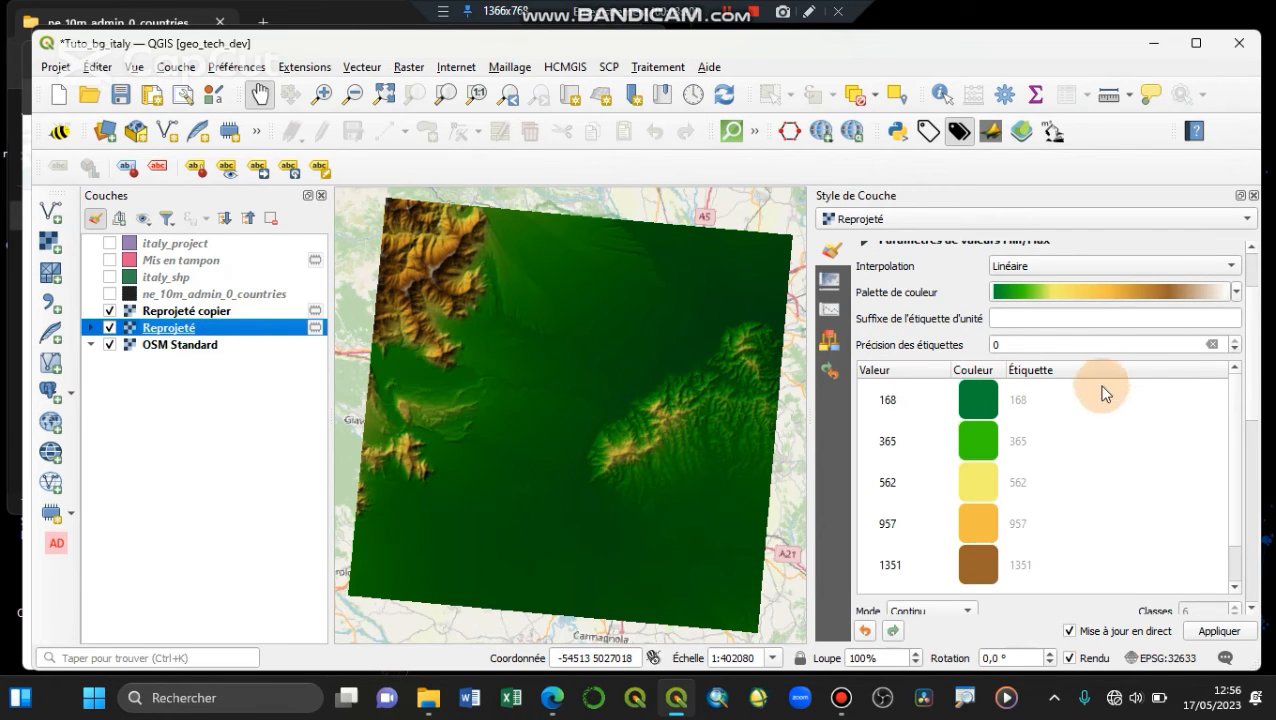
left_click_drag(1248, 335, 1248, 432)
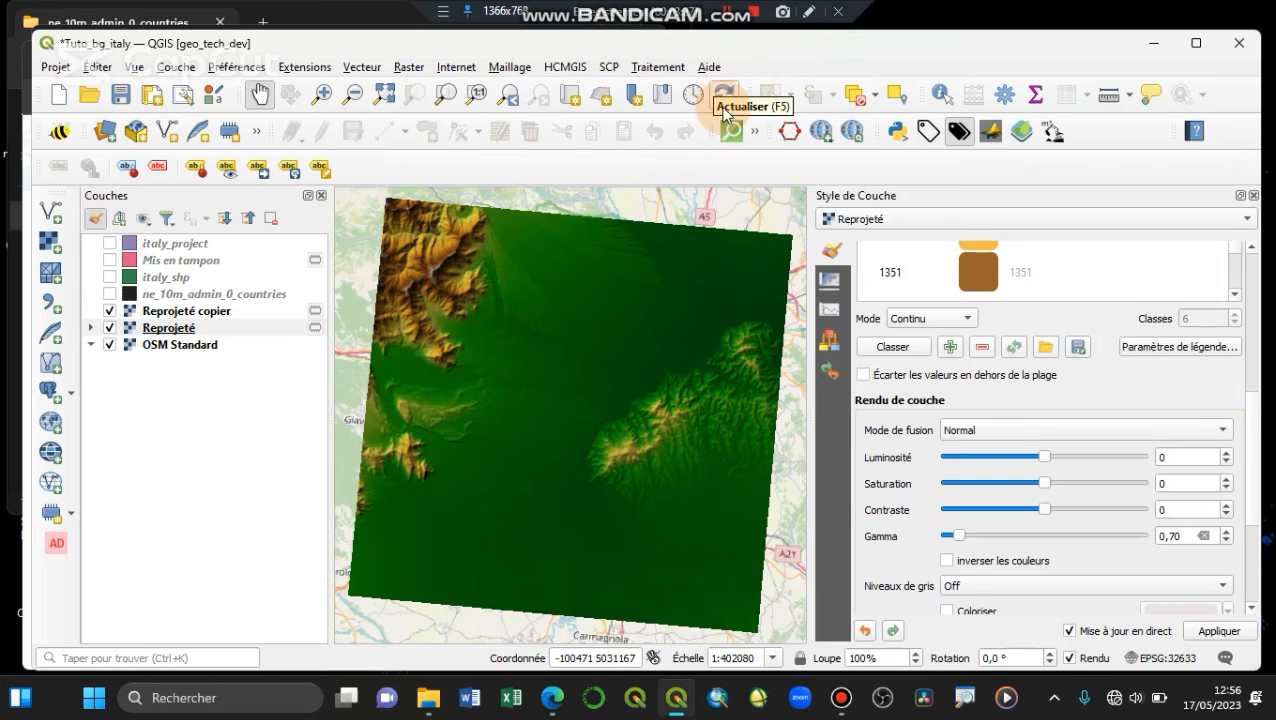
left_click(190, 332)
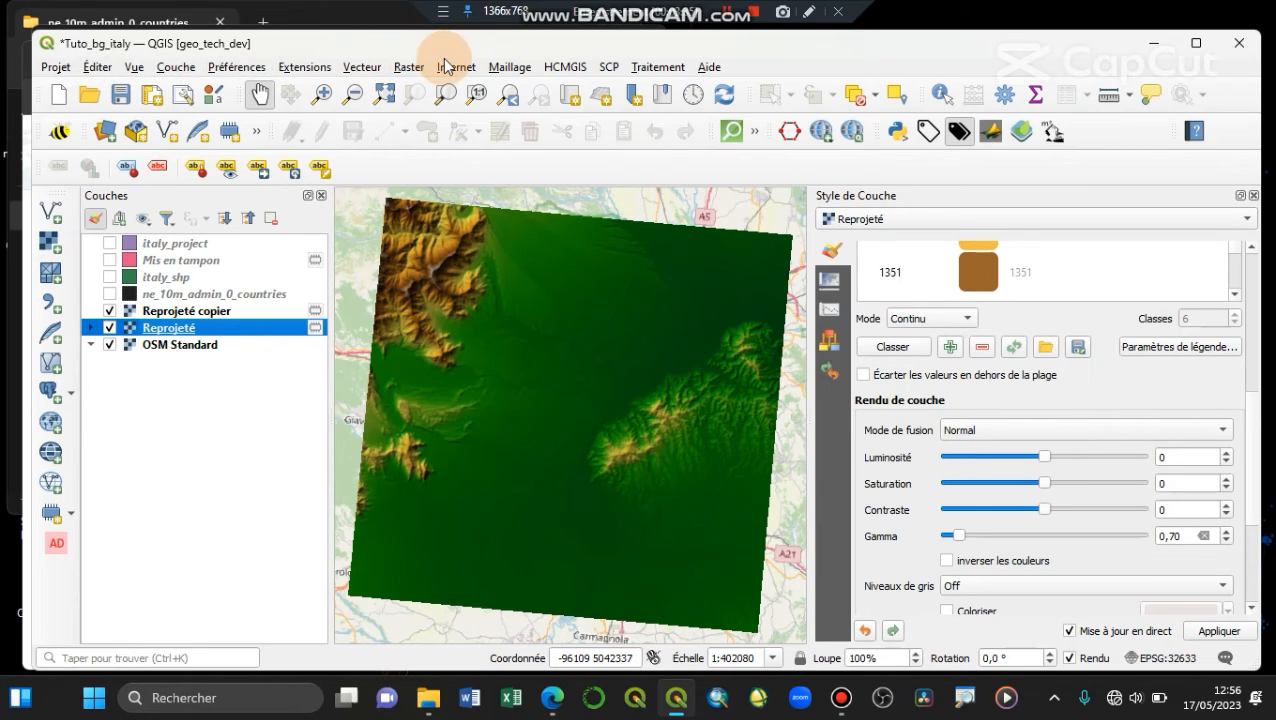
left_click(410, 67)
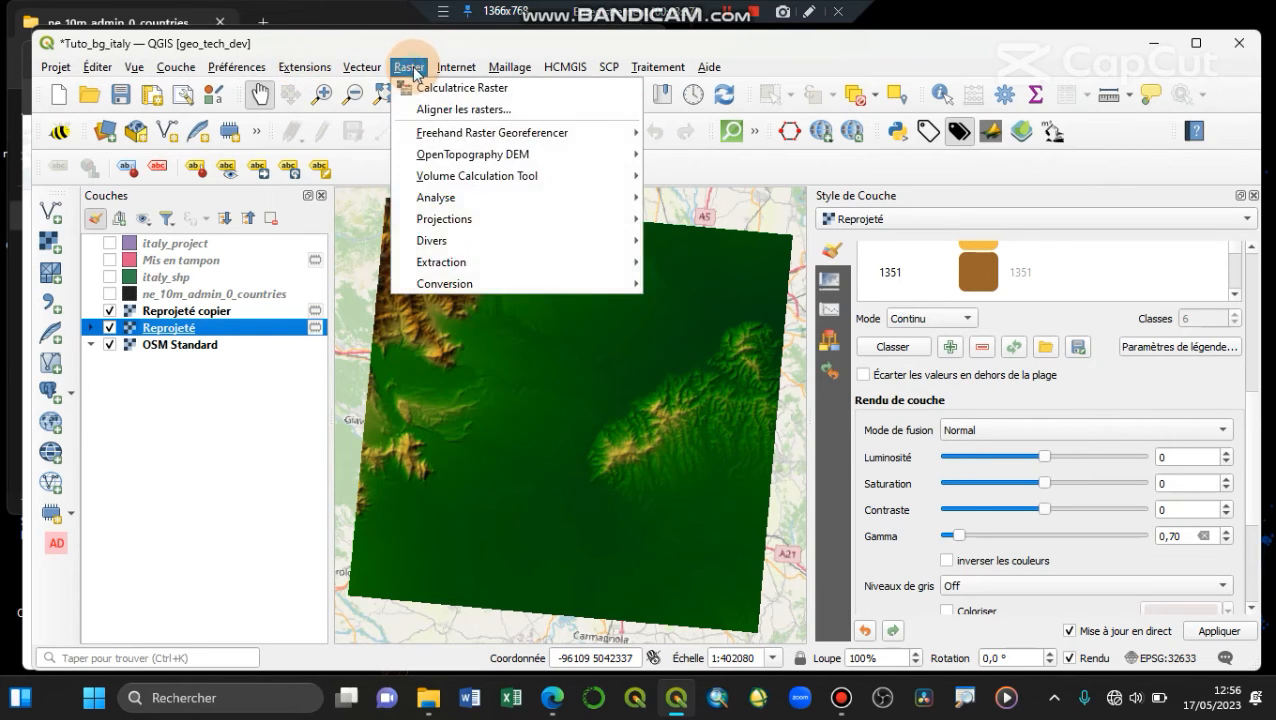
left_click(428, 88)
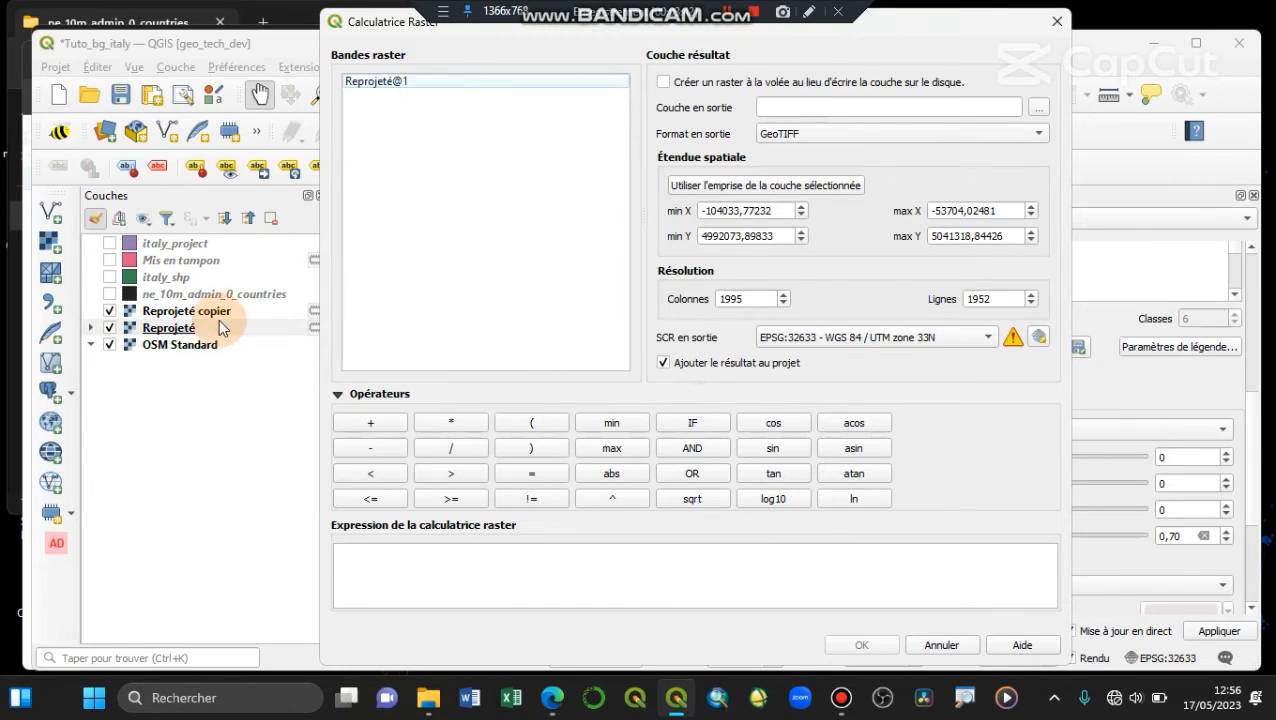
left_click(451, 82)
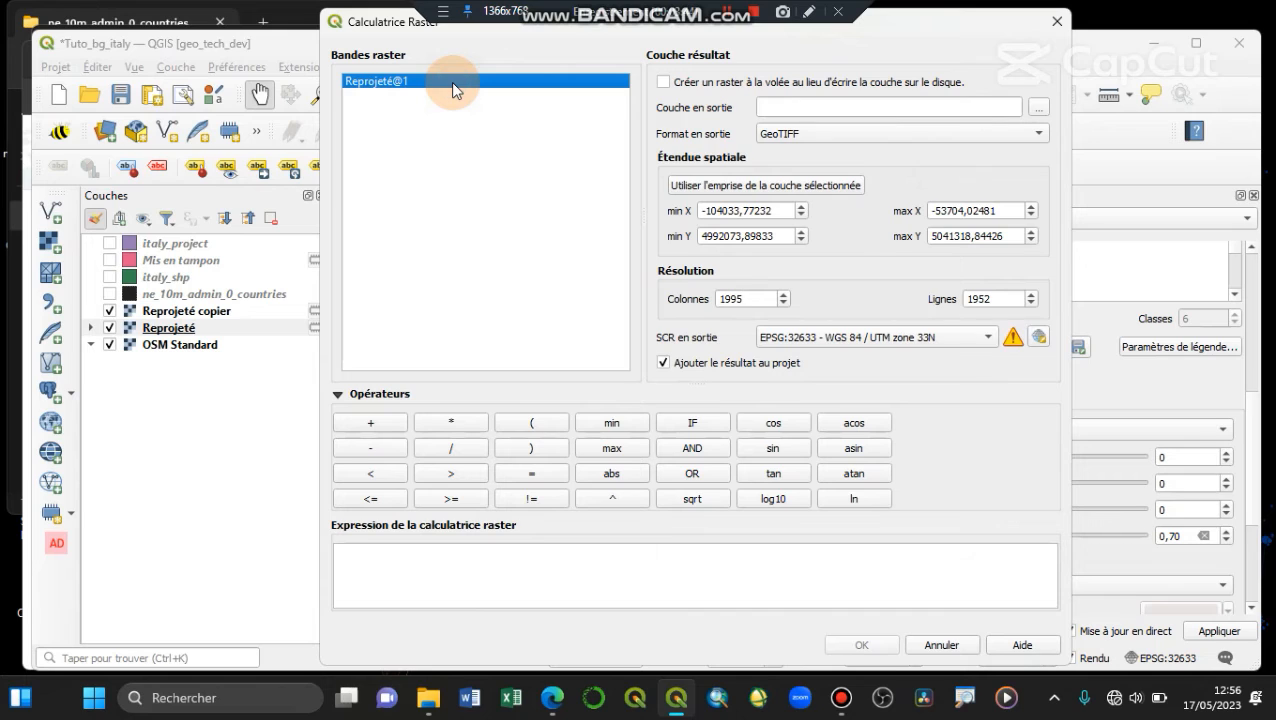
double_click(451, 82)
left_click(476, 562)
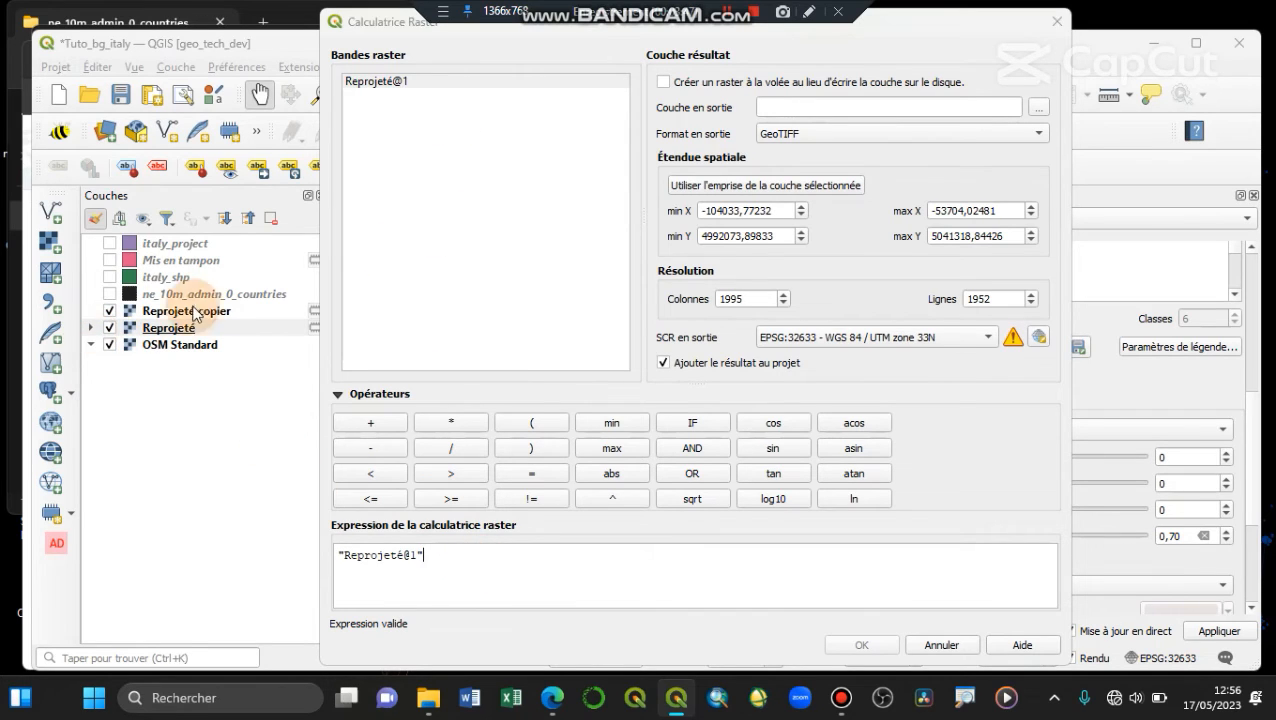
left_click(1057, 21)
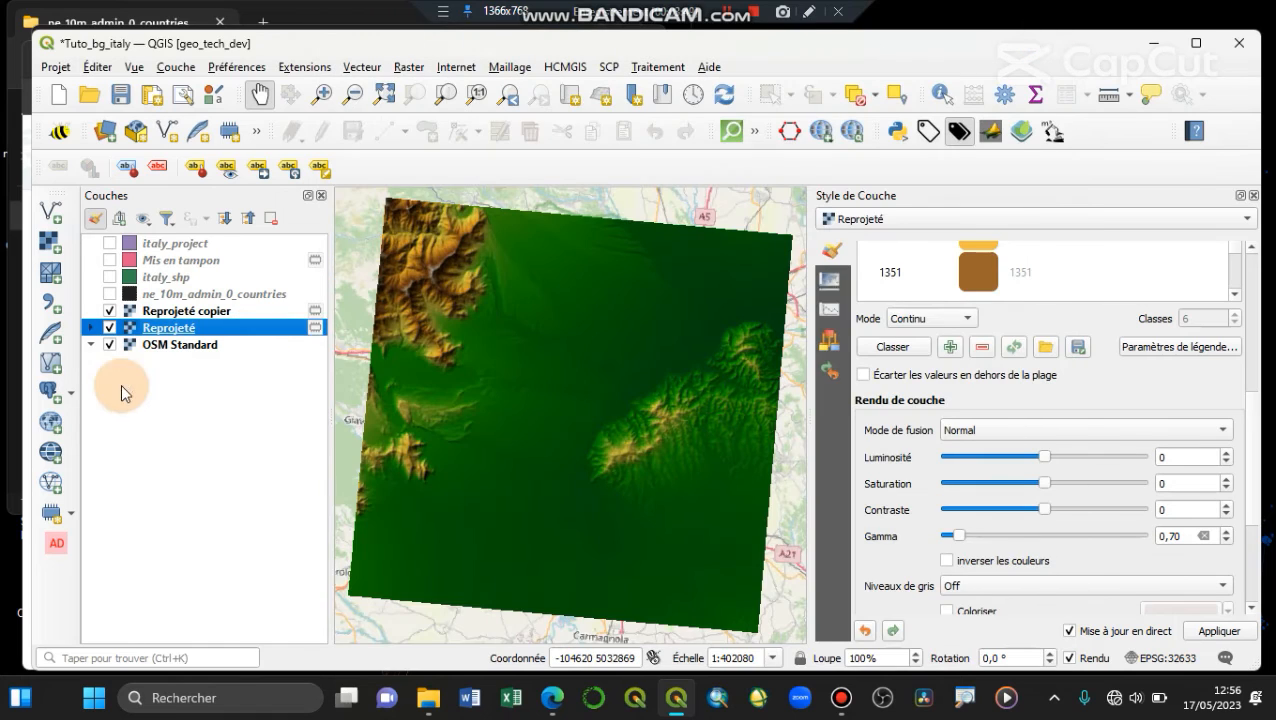
Expand the Reprojeté layer's legend and enter the raster calculator expression "Reprojeté@1" > 1000
left_click(91, 327)
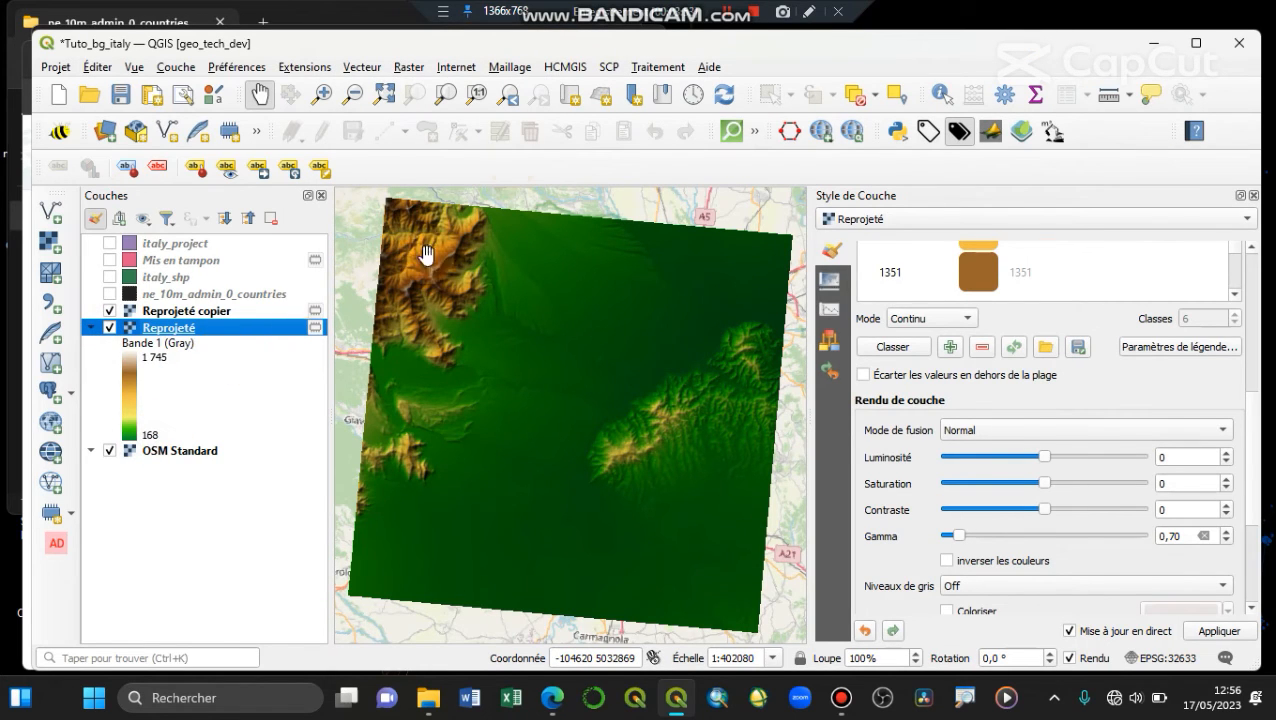
left_click(409, 67)
left_click(440, 92)
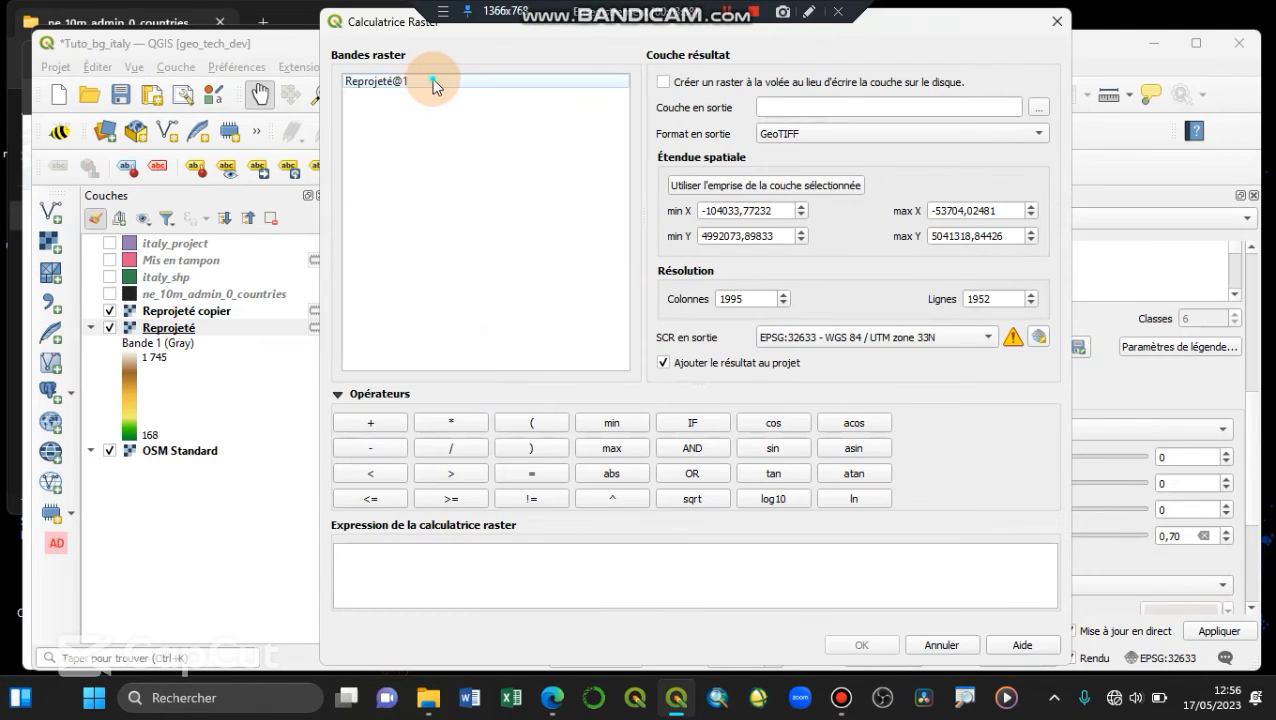
double_click(432, 82)
left_click(449, 476)
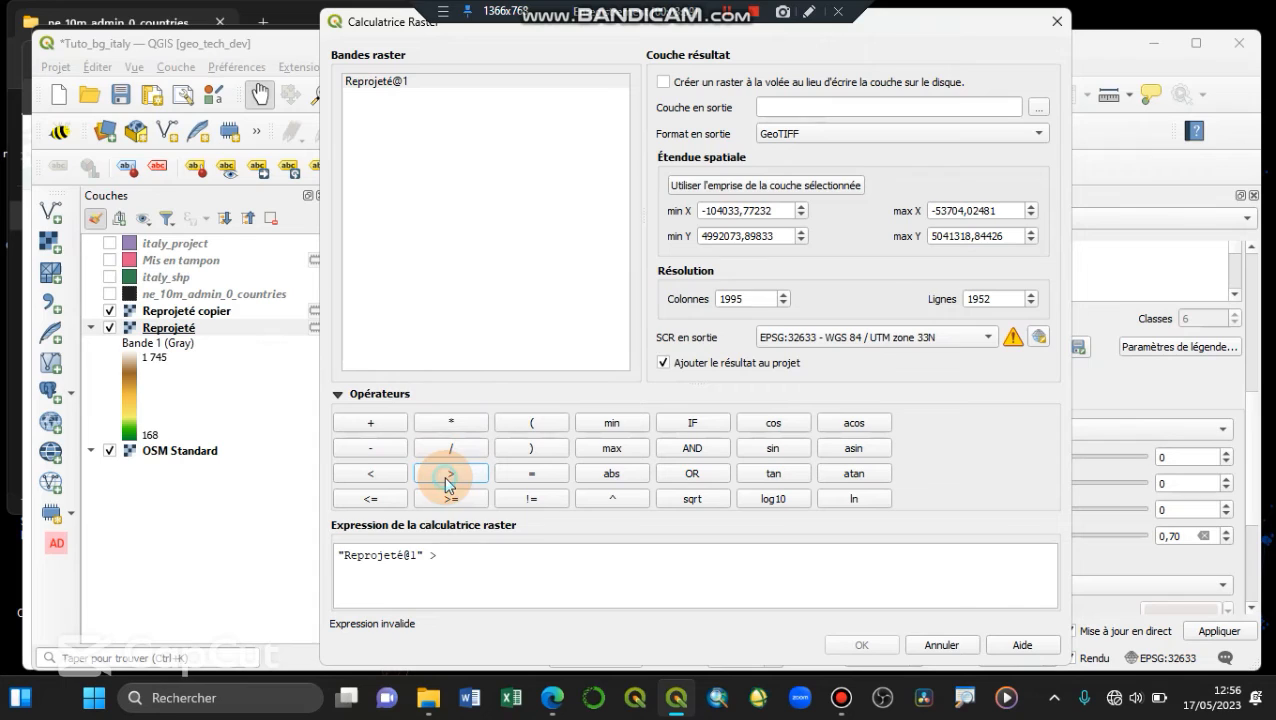
left_click(485, 563)
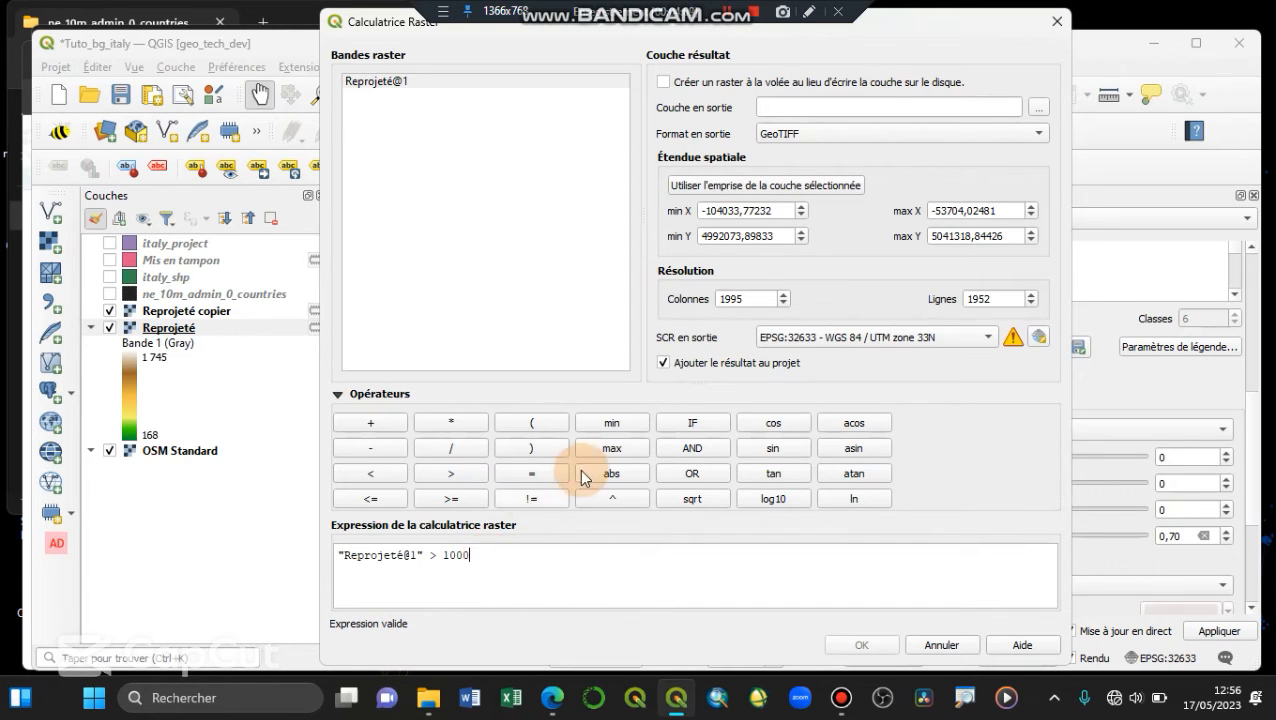
Browse for the calculator's output location and create and open a new folder named raster inside the desktop folder tuto_beguinner_
left_click(1037, 107)
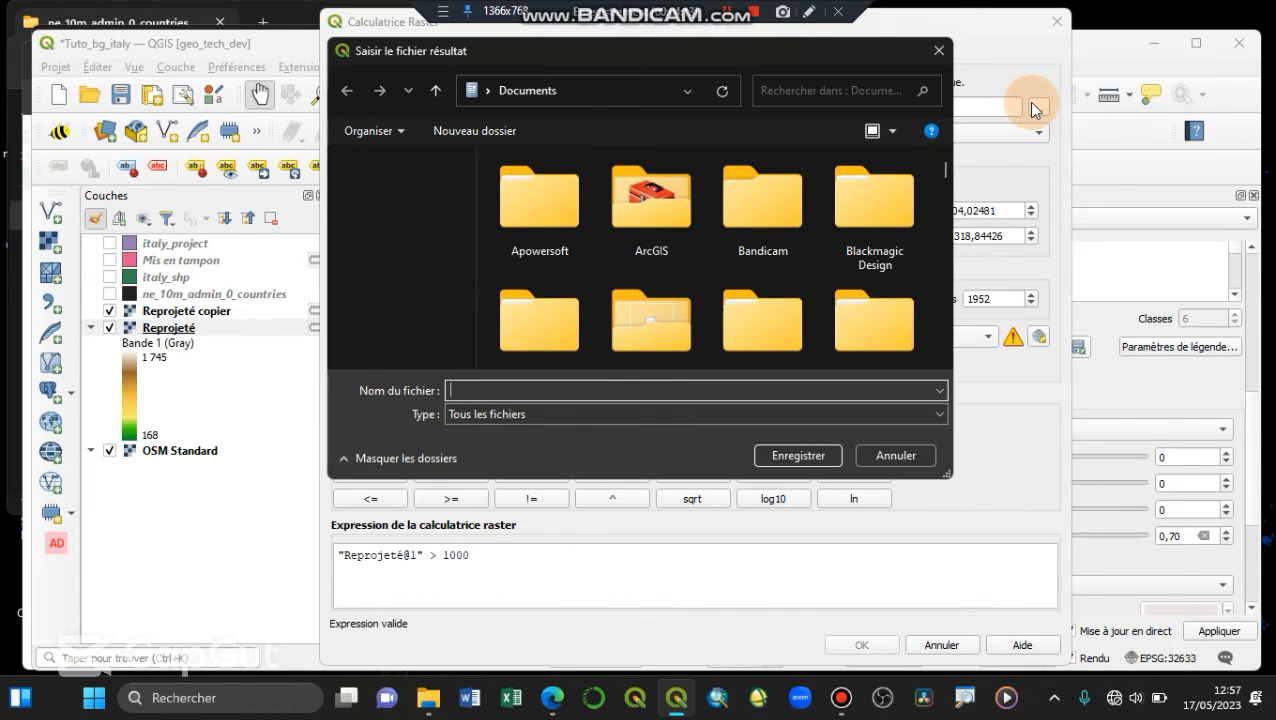
left_click(398, 222)
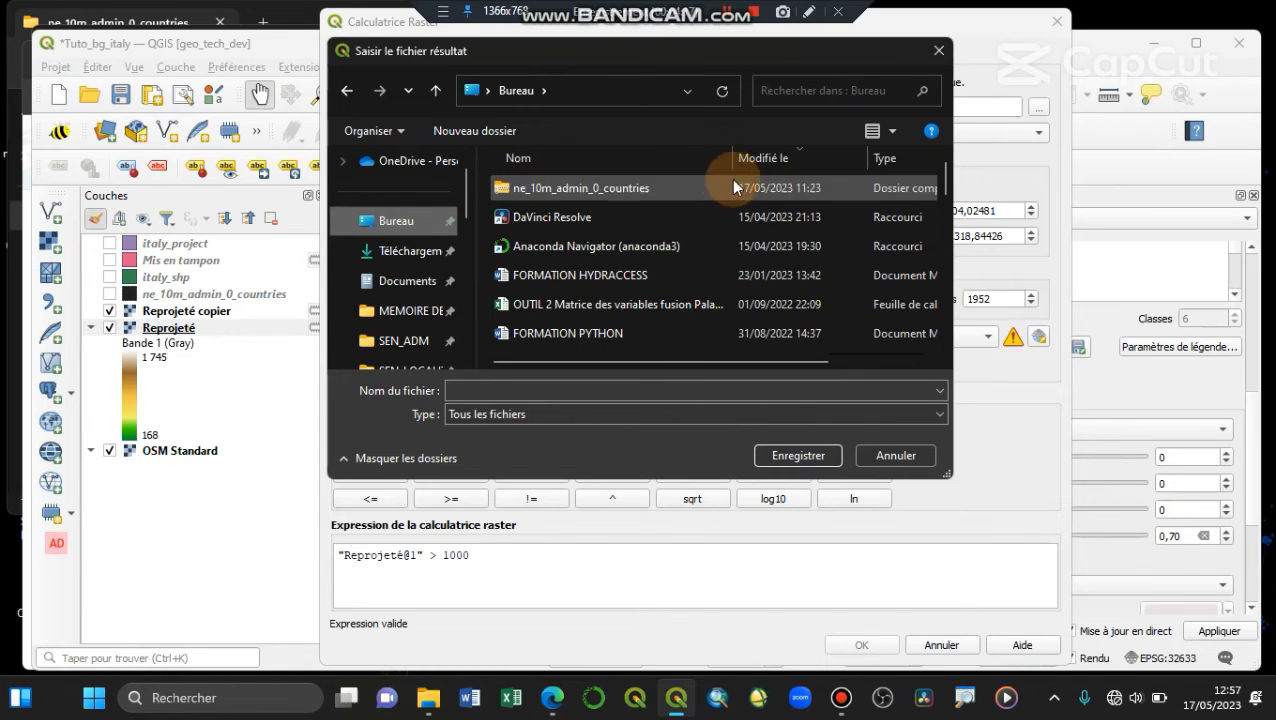
scroll(725, 190, "down", 3)
scroll(620, 230, "down", 5)
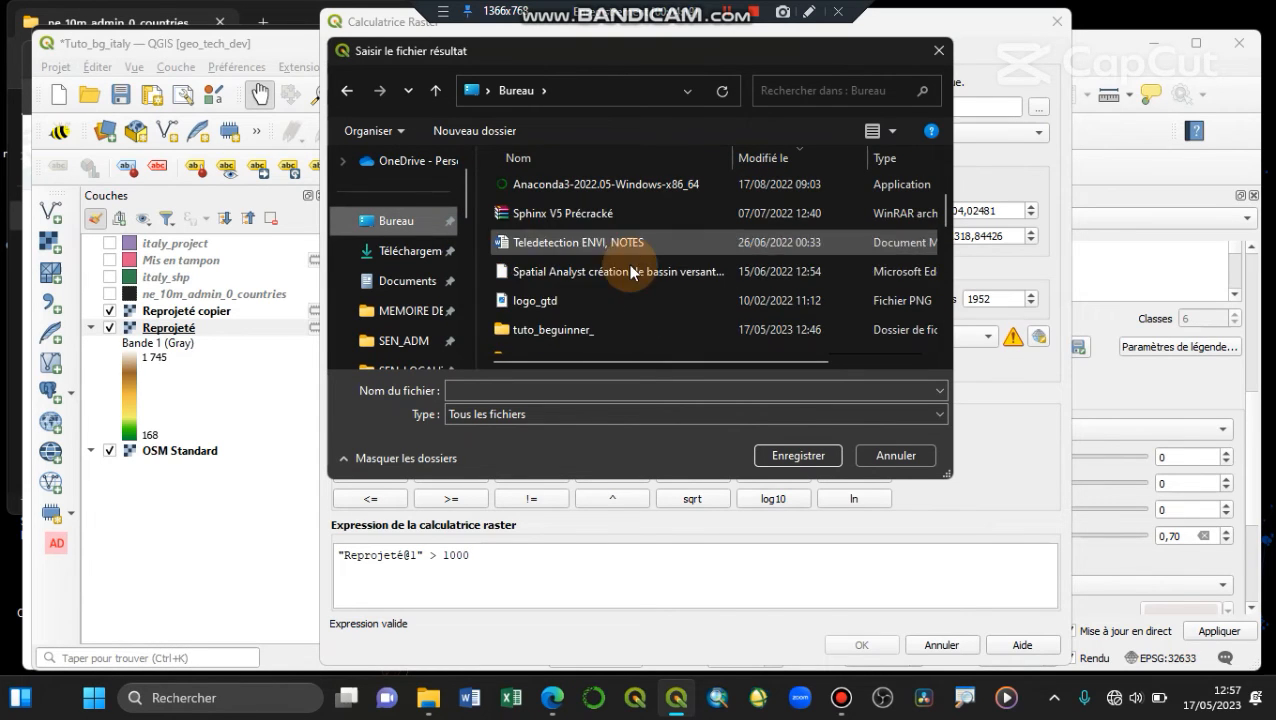
double_click(584, 330)
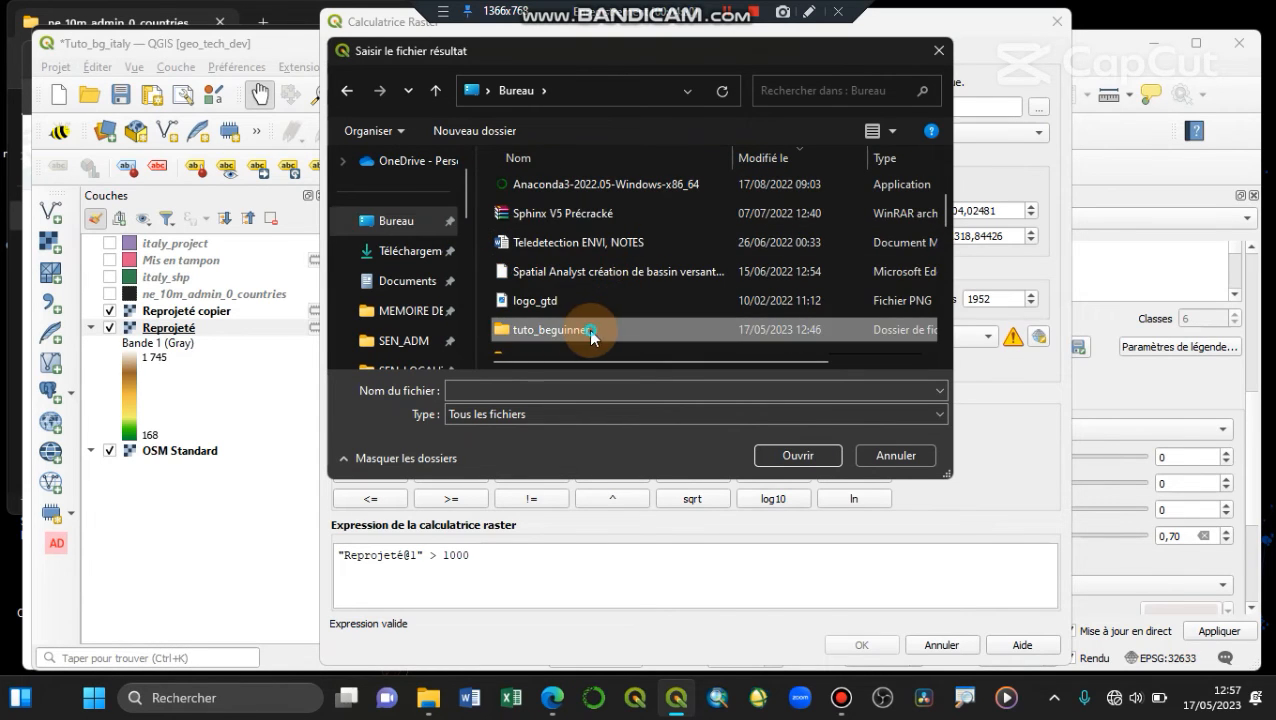
left_click(571, 388)
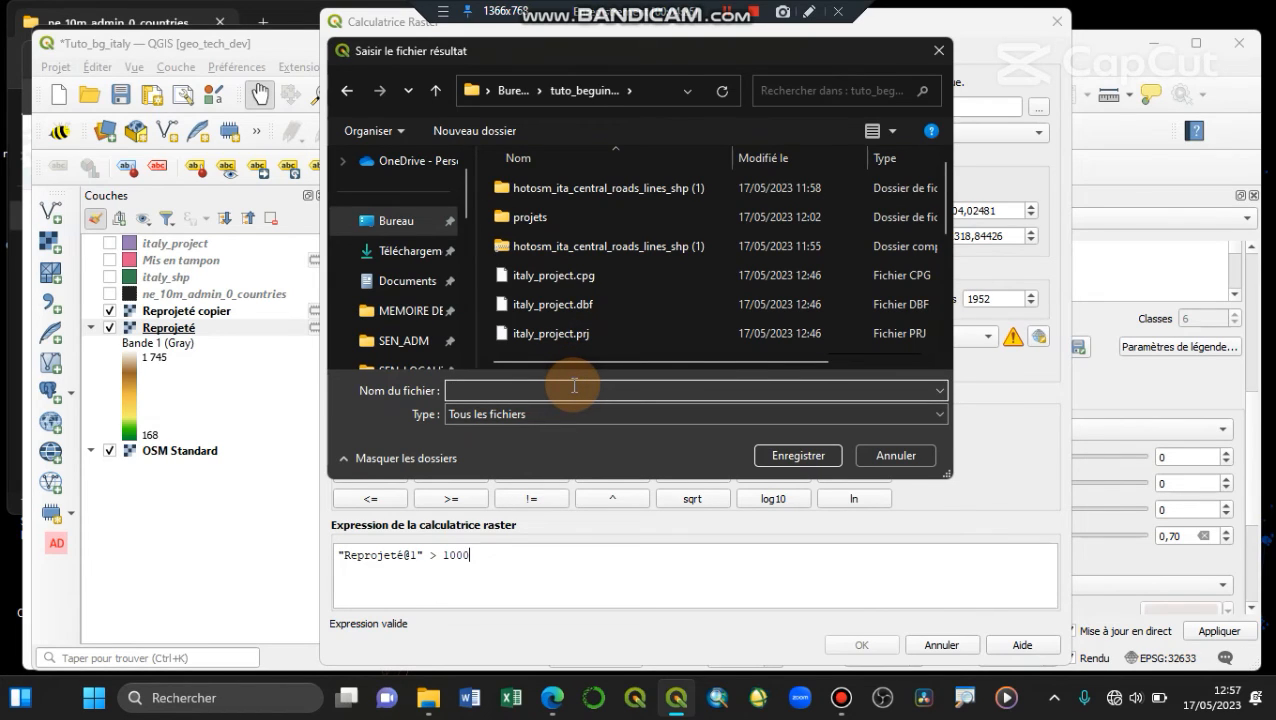
key("ctrl+shift+n")
type("ras")
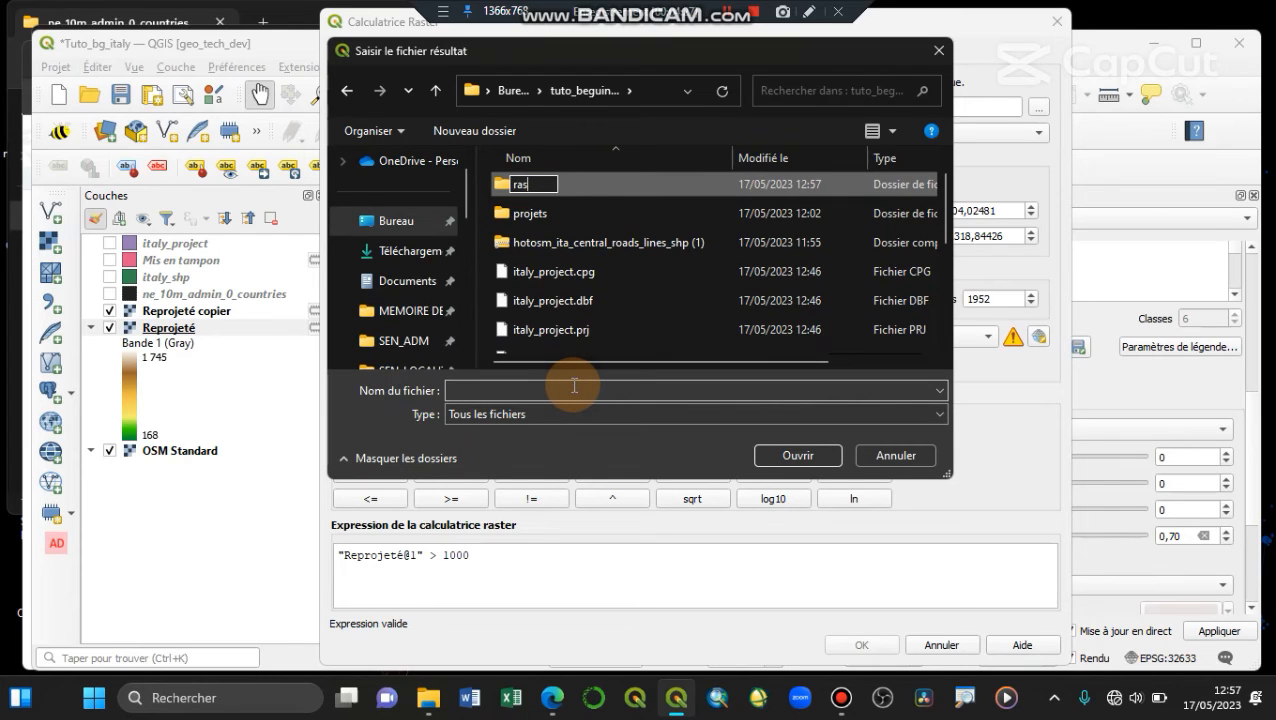
key("Return")
key("Return")
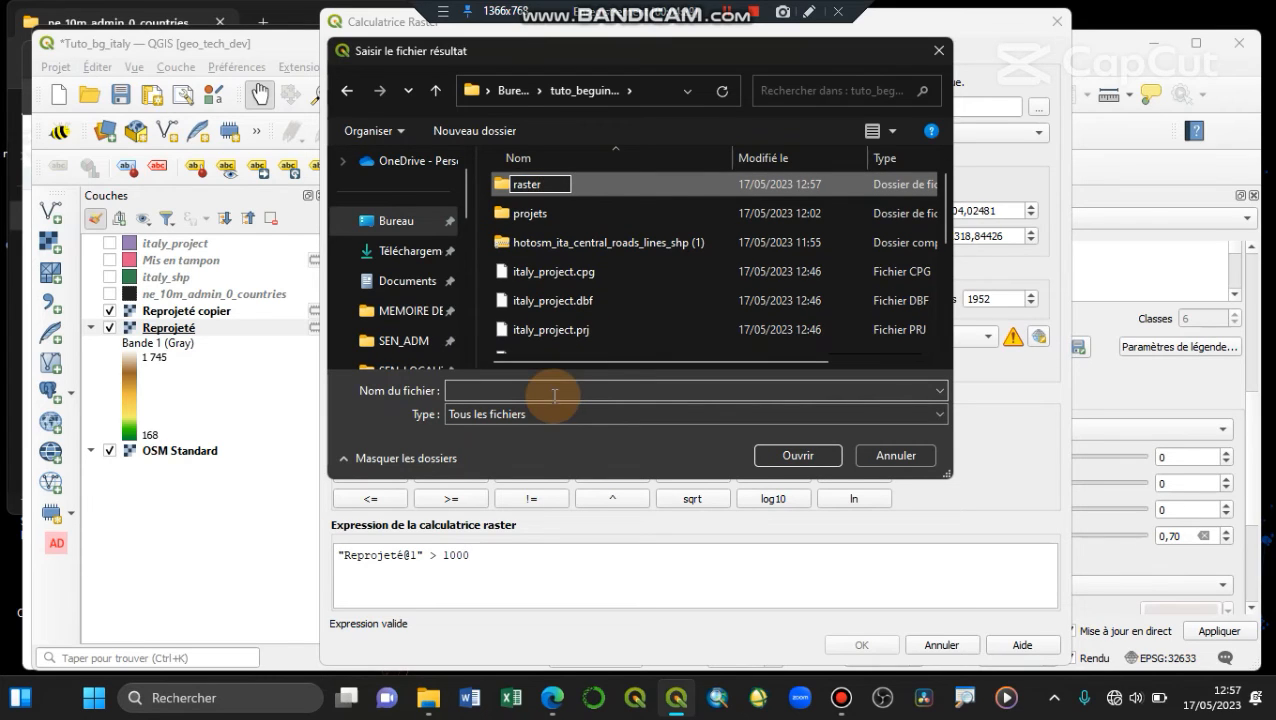
Name the output raster alt_sup_1000, run the raster calculation and dismiss the completion message
left_click(551, 392)
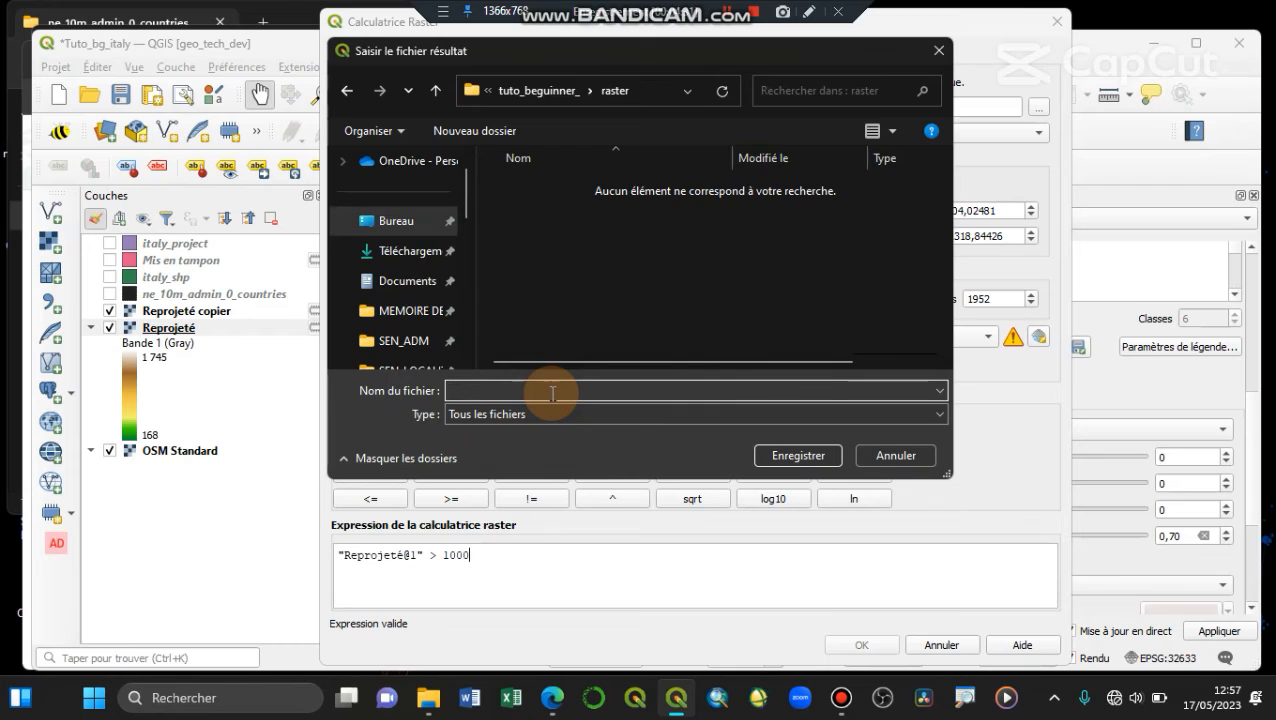
type("alt_")
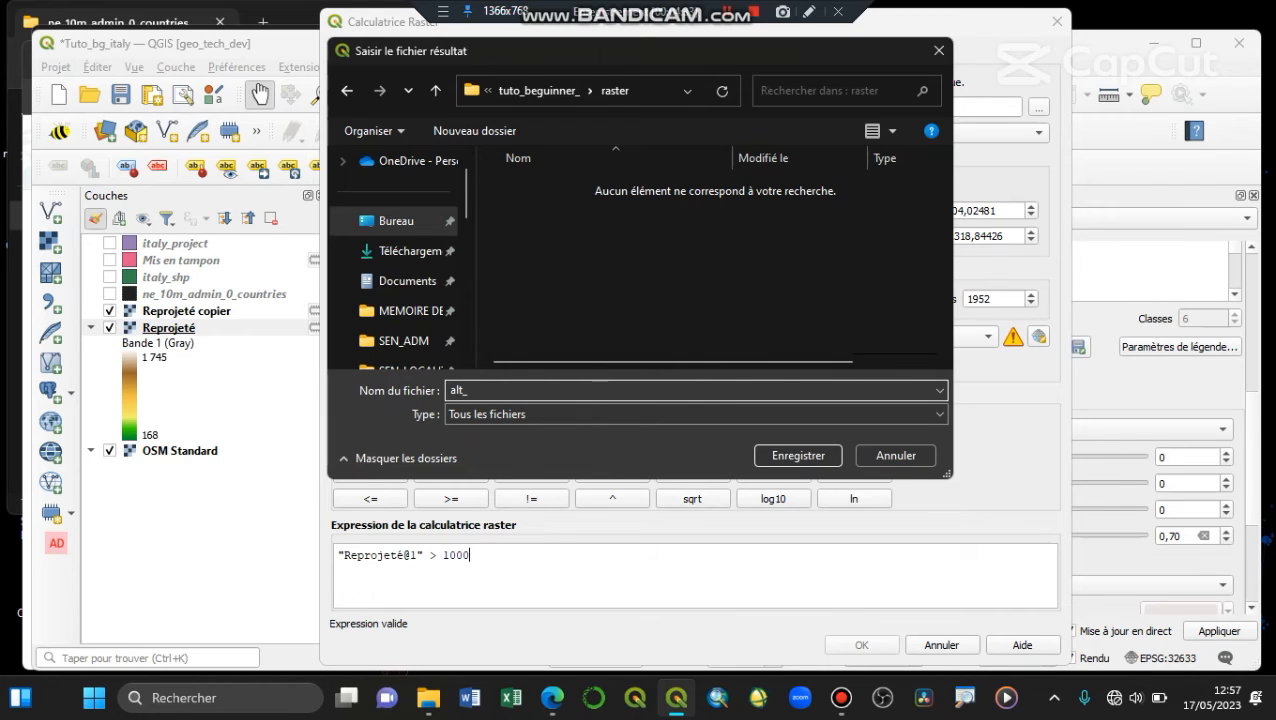
type("sup_1000")
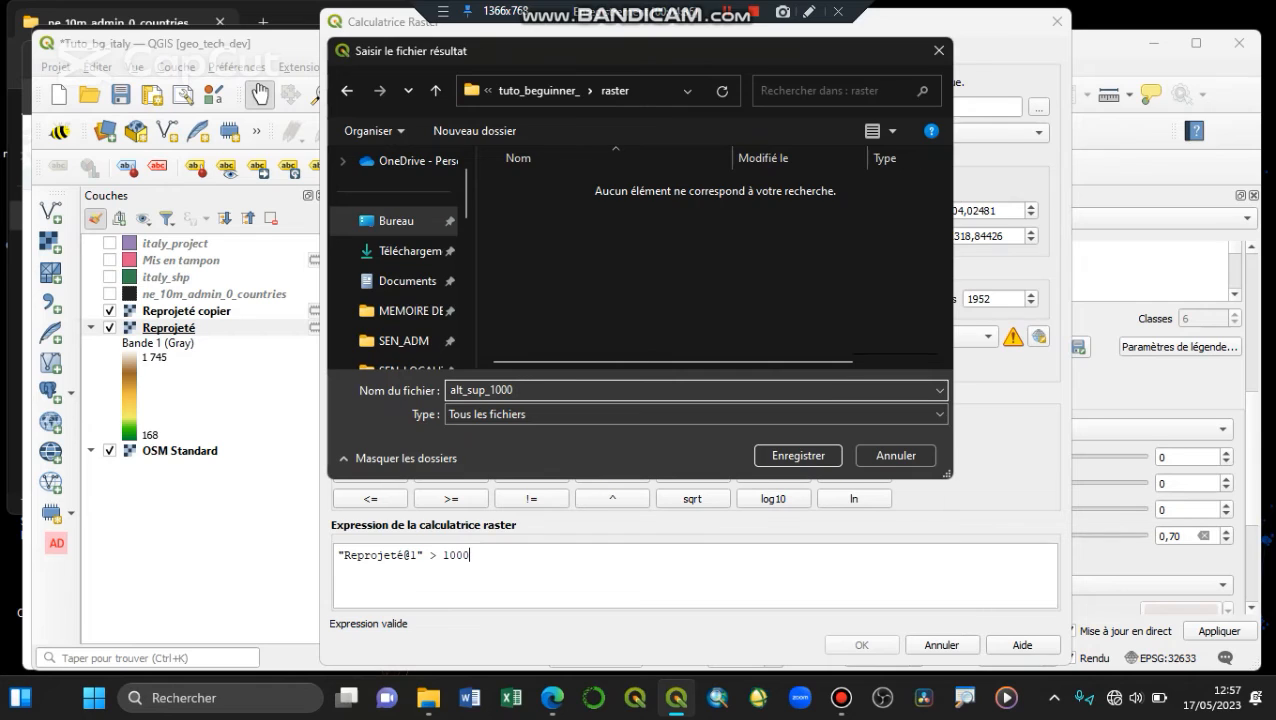
key("Return")
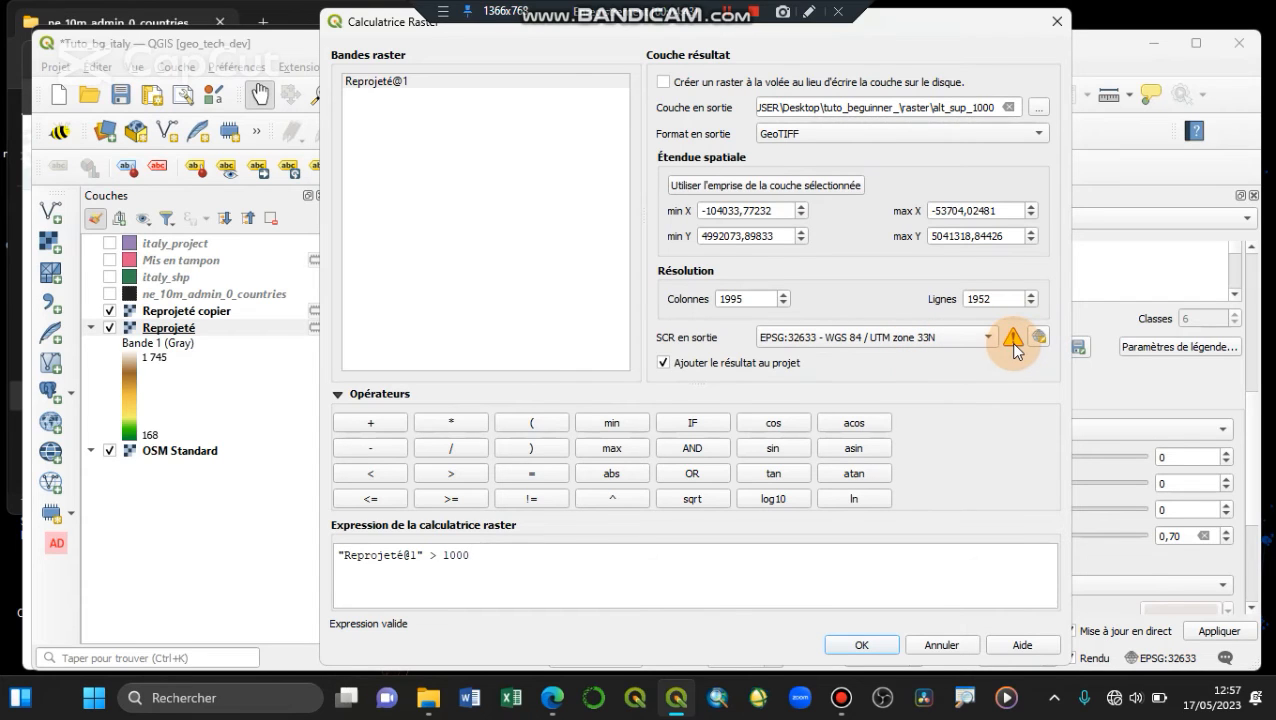
mouse_move(1015, 348)
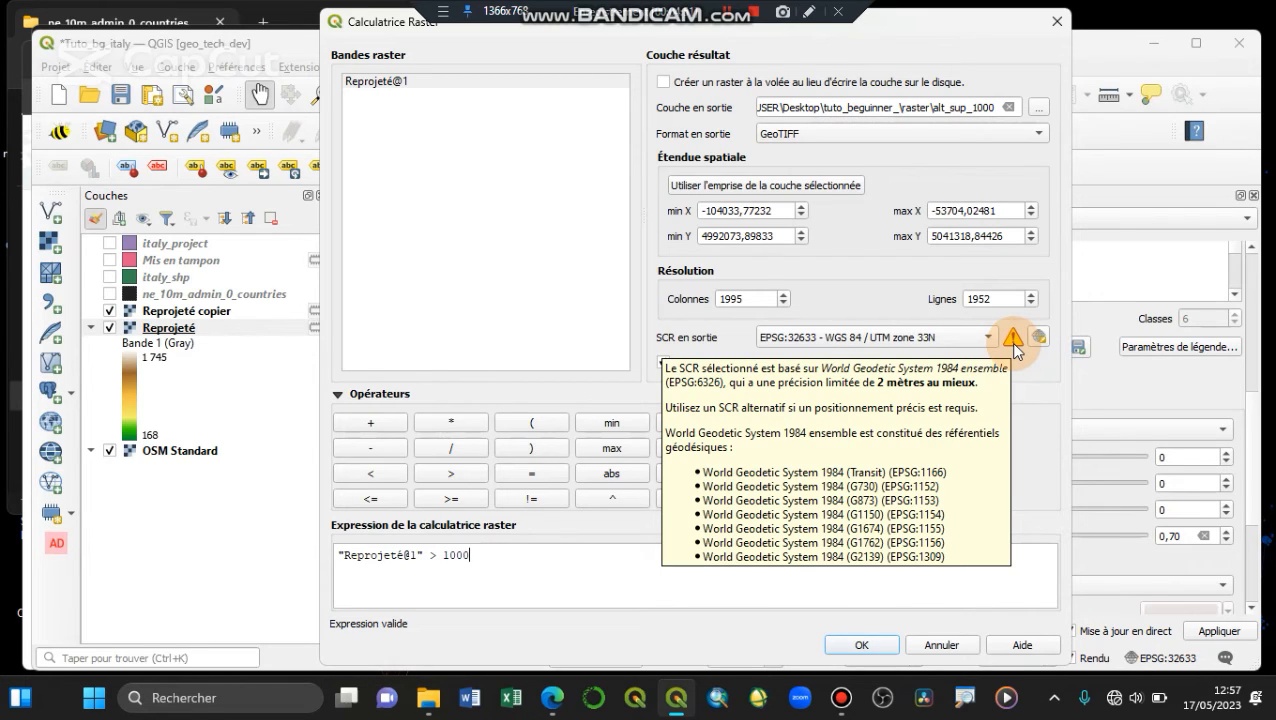
left_click(861, 646)
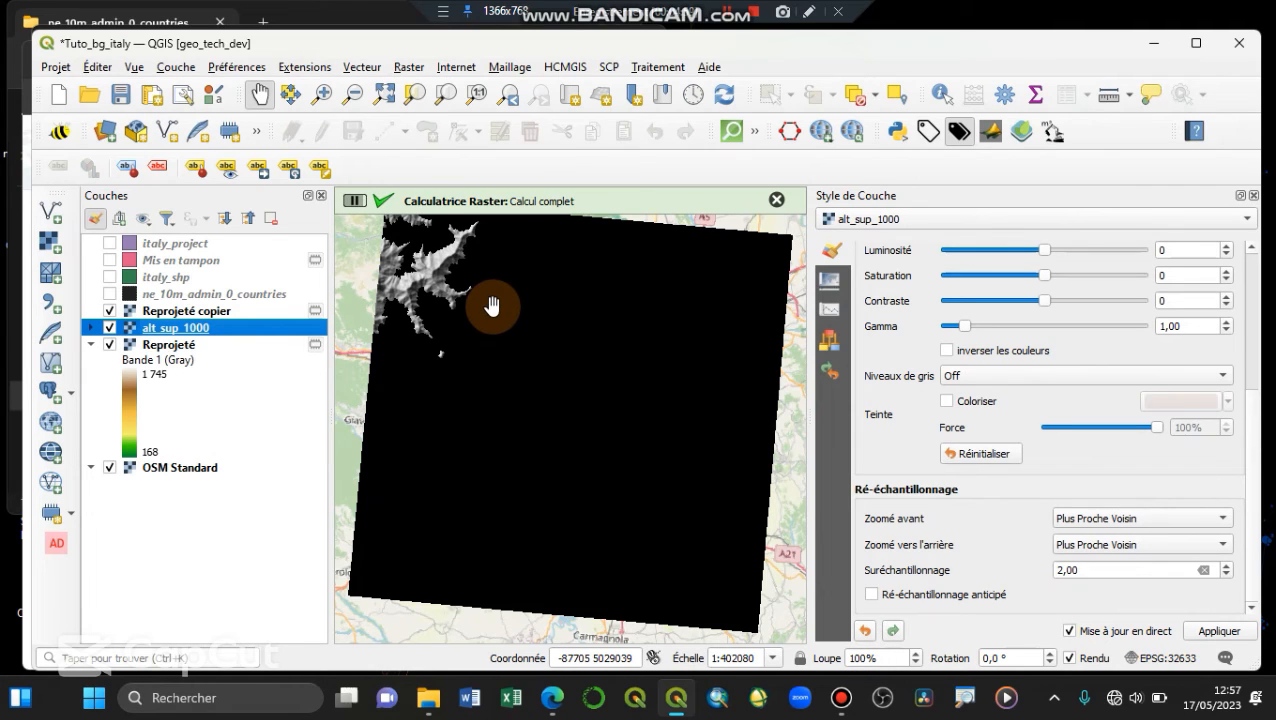
left_click(776, 200)
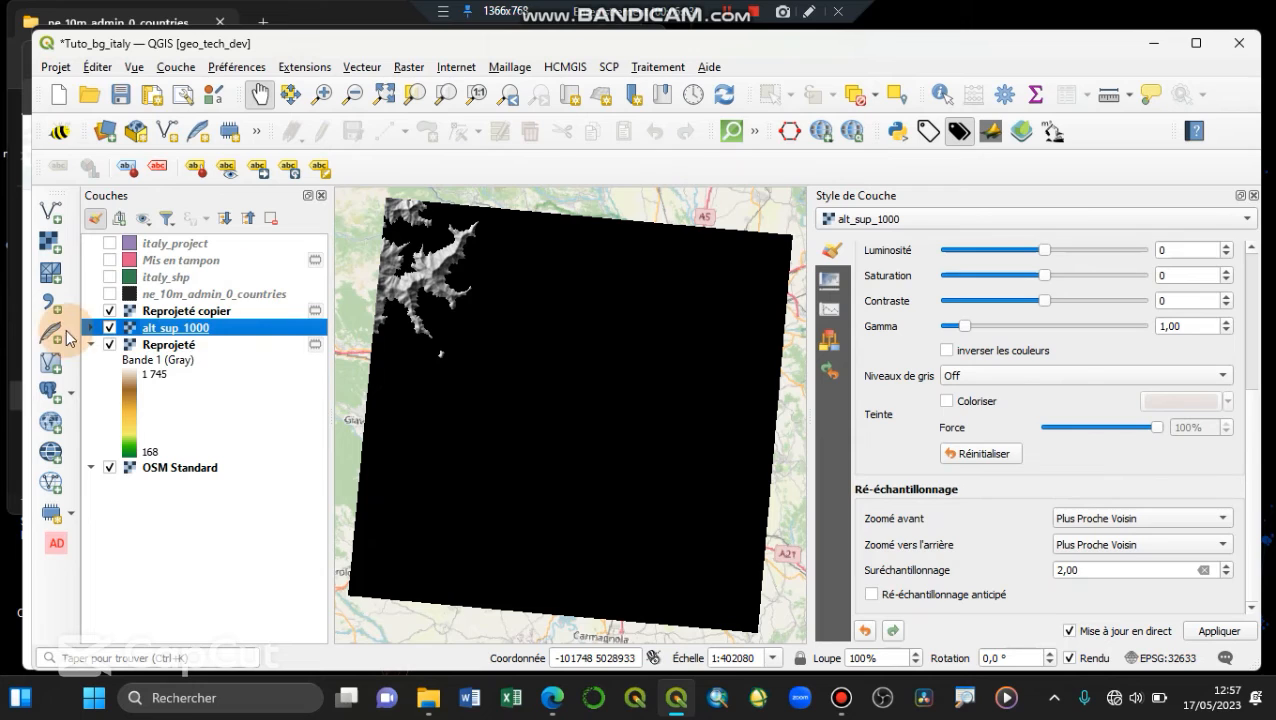
Expand the legend of the alt_sup_1000 layer and hide the Reprojeté copier layer
left_click(91, 328)
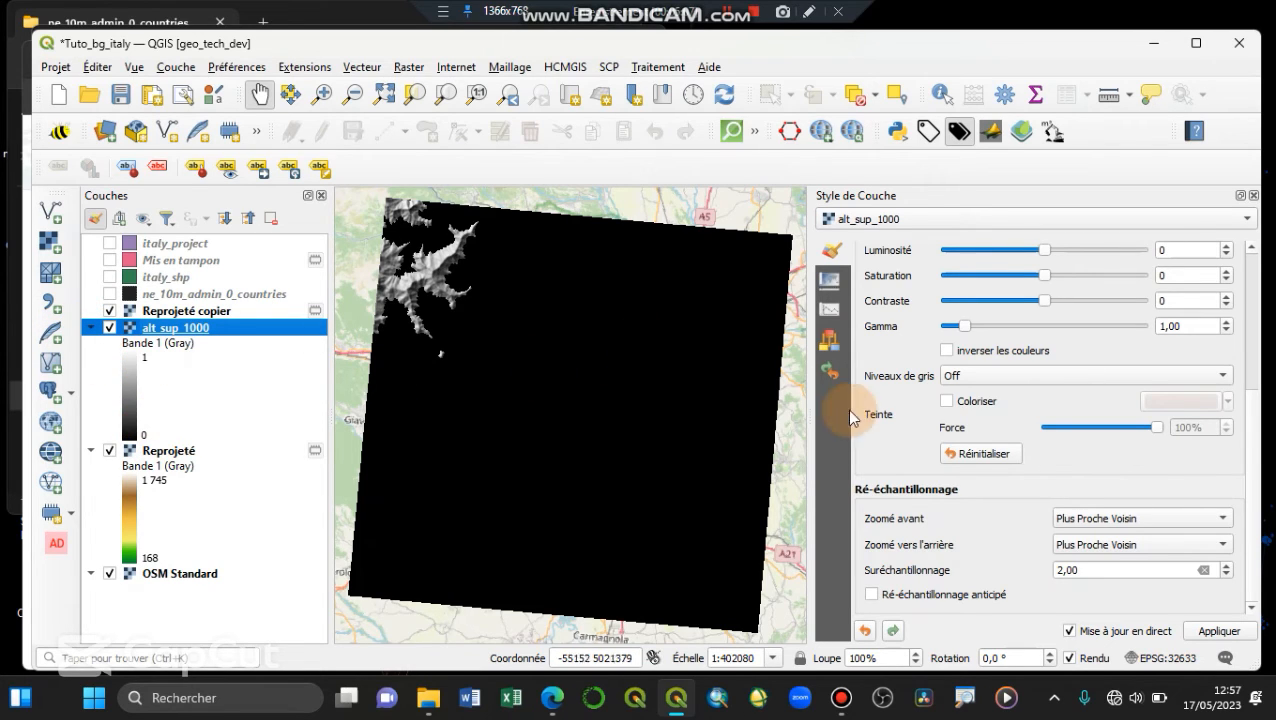
scroll(893, 440, "up", 5)
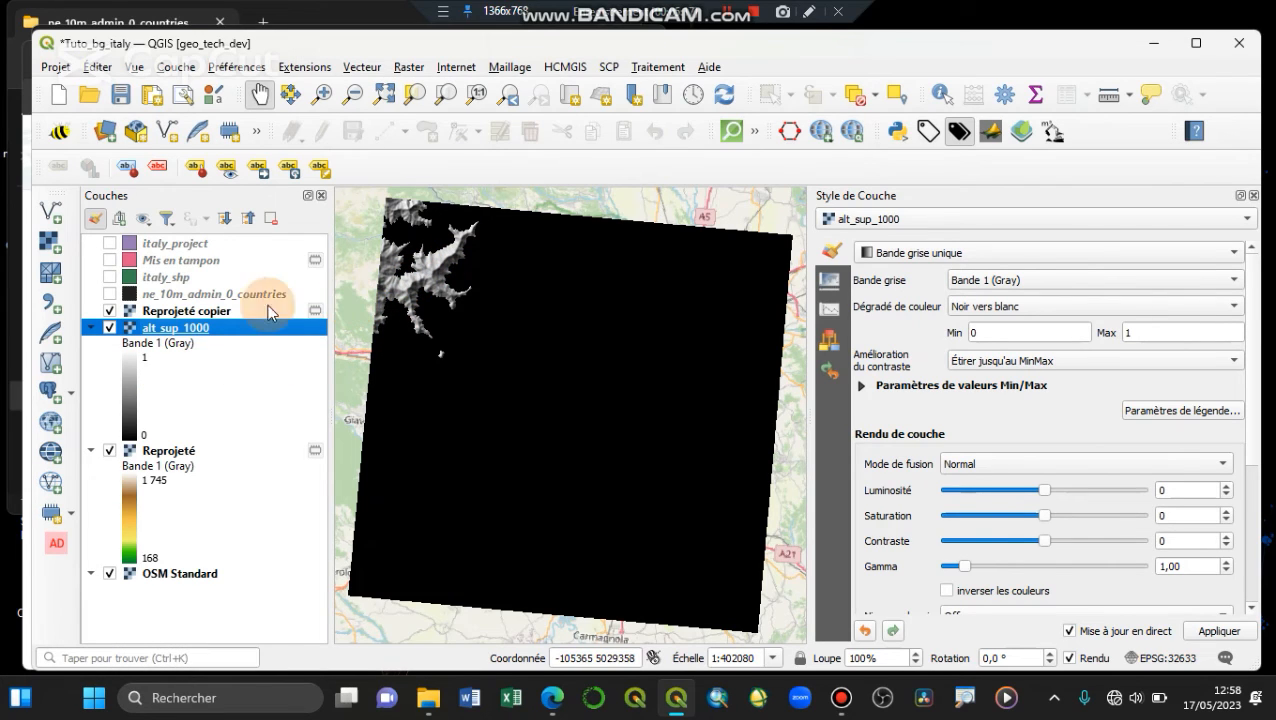
left_click(108, 311)
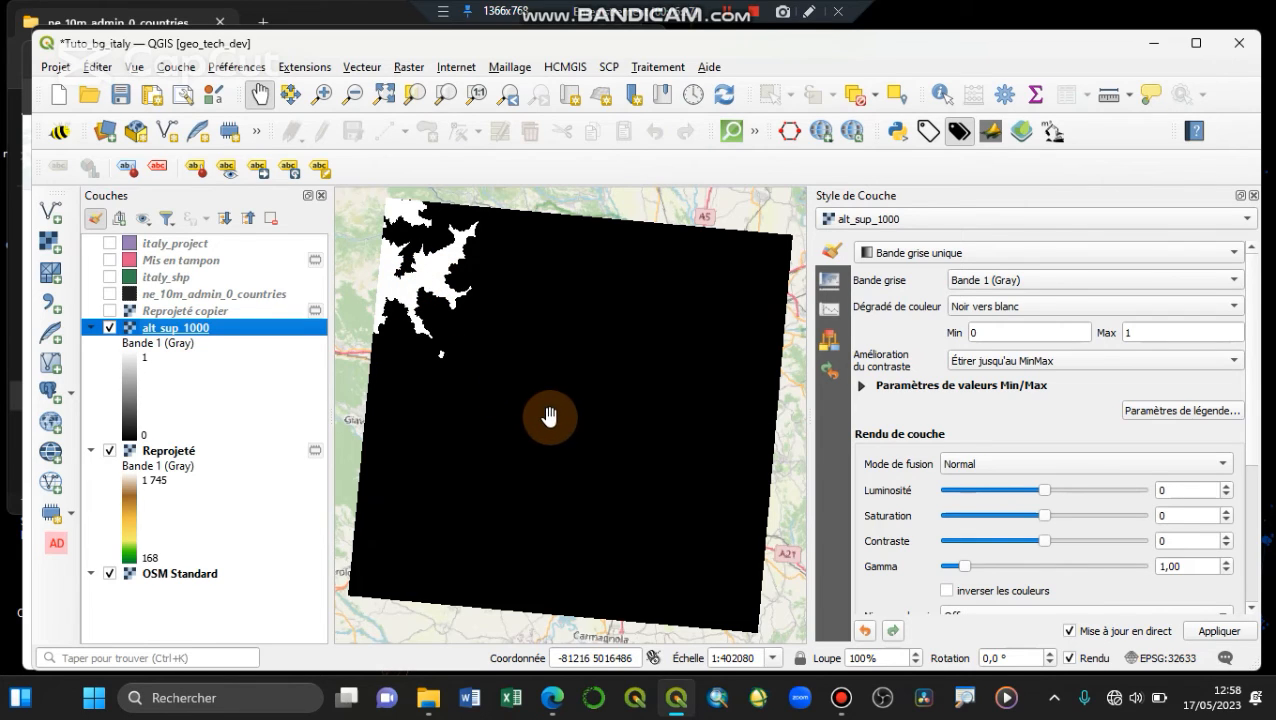
Render alt_sup_1000 with Palette/Valeurs uniques, classify its values and remove the class for value 0
left_click(912, 258)
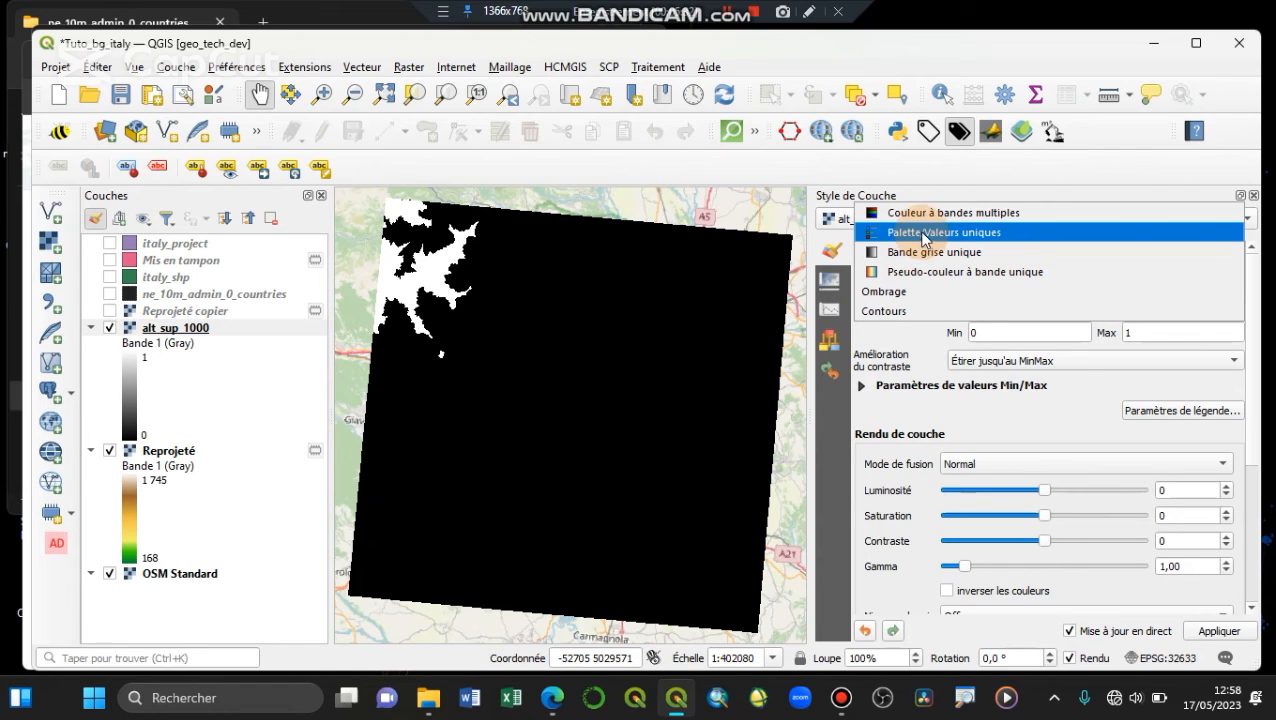
left_click(923, 233)
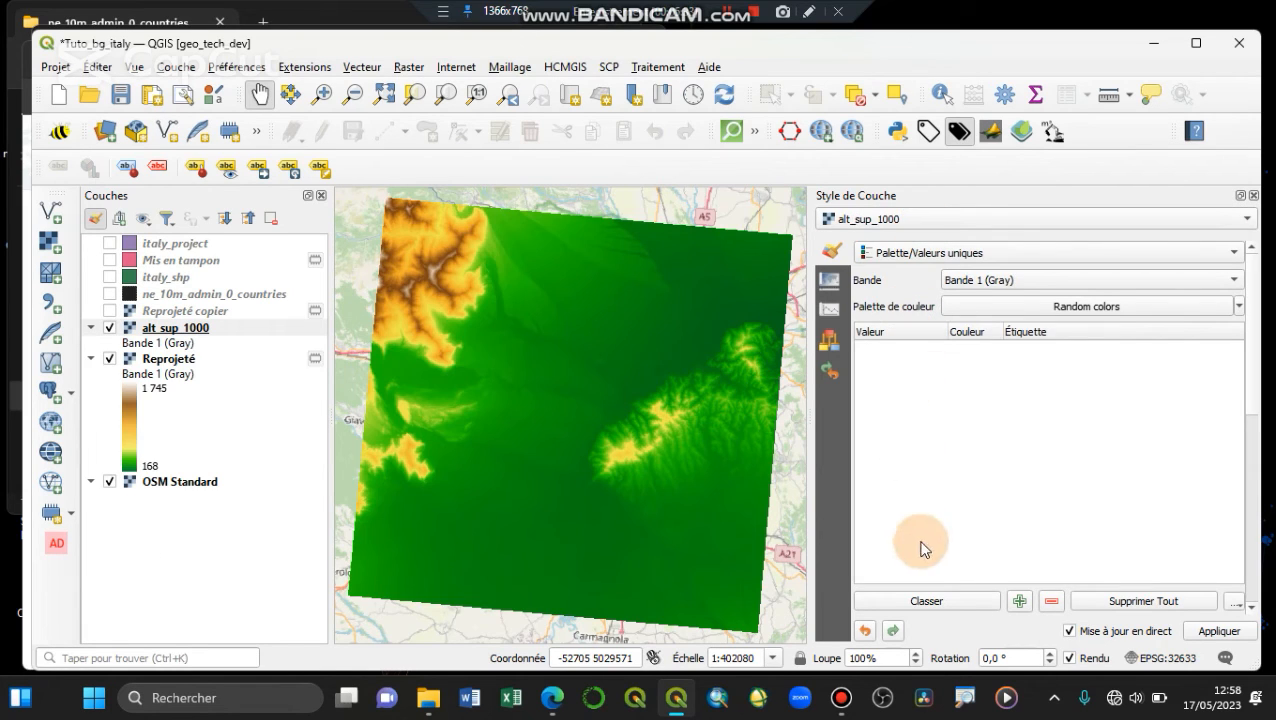
left_click(928, 600)
left_click(975, 368)
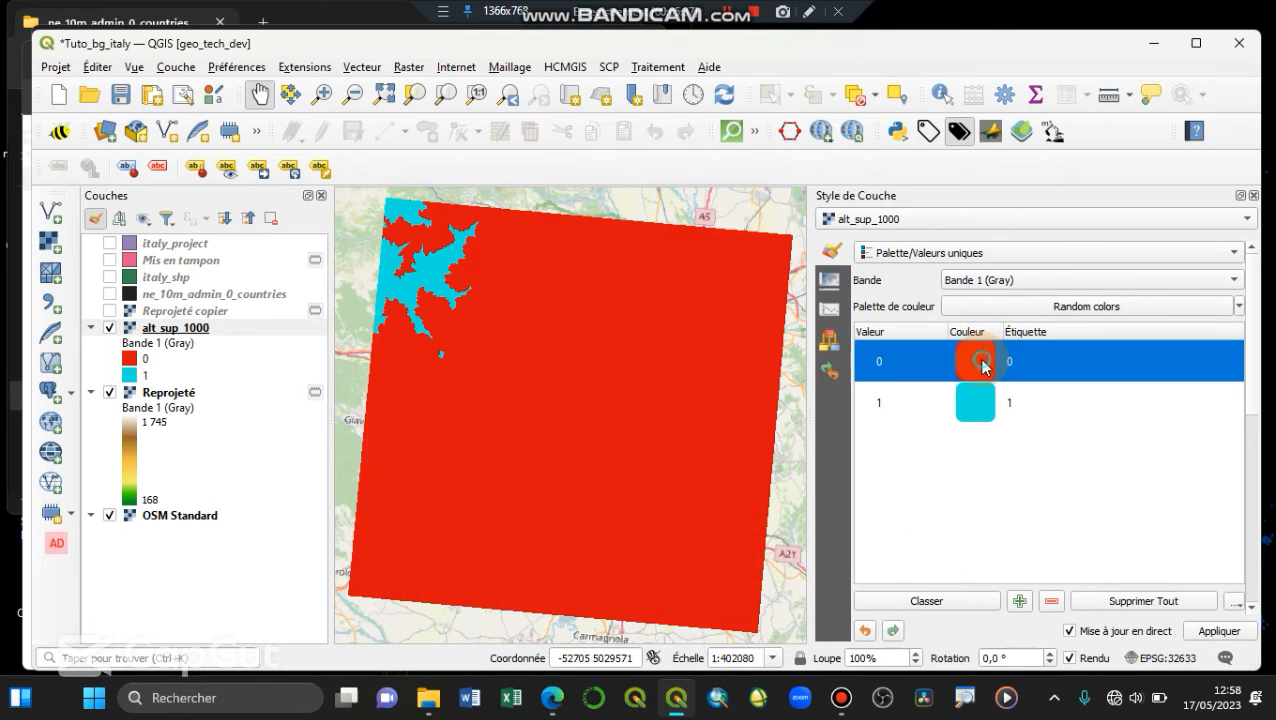
left_click(1049, 602)
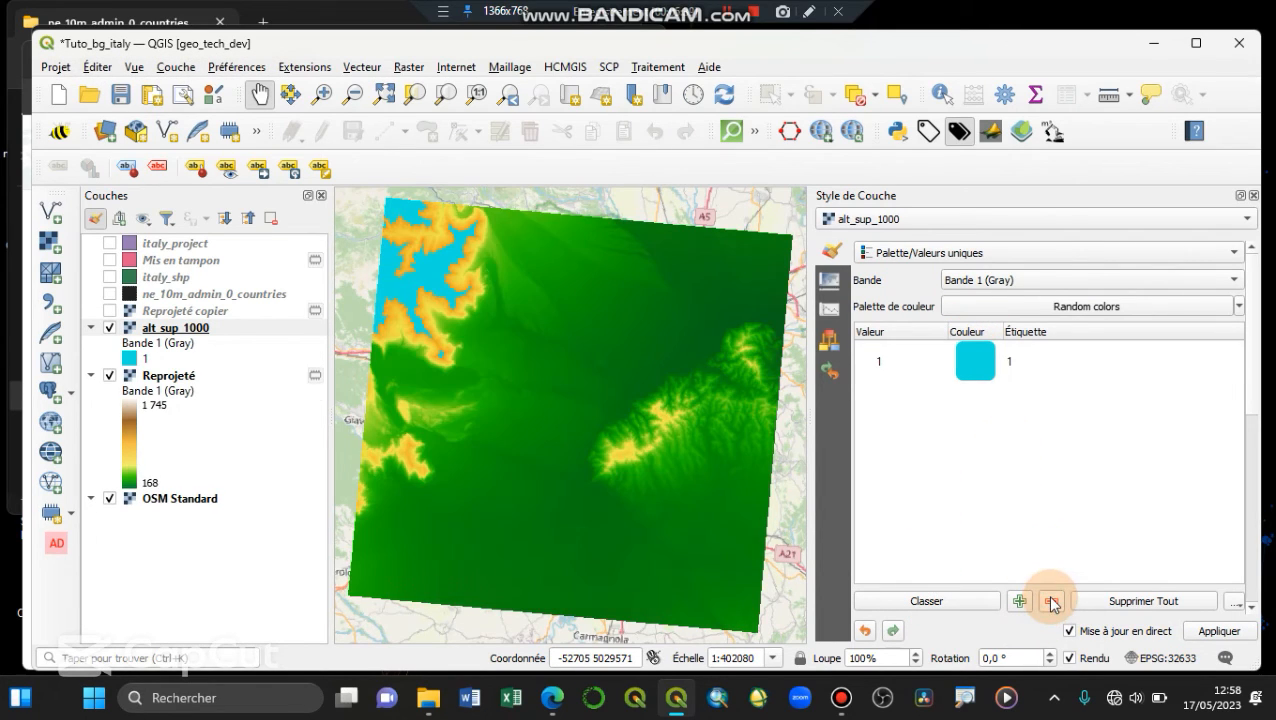
left_click(993, 367)
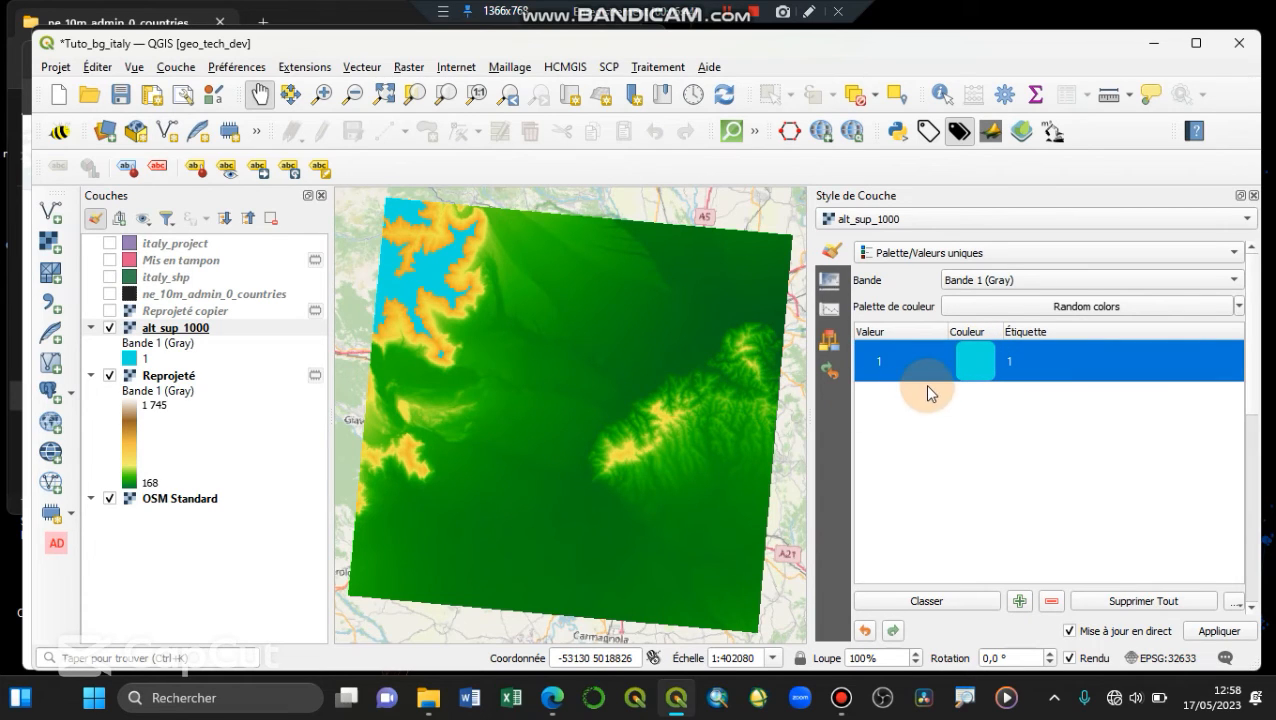
Collapse the legends of alt_sup_1000 and Reprojeté and hide both layers
left_click(92, 329)
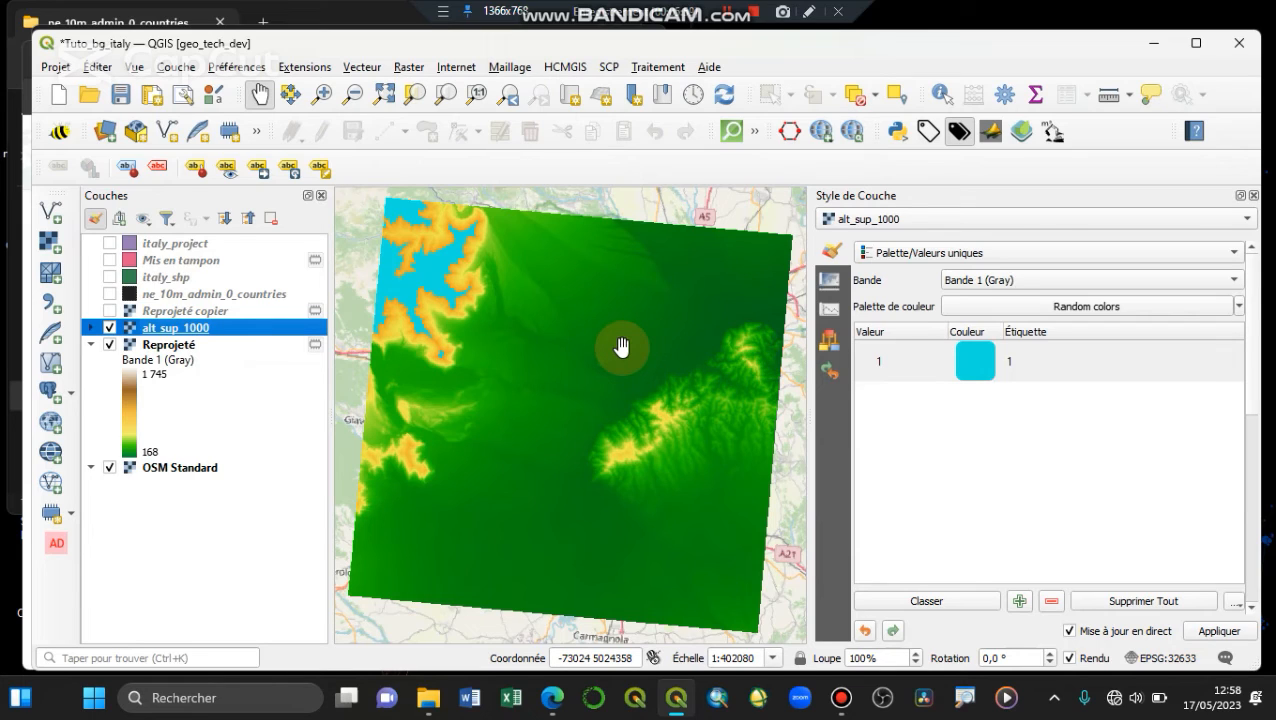
left_click(90, 346)
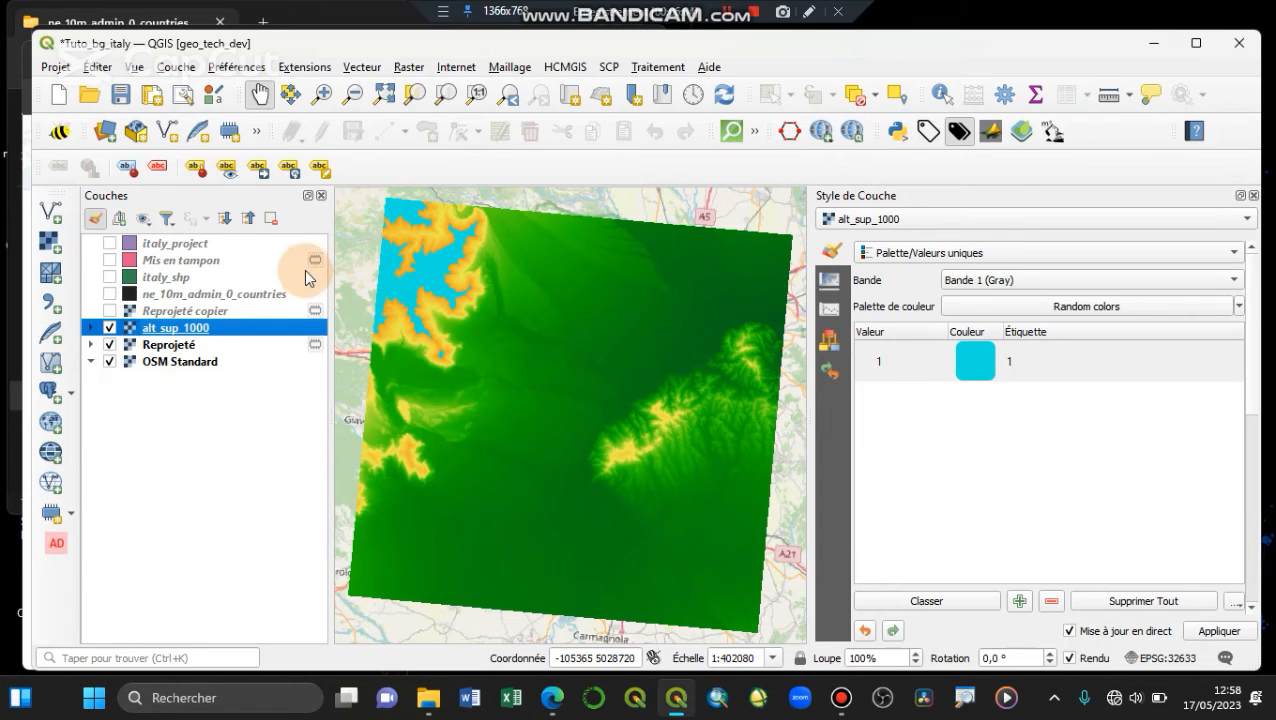
left_click(110, 328)
left_click(116, 348)
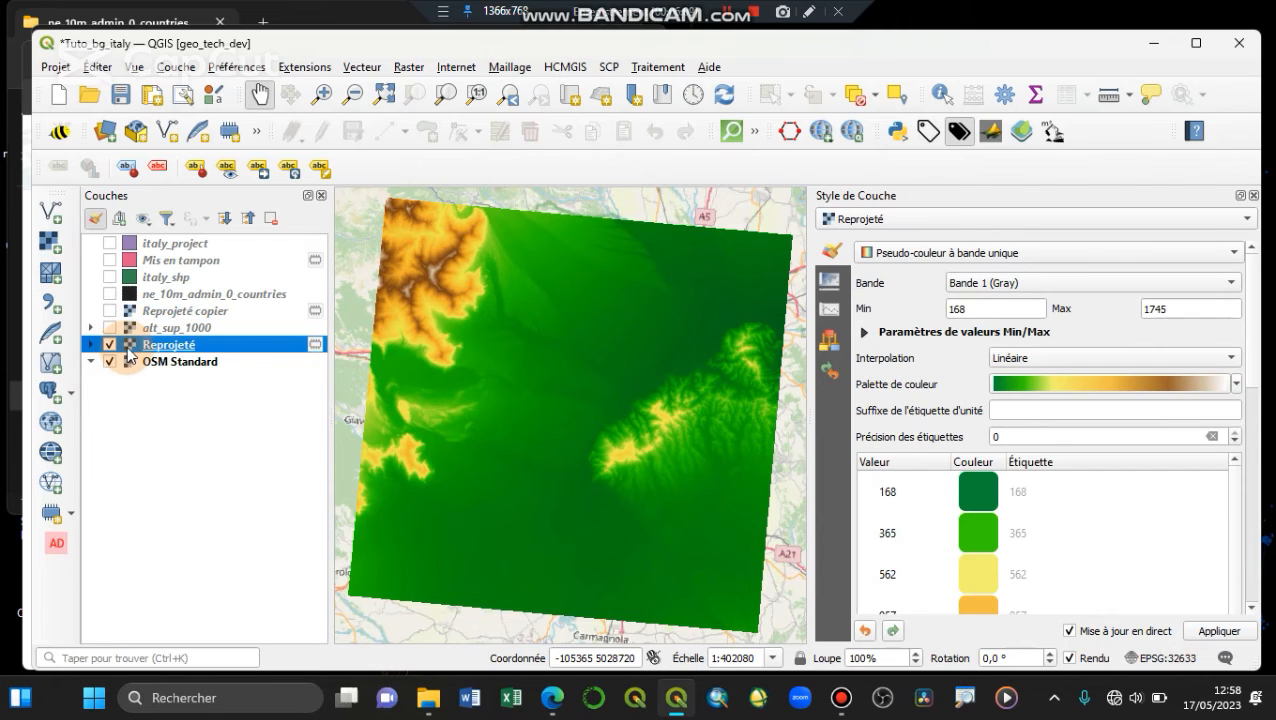
left_click(109, 345)
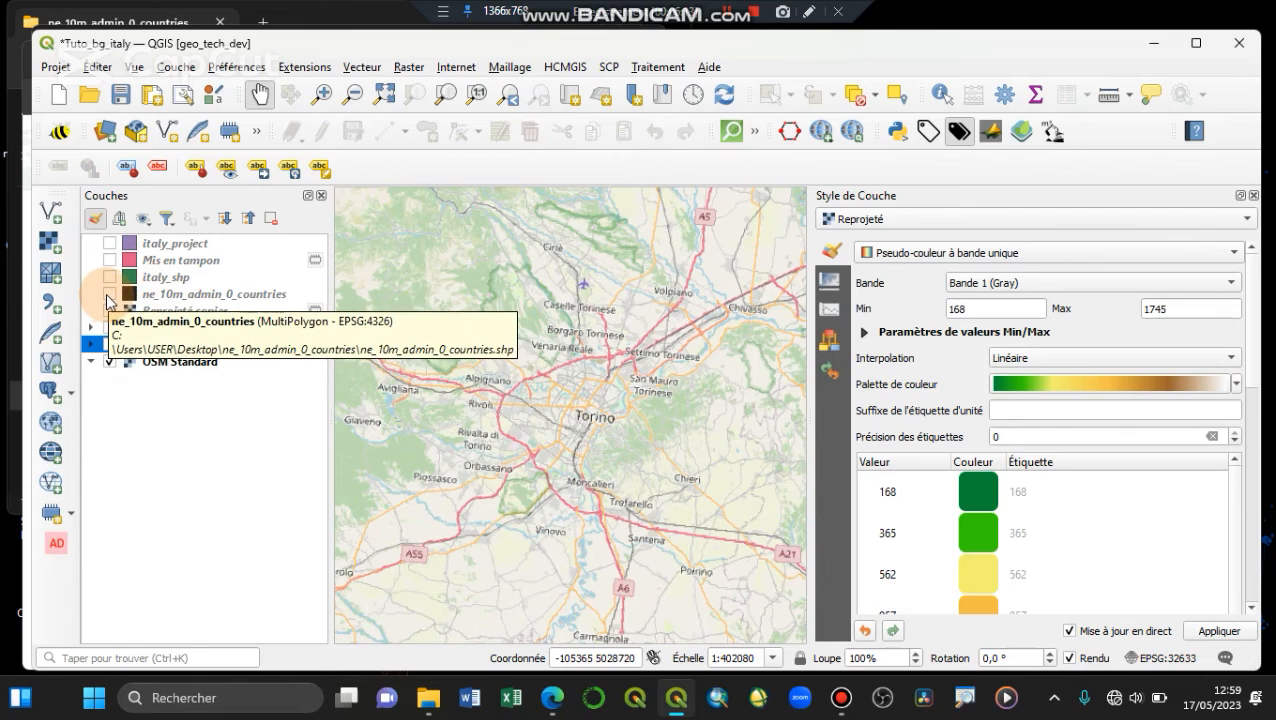
Show the ne_10m_admin_0_countries layer, hide OSM Standard and make the countries layer active
left_click(109, 295)
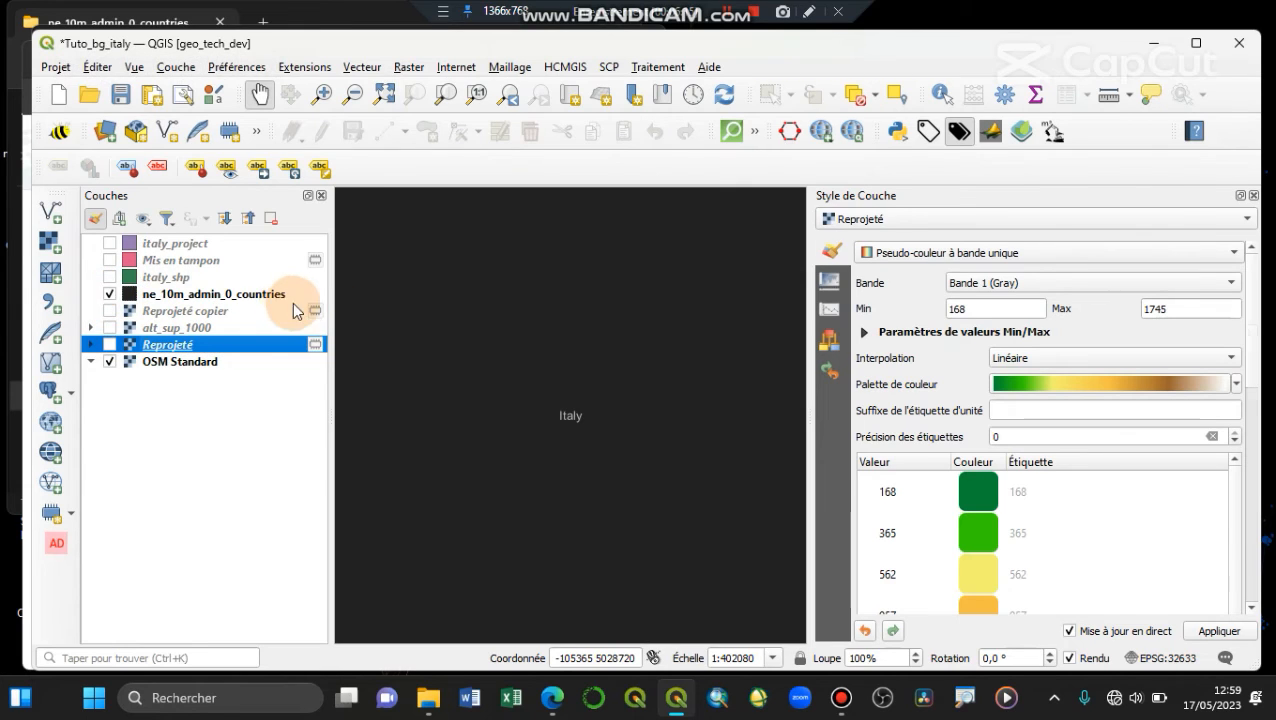
left_click(290, 300)
left_click(445, 94)
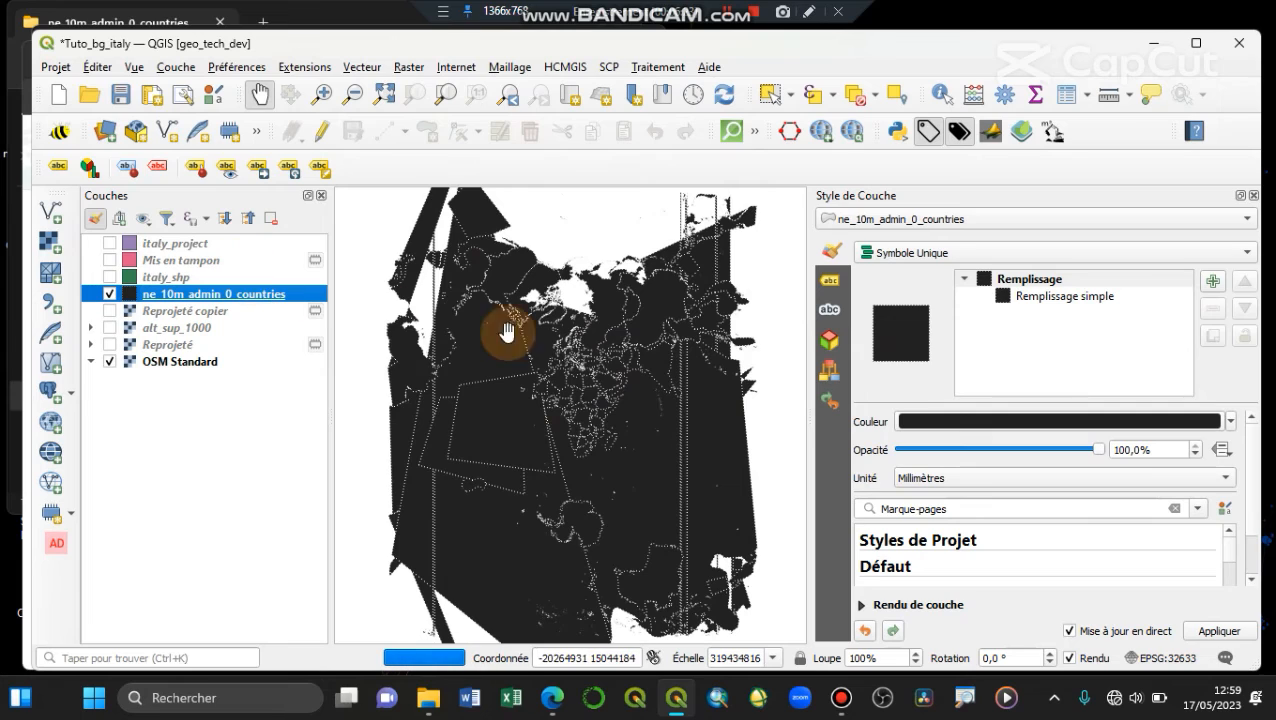
left_click(111, 368)
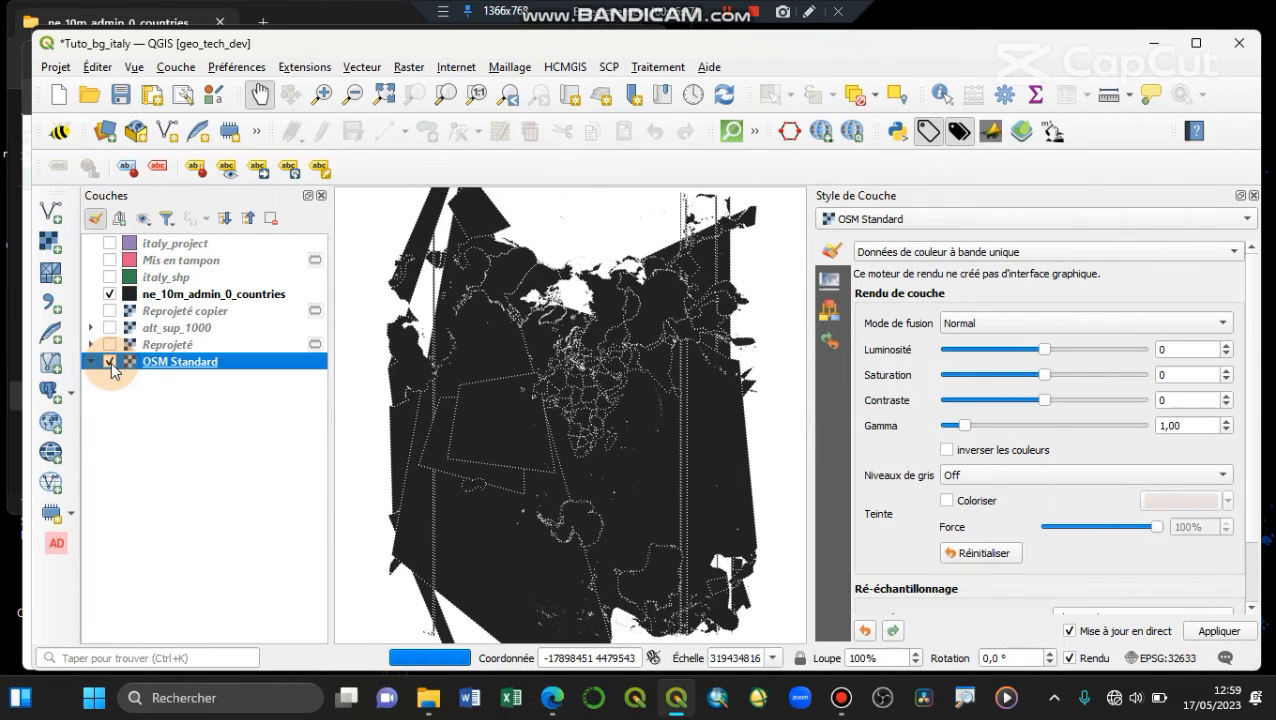
left_click(110, 364)
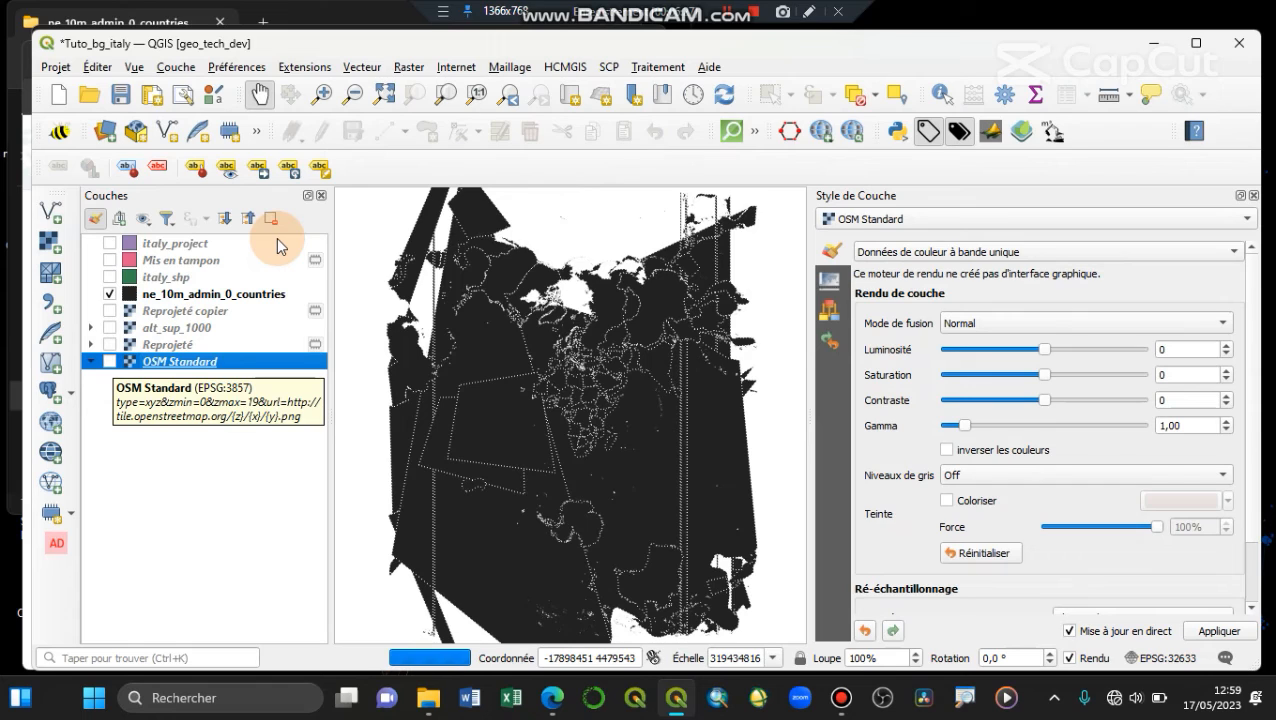
left_click(240, 293)
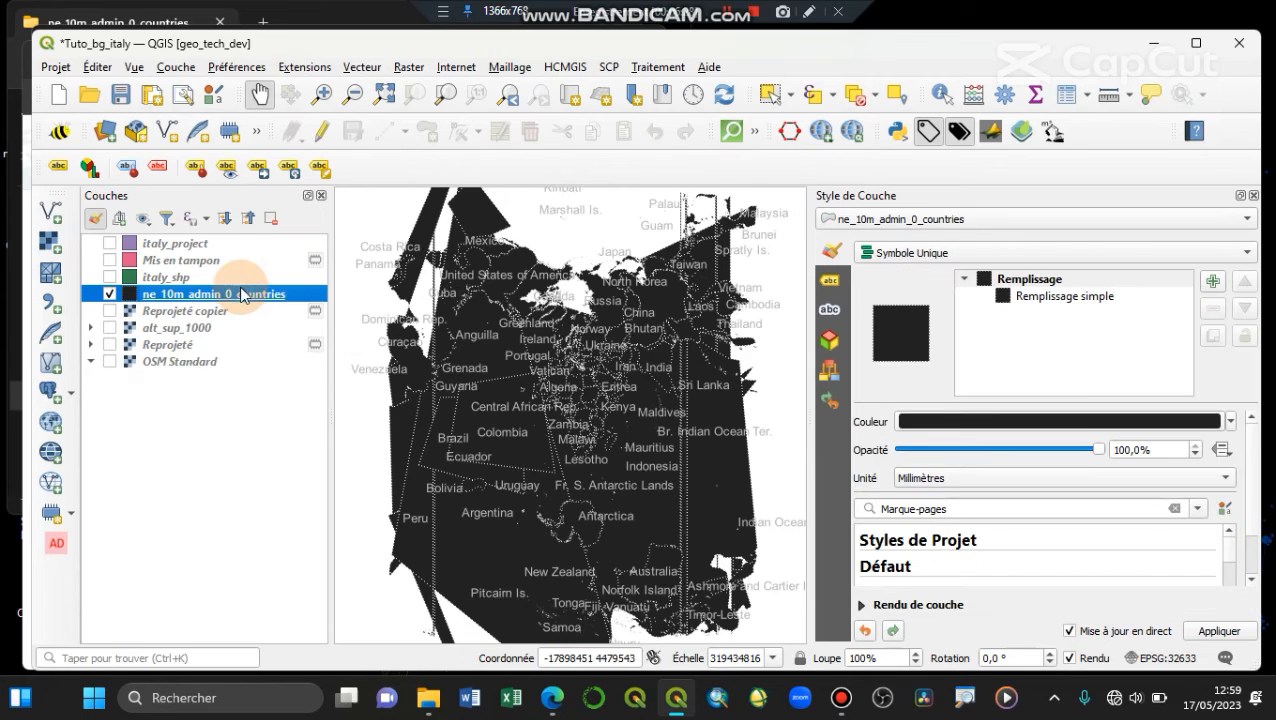
Set the project's coordinate reference system to WGS 84 (EPSG:4326)
left_click(1166, 660)
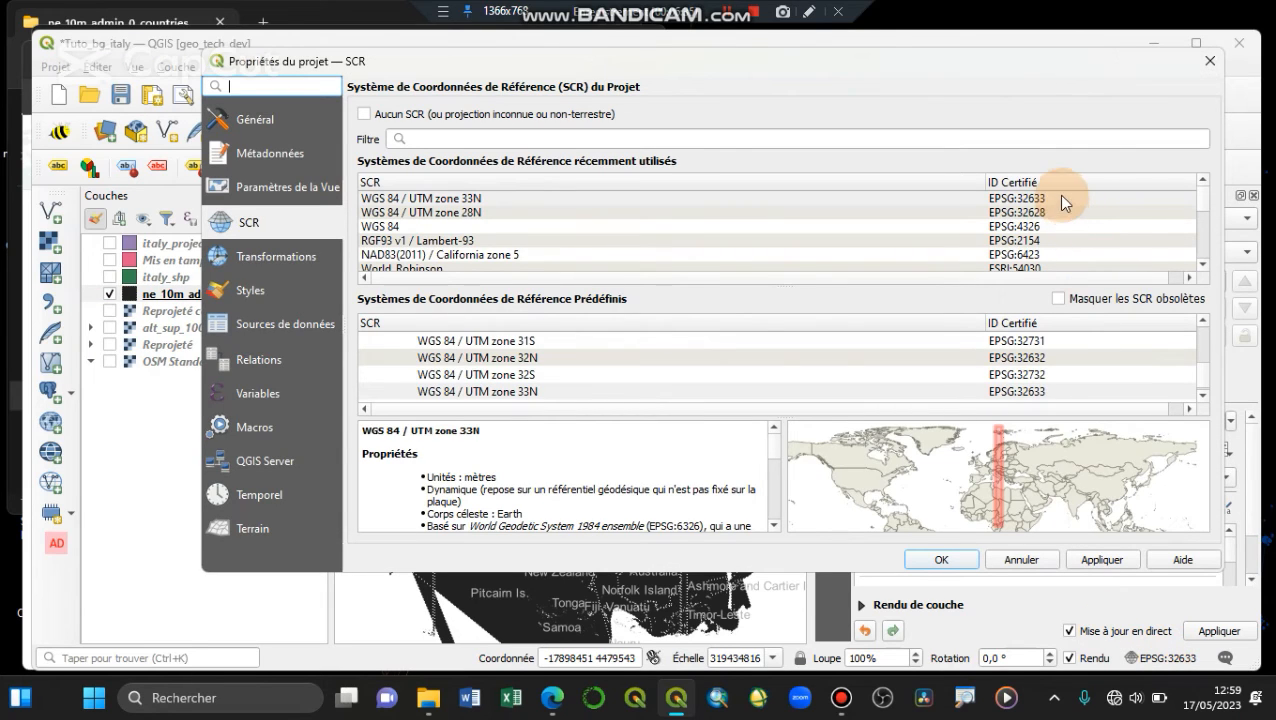
left_click(1032, 228)
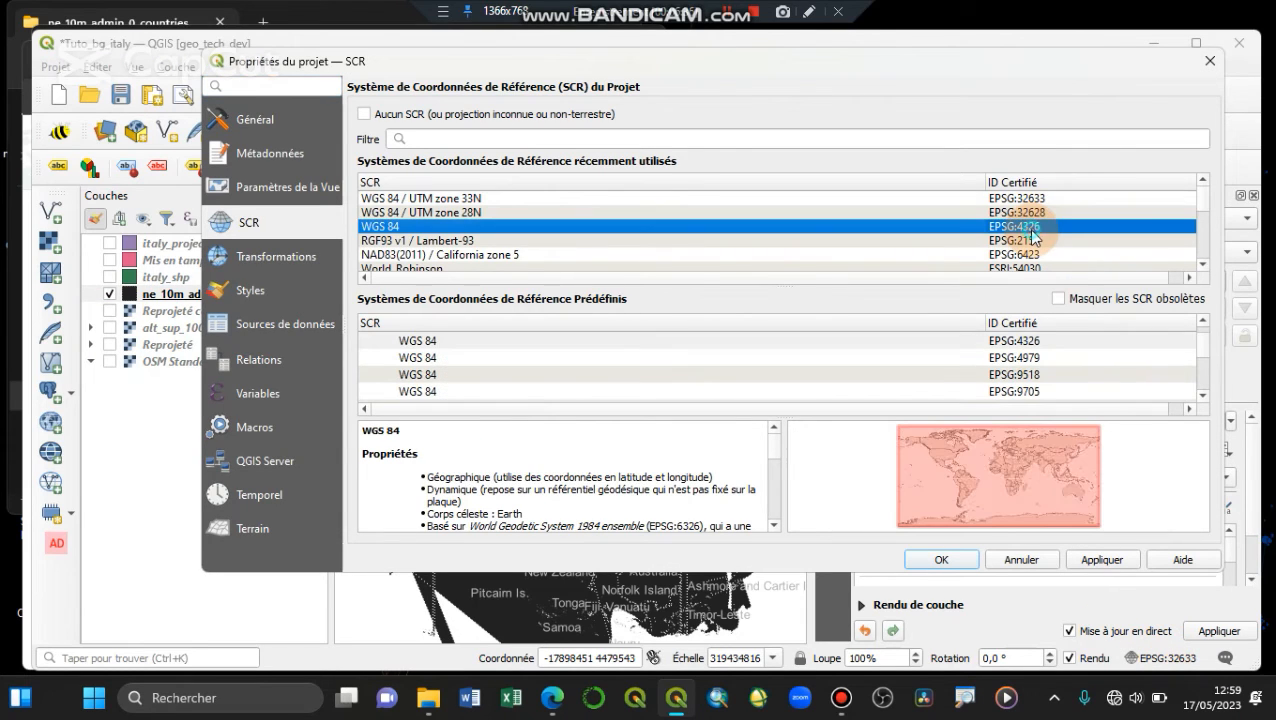
left_click(1100, 561)
left_click(937, 568)
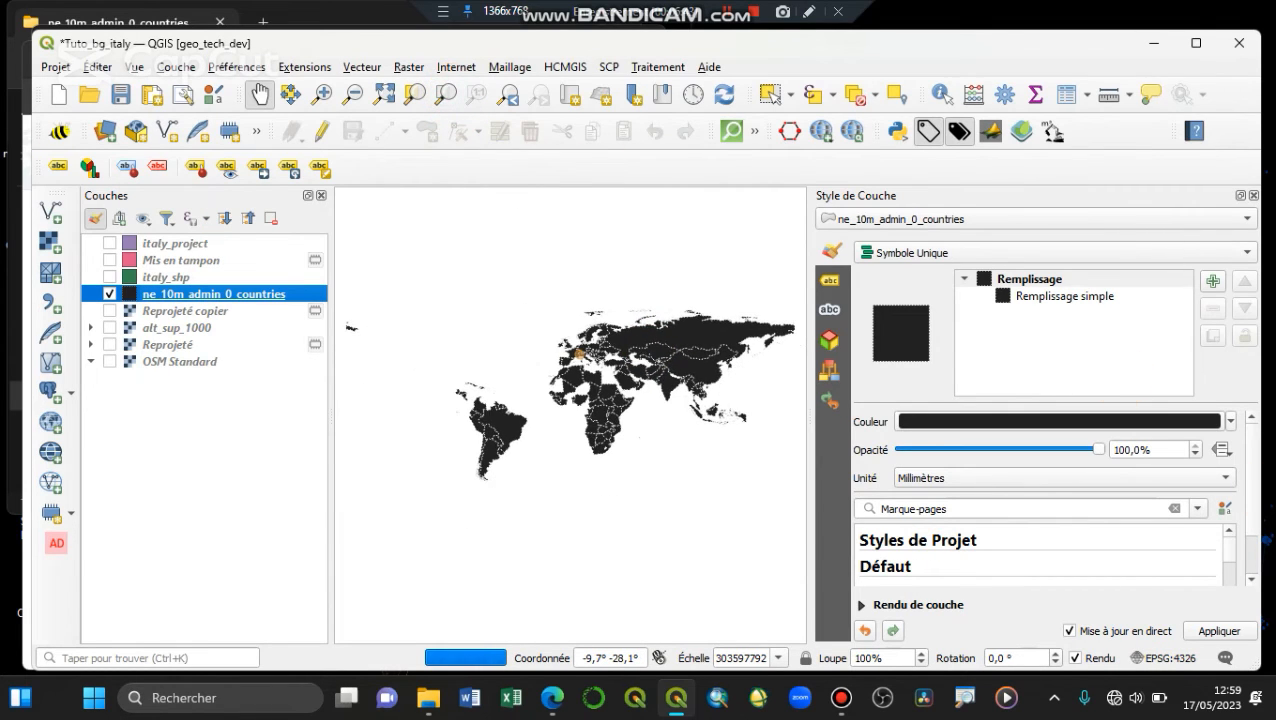
Close the layer styling panel and try to clear the orange measurement polygon over northwestern Italy with the length measuring tool
left_click(1254, 196)
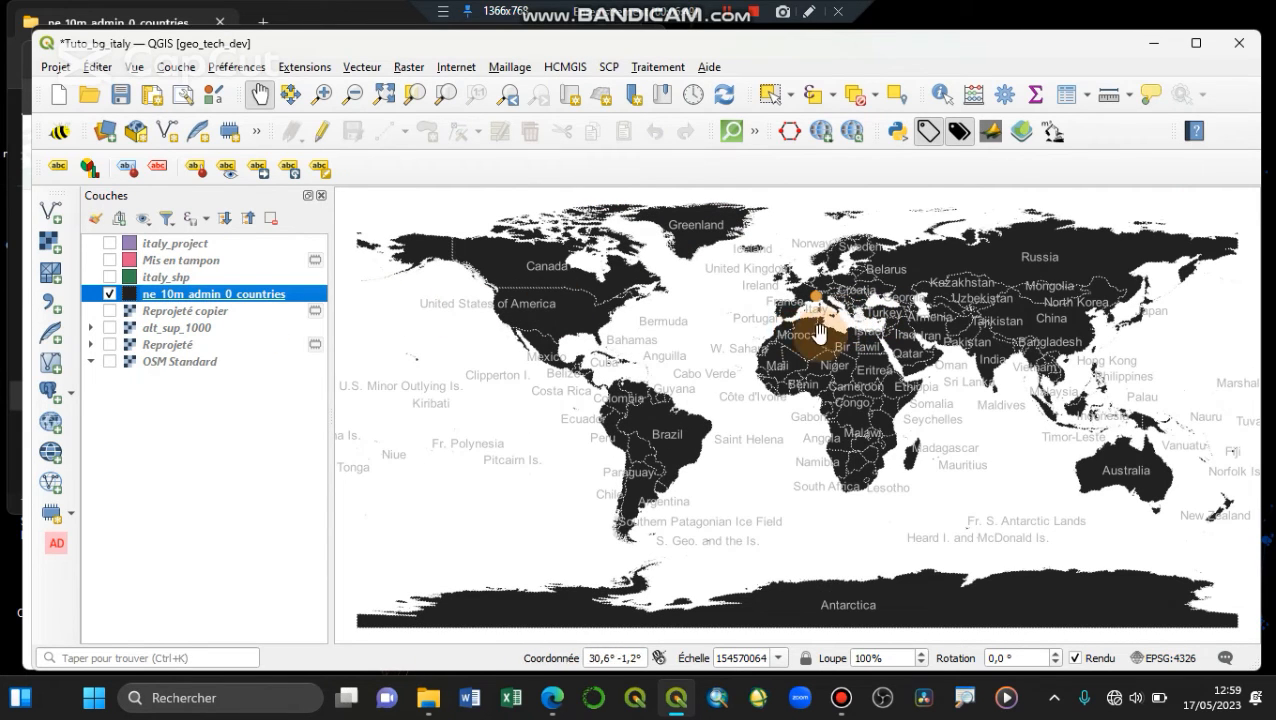
scroll(818, 300, "up", 4)
scroll(799, 282, "up", 2)
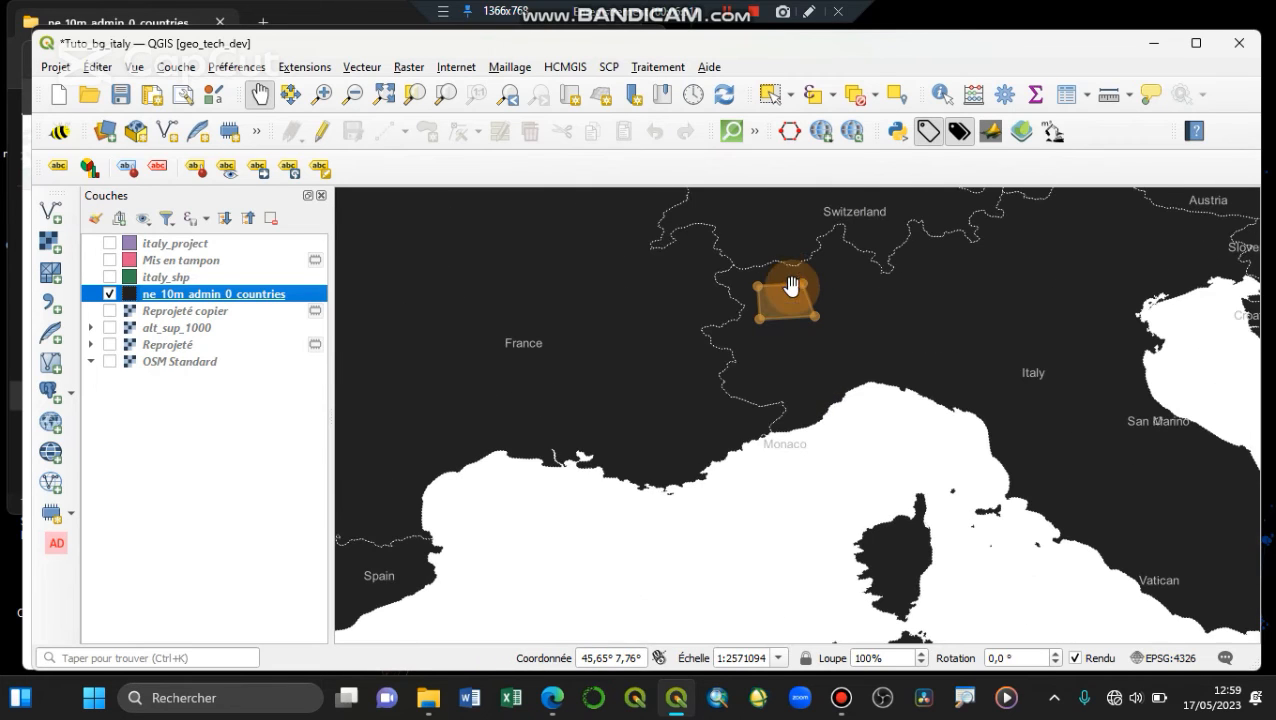
left_click(1120, 94)
left_click(1197, 363)
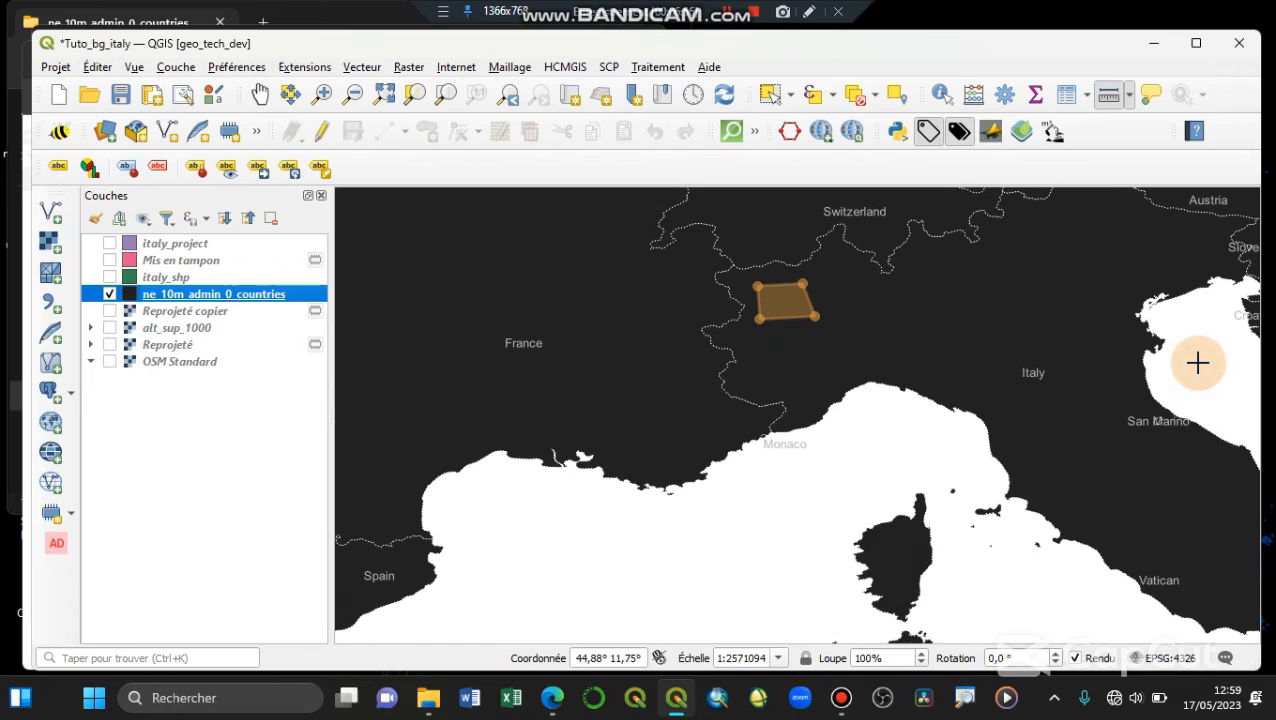
left_click(259, 94)
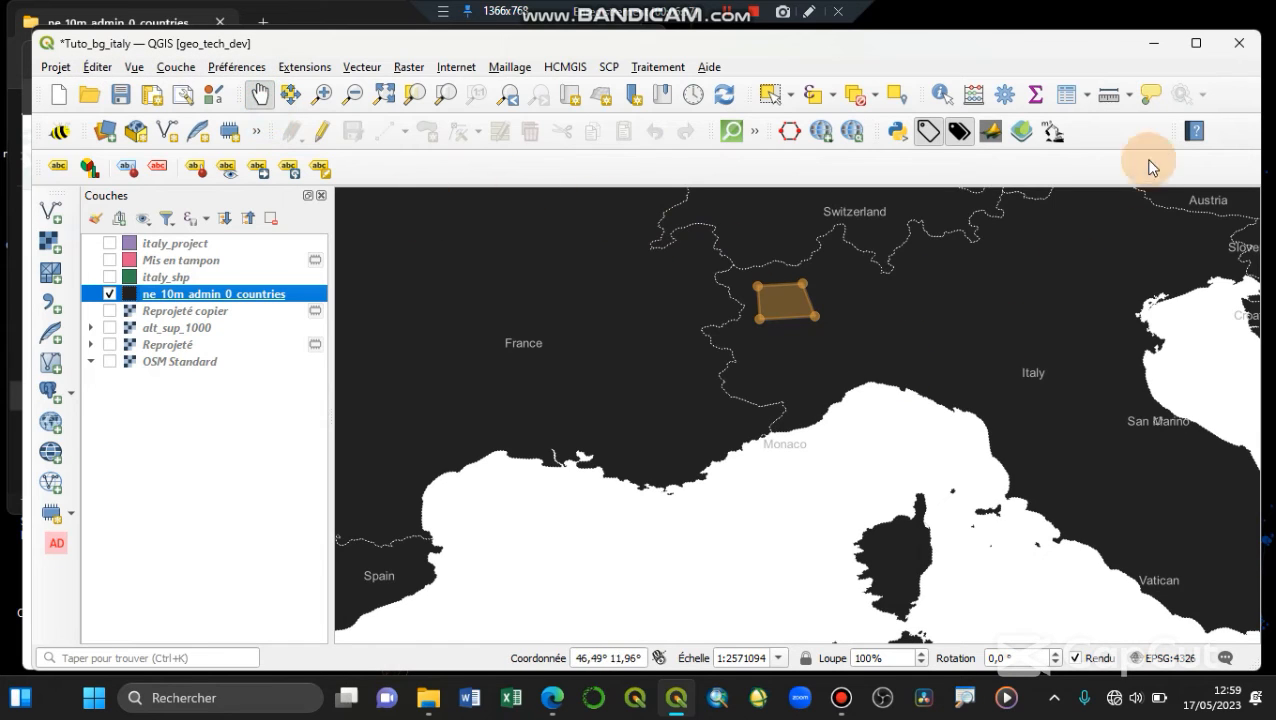
left_click(1107, 96)
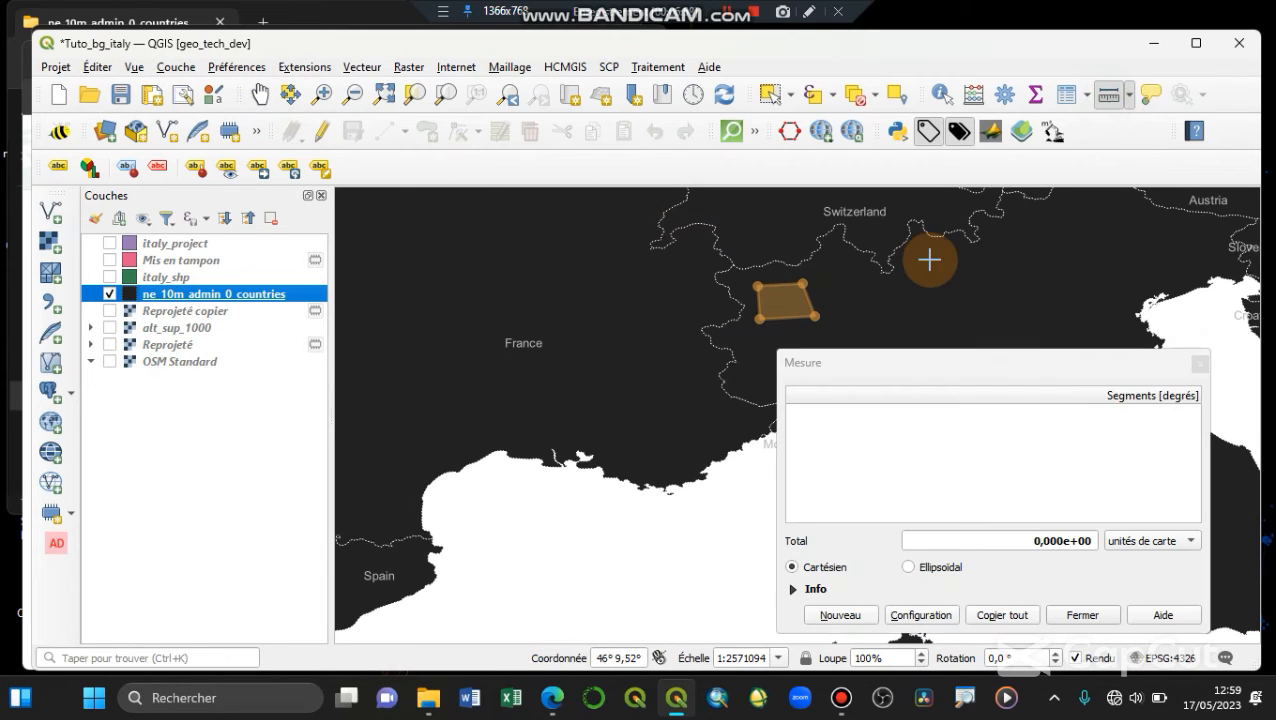
left_click(1084, 615)
Clear the leftover measurement polygon by opening and closing the area measuring tool, and return to panning the map
left_click(1129, 94)
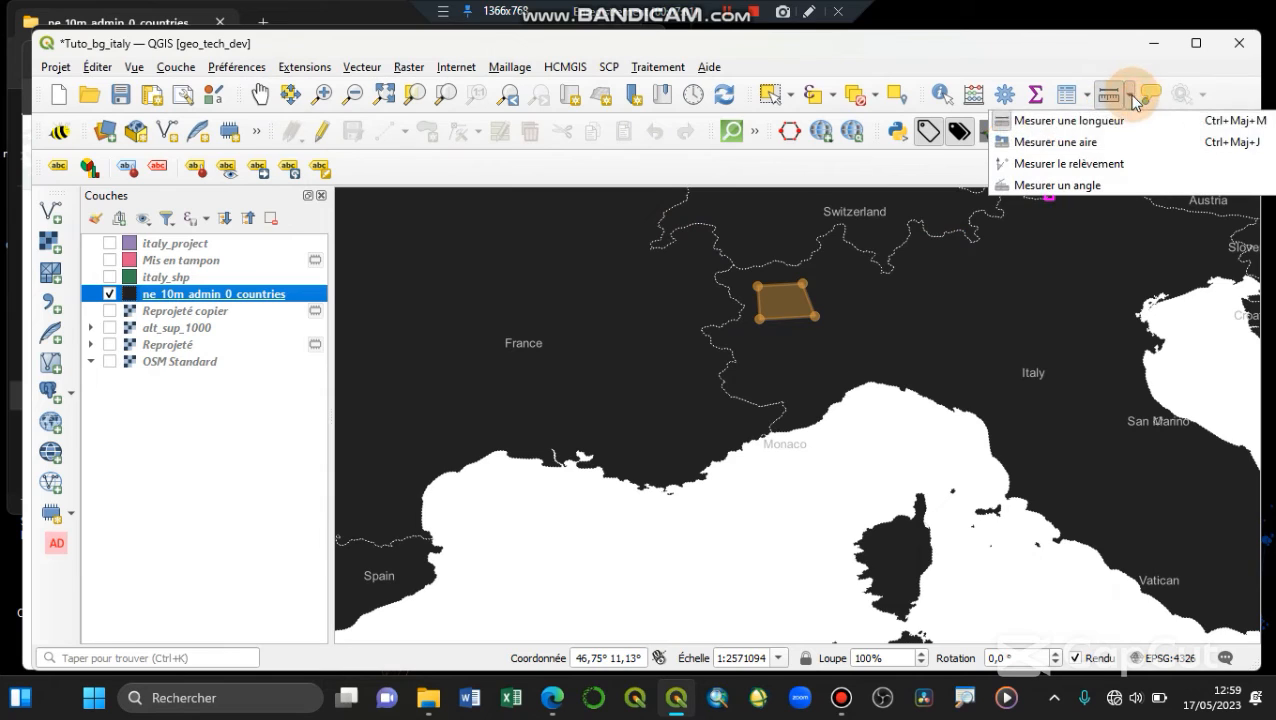
left_click(1060, 142)
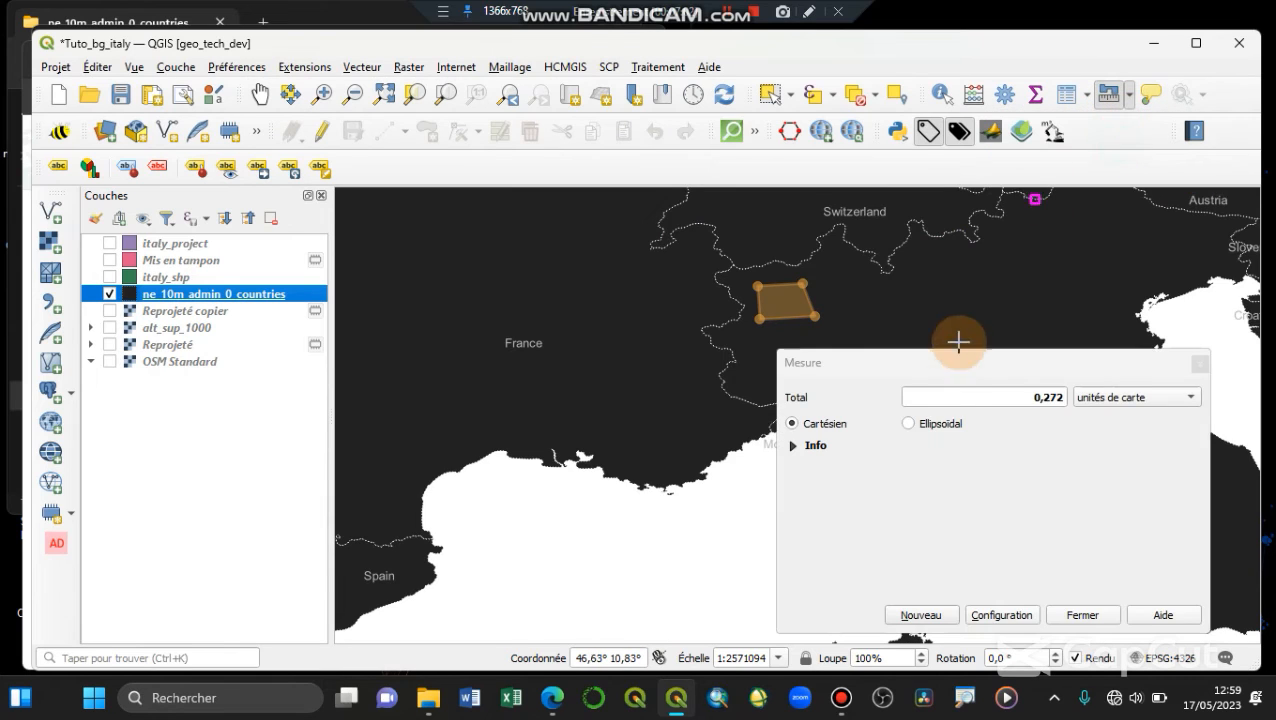
left_click(1082, 613)
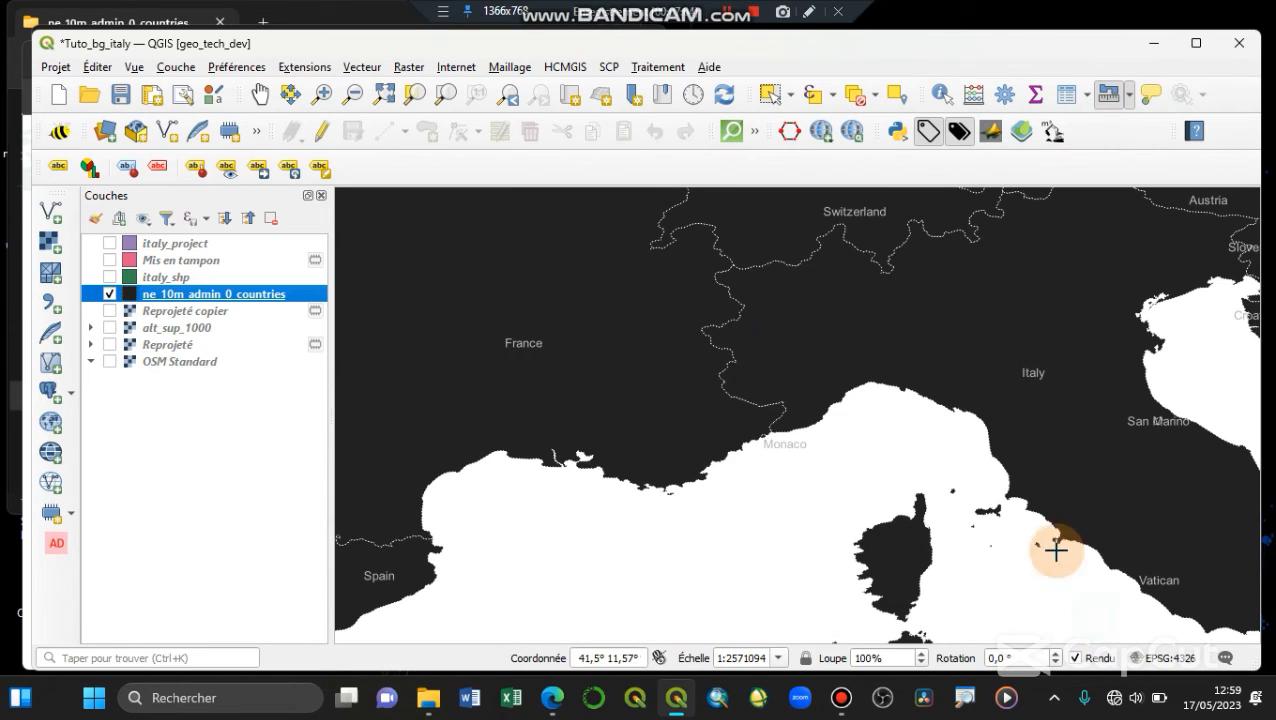
left_click(260, 94)
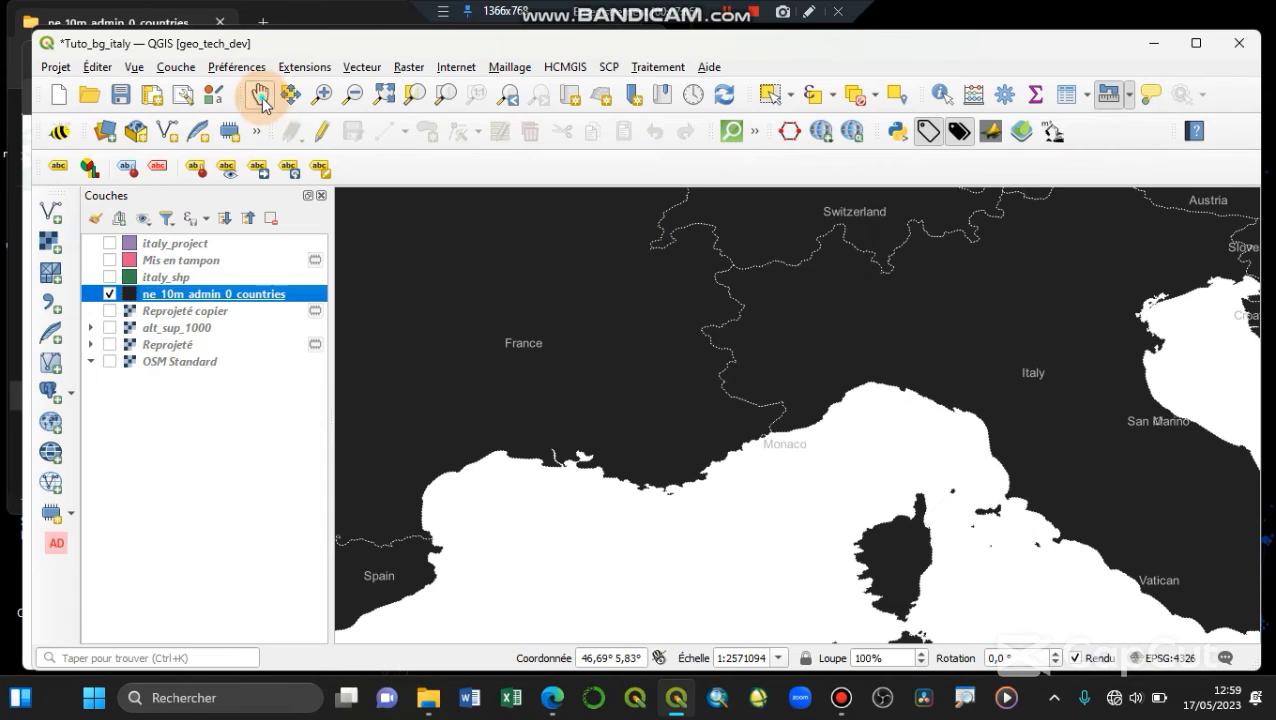
Display the countries layer's full extent, open its layer styling and switch the symbology to categorized
left_click(445, 100)
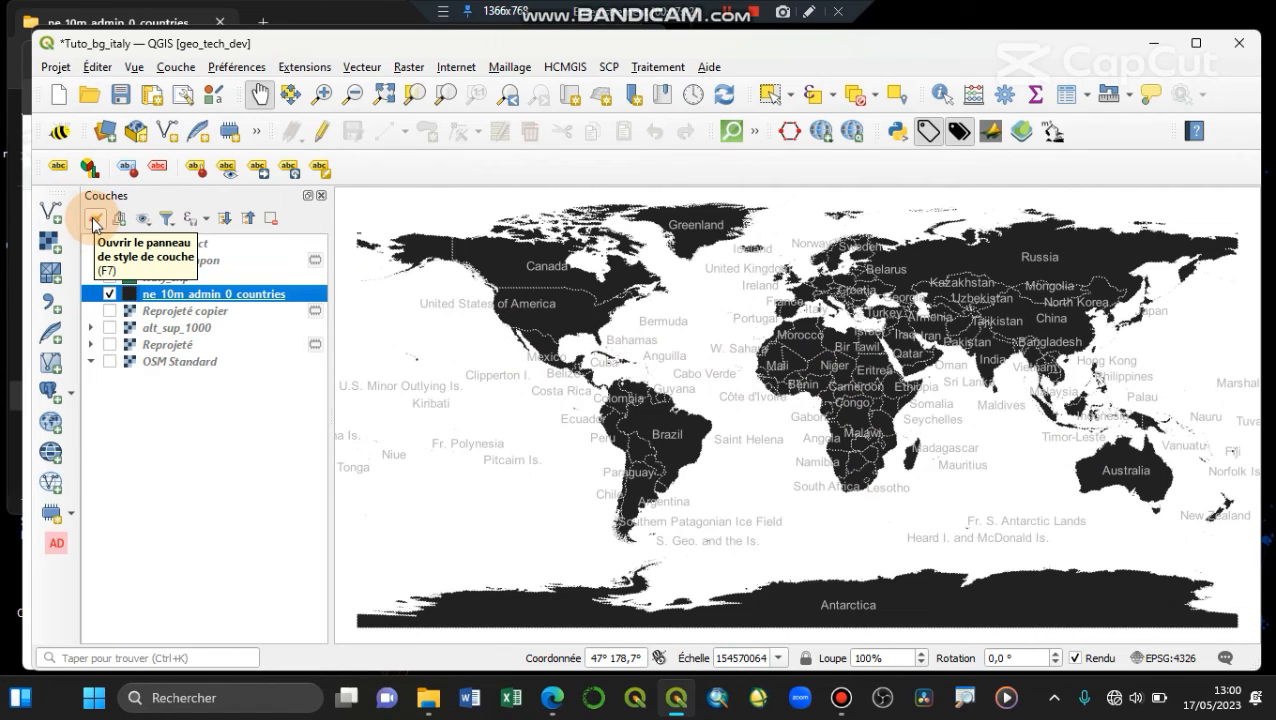
left_click(95, 220)
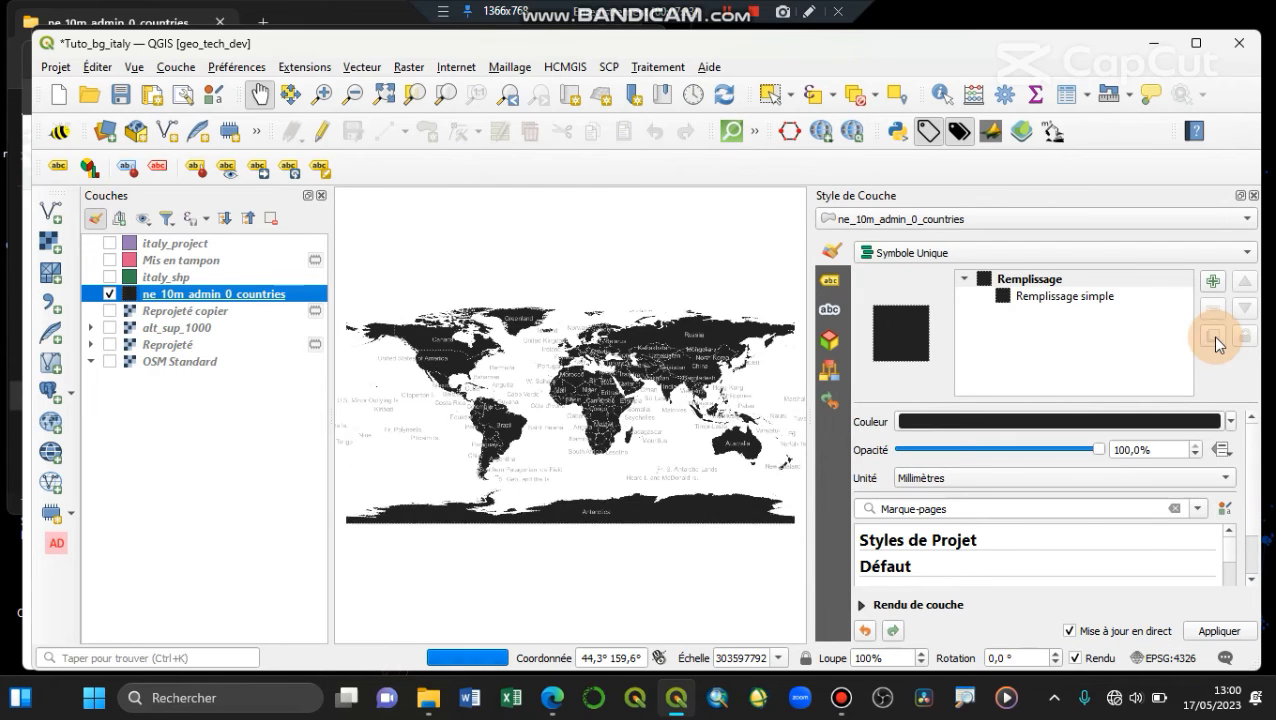
left_click(1014, 254)
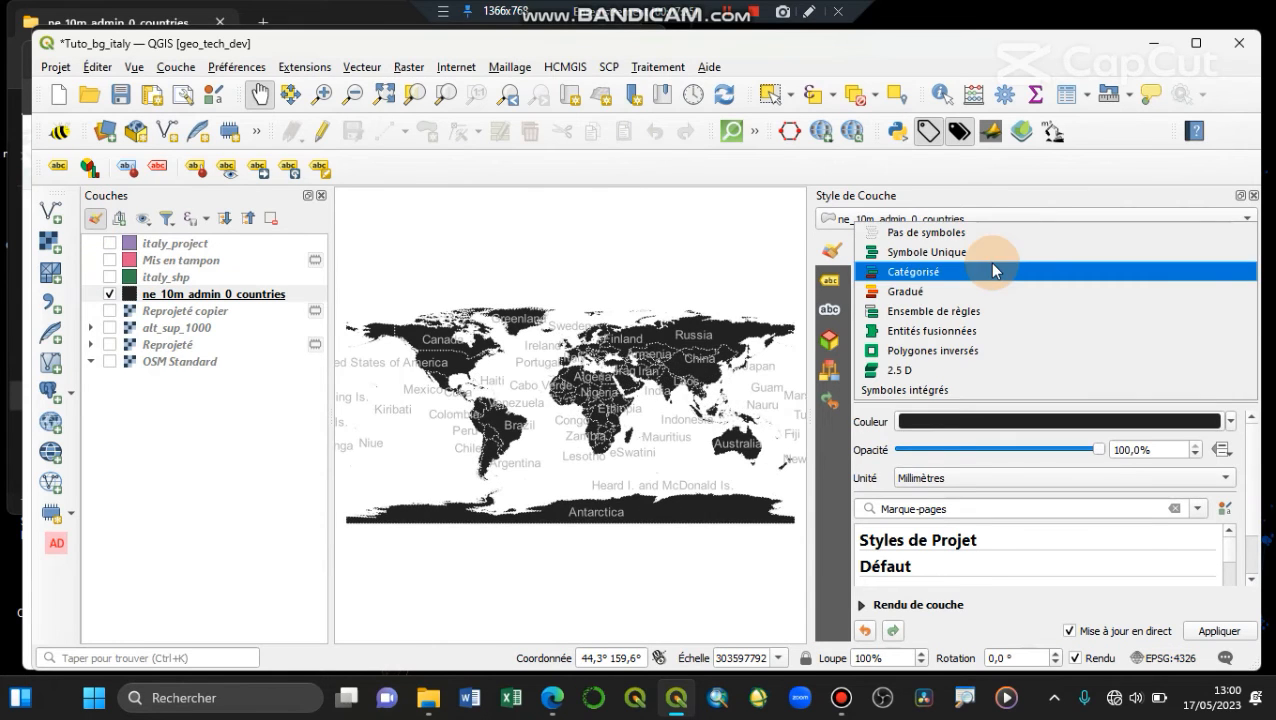
left_click(989, 268)
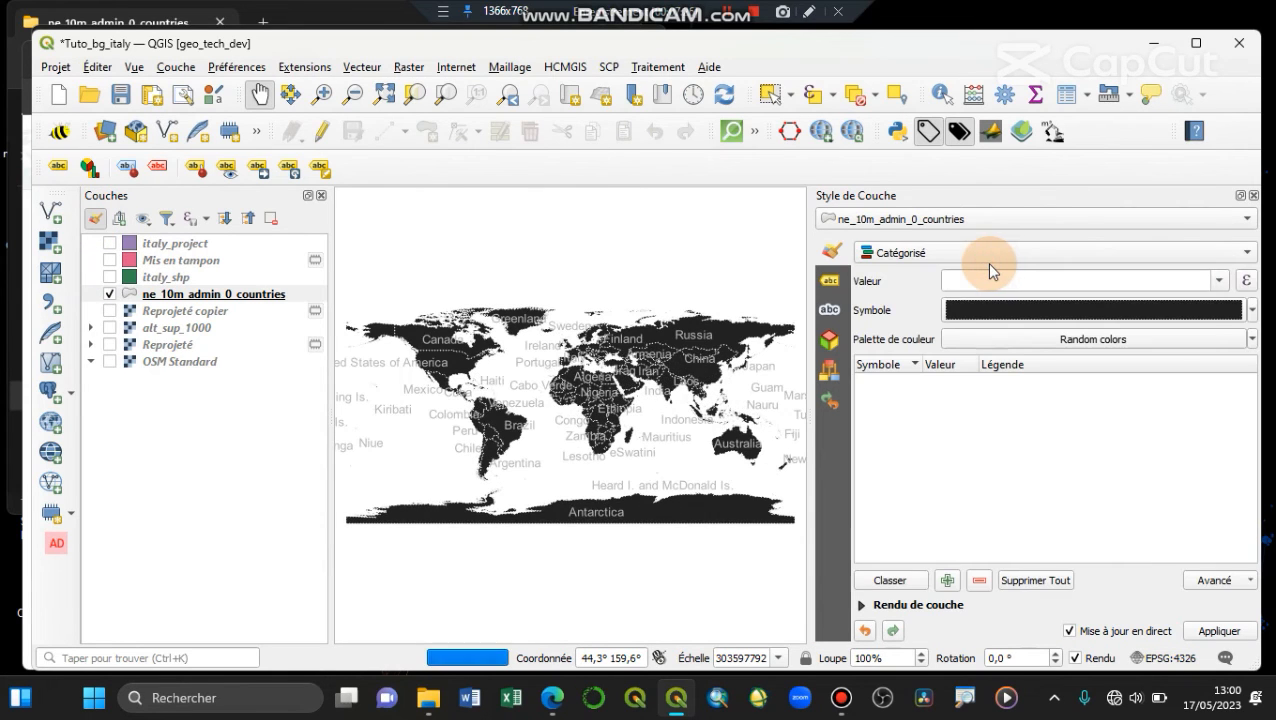
Choose CONTINENT as the categorization field for the countries layer and classify it with random colors
left_click(1218, 282)
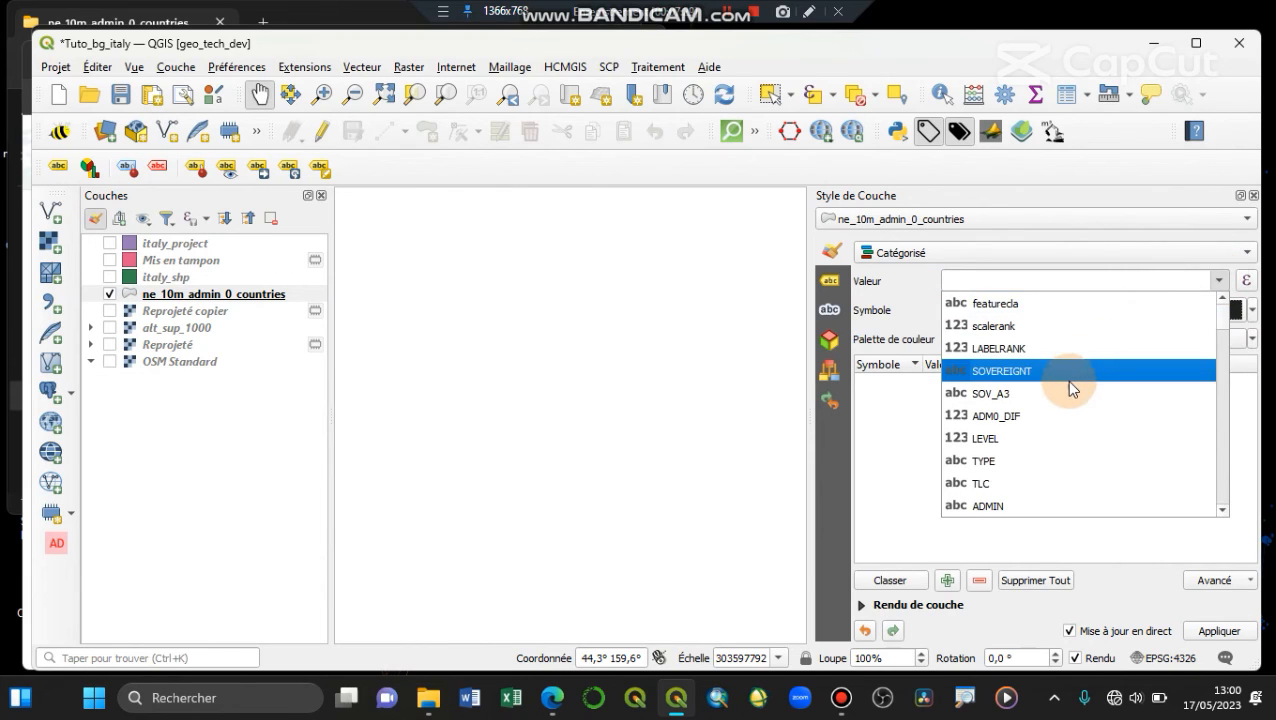
scroll(1066, 381, "down", 5)
scroll(1066, 382, "up", 5)
scroll(1064, 386, "down", 6)
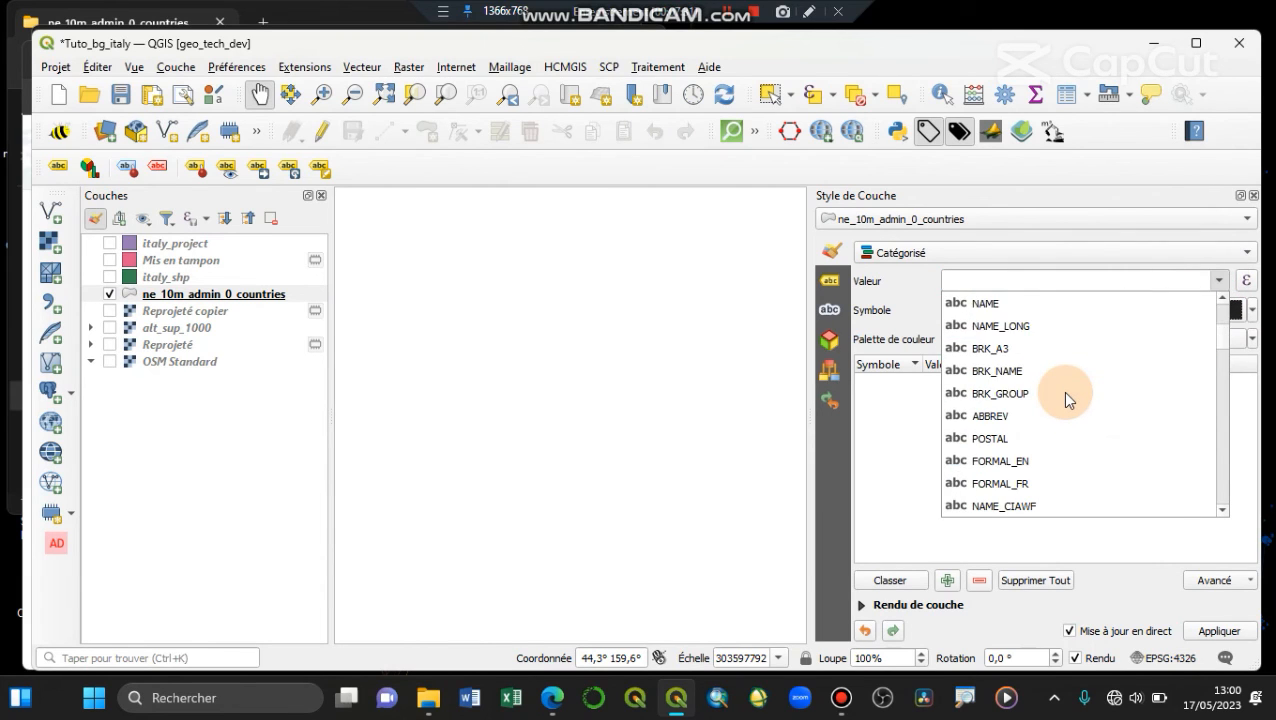
scroll(1064, 399, "down", 6)
scroll(1063, 398, "down", 4)
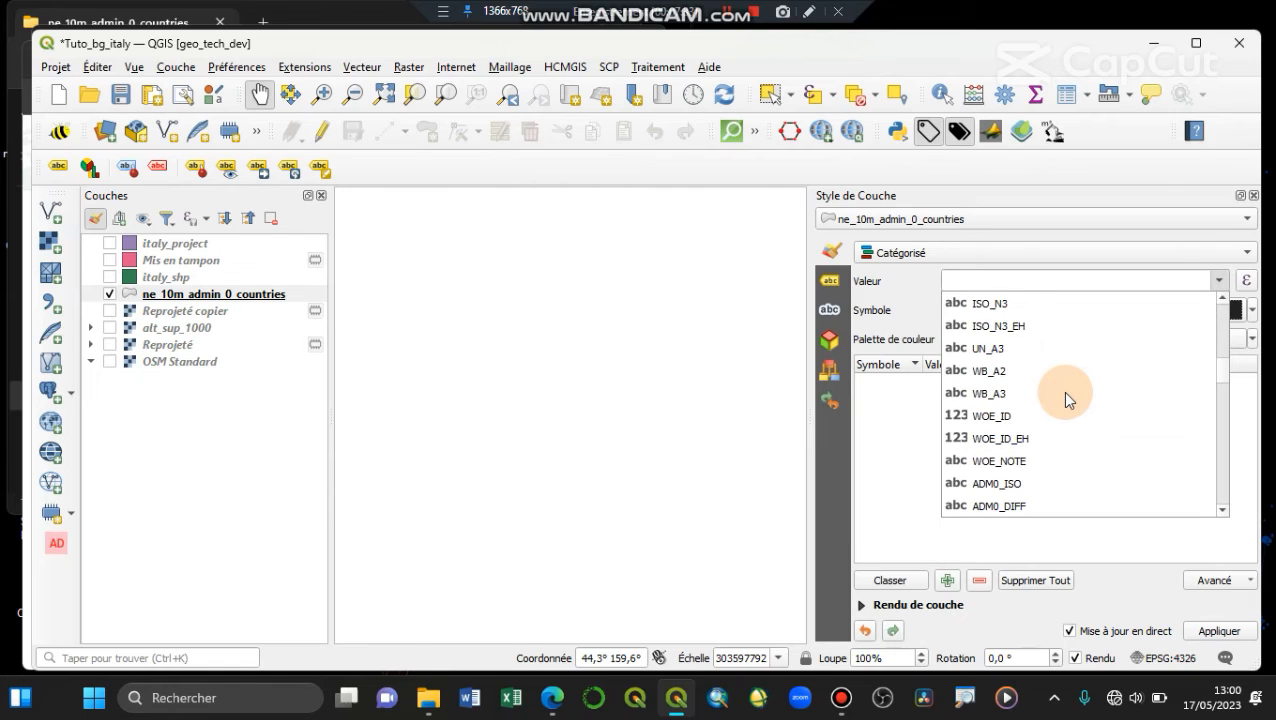
scroll(1063, 398, "down", 4)
scroll(1066, 397, "down", 15)
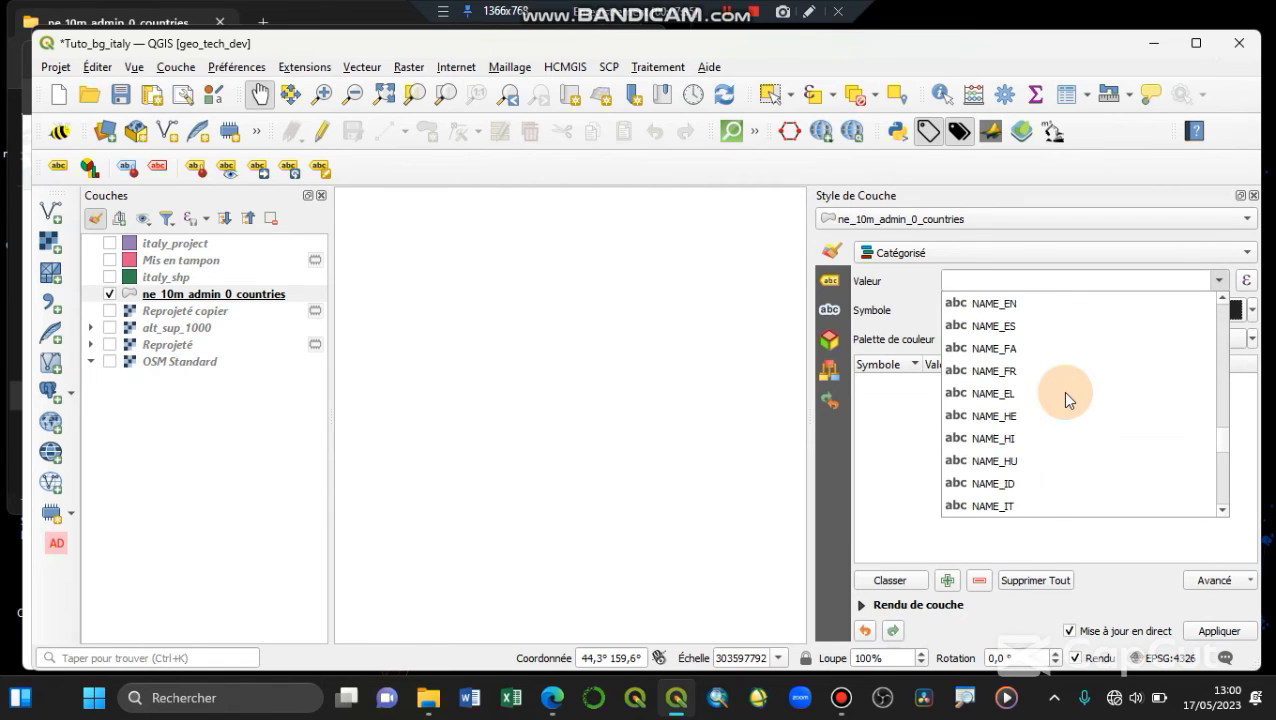
scroll(1066, 396, "down", 6)
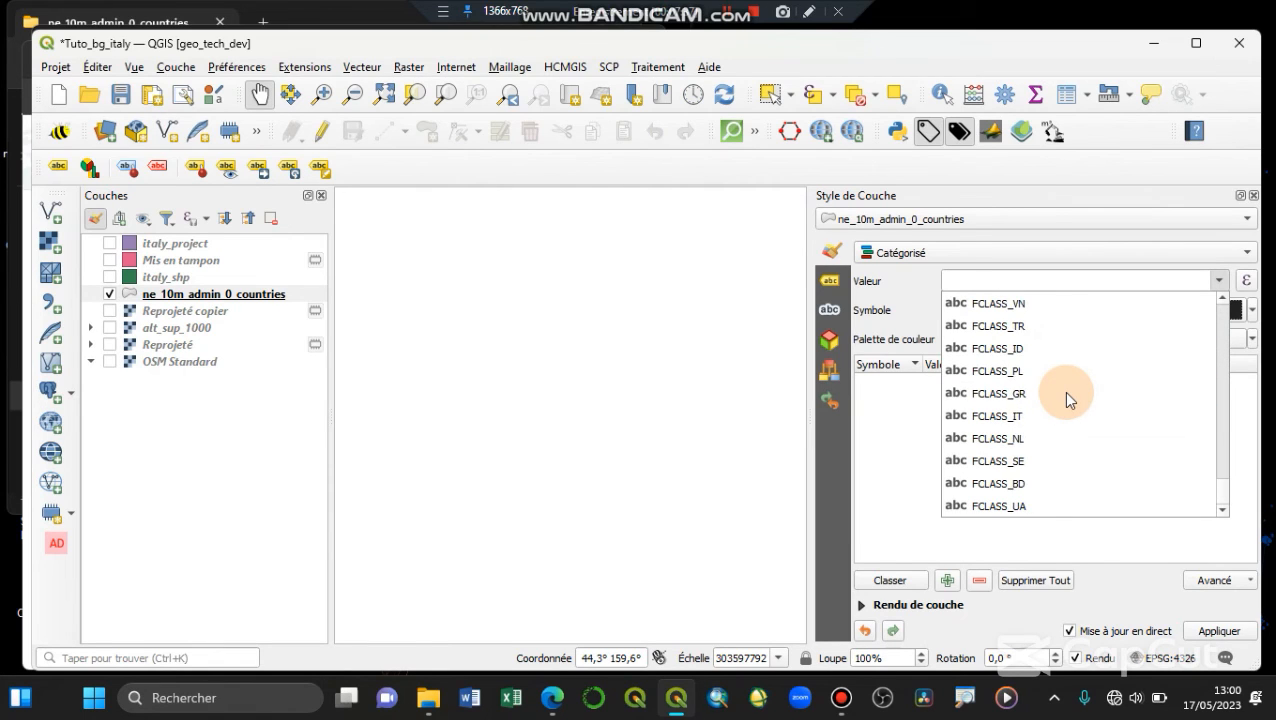
scroll(1137, 441, "up", 20)
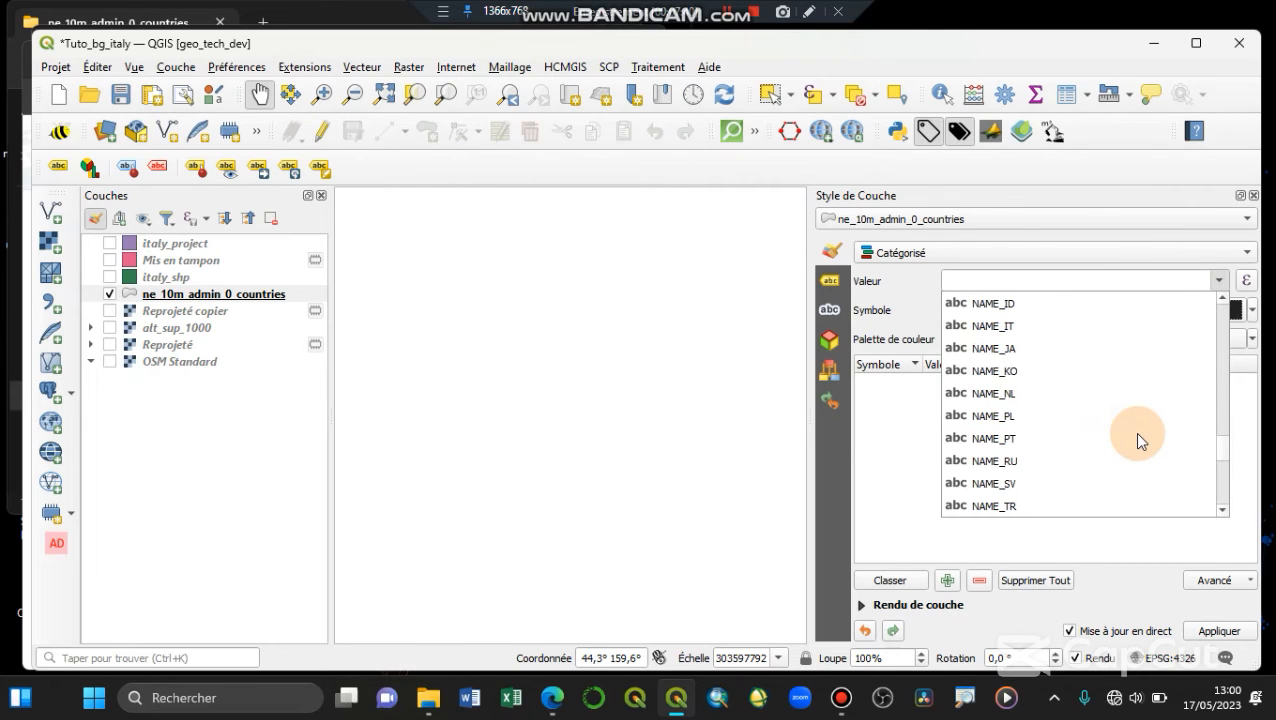
scroll(1139, 432, "up", 15)
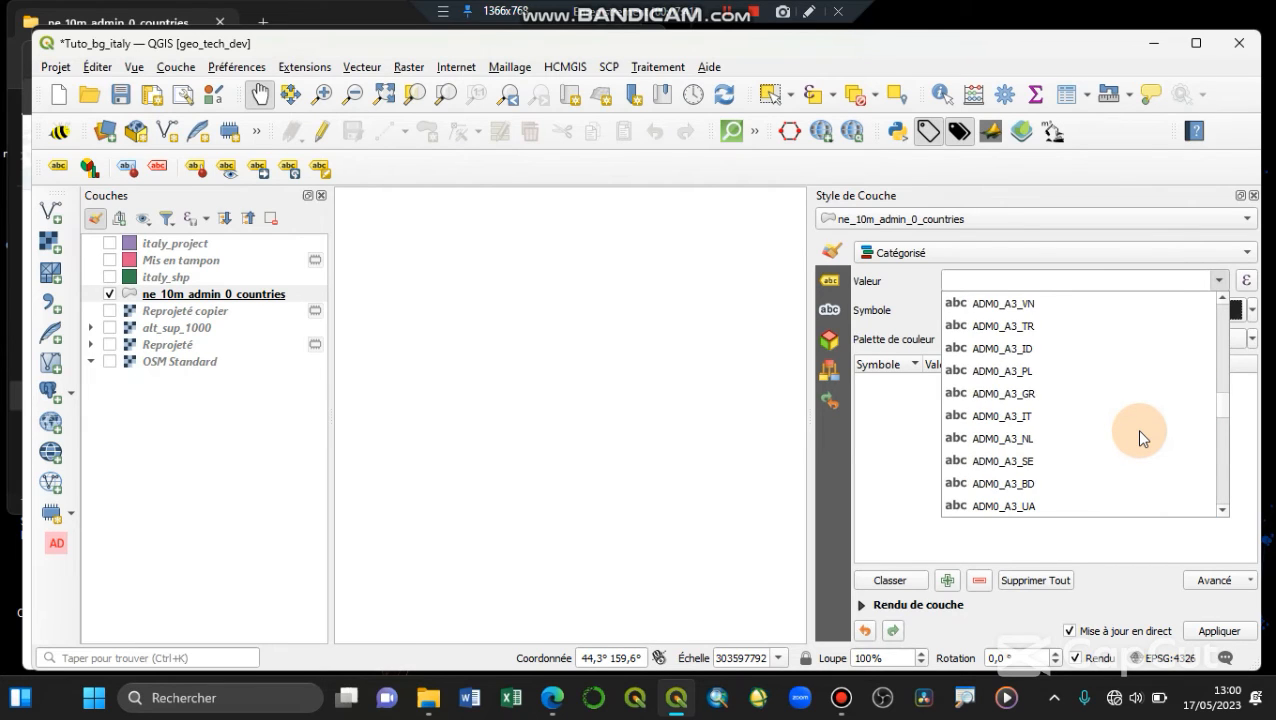
scroll(1140, 432, "up", 4)
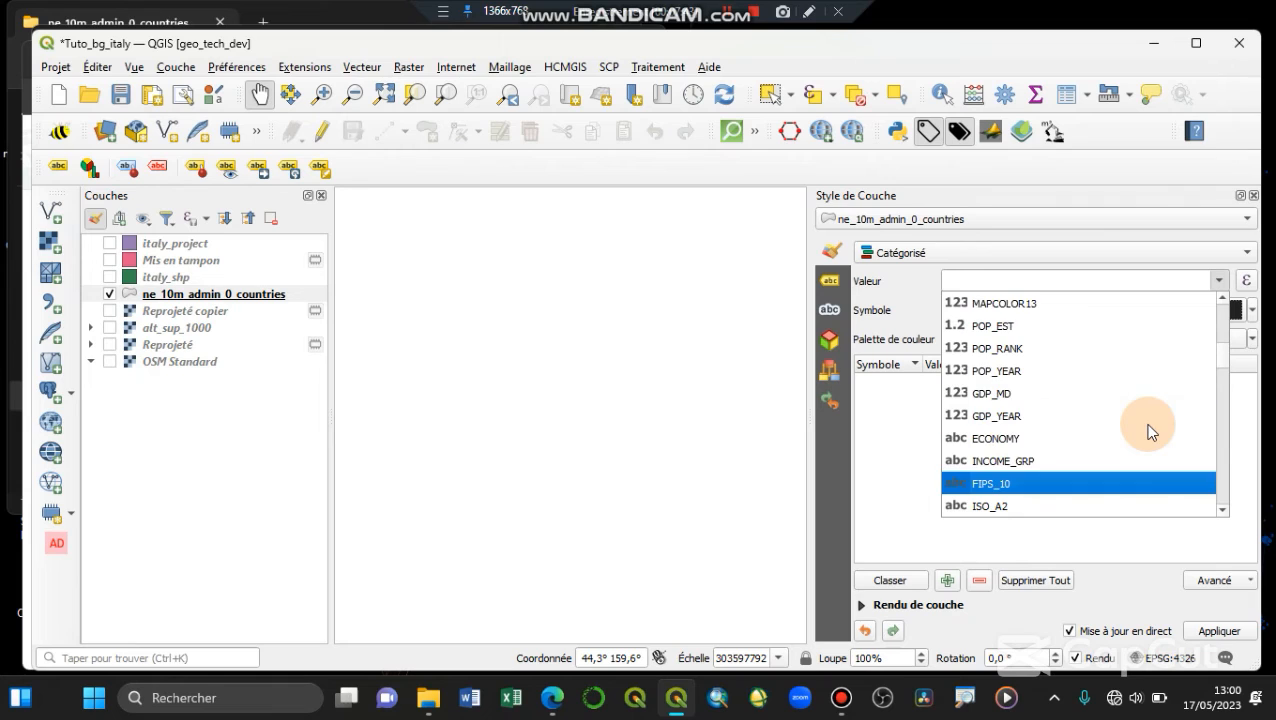
scroll(1147, 431, "up", 9)
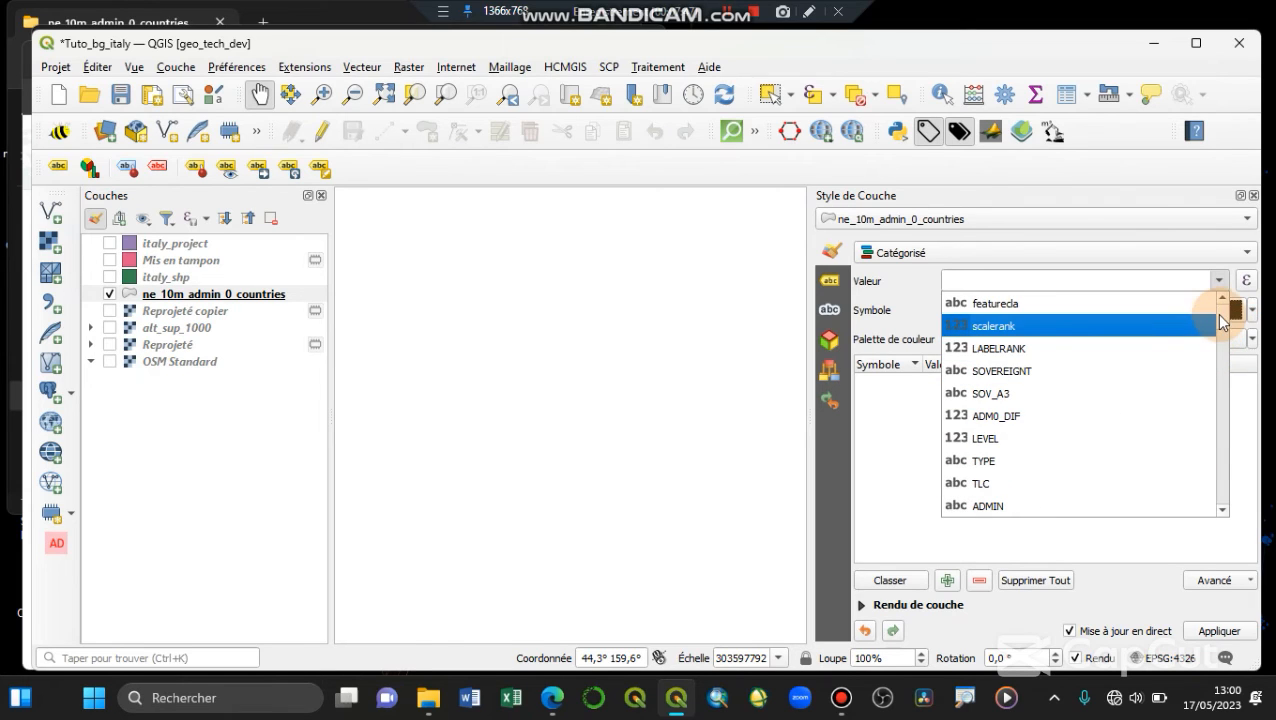
scroll(1225, 333, "down", 3)
scroll(1226, 333, "down", 8)
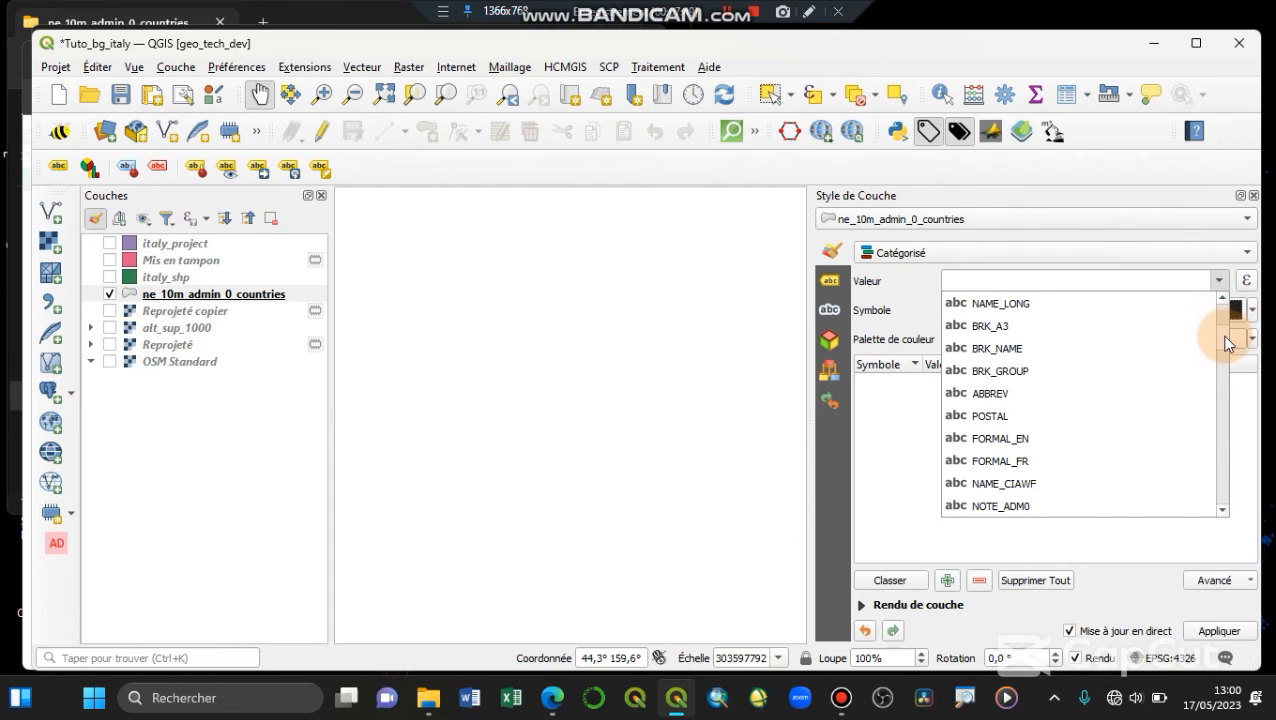
left_click_drag(1227, 366, 1223, 393)
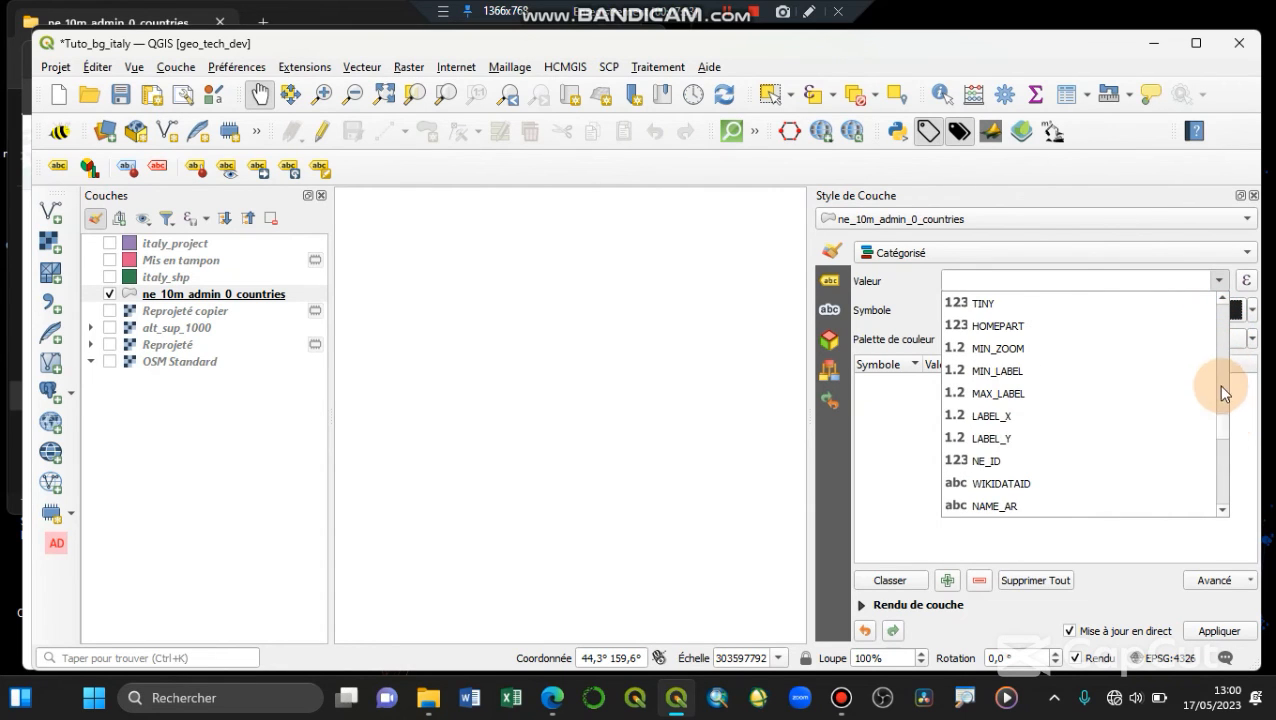
left_click(1218, 373)
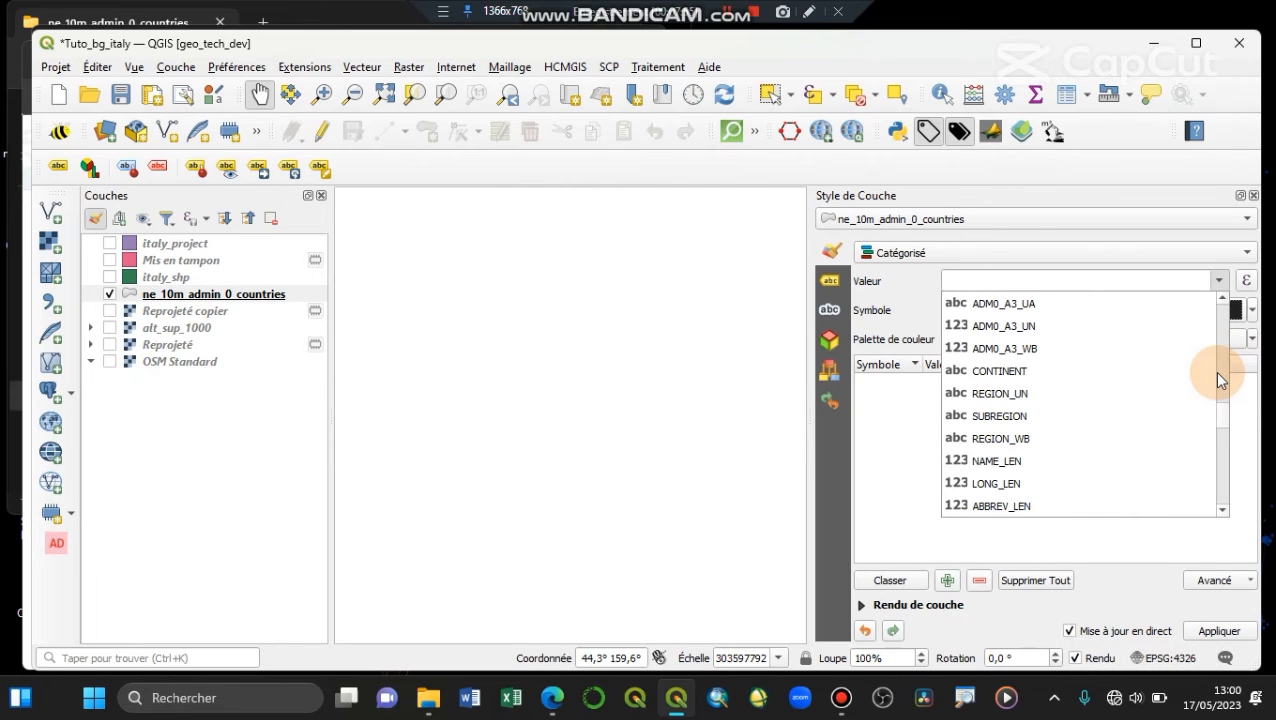
left_click(1089, 372)
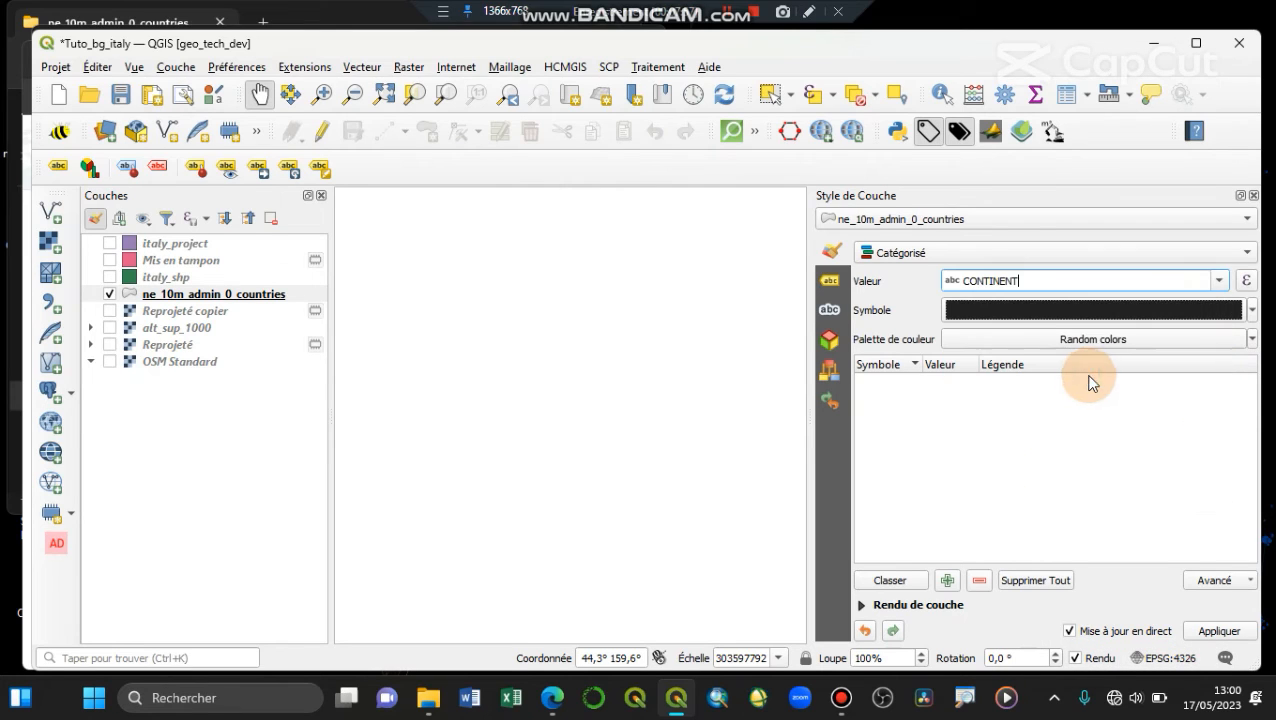
left_click(890, 581)
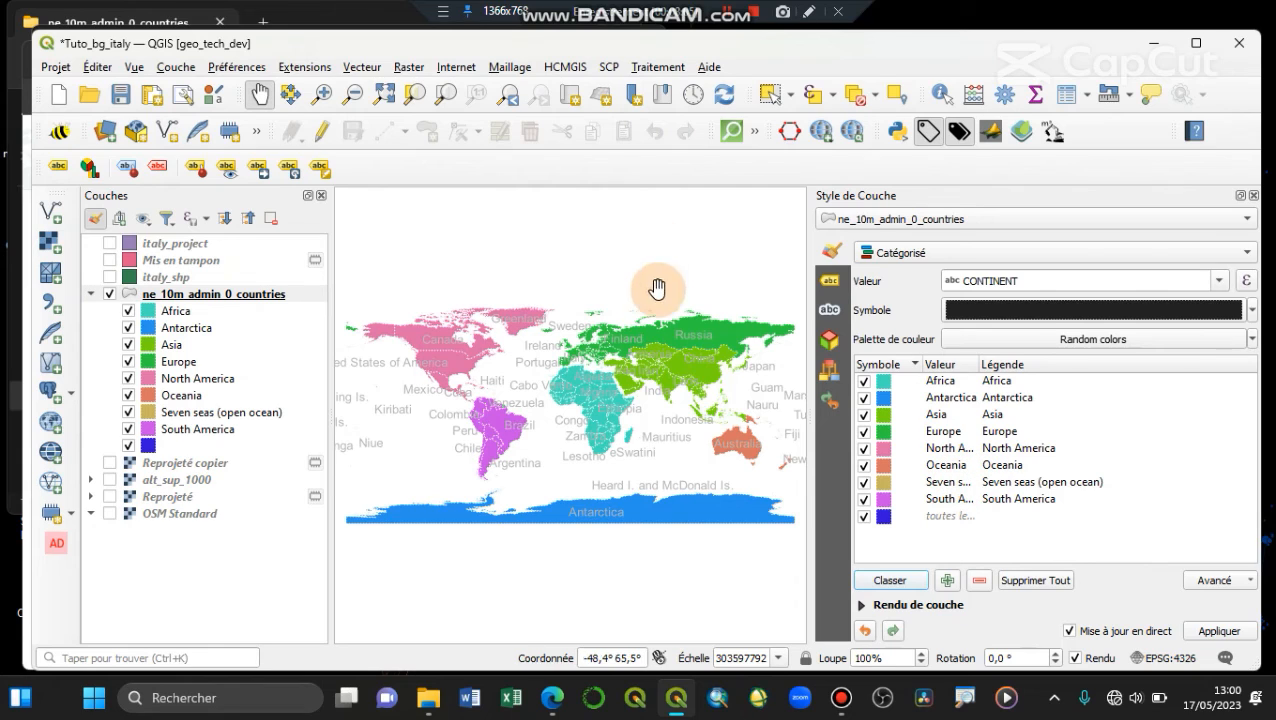
Switch the countries layer's symbology to graduated and look through the numeric fields available as its value
left_click(1240, 255)
left_click(1200, 271)
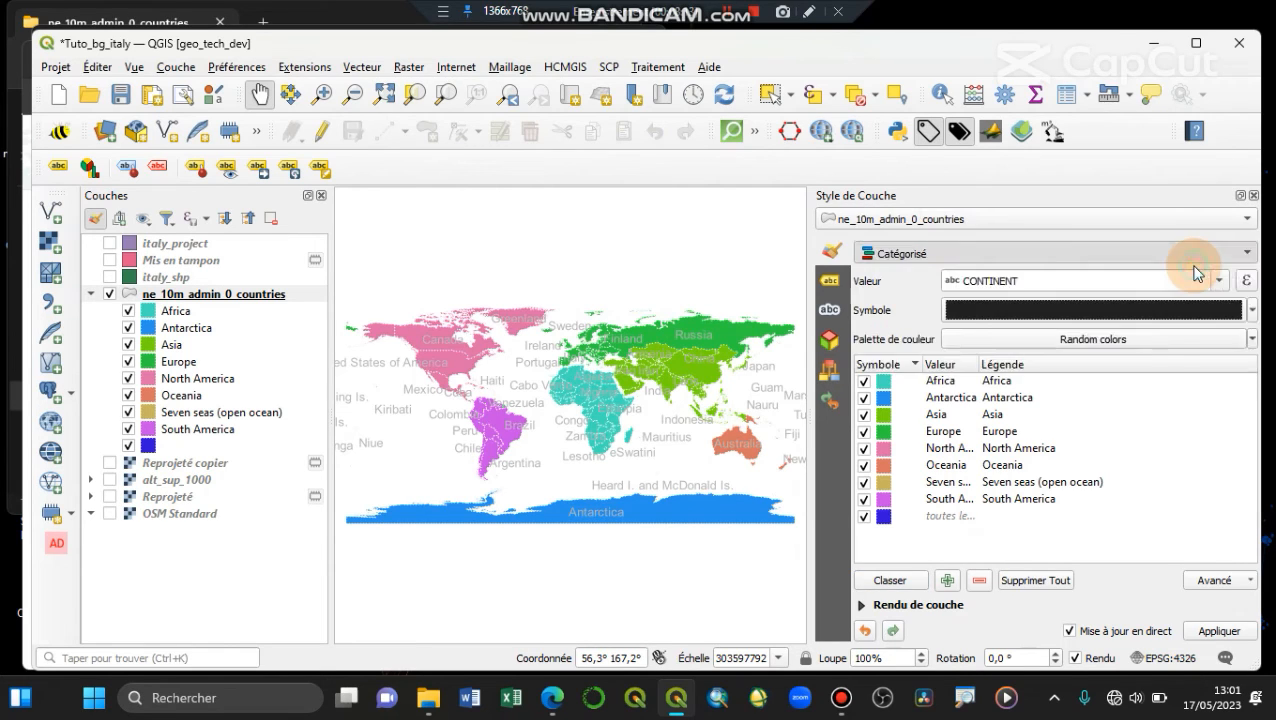
left_click(1208, 282)
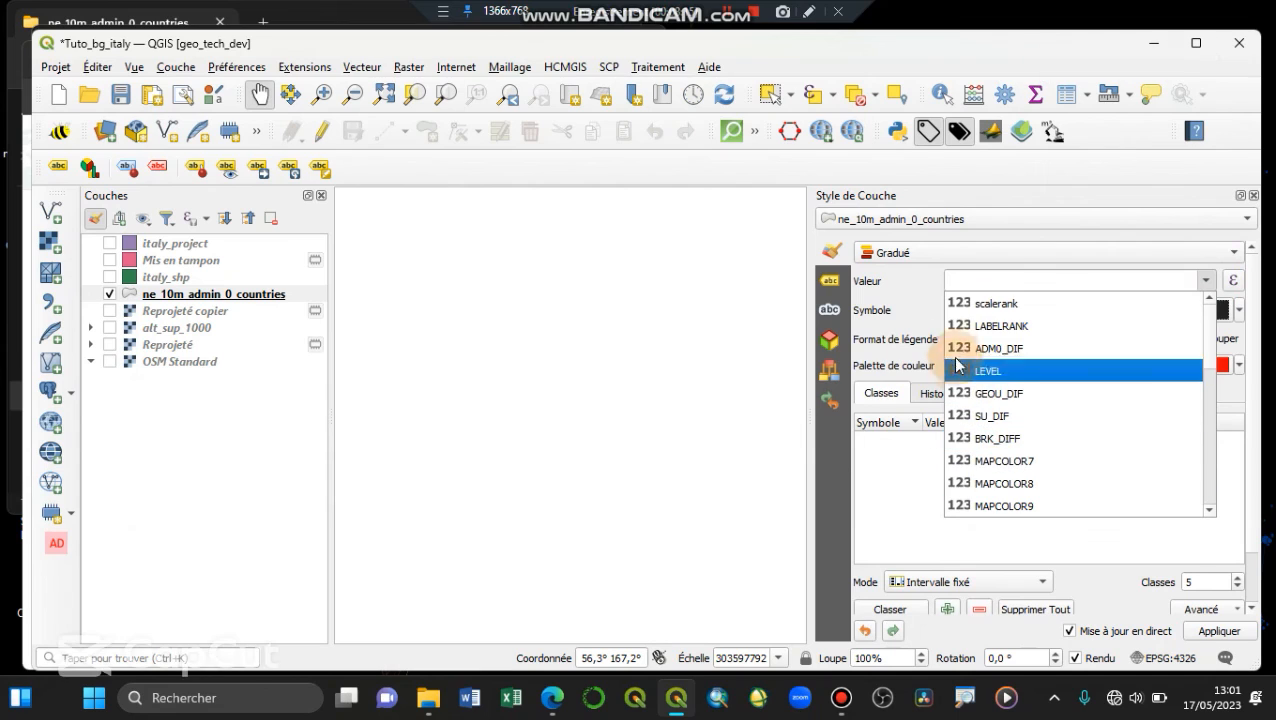
scroll(973, 435, "down", 10)
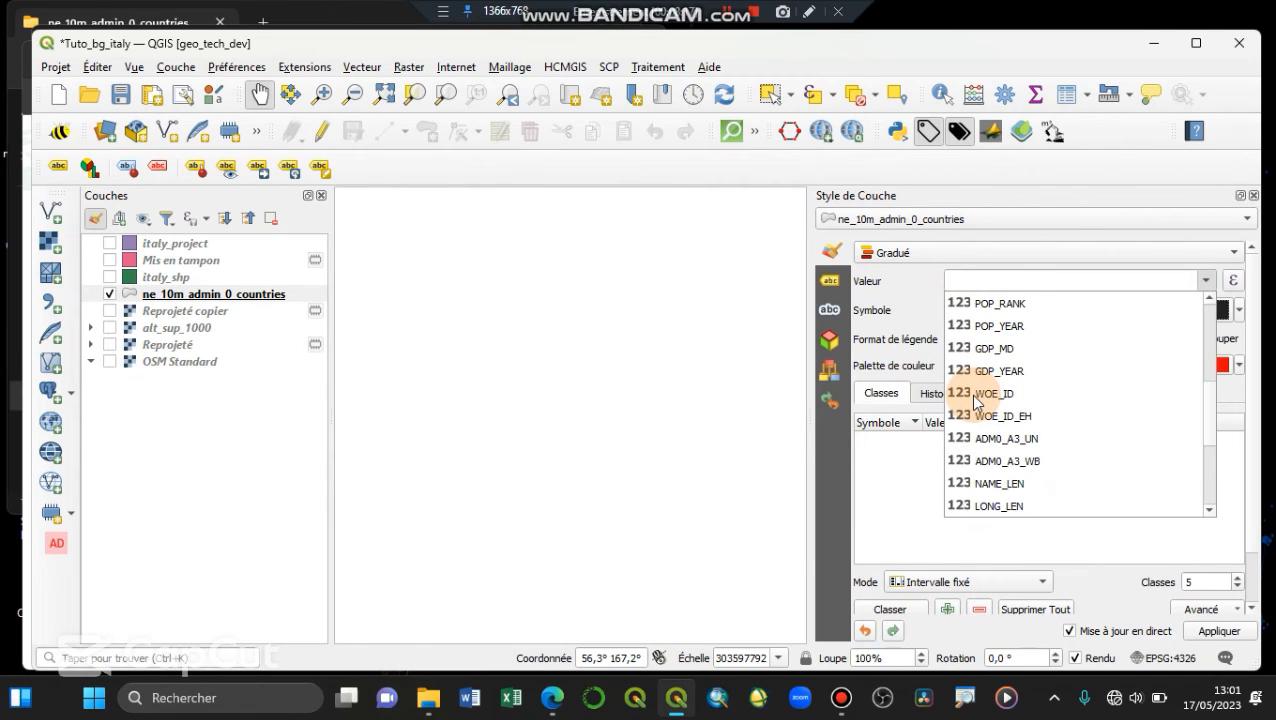
scroll(973, 398, "up", 10)
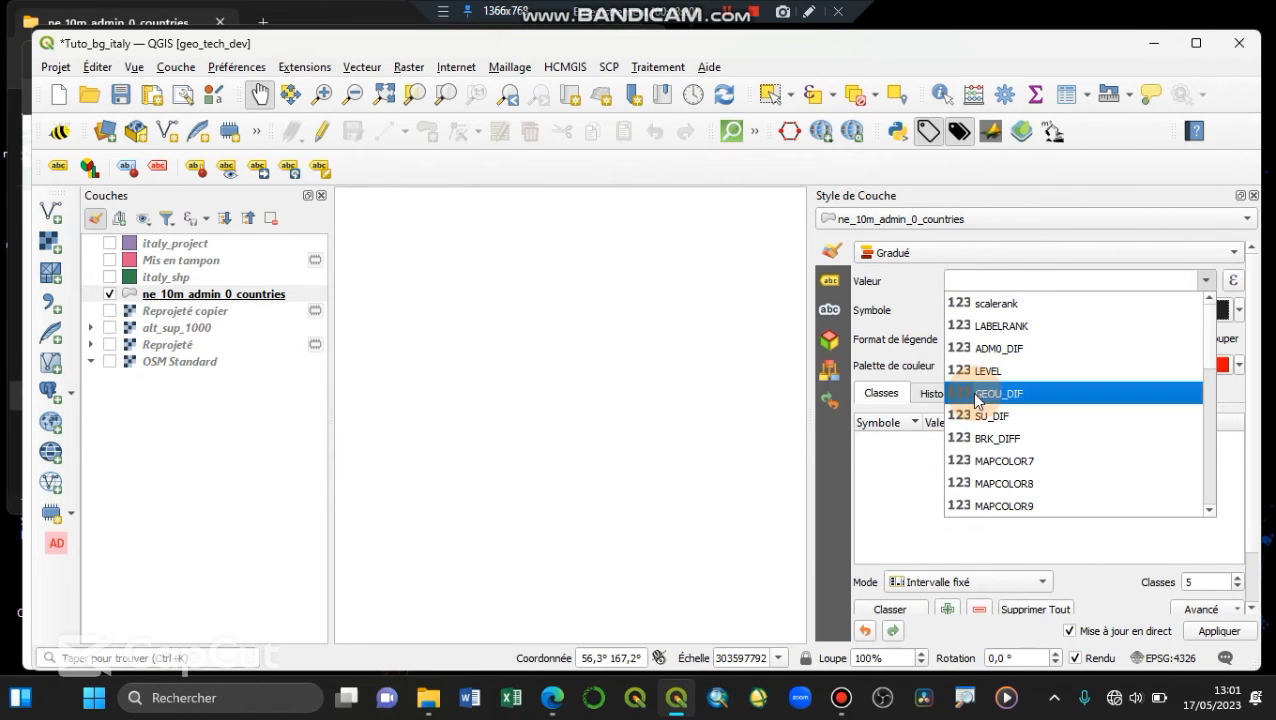
scroll(1015, 337, "down", 6)
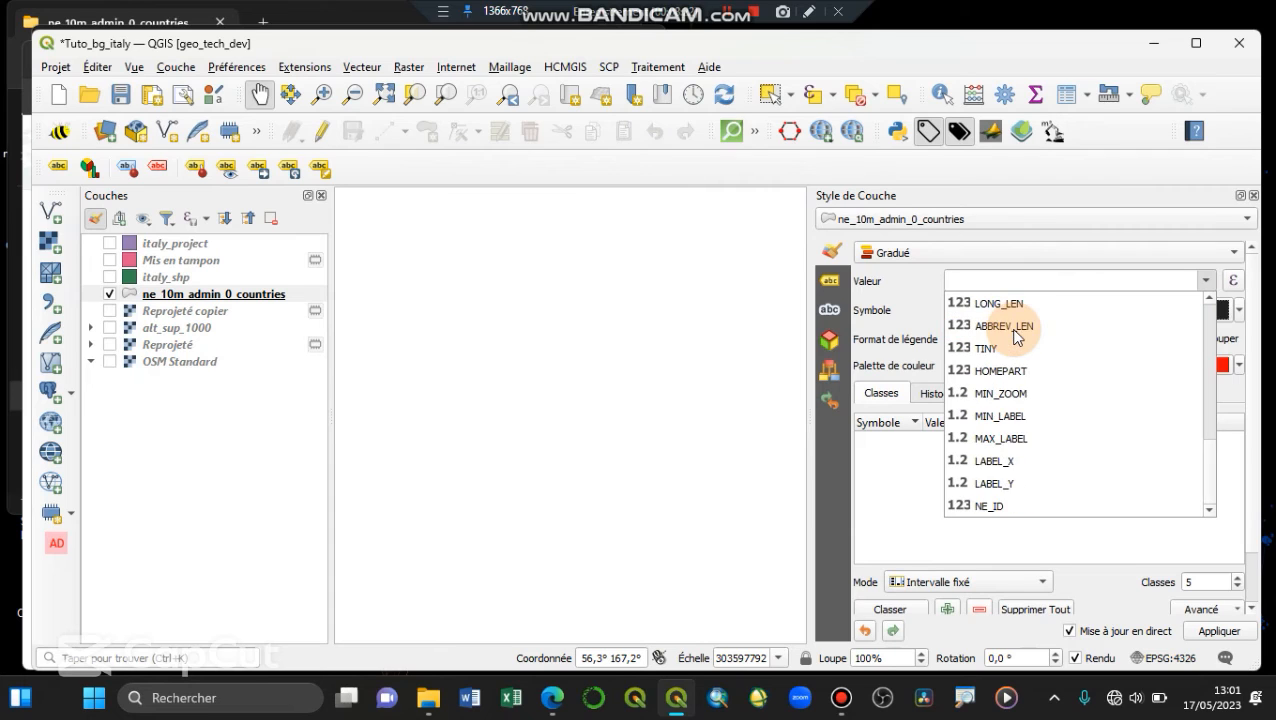
scroll(1018, 400, "up", 3)
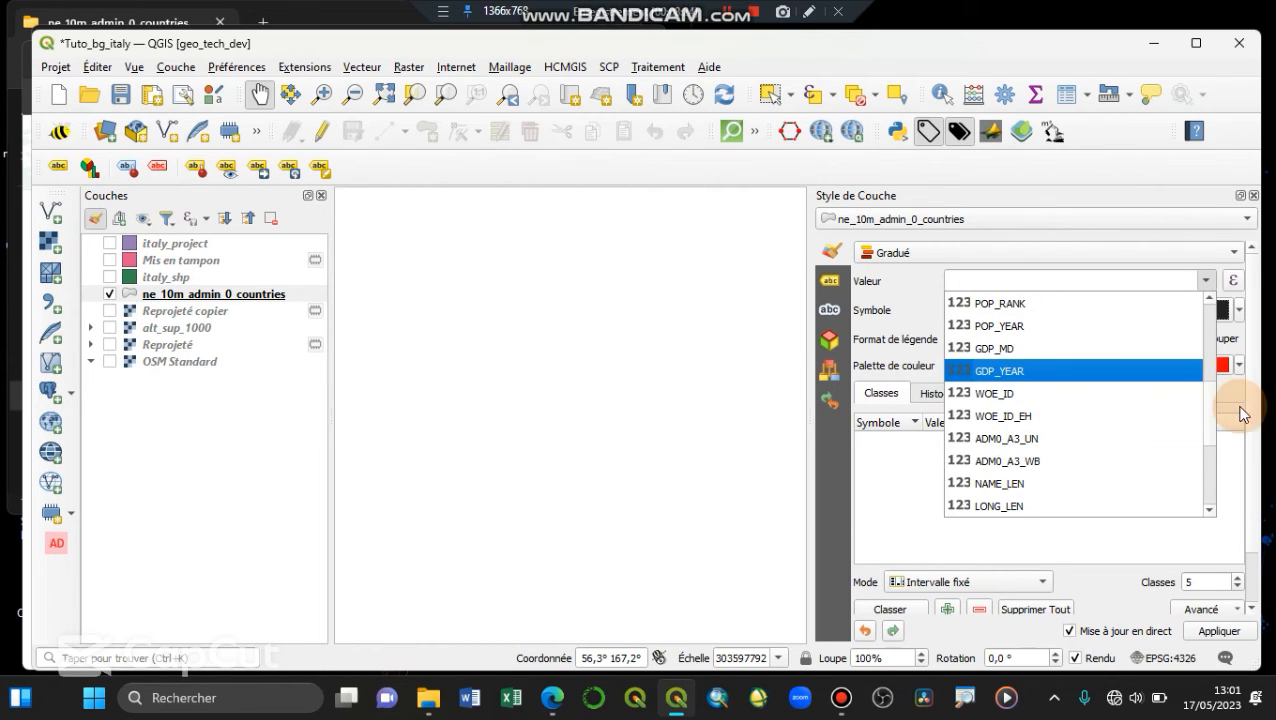
scroll(1208, 430, "down", 1)
left_click(1208, 512)
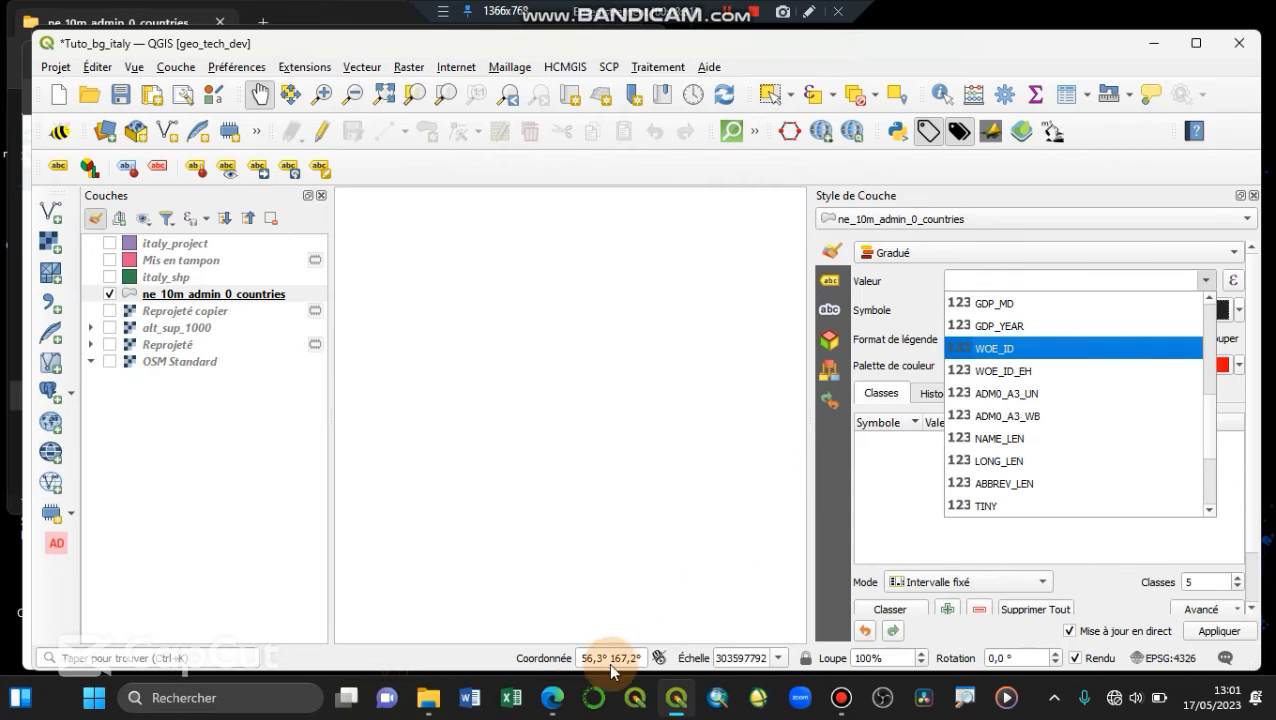
left_click(552, 698)
left_click(474, 587)
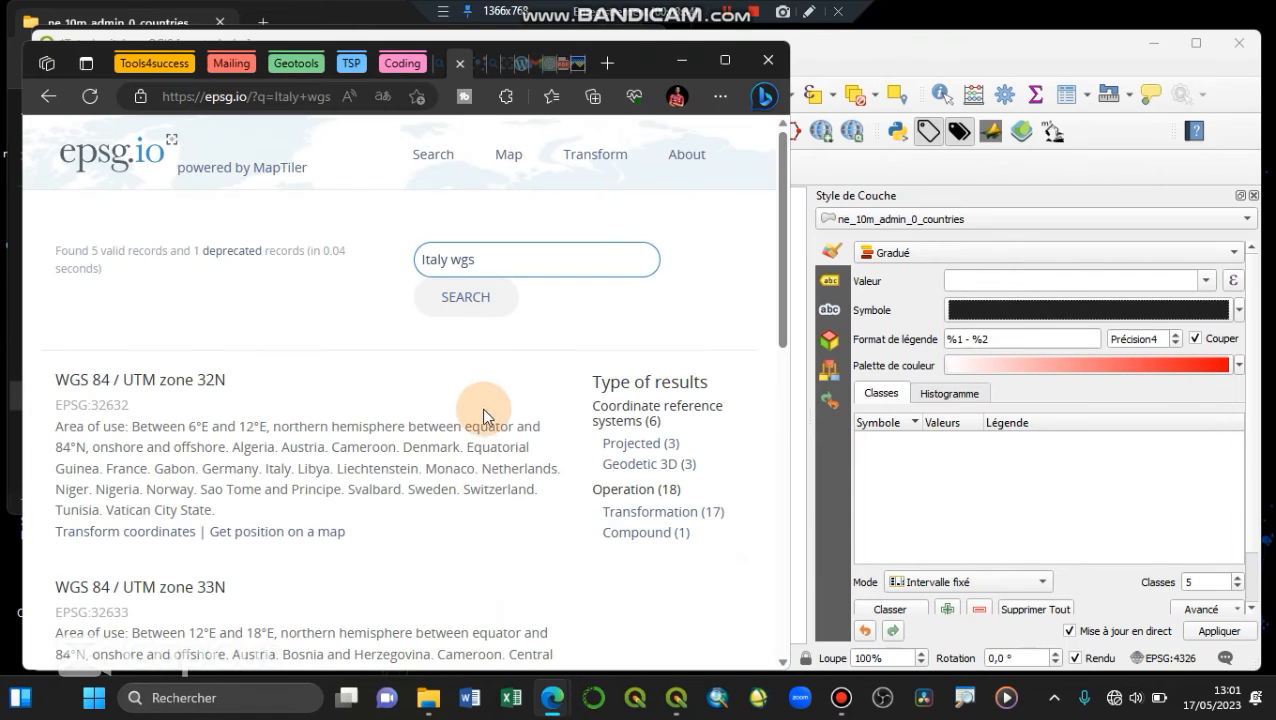
left_click(256, 100)
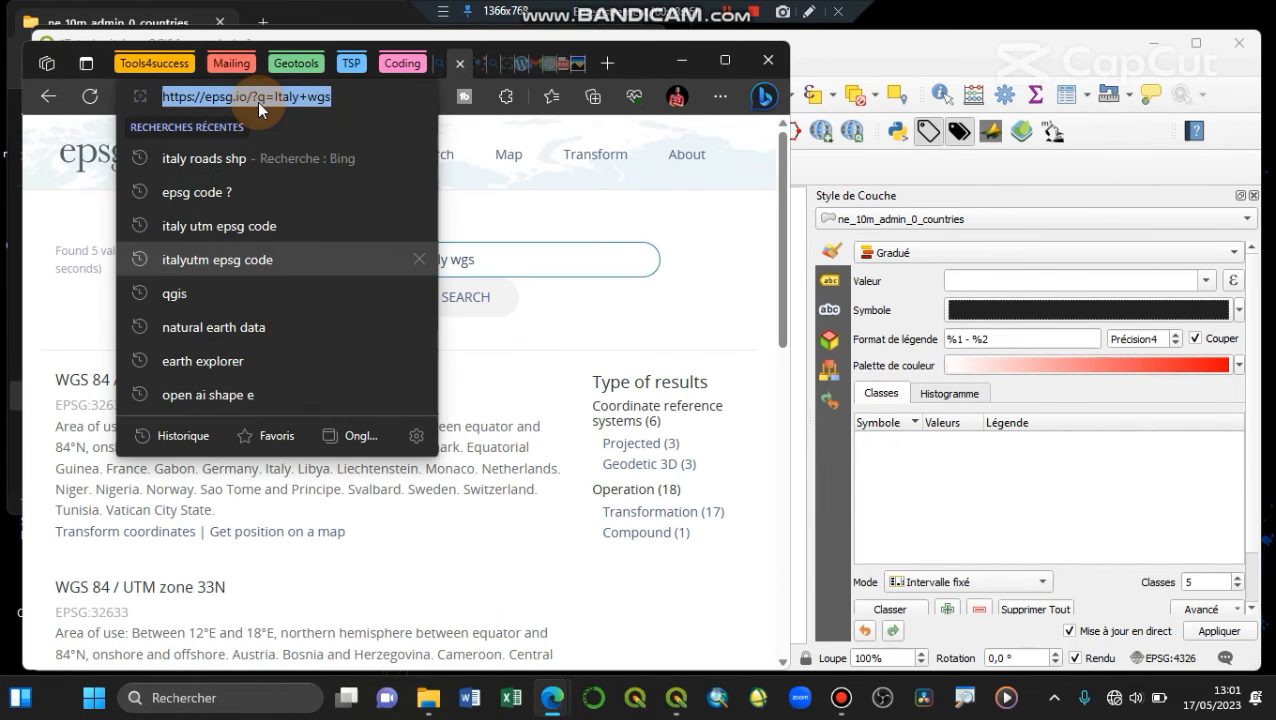
type("gdp")
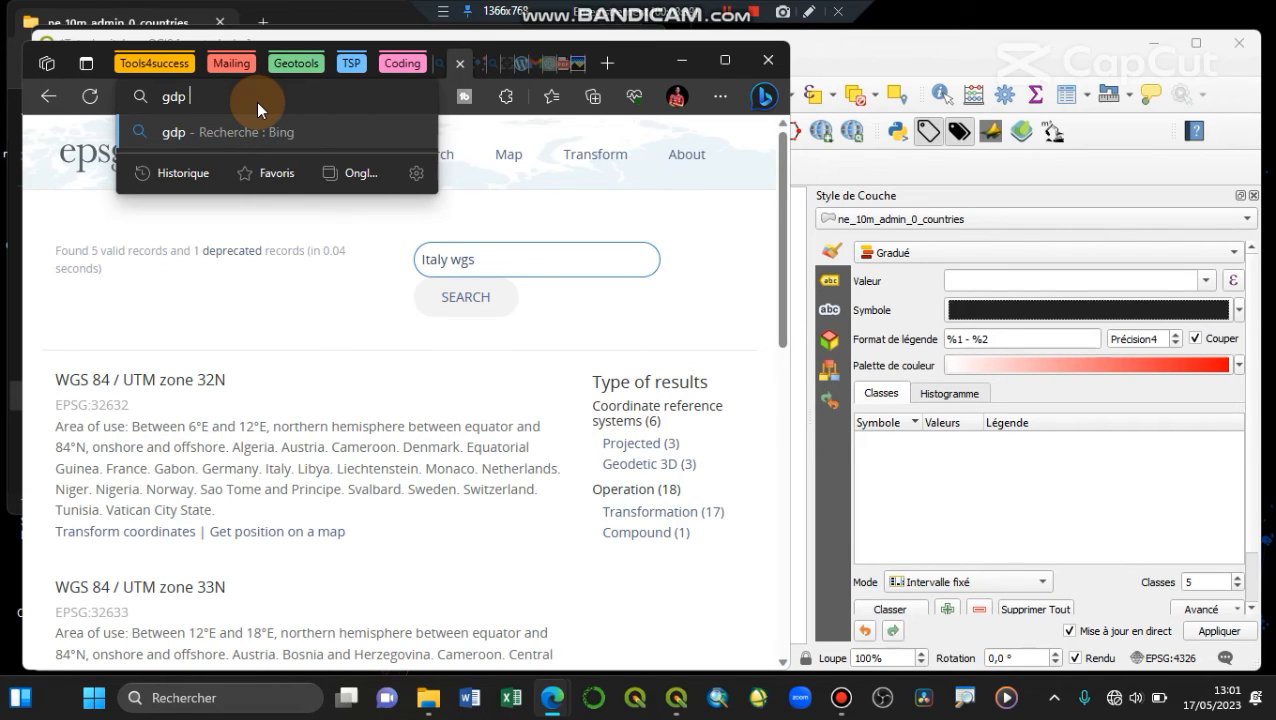
left_click(1024, 52)
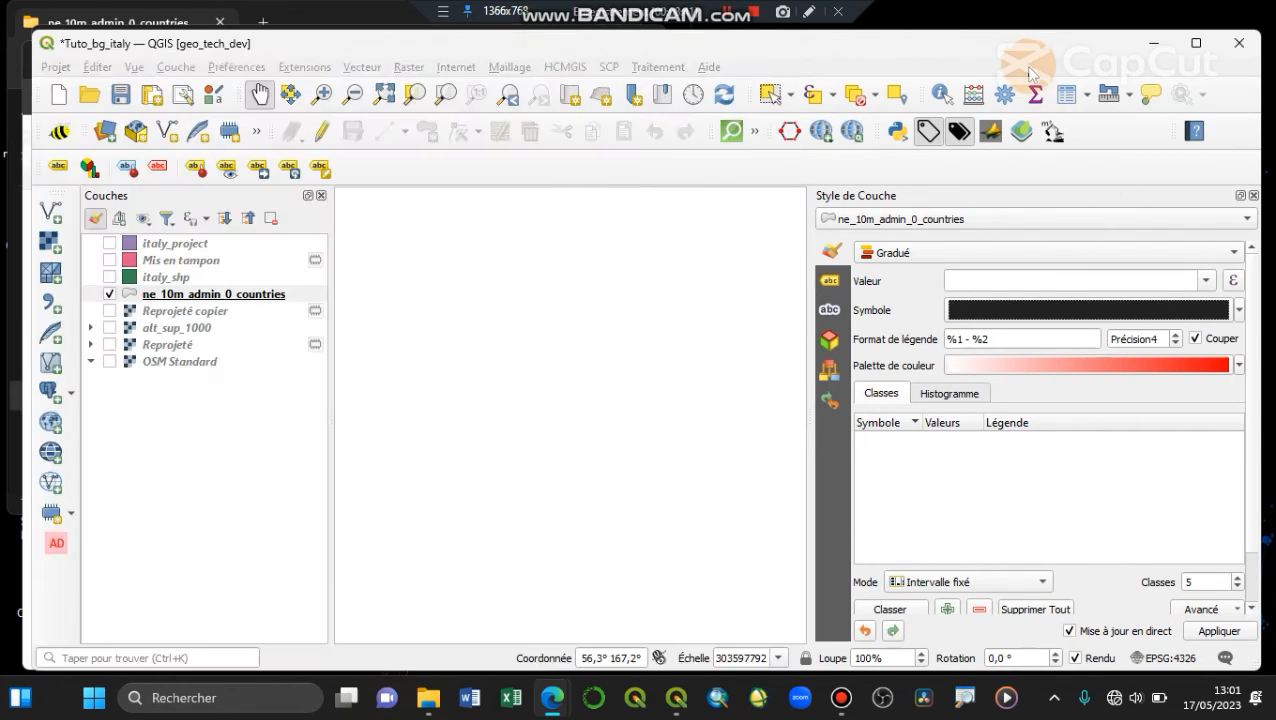
Set POP_YEAR as the graduated value and classify the countries with the natural breaks (Jenks) mode
left_click(1205, 281)
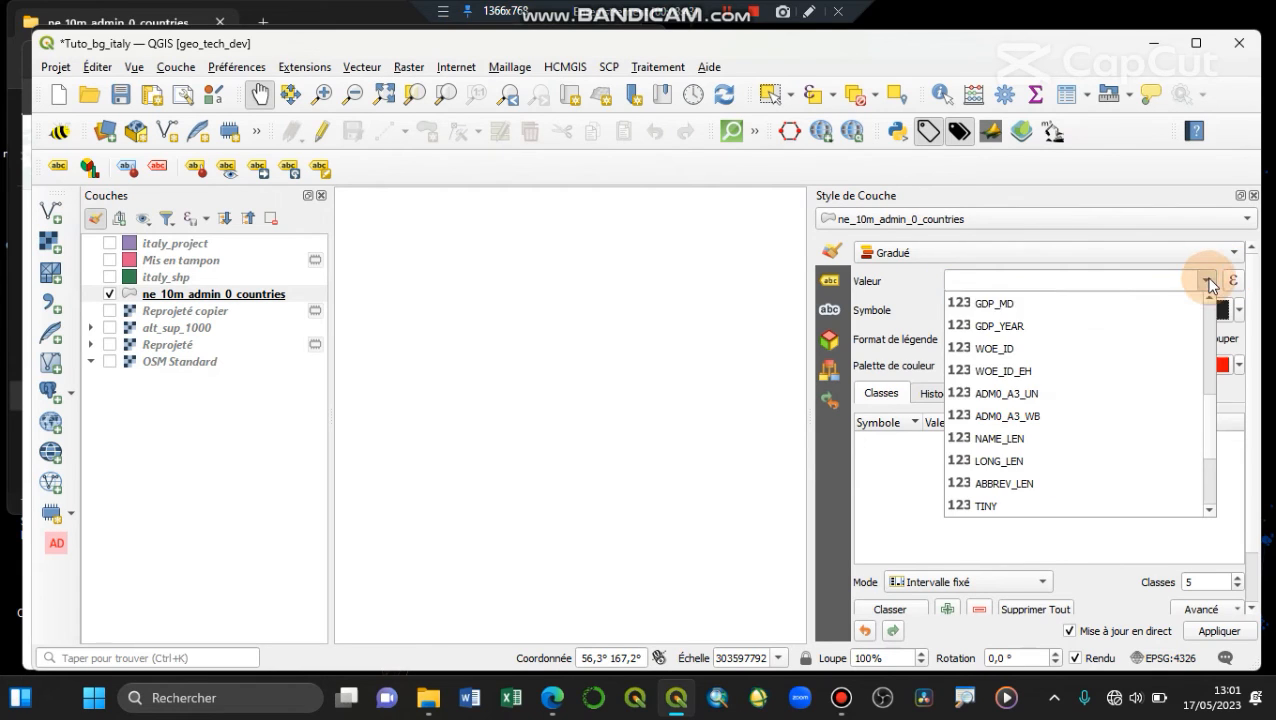
left_click(1210, 483)
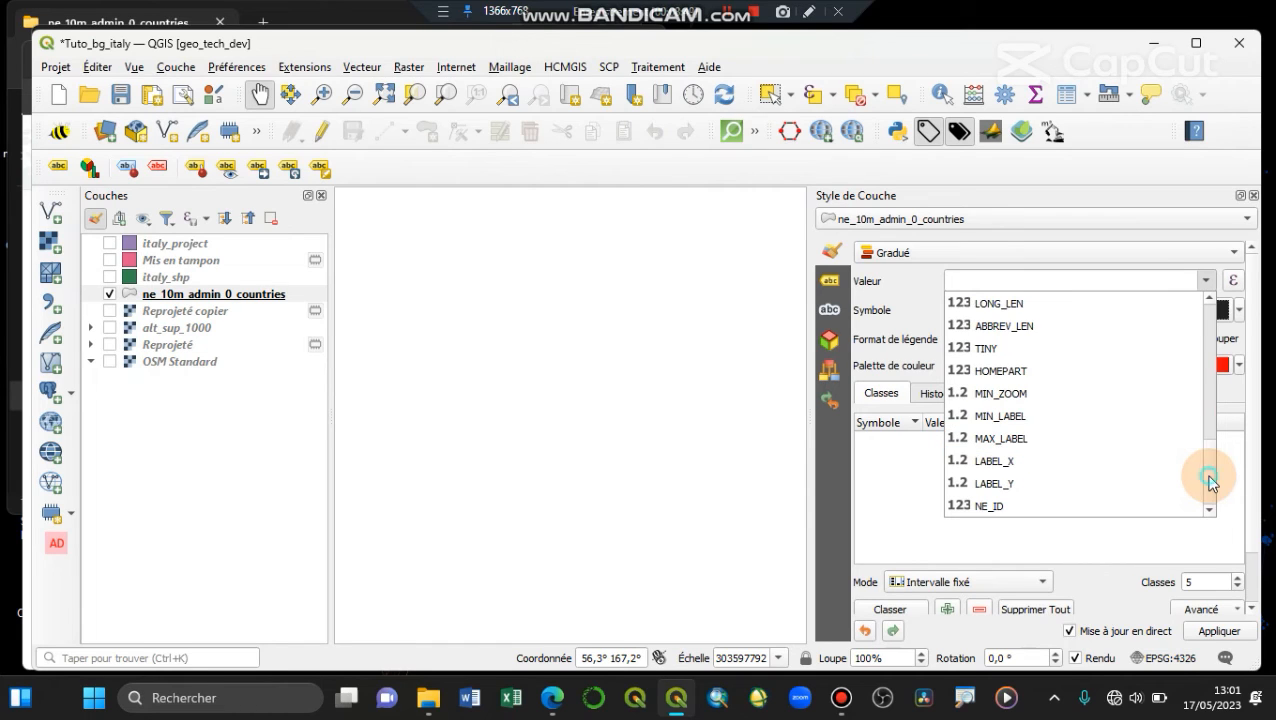
left_click(1210, 376)
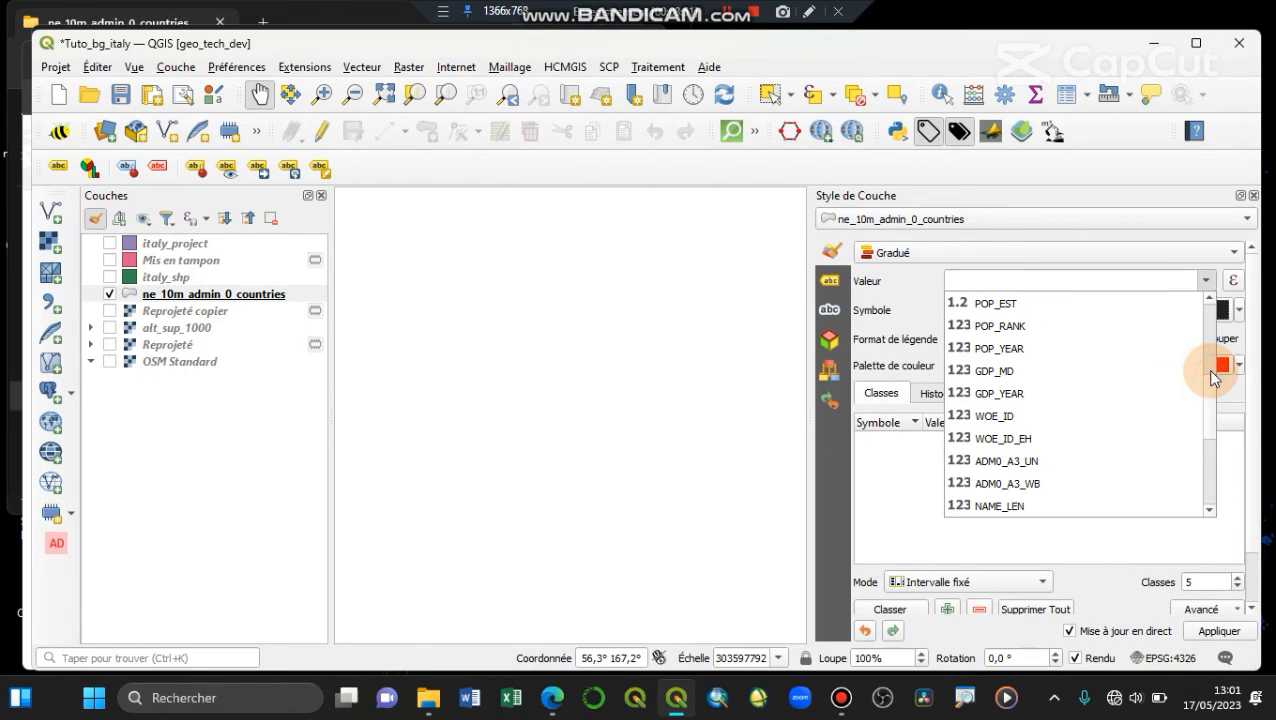
left_click(1010, 349)
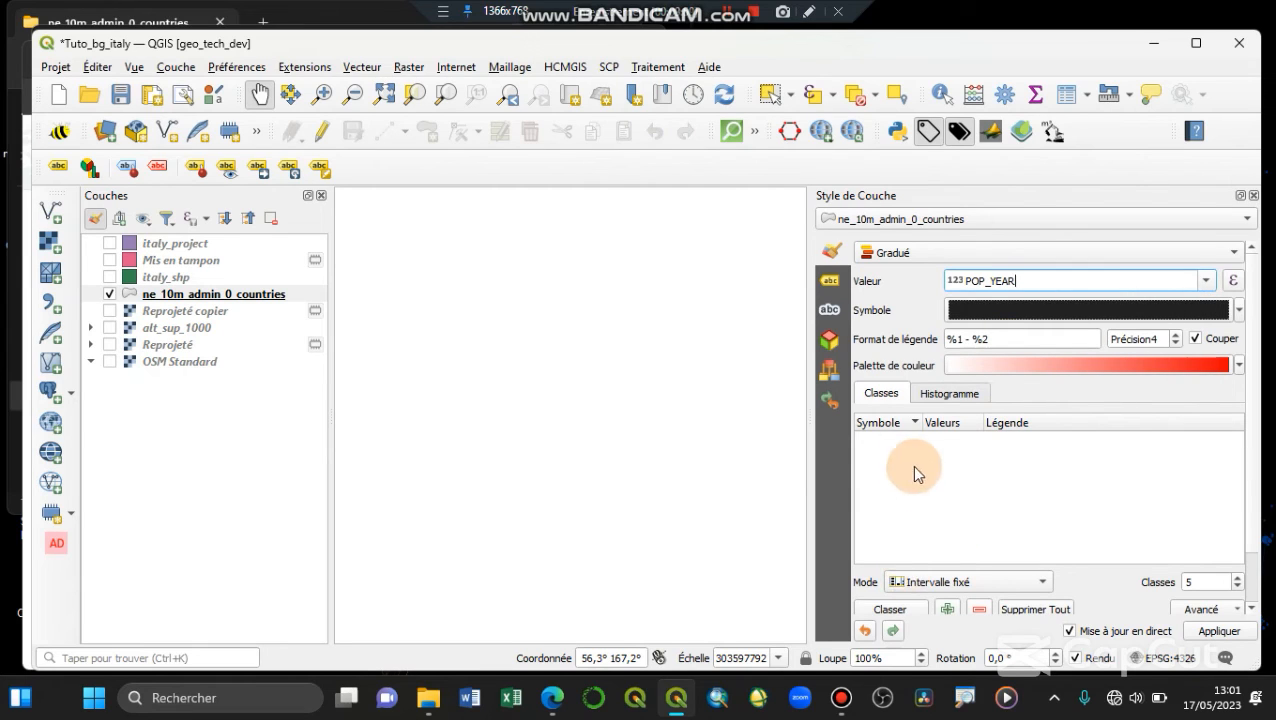
left_click(943, 583)
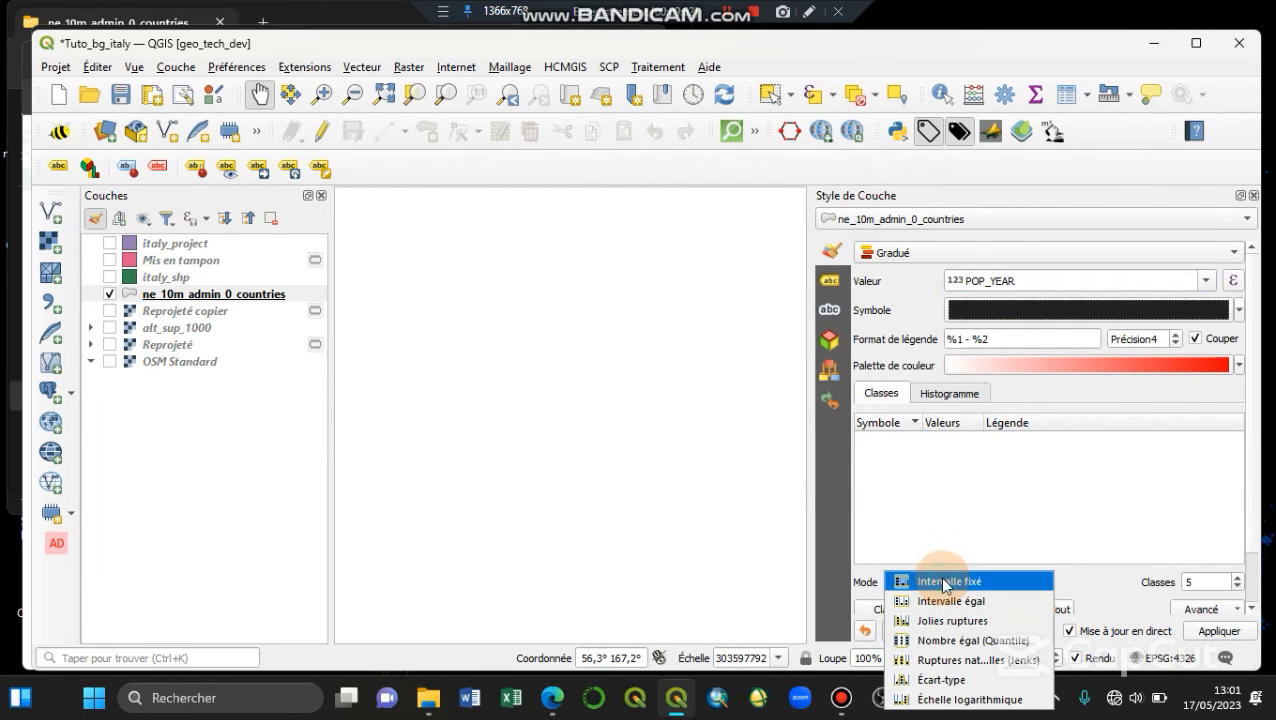
left_click(980, 660)
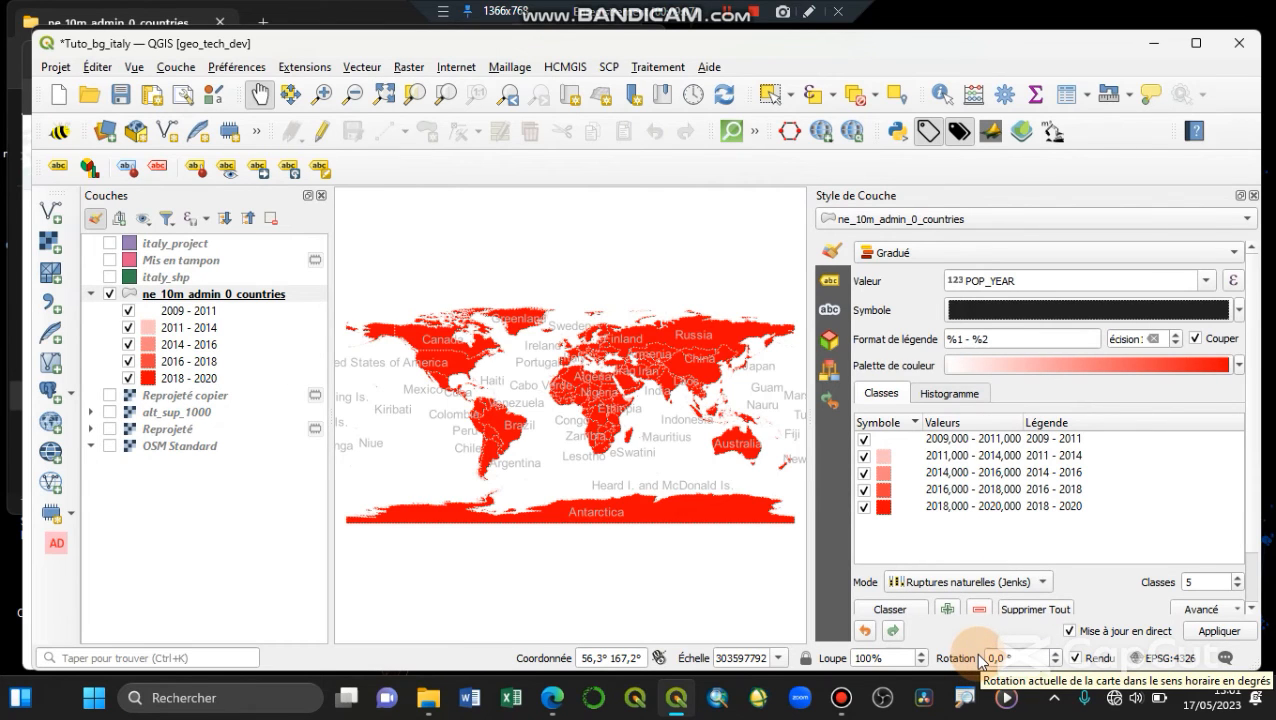
Set POP_EST as the countries layer's graduated value and classify it with natural breaks (Jenks) after trying the equal count (quantile) mode
left_click(1205, 283)
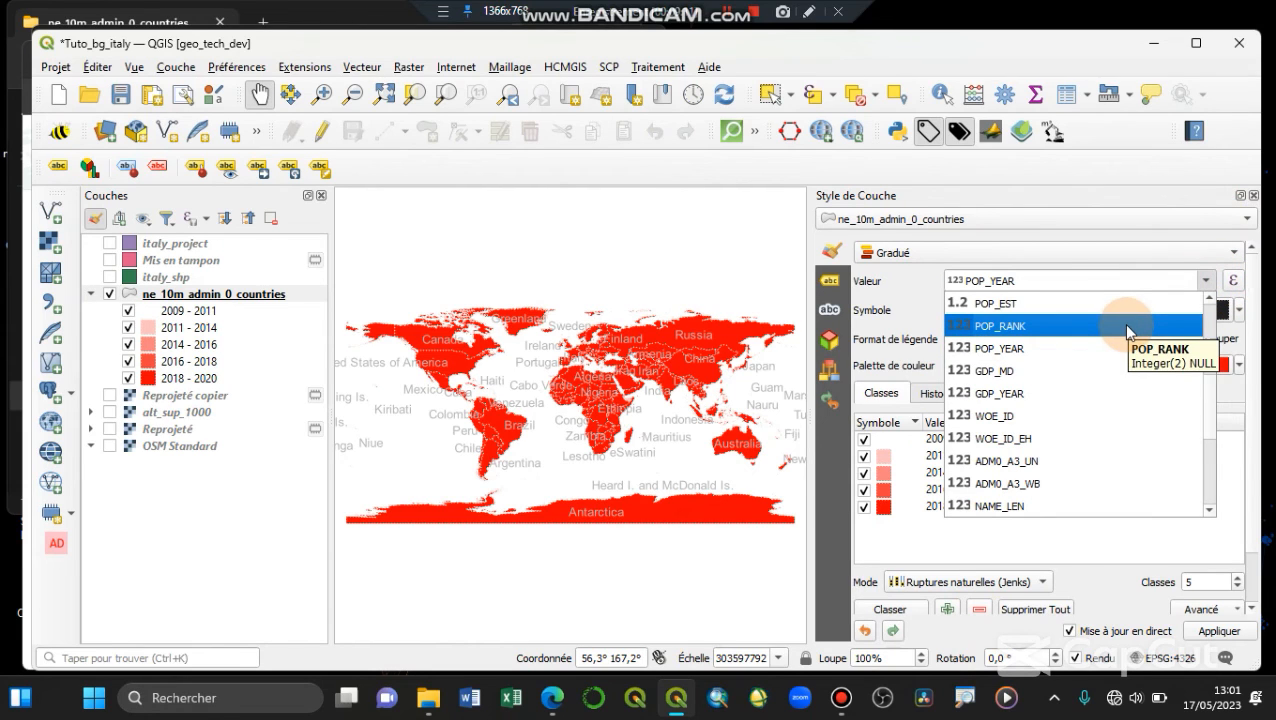
left_click(1209, 298)
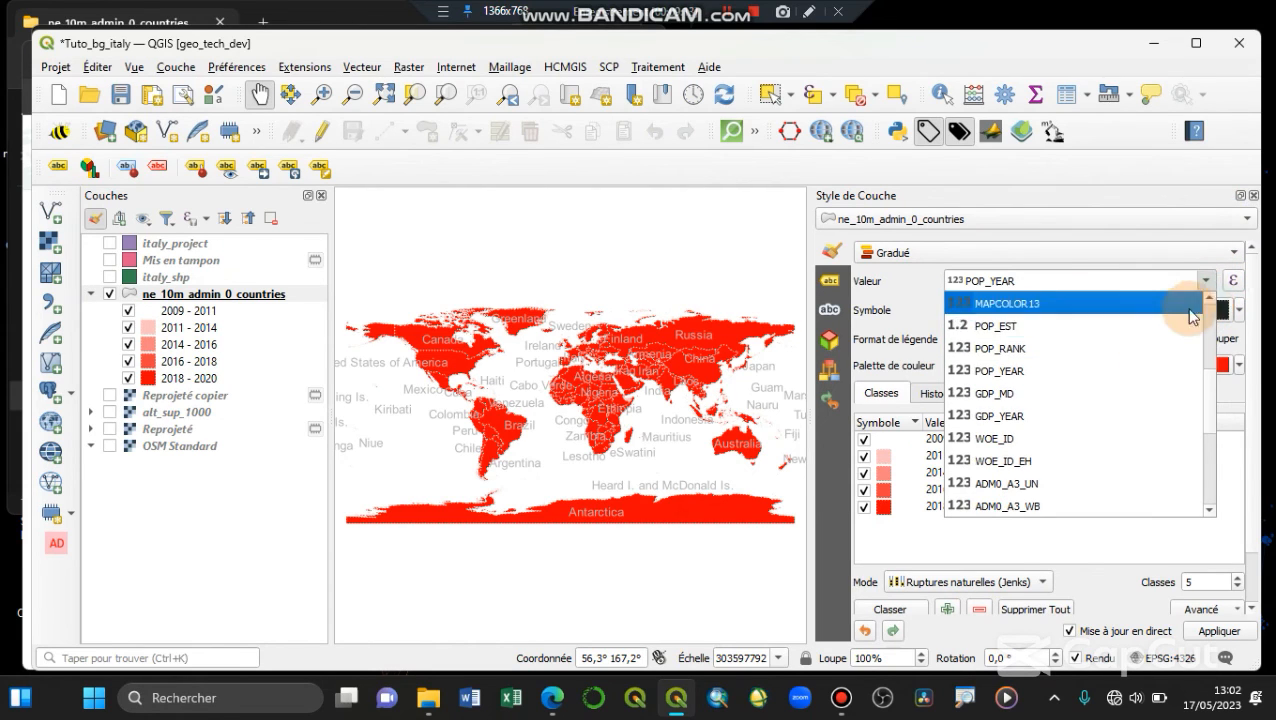
left_click(1134, 327)
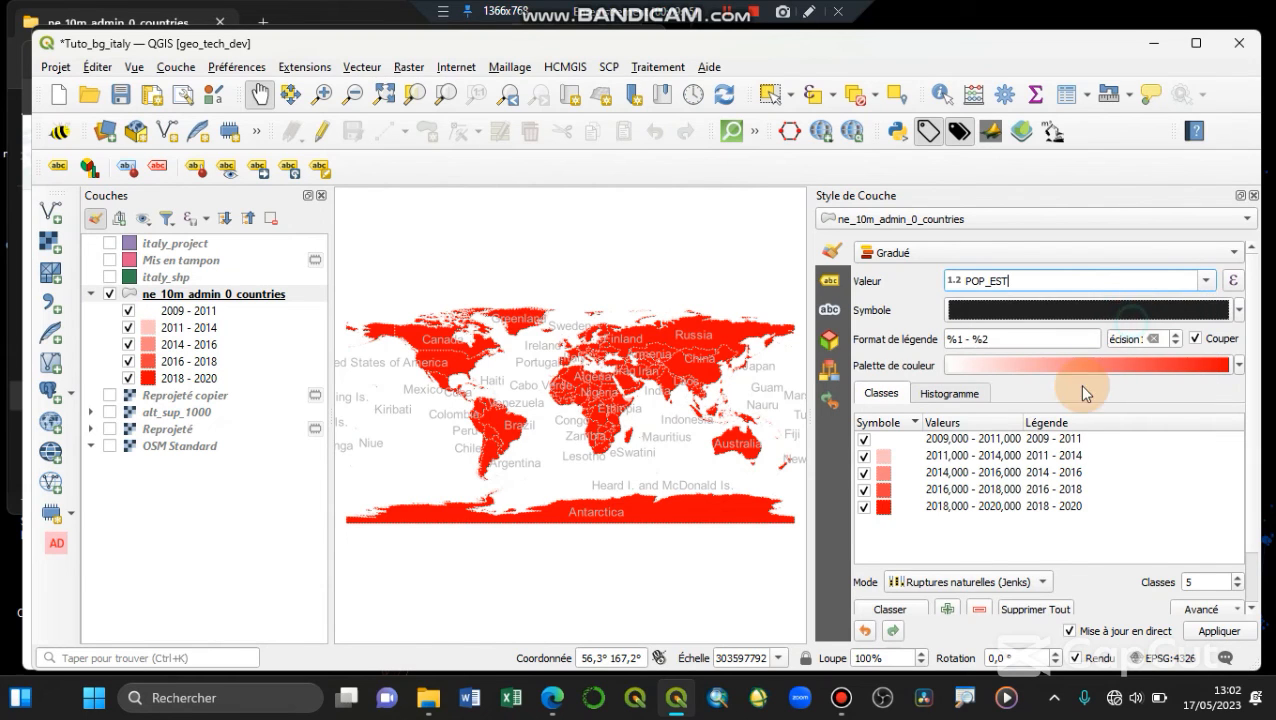
left_click(946, 582)
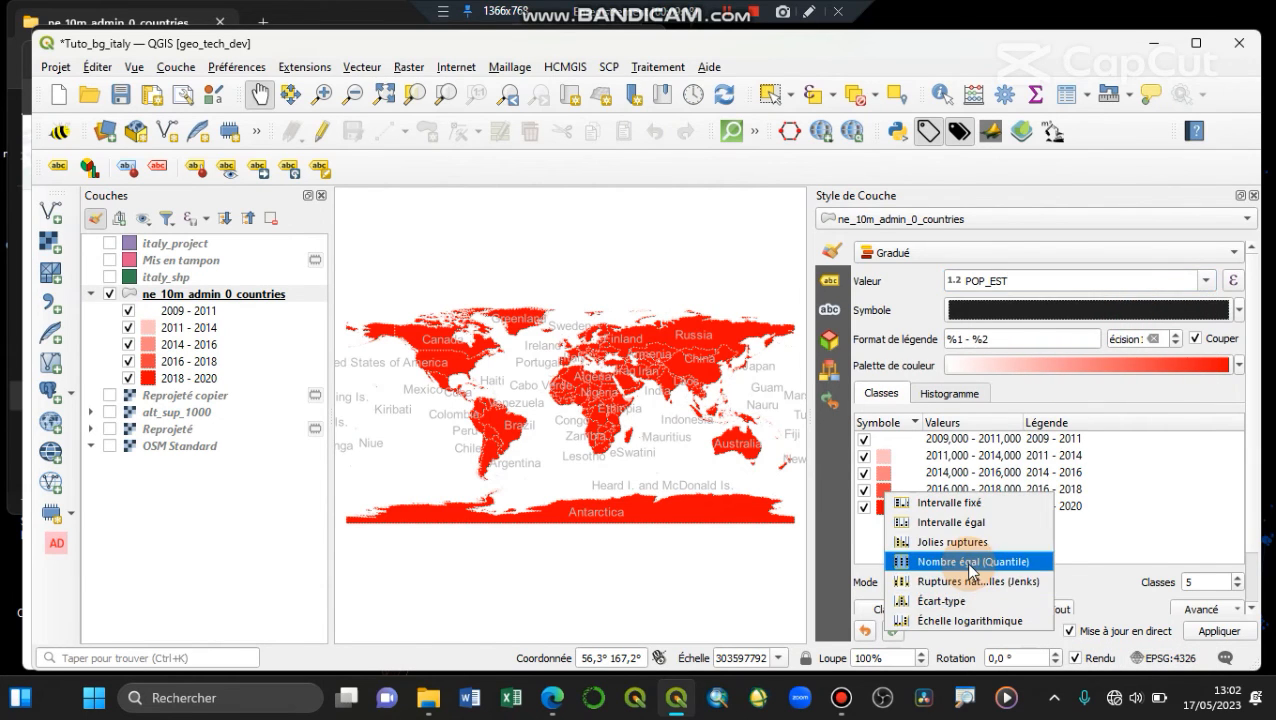
left_click(965, 560)
left_click(970, 582)
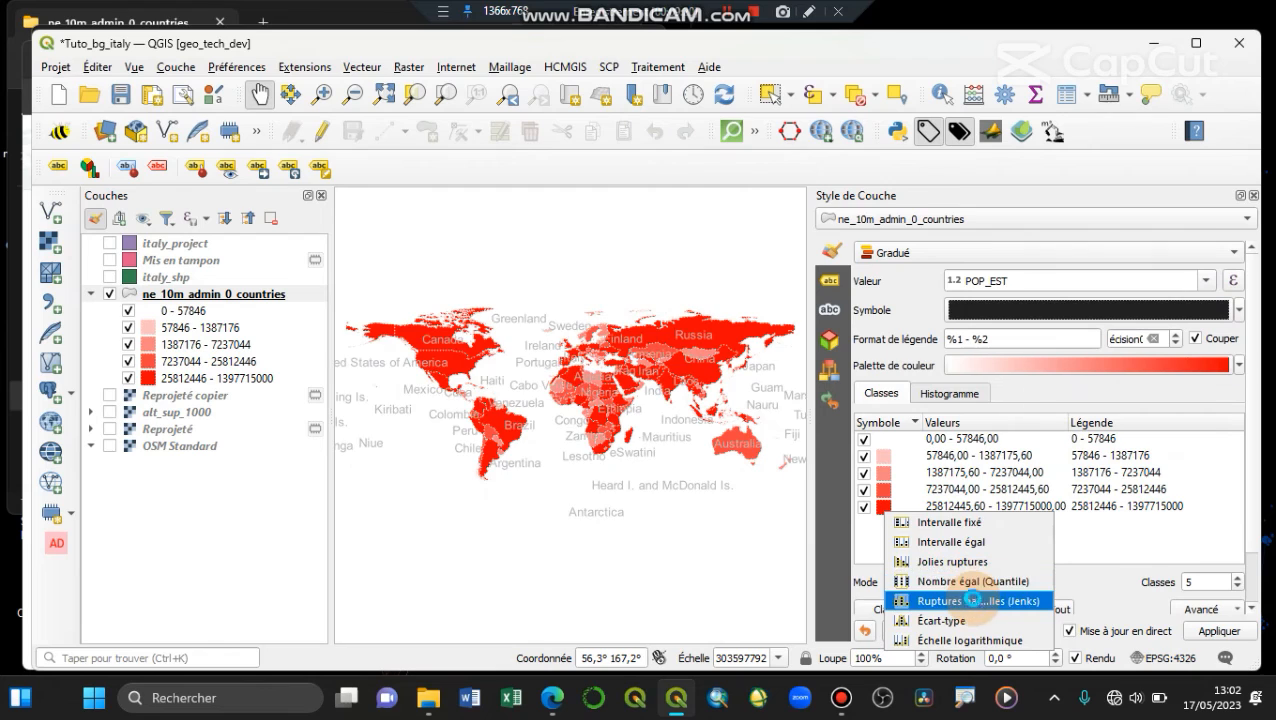
left_click(970, 601)
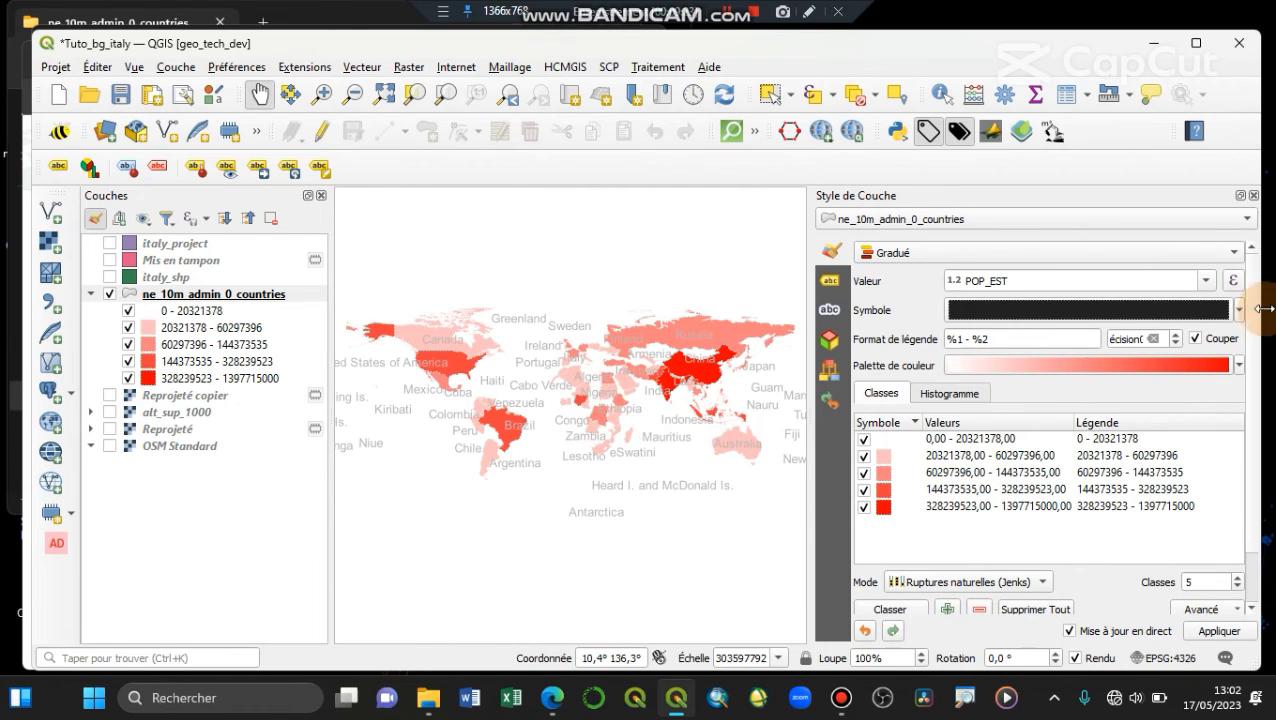
Try the Blues color ramp on the population classes, switch to the RdYlGn ramp and invert it
left_click(1240, 367)
left_click(965, 58)
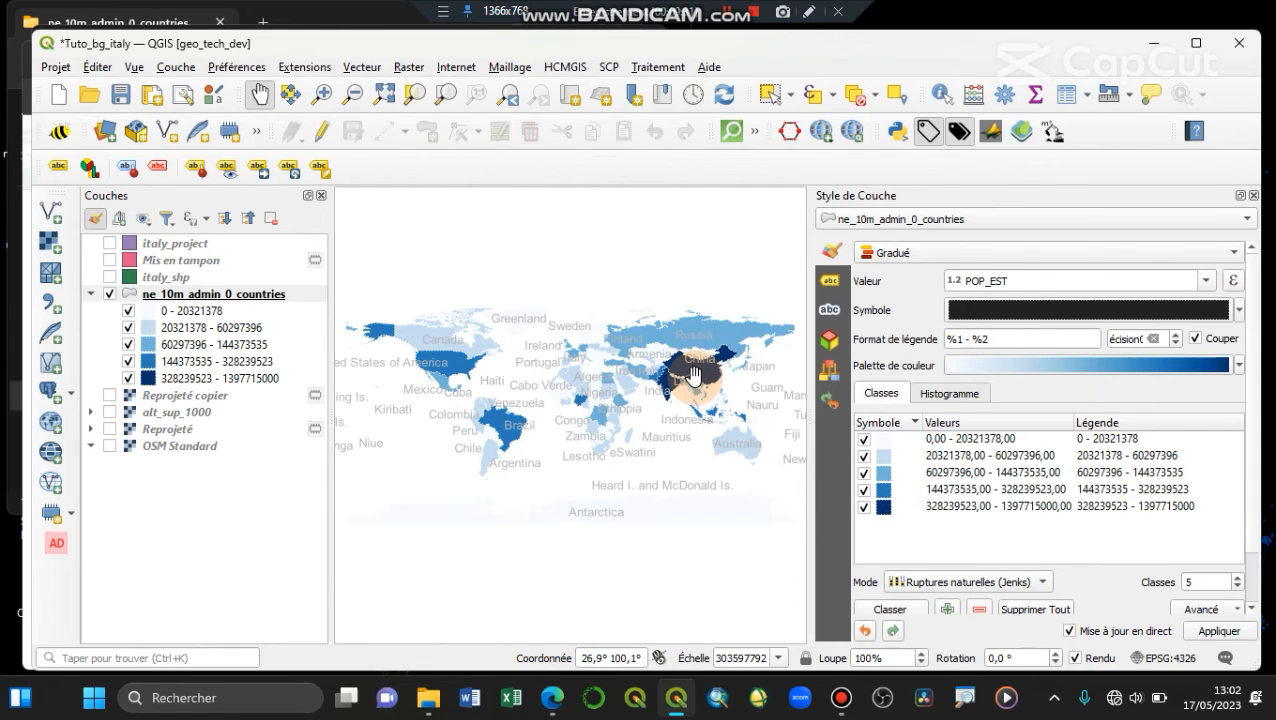
left_click(1238, 365)
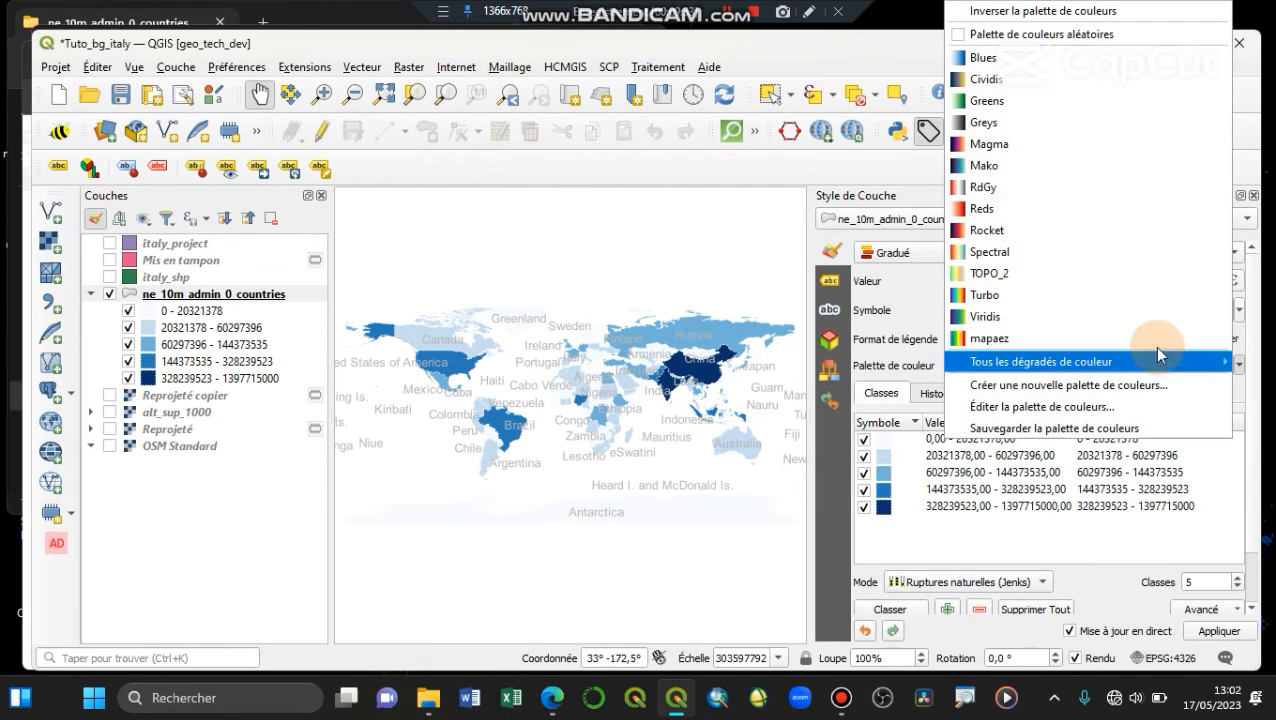
mouse_move(1145, 360)
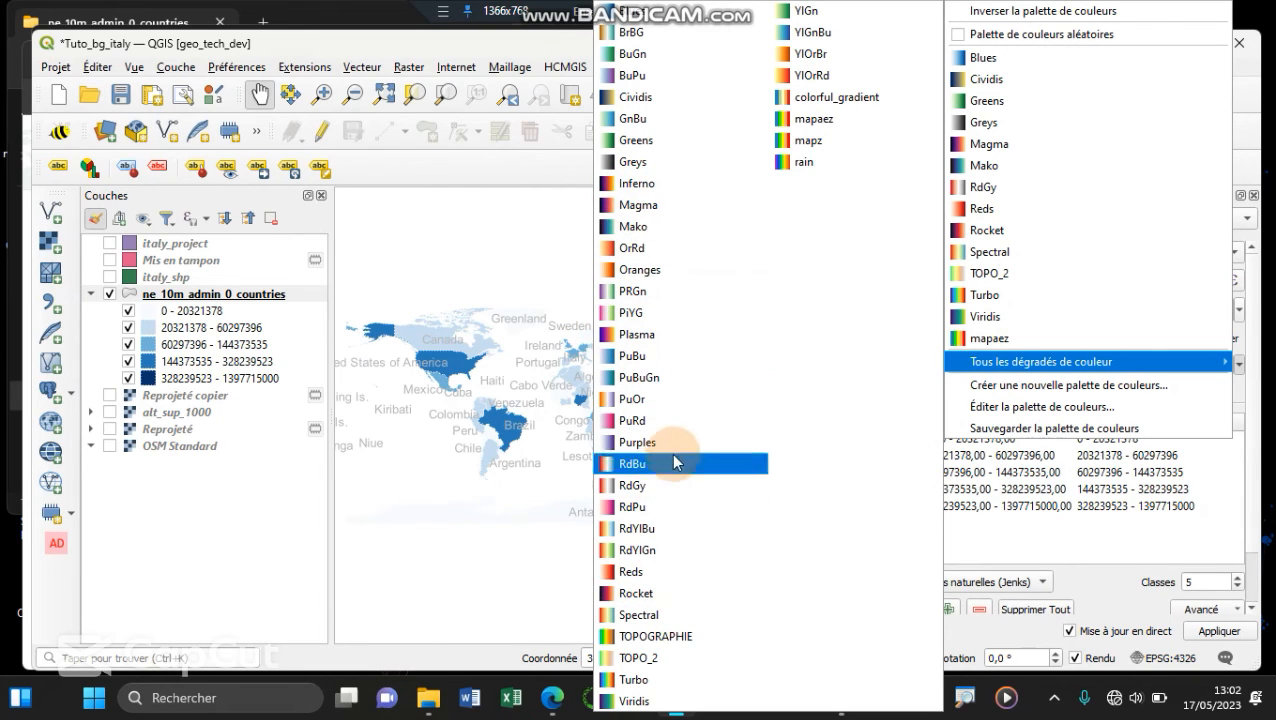
left_click(650, 552)
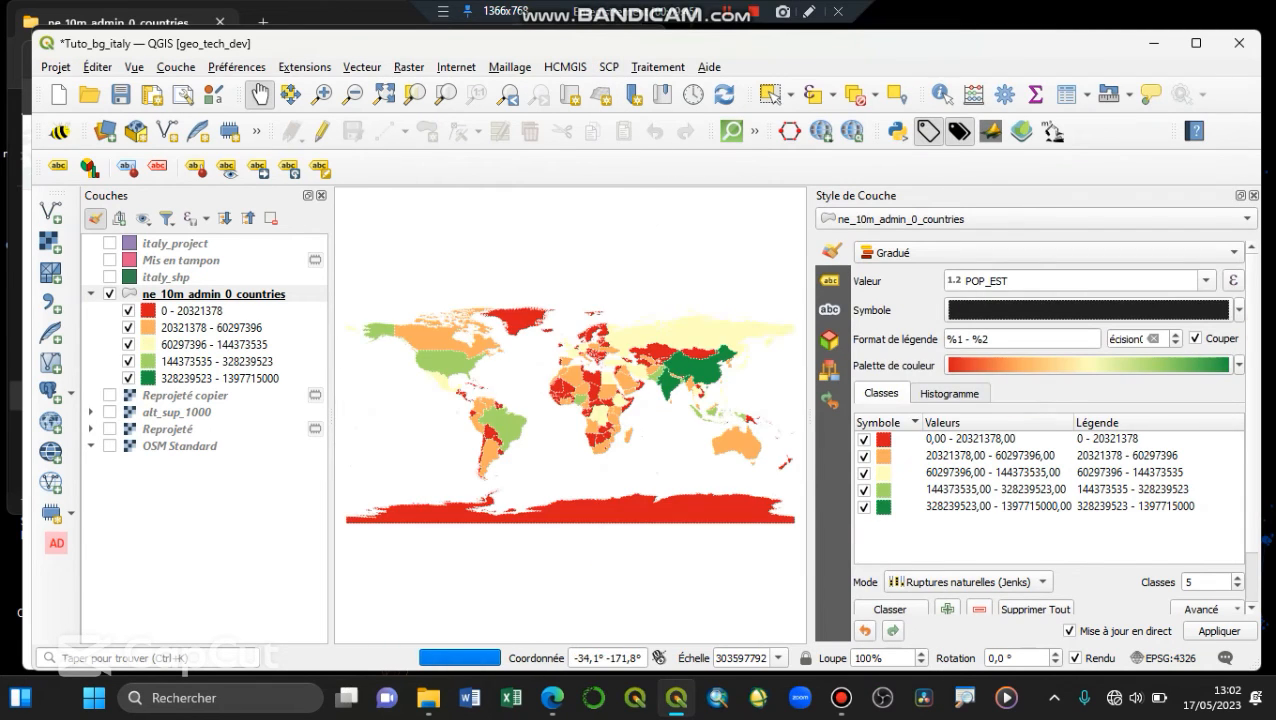
left_click(1239, 365)
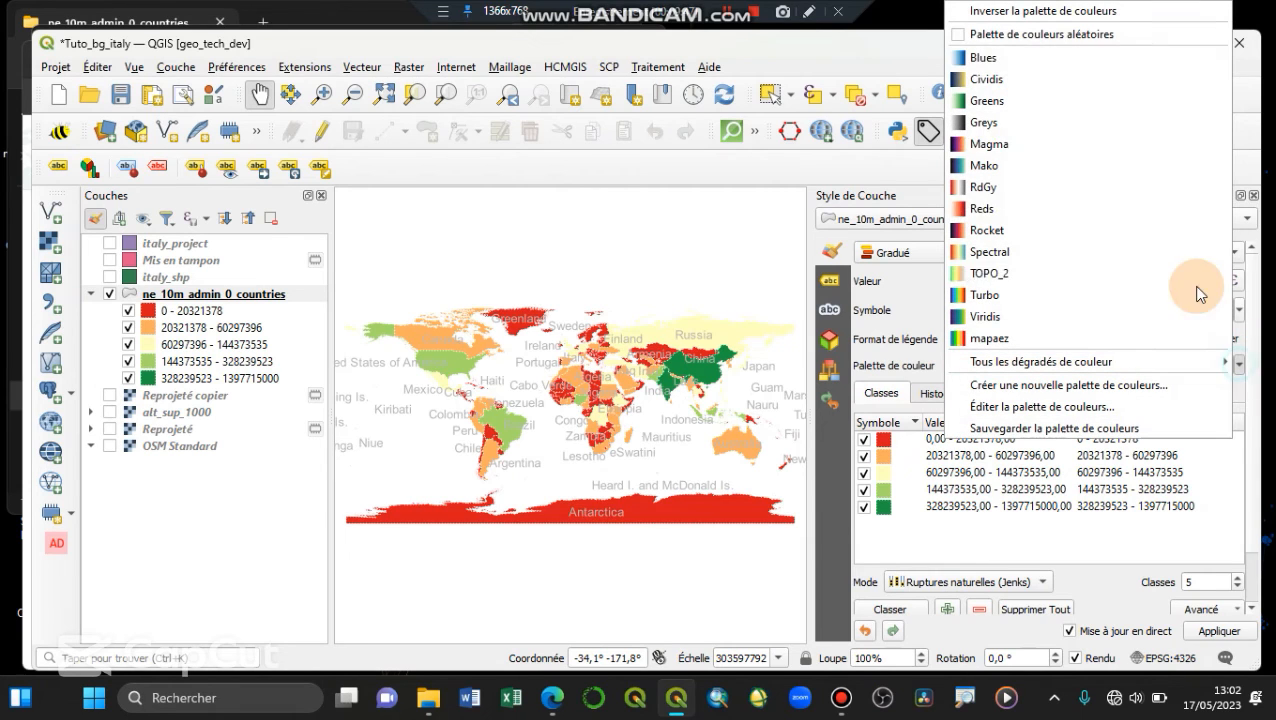
left_click(1066, 20)
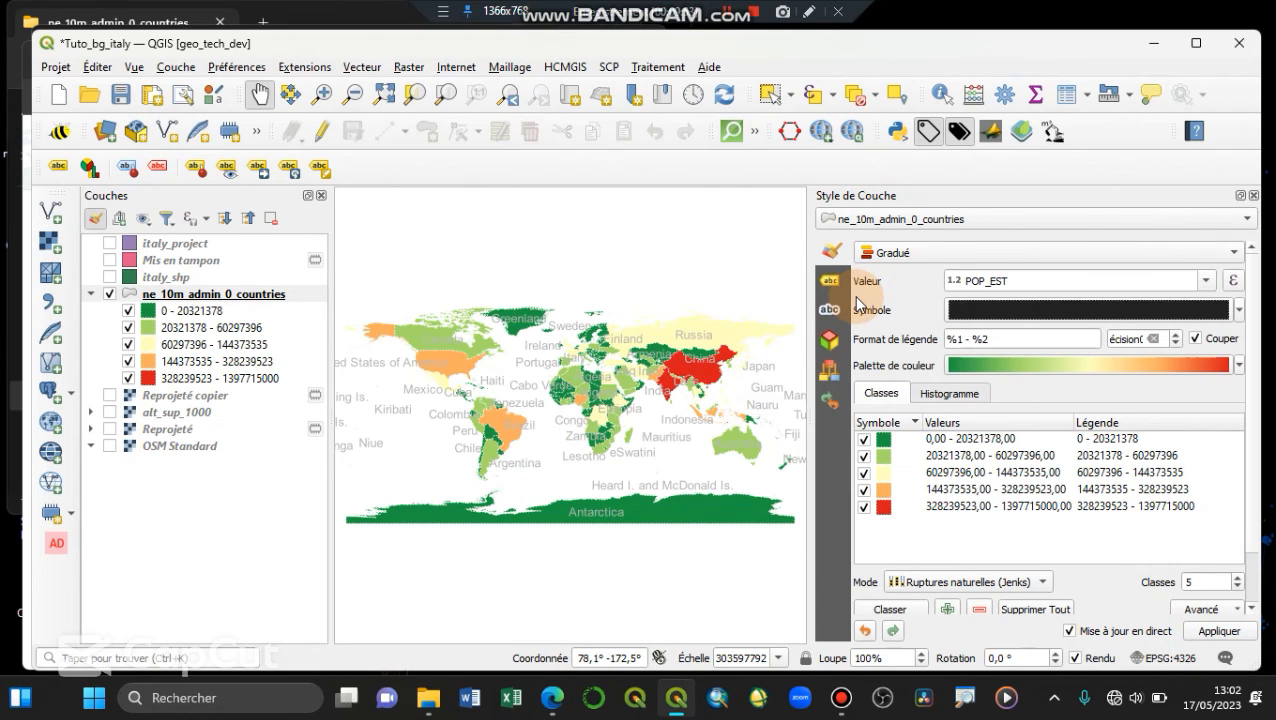
left_click(729, 12)
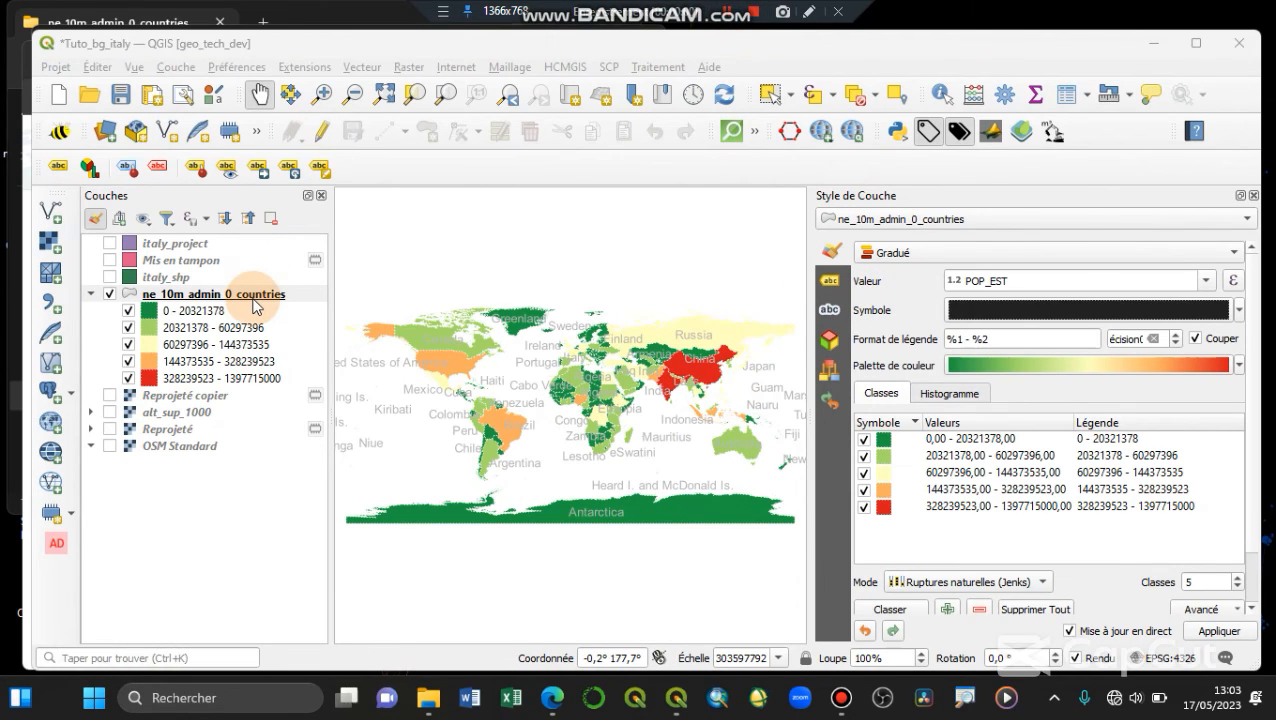
left_click(253, 300)
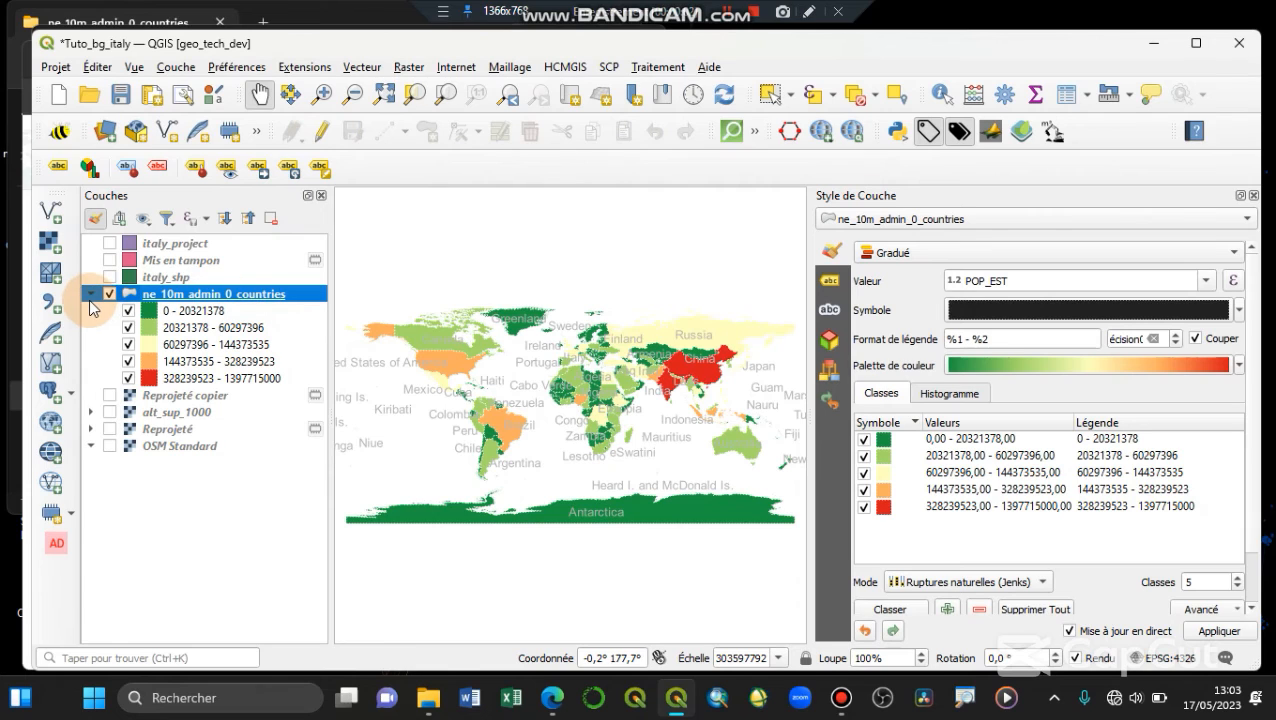
double_click(238, 300)
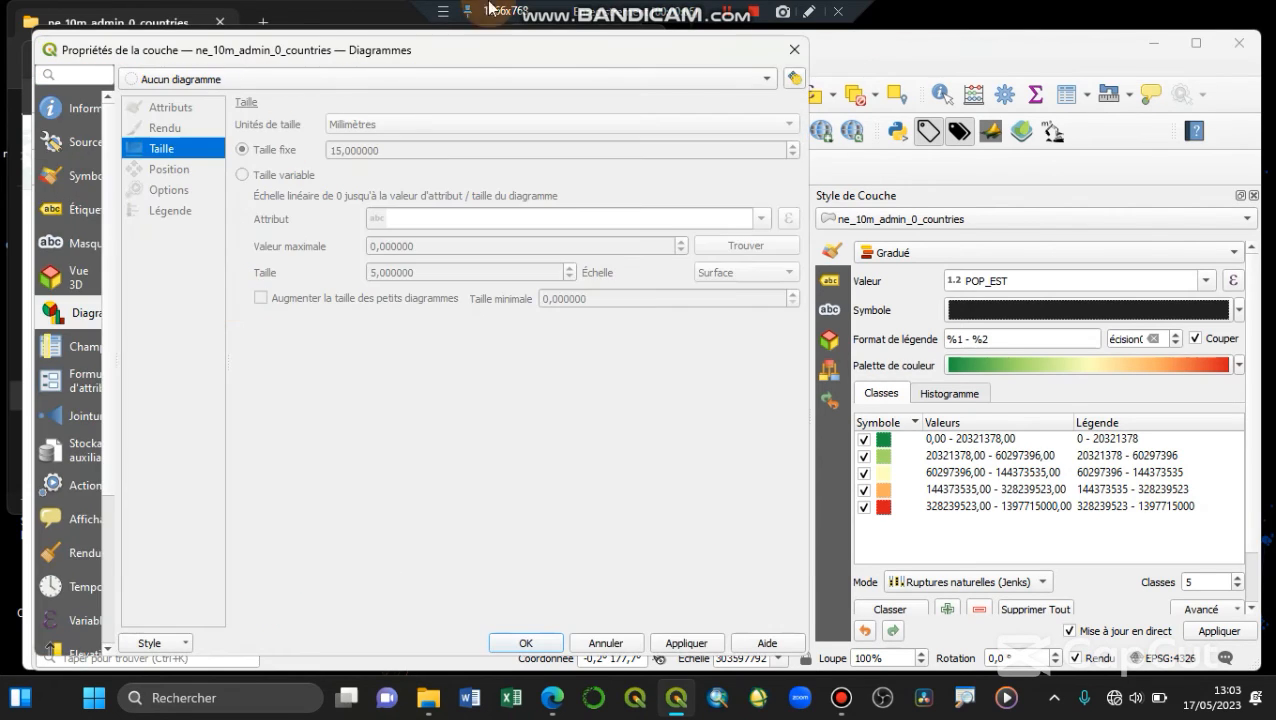
left_click(792, 52)
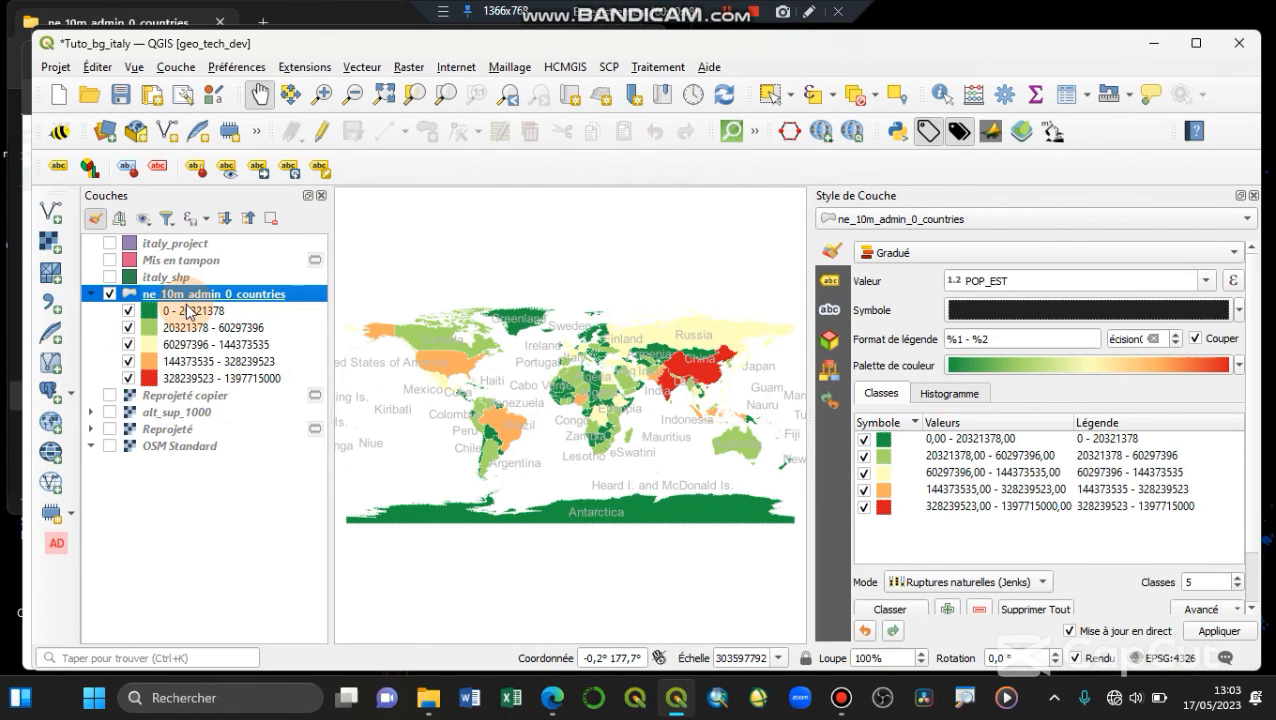
Duplicate the ne_10m_admin_0_countries layer and make the copy visible
right_click(186, 300)
left_click(270, 160)
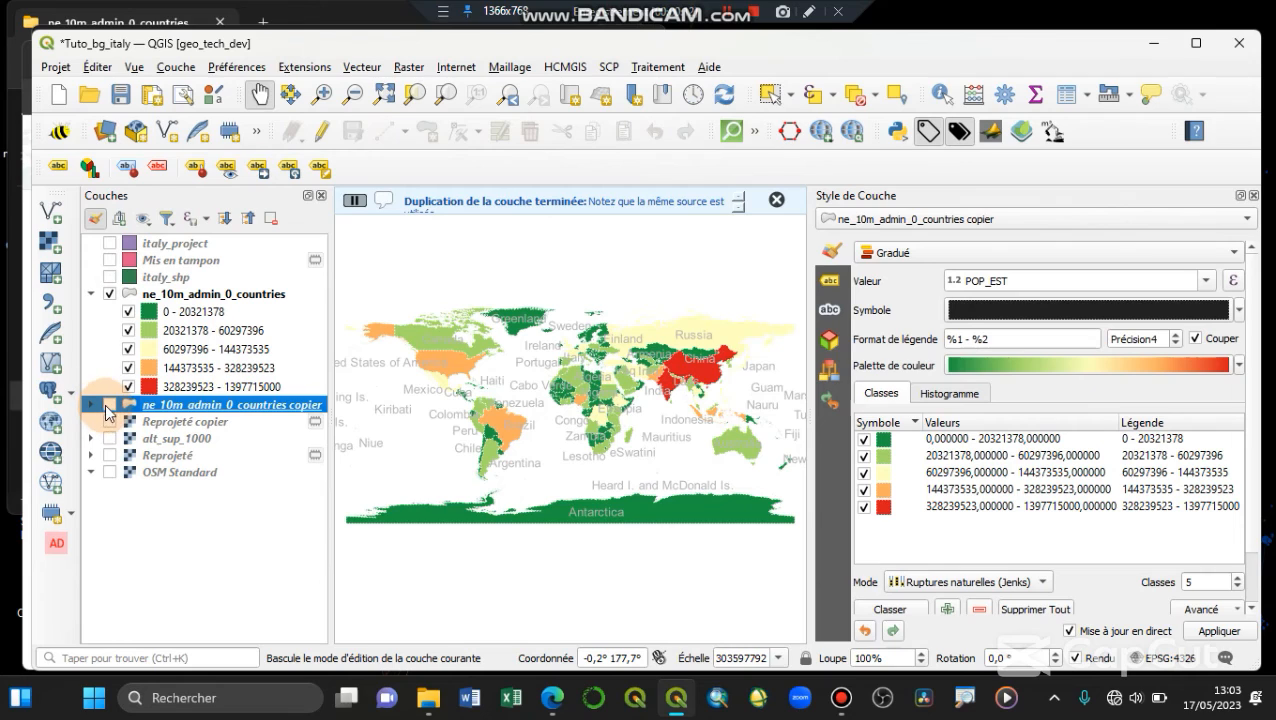
left_click(109, 405)
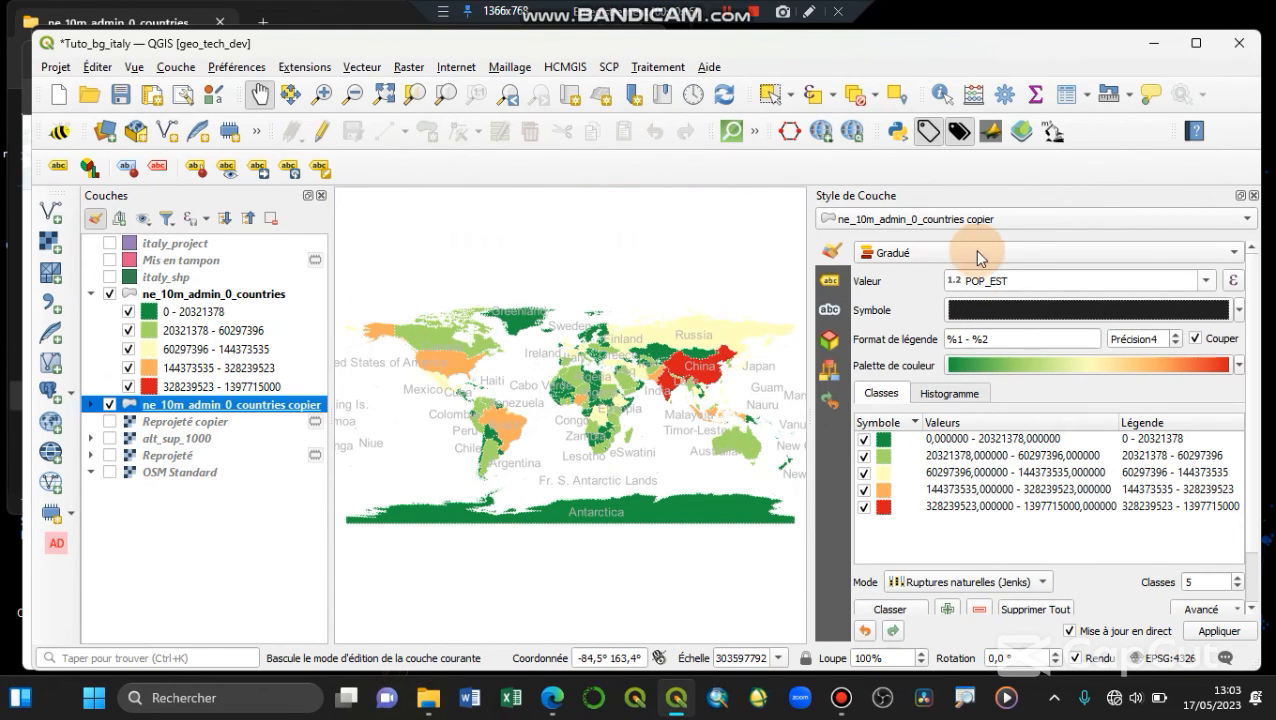
Switch the copied countries layer to categorized symbology and classify it by the CONTINENT field
left_click(955, 253)
left_click(912, 222)
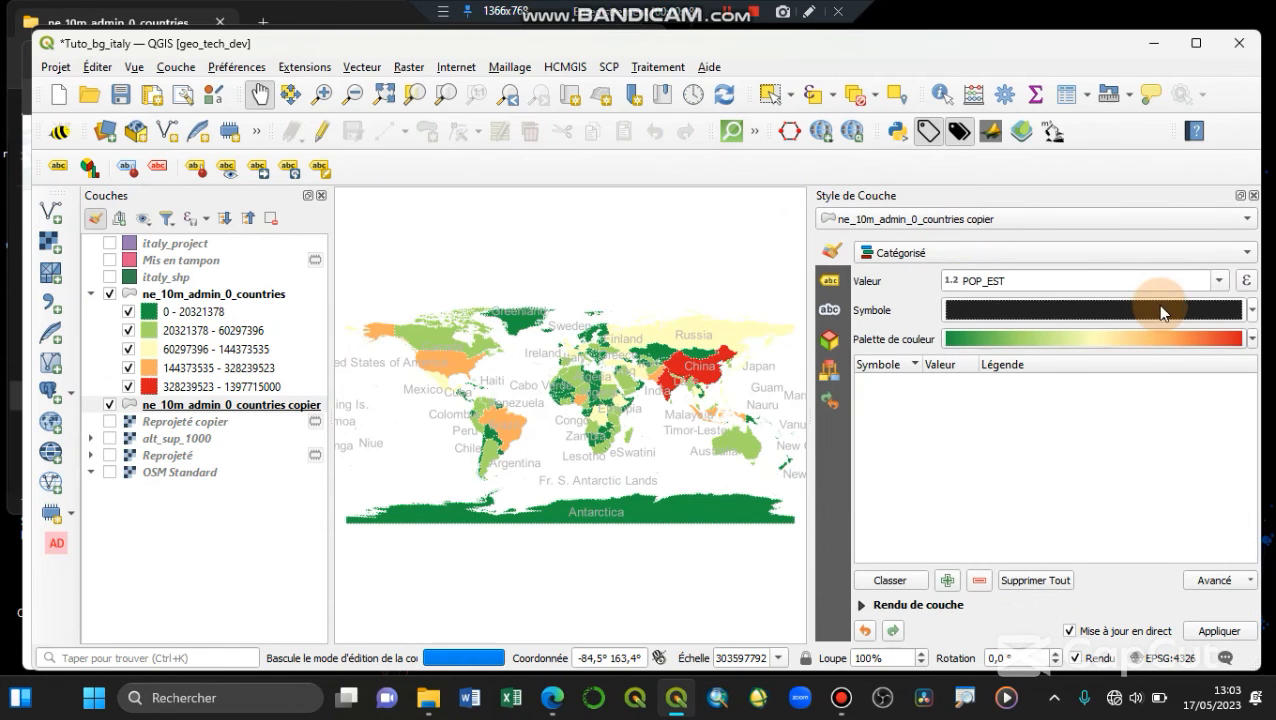
left_click(1219, 282)
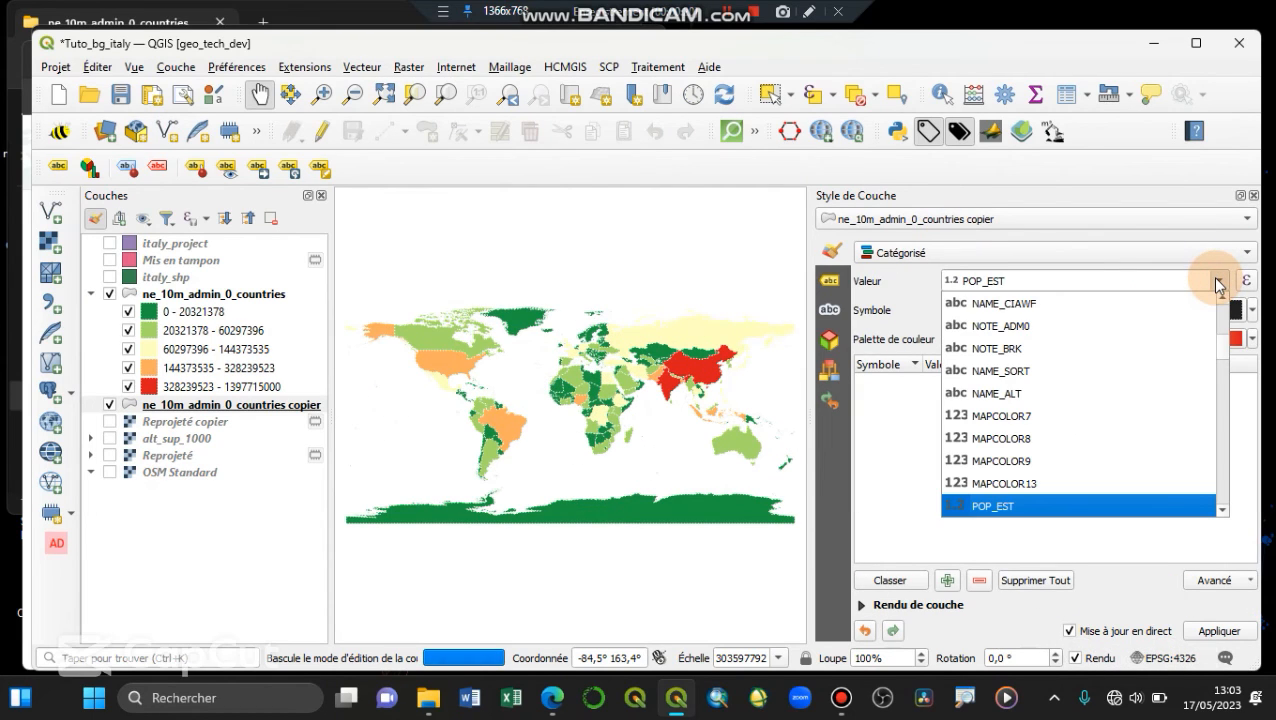
scroll(1119, 352, "up", 10)
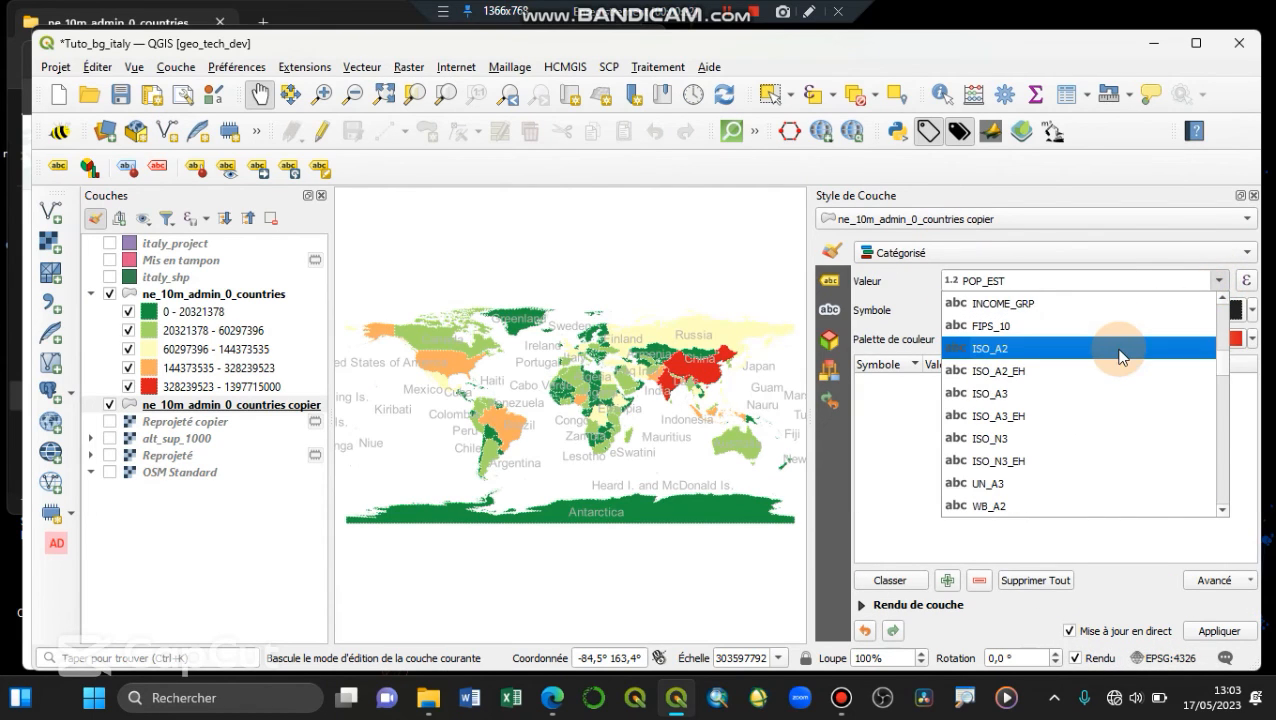
left_click(1000, 505)
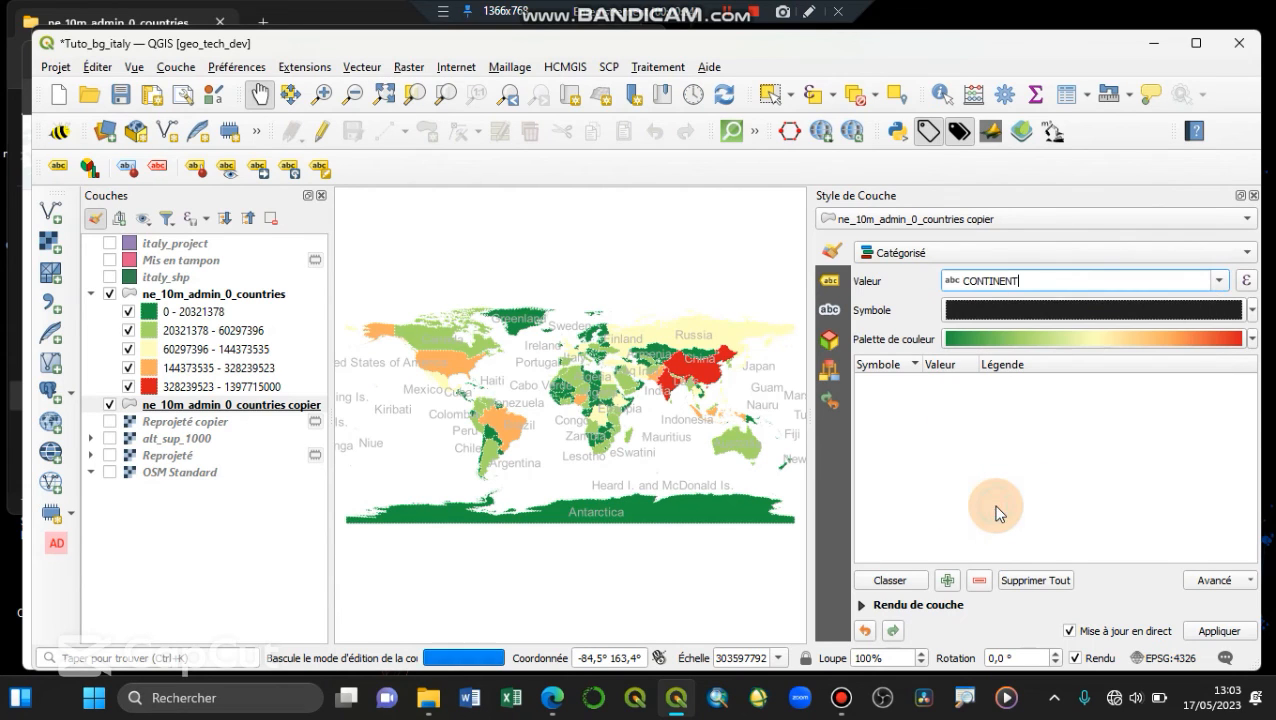
left_click(898, 588)
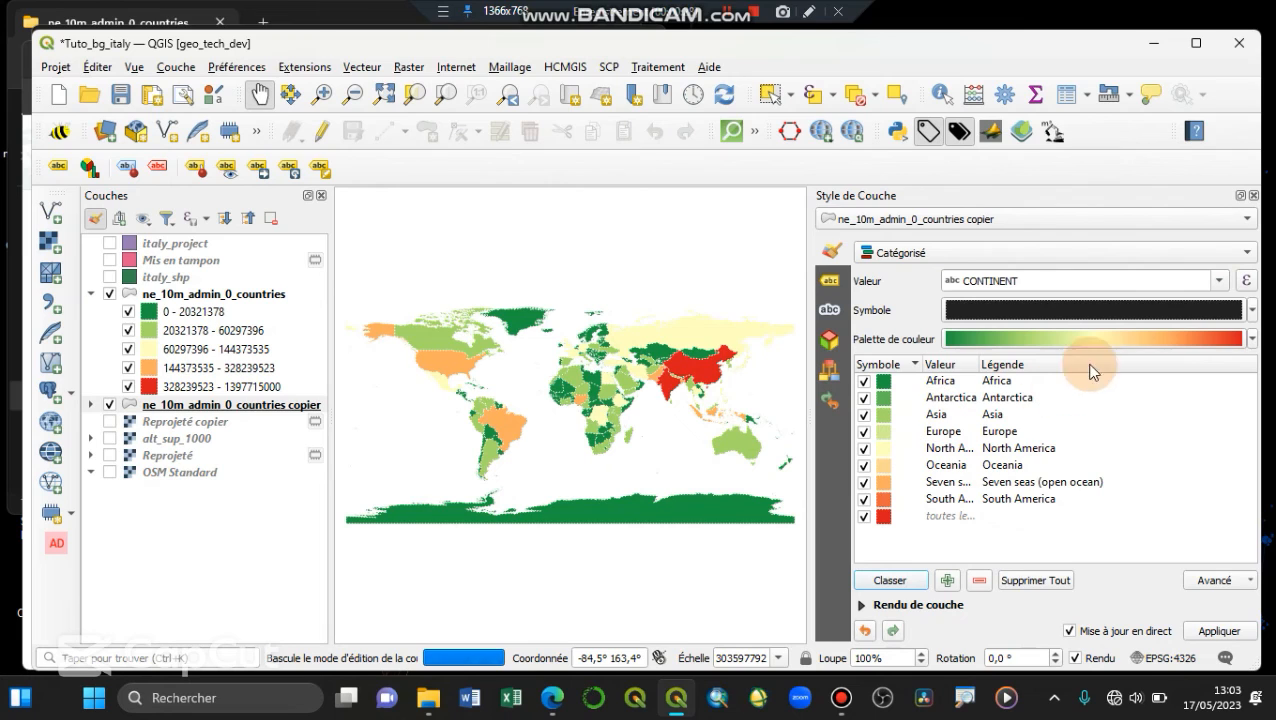
Apply random colors to the continent categories of the copied layer
left_click(1253, 342)
left_click(1255, 346)
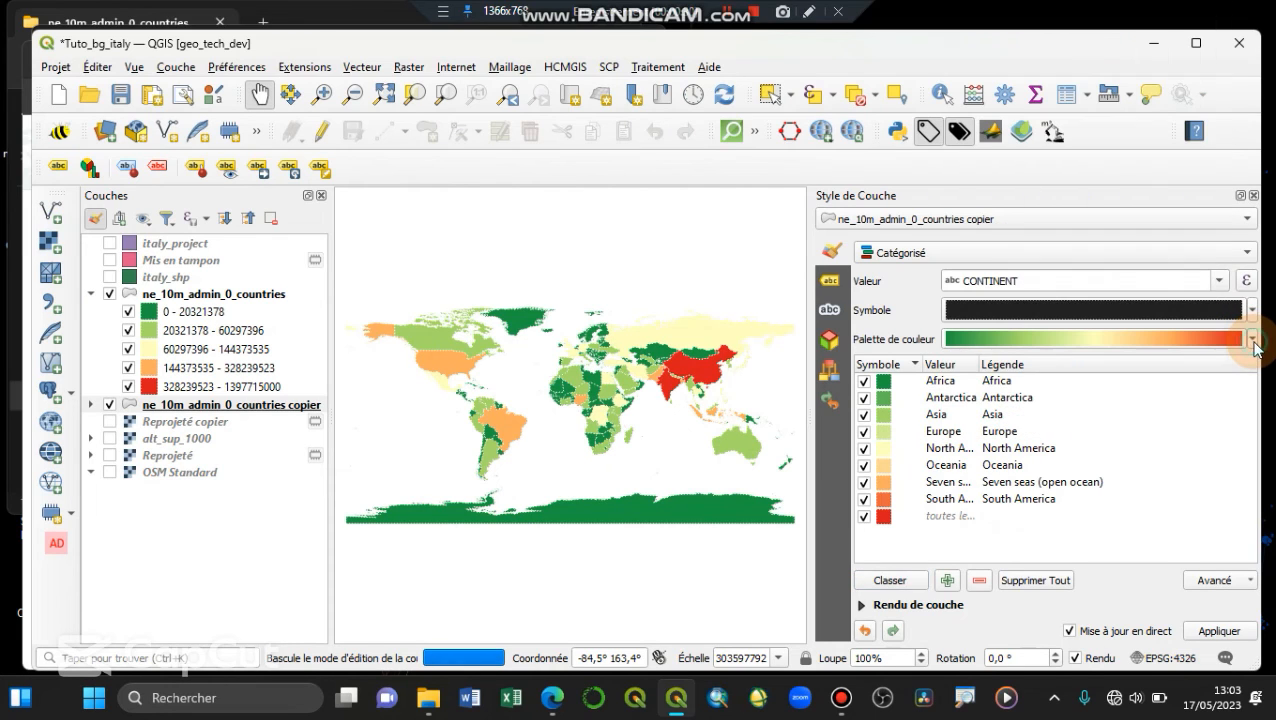
left_click(1254, 344)
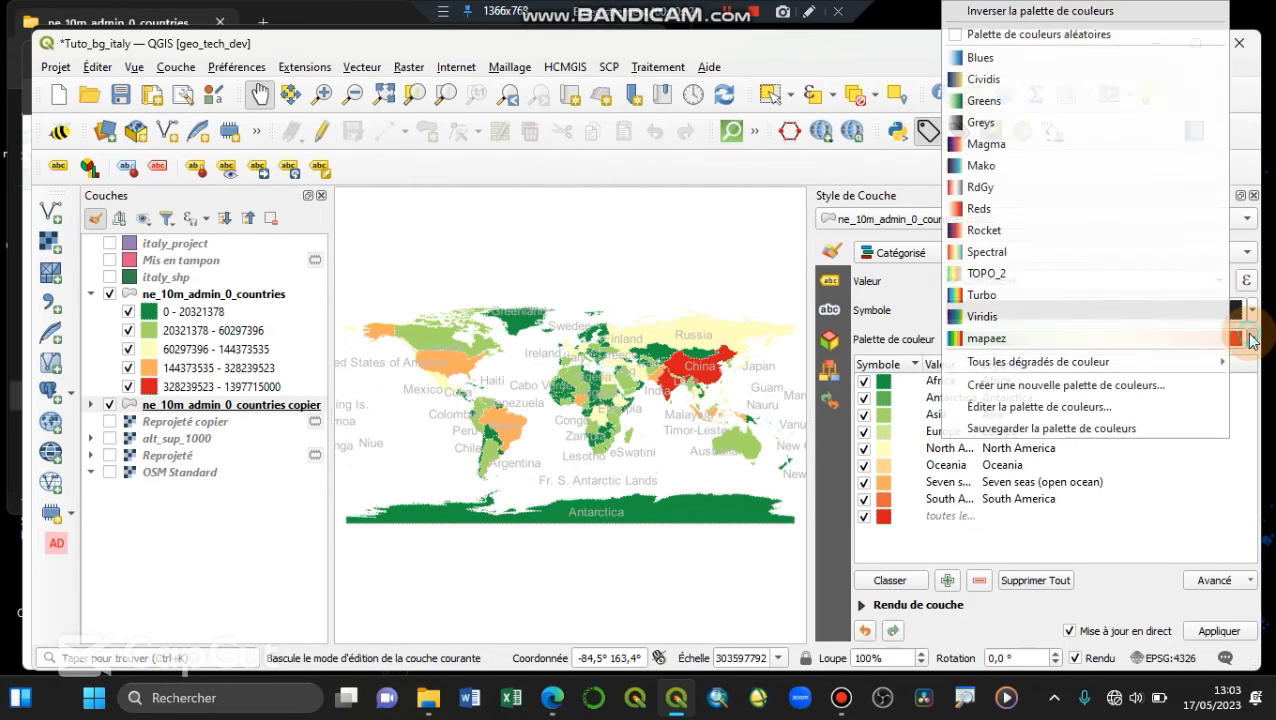
left_click(1072, 34)
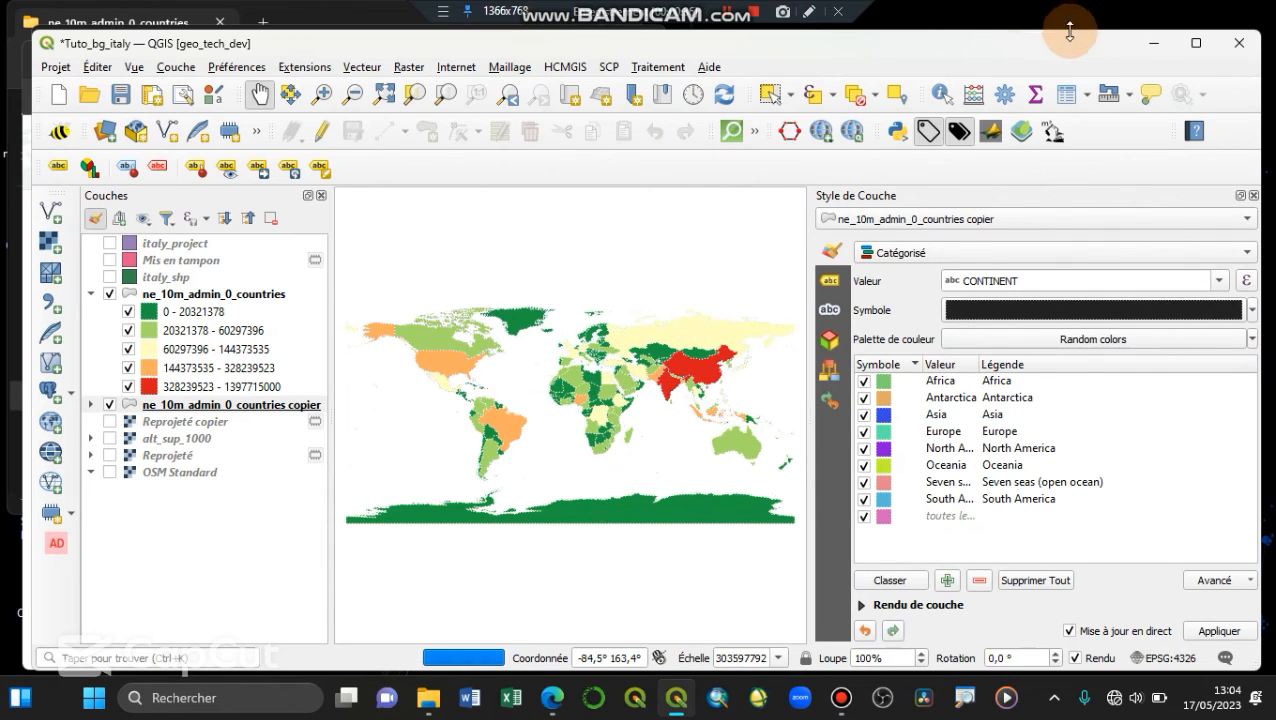
Toggle the original graduated countries layer to compare both maps, leaving only the continent copy displayed
left_click(110, 295)
left_click(110, 295)
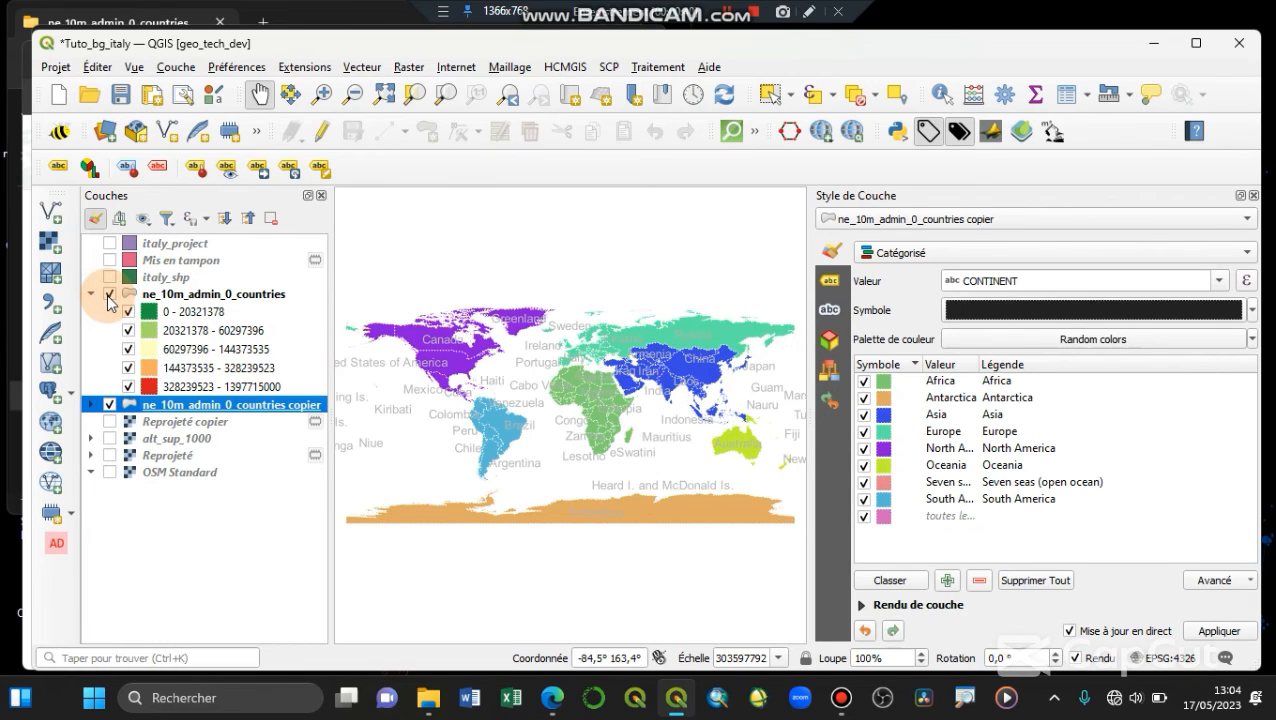
left_click(110, 295)
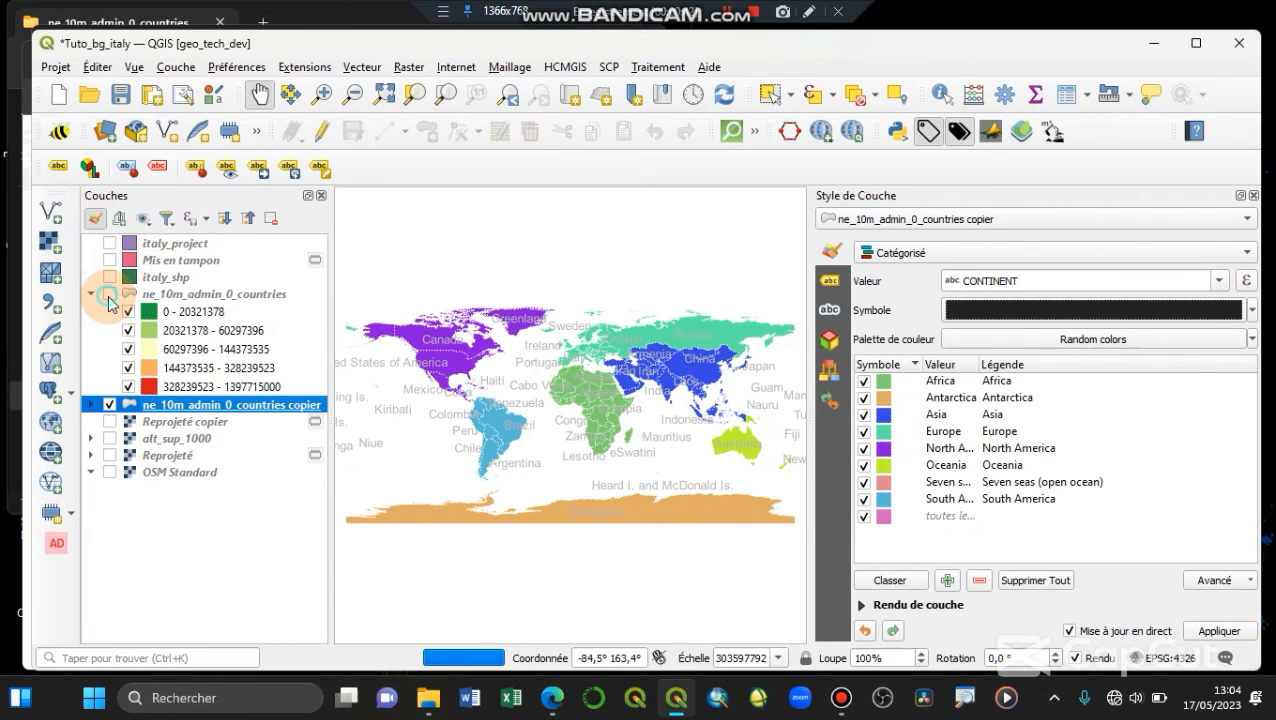
left_click(110, 295)
left_click(110, 295)
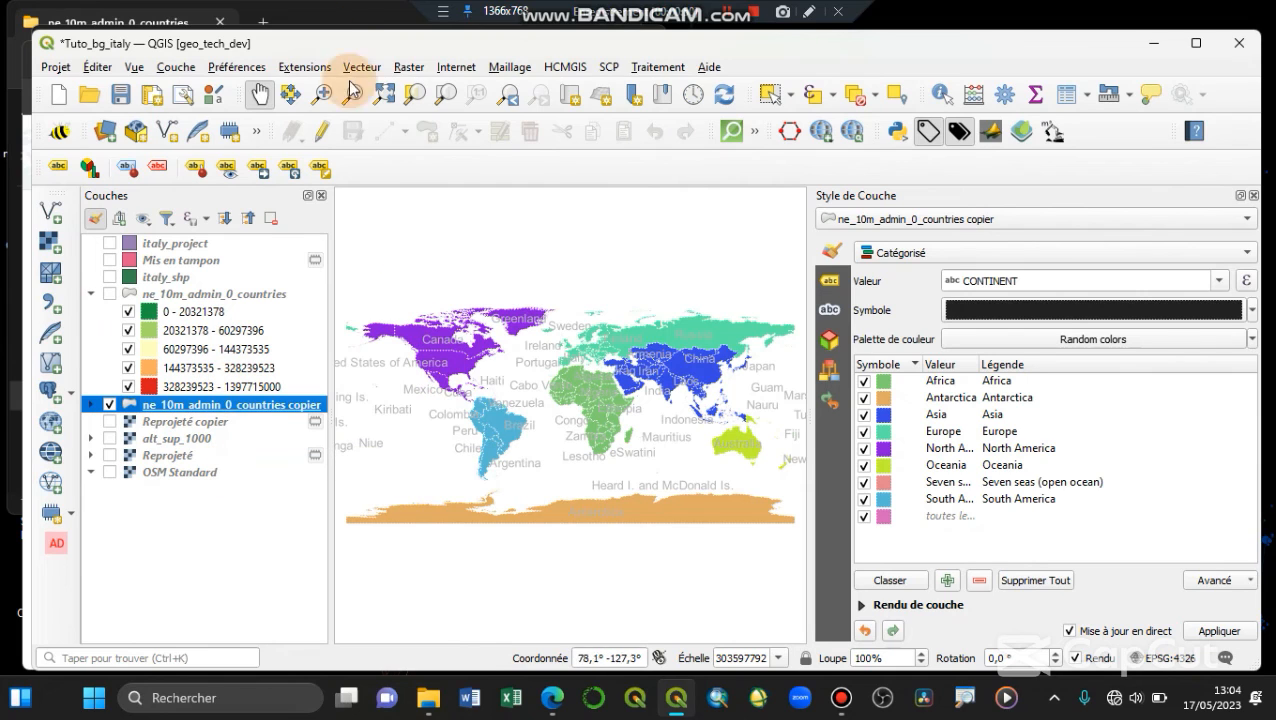
Create a new print layout titled "continent"
left_click(58, 68)
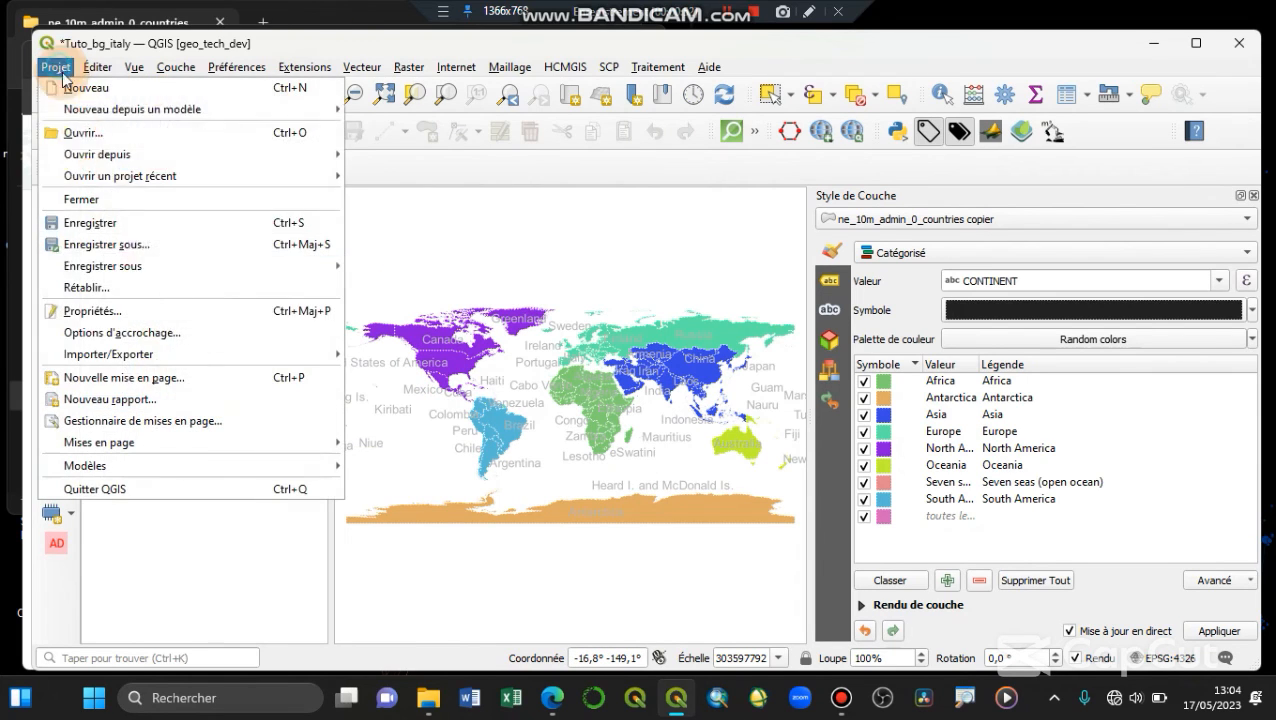
left_click(186, 388)
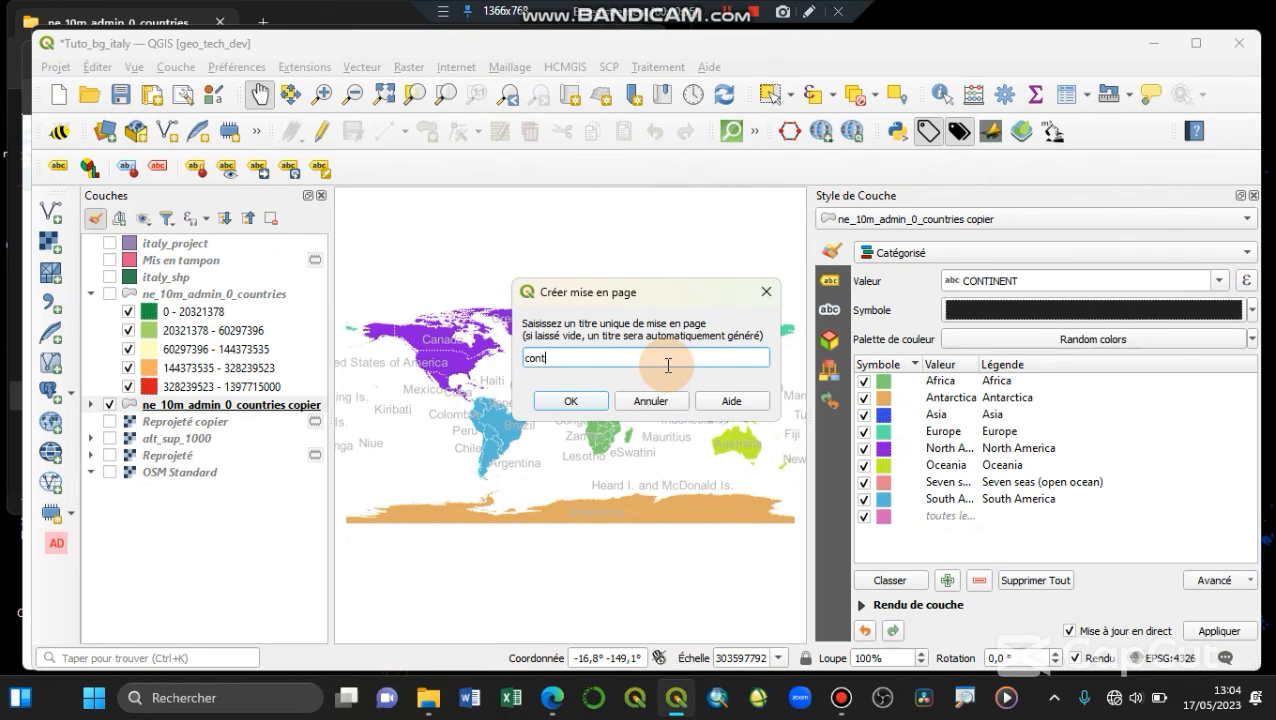
key("Return")
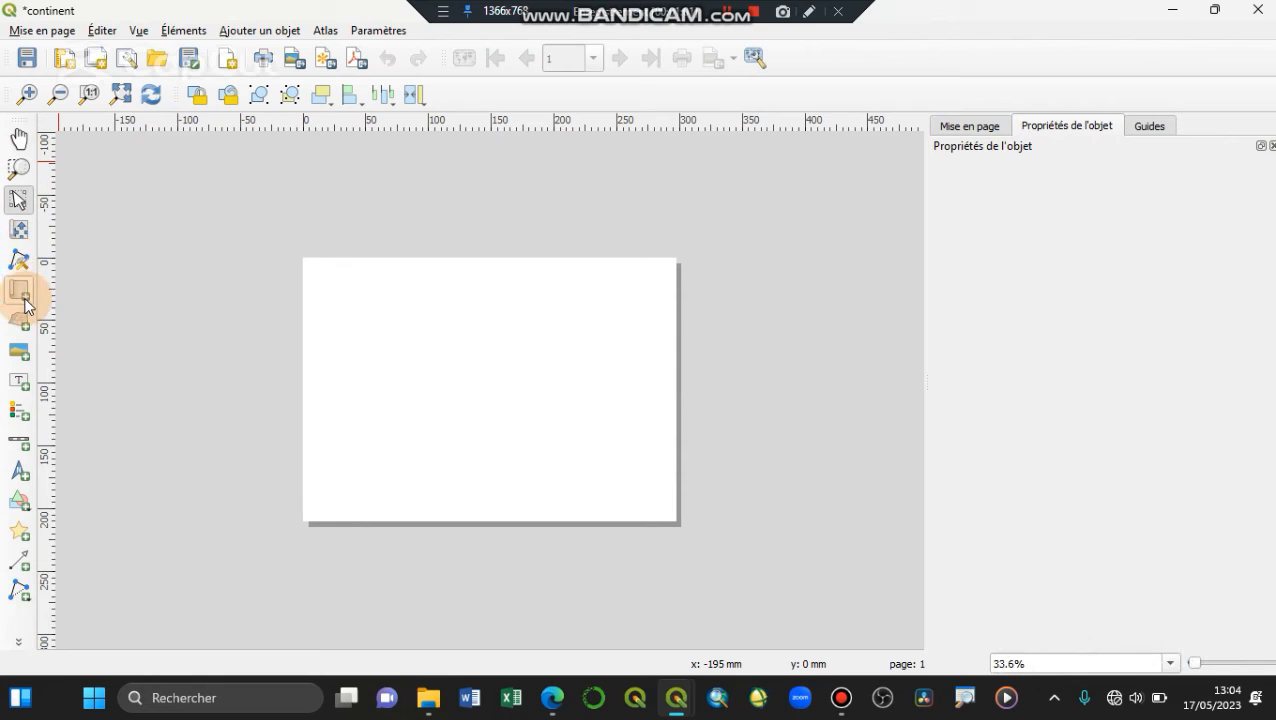
Add a map to the layout in a frame filling nearly the whole page, with a narrow margin on all sides
left_click(297, 31)
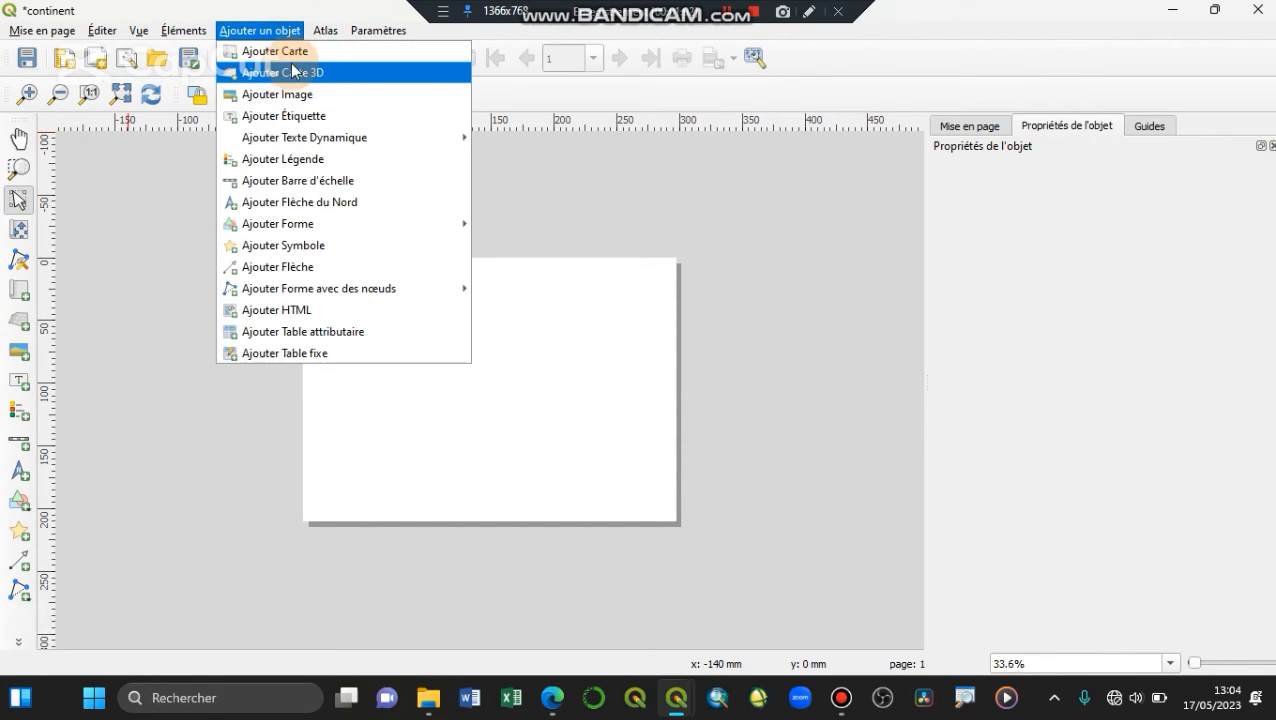
left_click(262, 48)
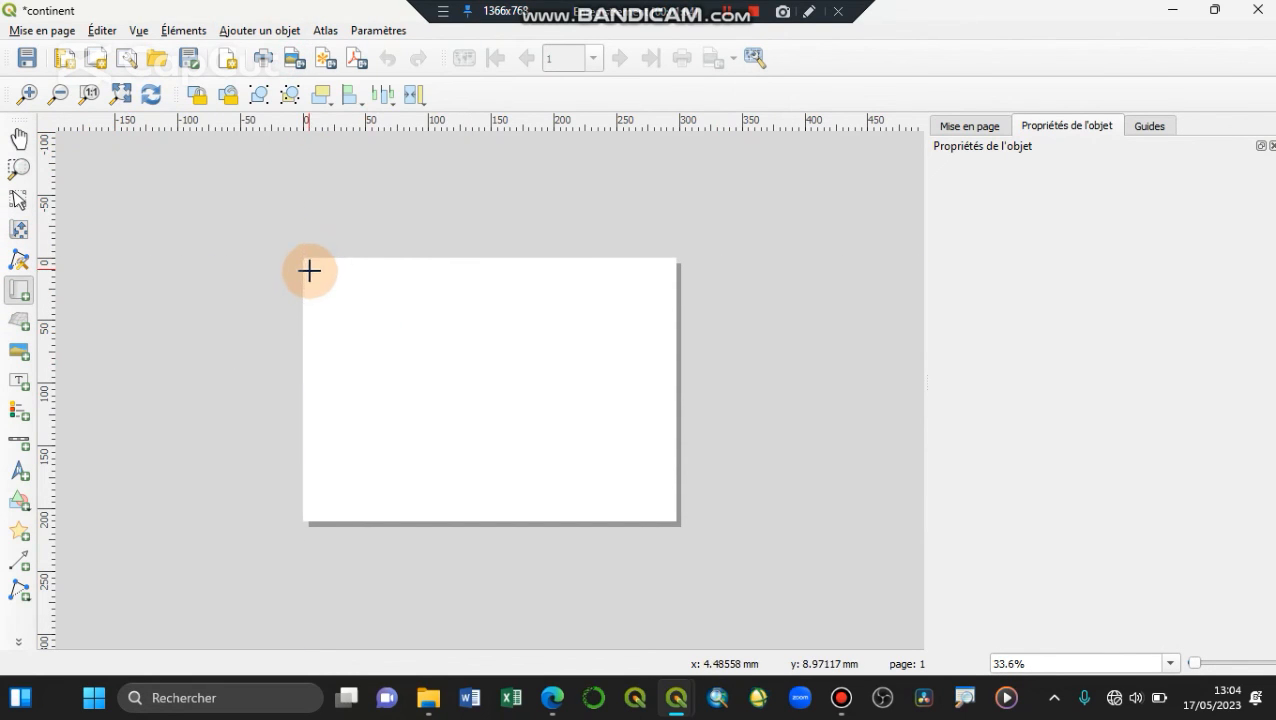
left_click_drag(310, 271, 666, 506)
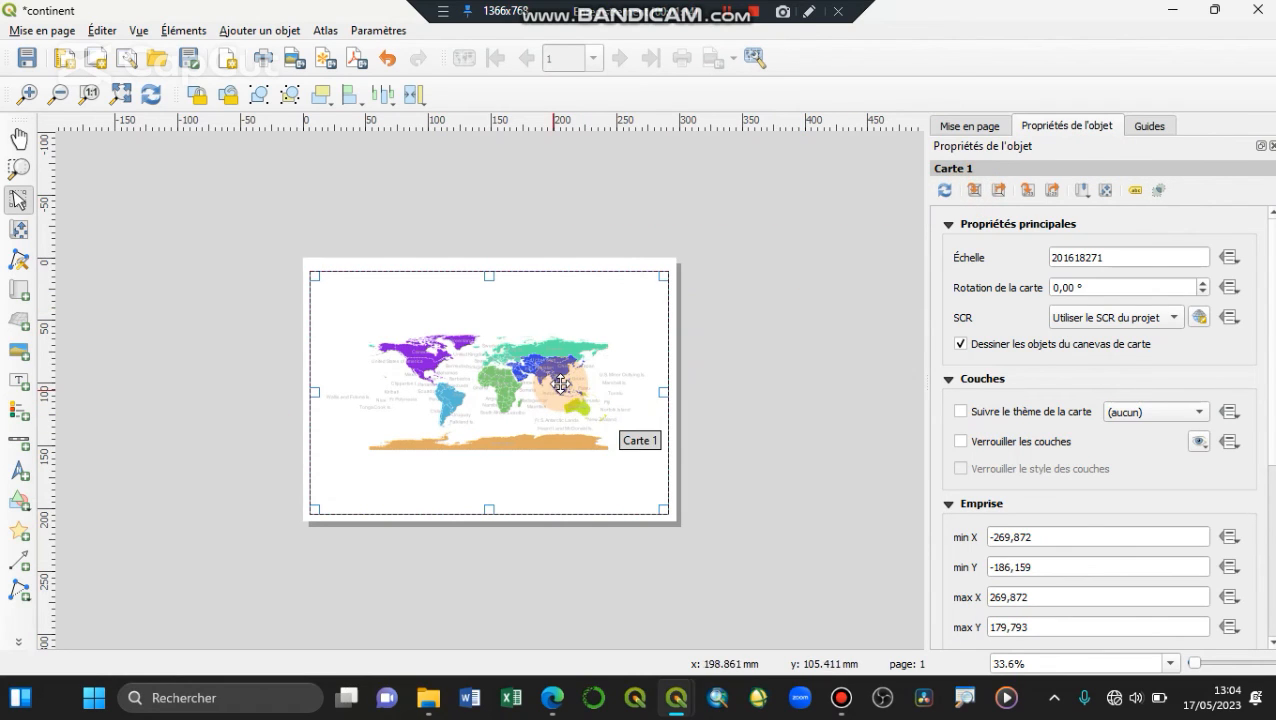
Duplicate the "continent" print layout under the title "pop_pays"
left_click(874, 328)
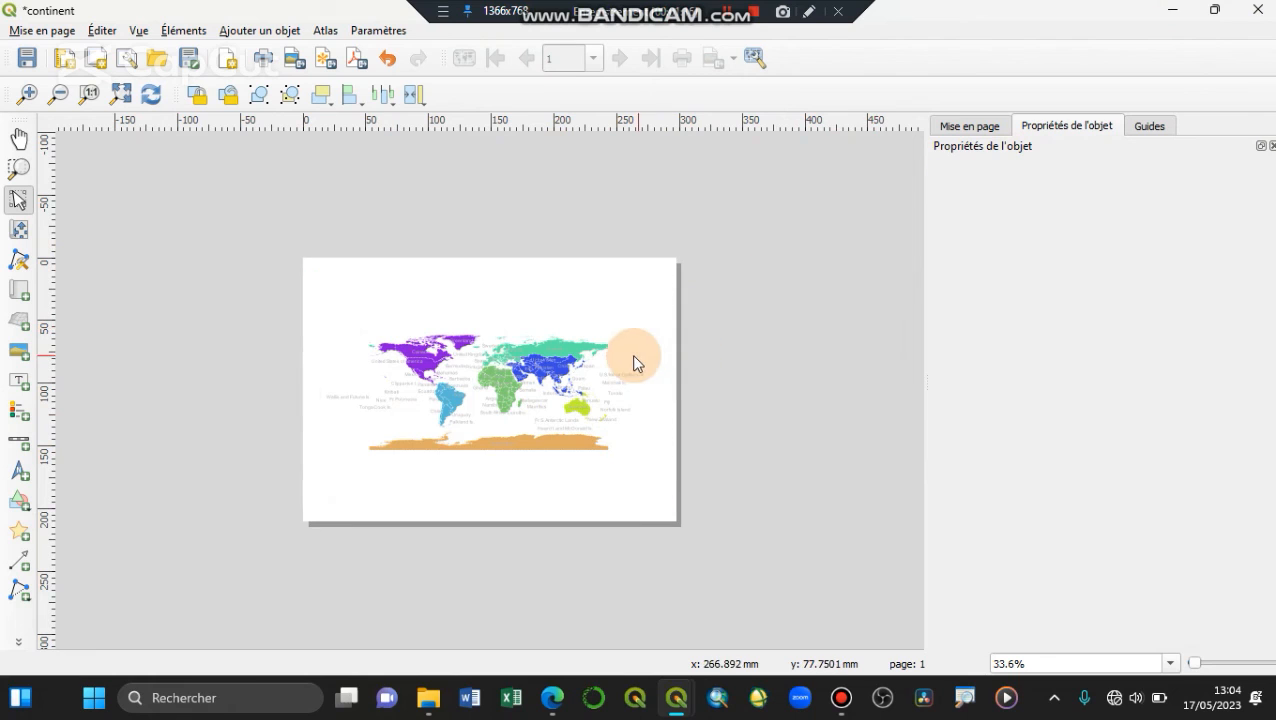
left_click(1262, 12)
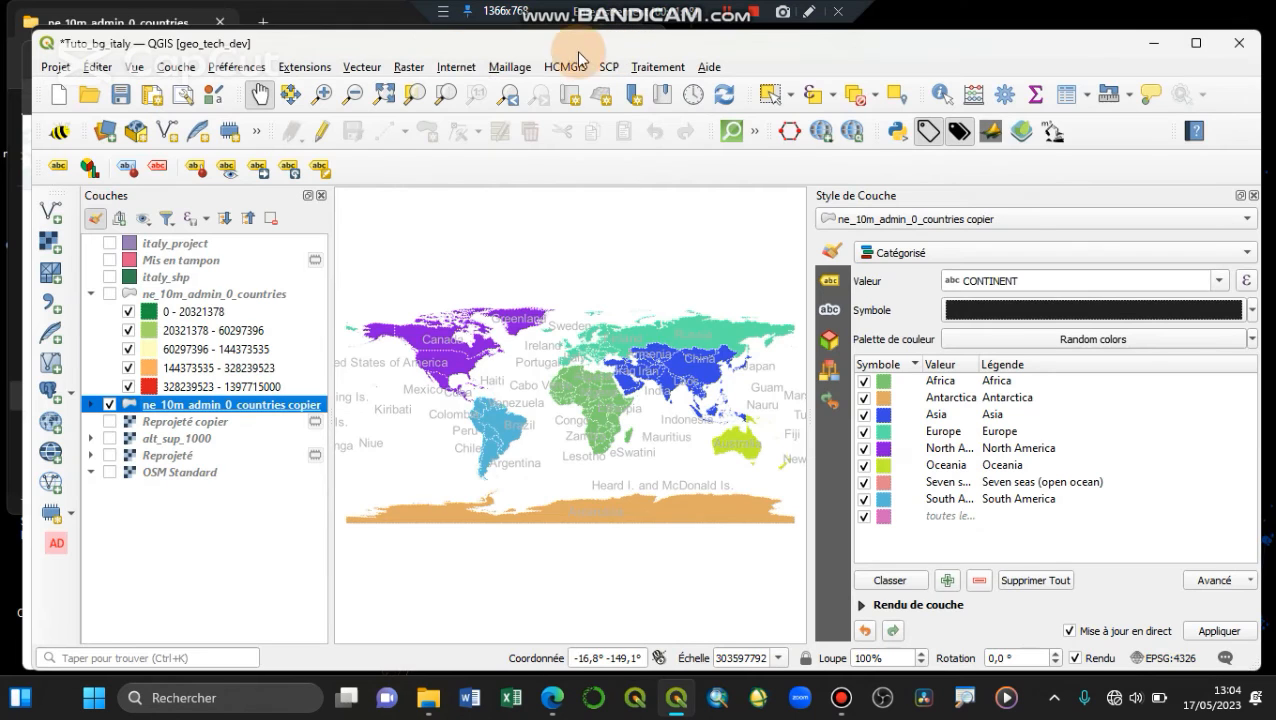
left_click(182, 105)
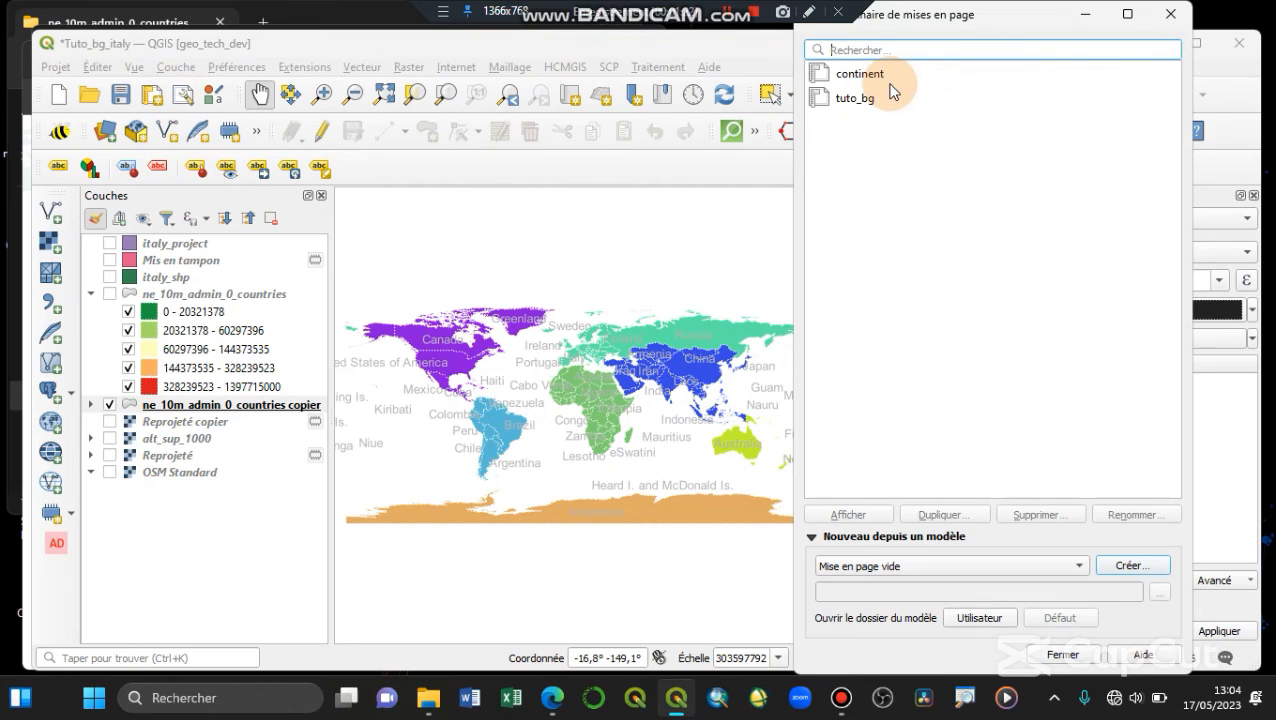
left_click(863, 80)
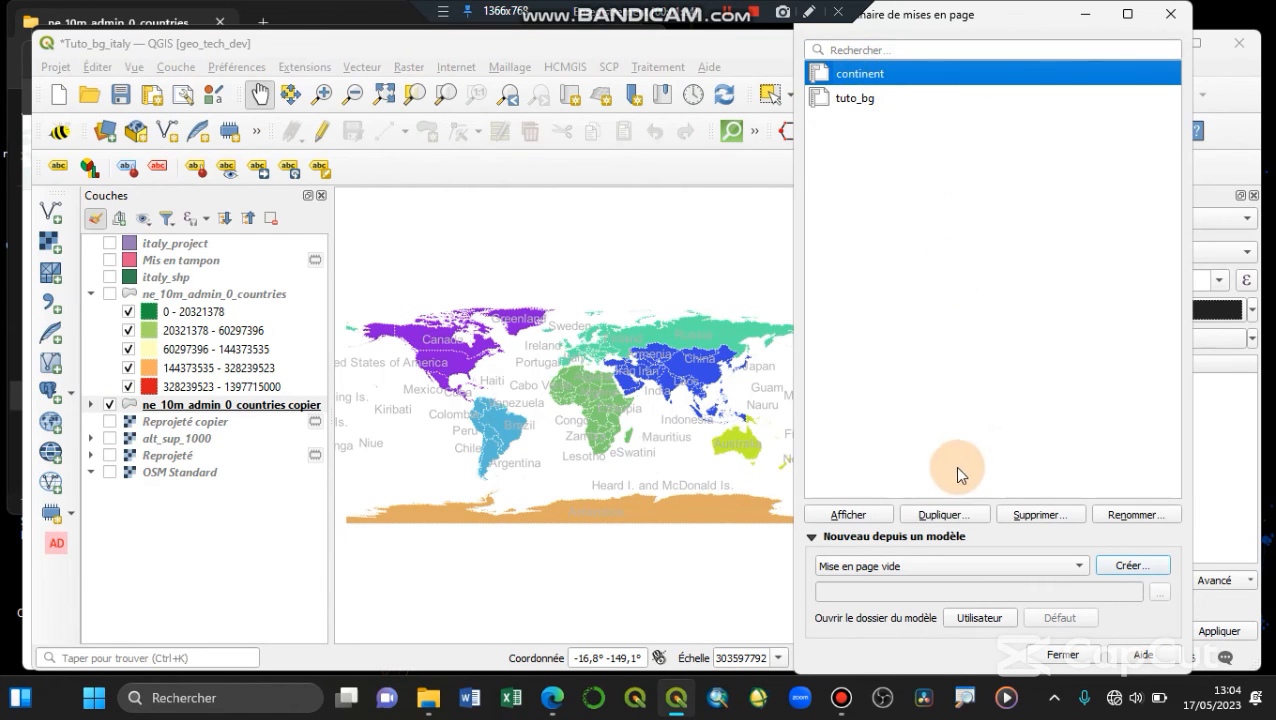
left_click(943, 517)
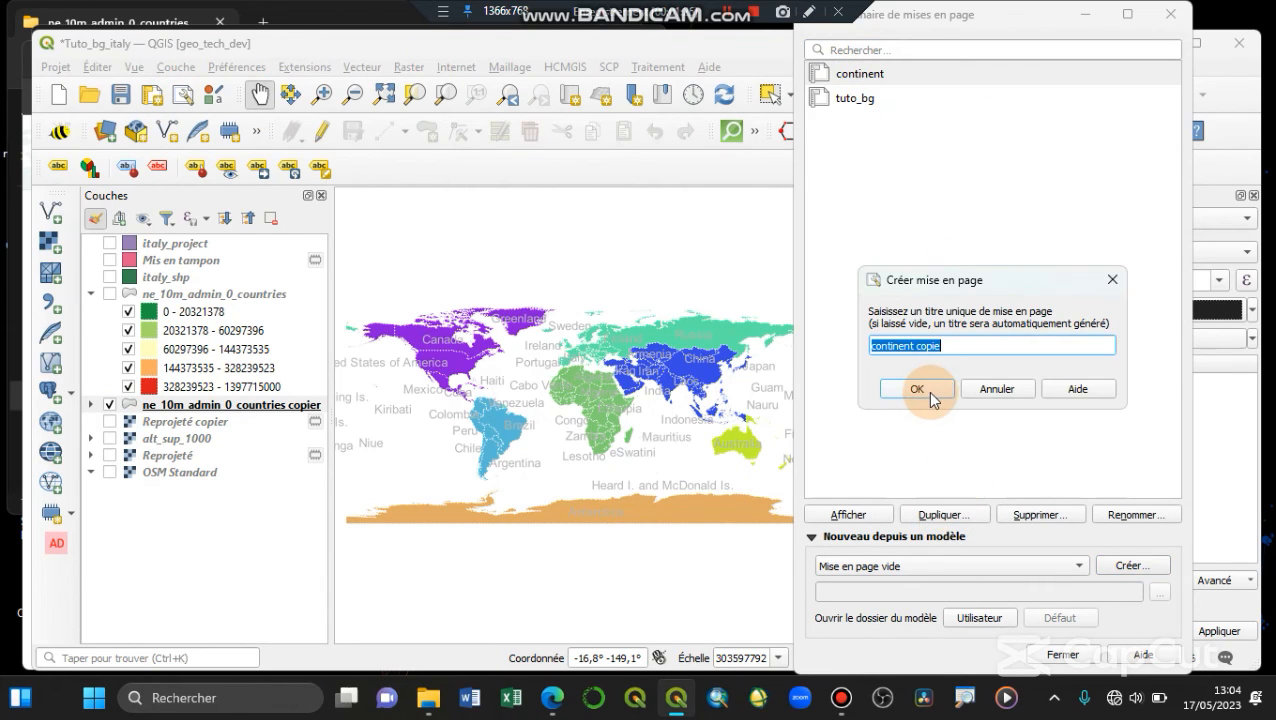
type("pop_")
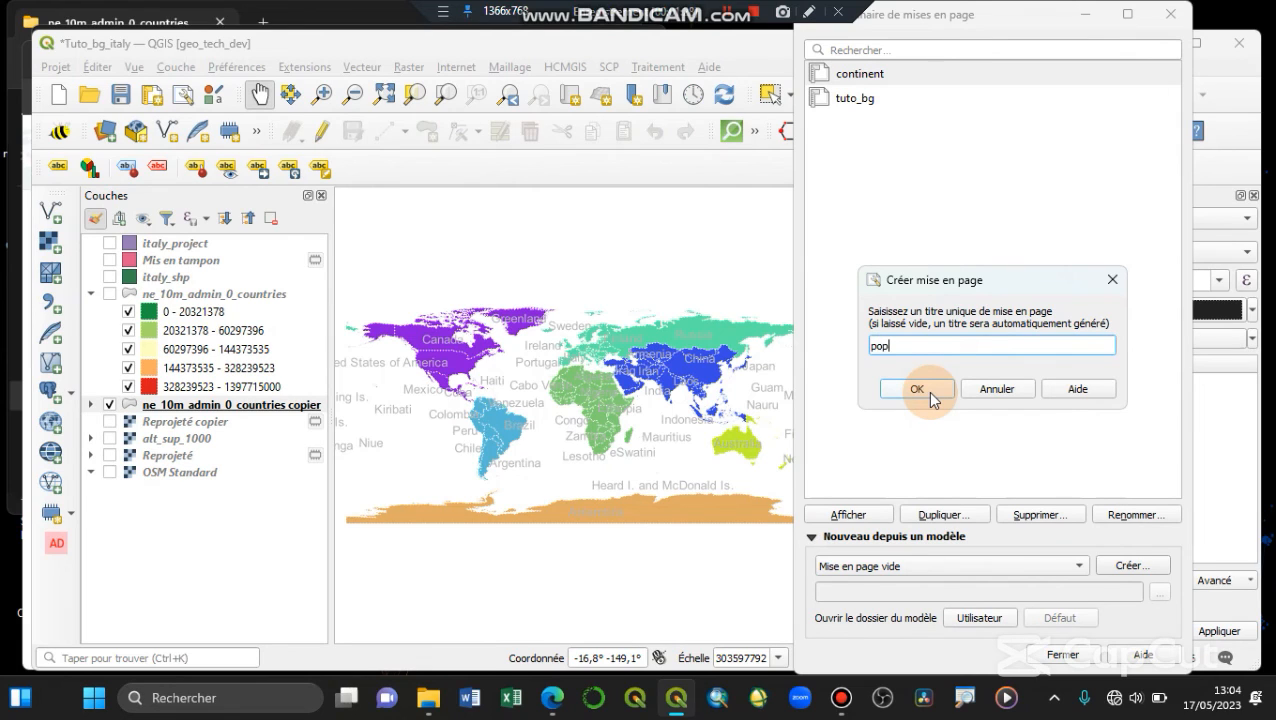
type("mond")
left_click(927, 391)
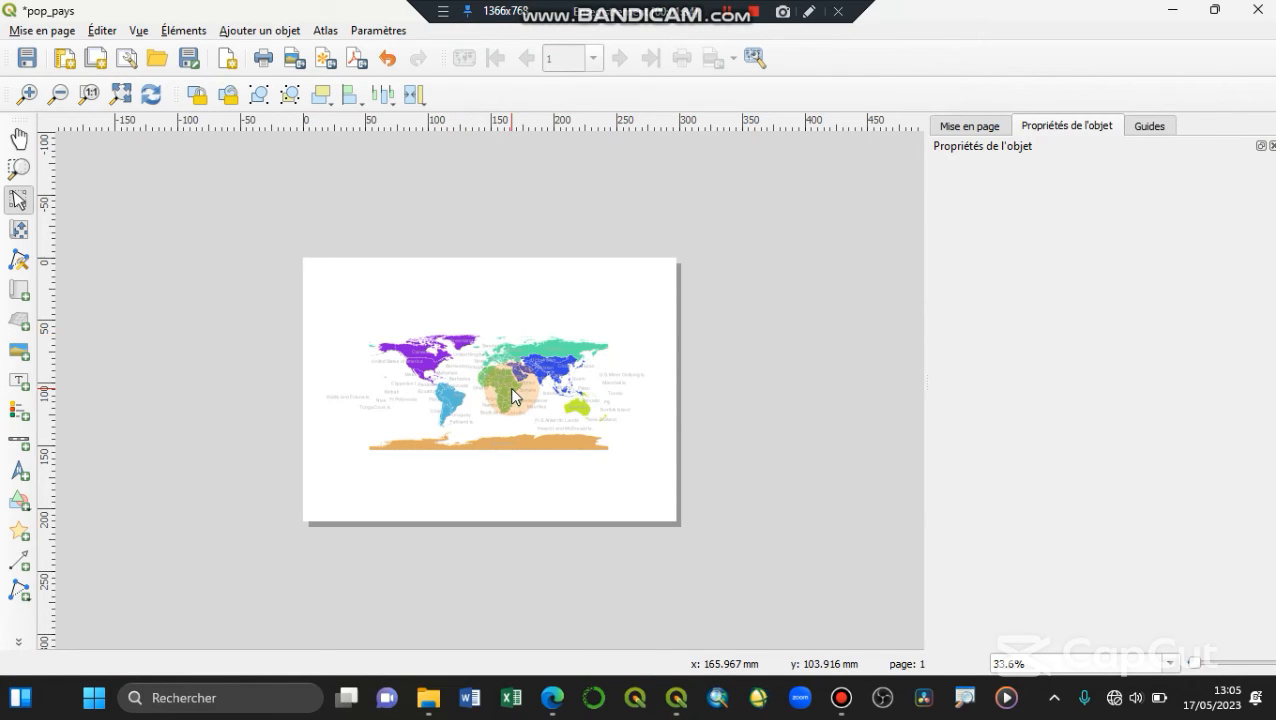
Display the graduated ne_10m_admin_0_countries layer in the project and hide its continent copy
left_click(512, 396)
left_click(1175, 9)
left_click(265, 292)
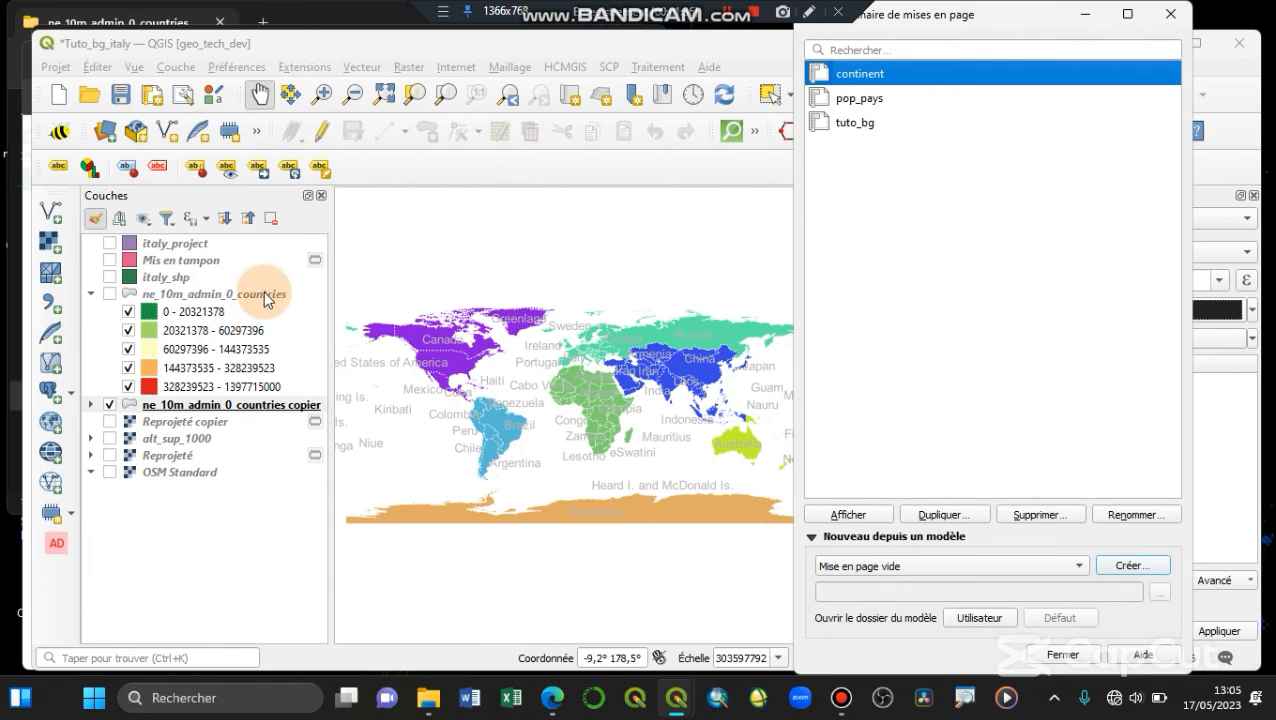
left_click(108, 403)
left_click(108, 404)
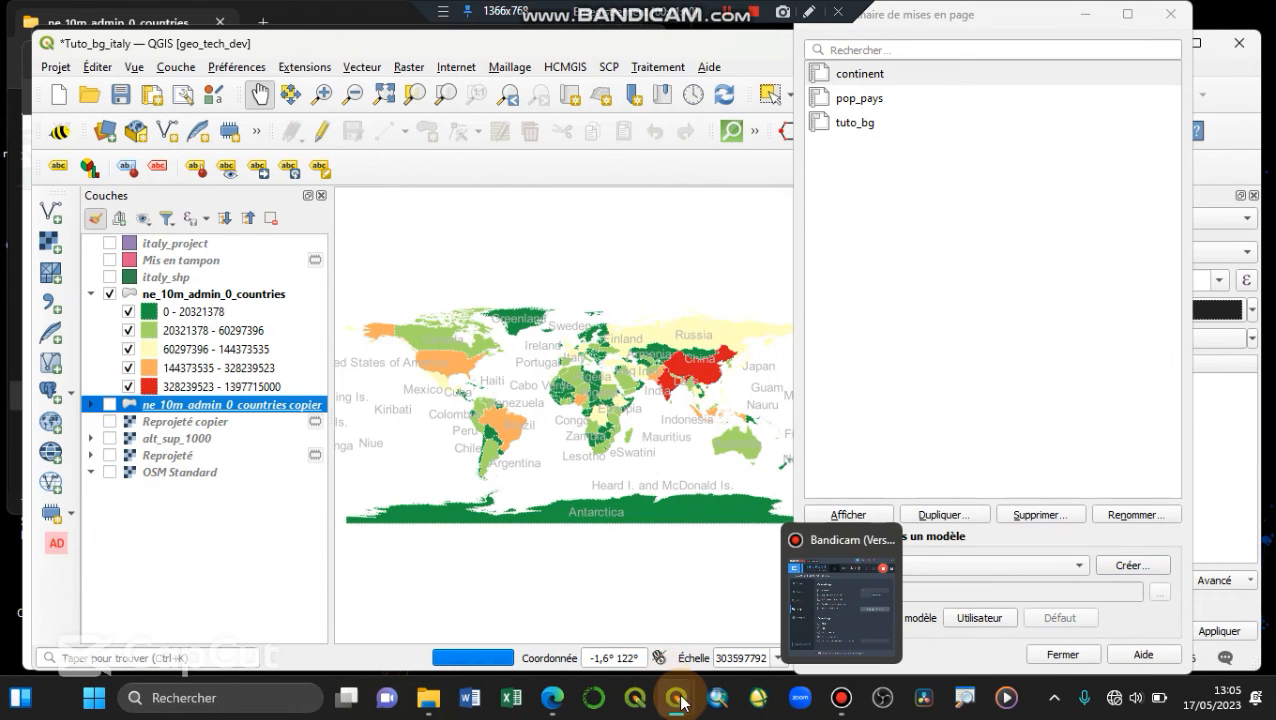
Refresh the map in the pop_pays layout, close the layout and collapse the graduated layer's classes in the main window
mouse_move(677, 697)
left_click(771, 599)
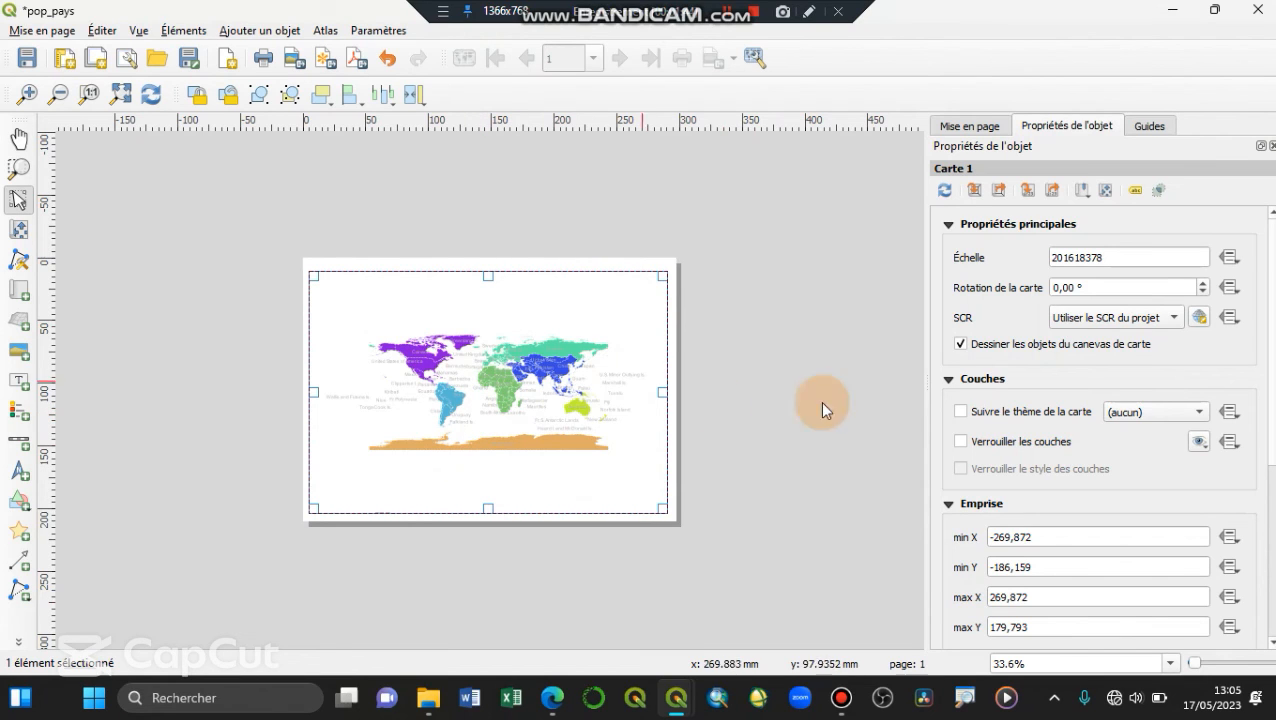
left_click(944, 190)
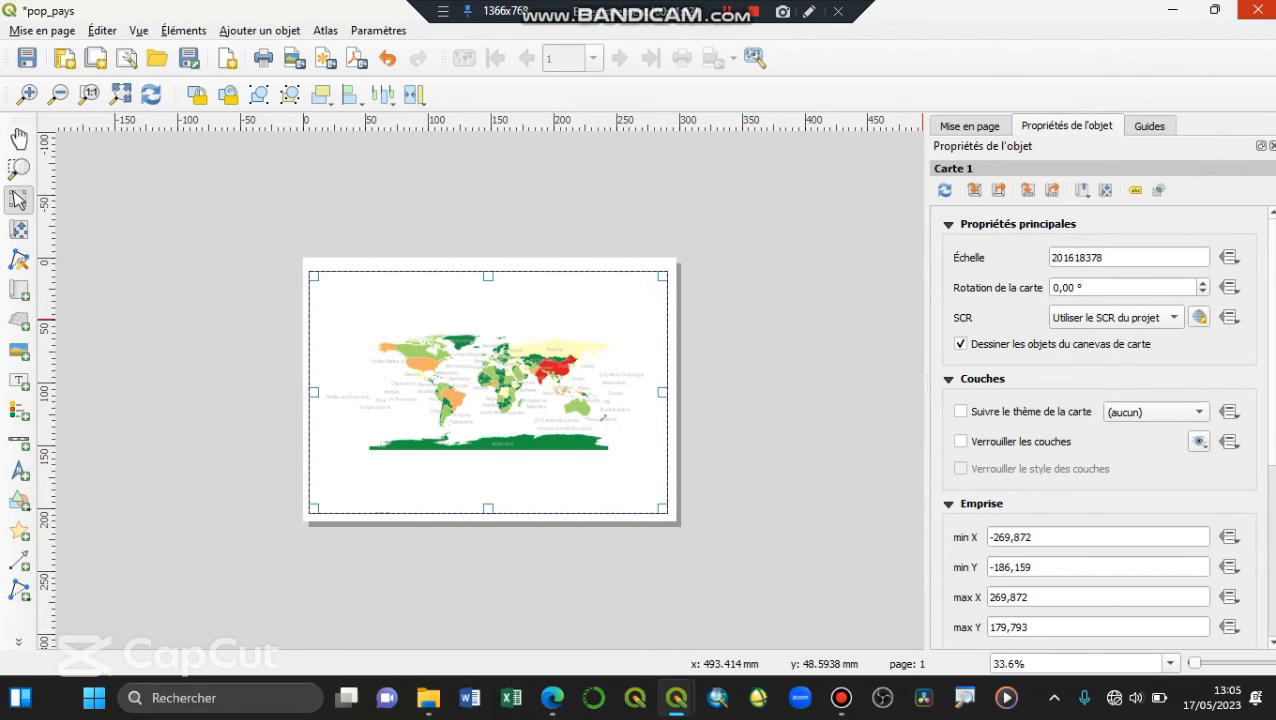
left_click(1251, 9)
left_click(1160, 10)
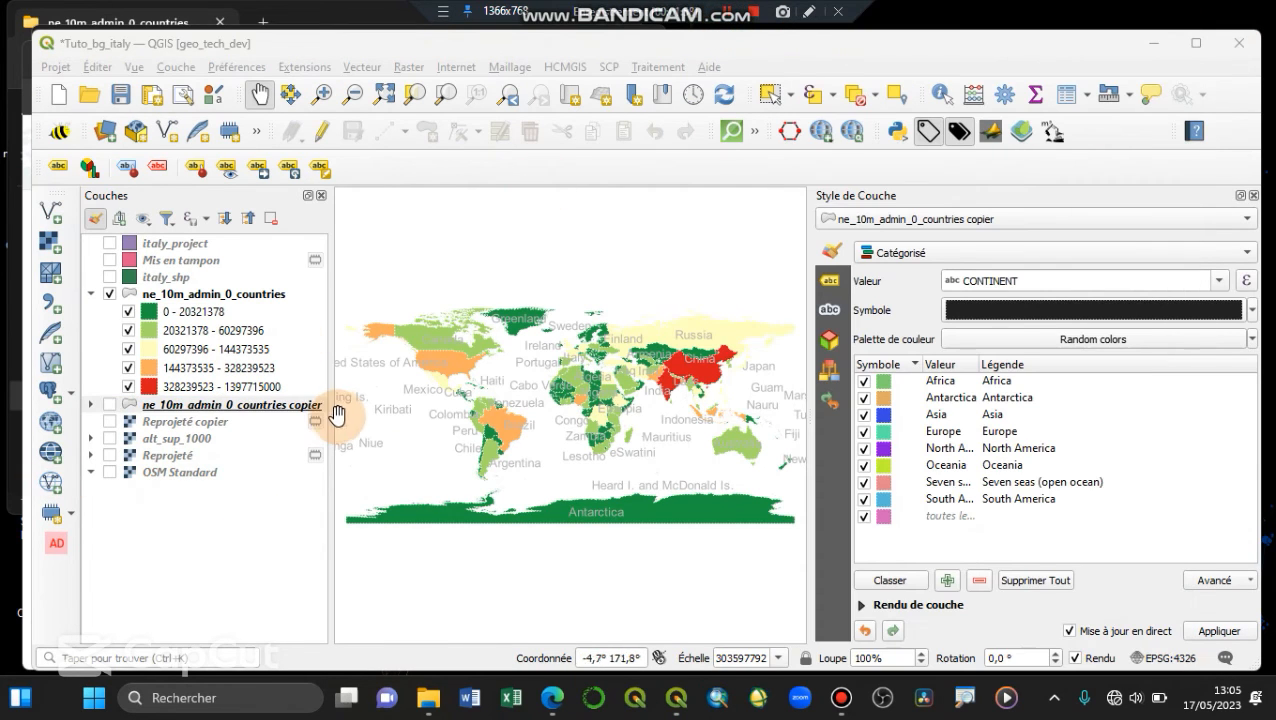
left_click(90, 294)
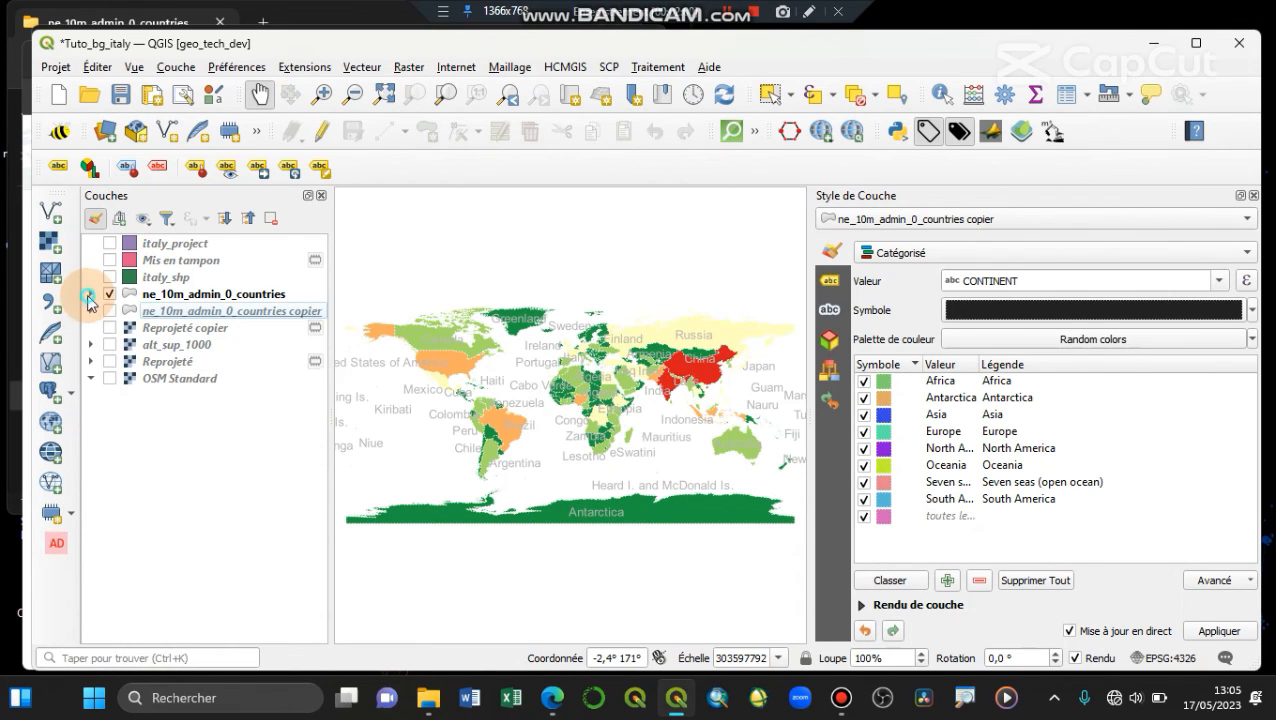
left_click(175, 67)
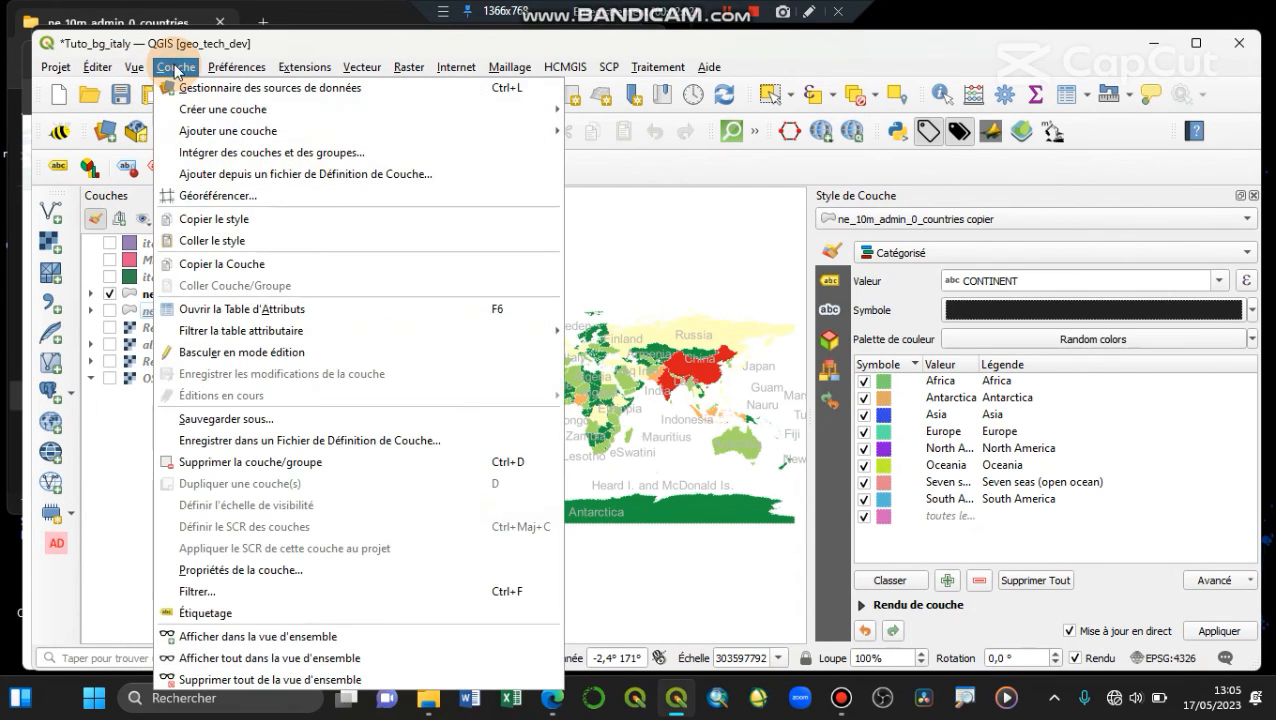
mouse_move(441, 108)
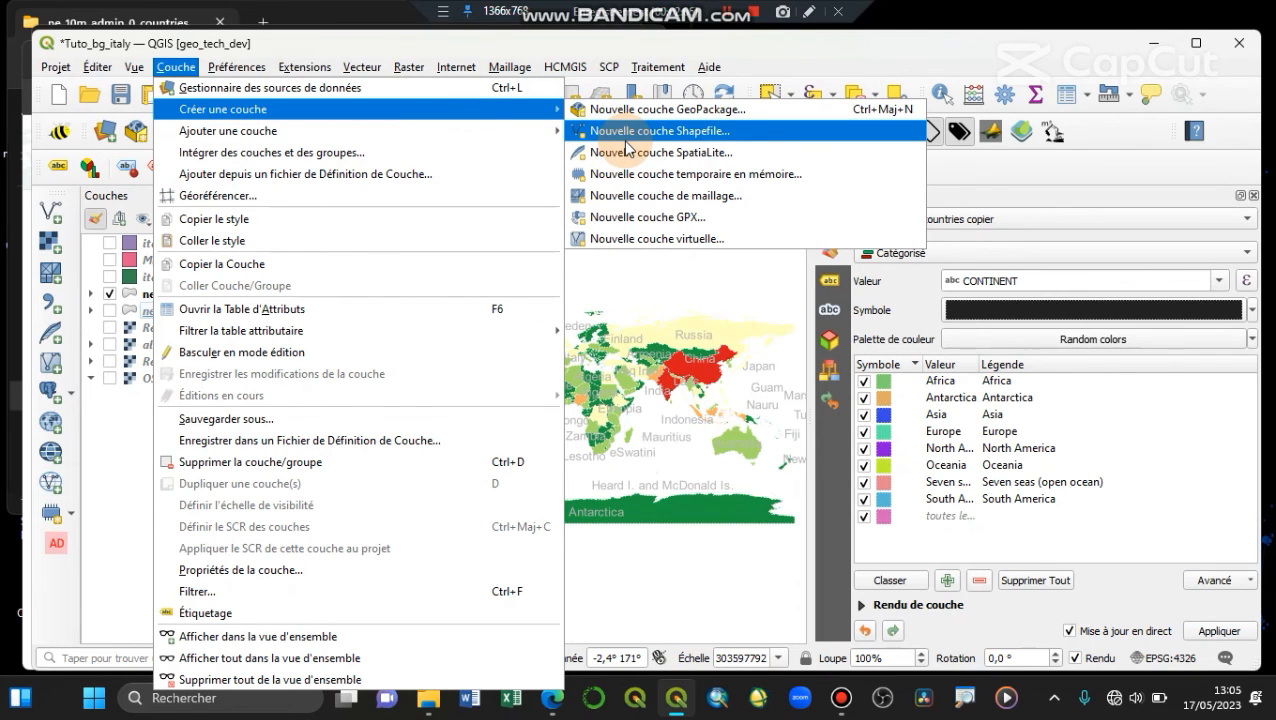
left_click(71, 513)
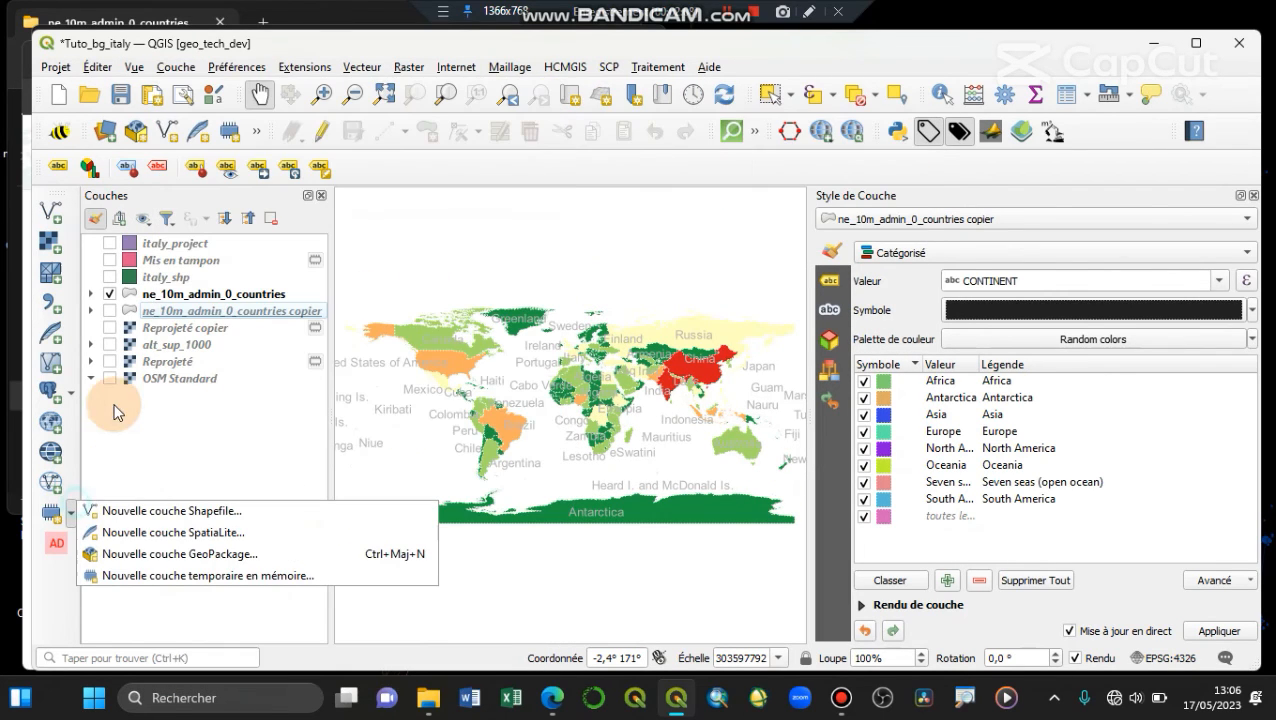
left_click(107, 387)
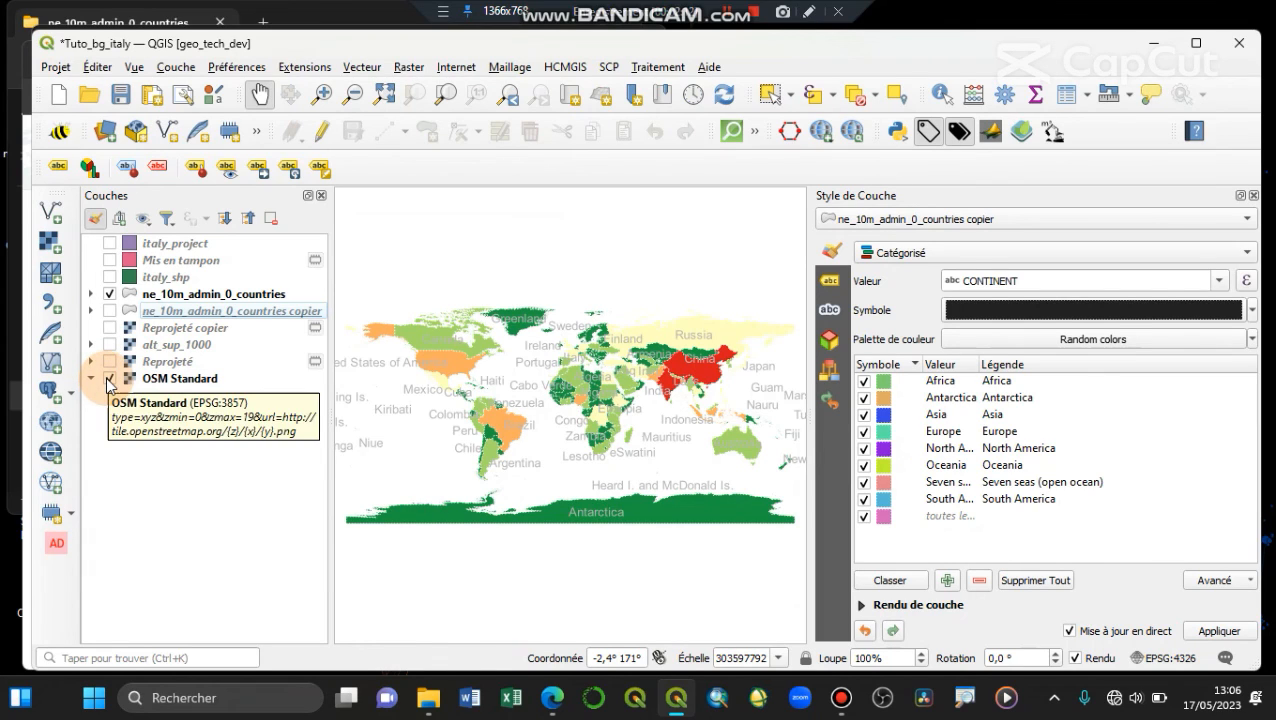
left_click(108, 379)
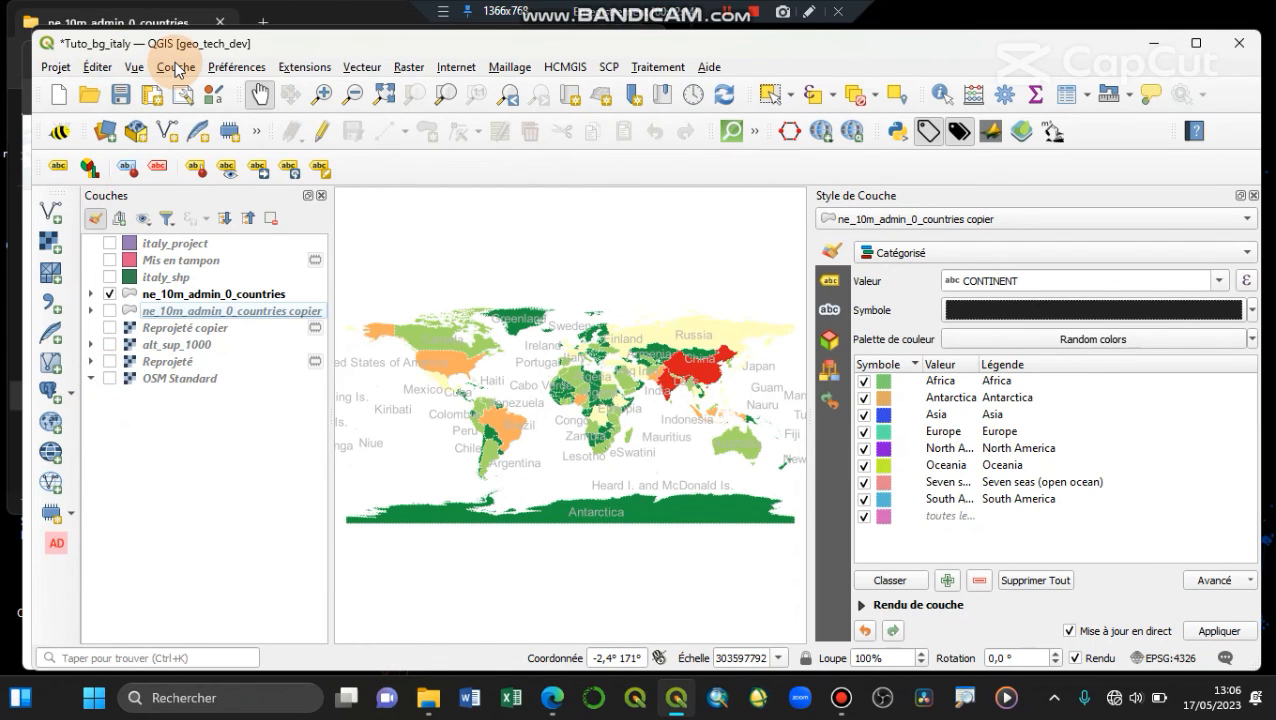
Create a temporary scratch layer named "ocean" with polygon geometry in EPSG:4326 - WGS 84
left_click(176, 70)
mouse_move(370, 120)
mouse_move(540, 109)
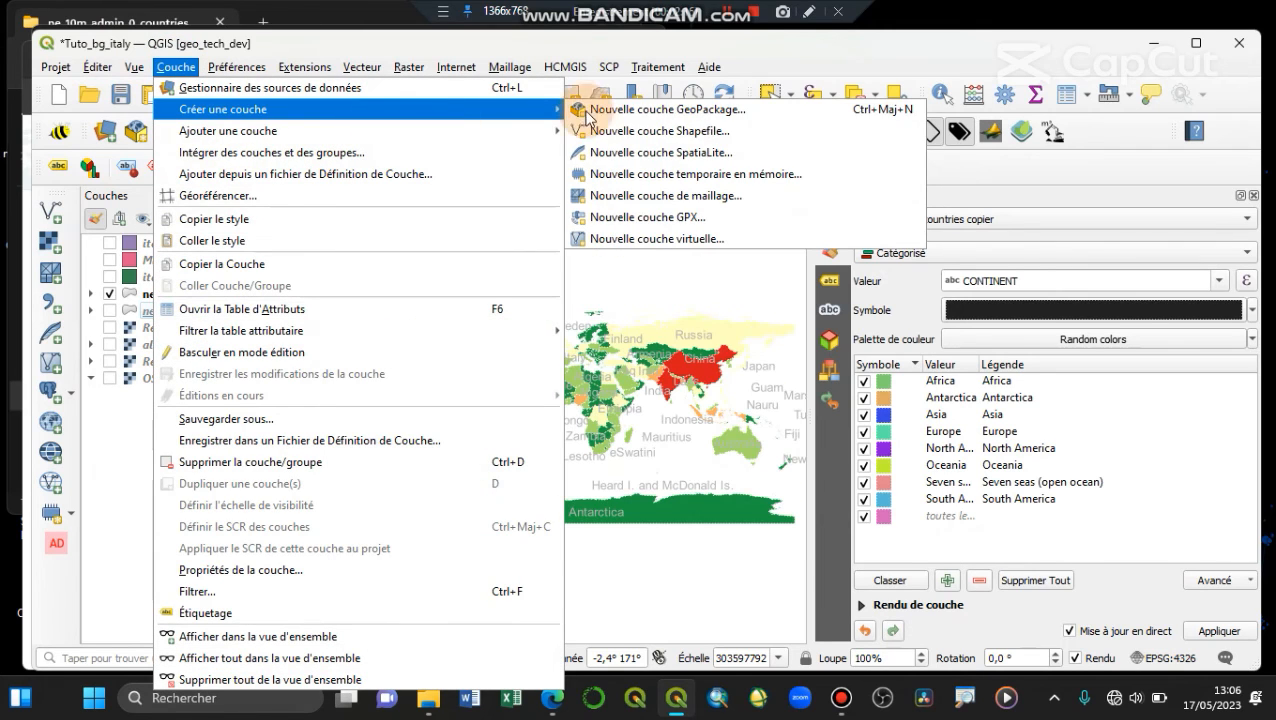
left_click(695, 176)
type("ocean")
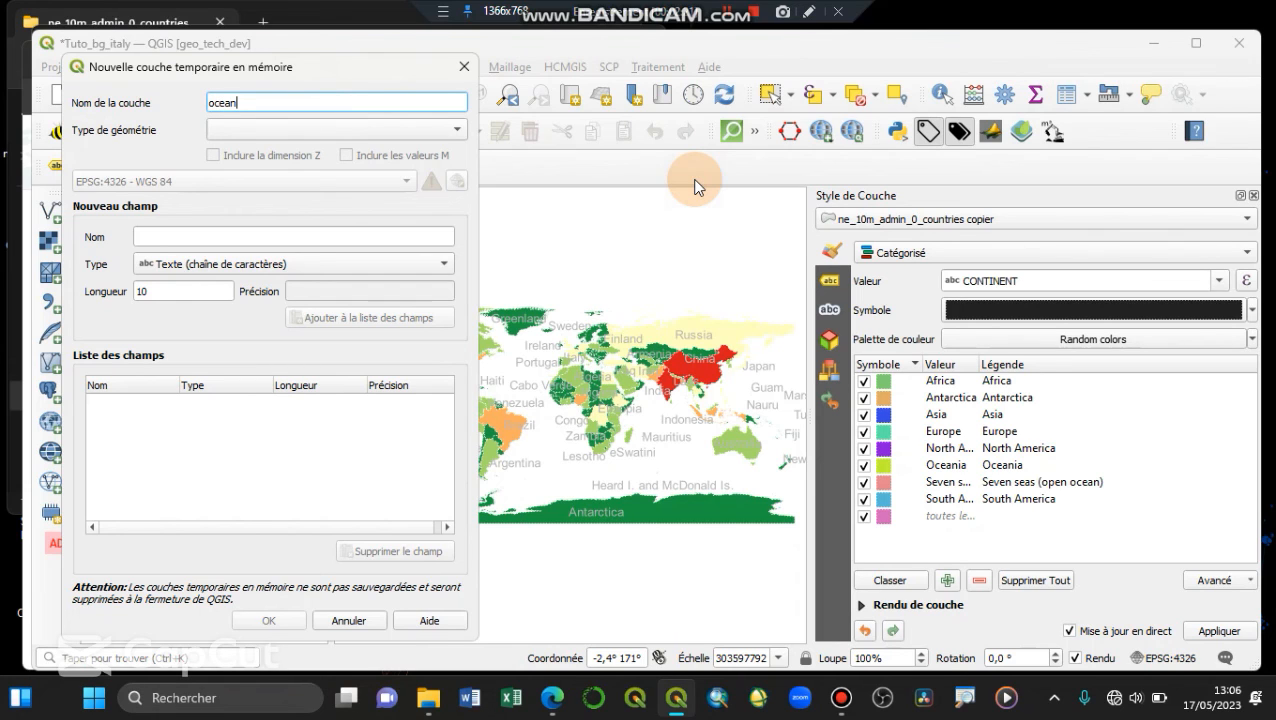
left_click(378, 130)
left_click(366, 210)
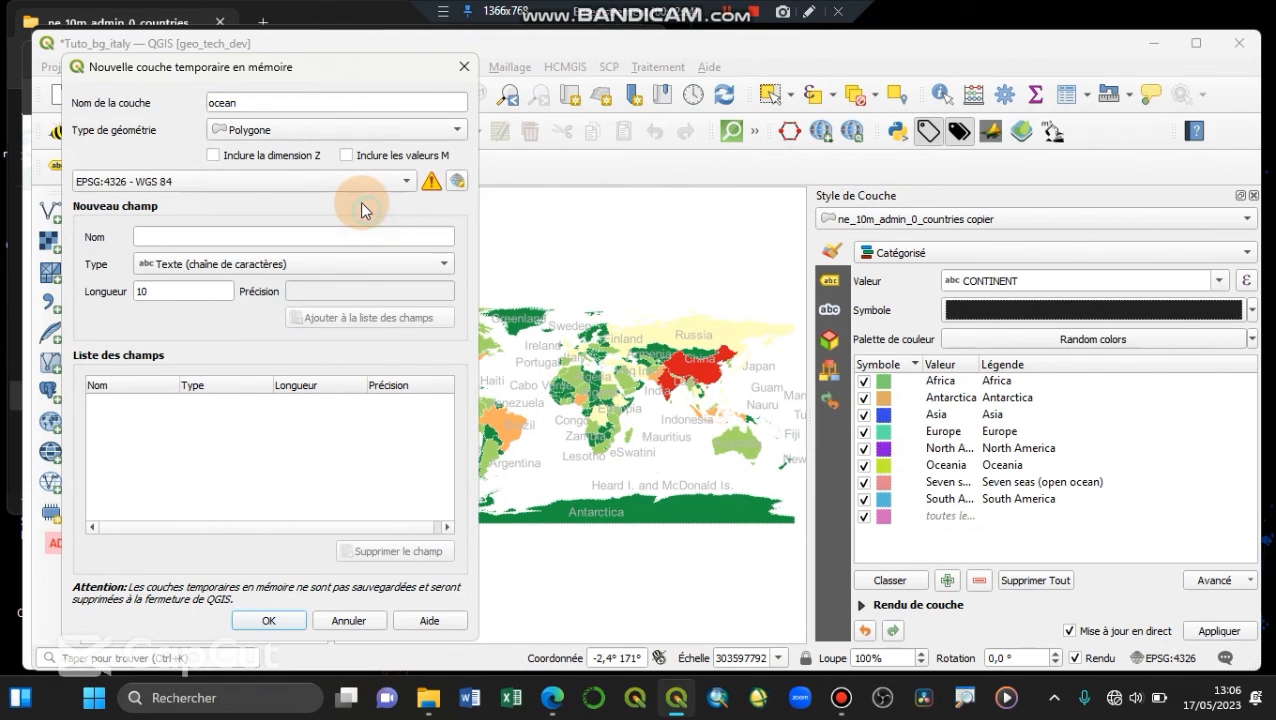
left_click(219, 182)
left_click(225, 183)
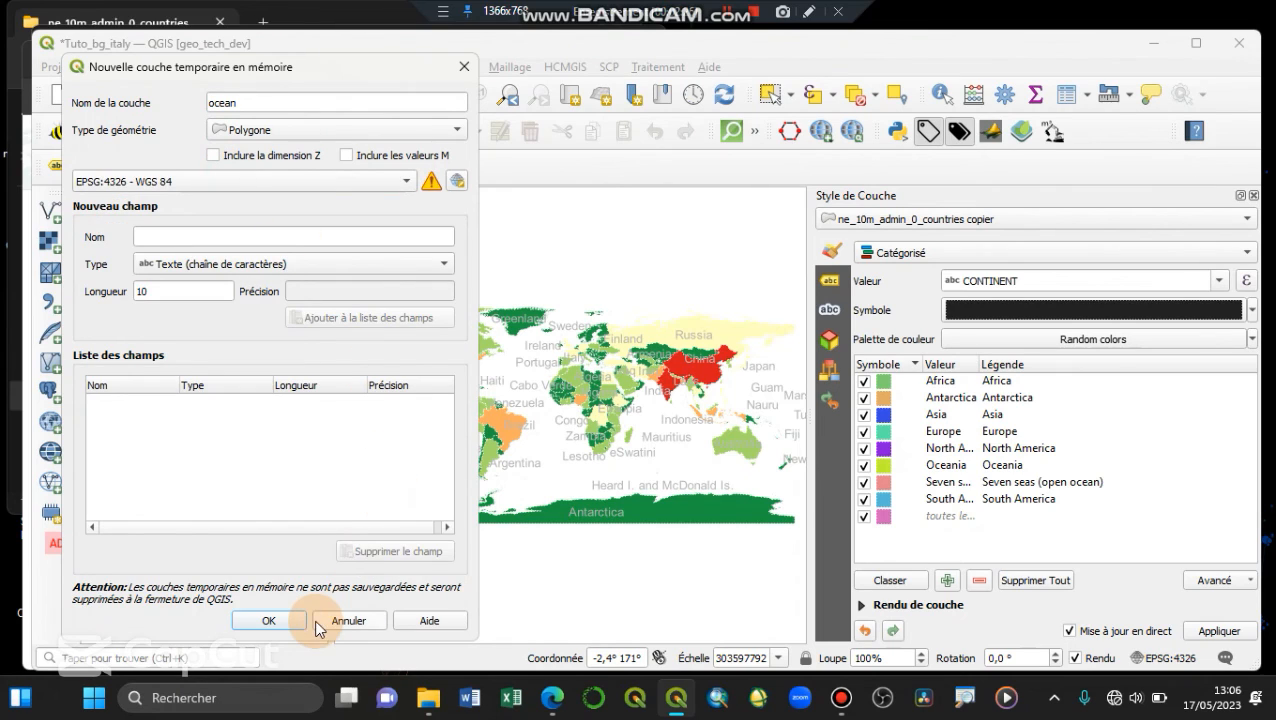
left_click(272, 619)
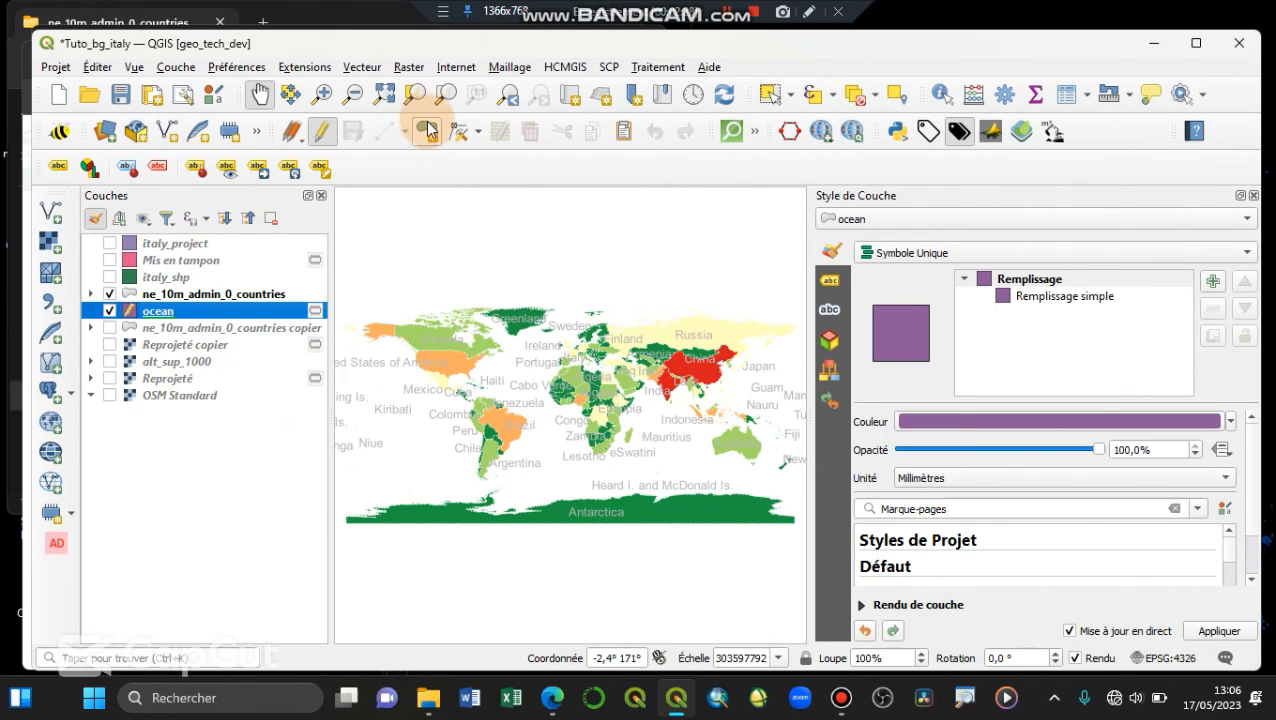
Digitize a four-cornered polygon in the ocean layer that surrounds the whole world map
left_click(428, 132)
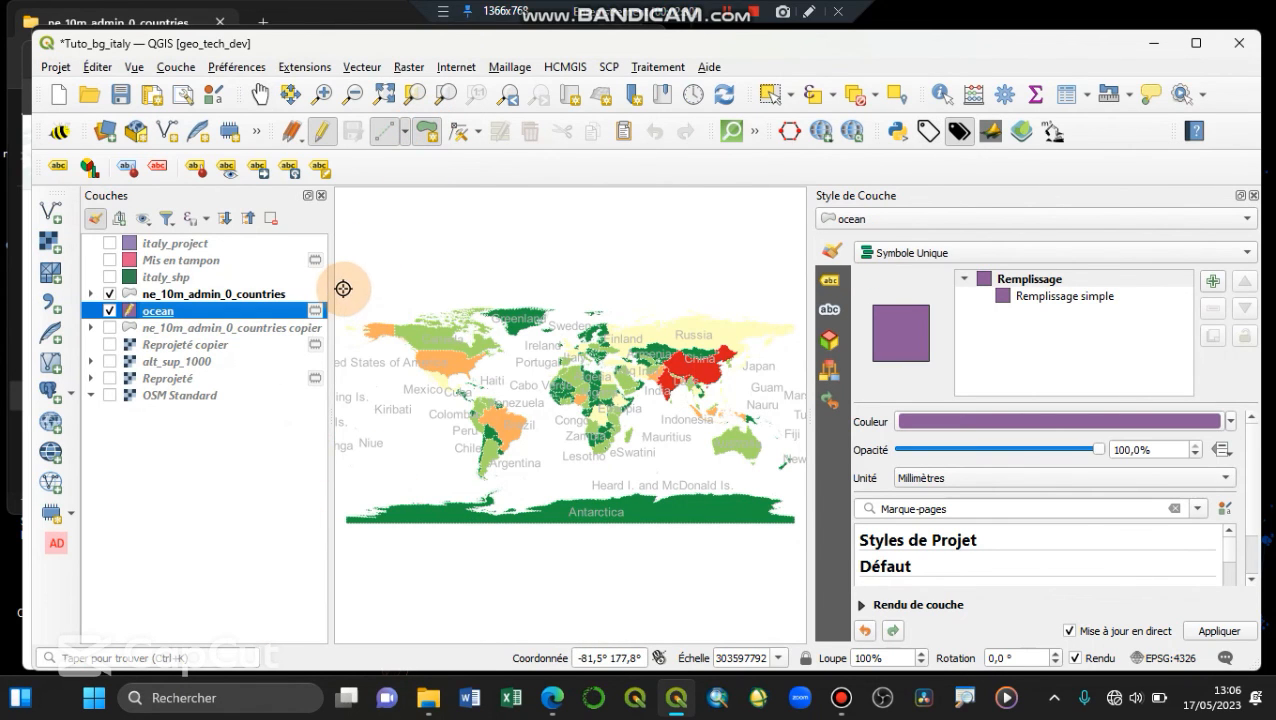
left_click(343, 289)
left_click(335, 553)
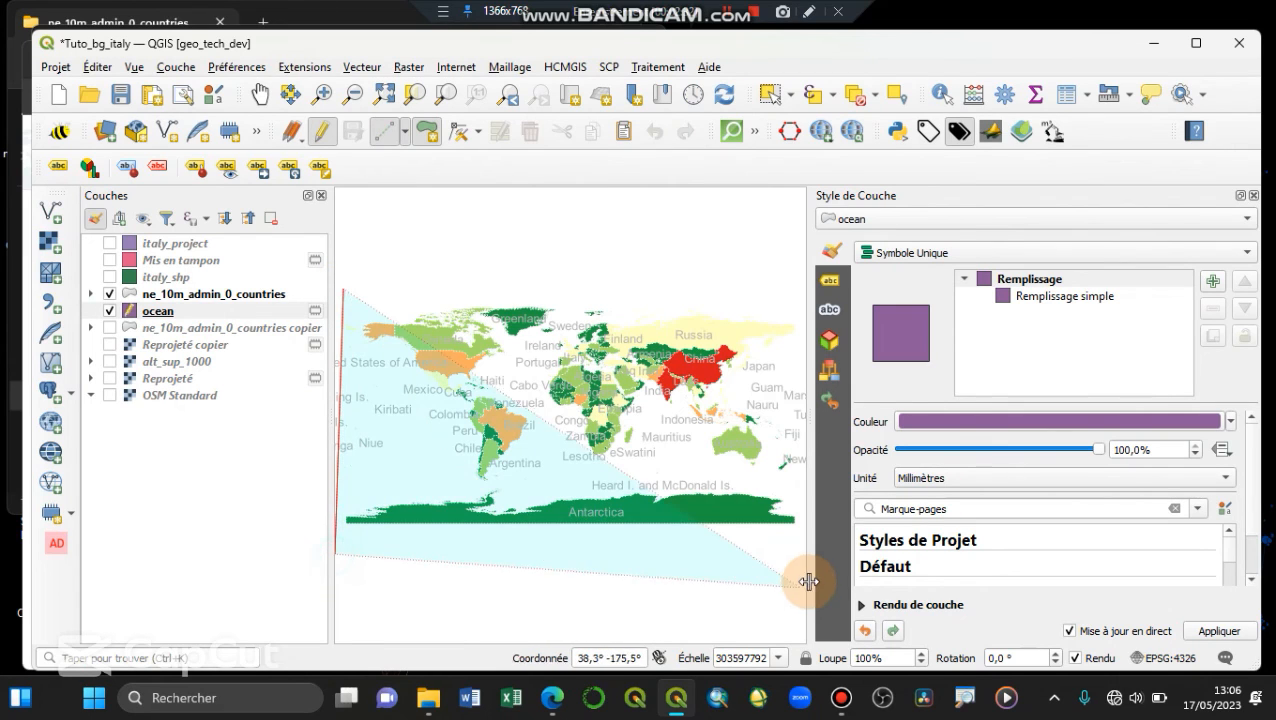
left_click(793, 578)
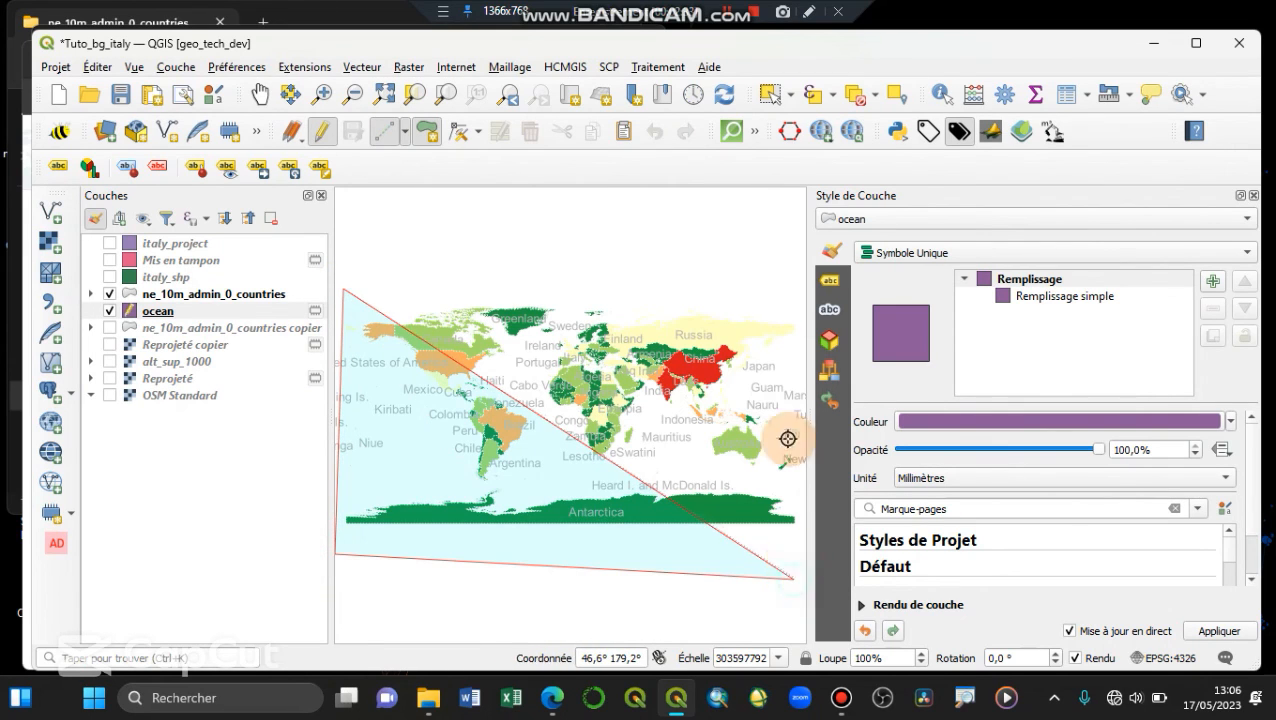
left_click(797, 306)
right_click(797, 306)
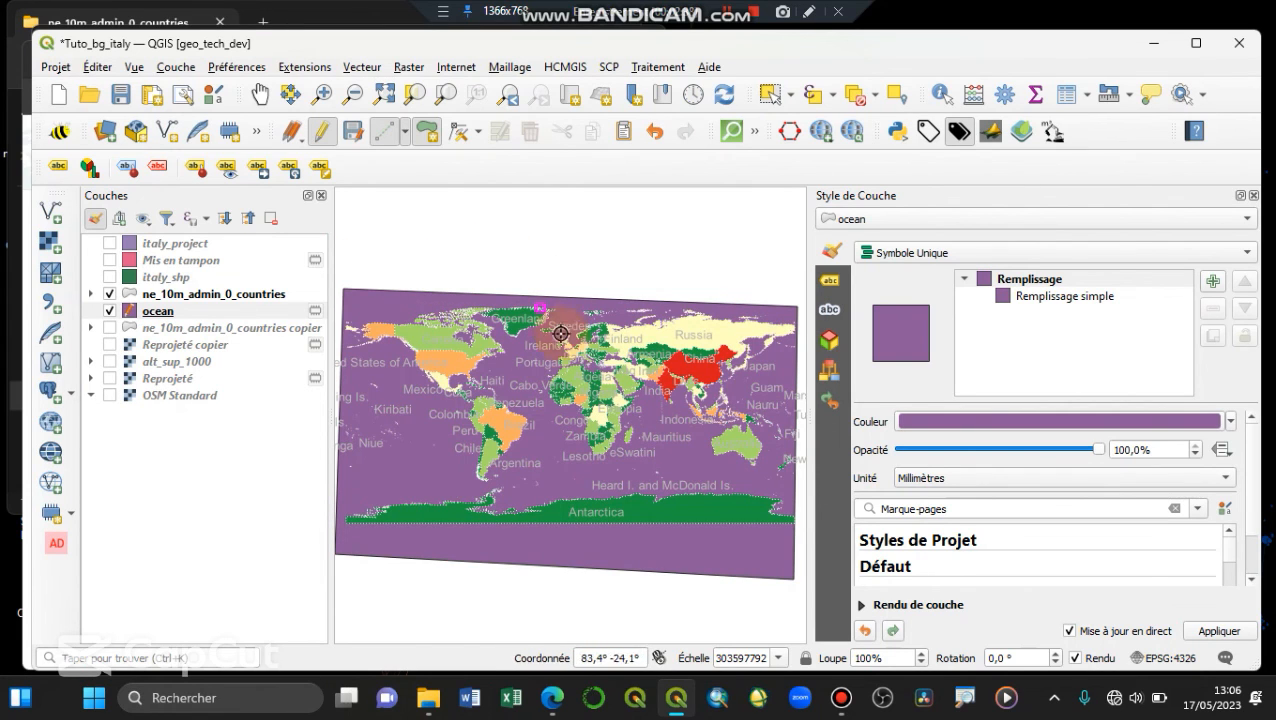
Set the ocean layer's fill colour to dark blue, trying a light blue along the way
left_click(1229, 421)
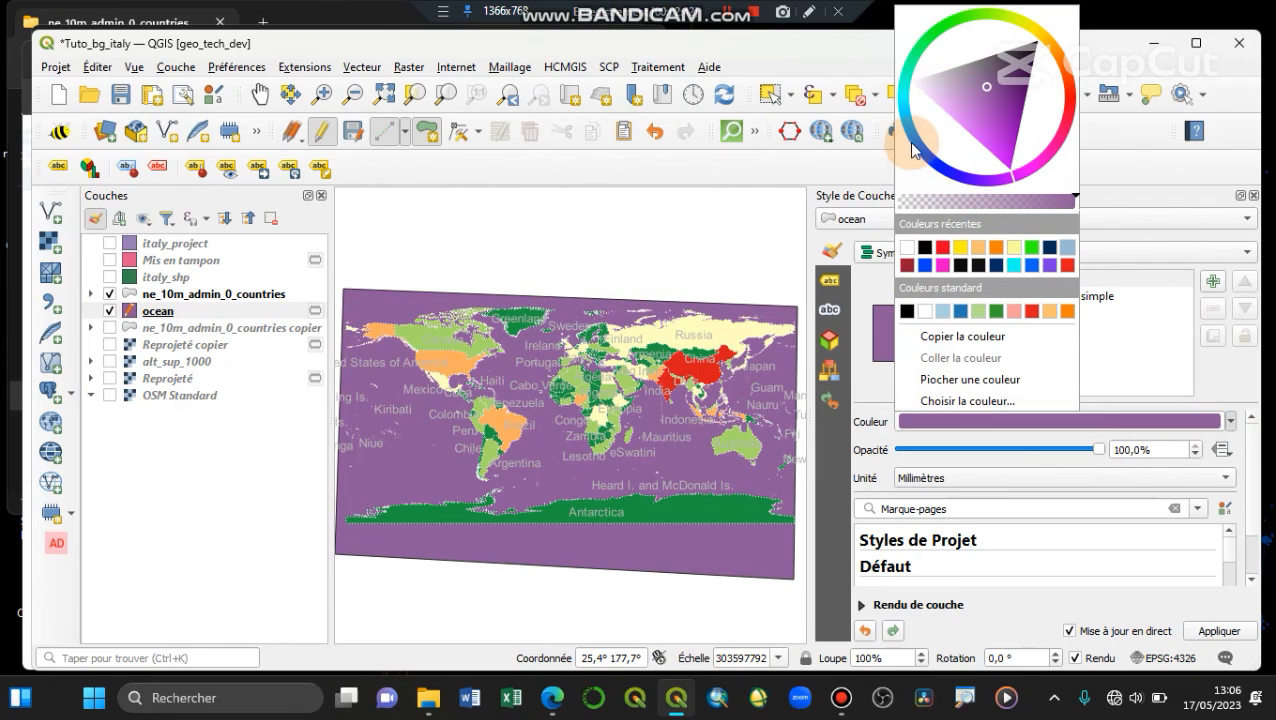
left_click_drag(912, 149, 935, 124)
left_click_drag(1006, 68, 962, 50)
mouse_move(1015, 127)
left_mouse_down()
mouse_move(998, 134)
mouse_move(1020, 161)
mouse_move(976, 53)
left_mouse_up()
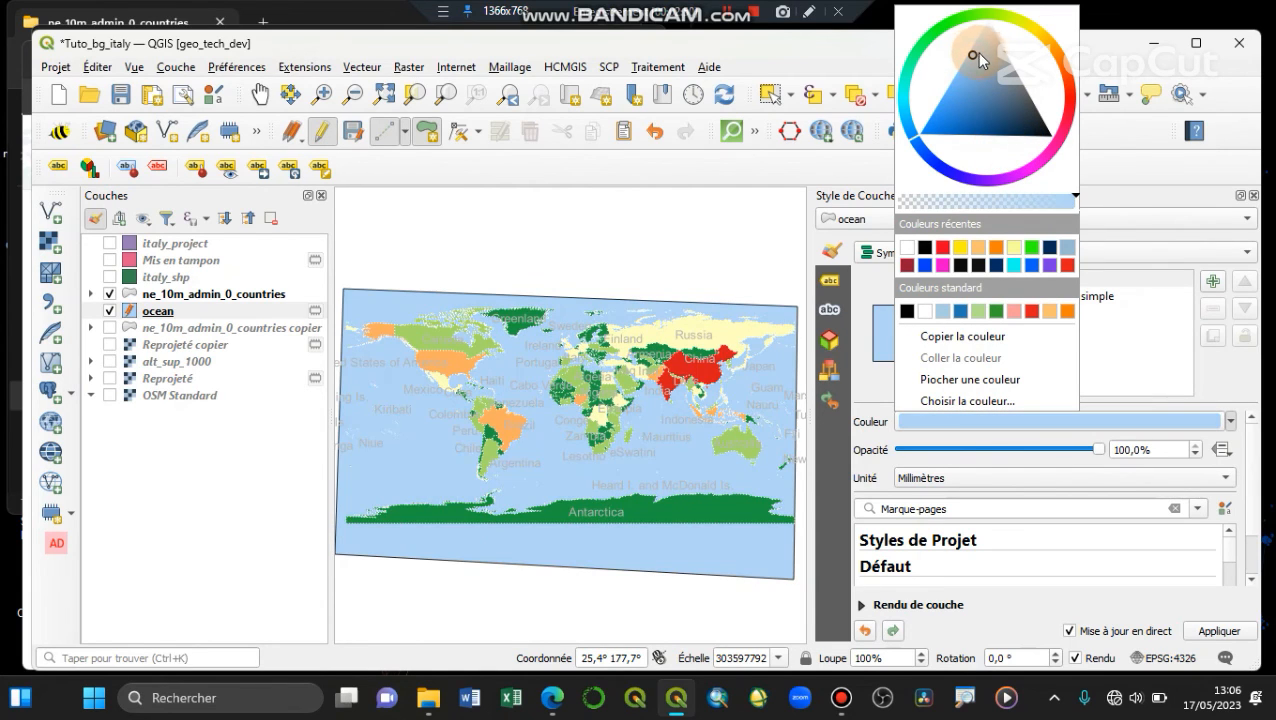
left_click(1006, 131)
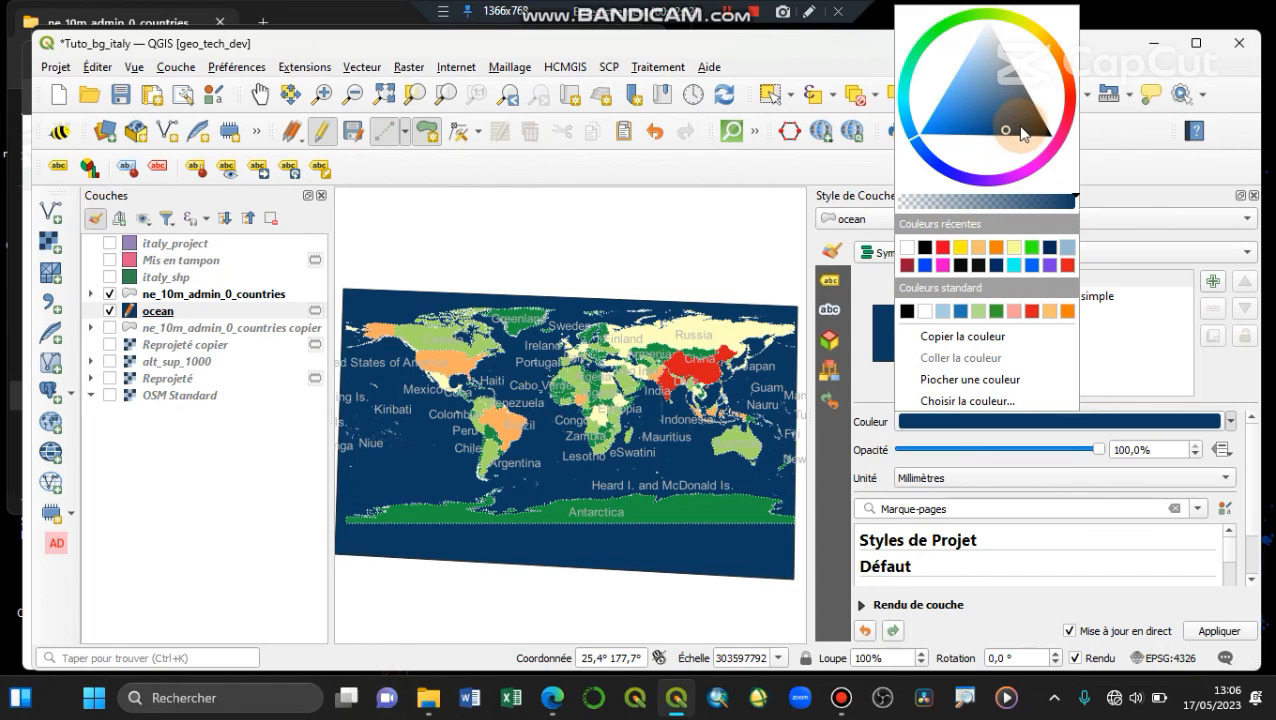
left_click_drag(1020, 133, 991, 132)
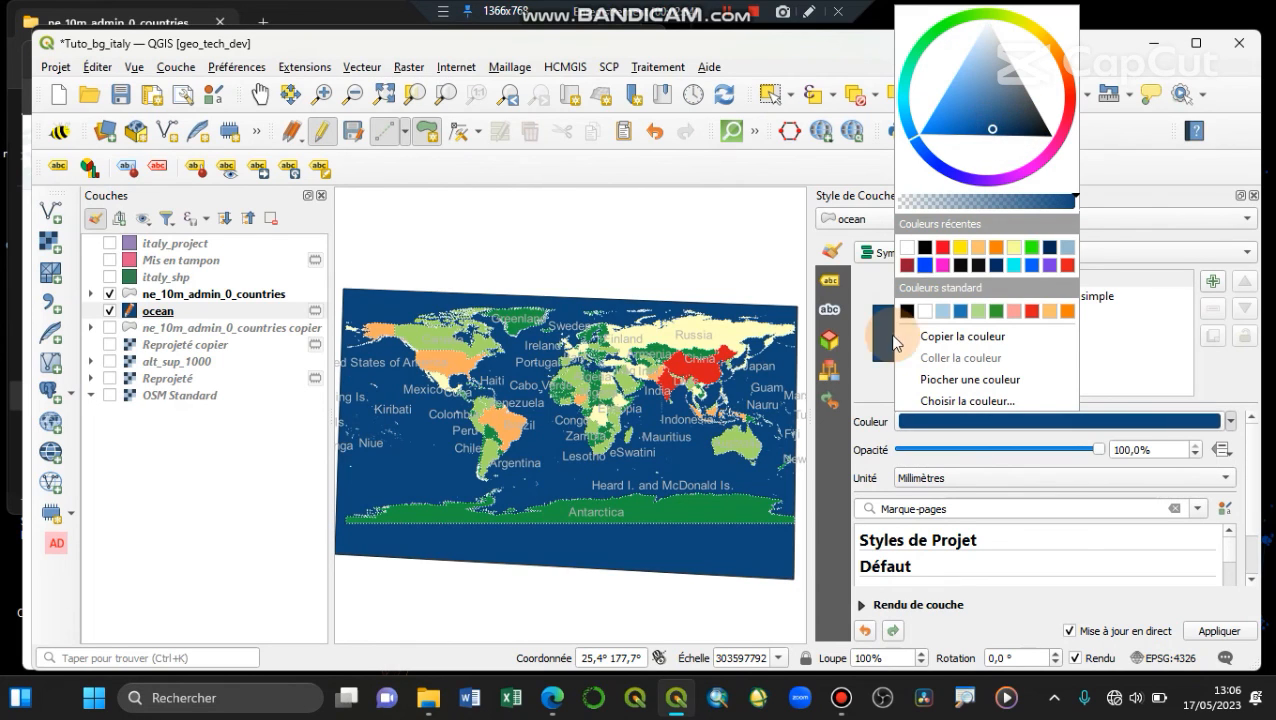
left_click(865, 408)
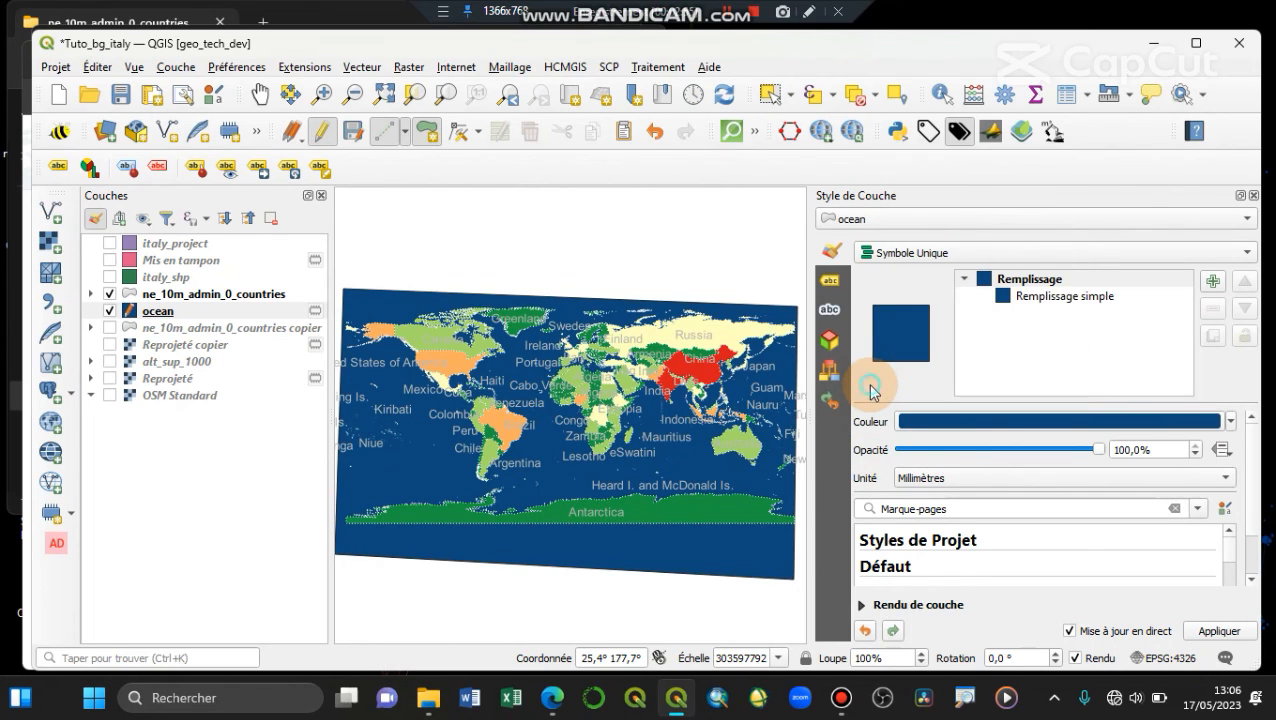
Change the ocean symbol's simple fill to a shapeburst gradient fill (Remplissage dégradé suivant la forme)
left_click(1080, 296)
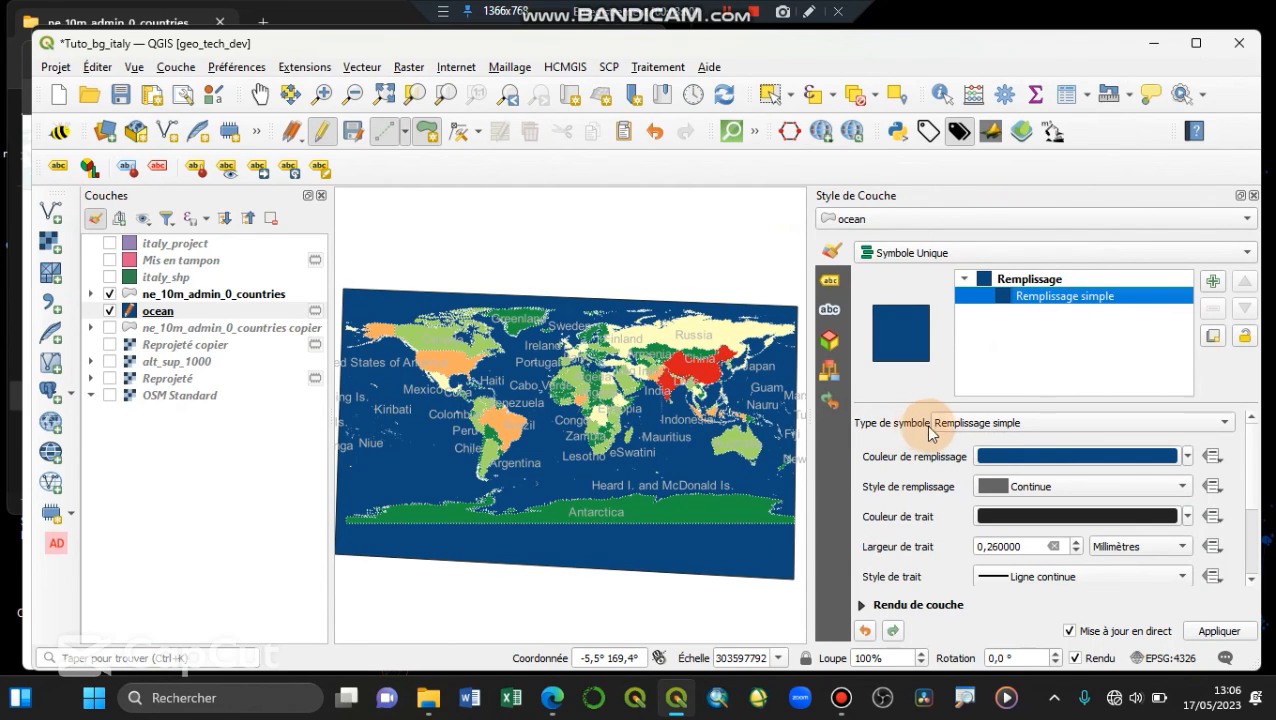
left_click(986, 424)
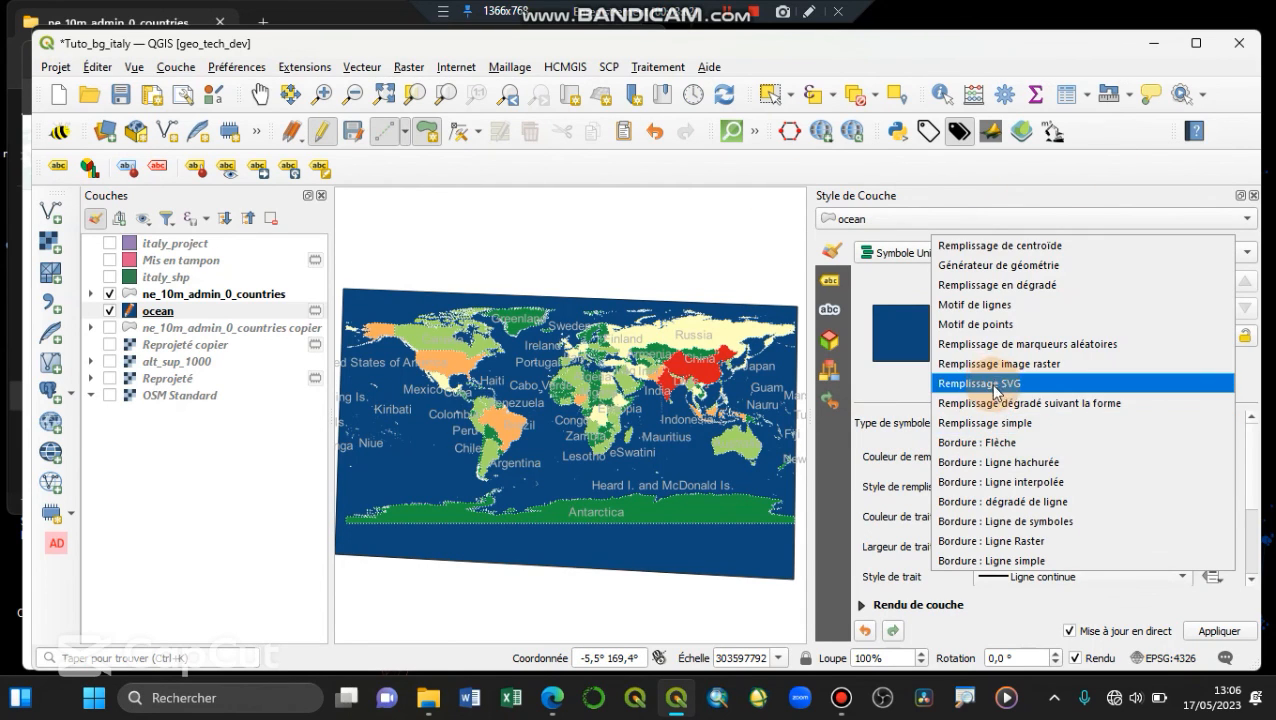
left_click(996, 404)
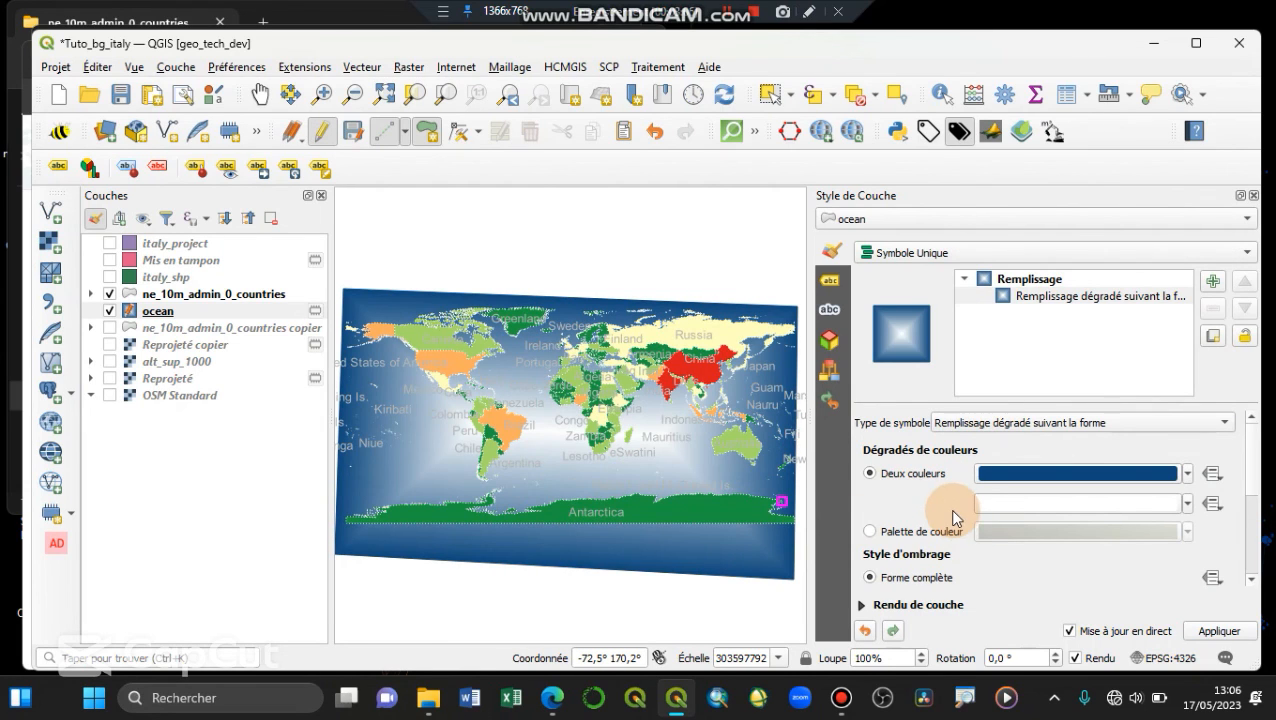
Set the second colour of the ocean's shapeburst gradient to a medium blue, trying the dark blue along the way
left_click(1187, 503)
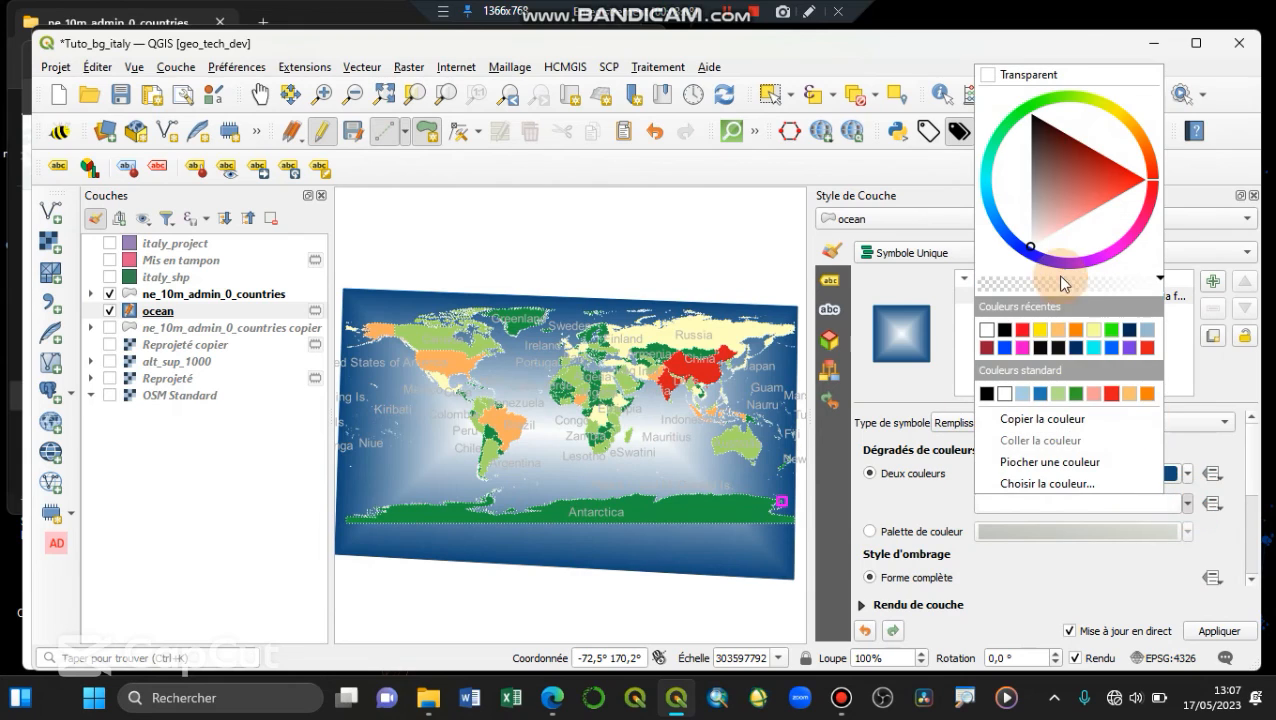
left_click(958, 490)
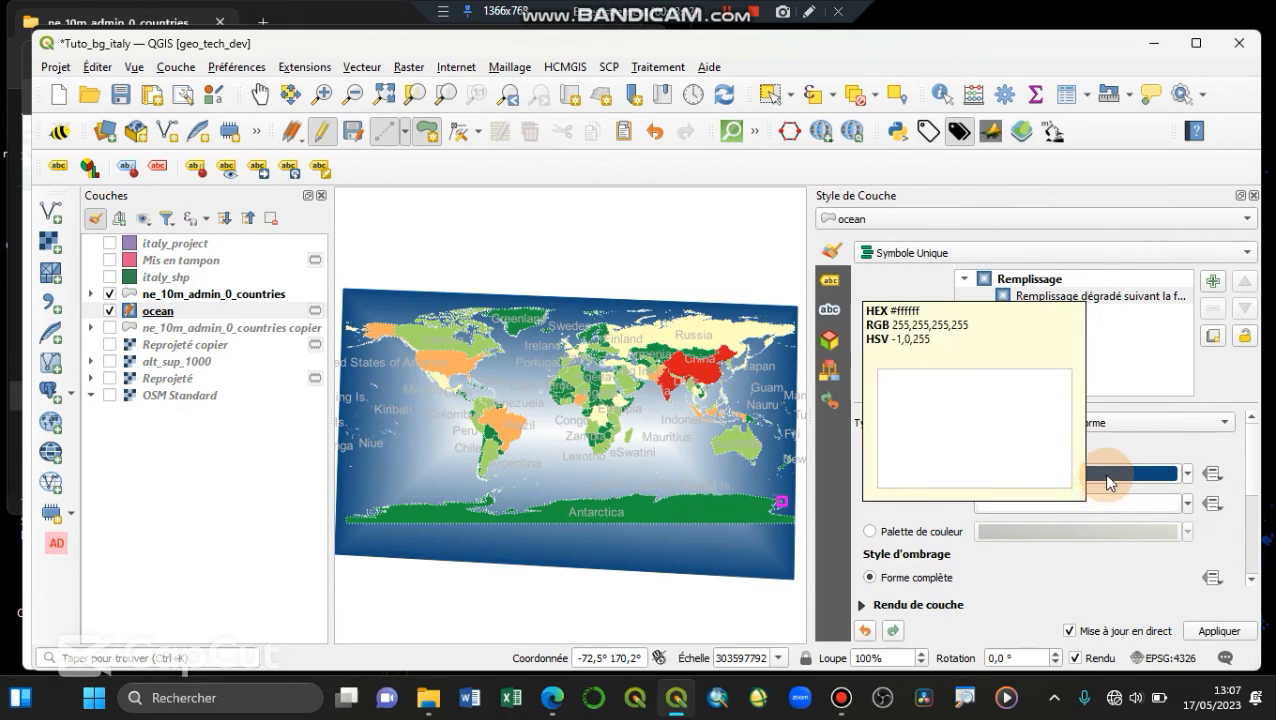
left_click_drag(1108, 474, 1062, 512)
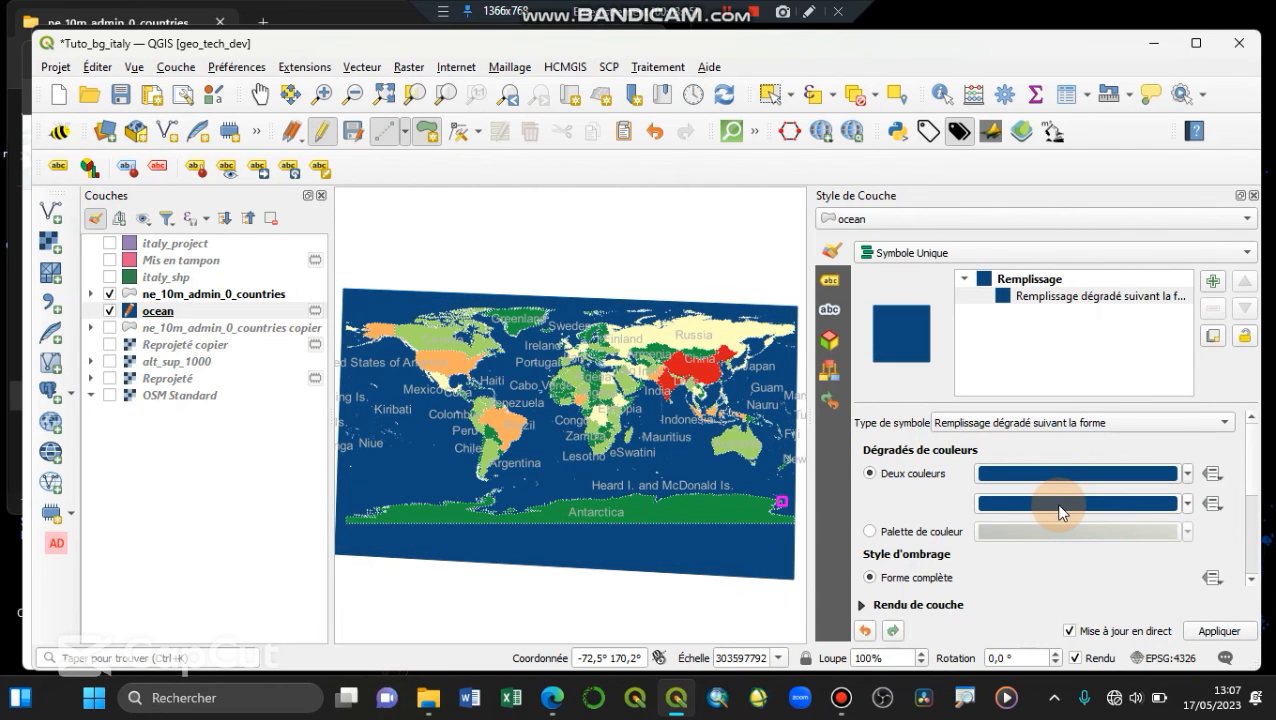
left_click(1186, 504)
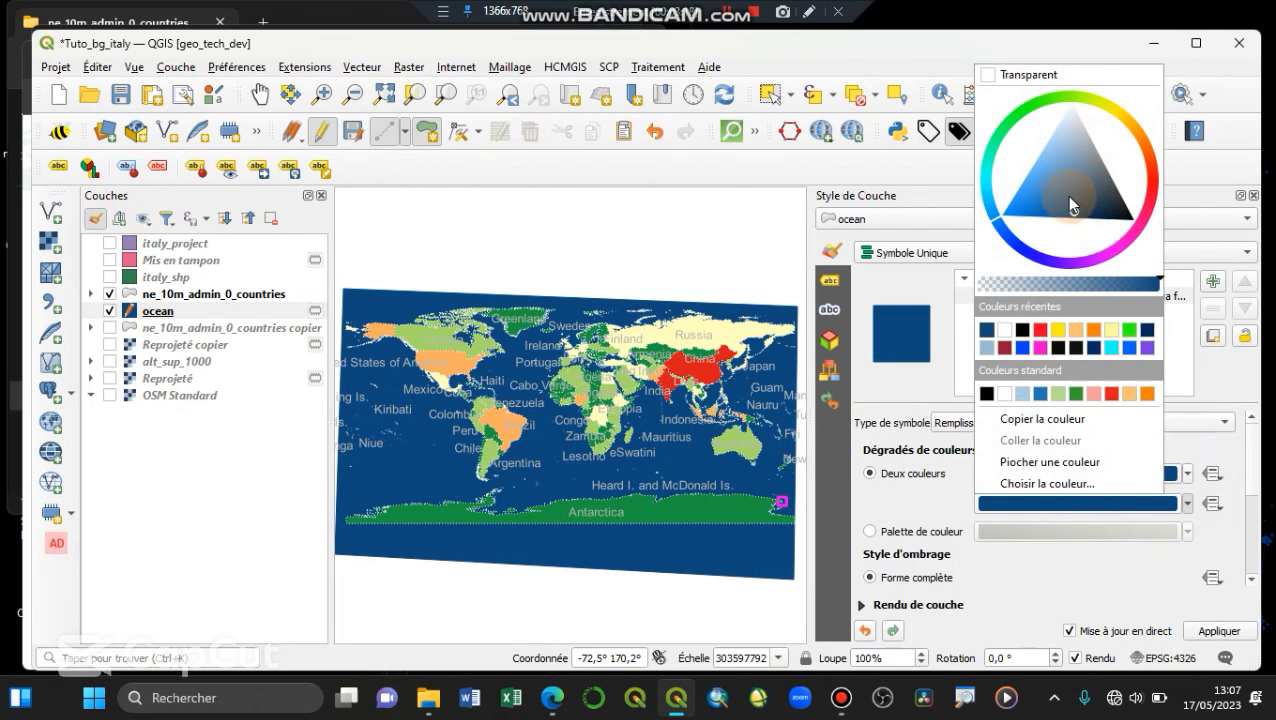
mouse_move(1003, 222)
left_mouse_down()
mouse_move(995, 205)
mouse_move(1050, 198)
left_mouse_up()
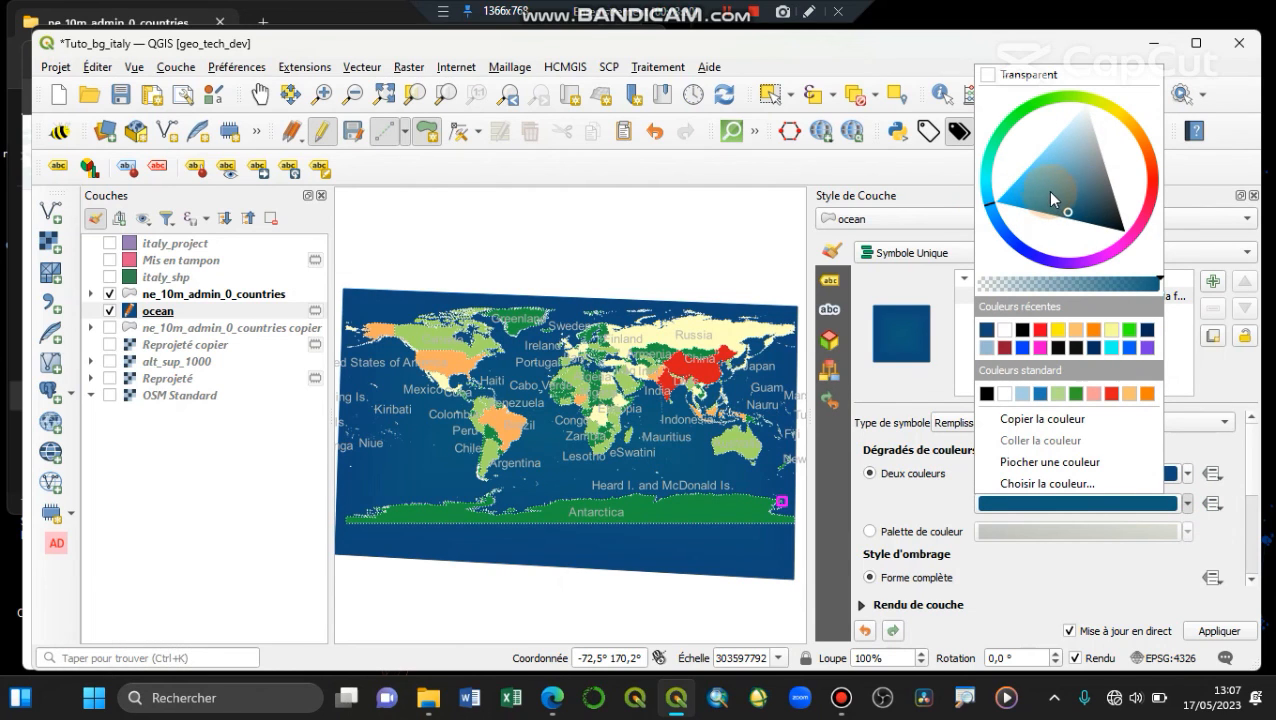
left_click(1058, 204)
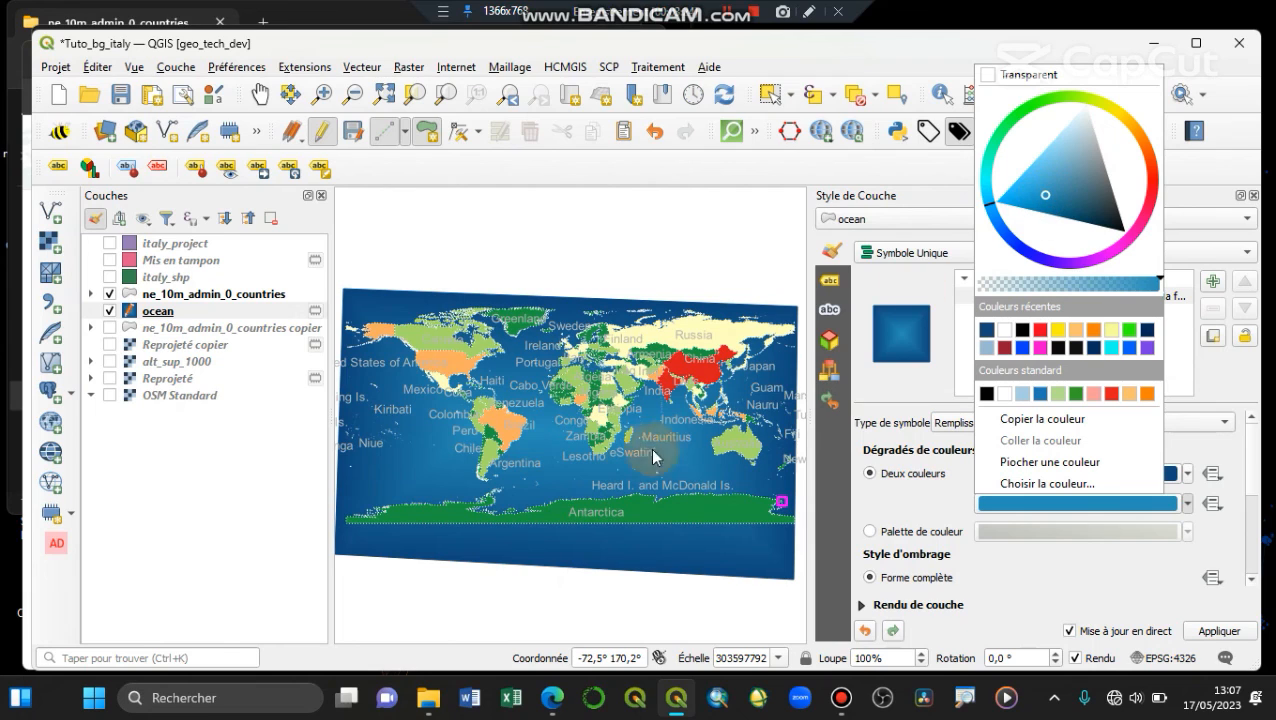
left_click(890, 504)
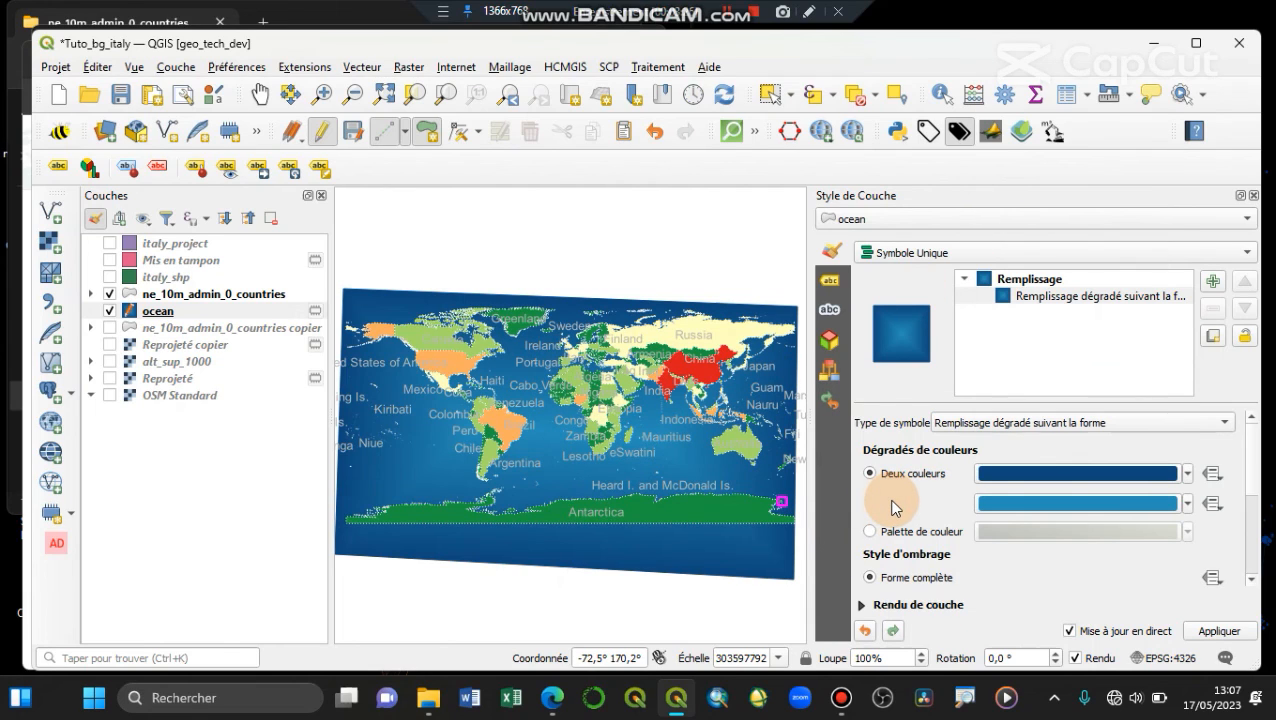
Change the ocean symbol to a gradient fill (Remplissage en dégradé) using the Blues colour ramp
left_click(1052, 423)
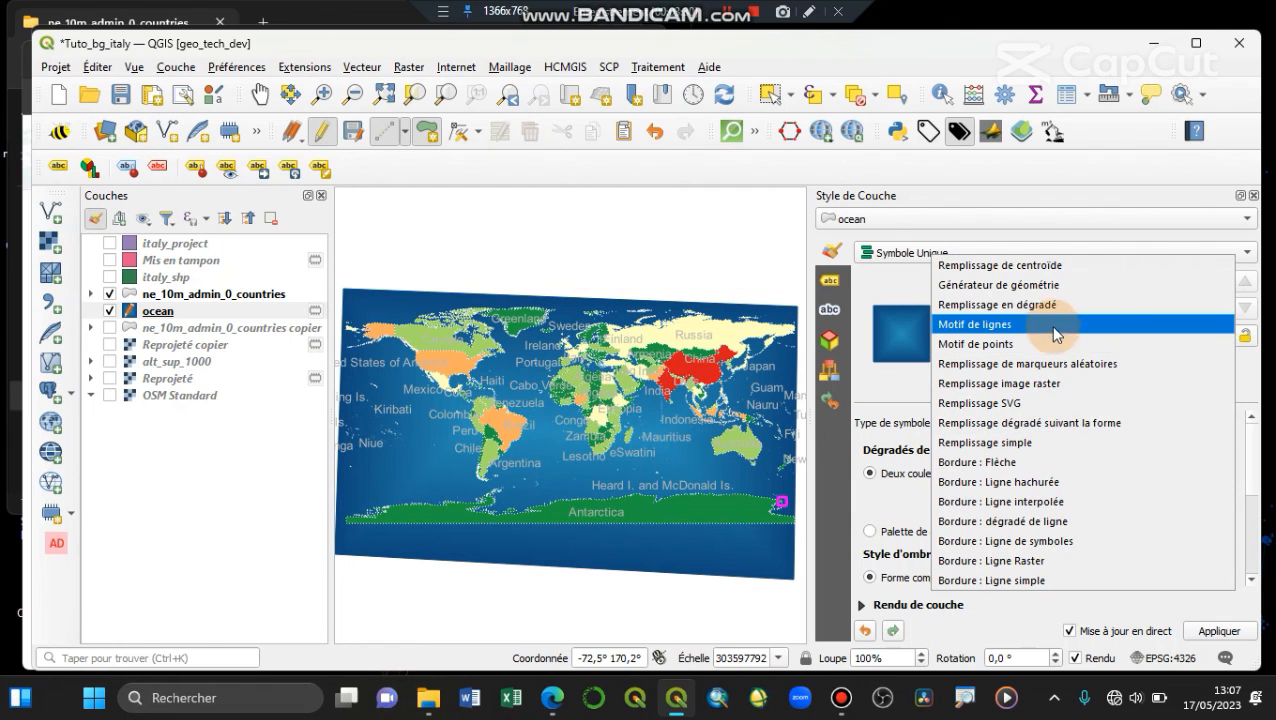
left_click(869, 531)
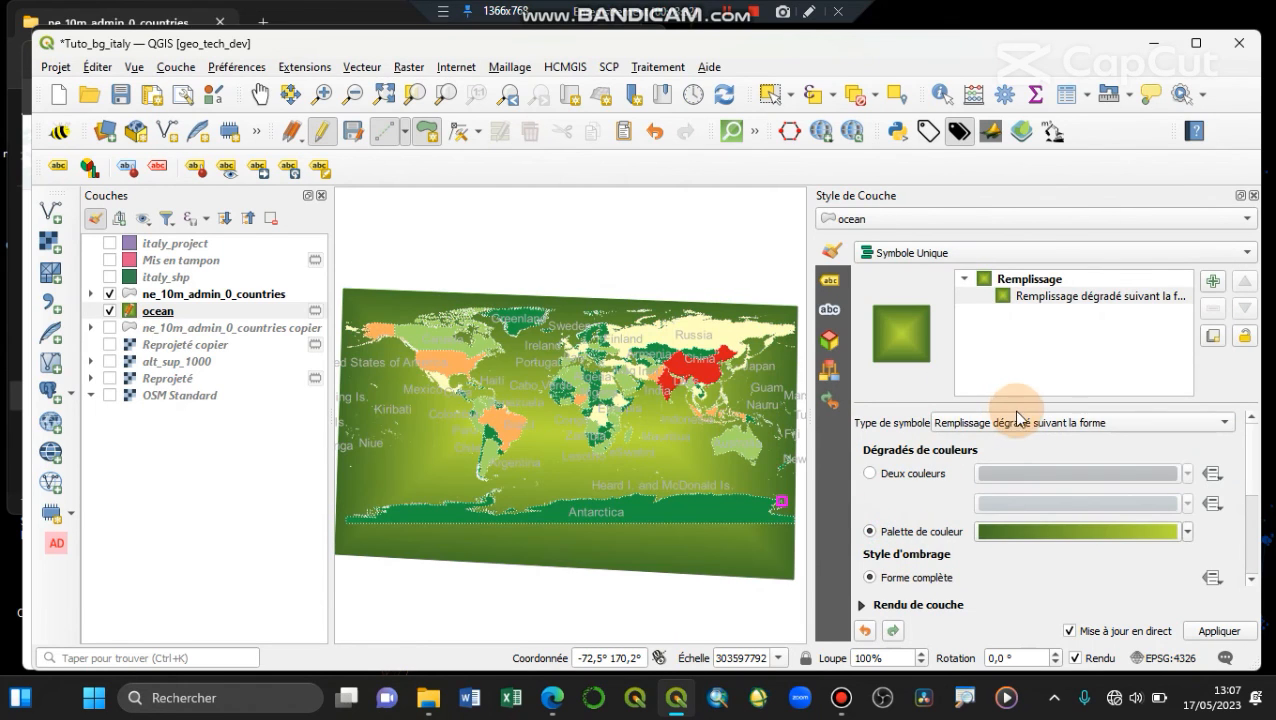
left_click(1015, 424)
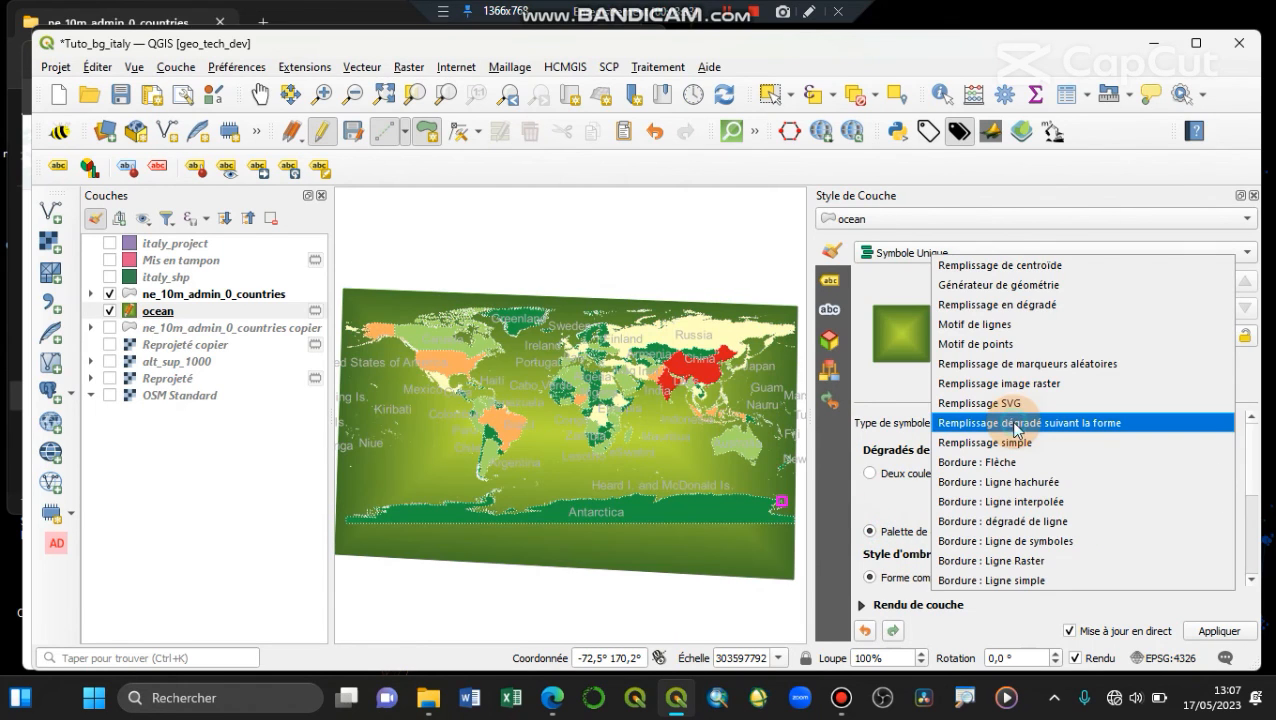
left_click(1040, 304)
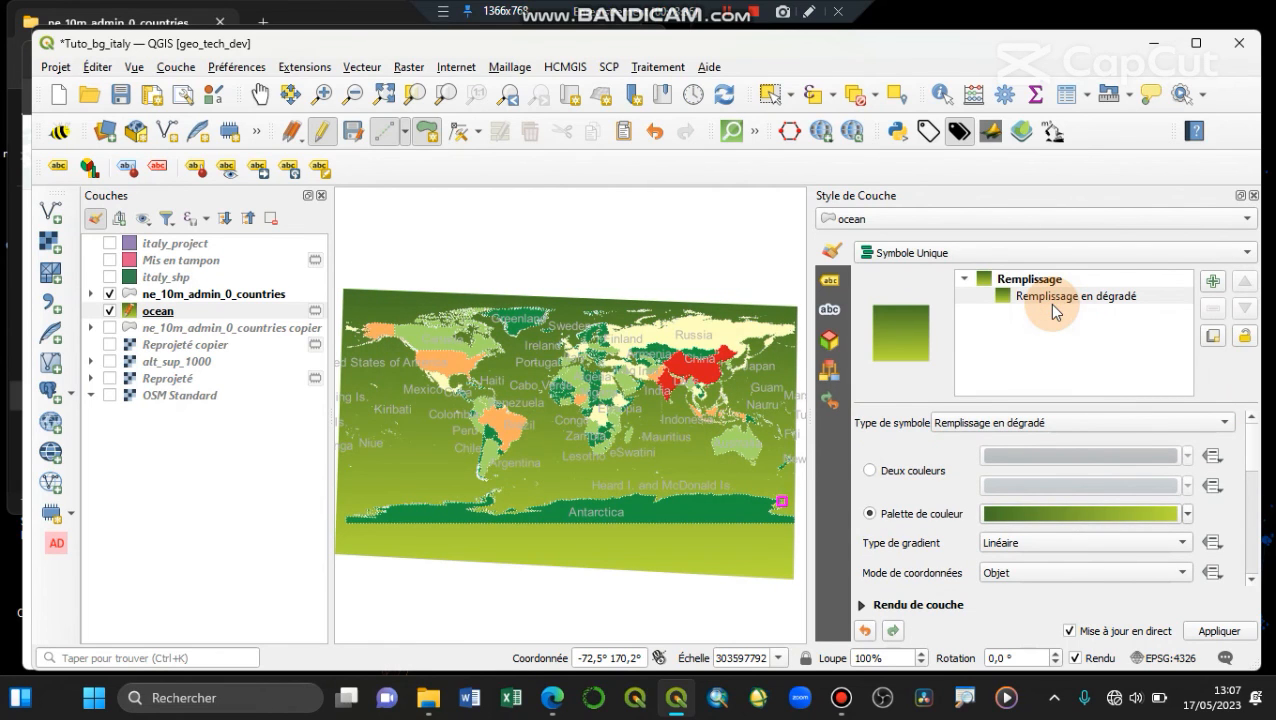
left_click(1190, 516)
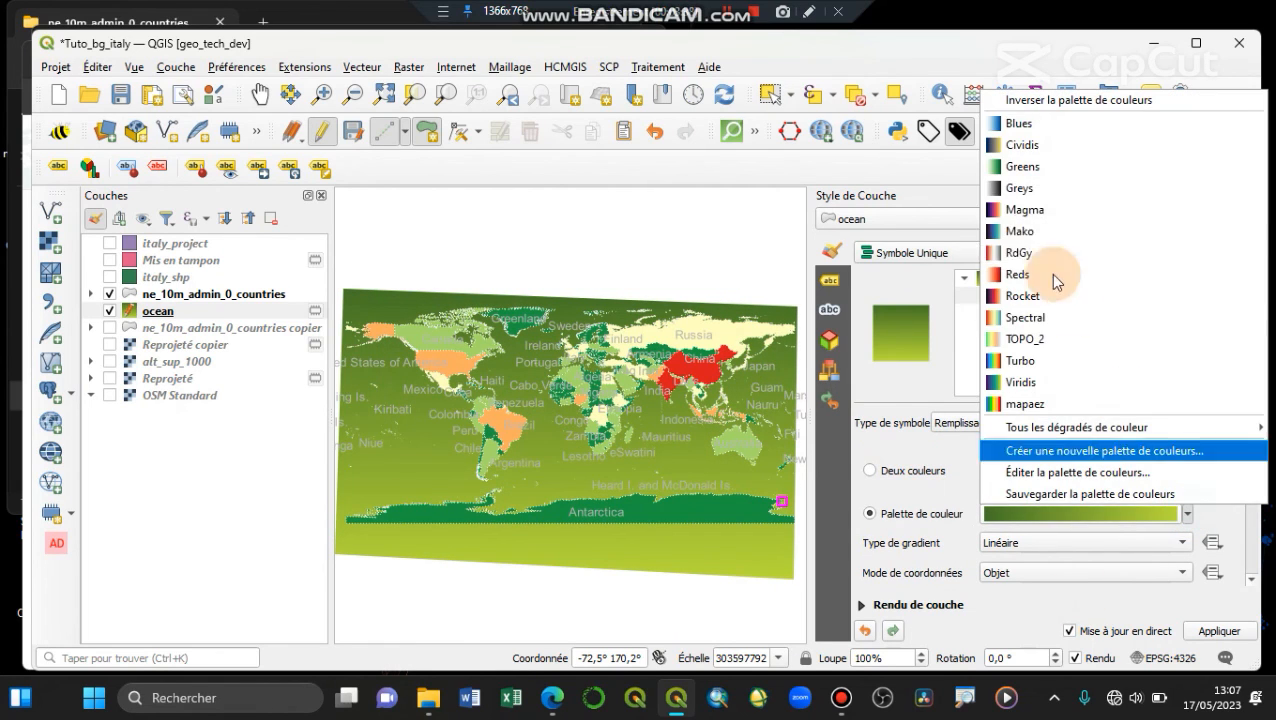
left_click(1025, 121)
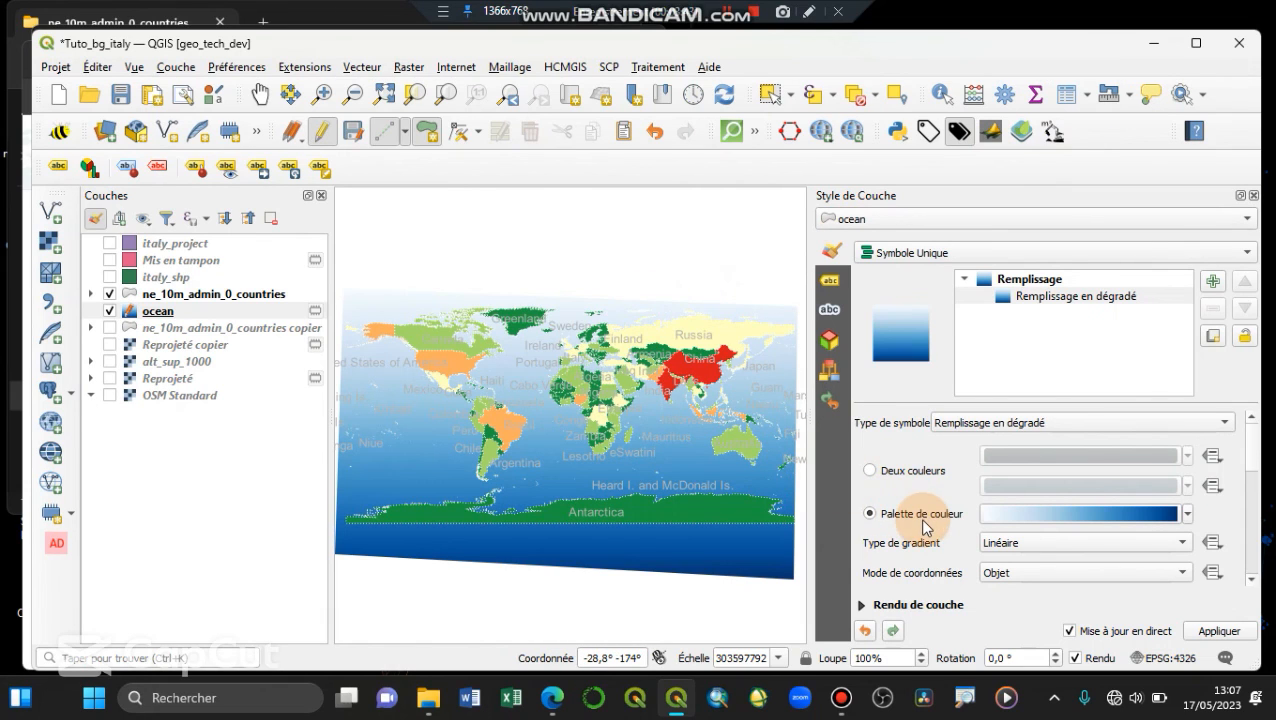
Set the gradient type of the ocean fill to Radial
scroll(922, 525, "down", 1)
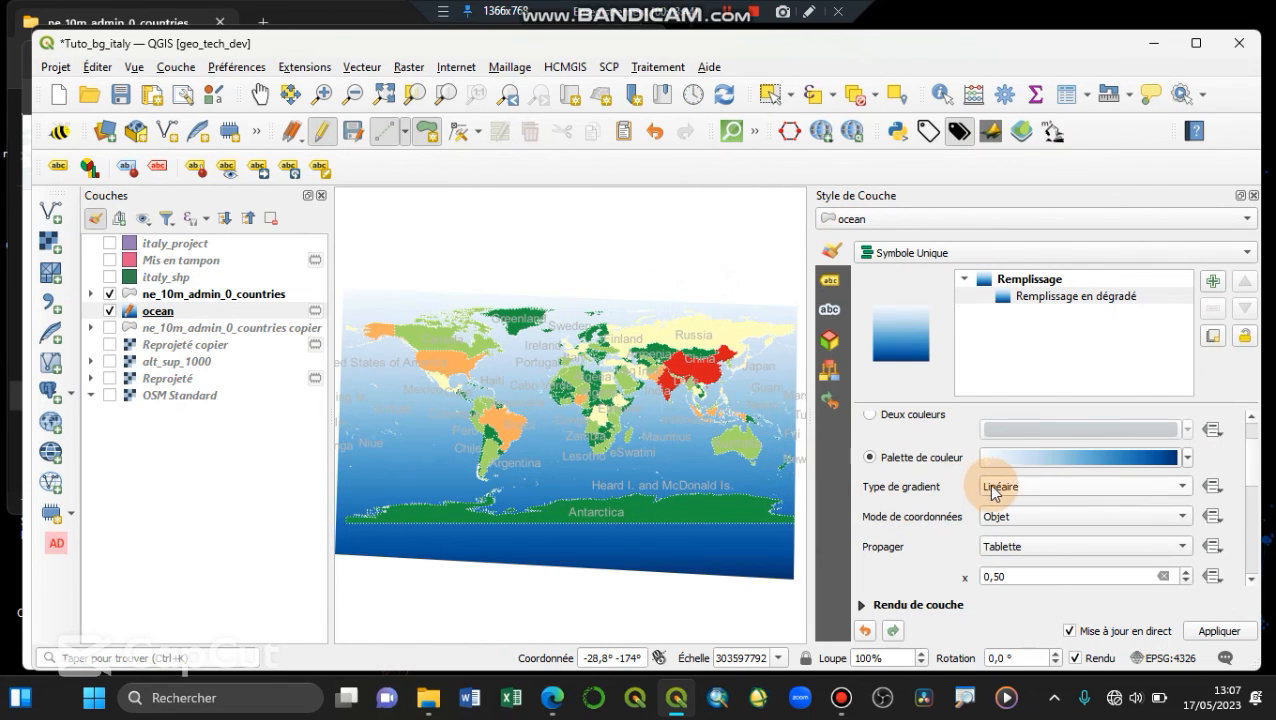
left_click(988, 485)
left_click(1003, 504)
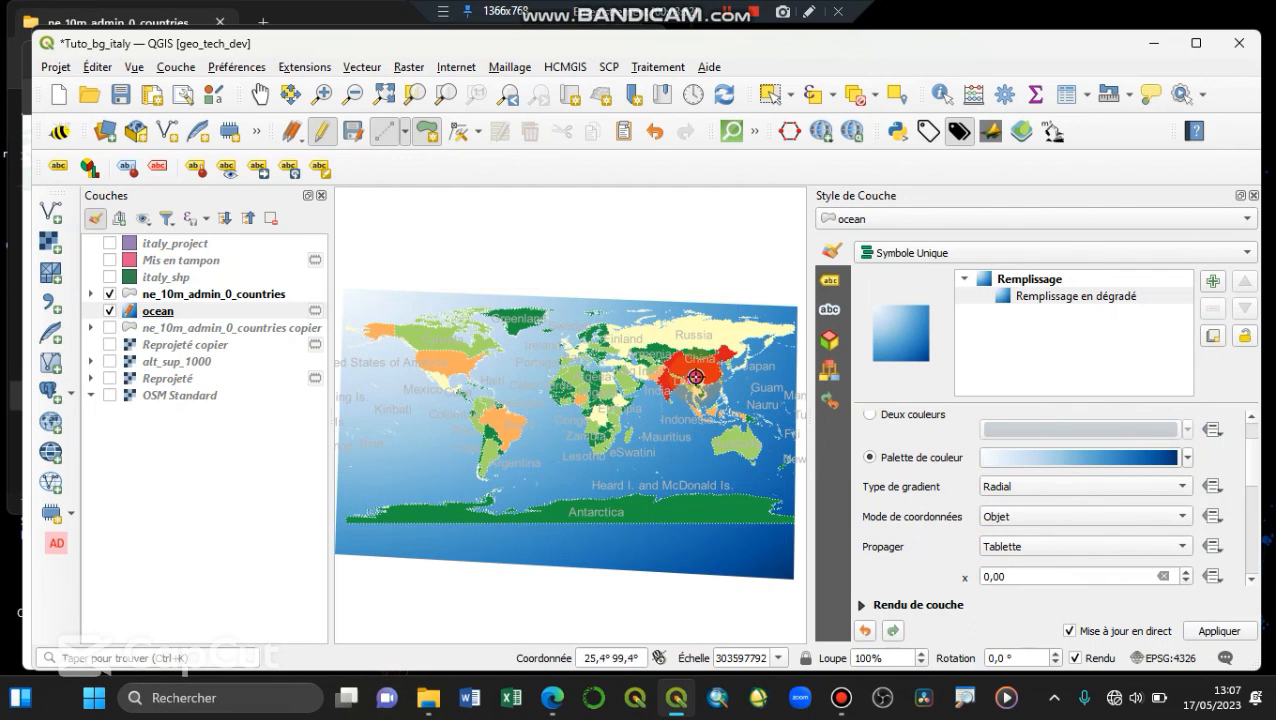
Hide the ocean layer and open the "continent" print layout
left_click(109, 311)
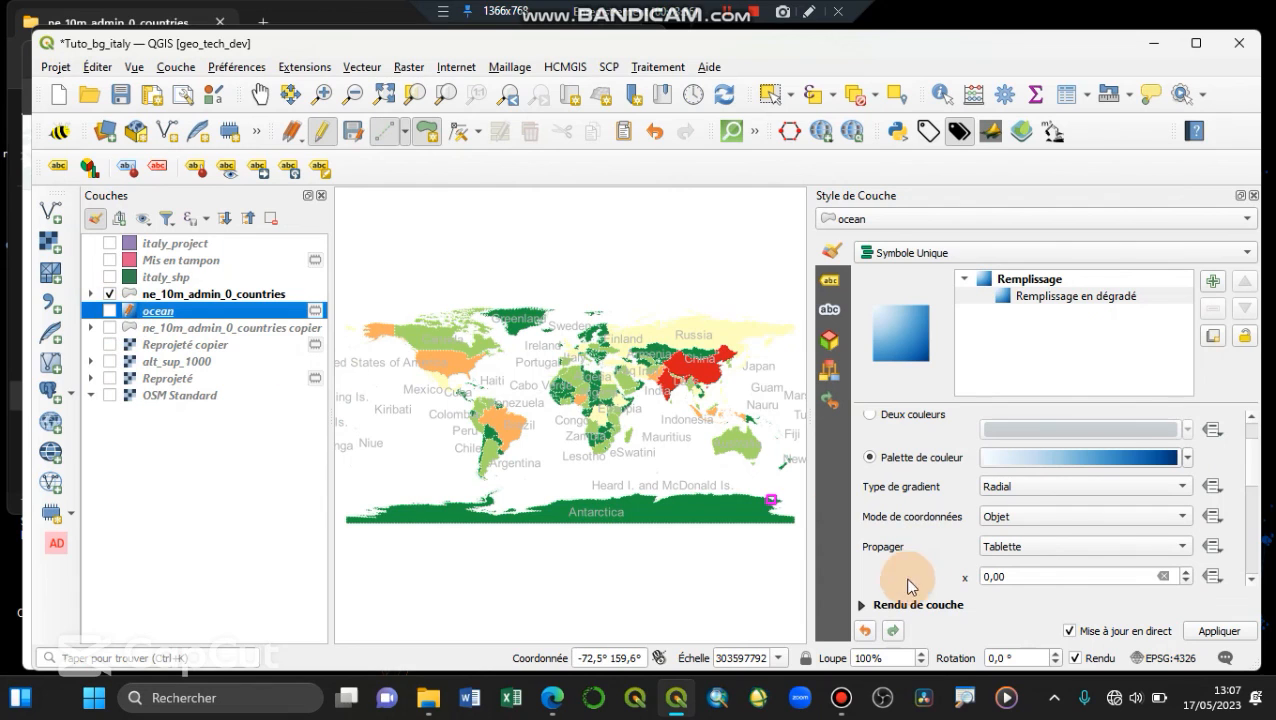
left_click(190, 100)
left_click(919, 72)
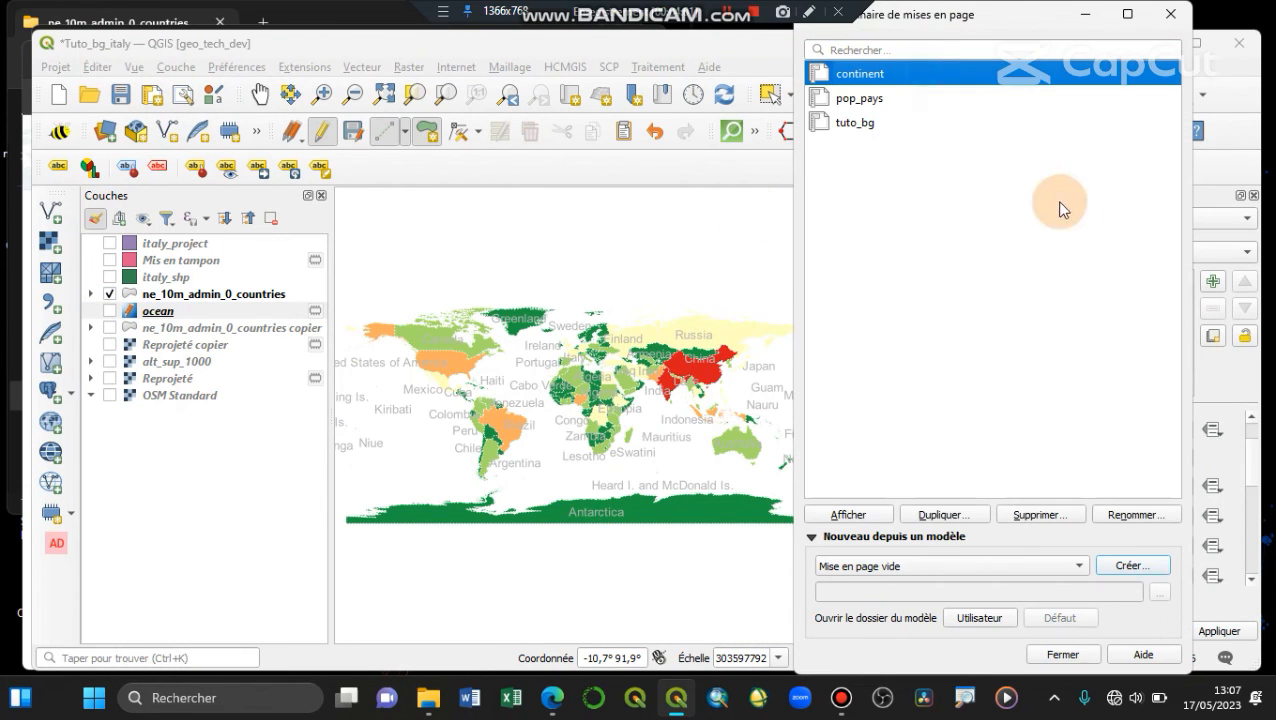
left_click(867, 512)
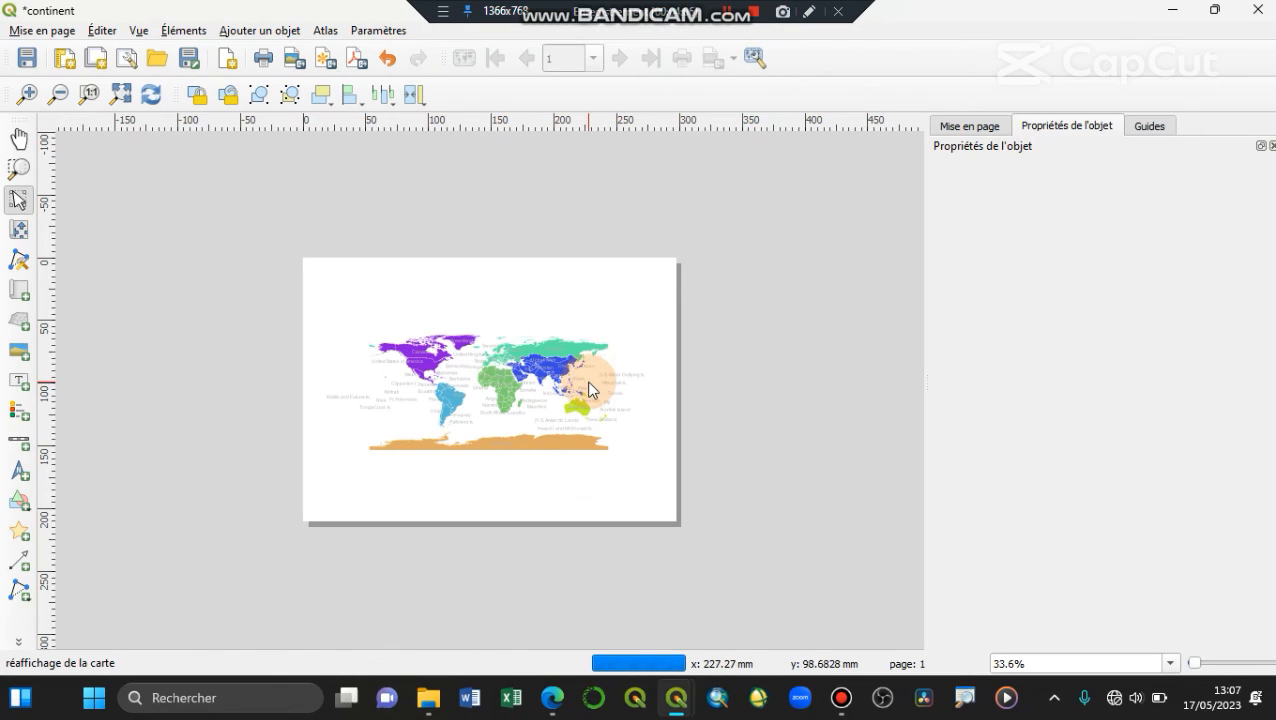
Set the background colour of the layout's world map item to bright blue
left_click(588, 386)
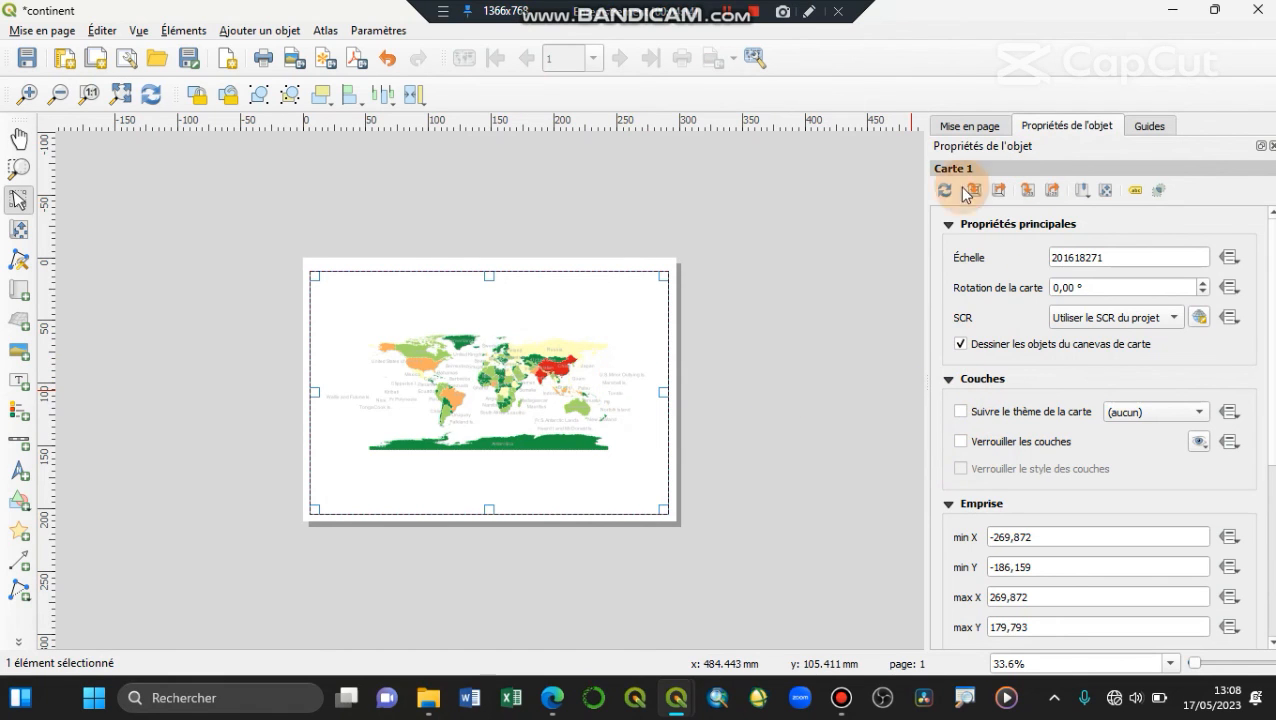
left_click(120, 94)
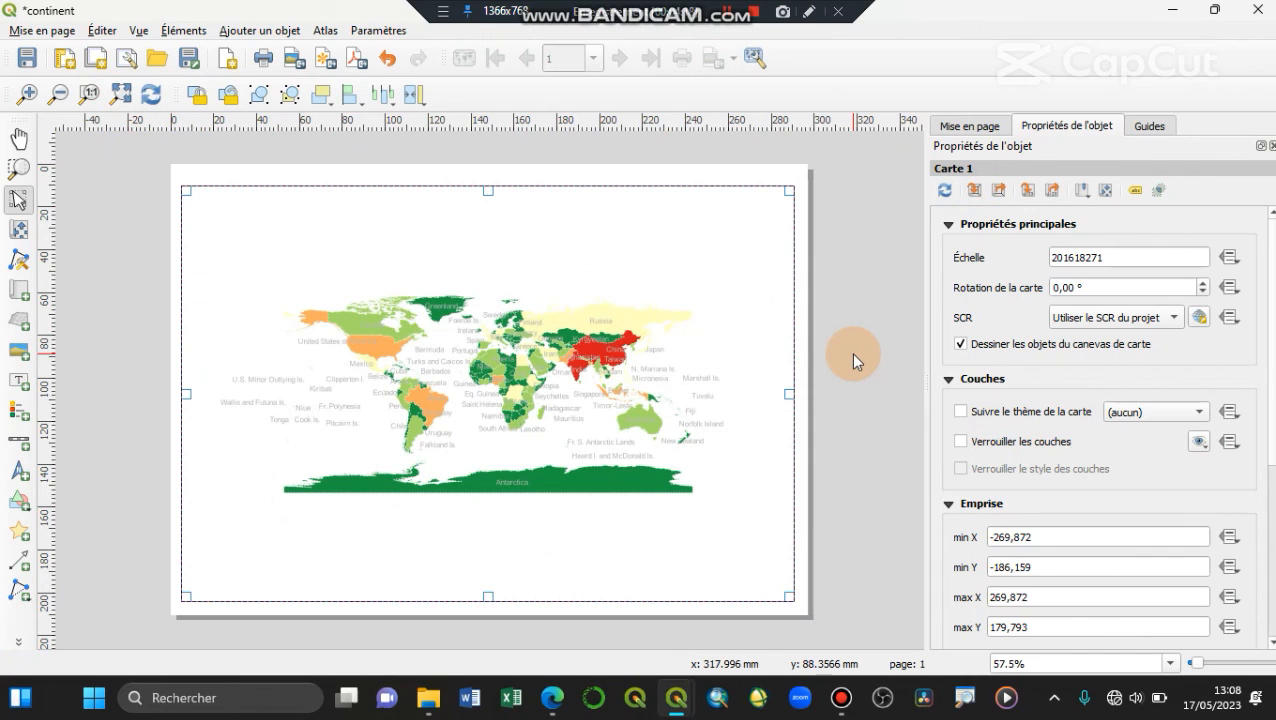
scroll(1095, 420, "down", 5)
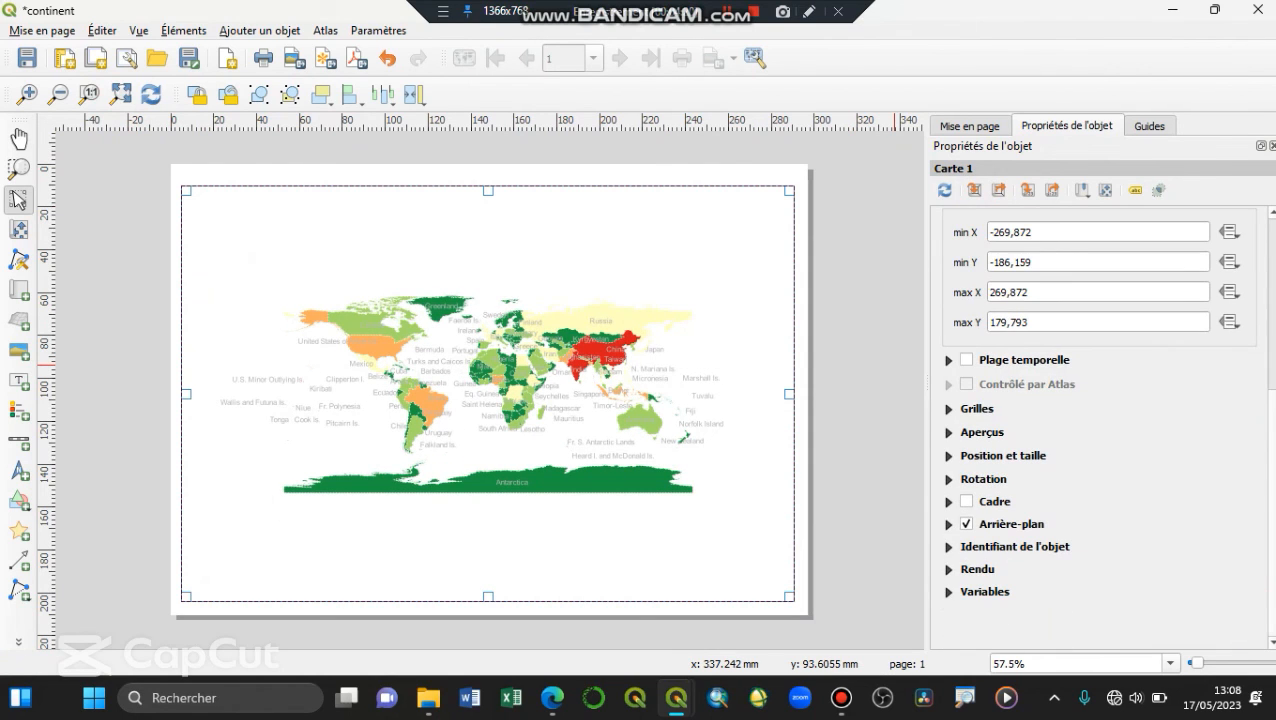
left_click(948, 526)
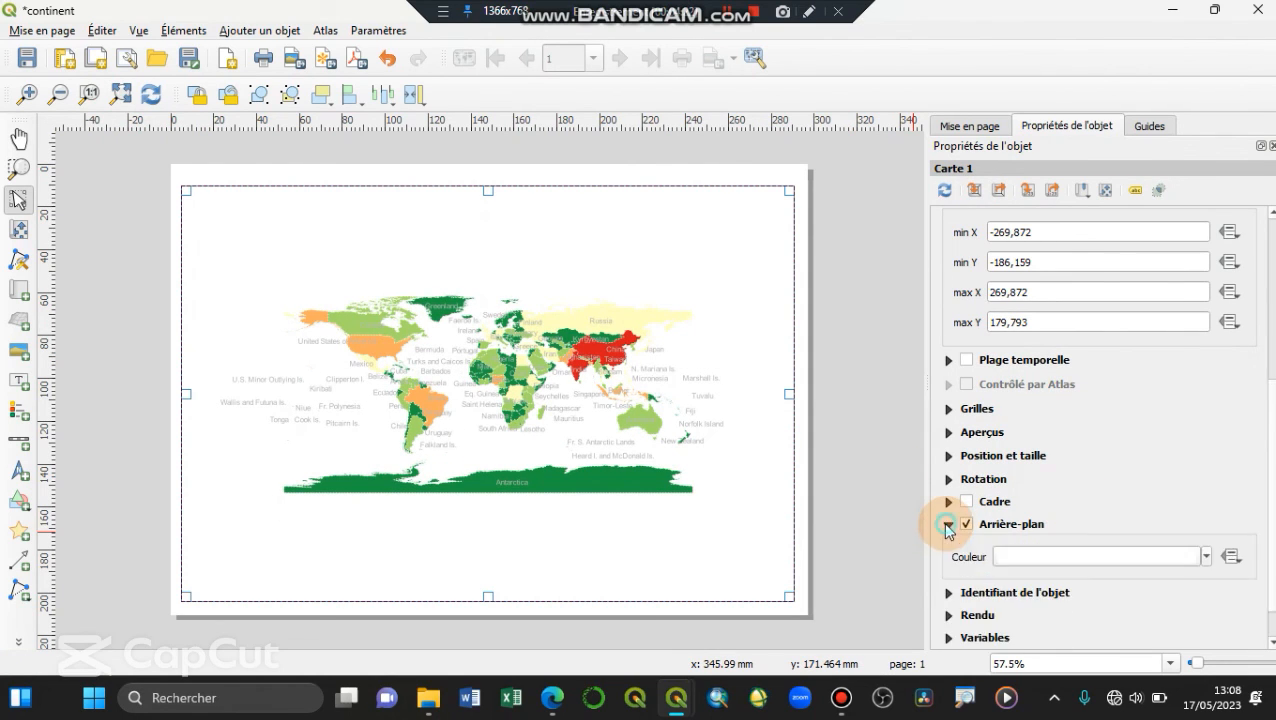
left_click(1206, 556)
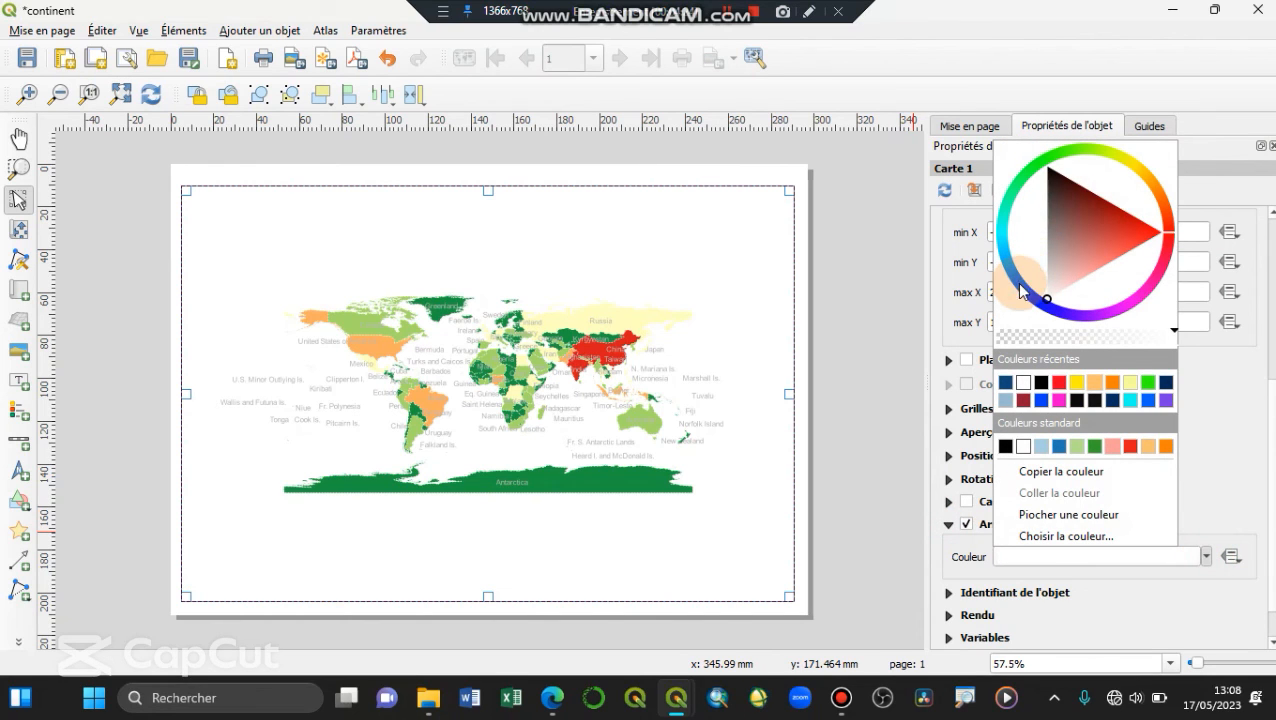
left_click(1025, 282)
left_click(1060, 250)
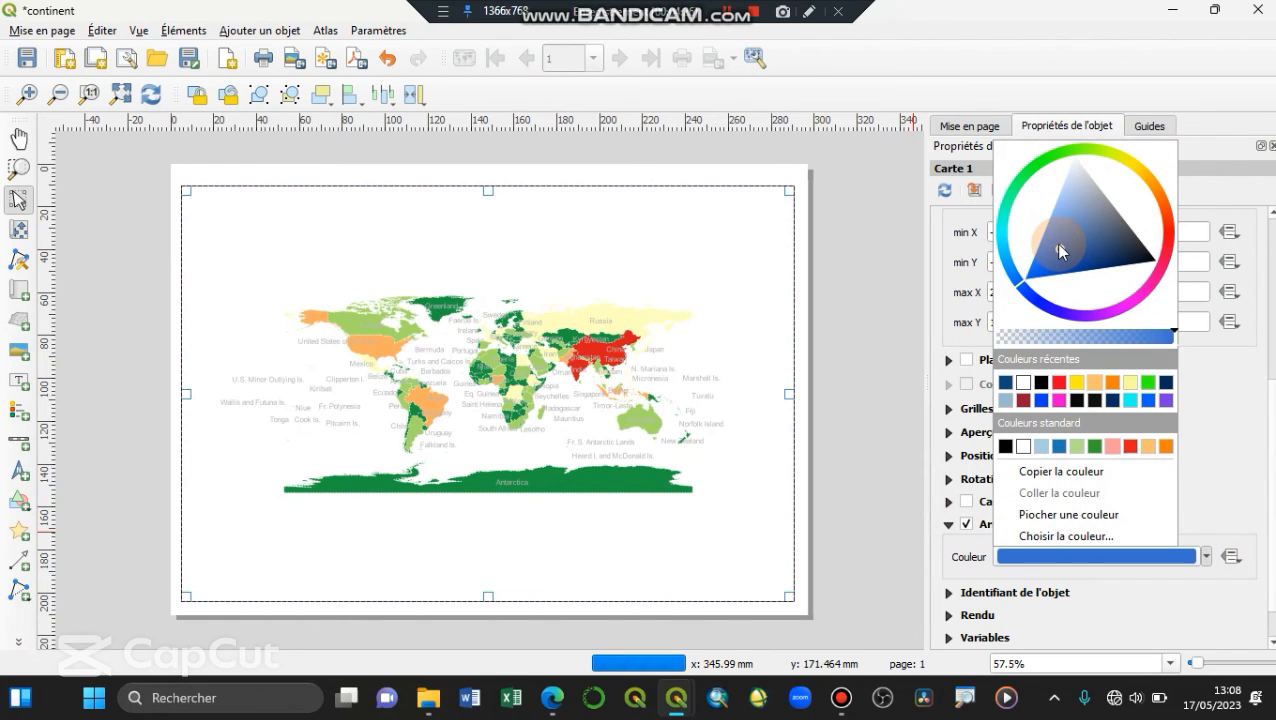
mouse_move(1060, 250)
left_mouse_down()
mouse_move(1048, 208)
mouse_move(1052, 260)
left_mouse_up()
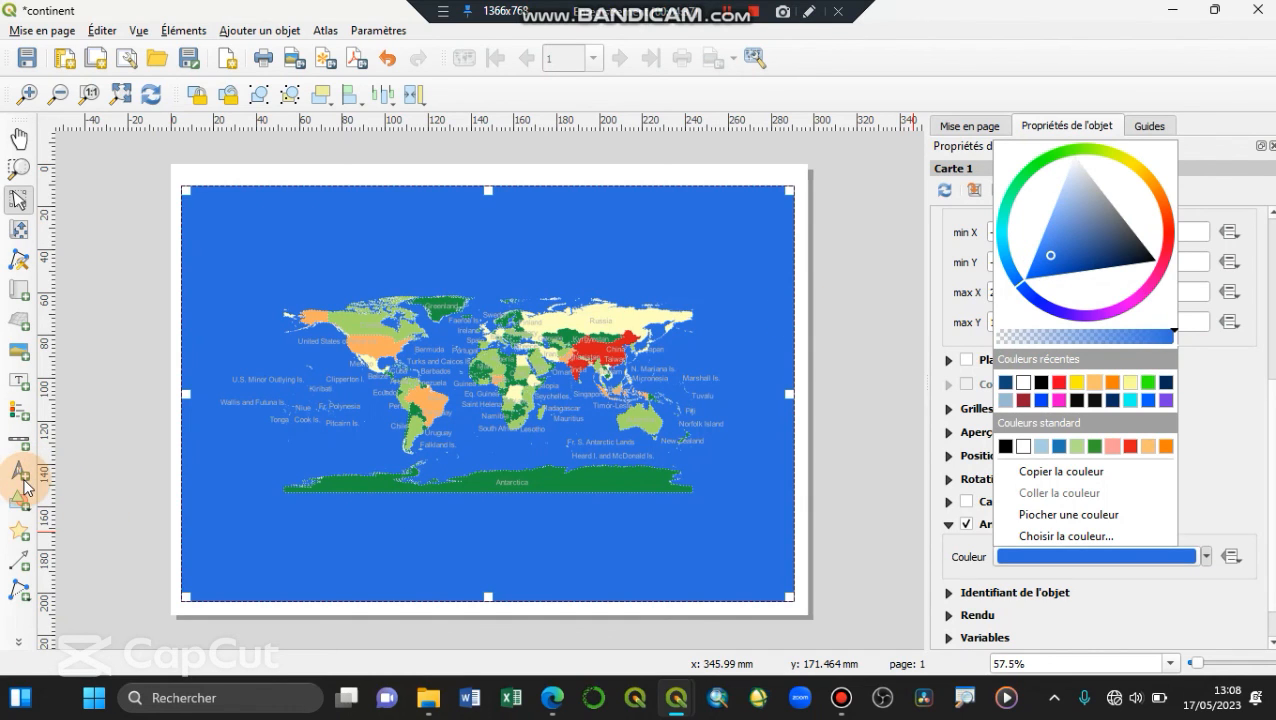
Add a rectangle shape spanning the map item's full width and covering the world map
left_click(262, 32)
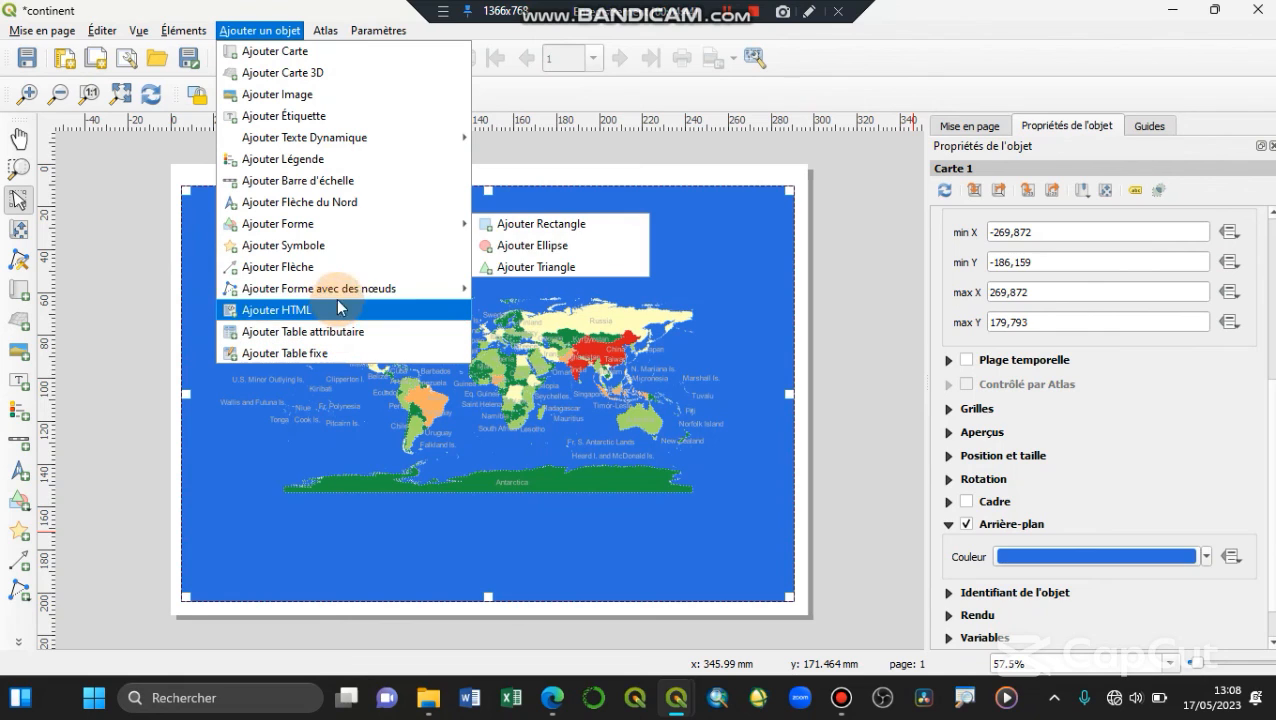
mouse_move(352, 224)
left_click(521, 222)
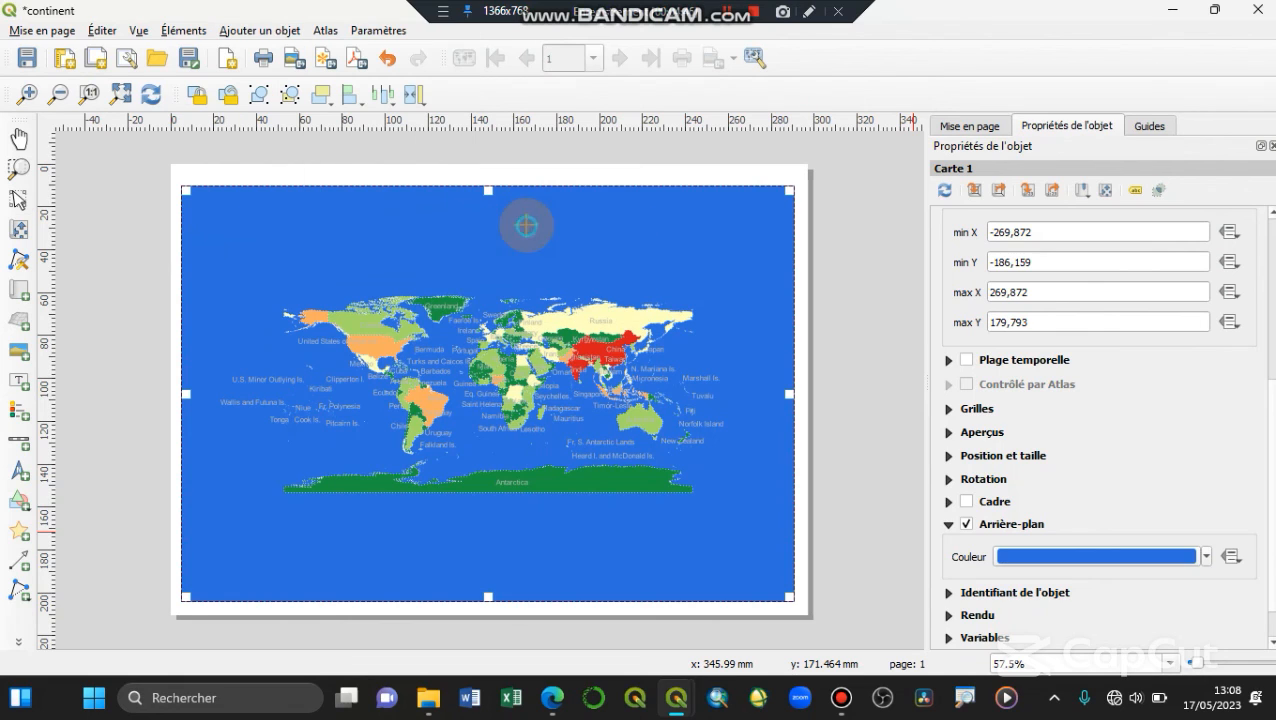
left_click(183, 268)
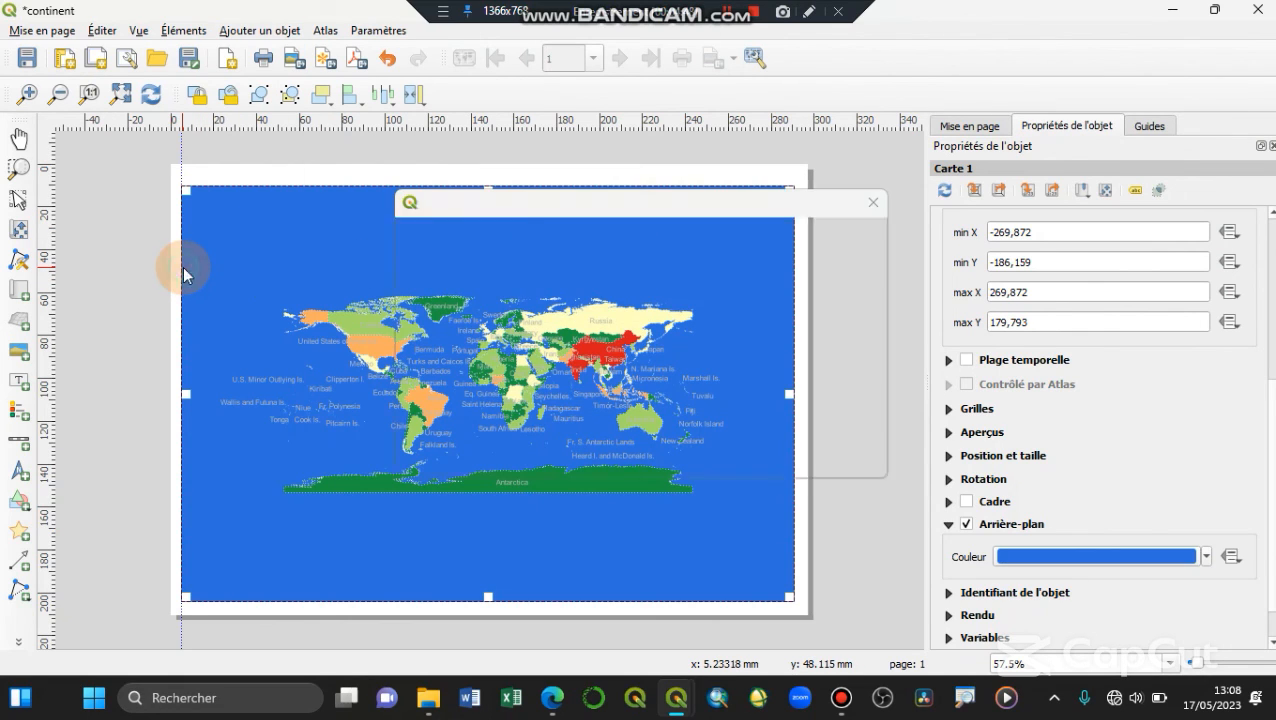
left_click(757, 458)
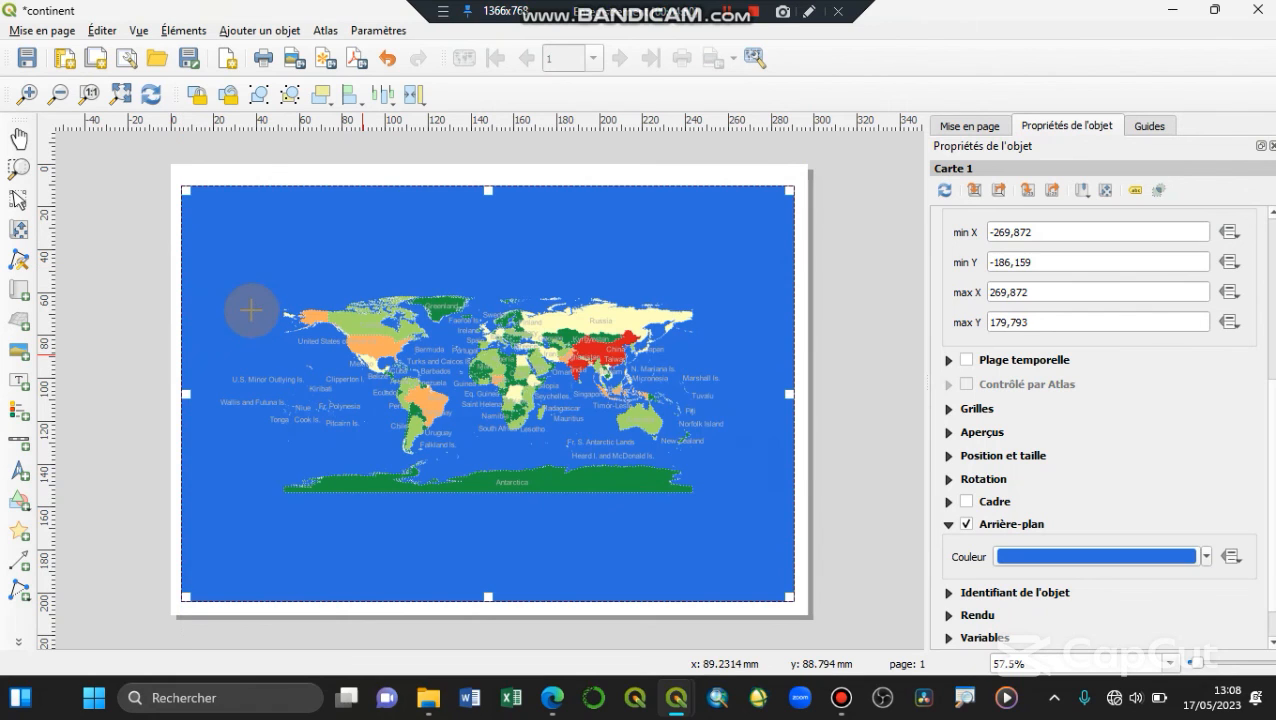
left_click_drag(181, 285, 794, 525)
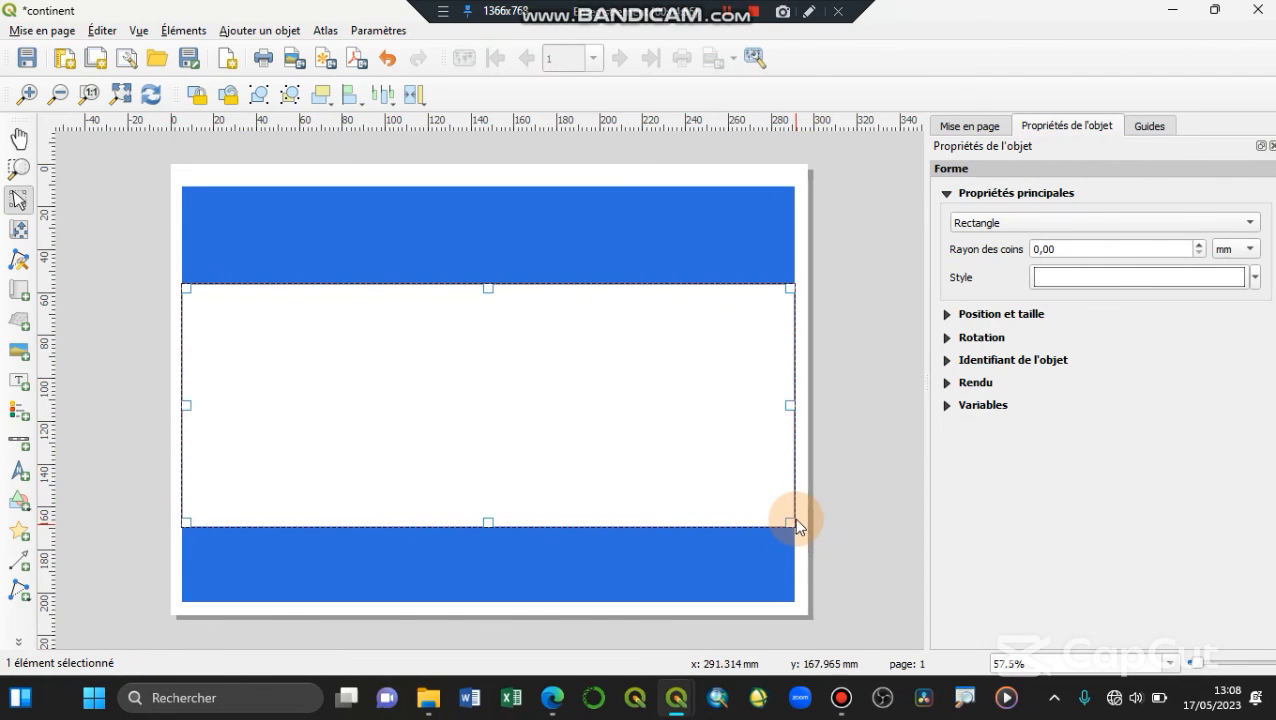
Fill the rectangle with dark navy blue and send it to the back, behind the map item
left_click(1252, 280)
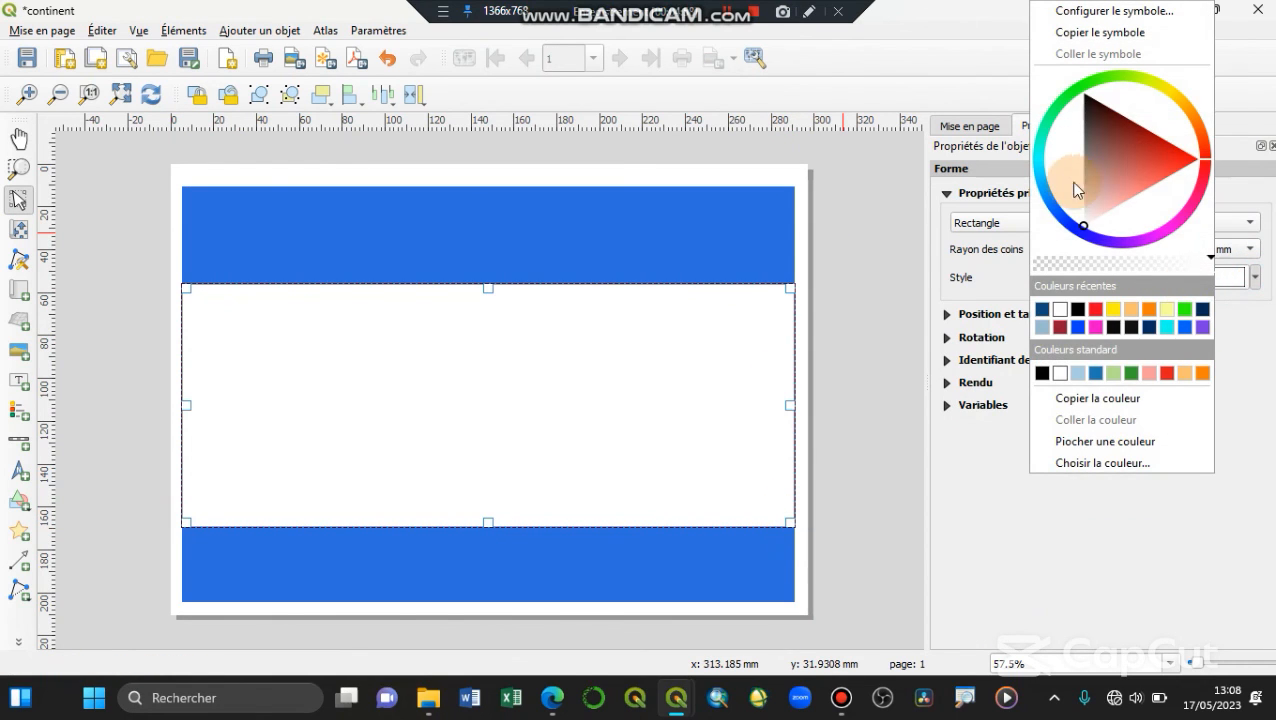
left_click(1050, 205)
left_click(1103, 118)
mouse_move(1103, 118)
left_mouse_down()
mouse_move(1099, 160)
mouse_move(1137, 204)
mouse_move(1102, 199)
left_mouse_up()
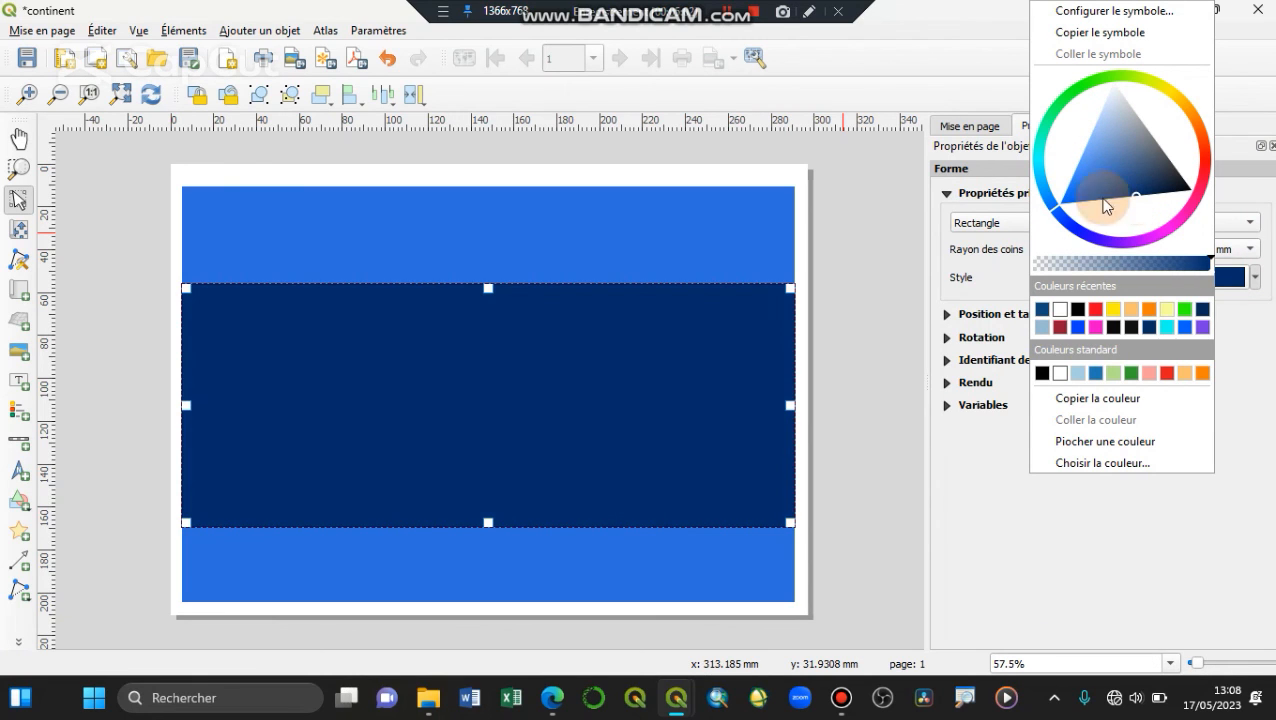
left_click(714, 388)
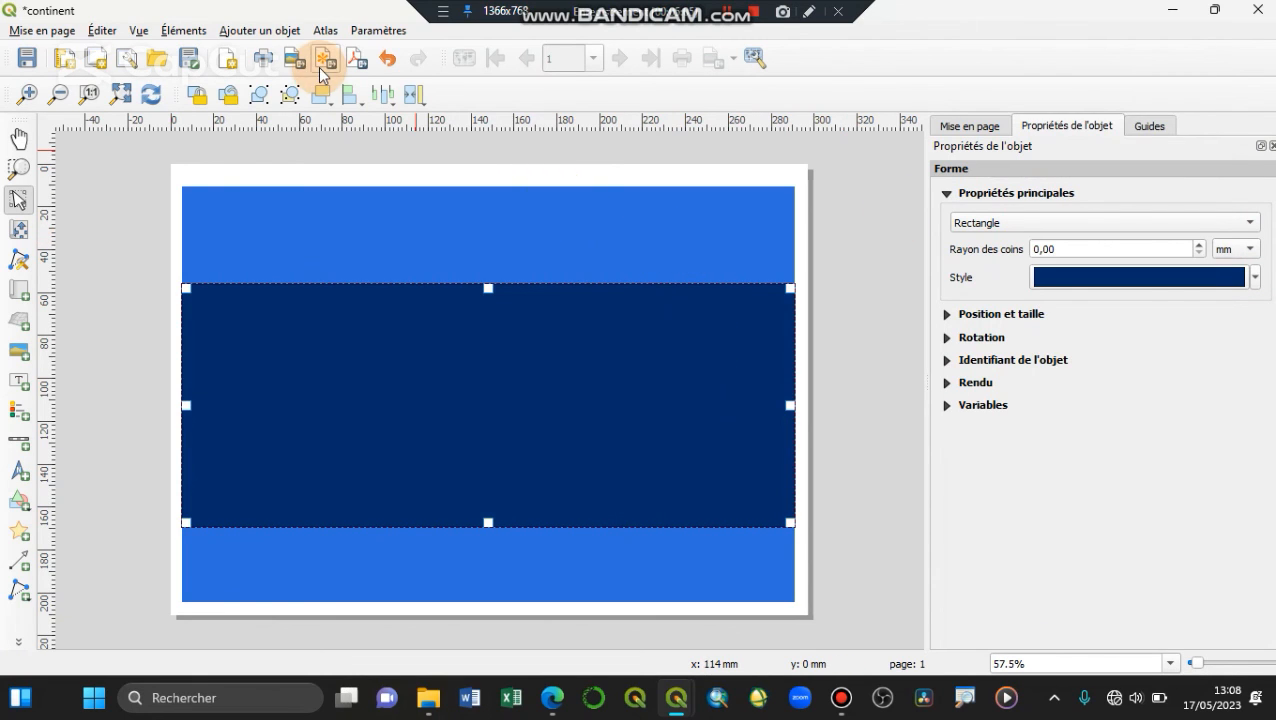
left_click(182, 31)
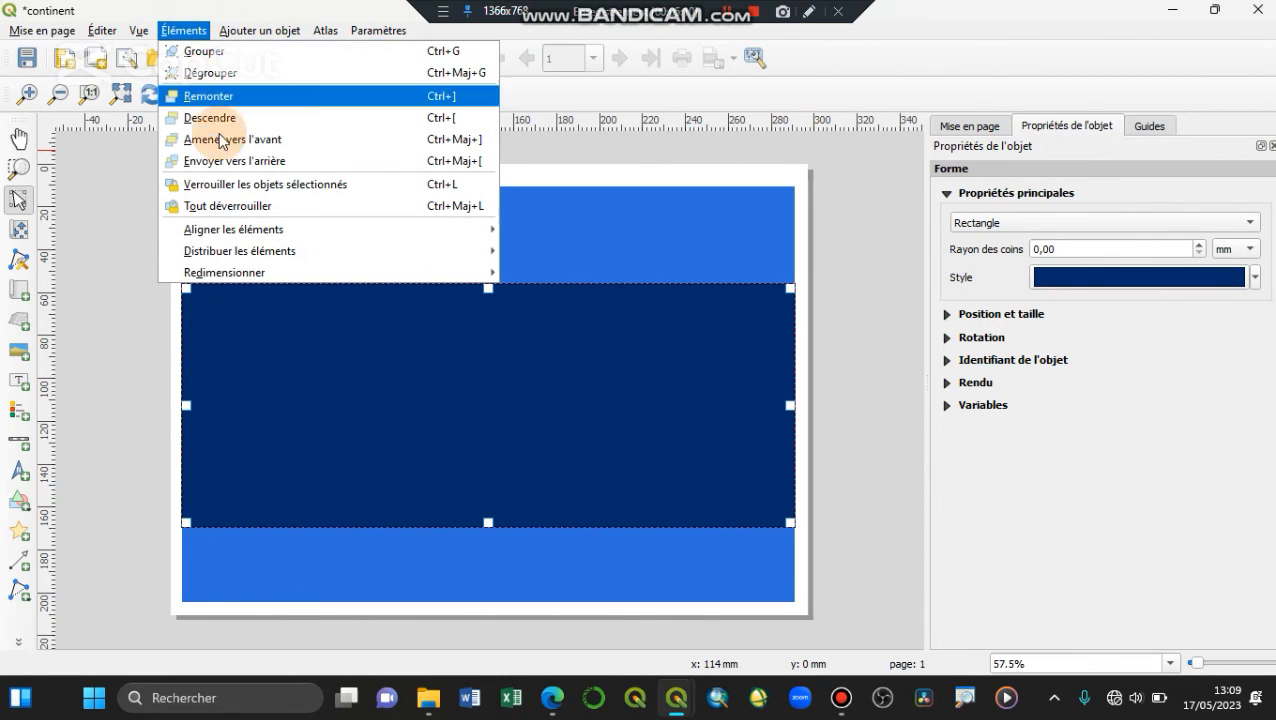
left_click(231, 160)
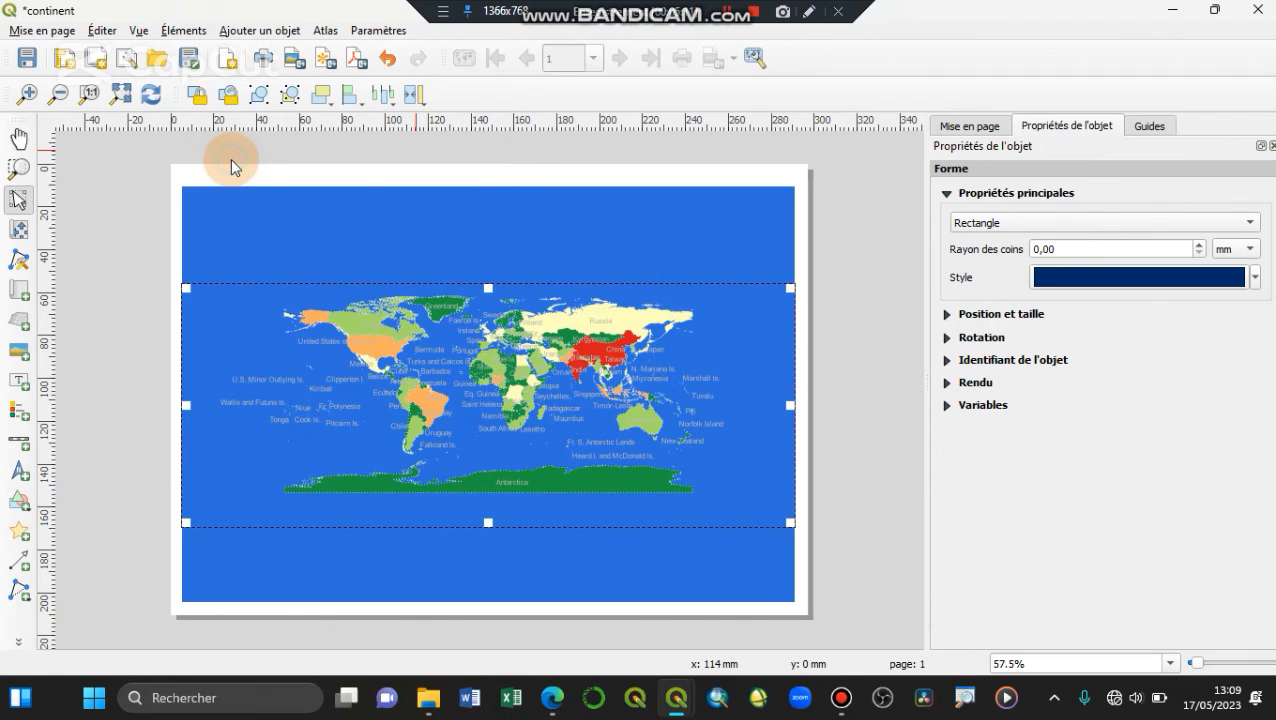
Turn off the background of the layout's world map item so only the navy rectangle shows behind the countries
left_click(716, 244)
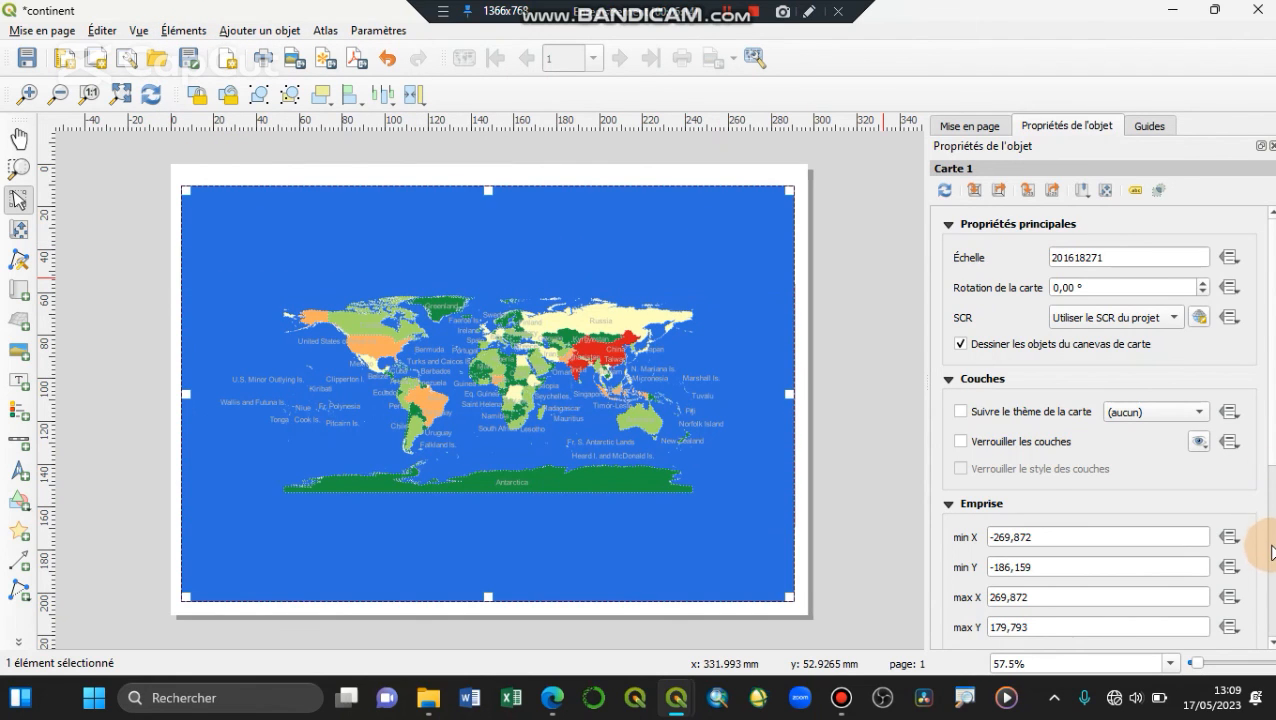
scroll(1272, 545, "down", 3)
left_click(966, 524)
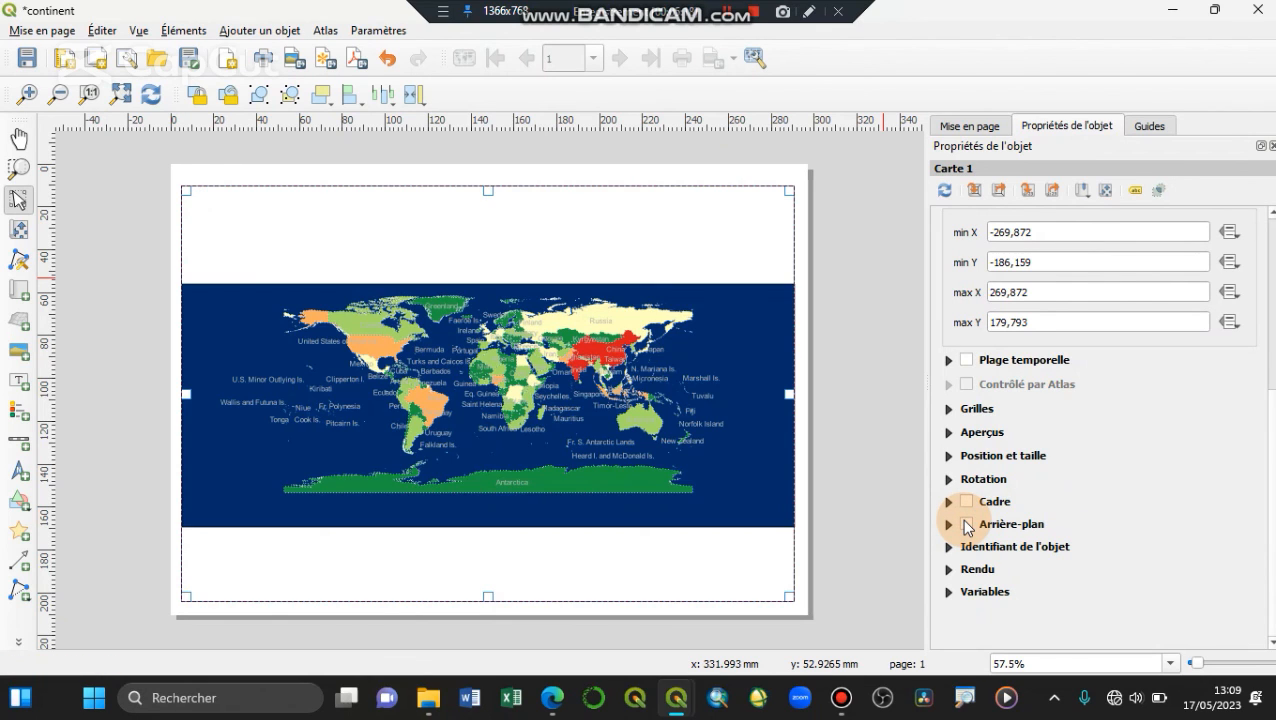
left_click(845, 412)
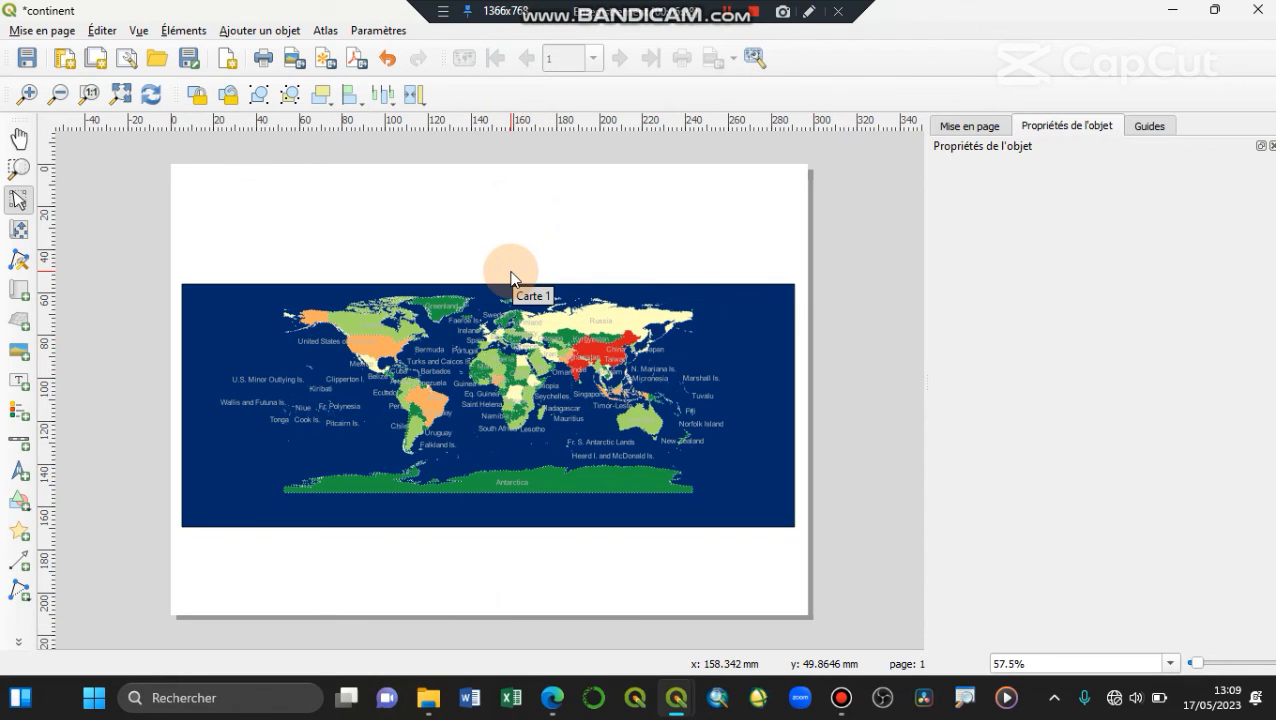
Return to the main project window, widen the map canvas and turn off editing on the ocean layer
left_click(1173, 12)
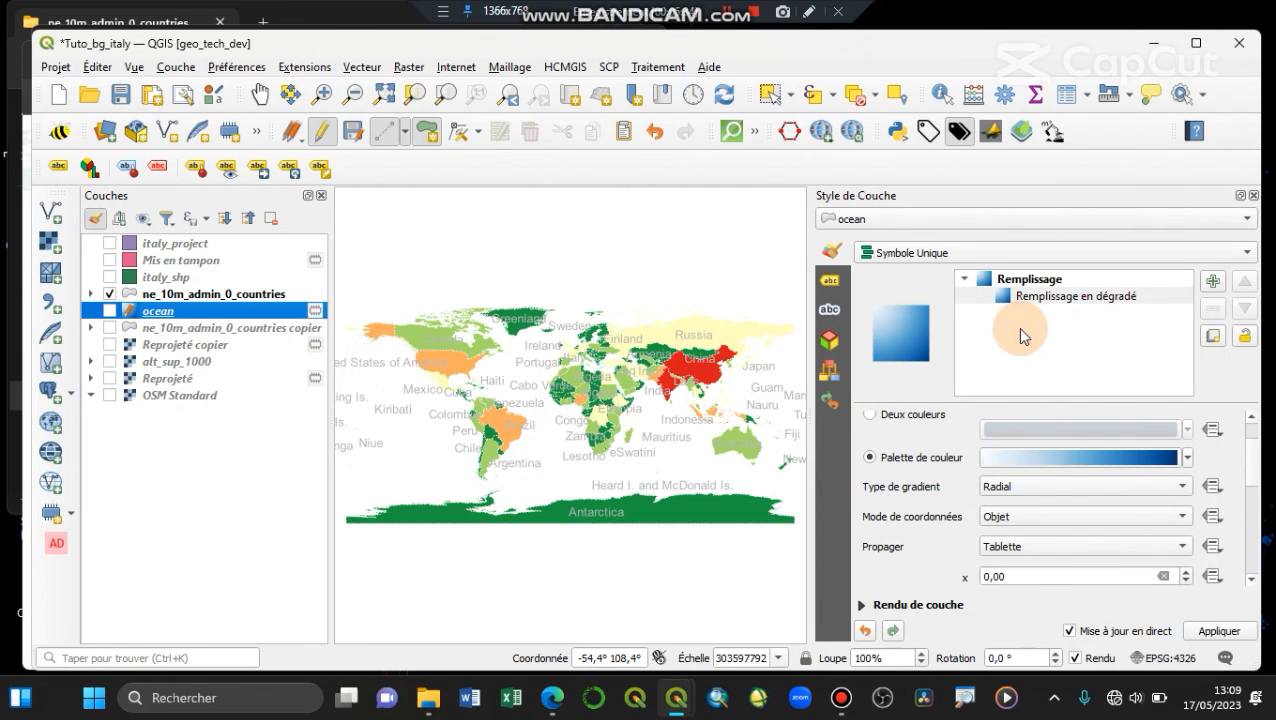
left_click_drag(808, 321, 897, 314)
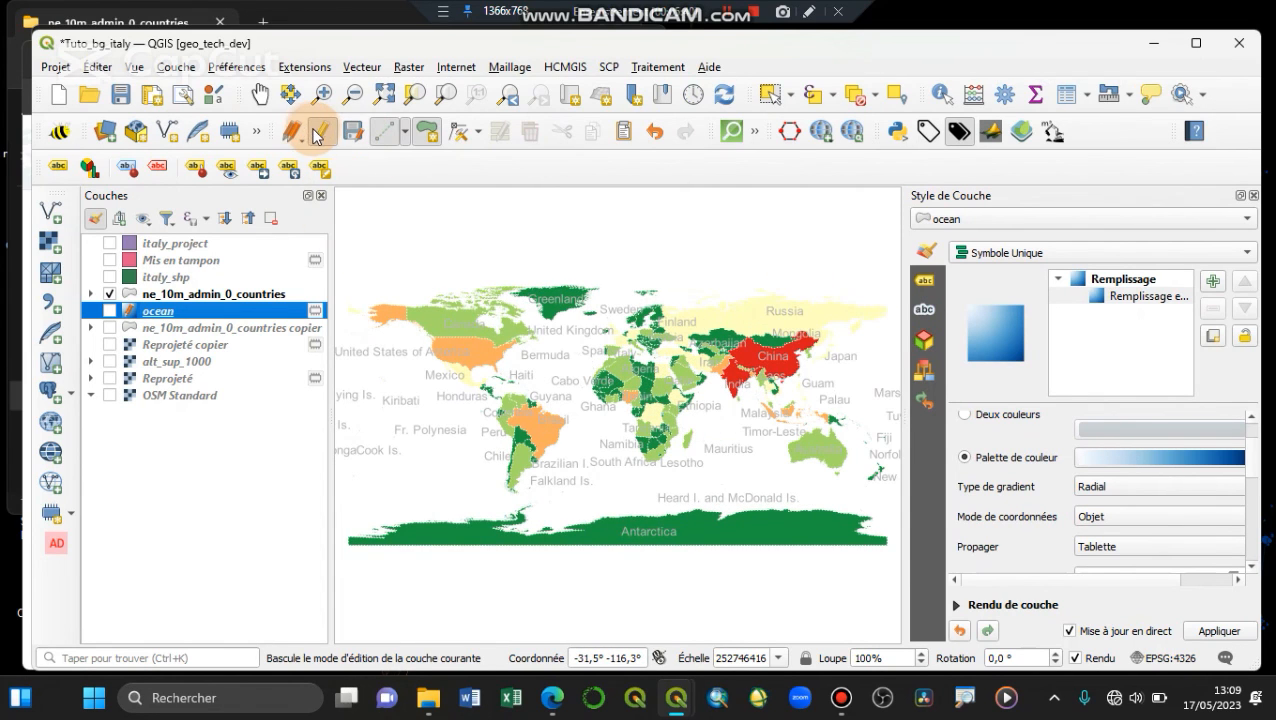
left_click(319, 139)
left_click(593, 352)
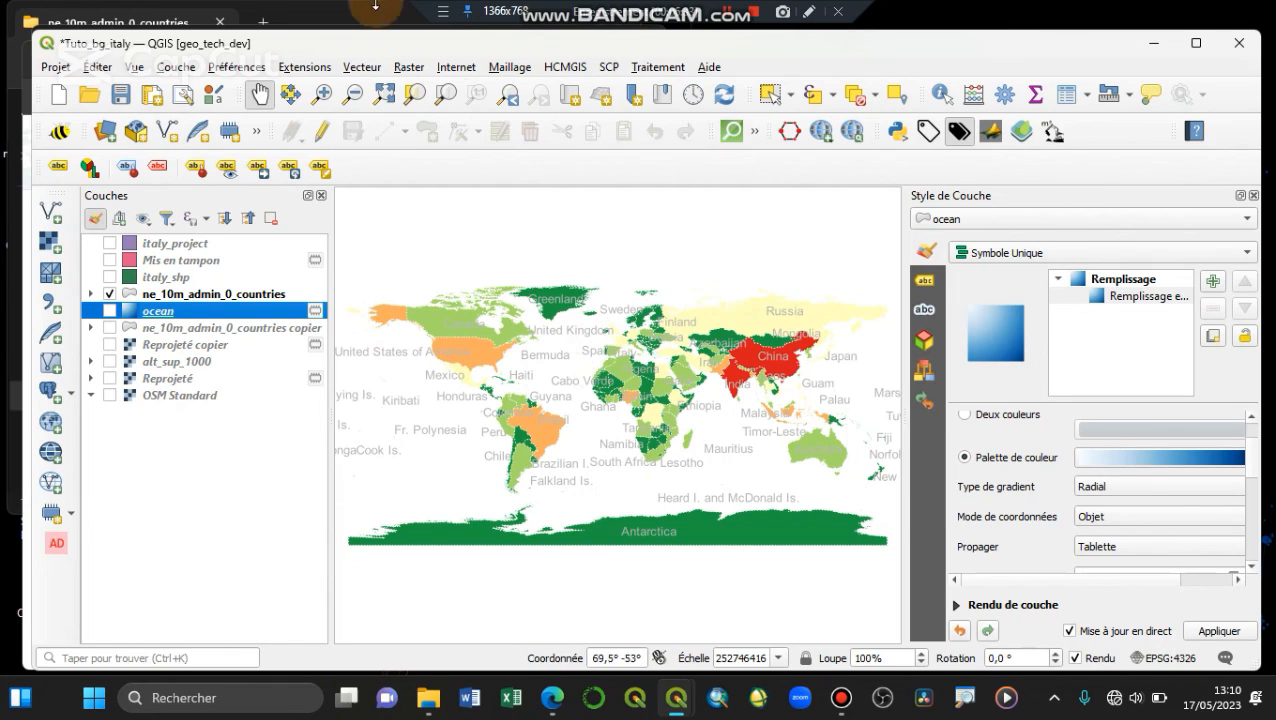
Close QGIS, accepting the loss of the temporary layers and discarding the unsaved project changes
left_click(779, 30)
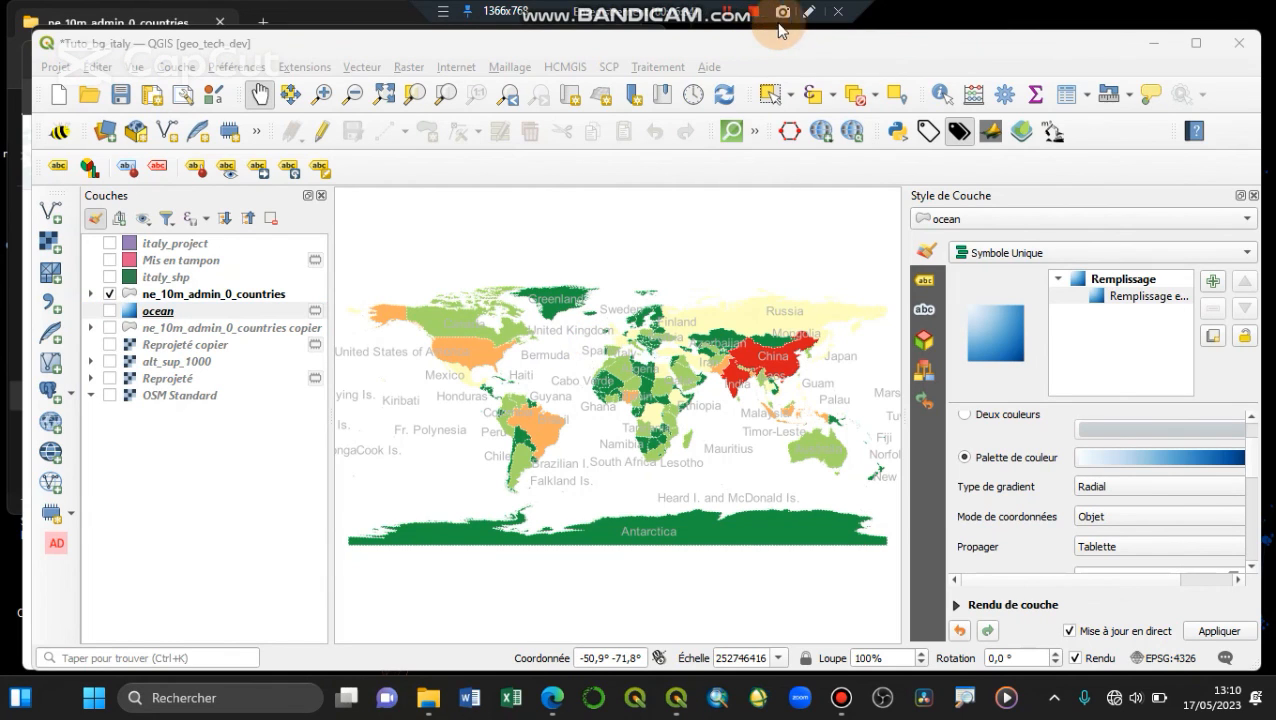
left_click(1240, 45)
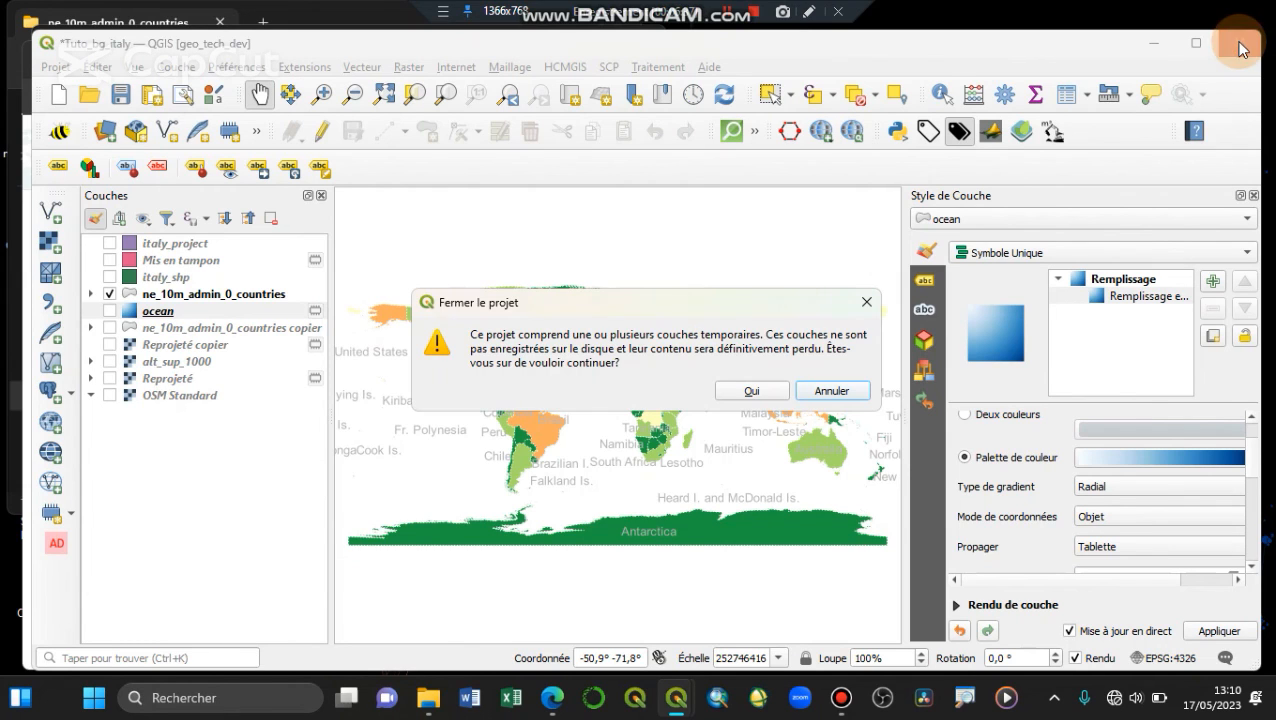
left_click(748, 391)
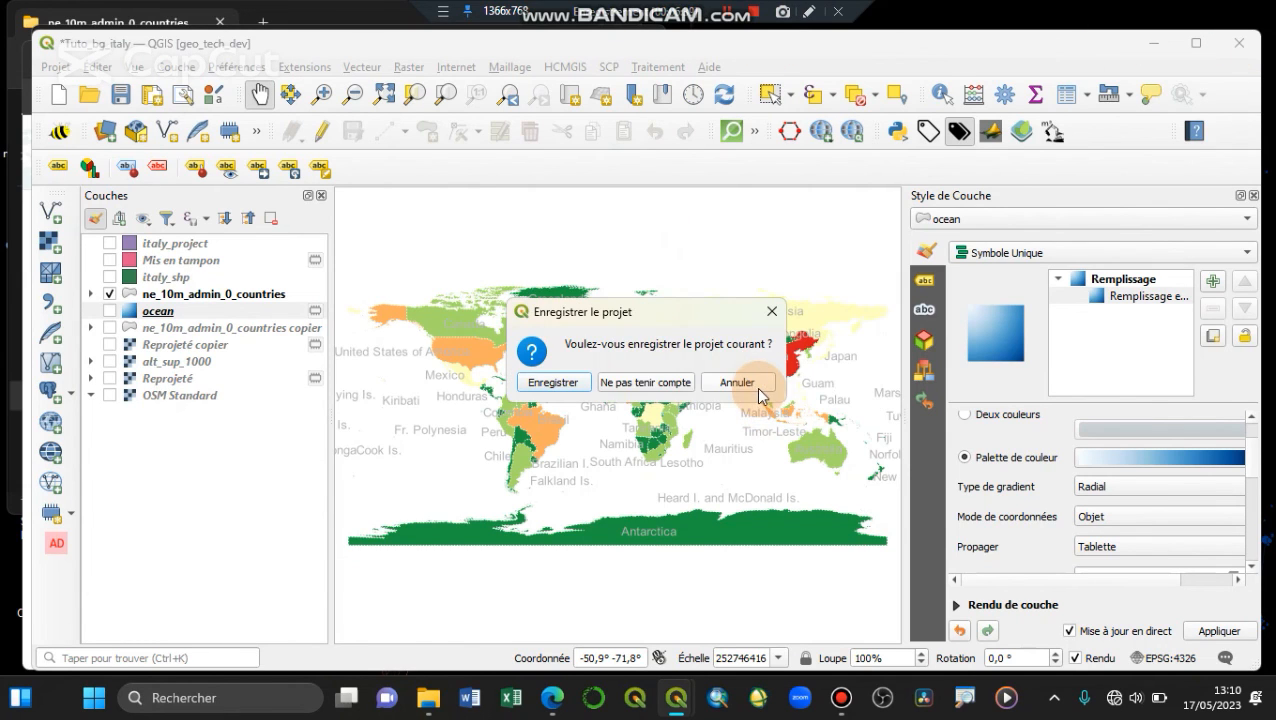
left_click(678, 386)
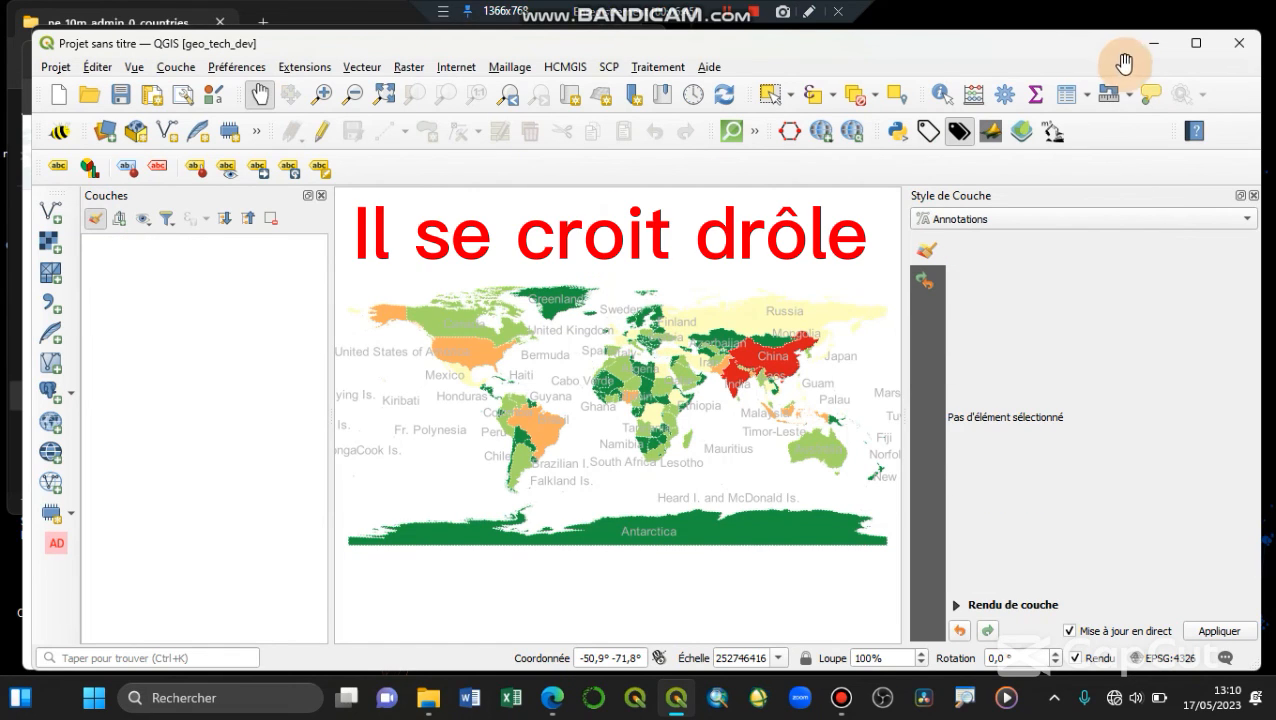
left_click(1236, 43)
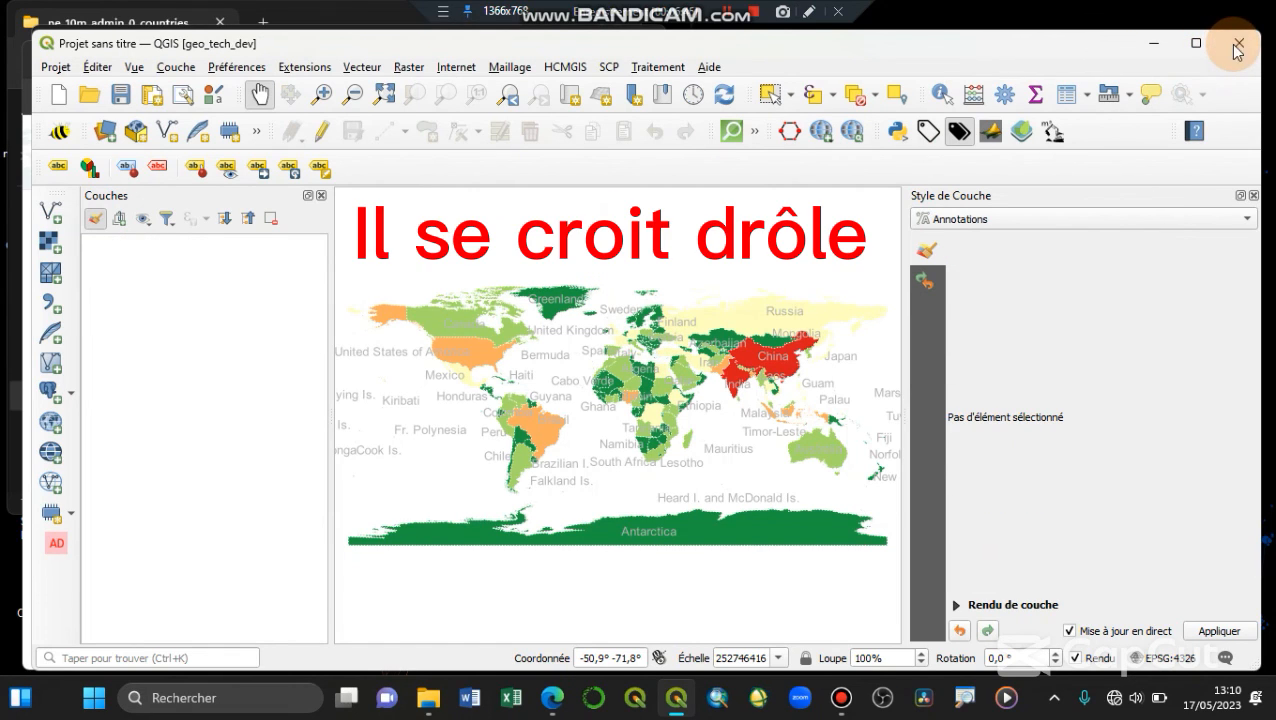